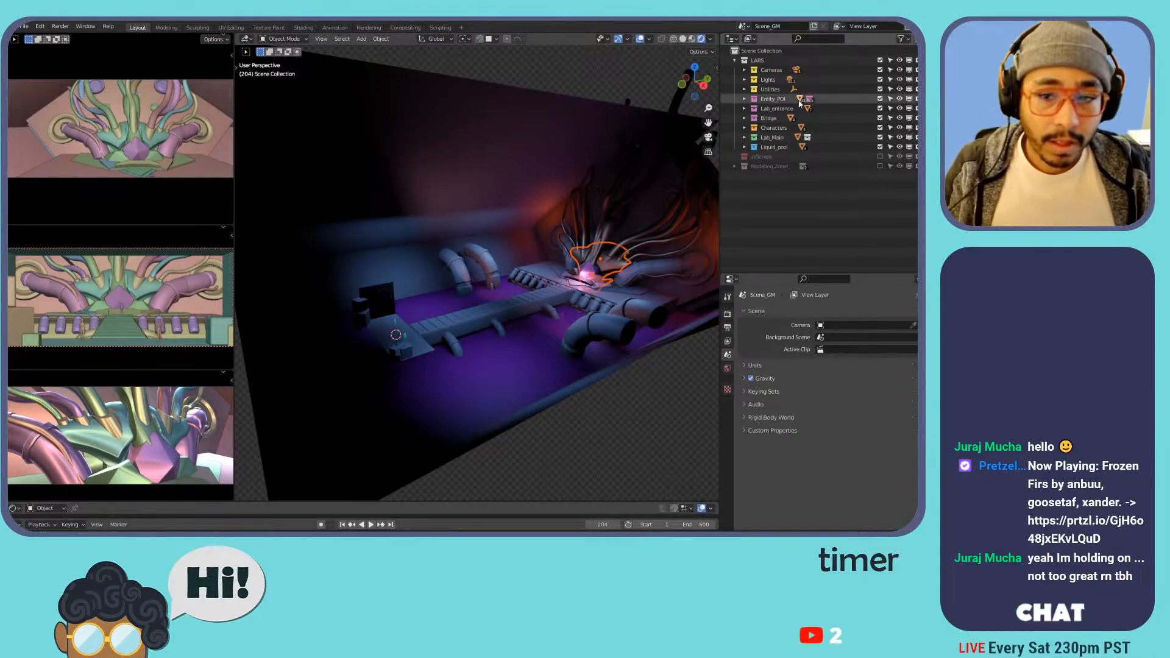
- Examine the rendered lab scene, from the bridge and pipes to the entity structure
{"action": "scroll", "coordinate": [499, 181], "scroll_direction": "up", "scroll_amount": 4}
{"action": "scroll", "coordinate": [499, 181], "scroll_direction": "up", "scroll_amount": 2}
{"action": "scroll", "coordinate": [490, 181], "scroll_direction": "down", "scroll_amount": 2}
{"action": "scroll", "coordinate": [490, 181], "scroll_direction": "up", "scroll_amount": 2}
{"action": "scroll", "coordinate": [500, 181], "scroll_direction": "down", "scroll_amount": 2}
{"action": "scroll", "coordinate": [503, 181], "scroll_direction": "up", "scroll_amount": 2}
{"action": "scroll", "coordinate": [502, 186], "scroll_direction": "down", "scroll_amount": 5}
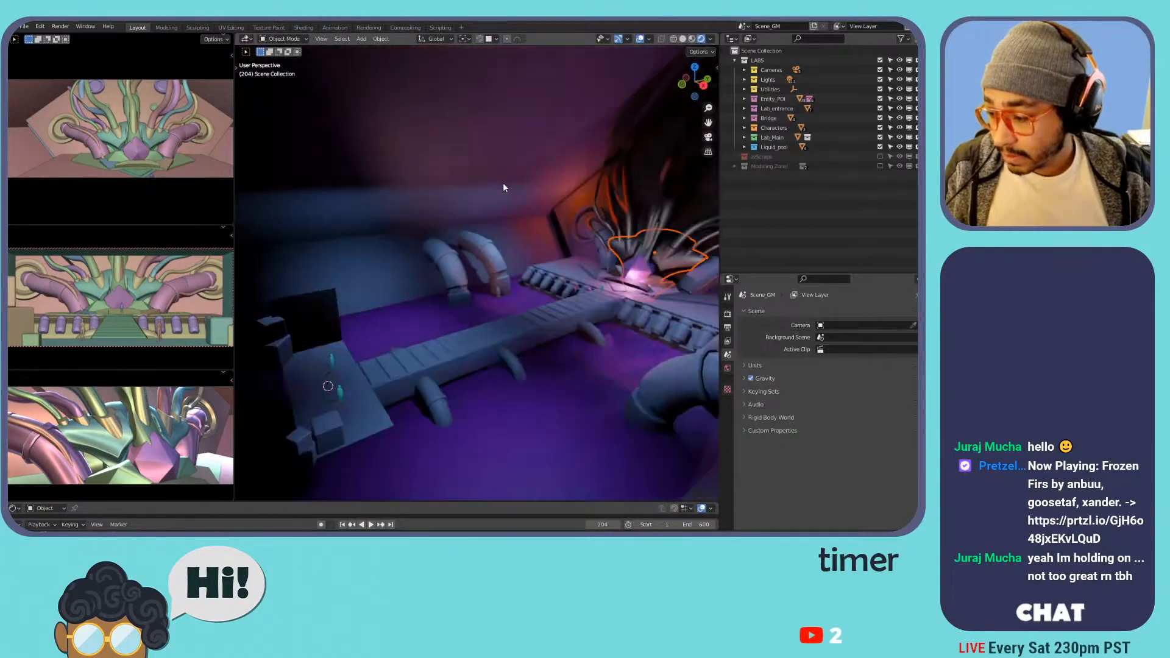
{"action": "scroll", "coordinate": [504, 187], "scroll_direction": "up", "scroll_amount": 5}
{"action": "scroll", "coordinate": [502, 189], "scroll_direction": "down", "scroll_amount": 5}
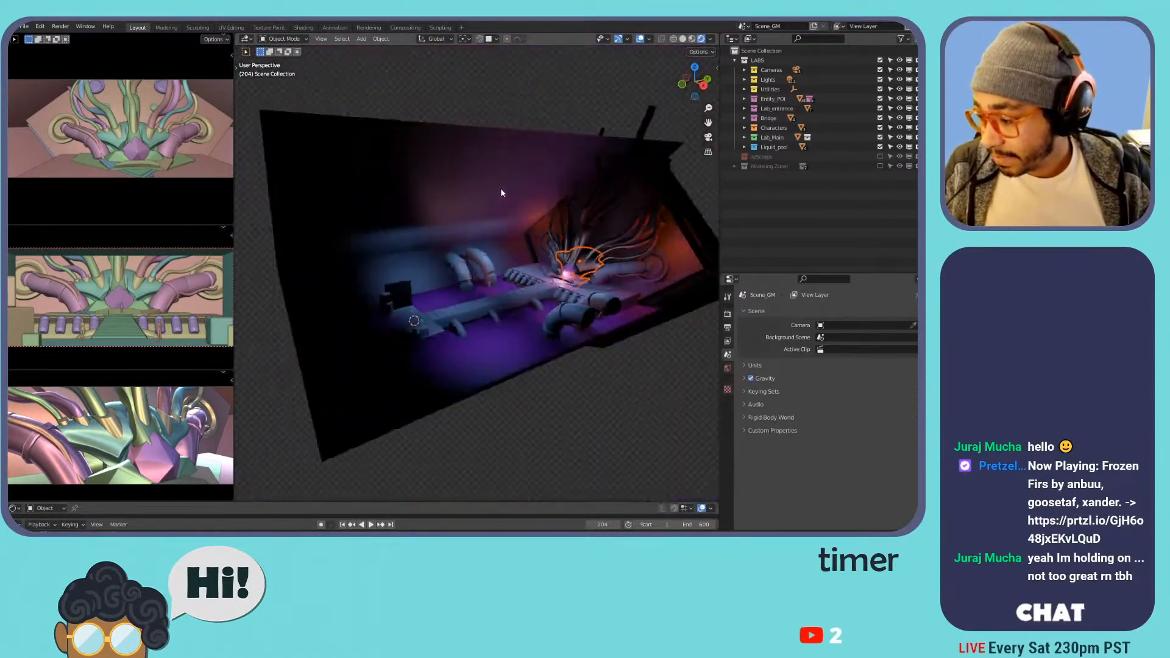
{"action": "scroll", "coordinate": [500, 189], "scroll_direction": "up", "scroll_amount": 5}
{"action": "scroll", "coordinate": [503, 195], "scroll_direction": "down", "scroll_amount": 5}
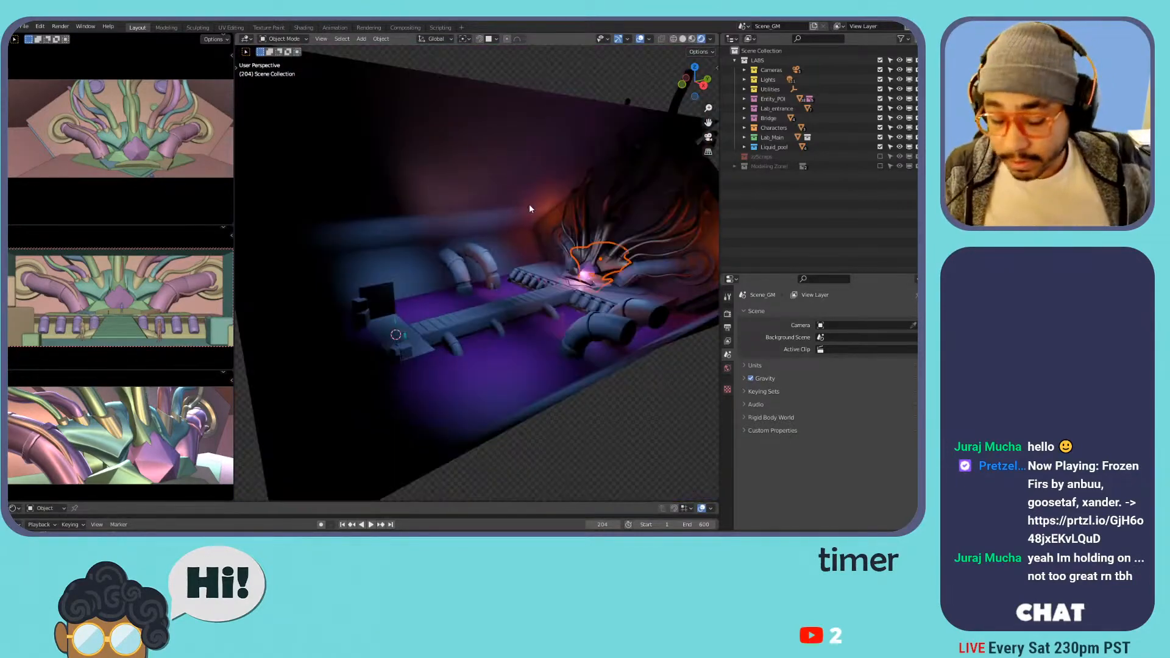
{"action": "scroll", "coordinate": [523, 204], "scroll_direction": "up", "scroll_amount": 5}
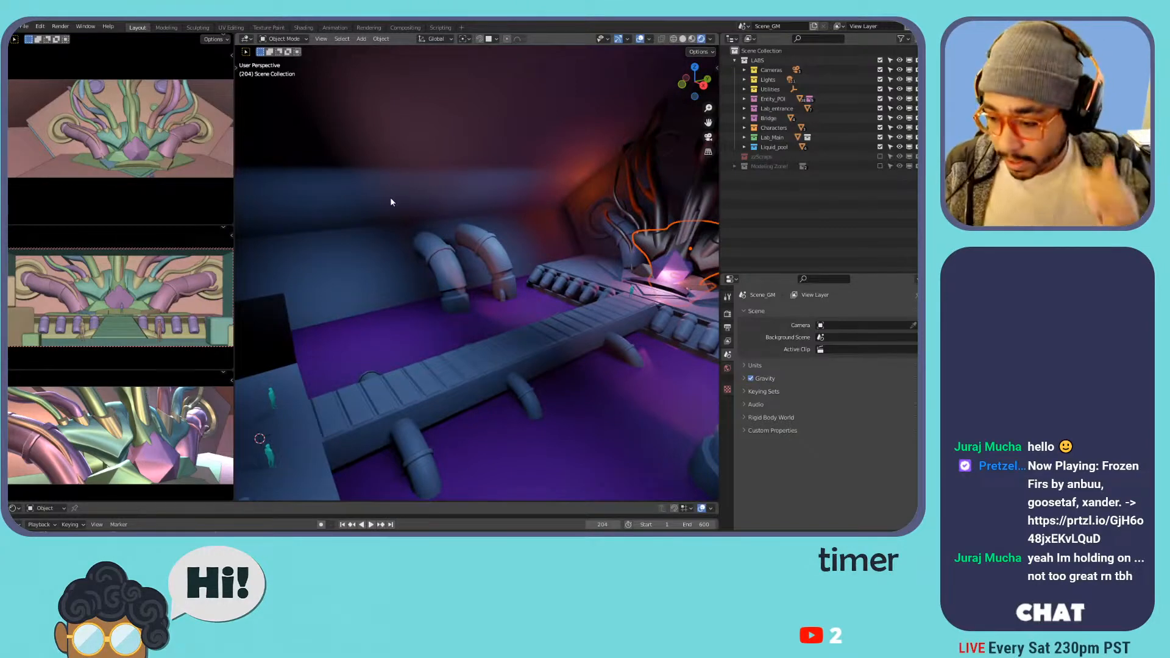
- Isolate the entity holder mesh behind the crystal in local view and enter Edit Mode on it
{"action": "middle_click_drag", "start_coordinate": [435, 185], "coordinate": [556, 115]}
{"action": "left_click", "coordinate": [555, 117]}
{"action": "left_click", "coordinate": [619, 94]}
{"action": "key", "text": "KP_Decimal"}
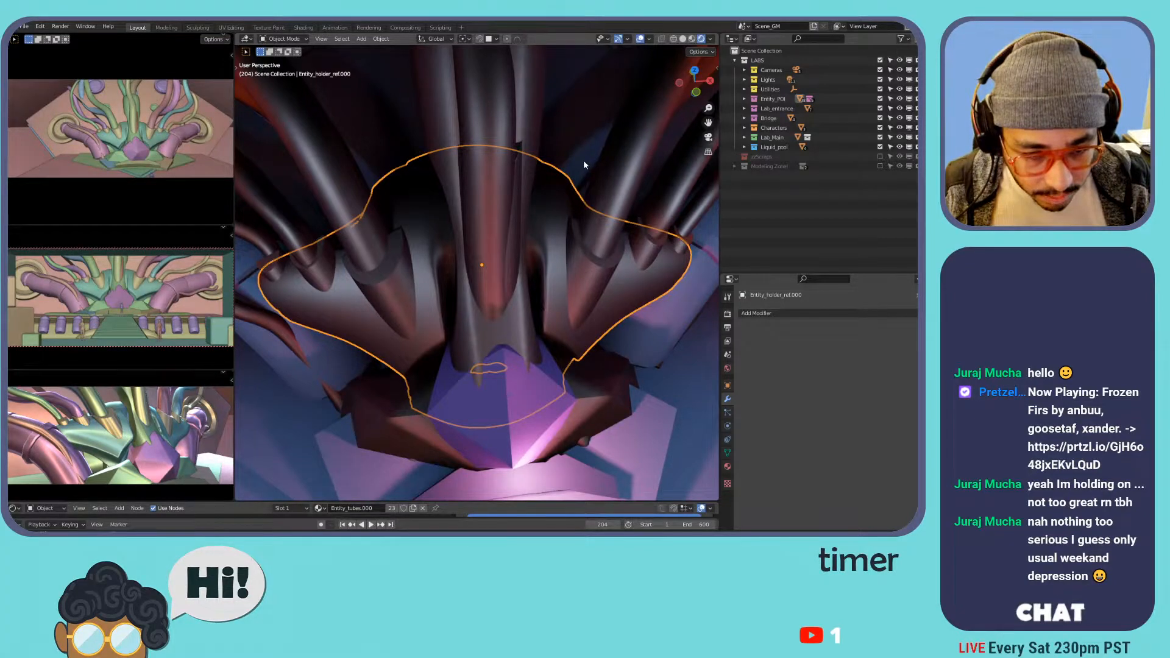
{"action": "scroll", "coordinate": [561, 223], "scroll_direction": "down", "scroll_amount": 3}
{"action": "middle_click_drag", "start_coordinate": [557, 232], "coordinate": [515, 219]}
{"action": "key", "text": "Tab"}
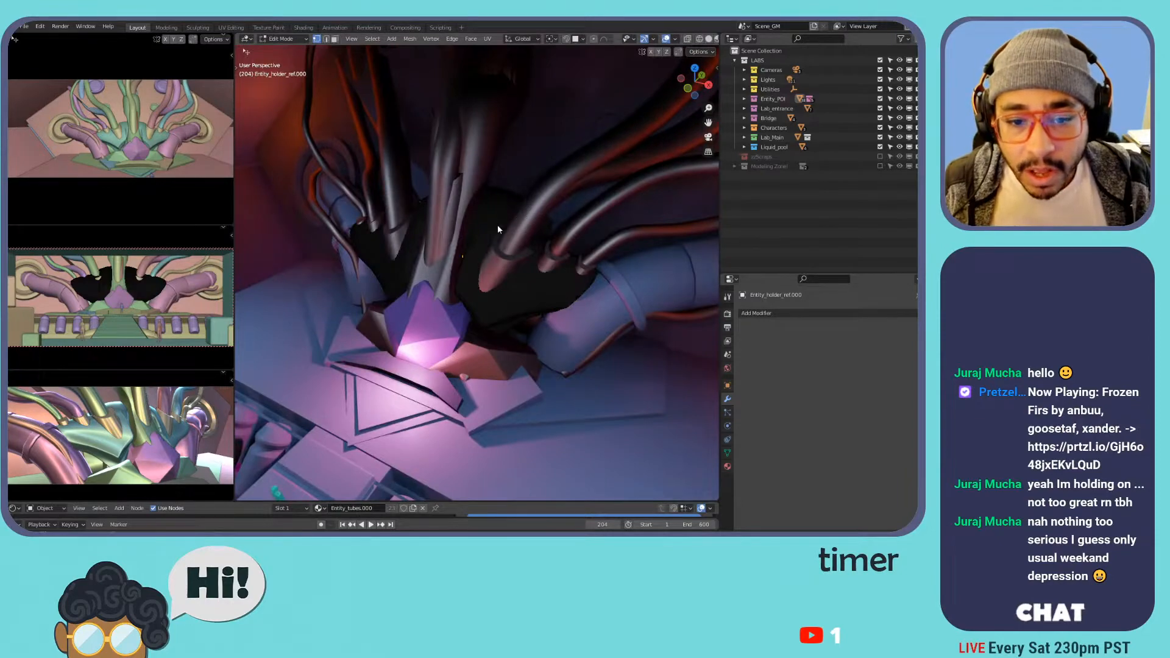
{"action": "key", "text": "Tab"}
{"action": "key", "text": "KP_Divide"}
{"action": "key", "text": "Tab"}
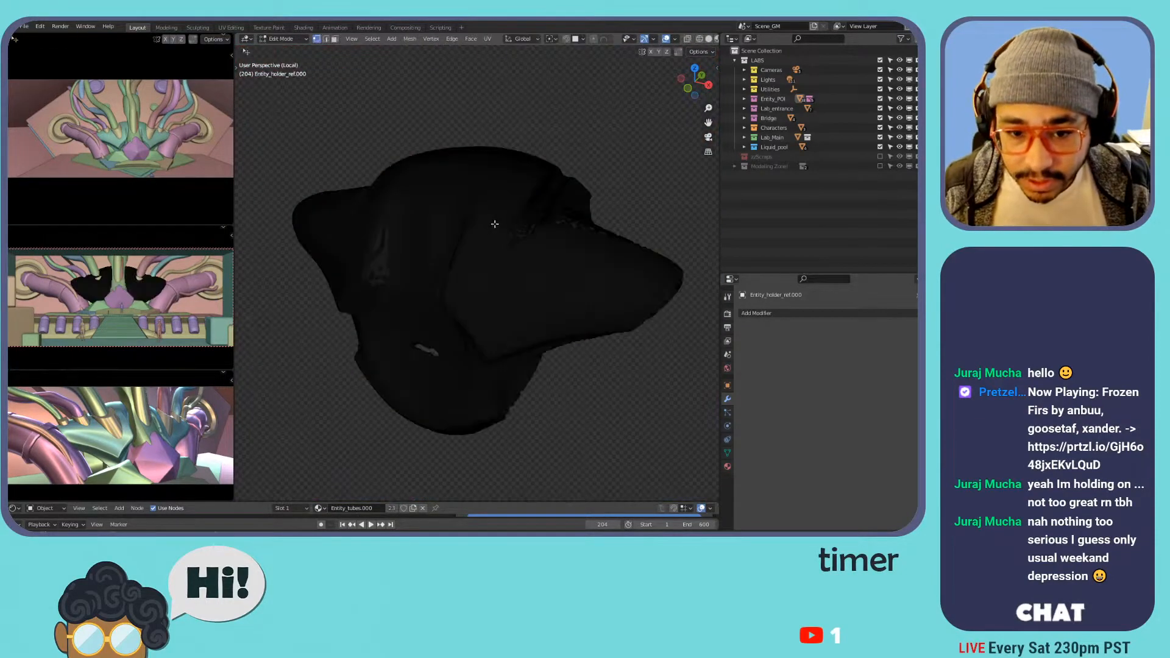
- Select all vertices of the isolated holder mesh and look closely at their density
{"action": "scroll", "coordinate": [462, 198], "scroll_direction": "up", "scroll_amount": 4}
{"action": "key", "text": "a"}
{"action": "scroll", "coordinate": [463, 198], "scroll_direction": "down", "scroll_amount": 3}
{"action": "scroll", "coordinate": [392, 195], "scroll_direction": "up", "scroll_amount": 3}
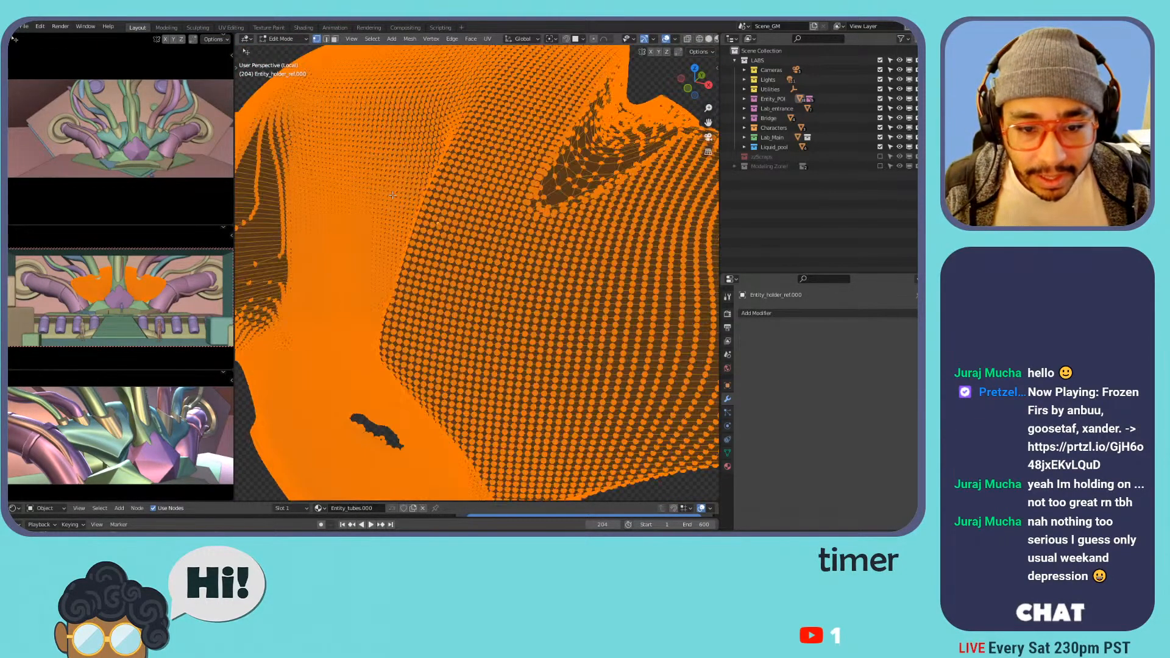
- Set the 3D Viewport theme's Vertex Size to 3 px in the preferences
{"action": "left_click", "coordinate": [50, 27]}
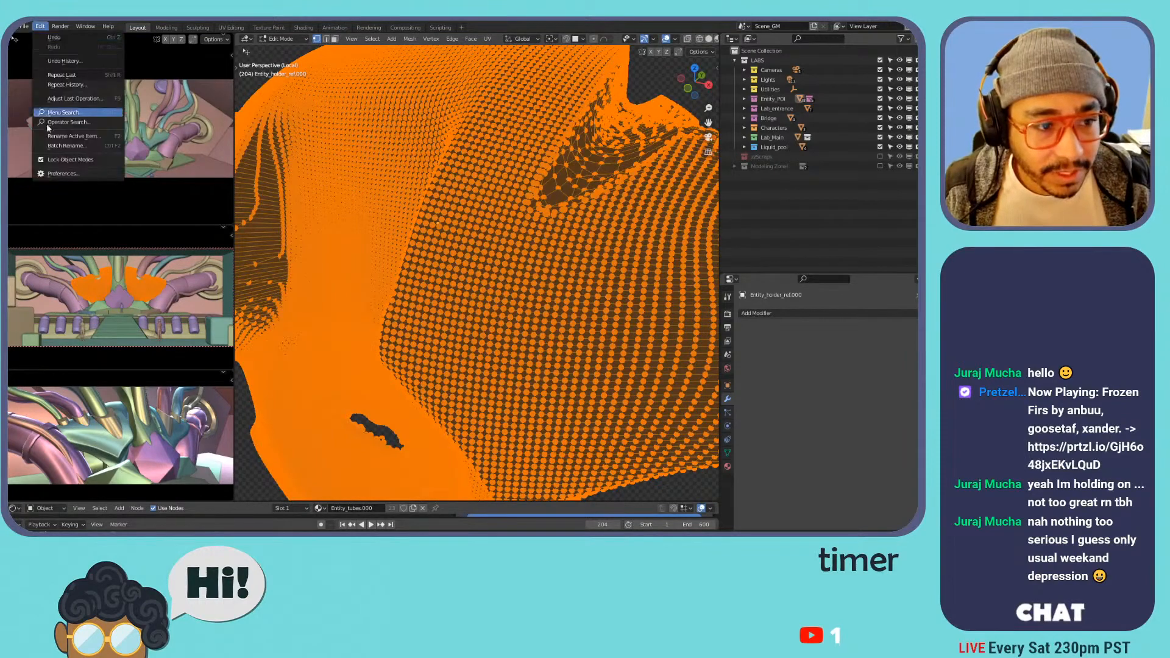
{"action": "left_click", "coordinate": [51, 173]}
{"action": "left_click", "coordinate": [58, 73]}
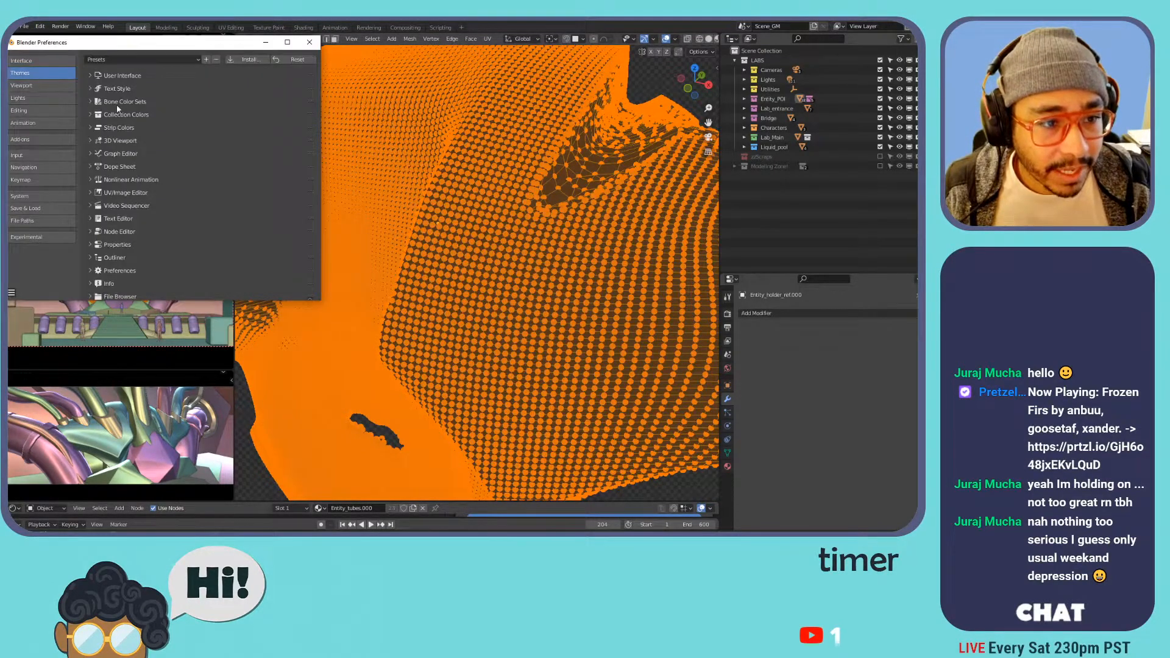
{"action": "left_click", "coordinate": [89, 140]}
{"action": "scroll", "coordinate": [176, 179], "scroll_direction": "down", "scroll_amount": 8}
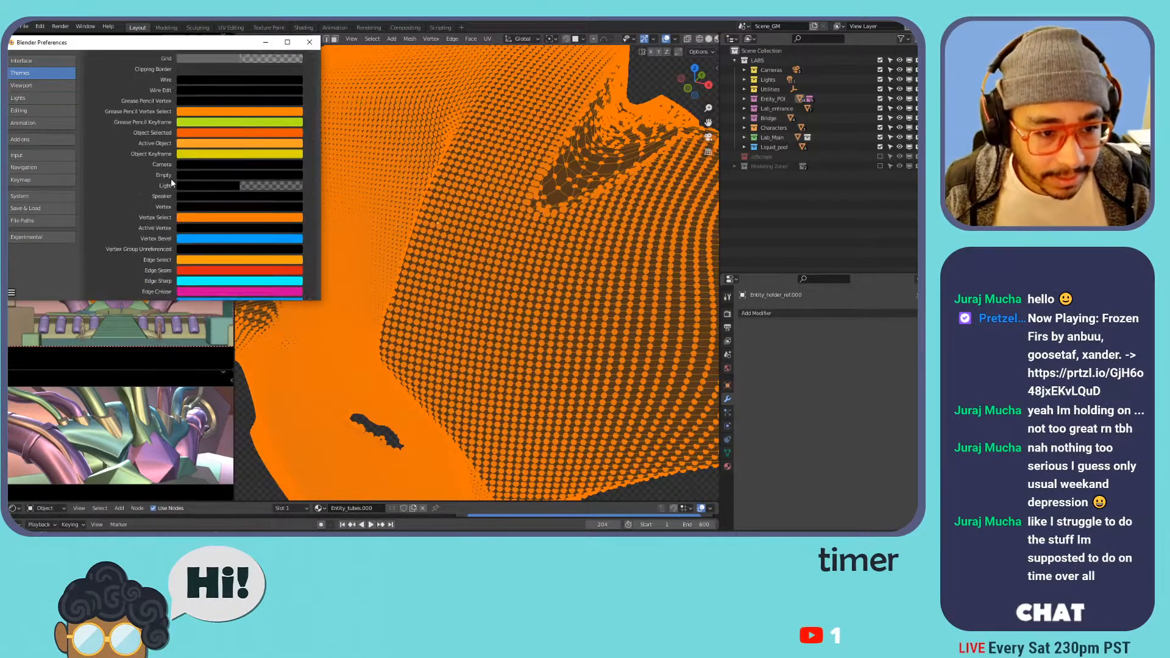
{"action": "scroll", "coordinate": [177, 178], "scroll_direction": "down", "scroll_amount": 10}
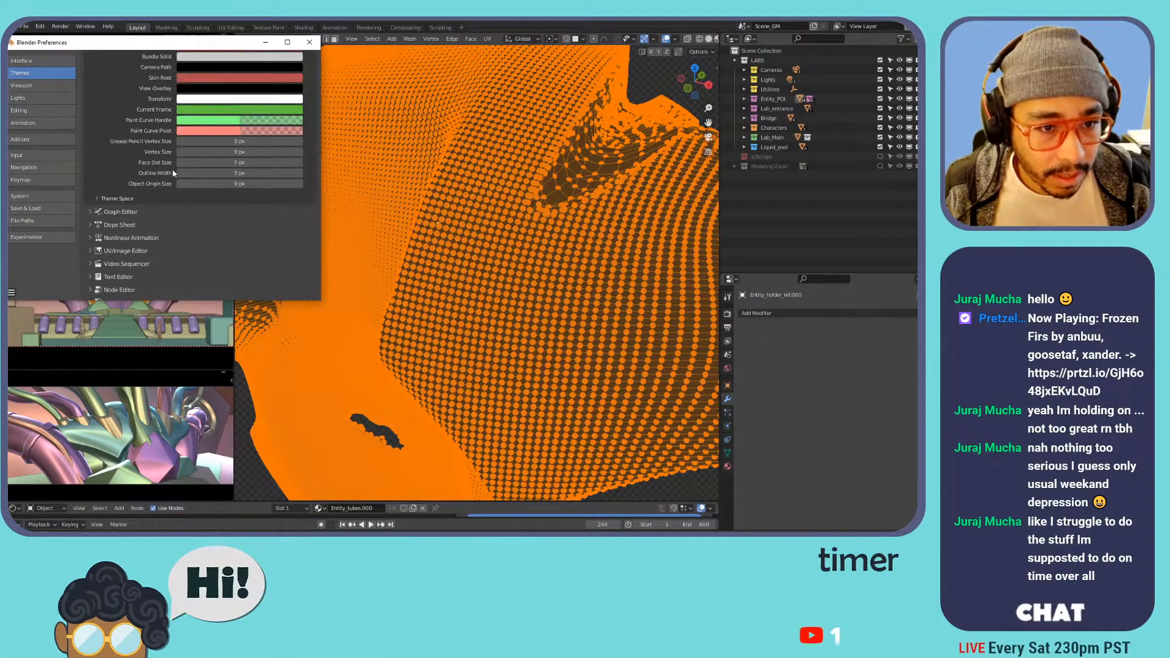
{"action": "left_click", "coordinate": [179, 152]}
{"action": "left_click", "coordinate": [178, 152]}
{"action": "left_click", "coordinate": [179, 151]}
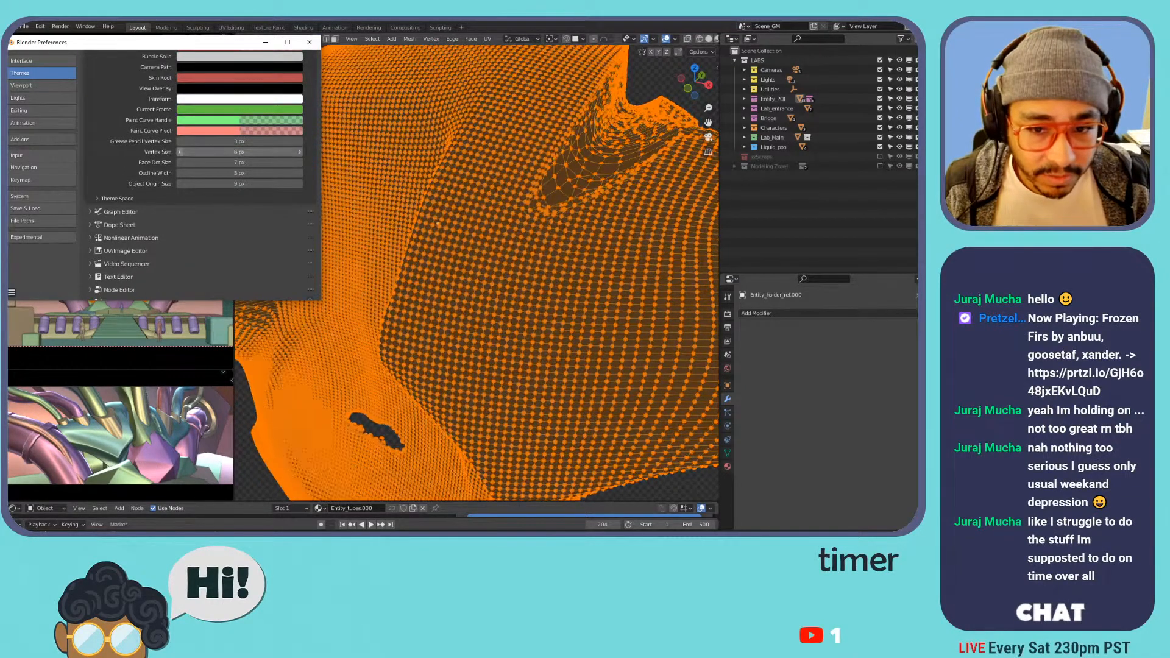
{"action": "left_click", "coordinate": [178, 152]}
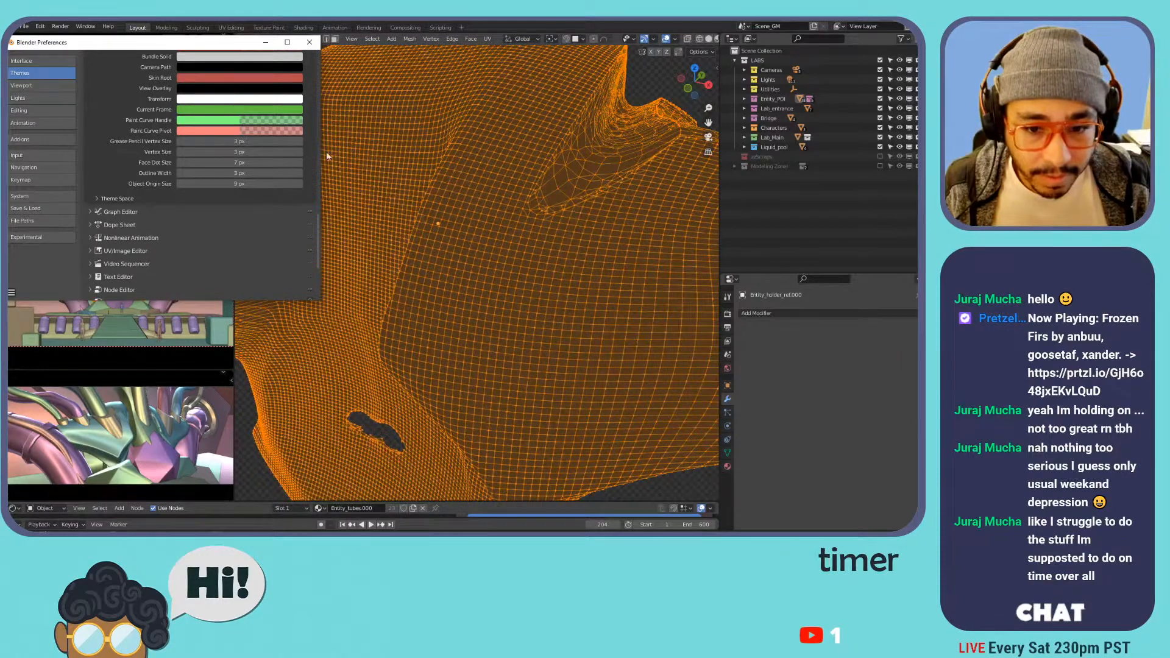
{"action": "scroll", "coordinate": [666, 39], "scroll_direction": "down", "scroll_amount": 2}
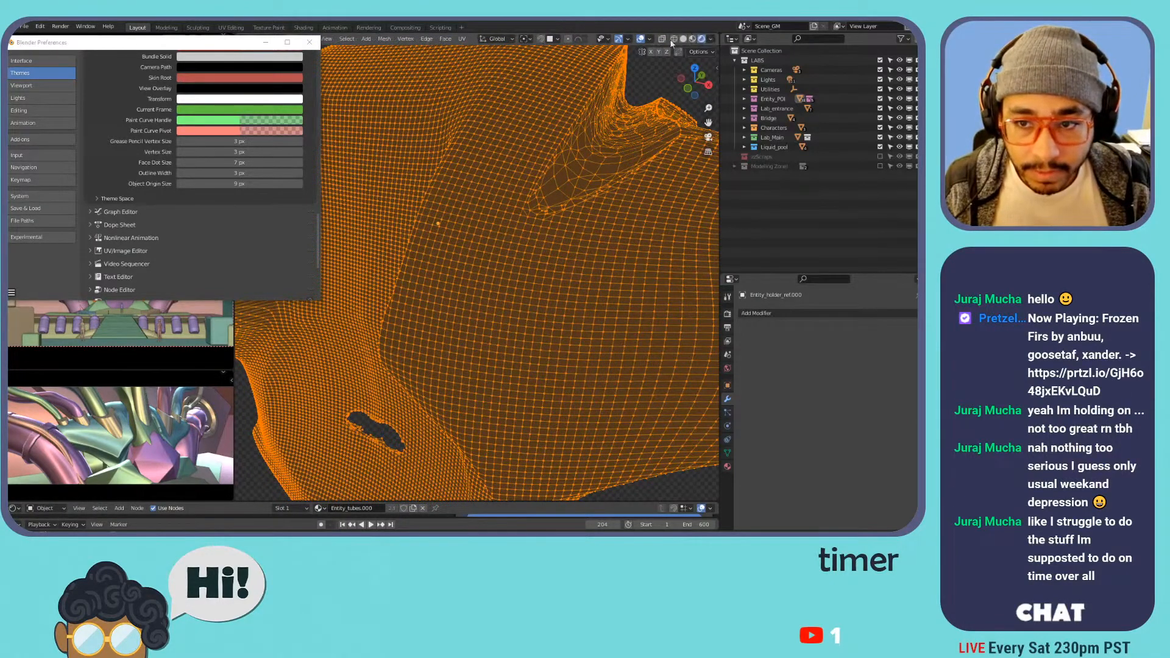
- Switch the viewport to solid shading and deselect all vertices of the holder mesh in Edit Mode
{"action": "left_click", "coordinate": [684, 39]}
{"action": "key", "text": "Tab"}
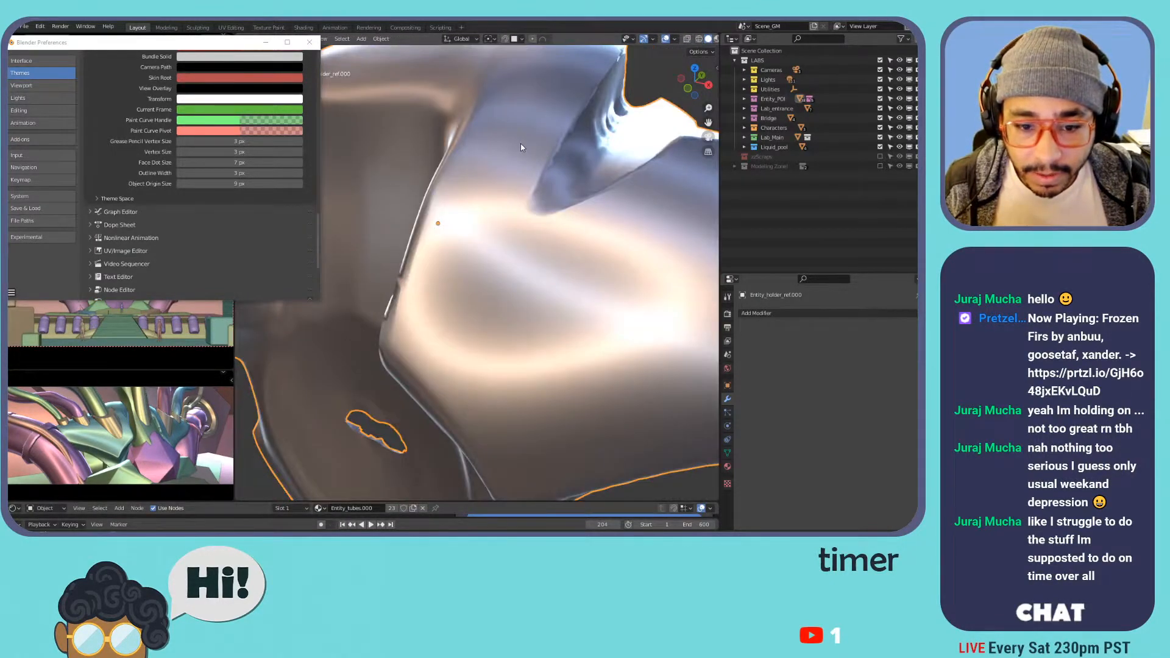
{"action": "key", "text": "Tab"}
{"action": "key", "text": "alt+a"}
- Inspect the vertex grid around the holder's recesses and close the preferences
{"action": "scroll", "coordinate": [551, 125], "scroll_direction": "down", "scroll_amount": 7}
{"action": "scroll", "coordinate": [575, 166], "scroll_direction": "up", "scroll_amount": 7}
{"action": "scroll", "coordinate": [575, 166], "scroll_direction": "down", "scroll_amount": 9}
{"action": "scroll", "coordinate": [594, 164], "scroll_direction": "up", "scroll_amount": 6}
{"action": "scroll", "coordinate": [585, 190], "scroll_direction": "down", "scroll_amount": 3}
{"action": "scroll", "coordinate": [585, 190], "scroll_direction": "down", "scroll_amount": 3}
{"action": "scroll", "coordinate": [579, 185], "scroll_direction": "up", "scroll_amount": 8}
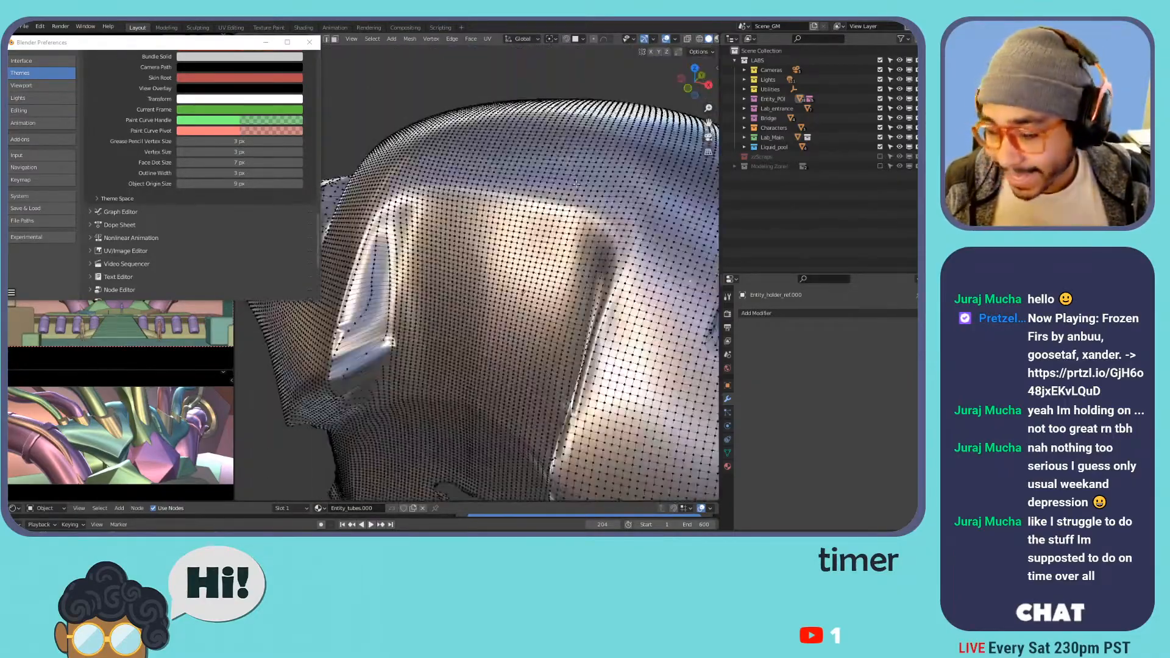
{"action": "middle_click_drag", "start_coordinate": [595, 212], "coordinate": [532, 217], "text": "shift"}
{"action": "left_click", "coordinate": [309, 42]}
- Inspect the holder mesh from several angles, including its smooth surface and central hole in Object Mode
{"action": "scroll", "coordinate": [551, 164], "scroll_direction": "down", "scroll_amount": 5}
{"action": "scroll", "coordinate": [532, 223], "scroll_direction": "up", "scroll_amount": 8}
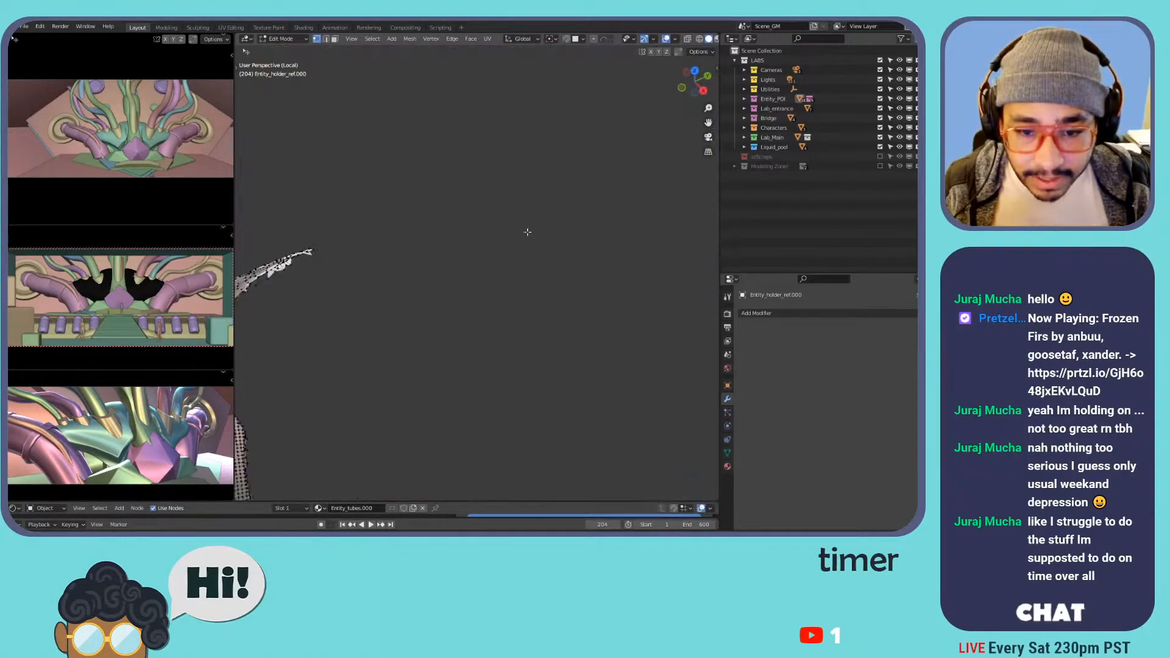
{"action": "scroll", "coordinate": [532, 232], "scroll_direction": "down", "scroll_amount": 7}
{"action": "scroll", "coordinate": [512, 210], "scroll_direction": "up", "scroll_amount": 4}
{"action": "scroll", "coordinate": [509, 206], "scroll_direction": "down", "scroll_amount": 2}
{"action": "scroll", "coordinate": [509, 206], "scroll_direction": "down", "scroll_amount": 5}
{"action": "scroll", "coordinate": [499, 207], "scroll_direction": "up", "scroll_amount": 6}
{"action": "scroll", "coordinate": [493, 207], "scroll_direction": "down", "scroll_amount": 7}
{"action": "scroll", "coordinate": [482, 208], "scroll_direction": "up", "scroll_amount": 6}
{"action": "middle_click_drag", "start_coordinate": [481, 207], "coordinate": [580, 173]}
{"action": "key", "text": "Tab"}
{"action": "middle_click_drag", "start_coordinate": [521, 144], "coordinate": [597, 180]}
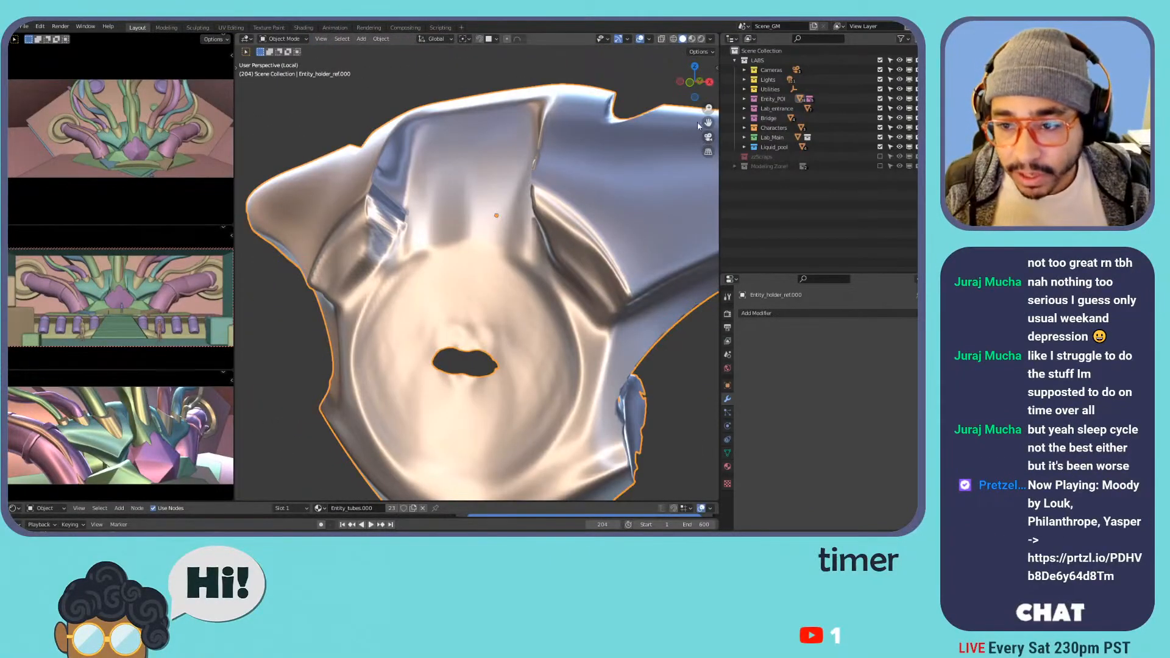
- Exclude the LABS collection, include and expand the modeling zone collection, and show Entity_top.003
{"action": "left_click", "coordinate": [879, 60]}
{"action": "left_click", "coordinate": [879, 166]}
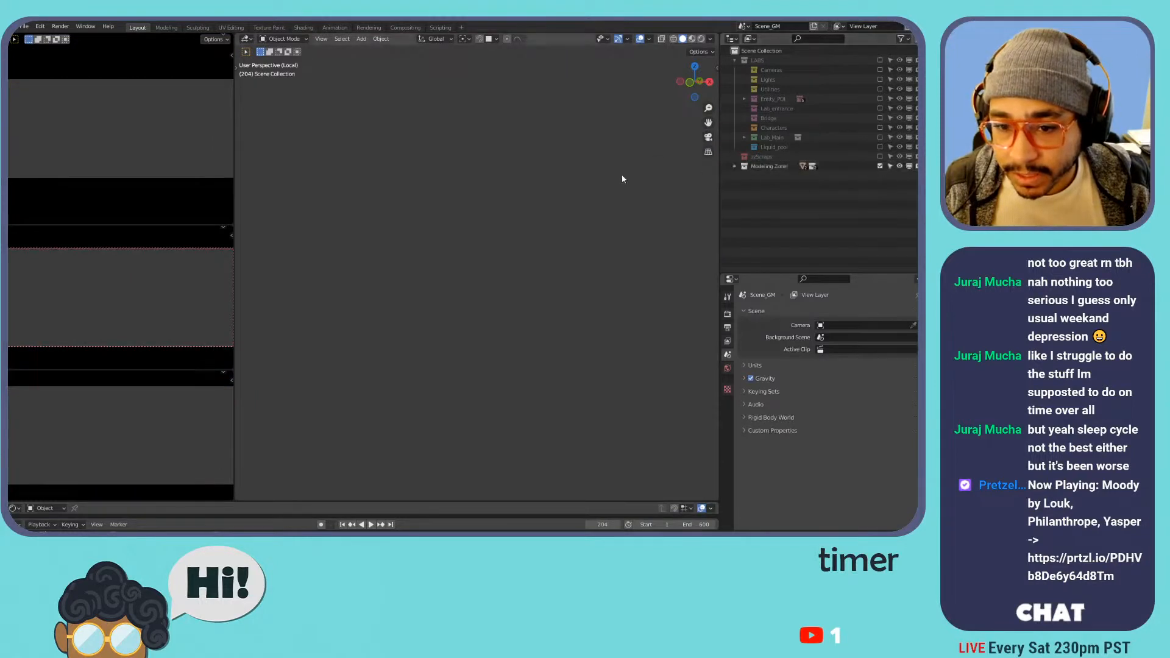
{"action": "left_click", "coordinate": [734, 165]}
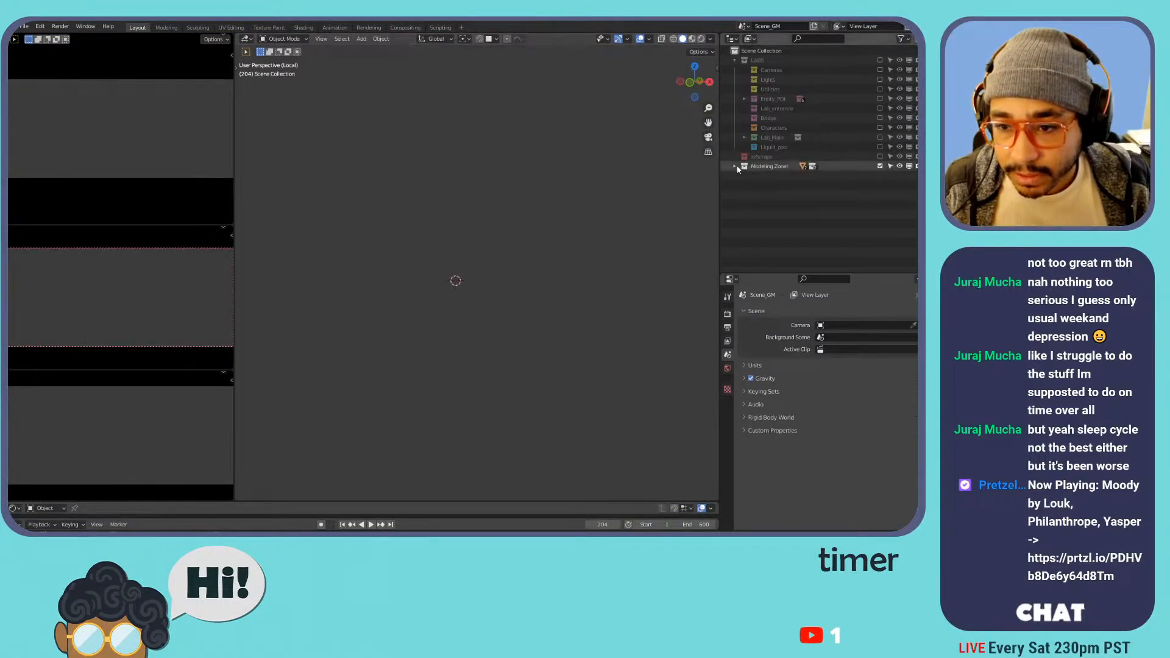
{"action": "left_click", "coordinate": [899, 204]}
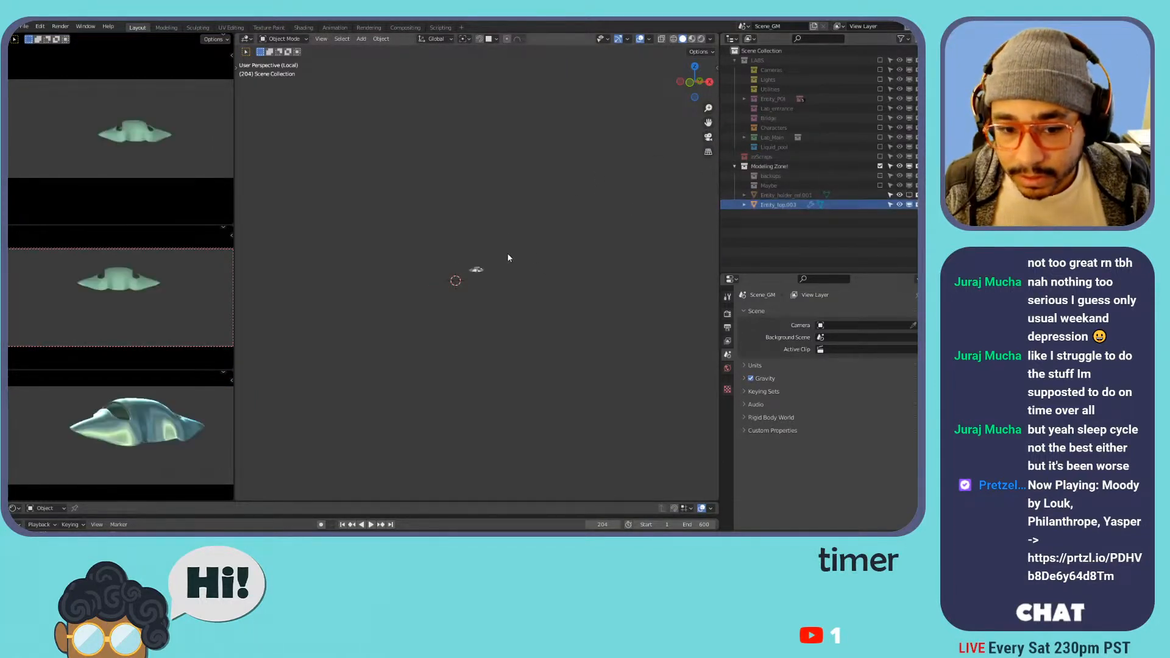
- Select Entity_top.003, frame it in the viewport and enter Edit Mode on it
{"action": "left_click", "coordinate": [477, 271]}
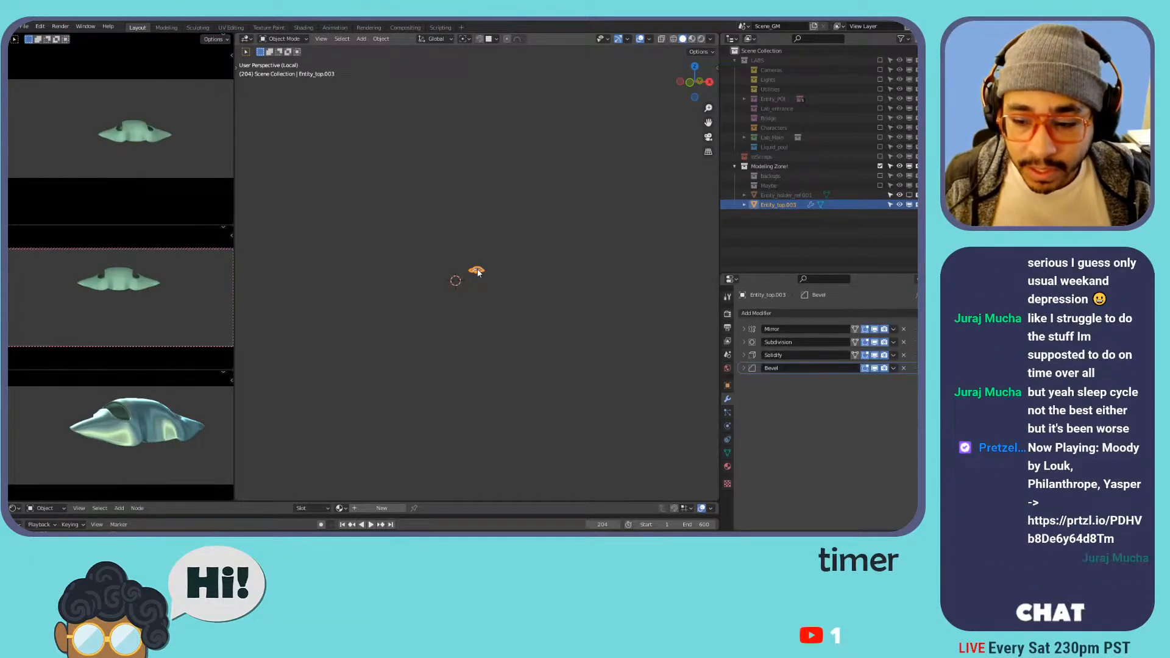
{"action": "key", "text": "KP_Decimal"}
{"action": "scroll", "coordinate": [477, 269], "scroll_direction": "up", "scroll_amount": 5}
{"action": "scroll", "coordinate": [474, 269], "scroll_direction": "down", "scroll_amount": 5}
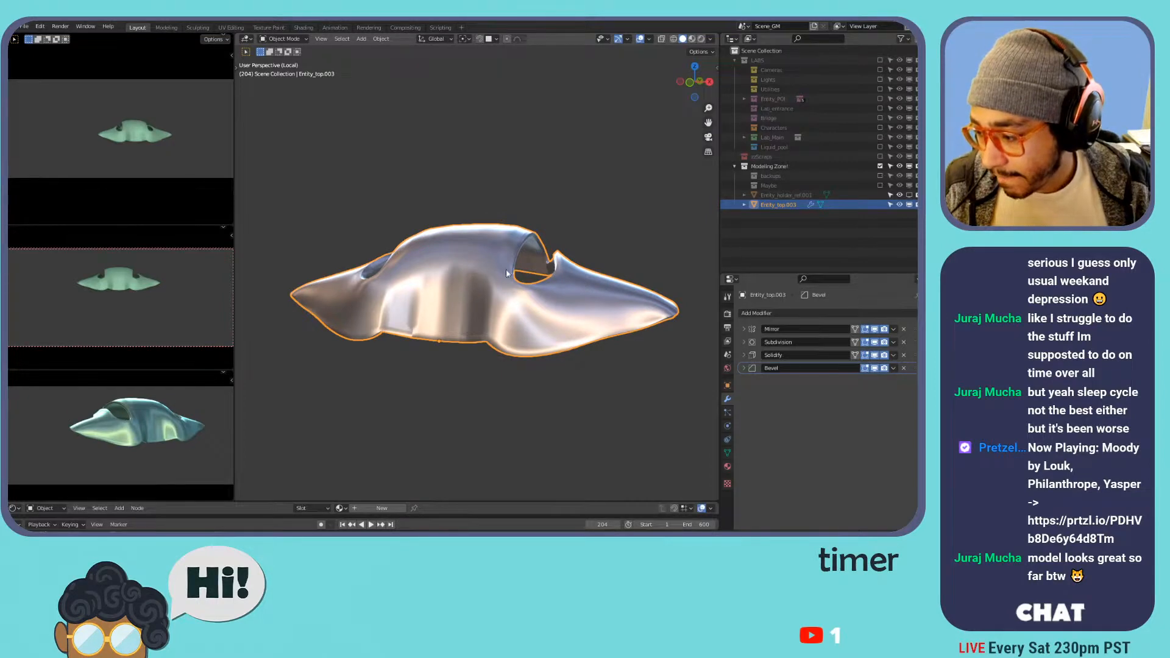
{"action": "key", "text": "Tab"}
{"action": "scroll", "coordinate": [525, 271], "scroll_direction": "up", "scroll_amount": 4}
{"action": "middle_click_drag", "start_coordinate": [525, 270], "coordinate": [725, 314]}
- Check the Mirror and Subdivision modifiers and inspect the creased edge loops around the opening in edge select mode
{"action": "left_click", "coordinate": [742, 331]}
{"action": "left_click", "coordinate": [742, 331]}
{"action": "left_click", "coordinate": [742, 344]}
{"action": "left_click", "coordinate": [742, 344]}
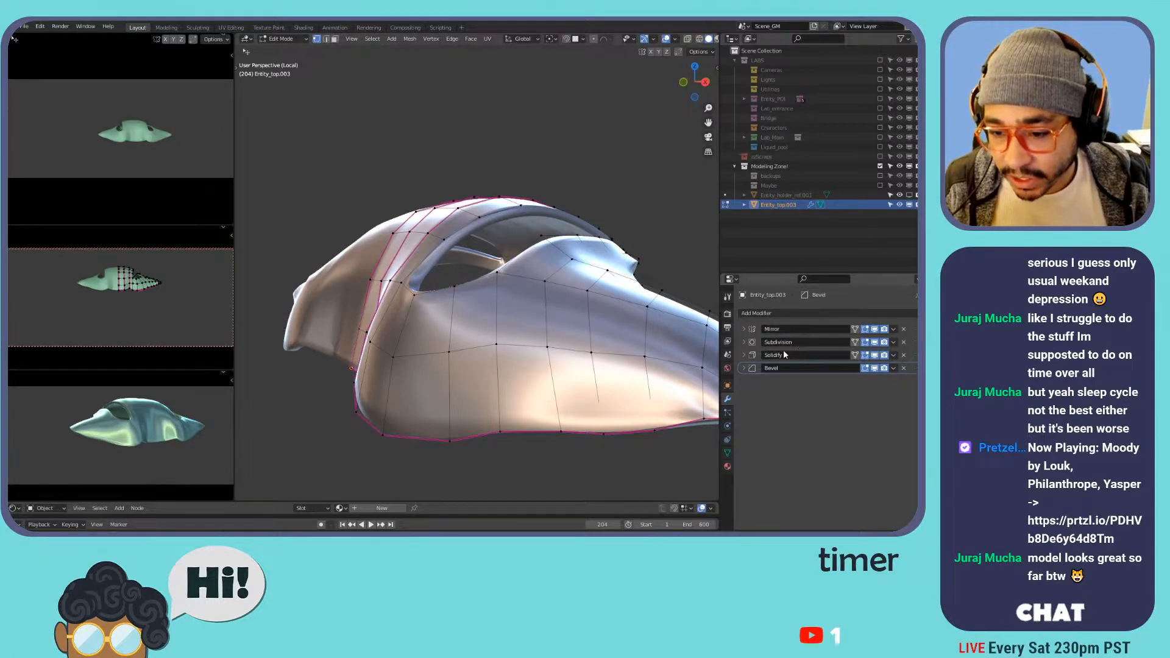
{"action": "scroll", "coordinate": [542, 273], "scroll_direction": "up", "scroll_amount": 2}
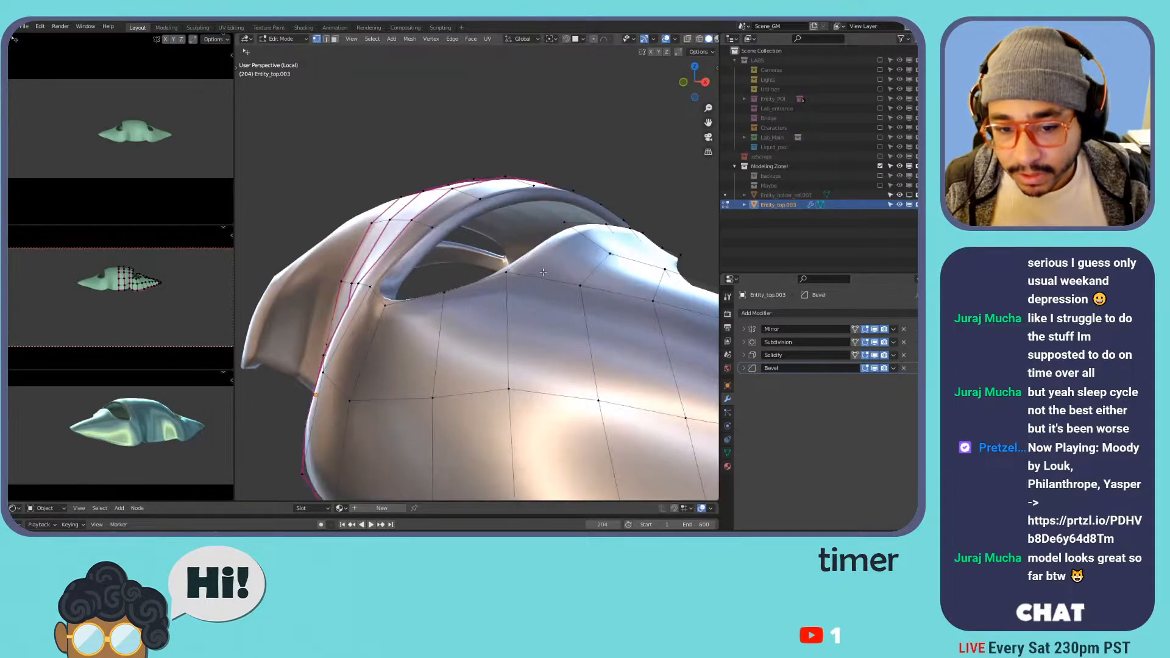
{"action": "middle_click_drag", "start_coordinate": [543, 275], "coordinate": [516, 201]}
{"action": "key", "text": "2"}
{"action": "left_click", "coordinate": [469, 188]}
{"action": "middle_click_drag", "start_coordinate": [533, 136], "coordinate": [676, 237]}
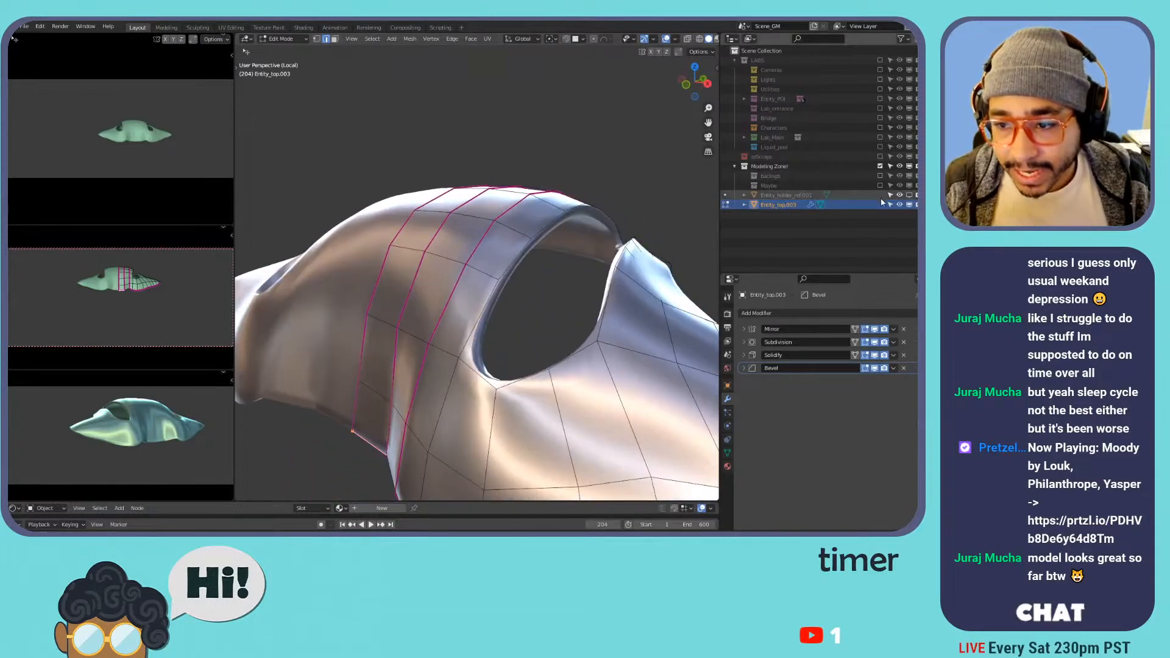
- Unhide the Entity_holder_ref.001 reference mesh and return to Object Mode
{"action": "left_click", "coordinate": [909, 195]}
{"action": "scroll", "coordinate": [539, 212], "scroll_direction": "down", "scroll_amount": 8}
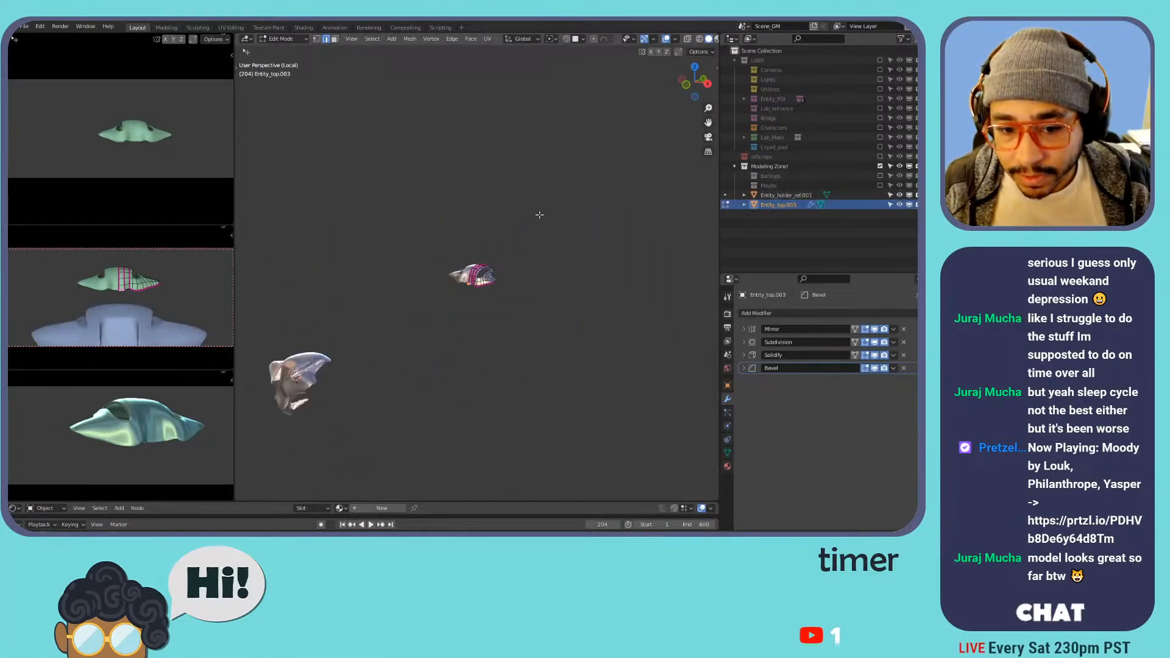
{"action": "key", "text": "Tab"}
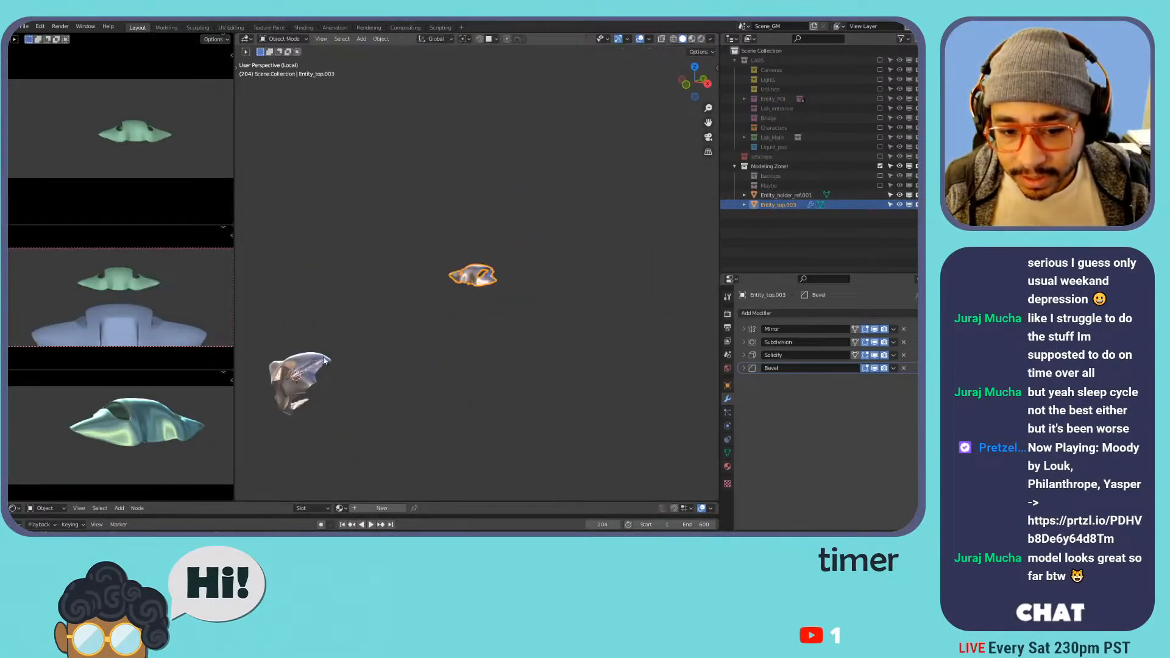
- Move Entity_holder_ref.001 about 91.4 m along the Y axis, close to Entity_top.003
{"action": "left_click", "coordinate": [321, 360]}
{"action": "key", "text": "g"}
{"action": "key", "text": "y"}
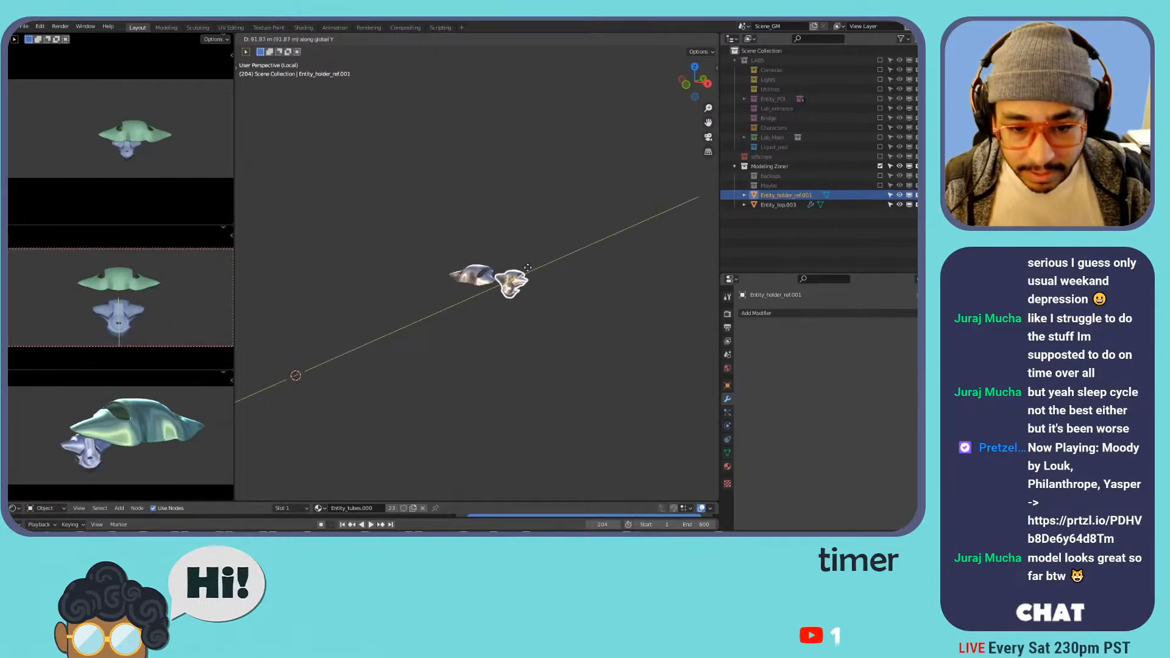
{"action": "left_click", "coordinate": [487, 283]}
{"action": "scroll", "coordinate": [515, 297], "scroll_direction": "up", "scroll_amount": 6}
{"action": "scroll", "coordinate": [516, 297], "scroll_direction": "down", "scroll_amount": 5}
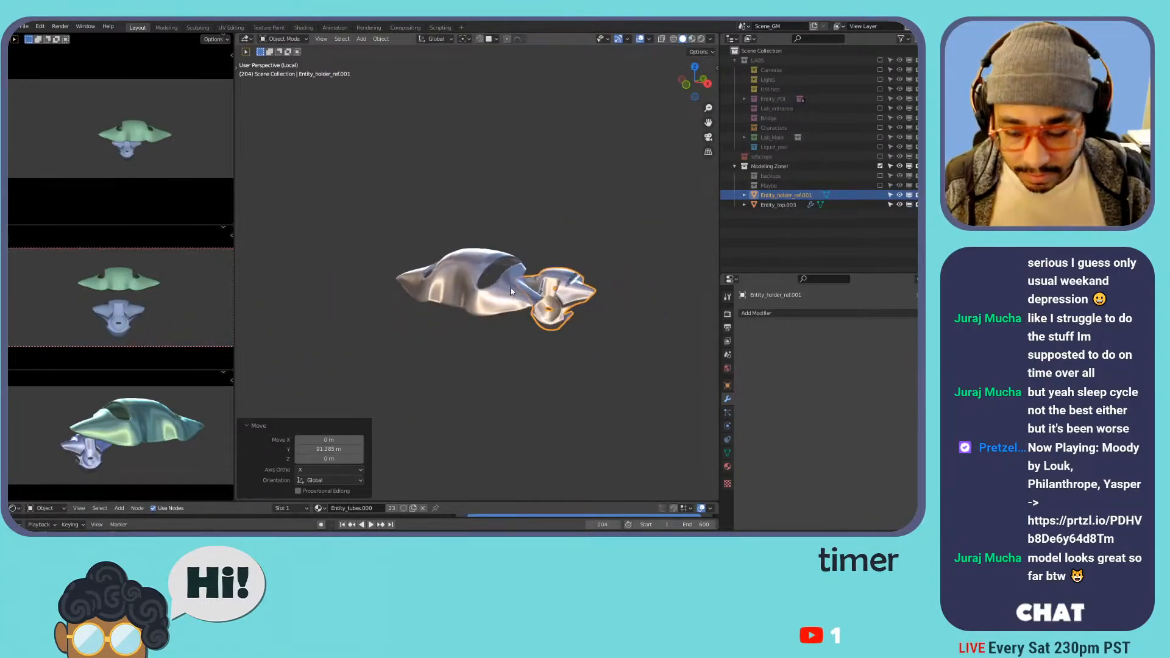
- In front view, move Entity_holder_ref.001 beside Entity_top.003, about 18.7 m along X and 6.7 m up
{"action": "key", "text": "KP_1"}
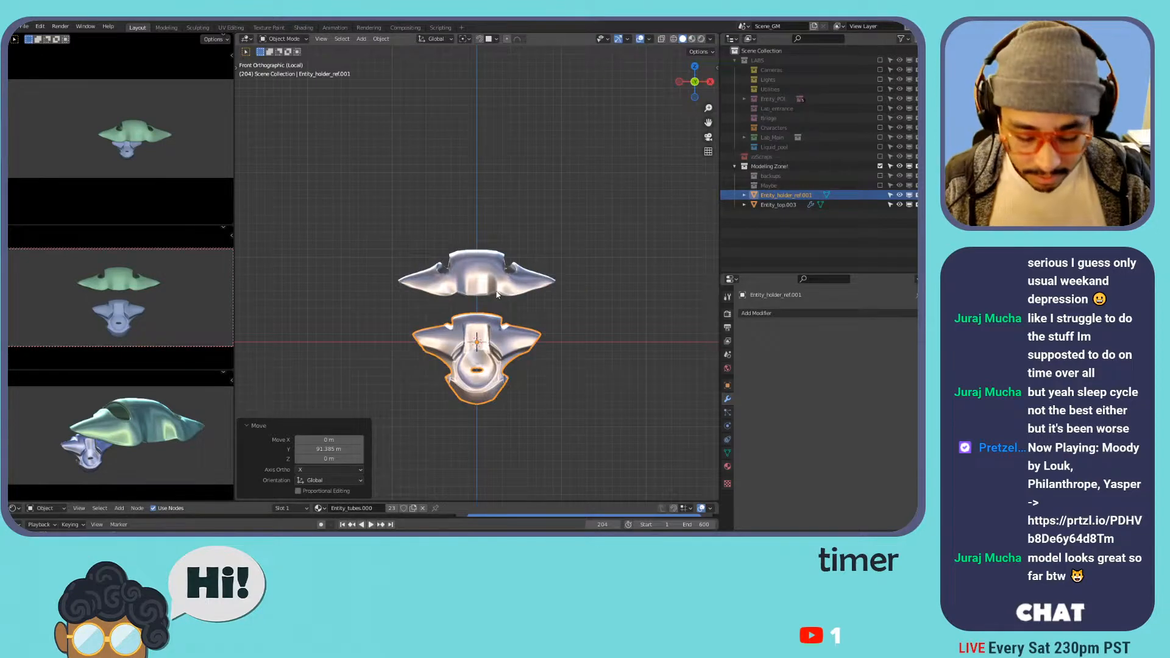
{"action": "key", "text": "g"}
{"action": "left_click", "coordinate": [631, 265]}
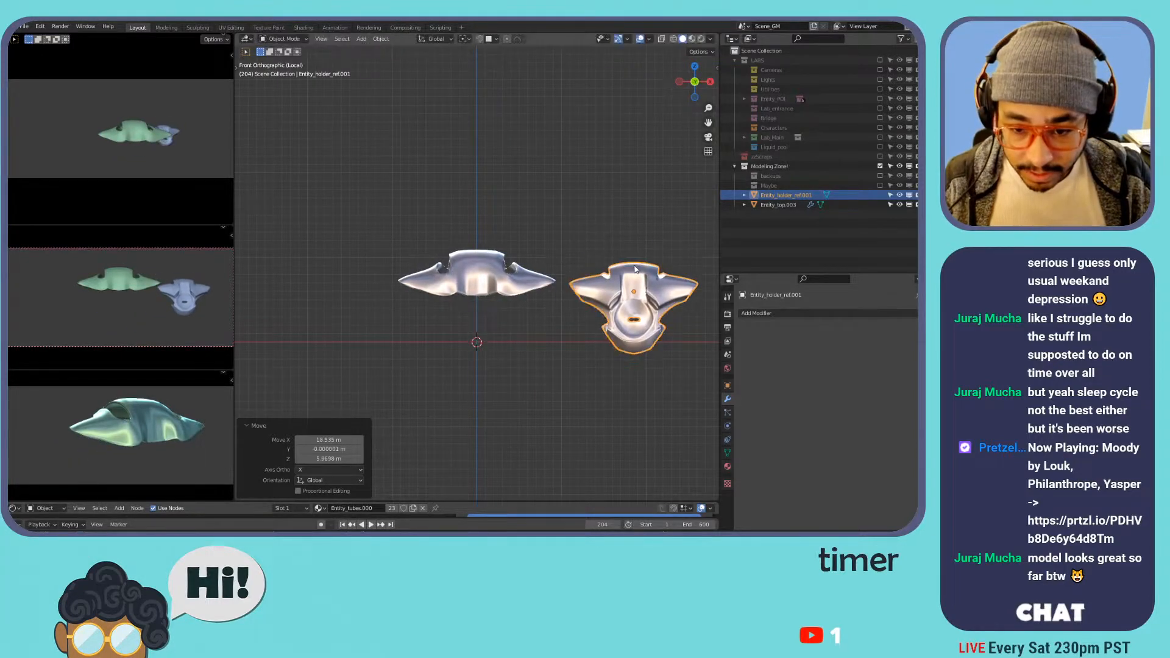
{"action": "left_click", "coordinate": [631, 264]}
{"action": "key", "text": "g"}
{"action": "left_click", "coordinate": [634, 257]}
- In top view, move Entity_holder_ref.001 about 27.9 m along negative Y so it sits beside Entity_top.003
{"action": "key", "text": "KP_7"}
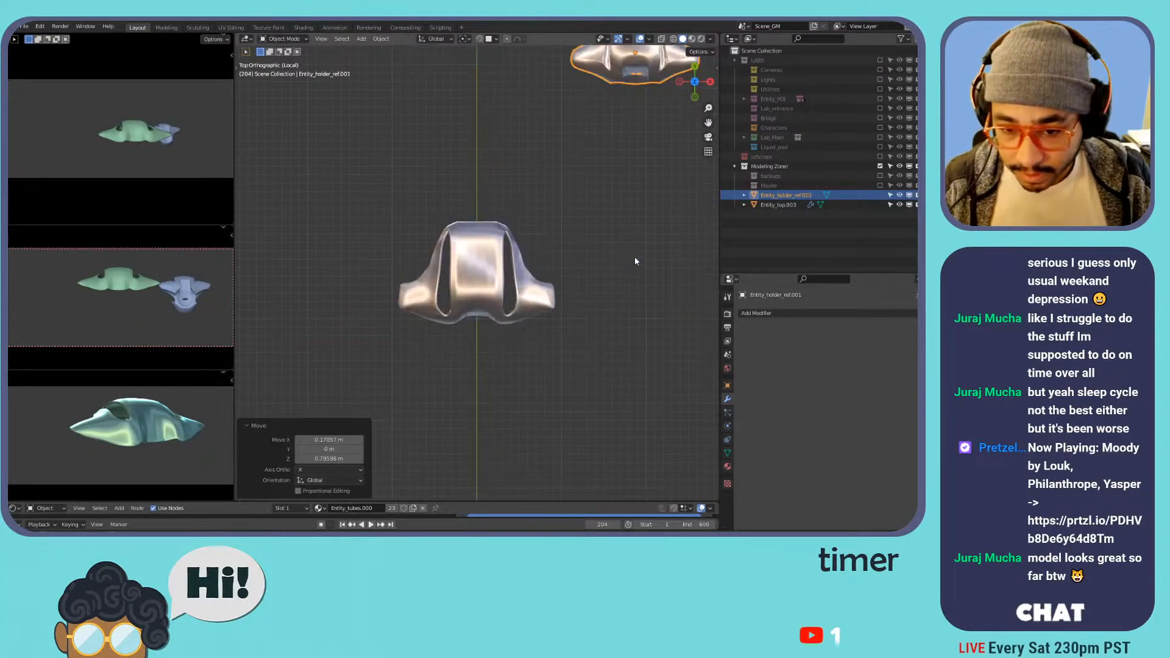
{"action": "key", "text": "g"}
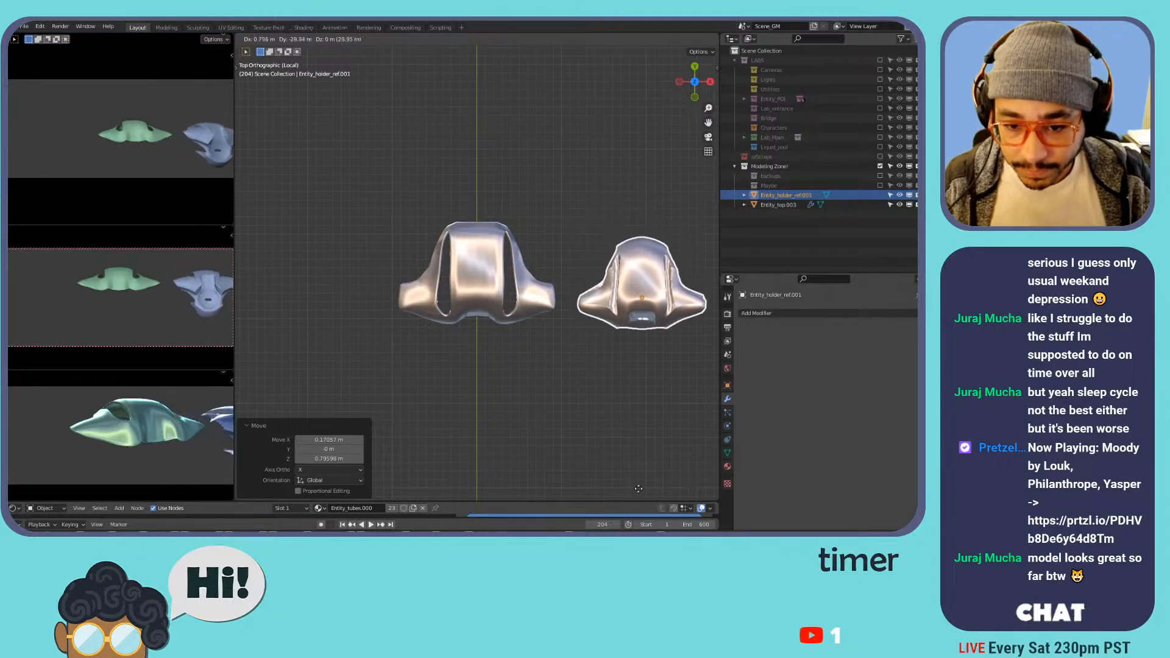
{"action": "left_click", "coordinate": [632, 461]}
{"action": "middle_click_drag", "start_coordinate": [579, 341], "coordinate": [593, 293]}
{"action": "scroll", "coordinate": [598, 317], "scroll_direction": "up", "scroll_amount": 4}
{"action": "scroll", "coordinate": [598, 317], "scroll_direction": "down", "scroll_amount": 2}
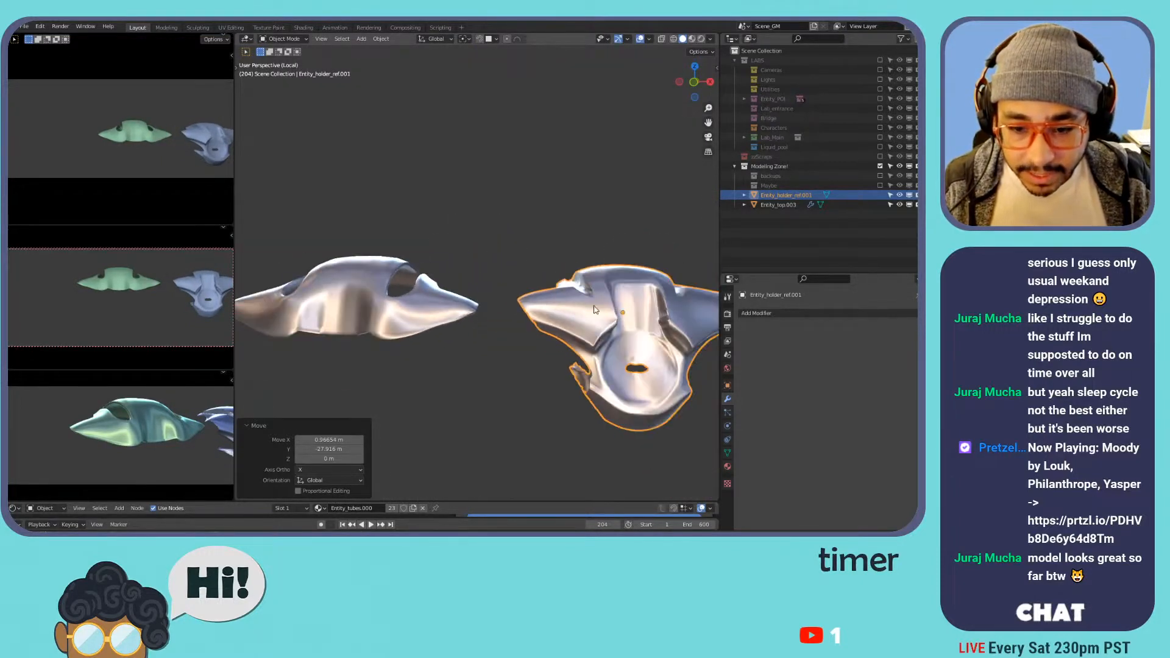
- Compare the mesh topology of Entity_holder_ref.001 and Entity_top.003 in Edit Mode, then return to Object Mode
{"action": "key", "text": "Tab"}
{"action": "scroll", "coordinate": [657, 321], "scroll_direction": "up", "scroll_amount": 2}
{"action": "scroll", "coordinate": [657, 322], "scroll_direction": "down", "scroll_amount": 2}
{"action": "middle_click_drag", "start_coordinate": [664, 336], "coordinate": [517, 337]}
{"action": "key", "text": "Tab"}
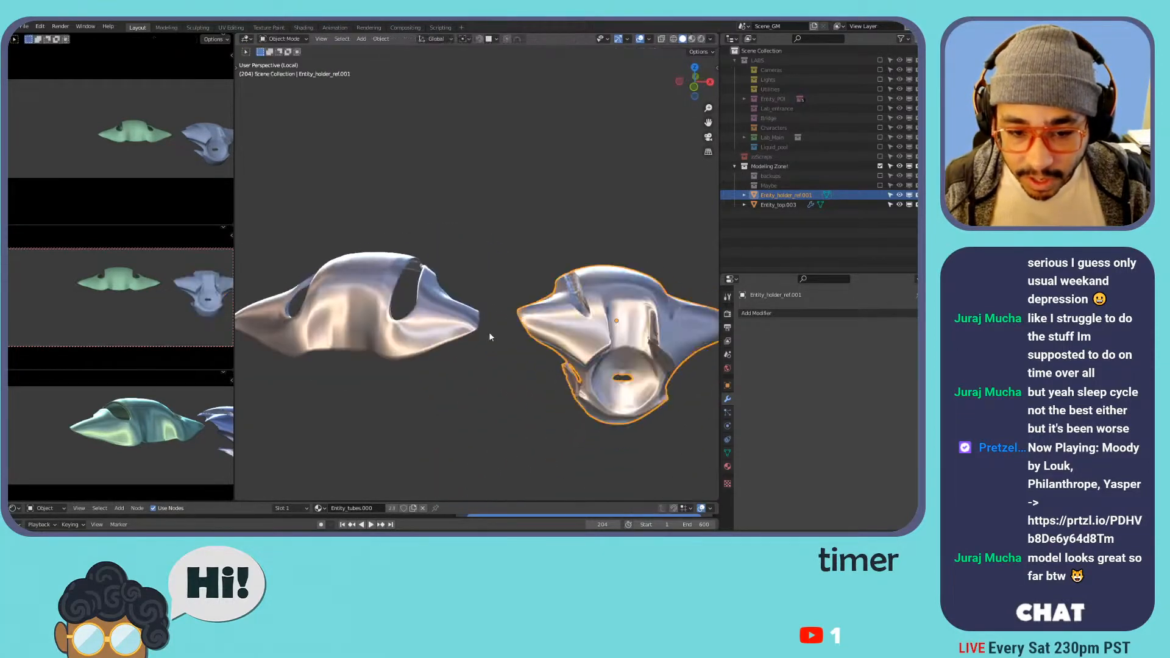
{"action": "left_click", "coordinate": [448, 321]}
{"action": "key", "text": "Tab"}
{"action": "key", "text": "Tab"}
{"action": "scroll", "coordinate": [482, 324], "scroll_direction": "up", "scroll_amount": 2}
{"action": "scroll", "coordinate": [583, 338], "scroll_direction": "down", "scroll_amount": 2}
{"action": "middle_click_drag", "start_coordinate": [457, 319], "coordinate": [570, 331]}
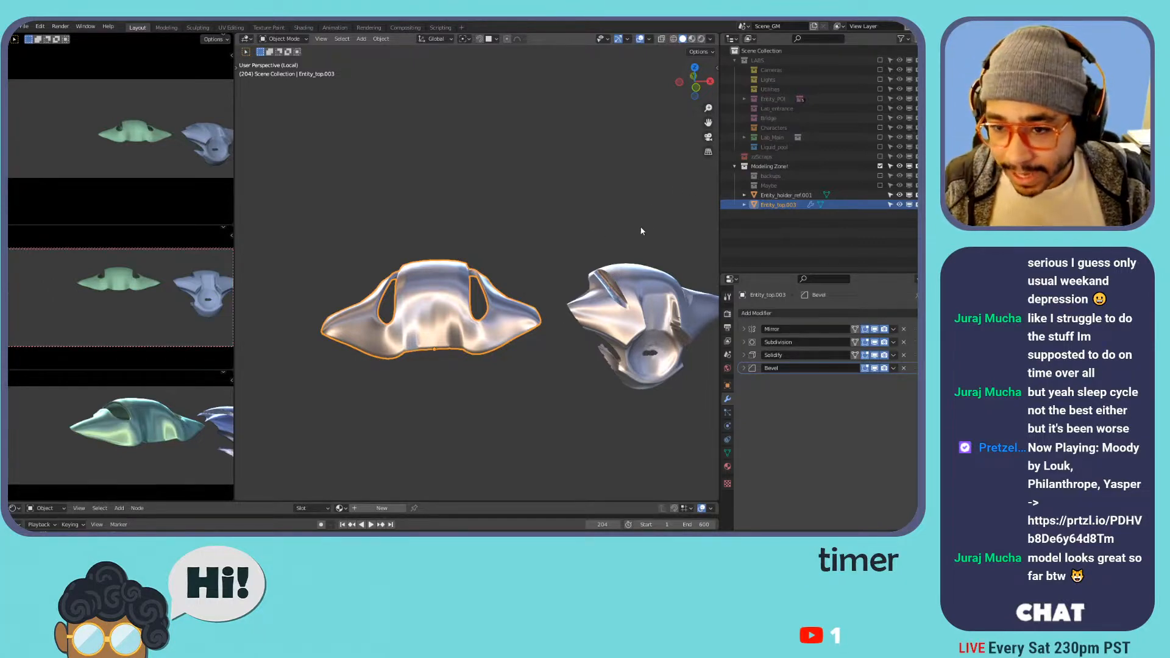
- Collapse and exclude the Modeling Zone collection, and enable the LABS collection to show the full lab scene
{"action": "left_click", "coordinate": [734, 168]}
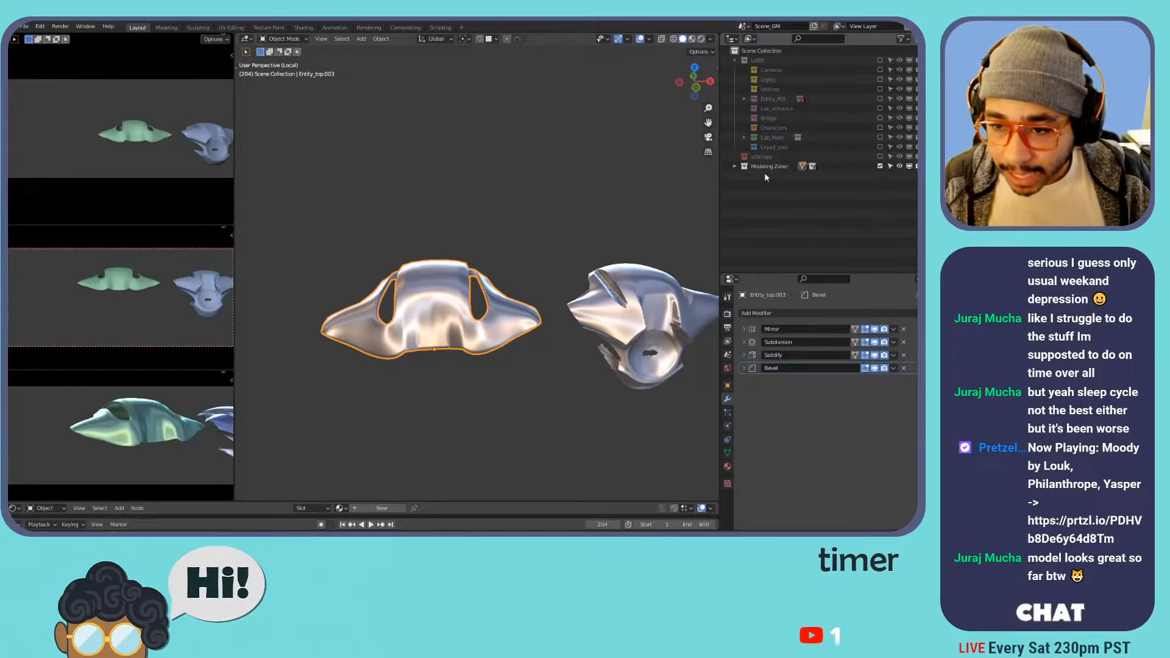
{"action": "left_click", "coordinate": [879, 167]}
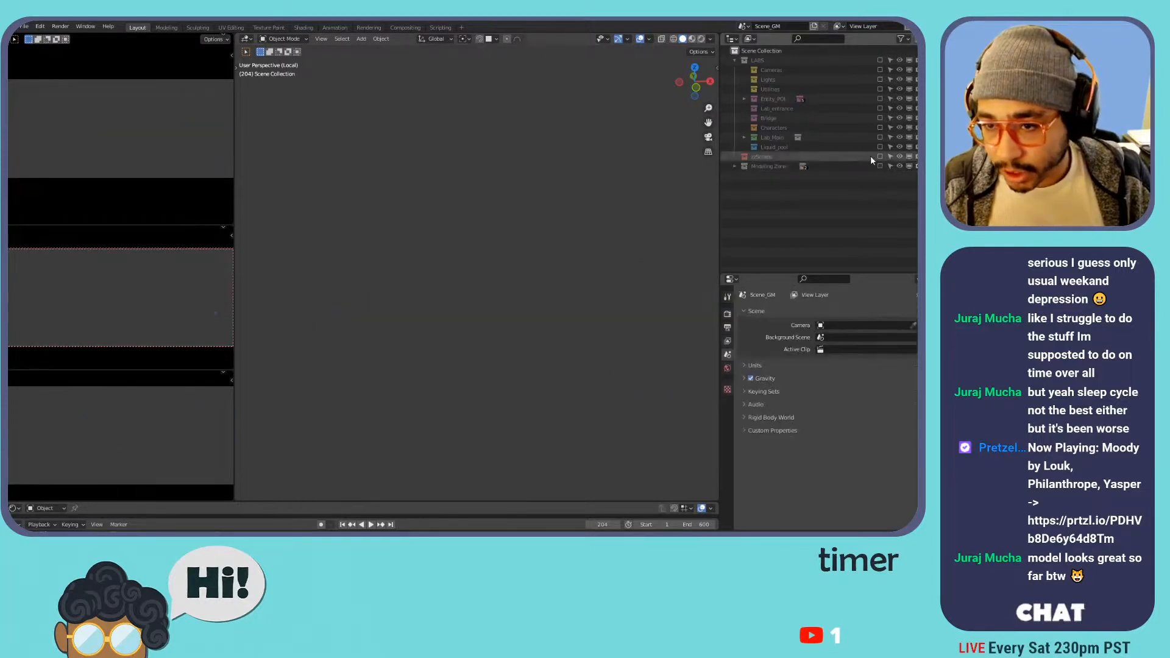
{"action": "left_click", "coordinate": [879, 60]}
{"action": "scroll", "coordinate": [518, 293], "scroll_direction": "down", "scroll_amount": 4}
{"action": "middle_click_drag", "start_coordinate": [518, 292], "coordinate": [549, 158], "text": "shift"}
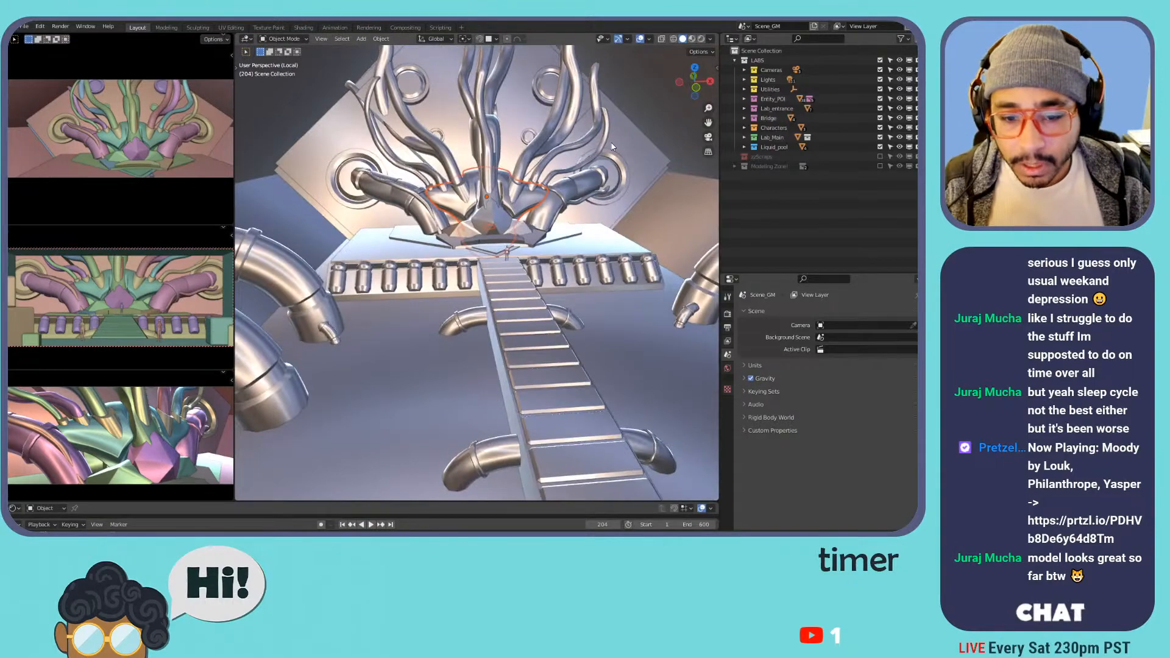
- Set the viewport to Rendered shading and inspect the altar and the power cells along the platform
{"action": "left_click", "coordinate": [701, 39]}
{"action": "middle_click_drag", "start_coordinate": [627, 139], "coordinate": [613, 177]}
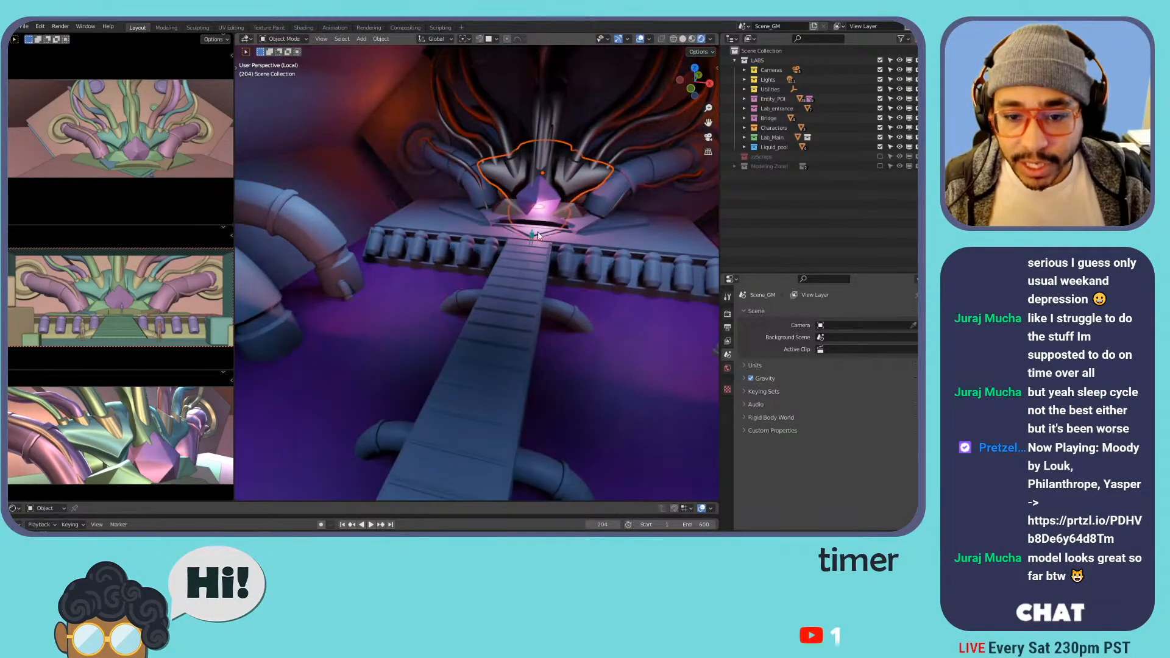
{"action": "left_click", "coordinate": [595, 235]}
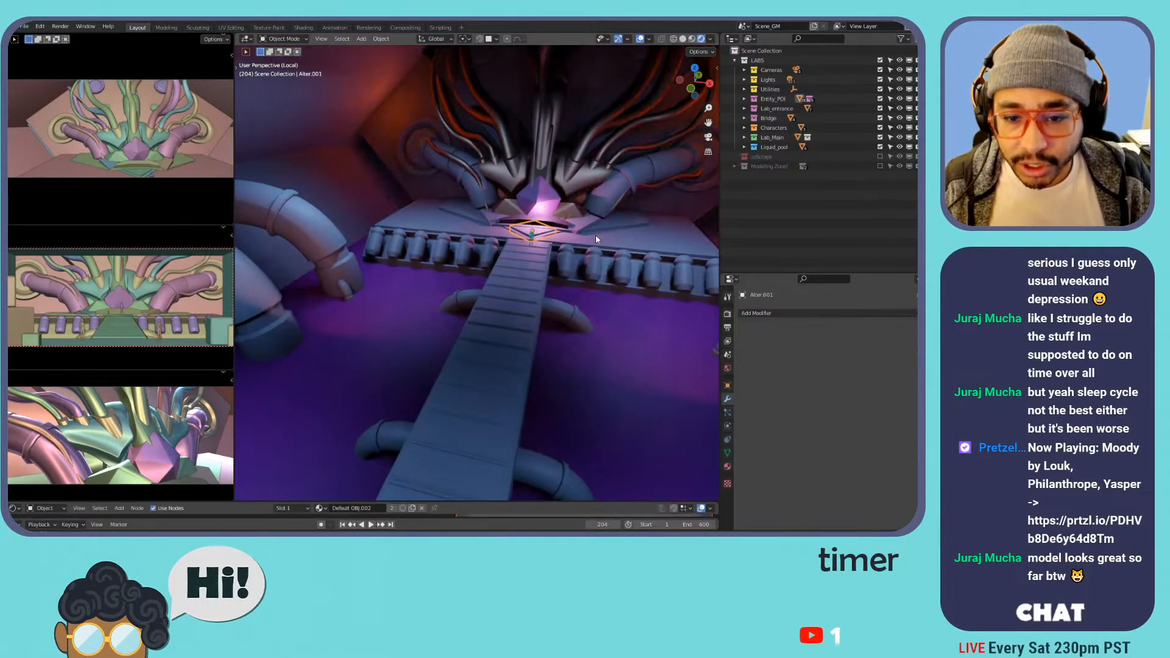
{"action": "left_click", "coordinate": [419, 246]}
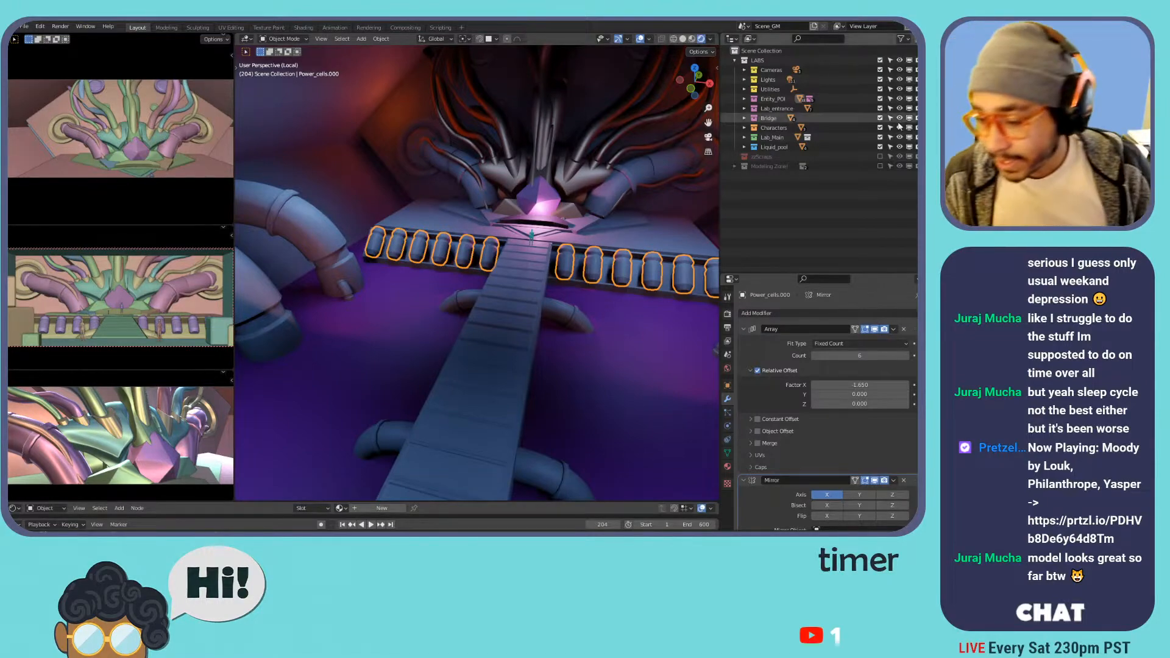
{"action": "middle_click_drag", "start_coordinate": [501, 189], "coordinate": [567, 204]}
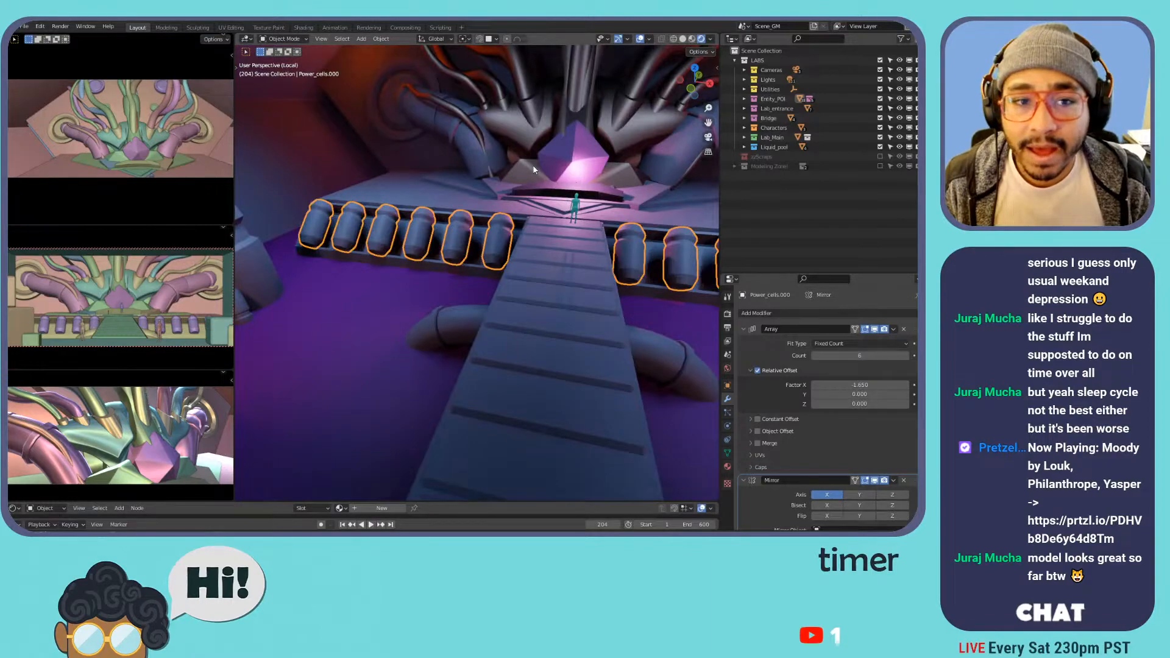
{"action": "middle_click_drag", "start_coordinate": [547, 159], "coordinate": [492, 192]}
{"action": "scroll", "coordinate": [500, 186], "scroll_direction": "down", "scroll_amount": 5}
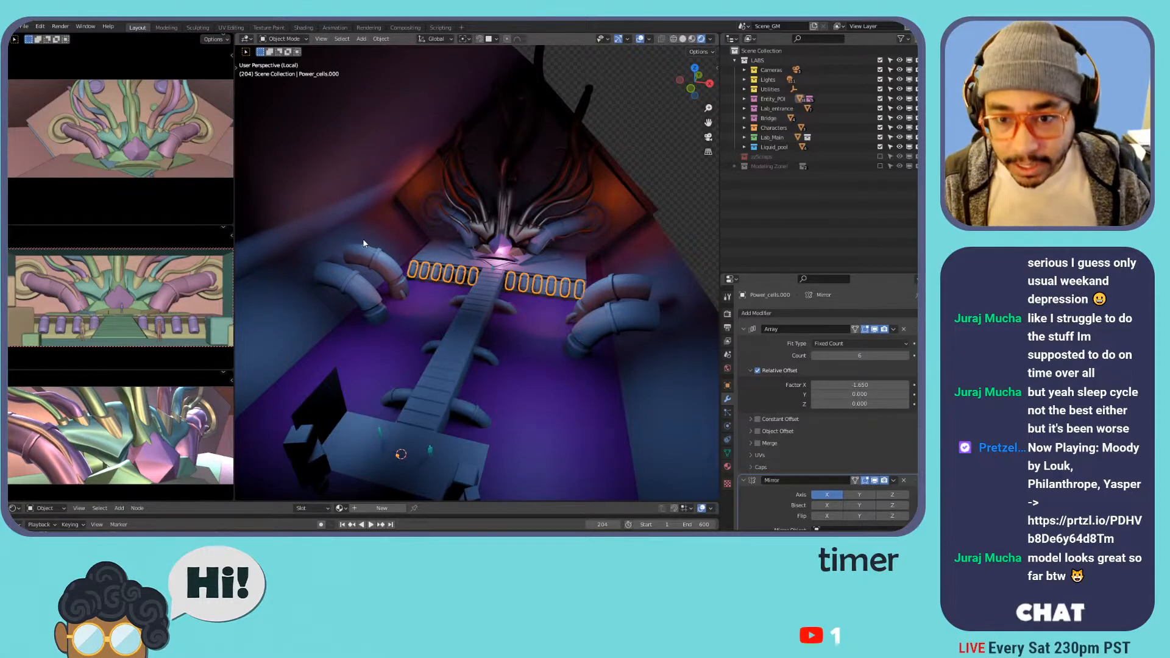
- Switch to the Blender window with KitBash_v1.blend, exclude Collection 2 and select the KitBash collection
{"action": "key", "text": "alt+Tab"}
{"action": "key", "text": "Tab"}
{"action": "key", "text": "Tab"}
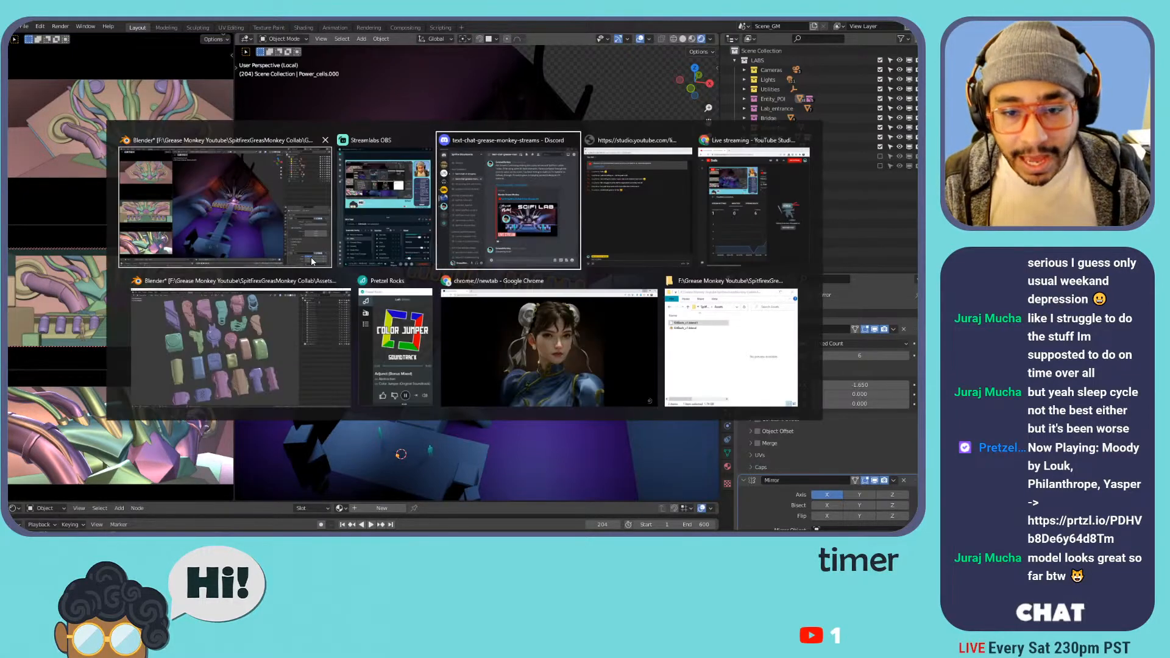
{"action": "key", "text": "Tab"}
{"action": "key", "text": "Tab"}
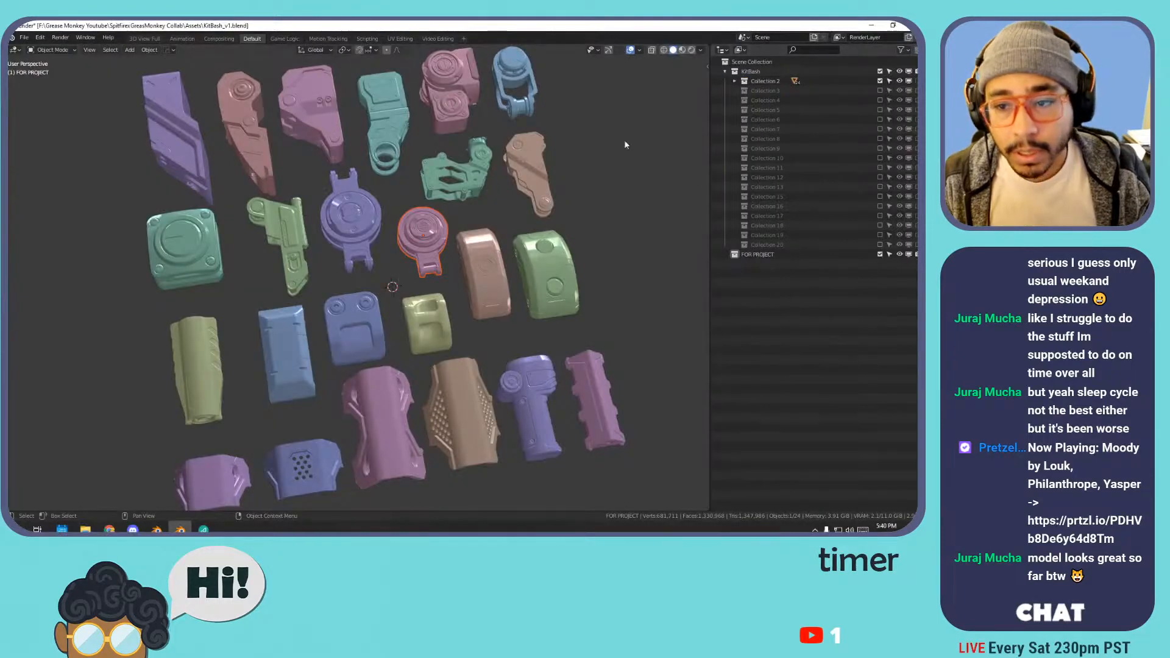
{"action": "left_click", "coordinate": [879, 80]}
{"action": "left_click", "coordinate": [751, 71]}
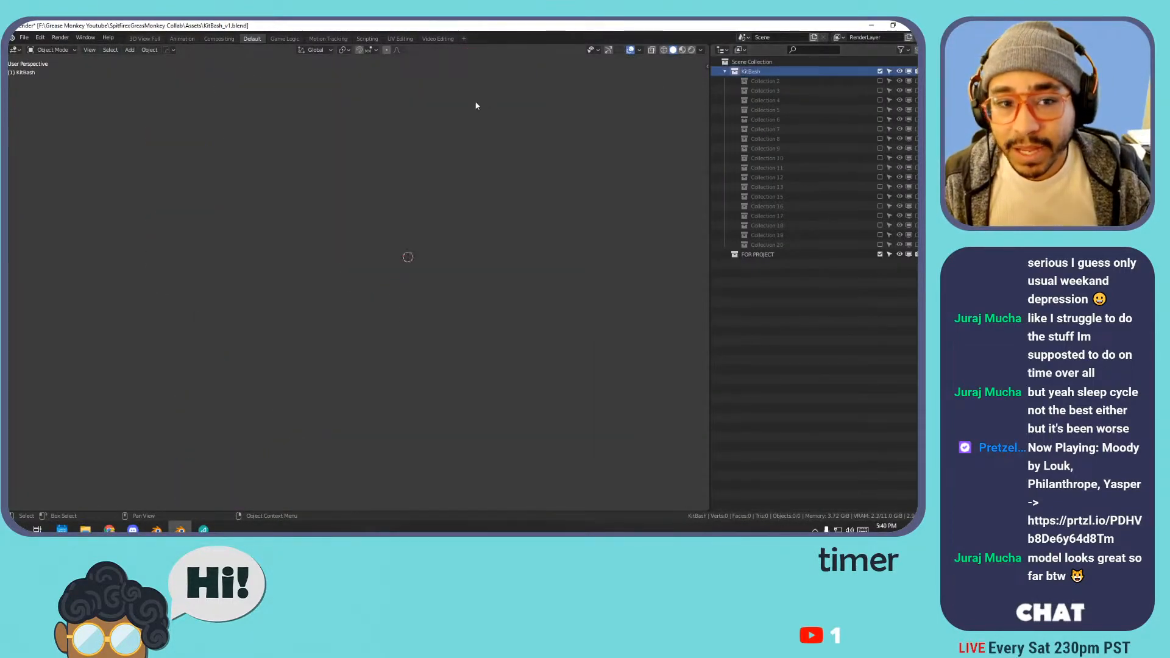
- Look through the numbered collections inside the KitBash collection
{"action": "middle_click_drag", "start_coordinate": [526, 219], "coordinate": [457, 228]}
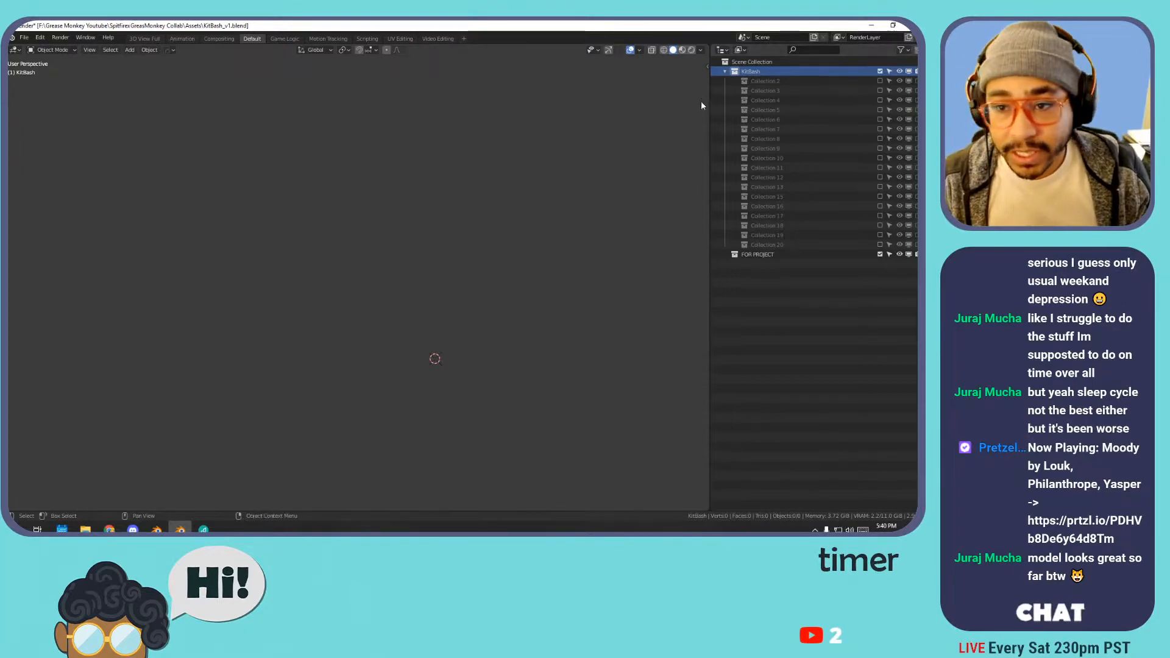
{"action": "left_click", "coordinate": [747, 82]}
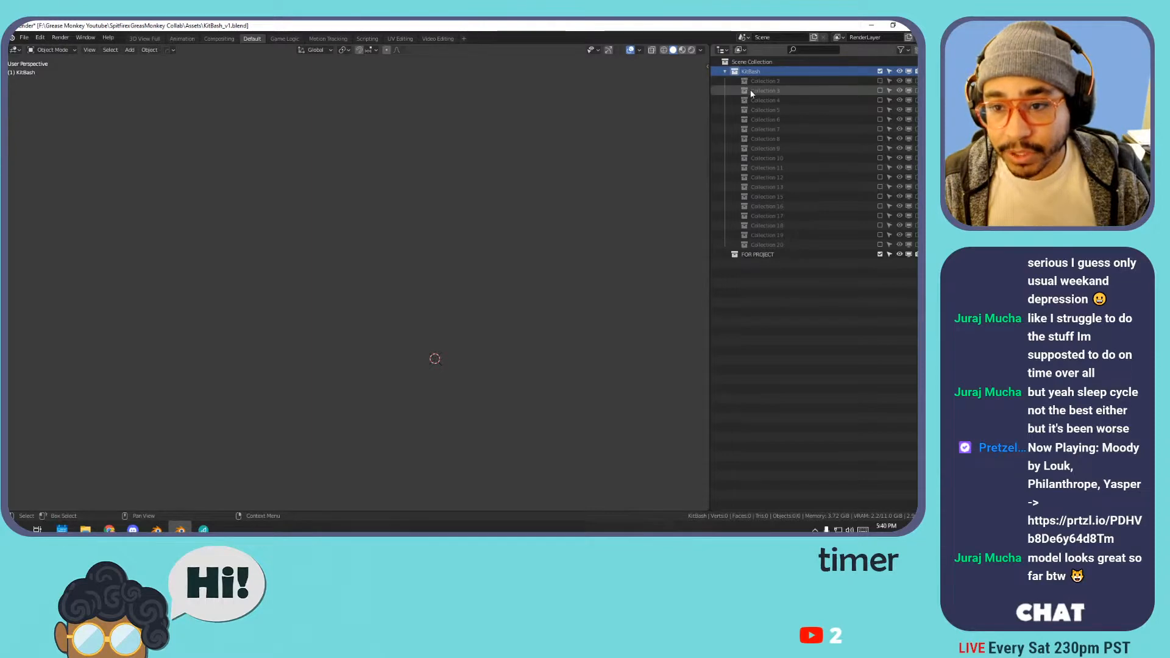
{"action": "left_click", "coordinate": [764, 99]}
{"action": "left_click", "coordinate": [770, 110]}
{"action": "left_click", "coordinate": [773, 138]}
{"action": "left_click", "coordinate": [777, 148]}
{"action": "left_click", "coordinate": [781, 188]}
{"action": "left_click", "coordinate": [774, 208]}
{"action": "left_click", "coordinate": [780, 81]}
{"action": "left_click", "coordinate": [779, 111]}
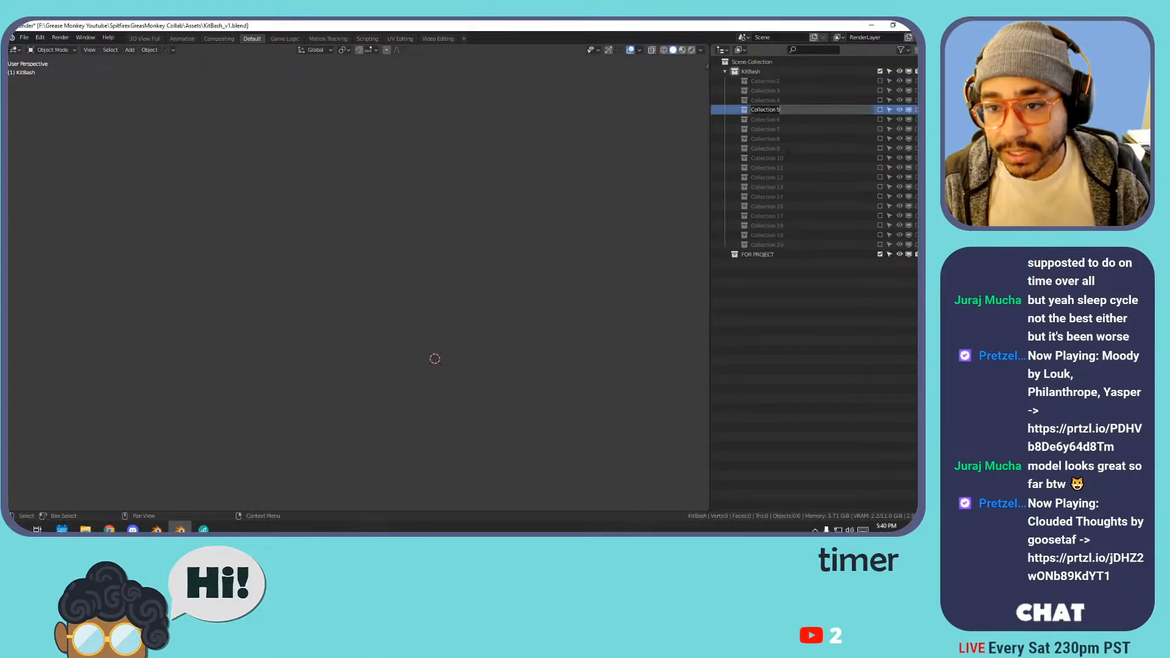
{"action": "left_click", "coordinate": [771, 121]}
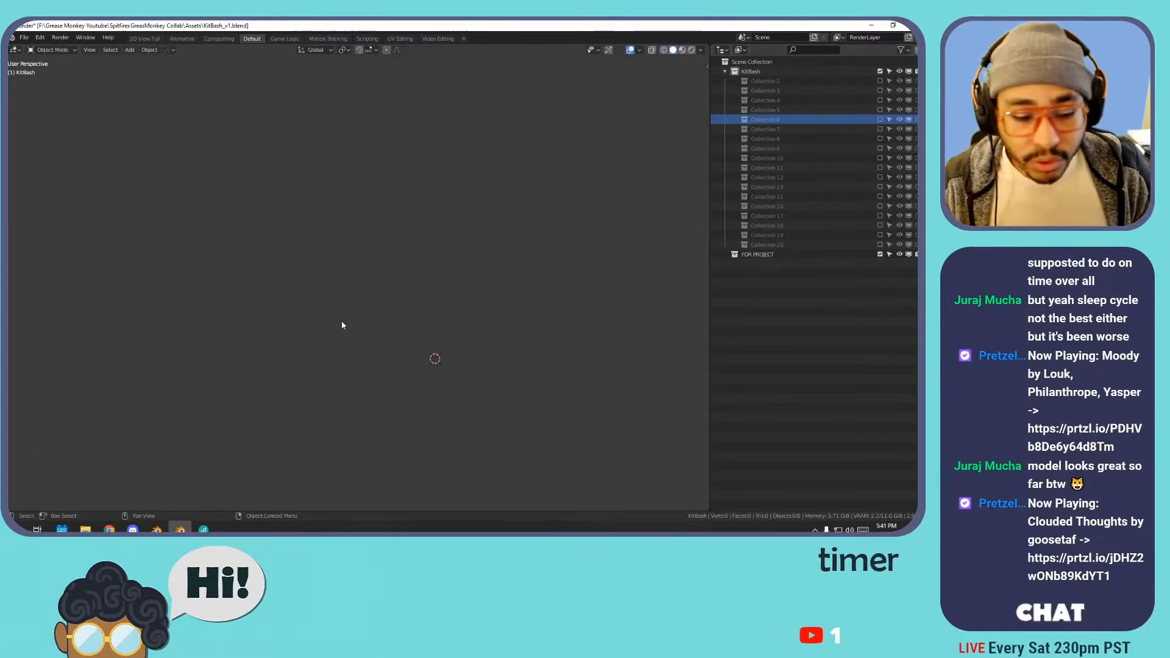
- Switch back to the lab scene's Blender window and examine the bridge, the entrance area and the main lab platform
{"action": "key", "text": "alt+Tab"}
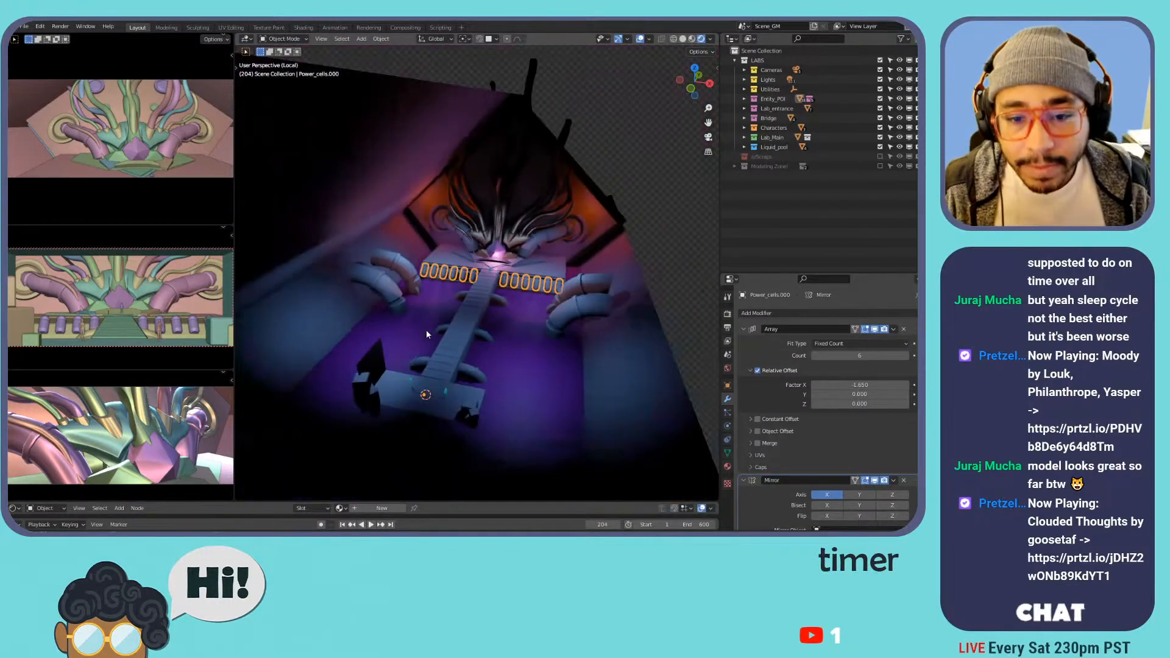
{"action": "middle_click_drag", "start_coordinate": [418, 303], "coordinate": [689, 250]}
{"action": "middle_click_drag", "start_coordinate": [435, 208], "coordinate": [324, 164]}
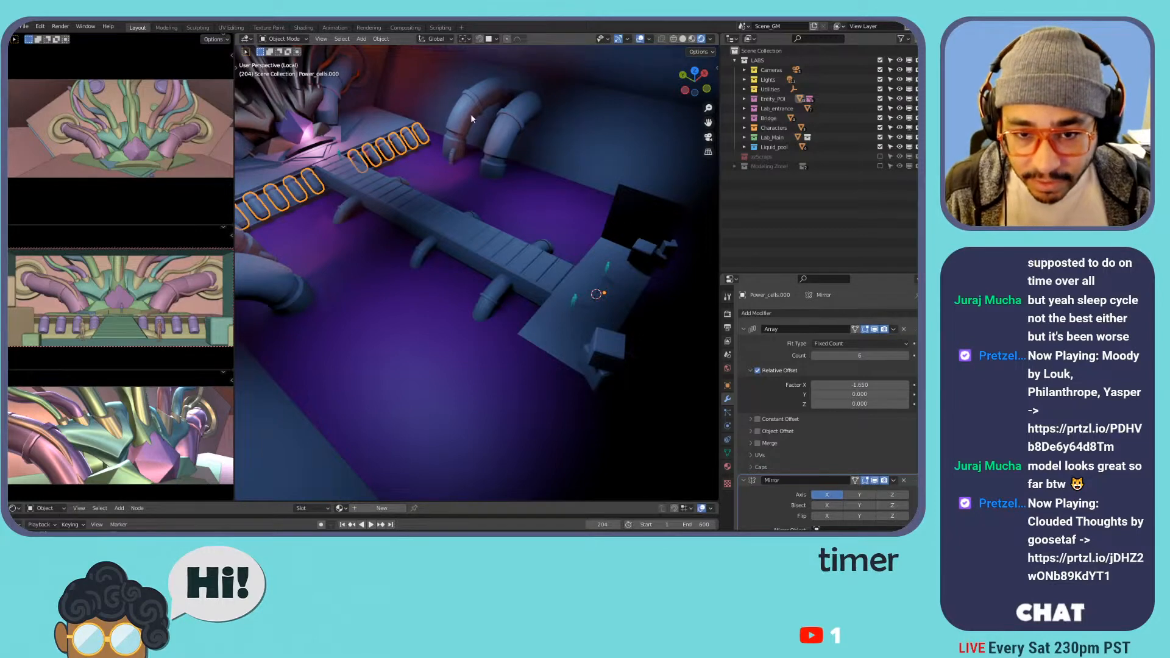
{"action": "middle_click_drag", "start_coordinate": [480, 207], "coordinate": [538, 177]}
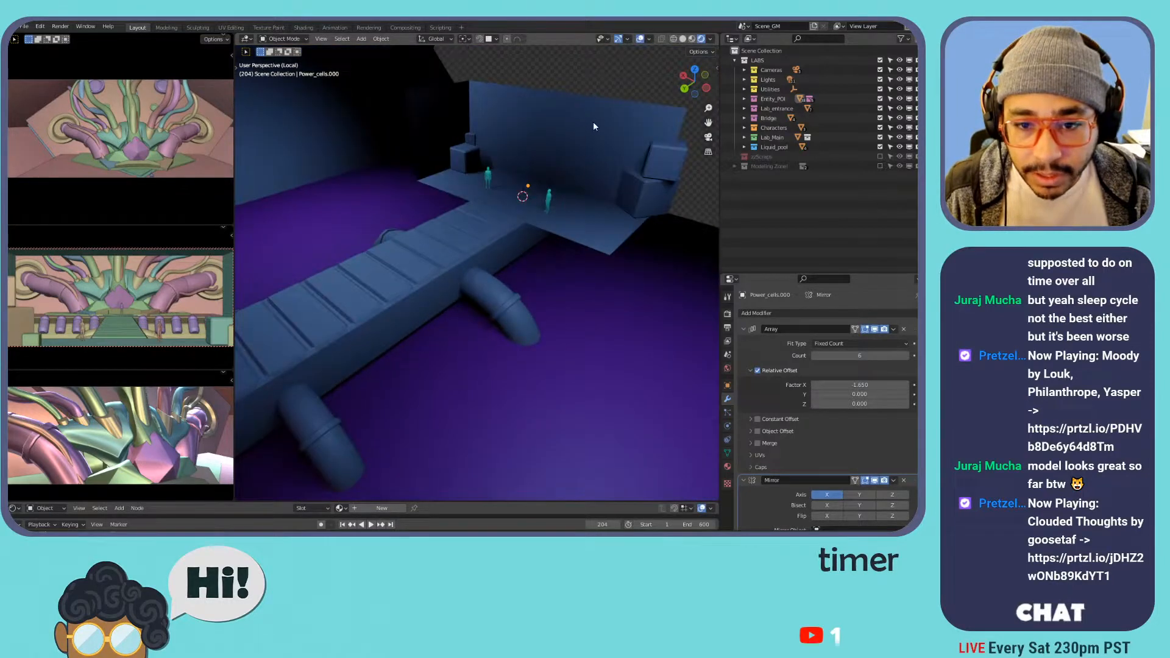
{"action": "middle_click_drag", "start_coordinate": [626, 131], "coordinate": [527, 185]}
{"action": "left_click", "coordinate": [527, 185]}
{"action": "key", "text": "KP_Decimal"}
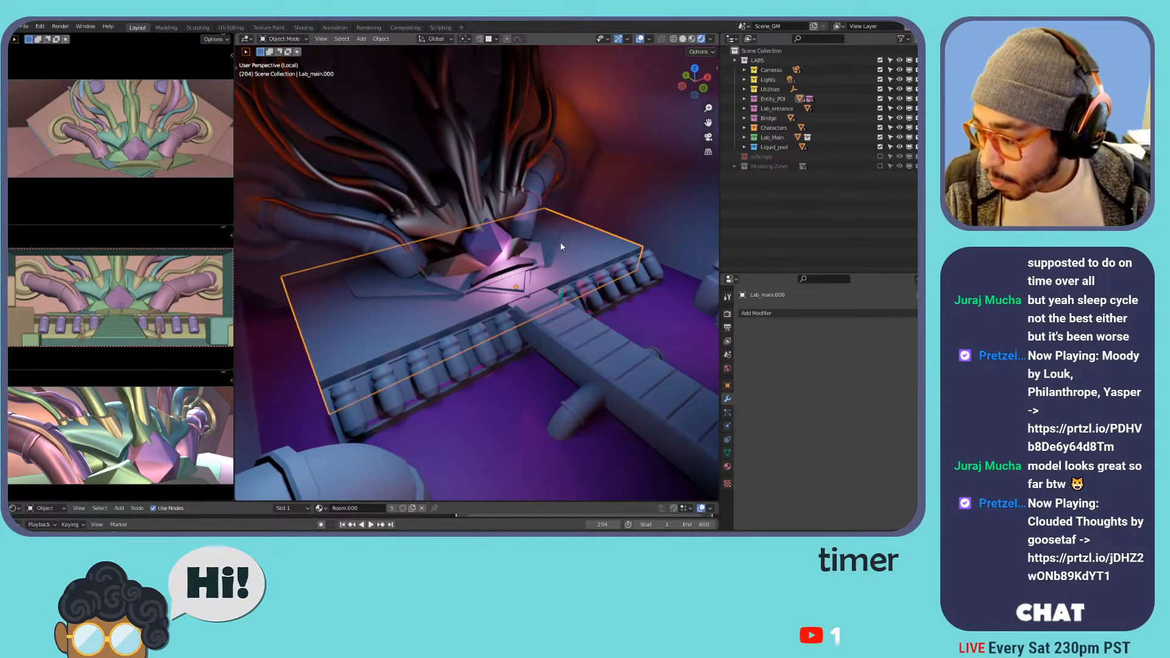
{"action": "middle_click_drag", "start_coordinate": [526, 312], "coordinate": [584, 180]}
{"action": "middle_click_drag", "start_coordinate": [551, 128], "coordinate": [451, 164]}
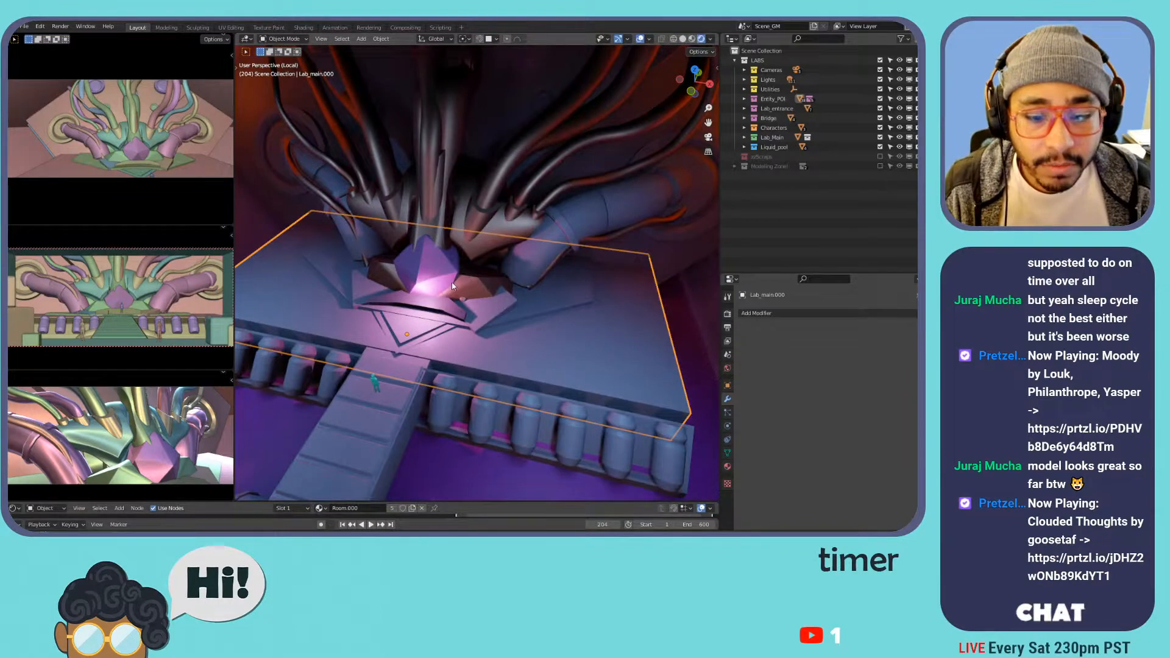
- Inspect the power cells and the round wall vents, and view the whole lab around them
{"action": "middle_click_drag", "start_coordinate": [444, 285], "coordinate": [440, 263]}
{"action": "left_click", "coordinate": [358, 291]}
{"action": "middle_click_drag", "start_coordinate": [350, 116], "coordinate": [444, 148]}
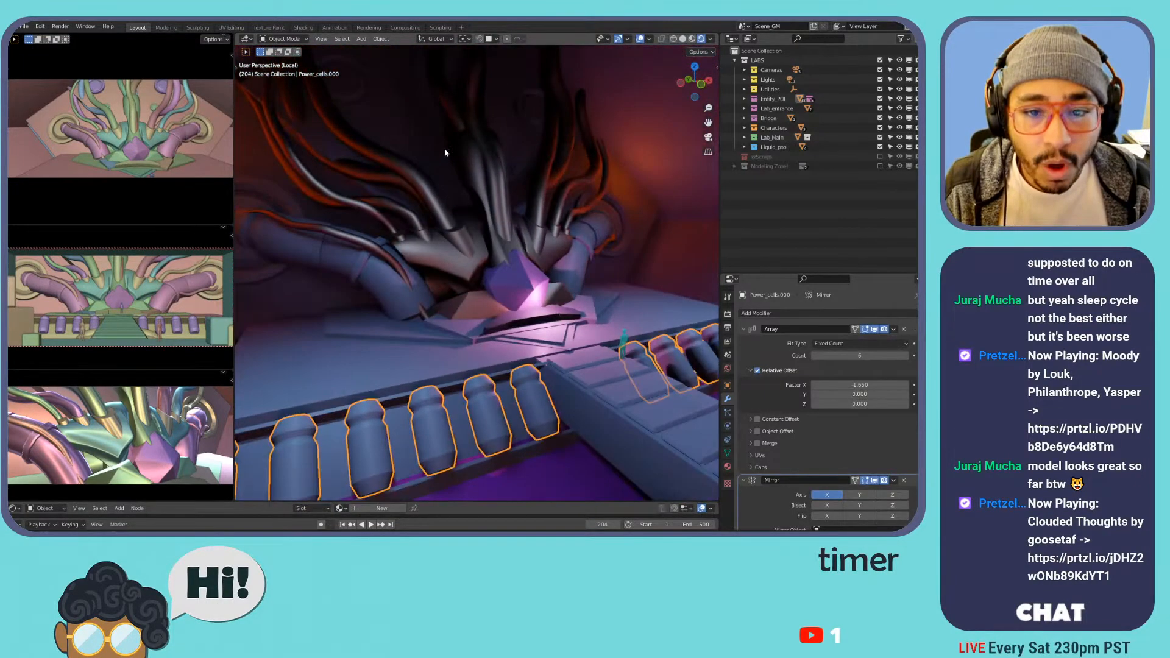
{"action": "left_click", "coordinate": [342, 109]}
{"action": "scroll", "coordinate": [515, 198], "scroll_direction": "down", "scroll_amount": 6}
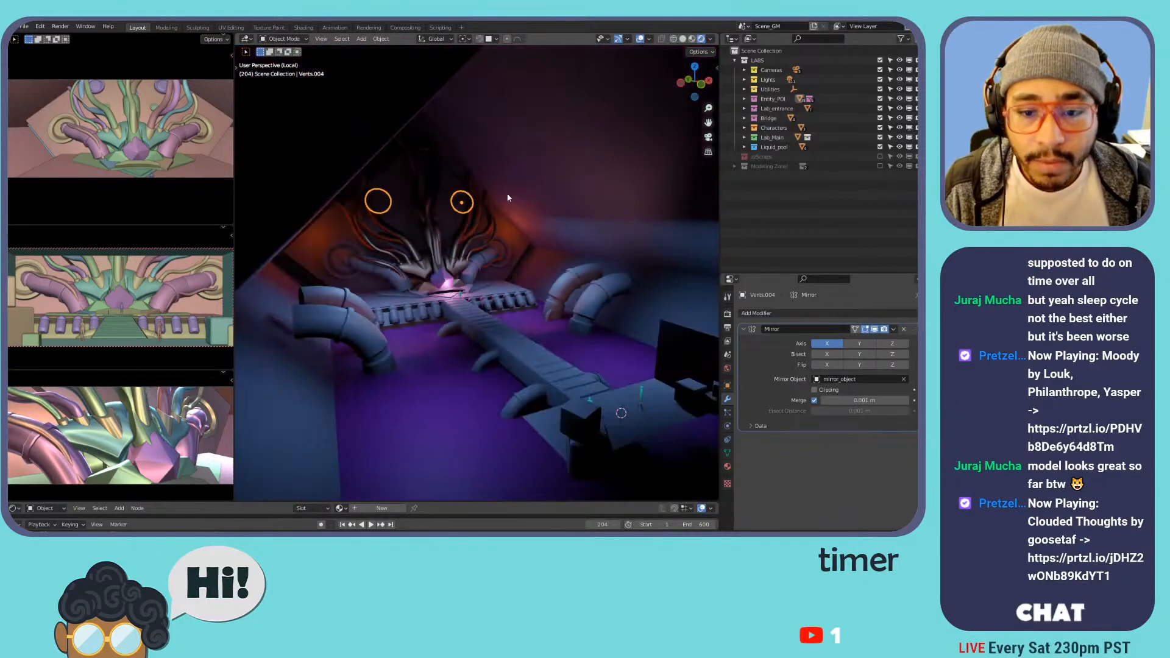
{"action": "middle_click_drag", "start_coordinate": [515, 198], "coordinate": [463, 177]}
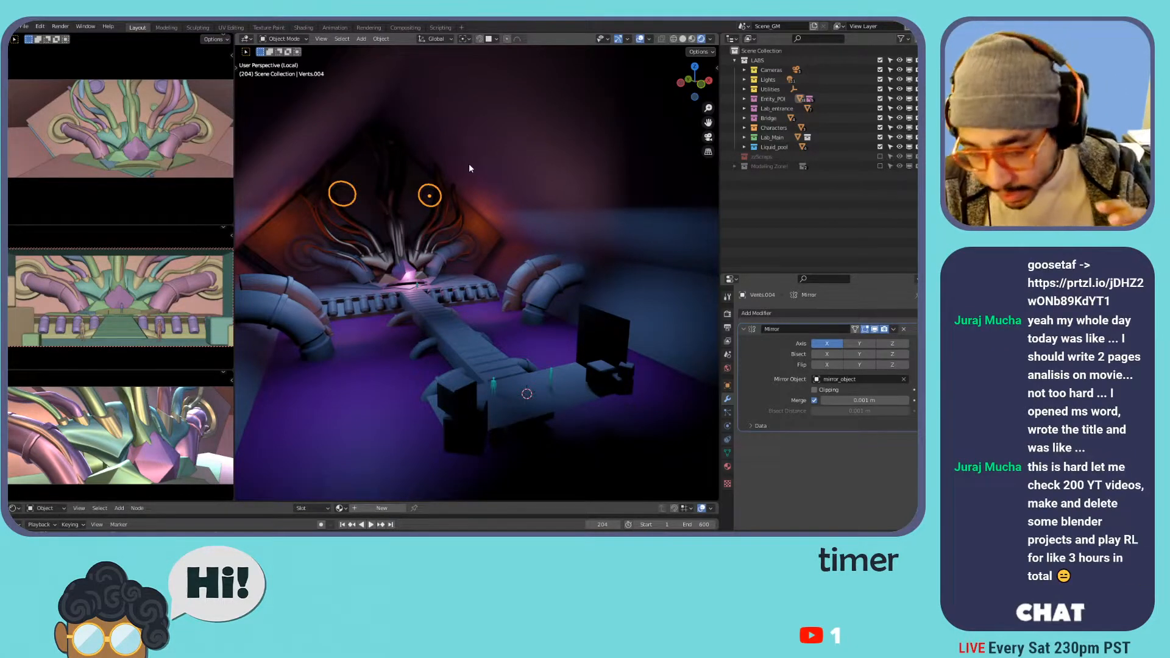
{"action": "middle_click_drag", "start_coordinate": [491, 250], "coordinate": [604, 272]}
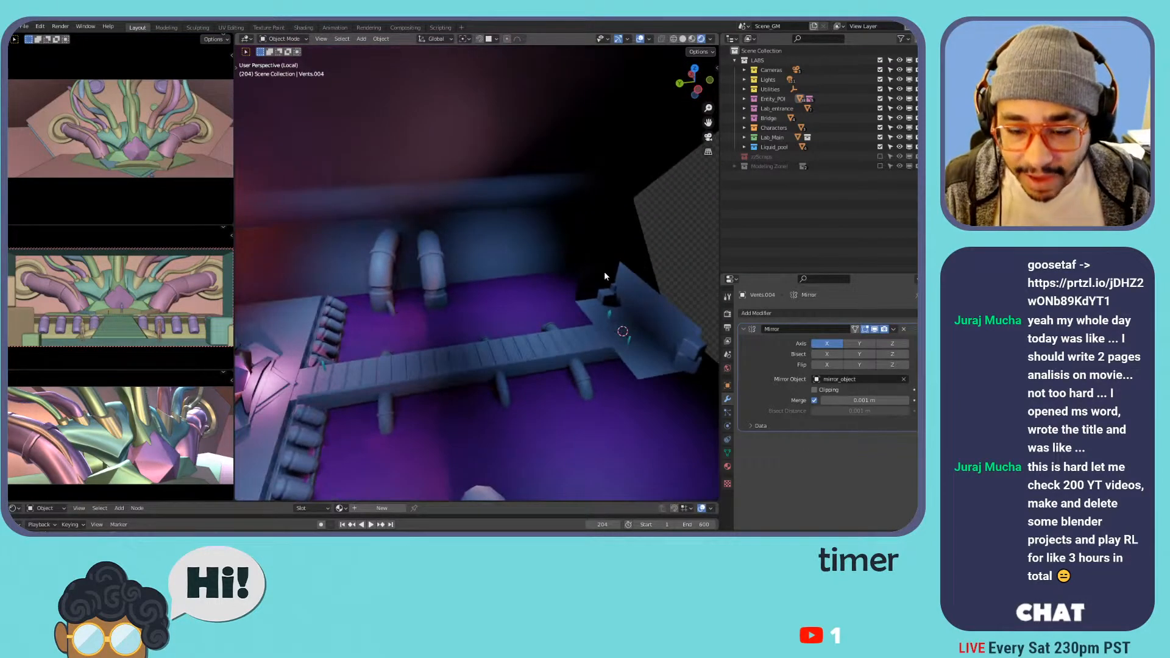
- Inspect the lab entrance walls, the bridge panels, the main wall and the liquid pool by selecting each in turn
{"action": "left_click", "coordinate": [642, 304]}
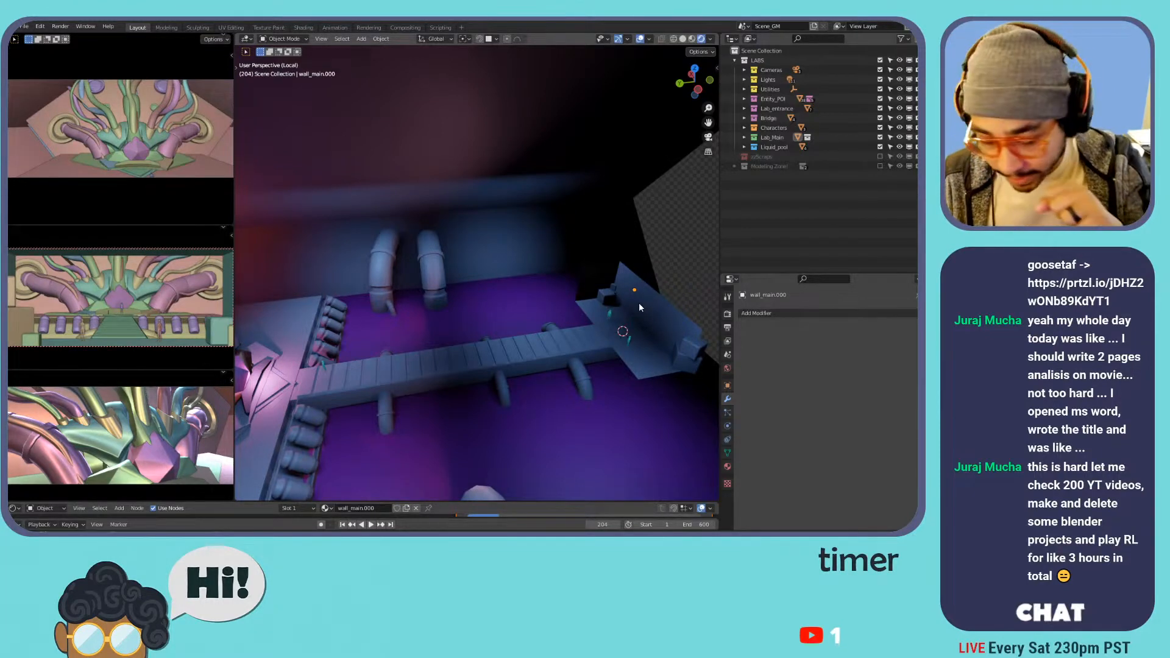
{"action": "left_click", "coordinate": [626, 314]}
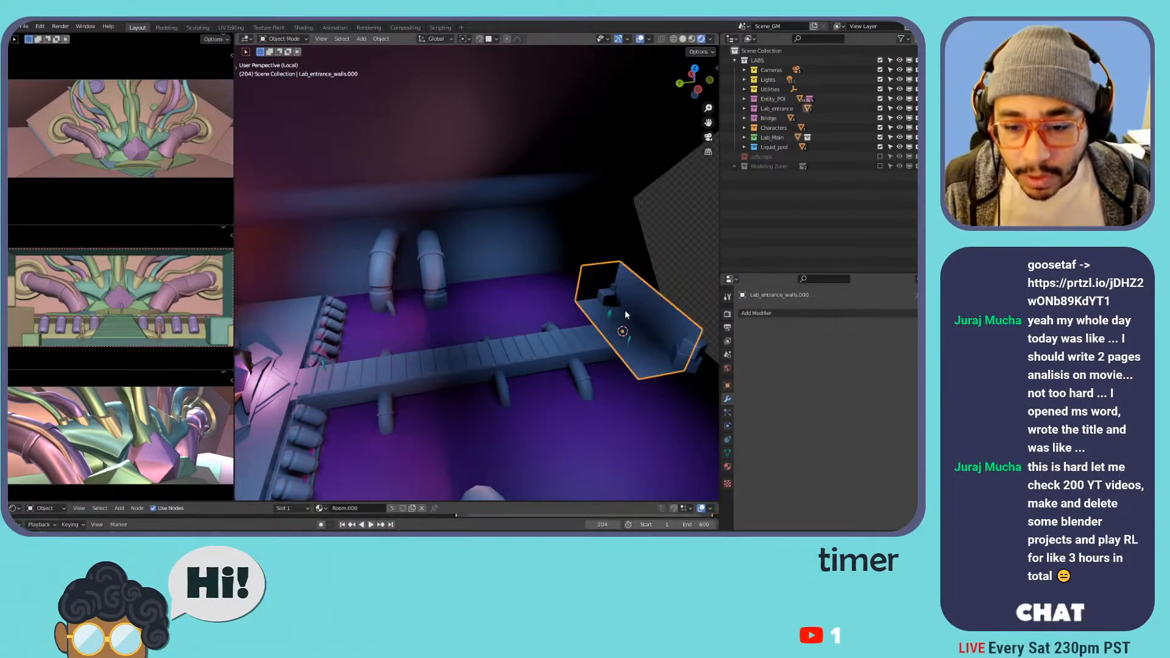
{"action": "left_click", "coordinate": [474, 353]}
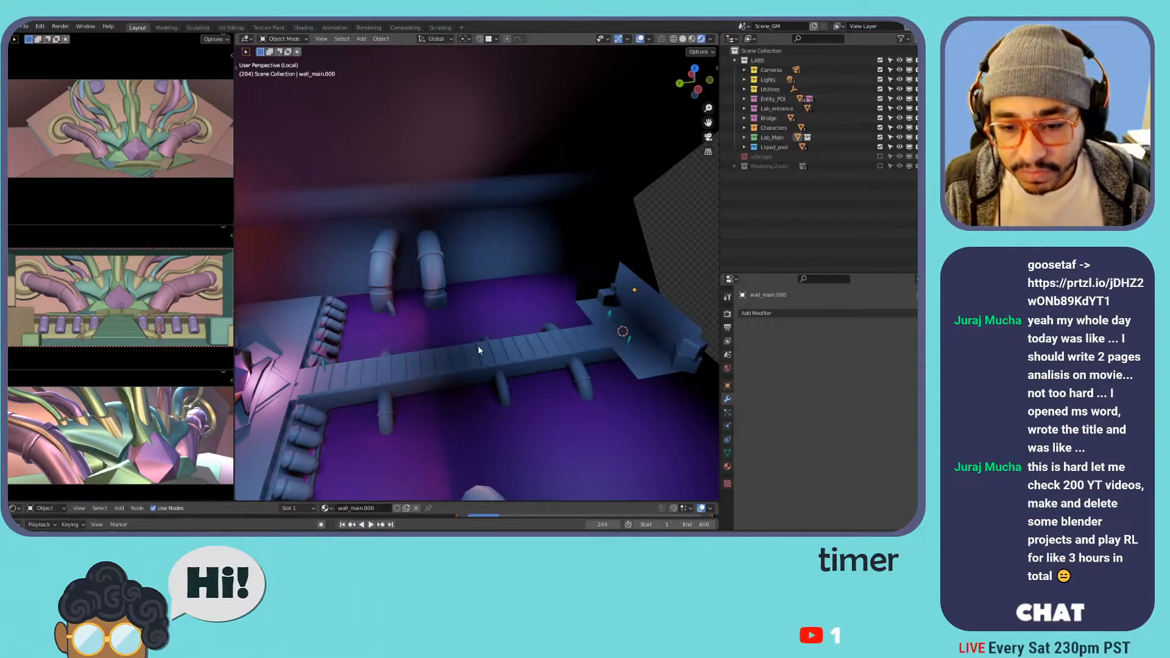
{"action": "left_click", "coordinate": [478, 346]}
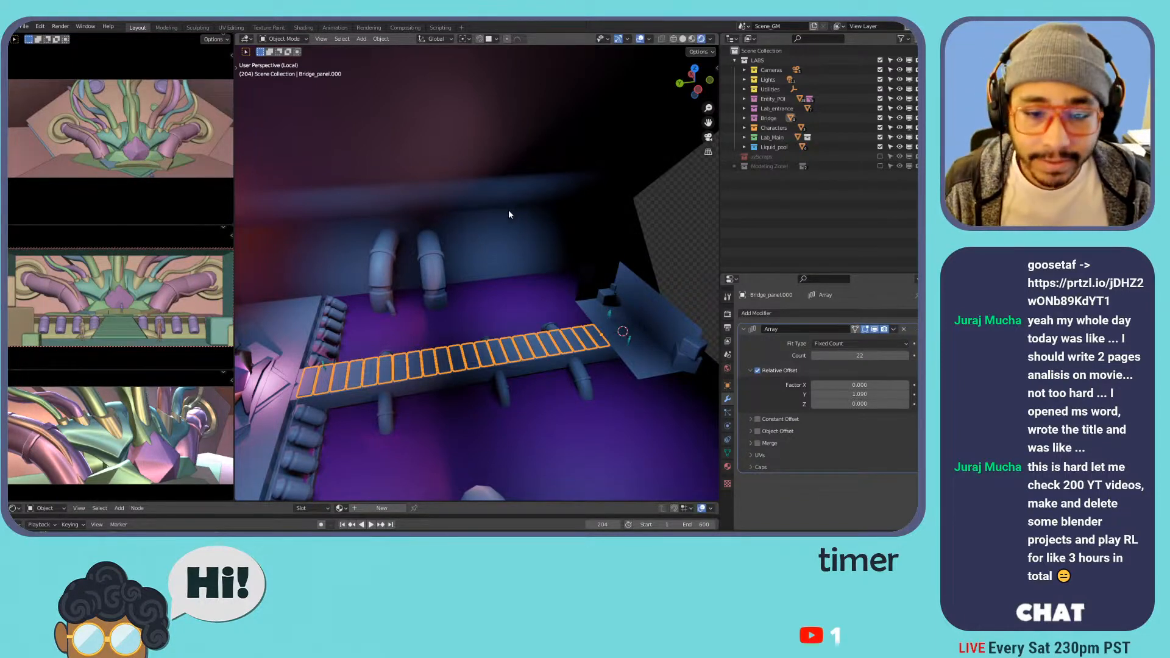
{"action": "middle_click_drag", "start_coordinate": [516, 213], "coordinate": [449, 246]}
{"action": "left_click", "coordinate": [448, 249]}
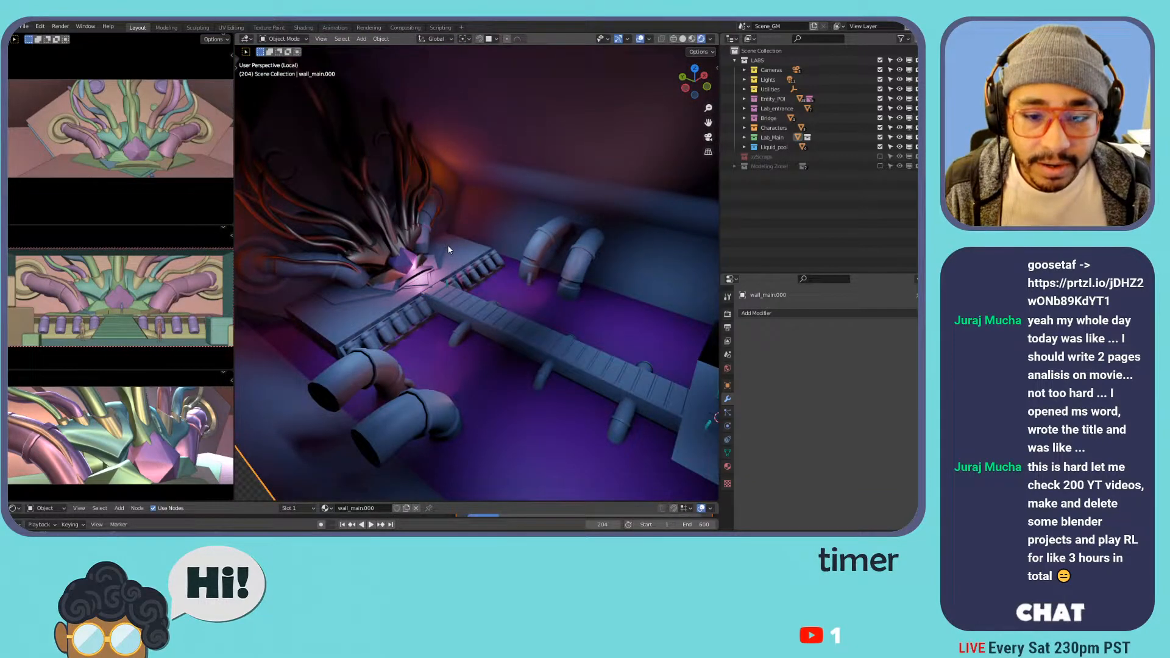
{"action": "left_click", "coordinate": [448, 249]}
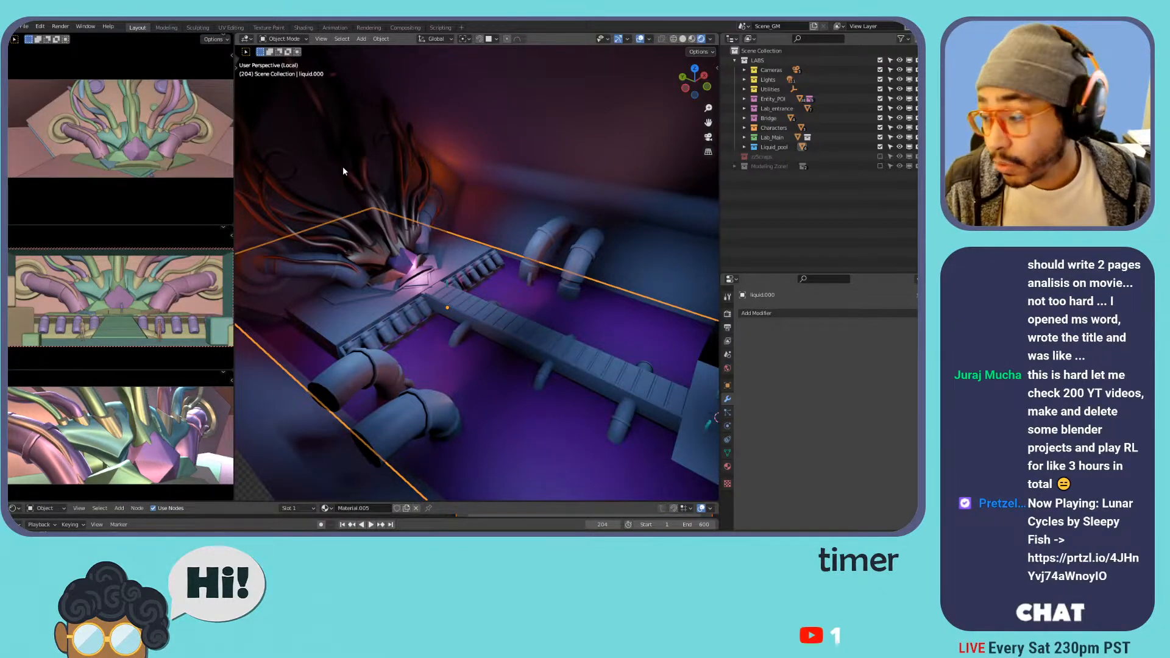
- Take in the whole lab scene, switch to the KitBash_v1 Blender window and enable Collection 2 in the KitBash collection
{"action": "key", "text": "KP_Decimal"}
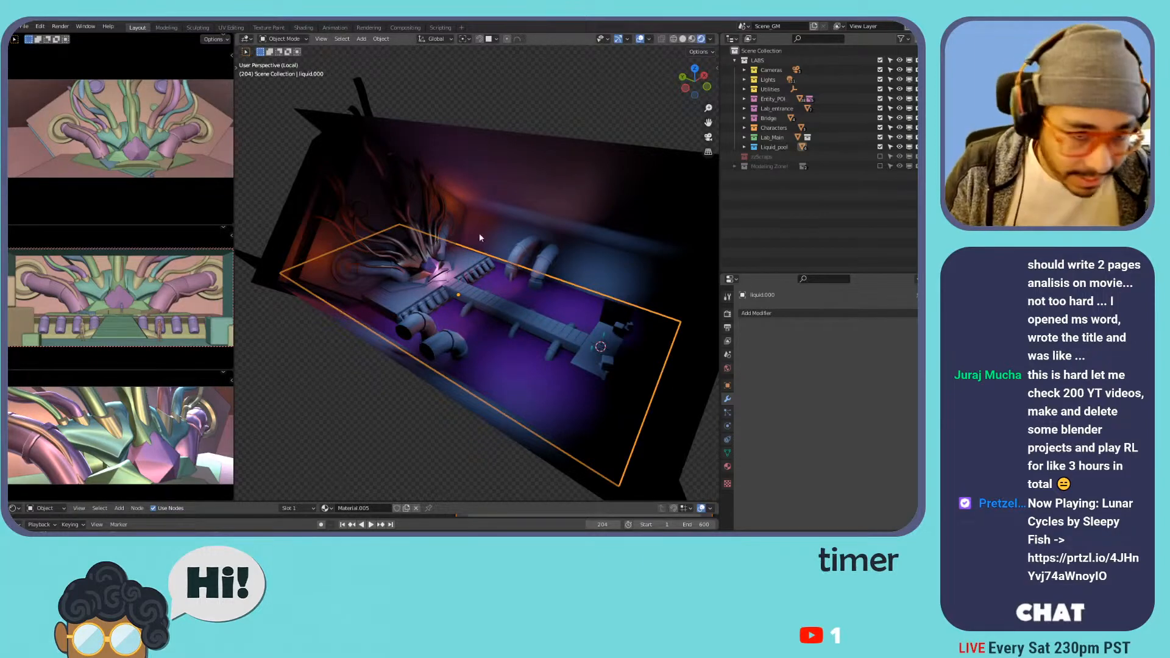
{"action": "middle_click_drag", "start_coordinate": [378, 263], "coordinate": [345, 238]}
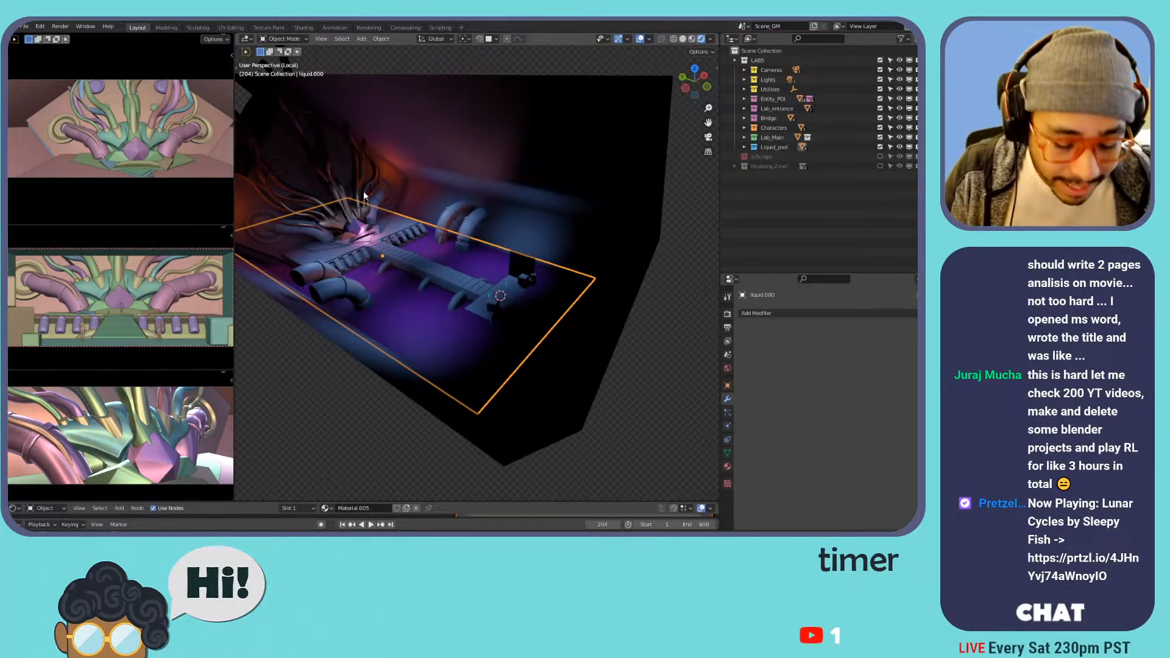
{"action": "key", "text": "alt+Tab"}
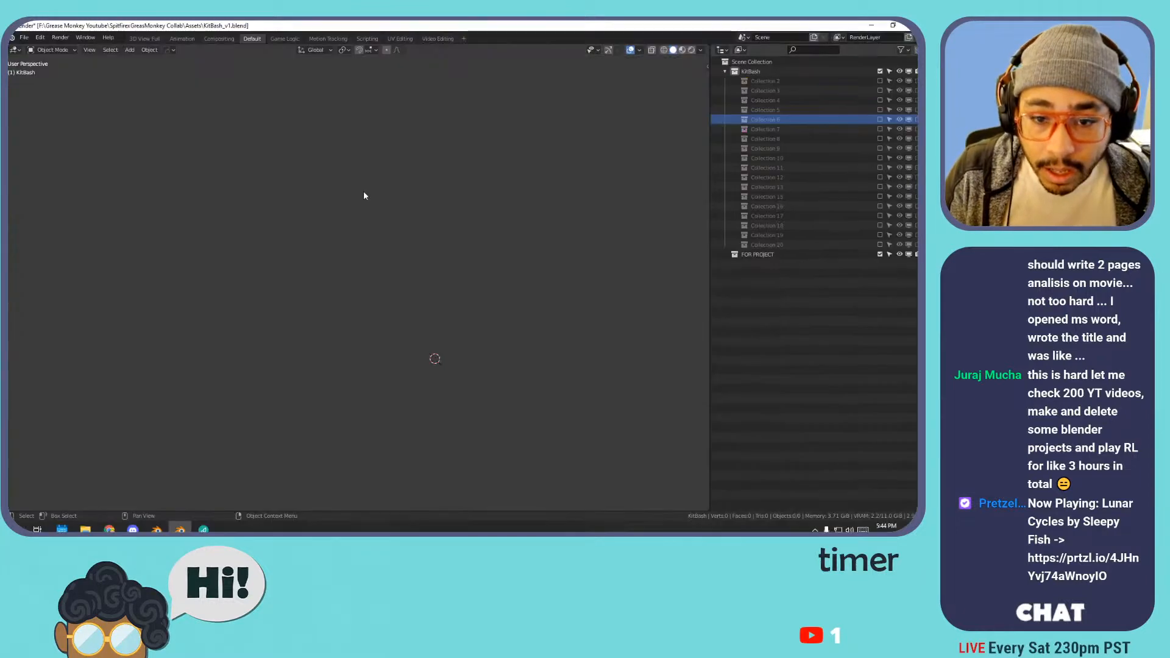
{"action": "left_click", "coordinate": [762, 71]}
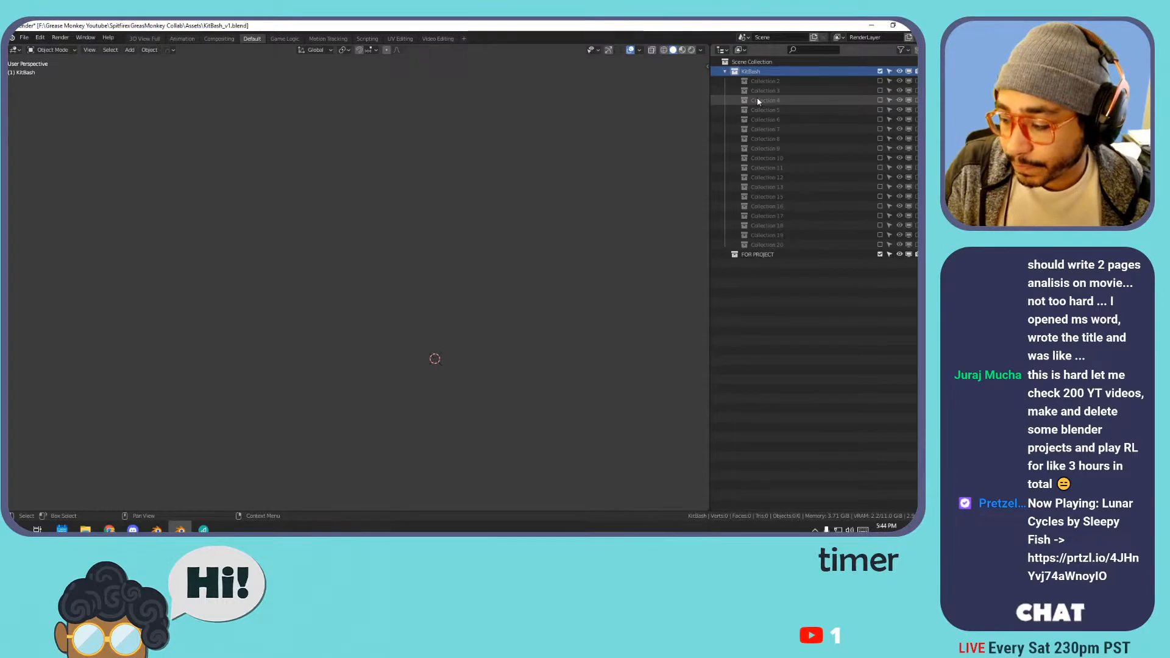
{"action": "left_click", "coordinate": [793, 82]}
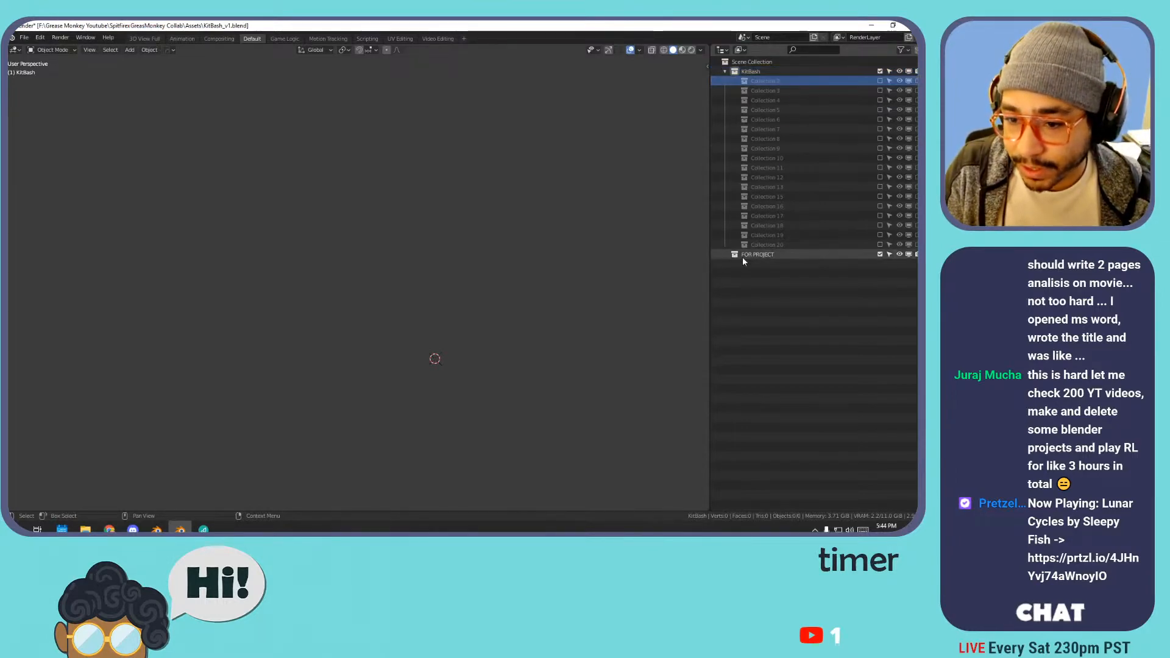
{"action": "left_click", "coordinate": [742, 258]}
{"action": "left_click", "coordinate": [772, 80]}
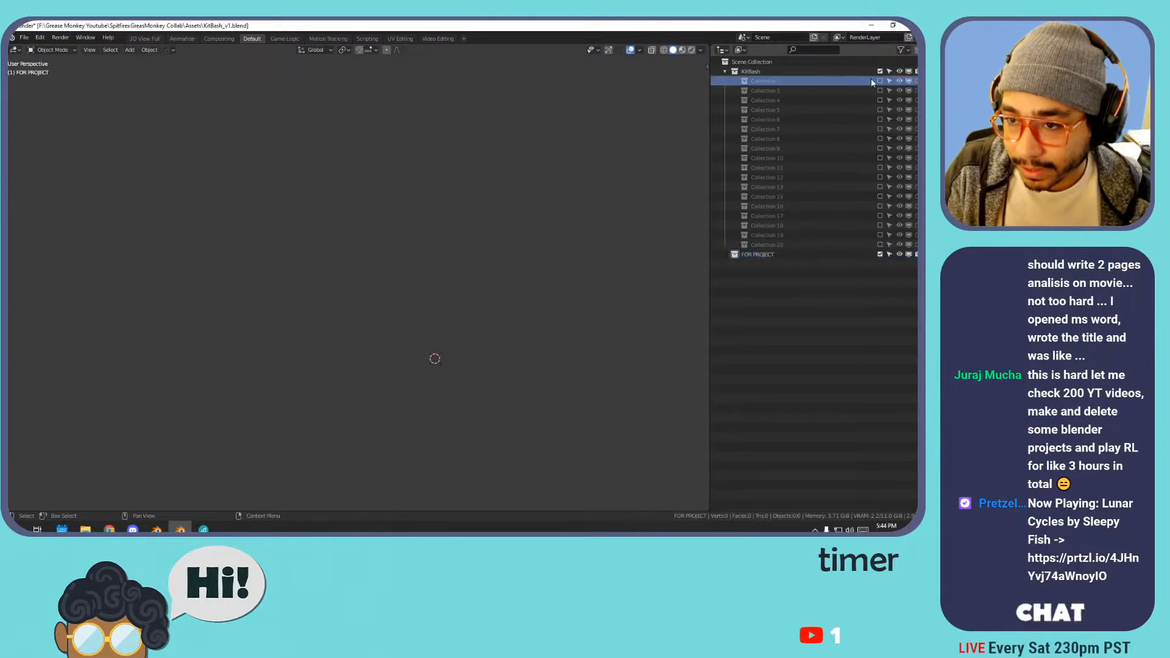
{"action": "left_click", "coordinate": [880, 81]}
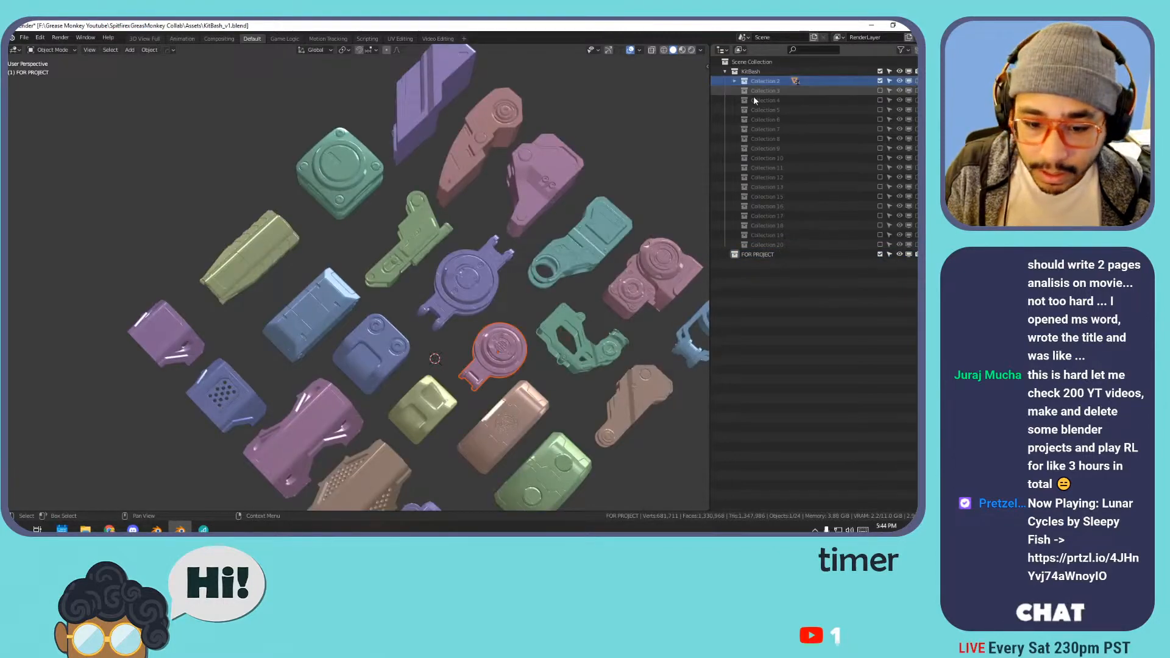
- Examine the hard-surface parts of Collection 2, selecting the olive block, the curved covers and the neighbouring brown bracket
{"action": "middle_click_drag", "start_coordinate": [613, 165], "coordinate": [577, 129], "text": "shift"}
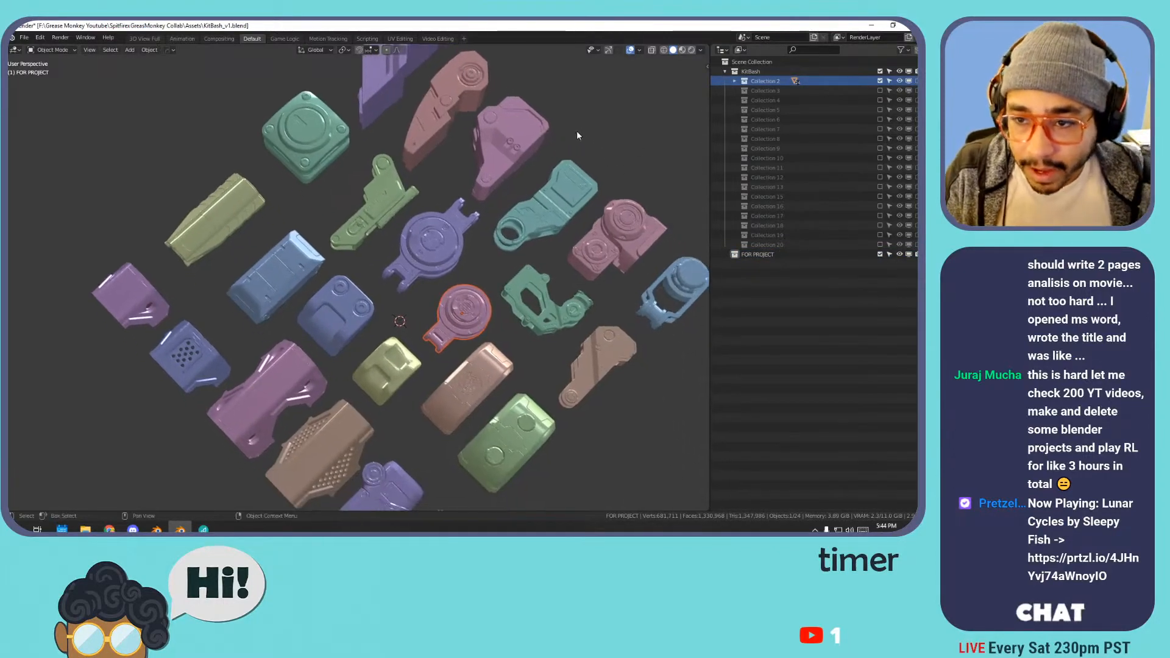
{"action": "middle_click_drag", "start_coordinate": [537, 214], "coordinate": [473, 212]}
{"action": "scroll", "coordinate": [472, 211], "scroll_direction": "up", "scroll_amount": 4}
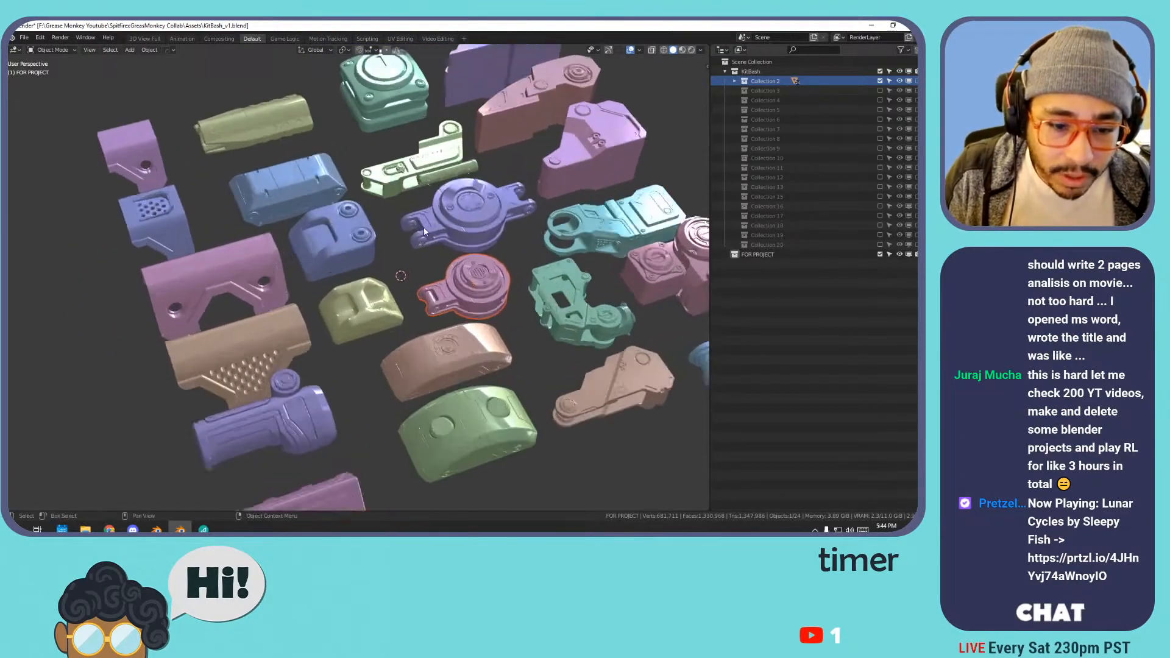
{"action": "left_click", "coordinate": [356, 294]}
{"action": "middle_click_drag", "start_coordinate": [422, 292], "coordinate": [360, 136], "text": "shift"}
{"action": "scroll", "coordinate": [370, 136], "scroll_direction": "down", "scroll_amount": 1}
{"action": "scroll", "coordinate": [369, 136], "scroll_direction": "up", "scroll_amount": 1}
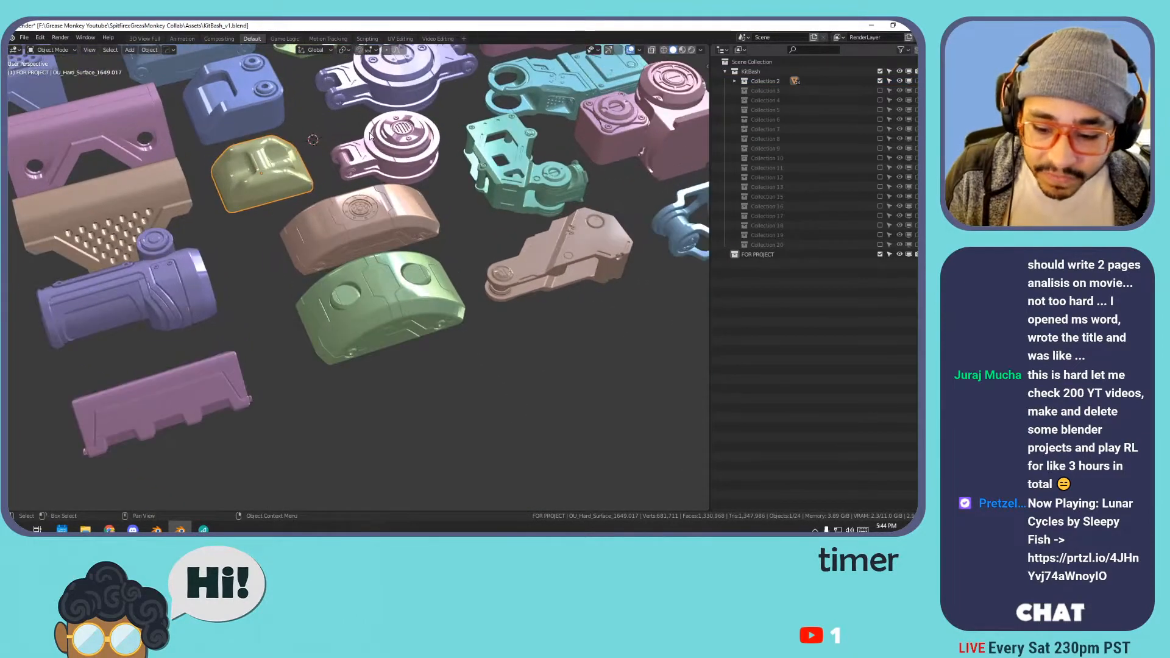
{"action": "scroll", "coordinate": [386, 135], "scroll_direction": "down", "scroll_amount": 1}
{"action": "left_click", "coordinate": [352, 201]}
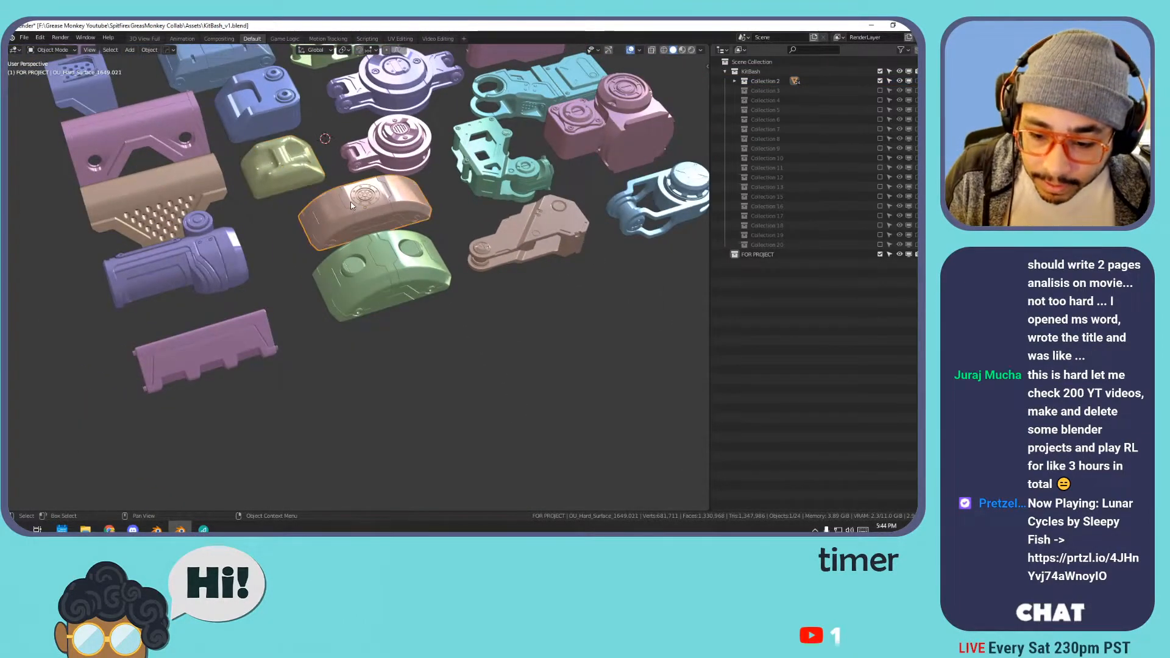
{"action": "left_click", "coordinate": [392, 270]}
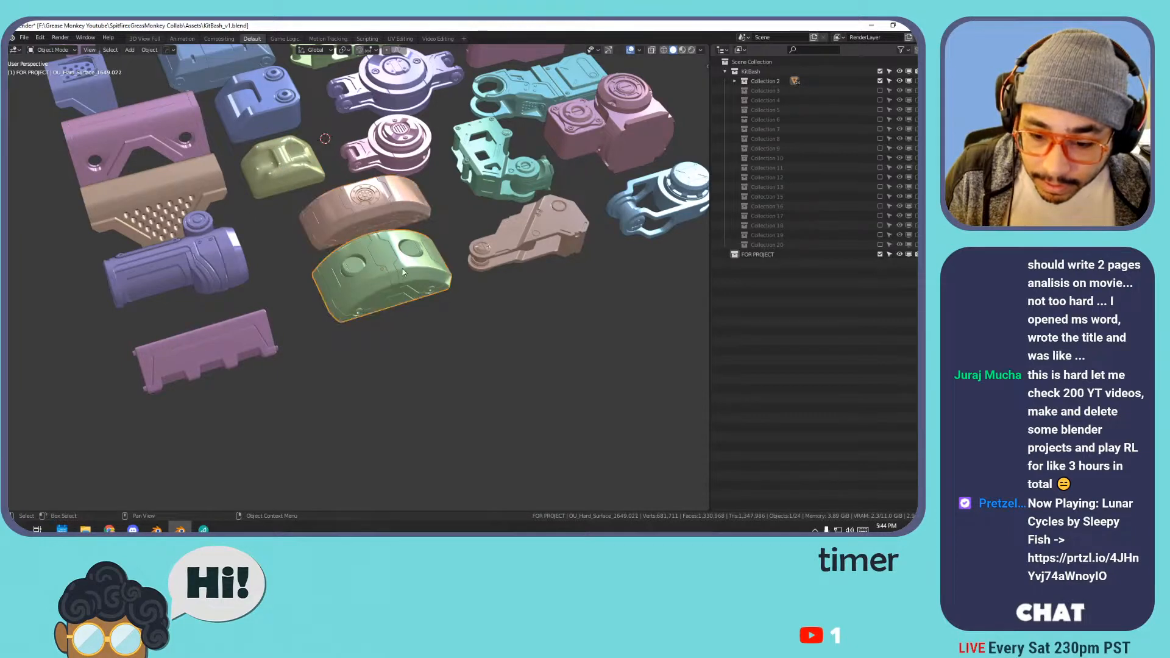
{"action": "left_click", "coordinate": [510, 244]}
{"action": "left_click", "coordinate": [350, 276]}
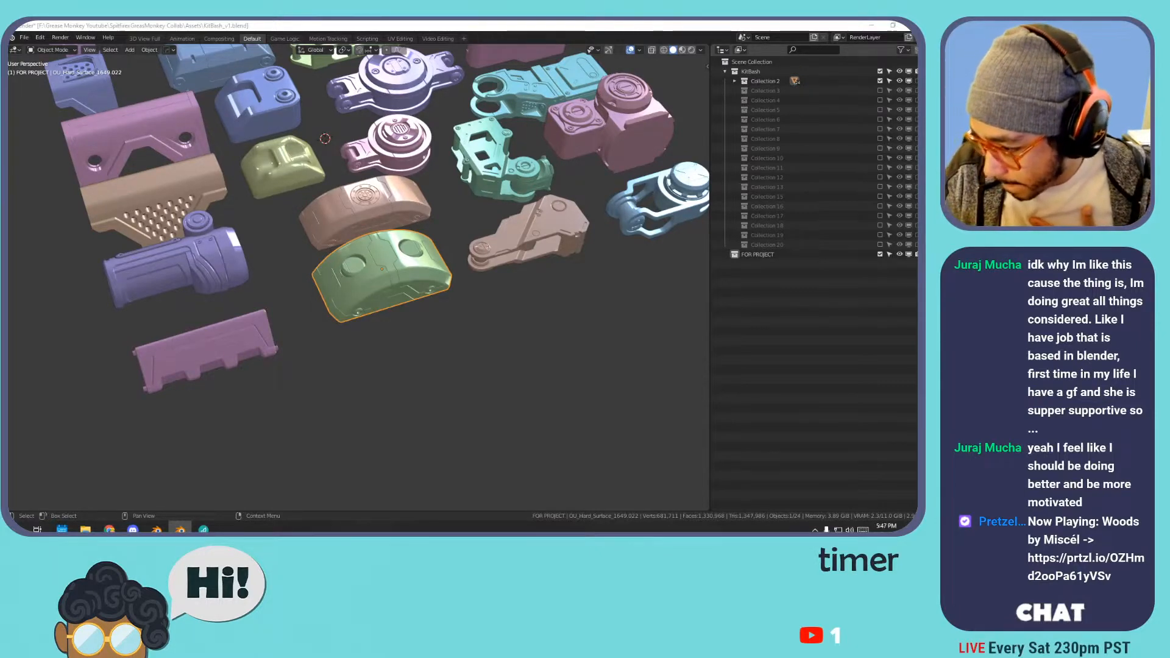
- Compare the joint and bracket parts of Collection 2, and open the purple round hinge part in Edit Mode up close
{"action": "middle_click_drag", "start_coordinate": [399, 193], "coordinate": [410, 217]}
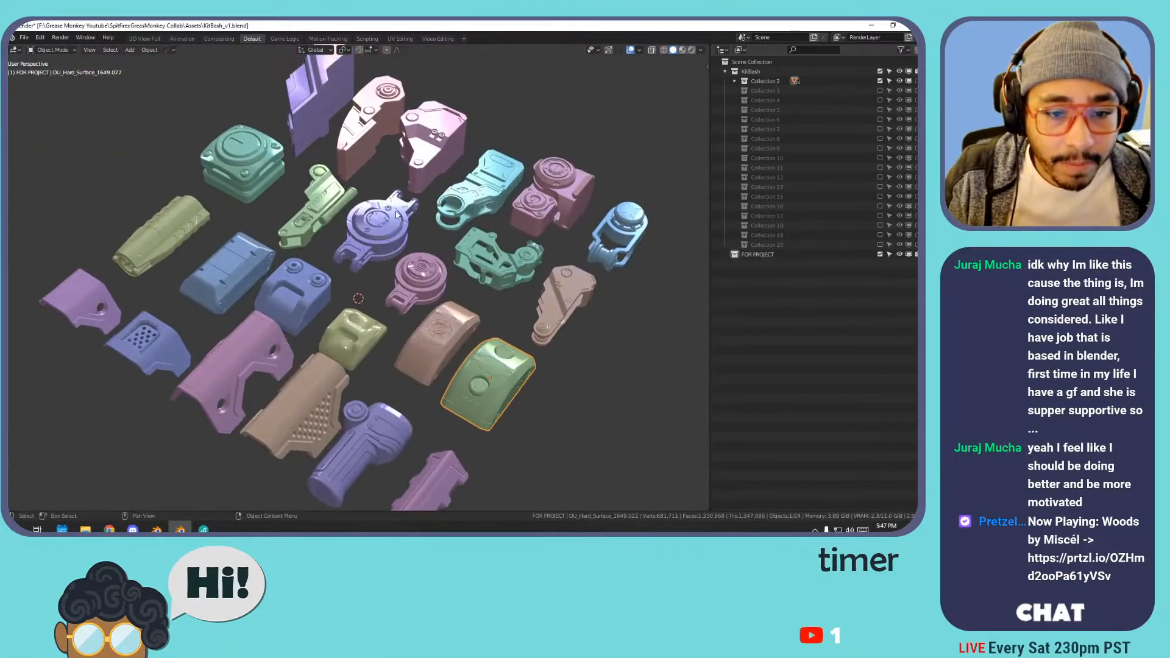
{"action": "left_click", "coordinate": [402, 211]}
{"action": "left_click", "coordinate": [493, 163]}
{"action": "left_click", "coordinate": [314, 193]}
{"action": "left_click", "coordinate": [480, 178]}
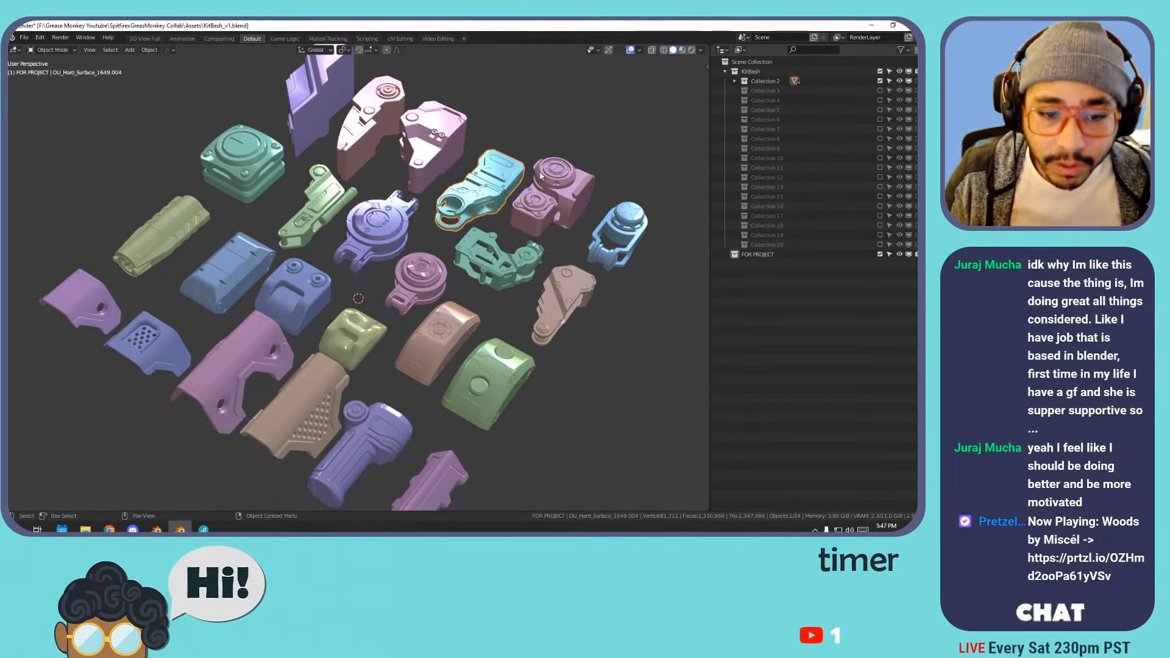
{"action": "left_click", "coordinate": [390, 215]}
{"action": "key", "text": "KP_Decimal"}
{"action": "key", "text": "Tab"}
{"action": "scroll", "coordinate": [342, 301], "scroll_direction": "up", "scroll_amount": 5}
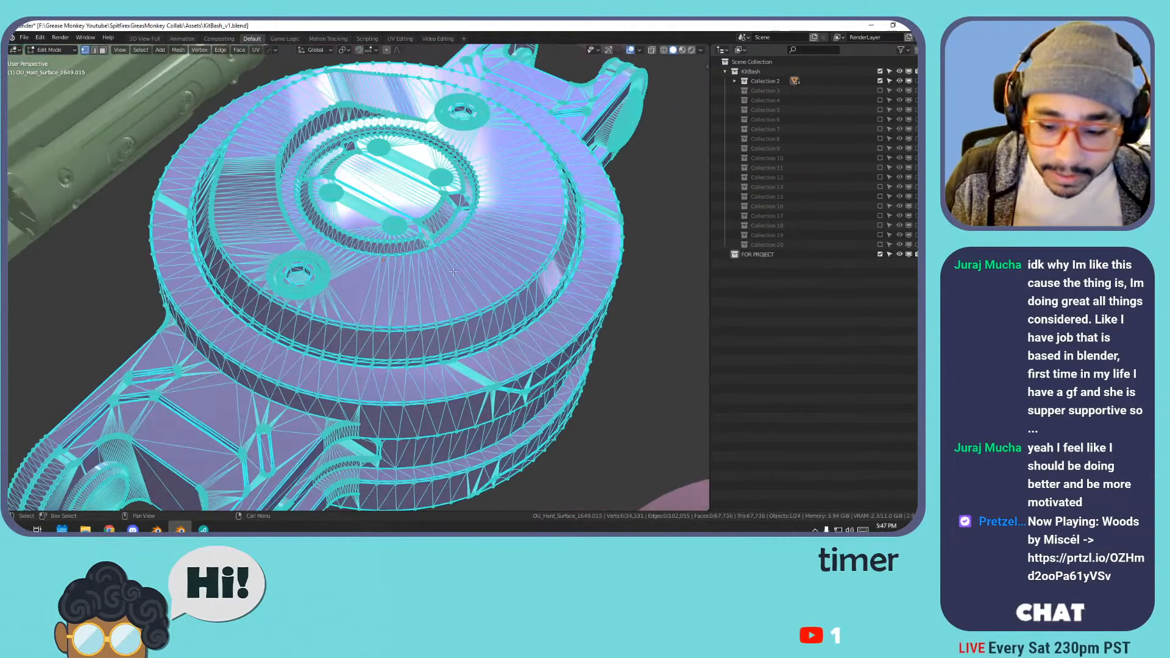
- Select the round hinge part's entire mesh and inspect how dense its topology is, both up close and beside the other parts
{"action": "key", "text": "a"}
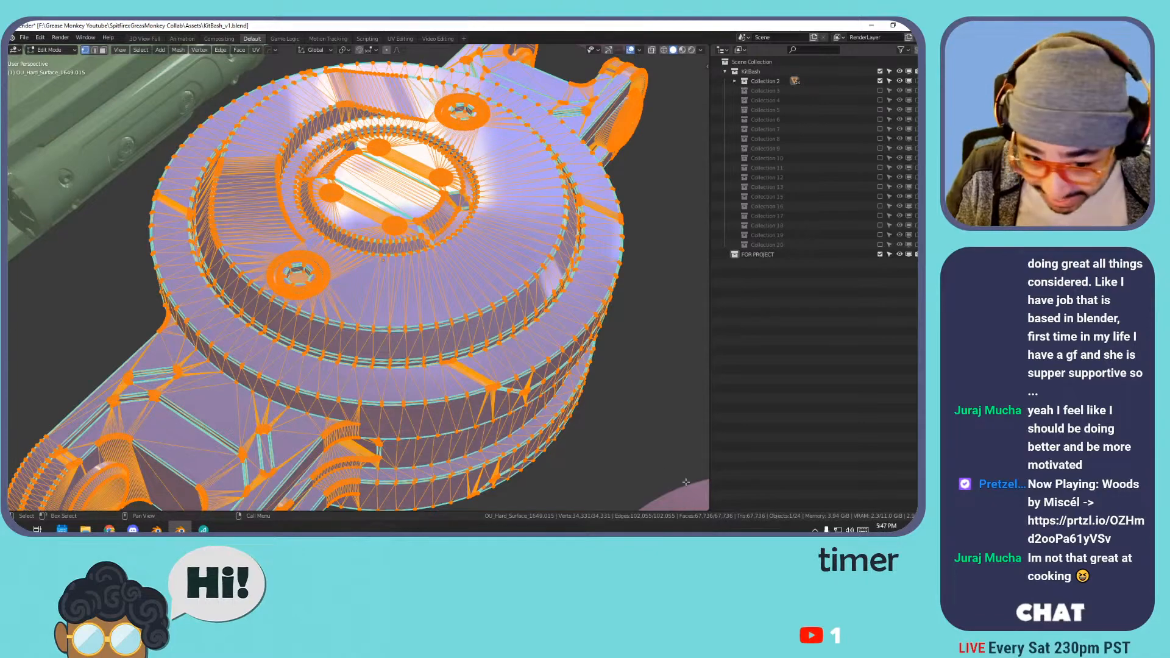
{"action": "scroll", "coordinate": [321, 305], "scroll_direction": "down", "scroll_amount": 3}
{"action": "scroll", "coordinate": [321, 304], "scroll_direction": "up", "scroll_amount": 3}
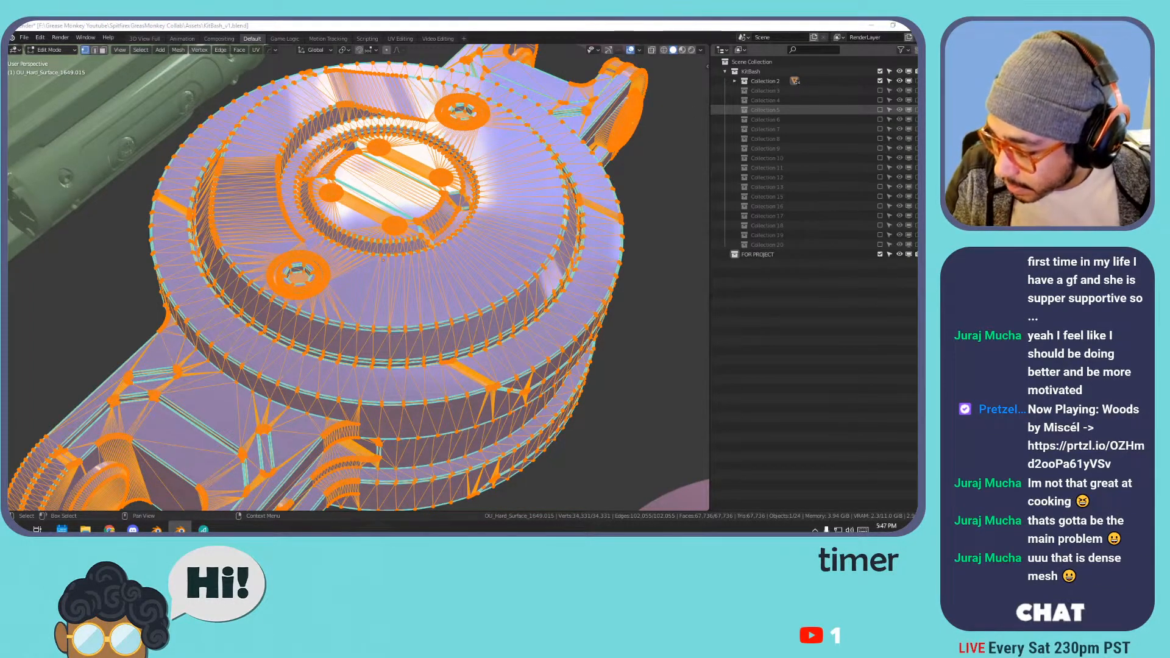
{"action": "scroll", "coordinate": [382, 260], "scroll_direction": "down", "scroll_amount": 8}
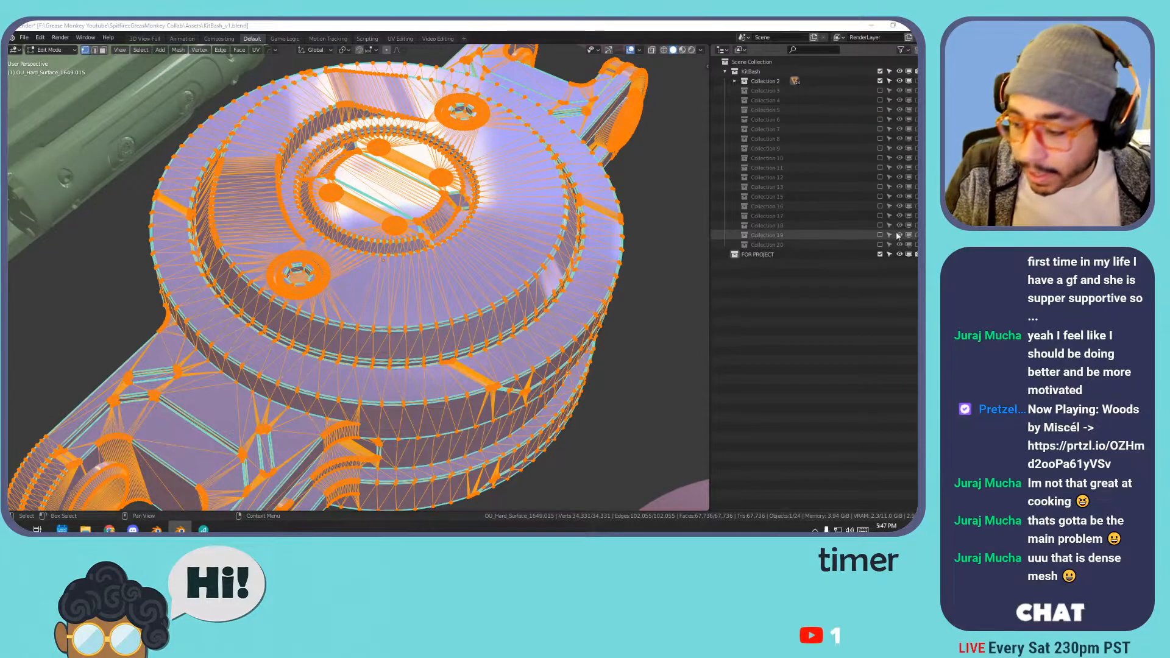
{"action": "scroll", "coordinate": [420, 236], "scroll_direction": "down", "scroll_amount": 10}
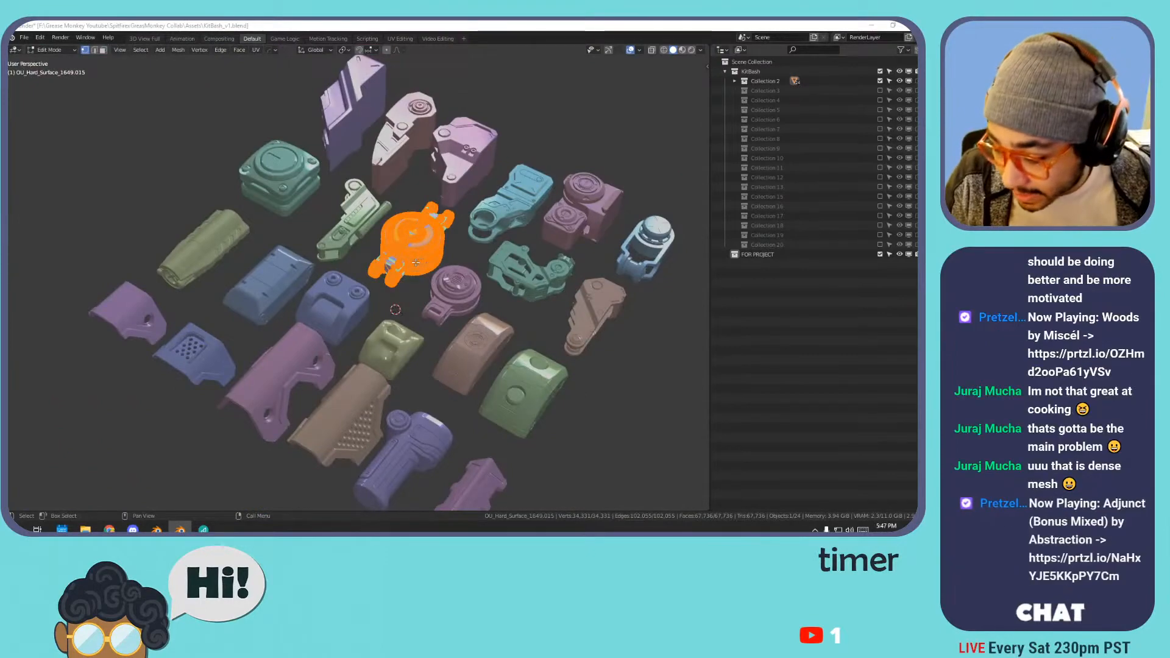
{"action": "scroll", "coordinate": [399, 253], "scroll_direction": "up", "scroll_amount": 3}
{"action": "scroll", "coordinate": [420, 248], "scroll_direction": "up", "scroll_amount": 9}
{"action": "middle_click_drag", "start_coordinate": [434, 125], "coordinate": [465, 219], "text": "shift"}
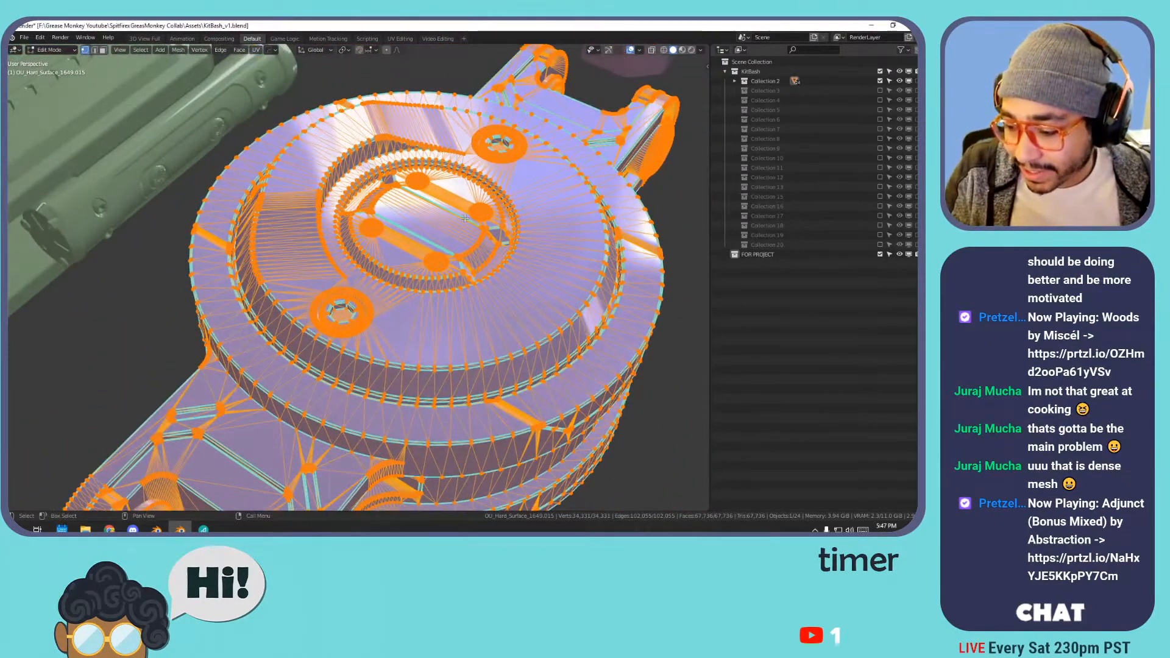
{"action": "scroll", "coordinate": [443, 257], "scroll_direction": "down", "scroll_amount": 3}
{"action": "scroll", "coordinate": [443, 258], "scroll_direction": "up", "scroll_amount": 3}
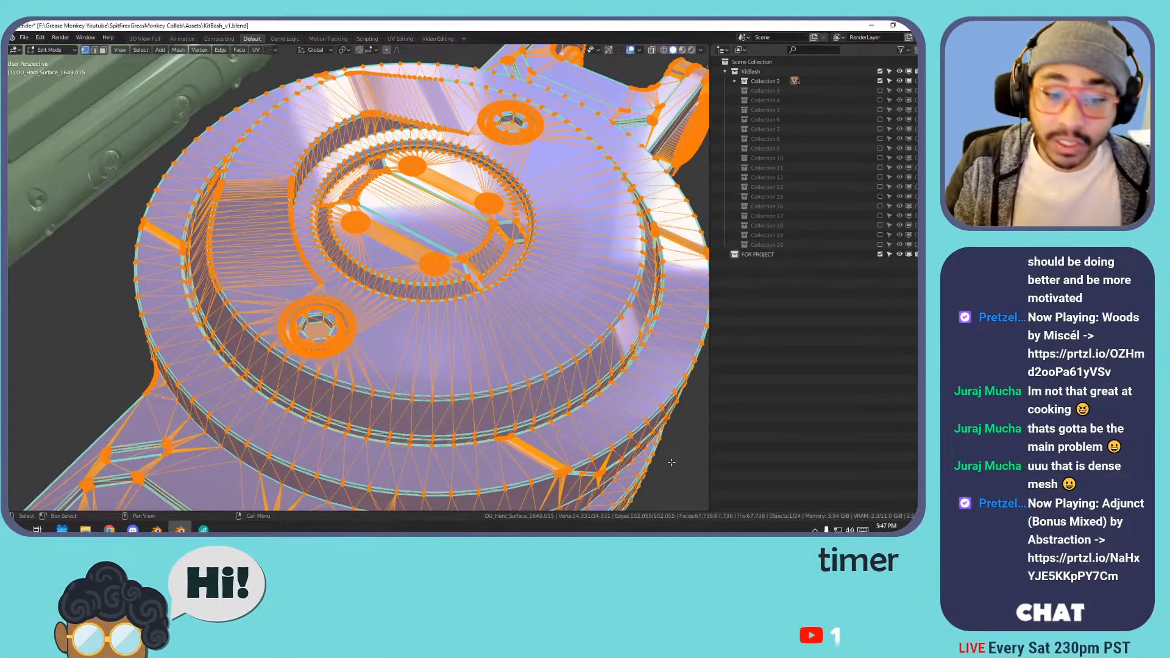
{"action": "middle_click_drag", "start_coordinate": [425, 307], "coordinate": [438, 306], "text": "shift"}
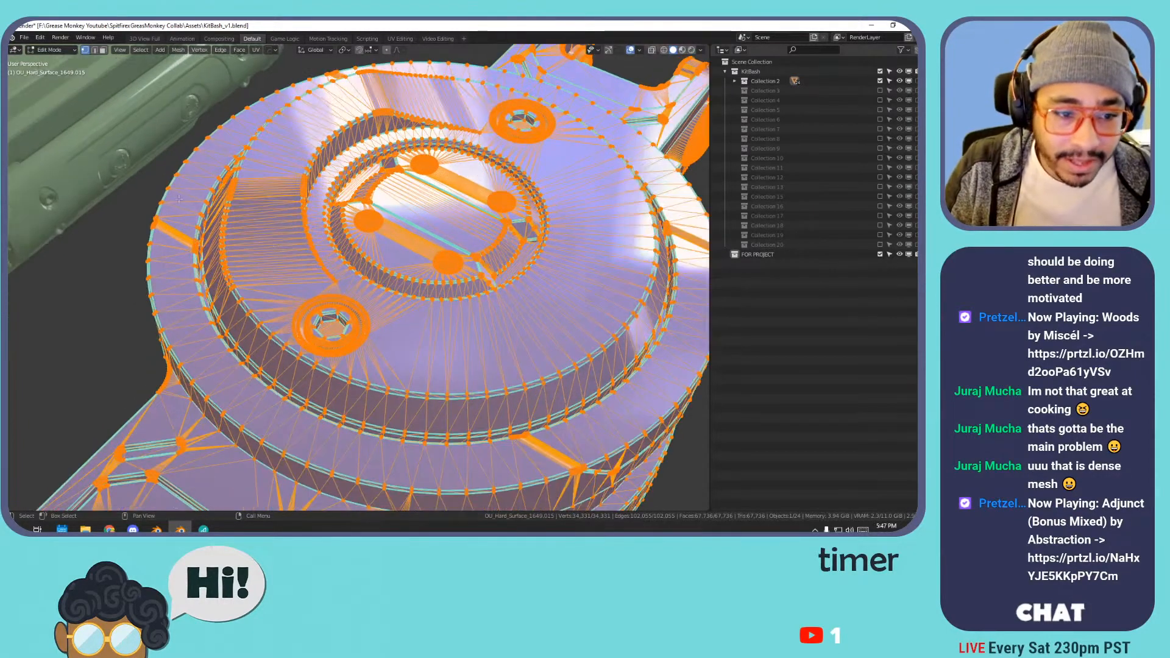
{"action": "scroll", "coordinate": [283, 164], "scroll_direction": "down", "scroll_amount": 1}
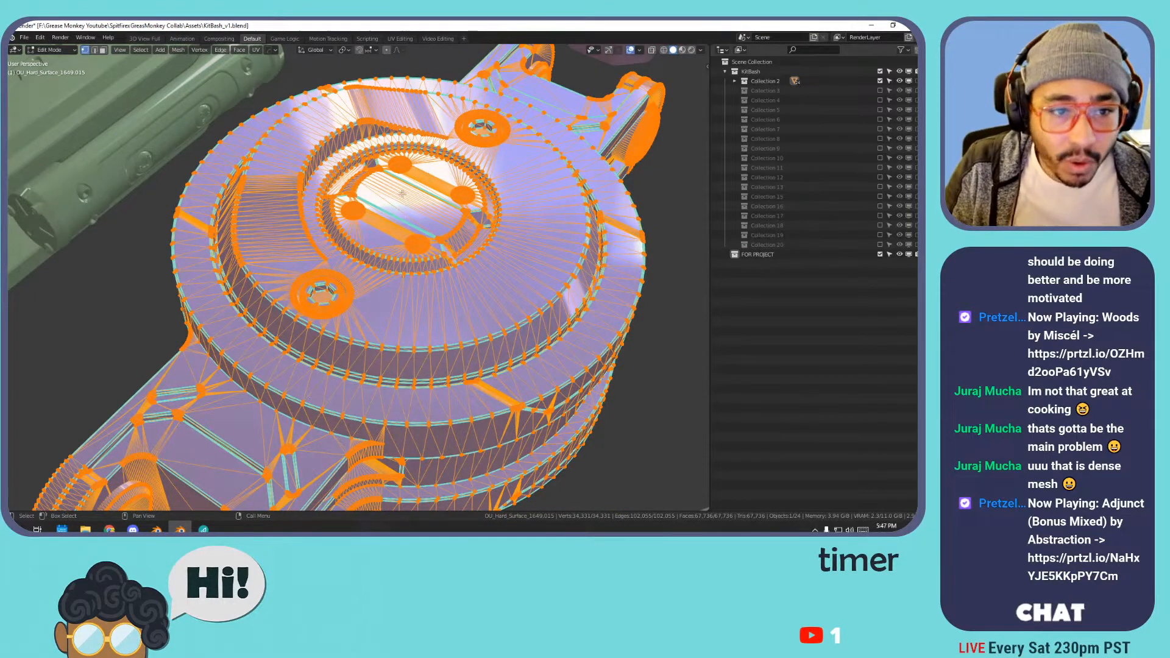
- Try to convert the round hinge part's triangles with Tris to Quads, and return to Object Mode
{"action": "left_click", "coordinate": [239, 49]}
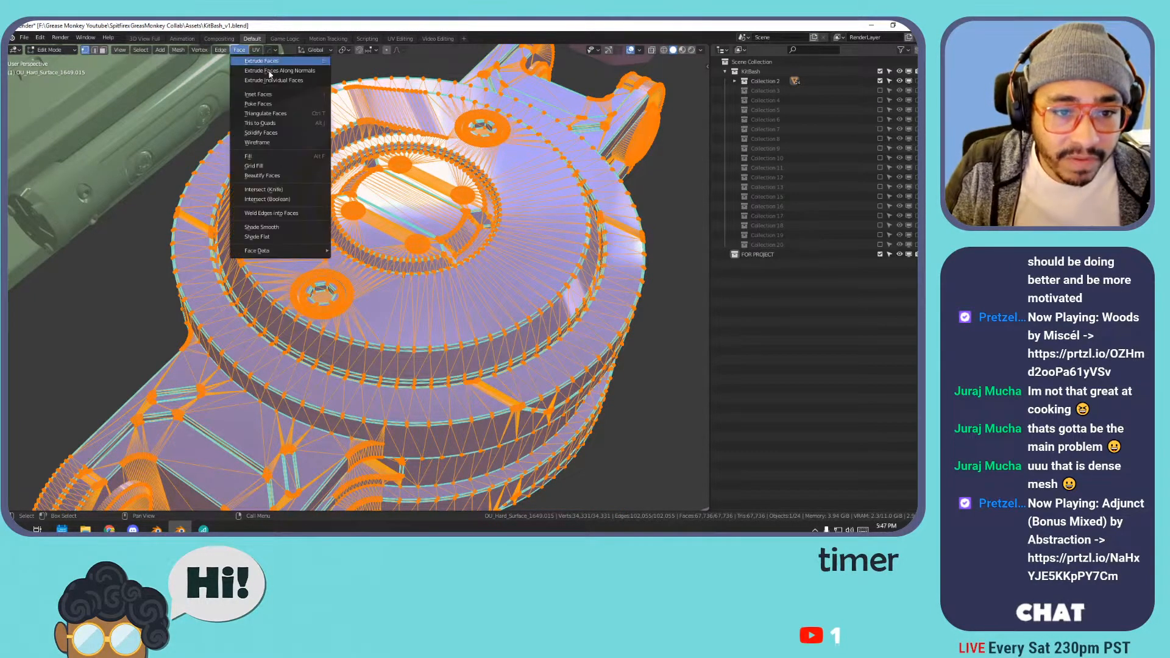
{"action": "left_click", "coordinate": [315, 124]}
{"action": "middle_click_drag", "start_coordinate": [462, 296], "coordinate": [415, 168]}
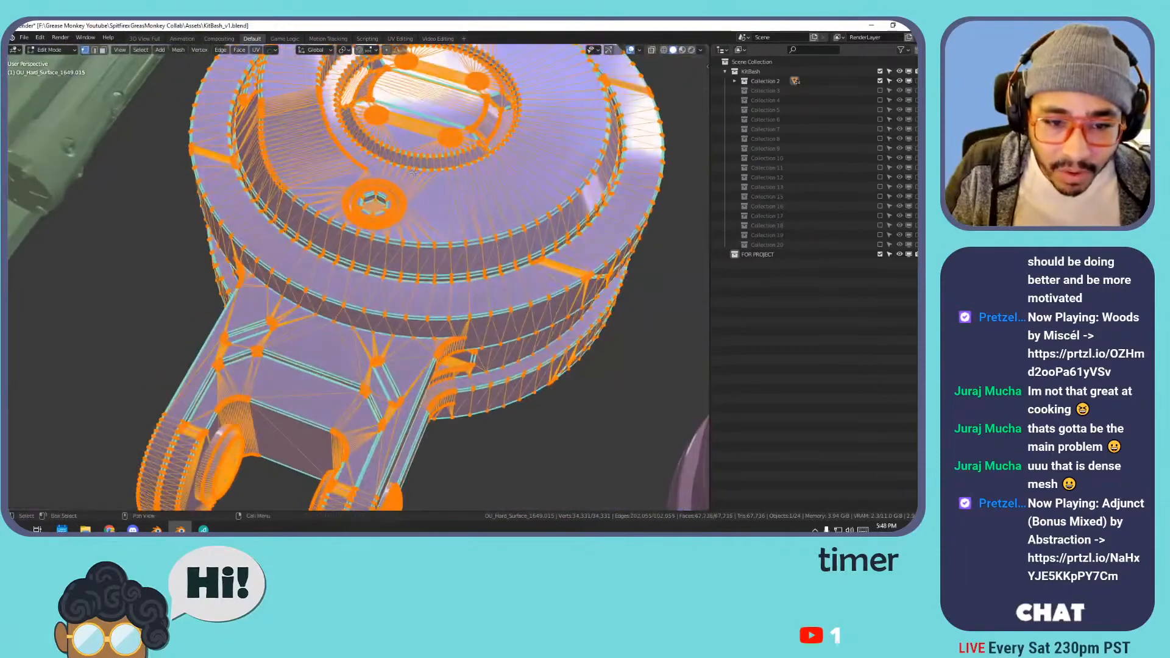
{"action": "key", "text": "Tab"}
{"action": "scroll", "coordinate": [427, 161], "scroll_direction": "down", "scroll_amount": 10}
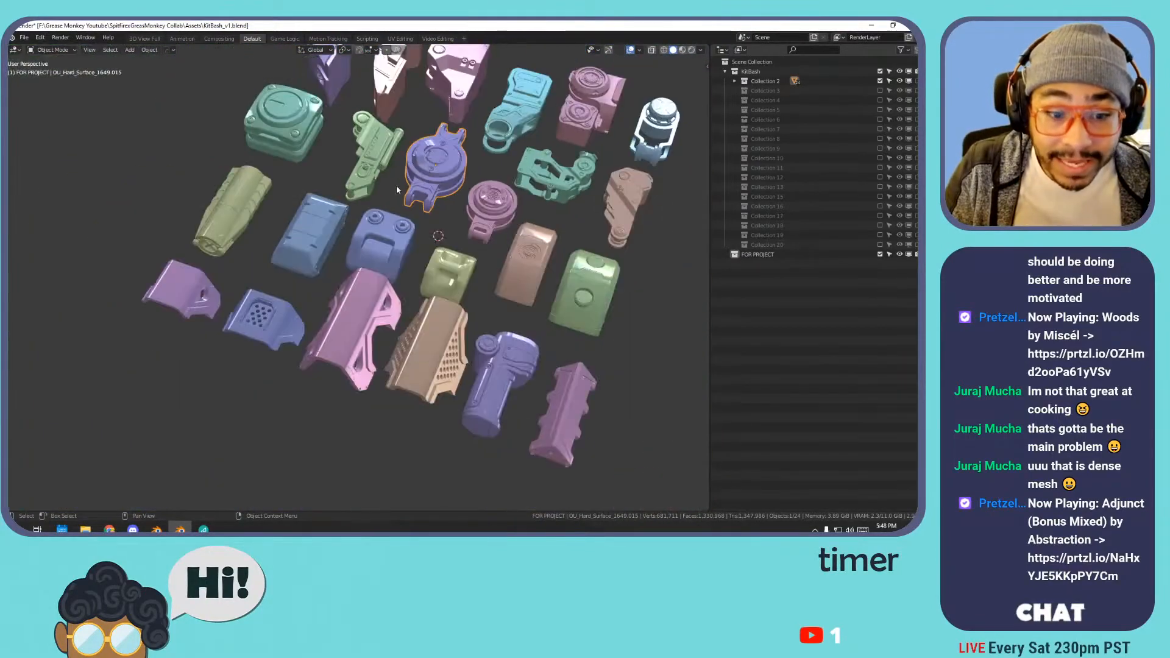
- Look over the Collection 2 parts once more, disable that collection and enable Collection 3
{"action": "middle_click_drag", "start_coordinate": [415, 174], "coordinate": [345, 199]}
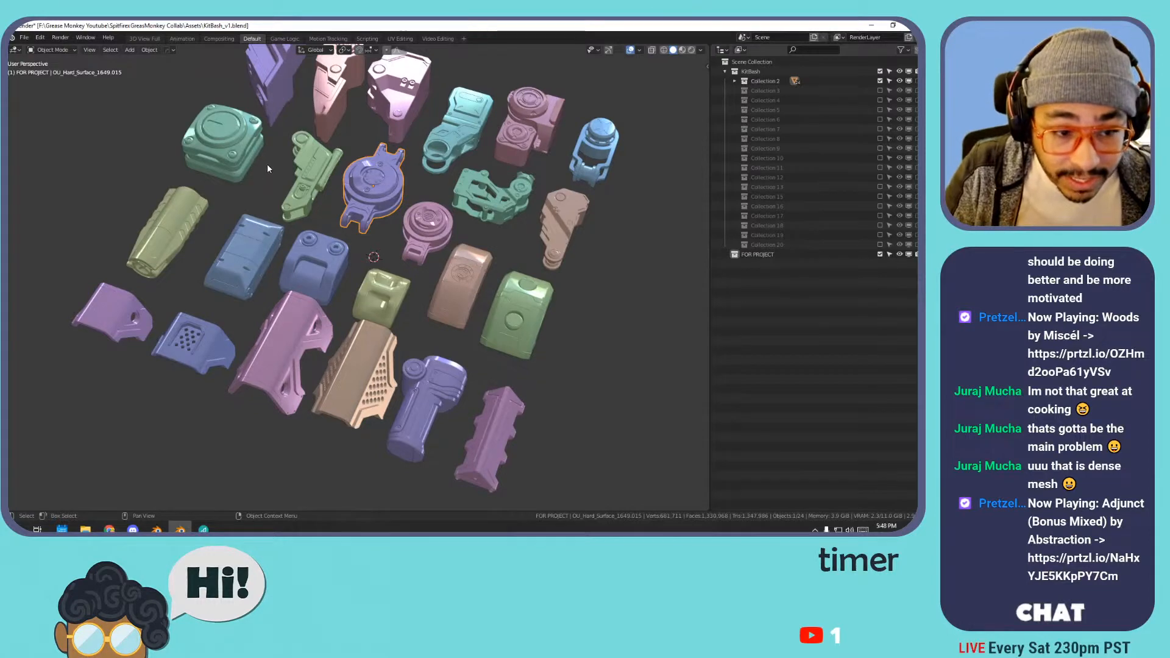
{"action": "middle_click_drag", "start_coordinate": [445, 180], "coordinate": [435, 217]}
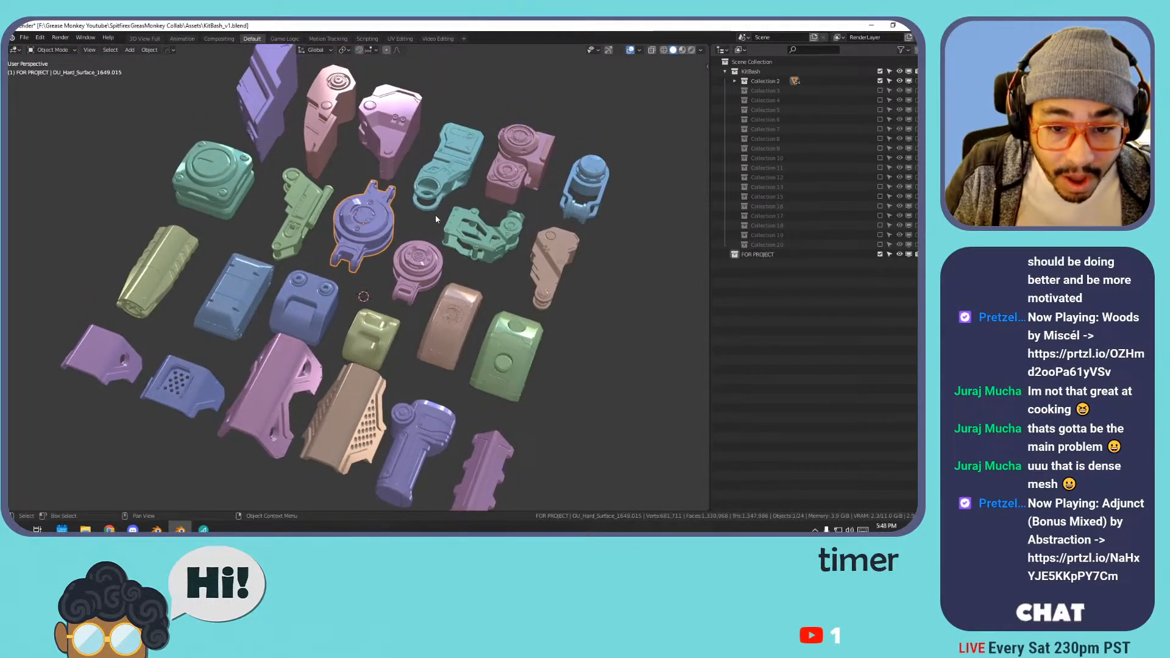
{"action": "middle_click_drag", "start_coordinate": [441, 167], "coordinate": [386, 185]}
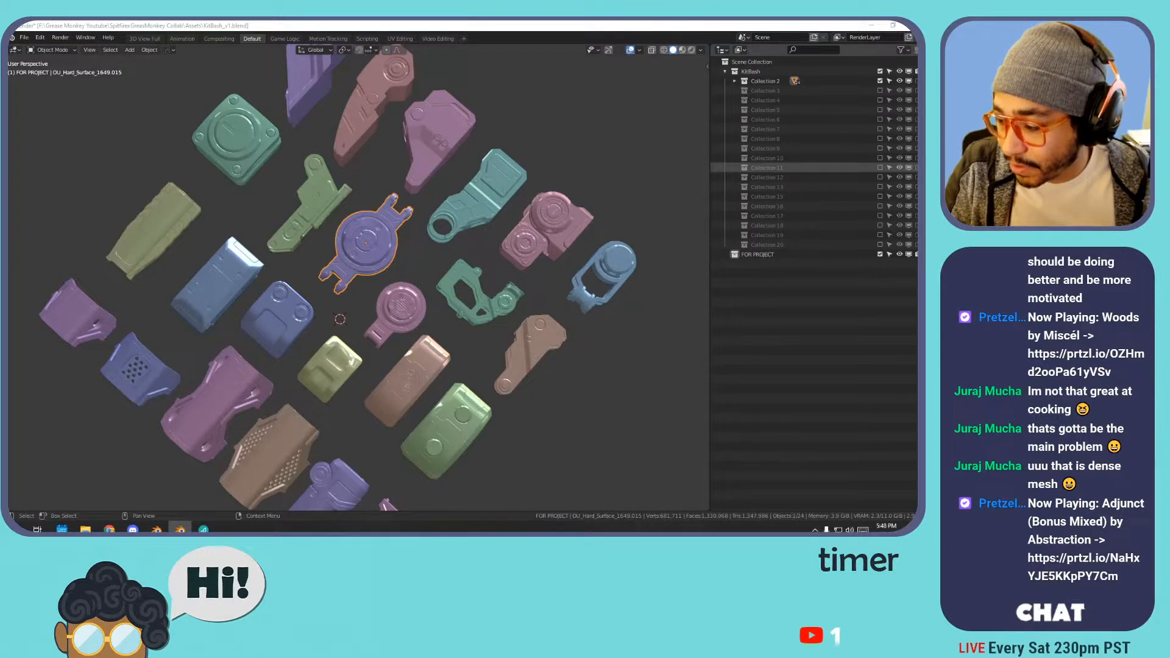
{"action": "left_click", "coordinate": [879, 81]}
{"action": "left_click", "coordinate": [879, 90]}
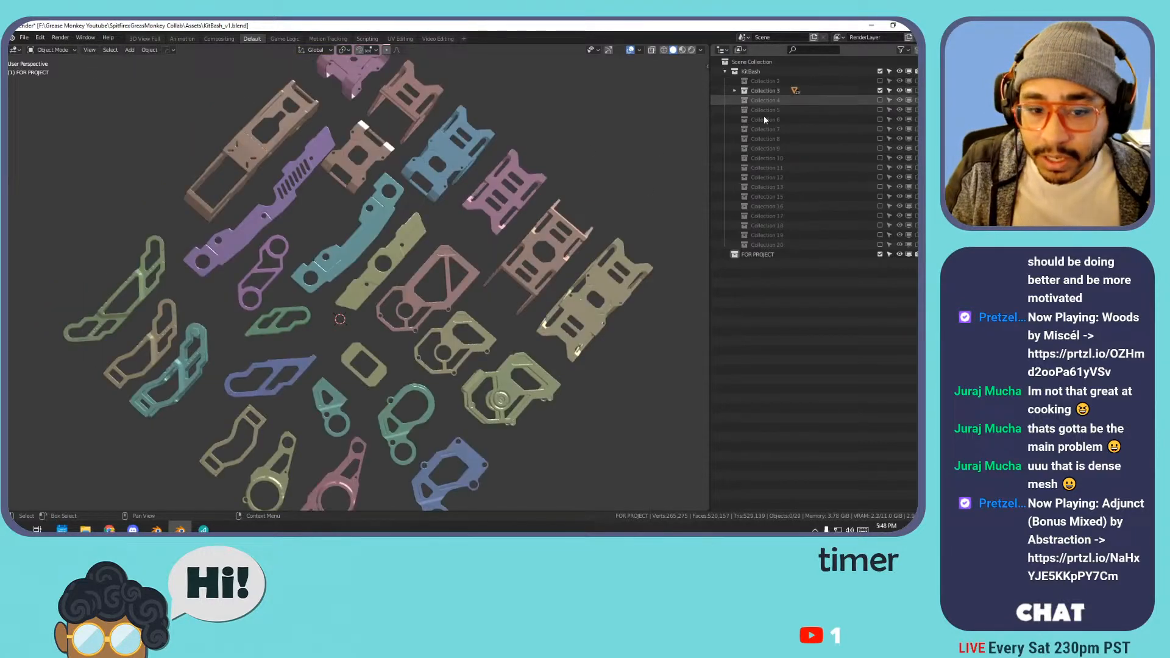
- Examine the frame and bracket parts of Collection 3, selecting the small teal ring bracket, and disable the collection
{"action": "middle_click_drag", "start_coordinate": [411, 231], "coordinate": [457, 290]}
{"action": "scroll", "coordinate": [457, 290], "scroll_direction": "up", "scroll_amount": 5}
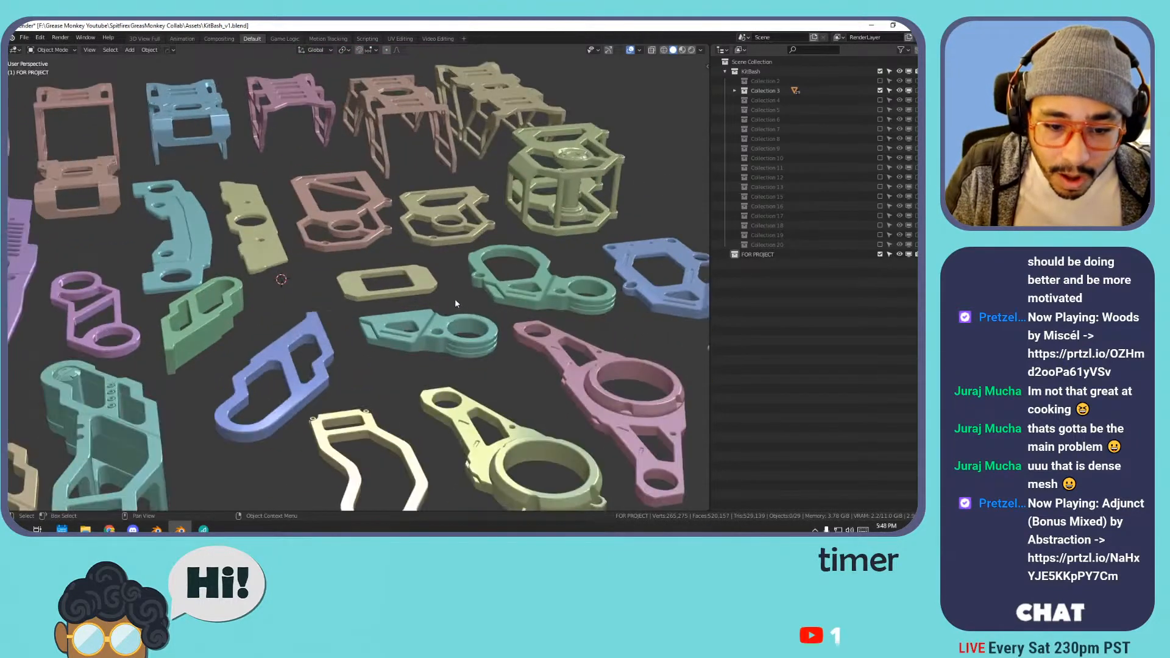
{"action": "left_click", "coordinate": [466, 332]}
{"action": "middle_click_drag", "start_coordinate": [428, 303], "coordinate": [396, 242]}
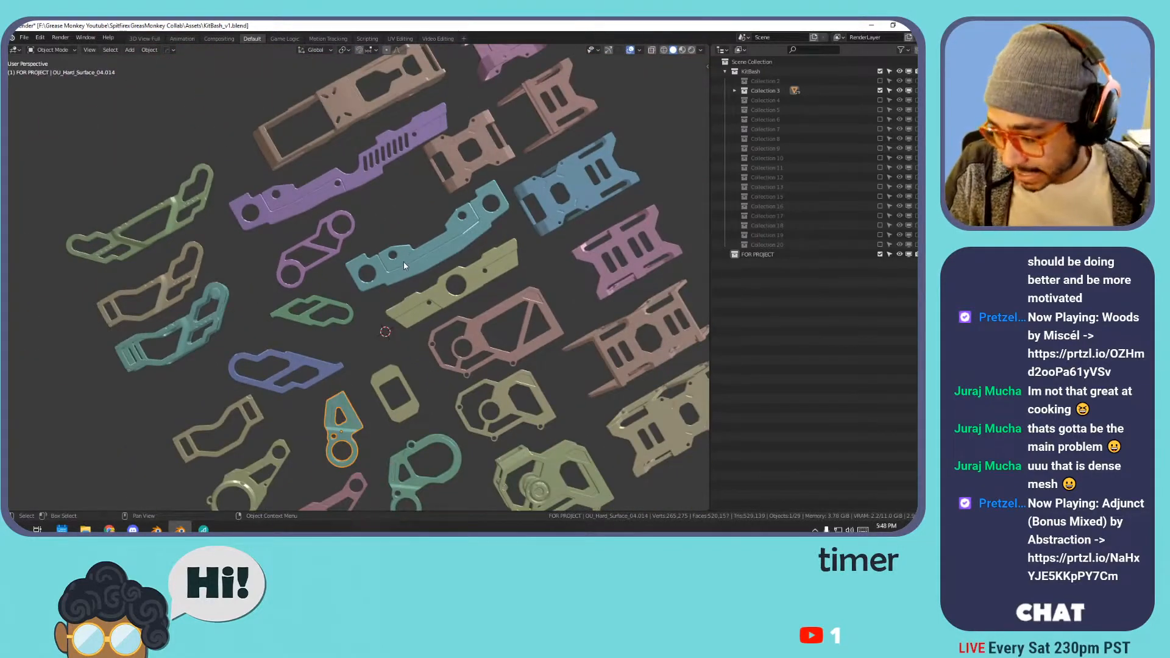
{"action": "scroll", "coordinate": [468, 238], "scroll_direction": "down", "scroll_amount": 3}
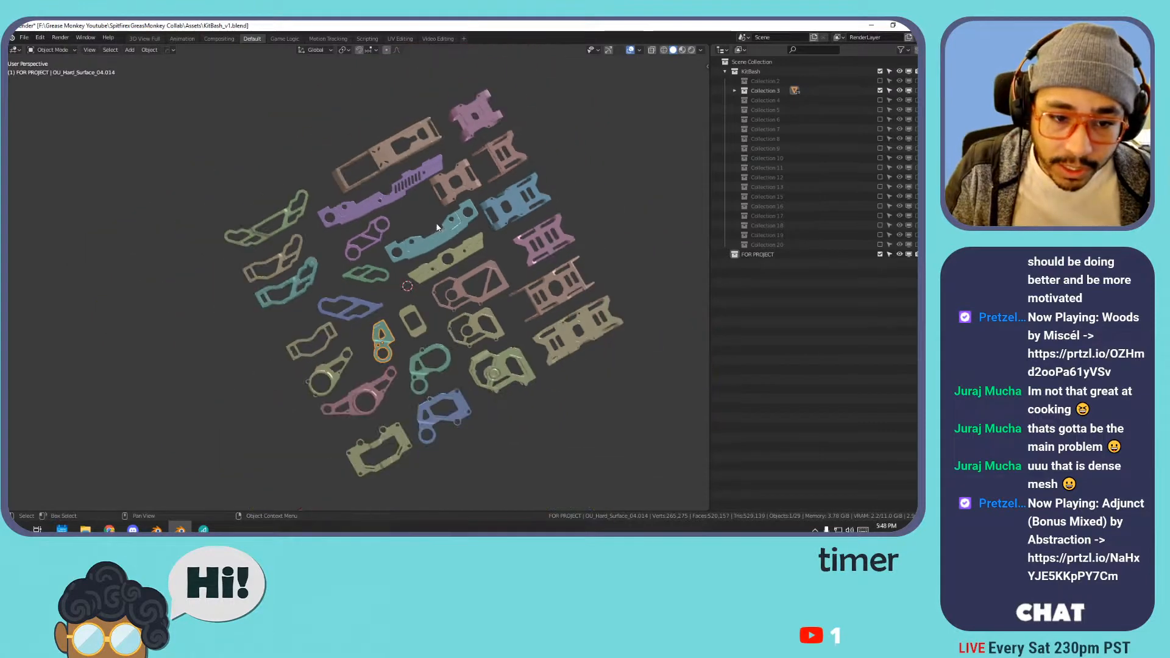
{"action": "left_click", "coordinate": [880, 92]}
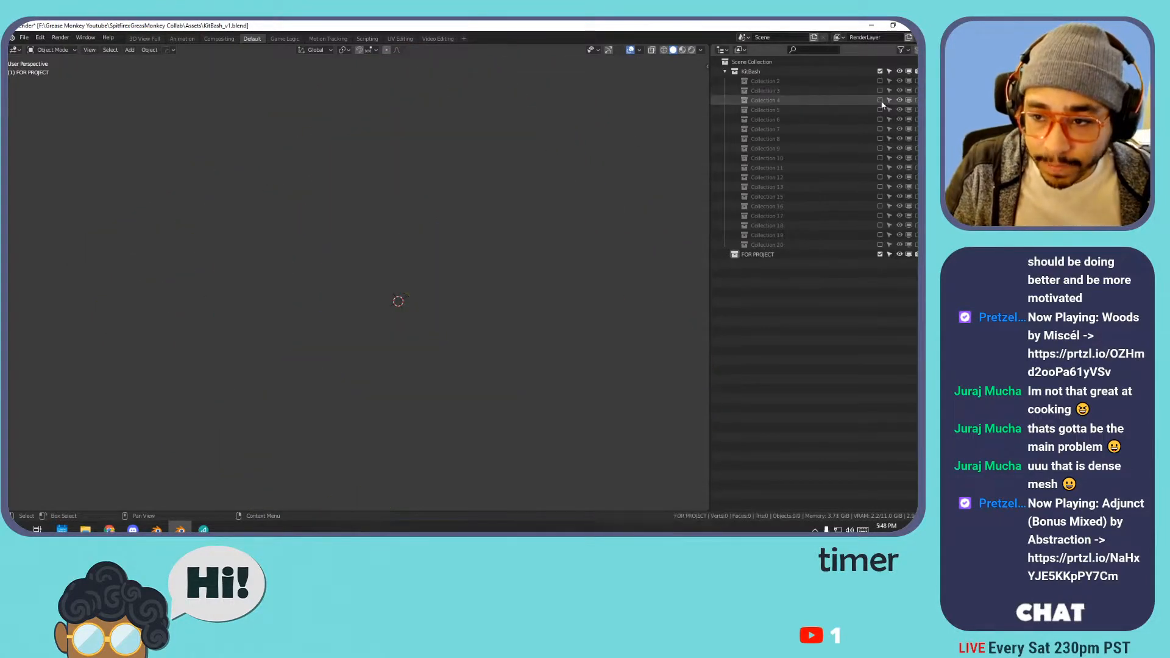
- Enable Collection 4 and select the purple triangular plate's entire mesh in Edit Mode to inspect its topology up close
{"action": "left_click", "coordinate": [880, 101]}
{"action": "middle_click_drag", "start_coordinate": [444, 266], "coordinate": [457, 224], "text": "shift"}
{"action": "scroll", "coordinate": [435, 223], "scroll_direction": "up", "scroll_amount": 2}
{"action": "left_click", "coordinate": [321, 166]}
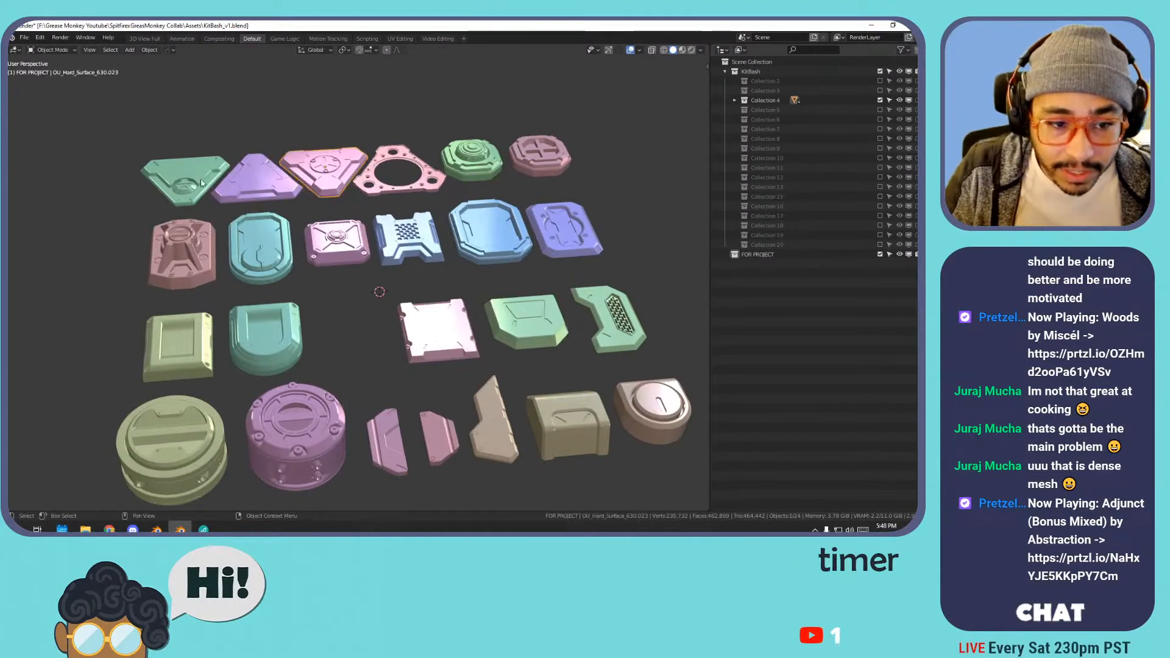
{"action": "left_click", "coordinate": [249, 180]}
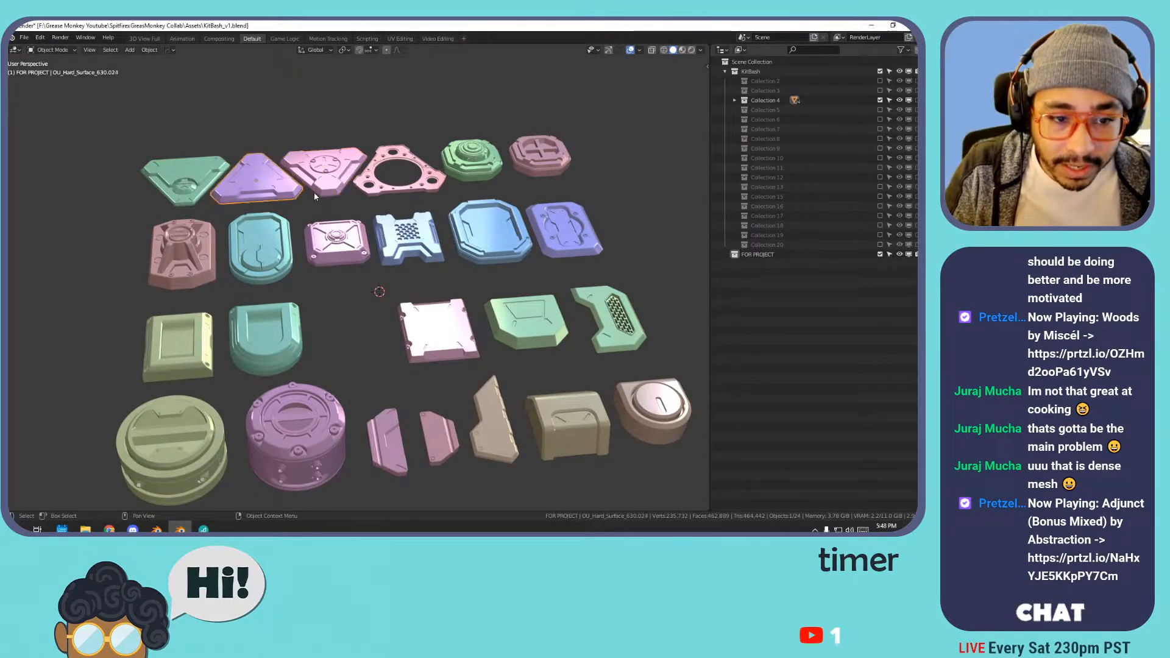
{"action": "key", "text": "Tab"}
{"action": "scroll", "coordinate": [230, 160], "scroll_direction": "up", "scroll_amount": 3}
{"action": "key", "text": "a"}
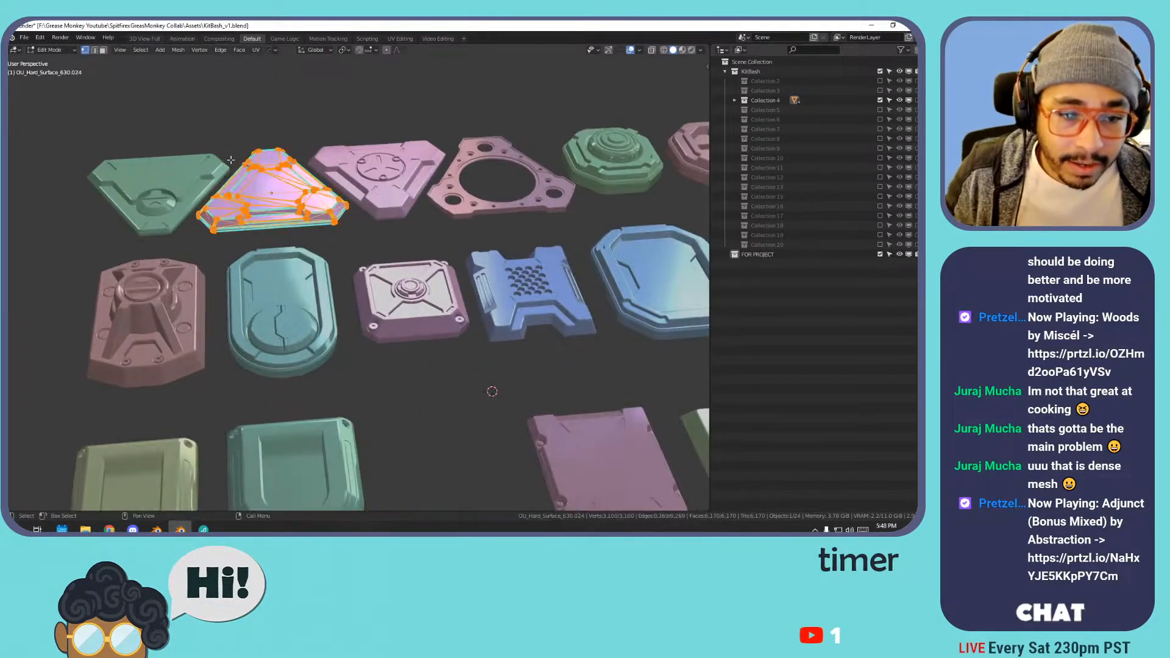
{"action": "key", "text": "KP_Decimal"}
- Check the wireframes of the green and pink triangular plates in Edit Mode, and return to Object Mode
{"action": "key", "text": "Tab"}
{"action": "left_click", "coordinate": [157, 228]}
{"action": "key", "text": "Tab"}
{"action": "key", "text": "Tab"}
{"action": "left_click", "coordinate": [528, 218]}
{"action": "key", "text": "Tab"}
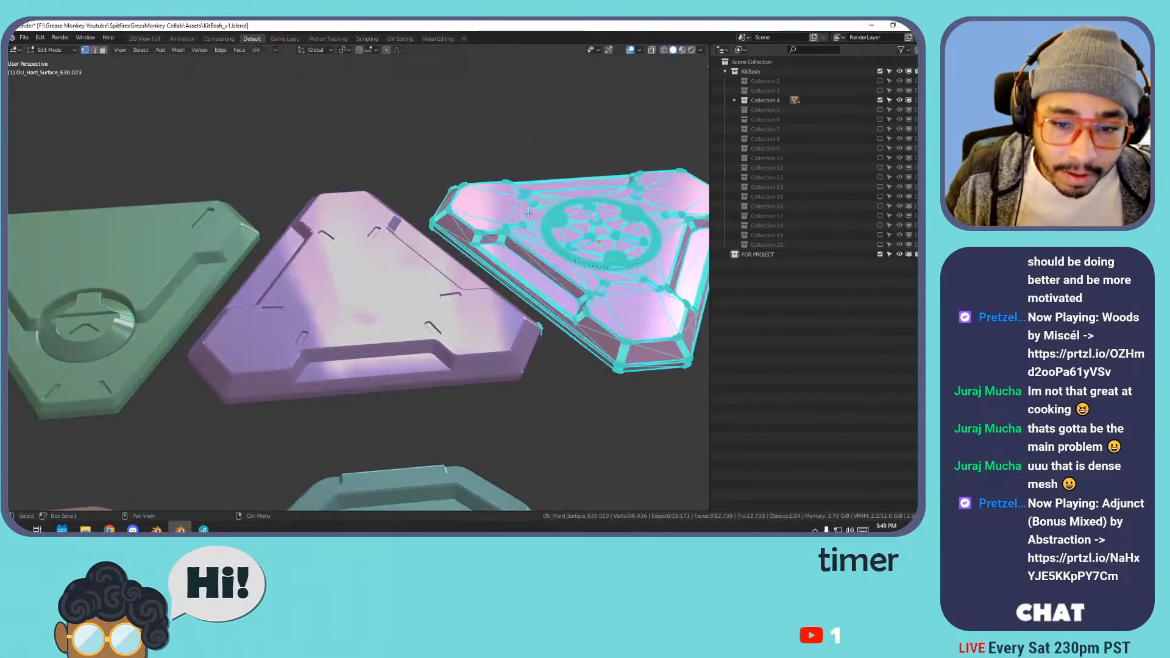
{"action": "key", "text": "Tab"}
{"action": "scroll", "coordinate": [529, 214], "scroll_direction": "down", "scroll_amount": 4}
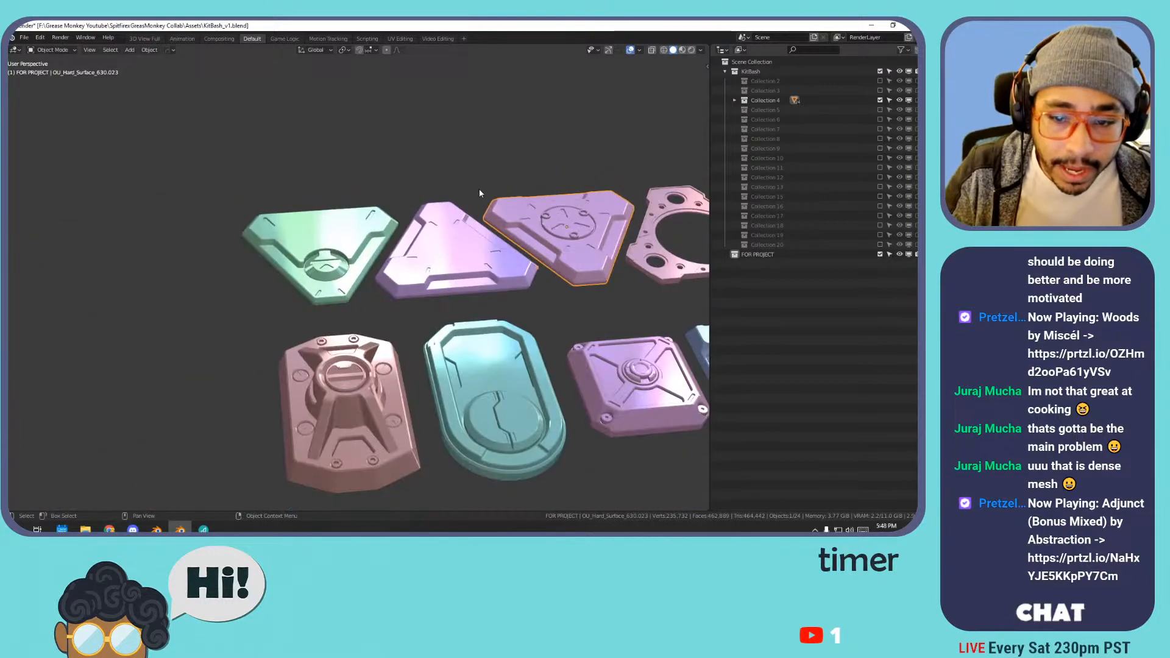
- Look over all the Collection 4 parts from above, selecting the green and the red octagonal caps
{"action": "middle_click_drag", "start_coordinate": [474, 192], "coordinate": [503, 261]}
{"action": "scroll", "coordinate": [517, 262], "scroll_direction": "down", "scroll_amount": 2}
{"action": "scroll", "coordinate": [517, 262], "scroll_direction": "down", "scroll_amount": 4}
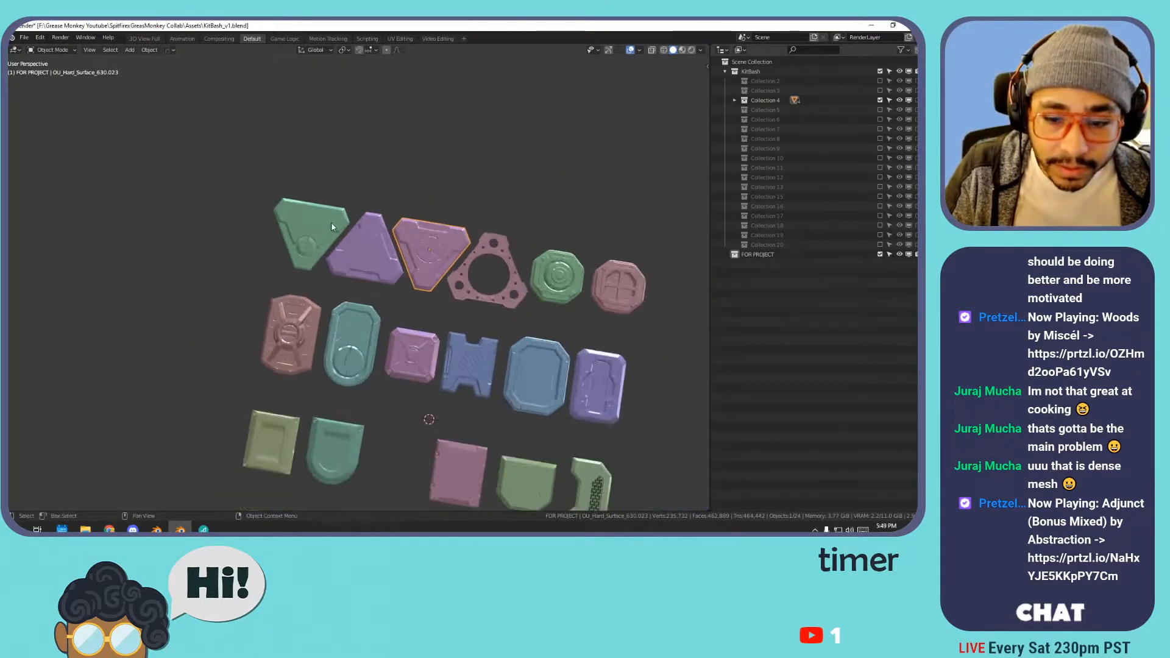
{"action": "left_click", "coordinate": [559, 271]}
{"action": "left_click", "coordinate": [617, 282]}
{"action": "middle_click_drag", "start_coordinate": [540, 320], "coordinate": [555, 192], "text": "shift"}
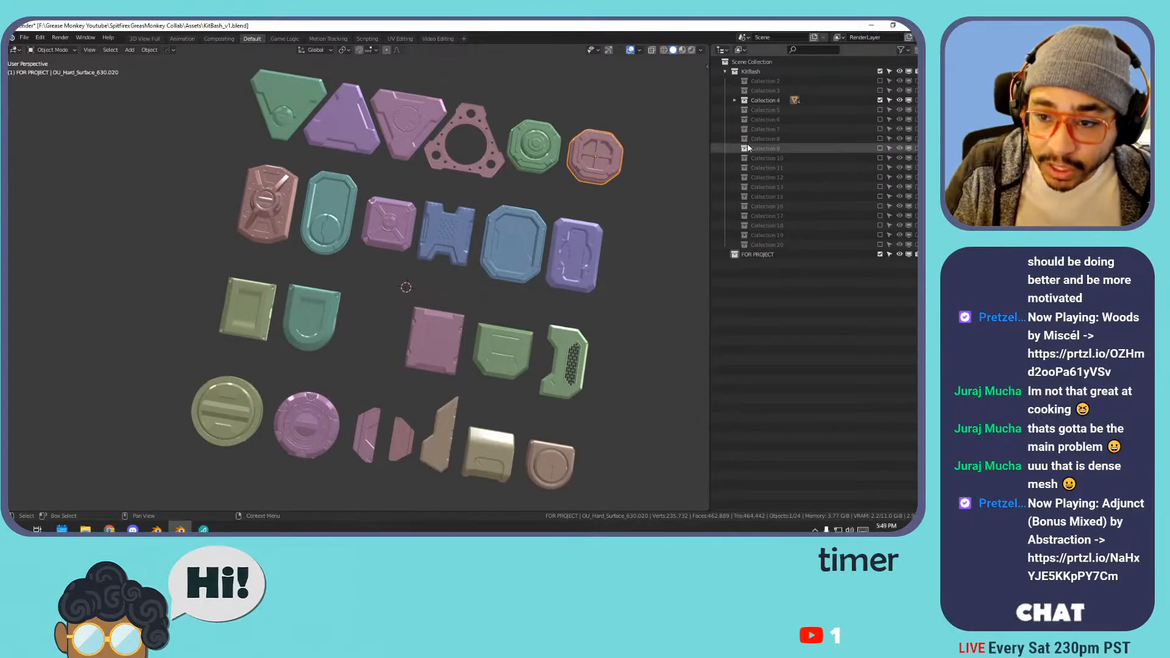
- Give Collection 4 a green color tag and disable the collection
{"action": "right_click", "coordinate": [770, 105]}
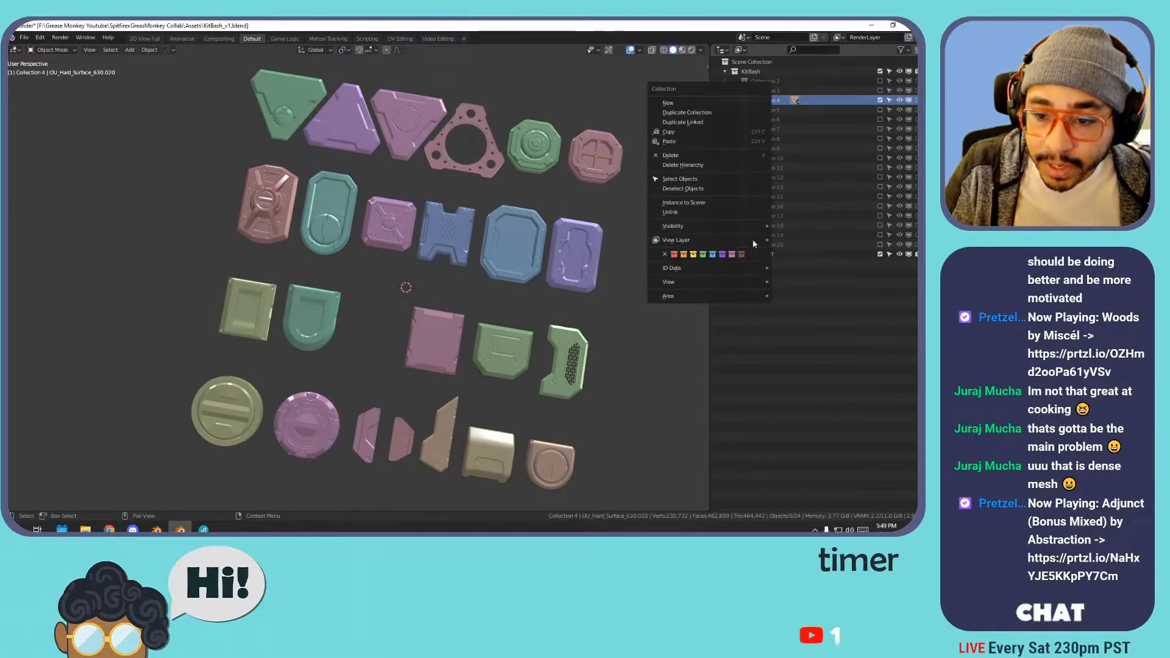
{"action": "left_click", "coordinate": [703, 256]}
{"action": "middle_click_drag", "start_coordinate": [506, 298], "coordinate": [473, 258]}
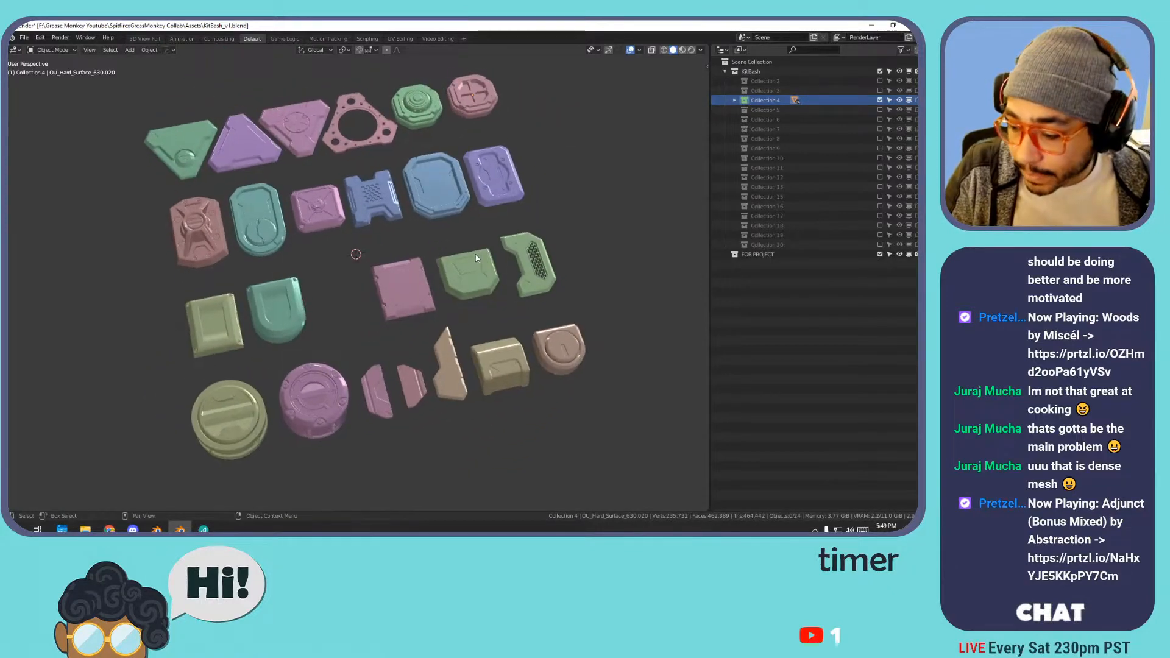
{"action": "left_click", "coordinate": [879, 100]}
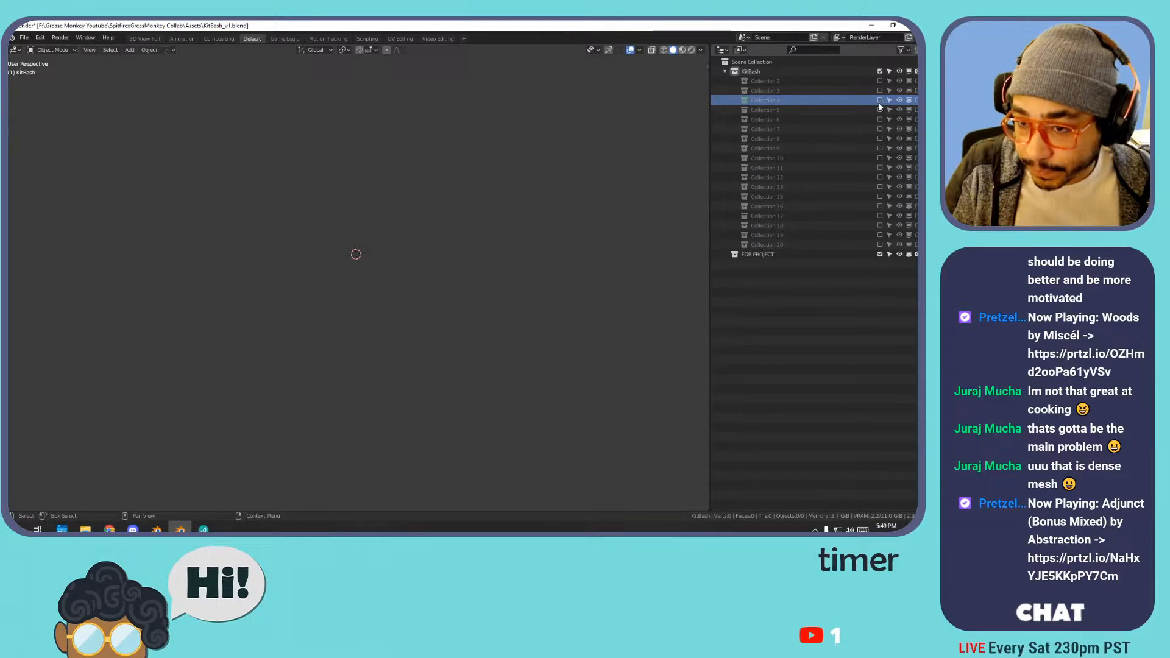
- Enable Collection 5 and examine its cylinder and ring parts, selecting the three rings at the end of the last row
{"action": "left_click", "coordinate": [879, 109]}
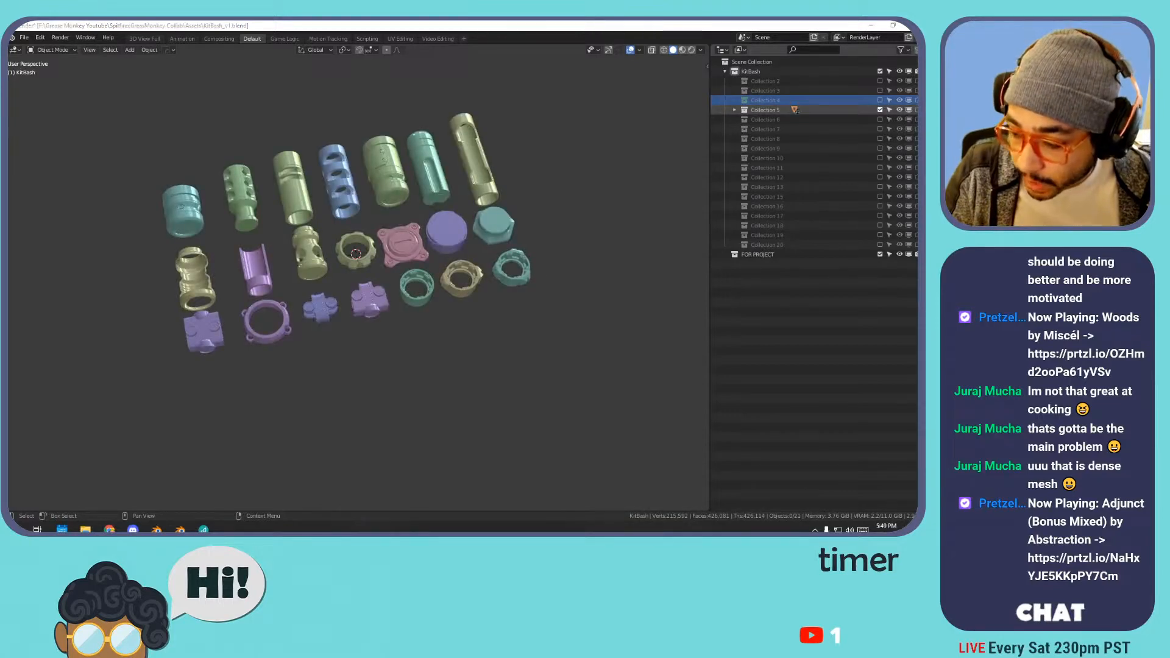
{"action": "middle_click_drag", "start_coordinate": [445, 215], "coordinate": [462, 330]}
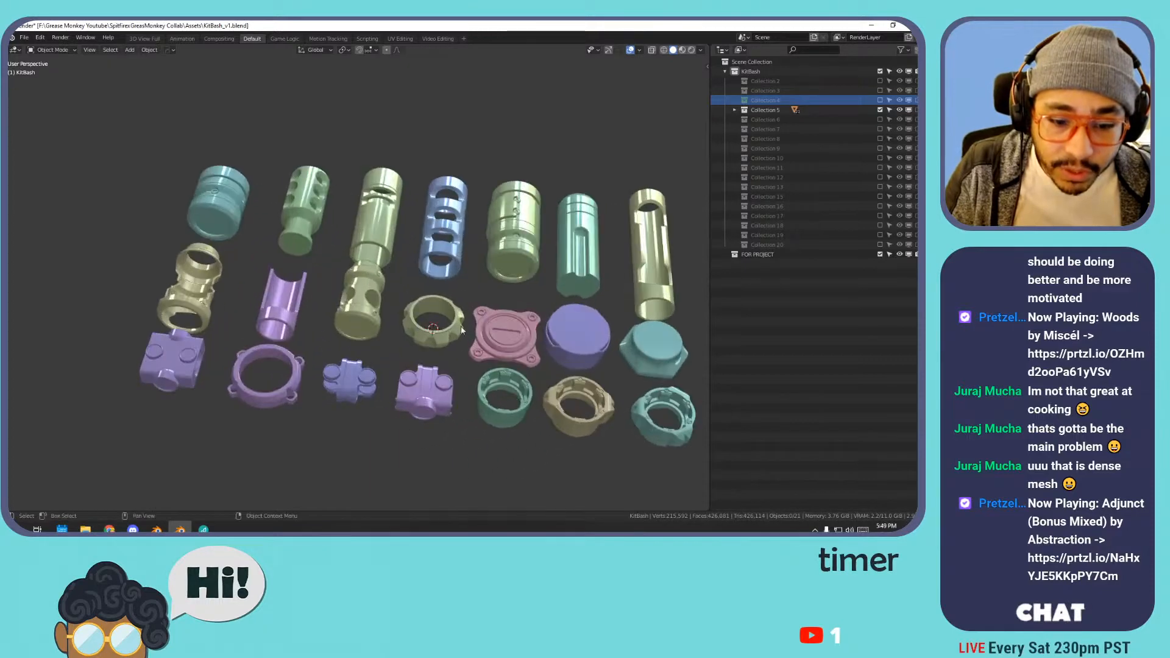
{"action": "left_click", "coordinate": [515, 400]}
{"action": "left_click", "coordinate": [590, 402]}
{"action": "left_click", "coordinate": [675, 407]}
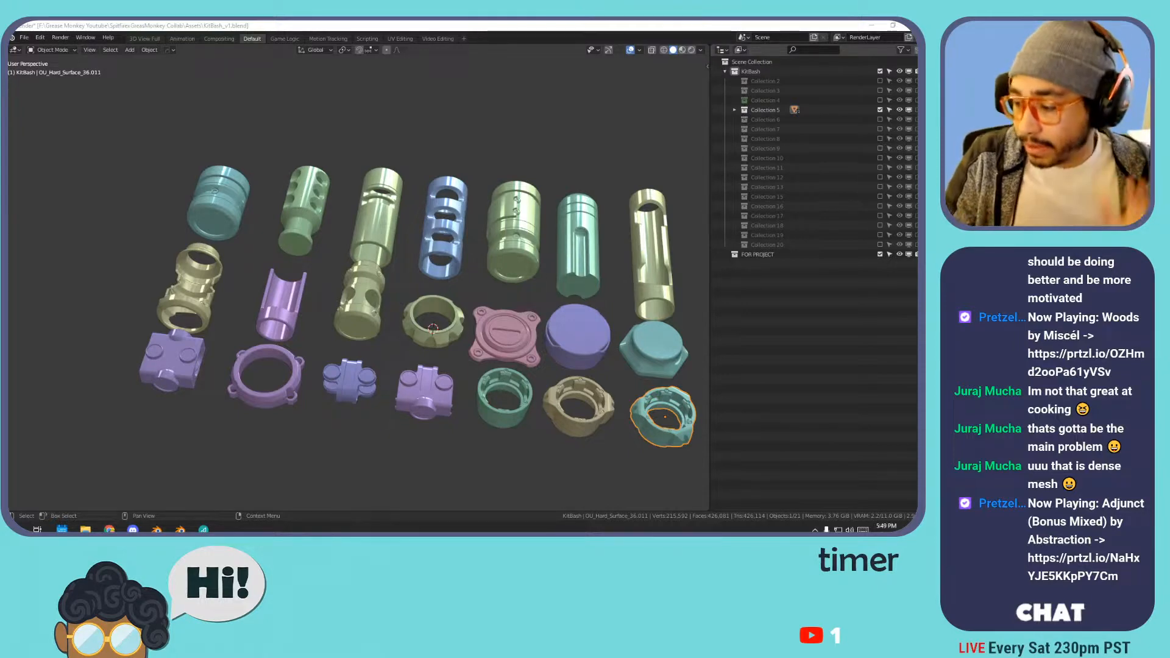
{"action": "middle_click_drag", "start_coordinate": [323, 309], "coordinate": [344, 326]}
{"action": "scroll", "coordinate": [352, 337], "scroll_direction": "up", "scroll_amount": 1}
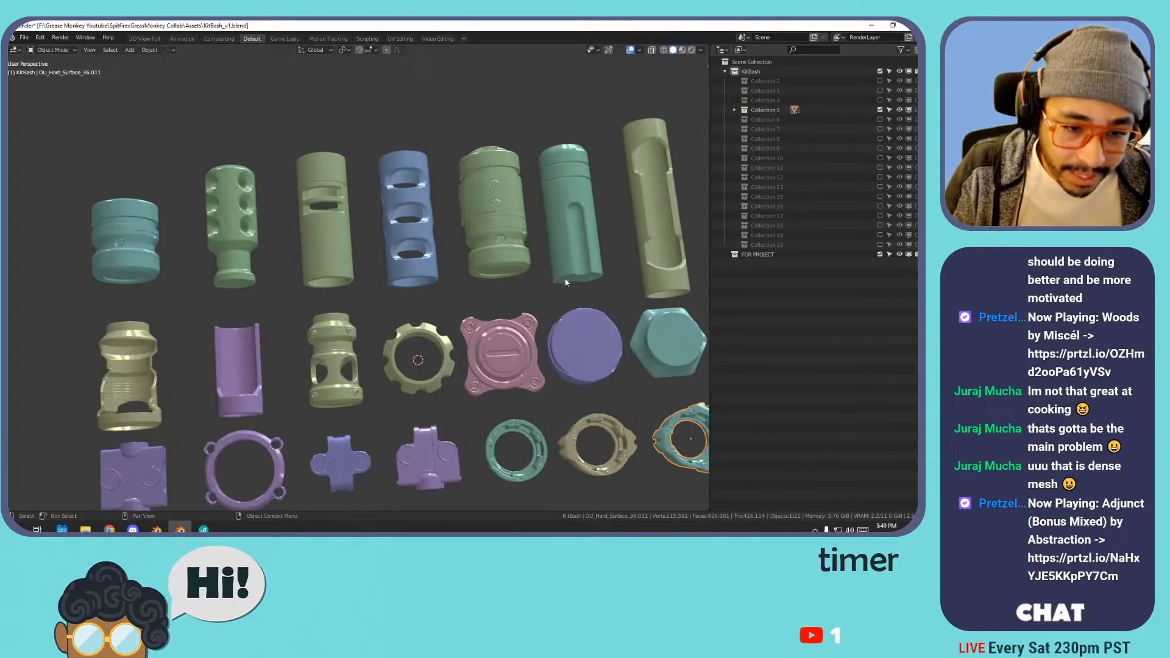
- Give Collection 5 a green color tag, disable it and enable Collection 6
{"action": "right_click", "coordinate": [762, 127]}
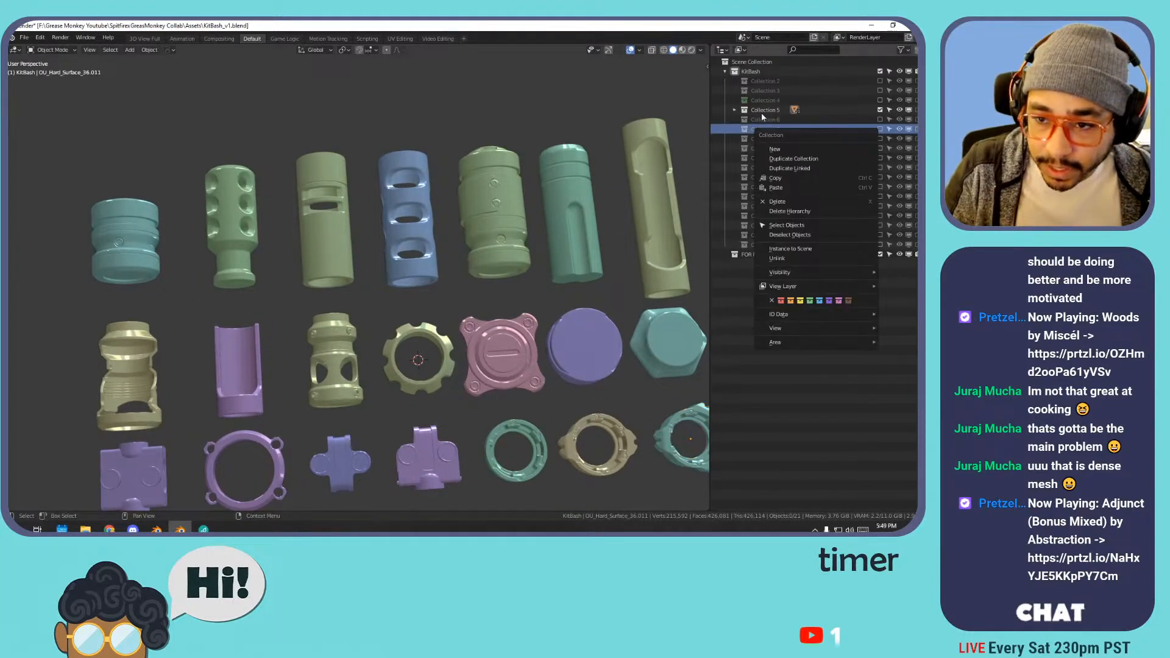
{"action": "right_click", "coordinate": [763, 110]}
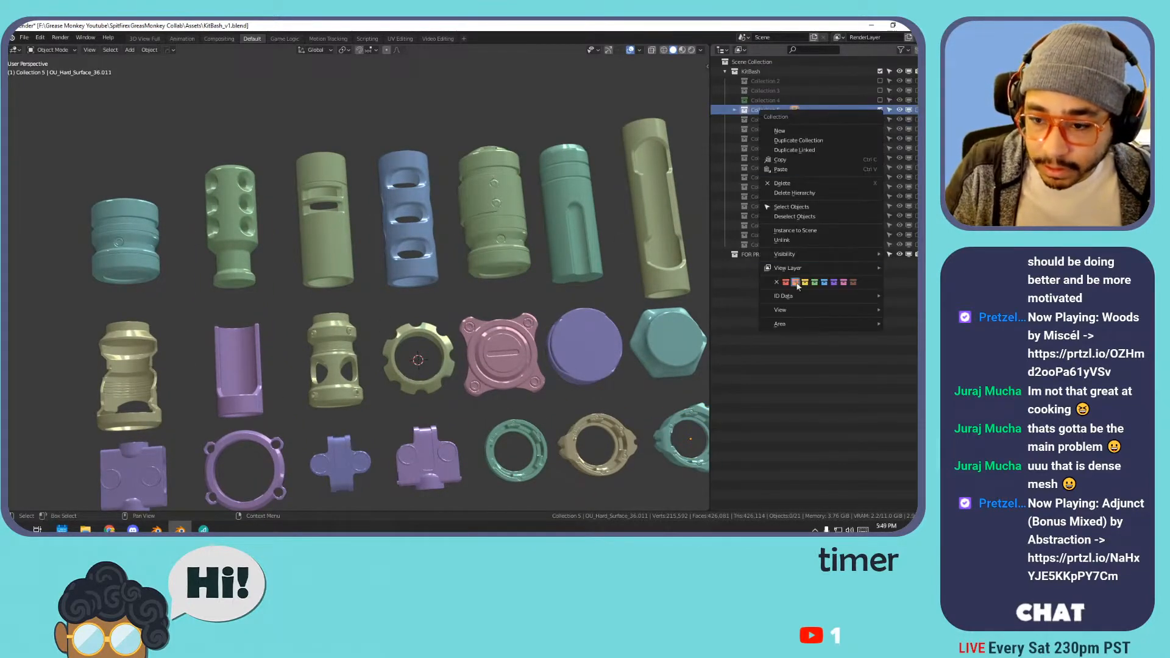
{"action": "left_click", "coordinate": [814, 282]}
{"action": "left_click", "coordinate": [877, 118]}
{"action": "left_click", "coordinate": [880, 110]}
{"action": "left_click", "coordinate": [880, 120]}
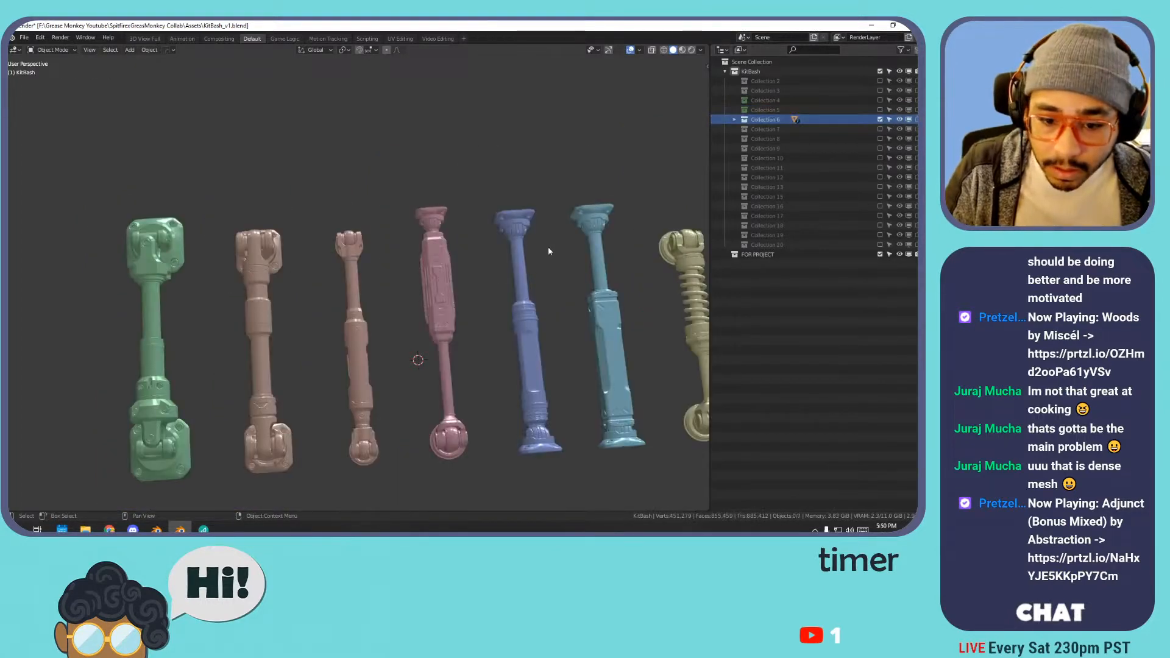
- Give Collection 6 with the piston parts a green color tag
{"action": "scroll", "coordinate": [560, 247], "scroll_direction": "up", "scroll_amount": 2}
{"action": "right_click", "coordinate": [765, 120]}
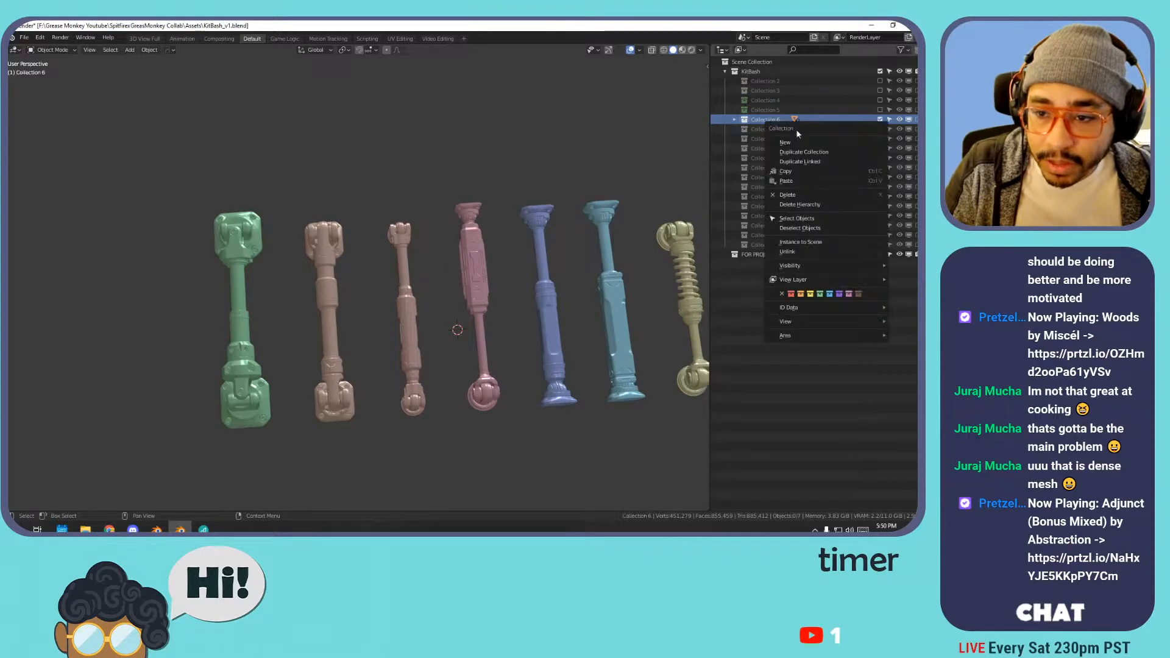
{"action": "scroll", "coordinate": [454, 201], "scroll_direction": "up", "scroll_amount": 5}
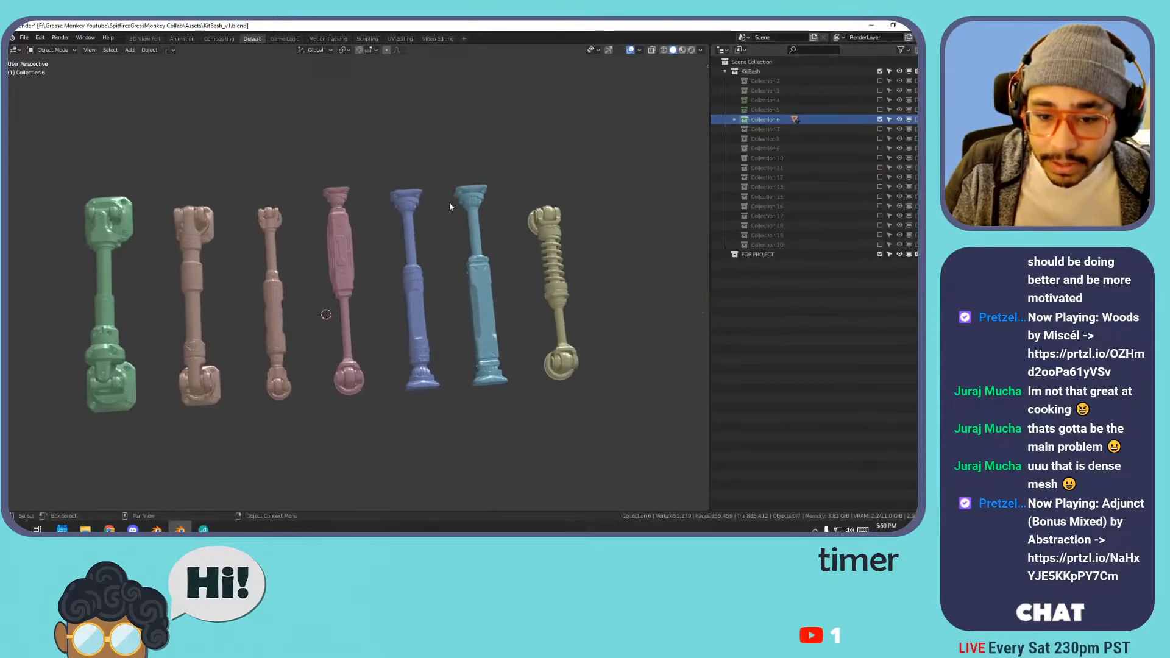
- Select the pink piston's entire mesh in Edit Mode and inspect how dense its topology is
{"action": "left_click", "coordinate": [303, 266]}
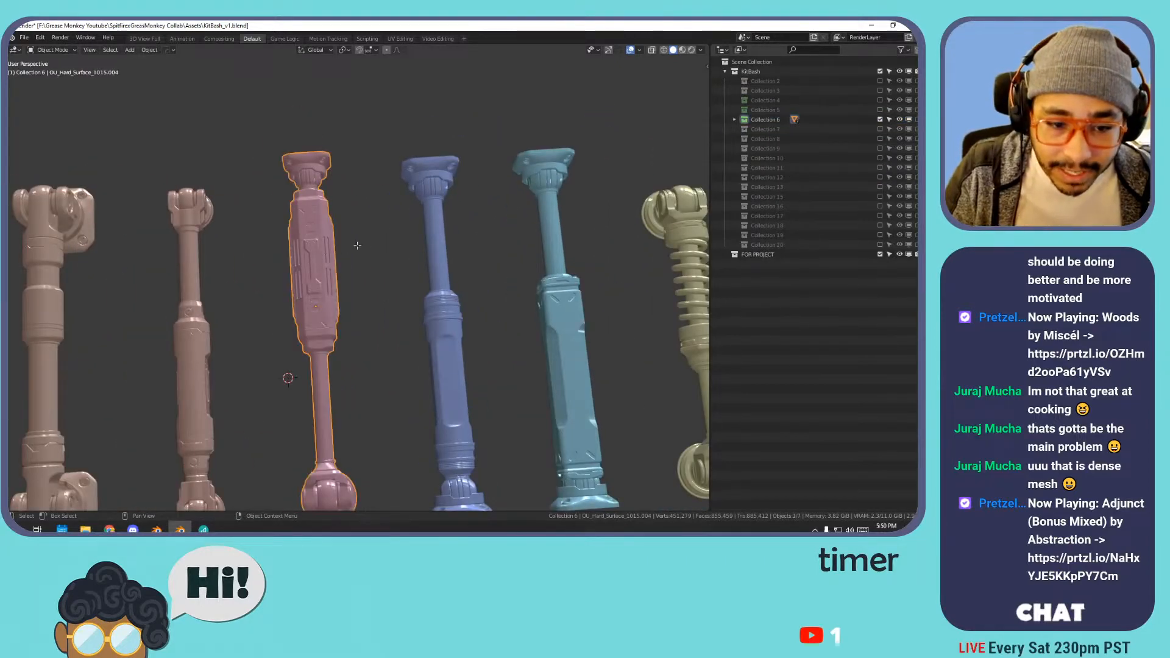
{"action": "key", "text": "Tab"}
{"action": "scroll", "coordinate": [303, 266], "scroll_direction": "up", "scroll_amount": 5}
{"action": "scroll", "coordinate": [350, 264], "scroll_direction": "down", "scroll_amount": 10}
{"action": "key", "text": "a"}
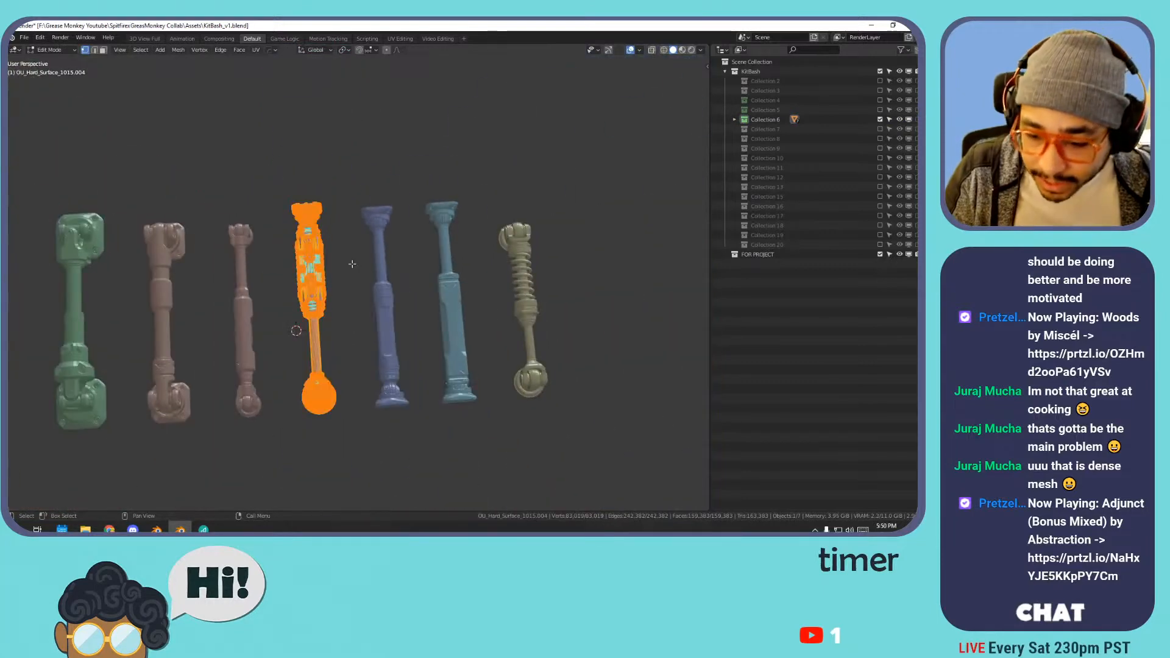
- Inspect the blue piston's wireframe in Edit Mode up close, and return to Object Mode
{"action": "key", "text": "Tab"}
{"action": "left_click", "coordinate": [371, 262]}
{"action": "key", "text": "Tab"}
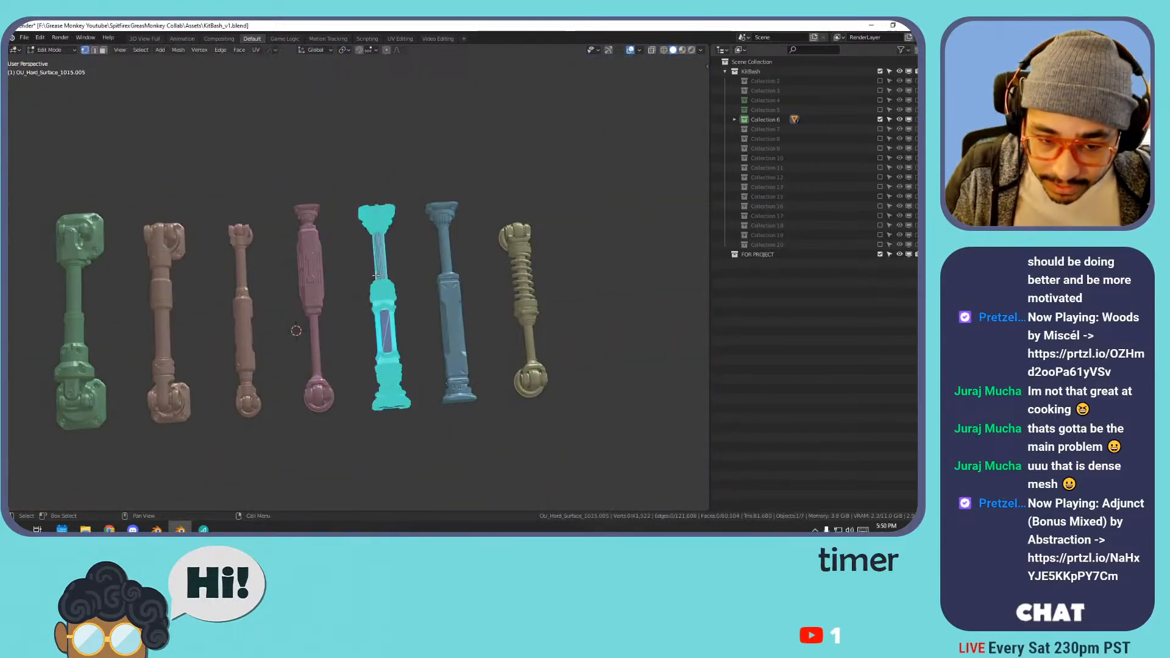
{"action": "scroll", "coordinate": [372, 268], "scroll_direction": "up", "scroll_amount": 8}
{"action": "scroll", "coordinate": [383, 314], "scroll_direction": "down", "scroll_amount": 8}
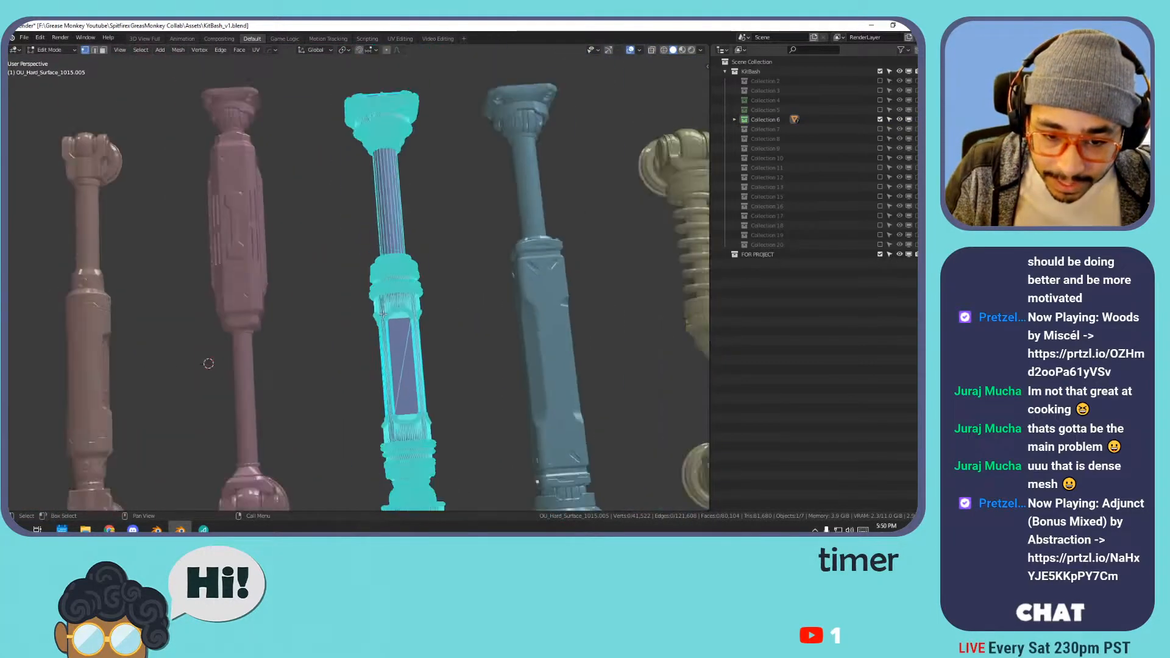
{"action": "key", "text": "Tab"}
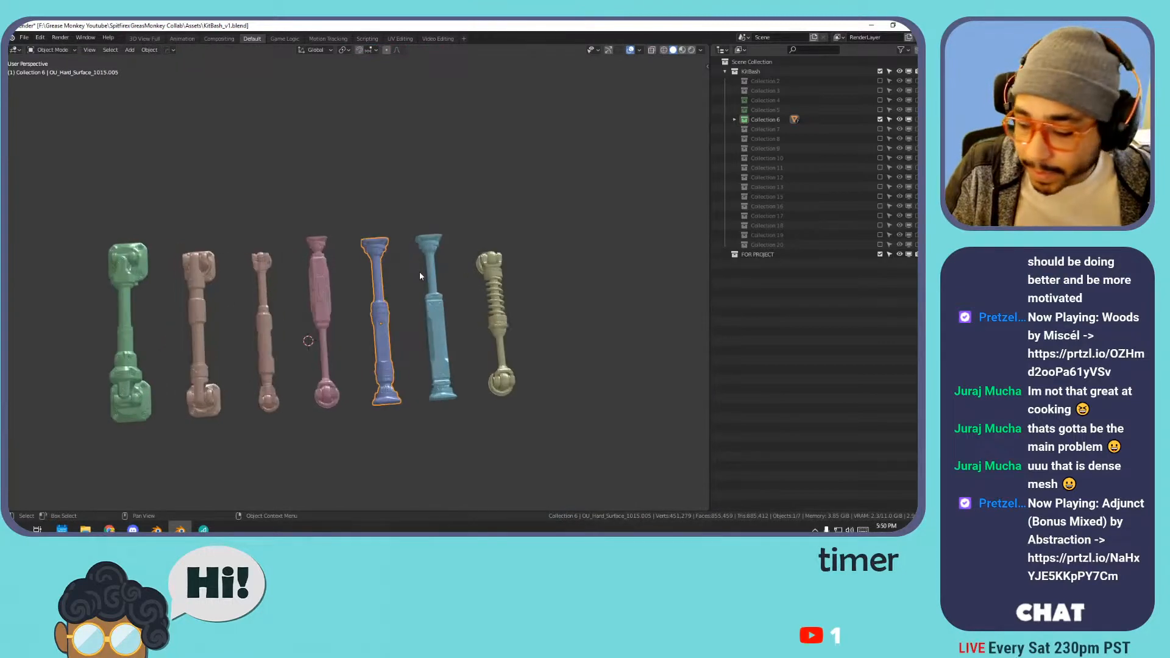
{"action": "scroll", "coordinate": [420, 272], "scroll_direction": "up", "scroll_amount": 2}
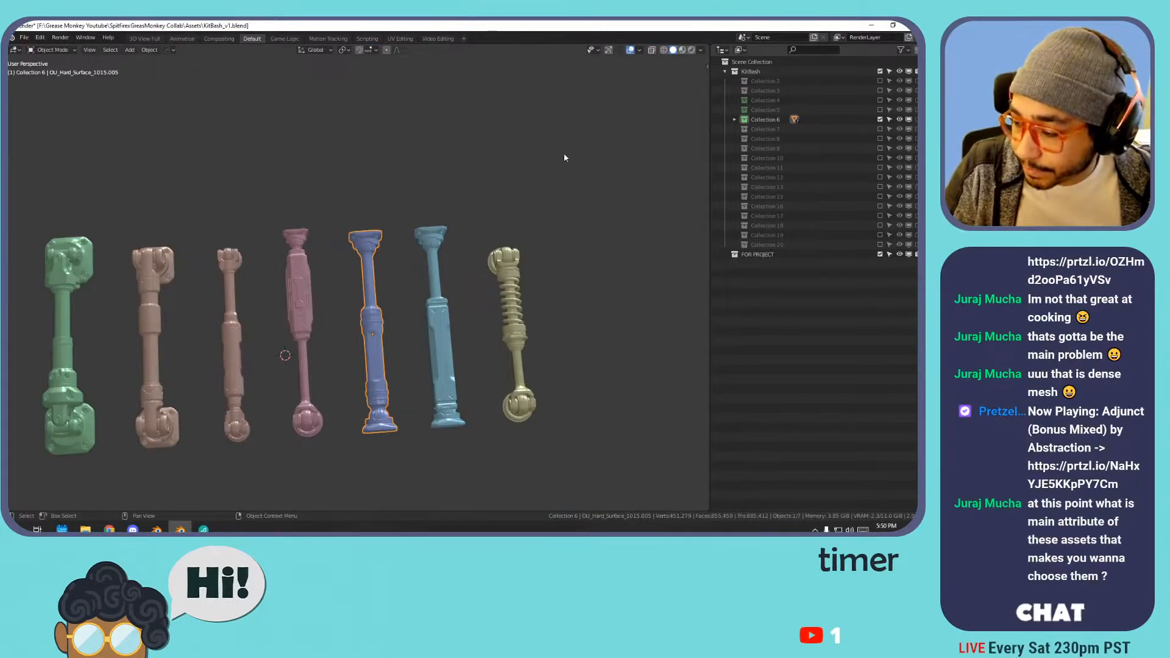
- Disable Collection 6, enable Collection 7 to look over its panel and bracket parts, and disable it again
{"action": "left_click", "coordinate": [879, 119]}
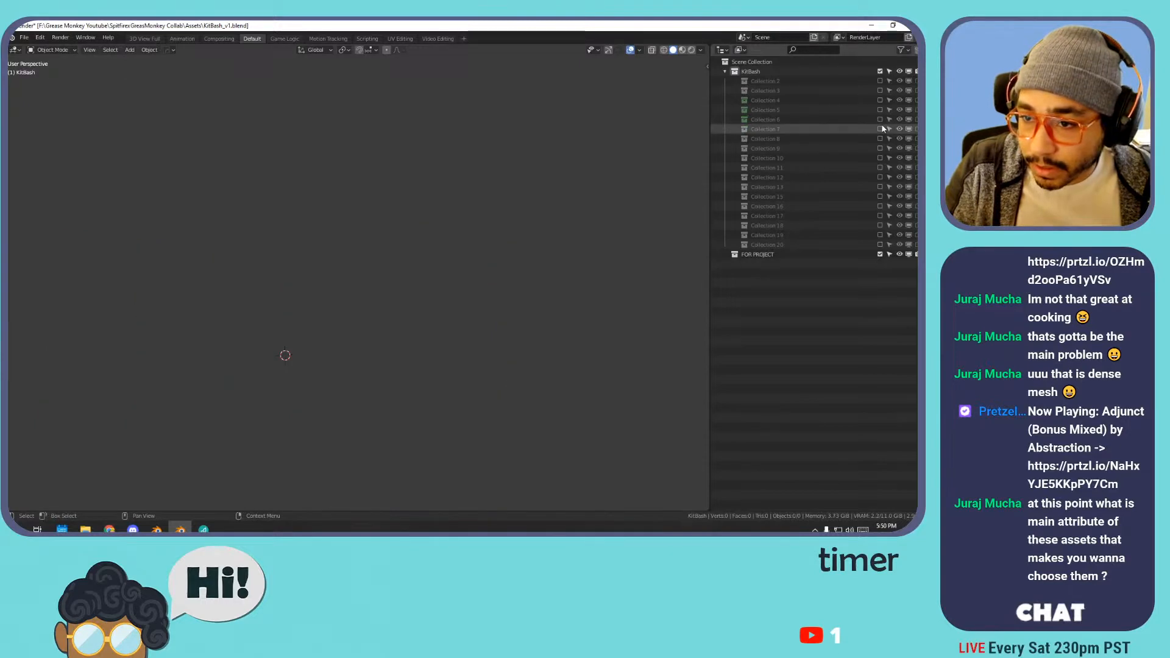
{"action": "left_click", "coordinate": [879, 130]}
{"action": "scroll", "coordinate": [432, 213], "scroll_direction": "down", "scroll_amount": 6}
{"action": "scroll", "coordinate": [443, 210], "scroll_direction": "up", "scroll_amount": 3}
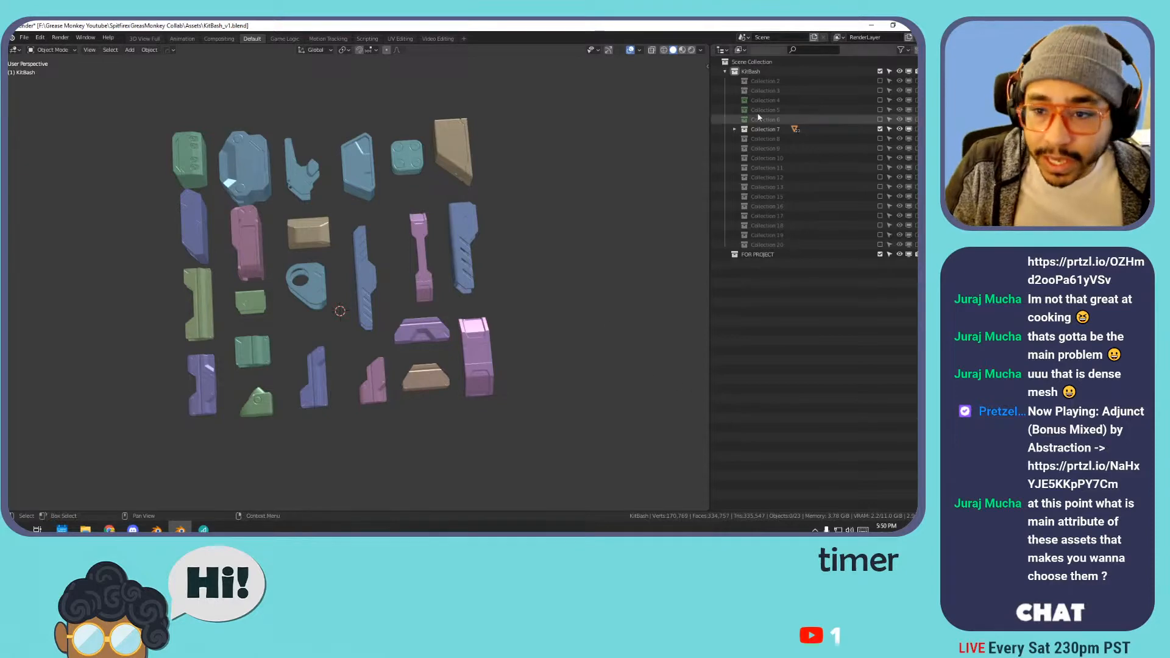
{"action": "left_click", "coordinate": [879, 129]}
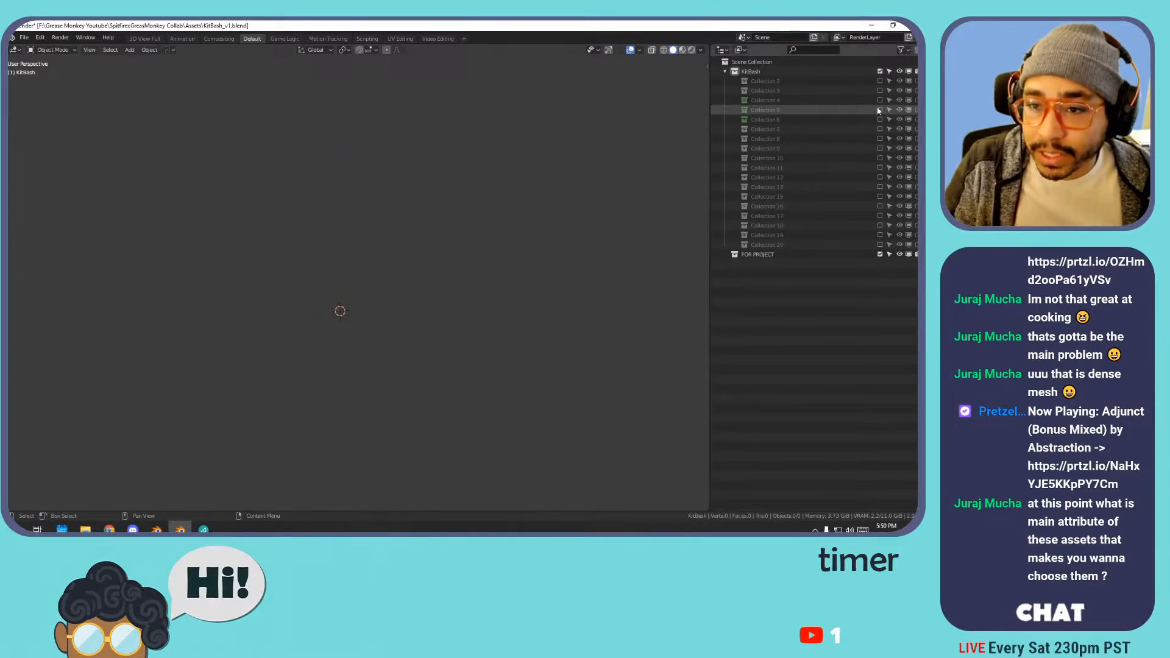
- Enable Collection 4 again and examine the teal round-ended panel beside the other plates
{"action": "left_click", "coordinate": [880, 100]}
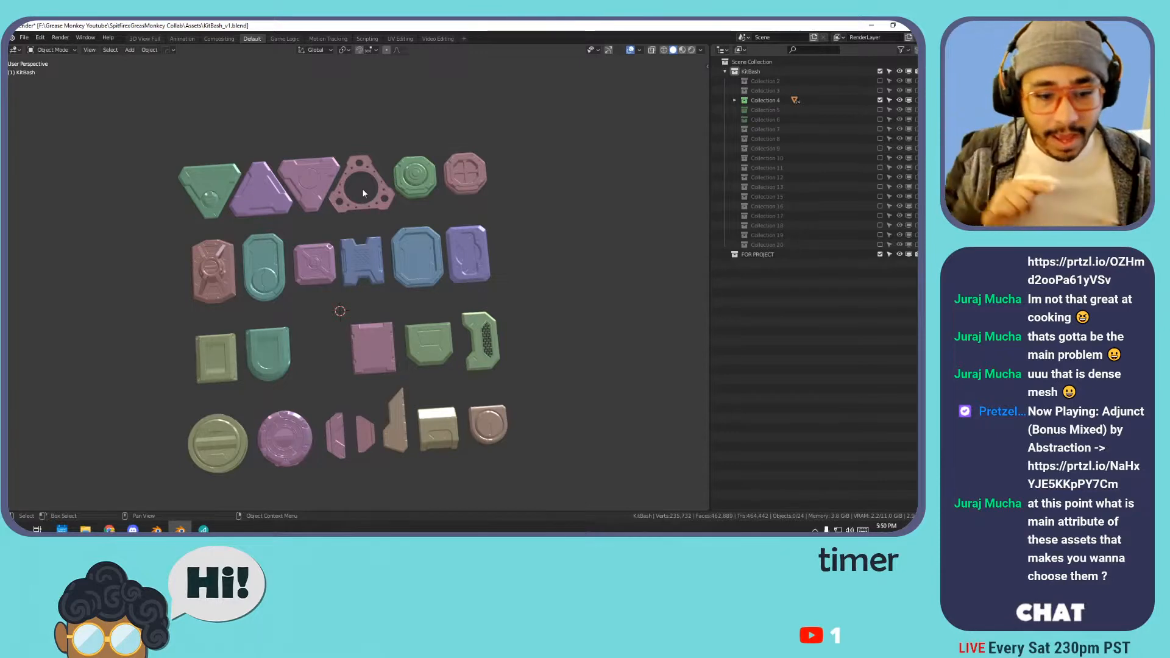
{"action": "left_click", "coordinate": [273, 352]}
{"action": "middle_click_drag", "start_coordinate": [311, 355], "coordinate": [417, 351]}
{"action": "scroll", "coordinate": [417, 351], "scroll_direction": "up", "scroll_amount": 3}
{"action": "scroll", "coordinate": [417, 351], "scroll_direction": "up", "scroll_amount": 2}
{"action": "scroll", "coordinate": [439, 350], "scroll_direction": "down", "scroll_amount": 4}
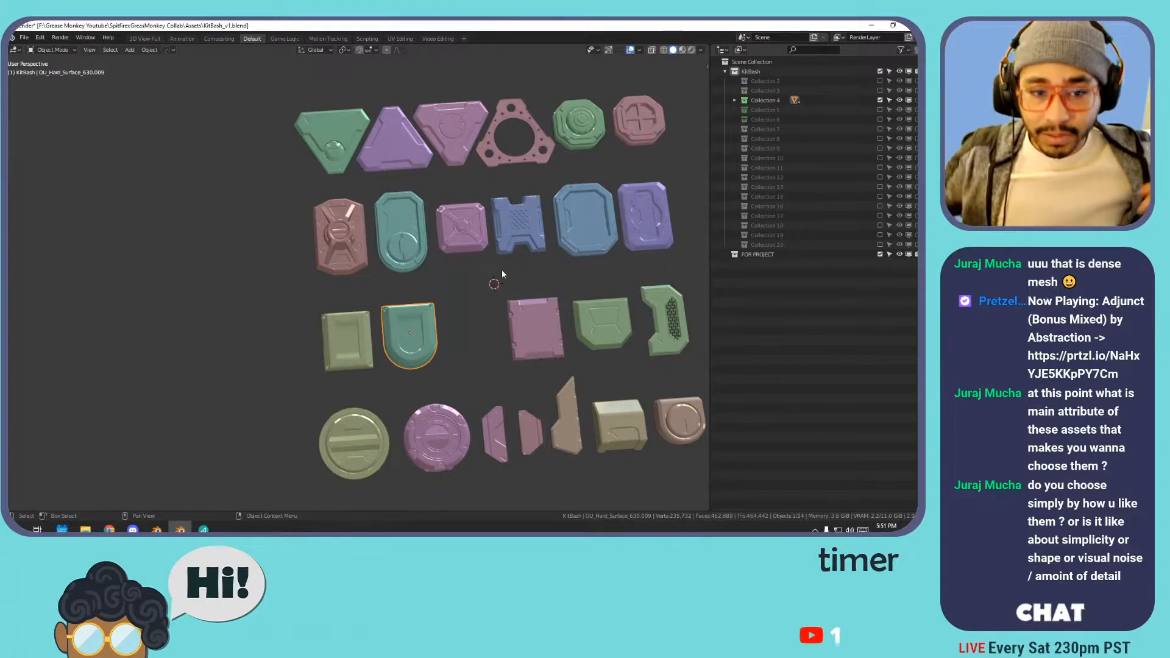
- Frame the green triangular plate and the reddish-brown octagonal plate one after the other to examine their surface details
{"action": "left_click", "coordinate": [350, 134]}
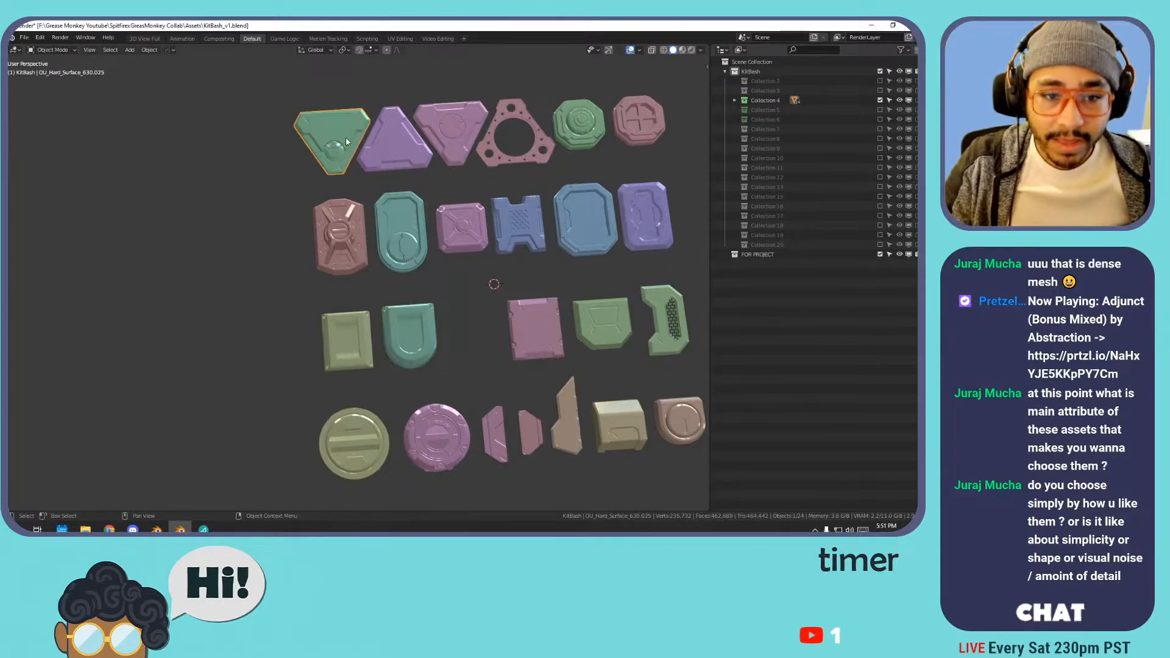
{"action": "key", "text": "KP_Decimal"}
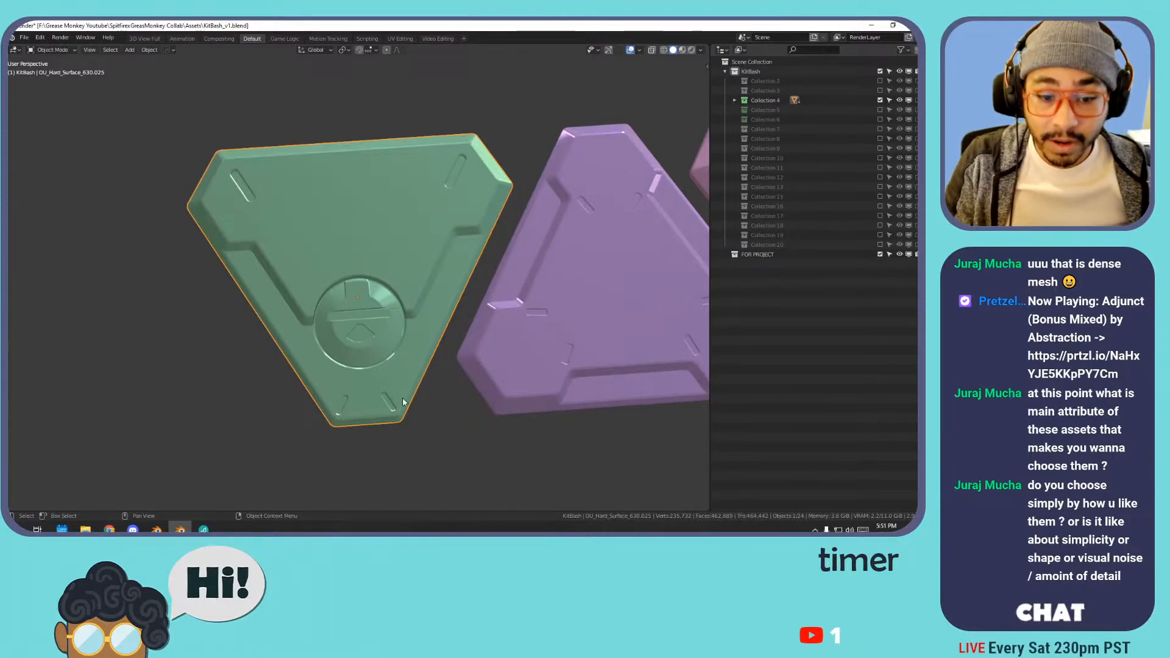
{"action": "scroll", "coordinate": [607, 171], "scroll_direction": "down", "scroll_amount": 5}
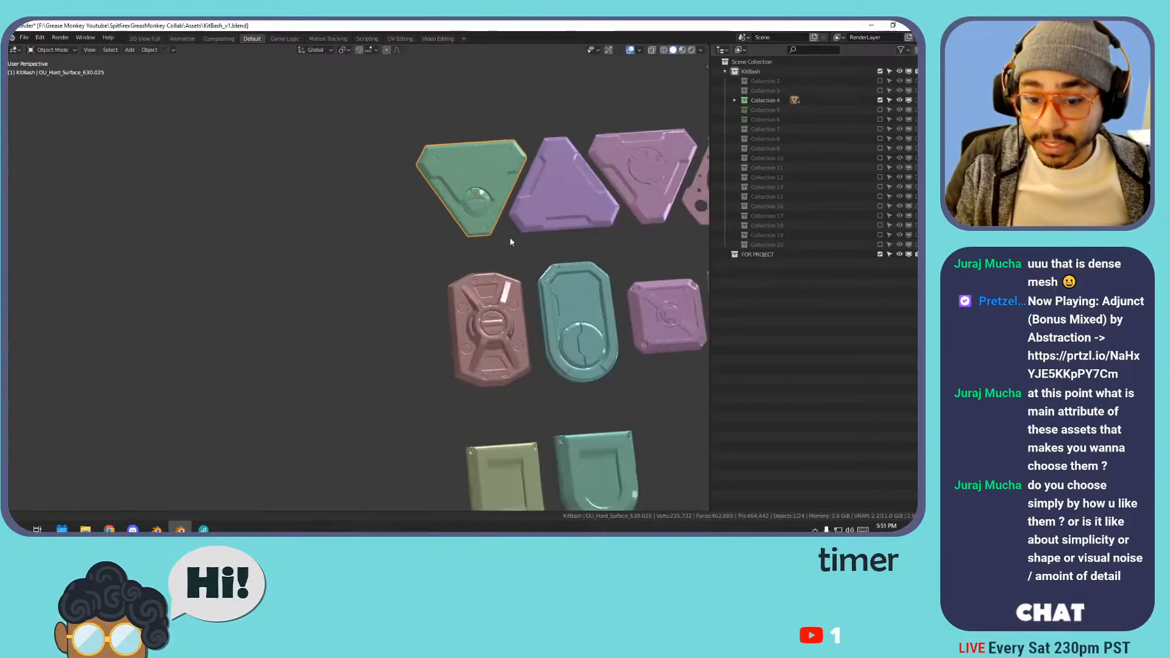
{"action": "left_click", "coordinate": [396, 286]}
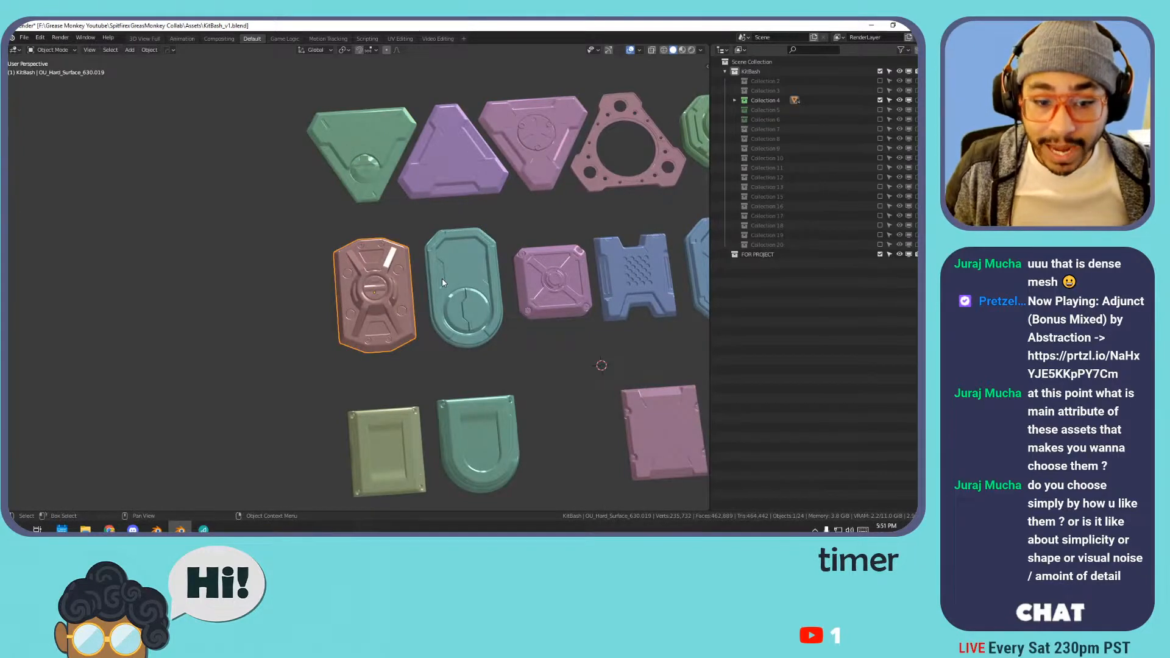
{"action": "key", "text": "KP_Decimal"}
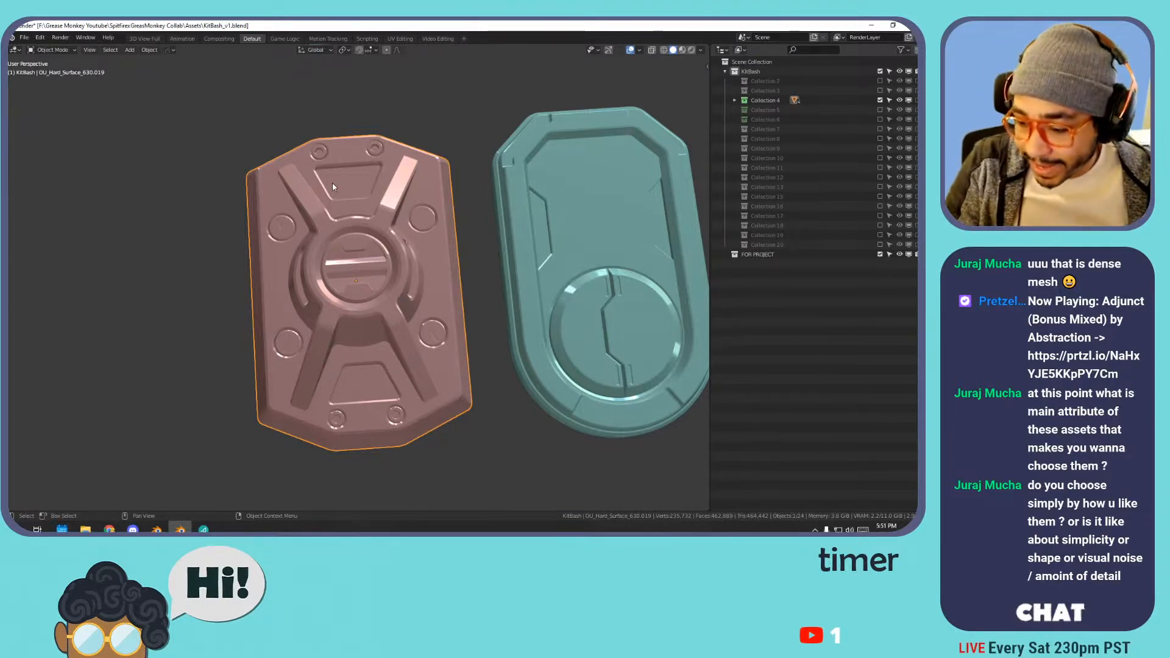
- Select the teal round-ended panel, and frame the blue notched plate with the round-hole grid to examine its surface details
{"action": "scroll", "coordinate": [332, 185], "scroll_direction": "down", "scroll_amount": 3}
{"action": "middle_click_drag", "start_coordinate": [496, 181], "coordinate": [389, 189], "text": "shift"}
{"action": "left_click", "coordinate": [389, 192]}
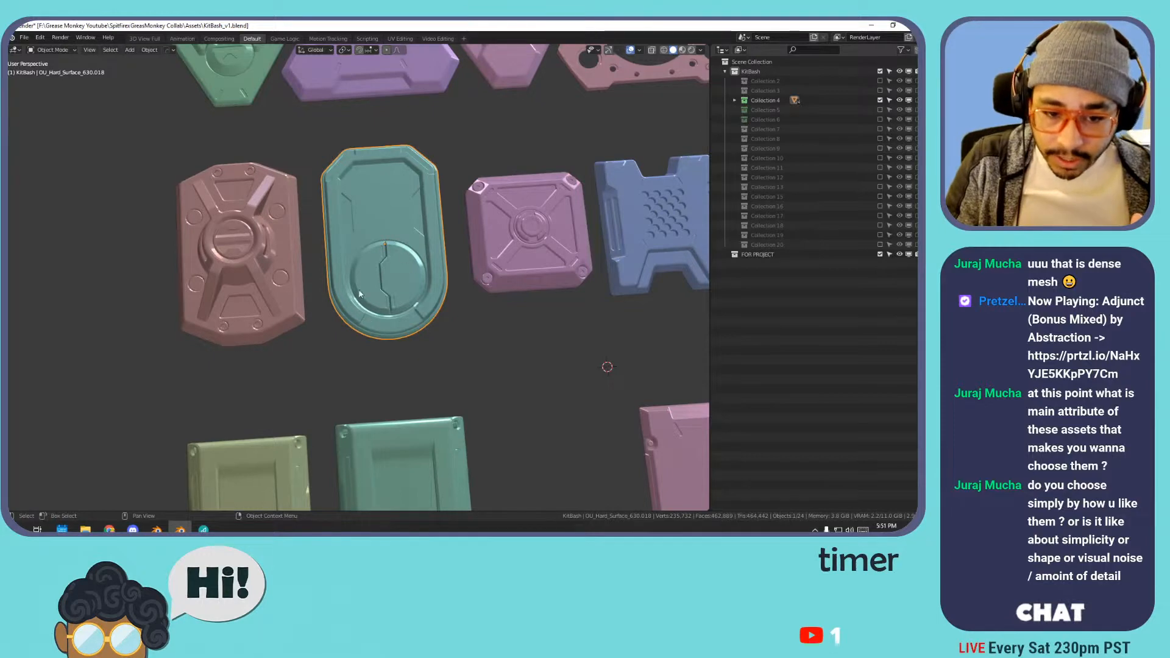
{"action": "middle_click_drag", "start_coordinate": [558, 214], "coordinate": [326, 248], "text": "shift"}
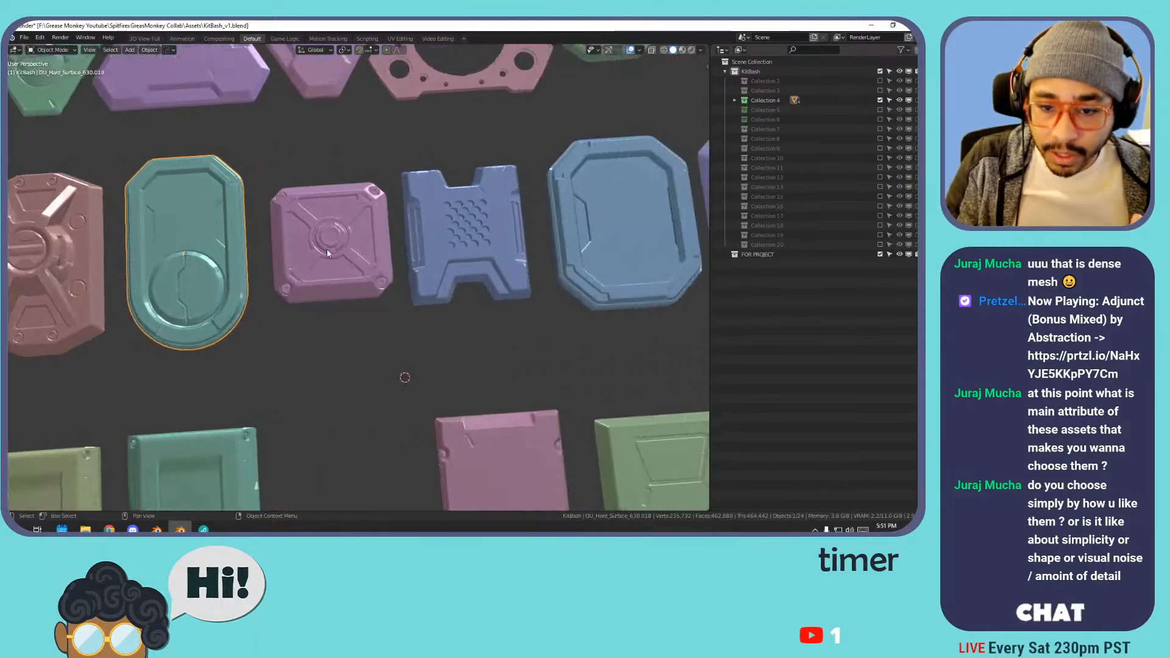
{"action": "scroll", "coordinate": [366, 237], "scroll_direction": "down", "scroll_amount": 4}
{"action": "left_click", "coordinate": [412, 239]}
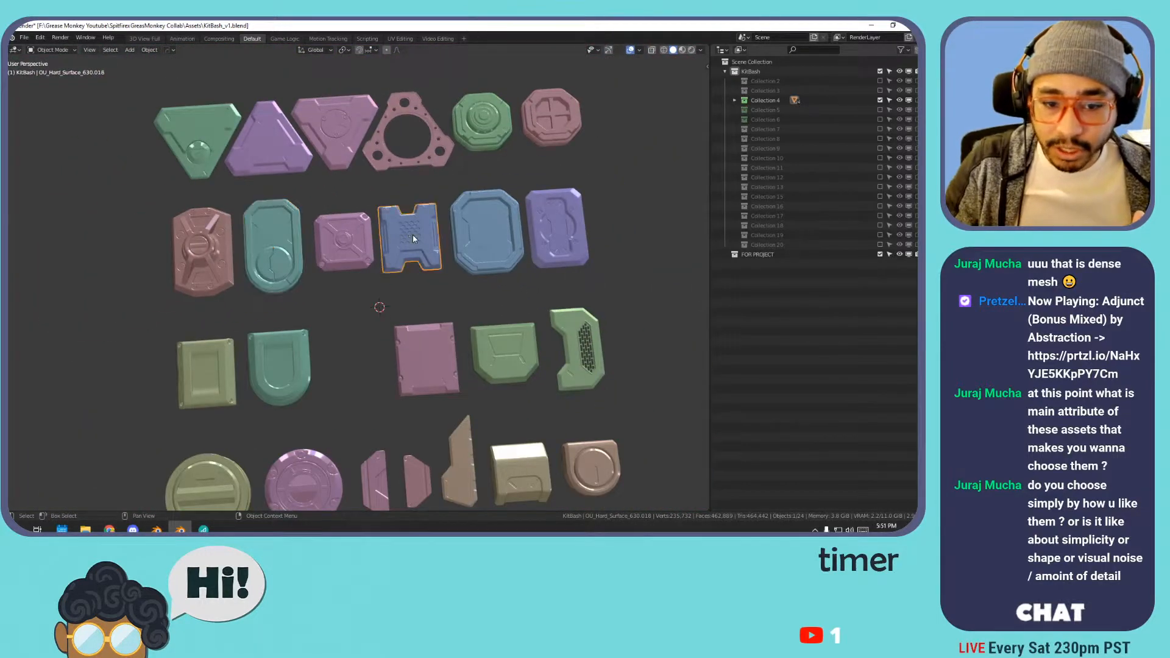
{"action": "key", "text": "KP_Decimal"}
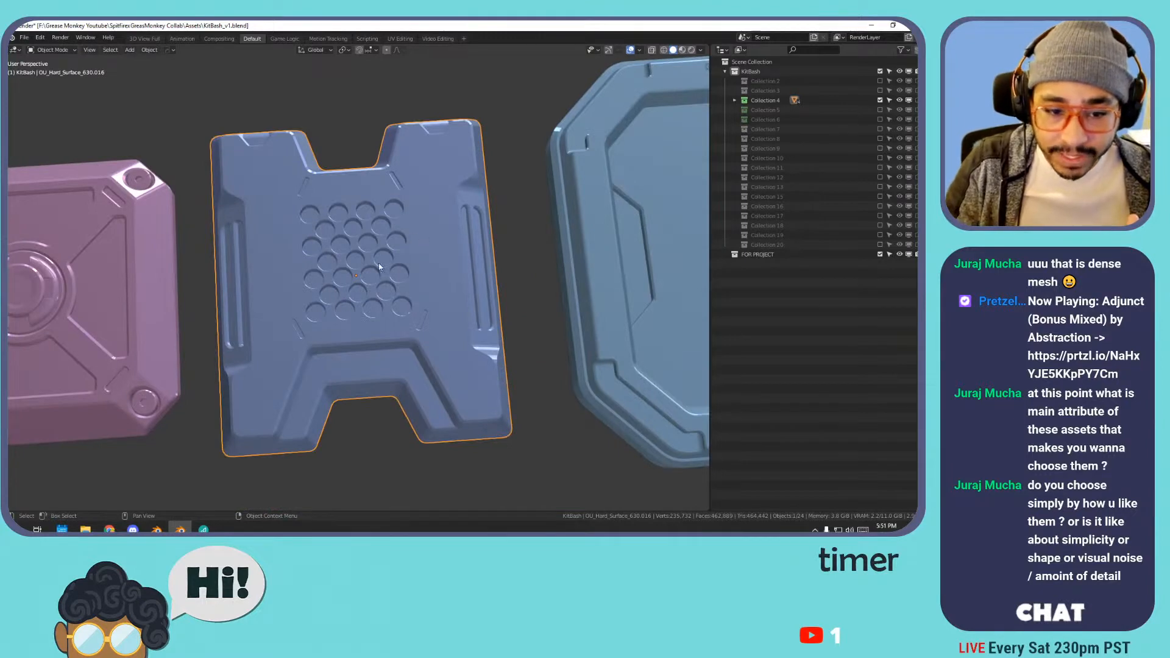
{"action": "scroll", "coordinate": [451, 247], "scroll_direction": "down", "scroll_amount": 8}
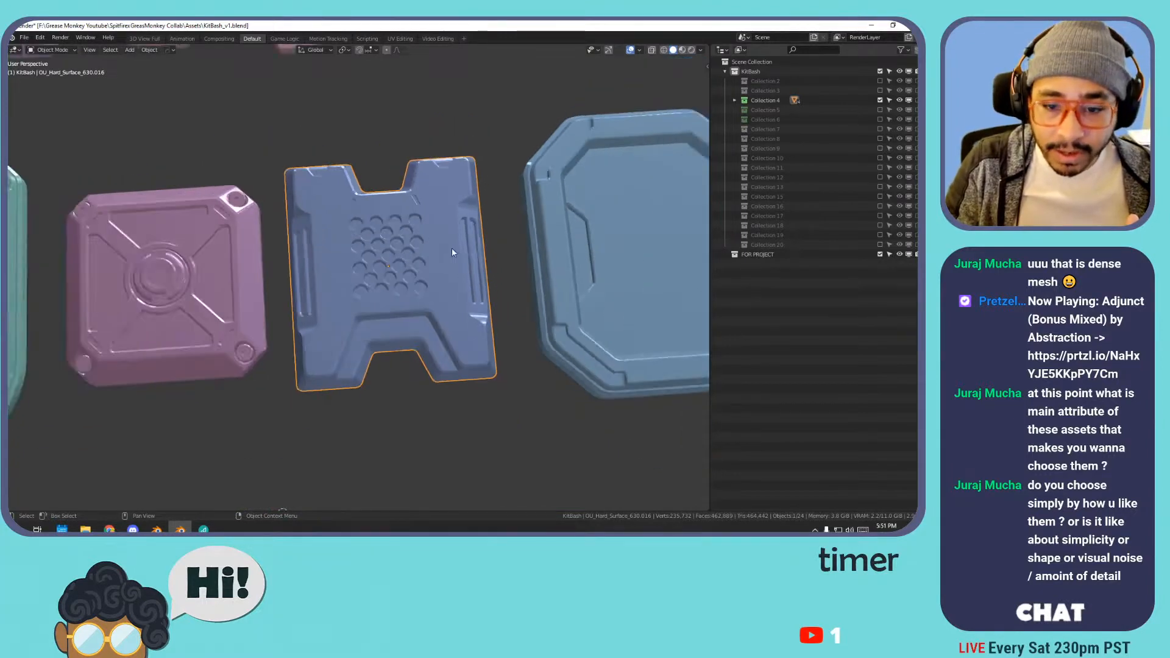
- Examine the purple and olive round caps in the lowest row of Collection 4 up close
{"action": "middle_click_drag", "start_coordinate": [466, 324], "coordinate": [441, 245], "text": "shift"}
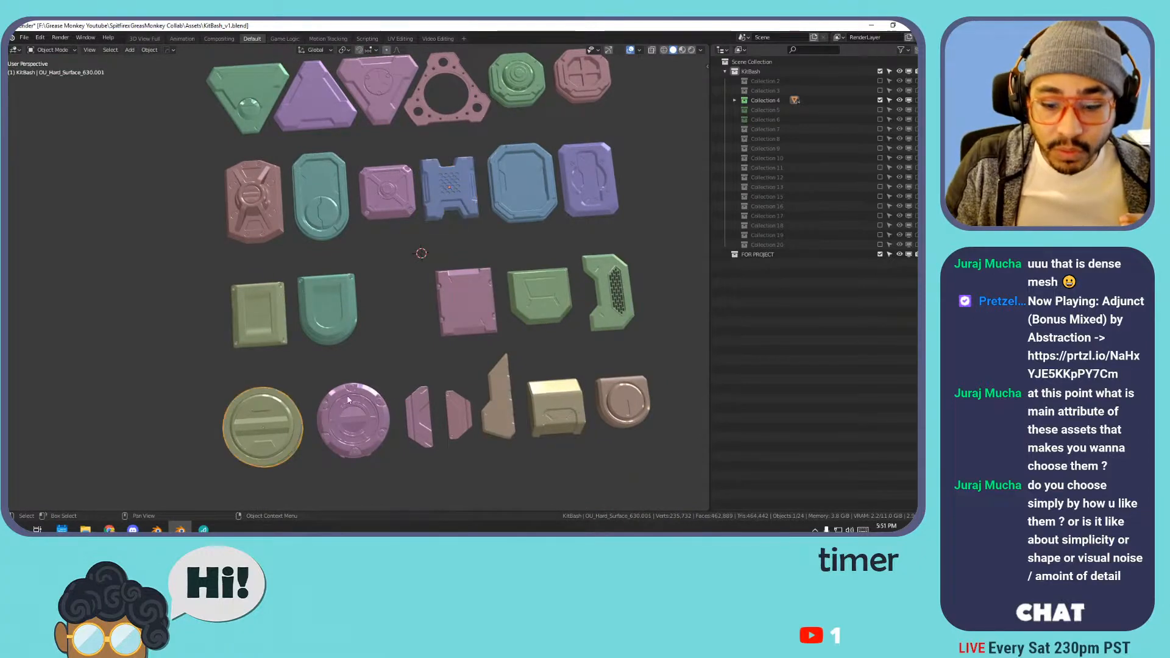
{"action": "middle_click_drag", "start_coordinate": [345, 401], "coordinate": [435, 261], "text": "shift"}
{"action": "scroll", "coordinate": [435, 261], "scroll_direction": "up", "scroll_amount": 7}
{"action": "left_click", "coordinate": [525, 277]}
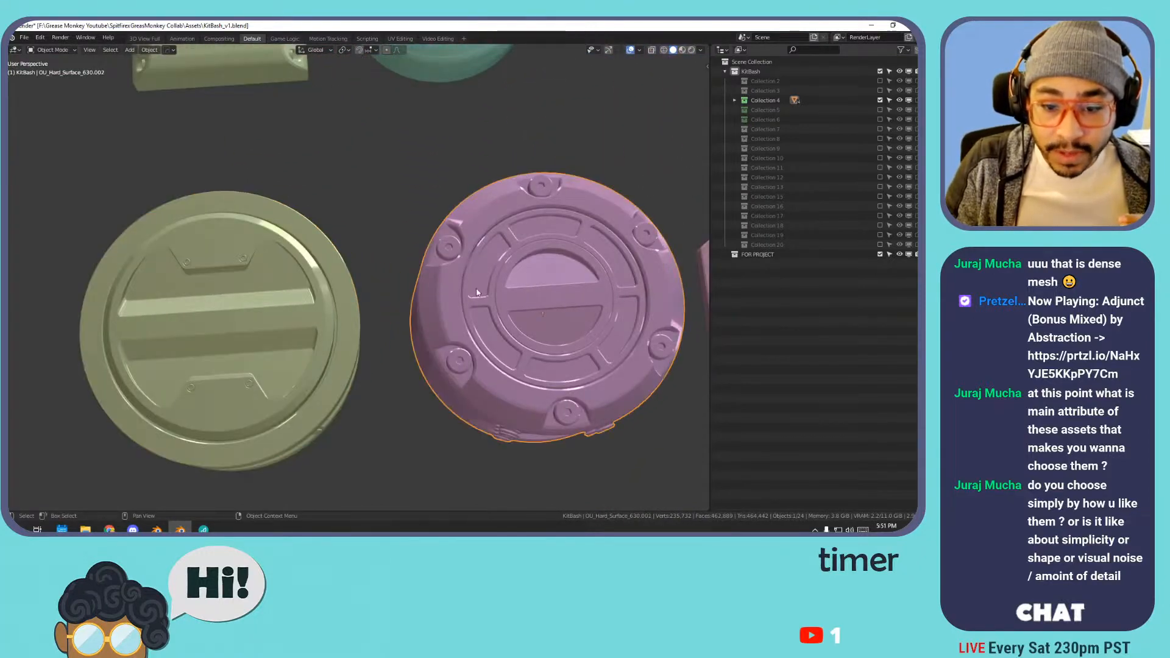
{"action": "left_click", "coordinate": [237, 274]}
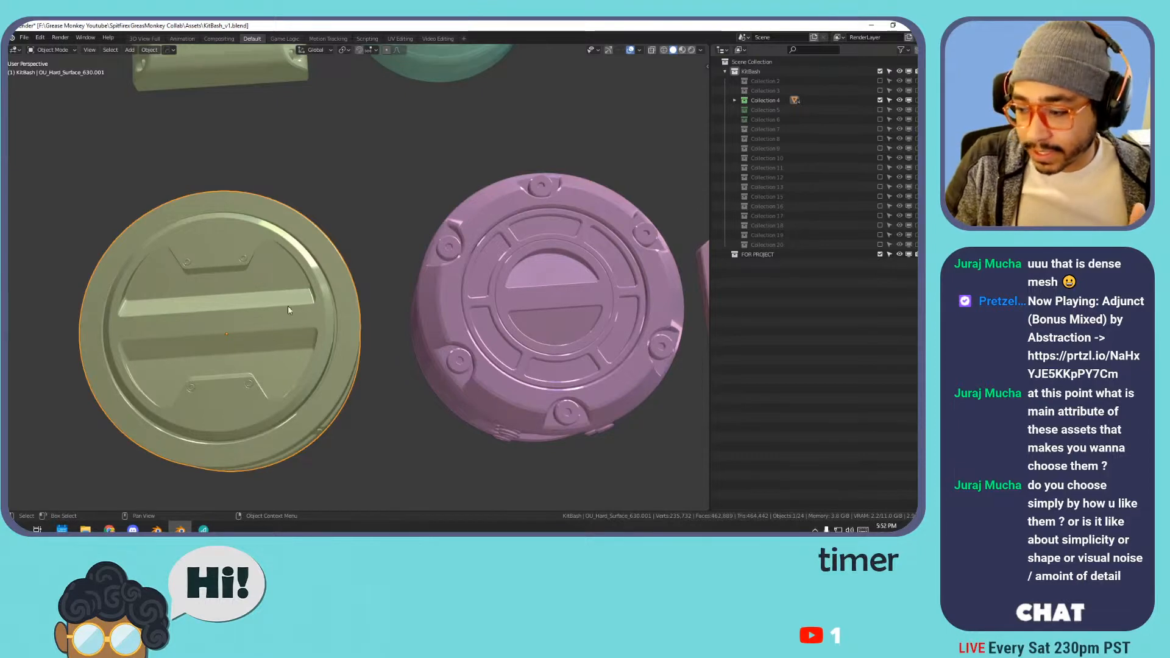
- Compare the plates and caps of Collection 4 from near and far to judge their shapes and level of detail
{"action": "scroll", "coordinate": [329, 265], "scroll_direction": "down", "scroll_amount": 3}
{"action": "scroll", "coordinate": [341, 248], "scroll_direction": "down", "scroll_amount": 4}
{"action": "middle_click_drag", "start_coordinate": [435, 133], "coordinate": [350, 267]}
{"action": "scroll", "coordinate": [397, 159], "scroll_direction": "up", "scroll_amount": 1}
{"action": "middle_click_drag", "start_coordinate": [397, 158], "coordinate": [420, 237], "text": "shift"}
{"action": "scroll", "coordinate": [423, 255], "scroll_direction": "up", "scroll_amount": 5}
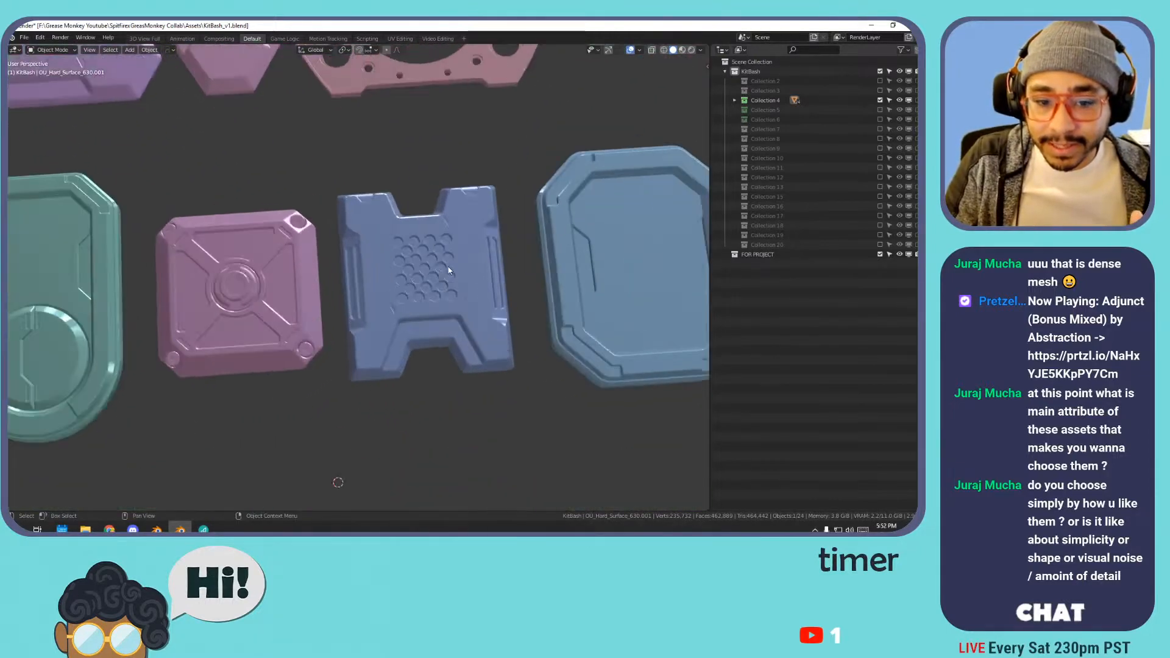
{"action": "scroll", "coordinate": [306, 255], "scroll_direction": "down", "scroll_amount": 6}
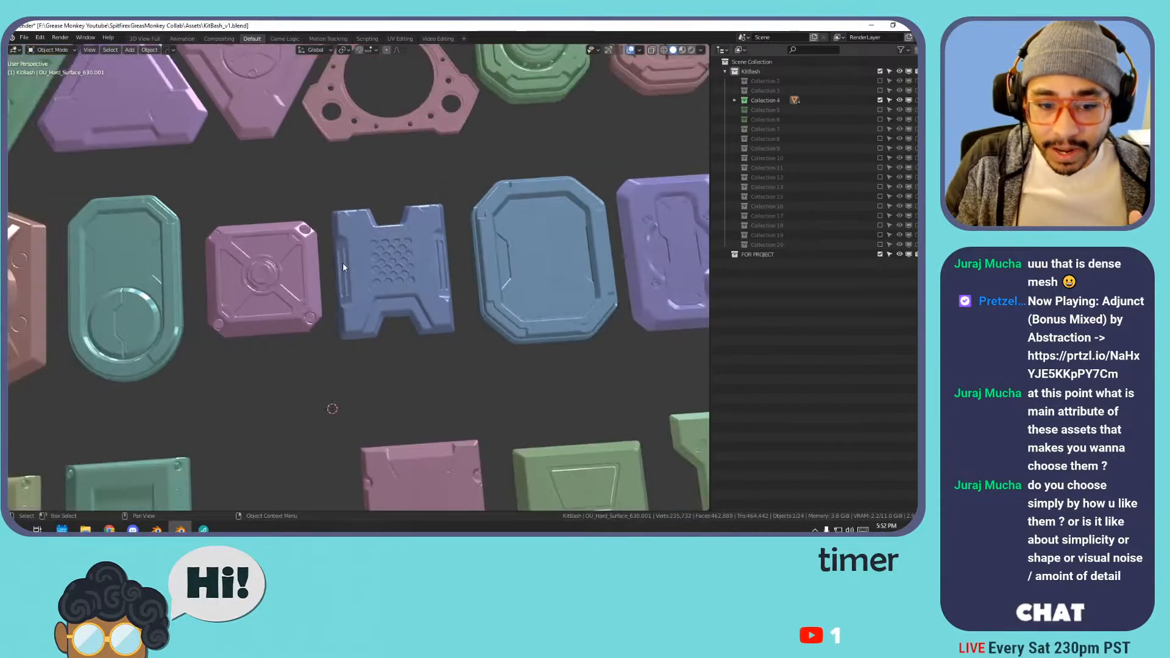
{"action": "middle_click_drag", "start_coordinate": [362, 451], "coordinate": [376, 368], "text": "shift"}
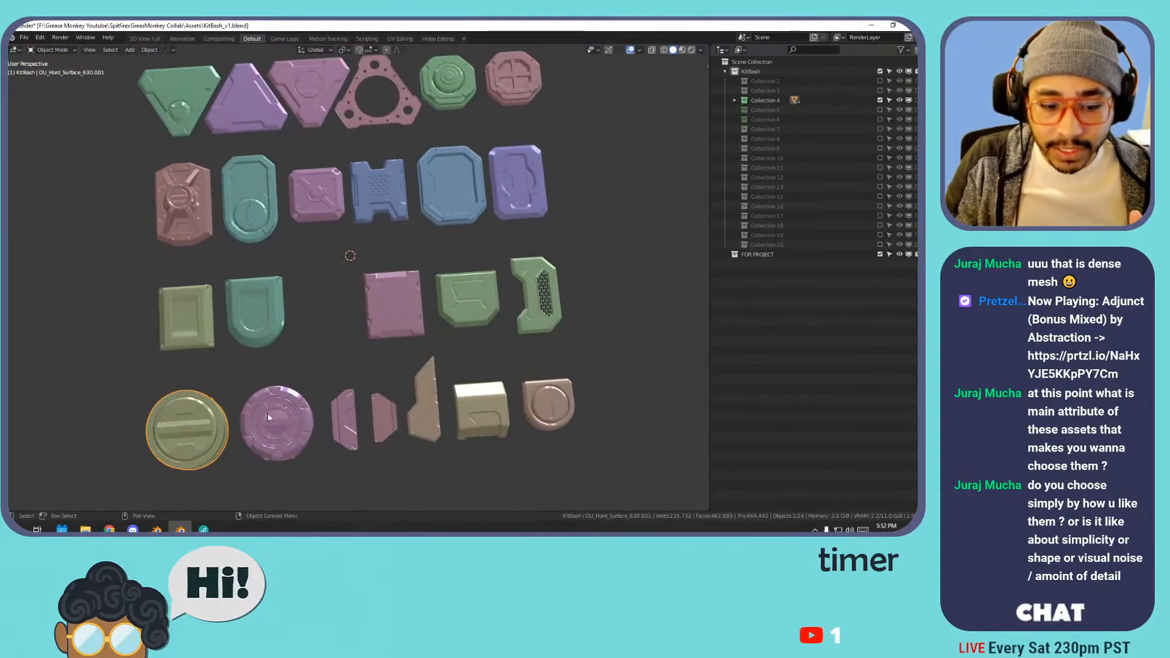
{"action": "scroll", "coordinate": [360, 291], "scroll_direction": "down", "scroll_amount": 8}
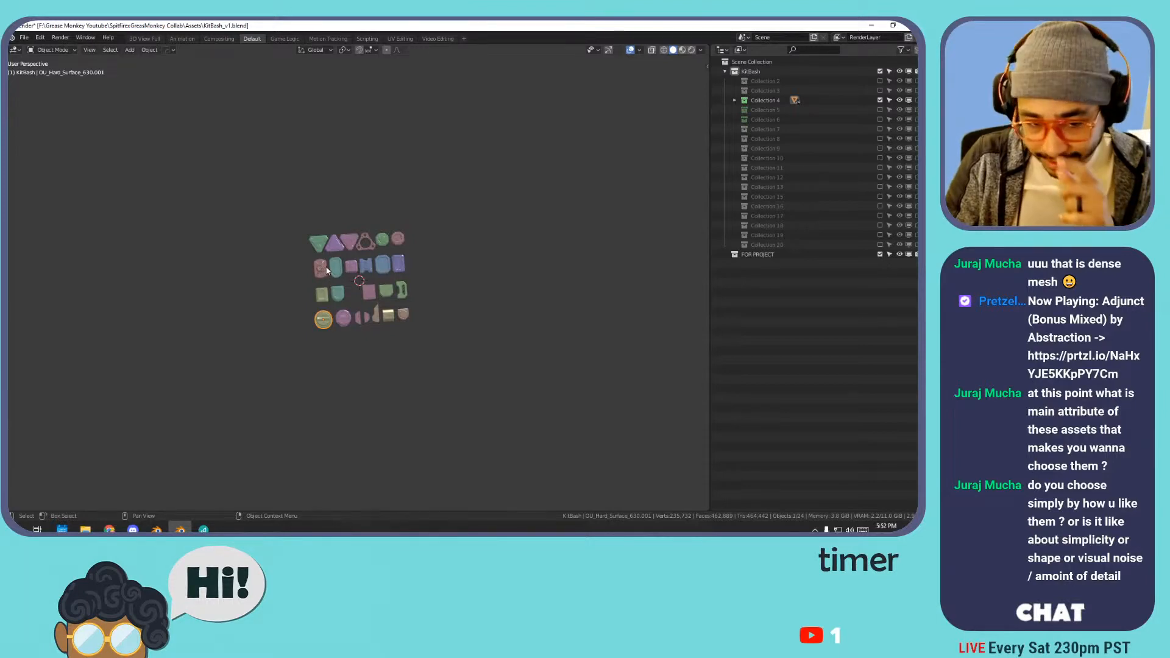
{"action": "scroll", "coordinate": [322, 272], "scroll_direction": "up", "scroll_amount": 3}
{"action": "middle_click_drag", "start_coordinate": [407, 240], "coordinate": [344, 254]}
{"action": "scroll", "coordinate": [301, 262], "scroll_direction": "up", "scroll_amount": 5}
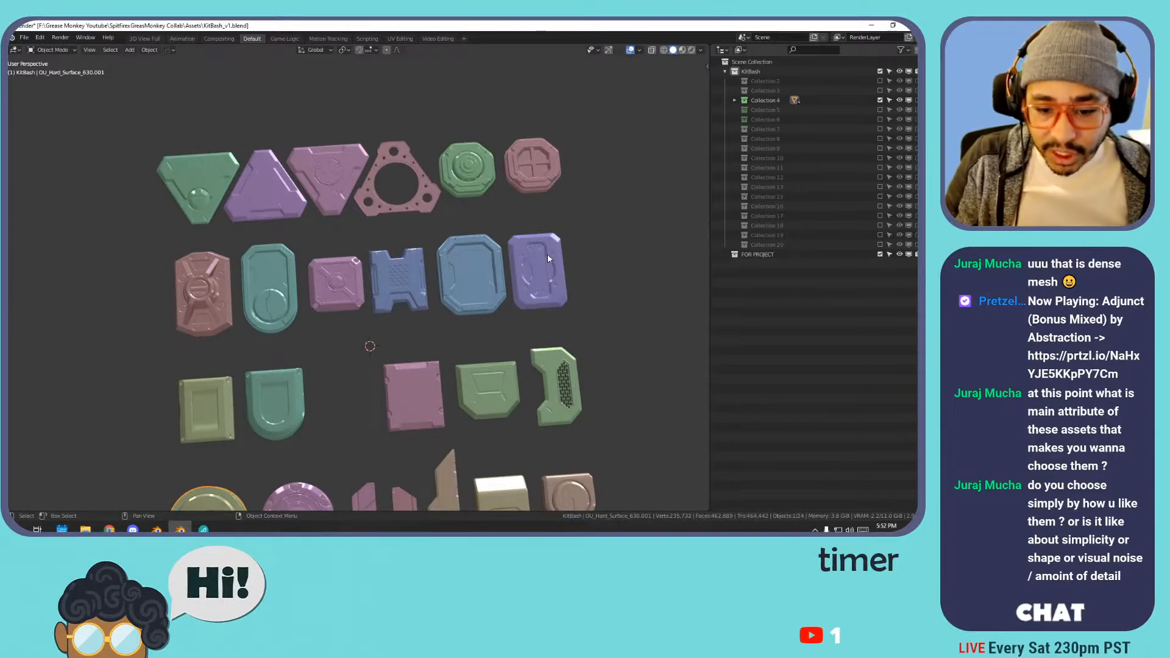
{"action": "middle_click_drag", "start_coordinate": [547, 267], "coordinate": [568, 164], "text": "shift"}
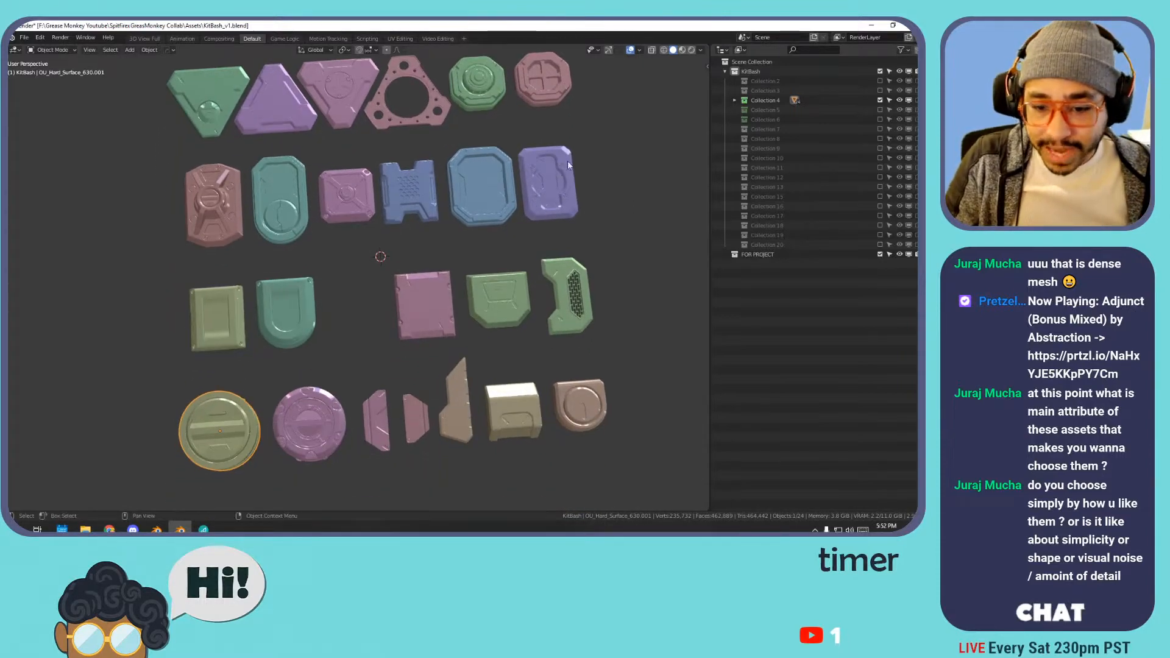
- Show Collection 2 instead of Collection 4 and go through the arm and joint parts in its upper rows
{"action": "left_click", "coordinate": [880, 100]}
{"action": "left_click", "coordinate": [879, 81]}
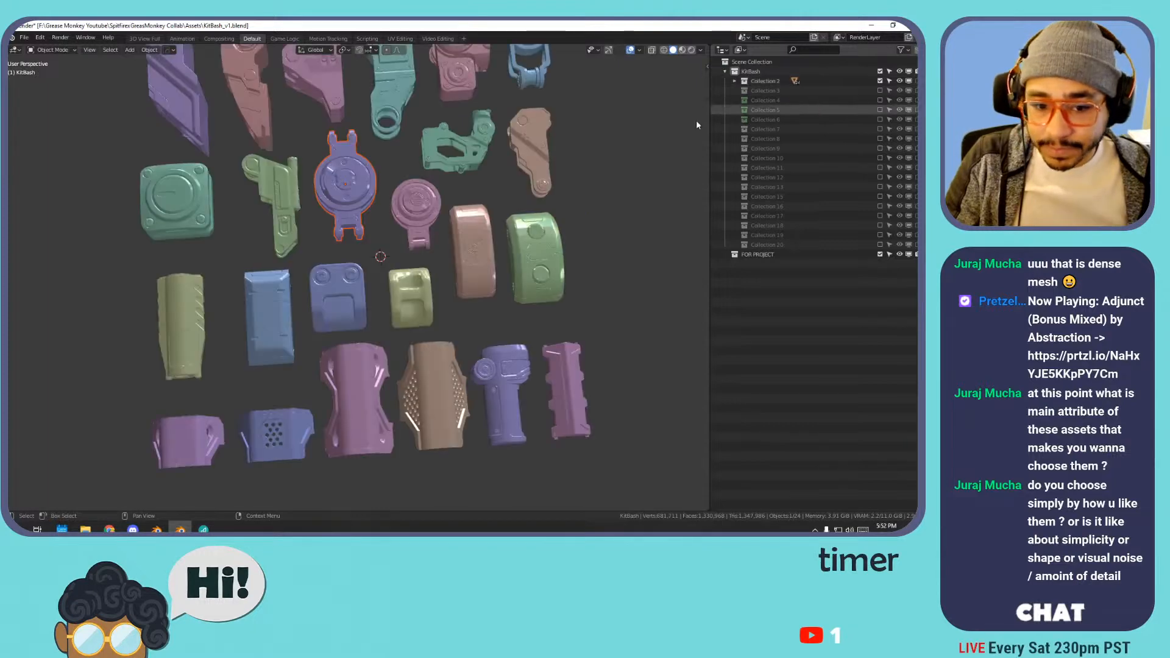
{"action": "middle_click_drag", "start_coordinate": [315, 193], "coordinate": [337, 336], "text": "shift"}
{"action": "left_click", "coordinate": [339, 333]}
{"action": "left_click", "coordinate": [294, 344]}
{"action": "left_click", "coordinate": [204, 331]}
{"action": "left_click", "coordinate": [268, 217]}
{"action": "left_click", "coordinate": [323, 187]}
{"action": "left_click", "coordinate": [408, 183]}
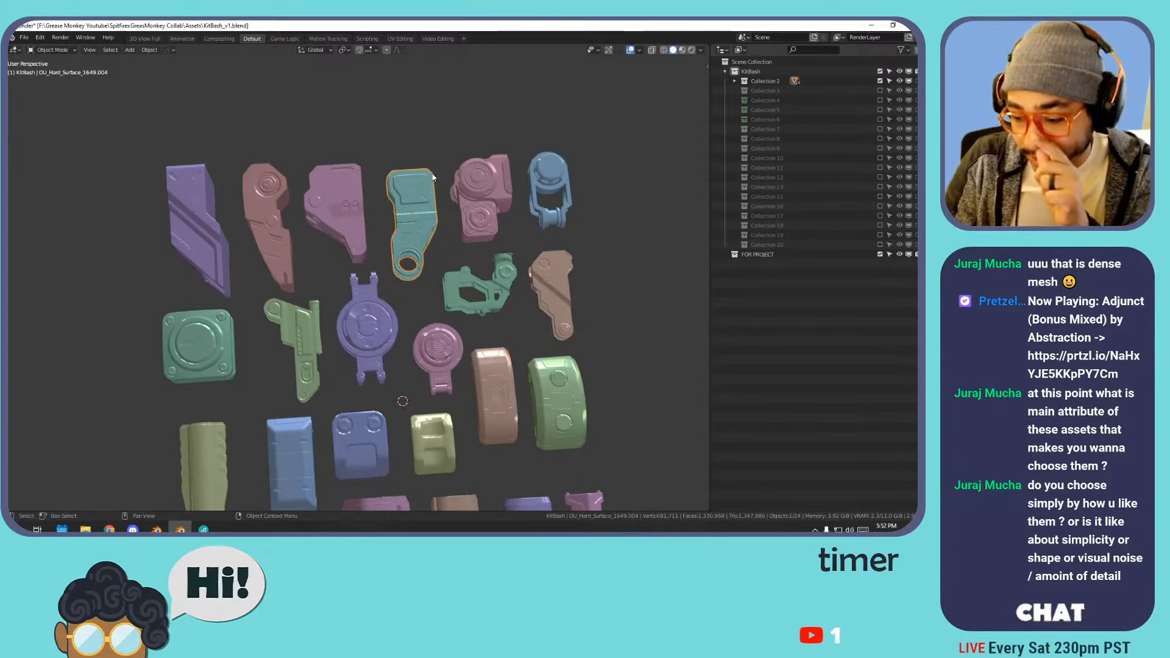
{"action": "left_click", "coordinate": [469, 177]}
{"action": "left_click", "coordinate": [548, 189]}
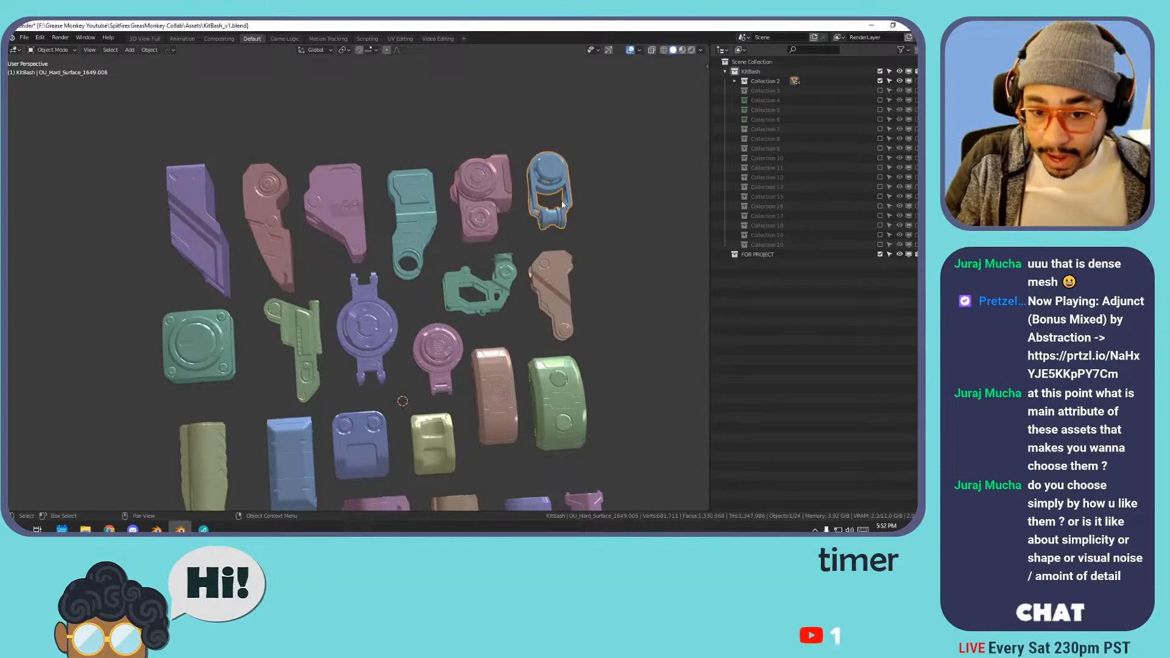
{"action": "left_click", "coordinate": [498, 282]}
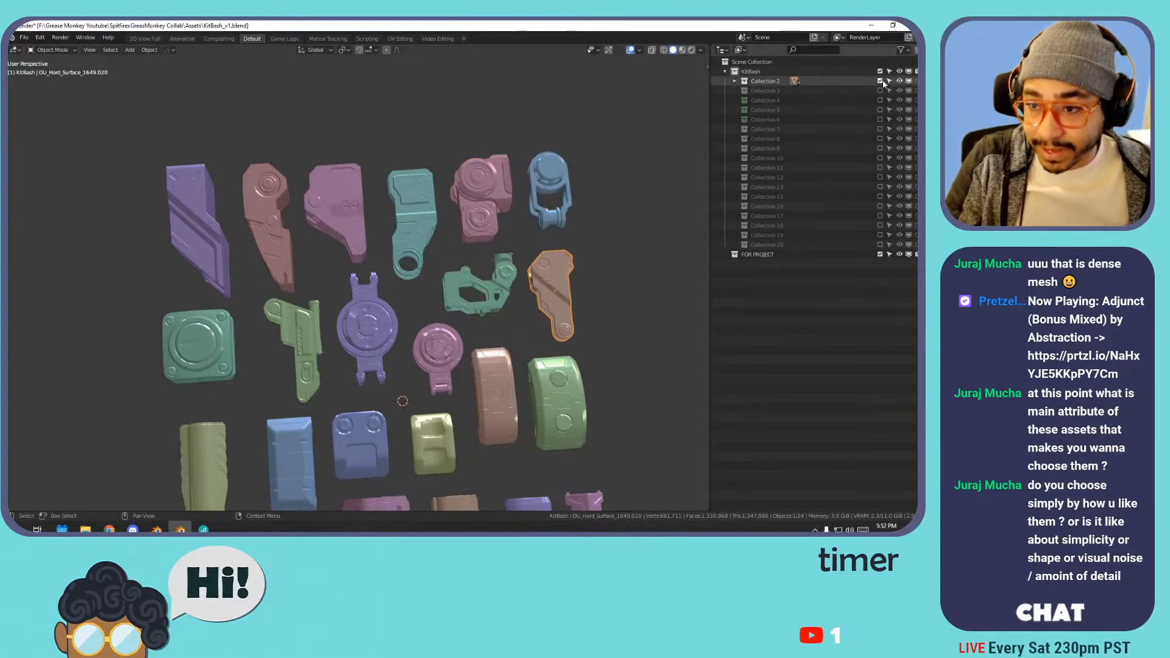
- Show Collection 3 instead of Collection 2 and go through its bracket and open-frame parts one by one
{"action": "left_click", "coordinate": [879, 81]}
{"action": "left_click", "coordinate": [879, 90]}
{"action": "middle_click_drag", "start_coordinate": [477, 244], "coordinate": [471, 186], "text": "shift"}
{"action": "left_click", "coordinate": [462, 132]}
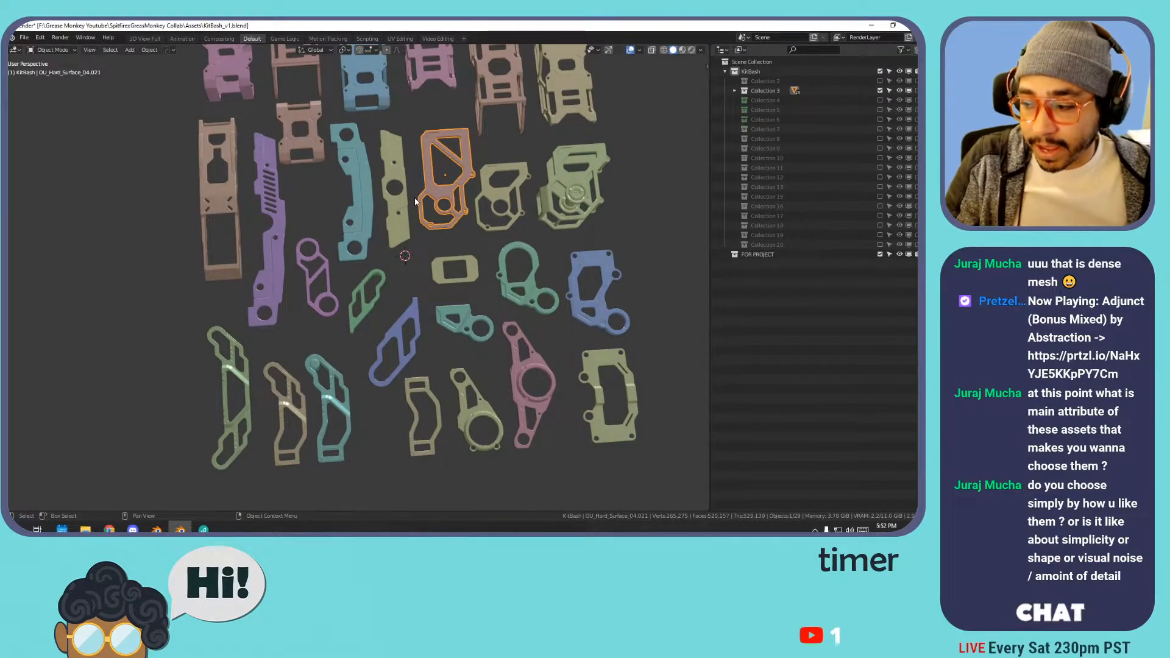
{"action": "left_click", "coordinate": [495, 168]}
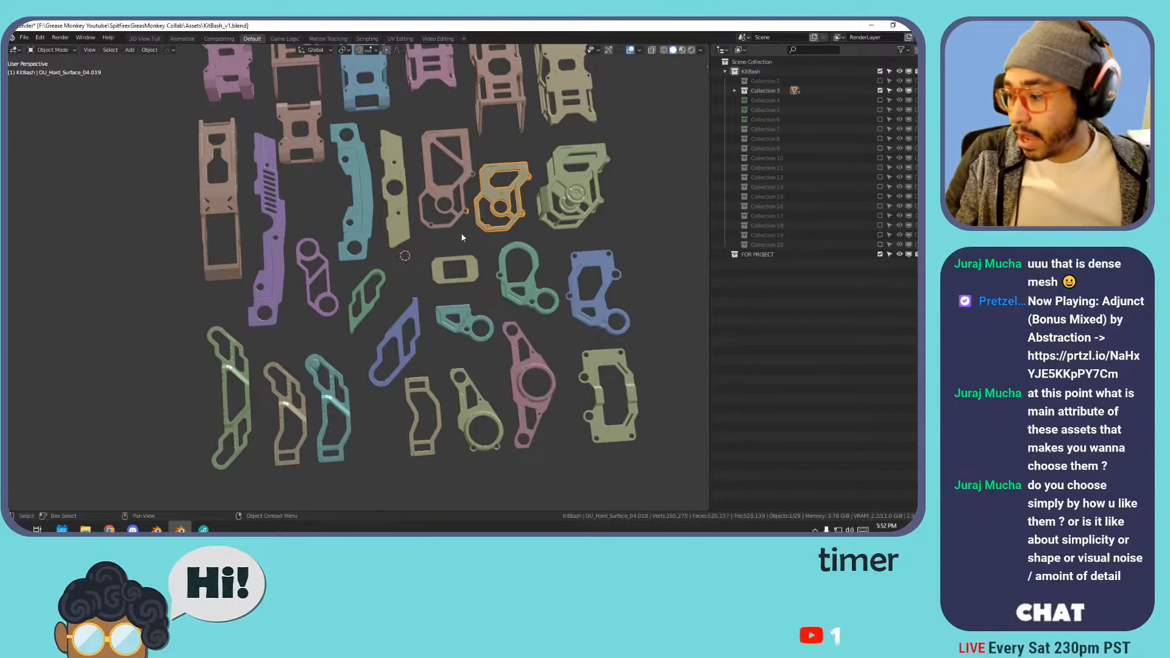
{"action": "left_click", "coordinate": [578, 170]}
{"action": "left_click", "coordinate": [566, 88]}
{"action": "left_click", "coordinate": [499, 91]}
{"action": "left_click", "coordinate": [426, 161]}
- Disable Collection 3 and show Collections 4, 5 and 6 one at a time to compare their parts
{"action": "left_click", "coordinate": [879, 90]}
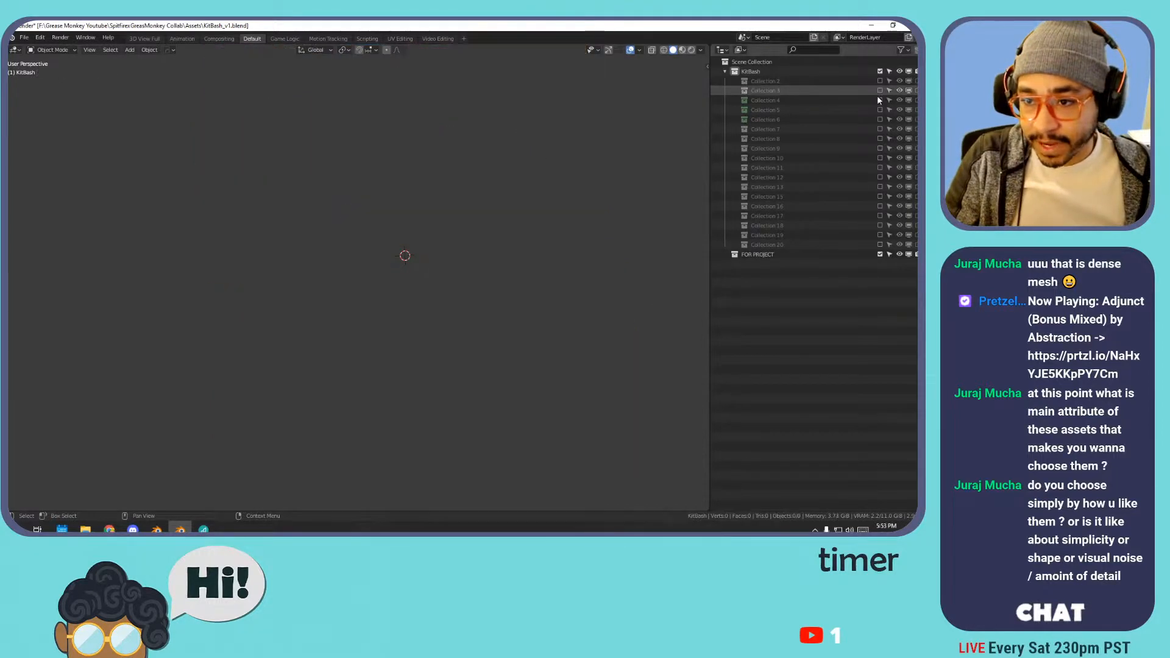
{"action": "left_click", "coordinate": [879, 100]}
{"action": "left_click", "coordinate": [879, 100]}
{"action": "left_click", "coordinate": [879, 109]}
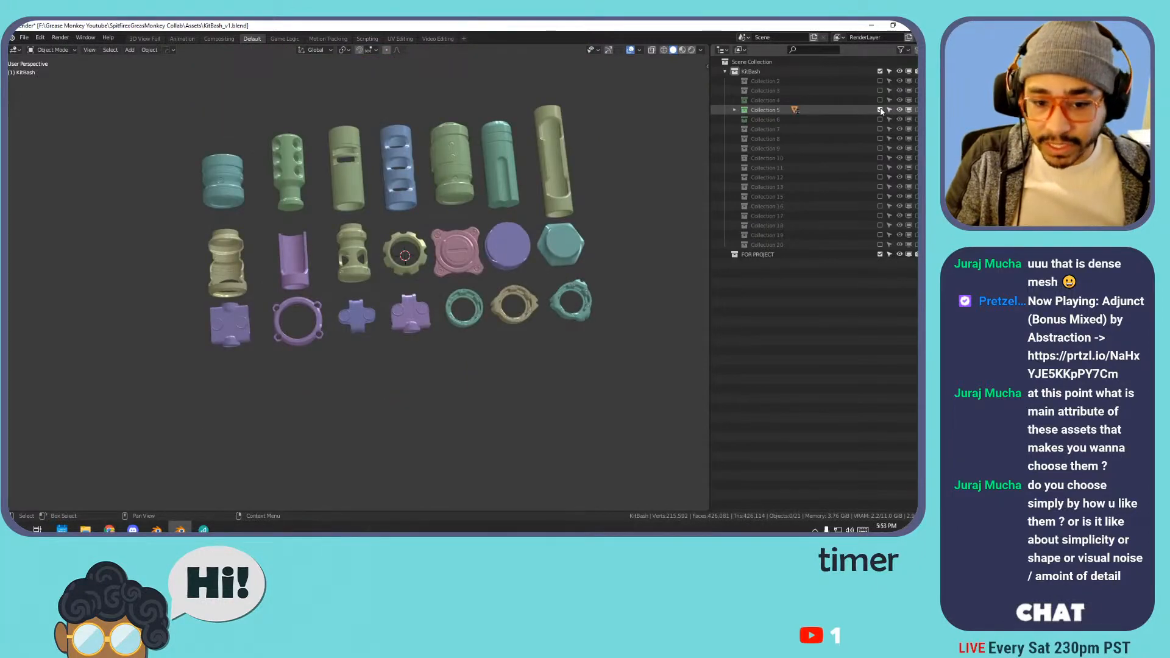
{"action": "left_click", "coordinate": [879, 109]}
{"action": "left_click", "coordinate": [879, 119]}
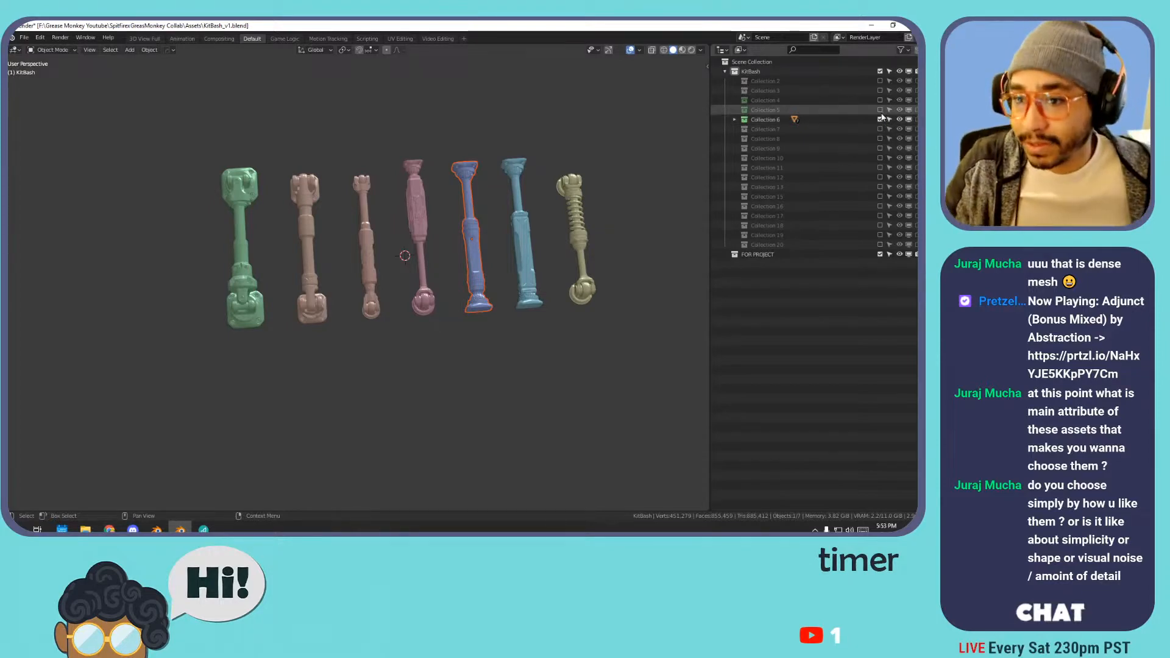
{"action": "left_click", "coordinate": [880, 120]}
- Enable Collection 7 to review its rows of armor panels, and disable it again
{"action": "left_click", "coordinate": [880, 128]}
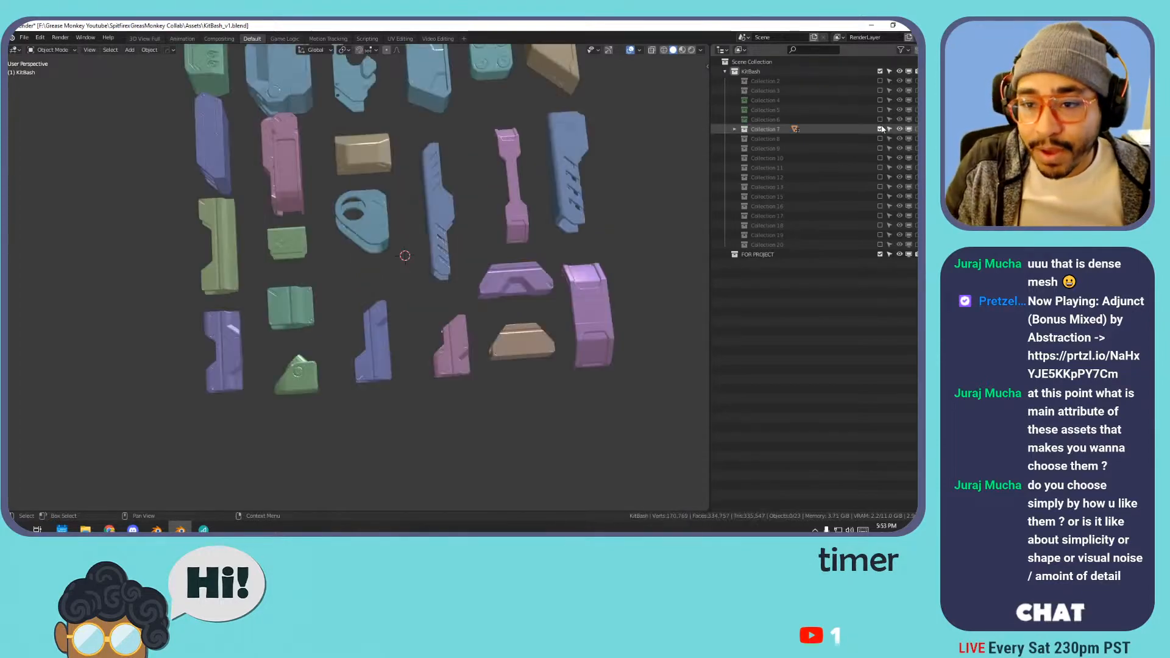
{"action": "middle_click_drag", "start_coordinate": [506, 100], "coordinate": [496, 208]}
{"action": "scroll", "coordinate": [496, 210], "scroll_direction": "up", "scroll_amount": 2}
{"action": "scroll", "coordinate": [496, 209], "scroll_direction": "down", "scroll_amount": 2}
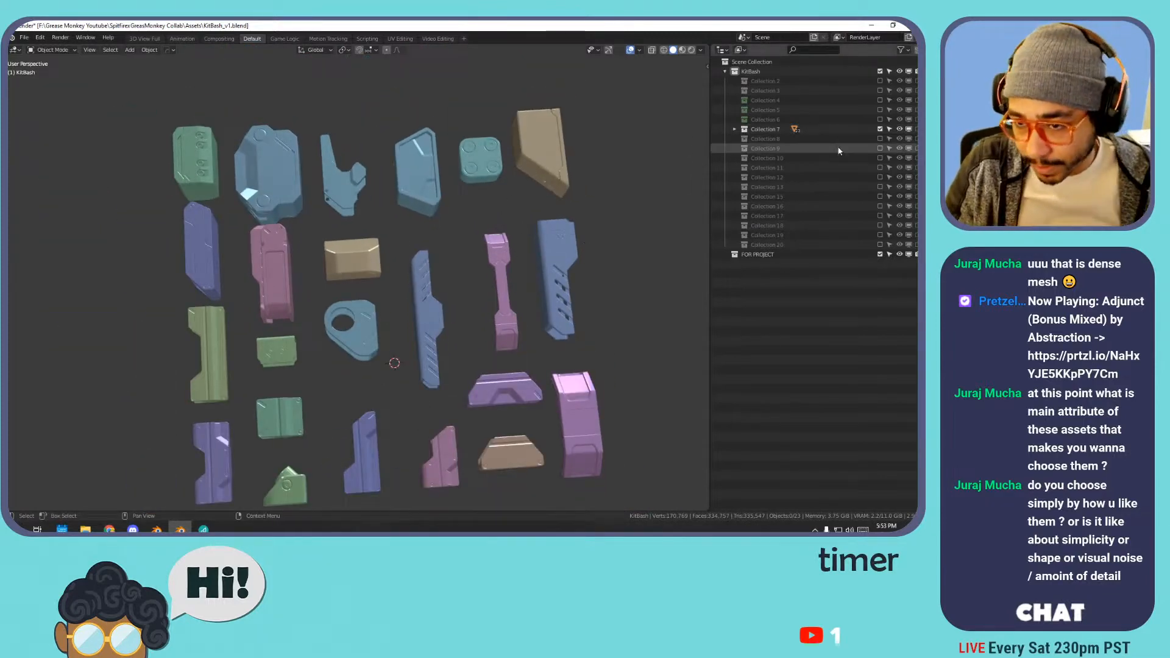
{"action": "left_click", "coordinate": [879, 129]}
- Enable Collection 8 and survey its long row of detailed mechanical parts
{"action": "left_click", "coordinate": [879, 138]}
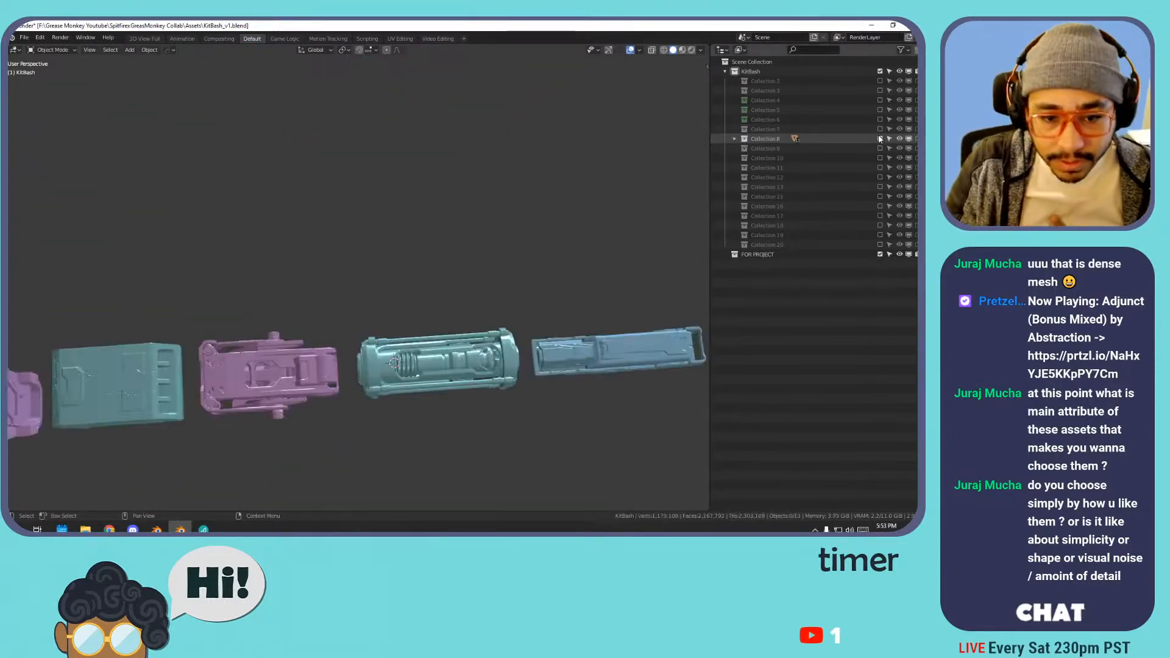
{"action": "scroll", "coordinate": [548, 218], "scroll_direction": "down", "scroll_amount": 4}
{"action": "scroll", "coordinate": [399, 285], "scroll_direction": "down", "scroll_amount": 3}
{"action": "scroll", "coordinate": [251, 308], "scroll_direction": "up", "scroll_amount": 6}
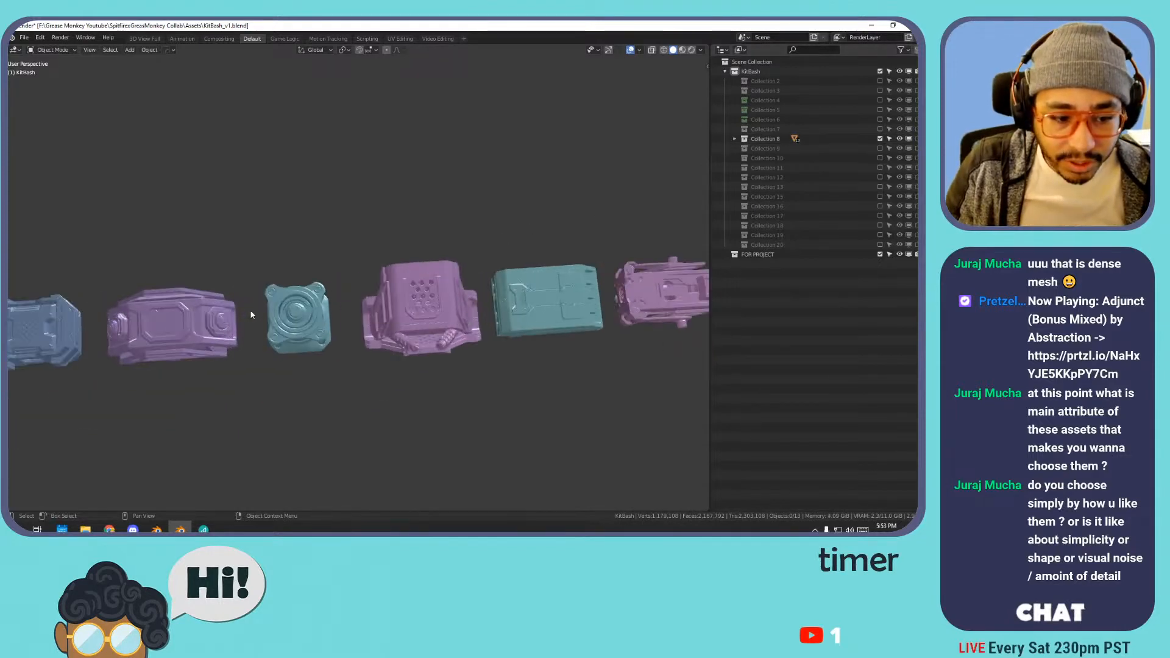
{"action": "middle_click_drag", "start_coordinate": [323, 307], "coordinate": [451, 302], "text": "shift"}
- Inspect the blue case-shaped part's mesh density in Edit Mode with all geometry selected, and return to Object Mode
{"action": "scroll", "coordinate": [183, 314], "scroll_direction": "up", "scroll_amount": 5}
{"action": "left_click", "coordinate": [246, 323]}
{"action": "middle_click_drag", "start_coordinate": [278, 280], "coordinate": [436, 250], "text": "shift"}
{"action": "key", "text": "Tab"}
{"action": "scroll", "coordinate": [305, 318], "scroll_direction": "up", "scroll_amount": 5}
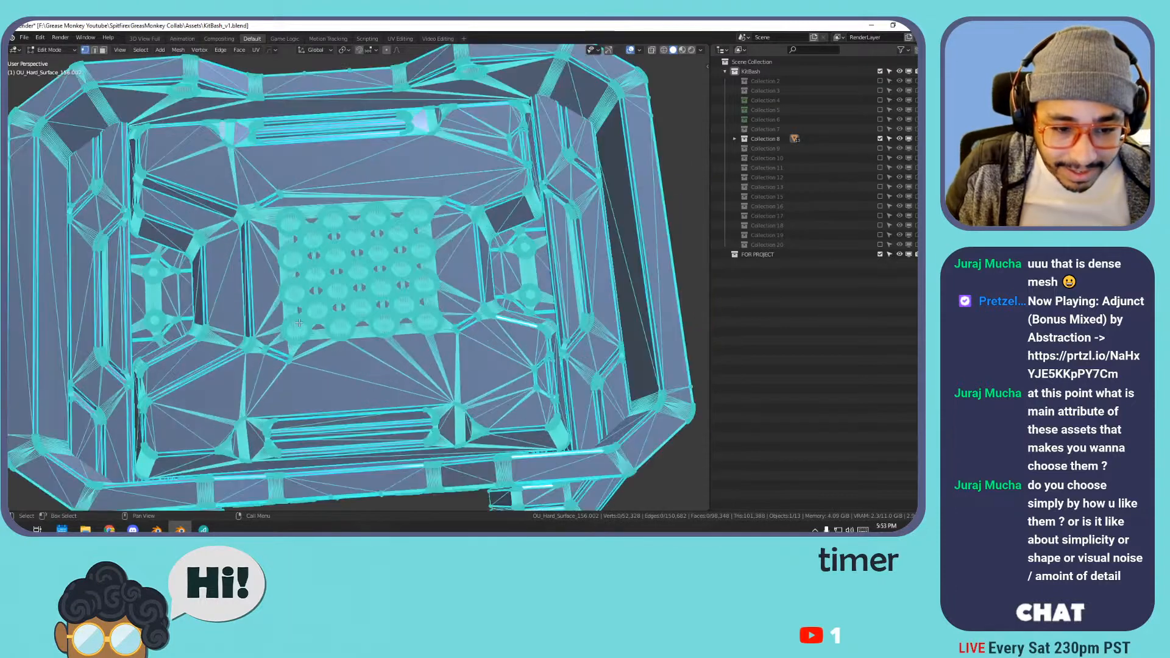
{"action": "key", "text": "a"}
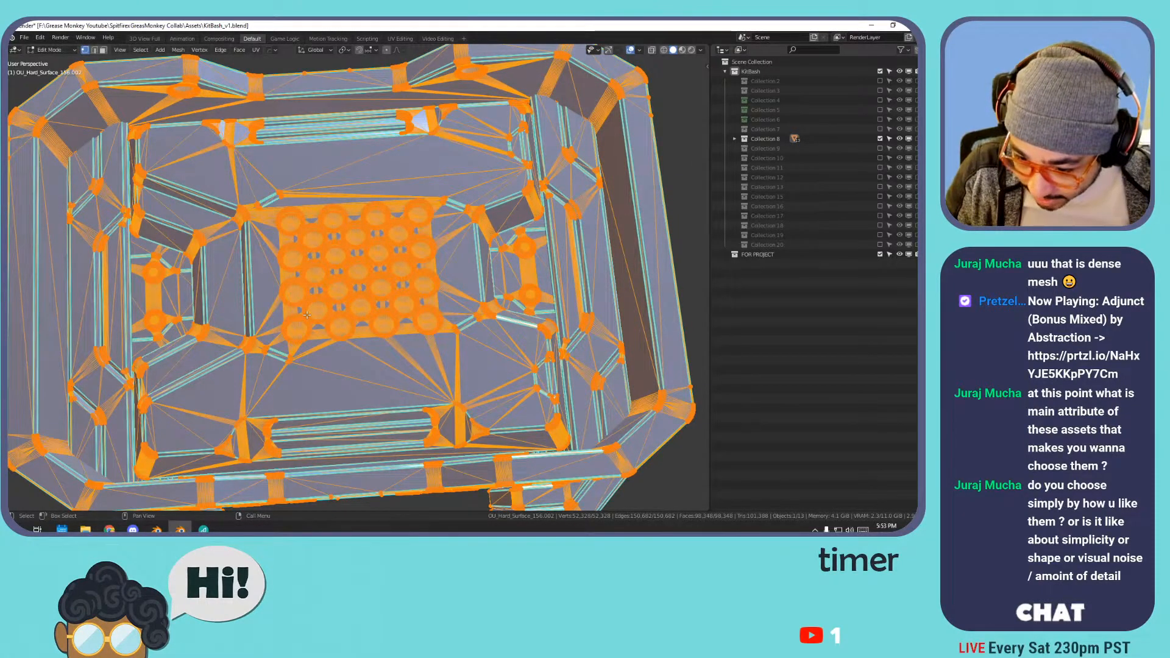
{"action": "scroll", "coordinate": [330, 277], "scroll_direction": "down", "scroll_amount": 7}
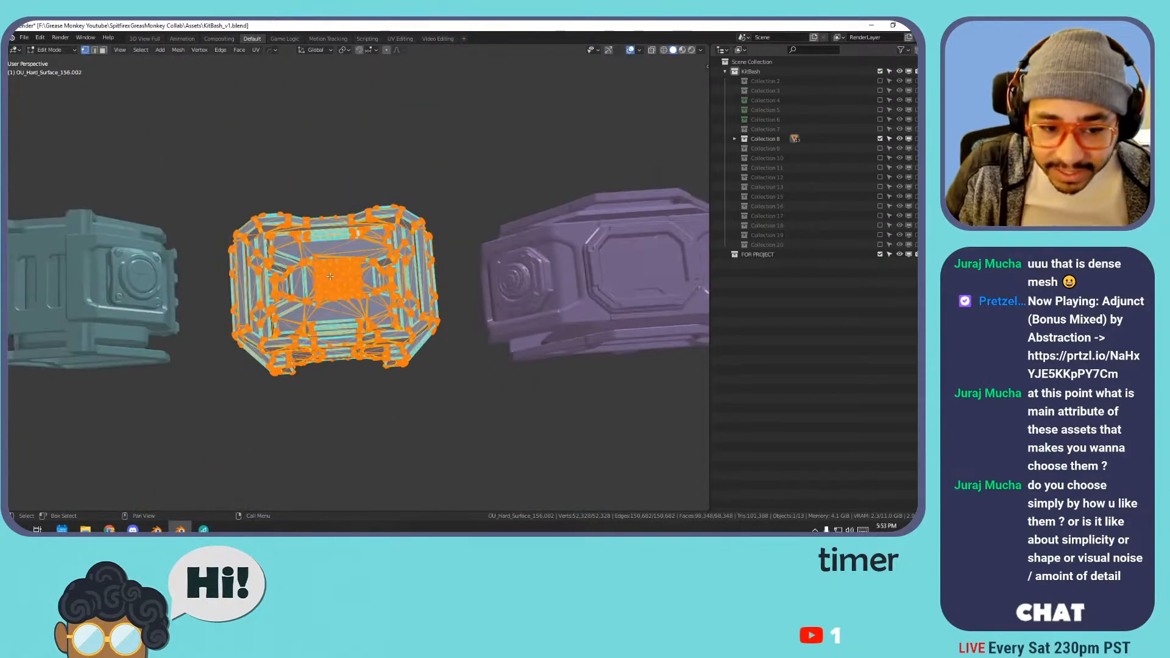
{"action": "key", "text": "Tab"}
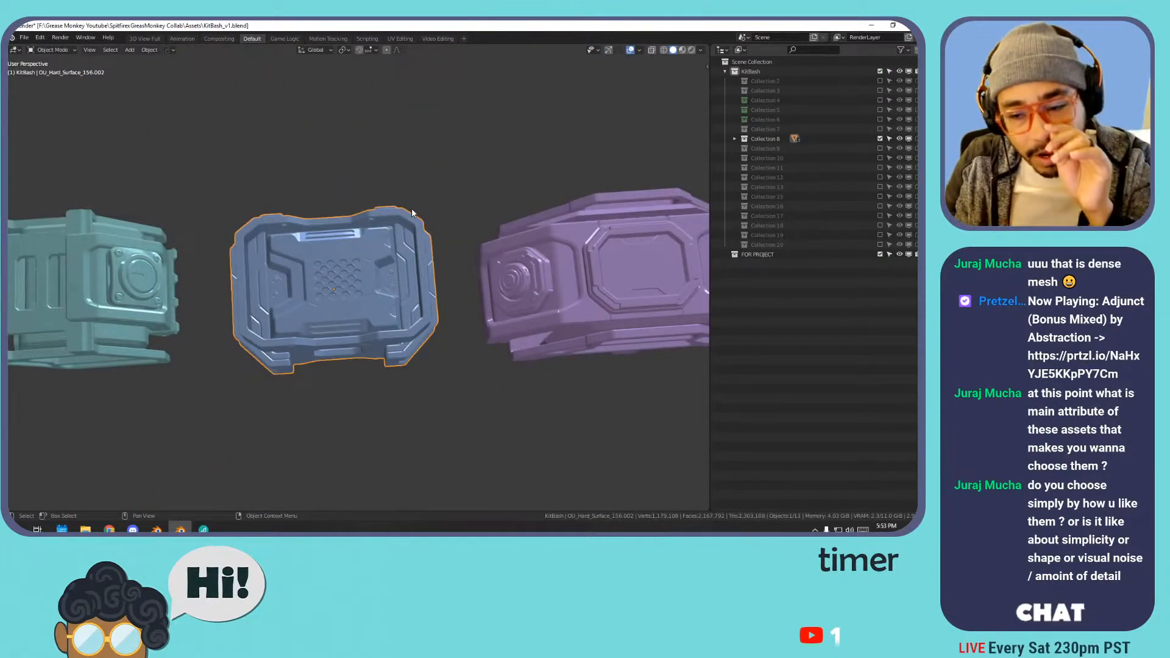
- Check the mesh density of the teal part beside the blue case in Edit Mode with everything selected, and return to Object Mode
{"action": "scroll", "coordinate": [430, 216], "scroll_direction": "down", "scroll_amount": 3}
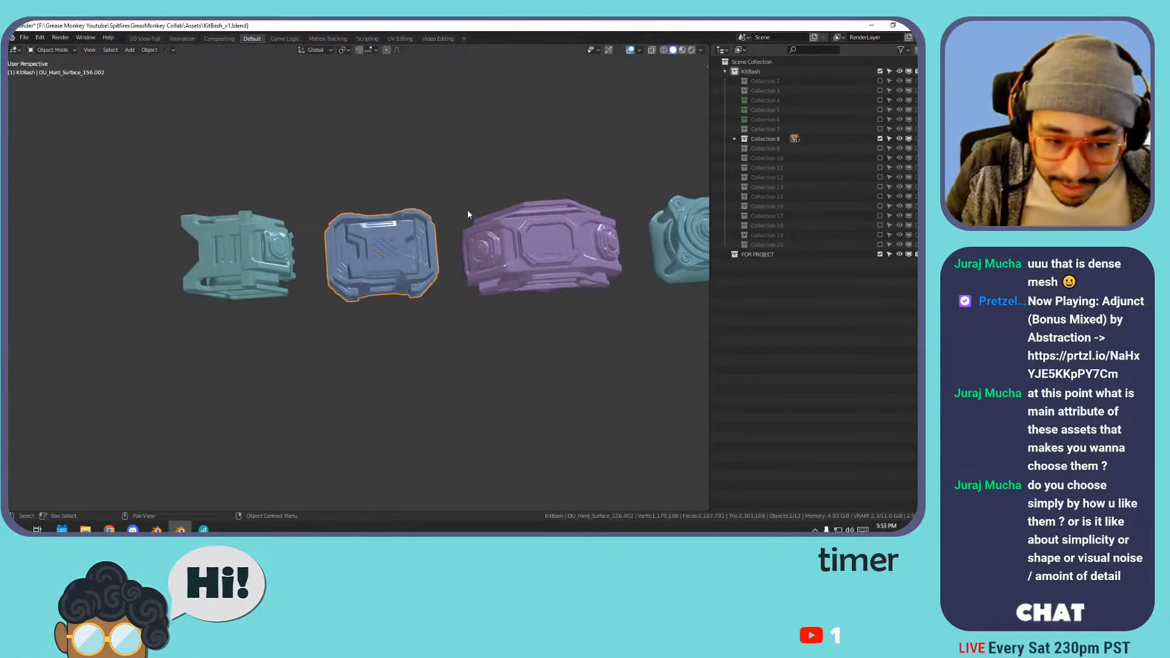
{"action": "left_click", "coordinate": [285, 242]}
{"action": "key", "text": "Tab"}
{"action": "key", "text": "a"}
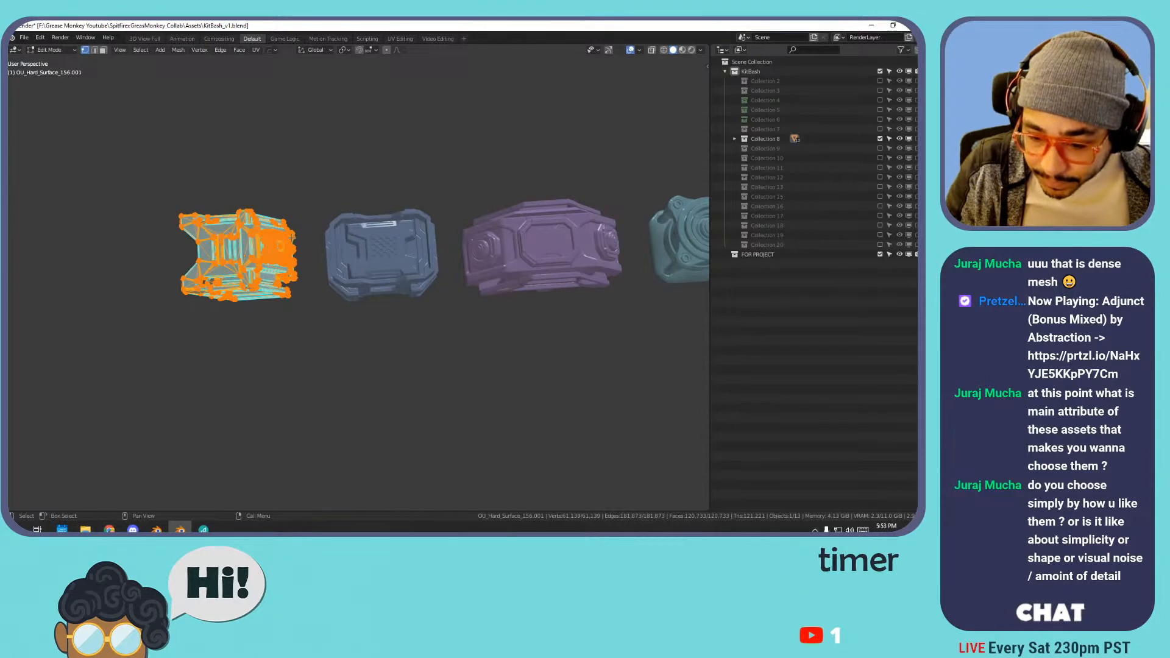
{"action": "key", "text": "Tab"}
- Examine the remaining parts along the Collection 8 row in Object Mode, comparing their shapes and detail one after another
{"action": "middle_click_drag", "start_coordinate": [678, 226], "coordinate": [452, 234], "text": "shift"}
{"action": "scroll", "coordinate": [452, 234], "scroll_direction": "down", "scroll_amount": 2}
{"action": "scroll", "coordinate": [455, 235], "scroll_direction": "up", "scroll_amount": 1}
{"action": "left_click", "coordinate": [455, 236]}
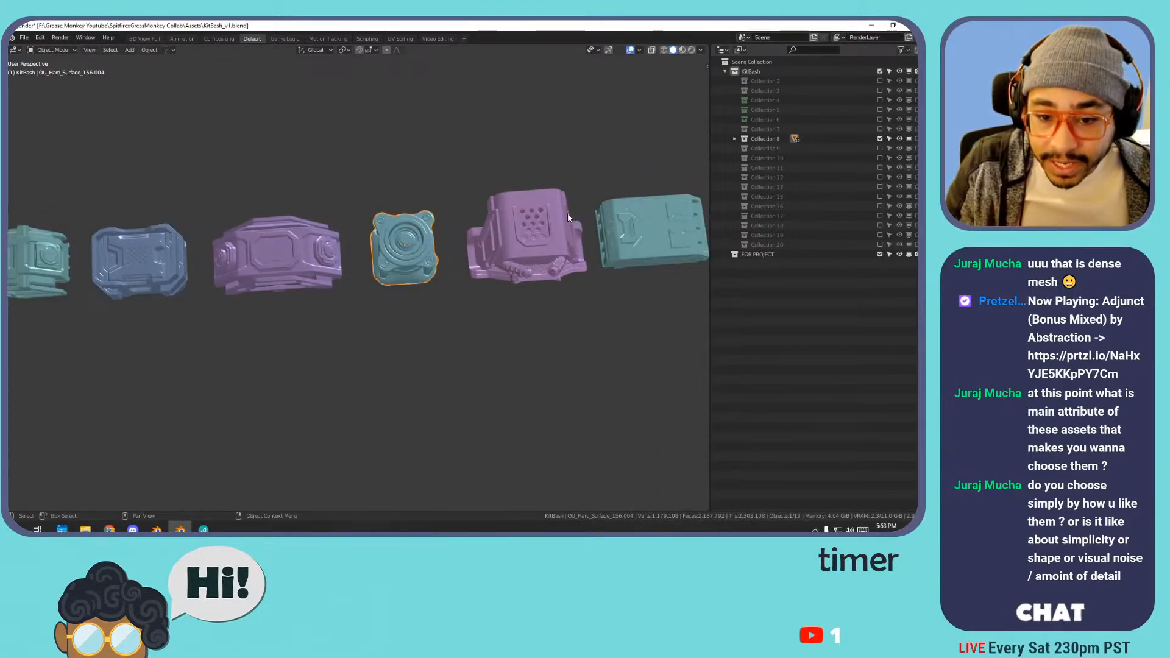
{"action": "middle_click_drag", "start_coordinate": [572, 211], "coordinate": [376, 251], "text": "shift"}
{"action": "left_click", "coordinate": [455, 251]}
{"action": "left_click", "coordinate": [590, 251]}
{"action": "middle_click_drag", "start_coordinate": [590, 251], "coordinate": [378, 264], "text": "shift"}
{"action": "left_click", "coordinate": [515, 258]}
{"action": "middle_click_drag", "start_coordinate": [646, 244], "coordinate": [531, 268], "text": "shift"}
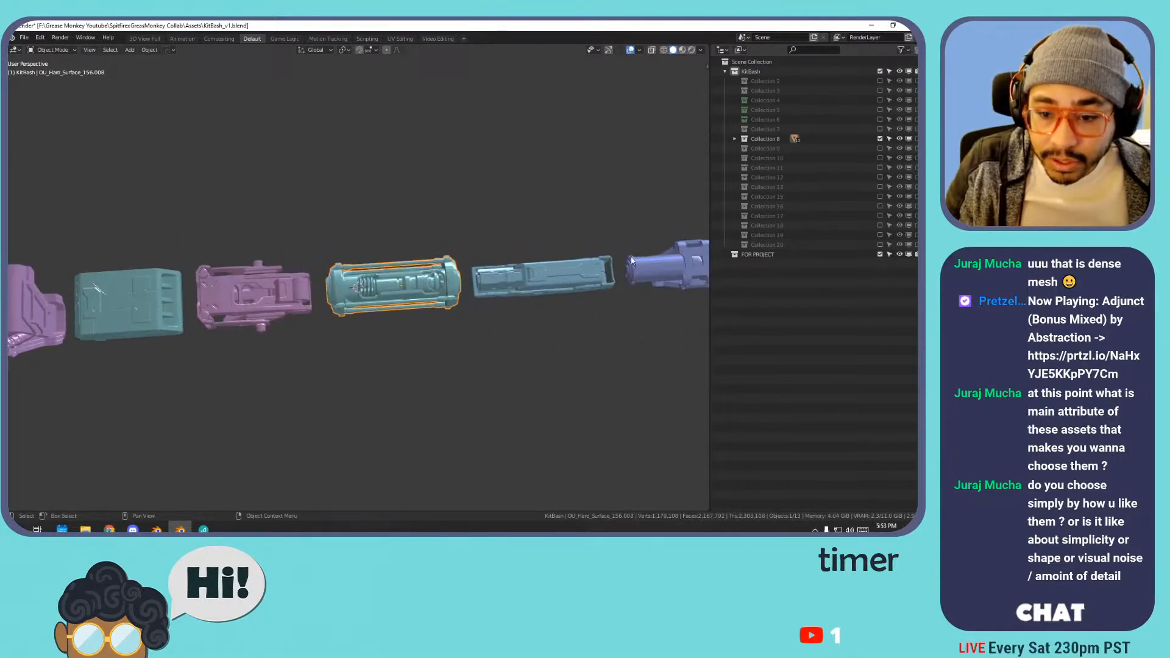
- Tag Collection 8 with the yellow color
{"action": "left_click", "coordinate": [772, 140]}
{"action": "right_click", "coordinate": [773, 140]}
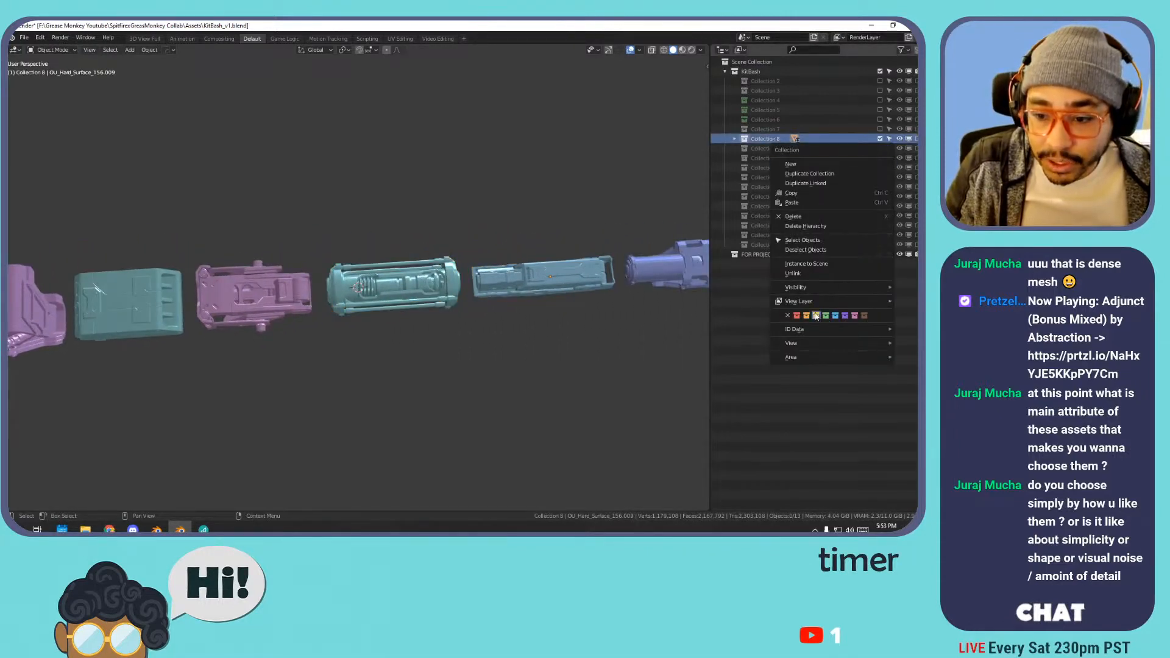
{"action": "left_click", "coordinate": [816, 316]}
- Enable Collection 9 in place of Collection 8 and select the purple panel with two upright arms
{"action": "left_click", "coordinate": [751, 148]}
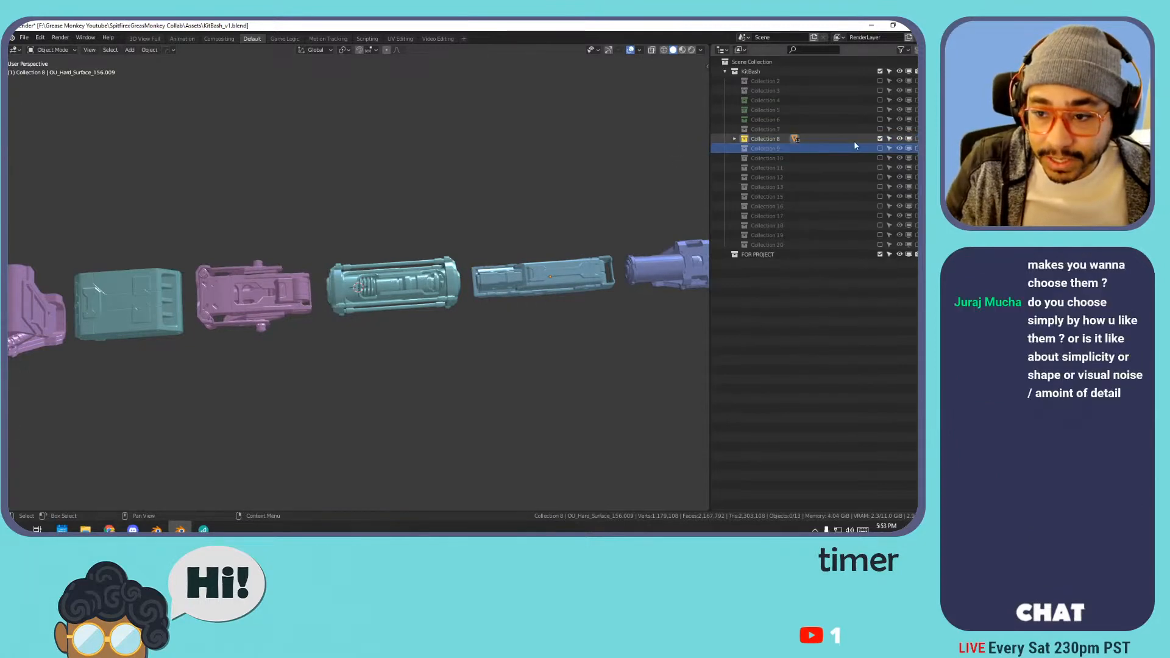
{"action": "left_click", "coordinate": [879, 148]}
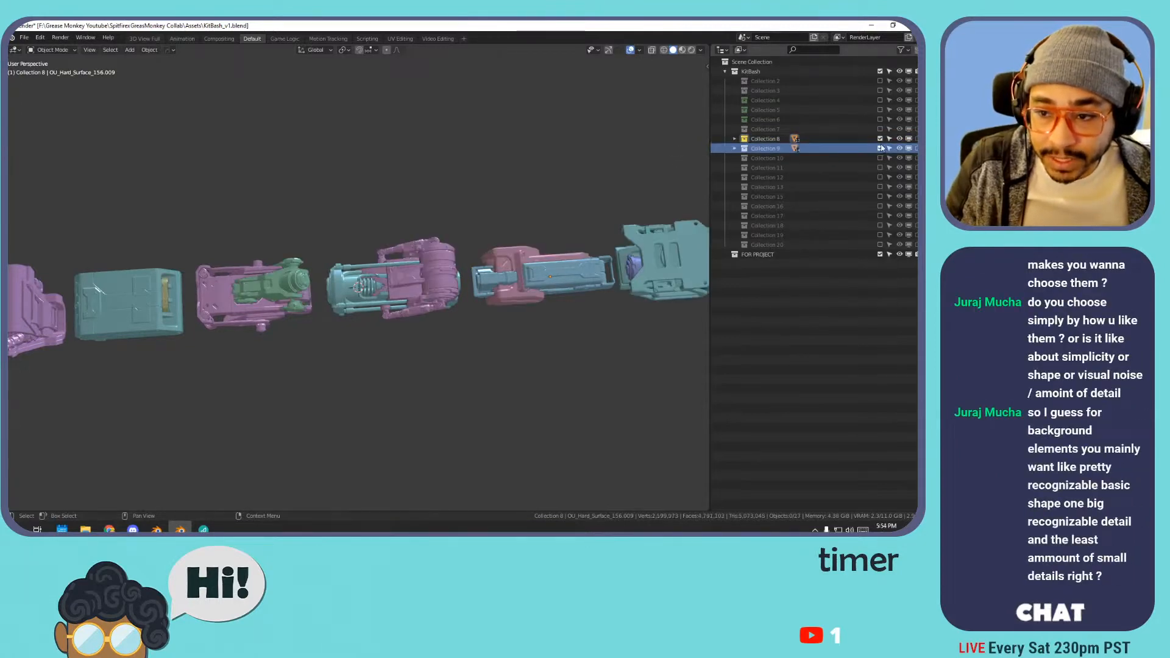
{"action": "left_click", "coordinate": [879, 139]}
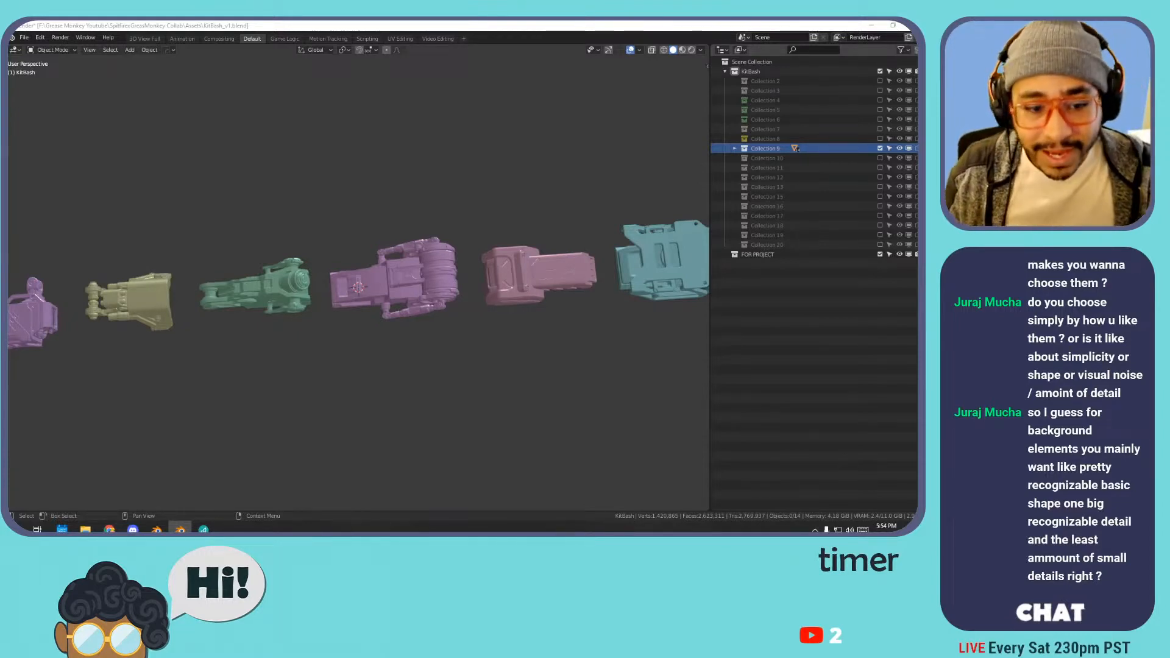
{"action": "middle_click_drag", "start_coordinate": [349, 295], "coordinate": [531, 292], "text": "shift"}
{"action": "middle_click_drag", "start_coordinate": [256, 303], "coordinate": [519, 283], "text": "shift"}
{"action": "scroll", "coordinate": [521, 284], "scroll_direction": "up", "scroll_amount": 4}
{"action": "left_click", "coordinate": [523, 283]}
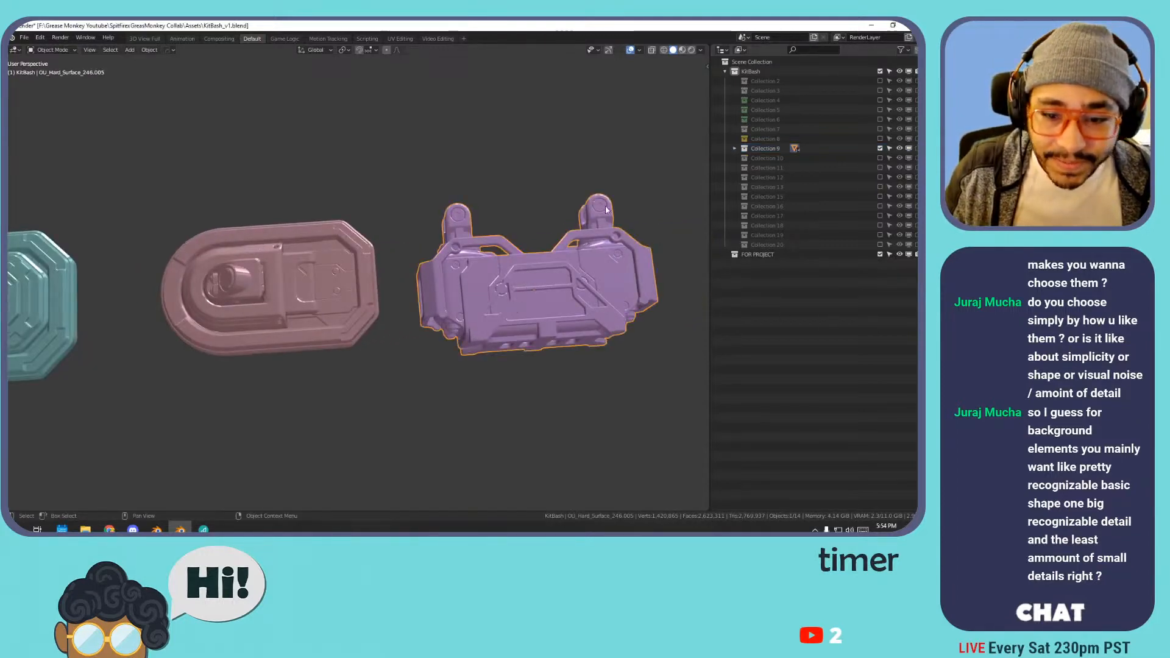
- Switch the viewport MatCap to the shiny metallic sphere that starts the last row of presets
{"action": "left_click", "coordinate": [701, 50]}
{"action": "left_click", "coordinate": [693, 121]}
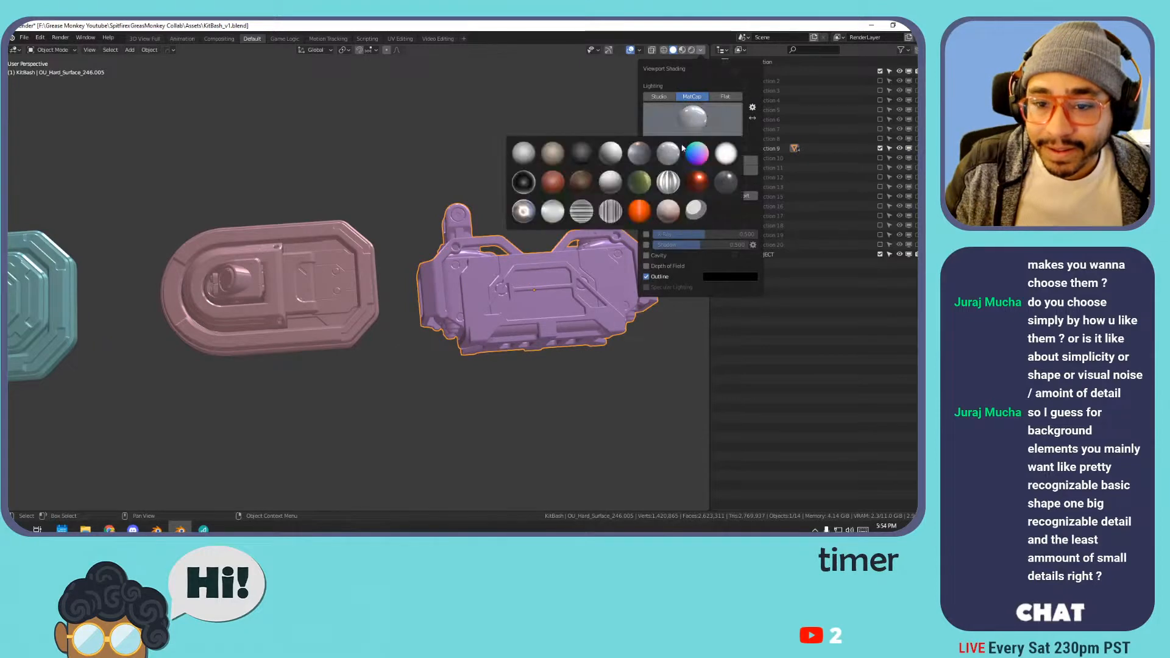
{"action": "left_click", "coordinate": [522, 210]}
- Inspect the surface detail of the pink rounded plate beside the purple two-armed panel up close
{"action": "middle_click_drag", "start_coordinate": [531, 257], "coordinate": [524, 294]}
{"action": "scroll", "coordinate": [517, 273], "scroll_direction": "up", "scroll_amount": 3}
{"action": "scroll", "coordinate": [575, 299], "scroll_direction": "up", "scroll_amount": 3}
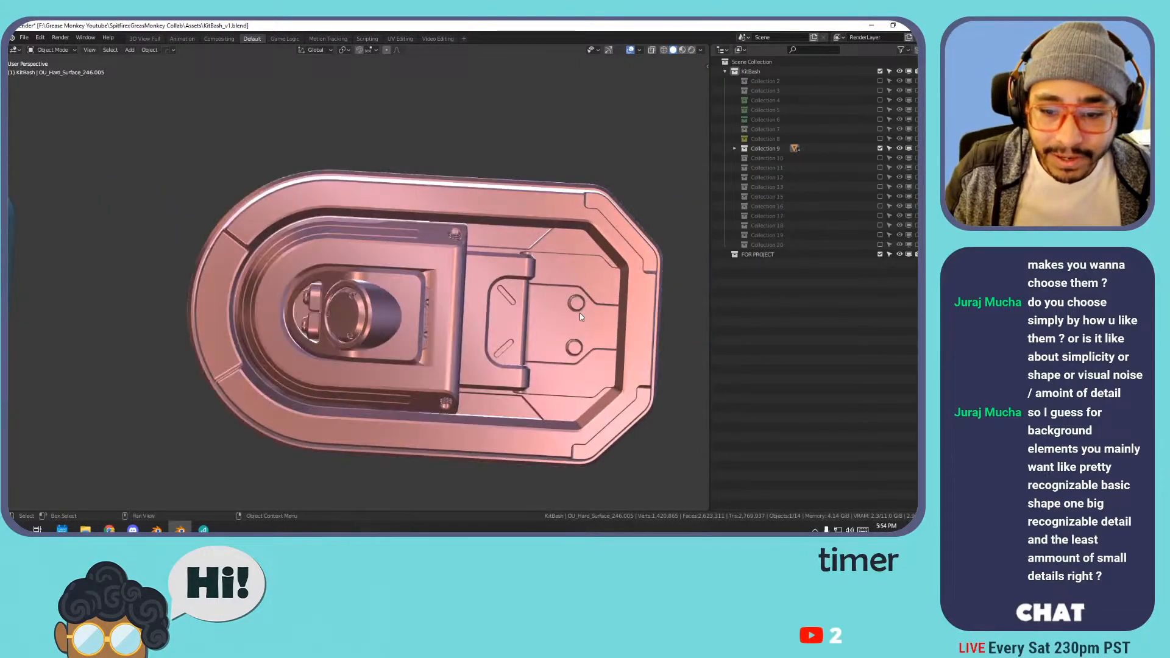
{"action": "scroll", "coordinate": [583, 309], "scroll_direction": "up", "scroll_amount": 3}
{"action": "scroll", "coordinate": [552, 289], "scroll_direction": "down", "scroll_amount": 8}
{"action": "scroll", "coordinate": [531, 308], "scroll_direction": "down", "scroll_amount": 4}
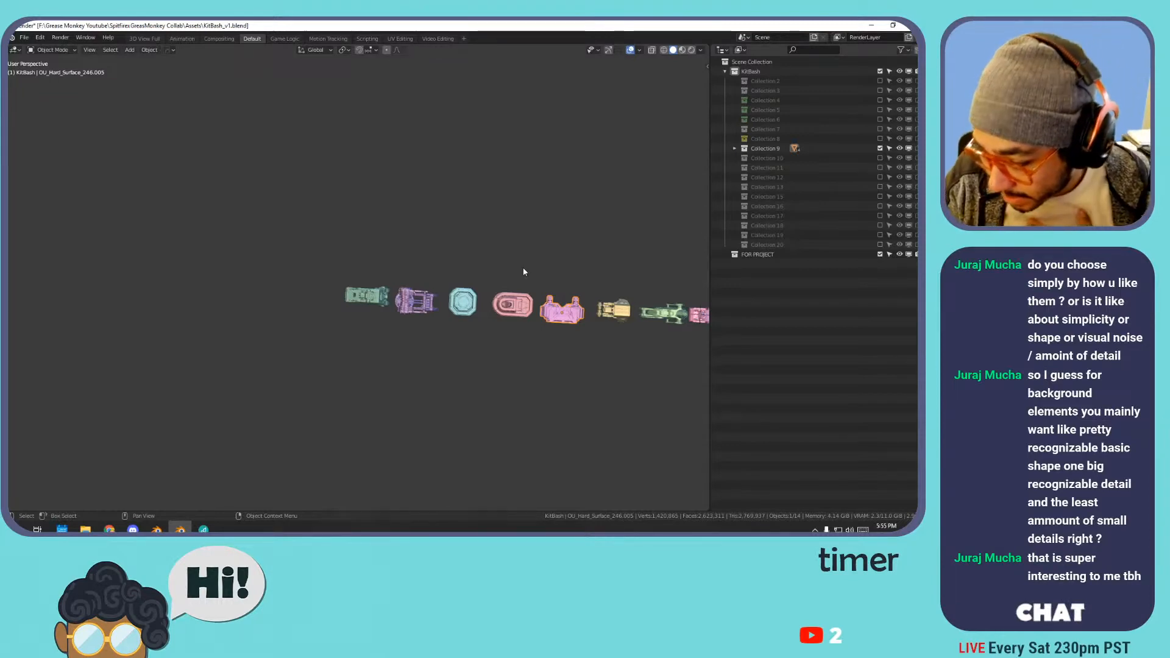
- Select the purple linkage part near the start of the Collection 9 row and examine its joints, rods and rollers
{"action": "scroll", "coordinate": [422, 328], "scroll_direction": "up", "scroll_amount": 3}
{"action": "left_click", "coordinate": [384, 276]}
{"action": "scroll", "coordinate": [385, 280], "scroll_direction": "up", "scroll_amount": 6}
{"action": "scroll", "coordinate": [390, 285], "scroll_direction": "up", "scroll_amount": 3}
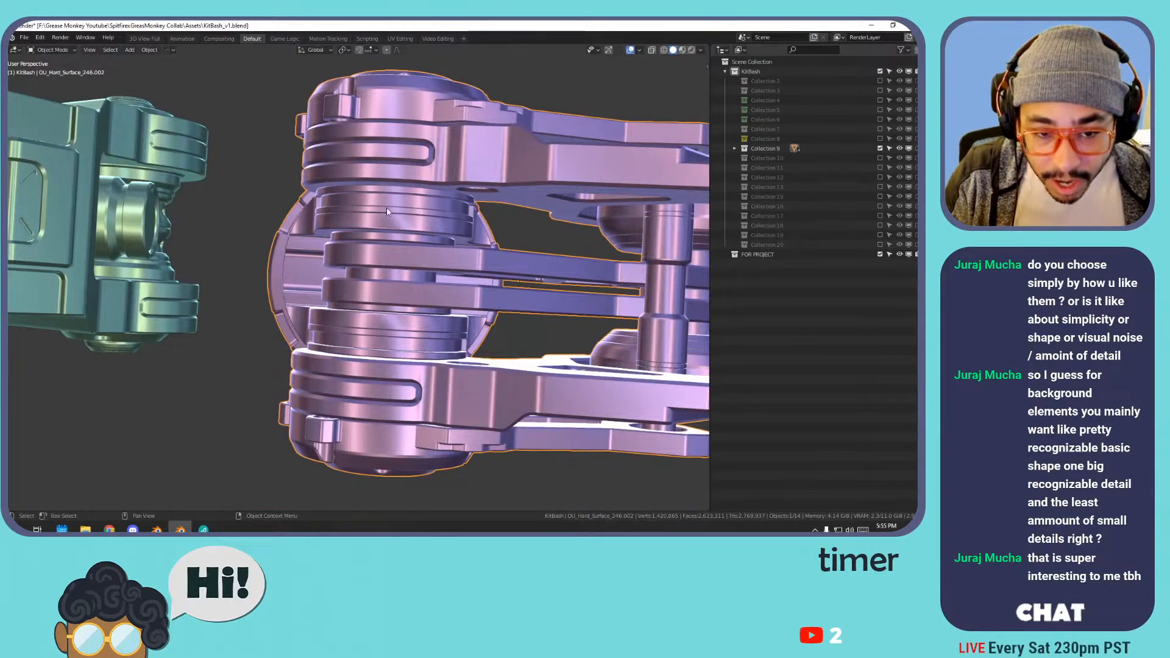
{"action": "scroll", "coordinate": [389, 210], "scroll_direction": "up", "scroll_amount": 3}
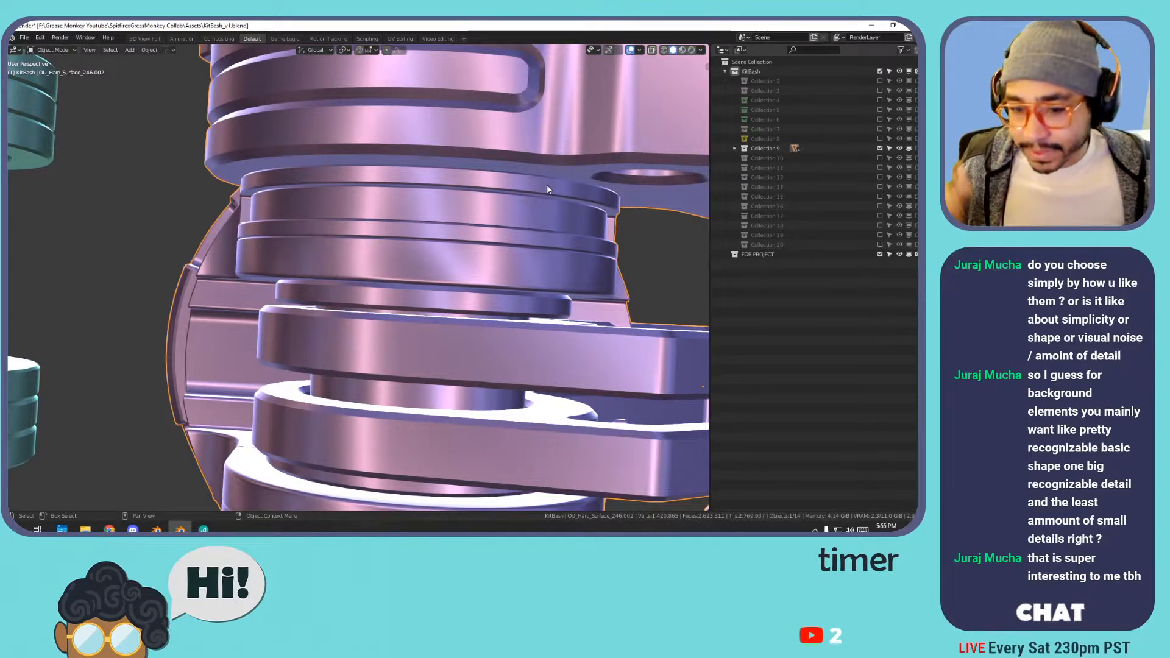
{"action": "scroll", "coordinate": [547, 186], "scroll_direction": "down", "scroll_amount": 5}
{"action": "scroll", "coordinate": [546, 190], "scroll_direction": "up", "scroll_amount": 2}
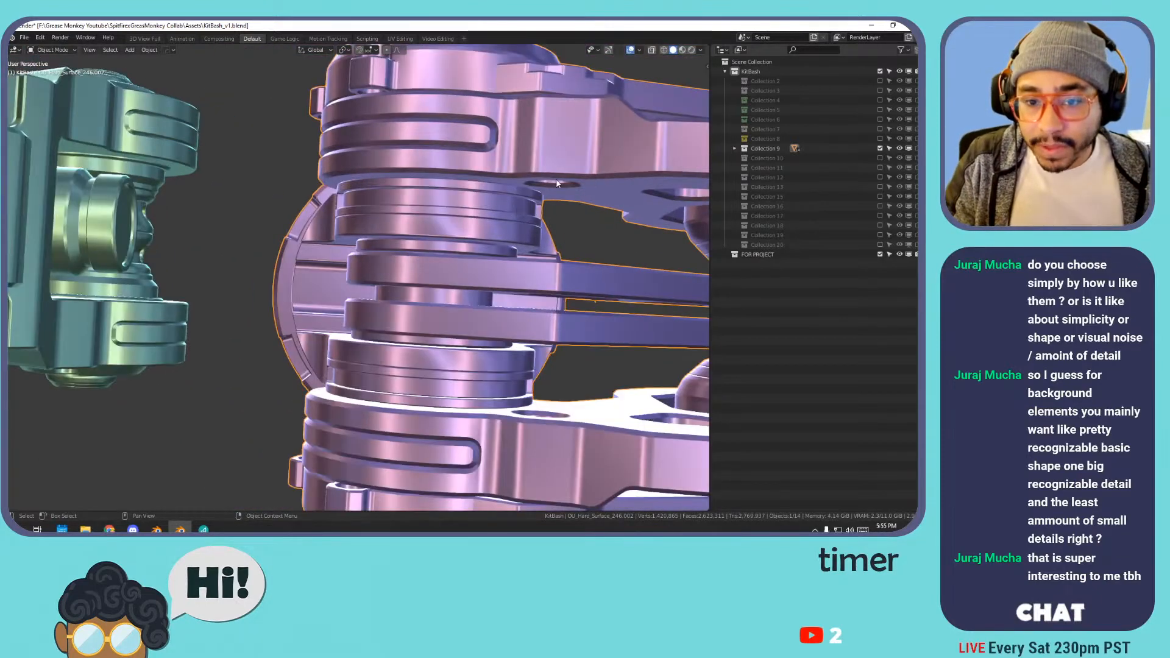
{"action": "middle_click_drag", "start_coordinate": [565, 148], "coordinate": [325, 210]}
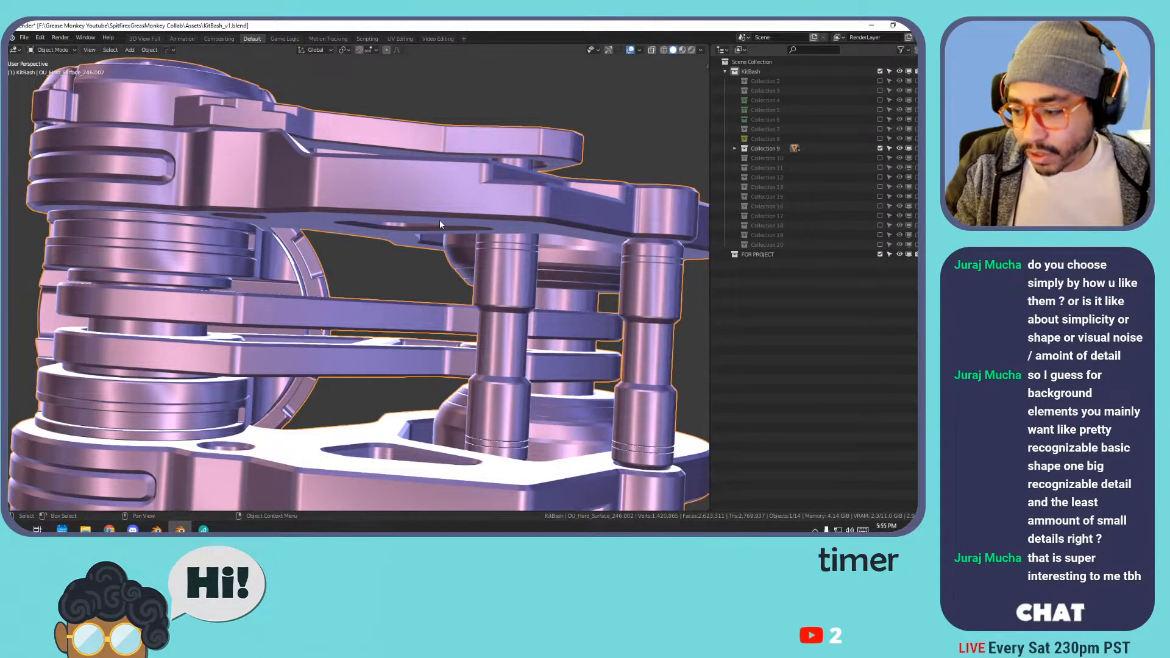
- Survey the Collection 9 row from the top view, selecting individual parts to compare their silhouettes
{"action": "scroll", "coordinate": [389, 224], "scroll_direction": "down", "scroll_amount": 7}
{"action": "key", "text": "KP_7"}
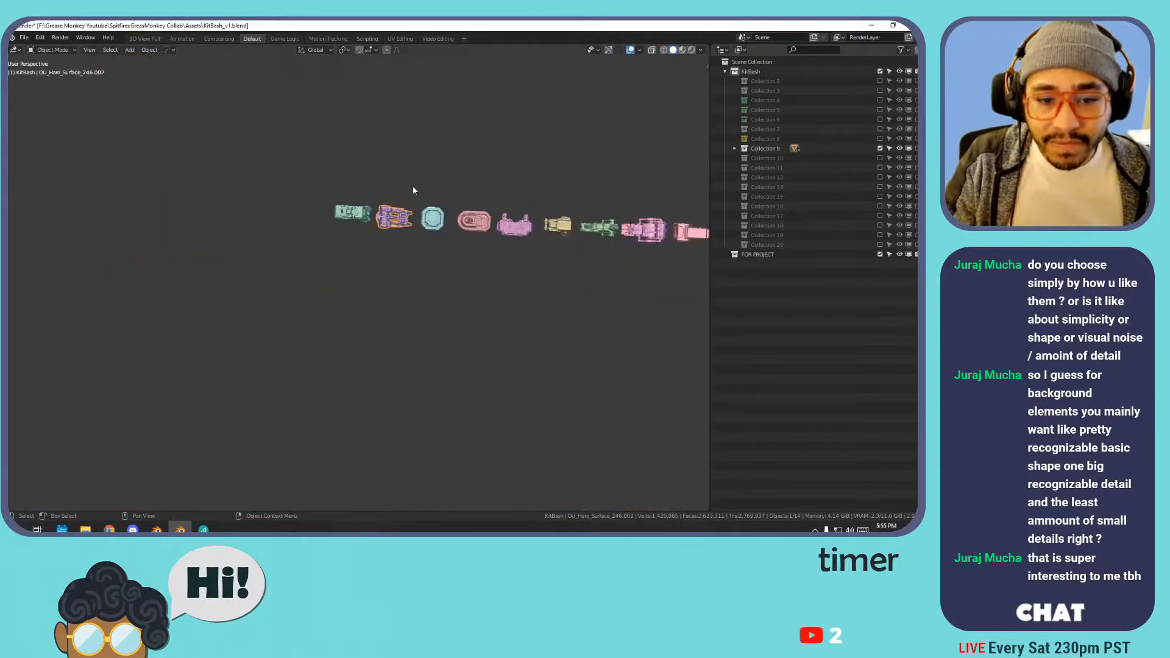
{"action": "scroll", "coordinate": [408, 219], "scroll_direction": "up", "scroll_amount": 5}
{"action": "scroll", "coordinate": [399, 235], "scroll_direction": "down", "scroll_amount": 2}
{"action": "scroll", "coordinate": [394, 239], "scroll_direction": "up", "scroll_amount": 1}
{"action": "scroll", "coordinate": [394, 240], "scroll_direction": "down", "scroll_amount": 4}
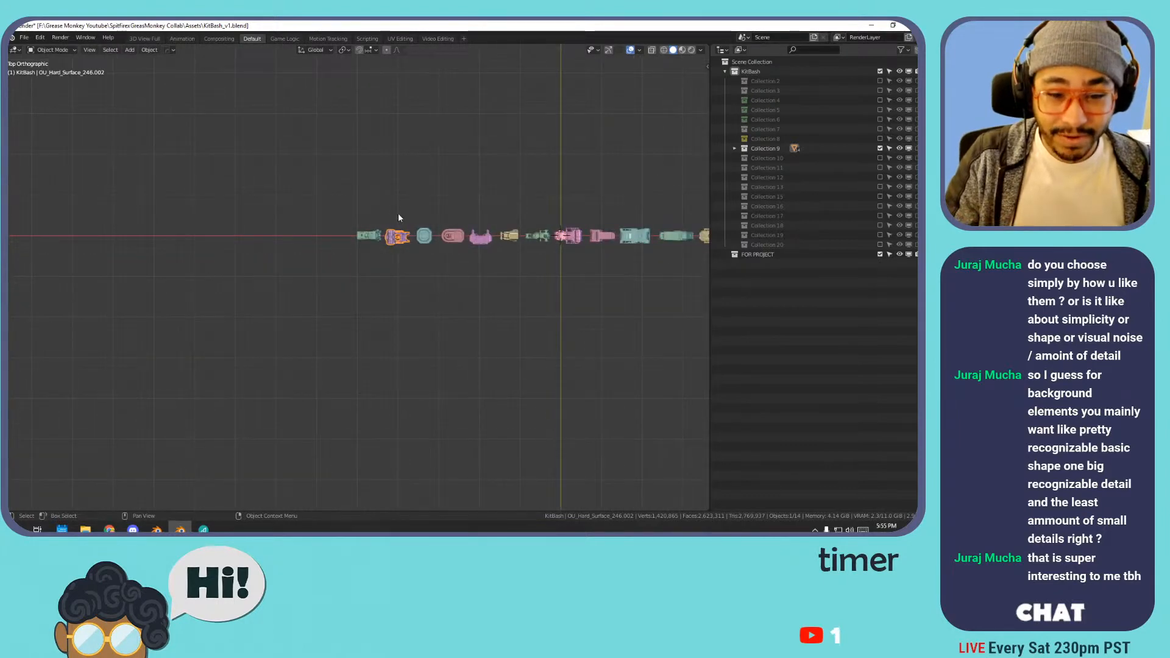
{"action": "left_click", "coordinate": [391, 240]}
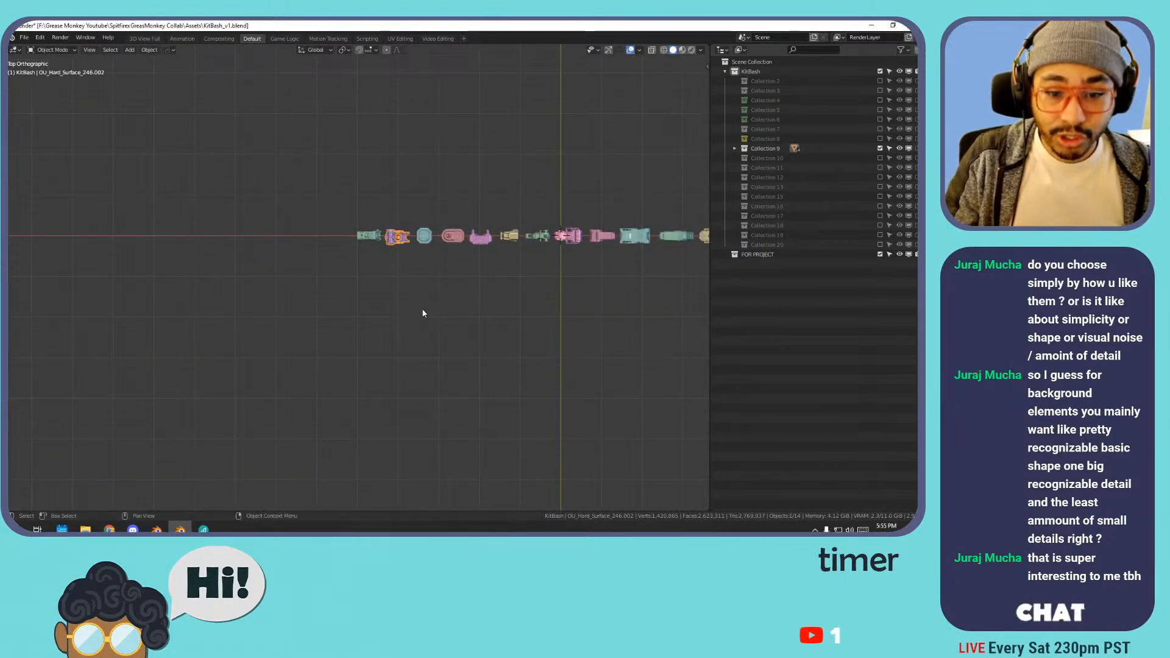
{"action": "left_click", "coordinate": [479, 240]}
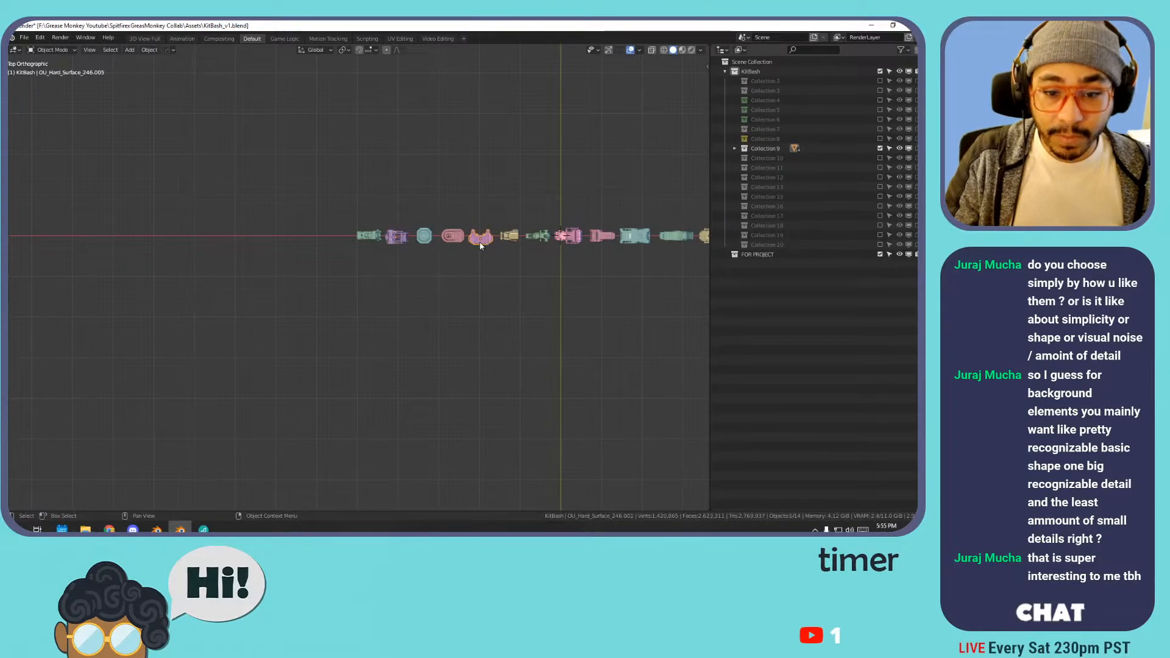
{"action": "middle_click_drag", "start_coordinate": [558, 196], "coordinate": [416, 203], "text": "shift"}
{"action": "left_click", "coordinate": [455, 243]}
- Select the pink cylindrical part at the end of the Collection 9 row, inspect it closely, and return to the top view
{"action": "left_click", "coordinate": [596, 251]}
{"action": "scroll", "coordinate": [632, 255], "scroll_direction": "up", "scroll_amount": 4}
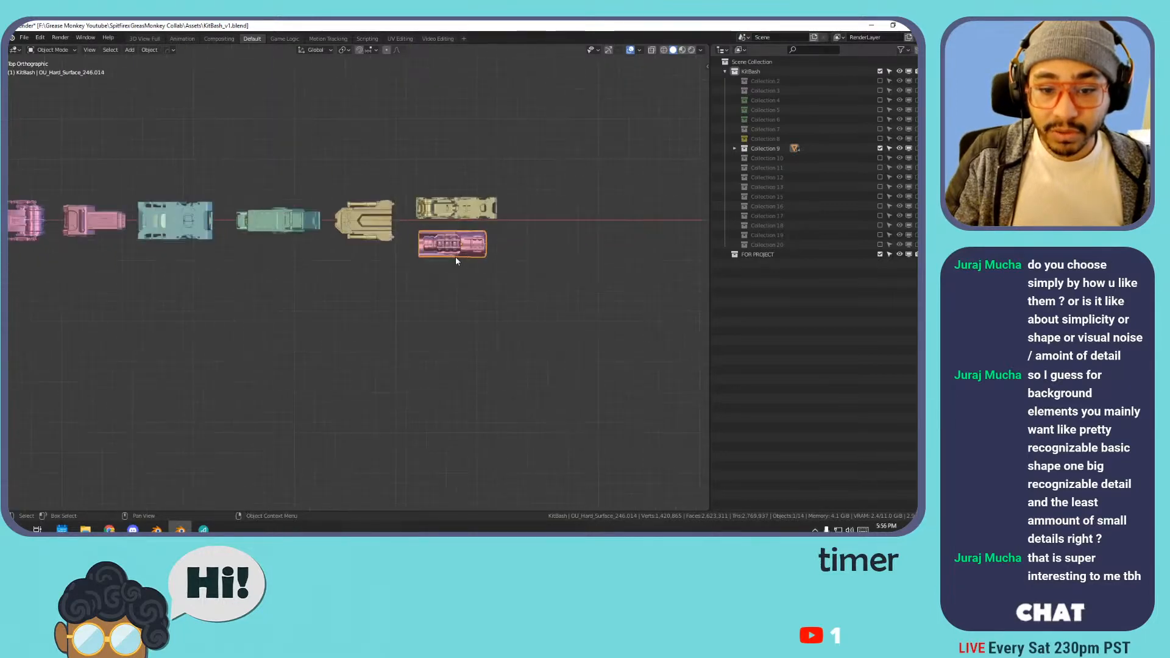
{"action": "scroll", "coordinate": [444, 247], "scroll_direction": "up", "scroll_amount": 8}
{"action": "middle_click_drag", "start_coordinate": [399, 218], "coordinate": [419, 181]}
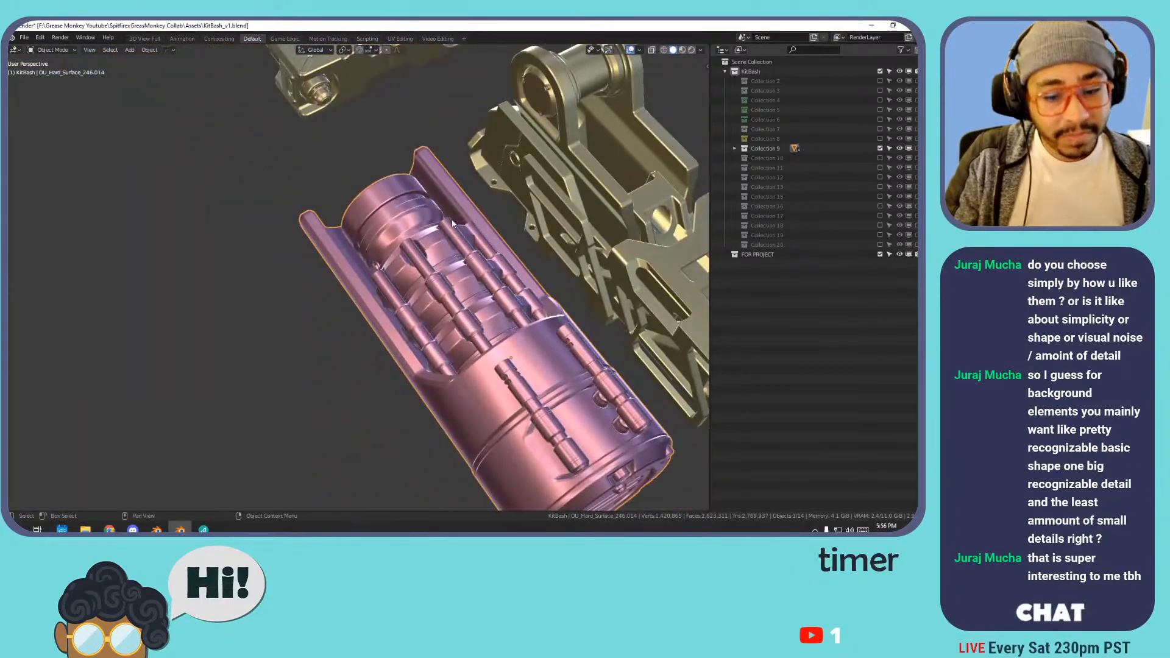
{"action": "middle_click_drag", "start_coordinate": [441, 227], "coordinate": [540, 136]}
{"action": "key", "text": "KP_7"}
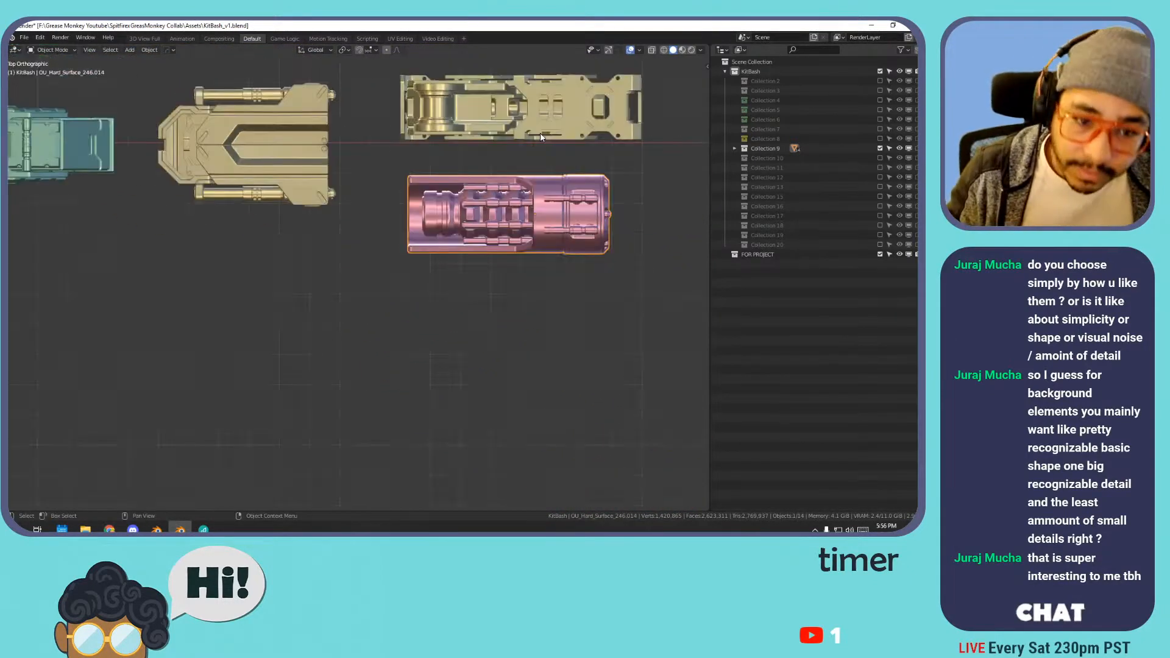
- Disable Collection 9, enable Collection 10, and show its row of parts from the top view
{"action": "scroll", "coordinate": [498, 145], "scroll_direction": "down", "scroll_amount": 7}
{"action": "middle_click_drag", "start_coordinate": [354, 166], "coordinate": [609, 158], "text": "shift"}
{"action": "left_click", "coordinate": [879, 148]}
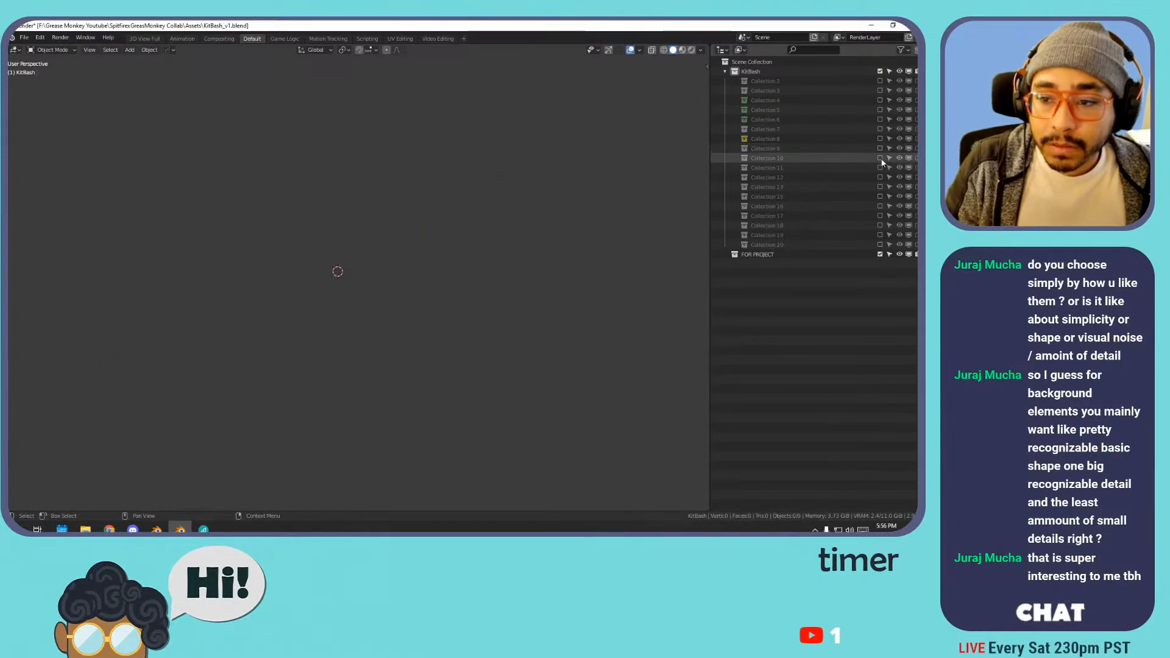
{"action": "left_click", "coordinate": [880, 159]}
{"action": "middle_click_drag", "start_coordinate": [477, 239], "coordinate": [510, 232]}
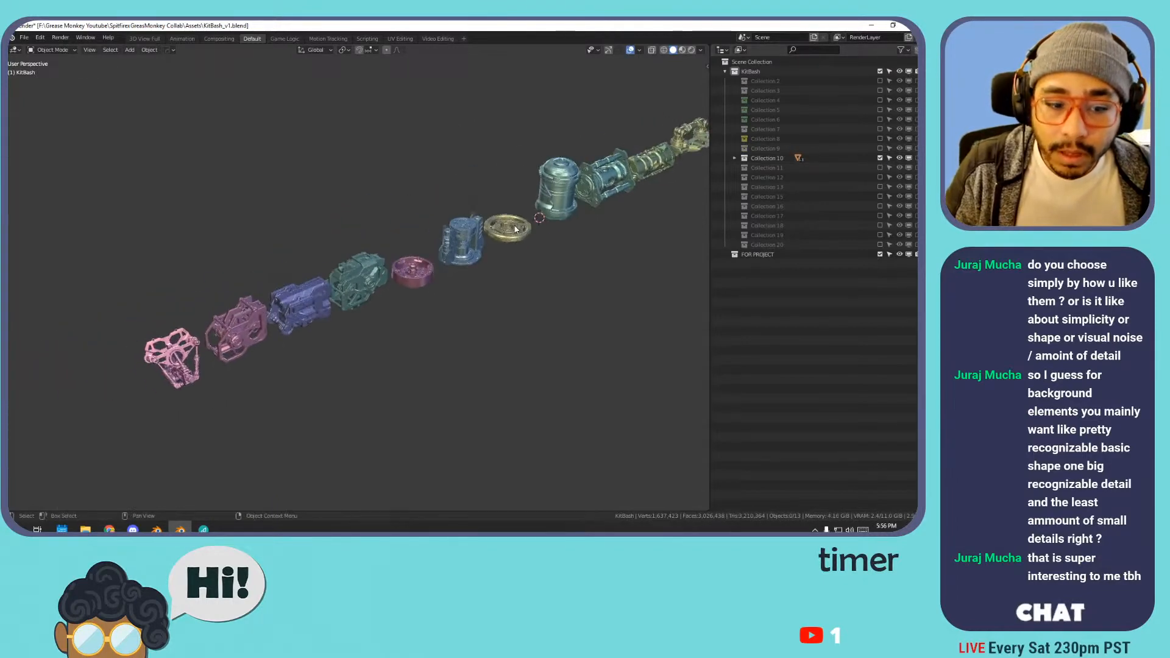
{"action": "key", "text": "KP_7"}
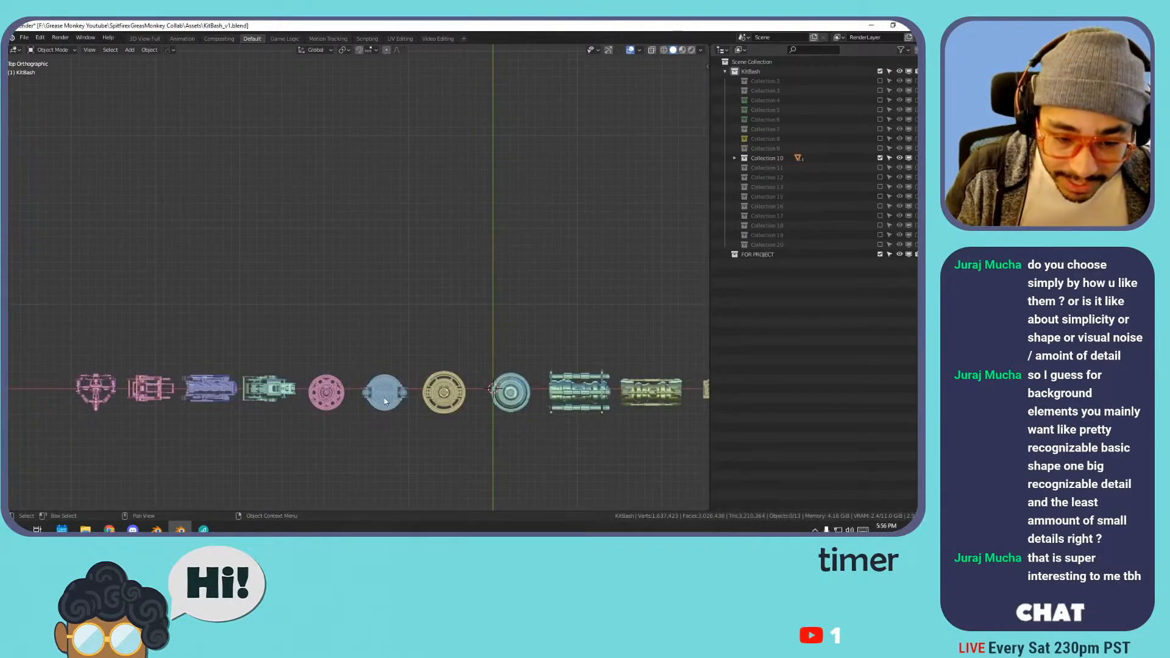
- Examine the first half of the Collection 10 row up close and check the teal part's mesh density in Edit Mode
{"action": "scroll", "coordinate": [378, 313], "scroll_direction": "up", "scroll_amount": 5}
{"action": "scroll", "coordinate": [378, 314], "scroll_direction": "up", "scroll_amount": 3}
{"action": "middle_click_drag", "start_coordinate": [309, 327], "coordinate": [468, 278], "text": "shift"}
{"action": "middle_click_drag", "start_coordinate": [469, 279], "coordinate": [350, 298]}
{"action": "left_click", "coordinate": [414, 145]}
{"action": "scroll", "coordinate": [415, 145], "scroll_direction": "down", "scroll_amount": 6}
{"action": "middle_click_drag", "start_coordinate": [414, 145], "coordinate": [434, 262], "text": "shift"}
{"action": "left_click", "coordinate": [291, 217]}
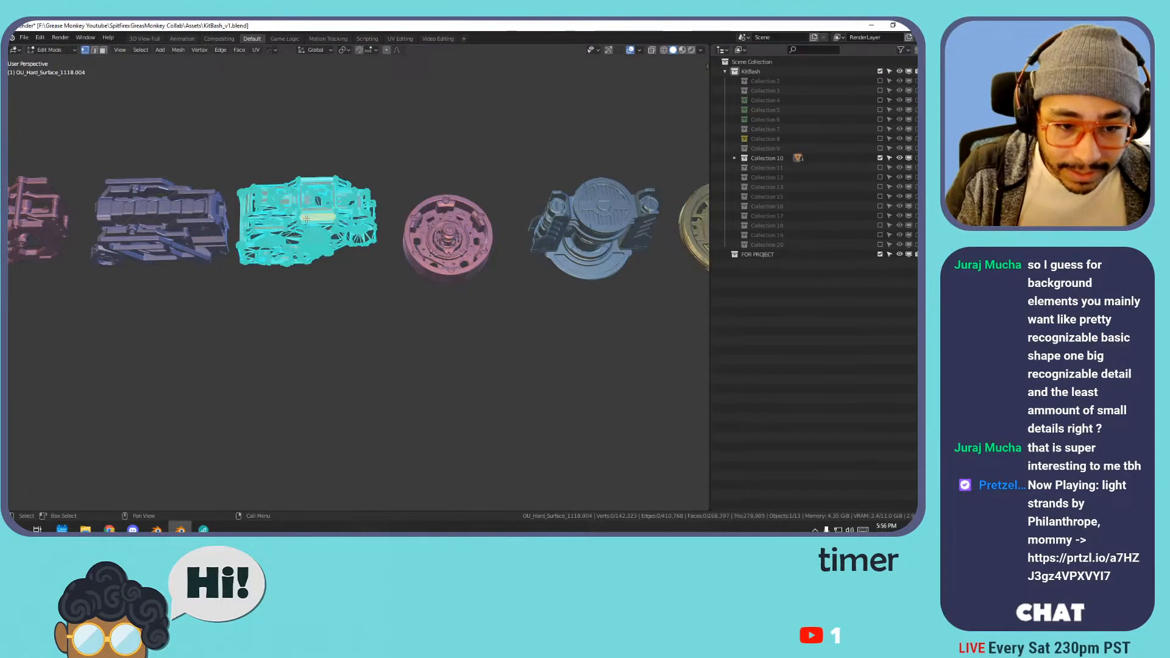
- Review the remaining Collection 10 parts in Object Mode, from the blue canister to the pink mechanical arm
{"action": "scroll", "coordinate": [405, 227], "scroll_direction": "down", "scroll_amount": 4}
{"action": "middle_click_drag", "start_coordinate": [631, 196], "coordinate": [327, 214], "text": "shift"}
{"action": "middle_click_drag", "start_coordinate": [477, 213], "coordinate": [282, 220], "text": "shift"}
{"action": "scroll", "coordinate": [282, 219], "scroll_direction": "up", "scroll_amount": 4}
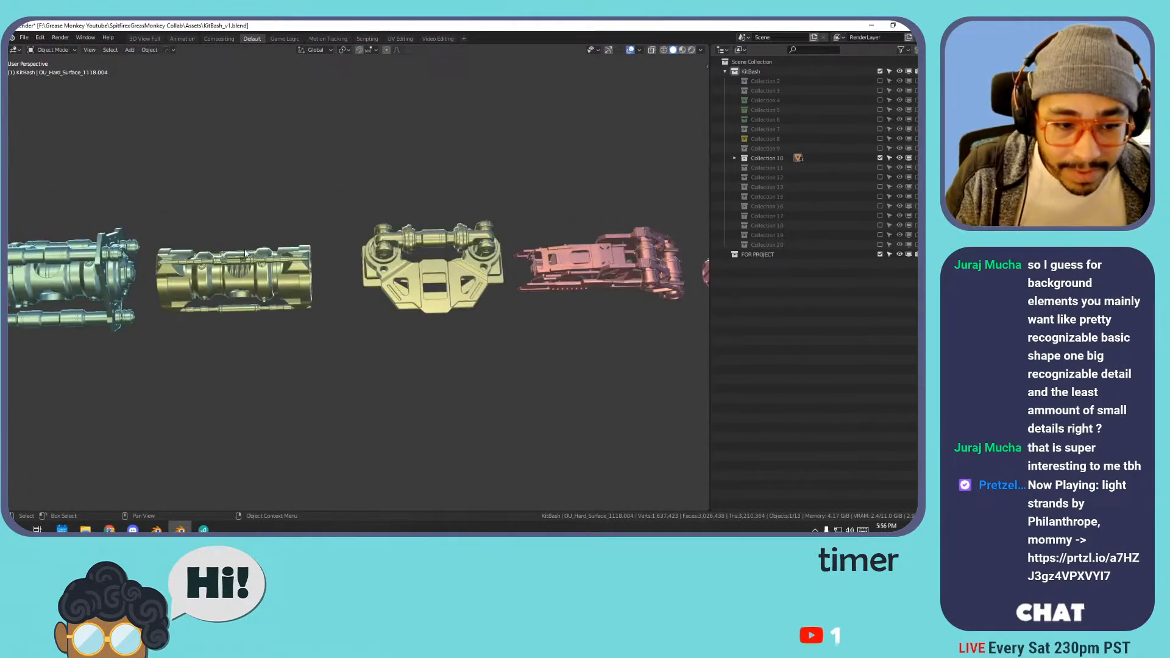
{"action": "middle_click_drag", "start_coordinate": [219, 266], "coordinate": [343, 255], "text": "shift"}
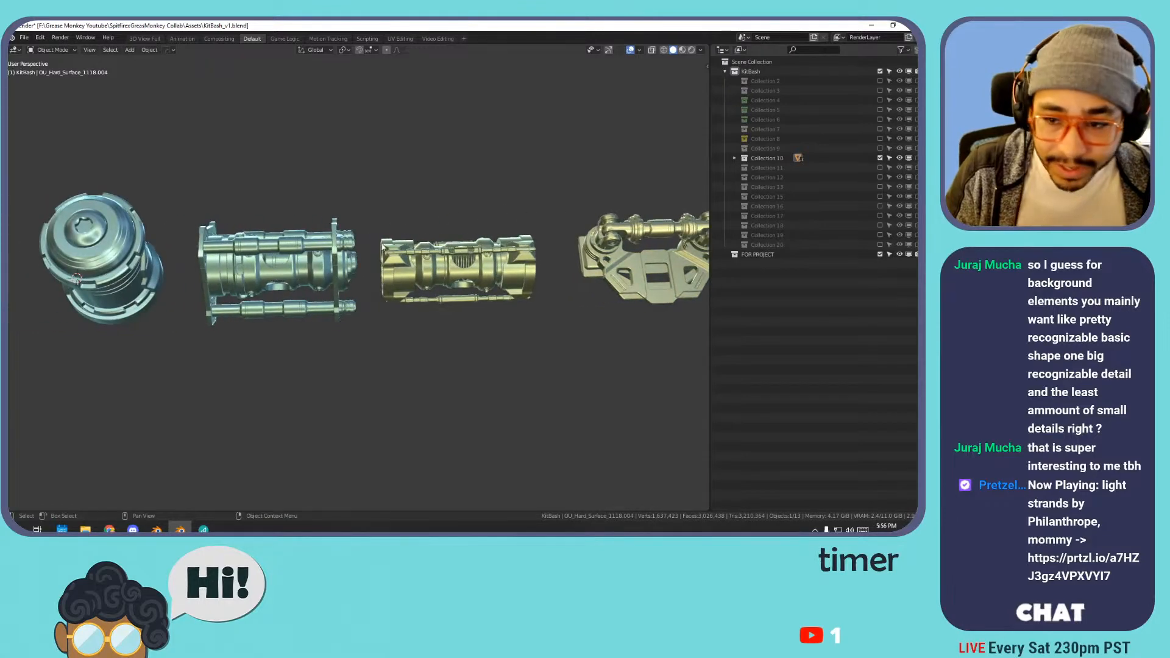
- Tag Collection 10 with the yellow color and enable Collection 11 in its place
{"action": "right_click", "coordinate": [767, 160]}
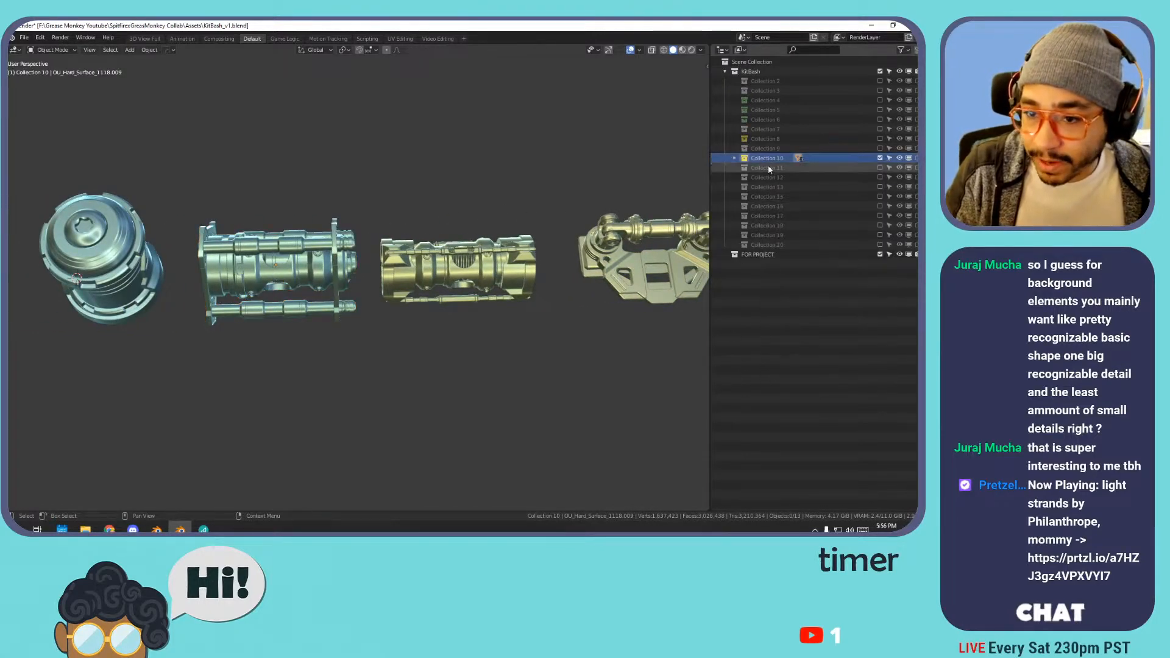
{"action": "left_click", "coordinate": [879, 159]}
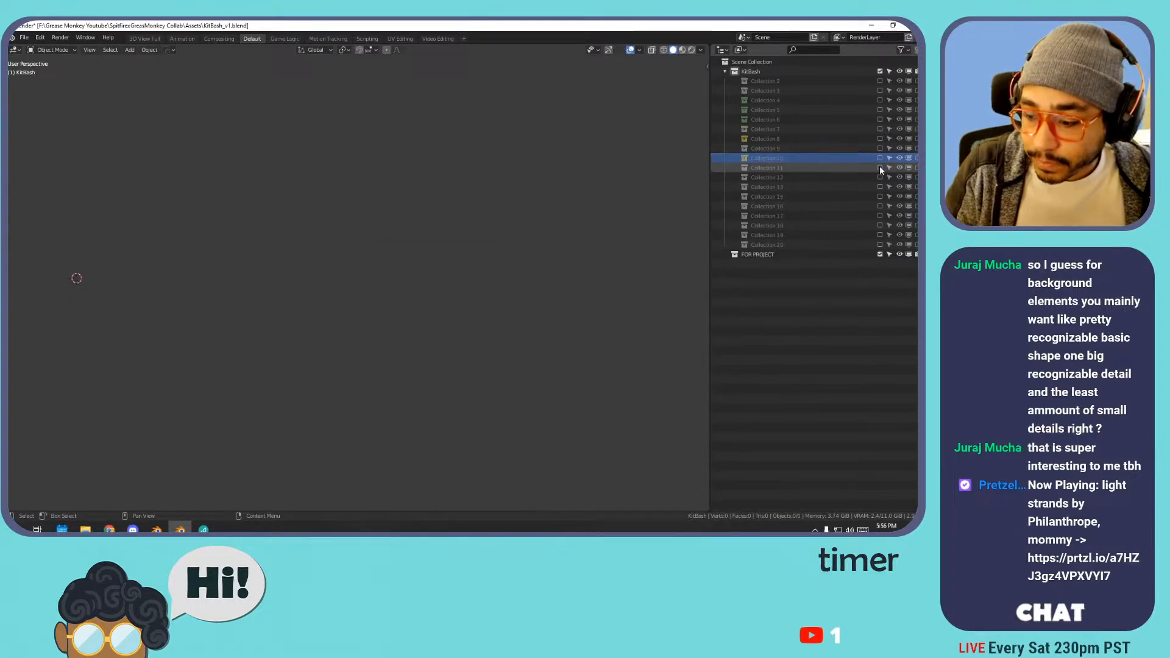
{"action": "left_click", "coordinate": [879, 167]}
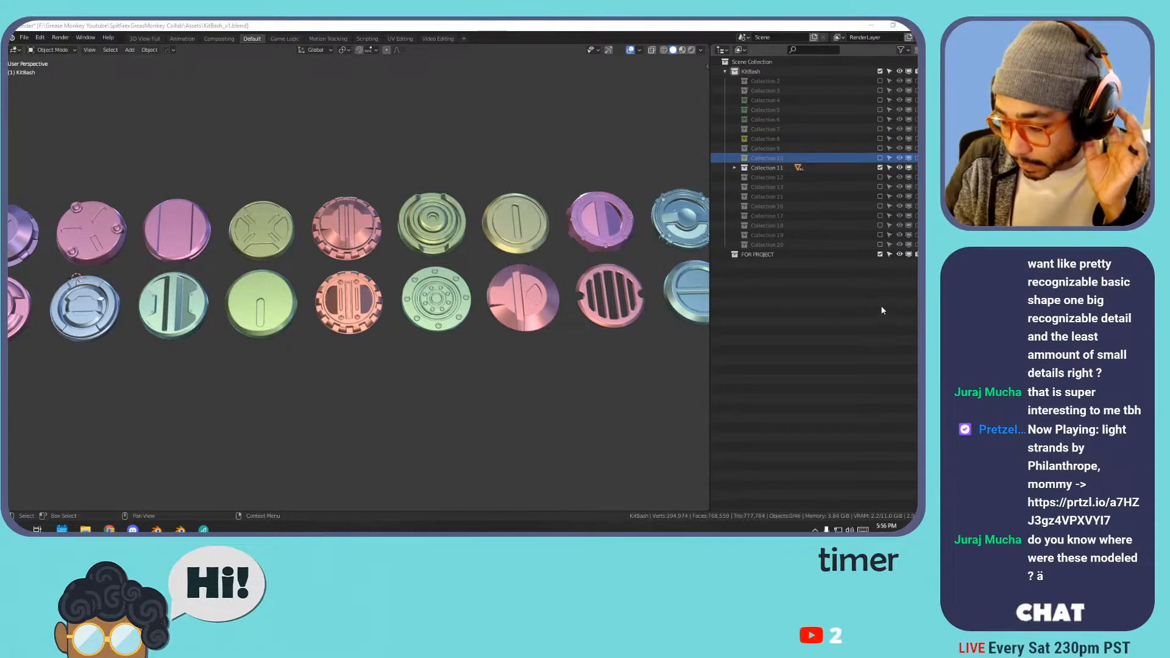
- Look over Collection 11's two rows of round caps and tag the collection with the green color
{"action": "scroll", "coordinate": [294, 244], "scroll_direction": "down", "scroll_amount": 6}
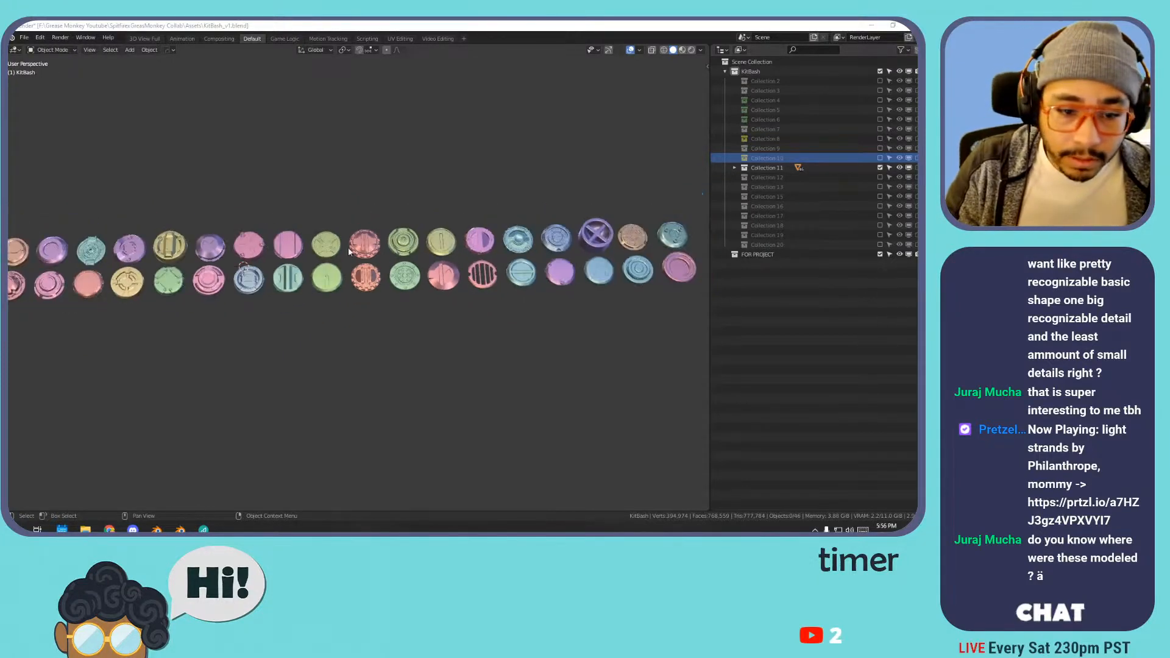
{"action": "scroll", "coordinate": [295, 243], "scroll_direction": "up", "scroll_amount": 2}
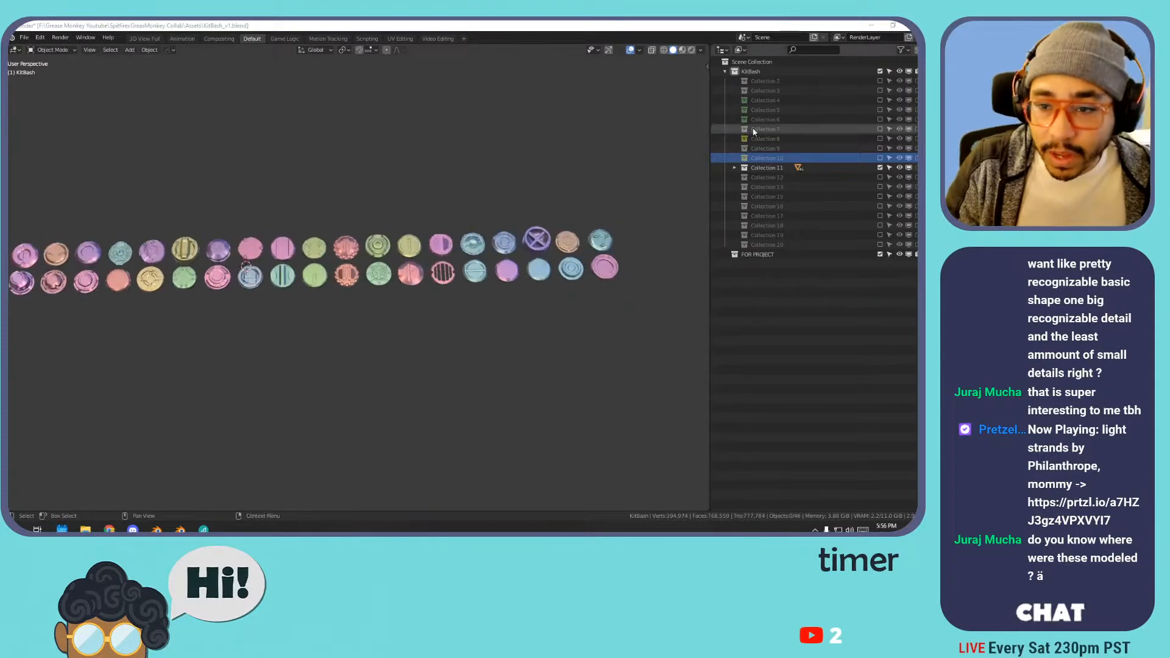
{"action": "right_click", "coordinate": [765, 170]}
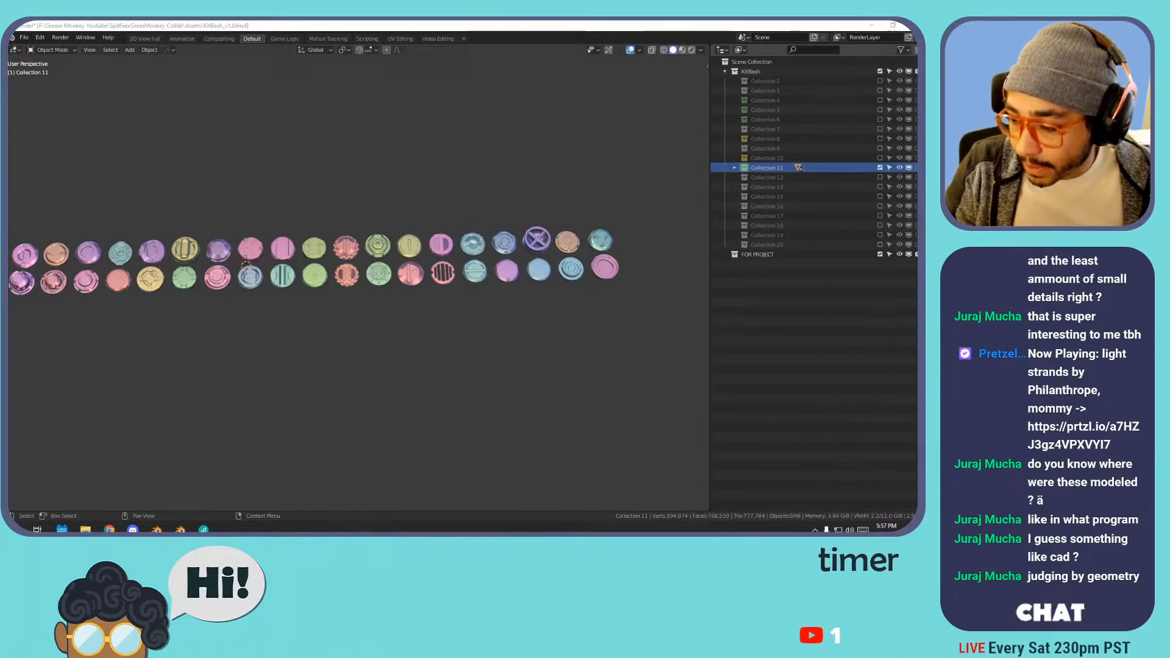
- Examine Collection 11's two rows of round caps from the top view, working from the first columns toward the middle
{"action": "middle_click_drag", "start_coordinate": [493, 180], "coordinate": [392, 253]}
{"action": "key", "text": "KP_7"}
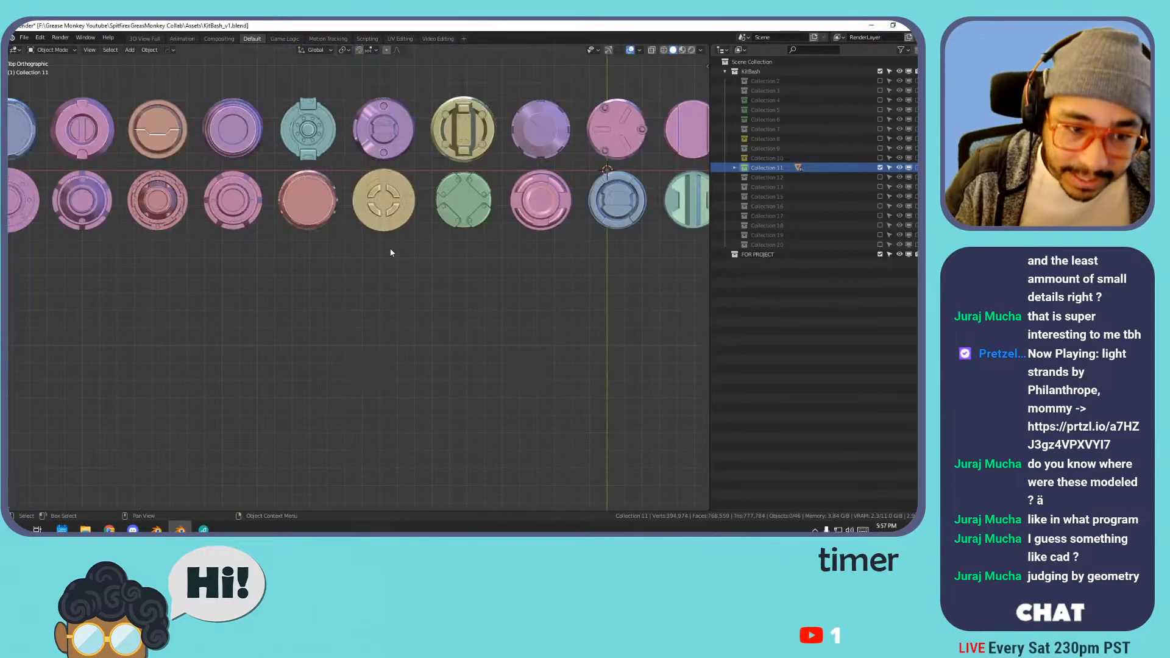
{"action": "scroll", "coordinate": [311, 217], "scroll_direction": "up", "scroll_amount": 6}
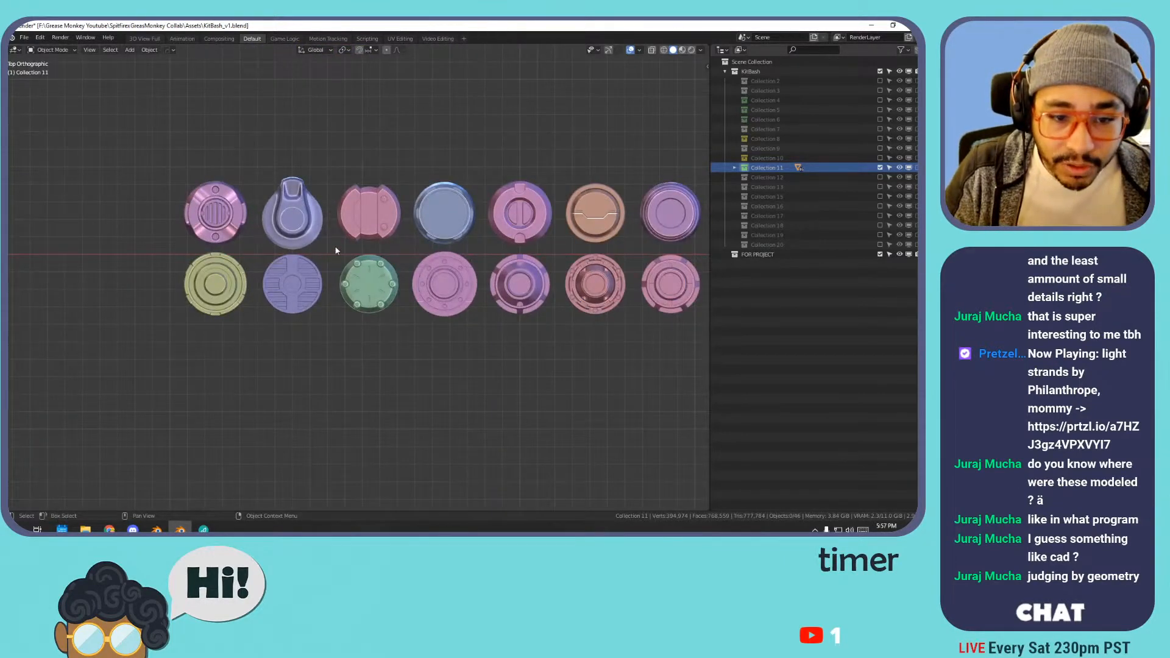
{"action": "scroll", "coordinate": [334, 246], "scroll_direction": "down", "scroll_amount": 5}
{"action": "left_click", "coordinate": [352, 237]}
{"action": "middle_click_drag", "start_coordinate": [615, 265], "coordinate": [457, 266], "text": "shift"}
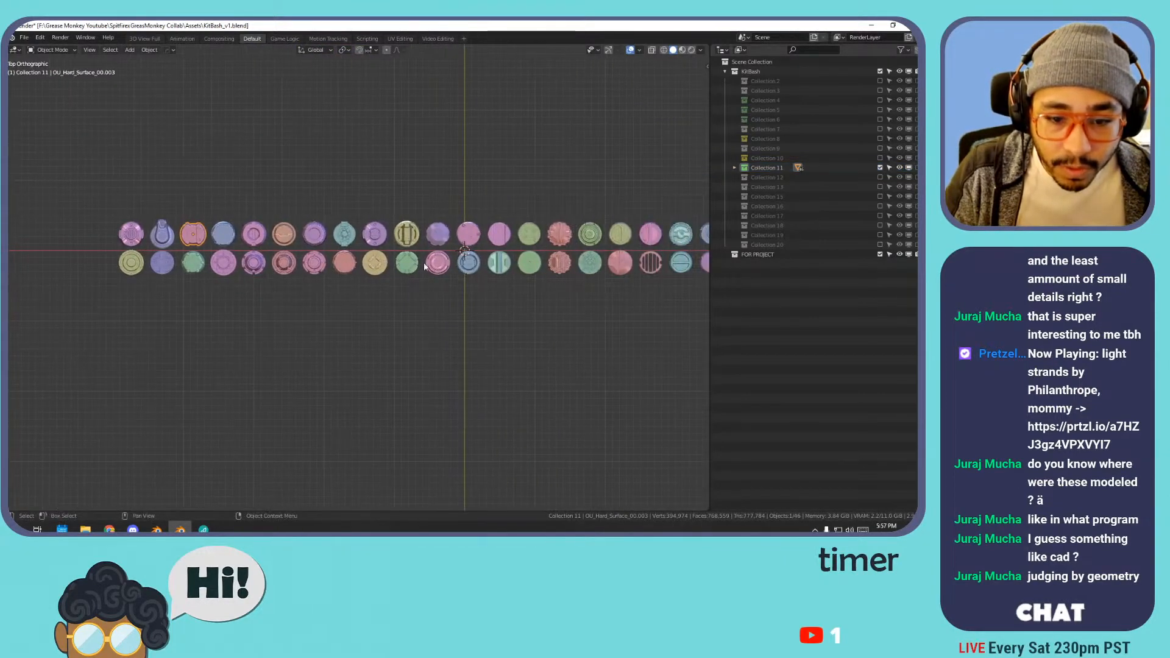
{"action": "left_click", "coordinate": [449, 265]}
{"action": "middle_click_drag", "start_coordinate": [546, 238], "coordinate": [369, 258], "text": "shift"}
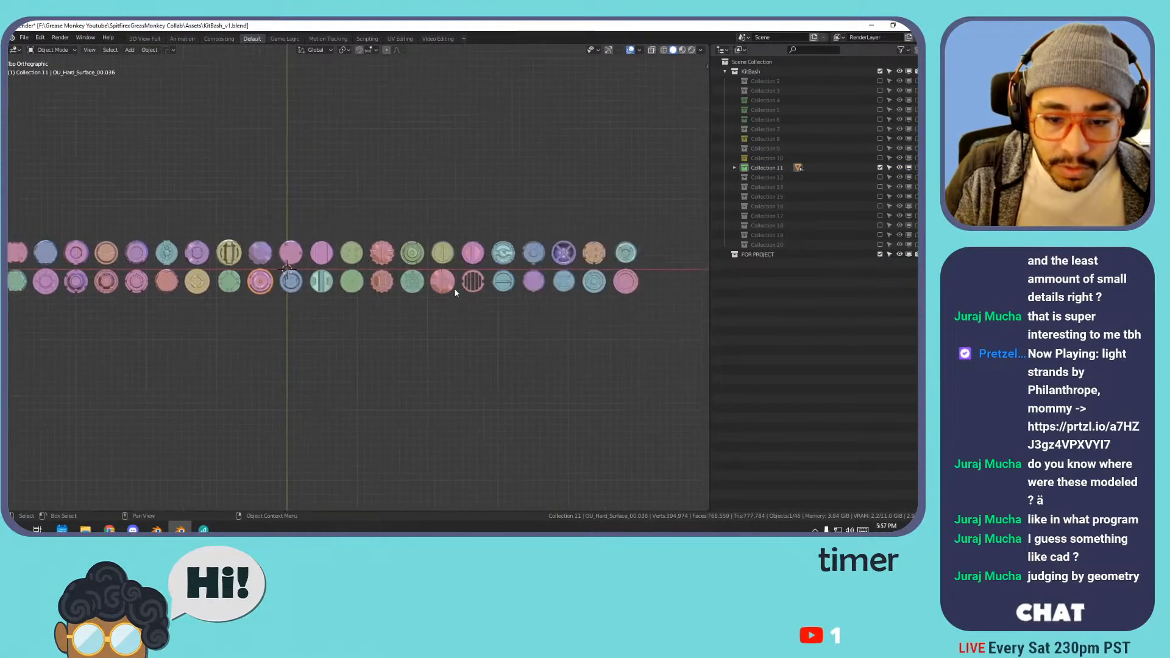
- Single out individual caps in the second half of Collection 11's rows one at a time, finishing with the yellow barred cap
{"action": "left_click", "coordinate": [380, 282]}
{"action": "left_click", "coordinate": [412, 282]}
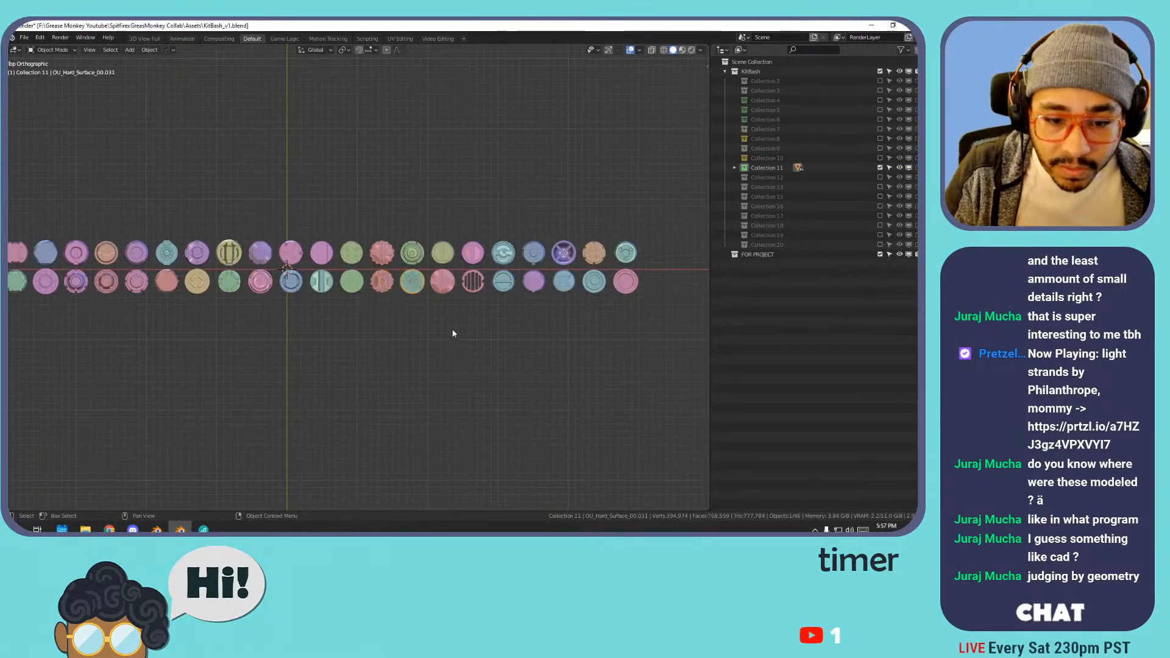
{"action": "left_click", "coordinate": [473, 284]}
{"action": "left_click", "coordinate": [474, 281]}
{"action": "left_click", "coordinate": [503, 281]}
{"action": "left_click", "coordinate": [534, 252]}
{"action": "left_click", "coordinate": [563, 253]}
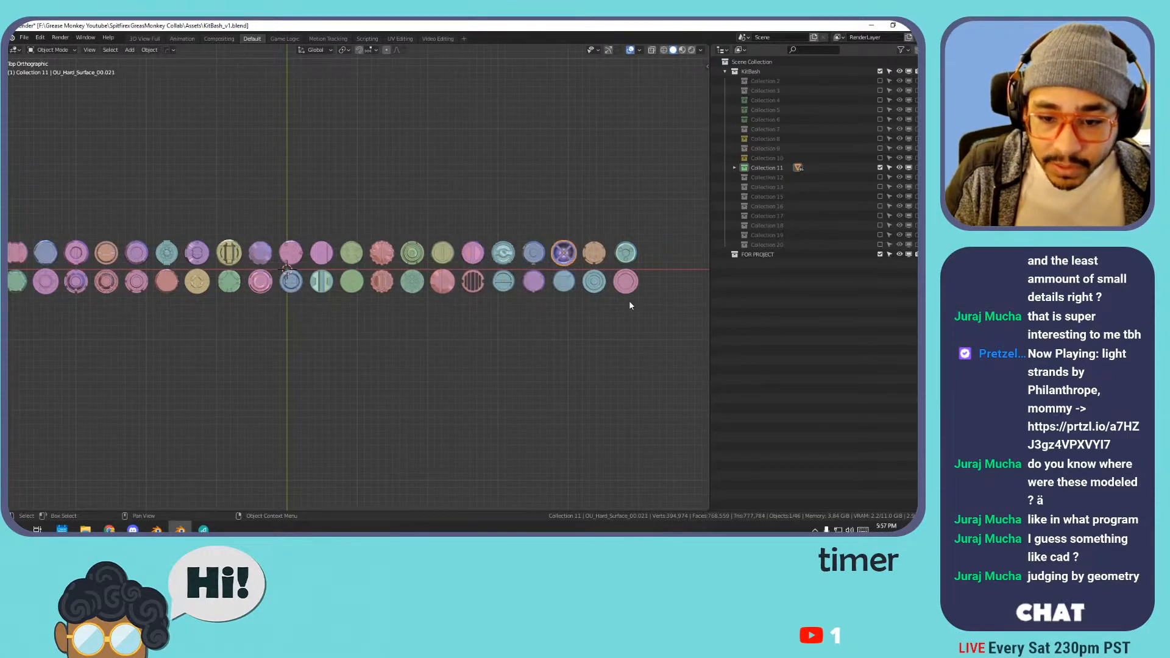
{"action": "left_click", "coordinate": [625, 253]}
{"action": "middle_click_drag", "start_coordinate": [217, 254], "coordinate": [428, 260], "text": "shift"}
{"action": "left_click", "coordinate": [429, 260]}
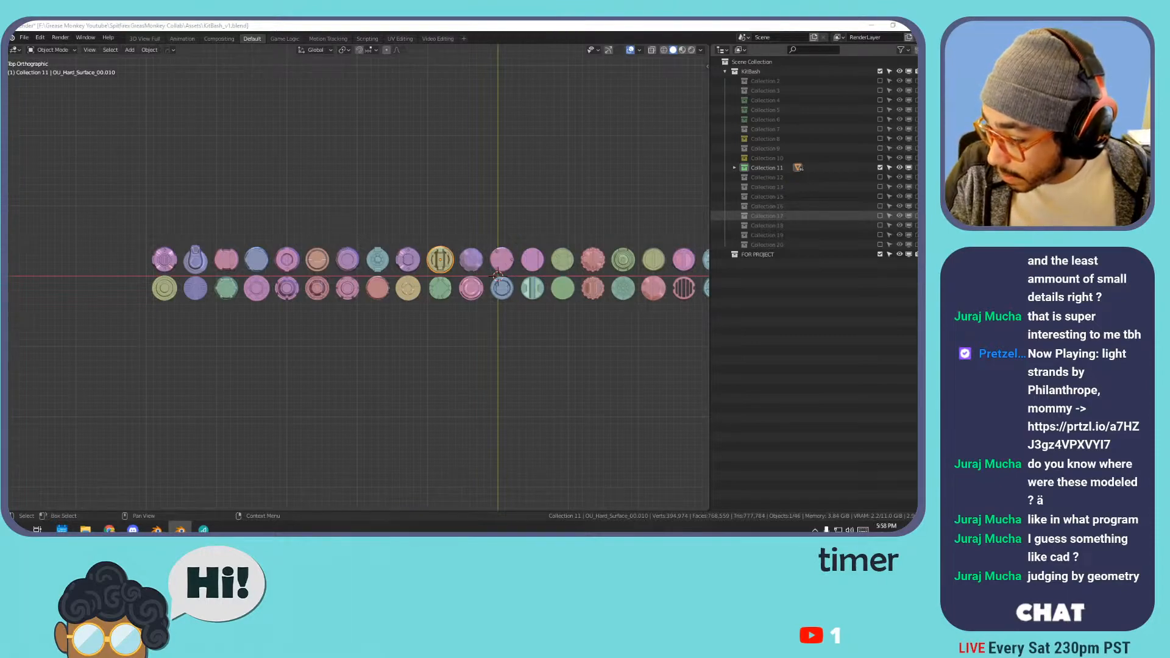
- Switch to the Gumroad library in the browser and look through the purchased products for the Hard Surface KitBash packs
{"action": "left_click_drag", "start_coordinate": [917, 168], "coordinate": [378, 23]}
{"action": "scroll", "coordinate": [567, 198], "scroll_direction": "down", "scroll_amount": 15}
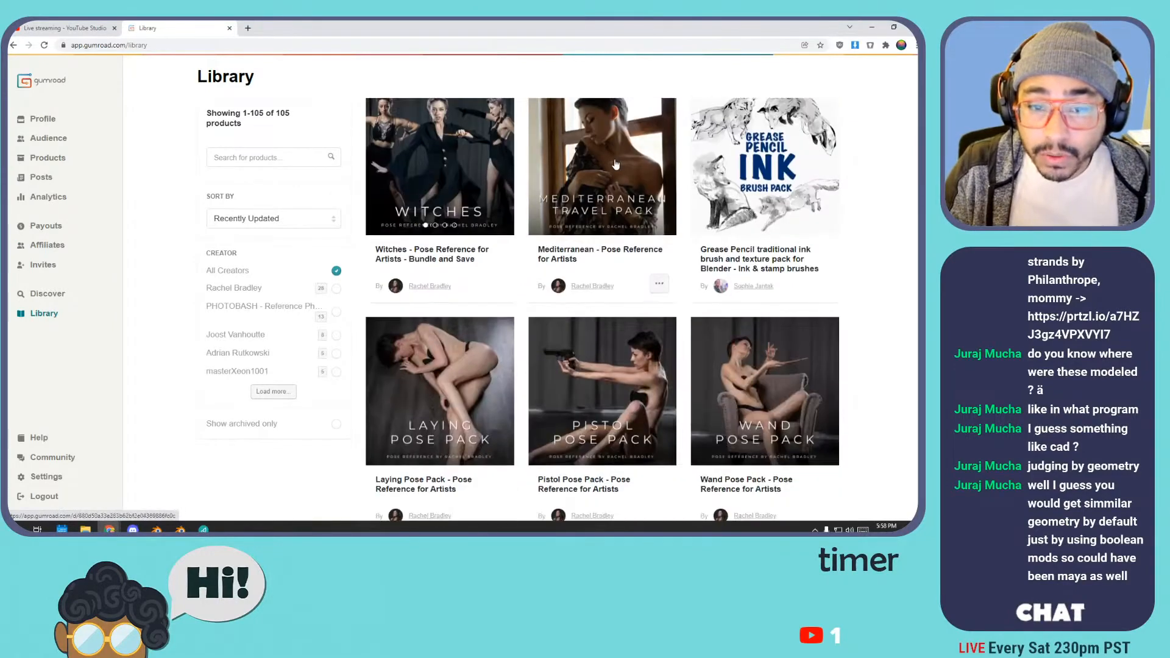
{"action": "scroll", "coordinate": [634, 171], "scroll_direction": "down", "scroll_amount": 3}
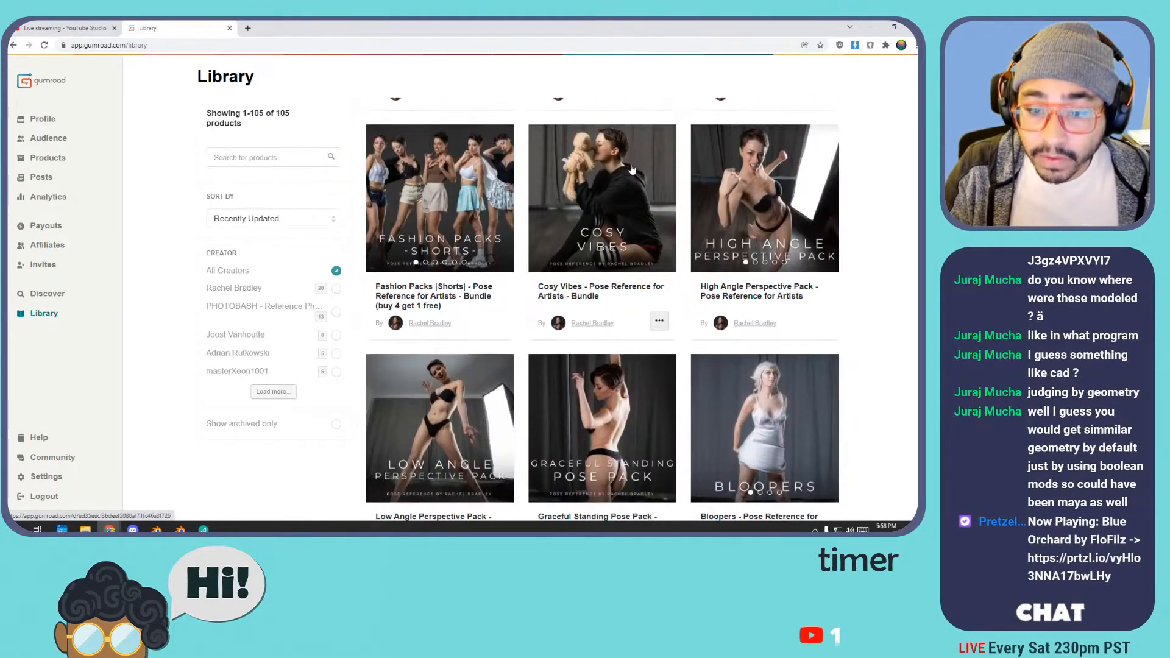
{"action": "scroll", "coordinate": [656, 173], "scroll_direction": "down", "scroll_amount": 12}
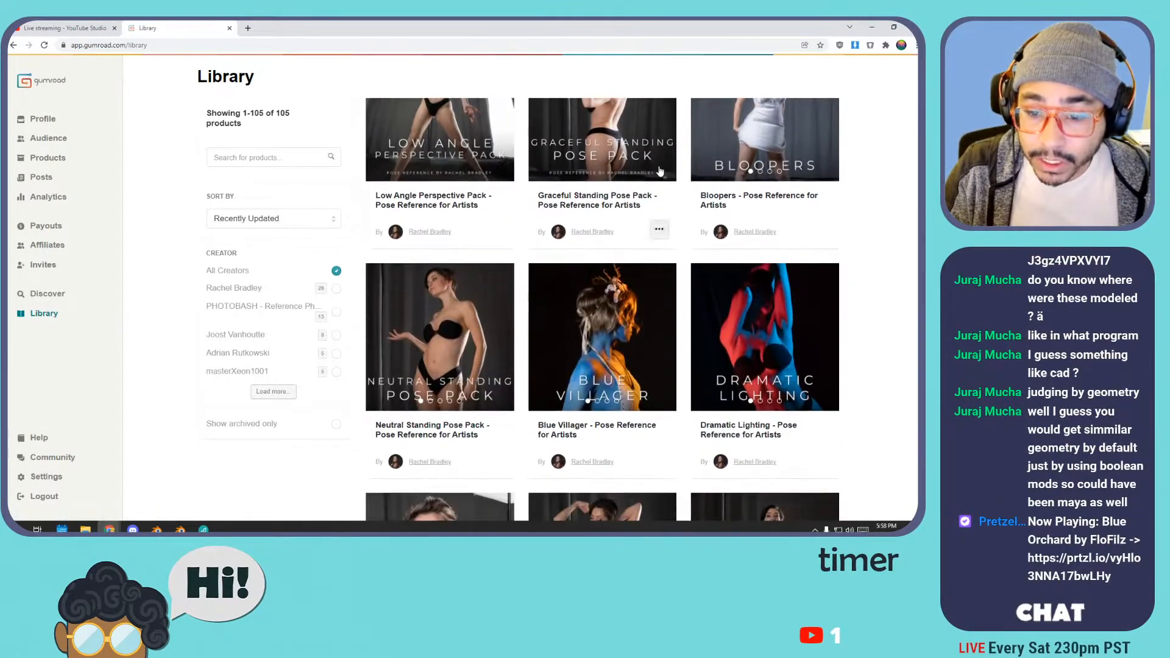
{"action": "scroll", "coordinate": [666, 168], "scroll_direction": "down", "scroll_amount": 10}
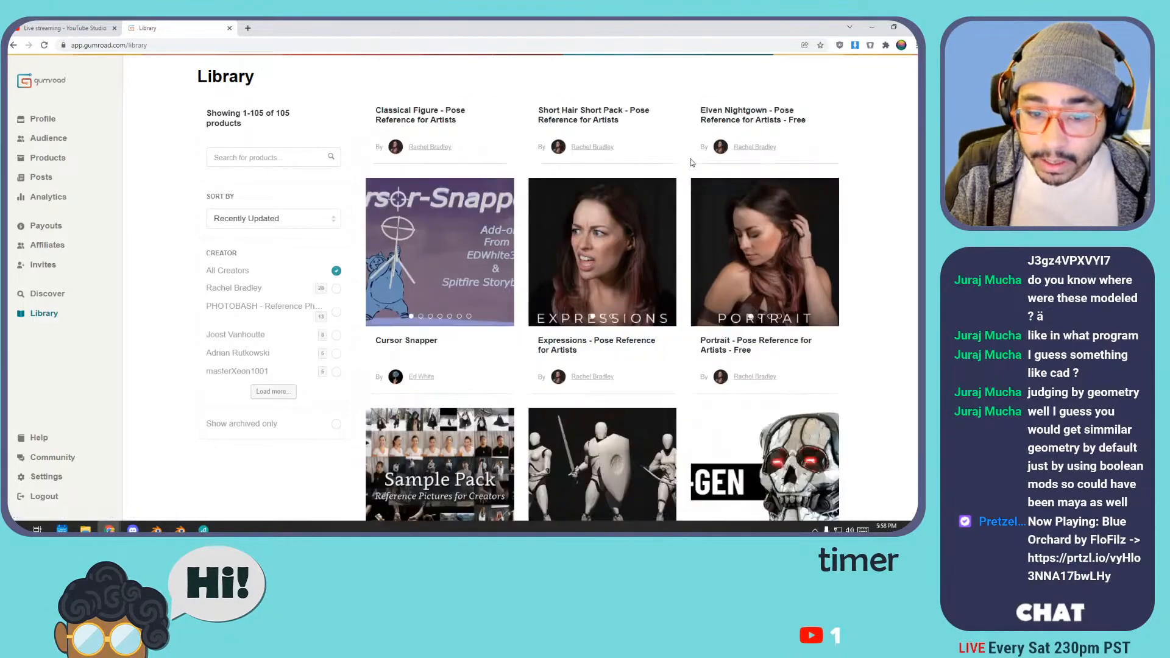
{"action": "scroll", "coordinate": [694, 160], "scroll_direction": "down", "scroll_amount": 3}
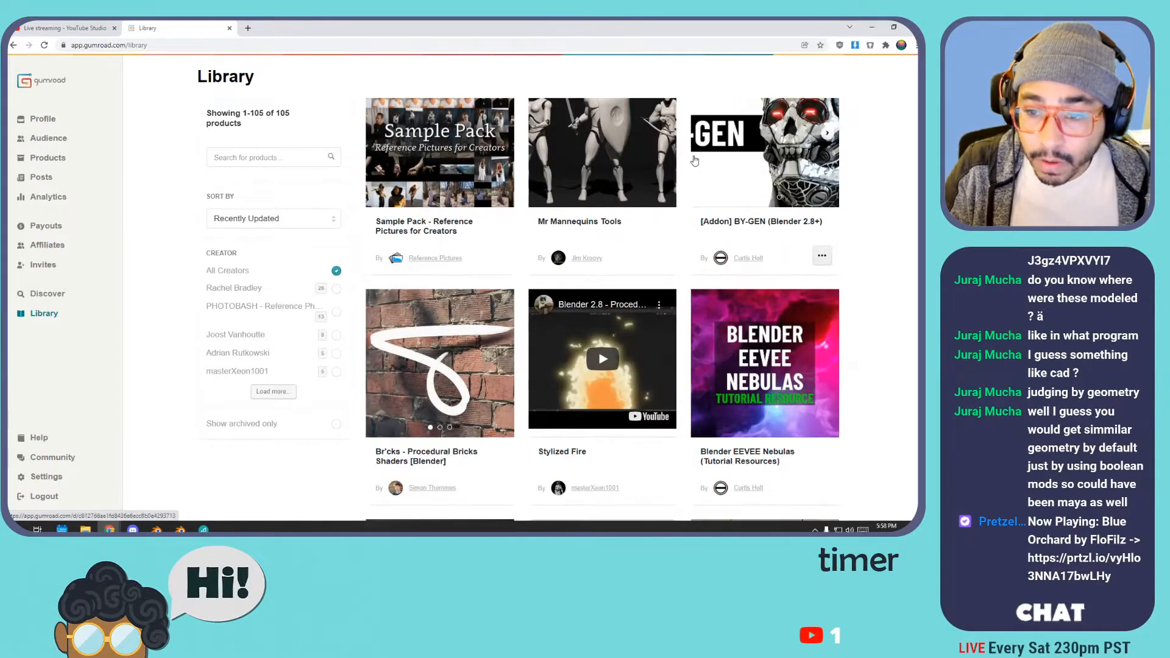
{"action": "scroll", "coordinate": [695, 160], "scroll_direction": "down", "scroll_amount": 4}
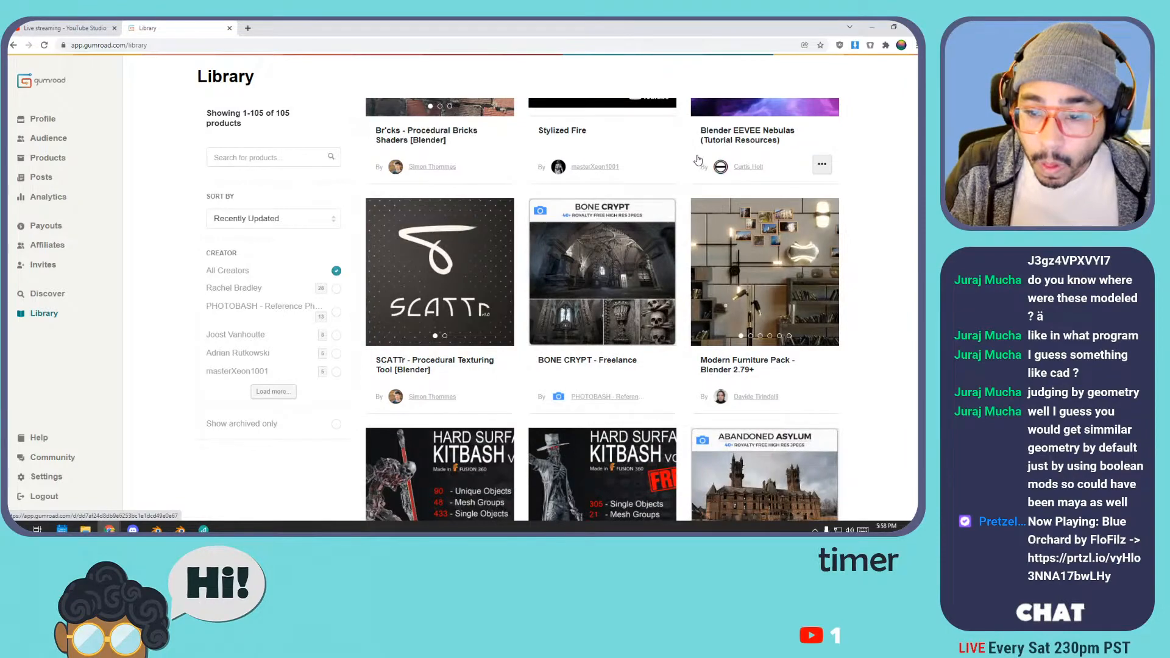
{"action": "scroll", "coordinate": [697, 159], "scroll_direction": "down", "scroll_amount": 5}
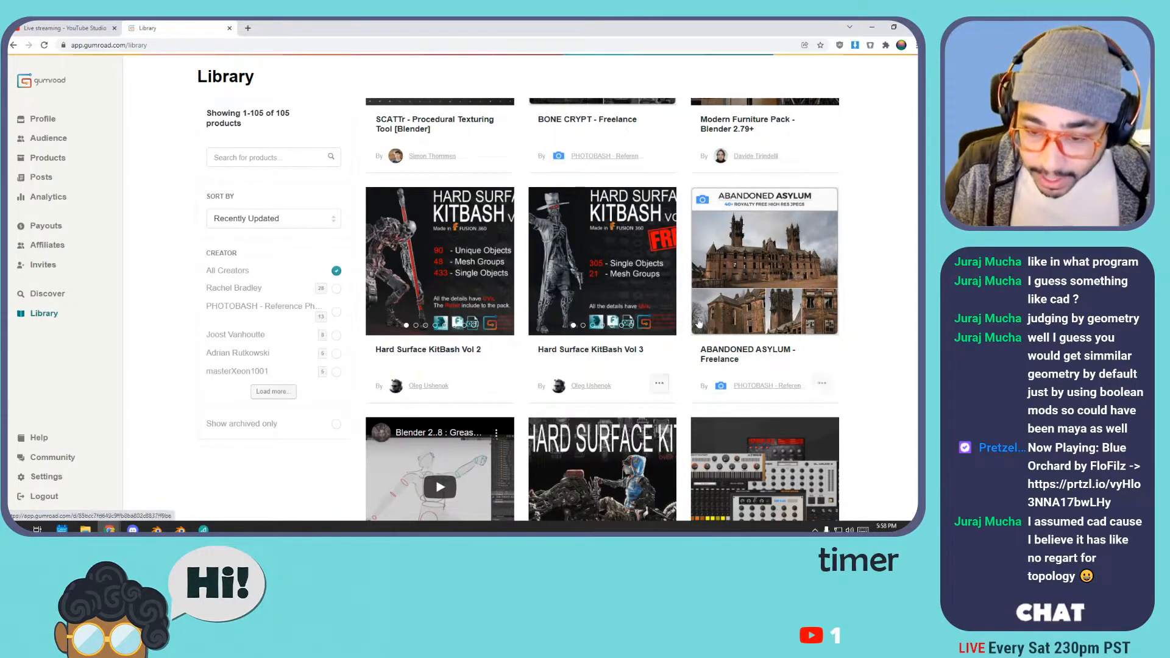
{"action": "scroll", "coordinate": [664, 378], "scroll_direction": "down", "scroll_amount": 3}
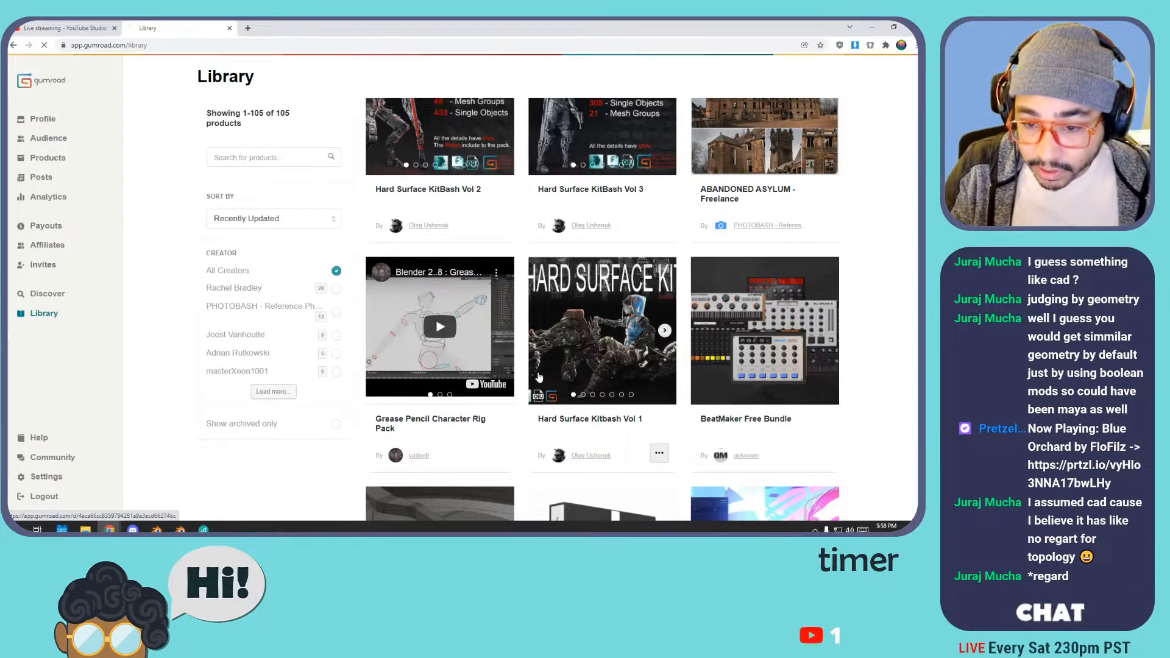
- View the content page of Hard Surface Kitbash Vol 1 and return to the library
{"action": "left_click", "coordinate": [615, 434]}
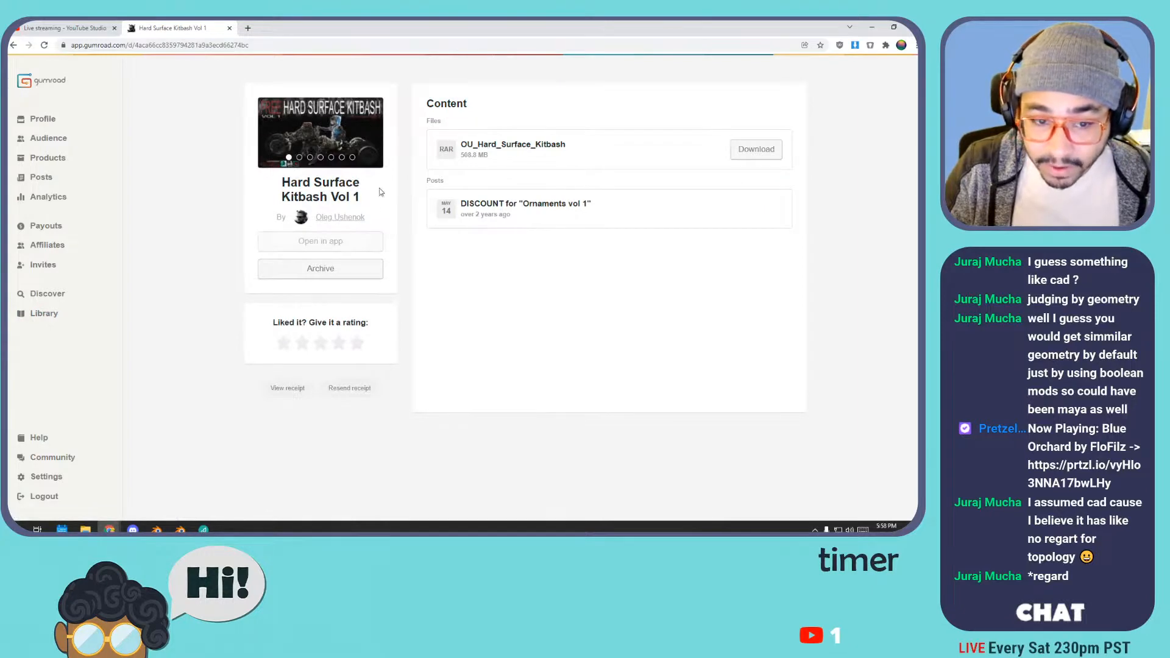
{"action": "mouse_move", "coordinate": [312, 130]}
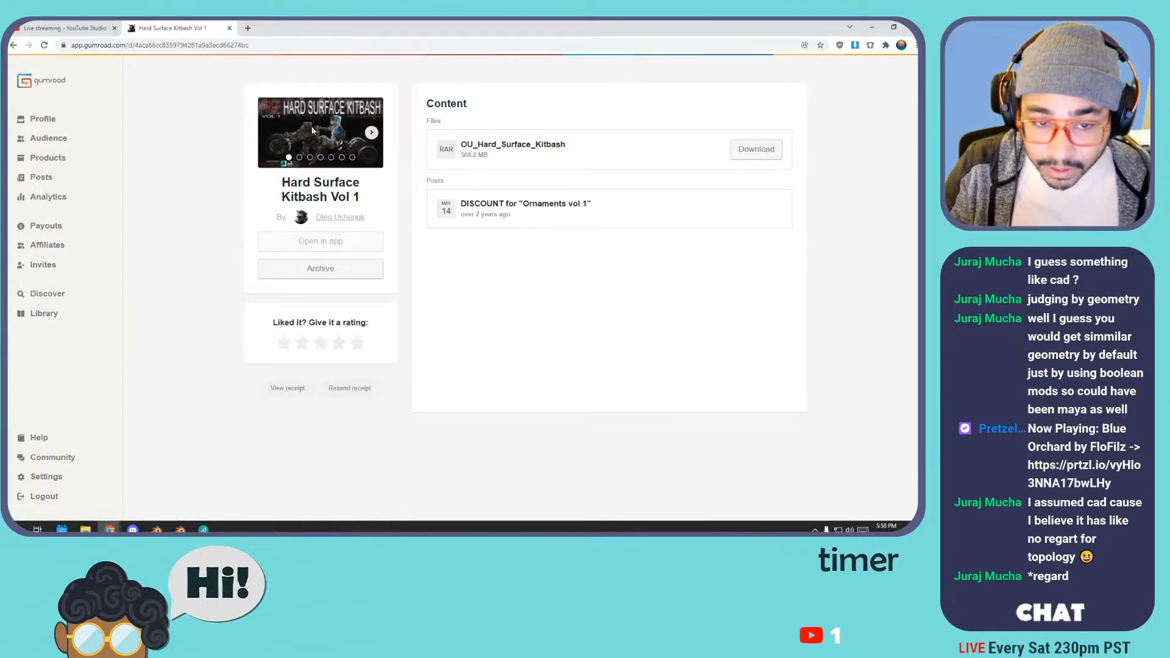
{"action": "left_click", "coordinate": [13, 46]}
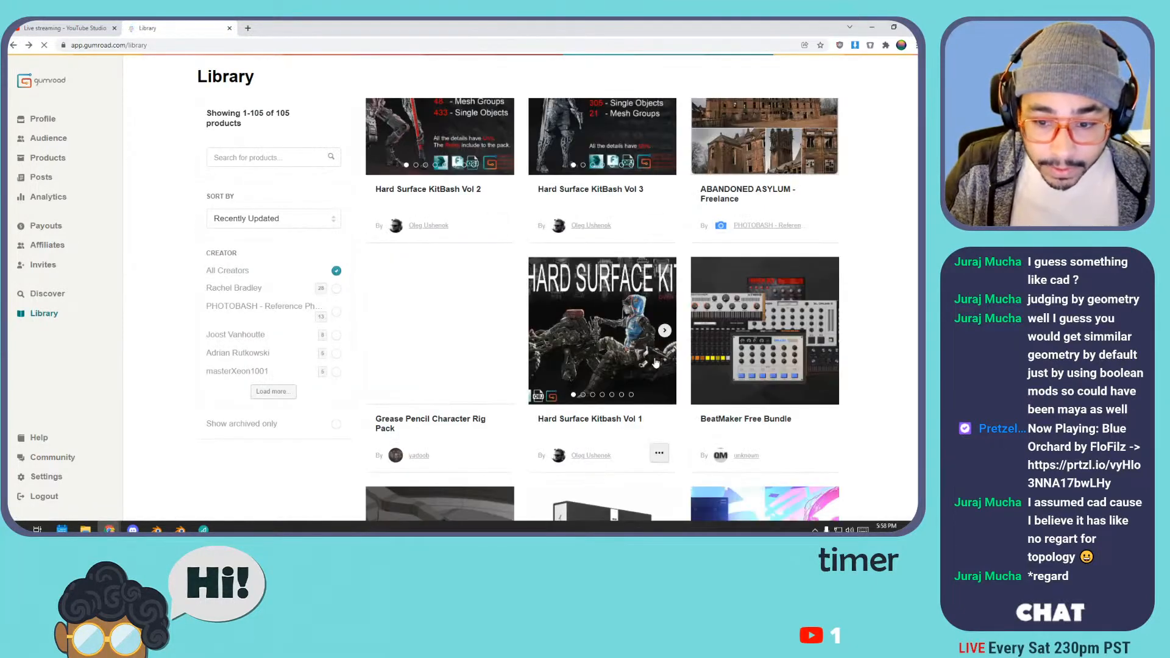
- Browse the preview images of Hard Surface Kitbash Vol 1 and reopen its content page
{"action": "left_click", "coordinate": [665, 331]}
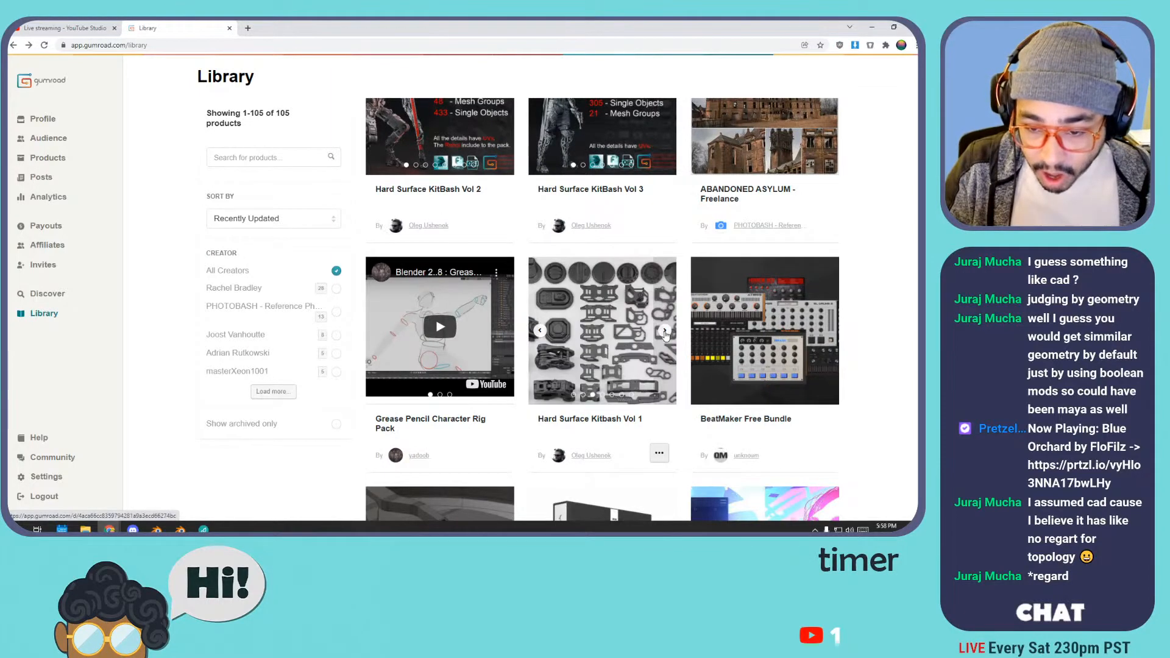
{"action": "left_click", "coordinate": [664, 332]}
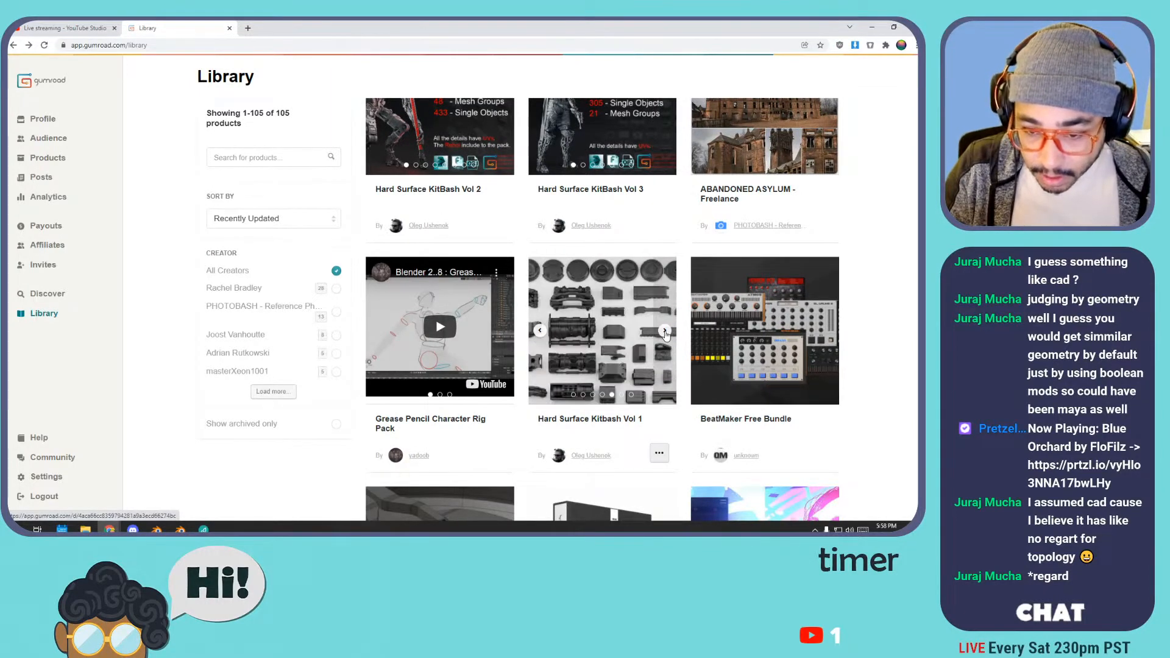
{"action": "left_click", "coordinate": [664, 333]}
{"action": "left_click", "coordinate": [587, 422]}
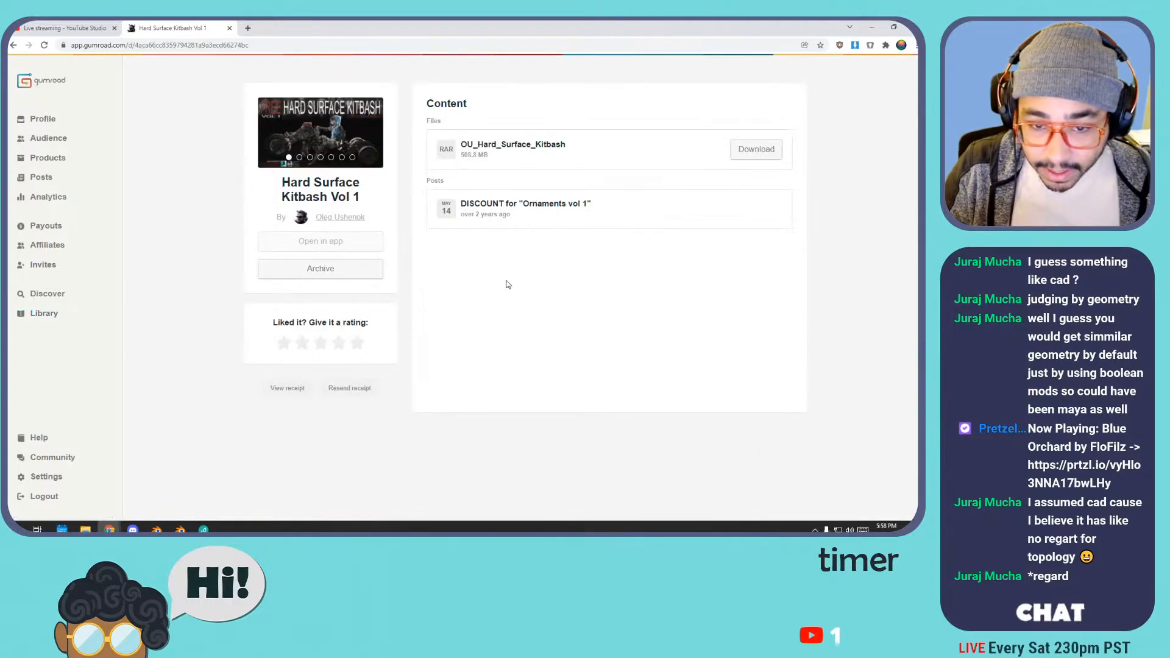
{"action": "left_click", "coordinate": [13, 45]}
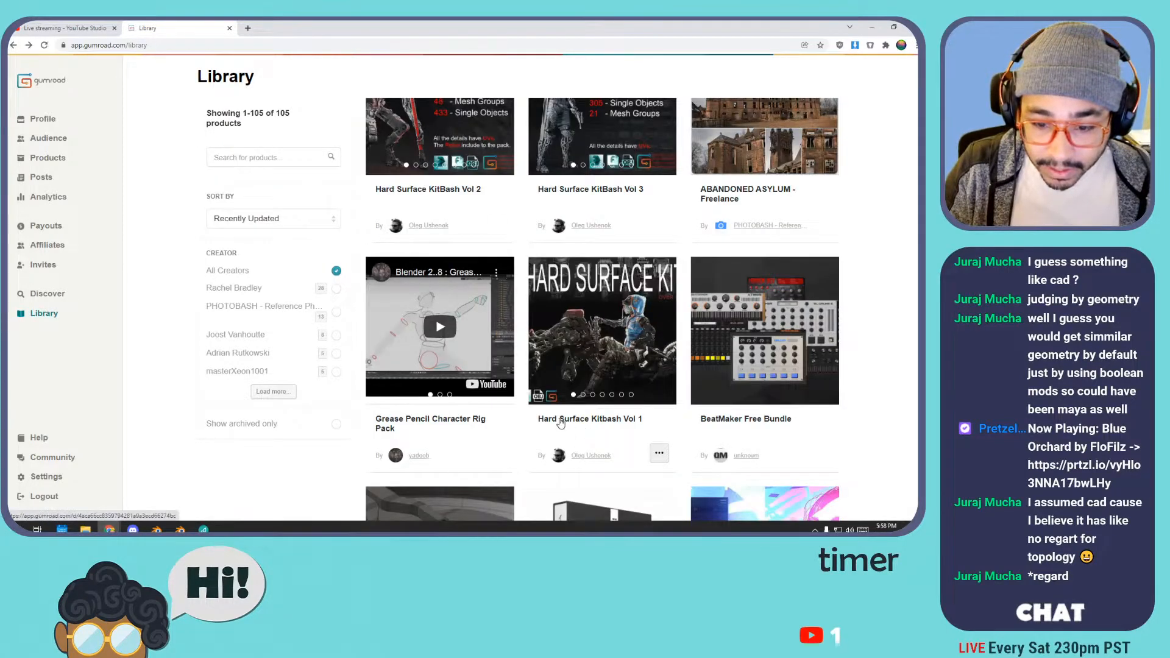
{"action": "left_click", "coordinate": [657, 462]}
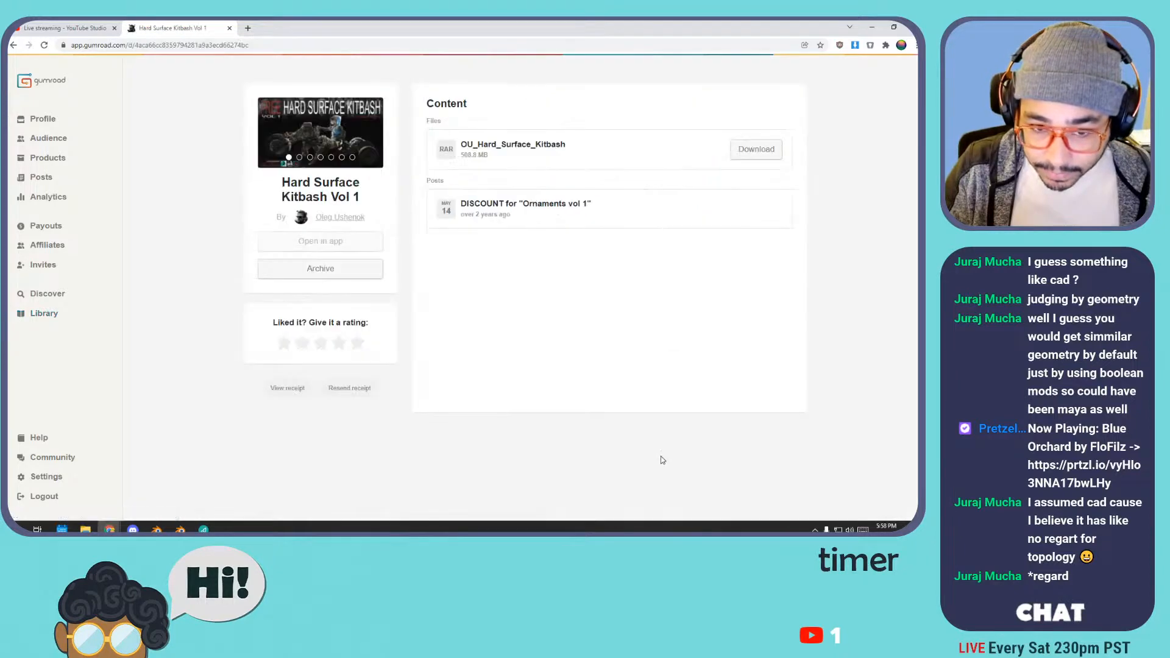
- Visit the pack creator's store page and open the Hard Surface KitBash Vol 2 product page
{"action": "left_click", "coordinate": [340, 218]}
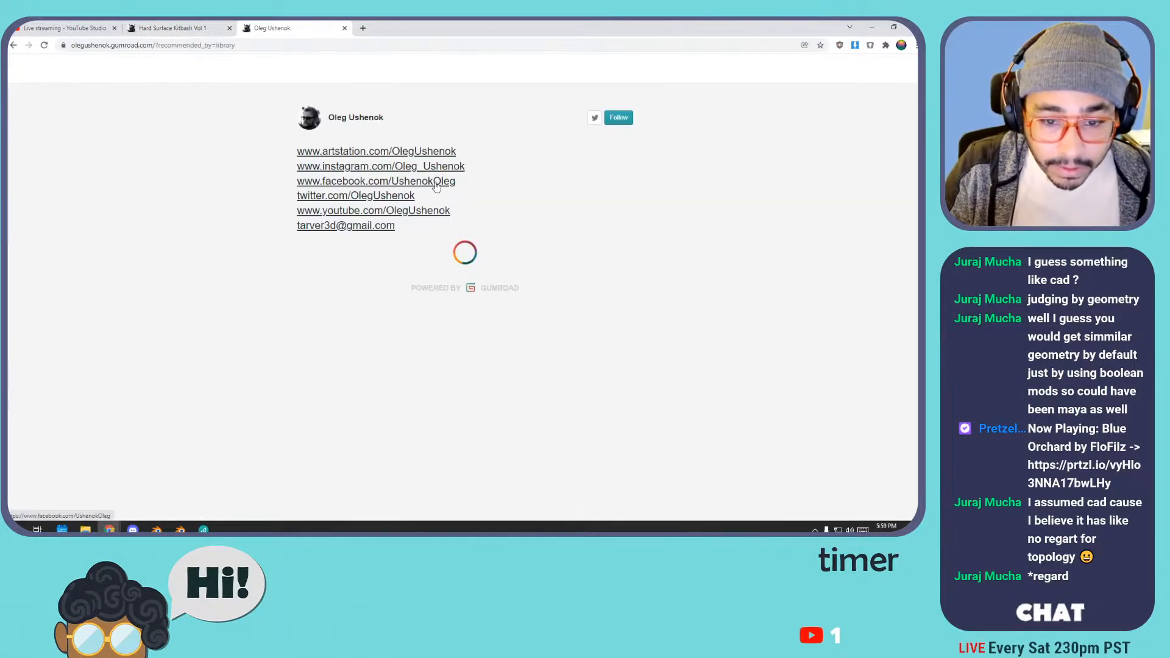
{"action": "scroll", "coordinate": [513, 167], "scroll_direction": "down", "scroll_amount": 3}
{"action": "left_click", "coordinate": [391, 172]}
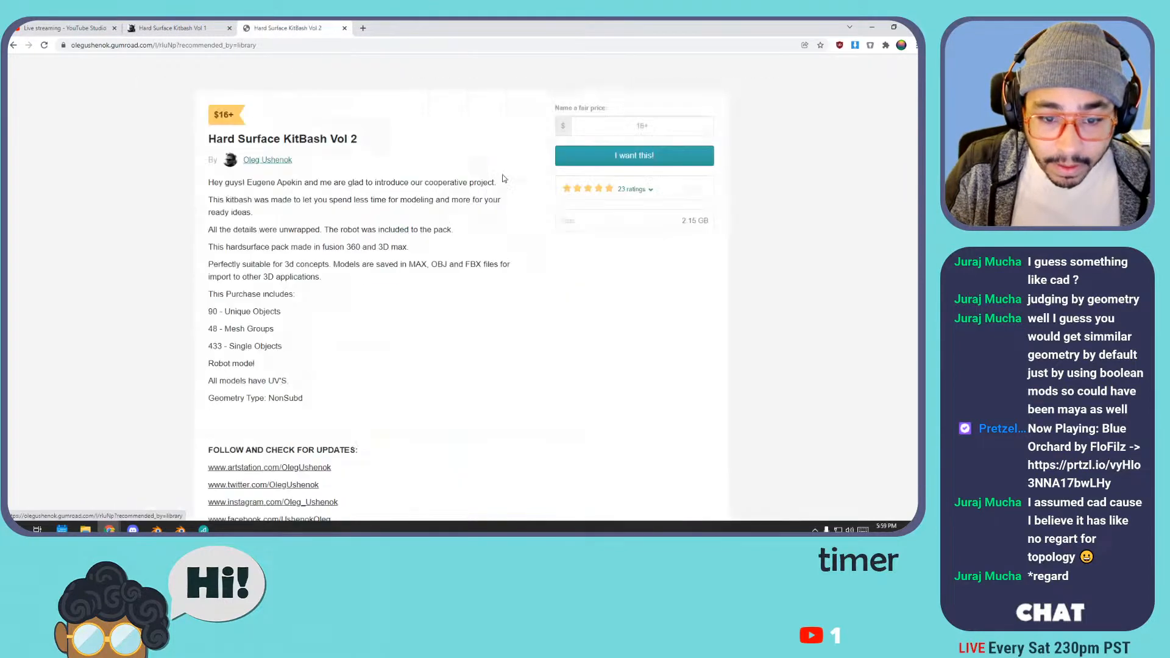
- Read the KitBash Vol 2 description, highlighting the lines about the modeling software used and the supplied file formats
{"action": "scroll", "coordinate": [532, 182], "scroll_direction": "down", "scroll_amount": 4}
{"action": "scroll", "coordinate": [527, 196], "scroll_direction": "up", "scroll_amount": 1}
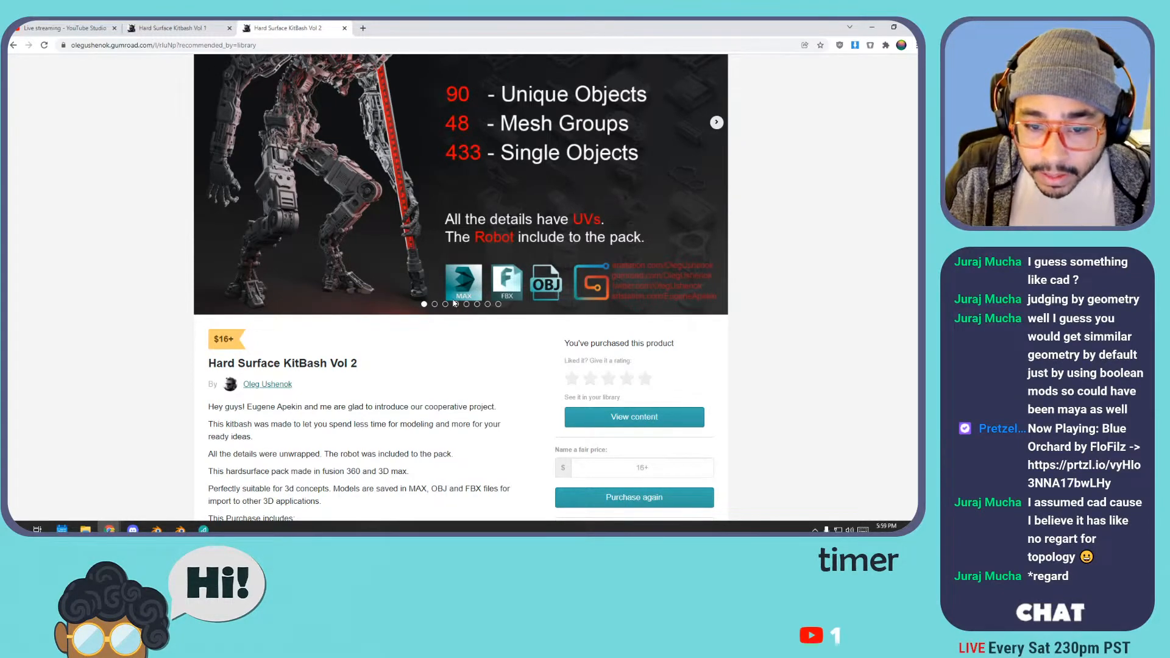
{"action": "scroll", "coordinate": [373, 302], "scroll_direction": "down", "scroll_amount": 3}
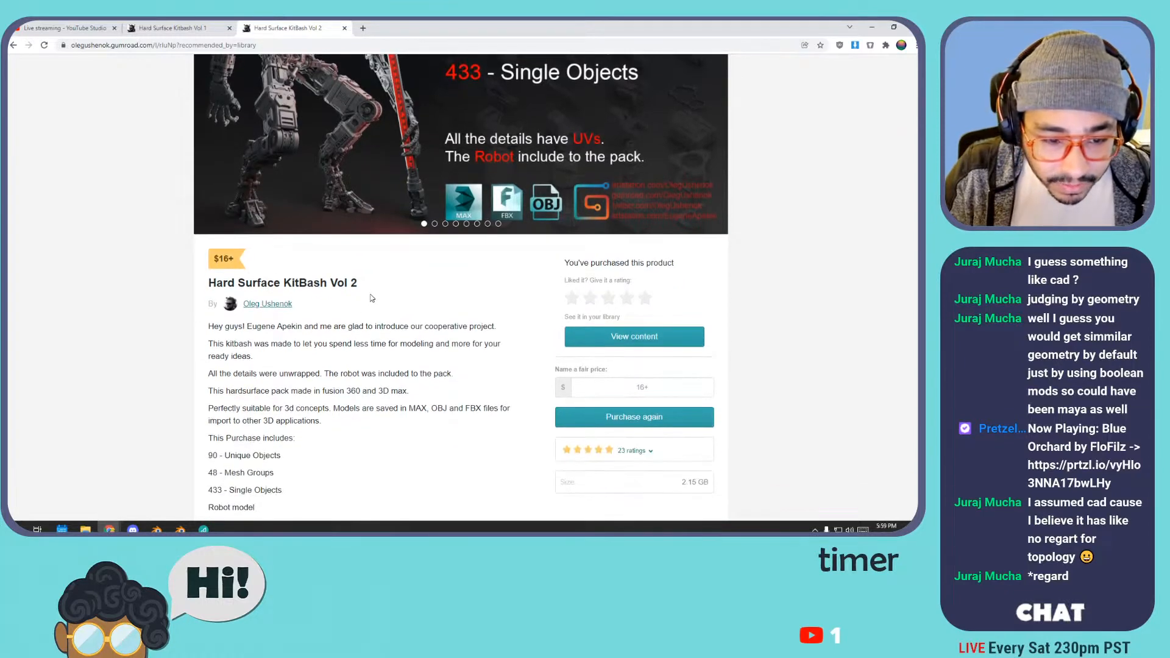
{"action": "left_click_drag", "start_coordinate": [208, 235], "coordinate": [402, 231]}
{"action": "left_click", "coordinate": [323, 230]}
{"action": "left_click", "coordinate": [373, 230]}
{"action": "left_click", "coordinate": [278, 242]}
{"action": "left_click_drag", "start_coordinate": [259, 248], "coordinate": [460, 248]}
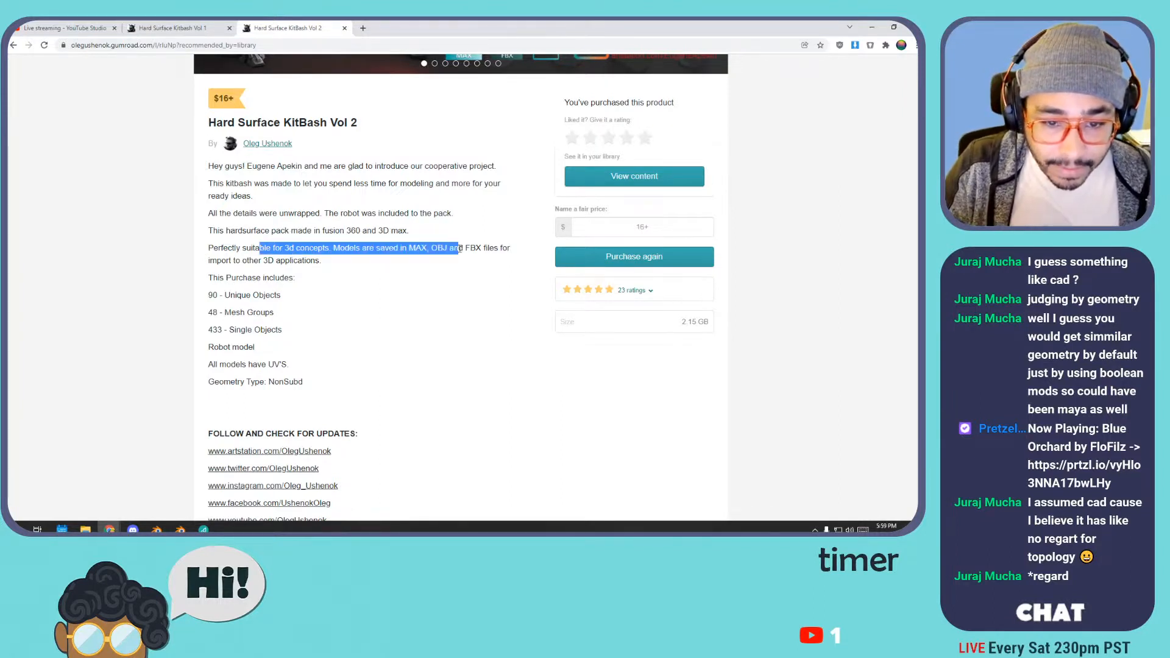
{"action": "left_click", "coordinate": [495, 244]}
{"action": "scroll", "coordinate": [364, 244], "scroll_direction": "down", "scroll_amount": 1}
{"action": "scroll", "coordinate": [378, 287], "scroll_direction": "up", "scroll_amount": 6}
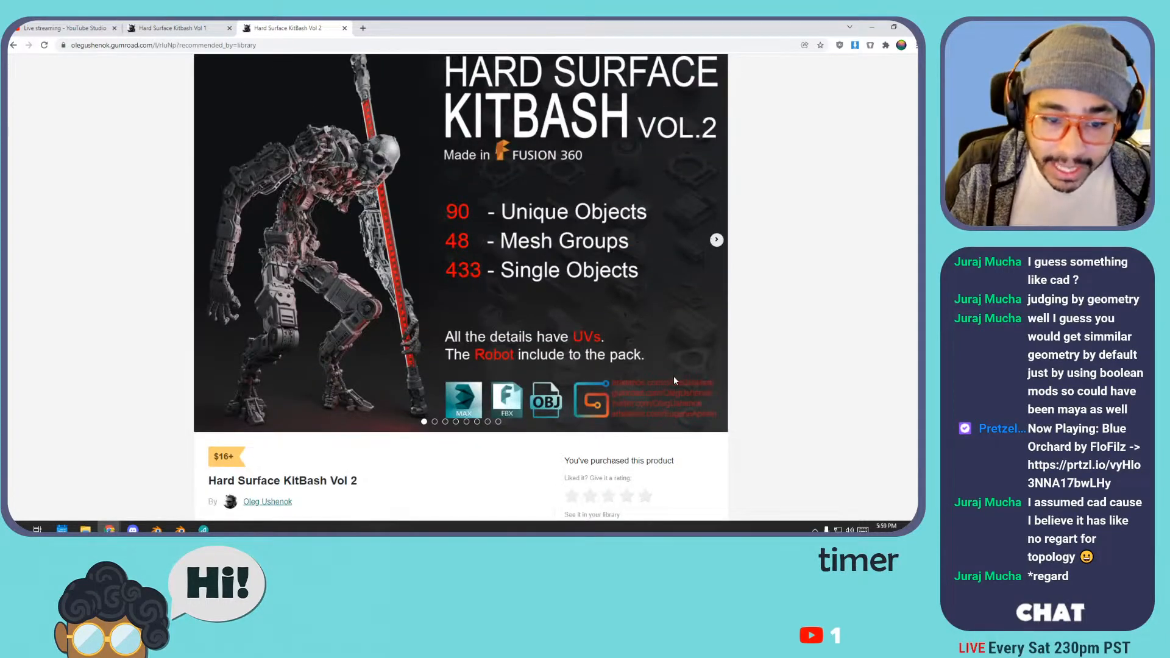
{"action": "scroll", "coordinate": [378, 366], "scroll_direction": "down", "scroll_amount": 5}
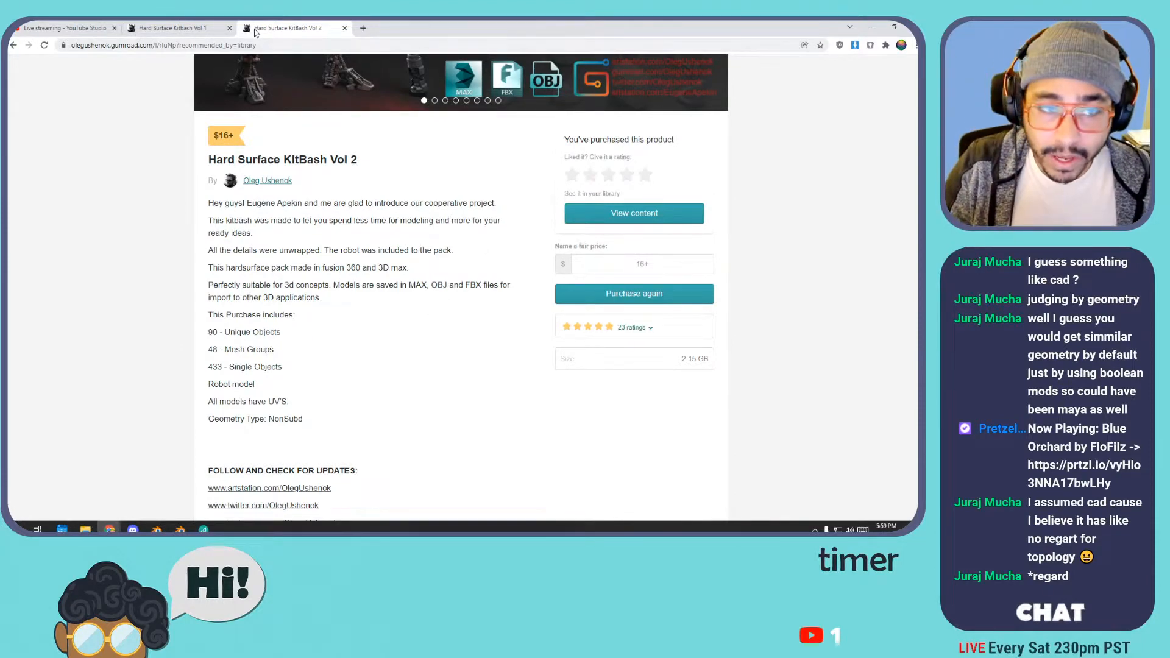
- Switch back to Blender and look over Collection 11's two rows of round caps again from the top view
{"action": "left_click_drag", "start_coordinate": [423, 25], "coordinate": [920, 116]}
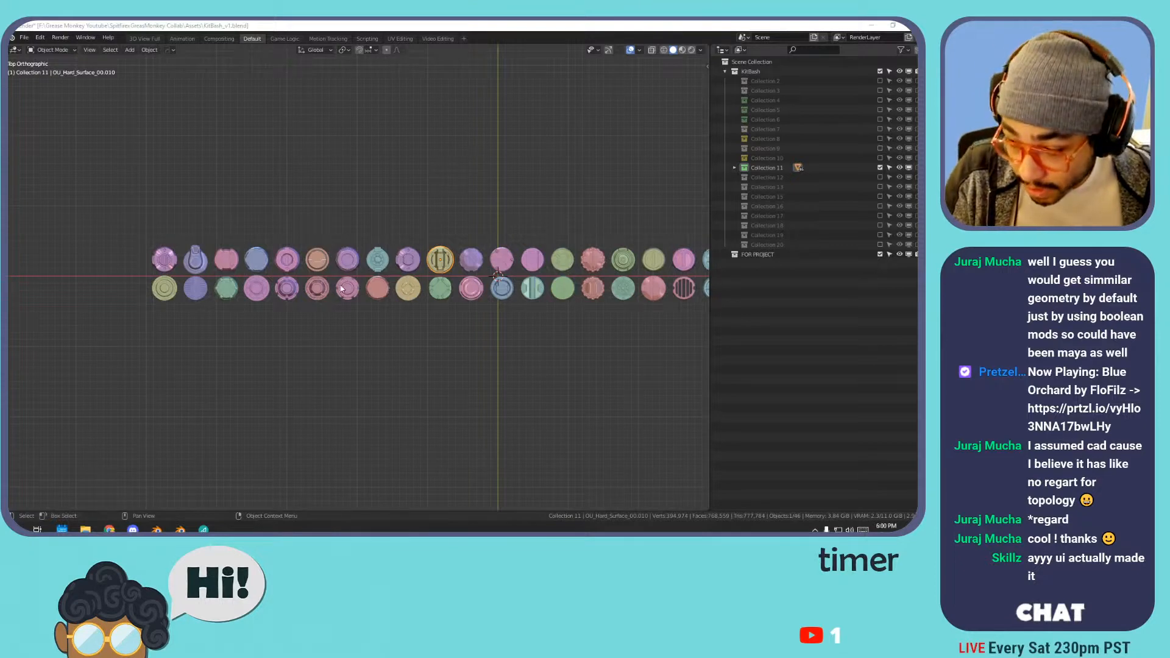
{"action": "scroll", "coordinate": [345, 288], "scroll_direction": "down", "scroll_amount": 2}
{"action": "middle_click_drag", "start_coordinate": [431, 190], "coordinate": [316, 214]}
{"action": "scroll", "coordinate": [313, 214], "scroll_direction": "up", "scroll_amount": 1}
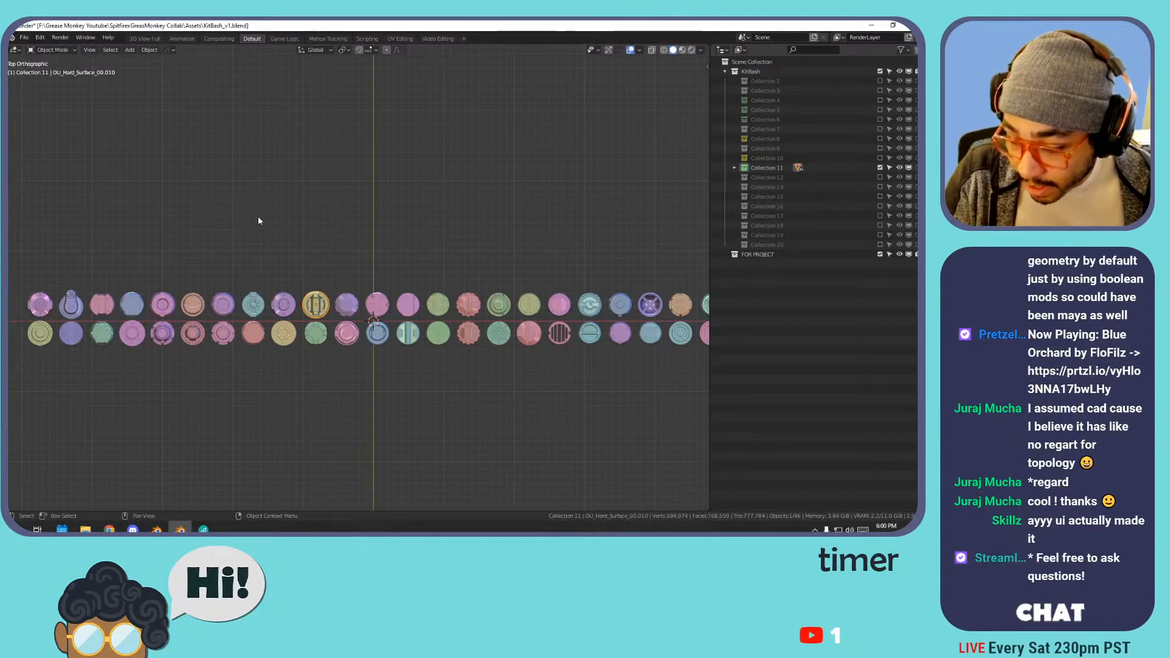
{"action": "scroll", "coordinate": [258, 218], "scroll_direction": "down", "scroll_amount": 2}
{"action": "scroll", "coordinate": [258, 217], "scroll_direction": "up", "scroll_amount": 3}
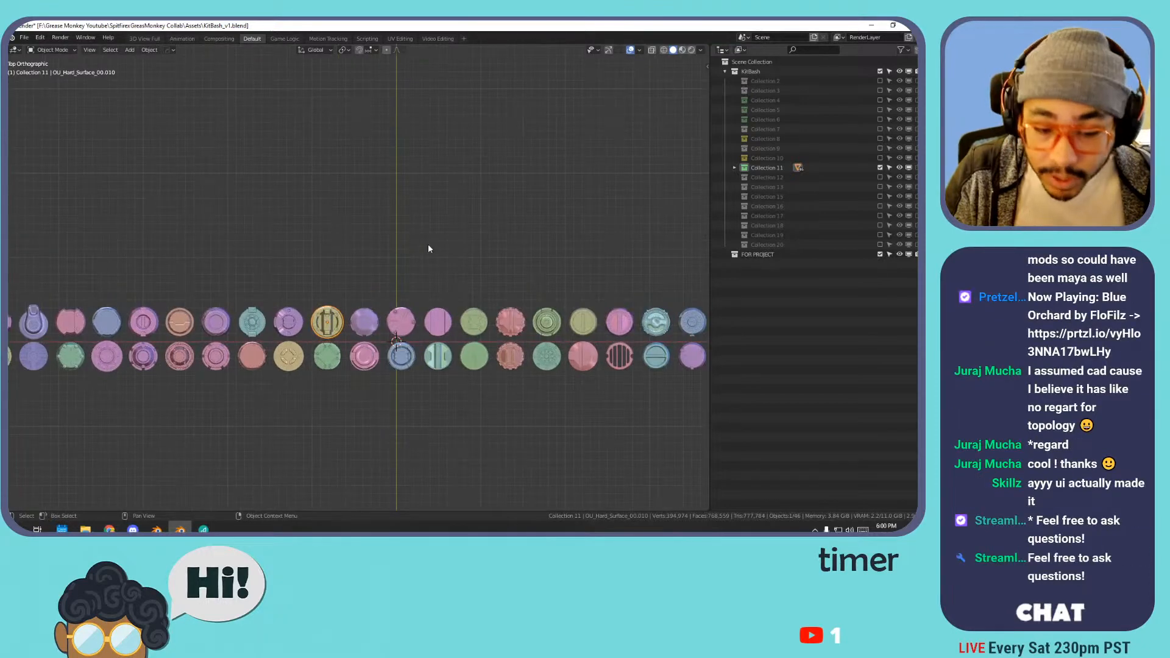
{"action": "scroll", "coordinate": [323, 280], "scroll_direction": "down", "scroll_amount": 1}
{"action": "scroll", "coordinate": [244, 279], "scroll_direction": "up", "scroll_amount": 2}
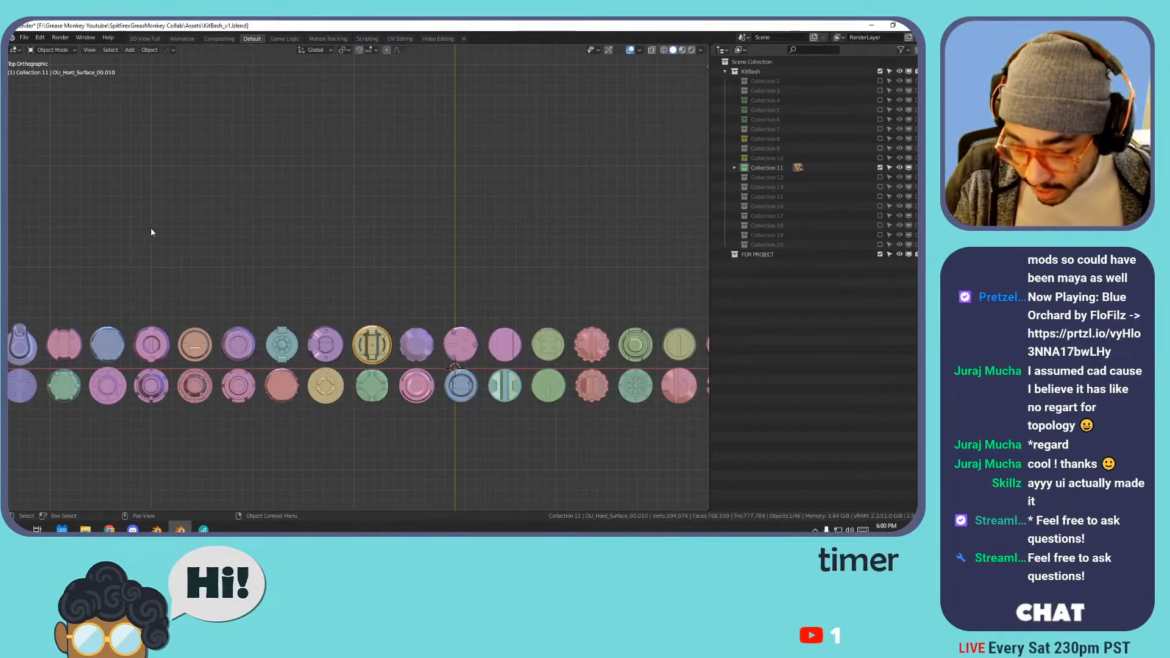
{"action": "scroll", "coordinate": [158, 238], "scroll_direction": "down", "scroll_amount": 4}
{"action": "scroll", "coordinate": [177, 250], "scroll_direction": "up", "scroll_amount": 2}
{"action": "middle_click_drag", "start_coordinate": [180, 255], "coordinate": [267, 272], "text": "shift"}
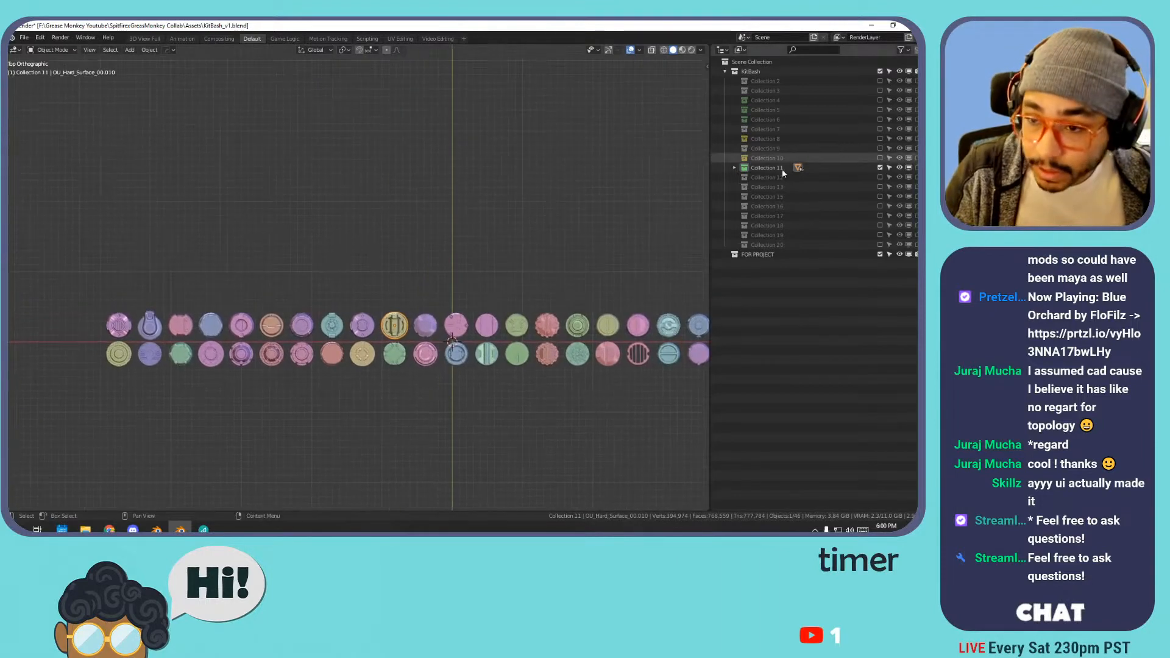
- Hide Collection 11 and show Collection 12, surveying its rows of round caps
{"action": "left_click", "coordinate": [879, 168]}
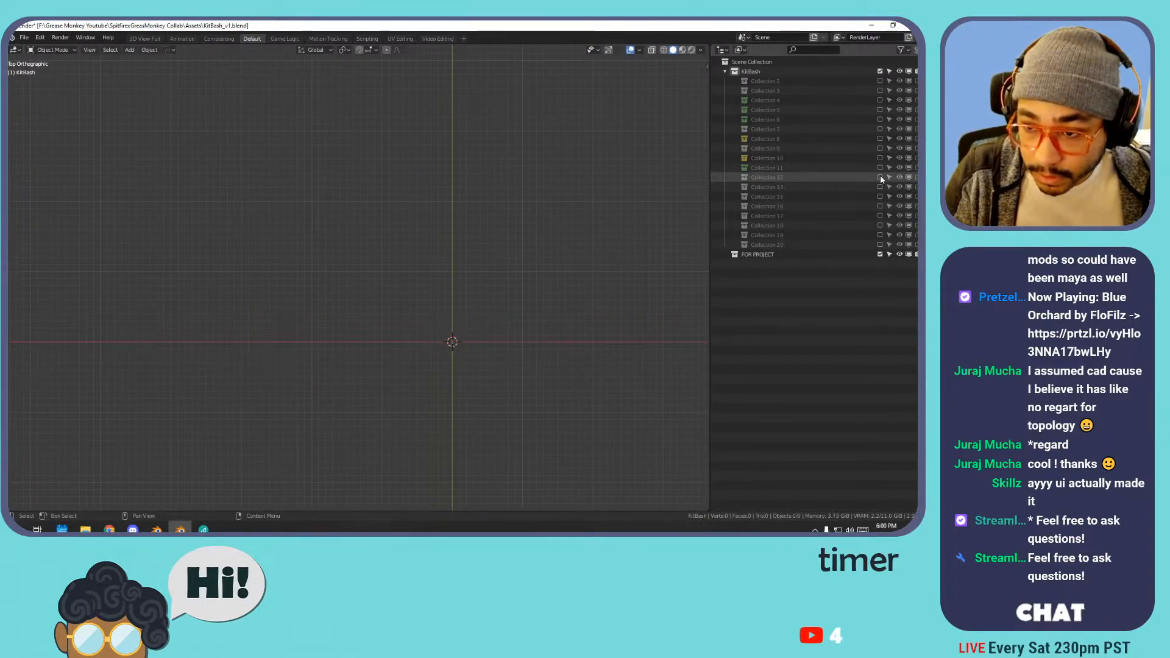
{"action": "left_click", "coordinate": [880, 176]}
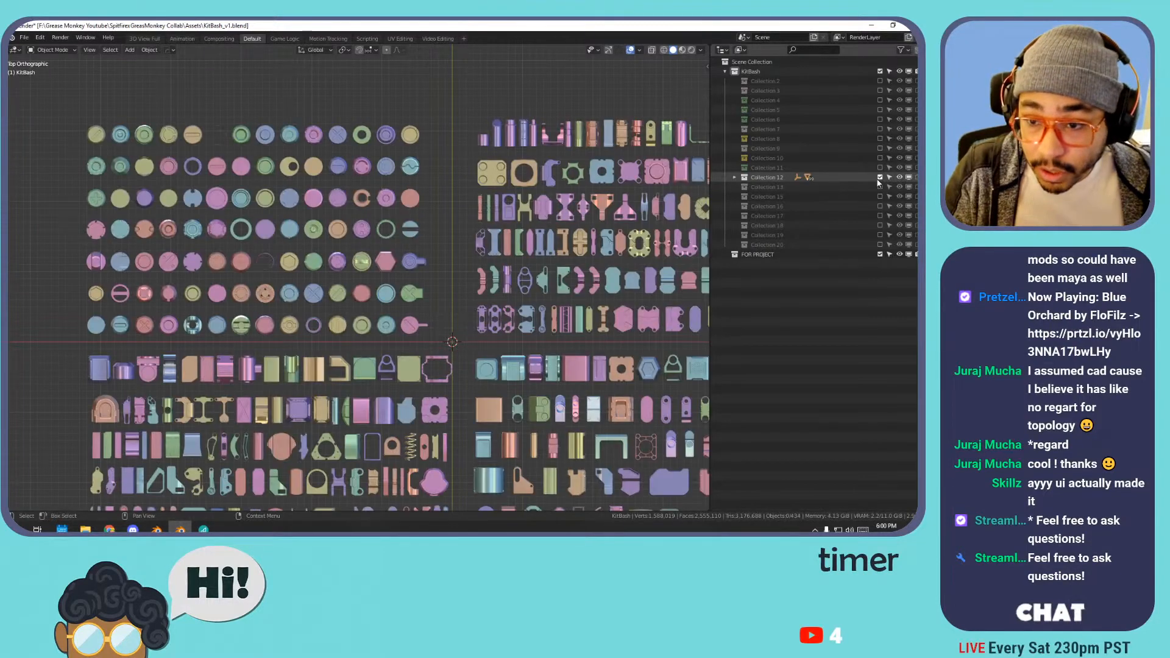
{"action": "scroll", "coordinate": [412, 240], "scroll_direction": "down", "scroll_amount": 2}
{"action": "scroll", "coordinate": [385, 243], "scroll_direction": "up", "scroll_amount": 2}
{"action": "middle_click_drag", "start_coordinate": [360, 224], "coordinate": [451, 283], "text": "shift"}
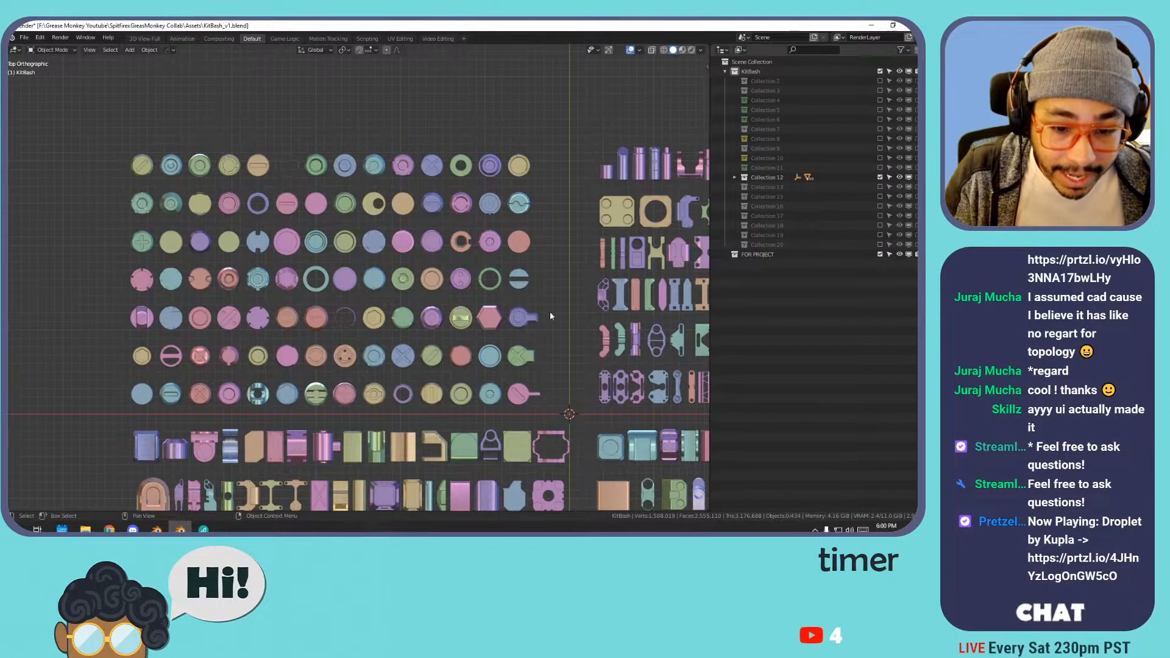
{"action": "middle_click_drag", "start_coordinate": [550, 315], "coordinate": [494, 246], "text": "shift"}
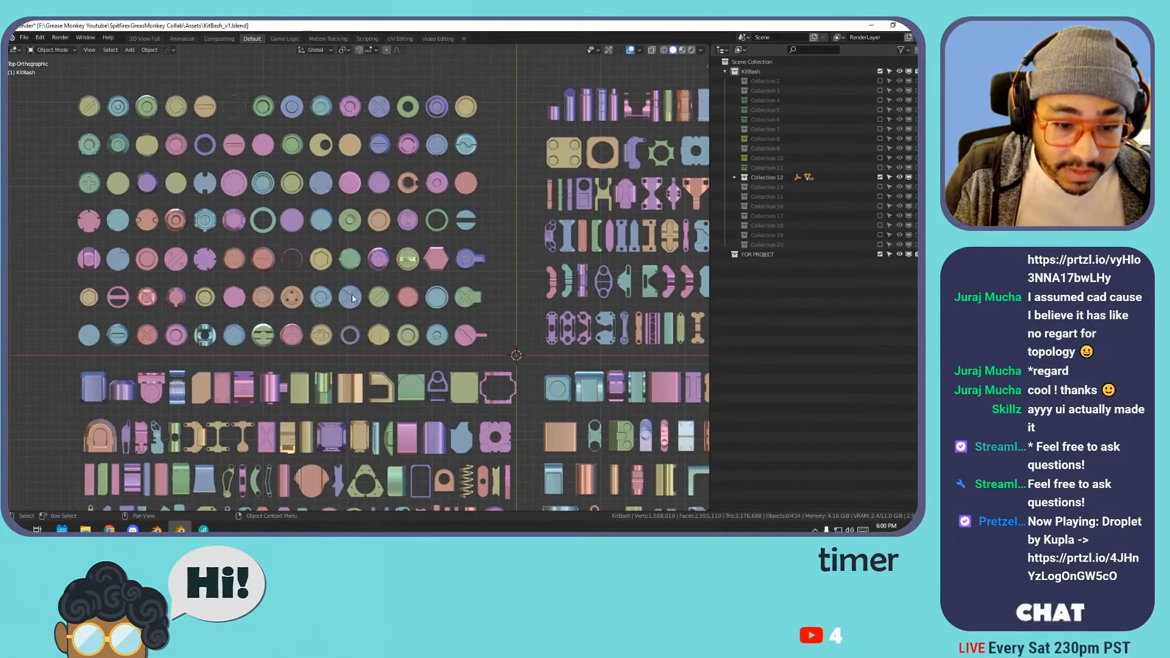
- Examine the round caps of Collection 12 individually, checking the mesh of the wavy-slotted cap in Edit Mode
{"action": "left_click", "coordinate": [263, 335]}
{"action": "left_click", "coordinate": [234, 335]}
{"action": "middle_click_drag", "start_coordinate": [234, 335], "coordinate": [318, 374], "text": "shift"}
{"action": "left_click_drag", "start_coordinate": [142, 89], "coordinate": [581, 384]}
{"action": "middle_click_drag", "start_coordinate": [578, 176], "coordinate": [427, 176], "text": "shift"}
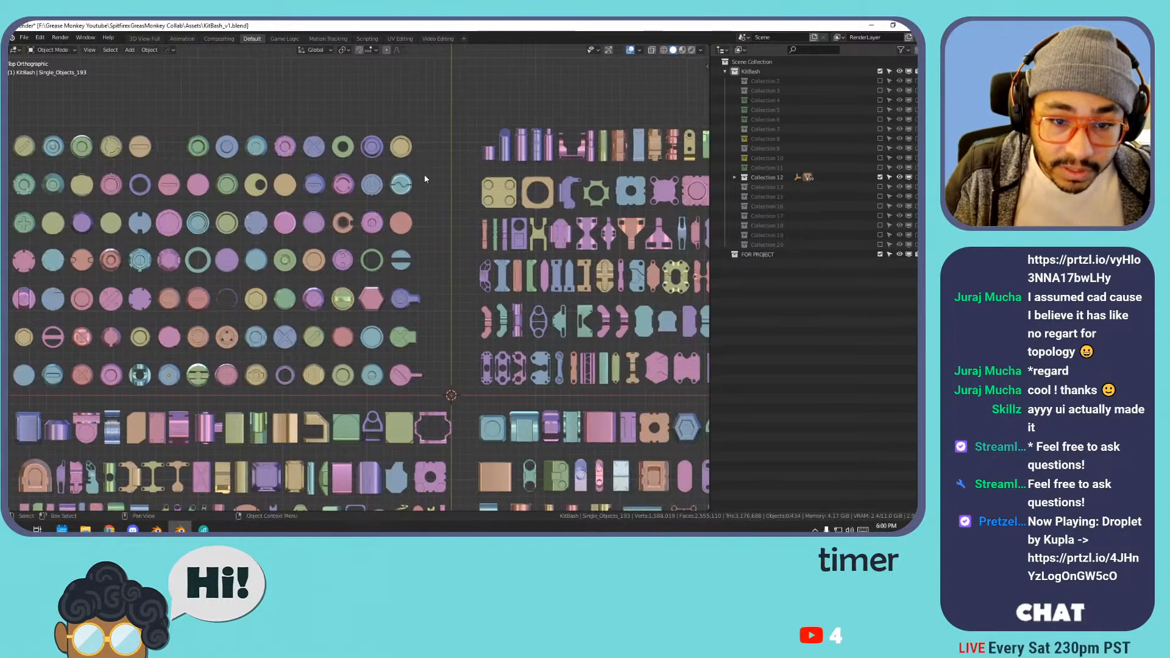
{"action": "left_click", "coordinate": [400, 147]}
{"action": "left_click", "coordinate": [403, 187]}
{"action": "key", "text": "Tab"}
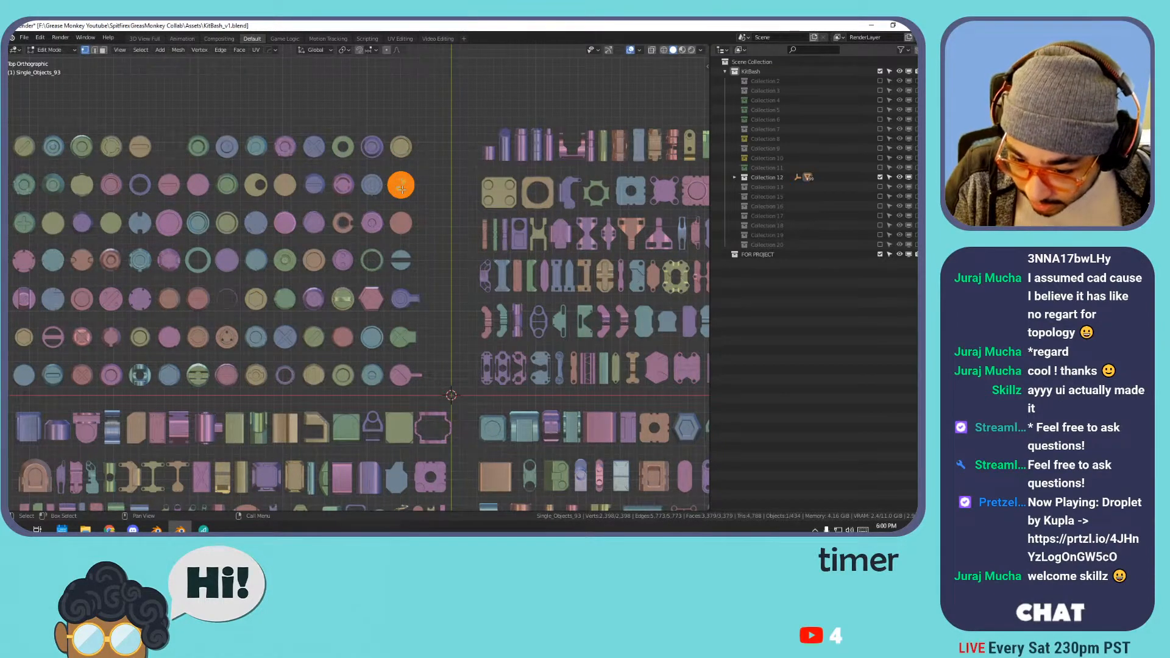
{"action": "key", "text": "Tab"}
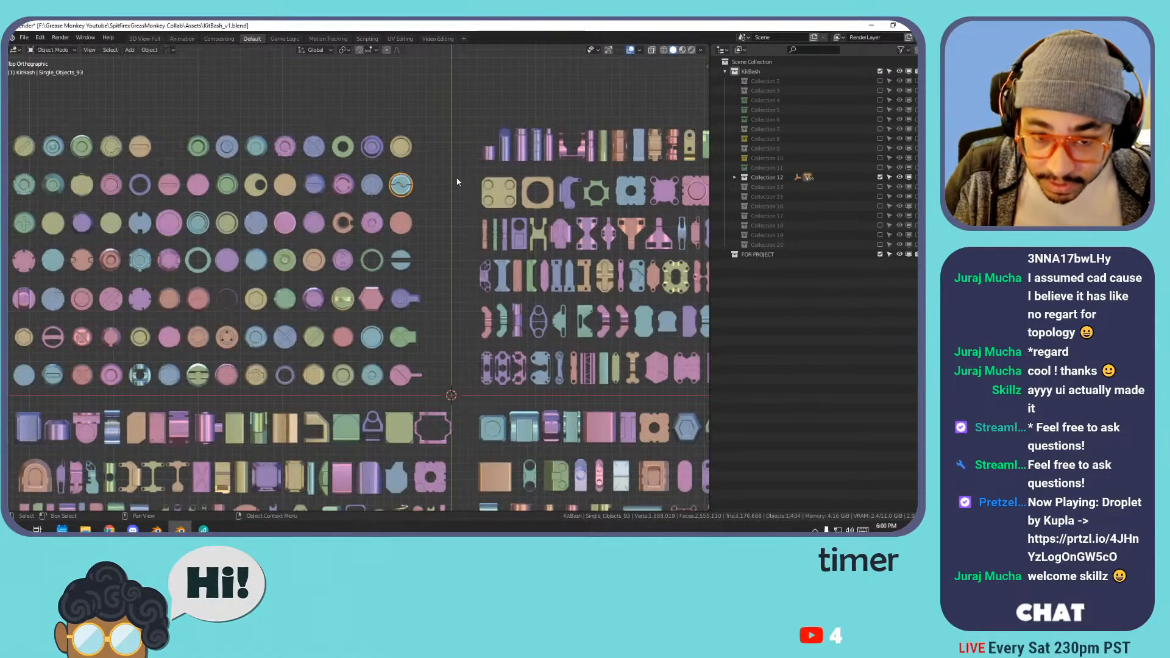
- Look over the flat plates and brackets in Collection 12 and tag the collection green
{"action": "scroll", "coordinate": [458, 181], "scroll_direction": "down", "scroll_amount": 2}
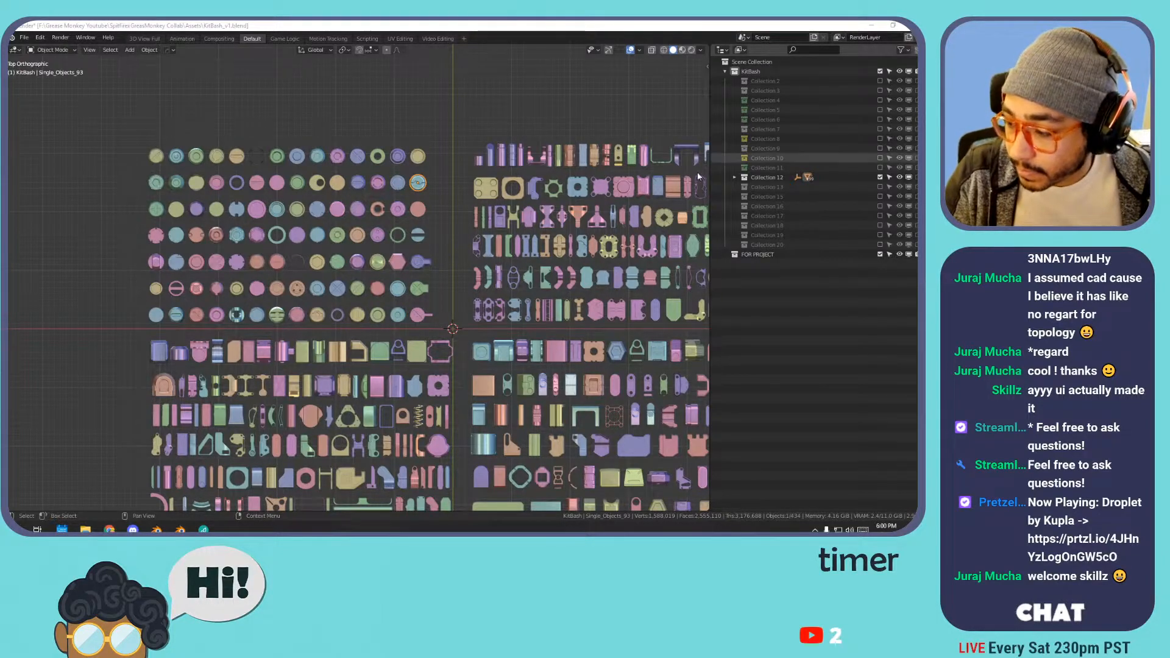
{"action": "middle_click_drag", "start_coordinate": [544, 213], "coordinate": [362, 232], "text": "shift"}
{"action": "scroll", "coordinate": [363, 230], "scroll_direction": "up", "scroll_amount": 4}
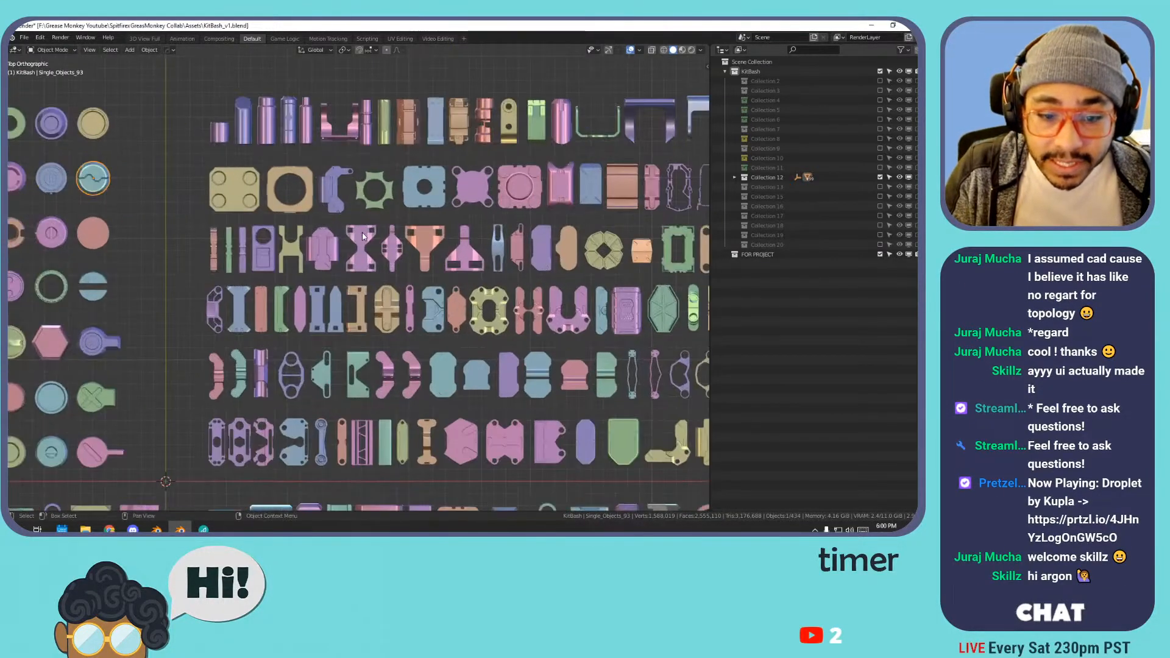
{"action": "scroll", "coordinate": [402, 247], "scroll_direction": "down", "scroll_amount": 1}
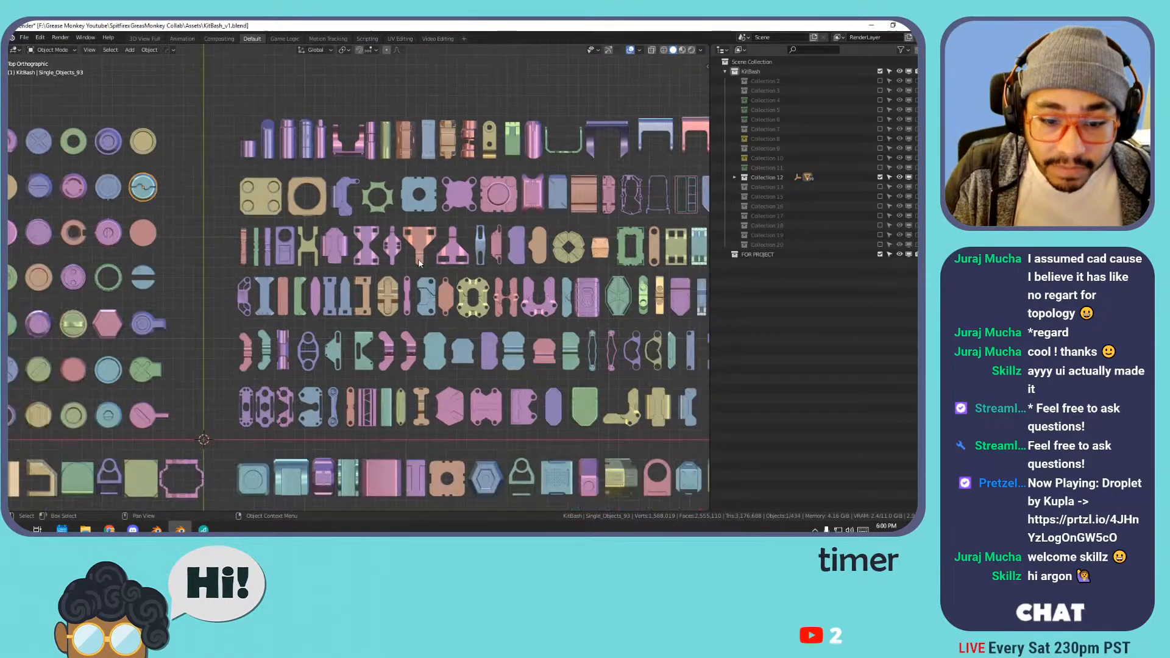
{"action": "left_click", "coordinate": [468, 296]}
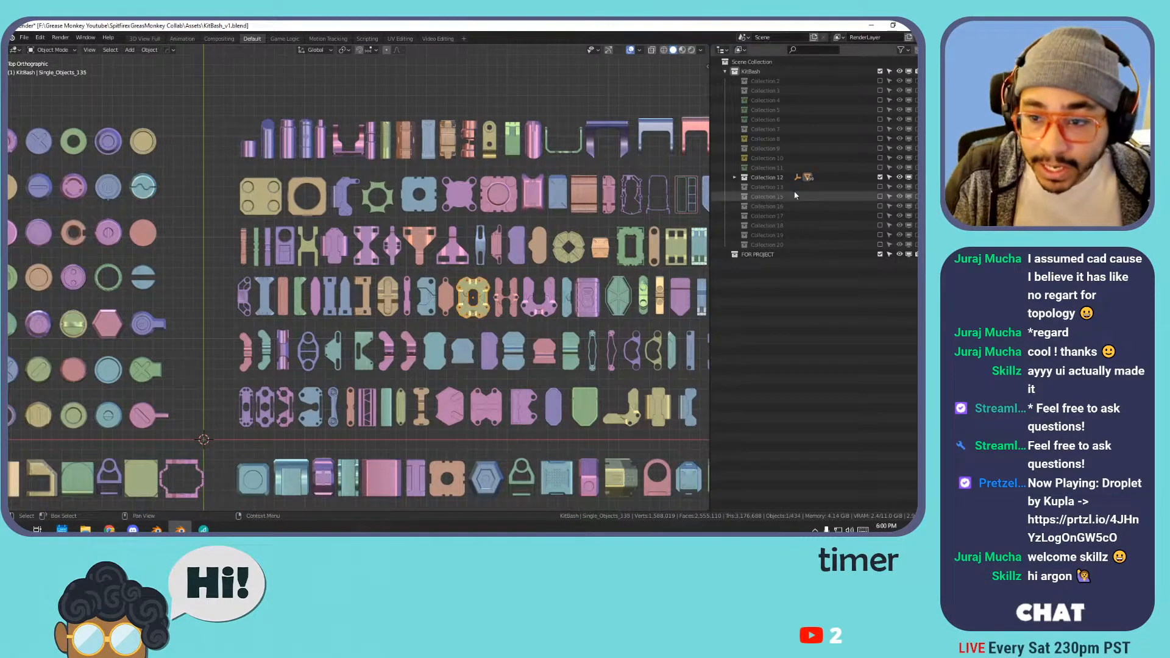
{"action": "right_click", "coordinate": [779, 179]}
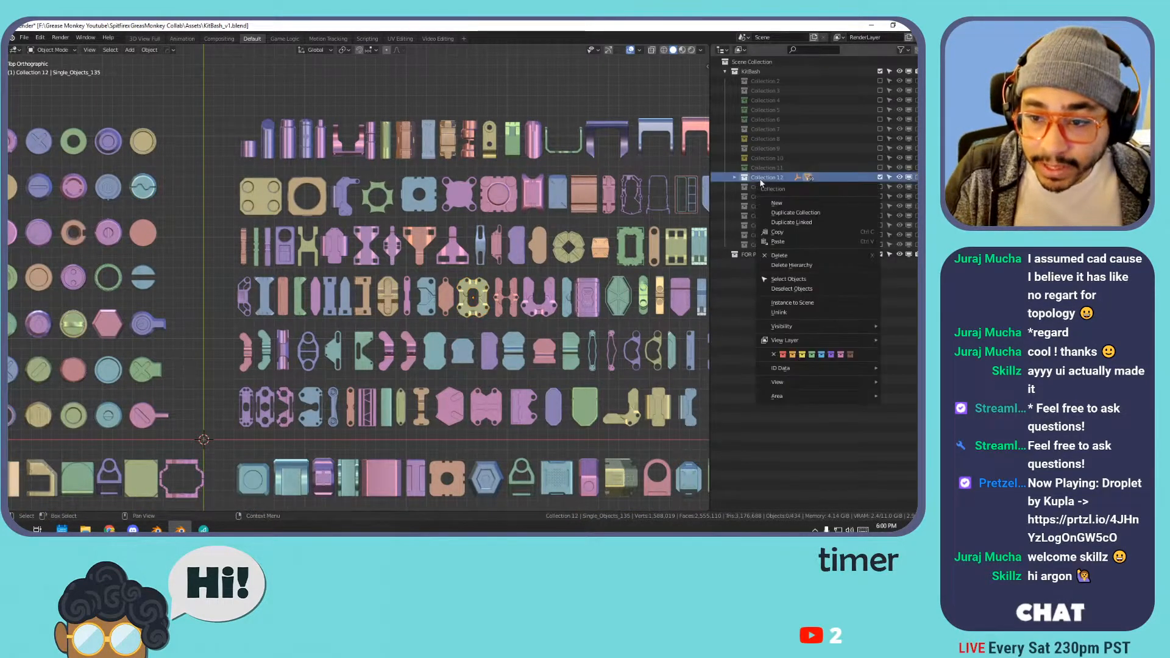
{"action": "left_click", "coordinate": [812, 354]}
- Examine the remaining rows of Collection 12's parts from the top view and at an angle
{"action": "scroll", "coordinate": [428, 173], "scroll_direction": "down", "scroll_amount": 2}
{"action": "middle_click_drag", "start_coordinate": [340, 391], "coordinate": [500, 265], "text": "shift"}
{"action": "middle_click_drag", "start_coordinate": [426, 290], "coordinate": [470, 210], "text": "shift"}
{"action": "scroll", "coordinate": [466, 210], "scroll_direction": "up", "scroll_amount": 2}
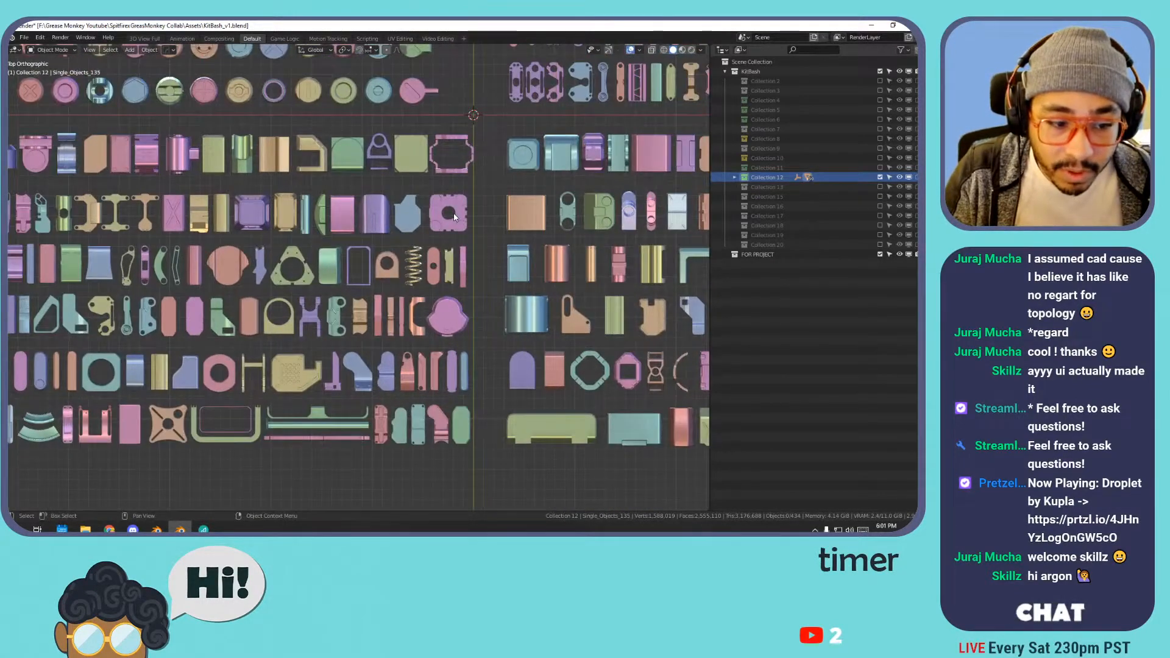
{"action": "scroll", "coordinate": [454, 218], "scroll_direction": "down", "scroll_amount": 2}
{"action": "scroll", "coordinate": [464, 213], "scroll_direction": "up", "scroll_amount": 2}
{"action": "middle_click_drag", "start_coordinate": [576, 208], "coordinate": [284, 220], "text": "shift"}
{"action": "middle_click_drag", "start_coordinate": [477, 269], "coordinate": [327, 259], "text": "shift"}
{"action": "middle_click_drag", "start_coordinate": [402, 274], "coordinate": [536, 302], "text": "shift"}
{"action": "middle_click_drag", "start_coordinate": [402, 265], "coordinate": [527, 213]}
{"action": "scroll", "coordinate": [563, 135], "scroll_direction": "up", "scroll_amount": 1}
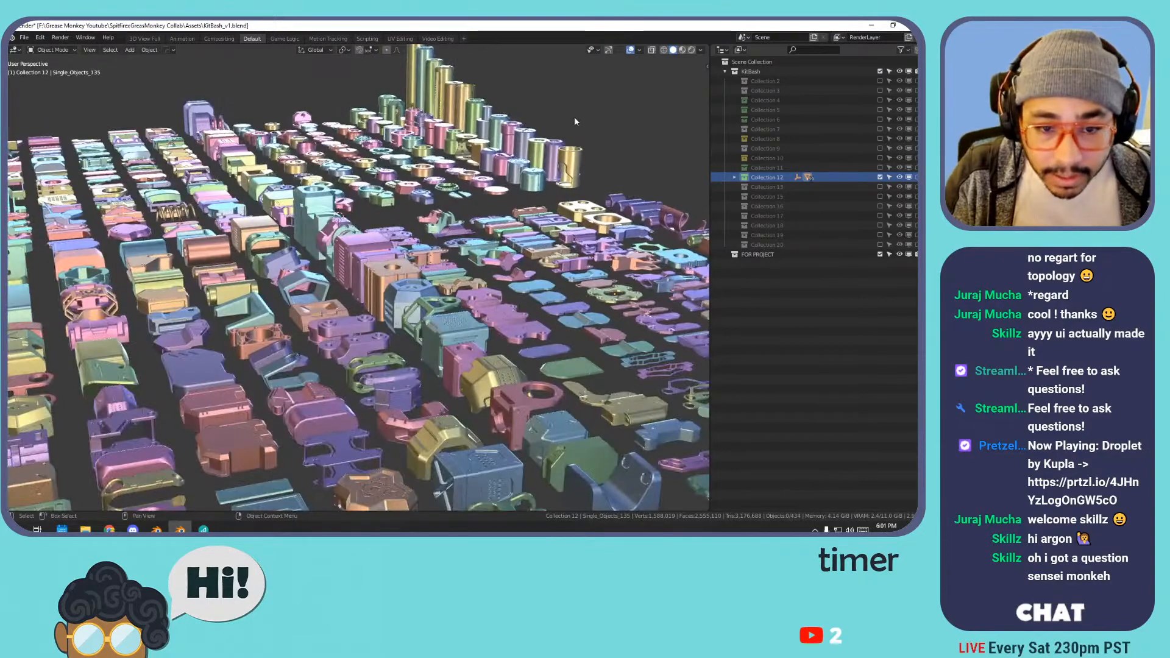
- Switch the viewport's MatCap to a plain grey sphere and look over Collection 12's panels and housings
{"action": "left_click", "coordinate": [701, 50]}
{"action": "left_click", "coordinate": [692, 119]}
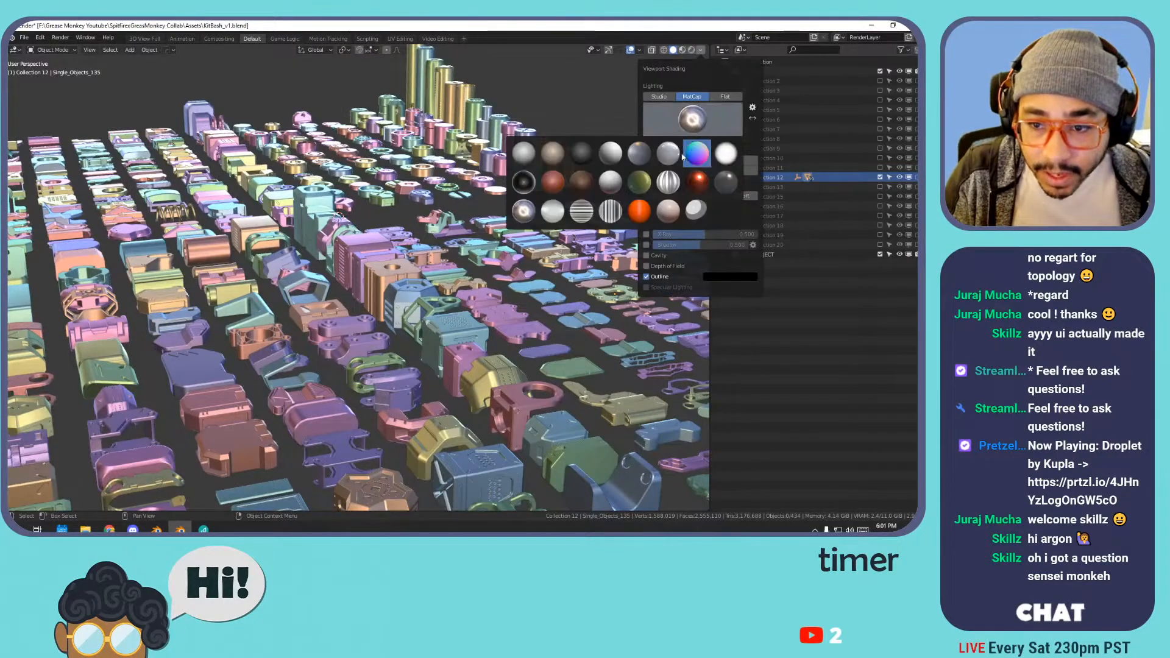
{"action": "left_click", "coordinate": [671, 163]}
{"action": "middle_click_drag", "start_coordinate": [286, 320], "coordinate": [448, 79], "text": "shift"}
{"action": "middle_click_drag", "start_coordinate": [472, 146], "coordinate": [428, 209]}
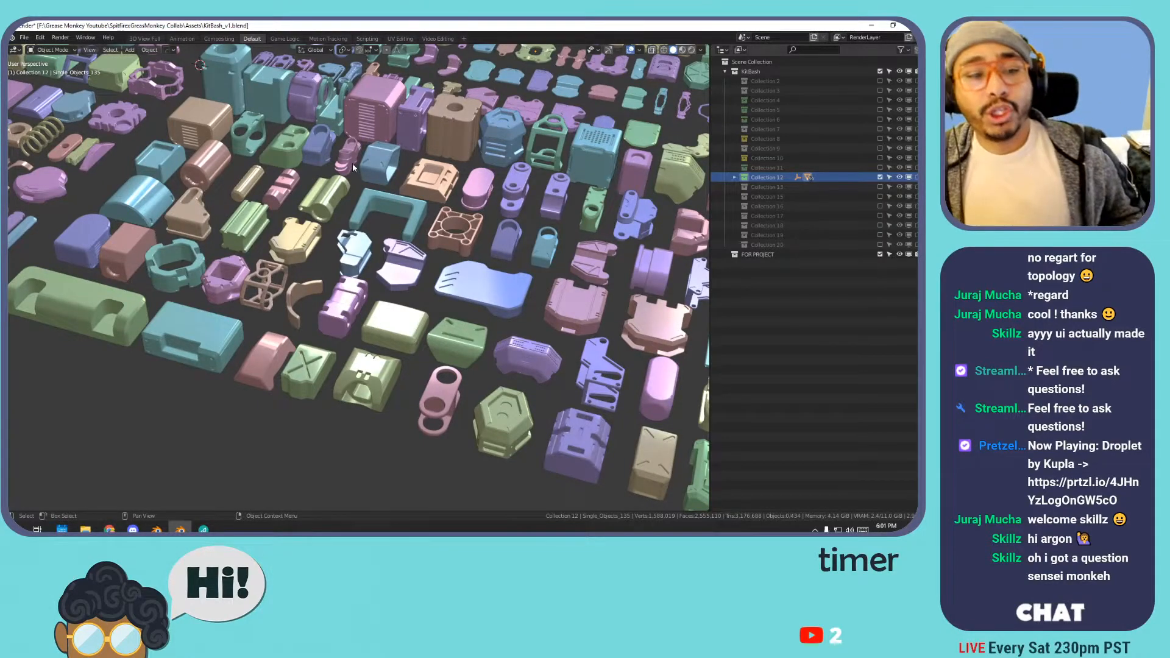
{"action": "middle_click_drag", "start_coordinate": [409, 210], "coordinate": [421, 207]}
{"action": "scroll", "coordinate": [420, 207], "scroll_direction": "down", "scroll_amount": 3}
{"action": "middle_click_drag", "start_coordinate": [189, 128], "coordinate": [336, 247], "text": "shift"}
{"action": "middle_click_drag", "start_coordinate": [236, 246], "coordinate": [268, 262]}
- Hide Collection 12 and show Collection 13, surveying its rings, brackets and mechanical parts
{"action": "left_click", "coordinate": [879, 177]}
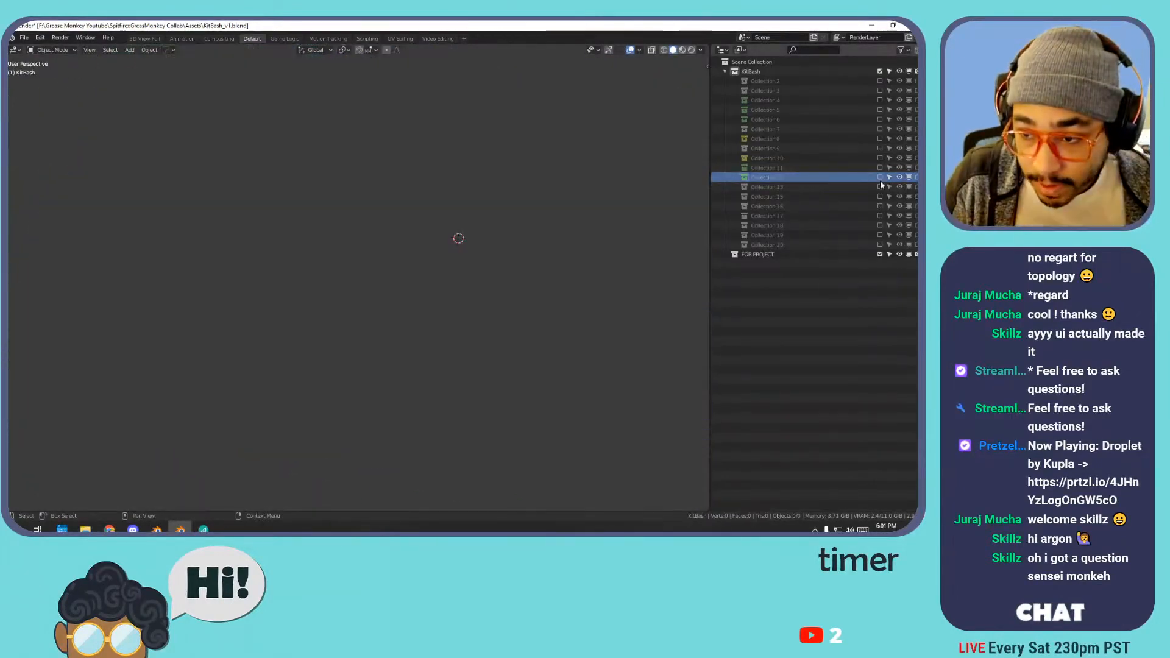
{"action": "left_click", "coordinate": [880, 186]}
{"action": "middle_click_drag", "start_coordinate": [535, 176], "coordinate": [331, 219], "text": "shift"}
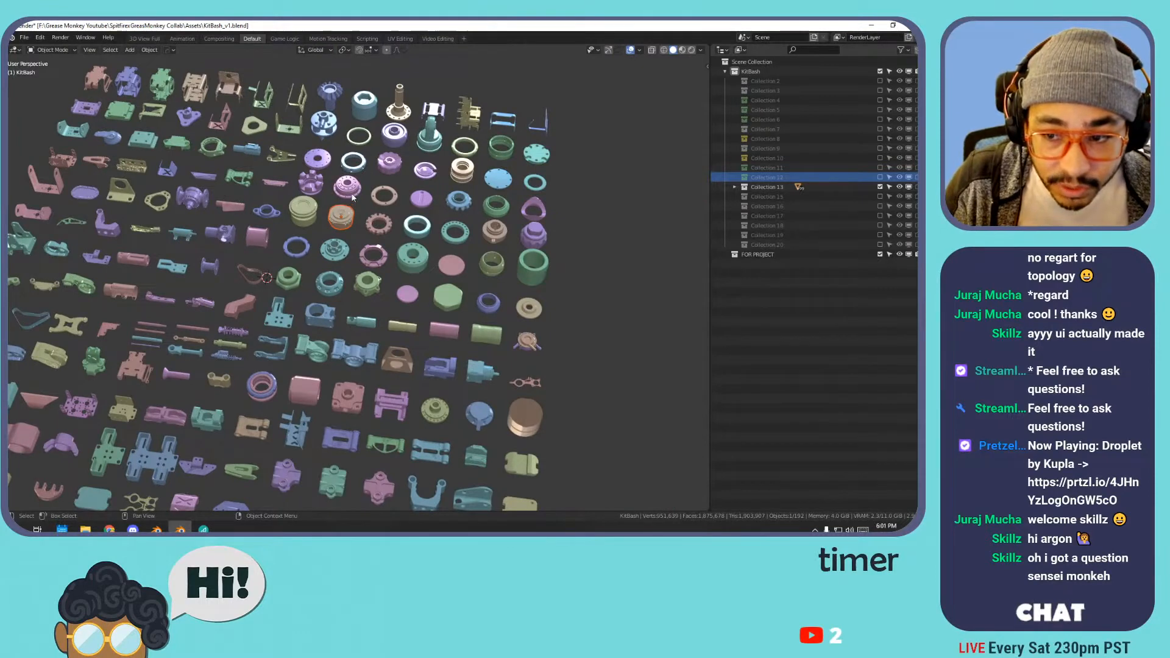
{"action": "middle_click_drag", "start_coordinate": [351, 199], "coordinate": [392, 159], "text": "shift"}
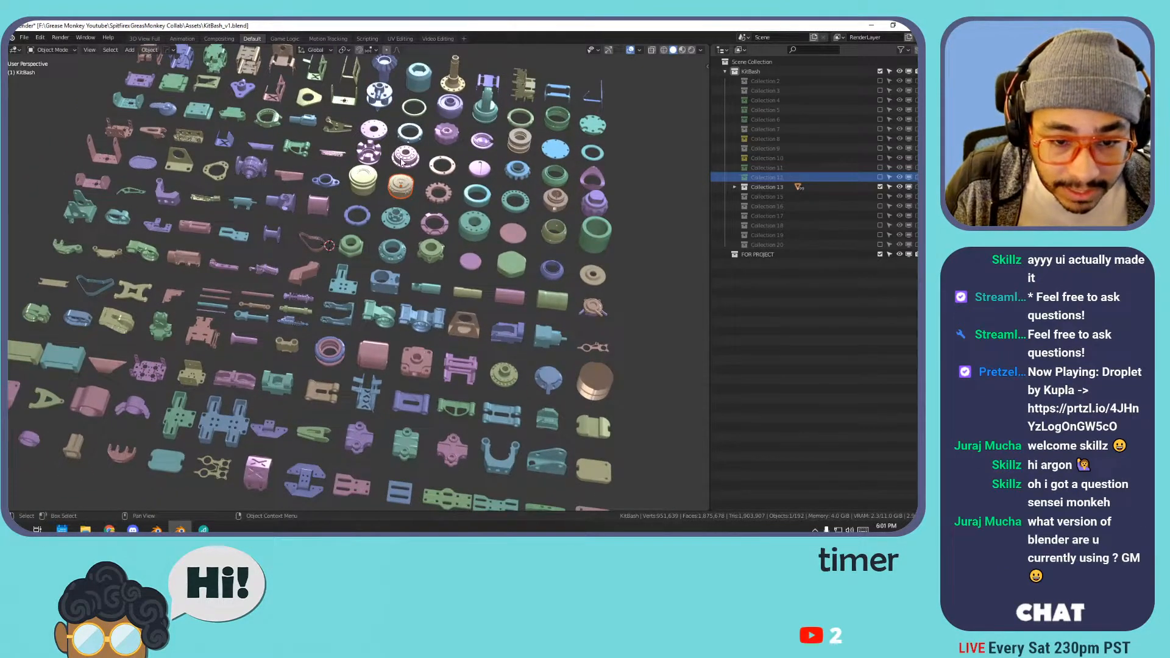
{"action": "scroll", "coordinate": [401, 160], "scroll_direction": "down", "scroll_amount": 2}
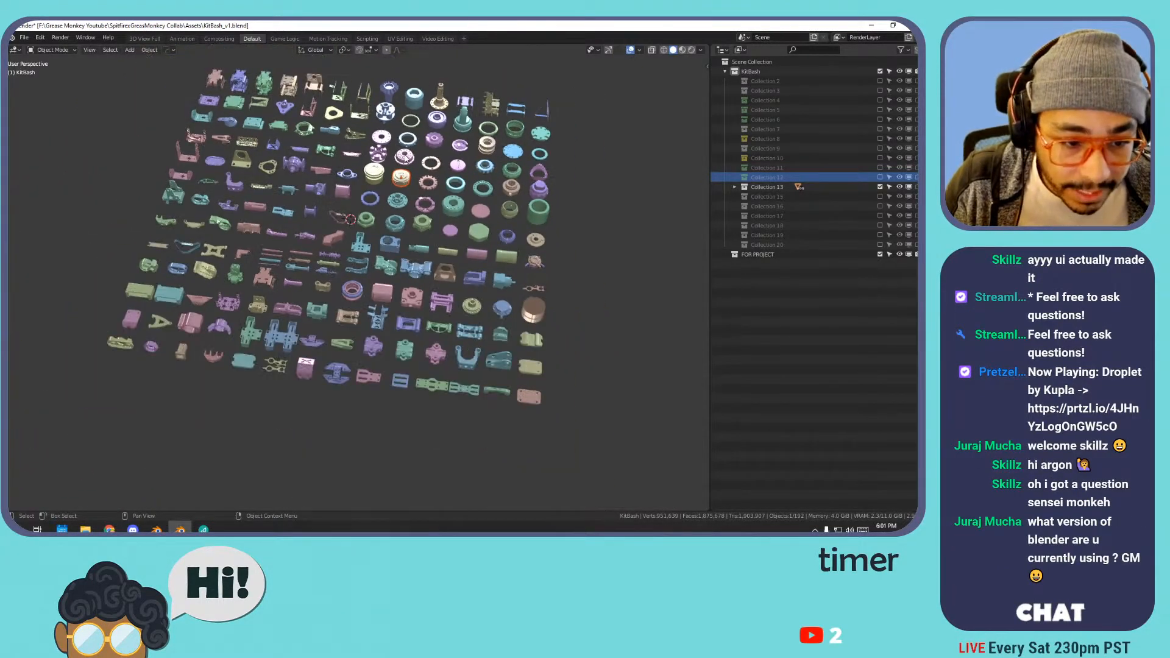
{"action": "scroll", "coordinate": [403, 157], "scroll_direction": "up", "scroll_amount": 2}
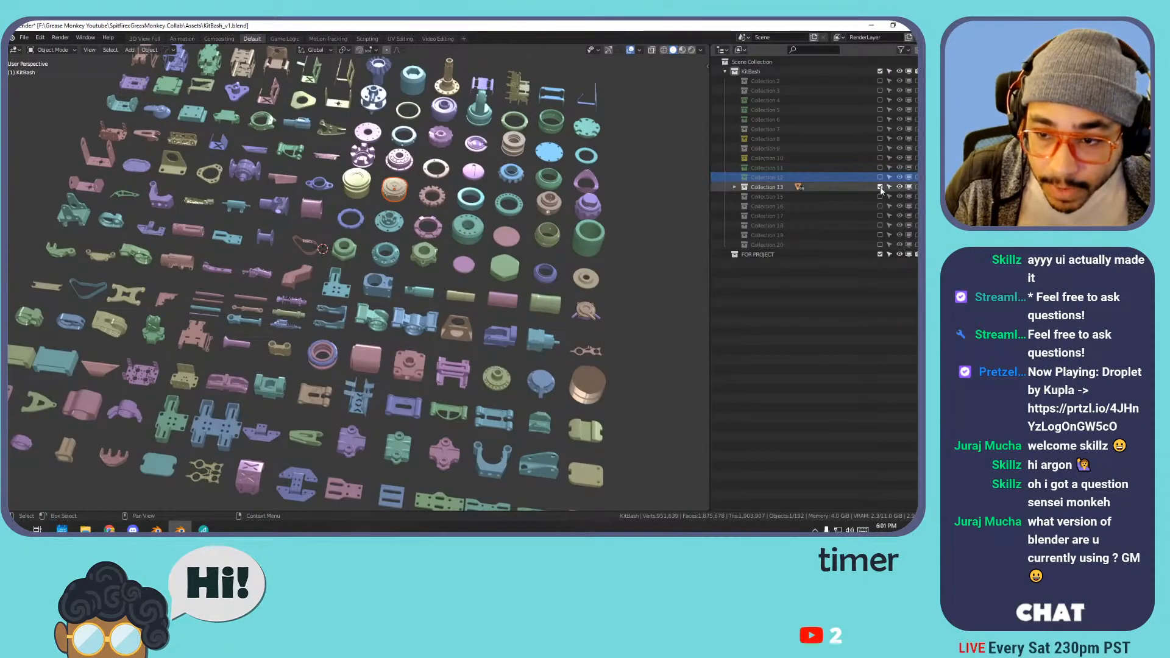
- Tag Collection 13 green and hide it
{"action": "right_click", "coordinate": [792, 189]}
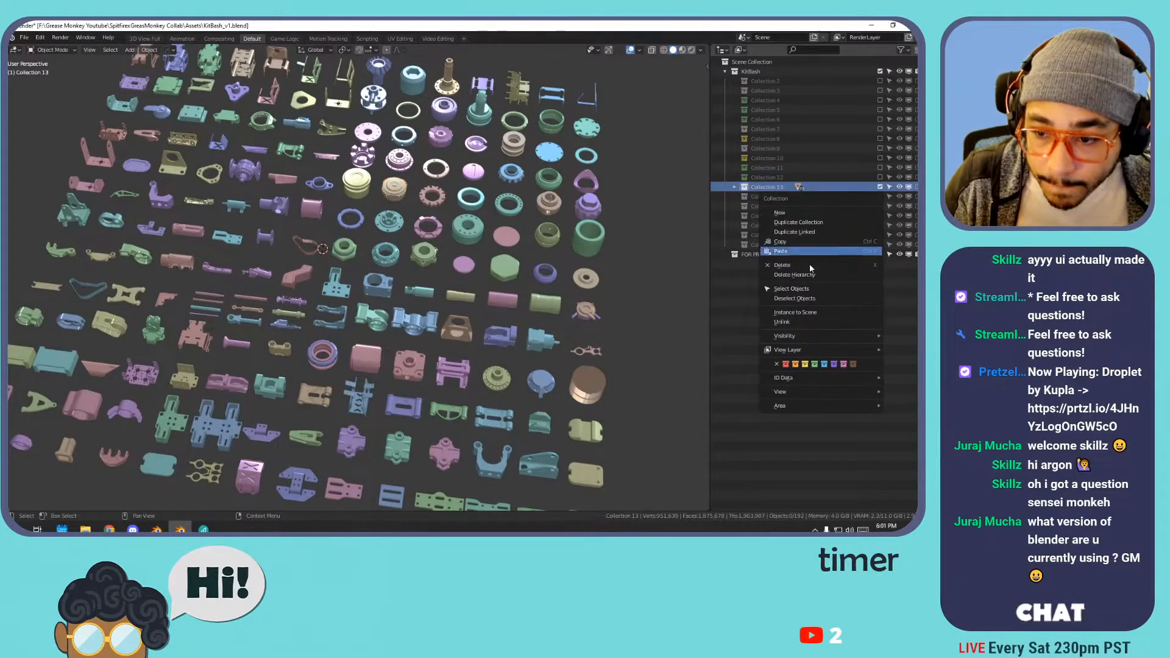
{"action": "left_click", "coordinate": [814, 364]}
{"action": "left_click", "coordinate": [879, 188]}
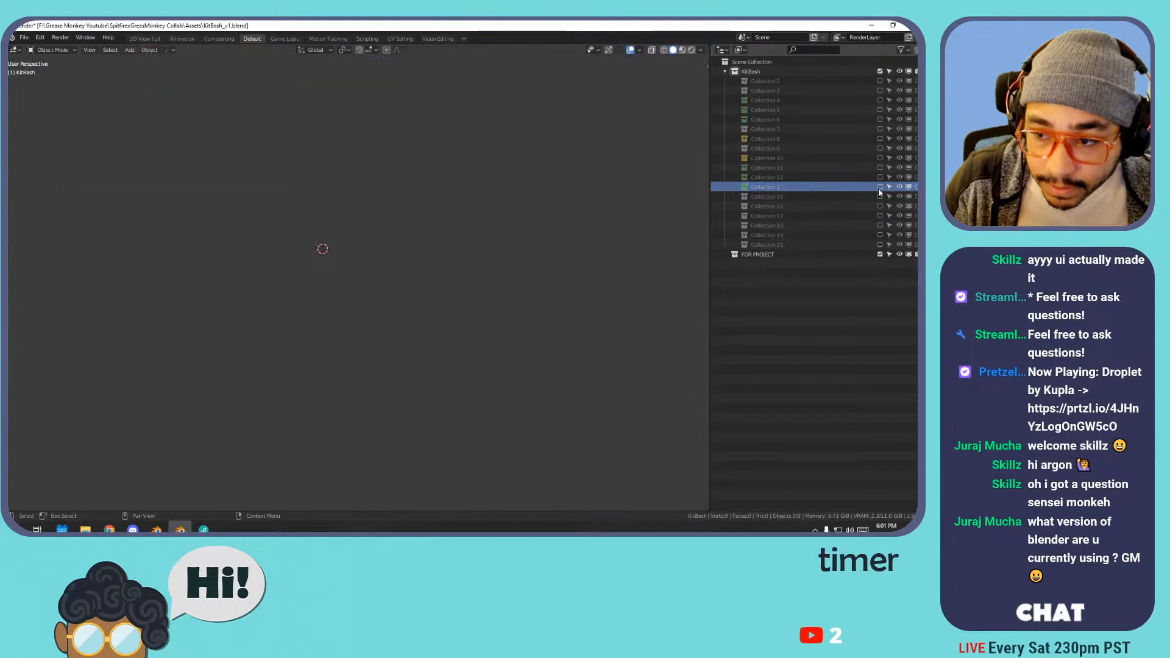
- Show Collection 15 and inspect its spaceship models from several angles
{"action": "left_click", "coordinate": [879, 196]}
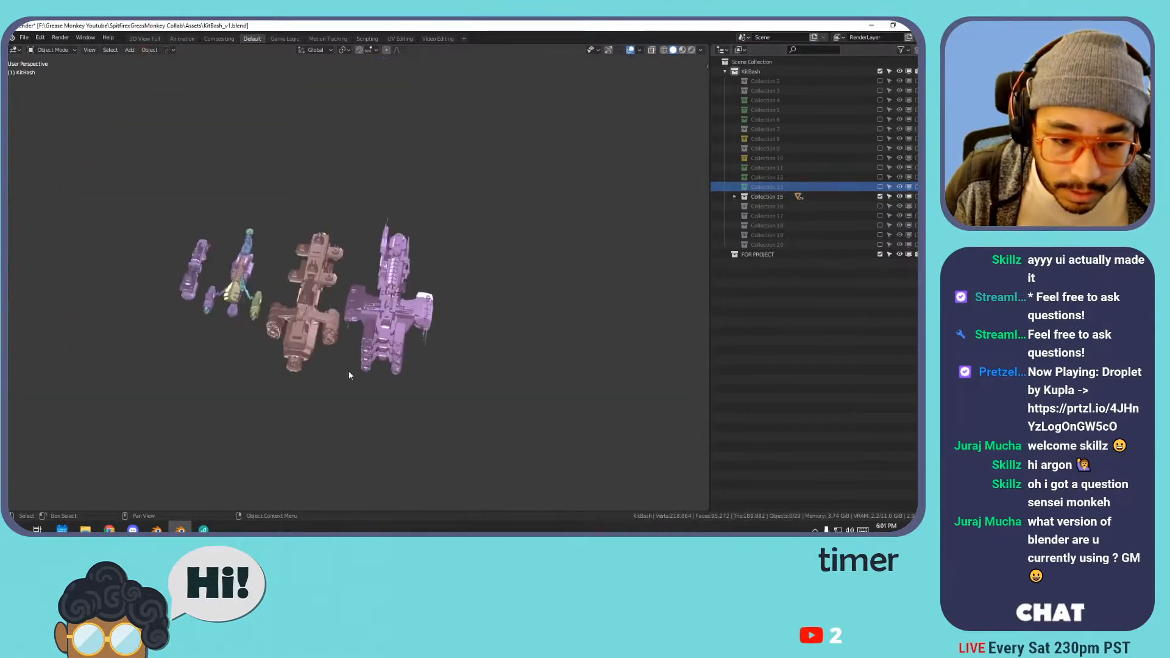
{"action": "scroll", "coordinate": [349, 373], "scroll_direction": "up", "scroll_amount": 4}
{"action": "left_click", "coordinate": [442, 266]}
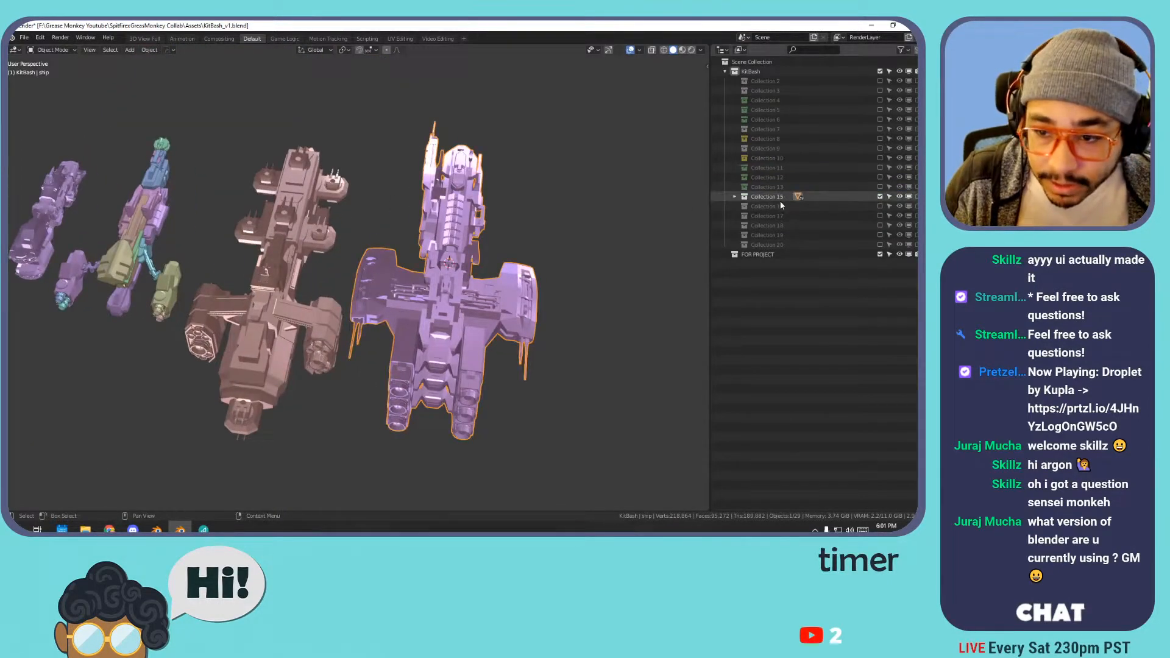
{"action": "scroll", "coordinate": [304, 212], "scroll_direction": "down", "scroll_amount": 1}
{"action": "middle_click_drag", "start_coordinate": [292, 256], "coordinate": [297, 218]}
{"action": "scroll", "coordinate": [297, 218], "scroll_direction": "up", "scroll_amount": 3}
{"action": "middle_click_drag", "start_coordinate": [186, 203], "coordinate": [677, 170]}
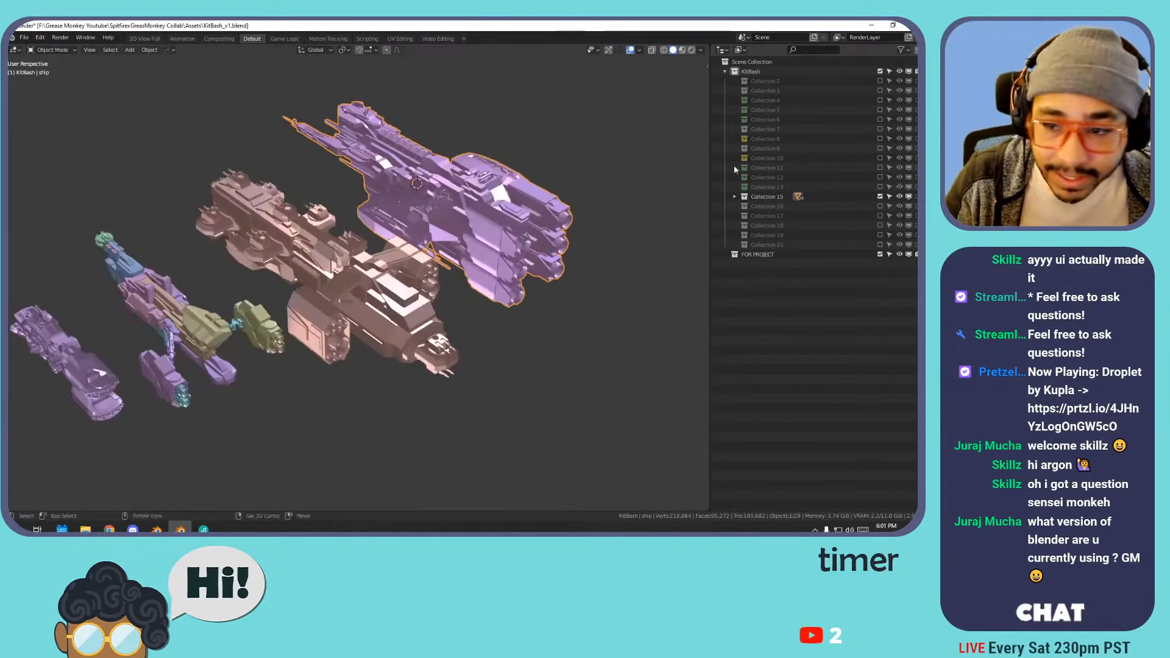
- Tag Collection 15 red and hide it
{"action": "right_click", "coordinate": [755, 196]}
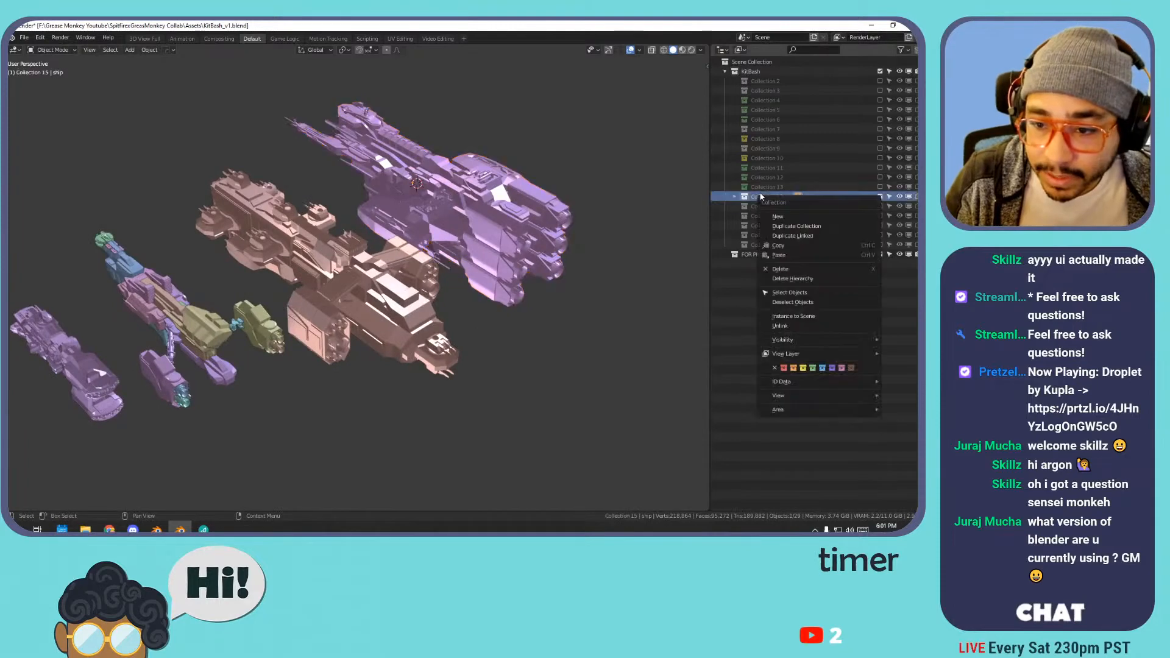
{"action": "left_click", "coordinate": [784, 369]}
{"action": "left_click", "coordinate": [880, 197]}
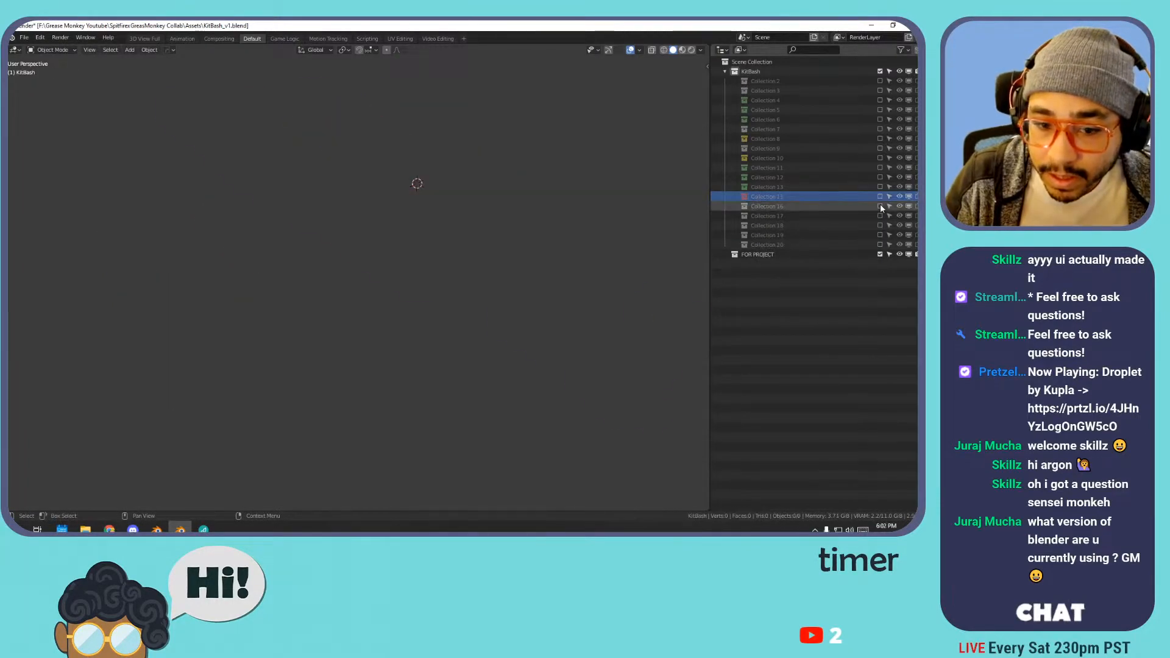
- Show Collection 16 to inspect its ship hull parts, tag it red and hide it again
{"action": "left_click", "coordinate": [880, 206]}
{"action": "middle_click_drag", "start_coordinate": [581, 207], "coordinate": [461, 244]}
{"action": "scroll", "coordinate": [462, 244], "scroll_direction": "up", "scroll_amount": 3}
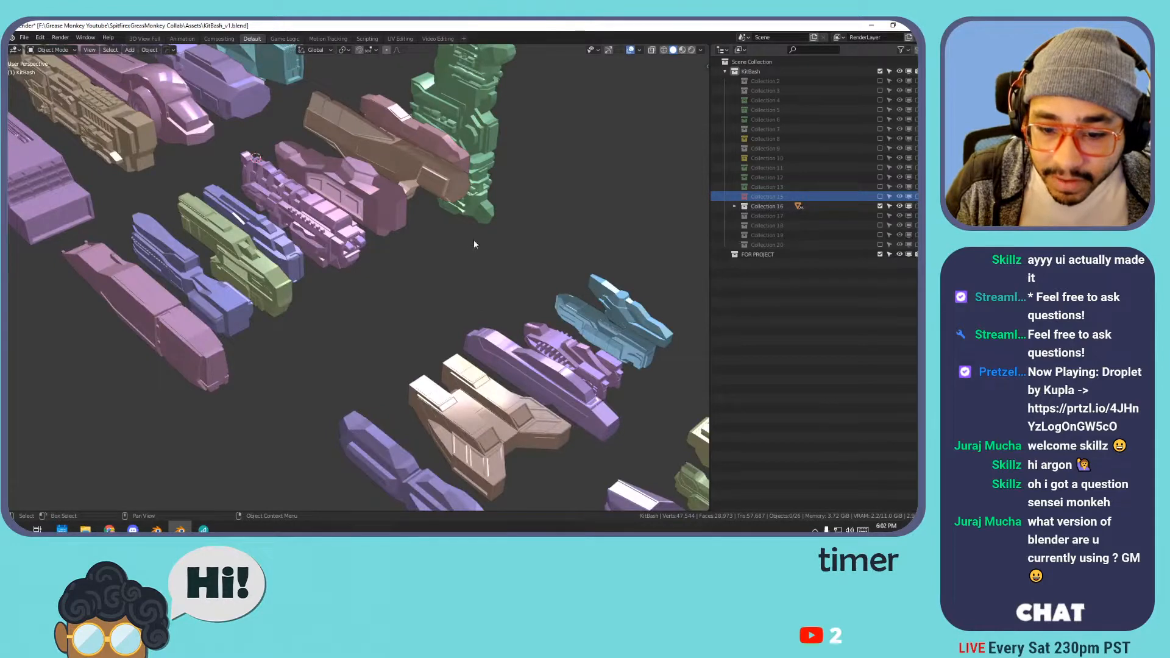
{"action": "right_click", "coordinate": [762, 206]}
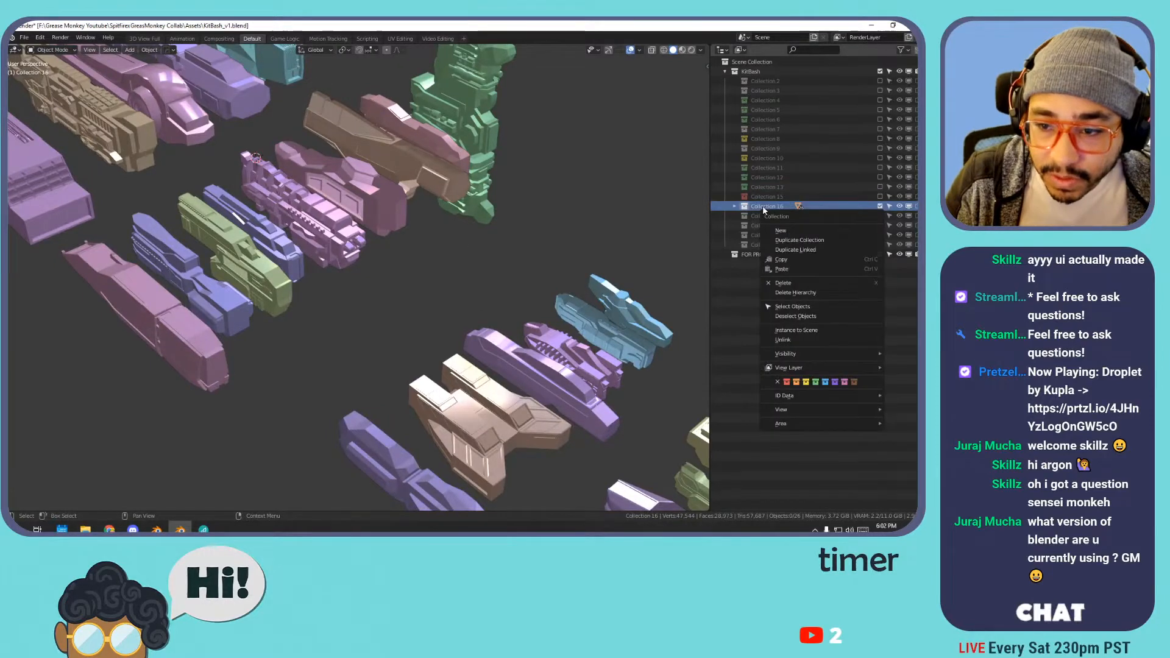
{"action": "left_click", "coordinate": [784, 381]}
{"action": "left_click", "coordinate": [879, 206]}
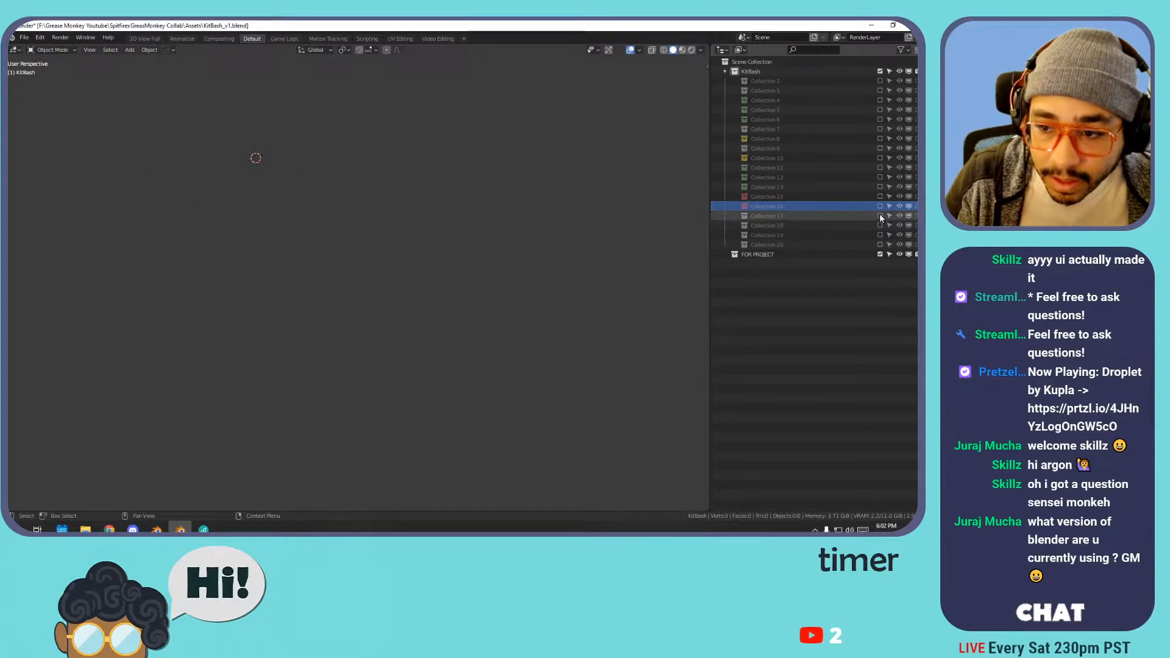
- Show Collection 17 and look over its ship and weapon parts
{"action": "left_click", "coordinate": [880, 216]}
{"action": "scroll", "coordinate": [434, 218], "scroll_direction": "down", "scroll_amount": 4}
{"action": "middle_click_drag", "start_coordinate": [423, 221], "coordinate": [526, 272]}
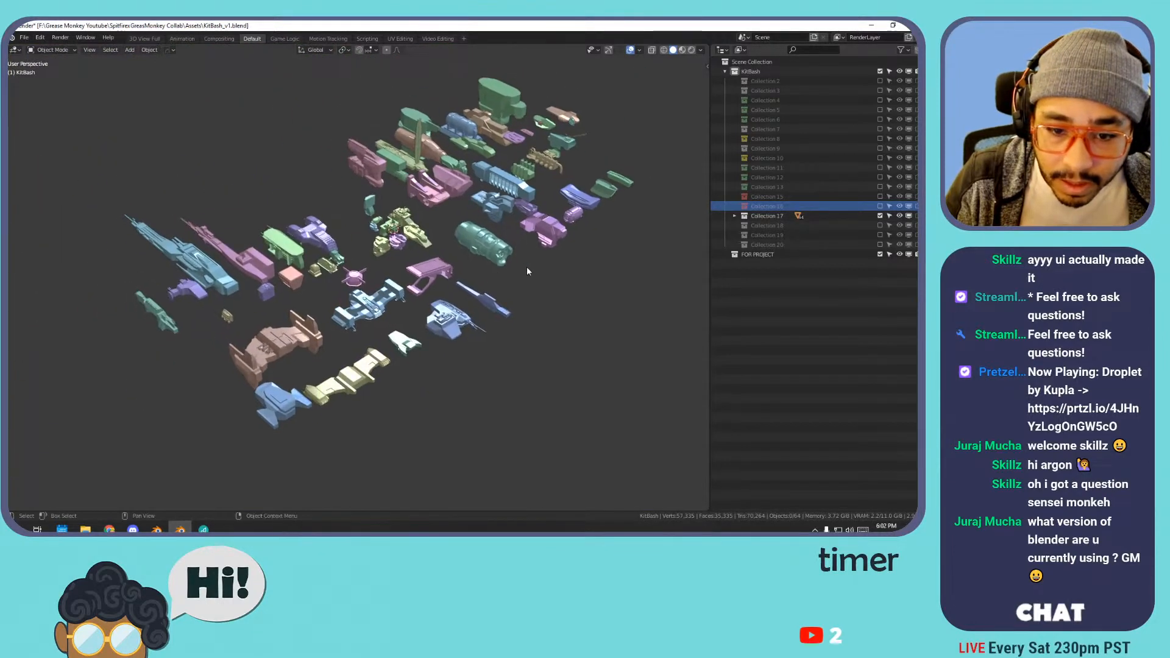
{"action": "scroll", "coordinate": [487, 243], "scroll_direction": "up", "scroll_amount": 2}
- Tag Collection 17 and the three collections listed below it red together, clearing the selection
{"action": "left_click", "coordinate": [762, 245], "text": "shift"}
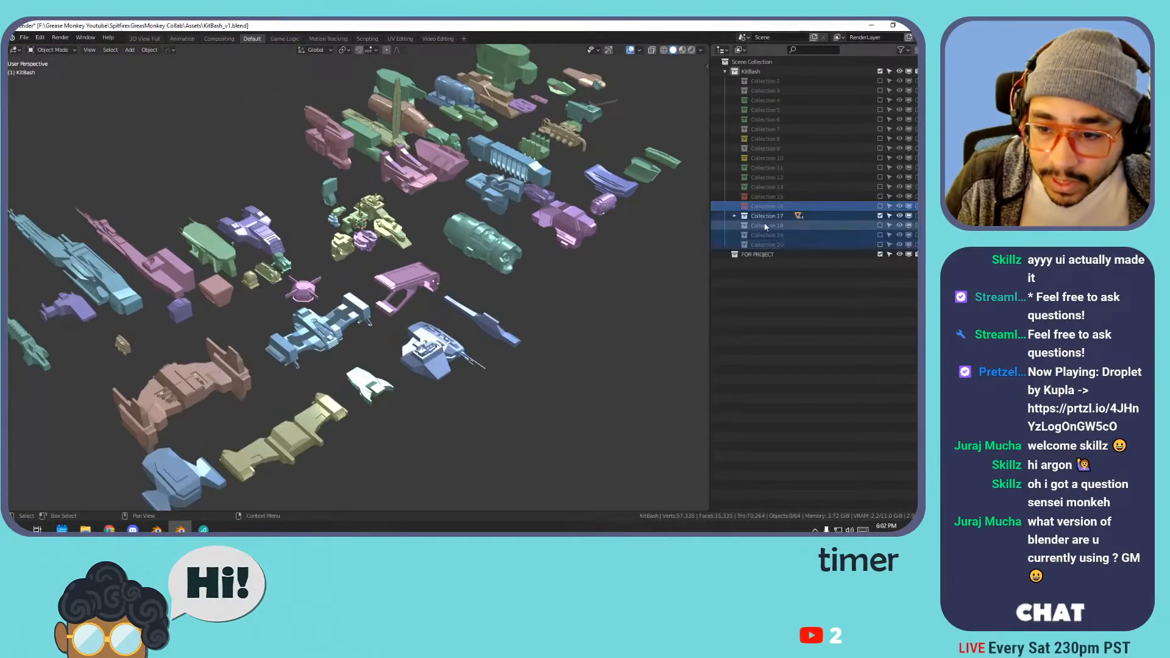
{"action": "right_click", "coordinate": [765, 226]}
{"action": "left_click", "coordinate": [790, 403]}
{"action": "left_click", "coordinate": [769, 277]}
- Hide Collection 17 and briefly show Collection 18 to check its contents
{"action": "left_click", "coordinate": [880, 215]}
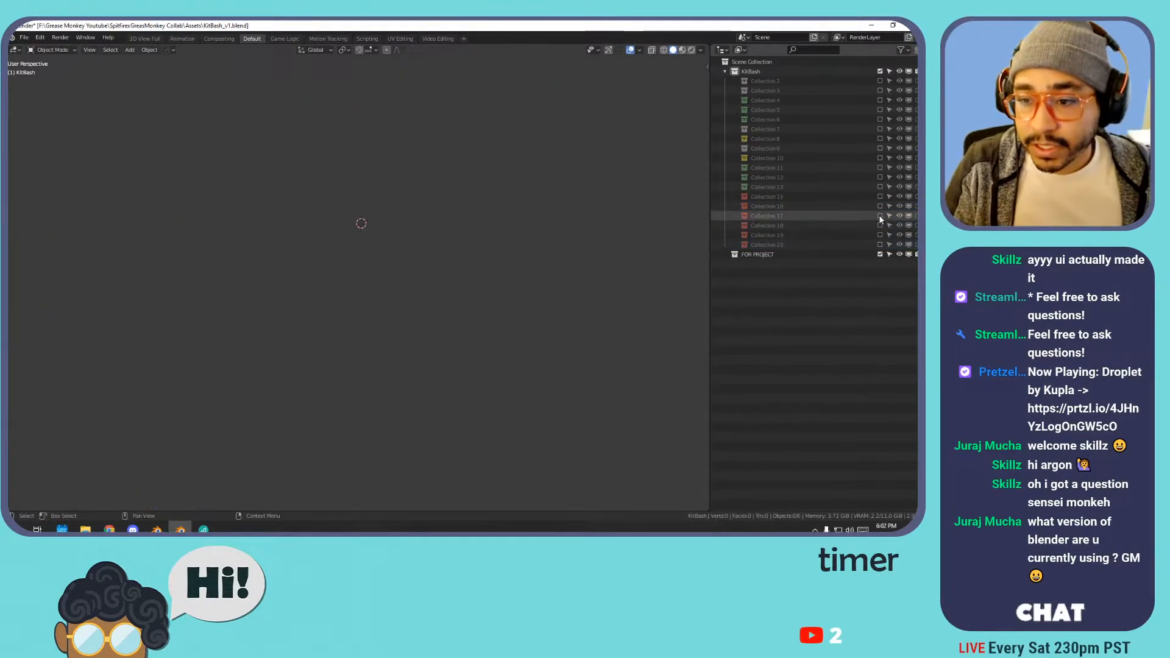
{"action": "left_click", "coordinate": [880, 224]}
{"action": "left_click", "coordinate": [880, 224]}
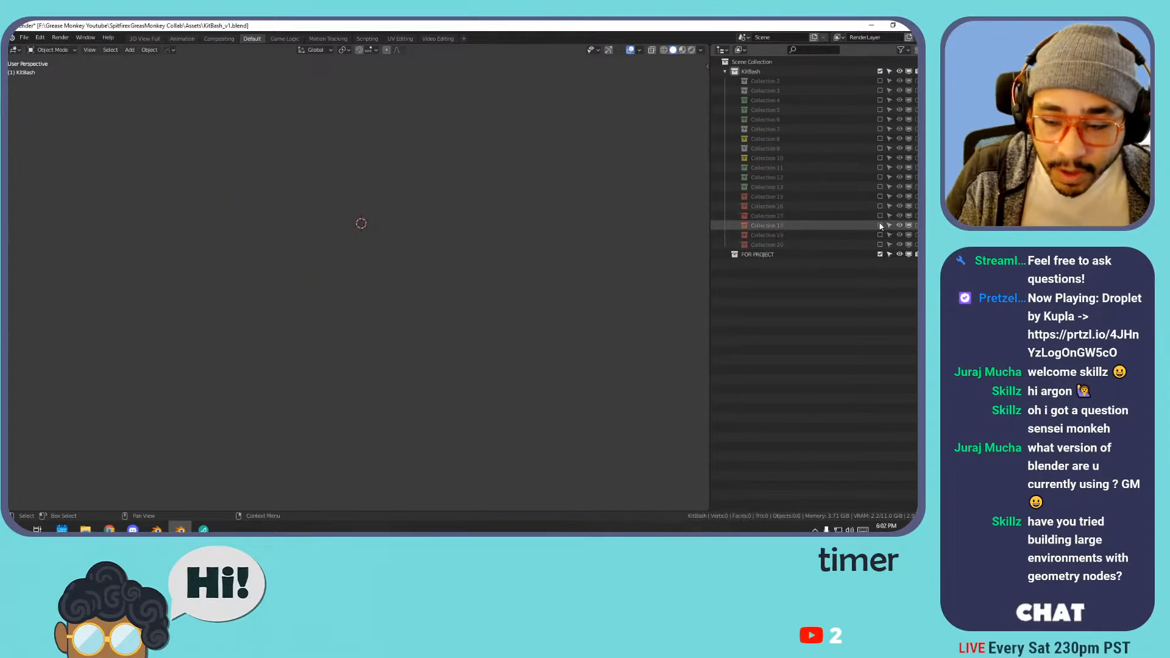
- Briefly show the last two collections under KitBash to check their contents, and hide both again
{"action": "left_click", "coordinate": [880, 235]}
{"action": "left_click", "coordinate": [879, 244]}
{"action": "left_click", "coordinate": [880, 244]}
{"action": "left_click", "coordinate": [880, 234]}
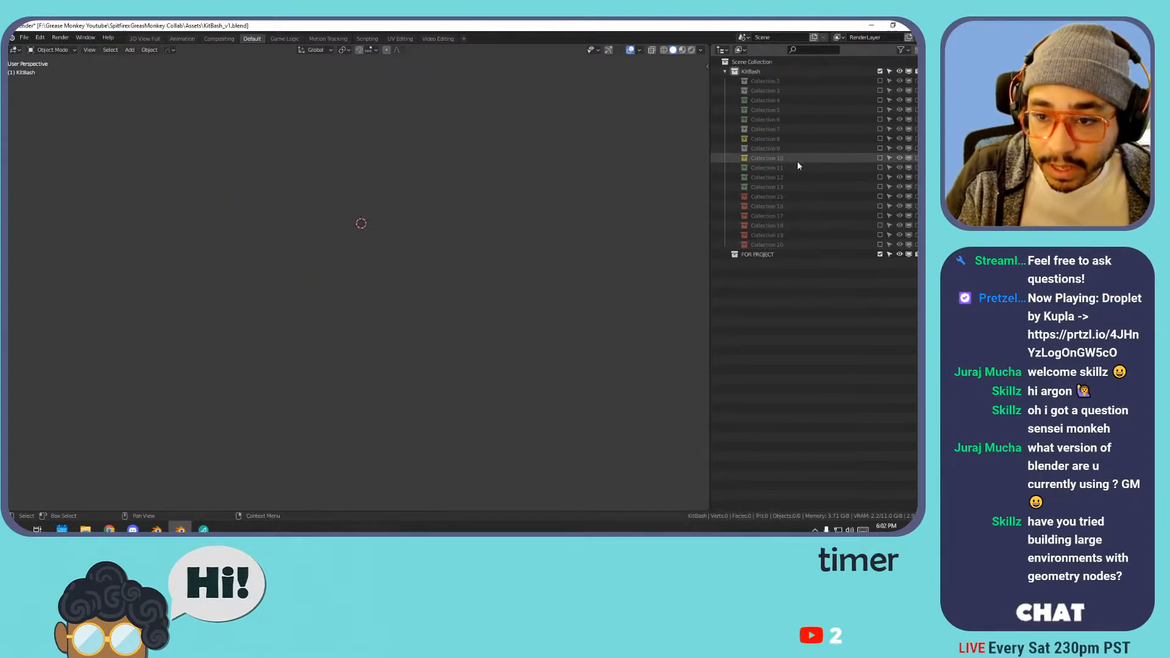
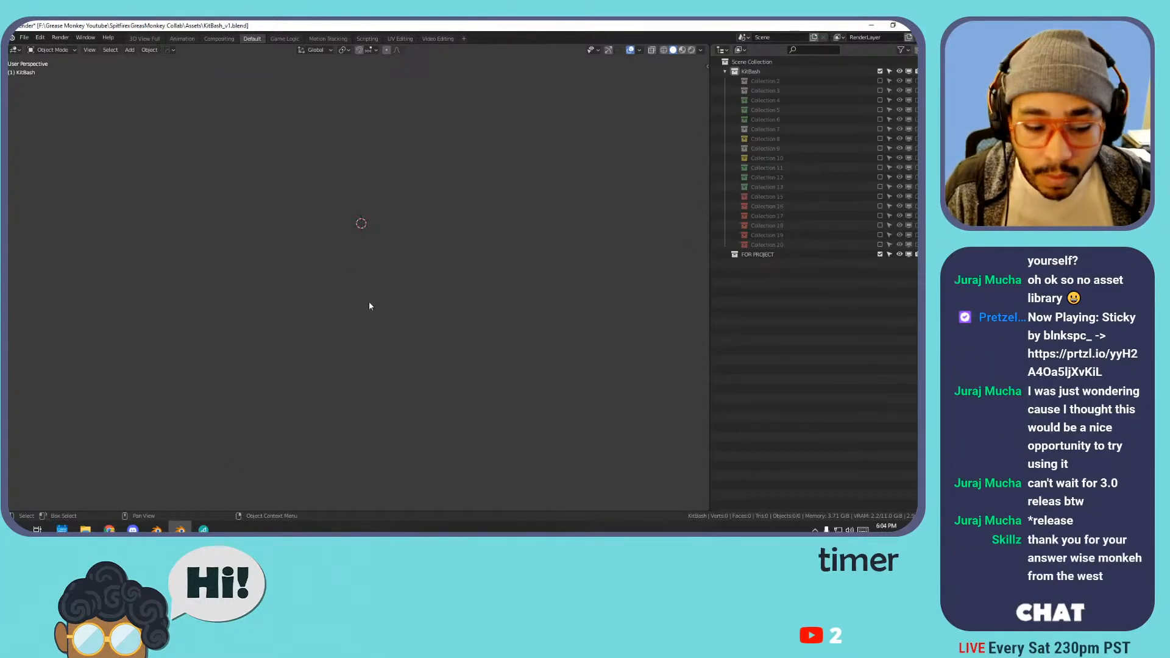
- Switch to the lab scene file, frame the entity against the back wall and expand the Entity_POI and Entity collections
{"action": "left_click", "coordinate": [160, 528]}
{"action": "middle_click_drag", "start_coordinate": [474, 219], "coordinate": [452, 237]}
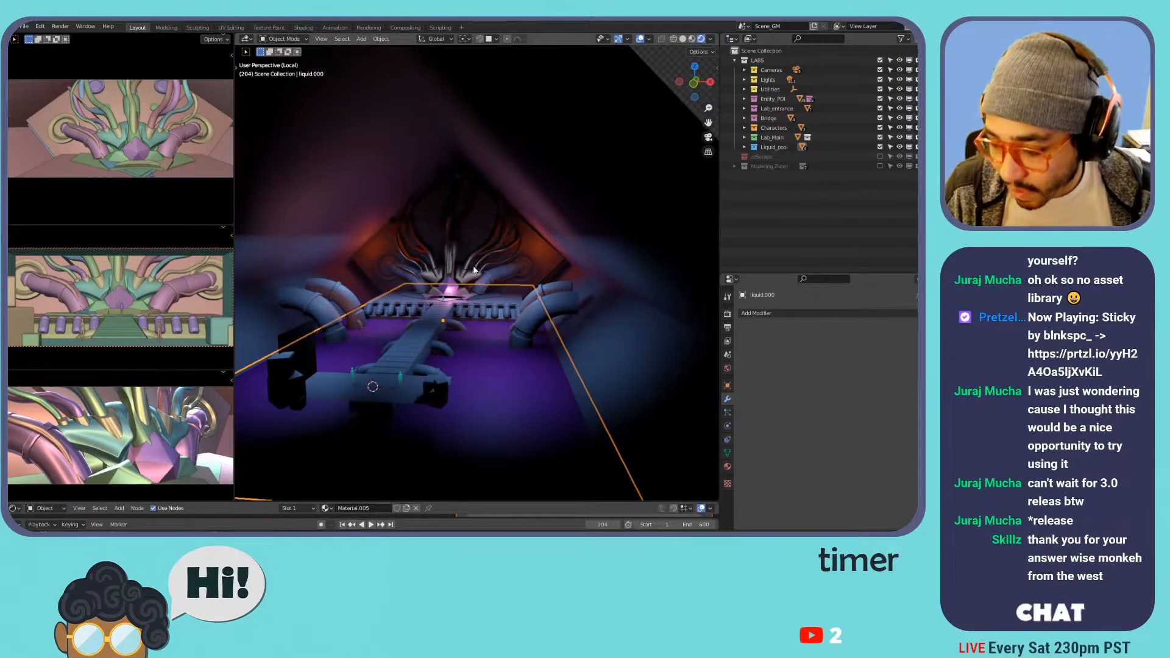
{"action": "scroll", "coordinate": [442, 257], "scroll_direction": "up", "scroll_amount": 8}
{"action": "middle_click_drag", "start_coordinate": [422, 189], "coordinate": [601, 224], "text": "shift"}
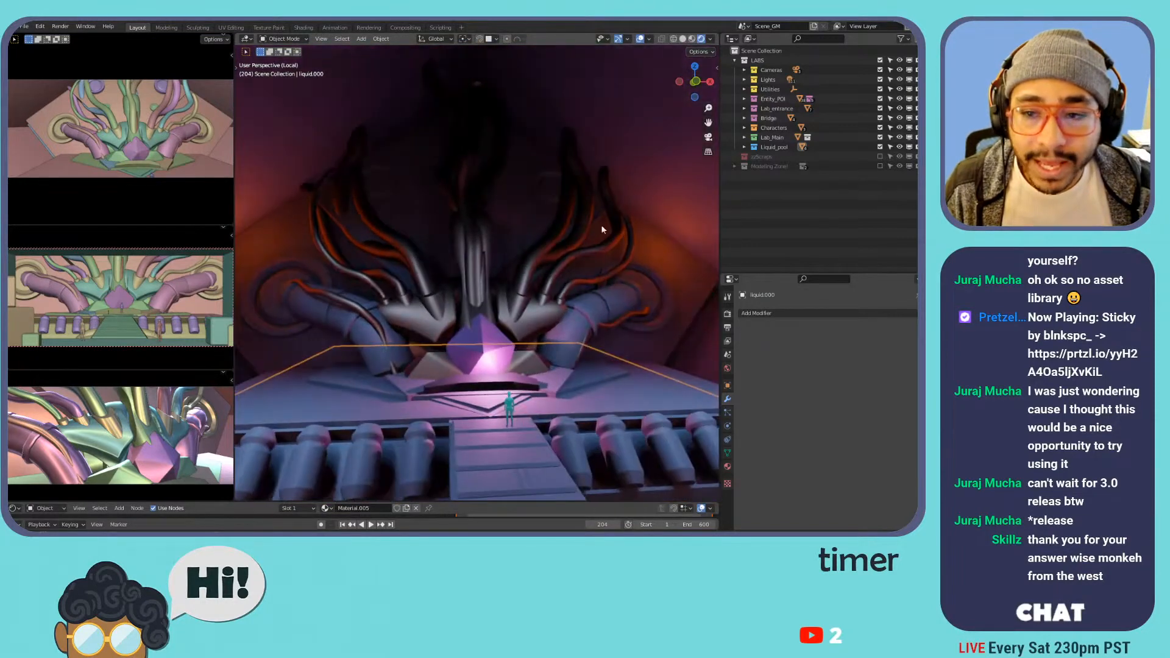
{"action": "left_click", "coordinate": [743, 99]}
{"action": "left_click", "coordinate": [763, 137]}
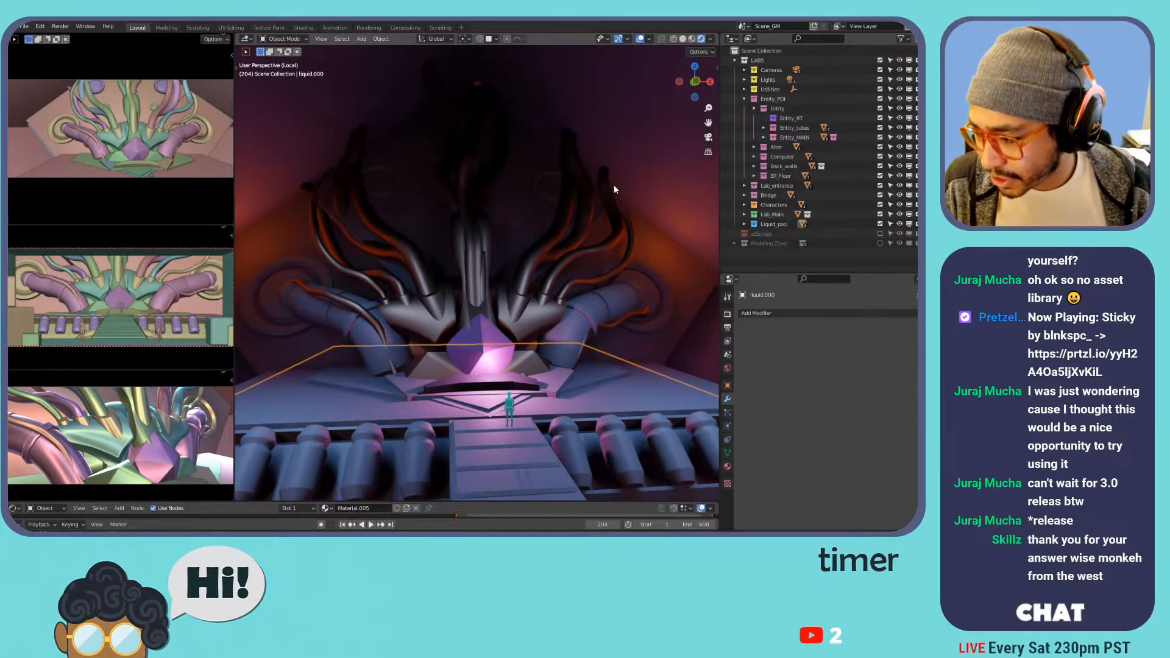
- Hide the Entity_tubes and Entity_MAIN collections to expose the back wall behind the entity
{"action": "left_click", "coordinate": [880, 118]}
{"action": "left_click", "coordinate": [881, 118]}
{"action": "left_click", "coordinate": [880, 128]}
{"action": "left_click", "coordinate": [881, 128]}
{"action": "left_click", "coordinate": [880, 128]}
{"action": "left_click", "coordinate": [880, 128]}
{"action": "left_click", "coordinate": [880, 128]}
{"action": "left_click", "coordinate": [880, 128]}
{"action": "left_click_drag", "start_coordinate": [880, 128], "coordinate": [880, 138]}
{"action": "left_click", "coordinate": [879, 139]}
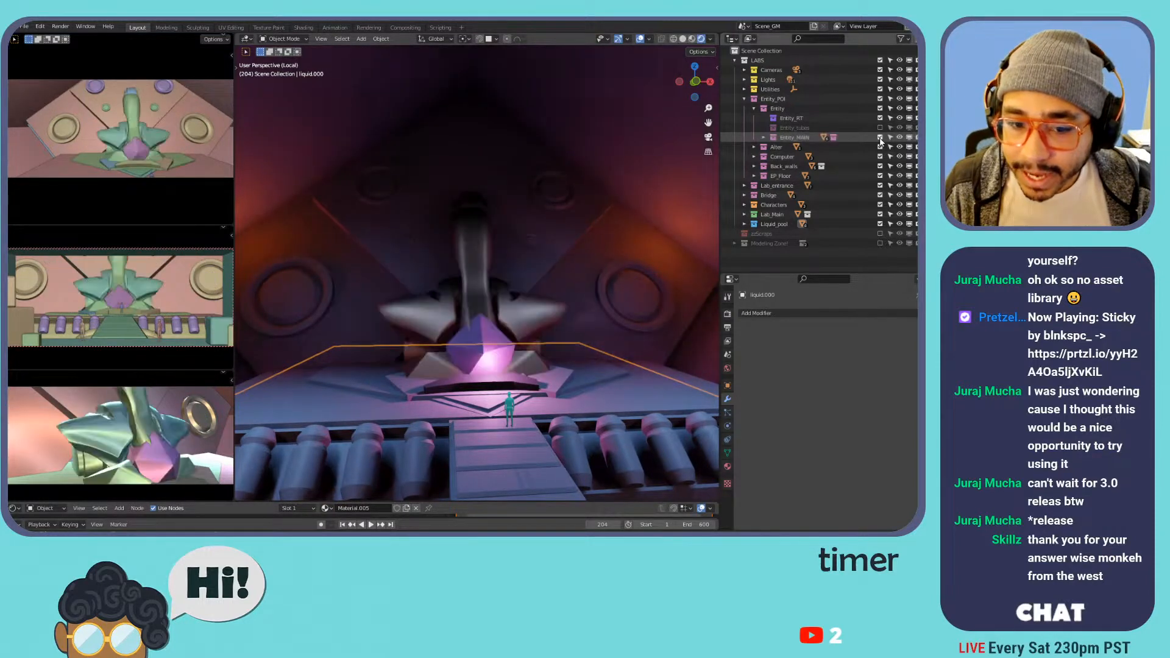
{"action": "left_click", "coordinate": [880, 138]}
{"action": "middle_click_drag", "start_coordinate": [531, 222], "coordinate": [548, 195]}
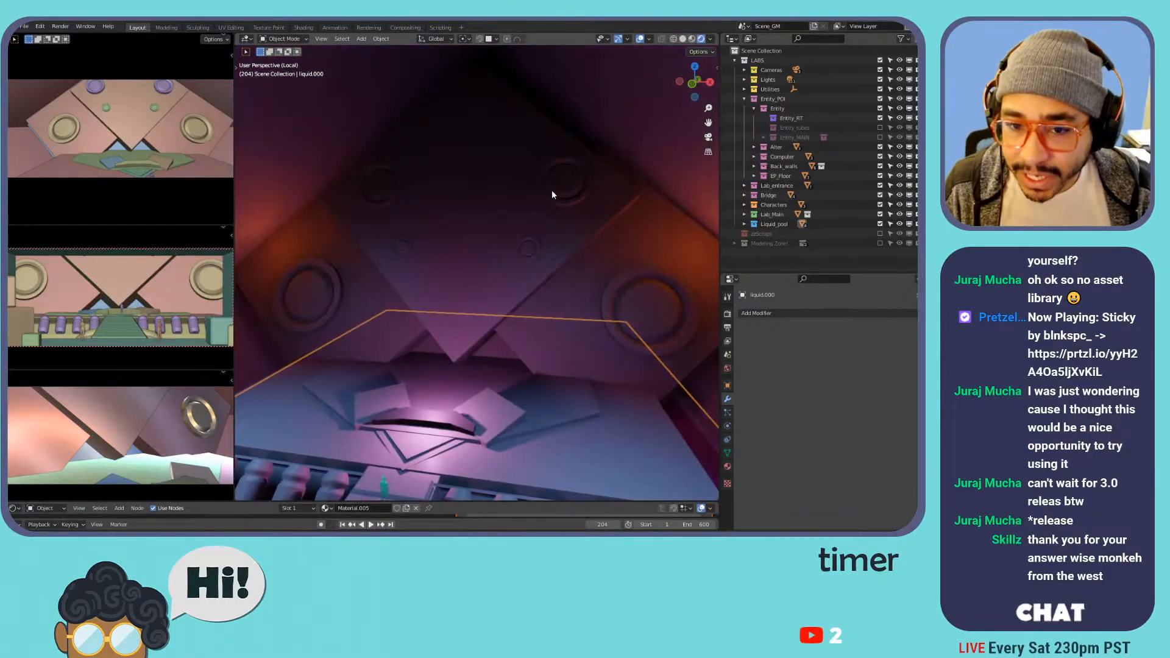
- Examine the round vents on the back wall by selecting the upper, small and large ones in turn
{"action": "left_click", "coordinate": [571, 190]}
{"action": "left_click", "coordinate": [538, 246]}
{"action": "left_click", "coordinate": [634, 301]}
{"action": "left_click", "coordinate": [576, 196]}
{"action": "left_click", "coordinate": [536, 245]}
{"action": "left_click", "coordinate": [630, 302]}
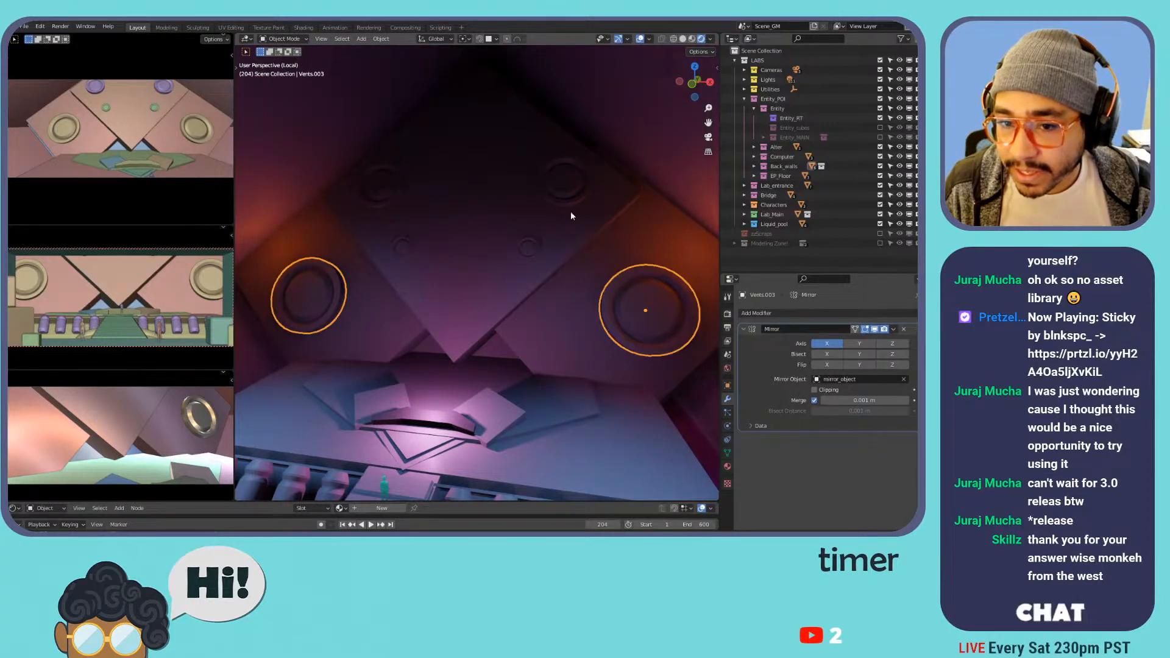
{"action": "left_click", "coordinate": [572, 188]}
{"action": "left_click", "coordinate": [643, 313]}
{"action": "left_click", "coordinate": [529, 246]}
{"action": "left_click", "coordinate": [582, 188]}
{"action": "left_click", "coordinate": [640, 290]}
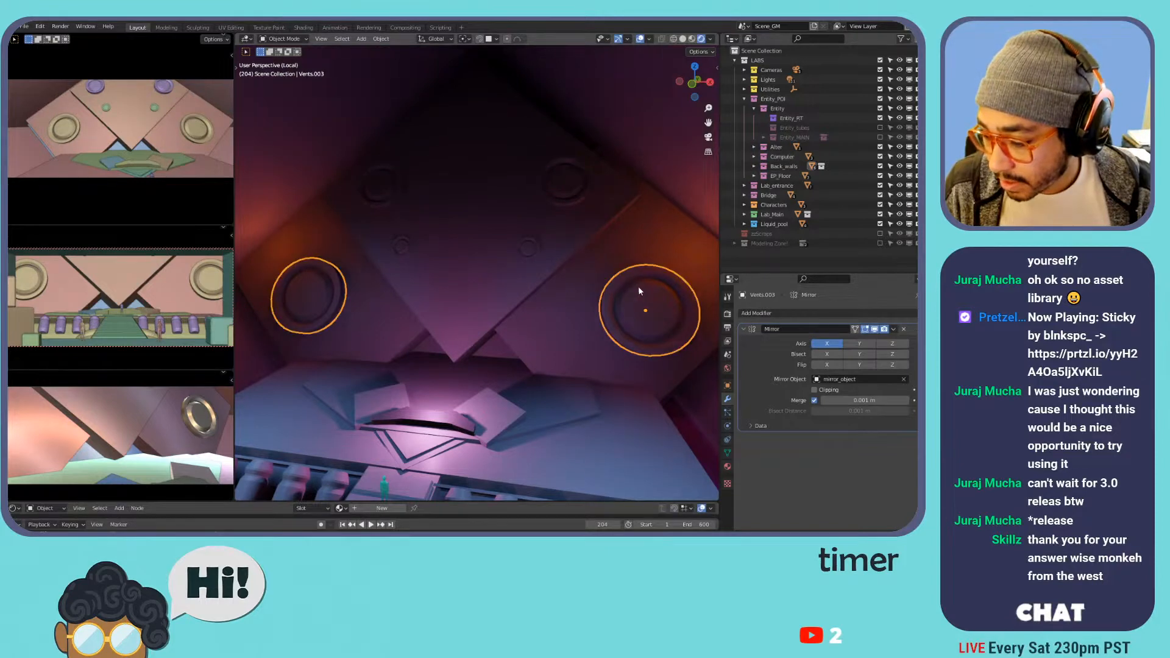
{"action": "left_click", "coordinate": [574, 184]}
{"action": "left_click", "coordinate": [532, 253]}
- Switch back to the KitBash_v1 file and show Collection 4 to look over its parts
{"action": "key", "text": "alt+Tab"}
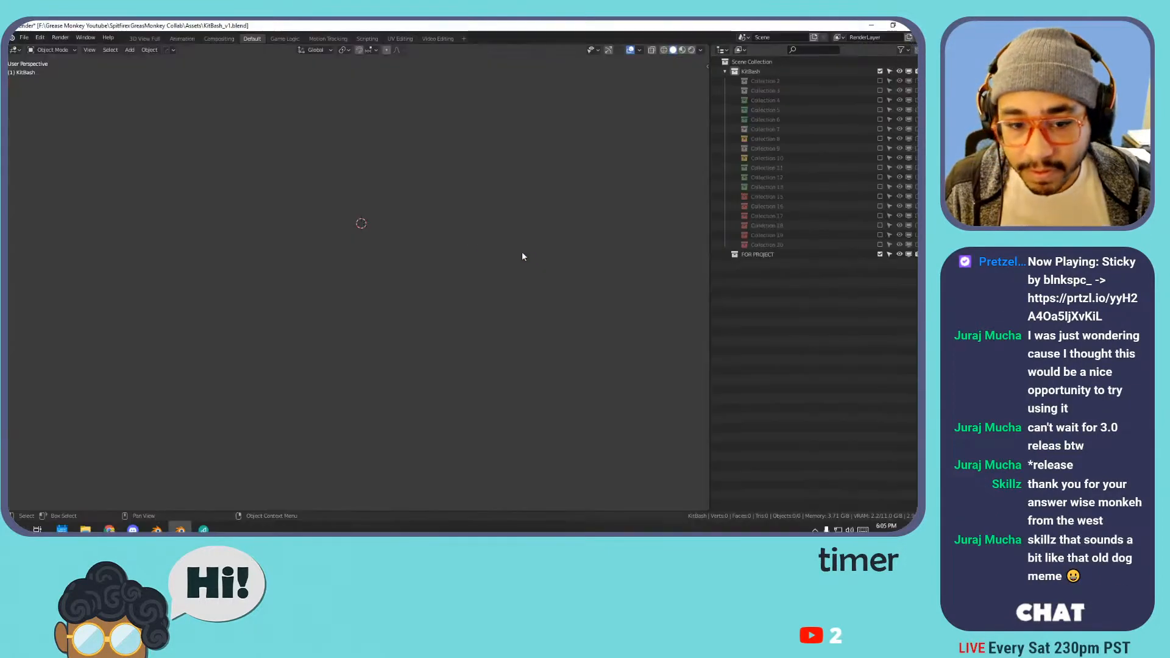
{"action": "left_click", "coordinate": [772, 103]}
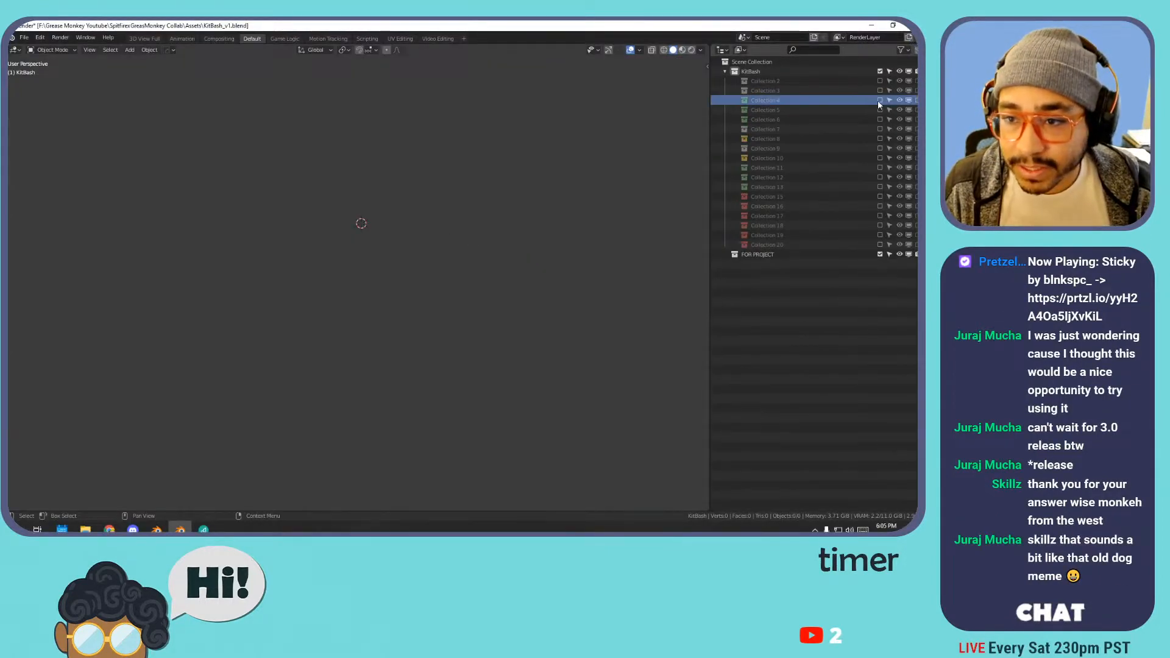
{"action": "left_click", "coordinate": [879, 100]}
{"action": "scroll", "coordinate": [441, 144], "scroll_direction": "down", "scroll_amount": 6}
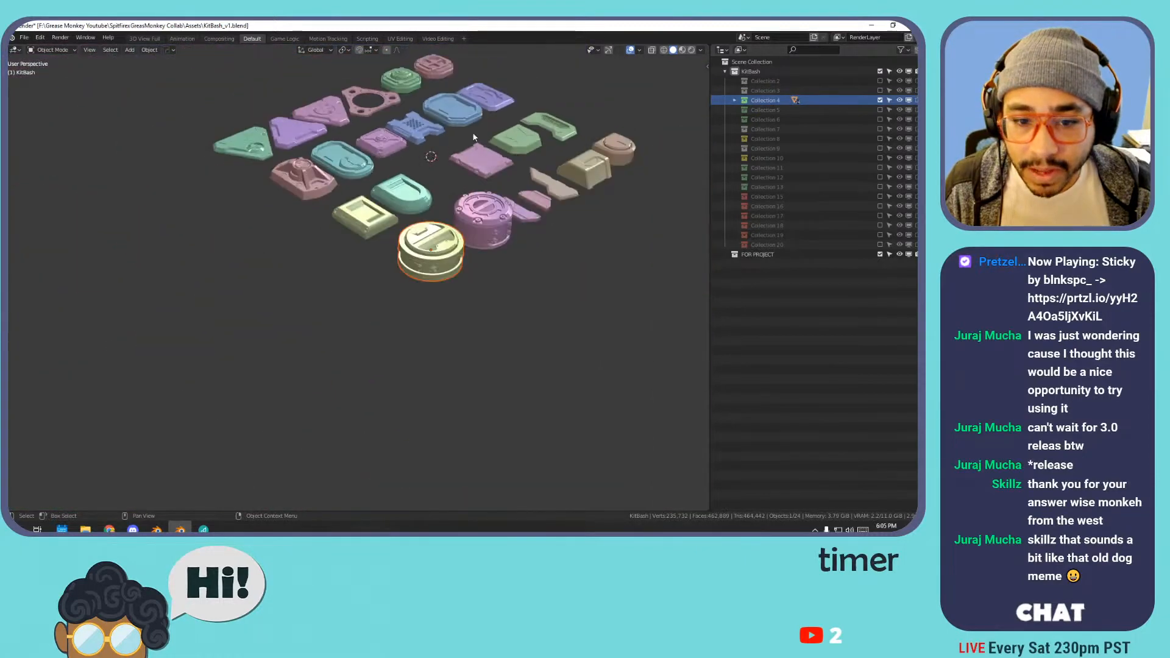
{"action": "scroll", "coordinate": [463, 136], "scroll_direction": "up", "scroll_amount": 2}
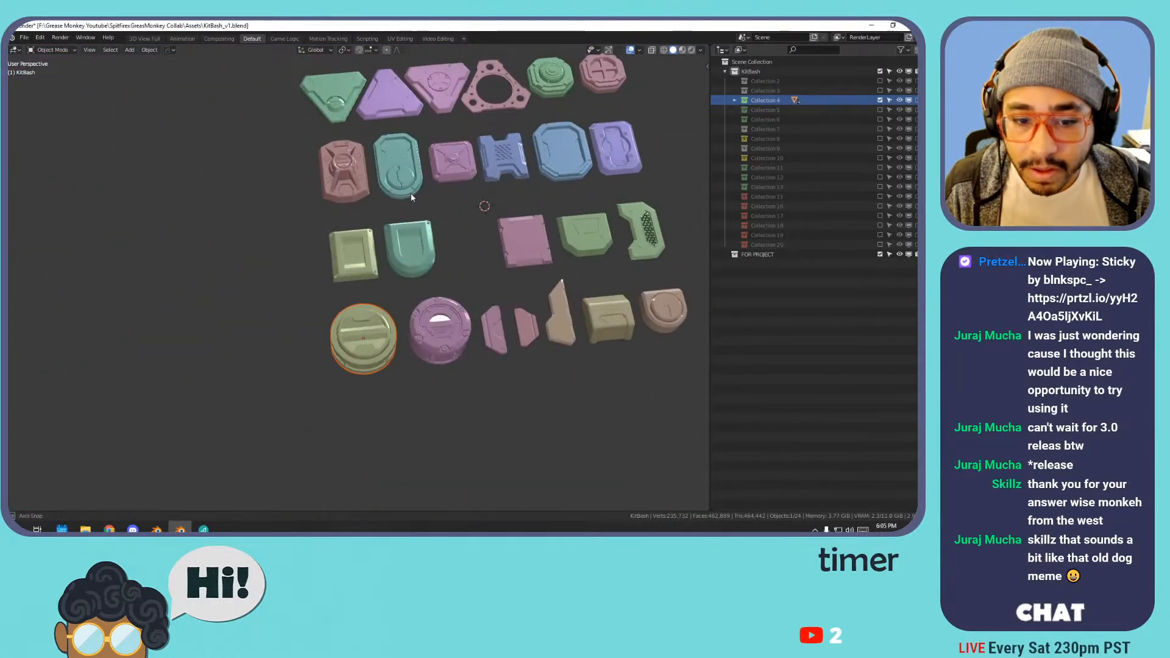
- Hide Collection 4 and briefly show Collections 5, 6 and 11 one after another to check their parts
{"action": "left_click", "coordinate": [879, 100]}
{"action": "left_click", "coordinate": [879, 110]}
{"action": "left_click", "coordinate": [879, 109]}
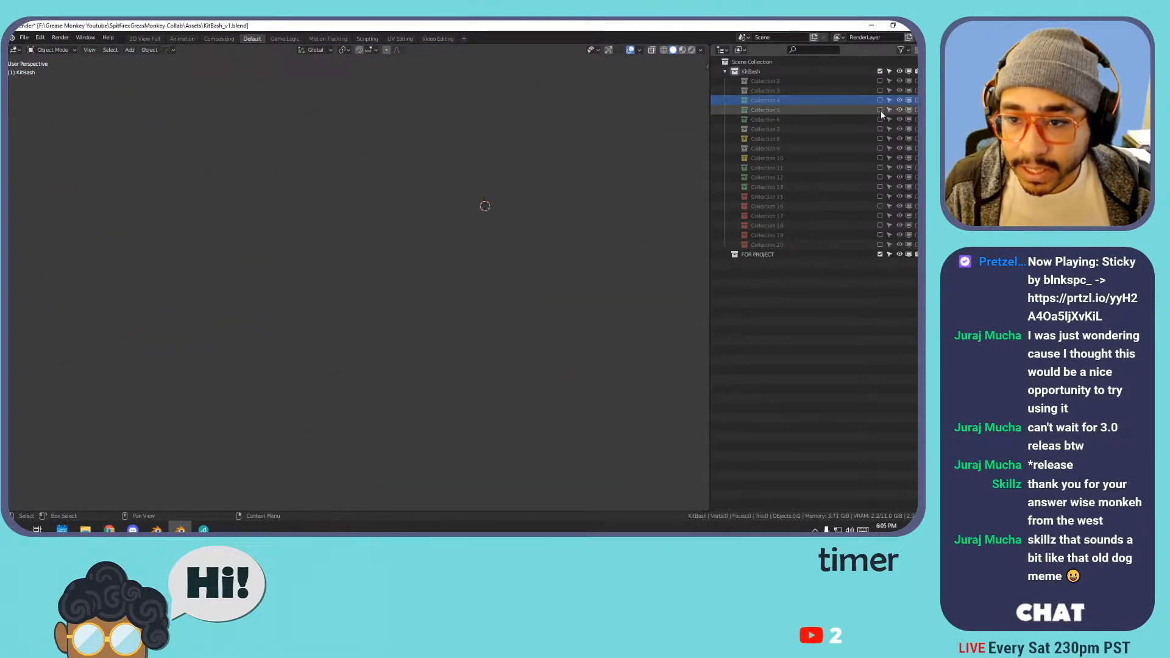
{"action": "left_click", "coordinate": [879, 119]}
{"action": "left_click", "coordinate": [879, 119]}
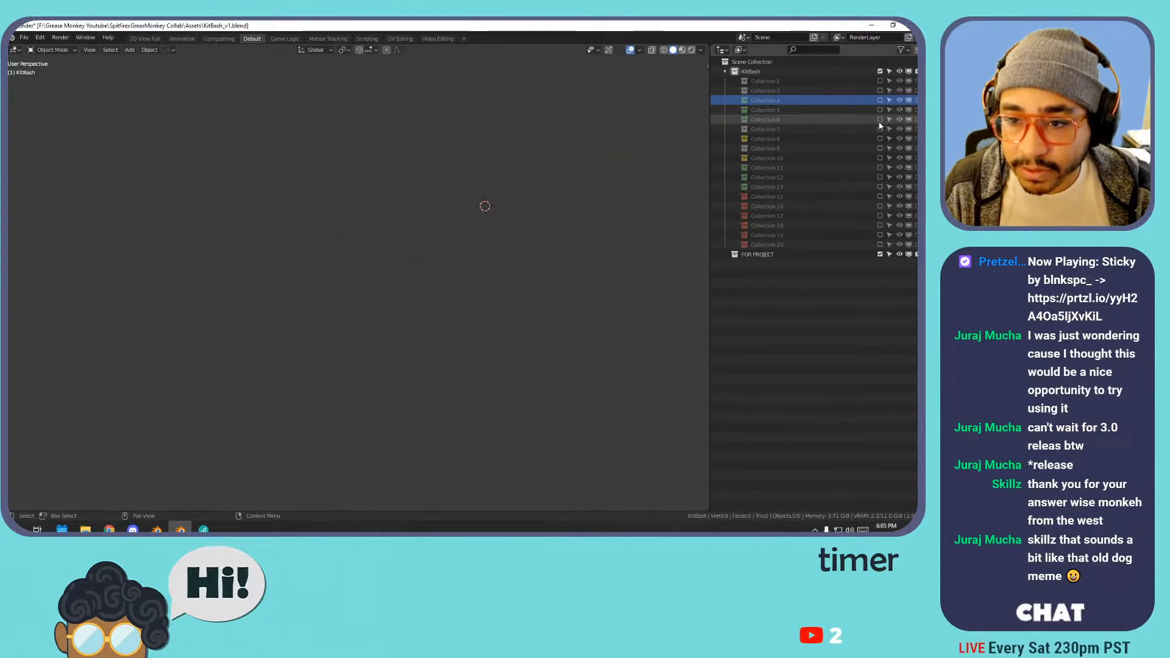
{"action": "left_click", "coordinate": [879, 168]}
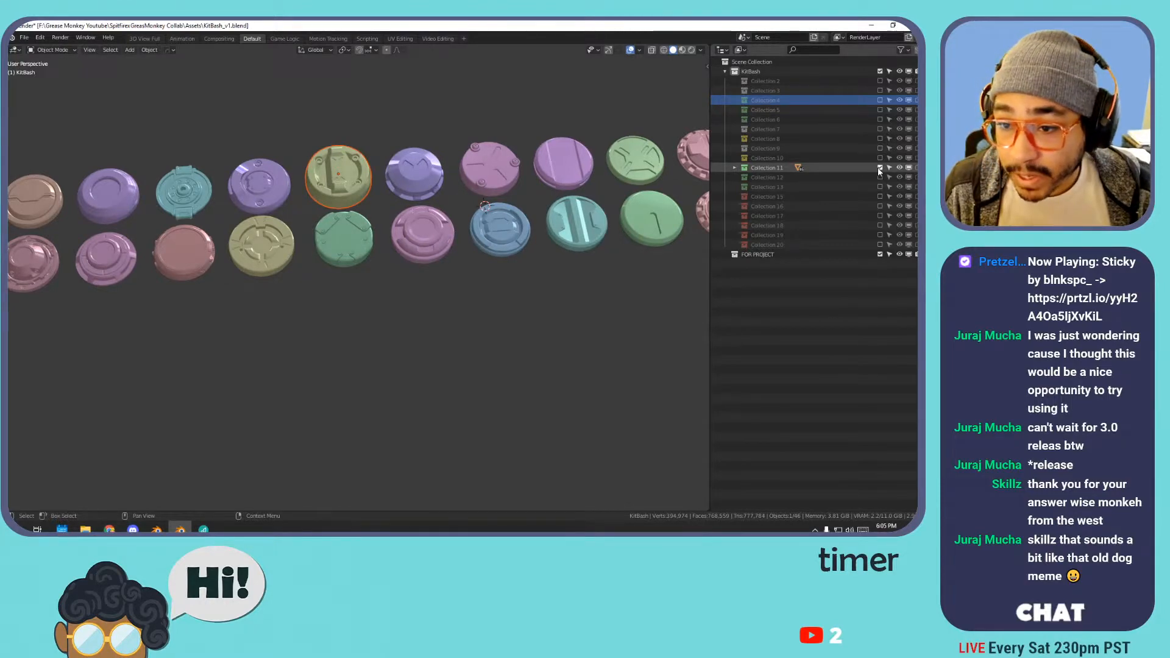
{"action": "left_click", "coordinate": [879, 167]}
- Show Collection 12 and look over its rows of parts up to the cylinders
{"action": "left_click", "coordinate": [879, 177]}
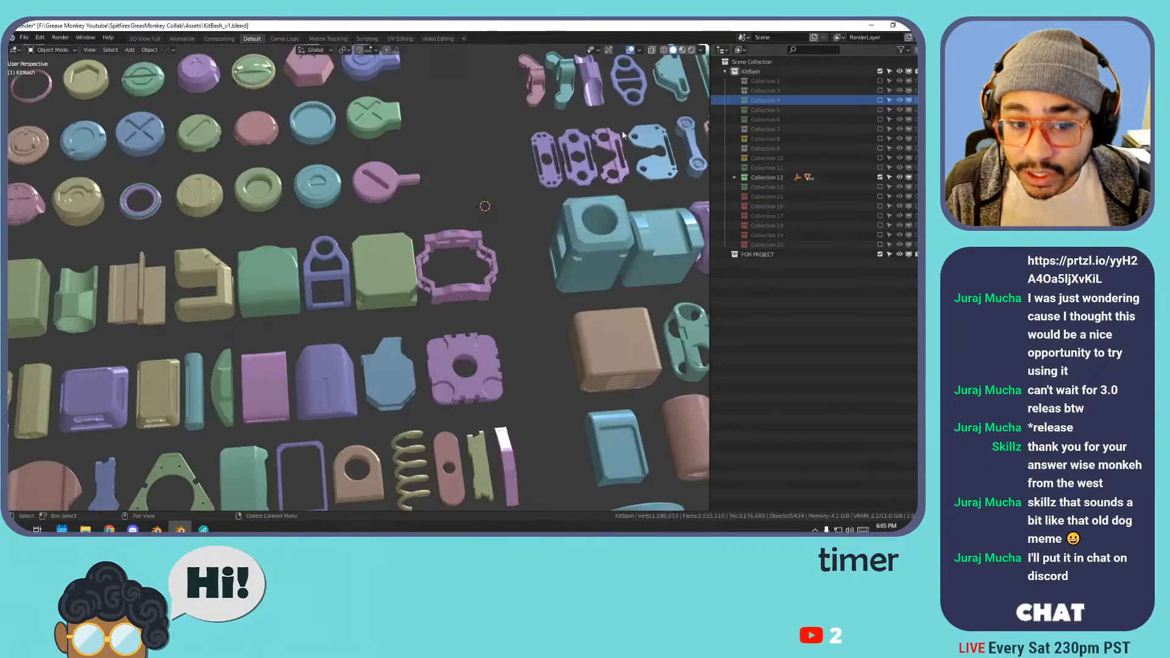
{"action": "scroll", "coordinate": [439, 147], "scroll_direction": "down", "scroll_amount": 4}
{"action": "middle_click_drag", "start_coordinate": [334, 106], "coordinate": [516, 193], "text": "shift"}
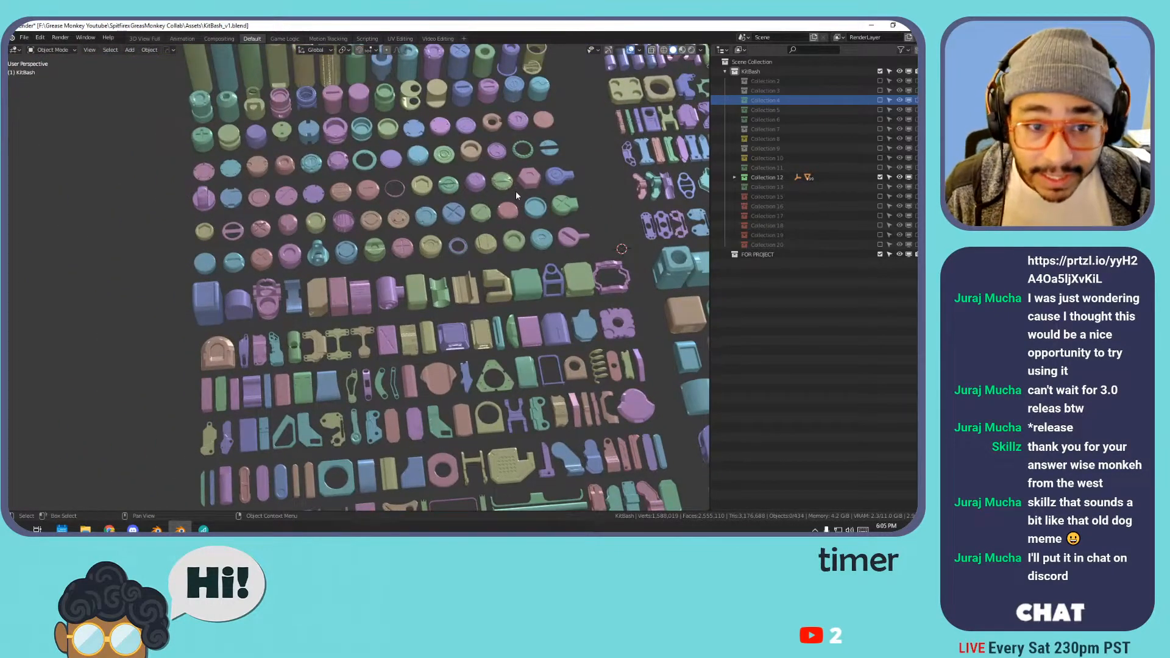
{"action": "key", "text": "KP_7"}
{"action": "middle_click_drag", "start_coordinate": [229, 150], "coordinate": [238, 247], "text": "shift"}
{"action": "middle_click_drag", "start_coordinate": [238, 247], "coordinate": [276, 134]}
{"action": "scroll", "coordinate": [276, 134], "scroll_direction": "up", "scroll_amount": 5}
- Select several of the tall cylinders in Collection 12 in turn and examine them with the neighboring round caps
{"action": "left_click", "coordinate": [179, 204]}
{"action": "left_click", "coordinate": [305, 232]}
{"action": "left_click", "coordinate": [358, 225]}
{"action": "left_click", "coordinate": [420, 219]}
{"action": "left_click", "coordinate": [455, 236]}
{"action": "scroll", "coordinate": [492, 232], "scroll_direction": "down", "scroll_amount": 1}
{"action": "middle_click_drag", "start_coordinate": [494, 231], "coordinate": [430, 175], "text": "shift"}
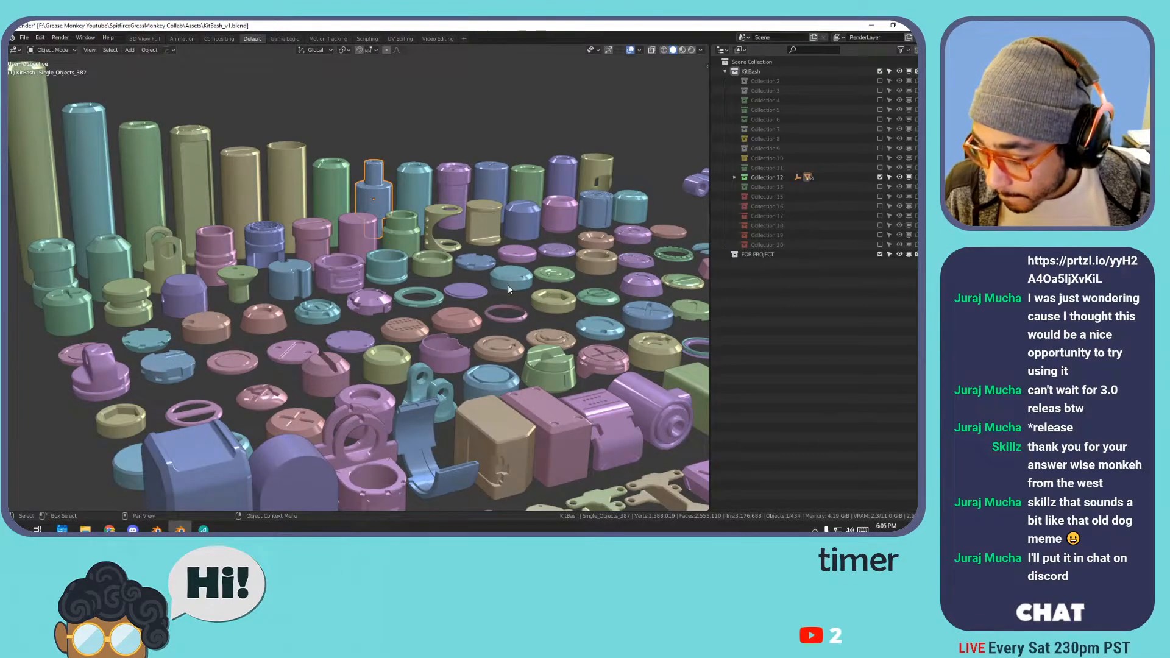
{"action": "middle_click_drag", "start_coordinate": [507, 283], "coordinate": [410, 250]}
{"action": "scroll", "coordinate": [390, 248], "scroll_direction": "down", "scroll_amount": 1}
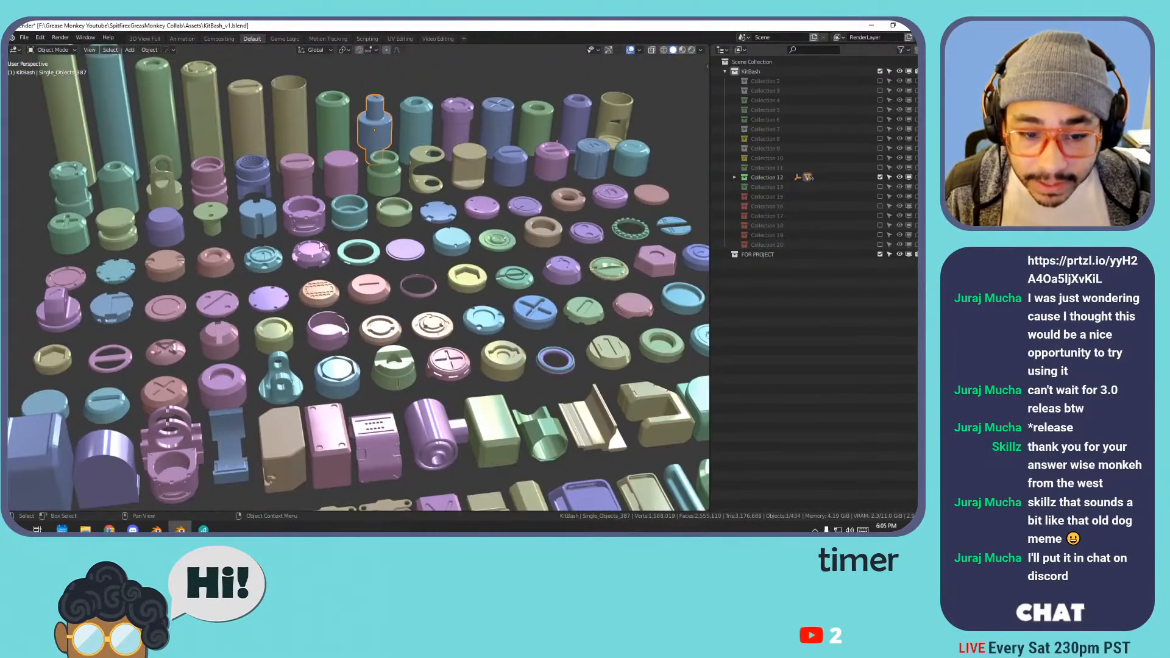
- View the rows of round caps in Collection 12 from the top
{"action": "middle_click_drag", "start_coordinate": [314, 247], "coordinate": [430, 249], "text": "shift"}
{"action": "scroll", "coordinate": [429, 249], "scroll_direction": "up", "scroll_amount": 2}
{"action": "key", "text": "KP_7"}
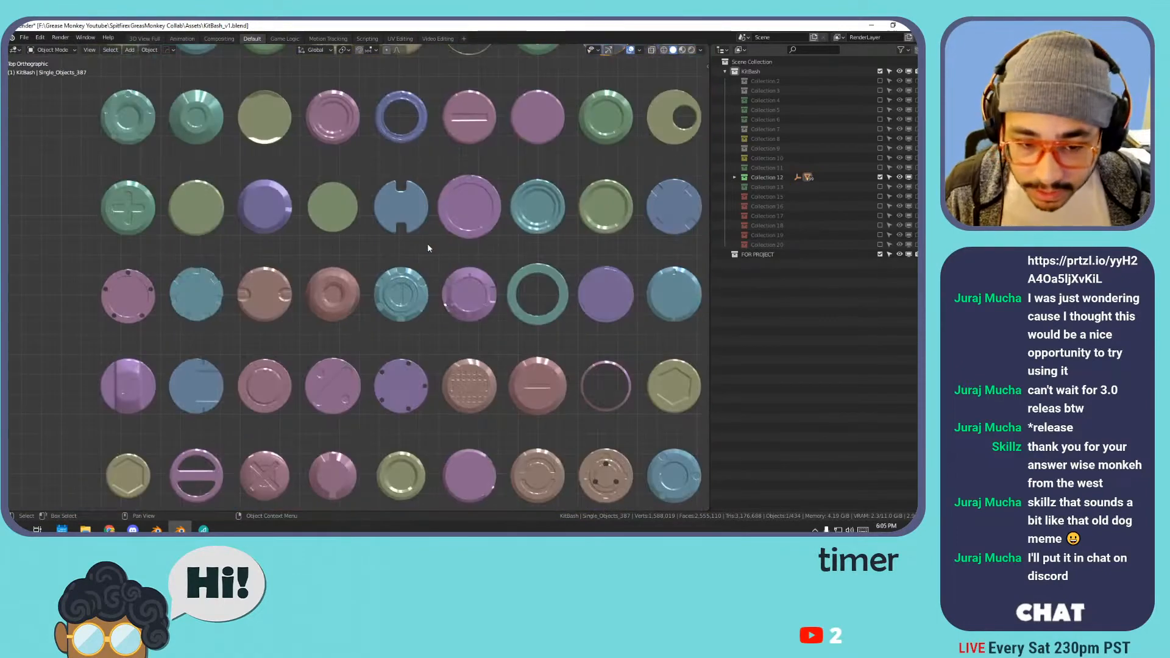
{"action": "scroll", "coordinate": [451, 268], "scroll_direction": "down", "scroll_amount": 2}
{"action": "scroll", "coordinate": [450, 272], "scroll_direction": "down", "scroll_amount": 2}
{"action": "scroll", "coordinate": [410, 307], "scroll_direction": "down", "scroll_amount": 1}
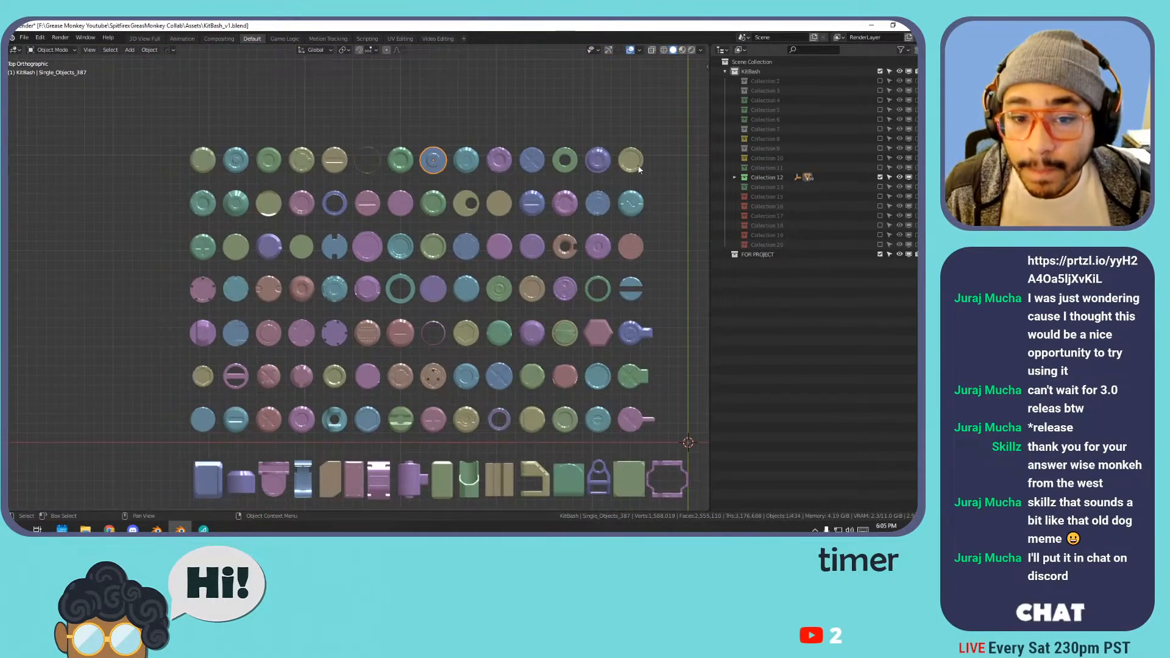
- Set the viewport shading color to Single so all parts share one color
{"action": "left_click", "coordinate": [701, 50]}
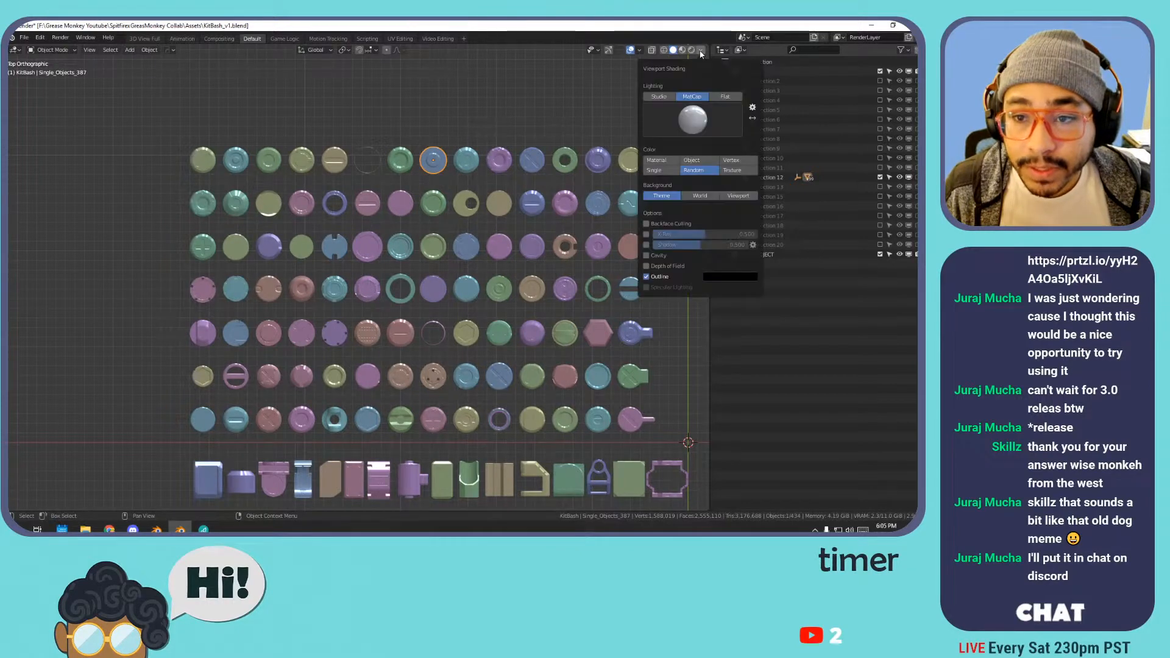
{"action": "left_click", "coordinate": [670, 161]}
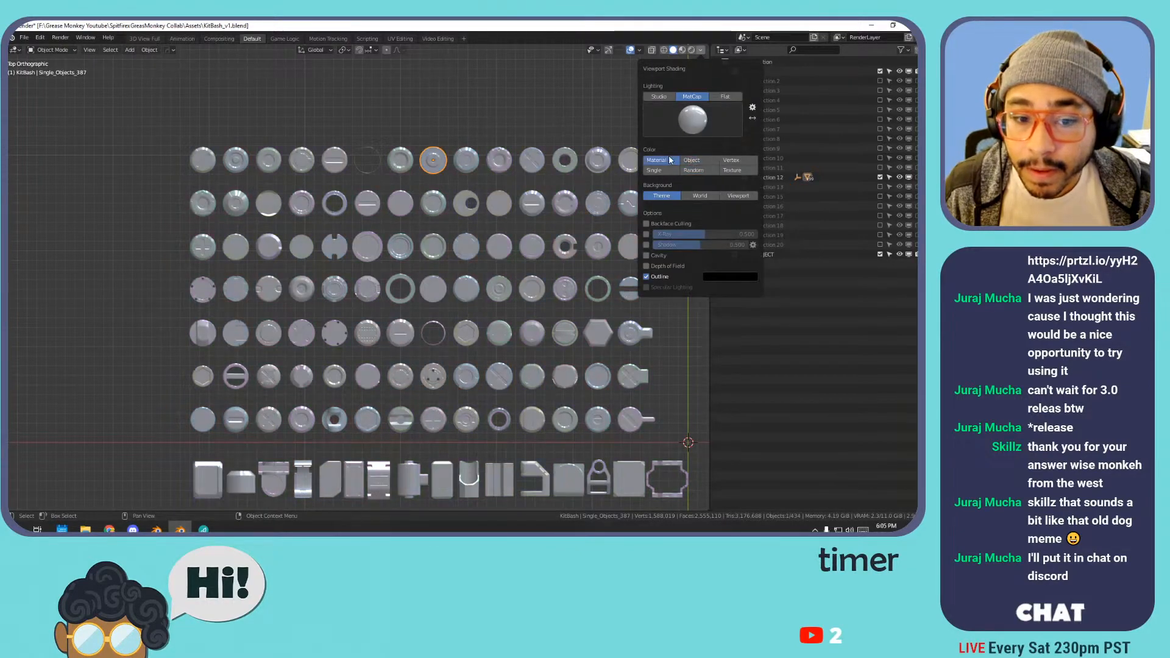
{"action": "left_click", "coordinate": [655, 170]}
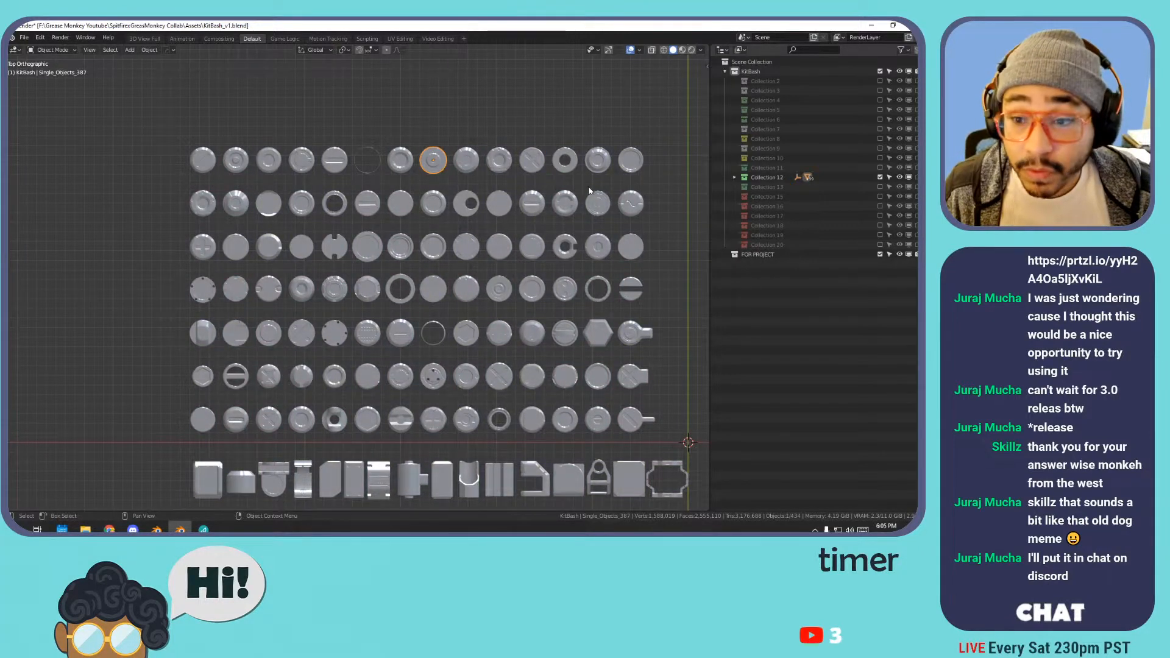
- Hide Collection 12, show Collection 13 to look over its parts and hide it, briefly rechecking Collection 12
{"action": "left_click", "coordinate": [879, 176]}
{"action": "left_click", "coordinate": [880, 186]}
{"action": "key", "text": "Home"}
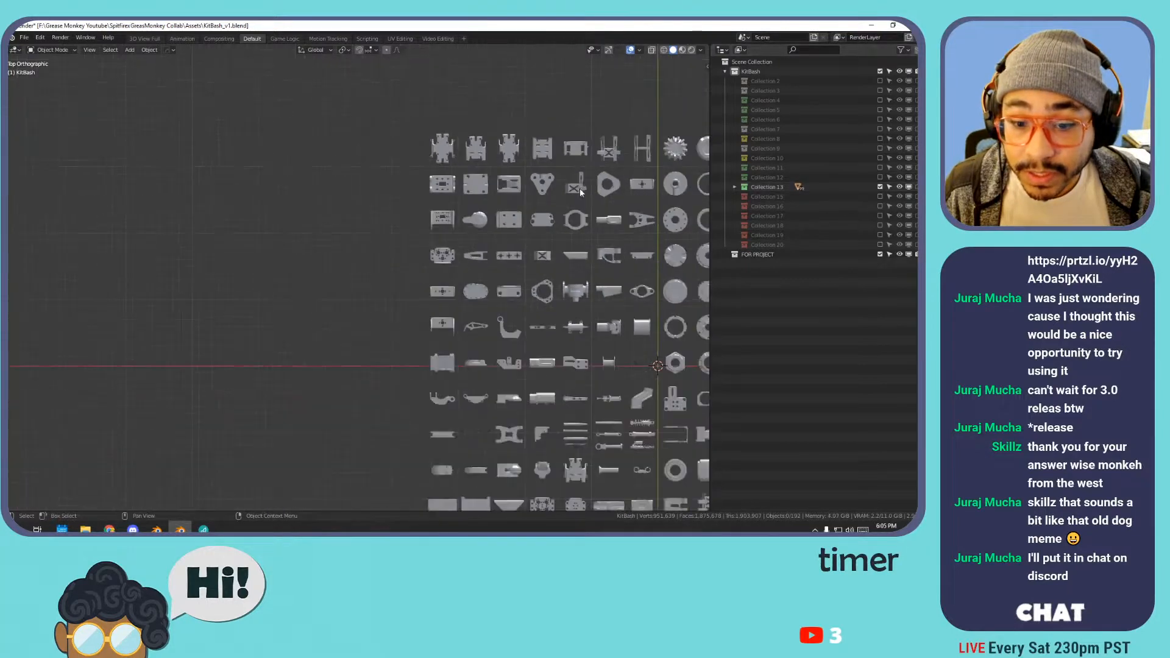
{"action": "scroll", "coordinate": [402, 182], "scroll_direction": "up", "scroll_amount": 3}
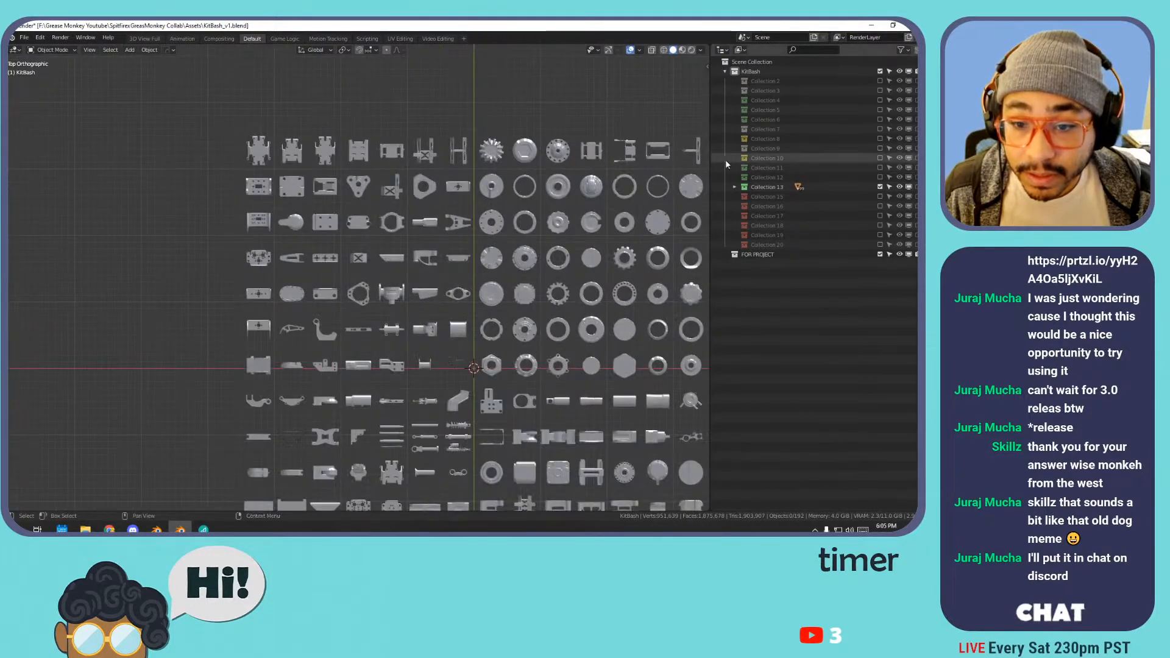
{"action": "left_click", "coordinate": [880, 187]}
{"action": "left_click", "coordinate": [880, 177]}
{"action": "left_click", "coordinate": [880, 177]}
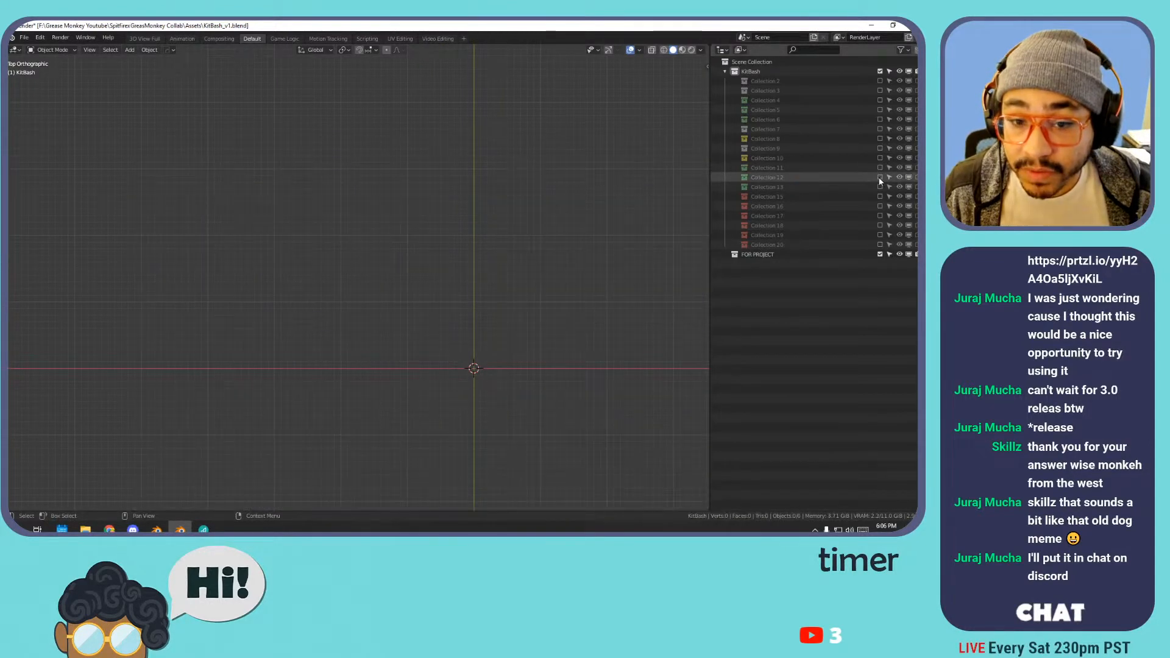
- Show Collection 11 with its two rows of round caps, clear the selection and turn off the viewport overlays
{"action": "left_click", "coordinate": [880, 167]}
{"action": "scroll", "coordinate": [473, 198], "scroll_direction": "down", "scroll_amount": 3}
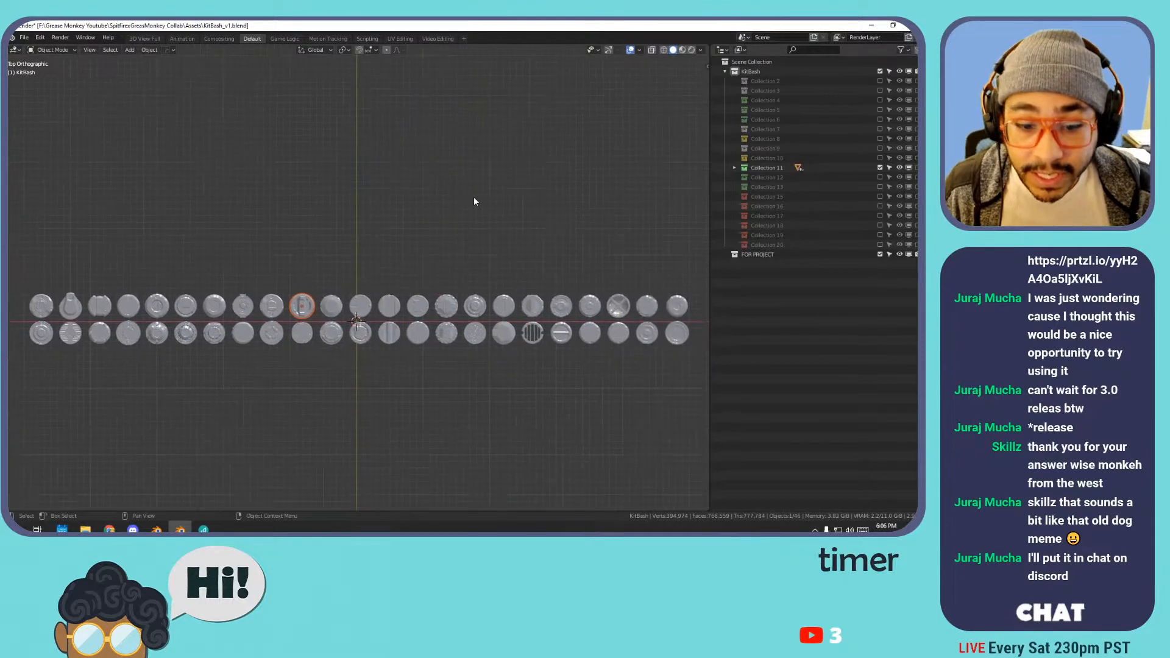
{"action": "left_click", "coordinate": [464, 189]}
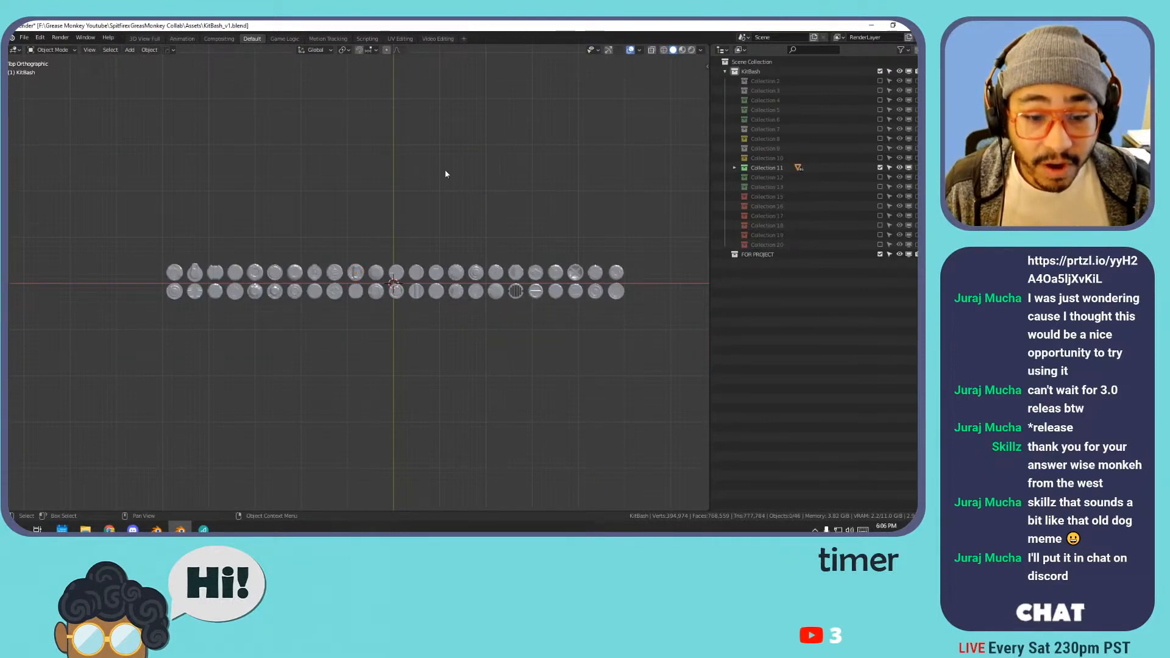
{"action": "left_click", "coordinate": [630, 49]}
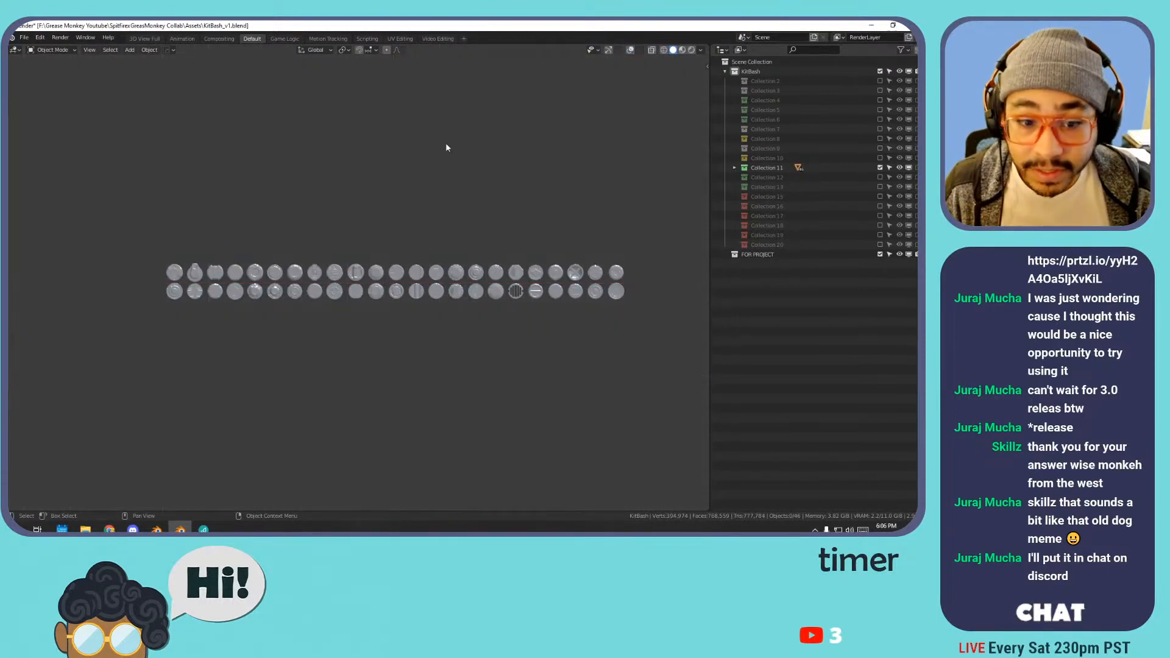
{"action": "scroll", "coordinate": [478, 189], "scroll_direction": "up", "scroll_amount": 2}
{"action": "middle_click_drag", "start_coordinate": [488, 203], "coordinate": [478, 137], "text": "shift"}
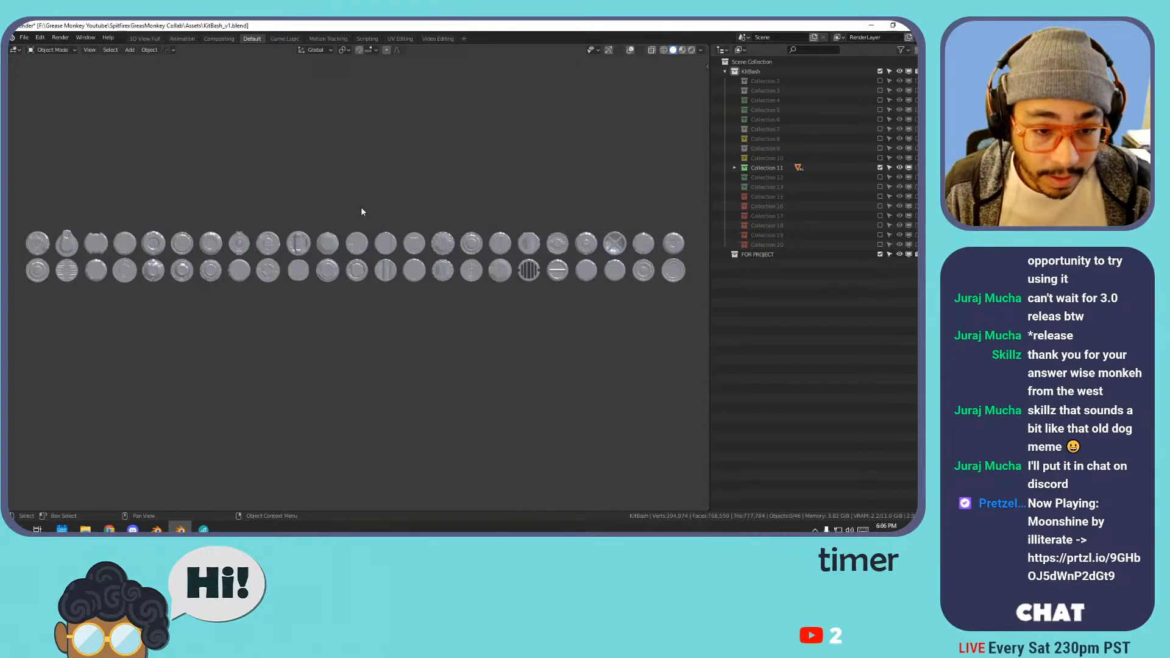
- Move the tenth round cap of Collection 11's upper row out of the row by about 89.16 along Y
{"action": "left_click", "coordinate": [289, 241]}
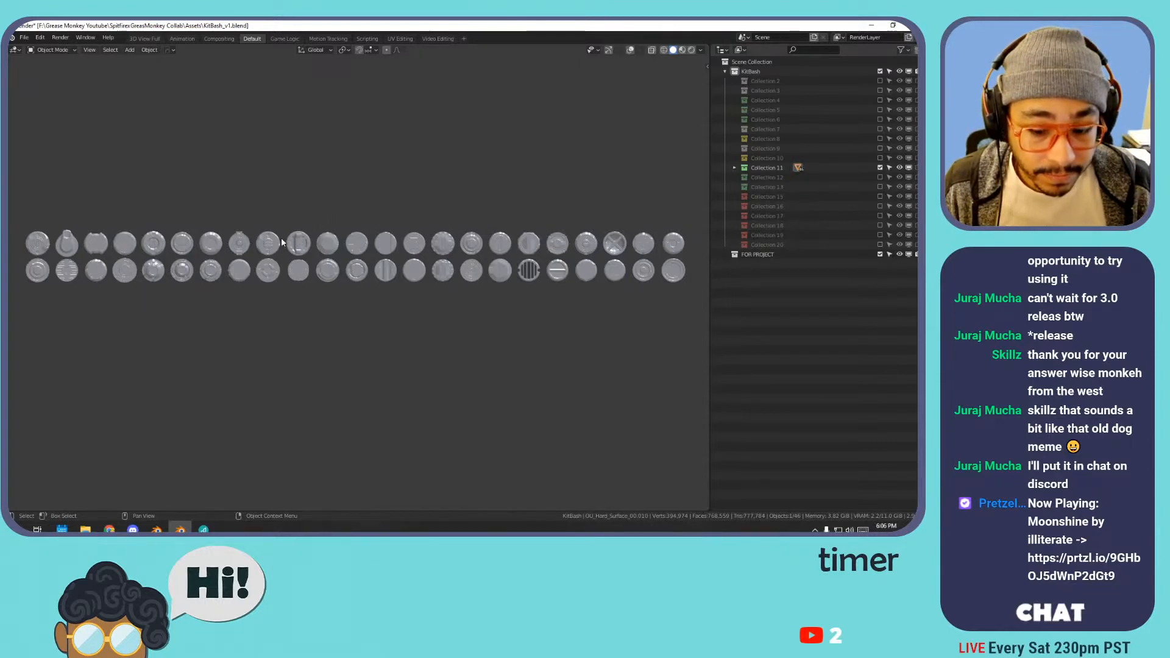
{"action": "key", "text": "g"}
{"action": "key", "text": "z"}
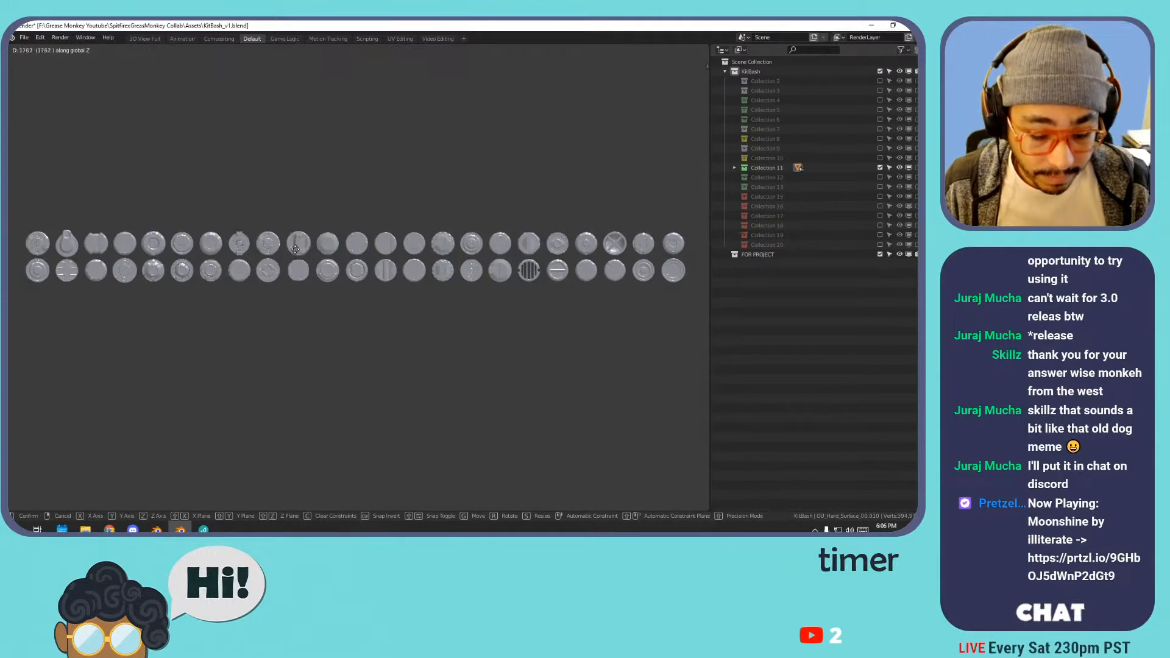
{"action": "key", "text": "y"}
{"action": "left_click", "coordinate": [222, 204]}
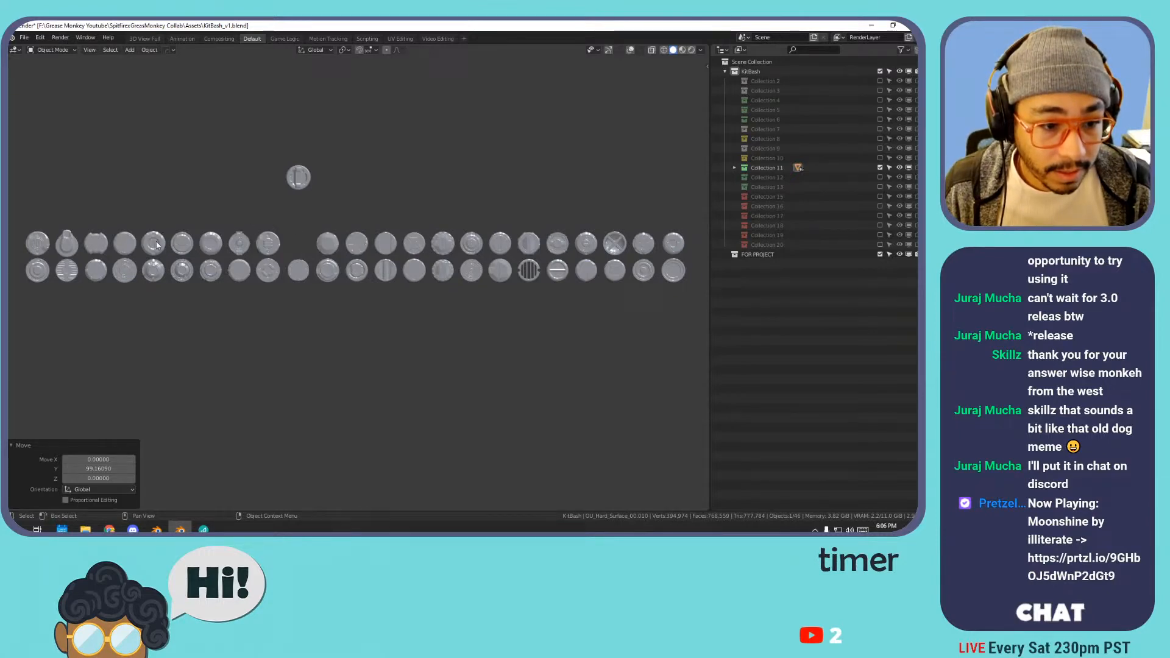
- Move the fifth round cap of Collection 11's lower row out of the grid by about 141.14 along Y
{"action": "left_click", "coordinate": [153, 272]}
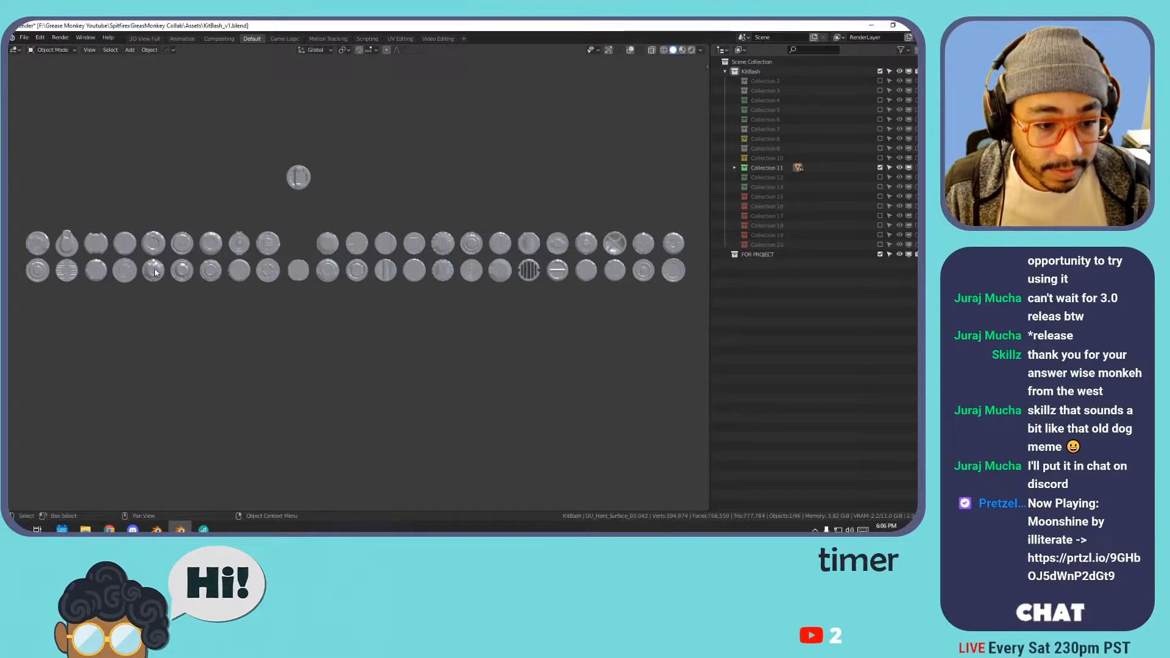
{"action": "key", "text": "g"}
{"action": "key", "text": "y"}
{"action": "left_click", "coordinate": [171, 173]}
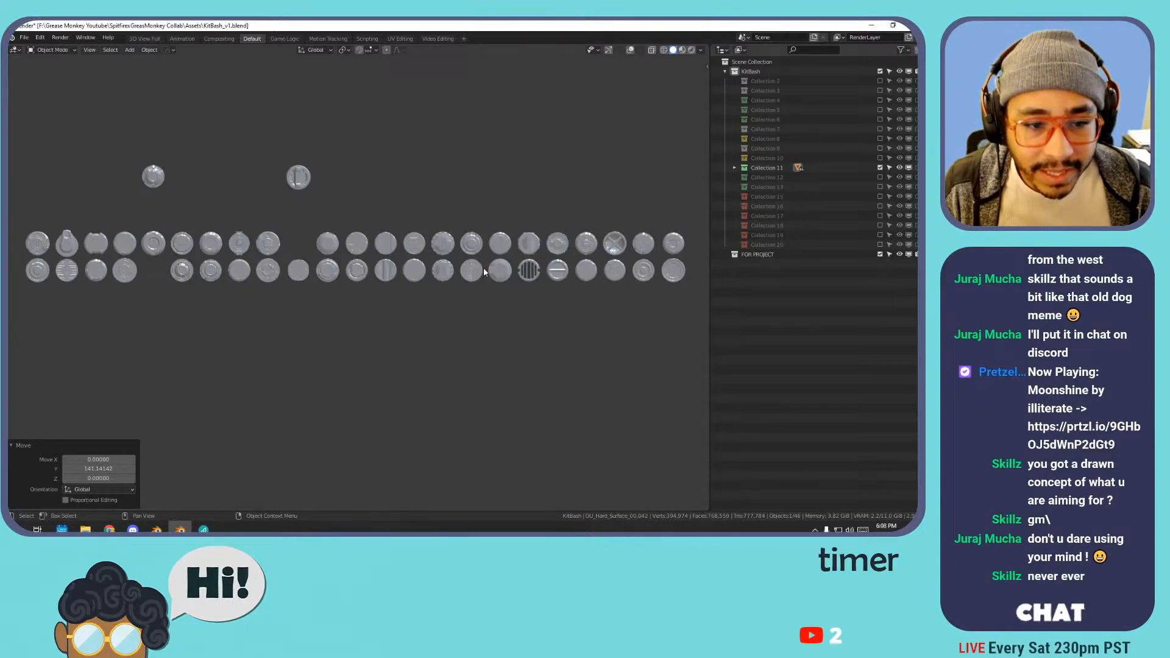
- Hide Collection 11, show Collection 12 framed on its round caps, and collapse the Move settings
{"action": "left_click", "coordinate": [879, 167]}
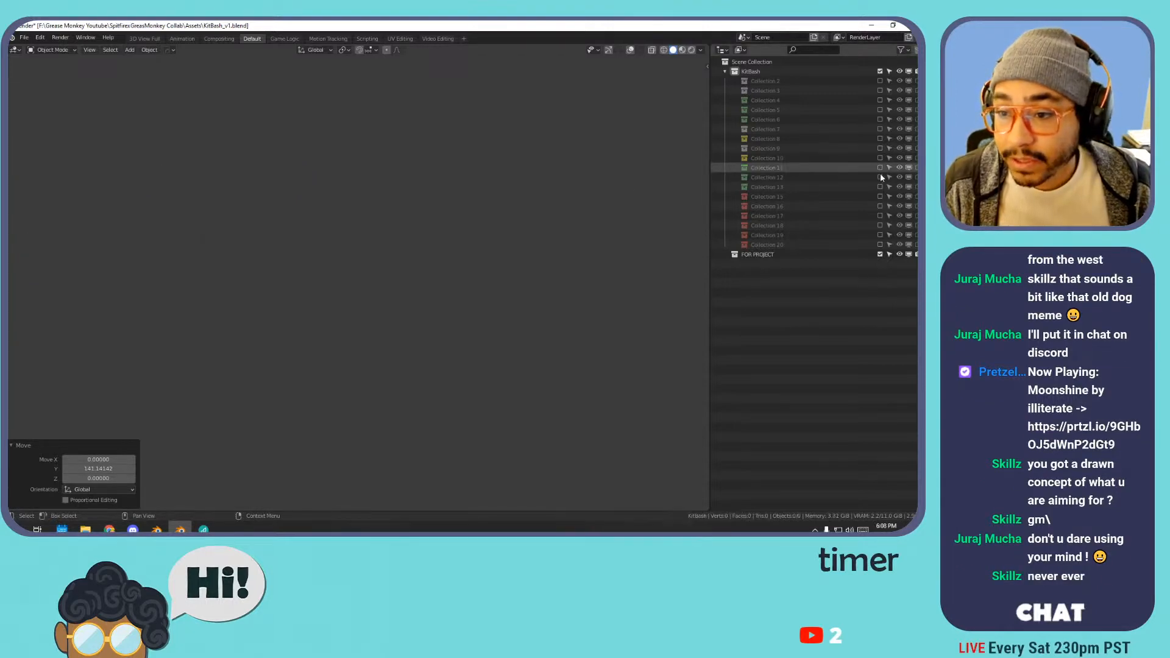
{"action": "left_click", "coordinate": [880, 176]}
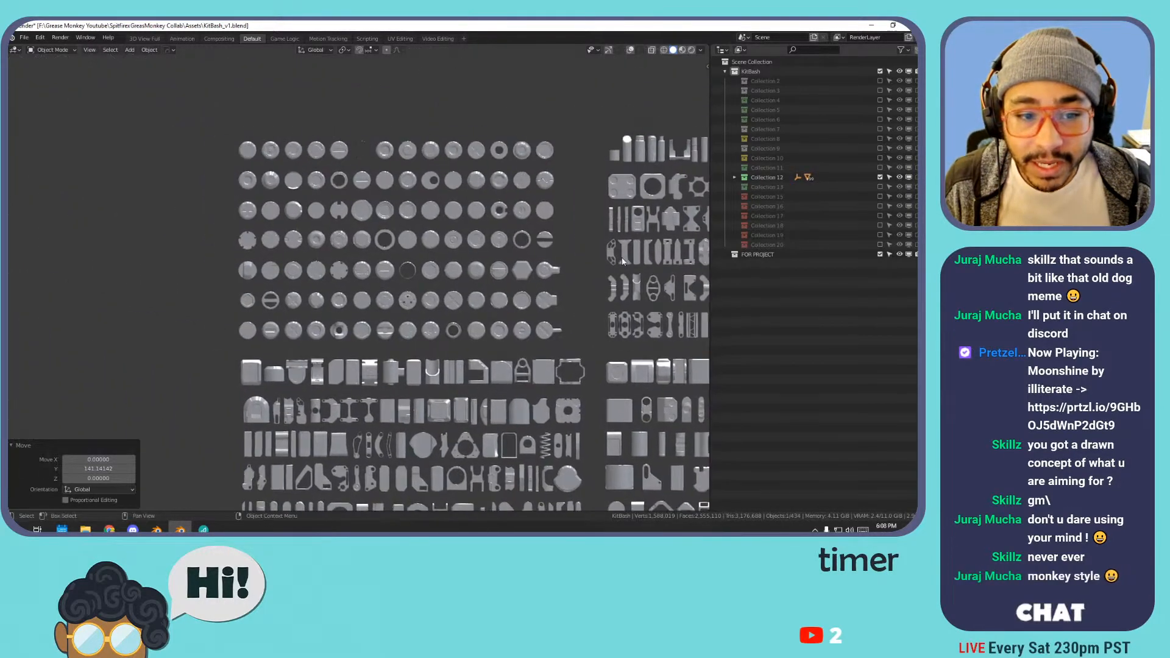
{"action": "scroll", "coordinate": [620, 262], "scroll_direction": "up", "scroll_amount": 3}
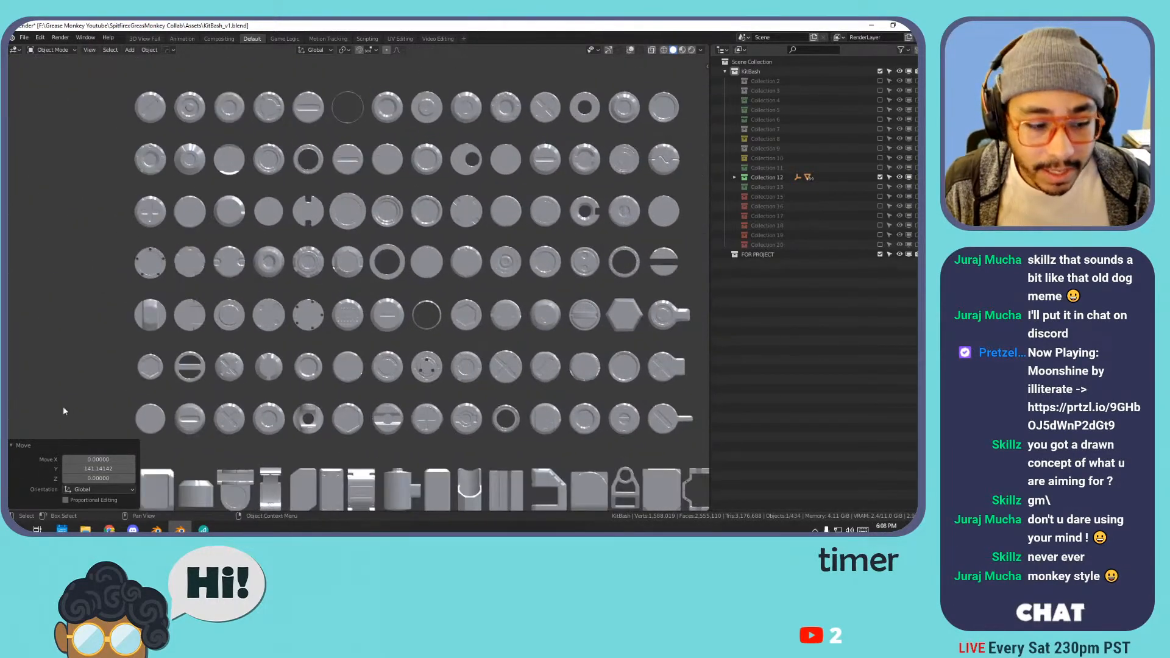
{"action": "left_click", "coordinate": [72, 447]}
{"action": "scroll", "coordinate": [510, 285], "scroll_direction": "down", "scroll_amount": 1}
{"action": "middle_click_drag", "start_coordinate": [510, 285], "coordinate": [483, 291], "text": "shift"}
{"action": "scroll", "coordinate": [514, 286], "scroll_direction": "up", "scroll_amount": 1}
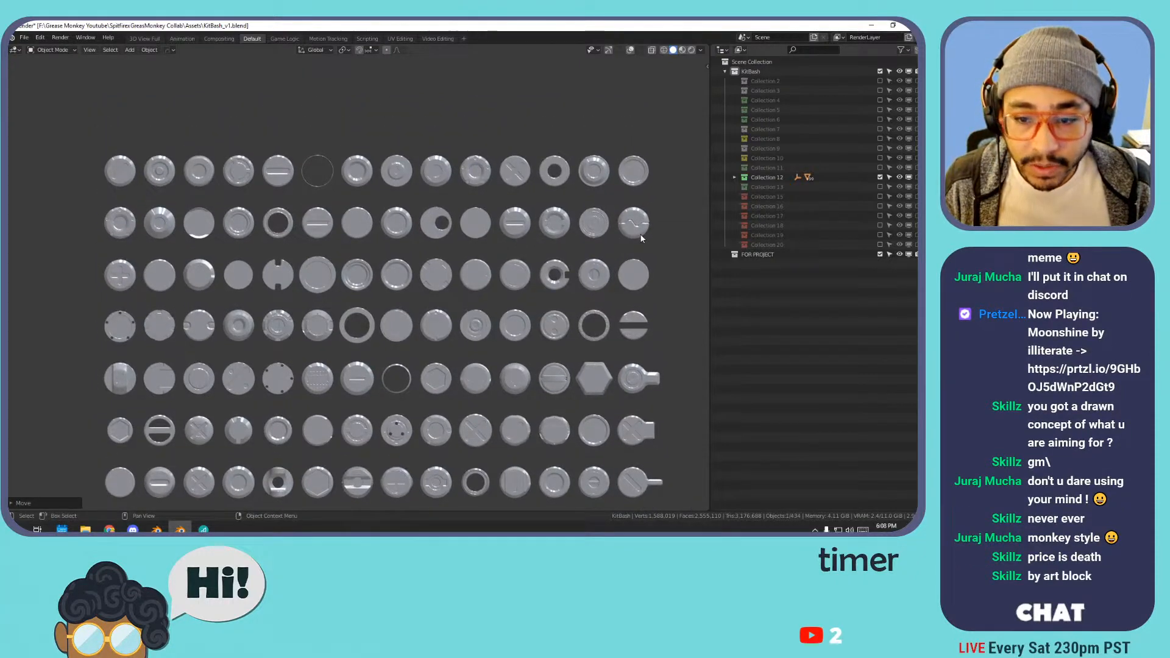
- Move the last round cap of Collection 12's second row along Y to a spot above the grid
{"action": "left_click", "coordinate": [641, 238]}
{"action": "key", "text": "g"}
{"action": "key", "text": "z"}
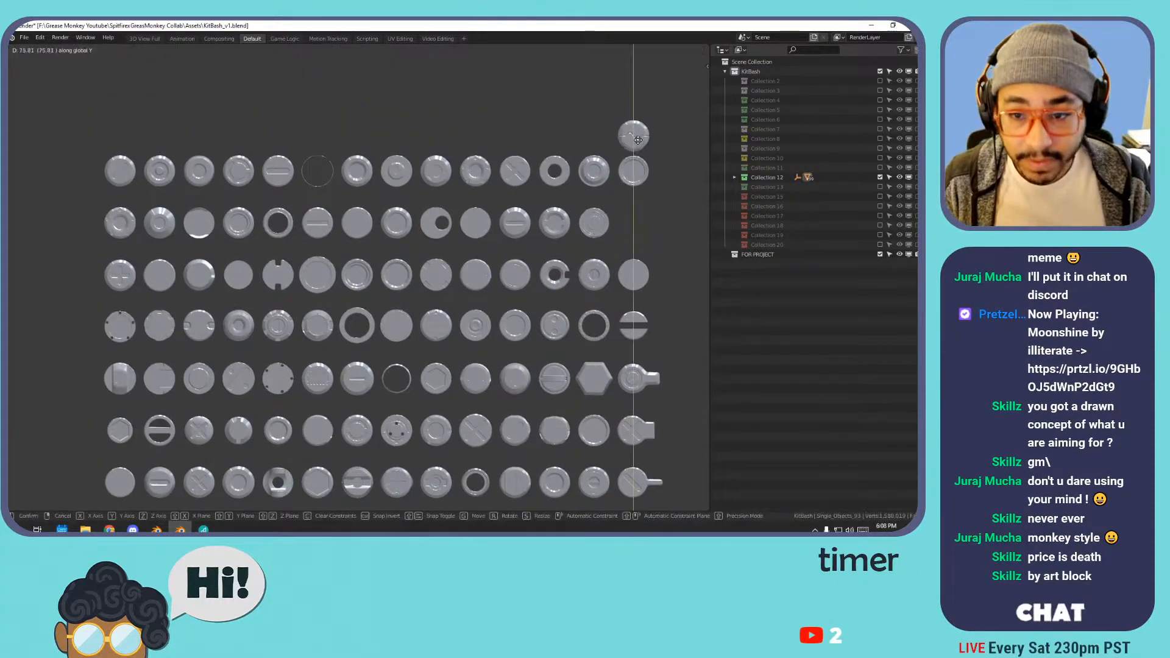
{"action": "left_click", "coordinate": [576, 181]}
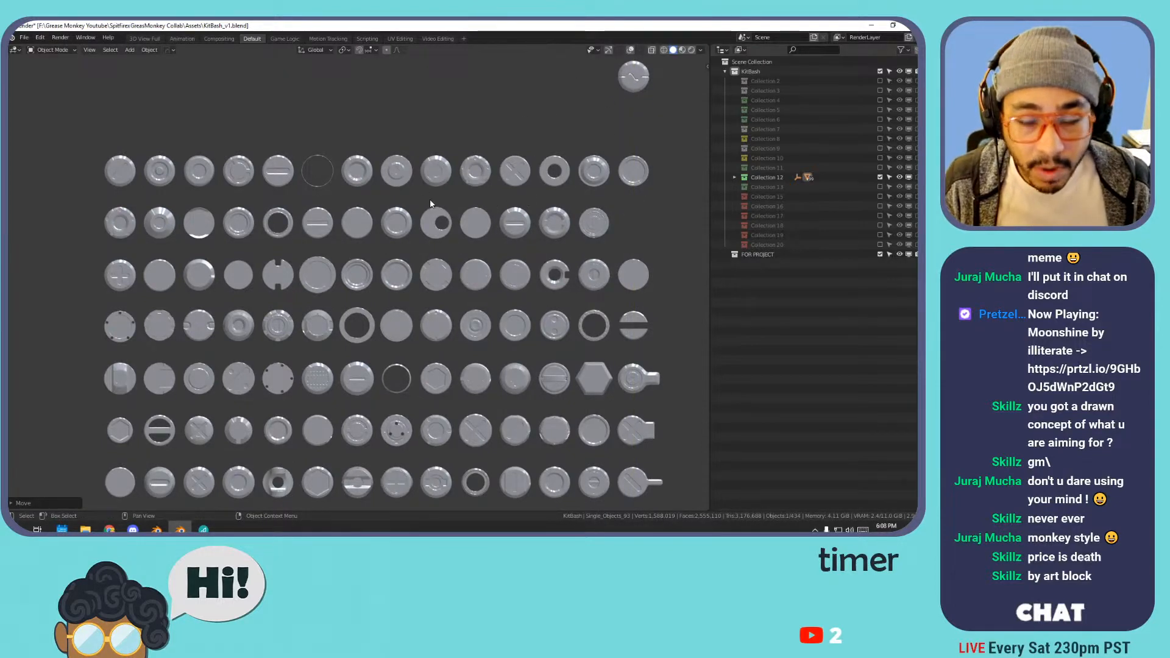
- Move the fifth round cap of the fourth row along Y, placing it above the grid about level with the cap already set apart
{"action": "scroll", "coordinate": [451, 209], "scroll_direction": "down", "scroll_amount": 1}
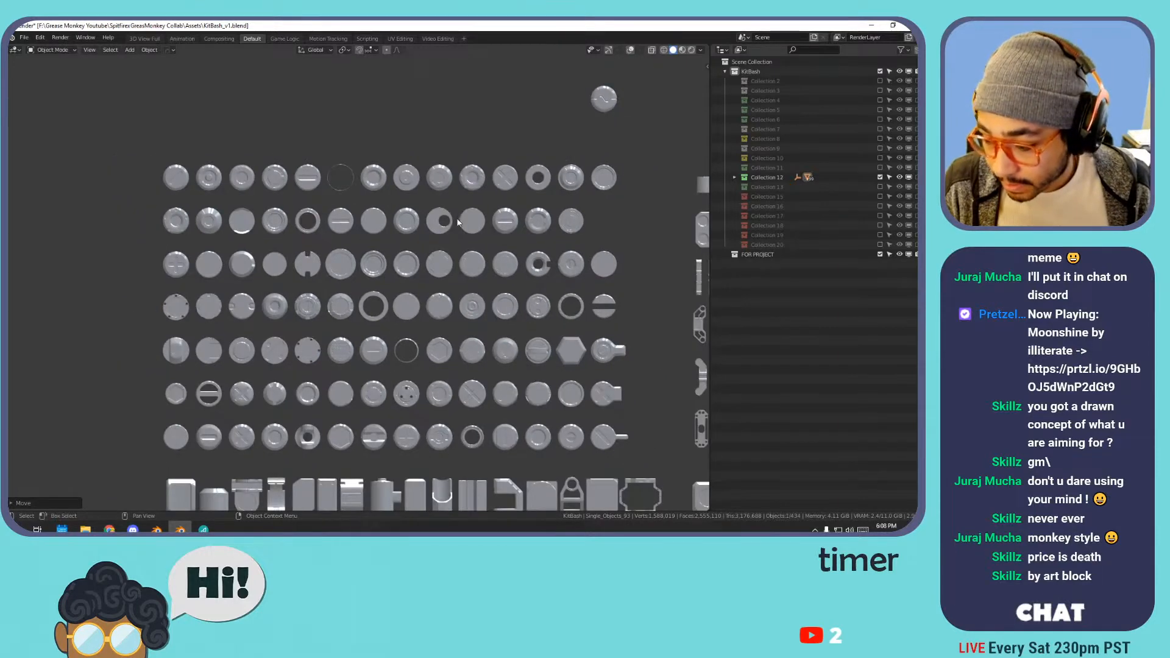
{"action": "middle_click_drag", "start_coordinate": [465, 236], "coordinate": [472, 213], "text": "shift"}
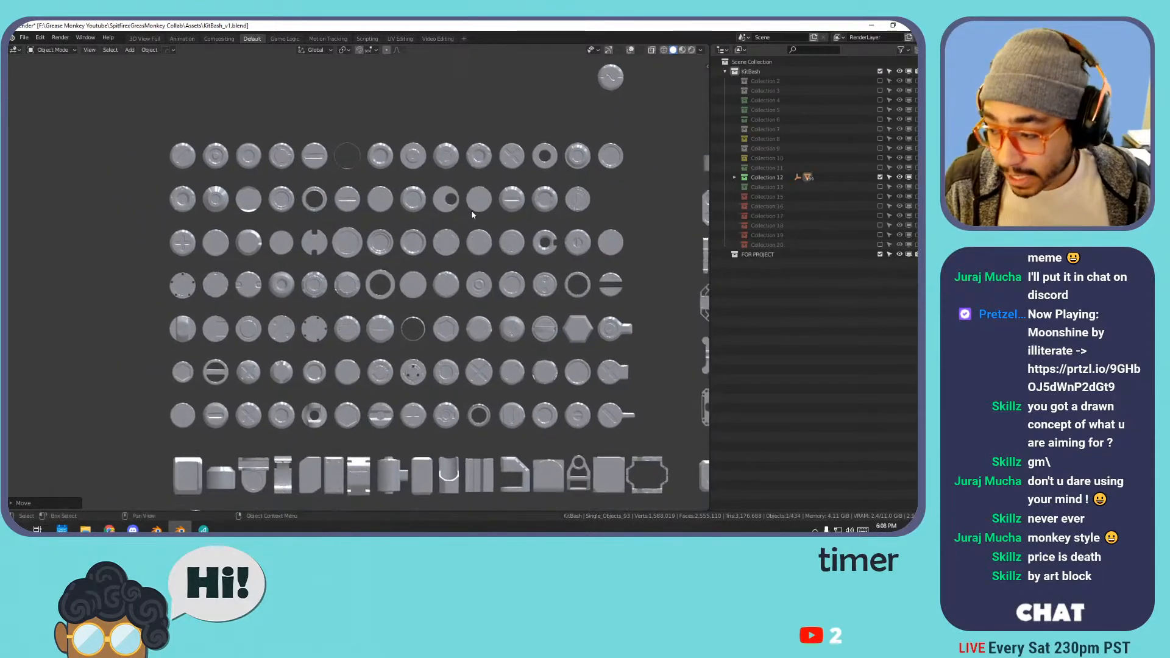
{"action": "scroll", "coordinate": [410, 256], "scroll_direction": "up", "scroll_amount": 1}
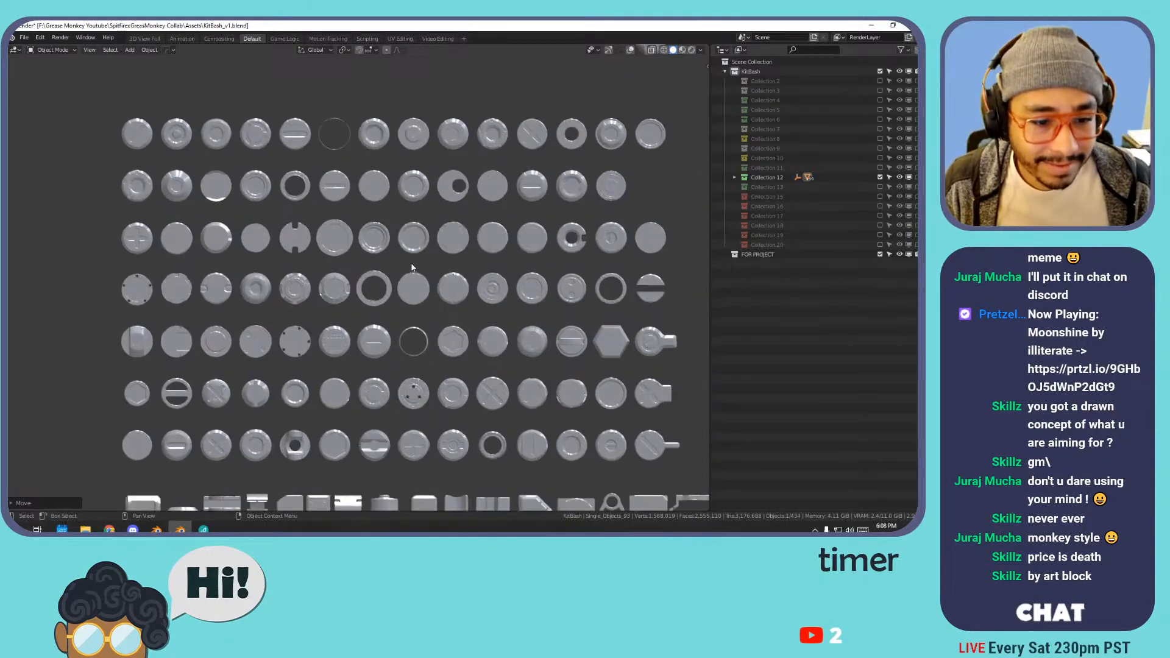
{"action": "middle_click_drag", "start_coordinate": [428, 305], "coordinate": [408, 299], "text": "shift"}
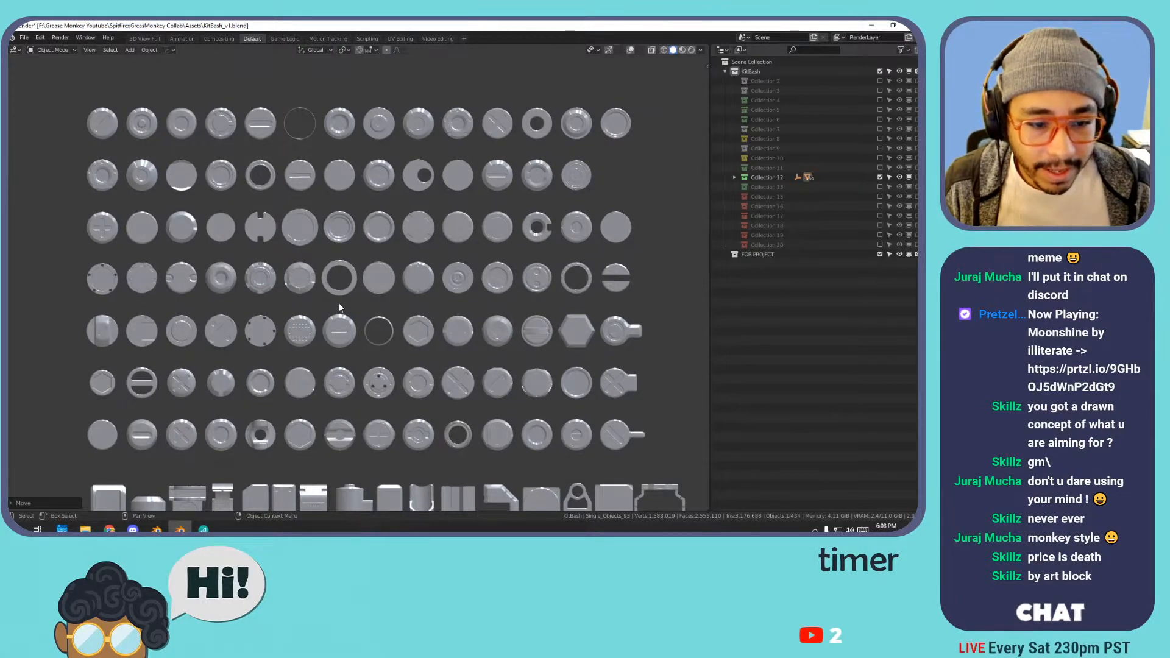
{"action": "left_click", "coordinate": [259, 286]}
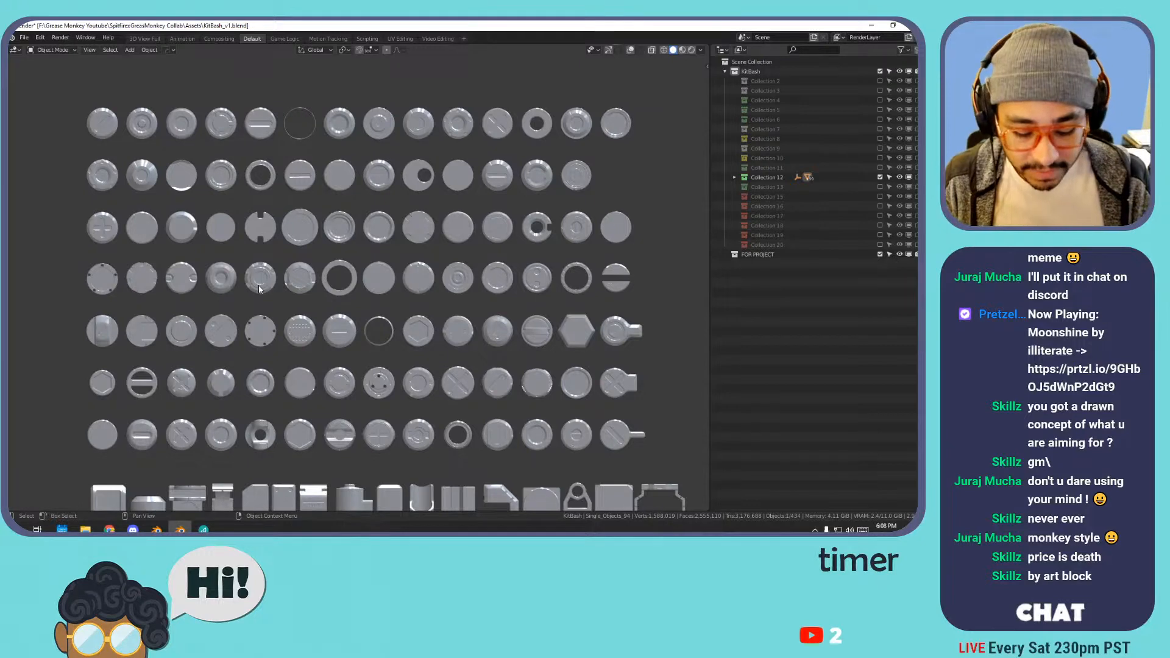
{"action": "key", "text": "g"}
{"action": "key", "text": "y"}
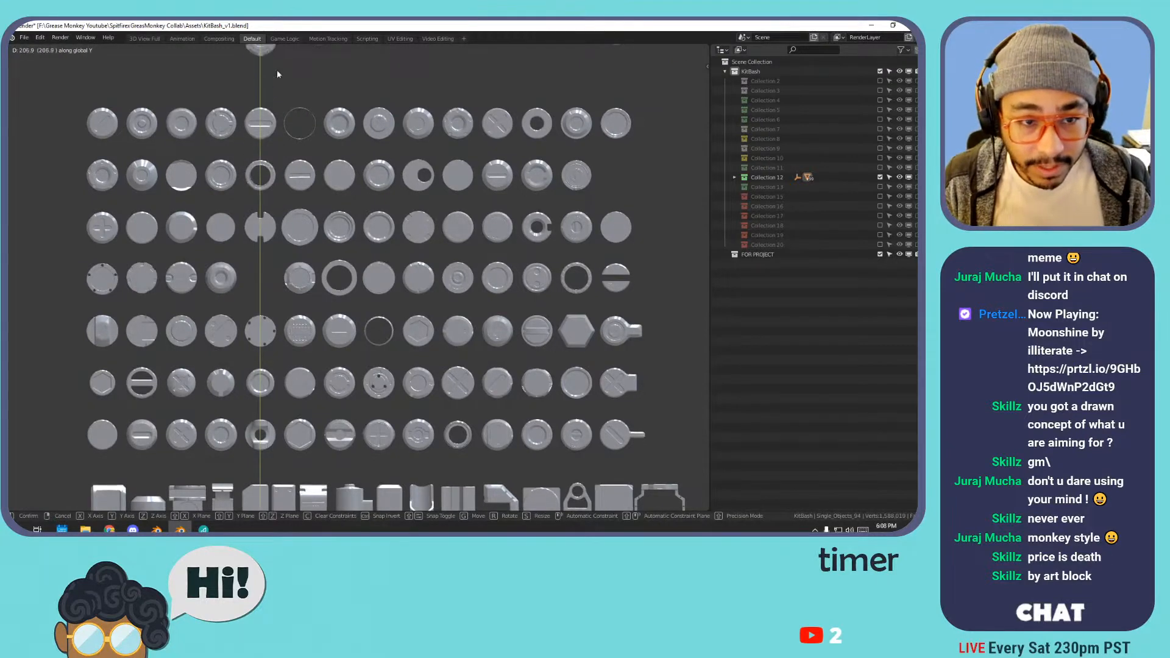
{"action": "left_click", "coordinate": [267, 54]}
{"action": "scroll", "coordinate": [287, 110], "scroll_direction": "down", "scroll_amount": 3}
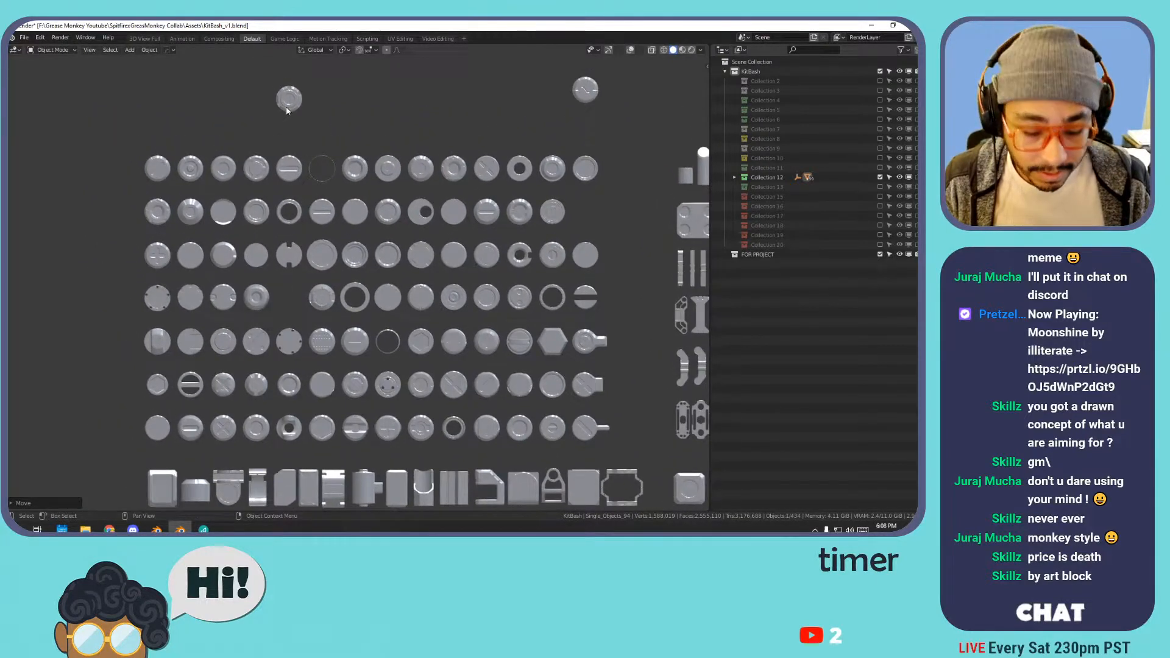
{"action": "key", "text": "g"}
{"action": "key", "text": "y"}
{"action": "left_click", "coordinate": [289, 92]}
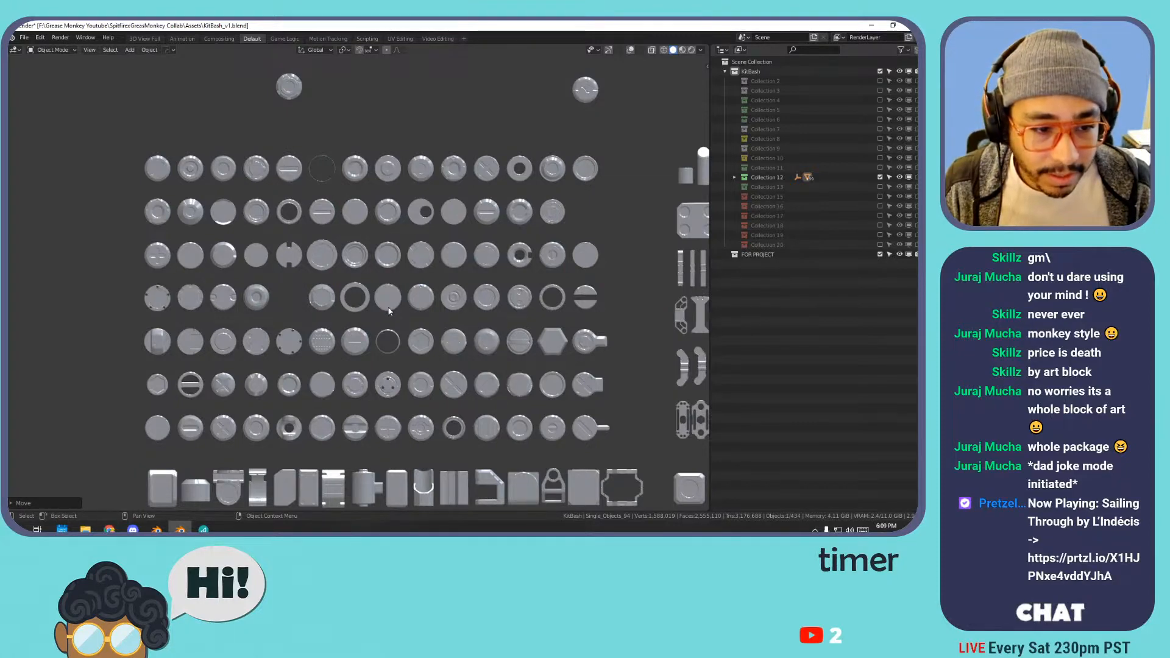
- Move the first round cap of the third row above the grid, between the two caps already set apart
{"action": "left_click", "coordinate": [156, 257]}
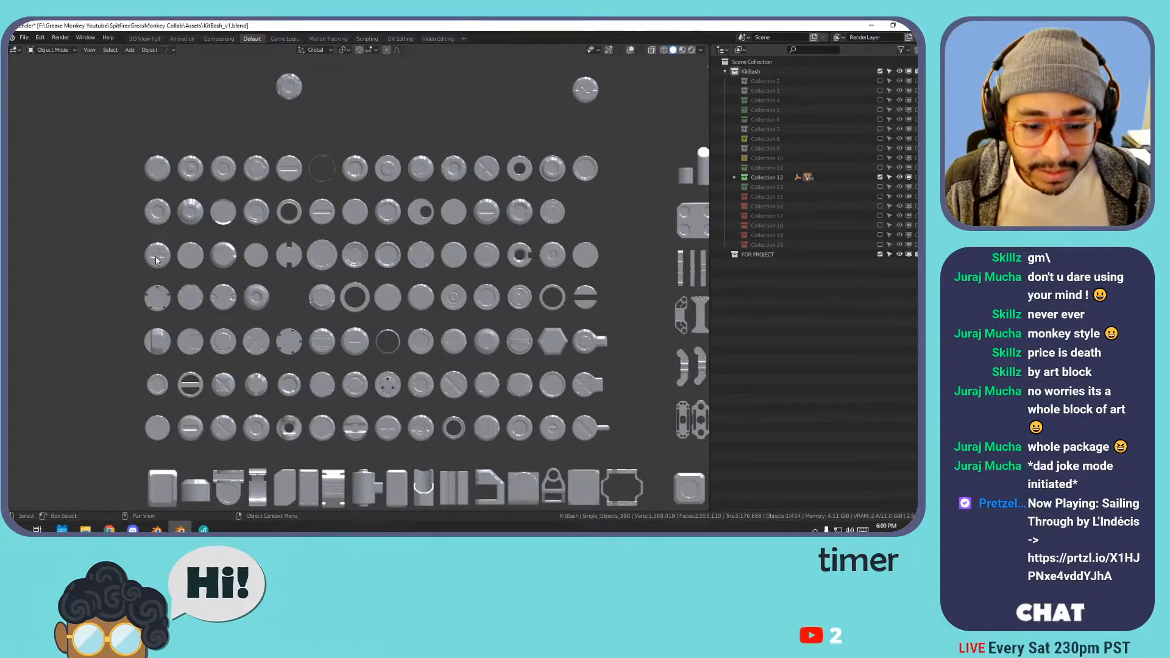
{"action": "key", "text": "g"}
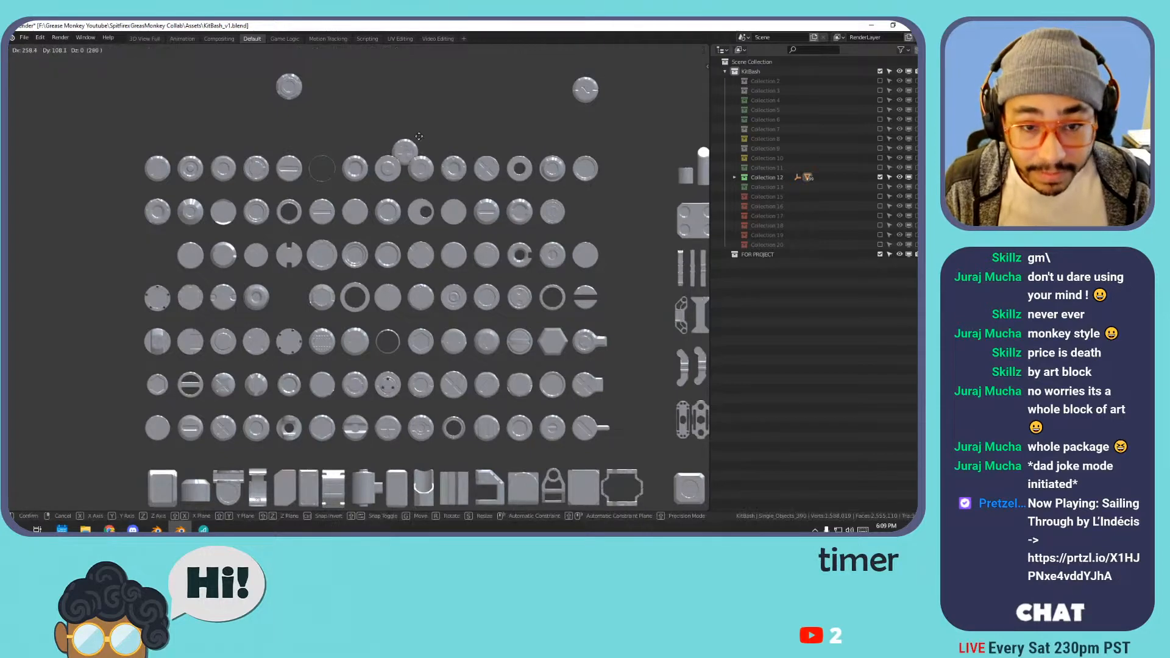
{"action": "left_click", "coordinate": [446, 94]}
{"action": "middle_click_drag", "start_coordinate": [506, 162], "coordinate": [473, 231]}
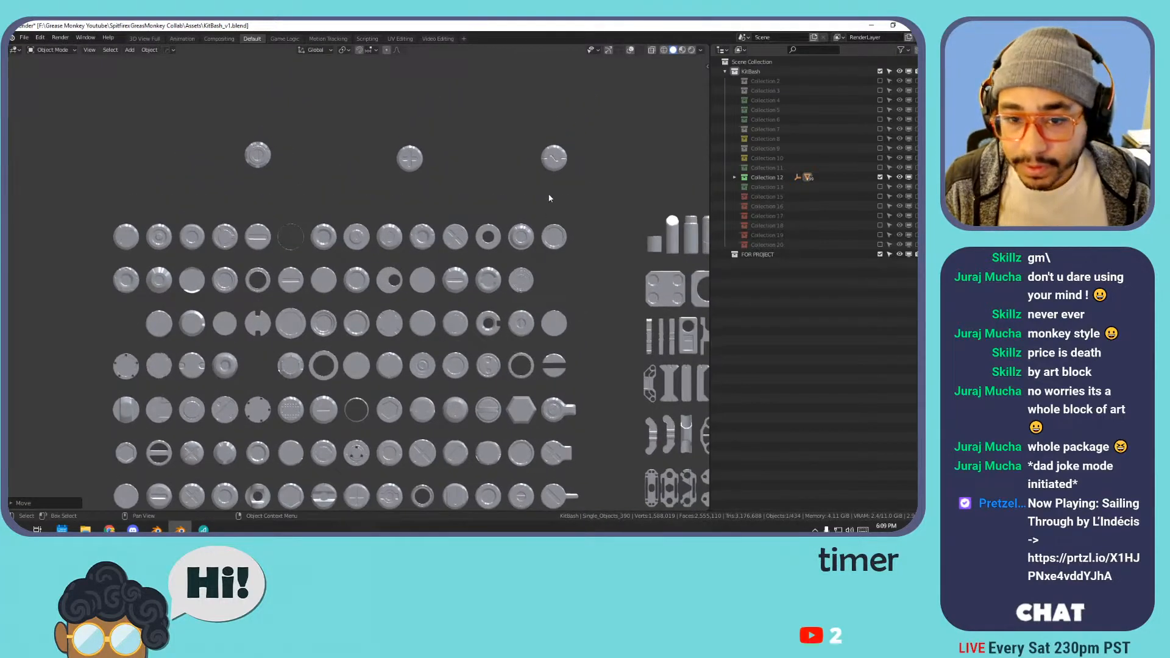
- Turn the viewport overlays back on and move the three set-apart caps into the FOR PROJECT collection
{"action": "left_click", "coordinate": [413, 161]}
{"action": "left_click", "coordinate": [409, 159], "text": "shift"}
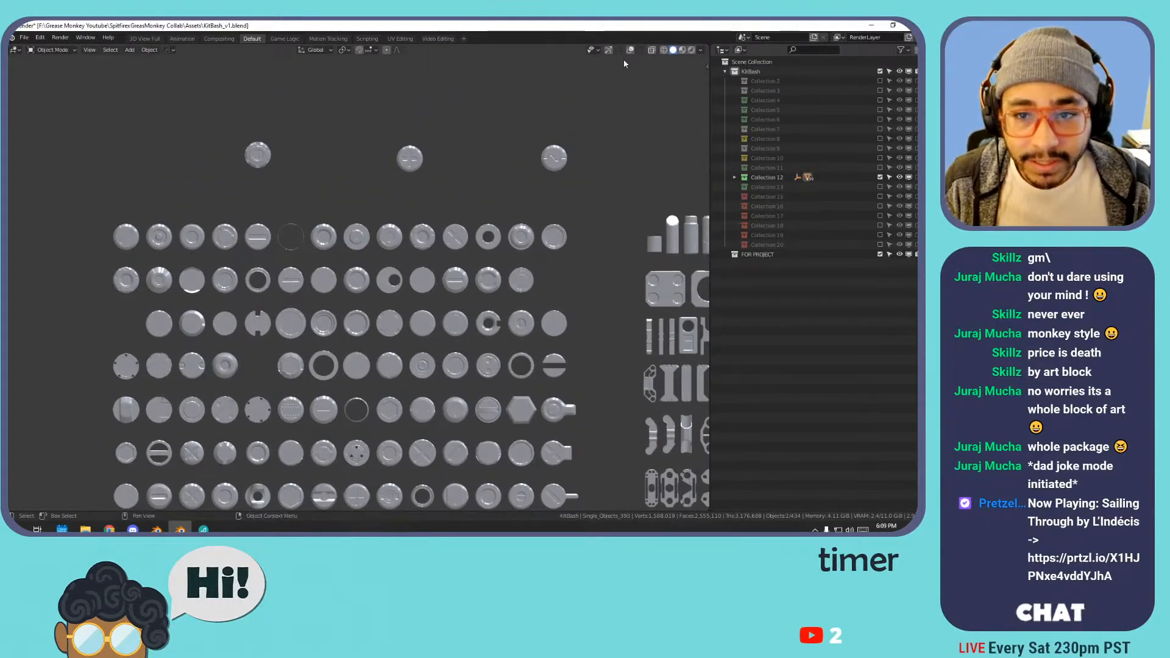
{"action": "left_click", "coordinate": [630, 50]}
{"action": "left_click", "coordinate": [244, 162]}
{"action": "left_click", "coordinate": [259, 157]}
{"action": "left_click", "coordinate": [409, 159], "text": "shift"}
{"action": "left_click", "coordinate": [552, 159], "text": "shift"}
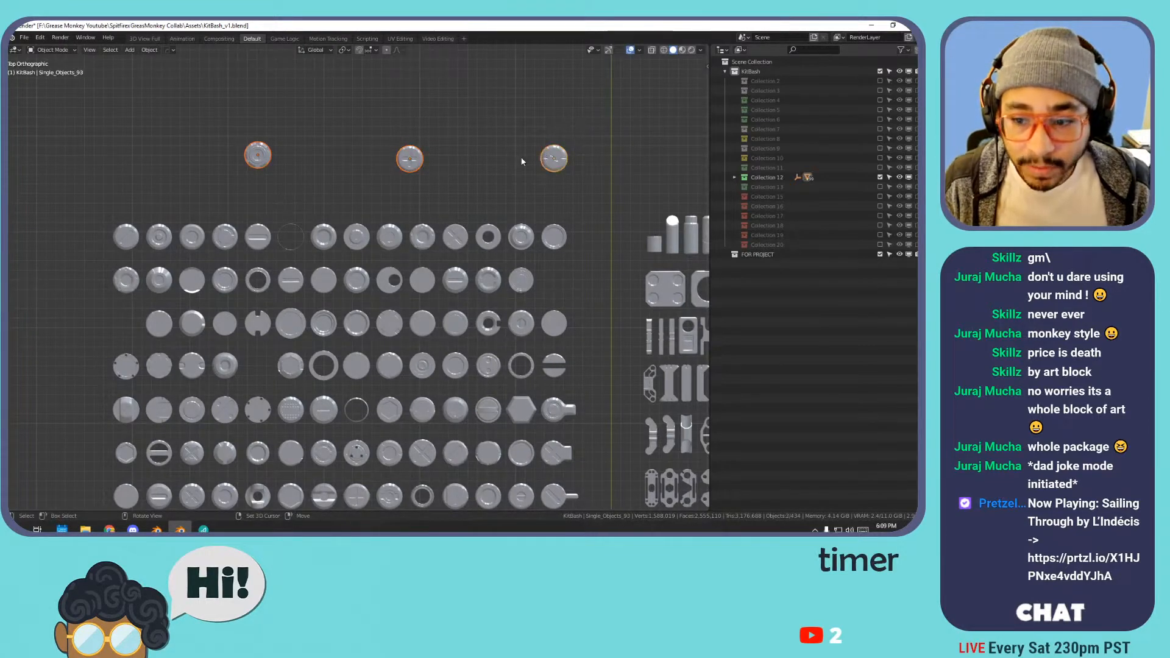
{"action": "key", "text": "m"}
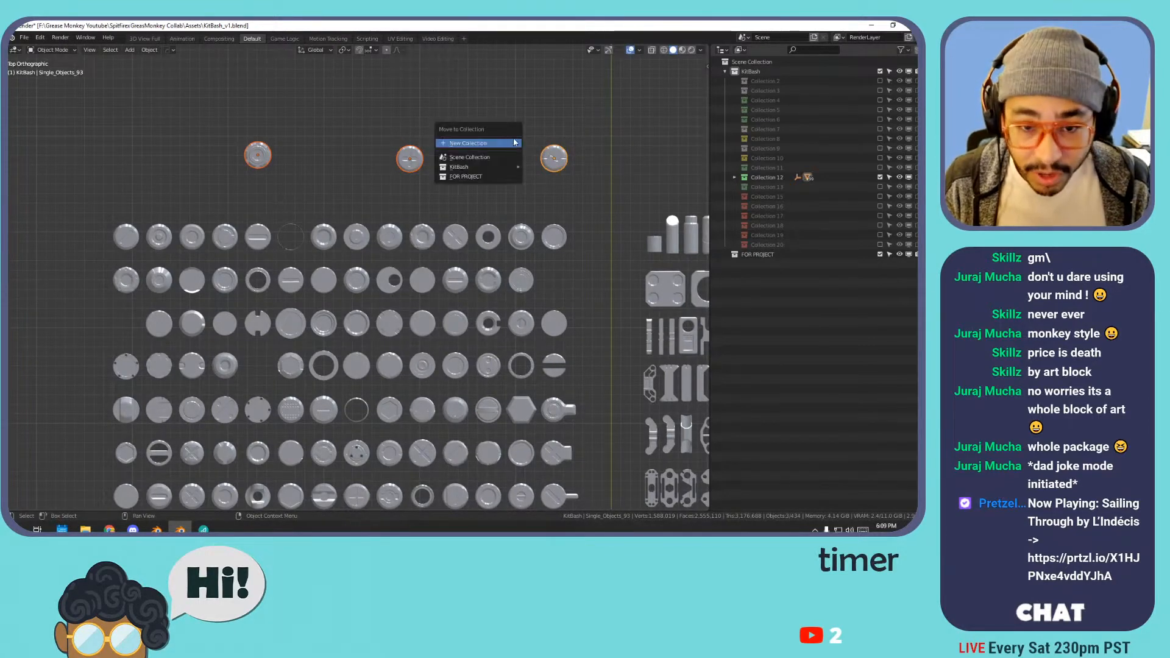
{"action": "left_click", "coordinate": [473, 177]}
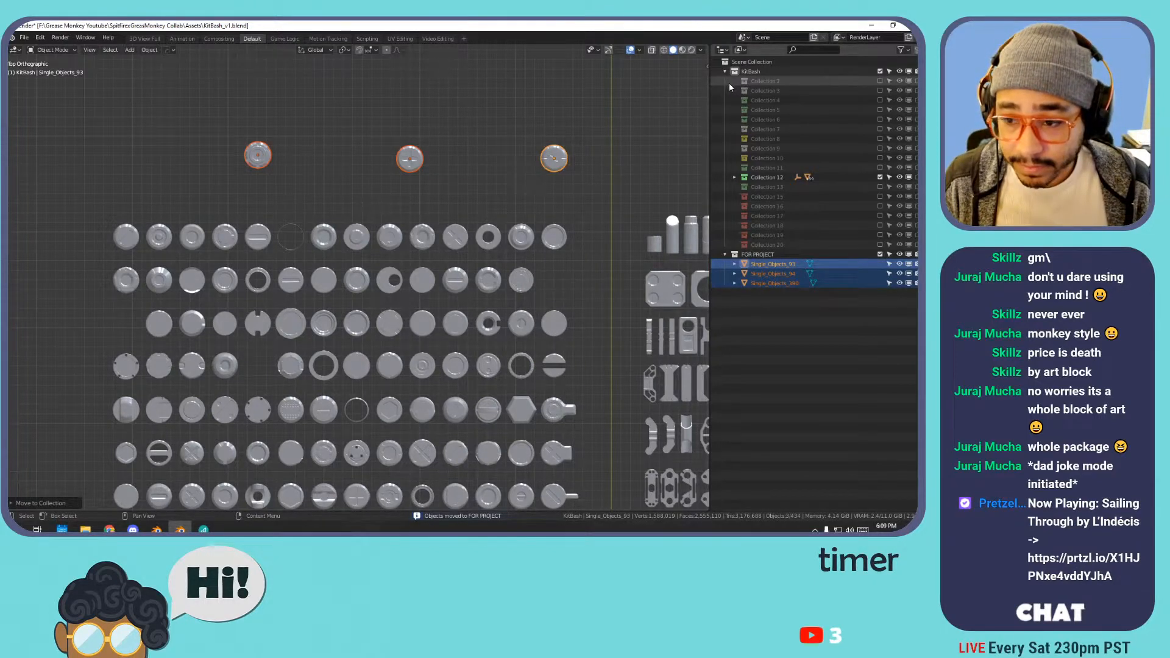
- Hide the FOR PROJECT collection and Collection 12, and show Collection 11 with its set-apart caps in view
{"action": "left_click", "coordinate": [879, 255]}
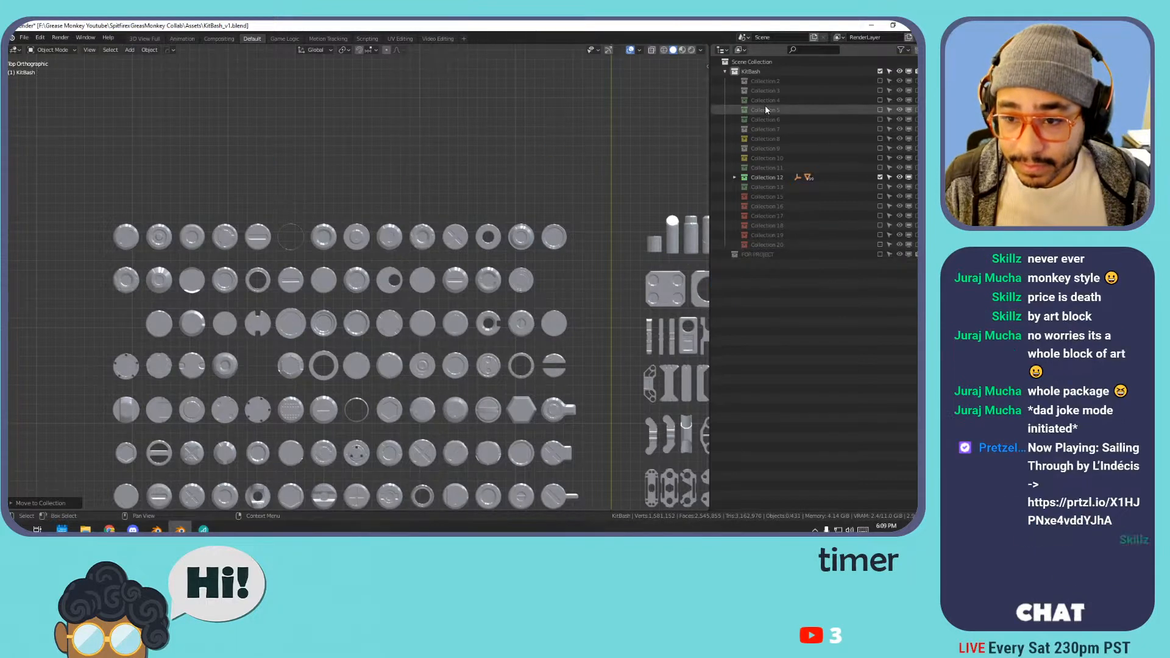
{"action": "left_click", "coordinate": [879, 177]}
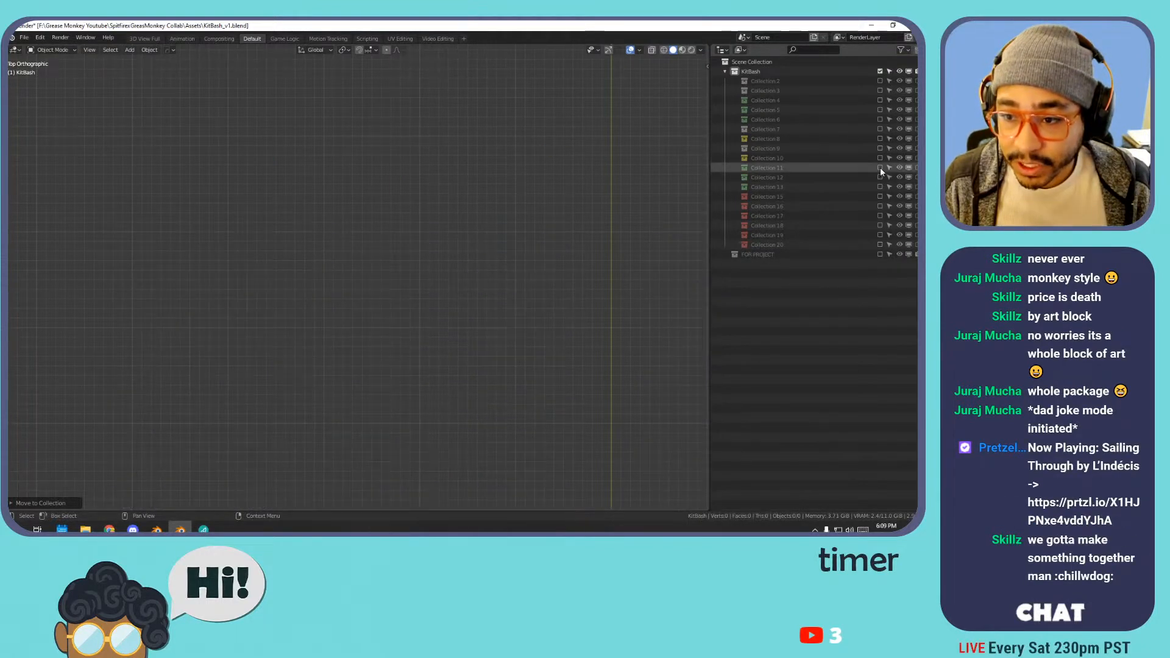
{"action": "left_click", "coordinate": [879, 166]}
{"action": "middle_click_drag", "start_coordinate": [460, 242], "coordinate": [444, 137], "text": "shift"}
{"action": "scroll", "coordinate": [443, 137], "scroll_direction": "down", "scroll_amount": 1}
- Move the two set-apart round caps of Collection 11 into the FOR PROJECT collection
{"action": "left_click", "coordinate": [400, 237]}
{"action": "left_click", "coordinate": [331, 273]}
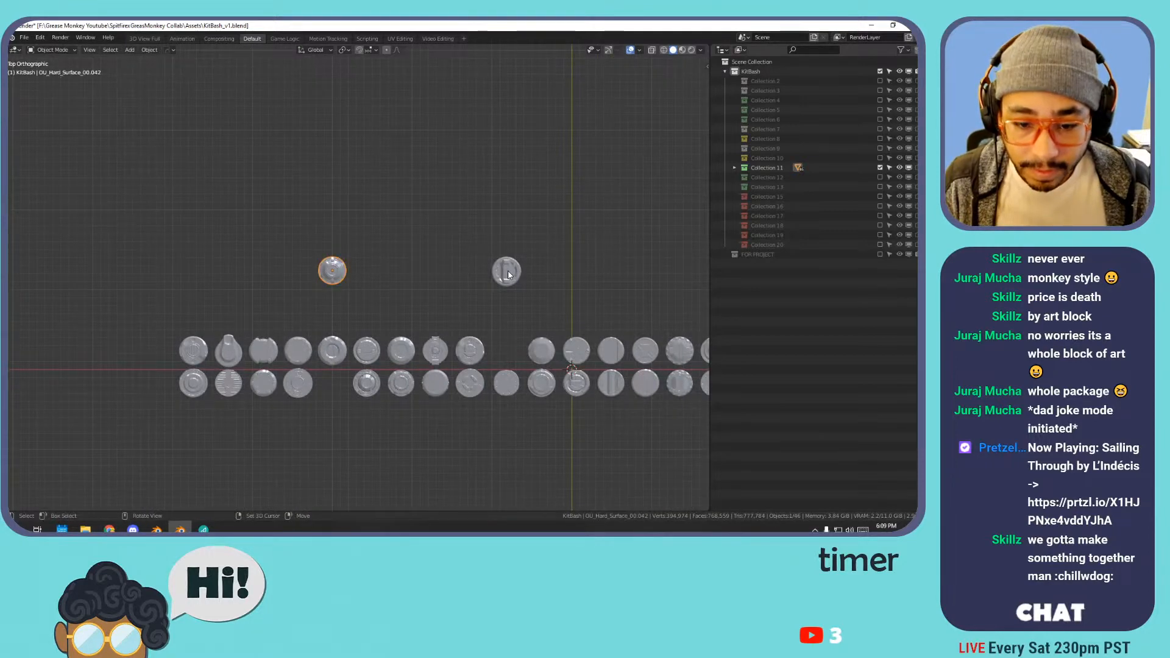
{"action": "left_click", "coordinate": [510, 272], "text": "shift"}
{"action": "key", "text": "m"}
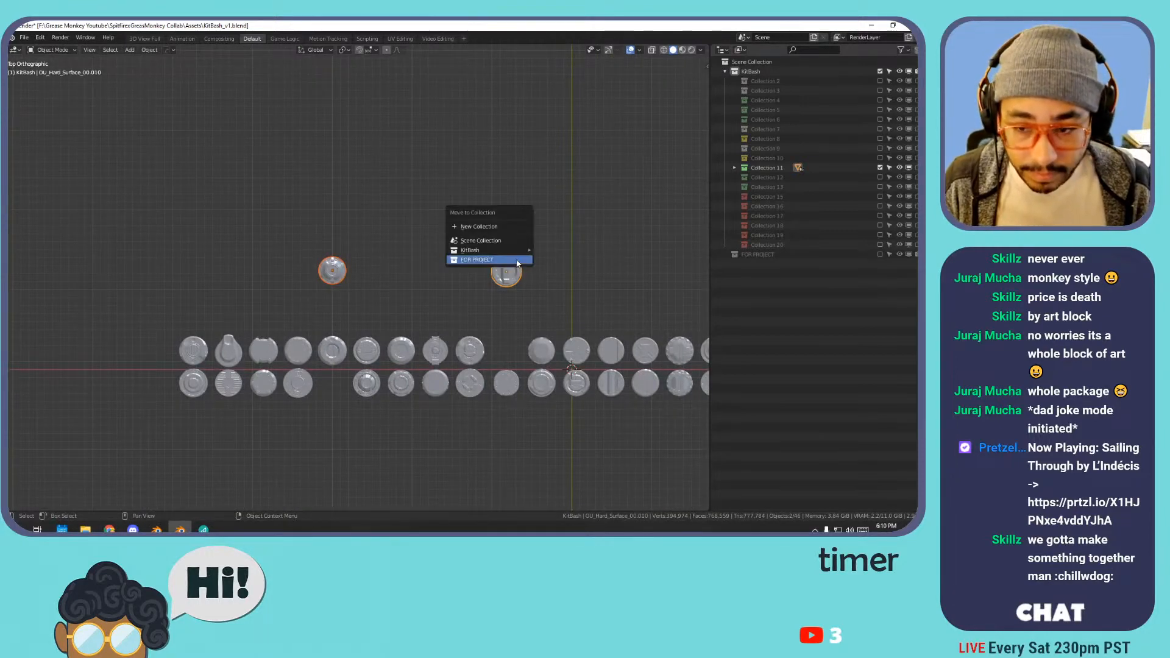
{"action": "left_click", "coordinate": [519, 263]}
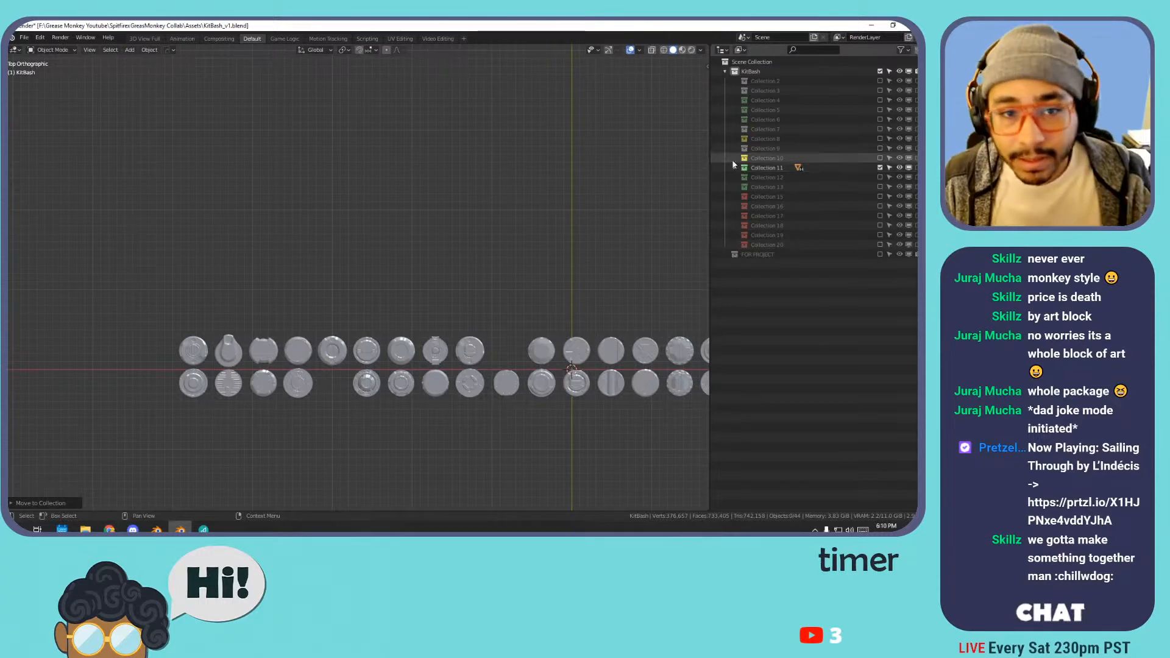
- Look over the remaining round caps of Collection 11 and hide the collection
{"action": "scroll", "coordinate": [529, 115], "scroll_direction": "down", "scroll_amount": 1}
{"action": "scroll", "coordinate": [546, 125], "scroll_direction": "up", "scroll_amount": 1}
{"action": "scroll", "coordinate": [567, 130], "scroll_direction": "down", "scroll_amount": 1}
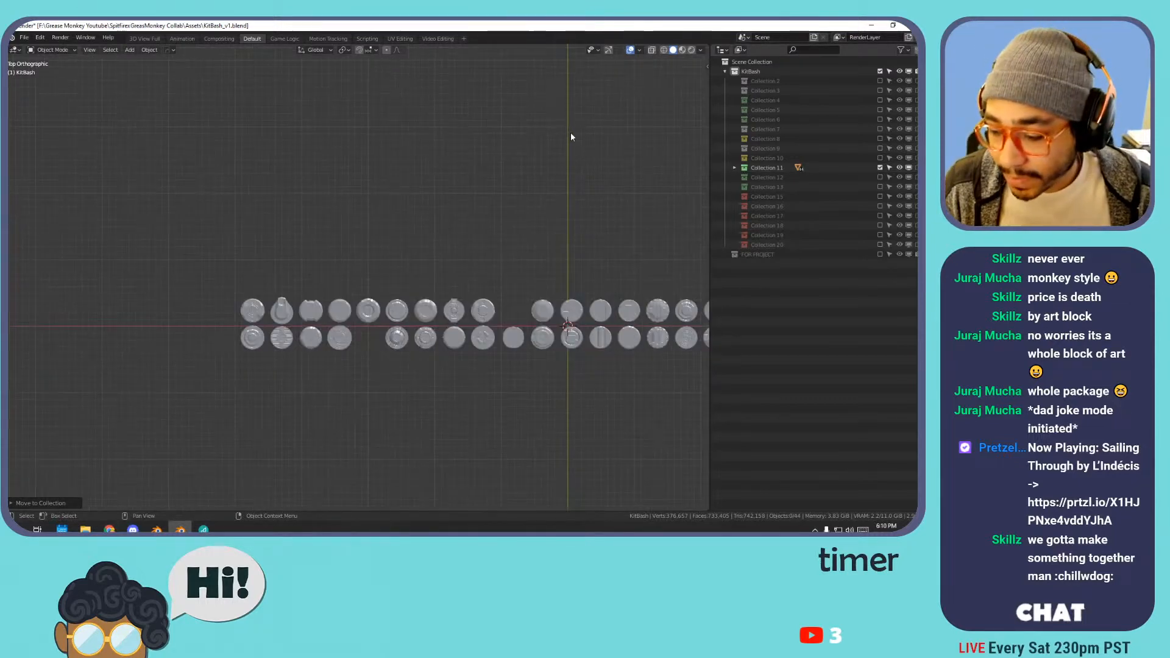
{"action": "scroll", "coordinate": [504, 178], "scroll_direction": "down", "scroll_amount": 1}
{"action": "scroll", "coordinate": [579, 177], "scroll_direction": "up", "scroll_amount": 3}
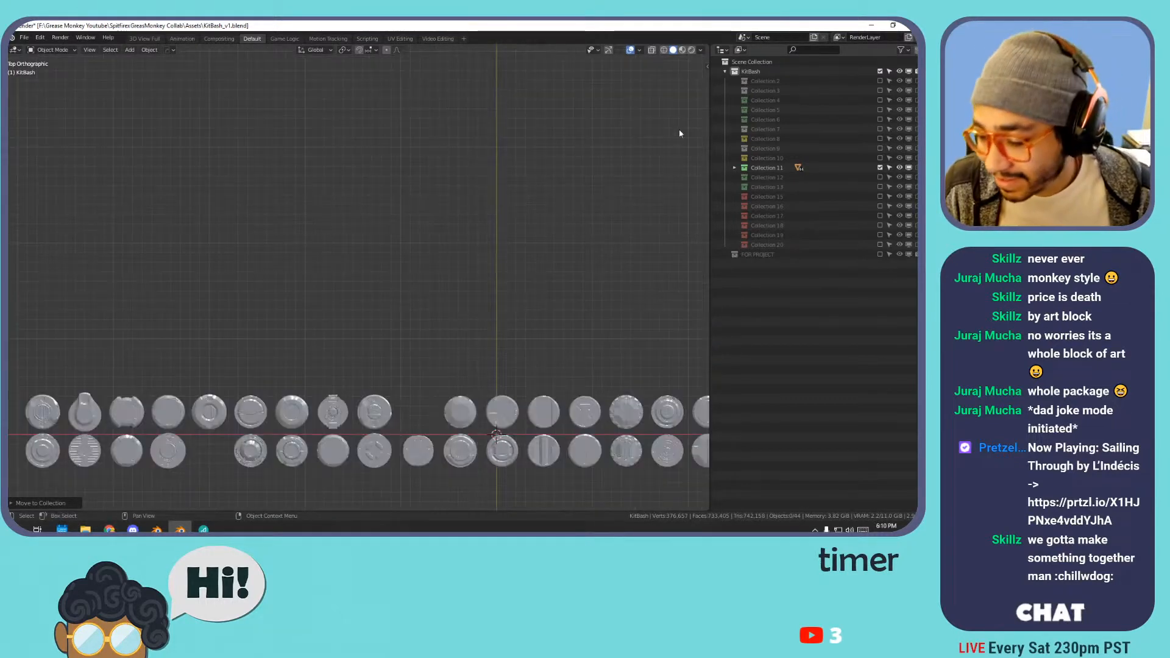
{"action": "middle_click_drag", "start_coordinate": [603, 101], "coordinate": [572, 107], "text": "shift"}
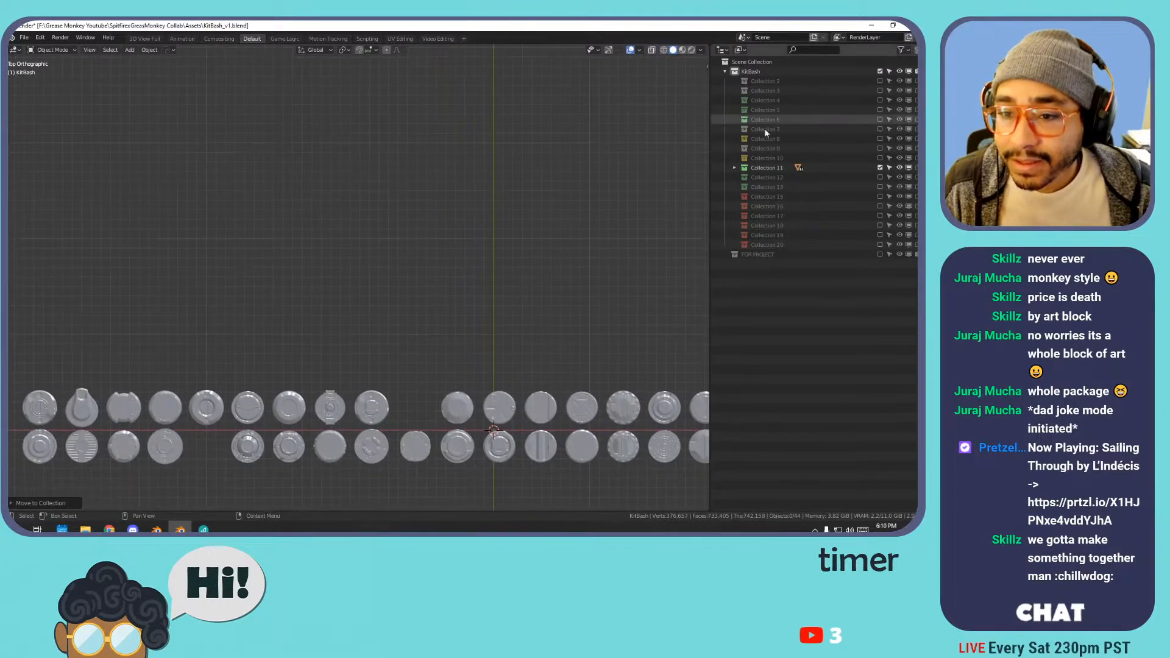
{"action": "left_click", "coordinate": [879, 168]}
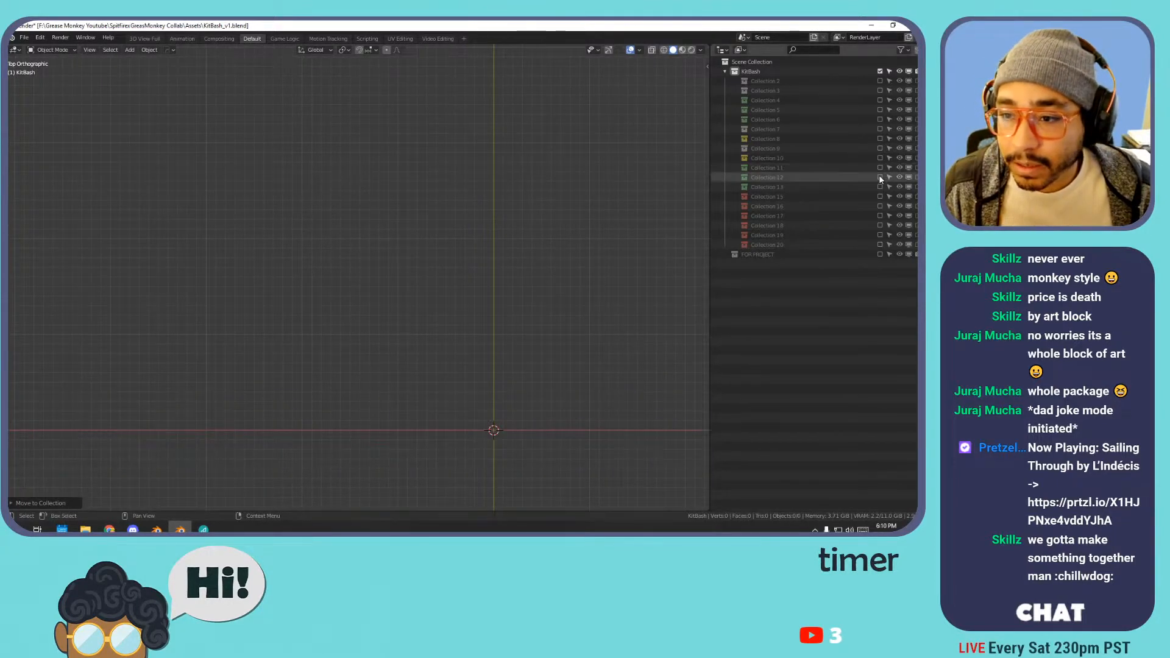
- Show Collection 12 again to look over all its part groups, and hide it
{"action": "left_click", "coordinate": [879, 177]}
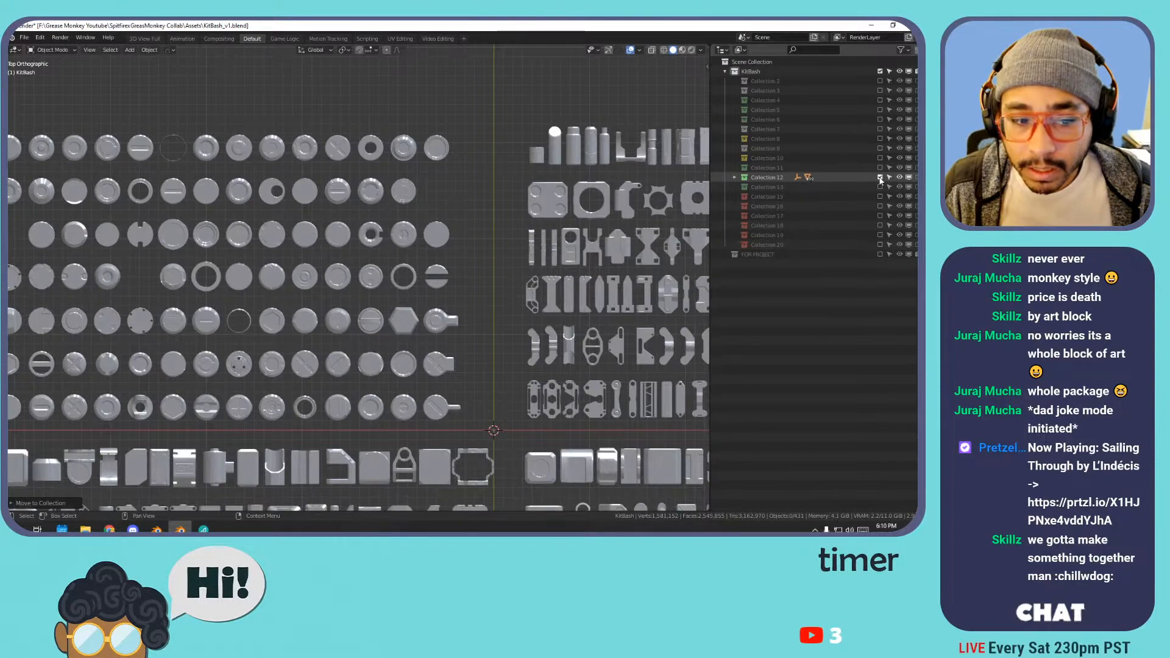
{"action": "scroll", "coordinate": [567, 164], "scroll_direction": "down", "scroll_amount": 1}
{"action": "middle_click_drag", "start_coordinate": [624, 189], "coordinate": [520, 142]}
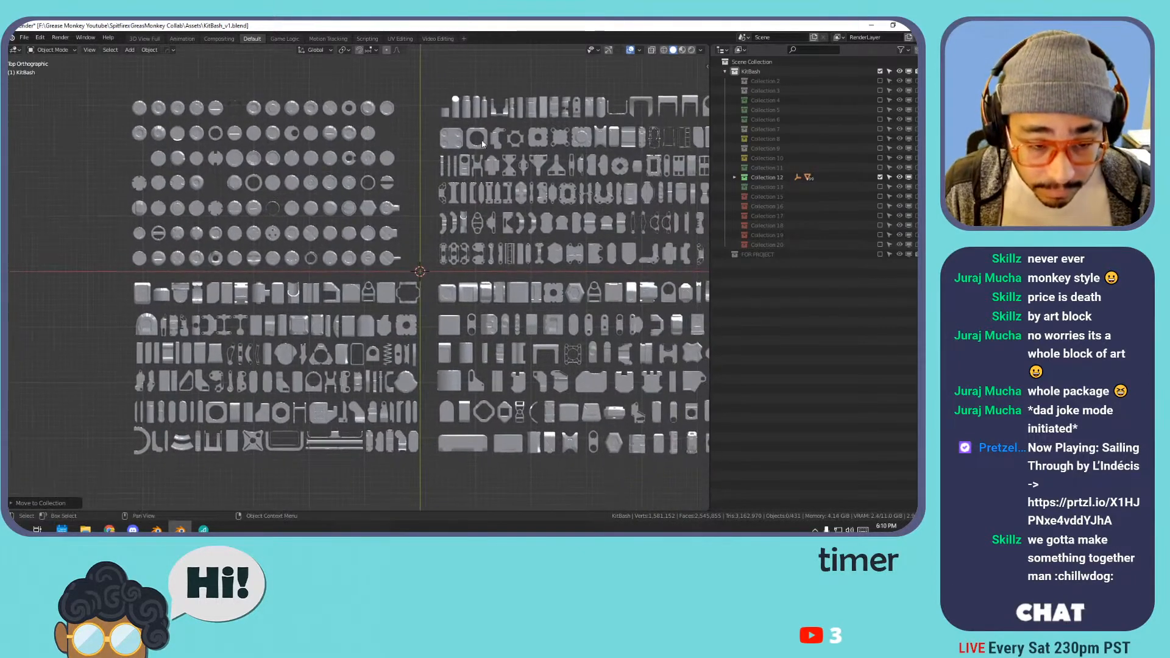
{"action": "left_click", "coordinate": [879, 177]}
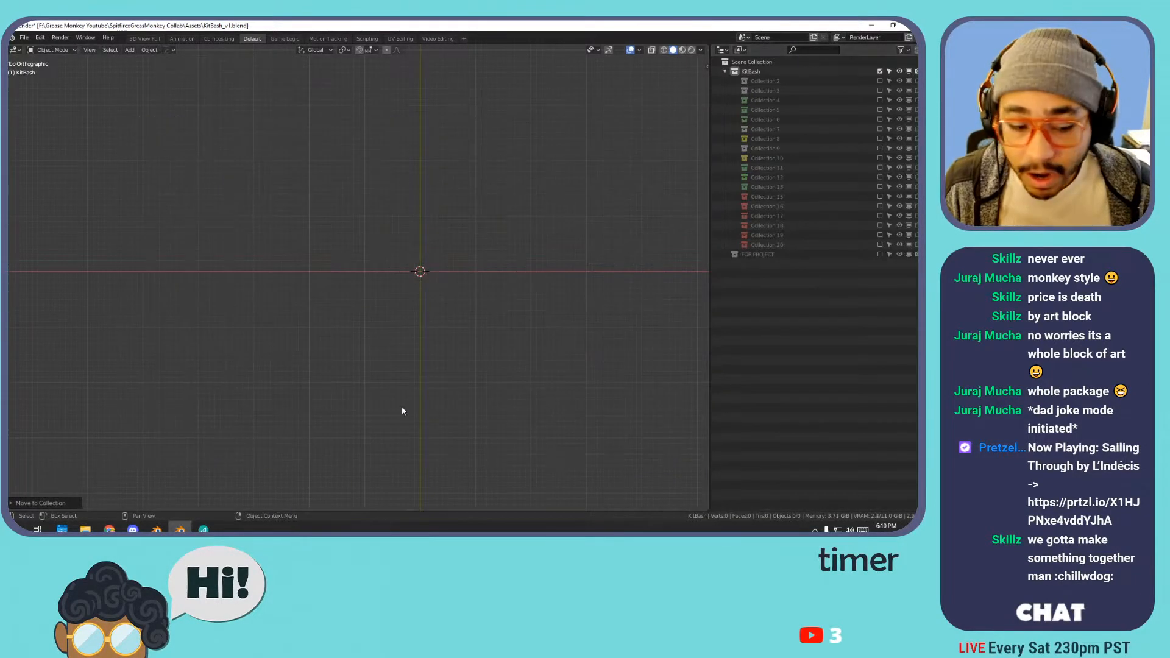
- Return from the lab scene to the KitBash file and look over Collection 4 and Collection 5, leaving both hidden
{"action": "left_click", "coordinate": [156, 530]}
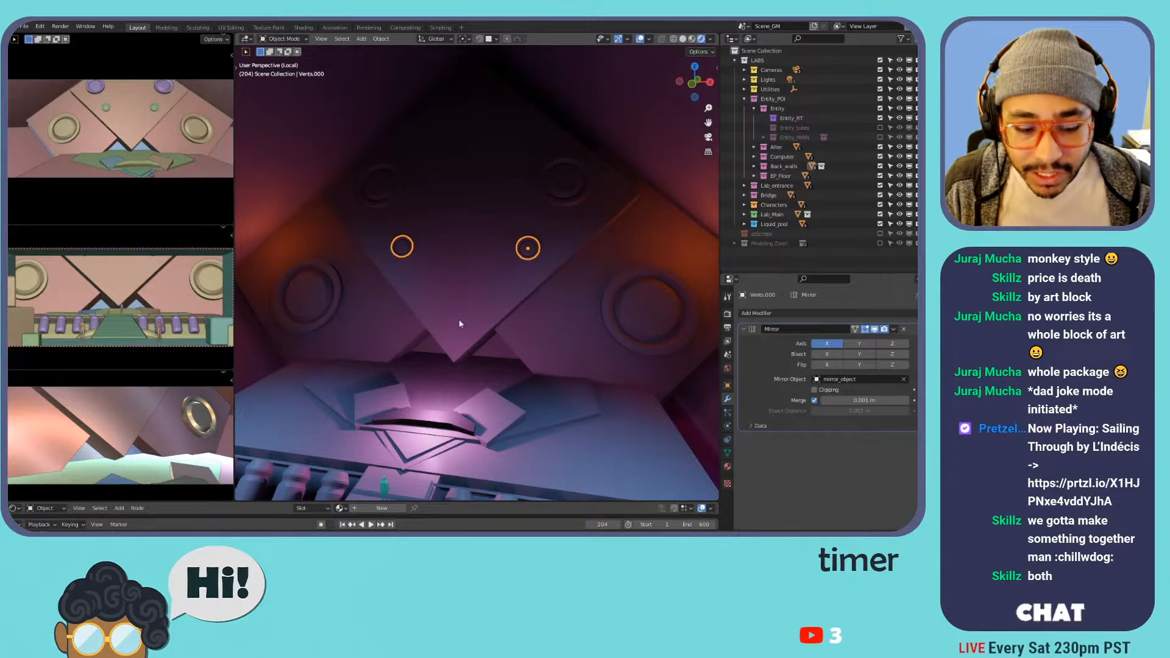
{"action": "key", "text": "alt+Tab"}
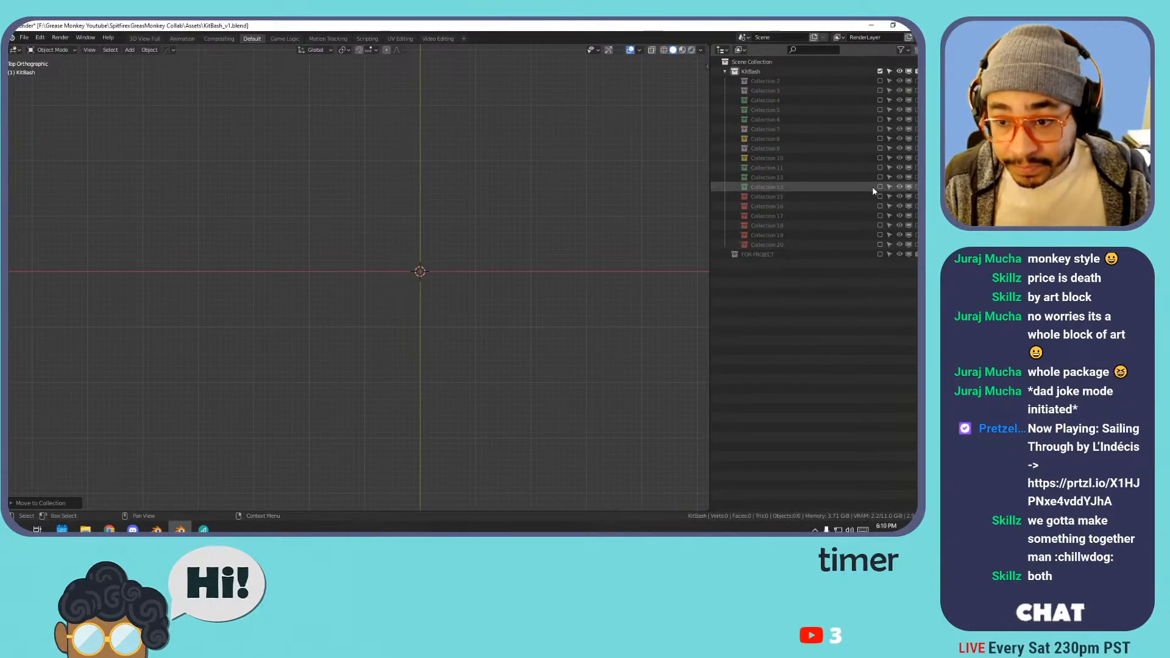
{"action": "left_click", "coordinate": [823, 101]}
{"action": "left_click", "coordinate": [880, 100]}
{"action": "left_click", "coordinate": [880, 100]}
{"action": "left_click", "coordinate": [880, 110]}
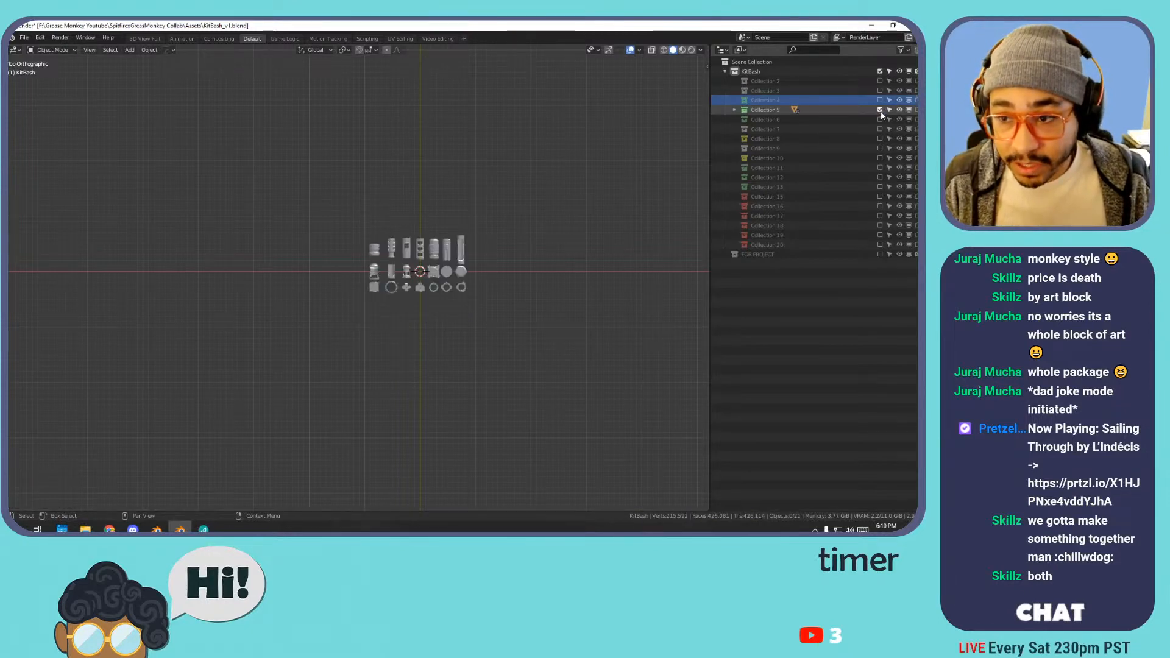
{"action": "scroll", "coordinate": [548, 191], "scroll_direction": "up", "scroll_amount": 5}
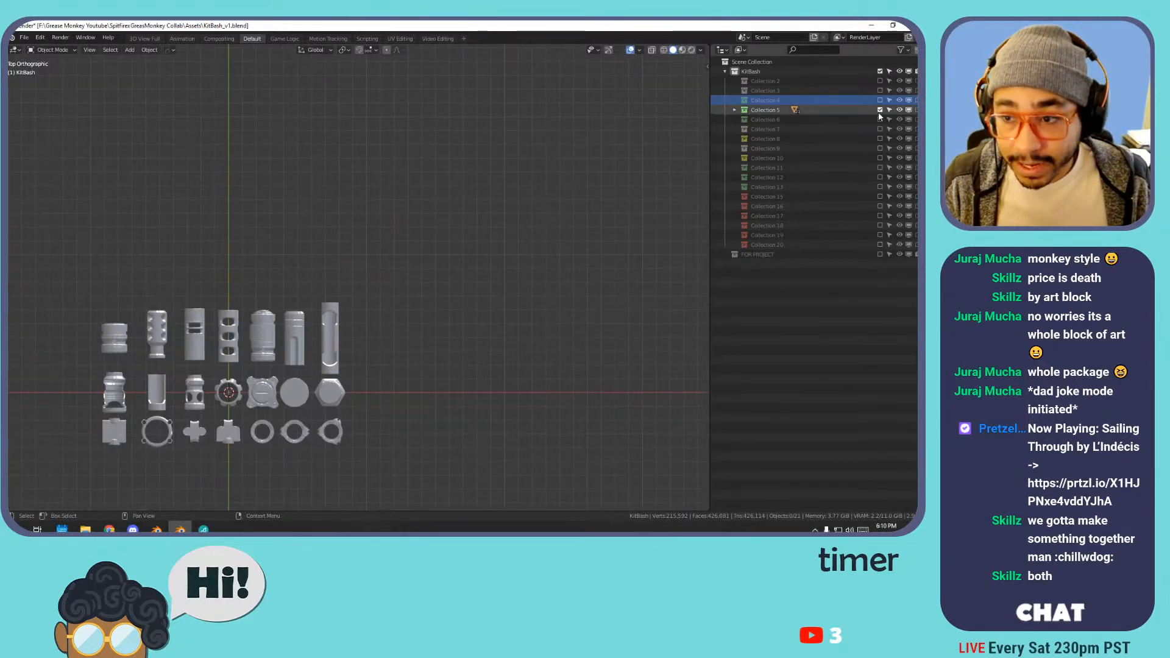
{"action": "left_click", "coordinate": [879, 110]}
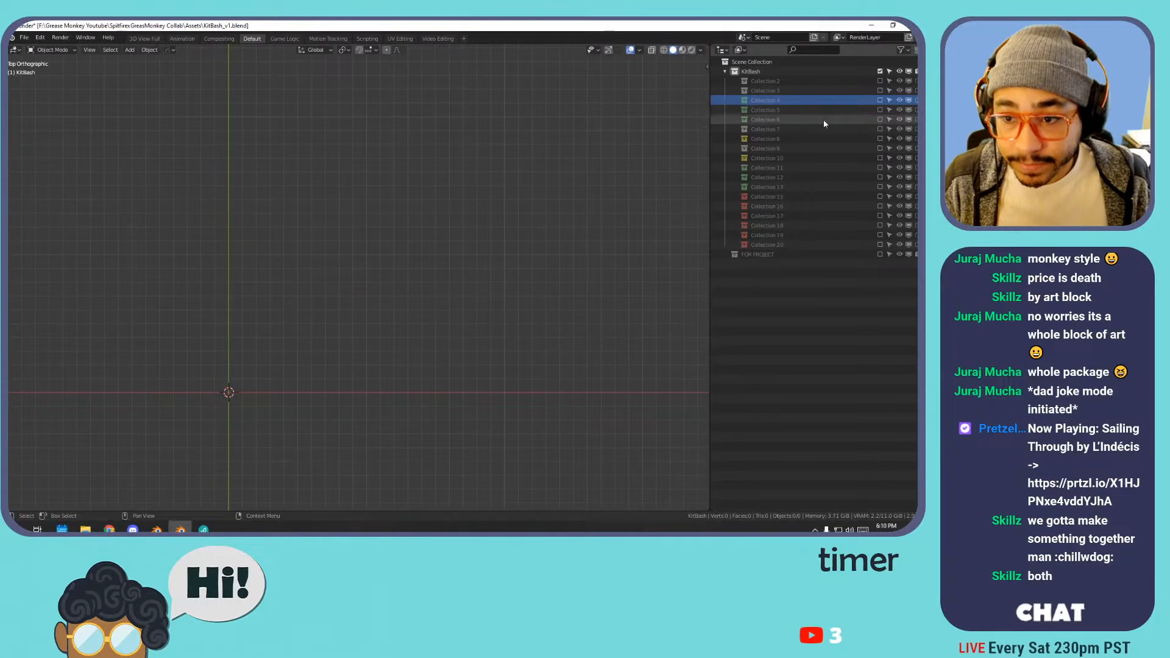
- Show Collection 6 and colour its piston parts with a random colour per object in the viewport
{"action": "left_click", "coordinate": [881, 120]}
{"action": "middle_click_drag", "start_coordinate": [420, 246], "coordinate": [566, 185], "text": "shift"}
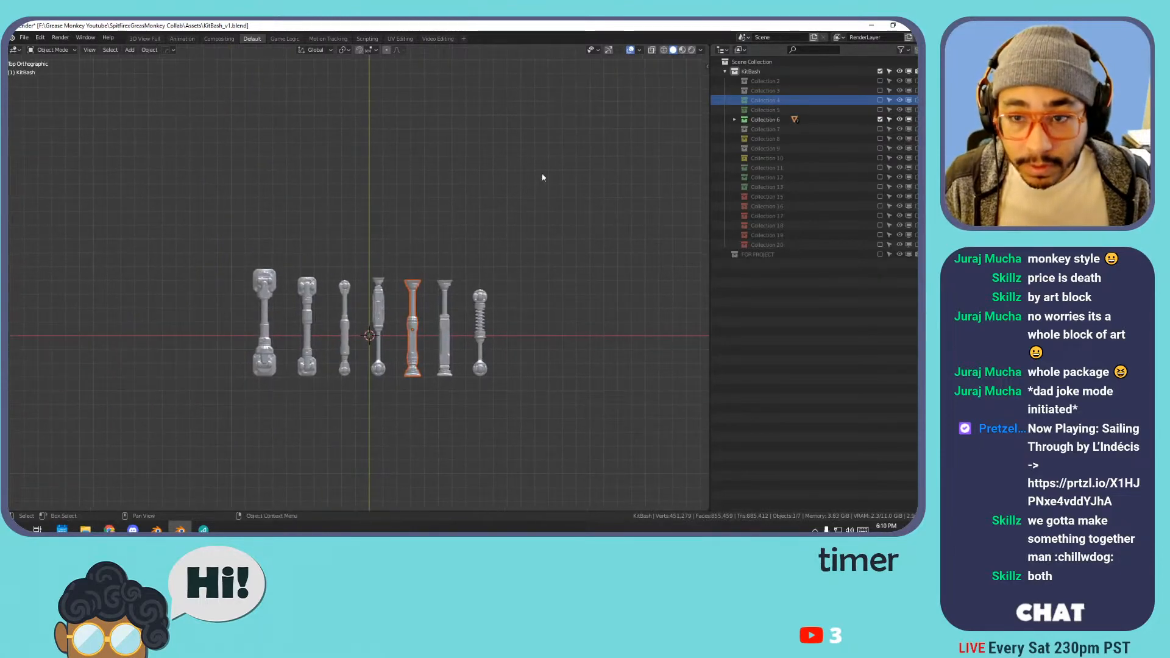
{"action": "left_click", "coordinate": [702, 51]}
{"action": "left_click", "coordinate": [693, 170]}
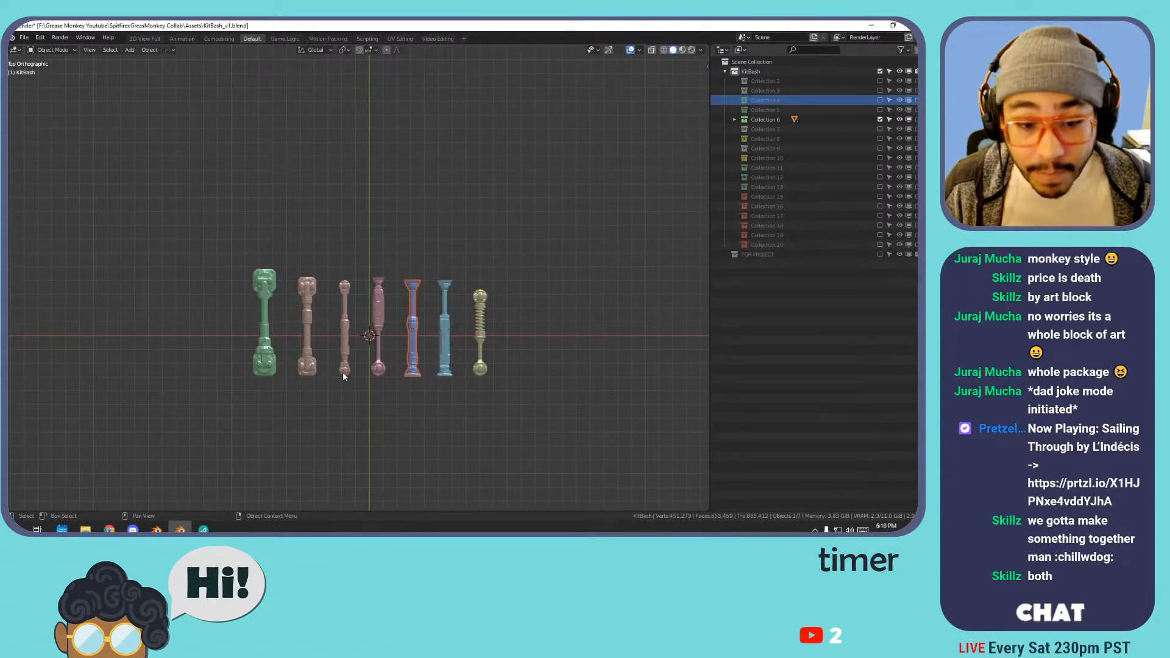
- Move the two brown piston parts beside the large green one from Collection 6 into the FOR PROJECT collection
{"action": "scroll", "coordinate": [347, 388], "scroll_direction": "up", "scroll_amount": 4}
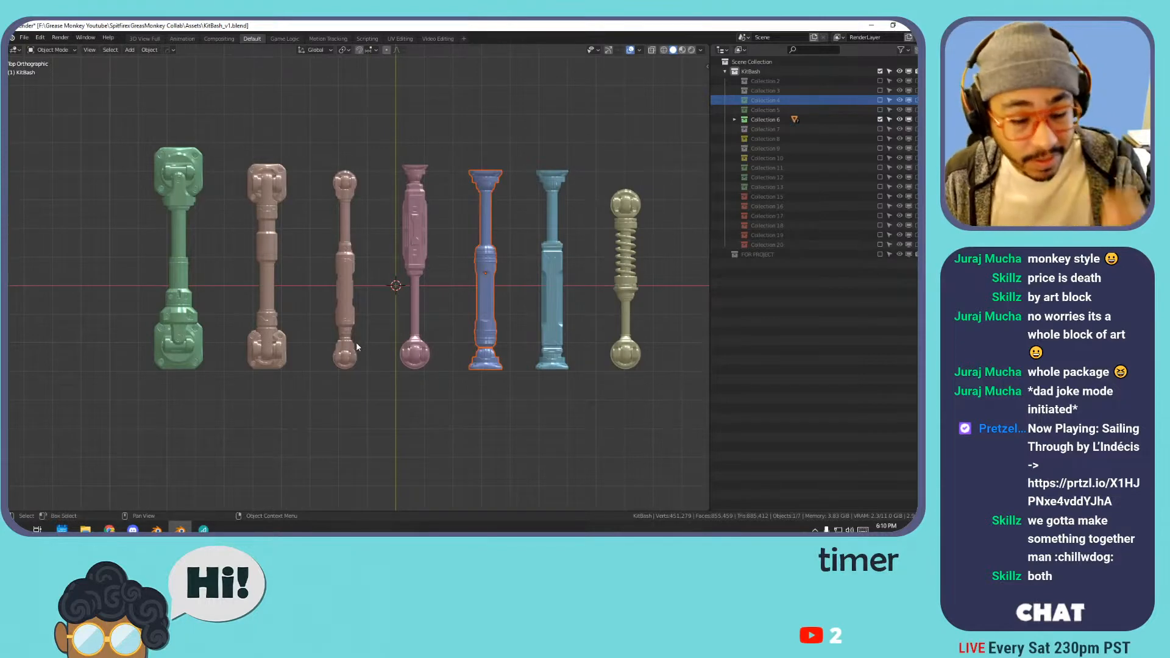
{"action": "scroll", "coordinate": [353, 338], "scroll_direction": "down", "scroll_amount": 3}
{"action": "scroll", "coordinate": [397, 293], "scroll_direction": "up", "scroll_amount": 2}
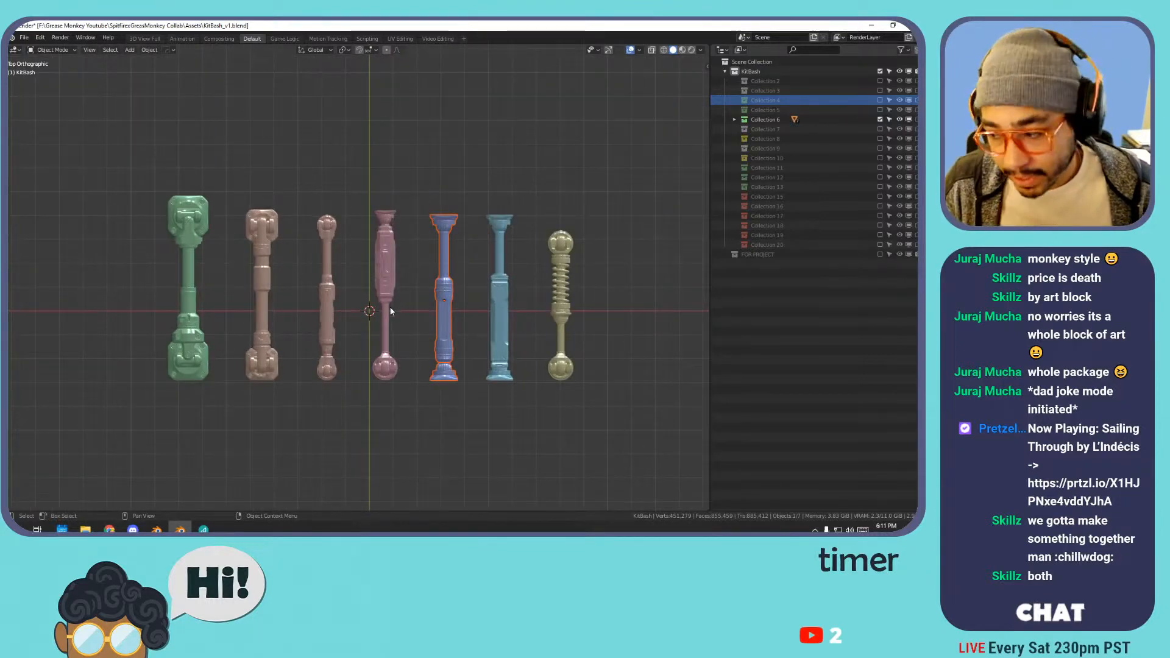
{"action": "scroll", "coordinate": [368, 261], "scroll_direction": "down", "scroll_amount": 2}
{"action": "scroll", "coordinate": [364, 268], "scroll_direction": "up", "scroll_amount": 3}
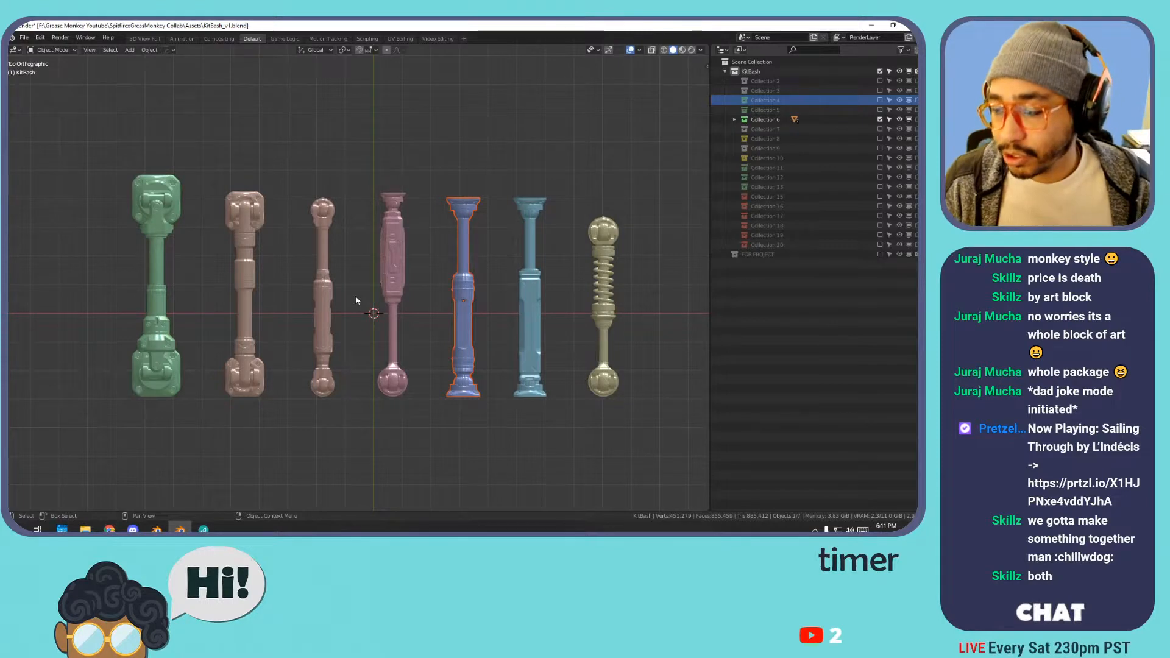
{"action": "left_click", "coordinate": [236, 232]}
{"action": "scroll", "coordinate": [362, 270], "scroll_direction": "up", "scroll_amount": 2}
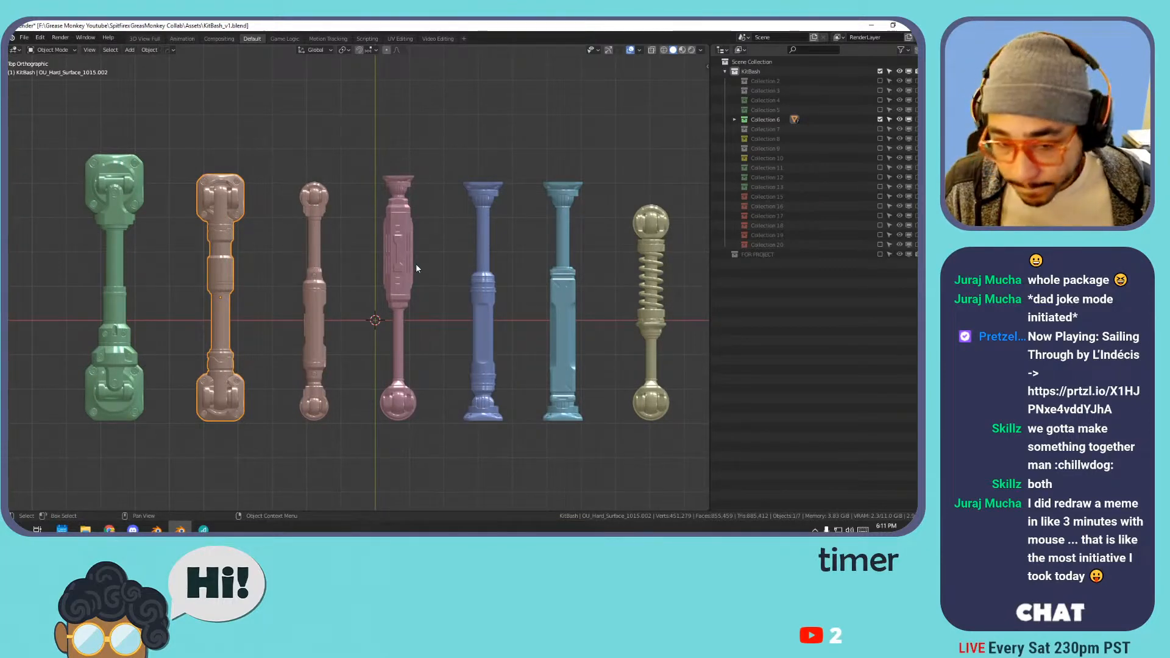
{"action": "left_click", "coordinate": [246, 156]}
{"action": "left_click", "coordinate": [220, 186]}
{"action": "left_click", "coordinate": [108, 189]}
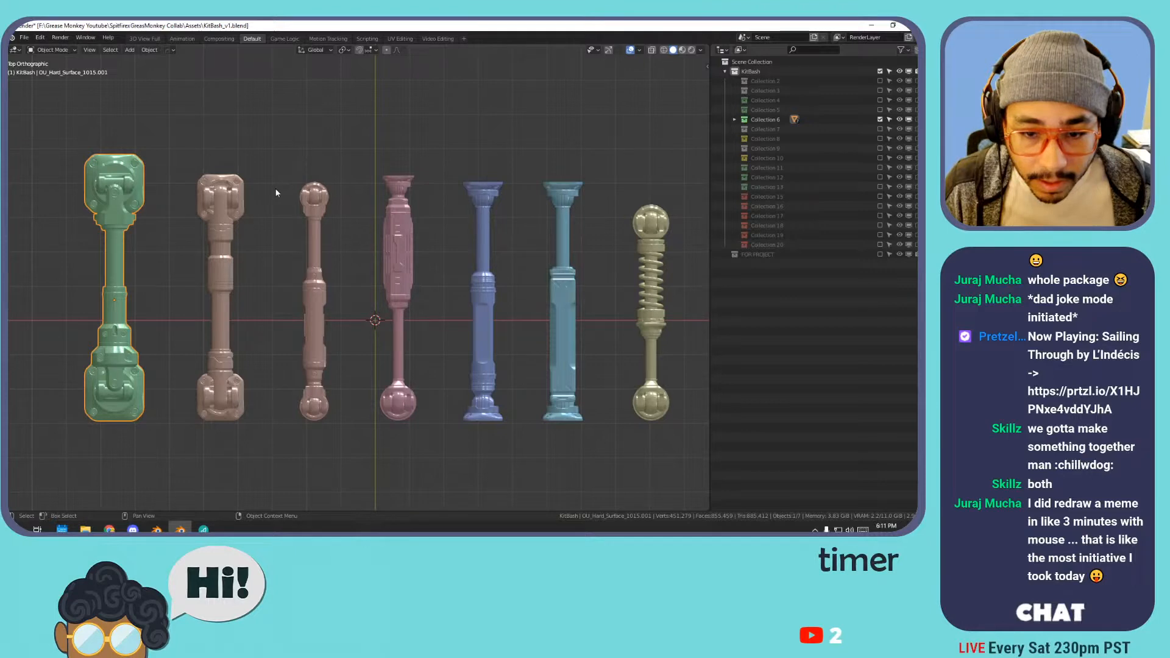
{"action": "left_click", "coordinate": [234, 197]}
{"action": "left_click", "coordinate": [314, 201], "text": "shift"}
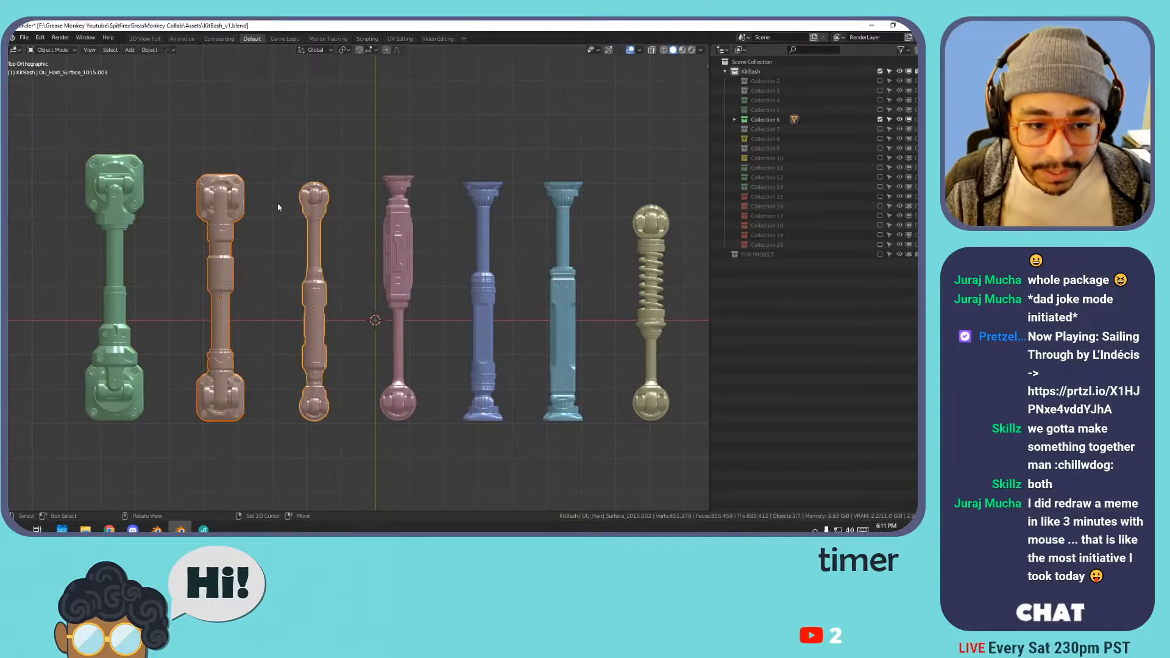
{"action": "key", "text": "m"}
{"action": "left_click", "coordinate": [353, 157]}
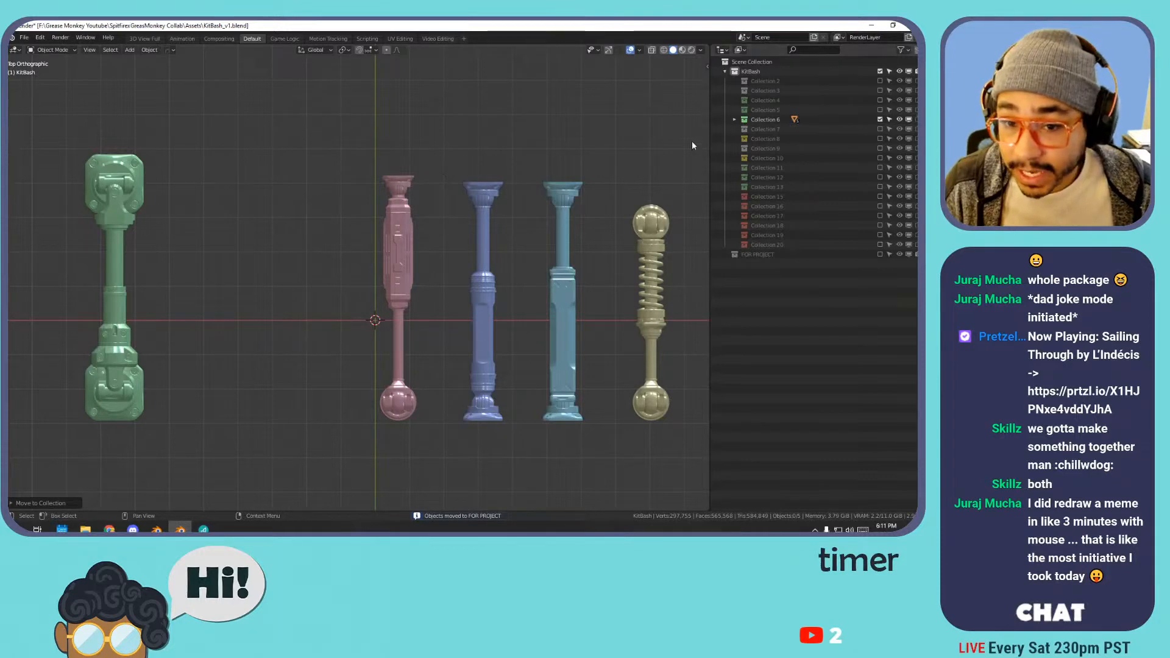
- Clear the colour tag of Collection 6 and hide the collection
{"action": "scroll", "coordinate": [638, 170], "scroll_direction": "down", "scroll_amount": 1}
{"action": "left_click", "coordinate": [767, 120]}
{"action": "right_click", "coordinate": [768, 123]}
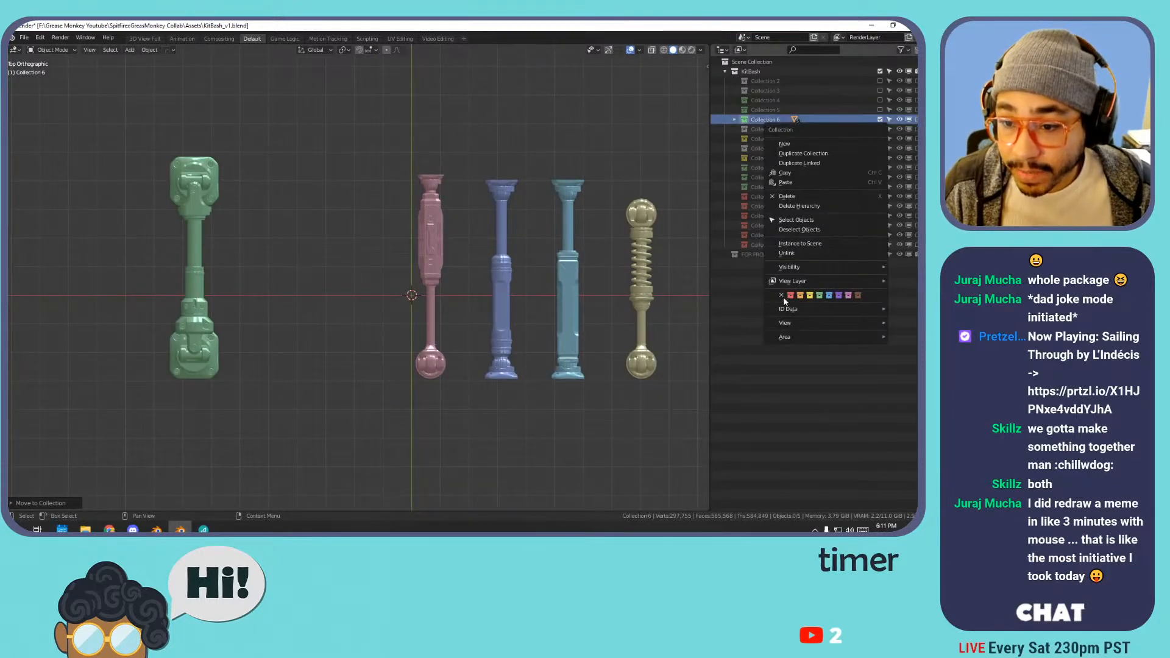
{"action": "left_click", "coordinate": [879, 119]}
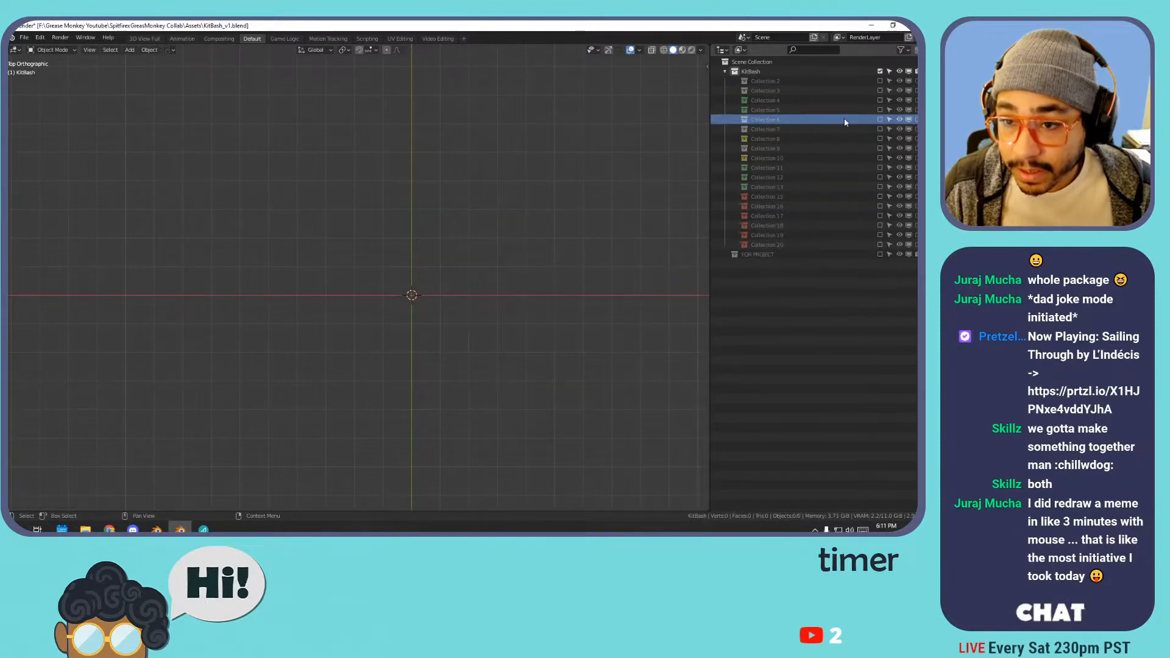
- Show Collection 11 and look over both rows of its round caps
{"action": "left_click", "coordinate": [802, 111]}
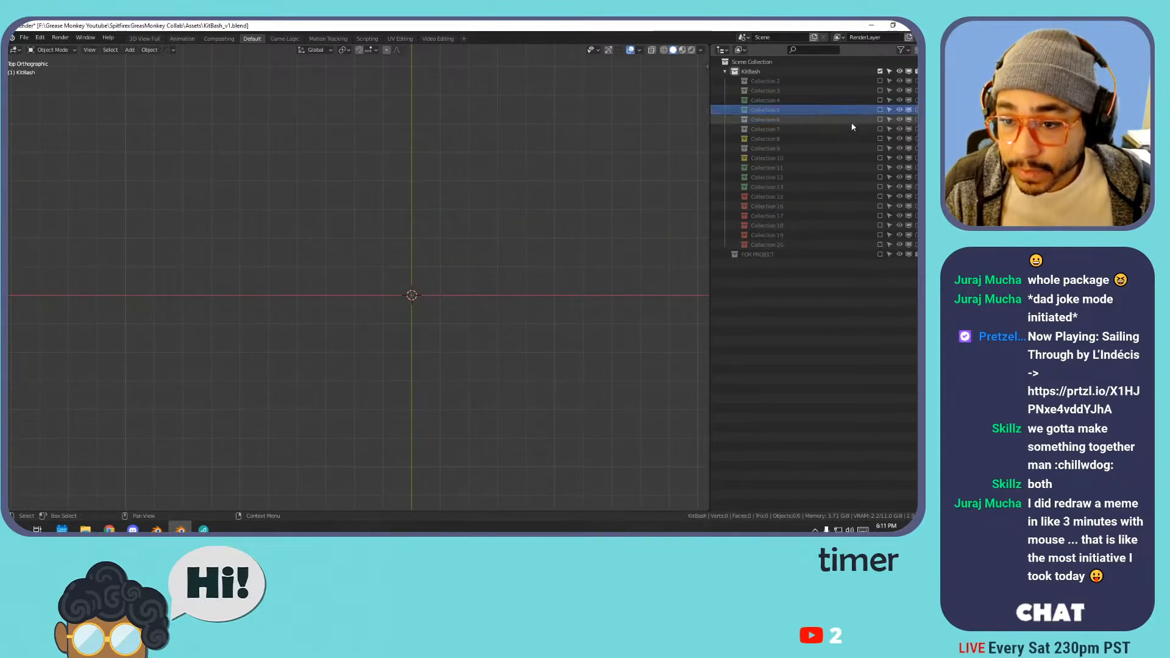
{"action": "left_click", "coordinate": [841, 177]}
{"action": "left_click", "coordinate": [838, 169]}
{"action": "left_click", "coordinate": [879, 168]}
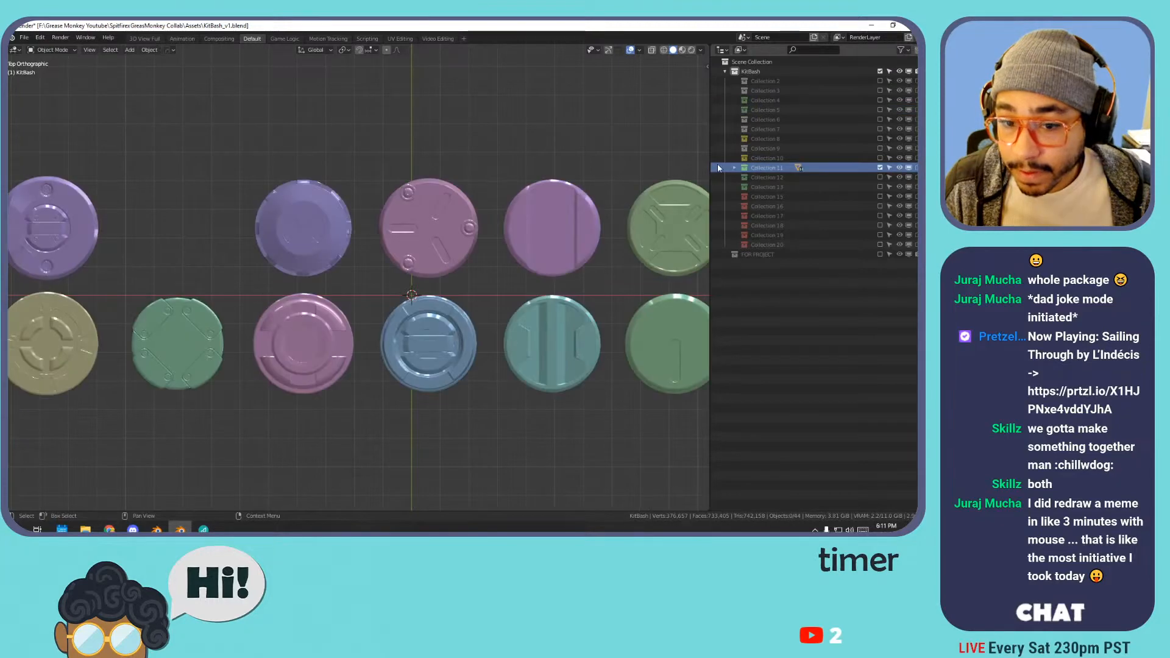
{"action": "scroll", "coordinate": [528, 169], "scroll_direction": "down", "scroll_amount": 3}
{"action": "scroll", "coordinate": [527, 163], "scroll_direction": "down", "scroll_amount": 6}
{"action": "scroll", "coordinate": [590, 152], "scroll_direction": "up", "scroll_amount": 4}
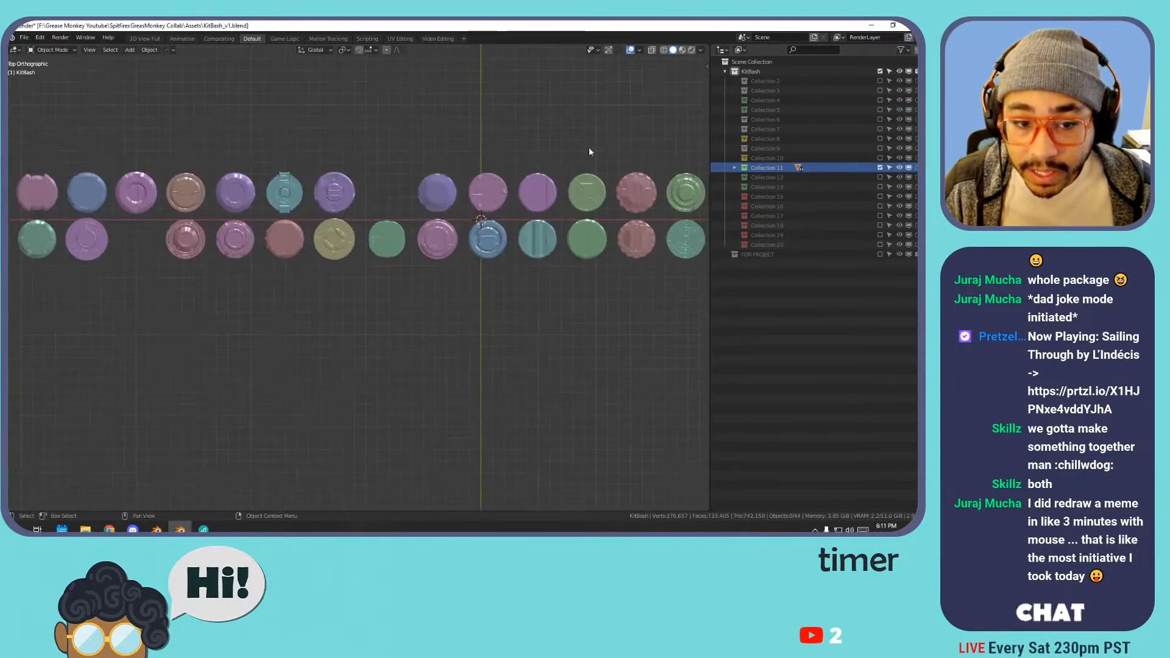
{"action": "scroll", "coordinate": [591, 152], "scroll_direction": "down", "scroll_amount": 2}
{"action": "middle_click_drag", "start_coordinate": [570, 186], "coordinate": [507, 213], "text": "shift"}
{"action": "scroll", "coordinate": [511, 206], "scroll_direction": "down", "scroll_amount": 1}
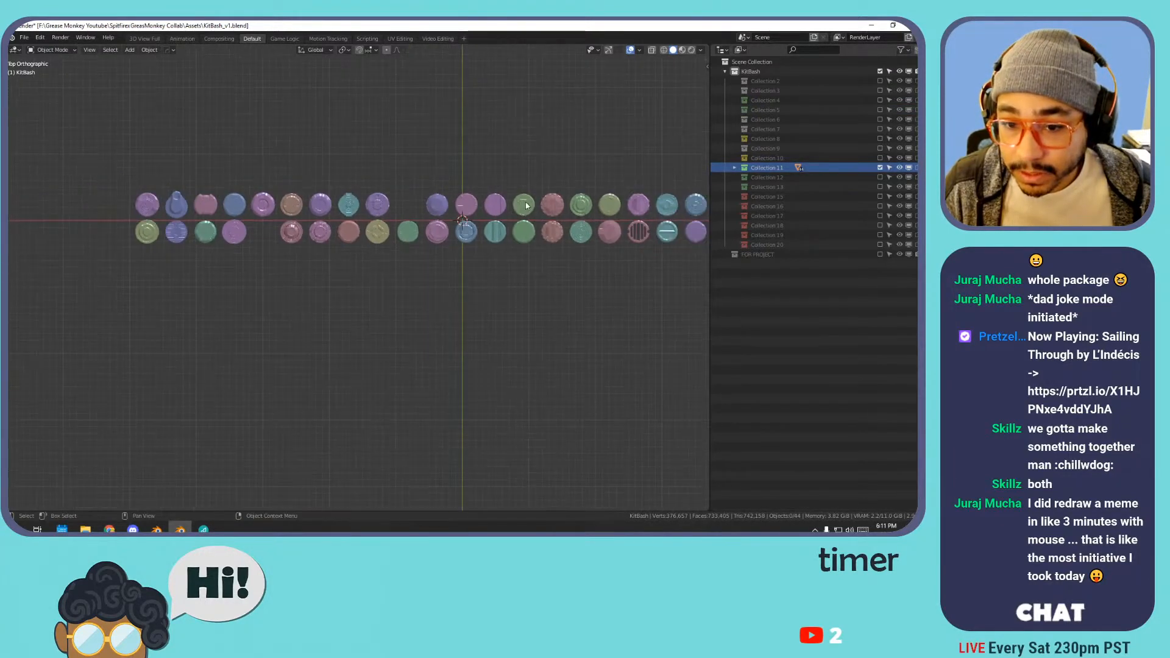
{"action": "scroll", "coordinate": [511, 206], "scroll_direction": "up", "scroll_amount": 1}
- Clear the colour tag of Collection 11 and hide the collection
{"action": "right_click", "coordinate": [846, 169]}
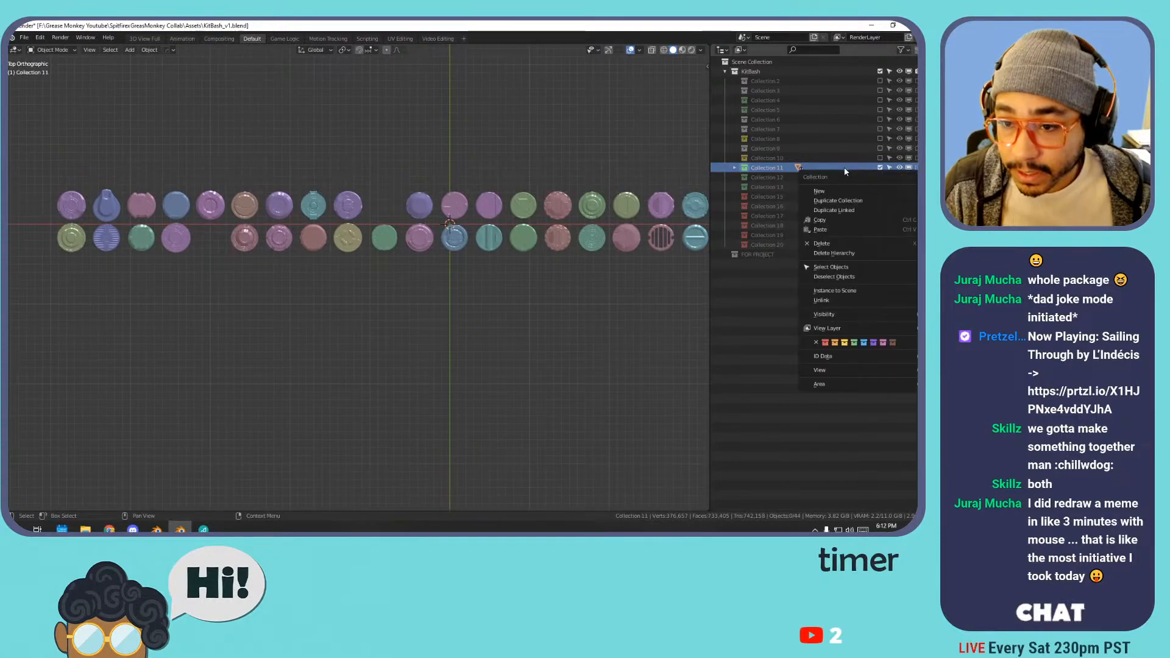
{"action": "left_click", "coordinate": [817, 342]}
{"action": "left_click", "coordinate": [879, 167]}
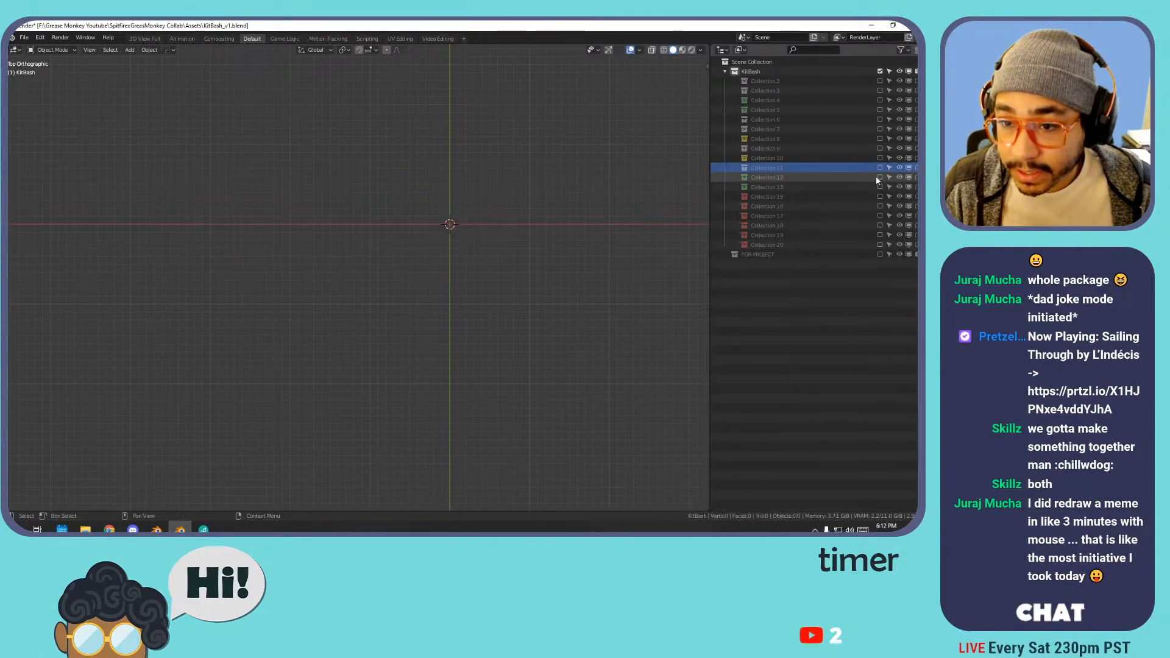
- Show Collection 12 and examine its round caps and the surrounding groups of plates, brackets and panel parts
{"action": "left_click", "coordinate": [879, 178]}
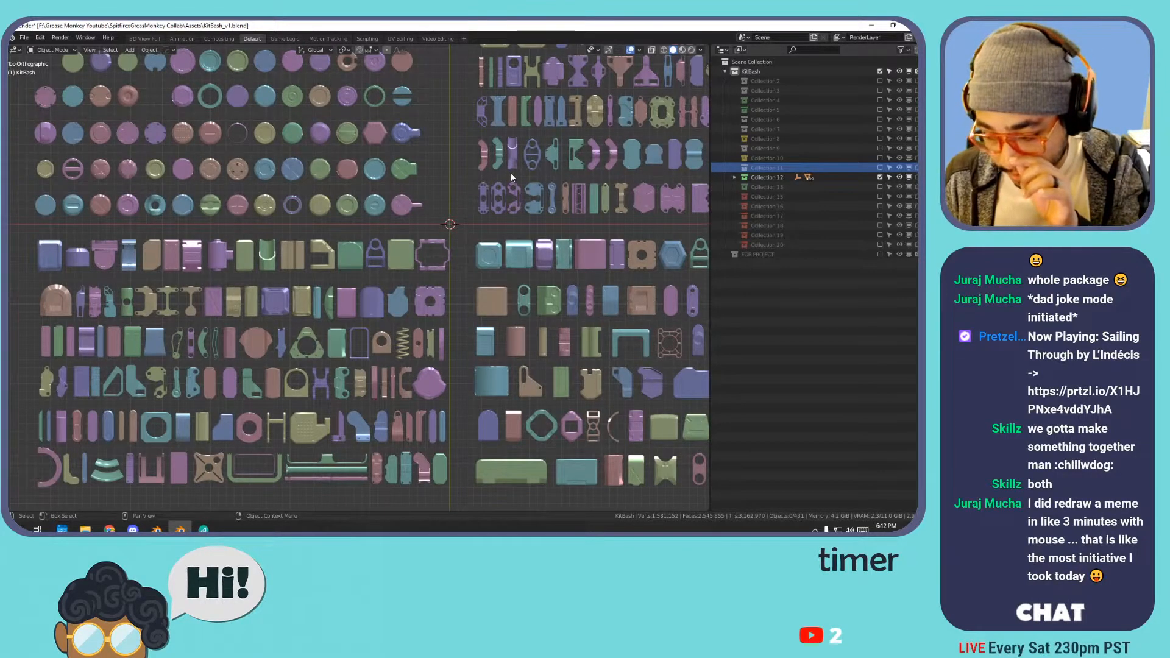
{"action": "scroll", "coordinate": [494, 182], "scroll_direction": "down", "scroll_amount": 2}
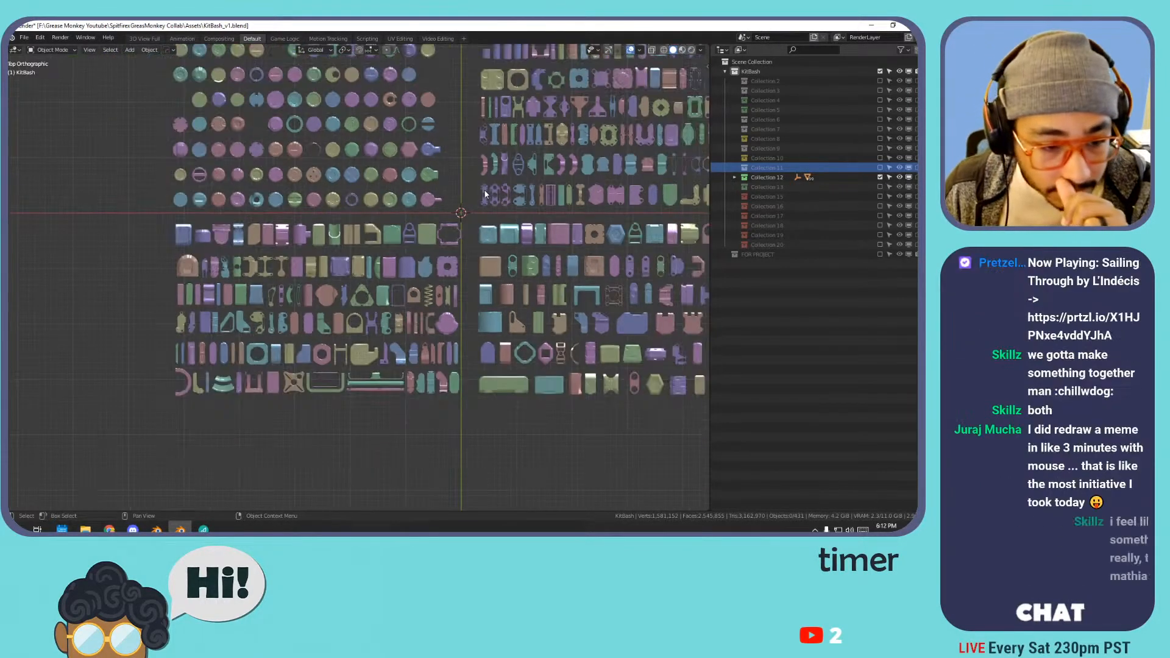
{"action": "middle_click_drag", "start_coordinate": [471, 162], "coordinate": [470, 239], "text": "shift"}
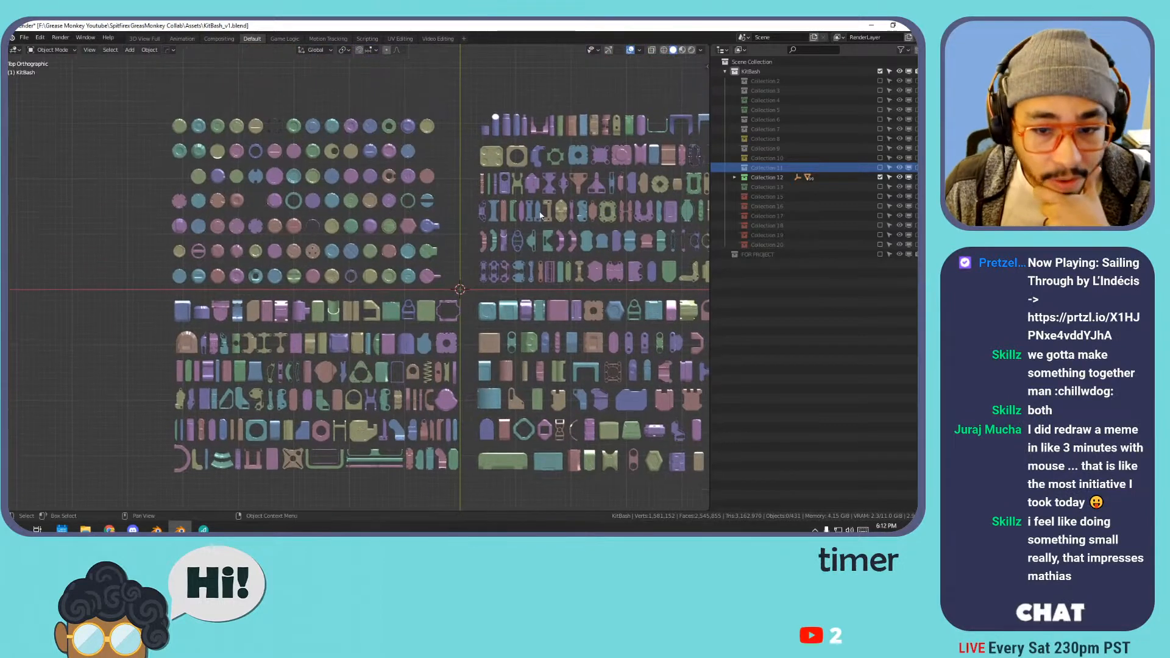
{"action": "middle_click_drag", "start_coordinate": [549, 155], "coordinate": [350, 156], "text": "shift"}
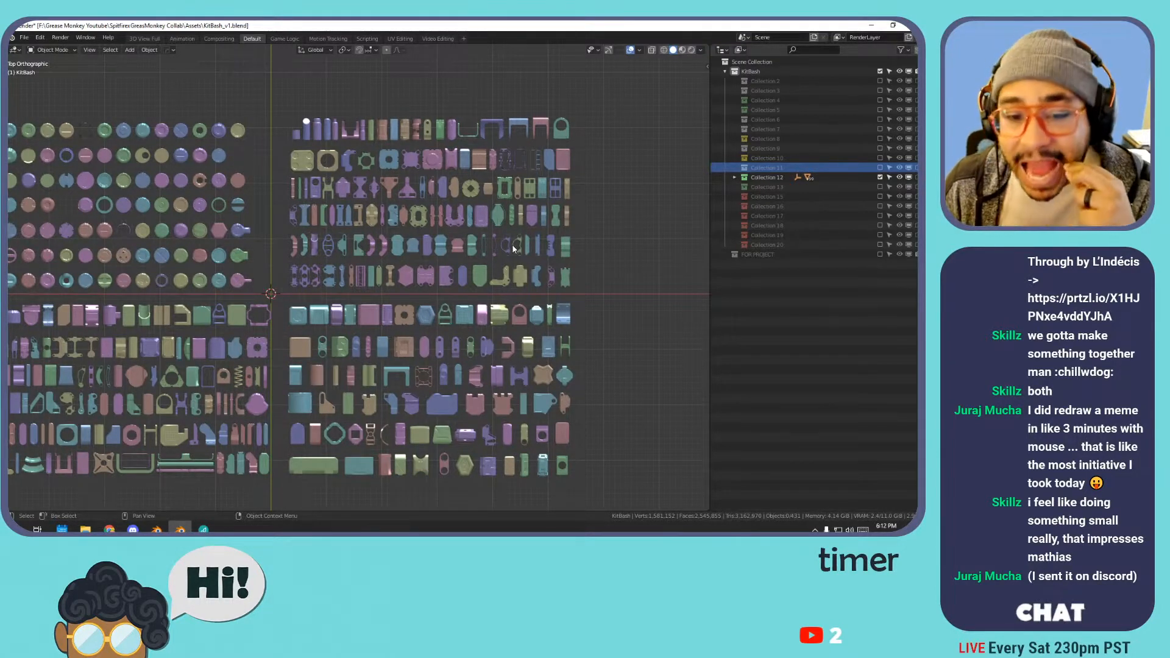
{"action": "scroll", "coordinate": [457, 240], "scroll_direction": "up", "scroll_amount": 4}
{"action": "scroll", "coordinate": [426, 213], "scroll_direction": "down", "scroll_amount": 2}
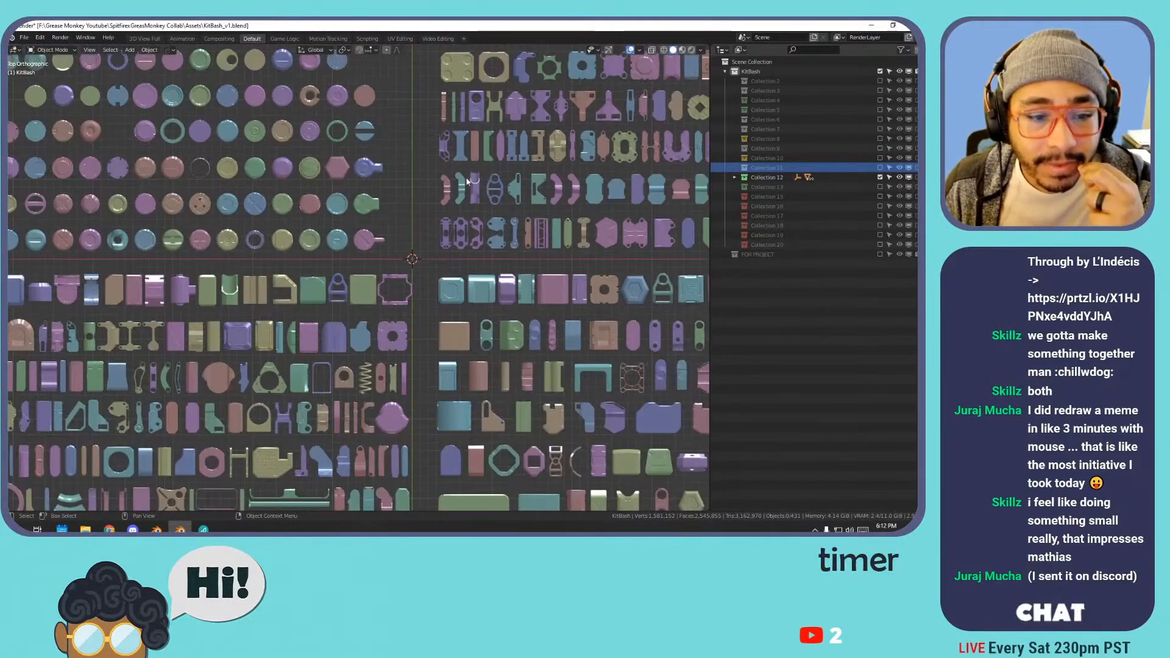
{"action": "middle_click_drag", "start_coordinate": [414, 205], "coordinate": [522, 162], "text": "shift"}
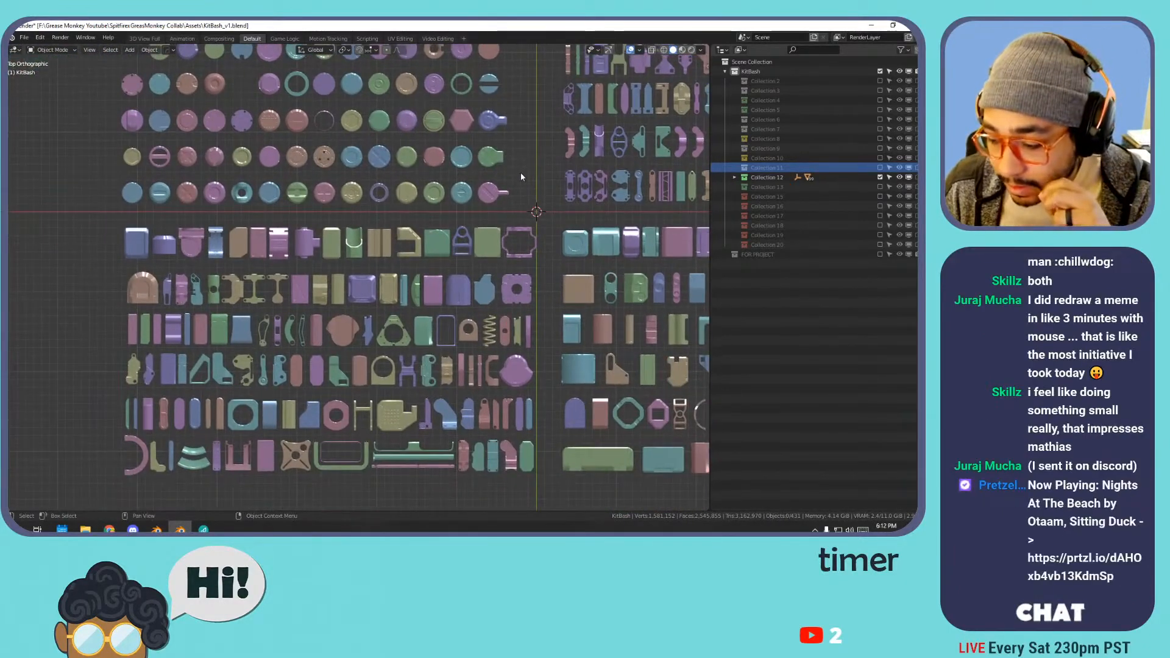
{"action": "scroll", "coordinate": [521, 176], "scroll_direction": "down", "scroll_amount": 3}
{"action": "scroll", "coordinate": [564, 216], "scroll_direction": "up", "scroll_amount": 5}
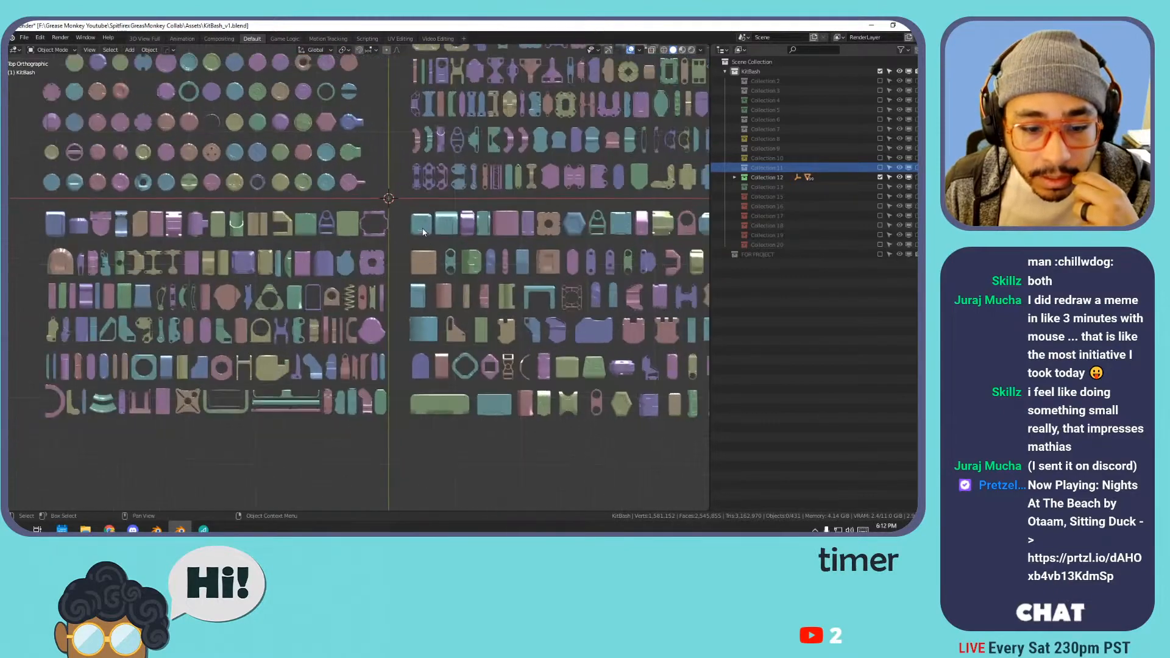
{"action": "scroll", "coordinate": [425, 221], "scroll_direction": "down", "scroll_amount": 4}
{"action": "scroll", "coordinate": [504, 217], "scroll_direction": "up", "scroll_amount": 4}
{"action": "middle_click_drag", "start_coordinate": [472, 211], "coordinate": [507, 158], "text": "shift"}
{"action": "middle_click_drag", "start_coordinate": [510, 203], "coordinate": [322, 174], "text": "shift"}
{"action": "middle_click_drag", "start_coordinate": [408, 198], "coordinate": [240, 229], "text": "shift"}
{"action": "scroll", "coordinate": [364, 187], "scroll_direction": "down", "scroll_amount": 1}
{"action": "middle_click_drag", "start_coordinate": [309, 159], "coordinate": [326, 254], "text": "shift"}
- Switch to the lab scene, frame the back wall and altar, and show the Entity_tubes and Entity_MAIN collections
{"action": "left_click", "coordinate": [165, 524]}
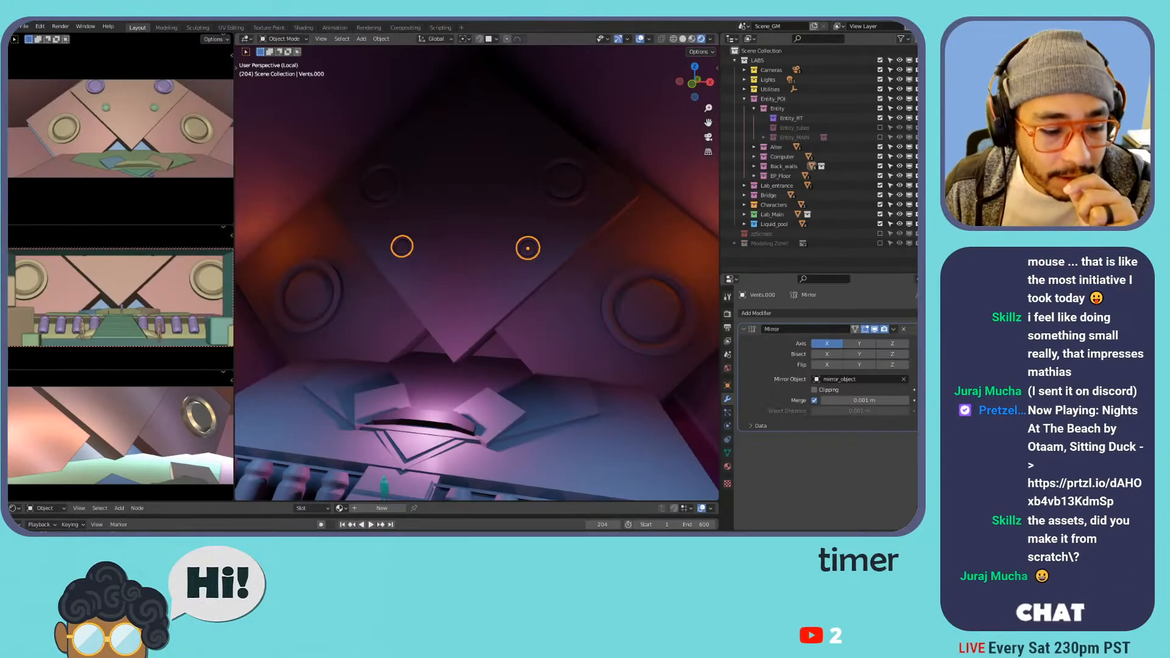
{"action": "middle_click_drag", "start_coordinate": [436, 344], "coordinate": [371, 323]}
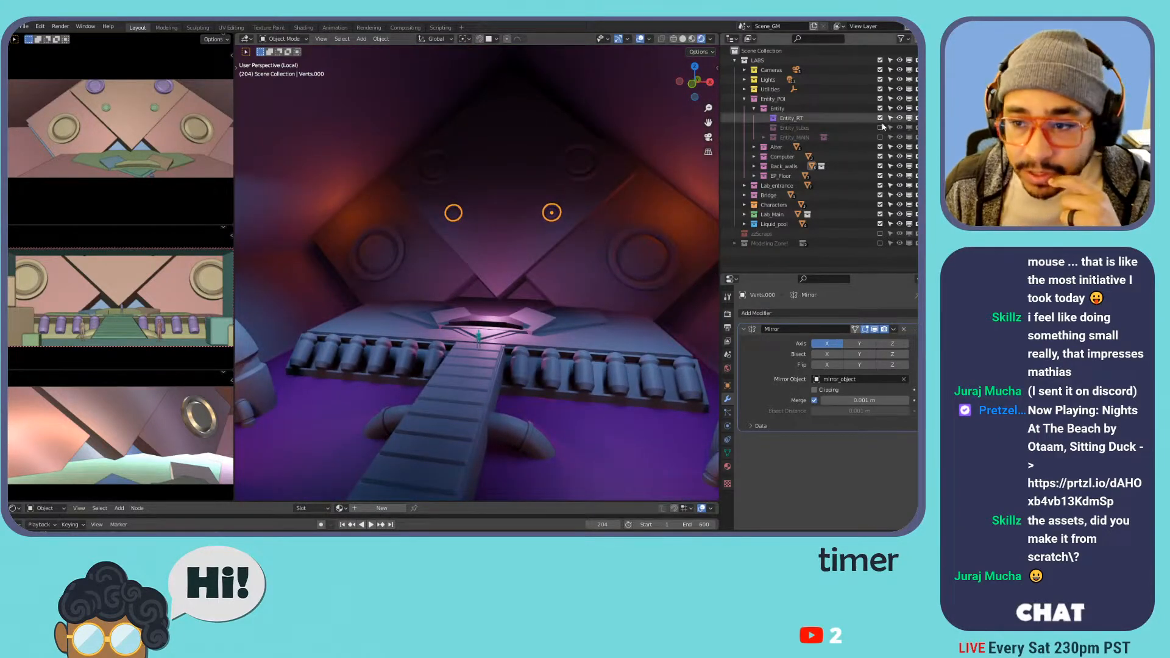
{"action": "left_click_drag", "start_coordinate": [880, 128], "coordinate": [879, 137]}
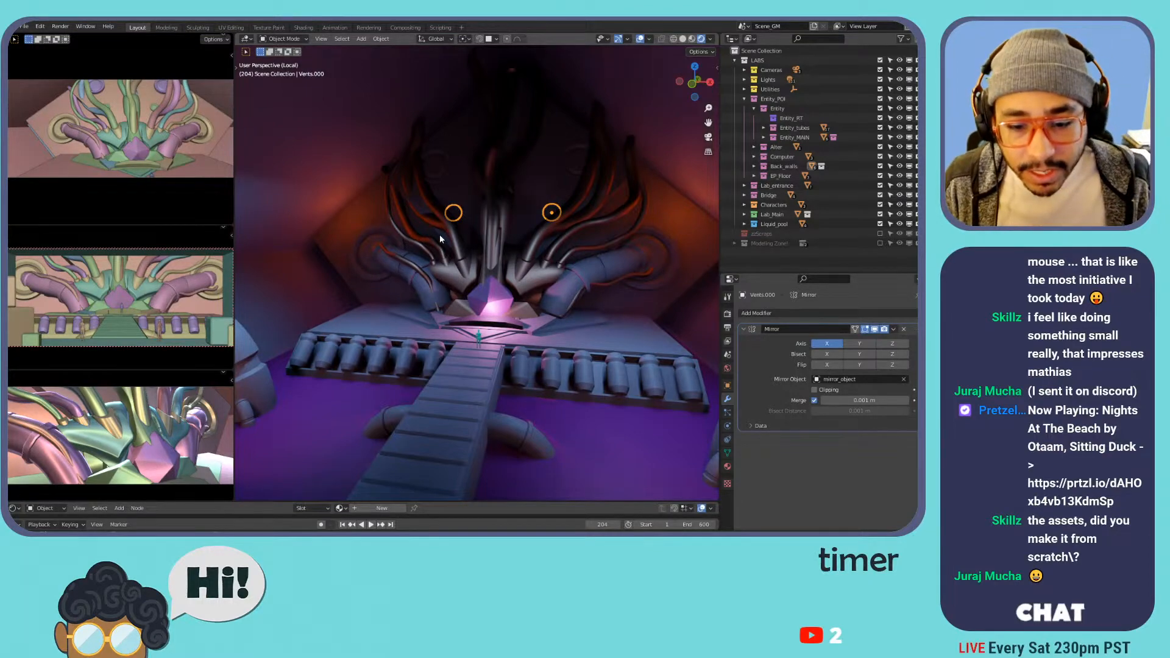
- Switch to the KitBash_v1.blend window, look over the parts in Collection 12 and exclude that collection from the view layer
{"action": "key", "text": "alt+Tab"}
{"action": "scroll", "coordinate": [384, 210], "scroll_direction": "down", "scroll_amount": 3}
{"action": "middle_click_drag", "start_coordinate": [281, 206], "coordinate": [447, 197], "text": "shift"}
{"action": "scroll", "coordinate": [388, 224], "scroll_direction": "up", "scroll_amount": 3}
{"action": "scroll", "coordinate": [452, 207], "scroll_direction": "down", "scroll_amount": 2}
{"action": "scroll", "coordinate": [422, 221], "scroll_direction": "up", "scroll_amount": 3}
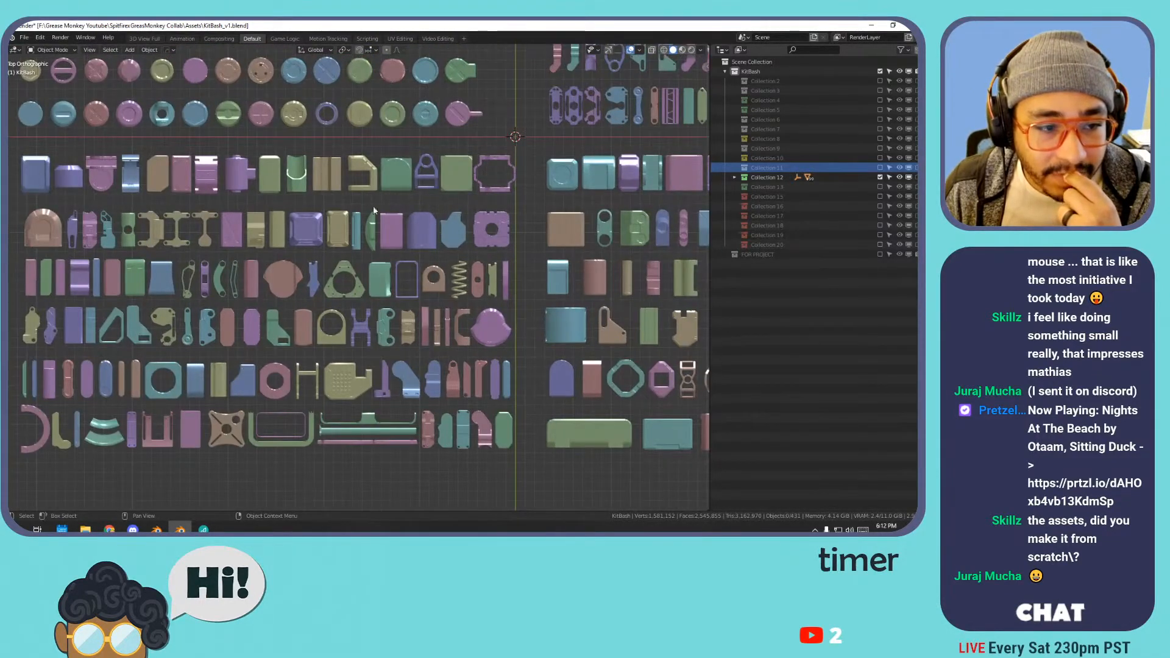
{"action": "middle_click_drag", "start_coordinate": [492, 219], "coordinate": [337, 266]}
{"action": "middle_click_drag", "start_coordinate": [522, 277], "coordinate": [389, 222], "text": "shift"}
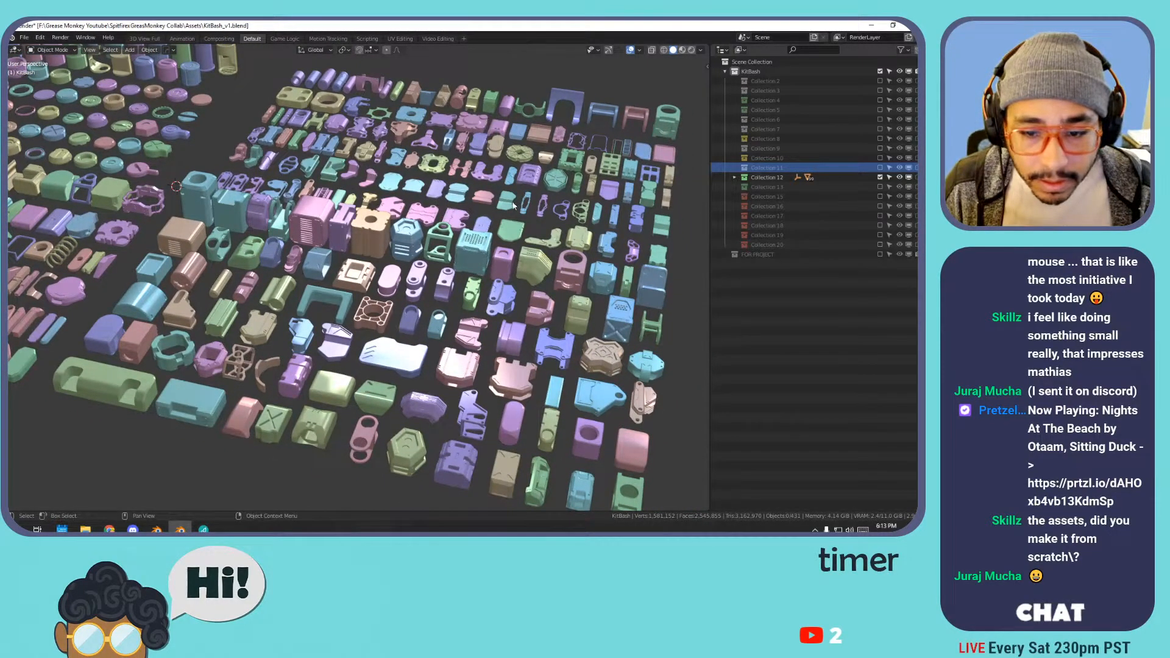
{"action": "left_click", "coordinate": [879, 176]}
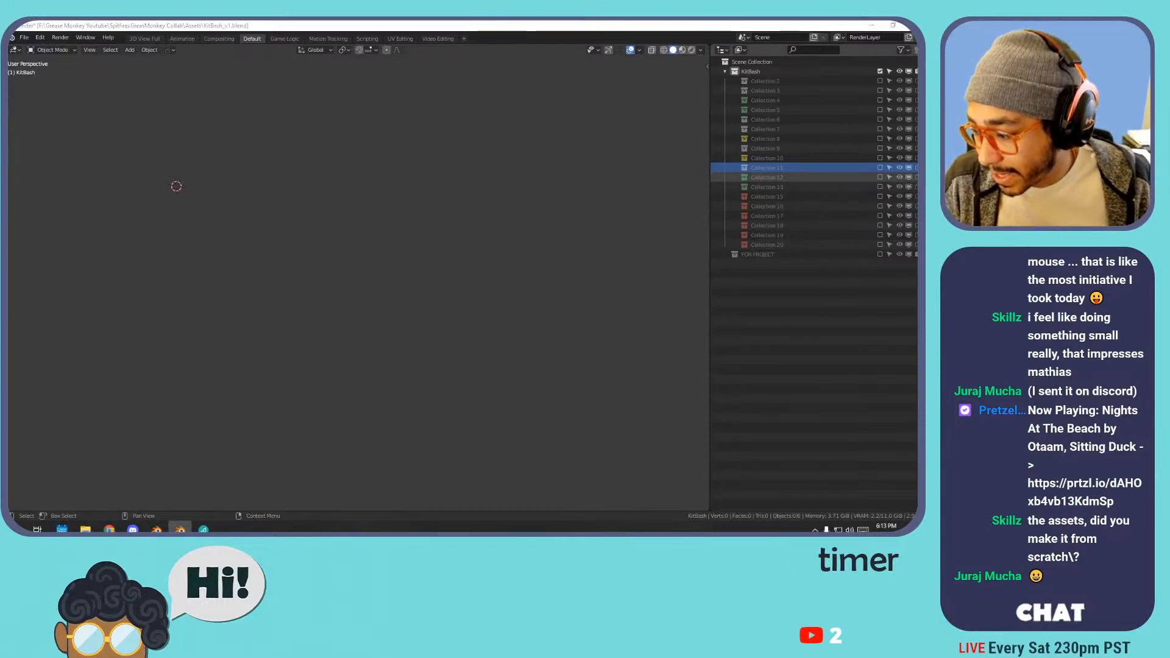
- Switch to the browser and look over the Hard Surface KitBash Vol 2 product page and description
{"action": "left_click_drag", "start_coordinate": [914, 124], "coordinate": [458, 26]}
{"action": "scroll", "coordinate": [459, 123], "scroll_direction": "up", "scroll_amount": 7}
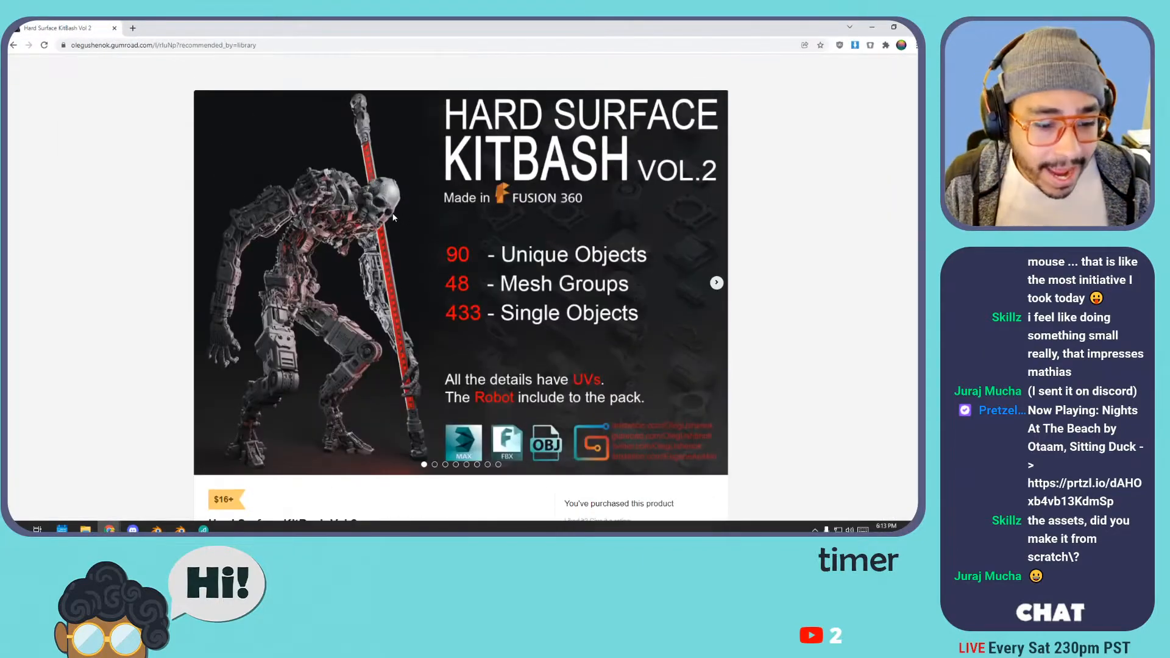
{"action": "scroll", "coordinate": [337, 281], "scroll_direction": "down", "scroll_amount": 3}
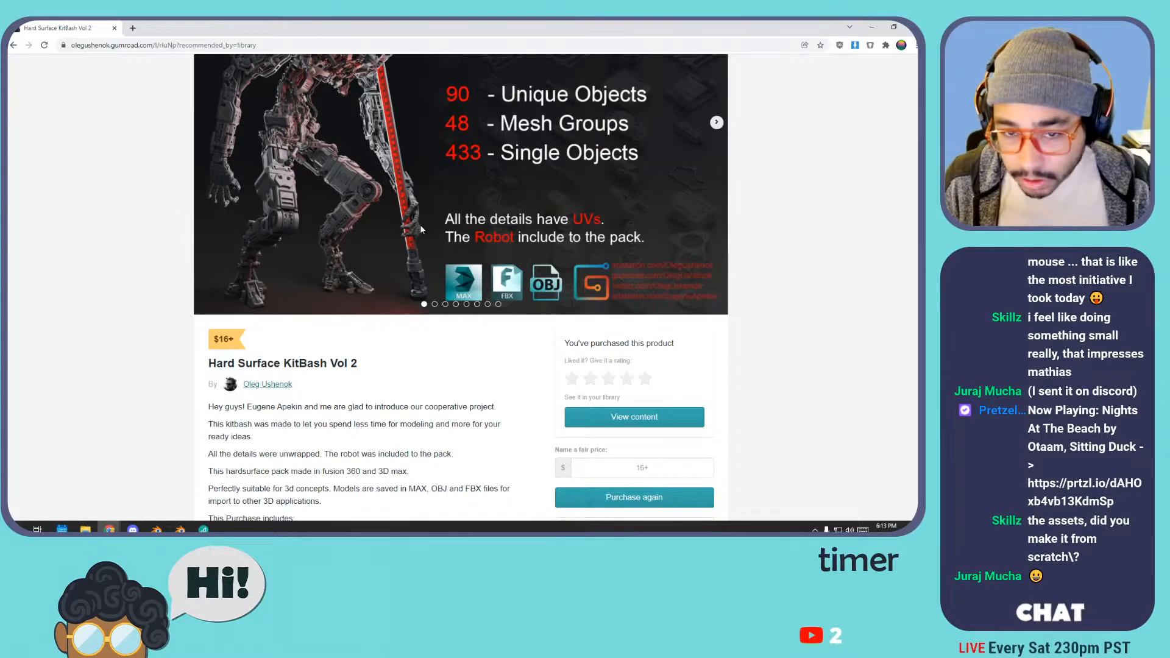
{"action": "left_click_drag", "start_coordinate": [451, 23], "coordinate": [917, 342]}
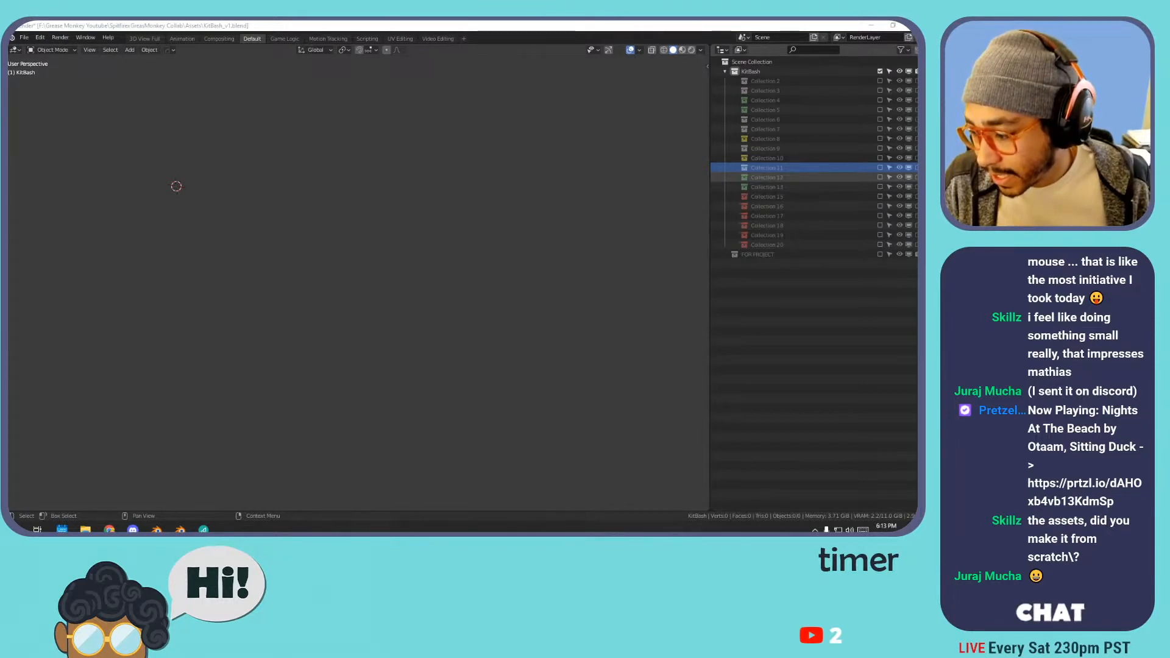
- Return to the kitbash file, enable Collection 13 to examine its parts, and exclude it again
{"action": "left_click", "coordinate": [879, 186]}
{"action": "middle_click_drag", "start_coordinate": [322, 191], "coordinate": [576, 247]}
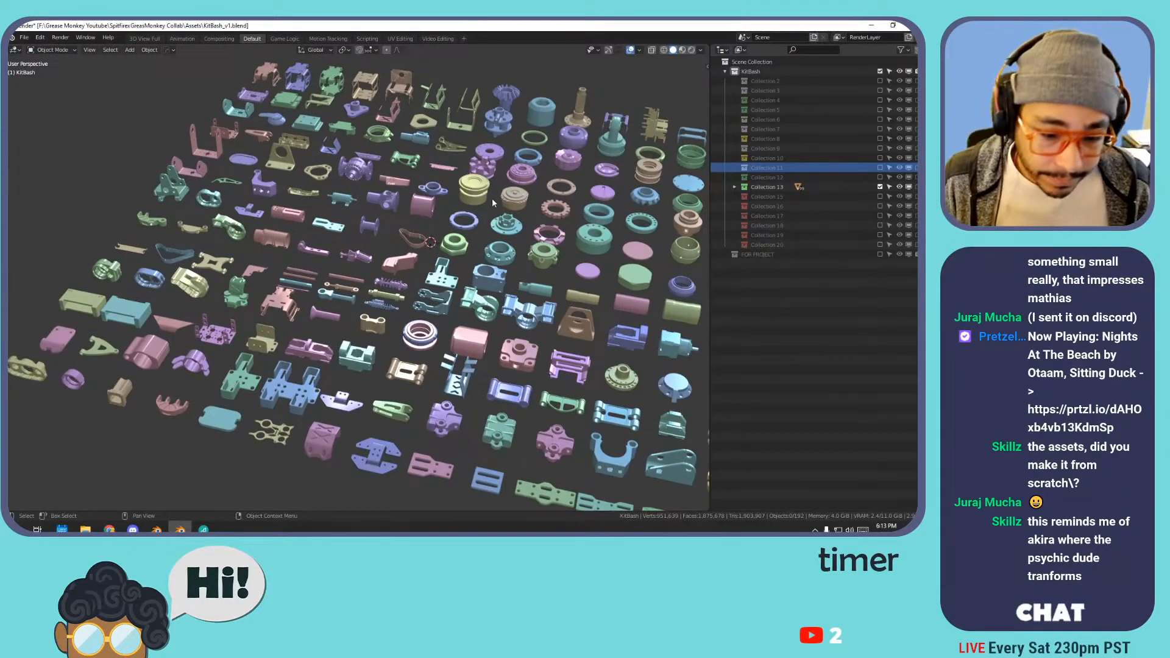
{"action": "middle_click_drag", "start_coordinate": [439, 152], "coordinate": [505, 174]}
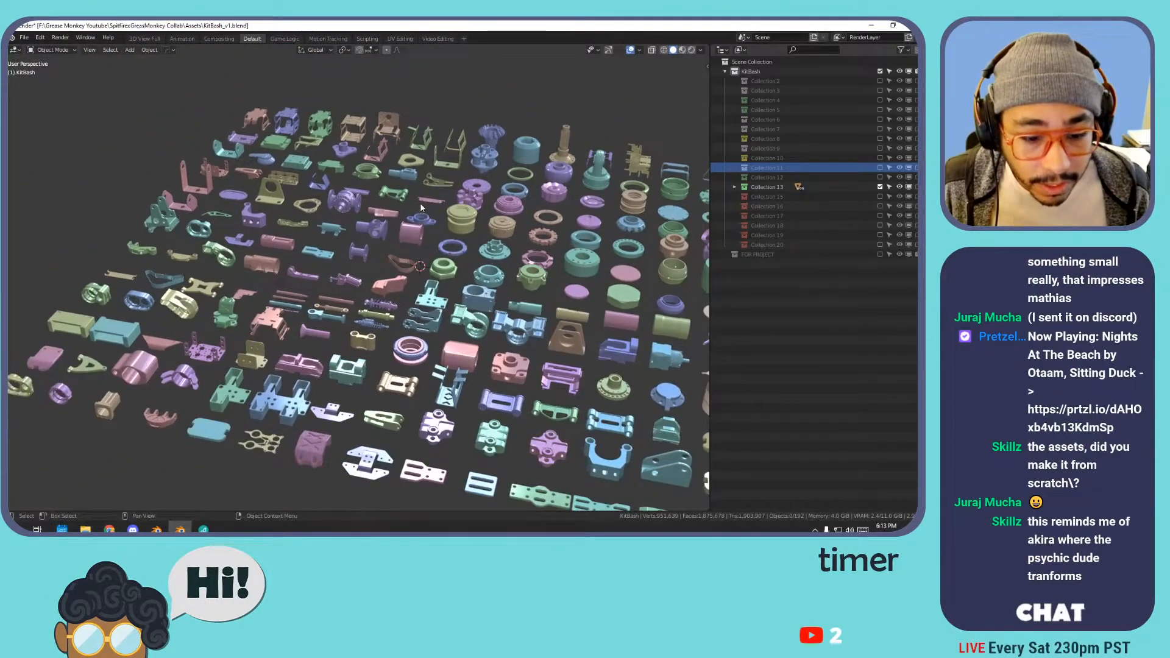
{"action": "left_click", "coordinate": [879, 188]}
- Enable Collection 2 and look closely at its hard-surface parts
{"action": "left_click", "coordinate": [879, 81]}
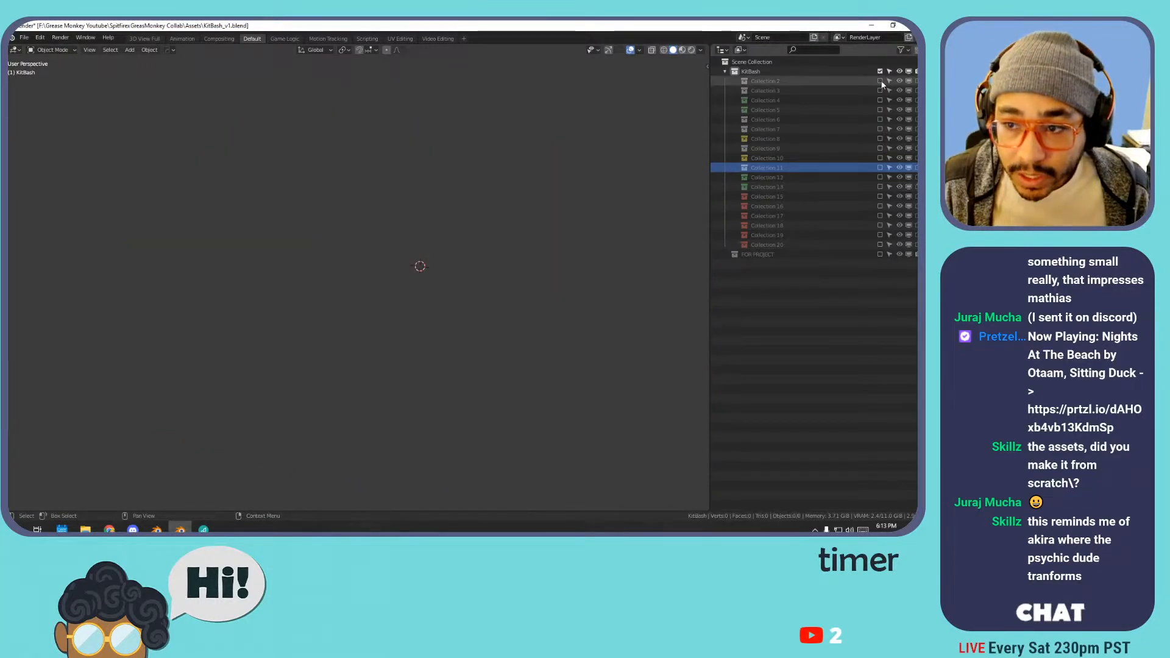
{"action": "scroll", "coordinate": [538, 227], "scroll_direction": "up", "scroll_amount": 3}
{"action": "middle_click_drag", "start_coordinate": [427, 184], "coordinate": [379, 197], "text": "shift"}
{"action": "scroll", "coordinate": [463, 190], "scroll_direction": "up", "scroll_amount": 3}
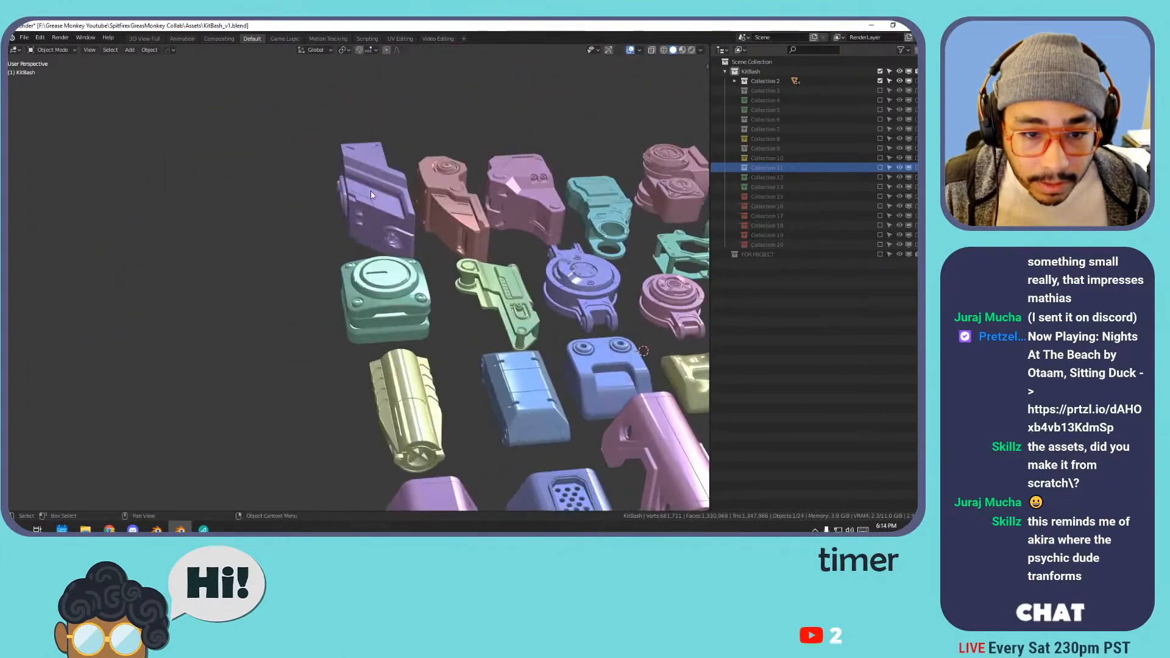
- Inspect the mesh topology of the purple angular part at the corner of Collection 2 in Edit Mode and return to Object Mode
{"action": "left_click", "coordinate": [378, 196]}
{"action": "mouse_move", "coordinate": [429, 159]}
{"action": "middle_mouse_down"}
{"action": "mouse_move", "coordinate": [397, 171]}
{"action": "mouse_move", "coordinate": [436, 172]}
{"action": "middle_mouse_up"}
{"action": "key", "text": "Tab"}
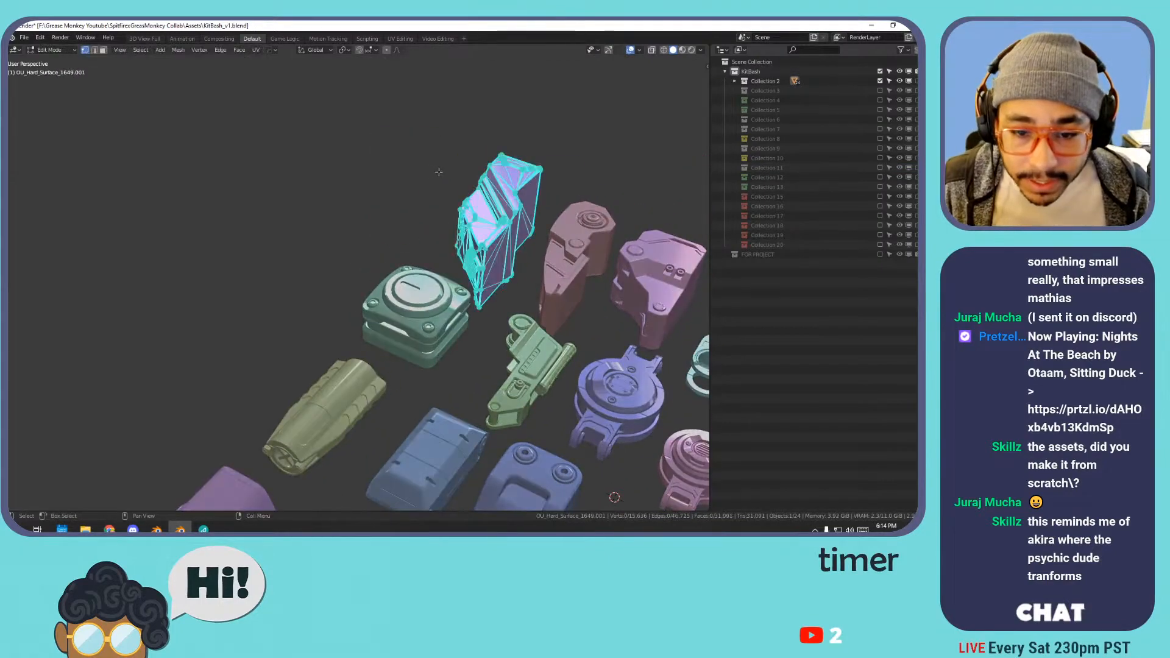
{"action": "key", "text": "a"}
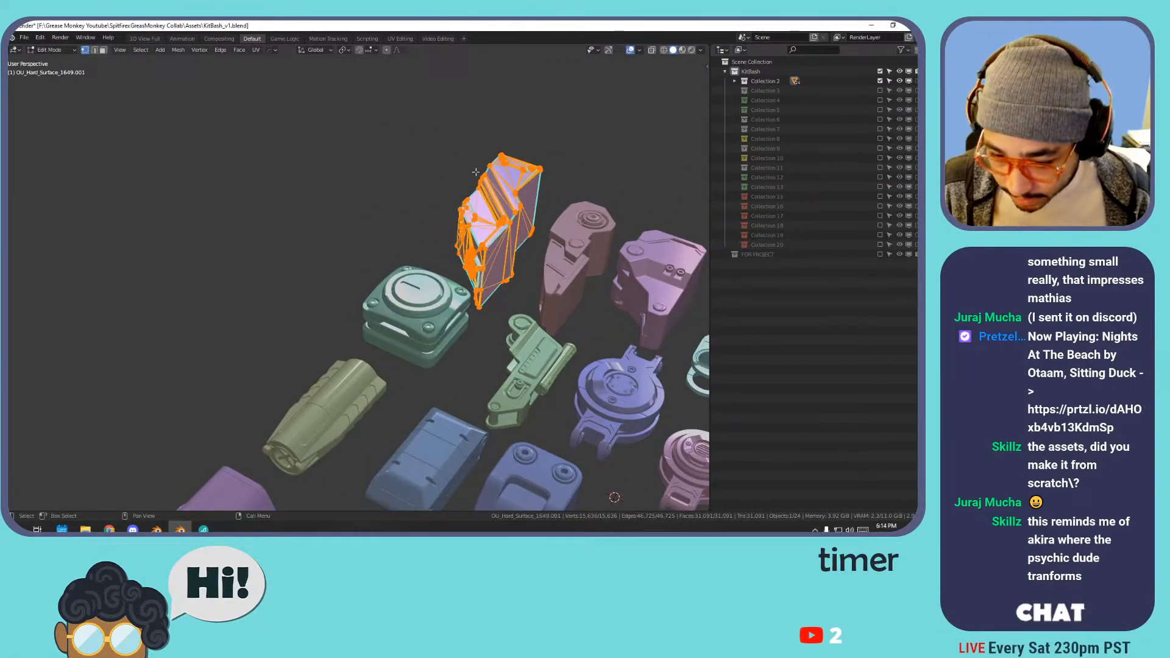
{"action": "key", "text": "Tab"}
{"action": "middle_click_drag", "start_coordinate": [475, 173], "coordinate": [491, 150]}
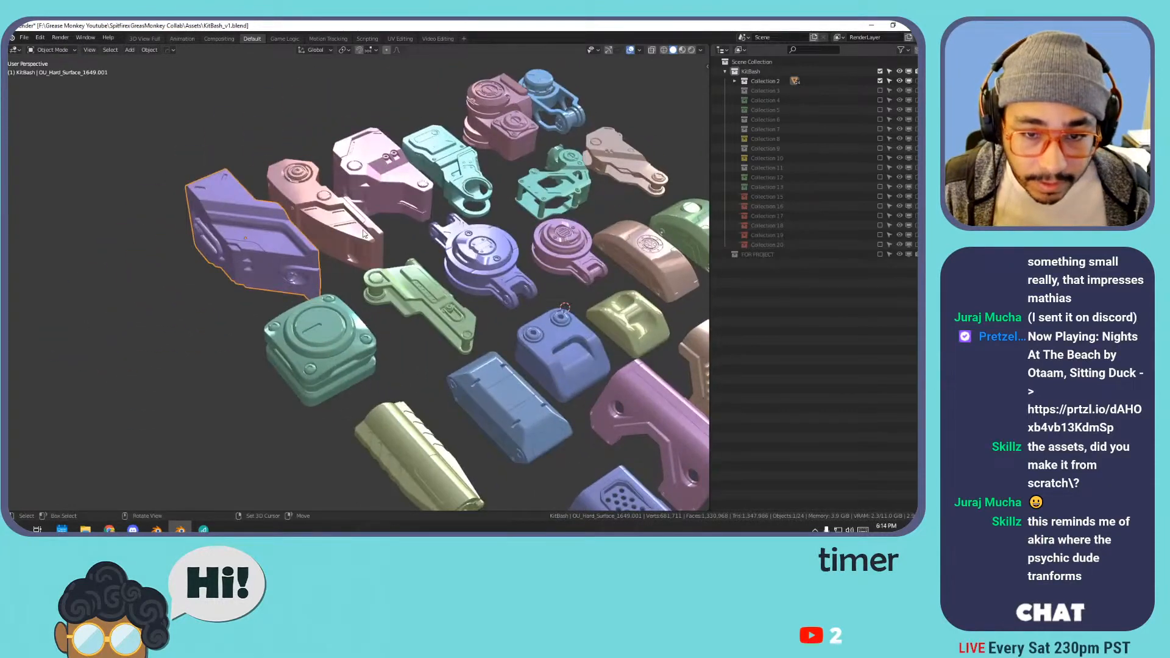
{"action": "left_click", "coordinate": [510, 115]}
- Isolate Collection 3 to browse its parts, and isolate Collection 4 to view its panels from above
{"action": "left_click", "coordinate": [879, 91], "text": "ctrl"}
{"action": "middle_click_drag", "start_coordinate": [561, 175], "coordinate": [505, 146]}
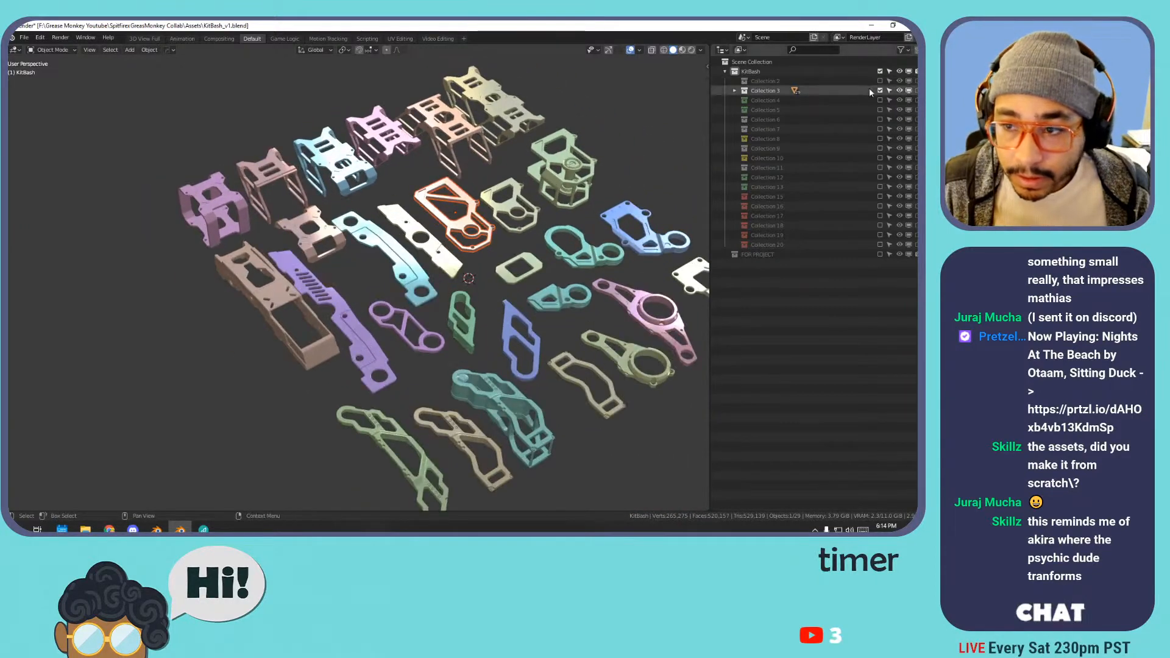
{"action": "left_click", "coordinate": [879, 100], "text": "ctrl"}
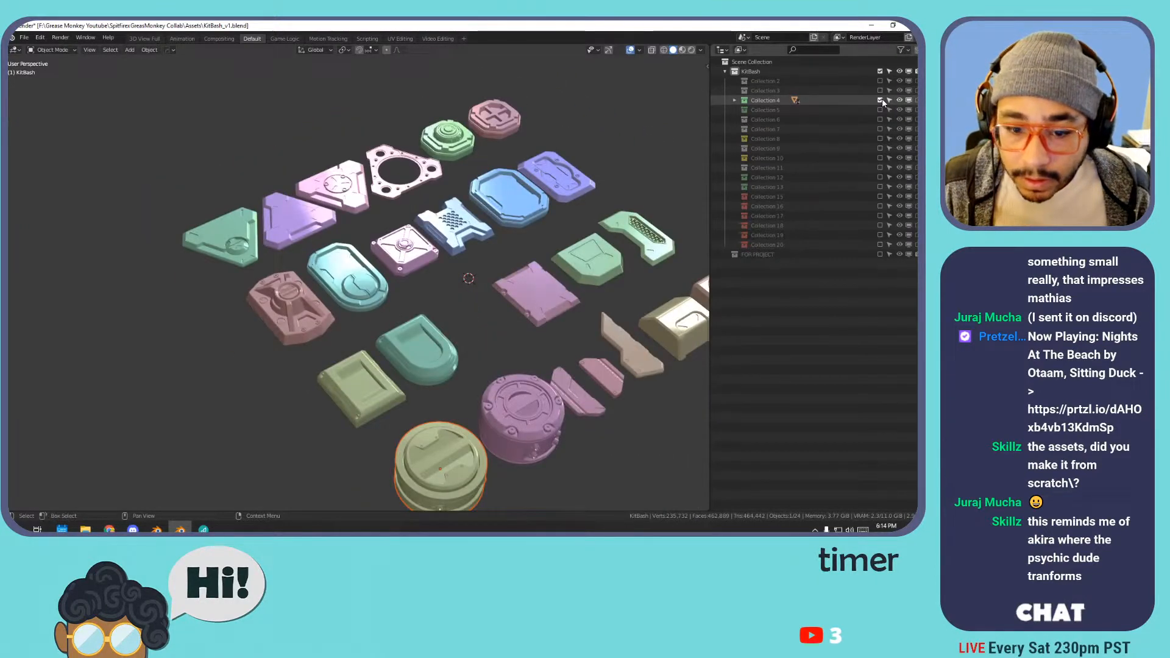
{"action": "middle_click_drag", "start_coordinate": [531, 138], "coordinate": [471, 148]}
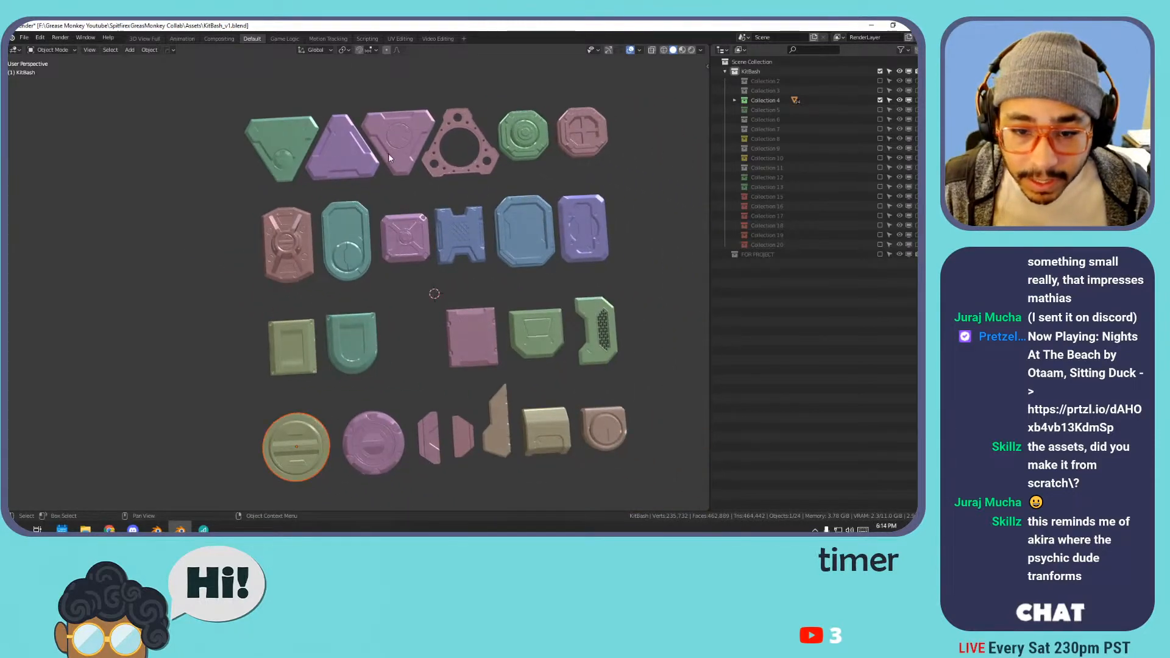
- Move the green and purple triangular panels at the start of Collection 4's first row to the FOR PROJECT collection
{"action": "left_click", "coordinate": [297, 144]}
{"action": "left_click", "coordinate": [324, 144]}
{"action": "left_click", "coordinate": [413, 127]}
{"action": "left_click", "coordinate": [337, 115]}
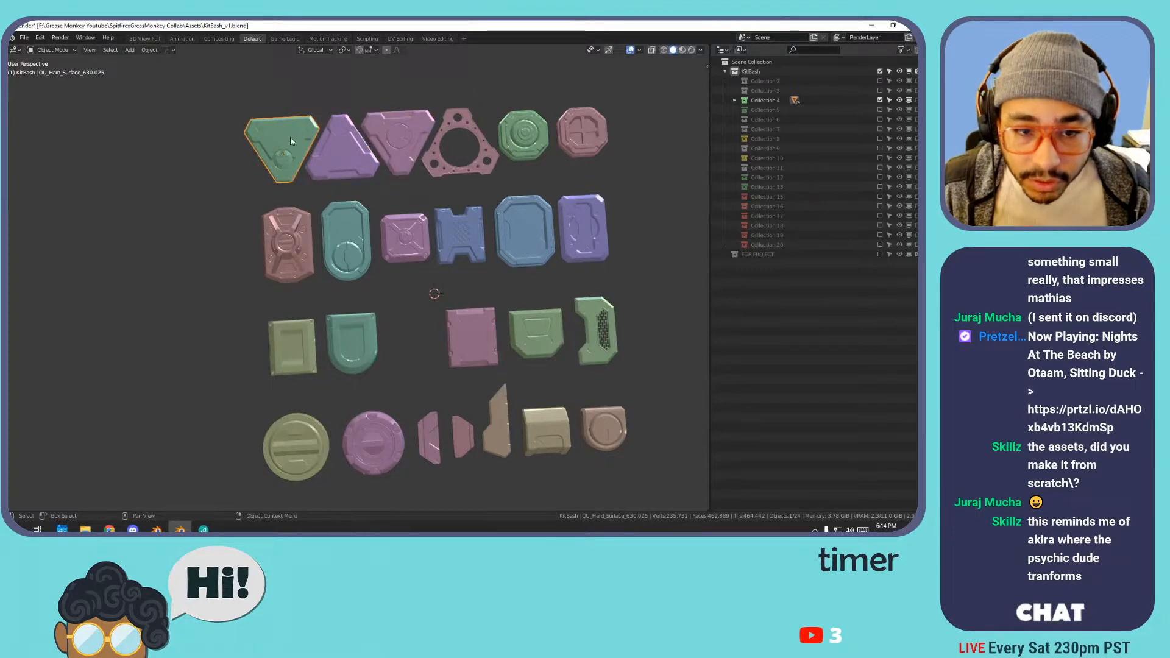
{"action": "left_click", "coordinate": [352, 145], "text": "ctrl"}
{"action": "left_click", "coordinate": [299, 148], "text": "shift"}
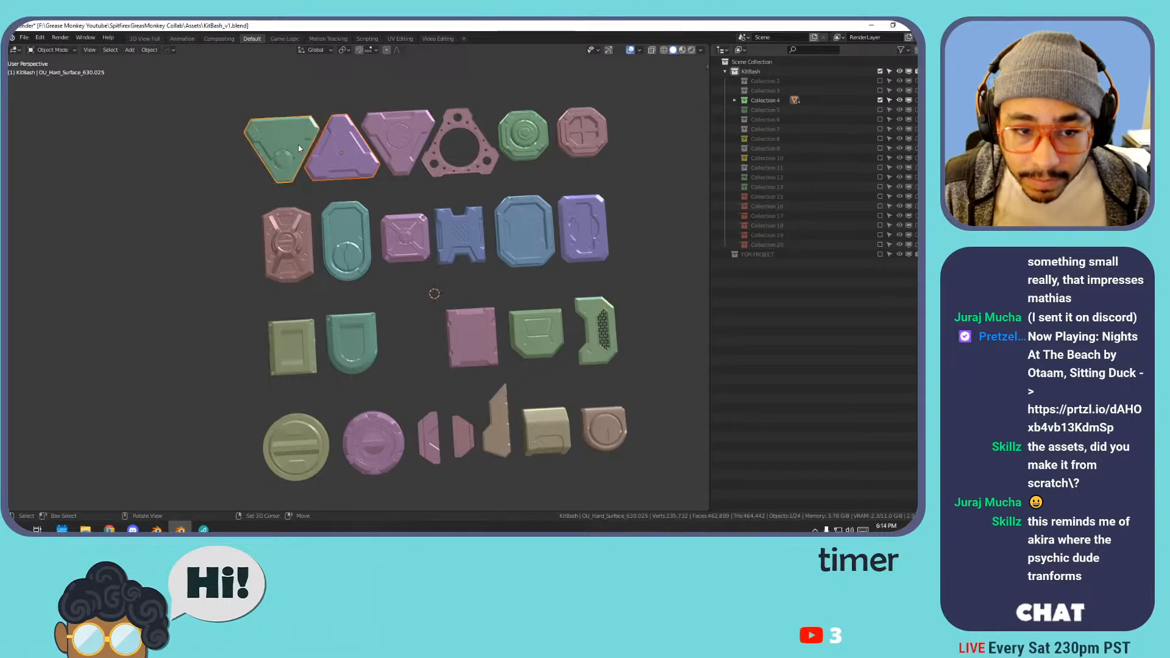
{"action": "key", "text": "m"}
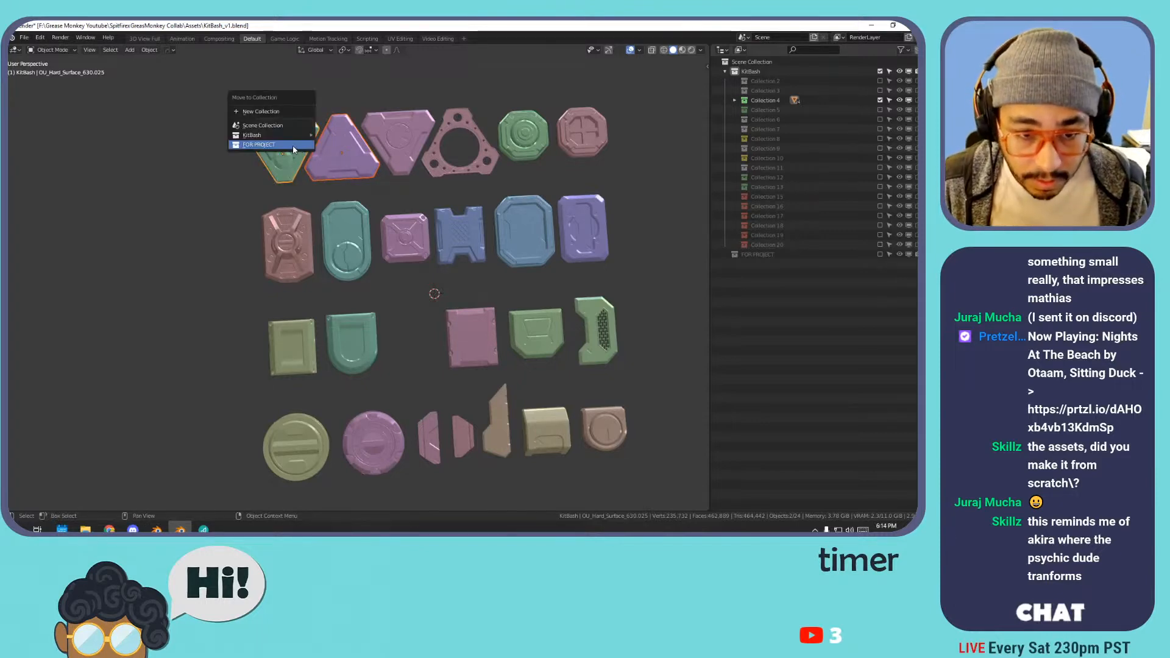
{"action": "left_click", "coordinate": [305, 143]}
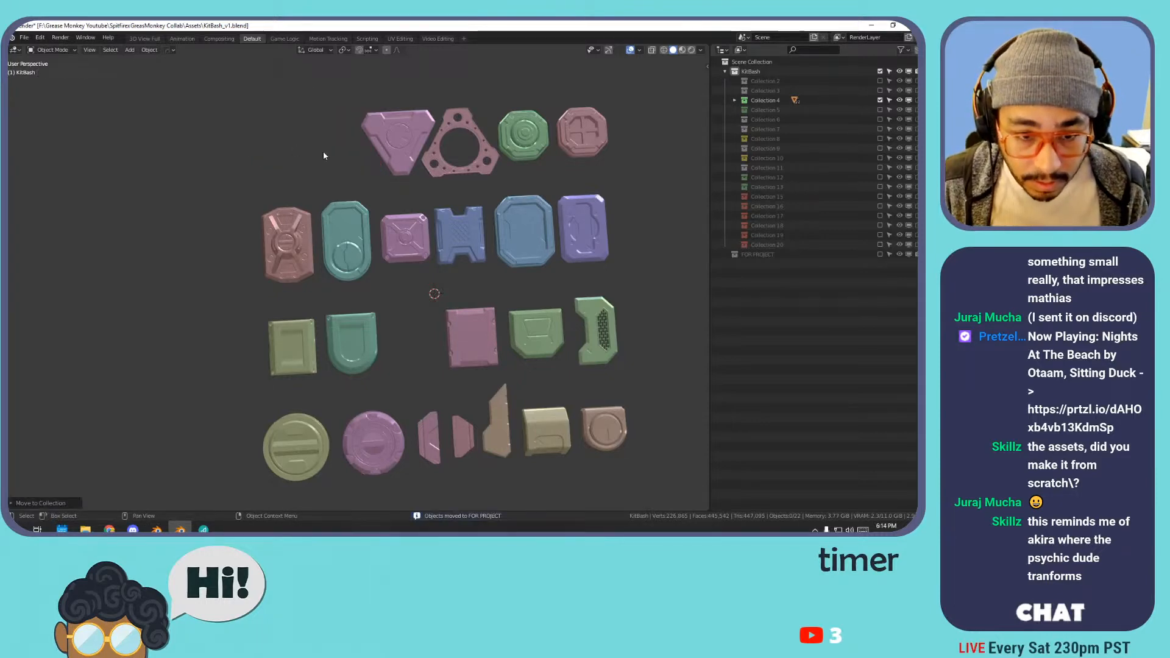
- Move the blue octagonal panel and the beige curved-edge block from Collection 4 to the FOR PROJECT collection
{"action": "left_click", "coordinate": [525, 215]}
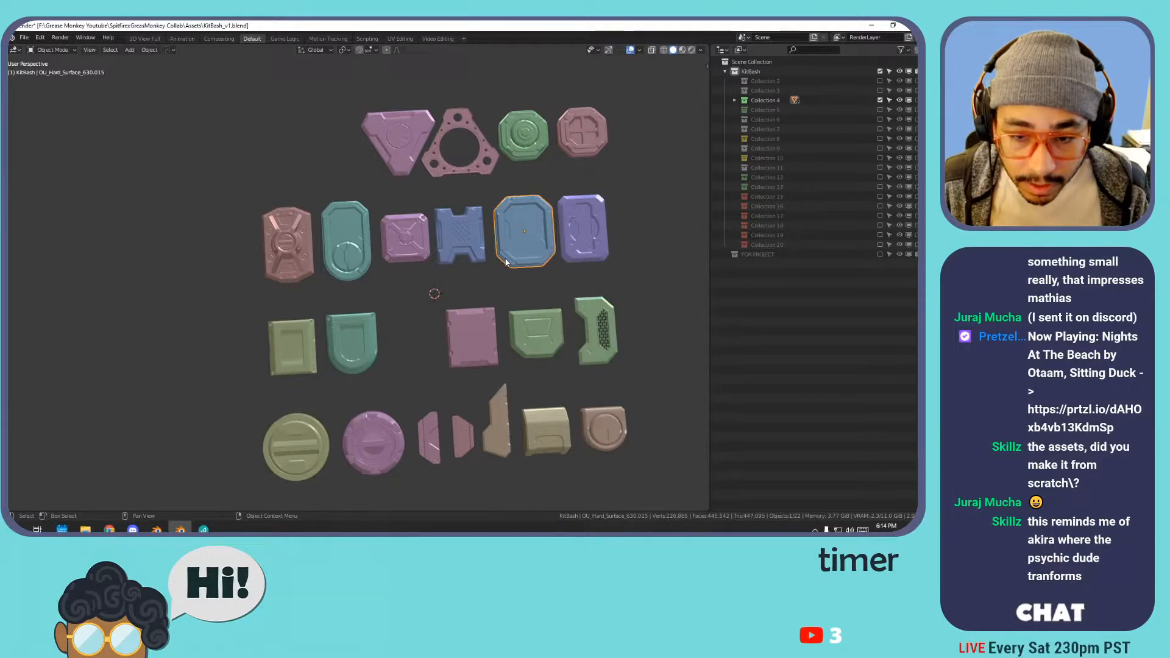
{"action": "left_click", "coordinate": [532, 446], "text": "ctrl"}
{"action": "left_click", "coordinate": [534, 241], "text": "shift"}
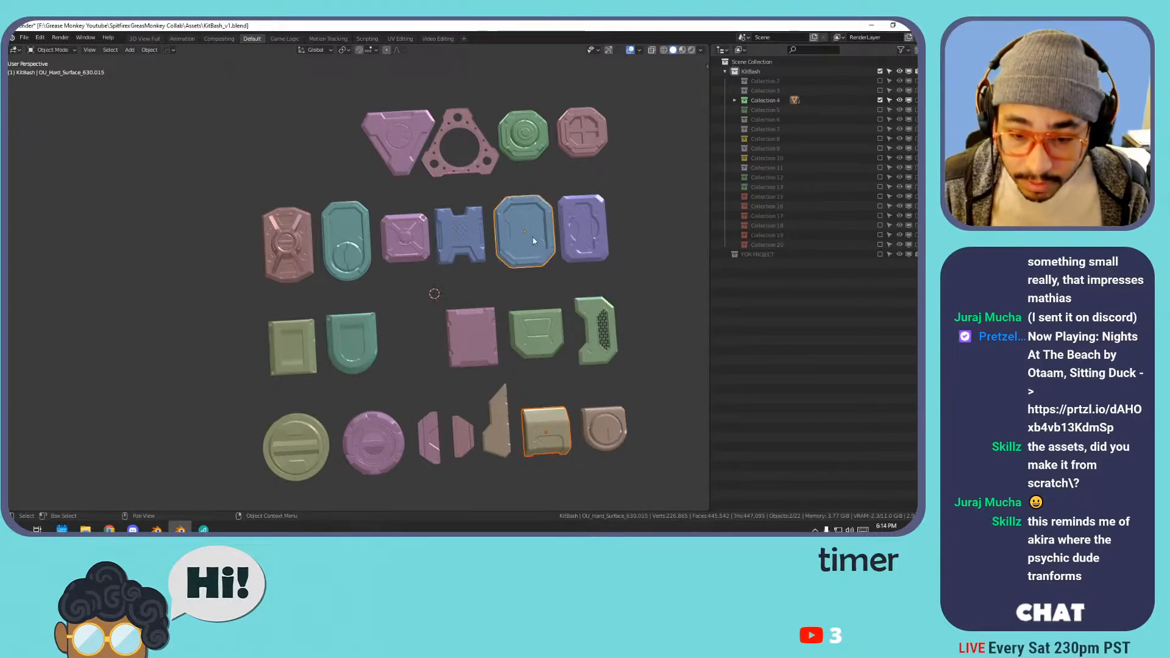
{"action": "key", "text": "m"}
{"action": "left_click", "coordinate": [538, 240]}
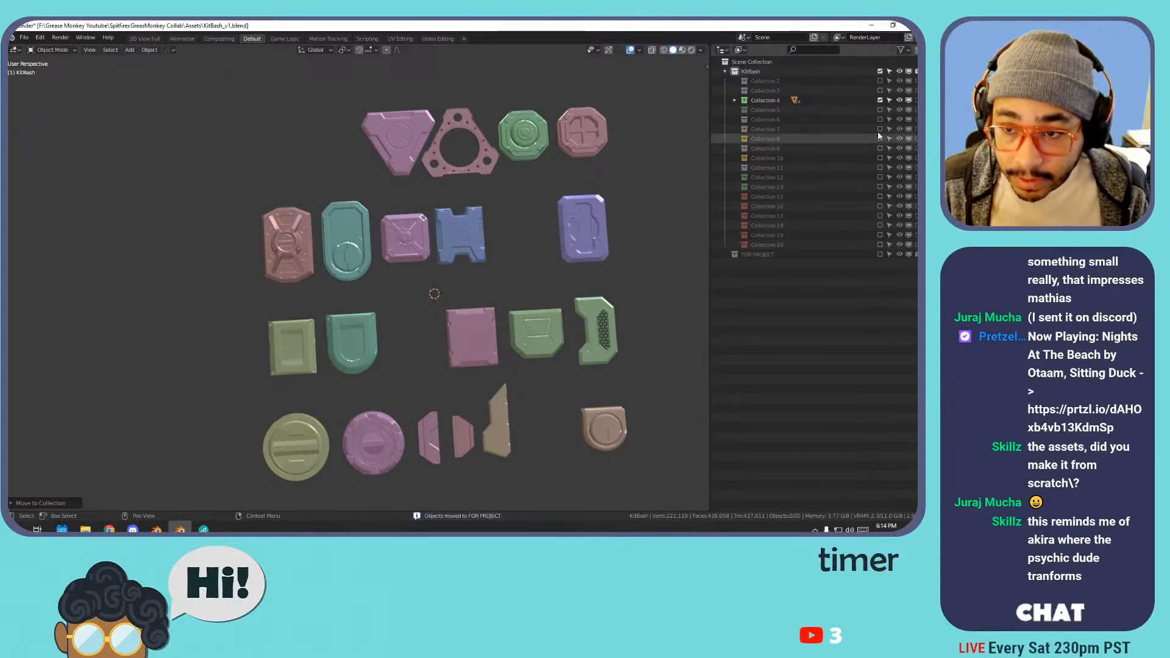
- Replace Collection 4 with Collection 5 in the view and inspect the ribbed green cylinder's mesh density in Edit Mode
{"action": "left_click", "coordinate": [879, 100]}
{"action": "left_click", "coordinate": [880, 110]}
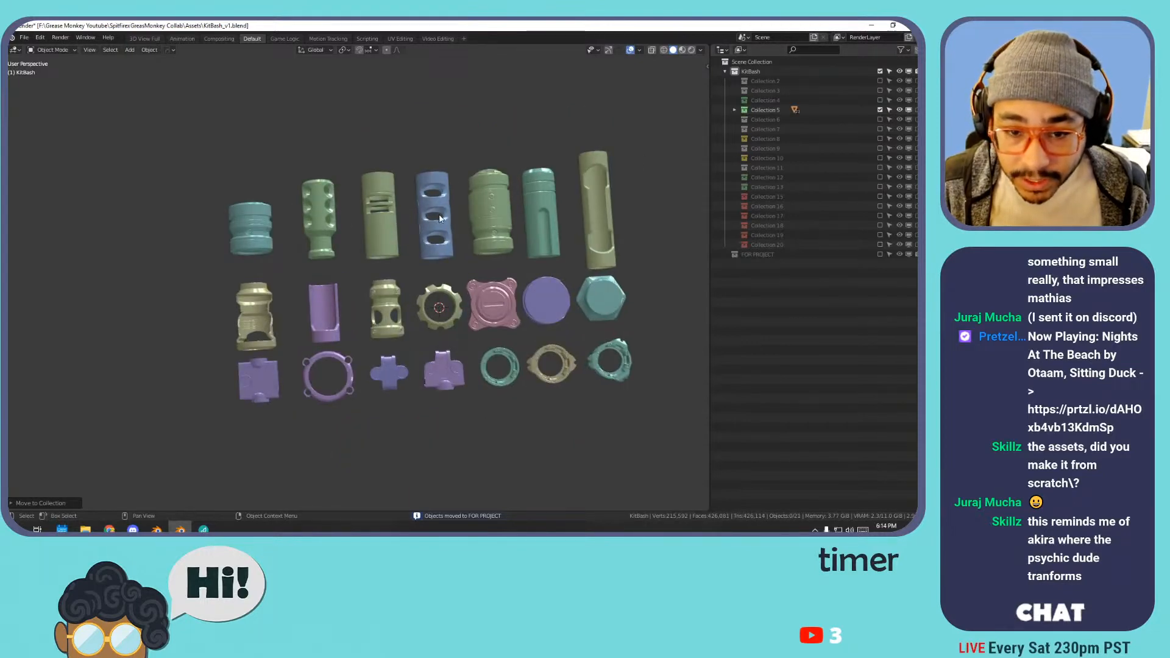
{"action": "left_click", "coordinate": [491, 195]}
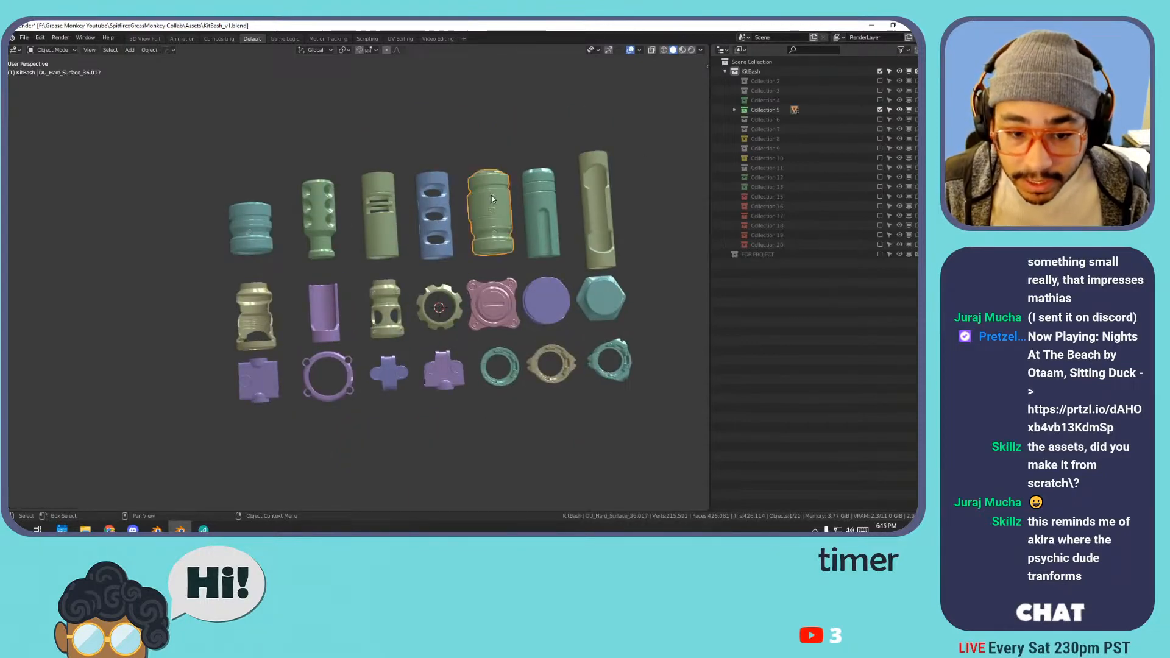
{"action": "key", "text": "Tab"}
{"action": "scroll", "coordinate": [491, 195], "scroll_direction": "up", "scroll_amount": 7}
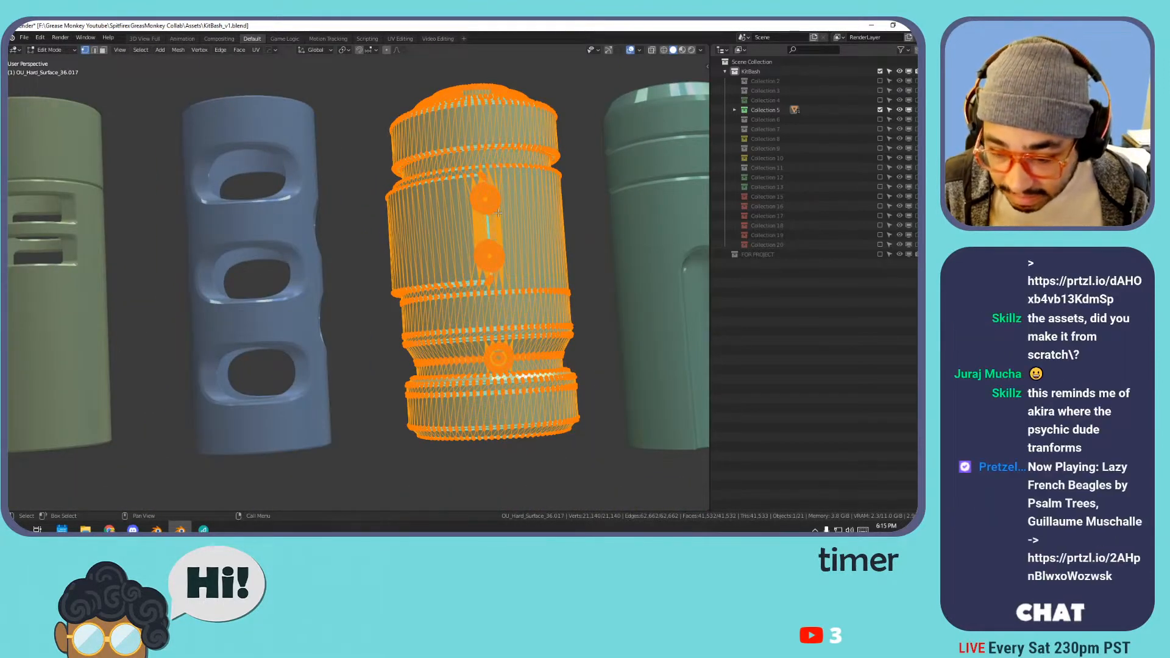
{"action": "scroll", "coordinate": [498, 214], "scroll_direction": "down", "scroll_amount": 10}
{"action": "key", "text": "Tab"}
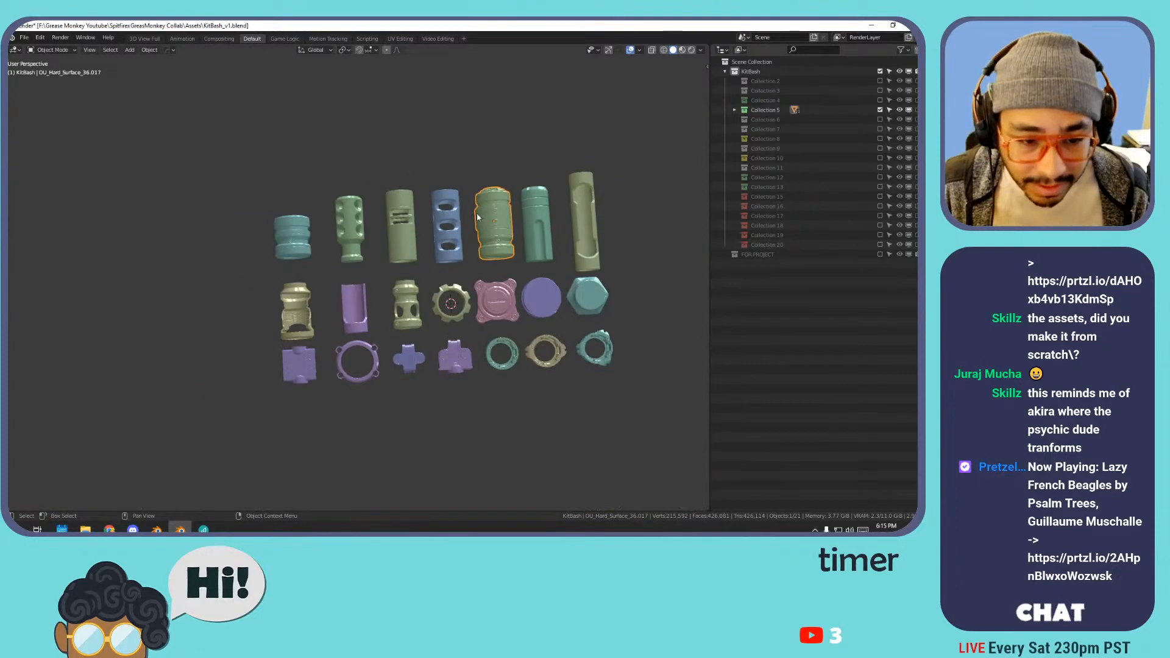
{"action": "scroll", "coordinate": [427, 232], "scroll_direction": "up", "scroll_amount": 4}
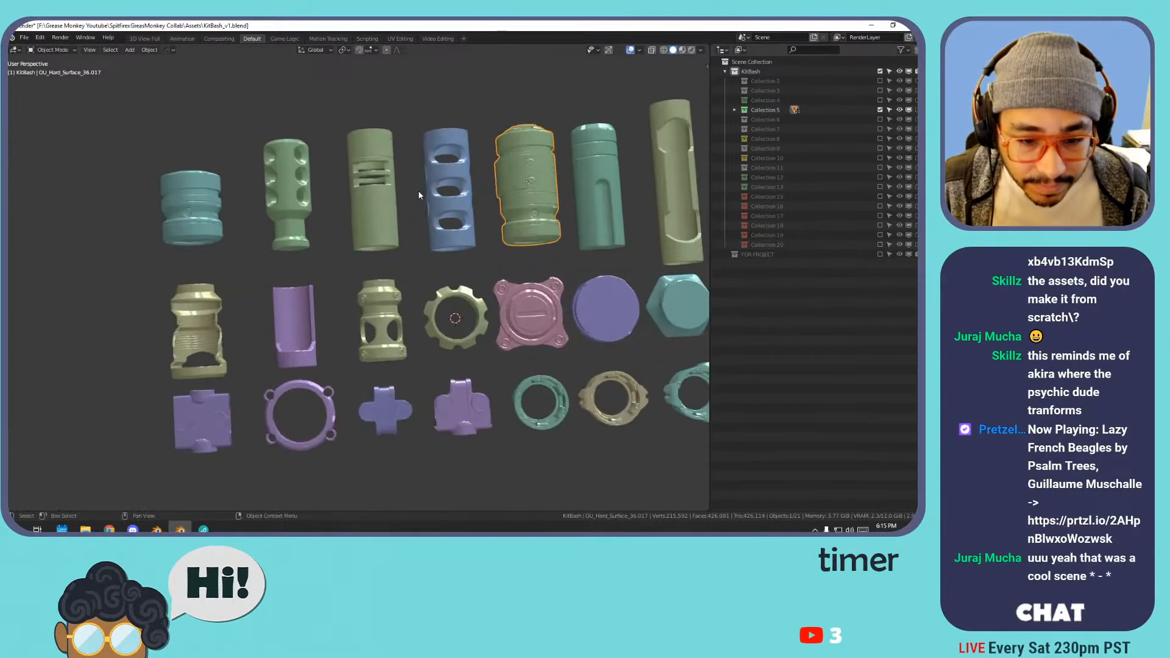
{"action": "scroll", "coordinate": [378, 216], "scroll_direction": "down", "scroll_amount": 1}
{"action": "mouse_move", "coordinate": [418, 208]}
{"action": "middle_mouse_down"}
{"action": "mouse_move", "coordinate": [365, 157]}
{"action": "mouse_move", "coordinate": [404, 210]}
{"action": "middle_mouse_up"}
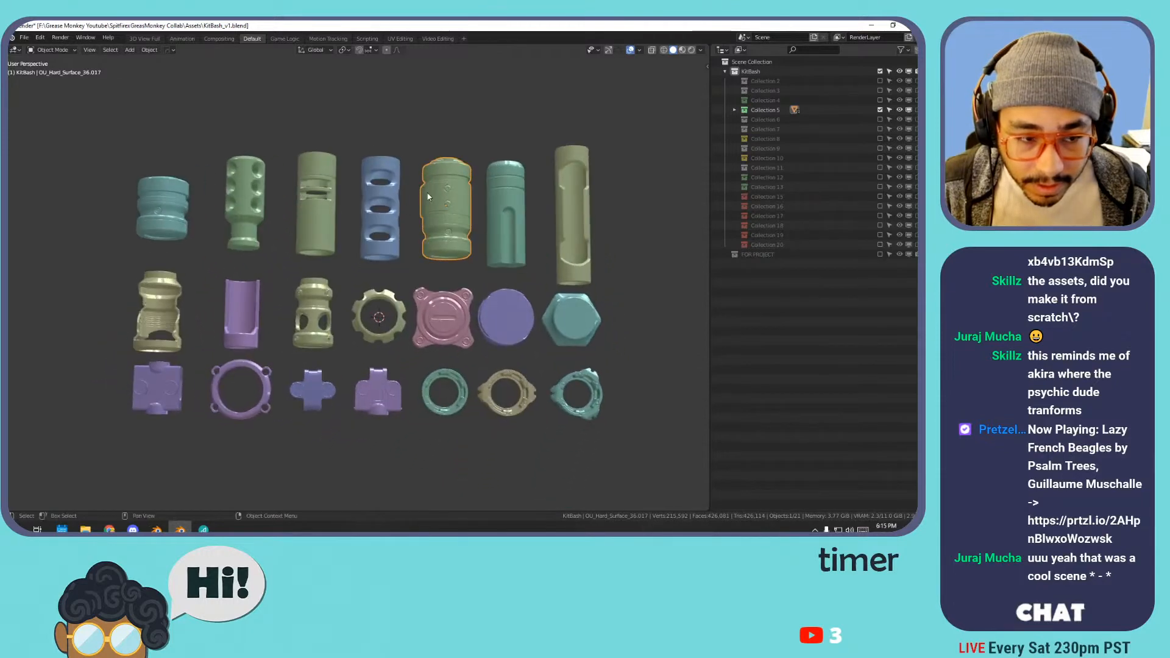
- Move the short teal ribbed cylinder, the grooved teal cylinder and the tall olive cut-out tube from Collection 5 to the FOR PROJECT collection
{"action": "left_click", "coordinate": [513, 188]}
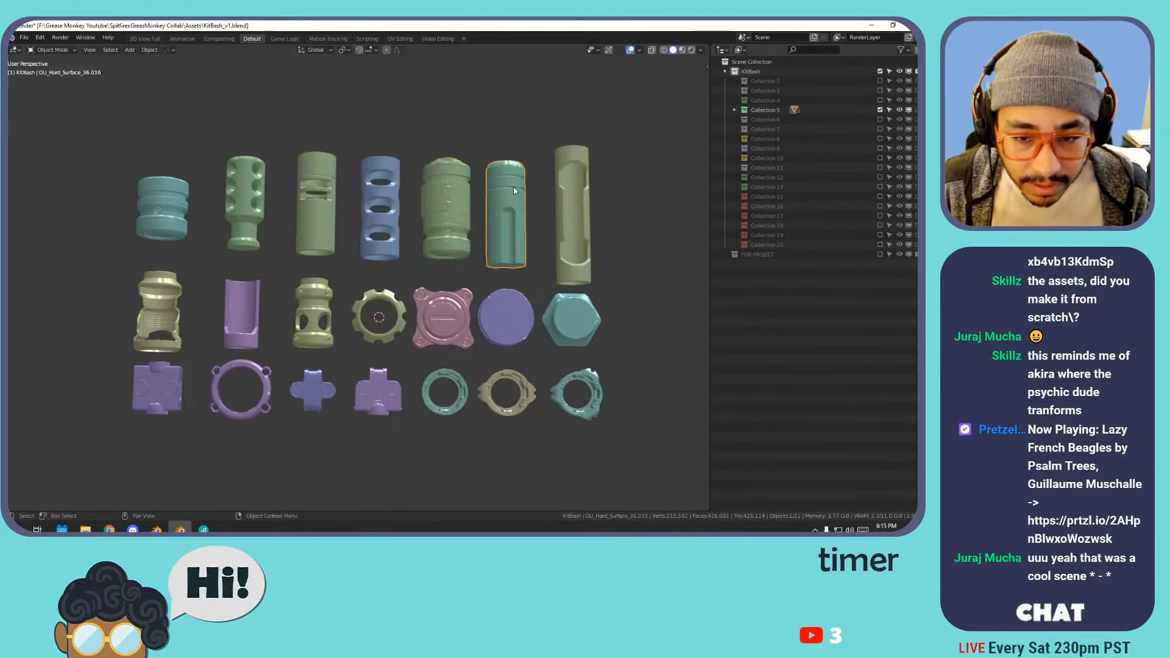
{"action": "left_click", "coordinate": [564, 166], "text": "shift"}
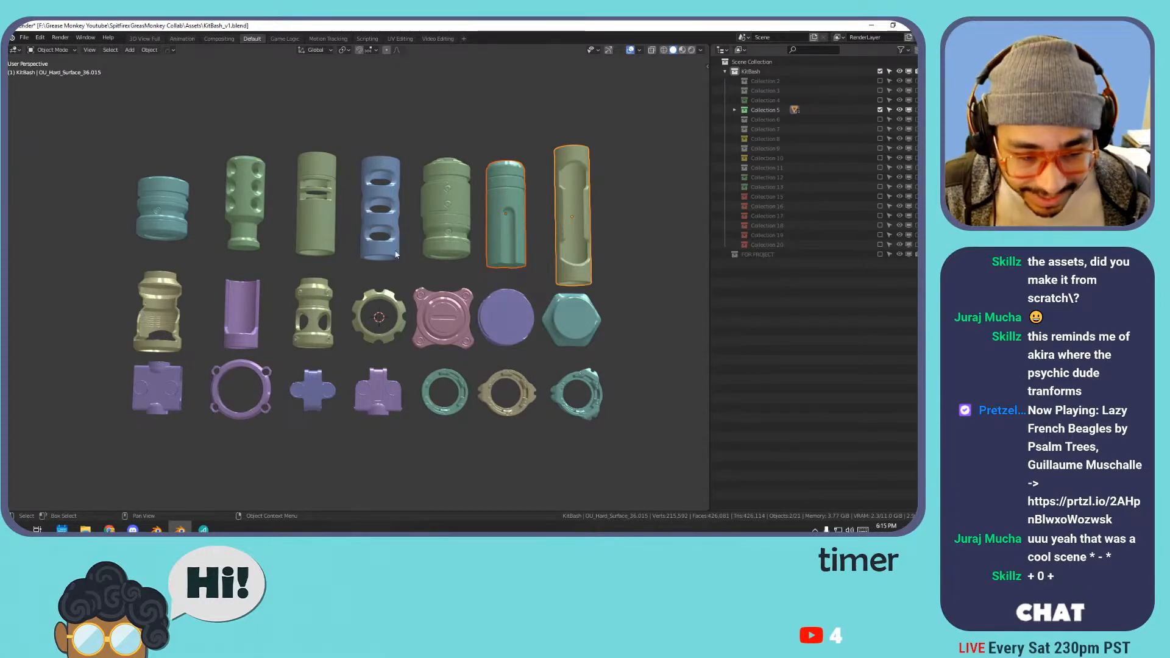
{"action": "middle_click_drag", "start_coordinate": [449, 297], "coordinate": [482, 283]}
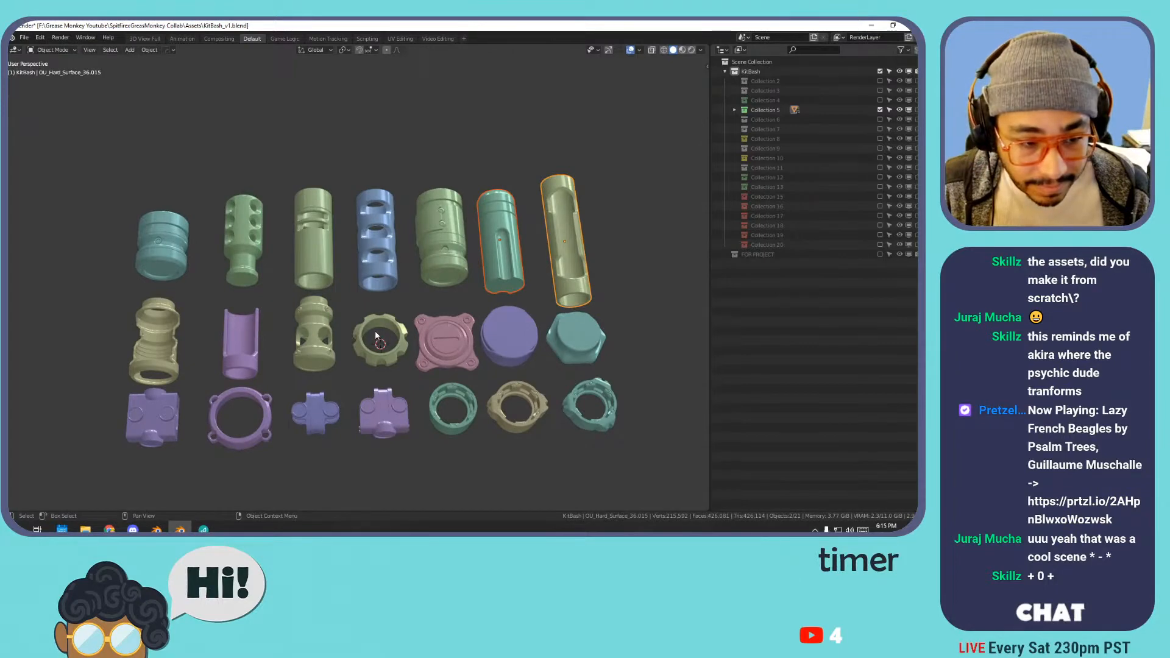
{"action": "middle_click_drag", "start_coordinate": [374, 330], "coordinate": [361, 297]}
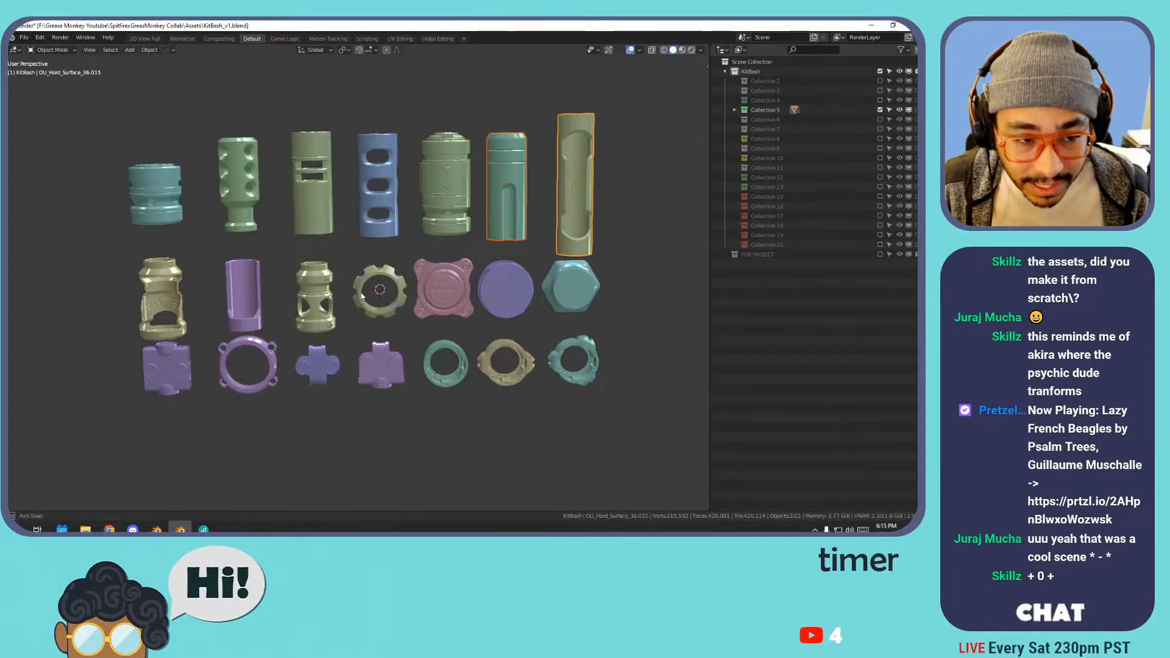
{"action": "left_click", "coordinate": [156, 194]}
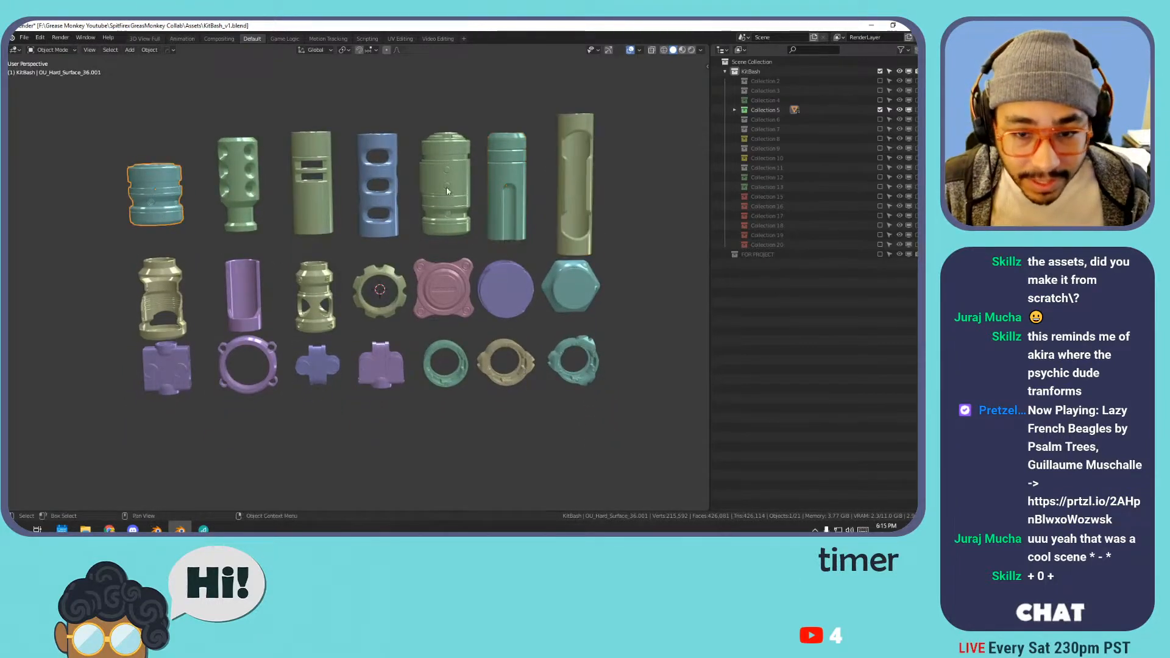
{"action": "left_click", "coordinate": [507, 177], "text": "shift"}
{"action": "left_click", "coordinate": [578, 167], "text": "shift"}
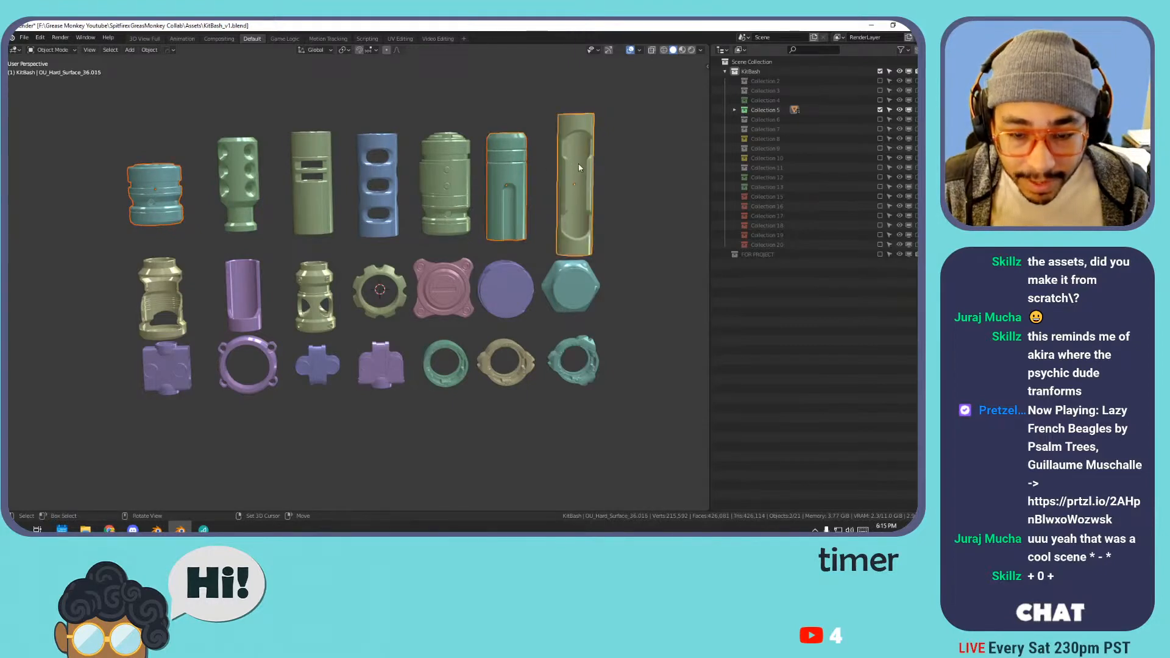
{"action": "key", "text": "m"}
{"action": "left_click", "coordinate": [590, 171]}
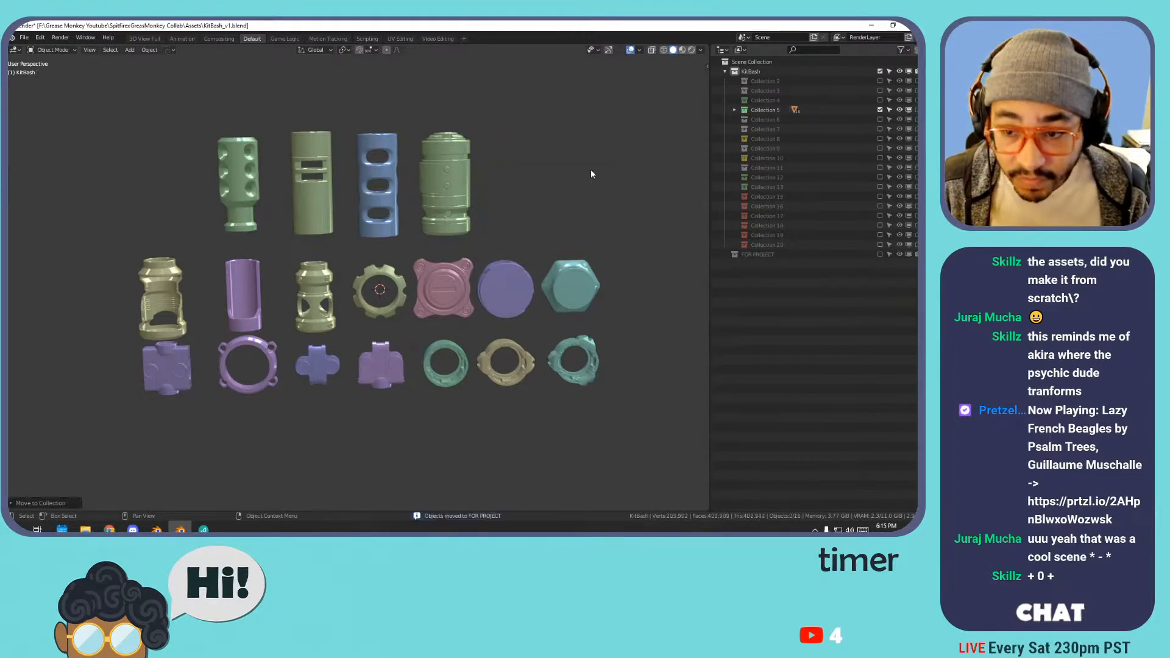
- Hide Collection 5, preview Collection 6 briefly, and show only Collection 7 from an angled view
{"action": "left_click", "coordinate": [880, 109]}
{"action": "left_click", "coordinate": [880, 119]}
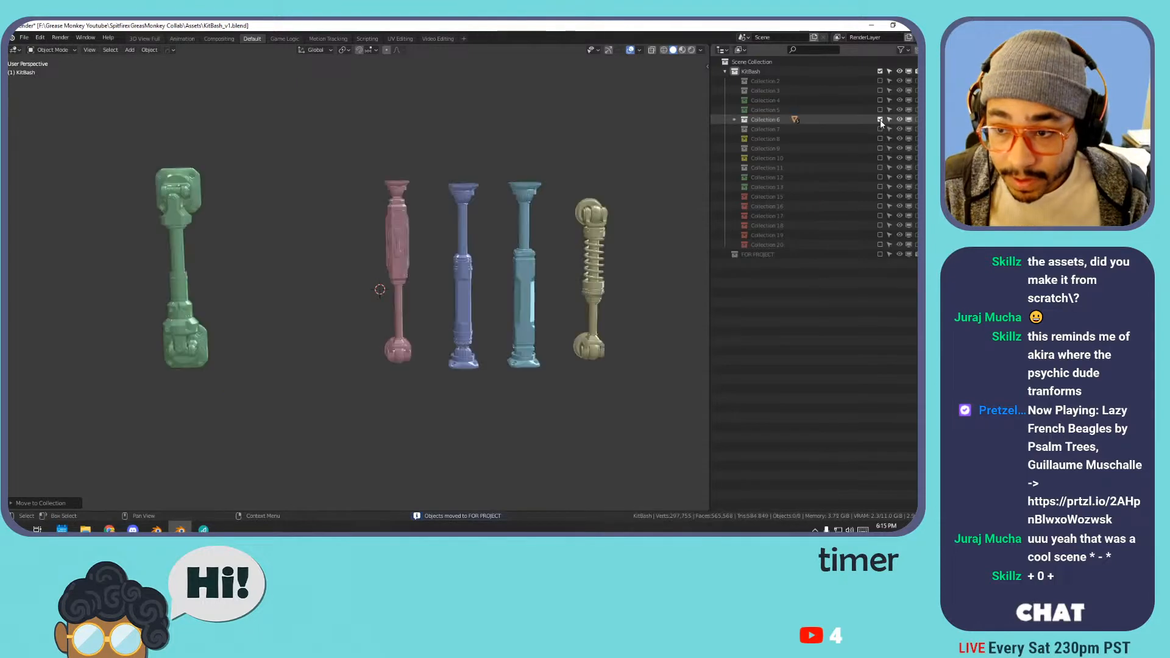
{"action": "left_click", "coordinate": [880, 120]}
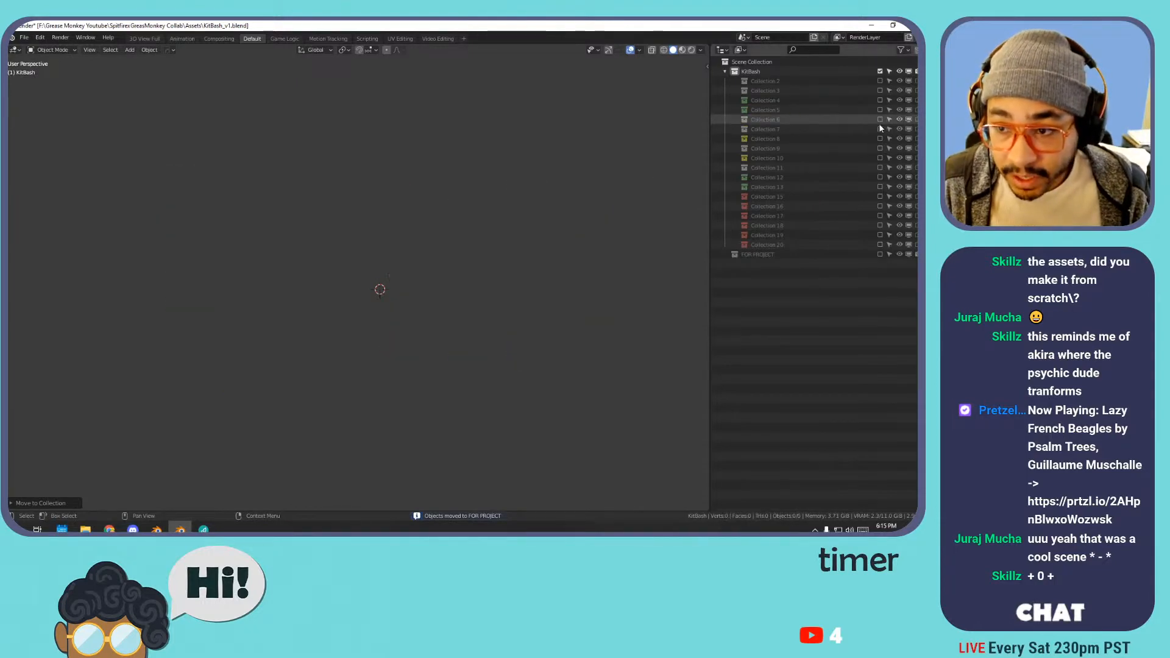
{"action": "left_click", "coordinate": [880, 129]}
{"action": "middle_click_drag", "start_coordinate": [486, 155], "coordinate": [505, 189]}
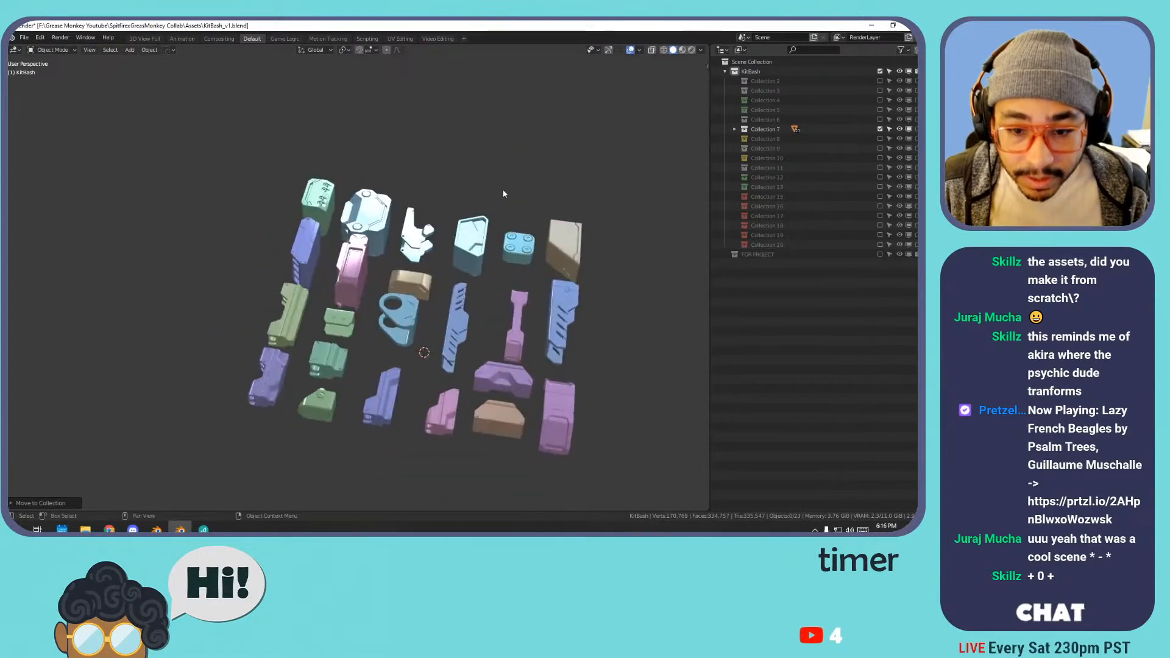
- Move Collection 7's tall pink block, olive notched block, purple trapezoidal piece and purple curved panel to the FOR PROJECT collection
{"action": "left_click", "coordinate": [461, 236]}
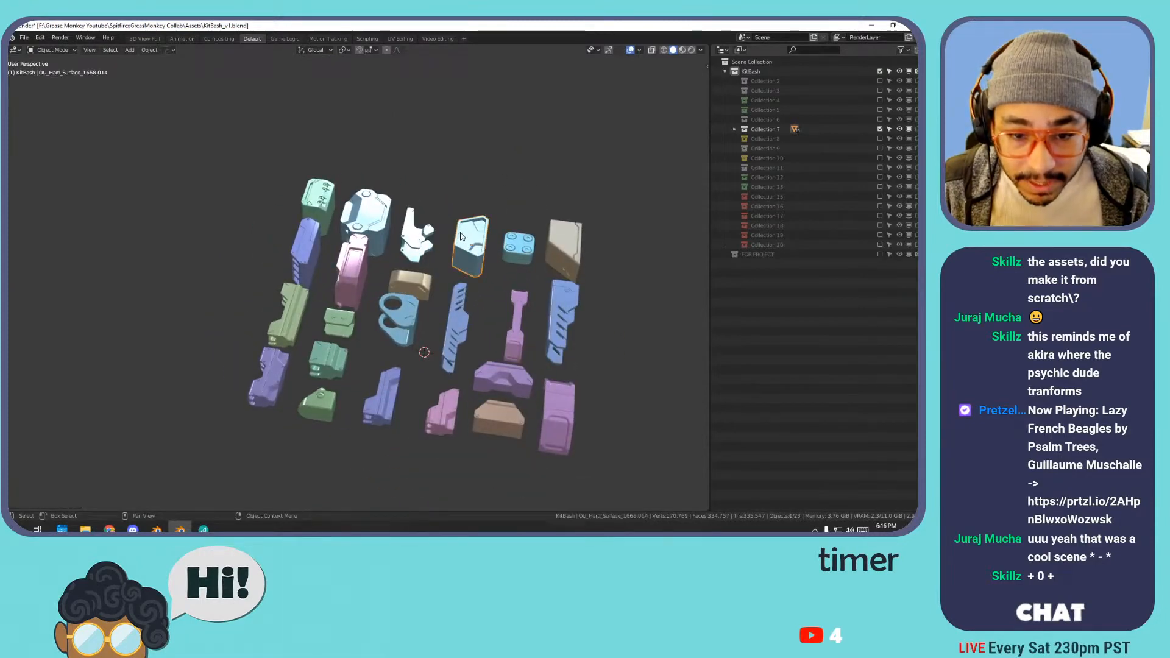
{"action": "middle_click_drag", "start_coordinate": [466, 235], "coordinate": [495, 262]}
{"action": "left_click", "coordinate": [517, 330]}
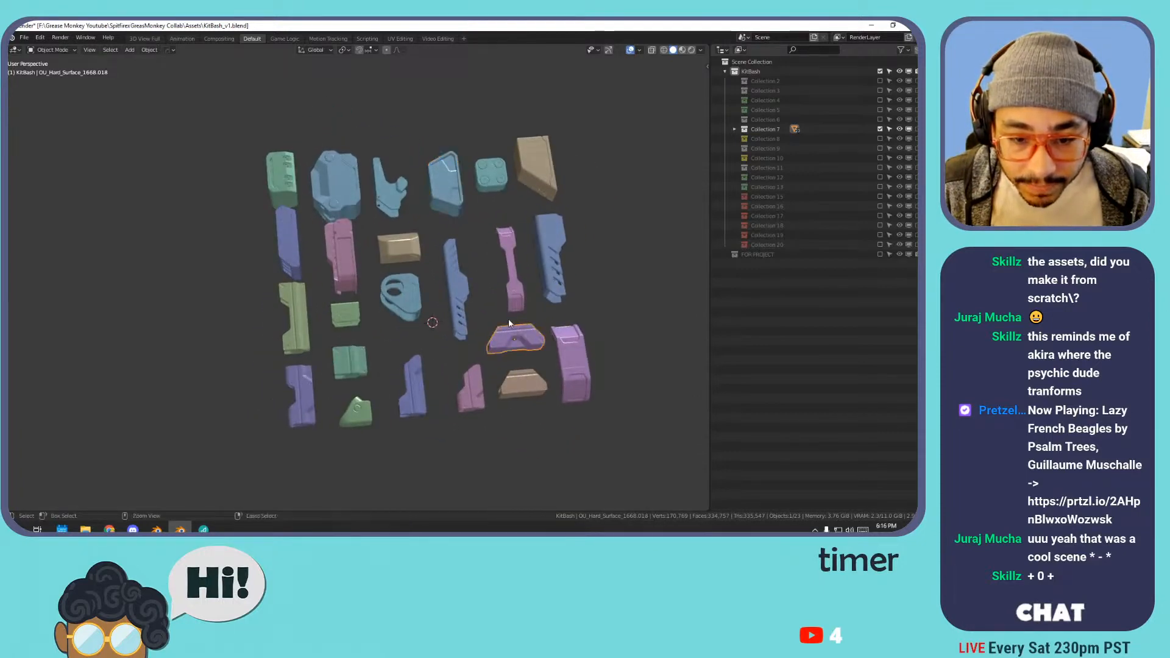
{"action": "middle_click_drag", "start_coordinate": [361, 262], "coordinate": [334, 298]}
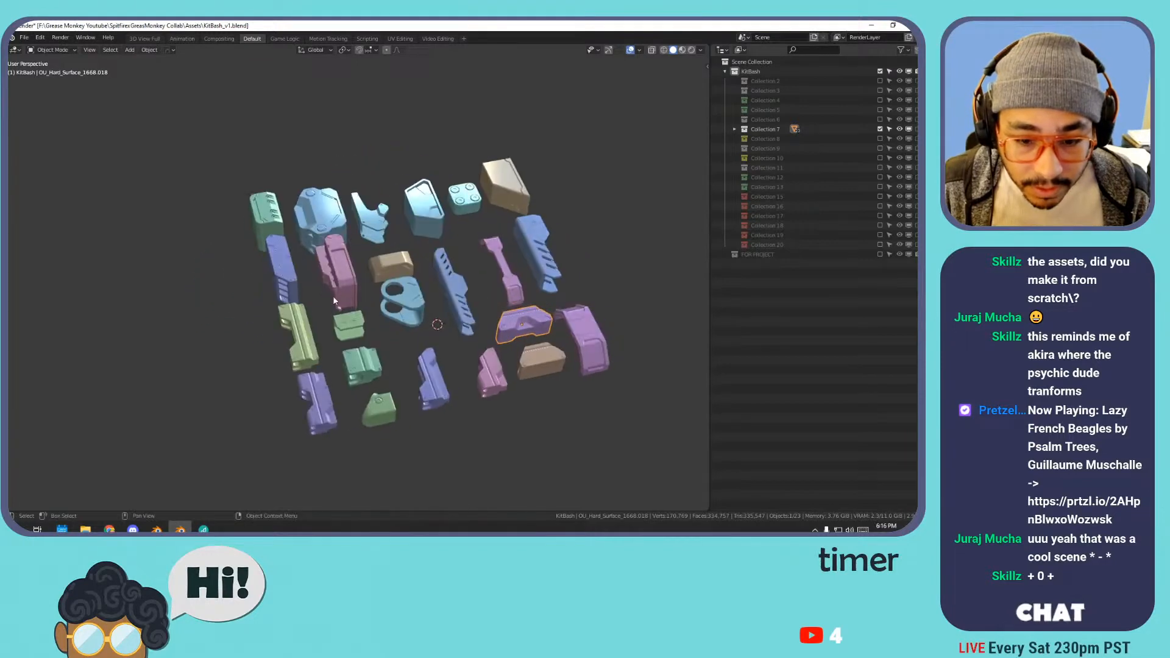
{"action": "left_click", "coordinate": [337, 272], "text": "shift"}
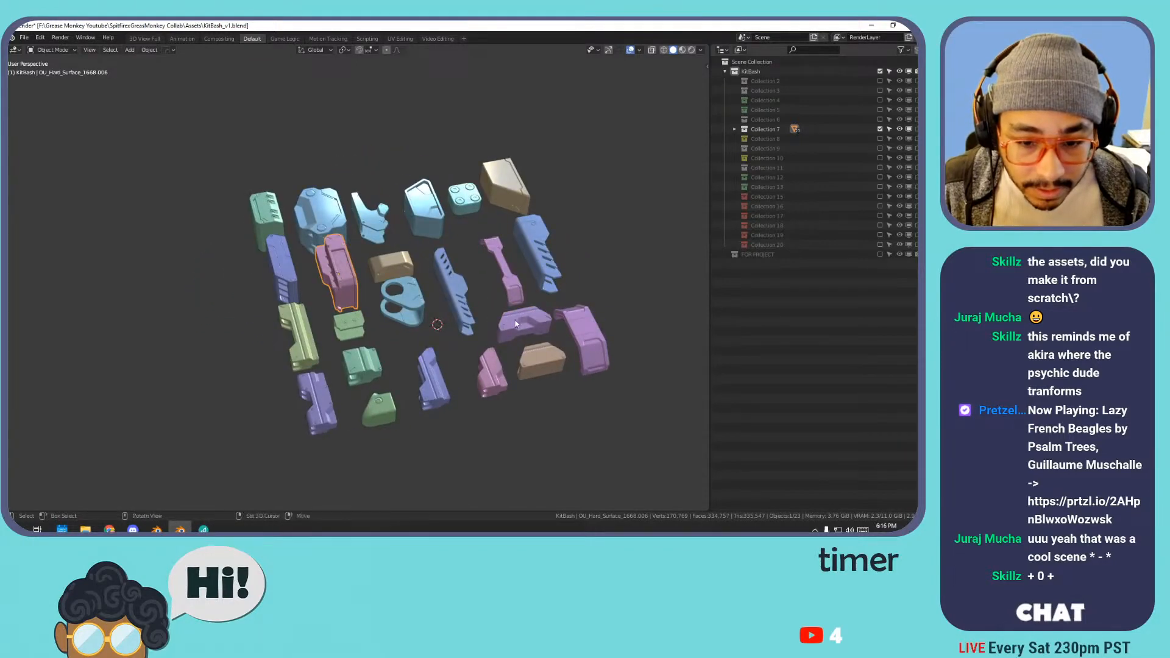
{"action": "mouse_move", "coordinate": [323, 282]}
{"action": "middle_mouse_down"}
{"action": "mouse_move", "coordinate": [388, 306]}
{"action": "mouse_move", "coordinate": [390, 332]}
{"action": "mouse_move", "coordinate": [378, 248]}
{"action": "mouse_move", "coordinate": [374, 288]}
{"action": "mouse_move", "coordinate": [338, 301]}
{"action": "mouse_move", "coordinate": [281, 263]}
{"action": "mouse_move", "coordinate": [389, 251]}
{"action": "mouse_move", "coordinate": [280, 266]}
{"action": "mouse_move", "coordinate": [319, 284]}
{"action": "middle_mouse_up"}
{"action": "left_click", "coordinate": [317, 346], "text": "shift"}
{"action": "middle_click_drag", "start_coordinate": [526, 218], "coordinate": [502, 254]}
{"action": "middle_click_drag", "start_coordinate": [561, 295], "coordinate": [616, 376]}
{"action": "left_click", "coordinate": [606, 376], "text": "shift"}
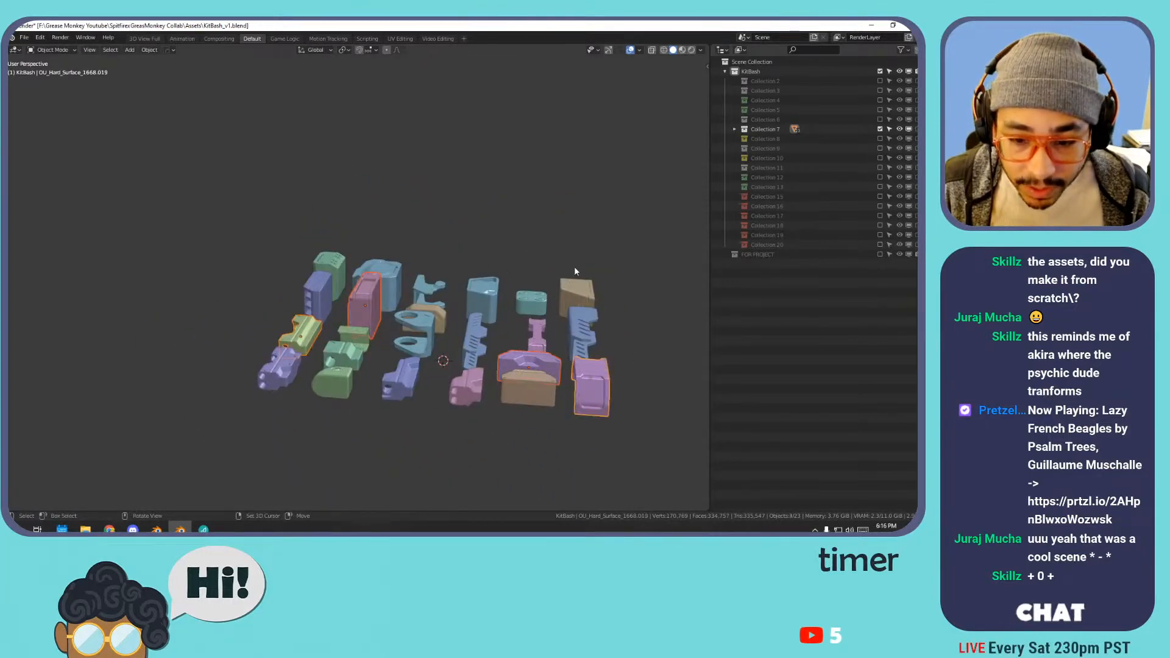
{"action": "key", "text": "m"}
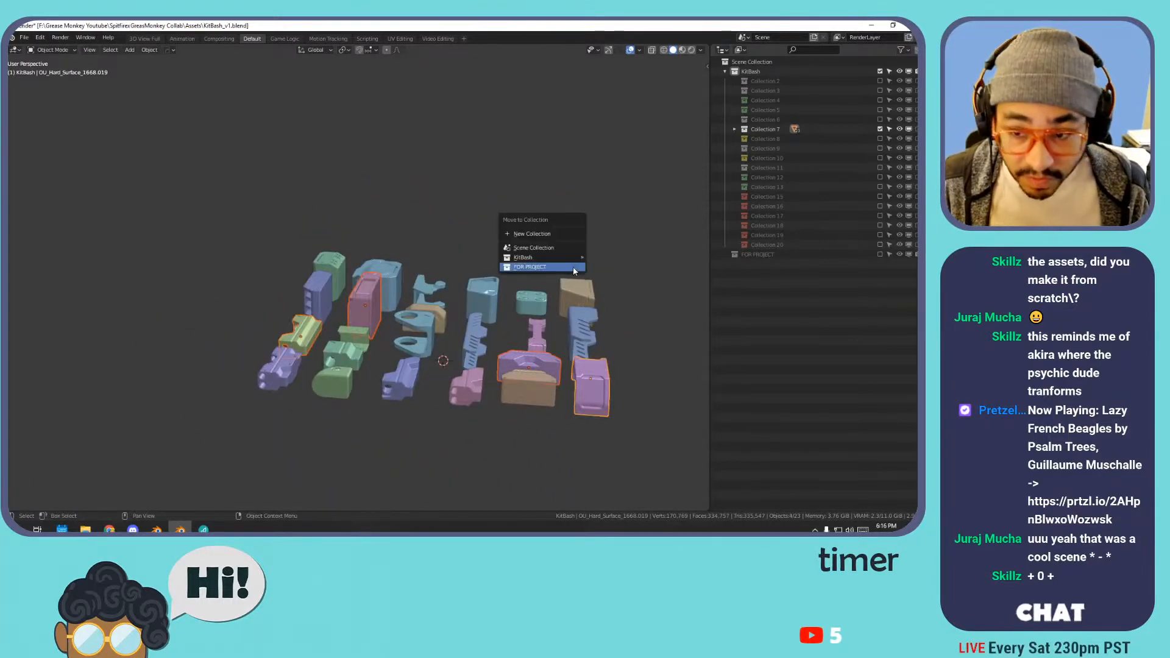
{"action": "left_click", "coordinate": [571, 267]}
- Hide Collection 7, preview Collections 8 through 11 one at a time, and leave only Collection 12 shown
{"action": "left_click", "coordinate": [879, 129]}
{"action": "left_click", "coordinate": [879, 139]}
{"action": "left_click", "coordinate": [880, 139]}
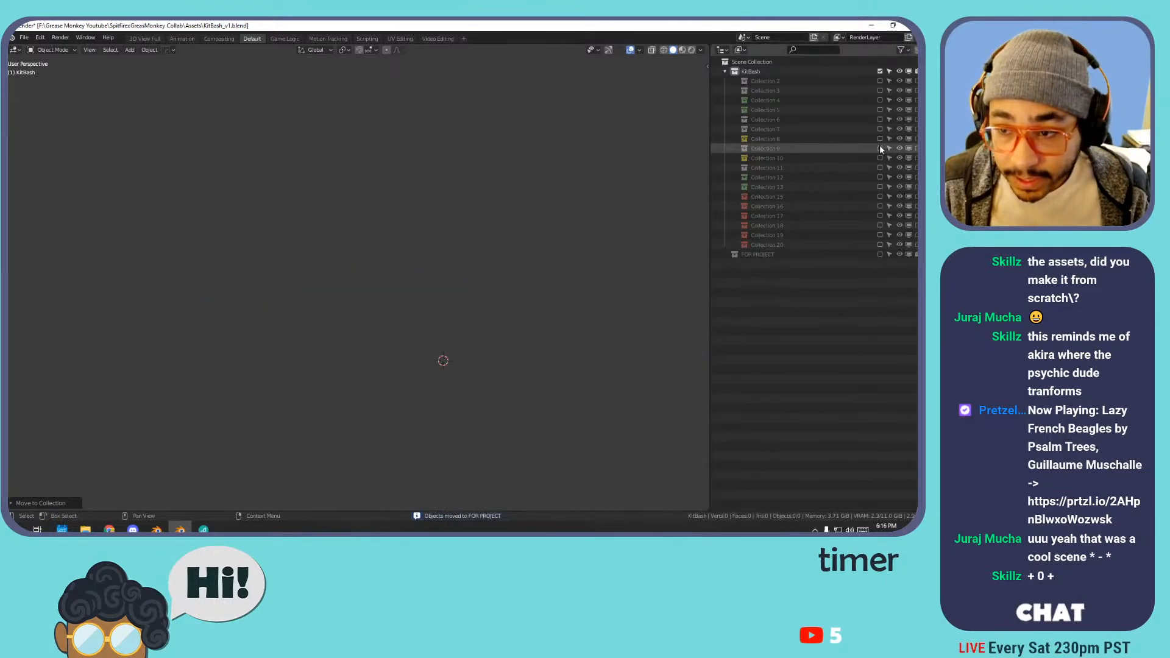
{"action": "left_click", "coordinate": [880, 148]}
{"action": "scroll", "coordinate": [513, 157], "scroll_direction": "down", "scroll_amount": 3}
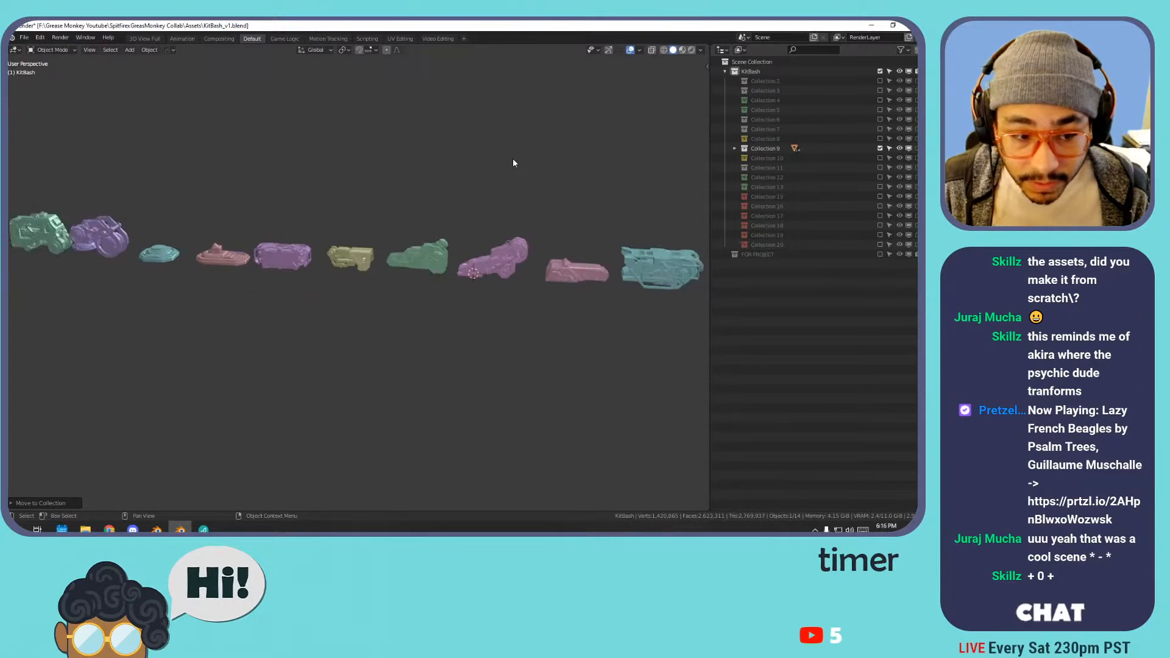
{"action": "left_click", "coordinate": [879, 148]}
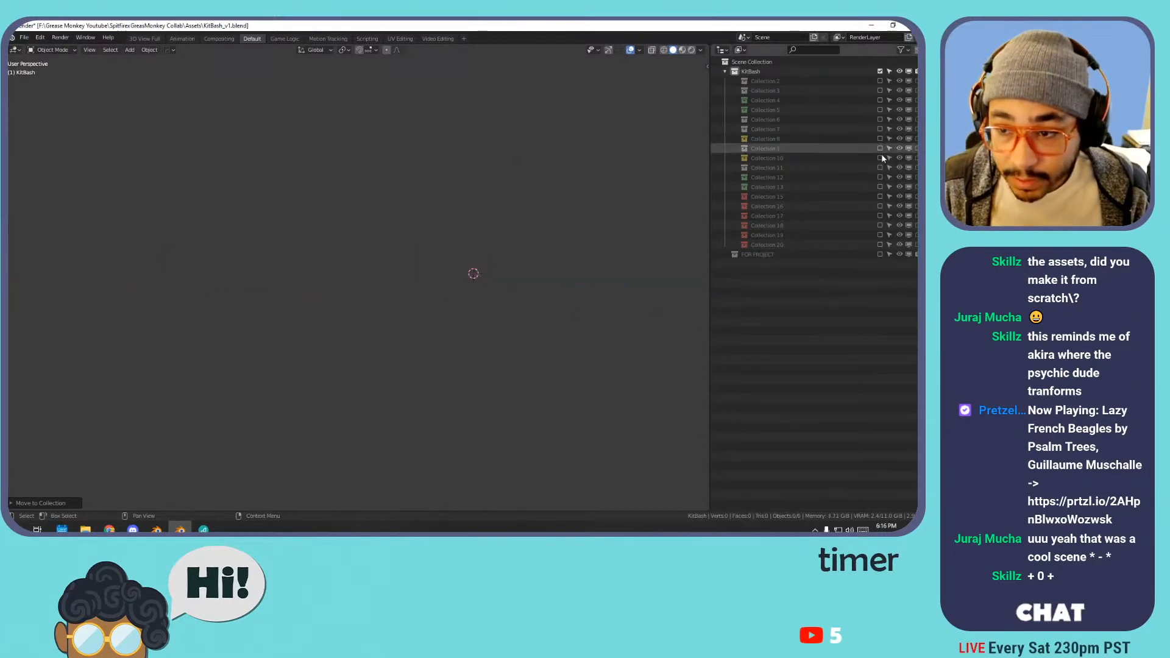
{"action": "left_click", "coordinate": [879, 158]}
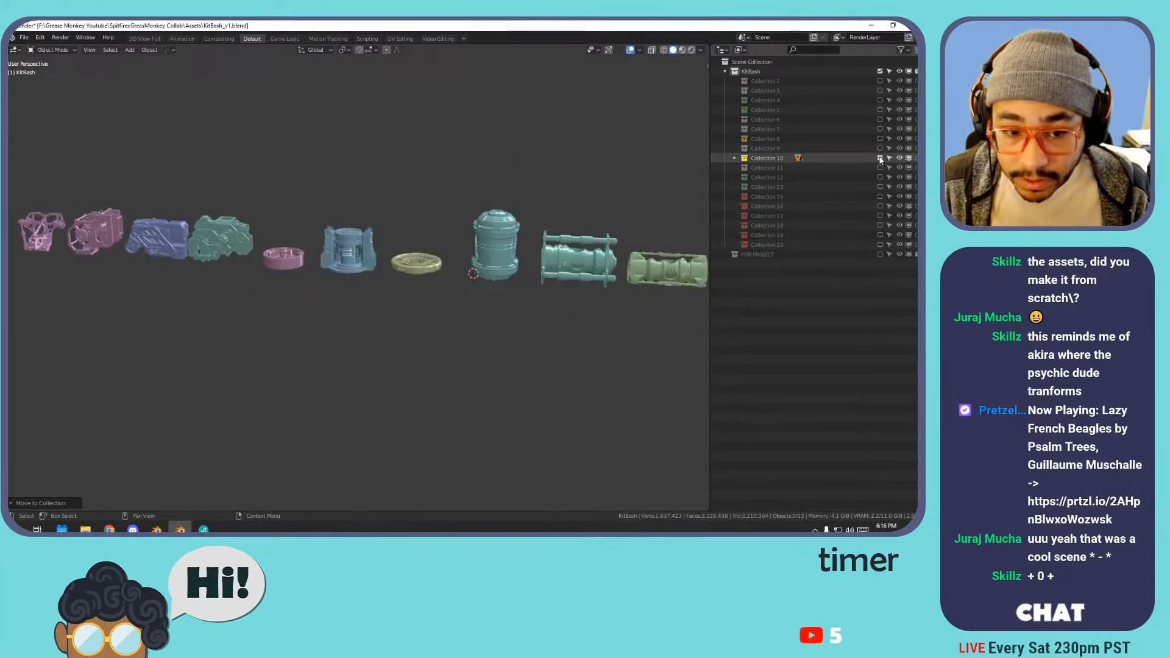
{"action": "left_click", "coordinate": [879, 157]}
{"action": "left_click", "coordinate": [879, 168]}
{"action": "left_click", "coordinate": [880, 167]}
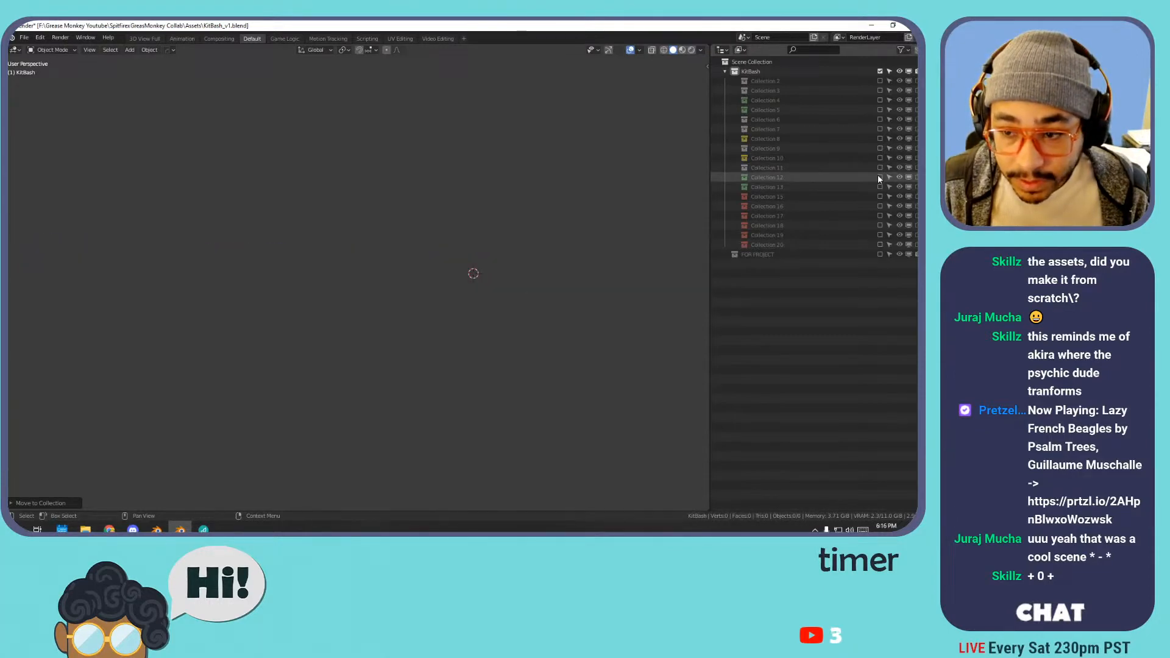
{"action": "left_click", "coordinate": [880, 177]}
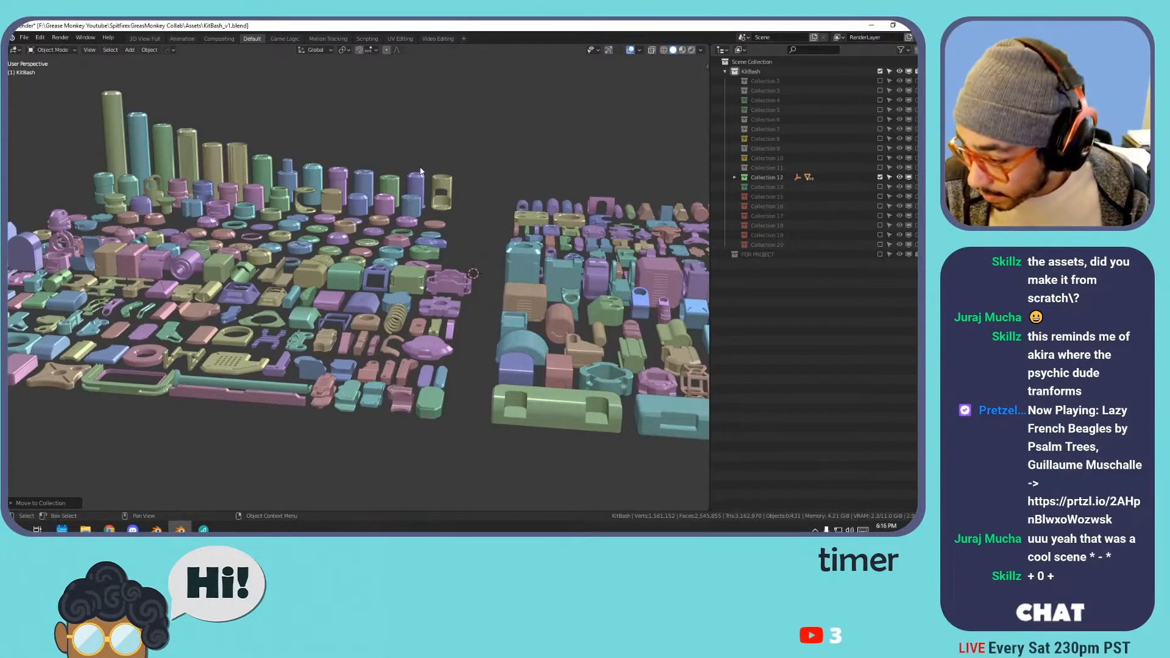
- Move the long green block with two notches in Collection 12's front row to the FOR PROJECT collection
{"action": "middle_click_drag", "start_coordinate": [414, 192], "coordinate": [306, 188]}
{"action": "middle_click_drag", "start_coordinate": [551, 184], "coordinate": [285, 187], "text": "shift"}
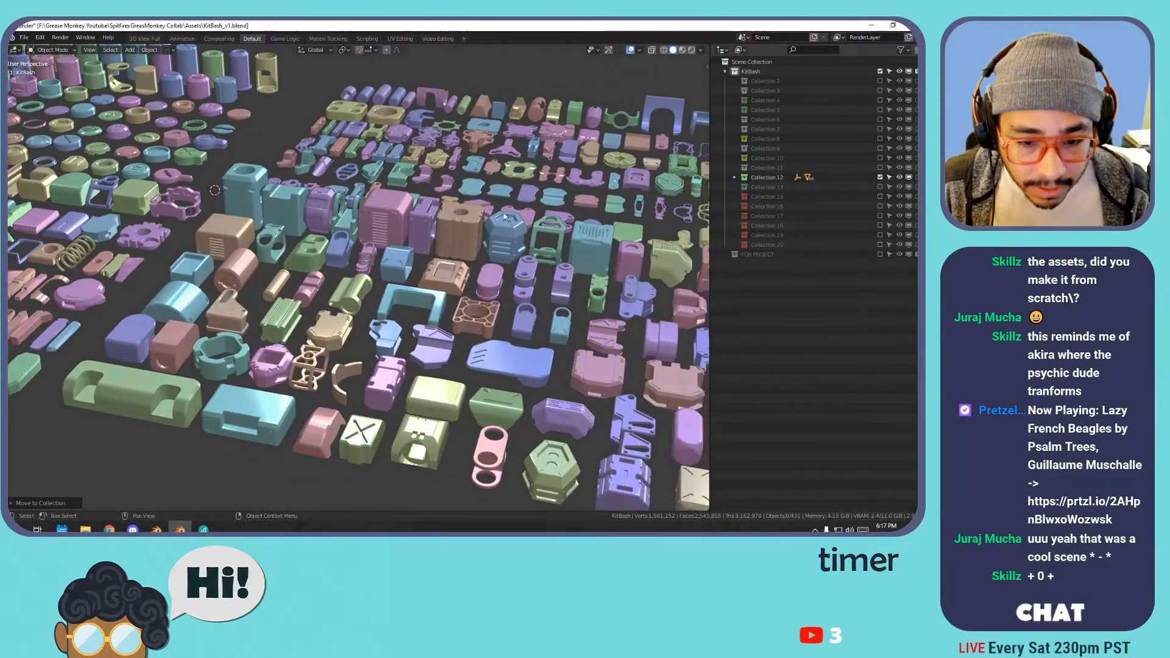
{"action": "middle_click_drag", "start_coordinate": [552, 264], "coordinate": [516, 268]}
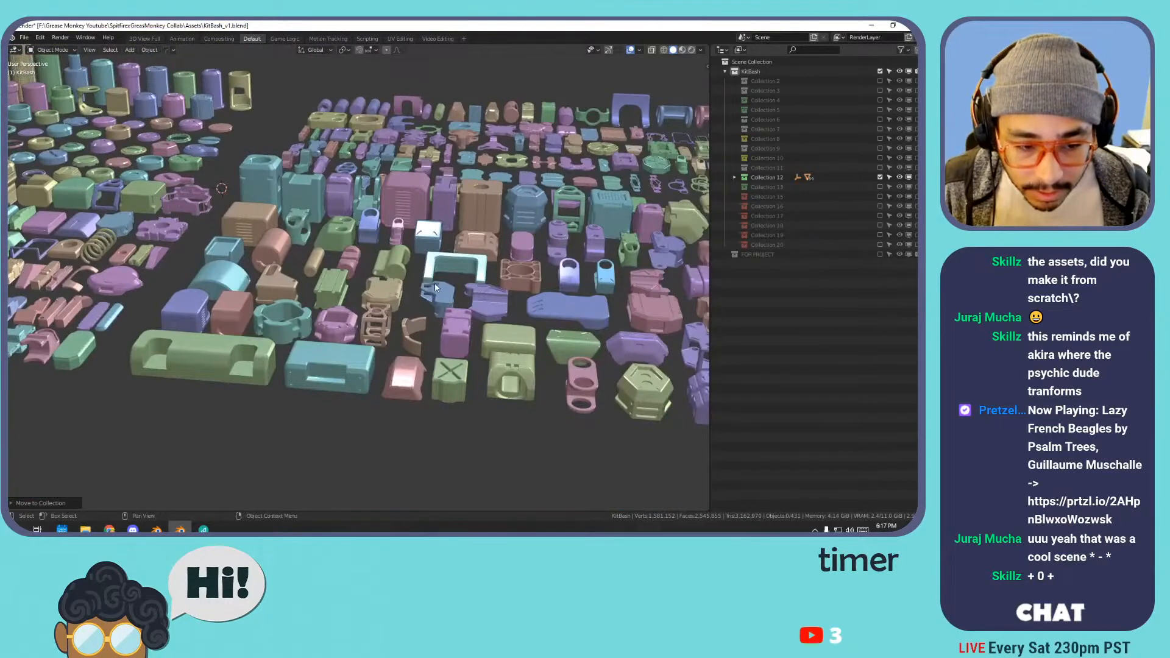
{"action": "left_click", "coordinate": [247, 349]}
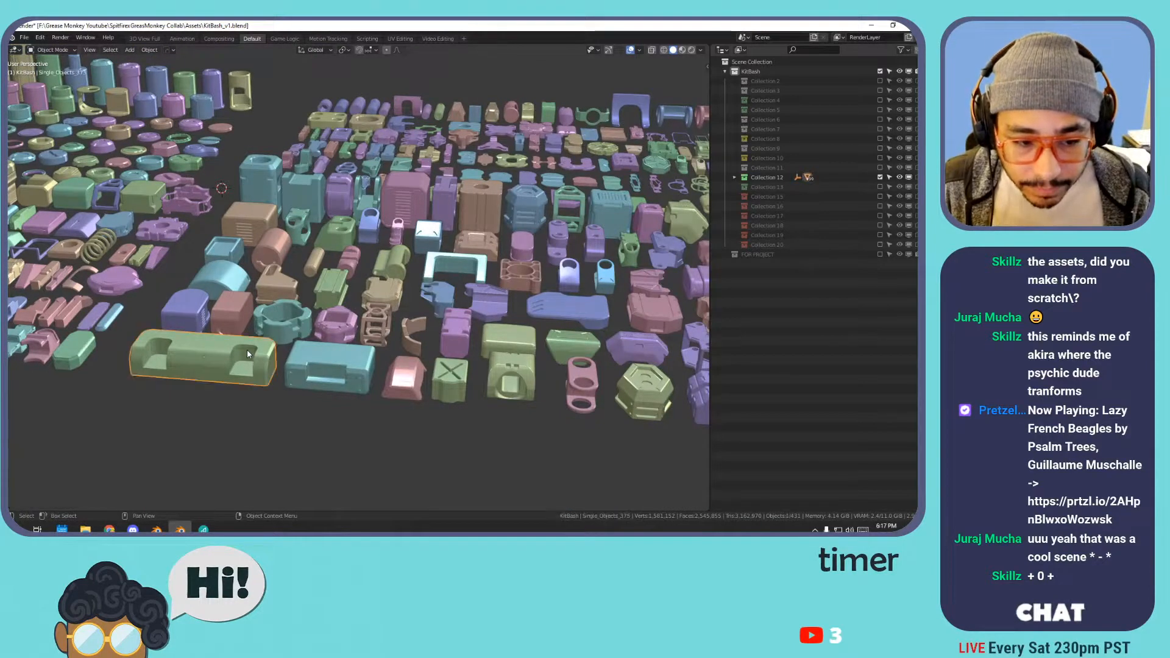
{"action": "key", "text": "m"}
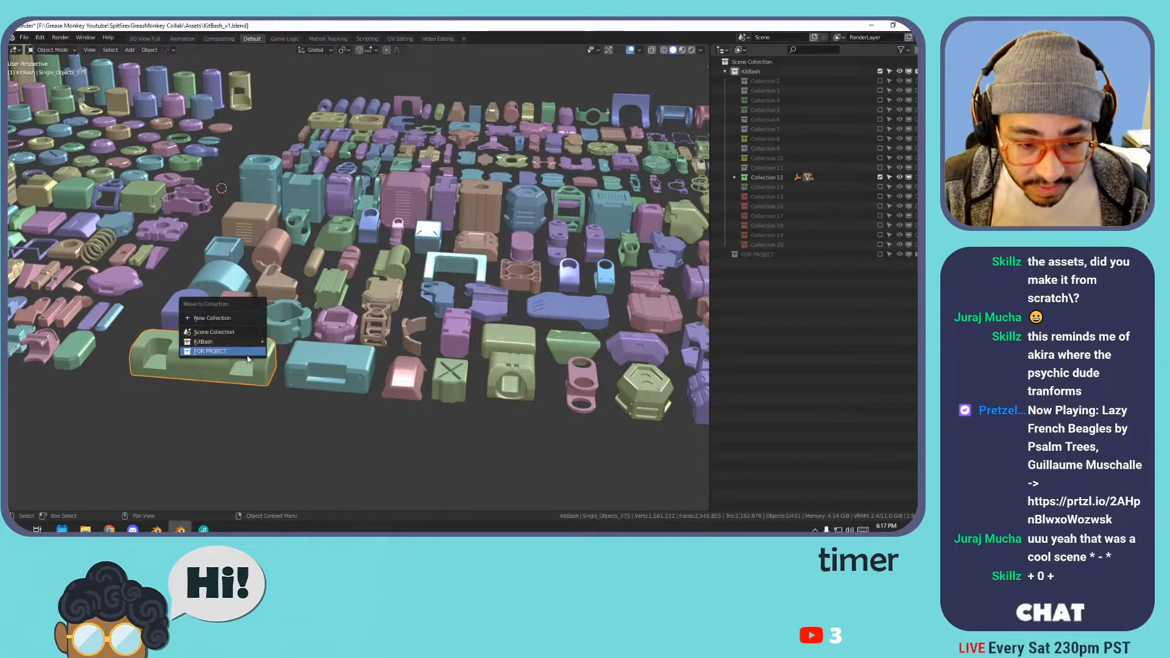
{"action": "left_click", "coordinate": [248, 352]}
- Examine the rows of plates, brackets, cylinders and housings in Collection 12's second block for usable parts
{"action": "mouse_move", "coordinate": [556, 272]}
{"action": "middle_mouse_down", "text": "shift"}
{"action": "mouse_move", "coordinate": [413, 287]}
{"action": "mouse_move", "coordinate": [351, 269]}
{"action": "middle_mouse_up", "text": "shift"}
{"action": "key", "text": "z"}
{"action": "key", "text": "Escape"}
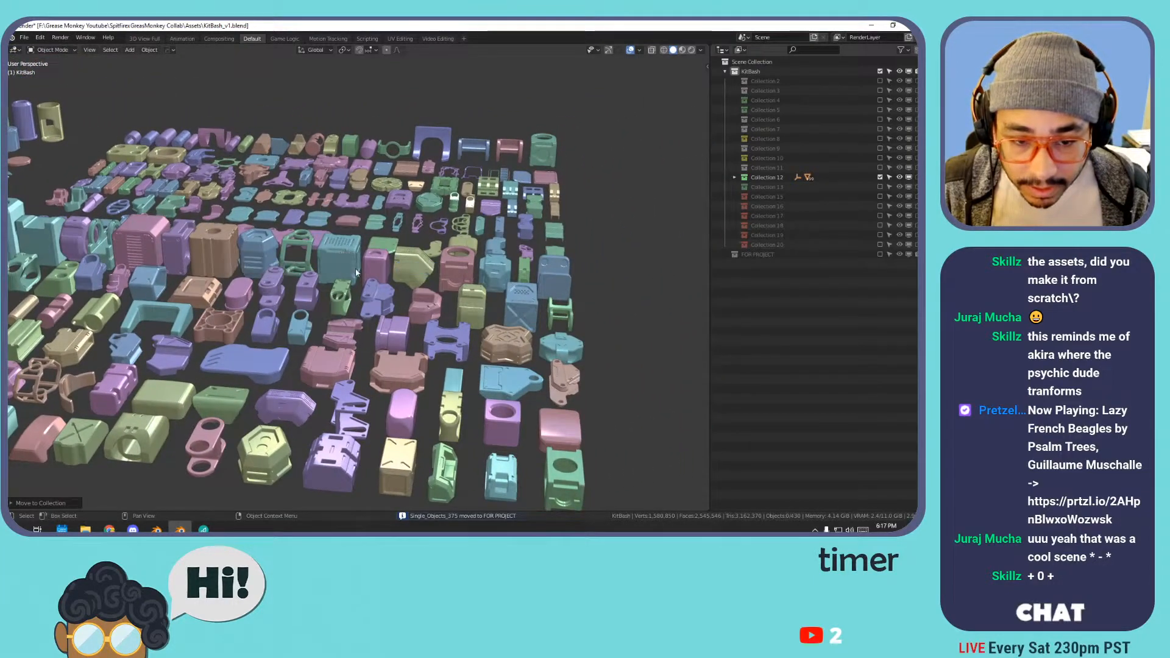
{"action": "middle_click_drag", "start_coordinate": [379, 260], "coordinate": [335, 264]}
{"action": "middle_click_drag", "start_coordinate": [417, 266], "coordinate": [447, 255]}
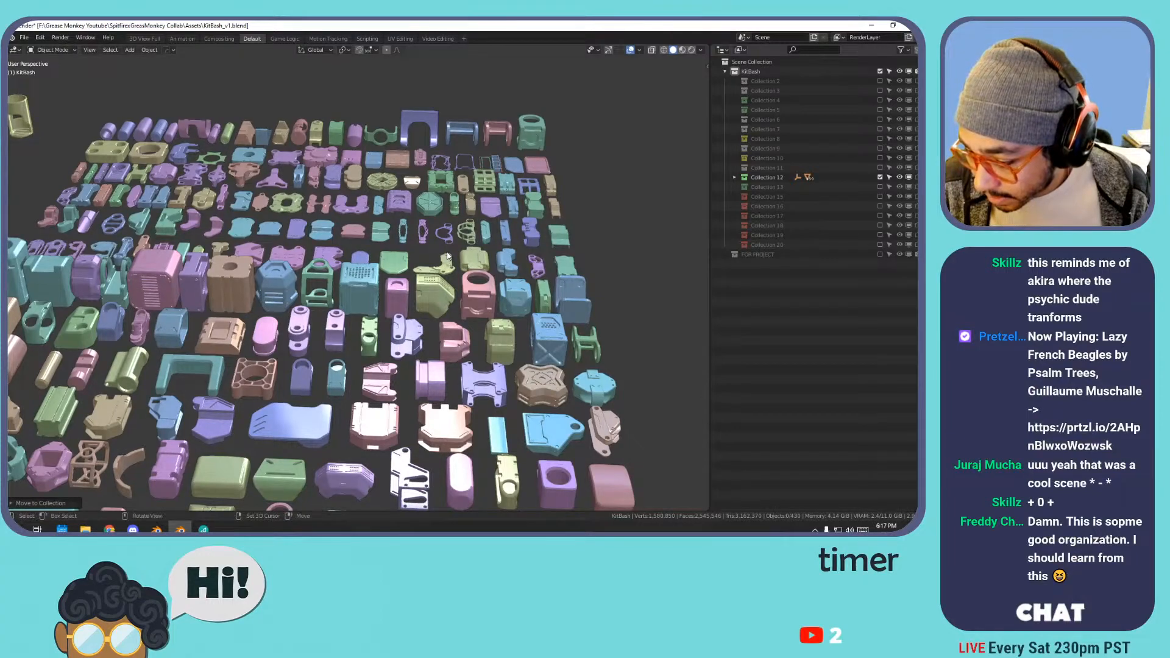
{"action": "middle_click_drag", "start_coordinate": [390, 257], "coordinate": [498, 272]}
{"action": "middle_click_drag", "start_coordinate": [575, 257], "coordinate": [463, 328]}
{"action": "middle_click_drag", "start_coordinate": [365, 245], "coordinate": [412, 269]}
{"action": "scroll", "coordinate": [396, 187], "scroll_direction": "up", "scroll_amount": 1}
{"action": "middle_click_drag", "start_coordinate": [92, 206], "coordinate": [320, 244], "text": "shift"}
{"action": "middle_click_drag", "start_coordinate": [320, 245], "coordinate": [397, 277]}
{"action": "scroll", "coordinate": [418, 273], "scroll_direction": "up", "scroll_amount": 1}
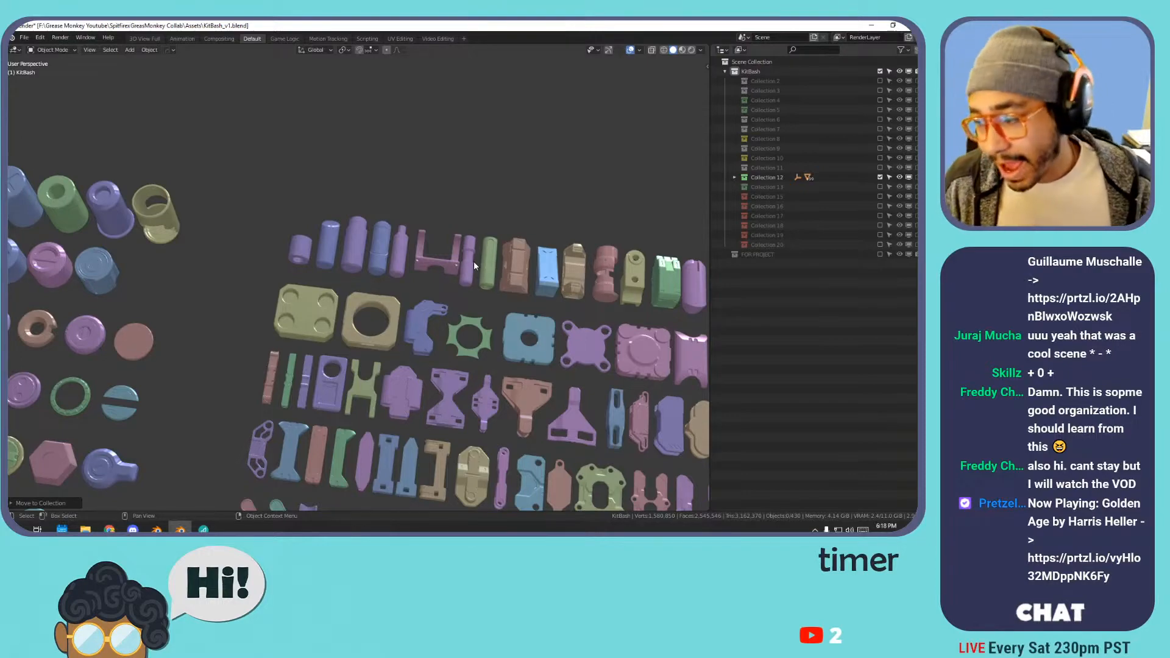
{"action": "scroll", "coordinate": [594, 284], "scroll_direction": "down", "scroll_amount": 2}
{"action": "middle_click_drag", "start_coordinate": [595, 284], "coordinate": [402, 244]}
{"action": "scroll", "coordinate": [399, 245], "scroll_direction": "up", "scroll_amount": 3}
{"action": "middle_click_drag", "start_coordinate": [688, 289], "coordinate": [434, 308], "text": "shift"}
{"action": "scroll", "coordinate": [493, 264], "scroll_direction": "down", "scroll_amount": 3}
{"action": "scroll", "coordinate": [517, 309], "scroll_direction": "up", "scroll_amount": 2}
{"action": "middle_click_drag", "start_coordinate": [495, 283], "coordinate": [360, 286], "text": "shift"}
{"action": "scroll", "coordinate": [412, 332], "scroll_direction": "down", "scroll_amount": 2}
{"action": "middle_click_drag", "start_coordinate": [412, 334], "coordinate": [503, 240], "text": "shift"}
{"action": "scroll", "coordinate": [503, 241], "scroll_direction": "down", "scroll_amount": 6}
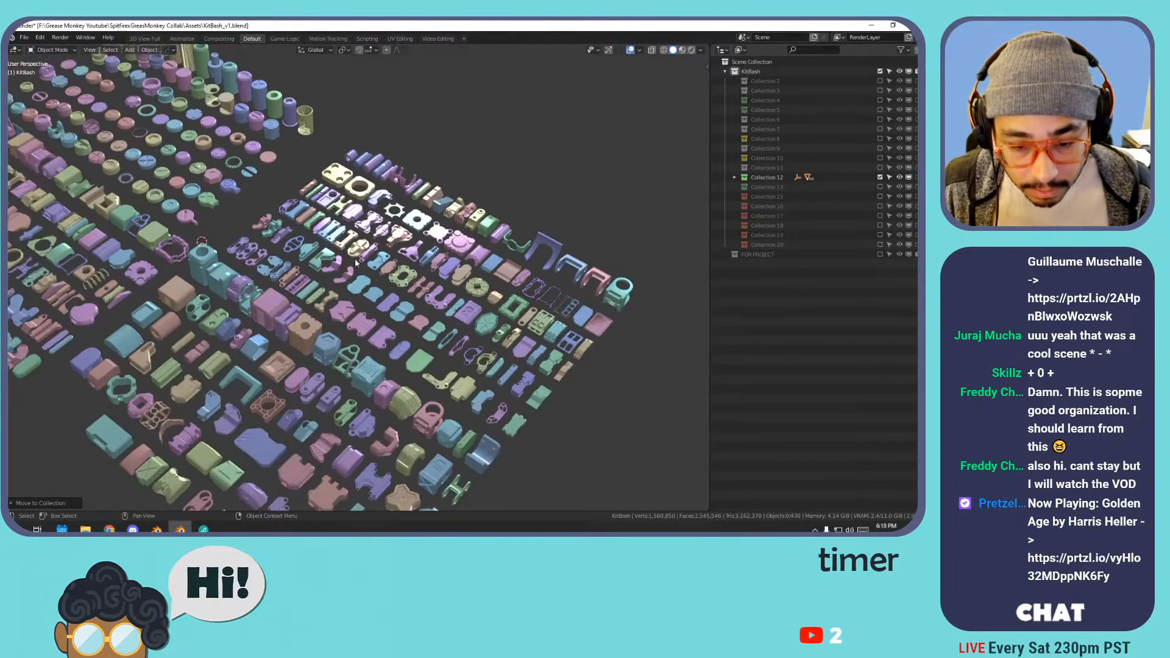
- Move the pink and light-blue pill-shaped plates near the front corner of Collection 12's first block to the FOR PROJECT collection
{"action": "scroll", "coordinate": [216, 299], "scroll_direction": "up", "scroll_amount": 4}
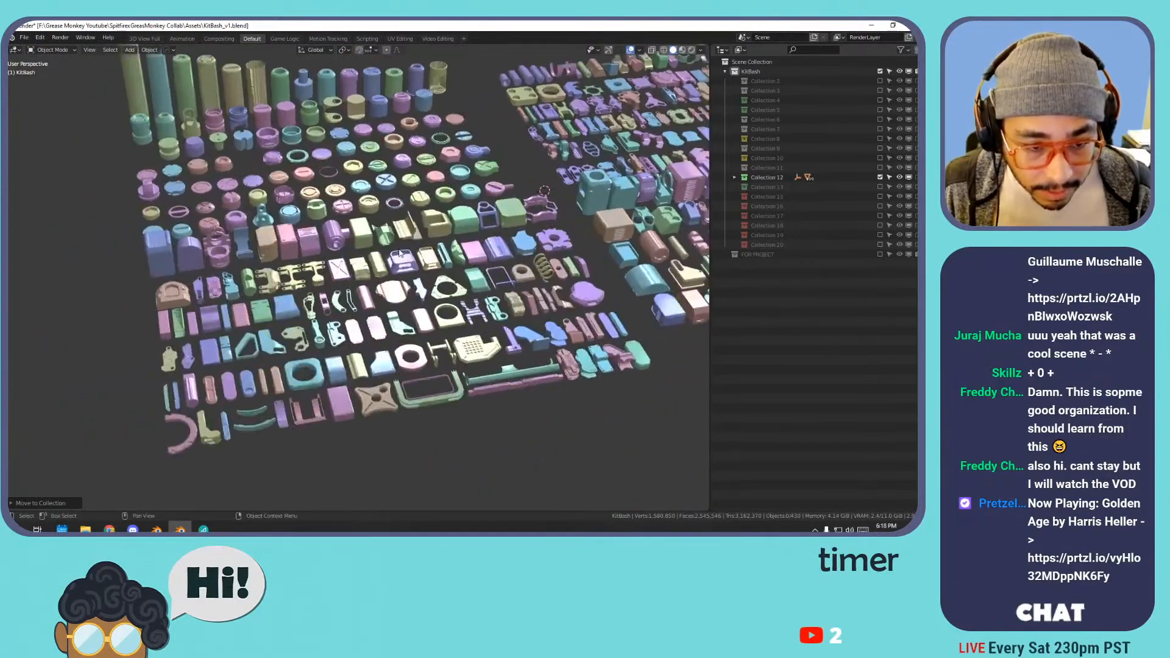
{"action": "middle_click_drag", "start_coordinate": [216, 298], "coordinate": [293, 298]}
{"action": "scroll", "coordinate": [406, 348], "scroll_direction": "up", "scroll_amount": 5}
{"action": "middle_click_drag", "start_coordinate": [406, 348], "coordinate": [339, 291], "text": "shift"}
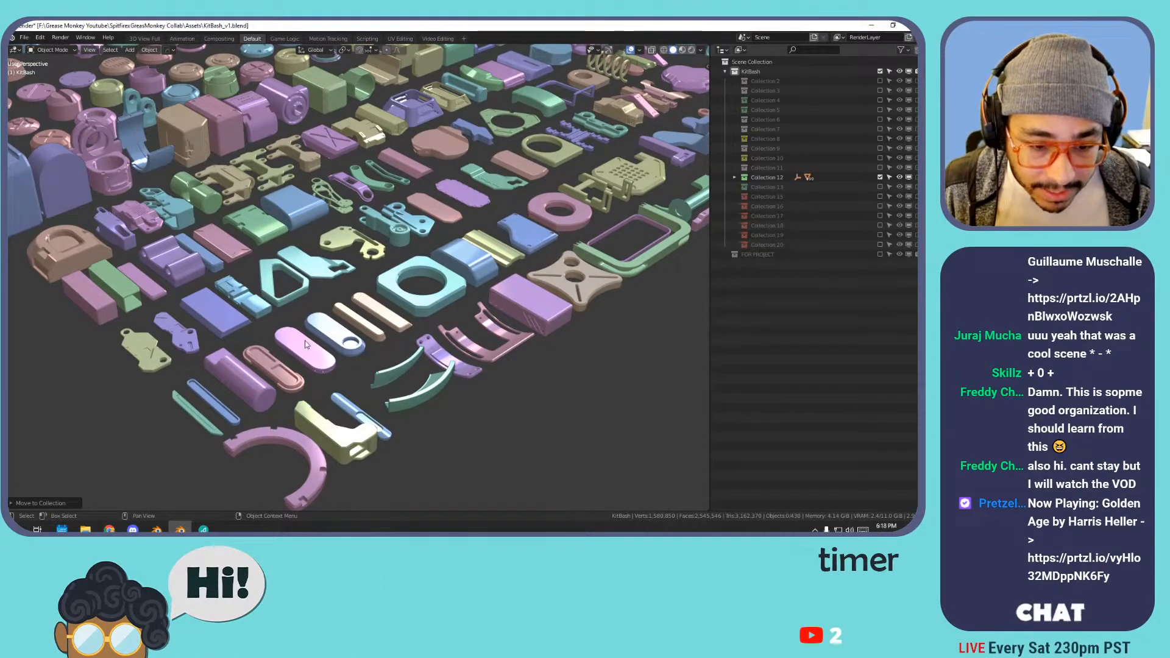
{"action": "left_click_drag", "start_coordinate": [297, 341], "coordinate": [334, 334]}
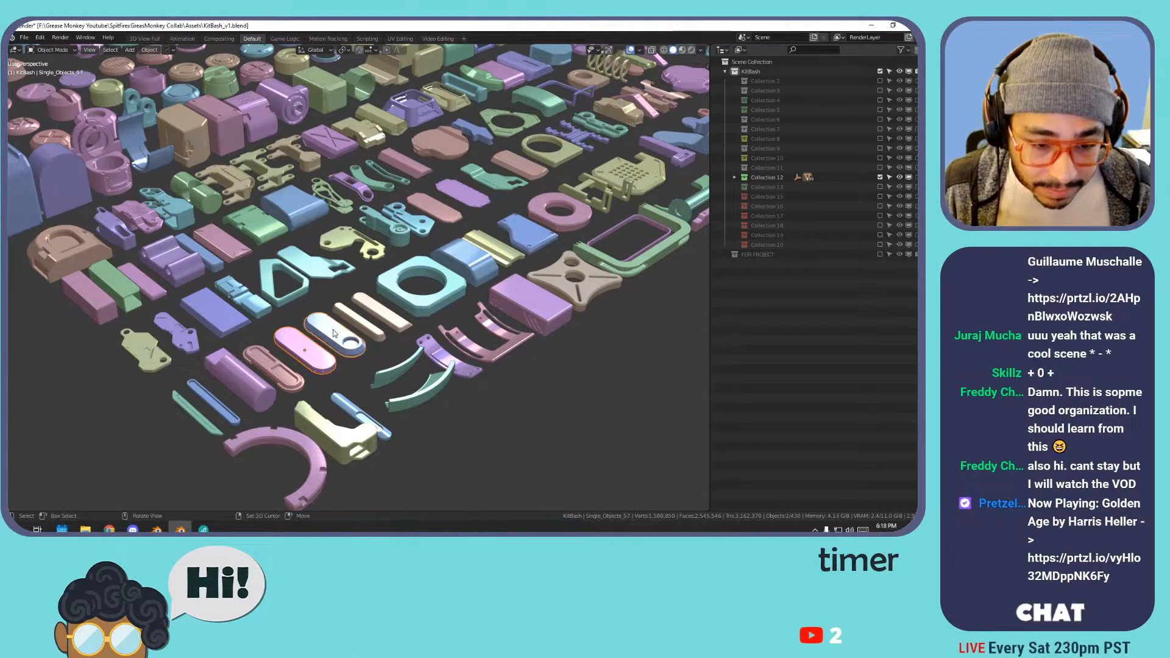
{"action": "key", "text": "m"}
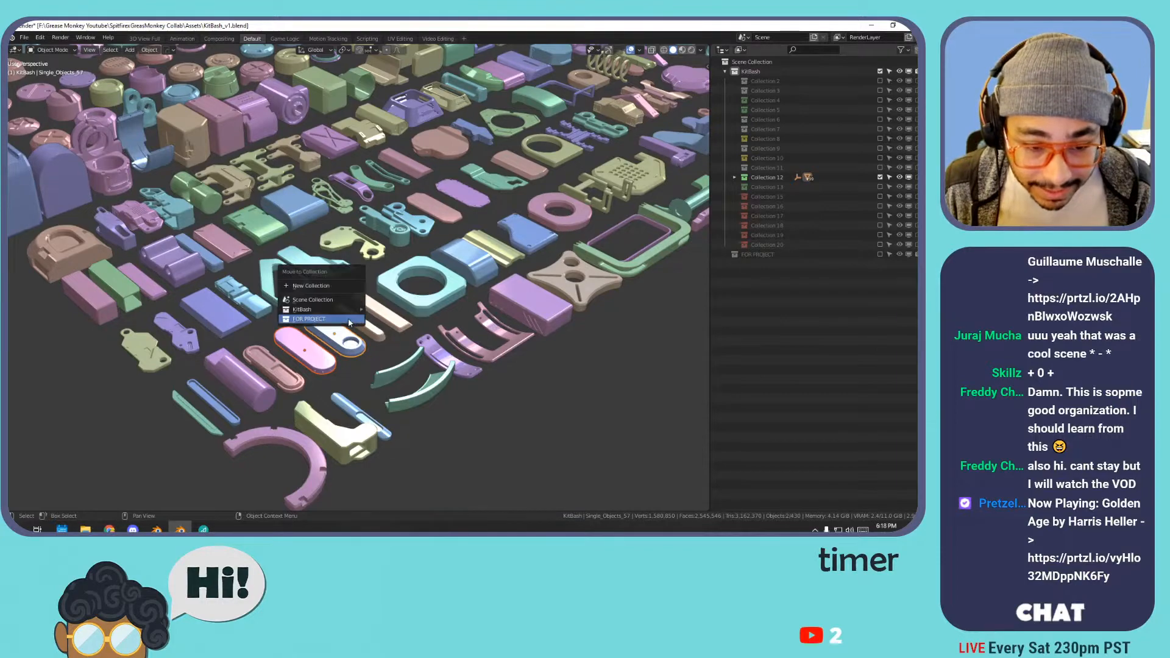
{"action": "left_click", "coordinate": [349, 323]}
{"action": "middle_click_drag", "start_coordinate": [349, 323], "coordinate": [414, 313]}
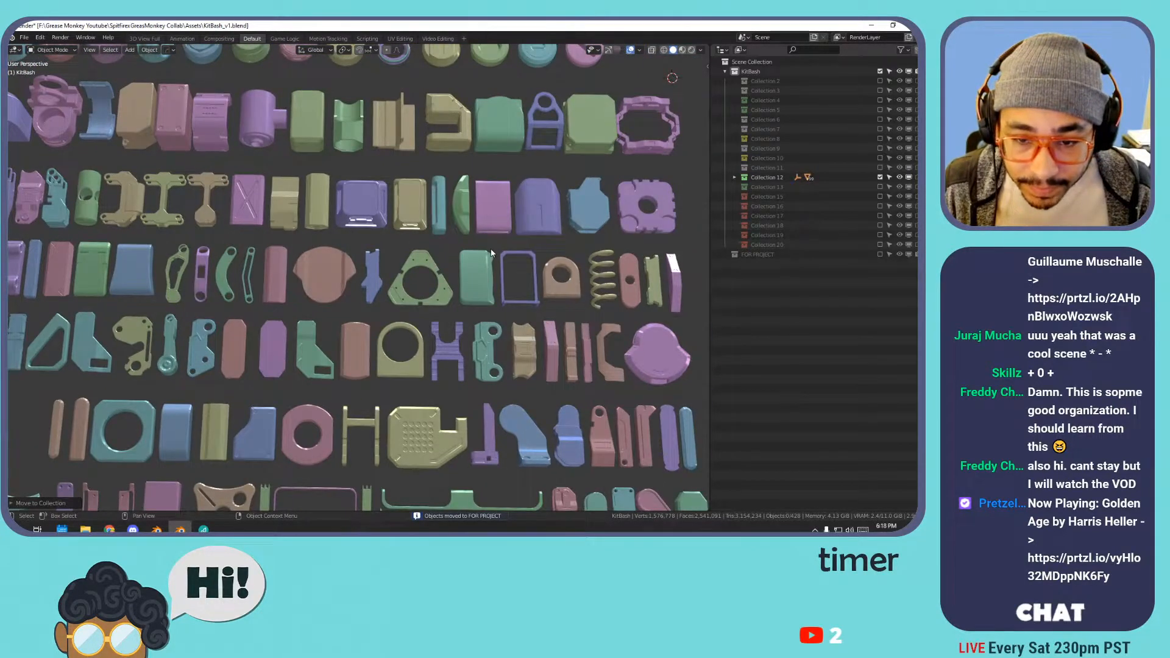
- Examine the plates, brackets and housings in Collection 12's second block for more usable parts
{"action": "scroll", "coordinate": [491, 252], "scroll_direction": "down", "scroll_amount": 2}
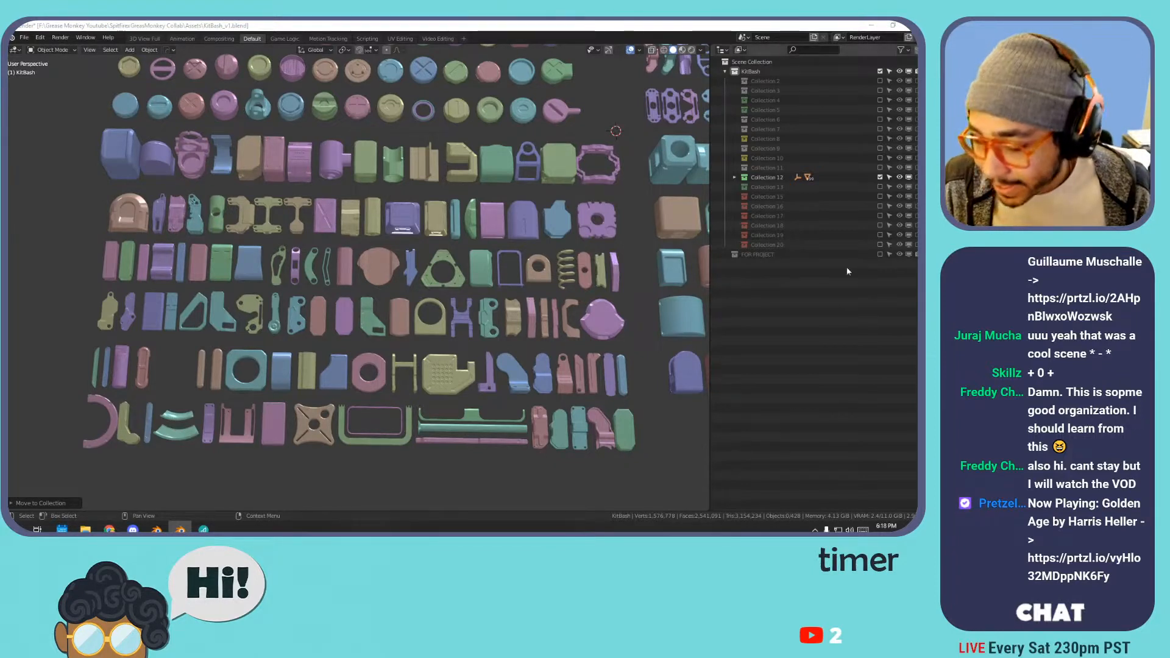
{"action": "left_click", "coordinate": [665, 325]}
{"action": "scroll", "coordinate": [624, 327], "scroll_direction": "down", "scroll_amount": 3}
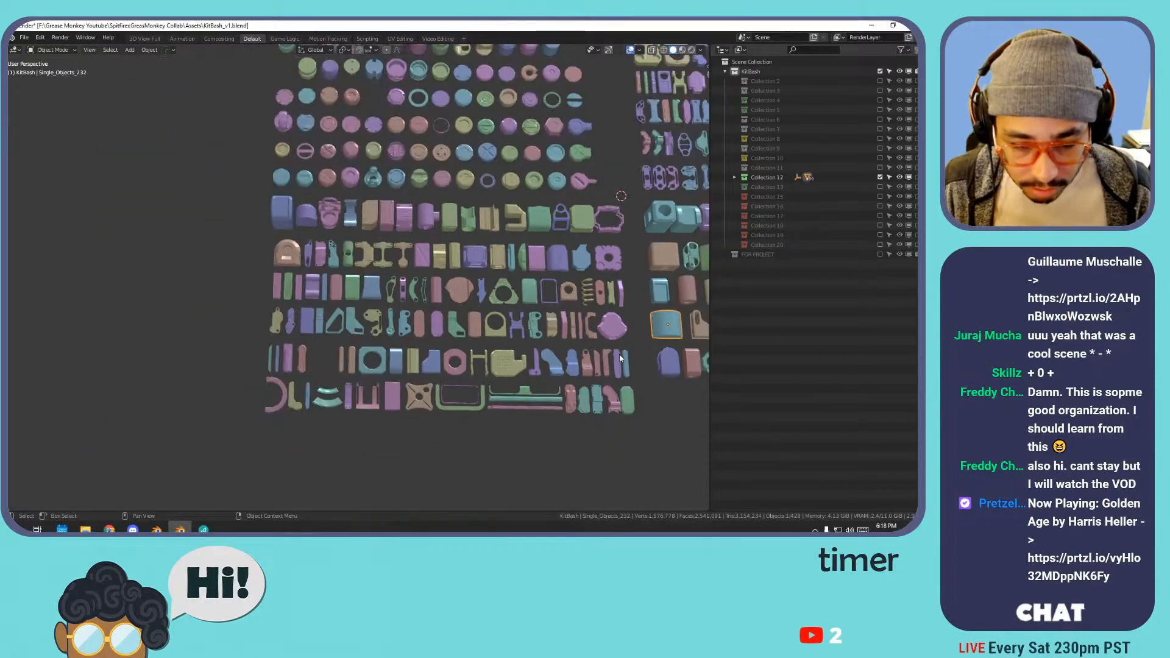
{"action": "scroll", "coordinate": [513, 326], "scroll_direction": "down", "scroll_amount": 3}
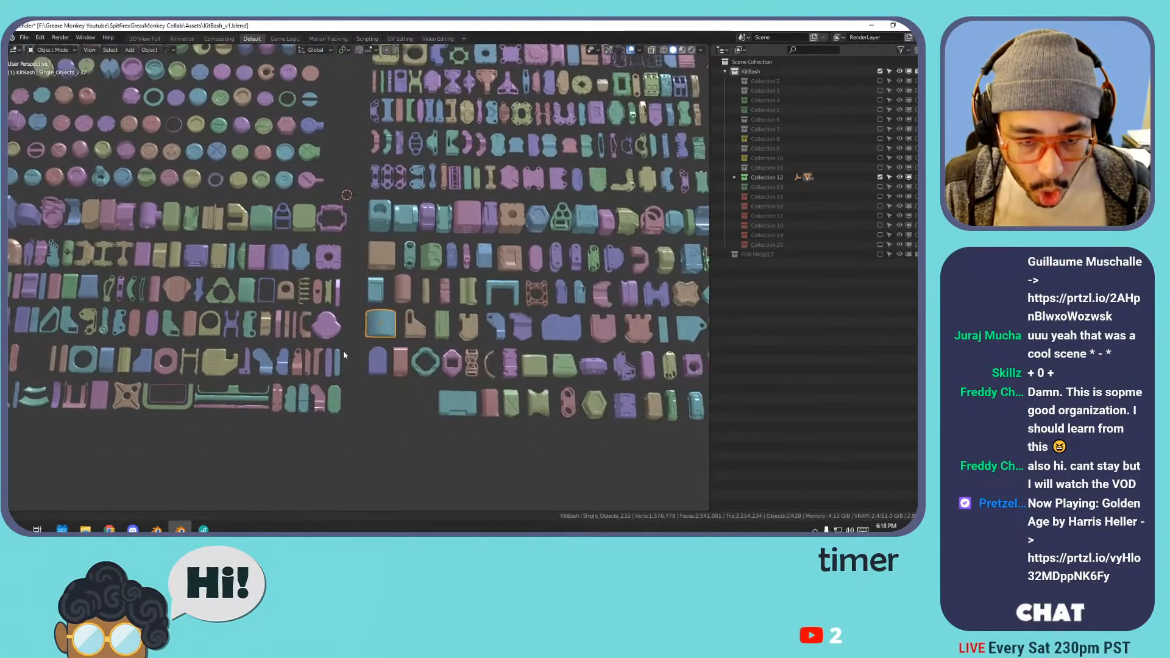
{"action": "scroll", "coordinate": [452, 289], "scroll_direction": "up", "scroll_amount": 7}
{"action": "middle_click_drag", "start_coordinate": [474, 317], "coordinate": [452, 348]}
{"action": "scroll", "coordinate": [371, 289], "scroll_direction": "down", "scroll_amount": 5}
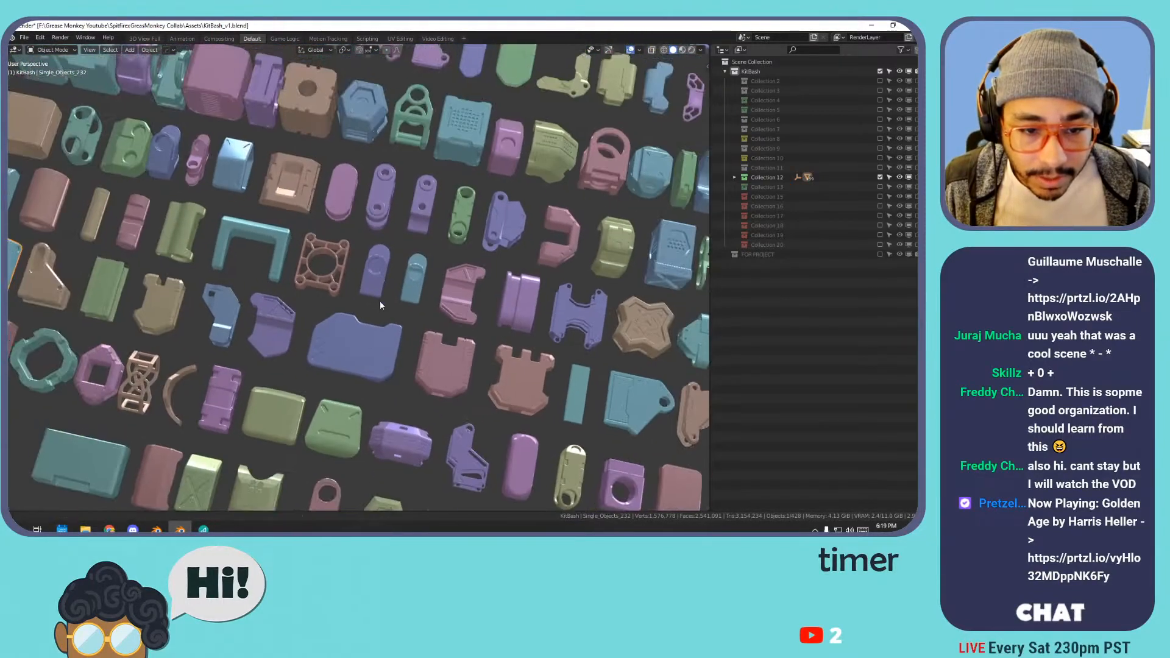
{"action": "middle_click_drag", "start_coordinate": [442, 260], "coordinate": [416, 302], "text": "shift"}
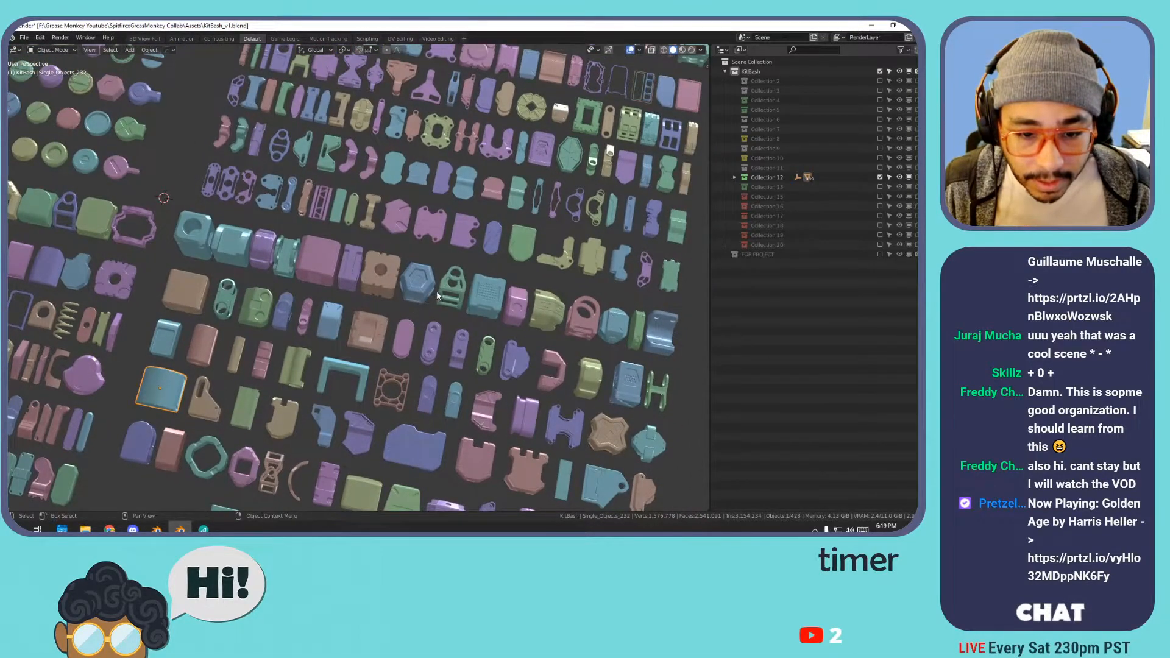
{"action": "middle_click_drag", "start_coordinate": [430, 310], "coordinate": [462, 308], "text": "shift"}
- Examine the rows of caps, housings, brackets and plates in Collection 12's first block from several angles
{"action": "scroll", "coordinate": [367, 302], "scroll_direction": "up", "scroll_amount": 3}
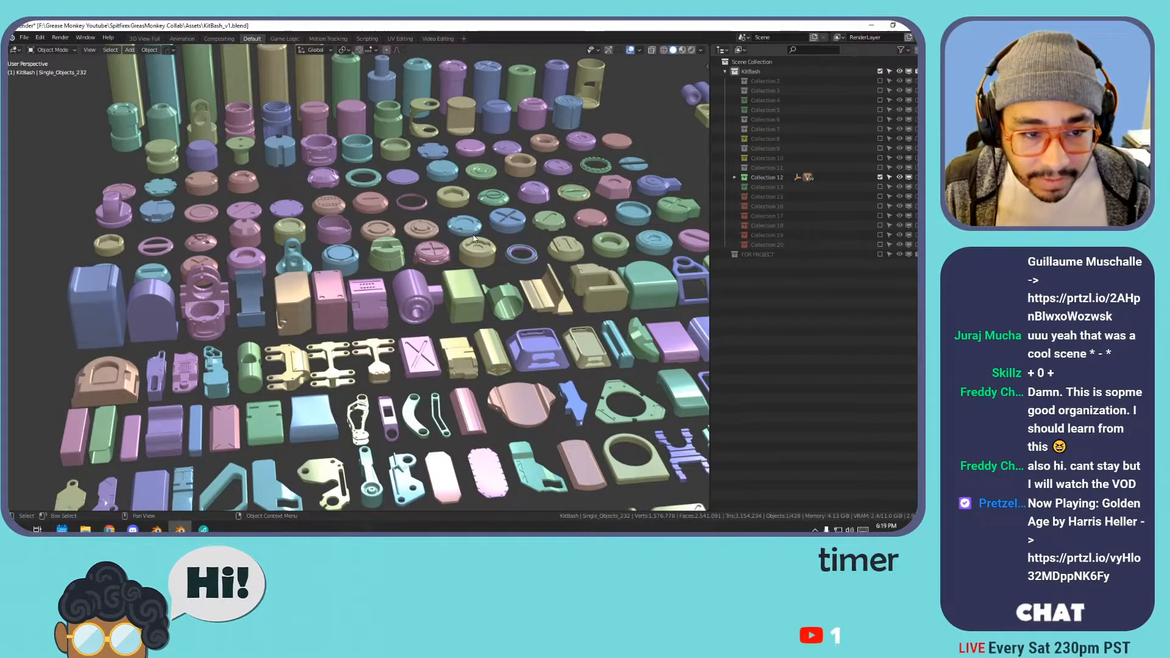
{"action": "scroll", "coordinate": [434, 177], "scroll_direction": "down", "scroll_amount": 3}
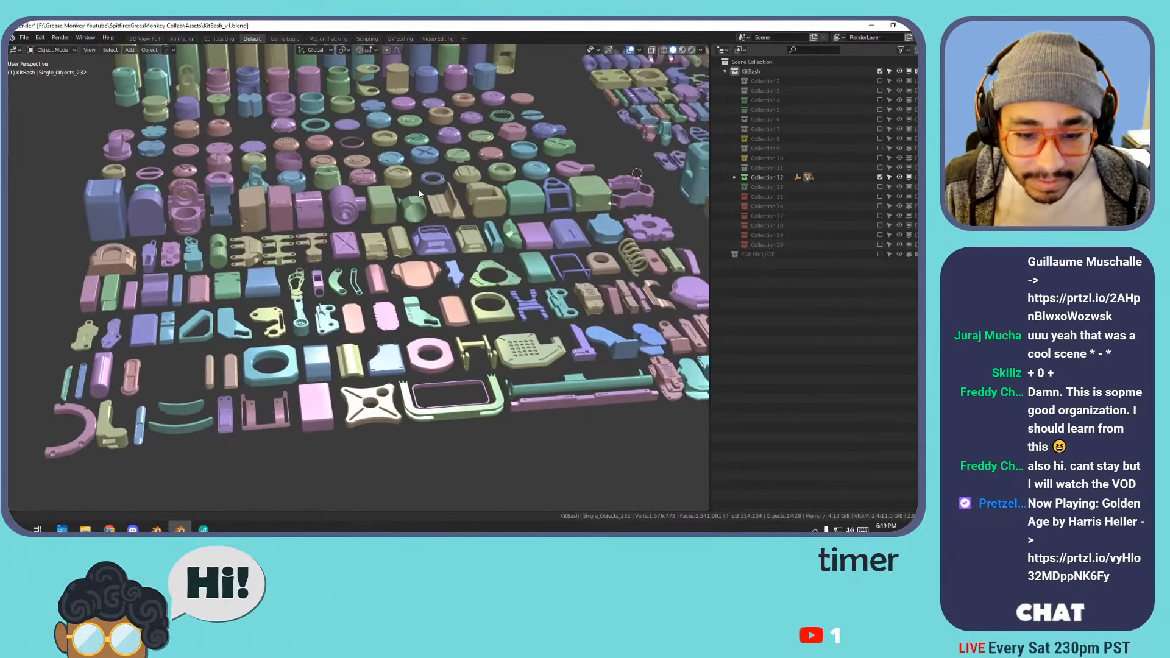
{"action": "middle_click_drag", "start_coordinate": [378, 278], "coordinate": [378, 217]}
{"action": "left_click", "coordinate": [539, 202]}
{"action": "middle_click_drag", "start_coordinate": [382, 286], "coordinate": [347, 266]}
{"action": "scroll", "coordinate": [347, 266], "scroll_direction": "down", "scroll_amount": 1}
{"action": "scroll", "coordinate": [349, 266], "scroll_direction": "up", "scroll_amount": 1}
{"action": "scroll", "coordinate": [401, 268], "scroll_direction": "down", "scroll_amount": 2}
{"action": "middle_click_drag", "start_coordinate": [472, 326], "coordinate": [430, 270], "text": "shift"}
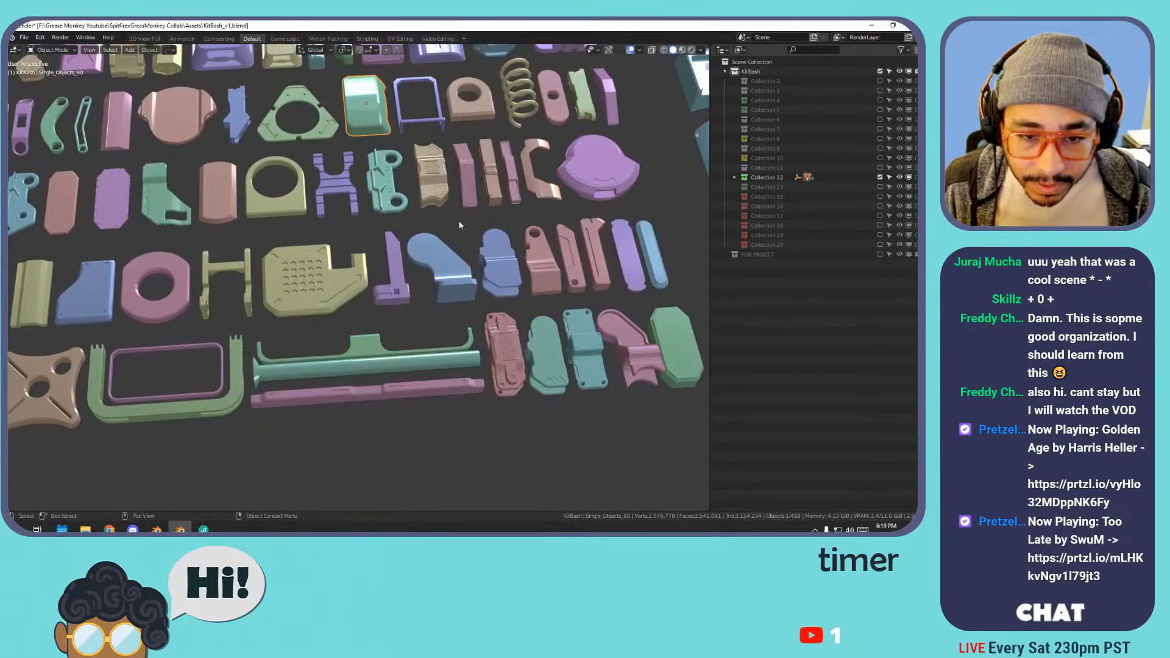
{"action": "scroll", "coordinate": [479, 194], "scroll_direction": "down", "scroll_amount": 4}
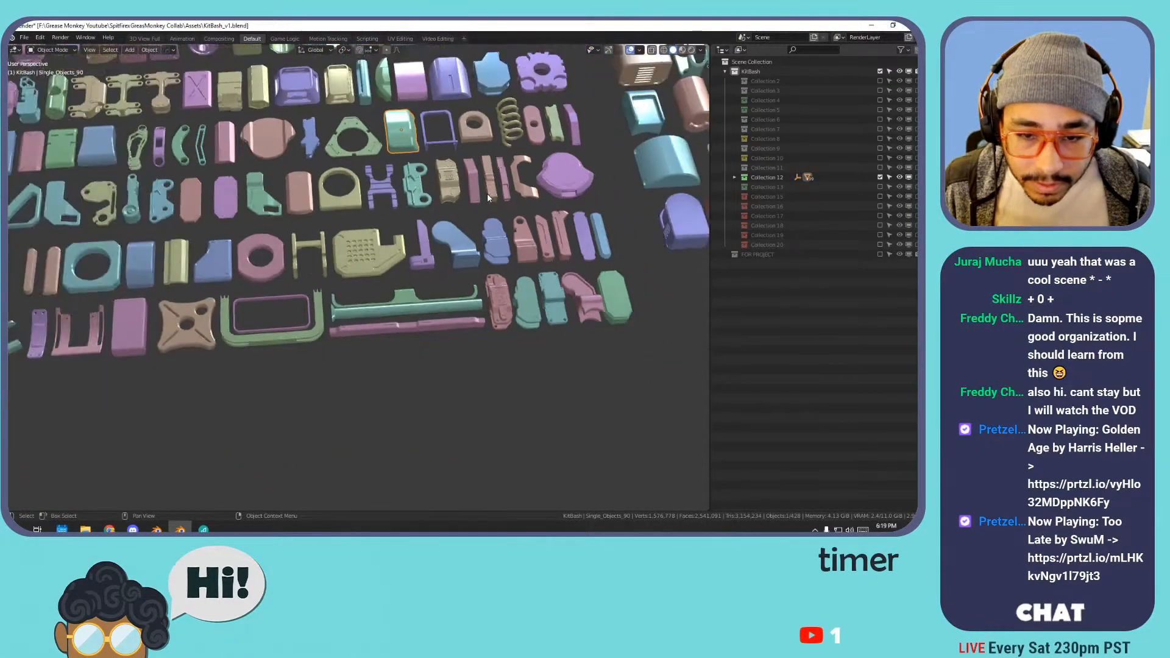
- Hide Collection 12, show Collection 13 and survey its grid of mechanical parts
{"action": "left_click", "coordinate": [879, 177]}
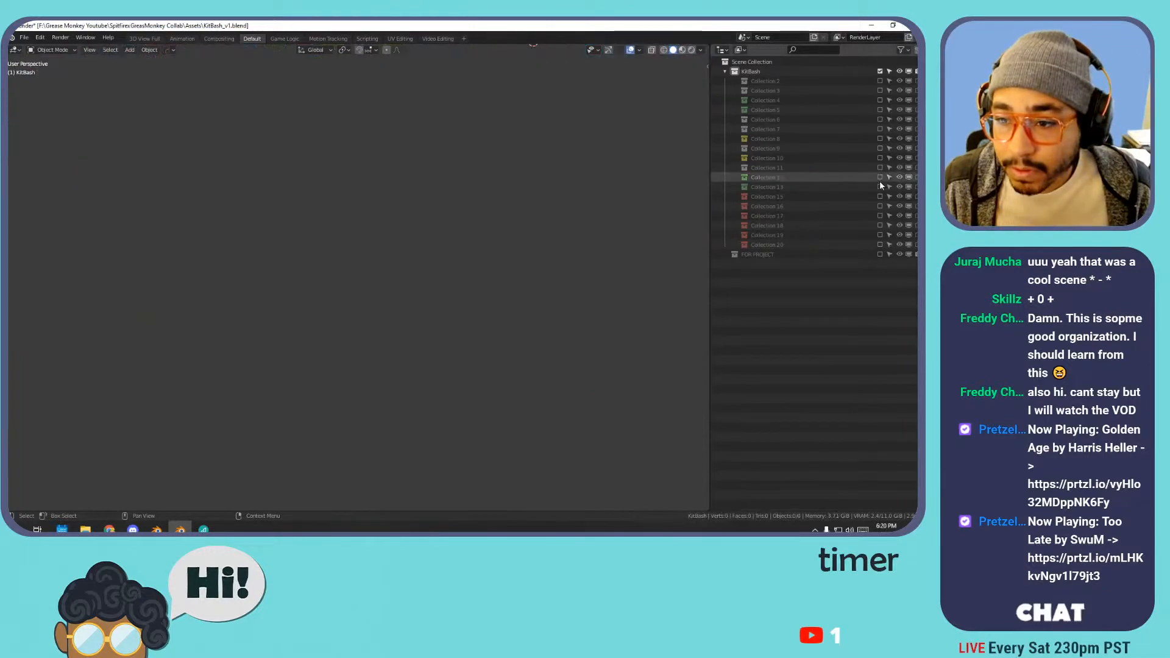
{"action": "left_click", "coordinate": [879, 189]}
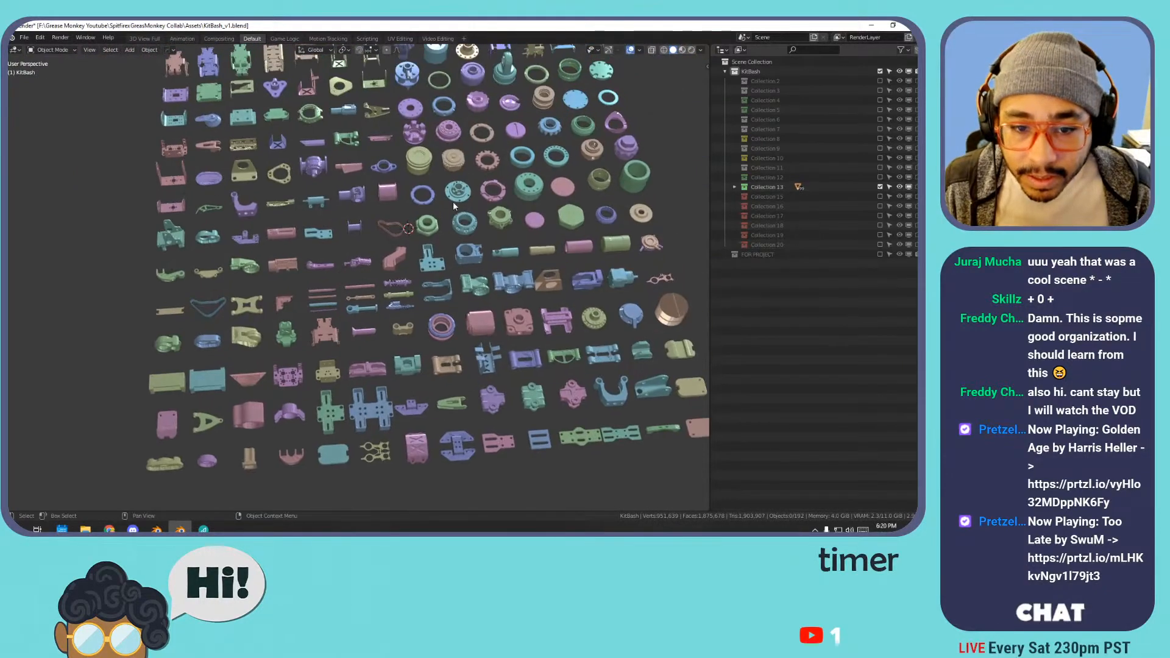
{"action": "middle_click_drag", "start_coordinate": [384, 280], "coordinate": [431, 214]}
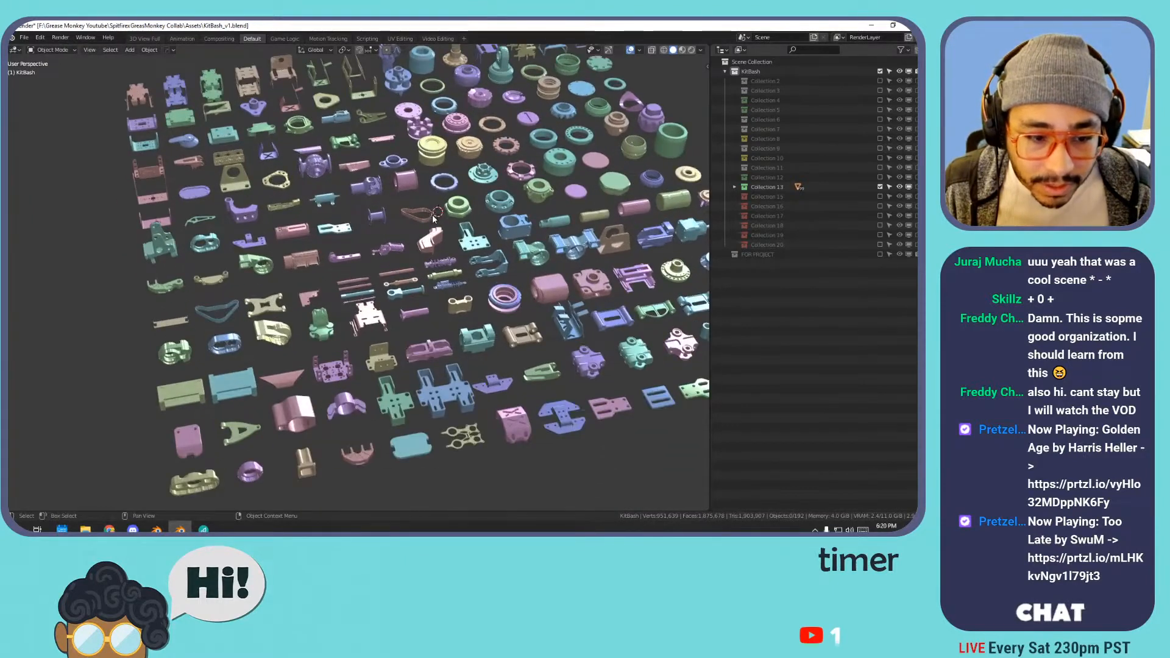
{"action": "middle_click_drag", "start_coordinate": [541, 193], "coordinate": [669, 300], "text": "shift"}
{"action": "middle_click_drag", "start_coordinate": [498, 209], "coordinate": [405, 146]}
{"action": "middle_click_drag", "start_coordinate": [395, 282], "coordinate": [358, 188], "text": "shift"}
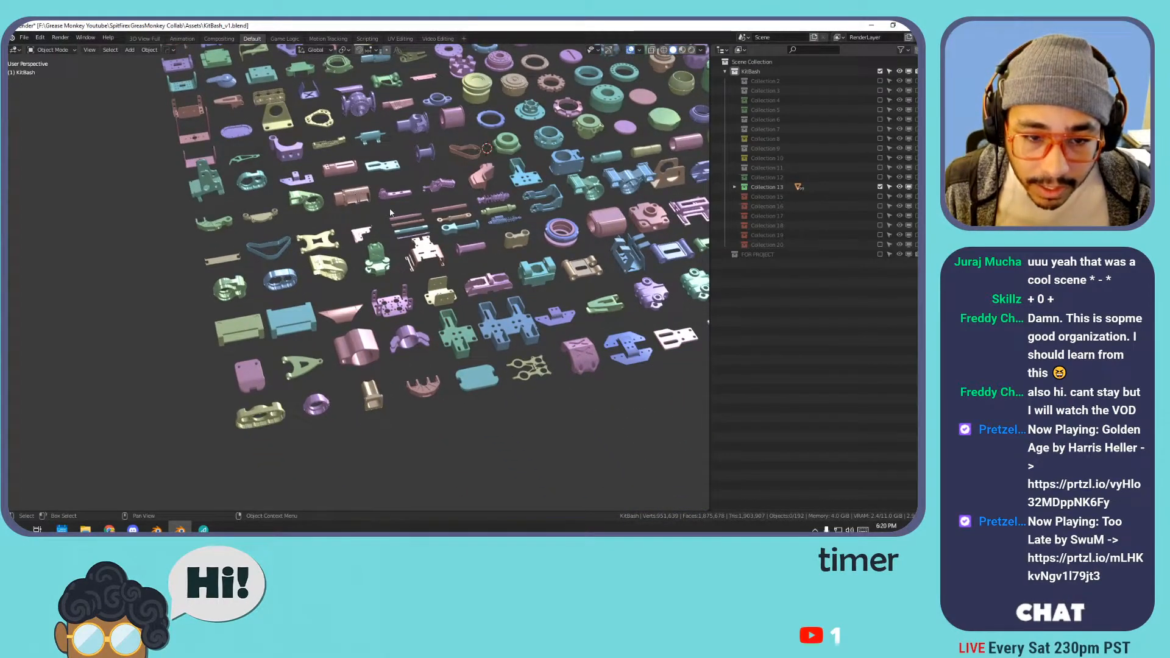
- Inspect the thin rods, pistons and brackets in the middle of Collection 13 up close
{"action": "scroll", "coordinate": [414, 260], "scroll_direction": "up", "scroll_amount": 5}
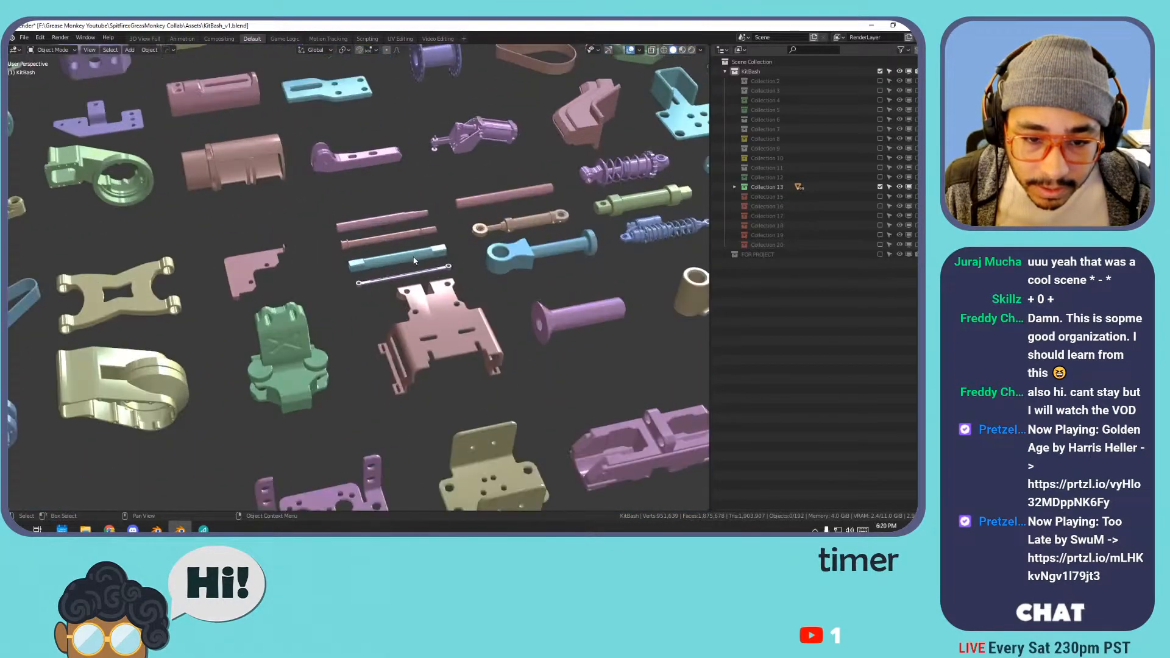
{"action": "scroll", "coordinate": [413, 260], "scroll_direction": "up", "scroll_amount": 3}
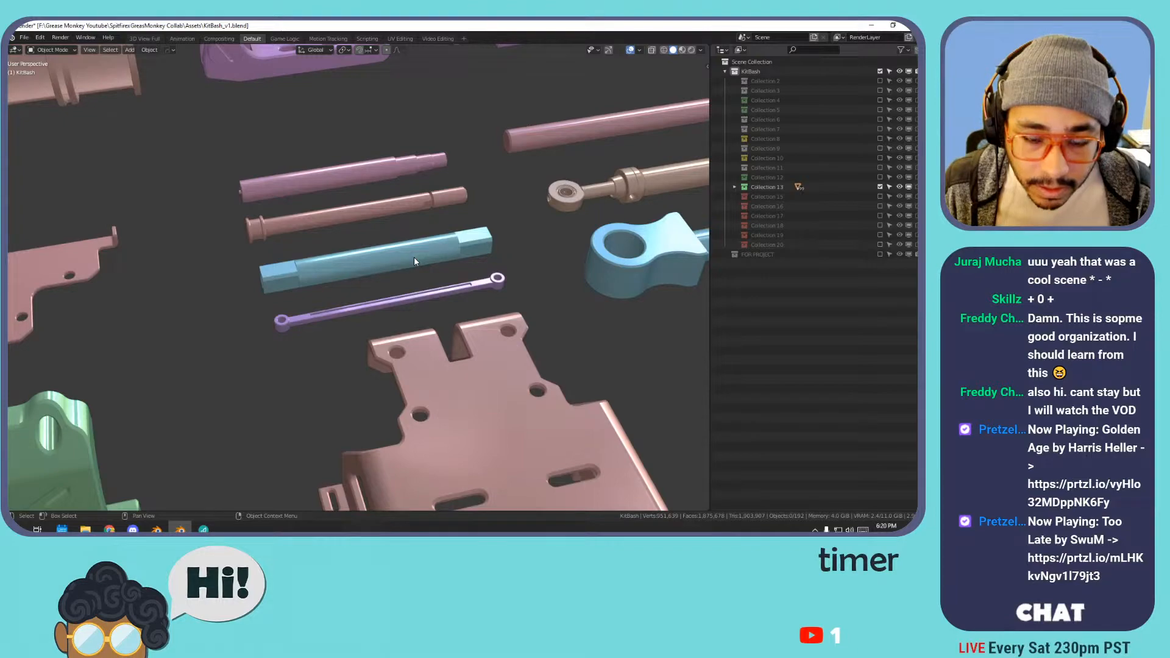
{"action": "scroll", "coordinate": [414, 261], "scroll_direction": "down", "scroll_amount": 4}
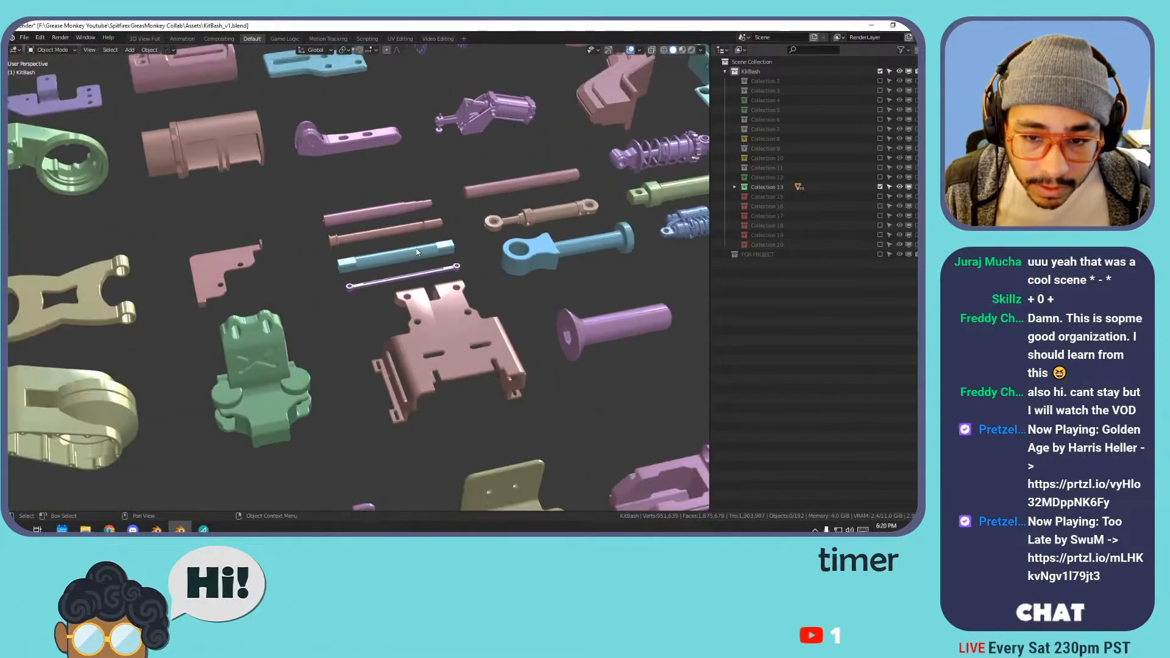
{"action": "scroll", "coordinate": [427, 244], "scroll_direction": "down", "scroll_amount": 6}
{"action": "scroll", "coordinate": [498, 251], "scroll_direction": "up", "scroll_amount": 3}
{"action": "scroll", "coordinate": [499, 251], "scroll_direction": "down", "scroll_amount": 2}
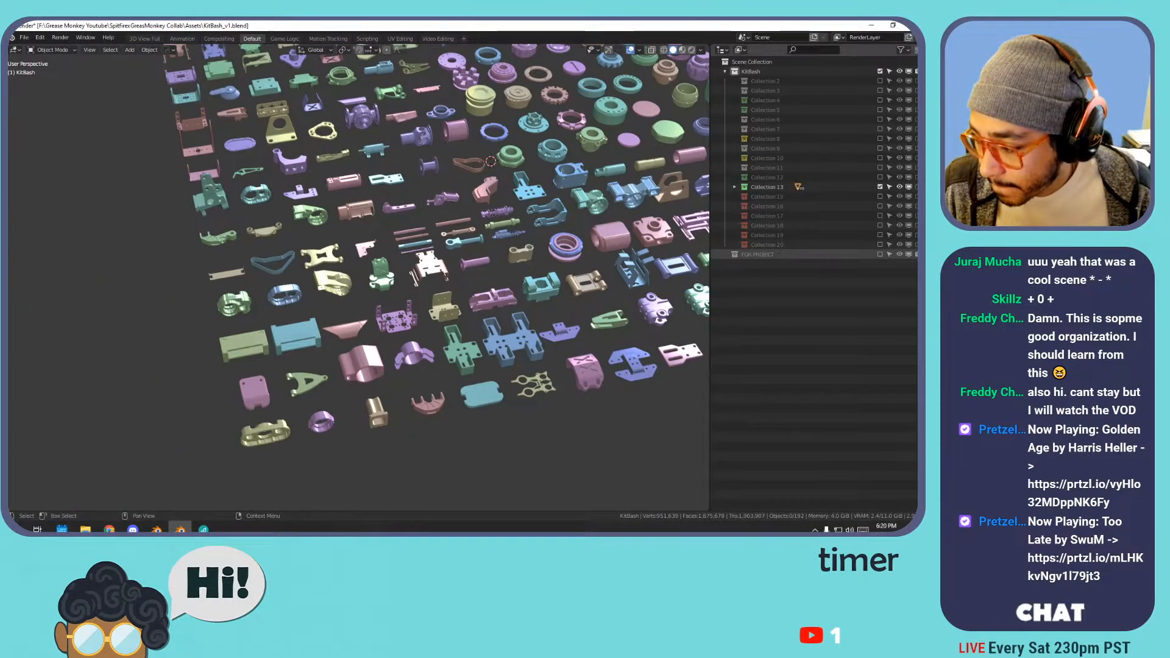
{"action": "middle_click_drag", "start_coordinate": [587, 219], "coordinate": [474, 240], "text": "shift"}
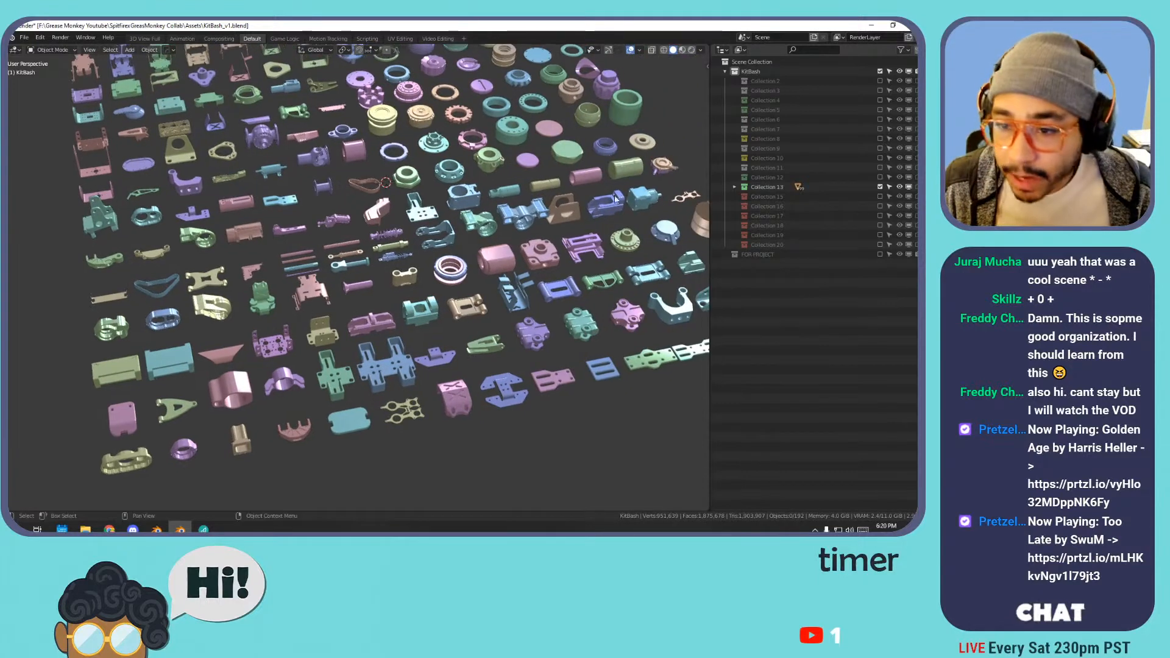
- Hide Collection 13 and show only the FOR PROJECT collection with all the gathered parts in view
{"action": "left_click", "coordinate": [879, 187]}
{"action": "left_click", "coordinate": [879, 254]}
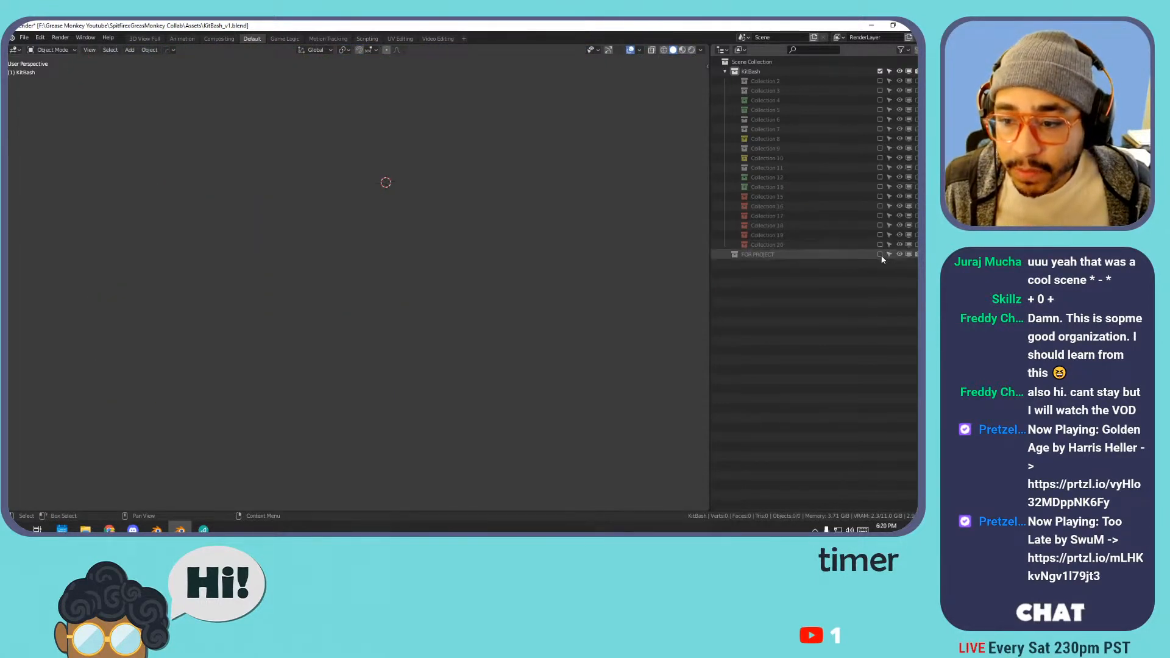
{"action": "middle_click_drag", "start_coordinate": [521, 158], "coordinate": [514, 242]}
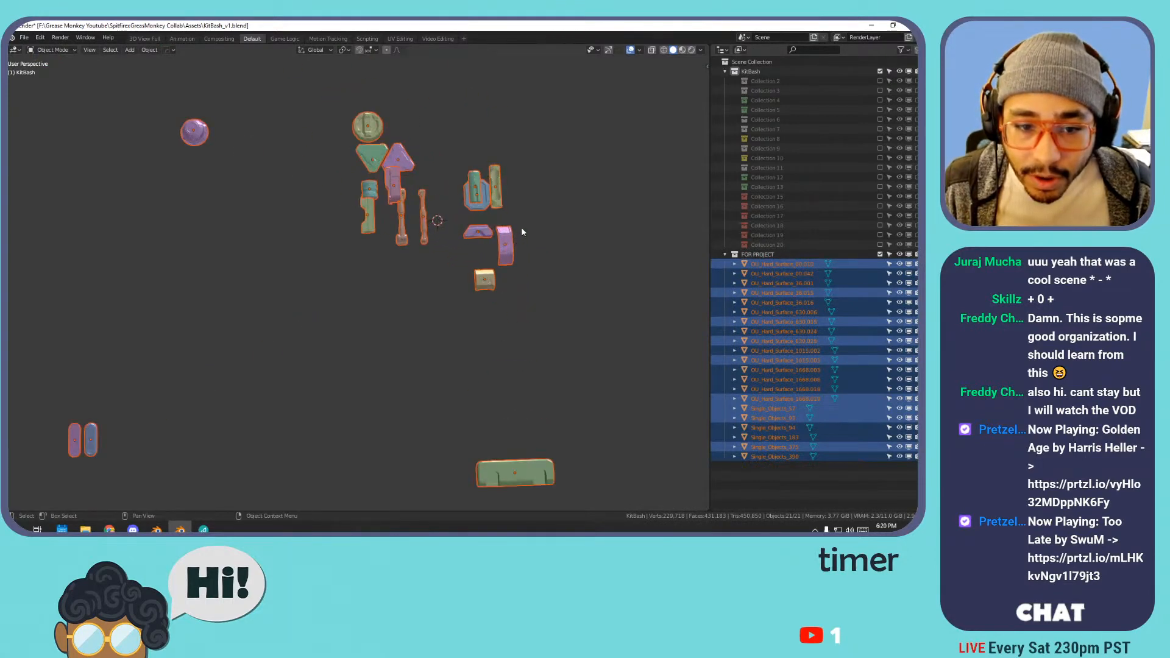
{"action": "scroll", "coordinate": [521, 225], "scroll_direction": "down", "scroll_amount": 2}
{"action": "scroll", "coordinate": [544, 200], "scroll_direction": "down", "scroll_amount": 2}
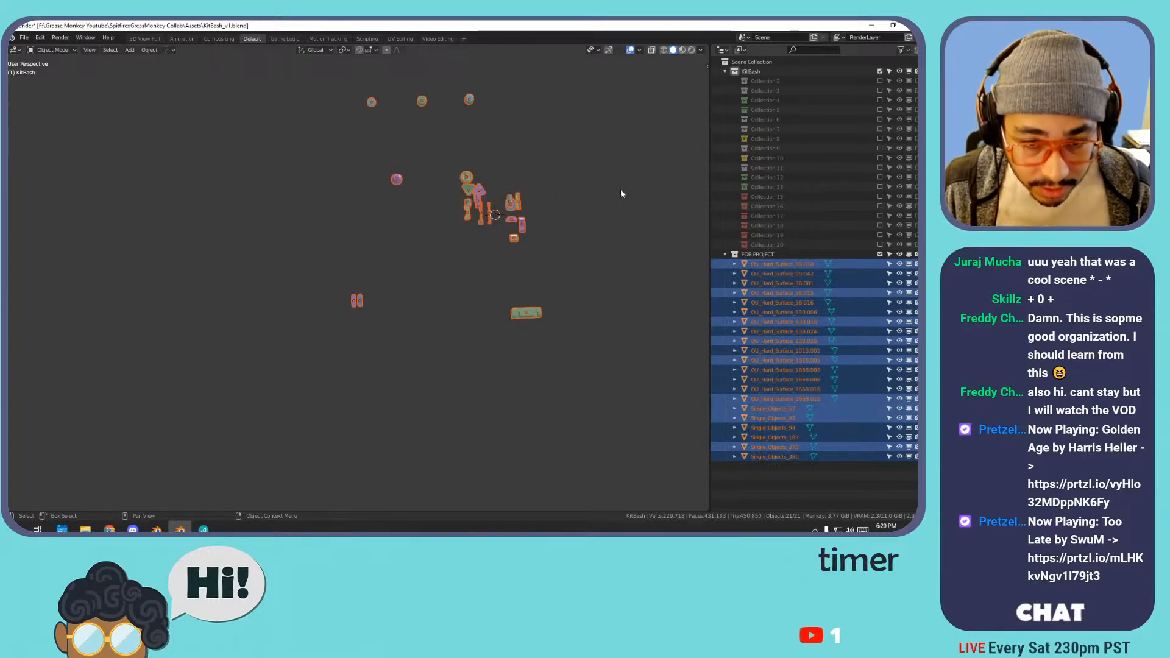
- Restrict transforms to Locations only and scale all gathered parts by 0 along Y to line them up in one row
{"action": "left_click", "coordinate": [702, 50]}
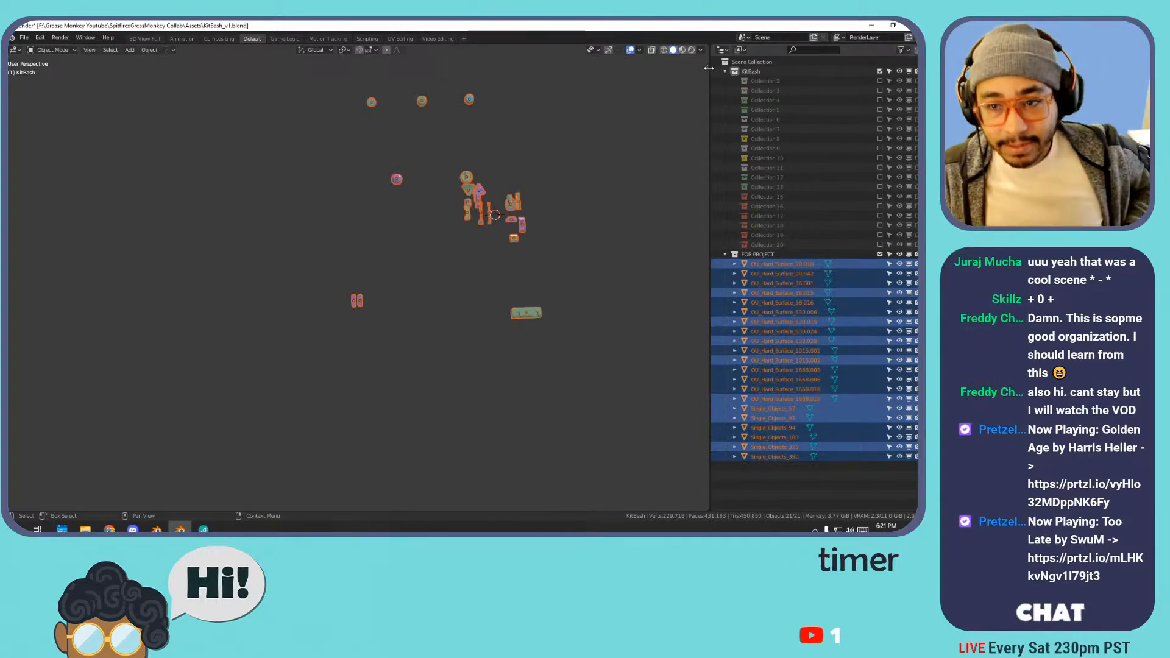
{"action": "key", "text": "n"}
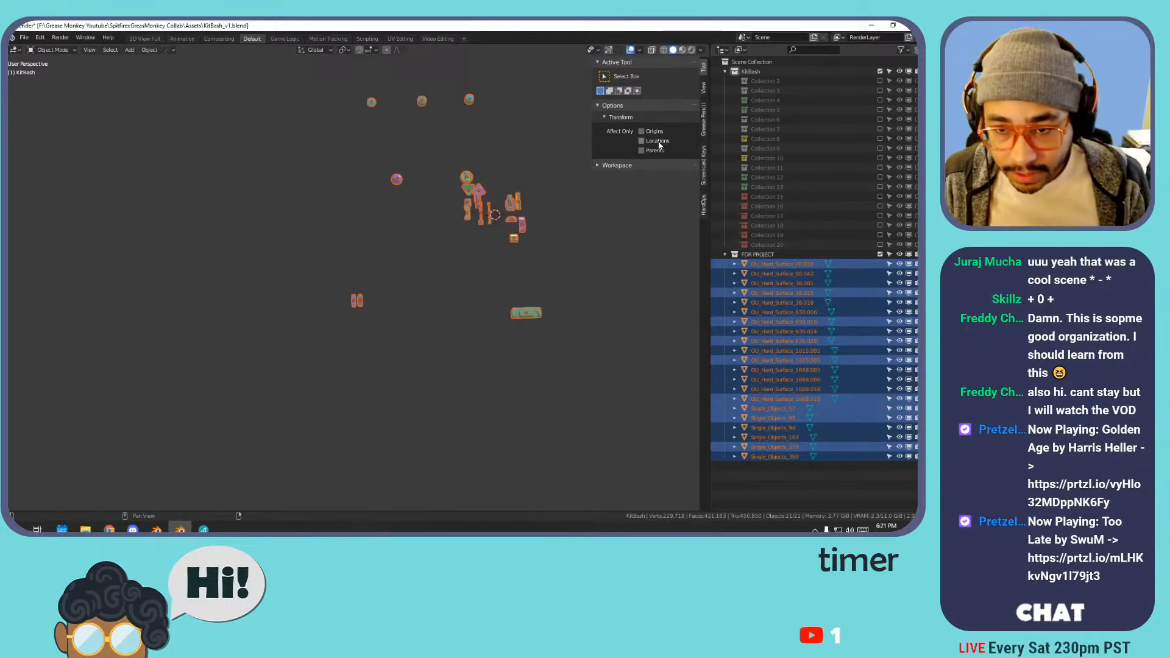
{"action": "key", "text": "s"}
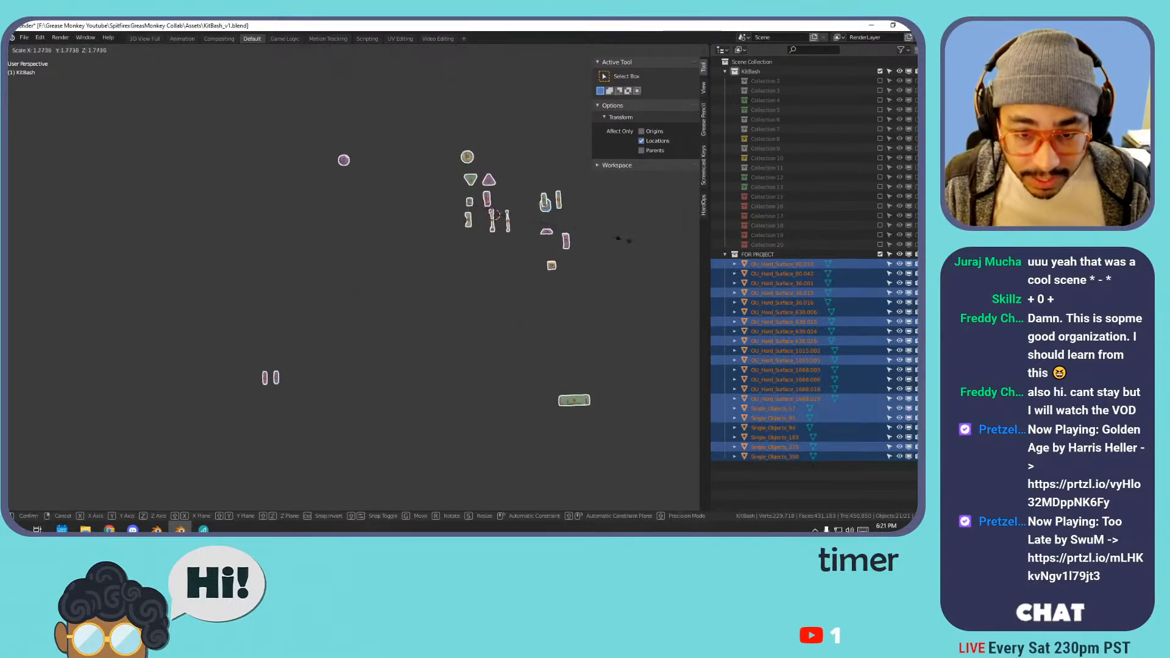
{"action": "right_click", "coordinate": [582, 227]}
{"action": "key", "text": "s"}
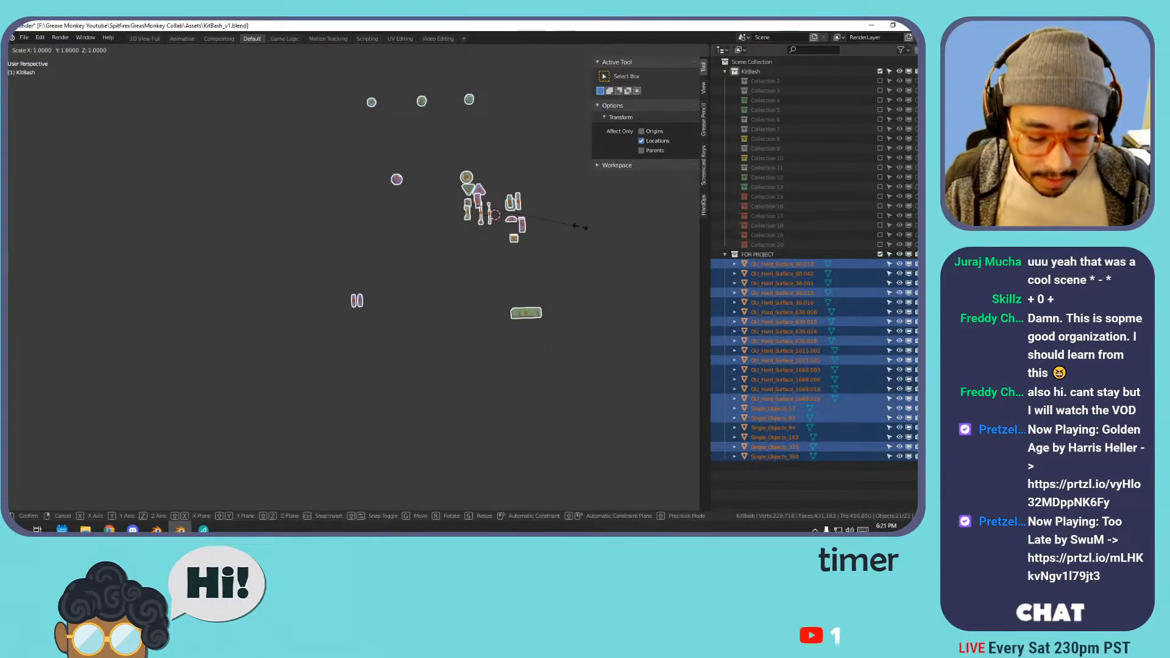
{"action": "key", "text": "y"}
{"action": "key", "text": "0"}
{"action": "key", "text": "Return"}
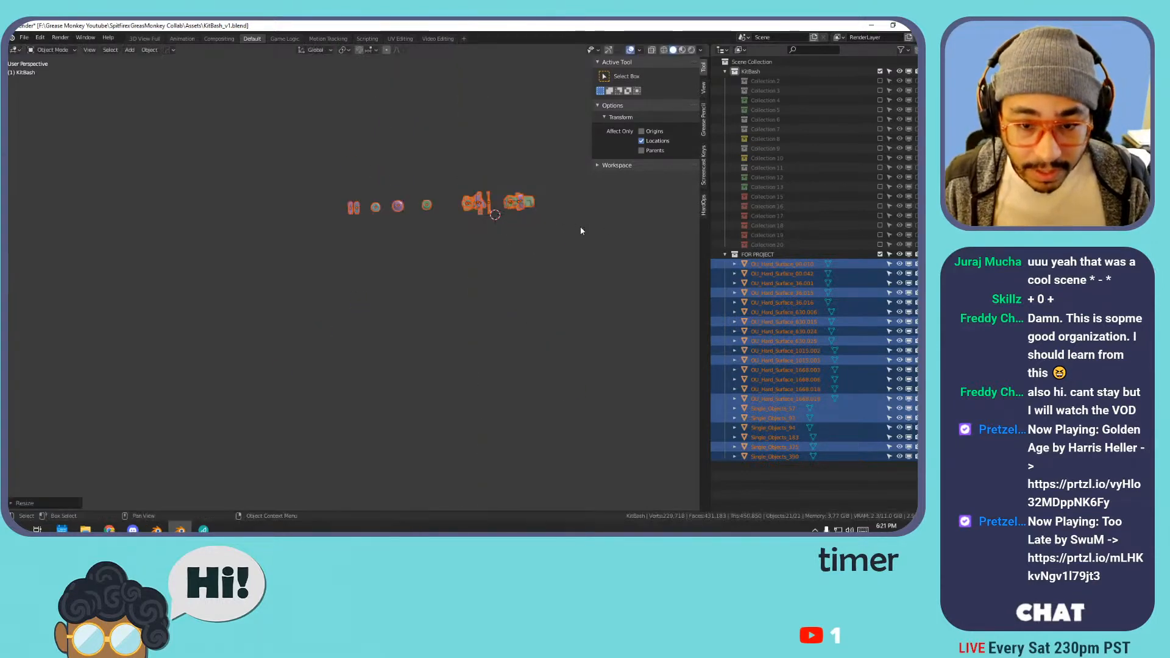
- Spread the row of gathered parts along X by a factor of about 1.54, affecting only their locations
{"action": "key", "text": "s"}
{"action": "key", "text": "x"}
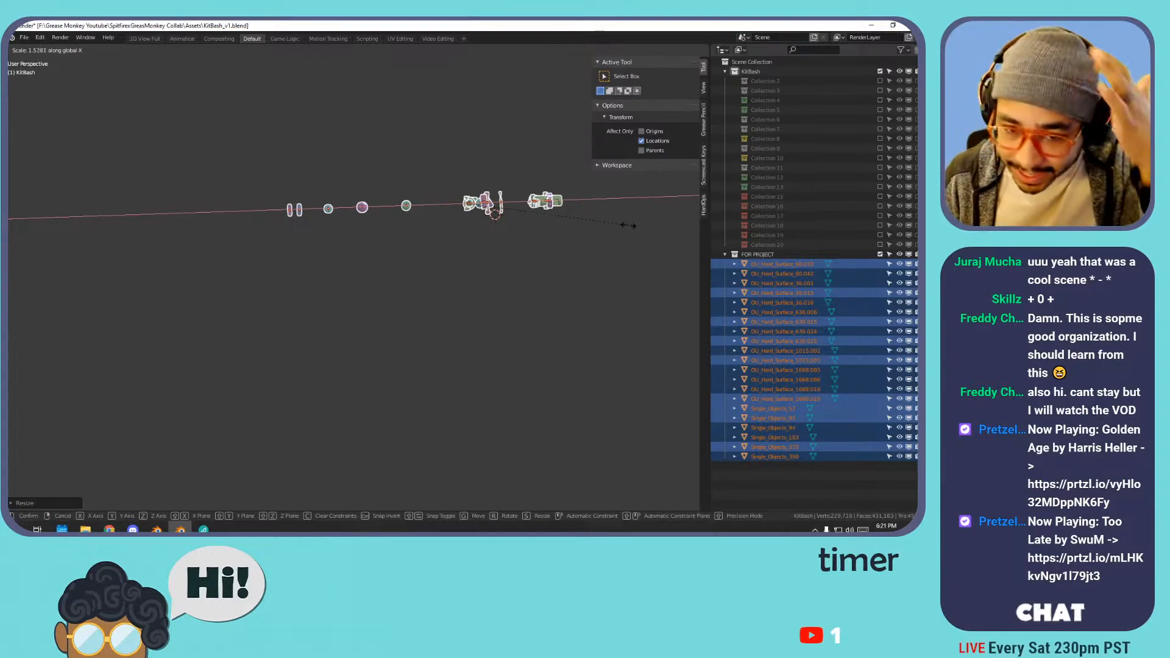
{"action": "left_click", "coordinate": [627, 226]}
{"action": "scroll", "coordinate": [451, 201], "scroll_direction": "up", "scroll_amount": 4}
{"action": "scroll", "coordinate": [488, 253], "scroll_direction": "down", "scroll_amount": 2}
{"action": "scroll", "coordinate": [489, 246], "scroll_direction": "up", "scroll_amount": 2}
{"action": "scroll", "coordinate": [489, 243], "scroll_direction": "down", "scroll_amount": 1}
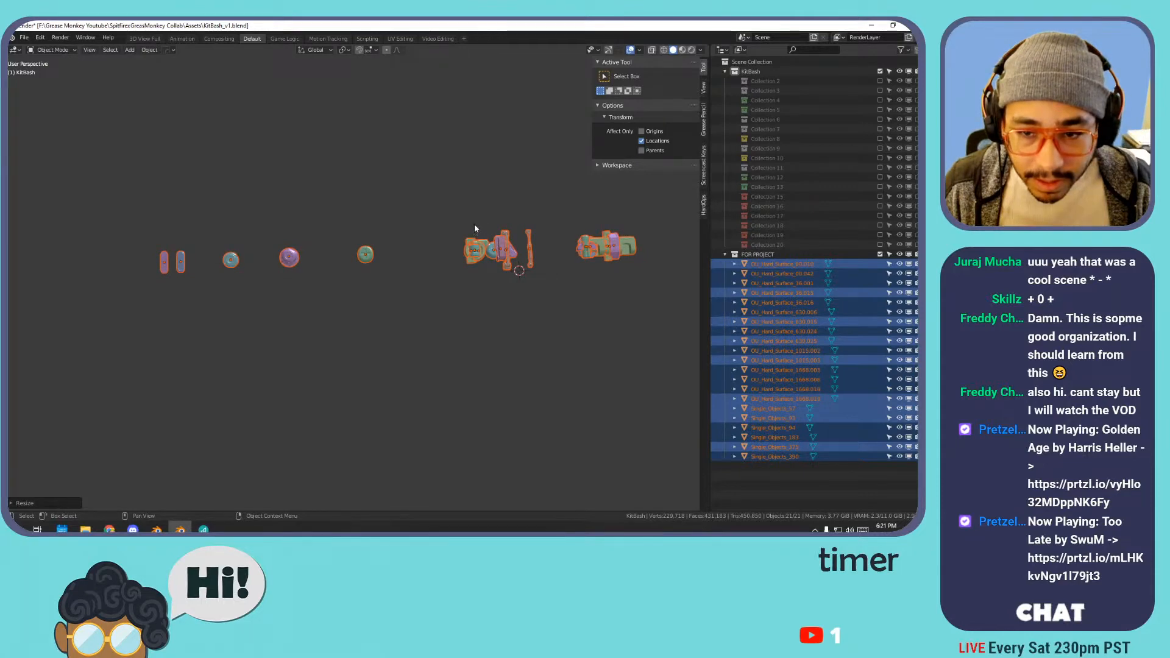
- In top view, turn on snapping and move the pink pill-shaped plate farther out along the row, away from the other parts
{"action": "left_click", "coordinate": [129, 50]}
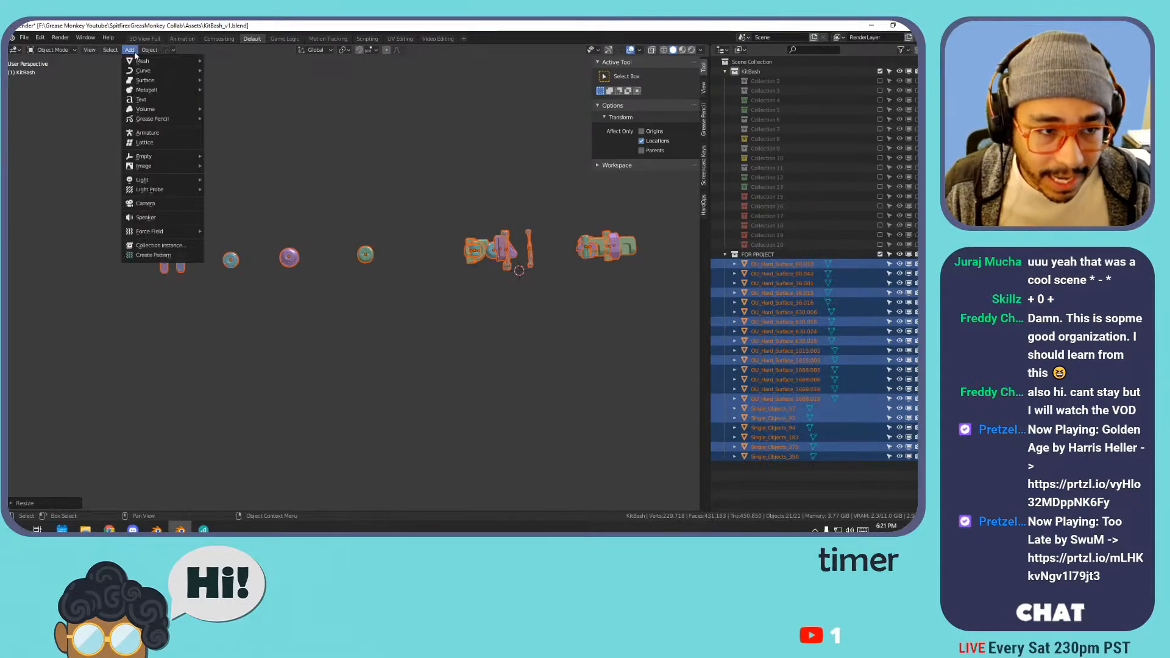
{"action": "mouse_move", "coordinate": [100, 52]}
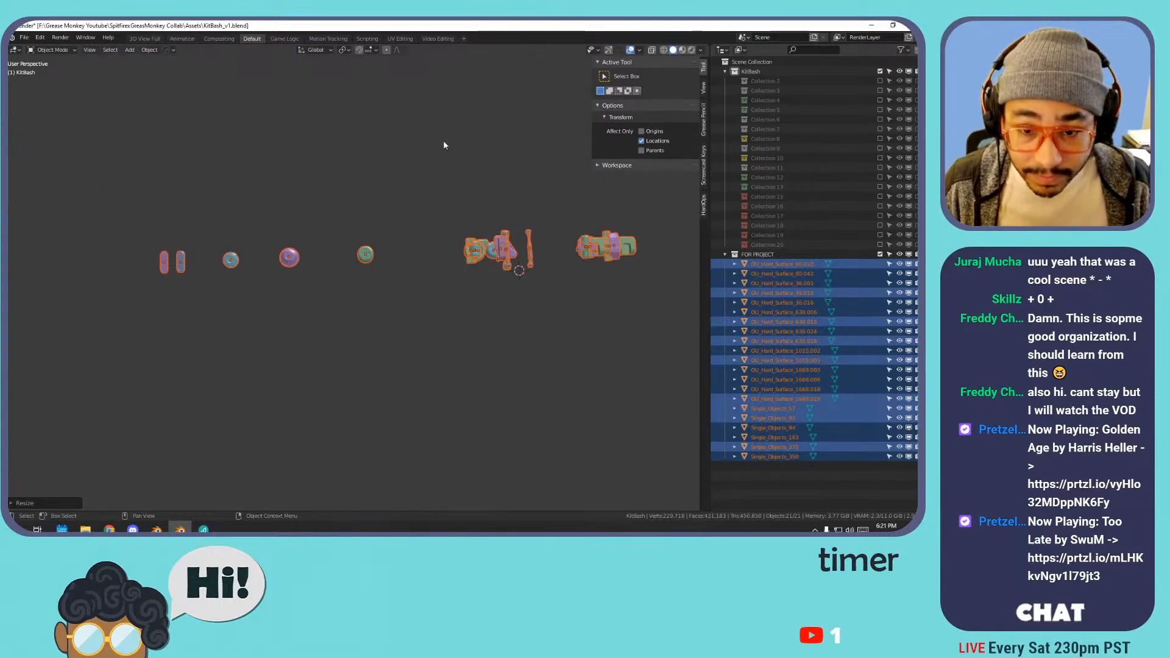
{"action": "key", "text": "KP_7"}
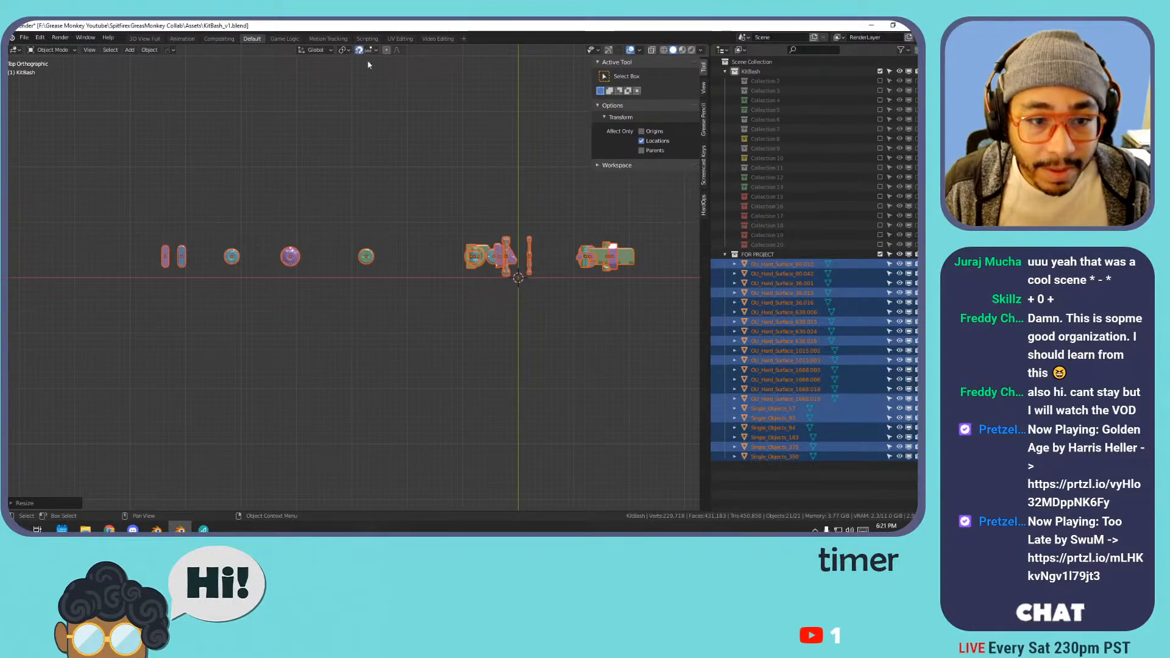
{"action": "left_click", "coordinate": [169, 259]}
{"action": "left_click", "coordinate": [162, 248]}
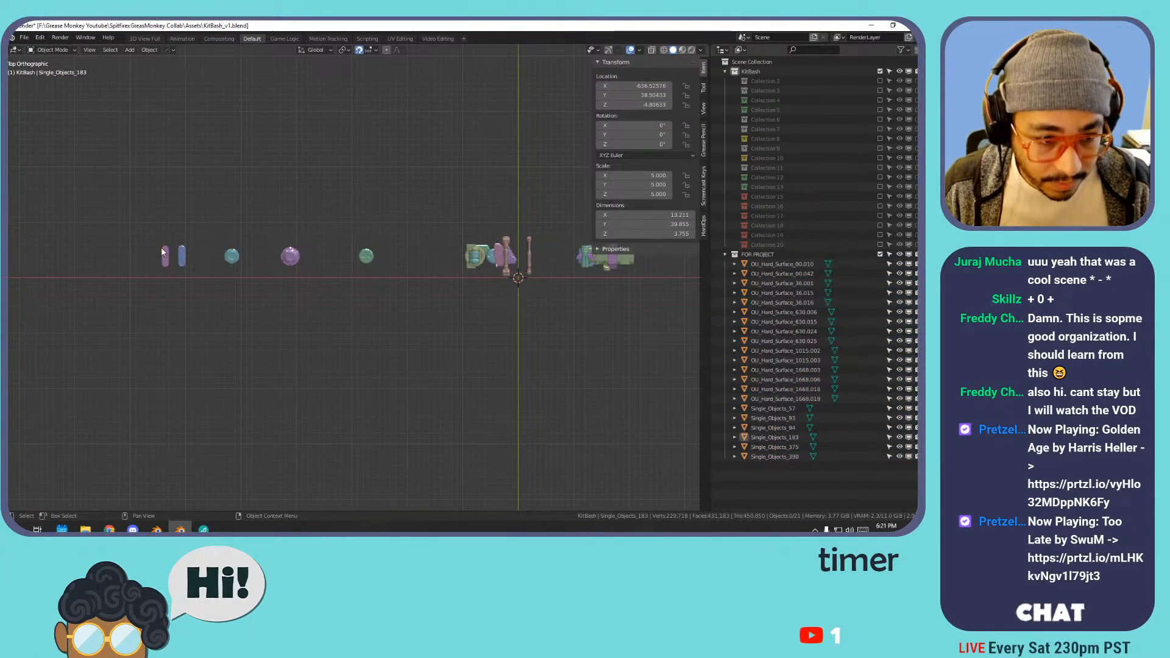
{"action": "left_click", "coordinate": [170, 254]}
{"action": "key", "text": "g"}
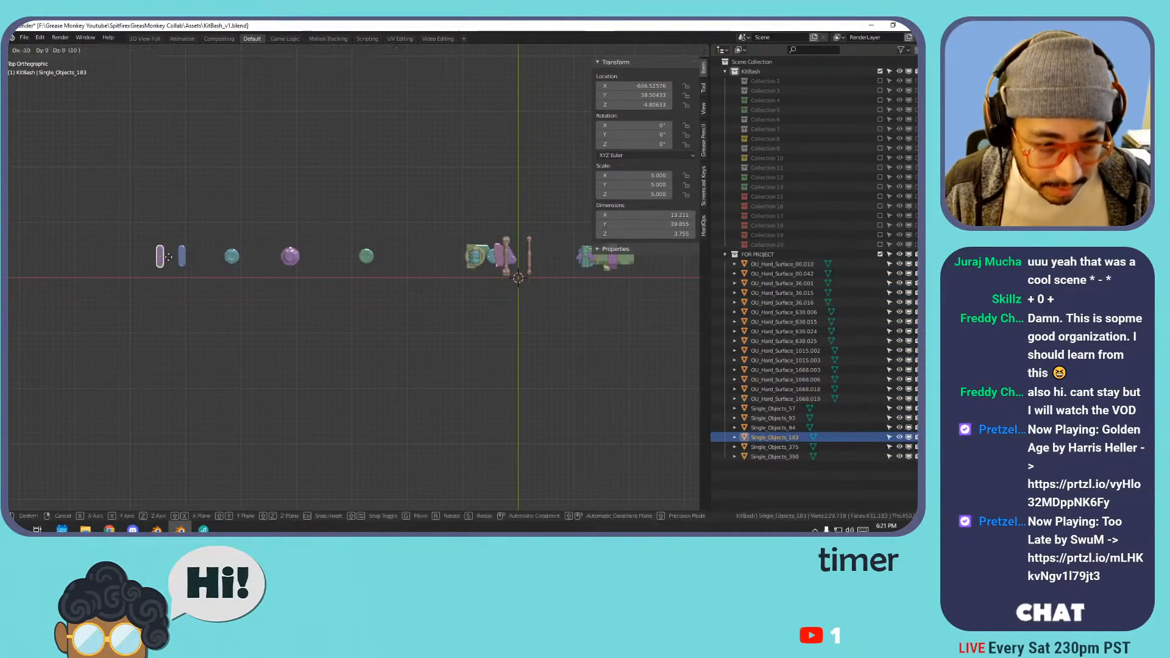
{"action": "left_click", "coordinate": [159, 256]}
- Move the blue pill-shaped plate and the nearest teal round part along the row, spacing them evenly beside the pink plate
{"action": "left_click", "coordinate": [181, 257]}
{"action": "key", "text": "g"}
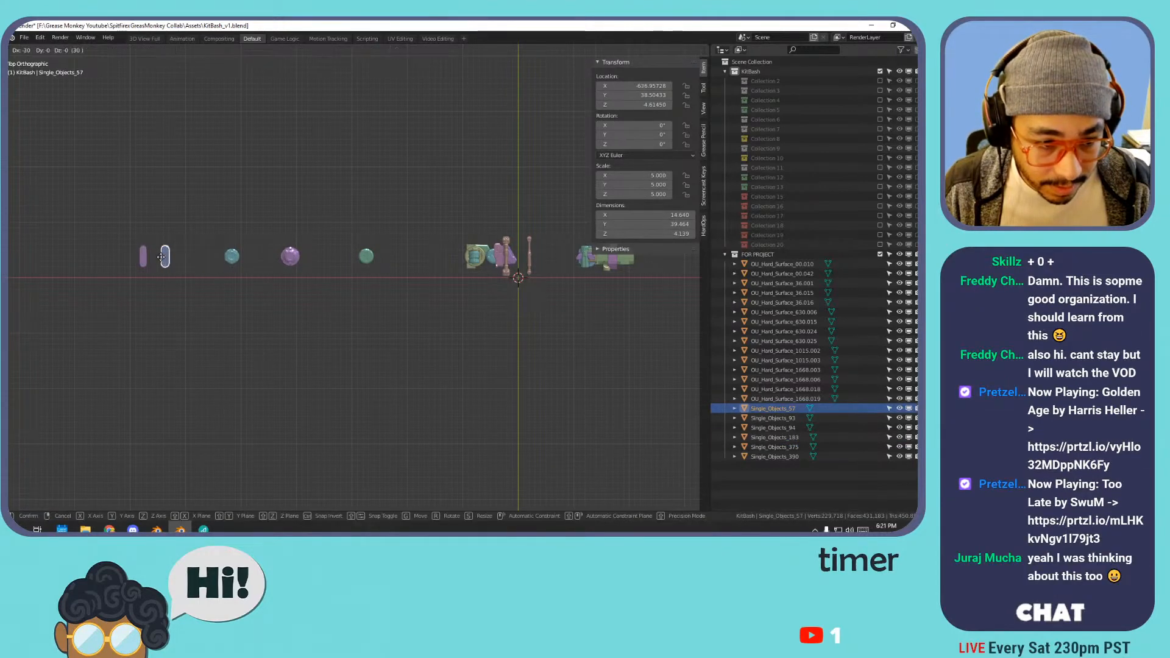
{"action": "left_click", "coordinate": [211, 261]}
{"action": "left_click", "coordinate": [232, 258]}
{"action": "key", "text": "g"}
{"action": "left_click", "coordinate": [187, 259]}
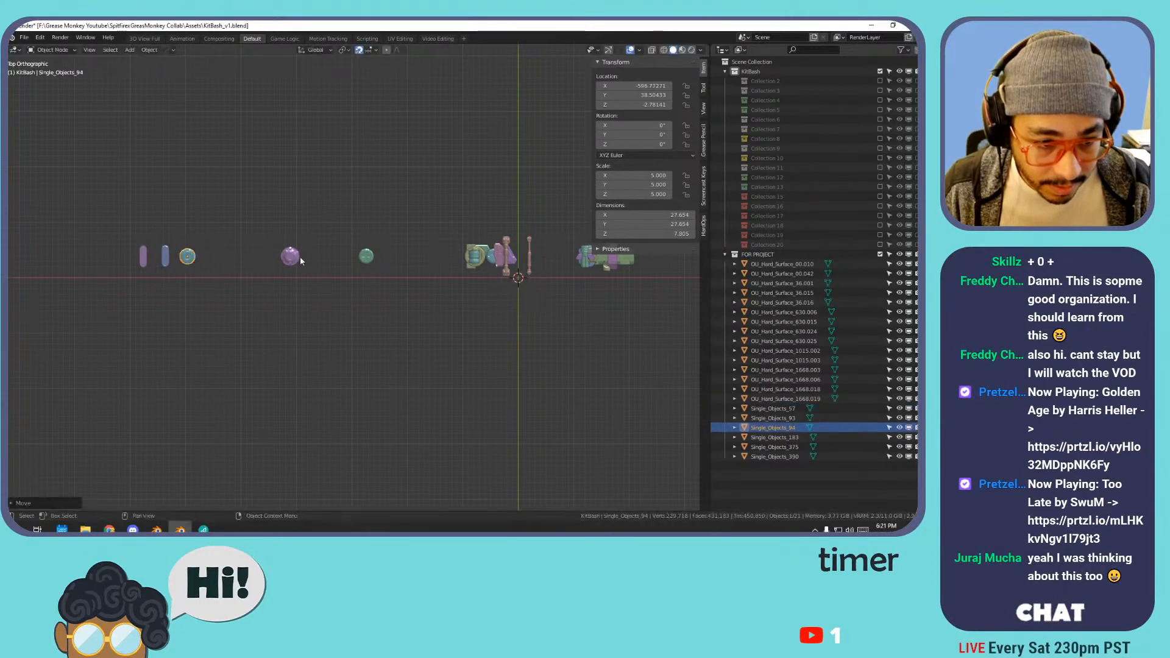
- Move the purple domed part and the next green round part along the row, spacing them evenly beside the teal round part
{"action": "left_click", "coordinate": [290, 256]}
{"action": "key", "text": "g"}
{"action": "left_click", "coordinate": [213, 257]}
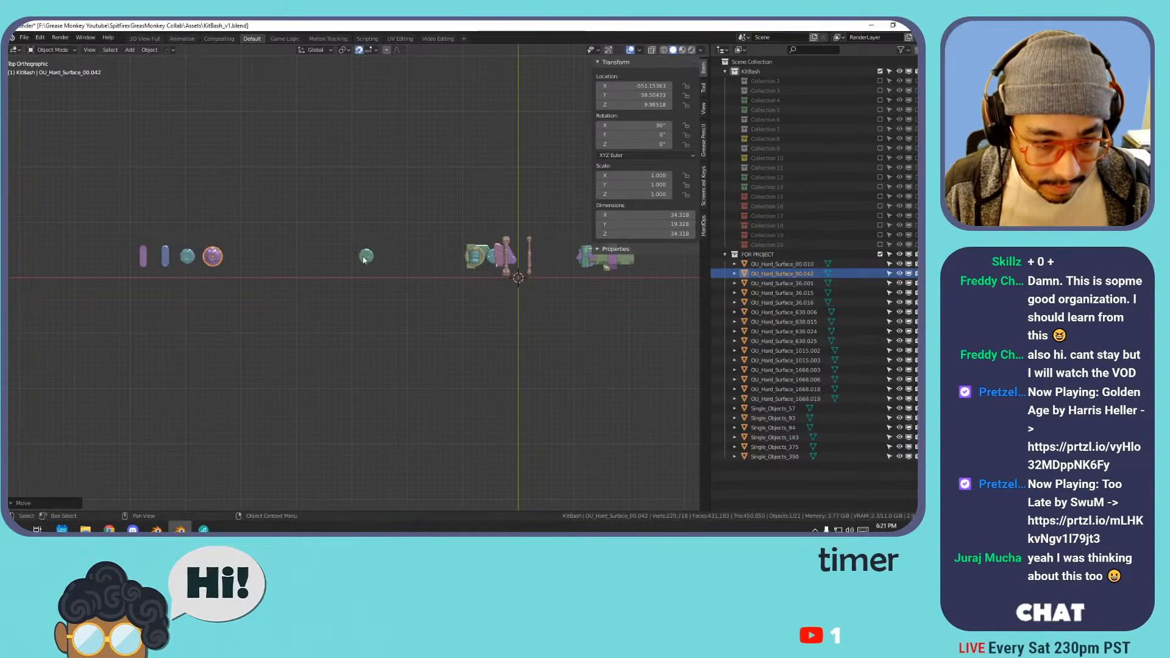
{"action": "left_click", "coordinate": [367, 256]}
{"action": "key", "text": "g"}
{"action": "left_click", "coordinate": [243, 257]}
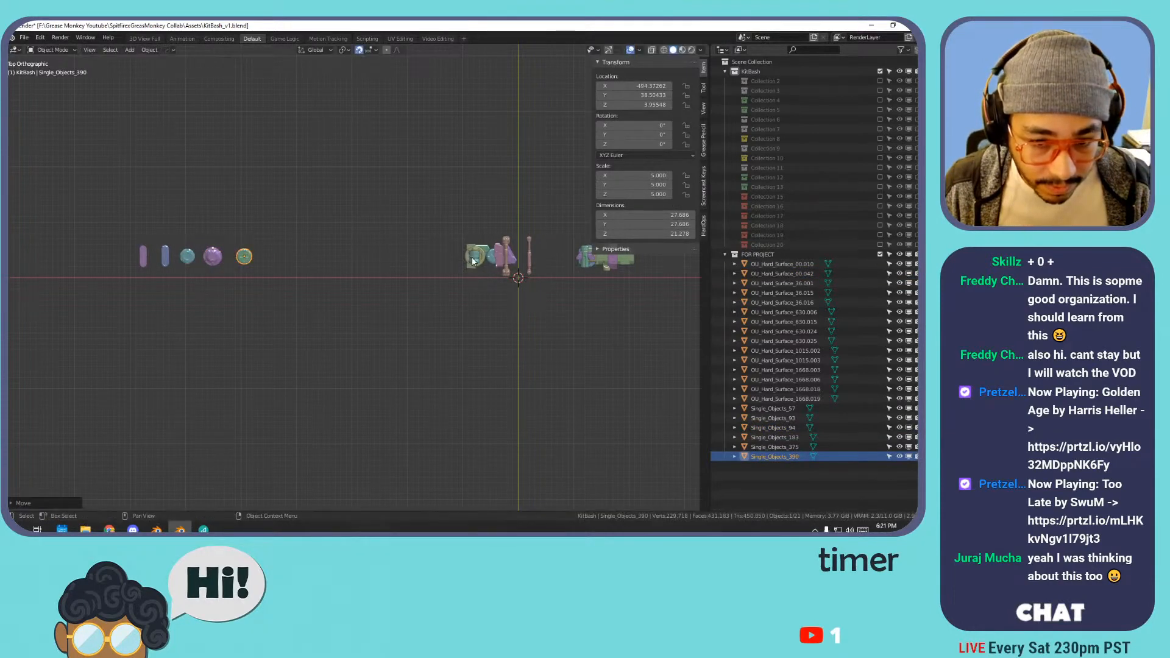
- Move the small teal cylindrical part and the olive round disc out of the cluster and line them up next in the row
{"action": "left_click", "coordinate": [473, 259]}
{"action": "key", "text": "g"}
{"action": "left_click", "coordinate": [242, 262]}
{"action": "left_click", "coordinate": [476, 257]}
{"action": "key", "text": "g"}
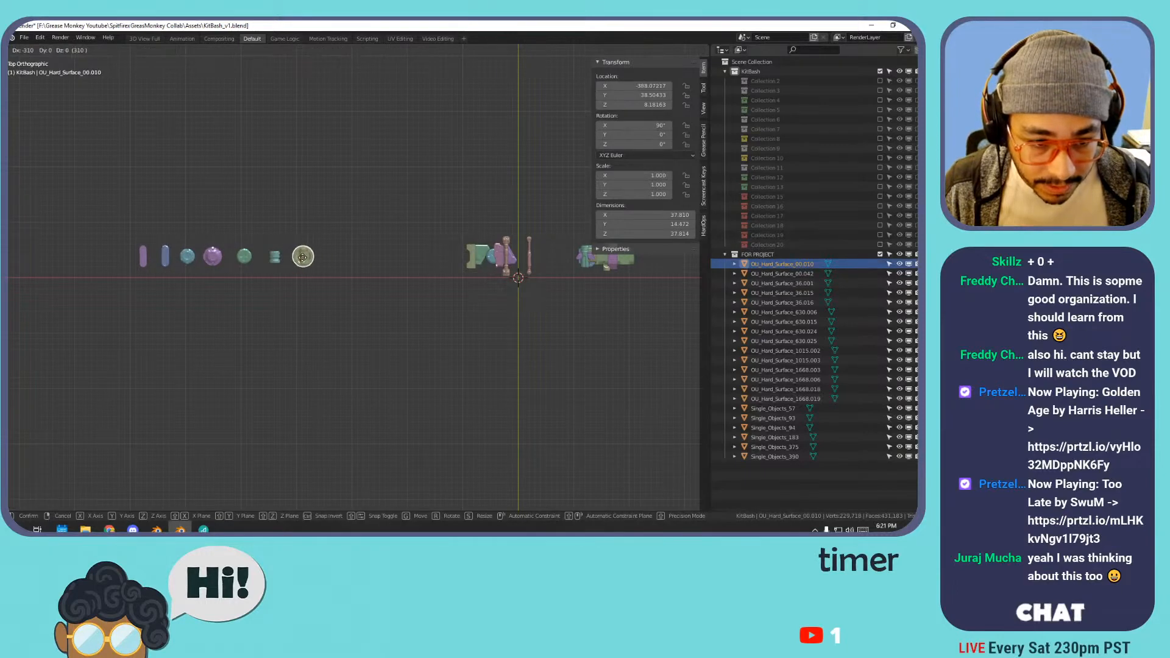
{"action": "left_click", "coordinate": [303, 257]}
- Move the olive bracket-shaped part and the green triangular plate along the row, placing them beside the olive disc
{"action": "left_click", "coordinate": [466, 255]}
{"action": "key", "text": "g"}
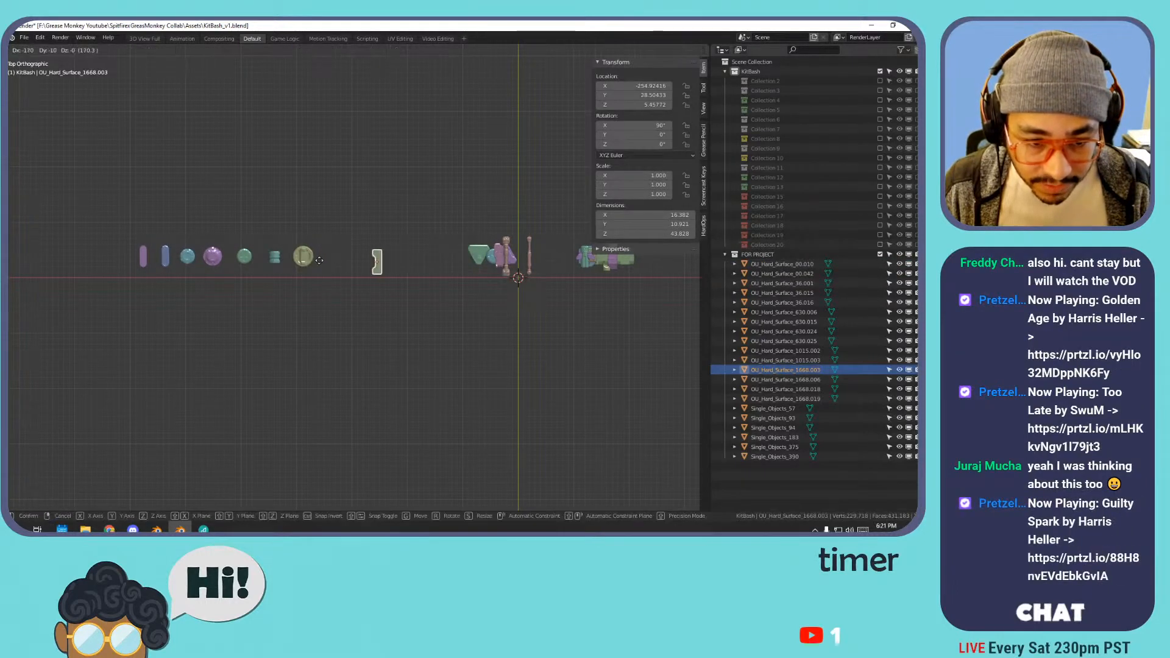
{"action": "left_click", "coordinate": [277, 255]}
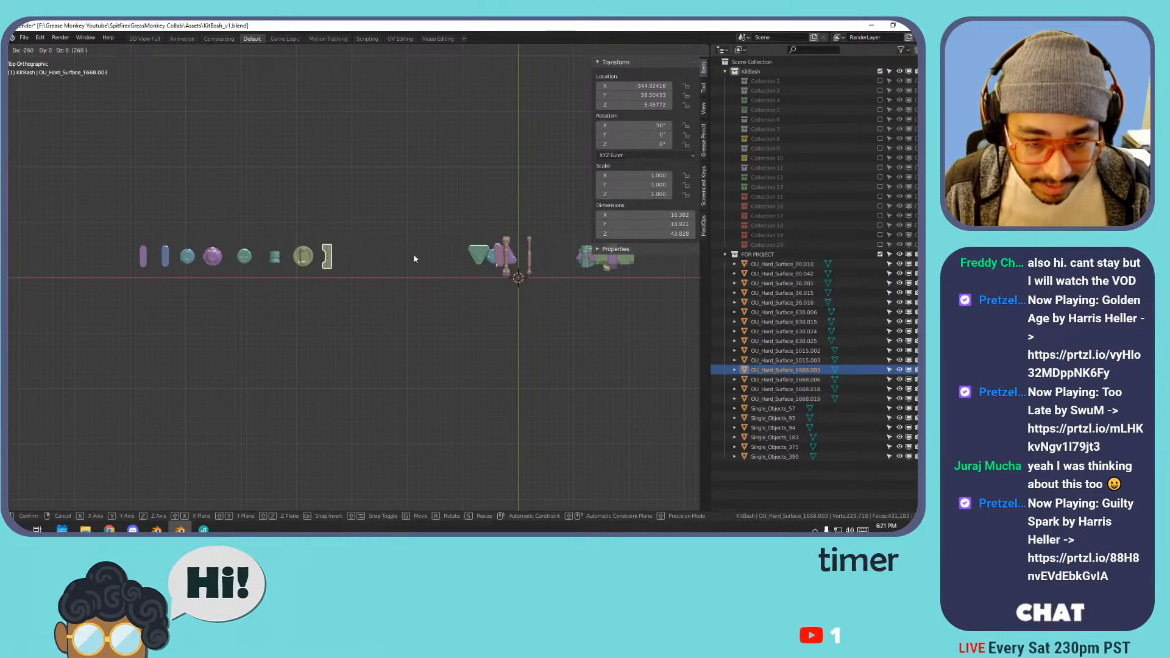
{"action": "left_click", "coordinate": [479, 259]}
{"action": "key", "text": "g"}
{"action": "left_click", "coordinate": [494, 256]}
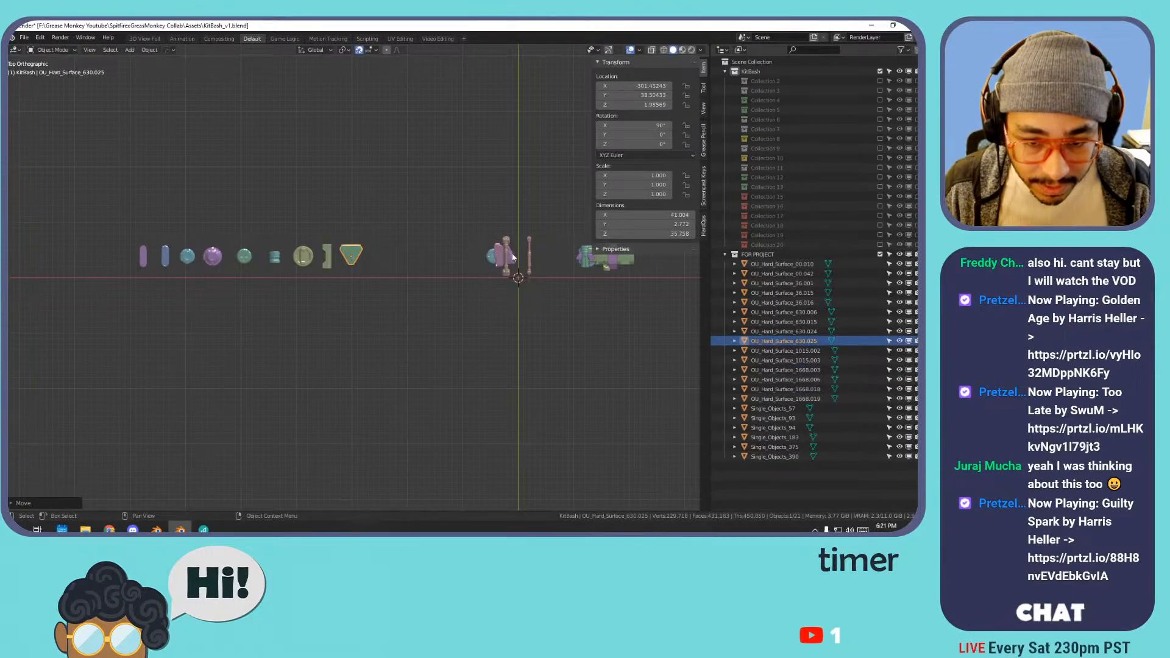
- Move the purple triangular plate out of the cluster and place it close beside the green triangular plate
{"action": "left_click", "coordinate": [512, 256]}
{"action": "key", "text": "g"}
{"action": "left_click", "coordinate": [396, 258]}
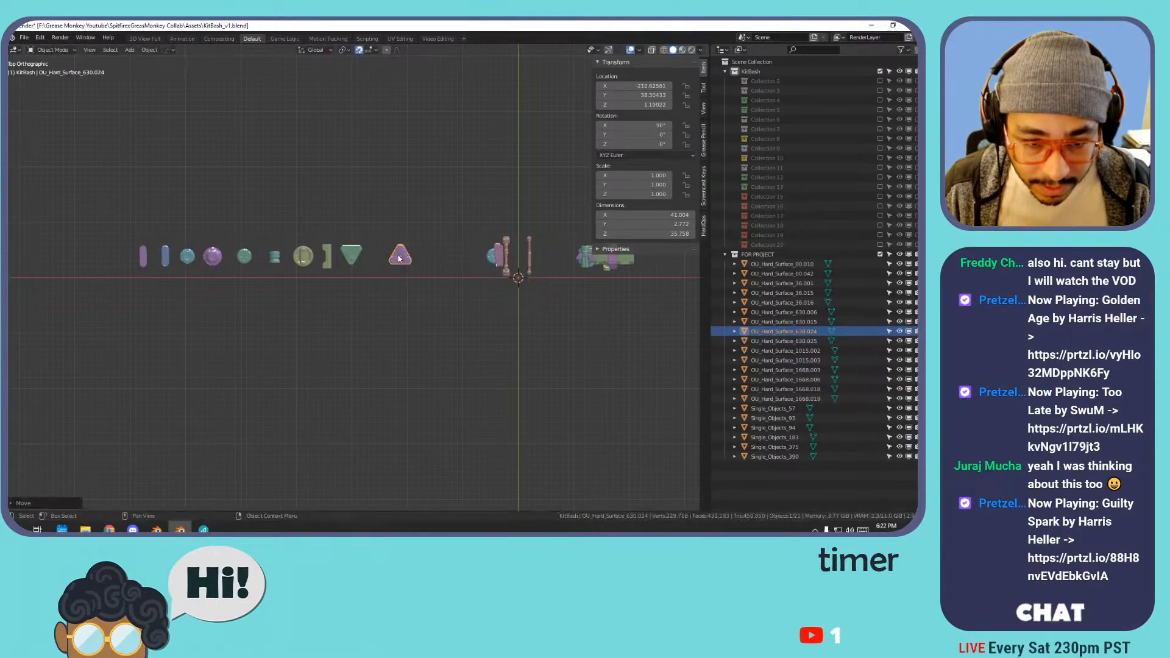
{"action": "key", "text": "g"}
{"action": "left_click", "coordinate": [380, 259]}
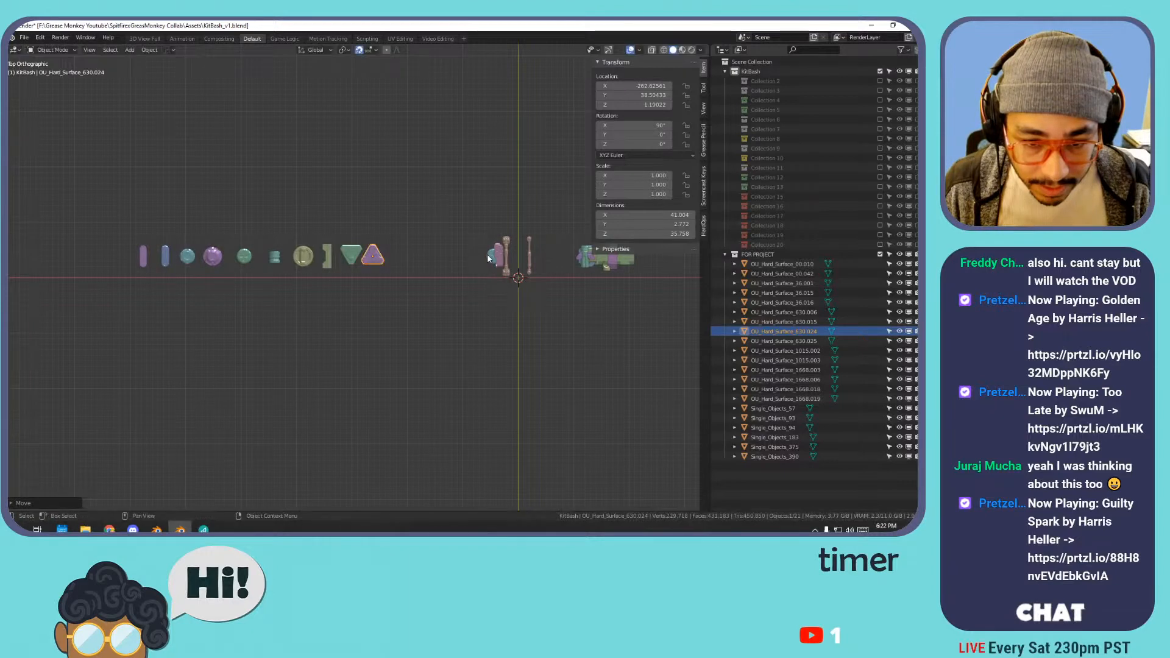
- Move the tall pink-purple plate and the blue round part along the row, spacing them beside the purple triangle
{"action": "middle_click_drag", "start_coordinate": [495, 255], "coordinate": [424, 266], "text": "shift"}
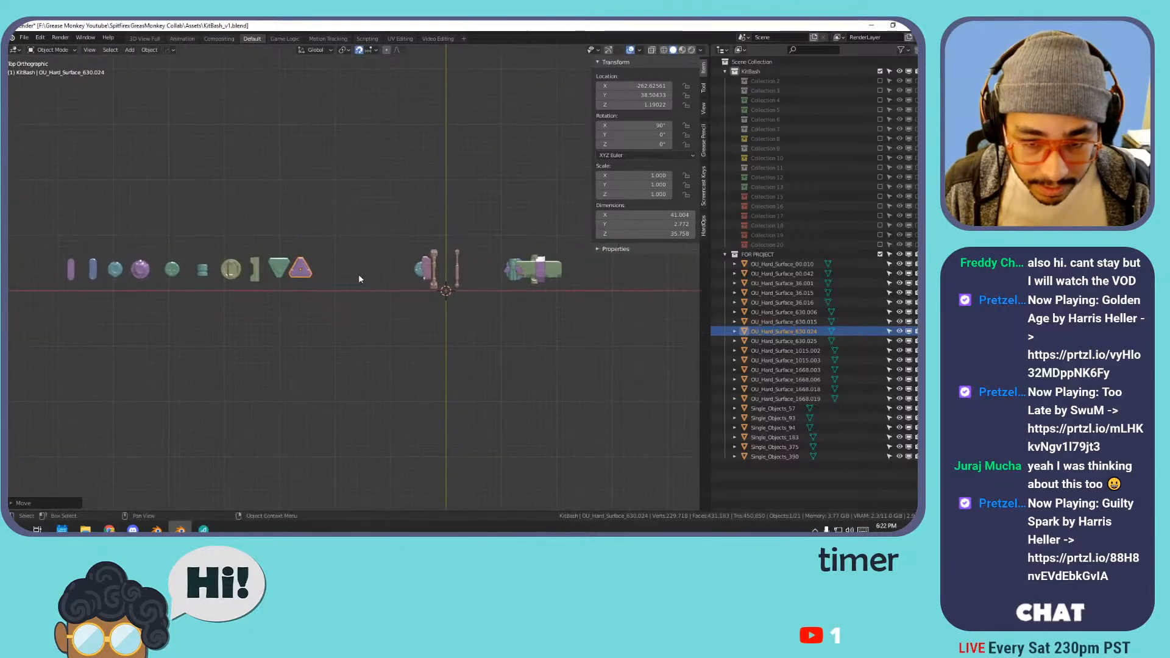
{"action": "left_click", "coordinate": [425, 265]}
{"action": "key", "text": "g"}
{"action": "left_click", "coordinate": [327, 268]}
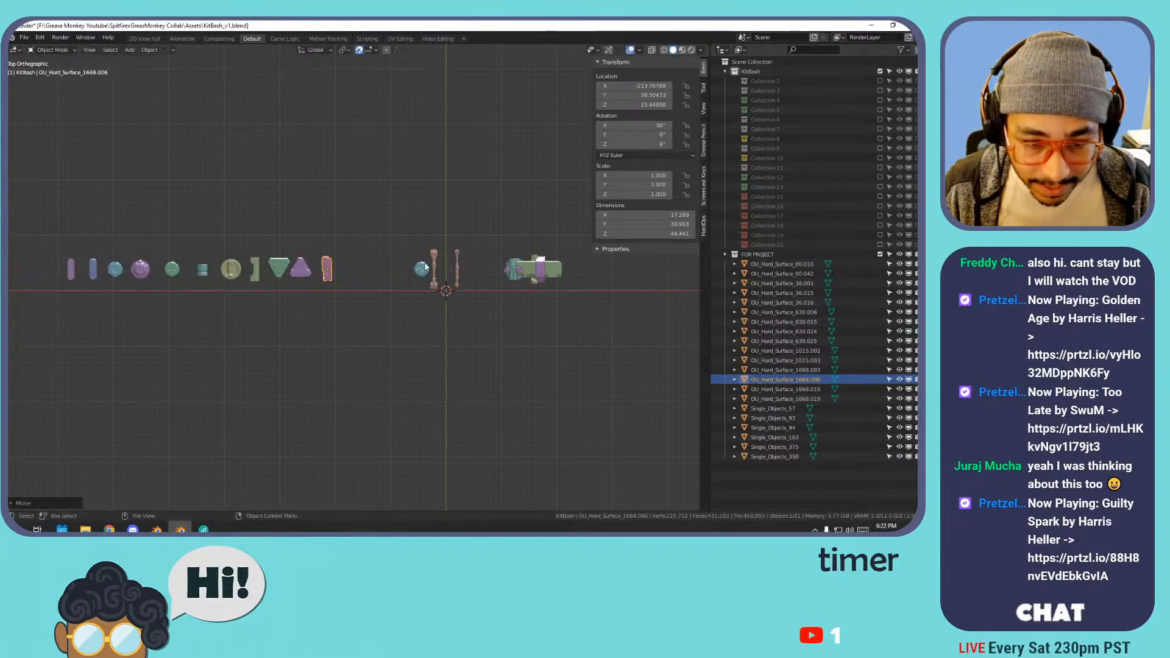
{"action": "left_click", "coordinate": [421, 268]}
{"action": "key", "text": "g"}
{"action": "left_click", "coordinate": [350, 268]}
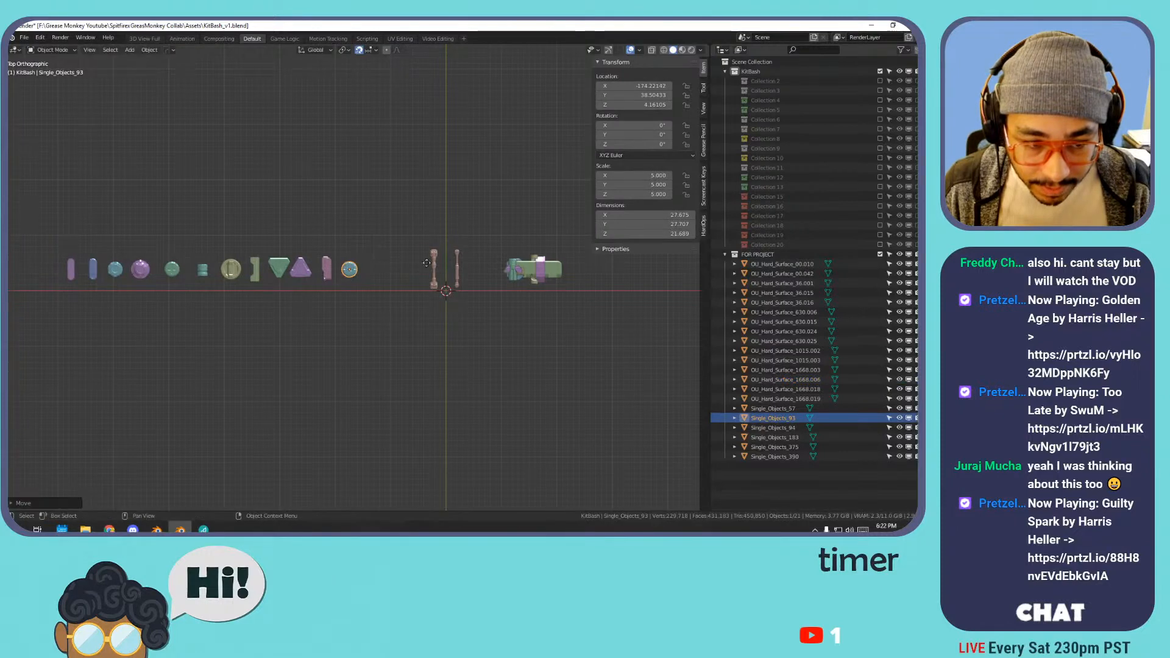
- Move the two brown bone-shaped rods along the row, spacing them evenly beside the blue round part
{"action": "left_click", "coordinate": [433, 266]}
{"action": "key", "text": "g"}
{"action": "left_click", "coordinate": [368, 268]}
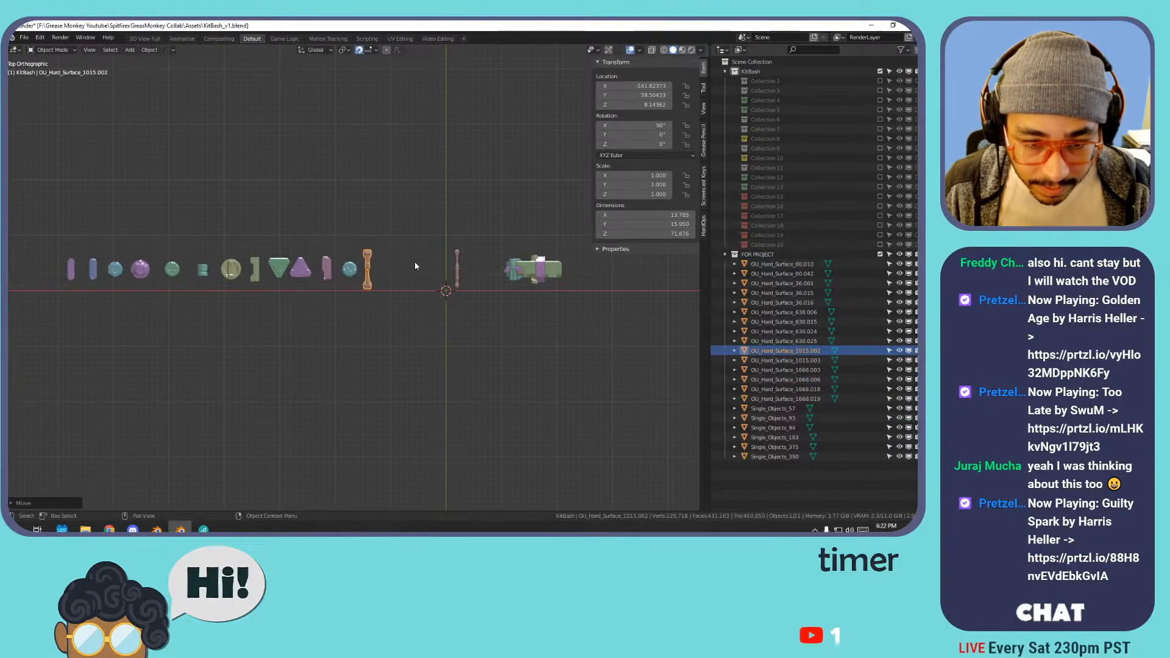
{"action": "left_click", "coordinate": [457, 266]}
{"action": "key", "text": "g"}
{"action": "left_click", "coordinate": [390, 266]}
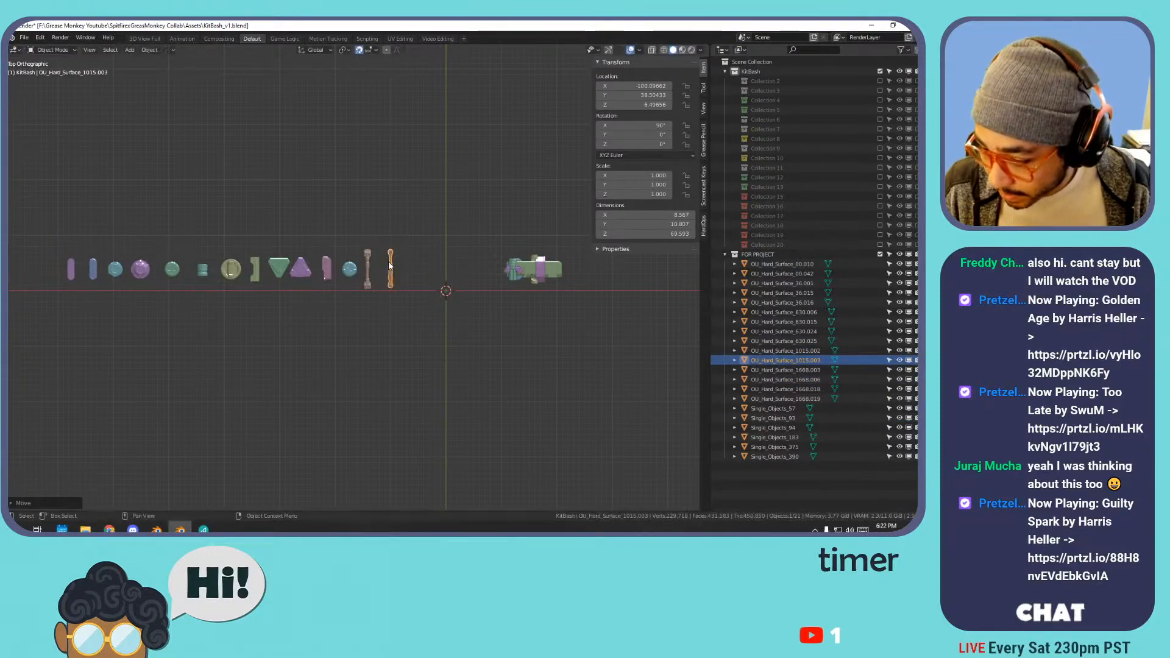
- Move the white-topped purple block and the long green part along the row, placing them beside the thinner rod
{"action": "left_click", "coordinate": [538, 265]}
{"action": "key", "text": "g"}
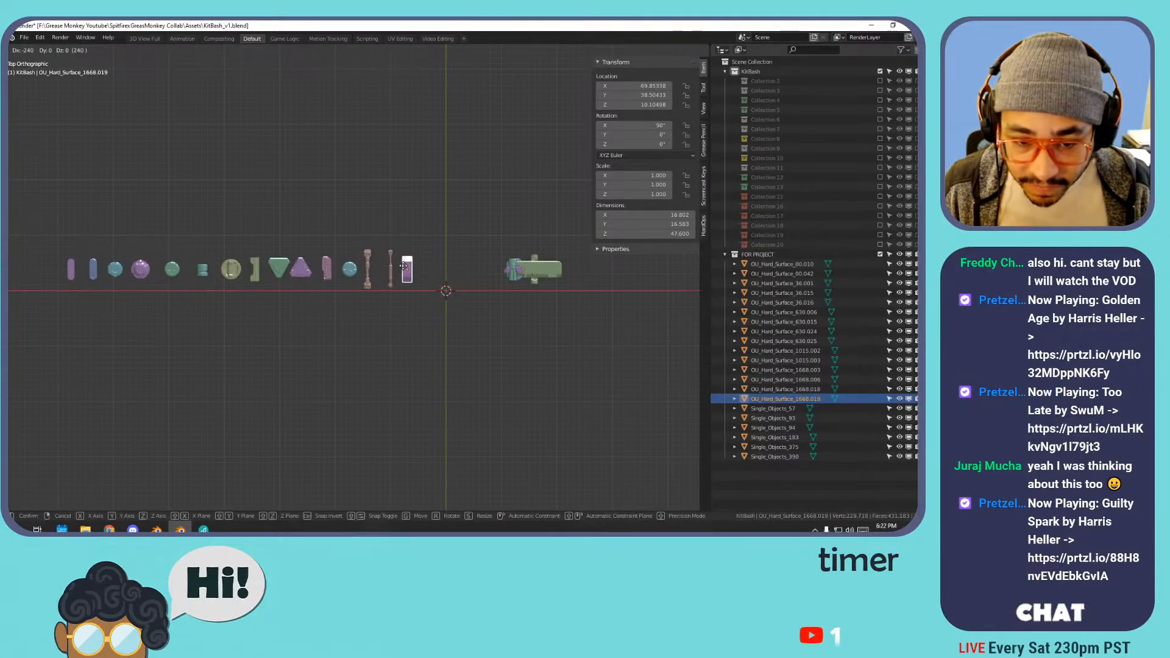
{"action": "left_click", "coordinate": [404, 266]}
{"action": "left_click", "coordinate": [536, 268]}
{"action": "key", "text": "g"}
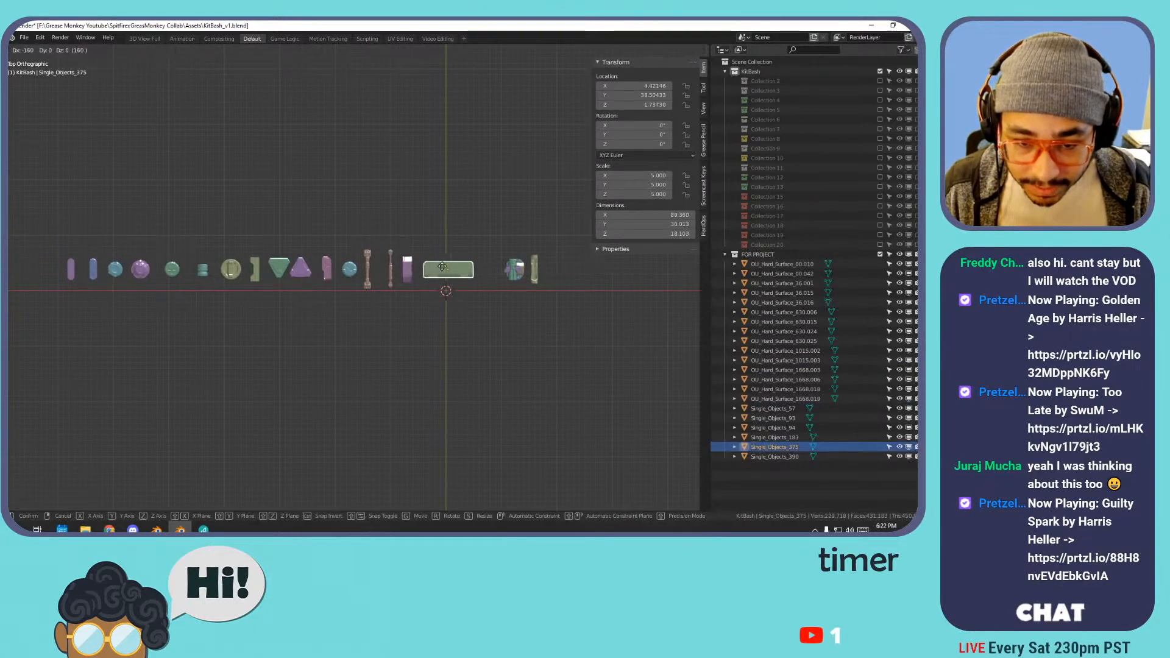
{"action": "left_click", "coordinate": [441, 267]}
- Separate the small purple trapezoid part from the last overlapping cluster and place it beside the long green part
{"action": "middle_click_drag", "start_coordinate": [477, 273], "coordinate": [387, 277], "text": "shift"}
{"action": "left_click", "coordinate": [413, 271]}
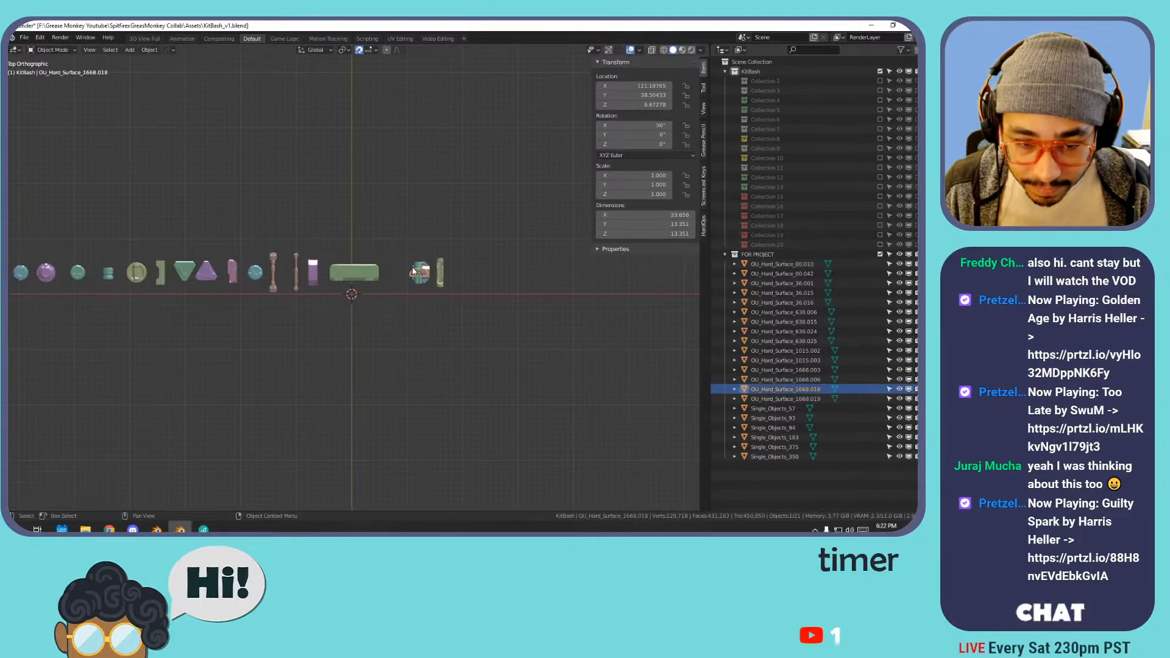
{"action": "key", "text": "g"}
{"action": "left_click", "coordinate": [379, 273]}
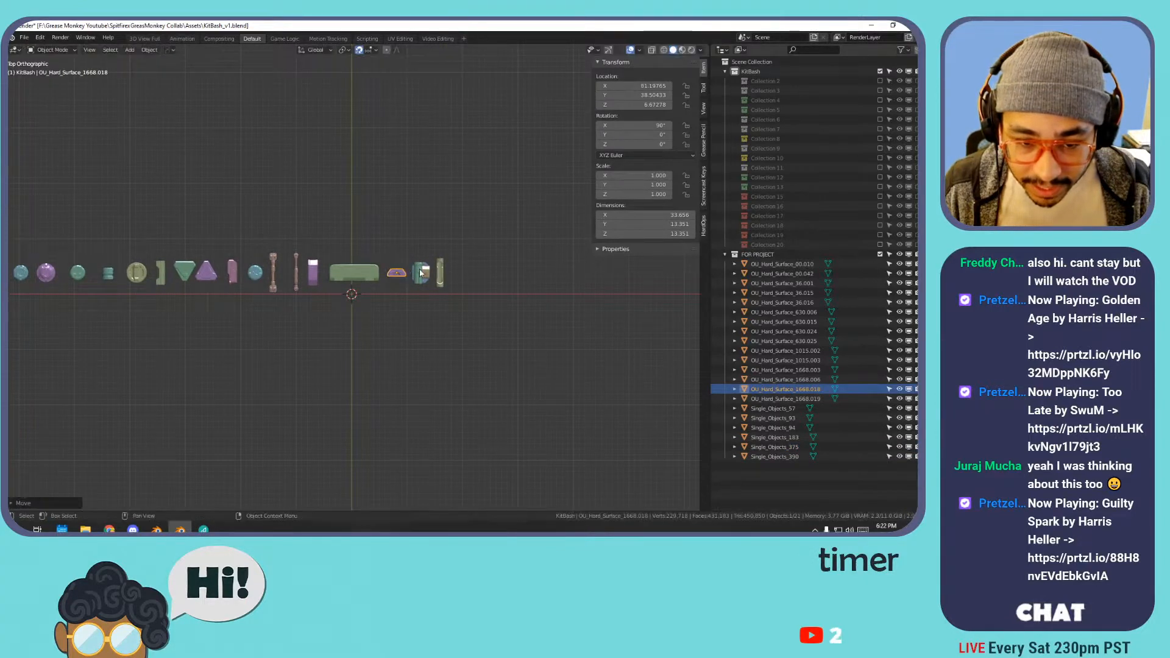
- Spread out the last overlapping parts by moving the teal bar, olive bar and small yellow box part farther along the row
{"action": "left_click", "coordinate": [421, 273]}
{"action": "key", "text": "g"}
{"action": "left_click", "coordinate": [507, 270]}
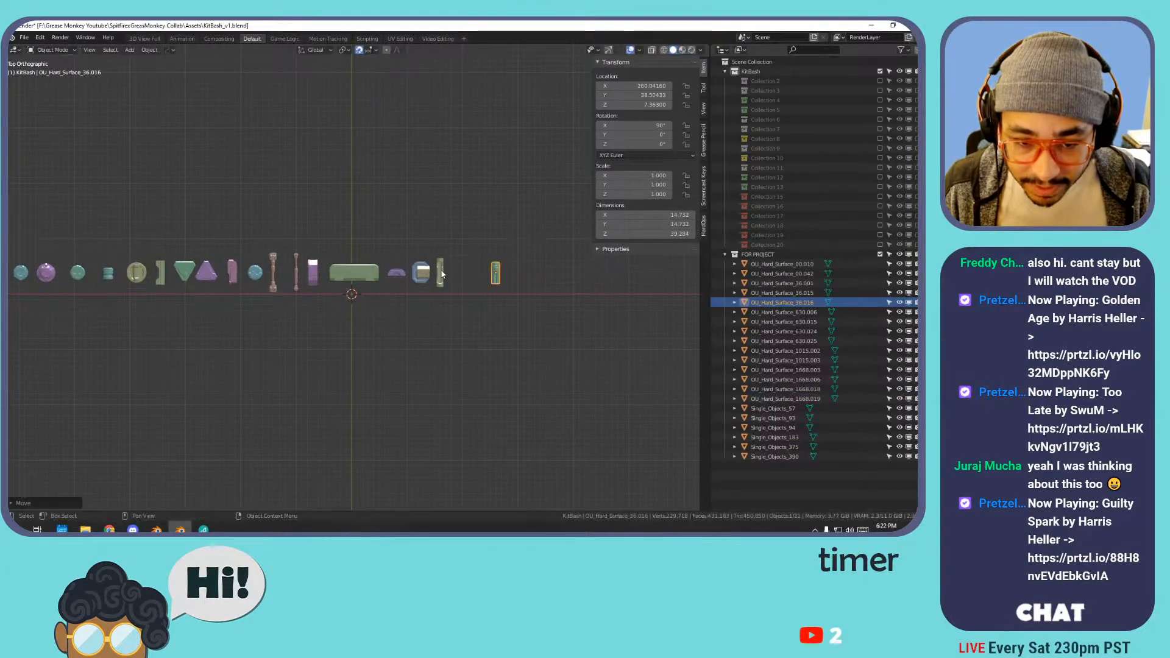
{"action": "left_click", "coordinate": [424, 271]}
{"action": "key", "text": "g"}
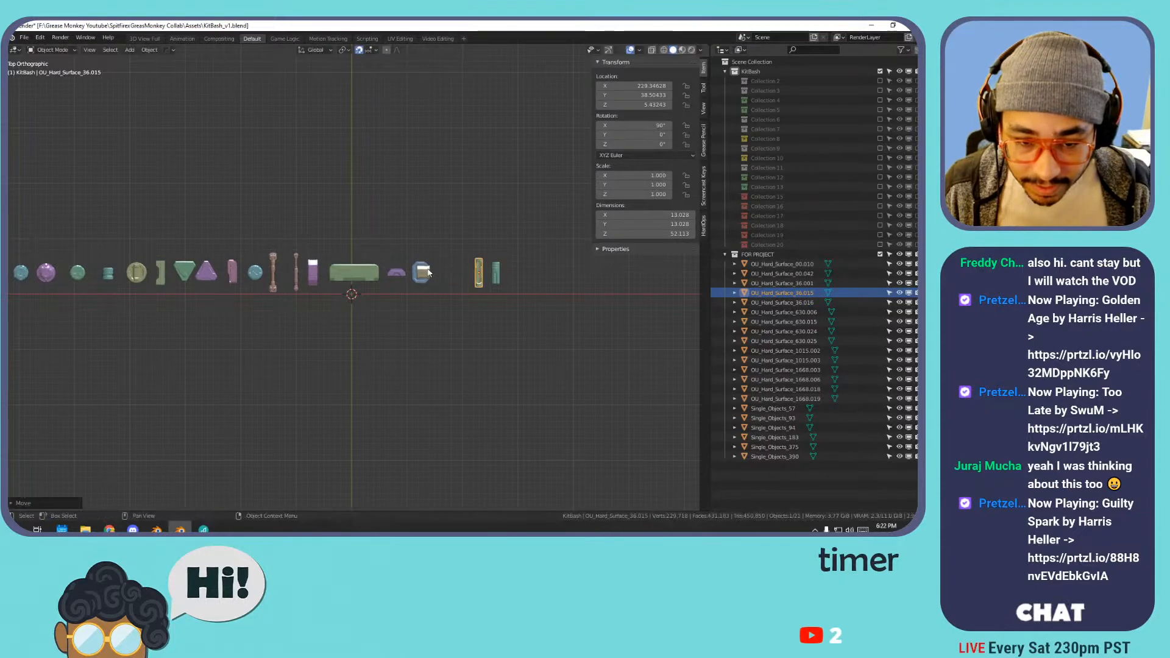
{"action": "left_click", "coordinate": [455, 270]}
{"action": "scroll", "coordinate": [291, 280], "scroll_direction": "up", "scroll_amount": 2}
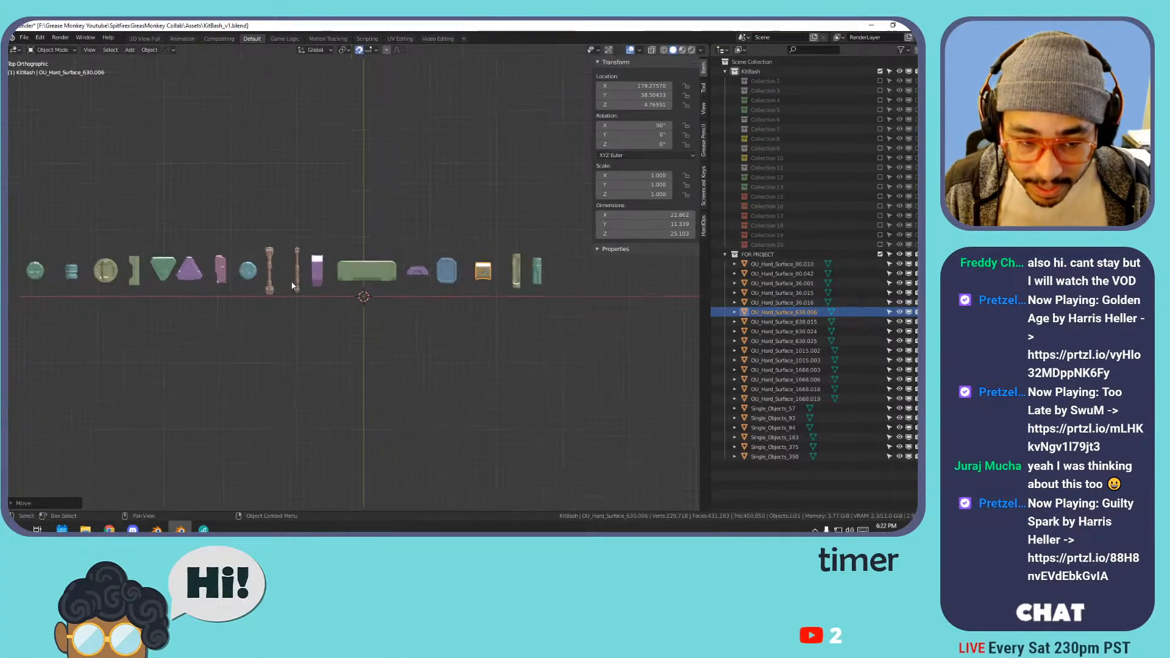
- Select all the gathered parts and shift the whole row along X so it is centred on the world origin
{"action": "middle_click_drag", "start_coordinate": [214, 279], "coordinate": [411, 295], "text": "shift"}
{"action": "scroll", "coordinate": [414, 286], "scroll_direction": "down", "scroll_amount": 5}
{"action": "key", "text": "a"}
{"action": "middle_click_drag", "start_coordinate": [515, 282], "coordinate": [337, 294], "text": "shift"}
{"action": "key", "text": "g"}
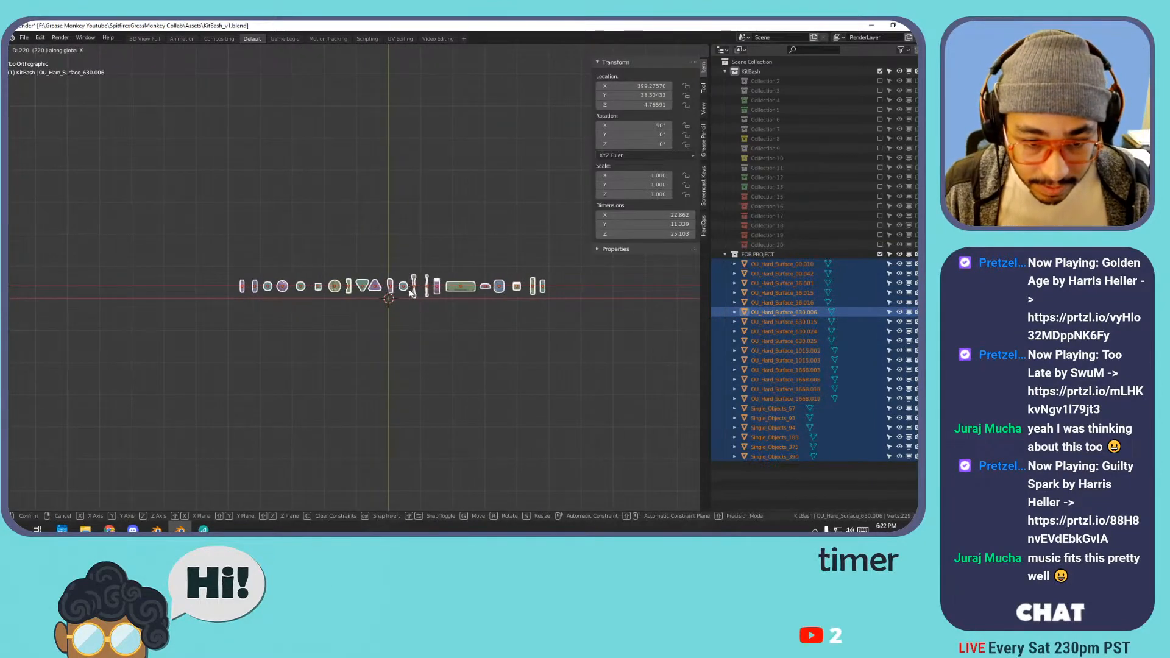
{"action": "left_click", "coordinate": [388, 298]}
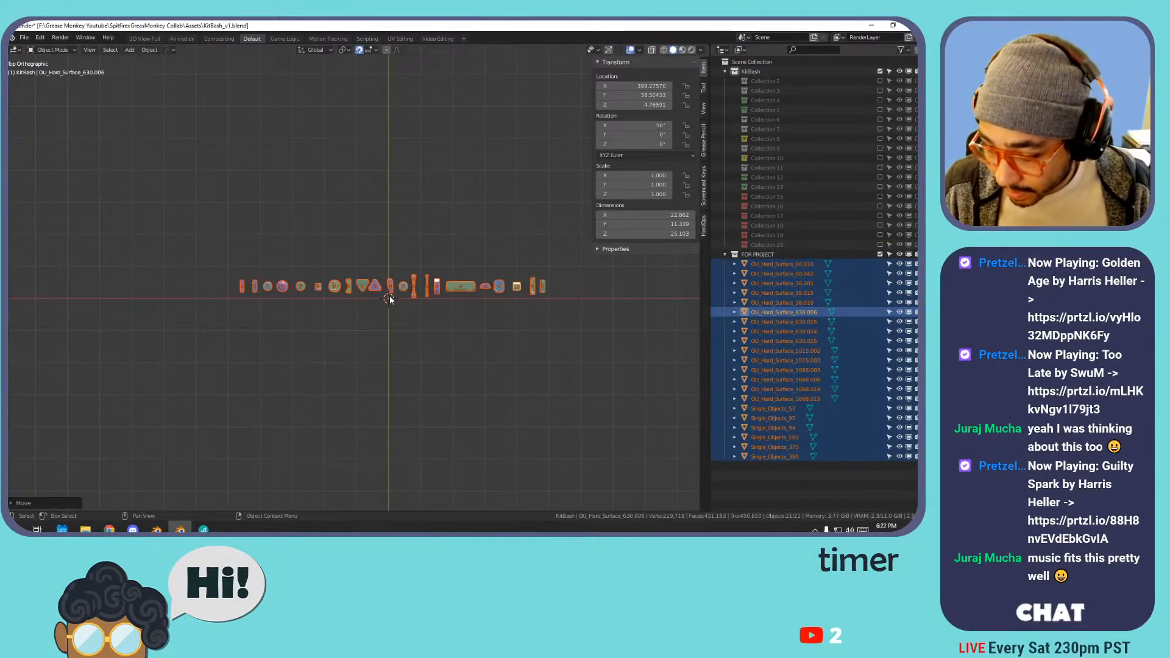
{"action": "key", "text": "g"}
{"action": "left_click", "coordinate": [365, 288]}
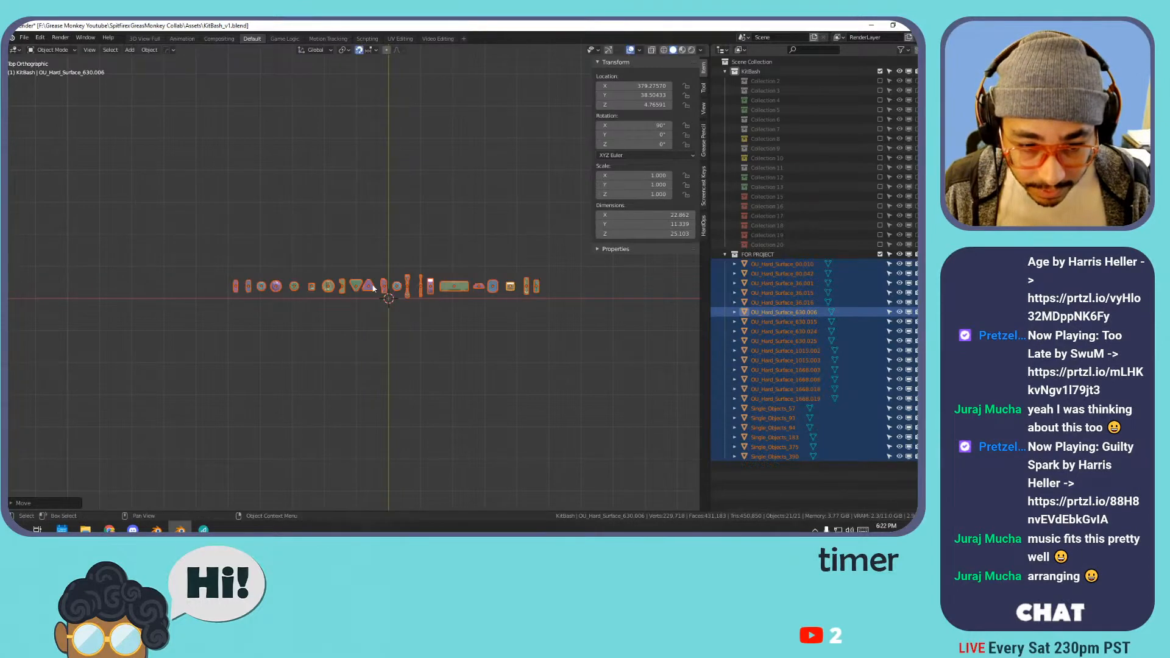
- Deselect the parts and examine the spacing of the finished row in perspective from several angles
{"action": "scroll", "coordinate": [364, 289], "scroll_direction": "up", "scroll_amount": 5}
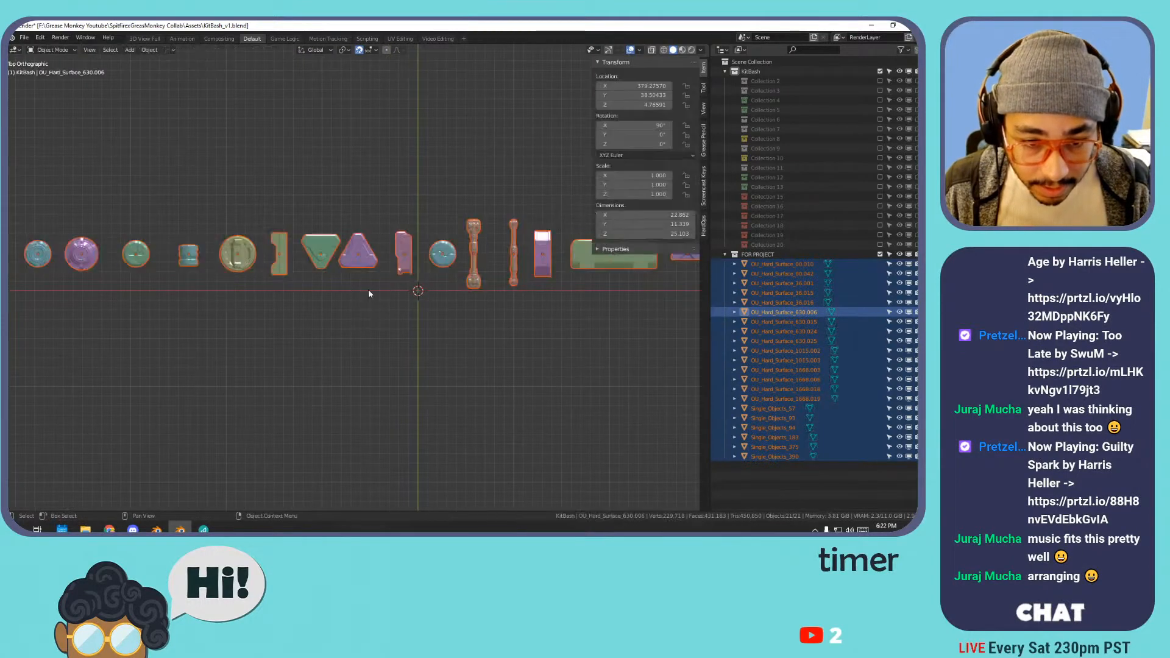
{"action": "left_click", "coordinate": [335, 290]}
{"action": "middle_click_drag", "start_coordinate": [334, 290], "coordinate": [385, 221]}
{"action": "scroll", "coordinate": [297, 266], "scroll_direction": "up", "scroll_amount": 3}
{"action": "scroll", "coordinate": [346, 276], "scroll_direction": "down", "scroll_amount": 3}
{"action": "middle_click_drag", "start_coordinate": [396, 274], "coordinate": [373, 316], "text": "shift"}
{"action": "scroll", "coordinate": [374, 314], "scroll_direction": "up", "scroll_amount": 4}
{"action": "middle_click_drag", "start_coordinate": [457, 266], "coordinate": [291, 267]}
{"action": "scroll", "coordinate": [291, 267], "scroll_direction": "down", "scroll_amount": 2}
{"action": "middle_click_drag", "start_coordinate": [489, 269], "coordinate": [670, 256], "text": "shift"}
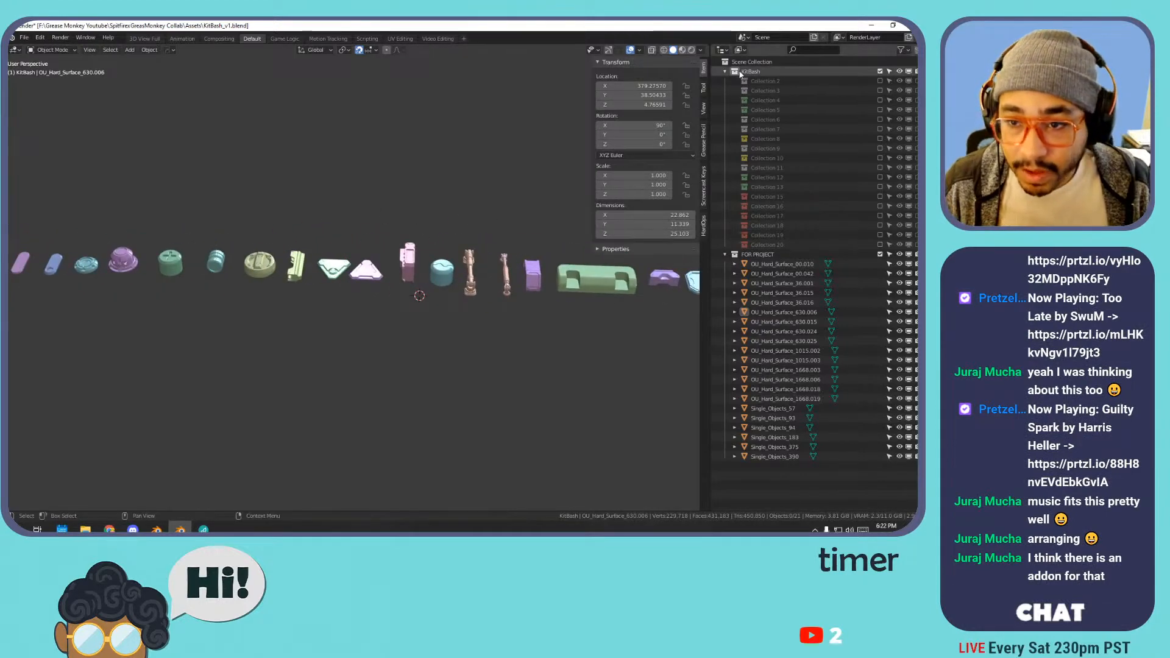
- Collapse the KitBash and FOR PROJECT collections in the outliner and hide the viewport's transform sidebar
{"action": "left_click", "coordinate": [724, 72]}
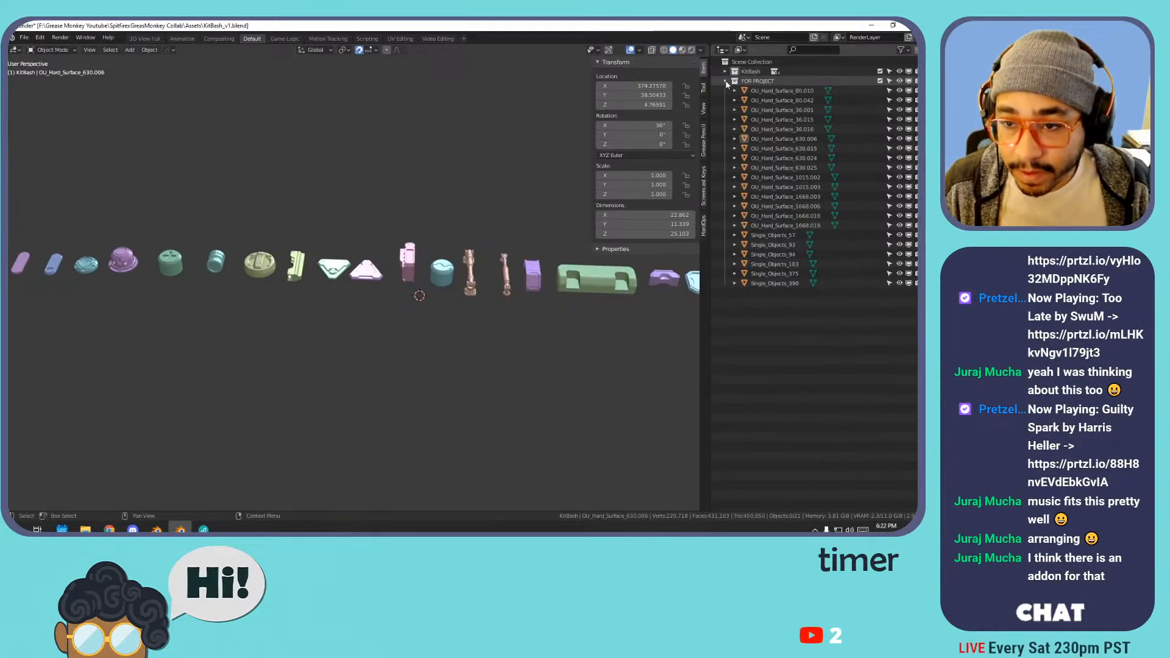
{"action": "left_click", "coordinate": [725, 82]}
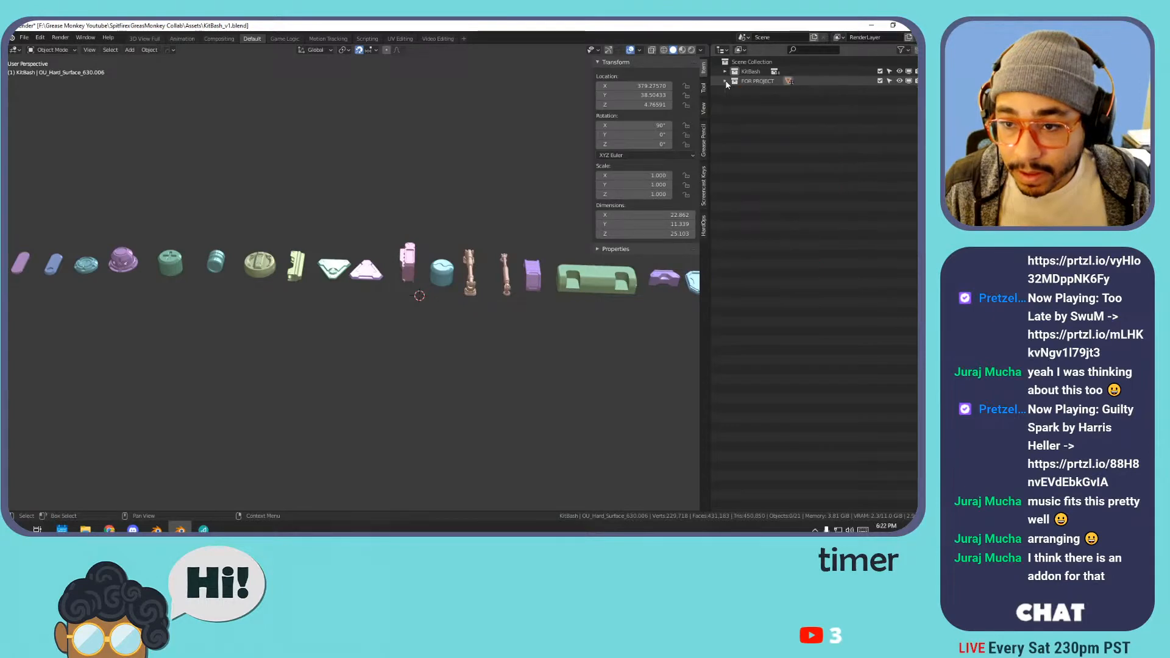
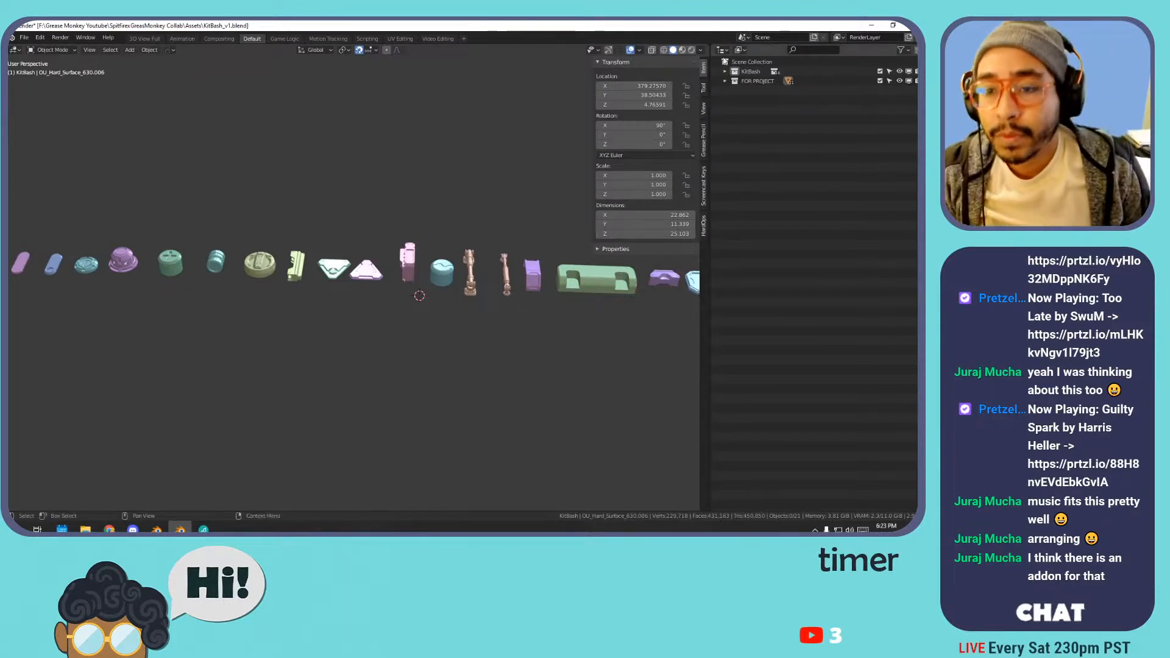
{"action": "left_click", "coordinate": [742, 79]}
{"action": "left_click", "coordinate": [745, 73]}
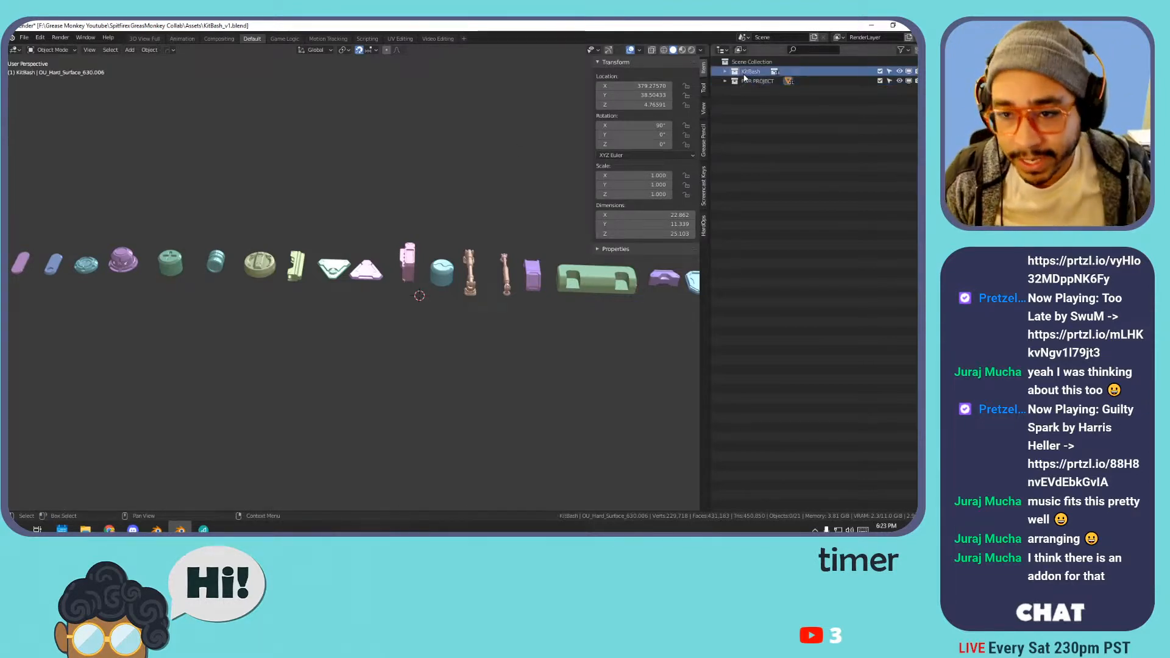
{"action": "key", "text": "n"}
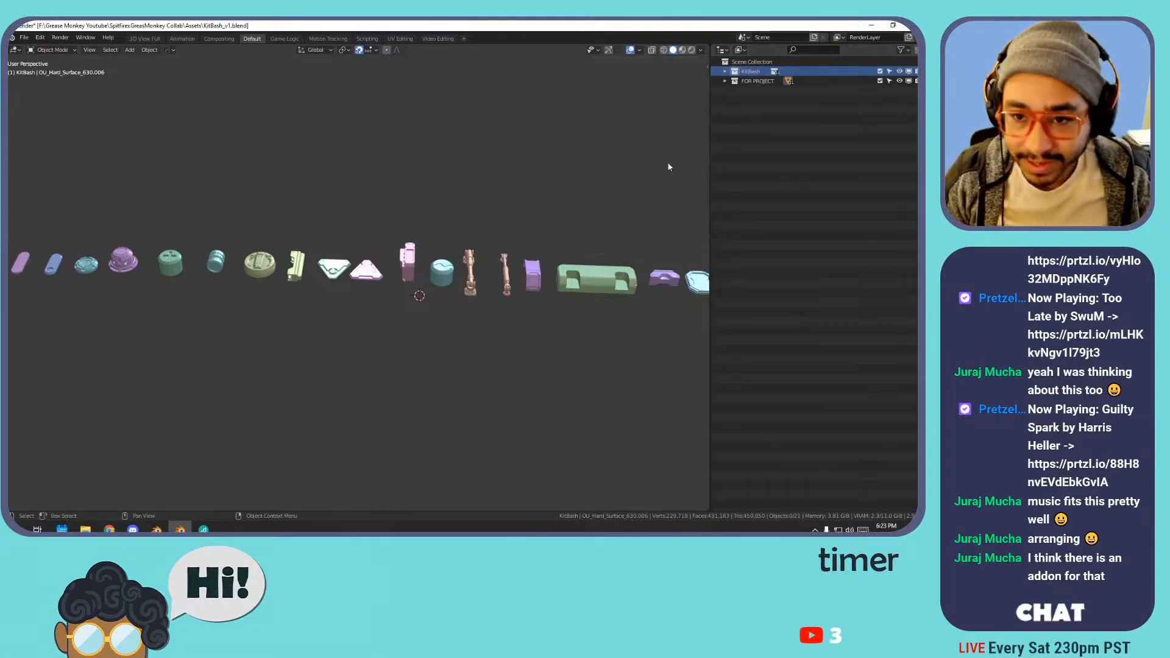
- Try to delete only the KitBash parent collection, and undo the deletion
{"action": "right_click", "coordinate": [742, 73]}
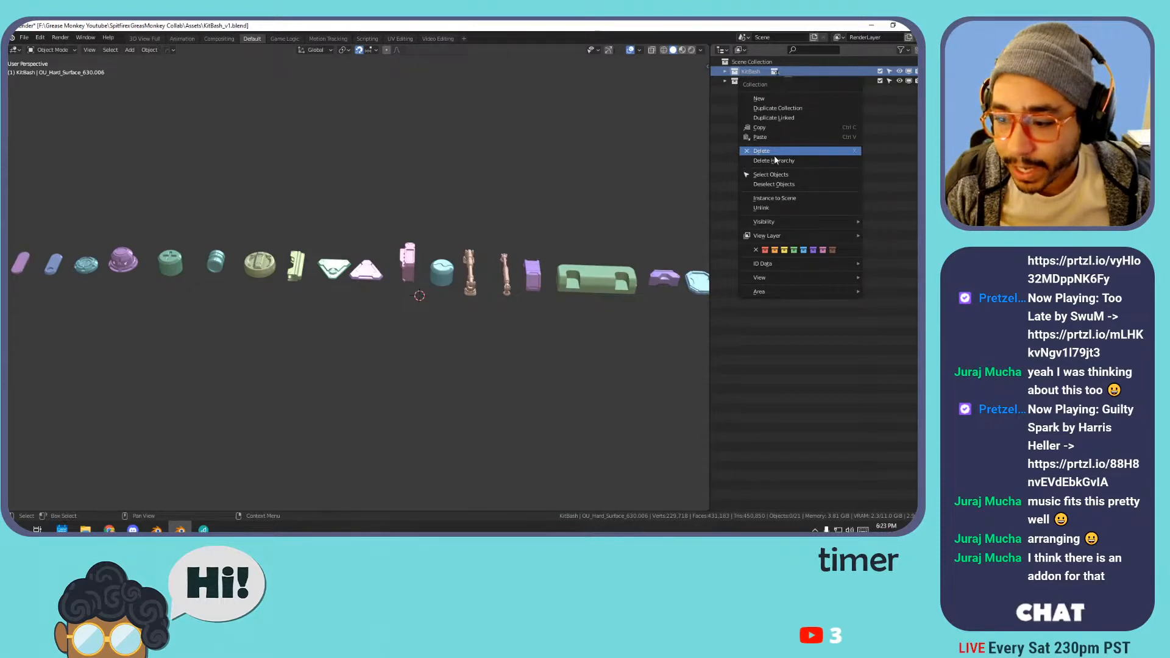
{"action": "key", "text": "Return"}
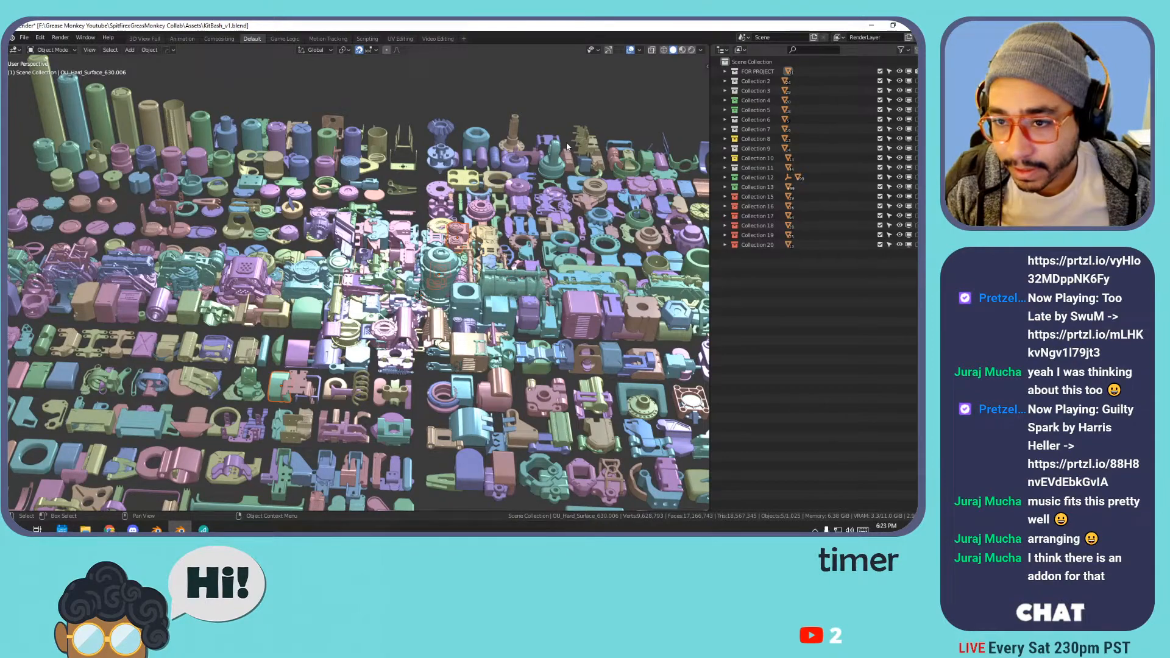
{"action": "key", "text": "ctrl+z"}
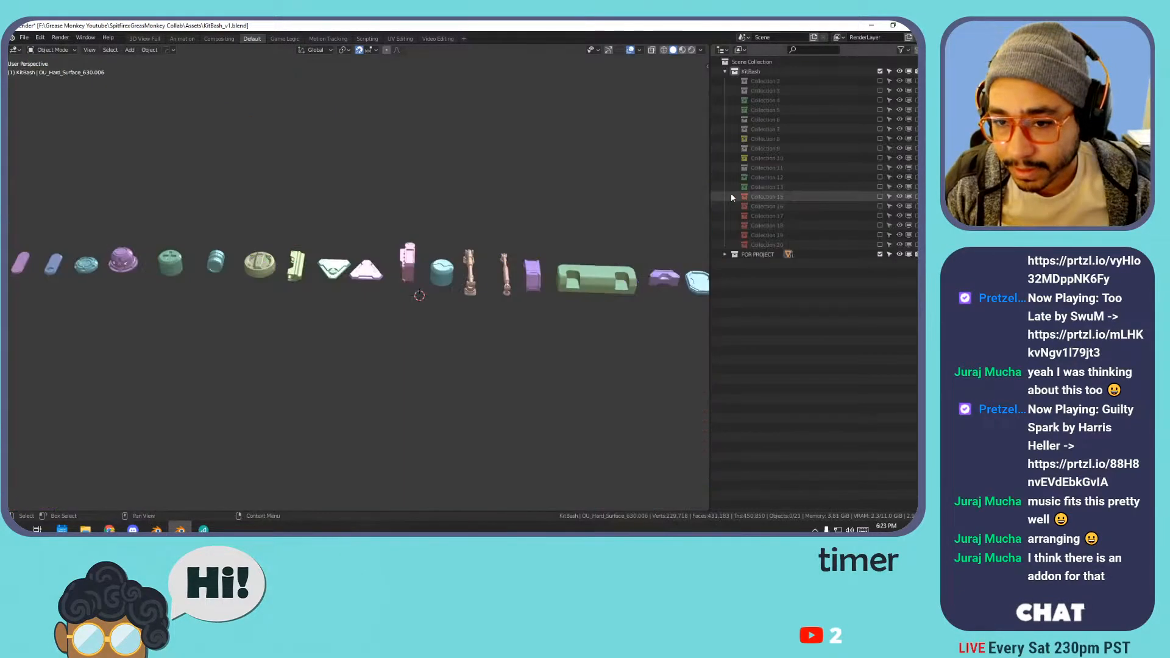
- Try to select the objects inside the KitBash collection from the outliner
{"action": "left_click", "coordinate": [748, 71]}
{"action": "left_click", "coordinate": [724, 72]}
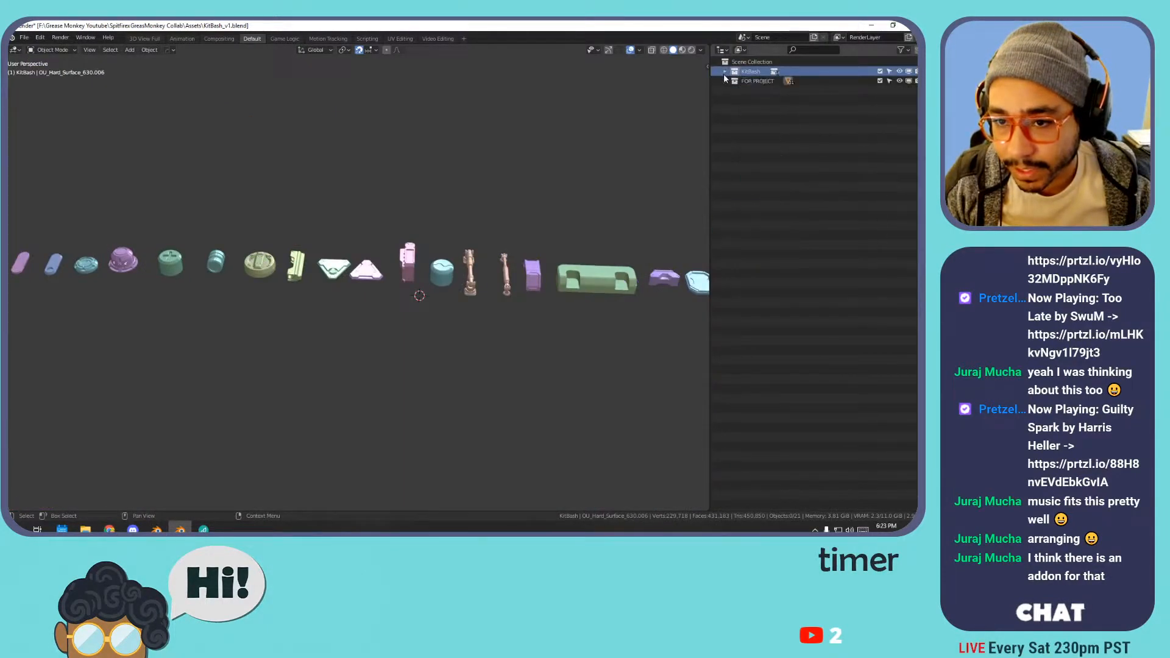
{"action": "right_click", "coordinate": [738, 76]}
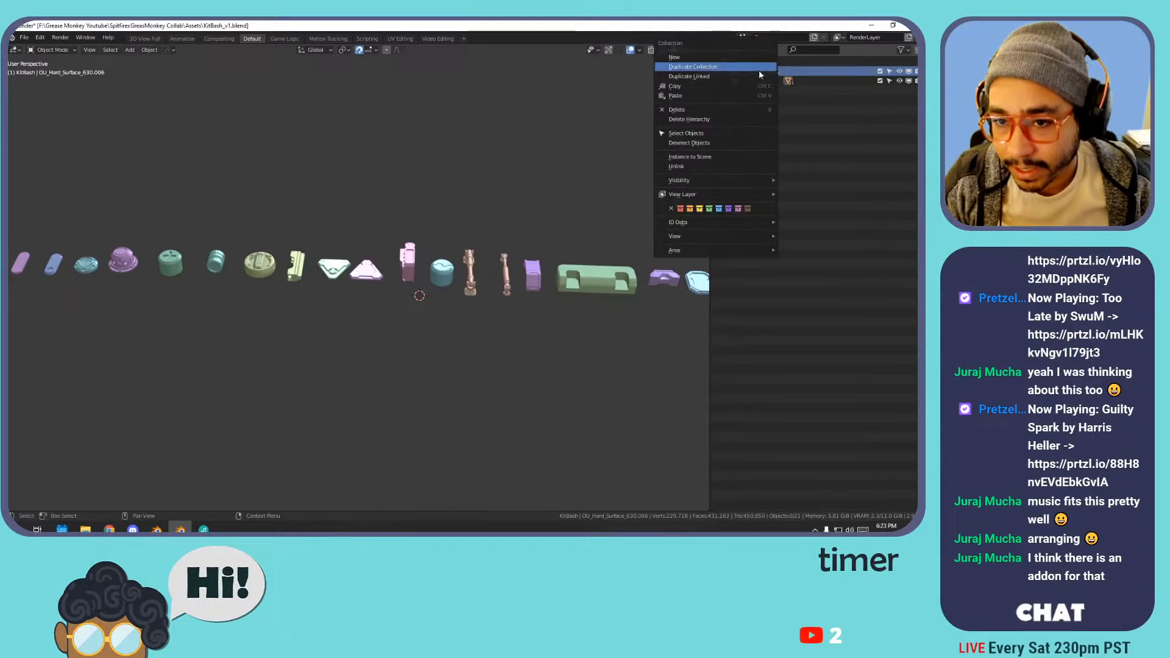
{"action": "left_click", "coordinate": [711, 142]}
{"action": "left_click", "coordinate": [724, 72]}
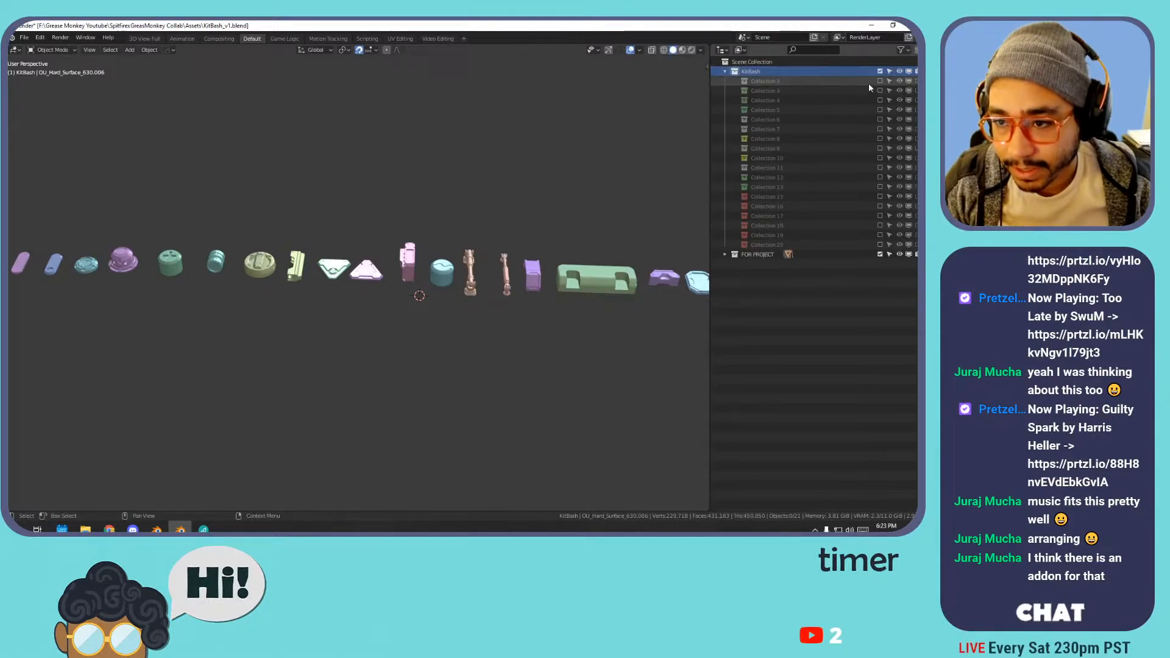
{"action": "right_click", "coordinate": [753, 73]}
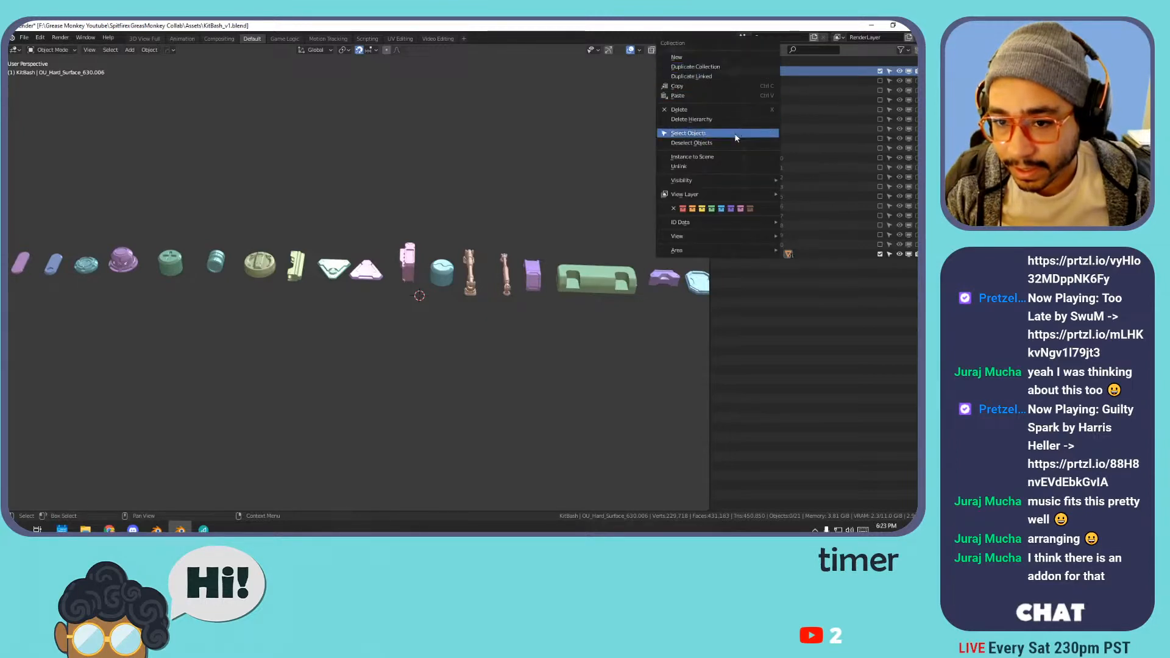
{"action": "left_click", "coordinate": [735, 133]}
- Delete the KitBash collection together with its sub-collections as a hierarchy, keeping only FOR PROJECT
{"action": "left_click", "coordinate": [753, 72]}
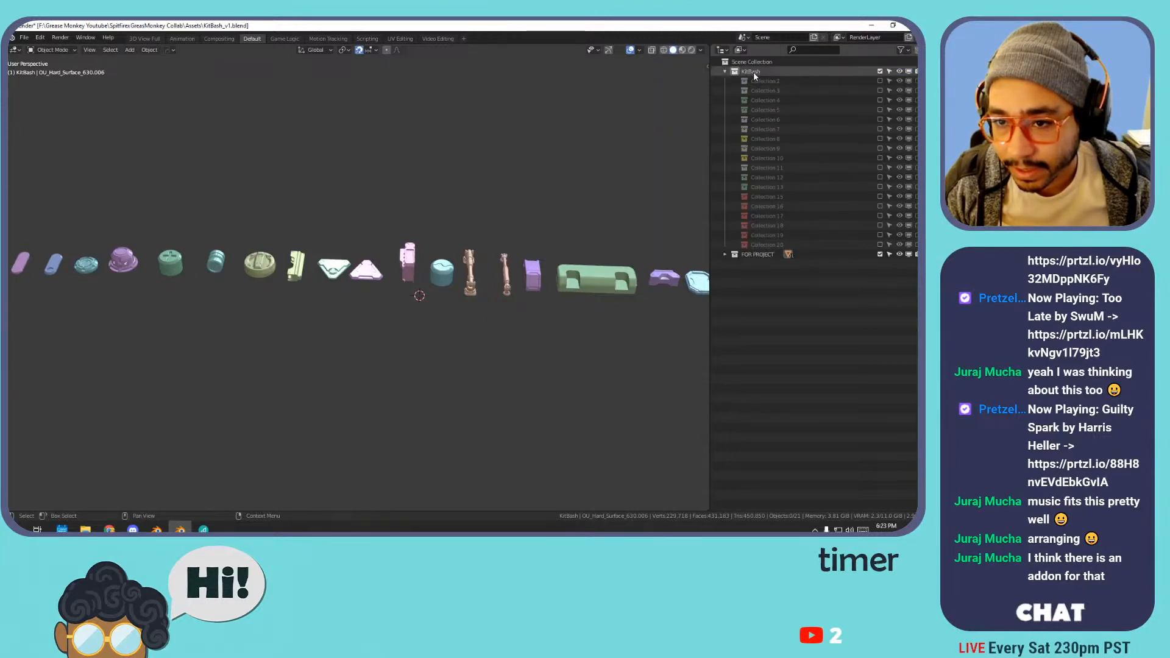
{"action": "left_click", "coordinate": [769, 236], "text": "shift"}
{"action": "right_click", "coordinate": [770, 101]}
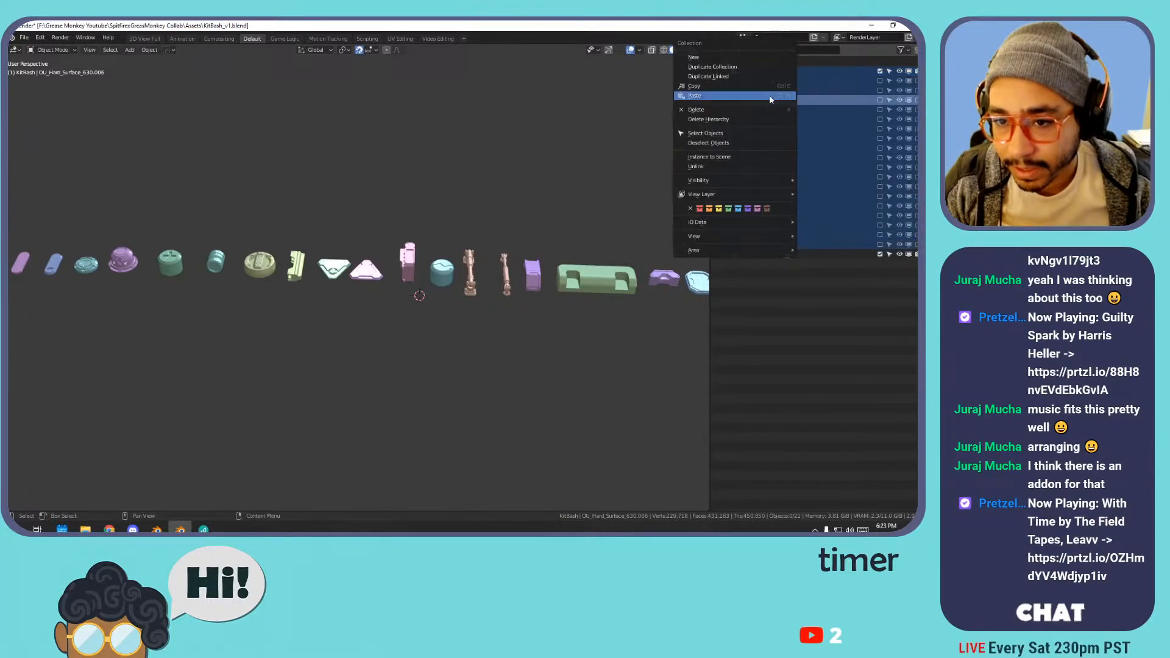
{"action": "left_click", "coordinate": [756, 118]}
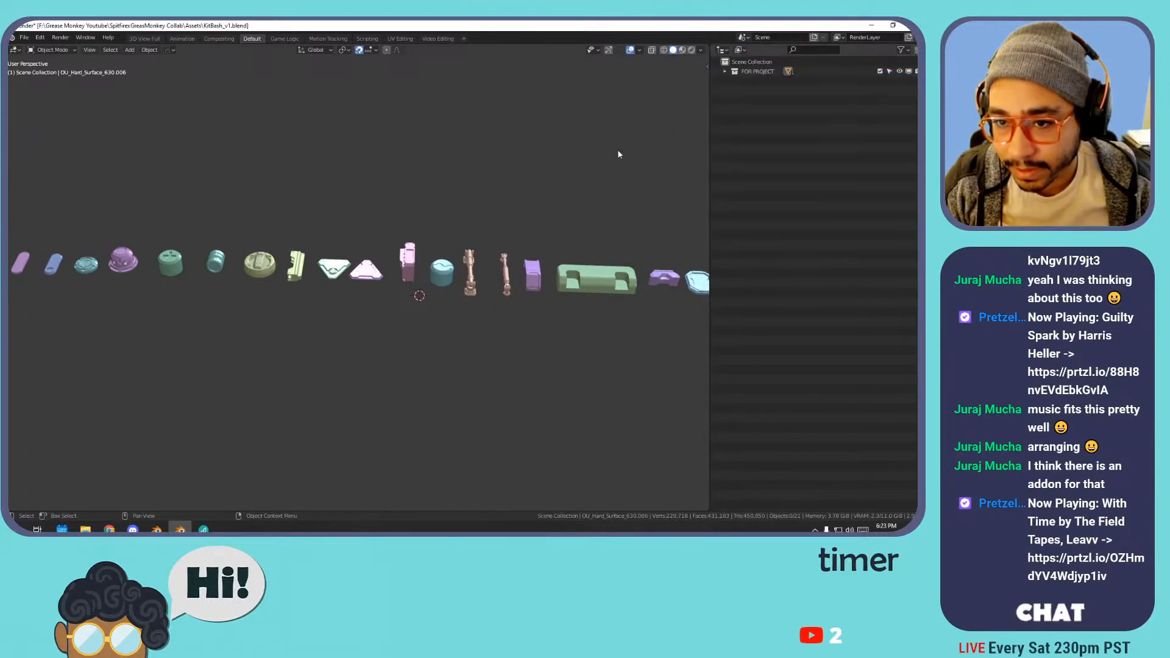
- Purge all recursive unused data-blocks from the kitbash file
{"action": "scroll", "coordinate": [444, 140], "scroll_direction": "down", "scroll_amount": 3}
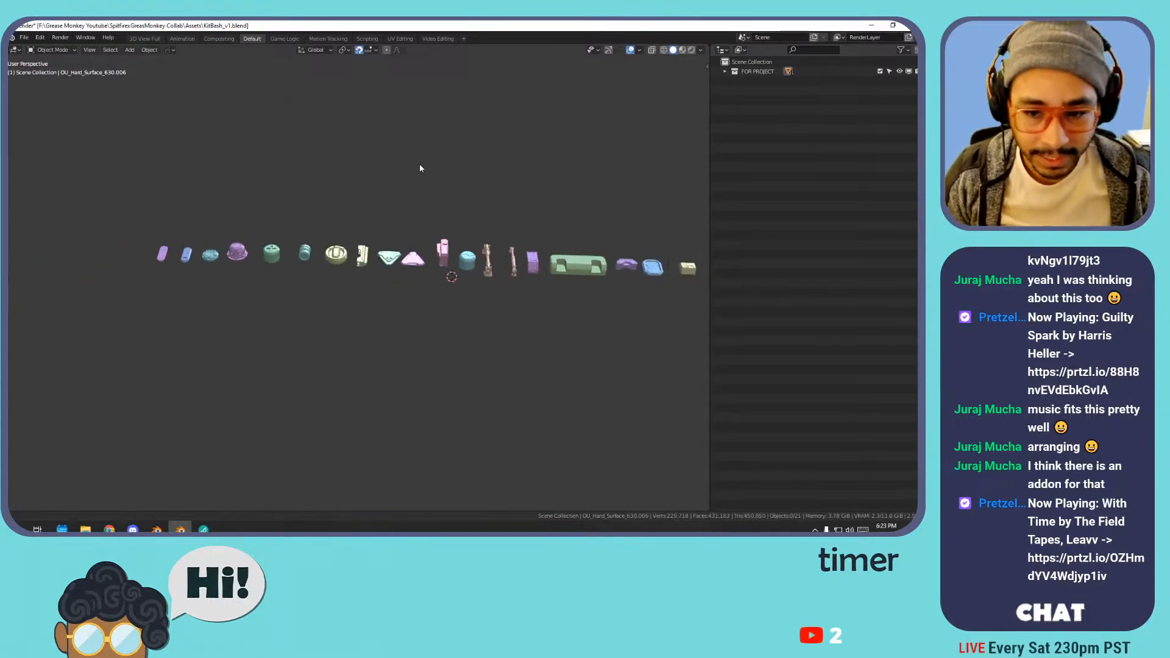
{"action": "middle_click_drag", "start_coordinate": [373, 172], "coordinate": [368, 206], "text": "shift"}
{"action": "scroll", "coordinate": [401, 170], "scroll_direction": "down", "scroll_amount": 2}
{"action": "scroll", "coordinate": [401, 169], "scroll_direction": "up", "scroll_amount": 2}
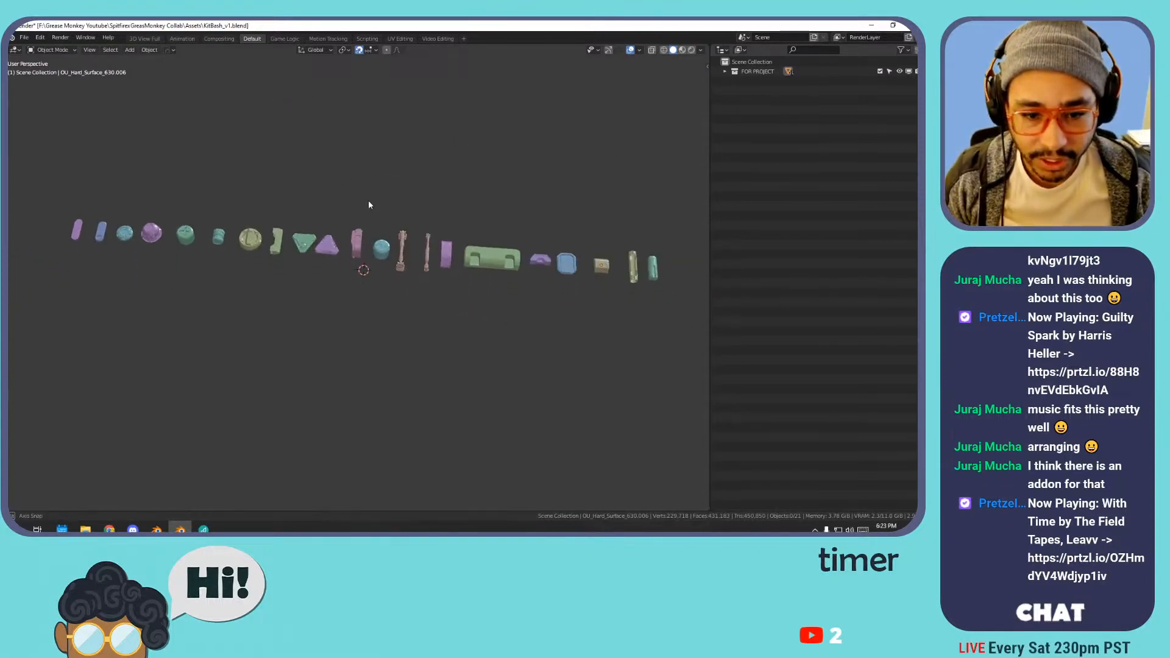
{"action": "left_click", "coordinate": [24, 37]}
{"action": "mouse_move", "coordinate": [45, 200]}
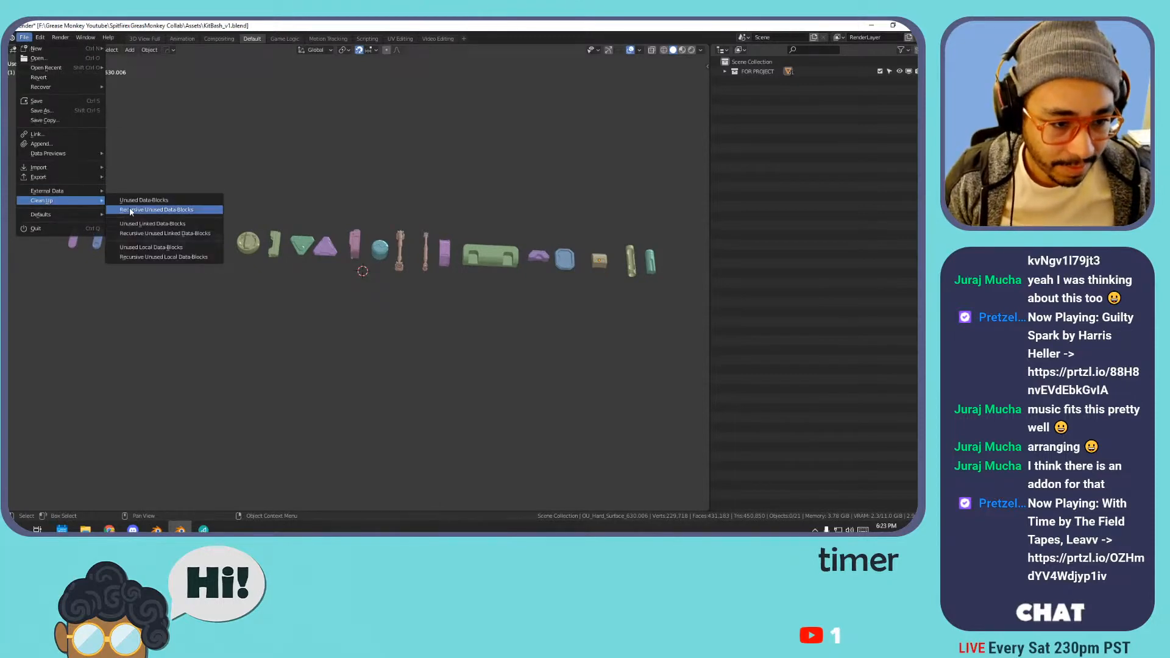
{"action": "left_click", "coordinate": [185, 210]}
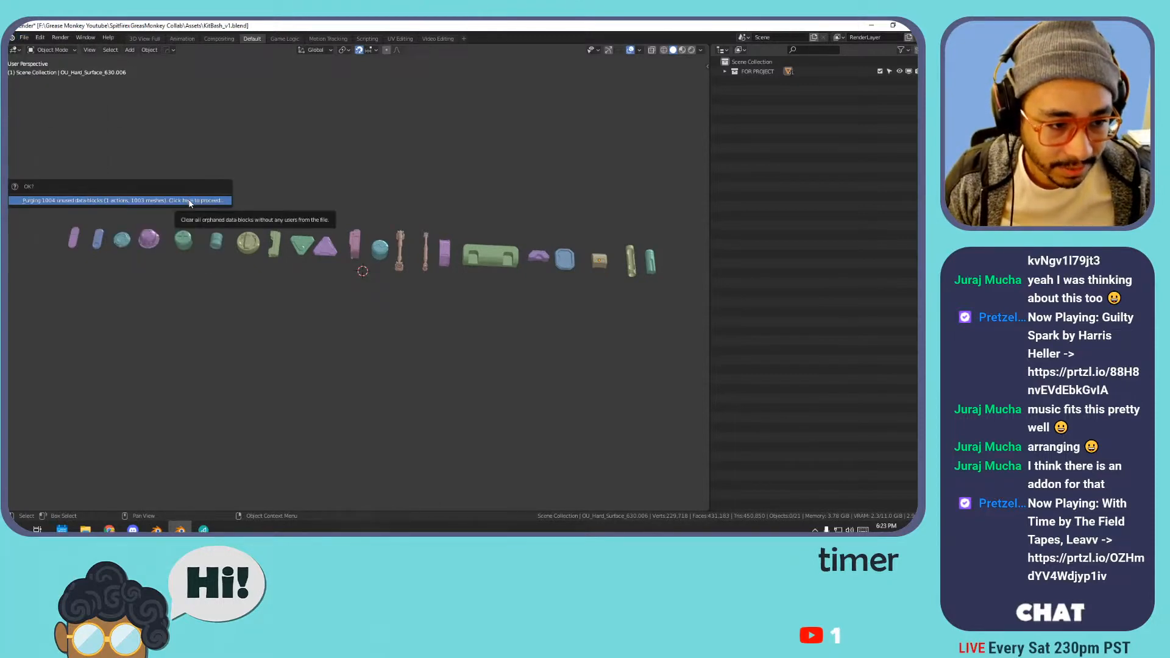
{"action": "left_click", "coordinate": [190, 201]}
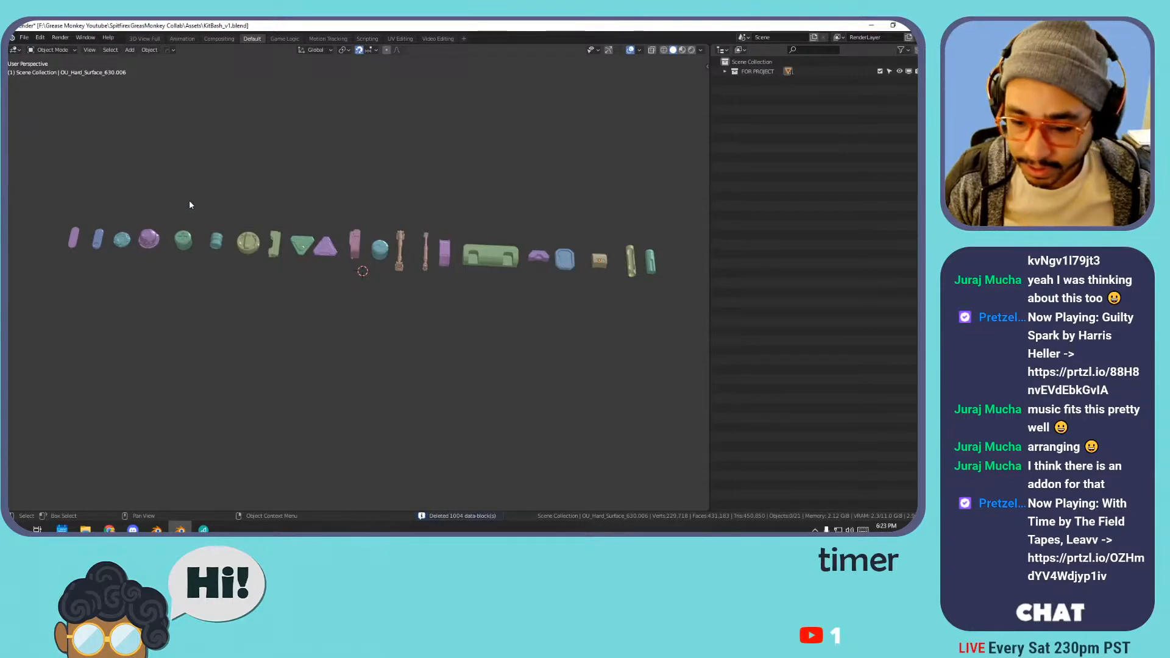
- Clean up the unused linked data-blocks and purge the unused local data-blocks
{"action": "left_click", "coordinate": [24, 37]}
{"action": "mouse_move", "coordinate": [98, 201]}
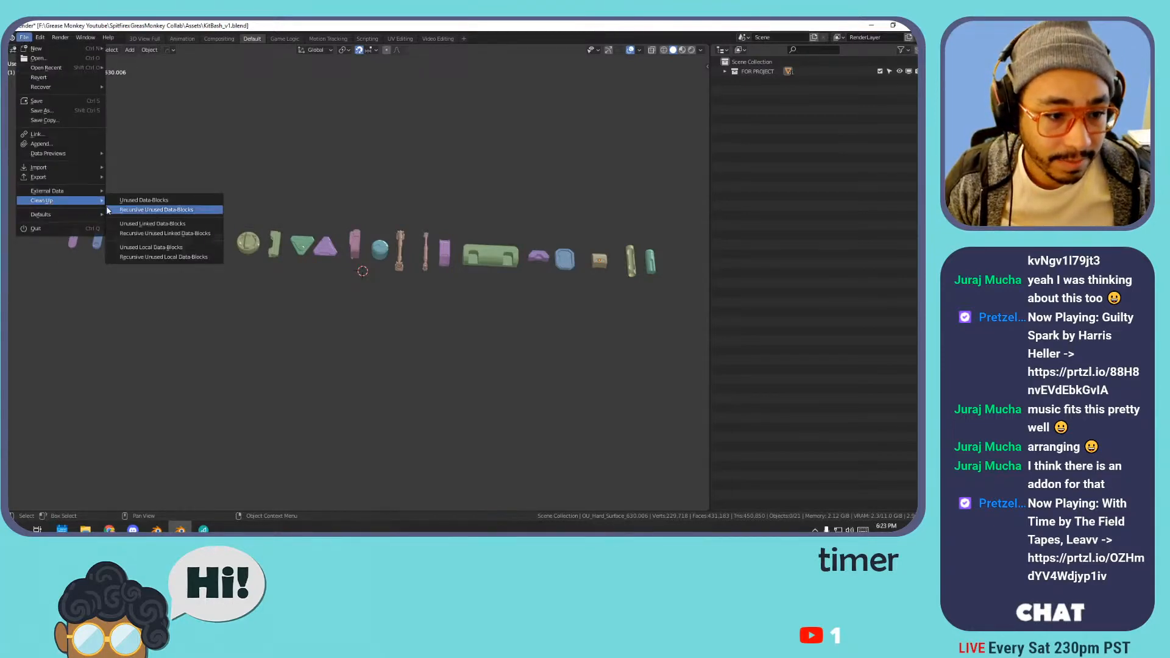
{"action": "left_click", "coordinate": [189, 224]}
{"action": "left_click", "coordinate": [22, 39]}
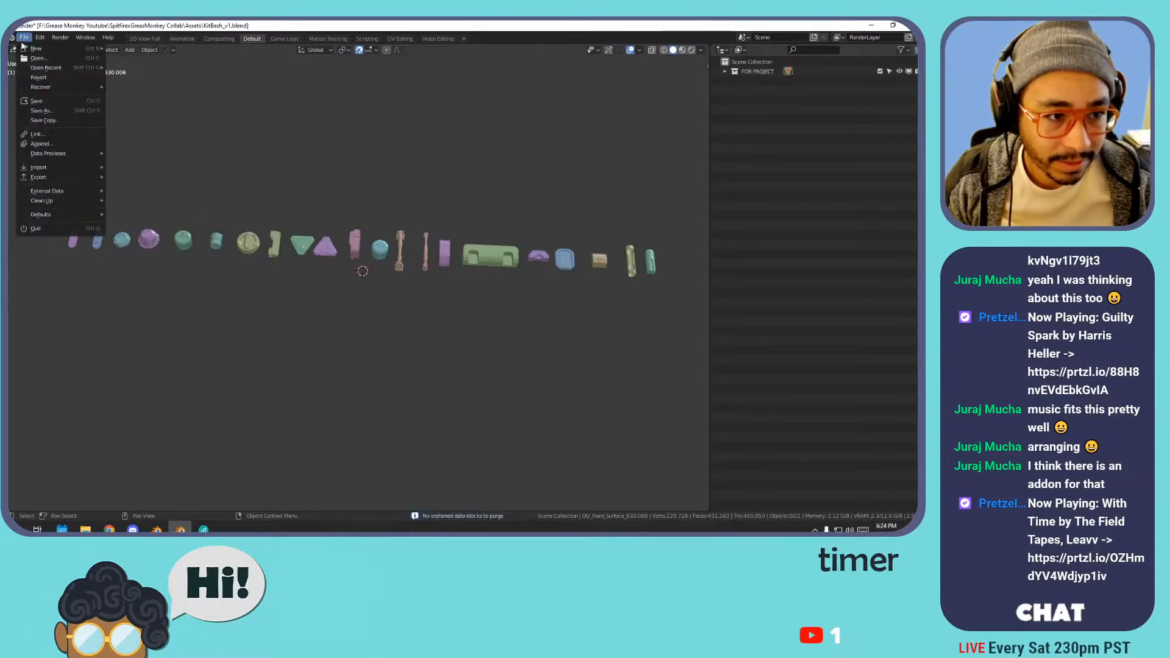
{"action": "mouse_move", "coordinate": [60, 201]}
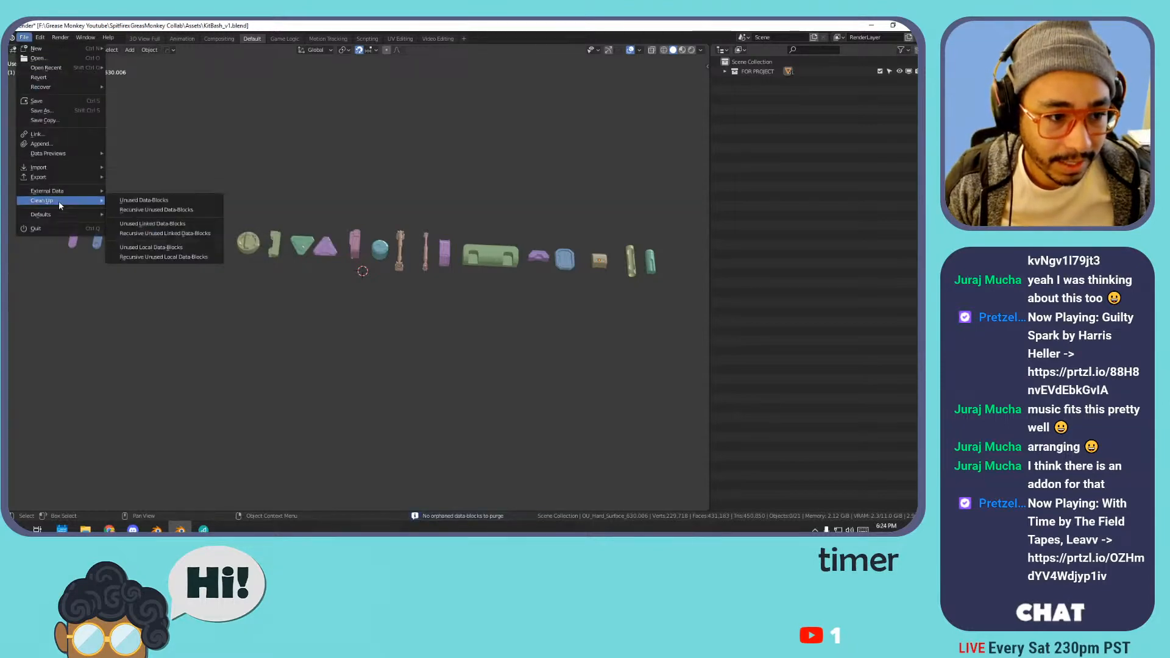
{"action": "left_click", "coordinate": [196, 244]}
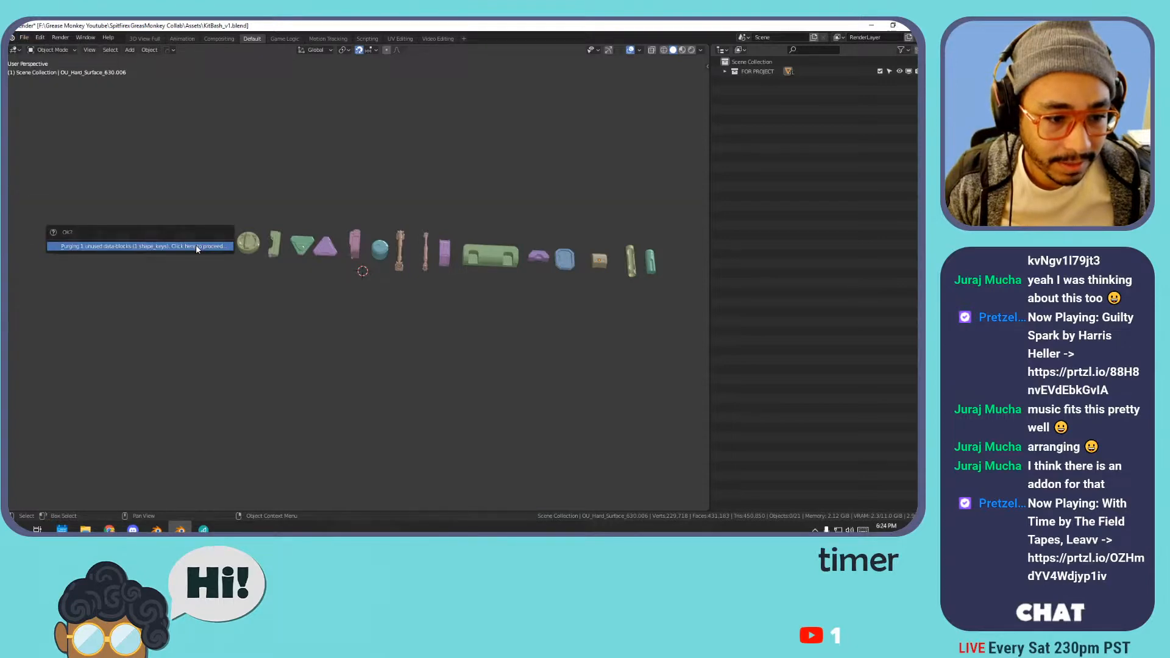
{"action": "left_click", "coordinate": [196, 246]}
- Run the Unused Data-Blocks clean-up once more and save KitBash_v1.blend
{"action": "left_click", "coordinate": [23, 38]}
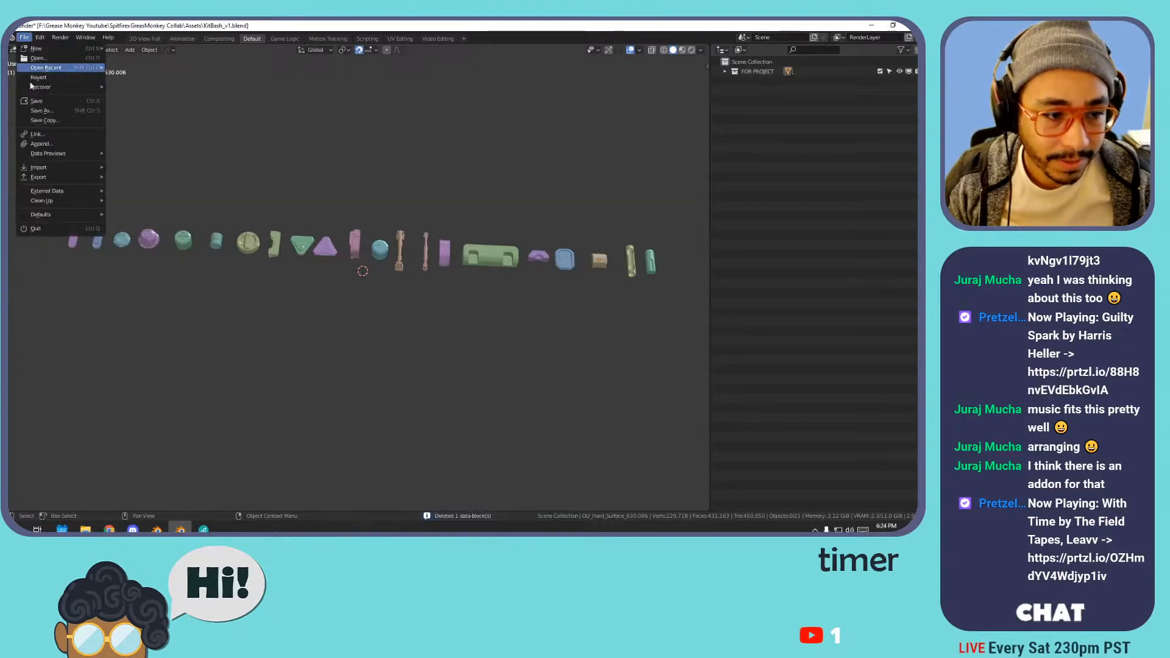
{"action": "mouse_move", "coordinate": [60, 192]}
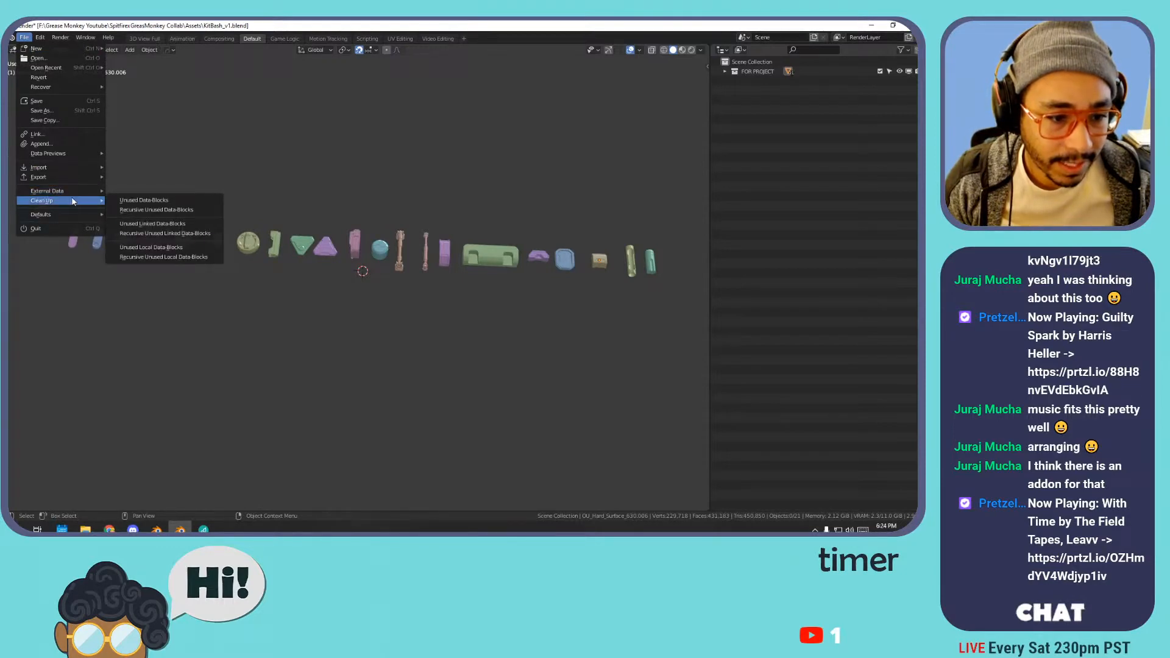
{"action": "left_click", "coordinate": [128, 200]}
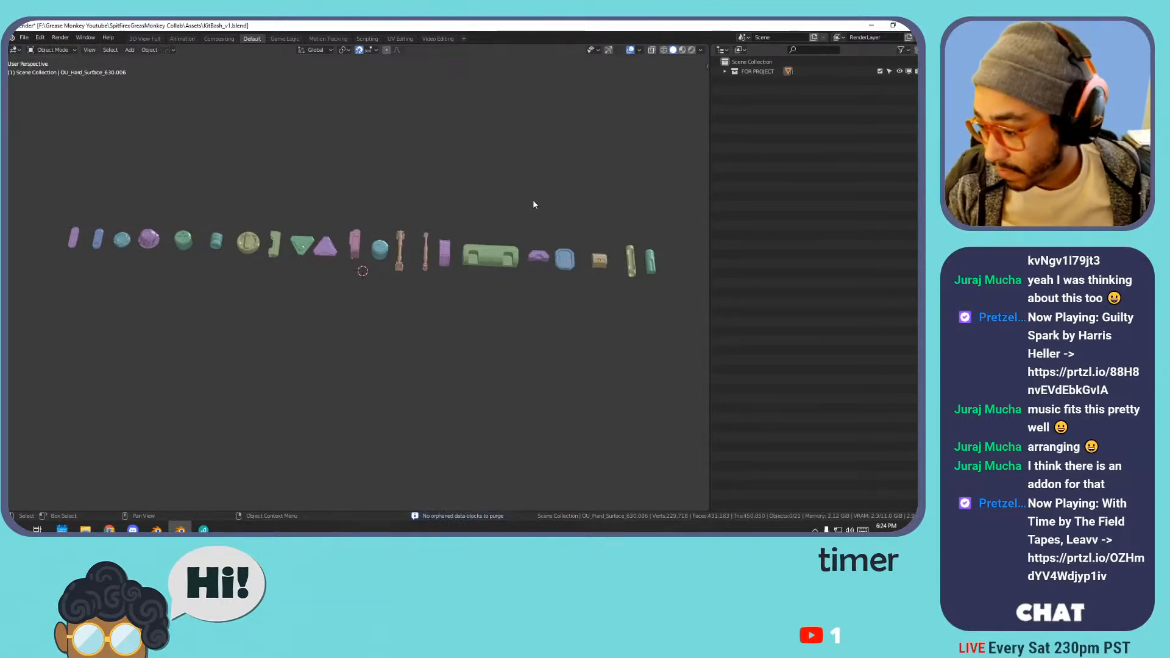
{"action": "key", "text": "ctrl+s"}
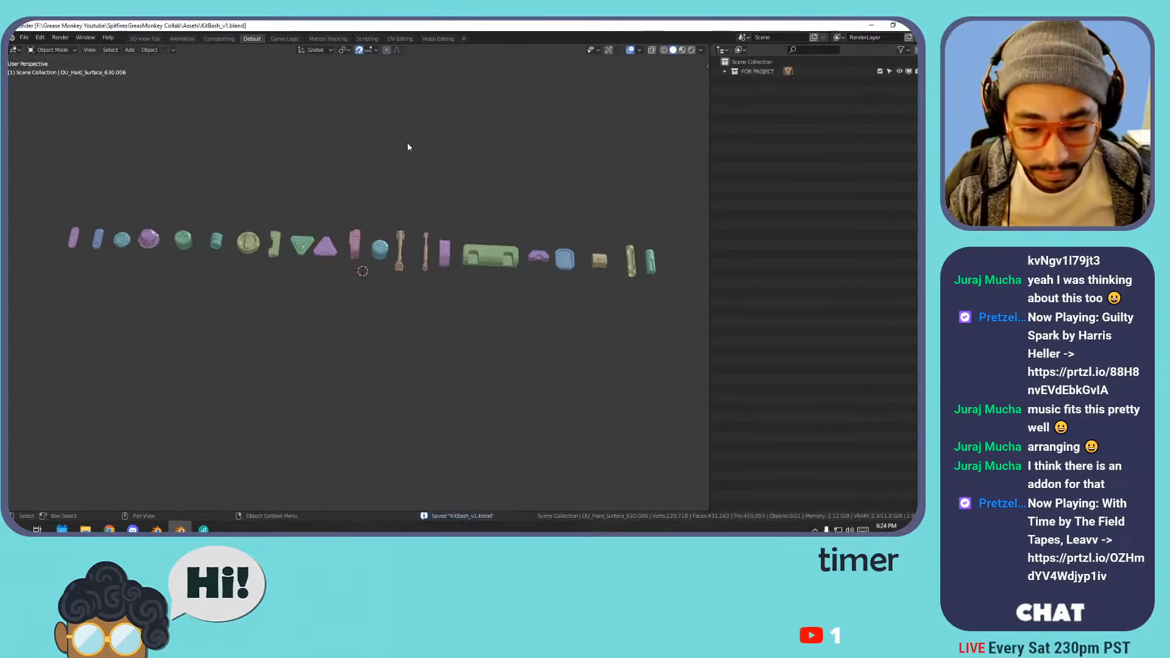
- Switch to the Blender window with the lab scene, collapse the Entity_POI collection and view the whole lab from an angle
{"action": "middle_click_drag", "start_coordinate": [469, 146], "coordinate": [444, 143], "text": "shift"}
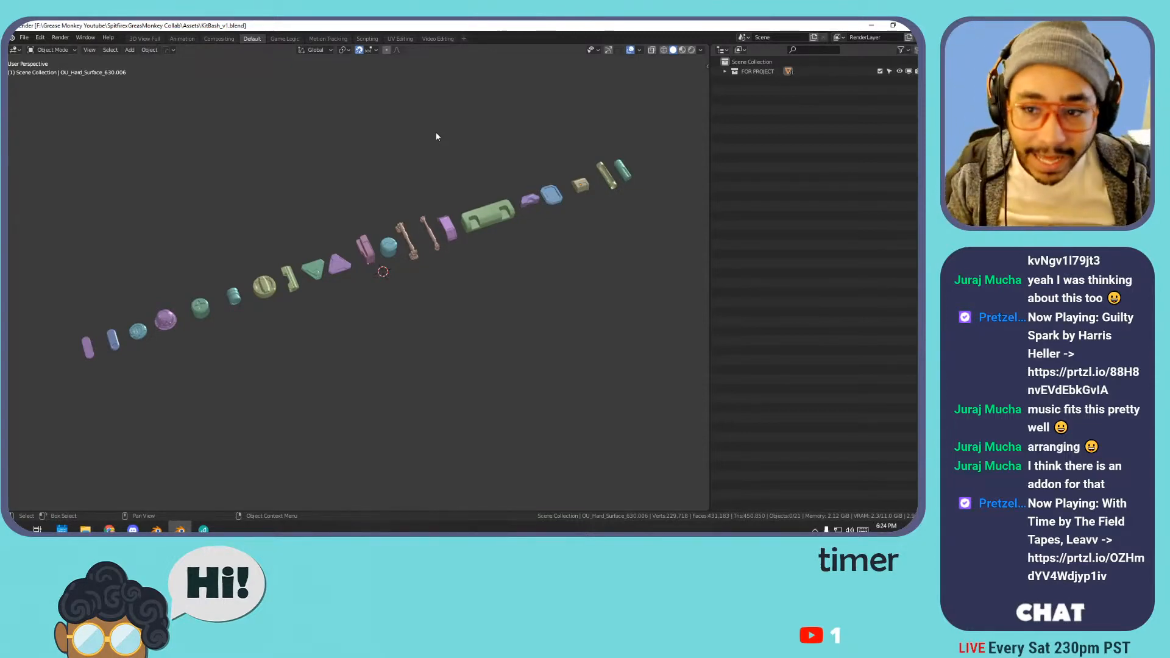
{"action": "left_click", "coordinate": [869, 27]}
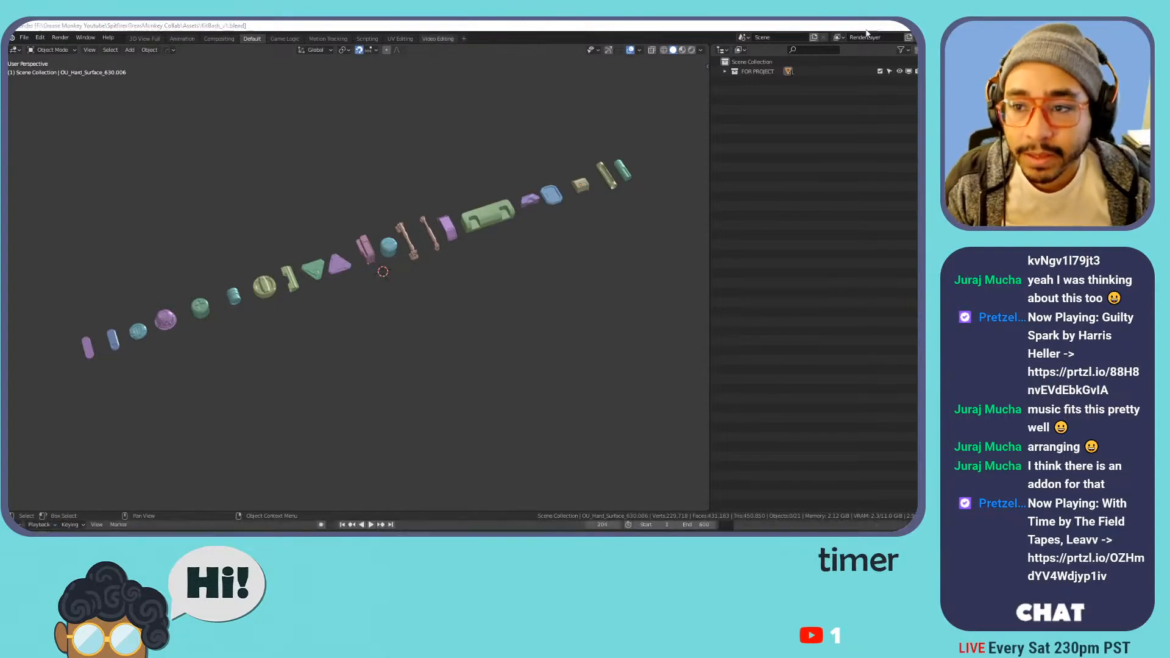
{"action": "scroll", "coordinate": [491, 228], "scroll_direction": "down", "scroll_amount": 6}
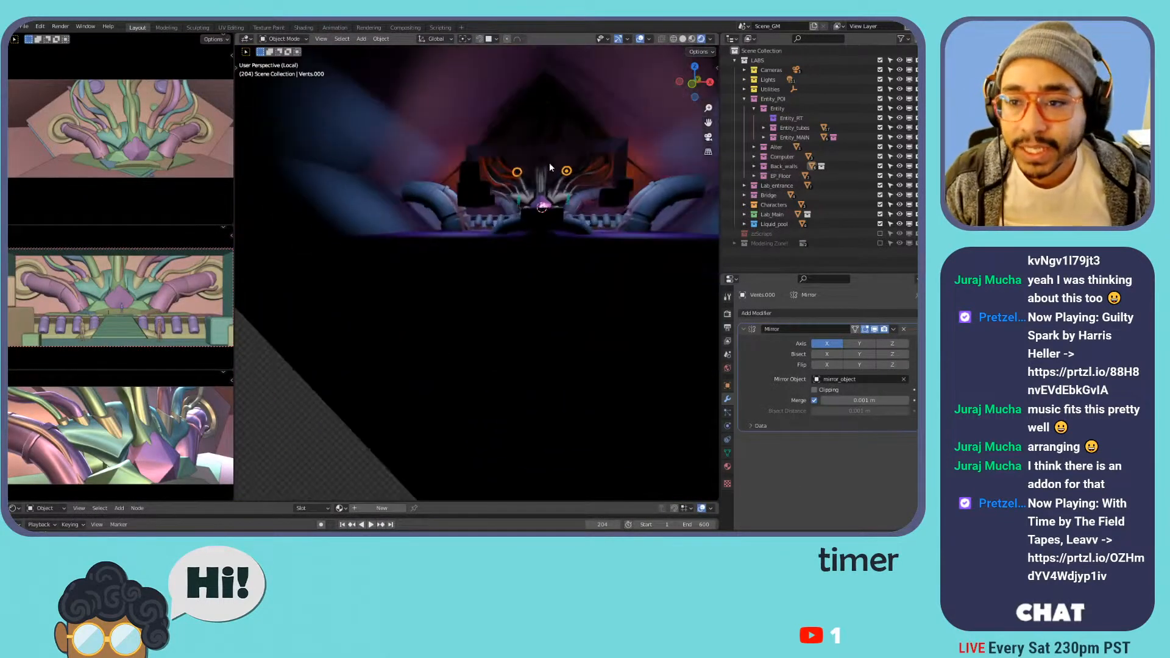
{"action": "left_click", "coordinate": [744, 99]}
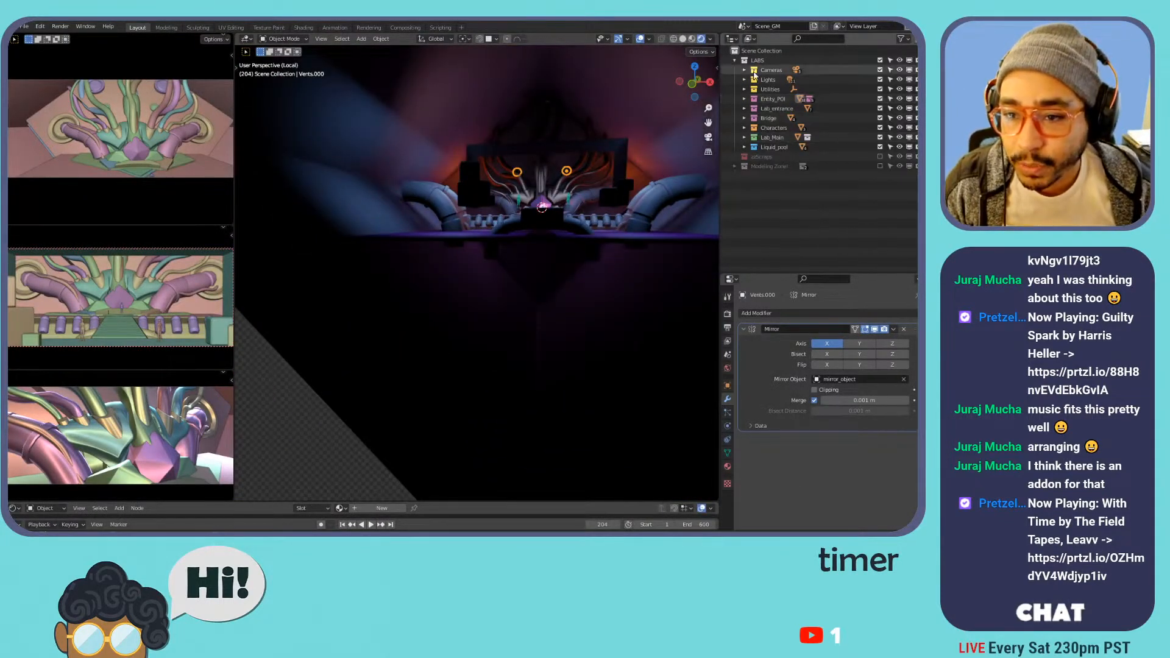
{"action": "mouse_move", "coordinate": [641, 133]}
{"action": "middle_mouse_down"}
{"action": "mouse_move", "coordinate": [577, 201]}
{"action": "mouse_move", "coordinate": [552, 209]}
{"action": "mouse_move", "coordinate": [584, 176]}
{"action": "mouse_move", "coordinate": [569, 187]}
{"action": "middle_mouse_up"}
{"action": "scroll", "coordinate": [583, 181], "scroll_direction": "down", "scroll_amount": 2}
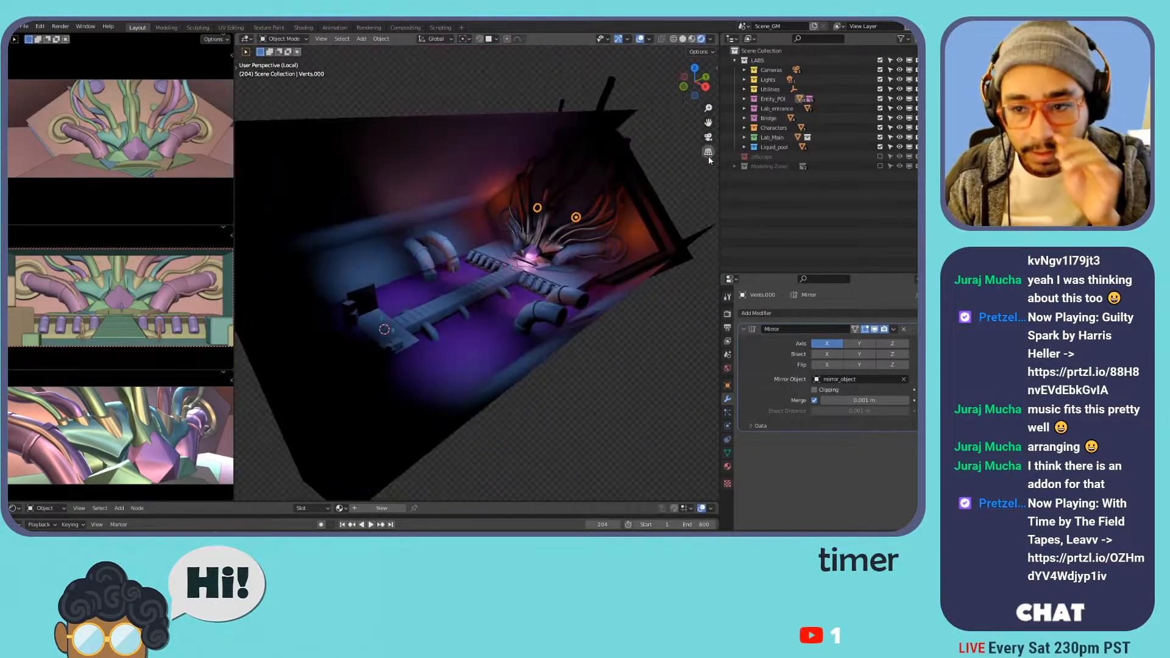
- Collapse LABS, add a new collection directly beneath it in the outliner and name it Kitbash
{"action": "left_click", "coordinate": [735, 61]}
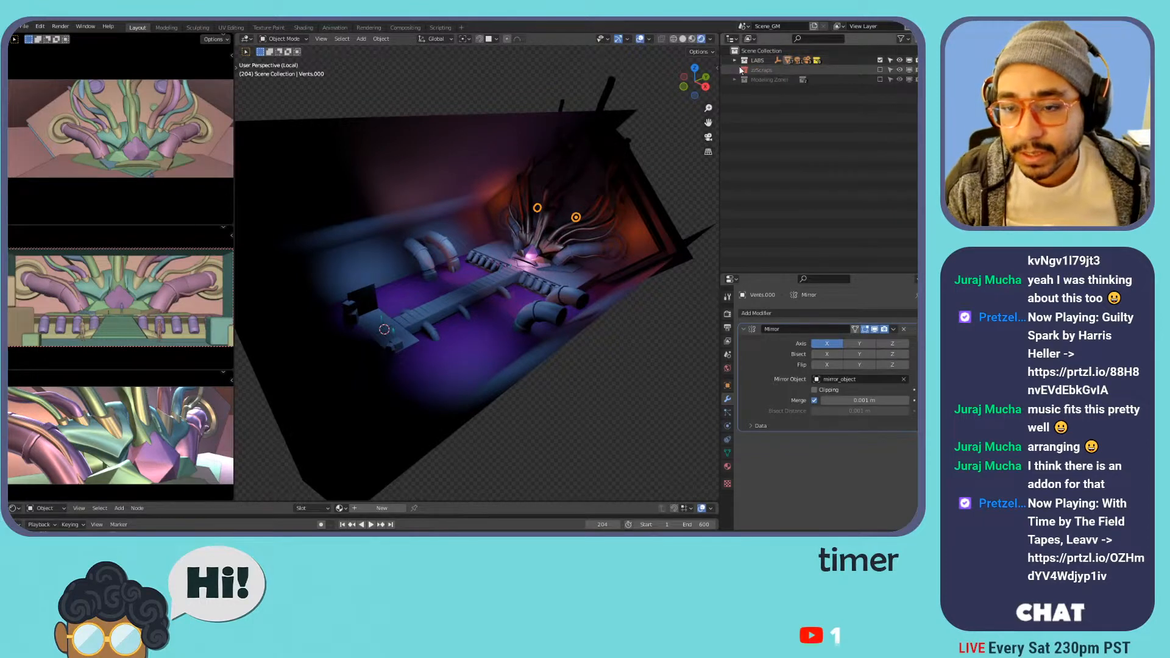
{"action": "left_click", "coordinate": [919, 39]}
{"action": "left_click_drag", "start_coordinate": [768, 89], "coordinate": [769, 68]}
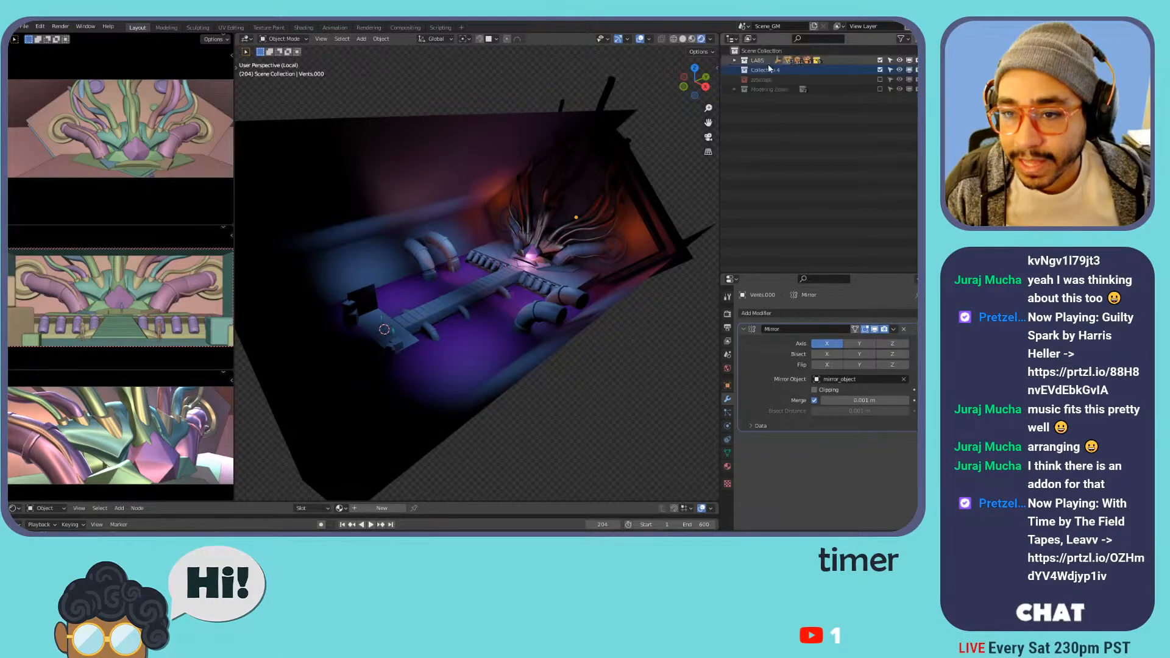
{"action": "double_click", "coordinate": [769, 69]}
{"action": "type", "text": "Kitbash"}
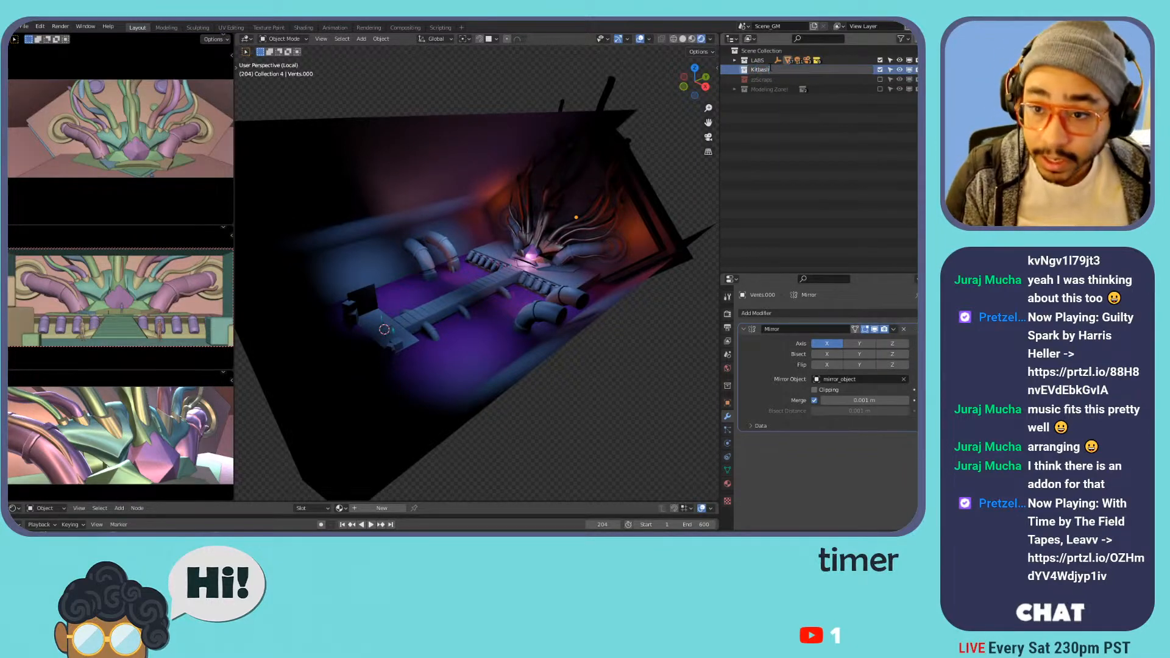
{"action": "key", "text": "Return"}
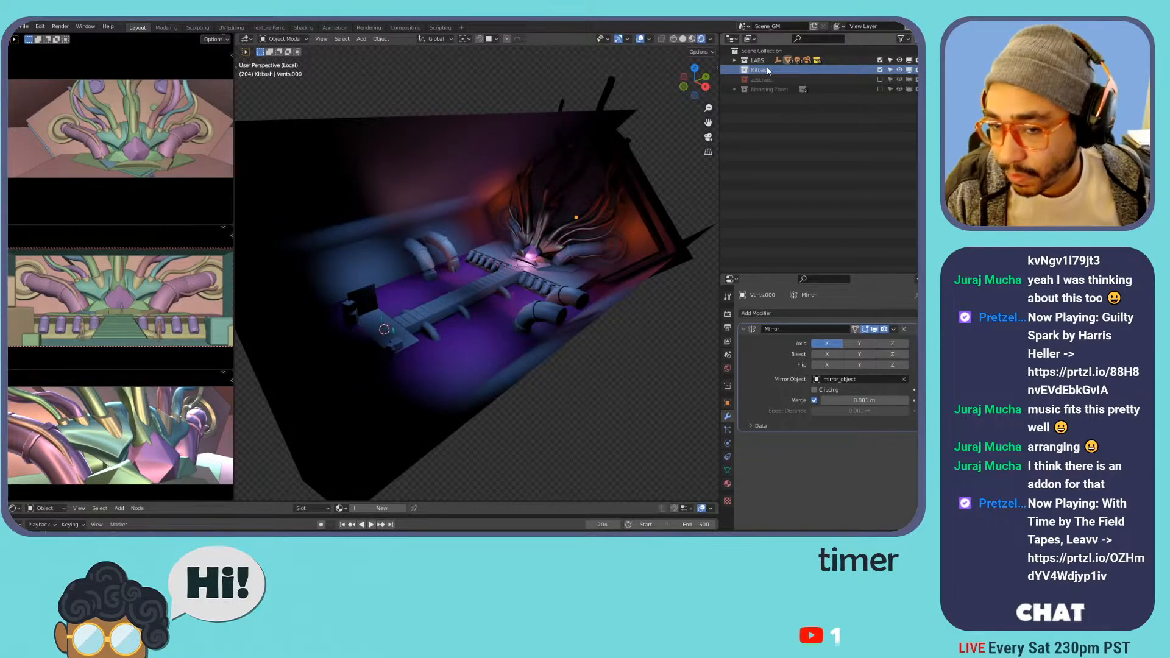
{"action": "left_click", "coordinate": [737, 61]}
{"action": "left_click", "coordinate": [737, 61]}
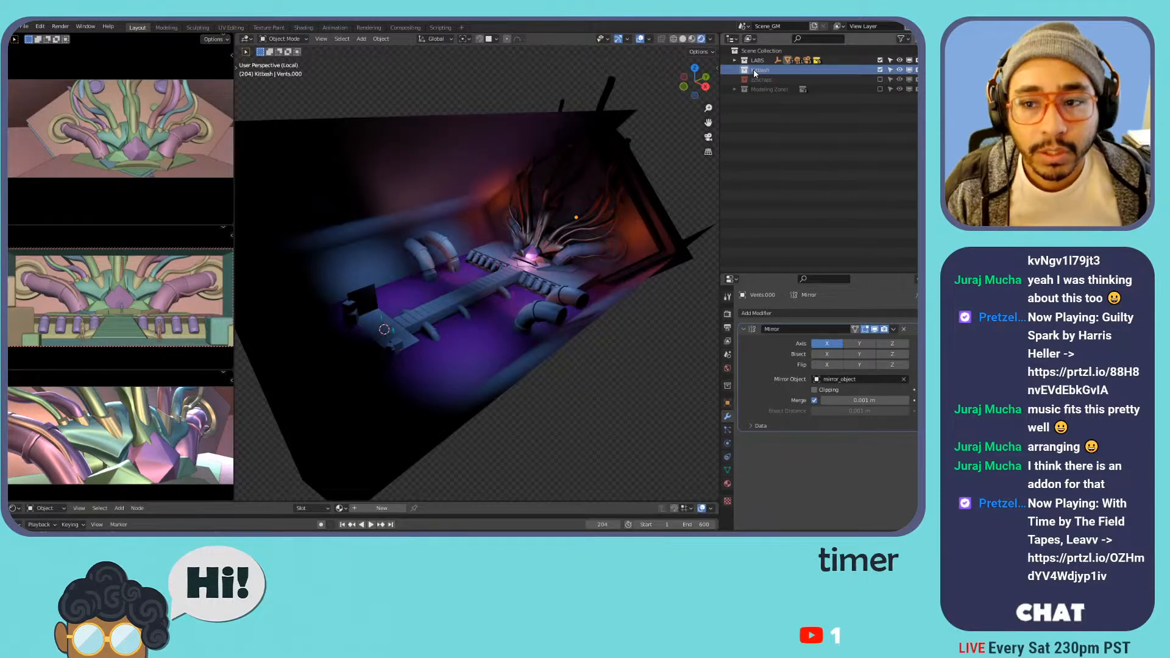
- Append the FOR PROJECT collection from KitBash_v1.blend in the Assets folder into the Kitbash collection
{"action": "left_click", "coordinate": [41, 26]}
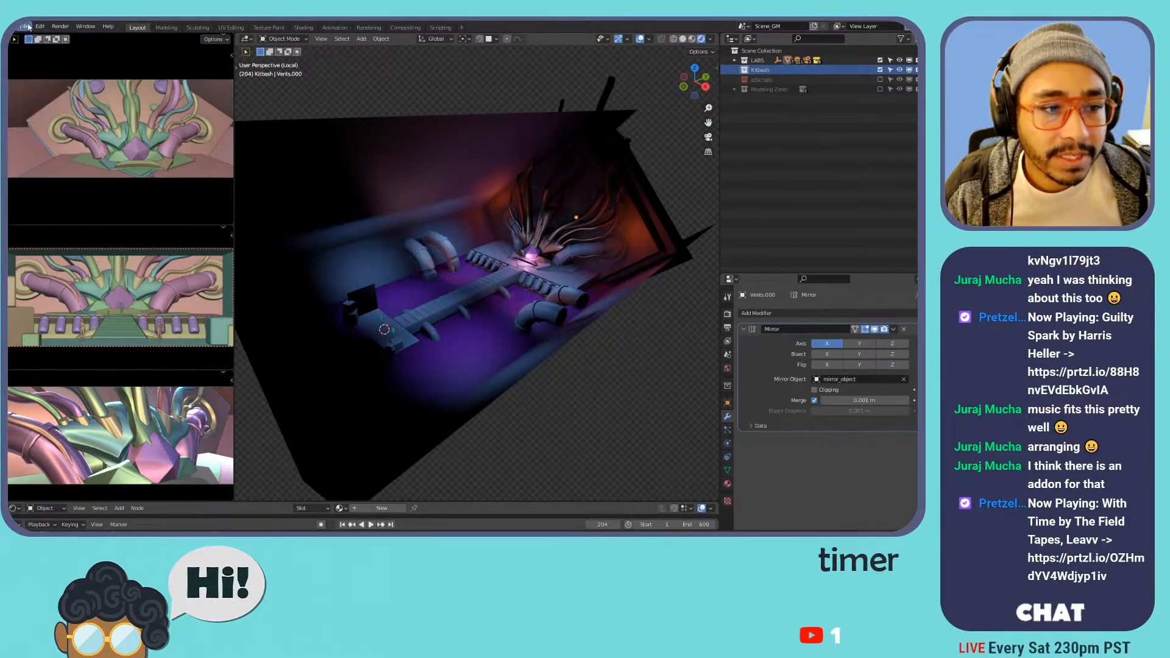
{"action": "left_click", "coordinate": [24, 26]}
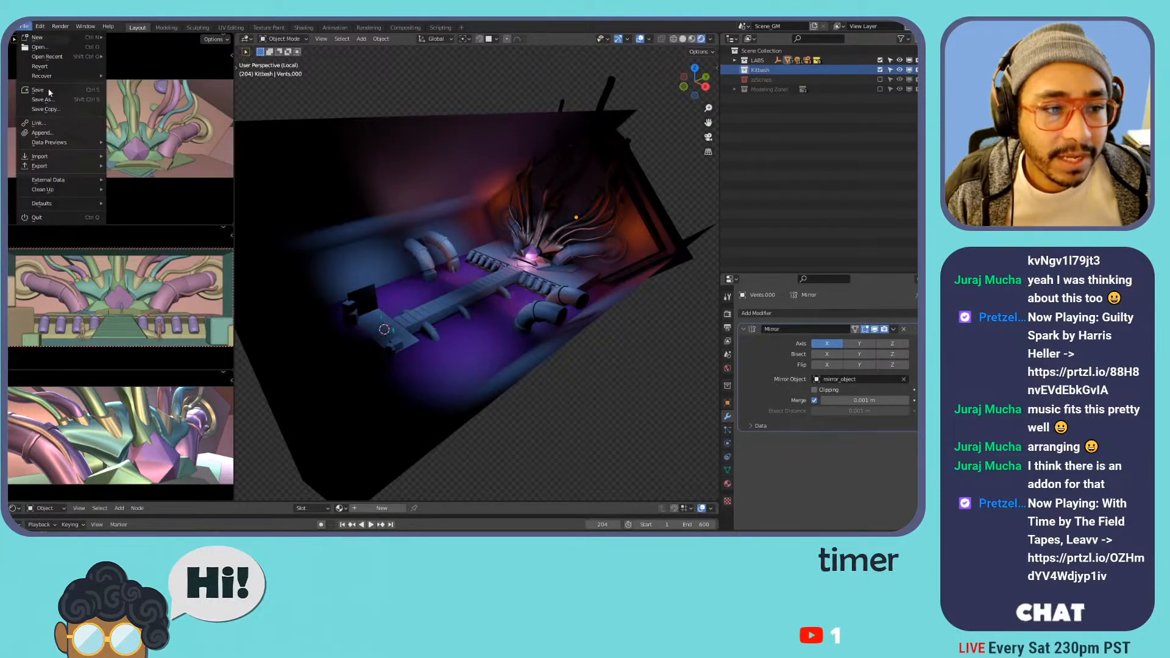
{"action": "left_click", "coordinate": [53, 134]}
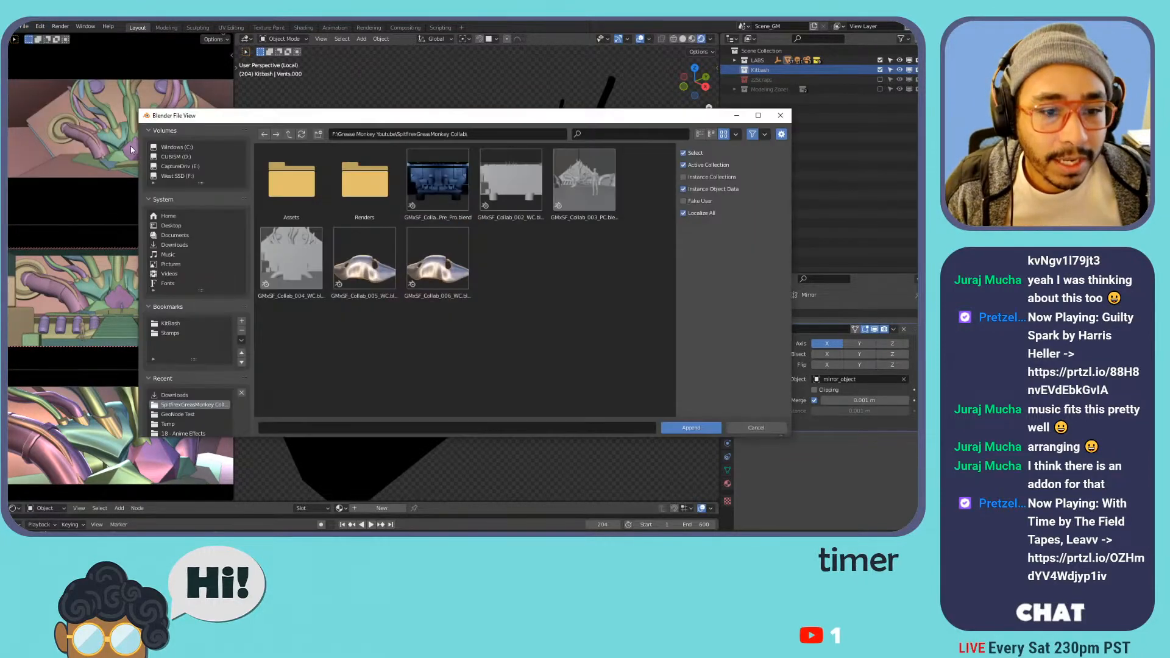
{"action": "double_click", "coordinate": [320, 169]}
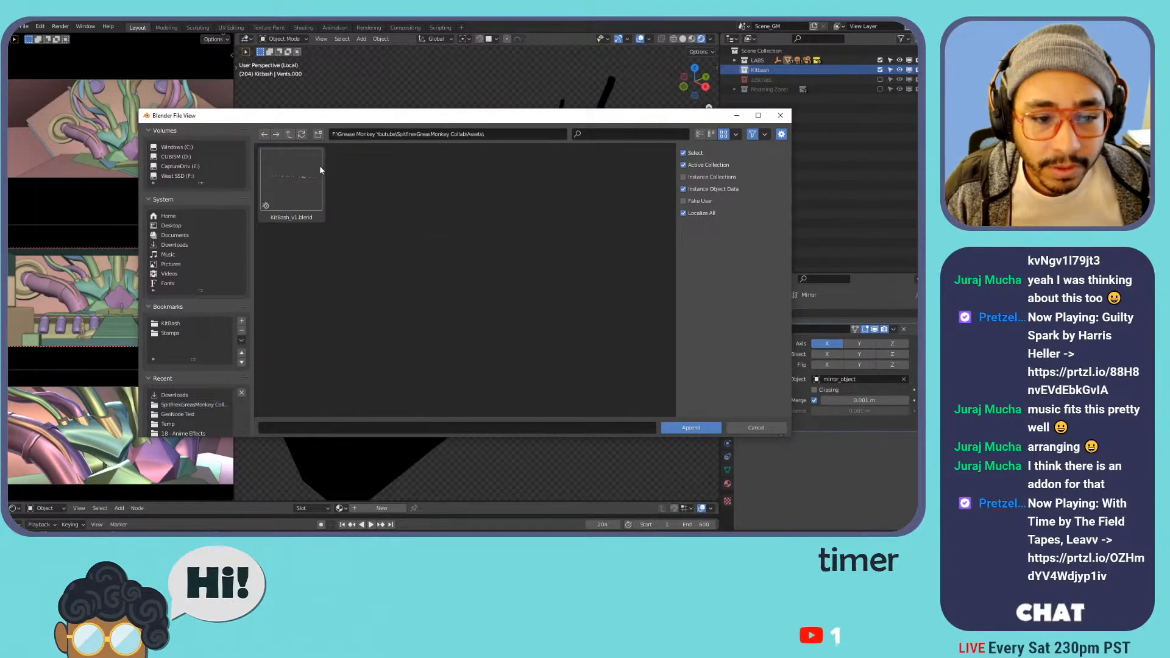
{"action": "left_click", "coordinate": [320, 169]}
{"action": "double_click", "coordinate": [320, 169]}
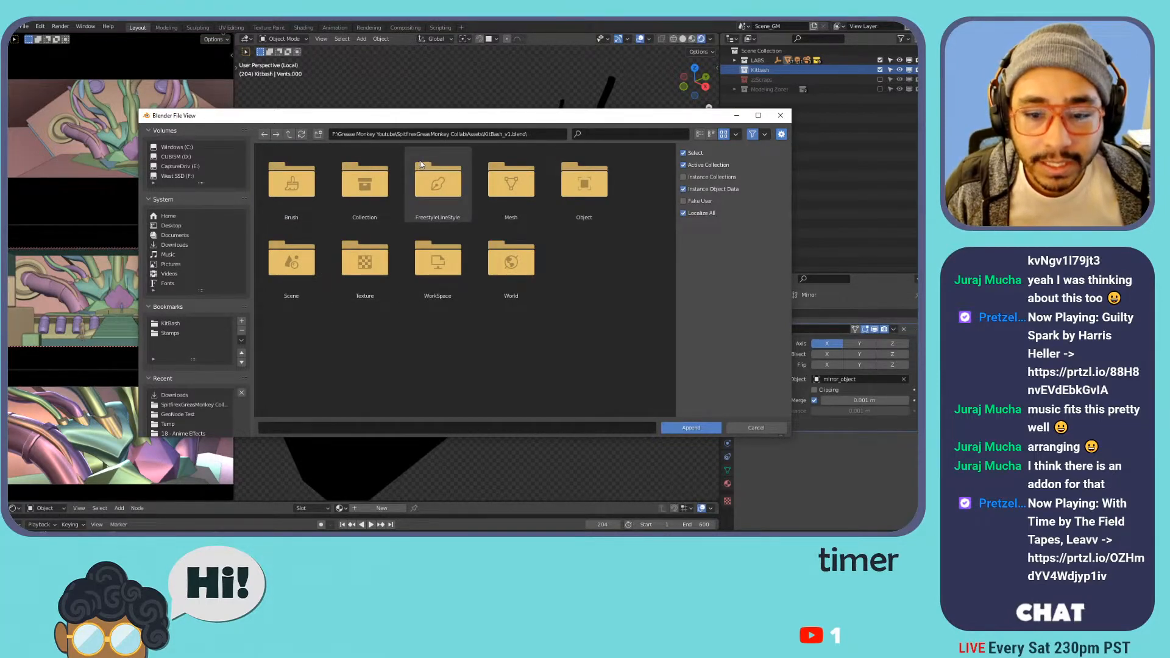
{"action": "double_click", "coordinate": [368, 172]}
{"action": "left_click", "coordinate": [301, 174]}
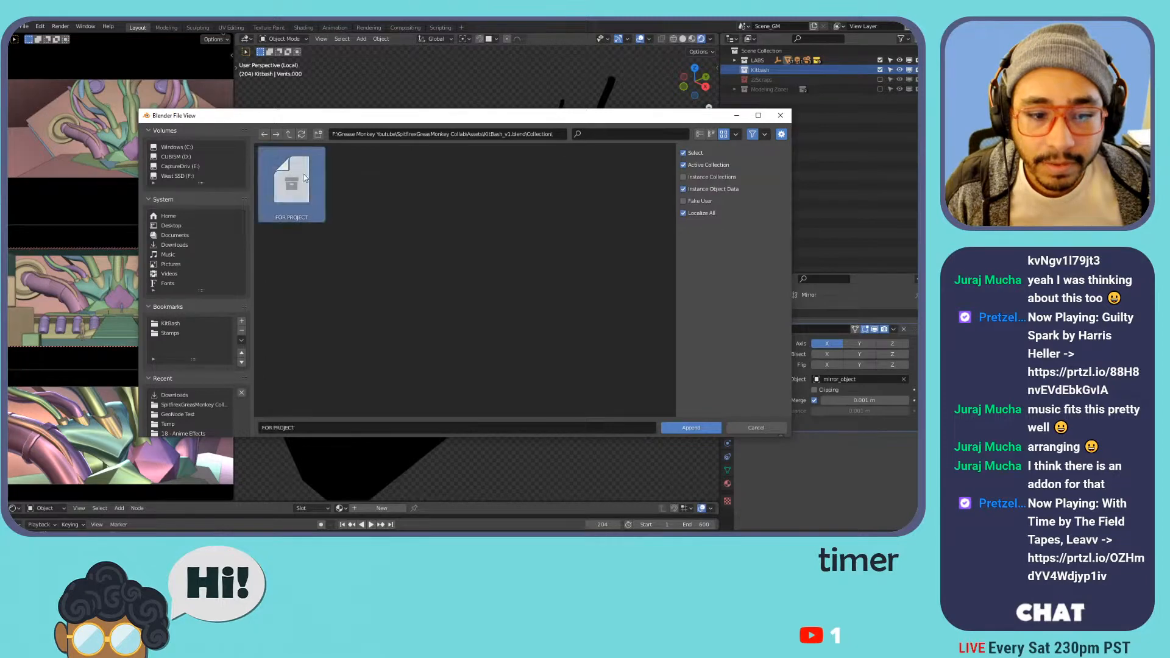
{"action": "left_click", "coordinate": [691, 428]}
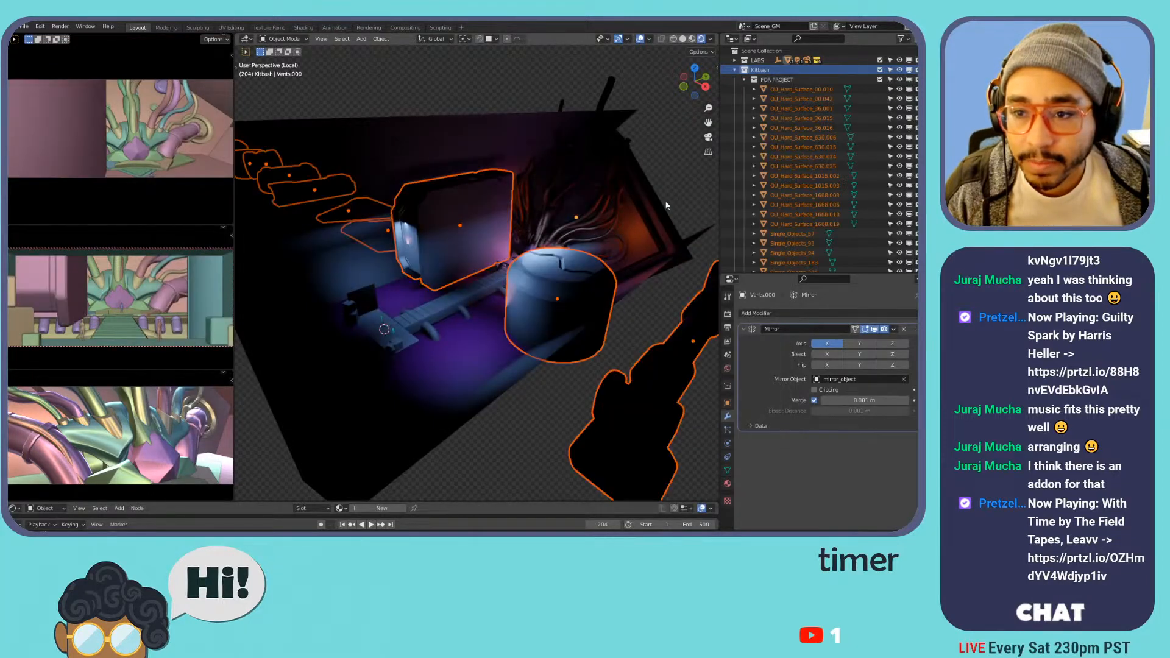
- Collapse the FOR PROJECT collection in the outliner and switch the viewport to solid shading
{"action": "left_click", "coordinate": [745, 81]}
{"action": "left_click", "coordinate": [745, 80]}
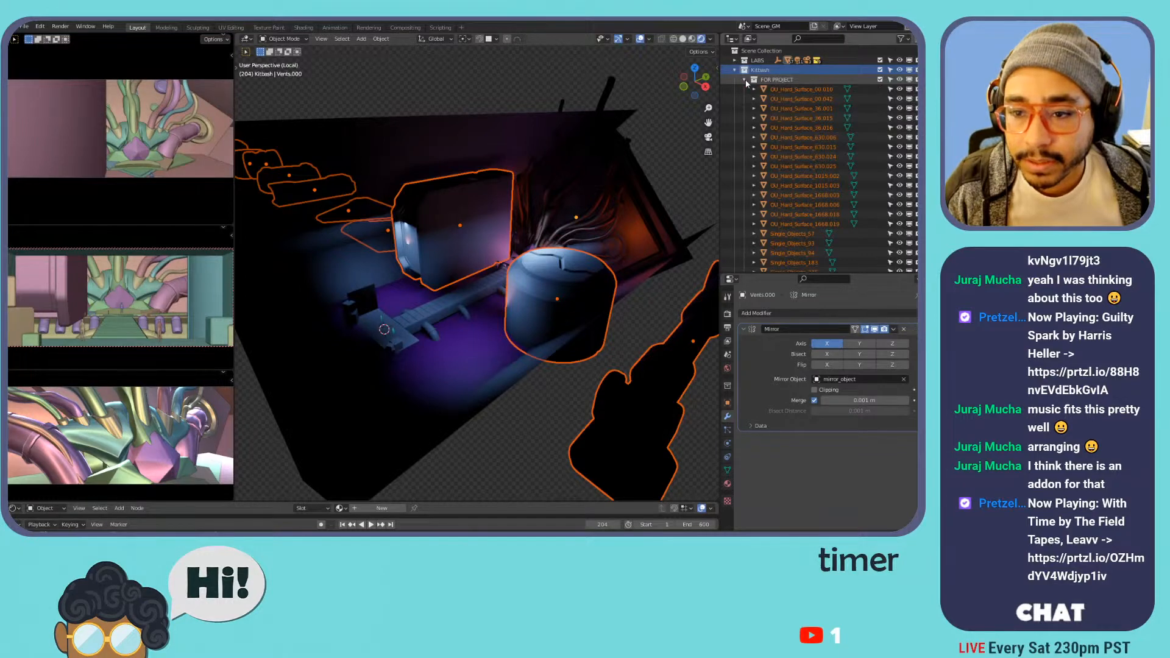
{"action": "left_click", "coordinate": [744, 80]}
{"action": "scroll", "coordinate": [514, 173], "scroll_direction": "down", "scroll_amount": 6}
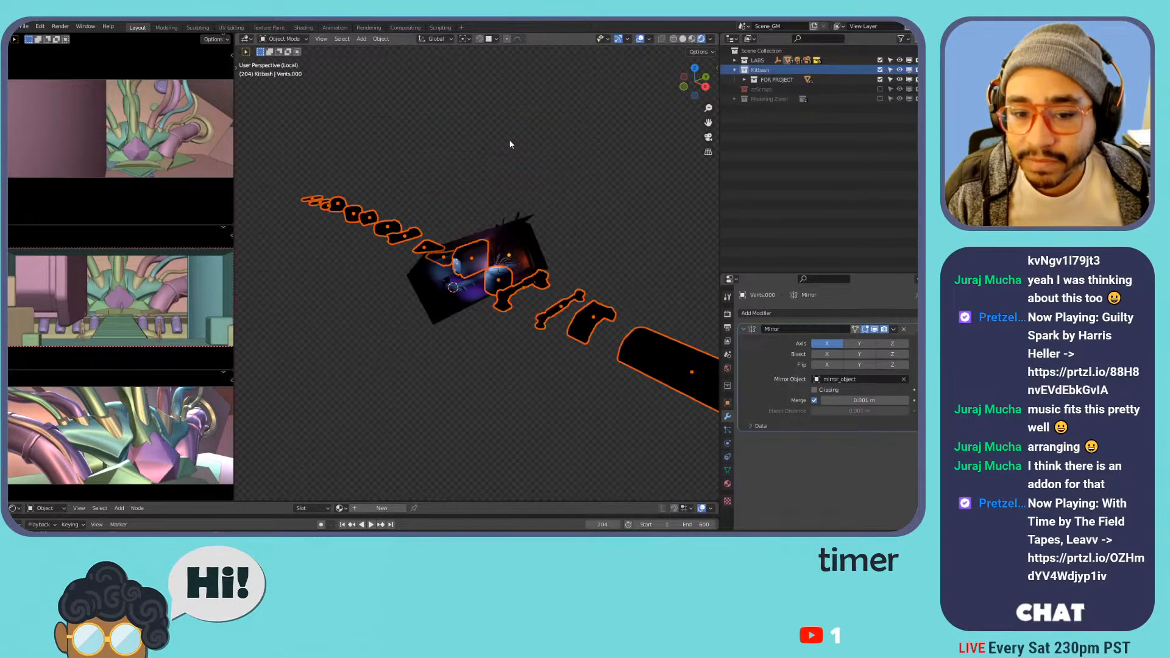
{"action": "middle_click_drag", "start_coordinate": [517, 144], "coordinate": [578, 182]}
{"action": "left_click", "coordinate": [691, 40]}
{"action": "left_click", "coordinate": [683, 41]}
{"action": "scroll", "coordinate": [611, 270], "scroll_direction": "up", "scroll_amount": 1}
{"action": "middle_click_drag", "start_coordinate": [610, 265], "coordinate": [618, 188]}
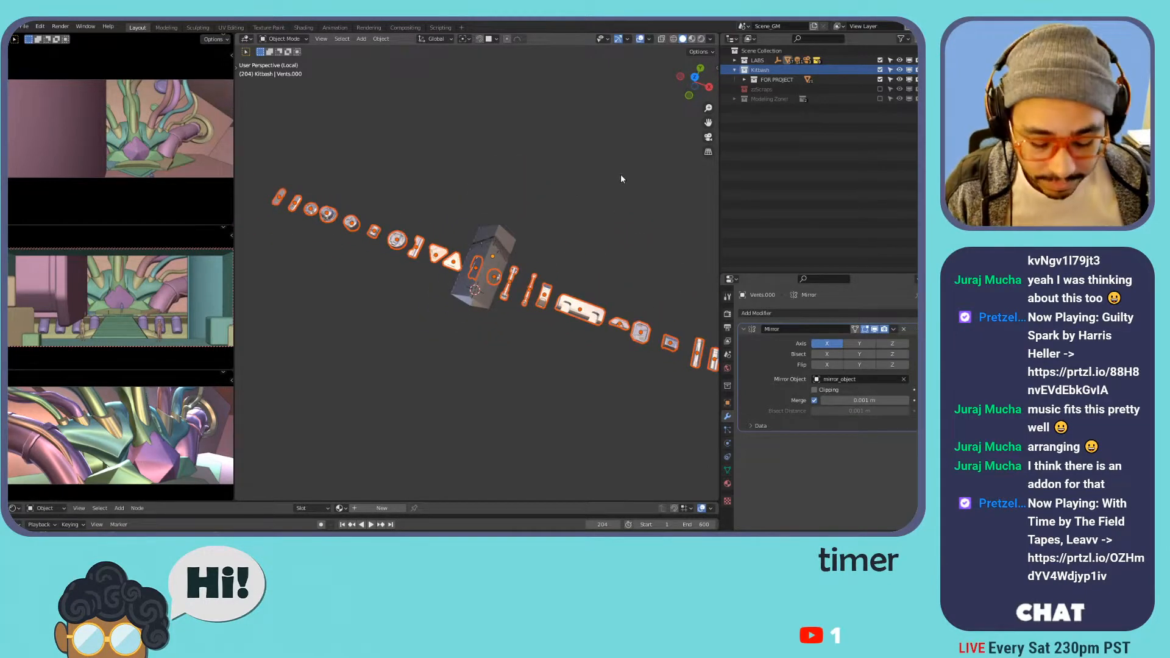
- Rotate the appended kitbash parts 90° about global Z and move them about 107.85 m along X
{"action": "key", "text": "r"}
{"action": "key", "text": "z"}
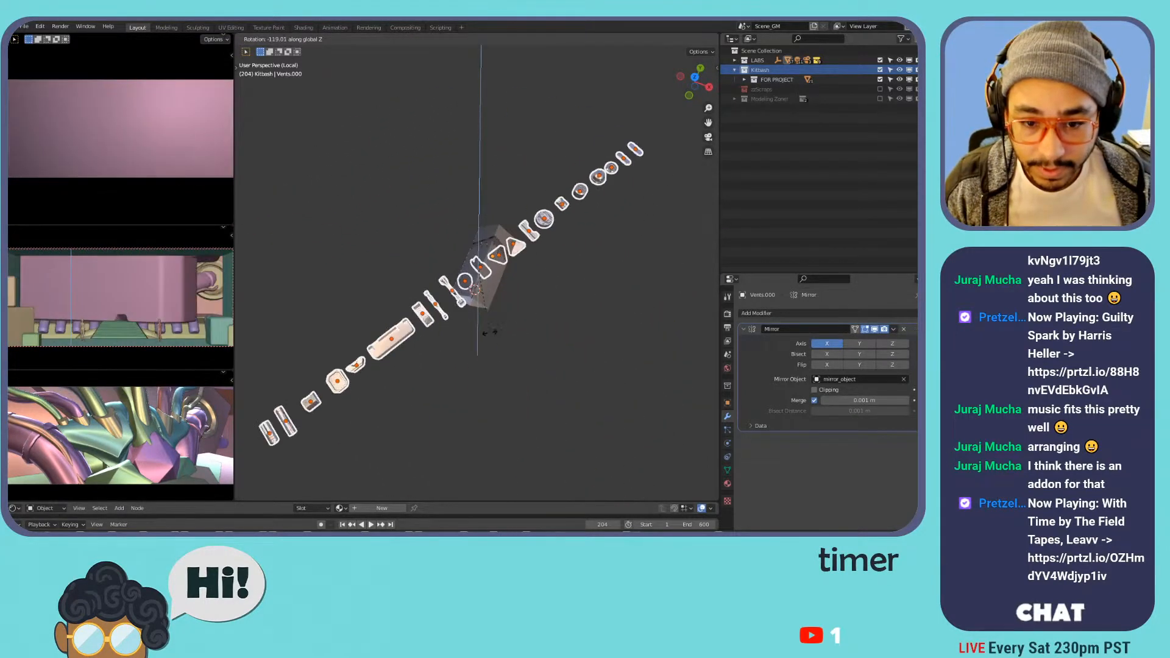
{"action": "type", "text": "90"}
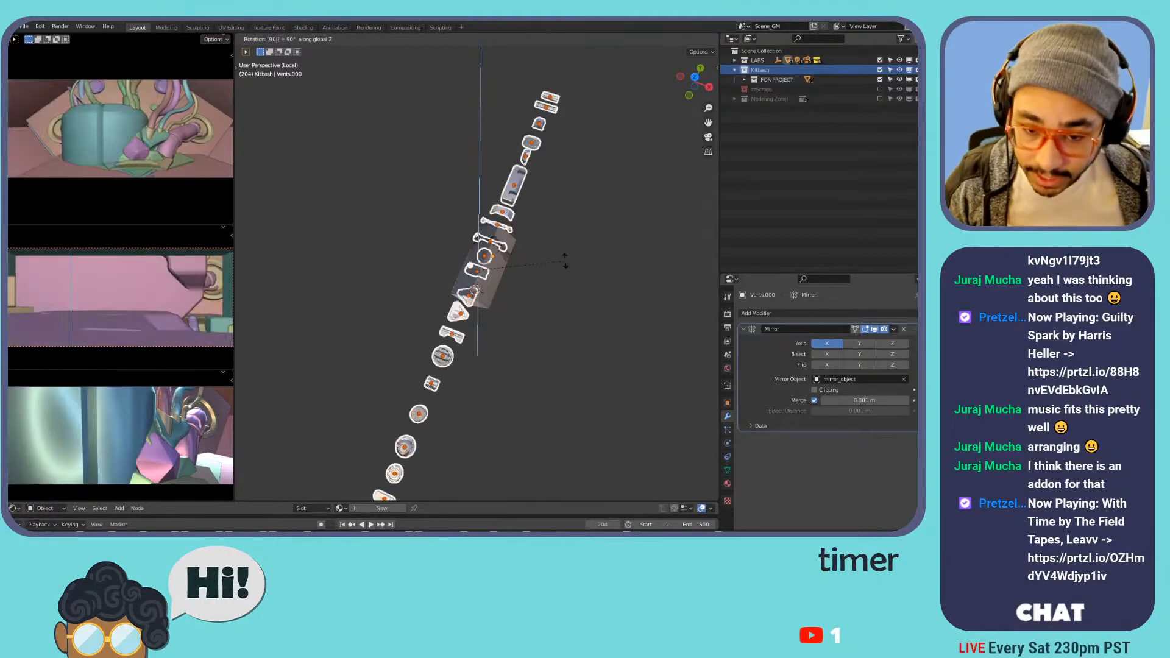
{"action": "key", "text": "Return"}
{"action": "key", "text": "g"}
{"action": "key", "text": "x"}
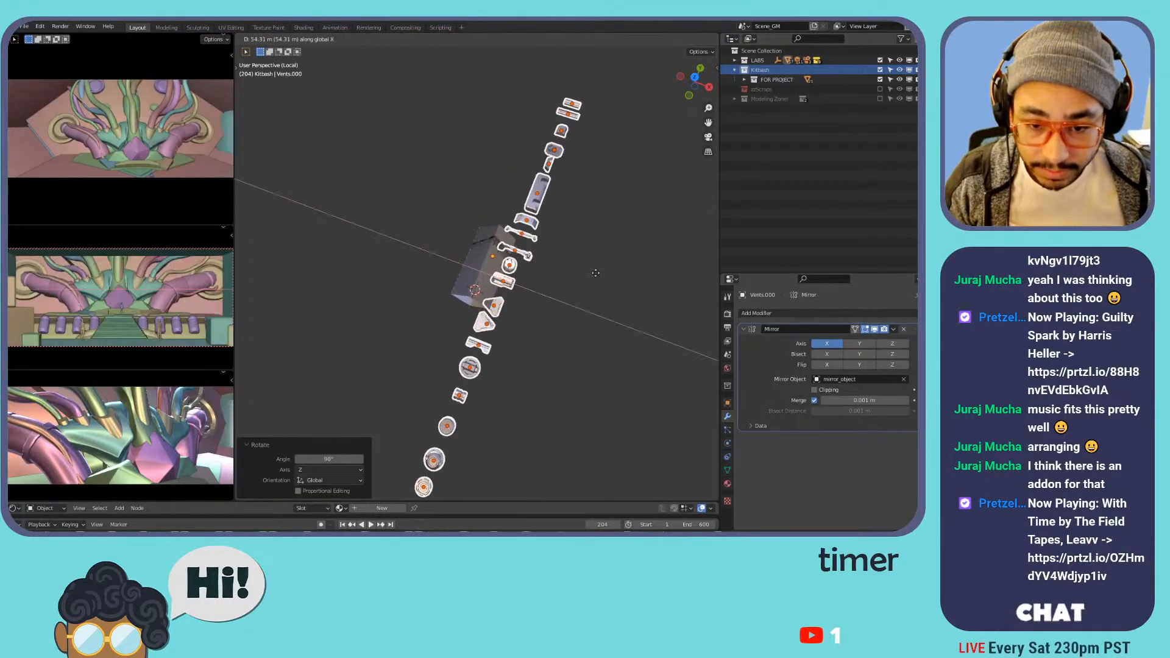
{"action": "left_click", "coordinate": [615, 278]}
- Scale the row of kitbash parts down to a factor of about 0.082
{"action": "key", "text": "s"}
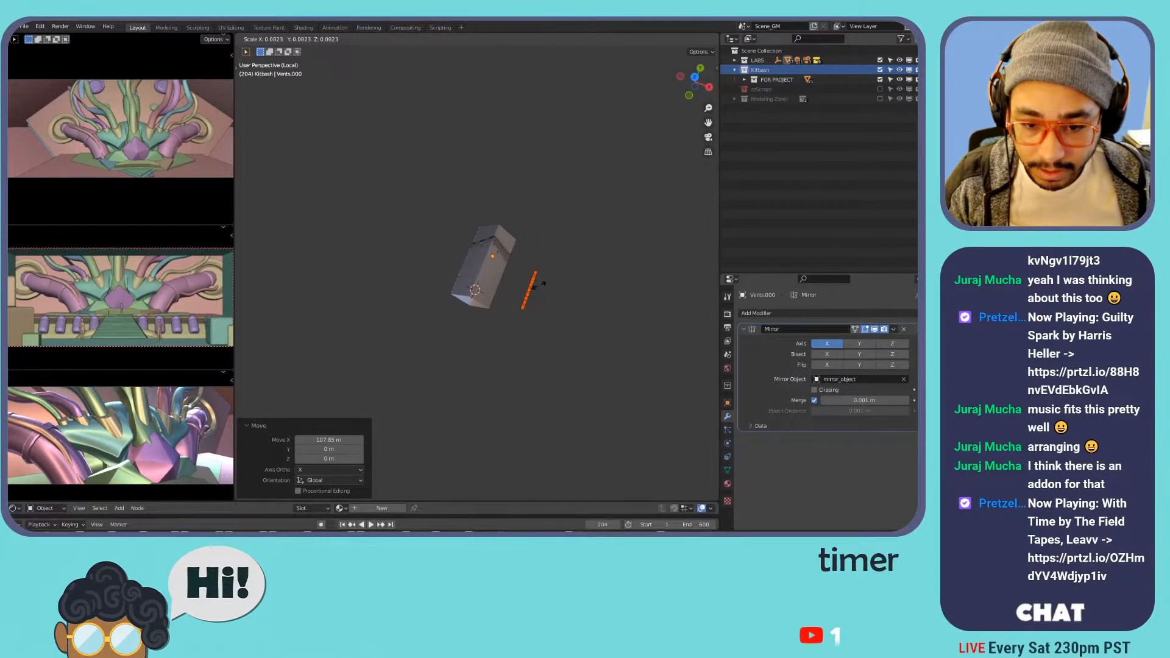
{"action": "left_click", "coordinate": [540, 290]}
{"action": "scroll", "coordinate": [531, 292], "scroll_direction": "up", "scroll_amount": 8}
{"action": "middle_click_drag", "start_coordinate": [601, 316], "coordinate": [489, 210], "text": "shift"}
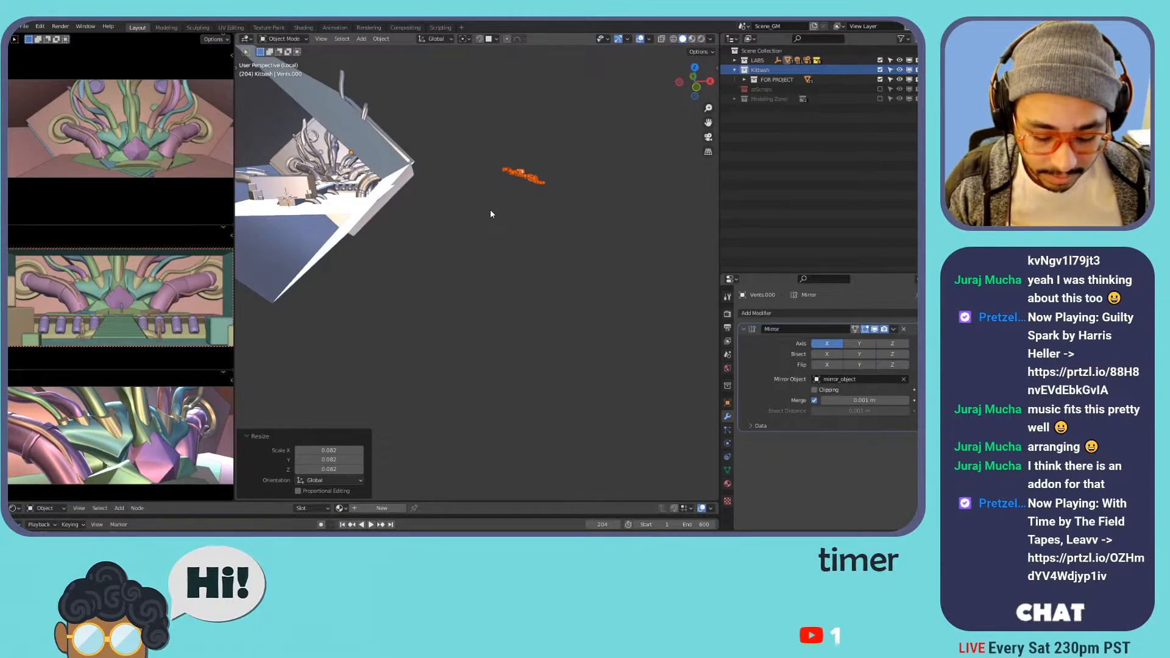
{"action": "mouse_move", "coordinate": [504, 181]}
{"action": "middle_mouse_down"}
{"action": "mouse_move", "coordinate": [508, 243]}
{"action": "mouse_move", "coordinate": [510, 193]}
{"action": "mouse_move", "coordinate": [519, 199]}
{"action": "mouse_move", "coordinate": [482, 186]}
{"action": "mouse_move", "coordinate": [575, 207]}
{"action": "mouse_move", "coordinate": [503, 239]}
{"action": "middle_mouse_up"}
- Hide the large main wall that encloses the lab
{"action": "left_click", "coordinate": [473, 229]}
{"action": "left_click", "coordinate": [480, 185]}
{"action": "key", "text": "h"}
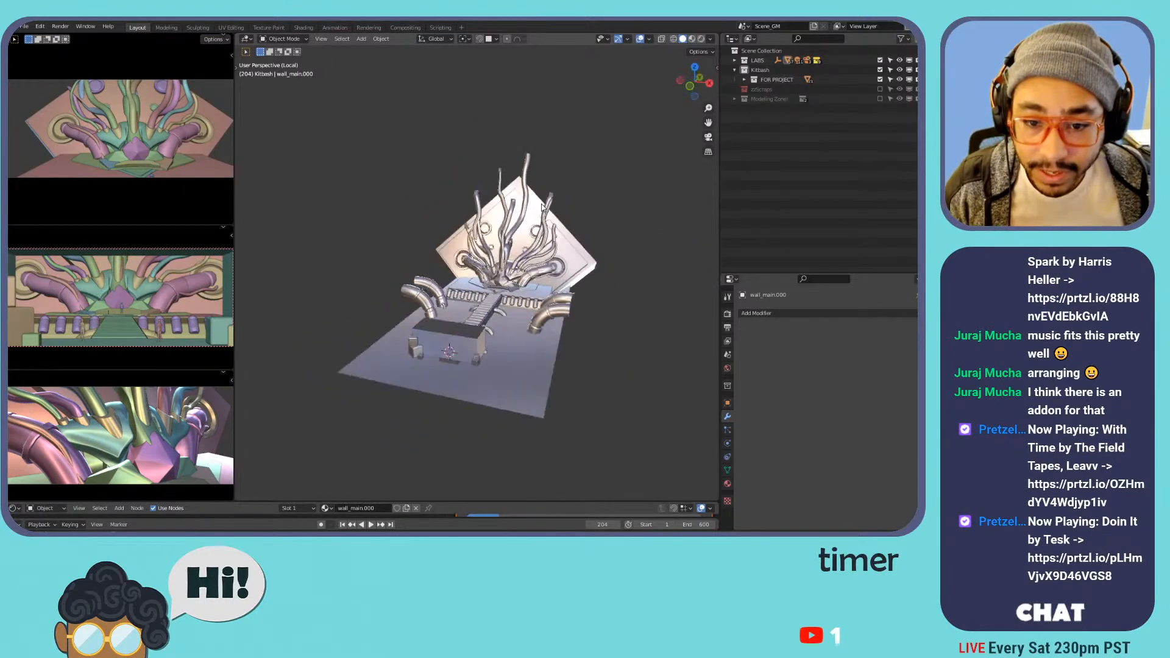
- Expand LABS, unhide the main wall and exclude the Lab_Main collection from the view layer
{"action": "left_click", "coordinate": [736, 60]}
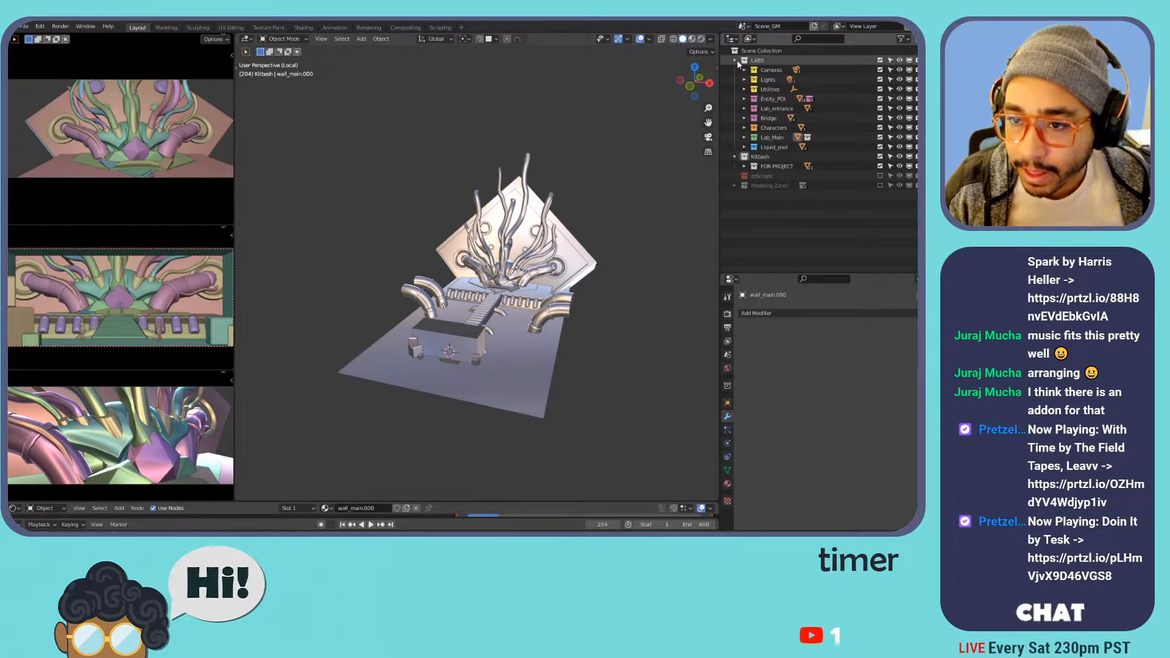
{"action": "key", "text": "alt+h"}
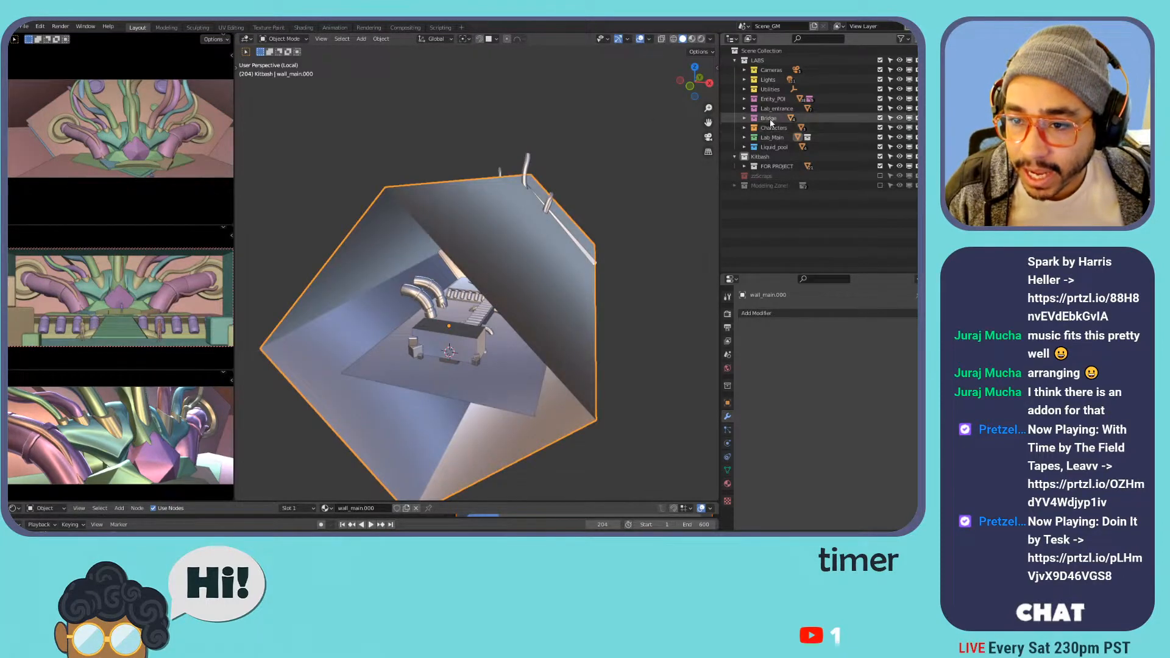
{"action": "key", "text": "alt+a"}
{"action": "left_click", "coordinate": [463, 186]}
{"action": "left_click", "coordinate": [872, 138]}
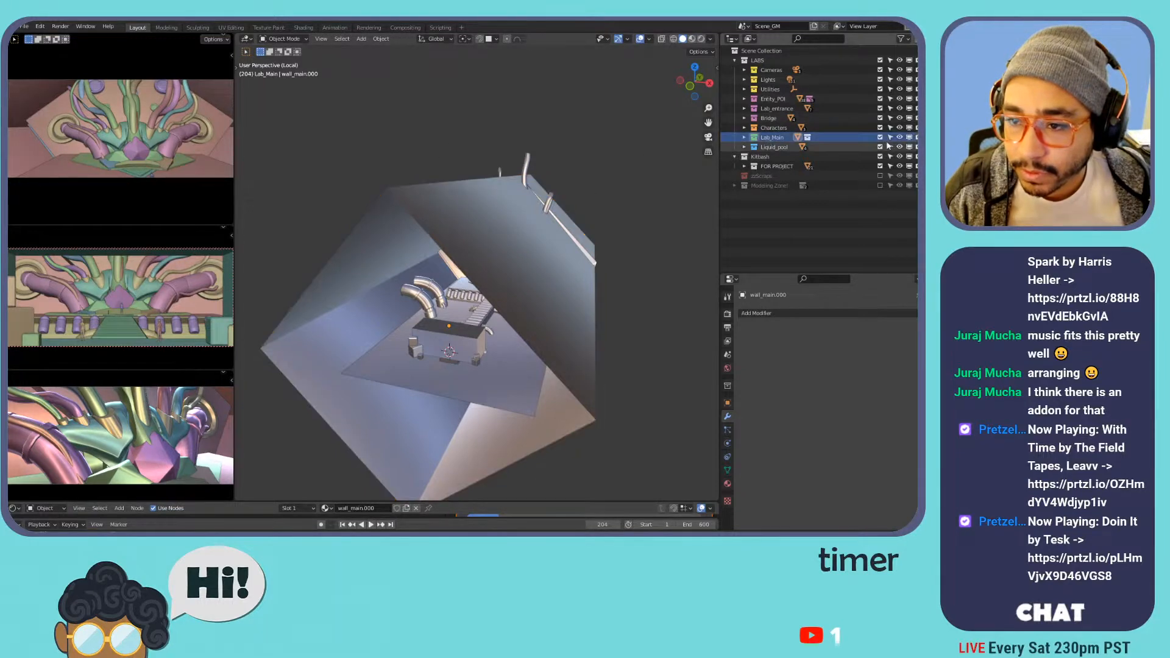
{"action": "left_click", "coordinate": [879, 138]}
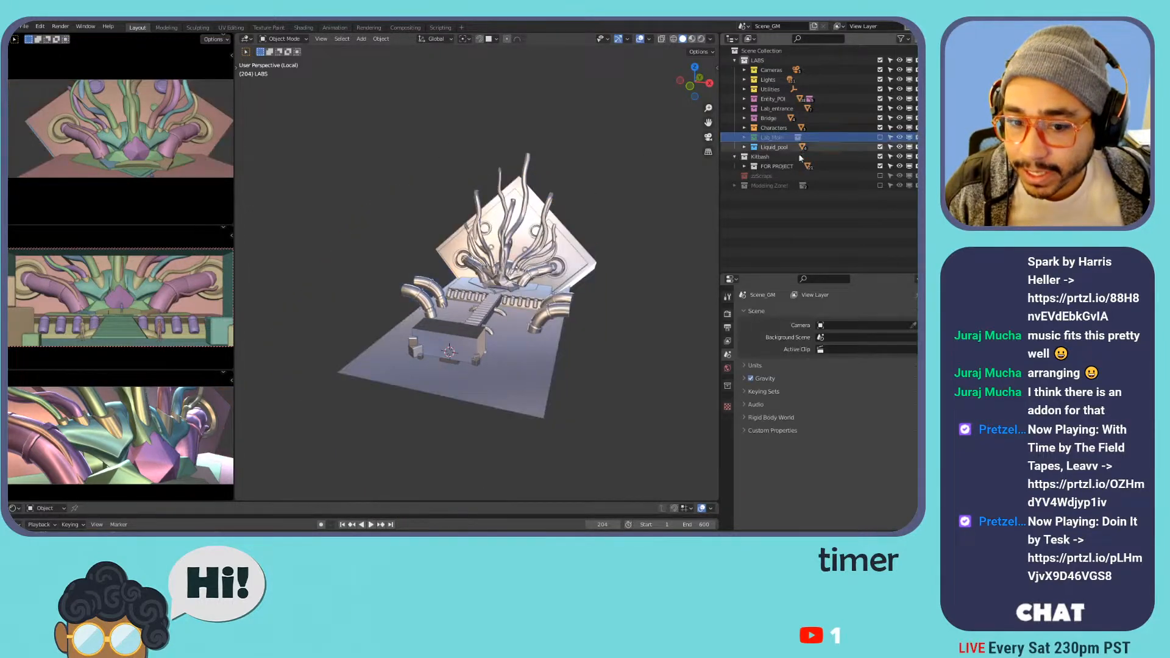
- Expand Entity_POI and exclude its Entity and Computer collections, switching Back_walls and EP_Floor off and back on to check them
{"action": "left_click", "coordinate": [744, 100]}
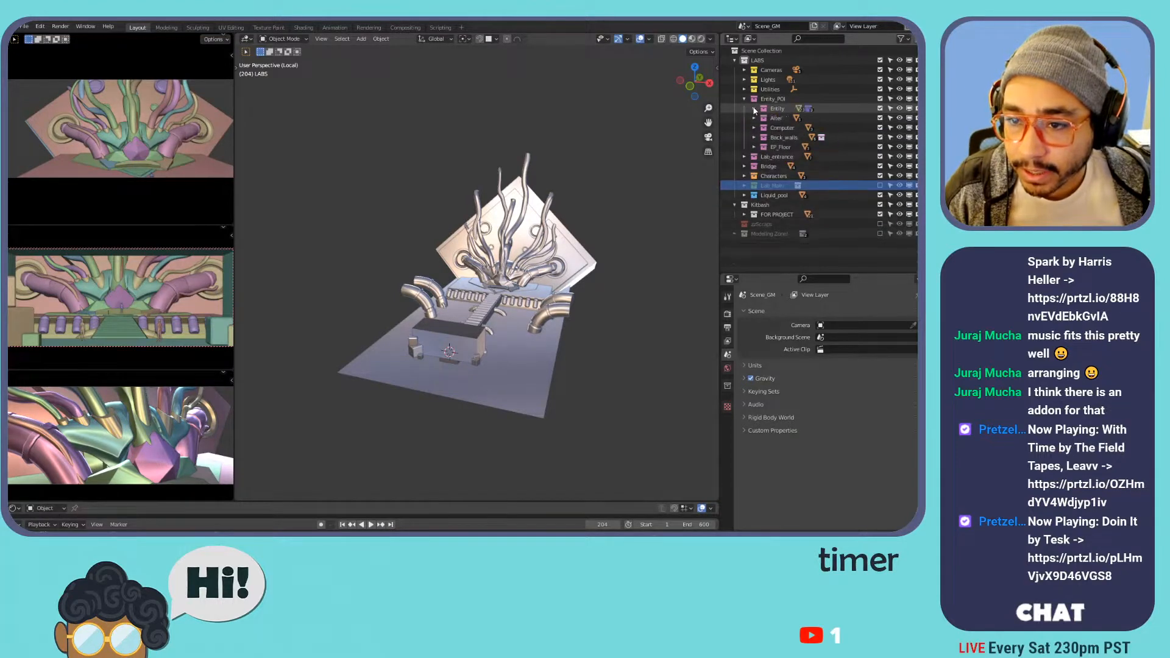
{"action": "left_click", "coordinate": [880, 107]}
{"action": "left_click", "coordinate": [880, 108]}
{"action": "left_click", "coordinate": [879, 108]}
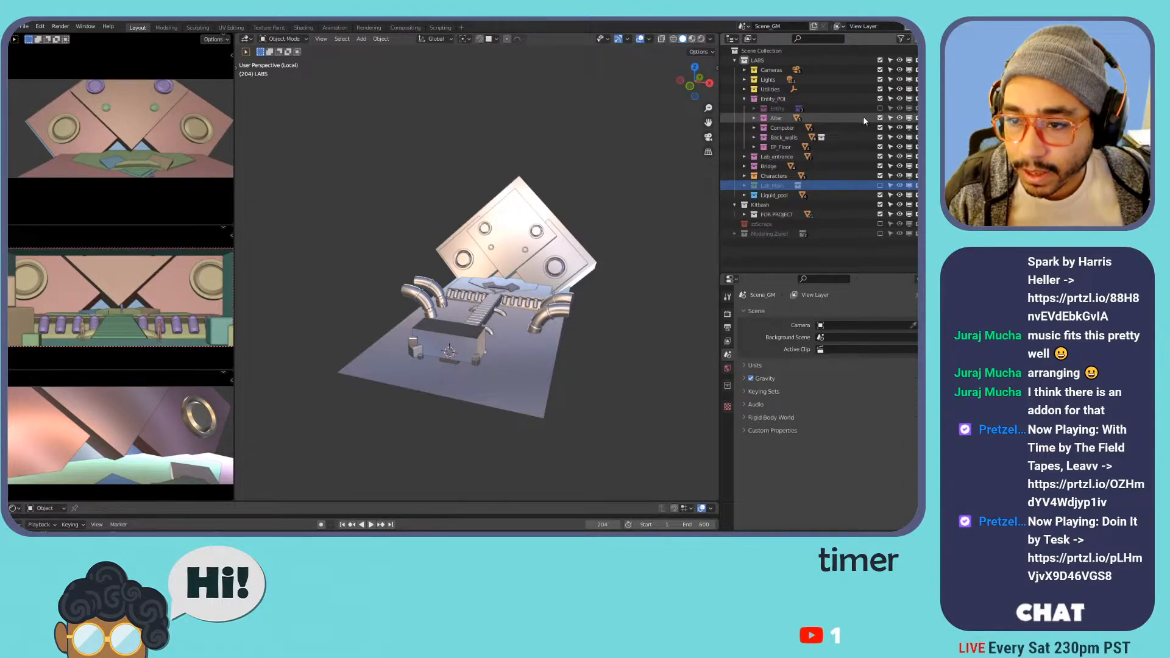
{"action": "left_click", "coordinate": [880, 127]}
{"action": "left_click", "coordinate": [880, 137]}
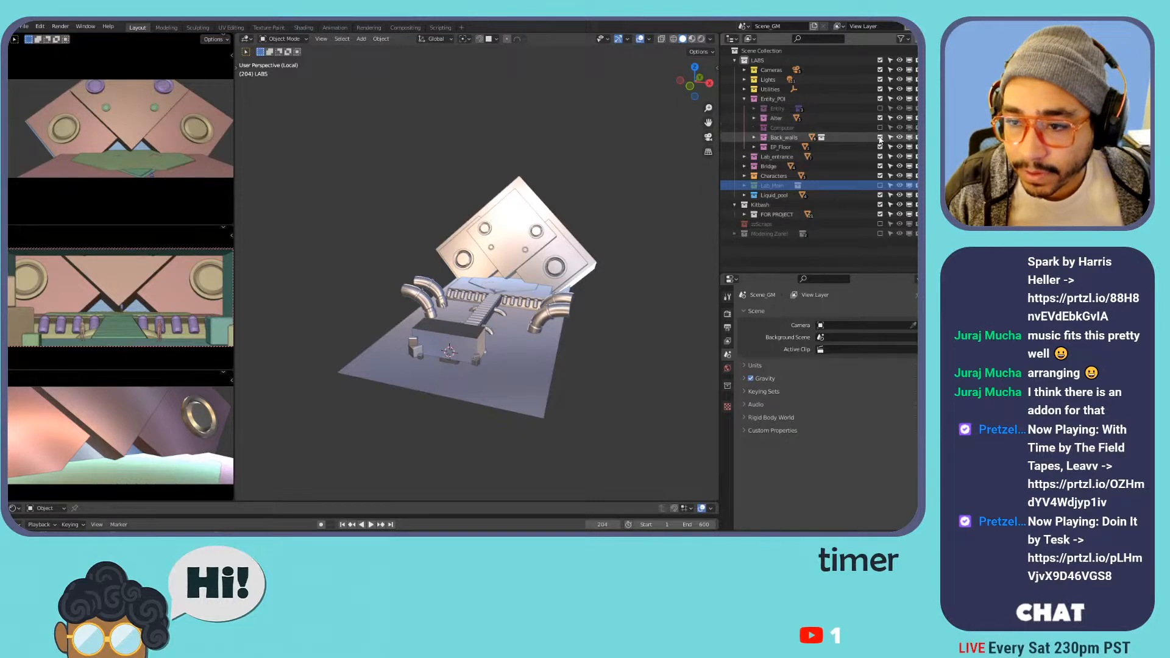
{"action": "left_click", "coordinate": [880, 137]}
{"action": "left_click", "coordinate": [880, 147]}
{"action": "left_click", "coordinate": [880, 146]}
{"action": "left_click", "coordinate": [880, 147]}
{"action": "left_click", "coordinate": [880, 147]}
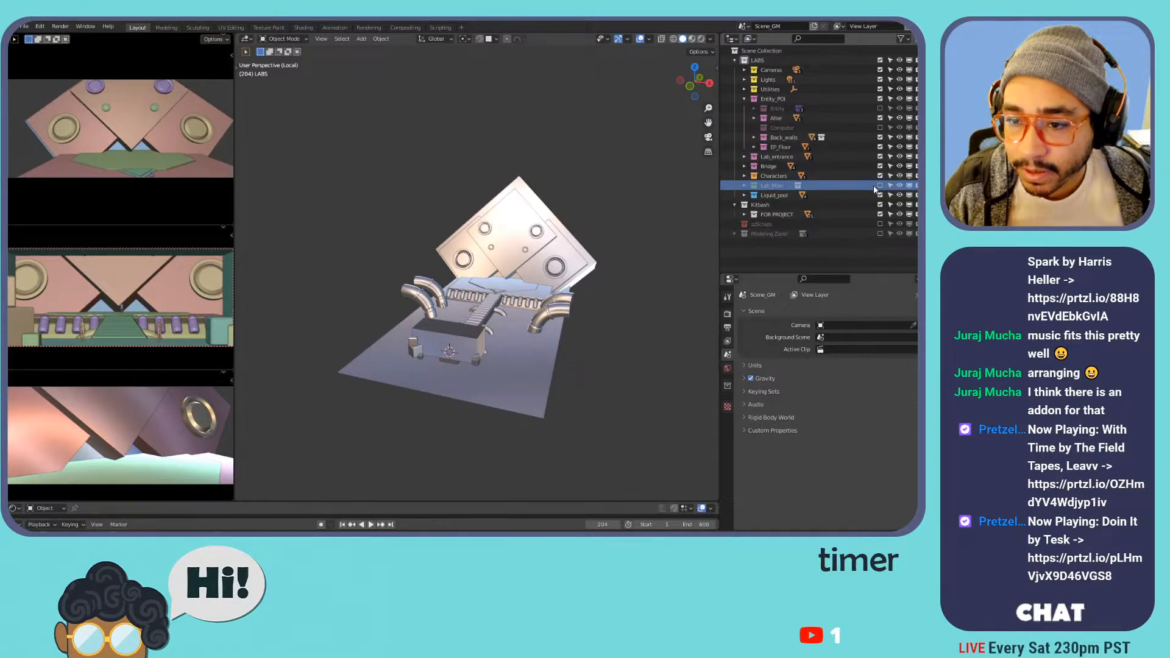
- Exclude the Bridge, Characters, Liquid_pool and Lab_entrance collections from the view layer
{"action": "left_click", "coordinate": [880, 166]}
{"action": "left_click", "coordinate": [879, 176]}
{"action": "left_click", "coordinate": [880, 195]}
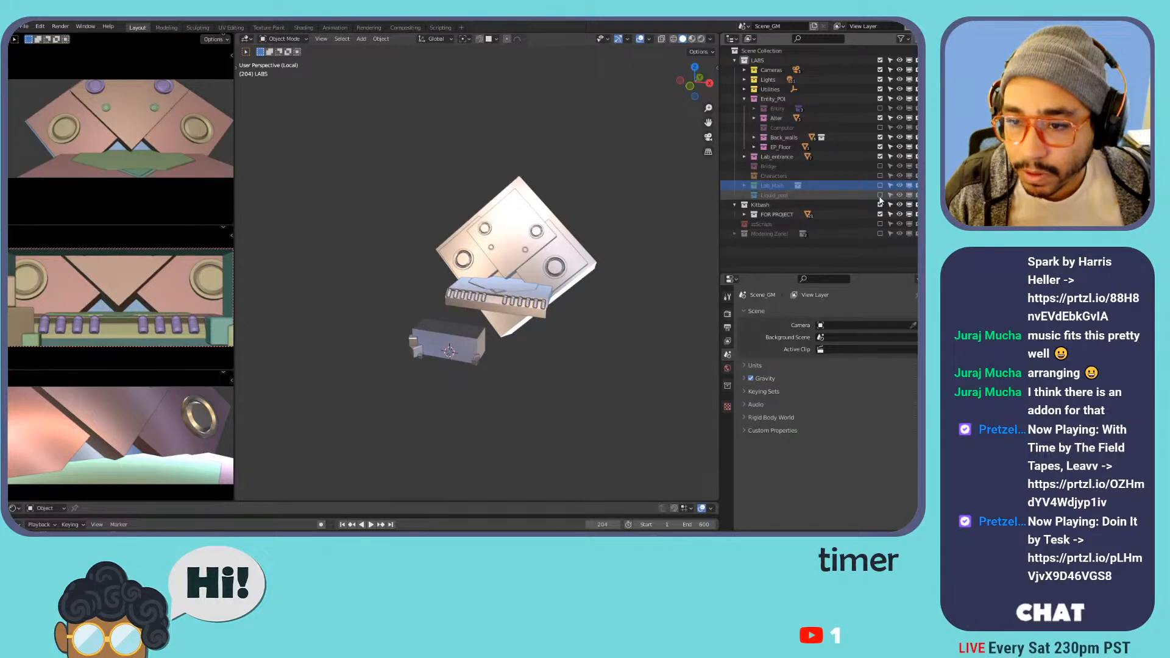
{"action": "left_click", "coordinate": [879, 157]}
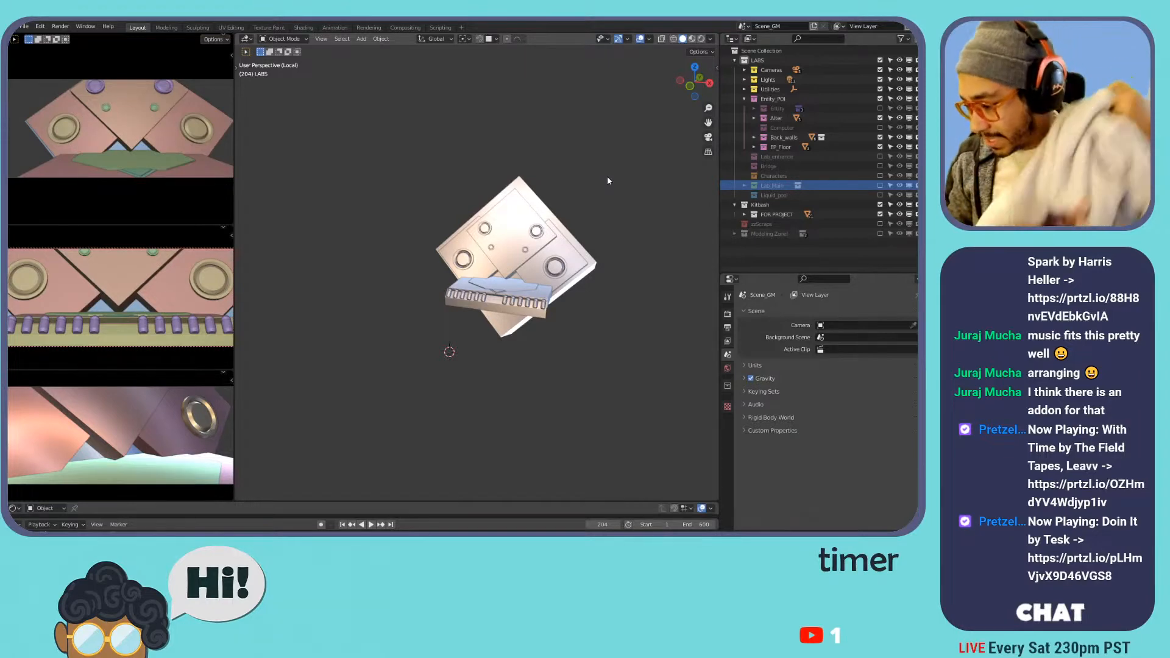
- Select all the kitbash parts and, in top view, move them along X closer to the back walls
{"action": "left_click", "coordinate": [517, 221]}
{"action": "key", "text": "KP_Decimal"}
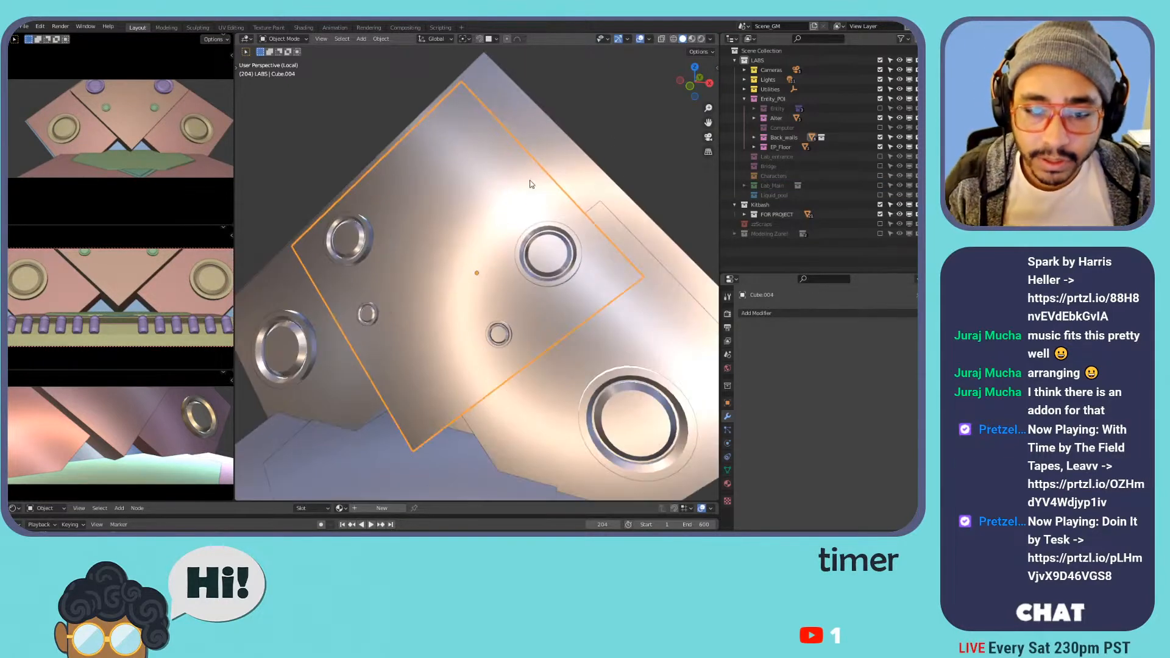
{"action": "middle_click_drag", "start_coordinate": [494, 230], "coordinate": [543, 254], "text": "shift"}
{"action": "scroll", "coordinate": [450, 179], "scroll_direction": "down", "scroll_amount": 5}
{"action": "scroll", "coordinate": [612, 218], "scroll_direction": "down", "scroll_amount": 5}
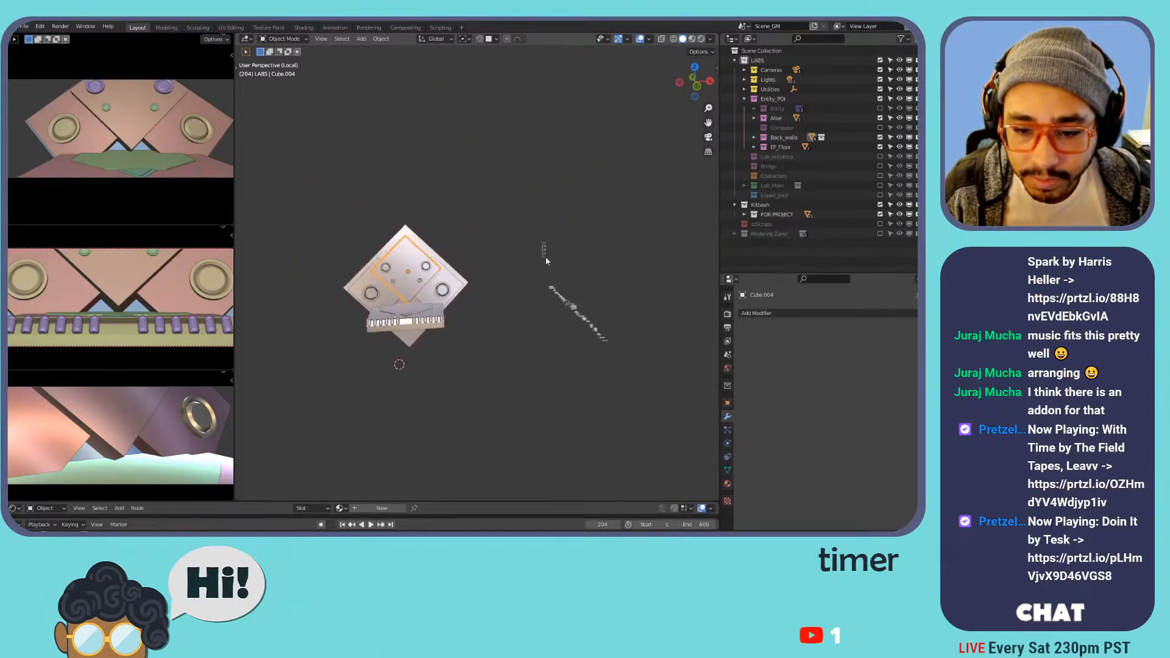
{"action": "key", "text": "a"}
{"action": "key", "text": "KP_7"}
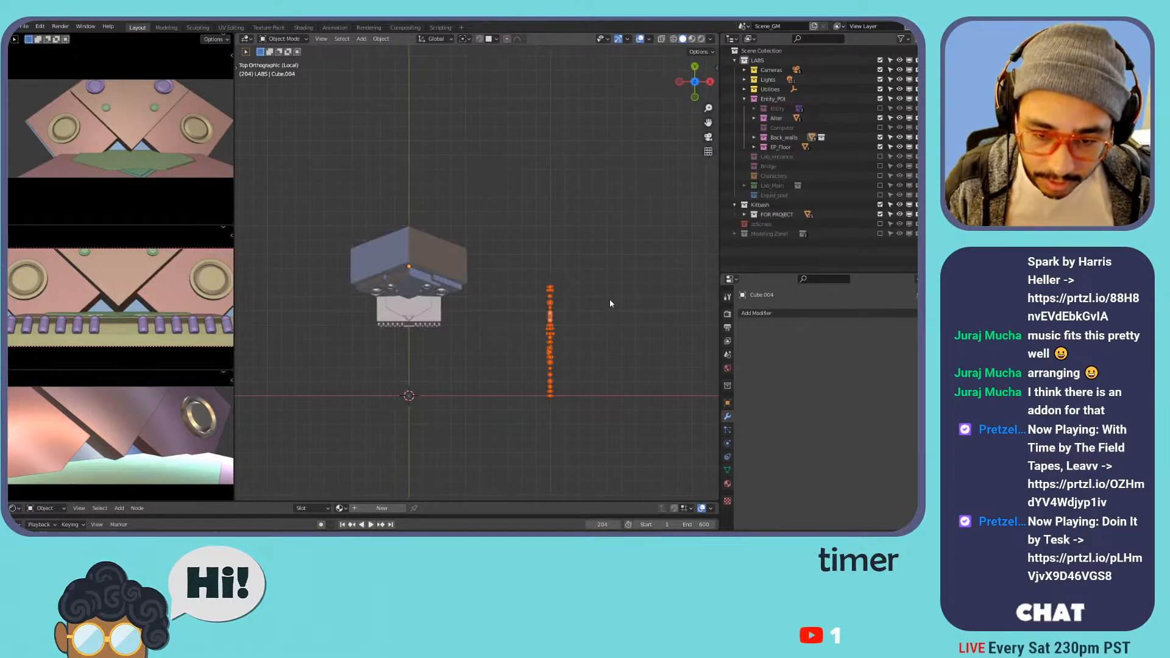
{"action": "key", "text": "g"}
{"action": "key", "text": "x"}
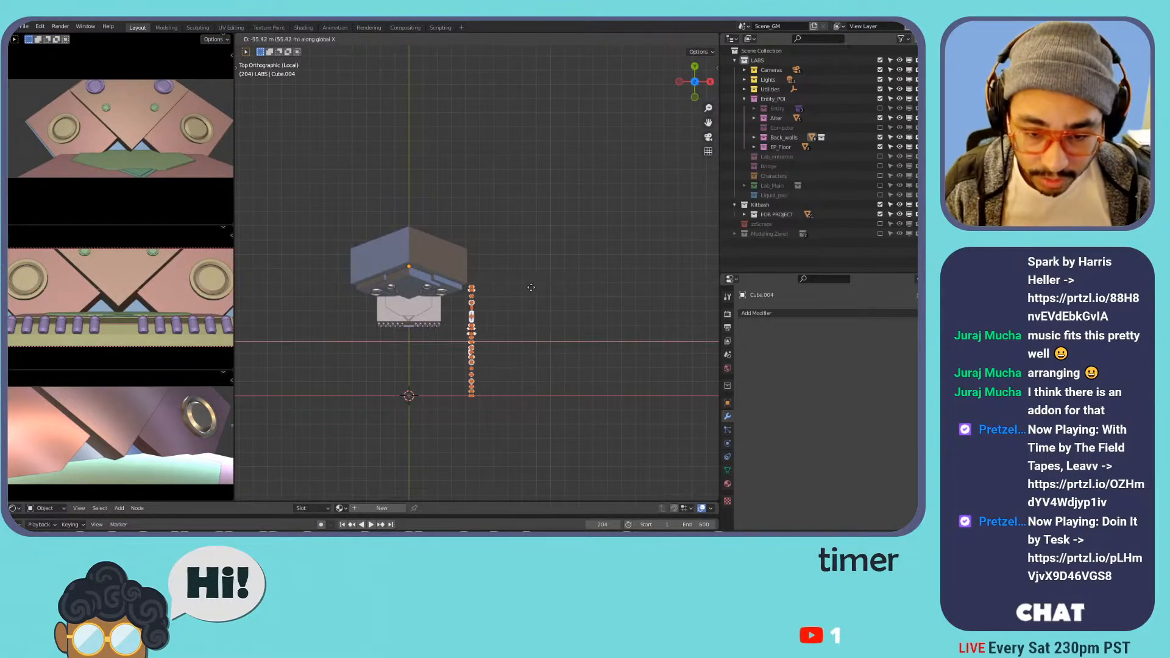
{"action": "left_click", "coordinate": [524, 290]}
- Move the row of kitbash parts along Y beside the altar platform and deselect it
{"action": "middle_click_drag", "start_coordinate": [524, 291], "coordinate": [468, 314]}
{"action": "key", "text": "g"}
{"action": "key", "text": "y"}
{"action": "left_click", "coordinate": [439, 278]}
{"action": "scroll", "coordinate": [468, 314], "scroll_direction": "up", "scroll_amount": 6}
{"action": "middle_click_drag", "start_coordinate": [610, 365], "coordinate": [433, 264], "text": "shift"}
{"action": "left_click", "coordinate": [551, 288]}
- Select the three round kitbash parts and move them in top view about -23.8 m in X and 19.5 m in Y, beside the altar platform
{"action": "key", "text": "KP_7"}
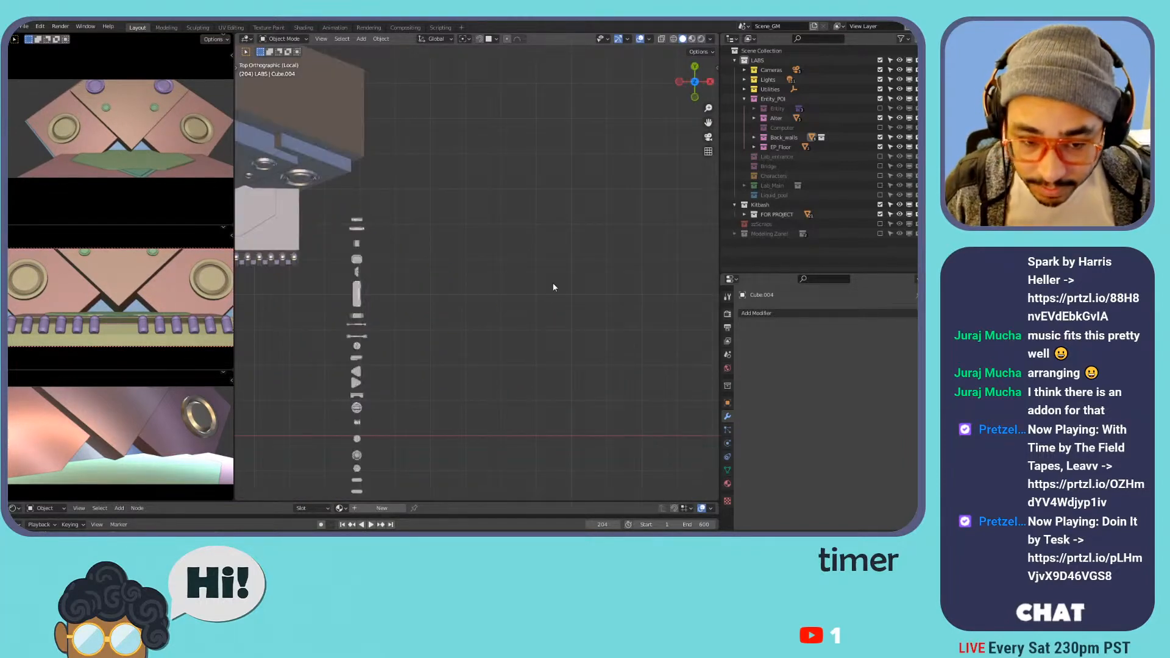
{"action": "scroll", "coordinate": [539, 254], "scroll_direction": "up", "scroll_amount": 2}
{"action": "middle_click_drag", "start_coordinate": [384, 269], "coordinate": [577, 189], "text": "shift"}
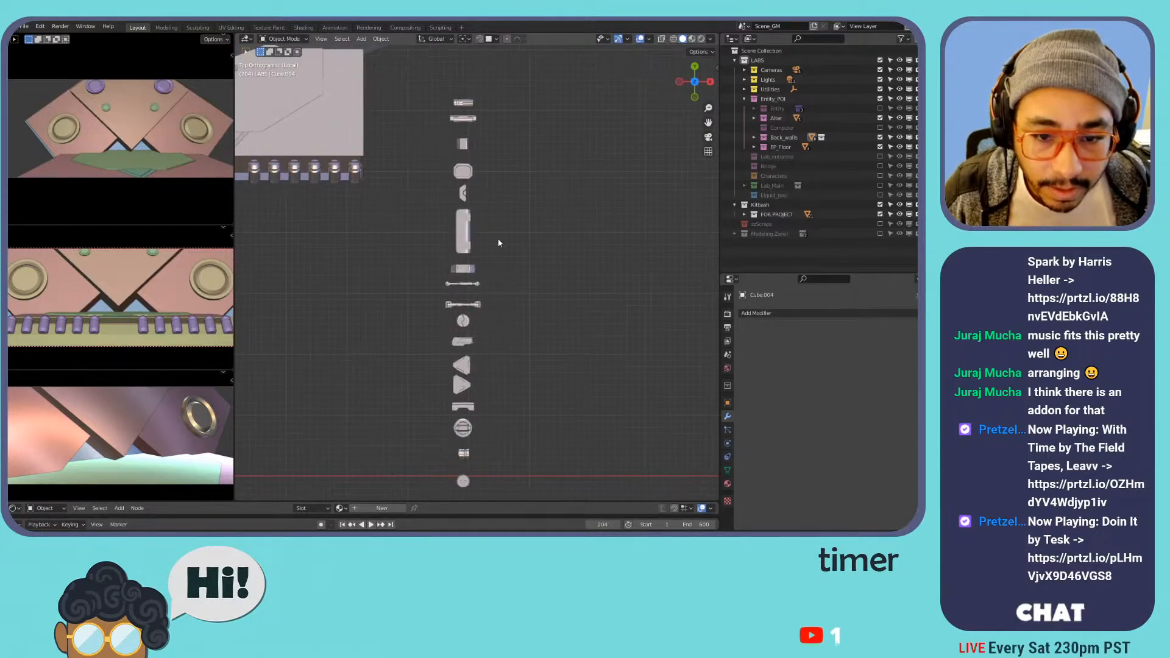
{"action": "scroll", "coordinate": [499, 291], "scroll_direction": "up", "scroll_amount": 4}
{"action": "scroll", "coordinate": [499, 291], "scroll_direction": "down", "scroll_amount": 4}
{"action": "left_click", "coordinate": [463, 322]}
{"action": "left_click", "coordinate": [462, 430]}
{"action": "left_click", "coordinate": [463, 482]}
{"action": "left_click", "coordinate": [467, 429], "text": "shift"}
{"action": "left_click", "coordinate": [466, 326], "text": "shift"}
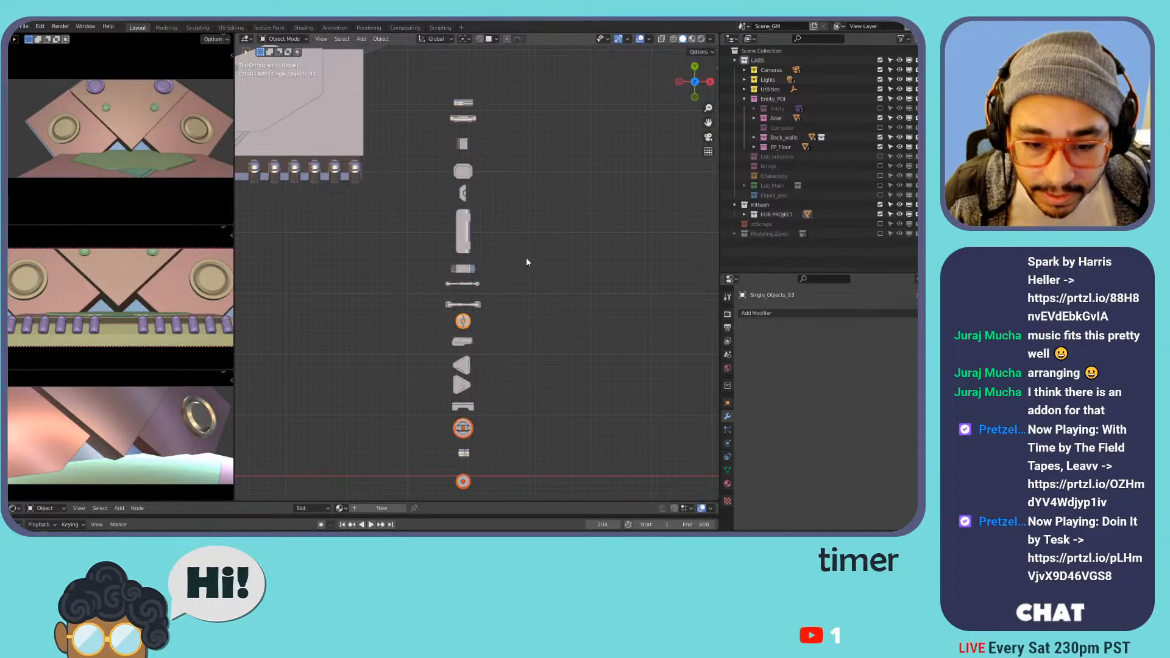
{"action": "middle_click_drag", "start_coordinate": [441, 229], "coordinate": [590, 238], "text": "shift"}
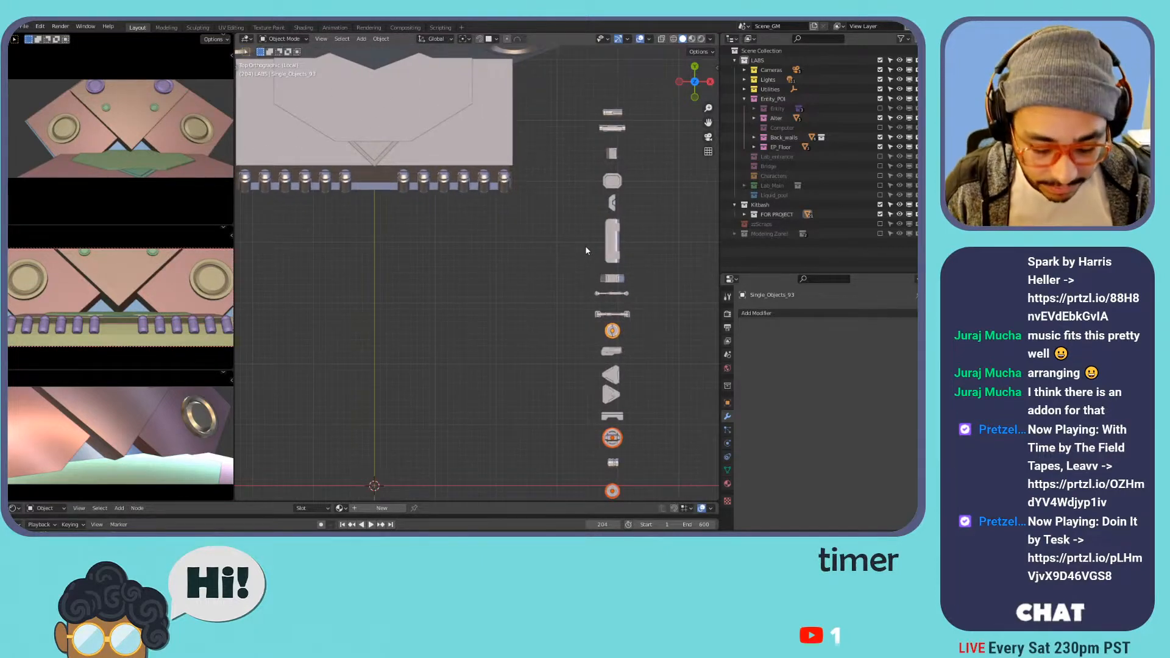
{"action": "key", "text": "g"}
{"action": "left_click", "coordinate": [426, 125]}
{"action": "middle_click_drag", "start_coordinate": [482, 221], "coordinate": [521, 229], "text": "shift"}
{"action": "middle_click_drag", "start_coordinate": [499, 189], "coordinate": [480, 174]}
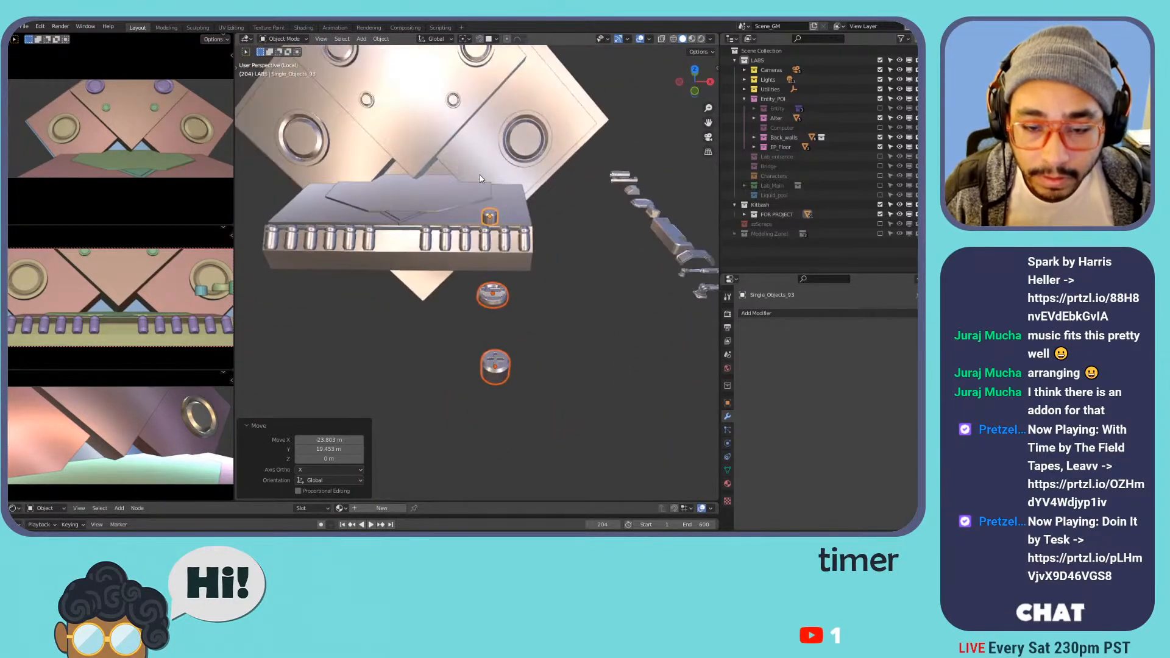
- Select the small round kitbash part at the altar platform's front edge and scale it up by about 5.3
{"action": "scroll", "coordinate": [528, 183], "scroll_direction": "down", "scroll_amount": 5}
{"action": "scroll", "coordinate": [524, 202], "scroll_direction": "up", "scroll_amount": 3}
{"action": "left_click", "coordinate": [542, 247]}
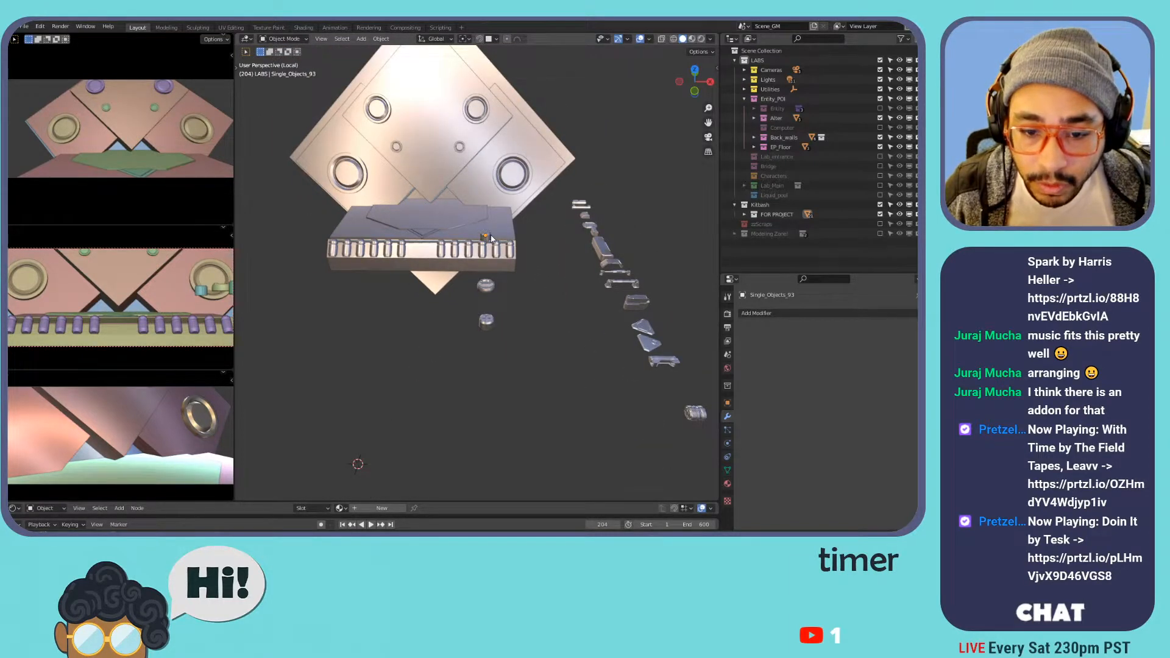
{"action": "scroll", "coordinate": [486, 248], "scroll_direction": "up", "scroll_amount": 7}
{"action": "middle_click_drag", "start_coordinate": [544, 339], "coordinate": [521, 221]}
{"action": "left_click", "coordinate": [465, 170]}
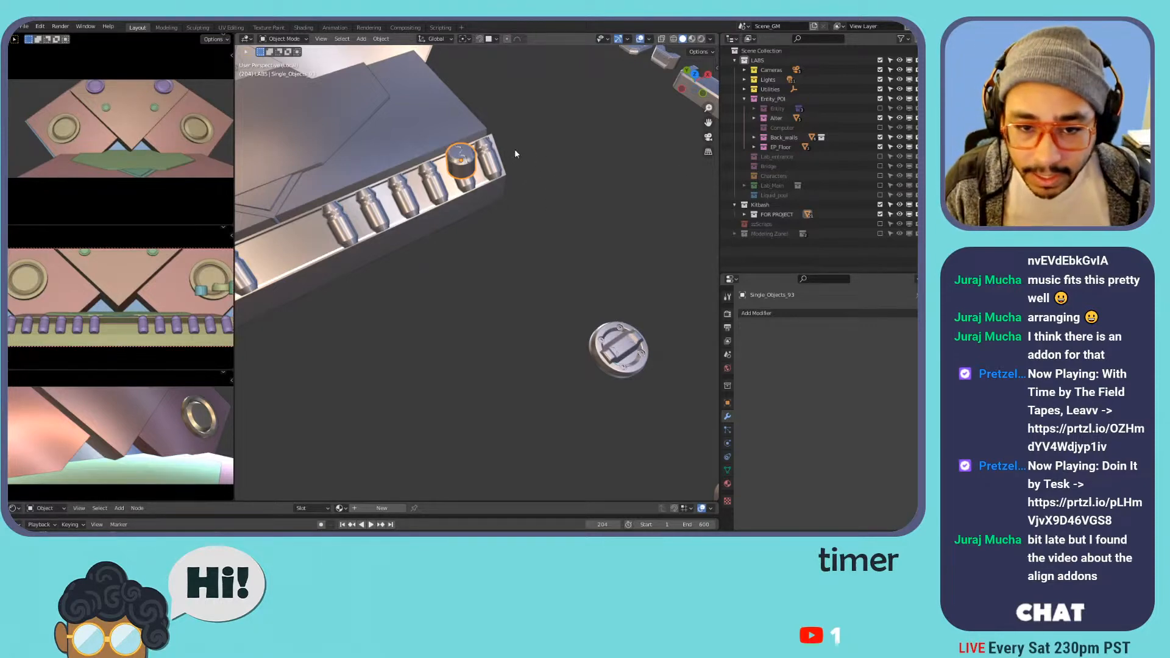
{"action": "key", "text": "s"}
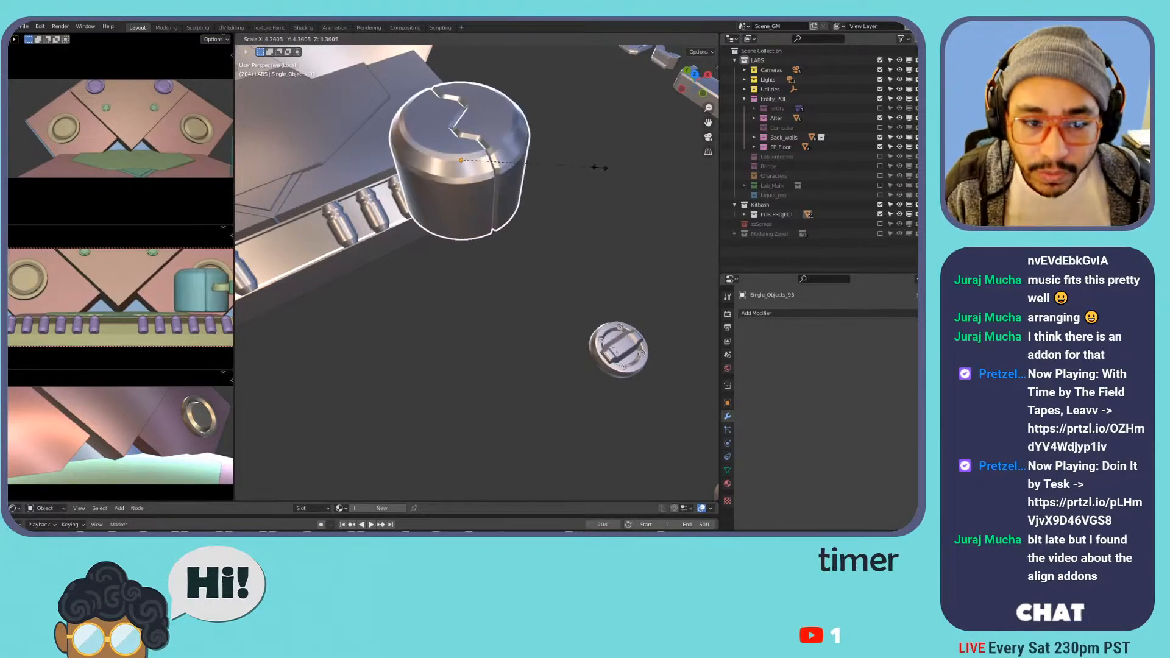
{"action": "left_click", "coordinate": [632, 172]}
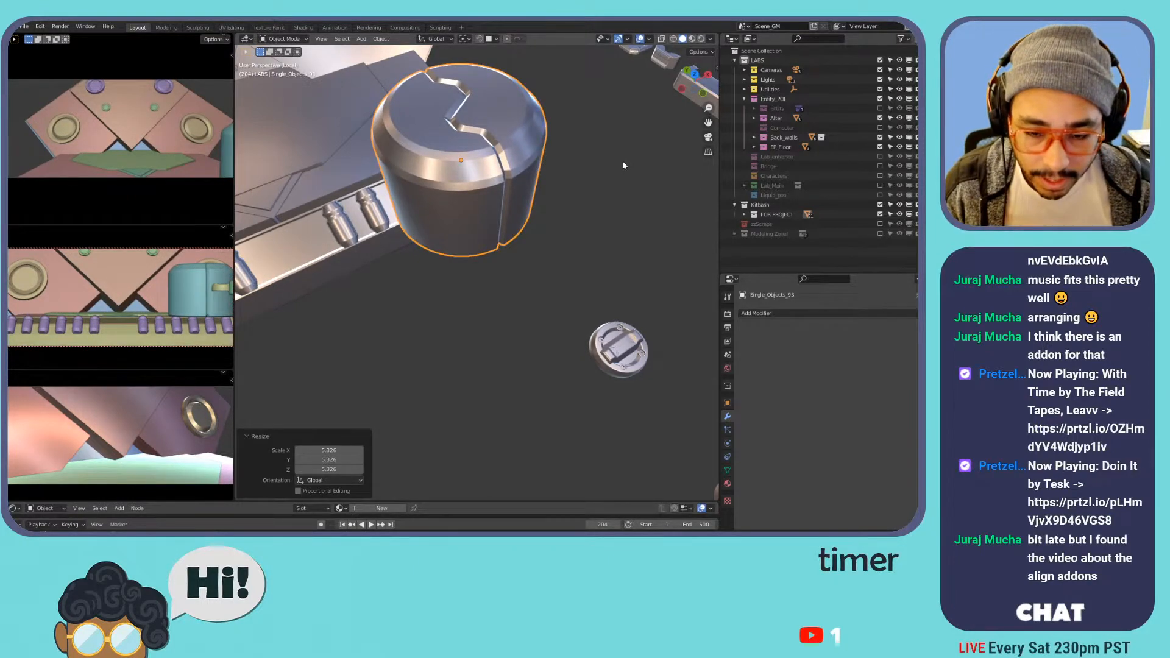
- Flatten the enlarged round part into a disc by scaling it along Z to about 0.27
{"action": "key", "text": "Tab"}
{"action": "key", "text": "Tab"}
{"action": "key", "text": "s"}
{"action": "key", "text": "z"}
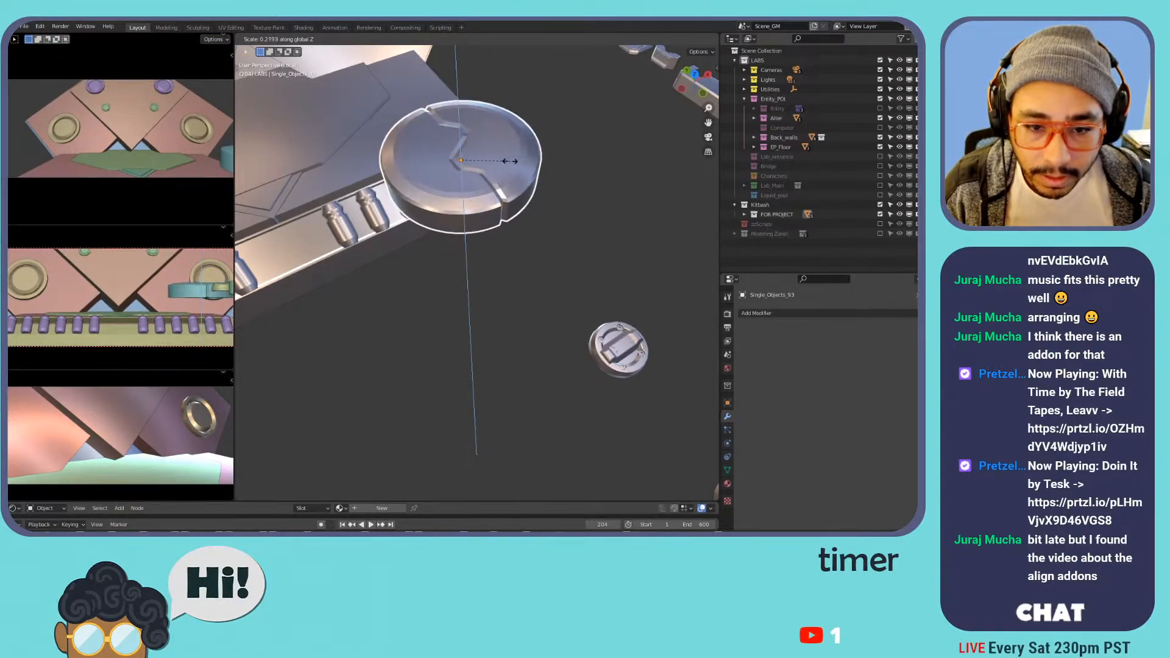
{"action": "left_click", "coordinate": [509, 161]}
- In edit mode, select the disc's underside faces by similar normal and snap the 3D cursor to them
{"action": "middle_click_drag", "start_coordinate": [510, 160], "coordinate": [464, 143]}
{"action": "key", "text": "Tab"}
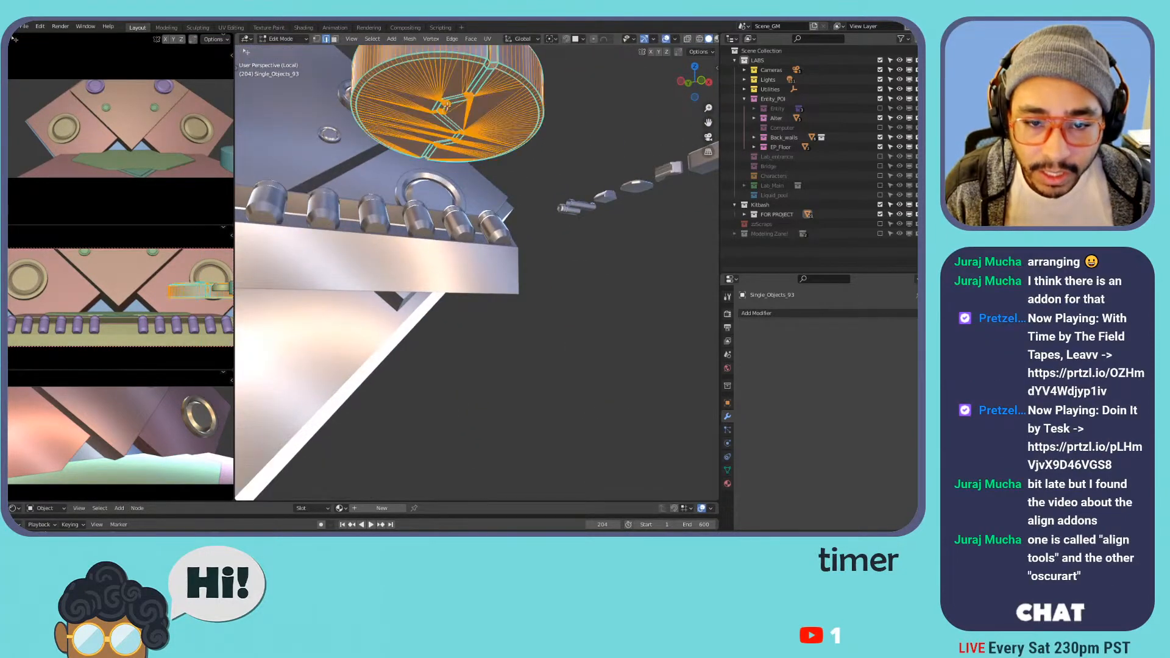
{"action": "key", "text": "3"}
{"action": "left_click", "coordinate": [458, 74]}
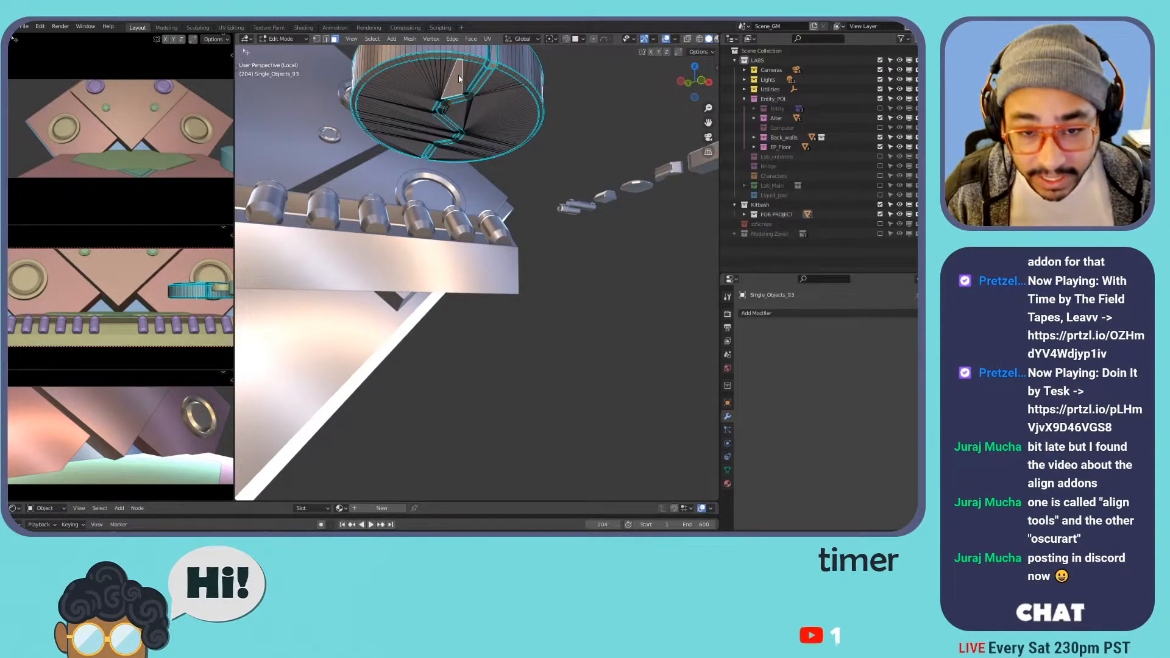
{"action": "key", "text": "shift+g"}
{"action": "left_click", "coordinate": [431, 121]}
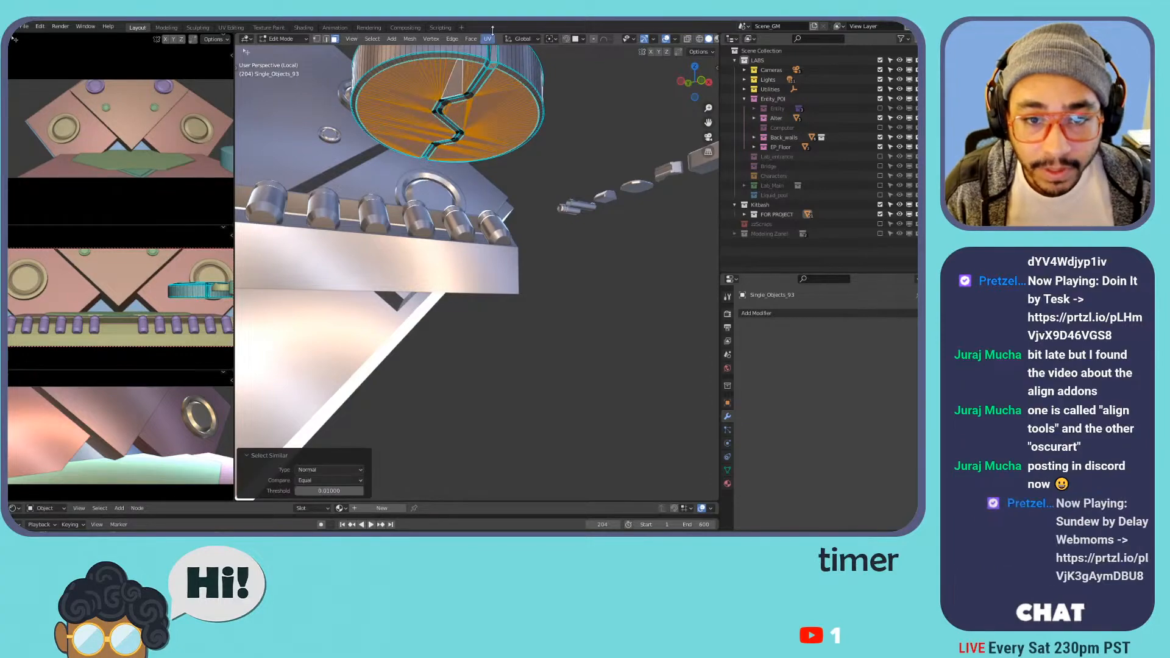
{"action": "middle_click_drag", "start_coordinate": [464, 124], "coordinate": [470, 101]}
{"action": "key", "text": "shift+s"}
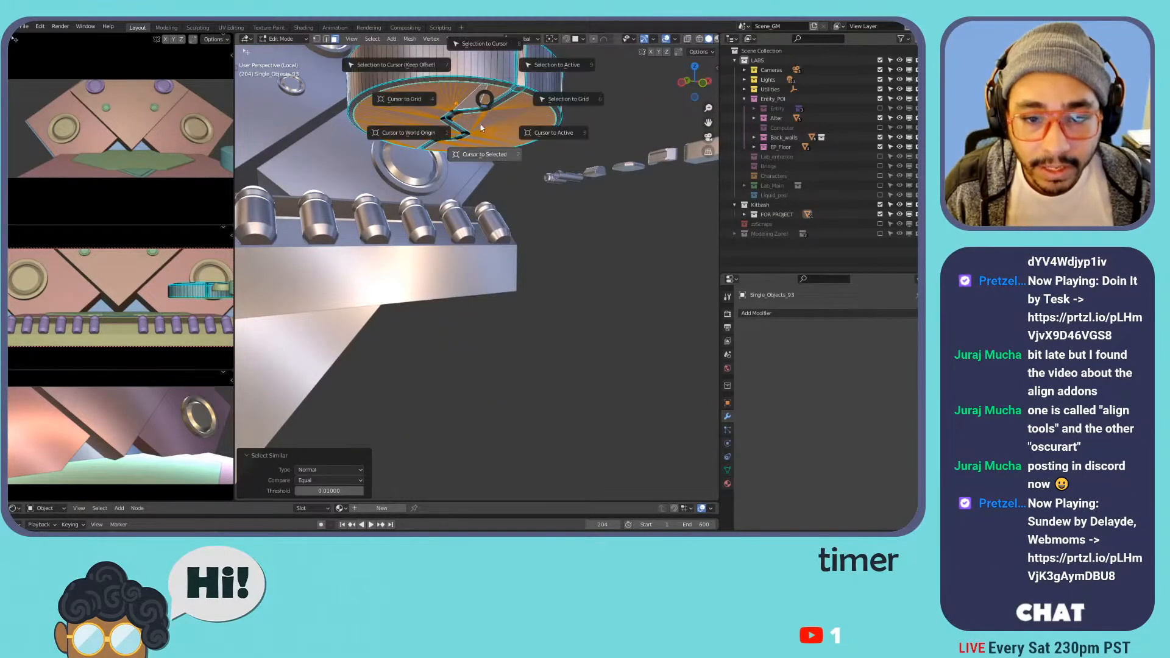
{"action": "left_click", "coordinate": [485, 140]}
- Return to object mode and set the disc's origin to the 3D cursor
{"action": "key", "text": "Tab"}
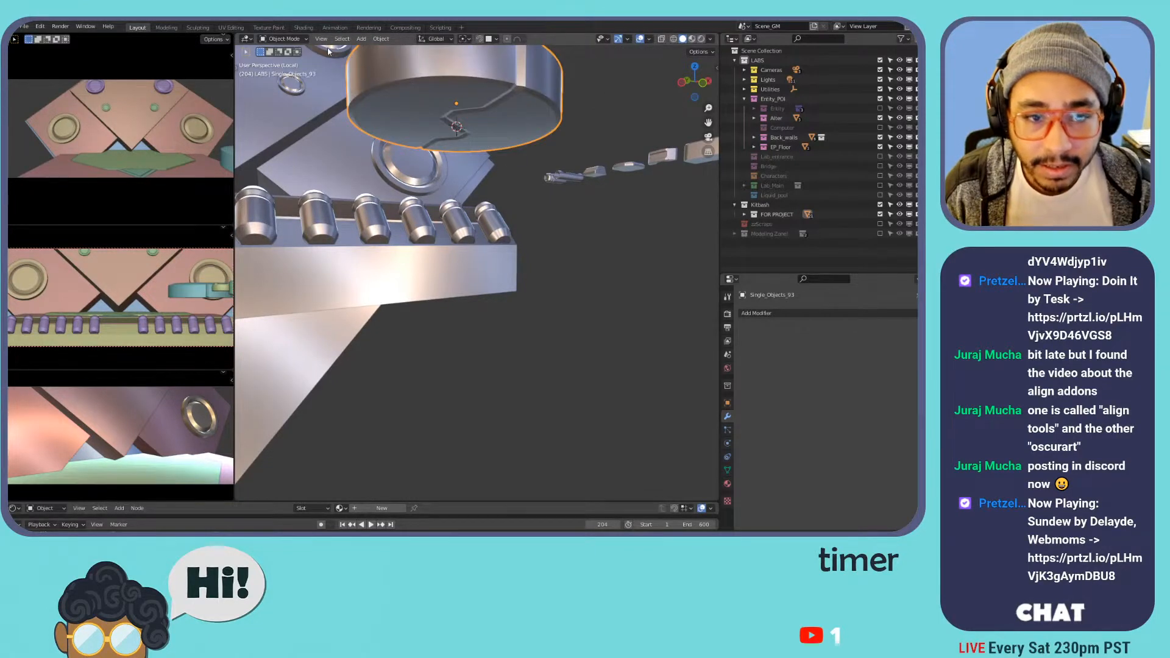
{"action": "left_click", "coordinate": [380, 39]}
{"action": "mouse_move", "coordinate": [419, 61]}
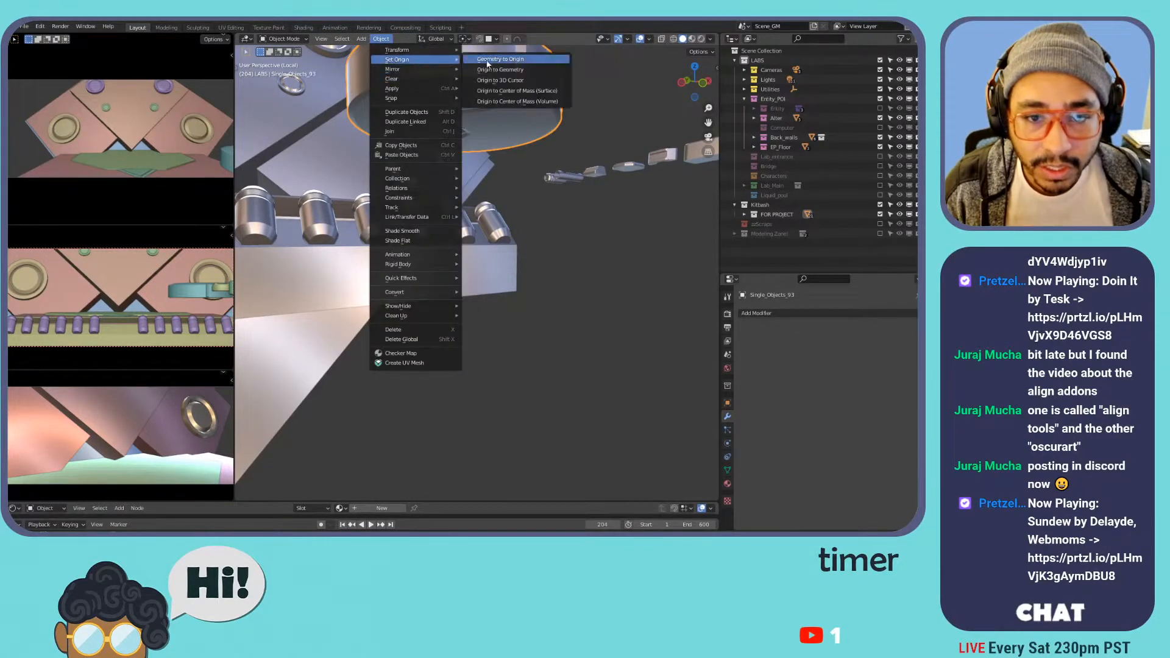
{"action": "left_click", "coordinate": [513, 82]}
{"action": "key", "text": "r"}
{"action": "key", "text": "r"}
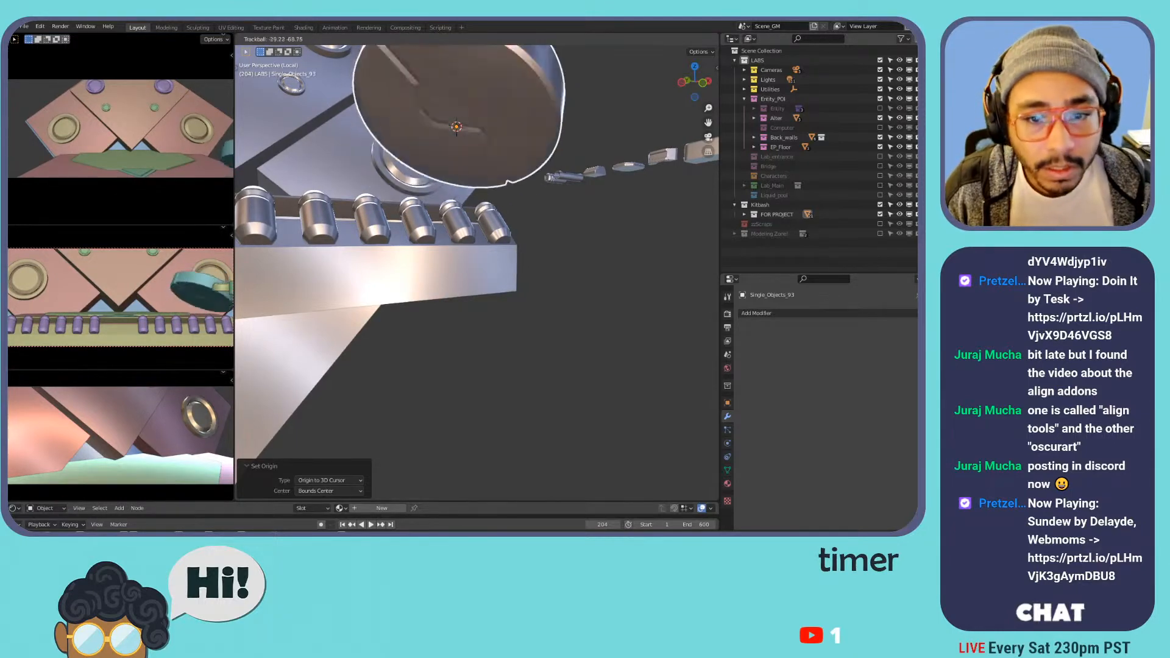
{"action": "right_click", "coordinate": [396, 121]}
- Add a Mirror modifier to the disc and set mirror_object as its mirror object
{"action": "middle_click_drag", "start_coordinate": [396, 120], "coordinate": [506, 190]}
{"action": "scroll", "coordinate": [484, 230], "scroll_direction": "down", "scroll_amount": 7}
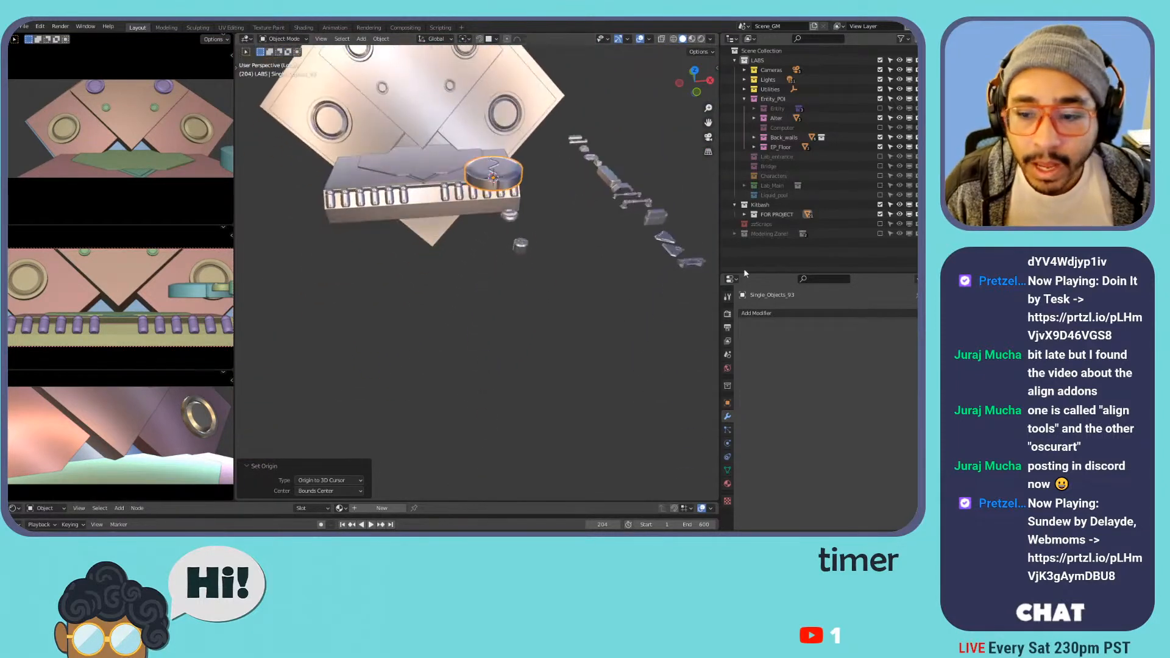
{"action": "left_click", "coordinate": [762, 314]}
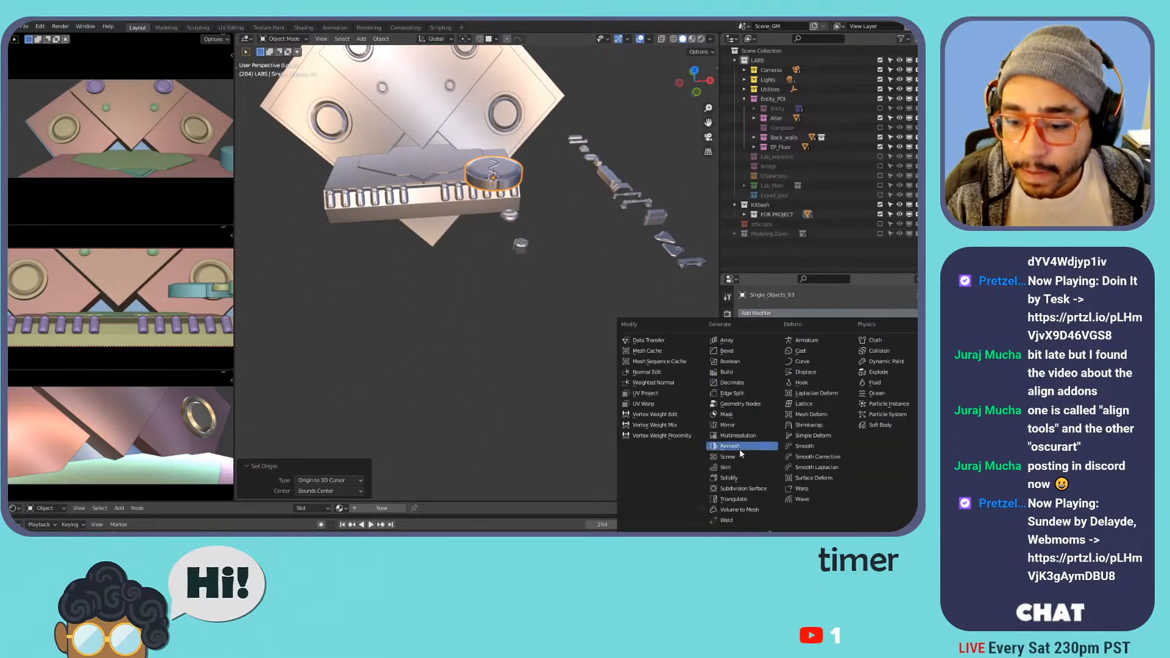
{"action": "left_click", "coordinate": [737, 425]}
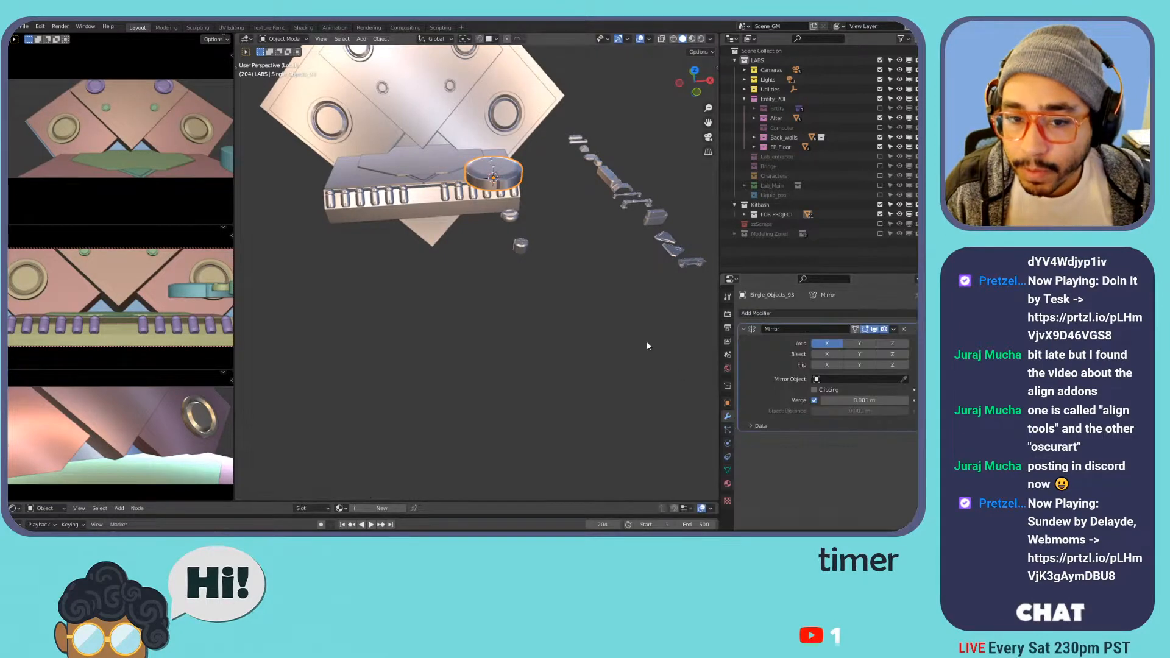
{"action": "left_click", "coordinate": [744, 89]}
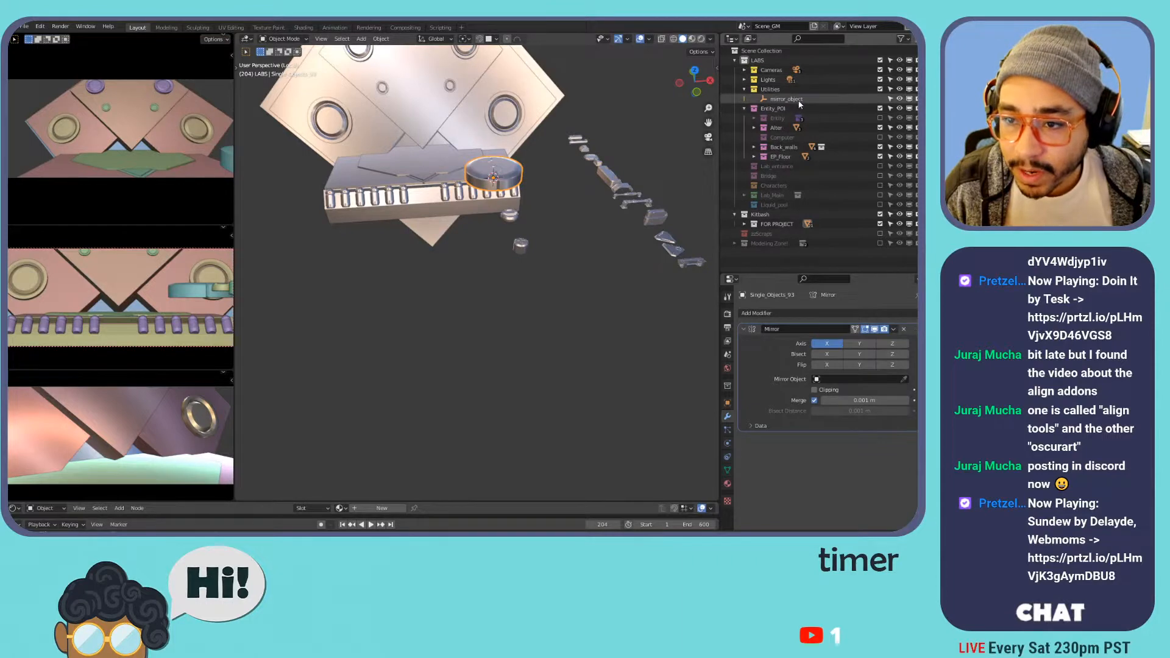
{"action": "left_click", "coordinate": [744, 89]}
{"action": "left_click", "coordinate": [844, 379]}
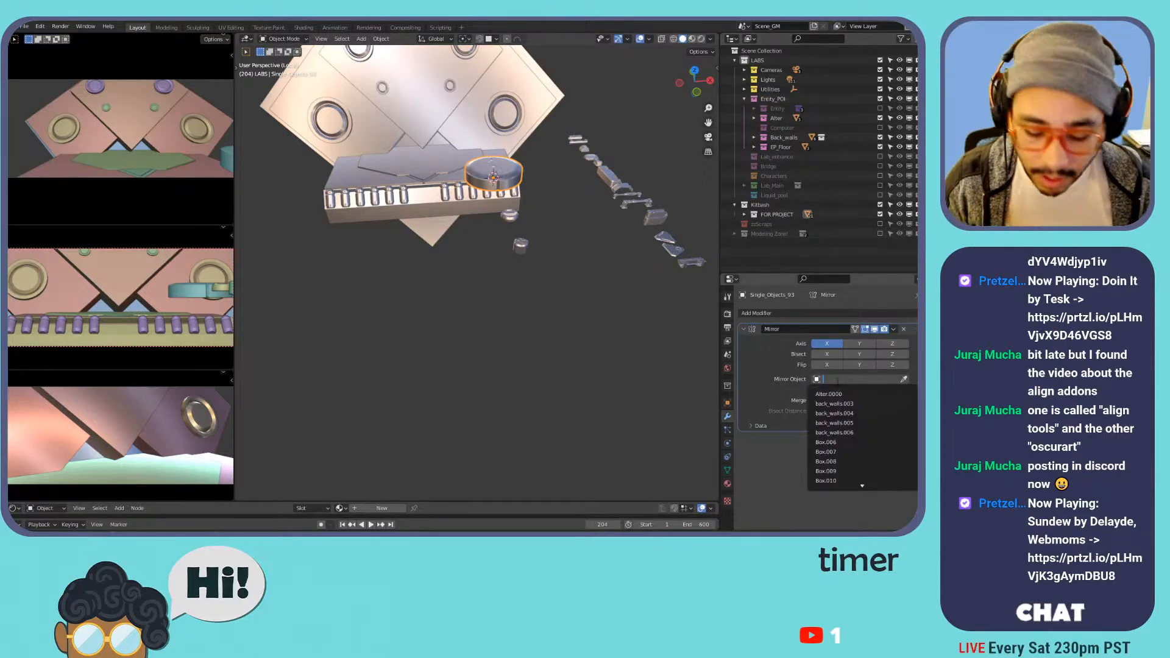
{"action": "type", "text": "mirr"}
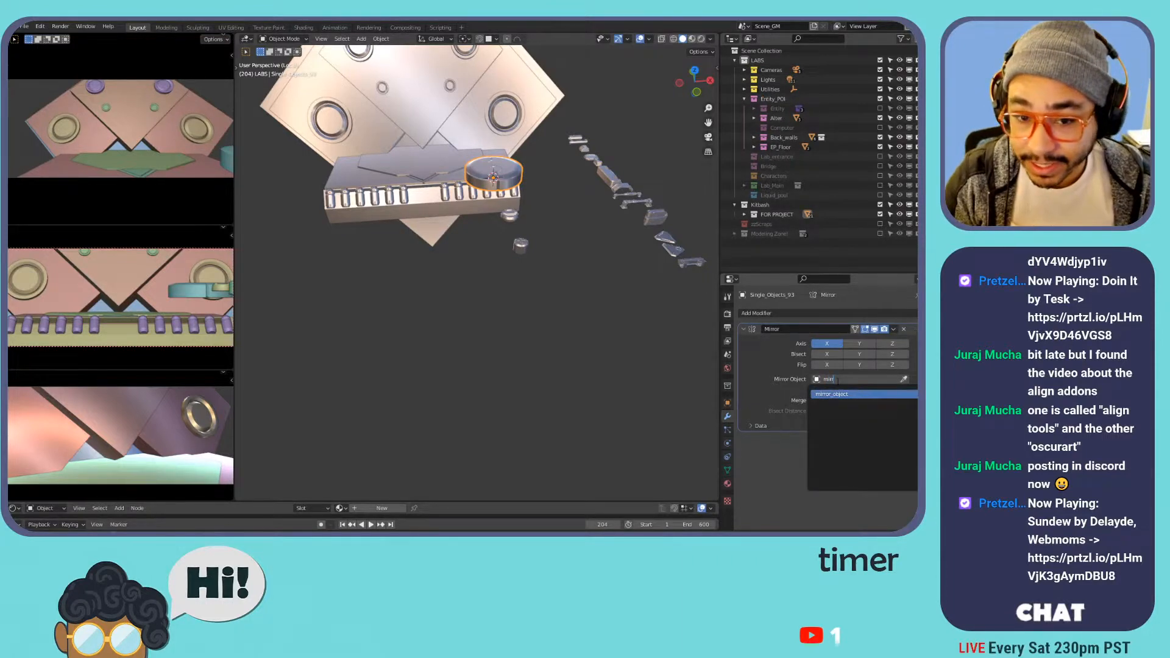
{"action": "key", "text": "Return"}
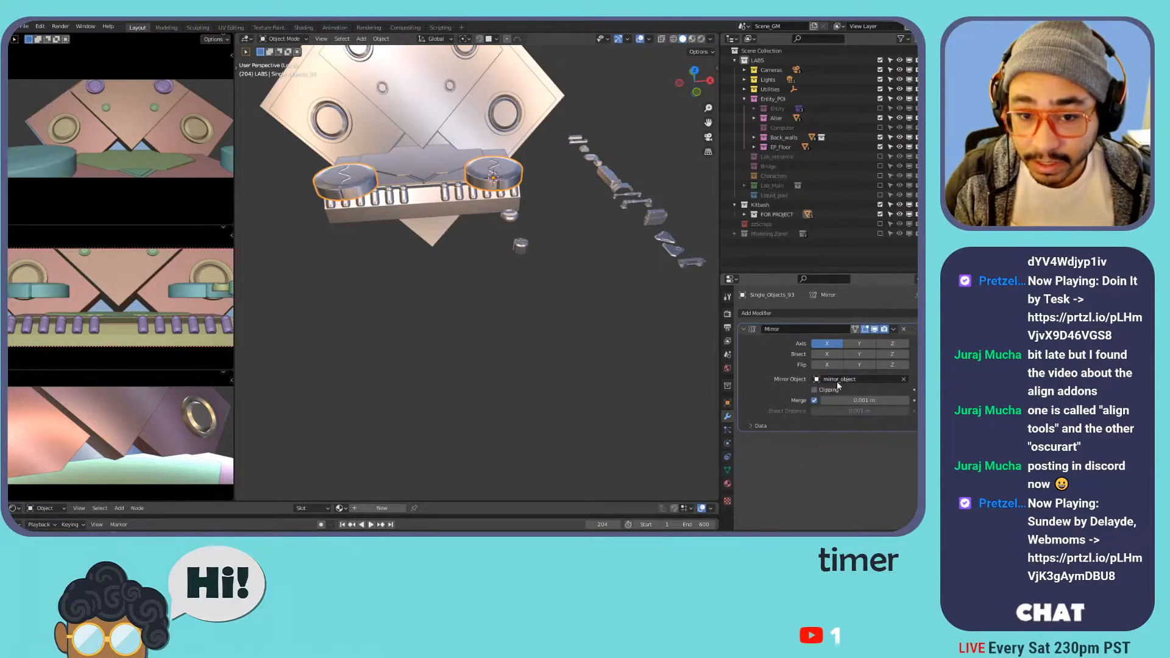
- Enable face snapping with Closest and Align Rotation to Target, and try moving the mirrored discs onto the back wall
{"action": "left_click", "coordinate": [511, 187]}
{"action": "left_click", "coordinate": [515, 168]}
{"action": "middle_click_drag", "start_coordinate": [529, 155], "coordinate": [420, 145]}
{"action": "left_click", "coordinate": [479, 38]}
{"action": "left_click", "coordinate": [492, 39]}
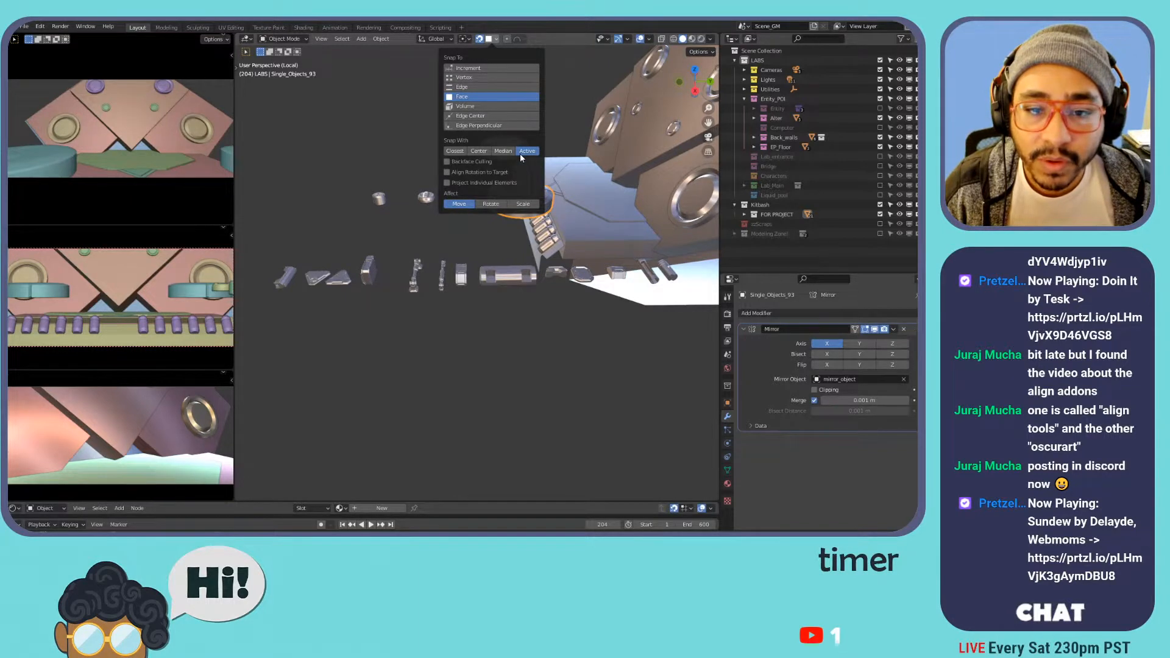
{"action": "left_click", "coordinate": [456, 151]}
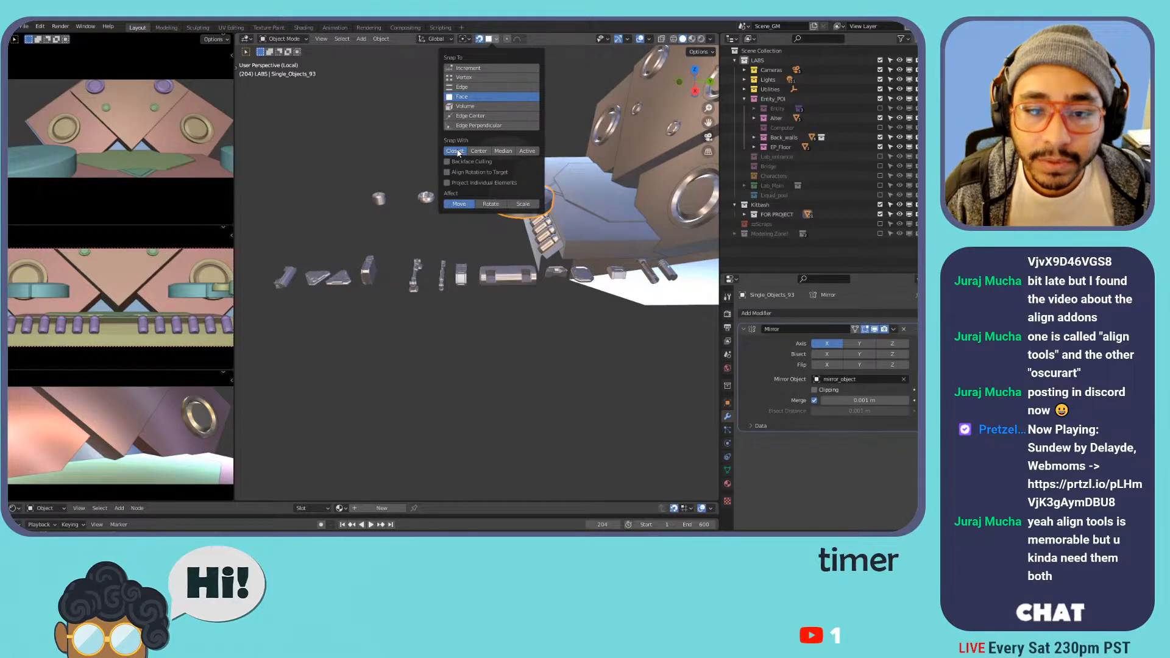
{"action": "mouse_move", "coordinate": [452, 213]}
{"action": "middle_mouse_down"}
{"action": "mouse_move", "coordinate": [495, 185]}
{"action": "mouse_move", "coordinate": [474, 219]}
{"action": "middle_mouse_up"}
{"action": "key", "text": "g"}
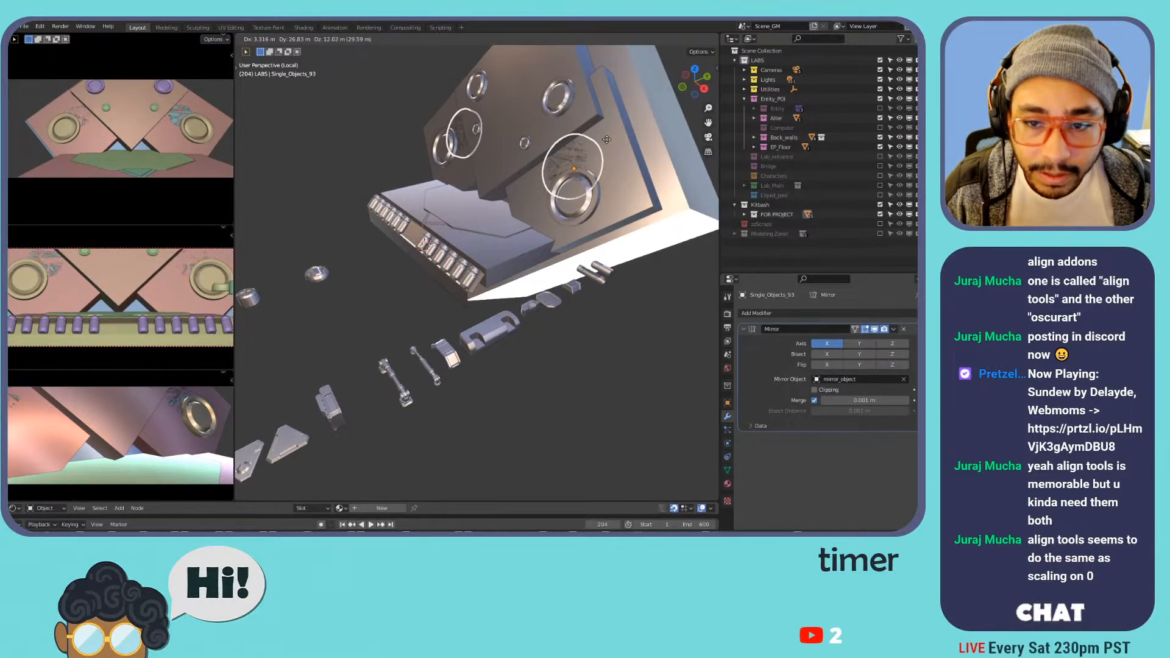
{"action": "key", "text": "Escape"}
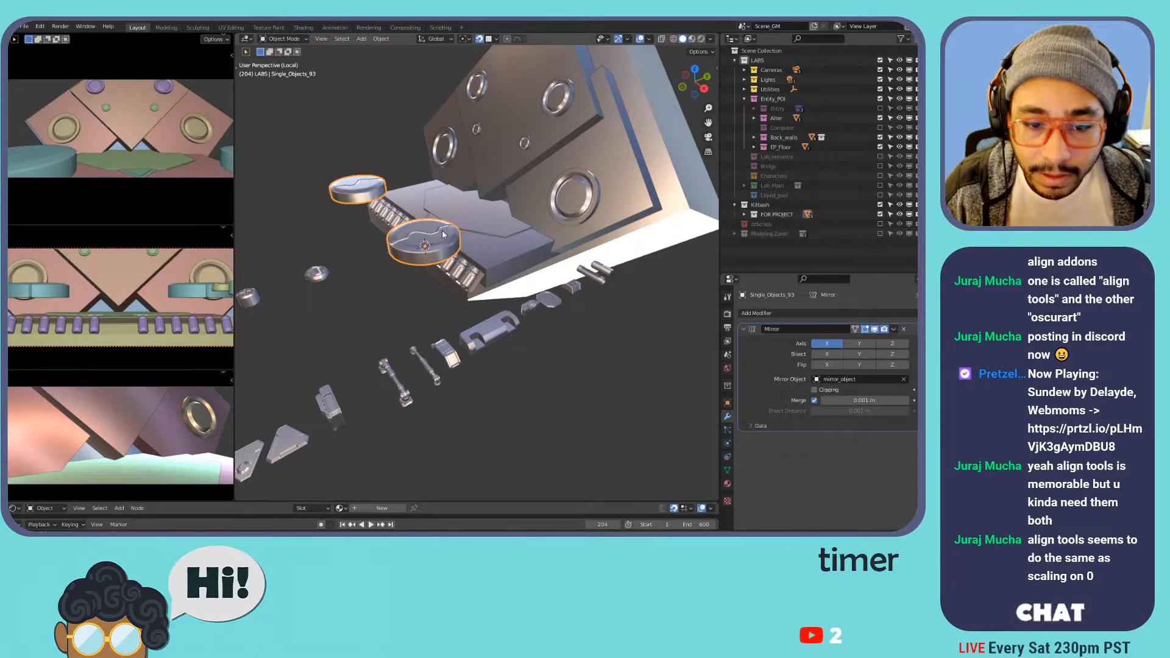
{"action": "key", "text": "n"}
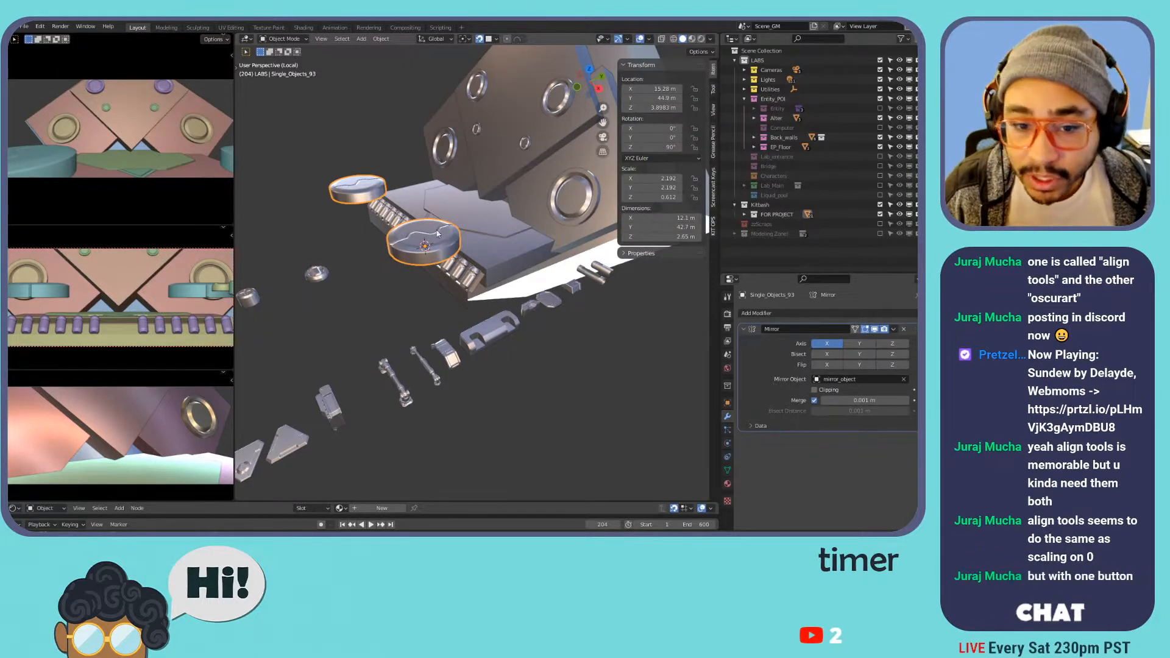
{"action": "key", "text": "ctrl+a"}
{"action": "left_click", "coordinate": [416, 242]}
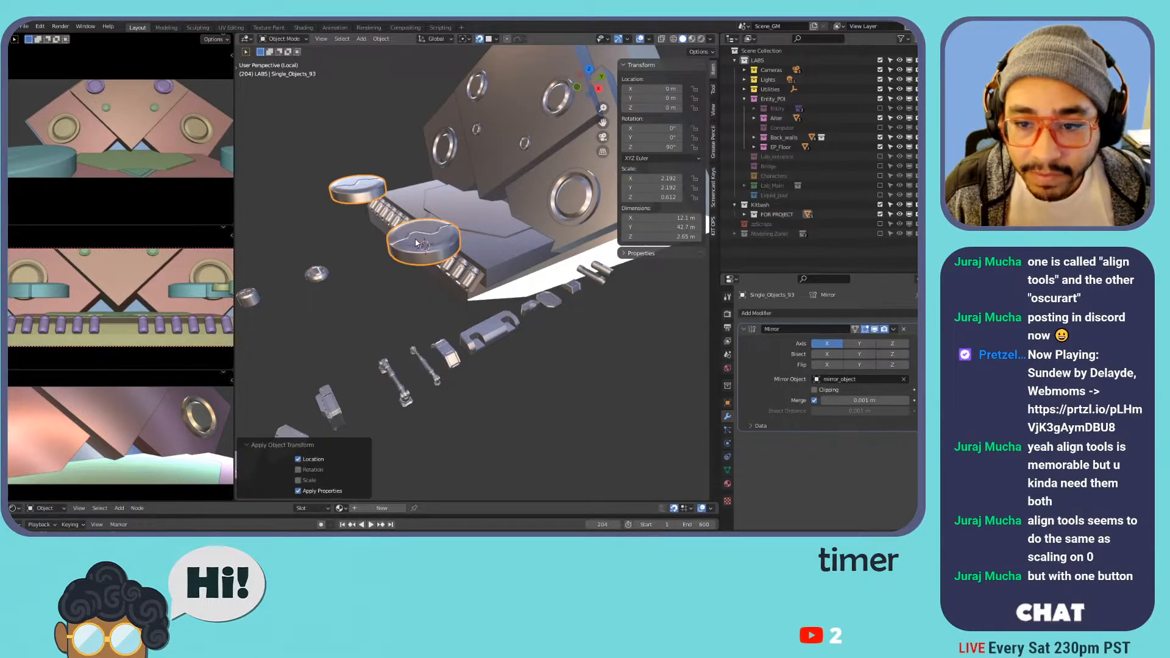
{"action": "key", "text": "ctrl+z"}
- Apply the disc's rotation and scale
{"action": "key", "text": "ctrl+a"}
{"action": "left_click", "coordinate": [413, 252]}
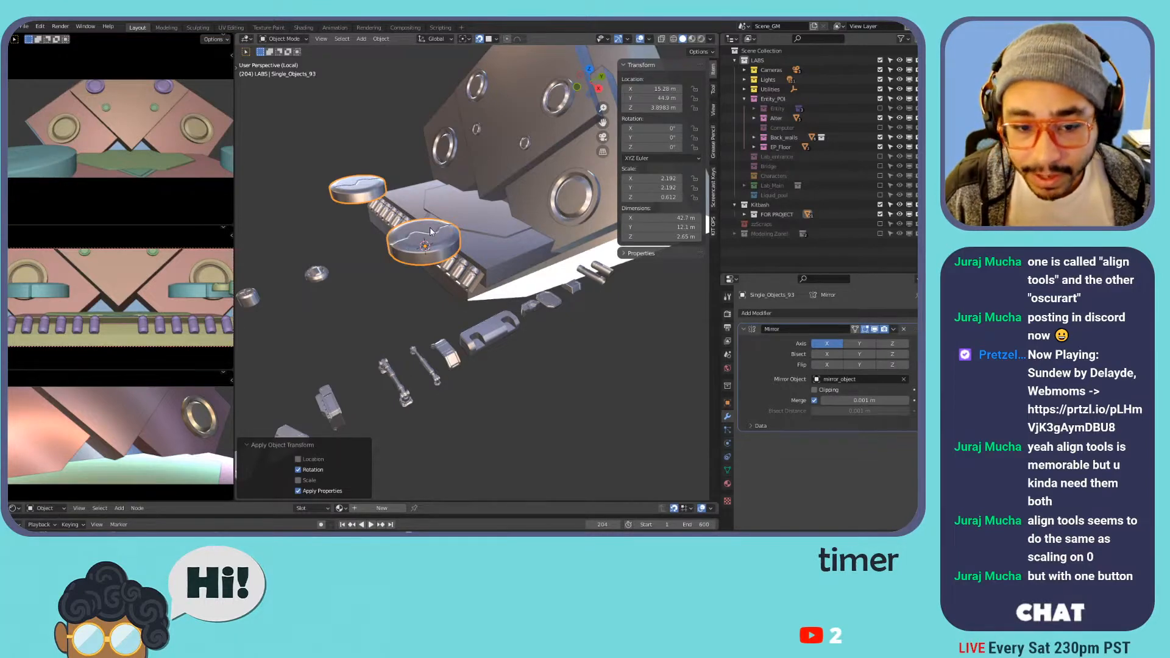
{"action": "key", "text": "ctrl+a"}
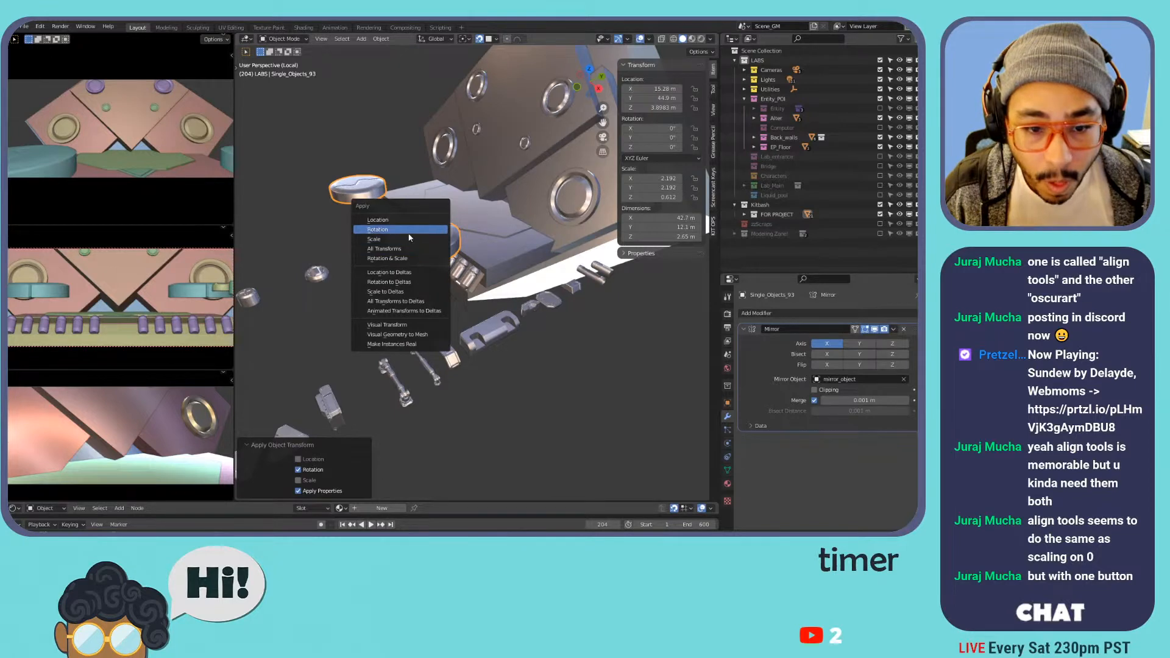
{"action": "left_click", "coordinate": [409, 241]}
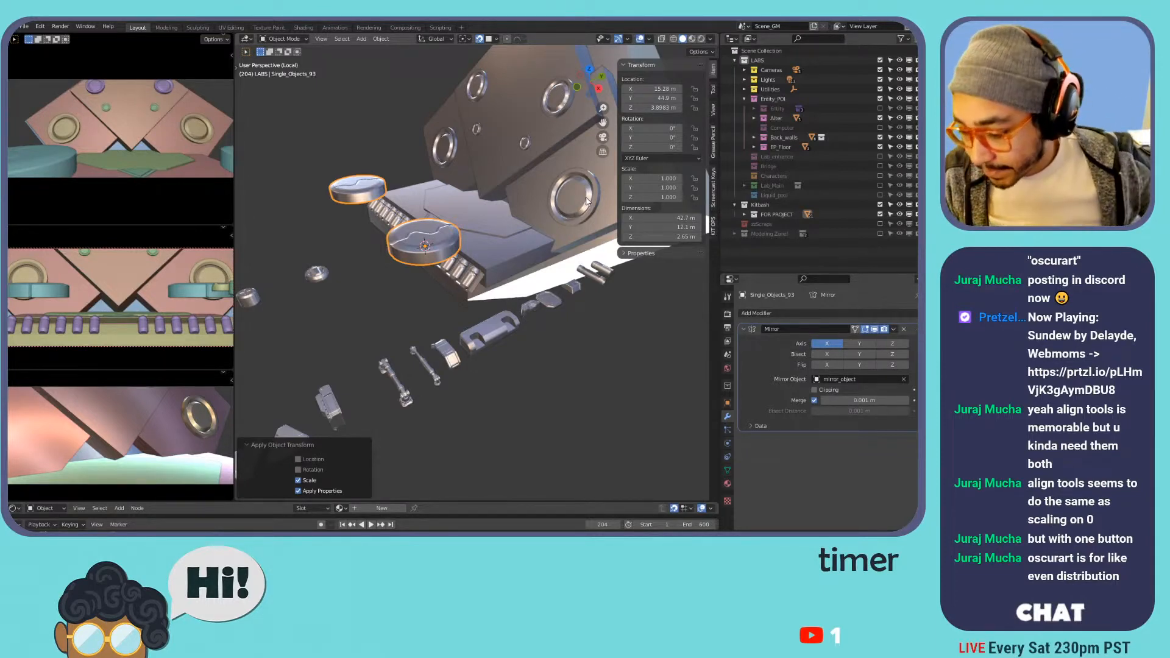
- Try to move the mirrored discs onto the back wall again with the applied transforms
{"action": "scroll", "coordinate": [432, 261], "scroll_direction": "up", "scroll_amount": 2}
{"action": "scroll", "coordinate": [451, 241], "scroll_direction": "down", "scroll_amount": 5}
{"action": "scroll", "coordinate": [460, 230], "scroll_direction": "up", "scroll_amount": 5}
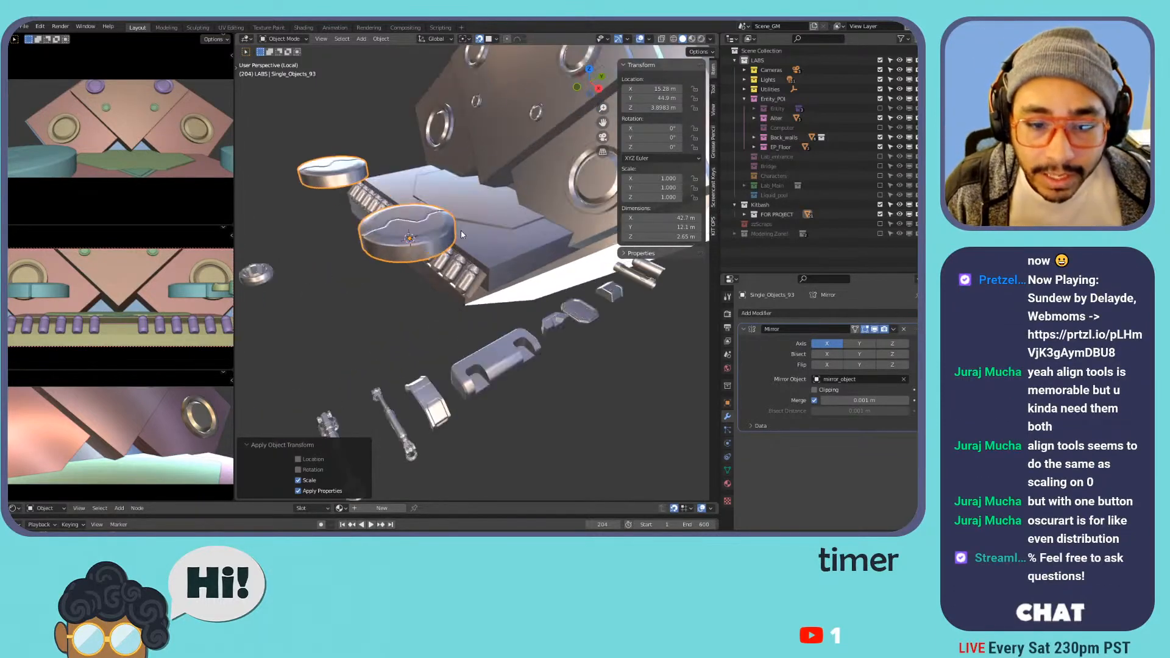
{"action": "scroll", "coordinate": [510, 210], "scroll_direction": "down", "scroll_amount": 4}
{"action": "middle_click_drag", "start_coordinate": [510, 210], "coordinate": [441, 264], "text": "shift"}
{"action": "key", "text": "g"}
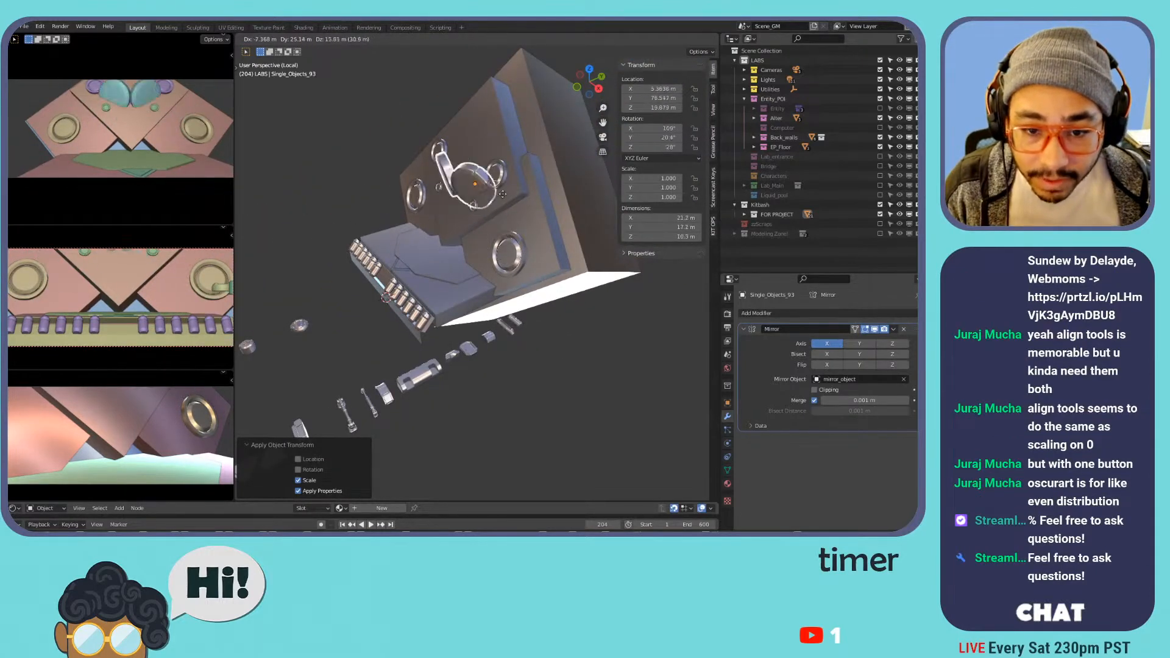
{"action": "right_click", "coordinate": [507, 157]}
- Try moving the mirrored discs onto the back wall with changed face-snapping options
{"action": "left_click", "coordinate": [496, 39]}
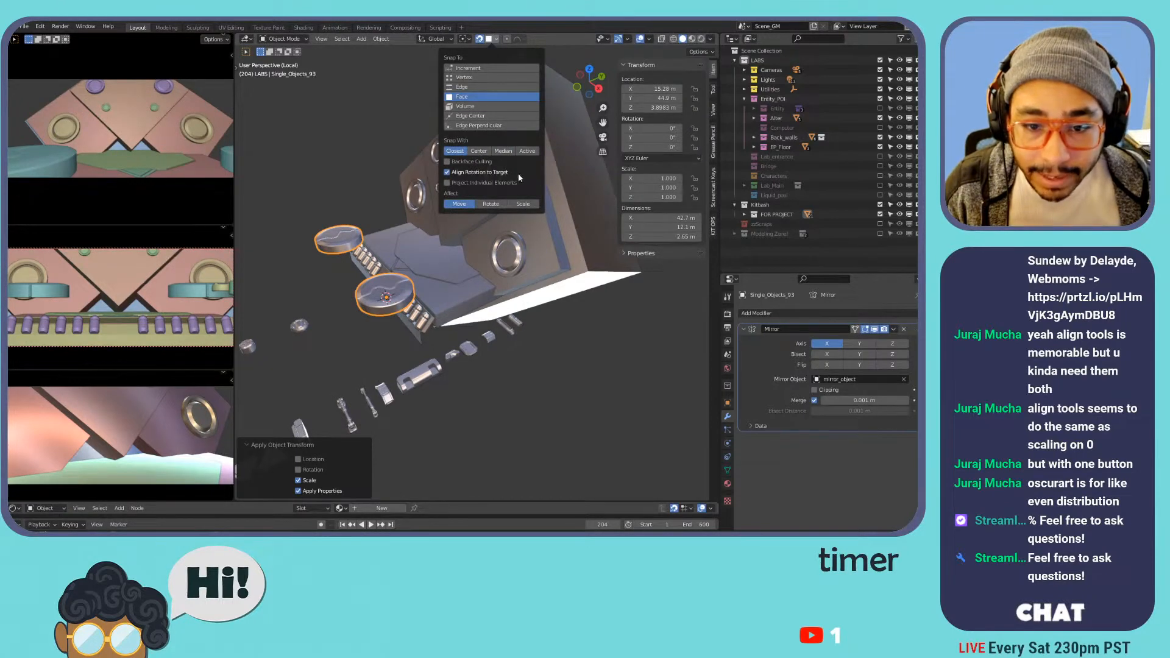
{"action": "key", "text": "g"}
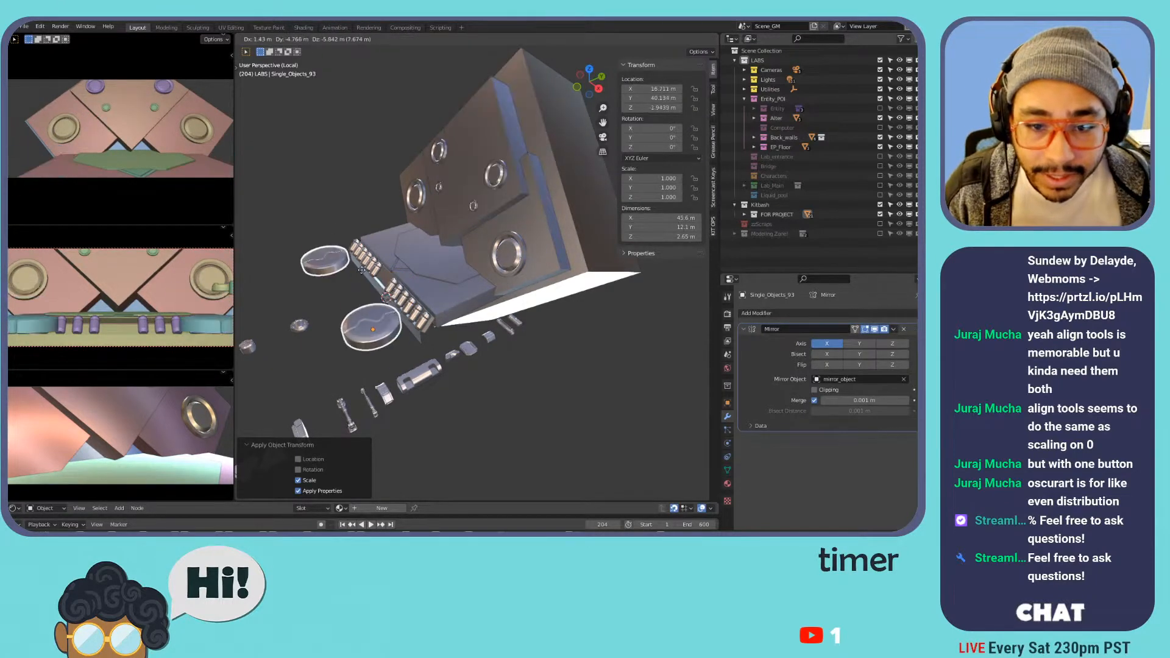
{"action": "right_click", "coordinate": [507, 184]}
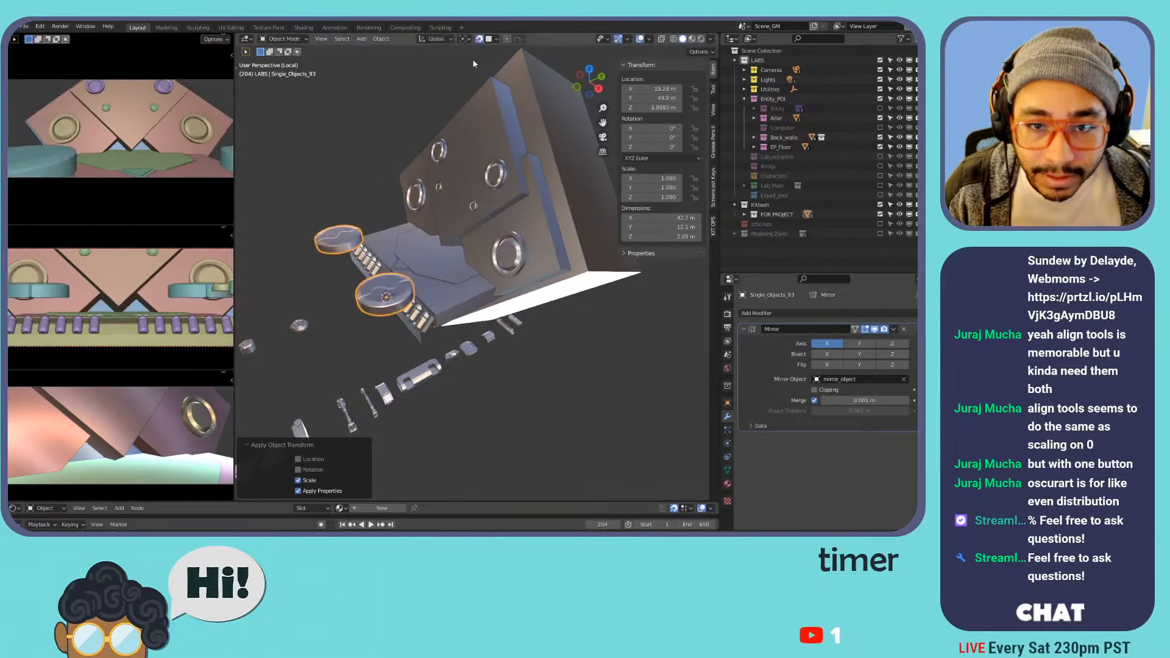
- Set face snapping to Active with Align Rotation to Target, and test moving the mirrored discs across the back wall
{"action": "left_click", "coordinate": [489, 40]}
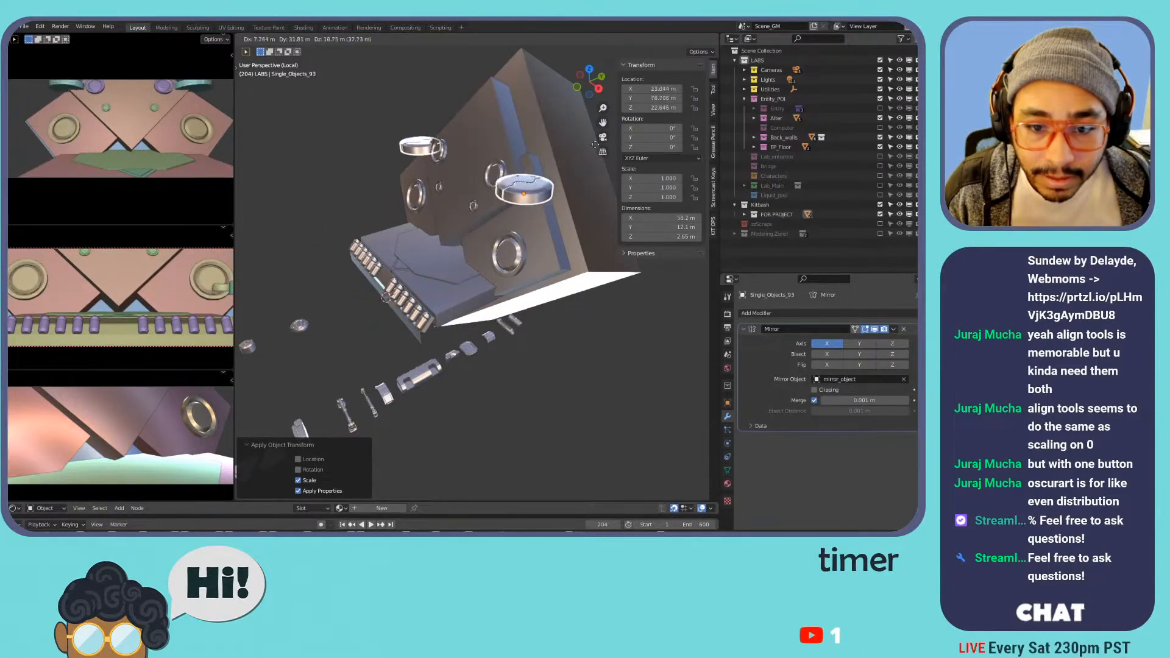
{"action": "left_click", "coordinate": [496, 39]}
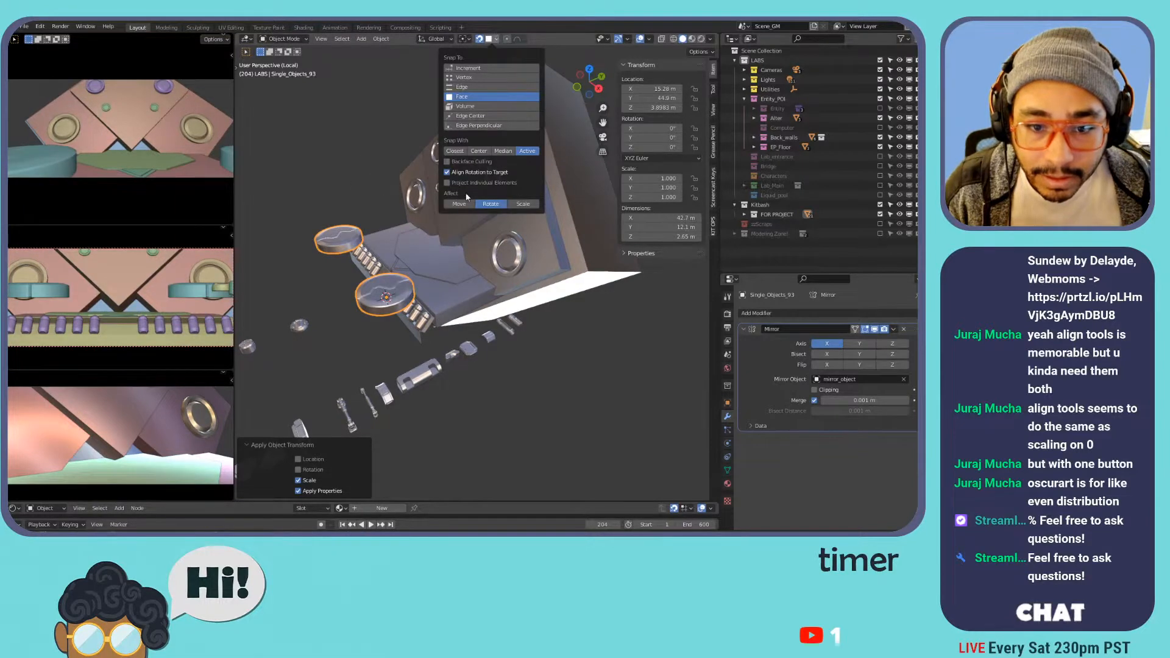
{"action": "key", "text": "g"}
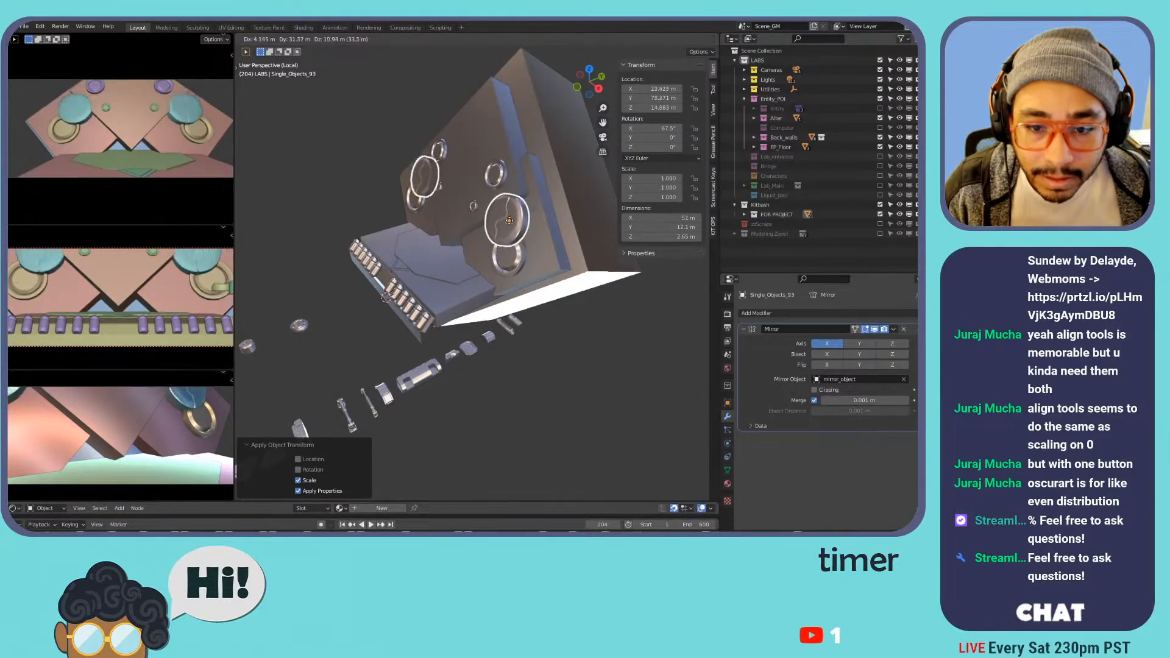
{"action": "key", "text": "Escape"}
{"action": "left_click", "coordinate": [496, 40]}
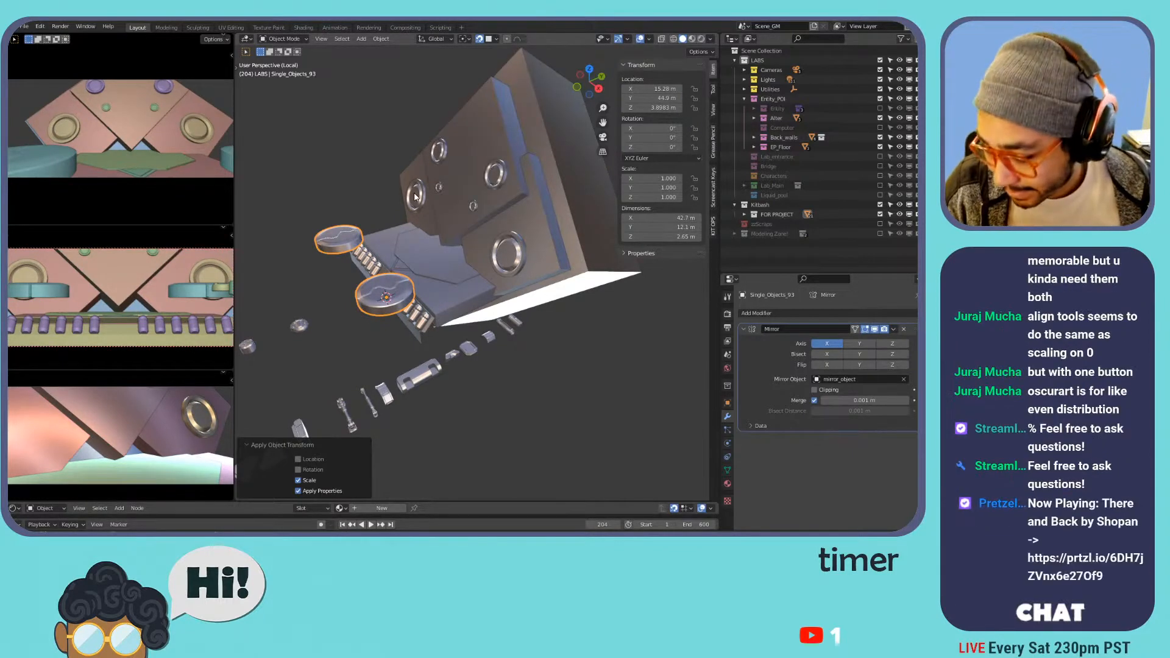
{"action": "key", "text": "g"}
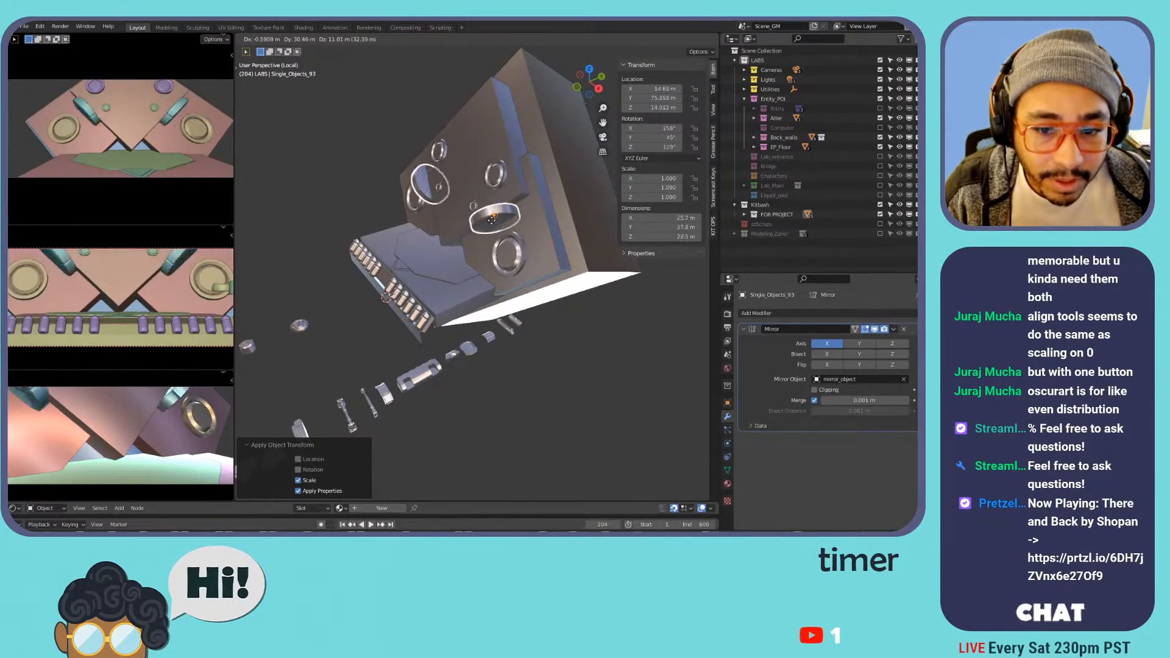
{"action": "key", "text": "Escape"}
- Delete the three mirrored vent objects from the Vents collection on the back wall
{"action": "left_click", "coordinate": [492, 177]}
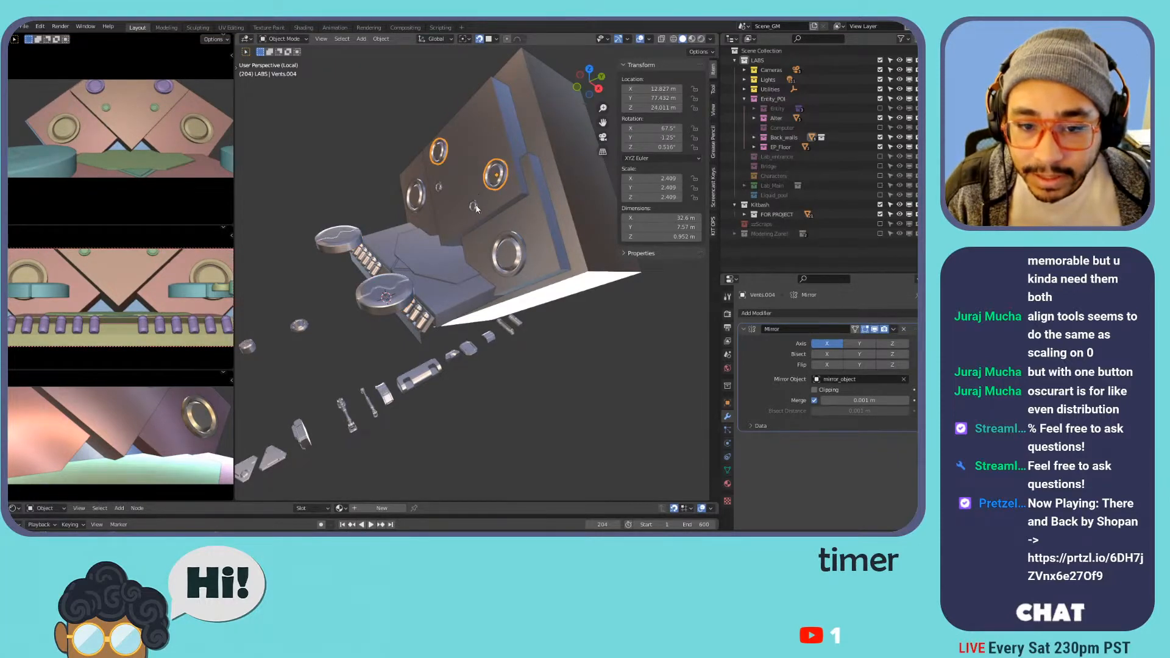
{"action": "key", "text": "KP_Decimal"}
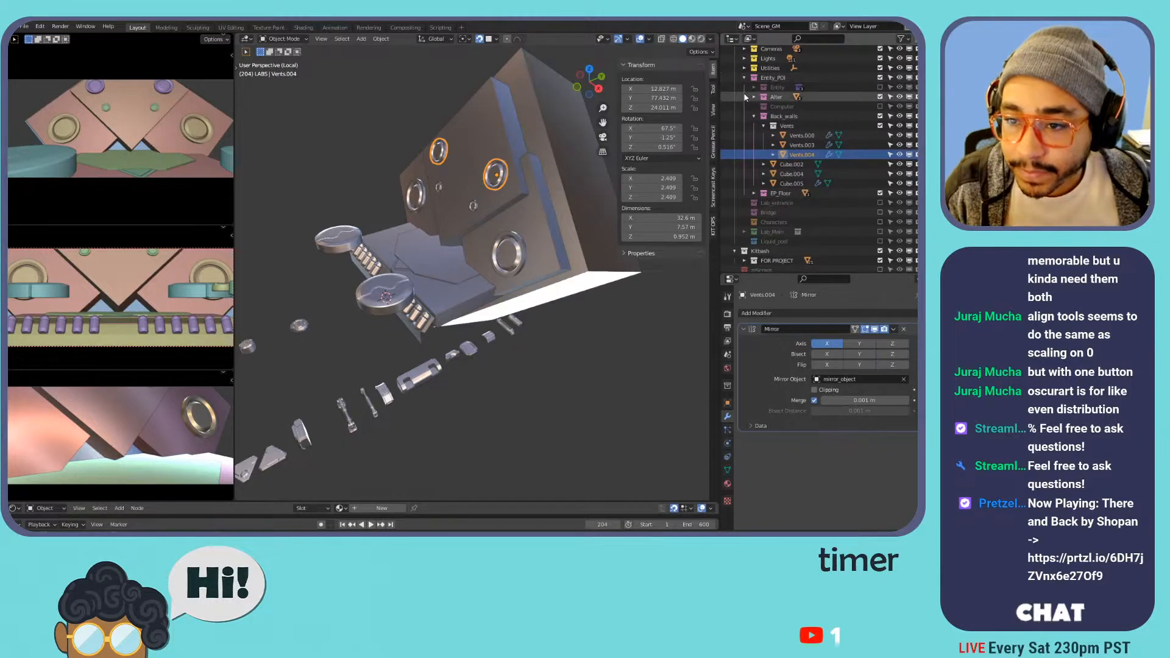
{"action": "left_click", "coordinate": [477, 207]}
{"action": "left_click", "coordinate": [475, 206]}
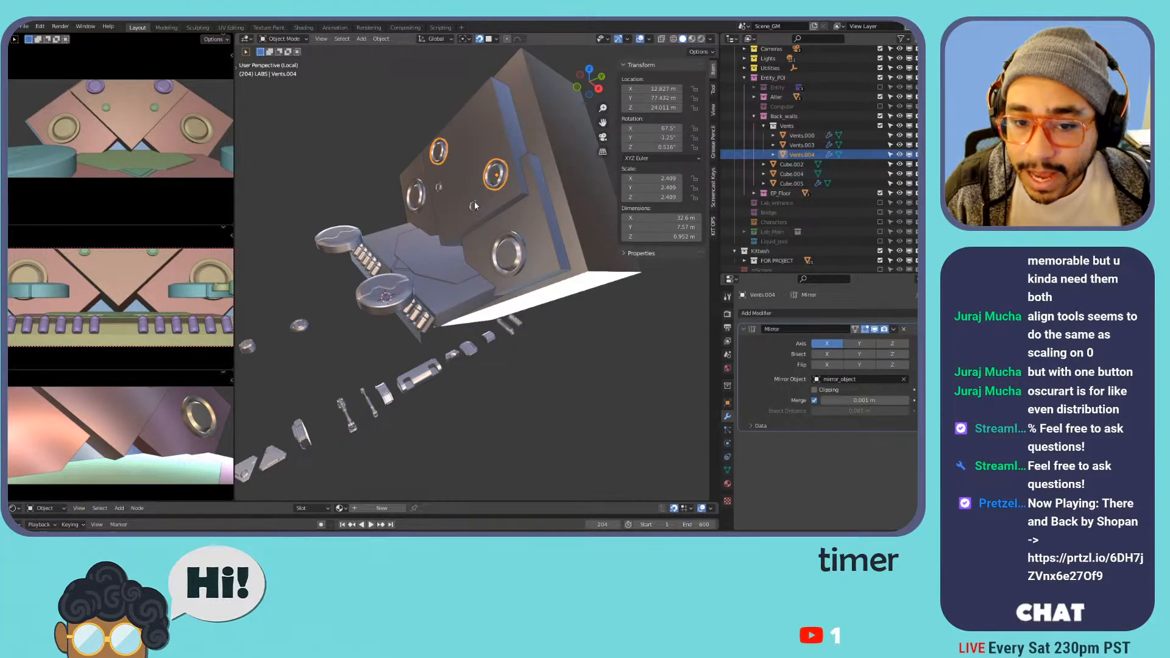
{"action": "left_click", "coordinate": [497, 178]}
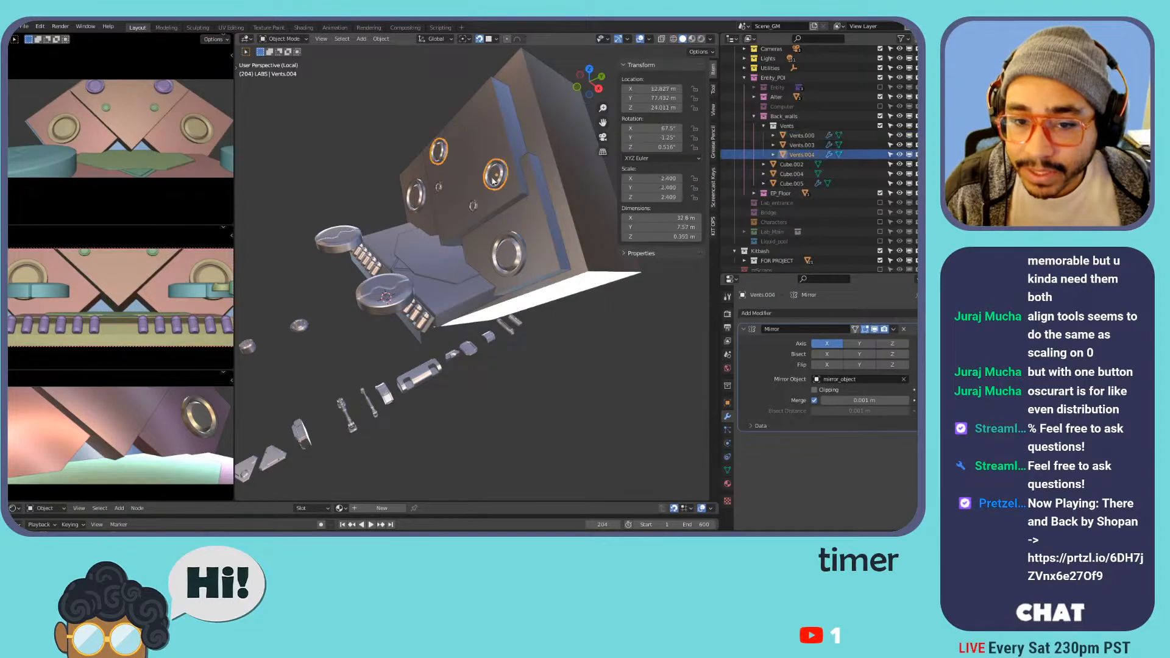
{"action": "left_click", "coordinate": [475, 206], "text": "shift"}
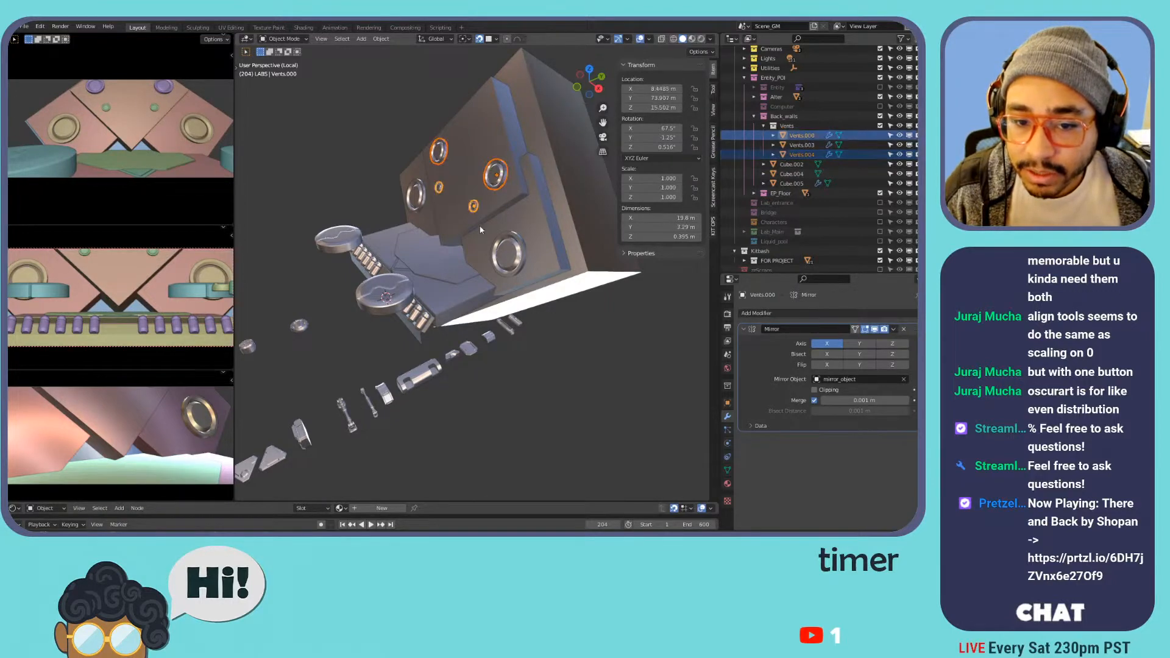
{"action": "left_click", "coordinate": [503, 248], "text": "shift"}
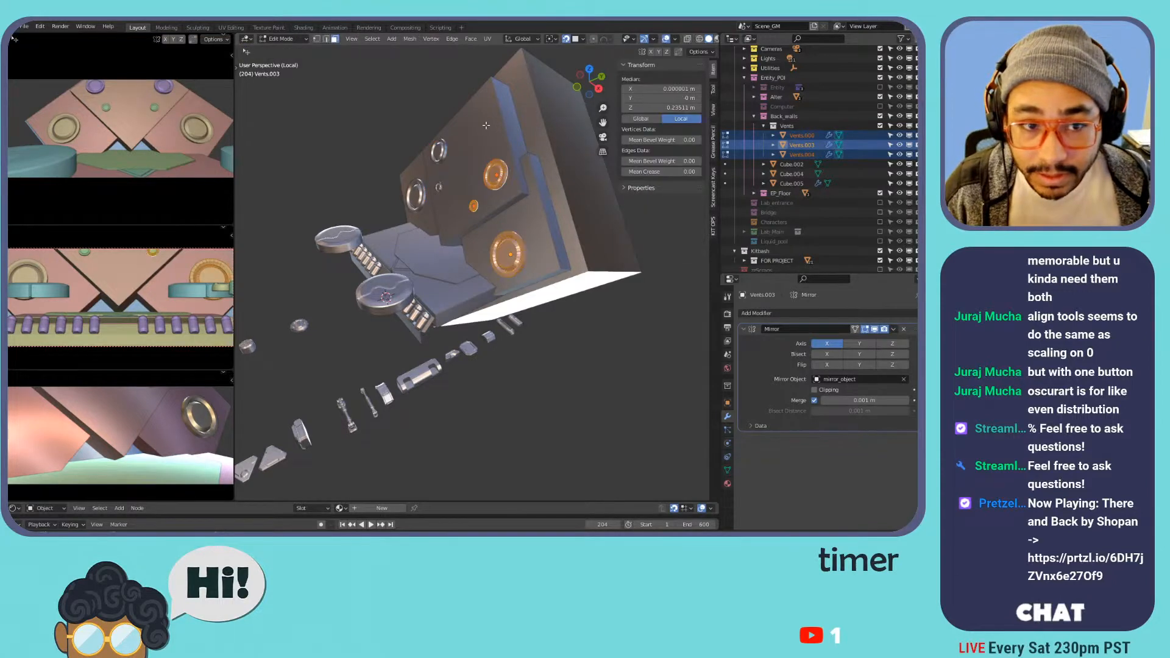
{"action": "left_click", "coordinate": [516, 137]}
{"action": "left_click", "coordinate": [473, 211]}
{"action": "left_click", "coordinate": [474, 209], "text": "shift"}
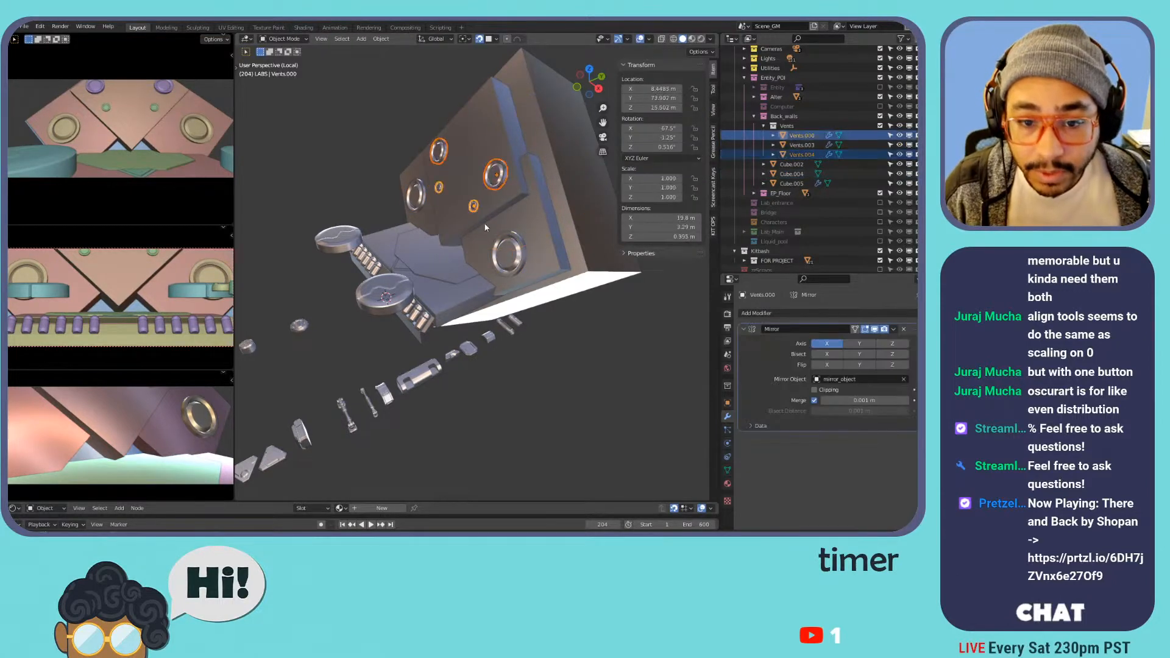
{"action": "left_click", "coordinate": [508, 249], "text": "shift"}
{"action": "key", "text": "m"}
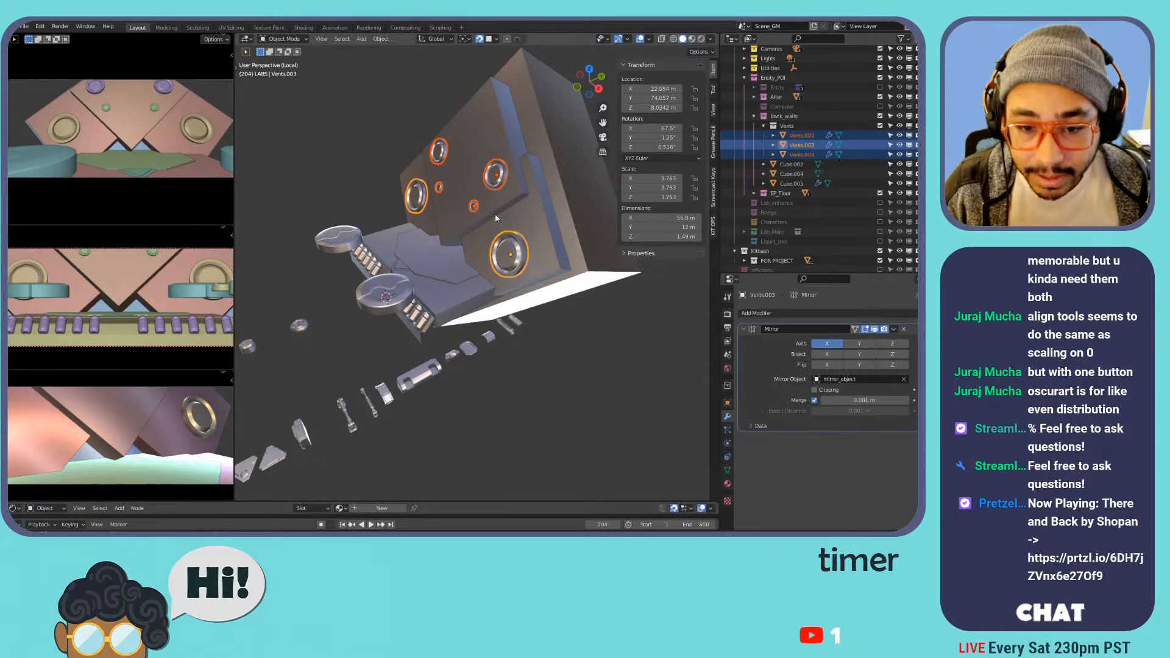
{"action": "scroll", "coordinate": [800, 146], "scroll_direction": "down", "scroll_amount": 1}
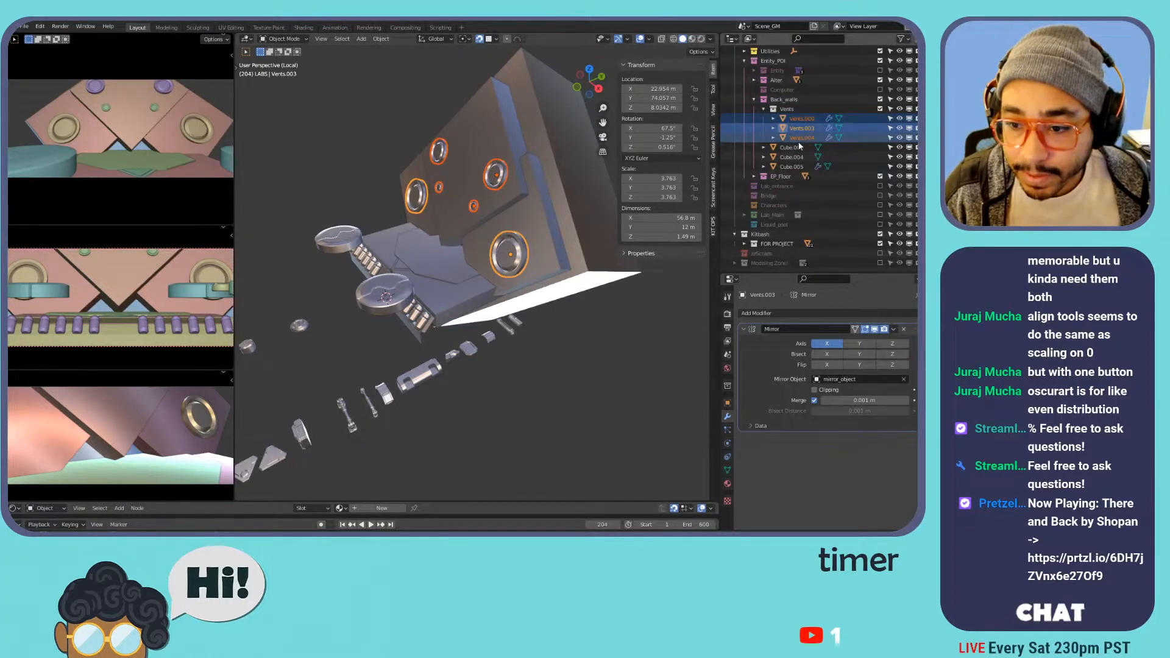
{"action": "key", "text": "x"}
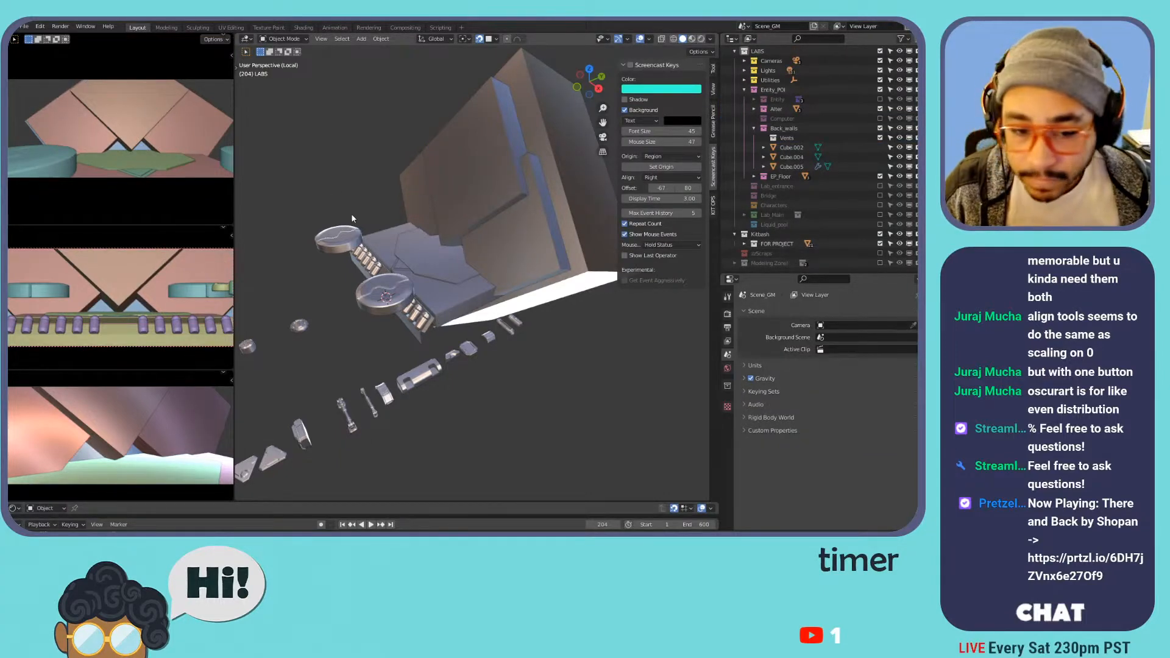
- Snap the mirrored discs onto the lower outer faces of the back wall, aligned to the wall surface
{"action": "left_click", "coordinate": [380, 297]}
{"action": "key", "text": "g"}
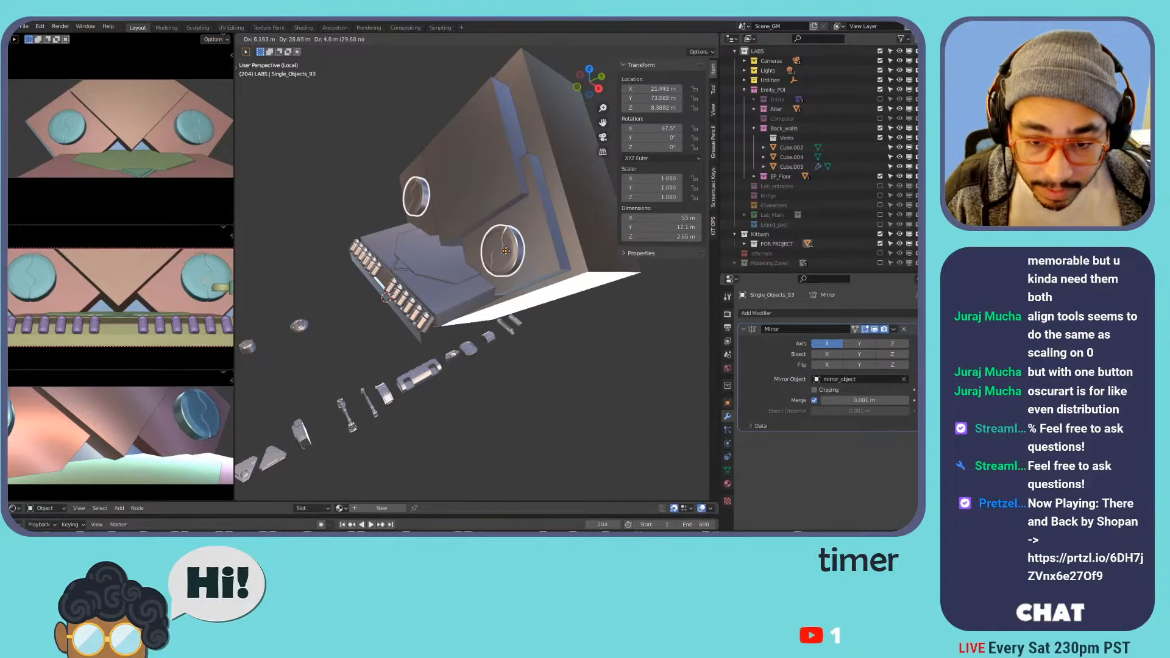
{"action": "left_click", "coordinate": [511, 246]}
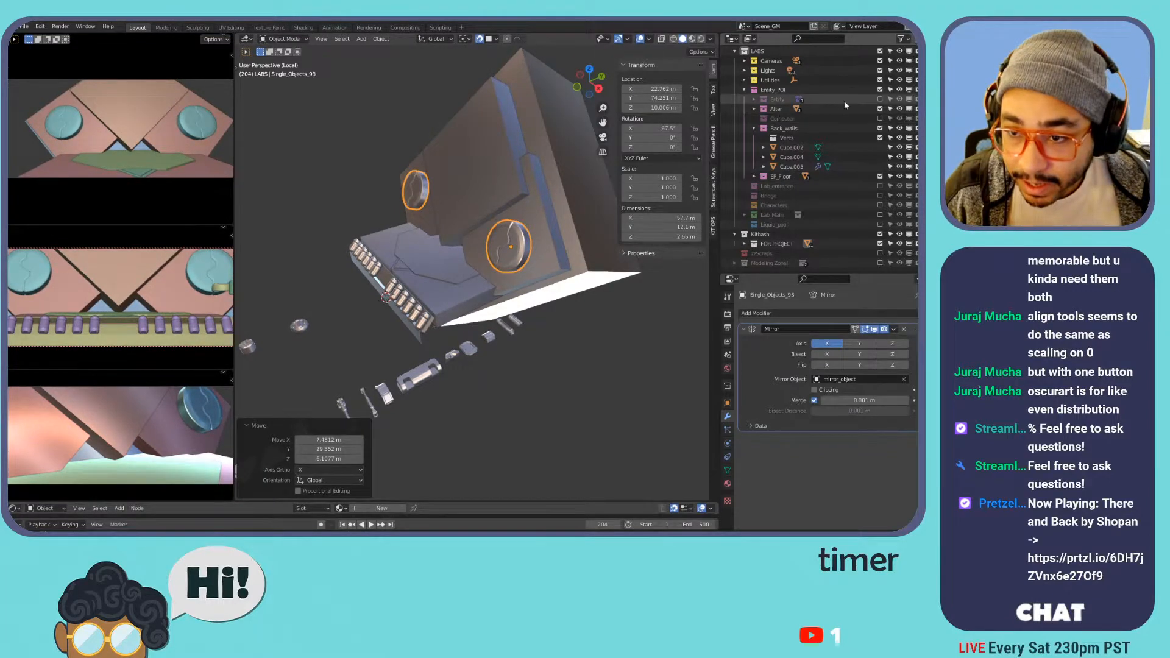
- Show the Entity collection and toggle Entity_tubes and Entity_MAIN to check how they overlap the wall discs
{"action": "left_click", "coordinate": [753, 100]}
{"action": "left_click", "coordinate": [879, 98]}
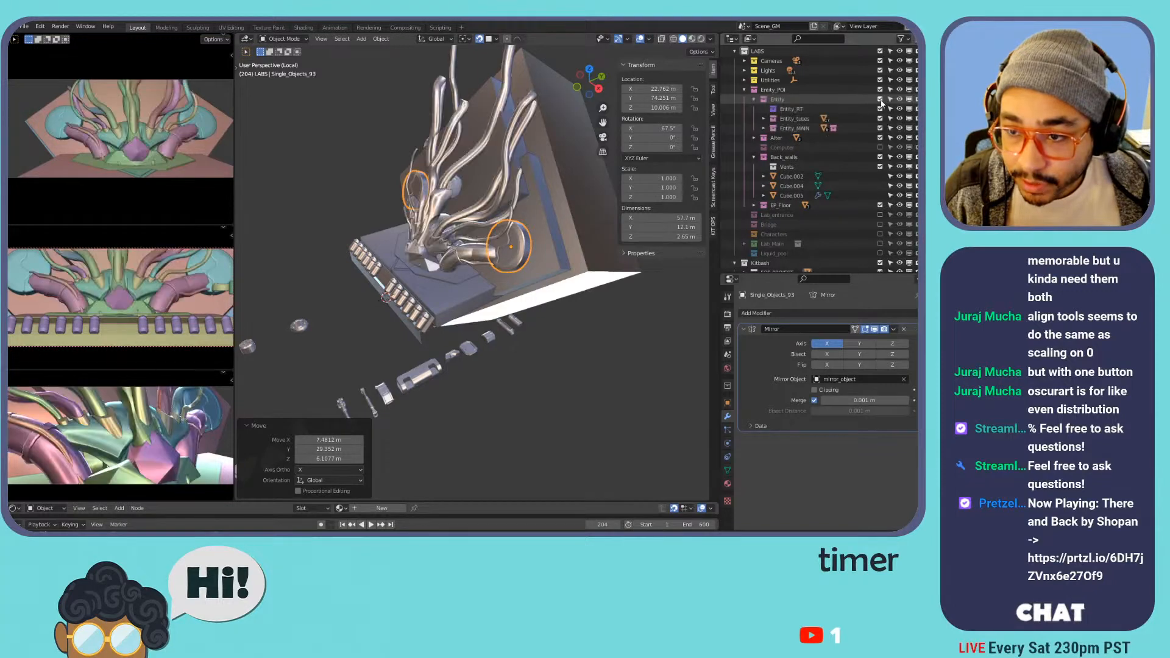
{"action": "left_click", "coordinate": [880, 118]}
{"action": "left_click", "coordinate": [879, 118]}
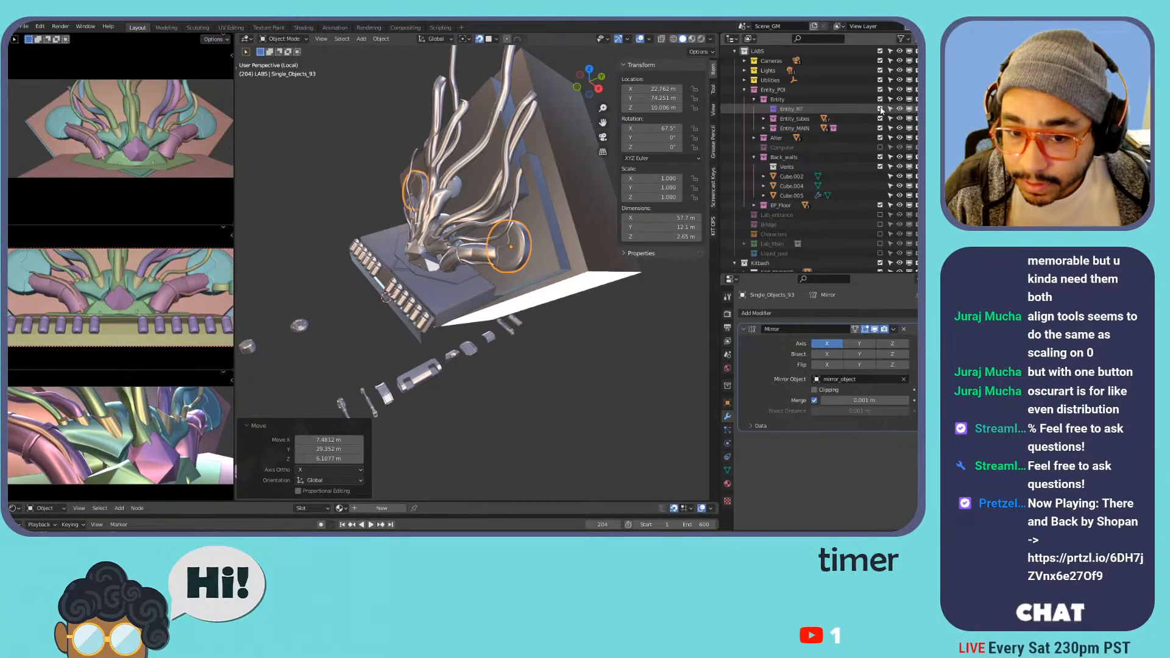
{"action": "left_click", "coordinate": [879, 116]}
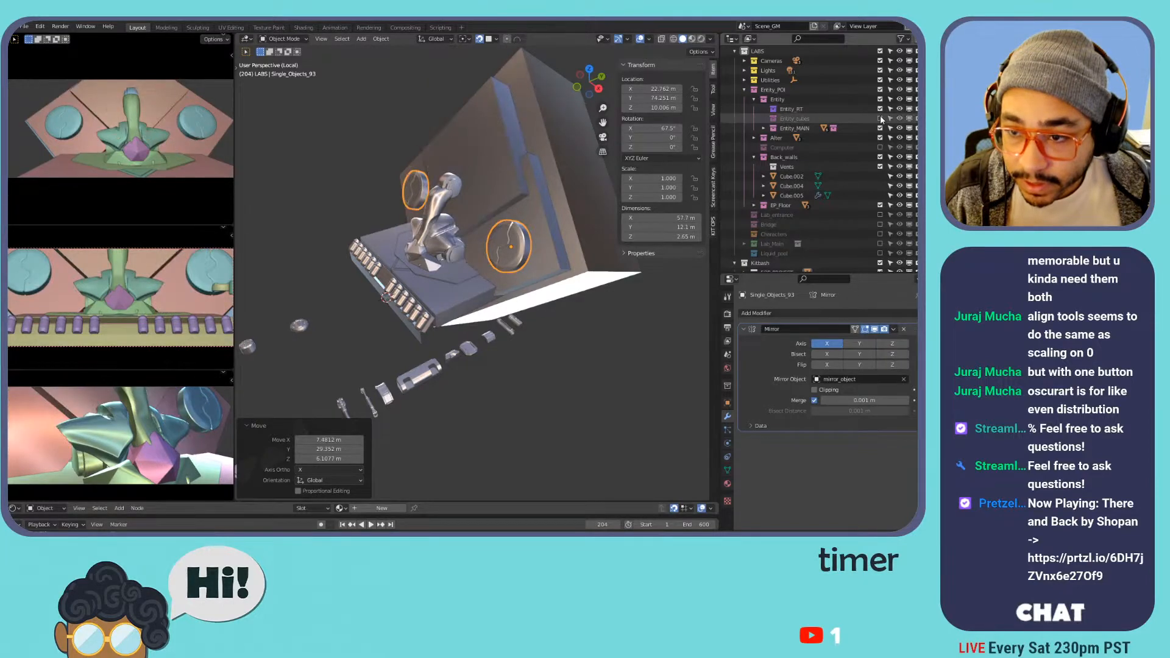
{"action": "left_click", "coordinate": [879, 116]}
{"action": "left_click", "coordinate": [879, 128]}
{"action": "left_click", "coordinate": [879, 128]}
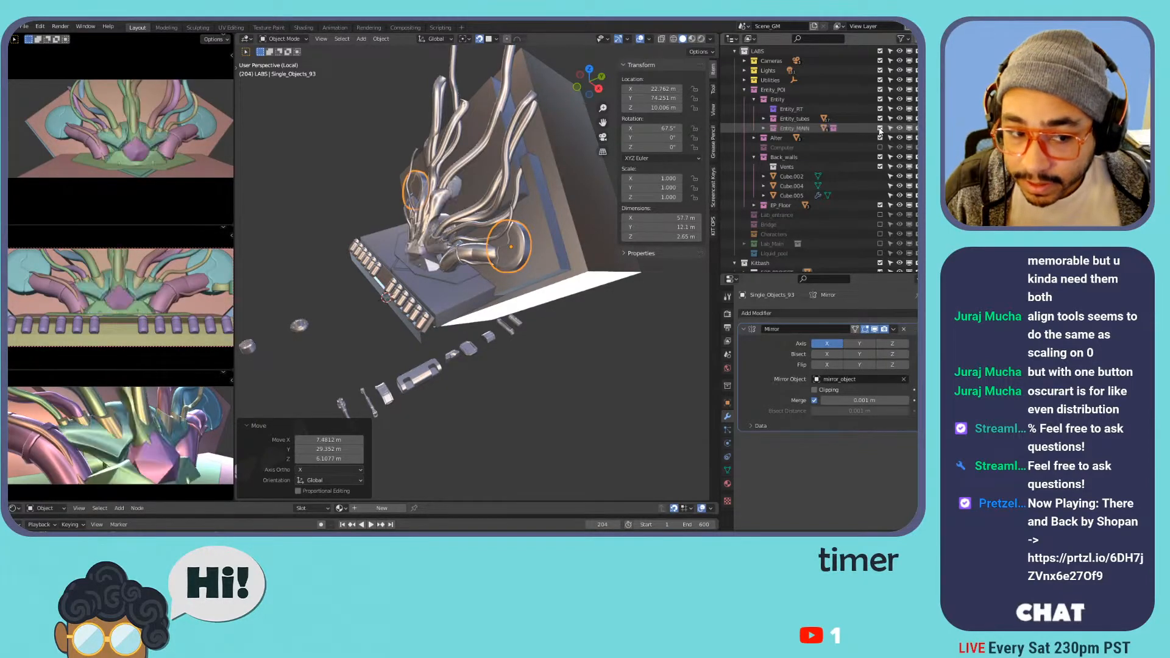
- Try repositioning the mirrored discs on the back wall with the entity and its tubes in view
{"action": "scroll", "coordinate": [517, 207], "scroll_direction": "up", "scroll_amount": 2}
{"action": "middle_click_drag", "start_coordinate": [580, 164], "coordinate": [581, 163]}
{"action": "left_click", "coordinate": [570, 193]}
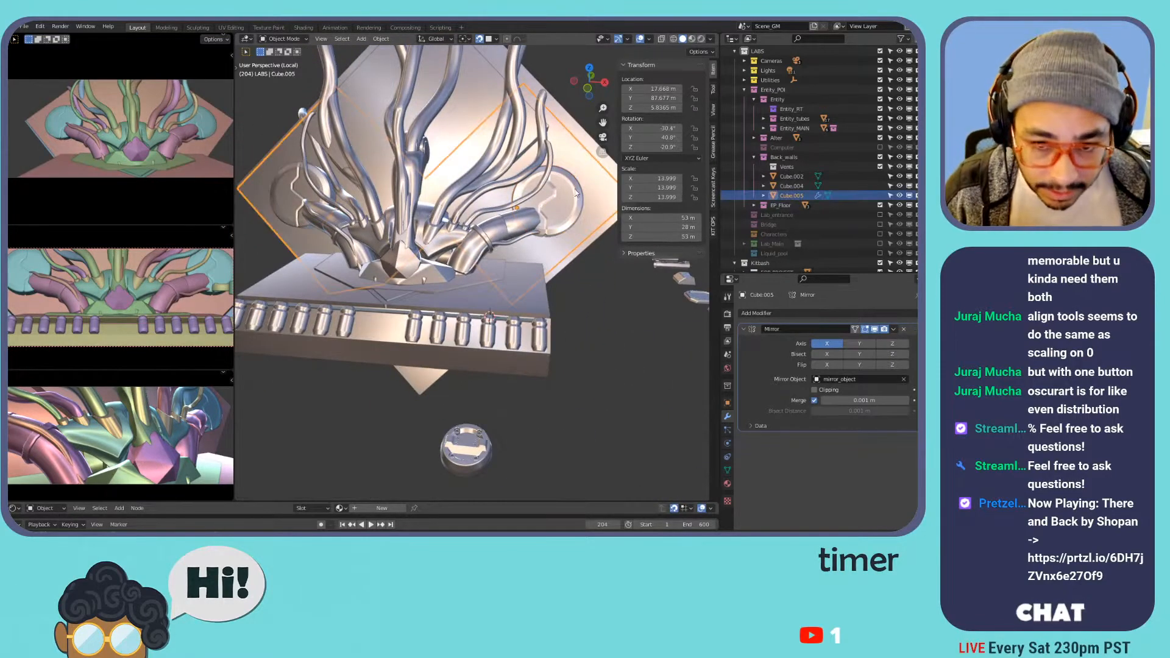
{"action": "left_click", "coordinate": [568, 194]}
{"action": "key", "text": "g"}
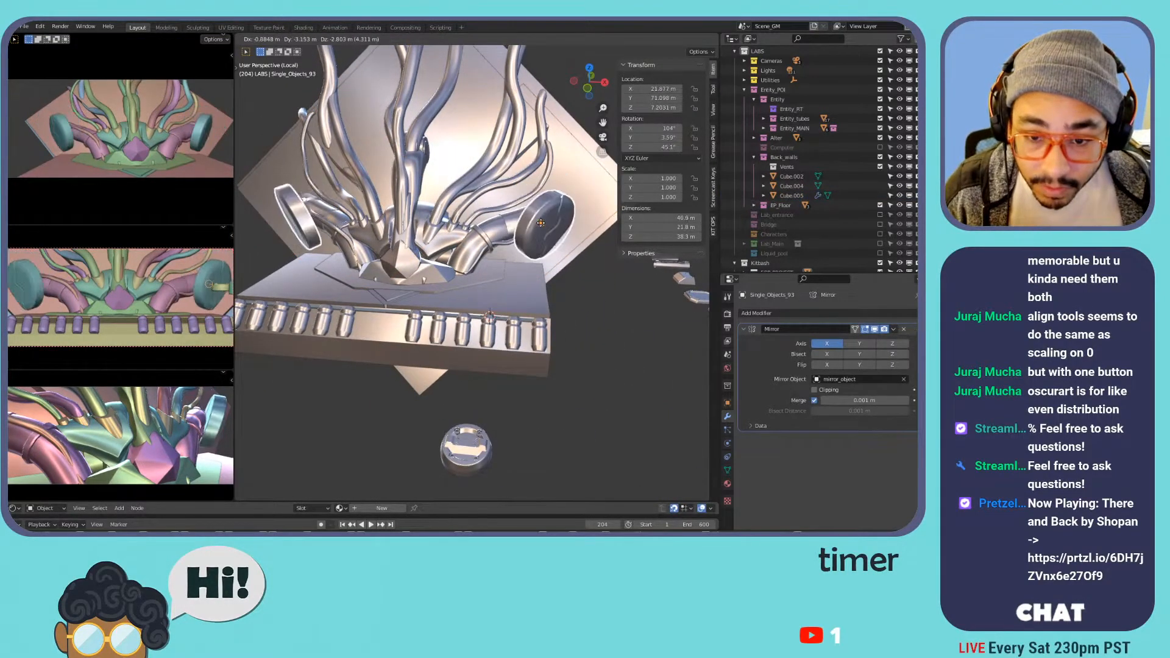
{"action": "right_click", "coordinate": [542, 216]}
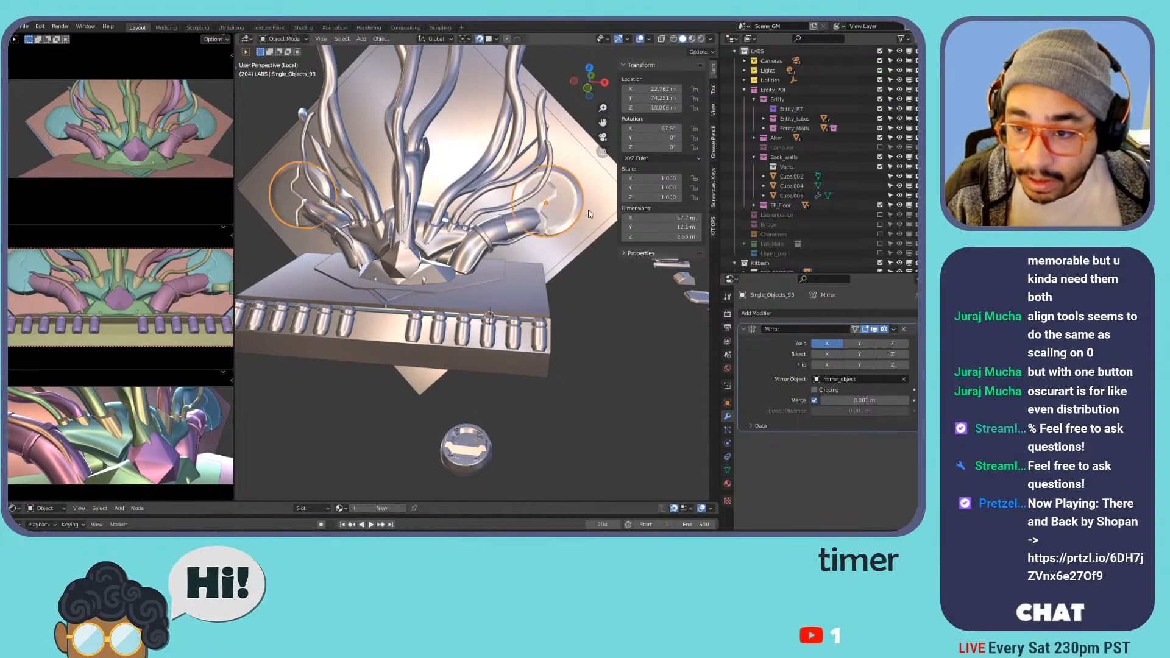
- With the Entity collection hidden, move the mirrored discs lower and inward on the back wall and scale them to about 0.775
{"action": "left_click", "coordinate": [879, 99]}
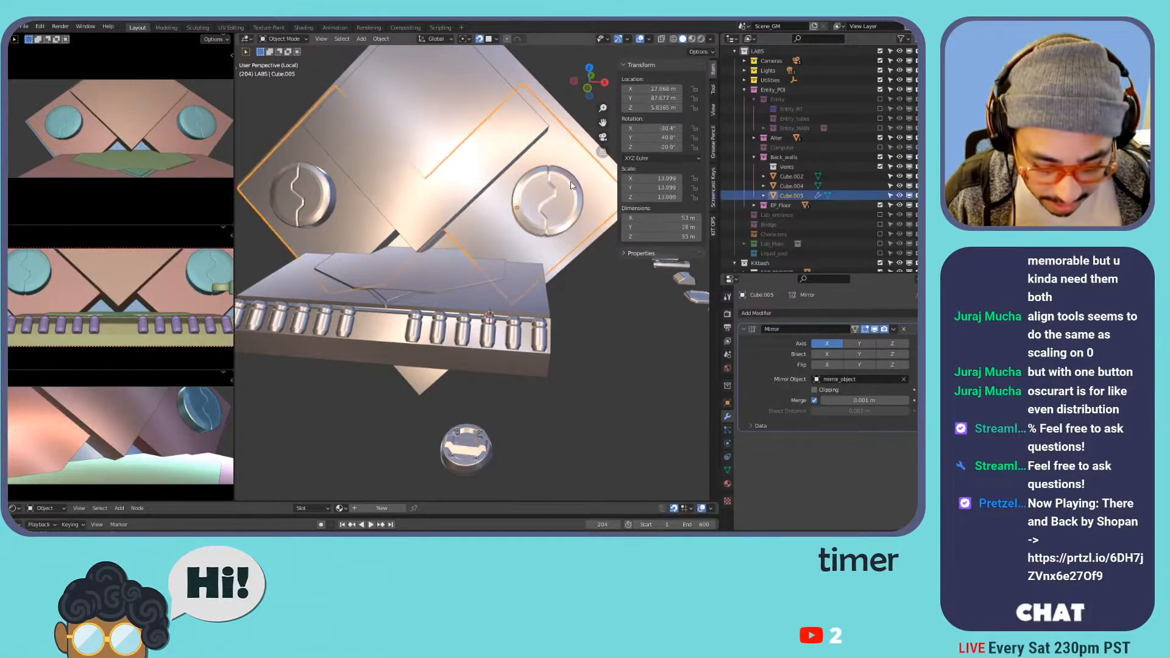
{"action": "key", "text": "g"}
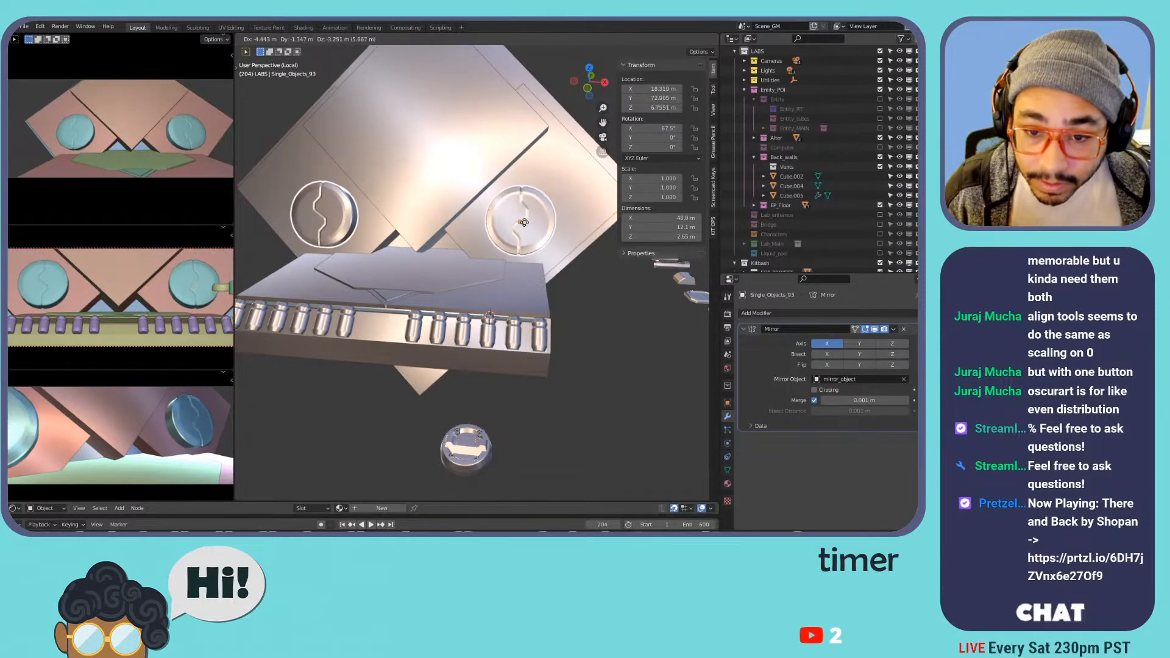
{"action": "left_click", "coordinate": [552, 221]}
{"action": "key", "text": "s"}
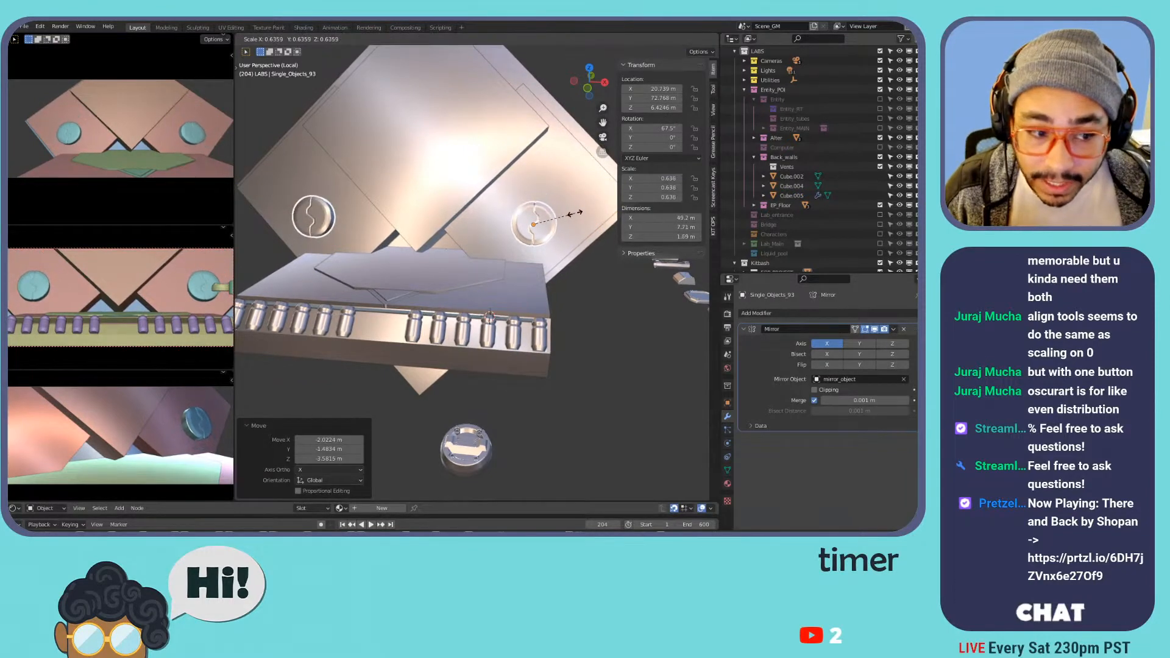
{"action": "left_click", "coordinate": [584, 212]}
- Select the round bolted hard-surface part below the altar and open its mesh for edge editing from the underside
{"action": "scroll", "coordinate": [478, 380], "scroll_direction": "down", "scroll_amount": 5}
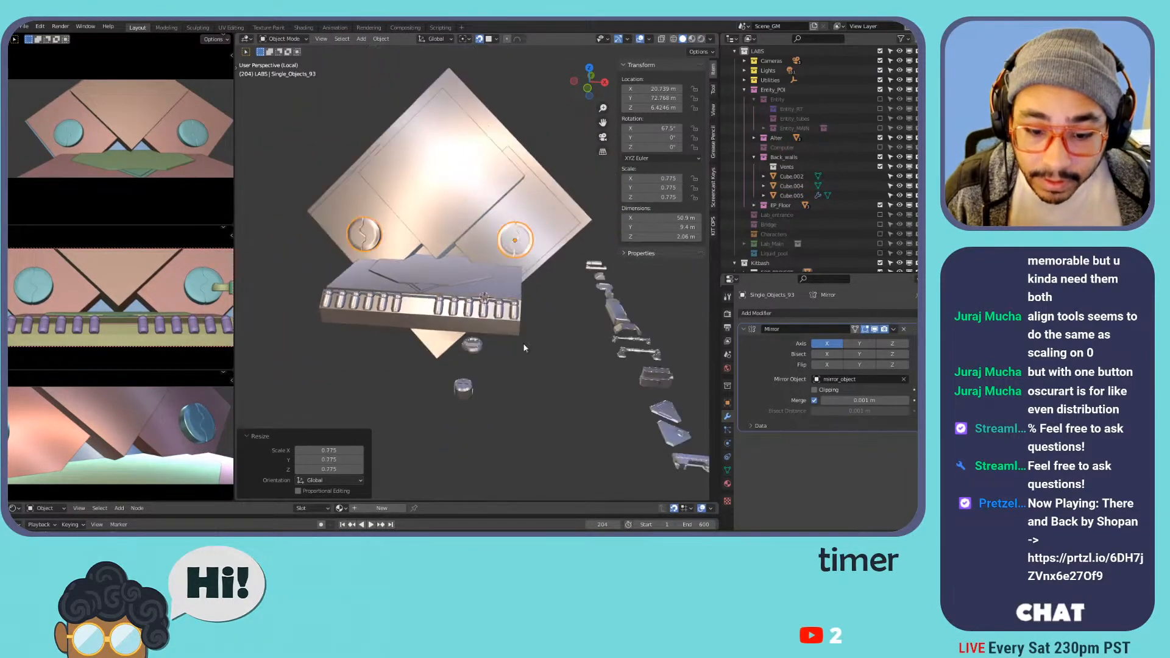
{"action": "left_click", "coordinate": [428, 373]}
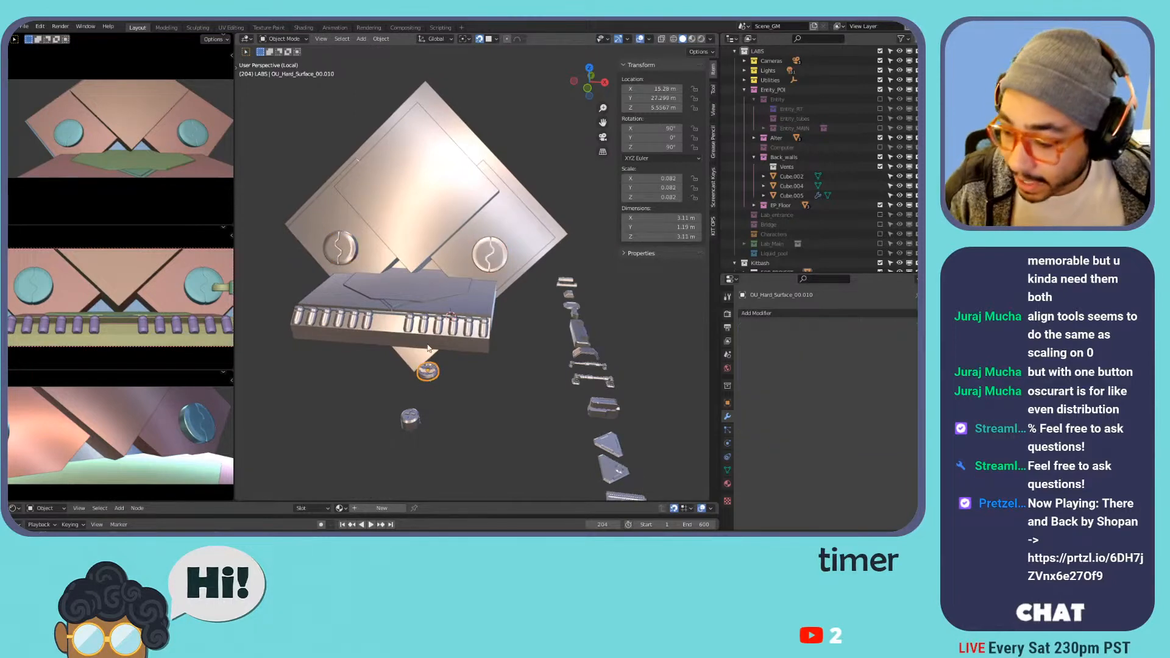
{"action": "key", "text": "KP_Decimal"}
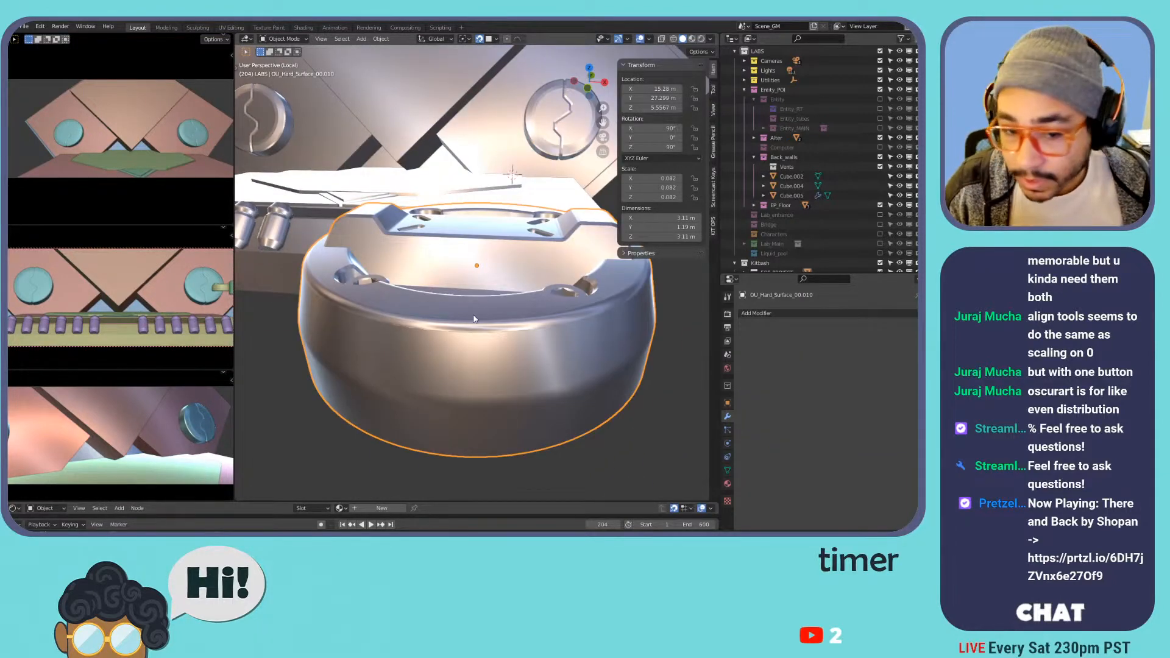
{"action": "middle_click_drag", "start_coordinate": [462, 314], "coordinate": [513, 327]}
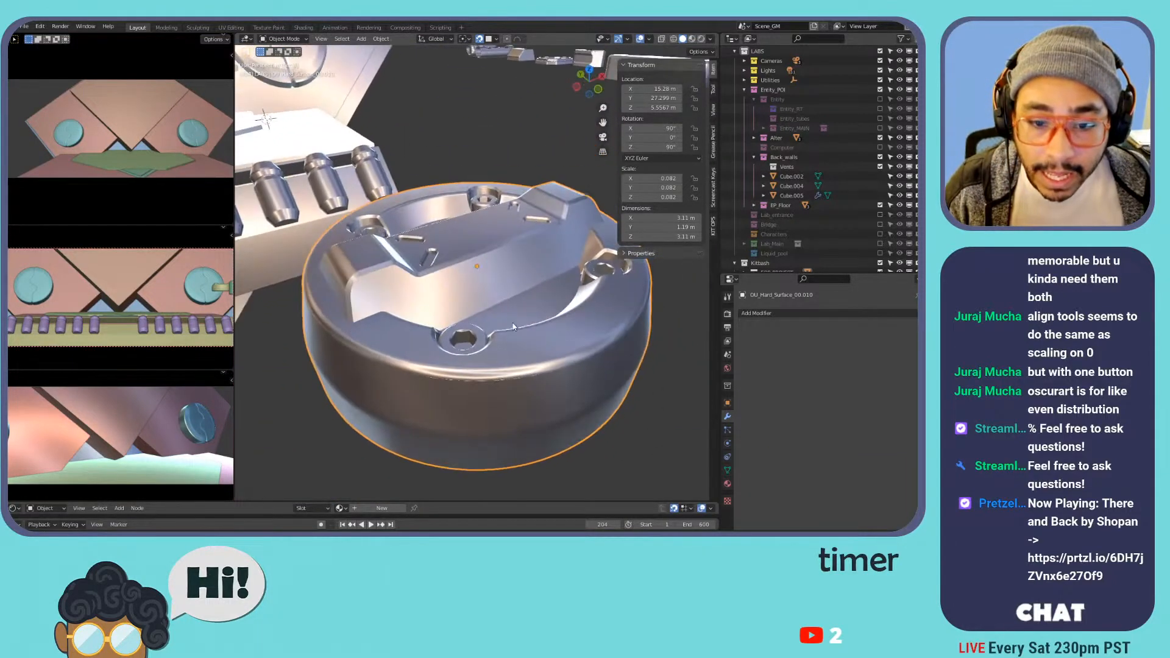
{"action": "left_click", "coordinate": [727, 470]}
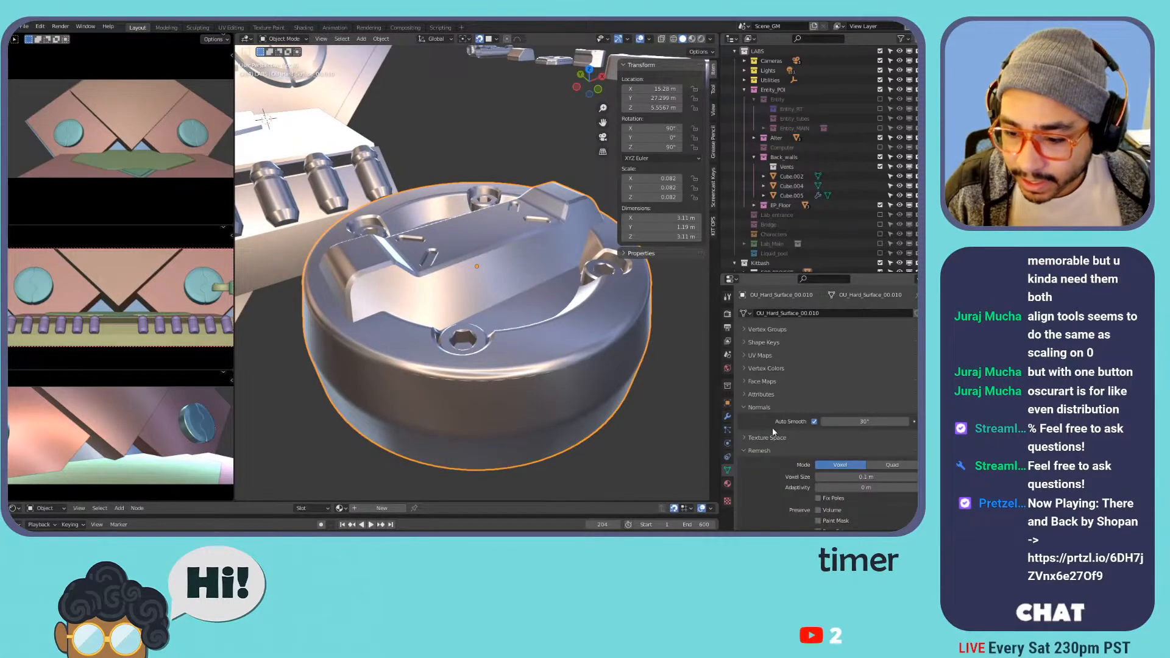
{"action": "middle_click_drag", "start_coordinate": [437, 425], "coordinate": [386, 201]}
{"action": "key", "text": "Tab"}
{"action": "key", "text": "2"}
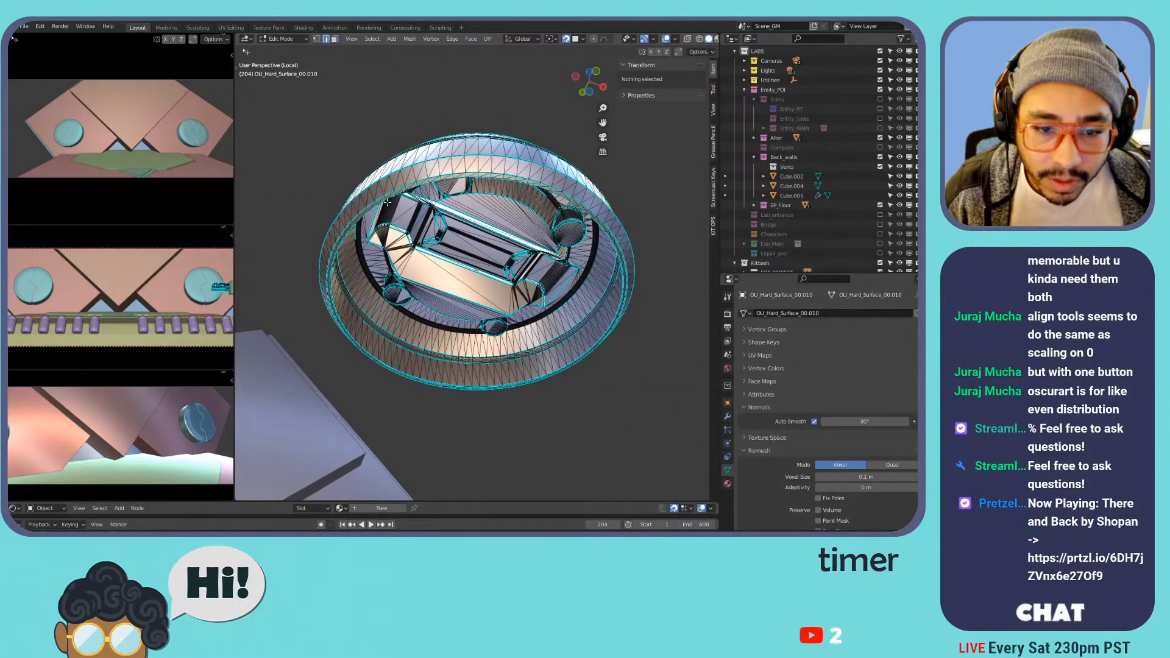
- Try to select the underside rim loop of the triangulated round part and snap the 3D cursor to it
{"action": "left_click", "coordinate": [386, 200]}
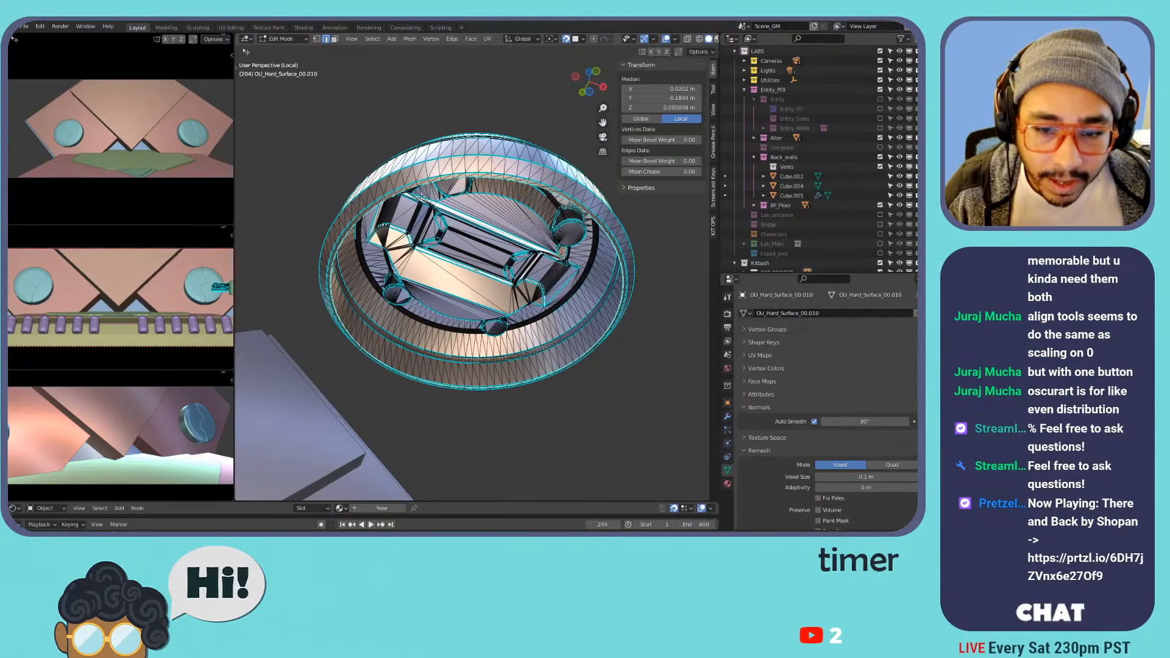
{"action": "scroll", "coordinate": [423, 176], "scroll_direction": "up", "scroll_amount": 2}
{"action": "left_click", "coordinate": [399, 154]}
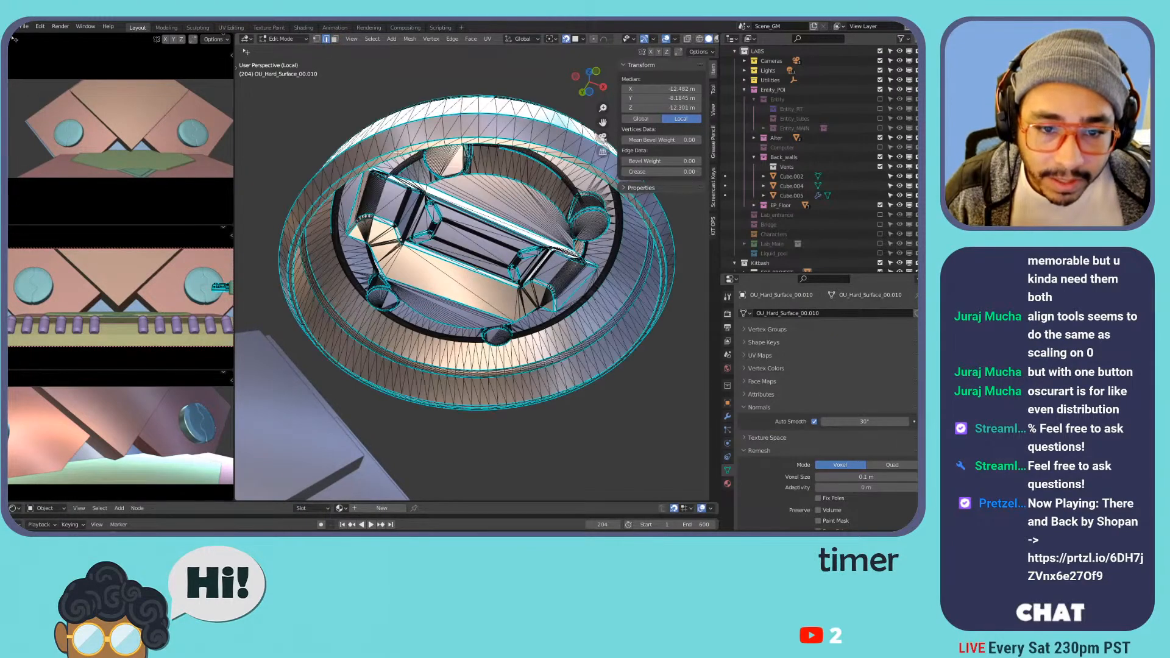
{"action": "left_click", "coordinate": [402, 154], "text": "alt"}
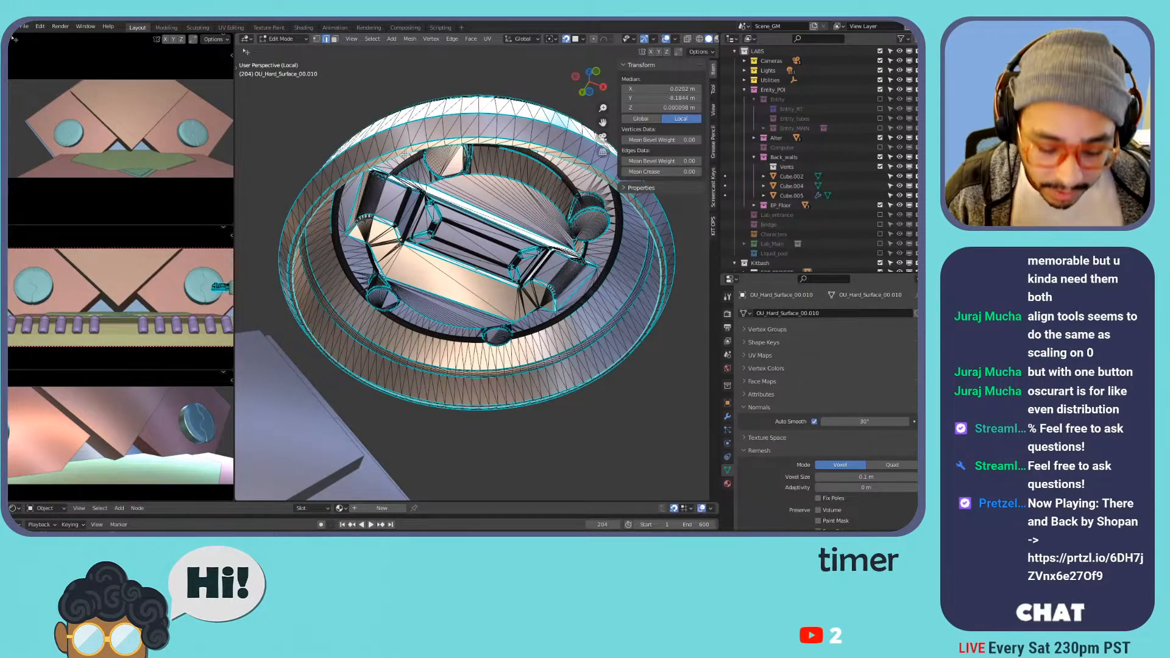
{"action": "left_click", "coordinate": [711, 184]}
{"action": "key", "text": "n"}
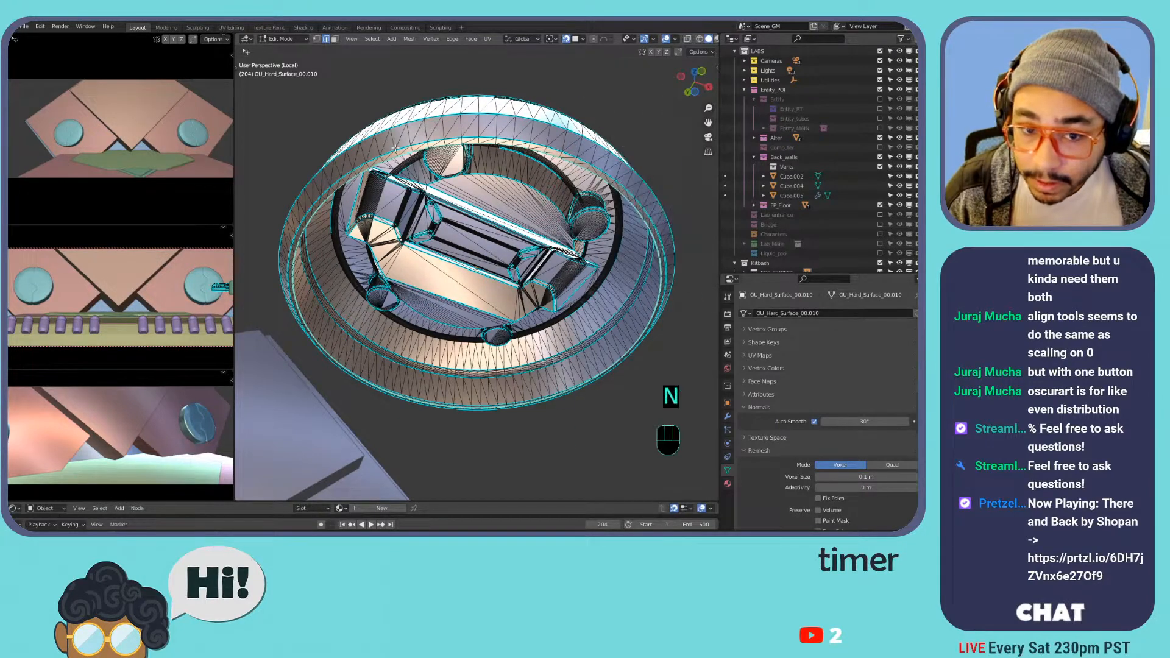
{"action": "left_click", "coordinate": [402, 158], "text": "alt"}
{"action": "left_click", "coordinate": [440, 152], "text": "shift"}
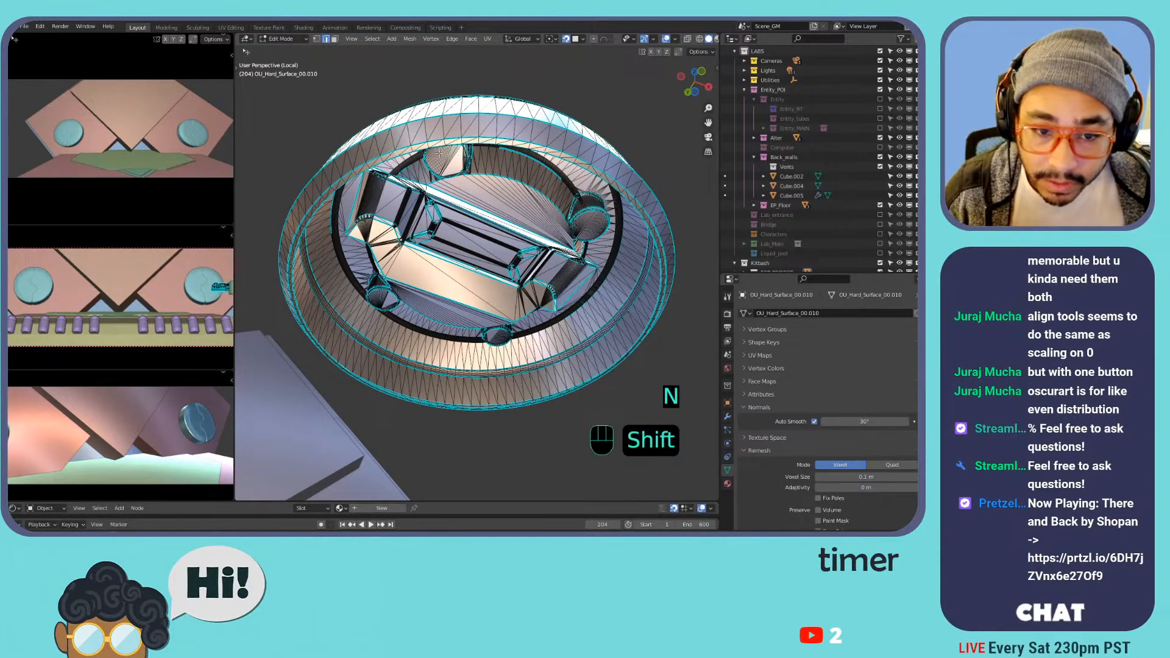
{"action": "key", "text": "shift+s"}
{"action": "left_click", "coordinate": [488, 198]}
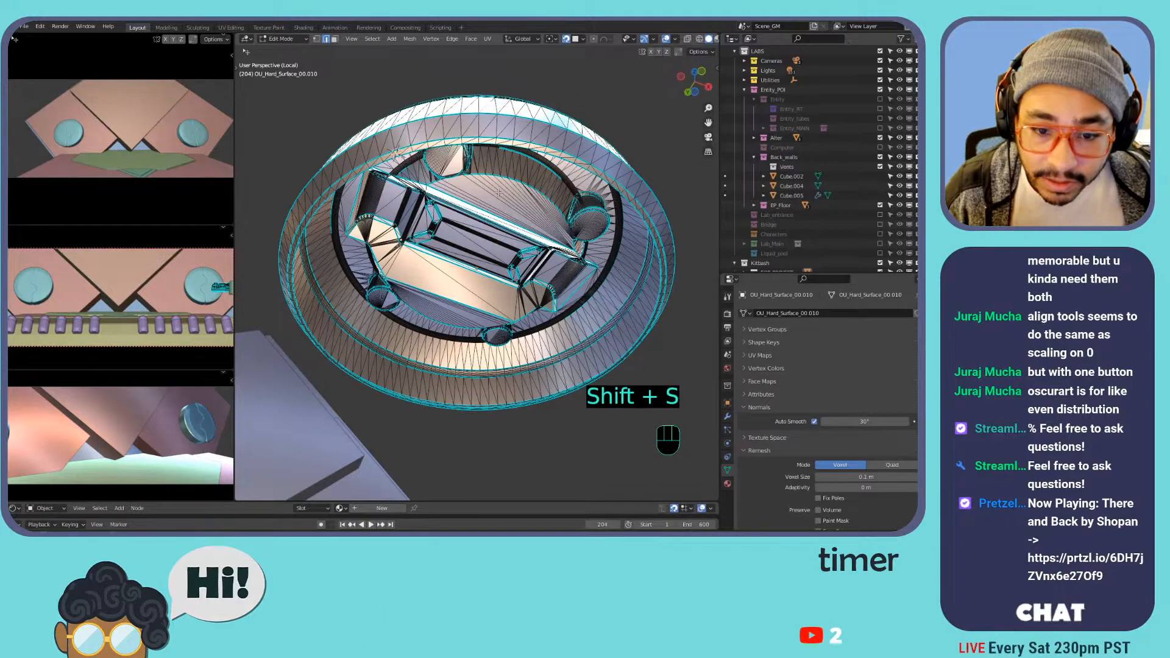
{"action": "key", "text": "Tab"}
- Switch the viewport's solid shading to the plain light grey MatCap
{"action": "mouse_move", "coordinate": [495, 173]}
{"action": "middle_mouse_down"}
{"action": "mouse_move", "coordinate": [481, 232]}
{"action": "mouse_move", "coordinate": [496, 192]}
{"action": "middle_mouse_up"}
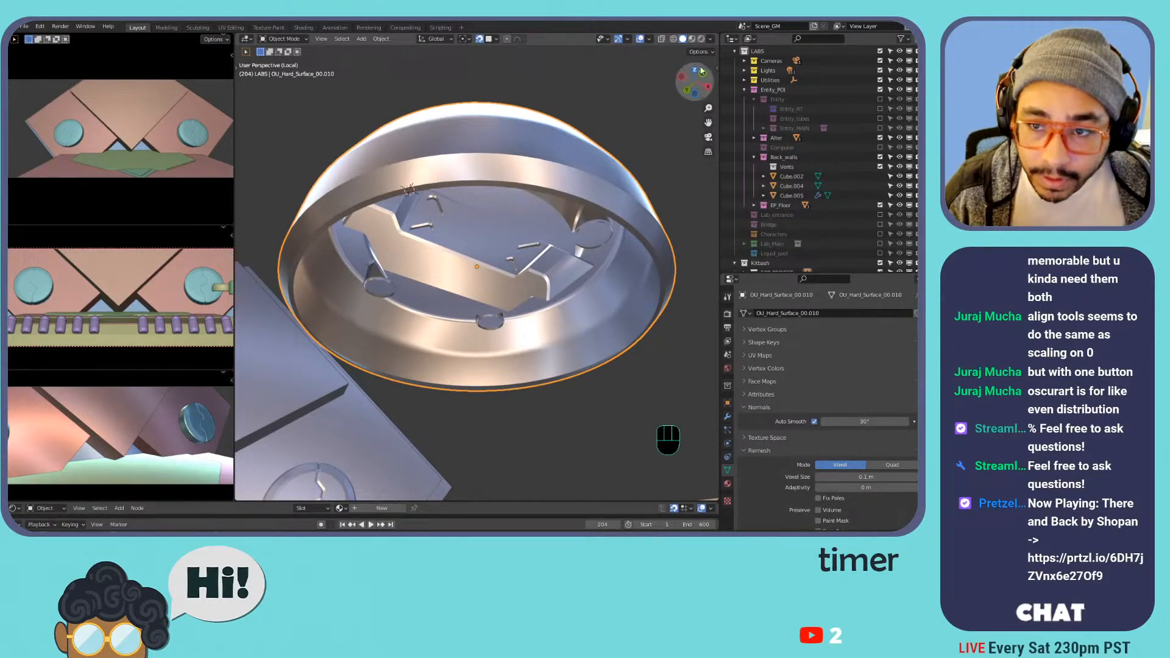
{"action": "left_click", "coordinate": [710, 39]}
{"action": "left_click", "coordinate": [701, 108]}
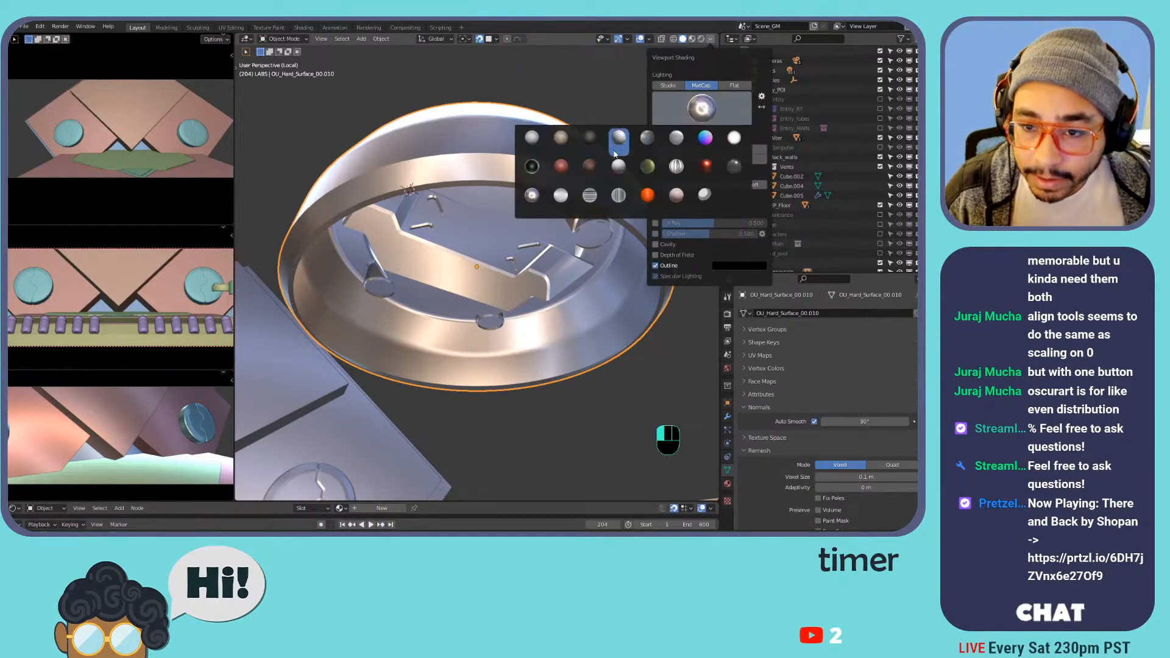
{"action": "left_click", "coordinate": [616, 141]}
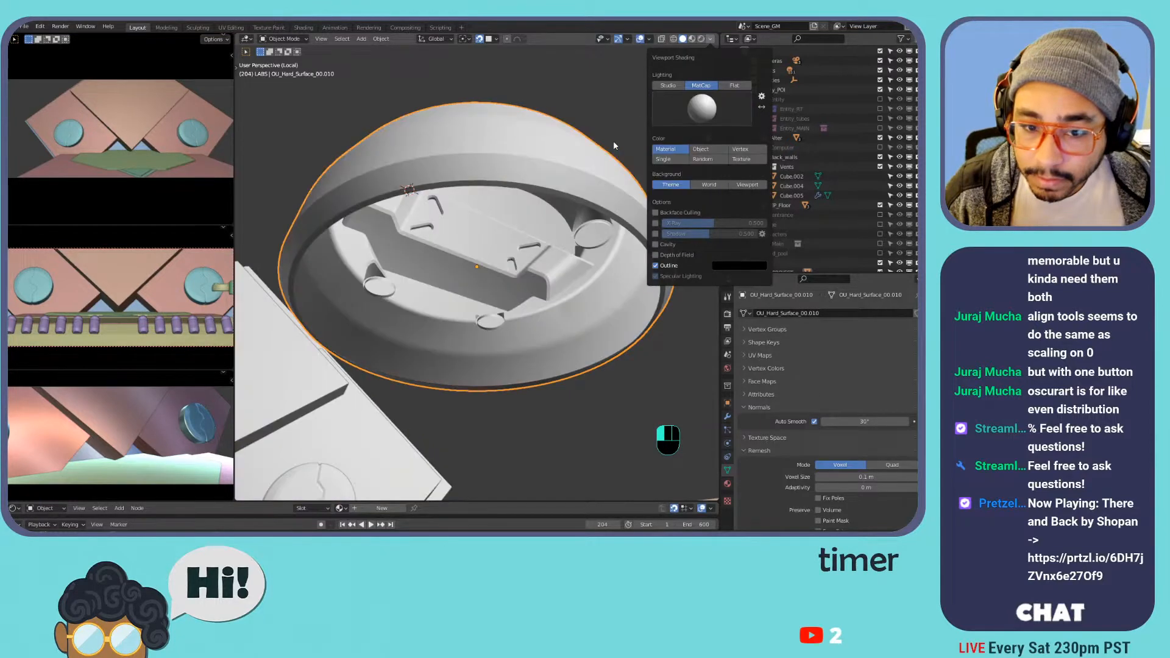
- Convert all triangles of the round part's mesh to quads
{"action": "middle_click_drag", "start_coordinate": [584, 139], "coordinate": [467, 132]}
{"action": "key", "text": "Tab"}
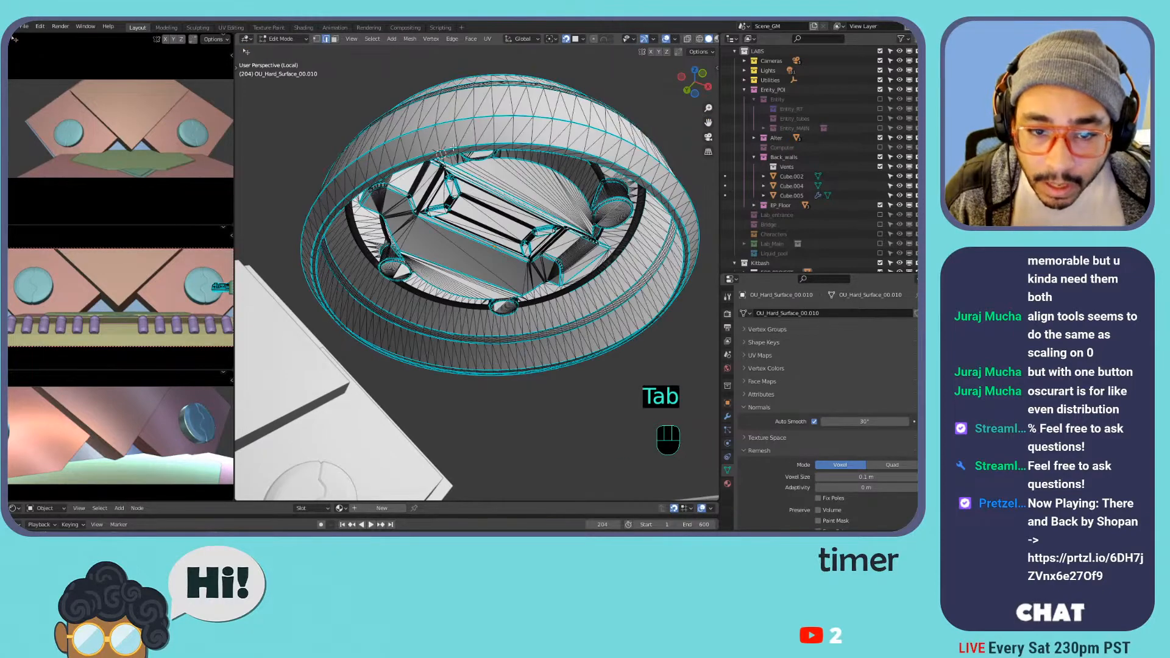
{"action": "key", "text": "a"}
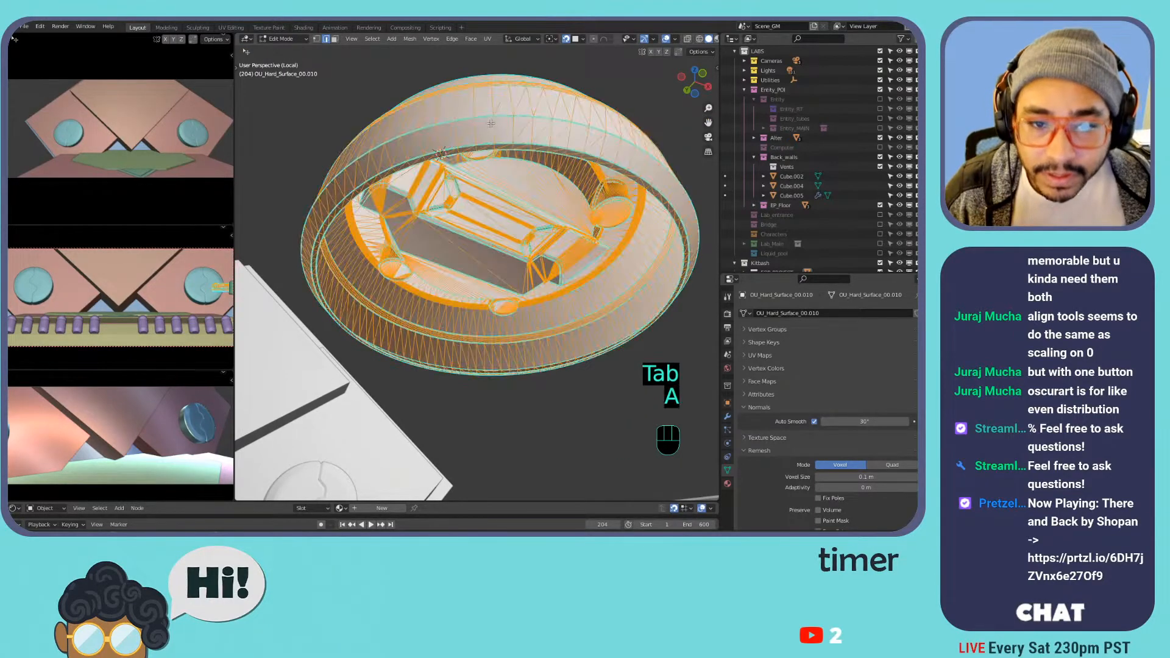
{"action": "middle_click_drag", "start_coordinate": [497, 103], "coordinate": [486, 206]}
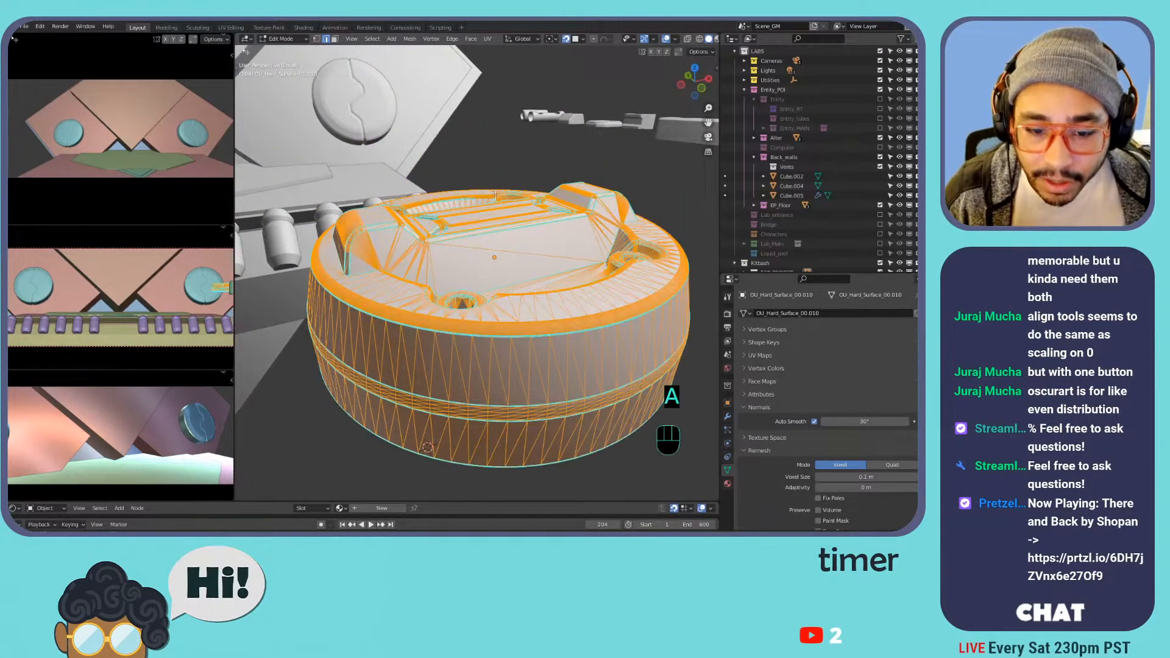
{"action": "left_click", "coordinate": [470, 39]}
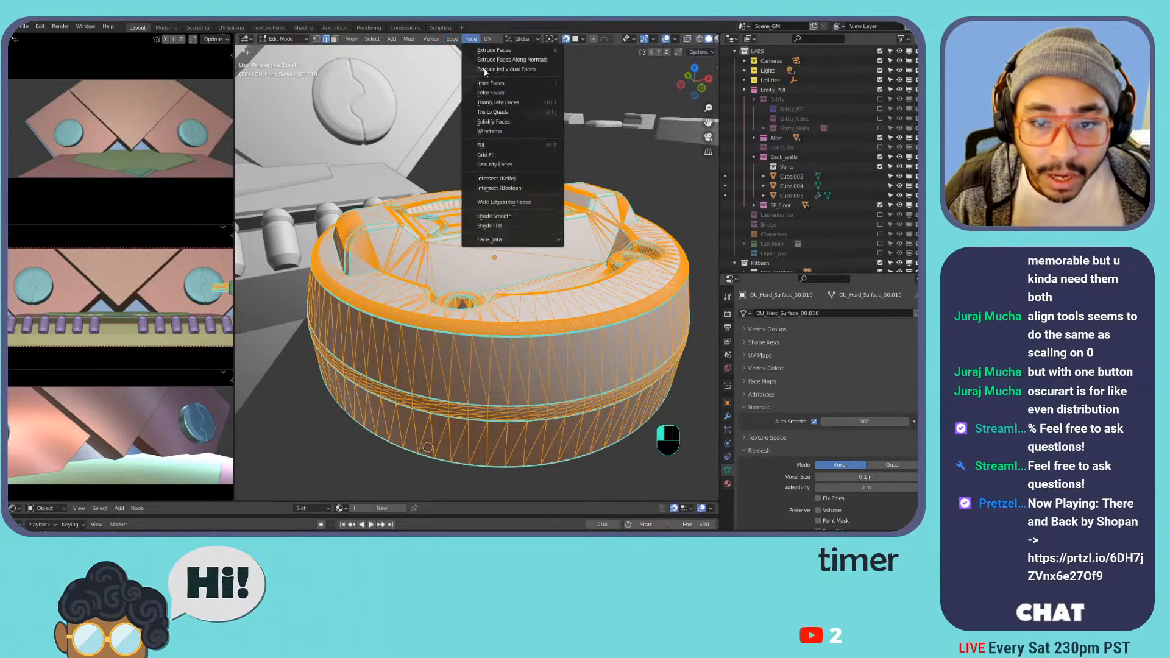
{"action": "left_click", "coordinate": [520, 115]}
- Select the edge loop around the round part's underside rim and snap the 3D cursor to the selection
{"action": "middle_click_drag", "start_coordinate": [545, 229], "coordinate": [462, 133], "text": "shift"}
{"action": "left_click", "coordinate": [468, 131]}
{"action": "left_click", "coordinate": [468, 131], "text": "alt"}
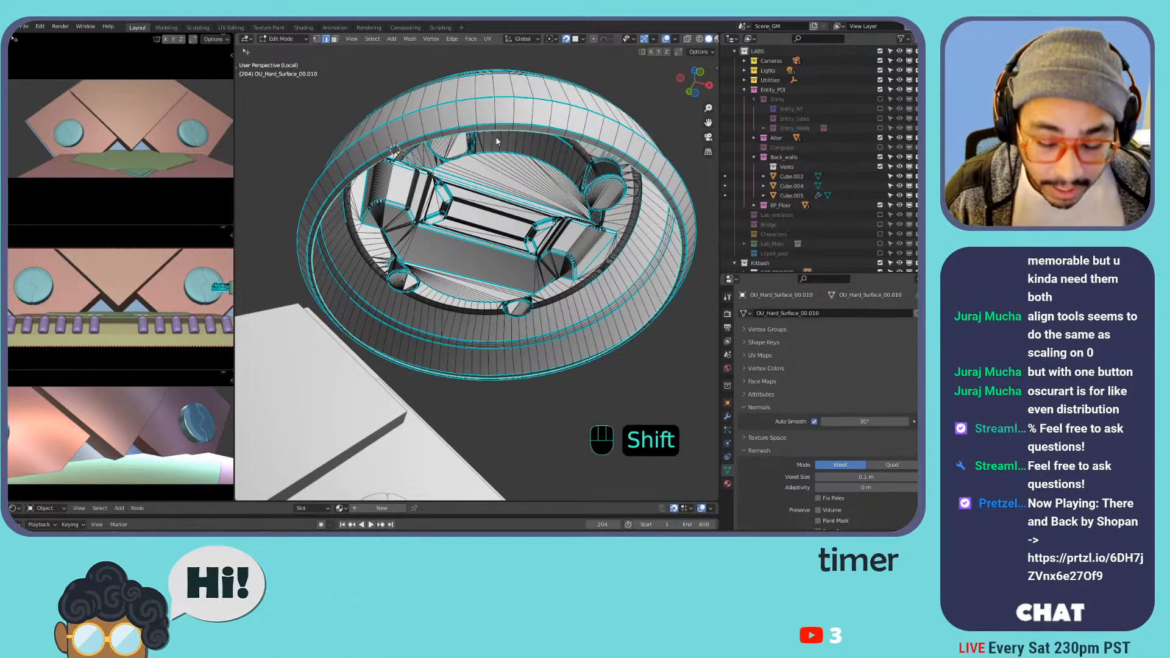
{"action": "key", "text": "shift+s"}
{"action": "left_click", "coordinate": [498, 191]}
- Set the round part's origin to the 3D cursor at the centre of its base
{"action": "middle_click_drag", "start_coordinate": [567, 161], "coordinate": [536, 210], "text": "shift"}
{"action": "key", "text": "Tab"}
{"action": "left_click", "coordinate": [381, 39]}
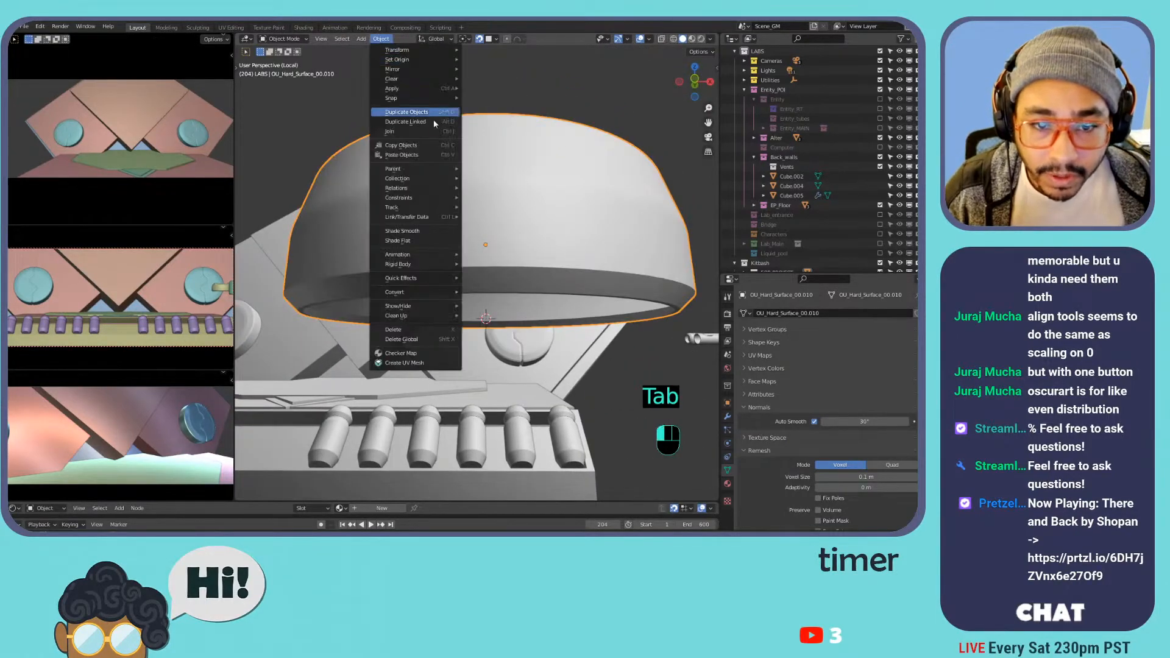
{"action": "left_click", "coordinate": [518, 80]}
{"action": "middle_click_drag", "start_coordinate": [528, 86], "coordinate": [517, 263]}
{"action": "scroll", "coordinate": [516, 264], "scroll_direction": "down", "scroll_amount": 4}
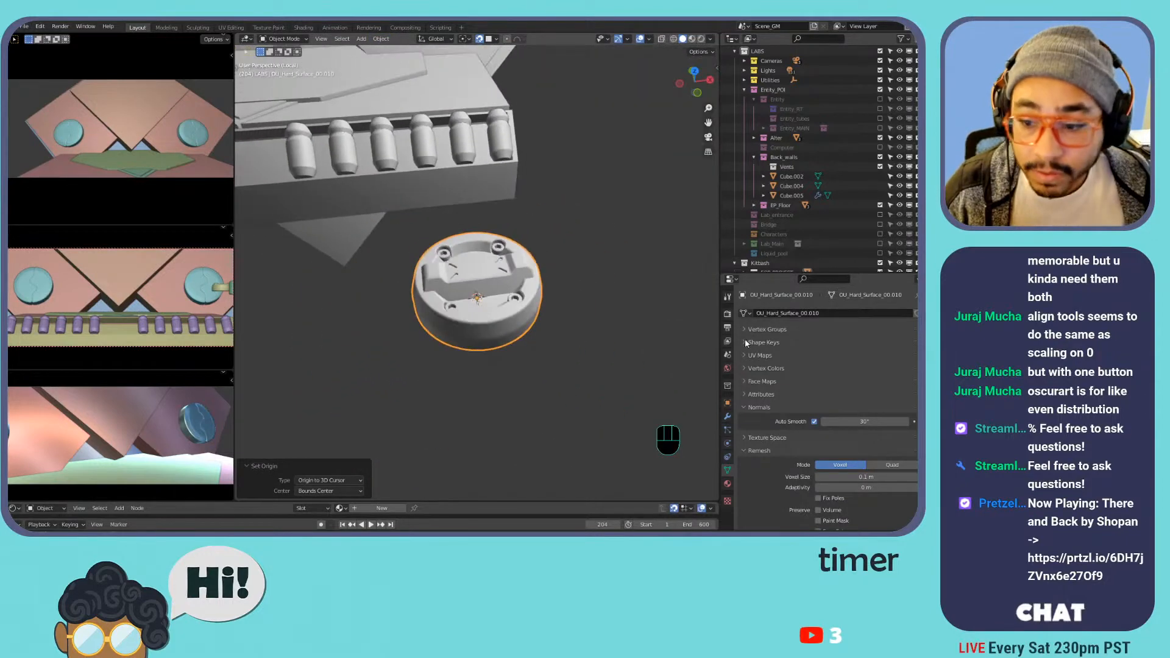
- Add a Mirror modifier on the X axis to the round part, using mirror_object as the mirror object
{"action": "left_click", "coordinate": [727, 416]}
{"action": "left_click", "coordinate": [756, 313]}
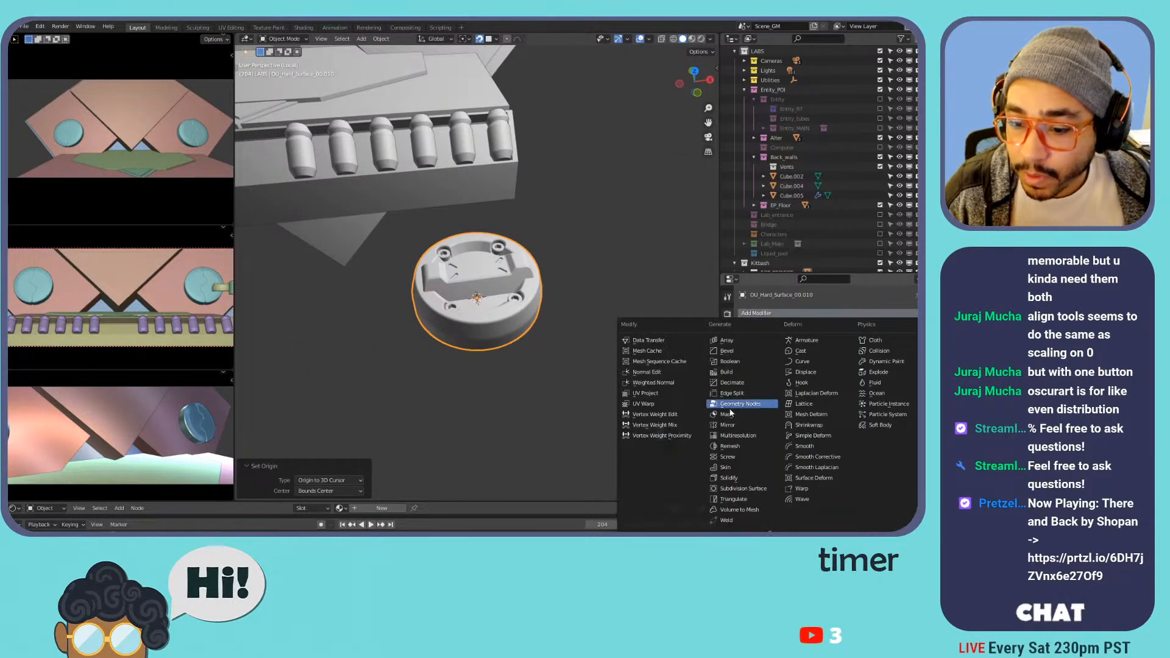
{"action": "left_click", "coordinate": [750, 425]}
{"action": "scroll", "coordinate": [561, 329], "scroll_direction": "down", "scroll_amount": 5}
{"action": "middle_click_drag", "start_coordinate": [542, 329], "coordinate": [667, 323], "text": "shift"}
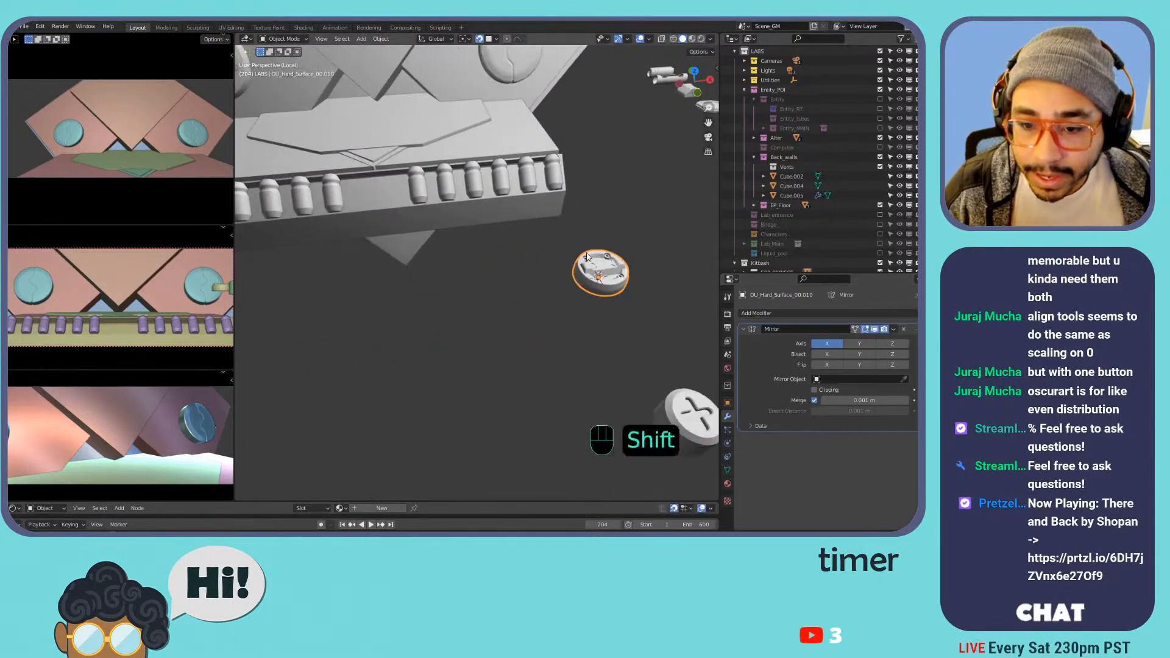
{"action": "left_click", "coordinate": [839, 379]}
{"action": "type", "text": "mir"}
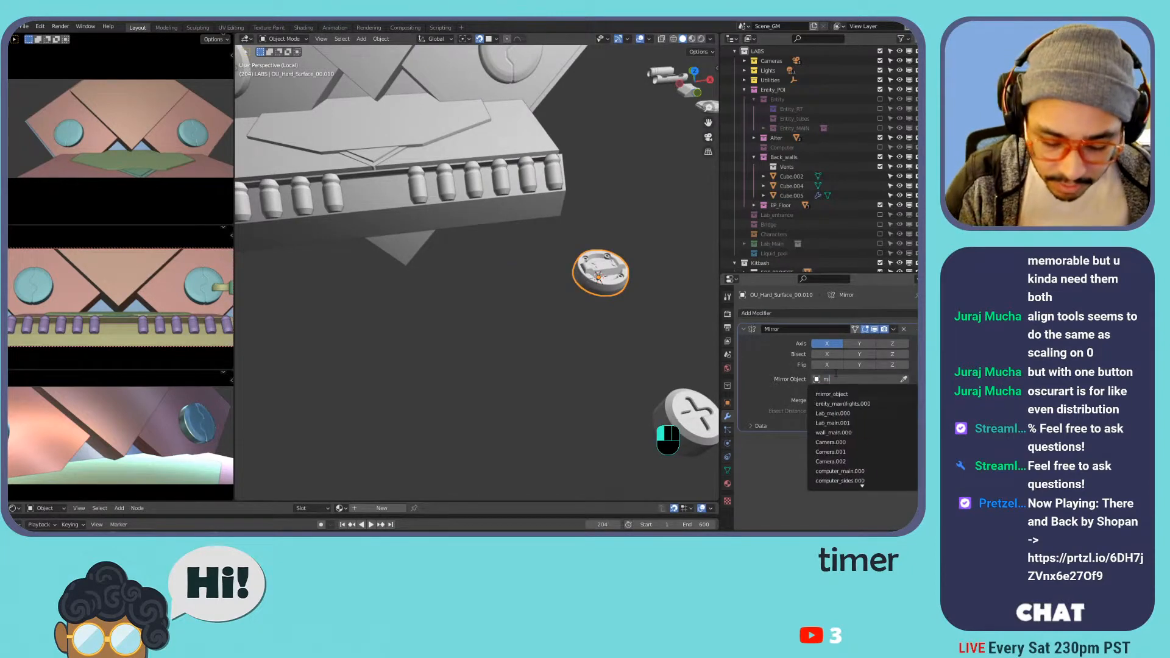
{"action": "left_click", "coordinate": [836, 393]}
- Set the viewport's solid shading color to Random so each object shows its own color
{"action": "scroll", "coordinate": [528, 292], "scroll_direction": "down", "scroll_amount": 5}
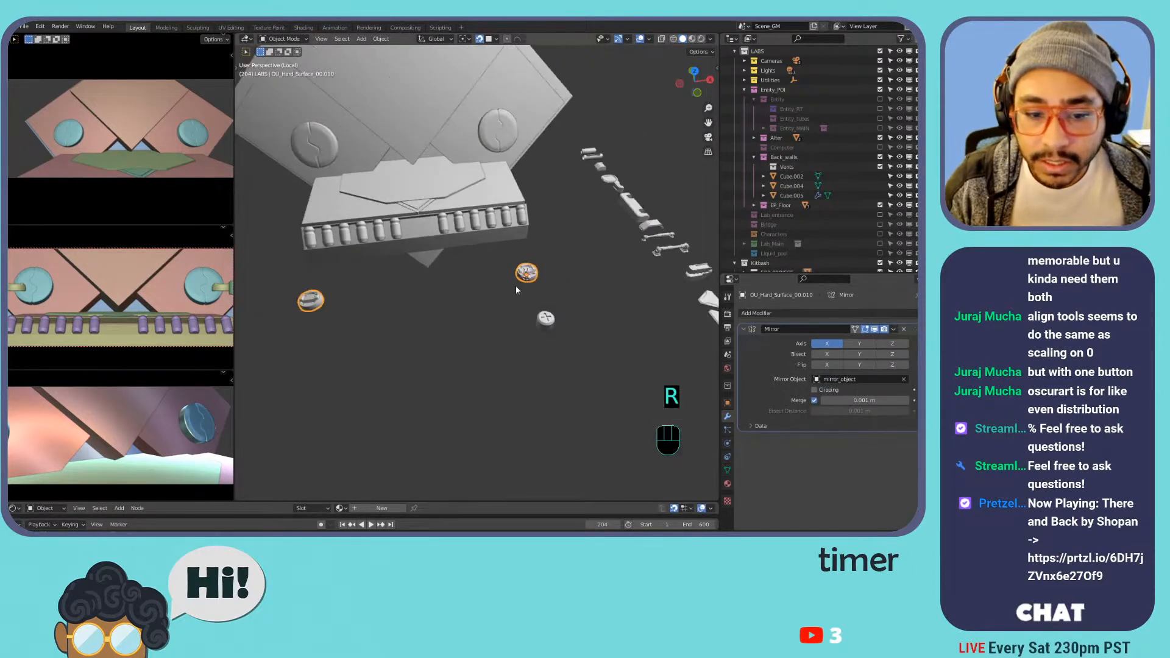
{"action": "middle_click_drag", "start_coordinate": [461, 282], "coordinate": [486, 160]}
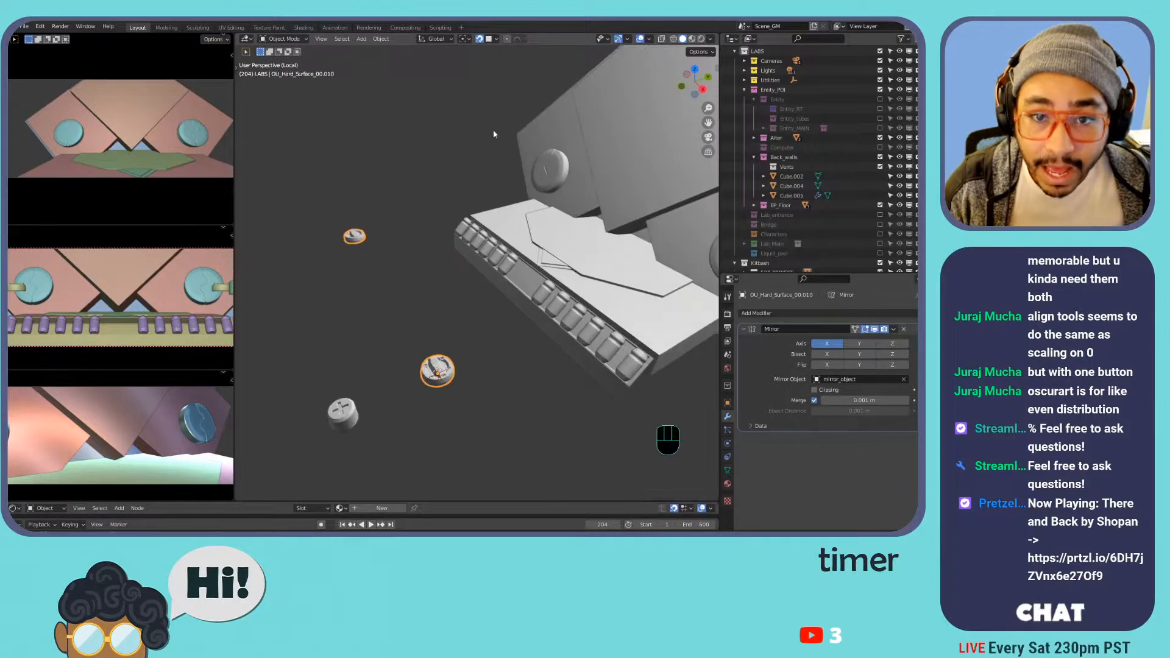
{"action": "left_click", "coordinate": [488, 41]}
{"action": "scroll", "coordinate": [455, 370], "scroll_direction": "down", "scroll_amount": 2}
{"action": "scroll", "coordinate": [457, 374], "scroll_direction": "down", "scroll_amount": 2}
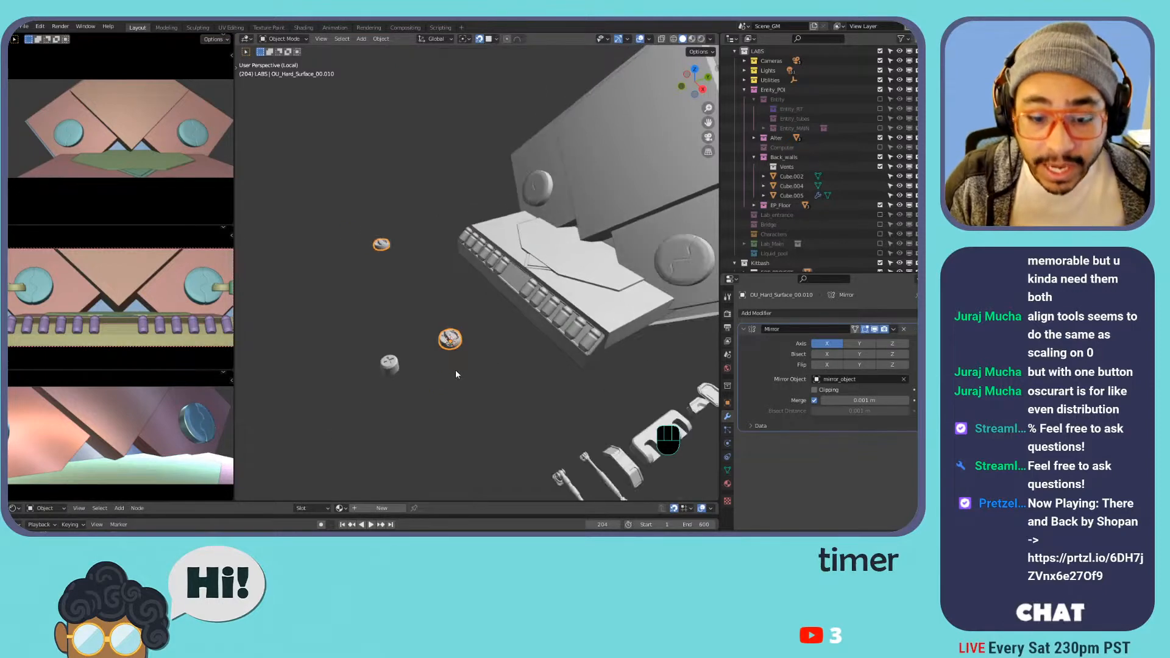
{"action": "left_click", "coordinate": [711, 39]}
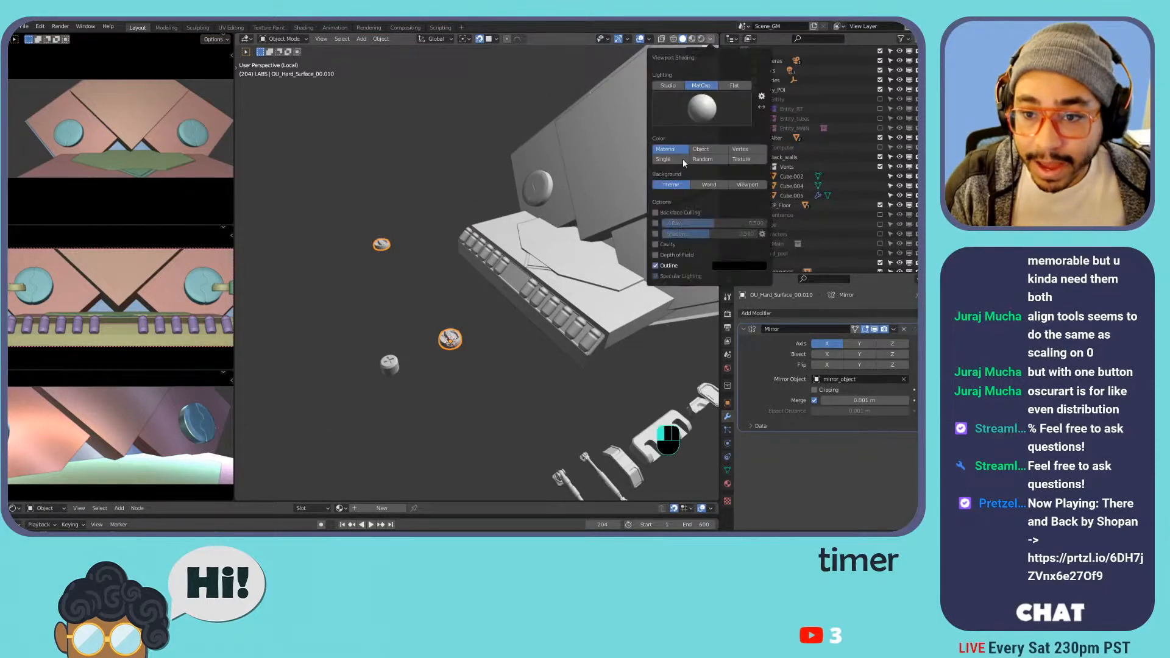
{"action": "left_click", "coordinate": [706, 160]}
{"action": "middle_click_drag", "start_coordinate": [605, 164], "coordinate": [495, 229]}
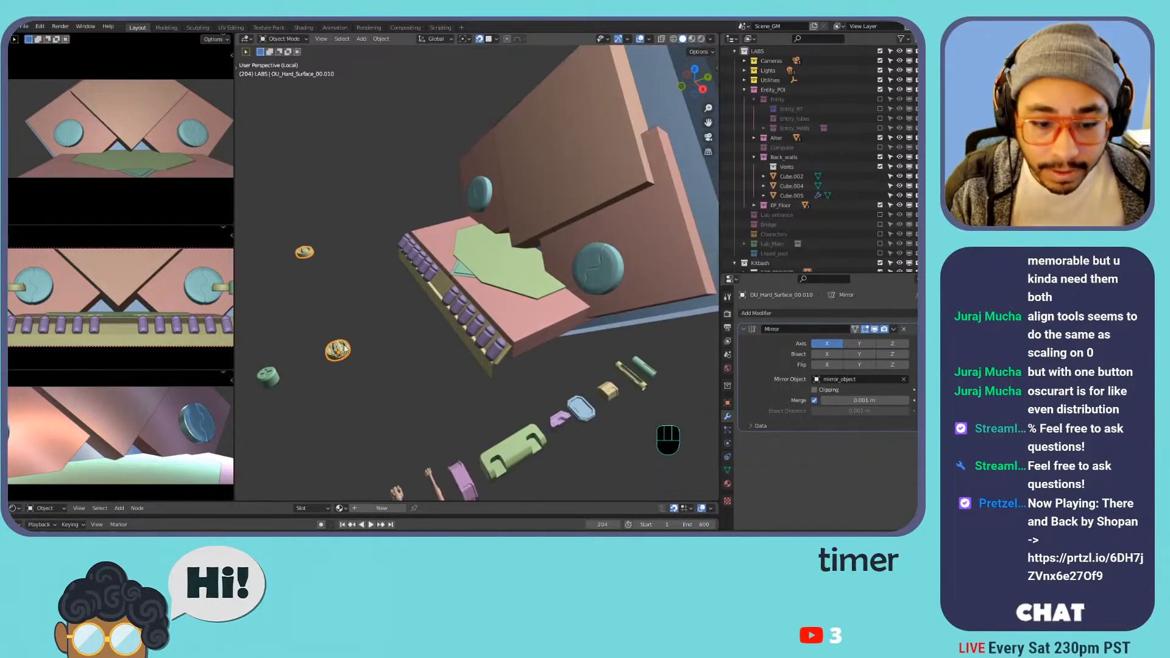
- Display the round part's transform values in the viewport sidebar
{"action": "key", "text": "g"}
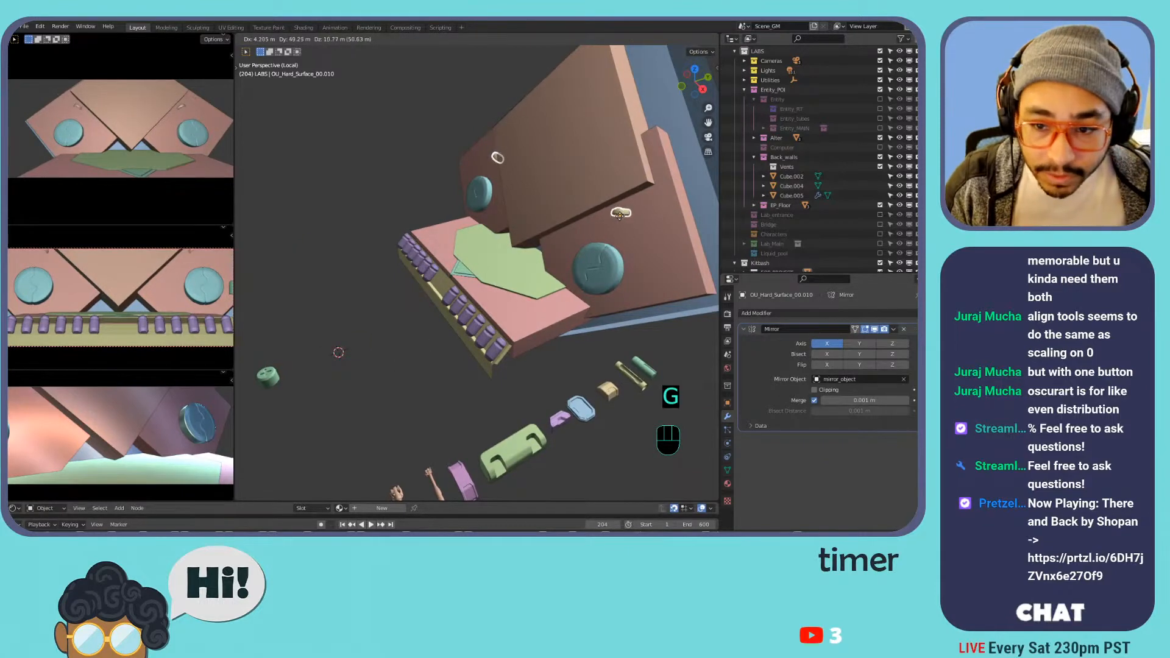
{"action": "key", "text": "Escape"}
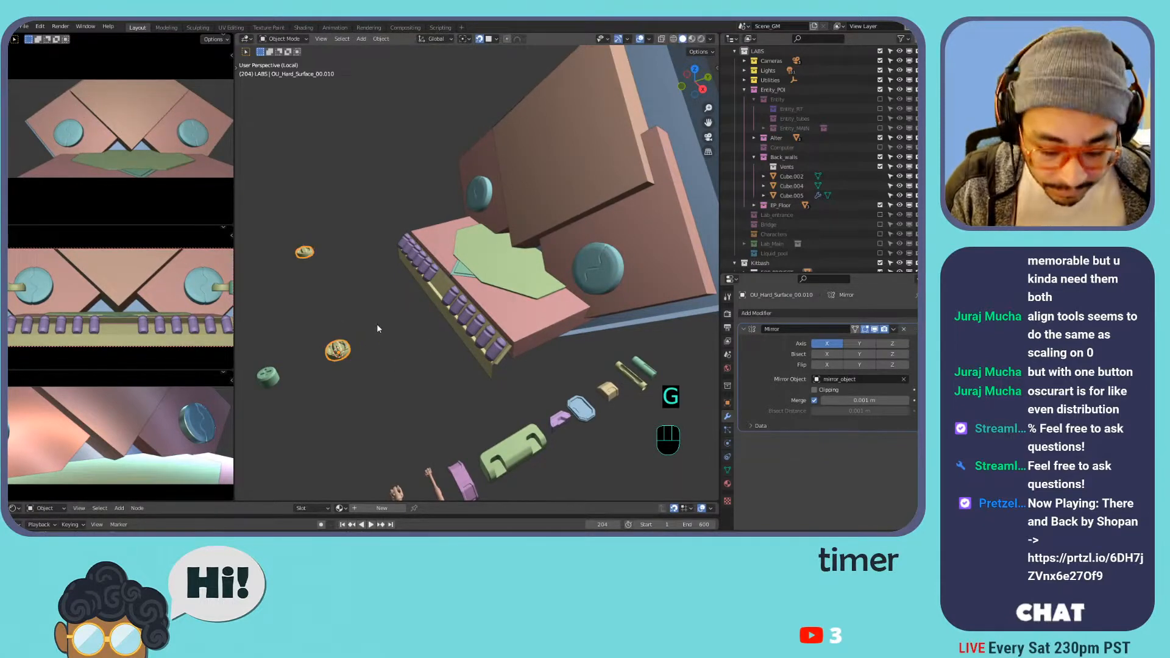
{"action": "key", "text": "n"}
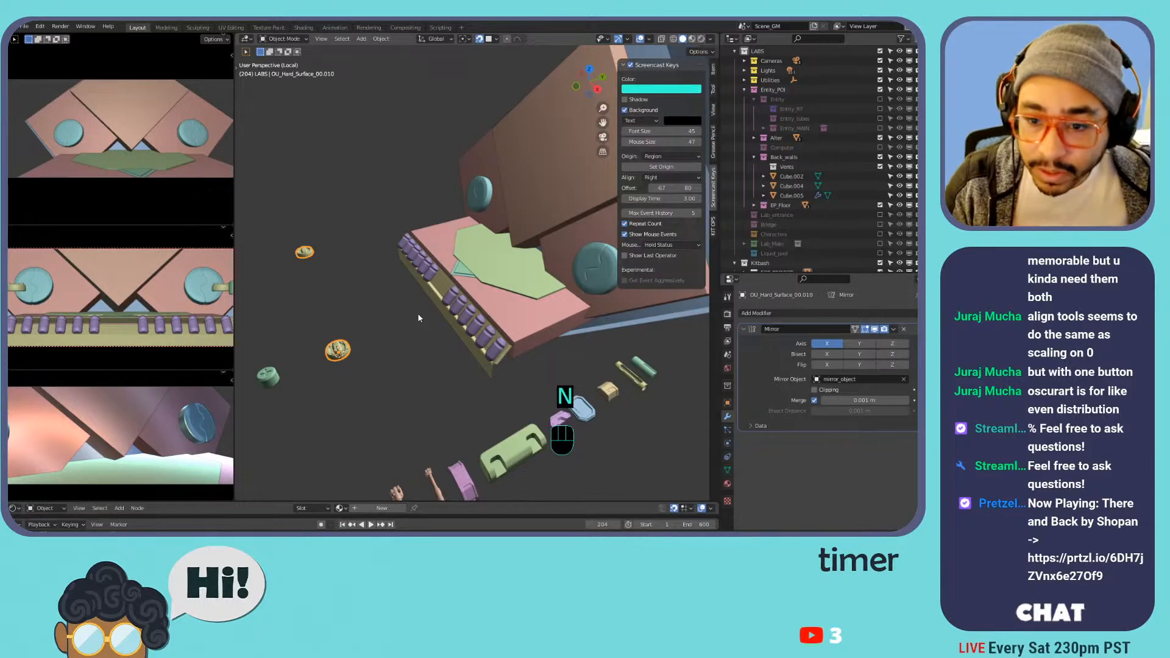
{"action": "left_click", "coordinate": [712, 70]}
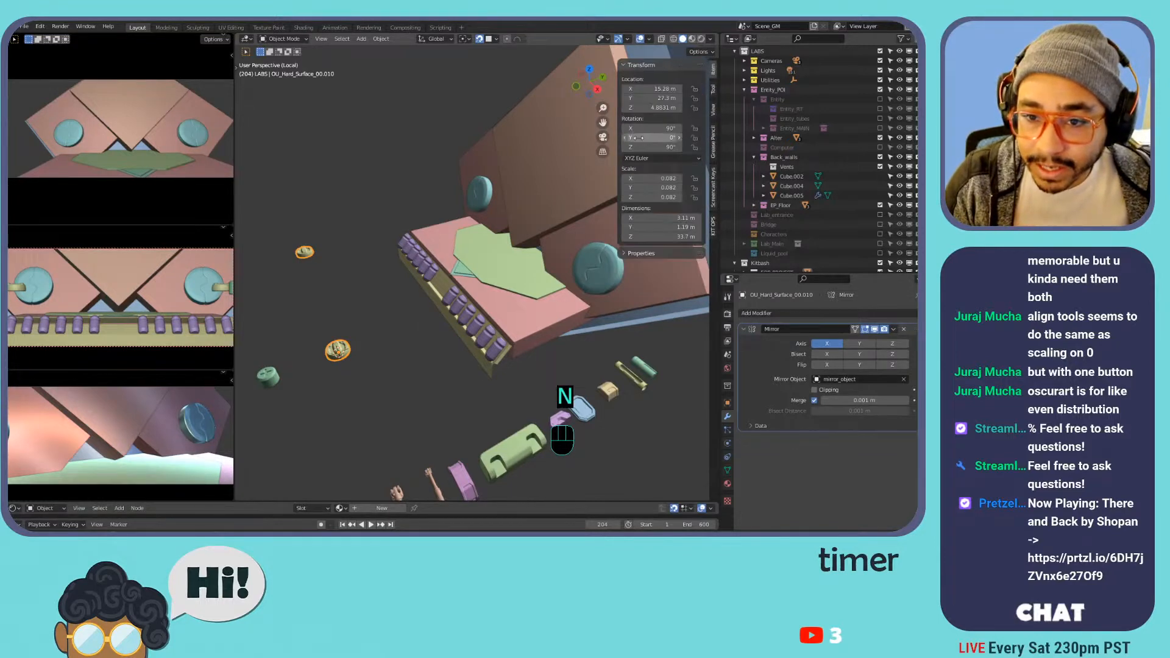
{"action": "middle_click_drag", "start_coordinate": [390, 304], "coordinate": [353, 350]}
{"action": "key", "text": "g"}
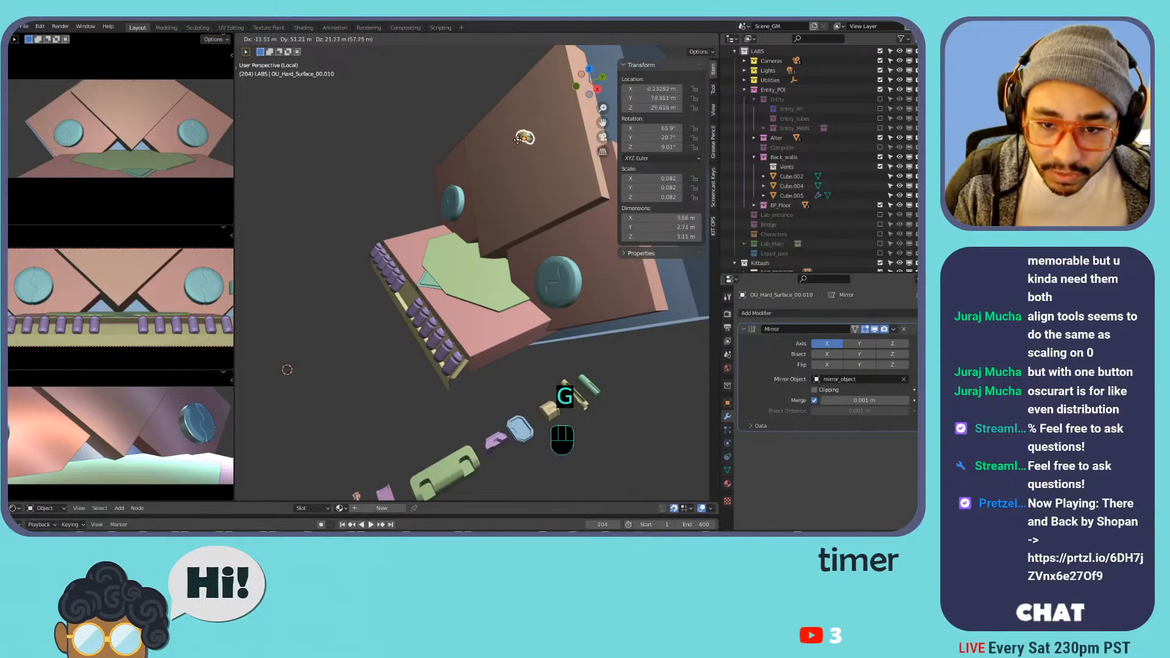
{"action": "left_click", "coordinate": [287, 369]}
{"action": "middle_click_drag", "start_coordinate": [244, 334], "coordinate": [425, 275]}
- Apply the round part's rotation and scale
{"action": "key", "text": "ctrl+a"}
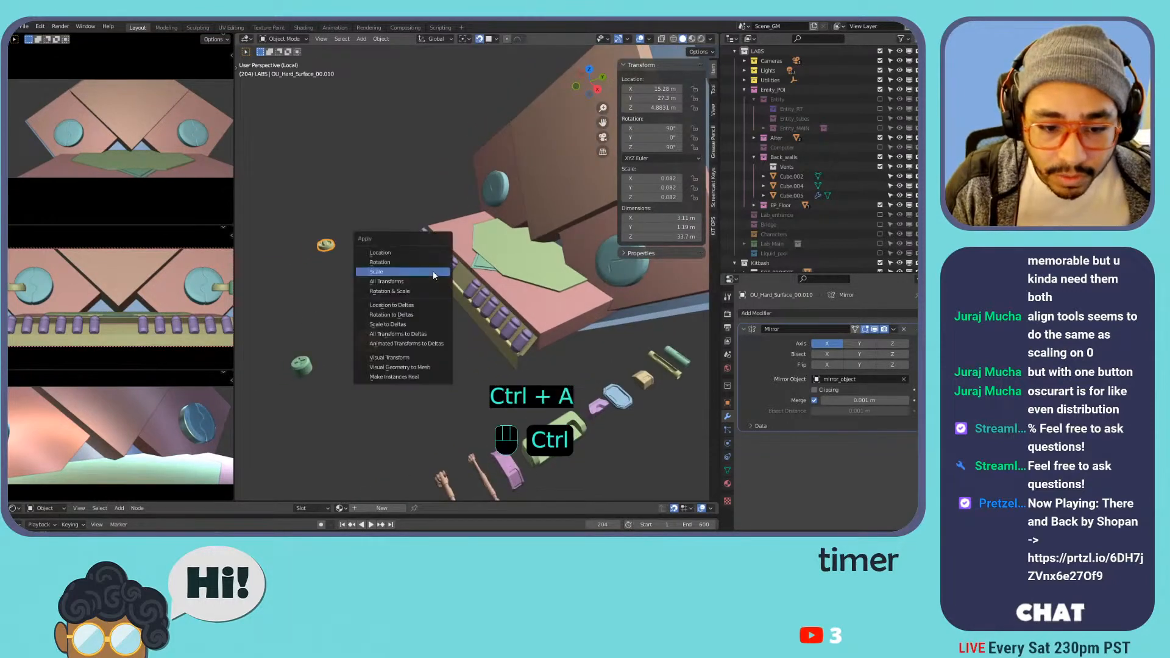
{"action": "left_click", "coordinate": [425, 261]}
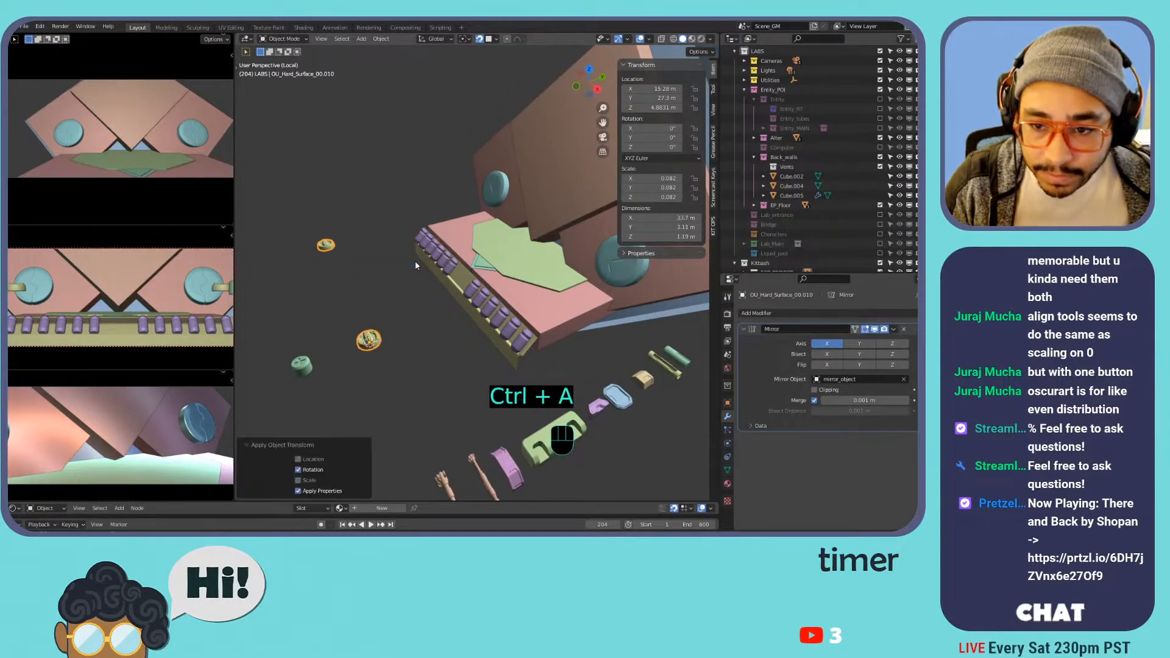
{"action": "key", "text": "ctrl+a"}
{"action": "left_click", "coordinate": [402, 271]}
- Snap the mirrored round part onto the central back wall panel and enlarge it to a scale of about 2.6
{"action": "middle_click_drag", "start_coordinate": [402, 274], "coordinate": [411, 306]}
{"action": "key", "text": "g"}
{"action": "left_click", "coordinate": [567, 187]}
{"action": "middle_click_drag", "start_coordinate": [567, 186], "coordinate": [462, 238]}
{"action": "scroll", "coordinate": [488, 242], "scroll_direction": "up", "scroll_amount": 4}
{"action": "scroll", "coordinate": [461, 240], "scroll_direction": "up", "scroll_amount": 2}
{"action": "key", "text": "s"}
{"action": "left_click", "coordinate": [575, 229]}
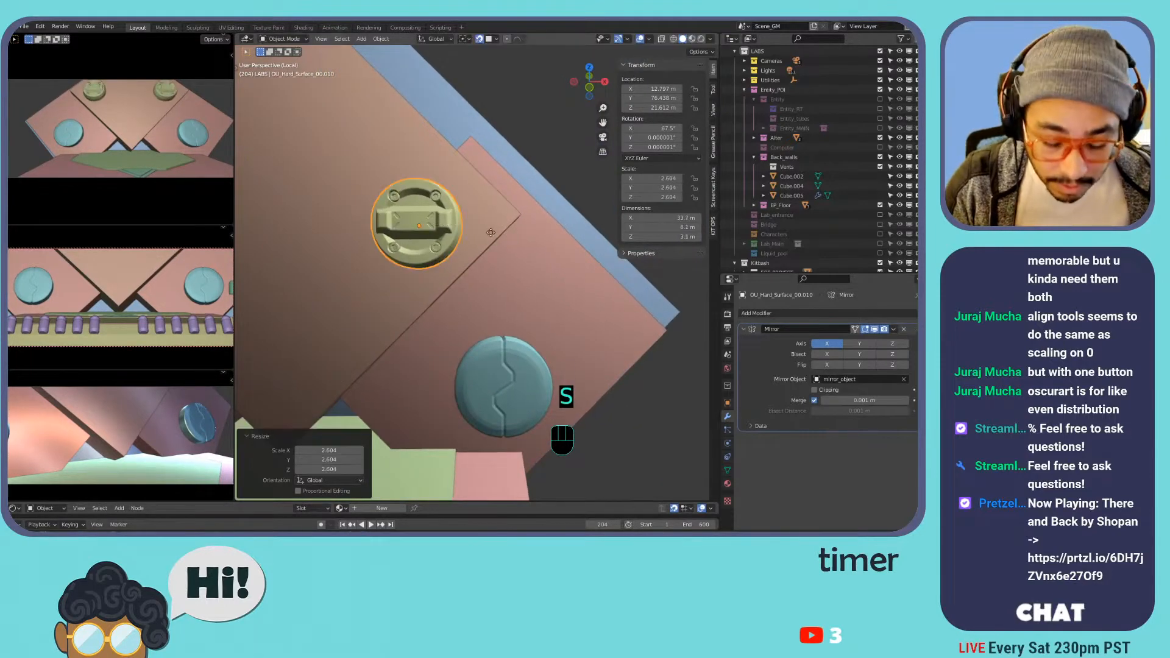
- Move the round part toward the wall panel's side corner and reduce it to a scale of about 1.5
{"action": "key", "text": "g"}
{"action": "left_click", "coordinate": [532, 228]}
{"action": "key", "text": "s"}
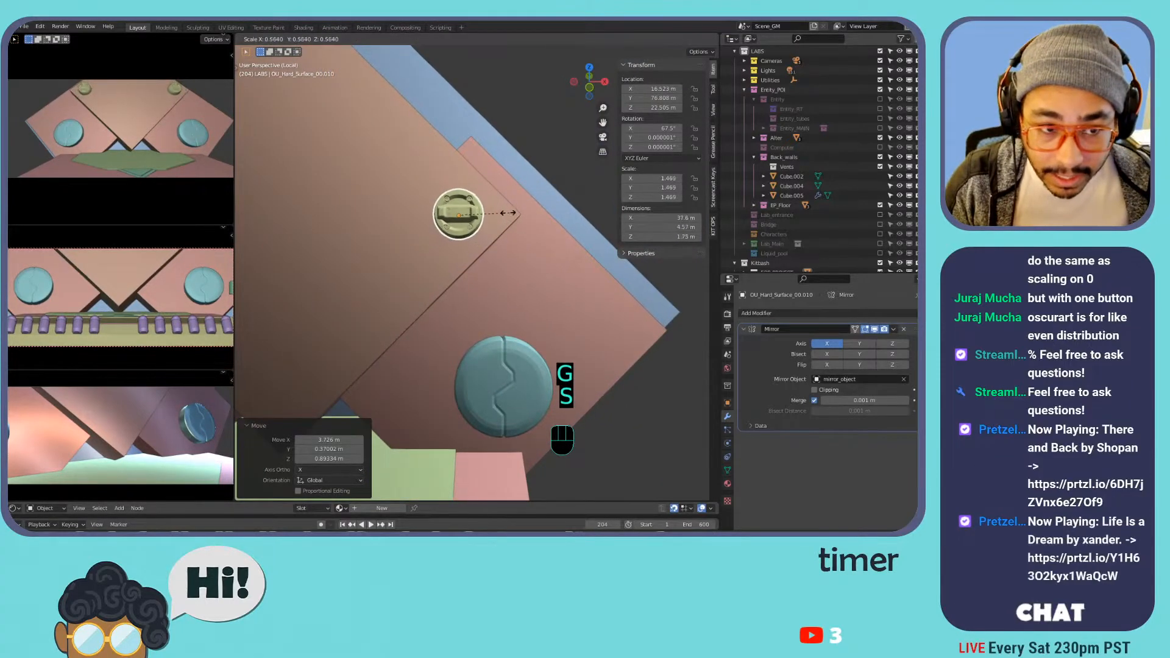
{"action": "left_click", "coordinate": [511, 213]}
- Flatten the round part along its local Z axis to a thickness of about 0.9 m
{"action": "middle_click_drag", "start_coordinate": [511, 212], "coordinate": [466, 181]}
{"action": "key", "text": "Tab"}
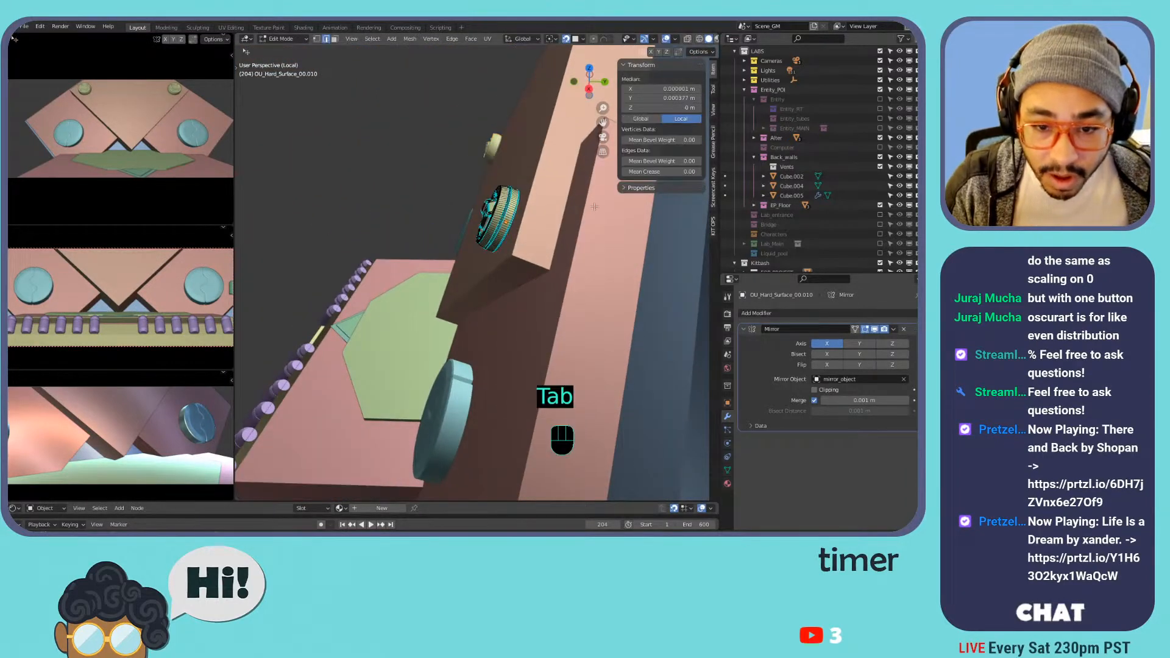
{"action": "key", "text": "a"}
{"action": "key", "text": "Tab"}
{"action": "key", "text": "s"}
{"action": "key", "text": "z"}
{"action": "key", "text": "z"}
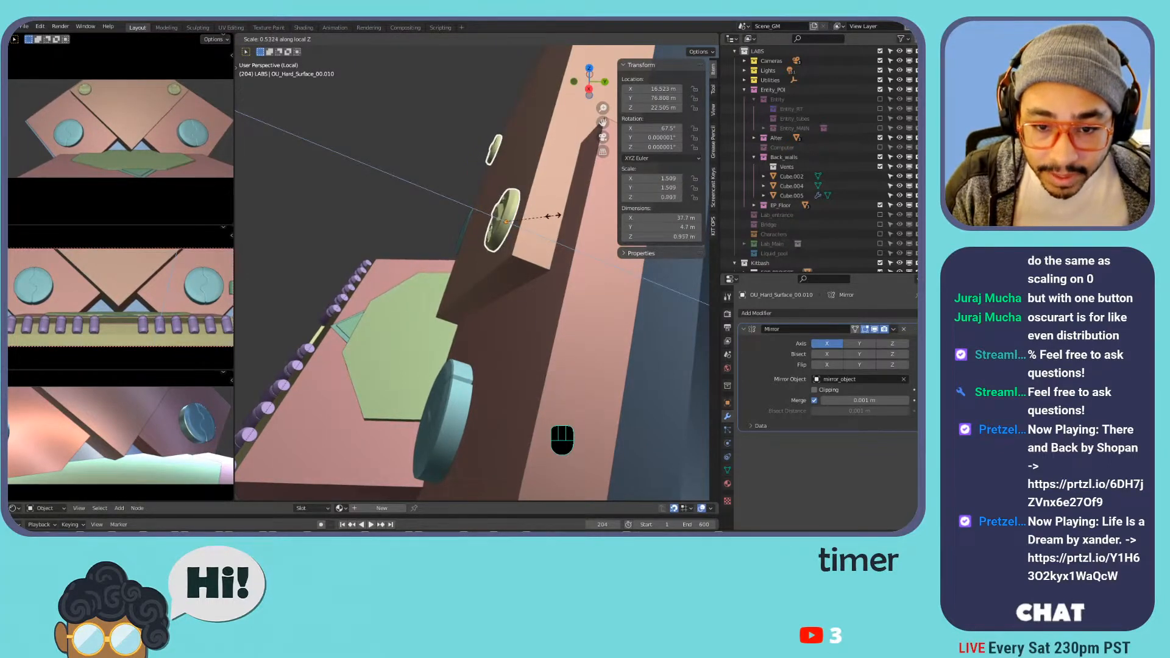
{"action": "left_click", "coordinate": [553, 216]}
- Apply the flattened round part's scale
{"action": "mouse_move", "coordinate": [525, 217]}
{"action": "middle_mouse_down"}
{"action": "mouse_move", "coordinate": [684, 191]}
{"action": "mouse_move", "coordinate": [250, 190]}
{"action": "mouse_move", "coordinate": [586, 189]}
{"action": "mouse_move", "coordinate": [618, 283]}
{"action": "mouse_move", "coordinate": [529, 195]}
{"action": "middle_mouse_up"}
{"action": "key", "text": "ctrl+a"}
{"action": "left_click", "coordinate": [524, 196]}
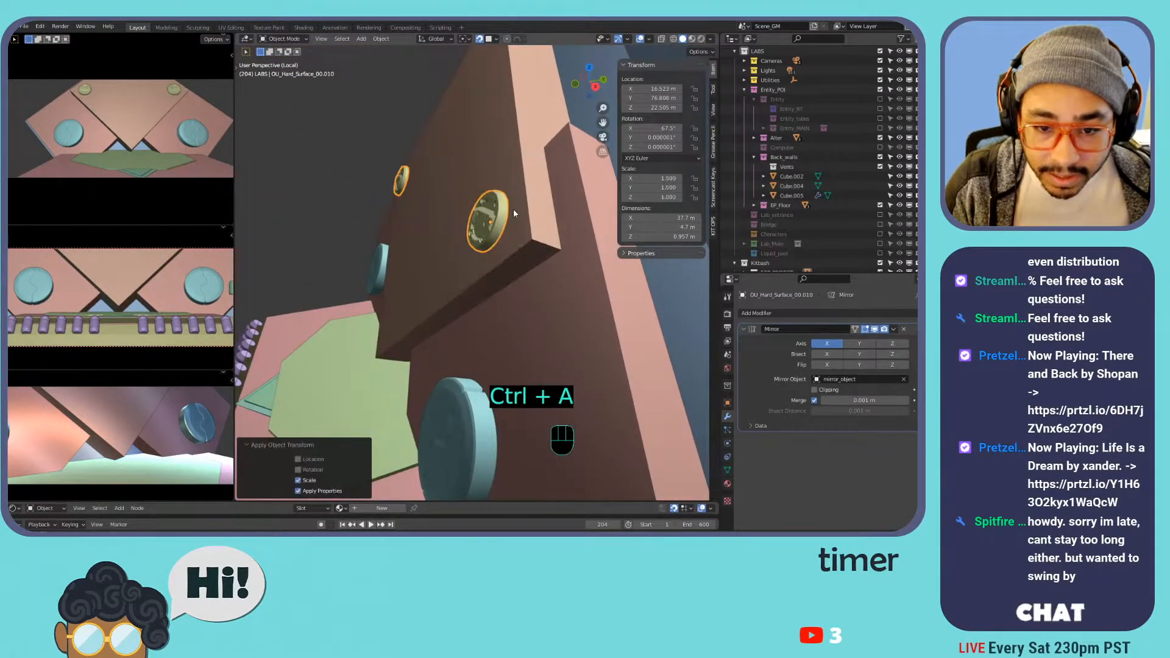
{"action": "key", "text": "Tab"}
{"action": "key", "text": "Tab"}
{"action": "middle_click_drag", "start_coordinate": [529, 218], "coordinate": [582, 232], "text": "shift"}
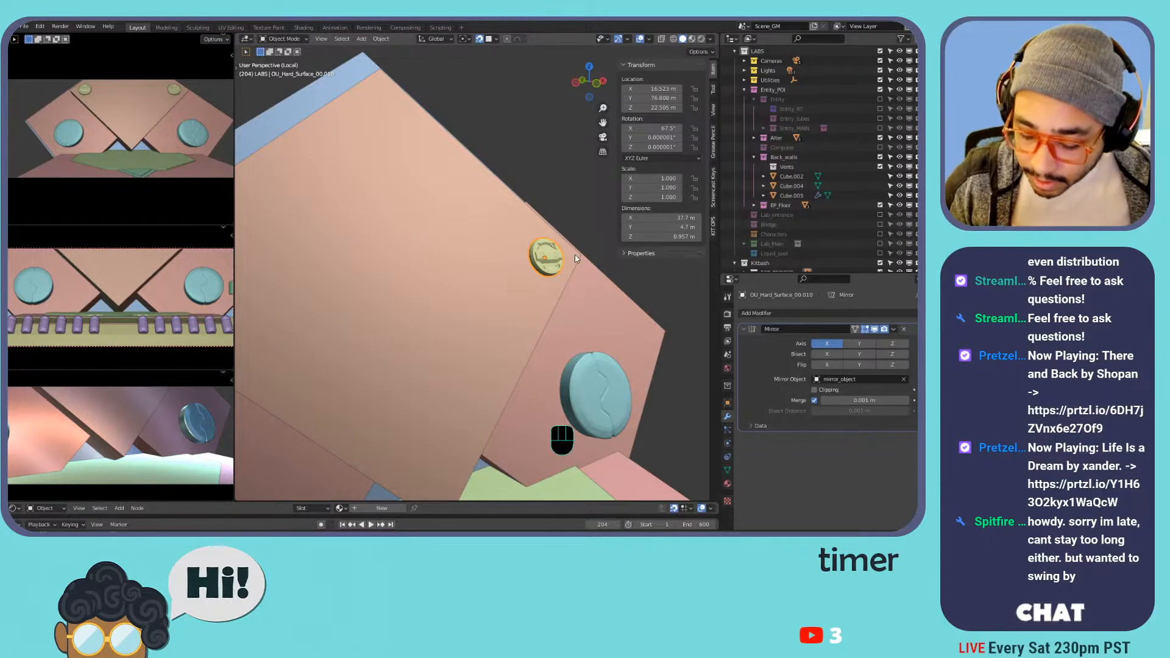
- Rotate the round part about 44.6° around its local Z axis so its bar sits diagonally on the panel
{"action": "key", "text": "KP_1"}
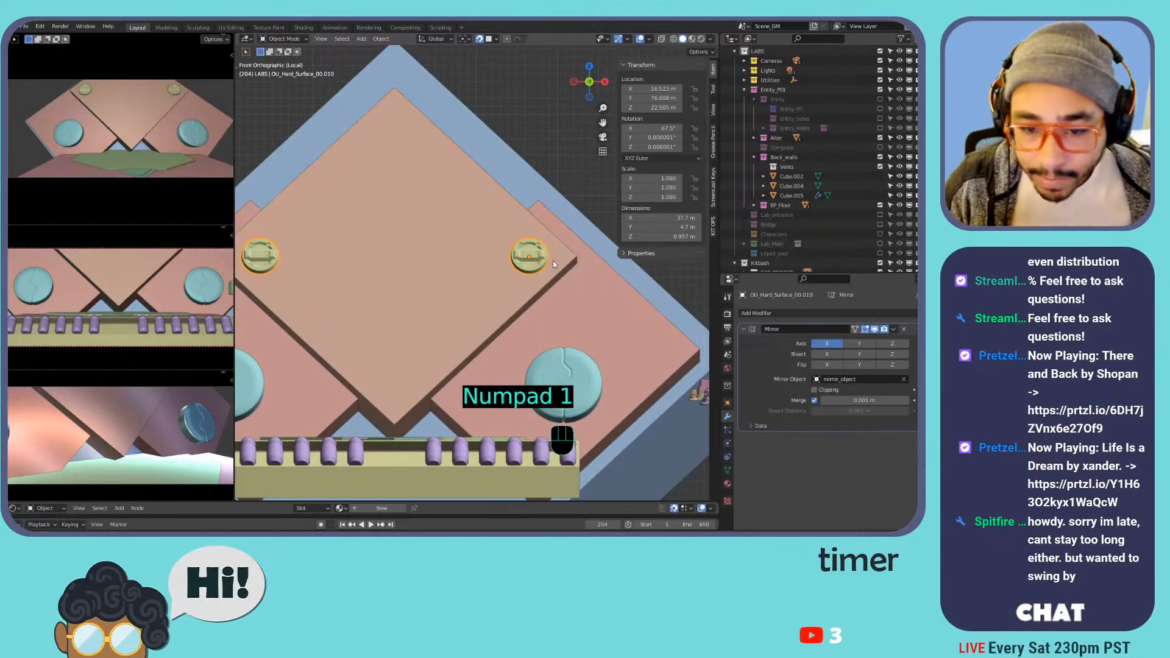
{"action": "key", "text": "r"}
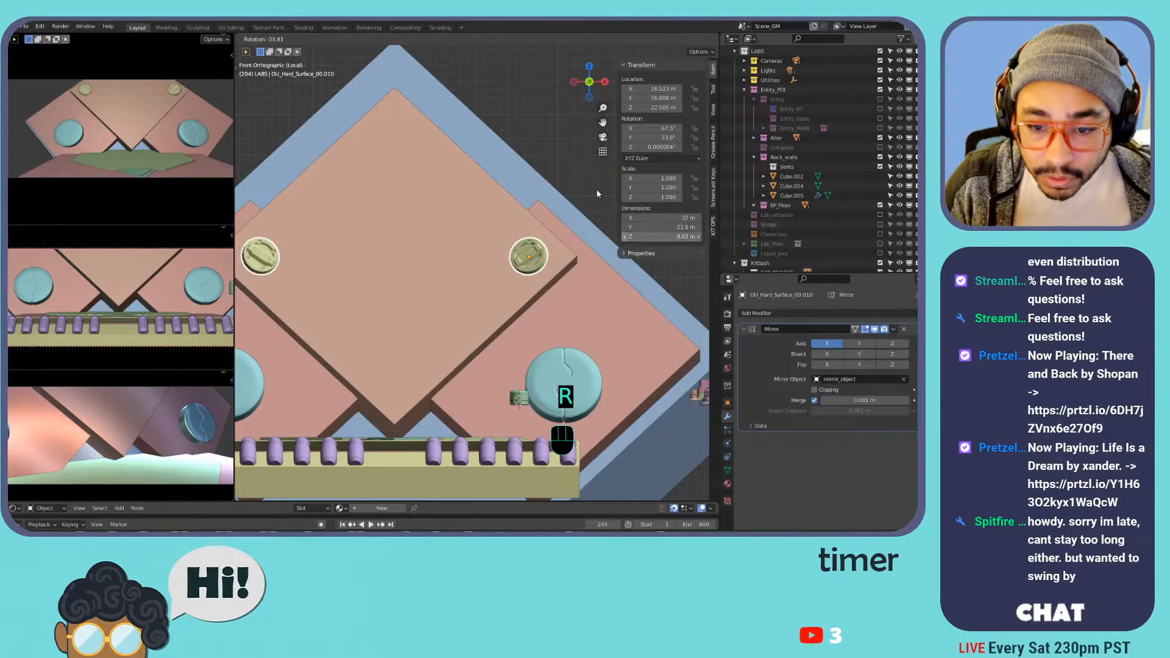
{"action": "key", "text": "r"}
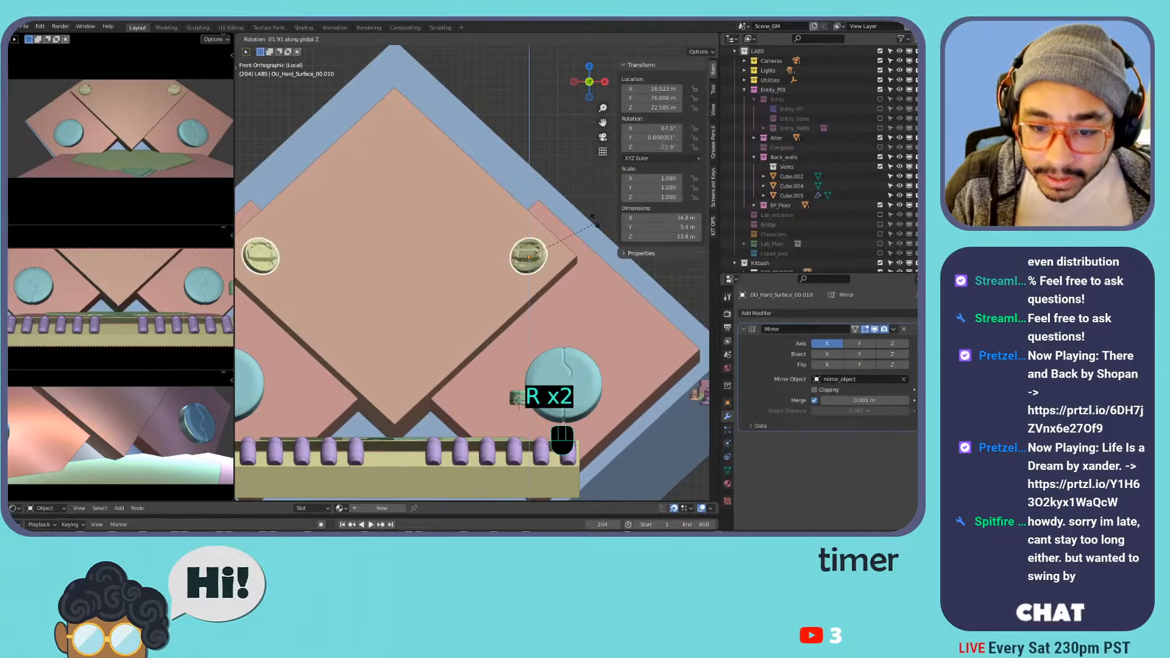
{"action": "left_click", "coordinate": [583, 191]}
- Enable the Entity collection to check the round parts behind the tentacles
{"action": "middle_click_drag", "start_coordinate": [558, 242], "coordinate": [476, 204]}
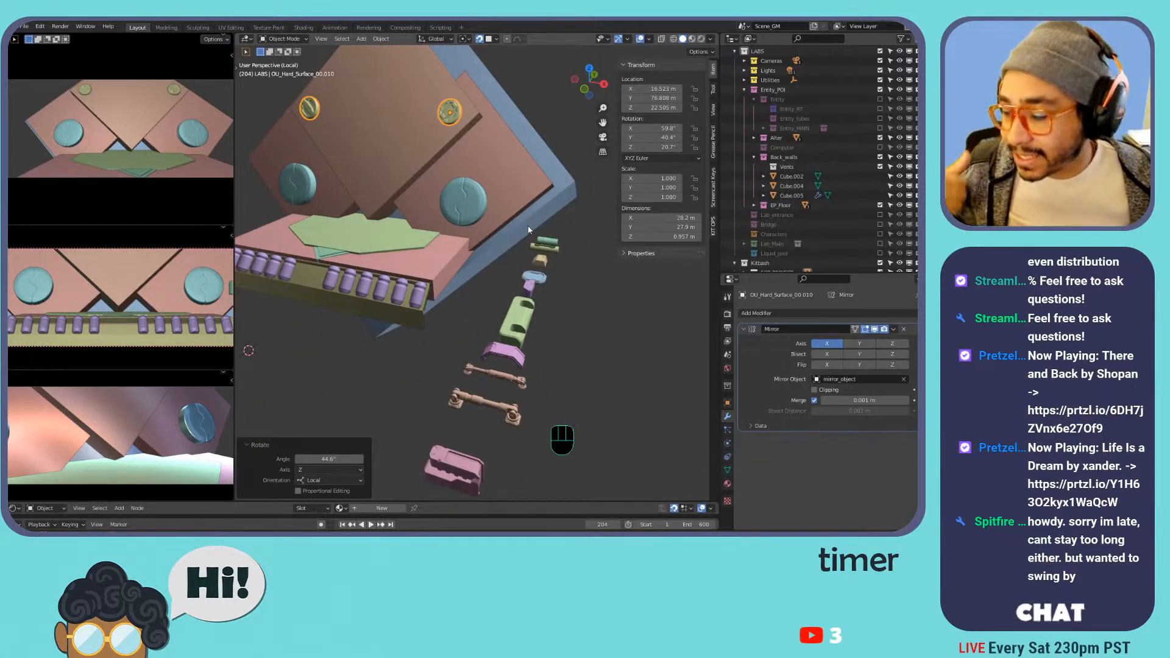
{"action": "middle_click_drag", "start_coordinate": [523, 388], "coordinate": [555, 288]}
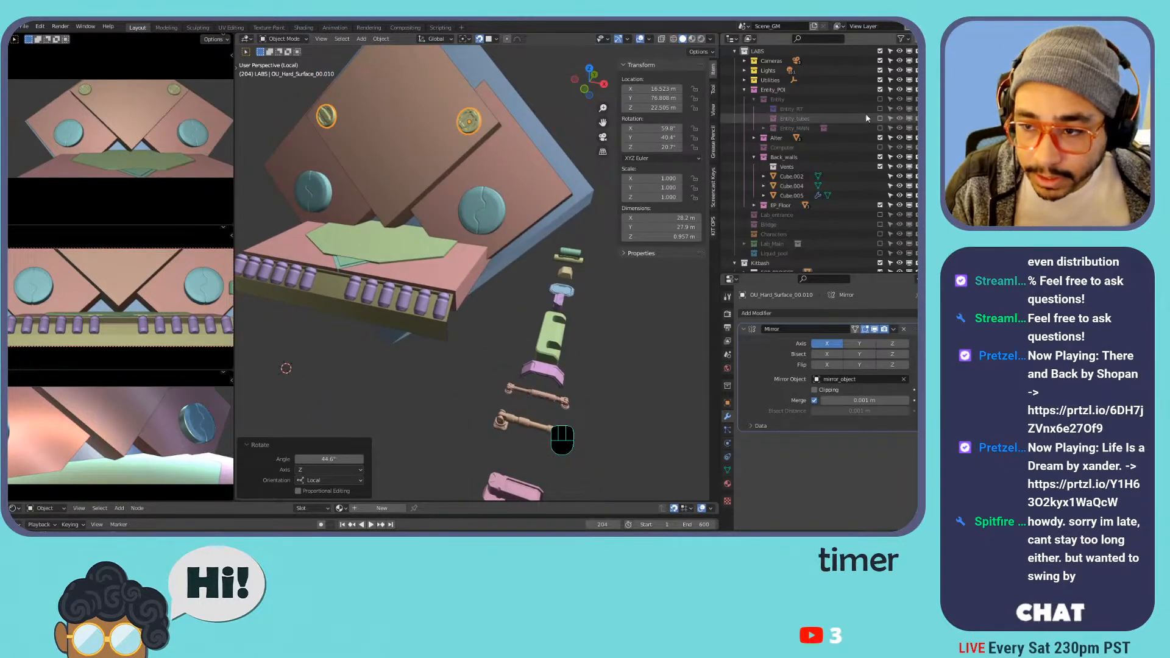
{"action": "left_click", "coordinate": [879, 99]}
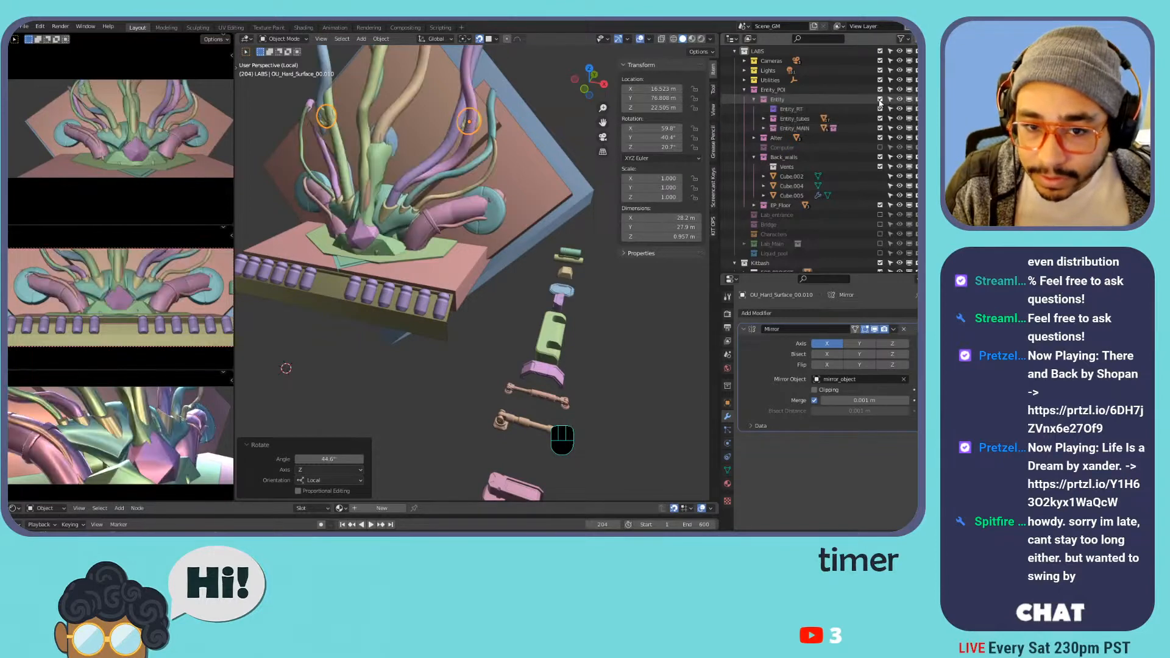
{"action": "middle_click_drag", "start_coordinate": [515, 129], "coordinate": [458, 134]}
{"action": "middle_click_drag", "start_coordinate": [459, 134], "coordinate": [531, 117], "text": "shift"}
{"action": "middle_click_drag", "start_coordinate": [532, 117], "coordinate": [510, 132], "text": "shift"}
{"action": "scroll", "coordinate": [511, 133], "scroll_direction": "up", "scroll_amount": 1}
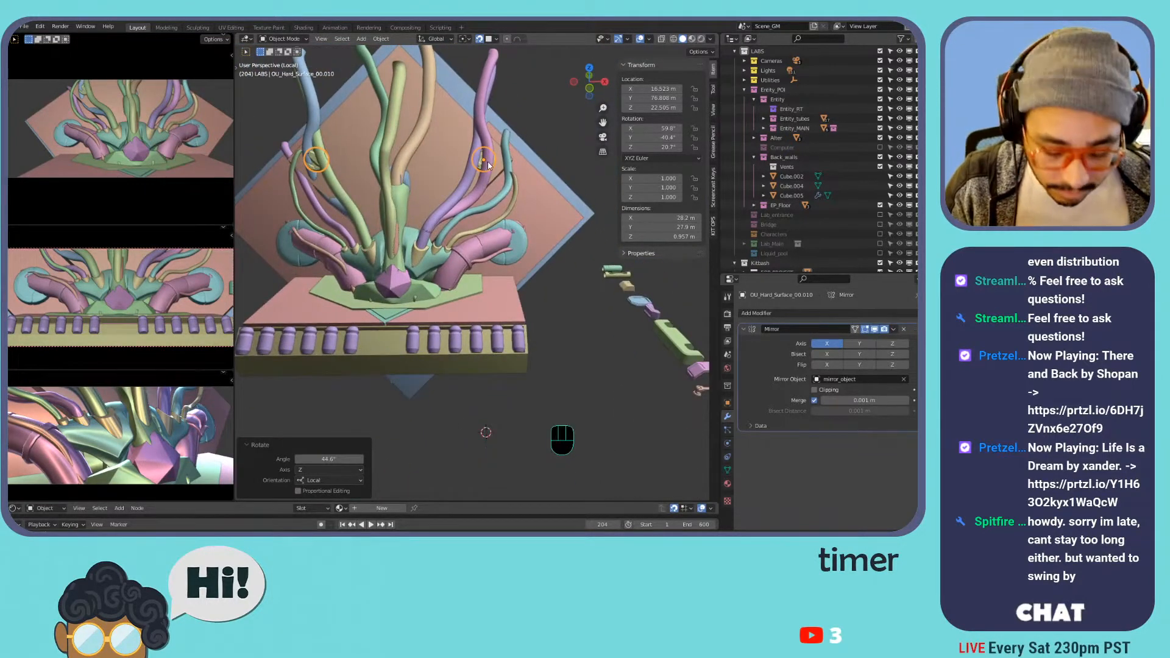
- Try the round part closer to the wall's centre, enlarged to a scale of about 3.18
{"action": "key", "text": "g"}
{"action": "left_click", "coordinate": [434, 152]}
{"action": "key", "text": "s"}
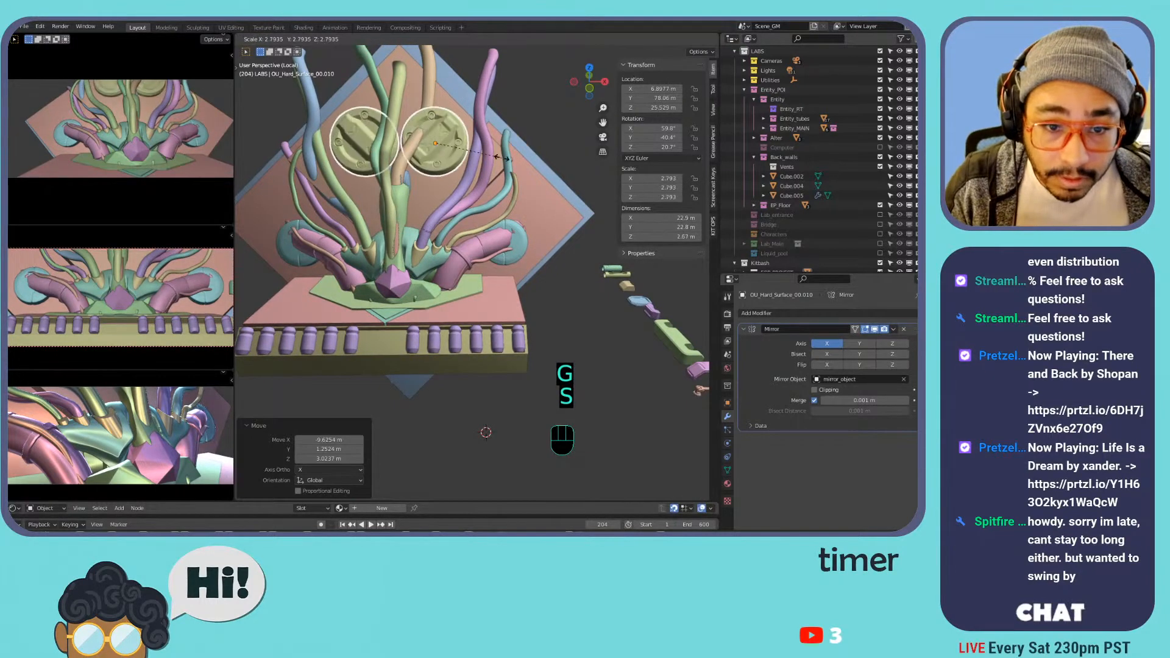
{"action": "left_click", "coordinate": [511, 162]}
- Move the round part outward on the wall panel and shrink it to a scale of about 1.18
{"action": "key", "text": "g"}
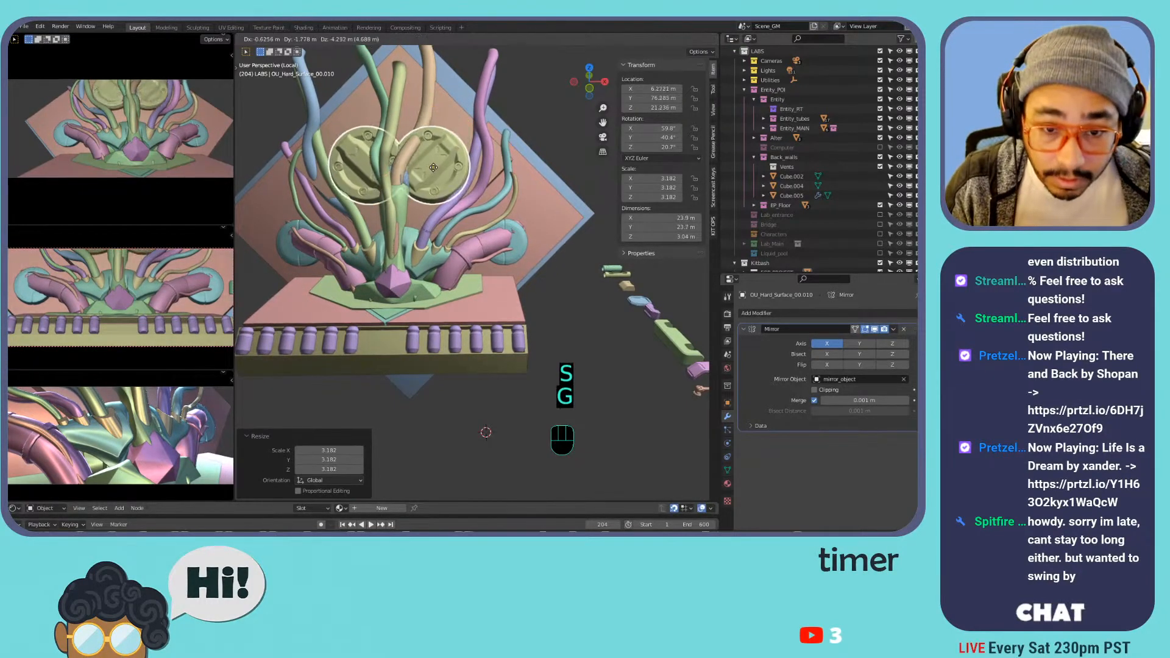
{"action": "left_click", "coordinate": [560, 166]}
{"action": "key", "text": "s"}
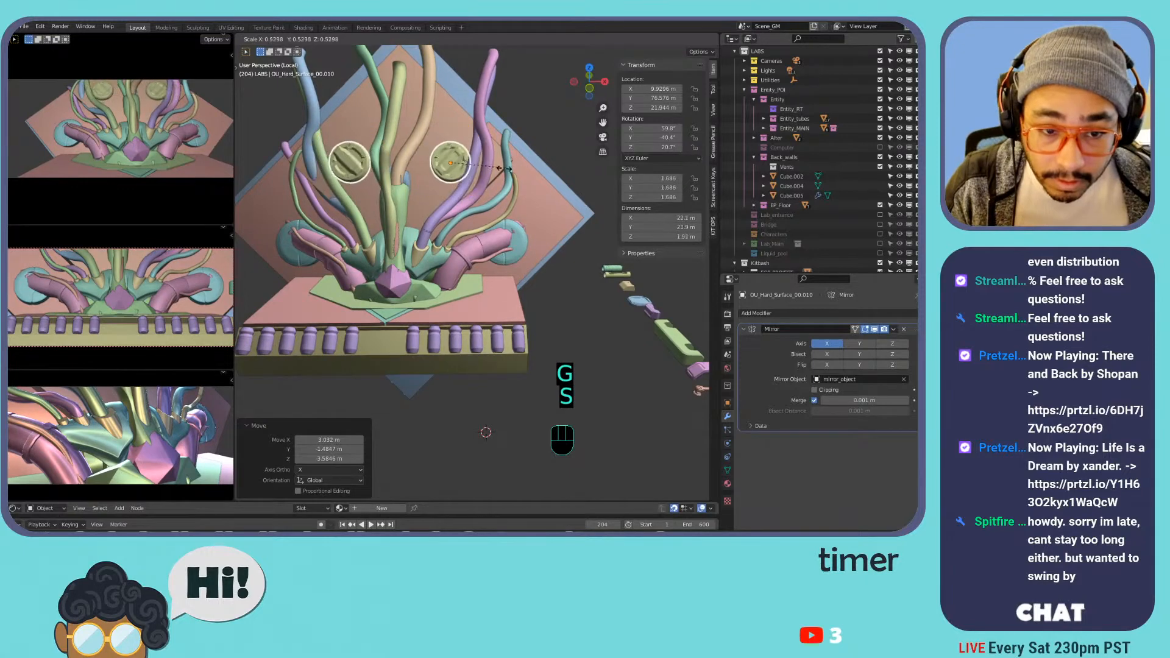
{"action": "left_click", "coordinate": [482, 175]}
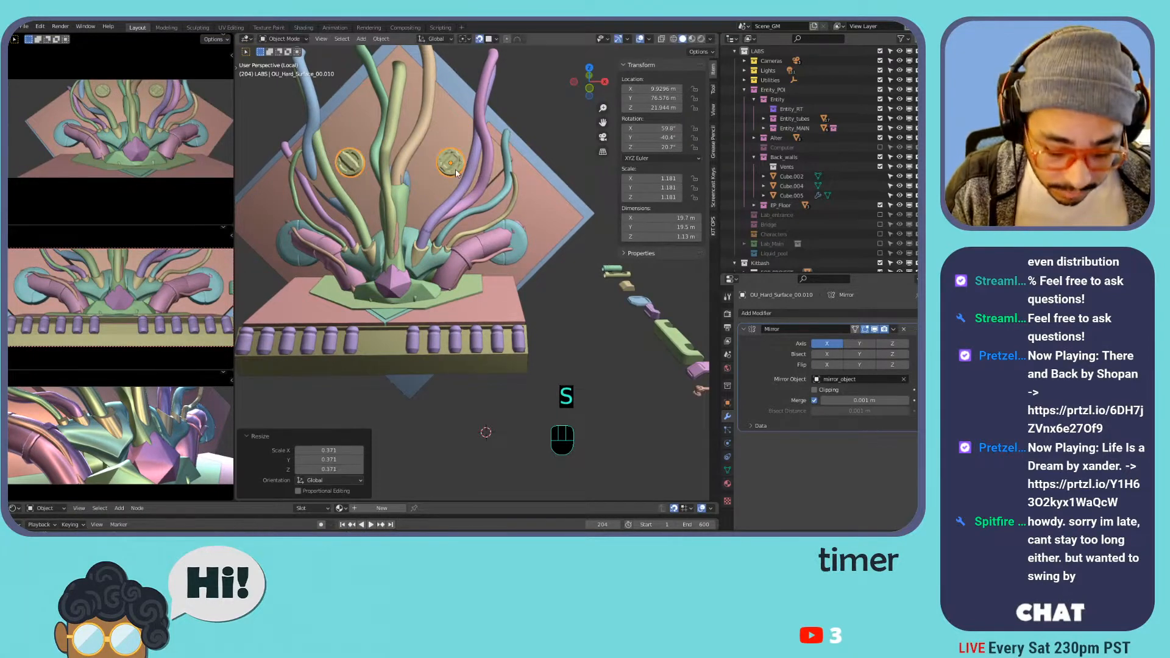
- Reposition the mirrored round part on the central wall panel in front view, at about X 8.6 m and Z 22.3 m
{"action": "key", "text": "g"}
{"action": "left_click", "coordinate": [428, 156]}
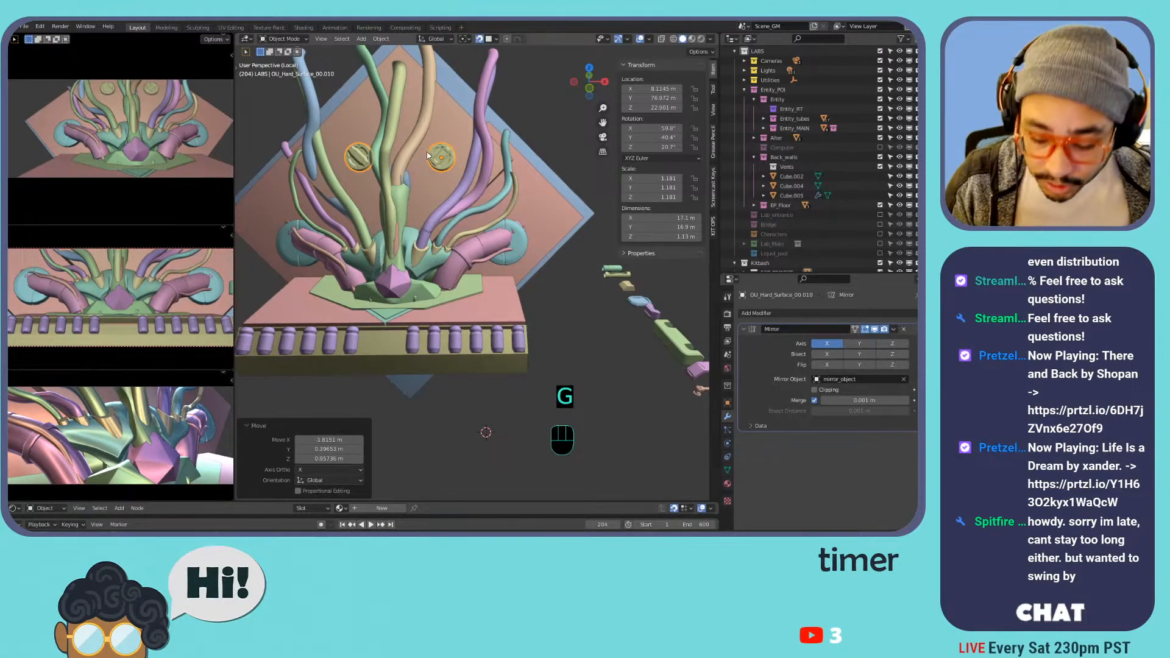
{"action": "key", "text": "KP_1"}
{"action": "key", "text": "g"}
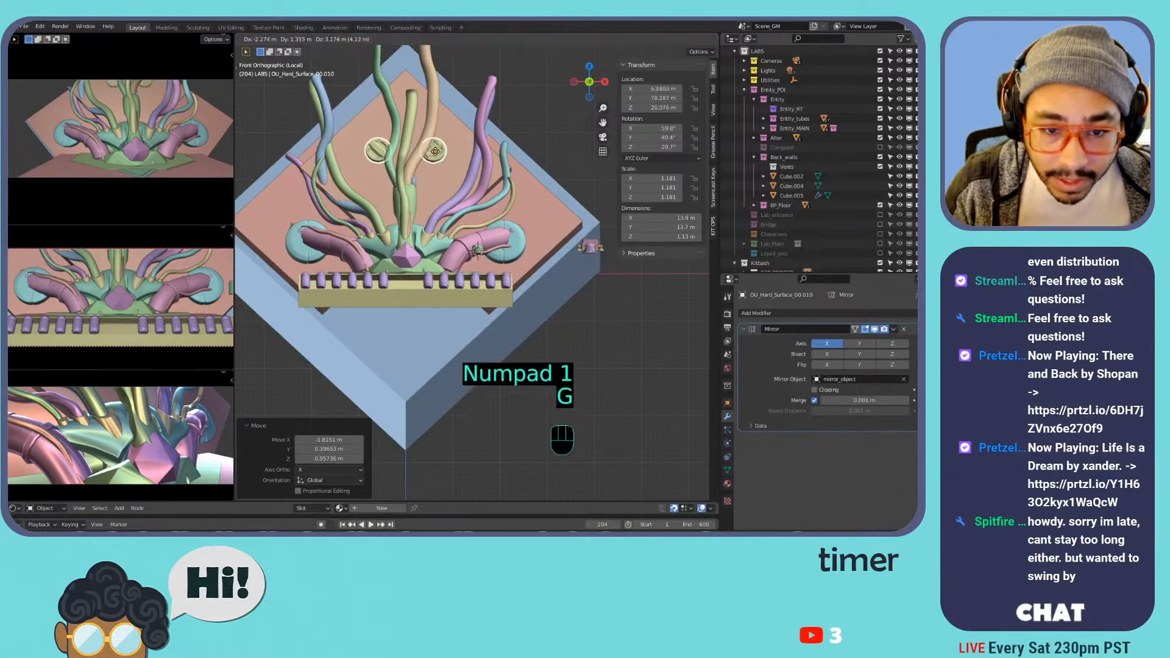
{"action": "left_click", "coordinate": [516, 245]}
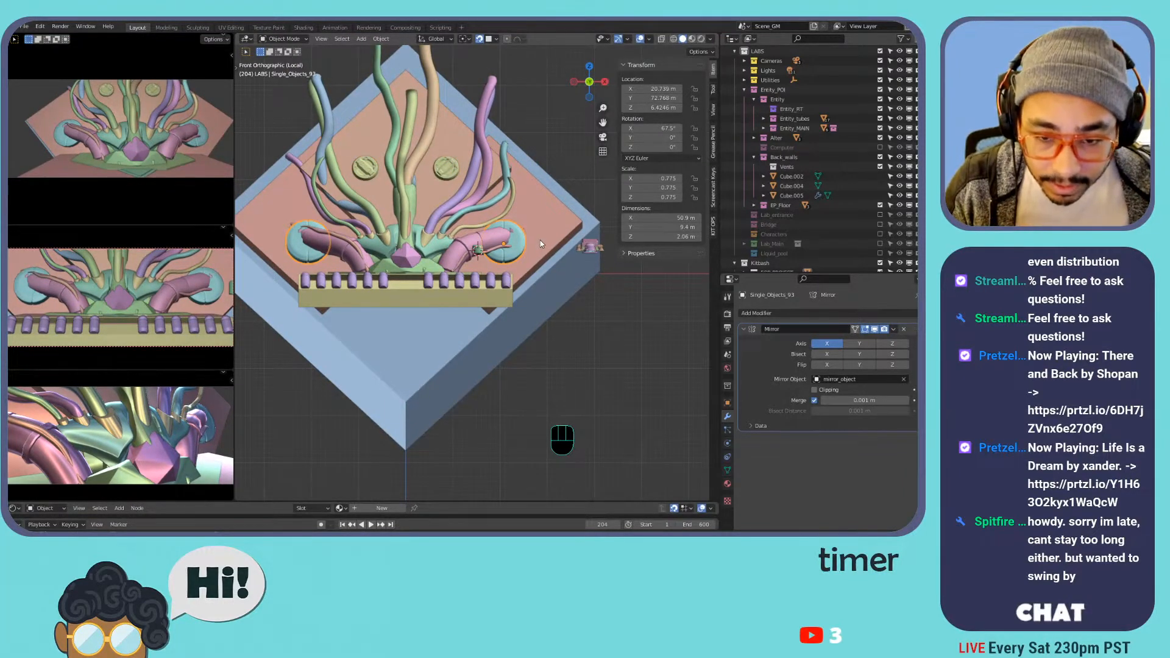
{"action": "key", "text": "g"}
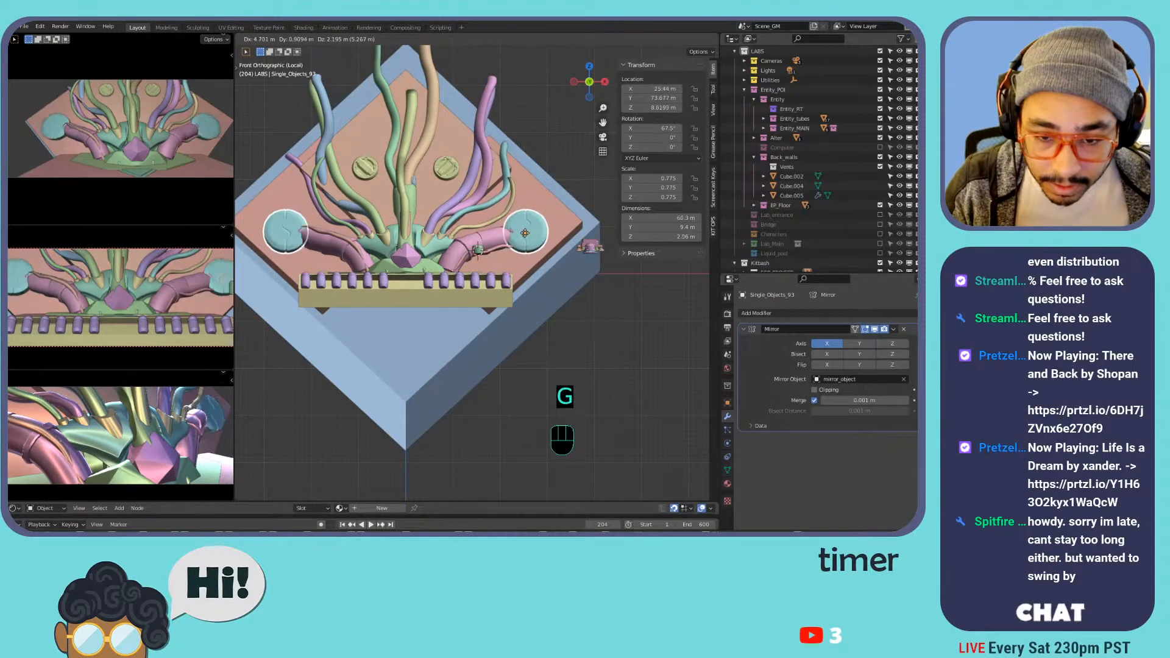
{"action": "right_click", "coordinate": [538, 237]}
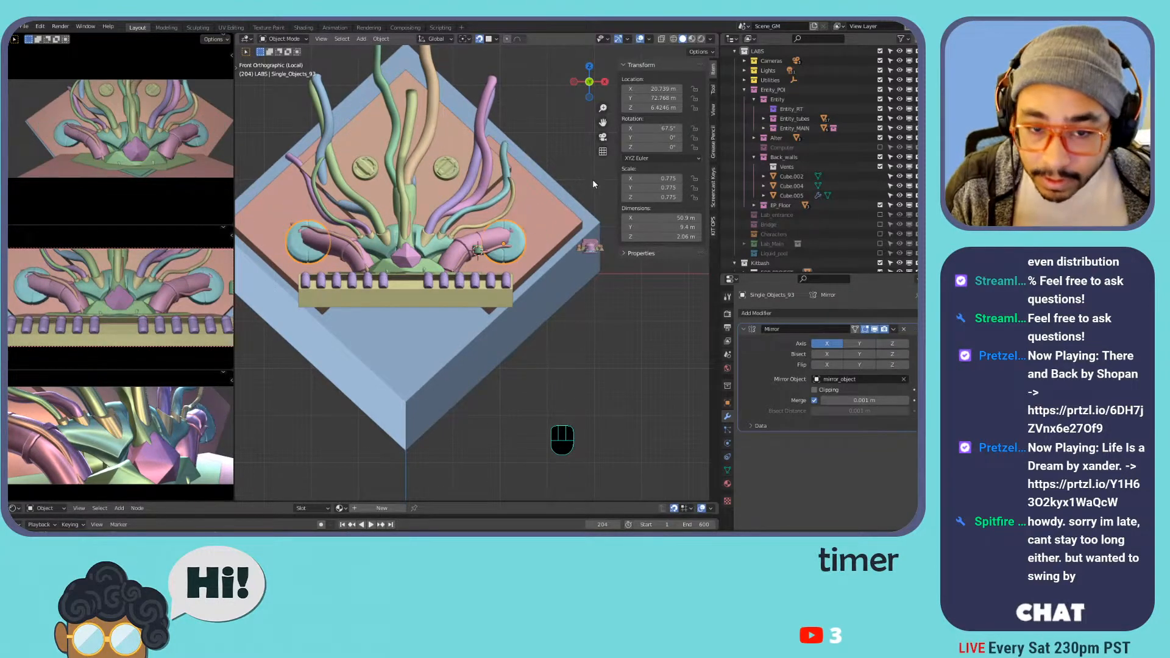
- Hide the Entity collection, select the round part and look over the row of kitbash parts beside the altar
{"action": "left_click", "coordinate": [880, 99]}
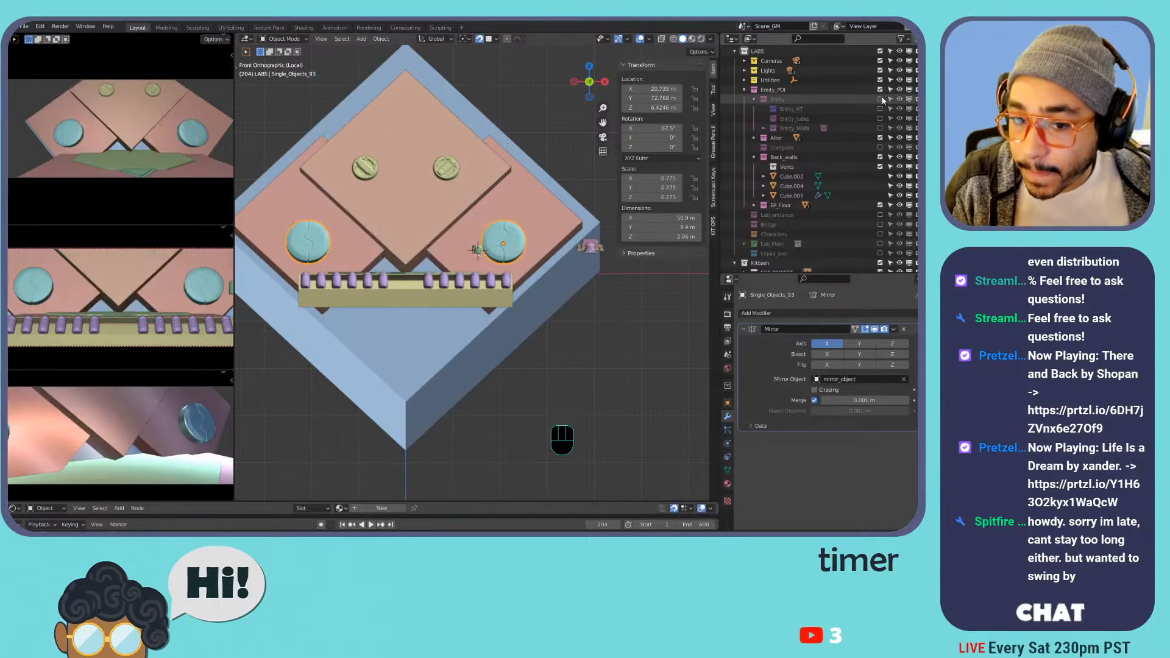
{"action": "left_click", "coordinate": [458, 169]}
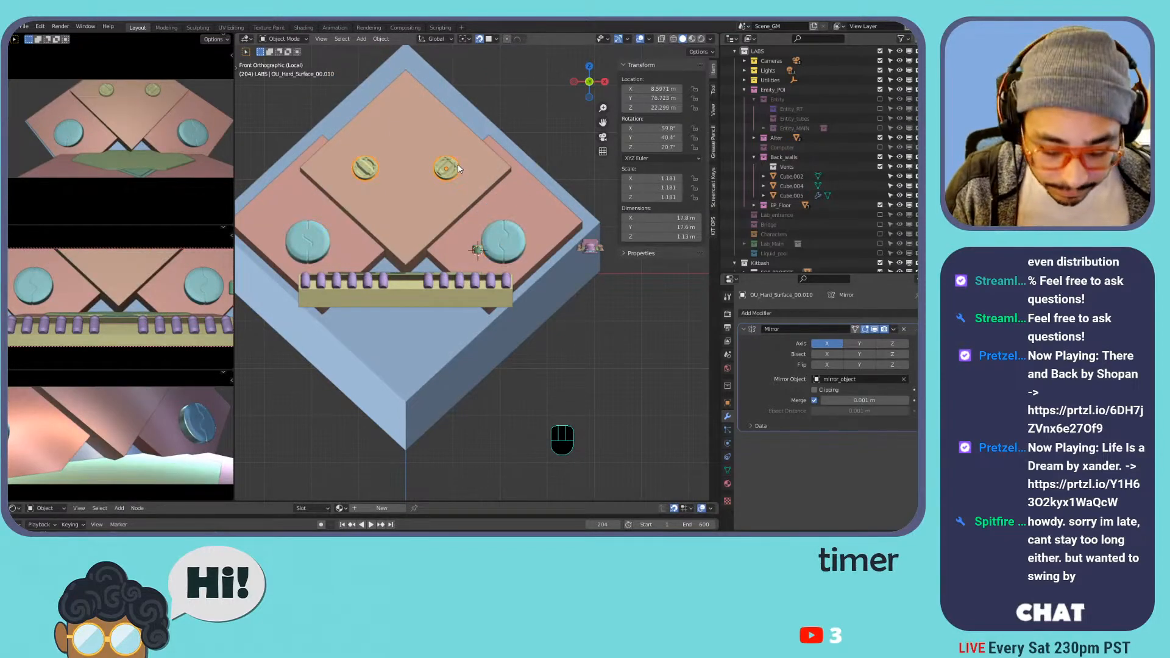
{"action": "scroll", "coordinate": [597, 228], "scroll_direction": "down", "scroll_amount": 2}
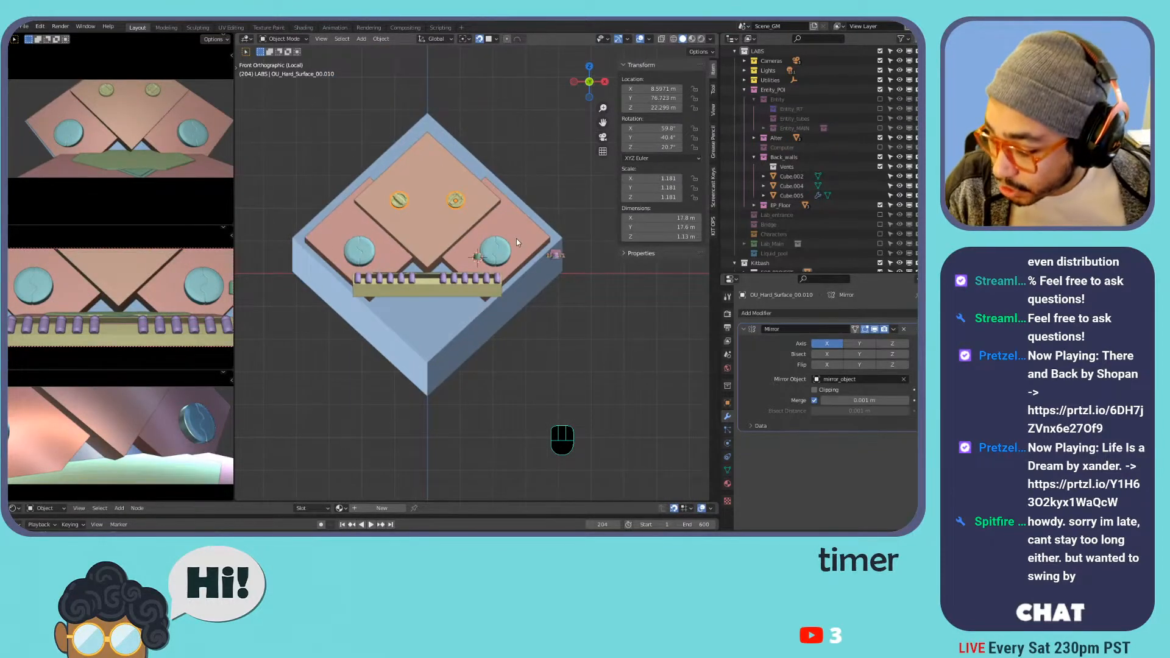
{"action": "mouse_move", "coordinate": [514, 236]}
{"action": "middle_mouse_down"}
{"action": "mouse_move", "coordinate": [505, 233]}
{"action": "mouse_move", "coordinate": [532, 298]}
{"action": "mouse_move", "coordinate": [533, 247]}
{"action": "middle_mouse_up"}
{"action": "scroll", "coordinate": [531, 284], "scroll_direction": "up", "scroll_amount": 4}
{"action": "scroll", "coordinate": [559, 291], "scroll_direction": "down", "scroll_amount": 3}
{"action": "scroll", "coordinate": [552, 317], "scroll_direction": "up", "scroll_amount": 2}
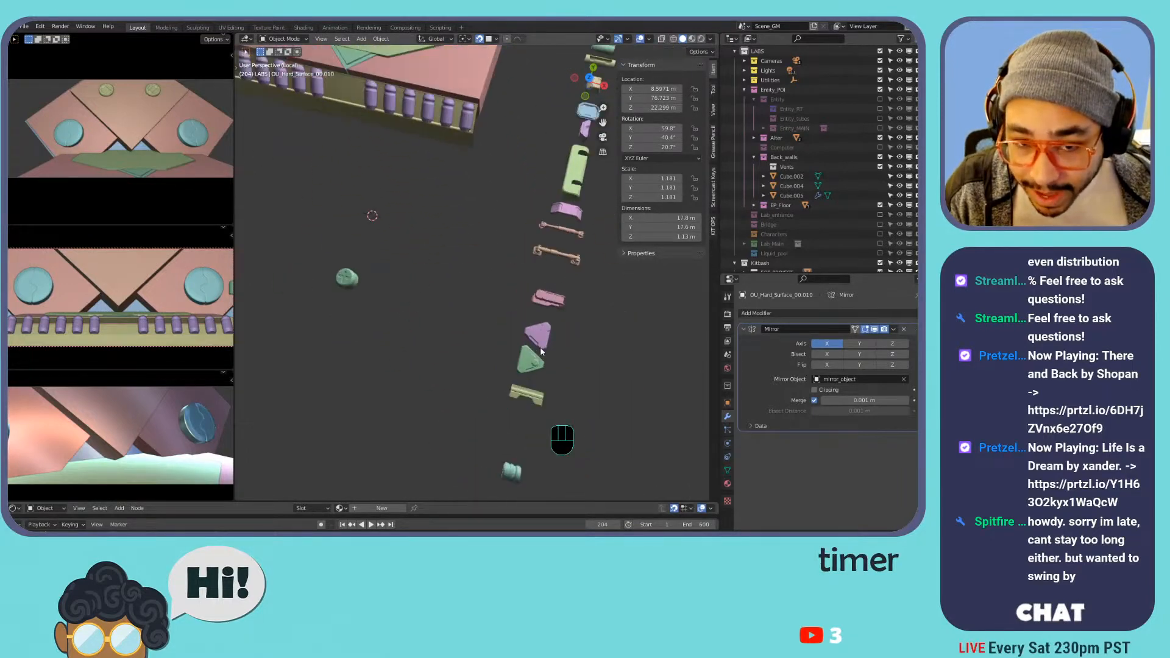
{"action": "scroll", "coordinate": [538, 347], "scroll_direction": "down", "scroll_amount": 3}
{"action": "middle_click_drag", "start_coordinate": [511, 295], "coordinate": [494, 337], "text": "shift"}
{"action": "scroll", "coordinate": [505, 323], "scroll_direction": "up", "scroll_amount": 5}
{"action": "scroll", "coordinate": [504, 330], "scroll_direction": "down", "scroll_amount": 3}
- Enable the Entity collection again and select the boxy pink kitbash part in the row beside the altar
{"action": "left_click", "coordinate": [879, 99]}
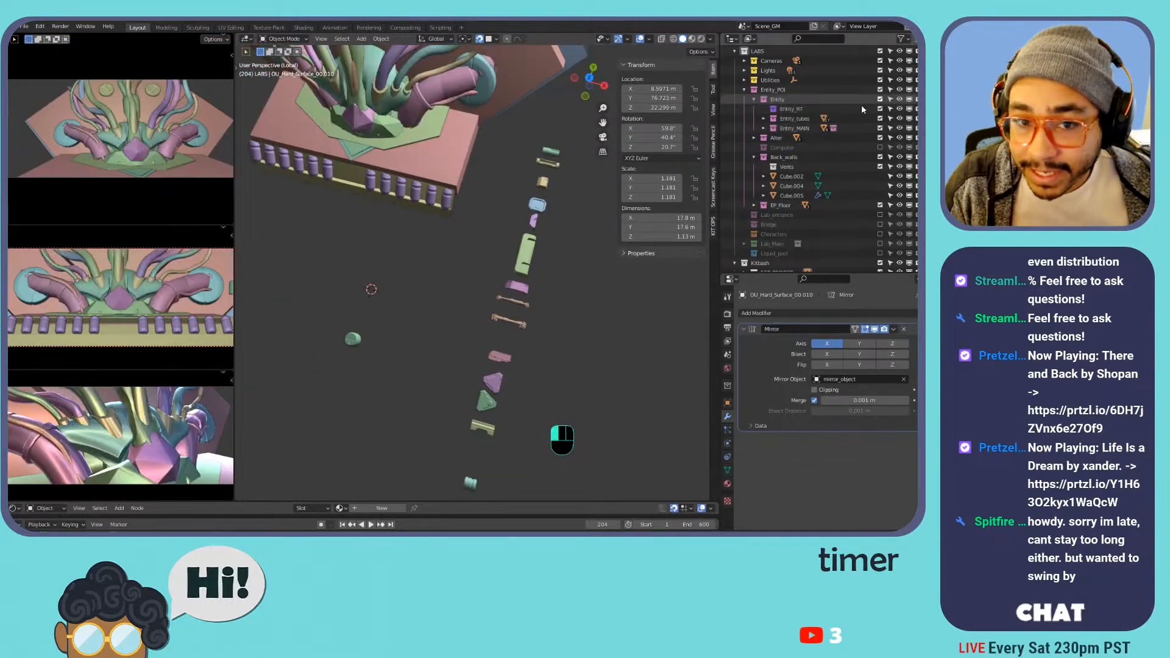
{"action": "mouse_move", "coordinate": [455, 167]}
{"action": "middle_mouse_down"}
{"action": "mouse_move", "coordinate": [402, 95]}
{"action": "mouse_move", "coordinate": [473, 83]}
{"action": "mouse_move", "coordinate": [540, 194]}
{"action": "mouse_move", "coordinate": [518, 209]}
{"action": "mouse_move", "coordinate": [510, 200]}
{"action": "middle_mouse_up"}
{"action": "left_click", "coordinate": [530, 214]}
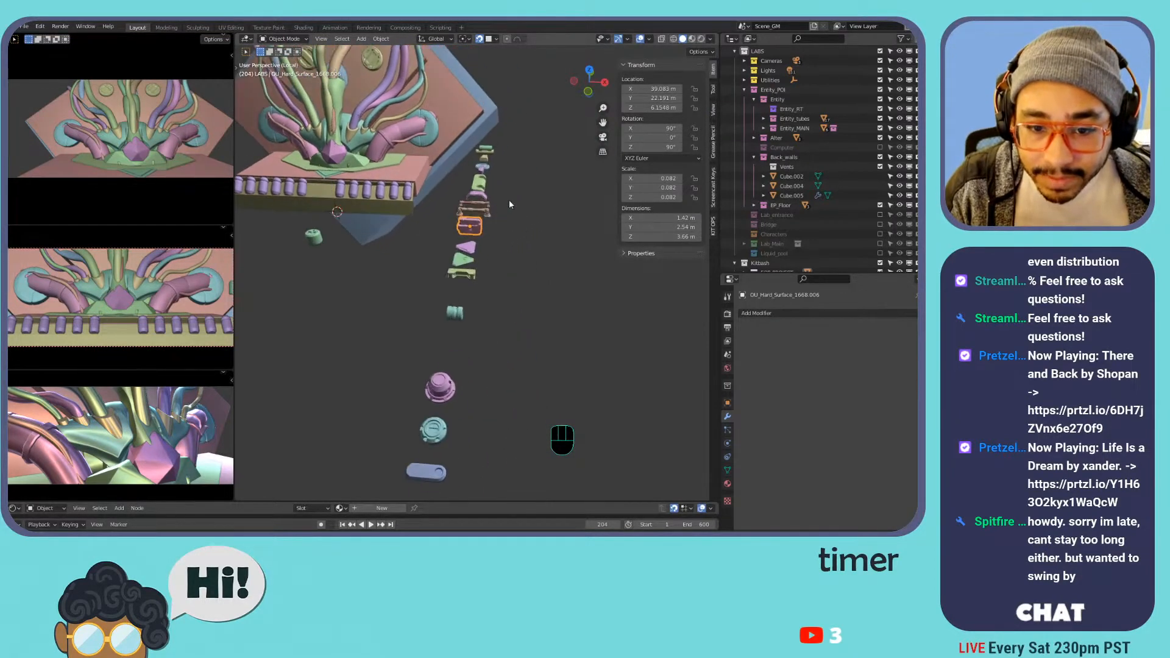
- Hide the Entity collection and select the green triangular kitbash part in the row beside the altar
{"action": "key", "text": "KP_Decimal"}
{"action": "middle_click_drag", "start_coordinate": [424, 289], "coordinate": [551, 336], "text": "shift"}
{"action": "scroll", "coordinate": [450, 271], "scroll_direction": "down", "scroll_amount": 10}
{"action": "scroll", "coordinate": [466, 243], "scroll_direction": "down", "scroll_amount": 3}
{"action": "middle_click_drag", "start_coordinate": [419, 130], "coordinate": [468, 182], "text": "shift"}
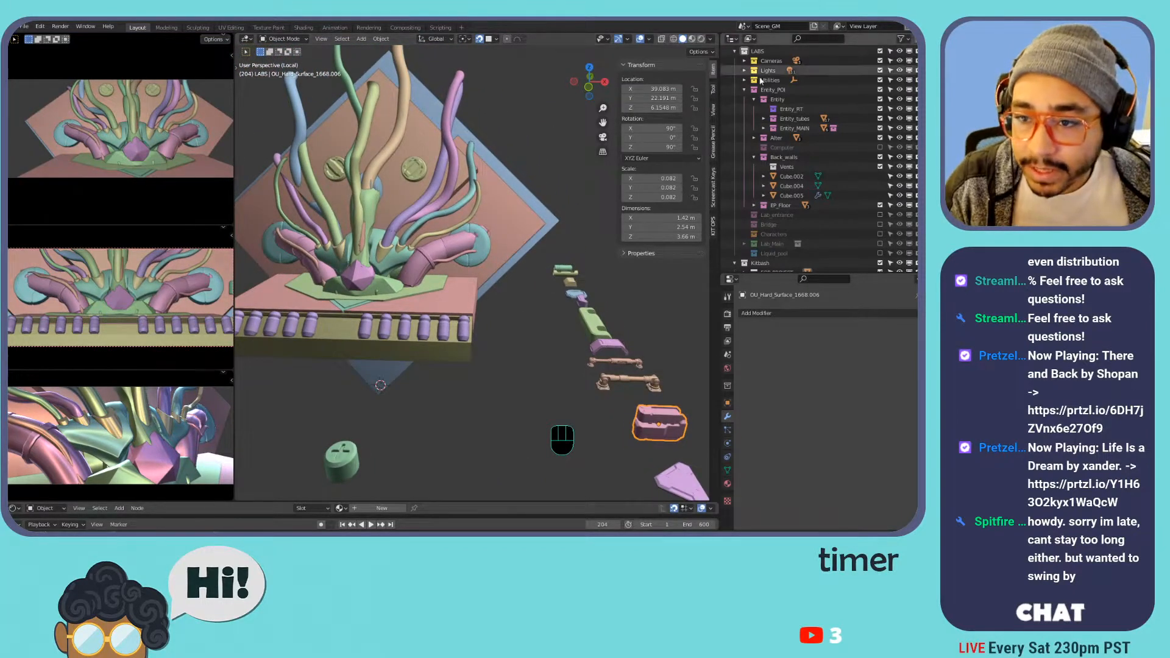
{"action": "left_click", "coordinate": [879, 90]}
{"action": "left_click", "coordinate": [880, 89]}
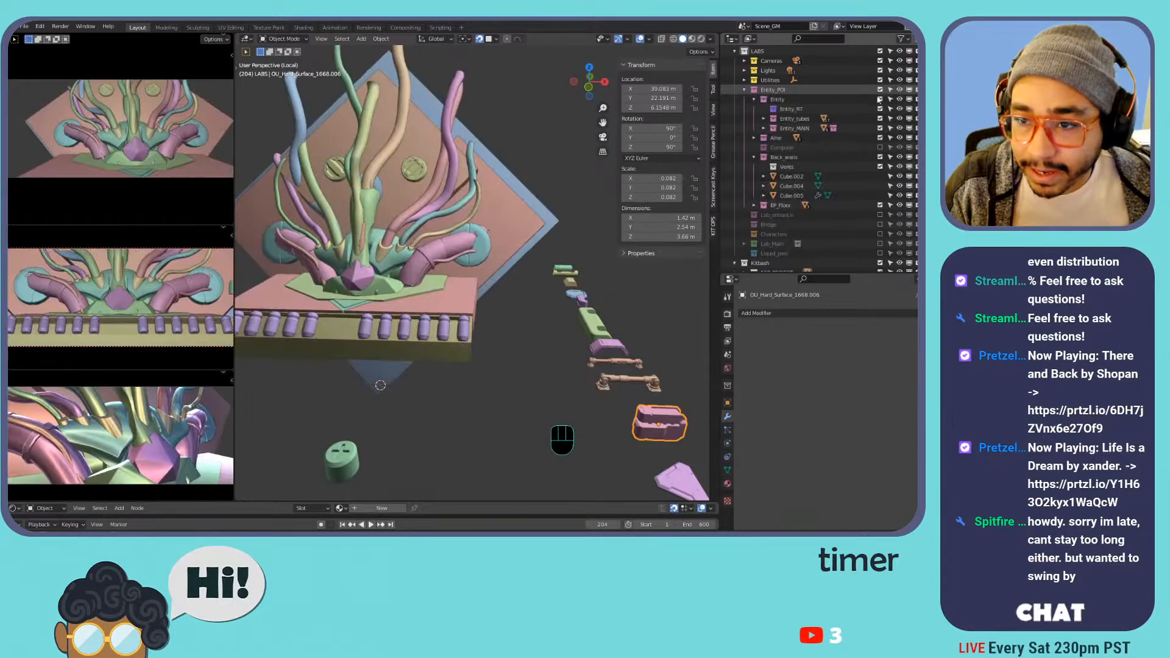
{"action": "left_click", "coordinate": [424, 172]}
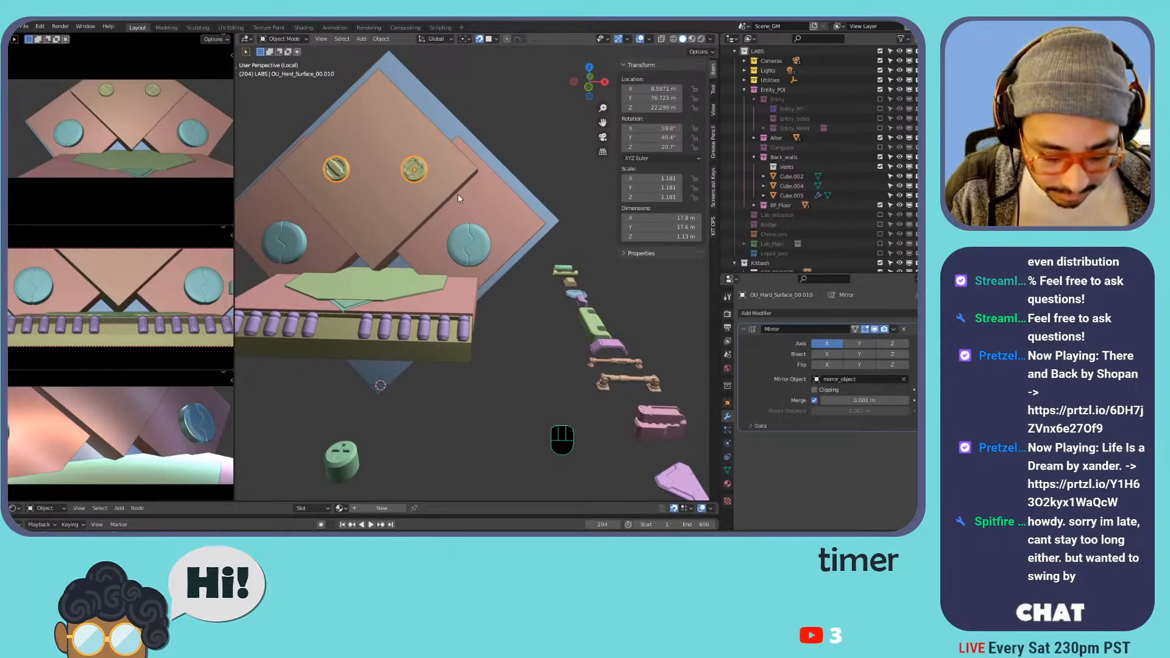
{"action": "middle_click_drag", "start_coordinate": [490, 240], "coordinate": [539, 351]}
{"action": "left_click", "coordinate": [542, 367]}
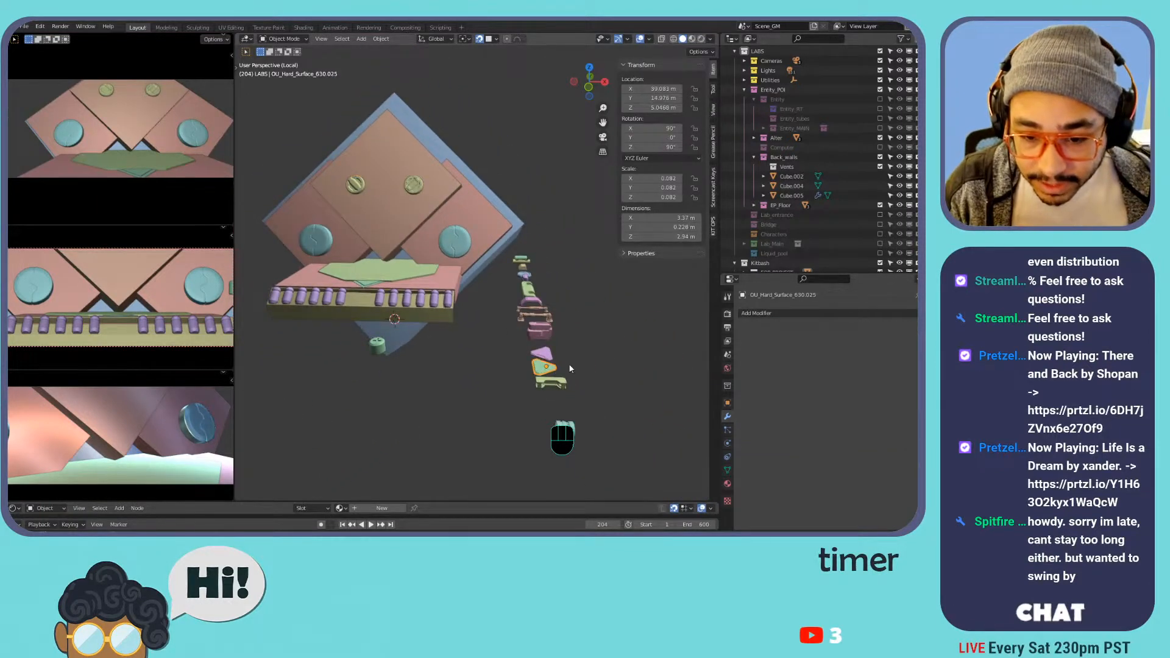
- Select all faces of the triangular part's flat underside in face mode with Select Similar
{"action": "key", "text": "KP_Decimal"}
{"action": "middle_click_drag", "start_coordinate": [540, 335], "coordinate": [550, 246]}
{"action": "key", "text": "Tab"}
{"action": "left_click", "coordinate": [484, 229]}
{"action": "key", "text": "3"}
{"action": "left_click", "coordinate": [443, 228]}
{"action": "key", "text": "shift+g"}
{"action": "left_click", "coordinate": [462, 216]}
- Save the file and snap the 3D cursor to the selected underside faces
{"action": "key", "text": "Tab"}
{"action": "key", "text": "Tab"}
{"action": "key", "text": "ctrl+s"}
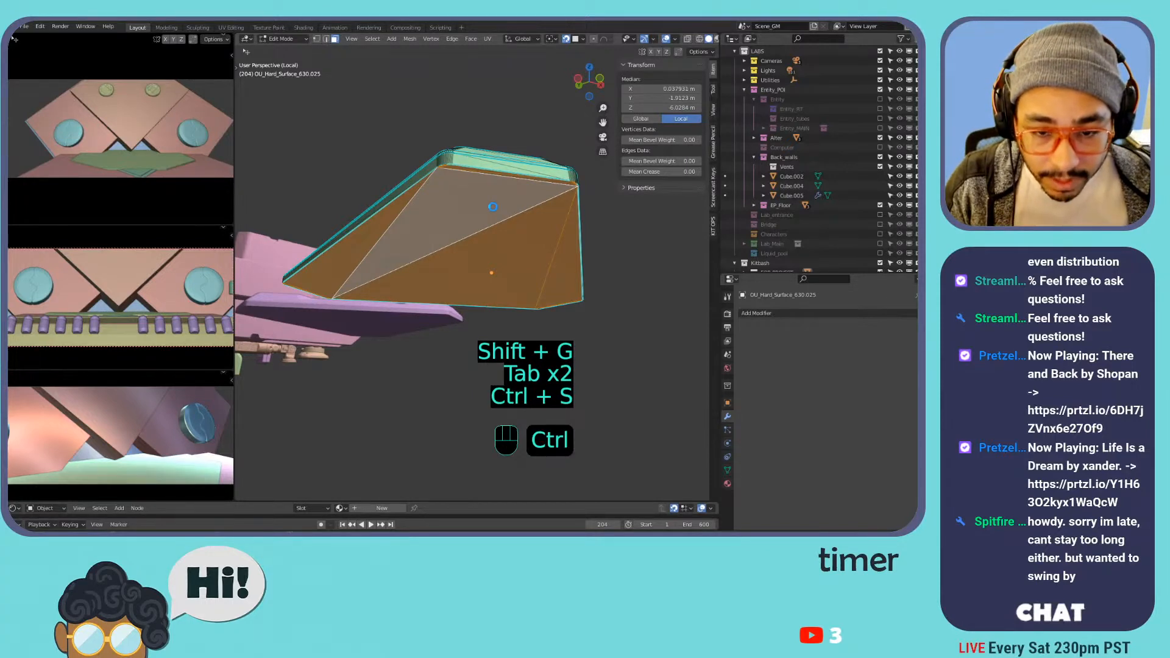
{"action": "key", "text": "shift+s"}
{"action": "left_click", "coordinate": [509, 267]}
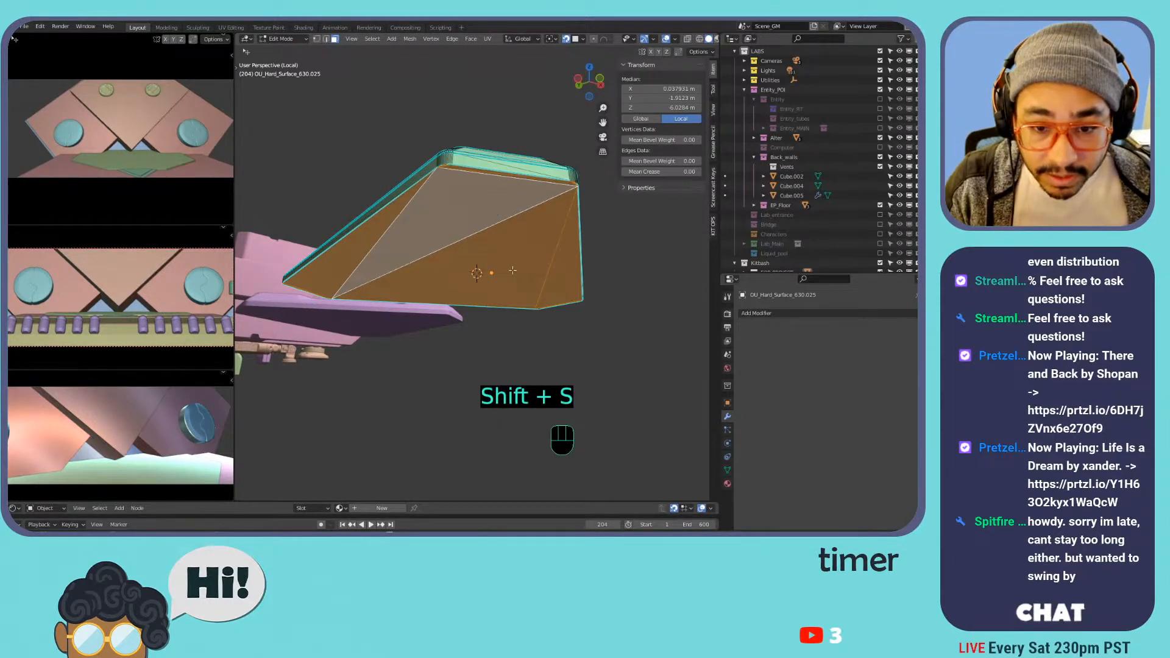
- Return to Object Mode and set the triangular part's origin to the 3D cursor
{"action": "key", "text": "Tab"}
{"action": "middle_click_drag", "start_coordinate": [491, 216], "coordinate": [515, 243]}
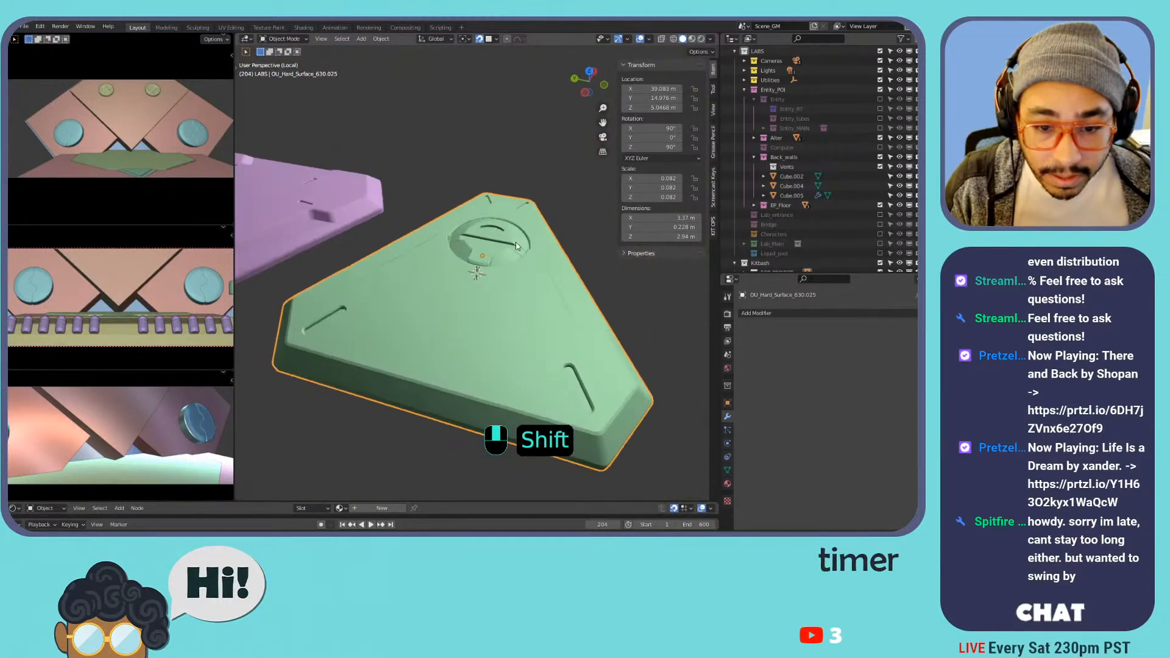
{"action": "left_click", "coordinate": [386, 40]}
{"action": "mouse_move", "coordinate": [419, 54]}
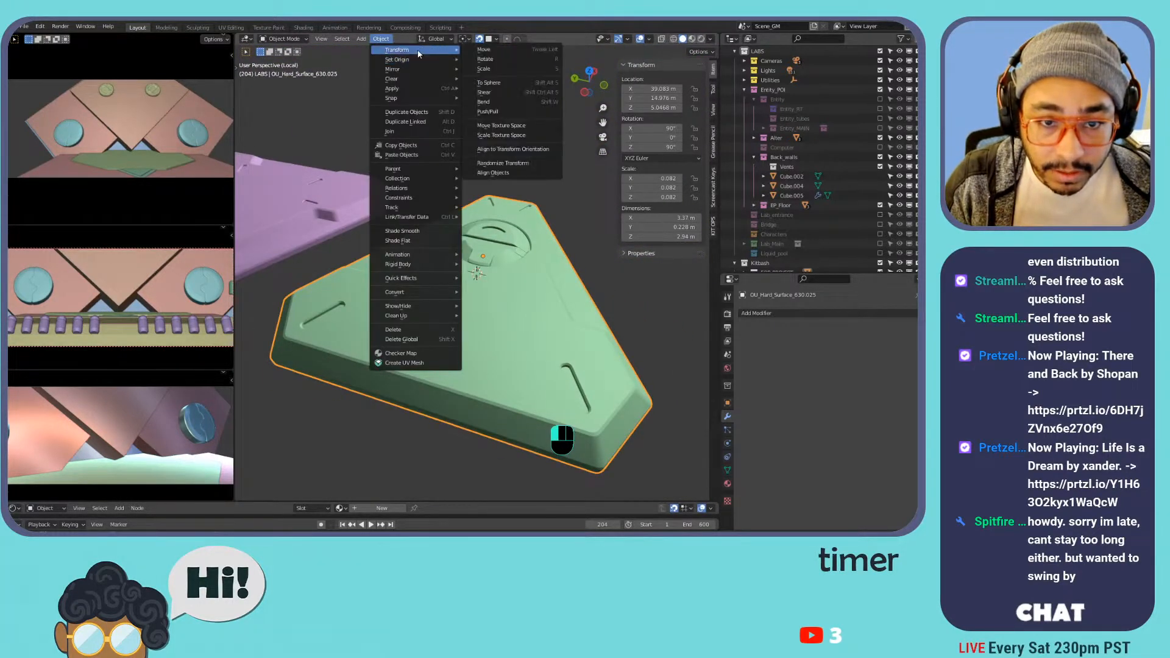
{"action": "left_click", "coordinate": [506, 81]}
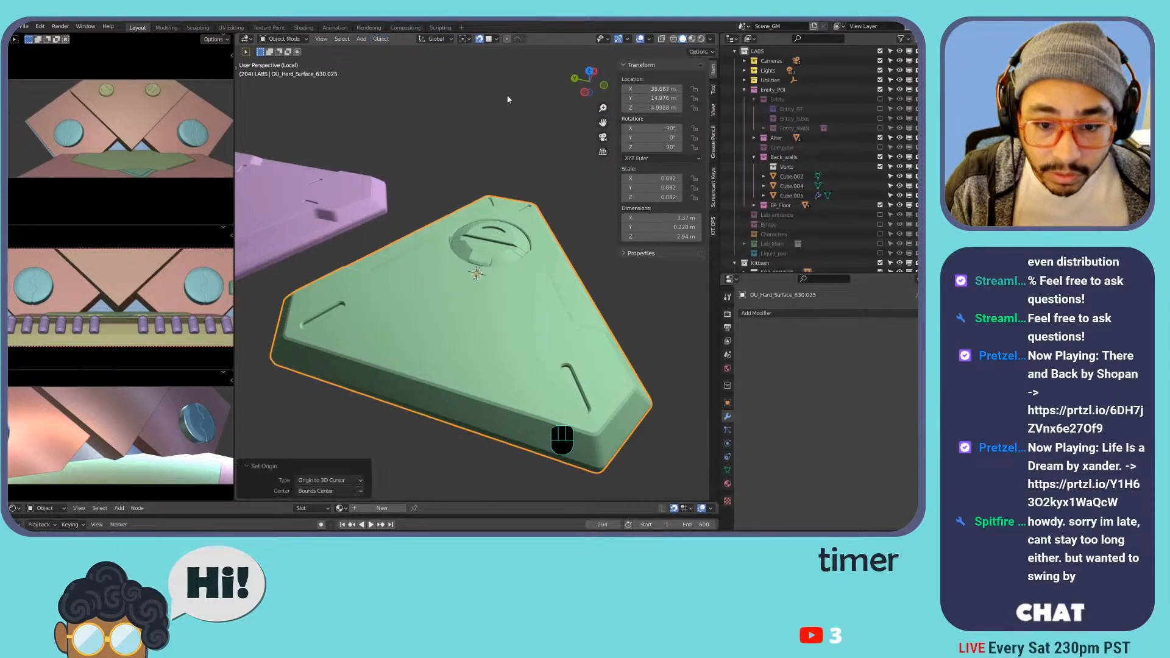
- Apply the scale and the rotation of the triangular part
{"action": "key", "text": "ctrl+a"}
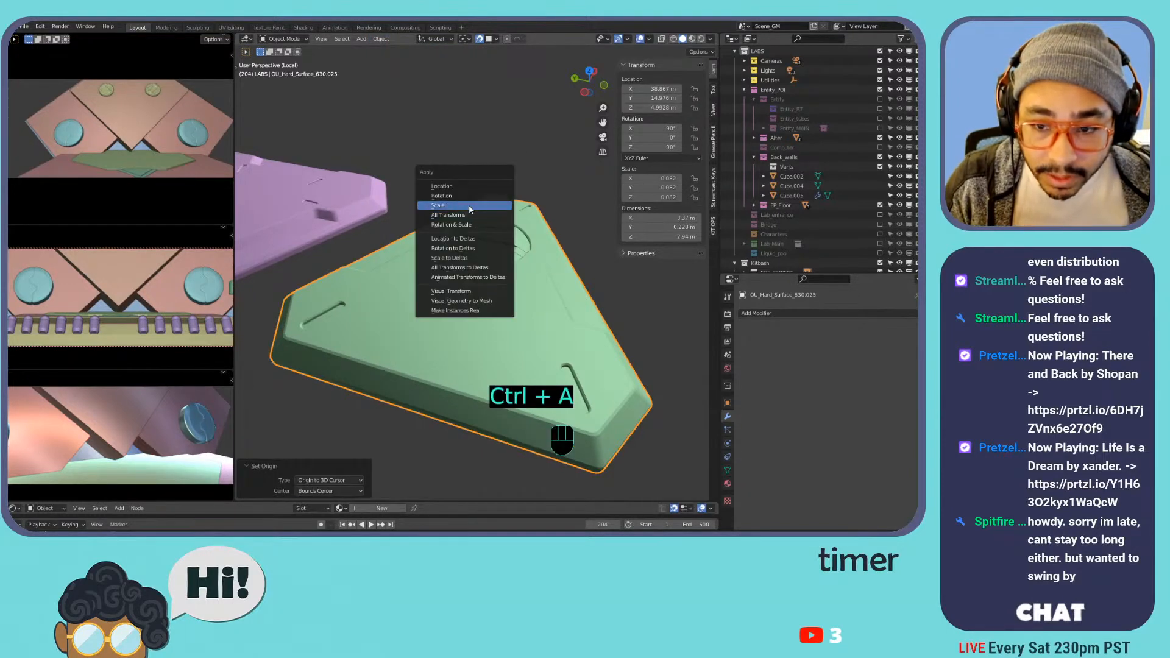
{"action": "left_click", "coordinate": [469, 206]}
{"action": "key", "text": "ctrl+a"}
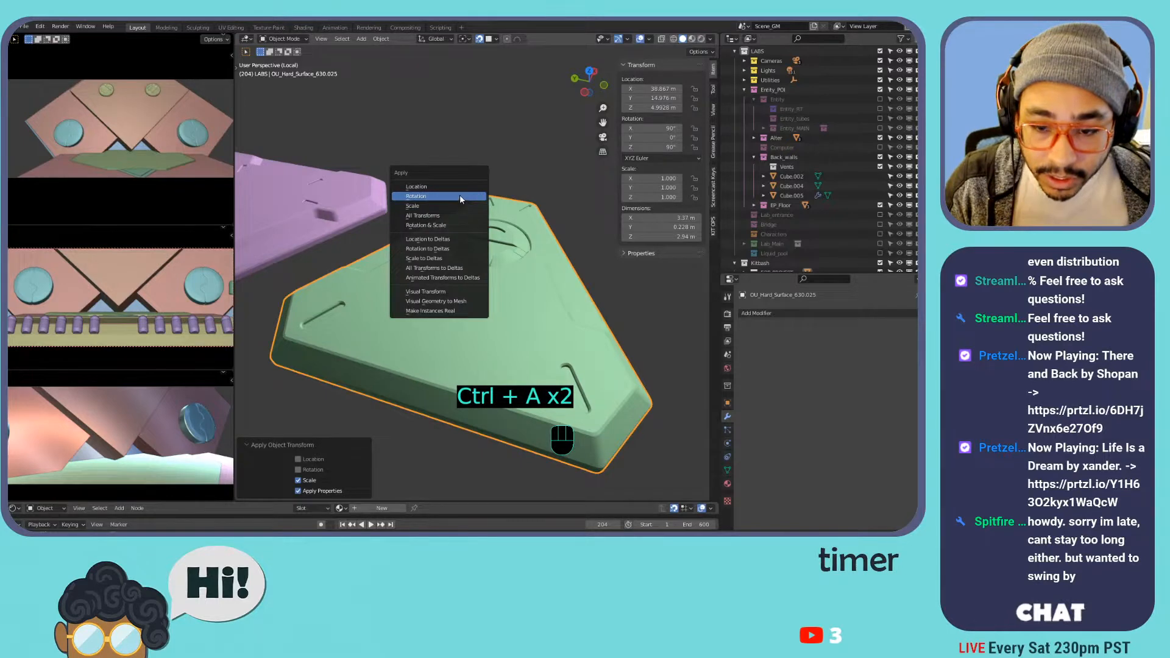
{"action": "left_click", "coordinate": [461, 197]}
- Move the triangular part onto the central back wall panel with snapping and enlarge it to a scale of about 8.79
{"action": "scroll", "coordinate": [462, 216], "scroll_direction": "down", "scroll_amount": 12}
{"action": "middle_click_drag", "start_coordinate": [464, 227], "coordinate": [515, 204]}
{"action": "scroll", "coordinate": [476, 213], "scroll_direction": "down", "scroll_amount": 4}
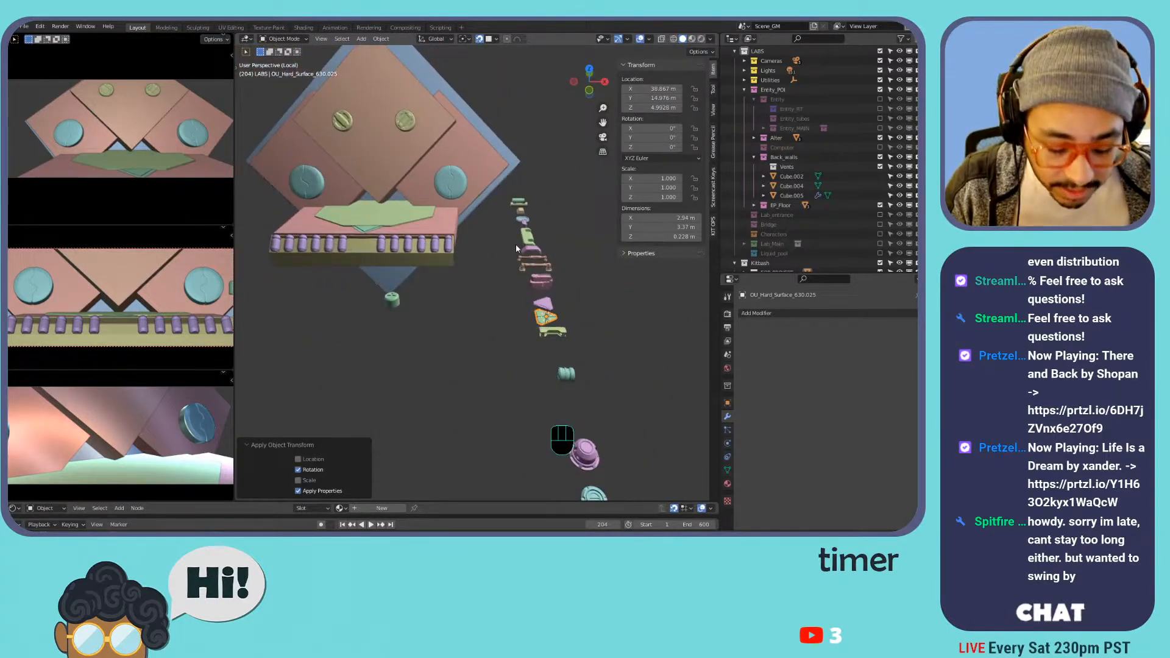
{"action": "key", "text": "g"}
{"action": "left_click", "coordinate": [381, 111]}
{"action": "key", "text": "s"}
{"action": "left_click", "coordinate": [453, 117]}
{"action": "middle_click_drag", "start_coordinate": [454, 117], "coordinate": [378, 91]}
{"action": "middle_click_drag", "start_coordinate": [378, 91], "coordinate": [408, 106], "text": "shift"}
{"action": "key", "text": "KP_0"}
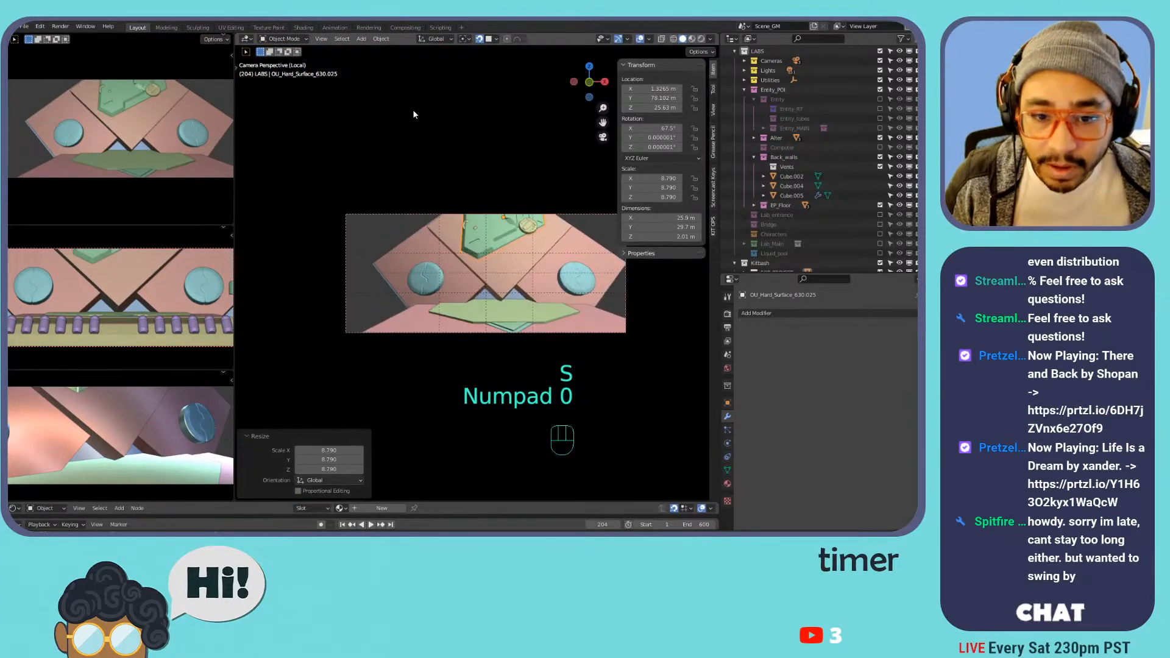
{"action": "middle_click_drag", "start_coordinate": [501, 216], "coordinate": [455, 189]}
{"action": "middle_click_drag", "start_coordinate": [455, 188], "coordinate": [452, 148], "text": "shift"}
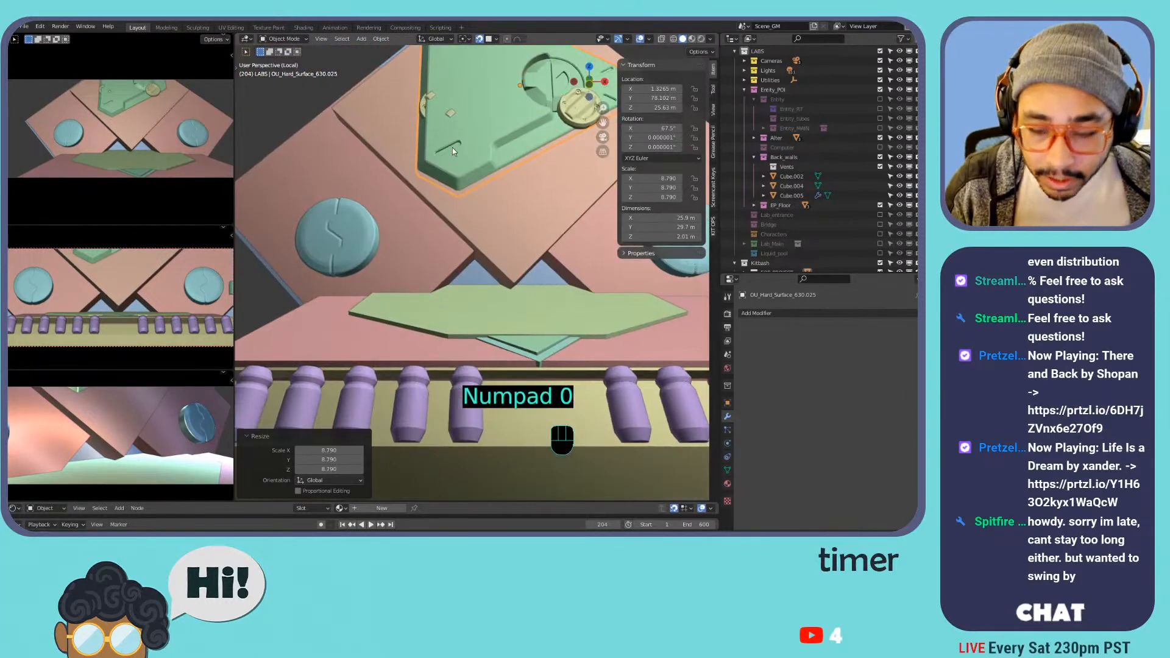
{"action": "key", "text": "KP_Decimal"}
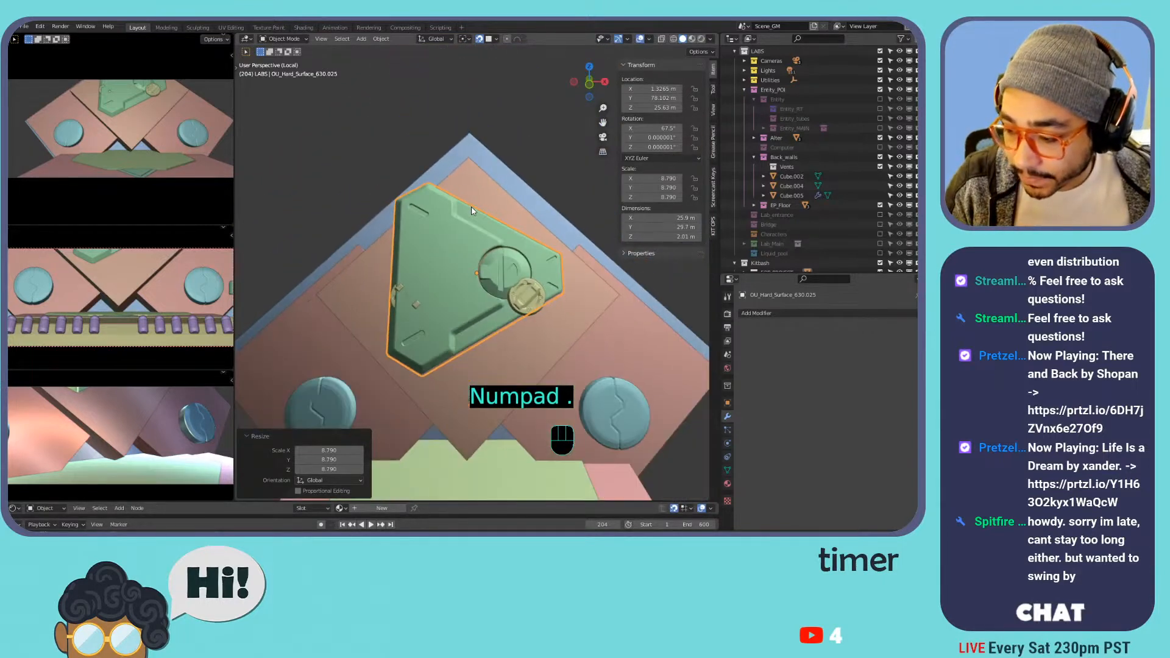
{"action": "middle_click_drag", "start_coordinate": [479, 237], "coordinate": [470, 214], "text": "shift"}
{"action": "key", "text": "r"}
{"action": "key", "text": "z"}
{"action": "key", "text": "z"}
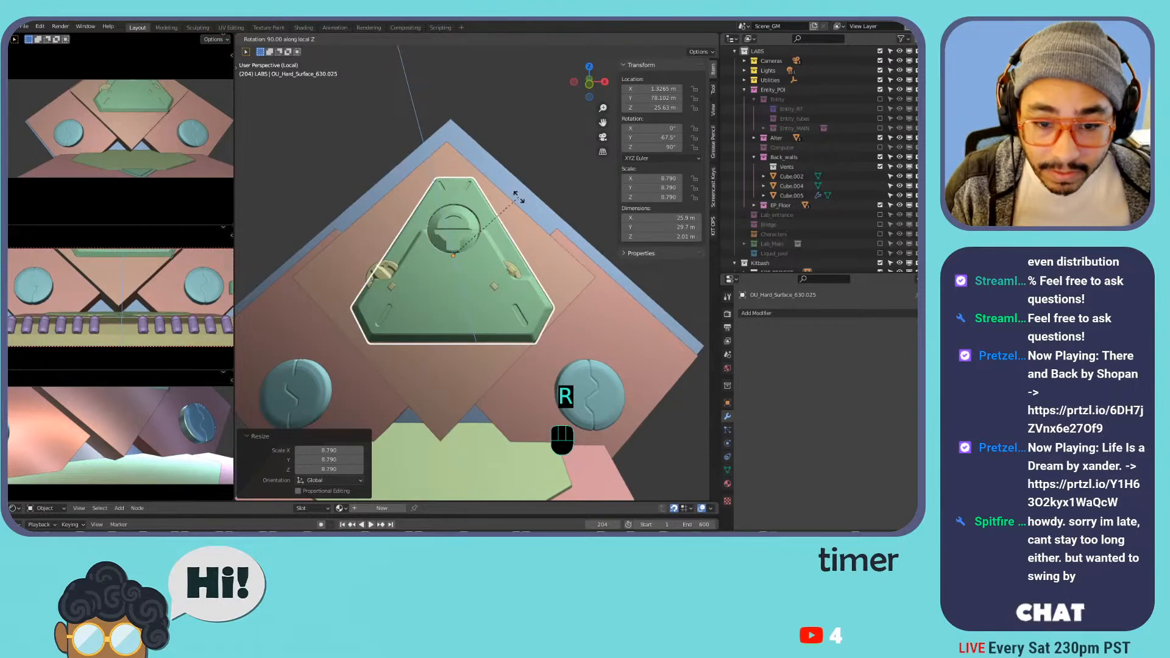
{"action": "right_click", "coordinate": [514, 192]}
{"action": "key", "text": "r"}
{"action": "key", "text": "z"}
{"action": "key", "text": "z"}
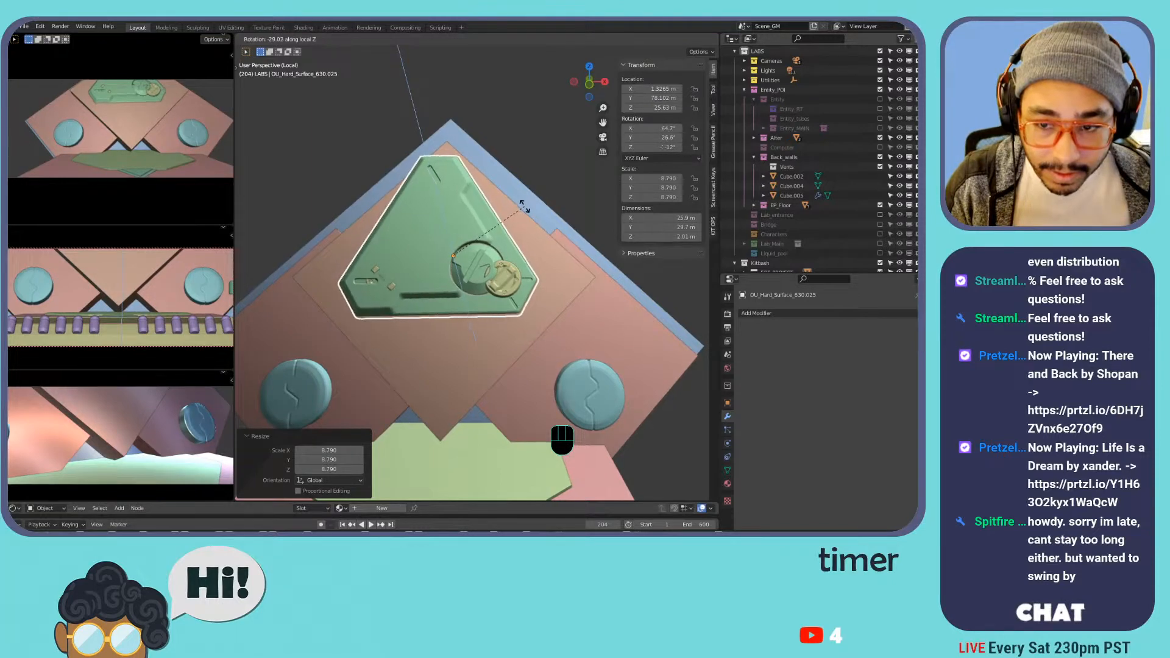
{"action": "key", "text": "Escape"}
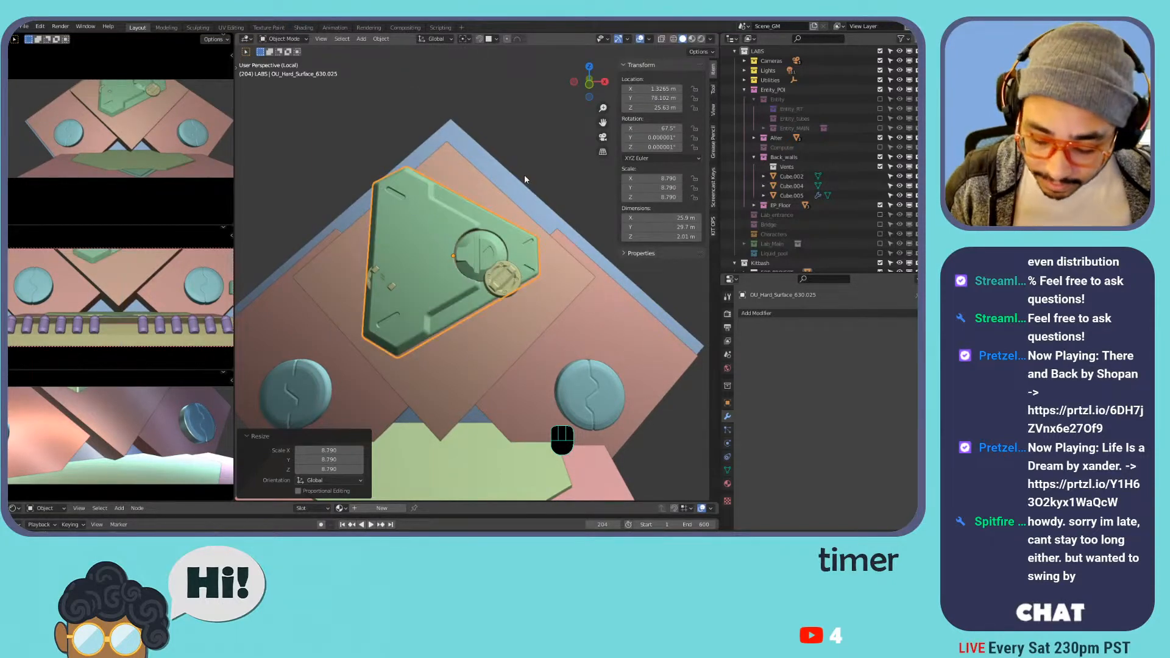
- In front view, rotate the triangular part about its local Z axis to point upward and move it to about Z 28.6 m
{"action": "key", "text": "KP_7"}
{"action": "key", "text": "KP_7"}
{"action": "key", "text": "KP_1"}
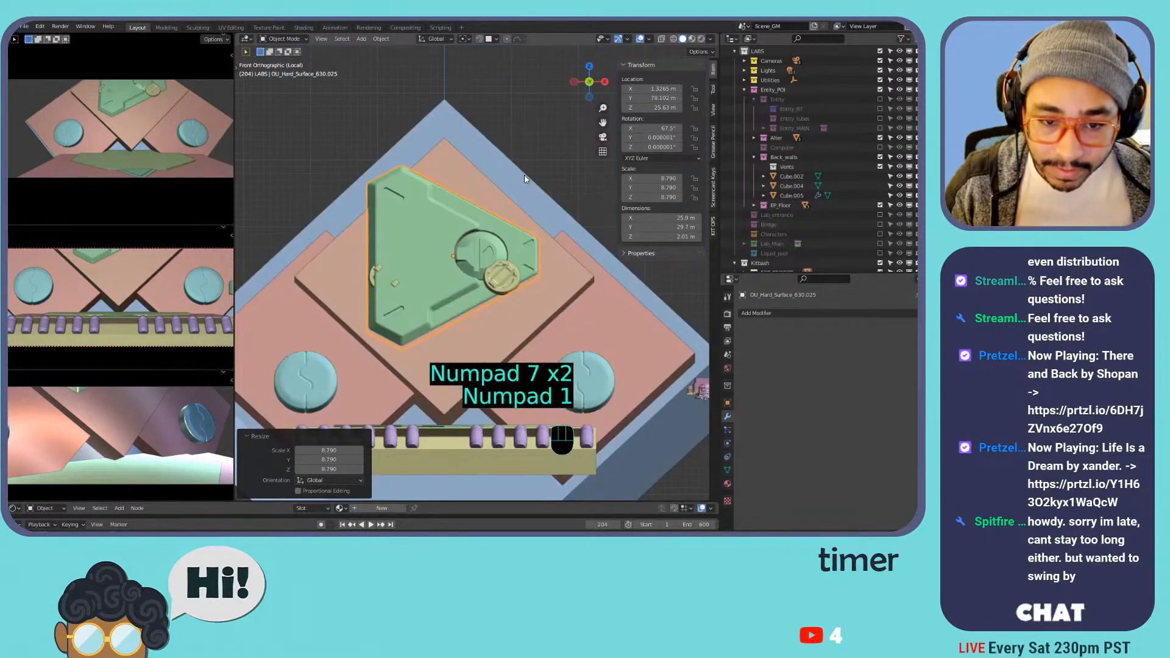
{"action": "key", "text": "r"}
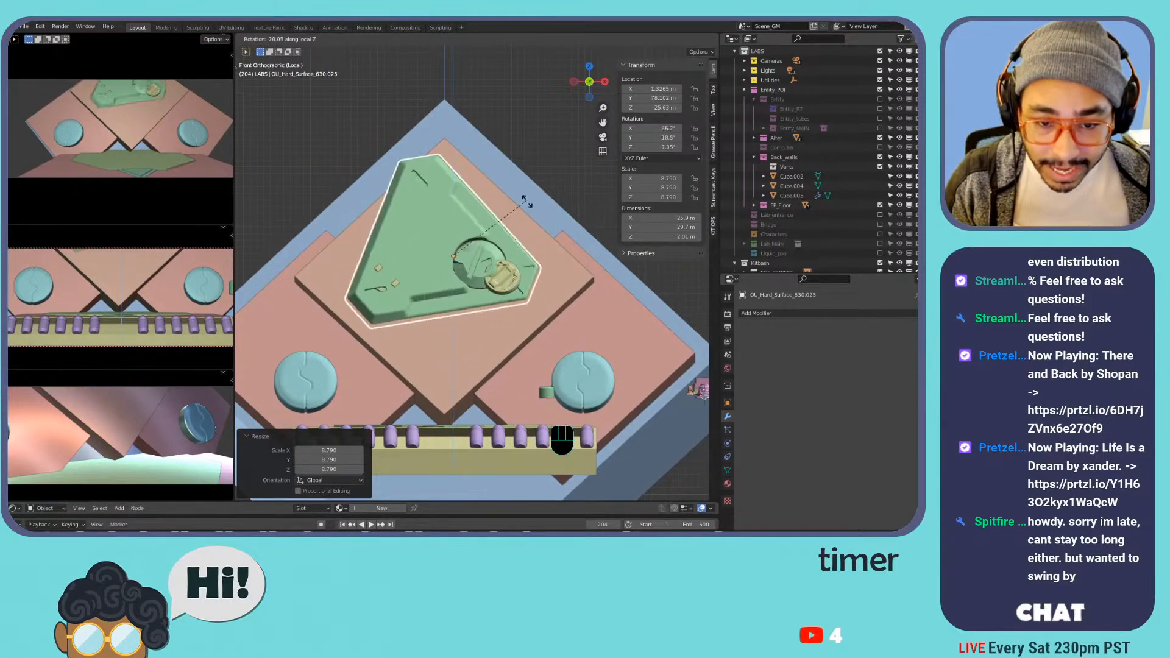
{"action": "left_click", "coordinate": [377, 207]}
{"action": "key", "text": "g"}
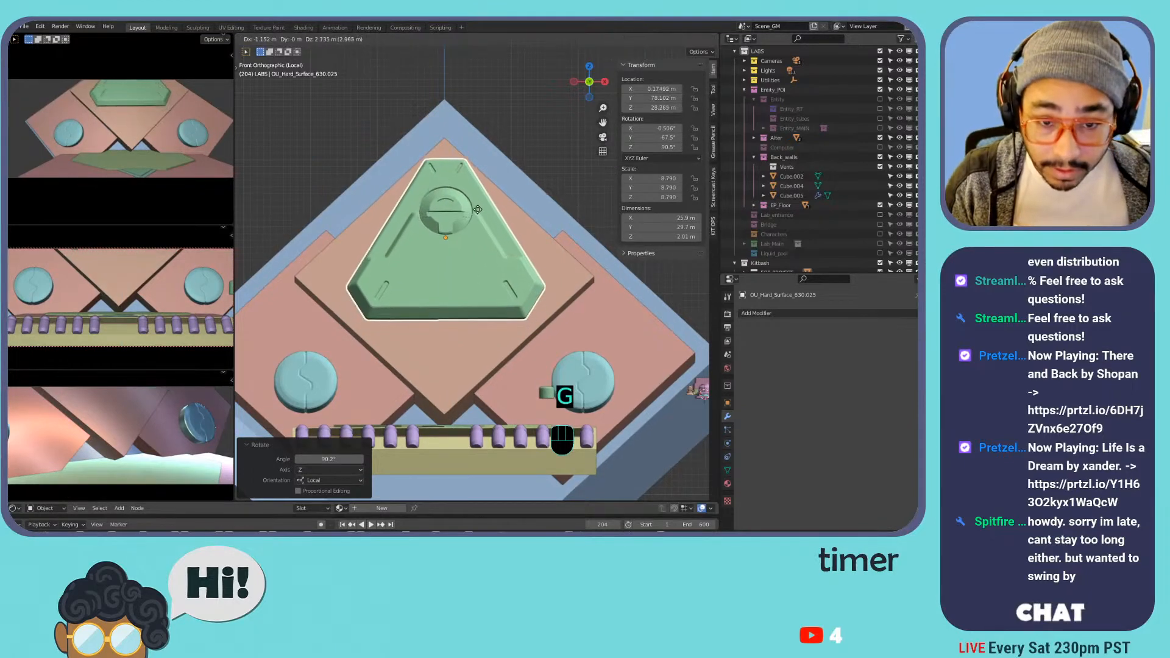
{"action": "left_click", "coordinate": [477, 209]}
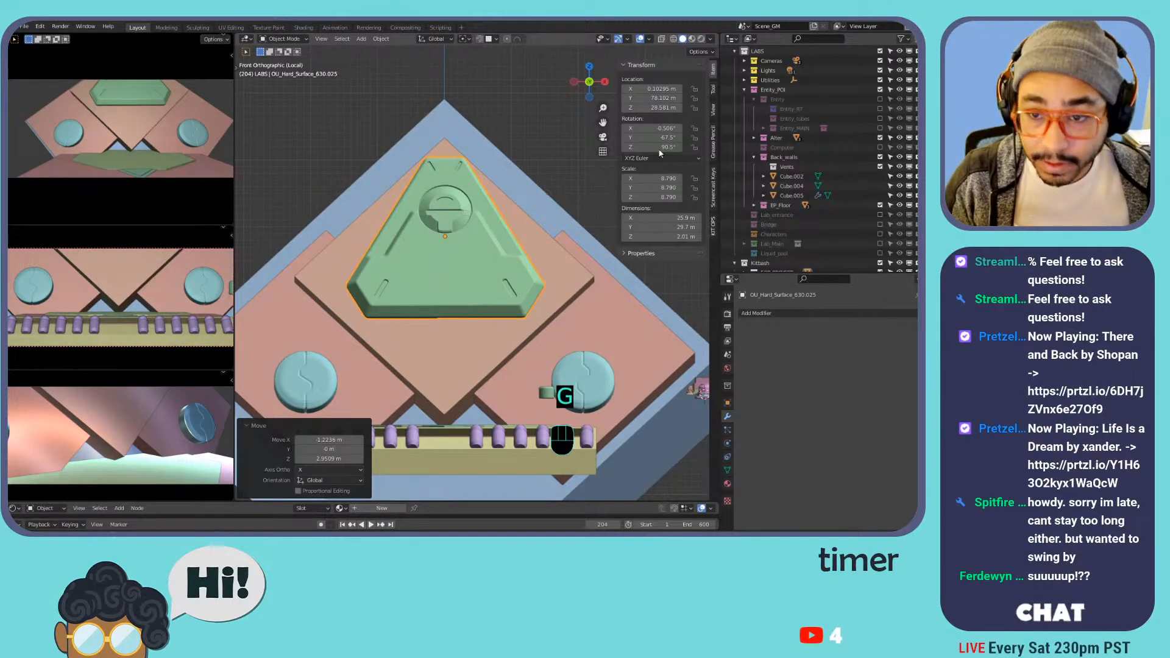
- Set the triangular part's X location to 0 m
{"action": "left_click_drag", "start_coordinate": [665, 89], "coordinate": [659, 89]}
{"action": "left_click", "coordinate": [661, 89]}
{"action": "type", "text": "0"}
{"action": "key", "text": "Return"}
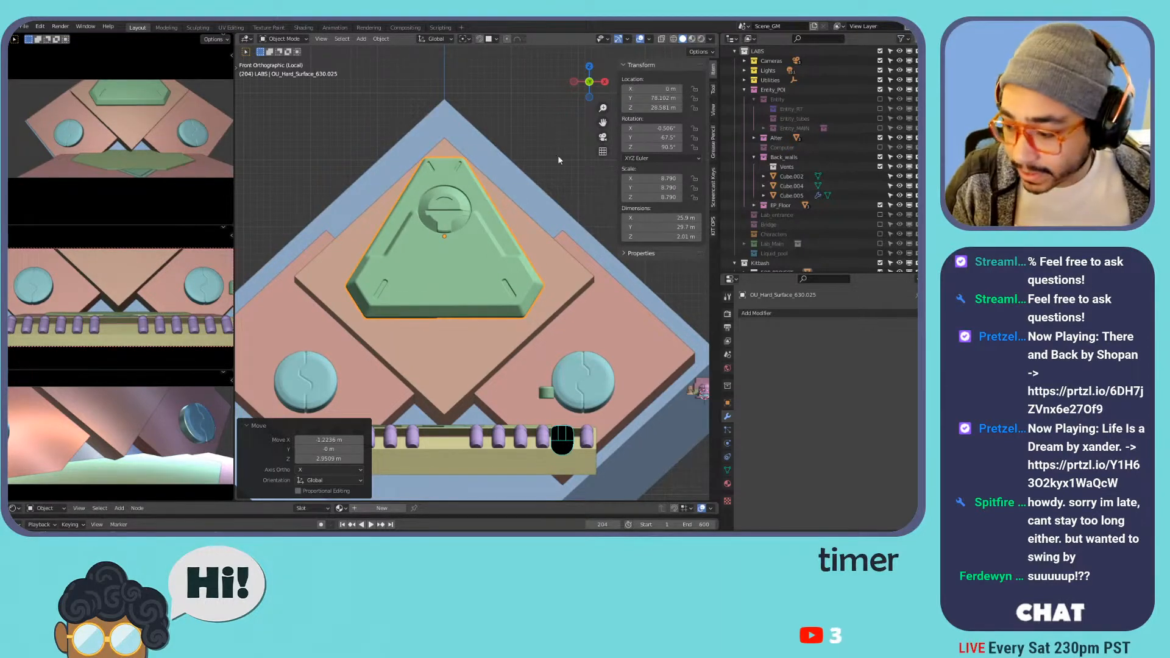
- Enable the Entity collection and try enlarging the triangular part behind the tentacles
{"action": "left_click", "coordinate": [879, 98]}
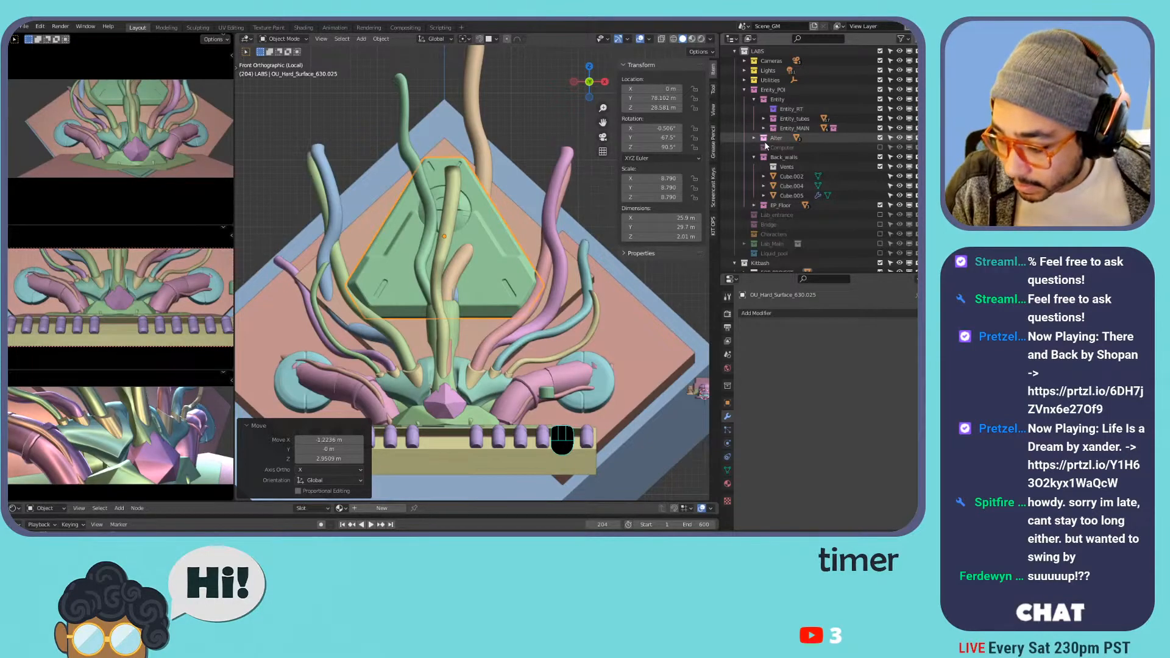
{"action": "middle_click_drag", "start_coordinate": [515, 210], "coordinate": [533, 193]}
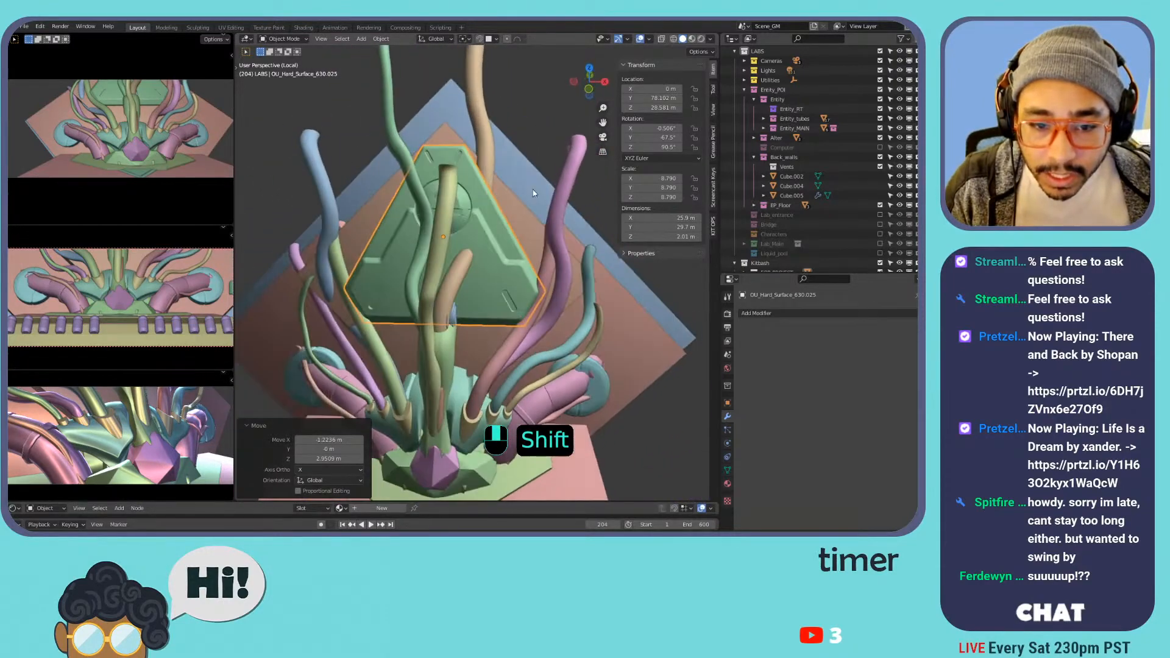
{"action": "key", "text": "s"}
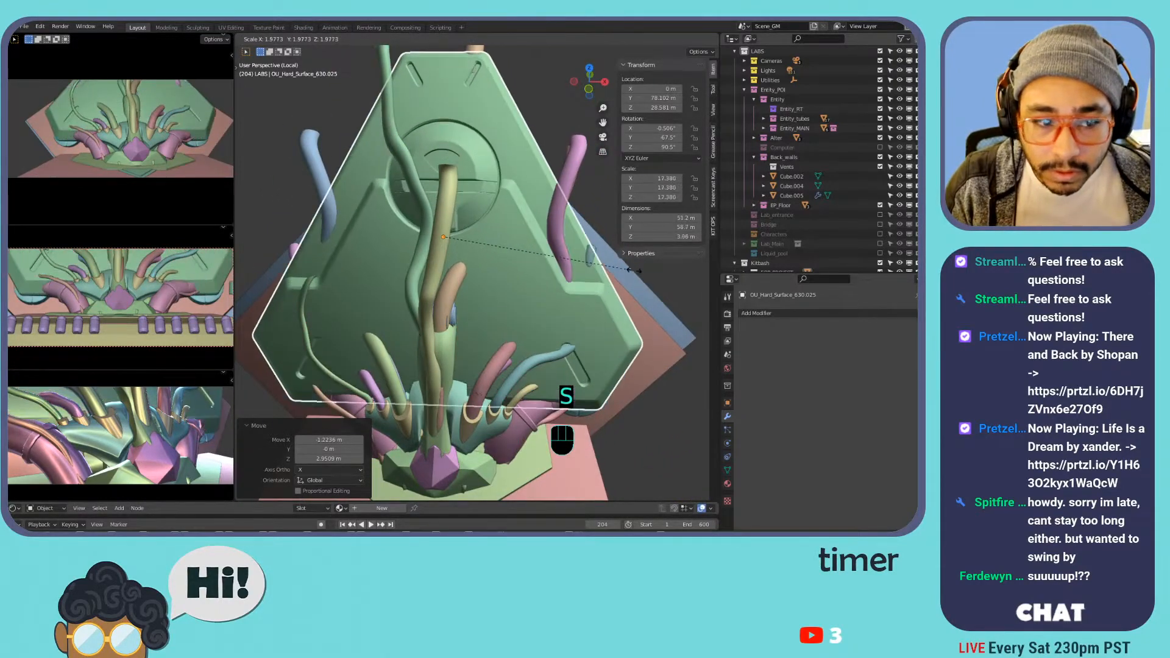
{"action": "right_click", "coordinate": [504, 229]}
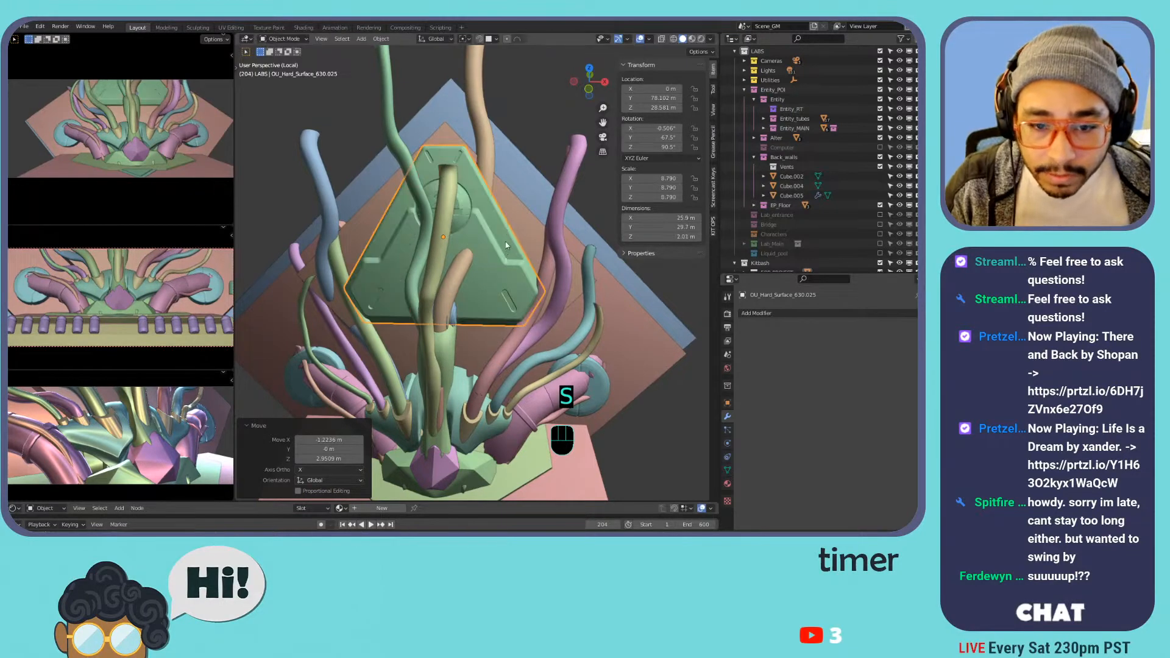
- Clear the triangular part's rotation and move it off the wall, past the kitbash row to about X 87 m
{"action": "scroll", "coordinate": [514, 237], "scroll_direction": "down", "scroll_amount": 5}
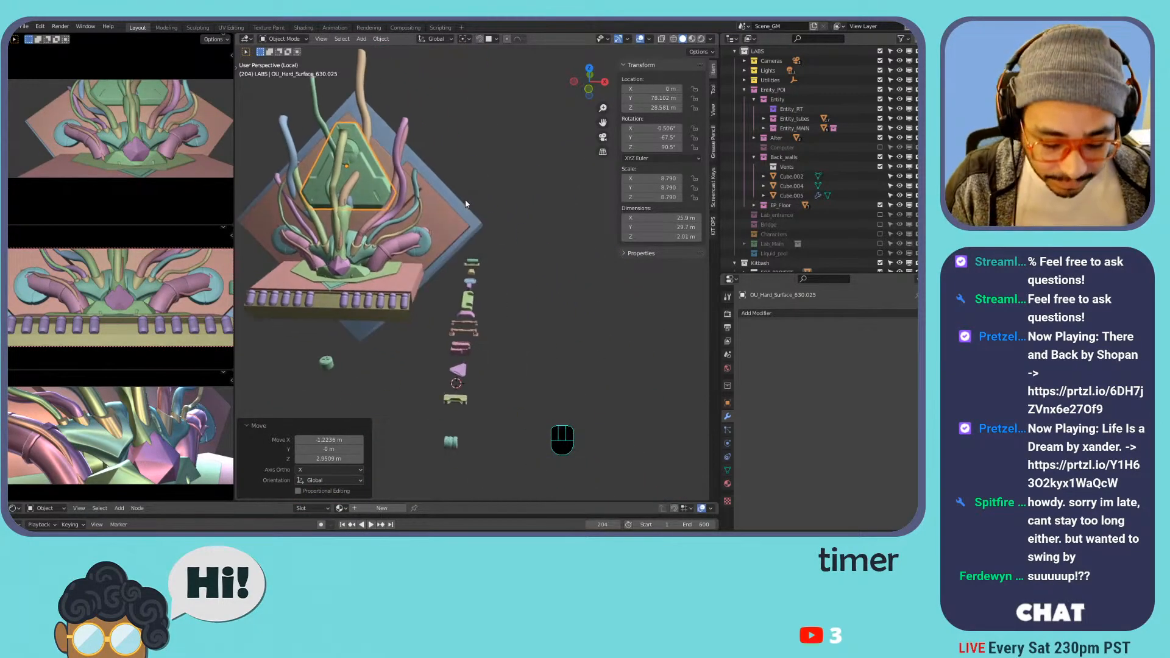
{"action": "middle_click_drag", "start_coordinate": [464, 179], "coordinate": [568, 192]}
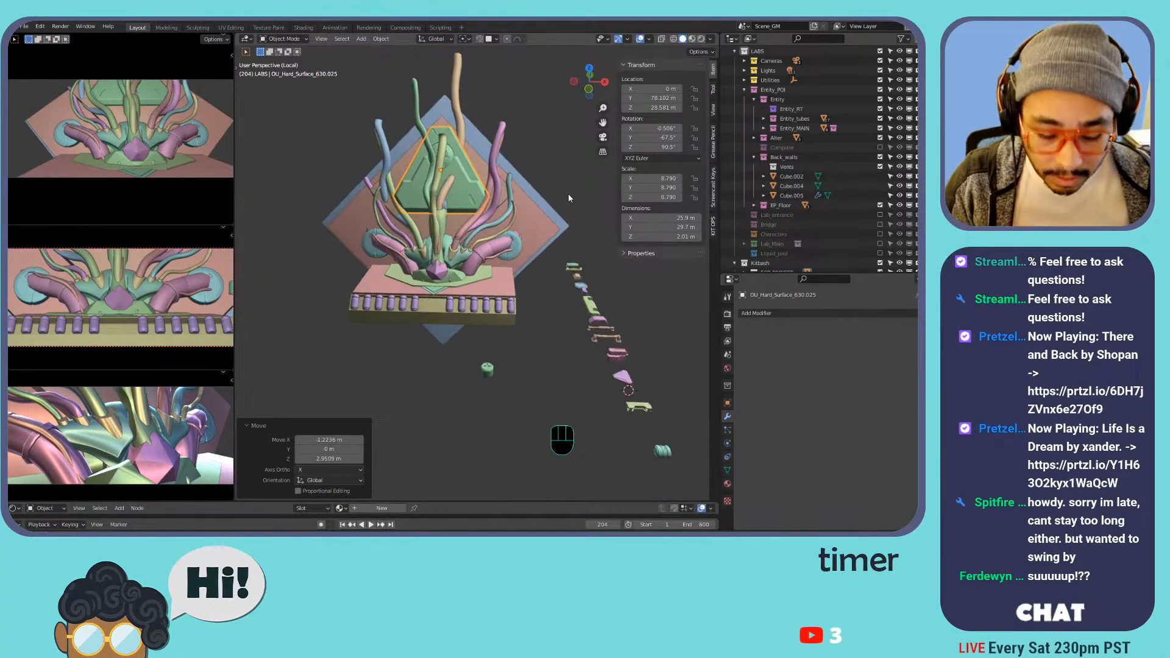
{"action": "key", "text": "alt+r"}
{"action": "key", "text": "g"}
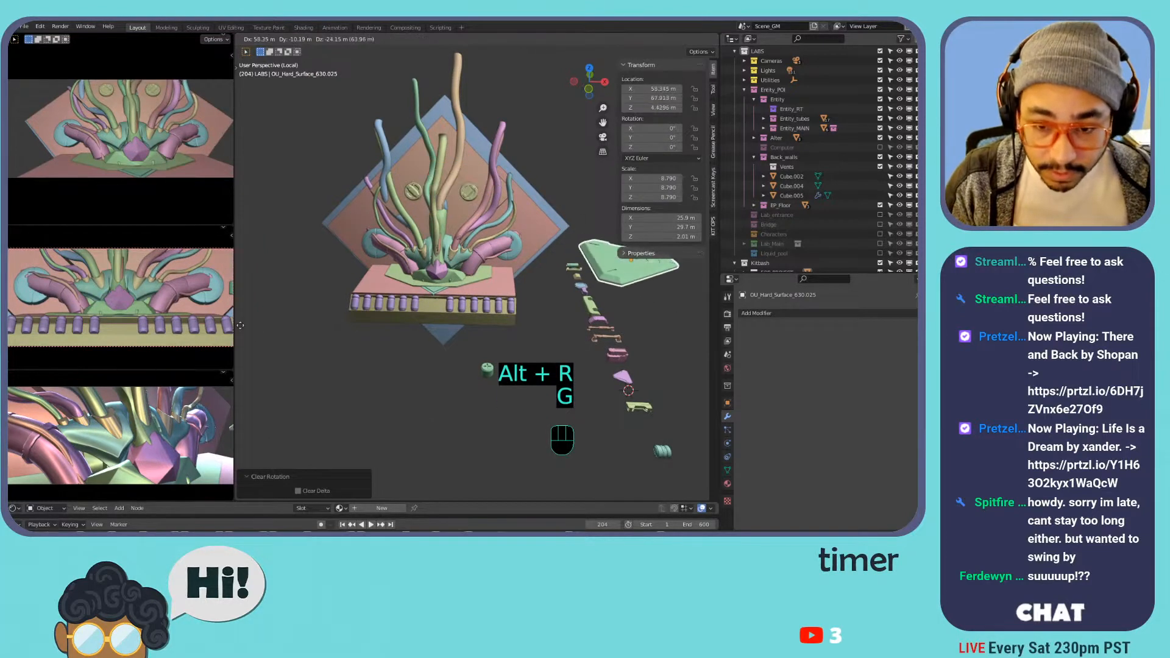
{"action": "left_click", "coordinate": [332, 320]}
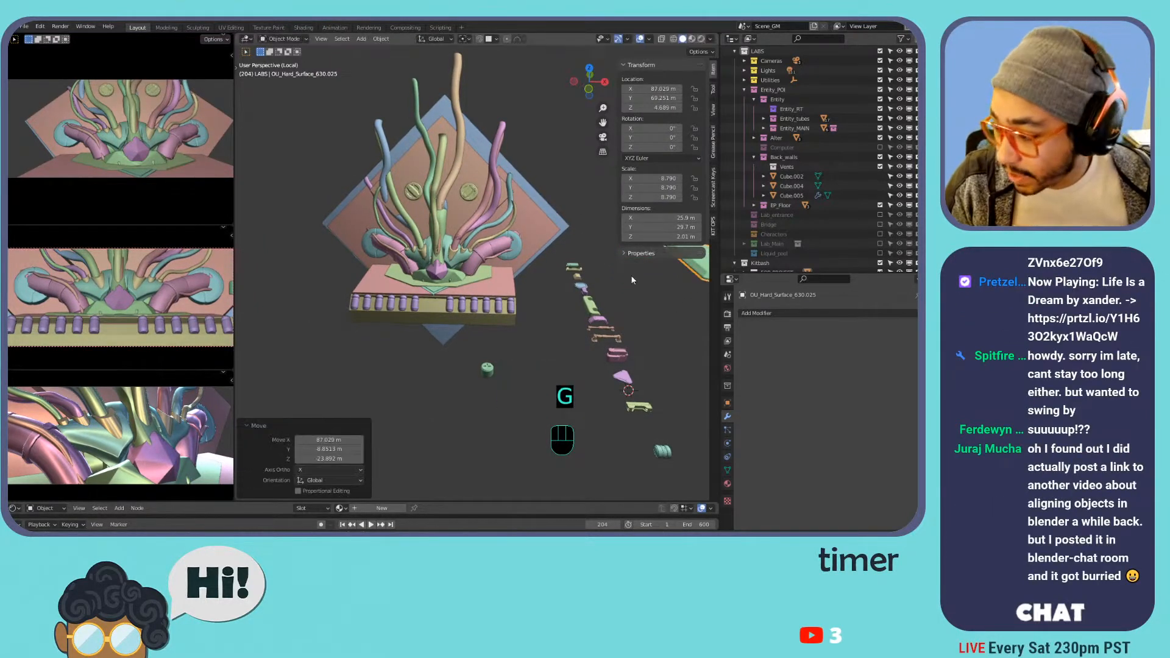
- Hide the Entity collection to examine the bare wall and the remaining kitbash parts, and enable it again
{"action": "scroll", "coordinate": [586, 261], "scroll_direction": "up", "scroll_amount": 2}
{"action": "middle_click_drag", "start_coordinate": [586, 261], "coordinate": [538, 237], "text": "shift"}
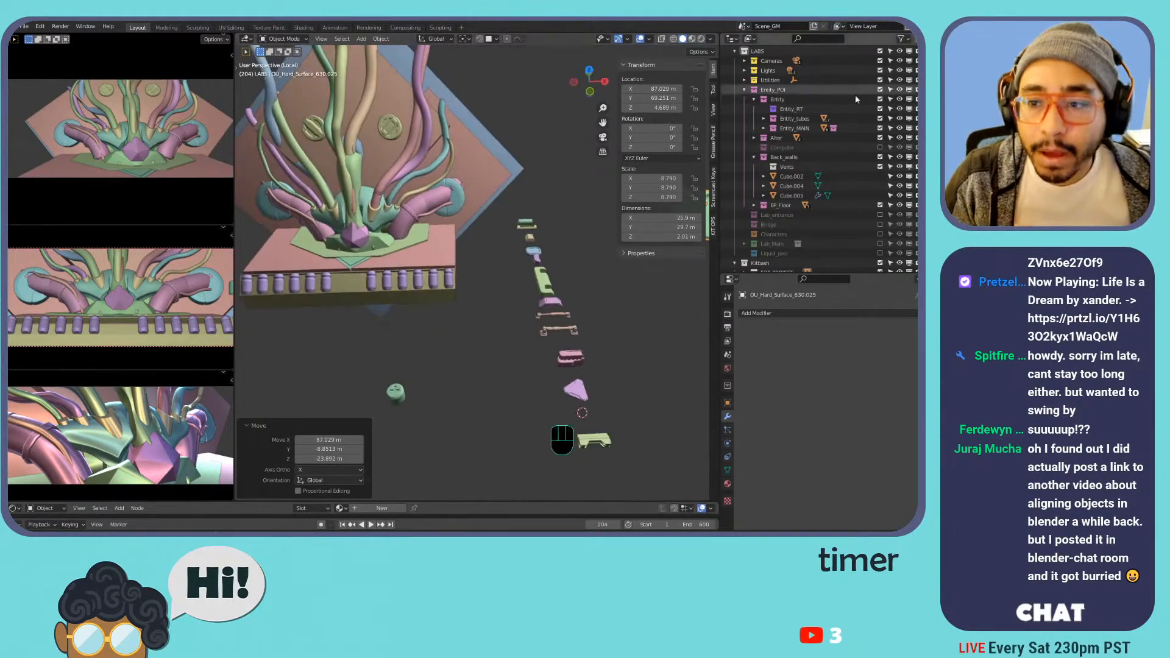
{"action": "left_click", "coordinate": [880, 99]}
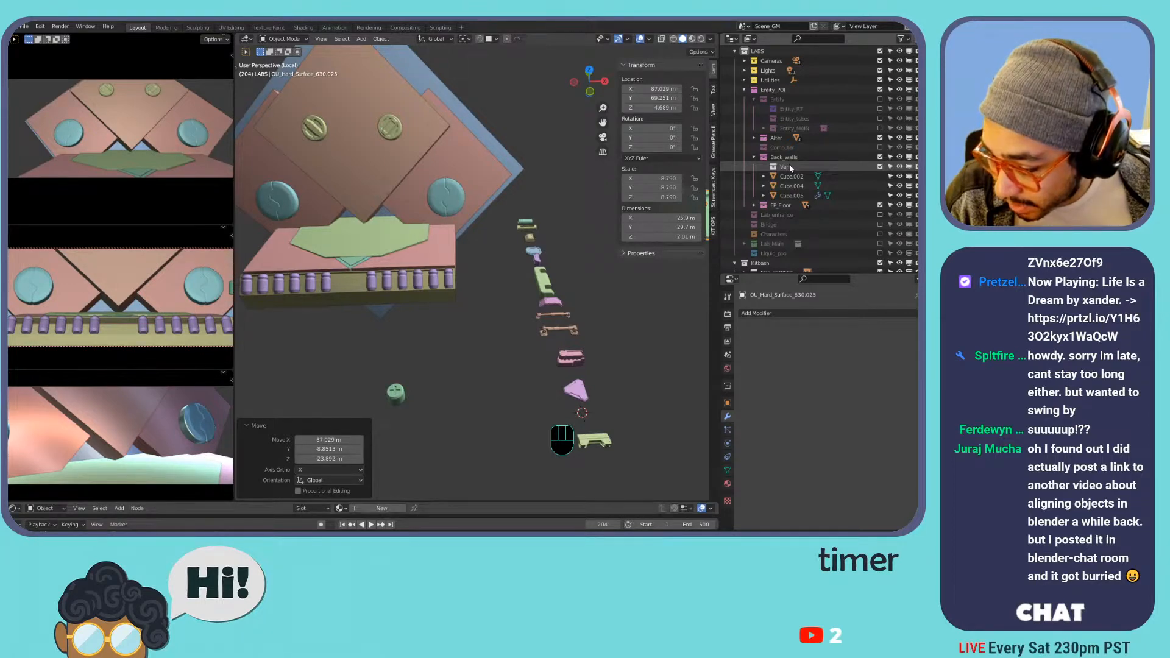
{"action": "middle_click_drag", "start_coordinate": [553, 220], "coordinate": [540, 287], "text": "shift"}
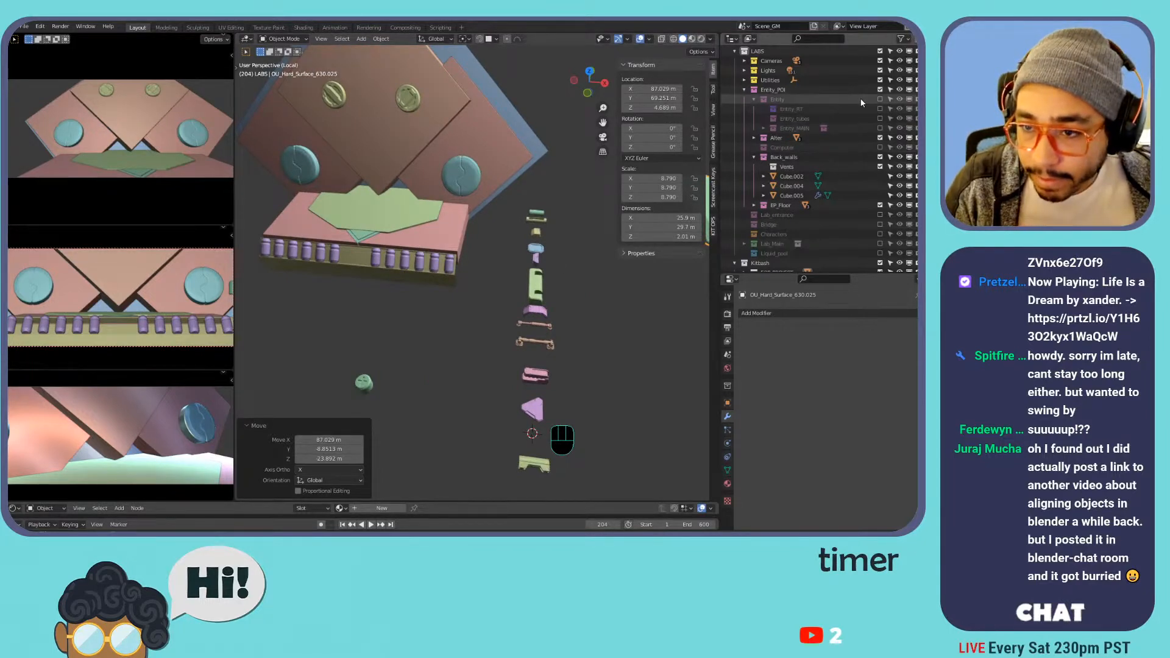
{"action": "left_click", "coordinate": [879, 99]}
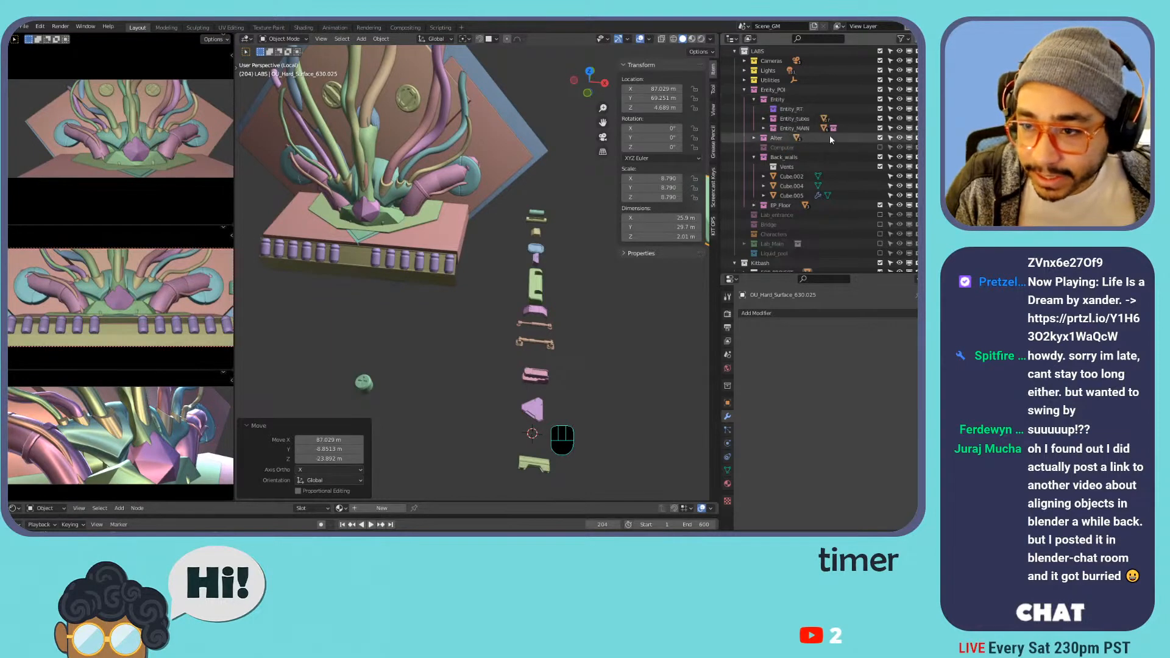
- Enable the Computer collection and select the mirrored round disc at the end of the thick tube
{"action": "left_click", "coordinate": [879, 148]}
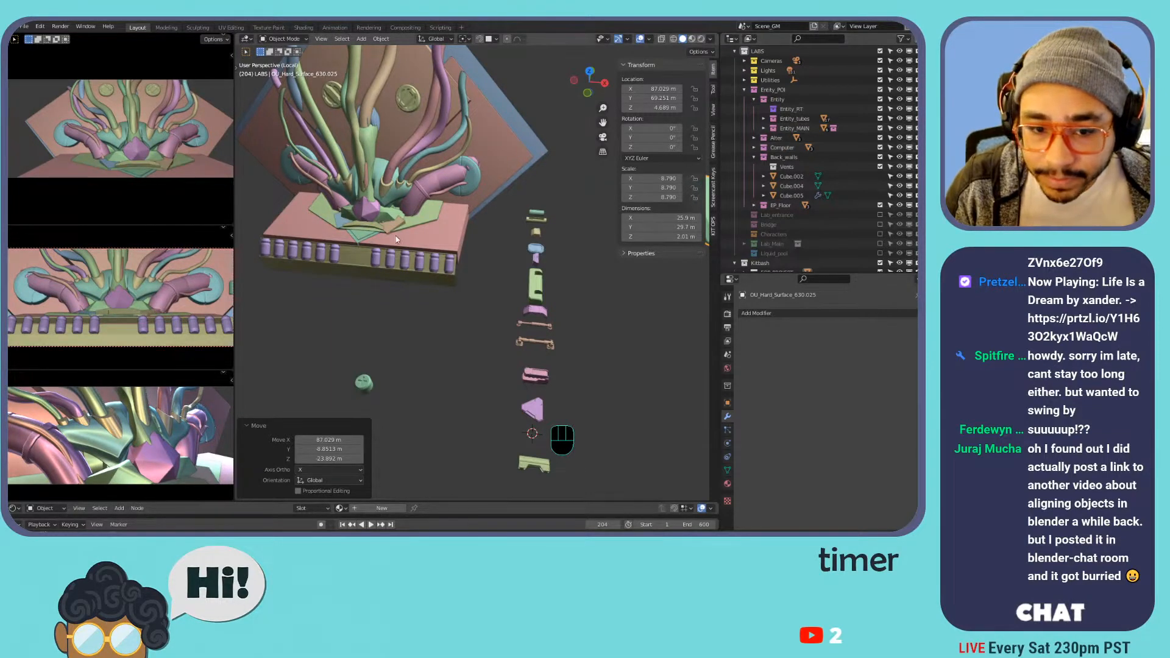
{"action": "scroll", "coordinate": [405, 233], "scroll_direction": "up", "scroll_amount": 3}
{"action": "middle_click_drag", "start_coordinate": [421, 229], "coordinate": [557, 131]}
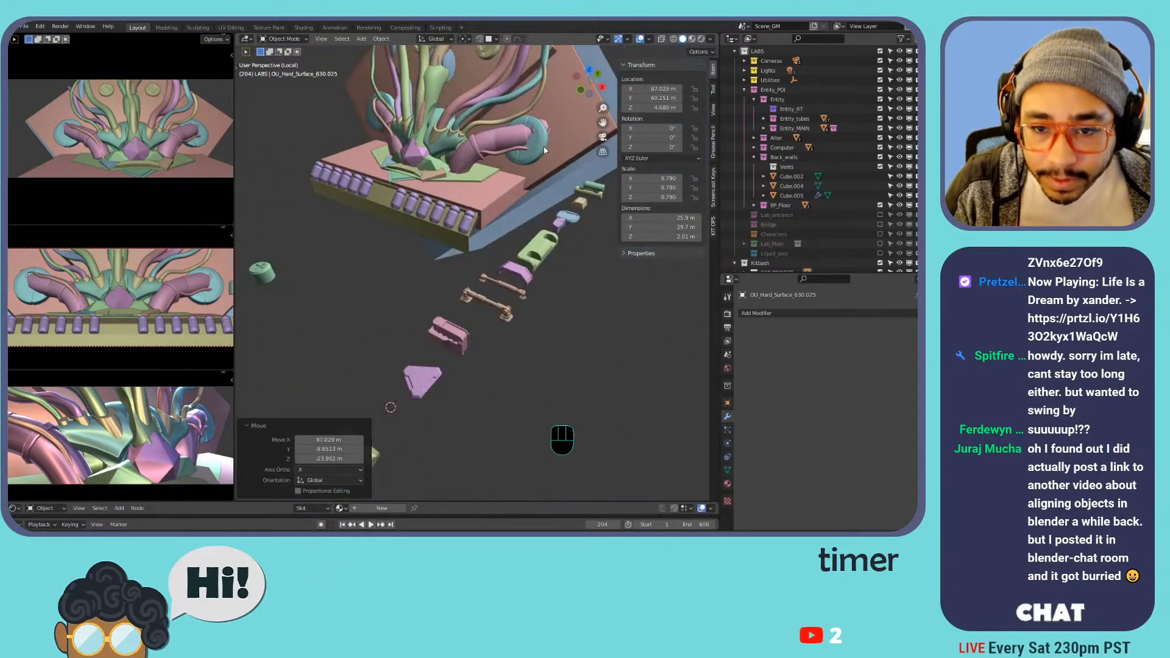
{"action": "left_click", "coordinate": [543, 146]}
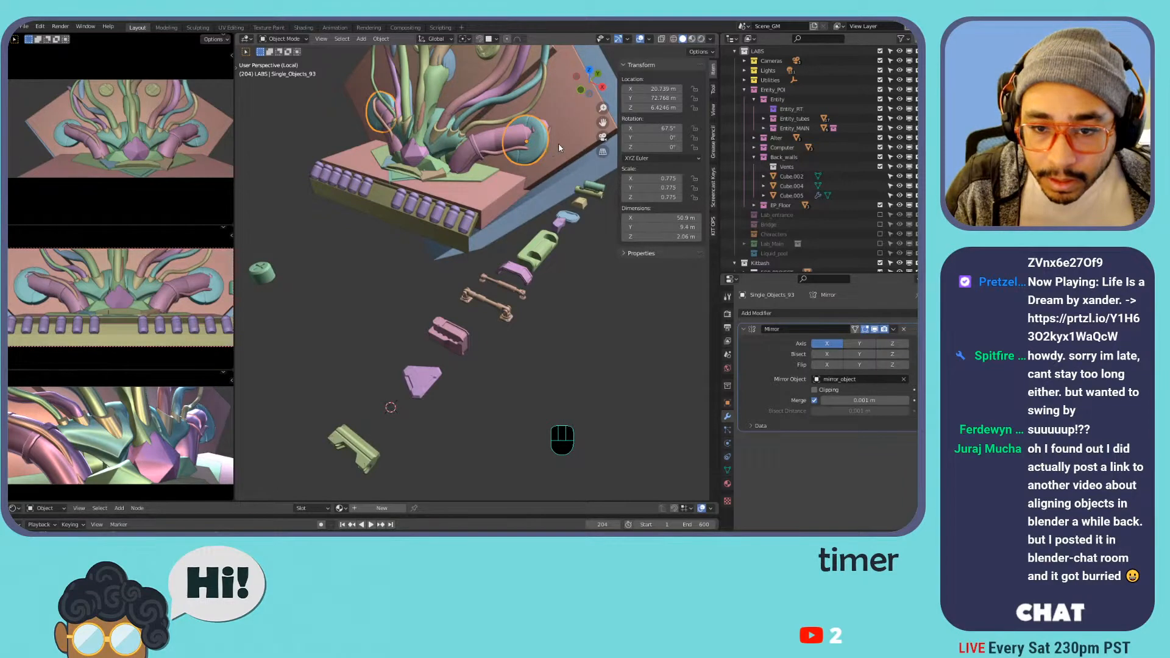
{"action": "middle_click_drag", "start_coordinate": [555, 131], "coordinate": [489, 192]}
{"action": "scroll", "coordinate": [563, 161], "scroll_direction": "down", "scroll_amount": 2}
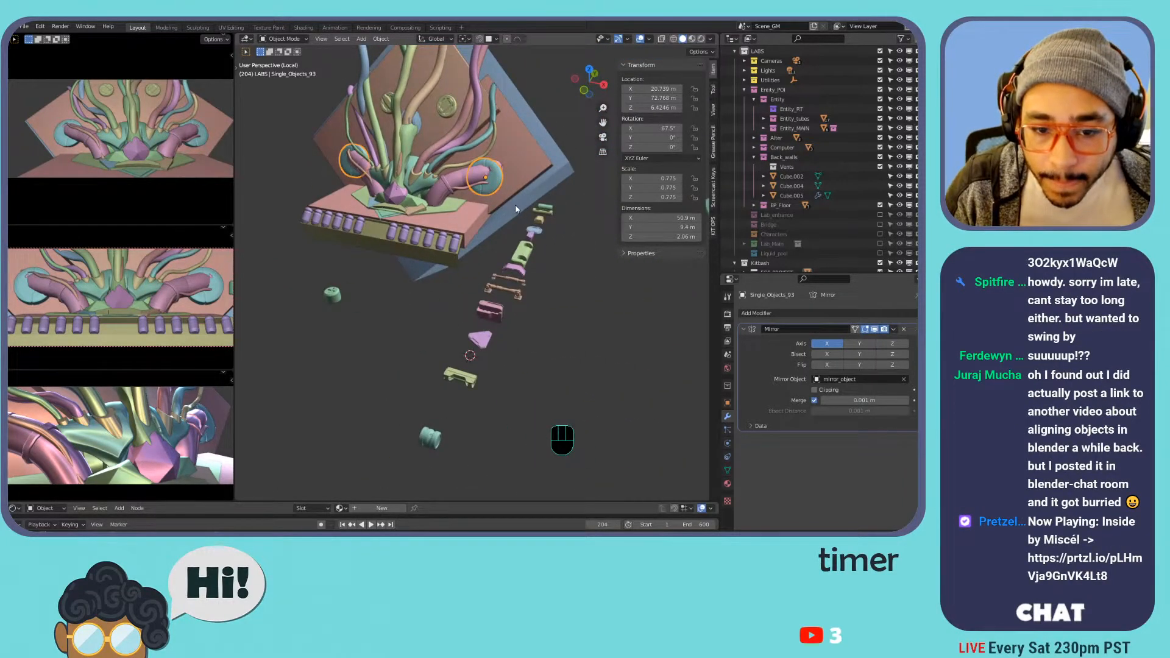
- Frame the larger jointed arm from the kitbash row and open its mesh for editing
{"action": "left_click", "coordinate": [507, 290]}
{"action": "key", "text": "KP_Decimal"}
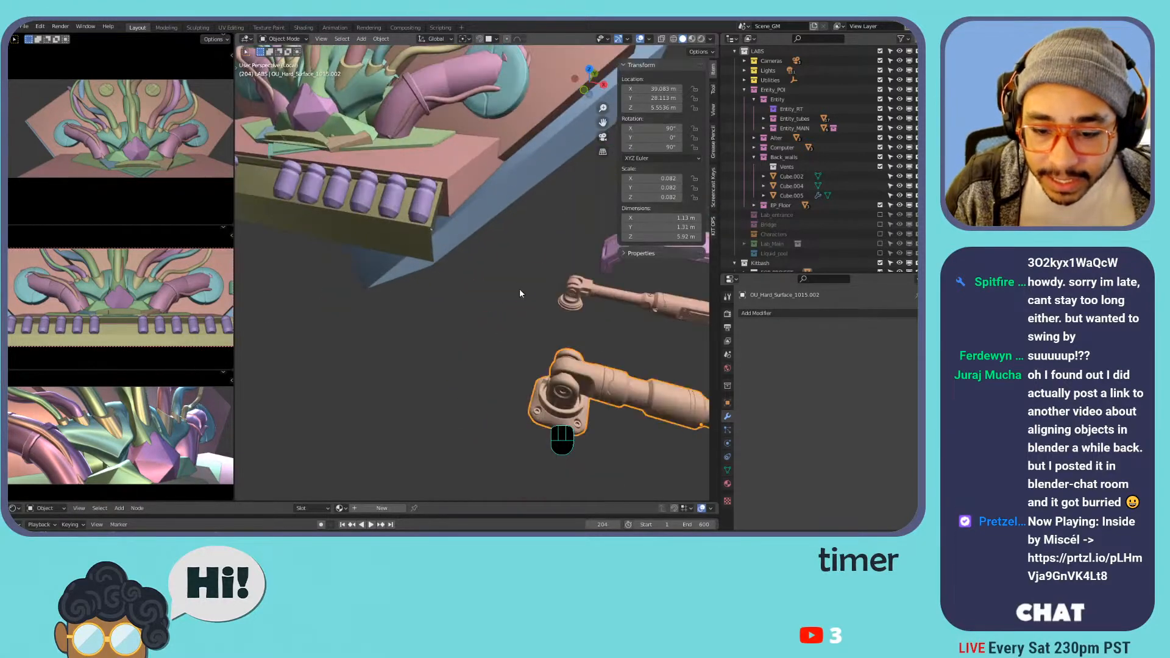
{"action": "key", "text": "KP_0"}
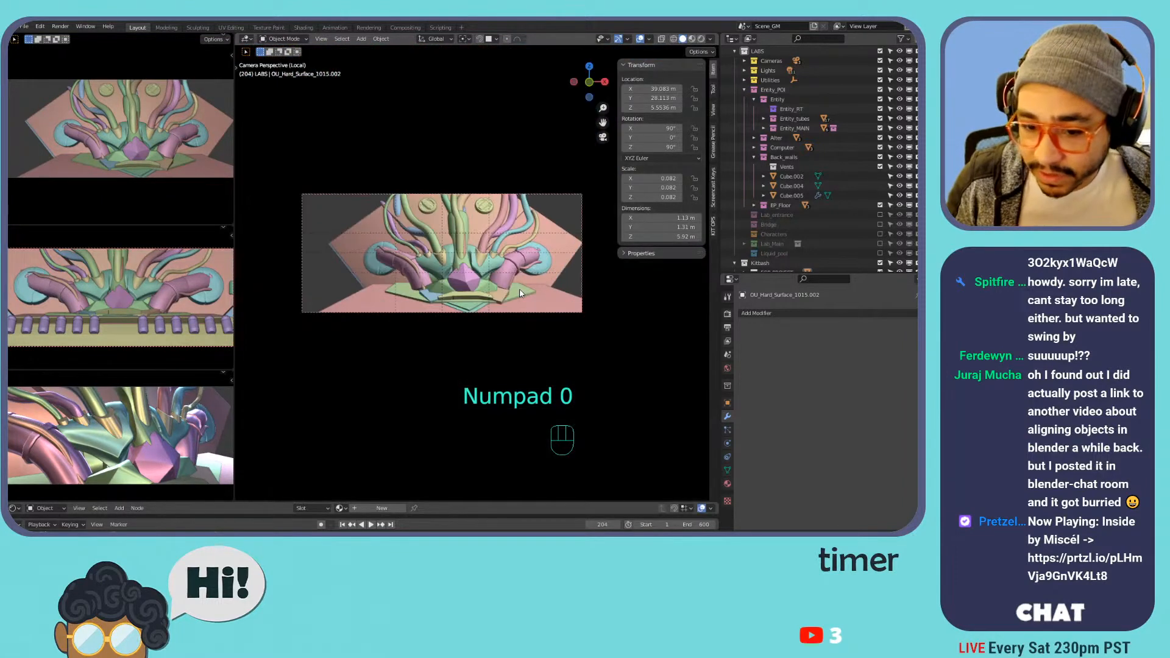
{"action": "key", "text": "KP_Decimal"}
{"action": "middle_click_drag", "start_coordinate": [445, 256], "coordinate": [470, 171], "text": "shift"}
{"action": "key", "text": "Tab"}
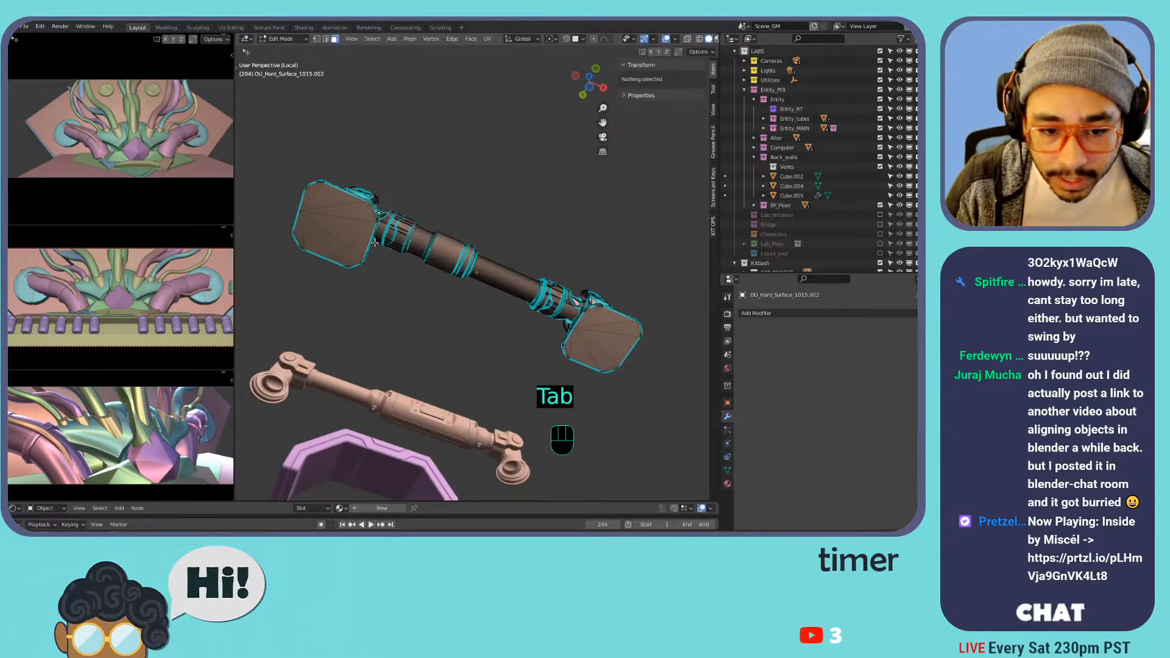
- Select a bottom edge on the base plate at each end of the arm, undoing the accidental nudge
{"action": "scroll", "coordinate": [373, 241], "scroll_direction": "up", "scroll_amount": 3}
{"action": "middle_click_drag", "start_coordinate": [321, 226], "coordinate": [345, 341], "text": "shift"}
{"action": "key", "text": "2"}
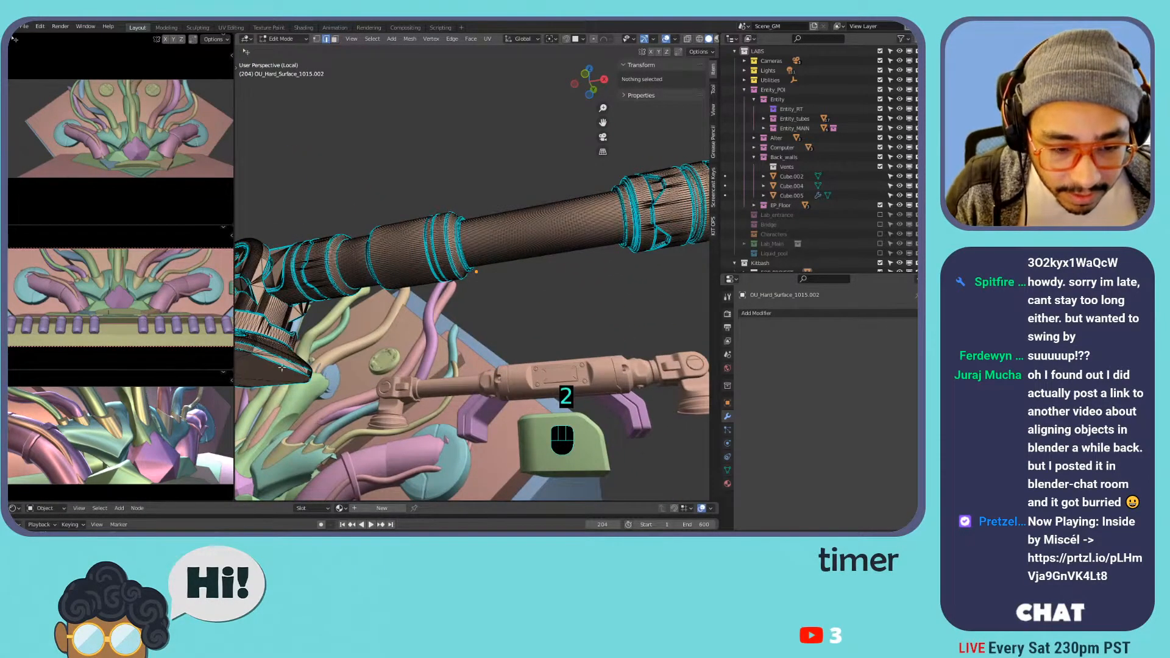
{"action": "left_click", "coordinate": [283, 368]}
{"action": "middle_click_drag", "start_coordinate": [282, 368], "coordinate": [676, 372], "text": "shift"}
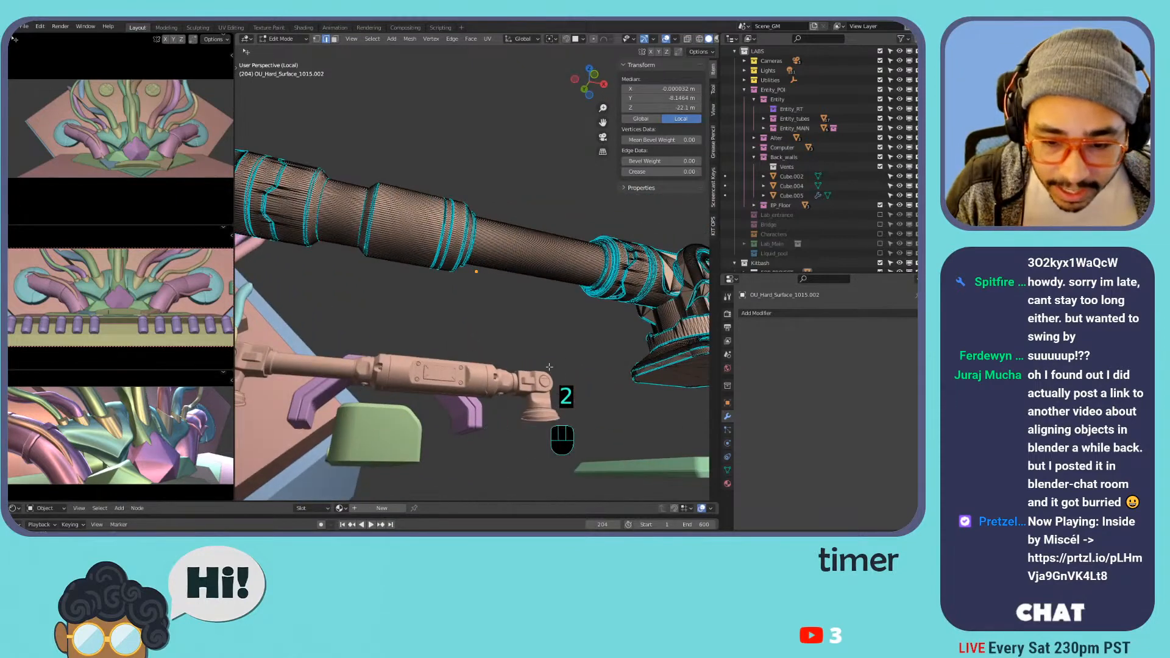
{"action": "left_click", "coordinate": [671, 364], "text": "shift"}
{"action": "left_click", "coordinate": [671, 363], "text": "shift"}
{"action": "left_click", "coordinate": [670, 362], "text": "shift"}
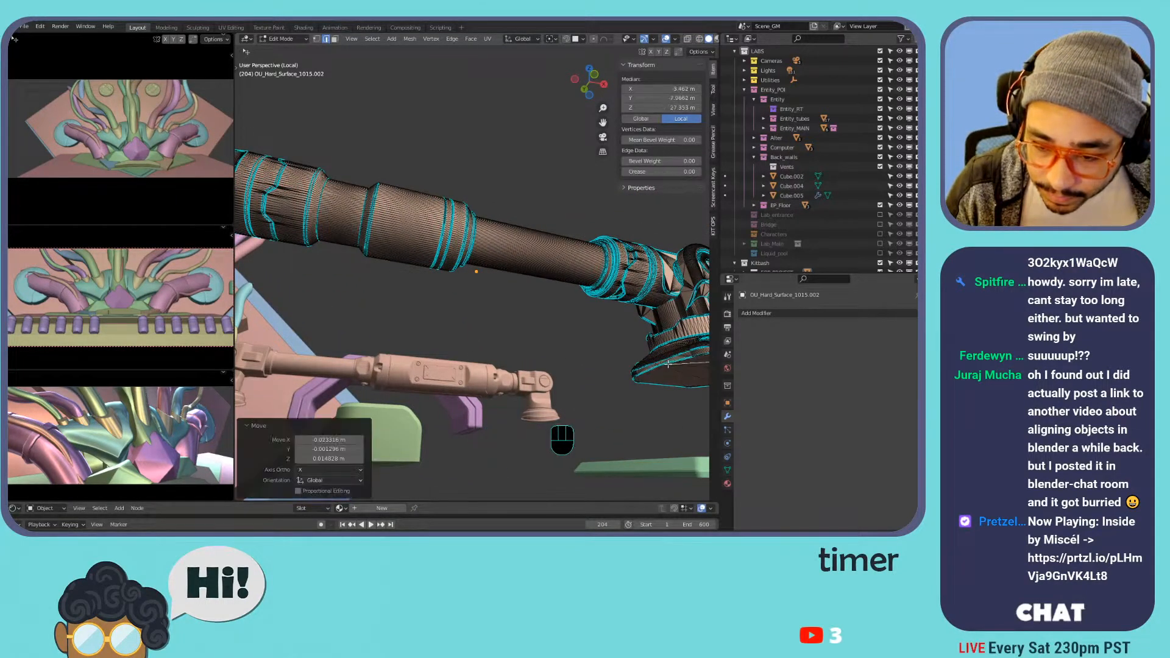
{"action": "key", "text": "ctrl+z"}
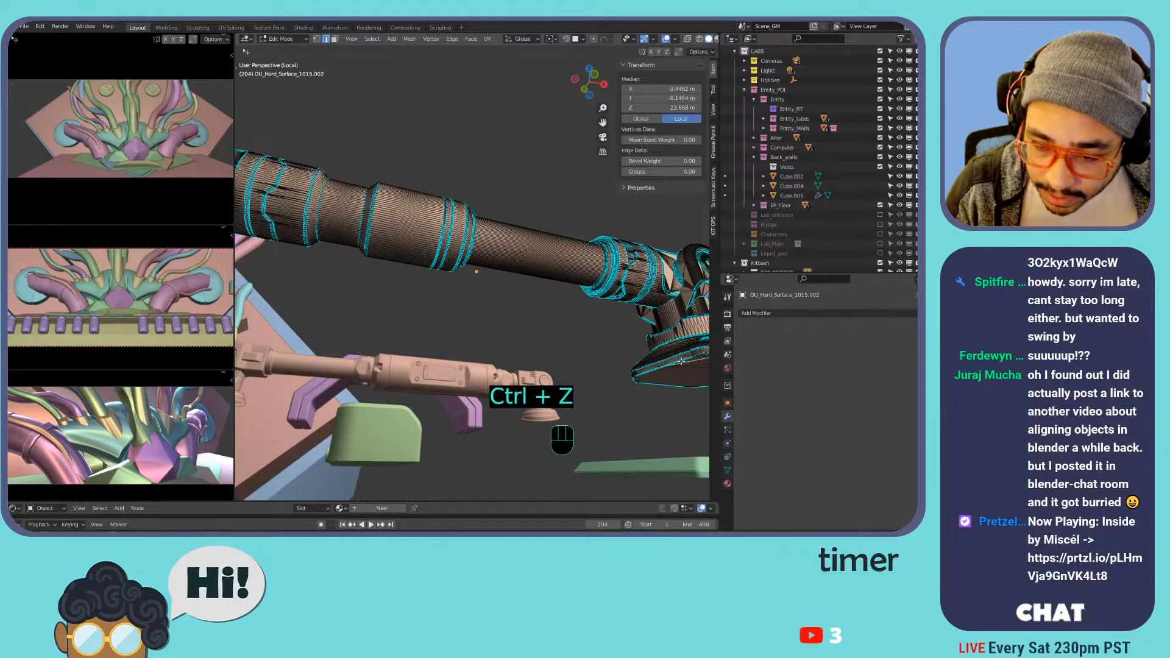
{"action": "left_click", "coordinate": [654, 368], "text": "shift"}
- Try to snap the 3D cursor to the selected base edges
{"action": "mouse_move", "coordinate": [346, 332]}
{"action": "middle_mouse_down"}
{"action": "mouse_move", "coordinate": [389, 332]}
{"action": "mouse_move", "coordinate": [346, 333]}
{"action": "middle_mouse_up"}
{"action": "middle_click_drag", "start_coordinate": [386, 344], "coordinate": [402, 349], "text": "shift"}
{"action": "key", "text": "shift+s"}
{"action": "left_click", "coordinate": [405, 395]}
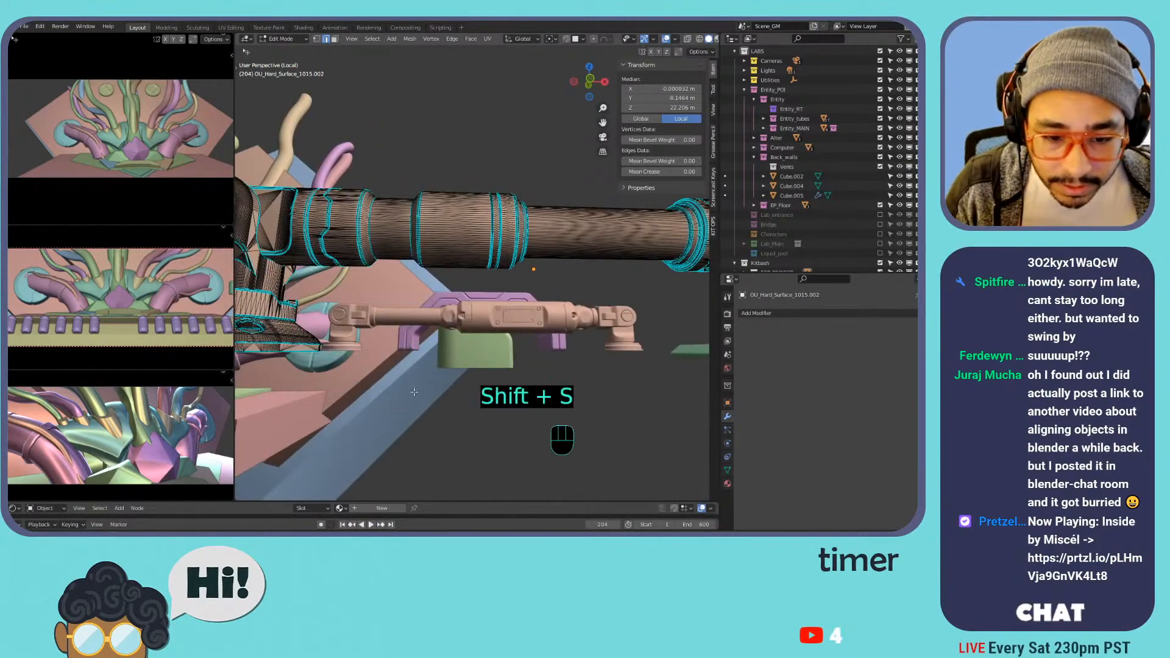
- Return the arm to Object Mode and snap the 3D cursor to its origin
{"action": "key", "text": "Tab"}
{"action": "key", "text": "shift+s"}
{"action": "left_click", "coordinate": [418, 445]}
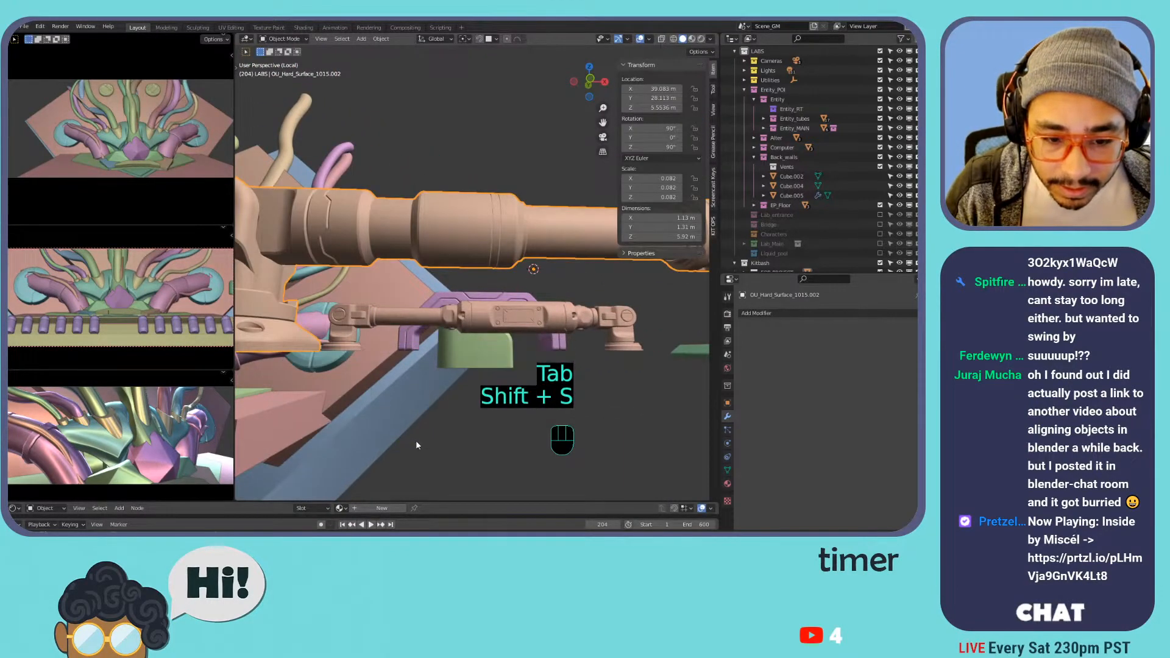
{"action": "key", "text": "shift+s"}
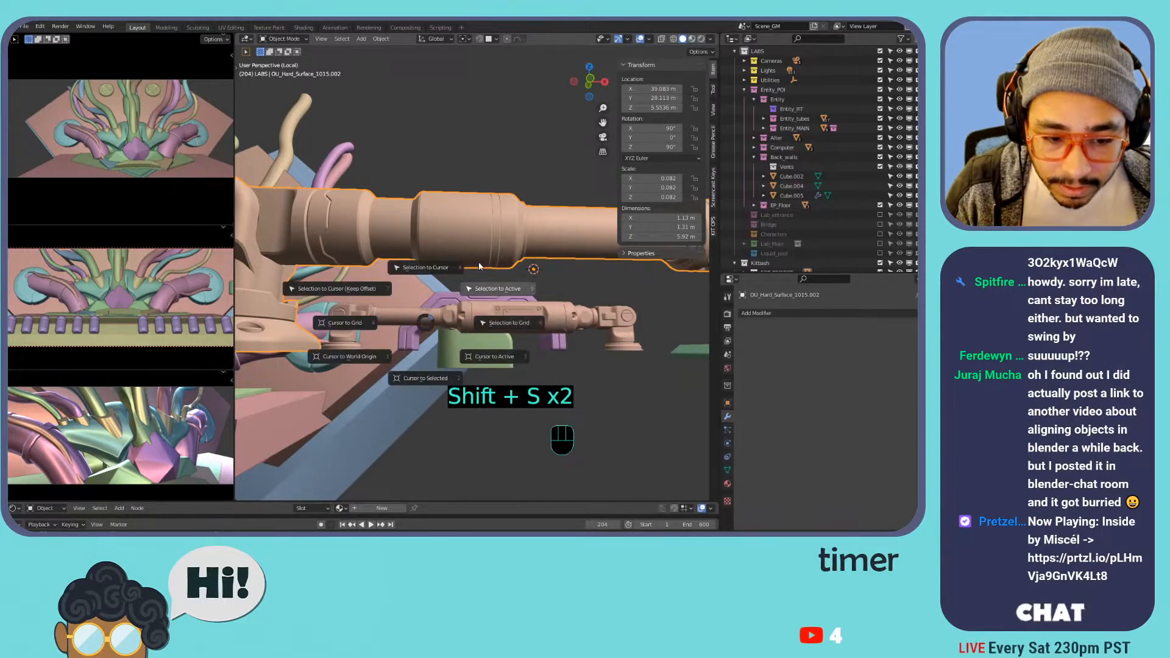
{"action": "left_click", "coordinate": [437, 216]}
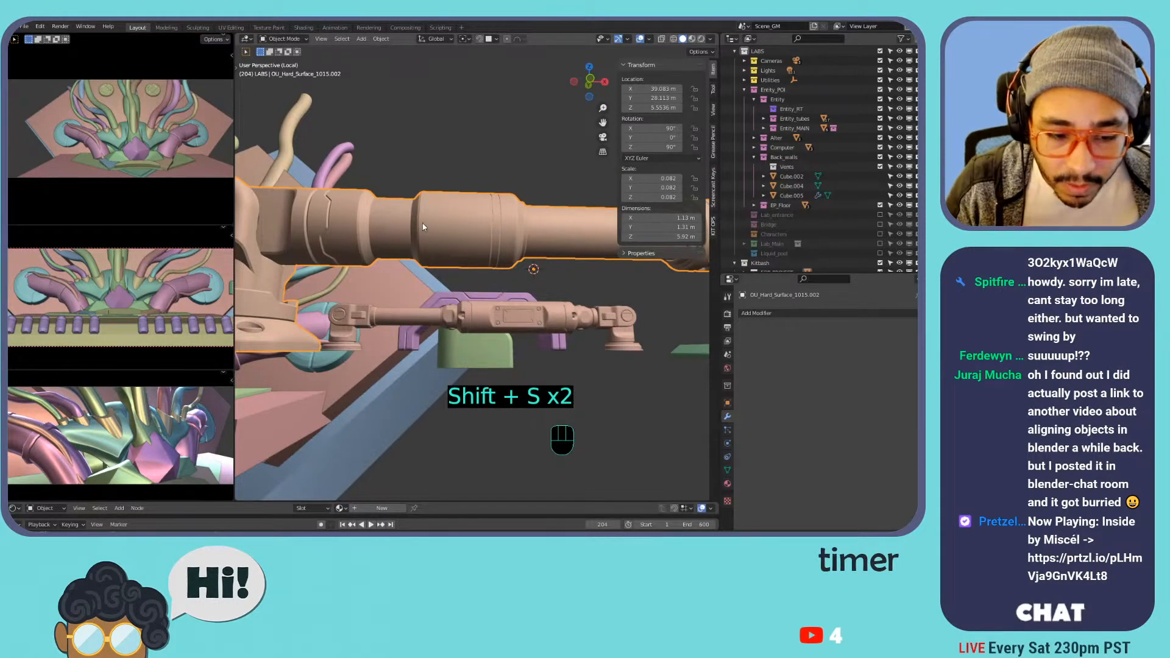
- Reopen the arm's mesh for editing and clear its previous selection
{"action": "key", "text": "Tab"}
{"action": "key", "text": "2"}
{"action": "key", "text": "1"}
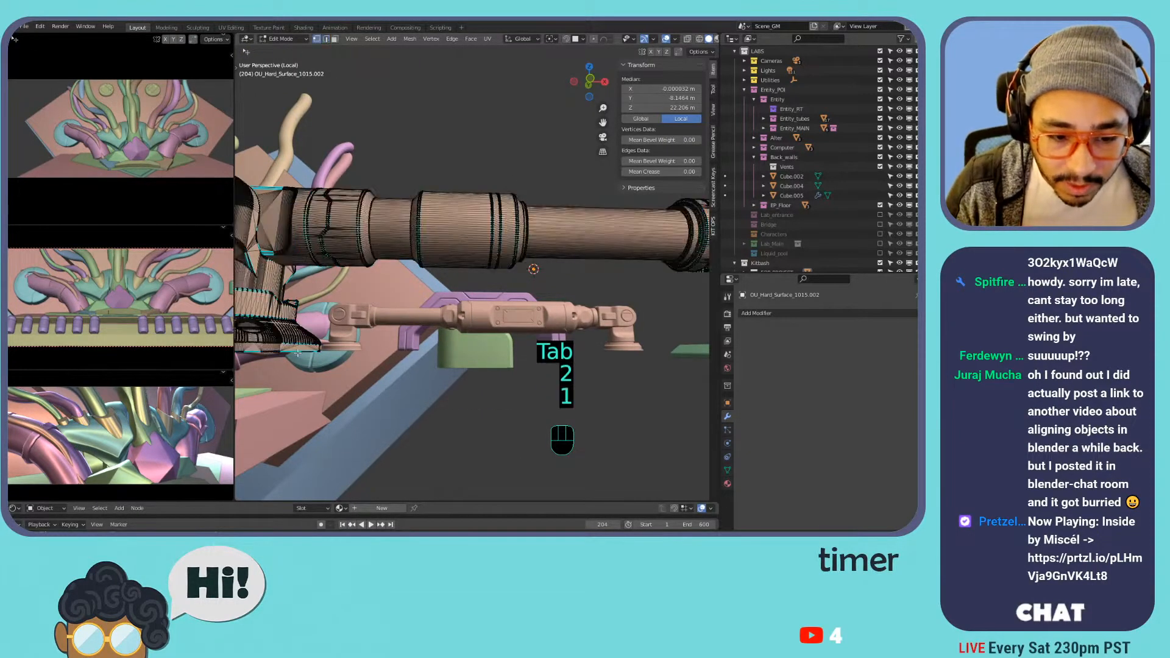
{"action": "left_click", "coordinate": [296, 351]}
{"action": "key", "text": "1"}
{"action": "key", "text": "1"}
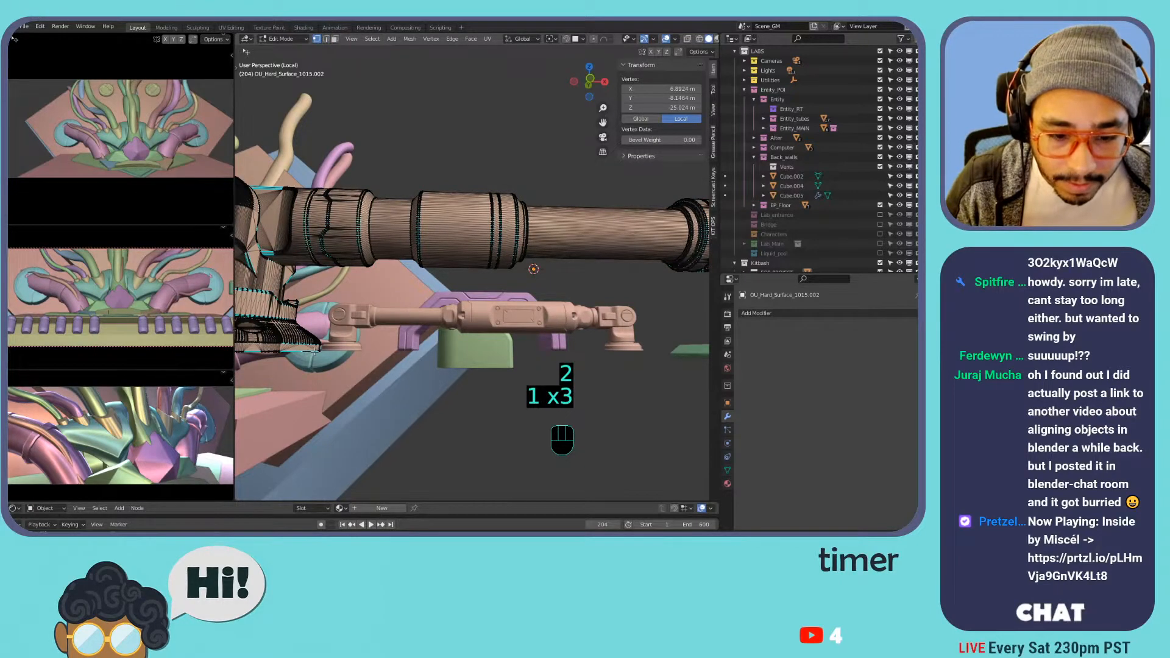
{"action": "key", "text": "2"}
{"action": "key", "text": "1"}
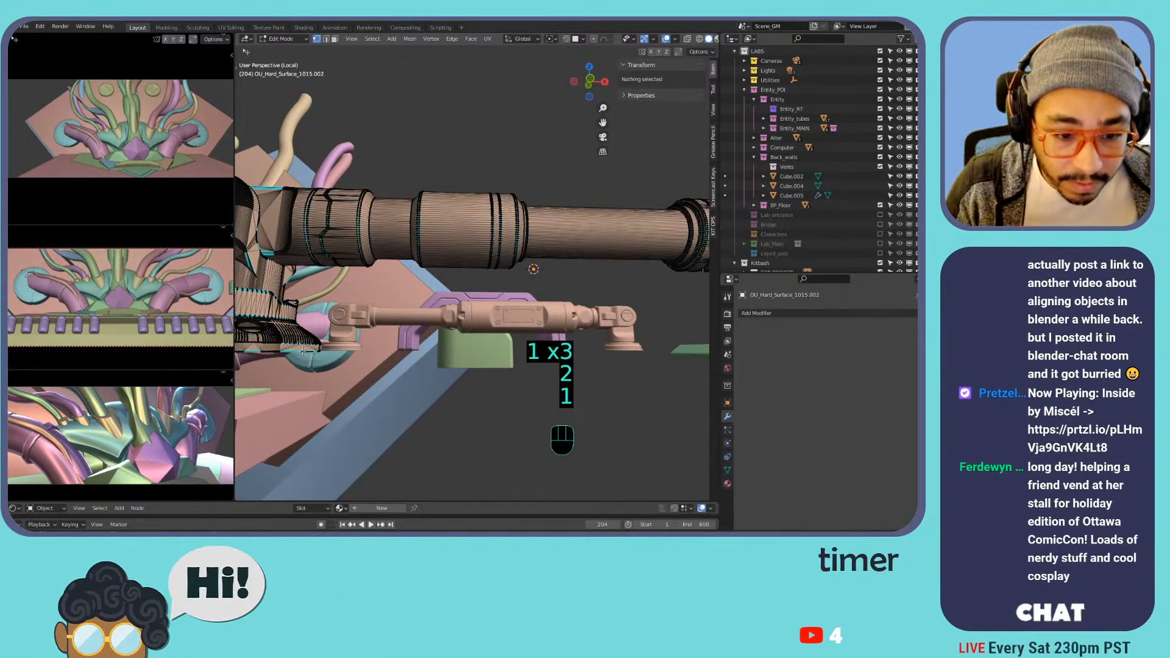
- Select the bottom edges of both end base plates of the arm in edge mode
{"action": "middle_click_drag", "start_coordinate": [337, 356], "coordinate": [445, 341]}
{"action": "middle_click_drag", "start_coordinate": [445, 341], "coordinate": [482, 325]}
{"action": "scroll", "coordinate": [427, 317], "scroll_direction": "up", "scroll_amount": 3}
{"action": "middle_click_drag", "start_coordinate": [396, 299], "coordinate": [561, 293], "text": "shift"}
{"action": "key", "text": "2"}
{"action": "left_click", "coordinate": [455, 378]}
{"action": "middle_click_drag", "start_coordinate": [467, 374], "coordinate": [488, 372], "text": "shift"}
{"action": "scroll", "coordinate": [488, 371], "scroll_direction": "down", "scroll_amount": 3}
{"action": "middle_click_drag", "start_coordinate": [500, 390], "coordinate": [574, 329]}
{"action": "left_click", "coordinate": [573, 329], "text": "shift"}
{"action": "left_click", "coordinate": [573, 329], "text": "shift"}
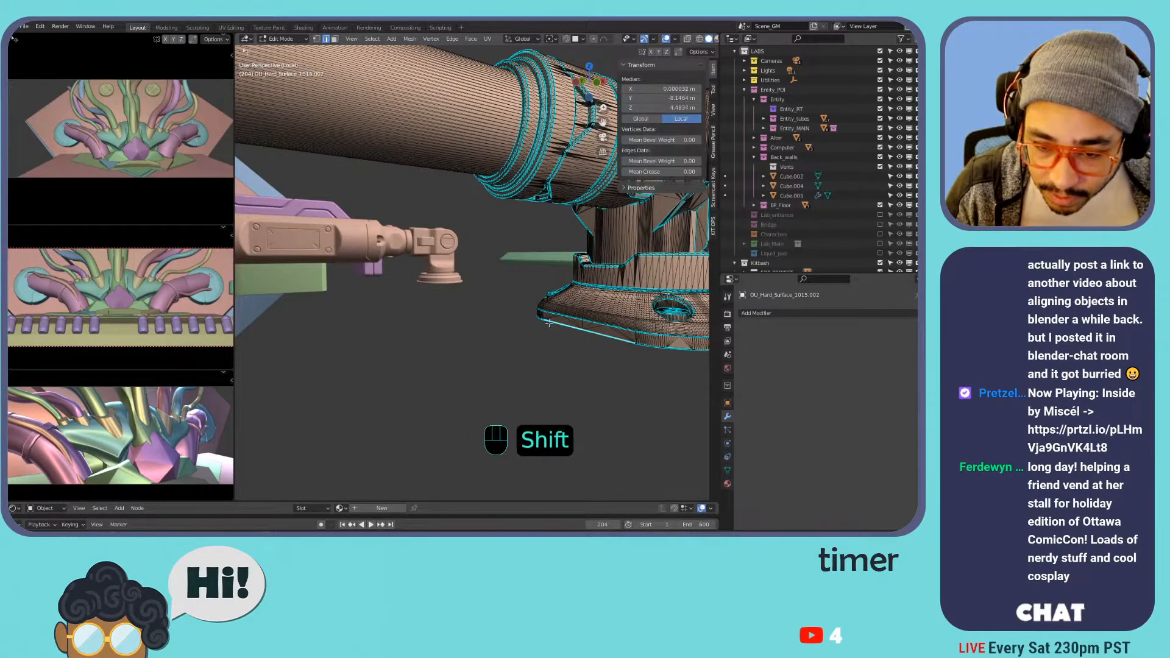
- Snap the 3D cursor to the selected bottom edge of the pipe's base and set the pipe's origin to the cursor
{"action": "scroll", "coordinate": [420, 291], "scroll_direction": "down", "scroll_amount": 2}
{"action": "key", "text": "shift+s"}
{"action": "left_click", "coordinate": [419, 341]}
{"action": "key", "text": "Tab"}
{"action": "left_click", "coordinate": [381, 39]}
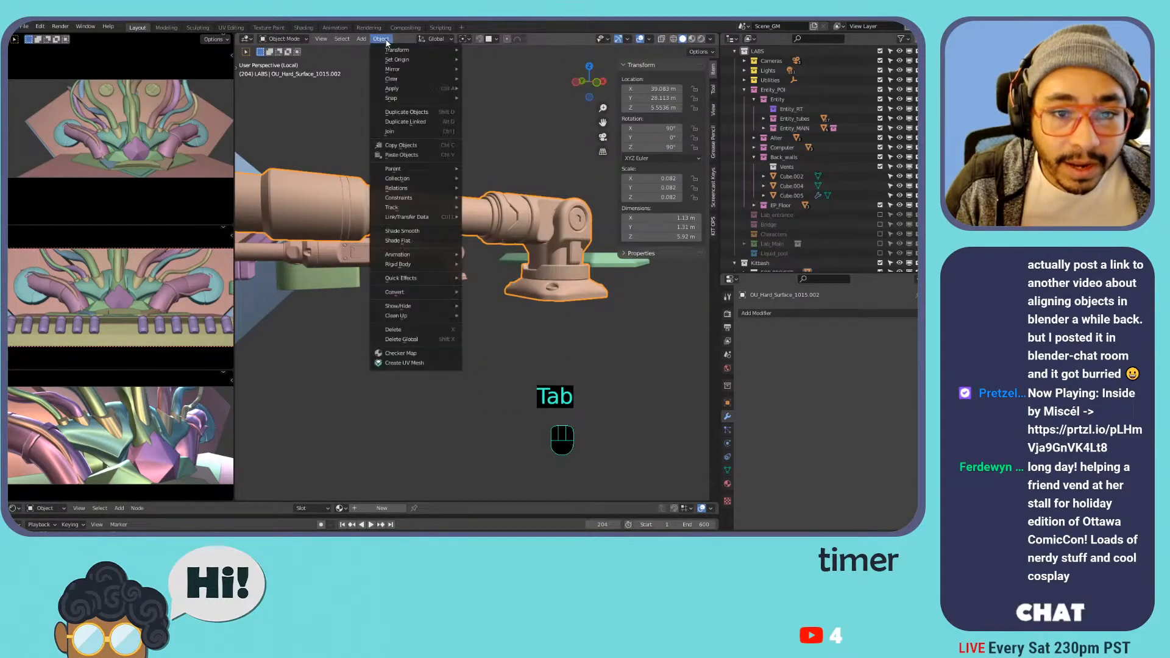
{"action": "mouse_move", "coordinate": [419, 61]}
{"action": "left_click", "coordinate": [500, 82]}
{"action": "middle_click_drag", "start_coordinate": [409, 187], "coordinate": [478, 211], "text": "shift"}
- Apply the scale and the rotation of the pipe object
{"action": "right_click", "coordinate": [470, 227]}
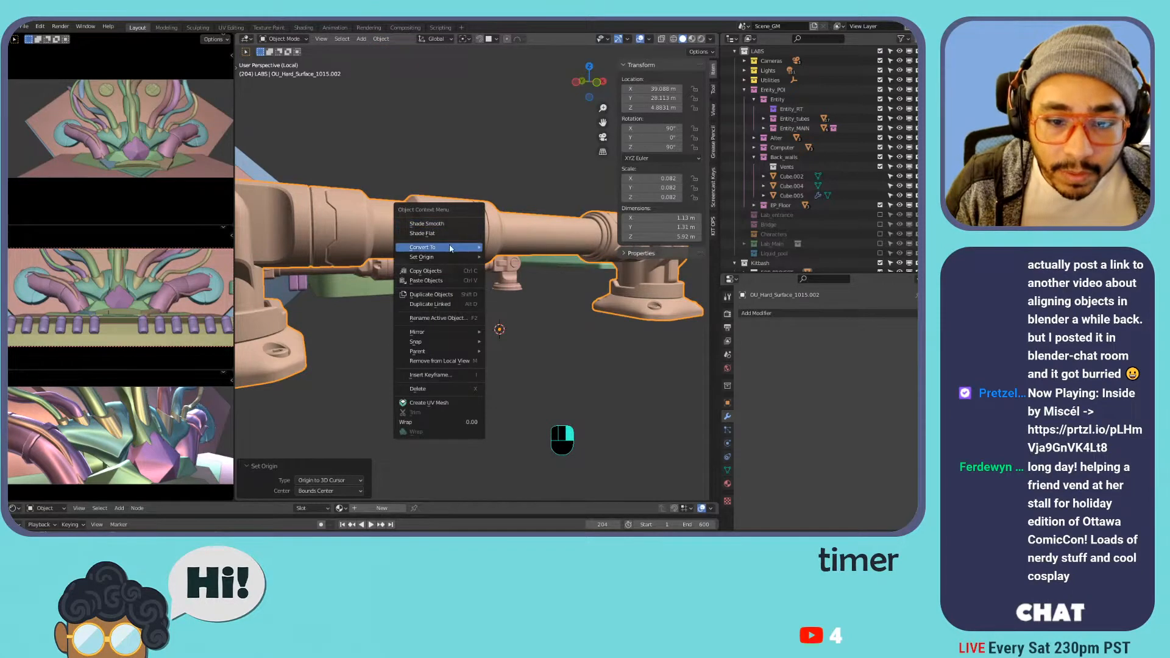
{"action": "key", "text": "ctrl+a"}
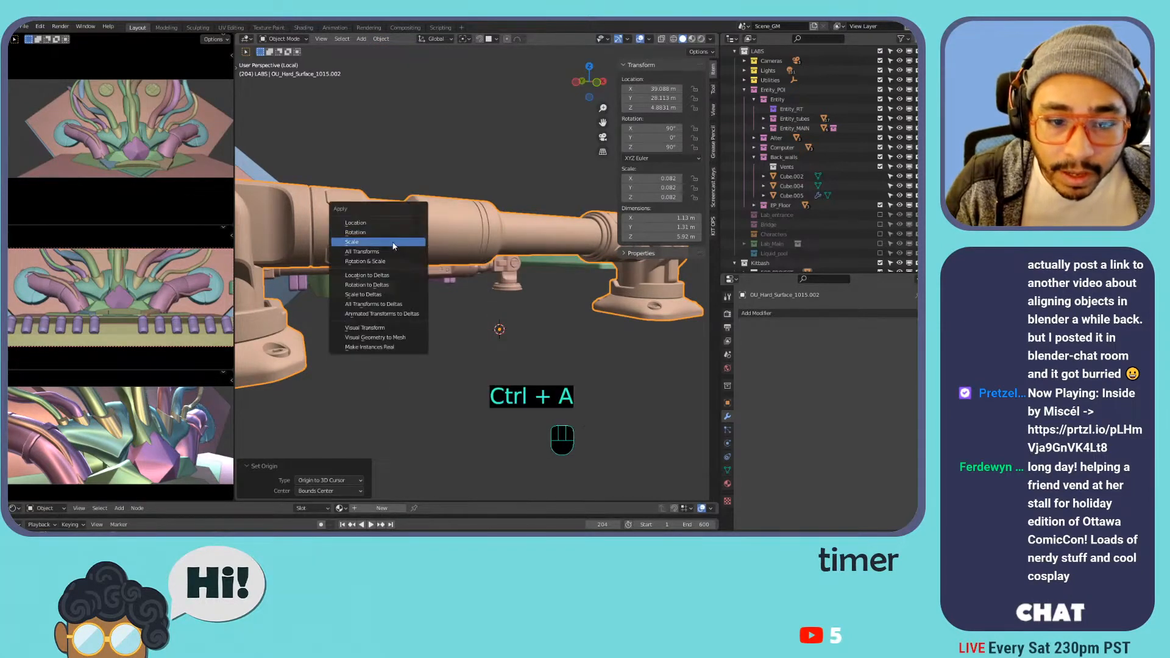
{"action": "left_click", "coordinate": [393, 242]}
{"action": "key", "text": "ctrl+a"}
{"action": "left_click", "coordinate": [380, 232]}
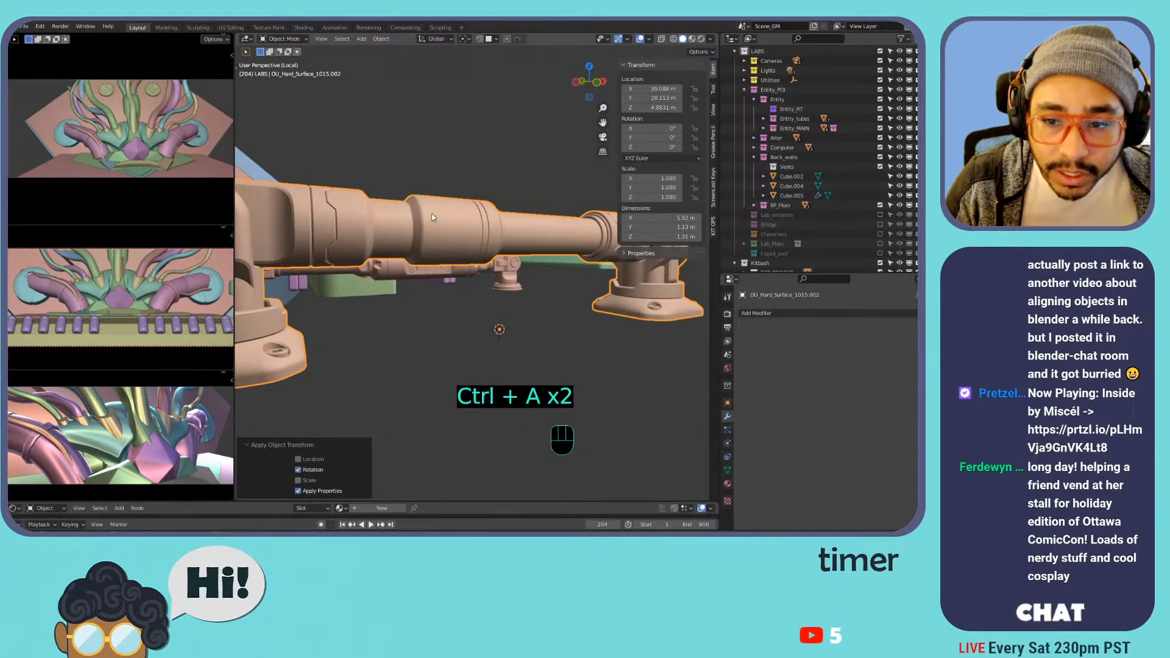
{"action": "scroll", "coordinate": [432, 216], "scroll_direction": "down", "scroll_amount": 4}
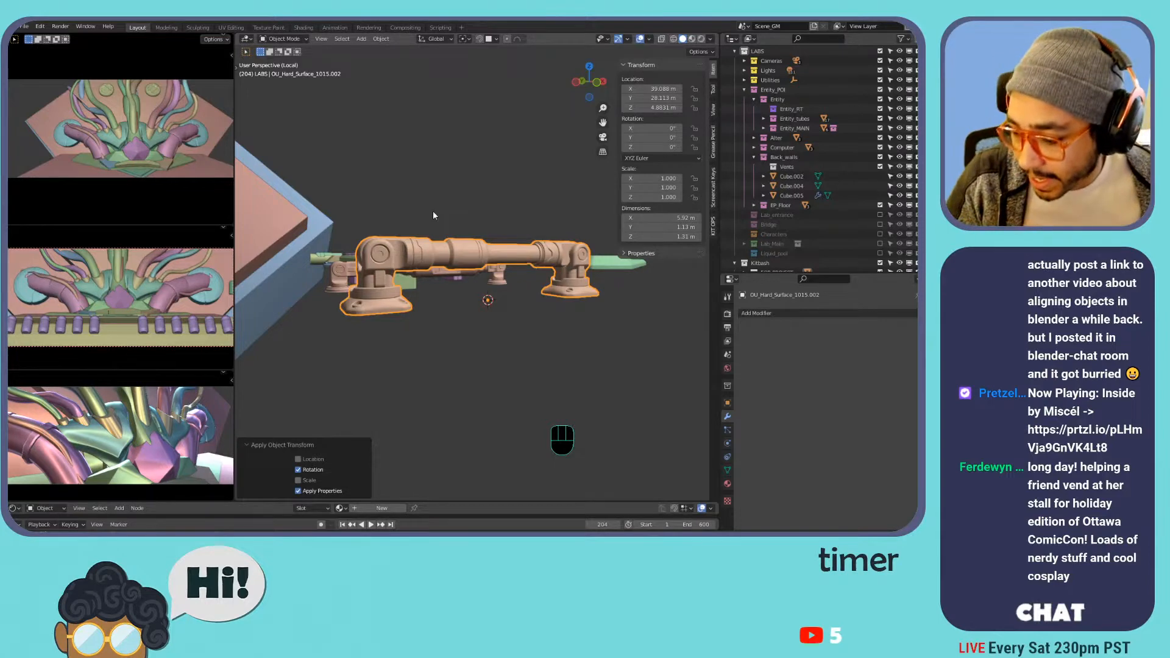
- Enable snapping and move the pipe onto the top surface of the pink platform beside the tentacle structure
{"action": "middle_click_drag", "start_coordinate": [413, 242], "coordinate": [468, 229]}
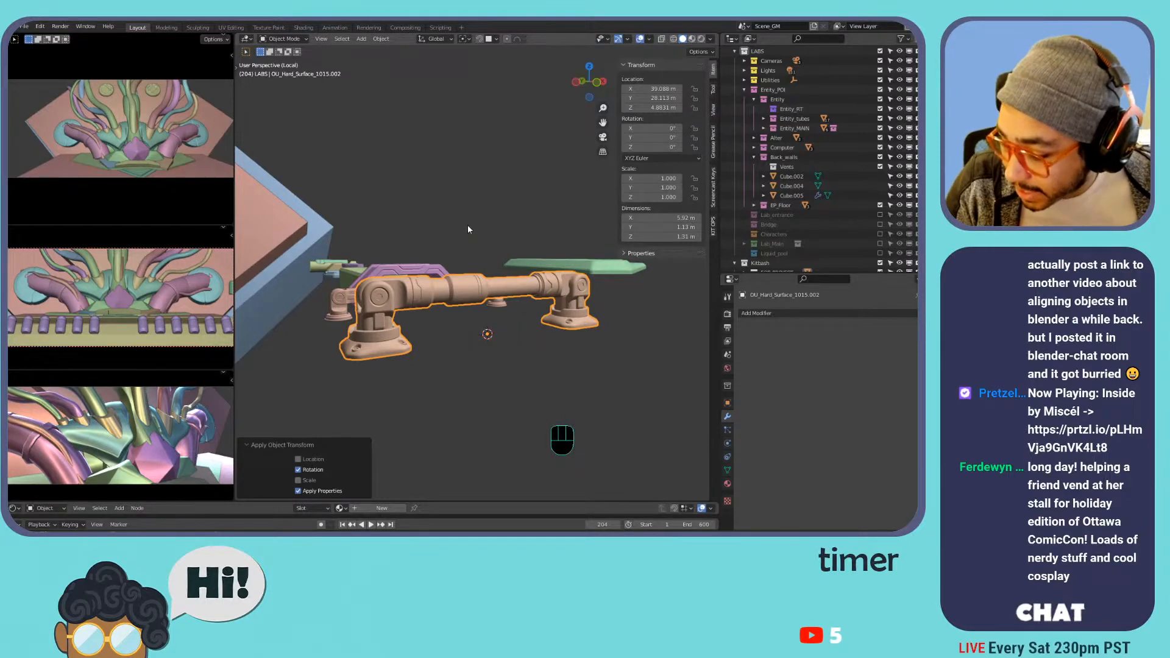
{"action": "middle_click_drag", "start_coordinate": [468, 229], "coordinate": [406, 291]}
{"action": "scroll", "coordinate": [466, 253], "scroll_direction": "down", "scroll_amount": 3}
{"action": "scroll", "coordinate": [456, 236], "scroll_direction": "down", "scroll_amount": 7}
{"action": "key", "text": "g"}
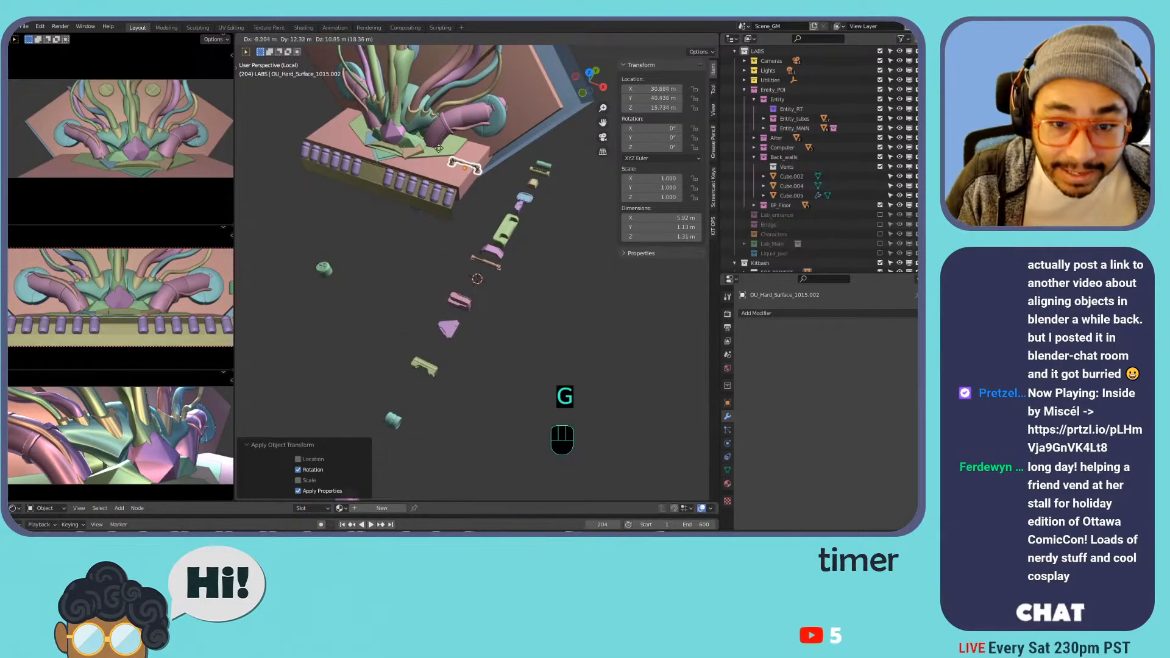
{"action": "right_click", "coordinate": [468, 49]}
{"action": "left_click", "coordinate": [480, 39]}
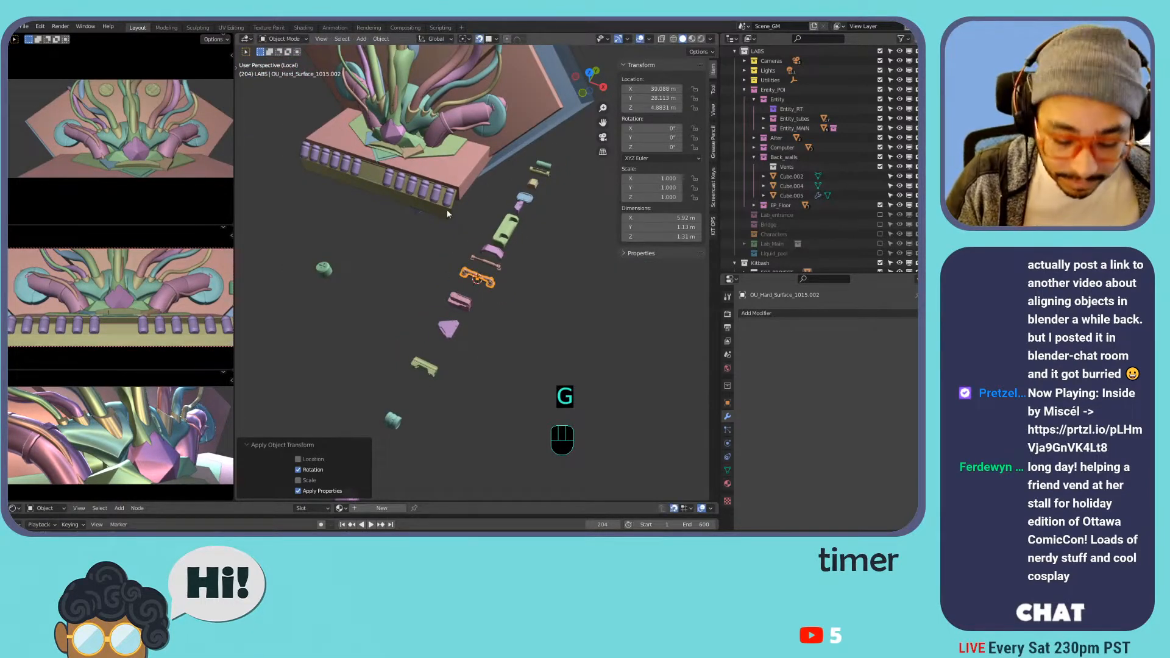
{"action": "key", "text": "g"}
{"action": "left_click", "coordinate": [454, 169]}
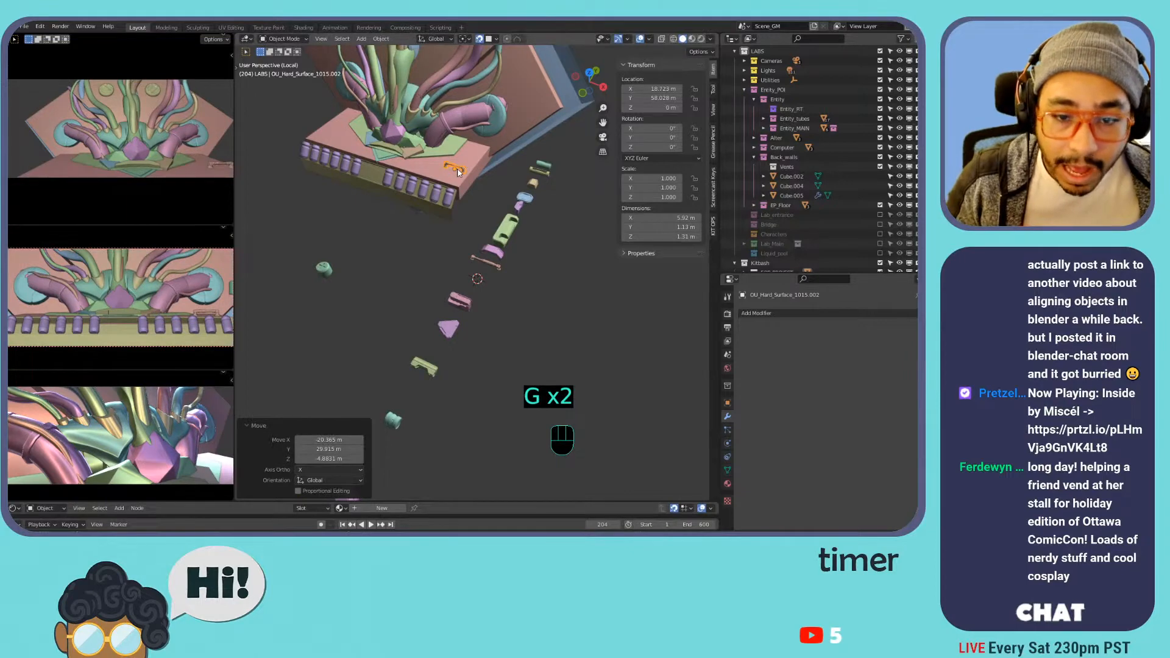
- Rotate the pipe 90 degrees about the Z axis
{"action": "key", "text": "KP_Decimal"}
{"action": "scroll", "coordinate": [460, 174], "scroll_direction": "down", "scroll_amount": 7}
{"action": "middle_click_drag", "start_coordinate": [472, 193], "coordinate": [530, 195], "text": "shift"}
{"action": "type", "text": "rz"}
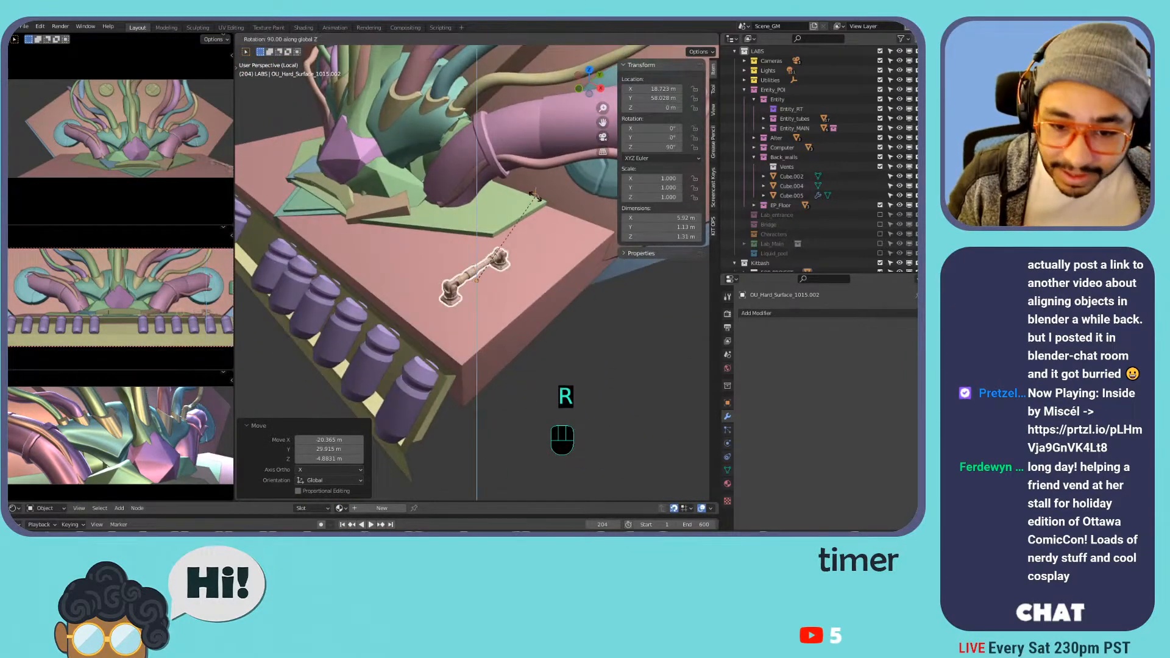
{"action": "type", "text": "90"}
{"action": "key", "text": "Return"}
- Move the pipe in top view so it lies along the platform's outer side edge
{"action": "key", "text": "KP_7"}
{"action": "key", "text": "g"}
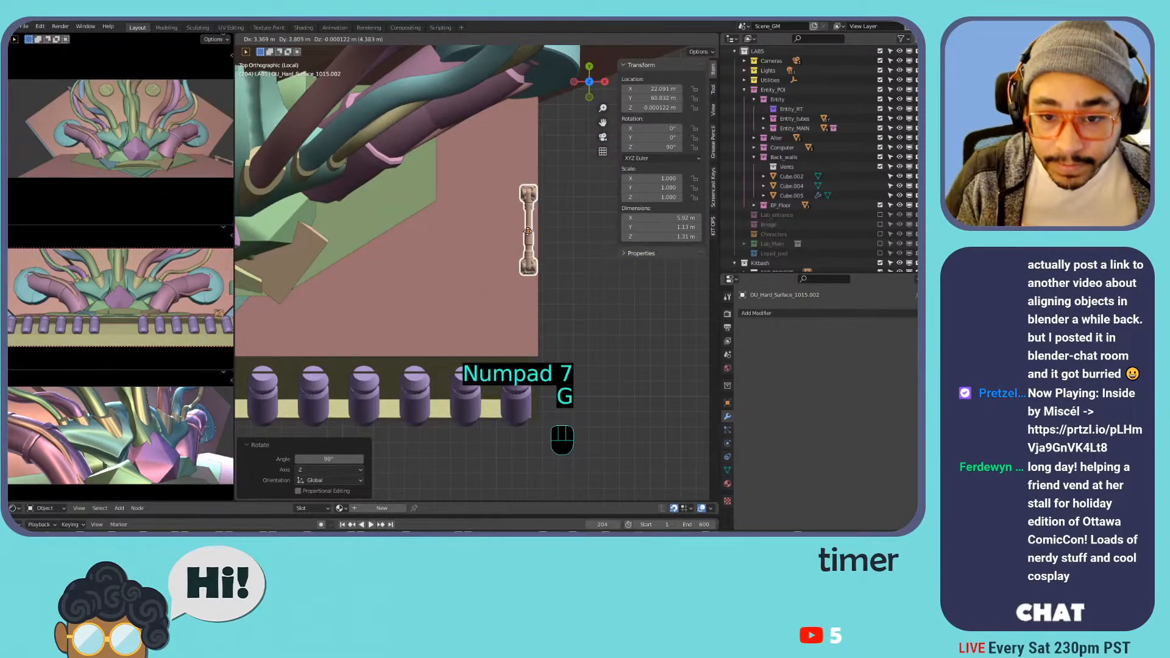
{"action": "left_click", "coordinate": [525, 236]}
- Try to lengthen the whole pipe by scaling it along the Y axis, and undo the scaling
{"action": "key", "text": "s"}
{"action": "key", "text": "z"}
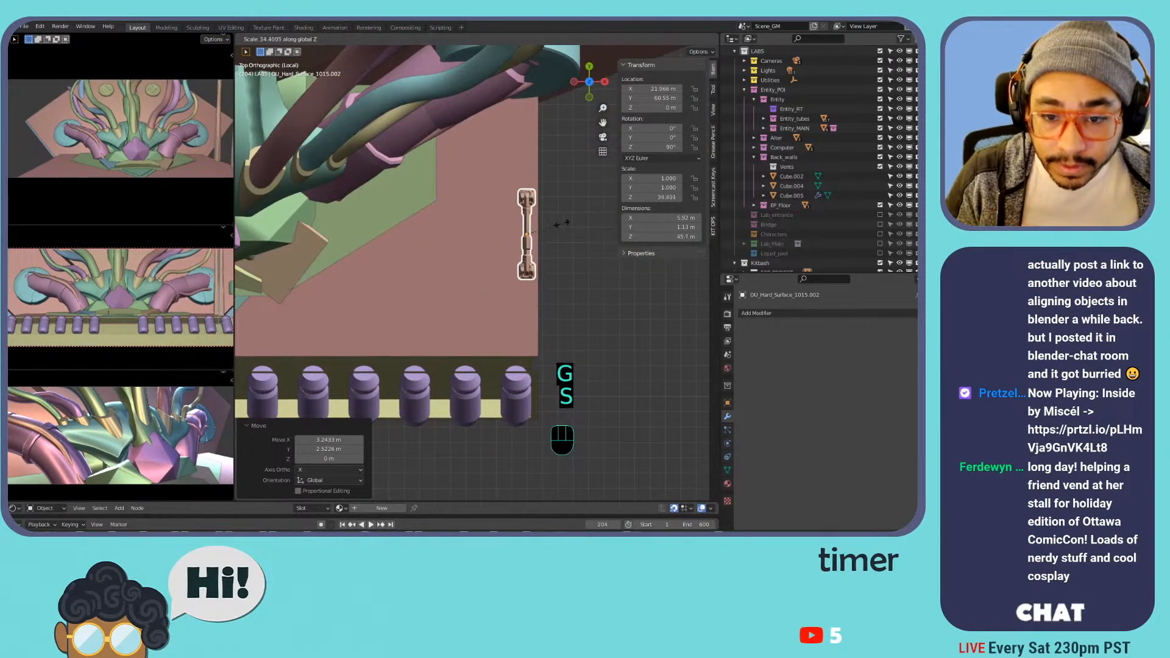
{"action": "key", "text": "s"}
{"action": "key", "text": "y"}
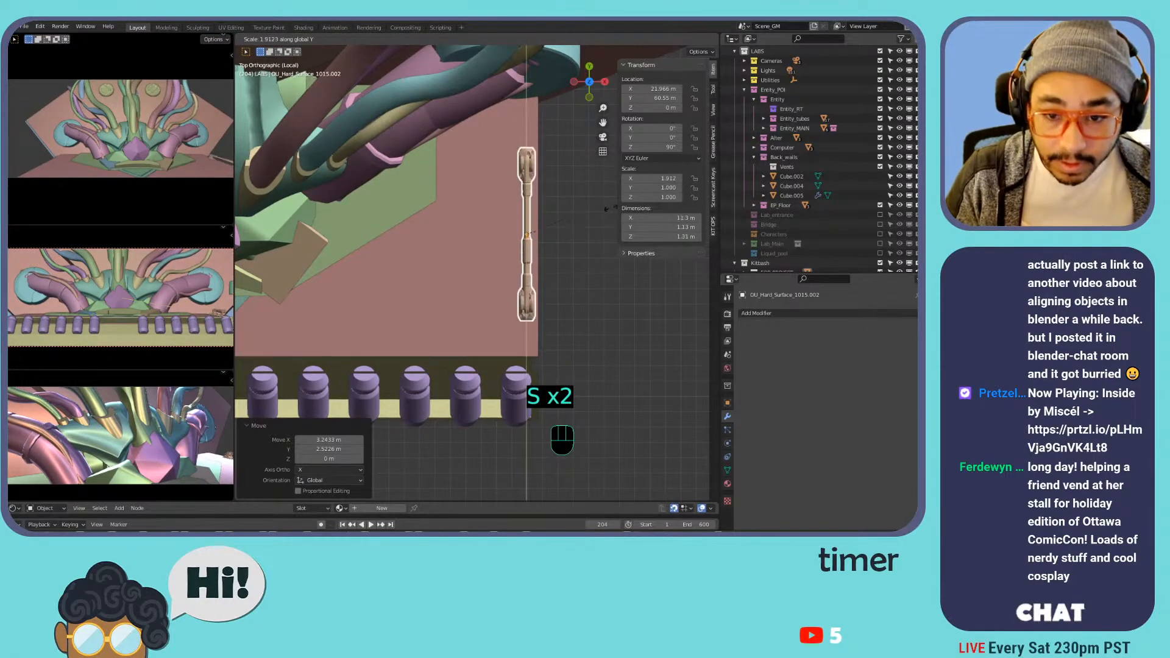
{"action": "left_click", "coordinate": [658, 198]}
{"action": "middle_click_drag", "start_coordinate": [572, 225], "coordinate": [527, 185]}
{"action": "middle_click_drag", "start_coordinate": [526, 186], "coordinate": [510, 275], "text": "shift"}
{"action": "key", "text": "Tab"}
{"action": "key", "text": "Tab"}
{"action": "key", "text": "ctrl+z"}
{"action": "key", "text": "ctrl+z"}
{"action": "key", "text": "ctrl+z"}
- Box-select the pipe's far end, with its collar, elbow and base, in Edit Mode using a wireframe side view, and return to solid shading
{"action": "middle_click_drag", "start_coordinate": [510, 275], "coordinate": [524, 278]}
{"action": "scroll", "coordinate": [571, 277], "scroll_direction": "up", "scroll_amount": 4}
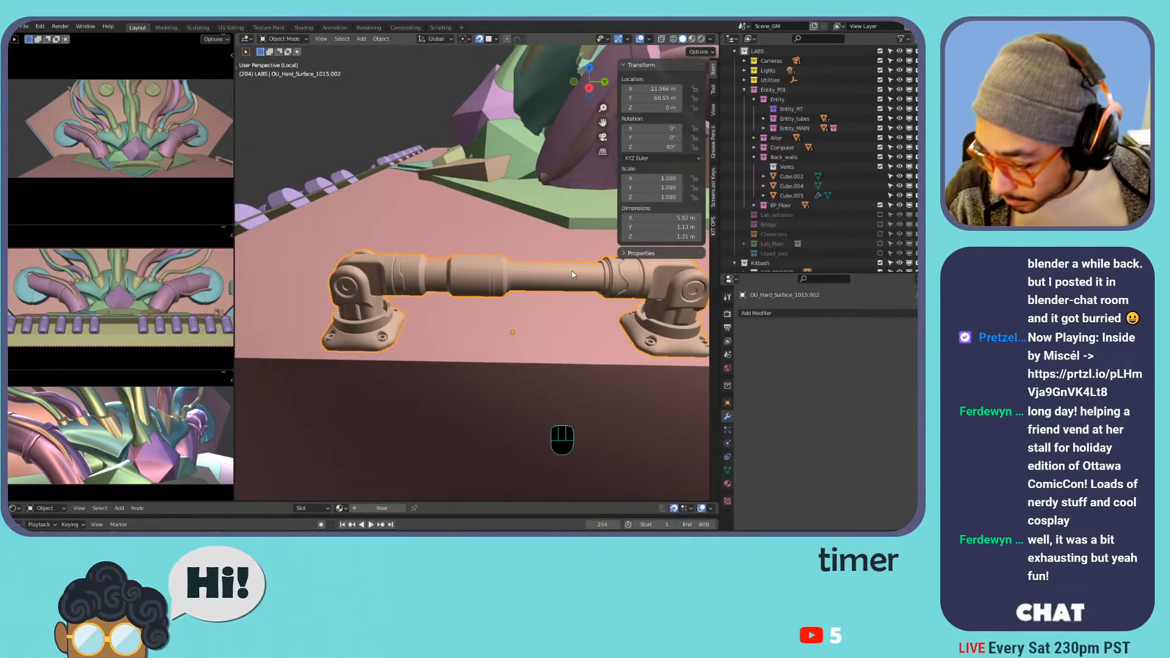
{"action": "key", "text": "Tab"}
{"action": "middle_click_drag", "start_coordinate": [571, 274], "coordinate": [482, 276]}
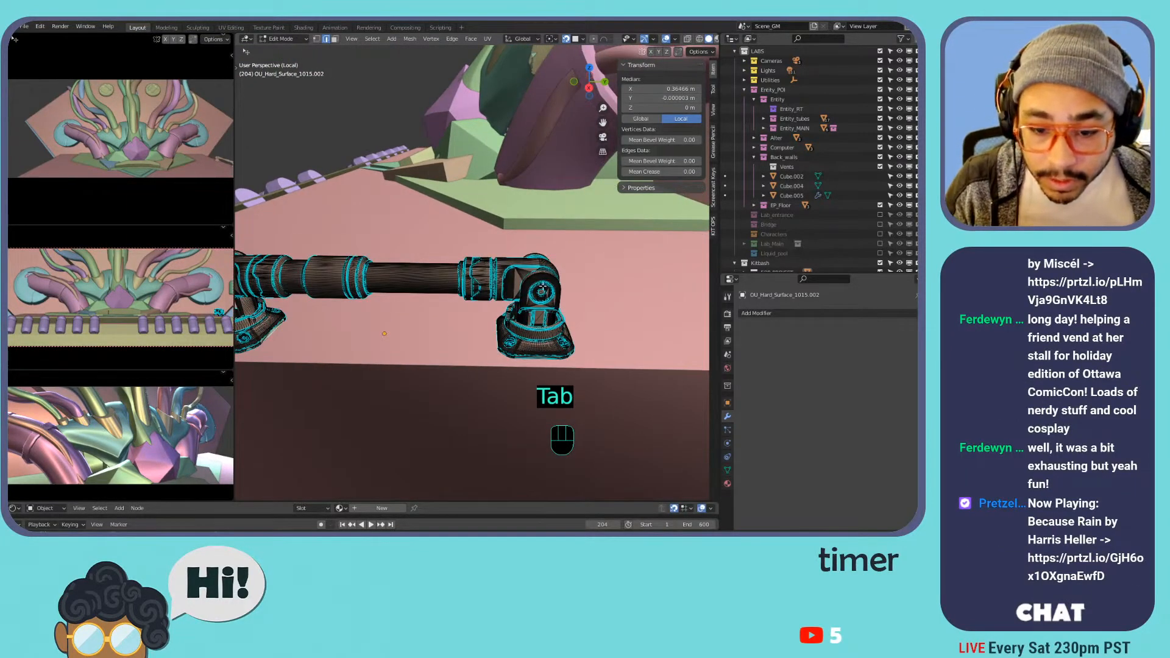
{"action": "key", "text": "KP_7"}
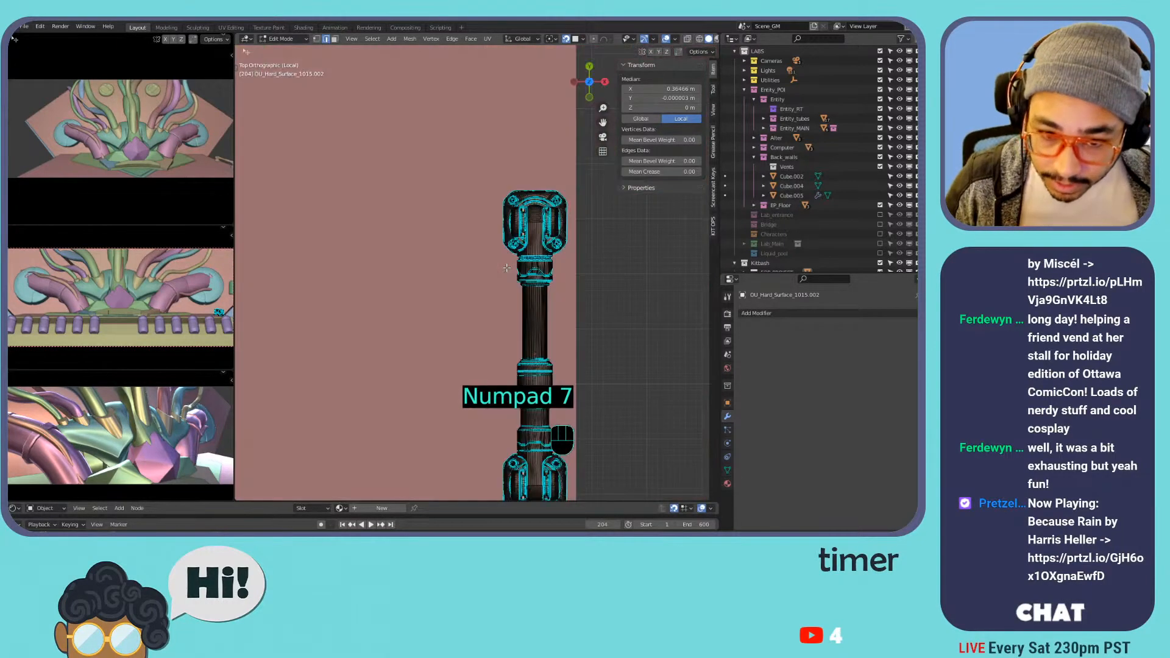
{"action": "key", "text": "KP_3"}
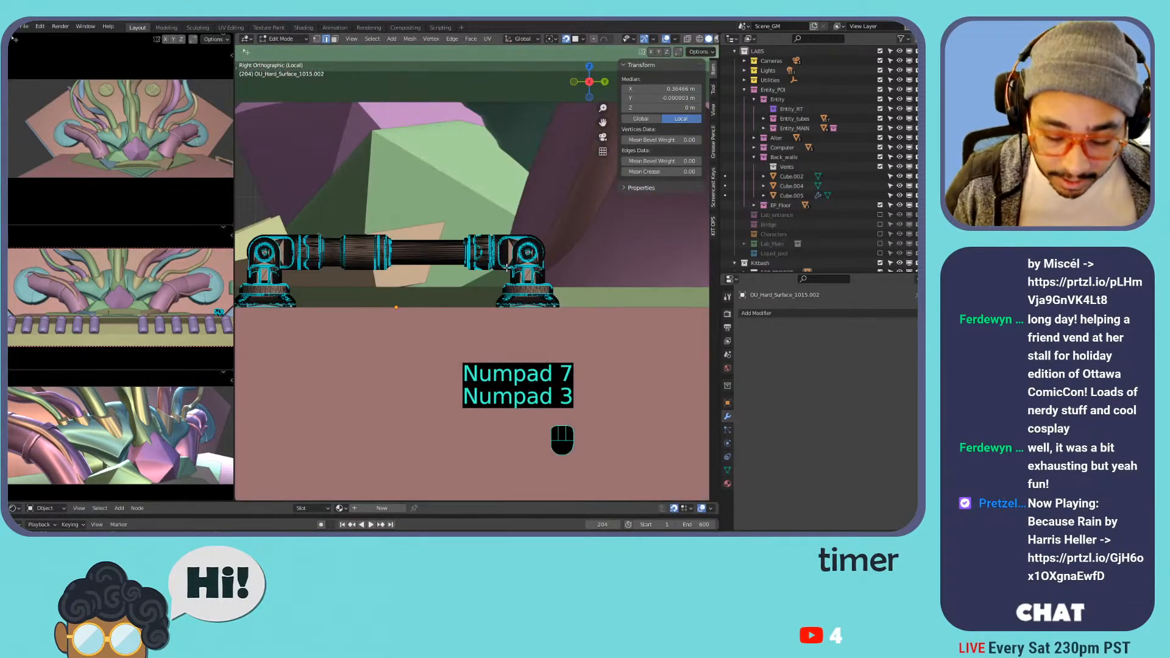
{"action": "key", "text": "z"}
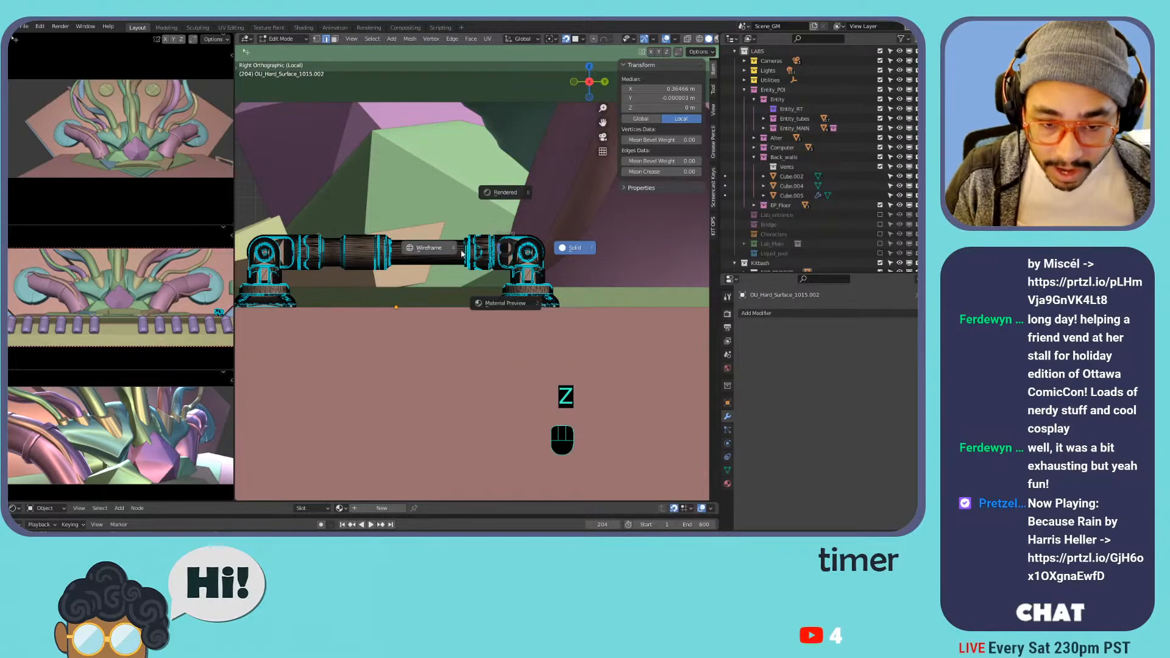
{"action": "left_click", "coordinate": [453, 252]}
{"action": "key", "text": "b"}
{"action": "left_click_drag", "start_coordinate": [457, 211], "coordinate": [592, 339]}
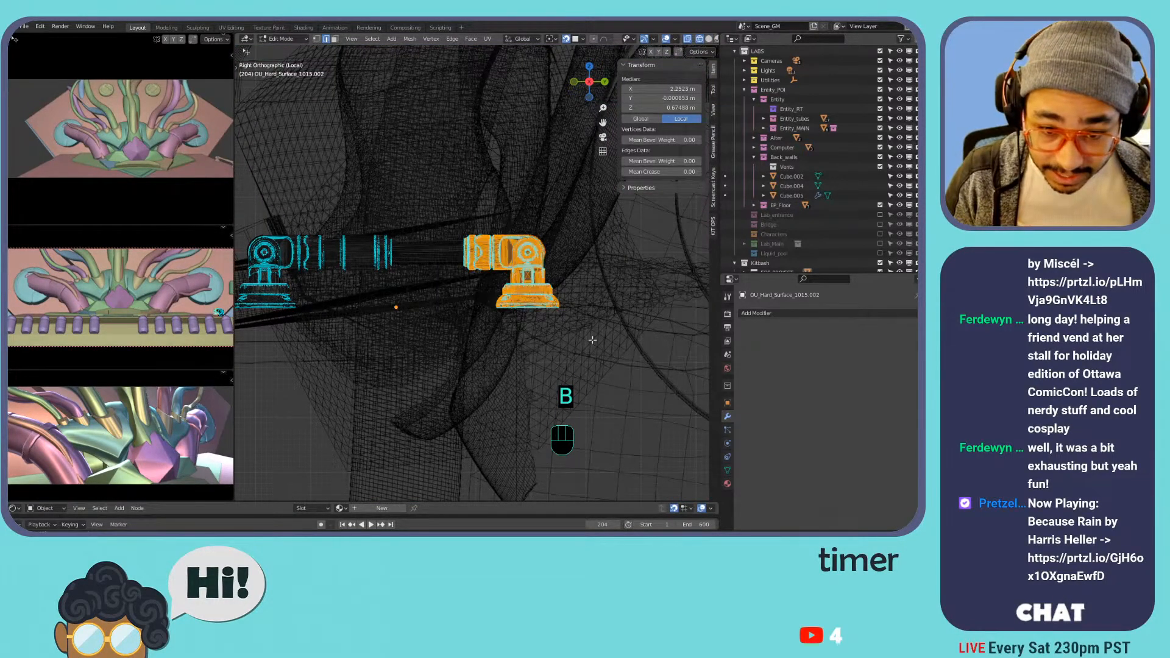
{"action": "key", "text": "z"}
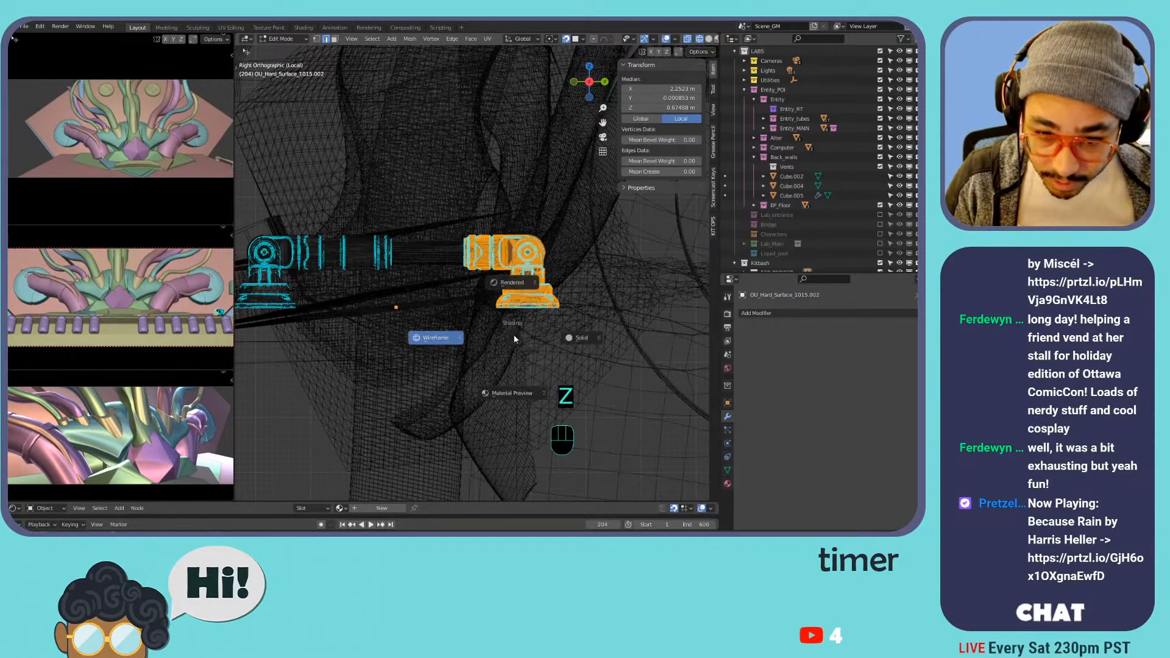
{"action": "left_click", "coordinate": [581, 338]}
{"action": "middle_click_drag", "start_coordinate": [527, 253], "coordinate": [541, 306]}
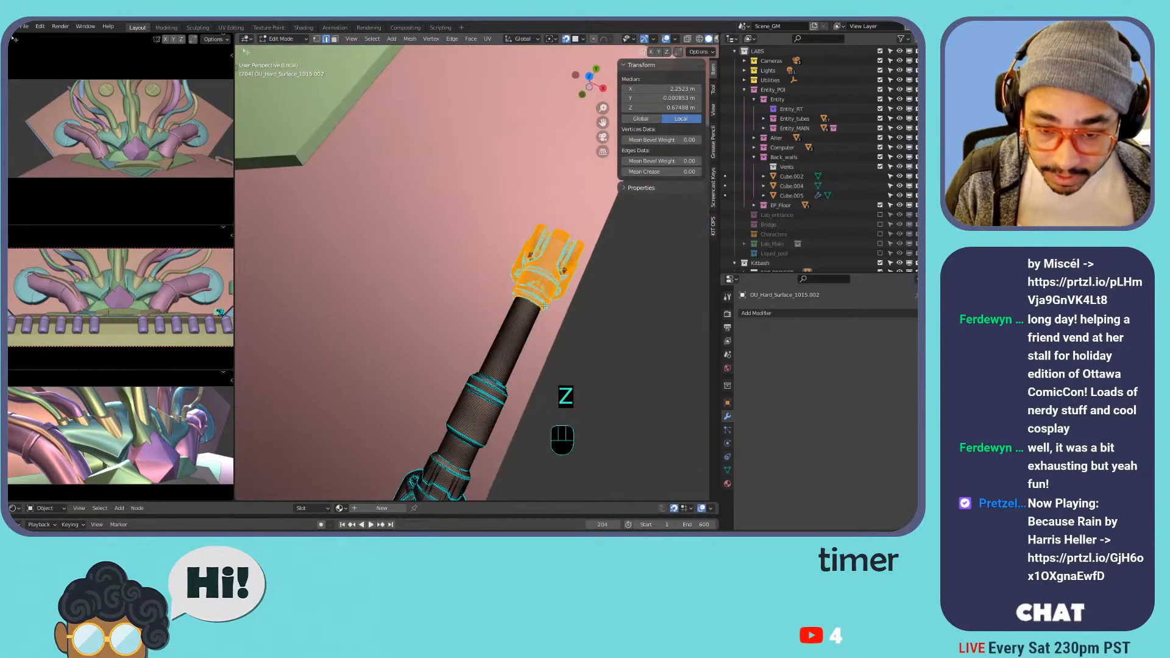
- Turn off snapping and try to move the selected pipe end along the Y axis
{"action": "key", "text": "g"}
{"action": "right_click", "coordinate": [557, 229]}
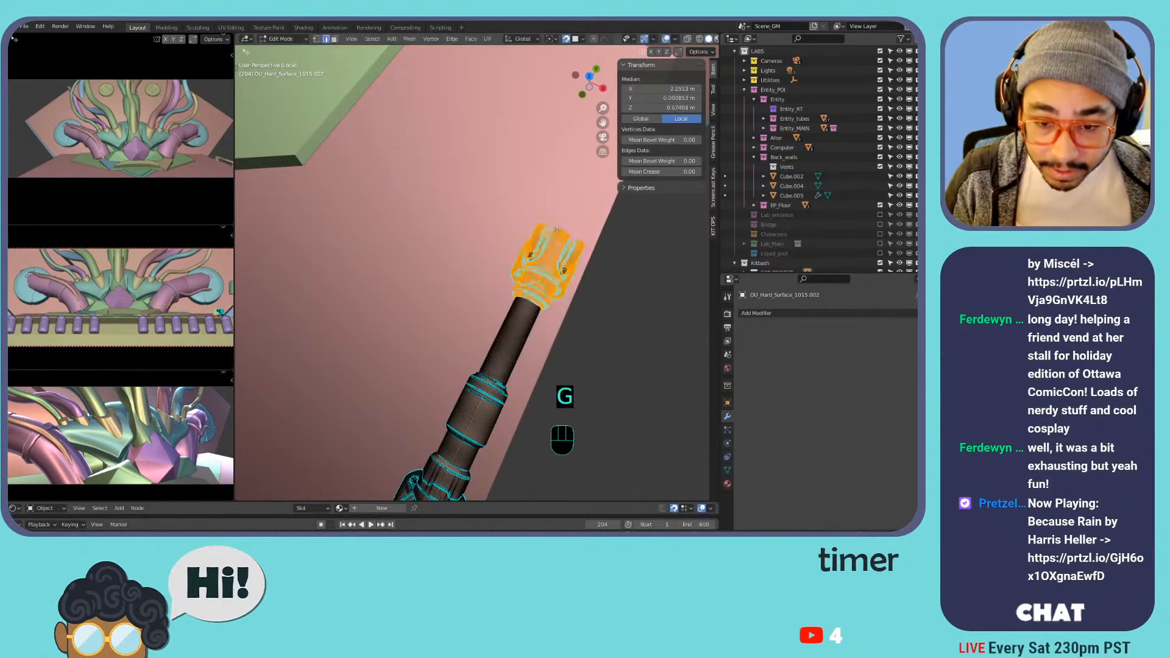
{"action": "scroll", "coordinate": [482, 229], "scroll_direction": "down", "scroll_amount": 5}
{"action": "left_click", "coordinate": [566, 39]}
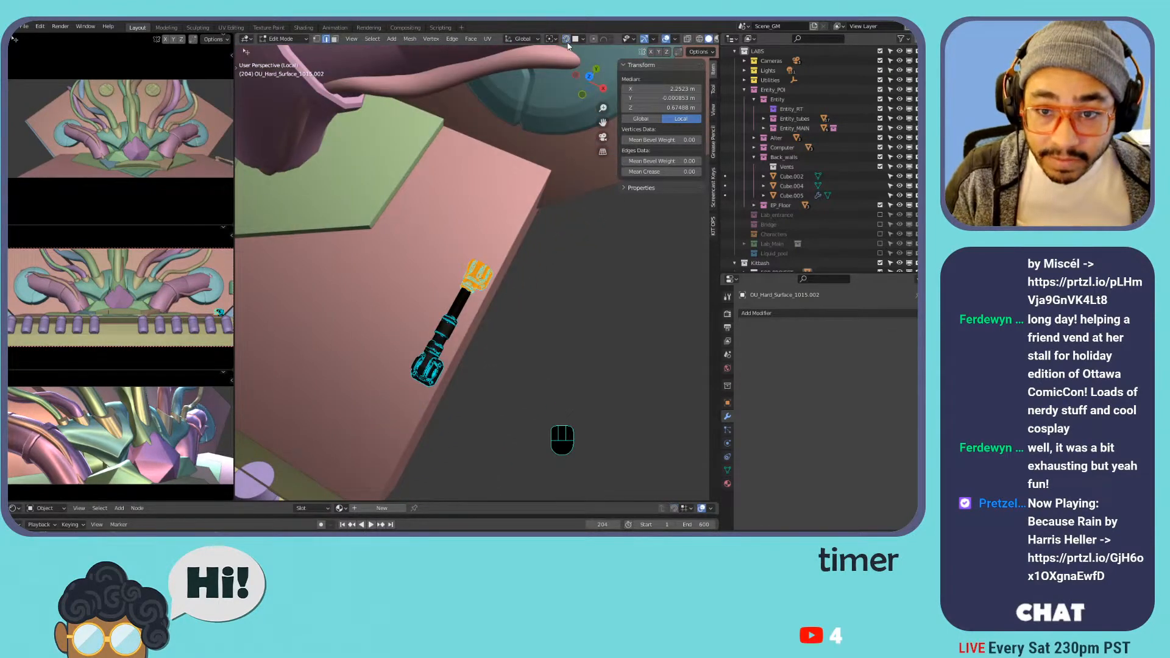
{"action": "key", "text": "g"}
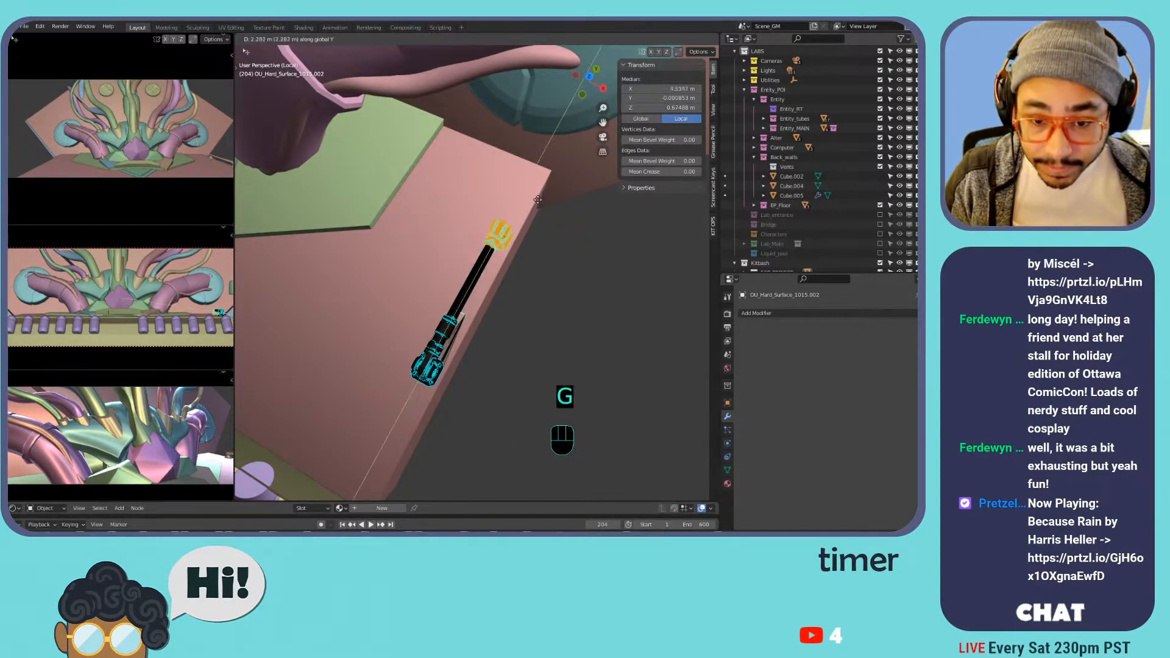
{"action": "right_click", "coordinate": [557, 171]}
- Box-deselect the stray geometry around the opposite end of the pipe, keeping the far end selected
{"action": "middle_click_drag", "start_coordinate": [497, 251], "coordinate": [432, 190], "text": "shift"}
{"action": "scroll", "coordinate": [432, 190], "scroll_direction": "up", "scroll_amount": 3}
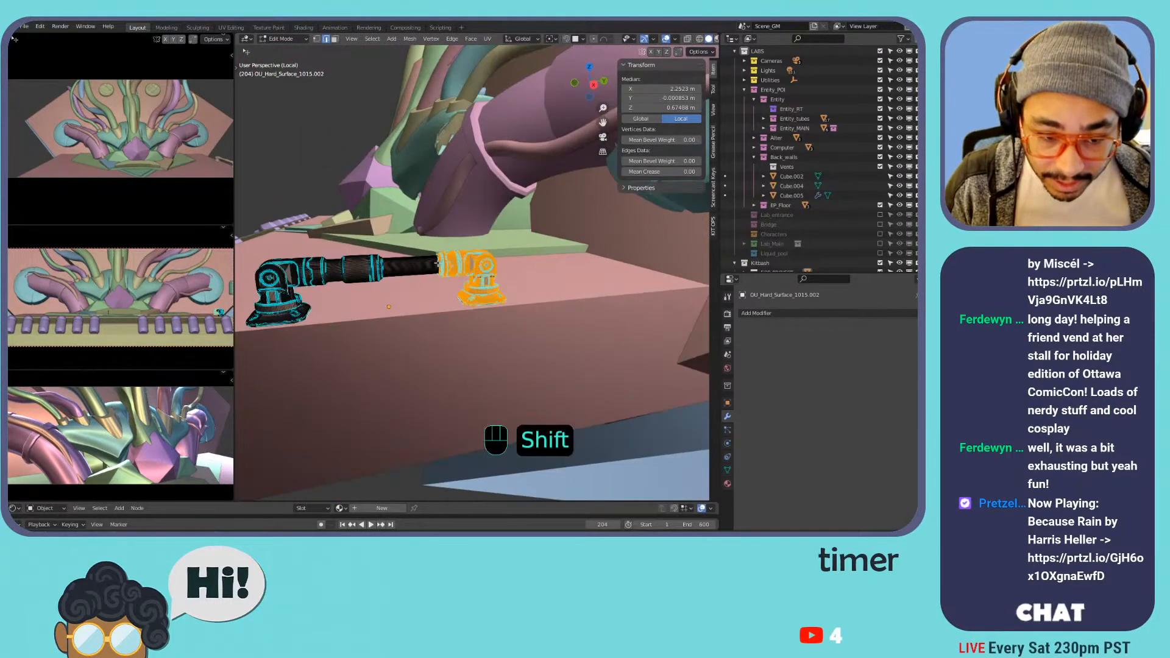
{"action": "middle_click_drag", "start_coordinate": [395, 273], "coordinate": [369, 272], "text": "shift"}
{"action": "key", "text": "b"}
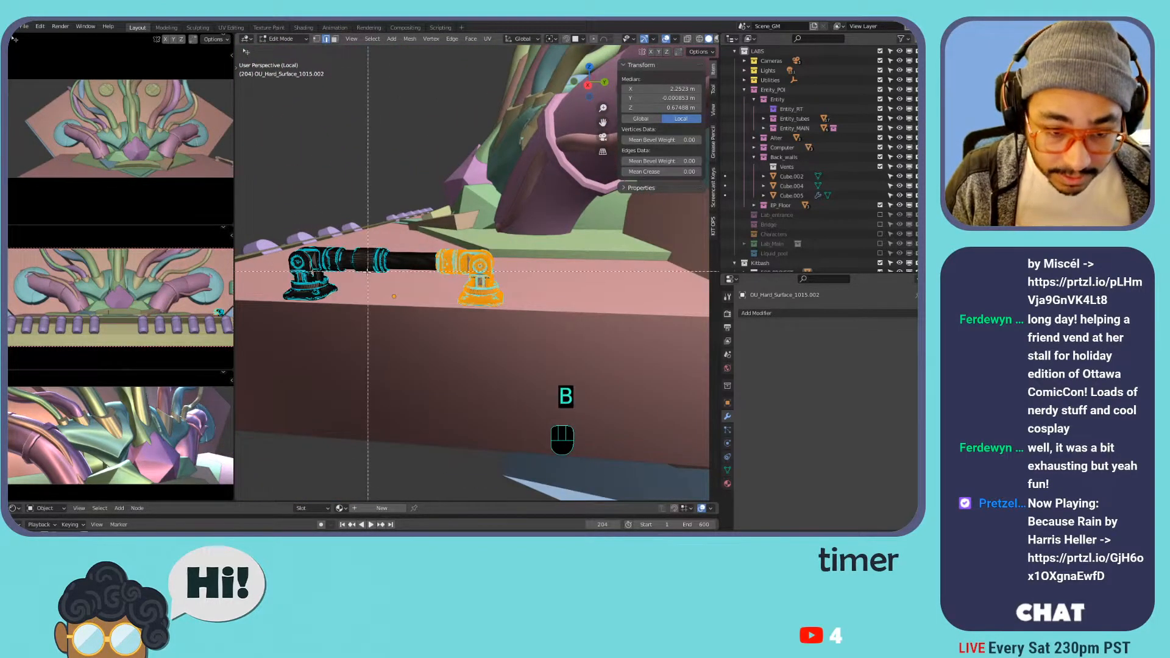
{"action": "right_click", "coordinate": [311, 322], "text": "ctrl"}
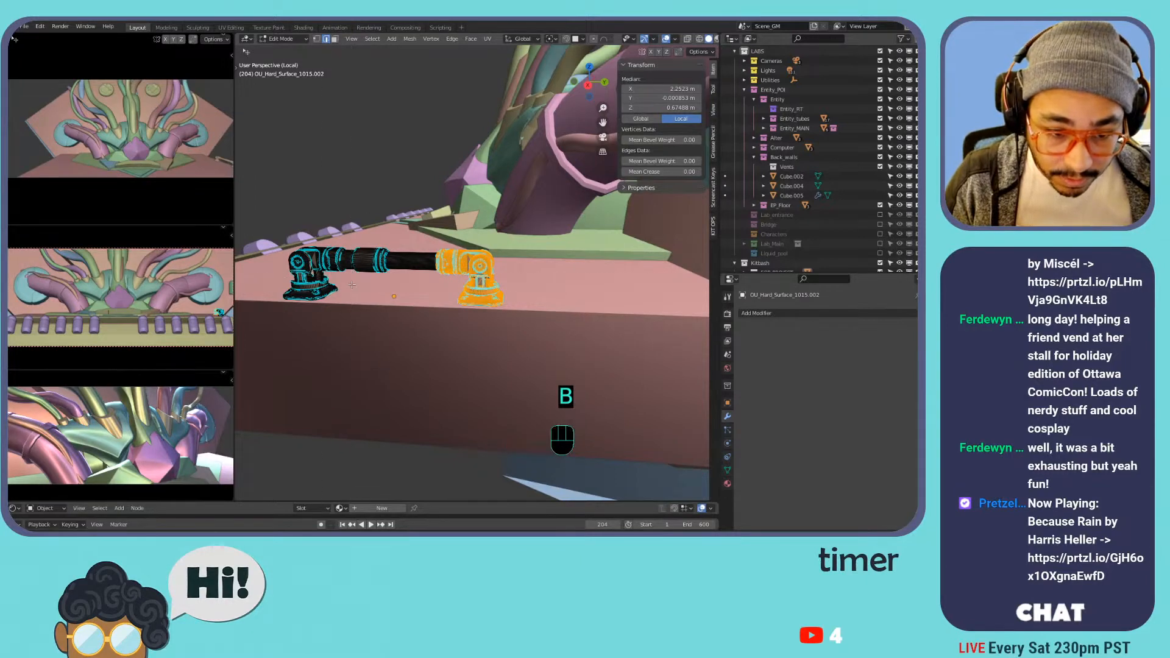
{"action": "key", "text": "b"}
{"action": "key", "text": "b"}
{"action": "left_click_drag", "start_coordinate": [352, 273], "coordinate": [318, 309], "text": "shift"}
{"action": "middle_click_drag", "start_coordinate": [383, 254], "coordinate": [402, 274]}
- Lengthen the pipe by moving the selected end along Y by about 5.75 m, plus about 0.57 m more
{"action": "key", "text": "g"}
{"action": "key", "text": "y"}
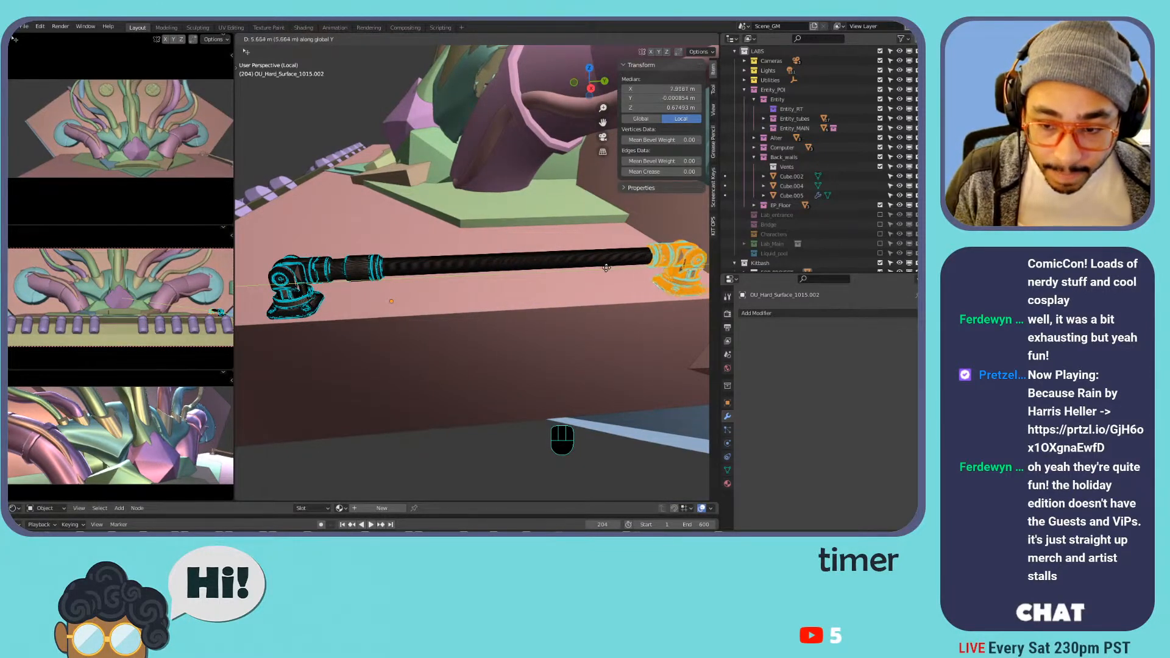
{"action": "left_click", "coordinate": [582, 300]}
{"action": "scroll", "coordinate": [481, 320], "scroll_direction": "down", "scroll_amount": 3}
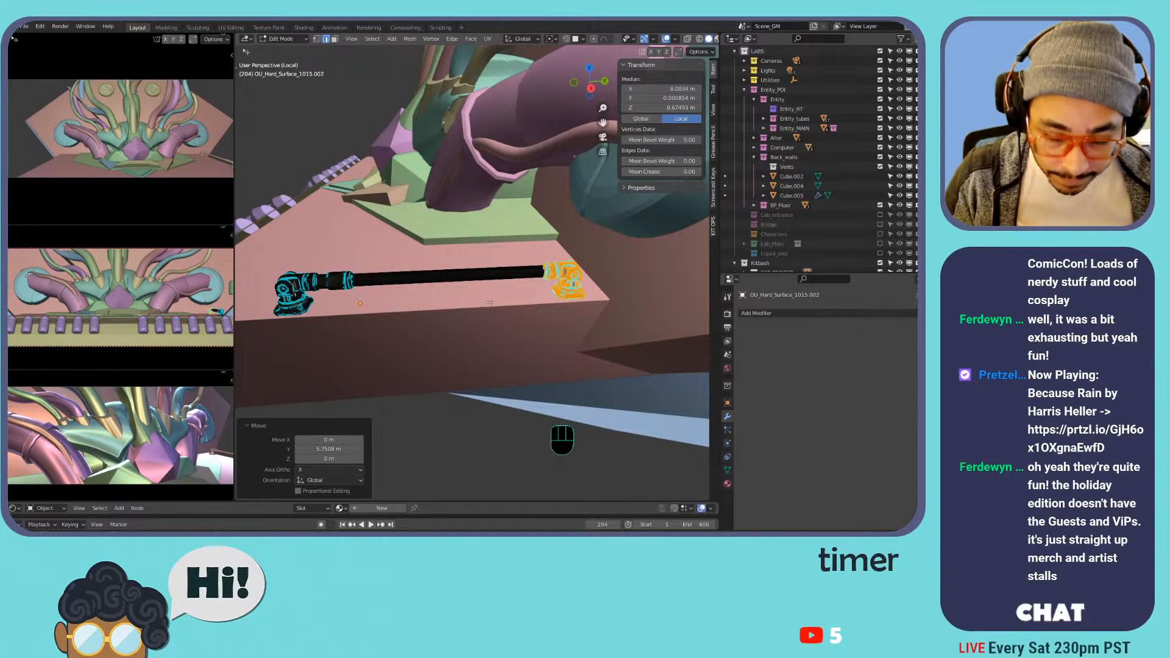
{"action": "key", "text": "g"}
{"action": "key", "text": "y"}
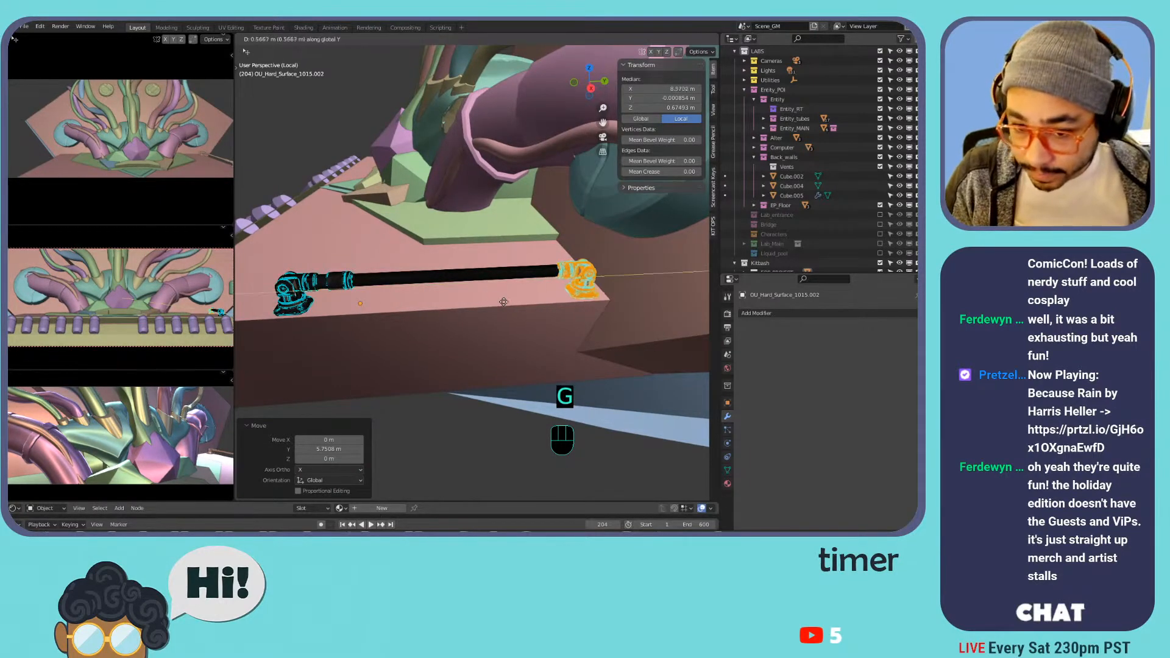
{"action": "left_click", "coordinate": [502, 300]}
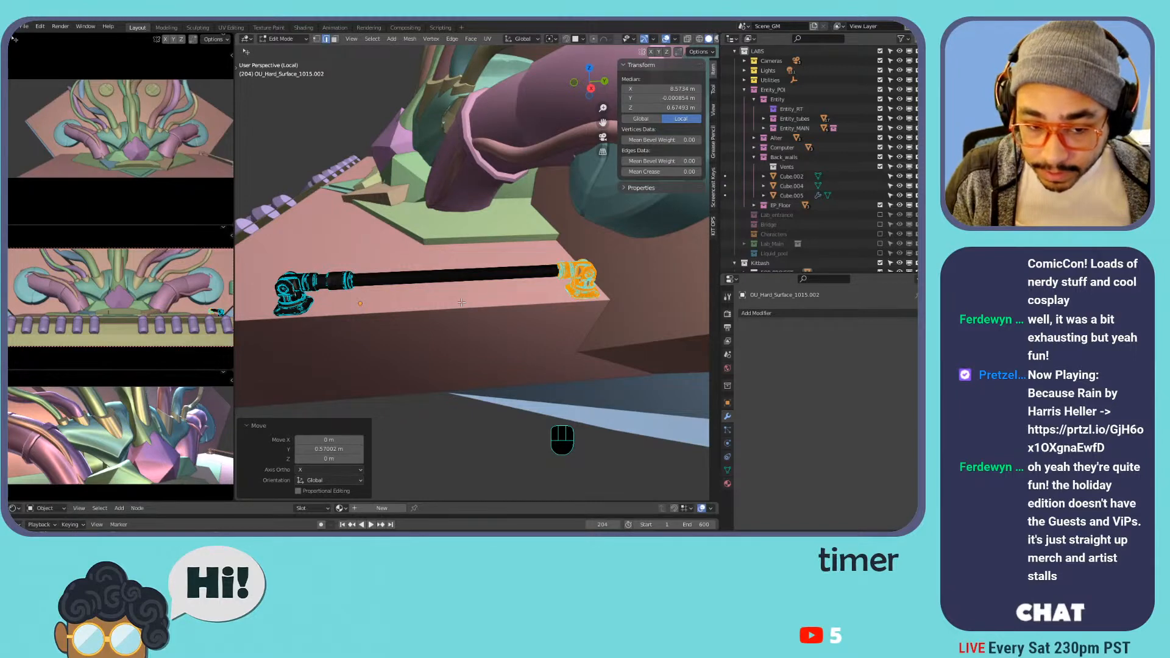
- Move the whole pipe in Object Mode about -4.7 m along Y, toward the platform's front corner
{"action": "key", "text": "Tab"}
{"action": "middle_click_drag", "start_coordinate": [454, 304], "coordinate": [489, 302]}
{"action": "key", "text": "g"}
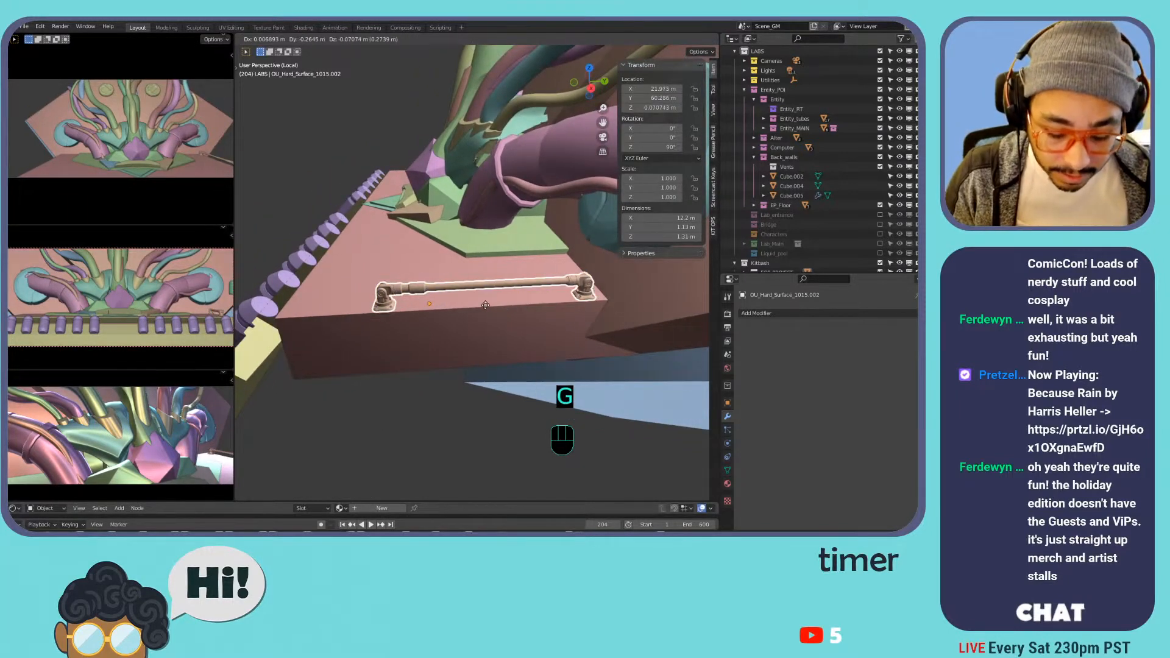
{"action": "key", "text": "y"}
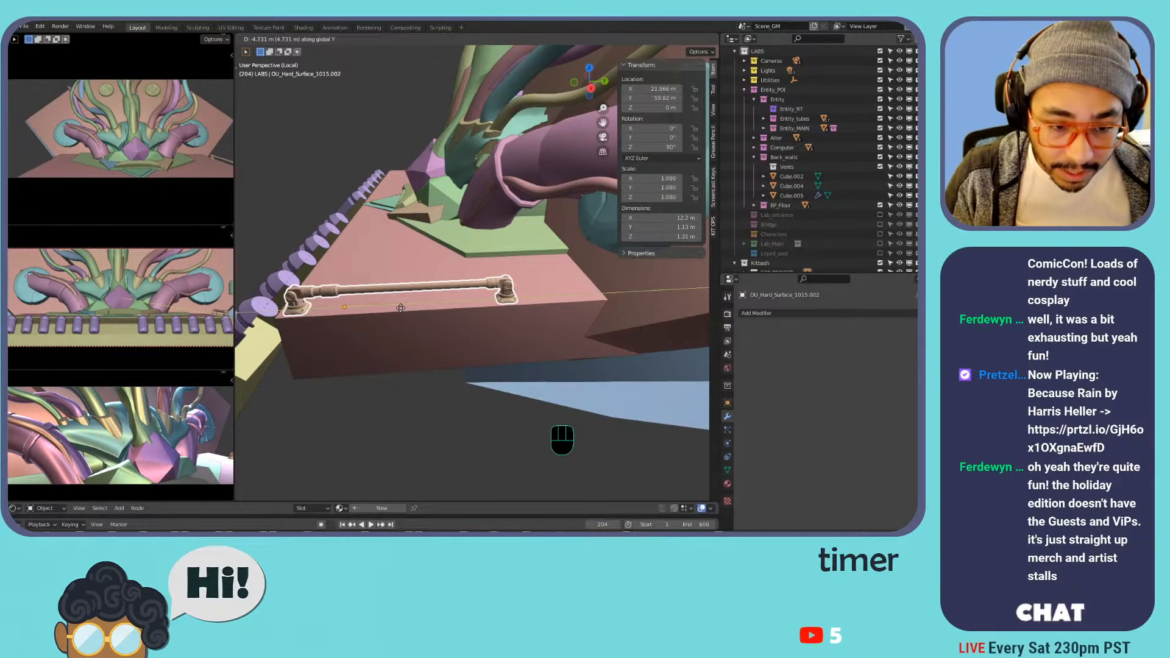
{"action": "left_click", "coordinate": [442, 299]}
- Move the pipe's far end along Y toward the platform's back so the pipe is about 17 m long
{"action": "key", "text": "Tab"}
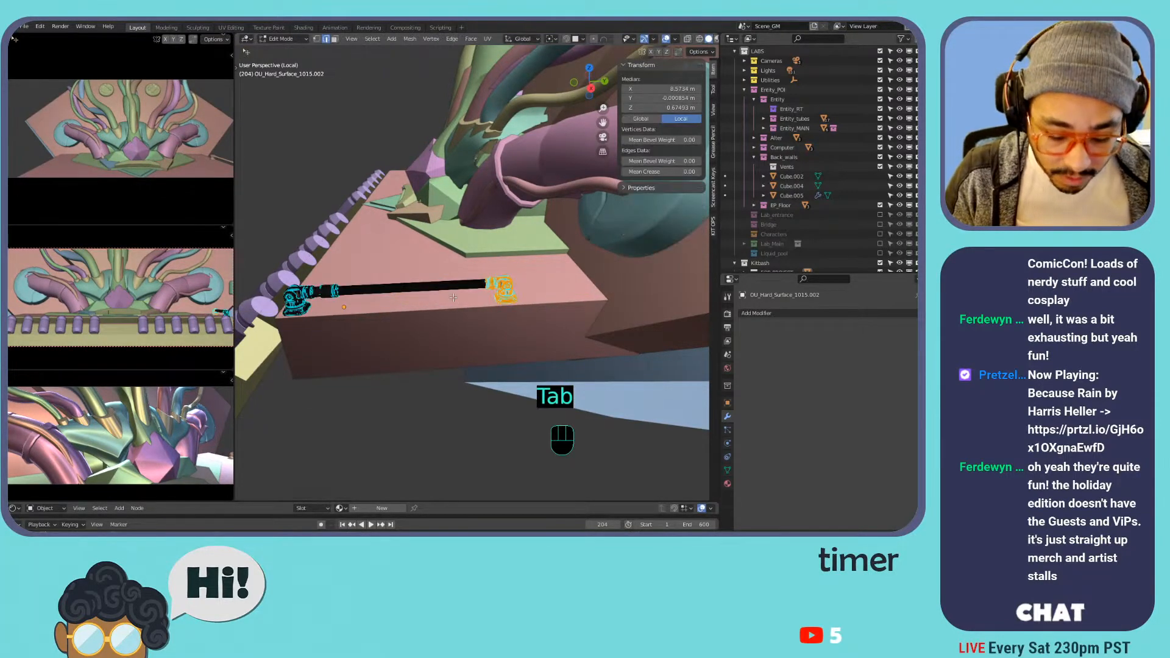
{"action": "key", "text": "g"}
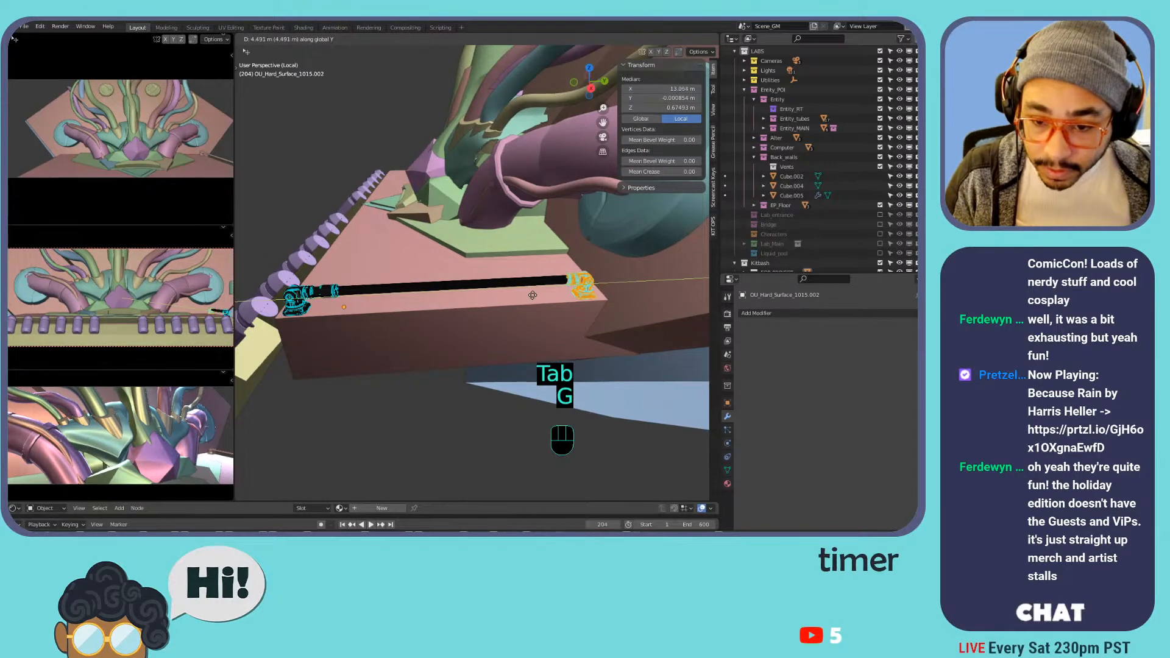
{"action": "left_click", "coordinate": [536, 295]}
{"action": "key", "text": "Tab"}
- Add a Mirror modifier to the pipe on the X axis, using mirror_object as the mirror object
{"action": "middle_click_drag", "start_coordinate": [347, 271], "coordinate": [481, 274], "text": "shift"}
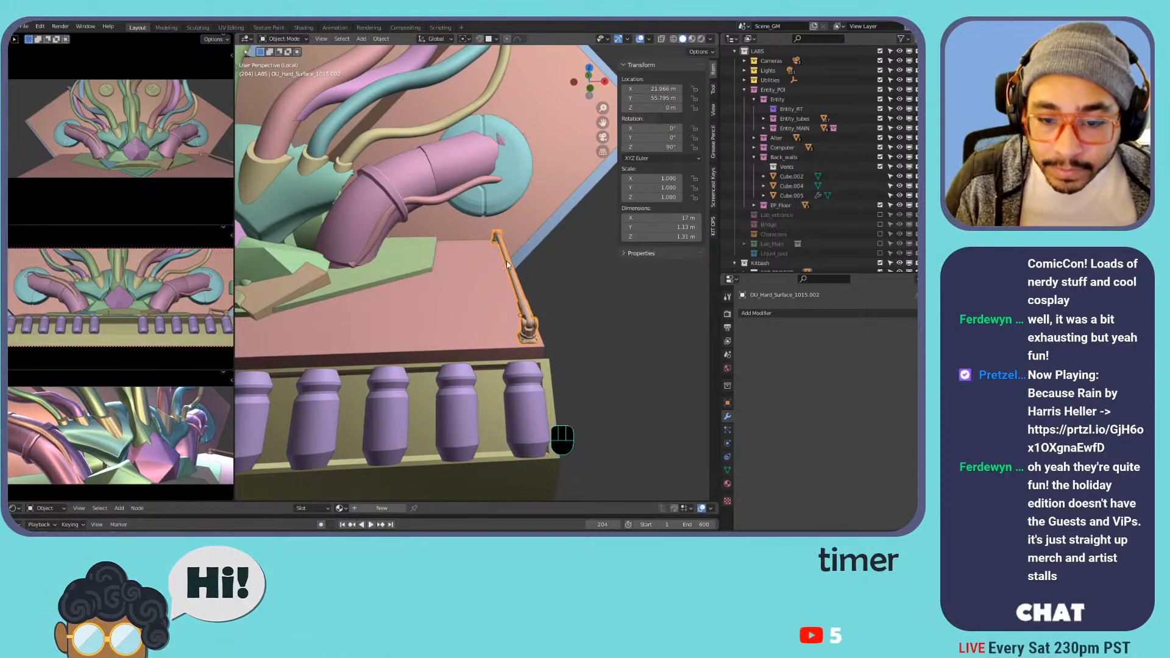
{"action": "left_click", "coordinate": [756, 313]}
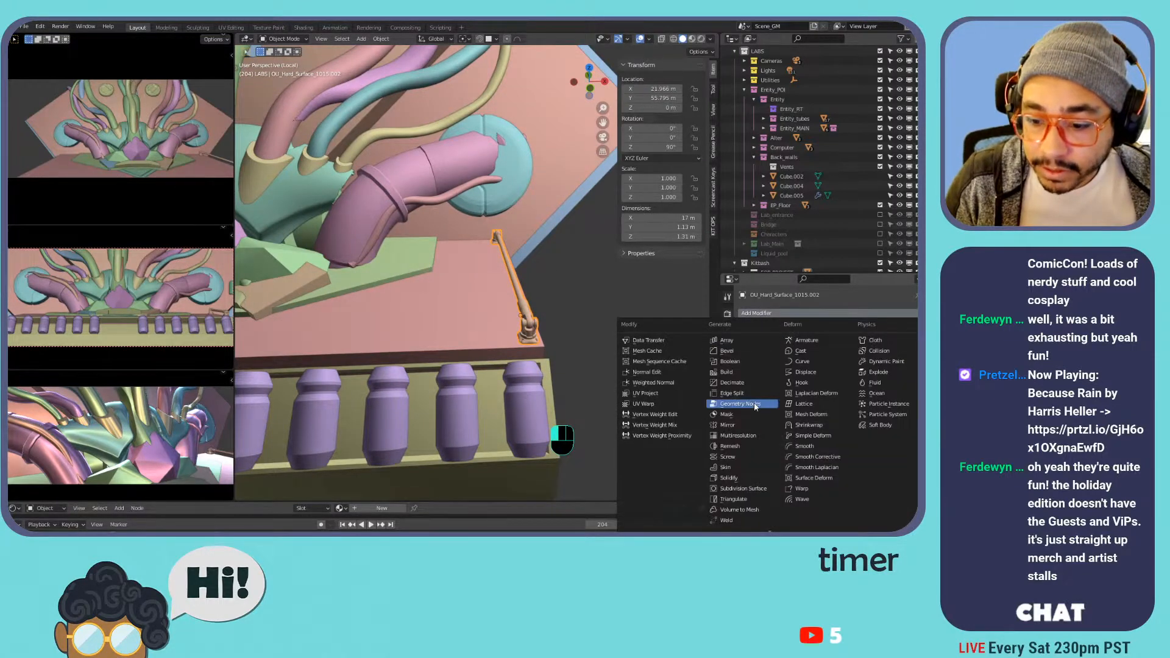
{"action": "left_click", "coordinate": [743, 425]}
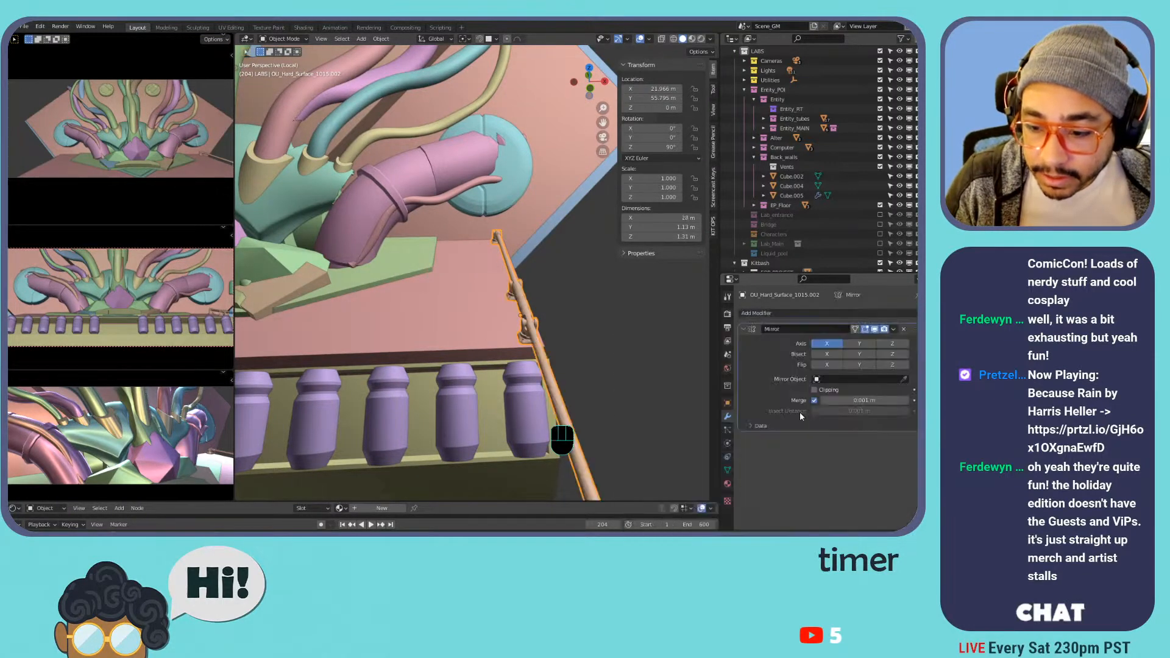
{"action": "left_click", "coordinate": [829, 380]}
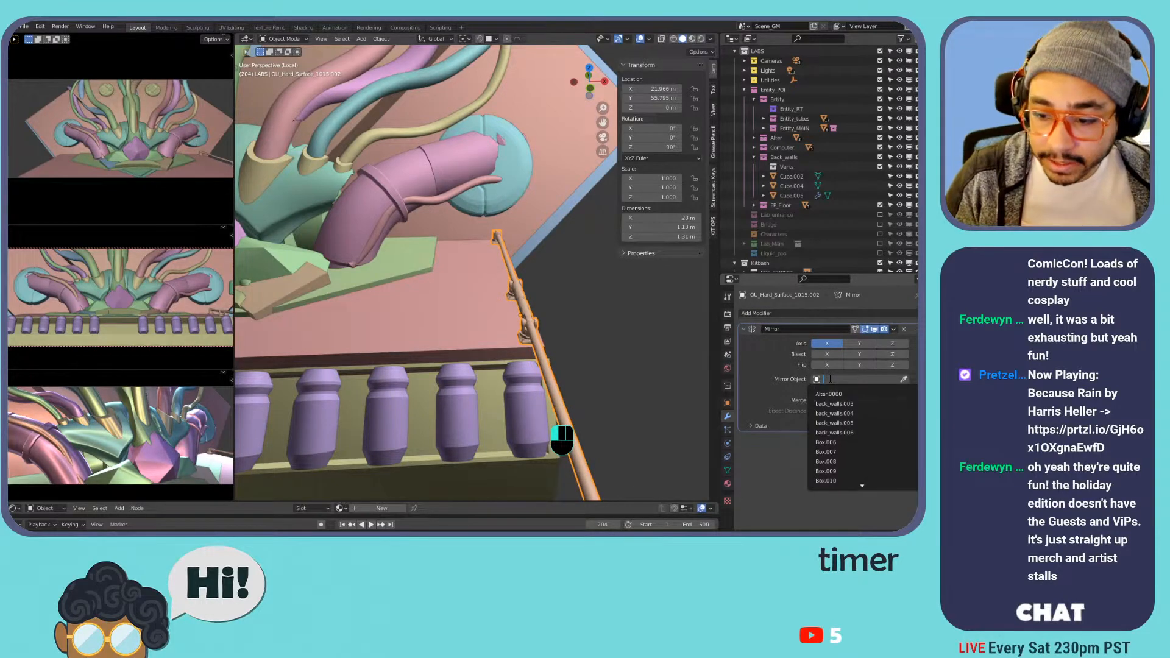
{"action": "type", "text": "mir"}
{"action": "key", "text": "Return"}
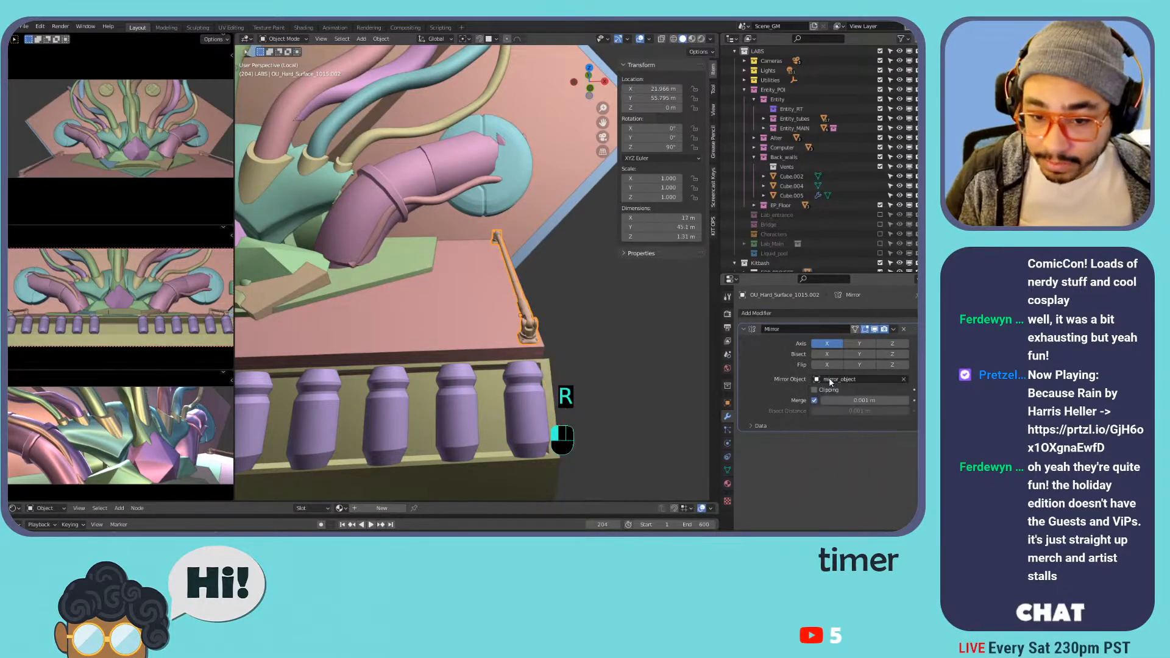
- Examine the mirrored pipes along both side edges of the altar platform from several angles
{"action": "scroll", "coordinate": [462, 288], "scroll_direction": "down", "scroll_amount": 7}
{"action": "middle_click_drag", "start_coordinate": [462, 287], "coordinate": [569, 298], "text": "shift"}
{"action": "key", "text": "Tab"}
{"action": "key", "text": "Tab"}
{"action": "middle_click_drag", "start_coordinate": [623, 320], "coordinate": [579, 313]}
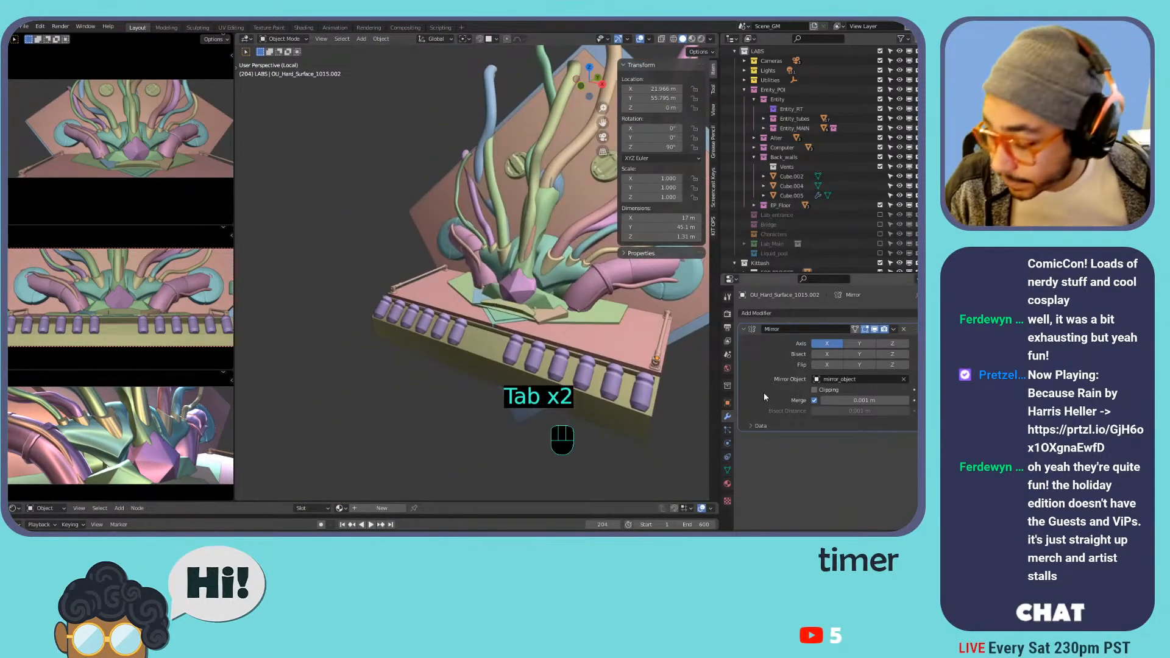
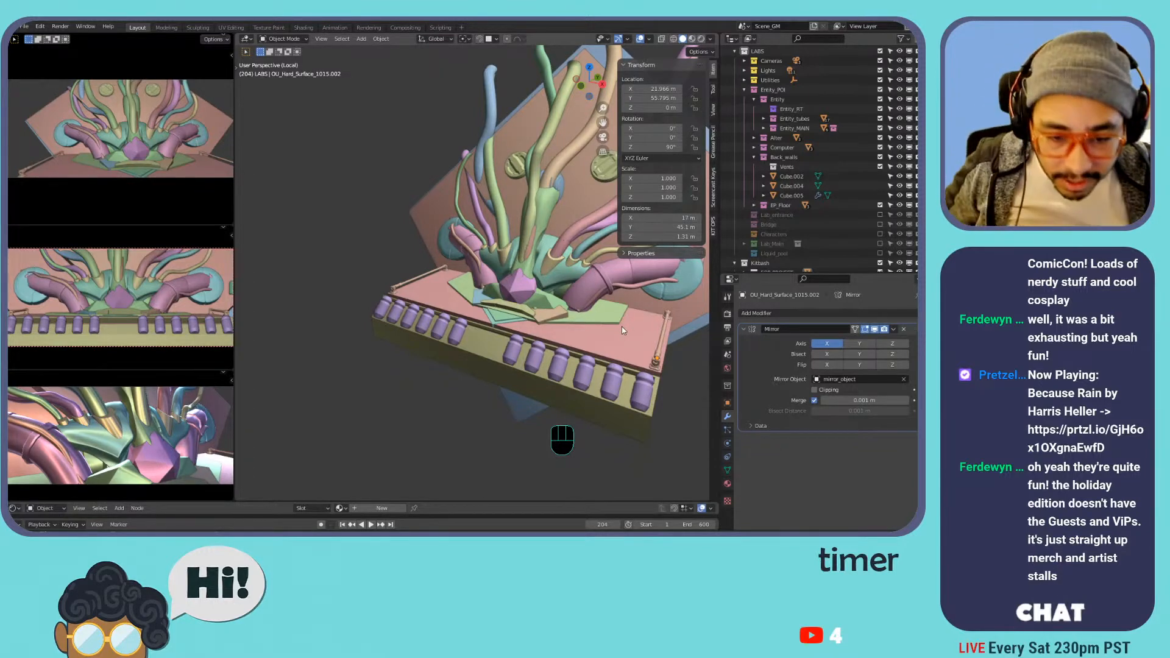
{"action": "middle_click_drag", "start_coordinate": [521, 288], "coordinate": [510, 334]}
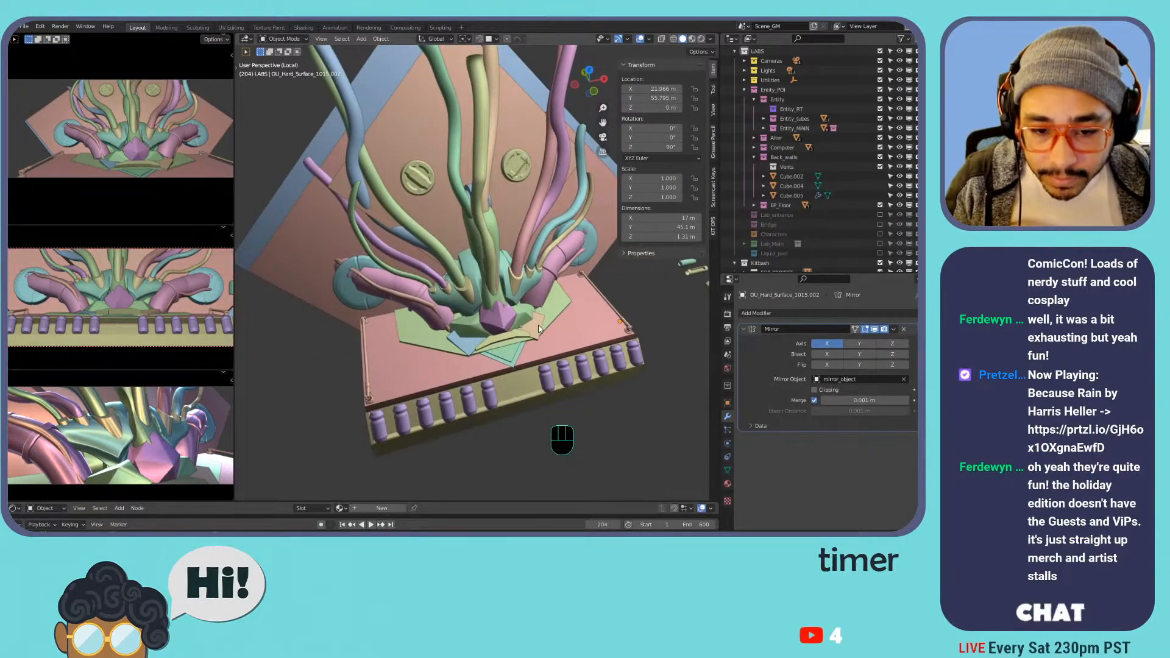
{"action": "scroll", "coordinate": [538, 329], "scroll_direction": "up", "scroll_amount": 3}
{"action": "scroll", "coordinate": [521, 361], "scroll_direction": "up", "scroll_amount": 2}
{"action": "middle_click_drag", "start_coordinate": [531, 329], "coordinate": [454, 315]}
{"action": "scroll", "coordinate": [469, 315], "scroll_direction": "up", "scroll_amount": 2}
{"action": "scroll", "coordinate": [470, 313], "scroll_direction": "down", "scroll_amount": 3}
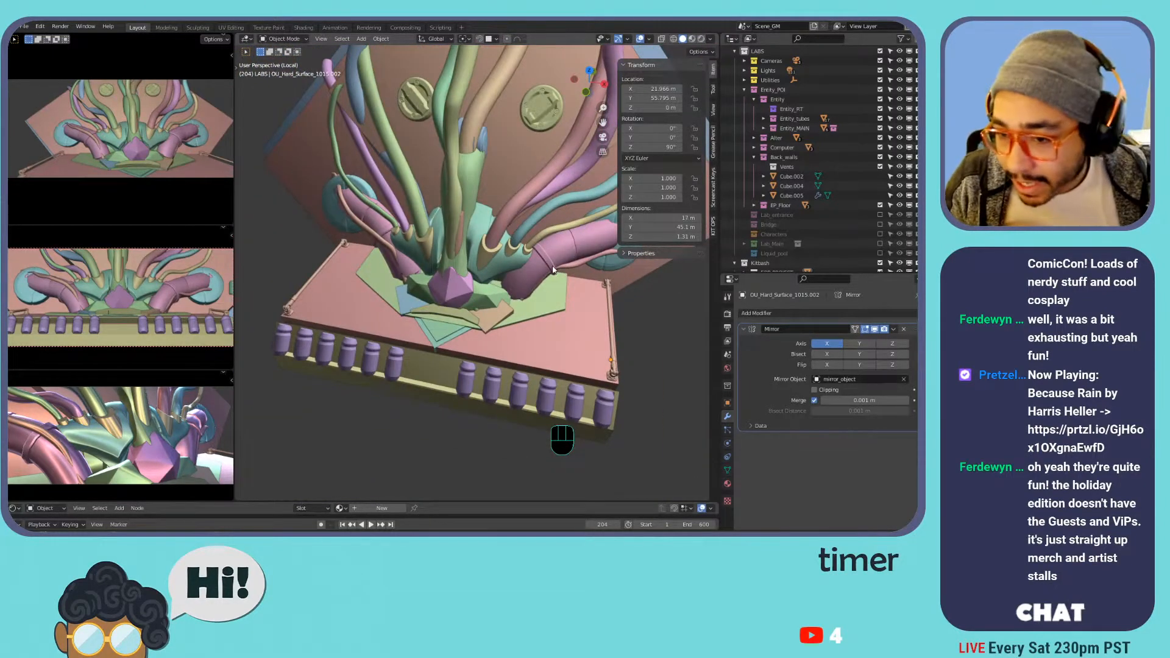
- Collapse the sub-collections in the outliner and select the pink hard-surface block in the row of kitbash parts
{"action": "left_click", "coordinate": [743, 90]}
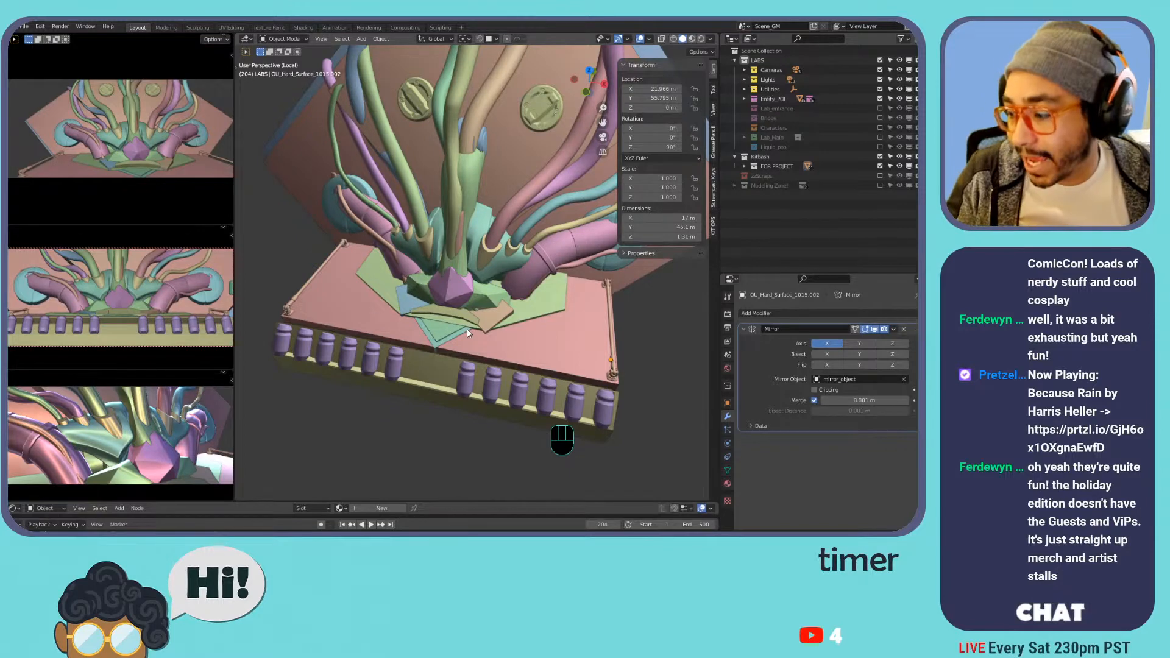
{"action": "scroll", "coordinate": [467, 332], "scroll_direction": "up", "scroll_amount": 2}
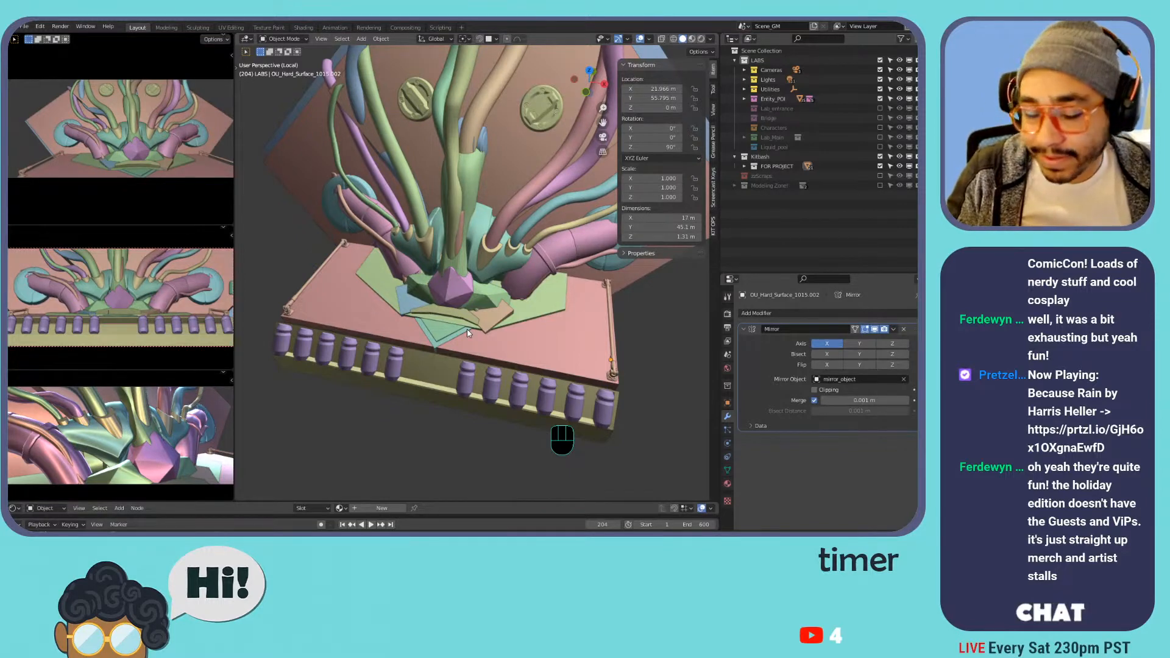
{"action": "scroll", "coordinate": [504, 321], "scroll_direction": "down", "scroll_amount": 4}
{"action": "middle_click_drag", "start_coordinate": [505, 321], "coordinate": [456, 277], "text": "shift"}
{"action": "scroll", "coordinate": [402, 280], "scroll_direction": "down", "scroll_amount": 2}
{"action": "scroll", "coordinate": [384, 276], "scroll_direction": "up", "scroll_amount": 1}
{"action": "scroll", "coordinate": [395, 322], "scroll_direction": "up", "scroll_amount": 2}
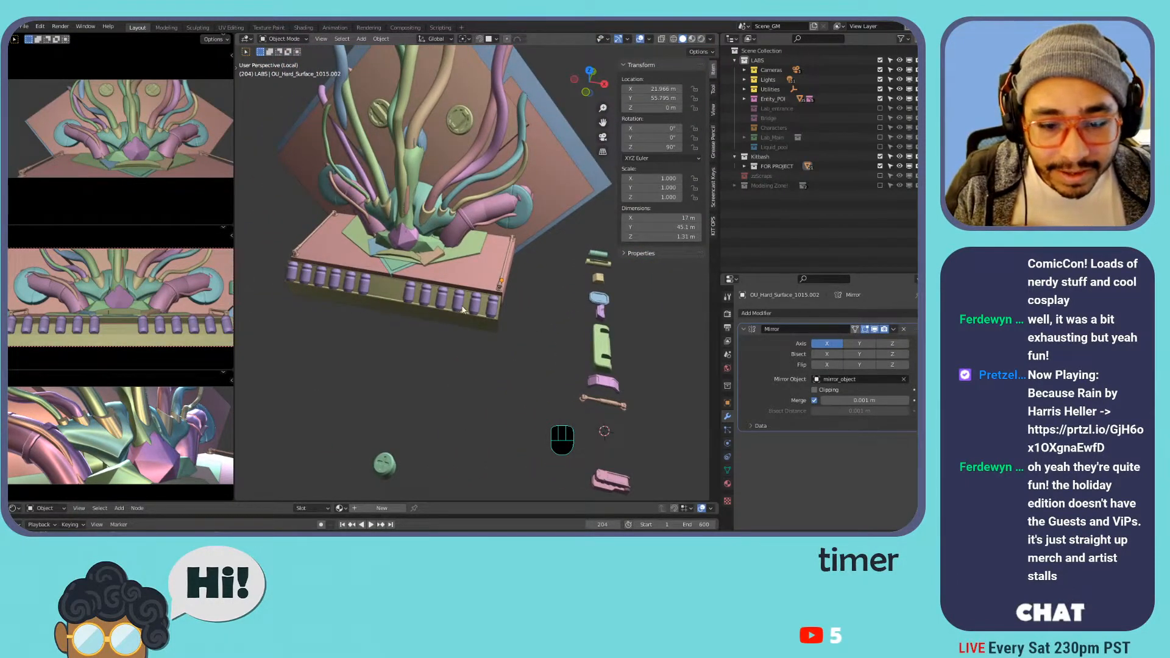
{"action": "middle_click_drag", "start_coordinate": [576, 375], "coordinate": [517, 233], "text": "shift"}
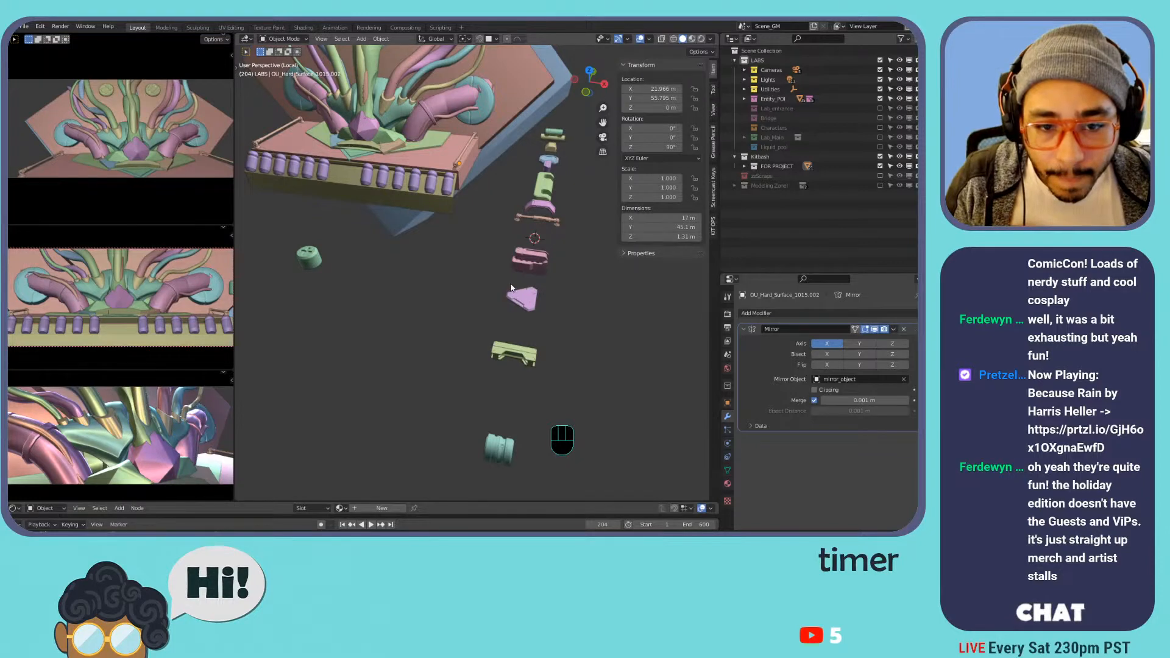
{"action": "left_click", "coordinate": [525, 263]}
{"action": "middle_click_drag", "start_coordinate": [553, 237], "coordinate": [504, 279], "text": "shift"}
{"action": "scroll", "coordinate": [504, 278], "scroll_direction": "up", "scroll_amount": 3}
{"action": "scroll", "coordinate": [505, 278], "scroll_direction": "up", "scroll_amount": 2}
{"action": "scroll", "coordinate": [508, 275], "scroll_direction": "down", "scroll_amount": 4}
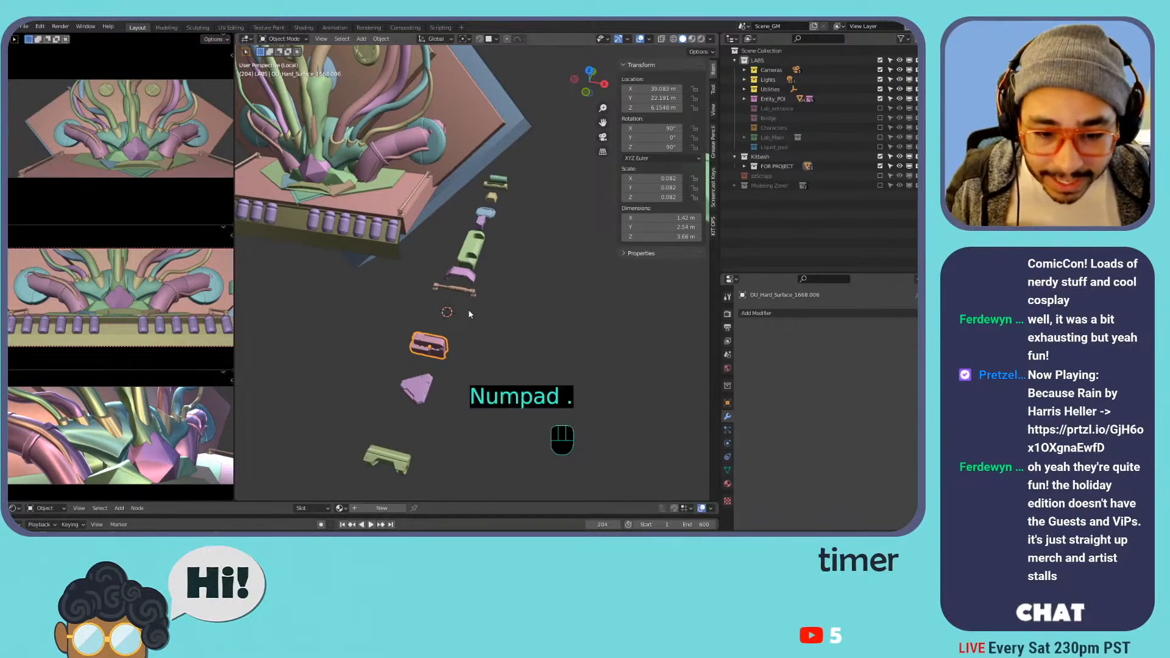
- Edit the pink block in face mode, pick one flat face on its underside and select all faces with a similar normal
{"action": "key", "text": "KP_Decimal"}
{"action": "key", "text": "Tab"}
{"action": "left_click", "coordinate": [486, 183], "text": "shift"}
{"action": "mouse_move", "coordinate": [487, 182]}
{"action": "middle_mouse_down"}
{"action": "mouse_move", "coordinate": [481, 194]}
{"action": "mouse_move", "coordinate": [504, 178]}
{"action": "mouse_move", "coordinate": [494, 162]}
{"action": "middle_mouse_up"}
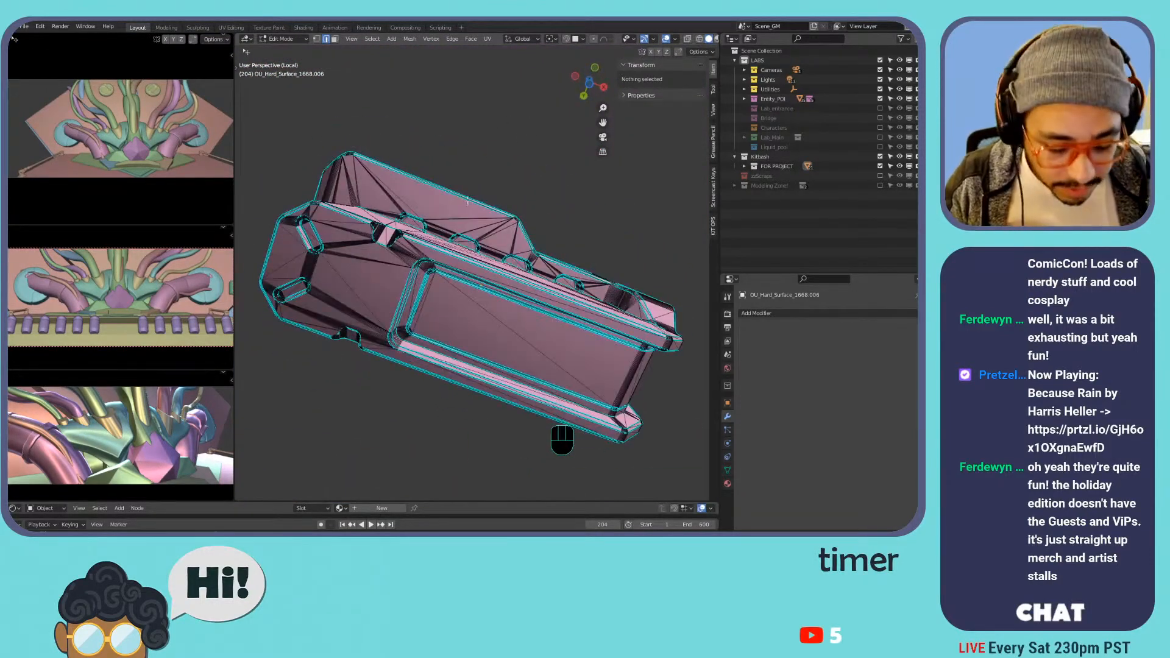
{"action": "key", "text": "3"}
{"action": "left_click", "coordinate": [428, 252]}
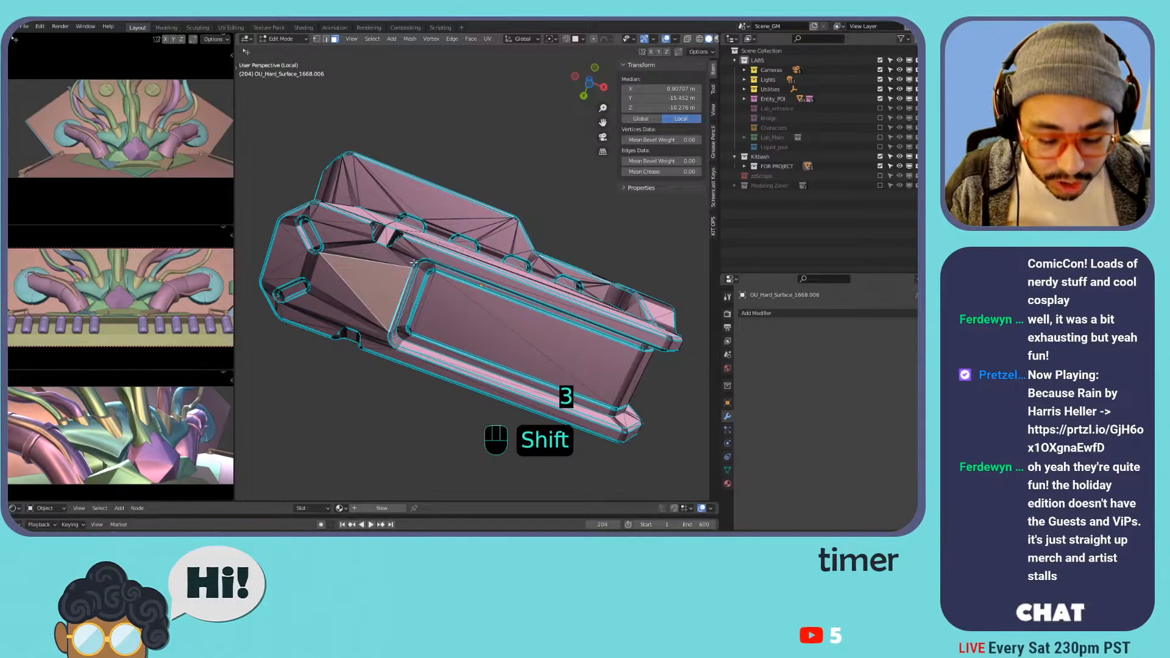
{"action": "key", "text": "shift+g"}
{"action": "left_click", "coordinate": [413, 262]}
{"action": "middle_click_drag", "start_coordinate": [413, 262], "coordinate": [450, 223]}
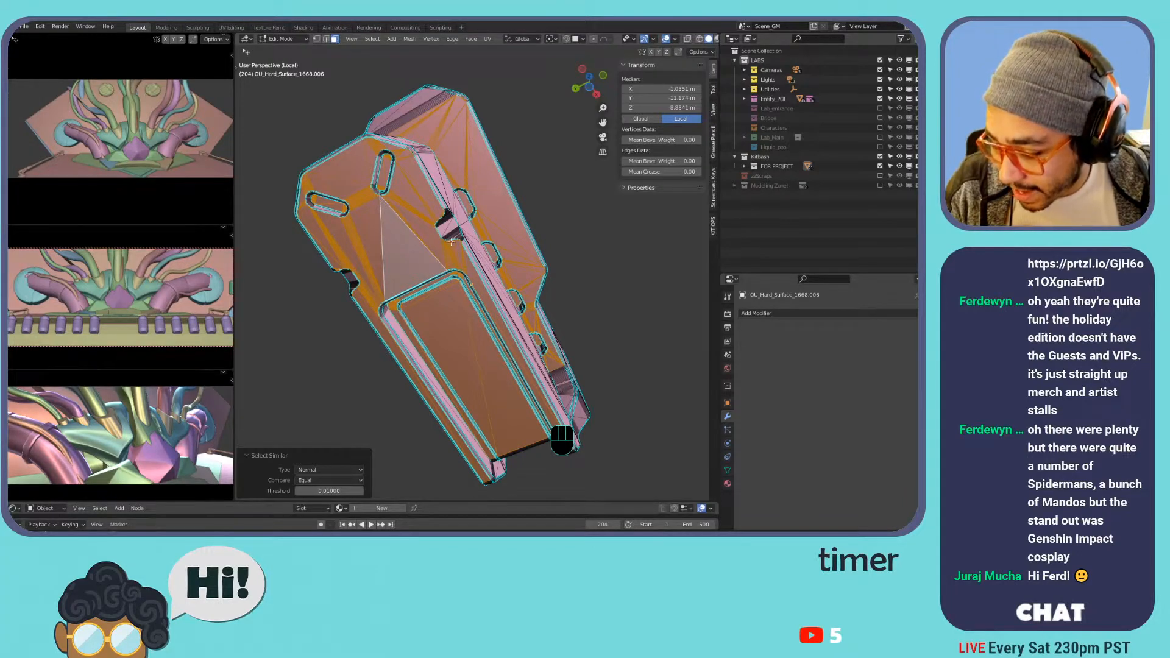
- Adjust the selection on the block's underside in vertex mode and snap the 3D cursor to it
{"action": "key", "text": "shift+1"}
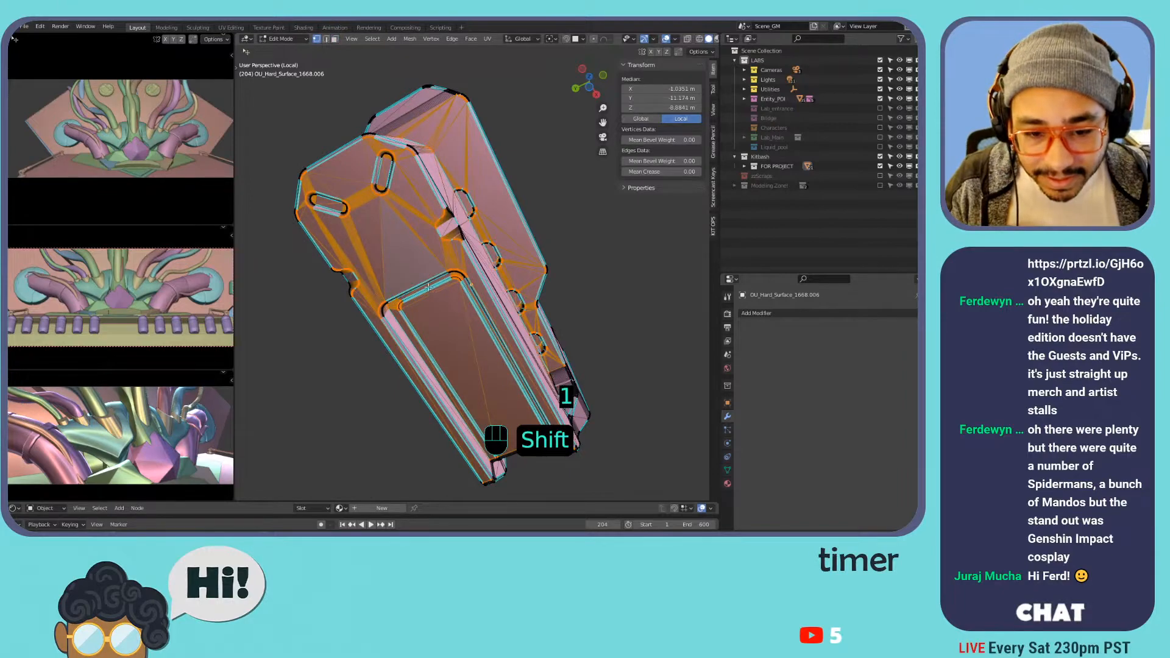
{"action": "left_click", "coordinate": [438, 281]}
{"action": "middle_click_drag", "start_coordinate": [441, 278], "coordinate": [313, 318]}
{"action": "middle_click_drag", "start_coordinate": [313, 318], "coordinate": [515, 332], "text": "shift"}
{"action": "key", "text": "2"}
{"action": "left_click", "coordinate": [435, 406], "text": "shift"}
{"action": "key", "text": "shift+s"}
{"action": "left_click", "coordinate": [531, 433]}
- Set the block's origin to the 3D cursor in Object Mode and save the file
{"action": "key", "text": "Tab"}
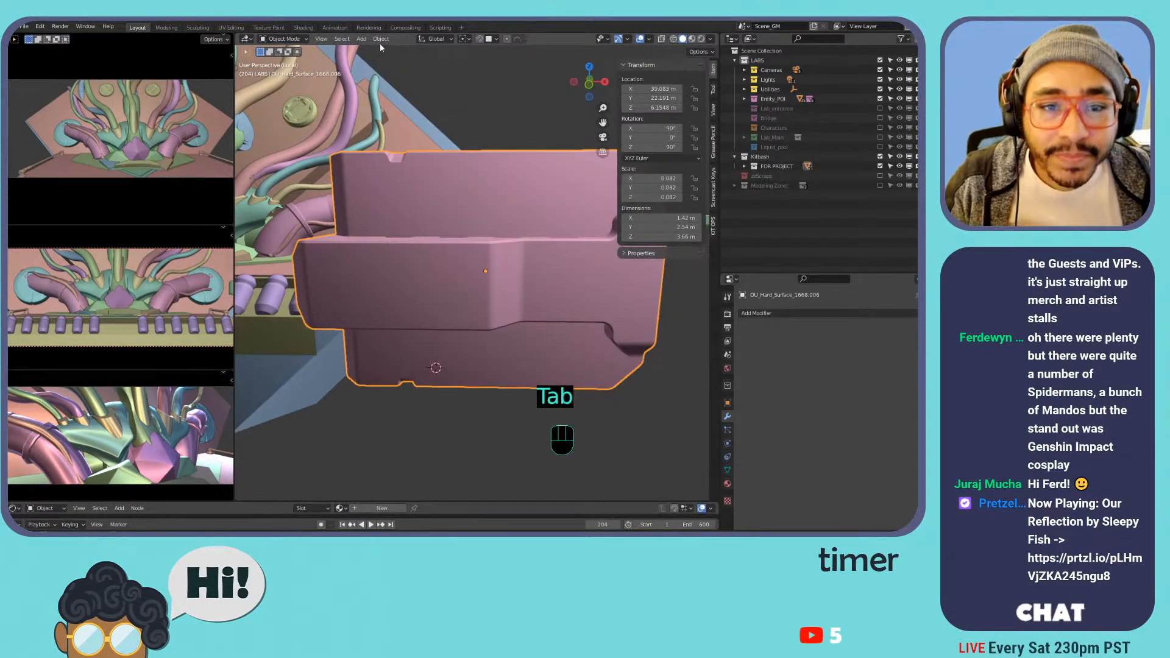
{"action": "left_click", "coordinate": [381, 39]}
{"action": "mouse_move", "coordinate": [427, 59]}
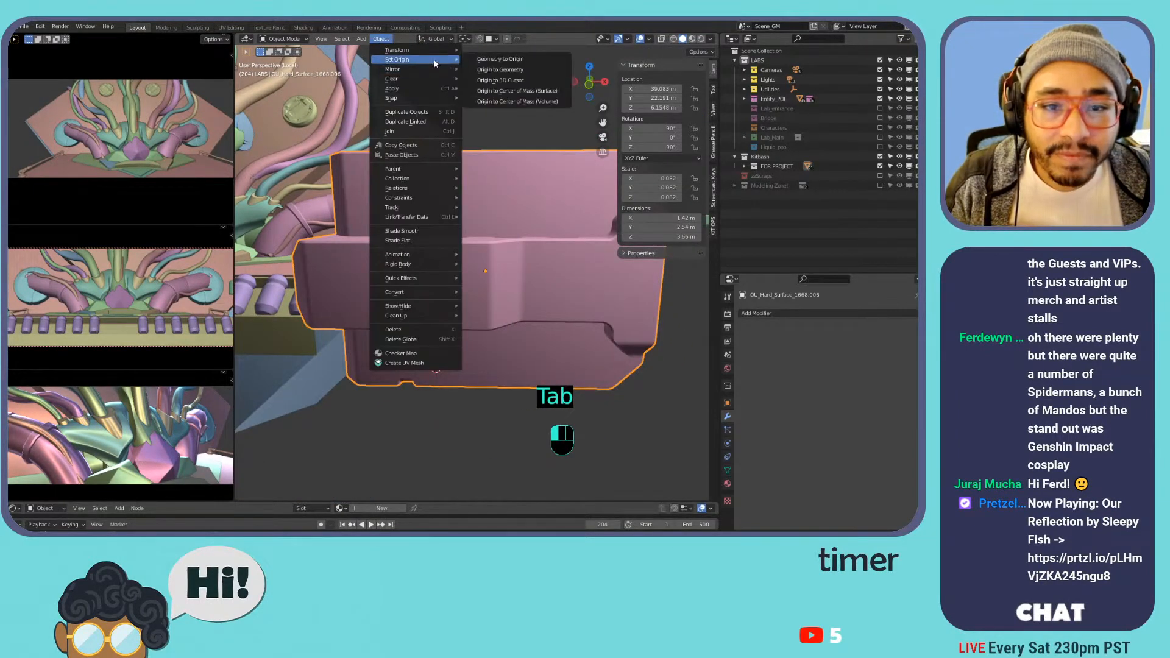
{"action": "left_click", "coordinate": [513, 81]}
{"action": "middle_click_drag", "start_coordinate": [528, 195], "coordinate": [455, 228], "text": "shift"}
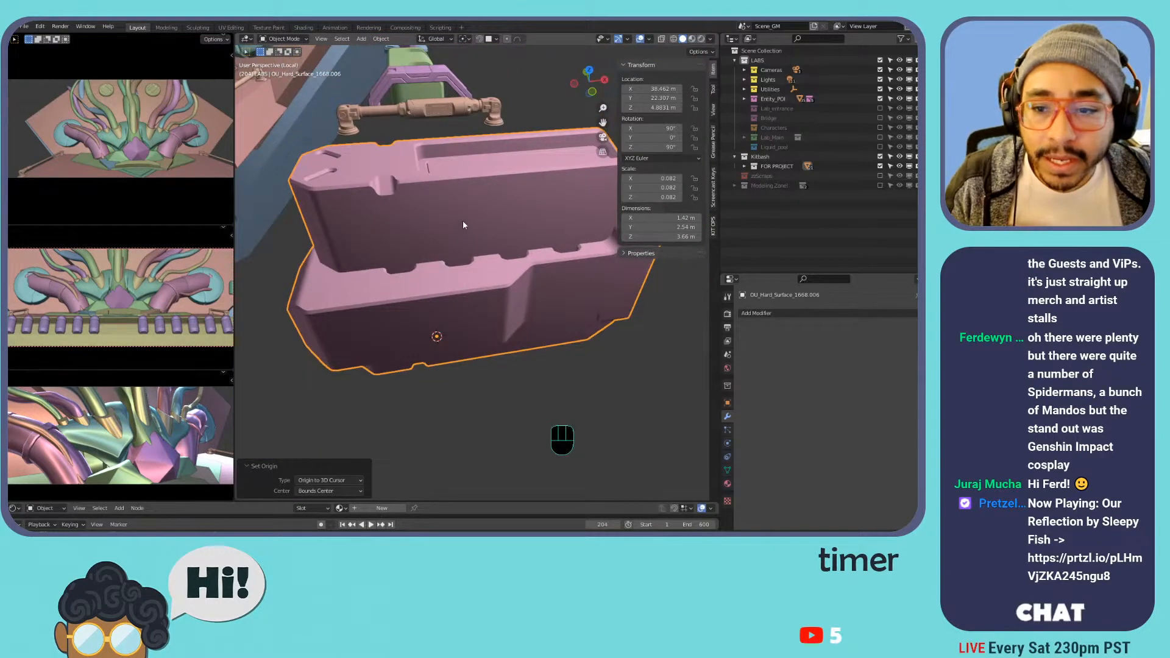
{"action": "key", "text": "ctrl+s"}
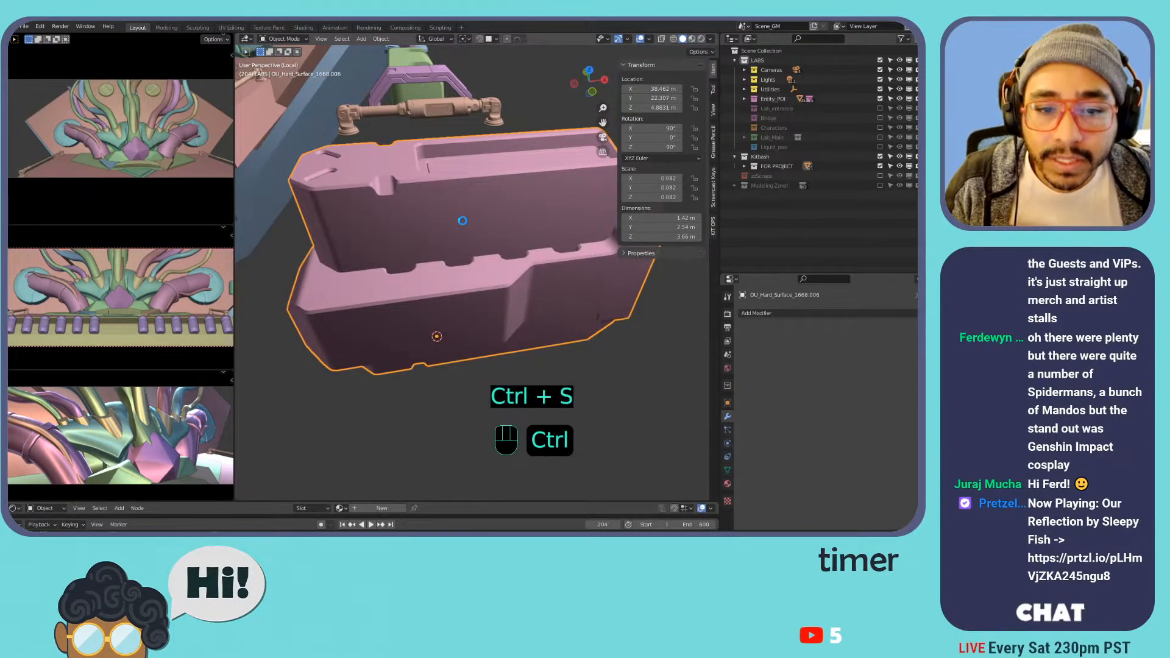
- Apply the block's scale and rotation
{"action": "key", "text": "ctrl+a"}
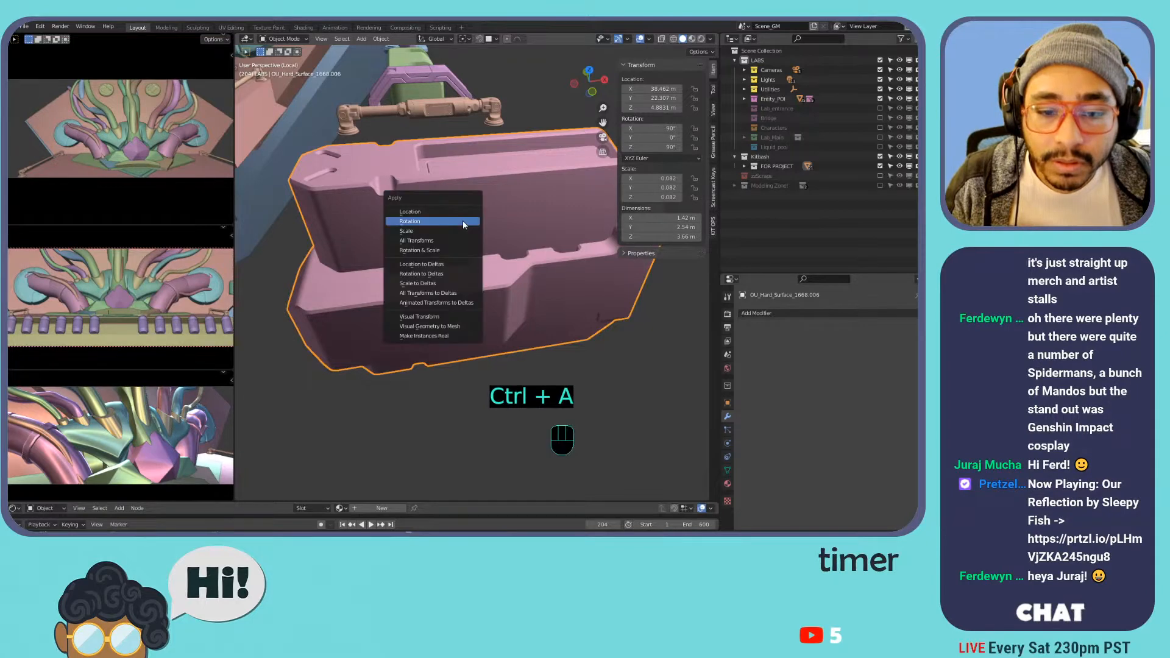
{"action": "left_click", "coordinate": [453, 230]}
{"action": "key", "text": "ctrl+a"}
{"action": "left_click", "coordinate": [452, 219]}
{"action": "scroll", "coordinate": [394, 190], "scroll_direction": "down", "scroll_amount": 5}
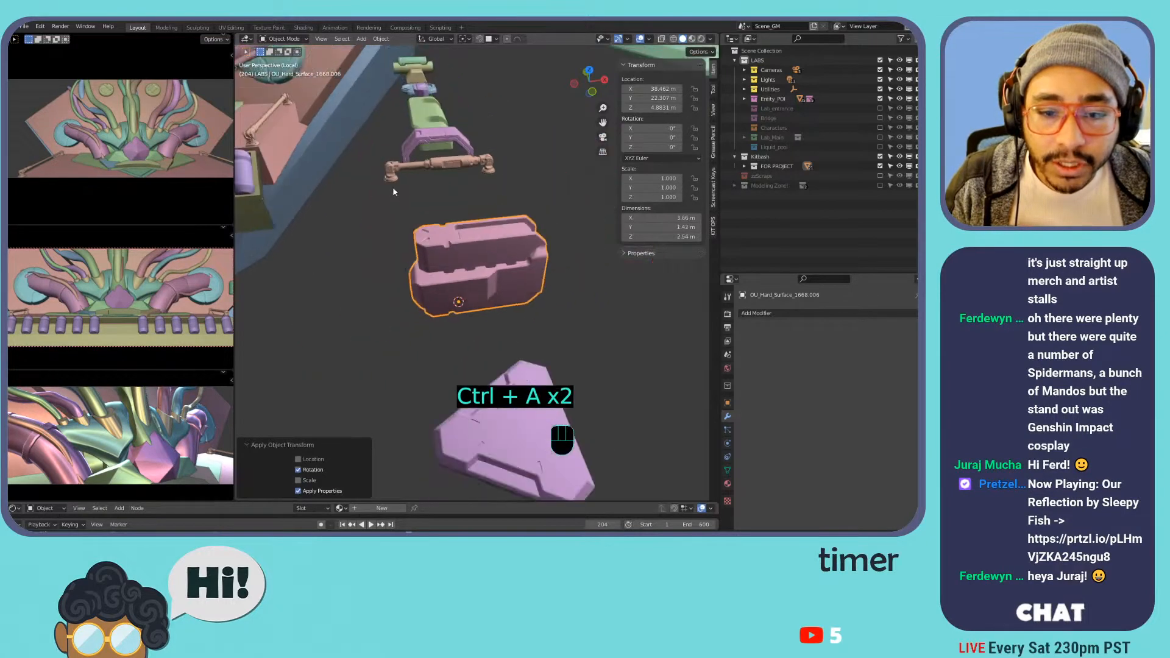
{"action": "scroll", "coordinate": [401, 193], "scroll_direction": "down", "scroll_amount": 4}
{"action": "key", "text": "g"}
{"action": "key", "text": "shift+z"}
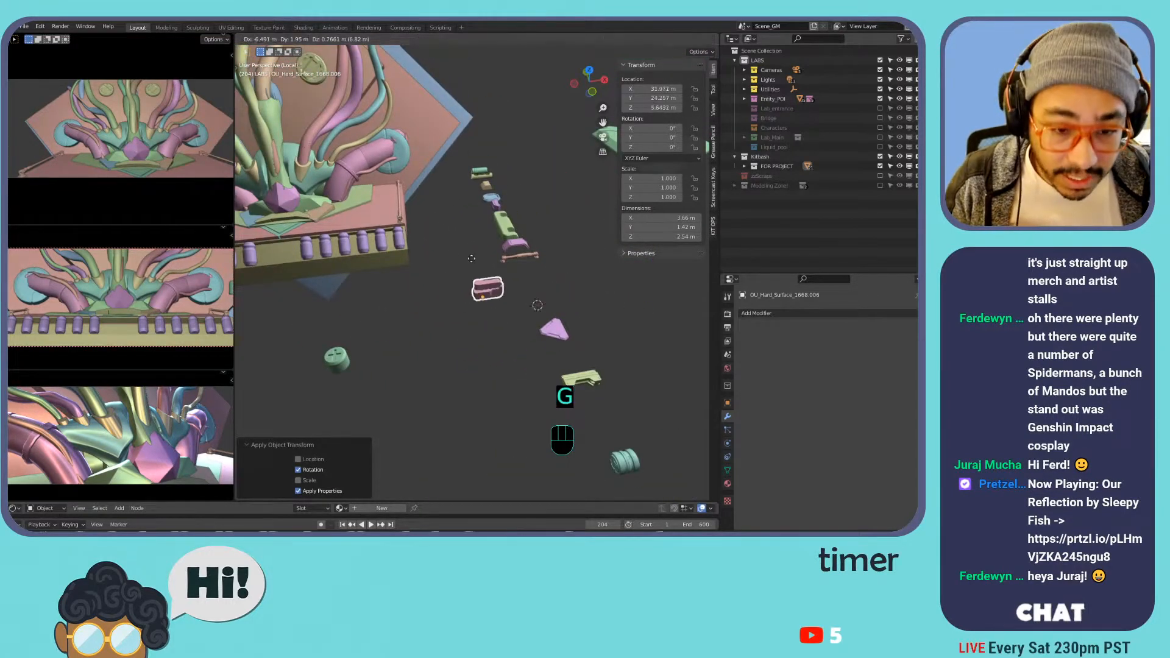
{"action": "right_click", "coordinate": [367, 183]}
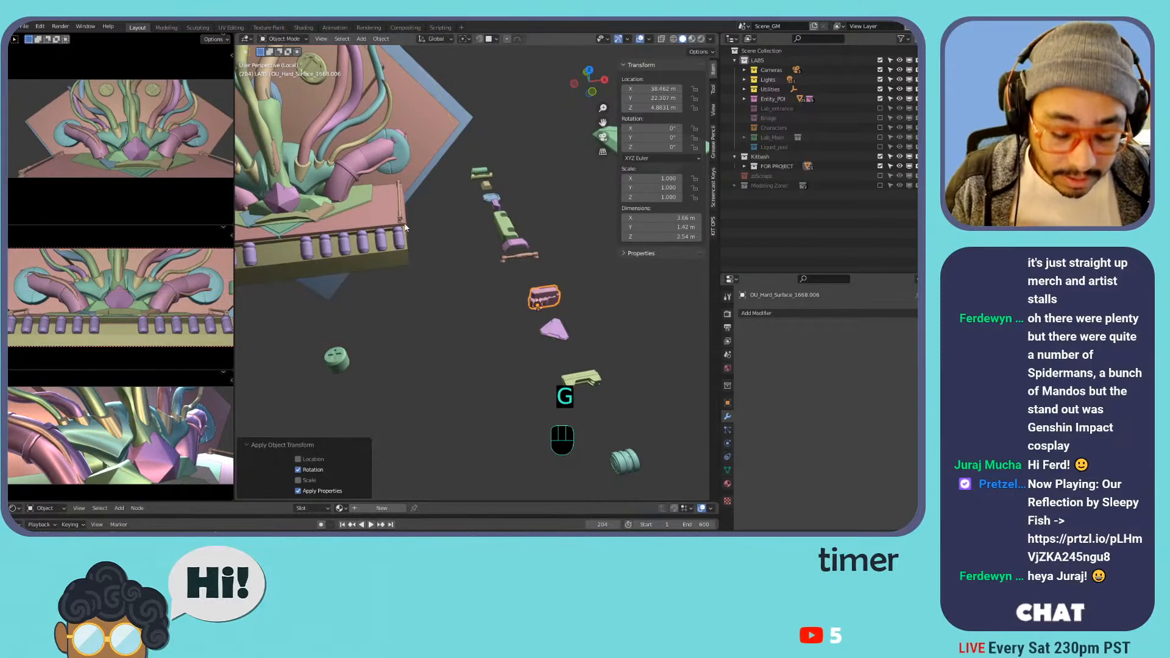
{"action": "key", "text": "g"}
{"action": "right_click", "coordinate": [354, 180]}
- Turn on snapping and move the block onto the platform top inside the side pipe, at about X 17.4 m, Y 63.2 m, Z 0 m
{"action": "left_click", "coordinate": [480, 39]}
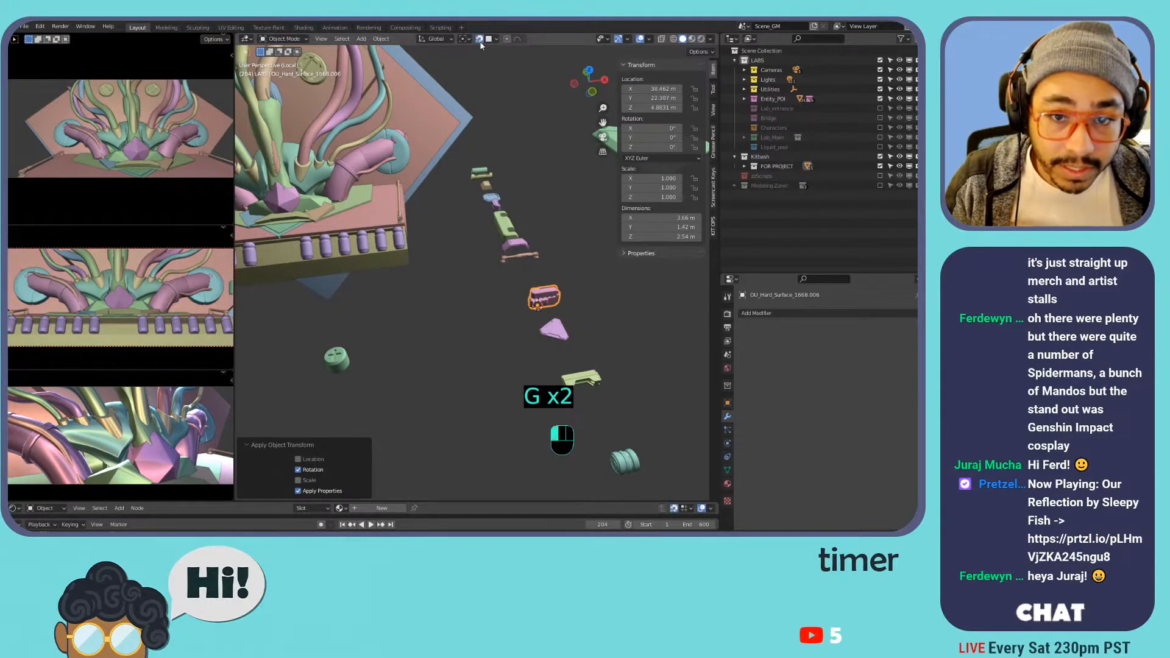
{"action": "key", "text": "g"}
{"action": "left_click", "coordinate": [375, 193]}
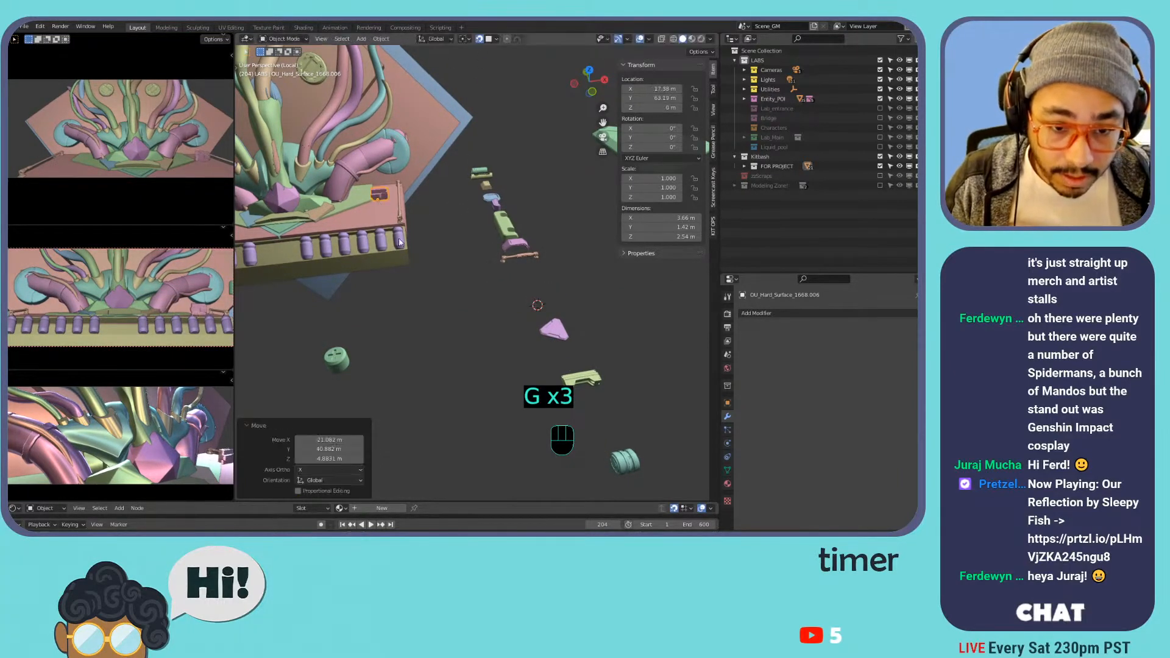
{"action": "scroll", "coordinate": [403, 238], "scroll_direction": "up", "scroll_amount": 2}
{"action": "key", "text": "KP_1"}
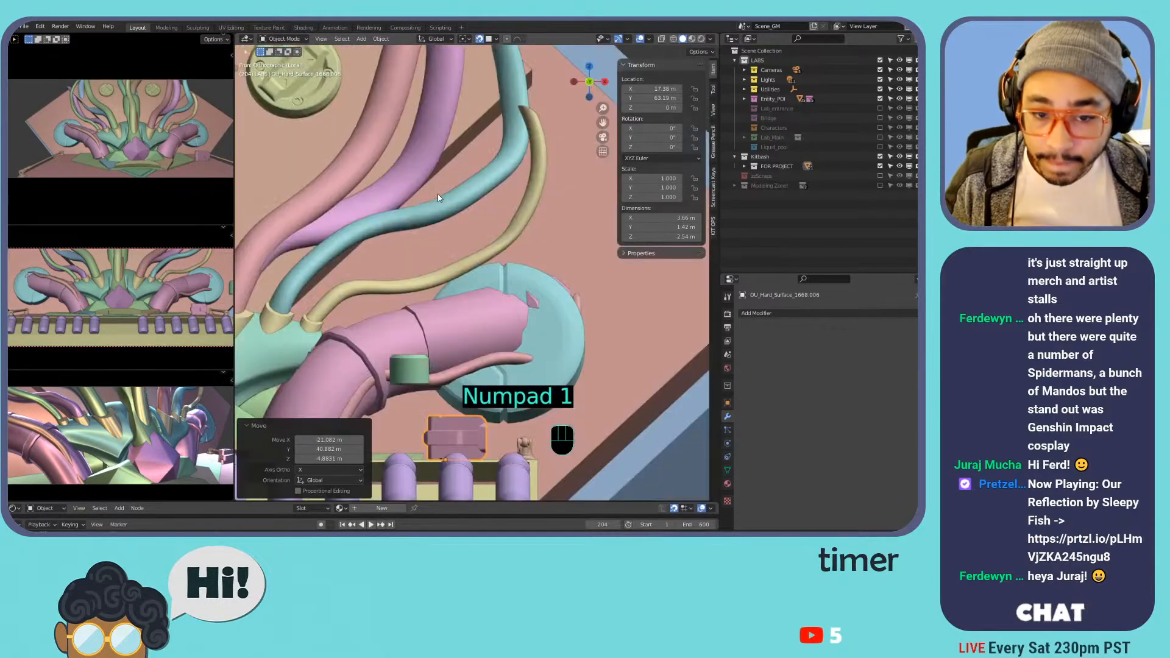
{"action": "key", "text": "KP_Decimal"}
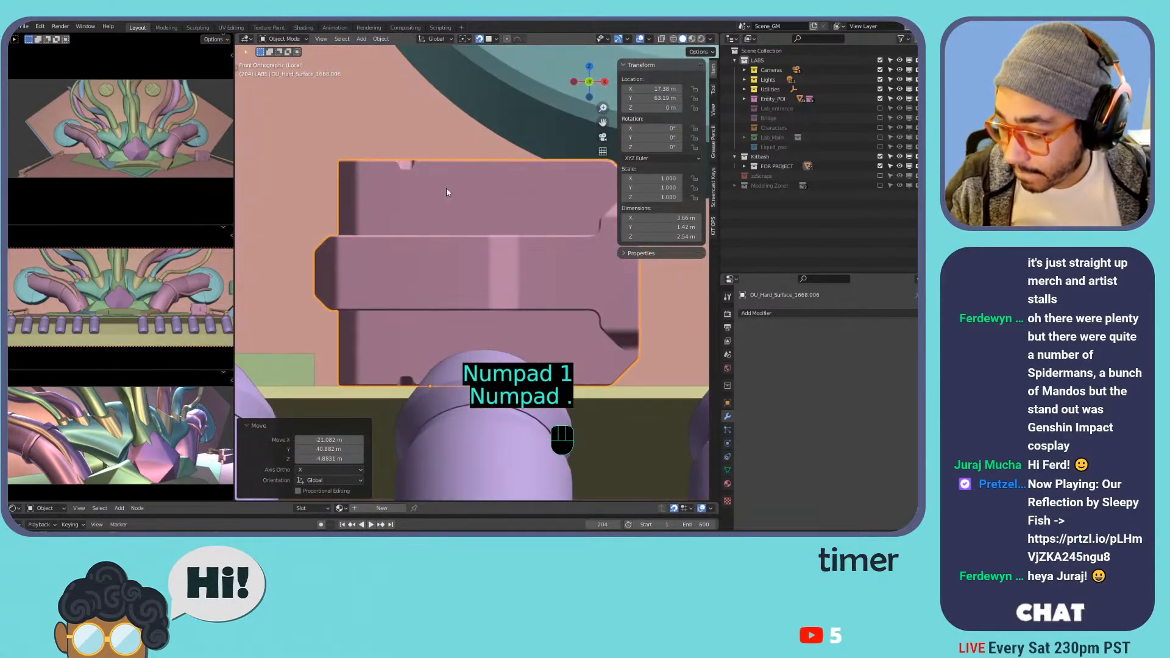
- Move the block about 5.42 m along Y to the platform's back edge
{"action": "scroll", "coordinate": [467, 256], "scroll_direction": "down", "scroll_amount": 7}
{"action": "mouse_move", "coordinate": [472, 247]}
{"action": "middle_mouse_down"}
{"action": "mouse_move", "coordinate": [472, 286]}
{"action": "mouse_move", "coordinate": [472, 238]}
{"action": "mouse_move", "coordinate": [467, 256]}
{"action": "middle_mouse_up"}
{"action": "scroll", "coordinate": [471, 239], "scroll_direction": "down", "scroll_amount": 1}
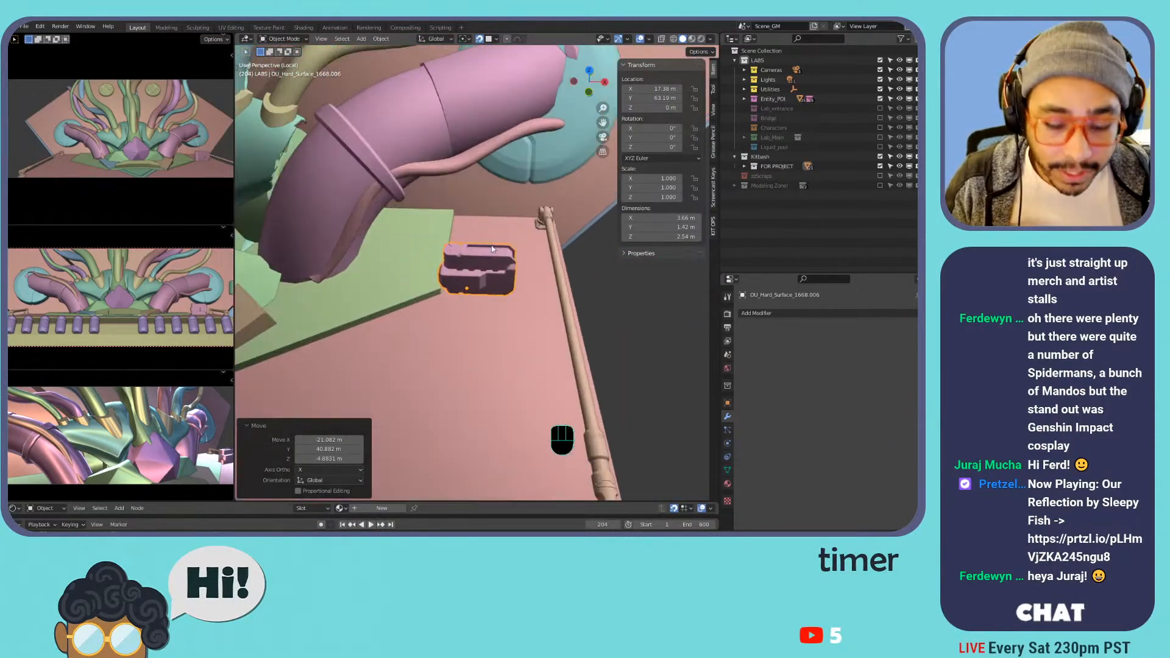
{"action": "key", "text": "g"}
{"action": "left_click", "coordinate": [473, 230]}
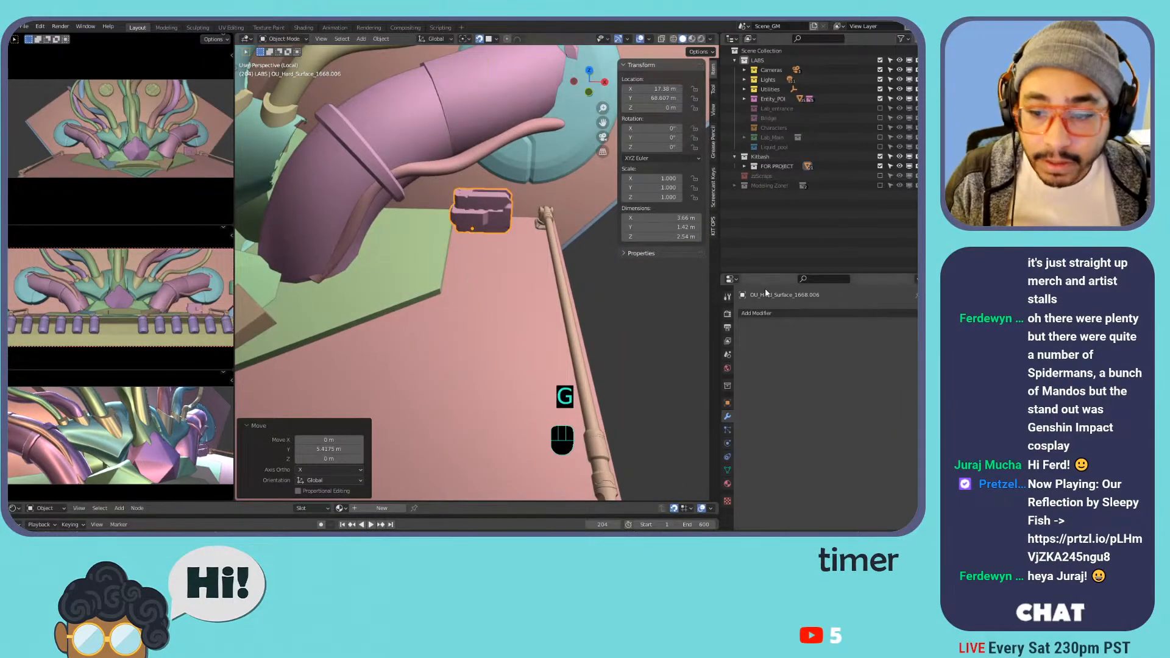
- Add a Mirror modifier to the block on the X axis with mirror_object as its mirror object
{"action": "left_click", "coordinate": [785, 313]}
{"action": "left_click", "coordinate": [726, 425]}
{"action": "left_click", "coordinate": [836, 379]}
{"action": "type", "text": "mirror"}
{"action": "key", "text": "Return"}
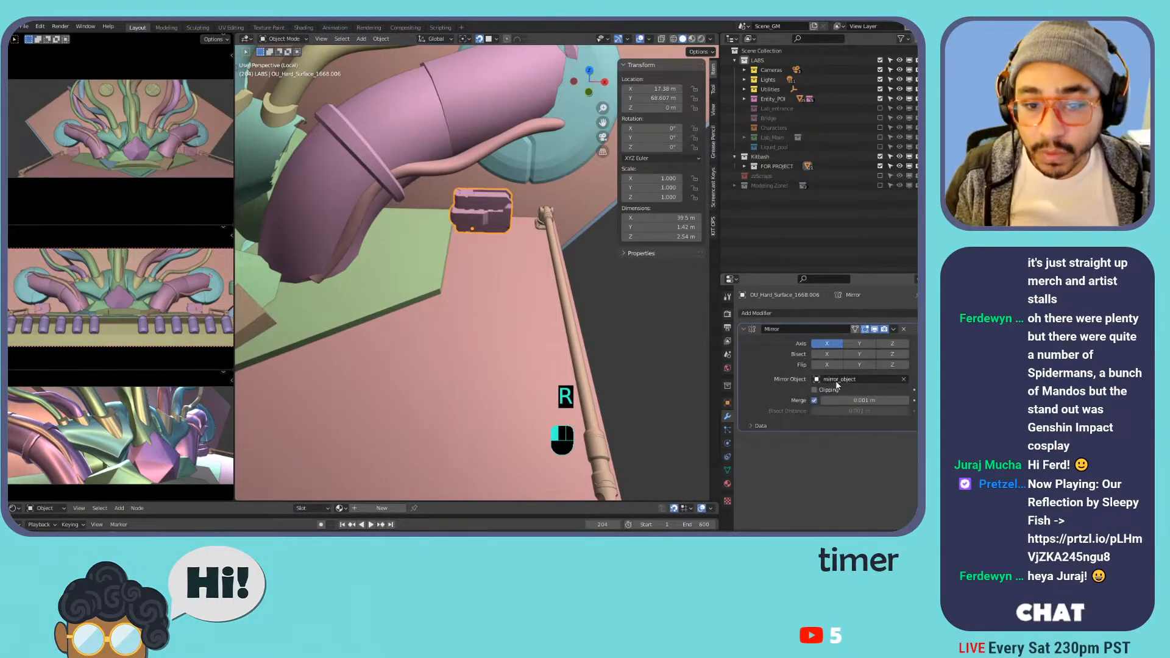
- Set the middle camera view to Rendered shading, widen the column of camera views, and fit the camera frame in it
{"action": "scroll", "coordinate": [404, 262], "scroll_direction": "down", "scroll_amount": 5}
{"action": "middle_click_drag", "start_coordinate": [404, 262], "coordinate": [436, 278], "text": "shift"}
{"action": "scroll", "coordinate": [548, 244], "scroll_direction": "down", "scroll_amount": 2}
{"action": "scroll", "coordinate": [437, 308], "scroll_direction": "up", "scroll_amount": 4}
{"action": "scroll", "coordinate": [438, 308], "scroll_direction": "down", "scroll_amount": 3}
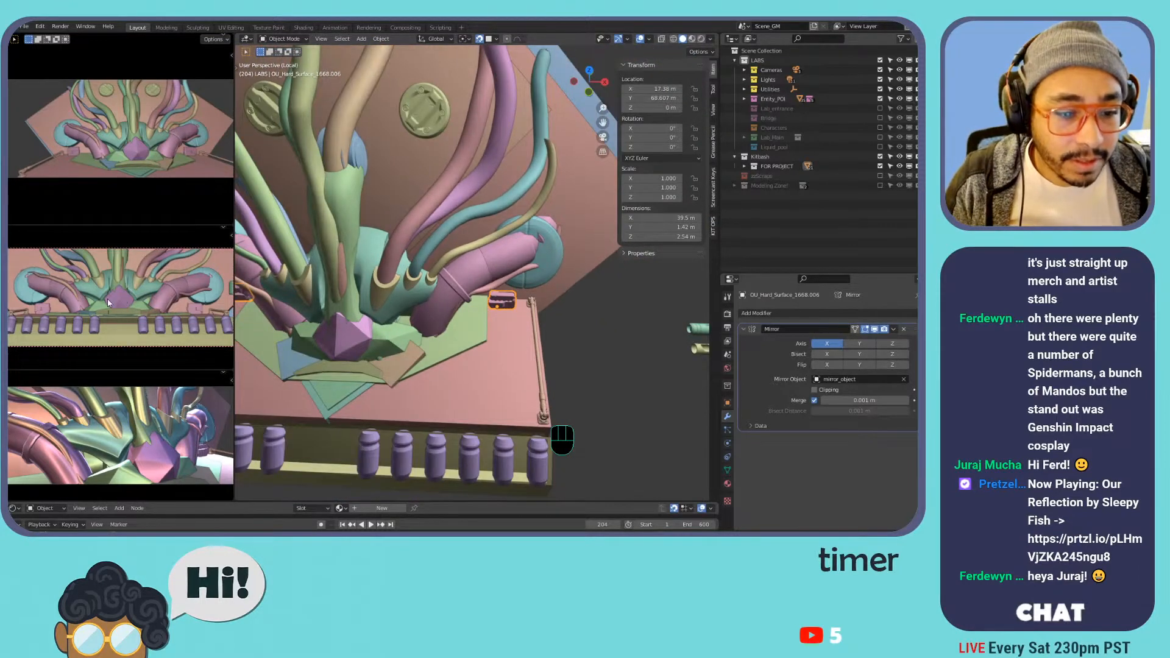
{"action": "key", "text": "z"}
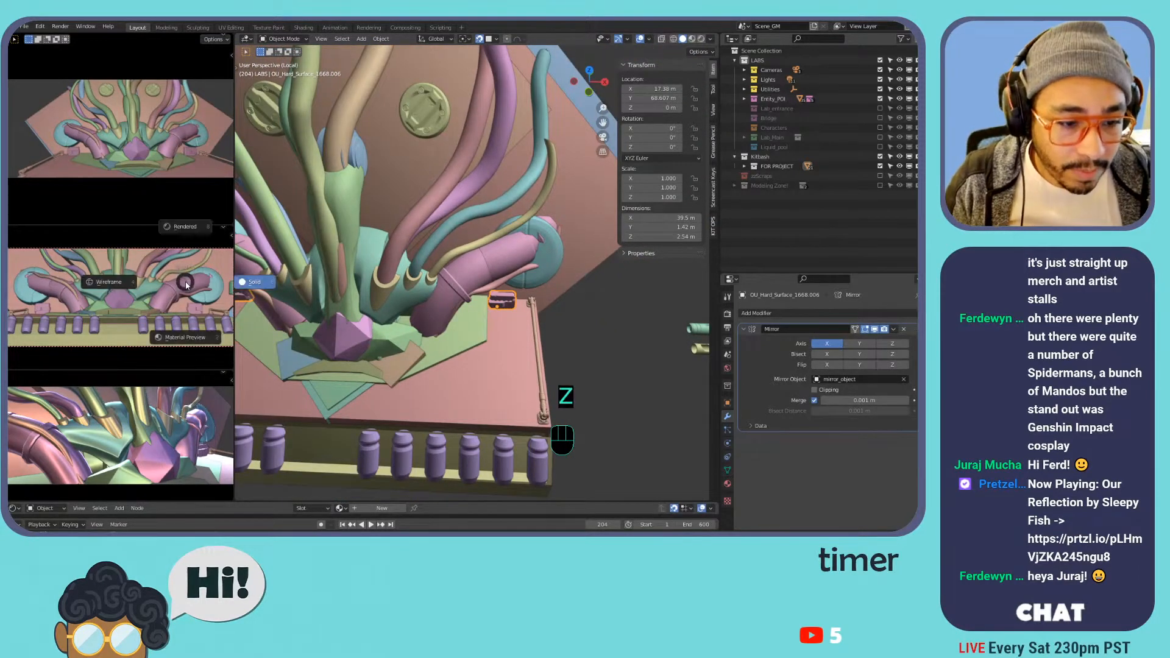
{"action": "left_click", "coordinate": [205, 241]}
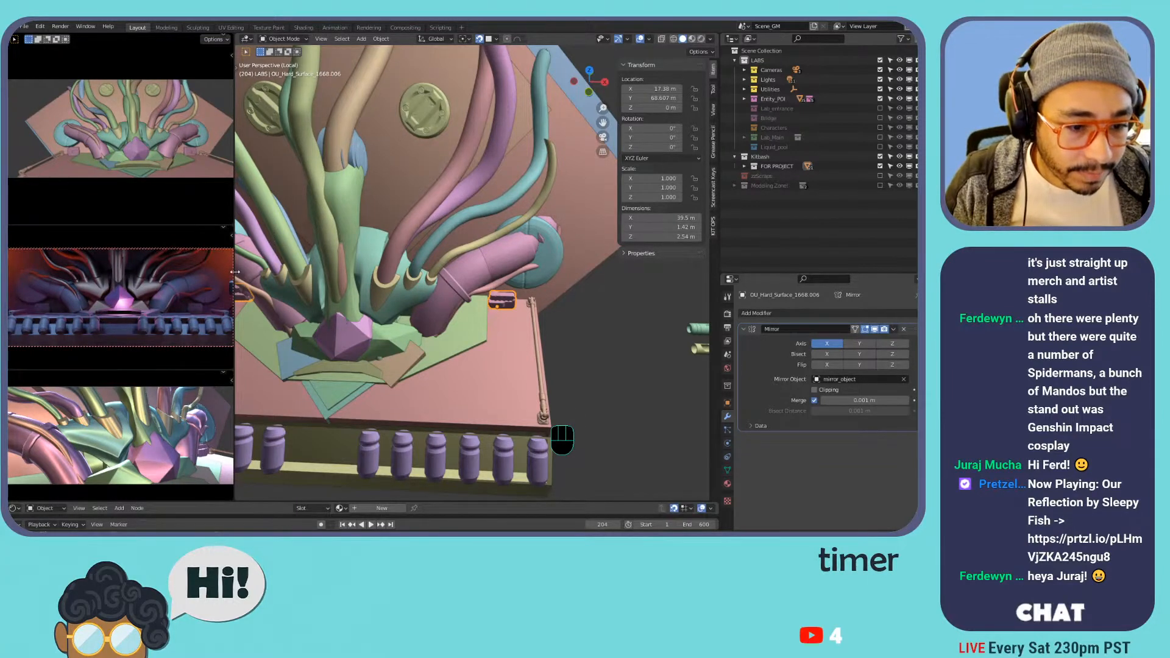
{"action": "left_click_drag", "start_coordinate": [238, 267], "coordinate": [357, 269]}
{"action": "key", "text": "Home"}
{"action": "key", "text": "Home"}
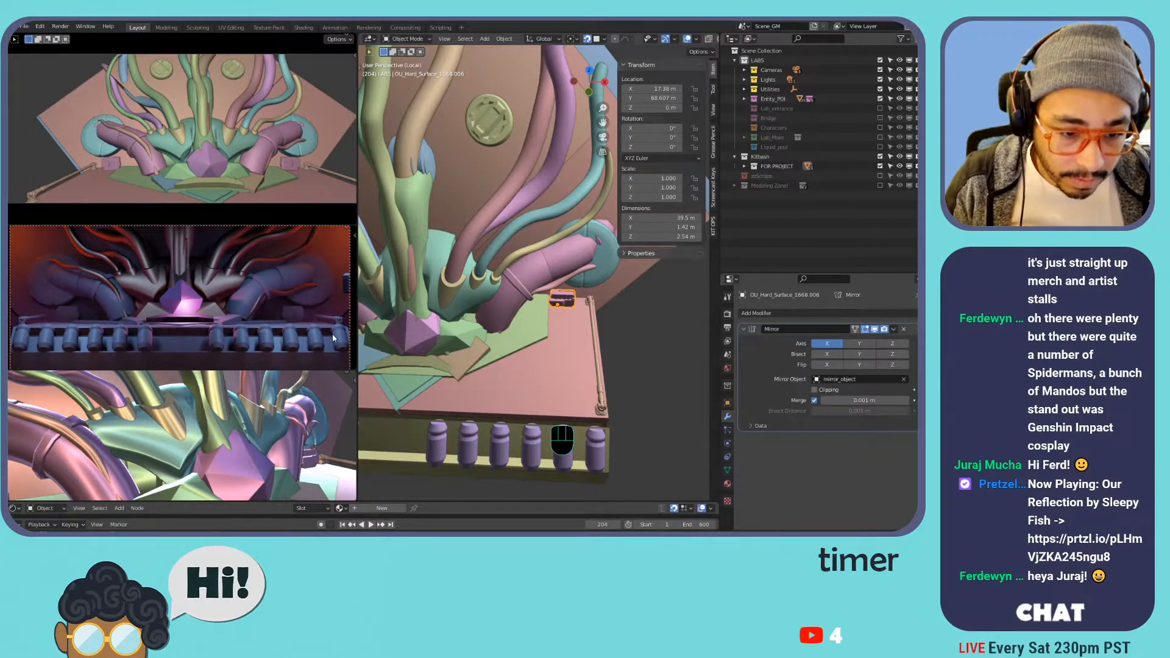
- Scale the block by about 1.463 along Z and about 3.439 along X
{"action": "middle_click_drag", "start_coordinate": [501, 316], "coordinate": [506, 274]}
{"action": "middle_click_drag", "start_coordinate": [506, 274], "coordinate": [597, 304], "text": "shift"}
{"action": "middle_click_drag", "start_coordinate": [676, 308], "coordinate": [562, 313], "text": "shift"}
{"action": "key", "text": "s"}
{"action": "key", "text": "z"}
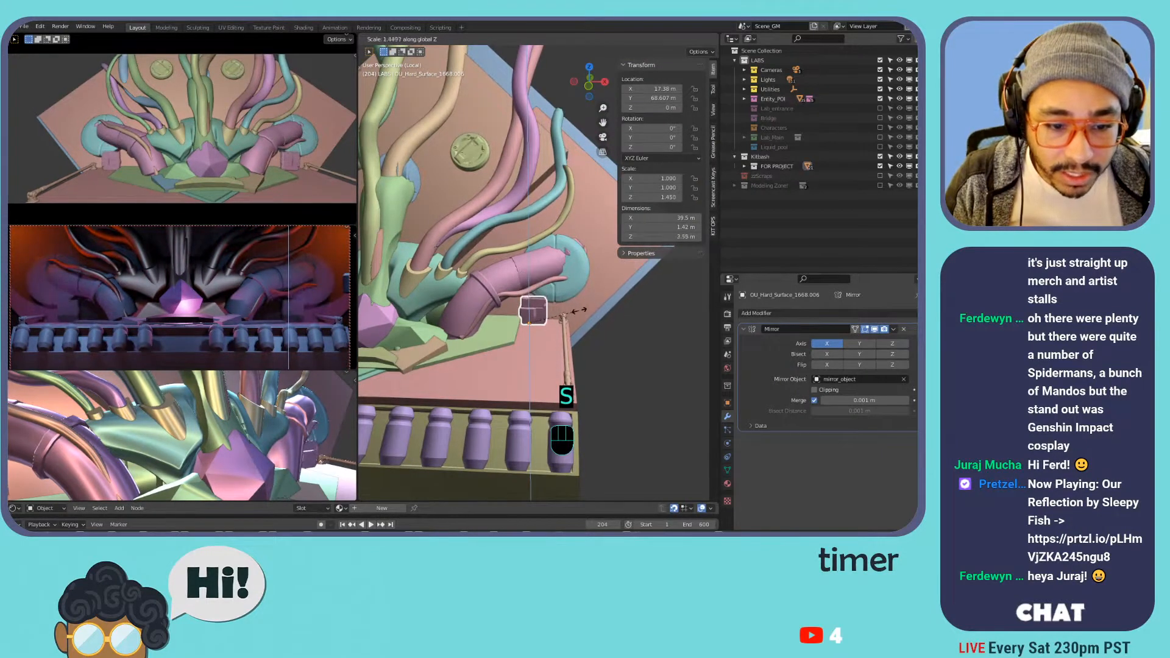
{"action": "left_click", "coordinate": [575, 311]}
{"action": "key", "text": "s"}
{"action": "key", "text": "y"}
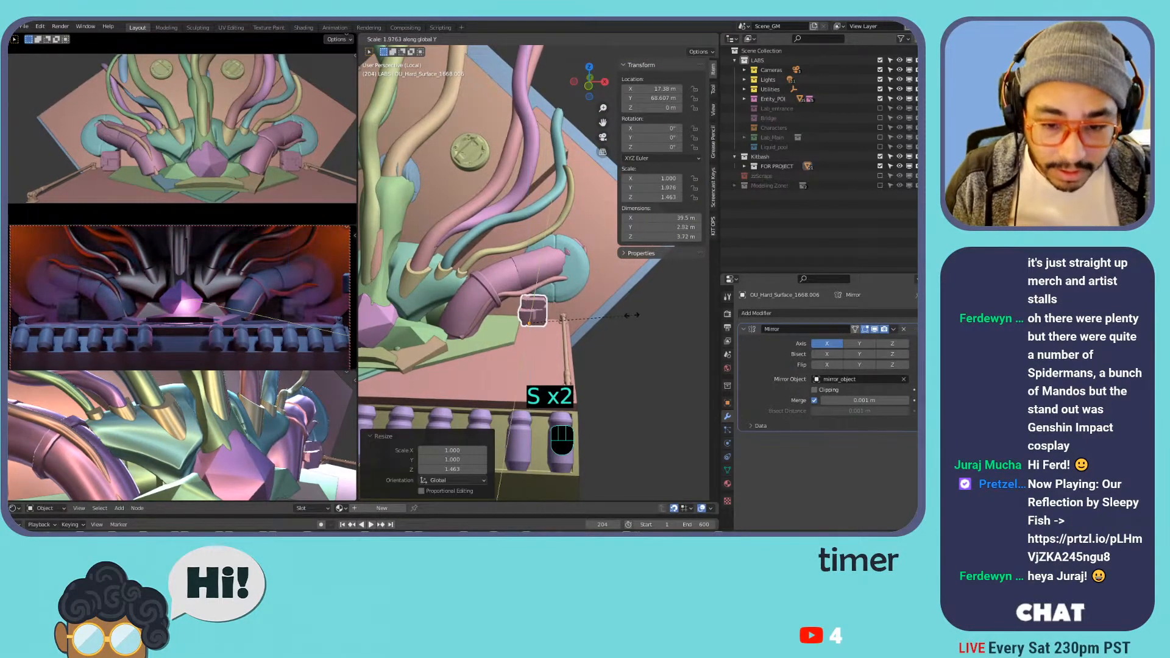
{"action": "key", "text": "x"}
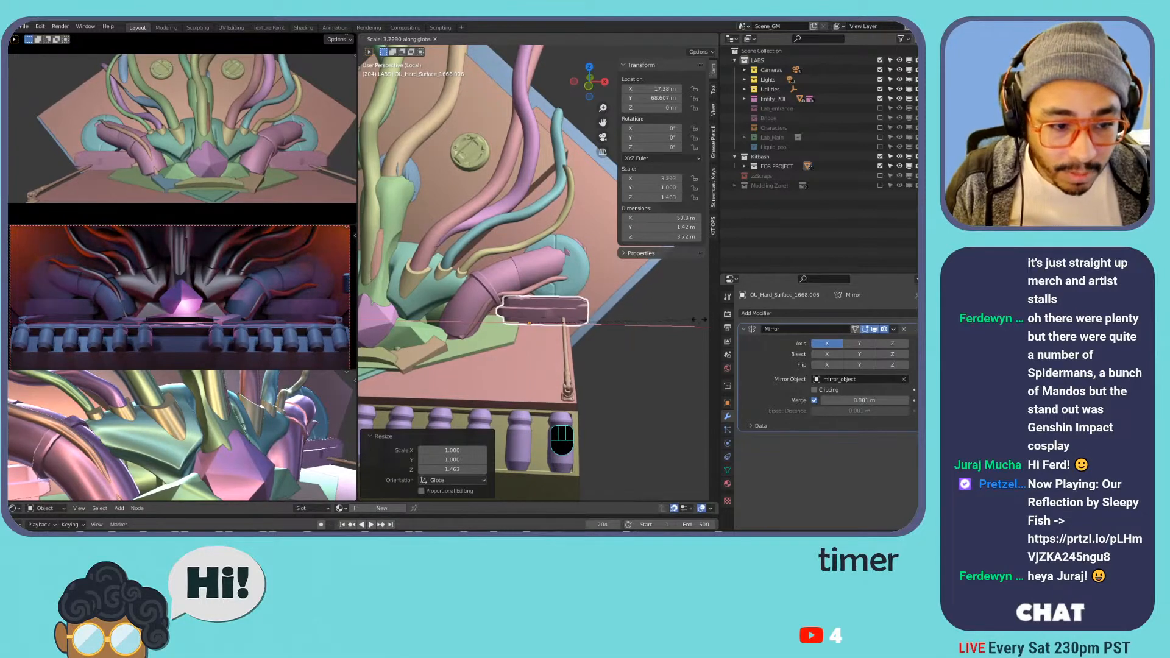
{"action": "left_click", "coordinate": [706, 319]}
- Move the block about 6.7 m along X toward the platform's centre, behind the large pipe
{"action": "key", "text": "g"}
{"action": "key", "text": "y"}
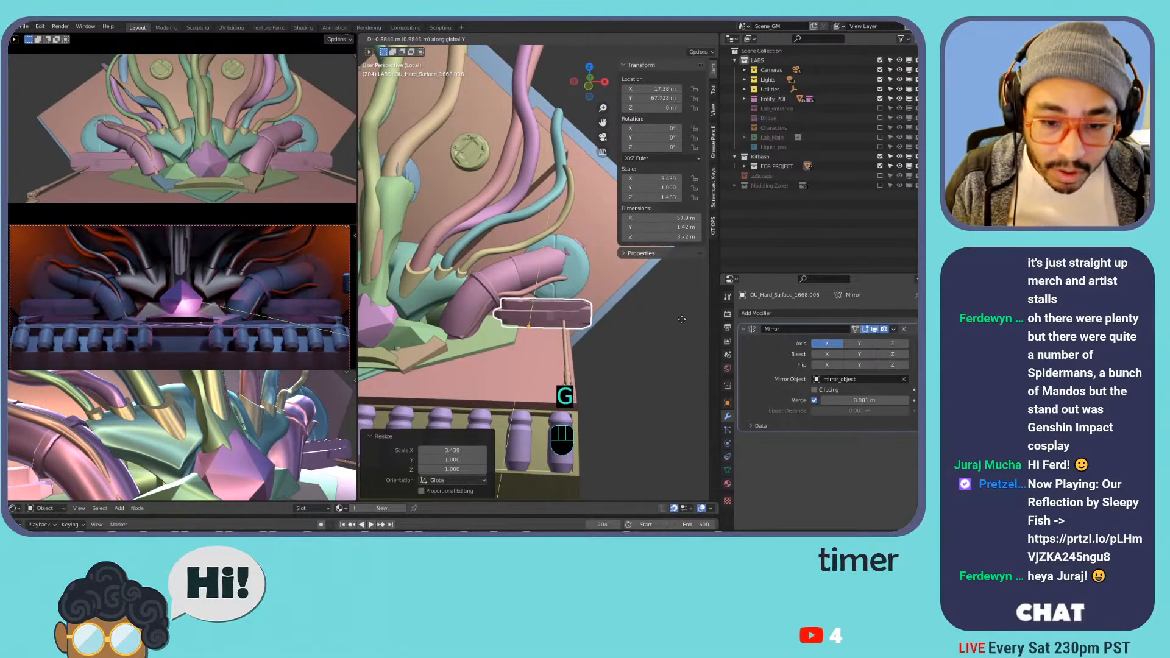
{"action": "key", "text": "x"}
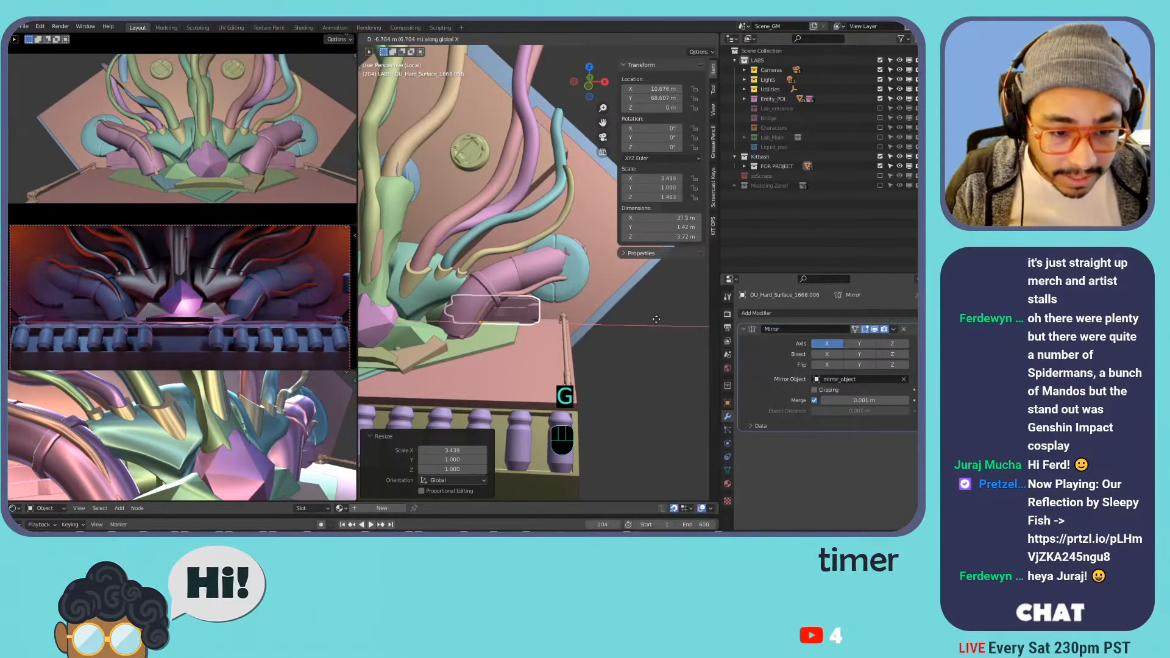
{"action": "left_click", "coordinate": [657, 318]}
- Shorten the block along X by a factor of 0.831 and shift it about 2 m back outward along X
{"action": "key", "text": "s"}
{"action": "key", "text": "z"}
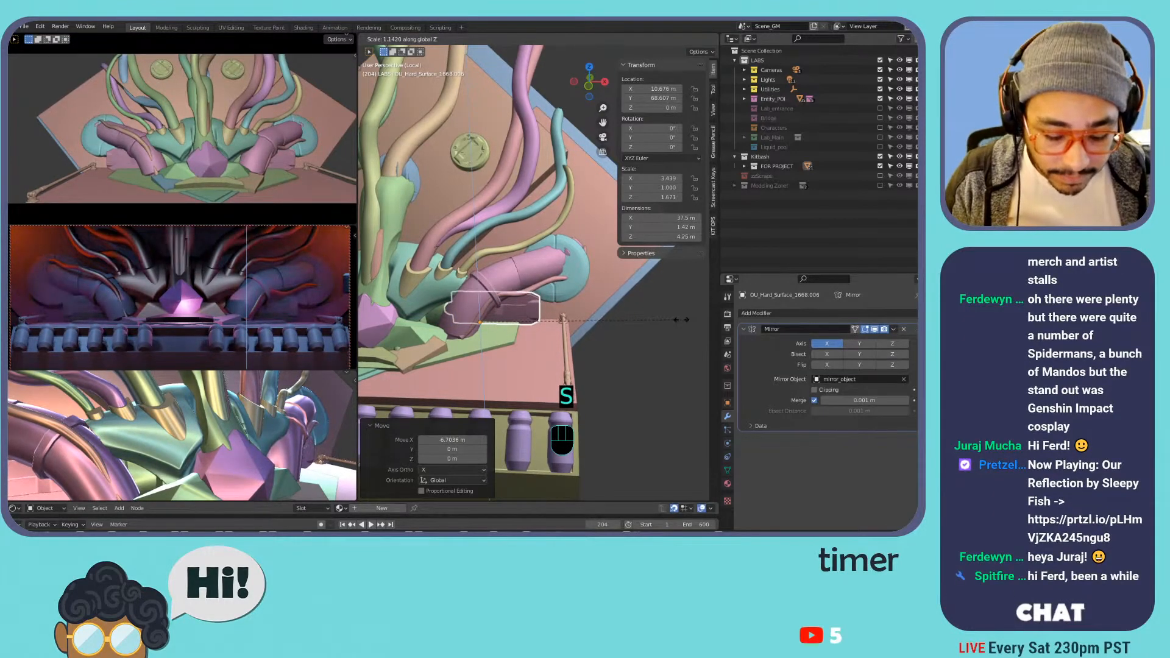
{"action": "key", "text": "x"}
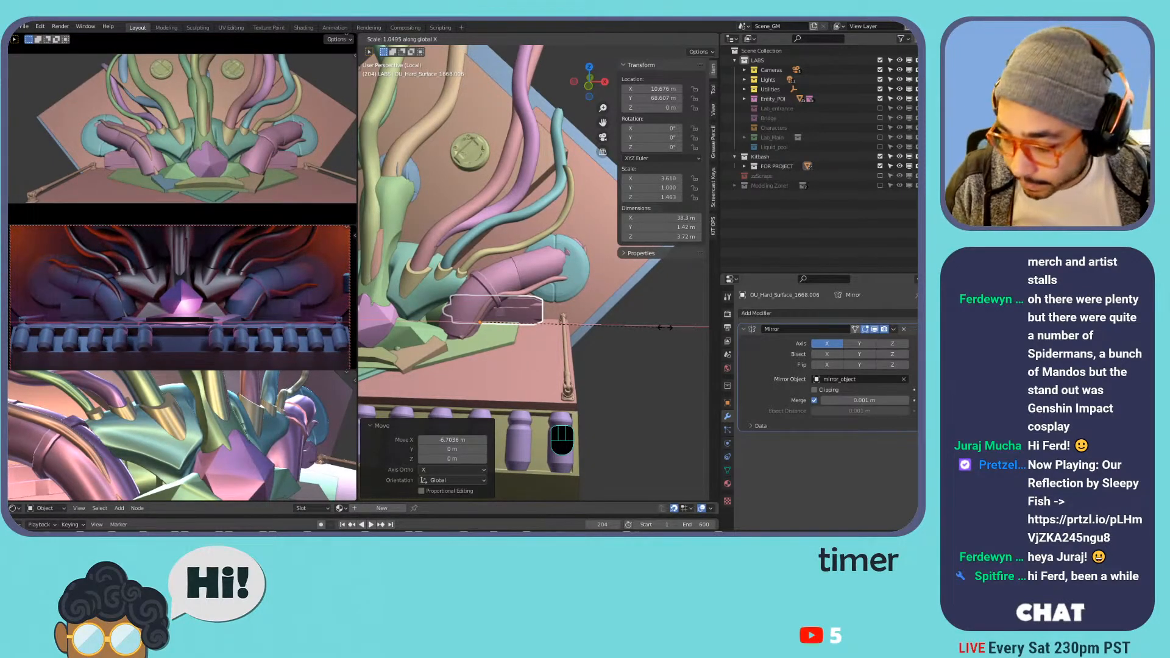
{"action": "left_click", "coordinate": [630, 329]}
{"action": "key", "text": "g"}
{"action": "key", "text": "y"}
{"action": "key", "text": "x"}
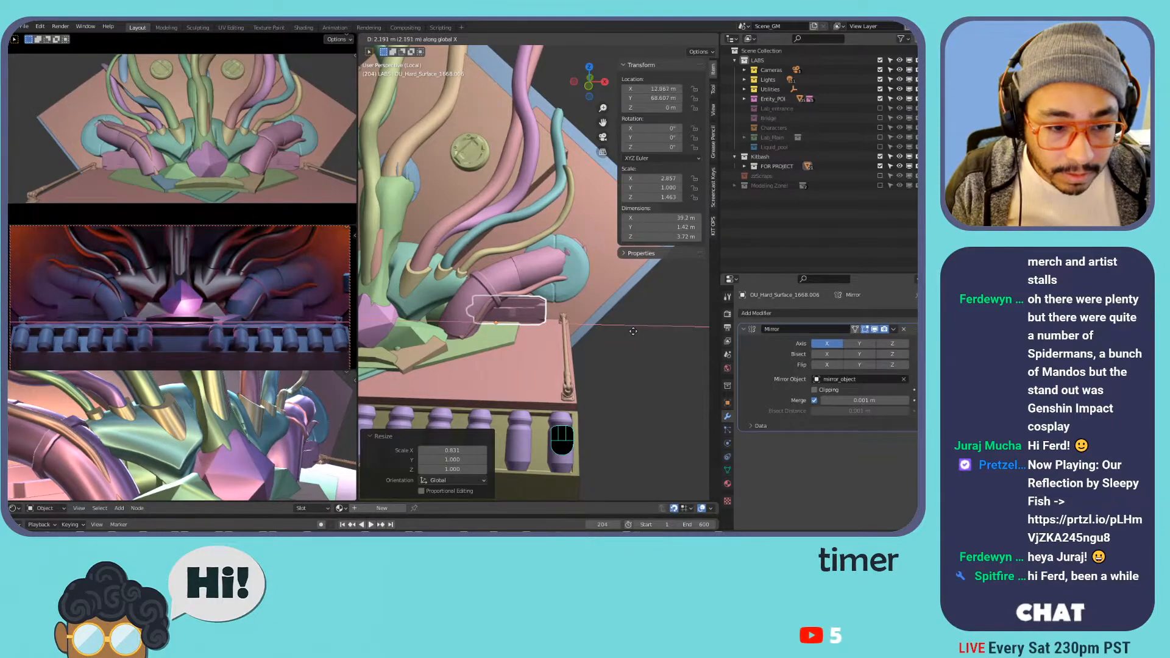
{"action": "left_click", "coordinate": [620, 335]}
- Select the round domed part with the flanged base among the loose kitbash parts and frame it in the view
{"action": "middle_click_drag", "start_coordinate": [620, 335], "coordinate": [613, 295]}
{"action": "left_click", "coordinate": [532, 324]}
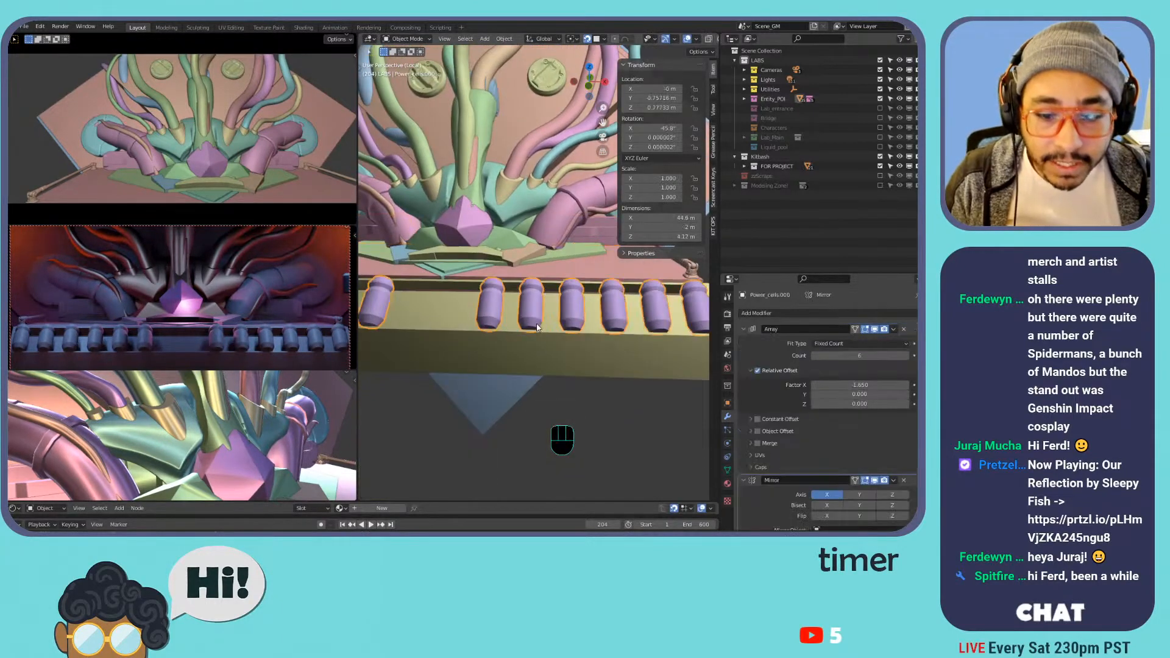
{"action": "middle_click_drag", "start_coordinate": [481, 277], "coordinate": [503, 342]}
{"action": "scroll", "coordinate": [517, 298], "scroll_direction": "down", "scroll_amount": 5}
{"action": "middle_click_drag", "start_coordinate": [586, 338], "coordinate": [556, 311]}
{"action": "left_click", "coordinate": [611, 292]}
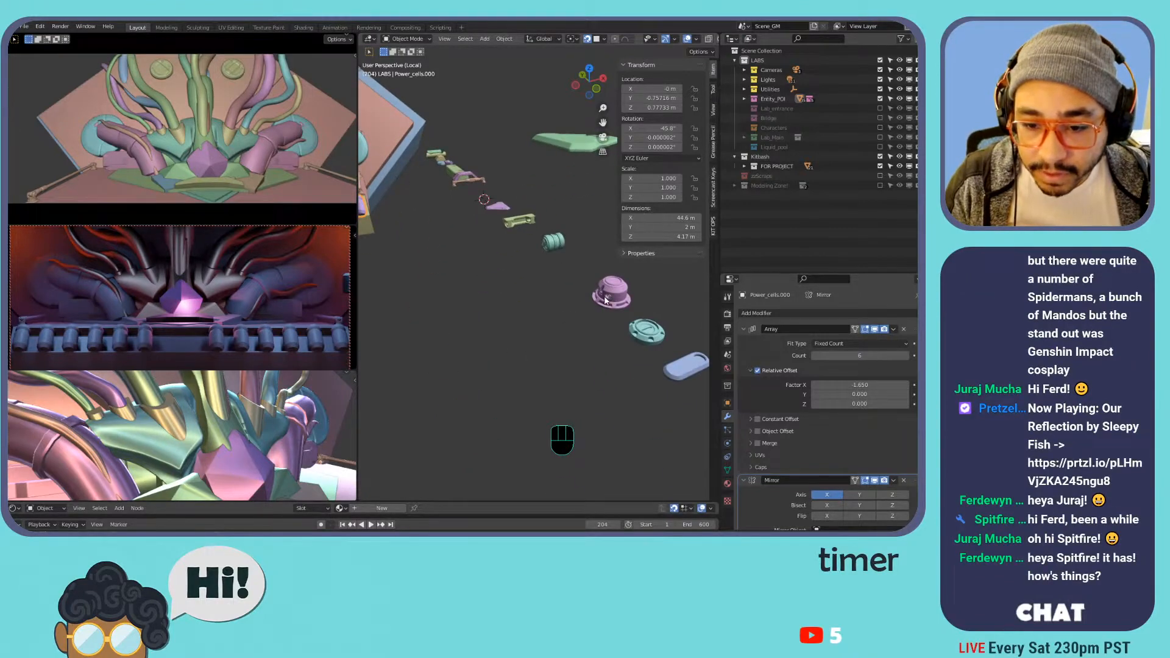
{"action": "key", "text": "KP_Decimal"}
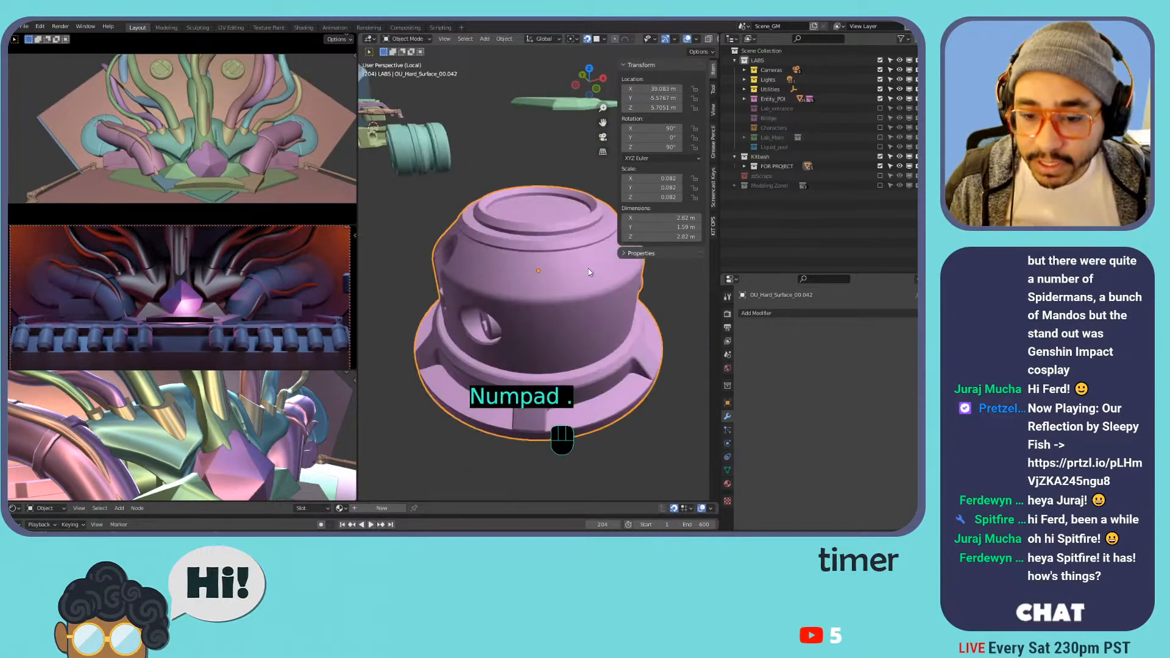
- Select the edge loop around the domed part's flanged base and snap the 3D cursor to it
{"action": "key", "text": "Tab"}
{"action": "middle_click_drag", "start_coordinate": [568, 279], "coordinate": [489, 134]}
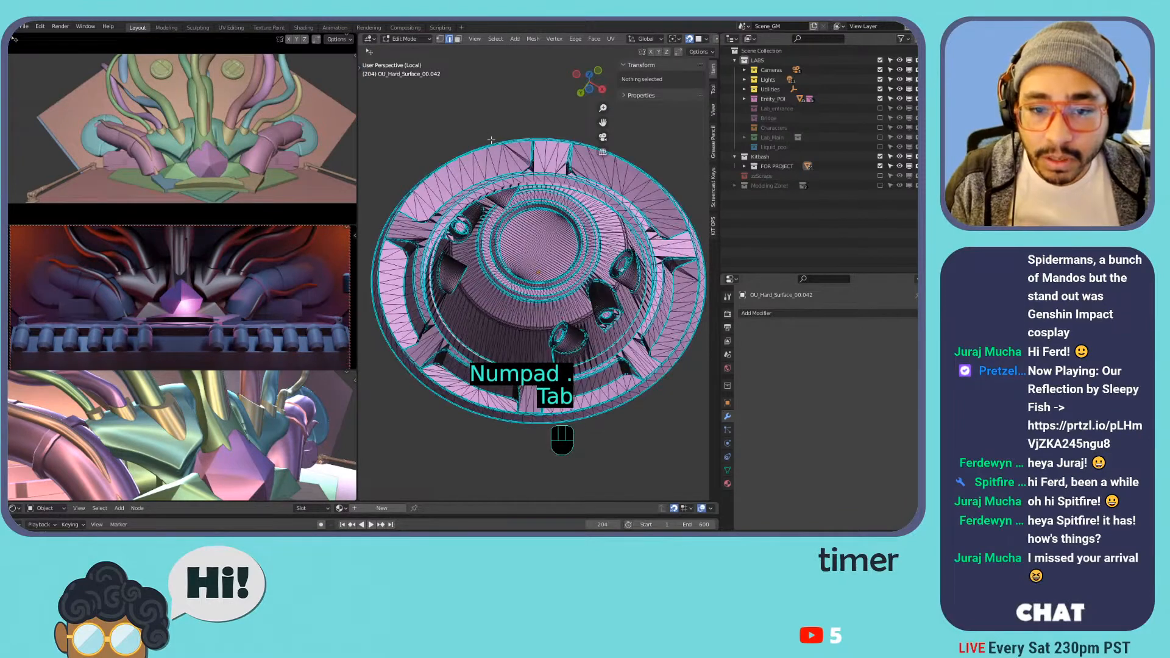
{"action": "left_click", "coordinate": [491, 147], "text": "alt"}
{"action": "key", "text": "1"}
{"action": "key", "text": "2"}
{"action": "left_click", "coordinate": [491, 146], "text": "alt"}
{"action": "key", "text": "shift+s"}
{"action": "left_click", "coordinate": [506, 192]}
{"action": "key", "text": "Tab"}
{"action": "middle_click_drag", "start_coordinate": [518, 162], "coordinate": [458, 72]}
{"action": "left_click", "coordinate": [421, 52]}
{"action": "left_click", "coordinate": [384, 53]}
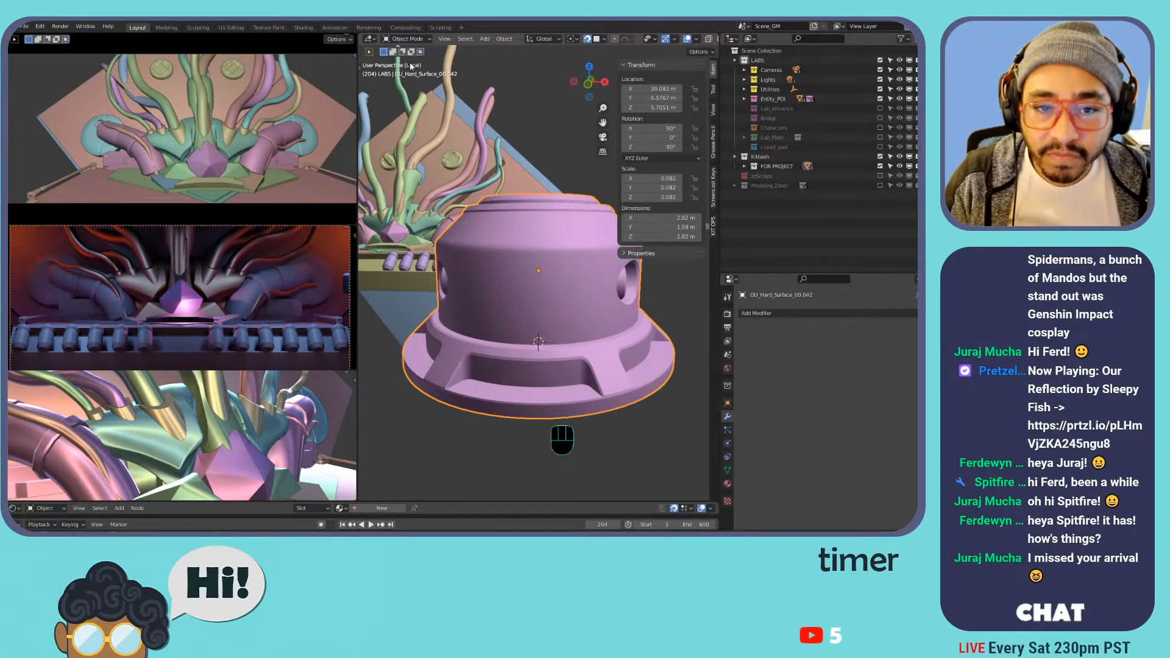
- Set the domed part's origin to the 3D cursor at its base
{"action": "scroll", "coordinate": [546, 234], "scroll_direction": "down", "scroll_amount": 2}
{"action": "middle_click_drag", "start_coordinate": [481, 218], "coordinate": [527, 243]}
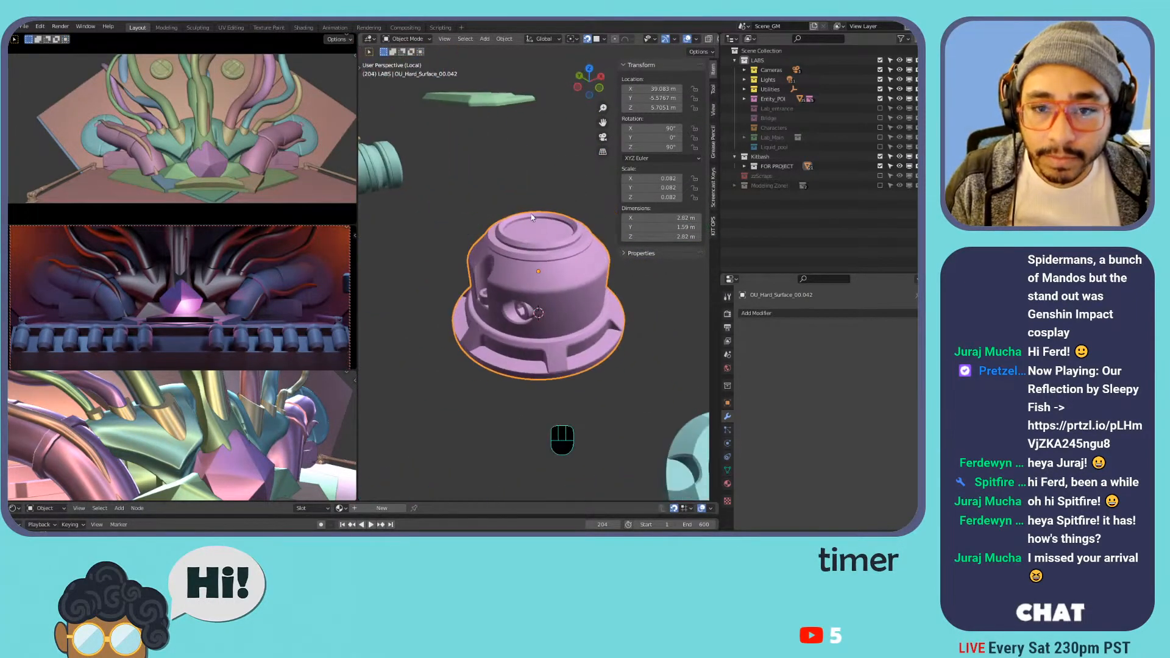
{"action": "key", "text": "Tab"}
{"action": "key", "text": "Tab"}
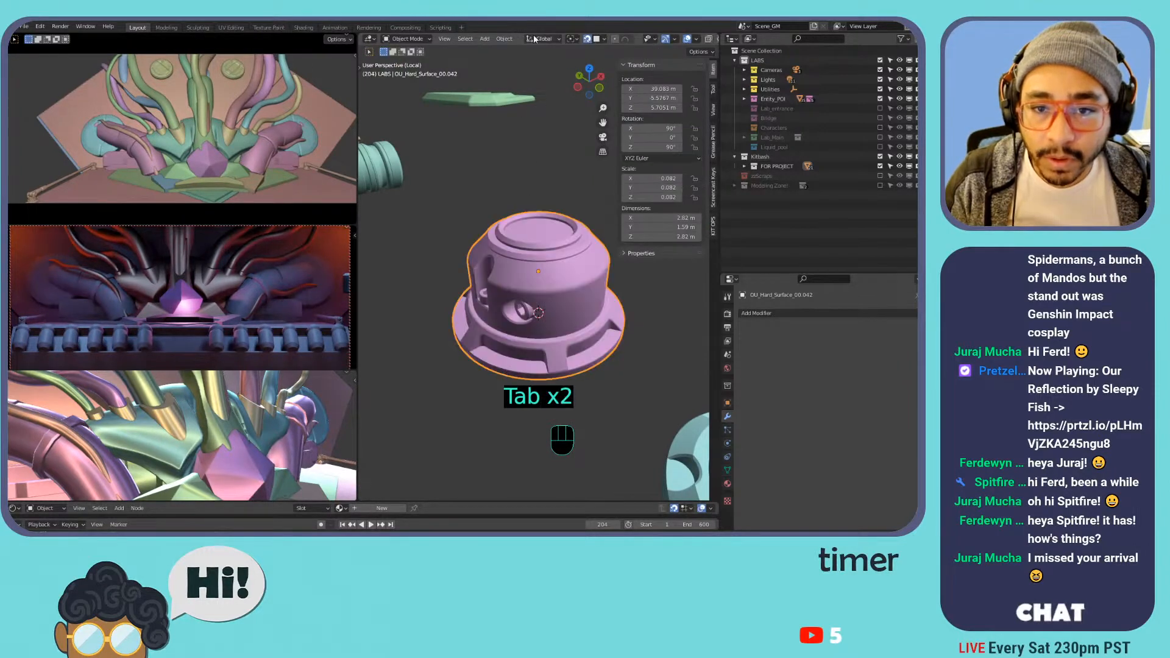
{"action": "left_click", "coordinate": [504, 39]}
{"action": "mouse_move", "coordinate": [542, 60]}
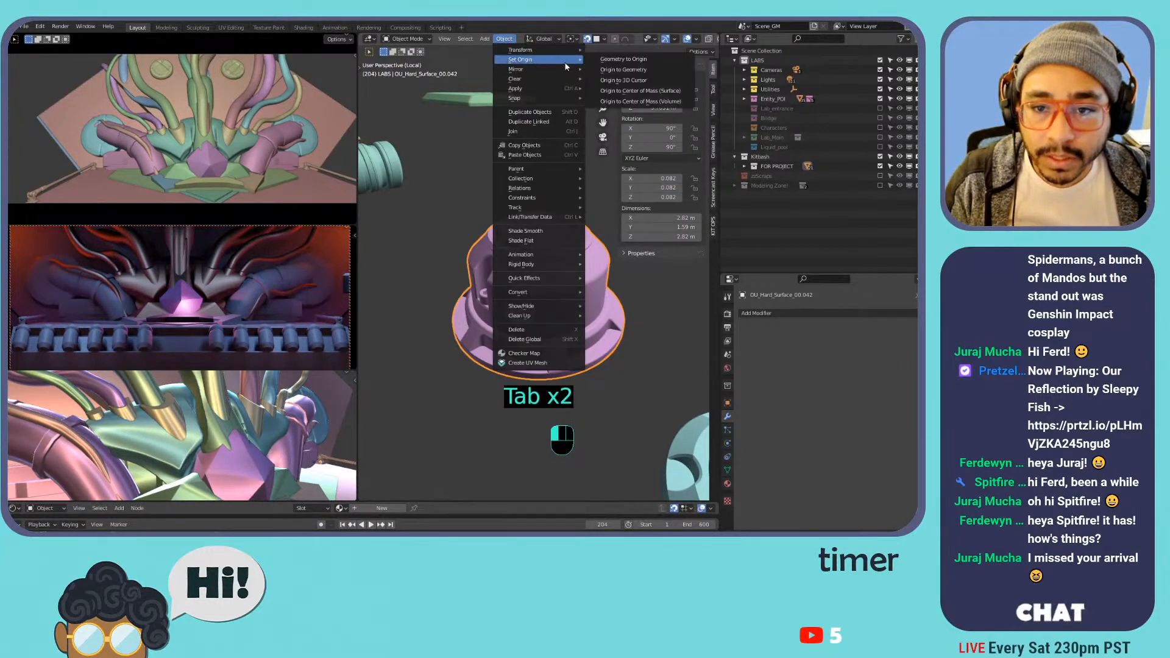
{"action": "left_click", "coordinate": [644, 81]}
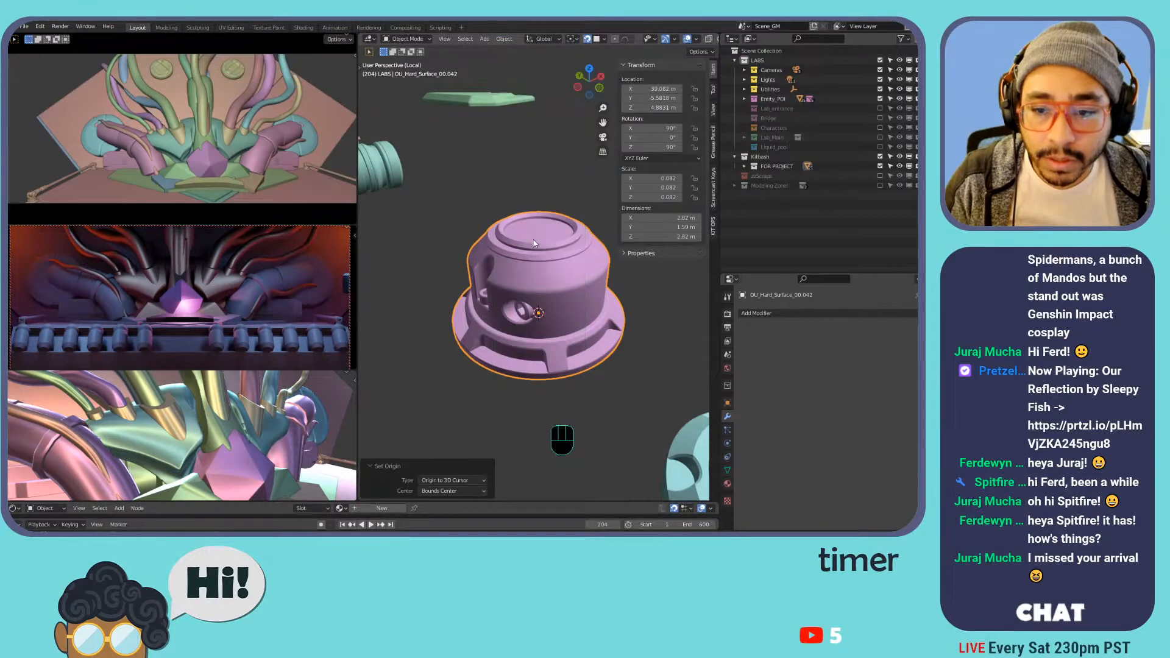
- Apply the domed part's scale and rotation
{"action": "key", "text": "ctrl+a"}
{"action": "left_click", "coordinate": [516, 247]}
{"action": "key", "text": "ctrl+a"}
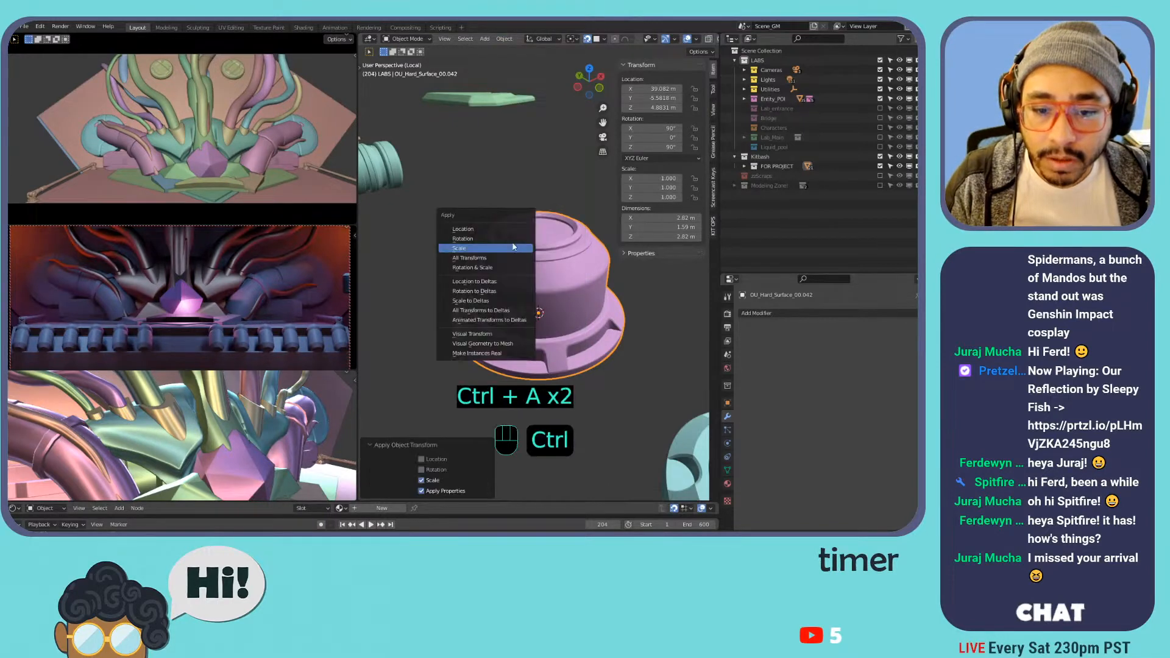
{"action": "left_click", "coordinate": [511, 240]}
- Move the domed part onto the platform top, at about X 18.7 m, Y 57.3 m, Z 0 m
{"action": "scroll", "coordinate": [495, 236], "scroll_direction": "down", "scroll_amount": 10}
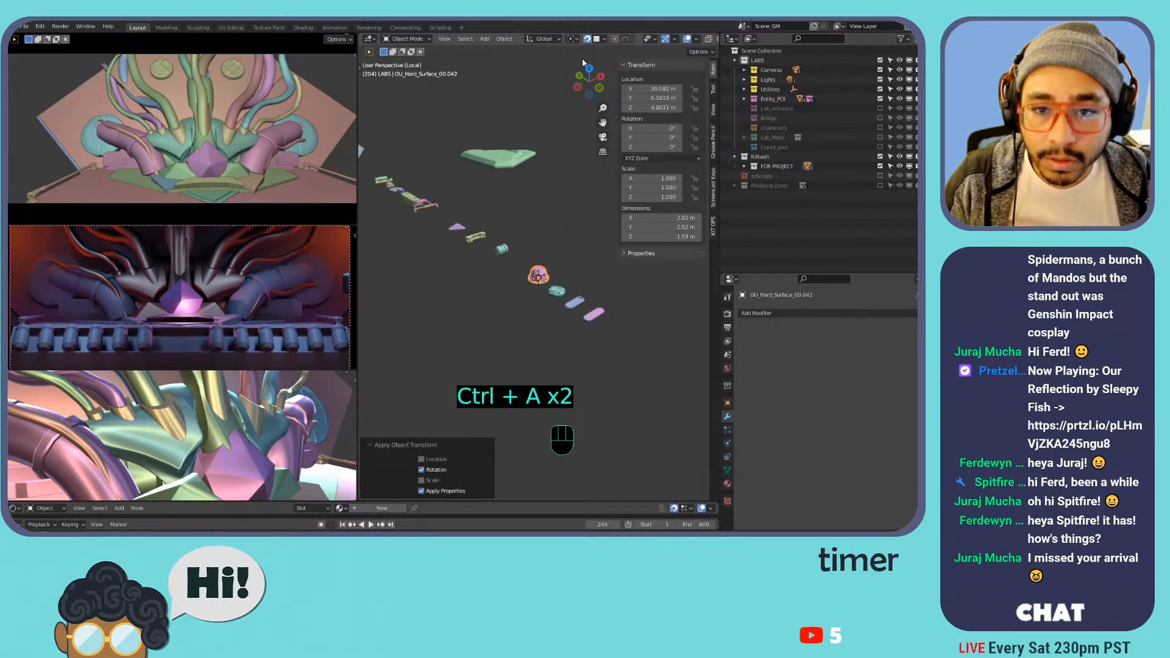
{"action": "scroll", "coordinate": [512, 239], "scroll_direction": "down", "scroll_amount": 4}
{"action": "middle_click_drag", "start_coordinate": [518, 238], "coordinate": [602, 328]}
{"action": "scroll", "coordinate": [579, 341], "scroll_direction": "up", "scroll_amount": 2}
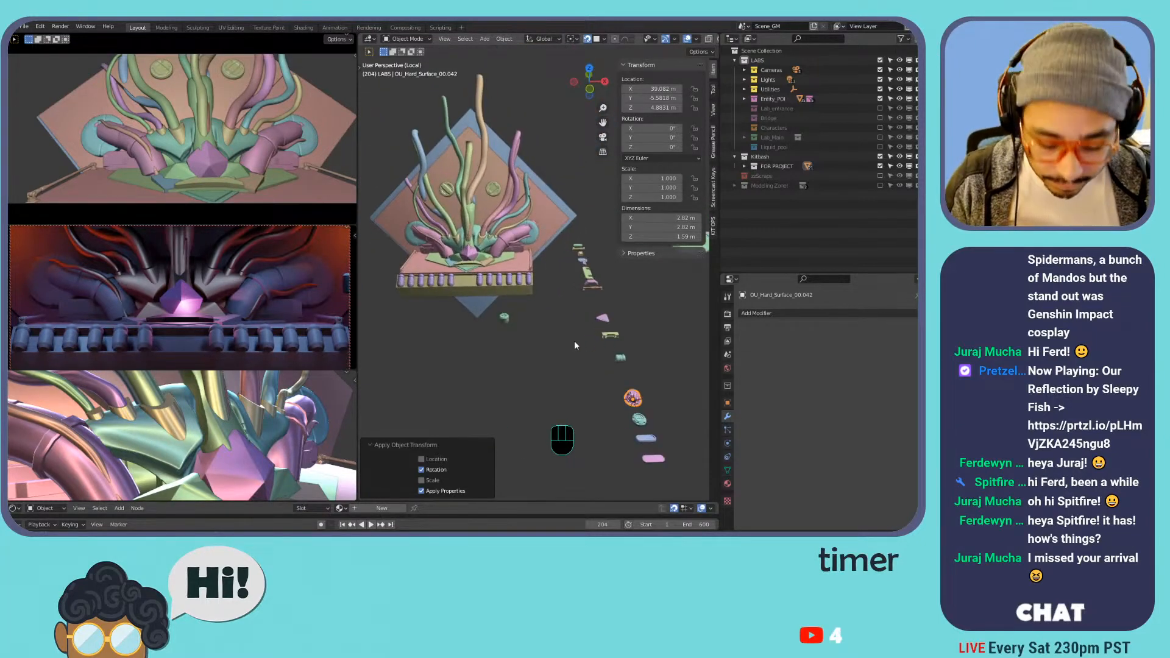
{"action": "key", "text": "g"}
{"action": "left_click", "coordinate": [520, 264]}
{"action": "scroll", "coordinate": [531, 268], "scroll_direction": "up", "scroll_amount": 2}
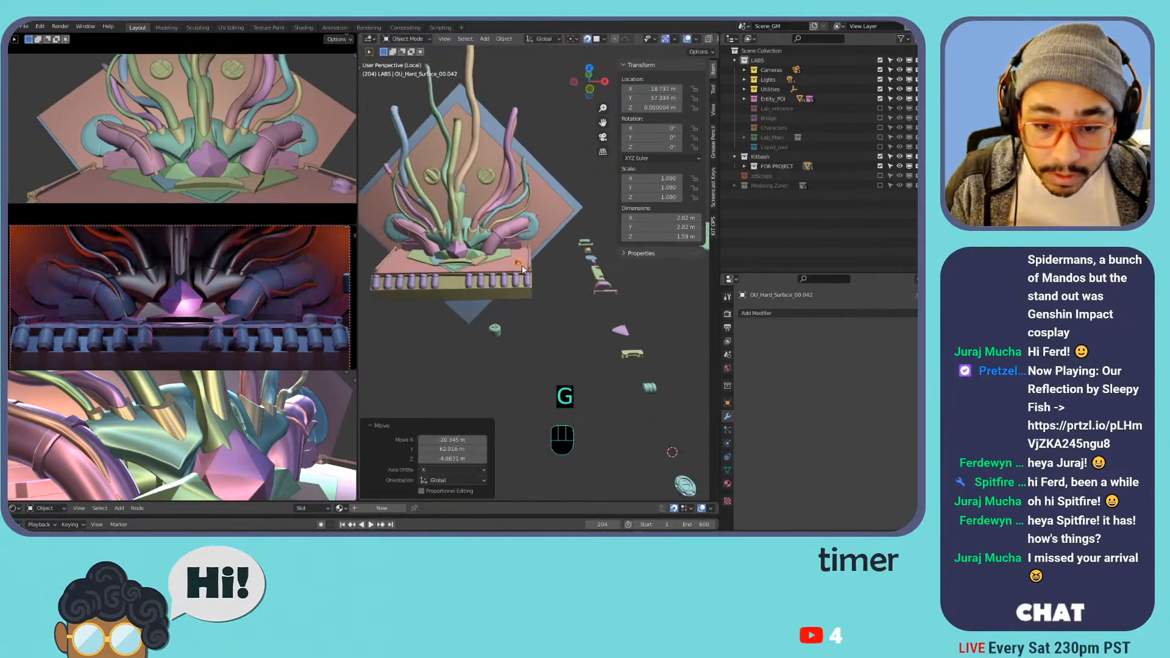
- Add a Mirror modifier to the domed part on the X axis with mirror_object as its mirror object
{"action": "left_click", "coordinate": [810, 316]}
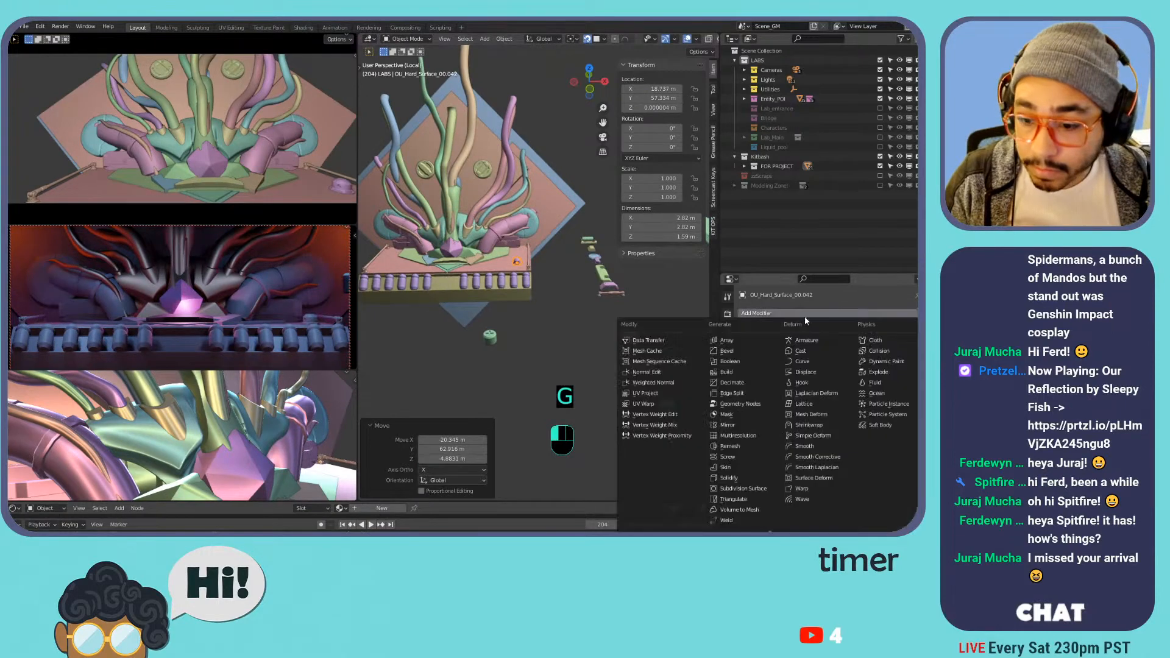
{"action": "left_click", "coordinate": [740, 414]}
{"action": "left_click", "coordinate": [825, 381]}
{"action": "type", "text": "mir"}
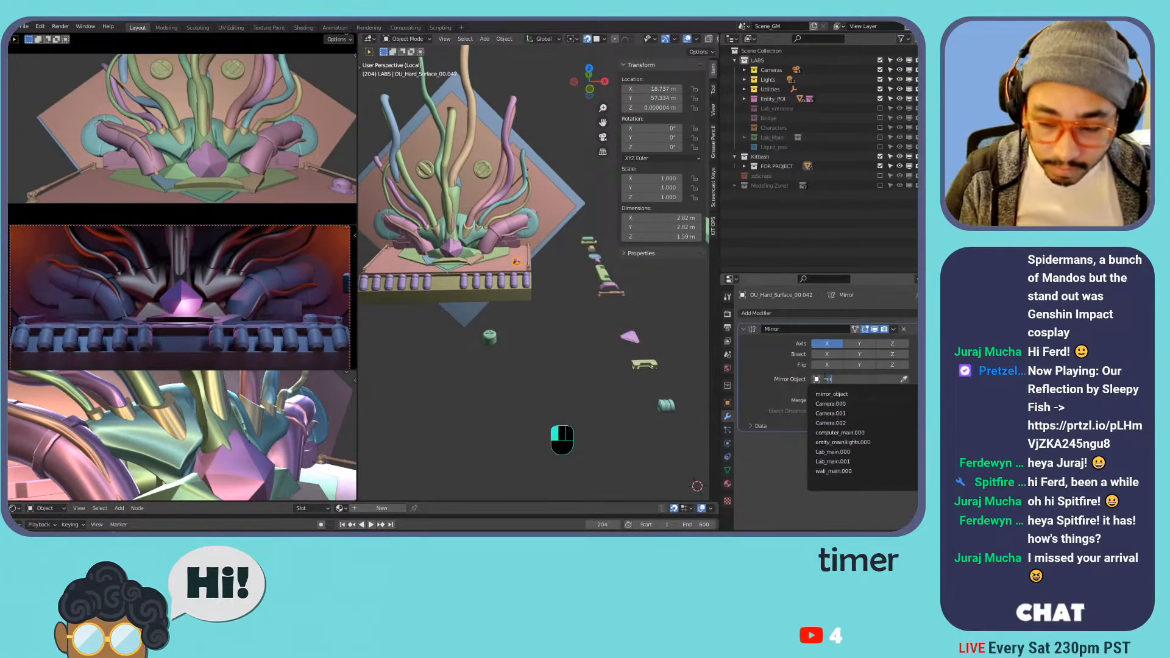
{"action": "key", "text": "Return"}
- Move the domed part about 1.09 m along X and -3.02 m along Y to the platform's front corner and flatten it to about 0.48 along Z
{"action": "scroll", "coordinate": [525, 289], "scroll_direction": "up", "scroll_amount": 4}
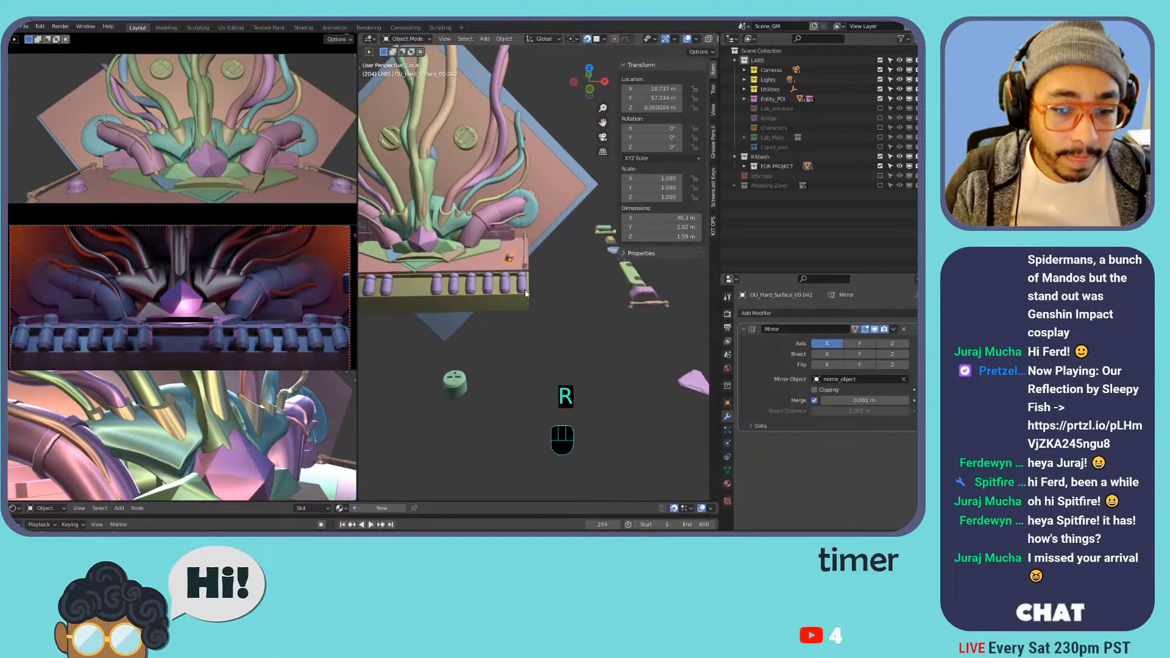
{"action": "key", "text": "KP_Decimal"}
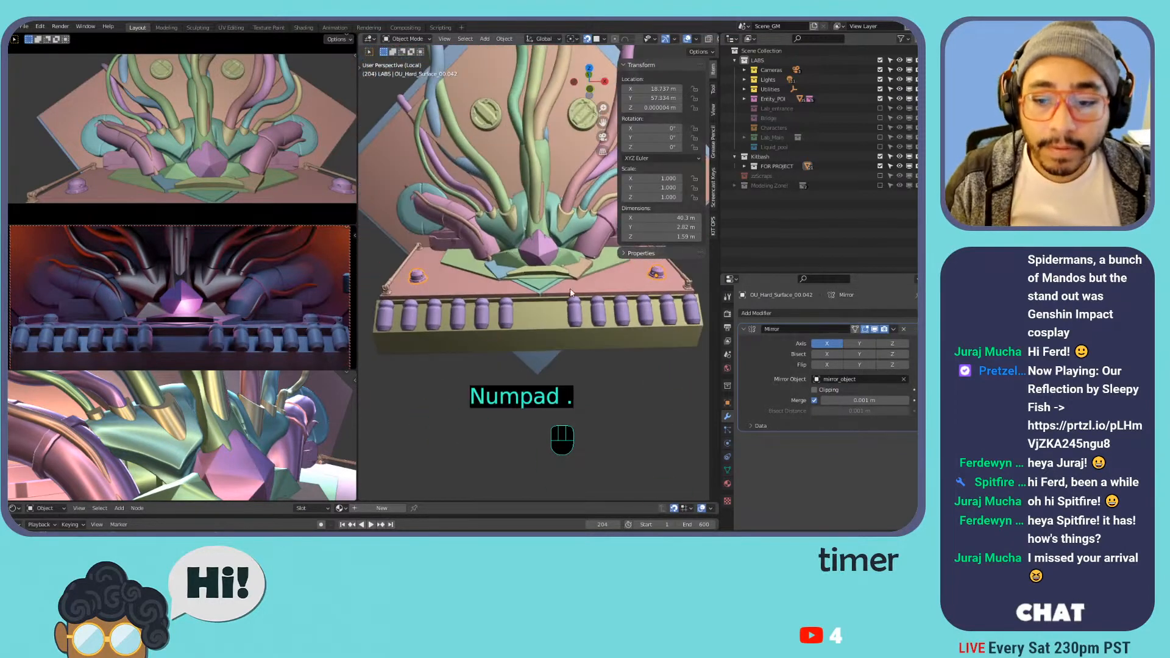
{"action": "key", "text": "KP_Decimal"}
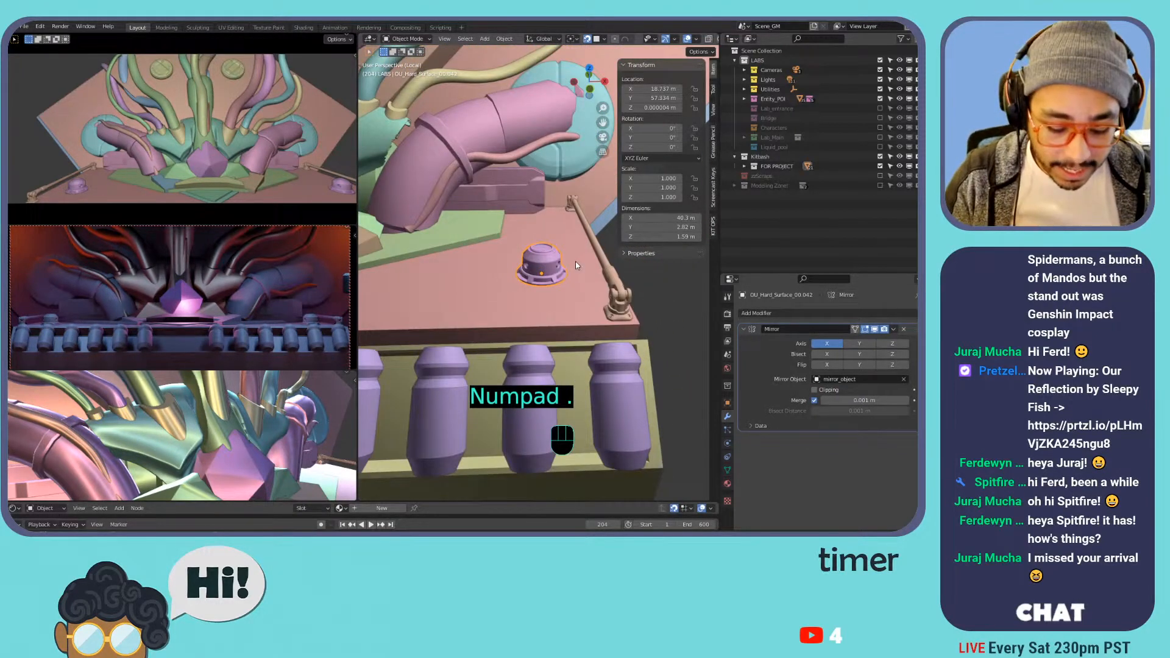
{"action": "key", "text": "g"}
{"action": "left_click", "coordinate": [634, 301]}
{"action": "key", "text": "s"}
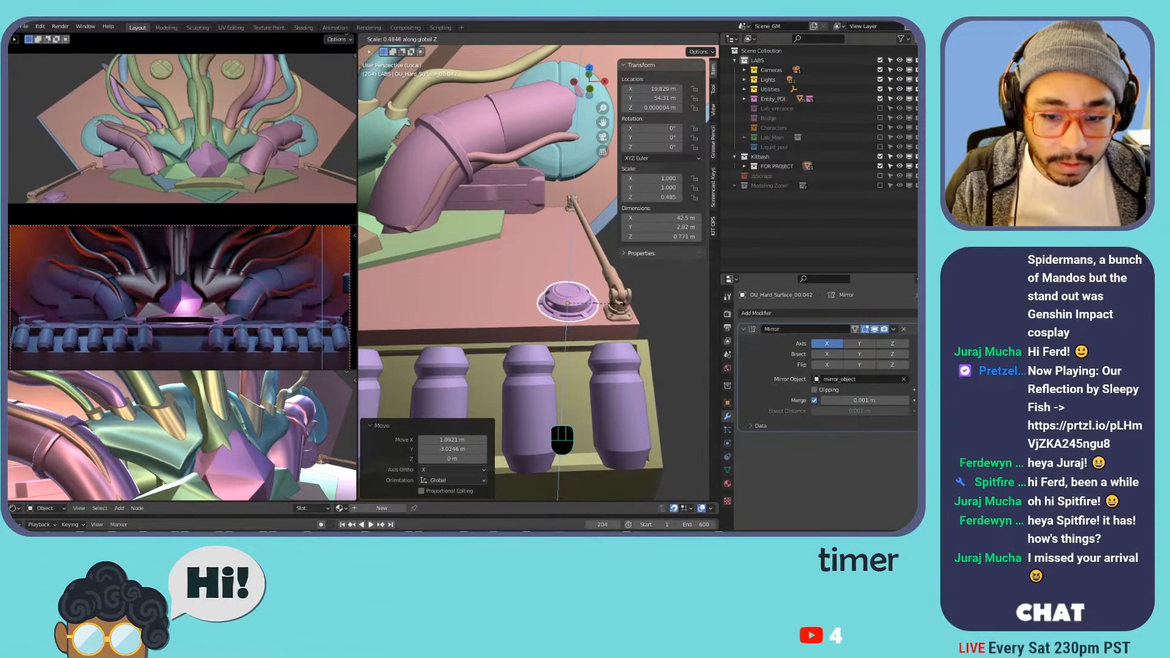
{"action": "left_click", "coordinate": [619, 303]}
- Select the row of power cells along the platform's front and reveal the object in the Outliner
{"action": "middle_click_drag", "start_coordinate": [507, 330], "coordinate": [459, 319]}
{"action": "scroll", "coordinate": [481, 318], "scroll_direction": "down", "scroll_amount": 4}
{"action": "left_click", "coordinate": [591, 297]}
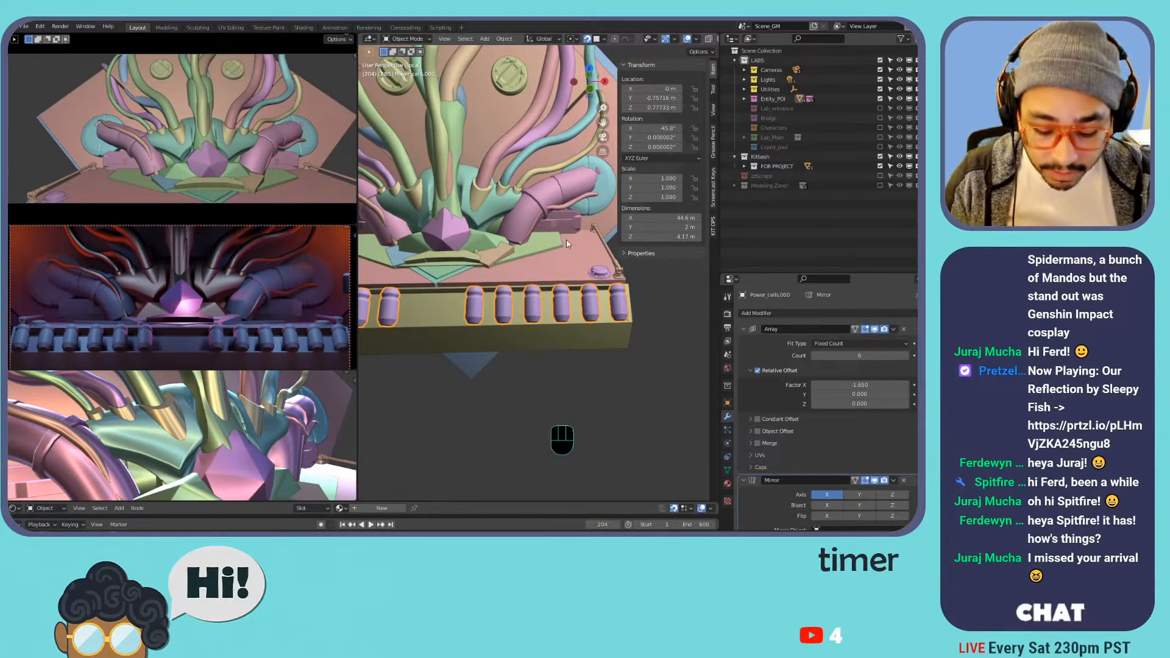
{"action": "key", "text": "m"}
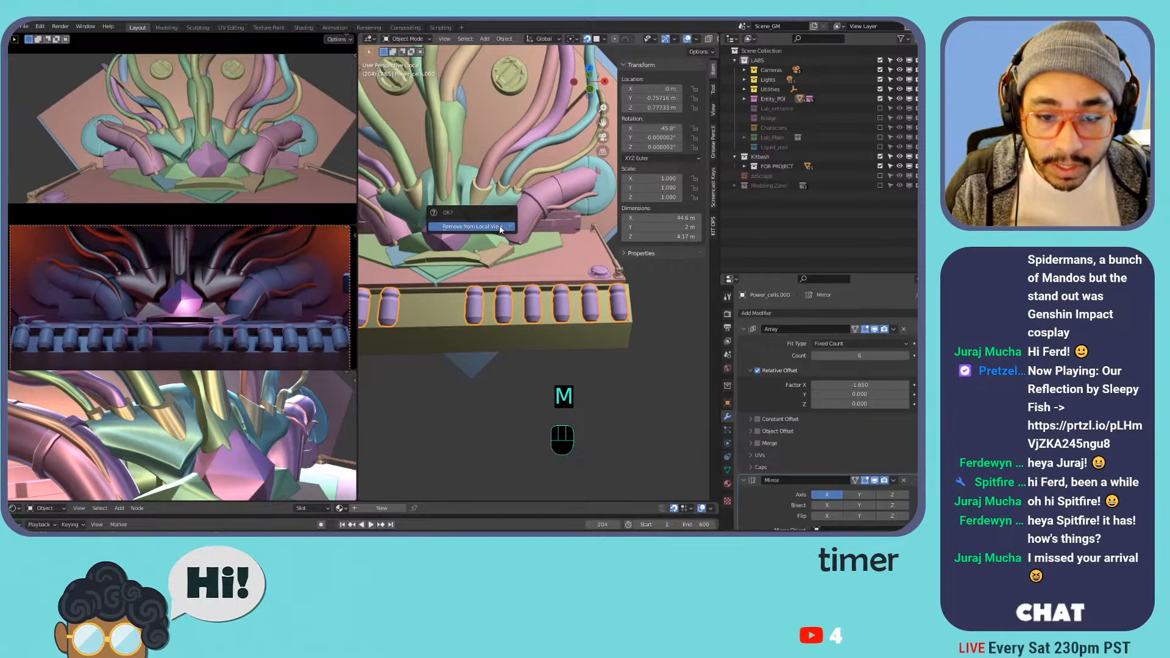
{"action": "left_click", "coordinate": [500, 226]}
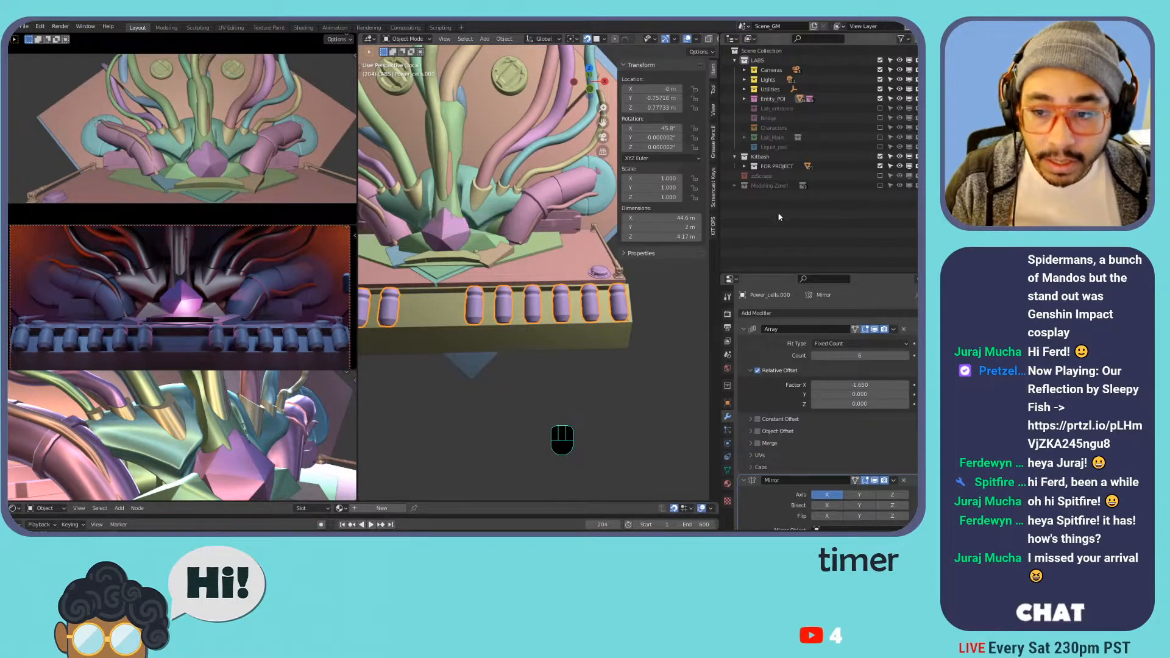
{"action": "key", "text": "KP_Decimal"}
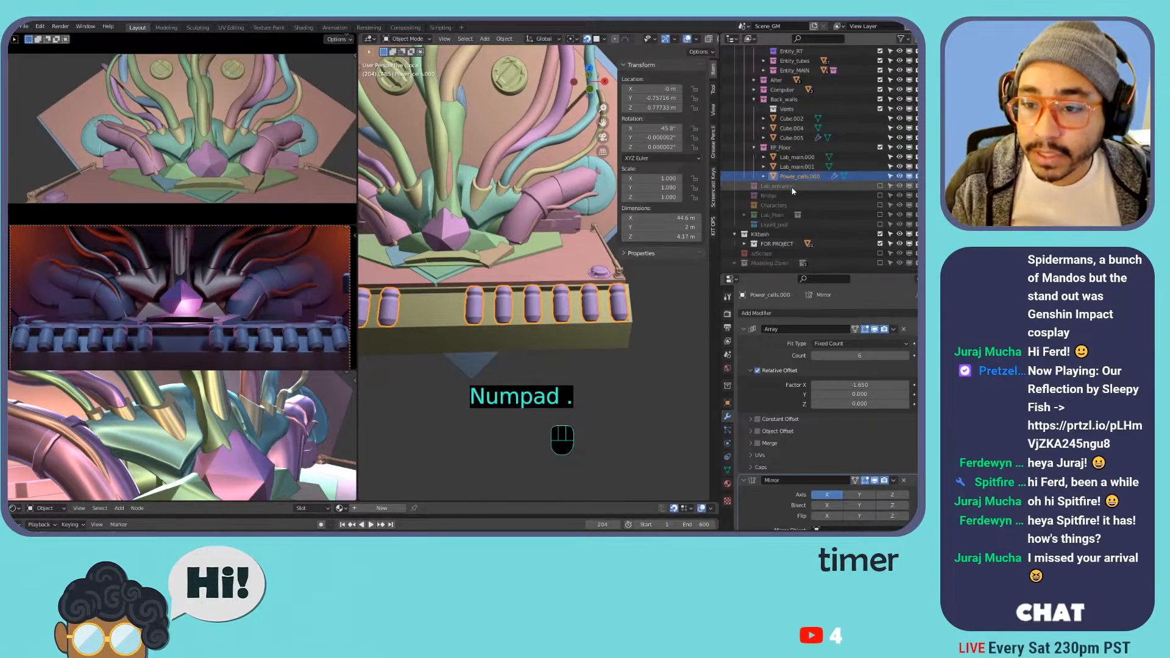
- Move the power cells object out of EP_Floor into the disabled collection listed below FOR PROJECT
{"action": "left_click_drag", "start_coordinate": [795, 205], "coordinate": [763, 253]}
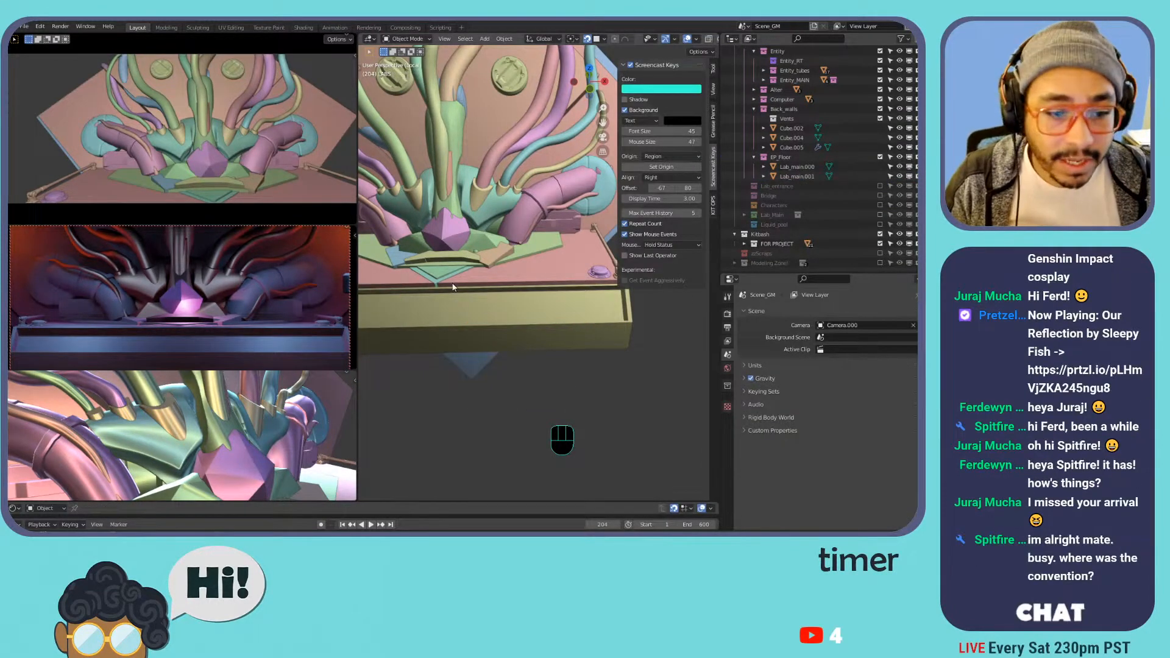
{"action": "middle_click_drag", "start_coordinate": [435, 299], "coordinate": [495, 287]}
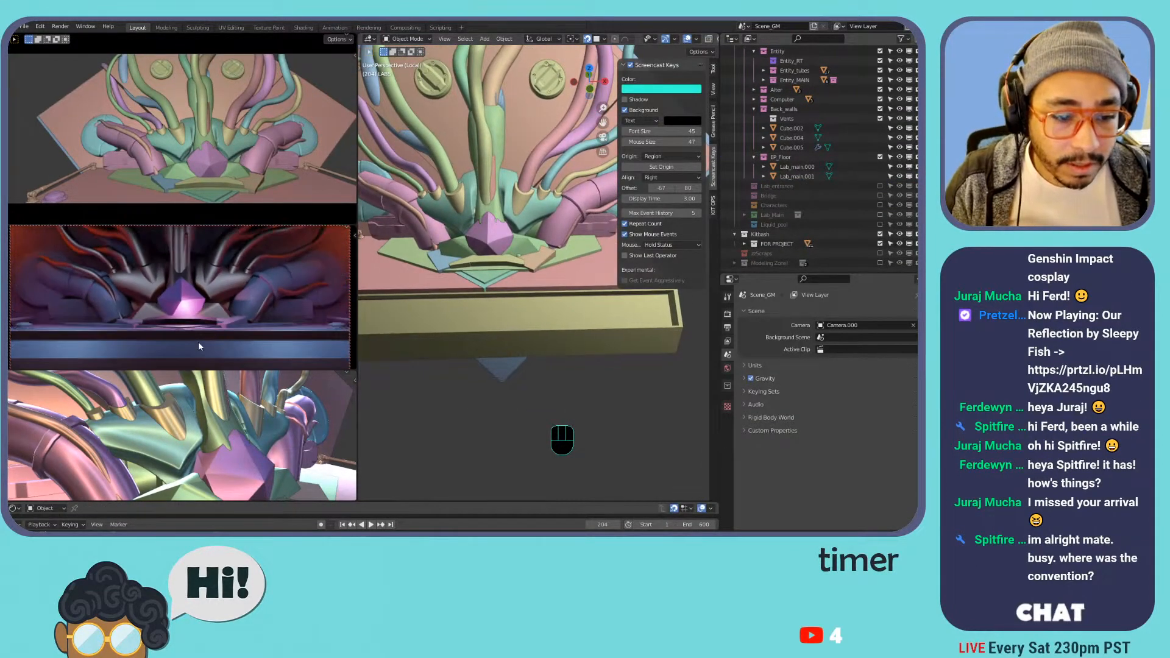
{"action": "scroll", "coordinate": [792, 156], "scroll_direction": "up", "scroll_amount": 2}
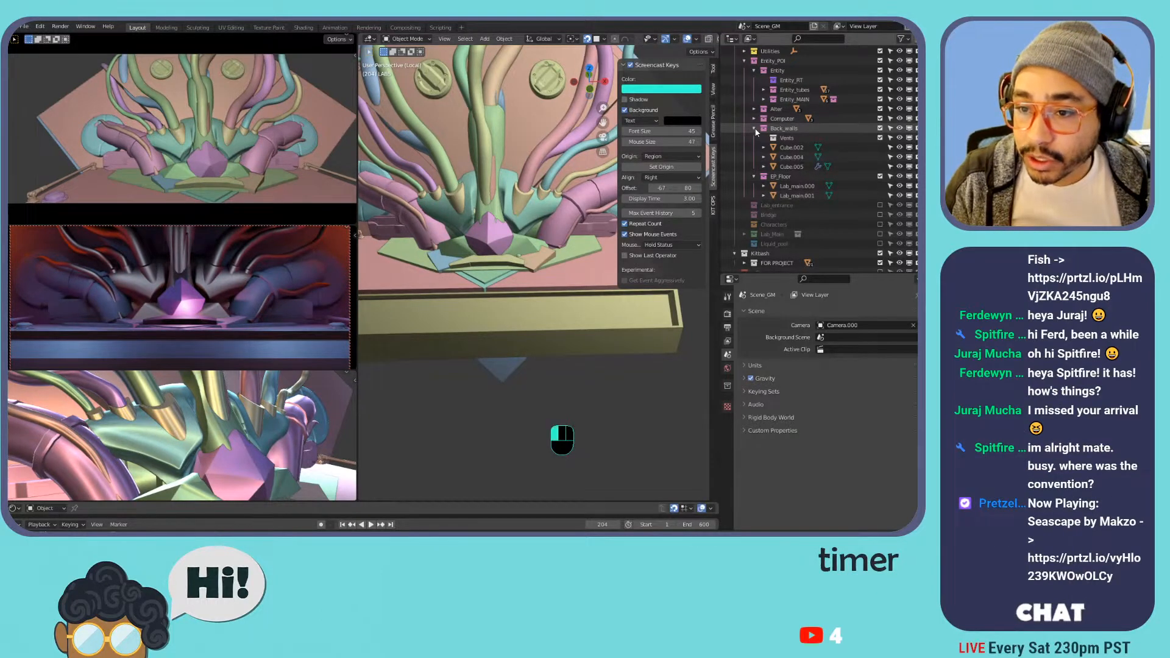
- Collapse the Back_walls collection and enable the Bridge collection, leaving Lab_entrance disabled
{"action": "left_click", "coordinate": [755, 128]}
{"action": "left_click", "coordinate": [880, 185]}
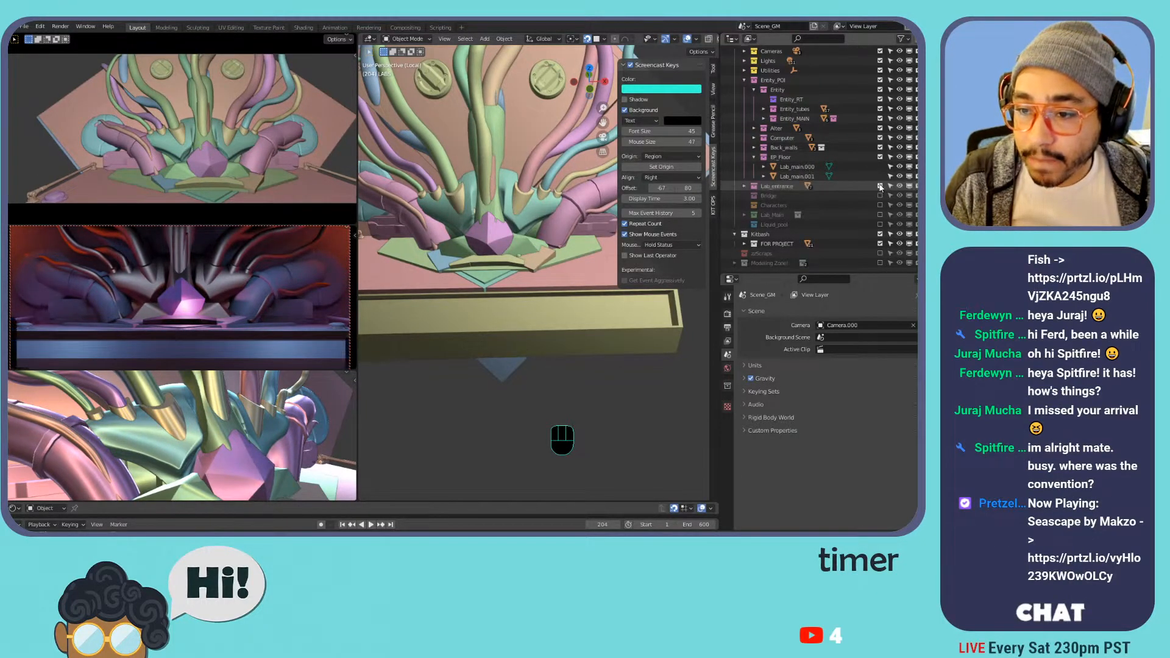
{"action": "left_click", "coordinate": [880, 185]}
{"action": "left_click", "coordinate": [880, 195]}
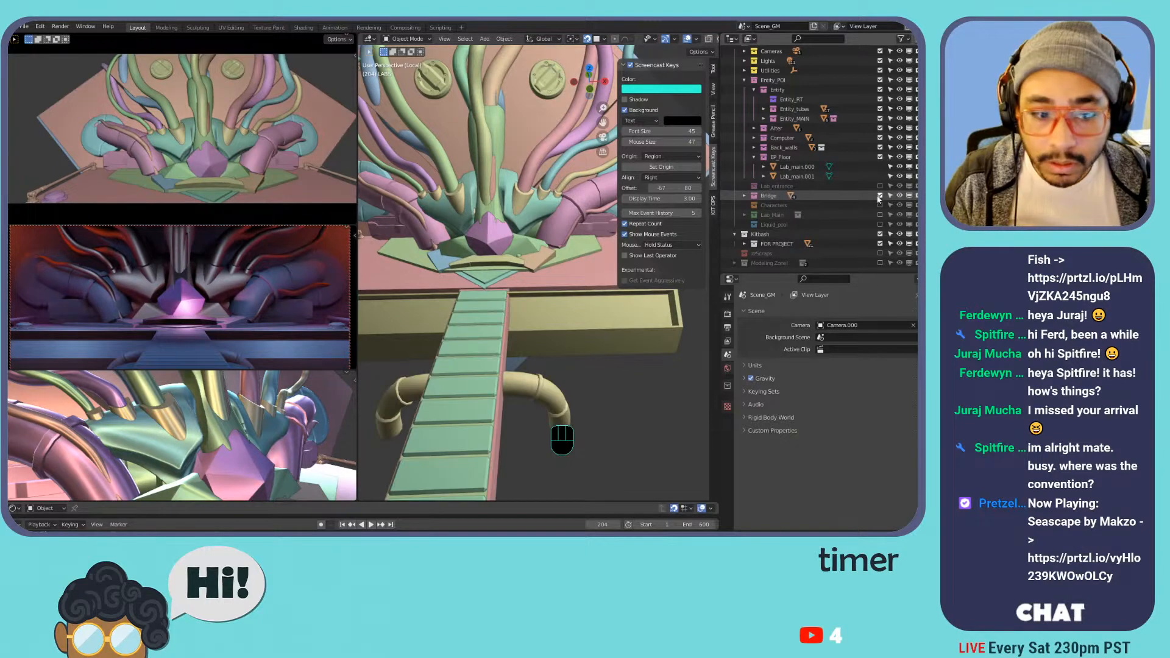
- Edit the green kitbash part with two recesses beside the platform and select its underside faces by similar Normal
{"action": "middle_click_drag", "start_coordinate": [496, 312], "coordinate": [472, 275]}
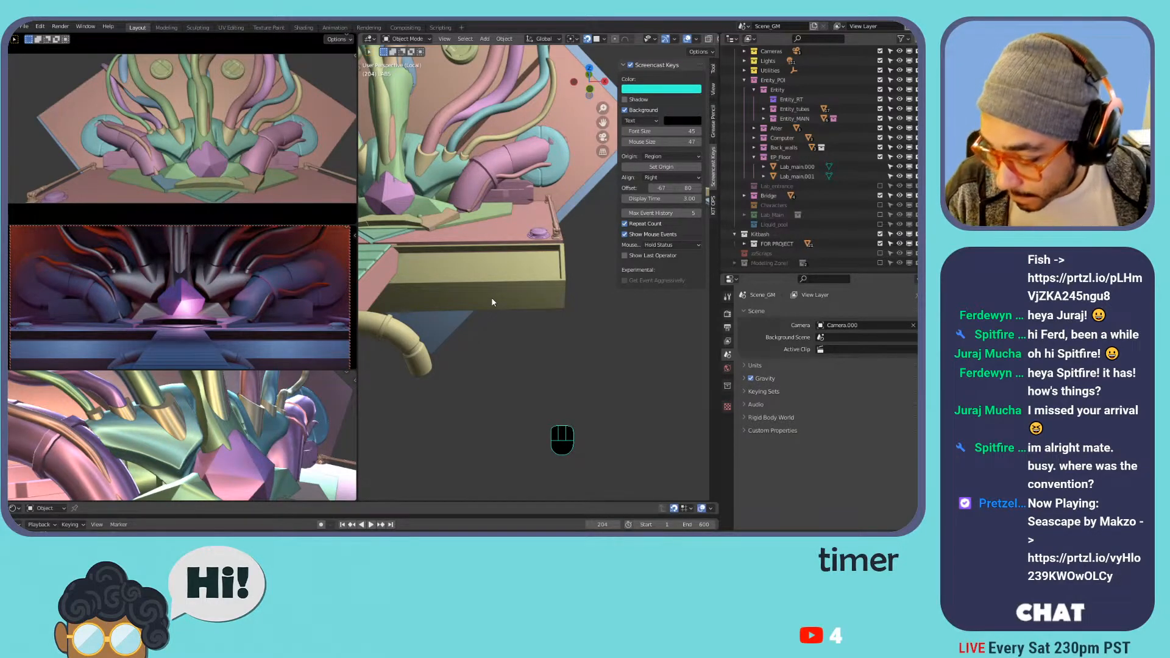
{"action": "middle_click_drag", "start_coordinate": [468, 251], "coordinate": [678, 284], "text": "shift"}
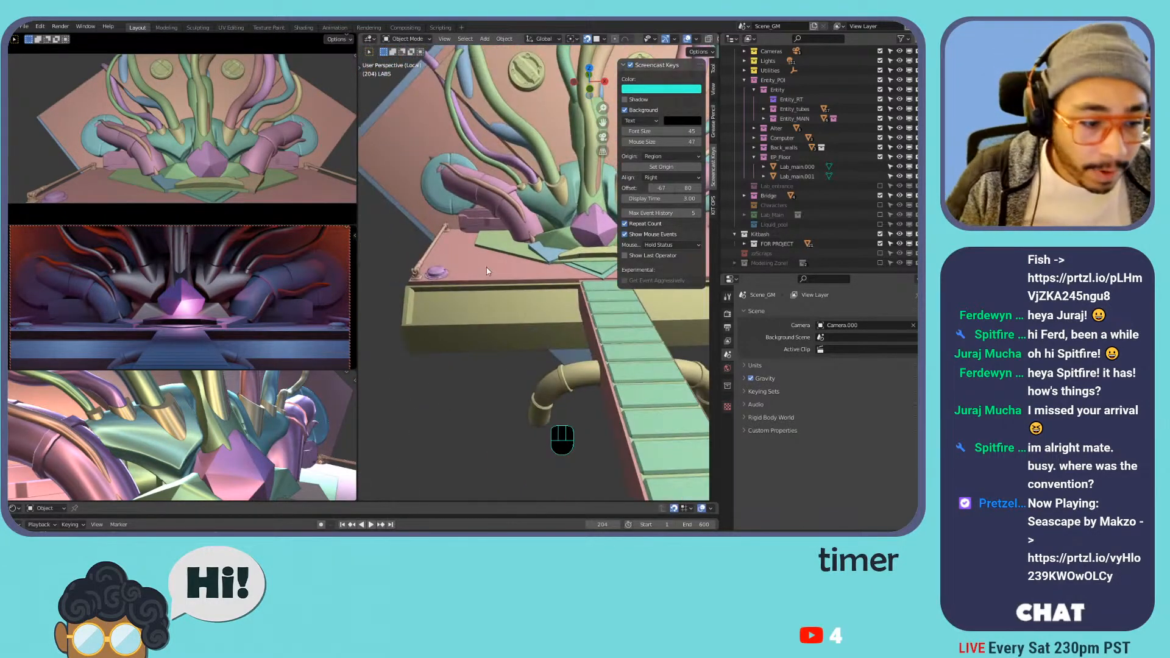
{"action": "middle_click_drag", "start_coordinate": [487, 275], "coordinate": [717, 230]}
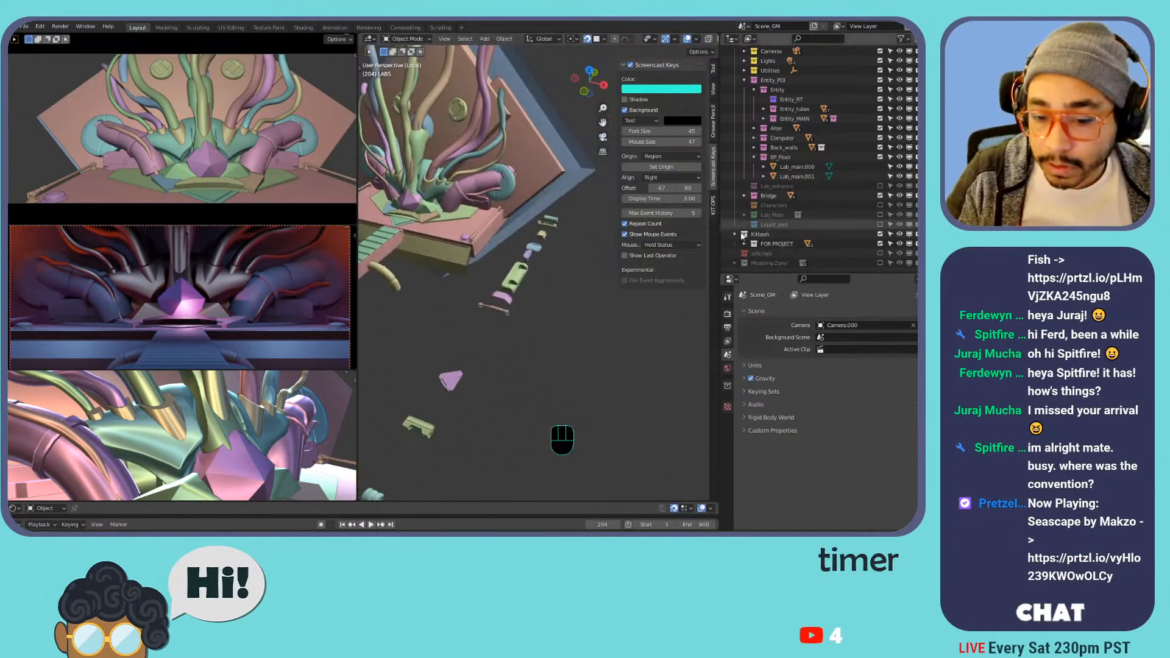
{"action": "middle_click_drag", "start_coordinate": [607, 357], "coordinate": [505, 315]}
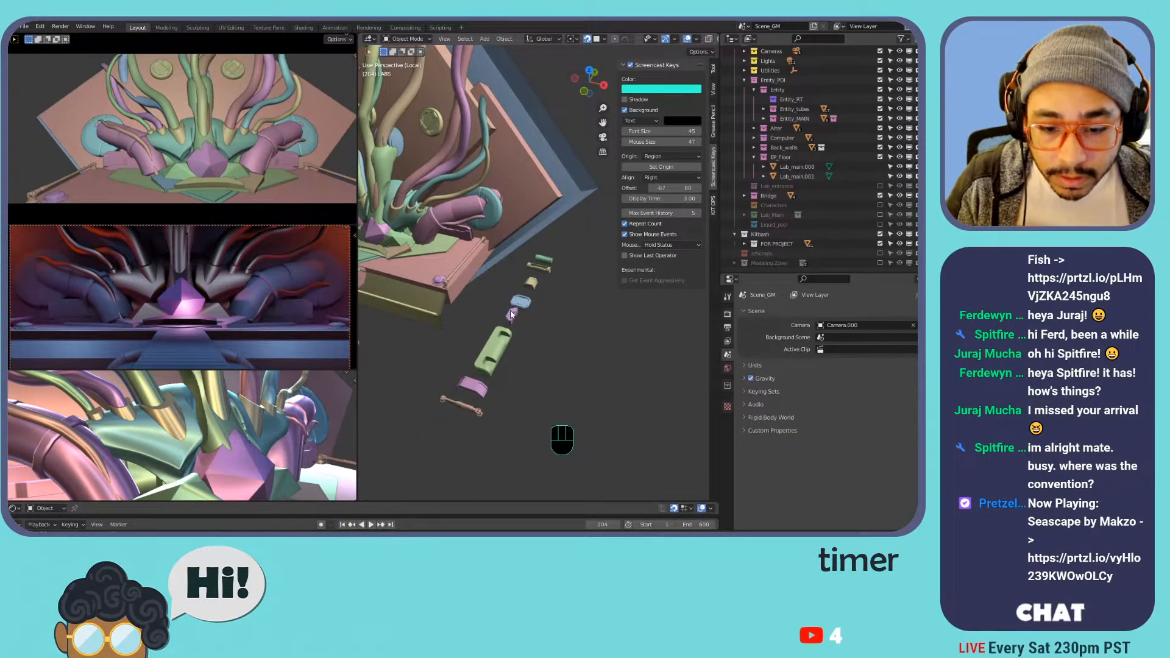
{"action": "left_click", "coordinate": [496, 341]}
{"action": "key", "text": "KP_Decimal"}
{"action": "key", "text": "Tab"}
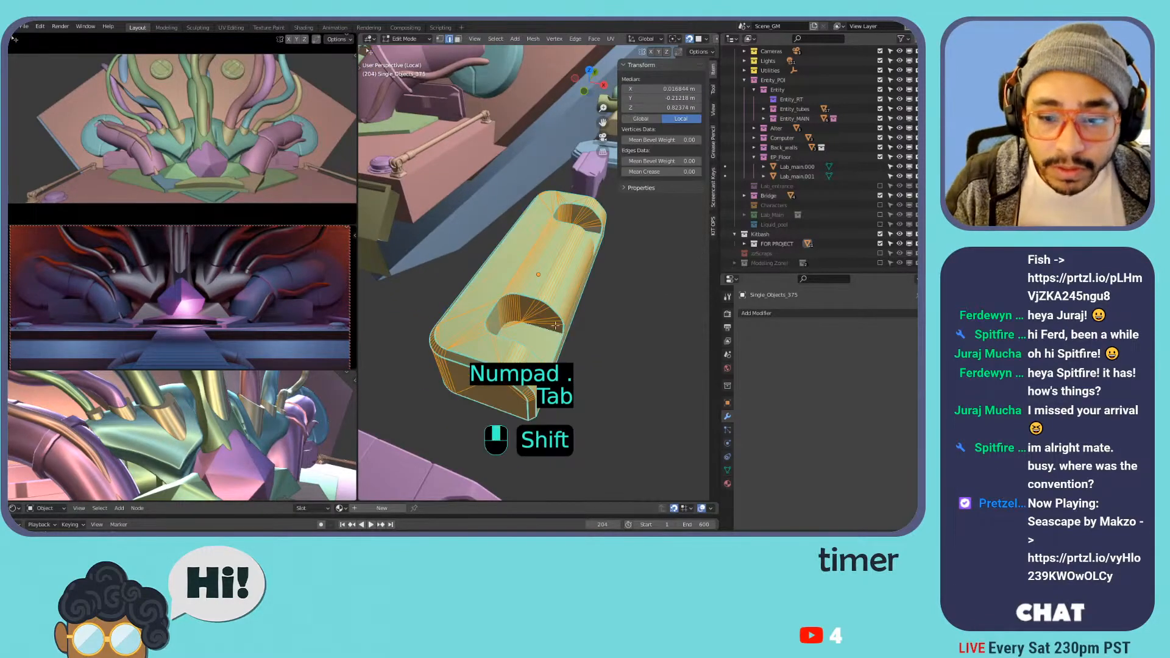
{"action": "middle_click_drag", "start_coordinate": [508, 348], "coordinate": [478, 237]}
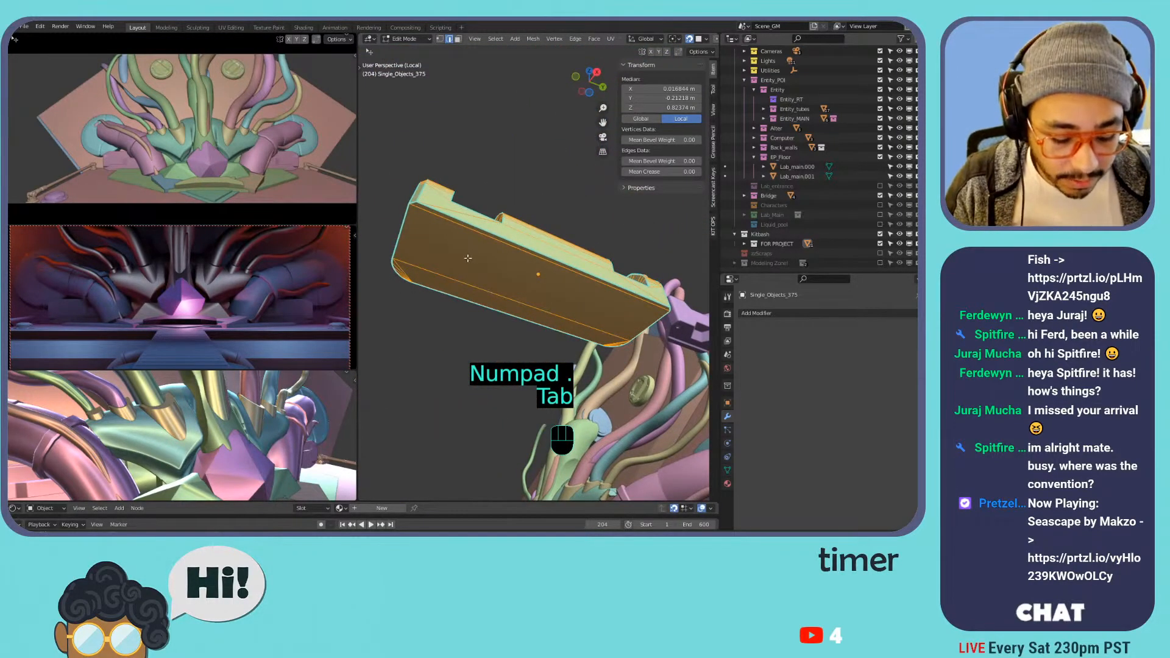
{"action": "key", "text": "3"}
{"action": "left_click", "coordinate": [497, 265]}
{"action": "key", "text": "shift+s"}
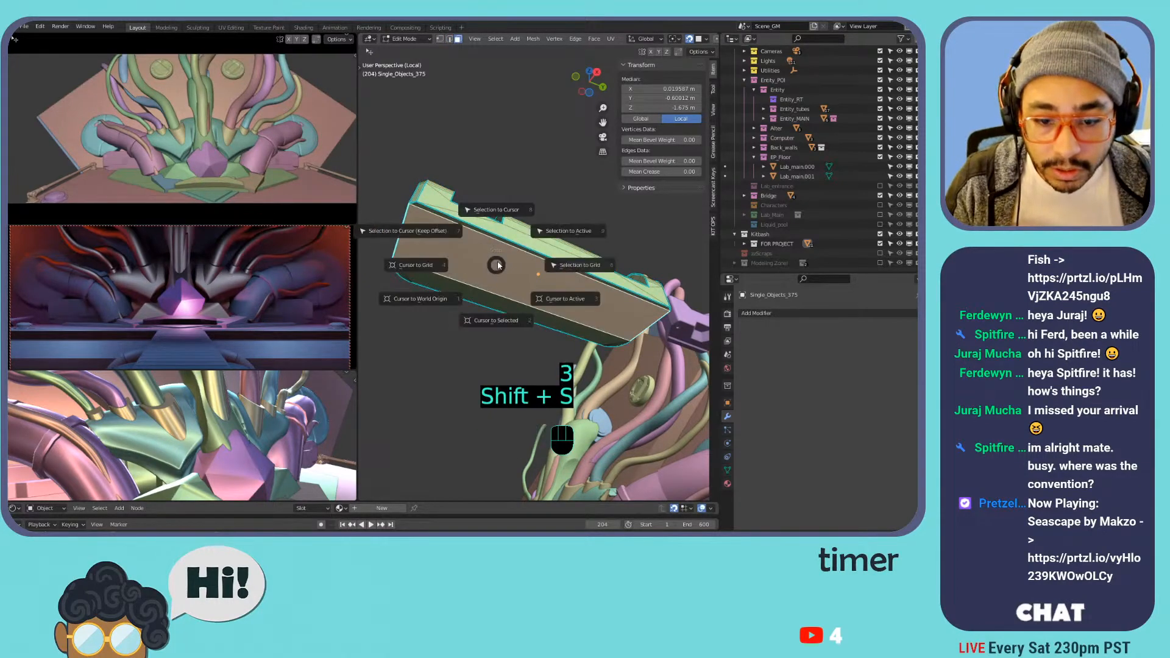
{"action": "key", "text": "shift+g"}
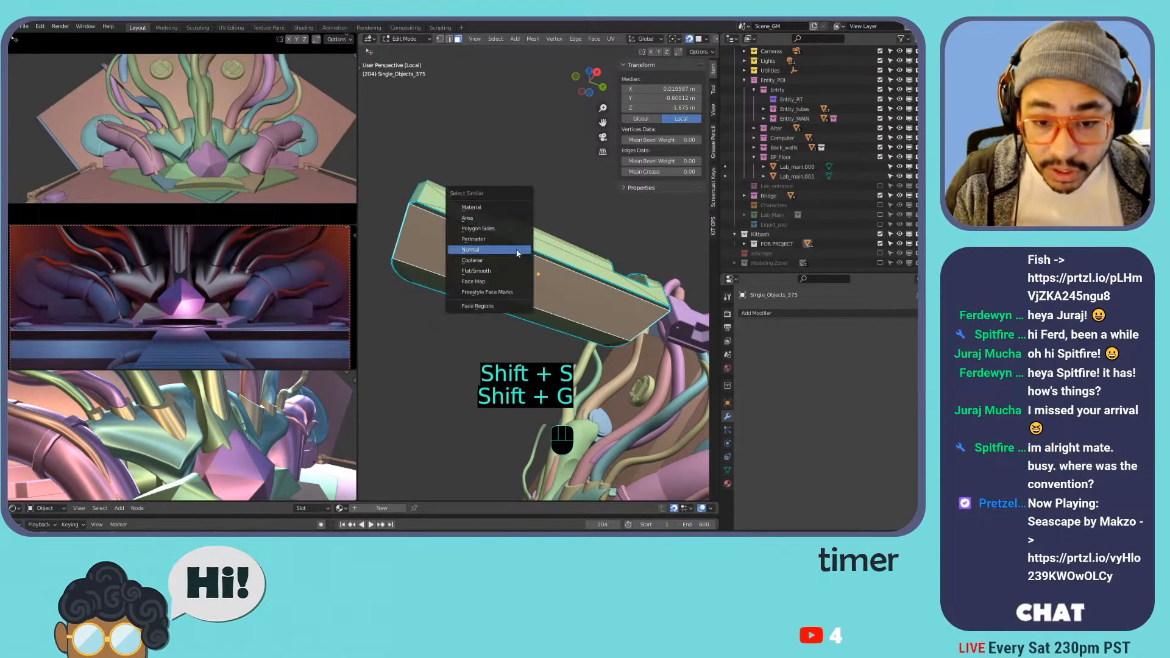
{"action": "left_click", "coordinate": [516, 253]}
- Snap the 3D cursor to the selected underside faces and set the part's origin to the 3D cursor
{"action": "middle_click_drag", "start_coordinate": [517, 253], "coordinate": [503, 257], "text": "shift"}
{"action": "key", "text": "shift+s"}
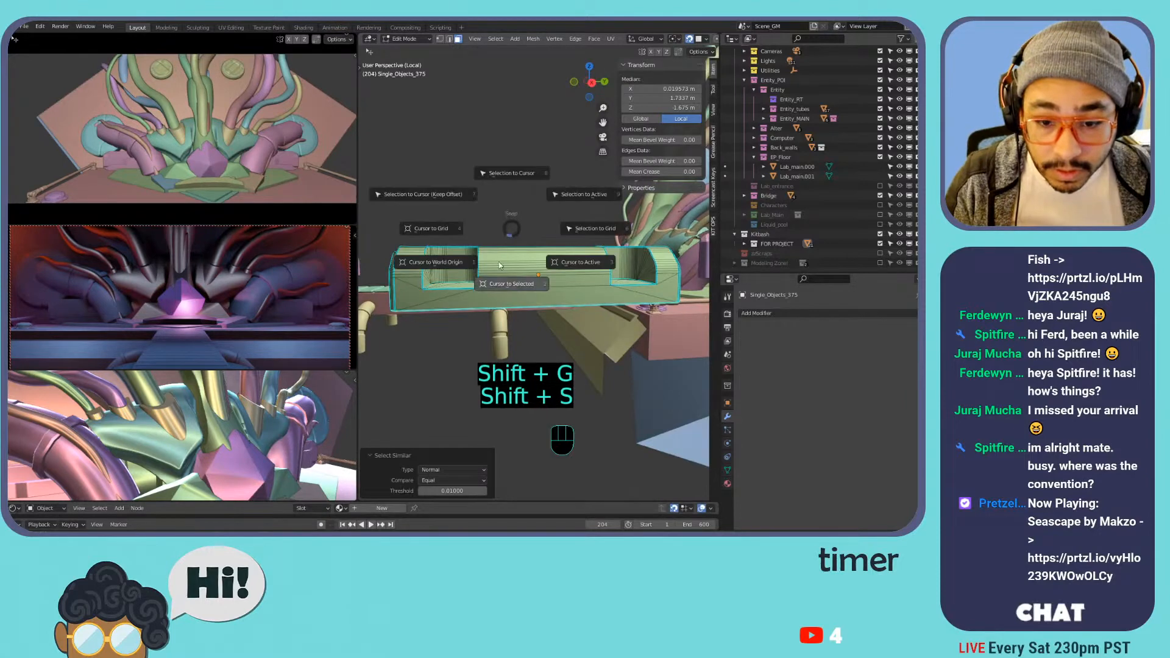
{"action": "left_click", "coordinate": [505, 263]}
{"action": "key", "text": "Tab"}
{"action": "left_click", "coordinate": [504, 39]}
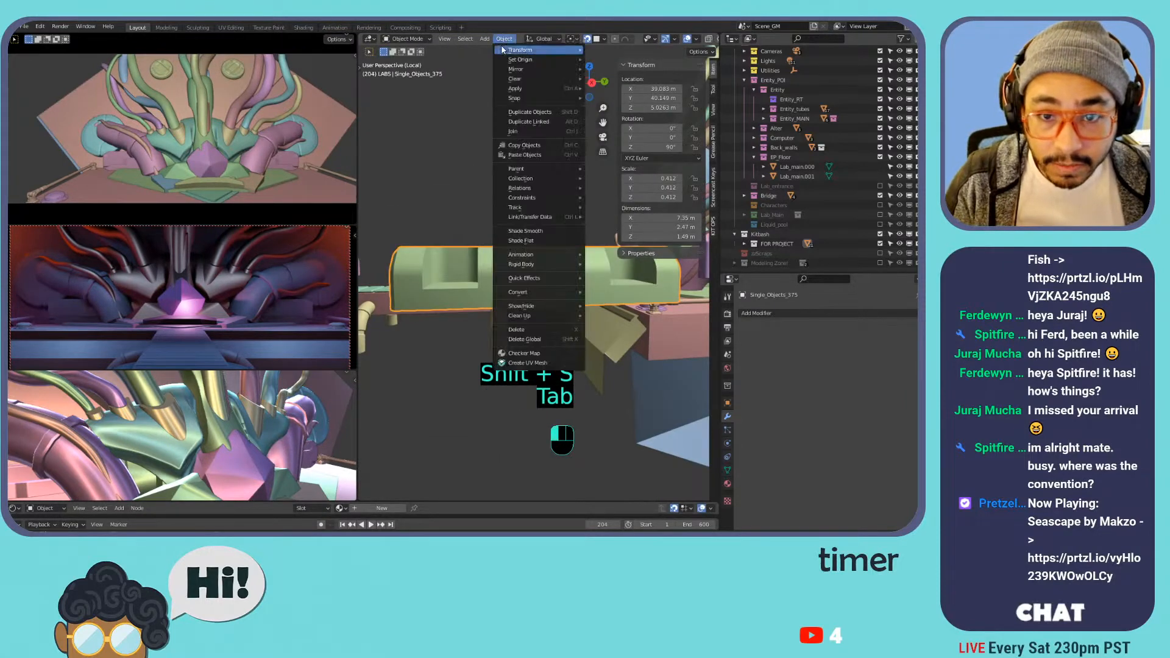
{"action": "mouse_move", "coordinate": [542, 59]}
{"action": "left_click", "coordinate": [644, 81]}
- Apply the scale and the rotation of the two-recess kitbash part
{"action": "middle_click_drag", "start_coordinate": [530, 241], "coordinate": [576, 271]}
{"action": "key", "text": "ctrl+a"}
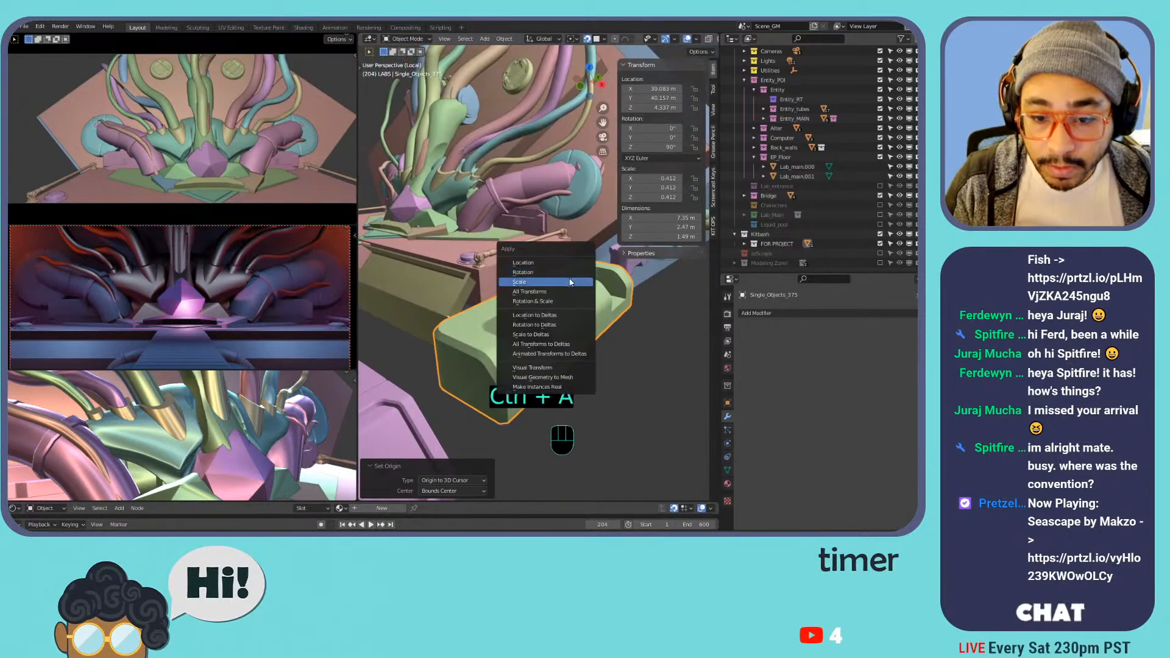
{"action": "left_click", "coordinate": [569, 279]}
{"action": "key", "text": "ctrl+a"}
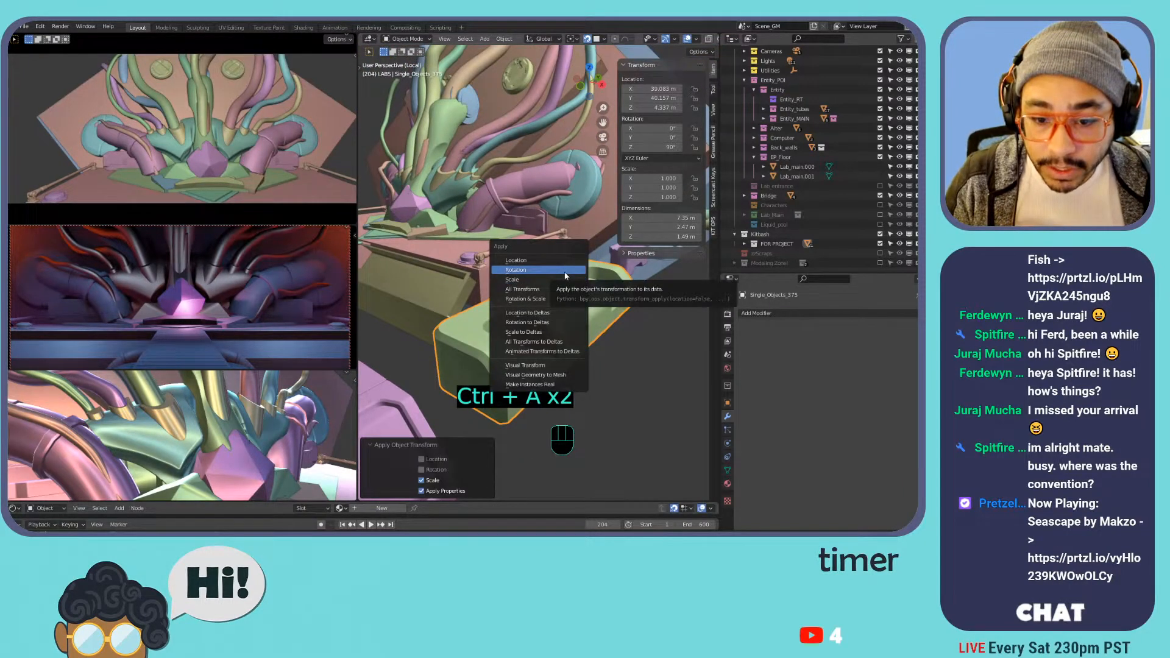
{"action": "left_click", "coordinate": [565, 272]}
- Try to place the two-recess part on the platform's front face and rotate it 90° about global Z
{"action": "scroll", "coordinate": [565, 284], "scroll_direction": "down", "scroll_amount": 5}
{"action": "middle_click_drag", "start_coordinate": [554, 292], "coordinate": [555, 317], "text": "shift"}
{"action": "middle_click_drag", "start_coordinate": [501, 280], "coordinate": [571, 337], "text": "shift"}
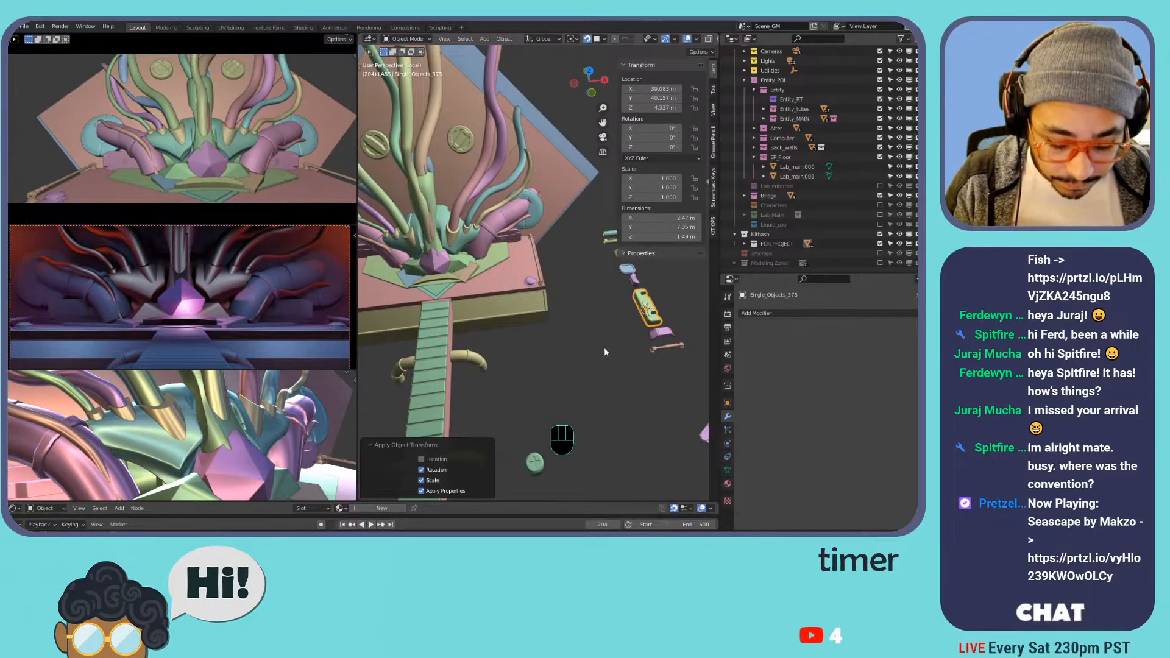
{"action": "key", "text": "g"}
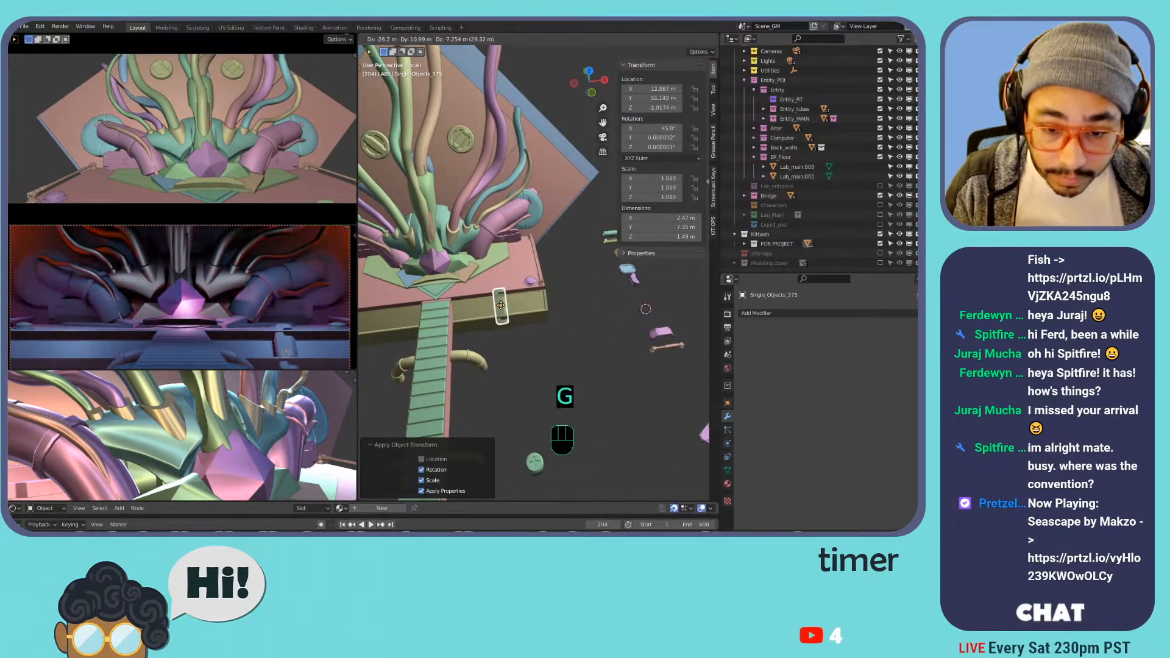
{"action": "left_click", "coordinate": [502, 307]}
{"action": "scroll", "coordinate": [502, 307], "scroll_direction": "up", "scroll_amount": 4}
{"action": "middle_click_drag", "start_coordinate": [469, 324], "coordinate": [494, 282], "text": "shift"}
{"action": "key", "text": "ctrl+z"}
{"action": "key", "text": "r"}
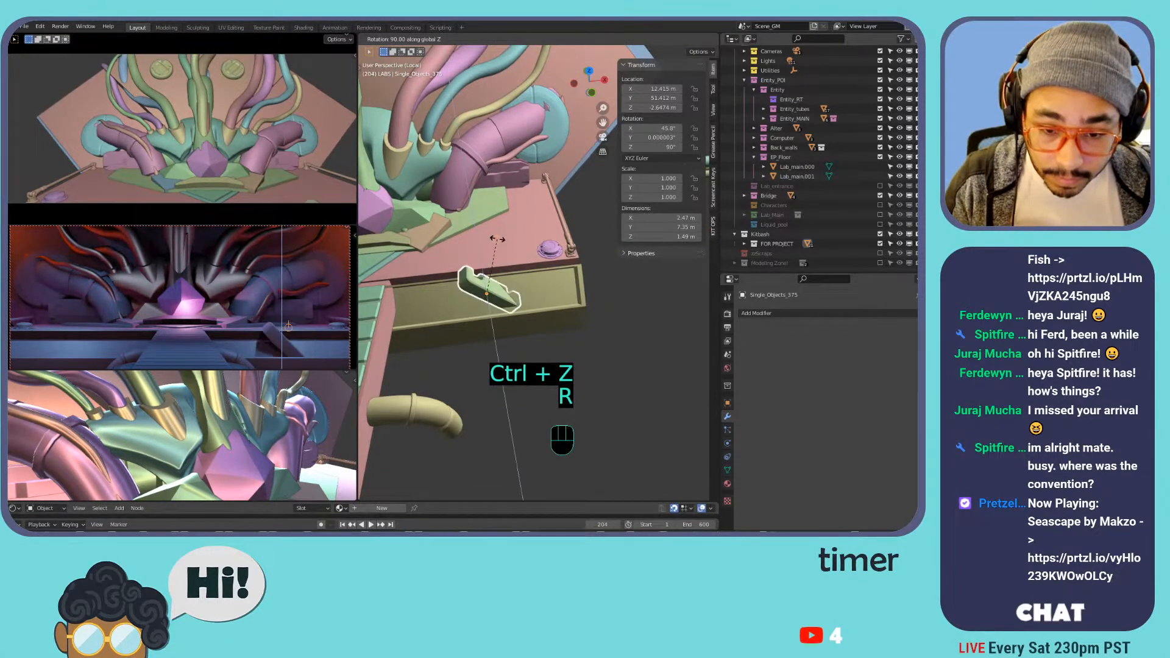
{"action": "right_click", "coordinate": [501, 258]}
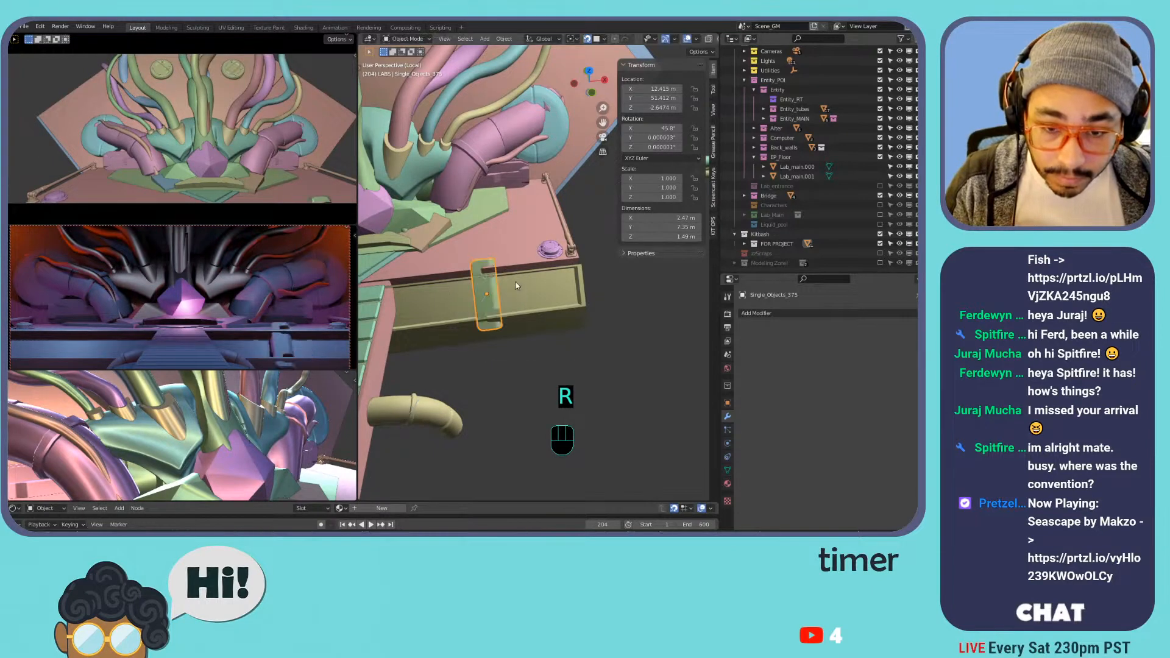
- Move the two-recess part onto the platform top, at about X 13.6 m, Y 56.2 m, Z 0 m
{"action": "middle_click_drag", "start_coordinate": [390, 265], "coordinate": [530, 217], "text": "shift"}
{"action": "key", "text": "g"}
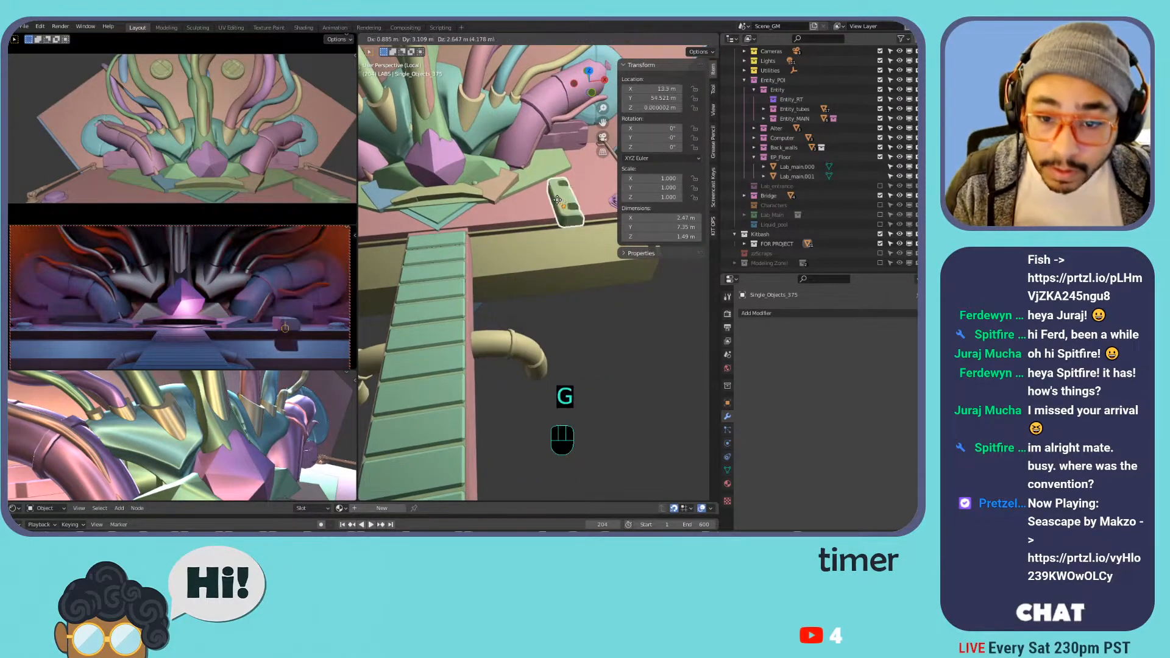
{"action": "left_click", "coordinate": [606, 181]}
- Set the part's Z rotation to -90° and apply its rotation and scale
{"action": "left_click_drag", "start_coordinate": [657, 147], "coordinate": [618, 147]}
{"action": "left_click", "coordinate": [663, 147]}
{"action": "type", "text": "90"}
{"action": "key", "text": "Return"}
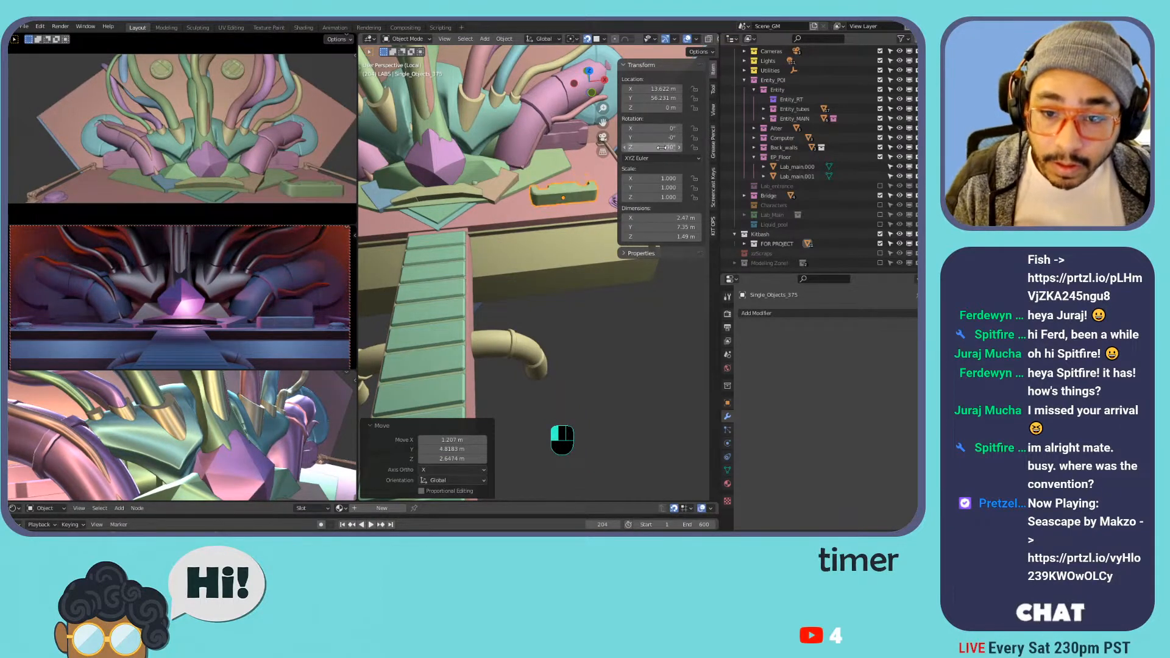
{"action": "type", "text": "-90"}
{"action": "key", "text": "Return"}
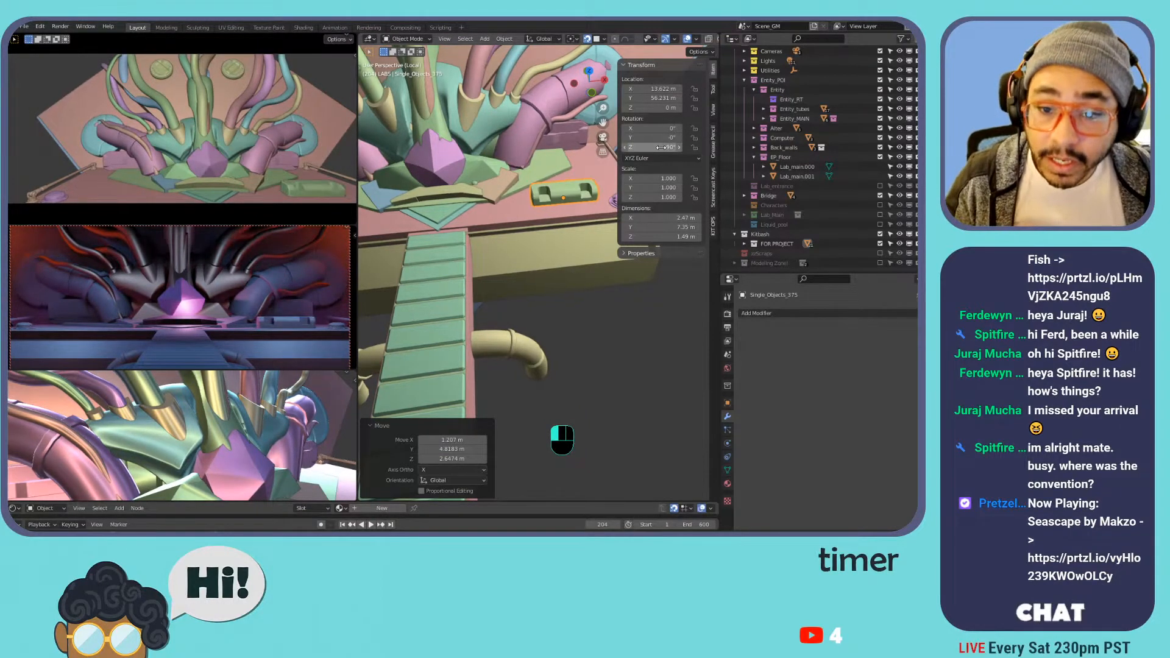
{"action": "key", "text": "ctrl+a"}
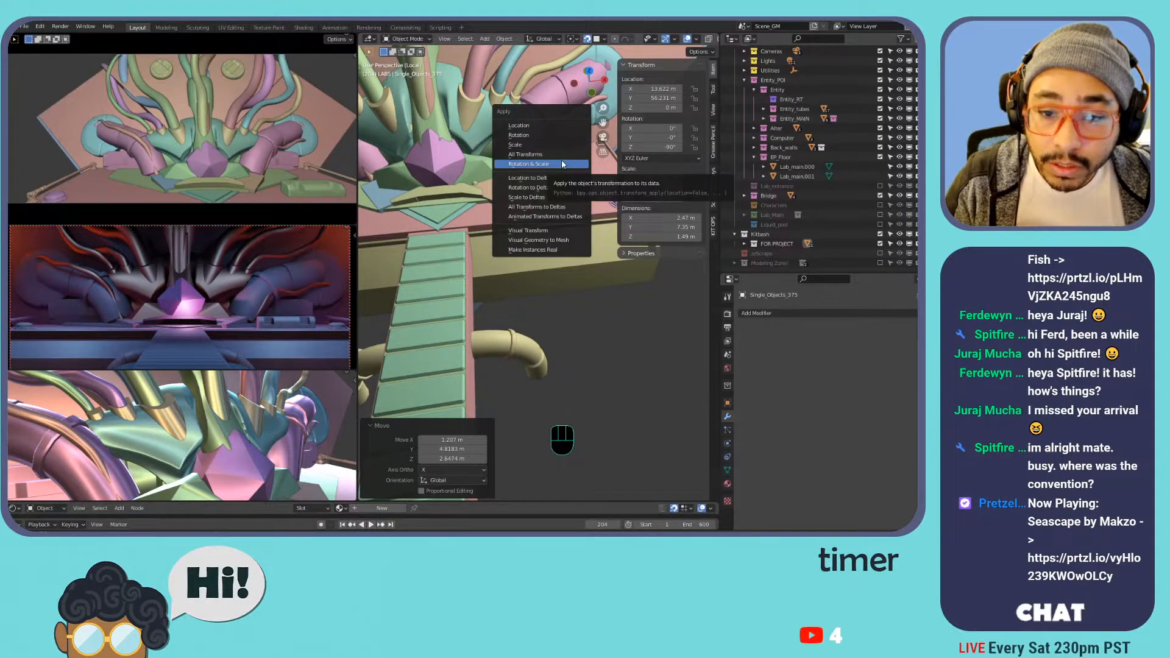
{"action": "left_click", "coordinate": [561, 164]}
- Slide the part across the platform top toward the front edge, to about X 12.6 m, Y 53.6 m, with snapping off
{"action": "middle_click_drag", "start_coordinate": [561, 185], "coordinate": [511, 246], "text": "shift"}
{"action": "scroll", "coordinate": [513, 249], "scroll_direction": "up", "scroll_amount": 2}
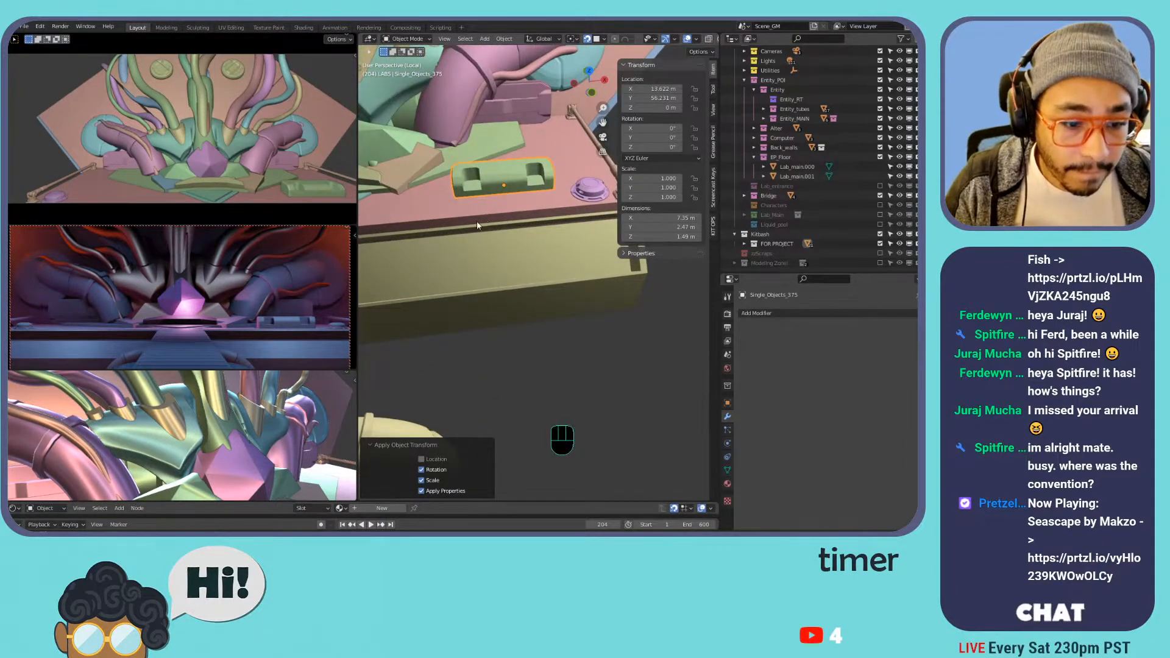
{"action": "key", "text": "g"}
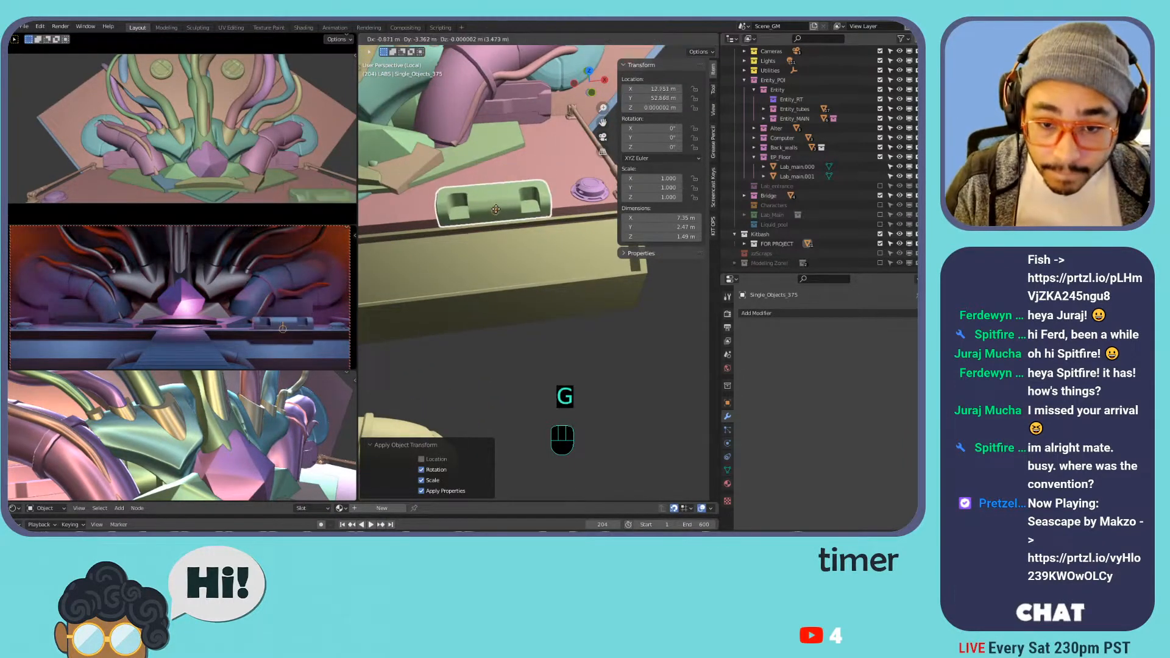
{"action": "left_click", "coordinate": [556, 142]}
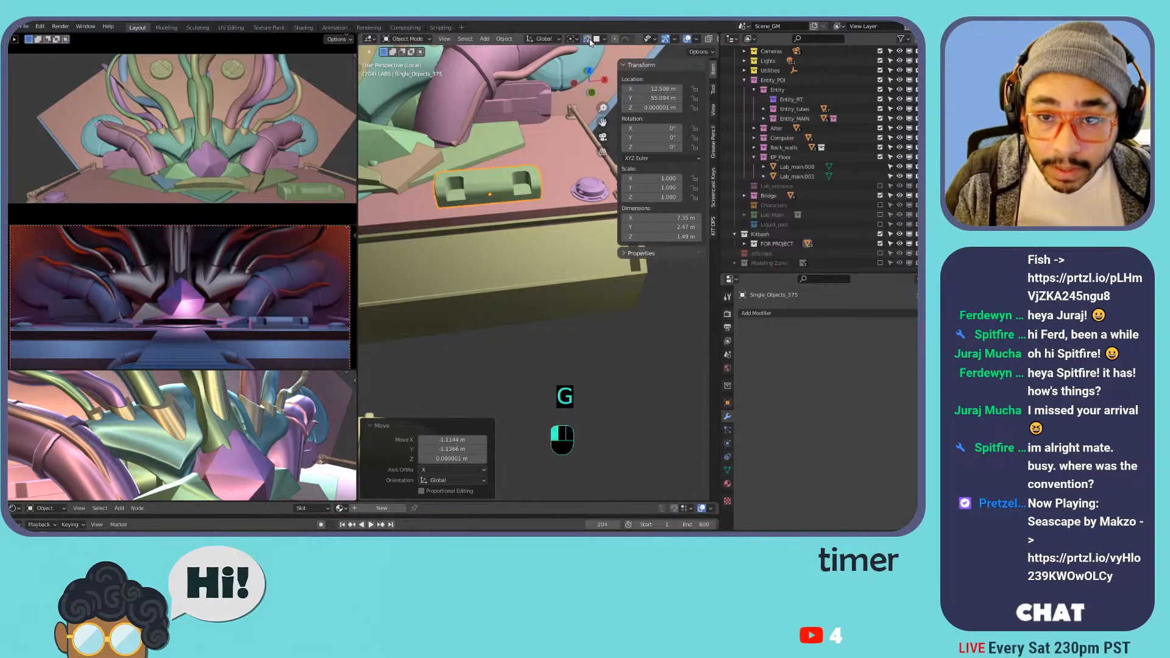
{"action": "key", "text": "g"}
{"action": "key", "text": "shift+z"}
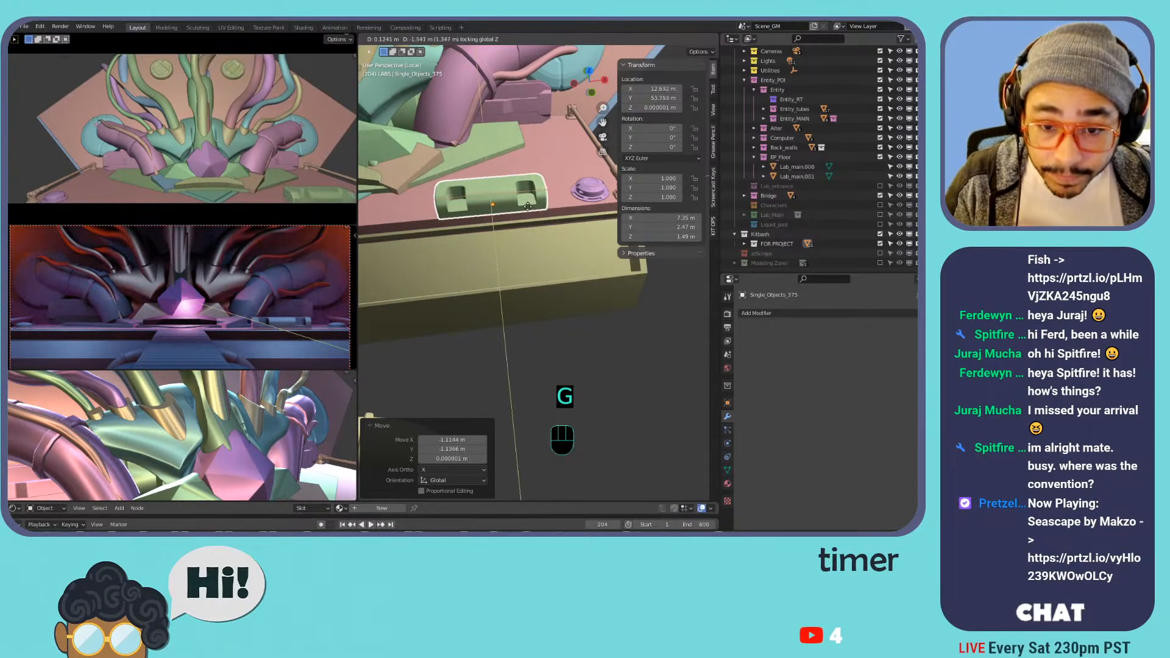
{"action": "left_click", "coordinate": [528, 211]}
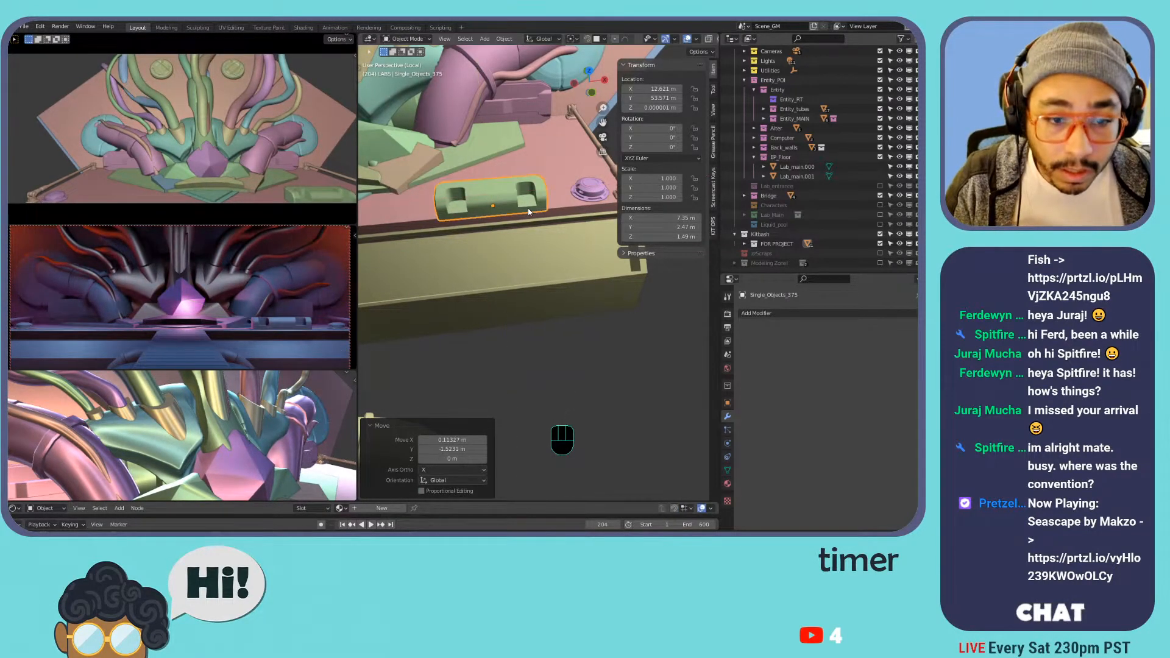
- Lower the part about 0.75 m along Z and shift it about -1.45 m along Y over the platform's front edge
{"action": "key", "text": "g"}
{"action": "key", "text": "z"}
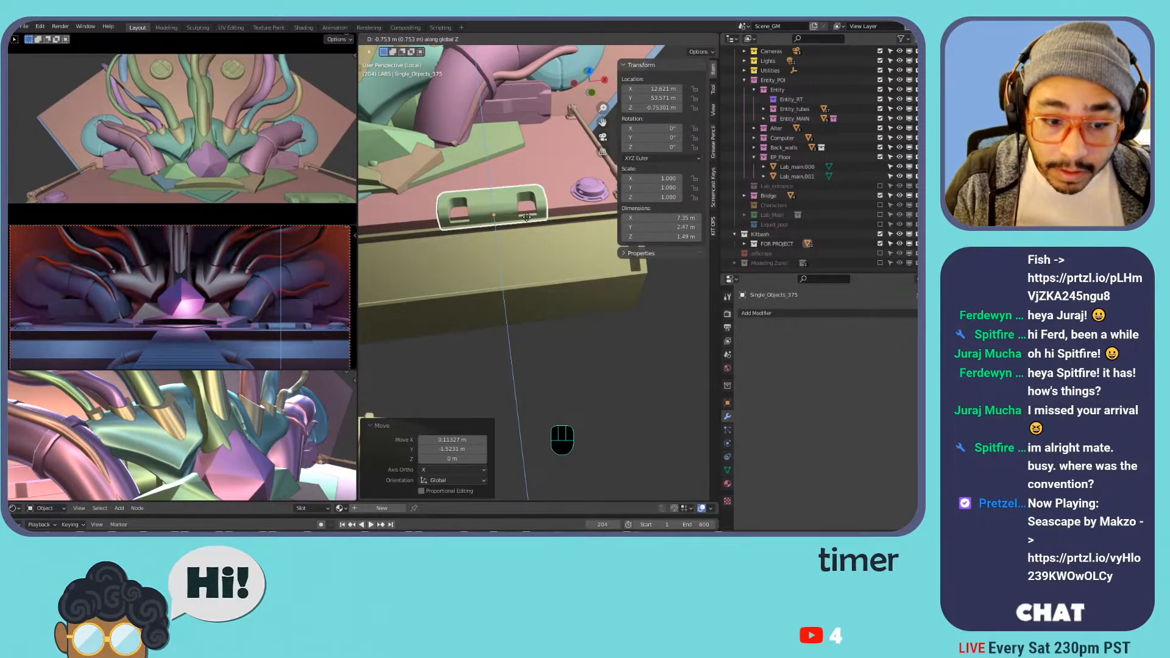
{"action": "left_click", "coordinate": [527, 219]}
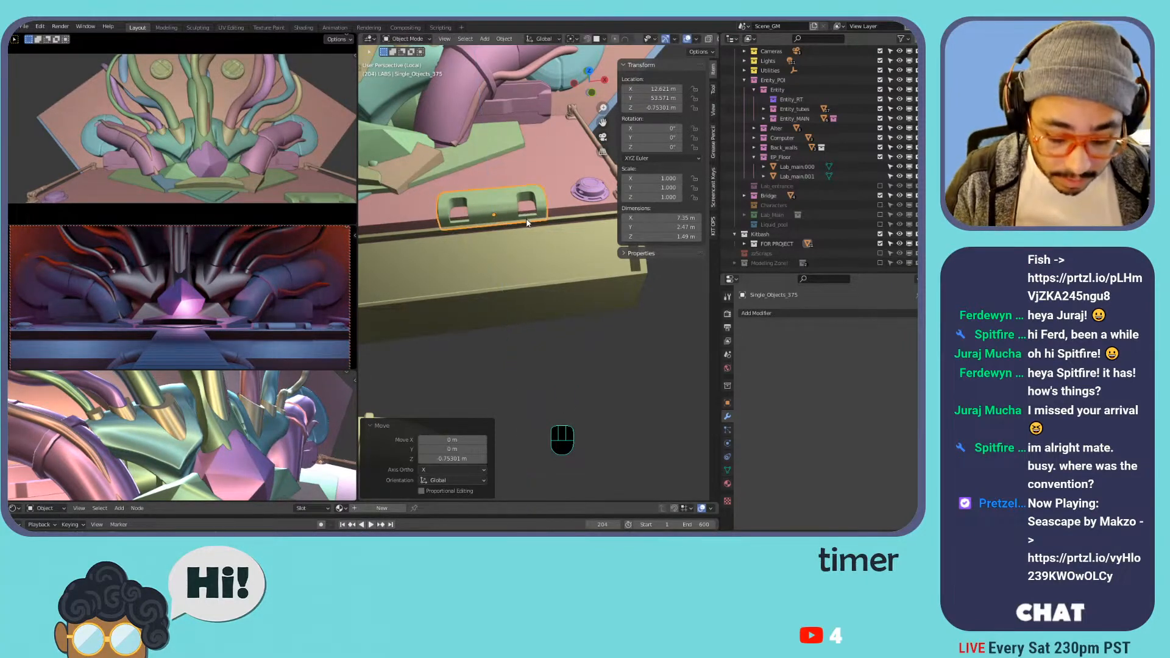
{"action": "key", "text": "g"}
{"action": "key", "text": "y"}
{"action": "left_click", "coordinate": [524, 235]}
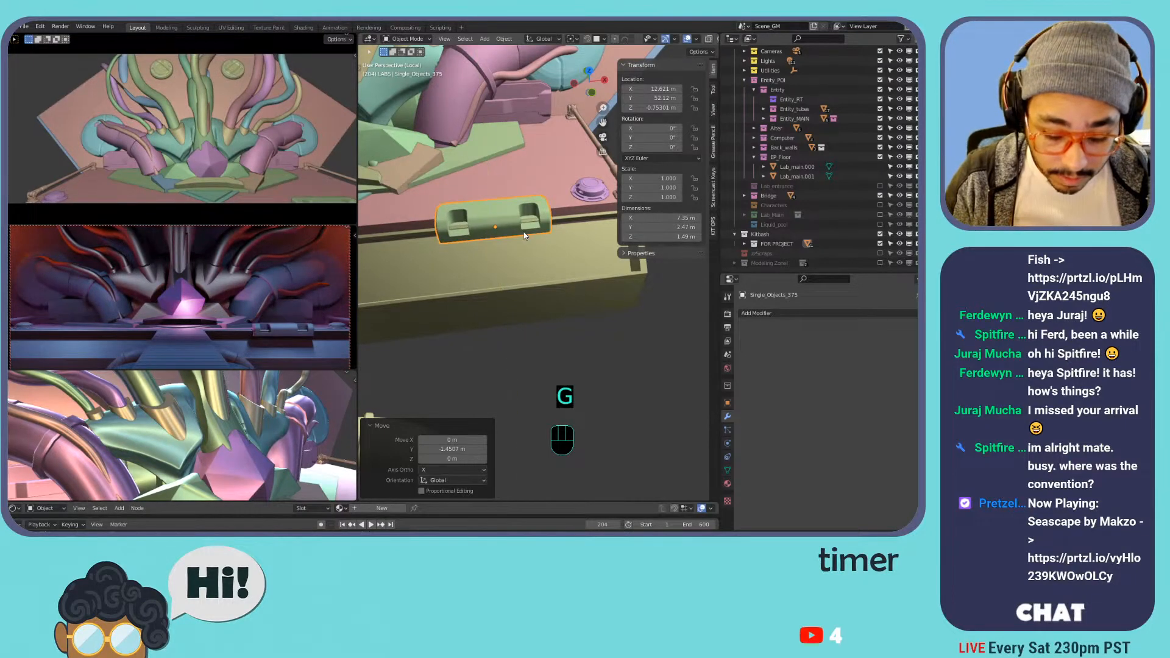
- Lower the two-recess part about 1.47 m along Z against the platform's slanted front
{"action": "key", "text": "h"}
{"action": "key", "text": "ctrl+z"}
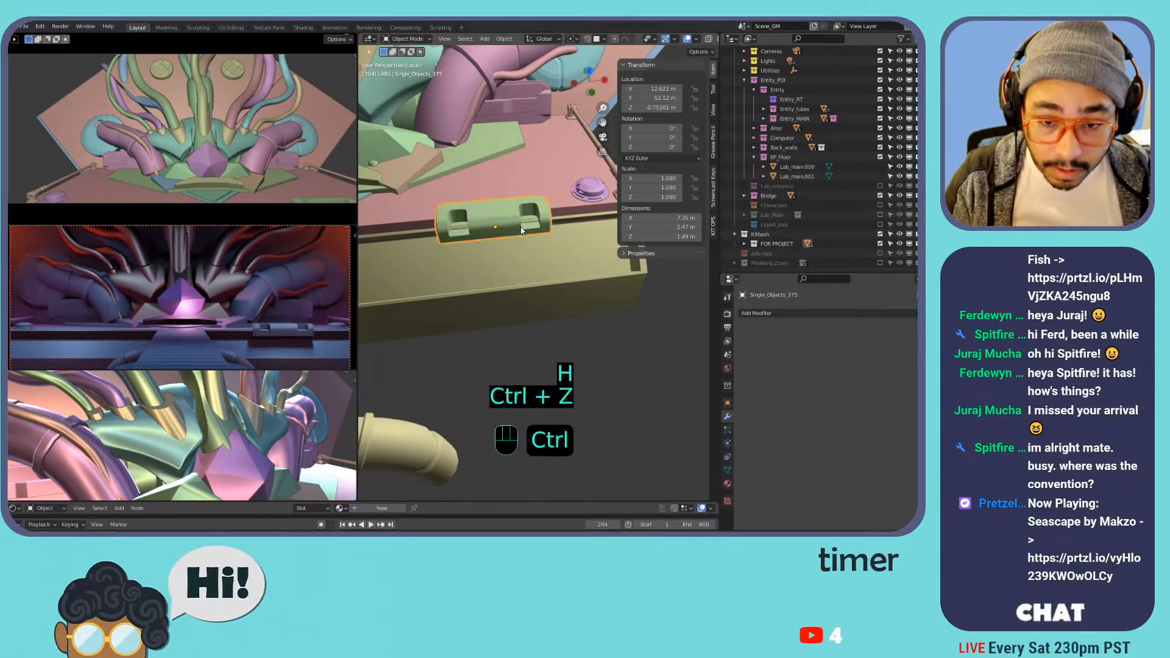
{"action": "key", "text": "g"}
{"action": "key", "text": "z"}
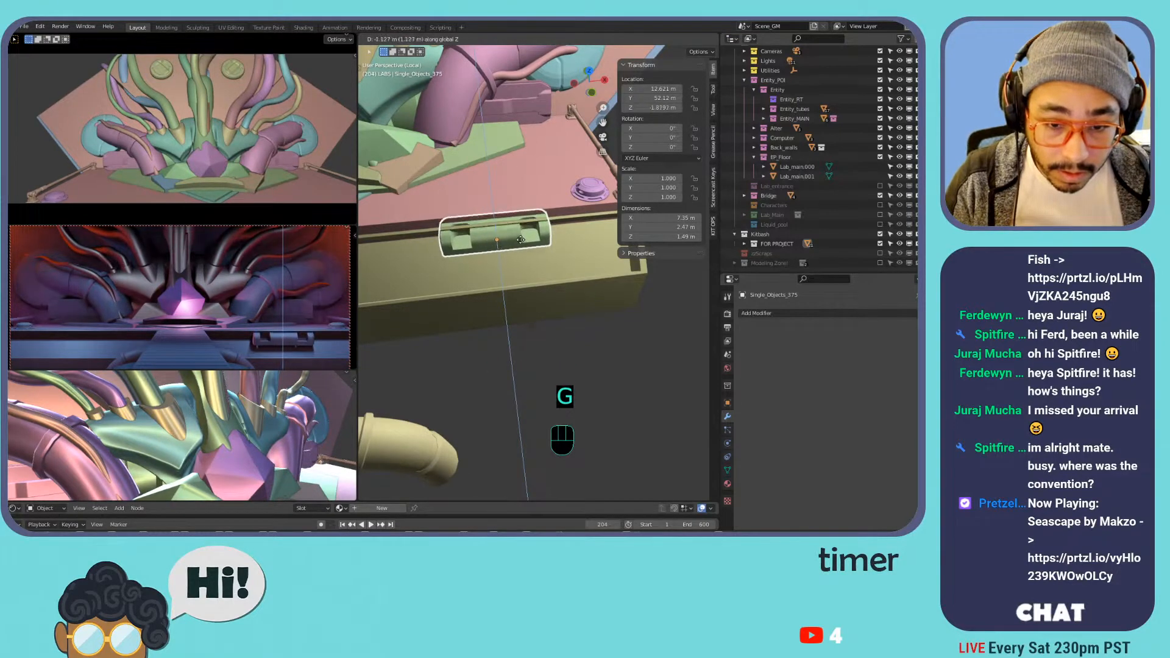
{"action": "left_click", "coordinate": [521, 247]}
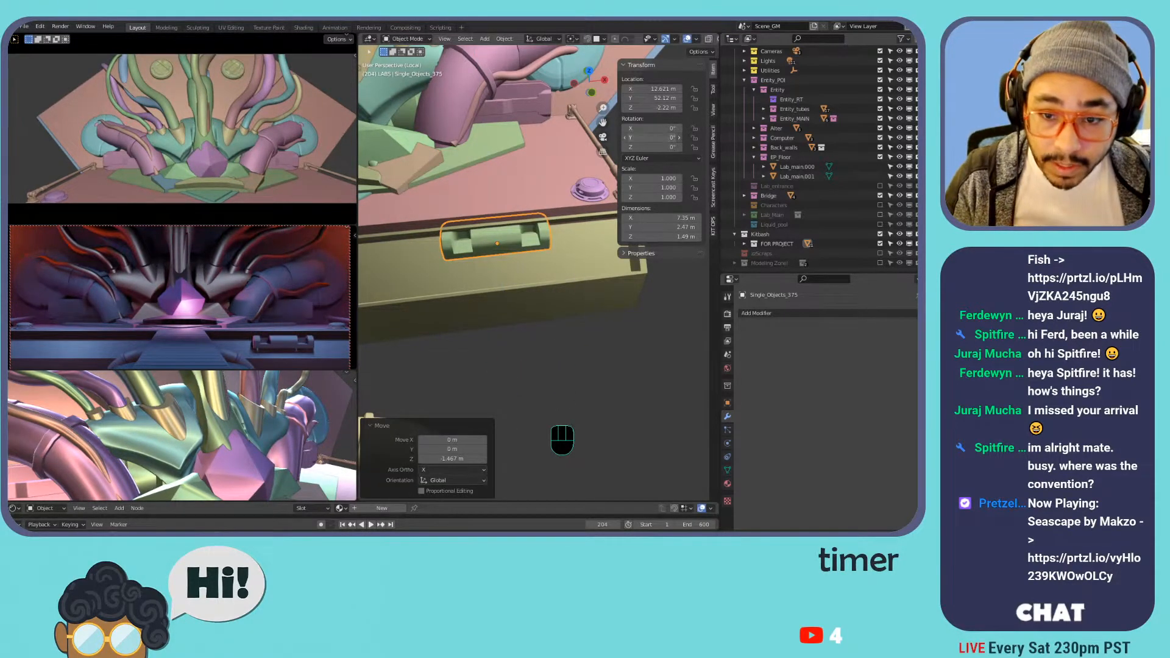
- Set the two-recess part's X rotation to 45° to match the slope of the platform's front
{"action": "key", "text": "ctrl+z"}
{"action": "key", "text": "ctrl+z"}
{"action": "mouse_move", "coordinate": [643, 128]}
{"action": "left_mouse_down"}
{"action": "mouse_move", "coordinate": [679, 127]}
{"action": "mouse_move", "coordinate": [662, 128]}
{"action": "left_mouse_up"}
{"action": "middle_click_drag", "start_coordinate": [536, 141], "coordinate": [603, 110]}
{"action": "middle_click_drag", "start_coordinate": [603, 110], "coordinate": [503, 239], "text": "shift"}
{"action": "key", "text": "KP_Decimal"}
{"action": "left_click_drag", "start_coordinate": [665, 128], "coordinate": [655, 127]}
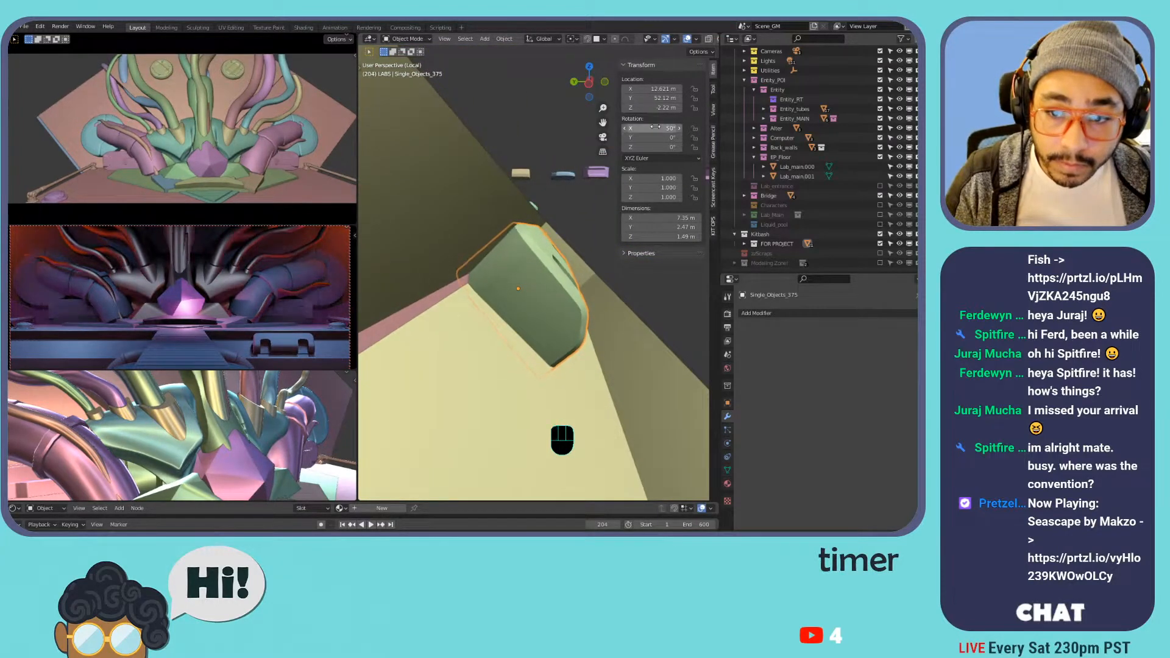
{"action": "type", "text": "45"}
{"action": "key", "text": "Return"}
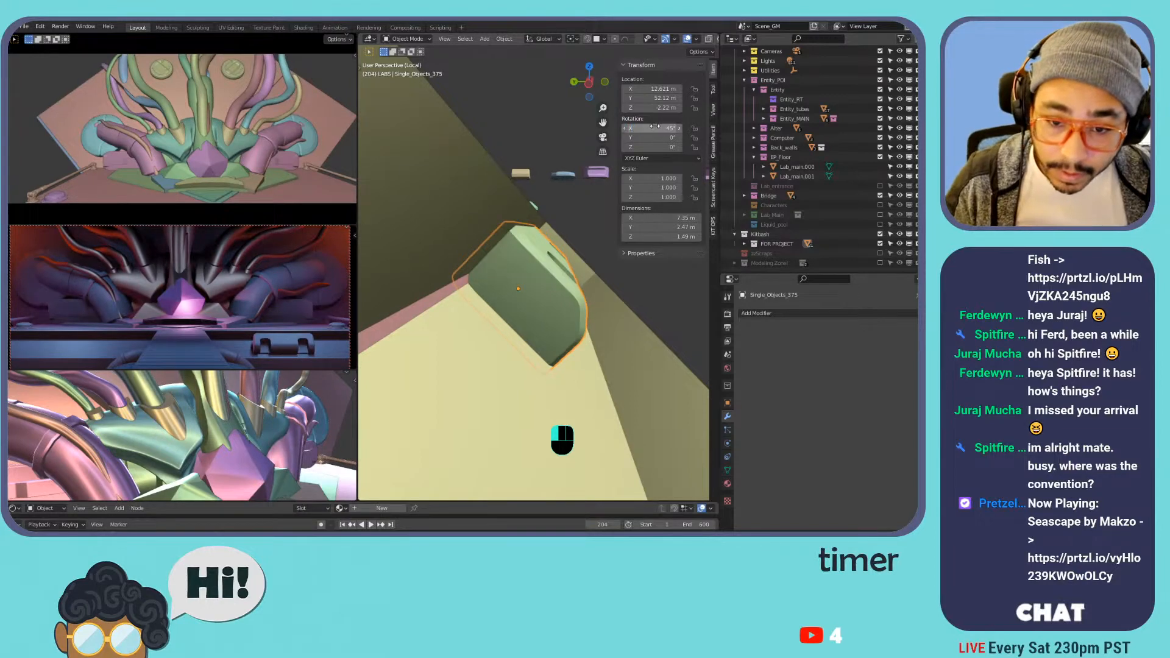
- Add a Mirror modifier to the part on the X axis, using mirror_object as the mirror object
{"action": "middle_click_drag", "start_coordinate": [461, 230], "coordinate": [396, 255]}
{"action": "mouse_move", "coordinate": [524, 293]}
{"action": "middle_mouse_down", "text": "shift"}
{"action": "mouse_move", "coordinate": [537, 277]}
{"action": "mouse_move", "coordinate": [523, 279]}
{"action": "middle_mouse_up", "text": "shift"}
{"action": "scroll", "coordinate": [523, 279], "scroll_direction": "down", "scroll_amount": 3}
{"action": "left_click", "coordinate": [772, 313]}
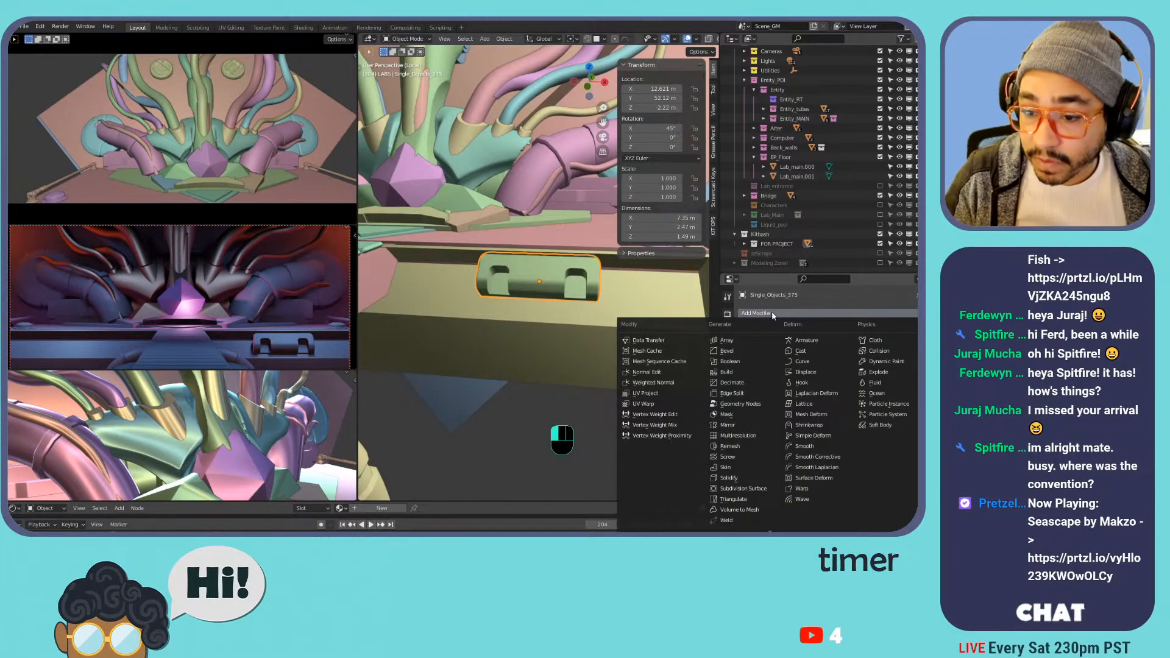
{"action": "left_click", "coordinate": [727, 425]}
{"action": "left_click", "coordinate": [850, 378]}
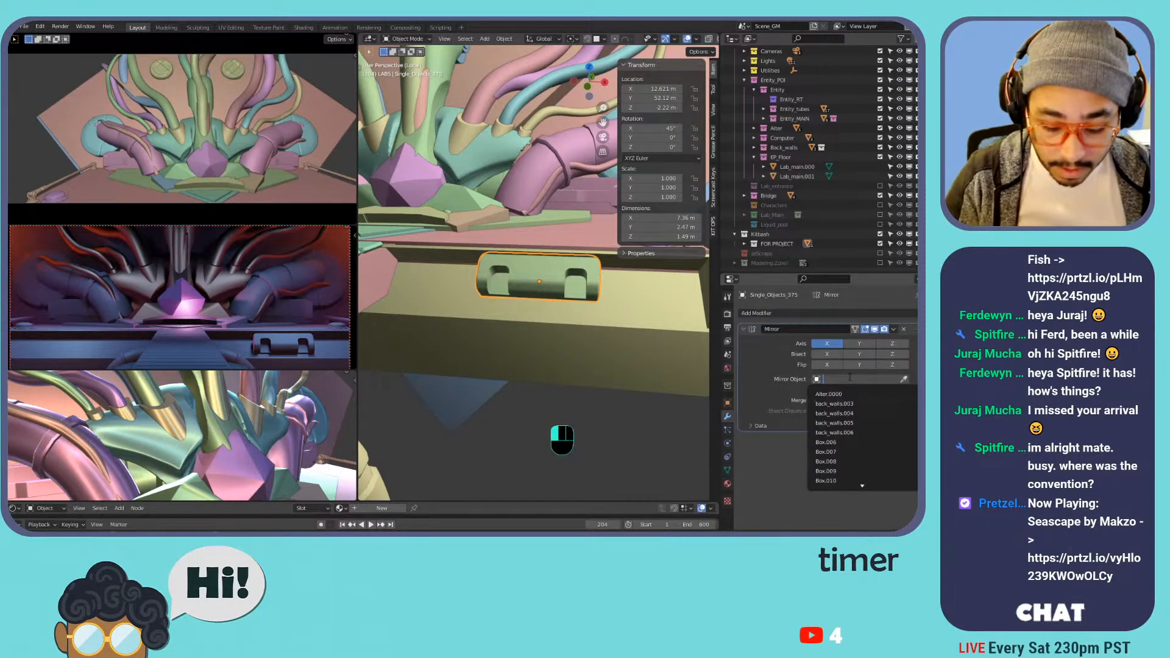
{"action": "type", "text": "mirror"}
{"action": "key", "text": "Return"}
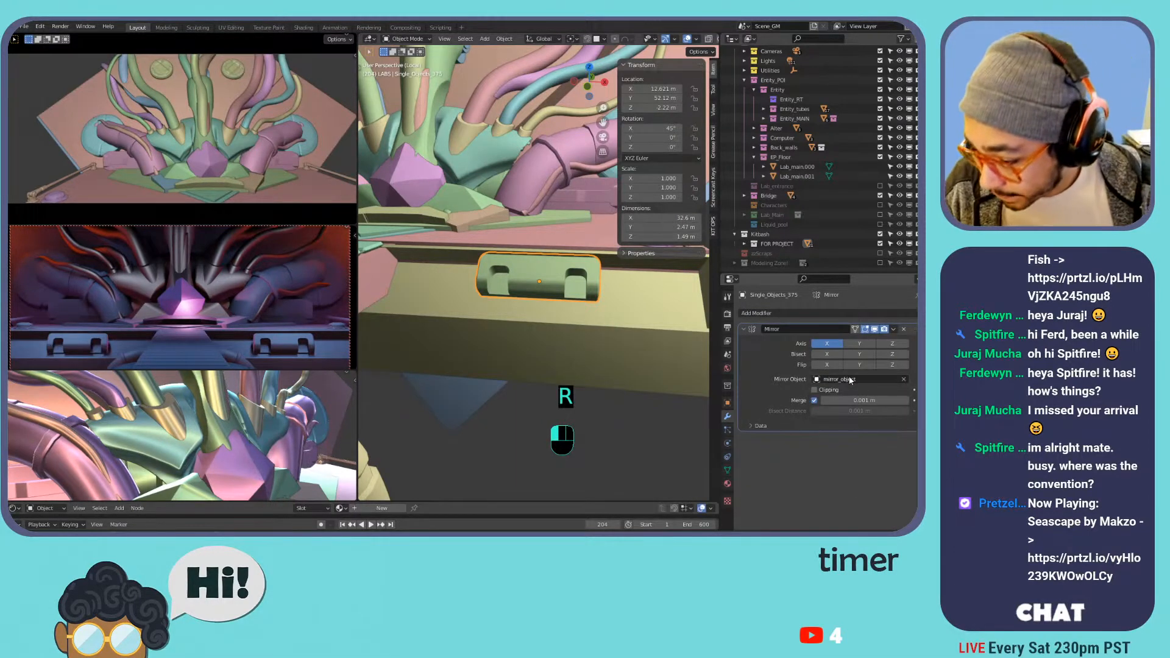
- Slide the mirrored part about -6.5 m along X toward the central walkway, to about X 6.1 m
{"action": "middle_click_drag", "start_coordinate": [490, 299], "coordinate": [587, 335]}
{"action": "key", "text": "g"}
{"action": "key", "text": "x"}
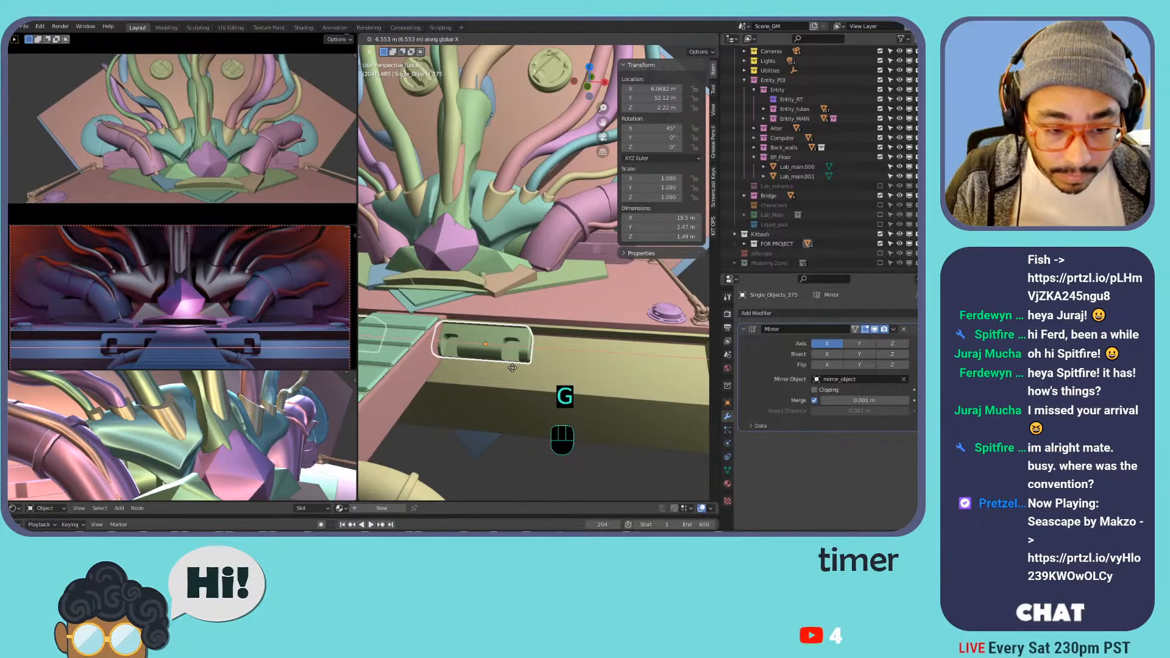
{"action": "left_click", "coordinate": [513, 371]}
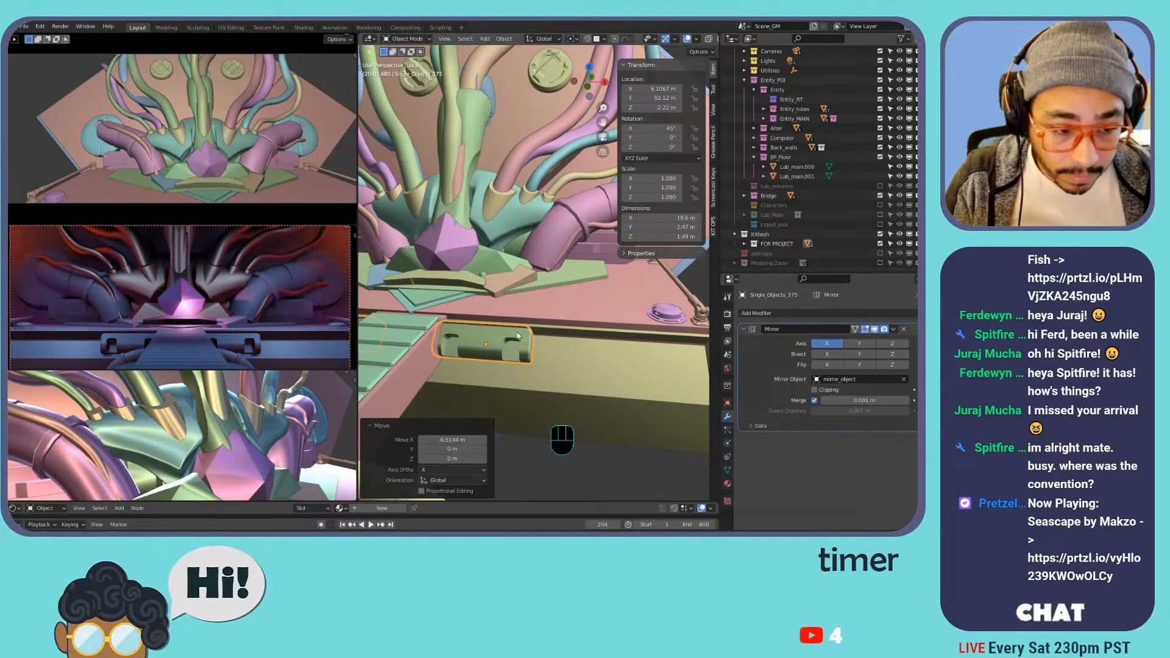
- Add an Array modifier to the part with a count of 4 and a relative X offset of 1
{"action": "middle_click_drag", "start_coordinate": [473, 320], "coordinate": [524, 335], "text": "shift"}
{"action": "middle_click_drag", "start_coordinate": [524, 335], "coordinate": [518, 299], "text": "shift"}
{"action": "middle_click_drag", "start_coordinate": [518, 298], "coordinate": [487, 330], "text": "shift"}
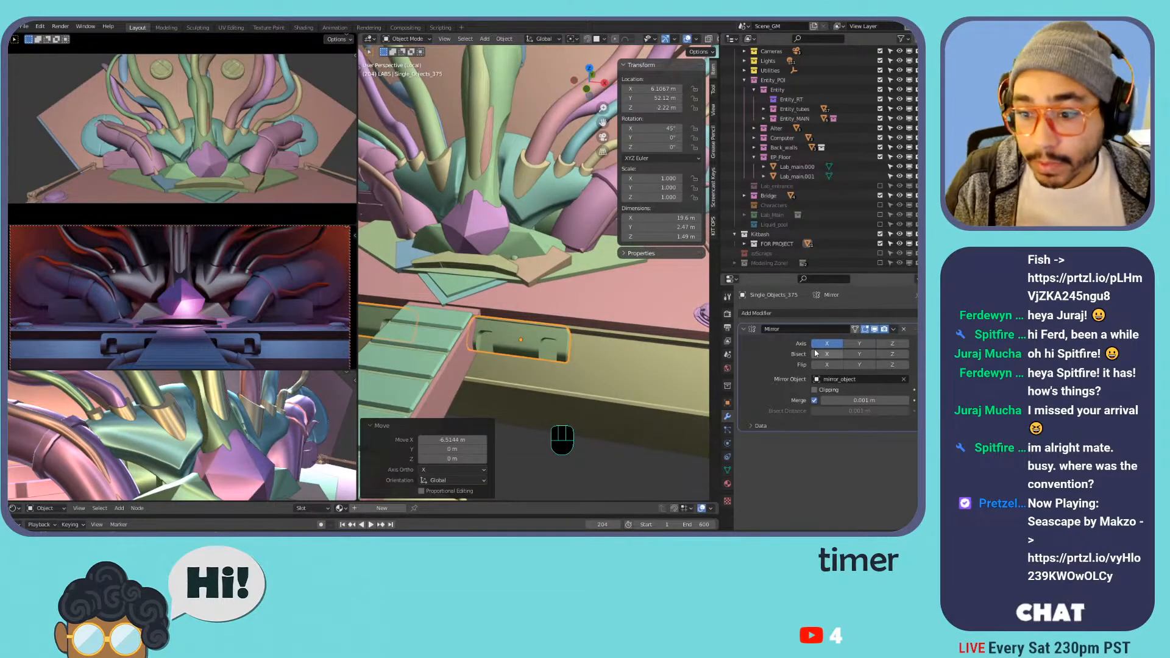
{"action": "left_click", "coordinate": [771, 314]}
{"action": "left_click", "coordinate": [717, 341]}
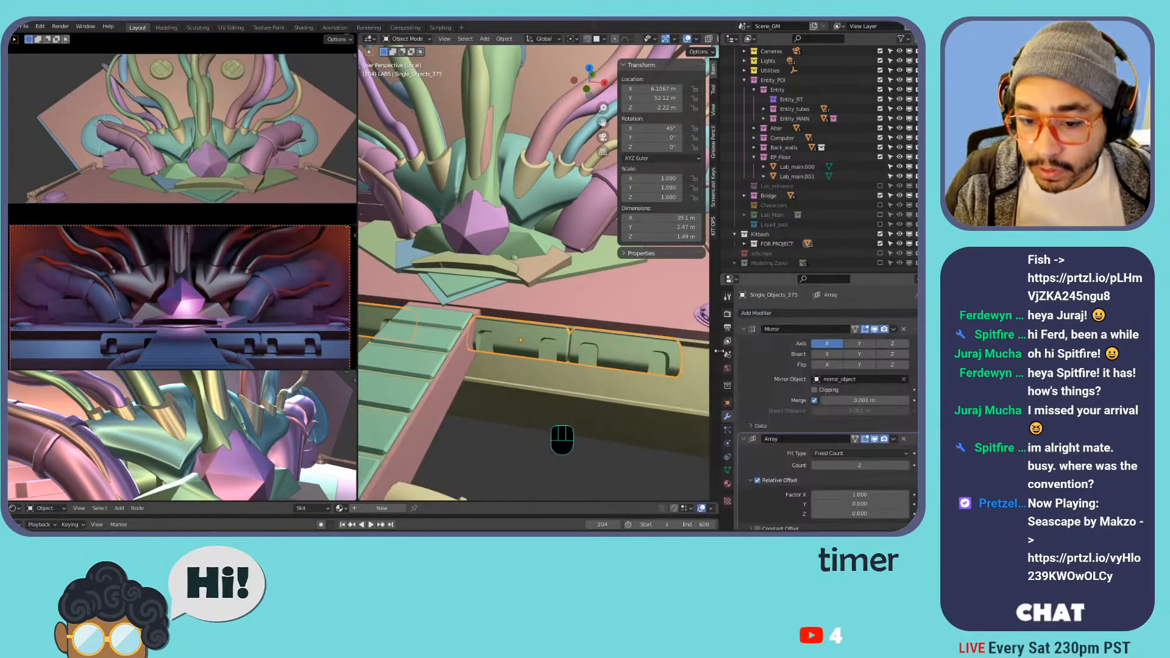
{"action": "middle_click_drag", "start_coordinate": [680, 362], "coordinate": [629, 358], "text": "shift"}
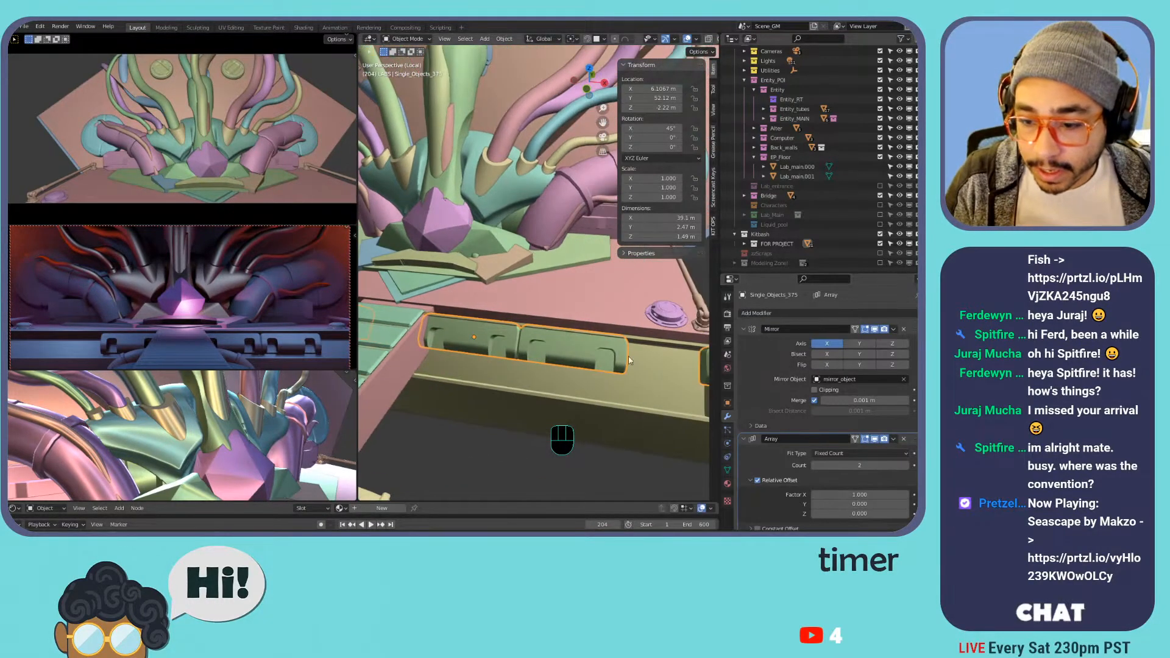
{"action": "left_click", "coordinate": [906, 466]}
{"action": "scroll", "coordinate": [632, 379], "scroll_direction": "down", "scroll_amount": 3}
{"action": "middle_click_drag", "start_coordinate": [633, 378], "coordinate": [648, 421], "text": "shift"}
{"action": "middle_click_drag", "start_coordinate": [557, 375], "coordinate": [572, 357], "text": "shift"}
{"action": "scroll", "coordinate": [572, 357], "scroll_direction": "down", "scroll_amount": 5}
{"action": "scroll", "coordinate": [572, 360], "scroll_direction": "up", "scroll_amount": 7}
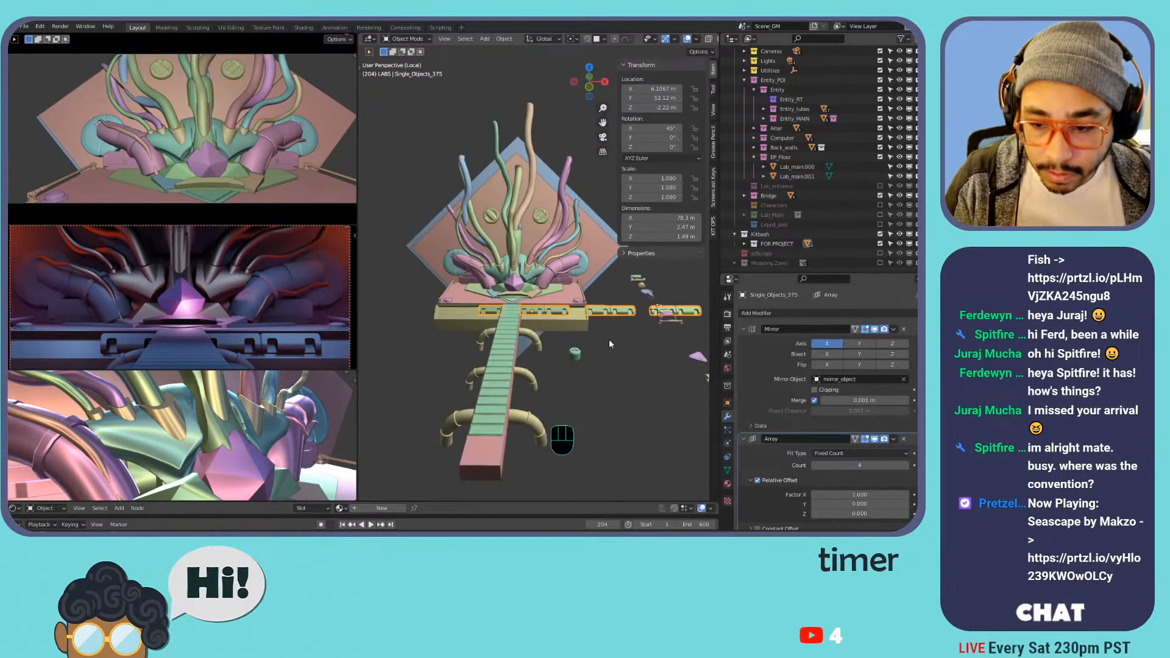
- Place the Array modifier above the Mirror modifier and set its count to 3
{"action": "left_click_drag", "start_coordinate": [912, 440], "coordinate": [911, 332]}
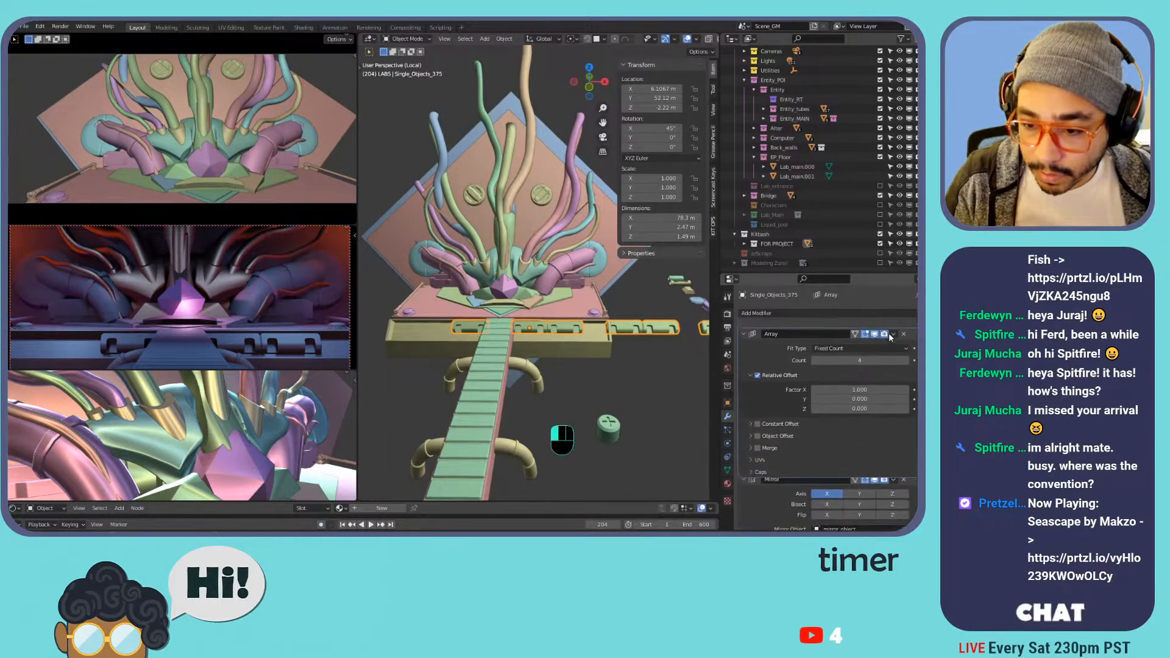
{"action": "scroll", "coordinate": [845, 412], "scroll_direction": "down", "scroll_amount": 3}
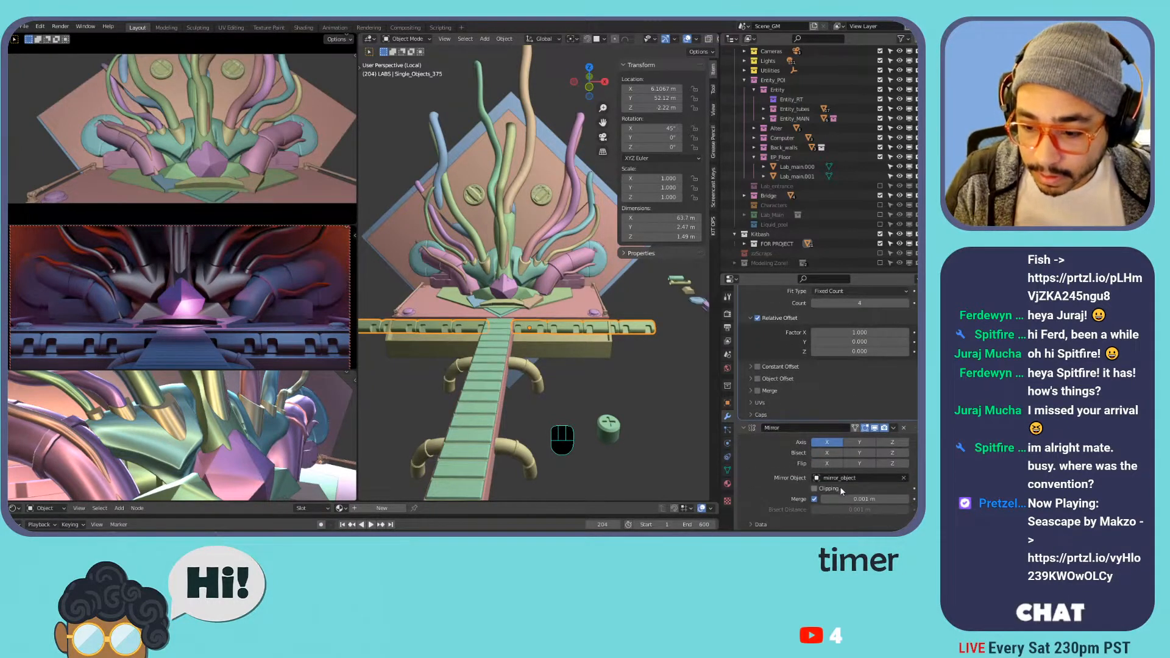
{"action": "left_click", "coordinate": [813, 303]}
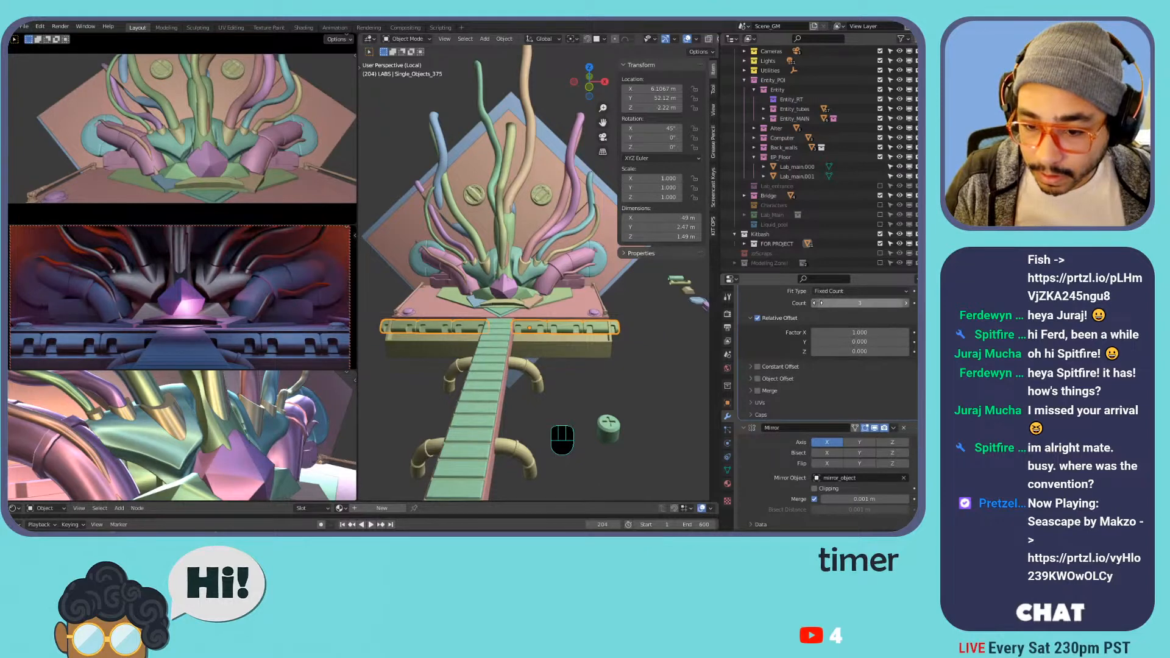
- Scale the row of recessed blocks to about 0.947 along its local X axis
{"action": "scroll", "coordinate": [608, 322], "scroll_direction": "up", "scroll_amount": 5}
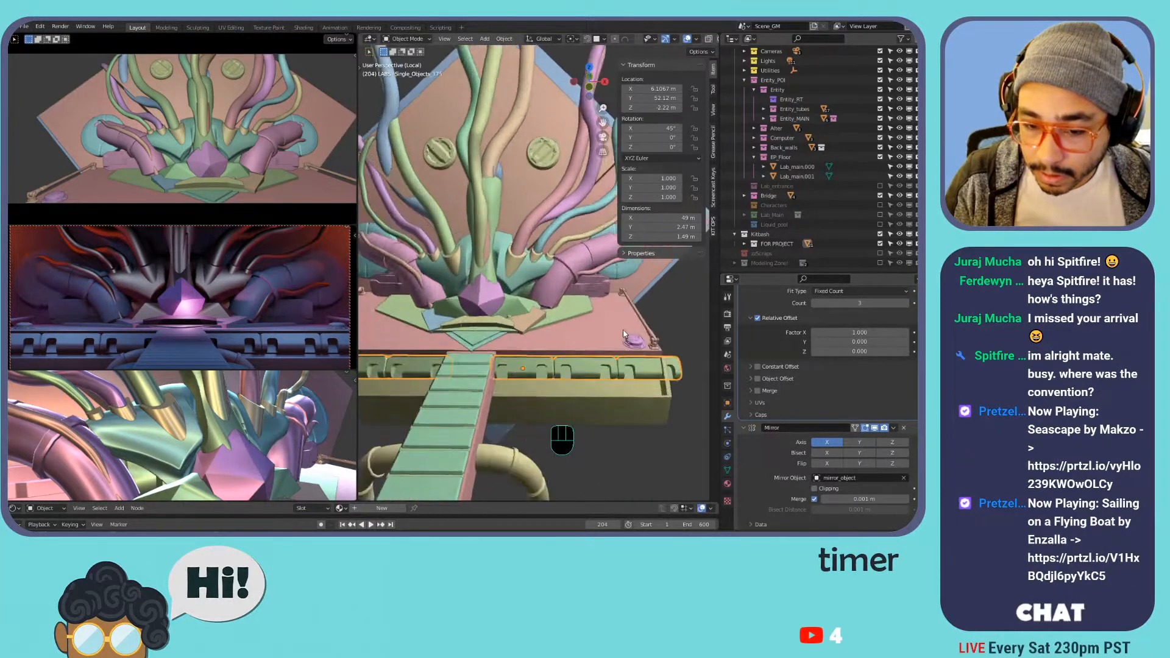
{"action": "key", "text": "s"}
{"action": "key", "text": "z"}
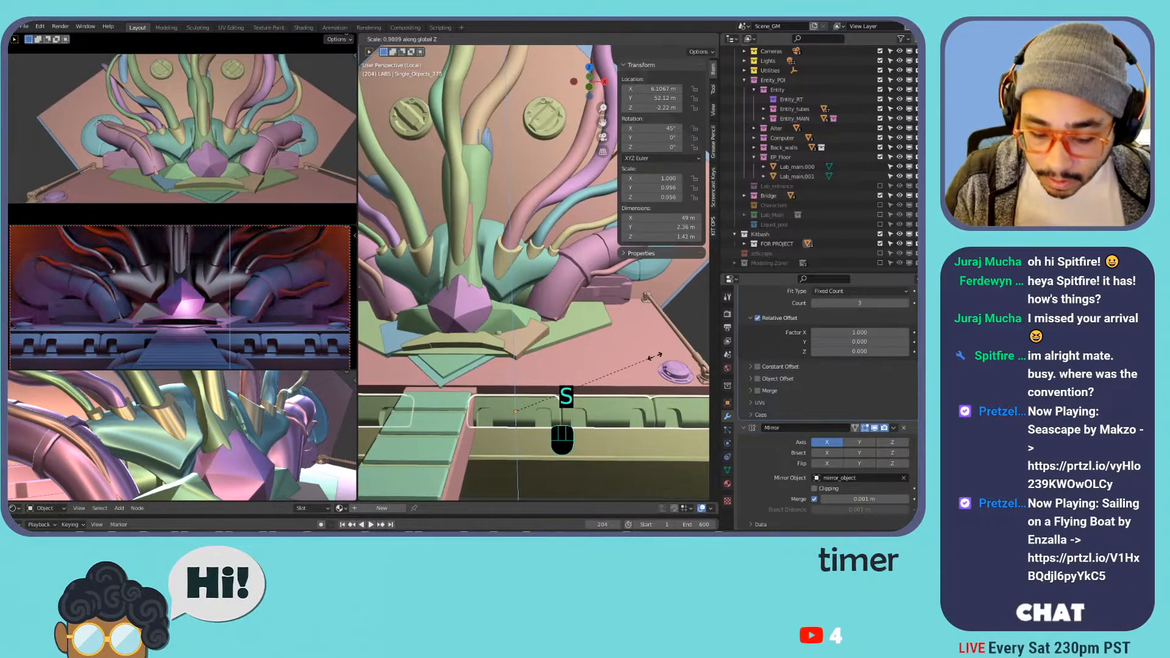
{"action": "key", "text": "y"}
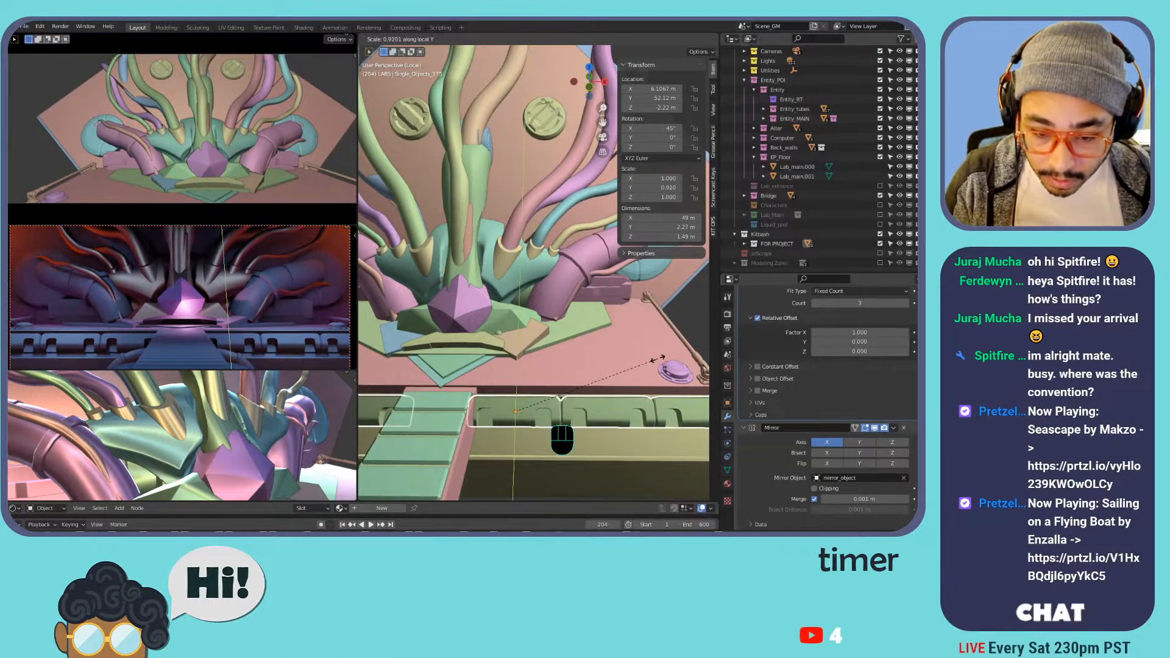
{"action": "key", "text": "x"}
{"action": "key", "text": "x"}
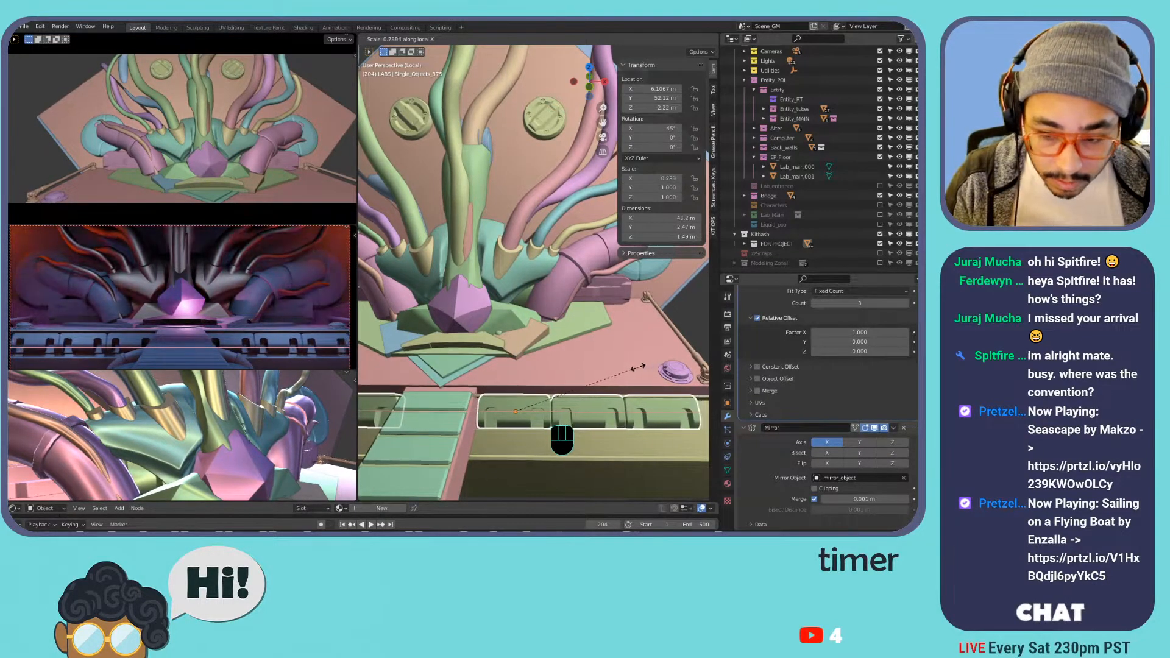
{"action": "left_click", "coordinate": [664, 363]}
- Scale the block row again by about 0.928 along local X and shift it about 0.03 m along X
{"action": "middle_click_drag", "start_coordinate": [602, 413], "coordinate": [534, 388], "text": "shift"}
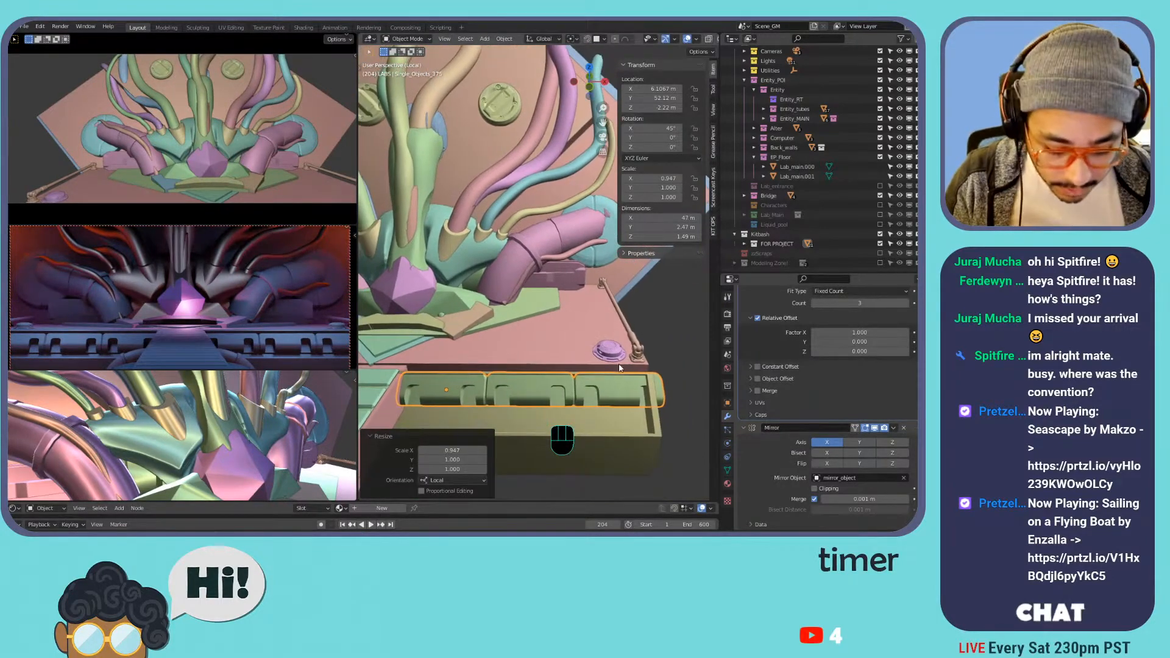
{"action": "key", "text": "s"}
{"action": "key", "text": "z"}
{"action": "key", "text": "z"}
{"action": "key", "text": "x"}
{"action": "key", "text": "x"}
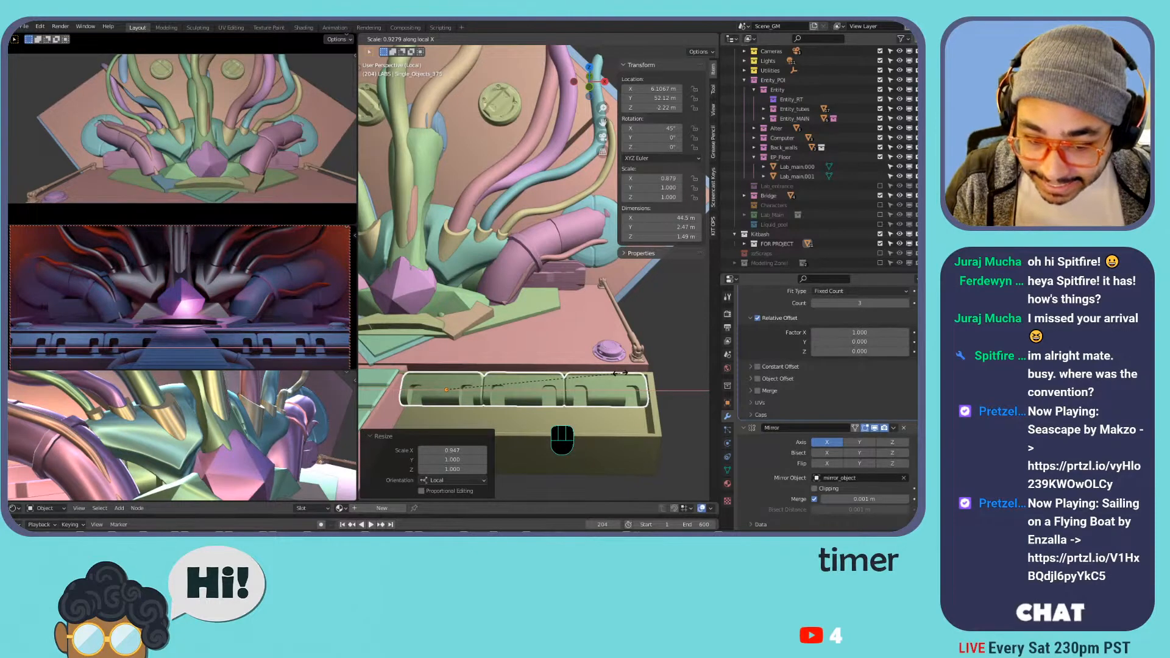
{"action": "left_click", "coordinate": [620, 375]}
{"action": "key", "text": "g"}
{"action": "key", "text": "x"}
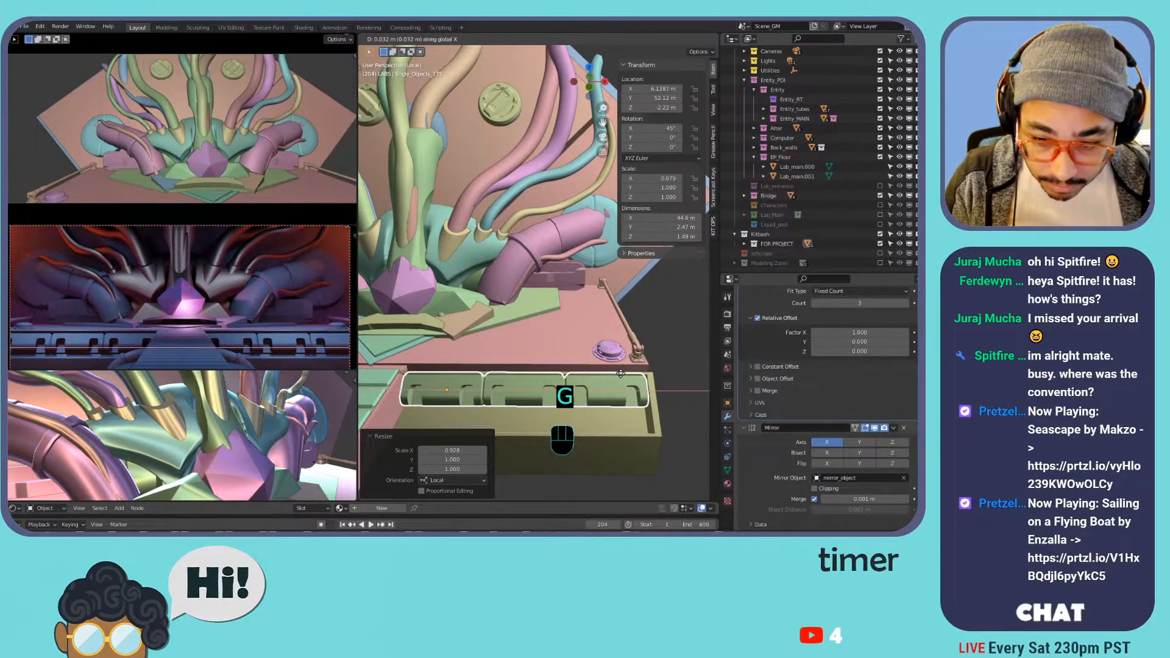
{"action": "left_click", "coordinate": [621, 374]}
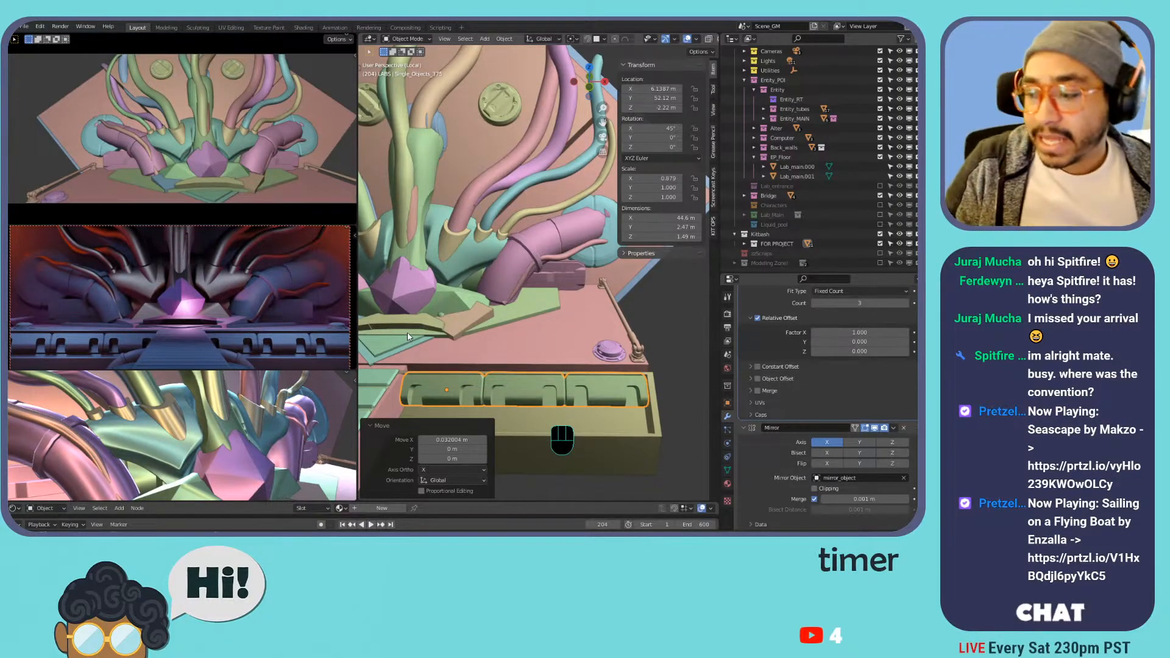
- From the right side view, move the block row about -0.21 m along Y and 0.39 m up along the slanted slab
{"action": "middle_click_drag", "start_coordinate": [461, 287], "coordinate": [567, 252], "text": "shift"}
{"action": "scroll", "coordinate": [566, 253], "scroll_direction": "up", "scroll_amount": 2}
{"action": "middle_click_drag", "start_coordinate": [538, 294], "coordinate": [564, 318], "text": "shift"}
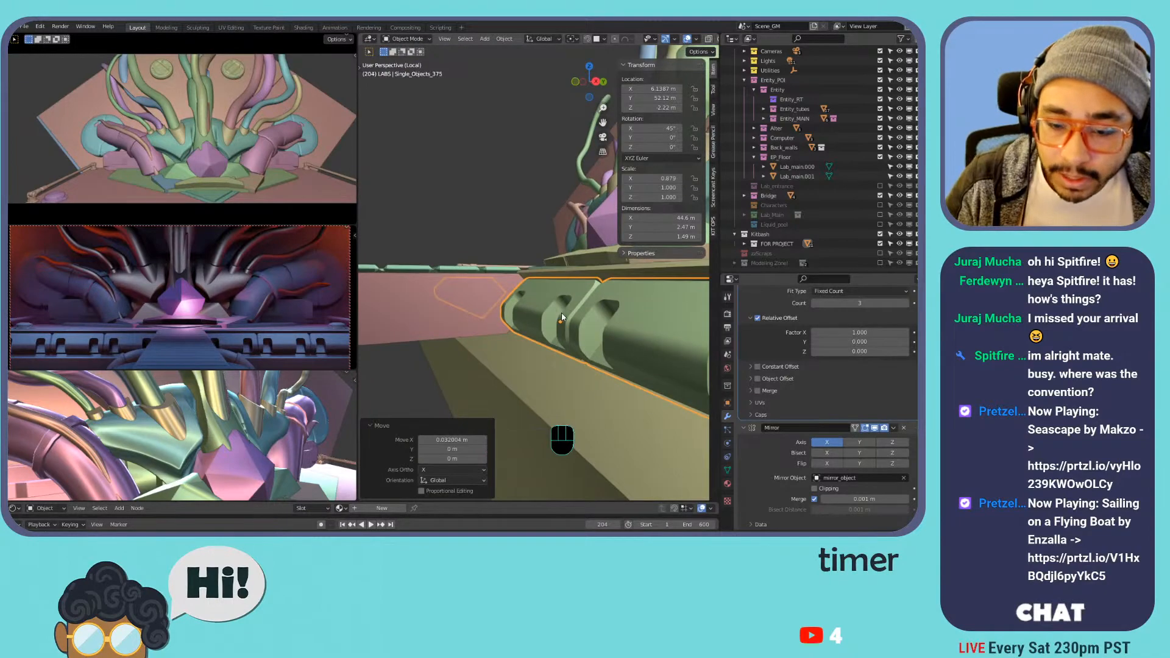
{"action": "key", "text": "KP_0"}
{"action": "key", "text": "KP_Decimal"}
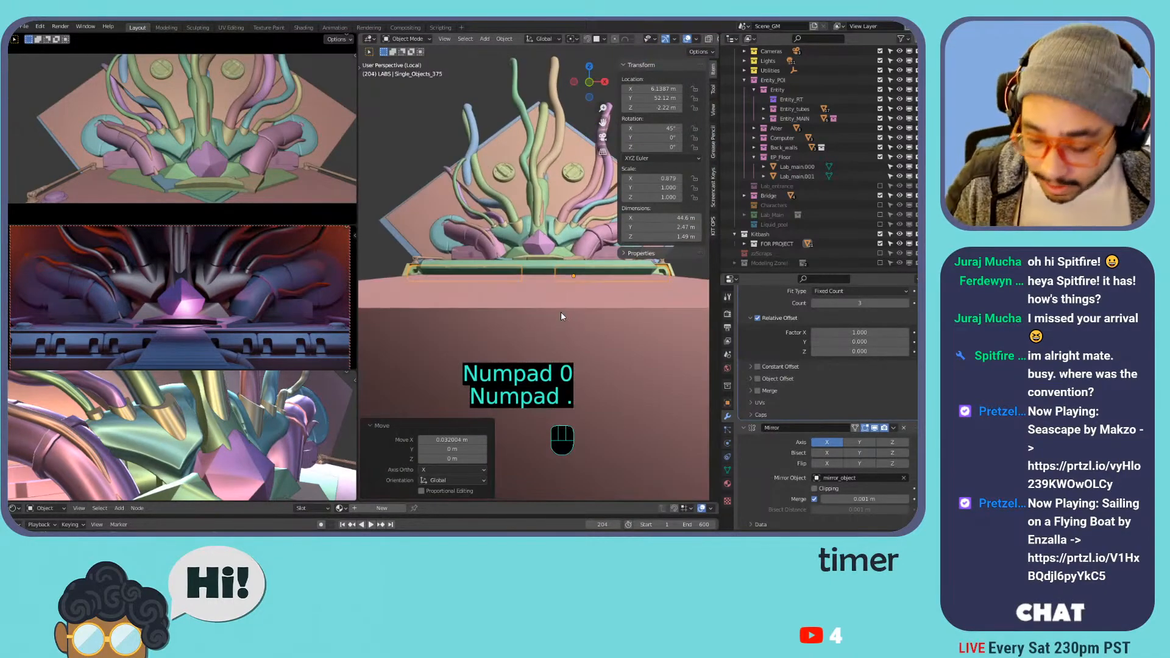
{"action": "key", "text": "KP_Decimal"}
{"action": "key", "text": "KP_1"}
{"action": "key", "text": "KP_3"}
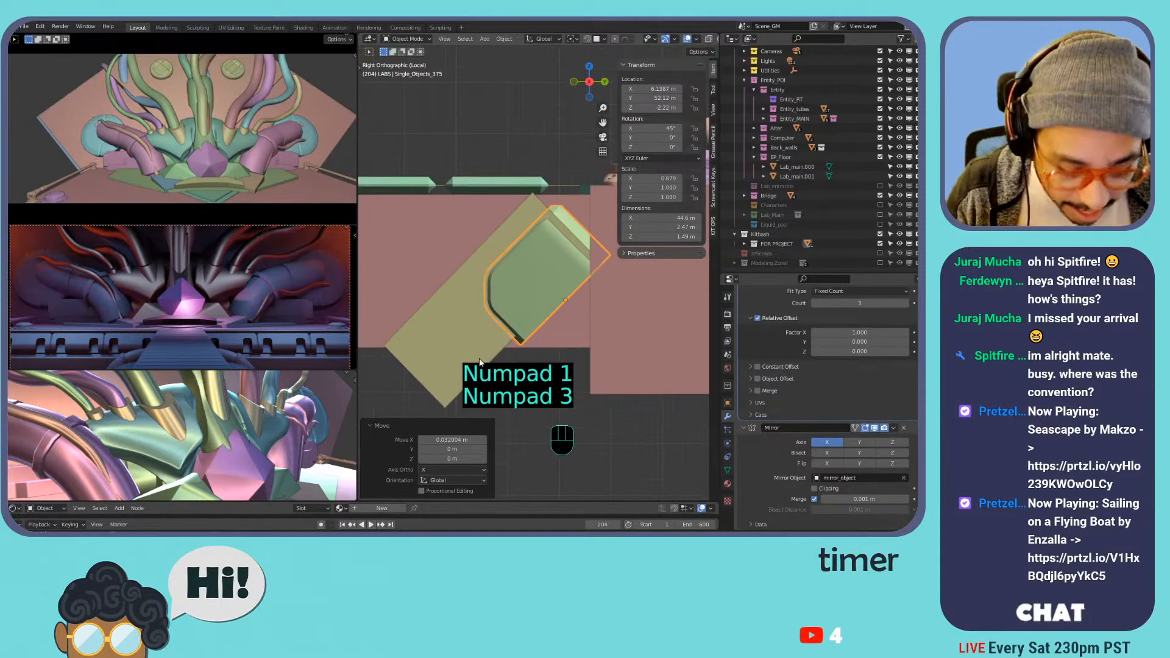
{"action": "key", "text": "g"}
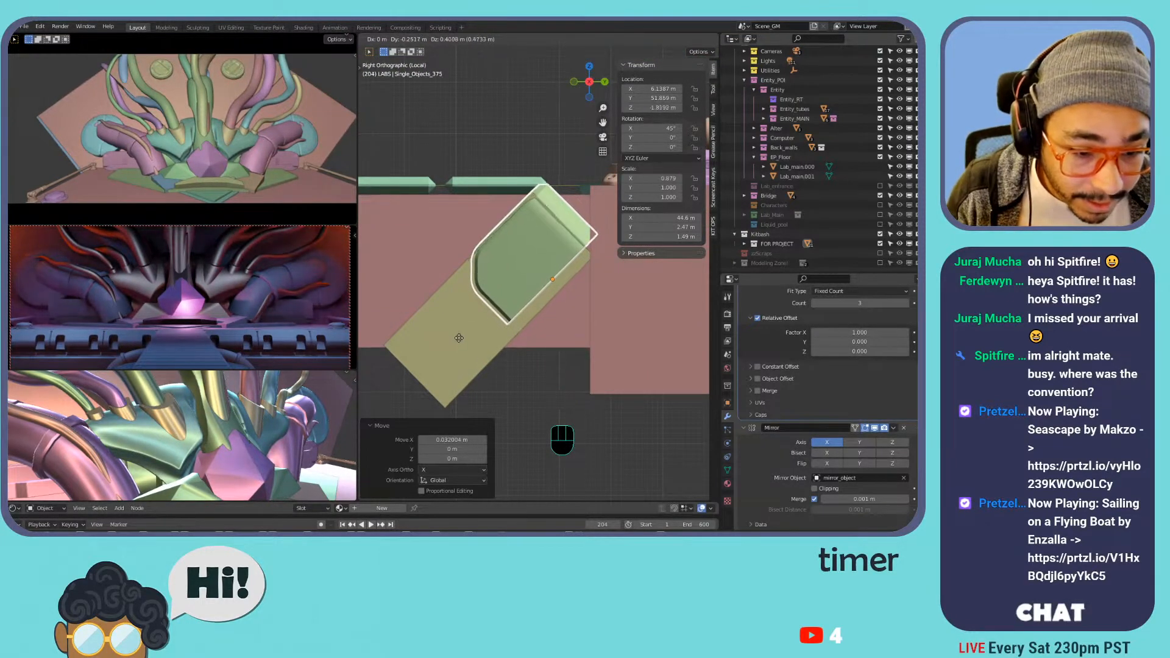
{"action": "left_click", "coordinate": [461, 339]}
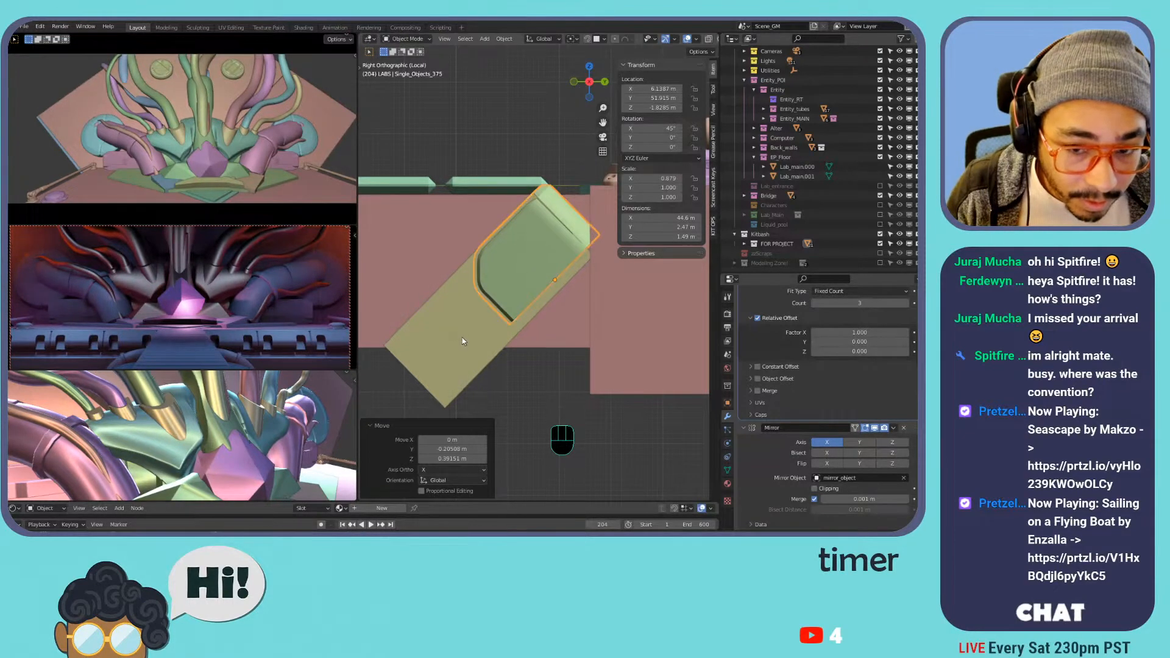
- Examine the block row on the platform's front and look over the spare kitbash parts lying beside the platform
{"action": "middle_click_drag", "start_coordinate": [496, 228], "coordinate": [407, 262]}
{"action": "middle_click_drag", "start_coordinate": [474, 250], "coordinate": [551, 274]}
{"action": "middle_click_drag", "start_coordinate": [551, 275], "coordinate": [609, 286], "text": "shift"}
{"action": "scroll", "coordinate": [612, 304], "scroll_direction": "down", "scroll_amount": 8}
{"action": "scroll", "coordinate": [627, 335], "scroll_direction": "up", "scroll_amount": 3}
{"action": "middle_click_drag", "start_coordinate": [636, 330], "coordinate": [525, 281], "text": "shift"}
{"action": "scroll", "coordinate": [524, 282], "scroll_direction": "down", "scroll_amount": 8}
{"action": "scroll", "coordinate": [572, 296], "scroll_direction": "up", "scroll_amount": 5}
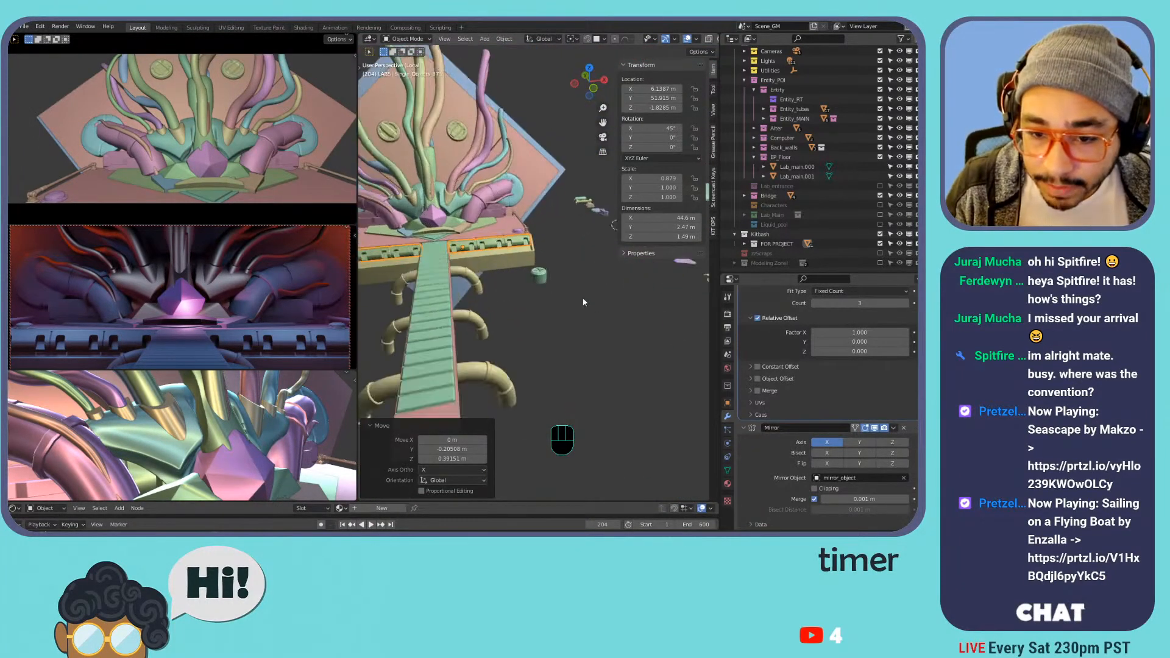
{"action": "middle_click_drag", "start_coordinate": [588, 302], "coordinate": [388, 291], "text": "shift"}
{"action": "middle_click_drag", "start_coordinate": [511, 293], "coordinate": [554, 322]}
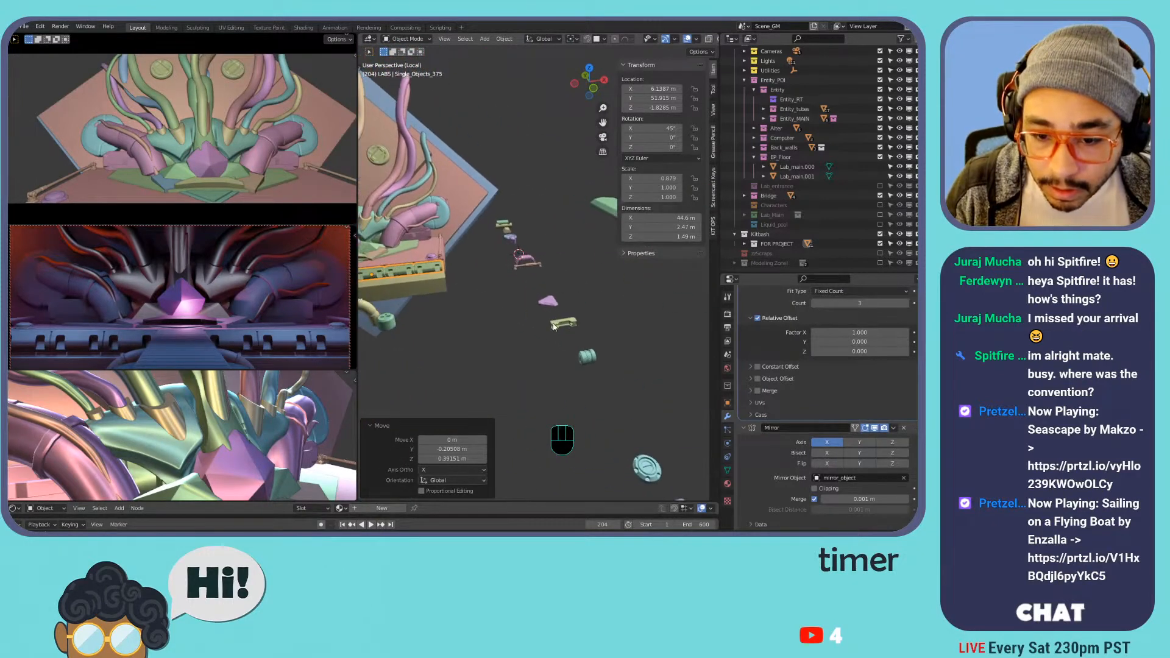
{"action": "mouse_move", "coordinate": [606, 364]}
{"action": "middle_mouse_down"}
{"action": "mouse_move", "coordinate": [604, 378]}
{"action": "mouse_move", "coordinate": [586, 360]}
{"action": "middle_mouse_up"}
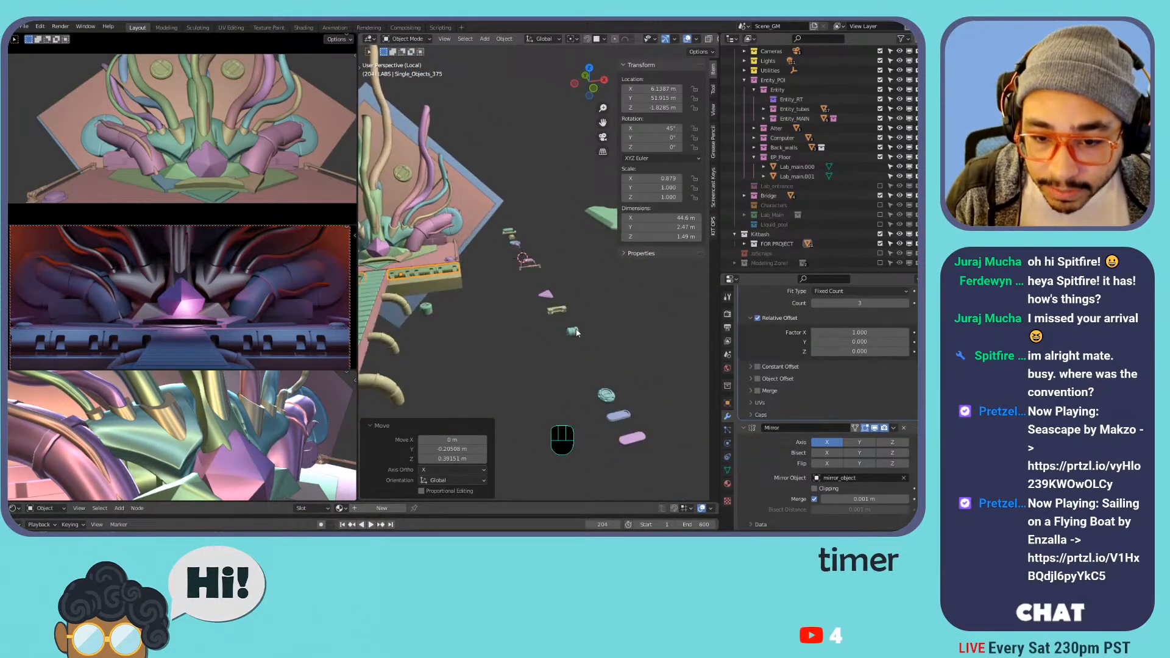
{"action": "scroll", "coordinate": [515, 235], "scroll_direction": "up", "scroll_amount": 2}
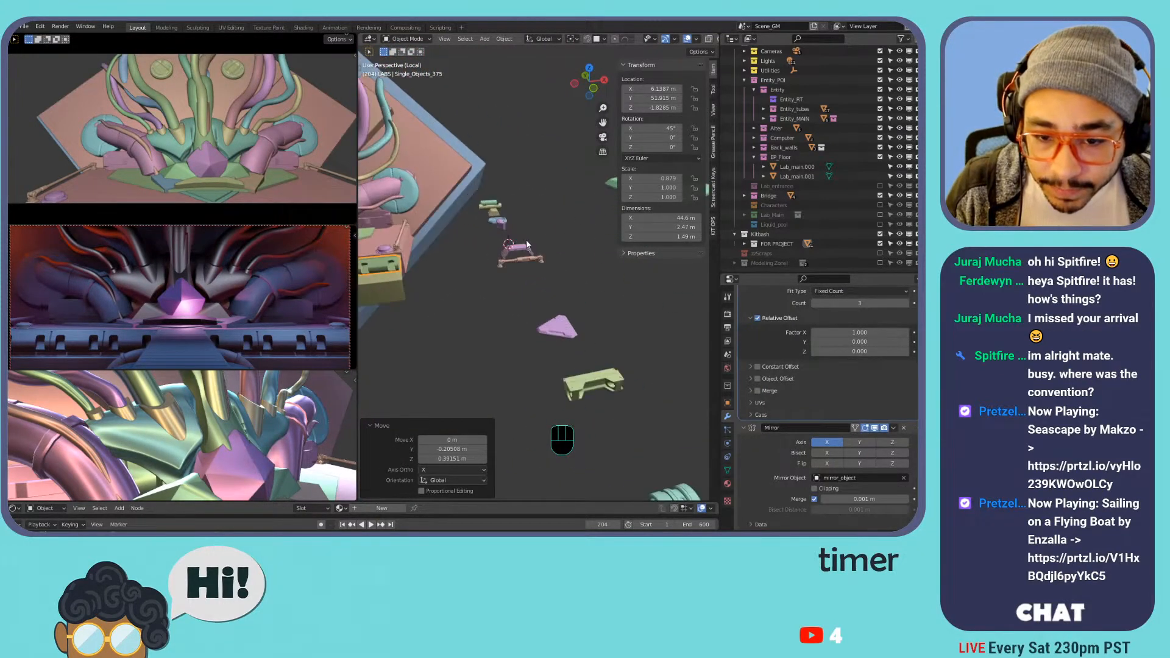
- In the mesh of the spare notched cylinder, select the end-cap faces that share the same normal
{"action": "left_click", "coordinate": [495, 206]}
{"action": "key", "text": "KP_Decimal"}
{"action": "middle_click_drag", "start_coordinate": [466, 208], "coordinate": [749, 282], "text": "shift"}
{"action": "left_click", "coordinate": [489, 262]}
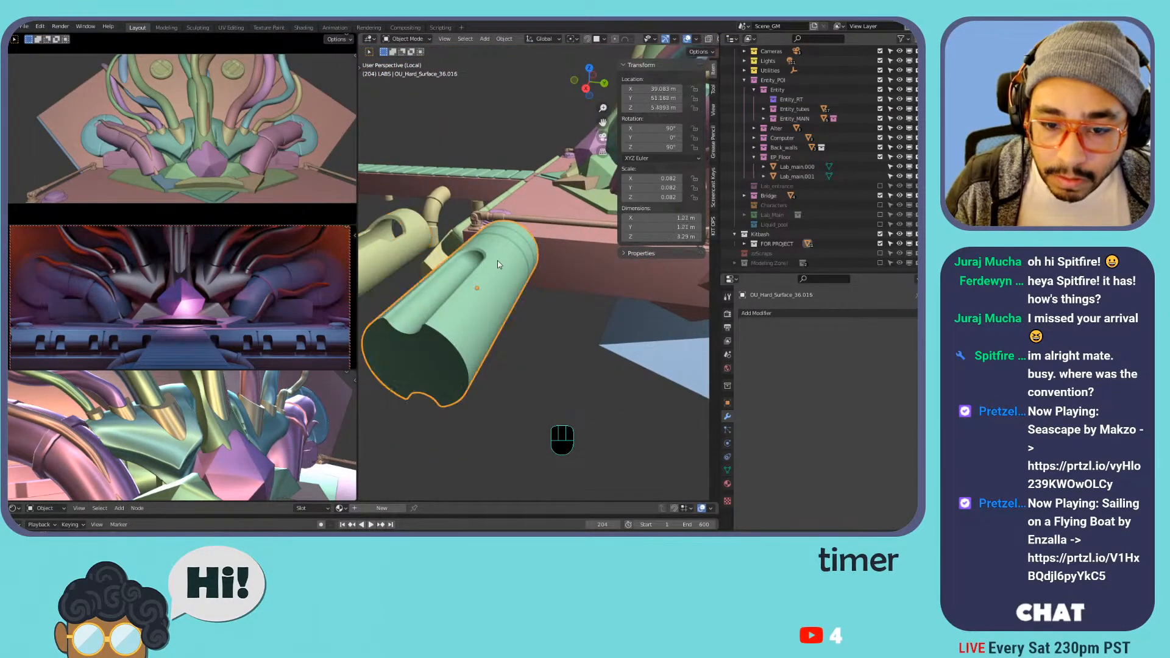
{"action": "key", "text": "Tab"}
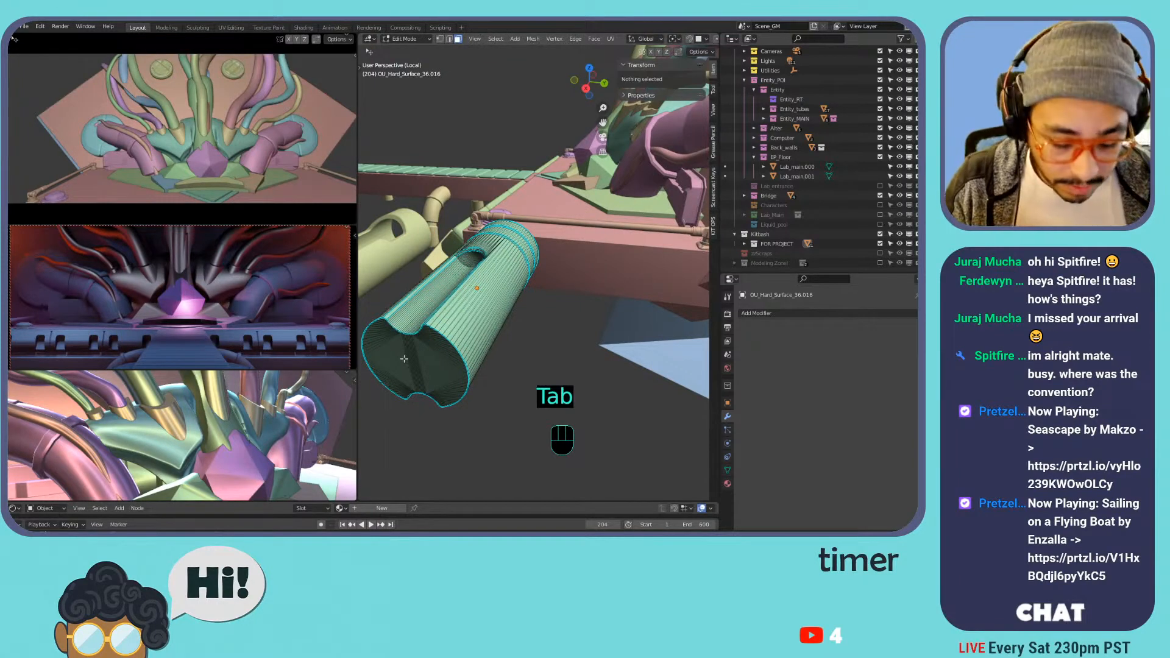
{"action": "key", "text": "3"}
{"action": "left_click", "coordinate": [404, 359]}
{"action": "key", "text": "shift+s"}
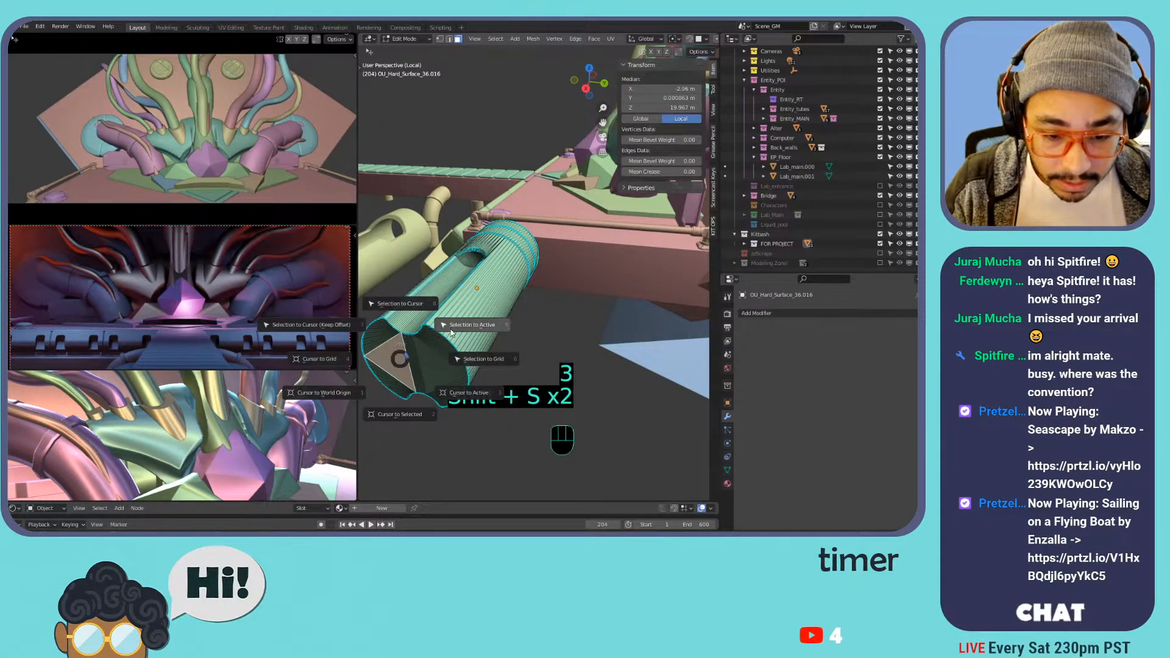
{"action": "key", "text": "shift+g"}
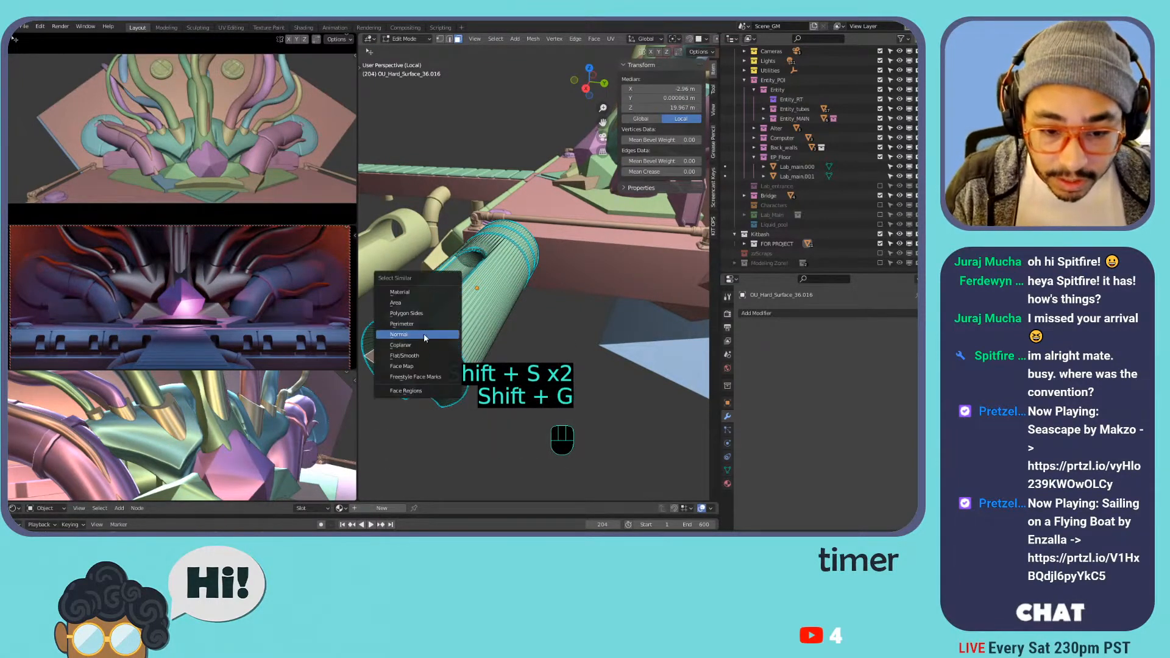
{"action": "left_click", "coordinate": [425, 335]}
- Snap the 3D cursor to the selected end faces and set the cylinder's origin to it
{"action": "key", "text": "Tab"}
{"action": "key", "text": "Tab"}
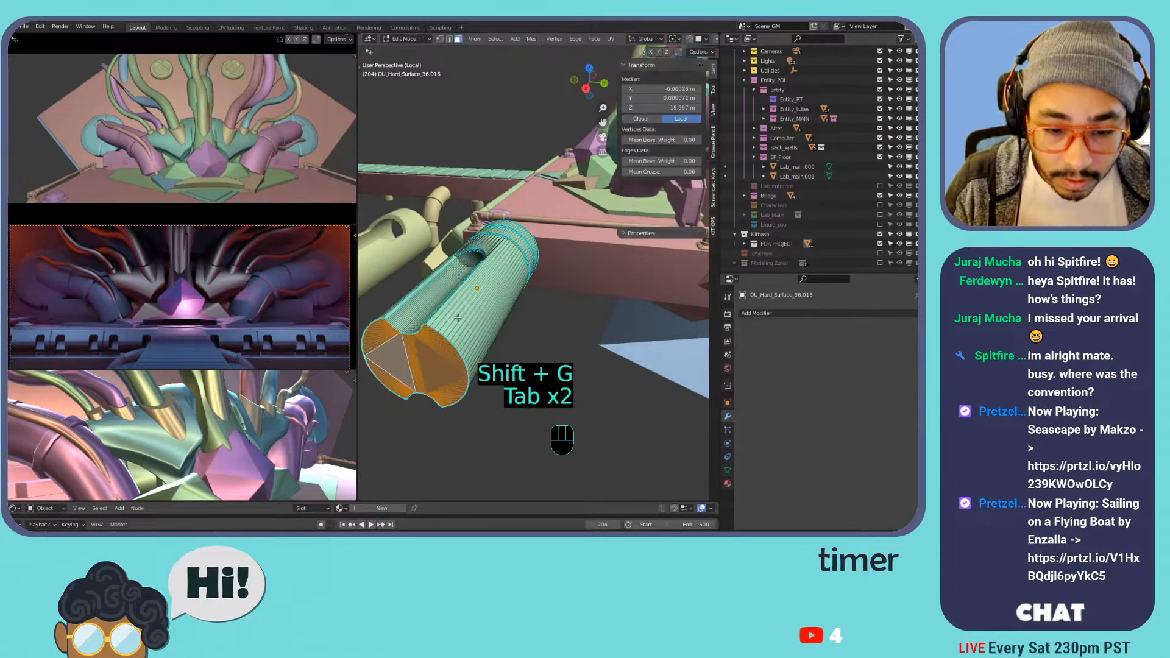
{"action": "key", "text": "shift+s"}
{"action": "left_click", "coordinate": [457, 372]}
{"action": "key", "text": "Tab"}
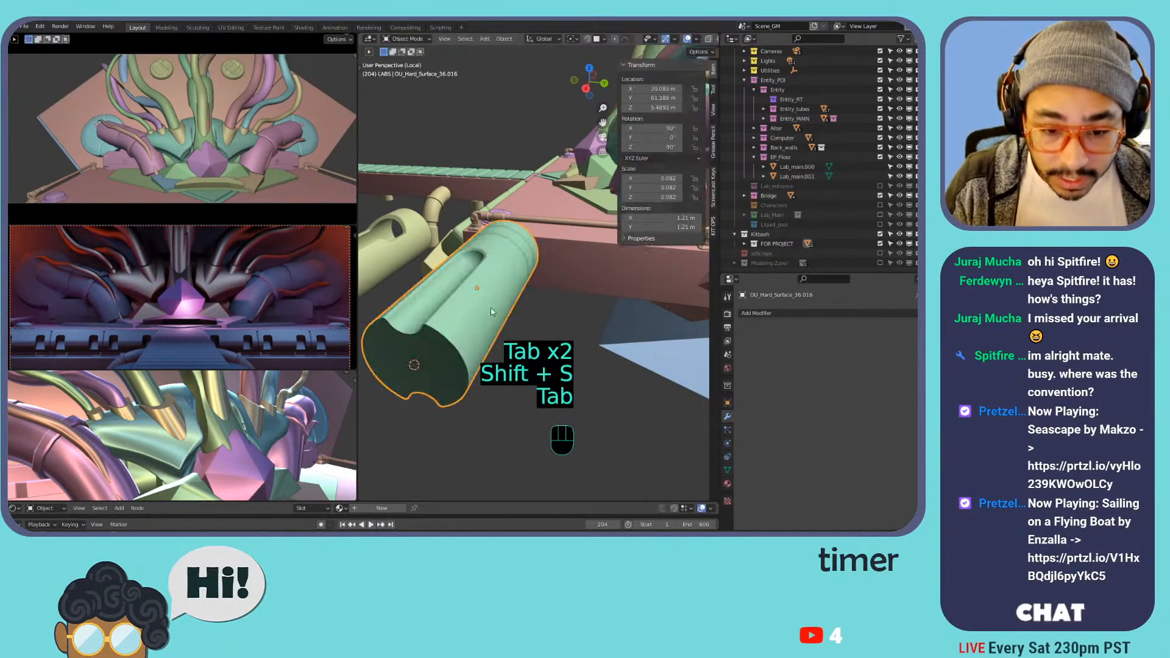
{"action": "left_click", "coordinate": [502, 39]}
{"action": "mouse_move", "coordinate": [532, 59]}
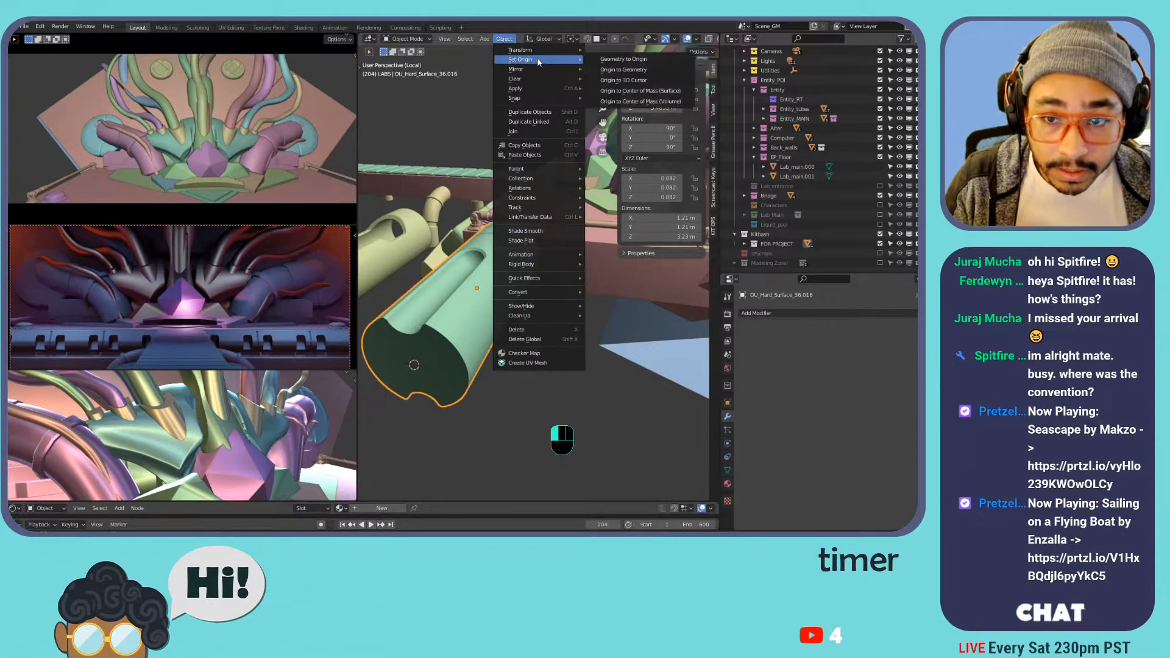
{"action": "left_click", "coordinate": [623, 82]}
{"action": "right_click", "coordinate": [478, 272]}
- Apply the notched cylinder's rotation and scale
{"action": "key", "text": "shift+a"}
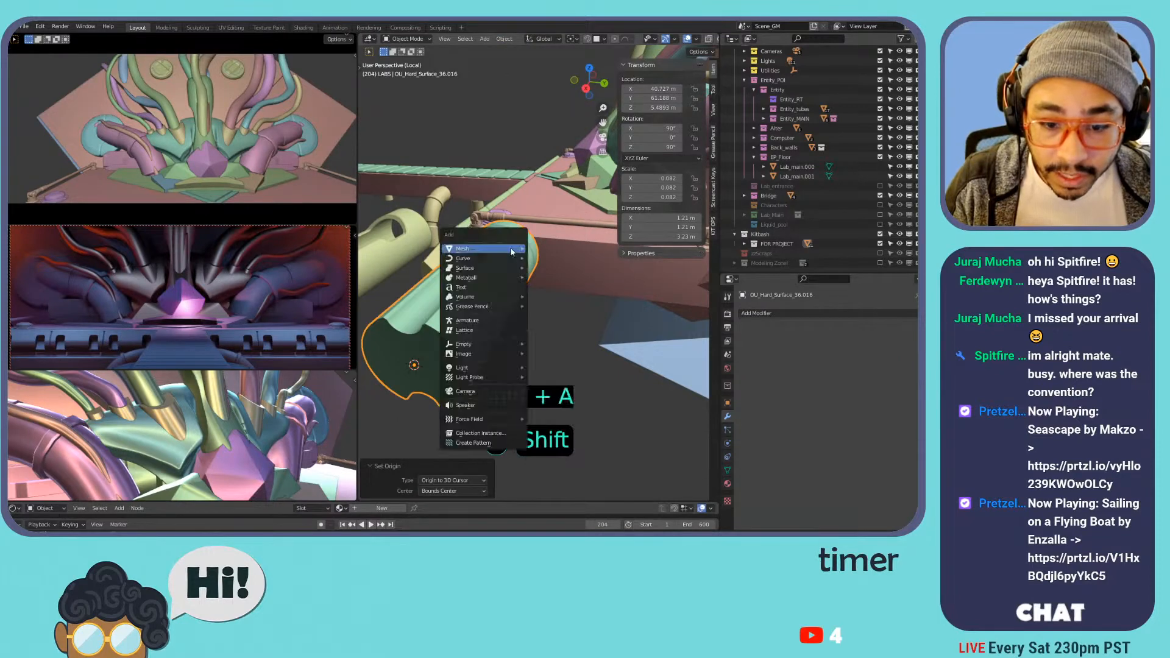
{"action": "key", "text": "ctrl+a"}
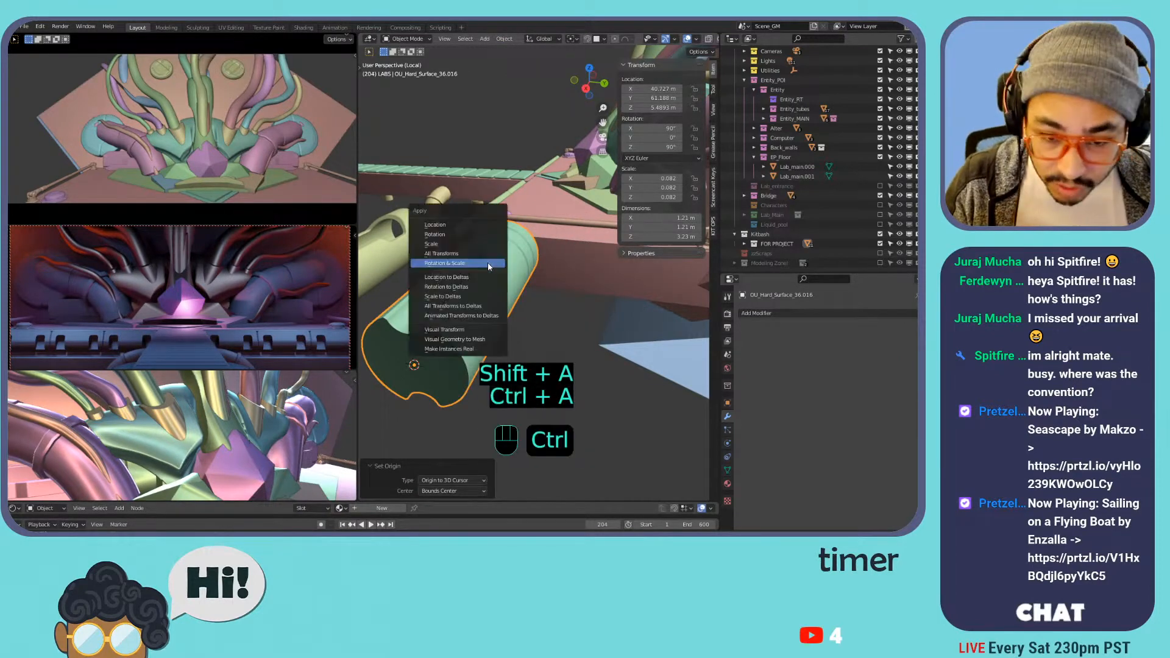
{"action": "left_click", "coordinate": [487, 262]}
- Move the cylinder with surface snapping onto the recessed block row, about -24.2 m along X, -10.2 m along Y and -7.5 m along Z
{"action": "scroll", "coordinate": [532, 259], "scroll_direction": "down", "scroll_amount": 4}
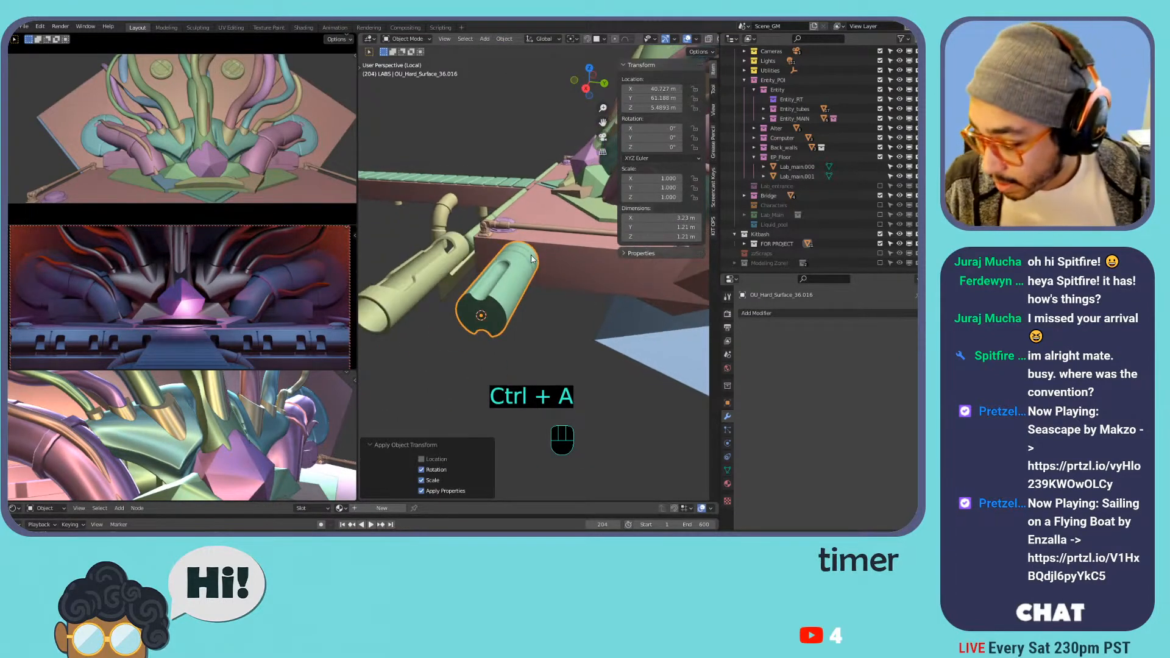
{"action": "scroll", "coordinate": [513, 258], "scroll_direction": "down", "scroll_amount": 2}
{"action": "scroll", "coordinate": [491, 251], "scroll_direction": "down", "scroll_amount": 4}
{"action": "middle_click_drag", "start_coordinate": [473, 235], "coordinate": [563, 267]}
{"action": "middle_click_drag", "start_coordinate": [563, 267], "coordinate": [443, 327], "text": "shift"}
{"action": "key", "text": "g"}
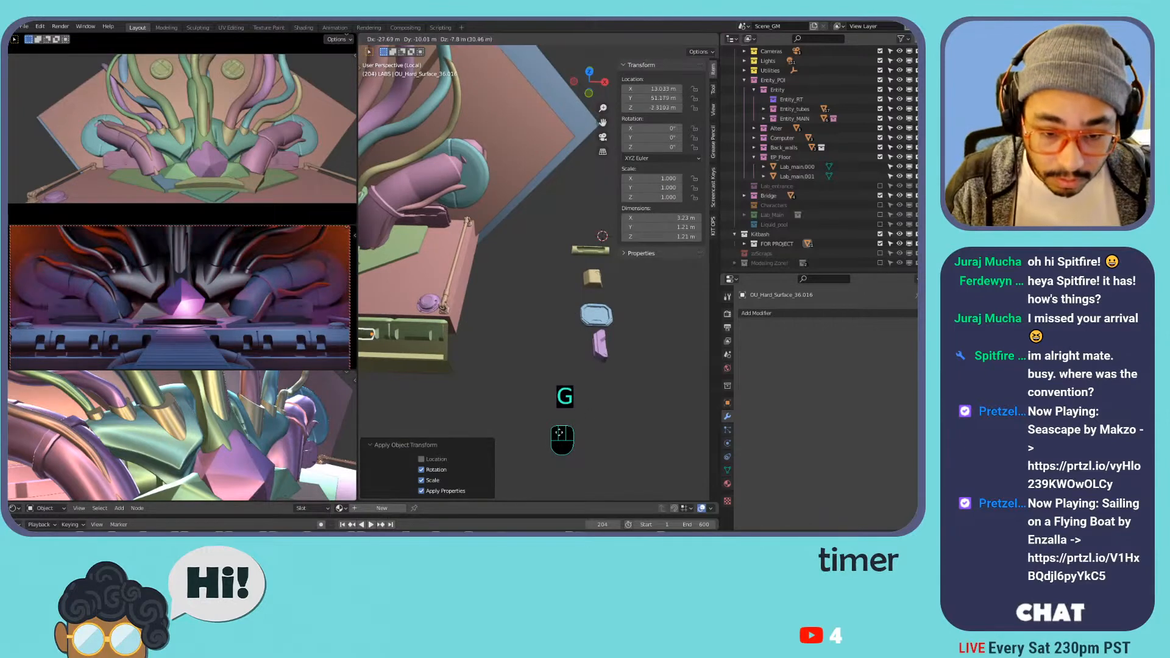
{"action": "left_click", "coordinate": [594, 236]}
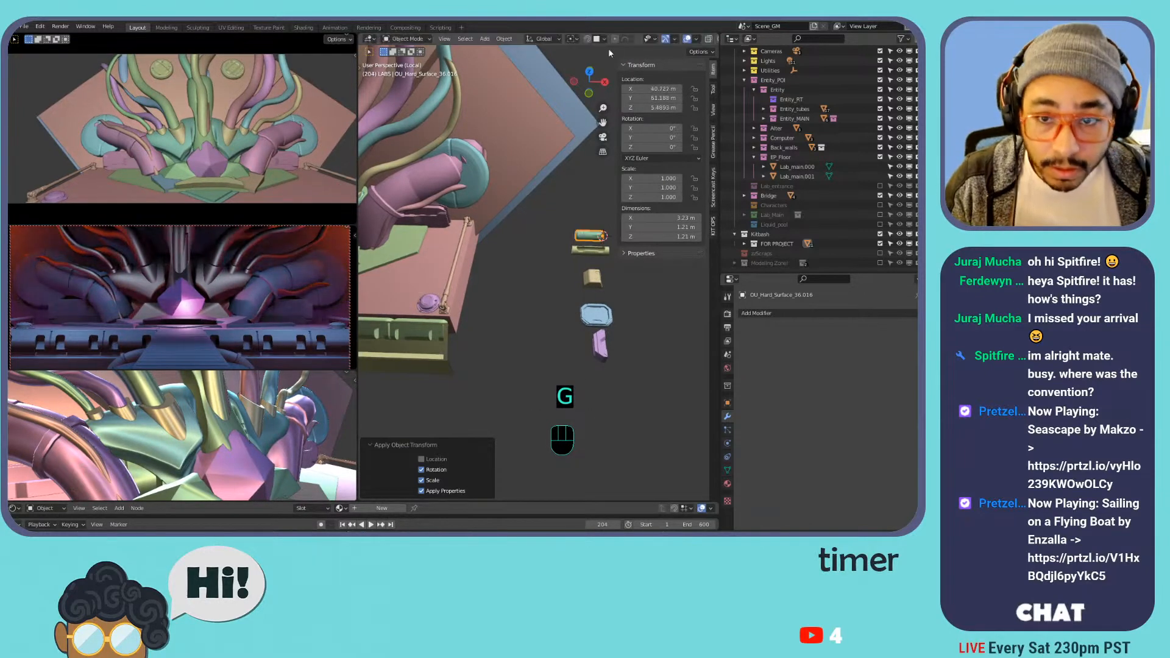
{"action": "key", "text": "g"}
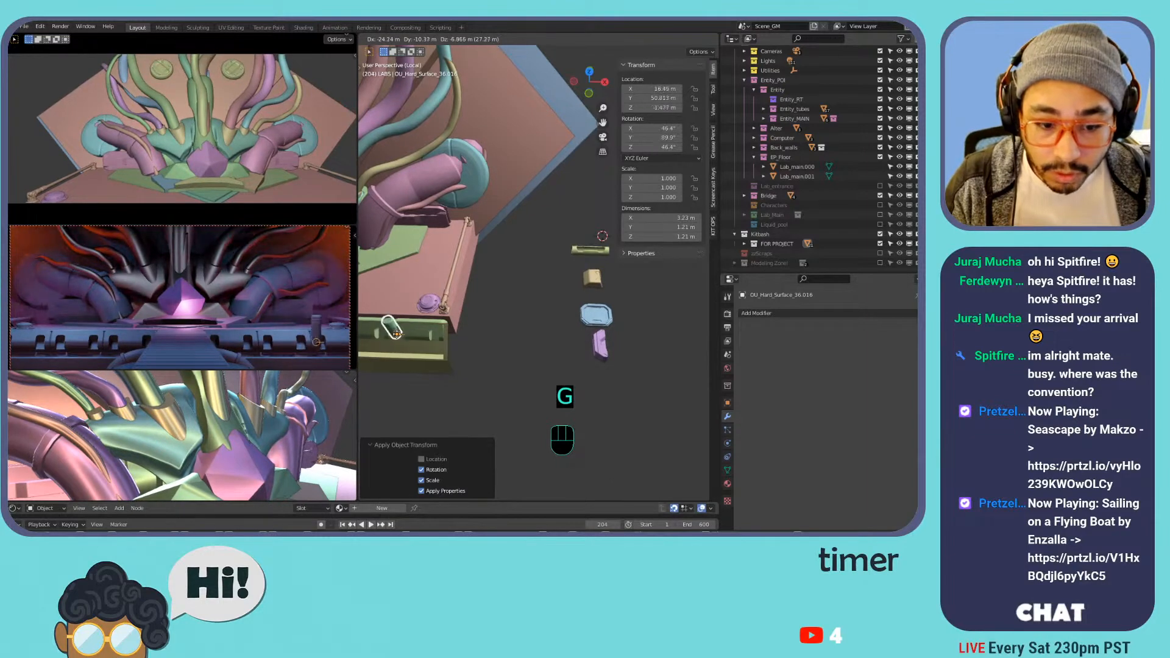
{"action": "left_click", "coordinate": [398, 335]}
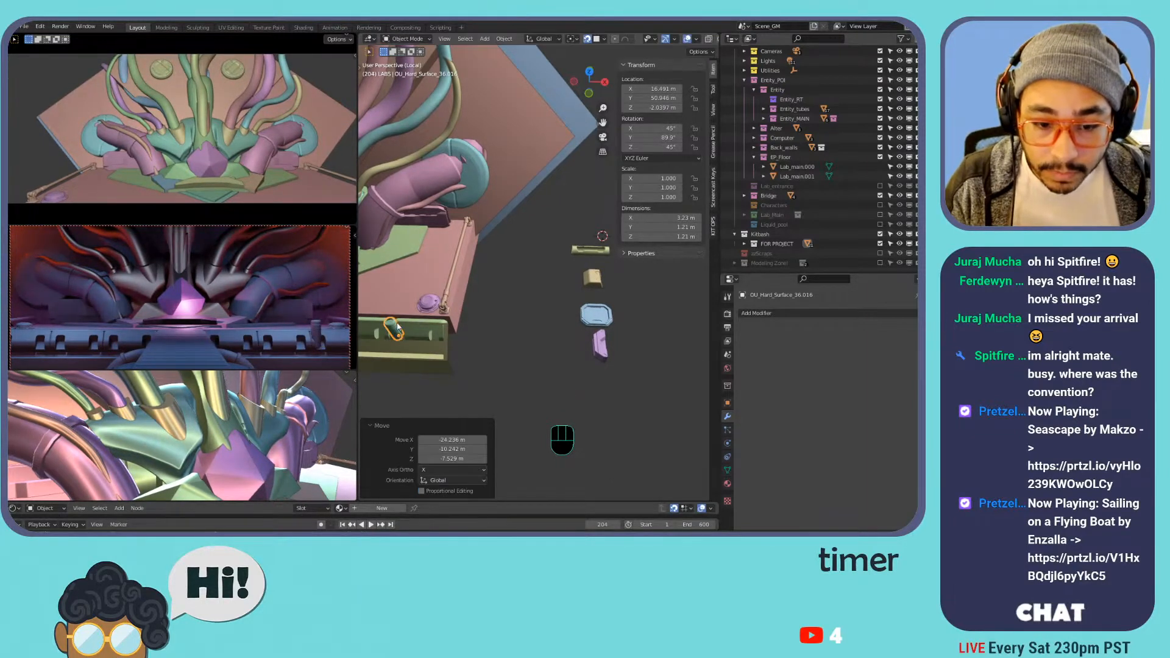
- Try applying the snapped cylinder's rotation and scale and tilting it about Y
{"action": "middle_click_drag", "start_coordinate": [398, 335], "coordinate": [491, 247]}
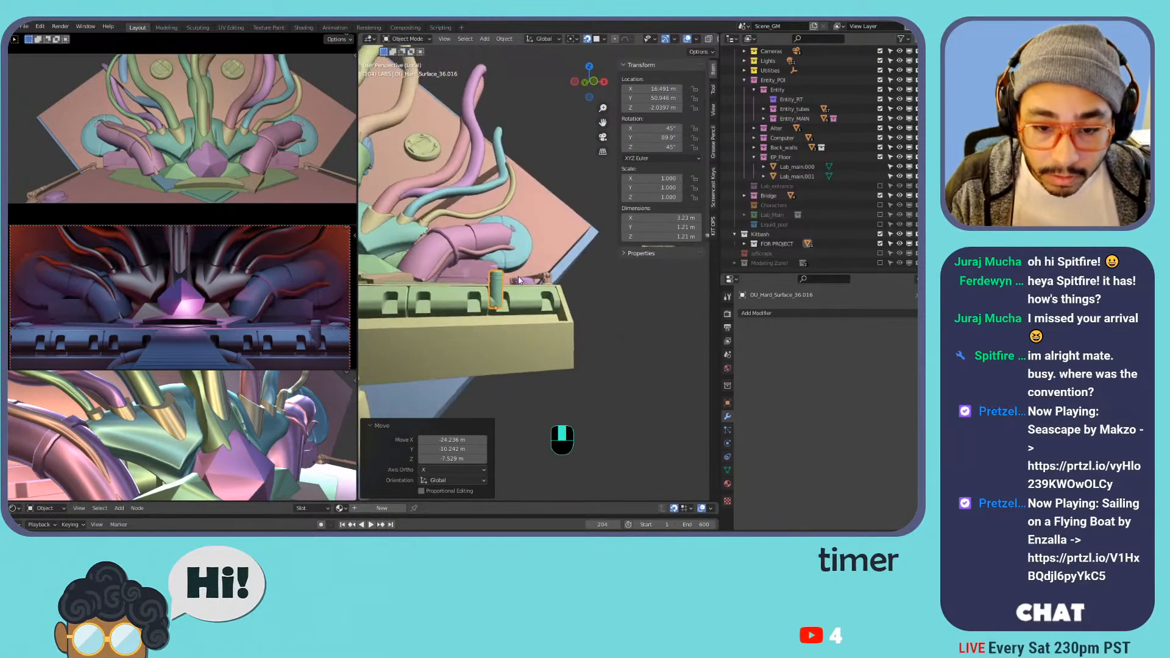
{"action": "key", "text": "ctrl+a"}
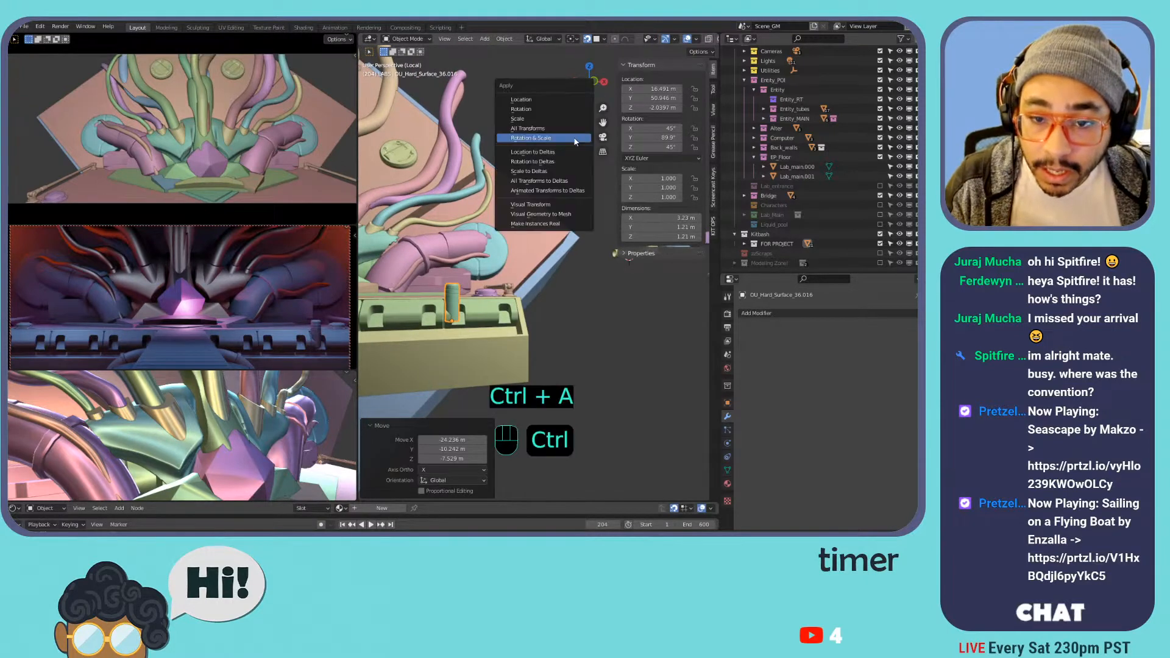
{"action": "left_click", "coordinate": [561, 138]}
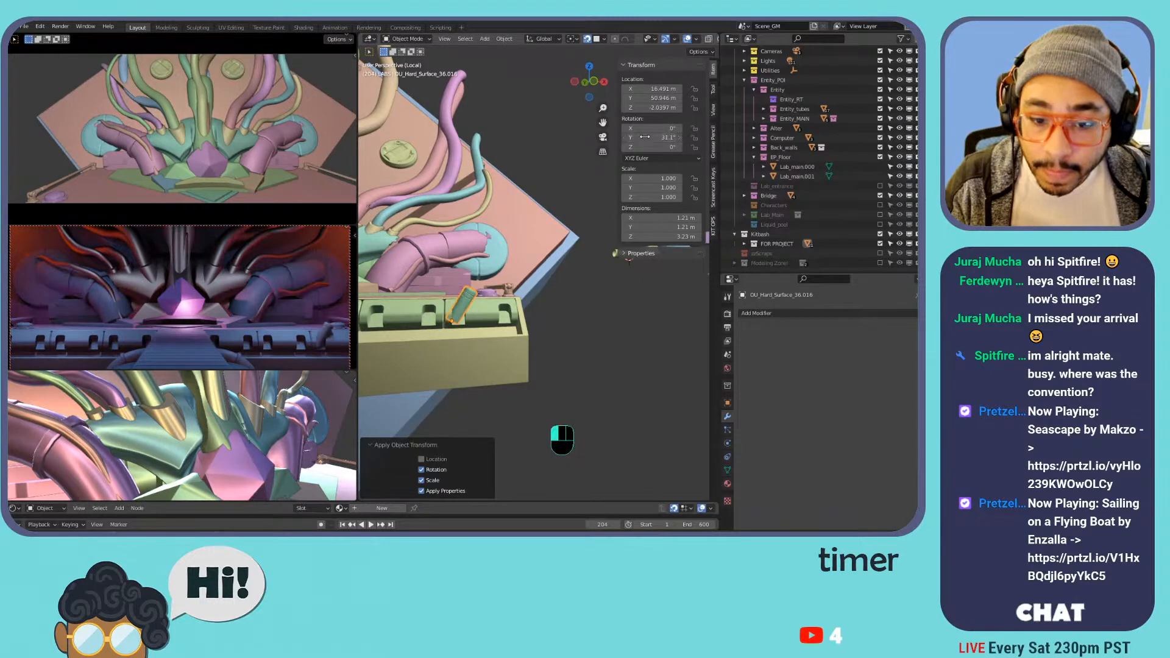
{"action": "key", "text": "ctrl+z"}
{"action": "key", "text": "ctrl+z"}
{"action": "key", "text": "ctrl+z"}
{"action": "key", "text": "ctrl+shift+z"}
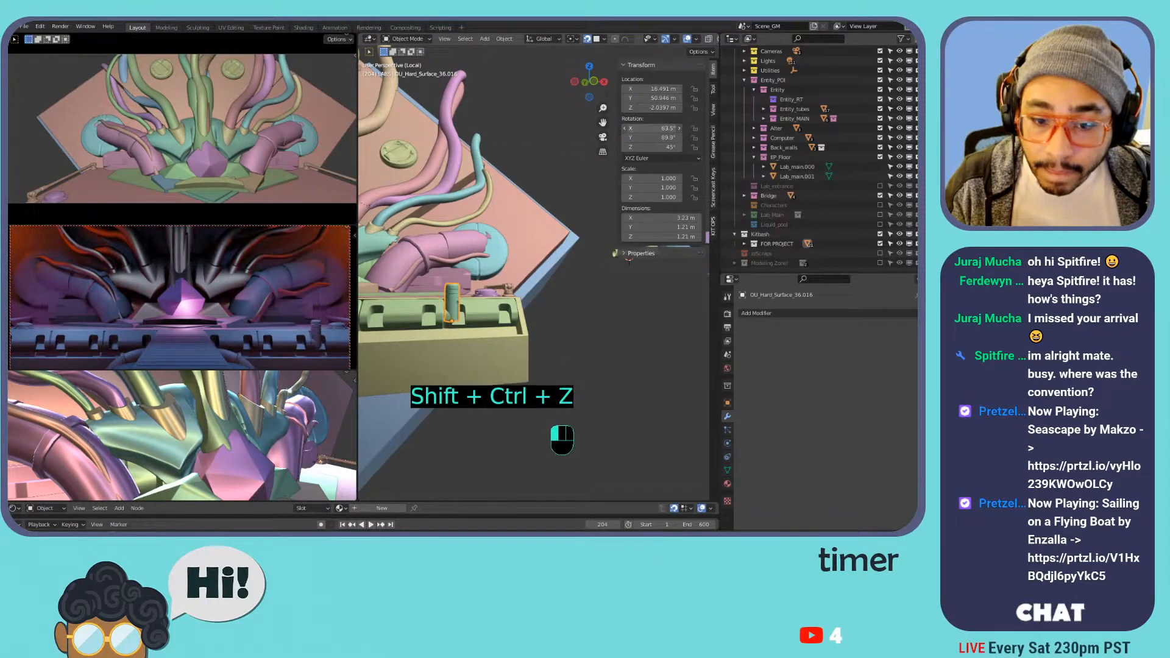
- Set the cylinder's X rotation to -45°
{"action": "left_click_drag", "start_coordinate": [647, 129], "coordinate": [661, 128]}
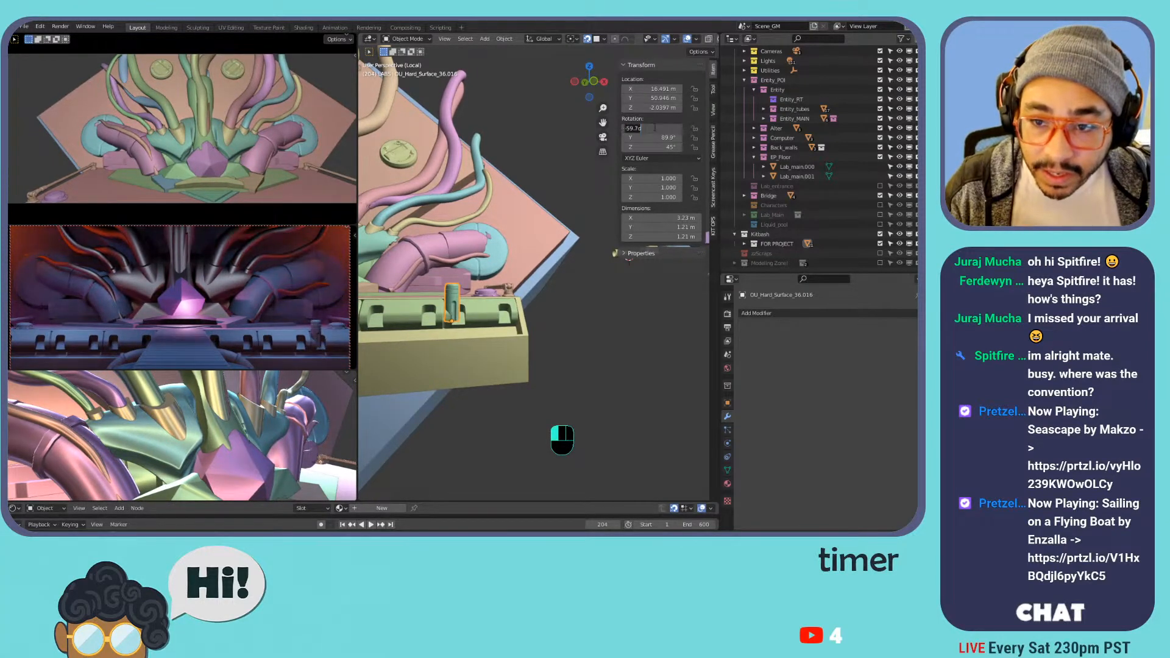
{"action": "type", "text": "5"}
{"action": "key", "text": "KP_Enter"}
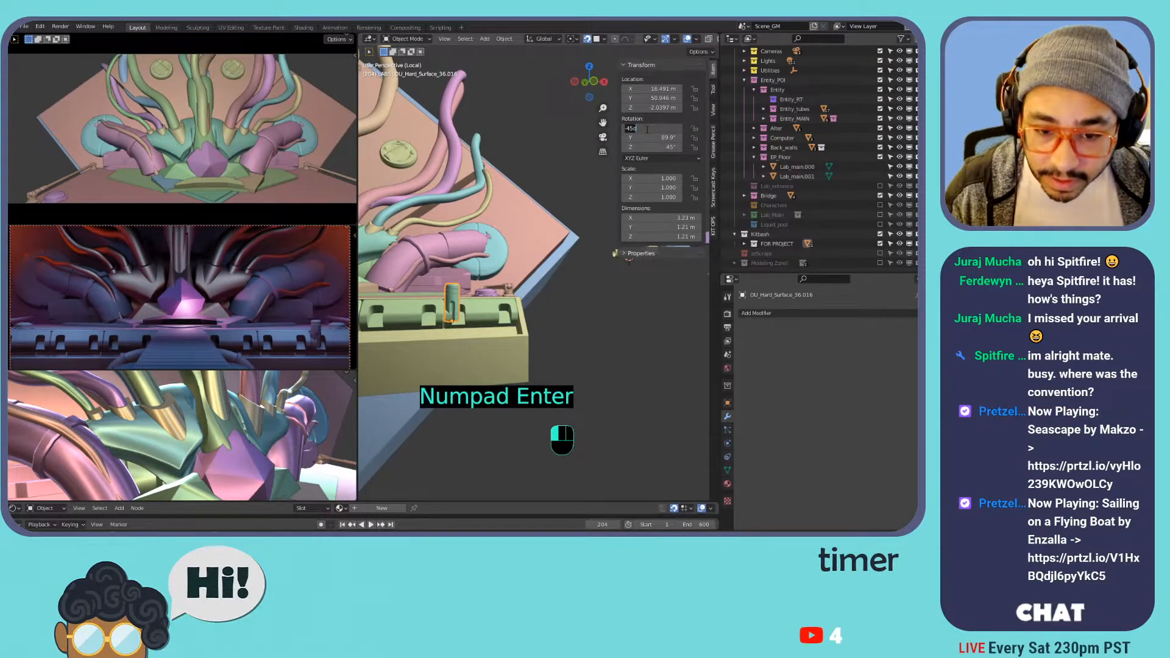
{"action": "key", "text": "ctrl+z"}
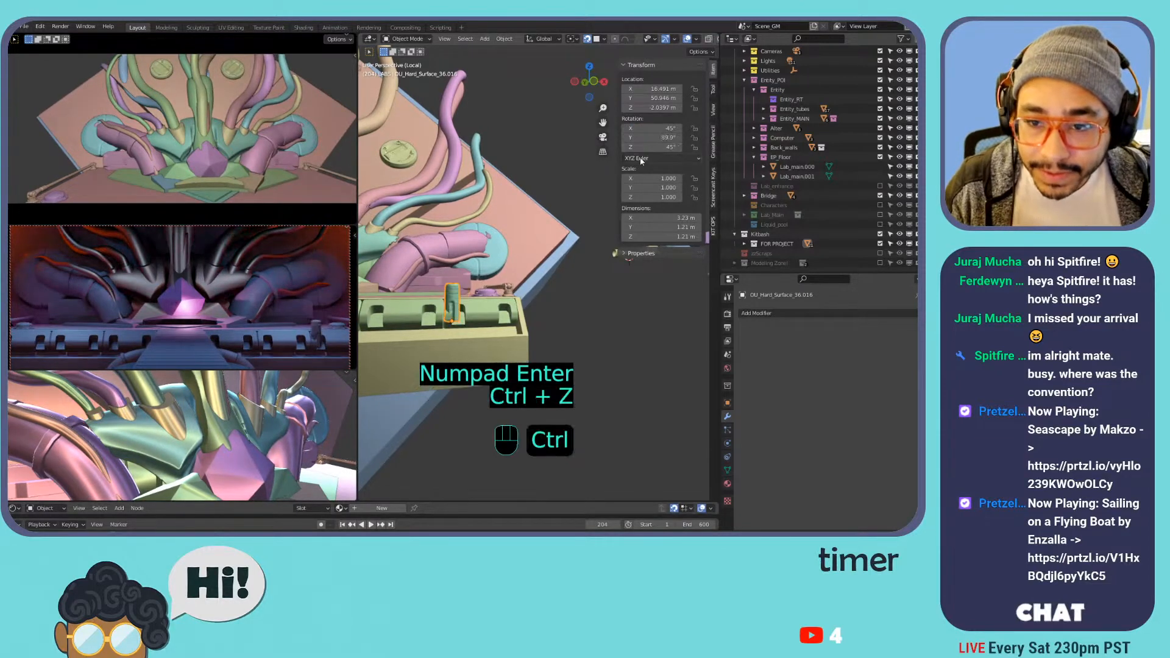
{"action": "left_click_drag", "start_coordinate": [653, 148], "coordinate": [654, 147]}
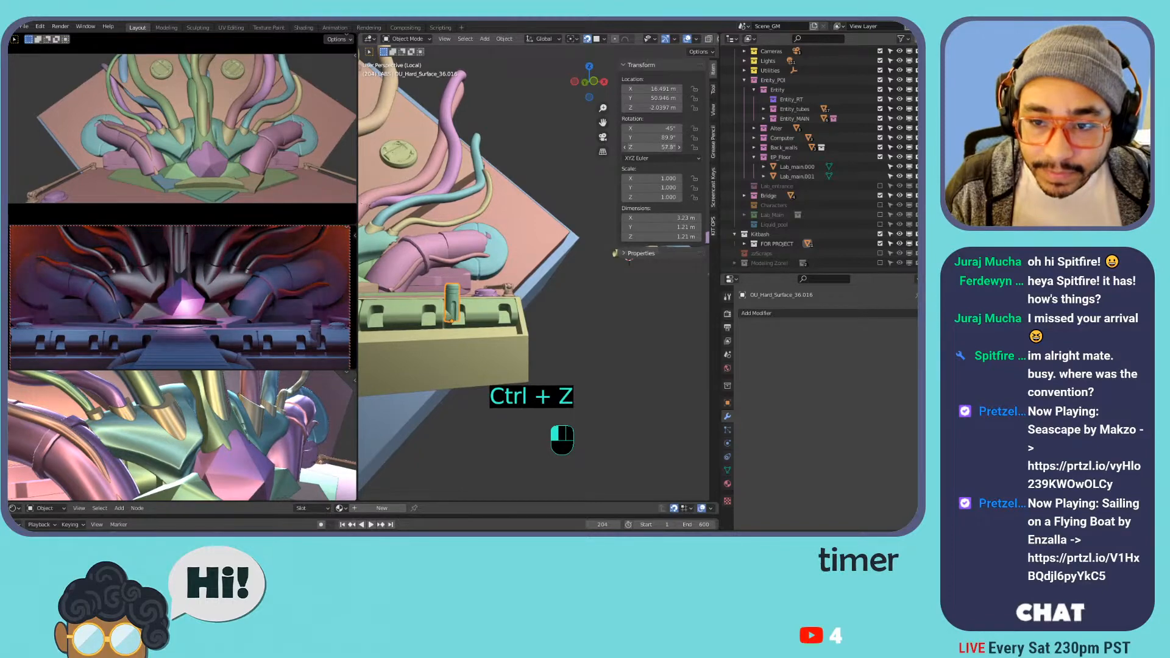
{"action": "key", "text": "ctrl+z"}
- Check the upright cylinder's orientation from the front view and apply its rotation and scale
{"action": "key", "text": "KP_7"}
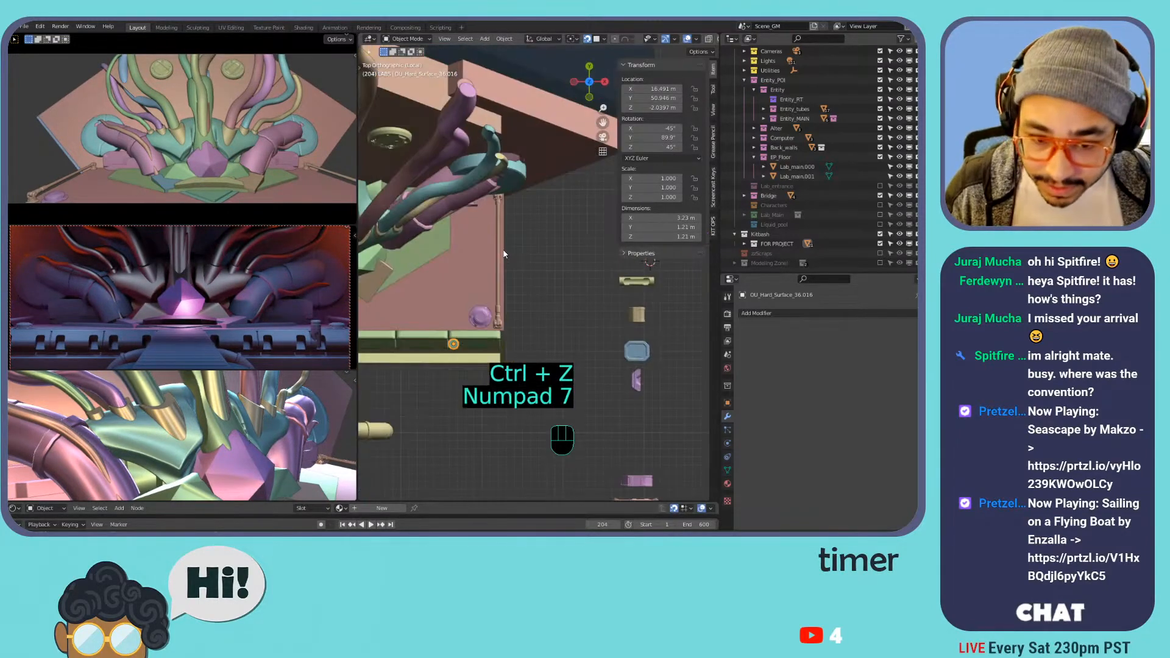
{"action": "key", "text": "KP_1"}
{"action": "scroll", "coordinate": [505, 253], "scroll_direction": "up", "scroll_amount": 8}
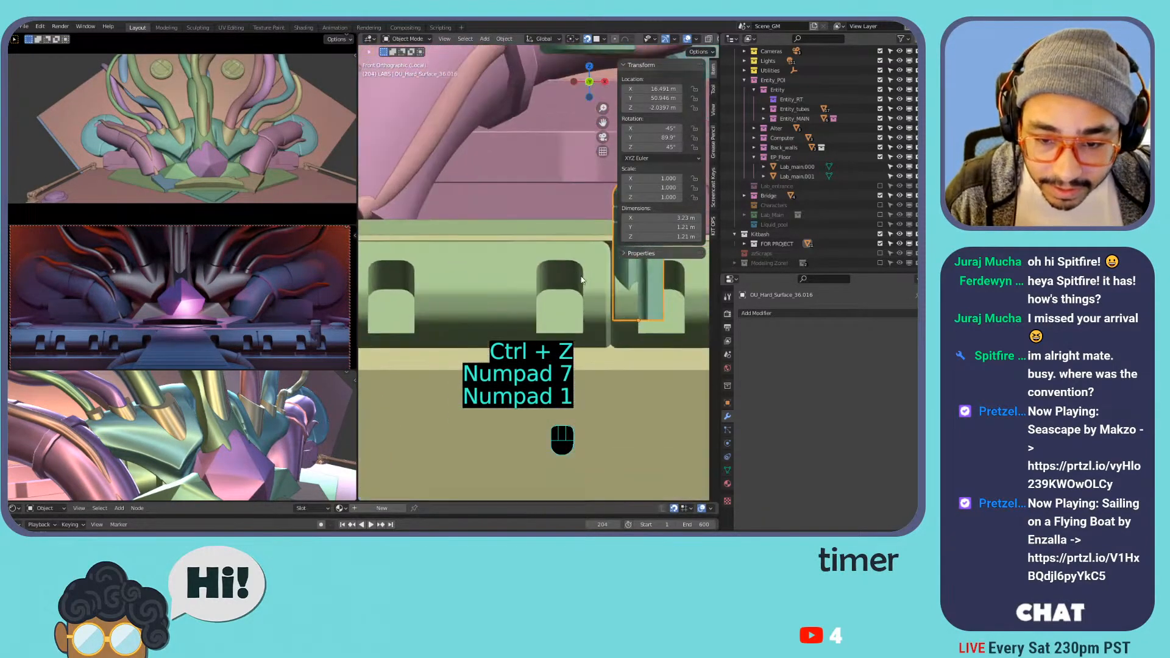
{"action": "left_click_drag", "start_coordinate": [653, 128], "coordinate": [595, 128]}
{"action": "key", "text": "ctrl+z"}
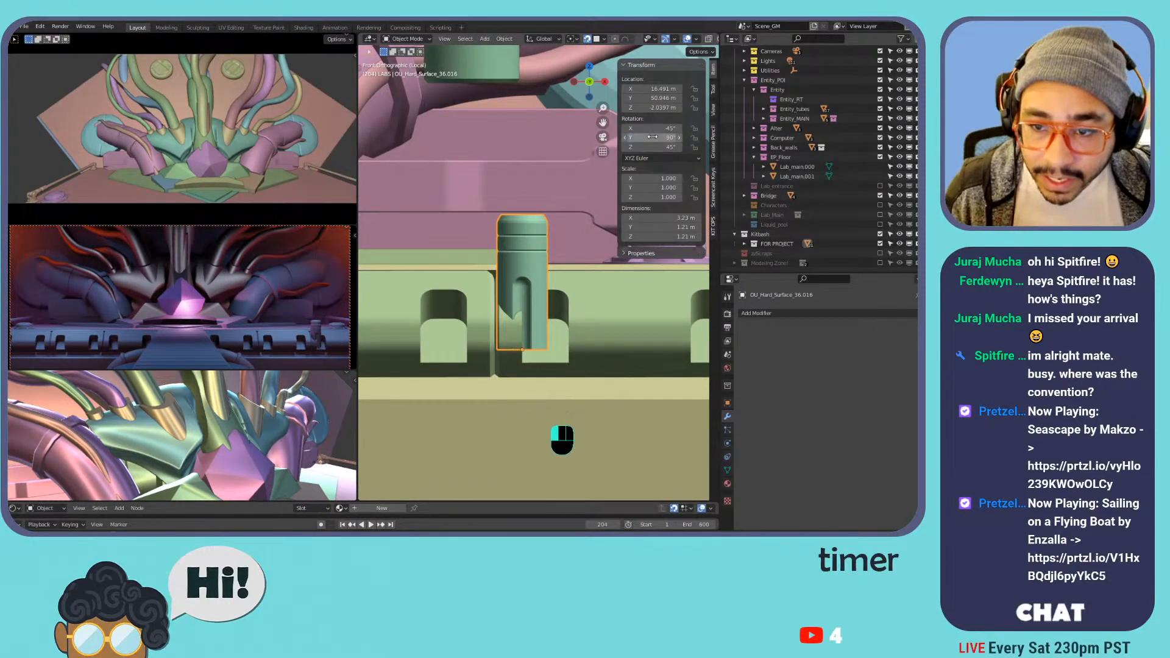
{"action": "key", "text": "ctrl+a"}
{"action": "left_click", "coordinate": [455, 153]}
- Move the cylinder without snapping over the end block's inner recess, about 0.56 m along X and -0.29 m along Z
{"action": "middle_click_drag", "start_coordinate": [535, 247], "coordinate": [457, 237], "text": "shift"}
{"action": "key", "text": "g"}
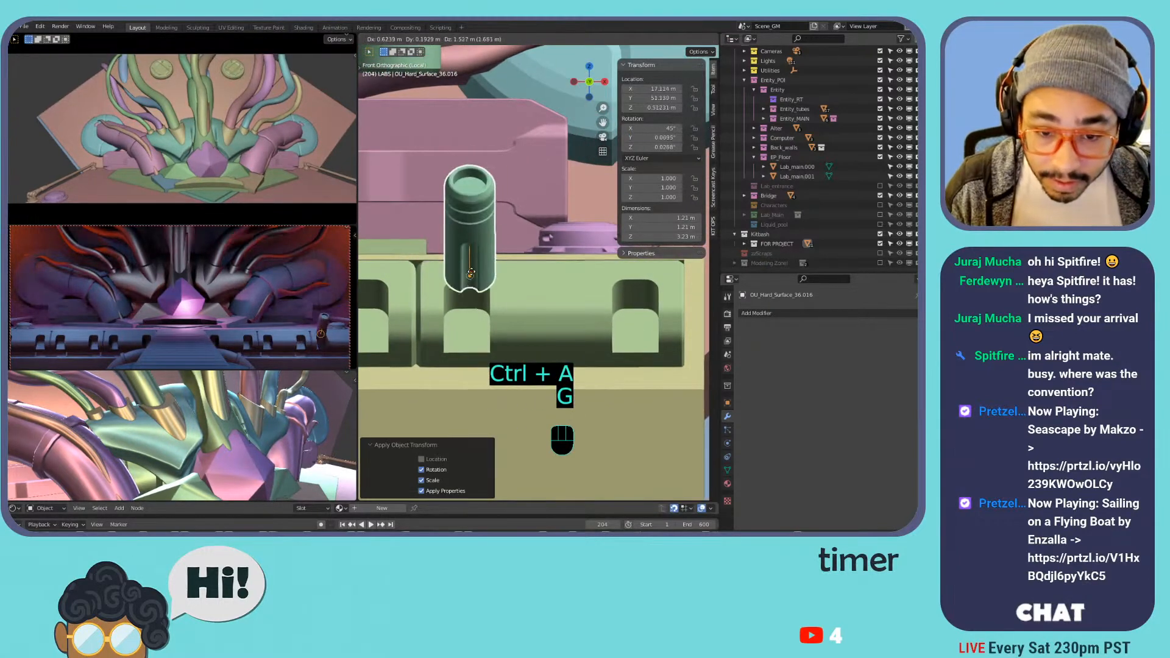
{"action": "right_click", "coordinate": [529, 25]}
{"action": "key", "text": "g"}
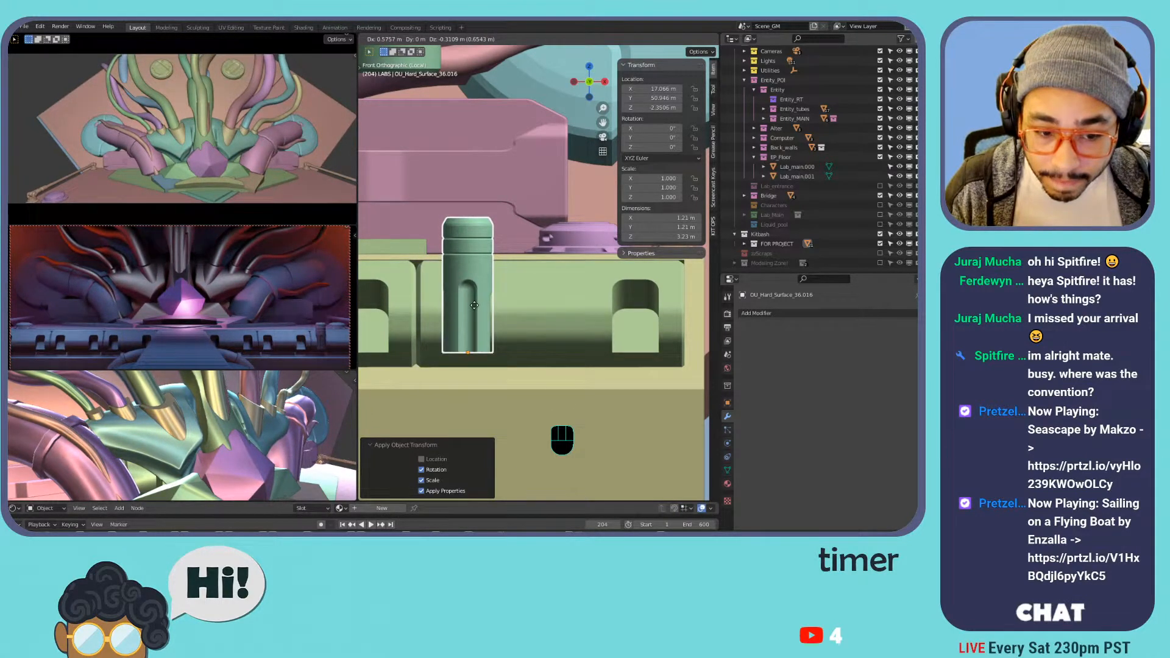
{"action": "left_click", "coordinate": [474, 305]}
{"action": "mouse_move", "coordinate": [634, 139]}
{"action": "left_mouse_down"}
{"action": "mouse_move", "coordinate": [657, 138]}
{"action": "mouse_move", "coordinate": [653, 148]}
{"action": "left_mouse_up"}
{"action": "key", "text": "ctrl+z"}
{"action": "key", "text": "ctrl+z"}
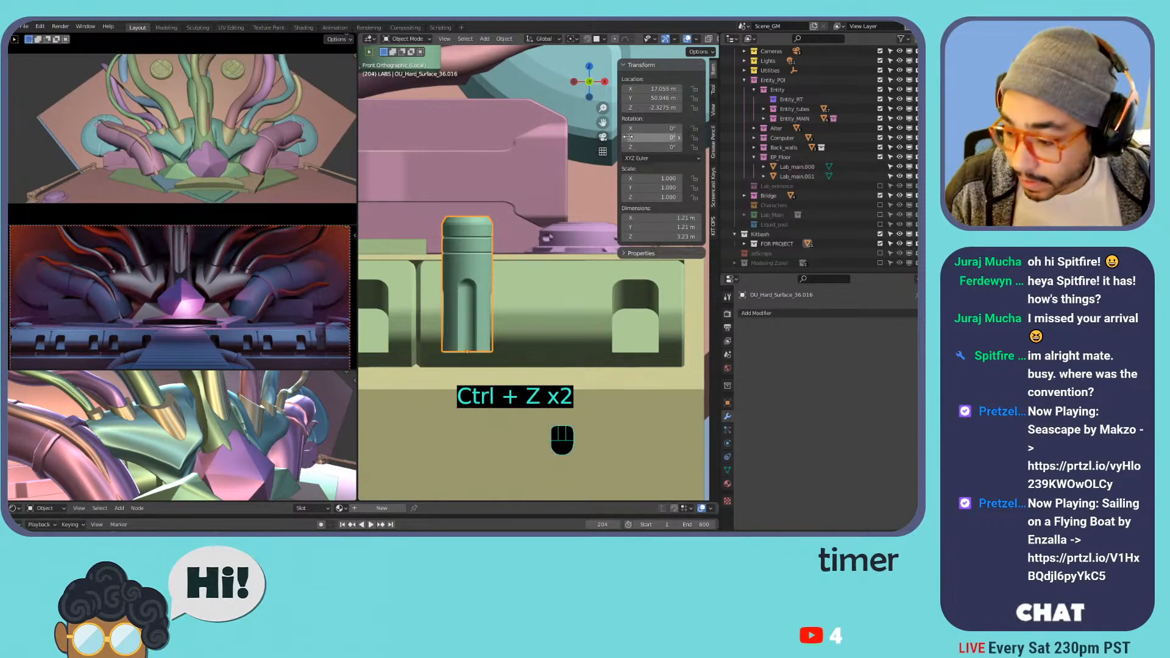
- Rotate the cylinder to about 142° on X and raise it about 1.5 m into the block's recess
{"action": "left_click_drag", "start_coordinate": [663, 128], "coordinate": [718, 127]}
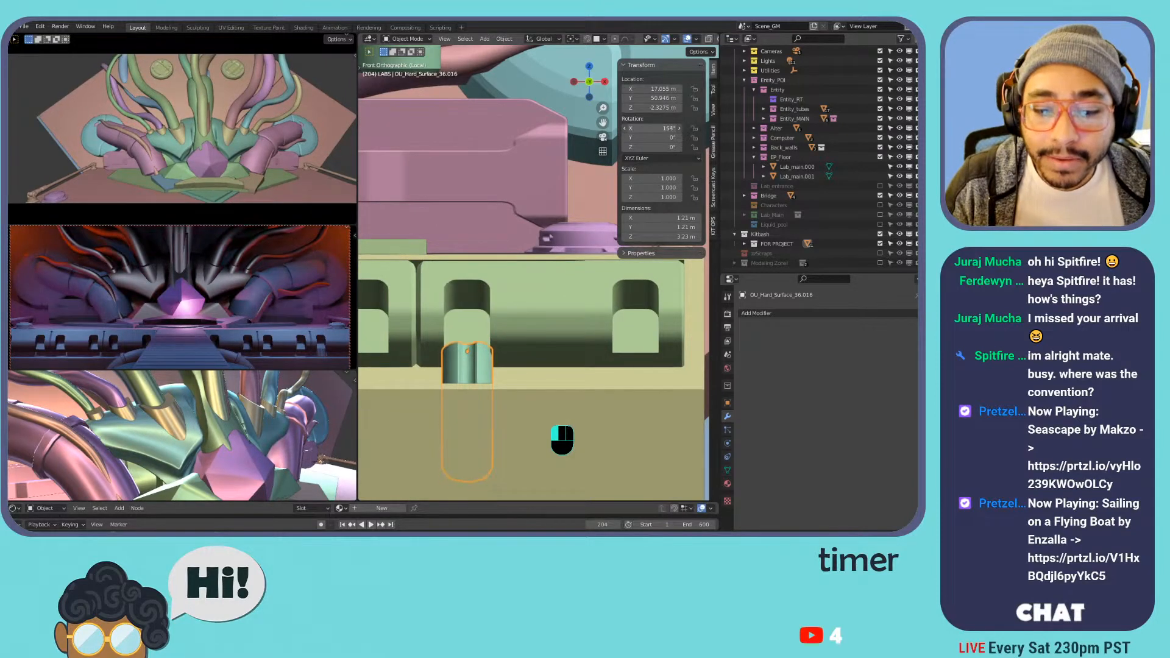
{"action": "key", "text": "g"}
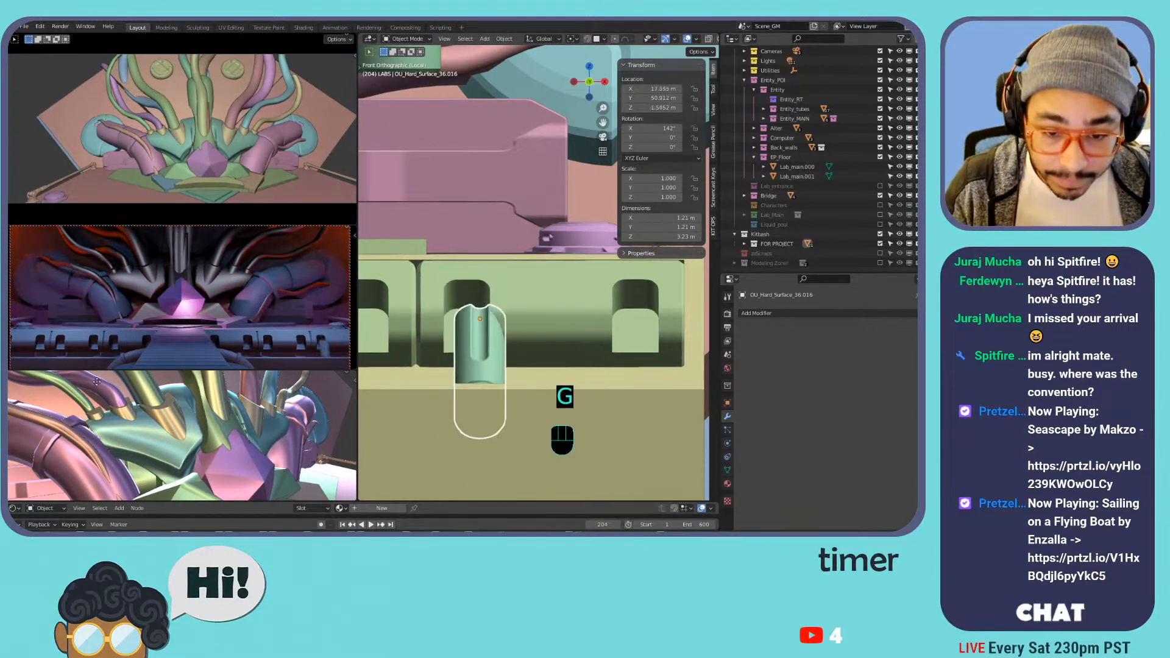
{"action": "left_click", "coordinate": [93, 500]}
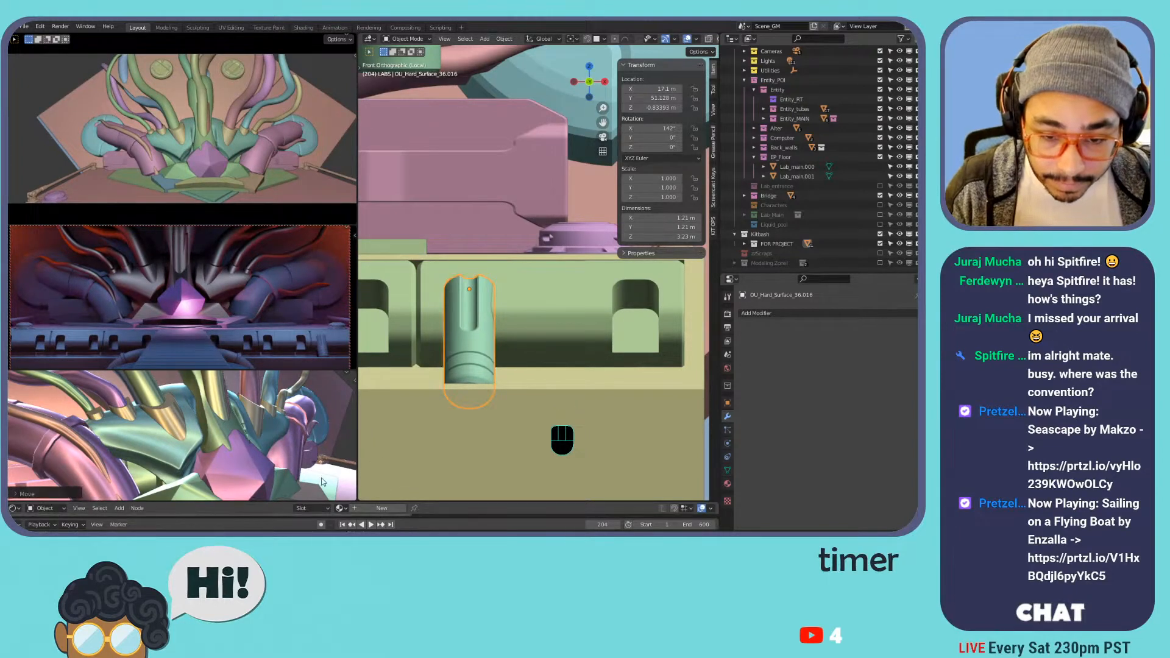
- Scale the cylinder uniformly to about 0.704 to fit inside the recess
{"action": "scroll", "coordinate": [480, 339], "scroll_direction": "up", "scroll_amount": 2}
{"action": "key", "text": "s"}
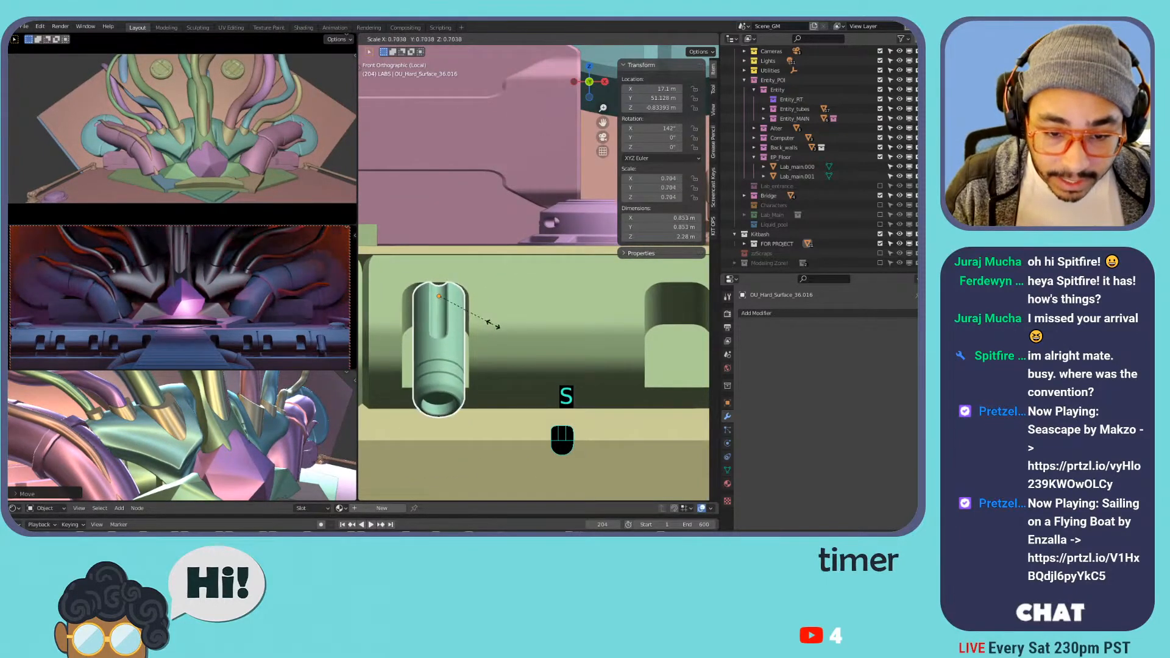
{"action": "left_click", "coordinate": [494, 328]}
- Shift the cylinder about -0.065 m along both X and Z within the recess, and turn snapping on
{"action": "scroll", "coordinate": [492, 324], "scroll_direction": "up", "scroll_amount": 4}
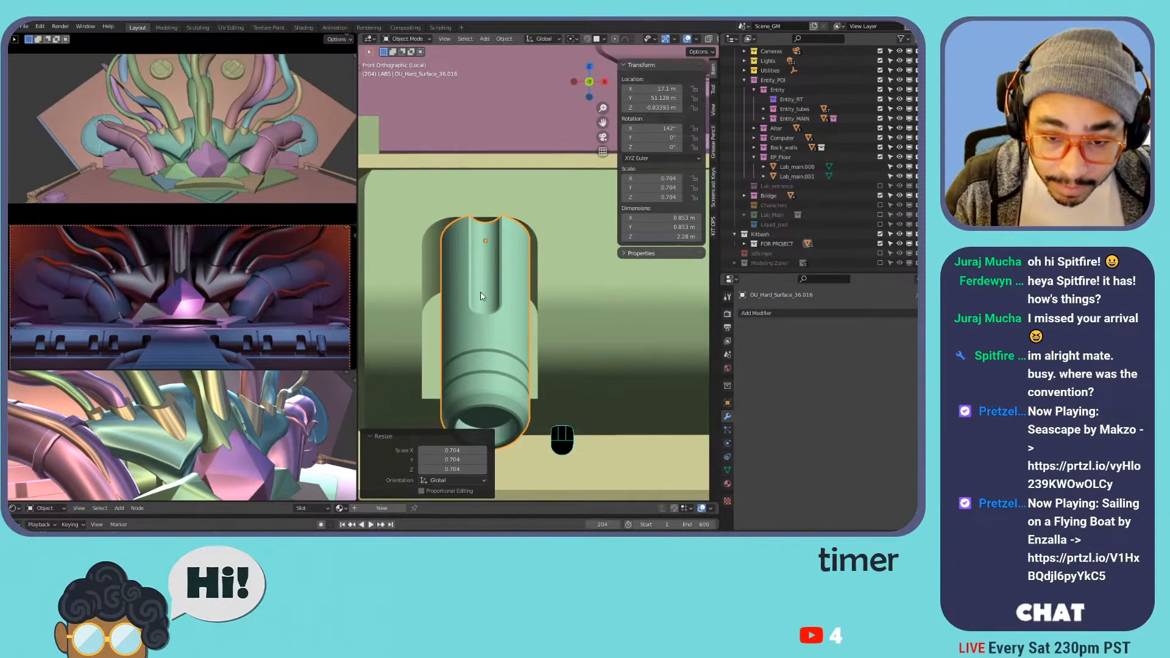
{"action": "key", "text": "g"}
{"action": "left_click", "coordinate": [476, 302]}
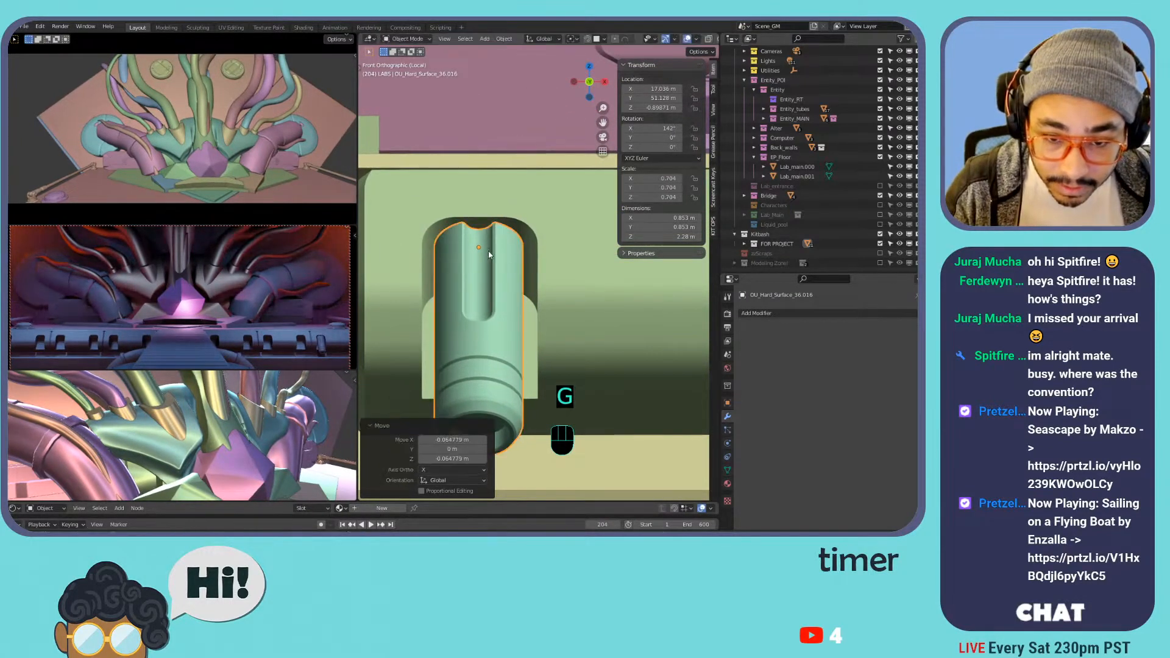
{"action": "left_click", "coordinate": [599, 40]}
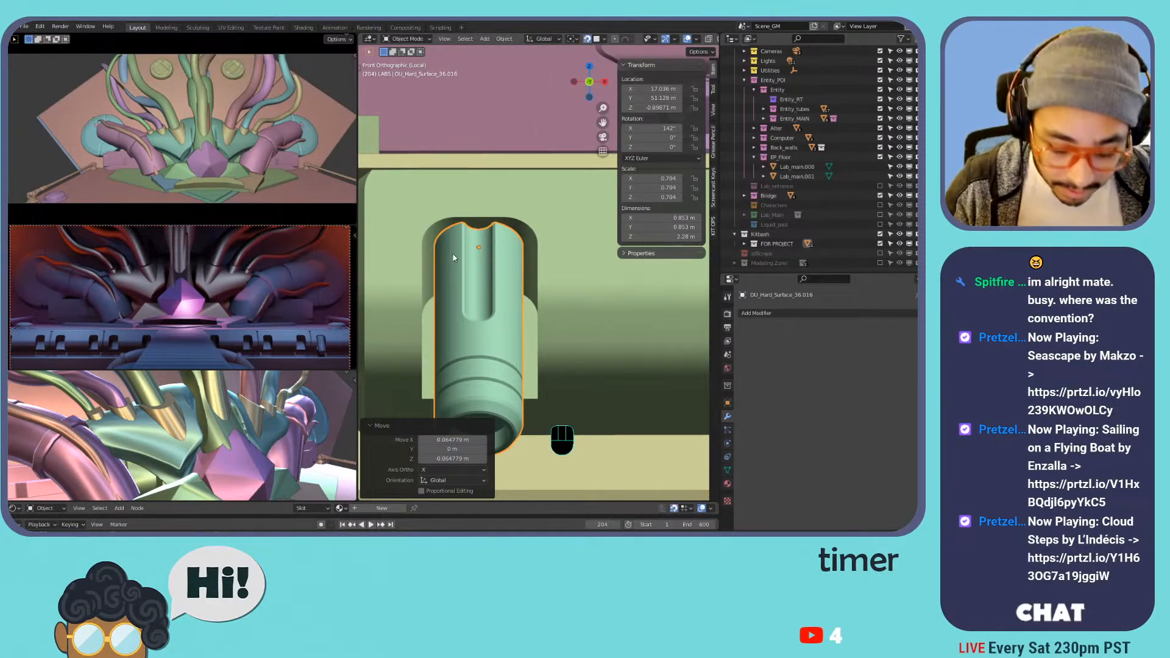
- Snap the cylinder deeper into the recess, aligned to the block's surface at 135° on X
{"action": "key", "text": "g"}
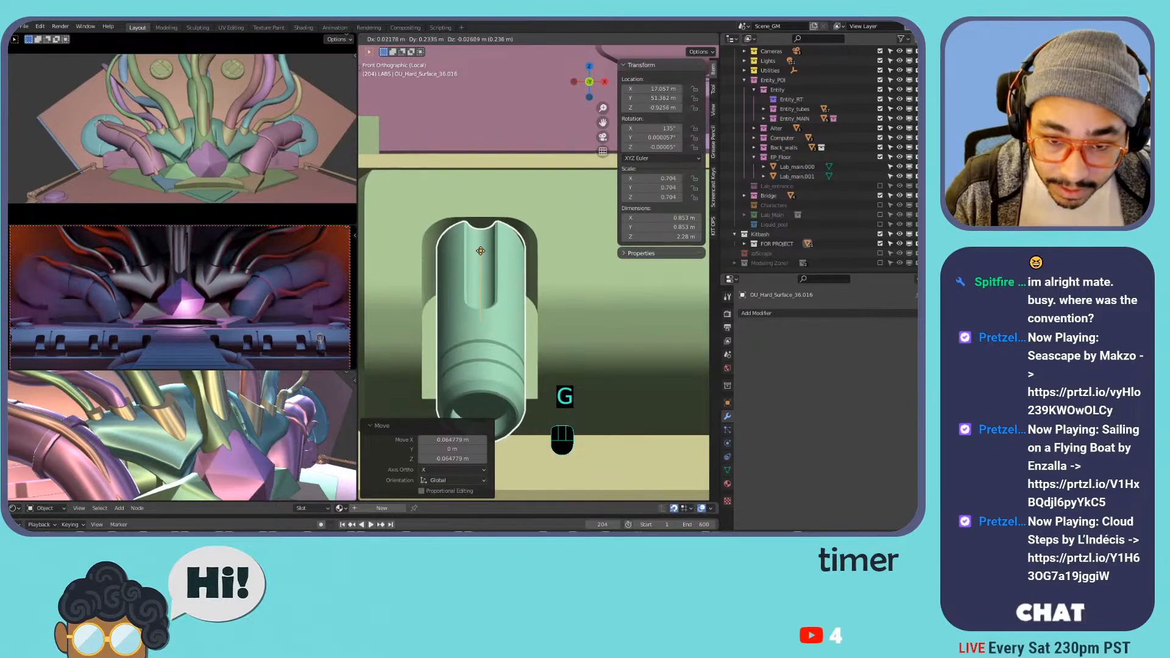
{"action": "left_click", "coordinate": [481, 246]}
{"action": "middle_click_drag", "start_coordinate": [482, 247], "coordinate": [512, 286]}
{"action": "scroll", "coordinate": [516, 288], "scroll_direction": "down", "scroll_amount": 6}
{"action": "middle_click_drag", "start_coordinate": [512, 286], "coordinate": [459, 212], "text": "shift"}
- Convert all of the cylinder's triangulated faces to quads with Tris to Quads
{"action": "key", "text": "Tab"}
{"action": "scroll", "coordinate": [588, 336], "scroll_direction": "up", "scroll_amount": 7}
{"action": "middle_click_drag", "start_coordinate": [458, 268], "coordinate": [465, 211]}
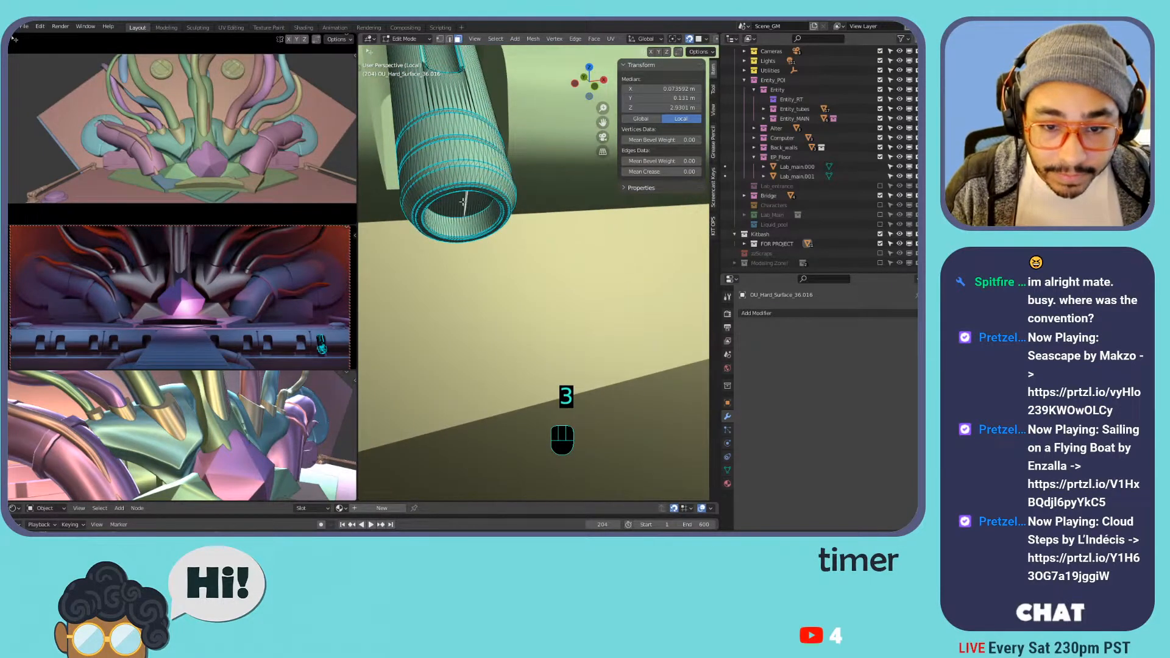
{"action": "key", "text": "a"}
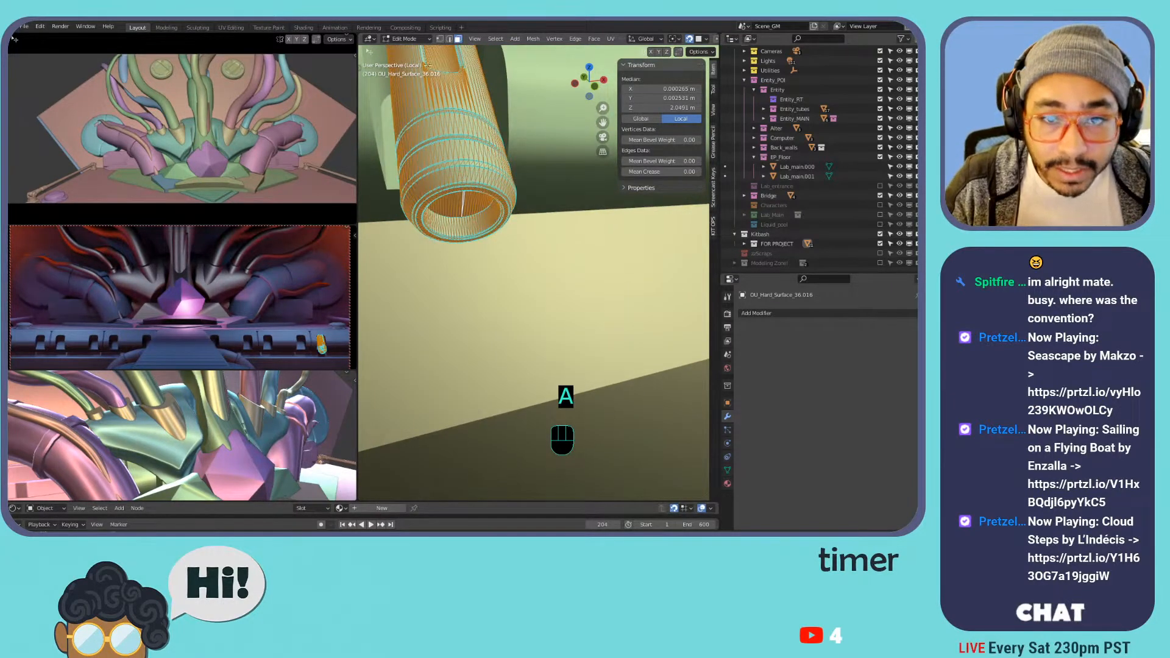
{"action": "left_click", "coordinate": [595, 39]}
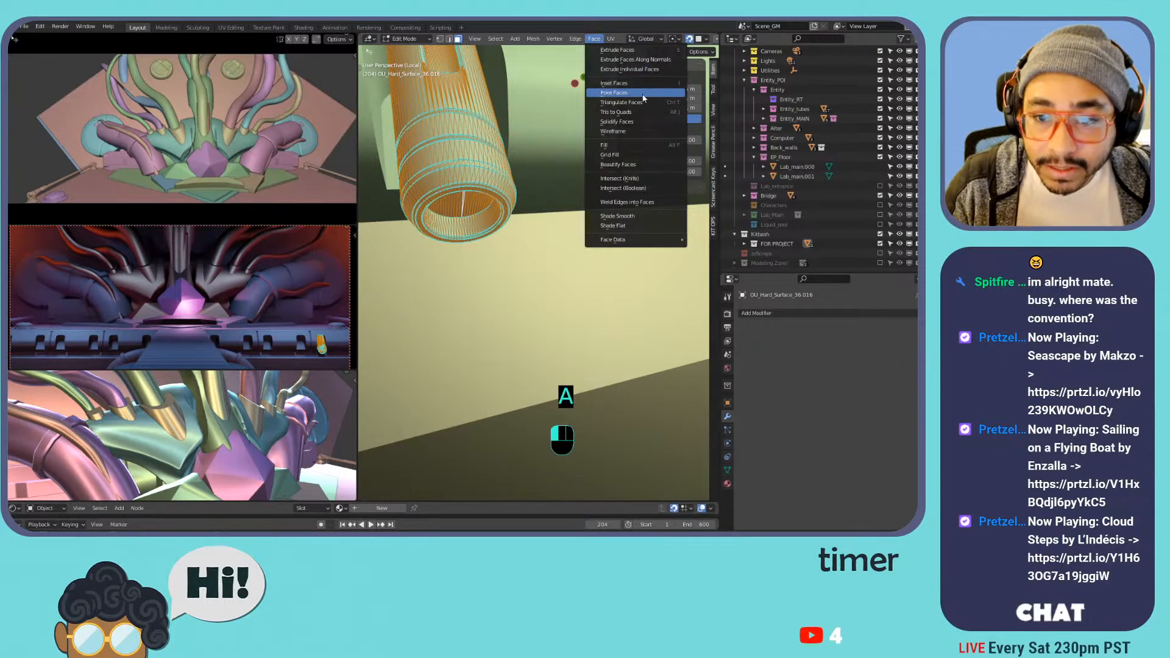
{"action": "left_click", "coordinate": [614, 118]}
{"action": "scroll", "coordinate": [444, 156], "scroll_direction": "up", "scroll_amount": 6}
{"action": "middle_click_drag", "start_coordinate": [443, 157], "coordinate": [464, 143], "text": "shift"}
{"action": "left_click_drag", "start_coordinate": [518, 176], "coordinate": [528, 172]}
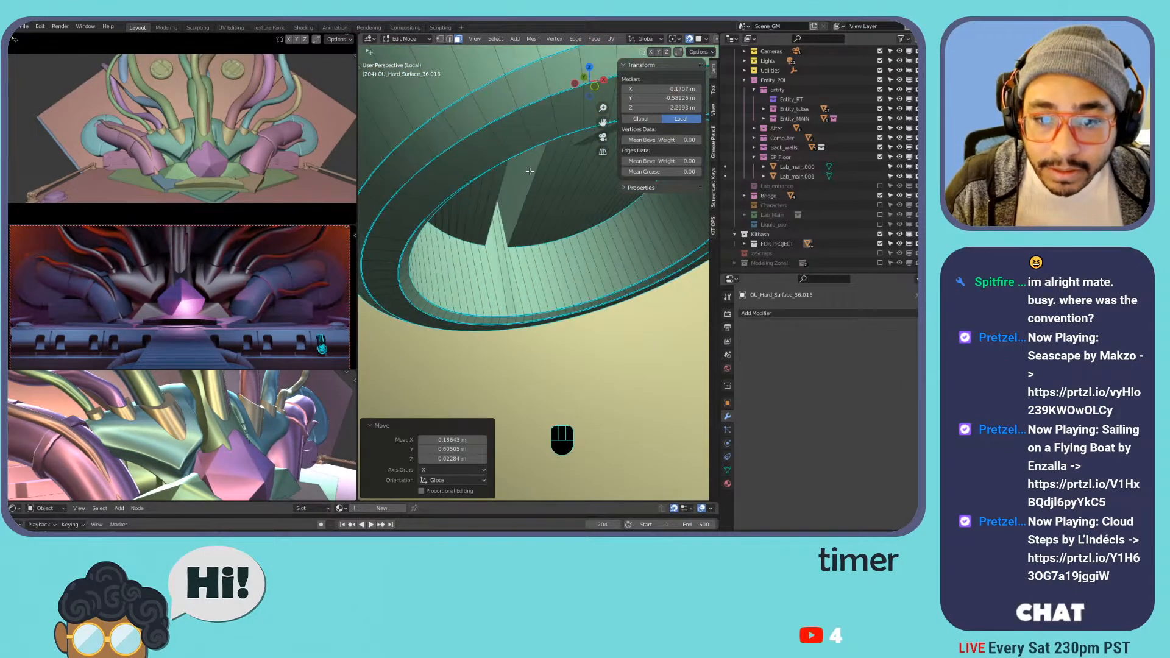
{"action": "key", "text": "ctrl+z"}
- Select all the narrow faces capping the inside of the cylinder's open end and delete them
{"action": "middle_click_drag", "start_coordinate": [545, 178], "coordinate": [535, 151], "text": "shift"}
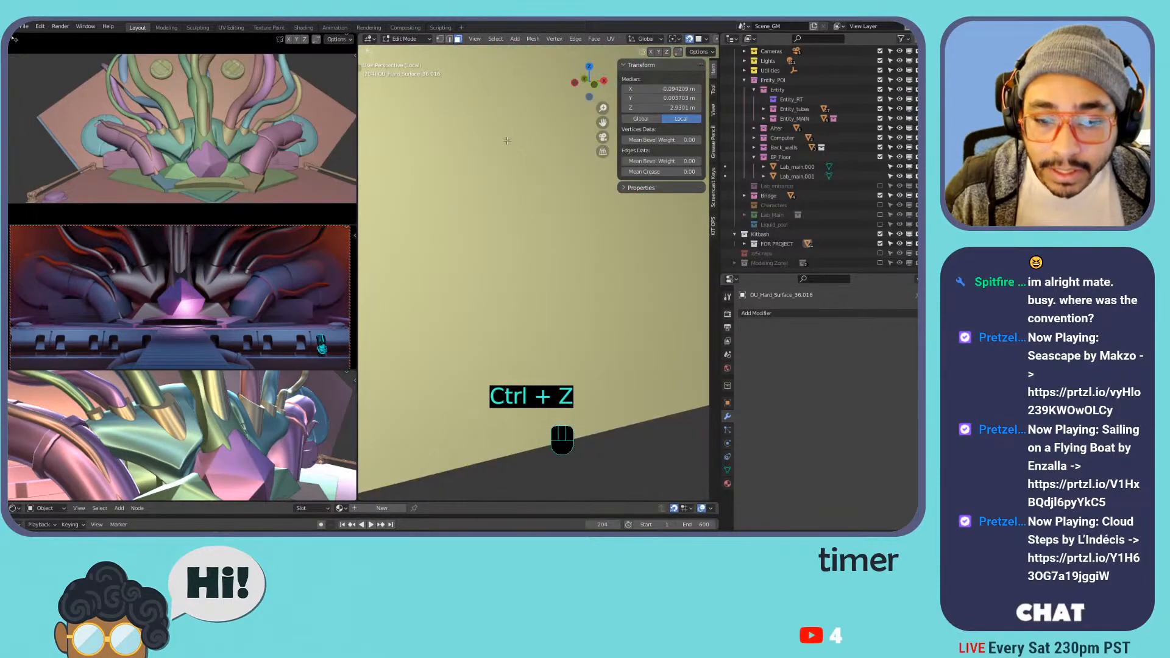
{"action": "key", "text": "KP_Decimal"}
{"action": "middle_click_drag", "start_coordinate": [473, 178], "coordinate": [476, 131]}
{"action": "middle_click_drag", "start_coordinate": [477, 131], "coordinate": [556, 210], "text": "shift"}
{"action": "scroll", "coordinate": [481, 210], "scroll_direction": "down", "scroll_amount": 2}
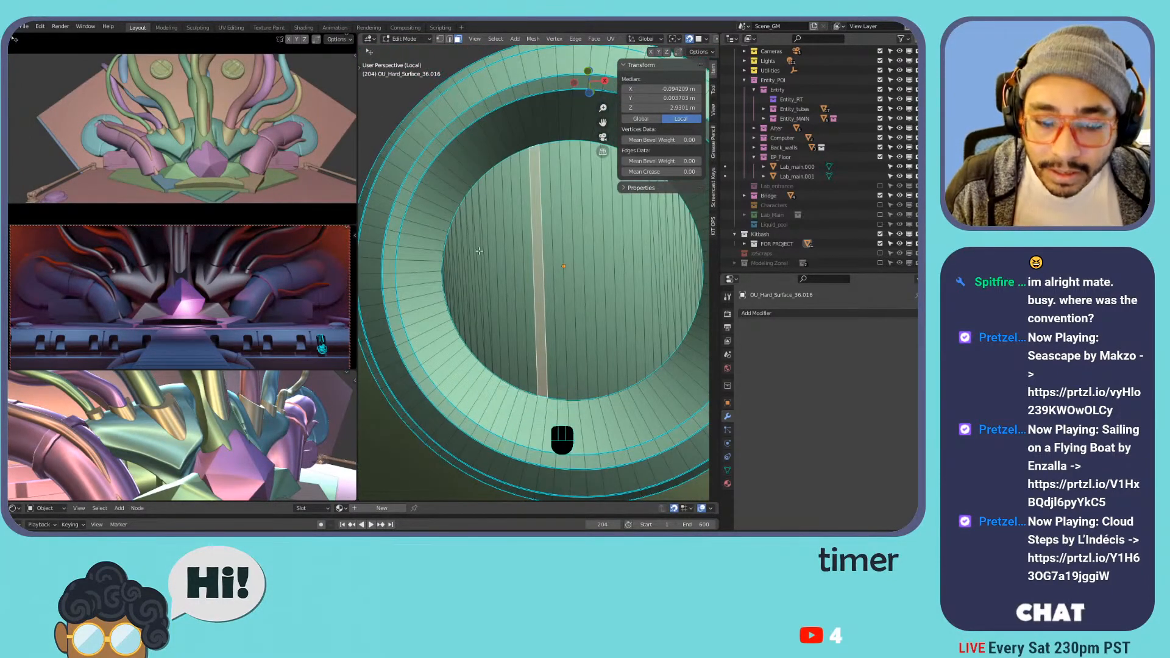
{"action": "left_click_drag", "start_coordinate": [479, 268], "coordinate": [676, 270]}
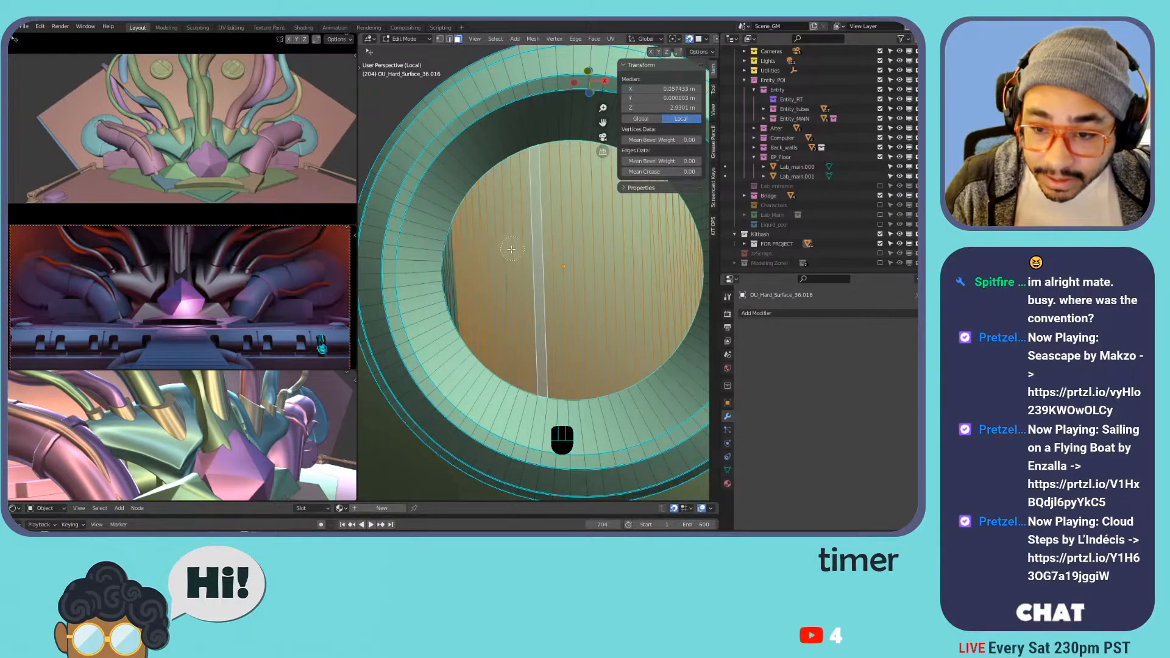
{"action": "left_click", "coordinate": [458, 277]}
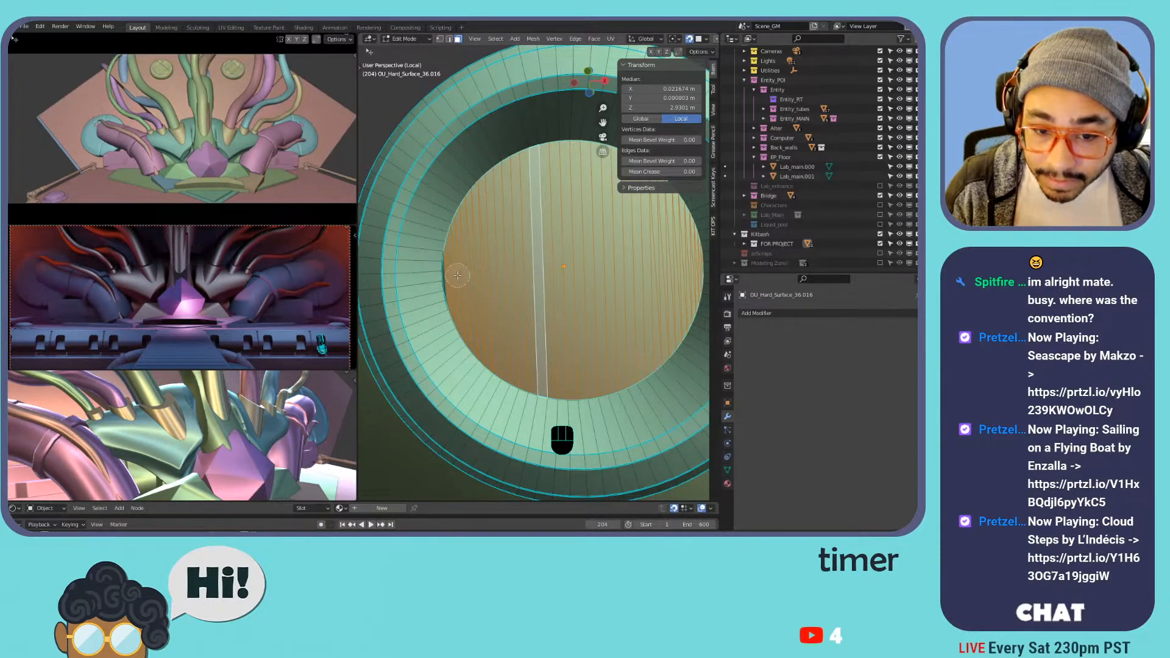
{"action": "key", "text": "x"}
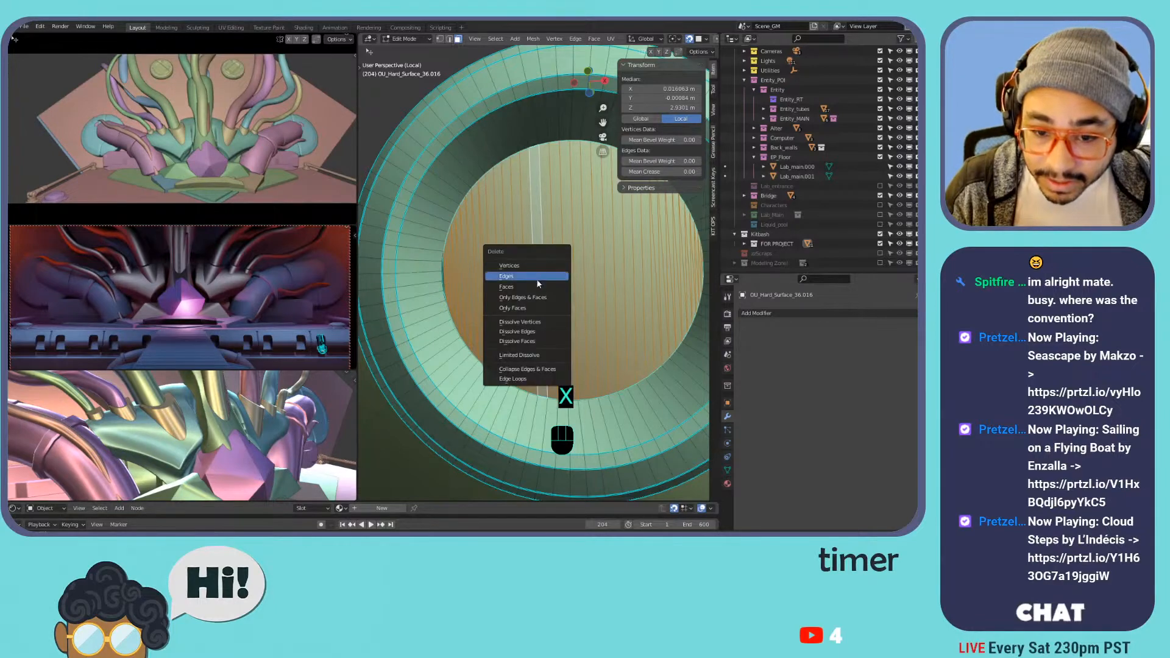
{"action": "left_click", "coordinate": [539, 281]}
- Delete the leftover face geometry attached to the edge on the opening's inner rim
{"action": "middle_click_drag", "start_coordinate": [539, 281], "coordinate": [633, 268], "text": "shift"}
{"action": "key", "text": "2"}
{"action": "left_click", "coordinate": [474, 185], "text": "alt"}
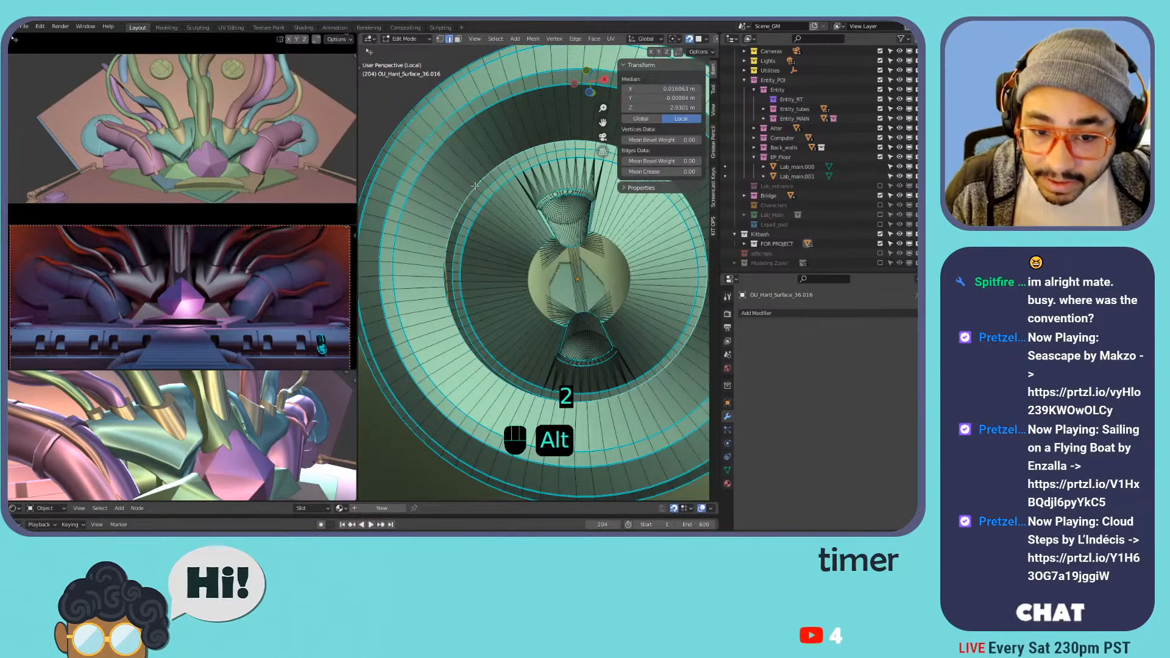
{"action": "left_click", "coordinate": [447, 276]}
{"action": "key", "text": "x"}
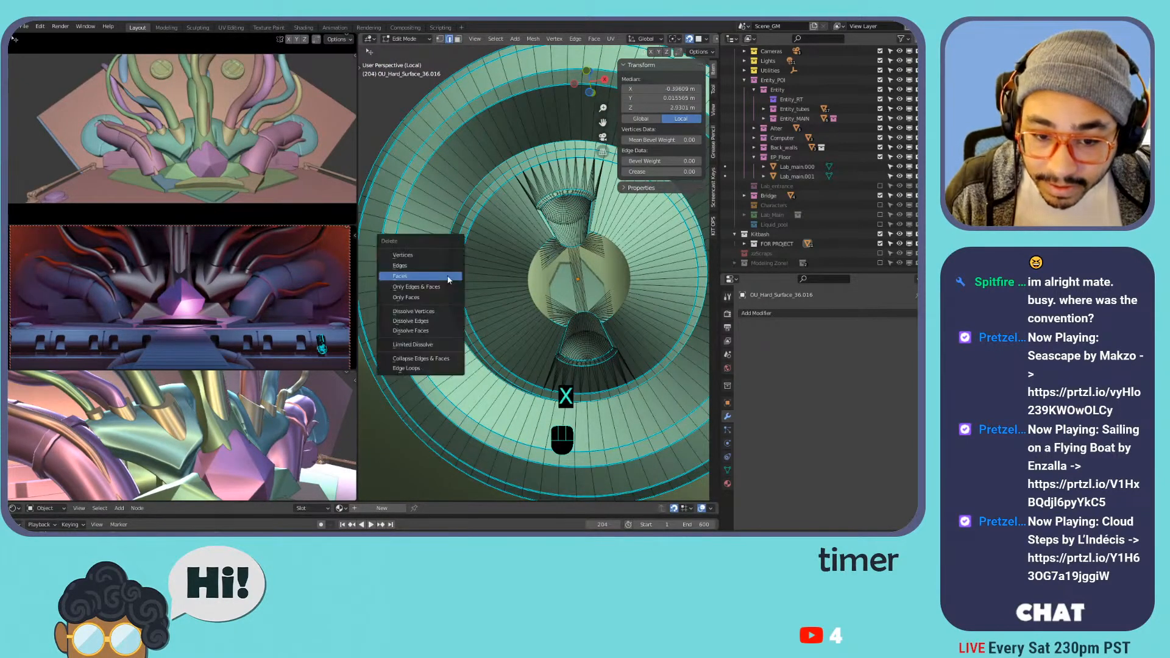
{"action": "left_click", "coordinate": [448, 278]}
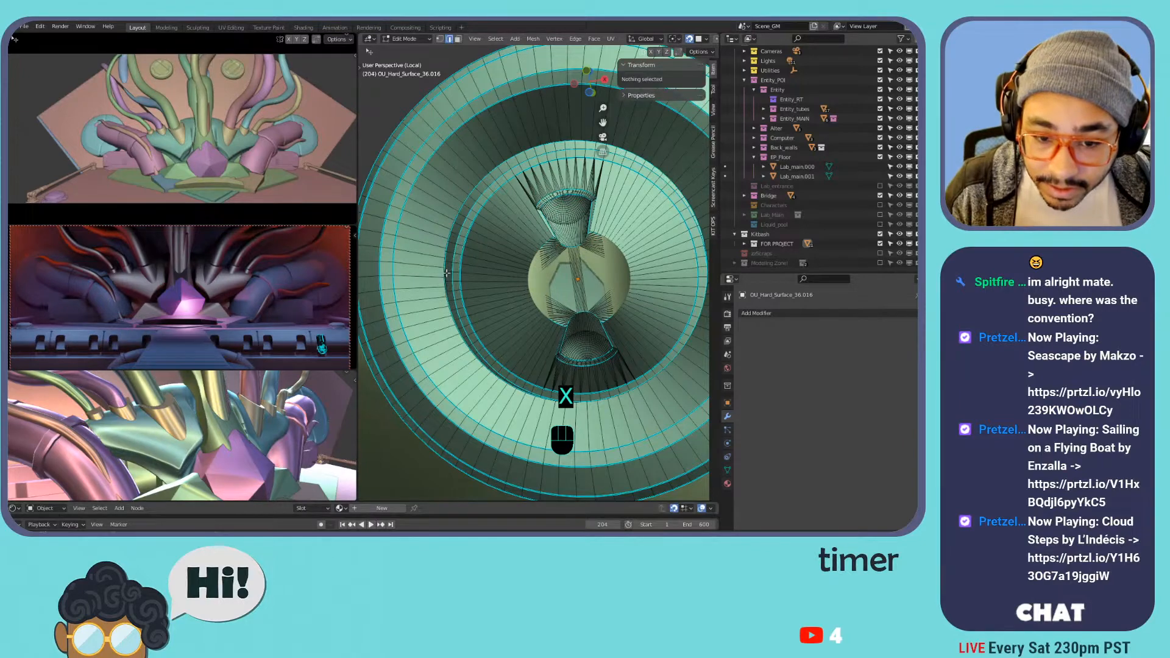
- Delete the stray face on the inner wall beside the opening's rim, undoing and repeating the deletion once
{"action": "left_click", "coordinate": [446, 274]}
{"action": "key", "text": "KP_Decimal"}
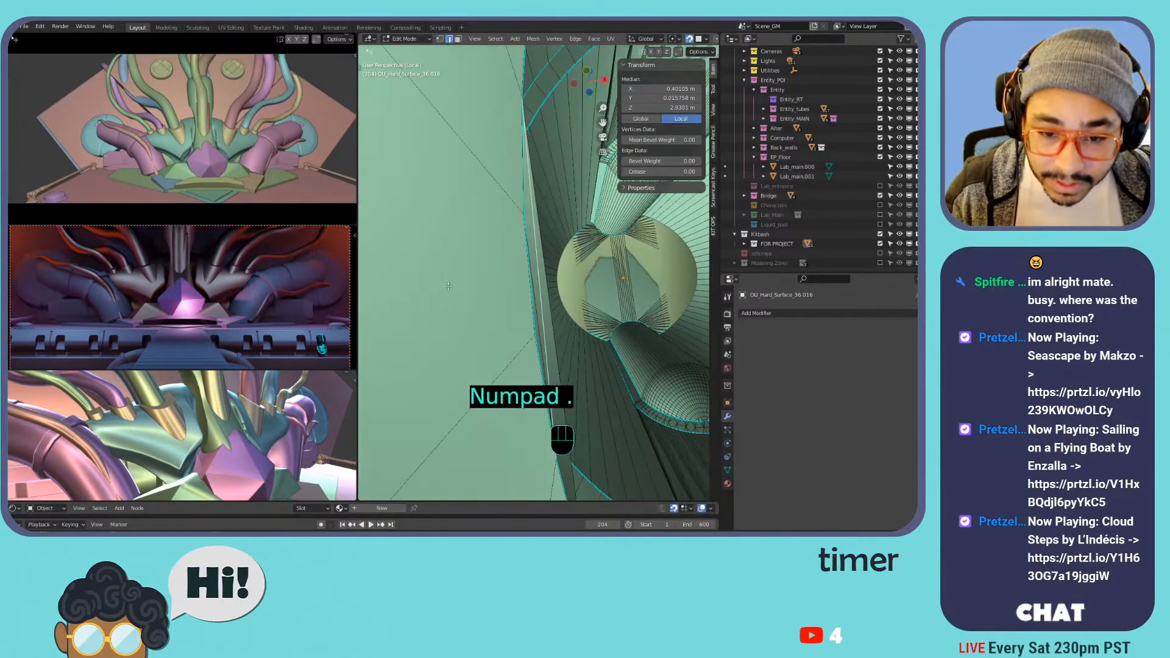
{"action": "middle_click_drag", "start_coordinate": [448, 285], "coordinate": [528, 247], "text": "shift"}
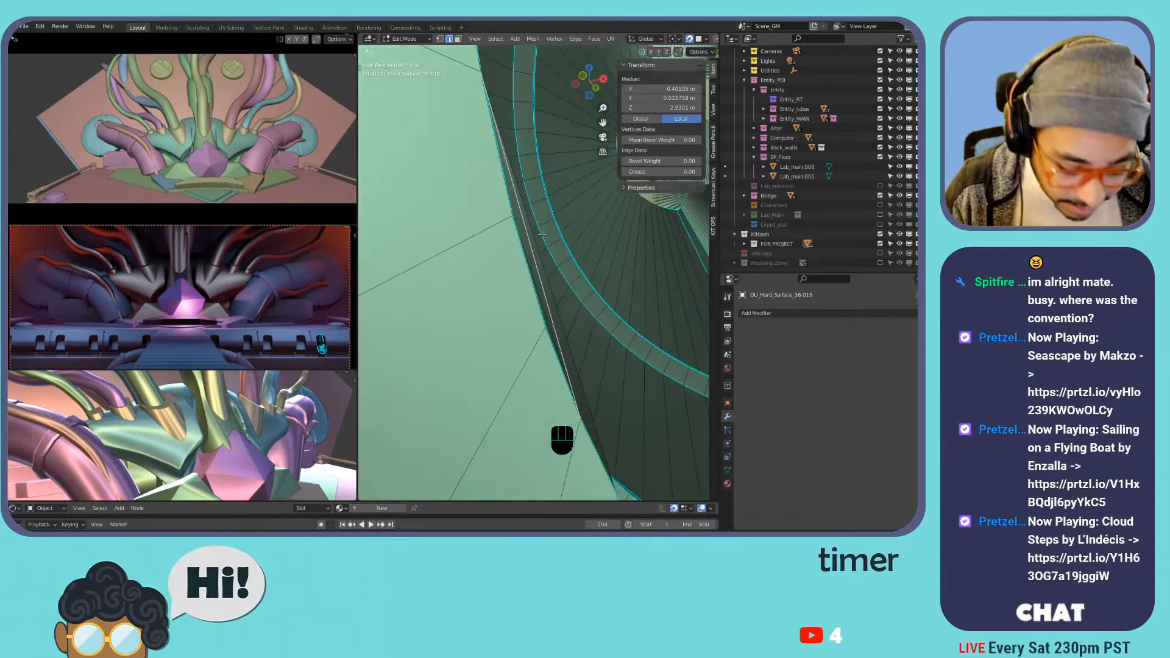
{"action": "key", "text": "3"}
{"action": "left_click", "coordinate": [536, 269], "text": "shift"}
{"action": "key", "text": "x"}
{"action": "left_click", "coordinate": [529, 281]}
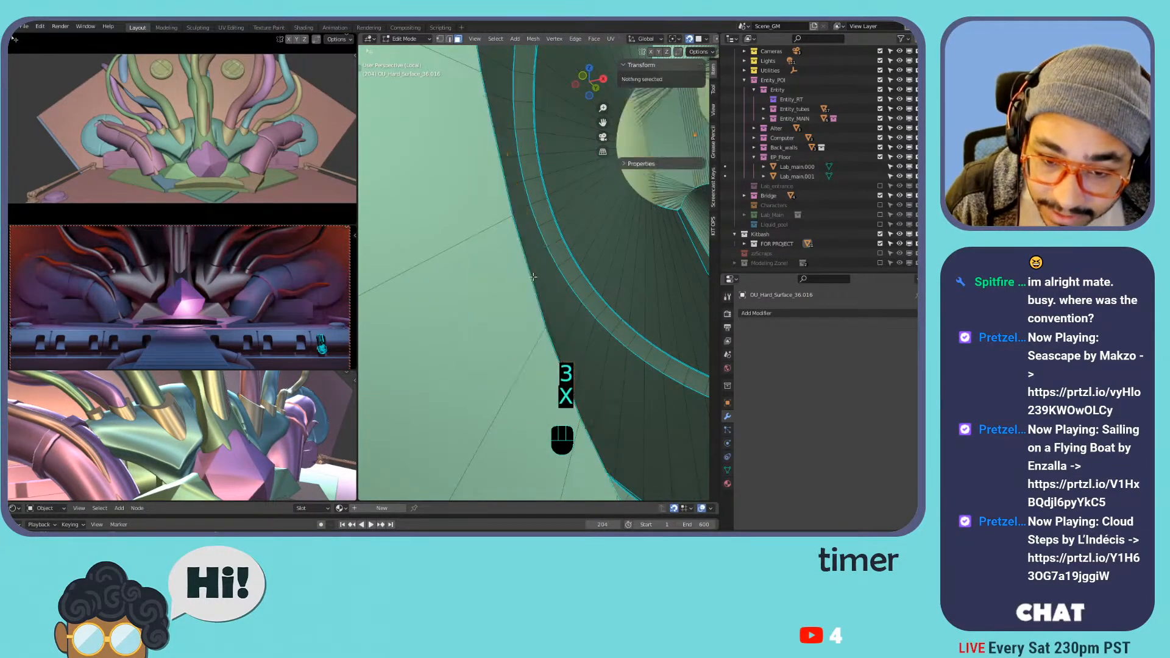
{"action": "left_click", "coordinate": [533, 279]}
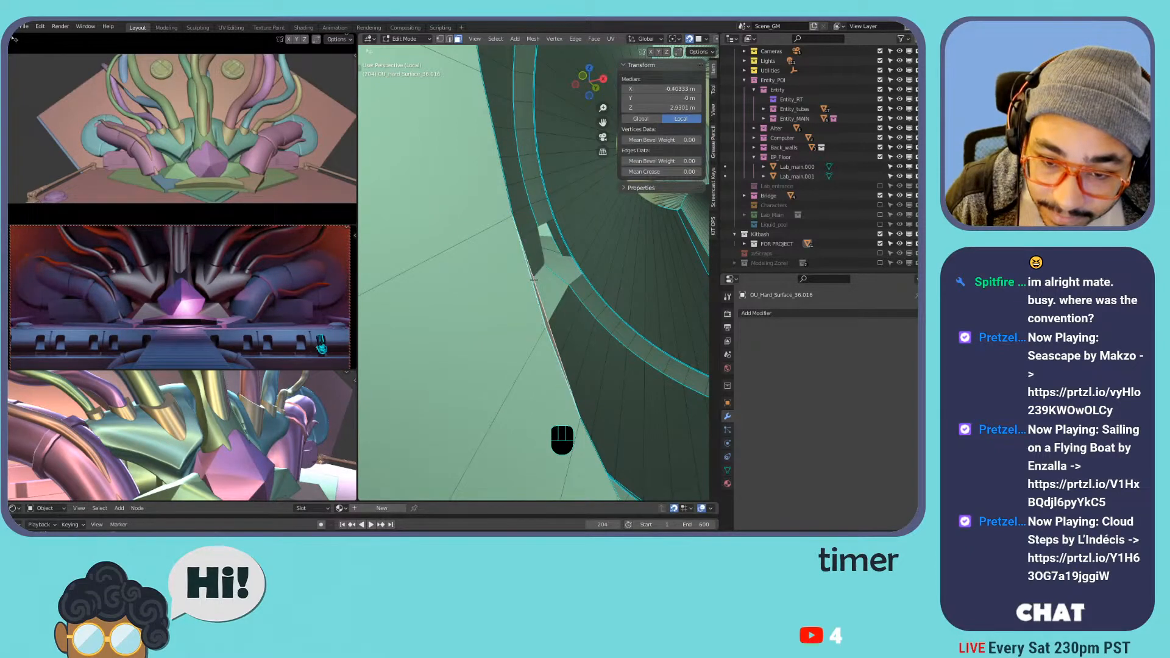
{"action": "key", "text": "ctrl+z"}
{"action": "key", "text": "ctrl+z"}
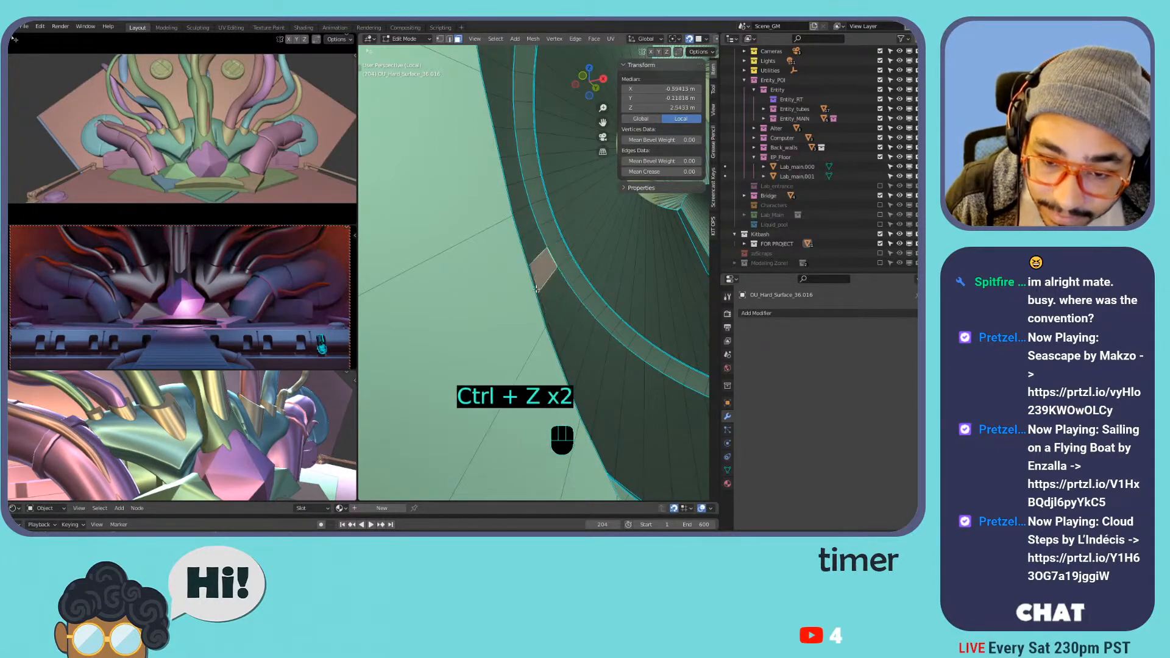
{"action": "key", "text": "x"}
{"action": "left_click", "coordinate": [537, 290]}
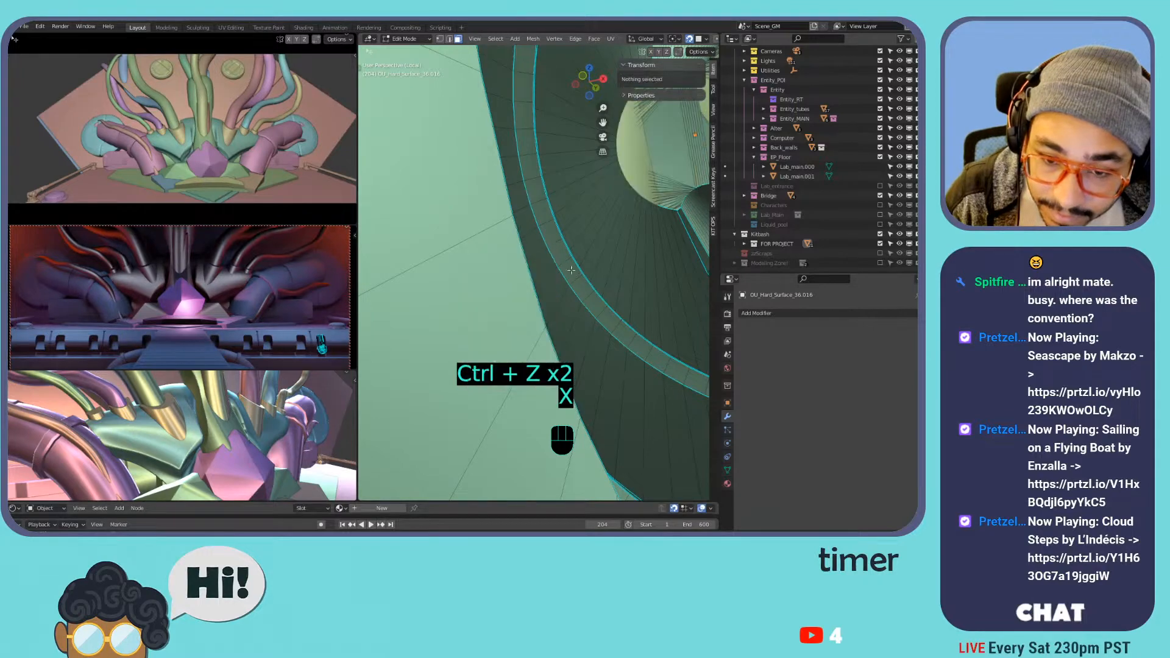
- Select the opening's inner rim edge loop, try Grid Fill on it, and close it with a regular Fill
{"action": "key", "text": "2"}
{"action": "left_click", "coordinate": [525, 258]}
{"action": "middle_click_drag", "start_coordinate": [525, 258], "coordinate": [472, 190]}
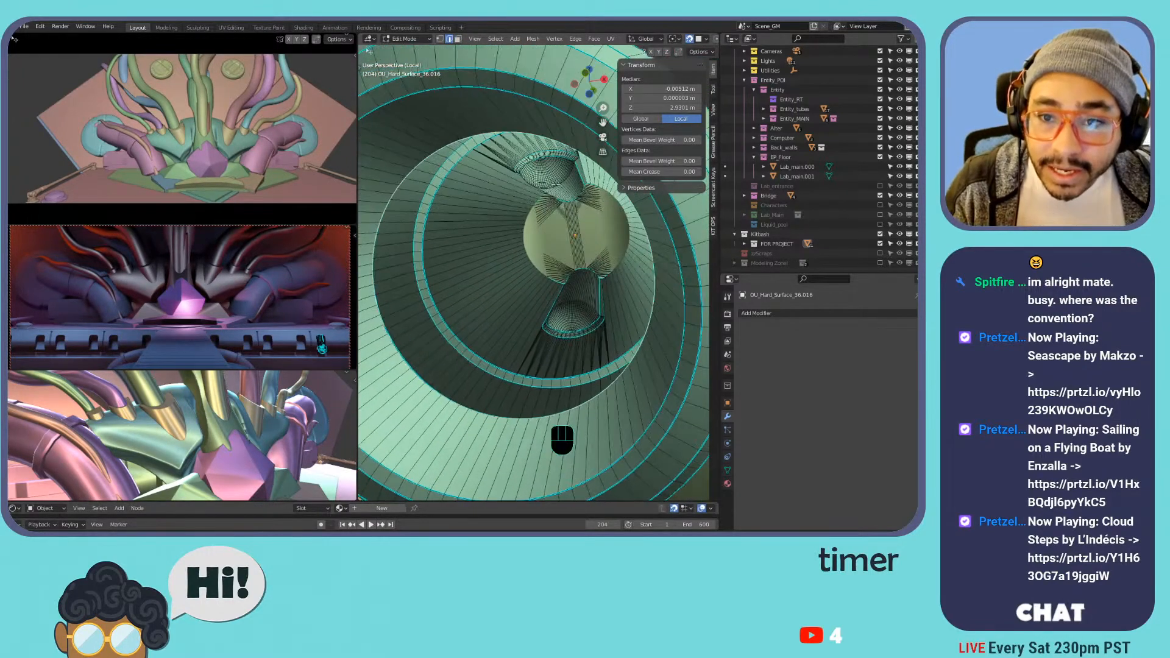
{"action": "left_click", "coordinate": [597, 40]}
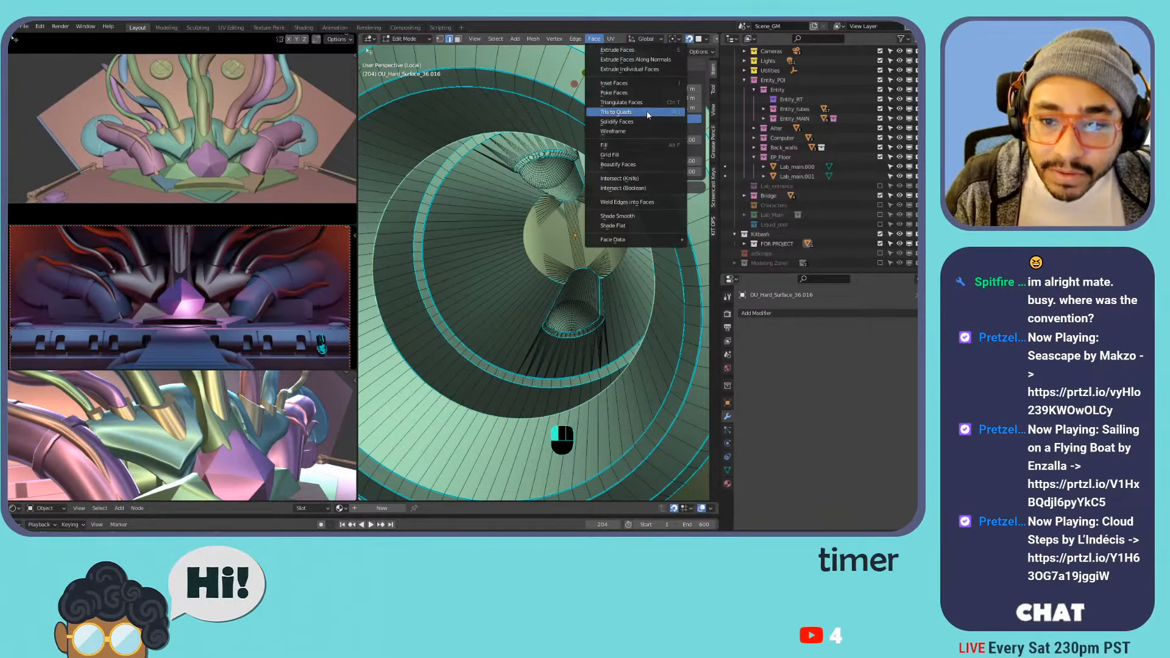
{"action": "left_click", "coordinate": [610, 156]}
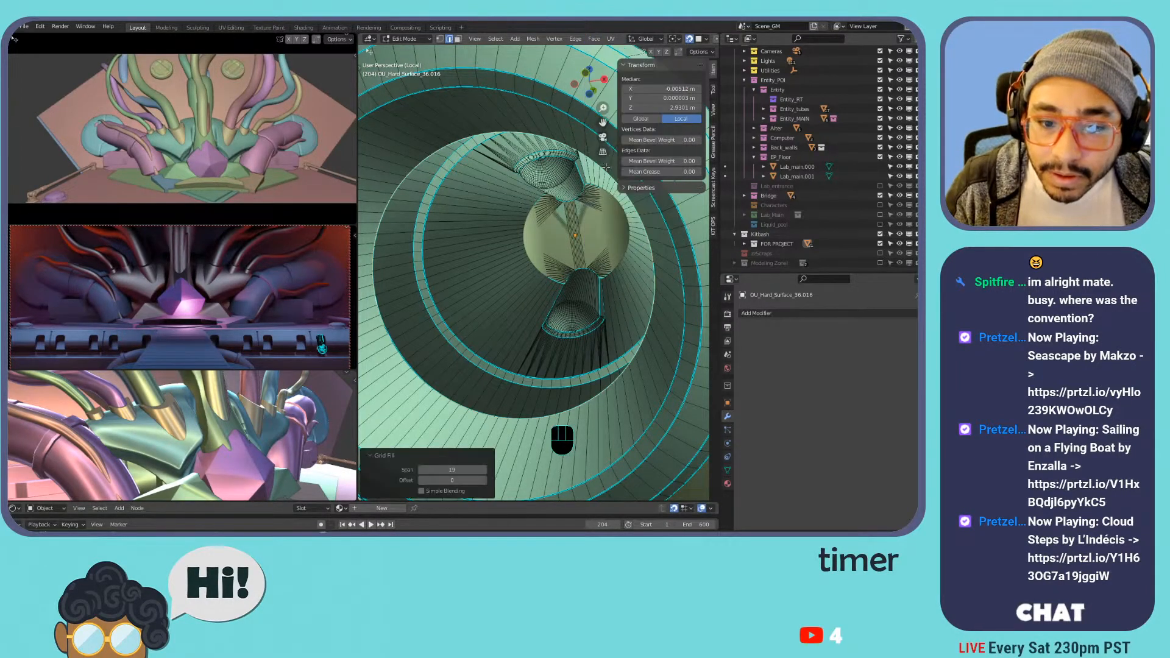
{"action": "left_click", "coordinate": [594, 39]}
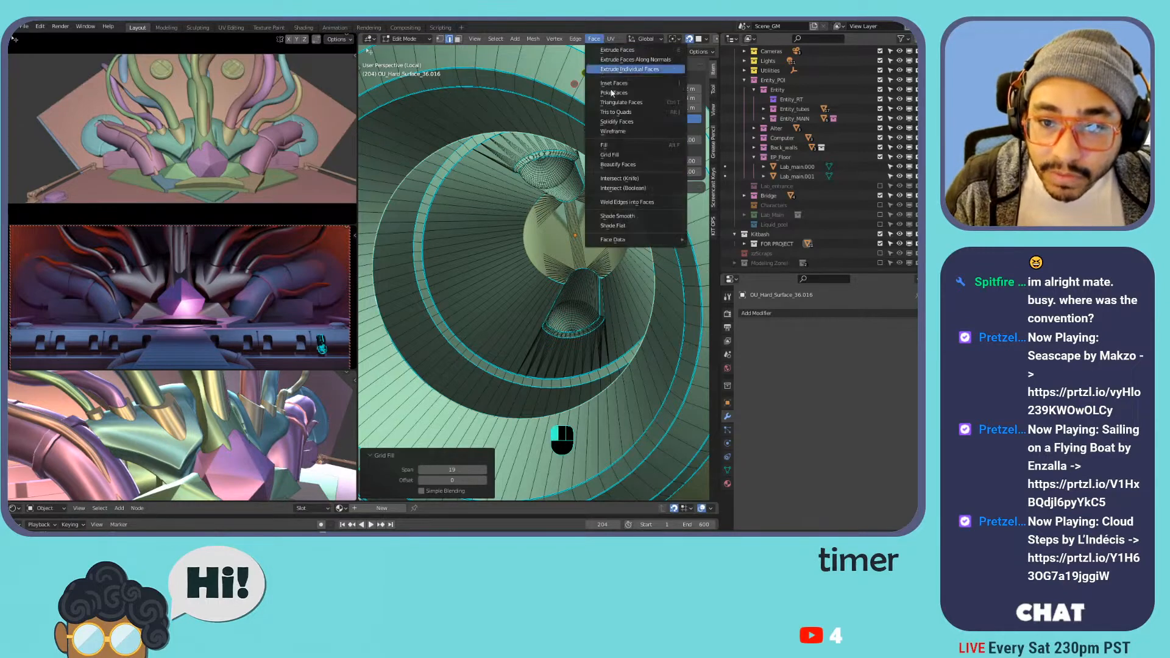
{"action": "left_click", "coordinate": [620, 144]}
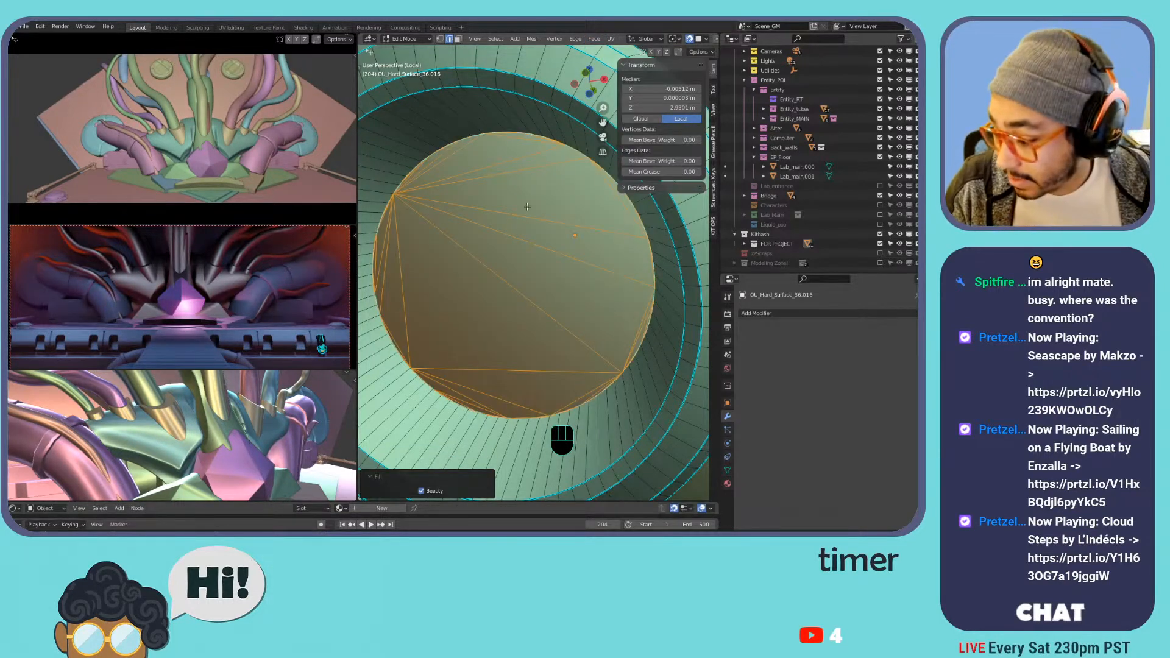
- Extrude the filled cap along its normals by about 6.35 m to form a long rod, and return to Object Mode
{"action": "scroll", "coordinate": [552, 221], "scroll_direction": "down", "scroll_amount": 6}
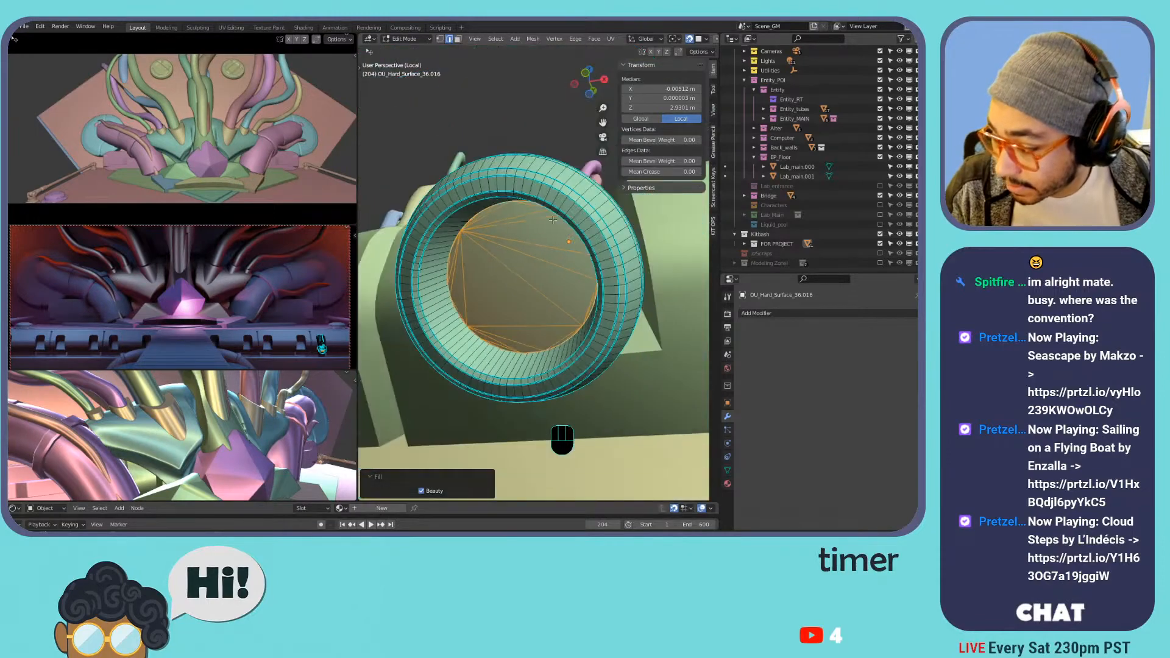
{"action": "middle_click_drag", "start_coordinate": [551, 221], "coordinate": [529, 238], "text": "shift"}
{"action": "scroll", "coordinate": [529, 239], "scroll_direction": "down", "scroll_amount": 3}
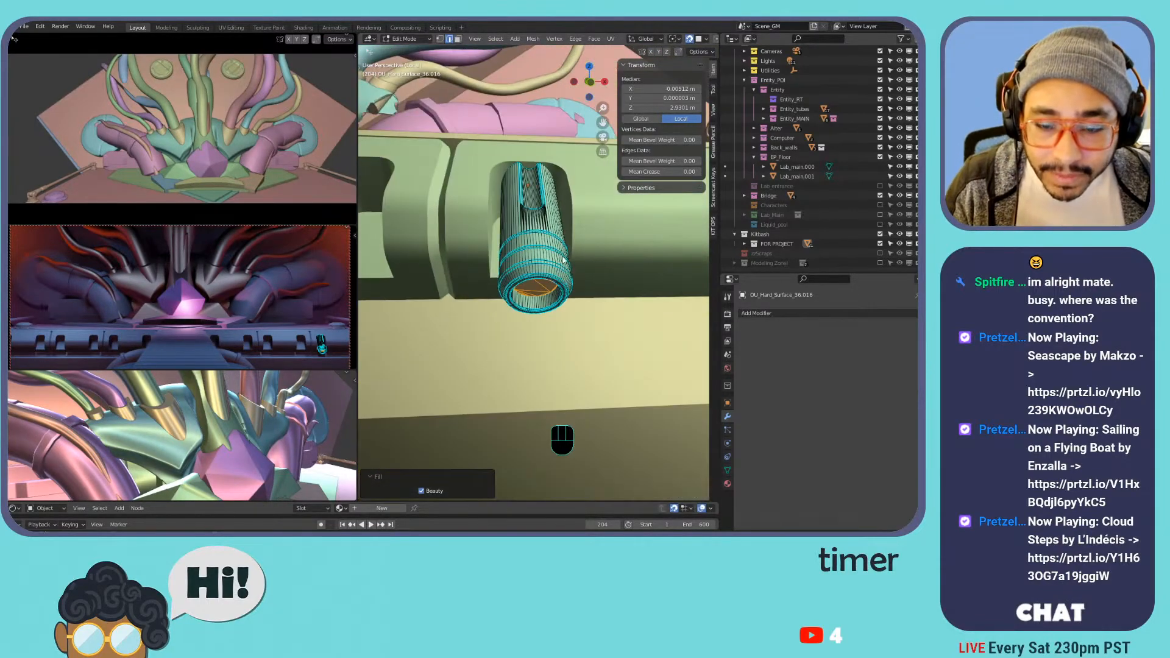
{"action": "key", "text": "Tab"}
{"action": "key", "text": "Tab"}
{"action": "scroll", "coordinate": [528, 279], "scroll_direction": "down", "scroll_amount": 2}
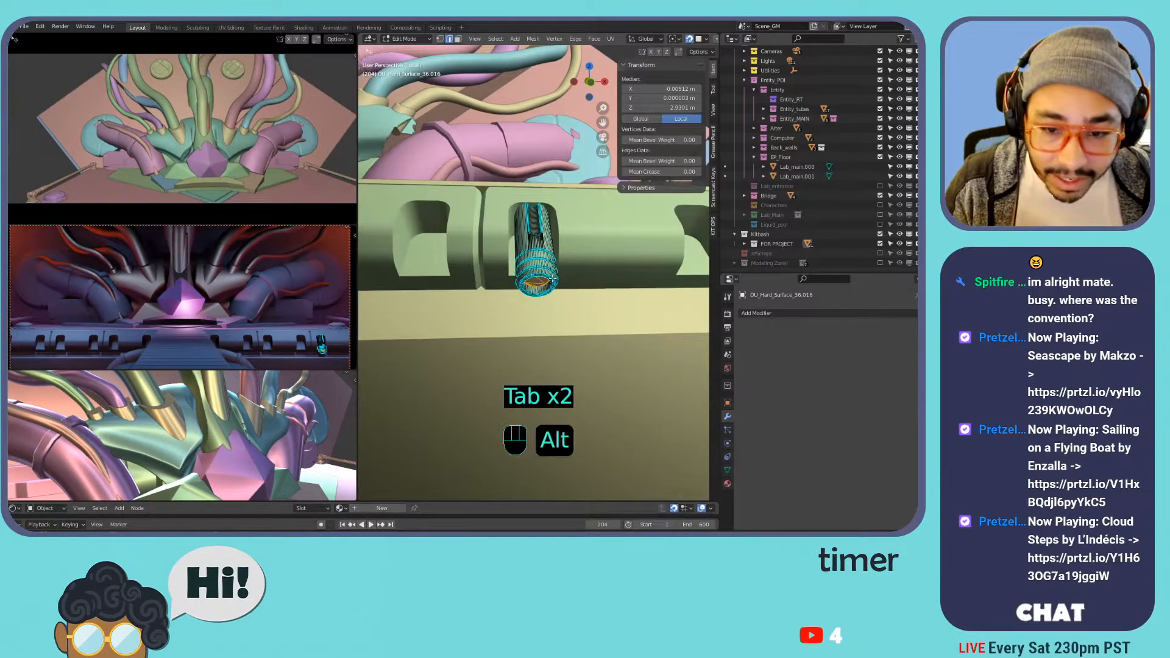
{"action": "key", "text": "alt+e"}
{"action": "left_click", "coordinate": [544, 288]}
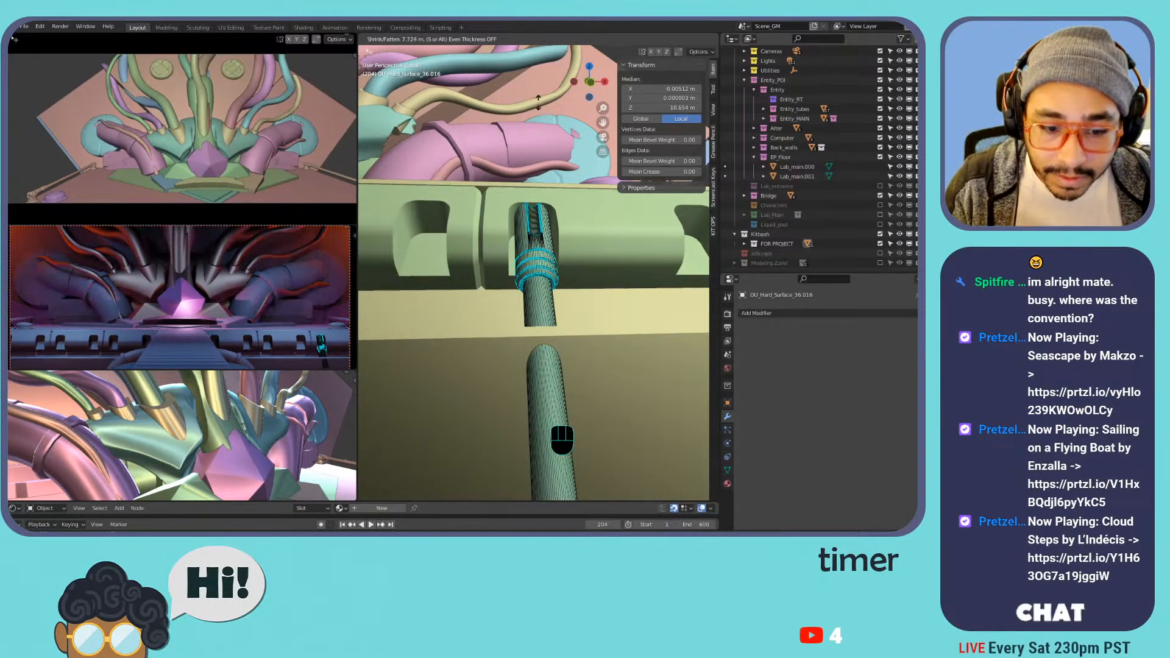
{"action": "left_click", "coordinate": [549, 136]}
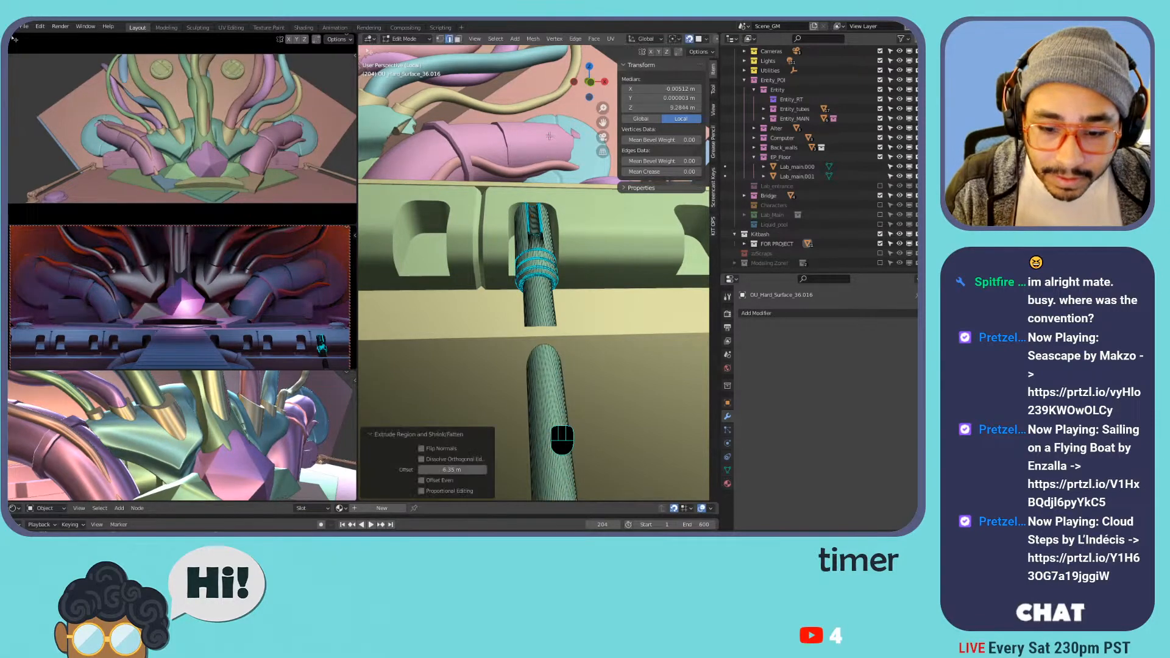
{"action": "middle_click_drag", "start_coordinate": [565, 241], "coordinate": [517, 332]}
{"action": "scroll", "coordinate": [534, 282], "scroll_direction": "down", "scroll_amount": 3}
{"action": "key", "text": "Tab"}
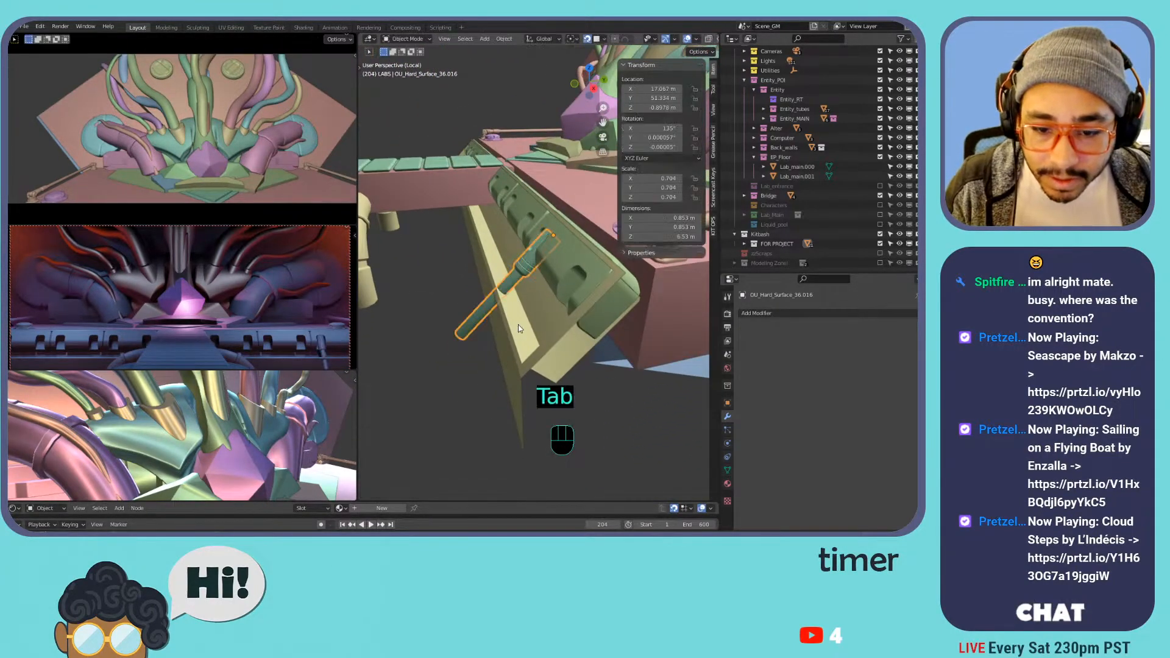
- Delete the faces of Lab_main.001 that the extruded rod passes through below the block row
{"action": "left_click", "coordinate": [518, 328]}
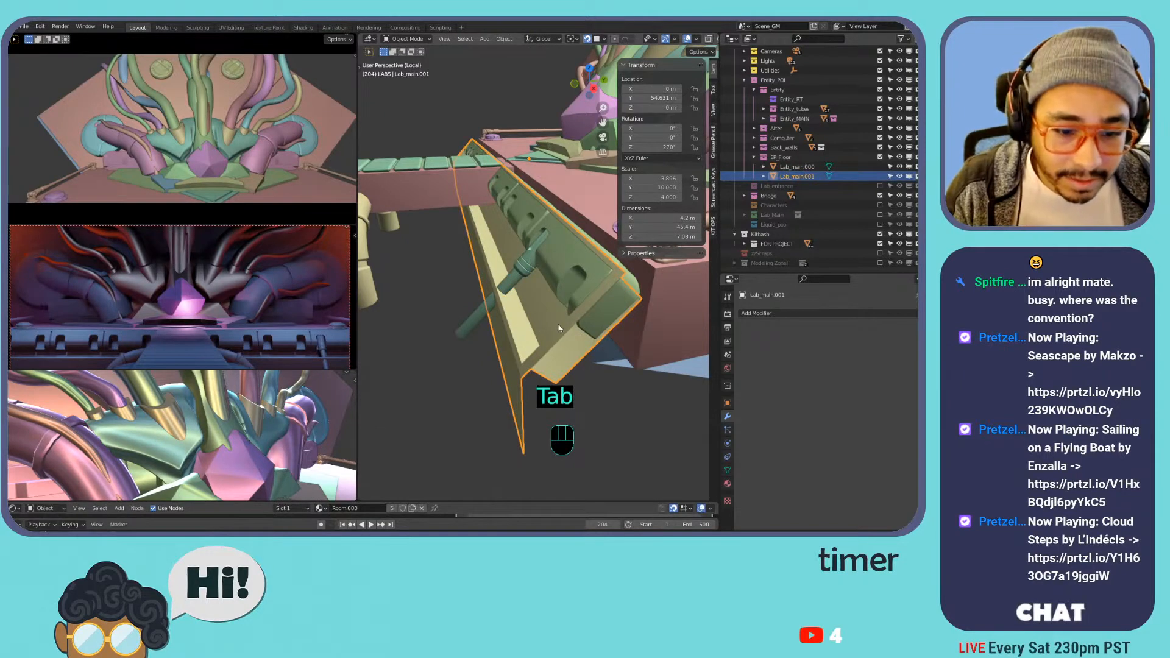
{"action": "key", "text": "Tab"}
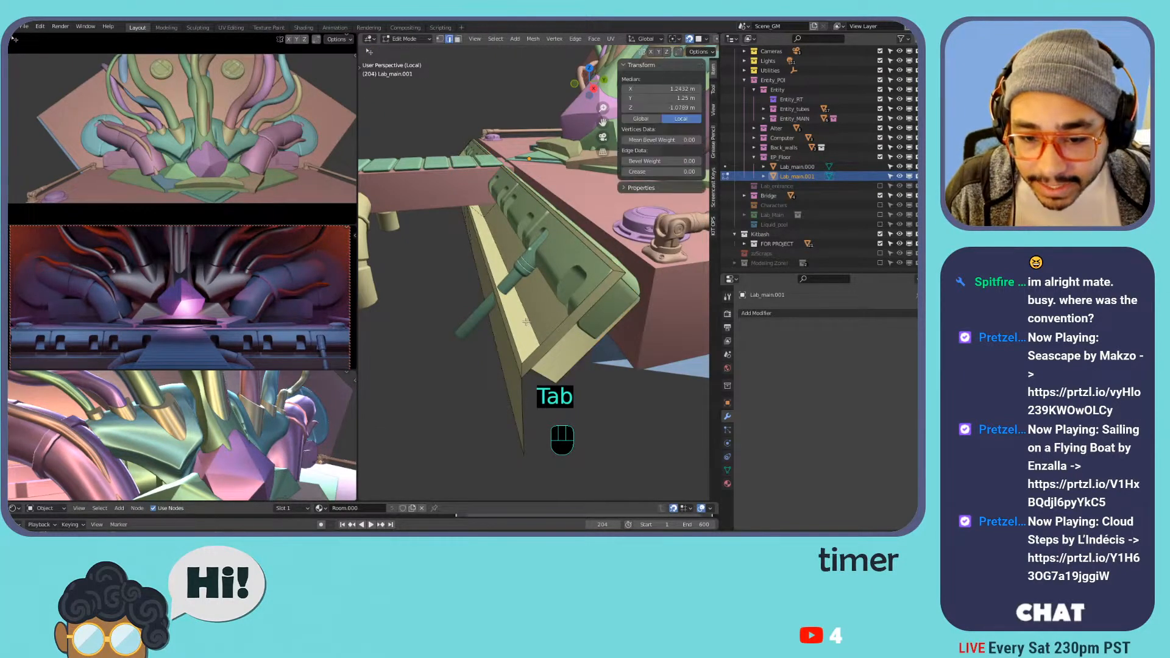
{"action": "key", "text": "3"}
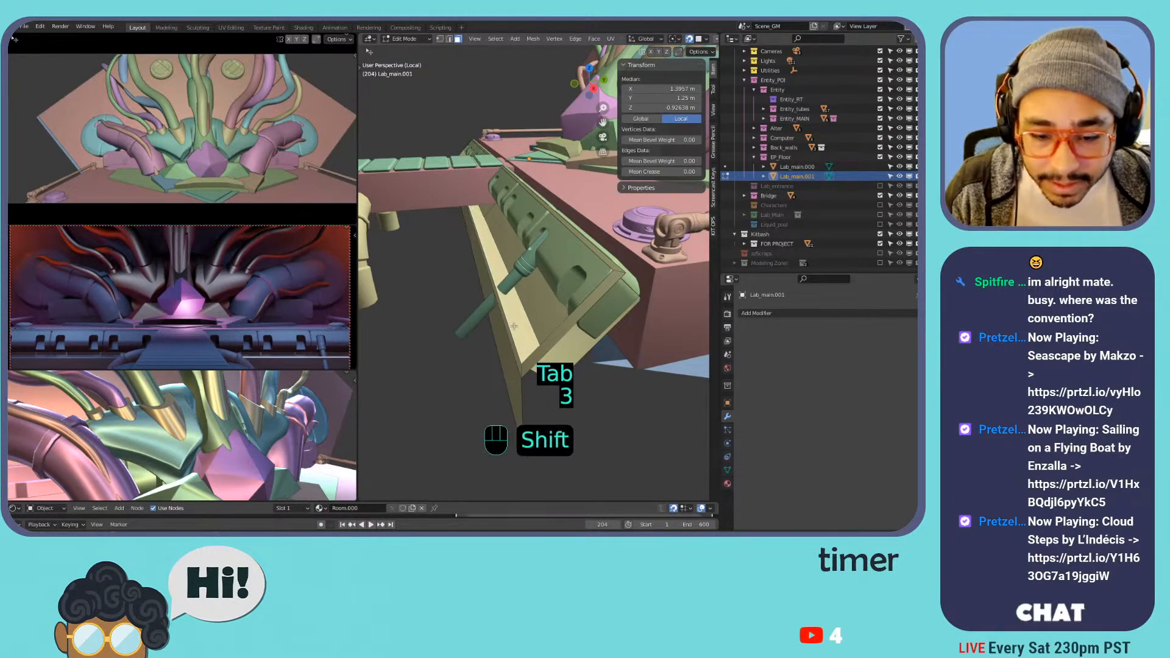
{"action": "left_click", "coordinate": [507, 344], "text": "shift"}
{"action": "key", "text": "x"}
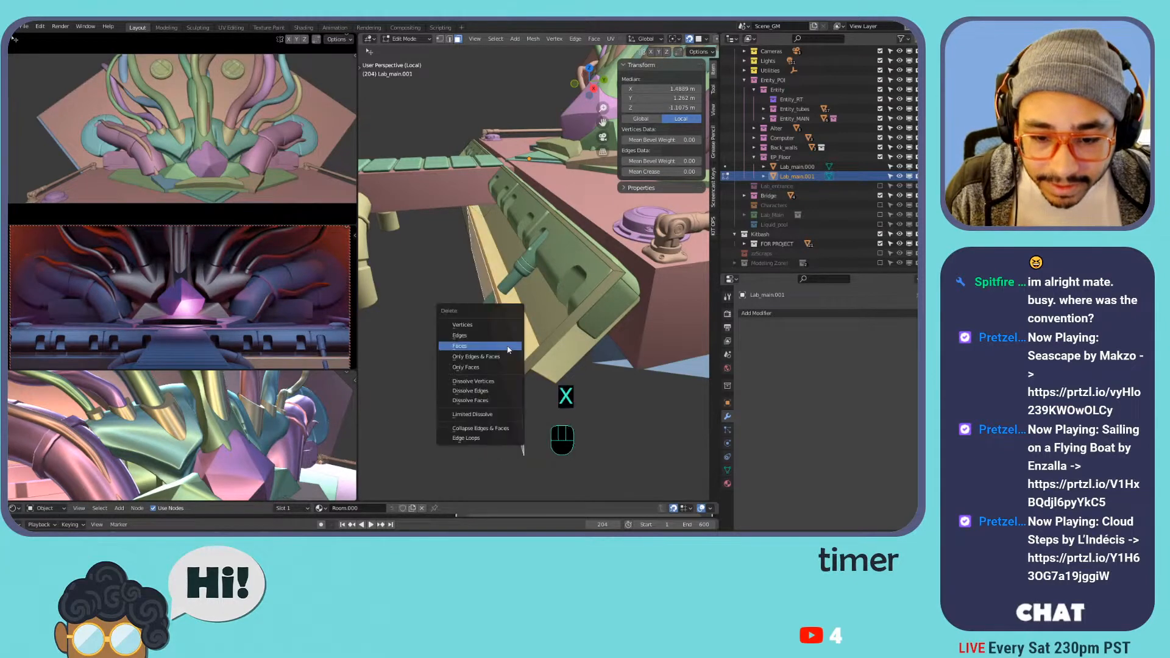
{"action": "left_click", "coordinate": [508, 346]}
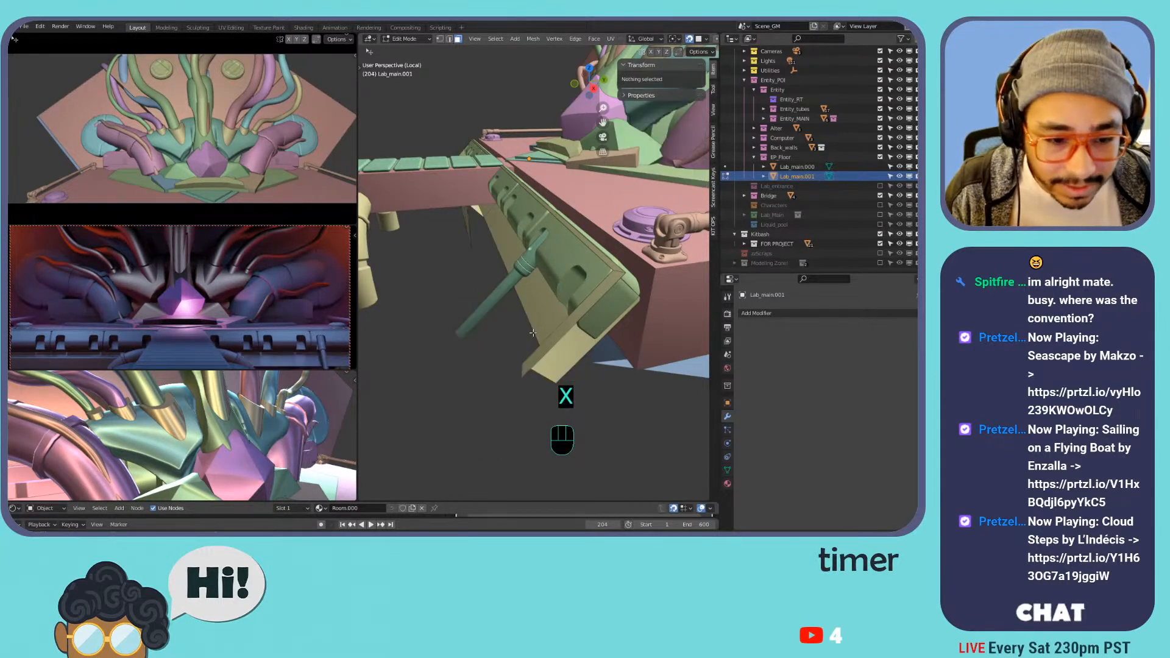
- Extrude the lower front edge of Lab_main.001 downward along global Z by about 5 m to form a vertical skirt
{"action": "mouse_move", "coordinate": [552, 333]}
{"action": "middle_mouse_down"}
{"action": "mouse_move", "coordinate": [578, 261]}
{"action": "mouse_move", "coordinate": [551, 321]}
{"action": "middle_mouse_up"}
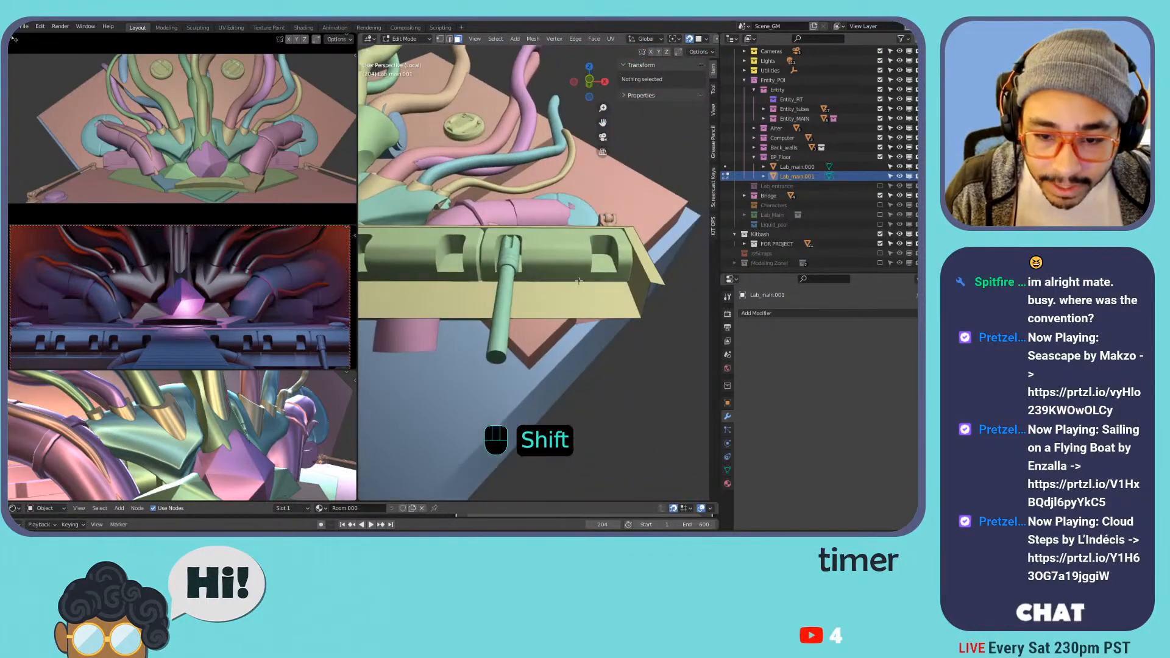
{"action": "left_click", "coordinate": [562, 317]}
{"action": "key", "text": "e"}
{"action": "right_click", "coordinate": [623, 117]}
{"action": "key", "text": "ctrl+z"}
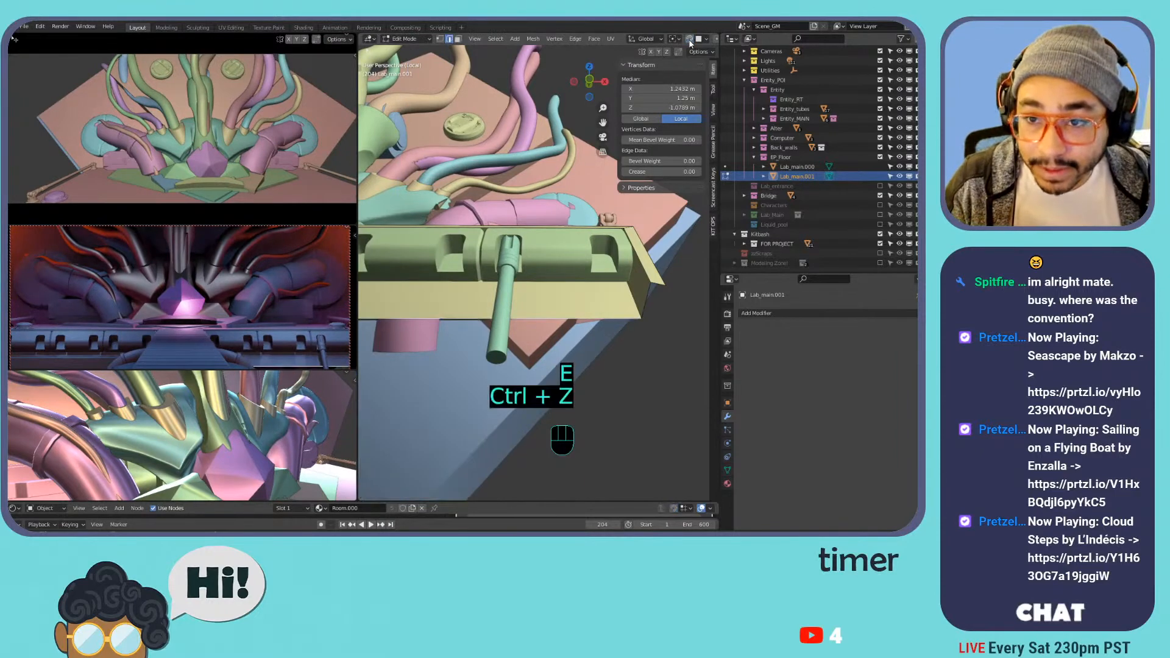
{"action": "key", "text": "e"}
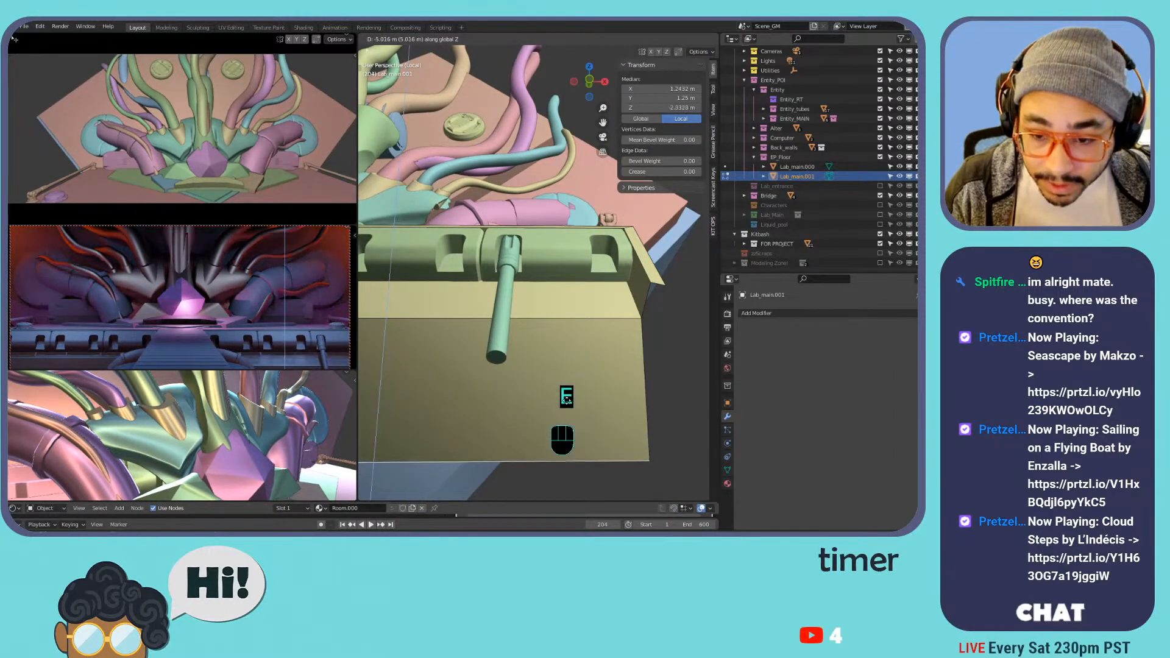
{"action": "left_click", "coordinate": [570, 377]}
- Bevel the fold edge between the sloped panel and the skirt with multiple segments, and return to Object Mode
{"action": "middle_click_drag", "start_coordinate": [570, 377], "coordinate": [558, 316]}
{"action": "key", "text": "1"}
{"action": "key", "text": "ctrl+b"}
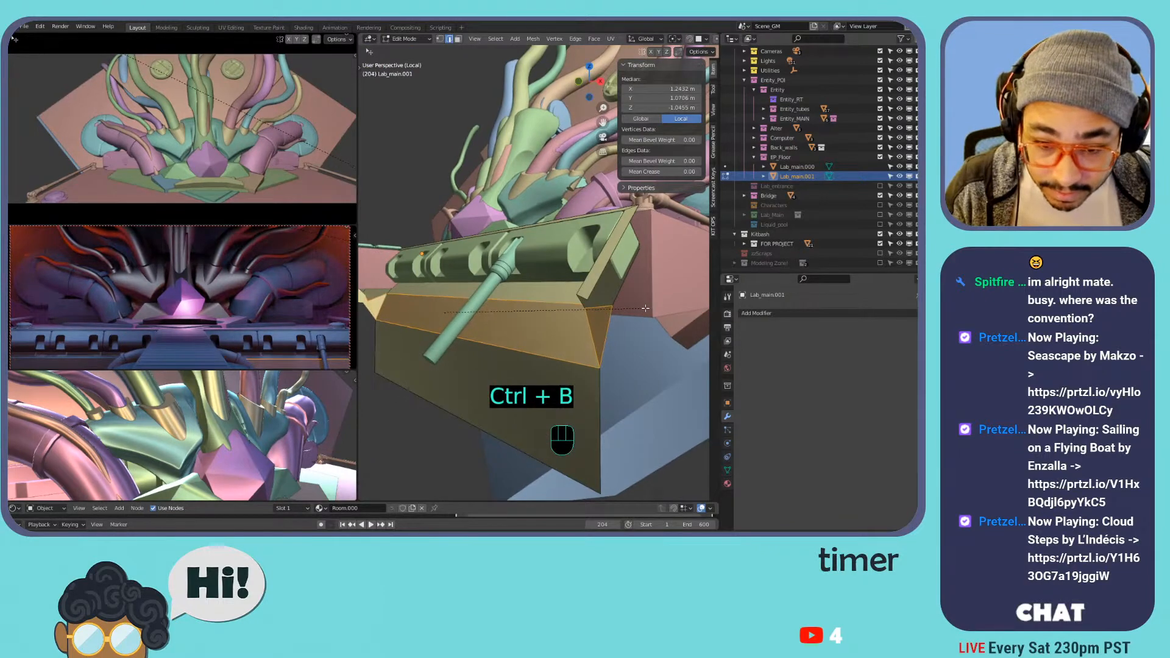
{"action": "scroll", "coordinate": [640, 307], "scroll_direction": "up", "scroll_amount": 6}
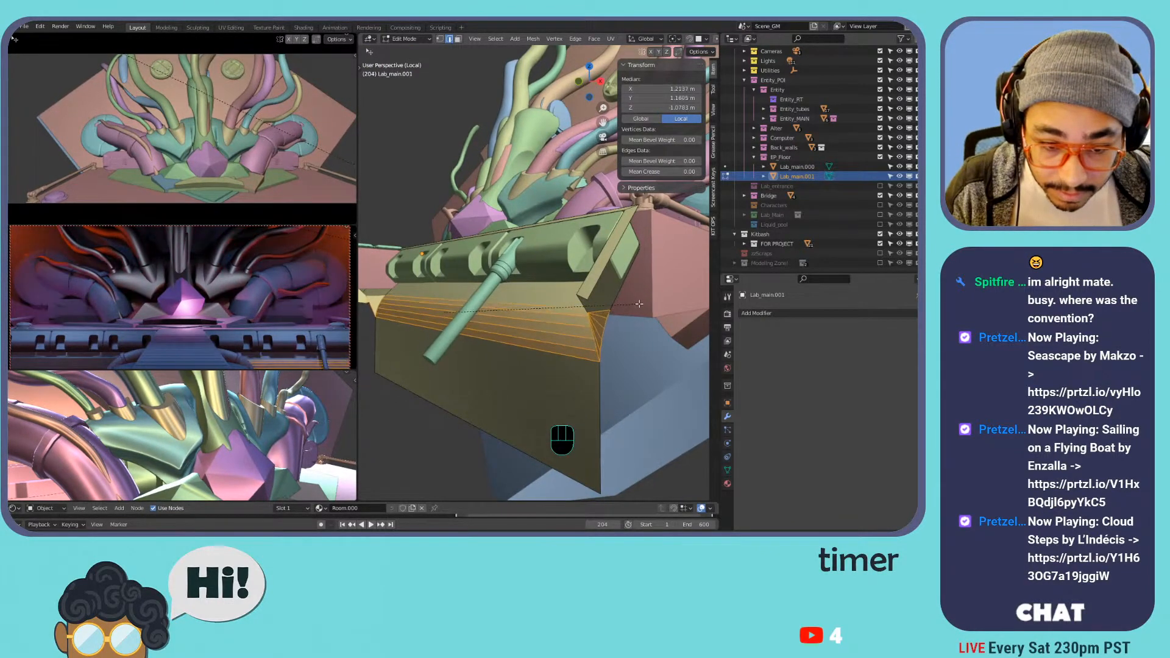
{"action": "left_click", "coordinate": [644, 306]}
{"action": "middle_click_drag", "start_coordinate": [642, 306], "coordinate": [616, 289], "text": "shift"}
{"action": "middle_click_drag", "start_coordinate": [616, 289], "coordinate": [571, 287], "text": "shift"}
{"action": "key", "text": "Tab"}
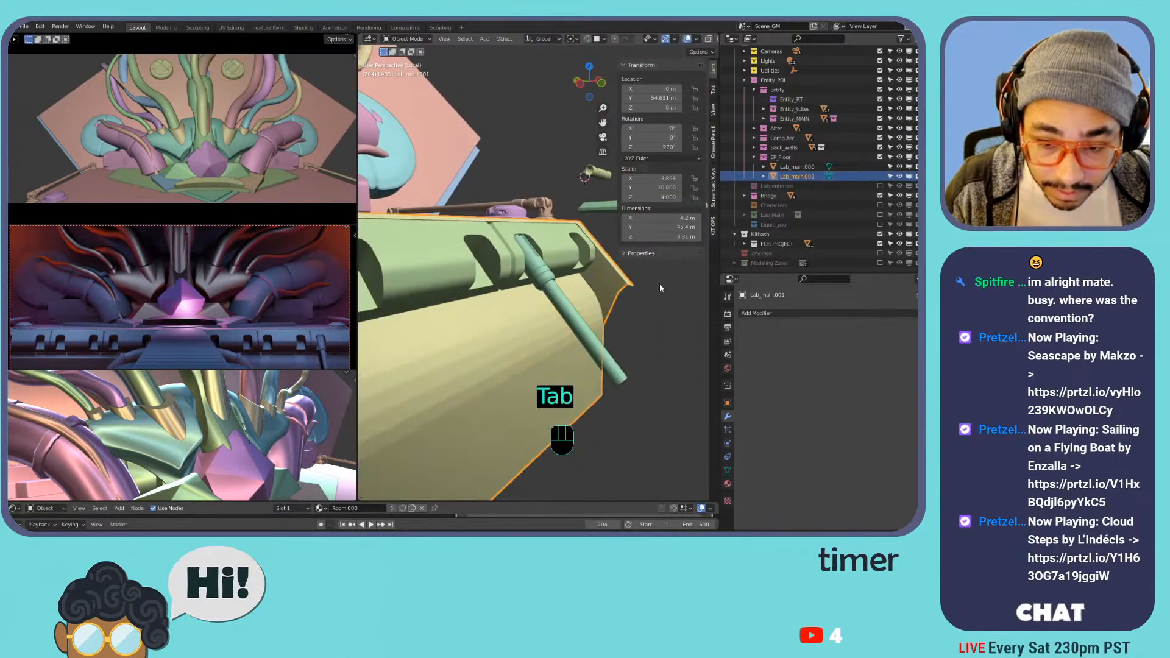
- Shade Lab_main.001 smooth and enable Auto Smooth at 30° for its normals
{"action": "right_click", "coordinate": [526, 328]}
{"action": "left_click", "coordinate": [519, 326]}
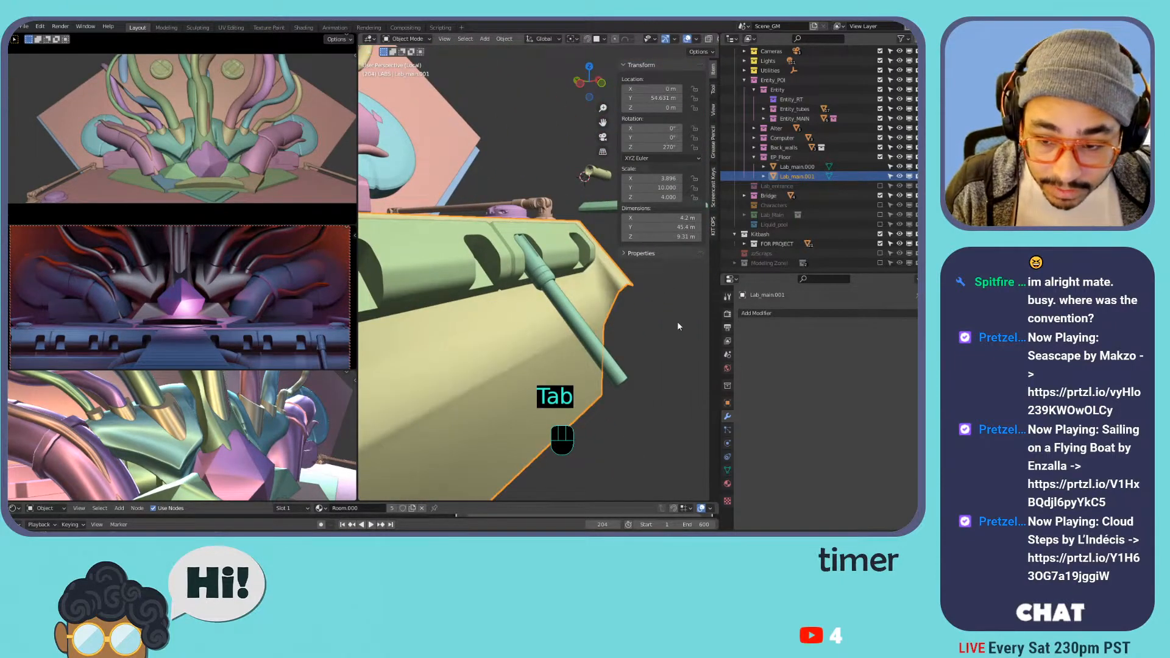
{"action": "left_click", "coordinate": [727, 469]}
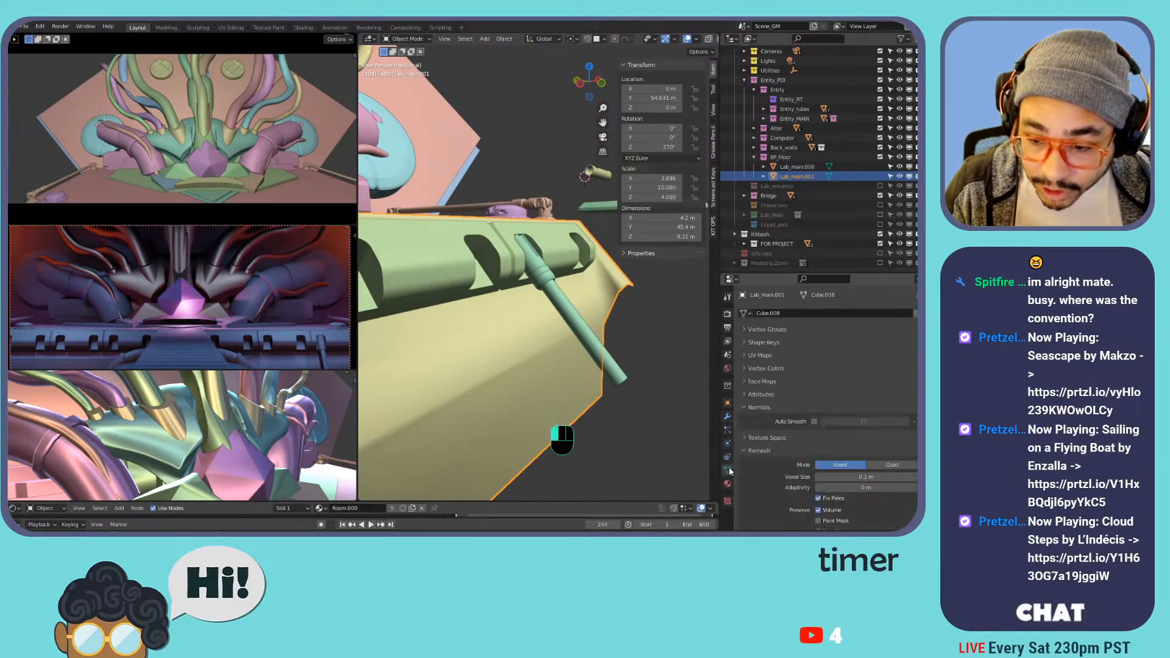
{"action": "left_click", "coordinate": [815, 421]}
{"action": "mouse_move", "coordinate": [623, 313]}
{"action": "middle_mouse_down", "text": "shift"}
{"action": "mouse_move", "coordinate": [548, 320]}
{"action": "mouse_move", "coordinate": [433, 301]}
{"action": "mouse_move", "coordinate": [560, 331]}
{"action": "middle_mouse_up", "text": "shift"}
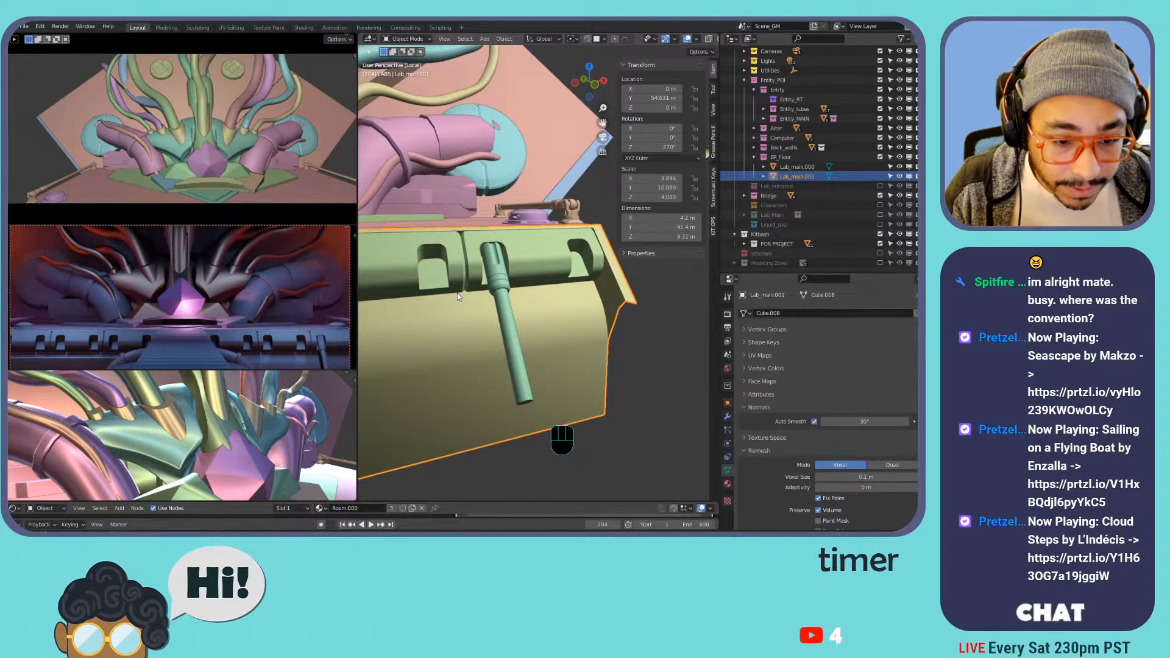
- Add a Mirror modifier on the X axis to the notched cylinder with the rod, using mirror_object as the mirror object
{"action": "left_click", "coordinate": [487, 267]}
{"action": "middle_click_drag", "start_coordinate": [488, 267], "coordinate": [611, 269], "text": "shift"}
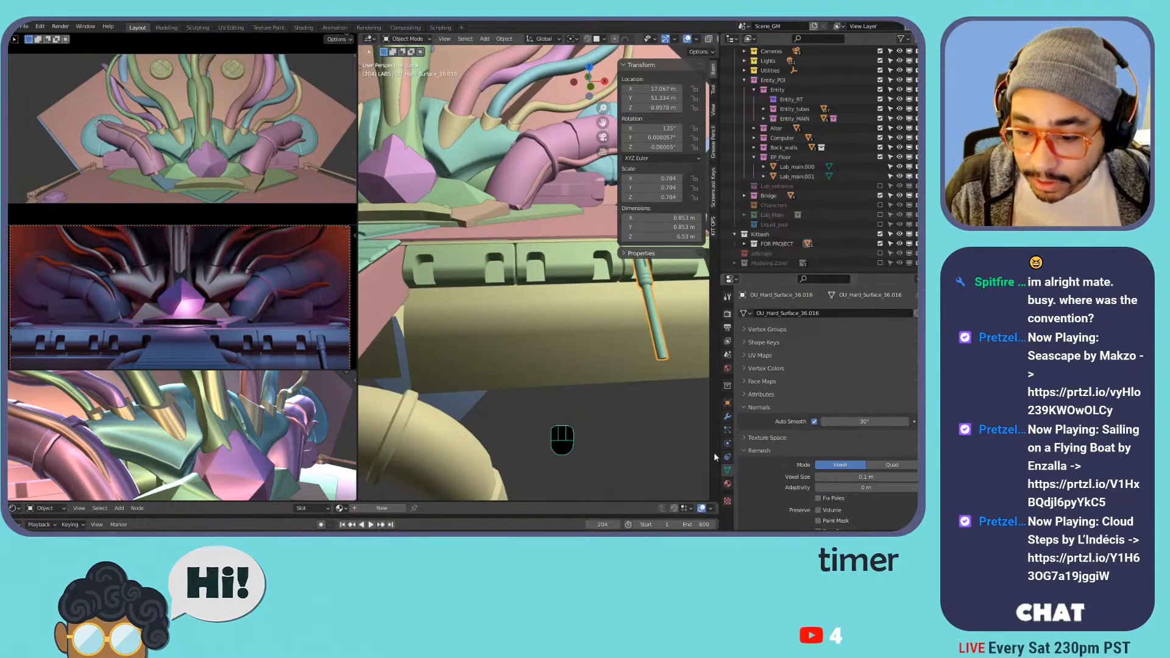
{"action": "left_click", "coordinate": [726, 419]}
{"action": "left_click", "coordinate": [776, 313]}
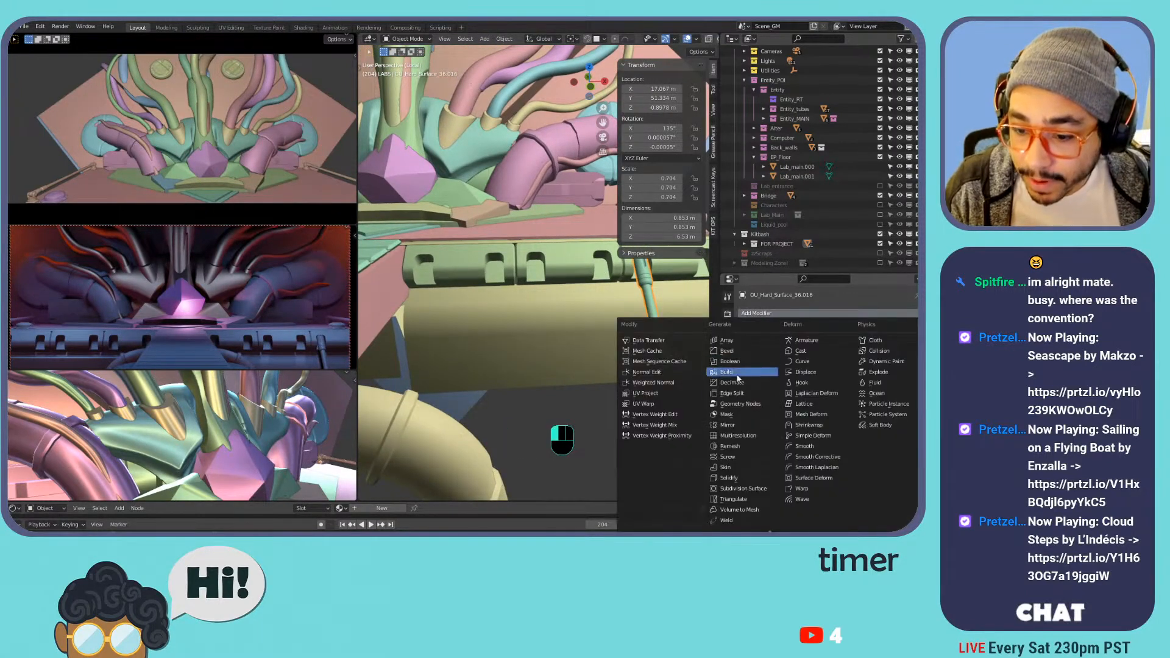
{"action": "left_click", "coordinate": [738, 425]}
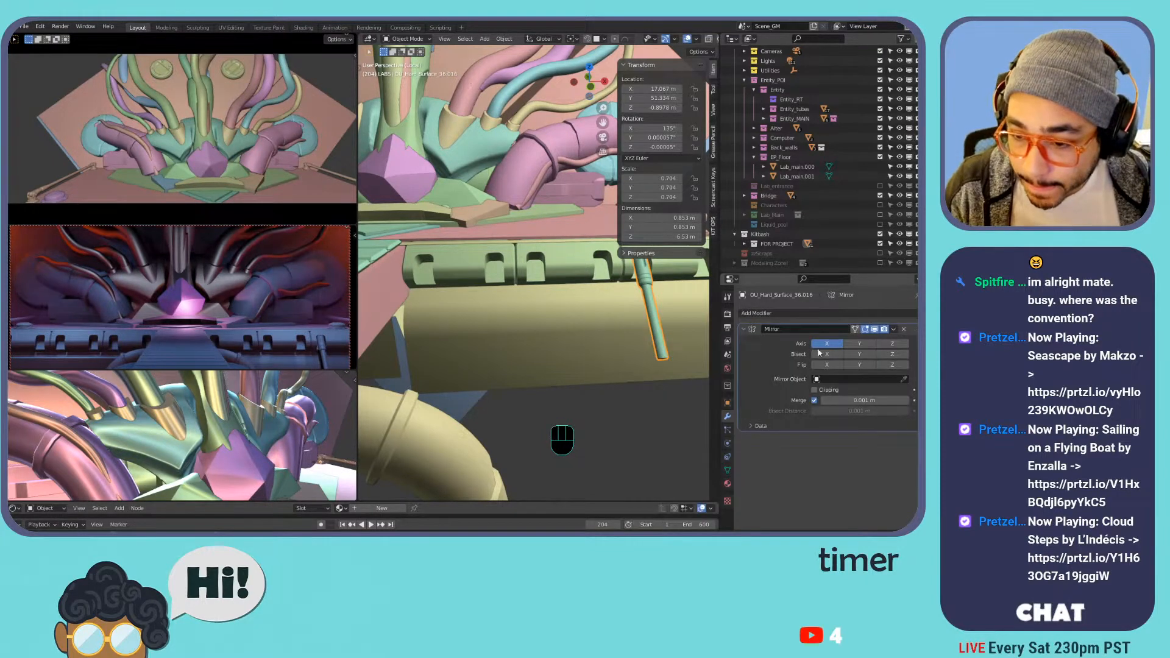
{"action": "left_click", "coordinate": [829, 379]}
{"action": "type", "text": "mir"}
{"action": "key", "text": "Return"}
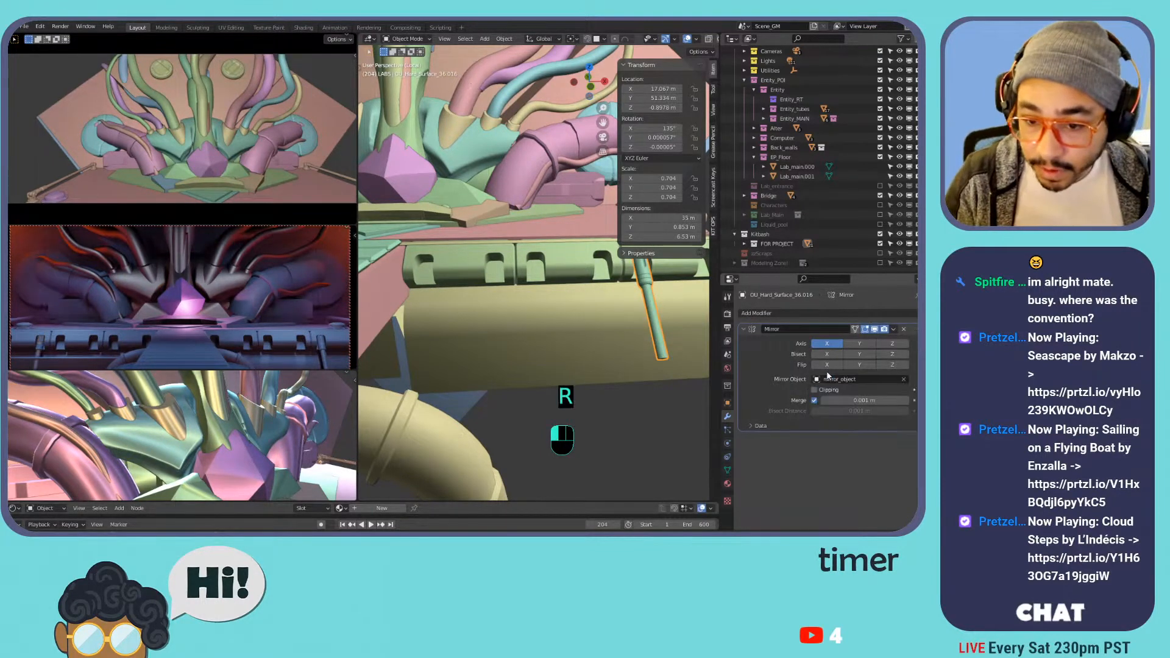
{"action": "scroll", "coordinate": [516, 274], "scroll_direction": "down", "scroll_amount": 5}
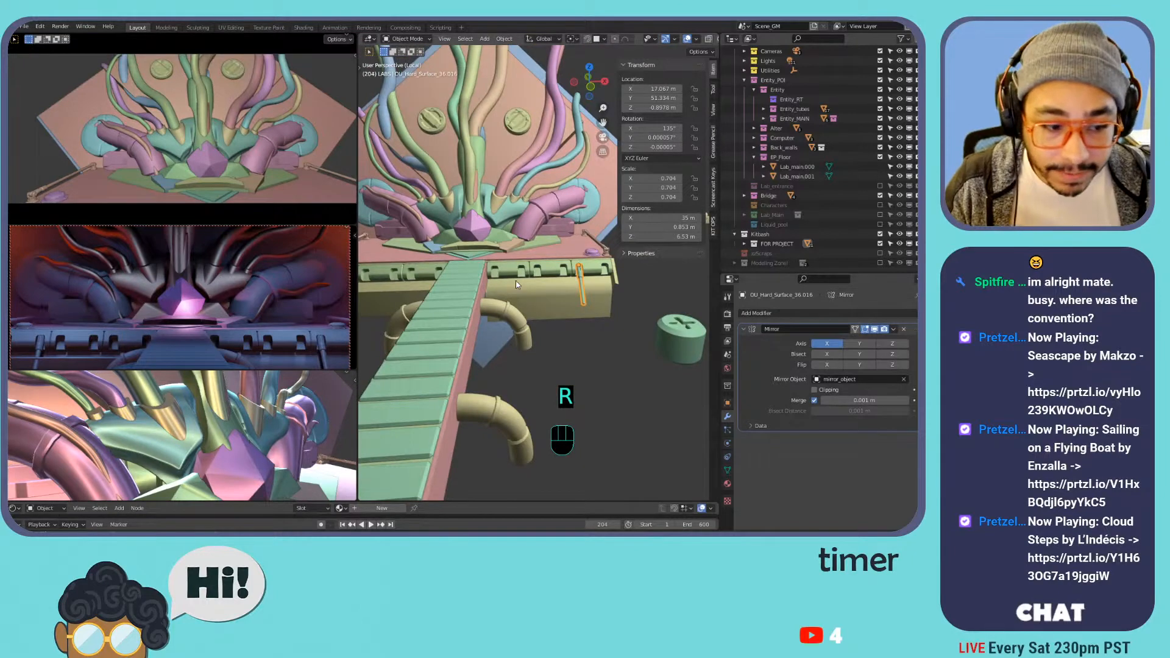
{"action": "middle_click_drag", "start_coordinate": [434, 274], "coordinate": [601, 329]}
- Select Lab_main.001, isolate it in local view and enter Edit Mode
{"action": "left_click", "coordinate": [601, 329]}
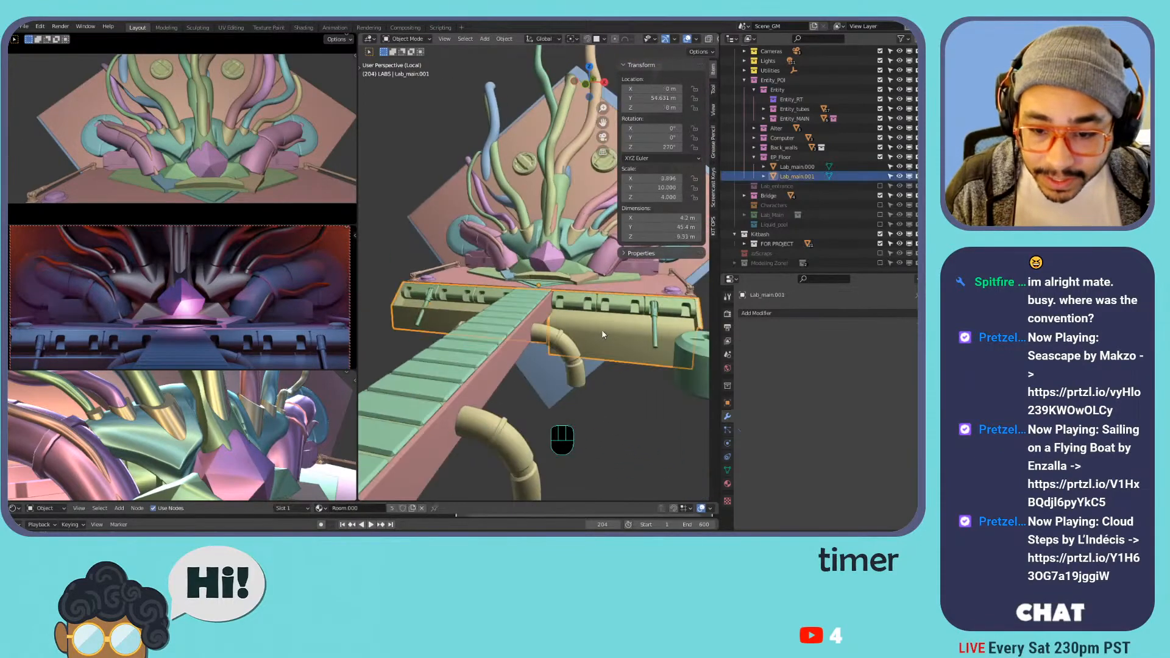
{"action": "key", "text": "Tab"}
{"action": "key", "text": "Tab"}
{"action": "key", "text": "Tab"}
{"action": "key", "text": "Tab"}
{"action": "key", "text": "Tab"}
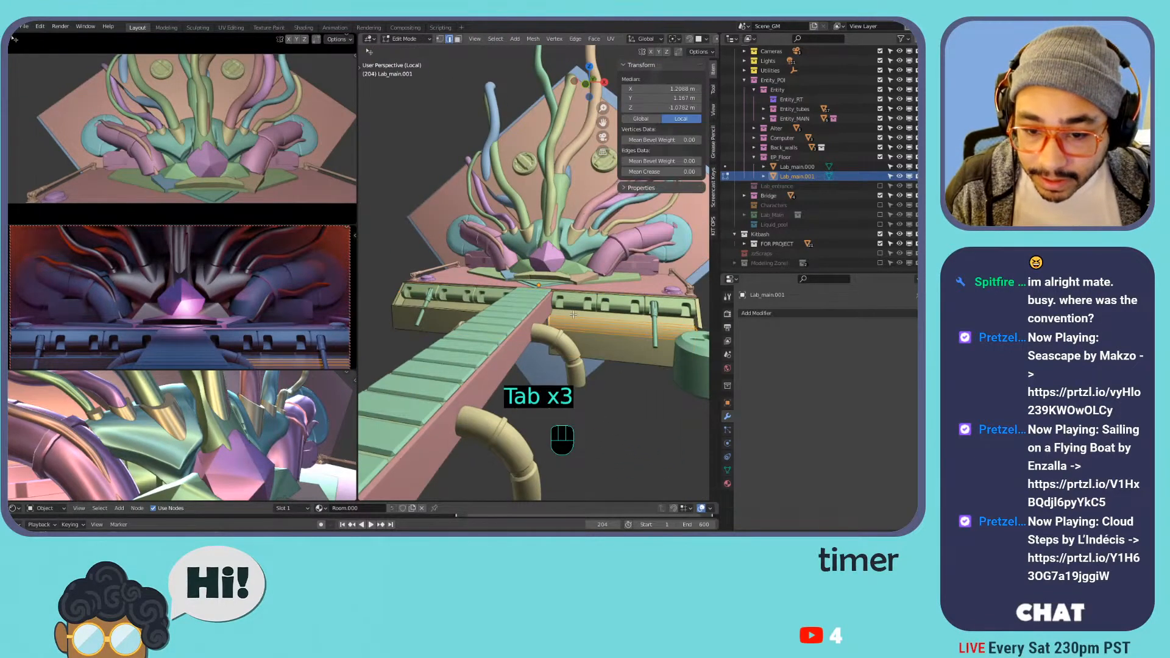
{"action": "scroll", "coordinate": [582, 320], "scroll_direction": "up", "scroll_amount": 3}
{"action": "key", "text": "Tab"}
{"action": "scroll", "coordinate": [595, 339], "scroll_direction": "down", "scroll_amount": 1}
{"action": "key", "text": "KP_Divide"}
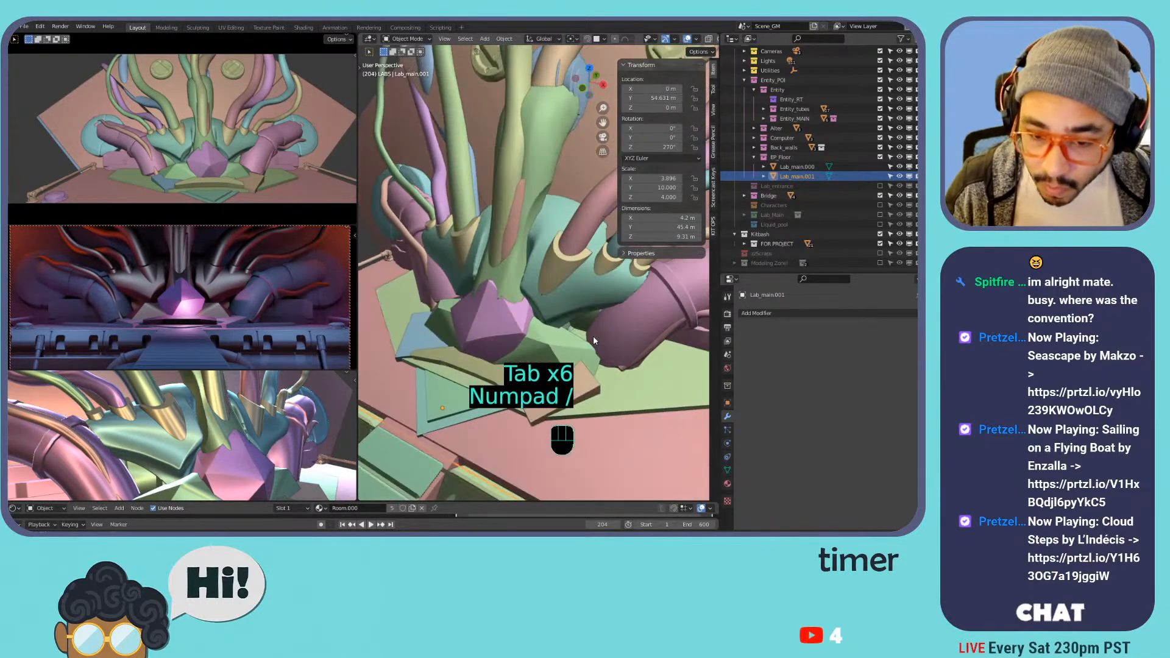
{"action": "key", "text": "KP_Divide"}
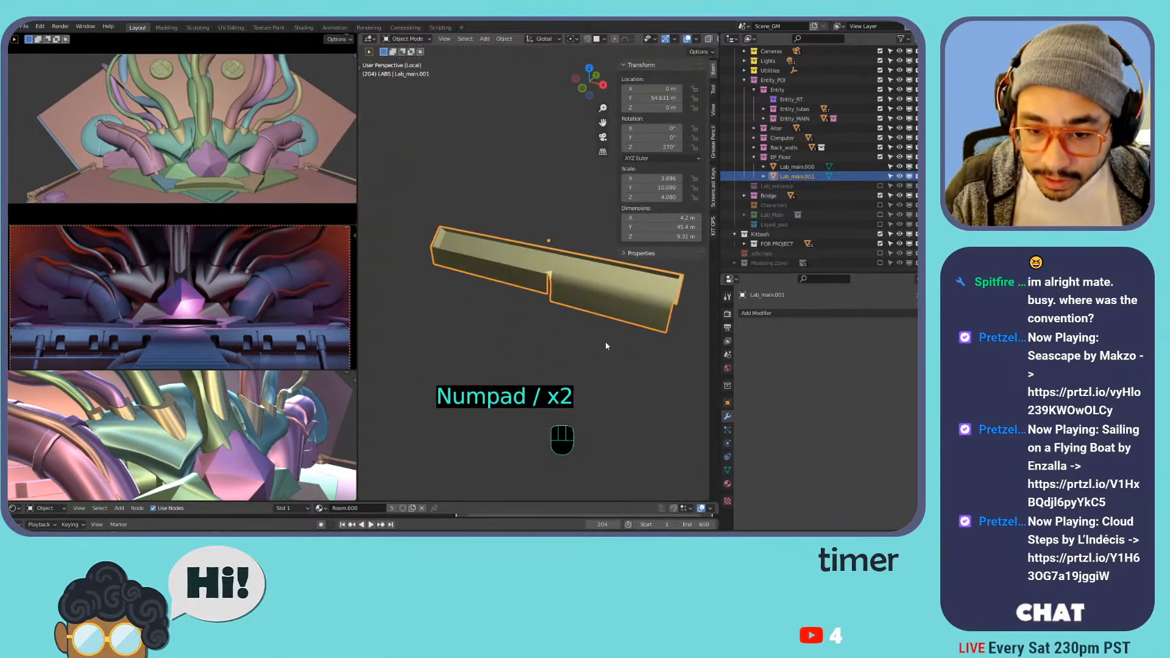
{"action": "middle_click_drag", "start_coordinate": [463, 177], "coordinate": [548, 229], "text": "shift"}
{"action": "middle_click_drag", "start_coordinate": [548, 229], "coordinate": [522, 294], "text": "shift"}
{"action": "key", "text": "Tab"}
- Delete the inner faces of the narrow middle section of Lab_main.001 between its two long halves
{"action": "middle_click_drag", "start_coordinate": [402, 341], "coordinate": [484, 360]}
{"action": "middle_click_drag", "start_coordinate": [485, 359], "coordinate": [421, 326], "text": "shift"}
{"action": "middle_click_drag", "start_coordinate": [500, 326], "coordinate": [580, 333], "text": "shift"}
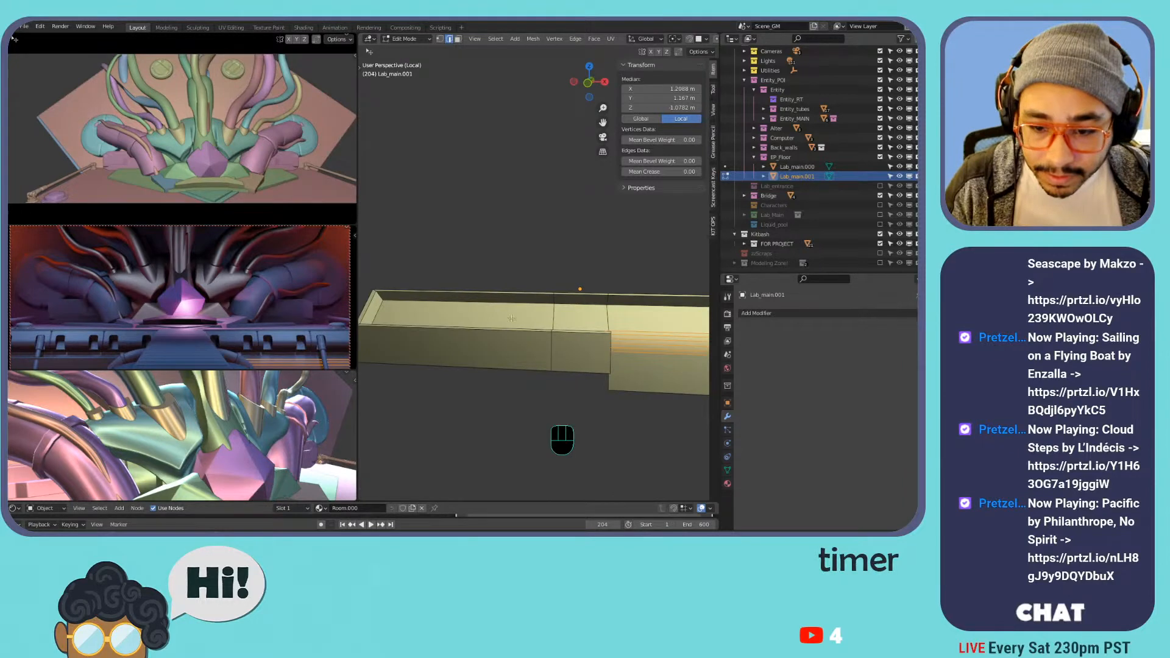
{"action": "key", "text": "3"}
{"action": "left_click", "coordinate": [576, 331]}
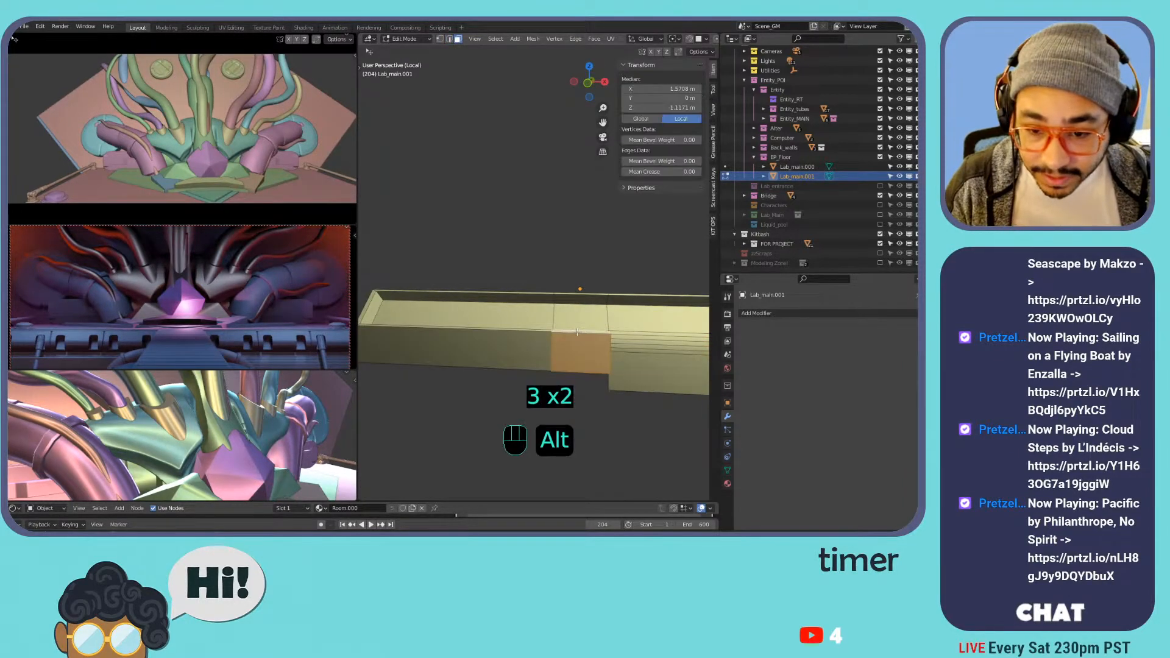
{"action": "left_click", "coordinate": [578, 323], "text": "alt+shift"}
{"action": "left_click", "coordinate": [577, 295], "text": "alt"}
{"action": "left_click", "coordinate": [577, 295], "text": "alt+shift"}
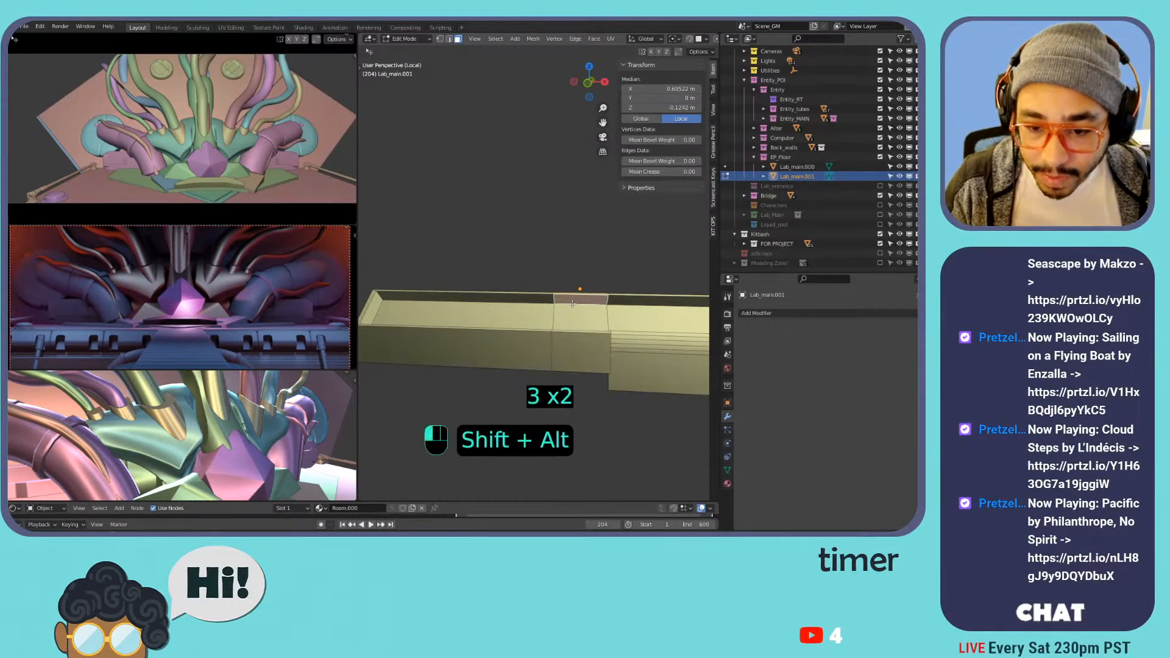
{"action": "left_click", "coordinate": [575, 295], "text": "alt"}
{"action": "scroll", "coordinate": [577, 329], "scroll_direction": "up", "scroll_amount": 2}
{"action": "middle_click_drag", "start_coordinate": [573, 331], "coordinate": [567, 362]}
{"action": "left_click", "coordinate": [579, 328], "text": "shift"}
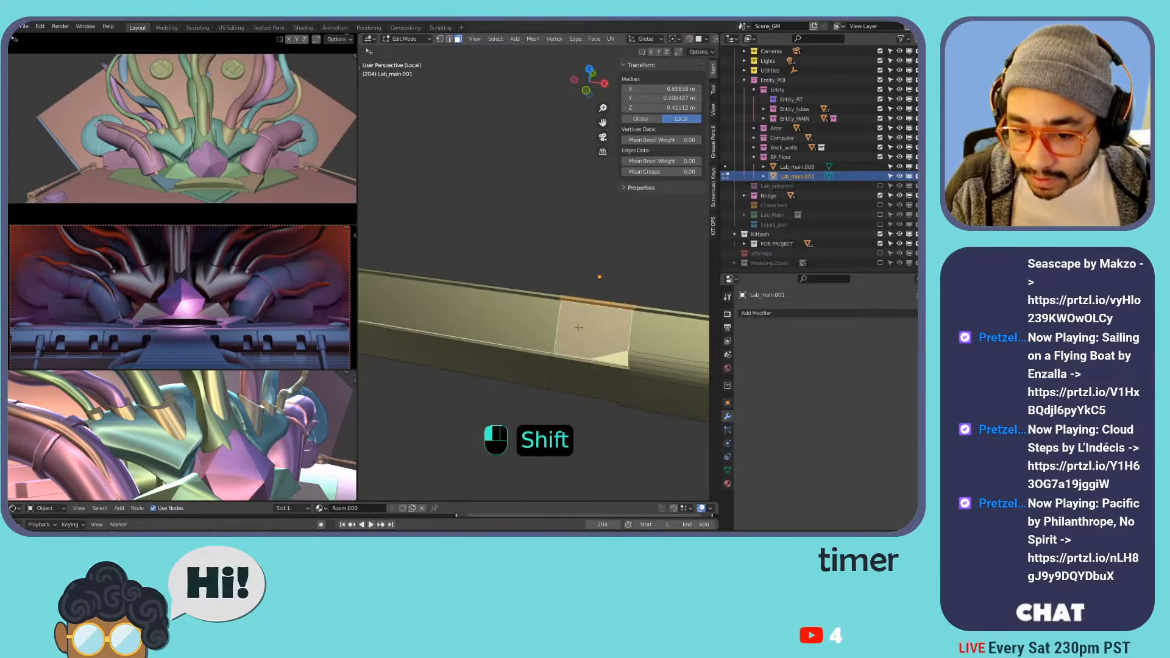
{"action": "left_click", "coordinate": [614, 356], "text": "shift"}
{"action": "key", "text": "x"}
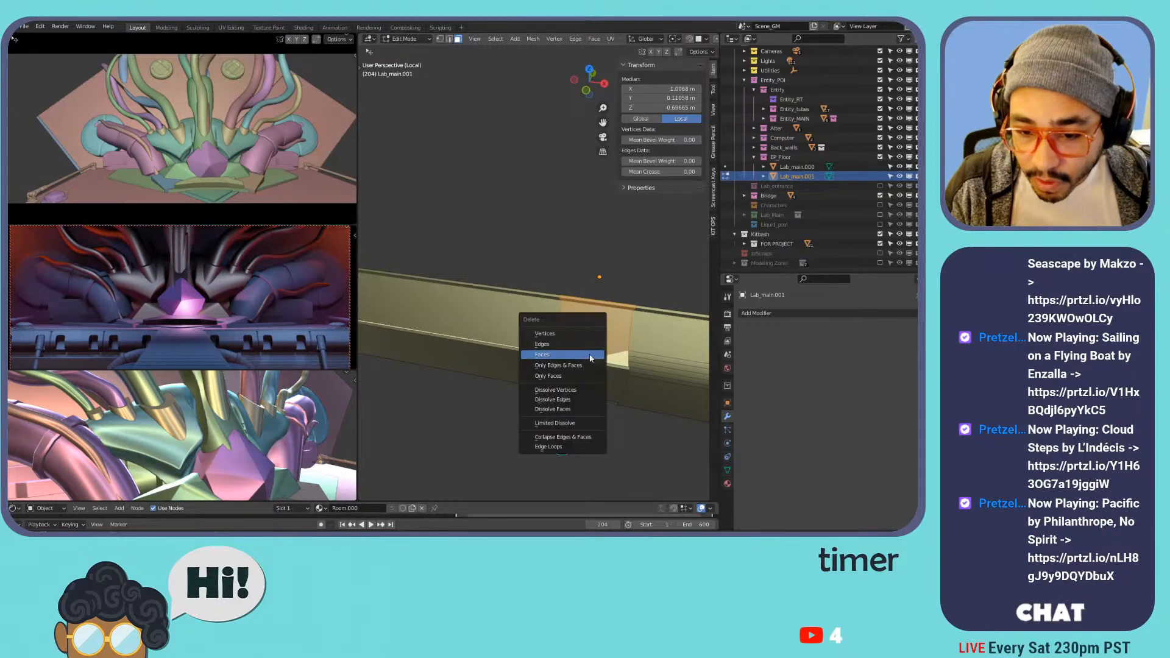
{"action": "left_click", "coordinate": [590, 357]}
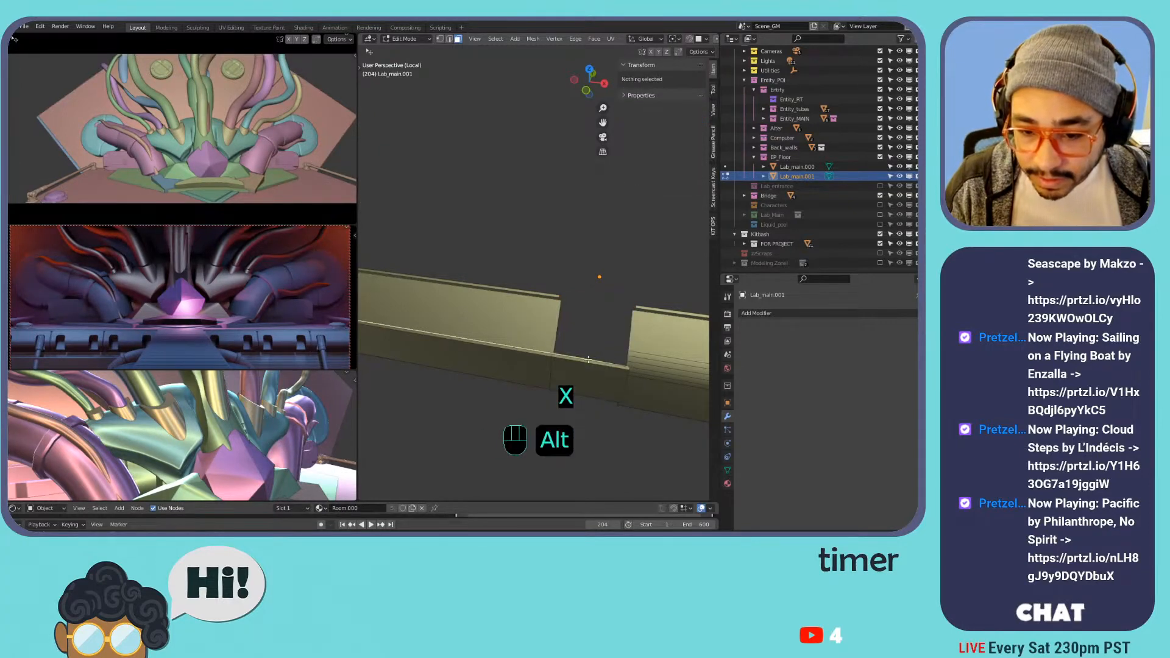
- Delete the middle section's front face and the thin strip still bridging the two halves
{"action": "left_click", "coordinate": [586, 366], "text": "alt"}
{"action": "key", "text": "x"}
{"action": "left_click", "coordinate": [585, 368]}
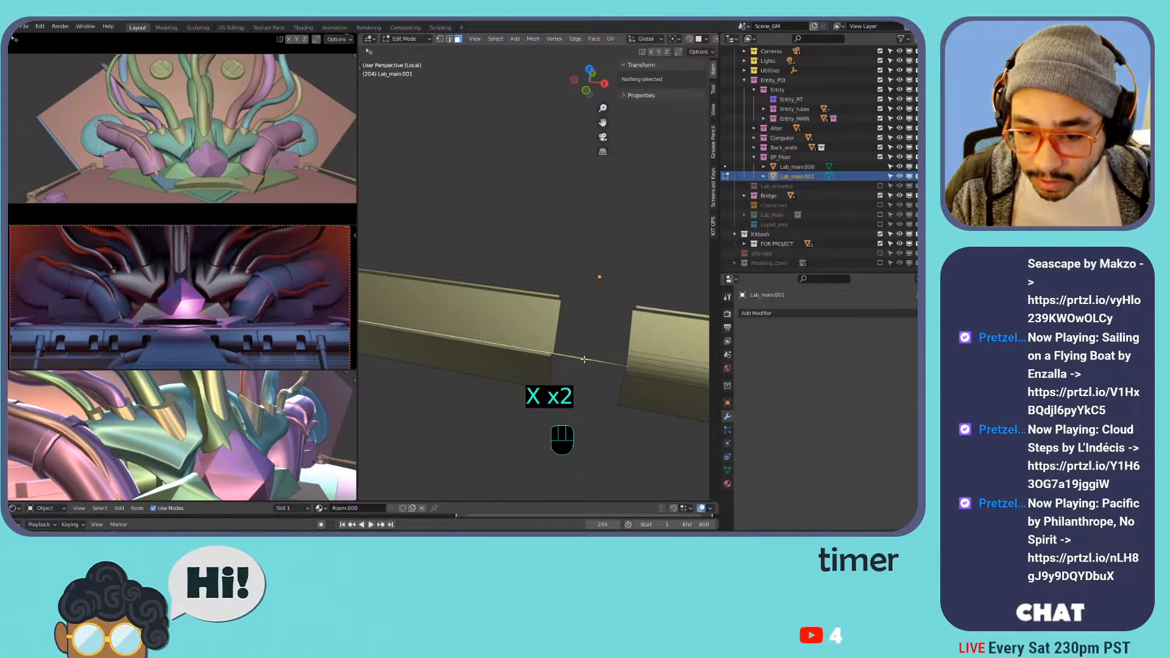
{"action": "left_click", "coordinate": [584, 359]}
{"action": "key", "text": "x"}
{"action": "left_click", "coordinate": [584, 359]}
{"action": "middle_click_drag", "start_coordinate": [608, 357], "coordinate": [583, 288]}
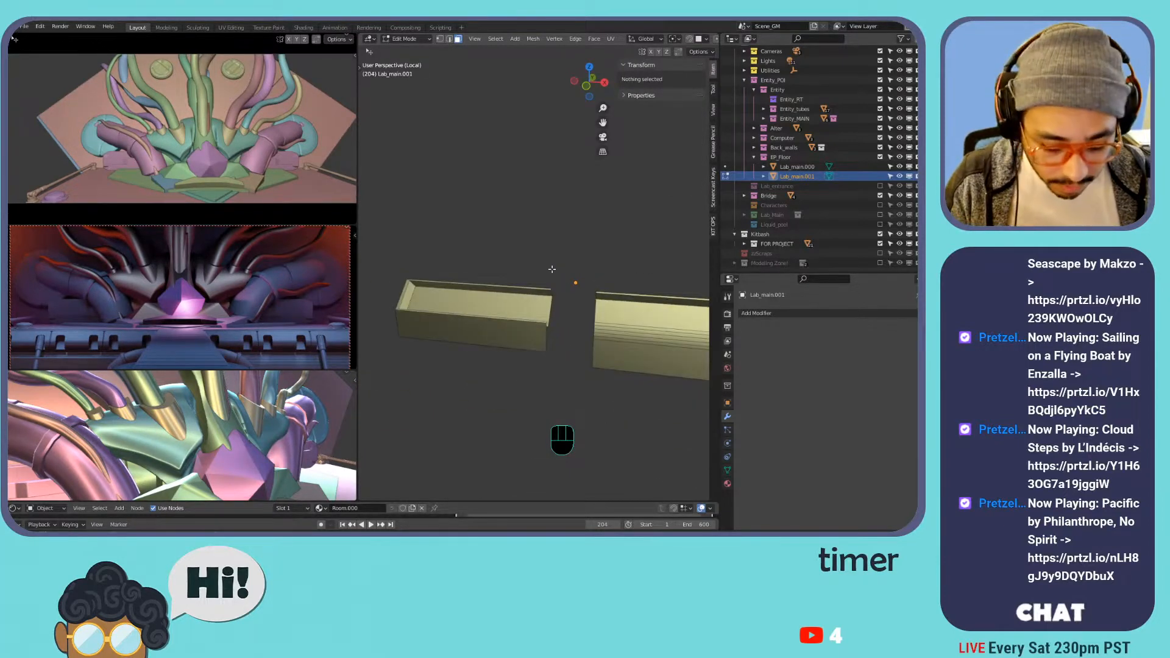
- Select all linked geometry of the half without the bevelled skirt and delete it
{"action": "key", "text": "KP_Decimal"}
{"action": "left_click", "coordinate": [446, 299]}
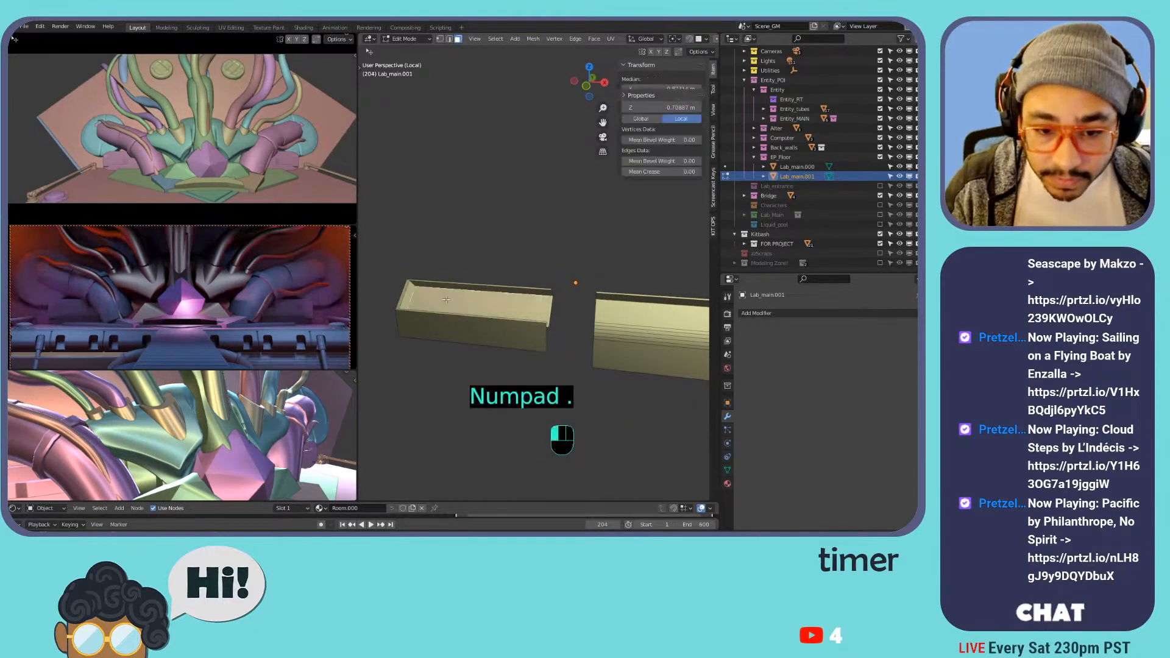
{"action": "key", "text": "KP_Decimal"}
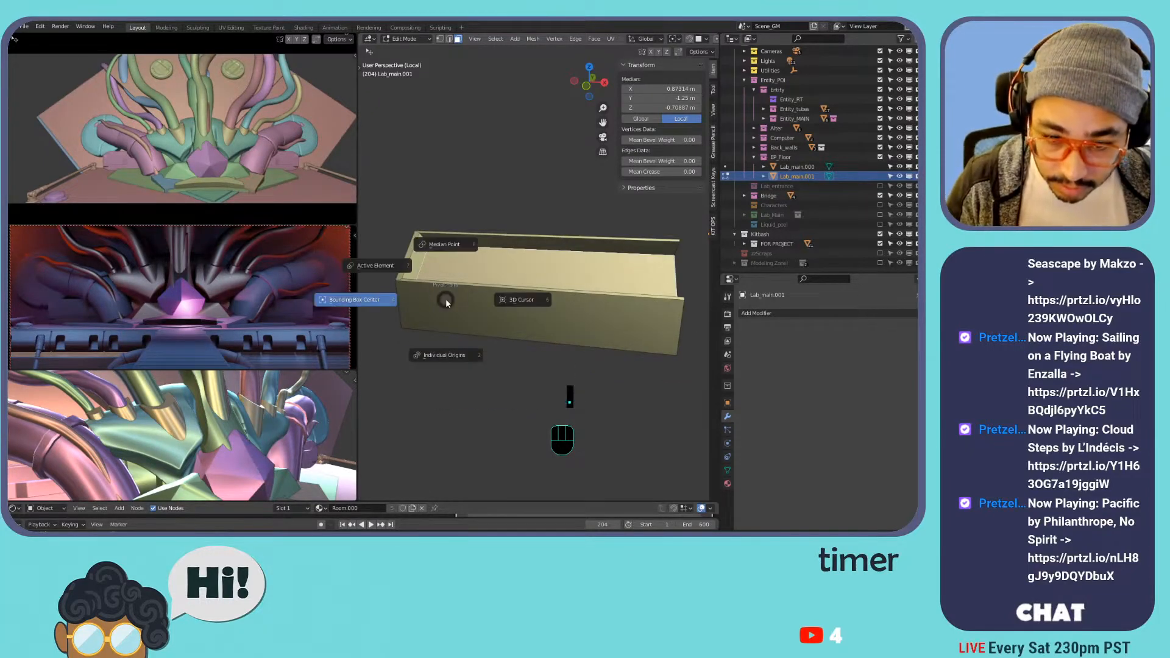
{"action": "key", "text": "ctrl+l"}
{"action": "key", "text": "x"}
{"action": "left_click", "coordinate": [448, 302]}
{"action": "scroll", "coordinate": [426, 274], "scroll_direction": "down", "scroll_amount": 5}
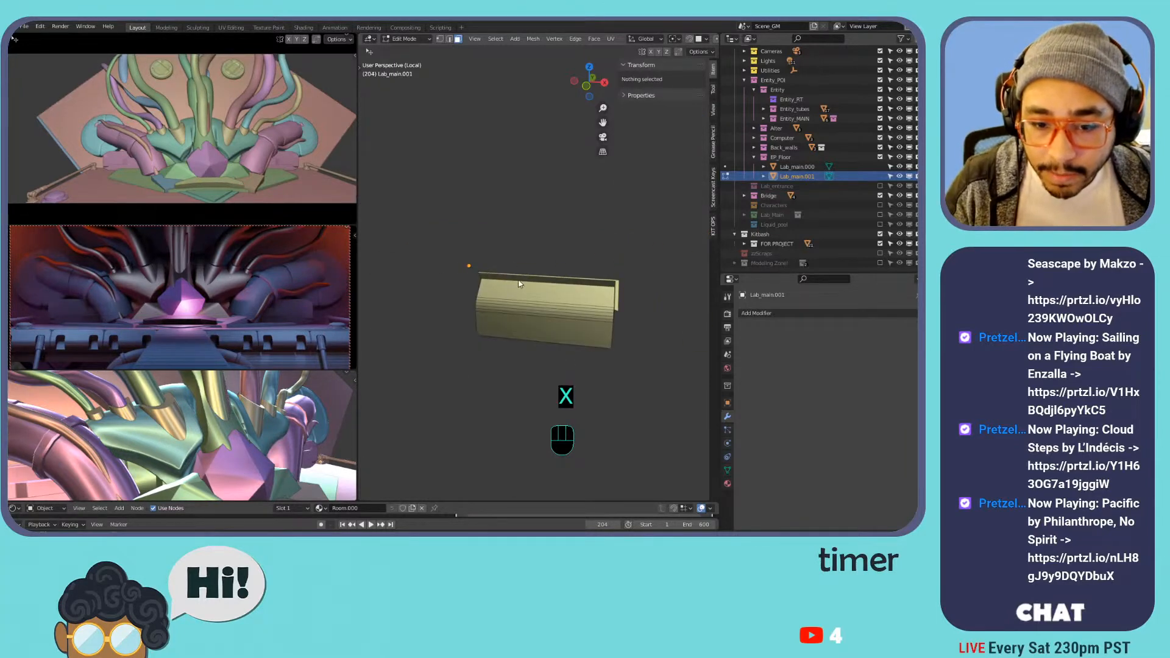
- Add a Mirror modifier on the X axis to Lab_main.001 with mirror_object as the mirror object
{"action": "key", "text": "Tab"}
{"action": "left_click", "coordinate": [758, 313]}
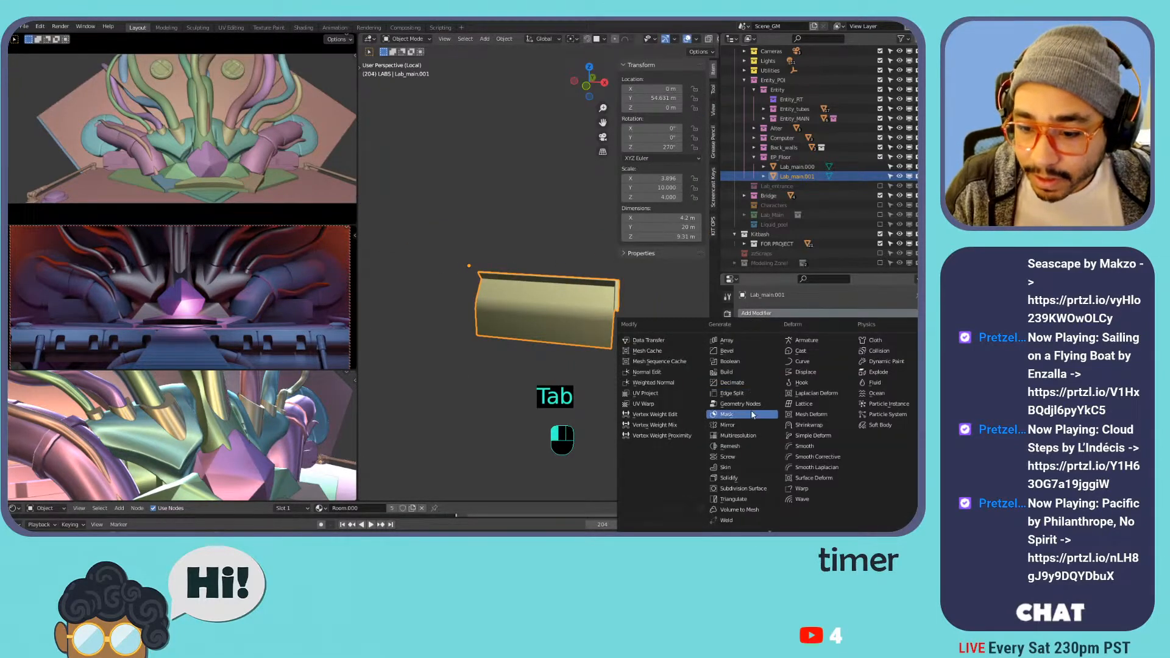
{"action": "left_click", "coordinate": [740, 424]}
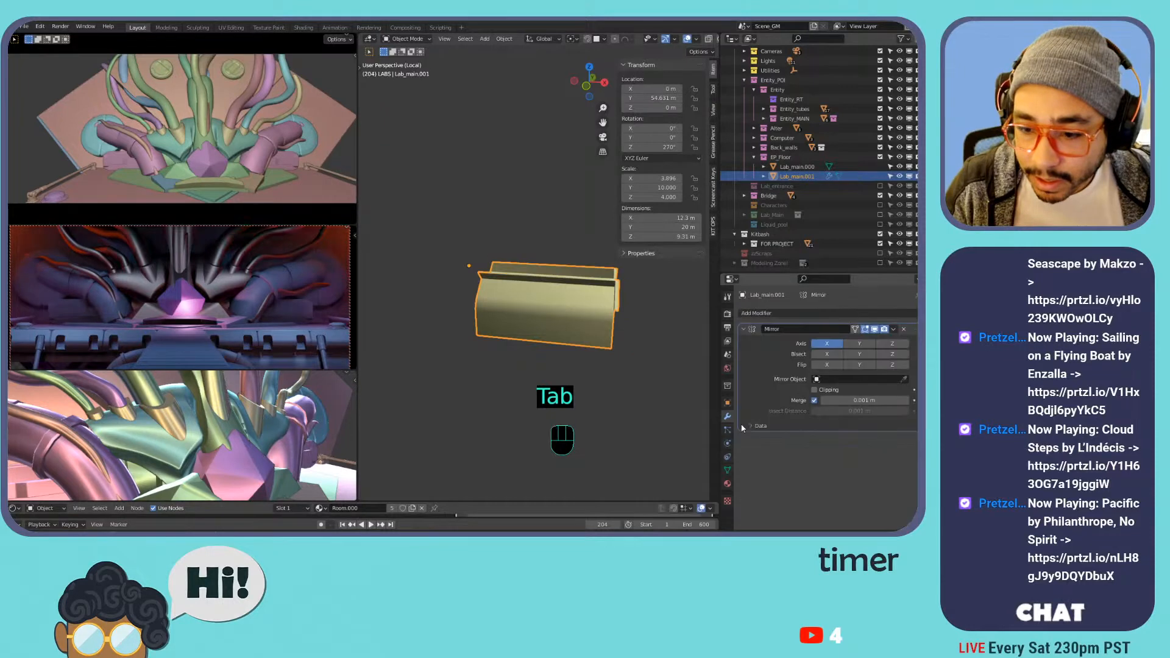
{"action": "left_click", "coordinate": [833, 379]}
{"action": "type", "text": "mir"}
{"action": "key", "text": "Return"}
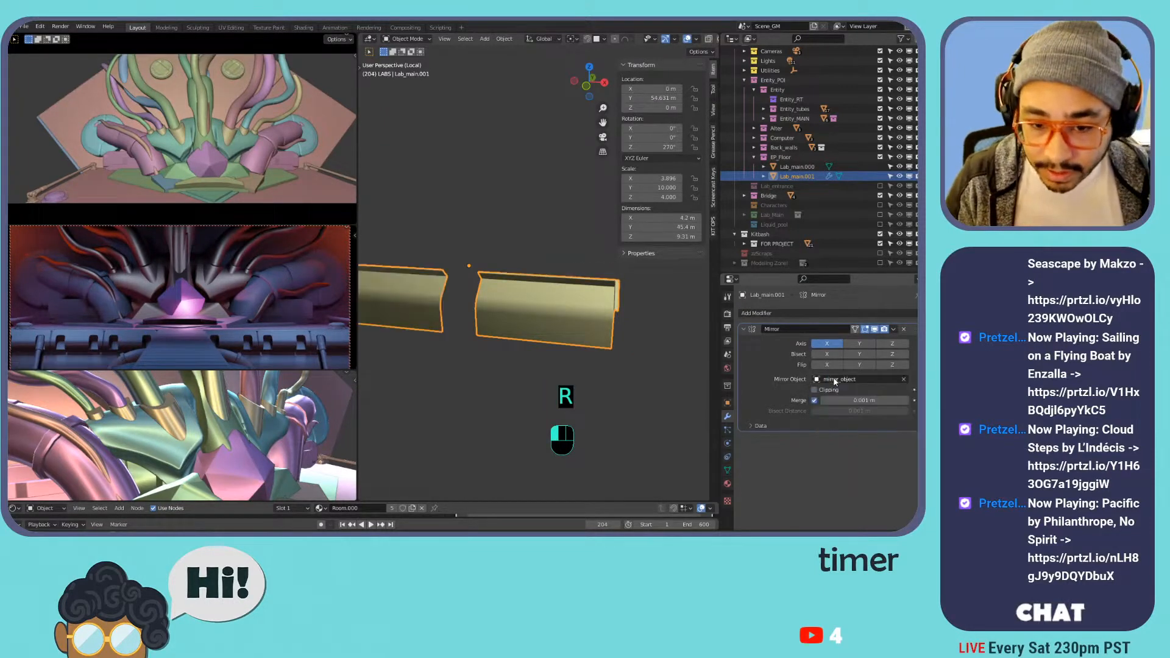
- Enable Clipping on the mirror and move the open inner edge loop to the centre line to close the gap
{"action": "key", "text": "Tab"}
{"action": "left_click", "coordinate": [830, 390]}
{"action": "middle_click_drag", "start_coordinate": [487, 309], "coordinate": [568, 327], "text": "shift"}
{"action": "scroll", "coordinate": [563, 326], "scroll_direction": "up", "scroll_amount": 1}
{"action": "key", "text": "2"}
{"action": "left_click", "coordinate": [557, 324], "text": "alt"}
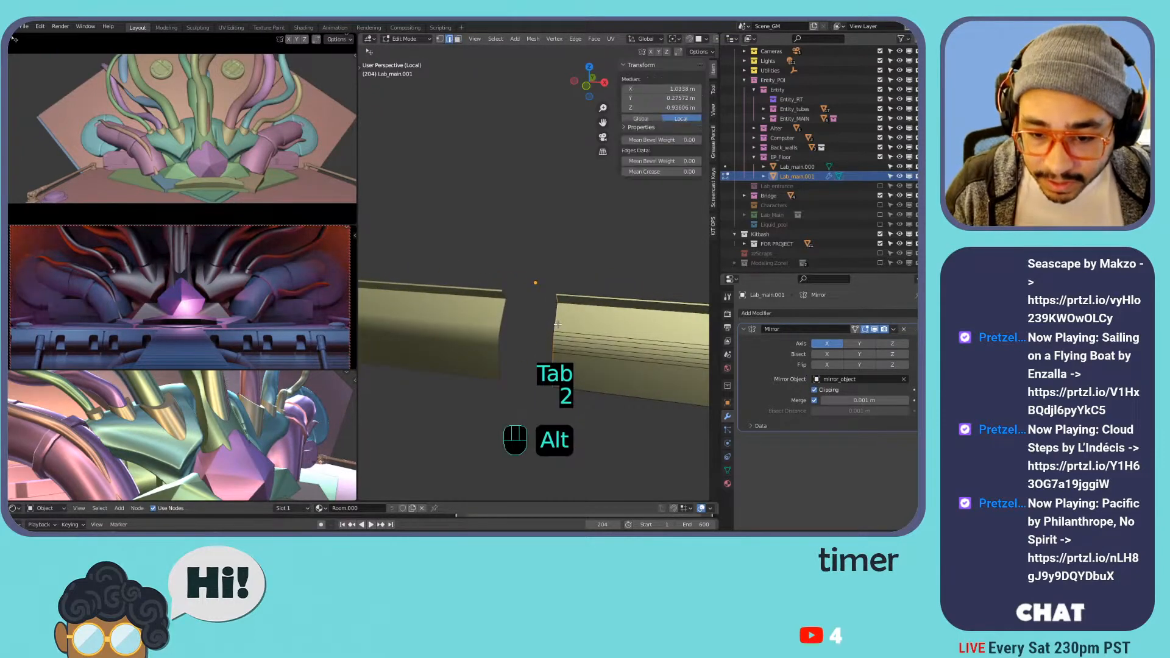
{"action": "key", "text": "g"}
{"action": "left_click", "coordinate": [549, 333]}
{"action": "key", "text": "Tab"}
{"action": "scroll", "coordinate": [499, 282], "scroll_direction": "down", "scroll_amount": 4}
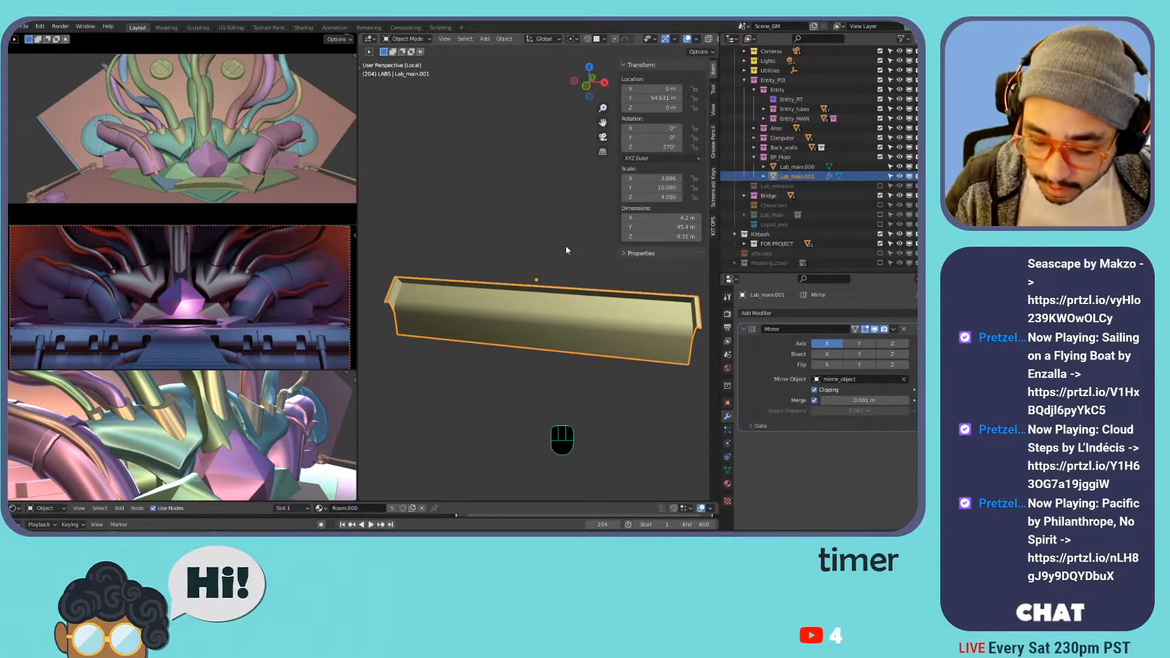
- Exit local view to bring back the full altar scene around the mirrored panel
{"action": "key", "text": "KP_Divide"}
{"action": "scroll", "coordinate": [496, 354], "scroll_direction": "down", "scroll_amount": 3}
{"action": "middle_click_drag", "start_coordinate": [521, 377], "coordinate": [551, 326]}
{"action": "middle_click_drag", "start_coordinate": [536, 326], "coordinate": [517, 288], "text": "shift"}
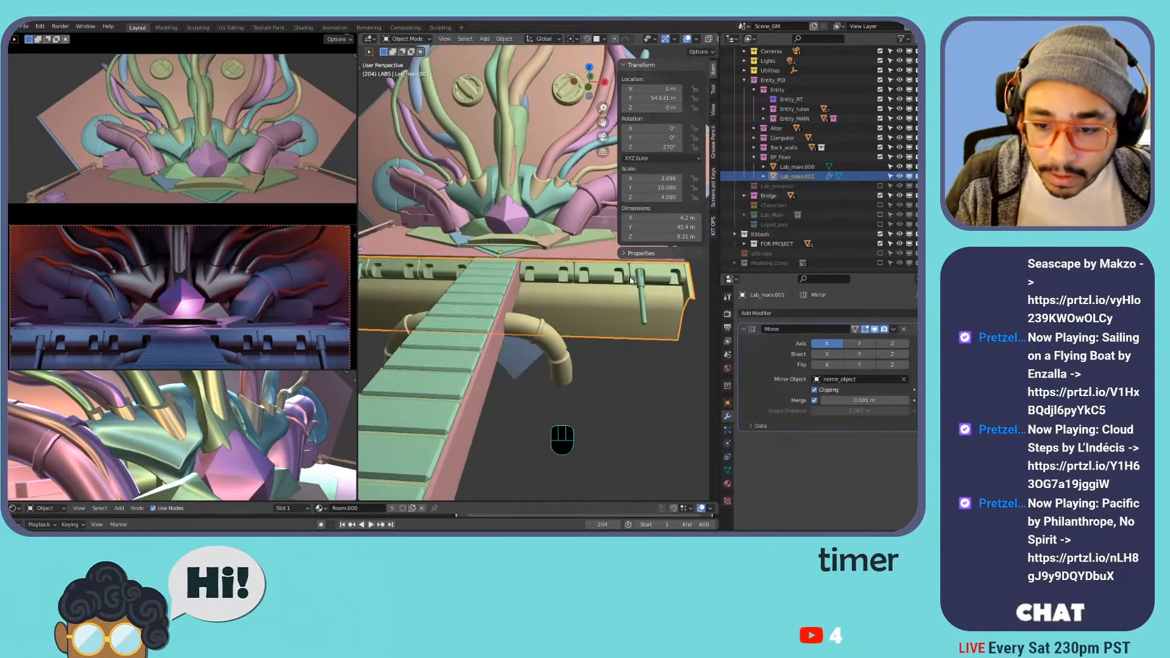
- Move the kitbash rod on the platform edge about -12.96 m along X, so it sits beside the bridge
{"action": "left_click", "coordinate": [639, 279]}
{"action": "key", "text": "g"}
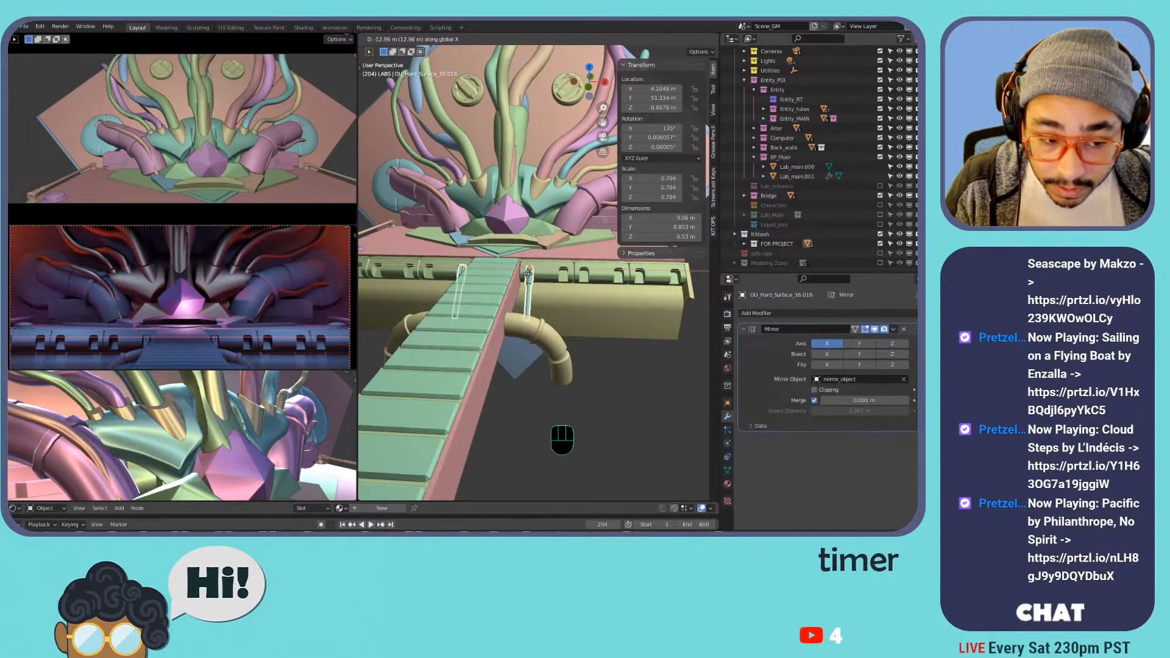
{"action": "left_click", "coordinate": [528, 274]}
{"action": "key", "text": "KP_Decimal"}
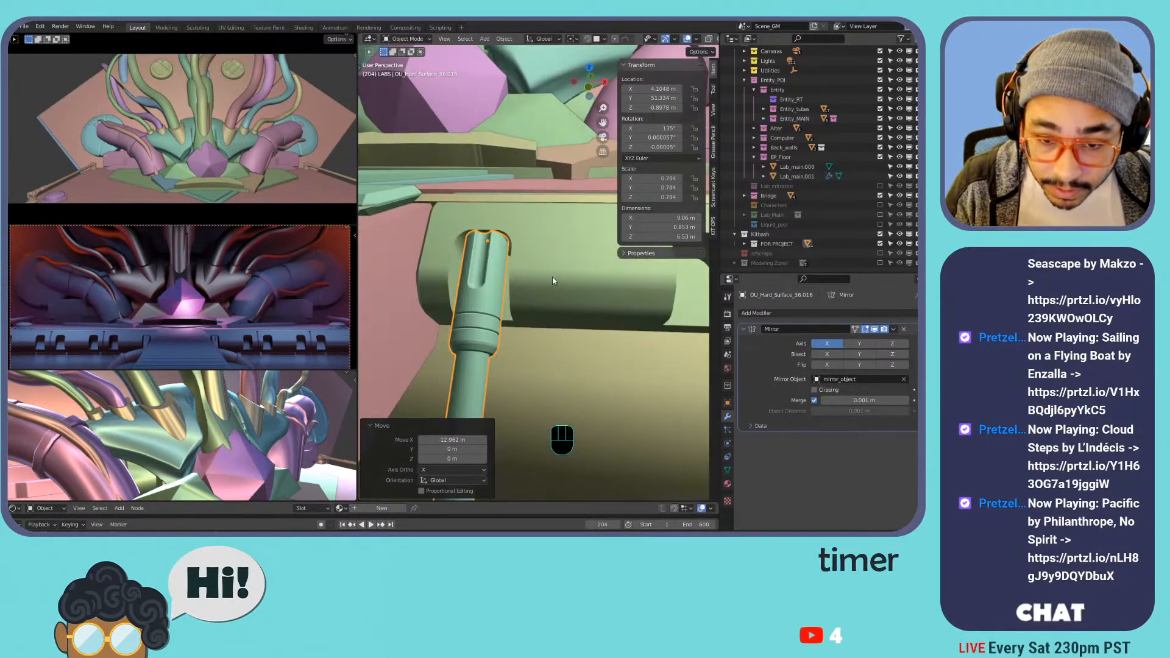
{"action": "scroll", "coordinate": [552, 277], "scroll_direction": "down", "scroll_amount": 6}
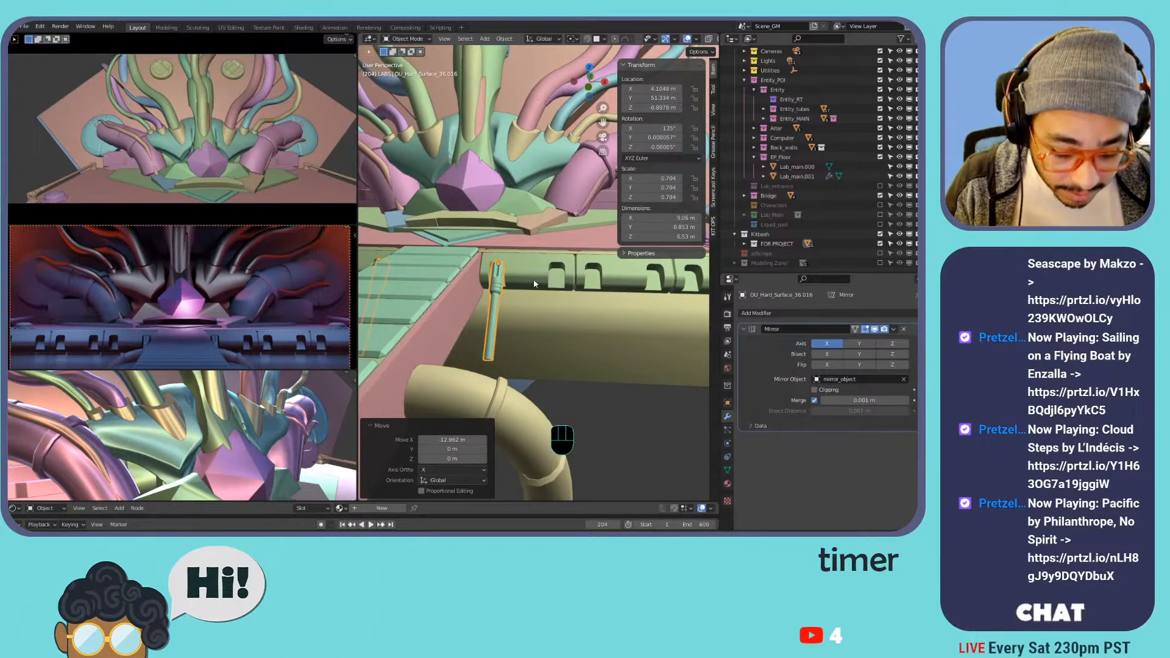
{"action": "key", "text": "alt+d"}
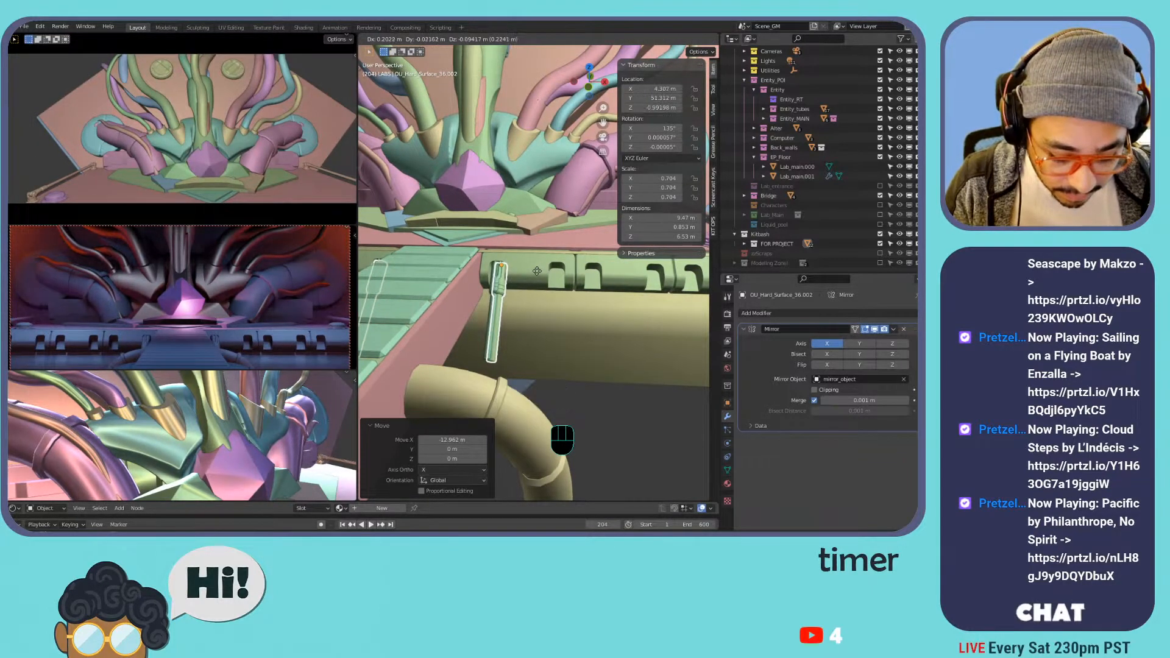
{"action": "key", "text": "x"}
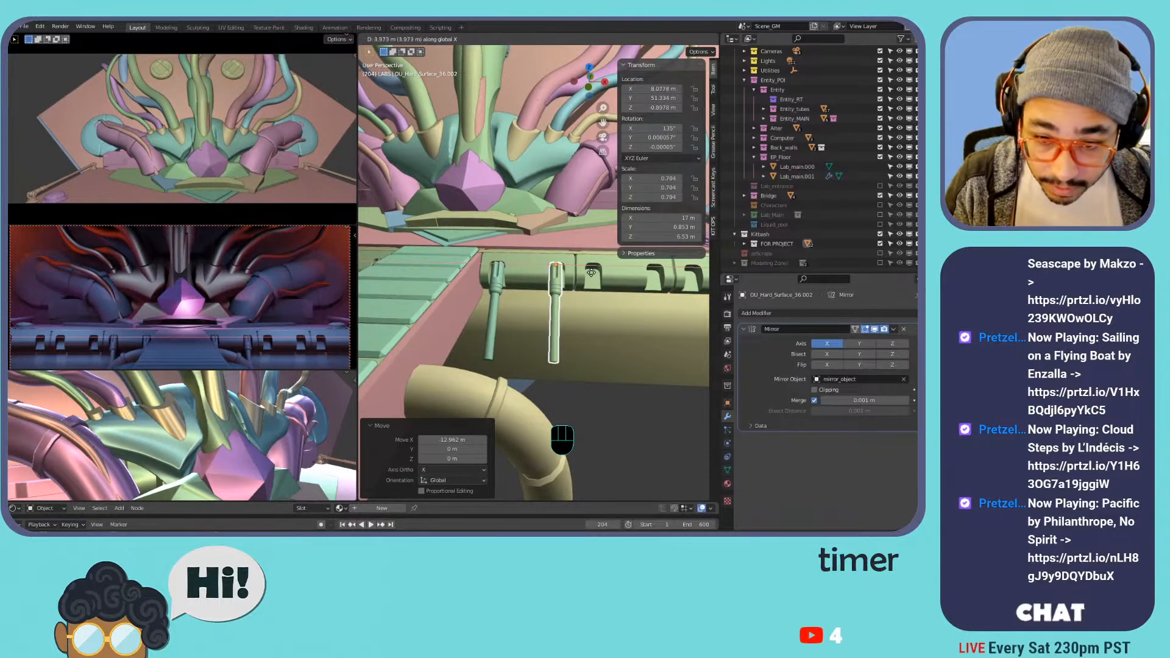
{"action": "left_click", "coordinate": [591, 273]}
{"action": "key", "text": "ctrl+z"}
- Add an Array modifier to the rod with a relative X offset factor of 1.620
{"action": "left_click", "coordinate": [741, 329]}
{"action": "left_click", "coordinate": [755, 314]}
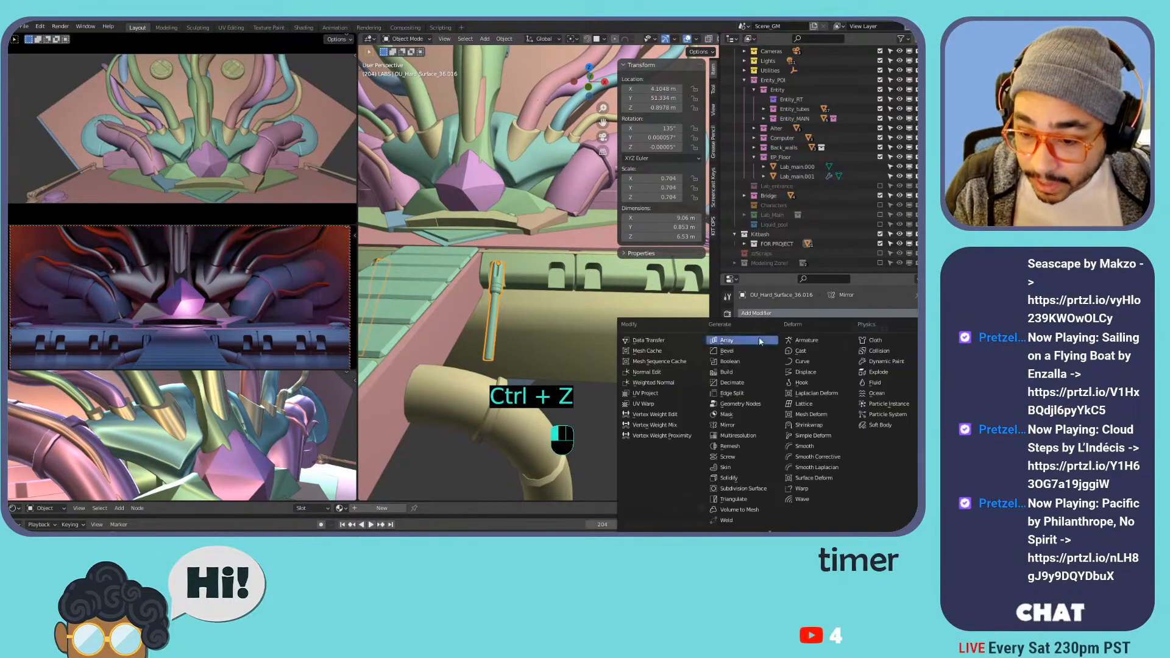
{"action": "left_click", "coordinate": [728, 340]}
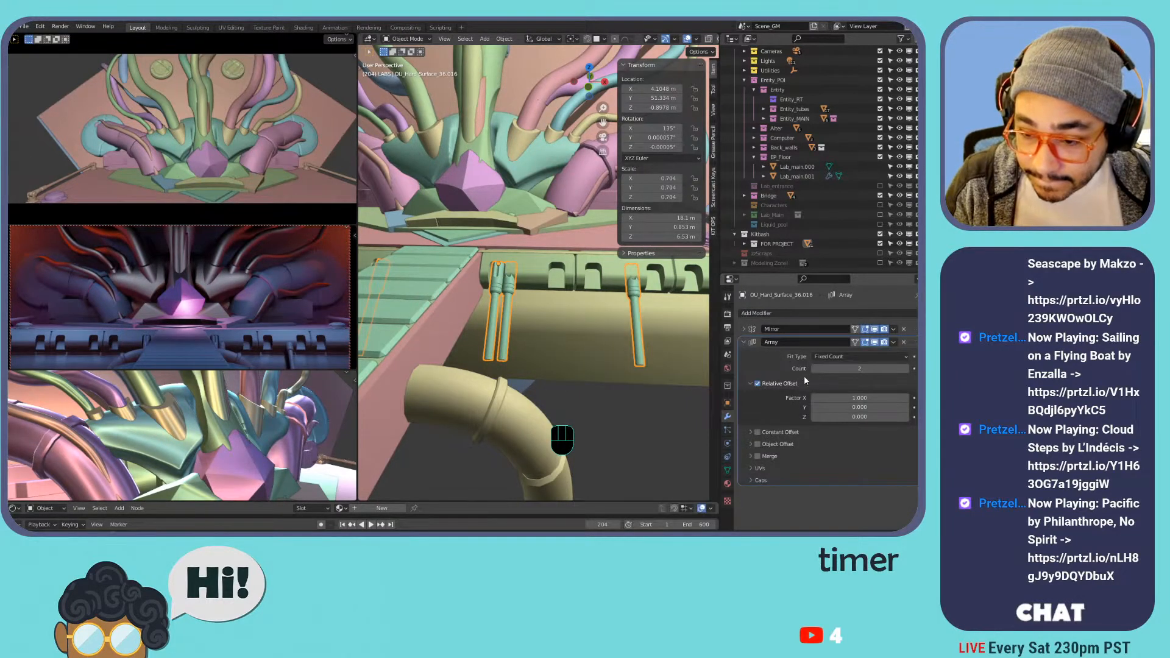
{"action": "left_click_drag", "start_coordinate": [823, 397], "coordinate": [862, 397]}
{"action": "scroll", "coordinate": [646, 314], "scroll_direction": "up", "scroll_amount": 4}
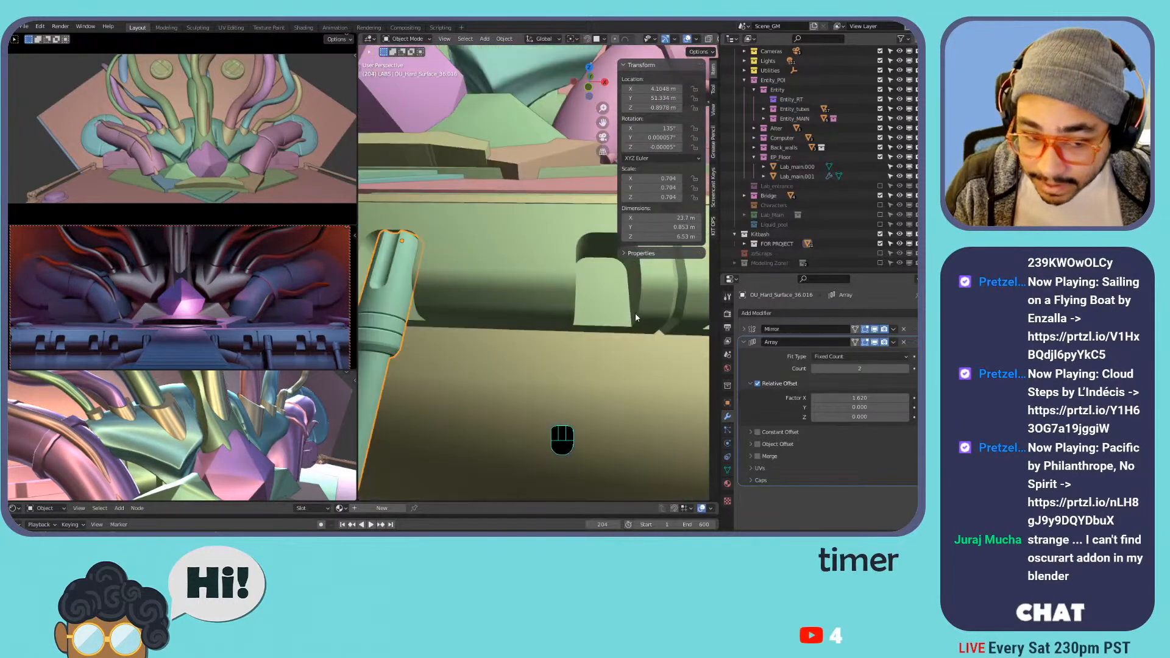
{"action": "scroll", "coordinate": [576, 308], "scroll_direction": "down", "scroll_amount": 5}
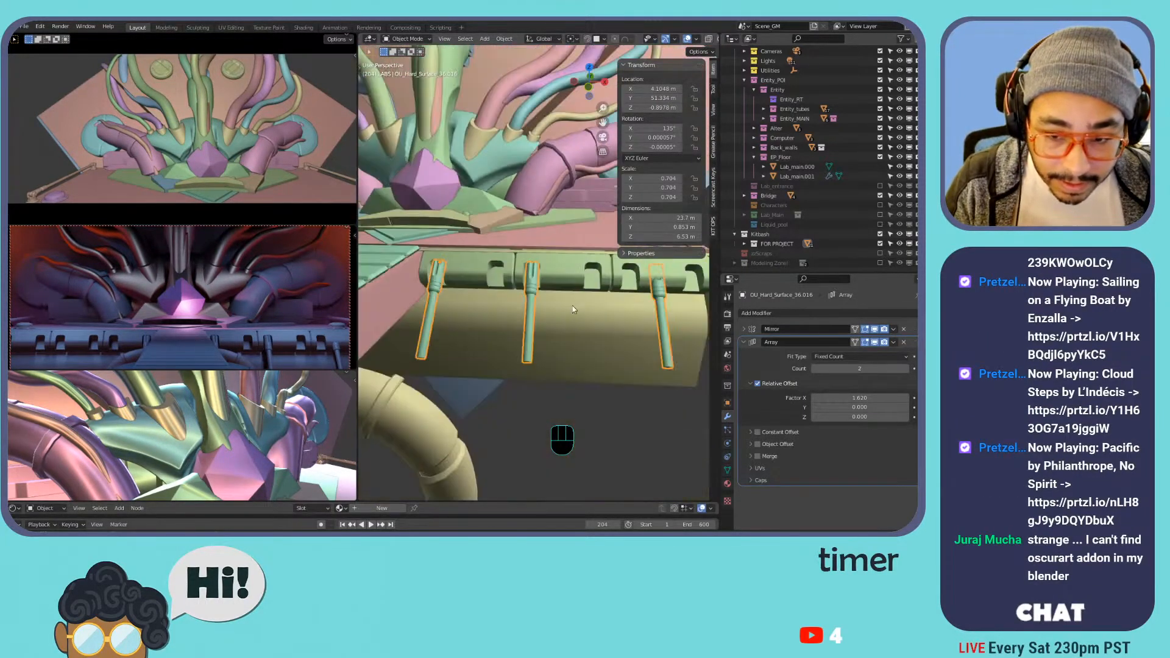
{"action": "middle_click_drag", "start_coordinate": [527, 311], "coordinate": [601, 317]}
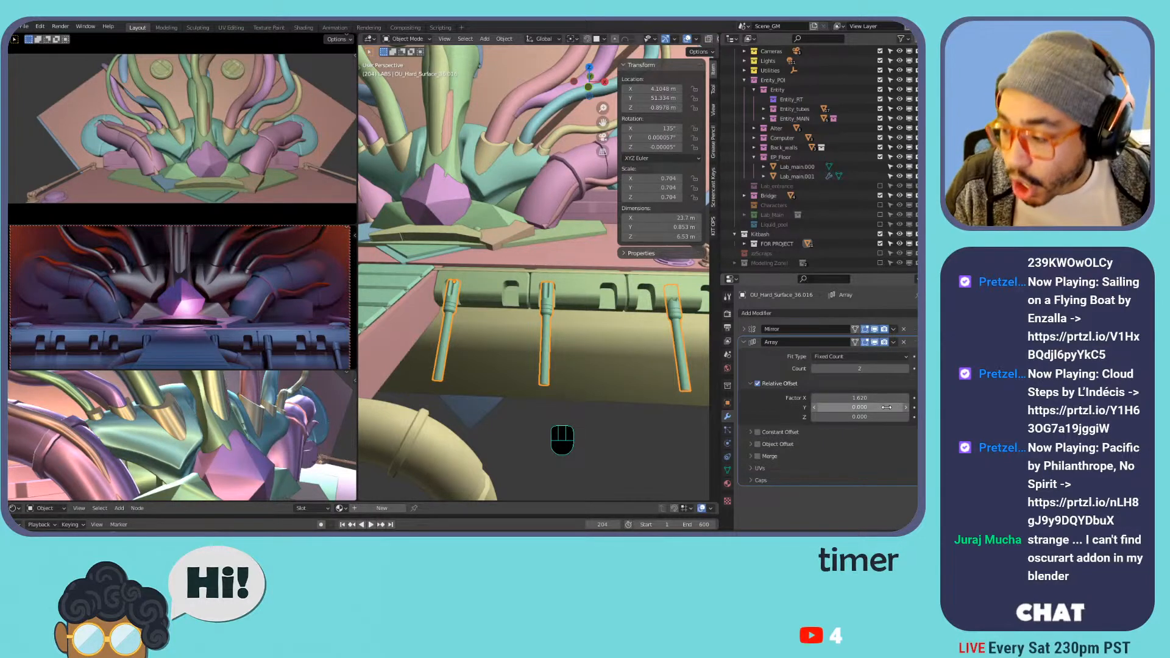
{"action": "scroll", "coordinate": [539, 329], "scroll_direction": "up", "scroll_amount": 2}
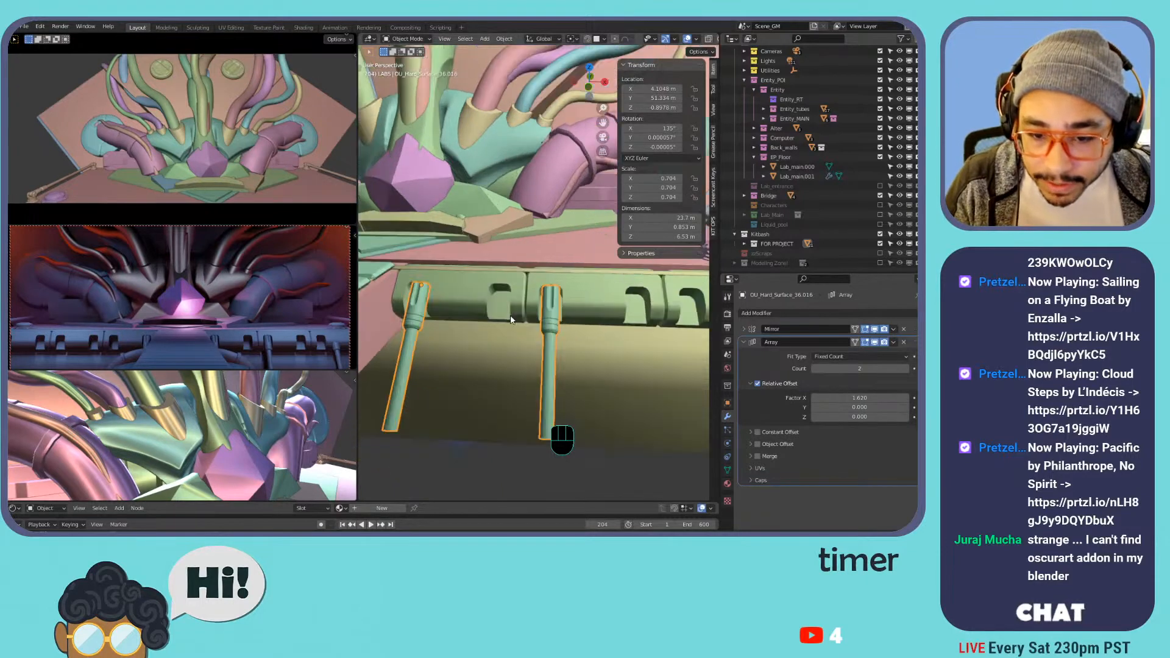
- Duplicate the rod's whole mesh inside the same object, about 4.11 m along X over the neighbouring slot
{"action": "key", "text": "Tab"}
{"action": "key", "text": "a"}
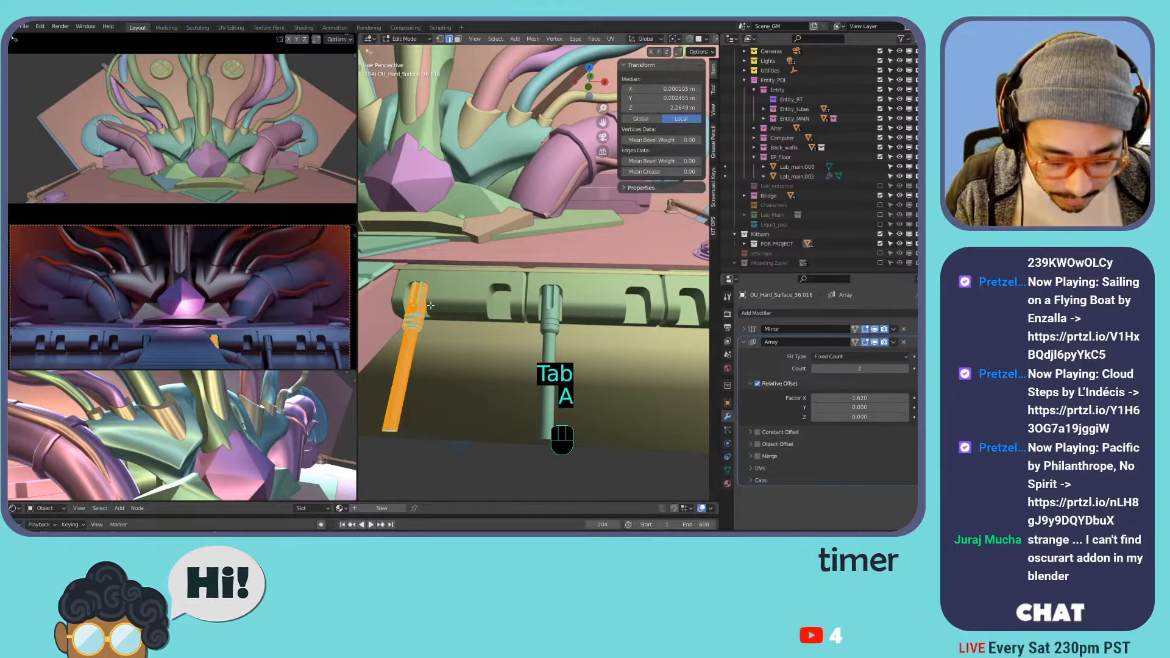
{"action": "key", "text": "shift+d"}
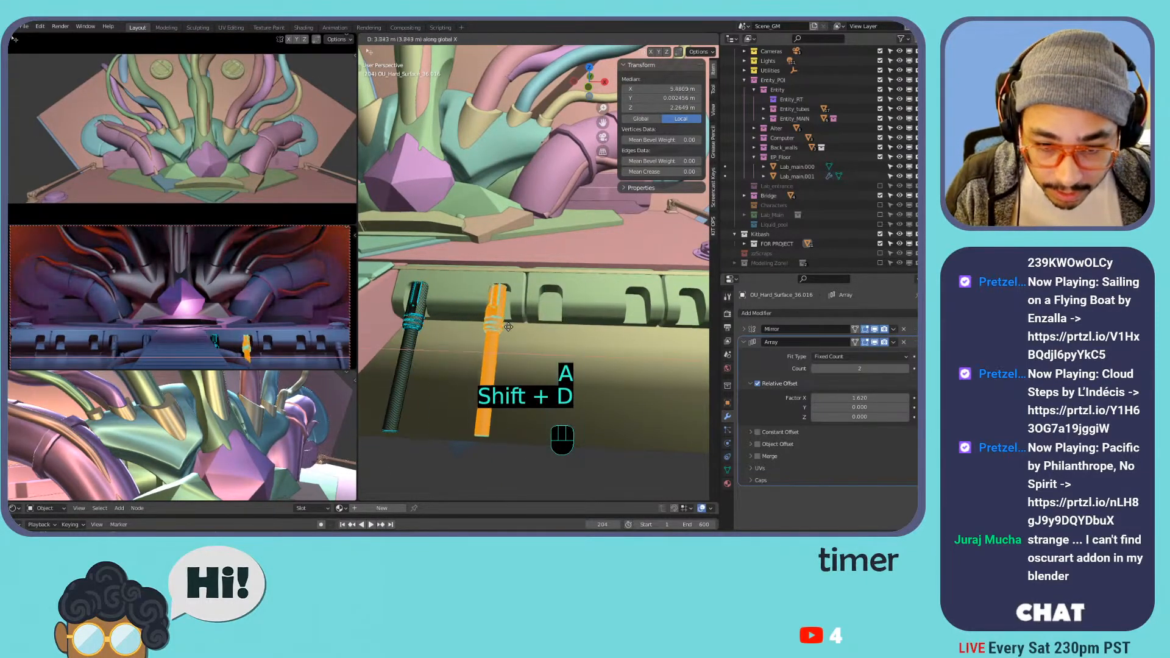
{"action": "left_click", "coordinate": [513, 329]}
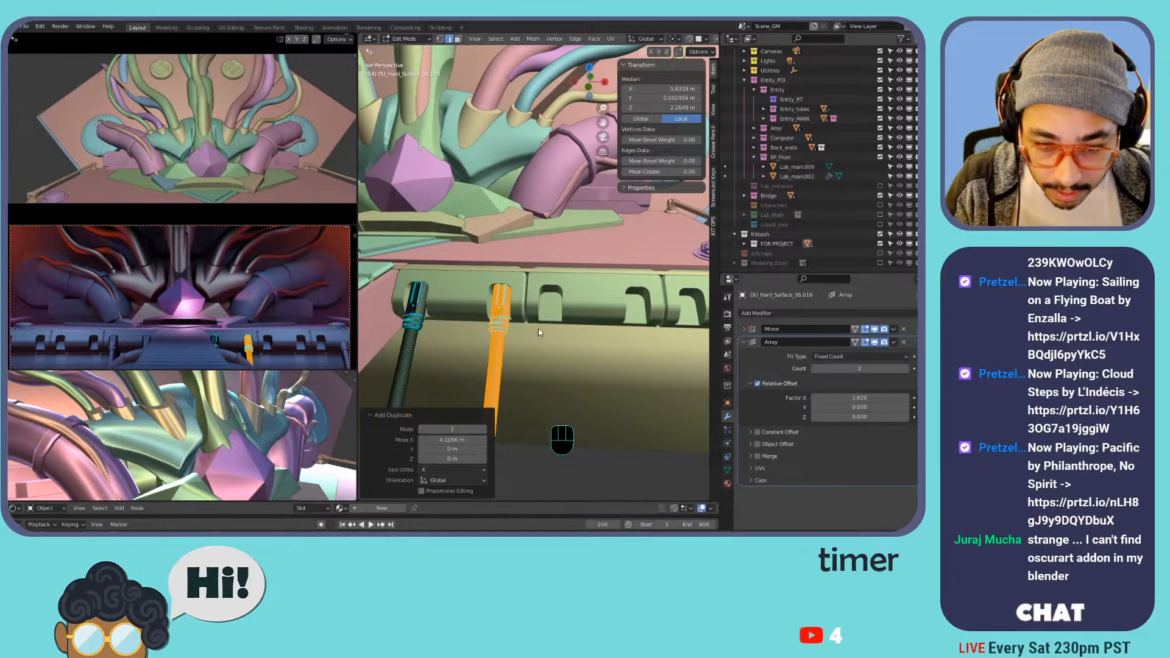
{"action": "key", "text": "Tab"}
- Reset the array's relative X offset factor to 1 and raise it to 1.08 to space the rod pairs
{"action": "left_click", "coordinate": [870, 397]}
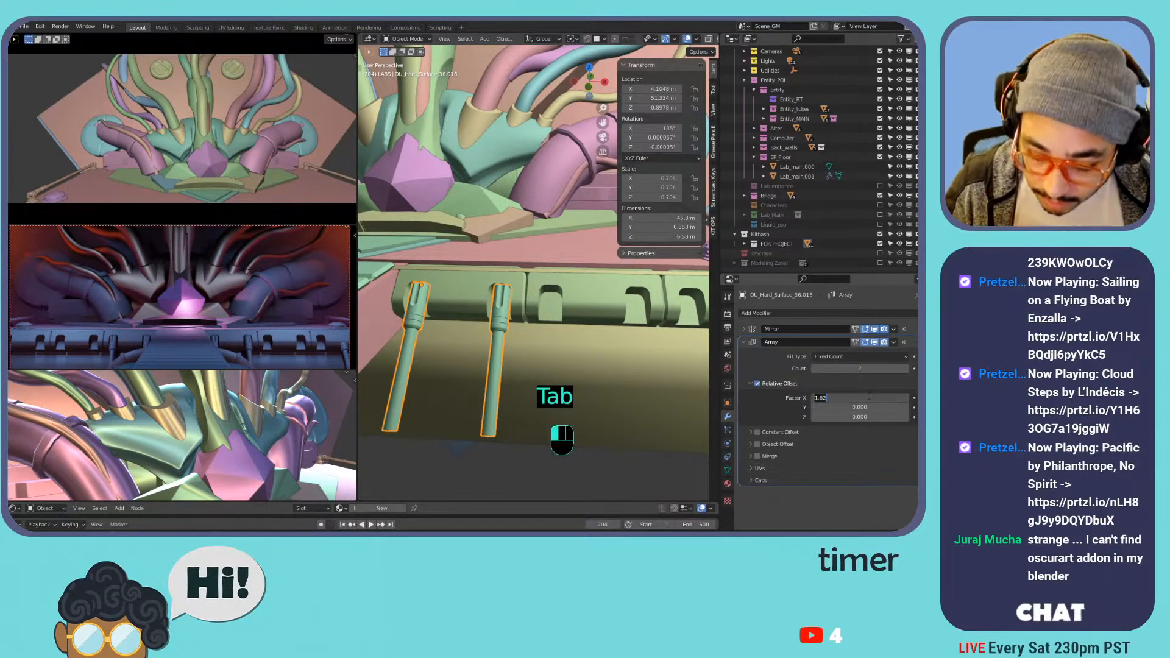
{"action": "type", "text": "1"}
{"action": "key", "text": "Return"}
{"action": "left_click", "coordinate": [855, 397], "text": "ctrl"}
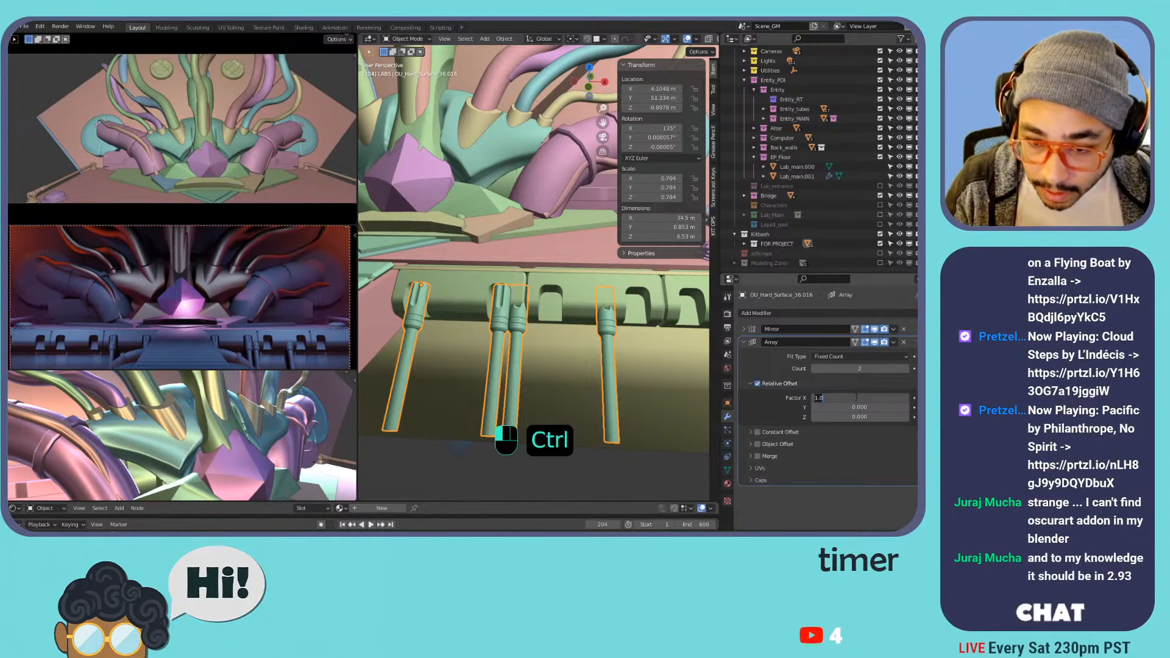
{"action": "left_click", "coordinate": [845, 391]}
{"action": "left_click_drag", "start_coordinate": [862, 397], "coordinate": [884, 397], "text": "shift"}
{"action": "left_click", "coordinate": [869, 399], "text": "ctrl"}
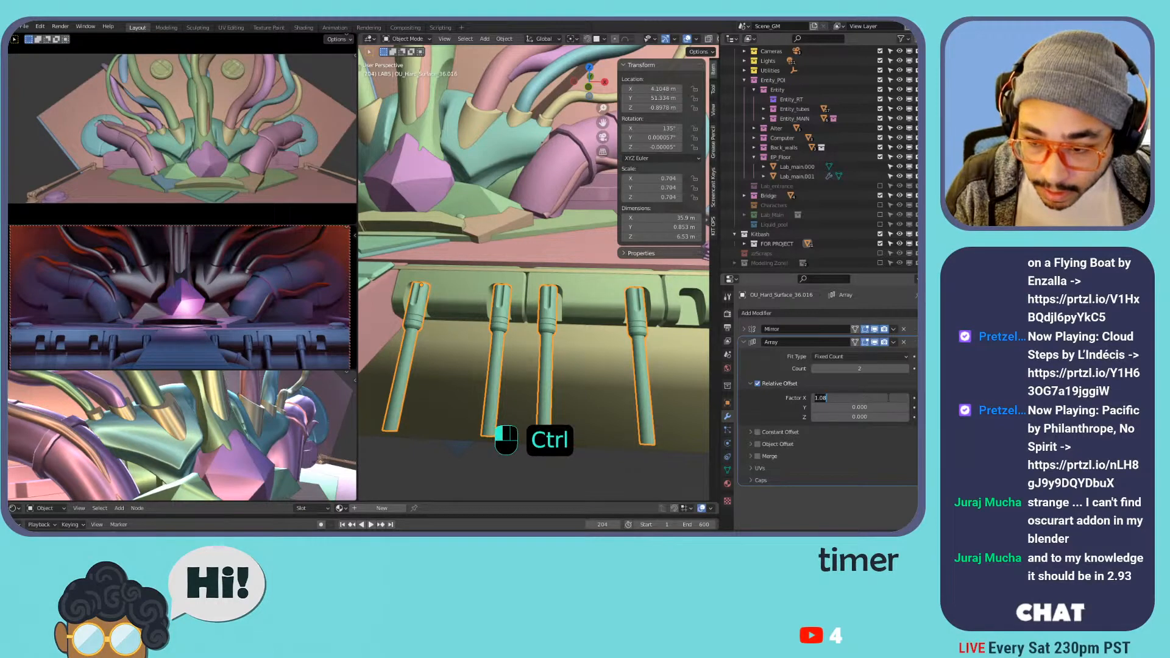
{"action": "key", "text": "Escape"}
- Fine-tune the array's relative X offset factor, trying 1.095 and settling on 1.085
{"action": "mouse_move", "coordinate": [890, 399]}
{"action": "left_mouse_down", "text": "shift"}
{"action": "mouse_move", "coordinate": [921, 399]}
{"action": "mouse_move", "coordinate": [865, 399]}
{"action": "mouse_move", "coordinate": [914, 399]}
{"action": "mouse_move", "coordinate": [902, 399]}
{"action": "left_mouse_up", "text": "shift"}
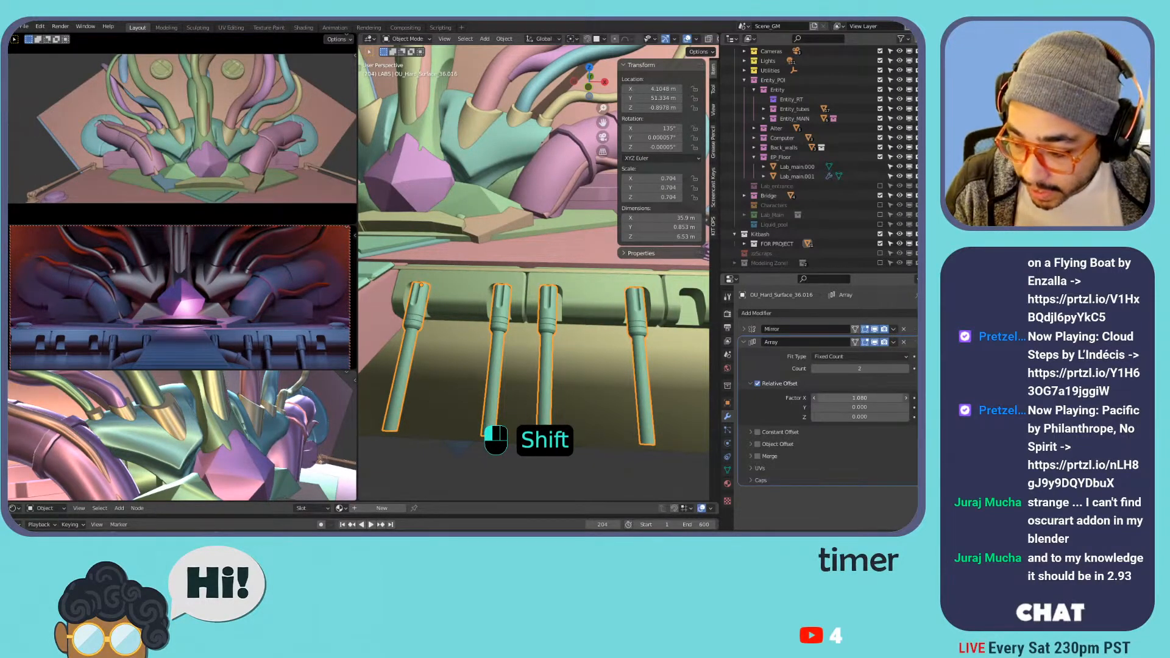
{"action": "left_click_drag", "start_coordinate": [902, 399], "coordinate": [908, 399], "text": "shift"}
{"action": "left_click", "coordinate": [859, 397]}
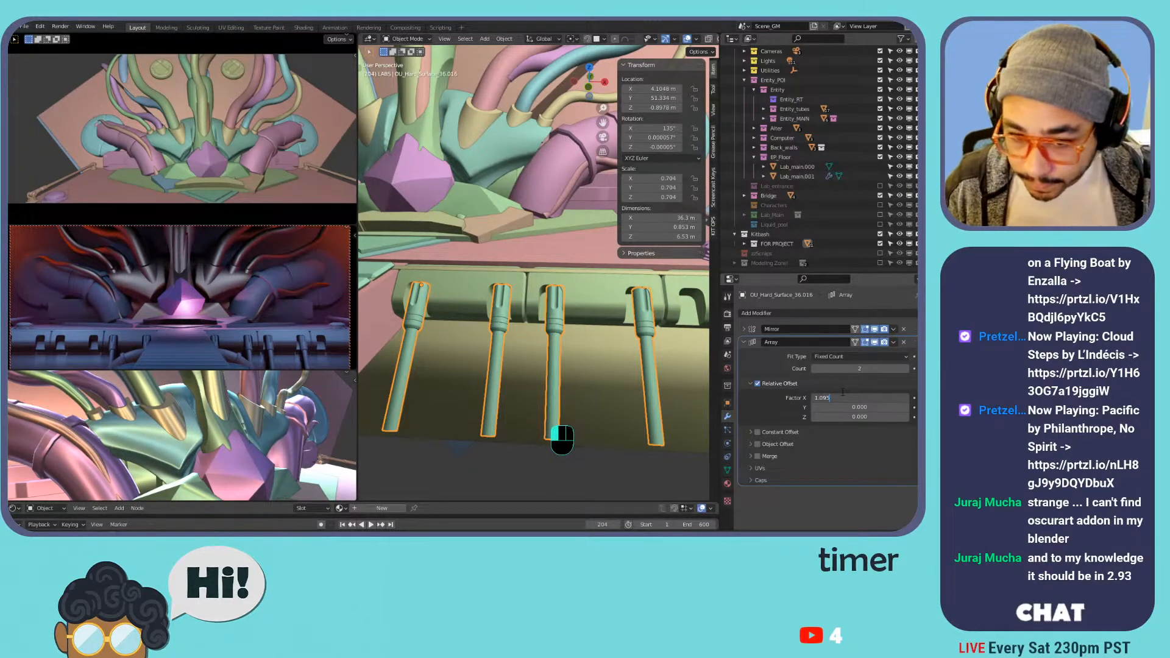
{"action": "type", "text": "1.095"}
{"action": "key", "text": "Return"}
{"action": "left_click", "coordinate": [855, 400]}
{"action": "key", "text": "BackSpace"}
{"action": "key", "text": "BackSpace"}
{"action": "type", "text": "85"}
{"action": "key", "text": "Return"}
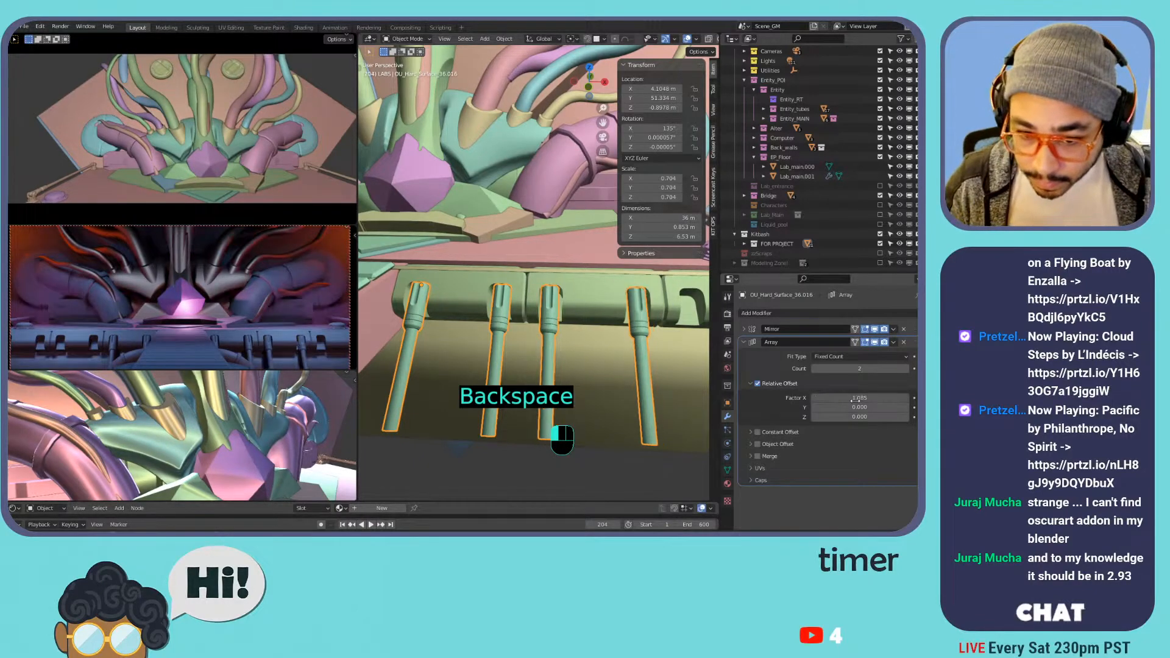
- Try a constant X offset of 9.18 m with a count of 3 instead of the relative offset, and remove the Array modifier
{"action": "scroll", "coordinate": [541, 288], "scroll_direction": "down", "scroll_amount": 3}
{"action": "scroll", "coordinate": [541, 288], "scroll_direction": "up", "scroll_amount": 2}
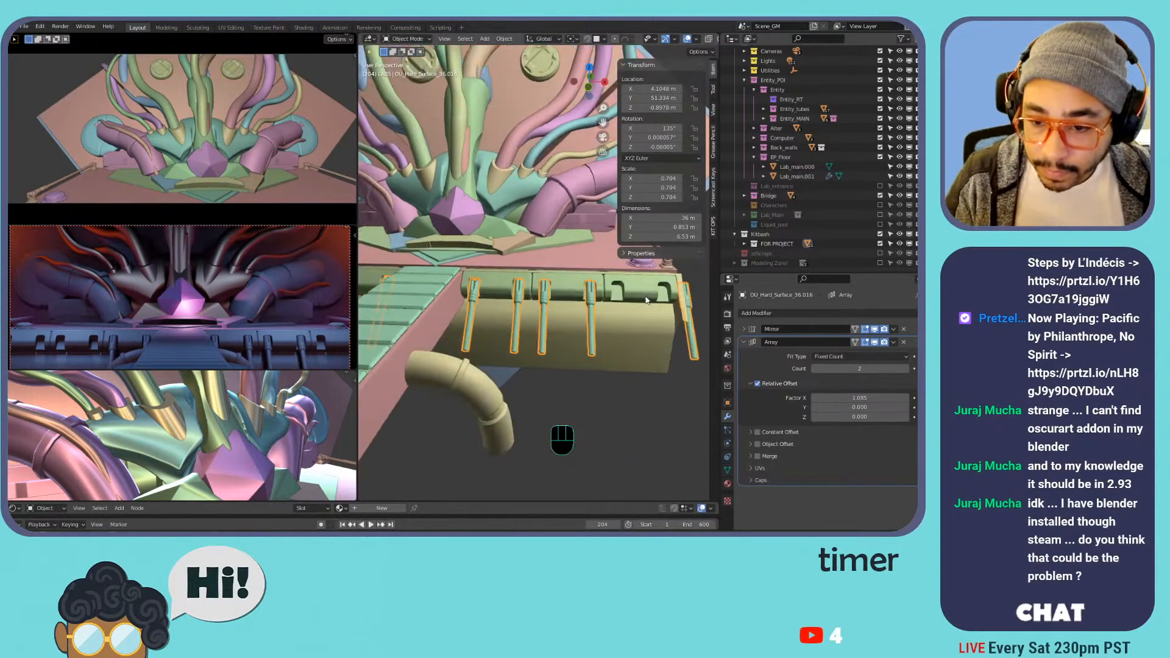
{"action": "scroll", "coordinate": [541, 289], "scroll_direction": "down", "scroll_amount": 5}
{"action": "scroll", "coordinate": [541, 289], "scroll_direction": "up", "scroll_amount": 2}
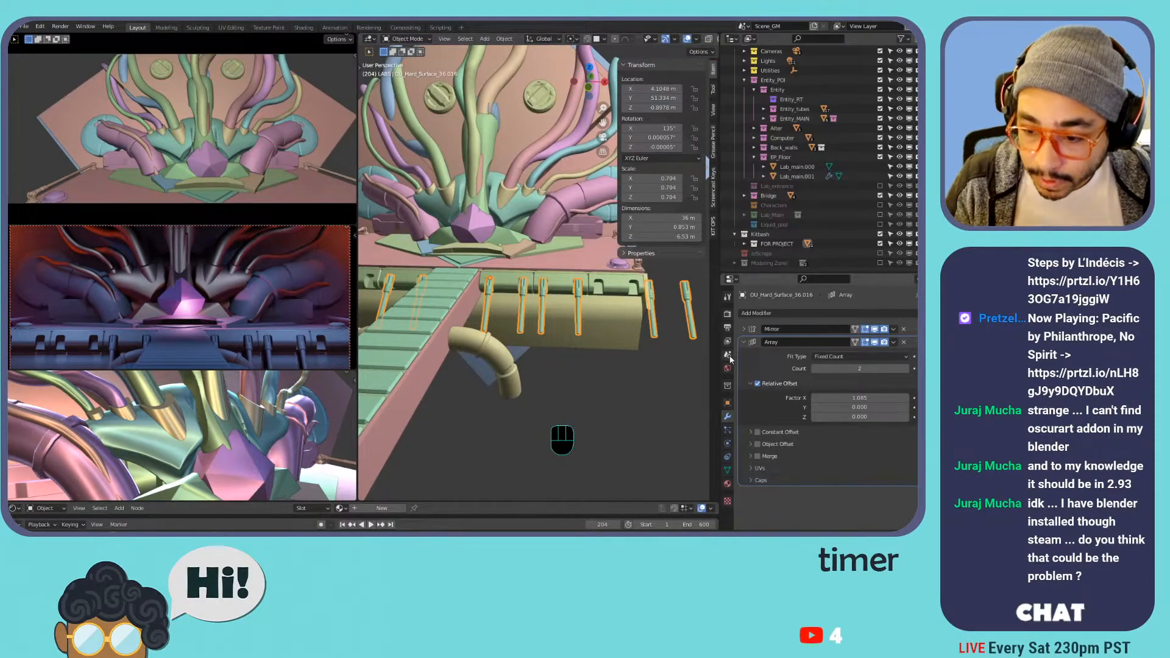
{"action": "left_click", "coordinate": [758, 383]}
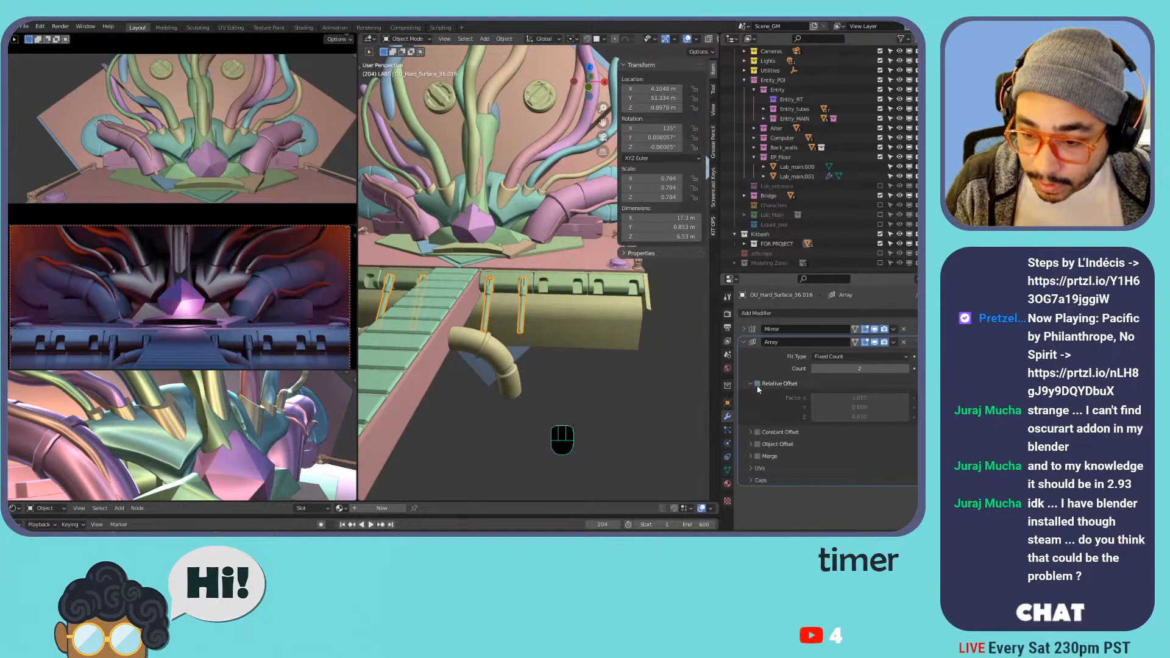
{"action": "left_click", "coordinate": [751, 383]}
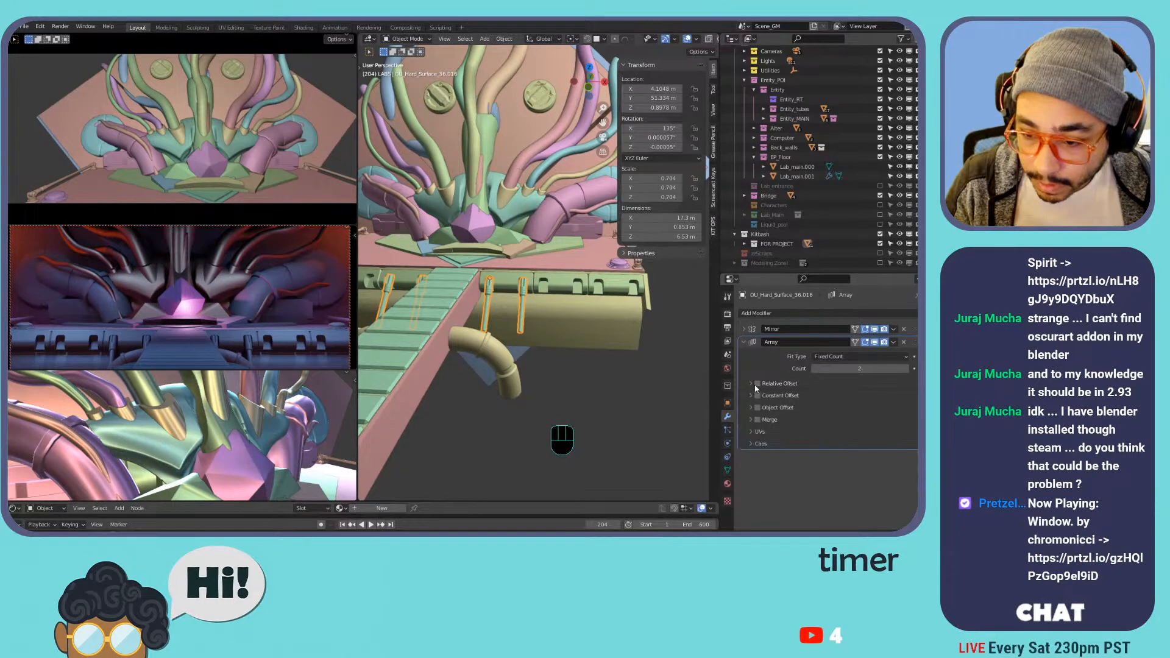
{"action": "left_click", "coordinate": [758, 396]}
{"action": "left_click", "coordinate": [745, 396]}
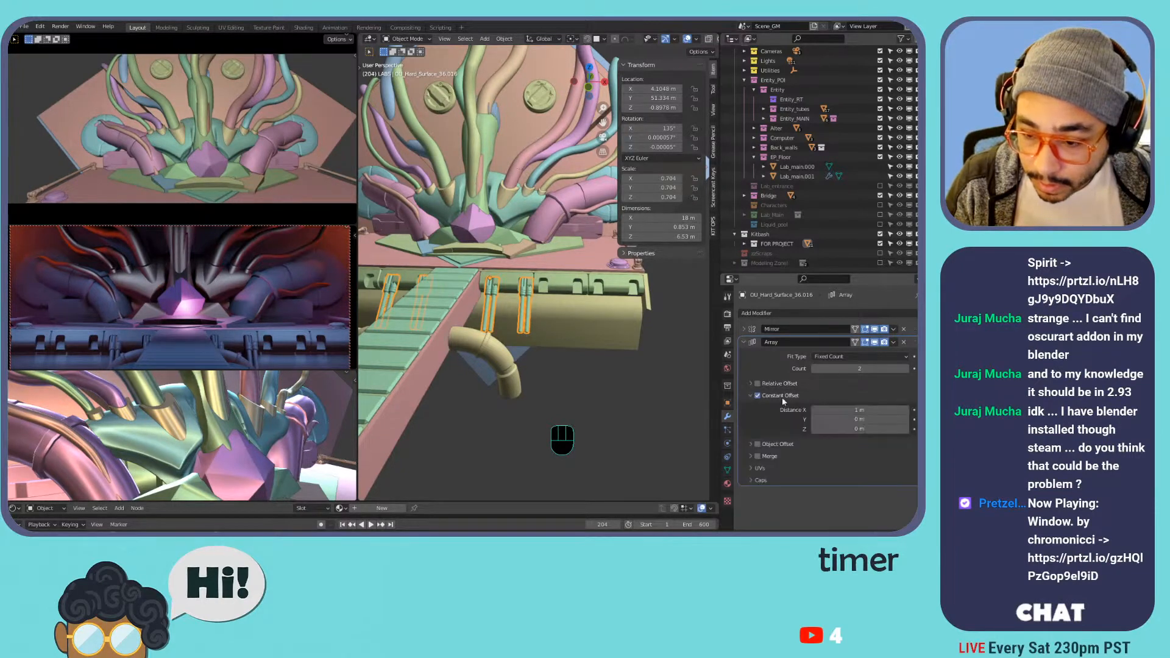
{"action": "mouse_move", "coordinate": [859, 409]}
{"action": "left_mouse_down"}
{"action": "mouse_move", "coordinate": [918, 409]}
{"action": "mouse_move", "coordinate": [858, 408]}
{"action": "left_mouse_up"}
{"action": "left_click", "coordinate": [905, 368]}
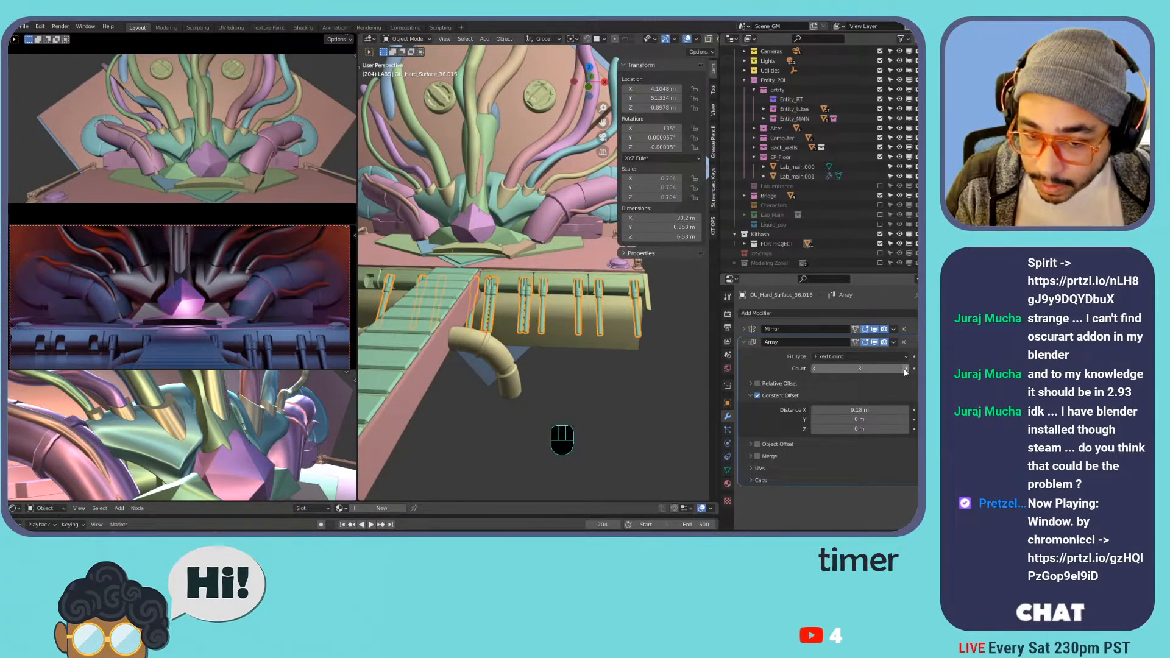
{"action": "scroll", "coordinate": [577, 305], "scroll_direction": "down", "scroll_amount": 2}
{"action": "scroll", "coordinate": [577, 305], "scroll_direction": "up", "scroll_amount": 1}
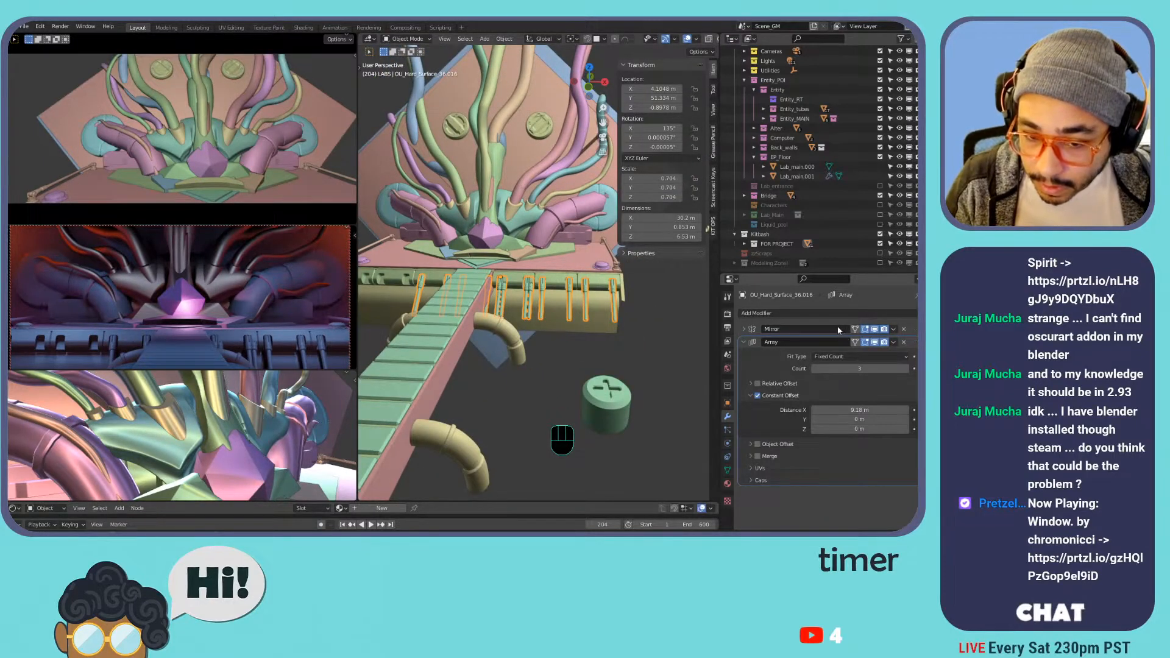
{"action": "left_click", "coordinate": [904, 342]}
{"action": "scroll", "coordinate": [529, 296], "scroll_direction": "up", "scroll_amount": 4}
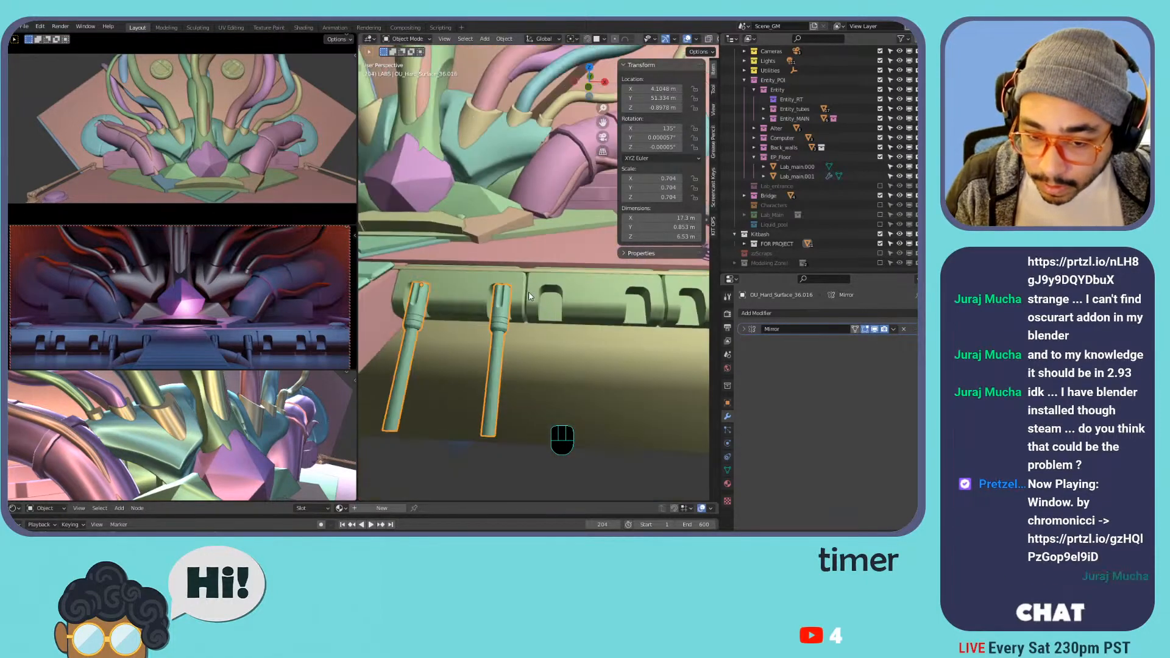
{"action": "mouse_move", "coordinate": [496, 301]}
{"action": "middle_mouse_down", "text": "shift"}
{"action": "mouse_move", "coordinate": [517, 294]}
{"action": "mouse_move", "coordinate": [496, 303]}
{"action": "middle_mouse_up", "text": "shift"}
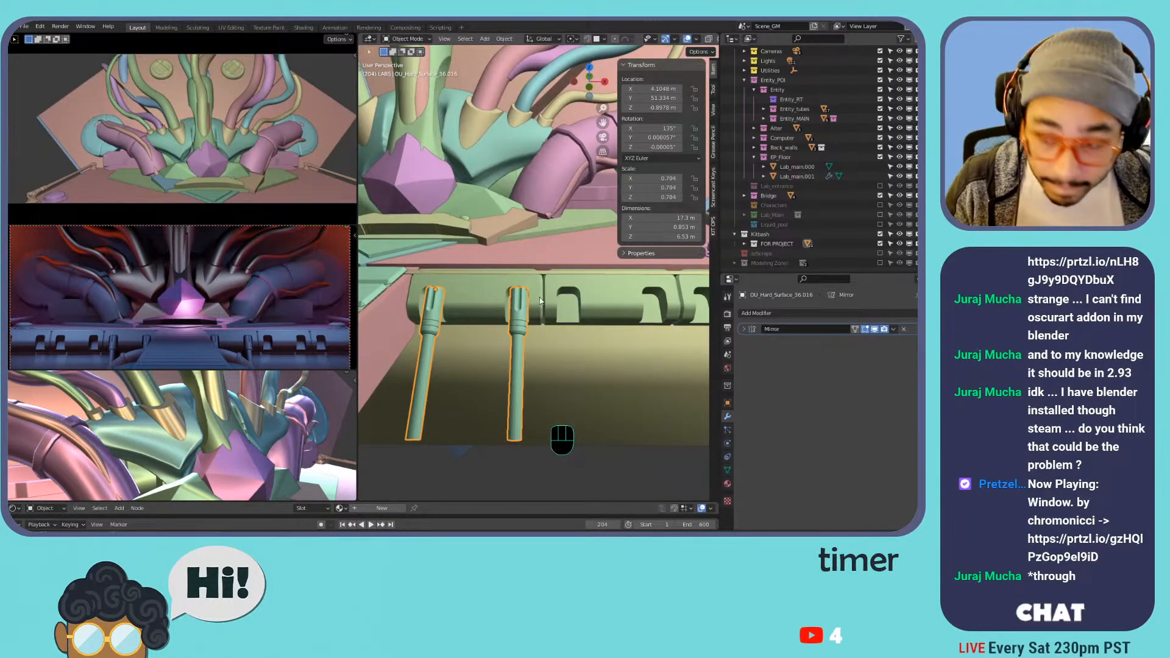
{"action": "scroll", "coordinate": [562, 270], "scroll_direction": "down", "scroll_amount": 3}
{"action": "key", "text": "alt+d"}
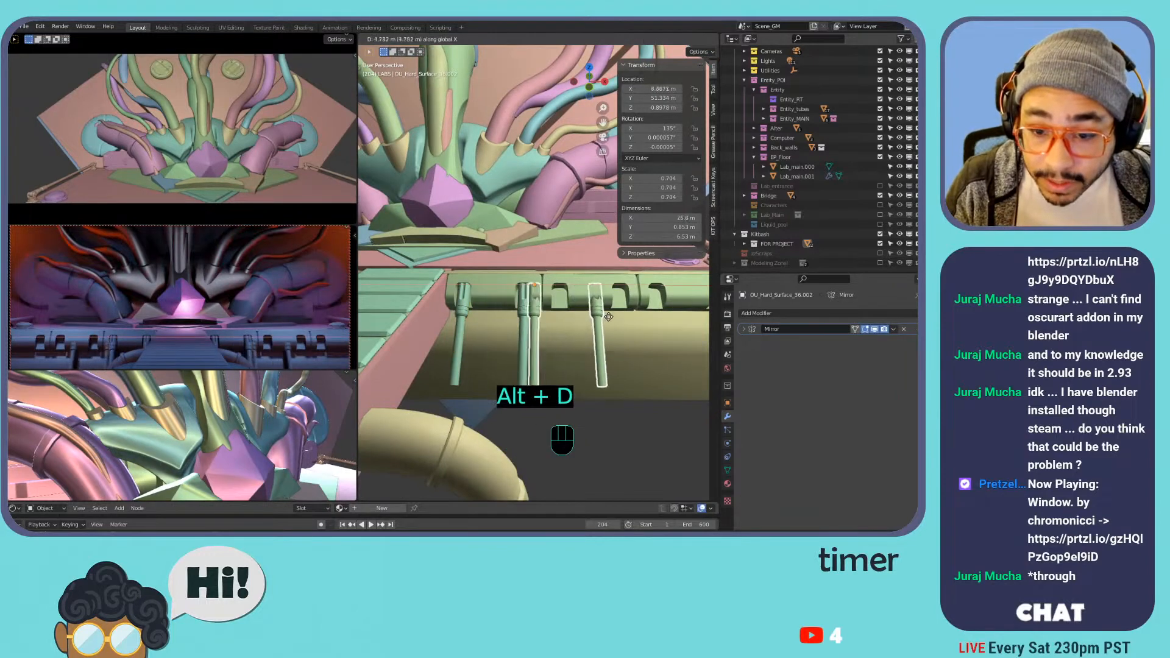
{"action": "left_click", "coordinate": [610, 316]}
{"action": "key", "text": "ctrl+z"}
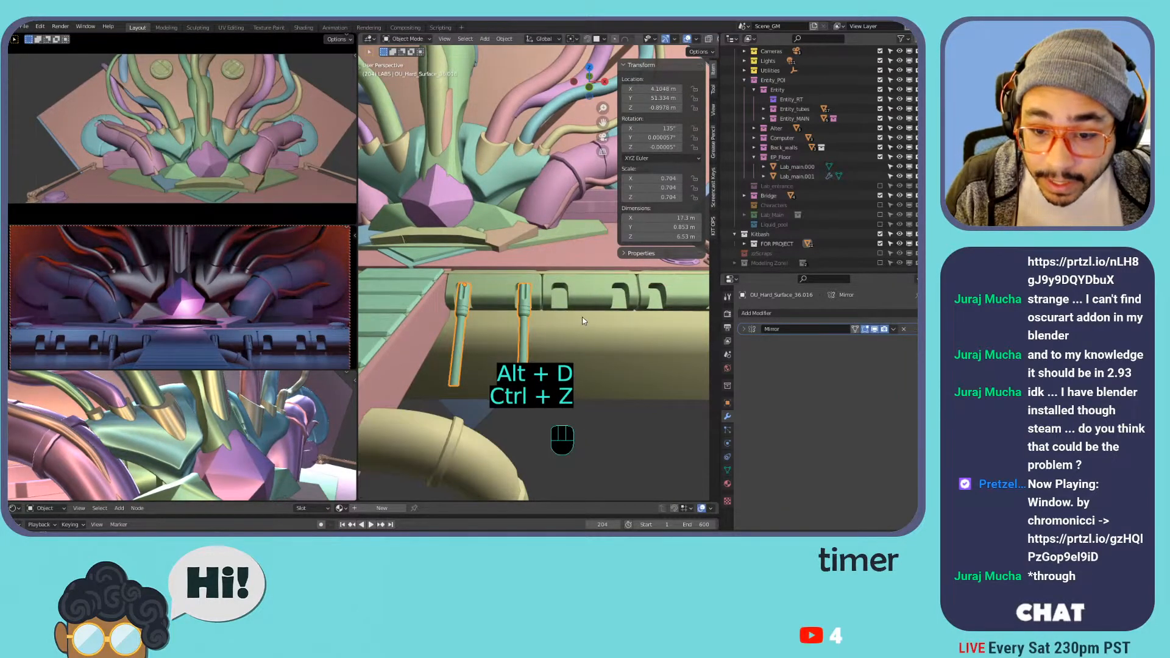
- Place two successive linked duplicates of the rod pair along X over the next slots, moved about 6.49 m and 6.53 m
{"action": "key", "text": "alt+d"}
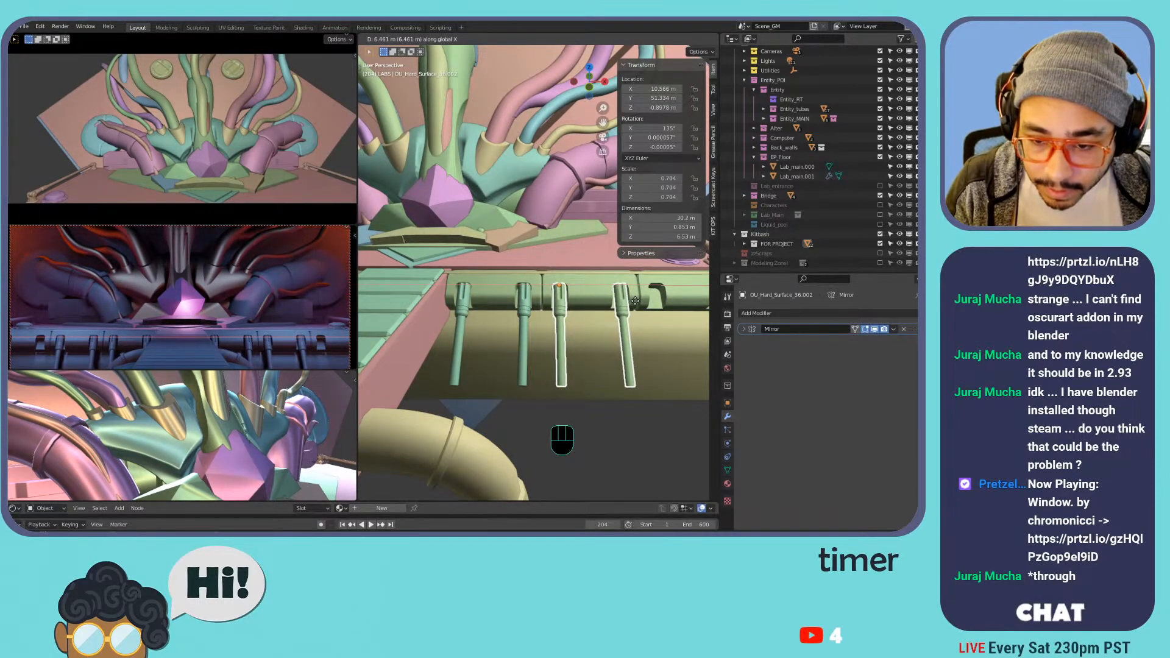
{"action": "left_click", "coordinate": [634, 300]}
{"action": "middle_click_drag", "start_coordinate": [635, 300], "coordinate": [568, 304]}
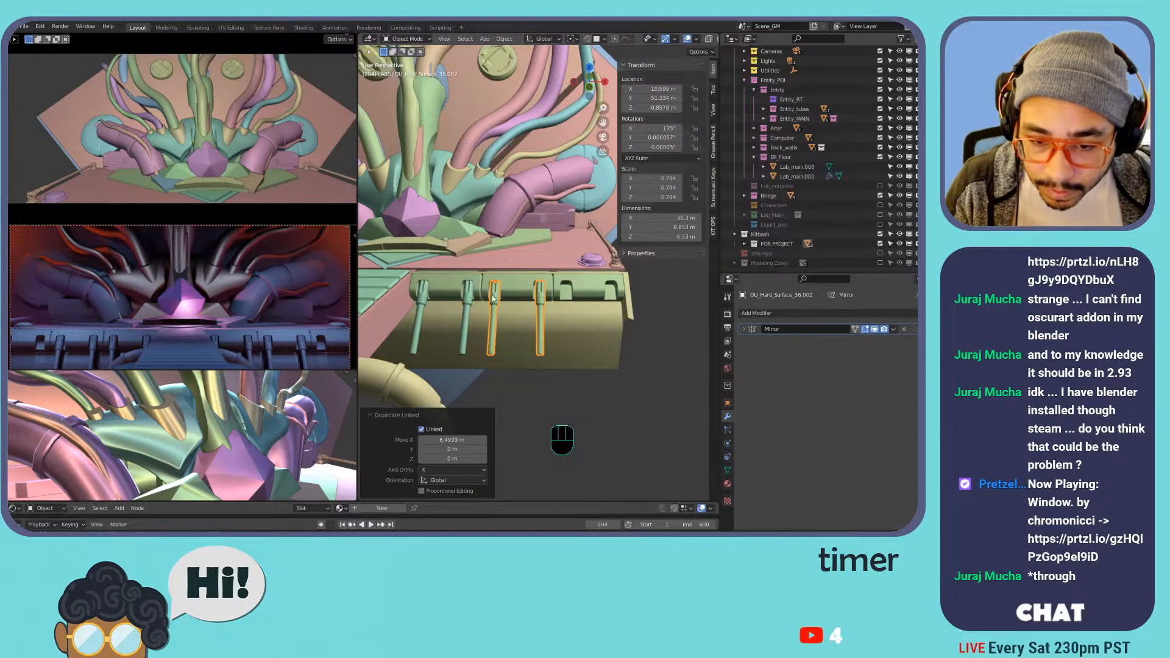
{"action": "key", "text": "alt+d"}
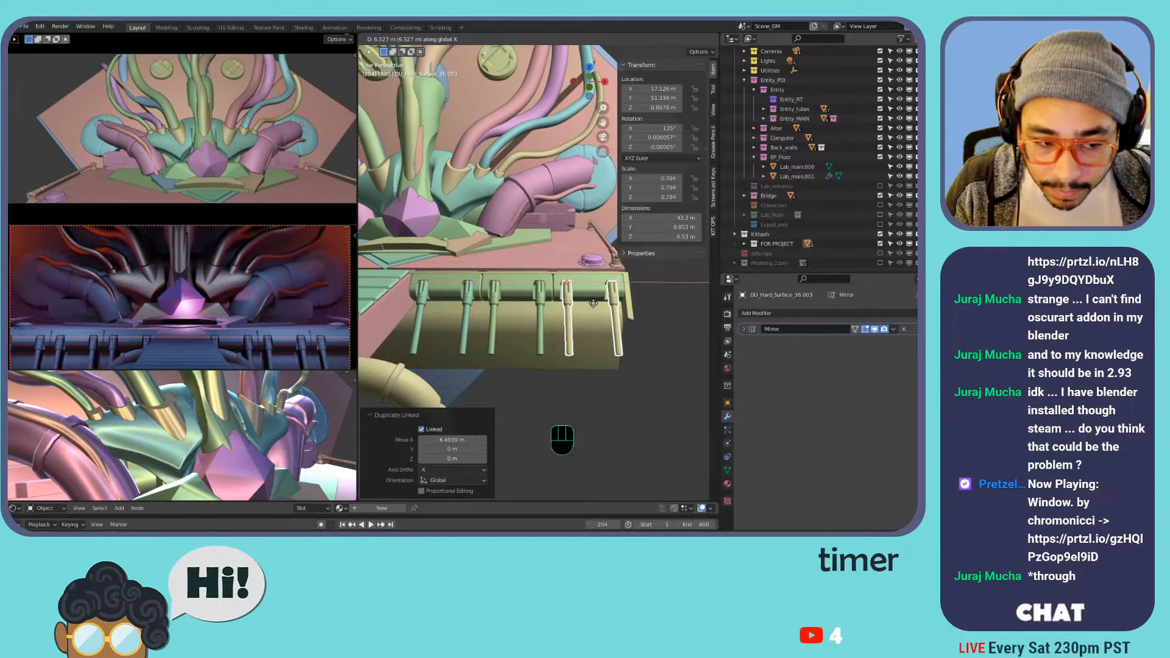
{"action": "left_click", "coordinate": [592, 303]}
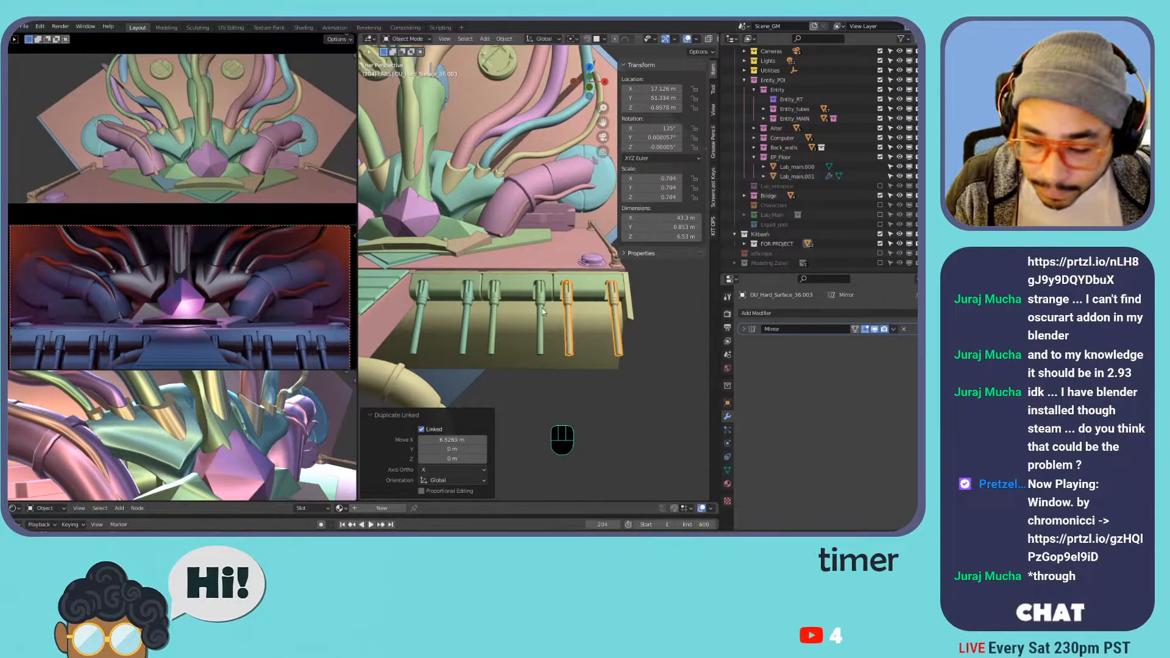
- Show the Liquid_pool collection and inspect the rod pairs along the platform's front edge against the pool
{"action": "scroll", "coordinate": [197, 299], "scroll_direction": "down", "scroll_amount": 3}
{"action": "scroll", "coordinate": [196, 299], "scroll_direction": "up", "scroll_amount": 2}
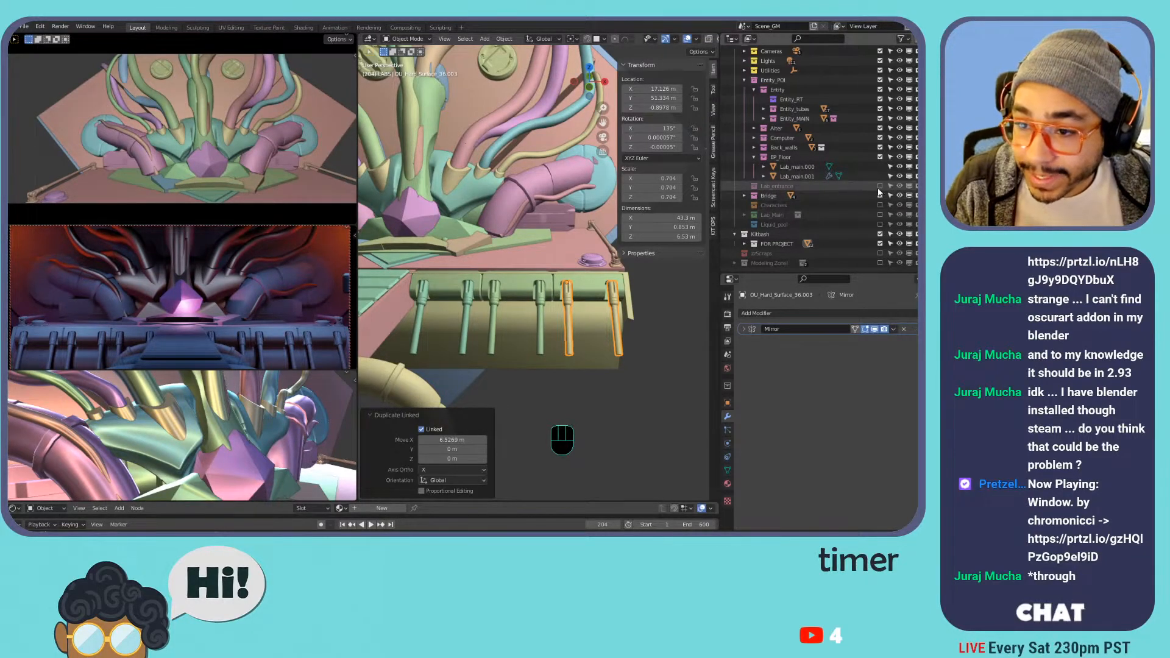
{"action": "left_click", "coordinate": [879, 225]}
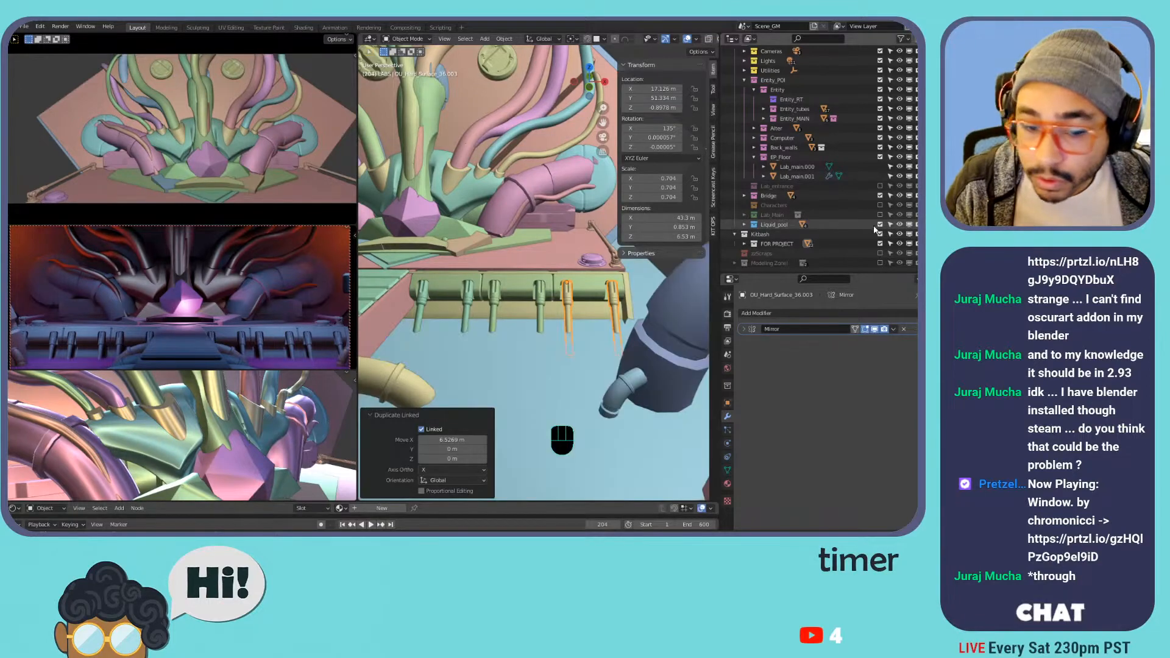
{"action": "middle_click_drag", "start_coordinate": [510, 261], "coordinate": [566, 270]}
{"action": "scroll", "coordinate": [571, 275], "scroll_direction": "up", "scroll_amount": 4}
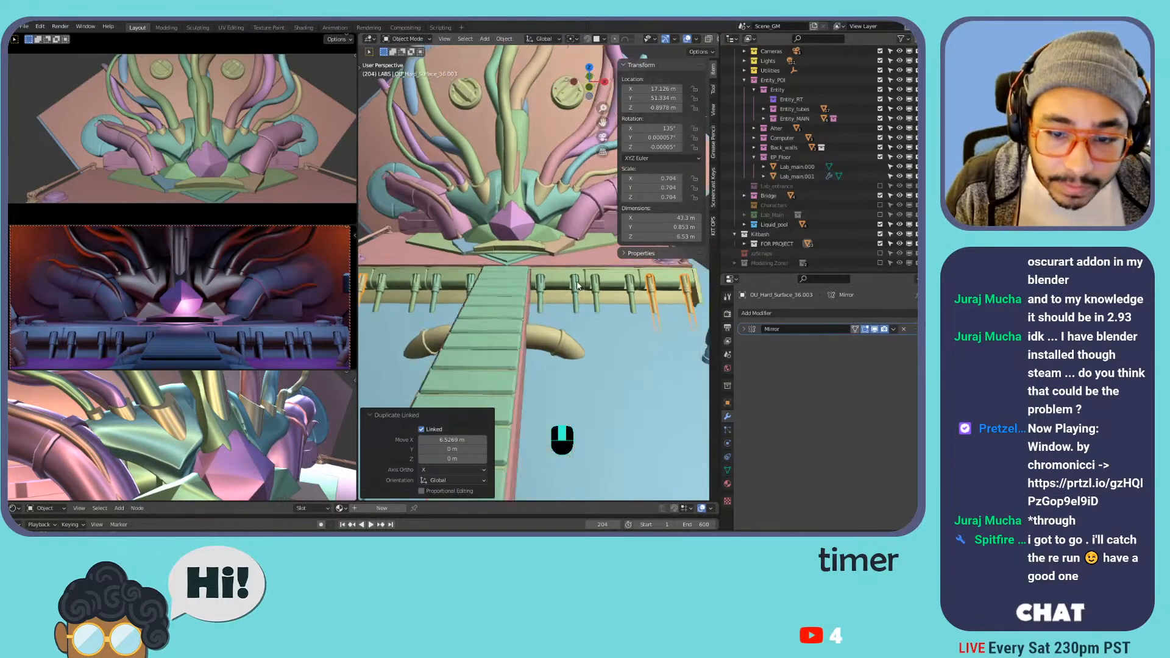
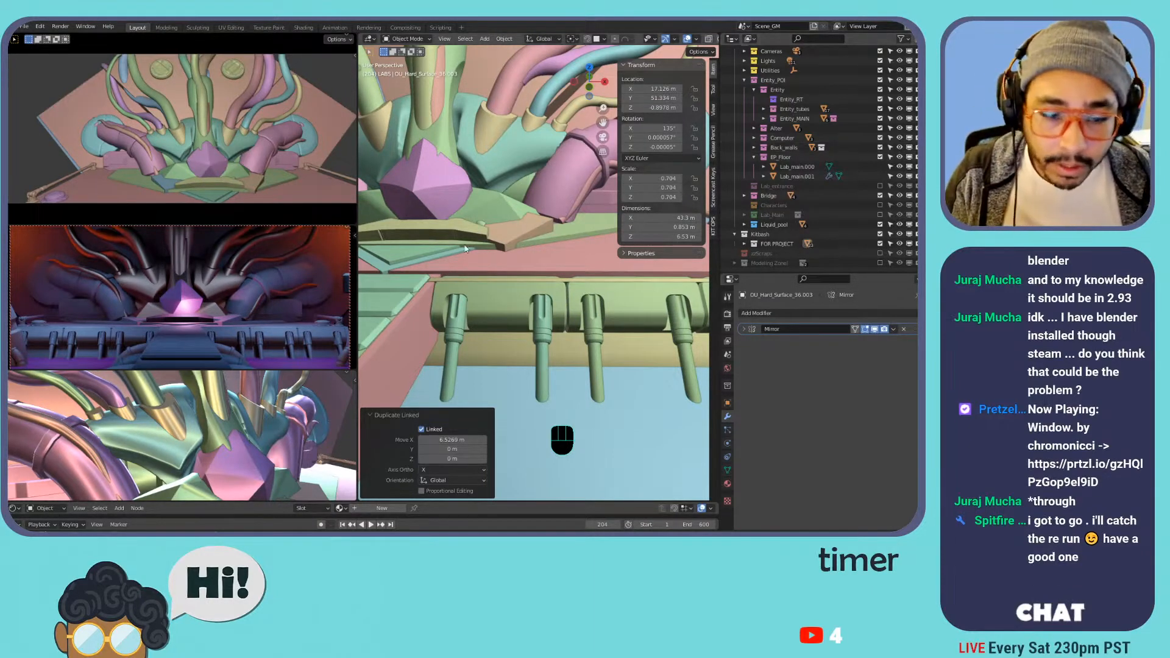
{"action": "scroll", "coordinate": [561, 261], "scroll_direction": "up", "scroll_amount": 4}
{"action": "middle_click_drag", "start_coordinate": [542, 248], "coordinate": [525, 274]}
{"action": "scroll", "coordinate": [543, 276], "scroll_direction": "down", "scroll_amount": 3}
{"action": "middle_click_drag", "start_coordinate": [525, 274], "coordinate": [528, 264], "text": "shift"}
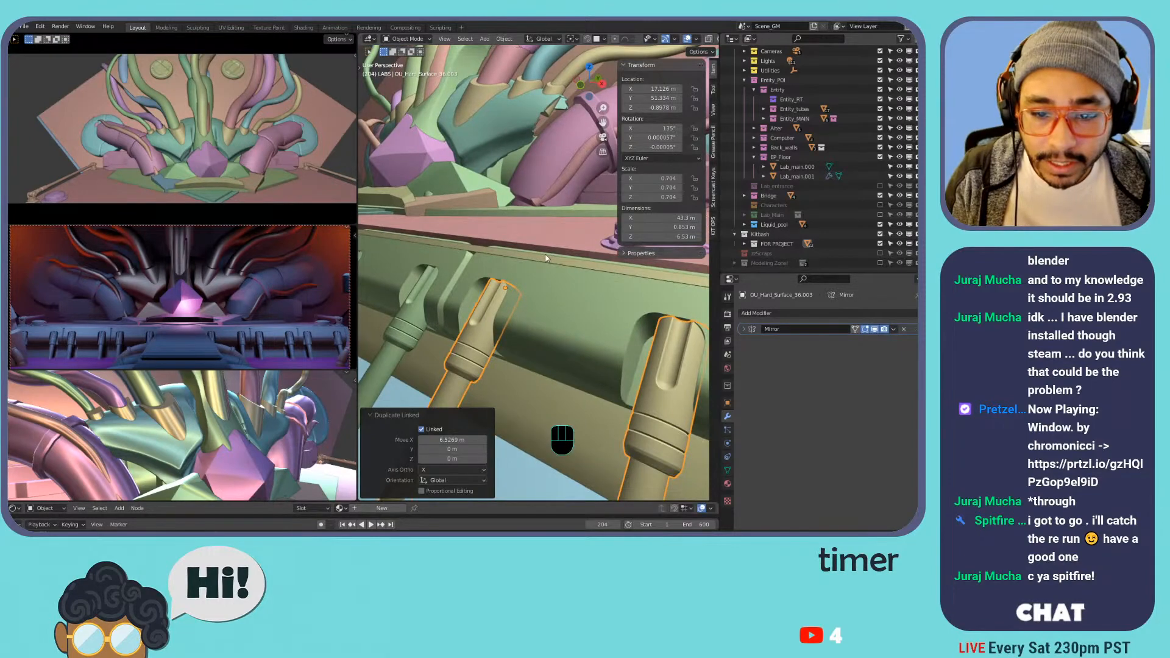
{"action": "left_click", "coordinate": [544, 255]}
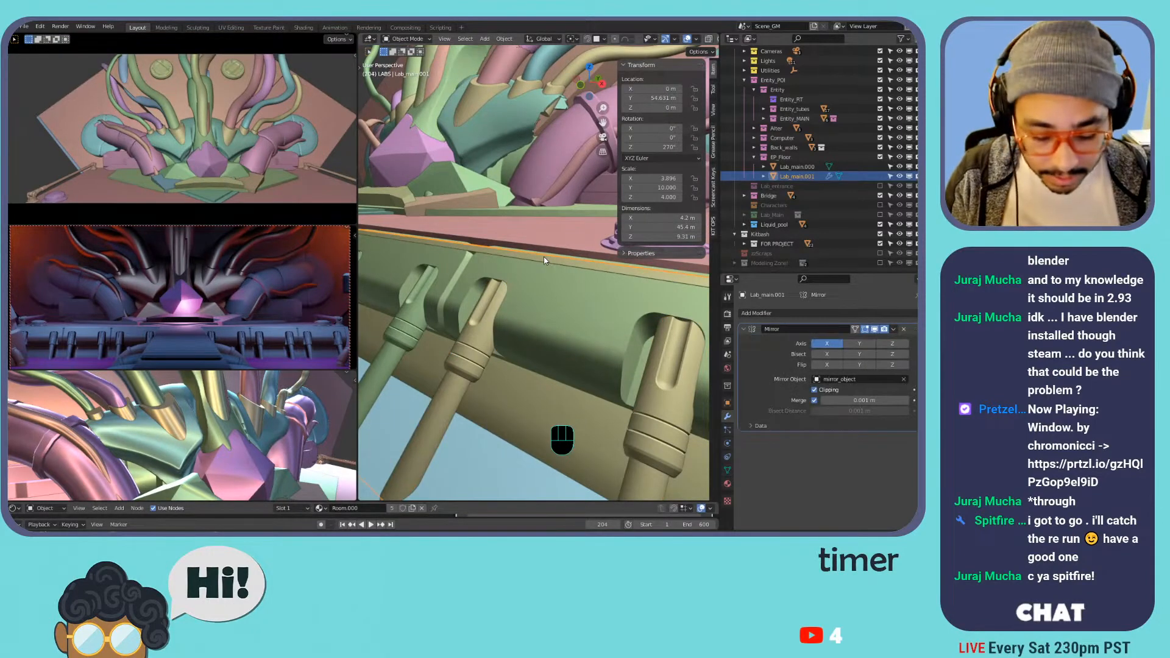
{"action": "key", "text": "ctrl+z"}
{"action": "key", "text": "ctrl+z"}
{"action": "key", "text": "ctrl+z"}
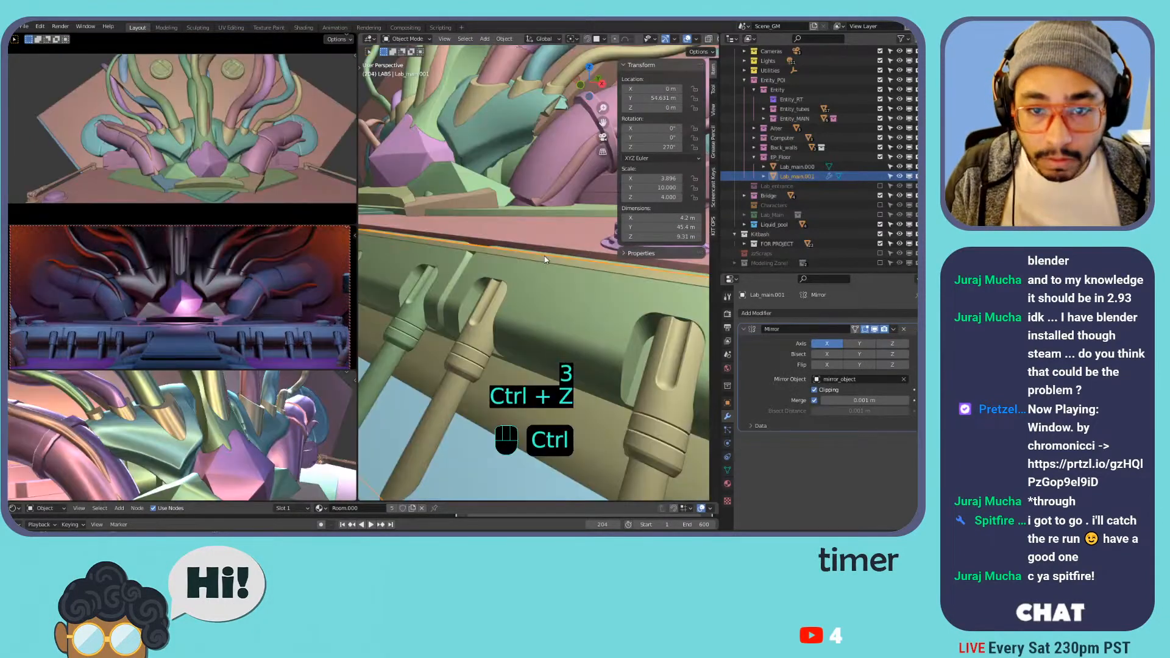
{"action": "left_click", "coordinate": [543, 259]}
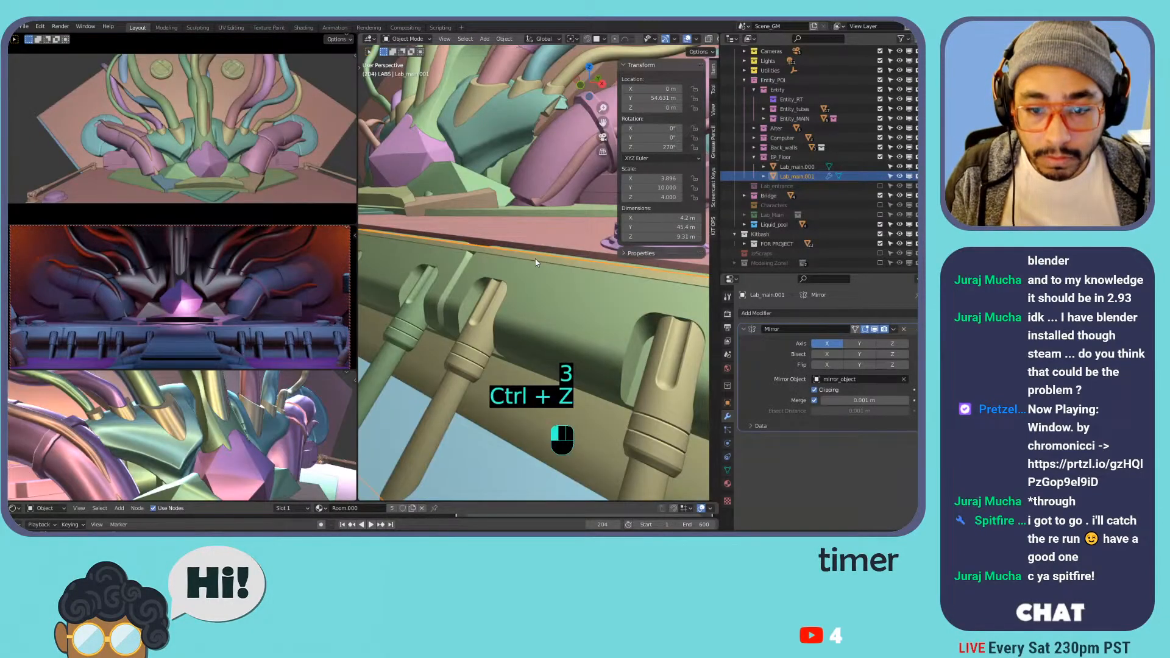
{"action": "key", "text": "Tab"}
{"action": "key", "text": "Tab"}
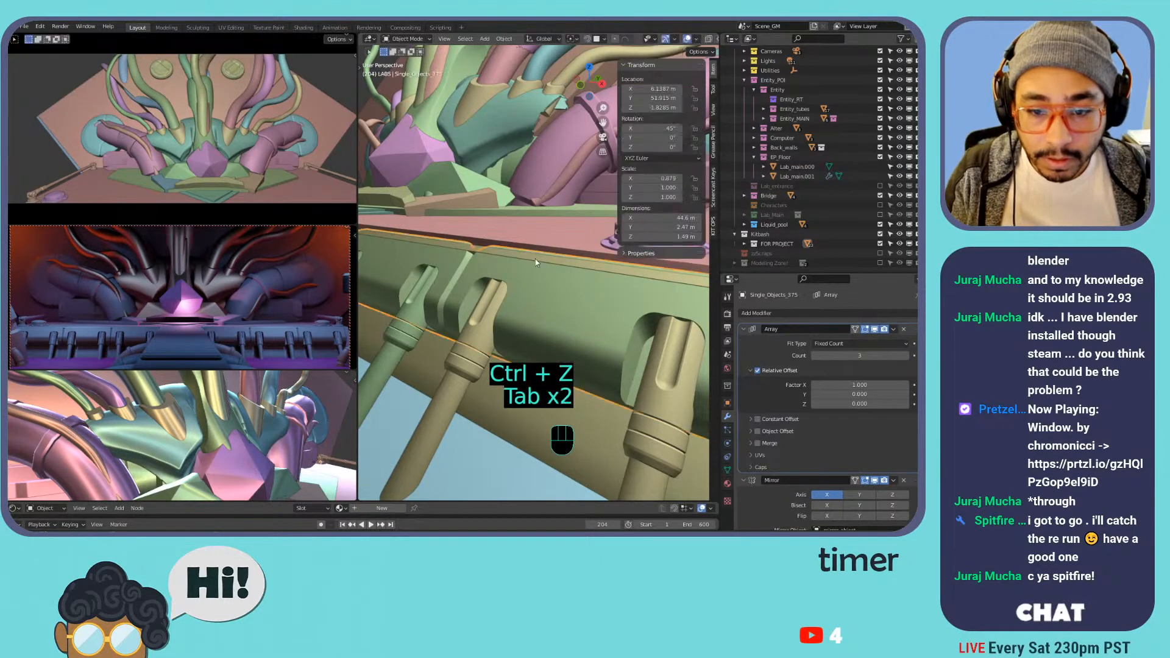
- Delete two faces from the platform's front skirt mesh (Lab_main.001), starting with the narrow strip along its upper edge
{"action": "left_click", "coordinate": [535, 261]}
{"action": "left_click", "coordinate": [524, 400]}
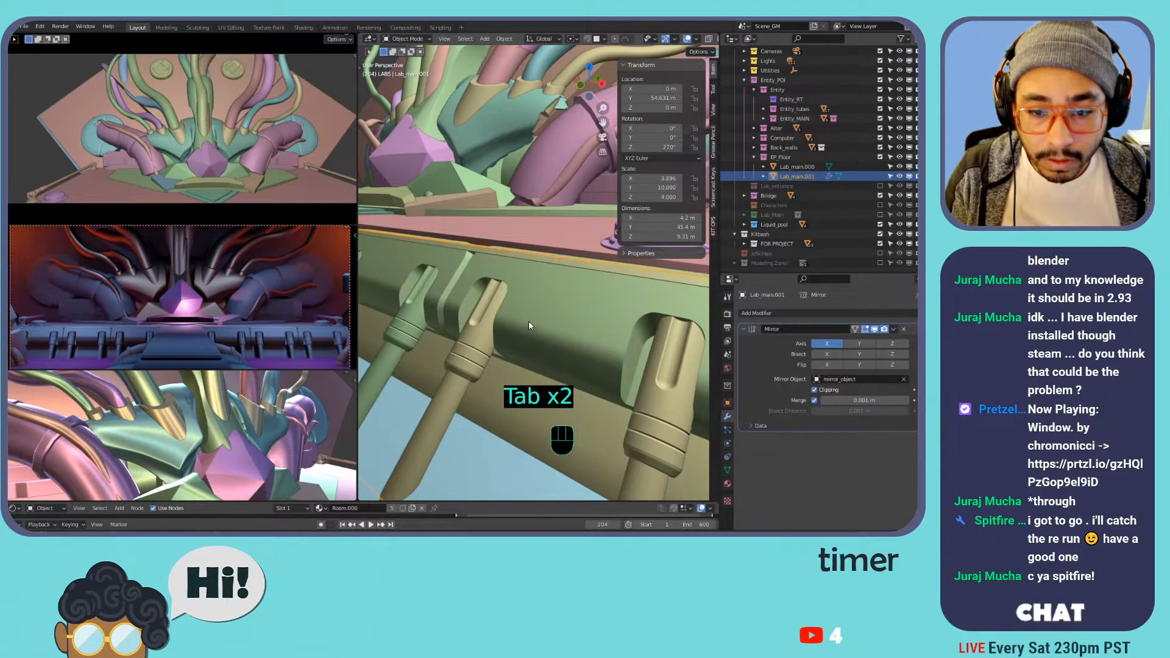
{"action": "key", "text": "Tab"}
{"action": "key", "text": "3"}
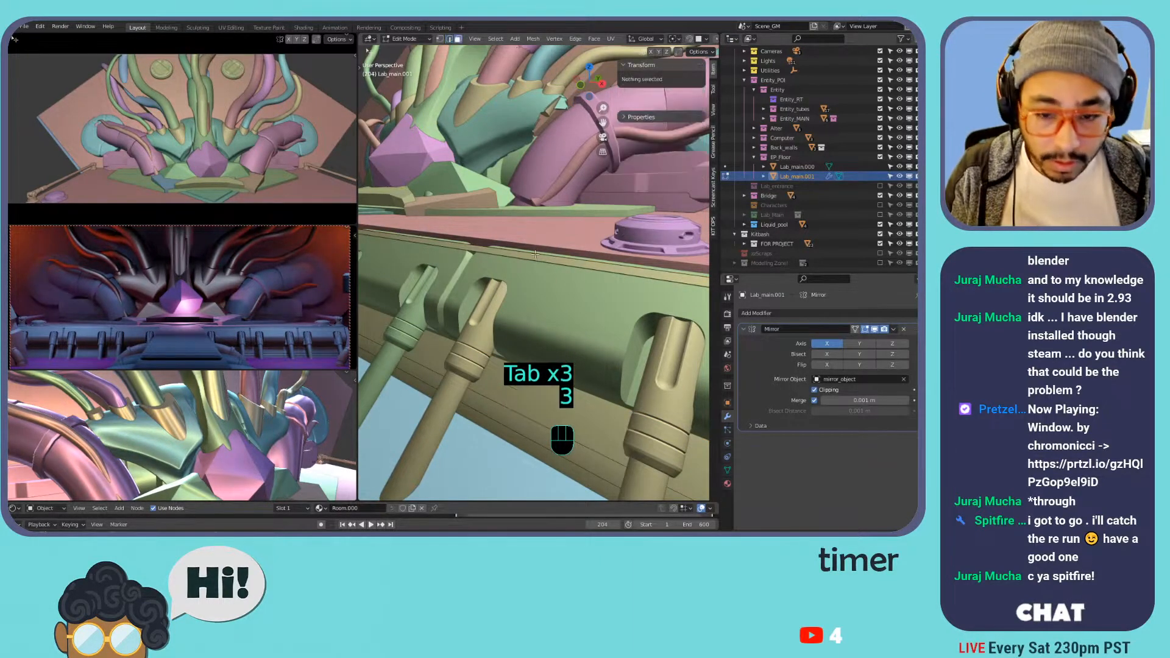
{"action": "left_click", "coordinate": [536, 254]}
{"action": "key", "text": "x"}
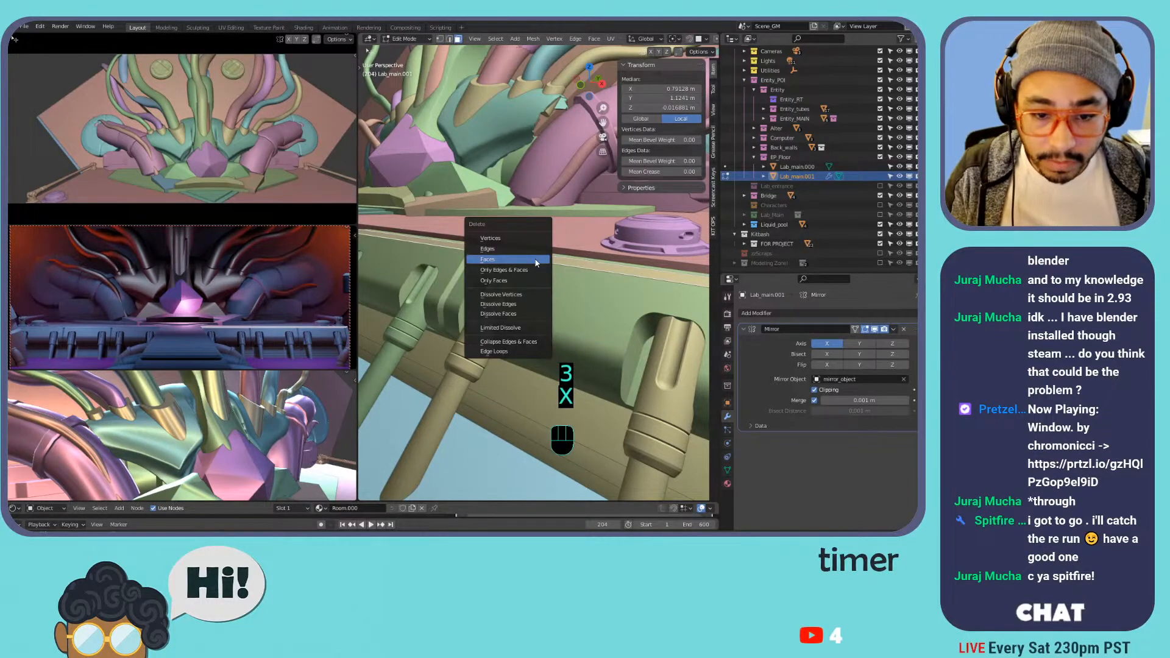
{"action": "left_click", "coordinate": [535, 259]}
{"action": "middle_click_drag", "start_coordinate": [535, 263], "coordinate": [490, 311], "text": "shift"}
{"action": "left_click", "coordinate": [485, 413]}
{"action": "key", "text": "x"}
{"action": "left_click", "coordinate": [490, 412]}
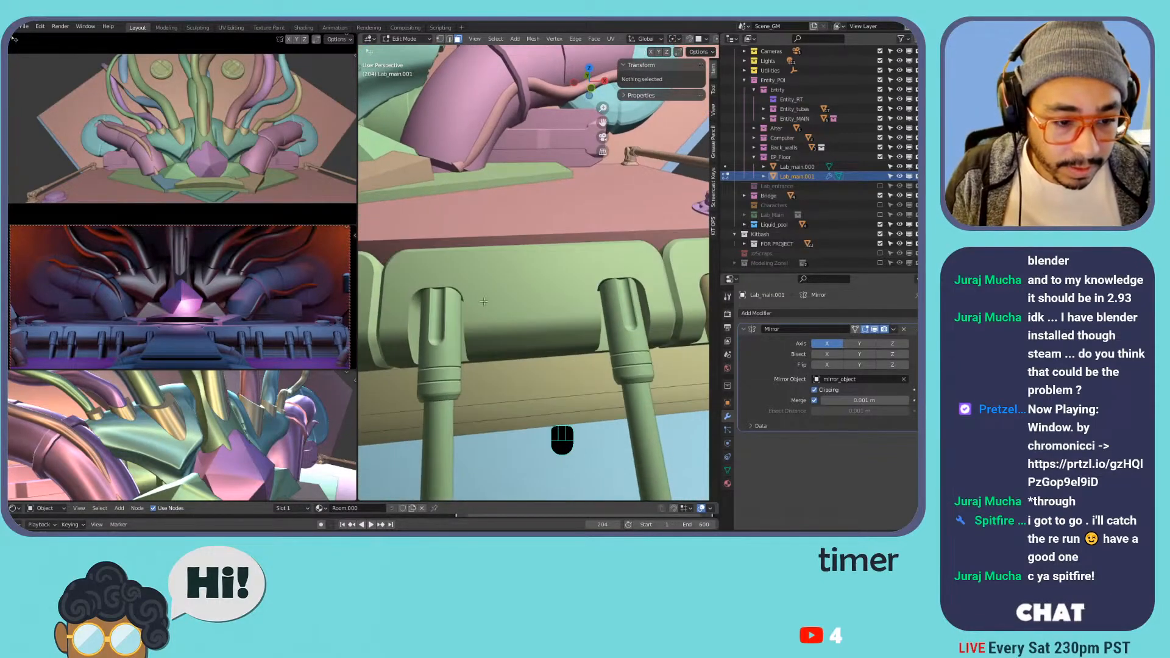
{"action": "scroll", "coordinate": [471, 258], "scroll_direction": "down", "scroll_amount": 5}
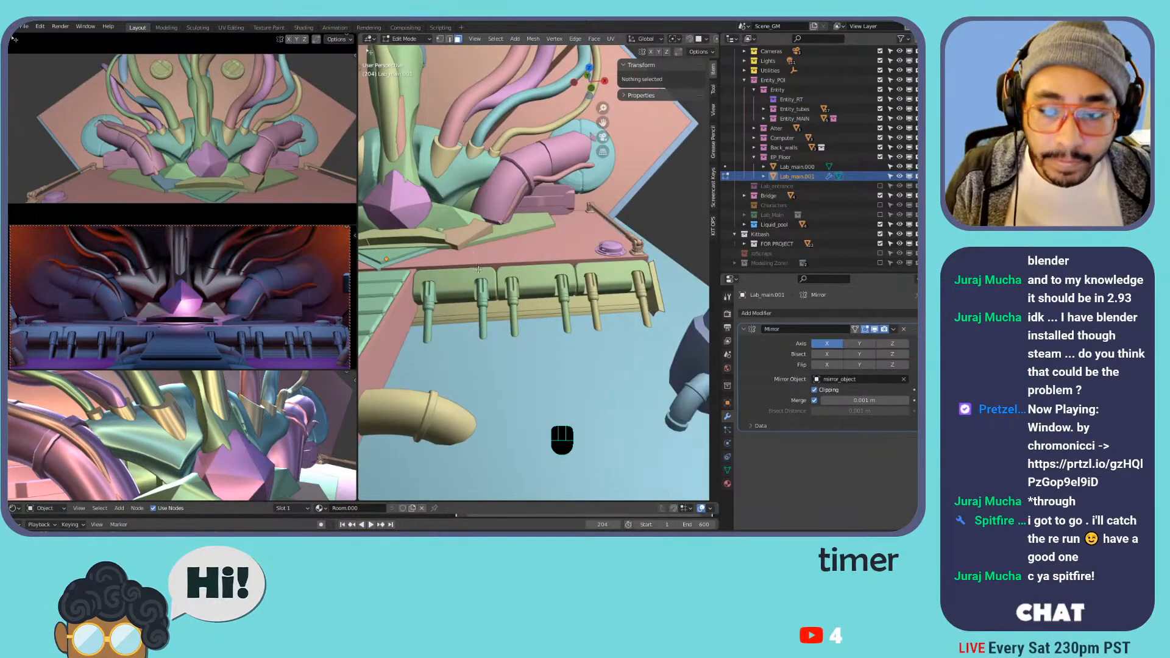
{"action": "scroll", "coordinate": [477, 268], "scroll_direction": "up", "scroll_amount": 6}
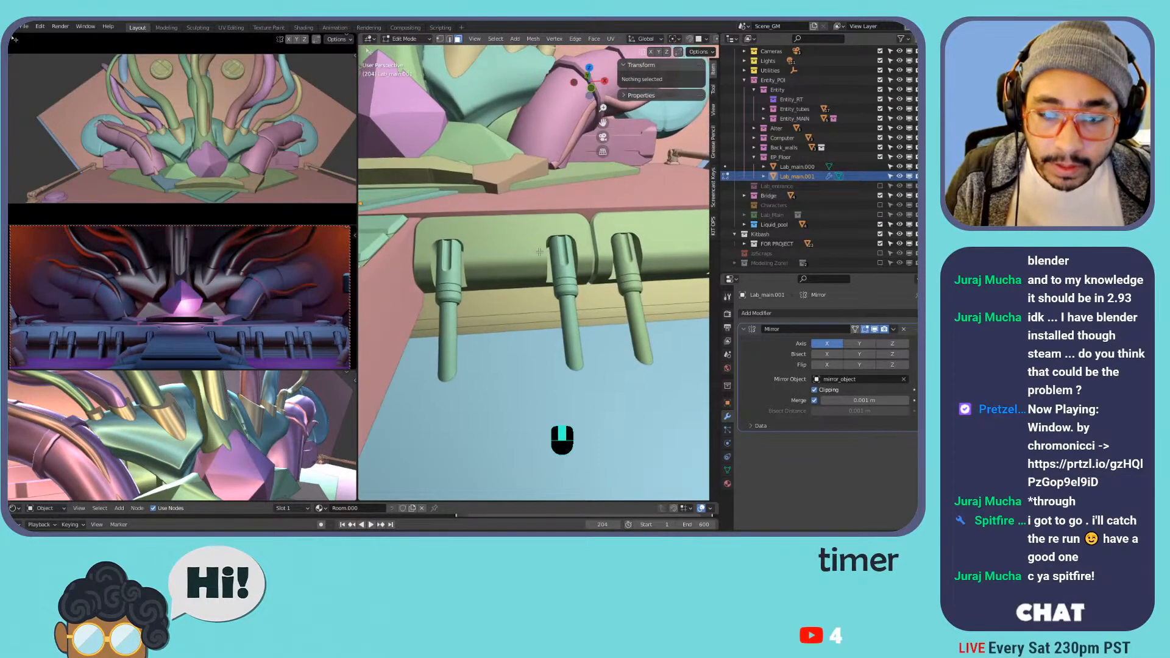
{"action": "key", "text": "Tab"}
{"action": "key", "text": "Tab"}
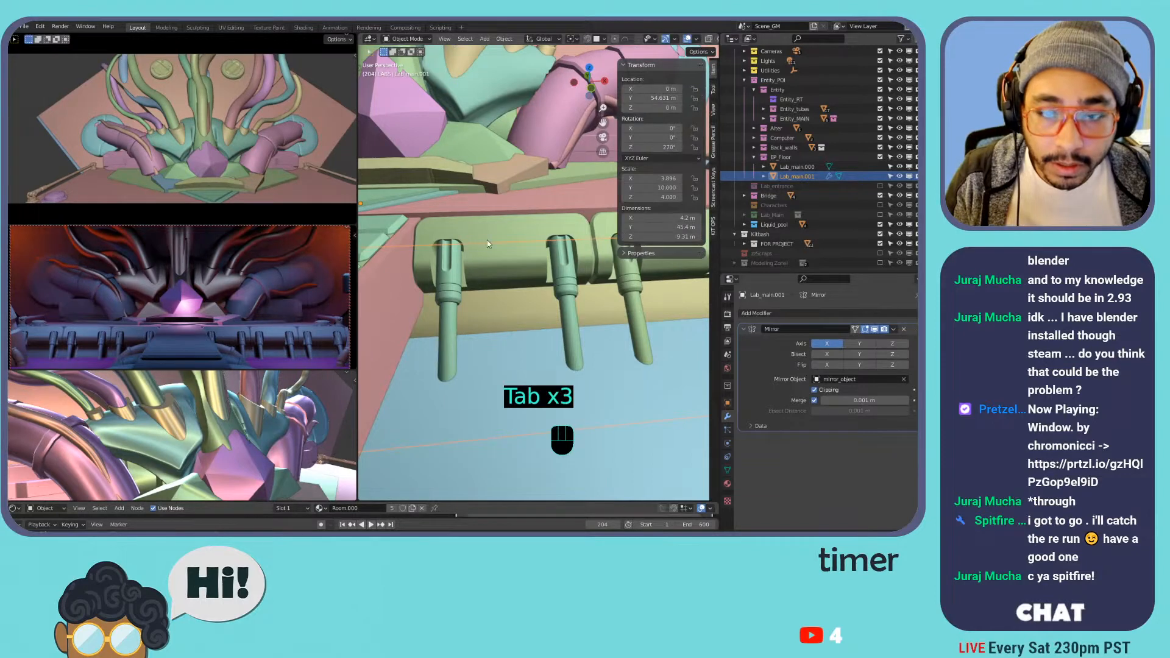
- Try to add a loop cut across the arrayed bevelled panel behind the rods on the platform's front edge
{"action": "left_click", "coordinate": [487, 240]}
{"action": "key", "text": "Tab"}
{"action": "scroll", "coordinate": [499, 237], "scroll_direction": "up", "scroll_amount": 3}
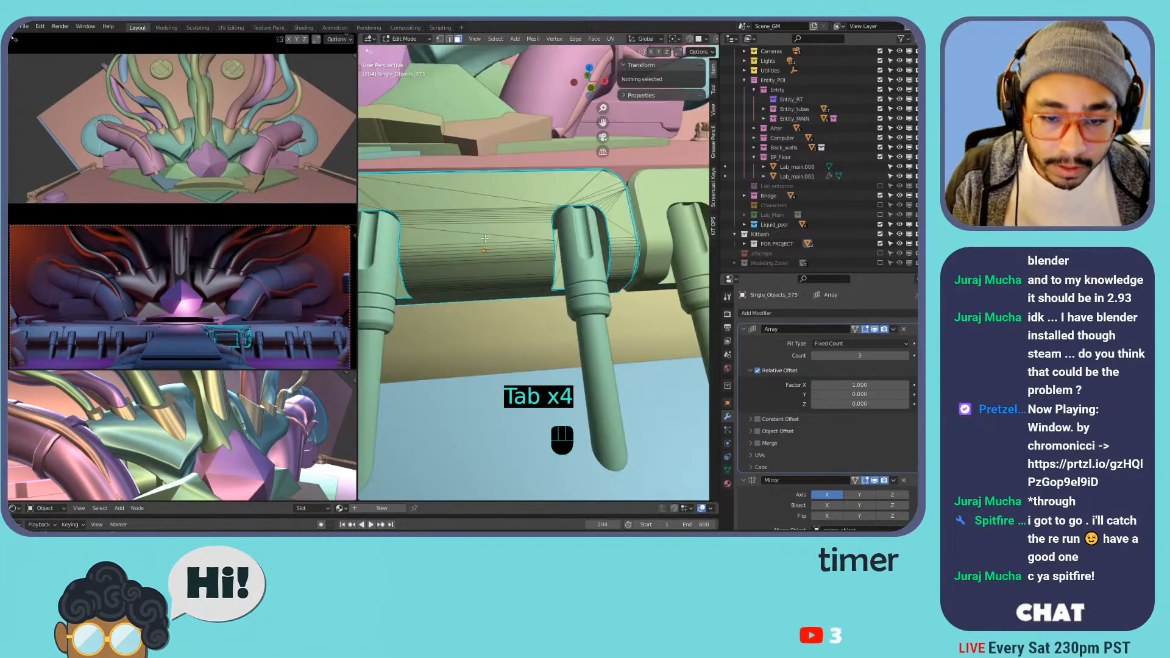
{"action": "key", "text": "ctrl+r"}
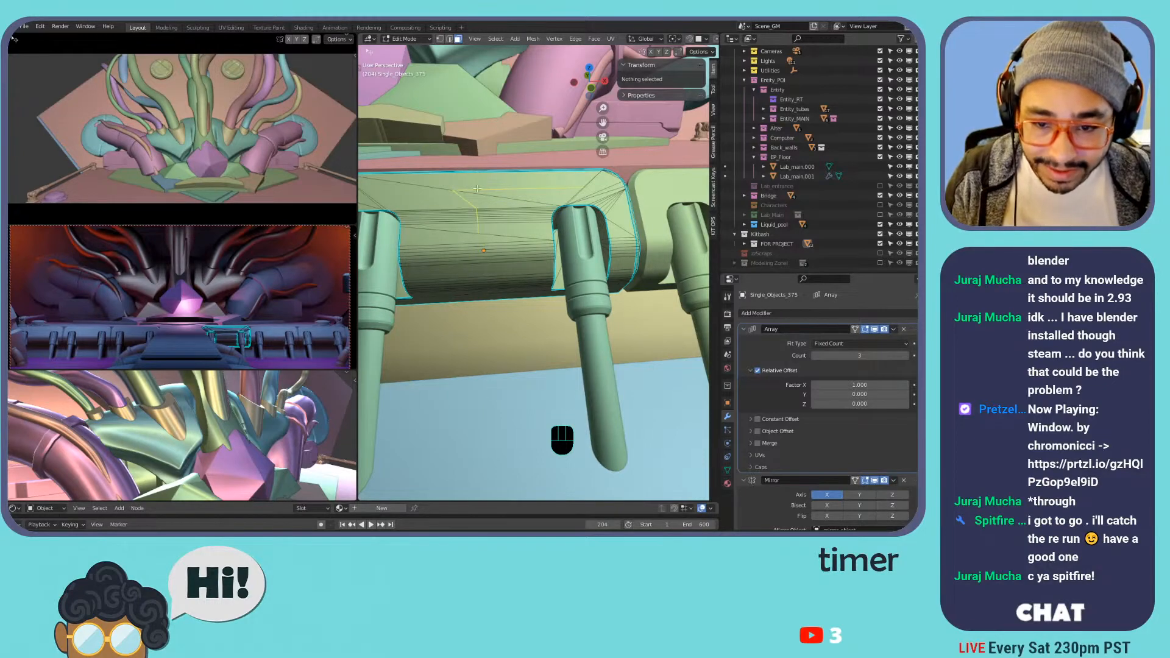
{"action": "middle_click_drag", "start_coordinate": [594, 175], "coordinate": [570, 250]}
{"action": "key", "text": "Tab"}
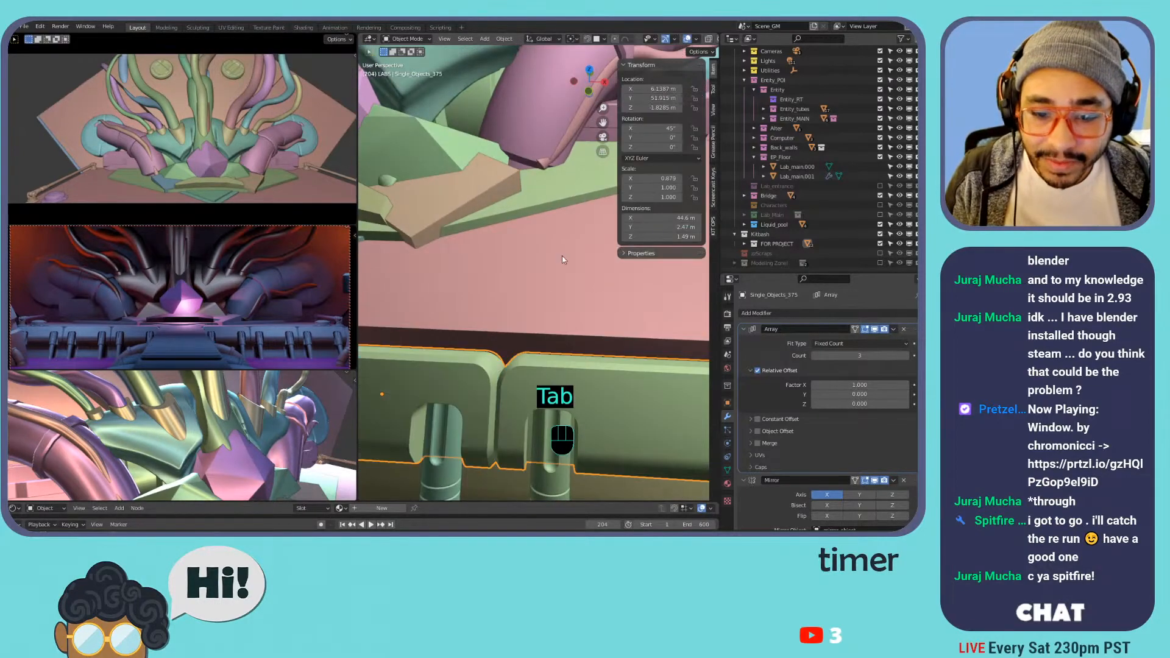
{"action": "scroll", "coordinate": [579, 271], "scroll_direction": "down", "scroll_amount": 4}
{"action": "middle_click_drag", "start_coordinate": [584, 290], "coordinate": [545, 268]}
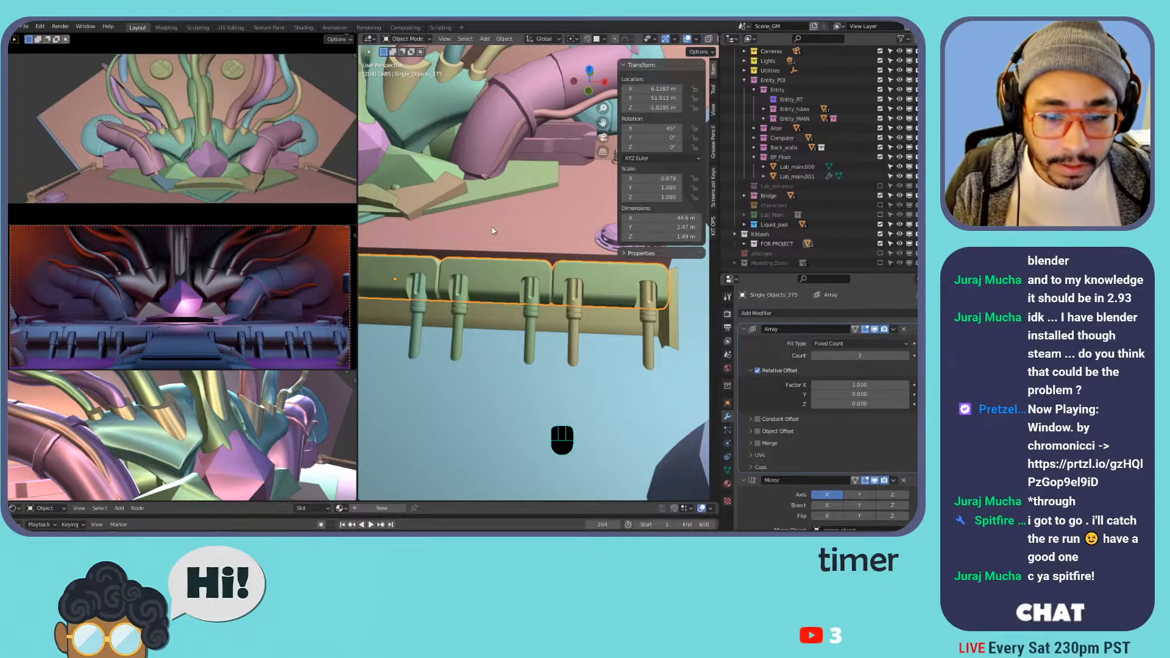
{"action": "key", "text": "Tab"}
{"action": "key", "text": "Tab"}
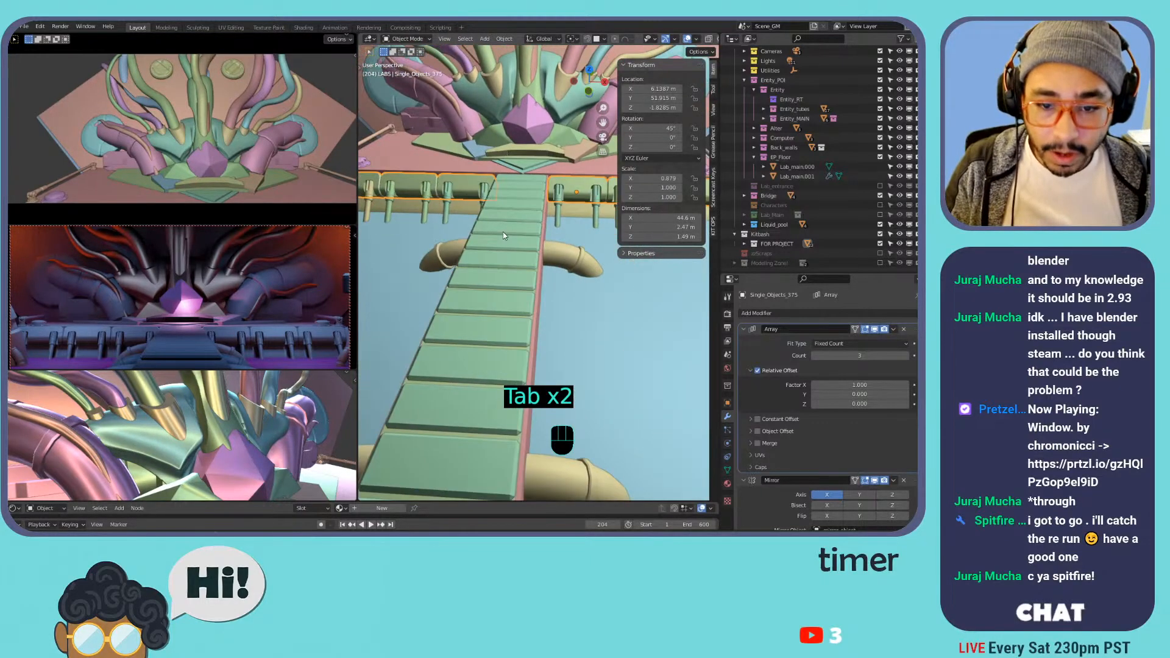
- Move the small green kitbash piece off the pool by about 25.36 m along X to the spare parts beside it
{"action": "left_click", "coordinate": [503, 233]}
{"action": "scroll", "coordinate": [573, 244], "scroll_direction": "down", "scroll_amount": 5}
{"action": "middle_click_drag", "start_coordinate": [588, 238], "coordinate": [462, 246], "text": "shift"}
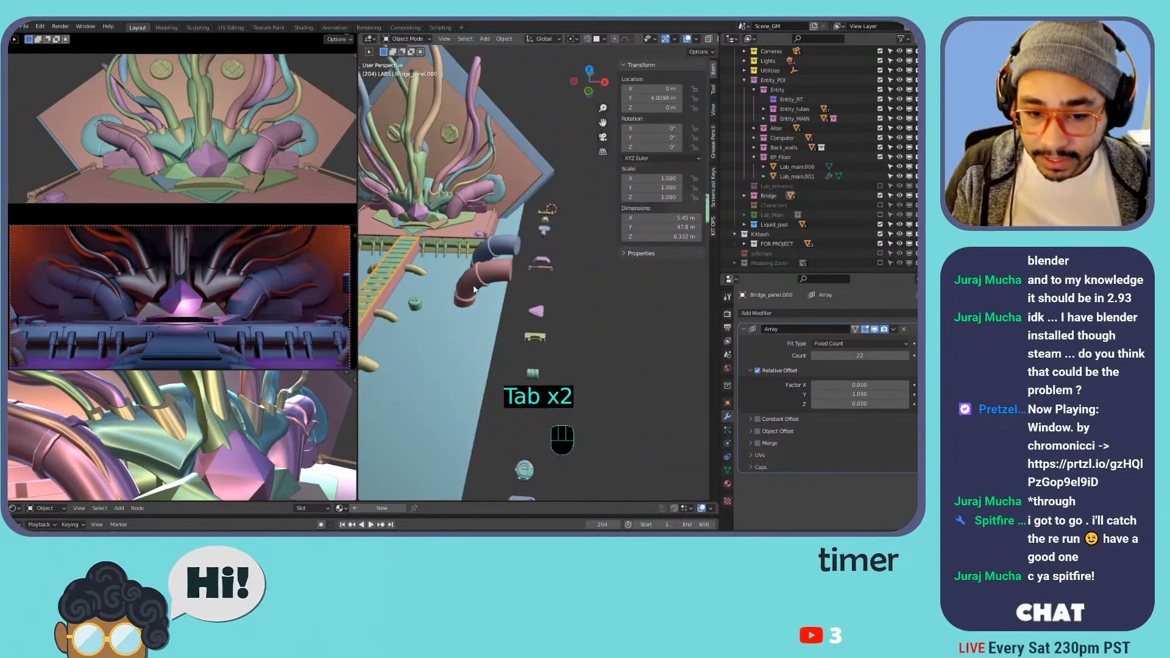
{"action": "left_click", "coordinate": [416, 305]}
{"action": "key", "text": "g"}
{"action": "key", "text": "x"}
{"action": "left_click", "coordinate": [548, 305]}
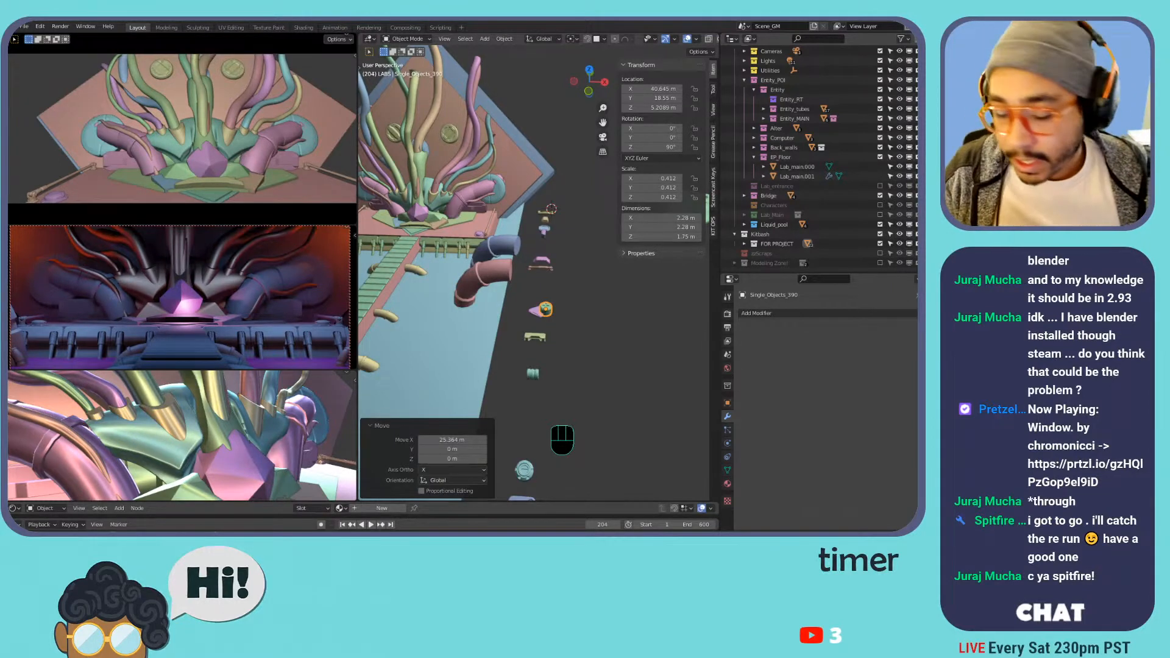
- Show the Lab_entrance and Characters collections, keeping Lab_Main hidden after toggling it
{"action": "middle_click_drag", "start_coordinate": [409, 265], "coordinate": [510, 217], "text": "shift"}
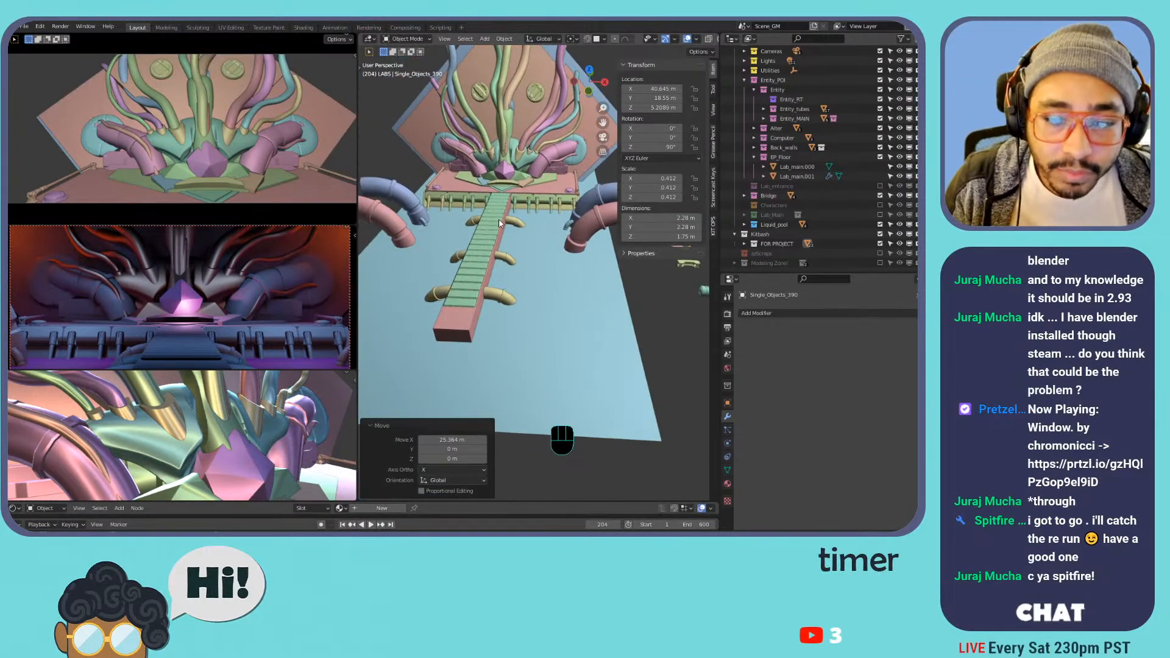
{"action": "left_click", "coordinate": [503, 223]}
{"action": "middle_click_drag", "start_coordinate": [481, 218], "coordinate": [481, 247]}
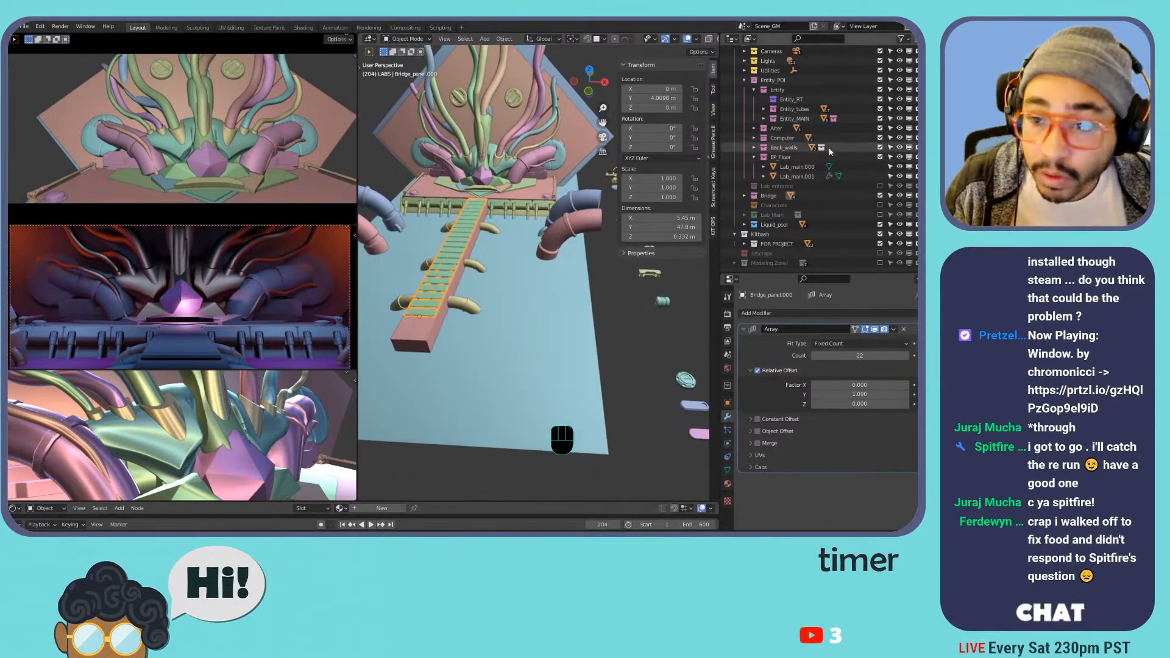
{"action": "left_click", "coordinate": [879, 186]}
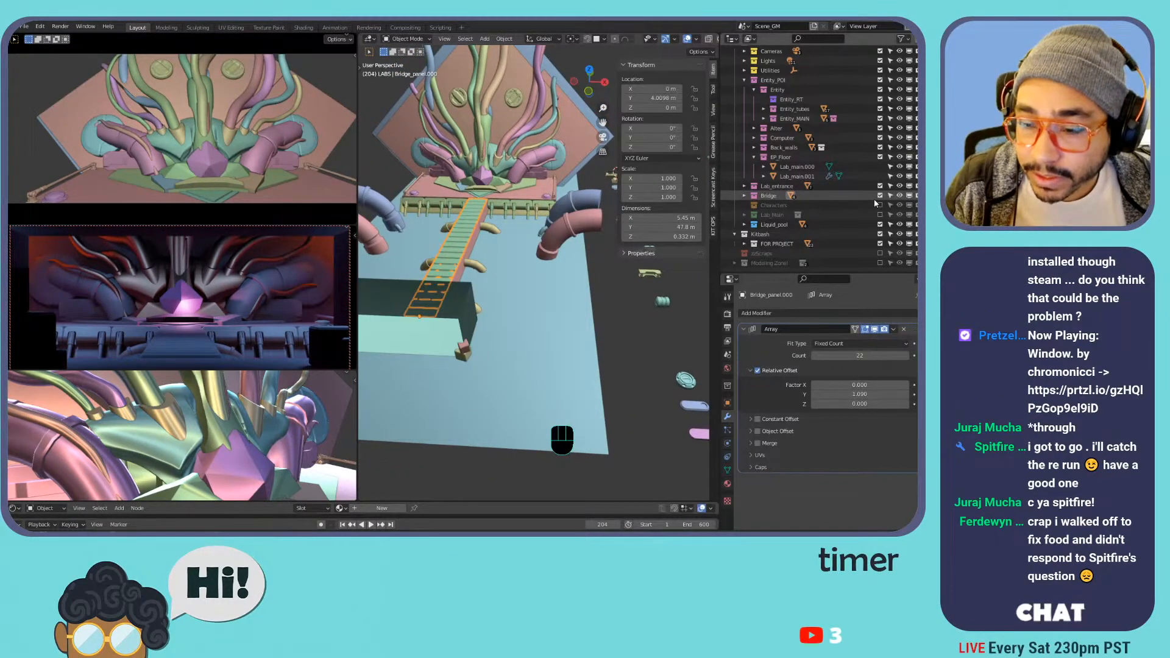
{"action": "left_click", "coordinate": [879, 215]}
{"action": "left_click", "coordinate": [880, 215]}
{"action": "left_click", "coordinate": [880, 205]}
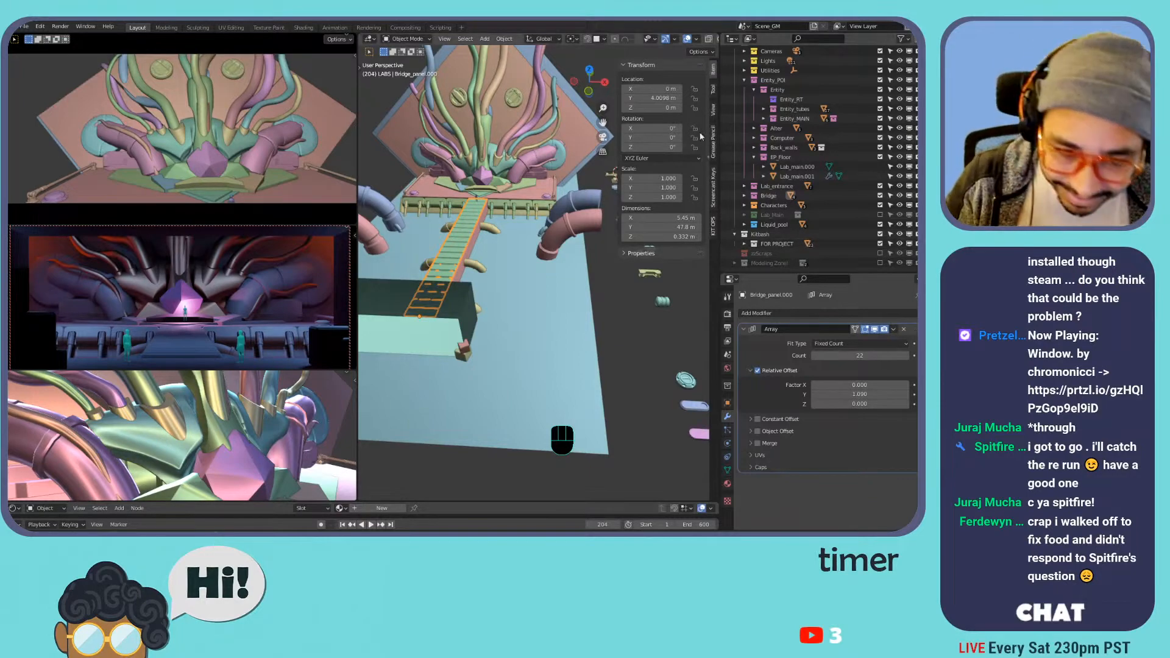
- Move the flat faceted kitbash plate from the spare parts onto the bridge, about -34.4 m in X and -39.7 m in Y
{"action": "middle_click_drag", "start_coordinate": [564, 271], "coordinate": [495, 291]}
{"action": "scroll", "coordinate": [571, 341], "scroll_direction": "up", "scroll_amount": 5}
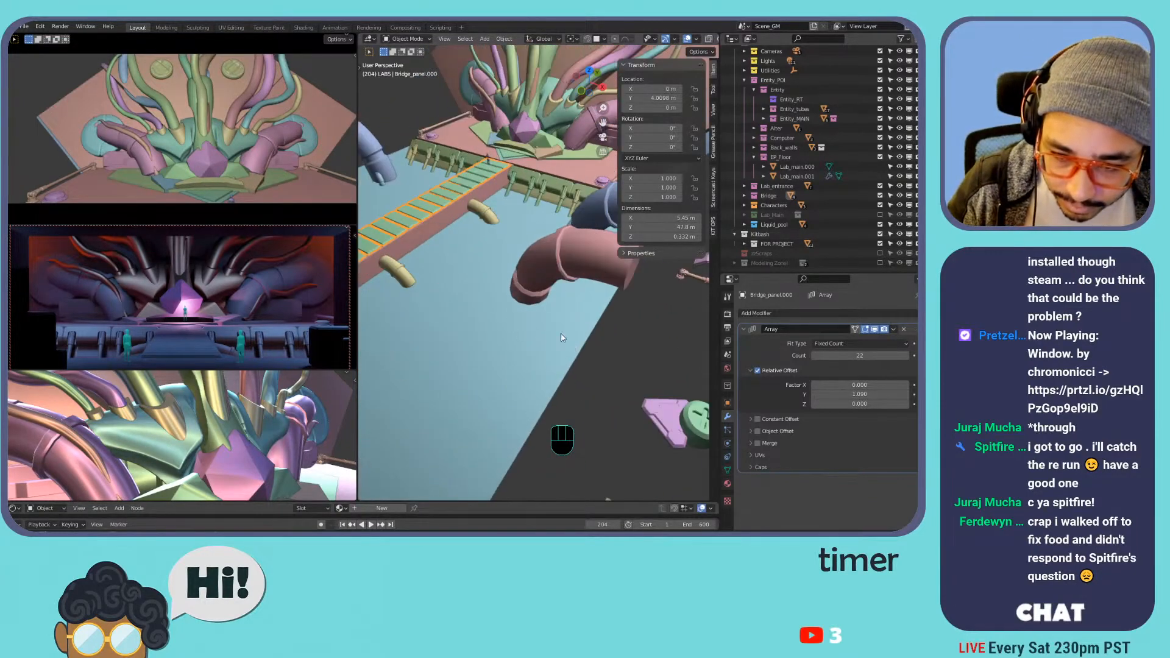
{"action": "scroll", "coordinate": [557, 318], "scroll_direction": "down", "scroll_amount": 8}
{"action": "scroll", "coordinate": [566, 328], "scroll_direction": "up", "scroll_amount": 1}
{"action": "middle_click_drag", "start_coordinate": [569, 330], "coordinate": [504, 375], "text": "shift"}
{"action": "scroll", "coordinate": [524, 341], "scroll_direction": "up", "scroll_amount": 5}
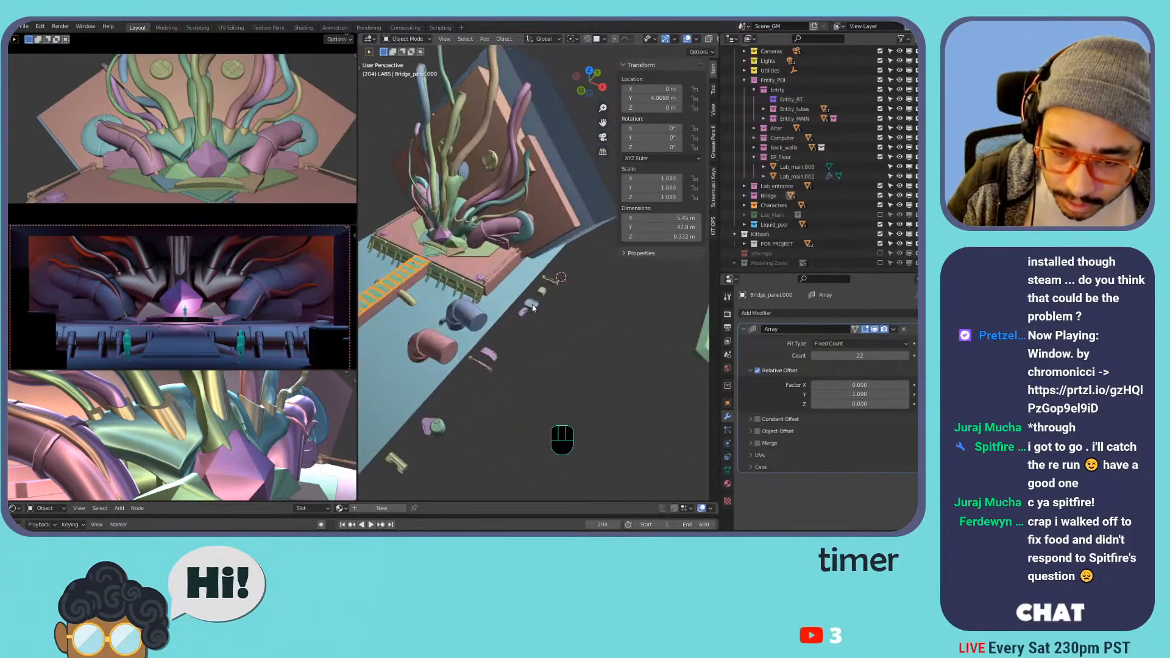
{"action": "left_click", "coordinate": [516, 369]}
{"action": "middle_click_drag", "start_coordinate": [451, 340], "coordinate": [545, 284], "text": "shift"}
{"action": "scroll", "coordinate": [546, 283], "scroll_direction": "up", "scroll_amount": 2}
{"action": "scroll", "coordinate": [545, 291], "scroll_direction": "down", "scroll_amount": 3}
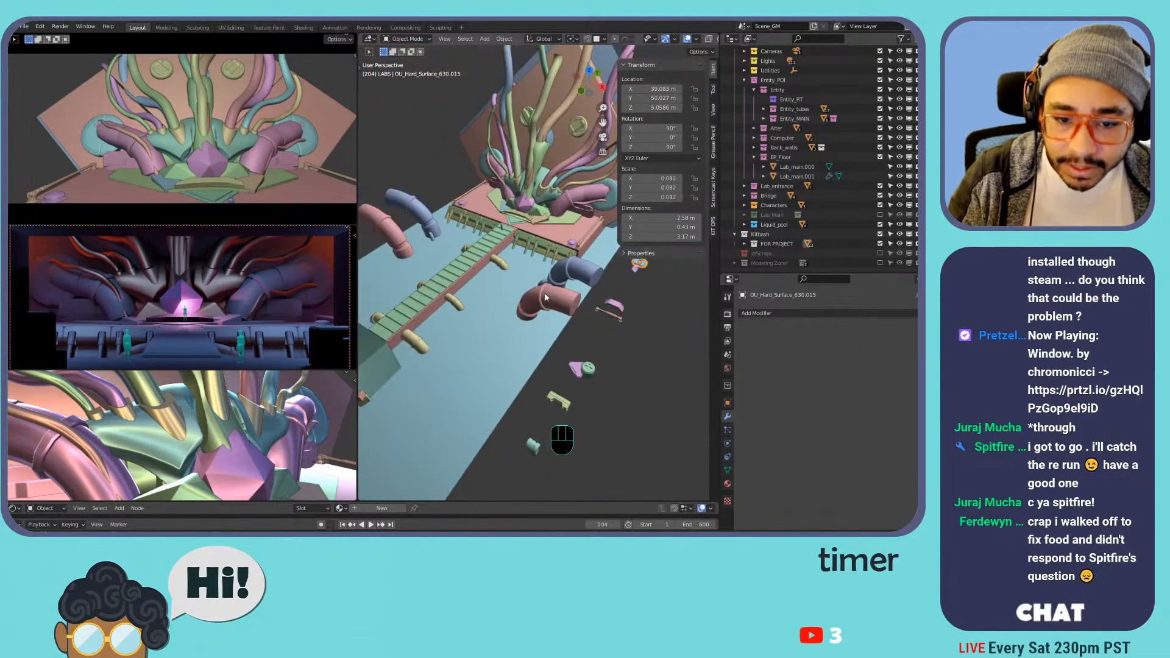
{"action": "key", "text": "g"}
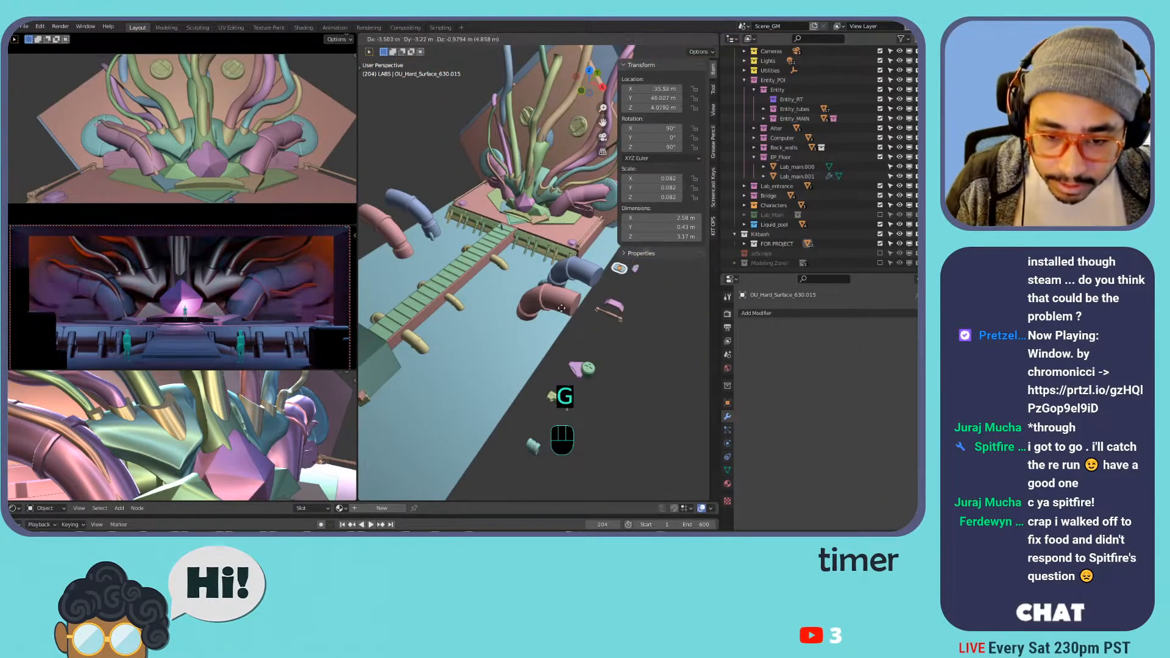
{"action": "left_click", "coordinate": [461, 302]}
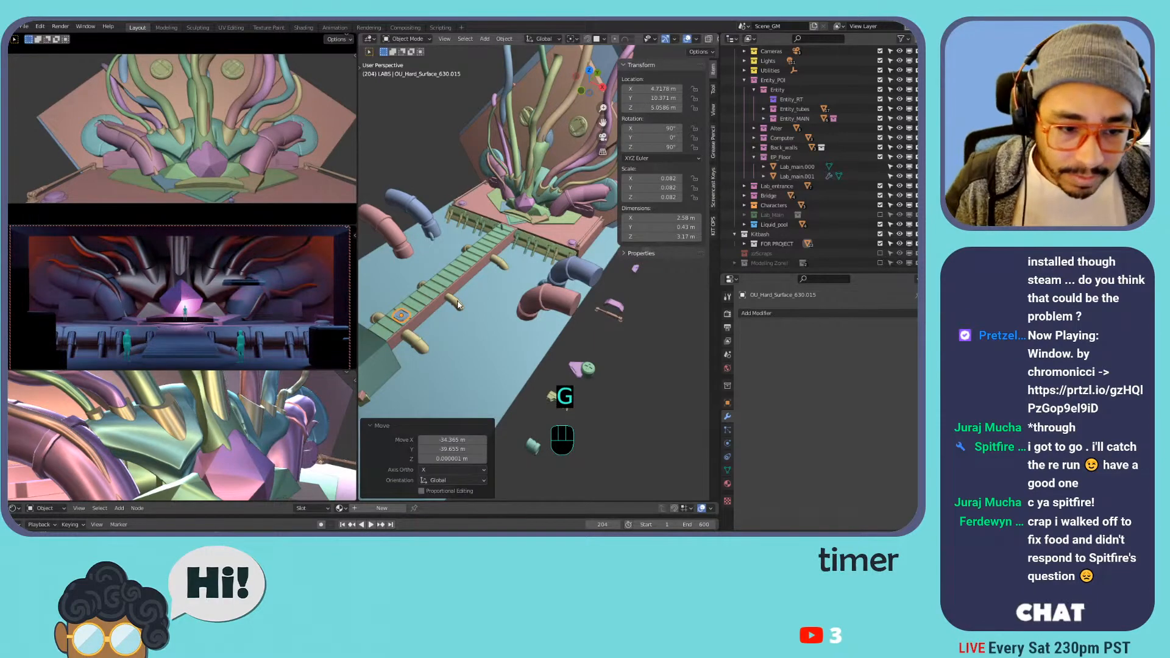
- Select all the faces of the faceted plate's flat underside using Select Similar
{"action": "key", "text": "KP_Decimal"}
{"action": "middle_click_drag", "start_coordinate": [483, 316], "coordinate": [477, 189], "text": "shift"}
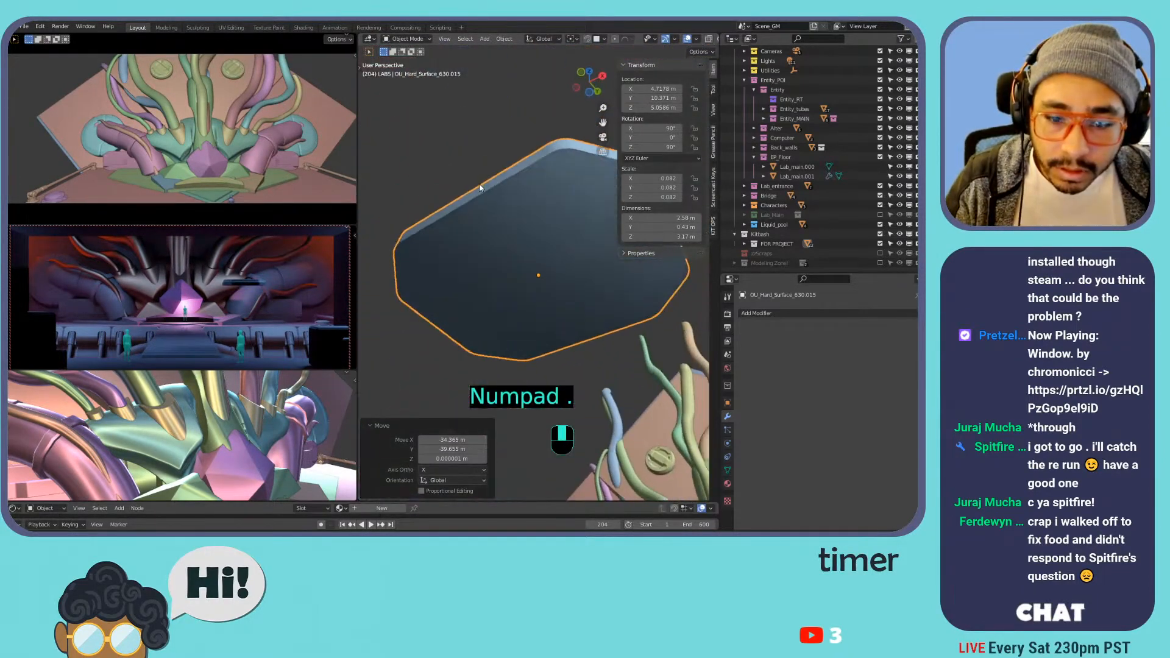
{"action": "key", "text": "Tab"}
{"action": "left_click", "coordinate": [523, 223]}
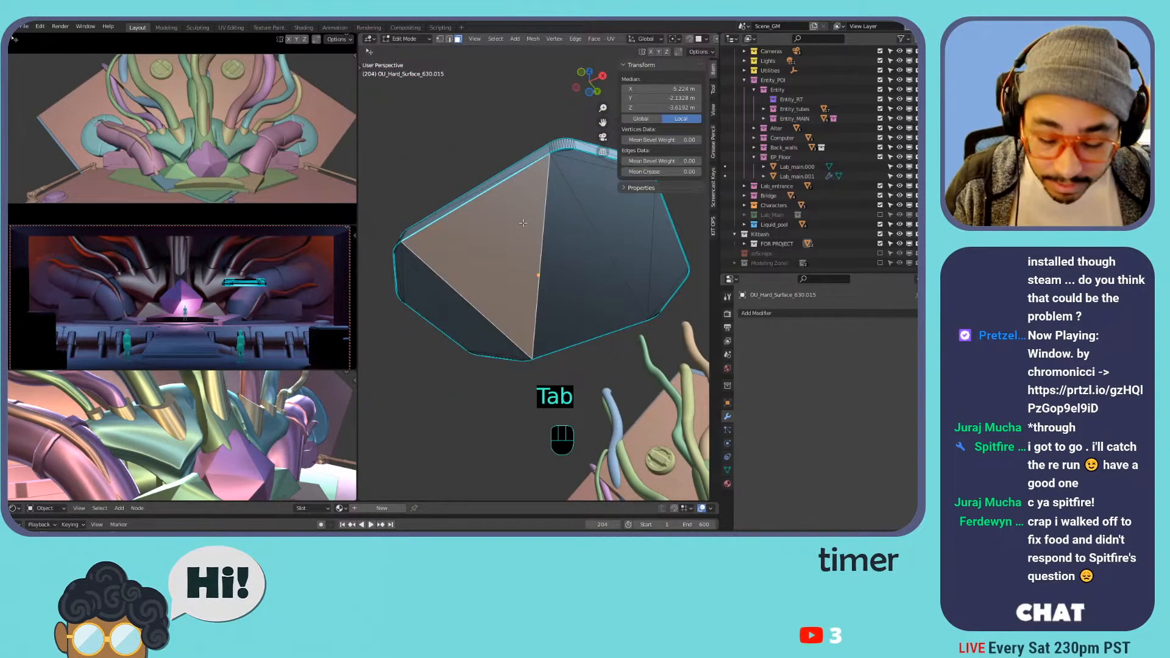
{"action": "key", "text": "shift+f"}
{"action": "key", "text": "ctrl+z"}
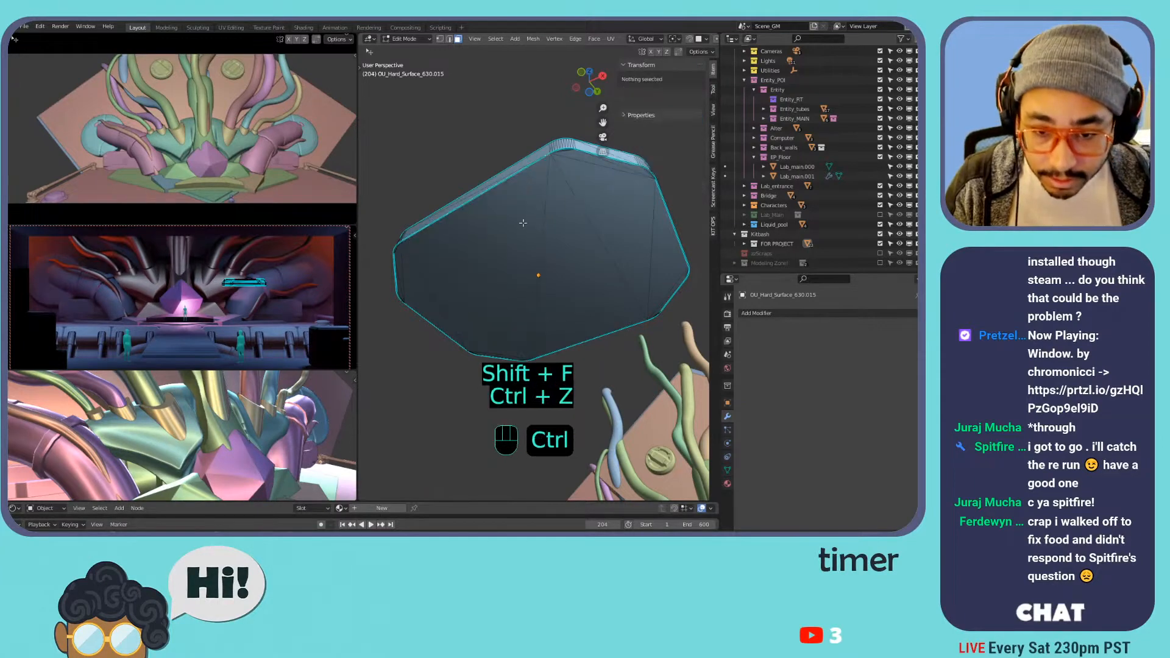
{"action": "left_click", "coordinate": [522, 223]}
{"action": "key", "text": "shift+g"}
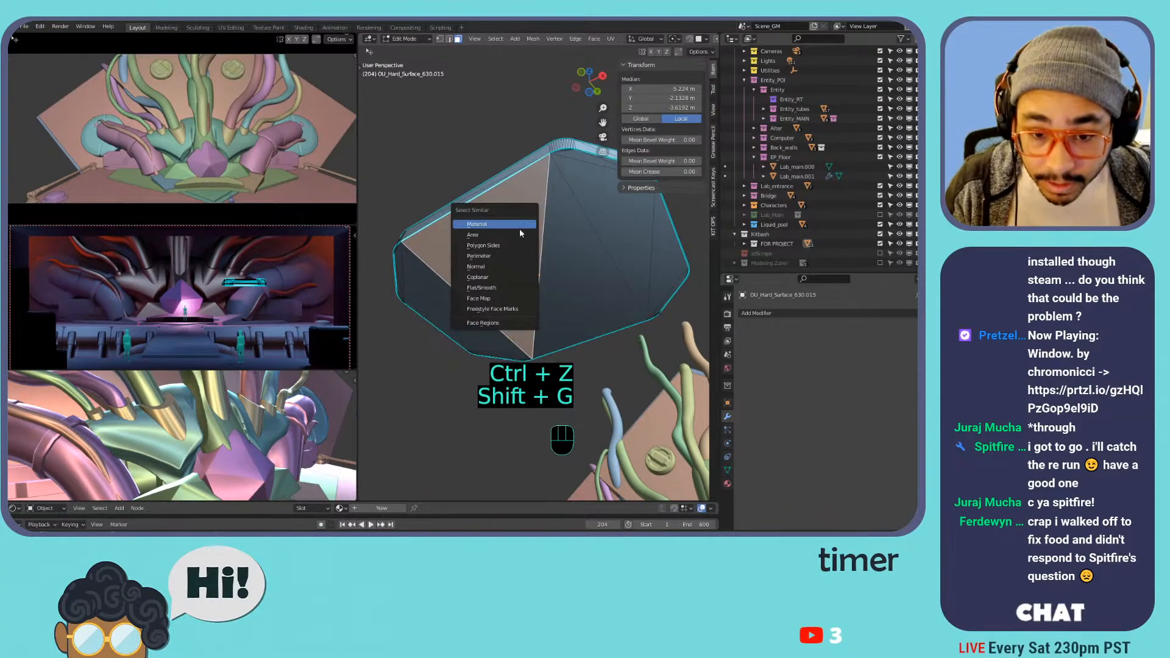
{"action": "left_click", "coordinate": [514, 251]}
{"action": "key", "text": "Tab"}
{"action": "key", "text": "Tab"}
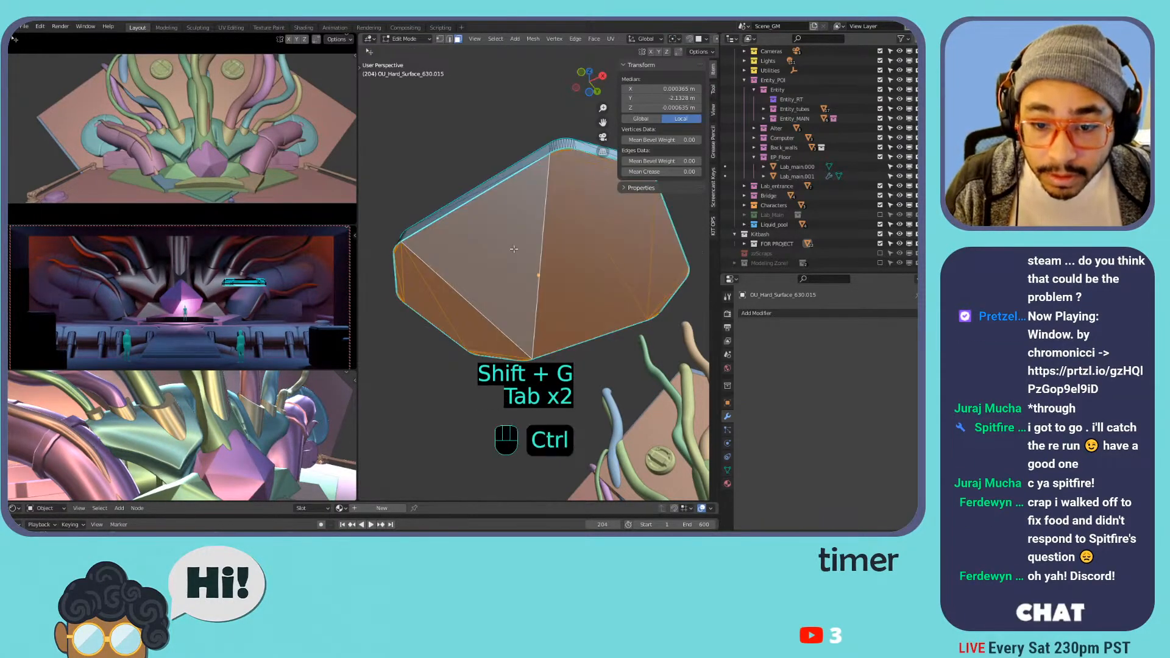
{"action": "key", "text": "ctrl+s"}
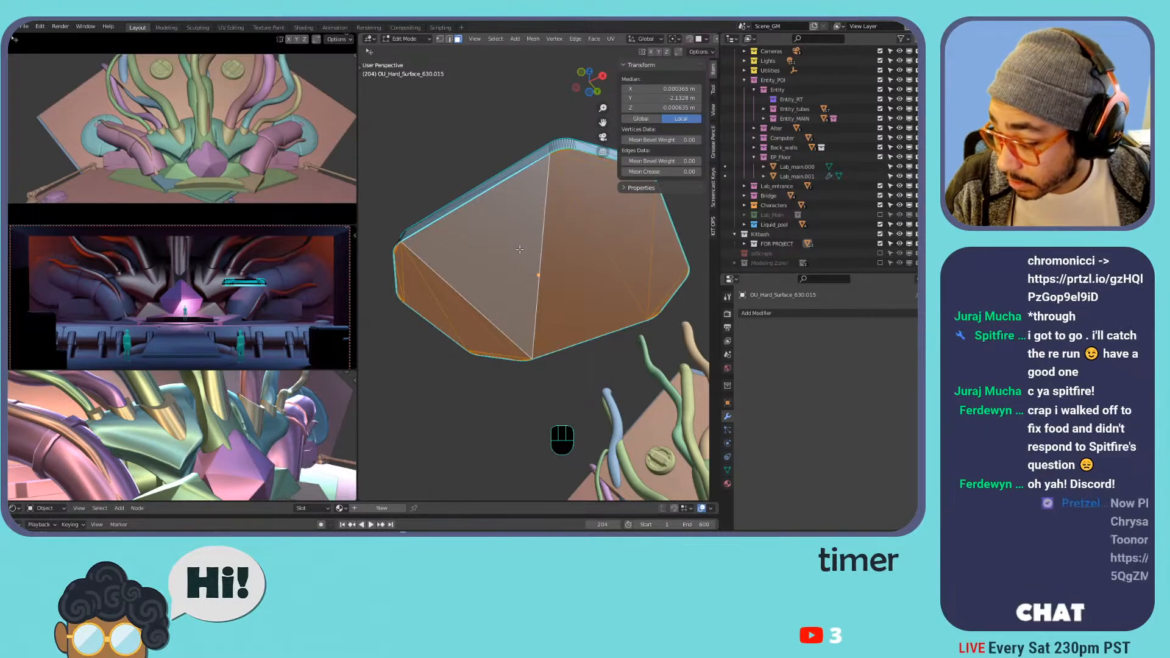
- Snap the 3D cursor to the selected underside faces and set the plate's origin to the 3D cursor
{"action": "key", "text": "shift+s"}
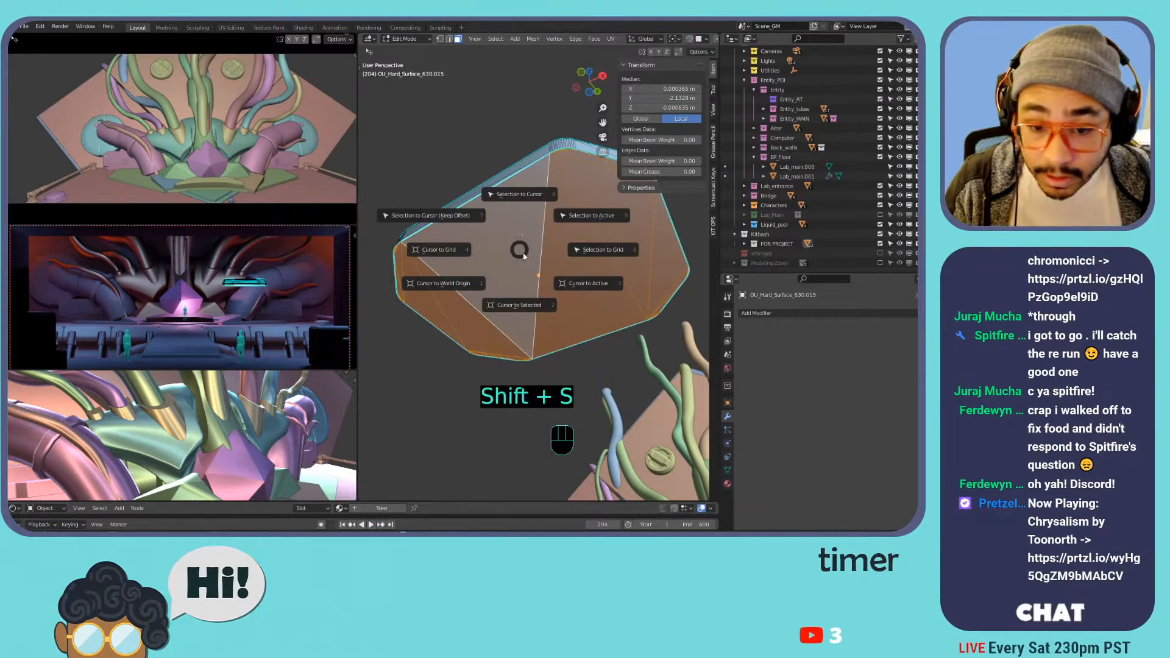
{"action": "left_click", "coordinate": [523, 304]}
{"action": "key", "text": "Tab"}
{"action": "middle_click_drag", "start_coordinate": [542, 196], "coordinate": [533, 258]}
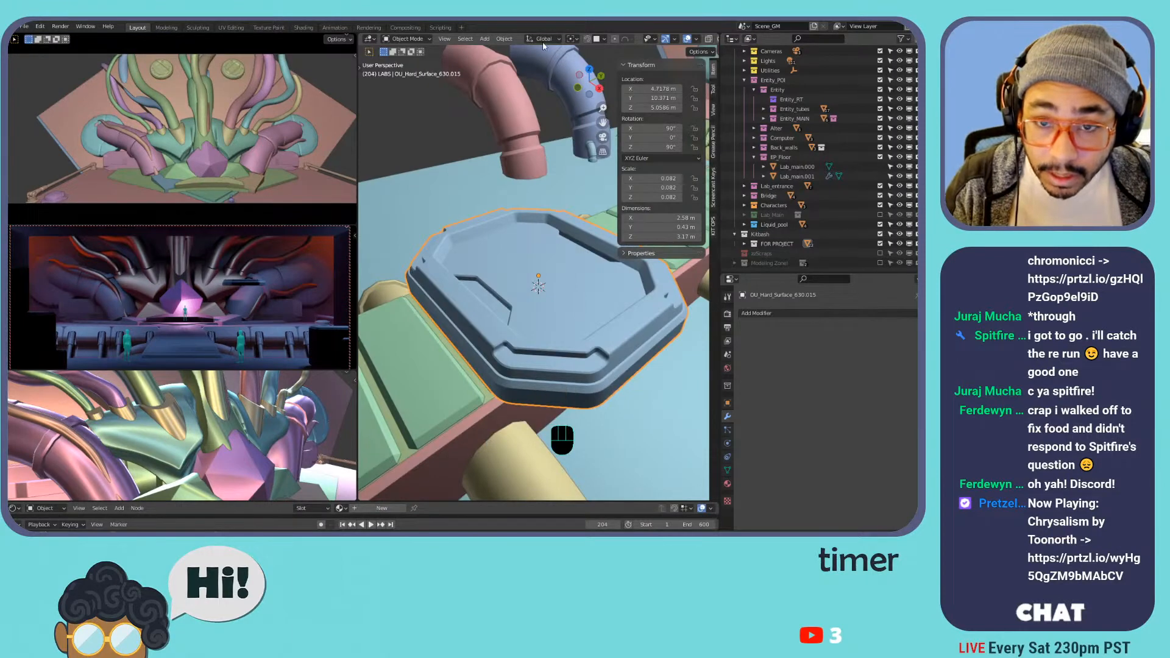
{"action": "left_click", "coordinate": [504, 38]}
{"action": "mouse_move", "coordinate": [528, 60]}
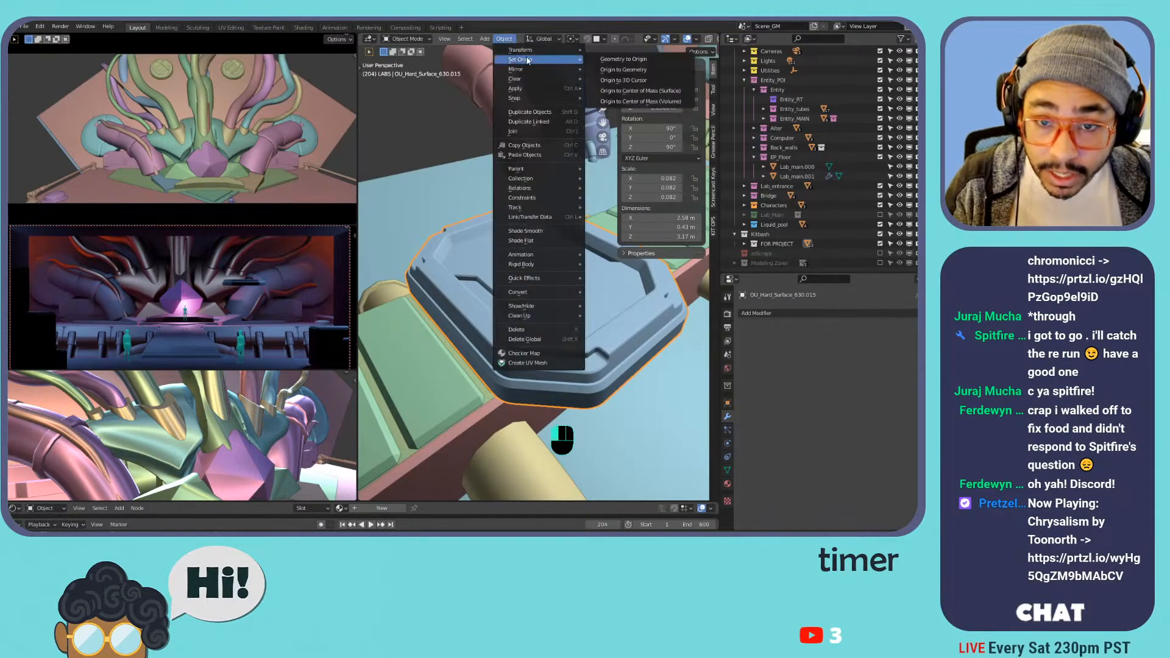
{"action": "left_click", "coordinate": [623, 80]}
{"action": "scroll", "coordinate": [538, 236], "scroll_direction": "down", "scroll_amount": 5}
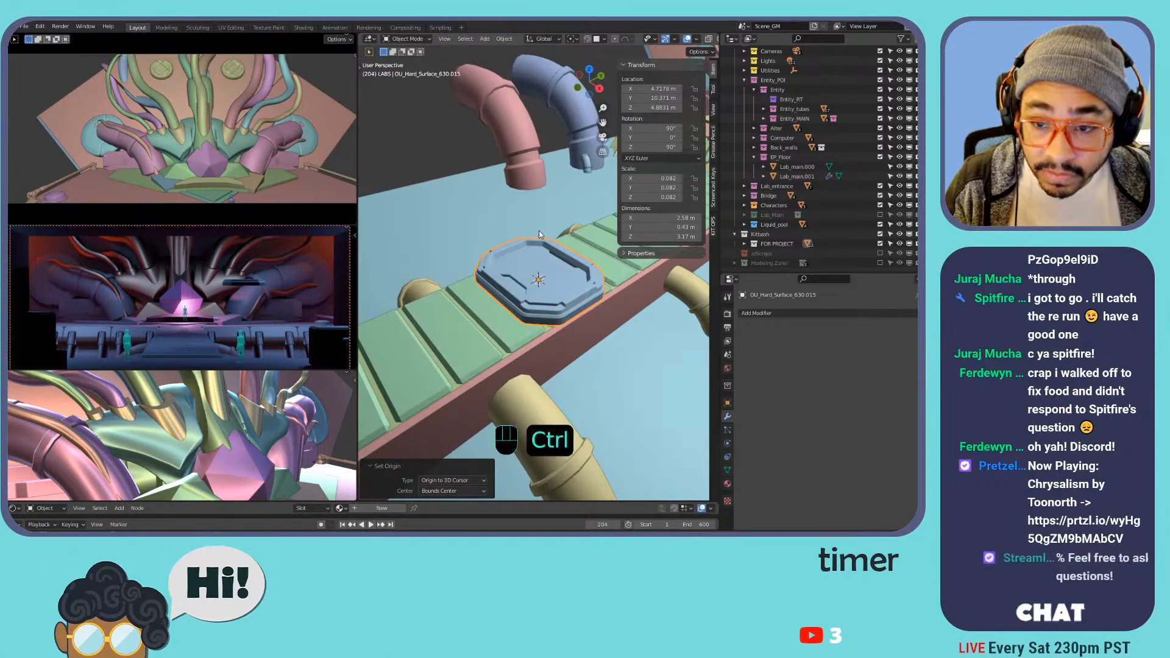
- Apply the plate's rotation and scale
{"action": "key", "text": "ctrl+a"}
{"action": "left_click", "coordinate": [535, 229]}
{"action": "scroll", "coordinate": [528, 234], "scroll_direction": "down", "scroll_amount": 3}
{"action": "mouse_move", "coordinate": [528, 234]}
{"action": "middle_mouse_down"}
{"action": "mouse_move", "coordinate": [552, 234]}
{"action": "mouse_move", "coordinate": [532, 236]}
{"action": "mouse_move", "coordinate": [461, 195]}
{"action": "mouse_move", "coordinate": [511, 235]}
{"action": "middle_mouse_up"}
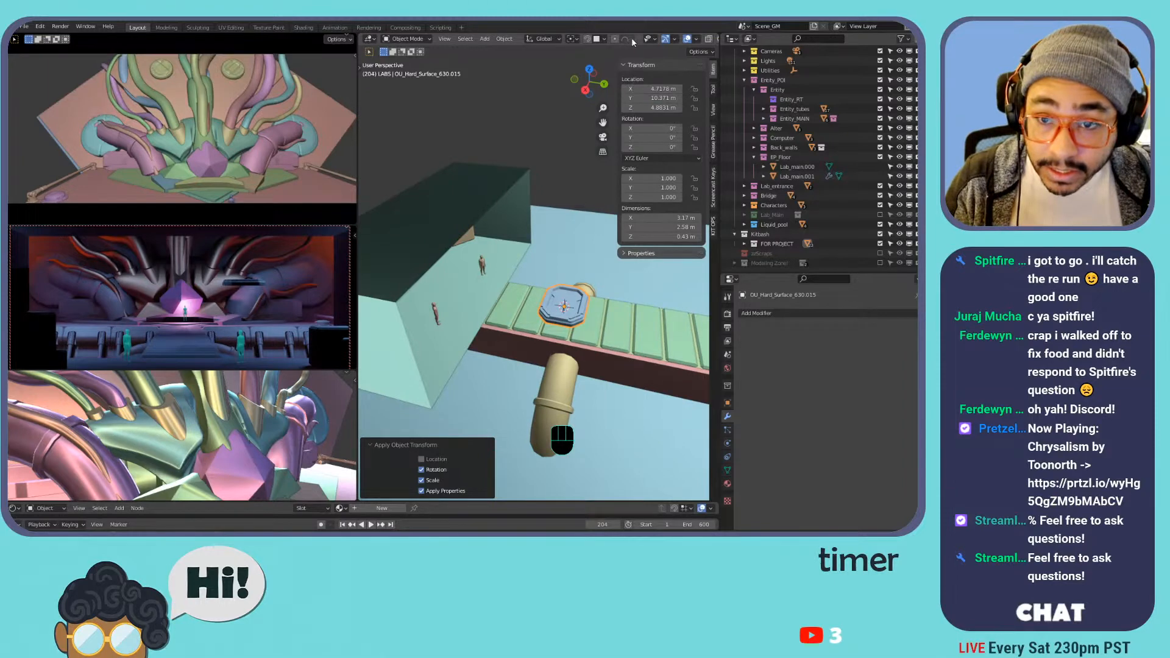
- Move the plate onto the bridge's end panel by the entrance with face snapping, using Center as the Snap With option
{"action": "key", "text": "g"}
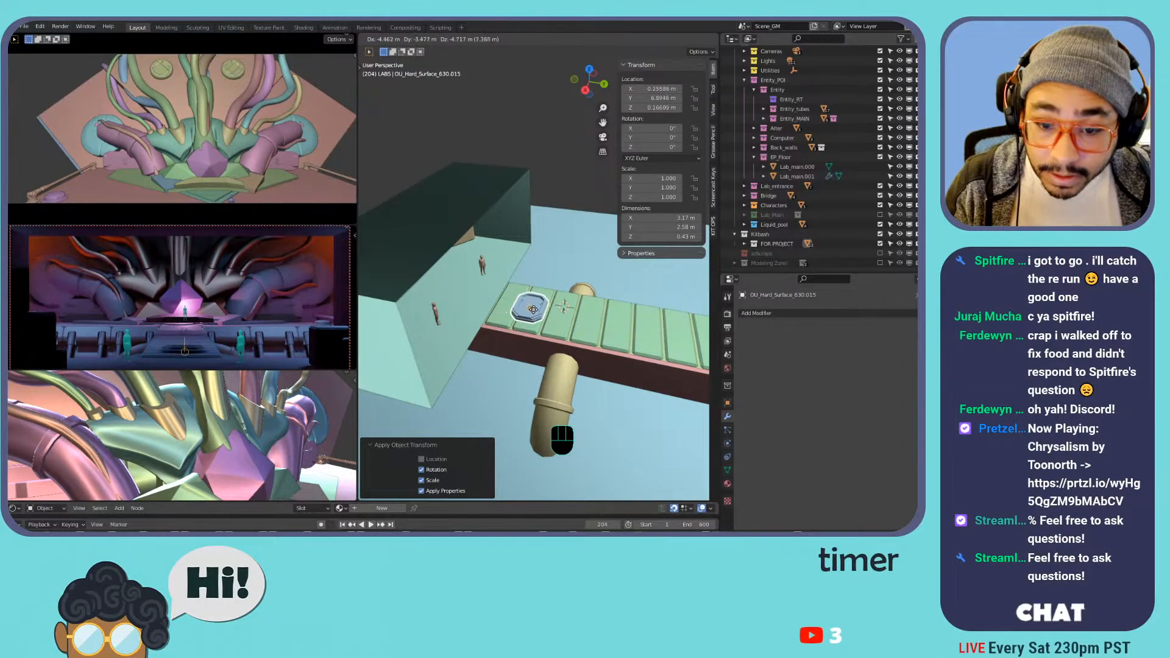
{"action": "left_click", "coordinate": [536, 295]}
{"action": "left_click", "coordinate": [600, 40]}
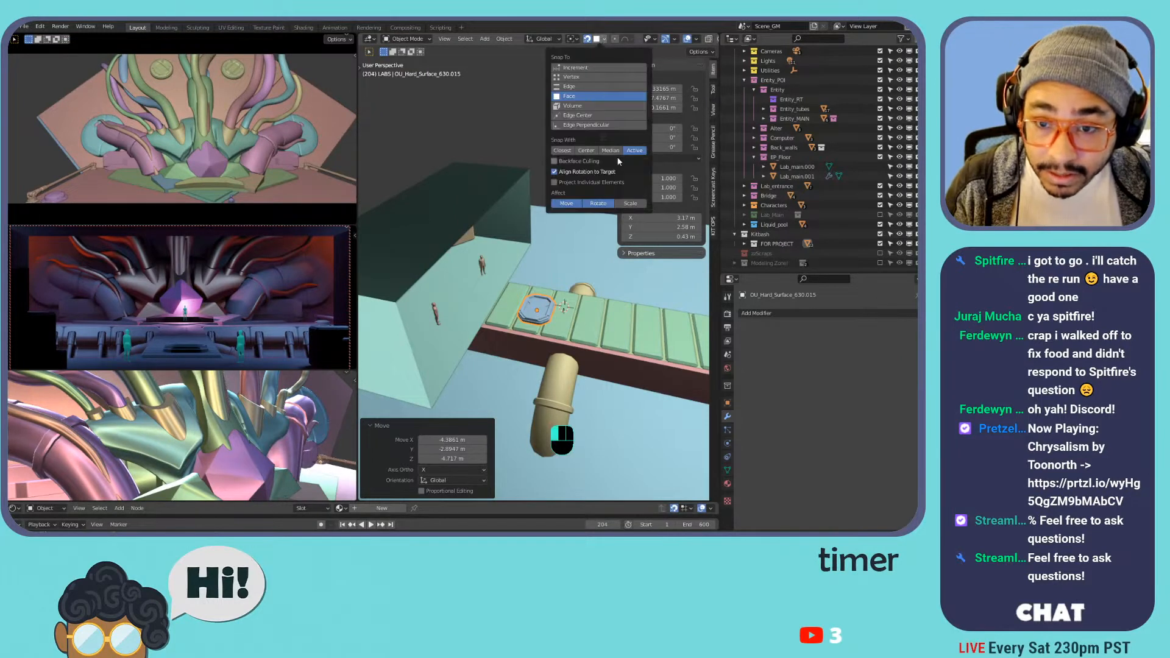
{"action": "key", "text": "g"}
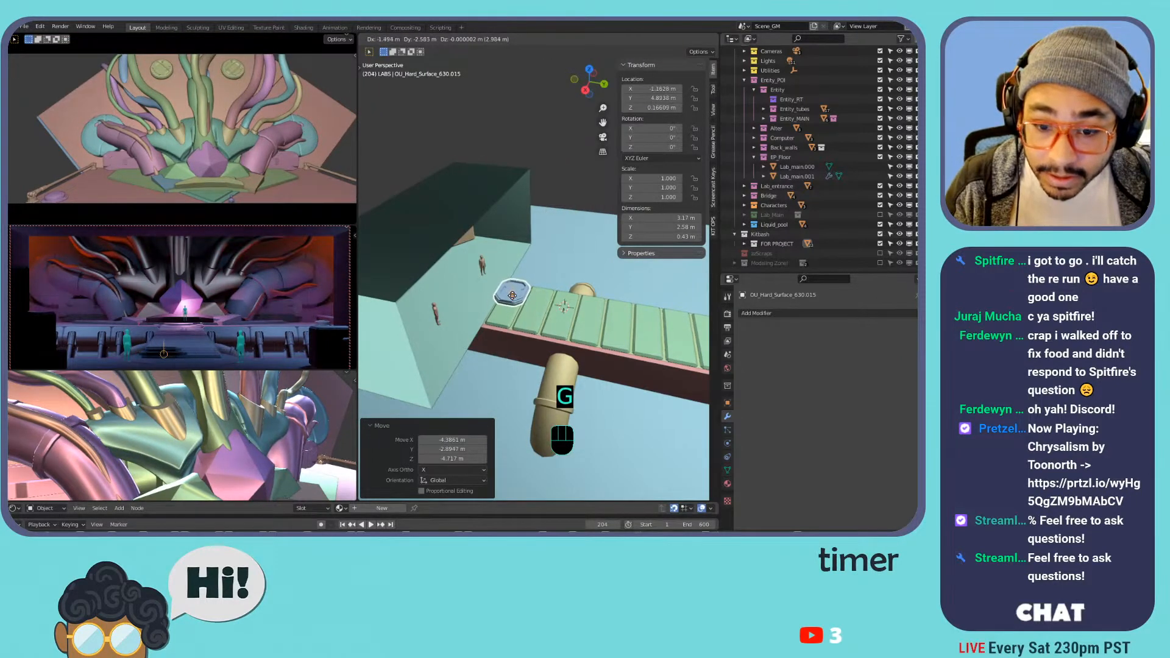
{"action": "left_click", "coordinate": [562, 85]}
- Snap the plate onto the bridge's centreline at X 0 m, Y about 5.87 m, and set its Y rotation to 0°
{"action": "left_click", "coordinate": [602, 39]}
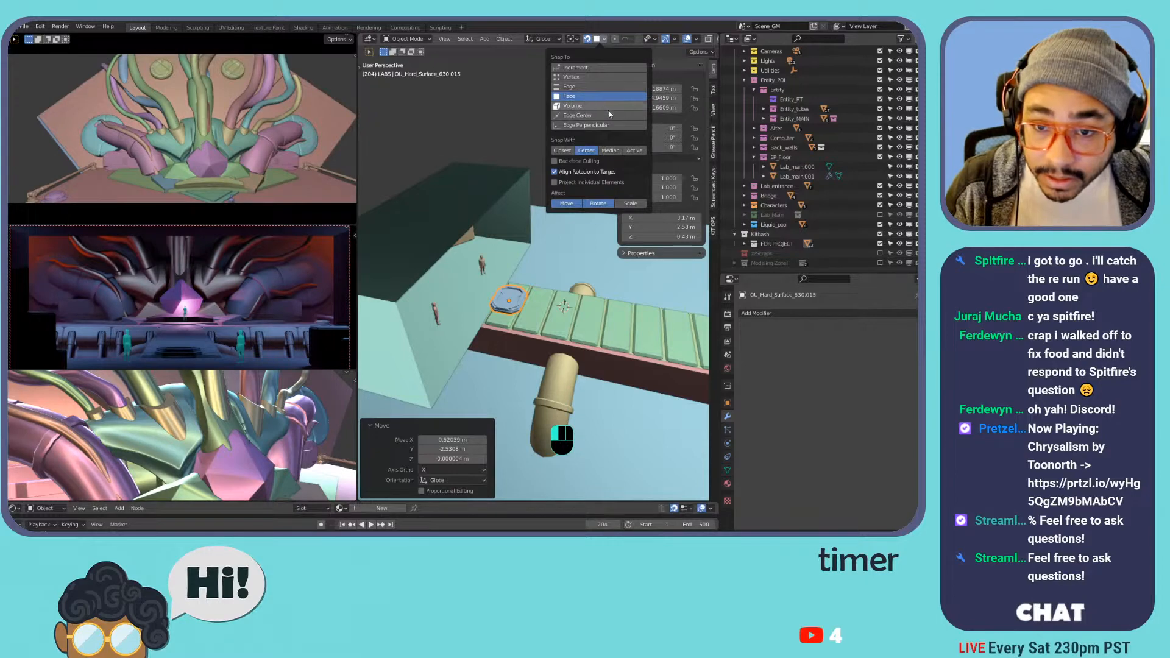
{"action": "key", "text": "g"}
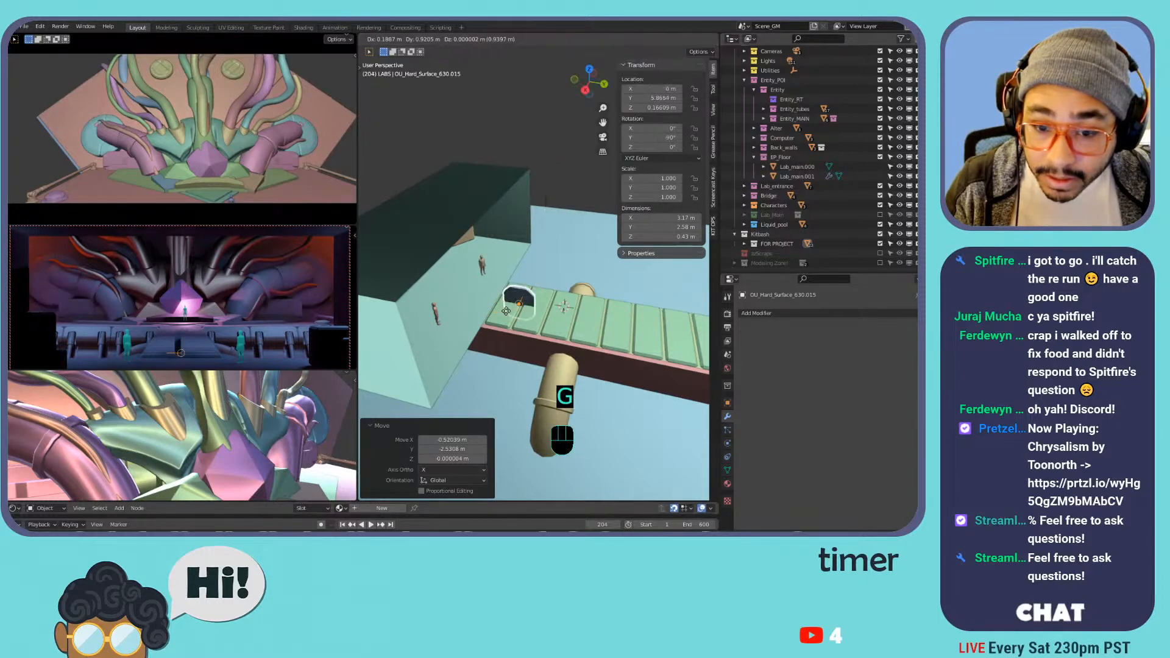
{"action": "left_click", "coordinate": [515, 300]}
{"action": "left_click", "coordinate": [637, 137]}
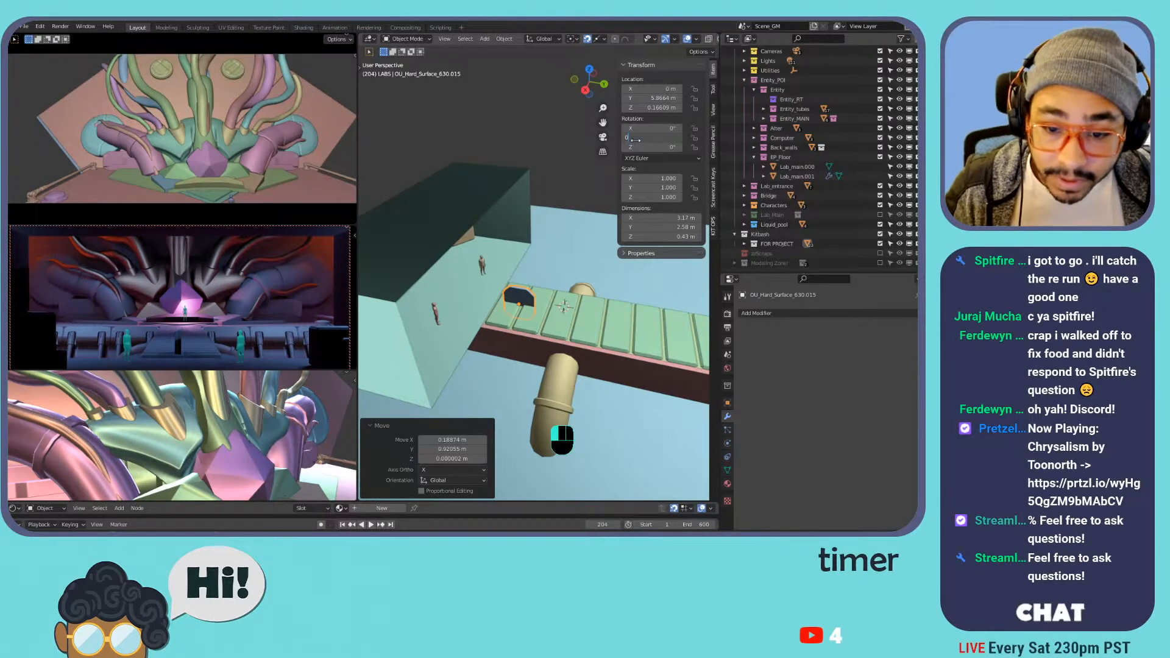
{"action": "key", "text": "Return"}
- Move the plate about -0.8 m along Y and lower it about 0.32 m in Z into the first bridge panel
{"action": "scroll", "coordinate": [534, 322], "scroll_direction": "up", "scroll_amount": 3}
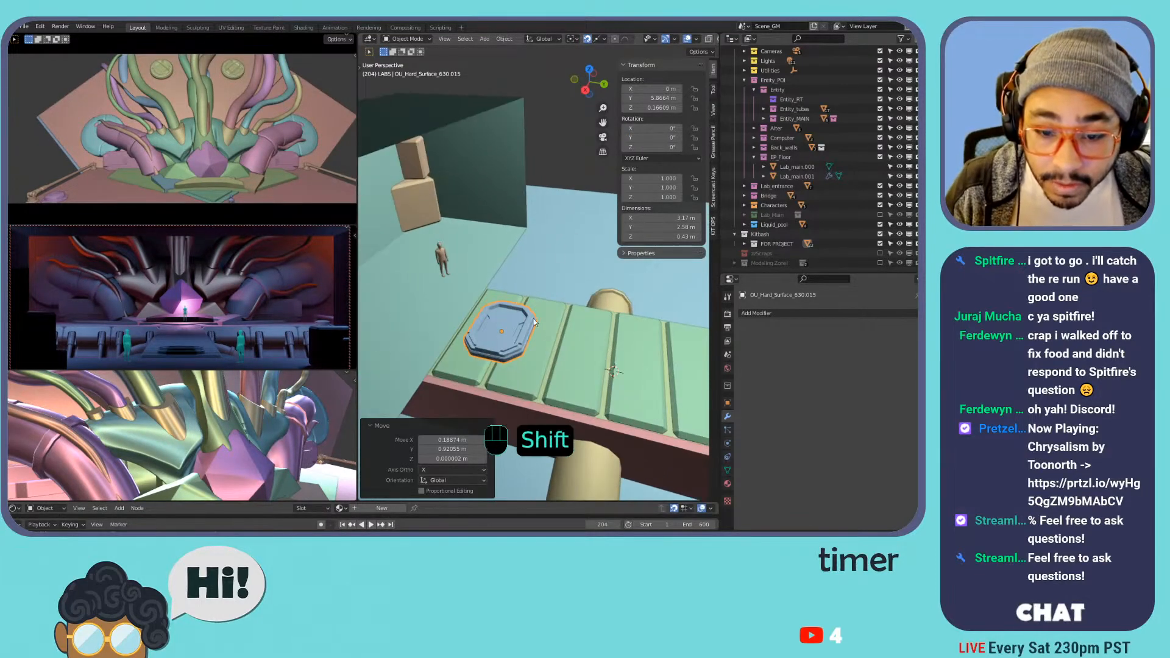
{"action": "middle_click_drag", "start_coordinate": [534, 321], "coordinate": [558, 290], "text": "shift"}
{"action": "key", "text": "KP_Decimal"}
{"action": "scroll", "coordinate": [576, 284], "scroll_direction": "down", "scroll_amount": 5}
{"action": "key", "text": "g"}
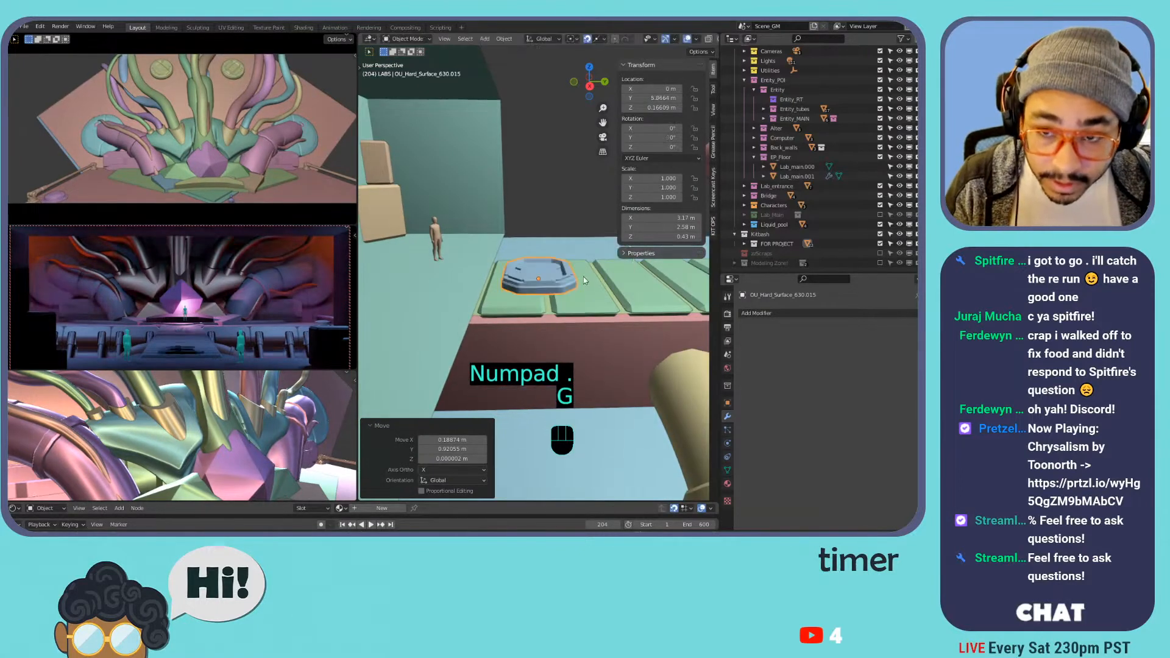
{"action": "key", "text": "g"}
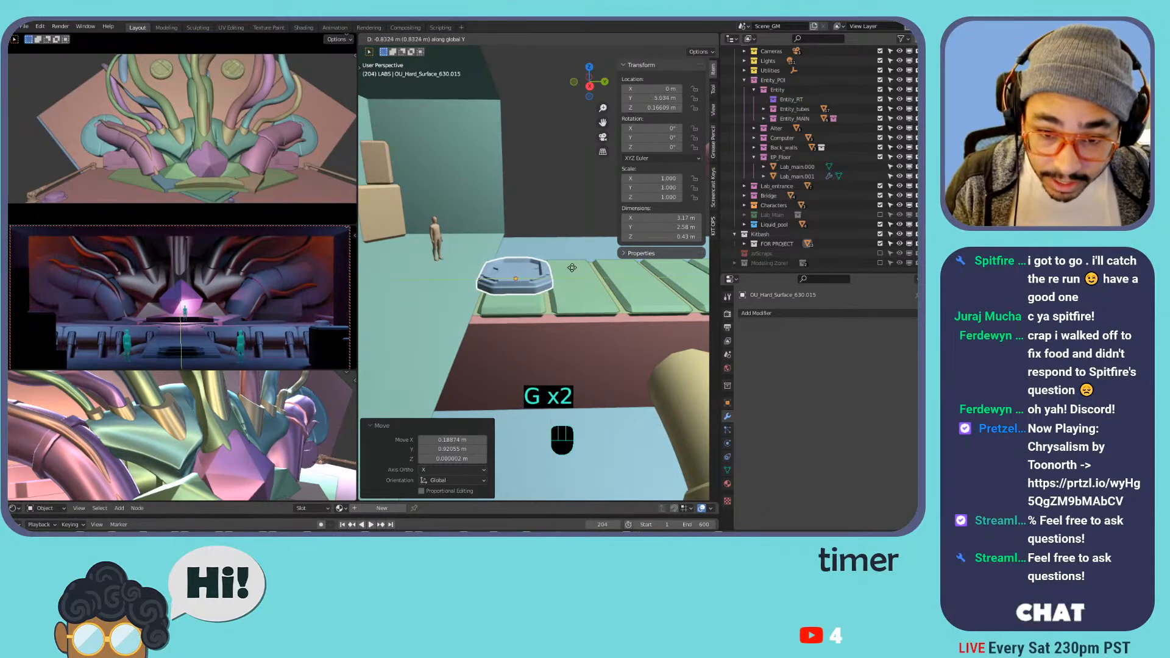
{"action": "left_click", "coordinate": [573, 269]}
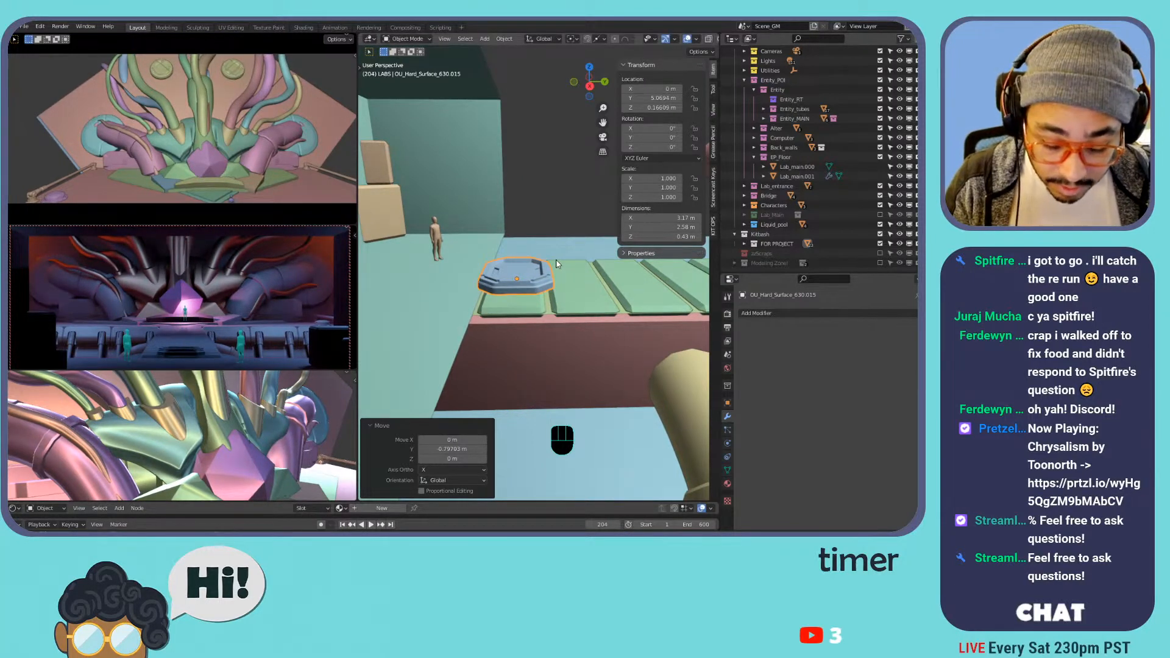
{"action": "key", "text": "g"}
{"action": "key", "text": "z"}
{"action": "left_click", "coordinate": [561, 279]}
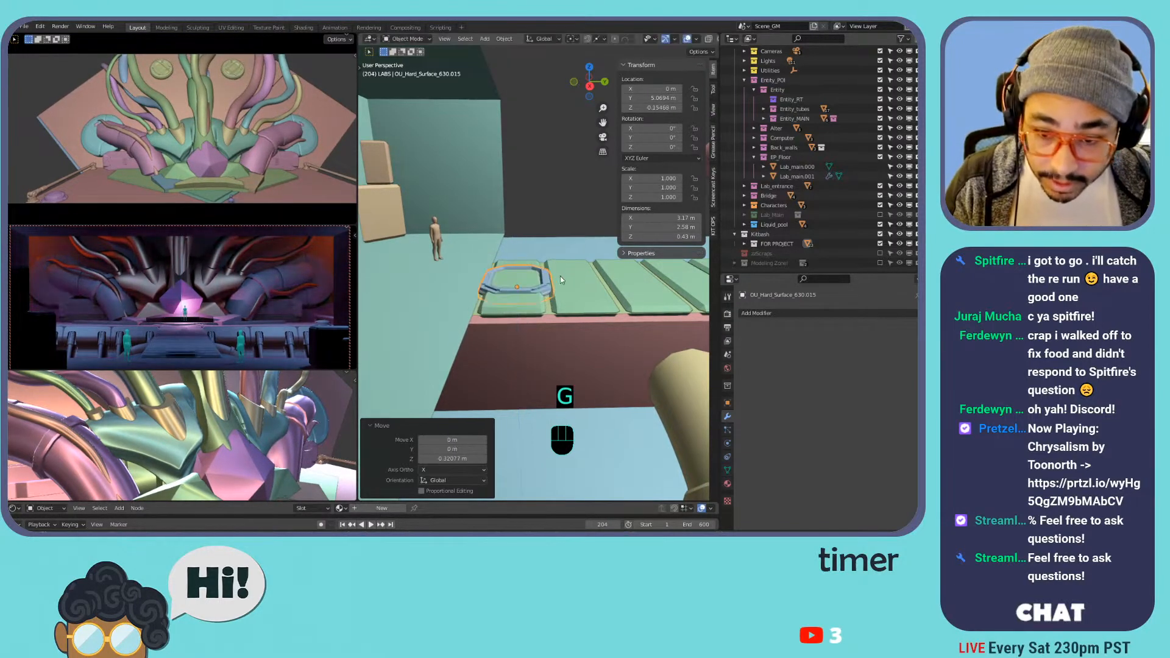
- Move the arrayed green bridge panels into a hidden collection to clear the bridge deck
{"action": "left_click", "coordinate": [561, 279]}
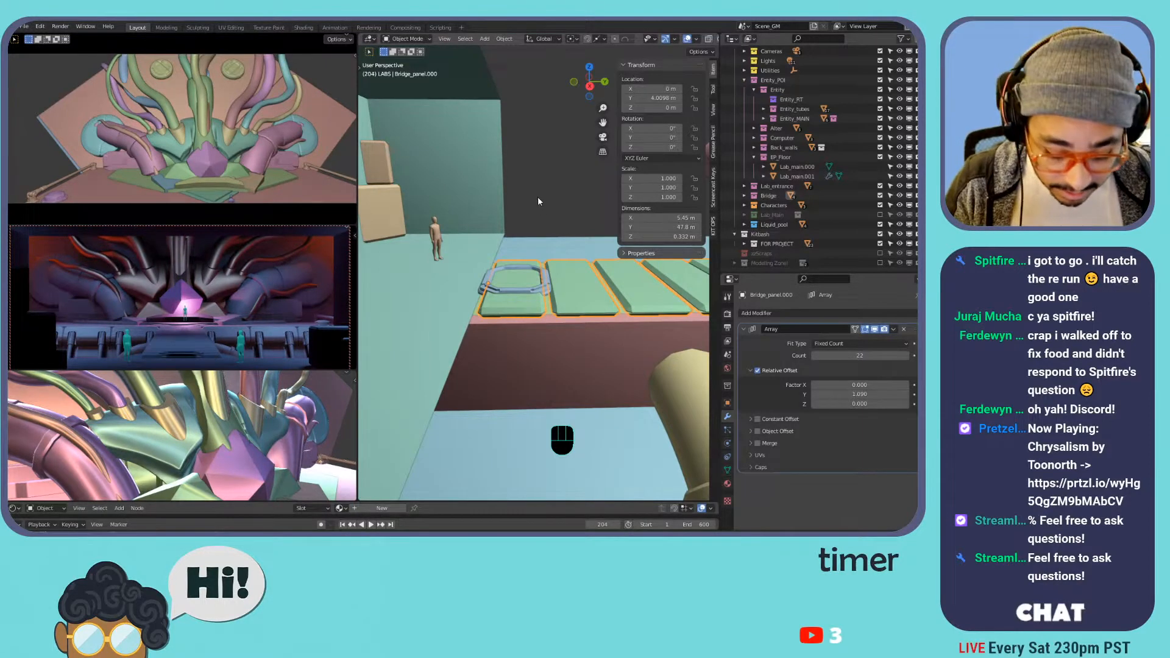
{"action": "key", "text": "m"}
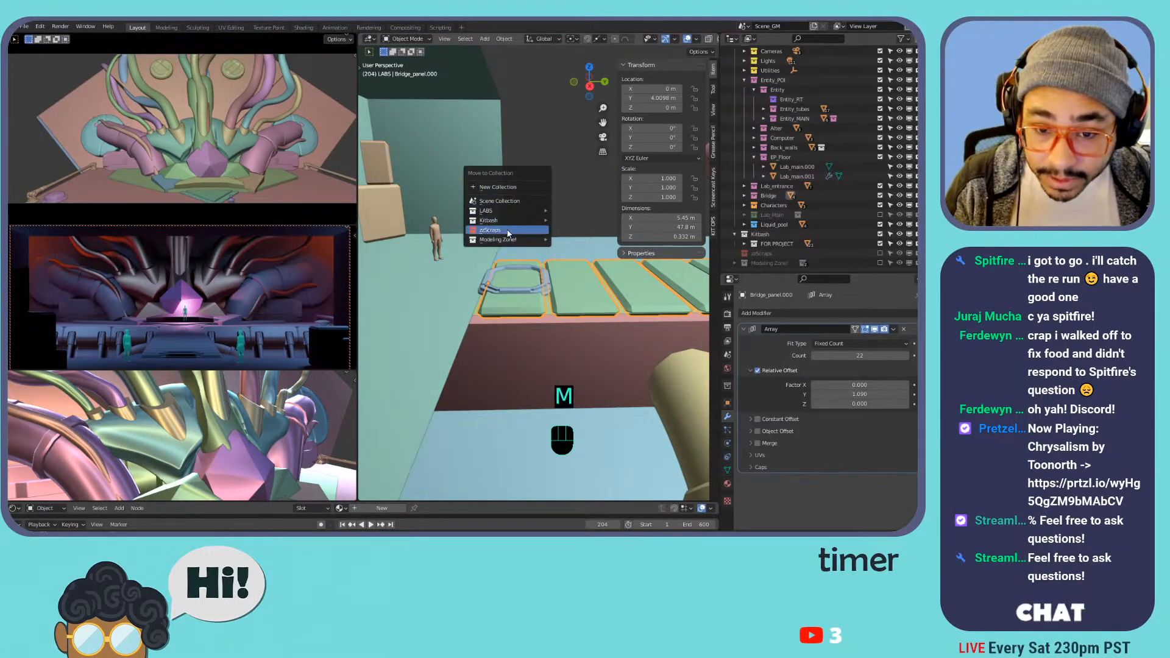
{"action": "left_click", "coordinate": [558, 240]}
{"action": "mouse_move", "coordinate": [557, 243]}
{"action": "middle_mouse_down", "text": "shift"}
{"action": "mouse_move", "coordinate": [594, 232]}
{"action": "mouse_move", "coordinate": [403, 243]}
{"action": "mouse_move", "coordinate": [634, 278]}
{"action": "mouse_move", "coordinate": [533, 240]}
{"action": "mouse_move", "coordinate": [573, 225]}
{"action": "middle_mouse_up", "text": "shift"}
{"action": "scroll", "coordinate": [572, 280], "scroll_direction": "up", "scroll_amount": 3}
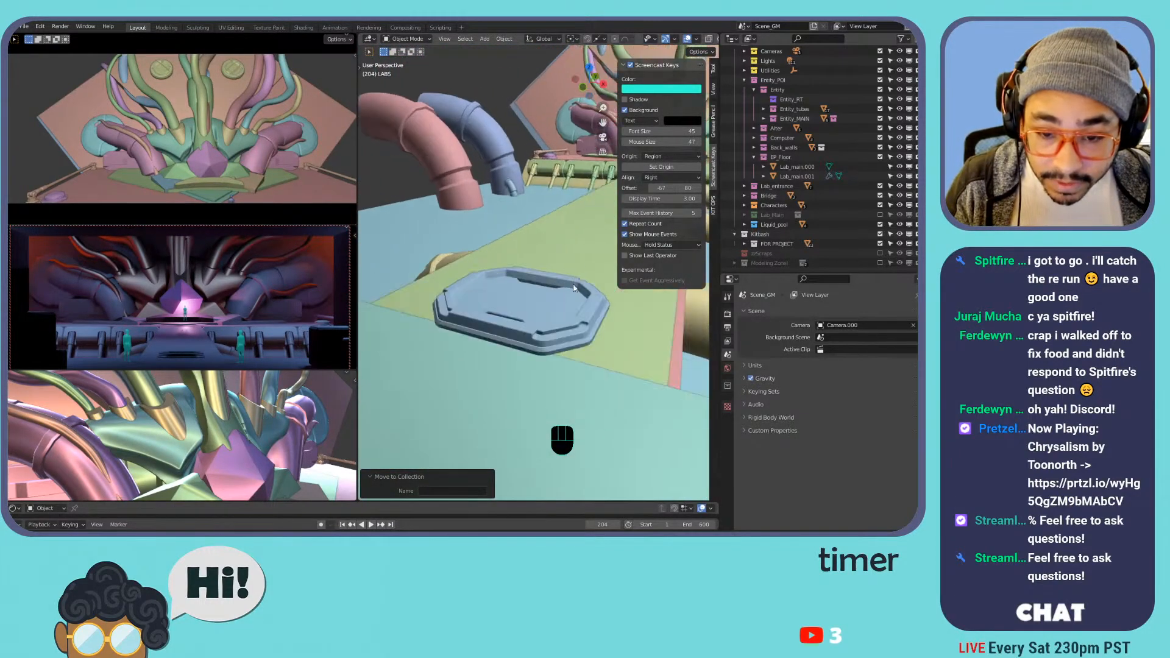
{"action": "middle_click_drag", "start_coordinate": [571, 280], "coordinate": [502, 261]}
- Move the plate along the bridge to about Y 6.03 m and raise it to about Z 0.10 m
{"action": "left_click", "coordinate": [480, 274]}
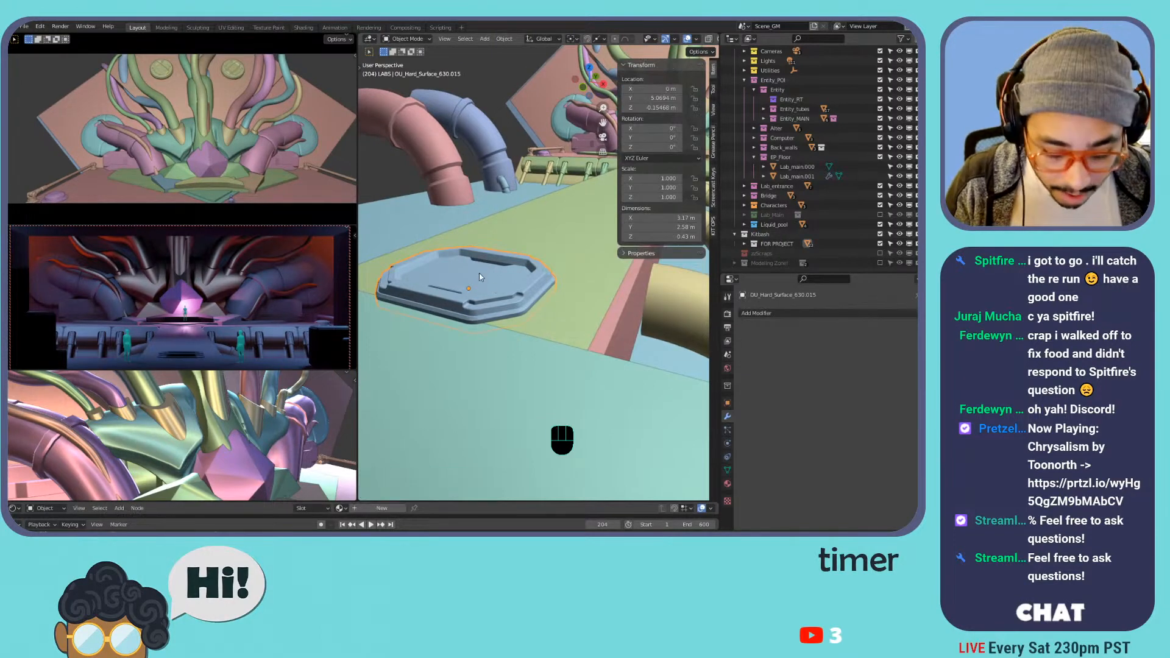
{"action": "key", "text": "g"}
{"action": "key", "text": "y"}
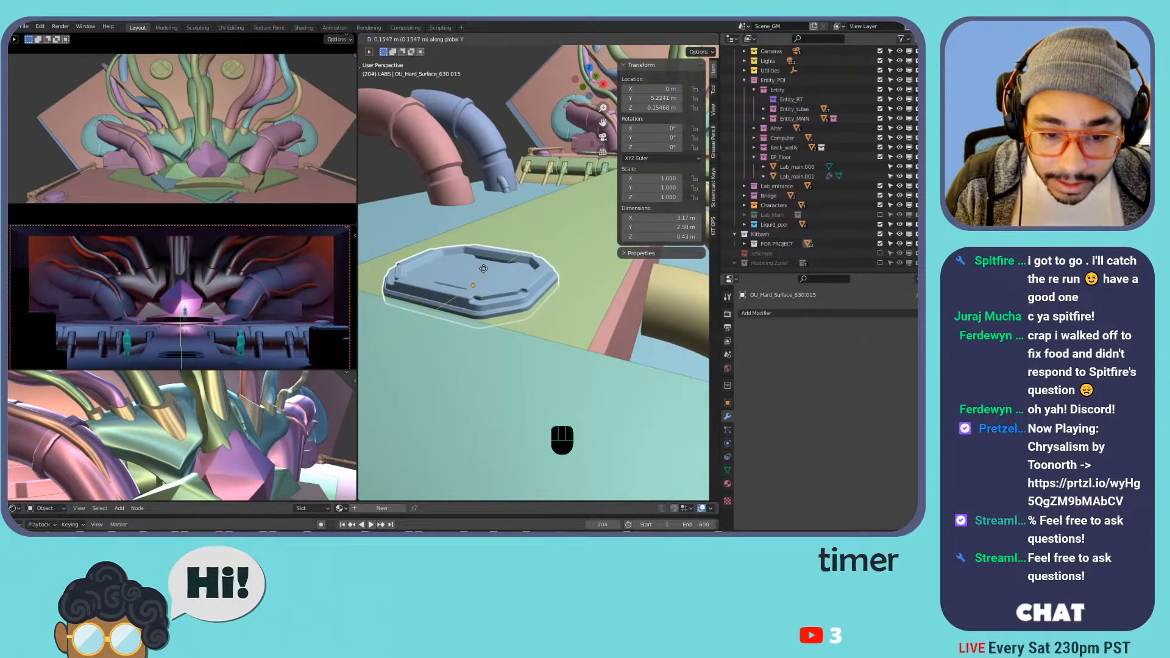
{"action": "left_click", "coordinate": [483, 269]}
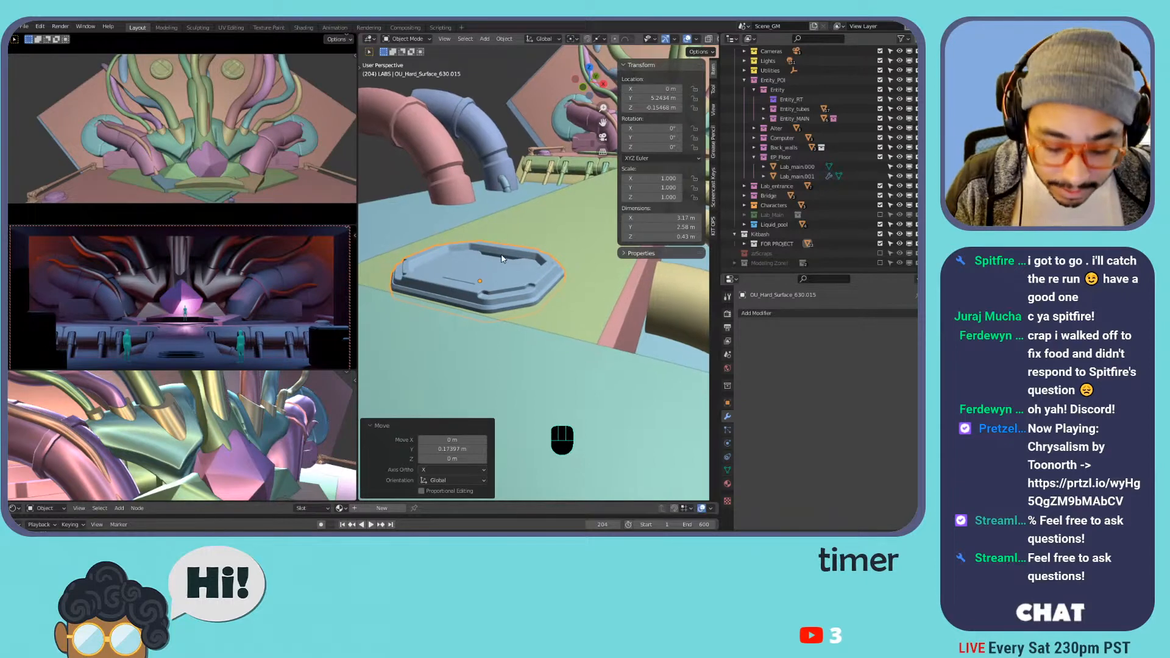
{"action": "key", "text": "g"}
{"action": "left_click", "coordinate": [518, 239]}
{"action": "scroll", "coordinate": [478, 274], "scroll_direction": "up", "scroll_amount": 2}
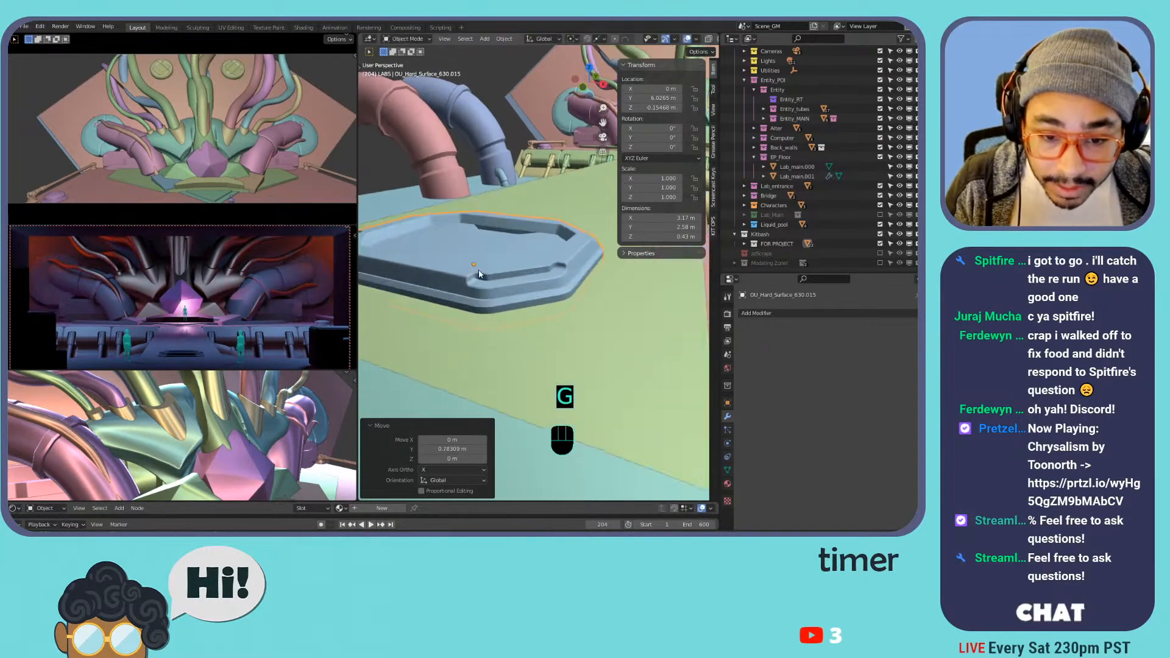
{"action": "key", "text": "g"}
{"action": "key", "text": "z"}
{"action": "left_click", "coordinate": [475, 249]}
- Snap the 3D cursor to the lower faces of the plate's entrance-facing side and set the plate's origin there
{"action": "middle_click_drag", "start_coordinate": [433, 264], "coordinate": [519, 254]}
{"action": "key", "text": "Tab"}
{"action": "left_click", "coordinate": [522, 275]}
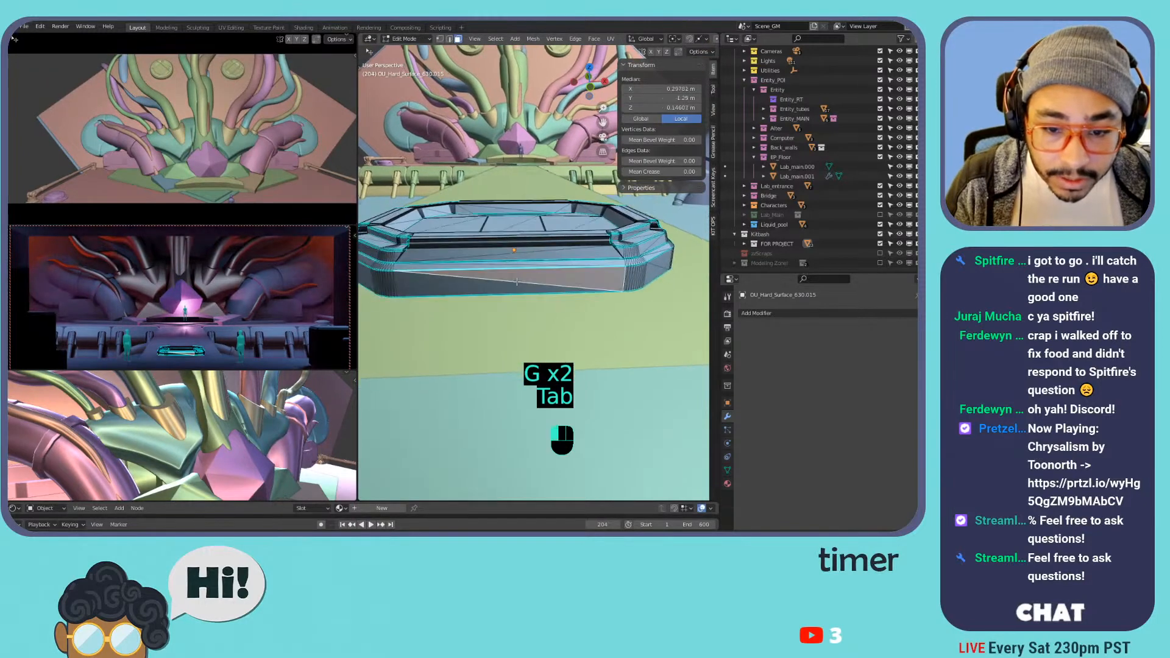
{"action": "left_click", "coordinate": [522, 287], "text": "shift"}
{"action": "key", "text": "shift+s"}
{"action": "left_click", "coordinate": [522, 292]}
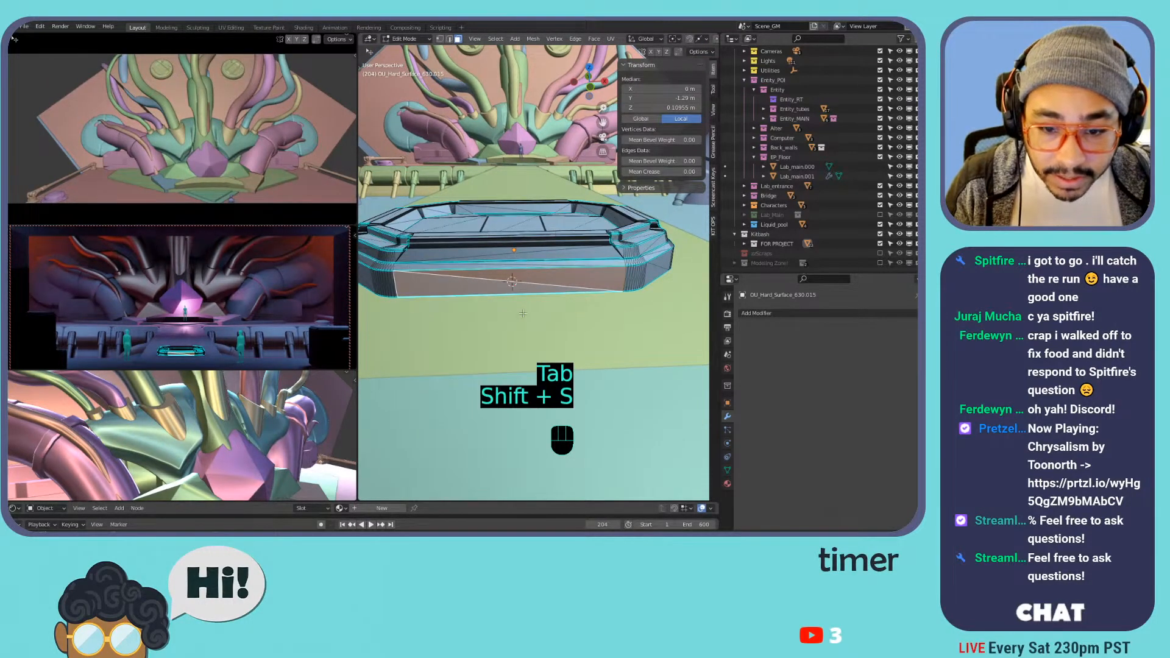
{"action": "key", "text": "Tab"}
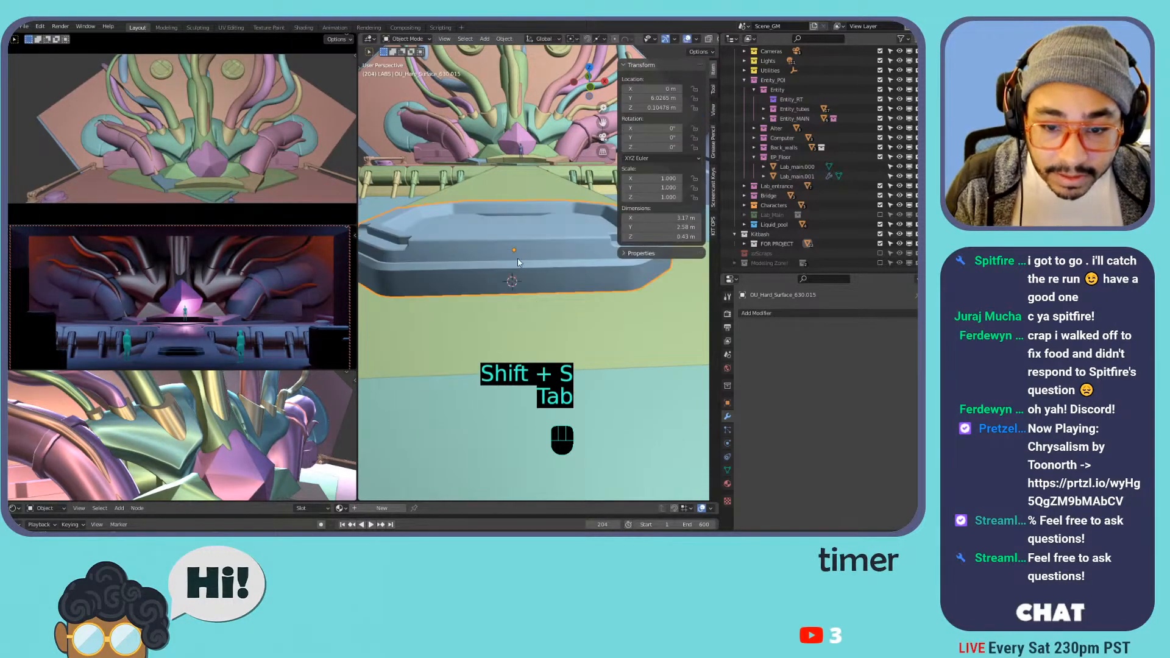
{"action": "left_click", "coordinate": [504, 38]}
{"action": "mouse_move", "coordinate": [543, 59]}
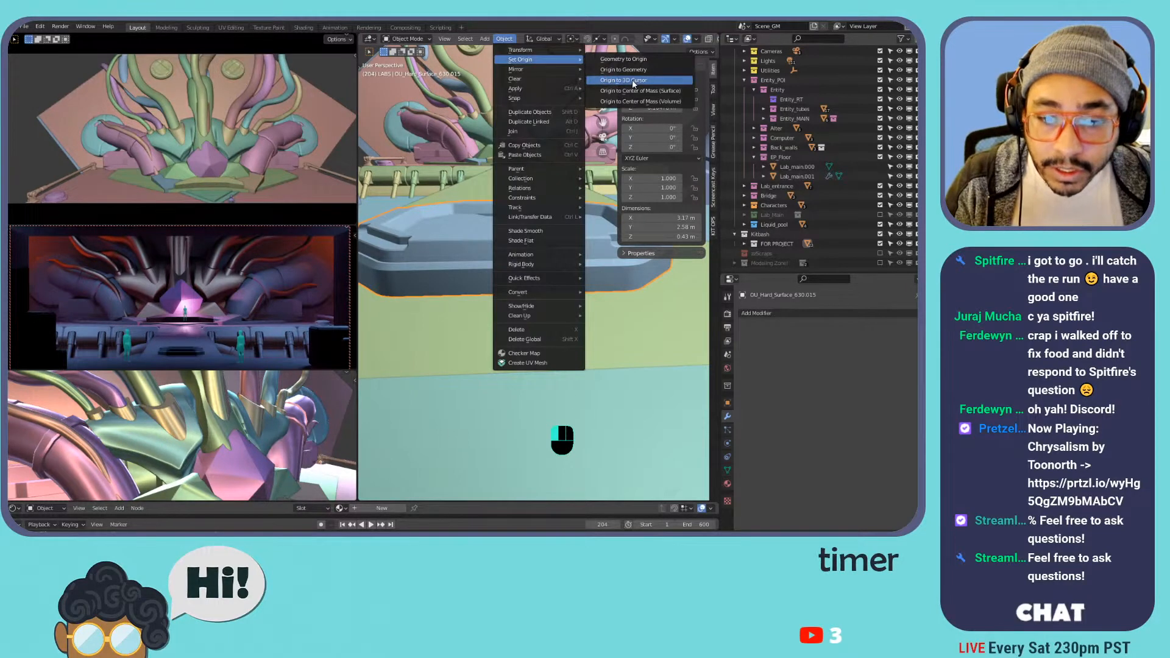
{"action": "left_click", "coordinate": [633, 80]}
- Reposition the plate on the bridge deck using its new edge origin
{"action": "mouse_move", "coordinate": [527, 235]}
{"action": "middle_mouse_down", "text": "shift"}
{"action": "mouse_move", "coordinate": [509, 250]}
{"action": "mouse_move", "coordinate": [506, 241]}
{"action": "middle_mouse_up", "text": "shift"}
{"action": "key", "text": "g"}
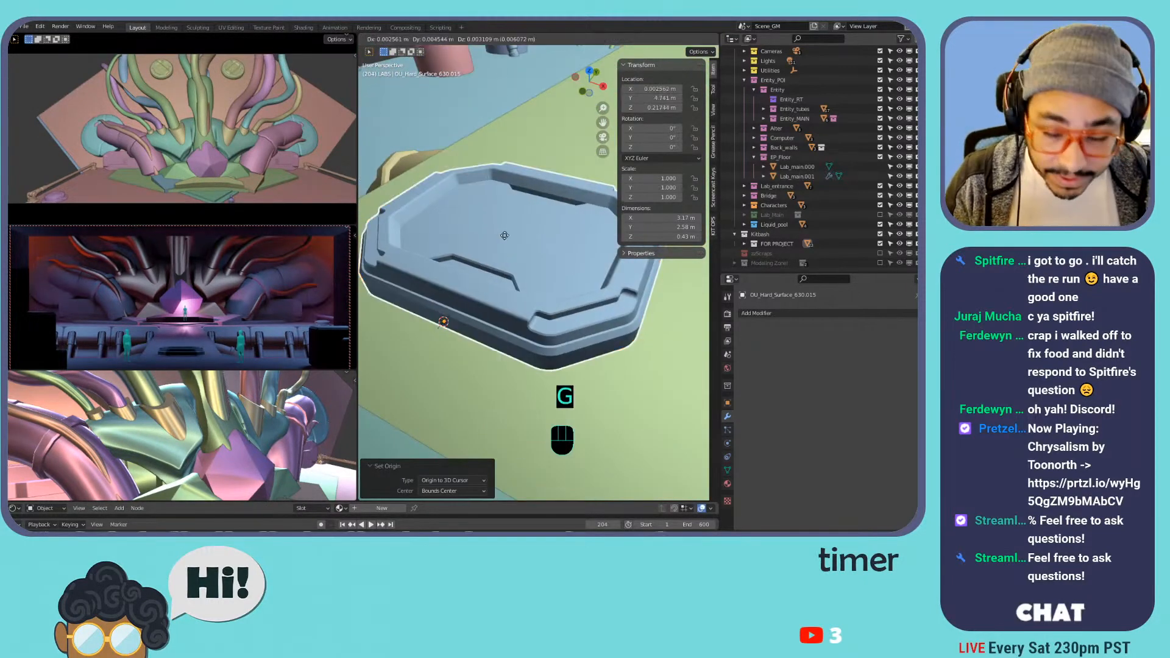
- Shift the octagonal floor panel about -0.85 m along Y at the start of the bridge
{"action": "left_click", "coordinate": [465, 352]}
{"action": "middle_click_drag", "start_coordinate": [465, 352], "coordinate": [440, 291]}
{"action": "middle_click_drag", "start_coordinate": [514, 287], "coordinate": [536, 275], "text": "shift"}
- Add an Array modifier to the octagonal panel with relative offset factors X 0 and Y 1
{"action": "left_click", "coordinate": [792, 314]}
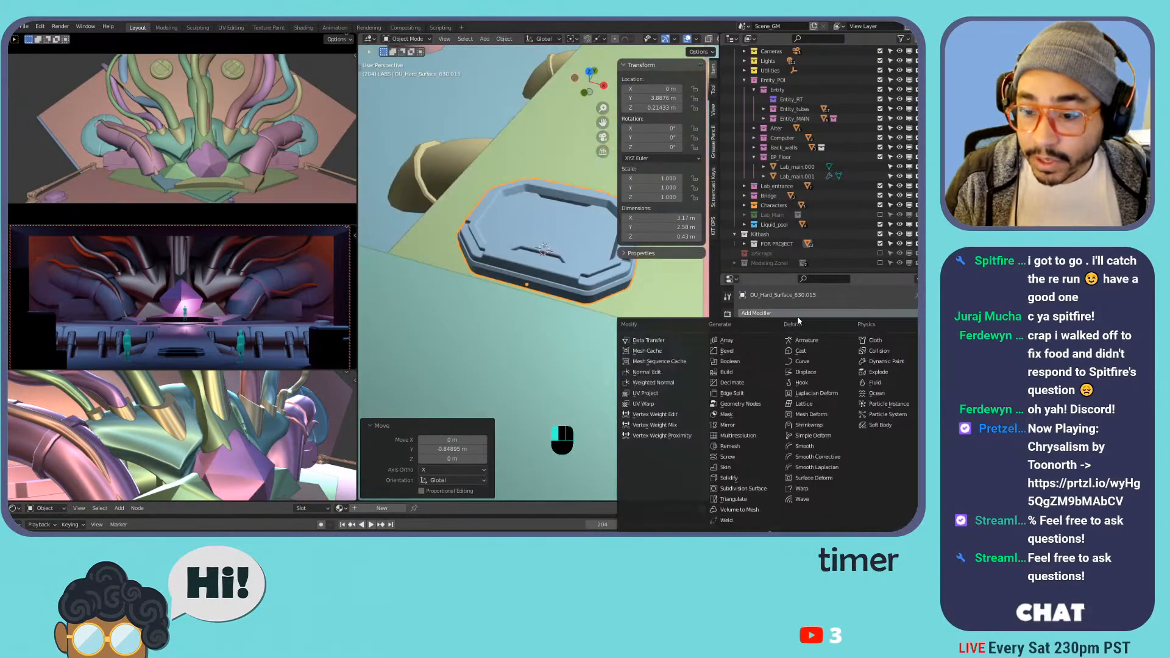
{"action": "left_click", "coordinate": [734, 339]}
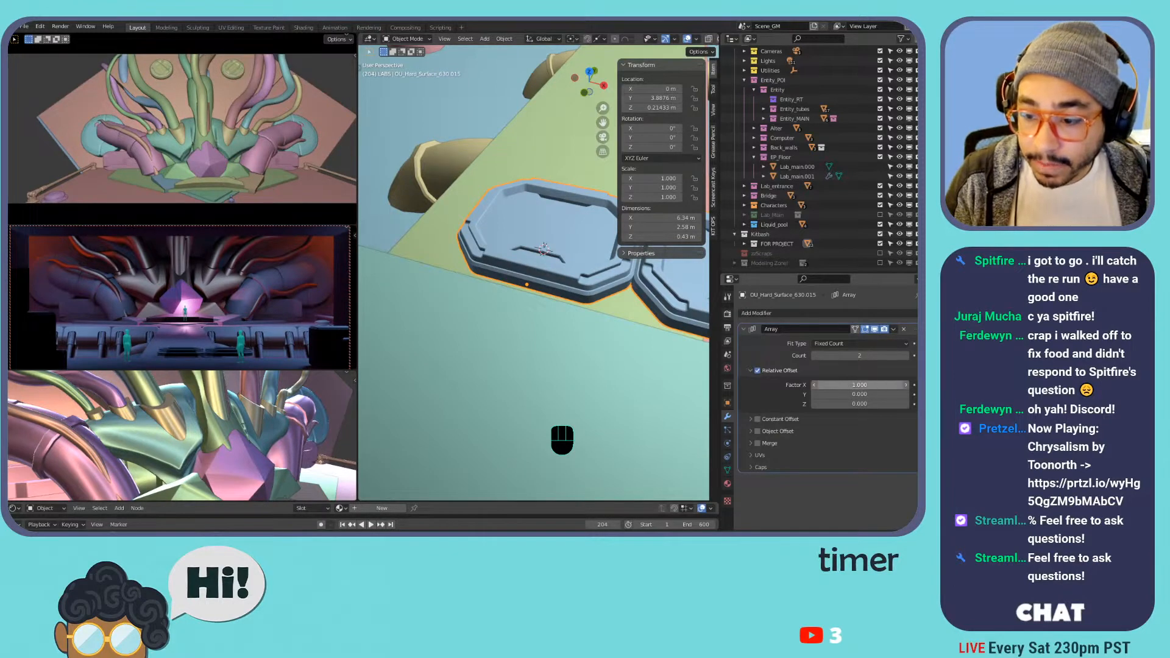
{"action": "left_click", "coordinate": [874, 385]}
{"action": "key", "text": "Return"}
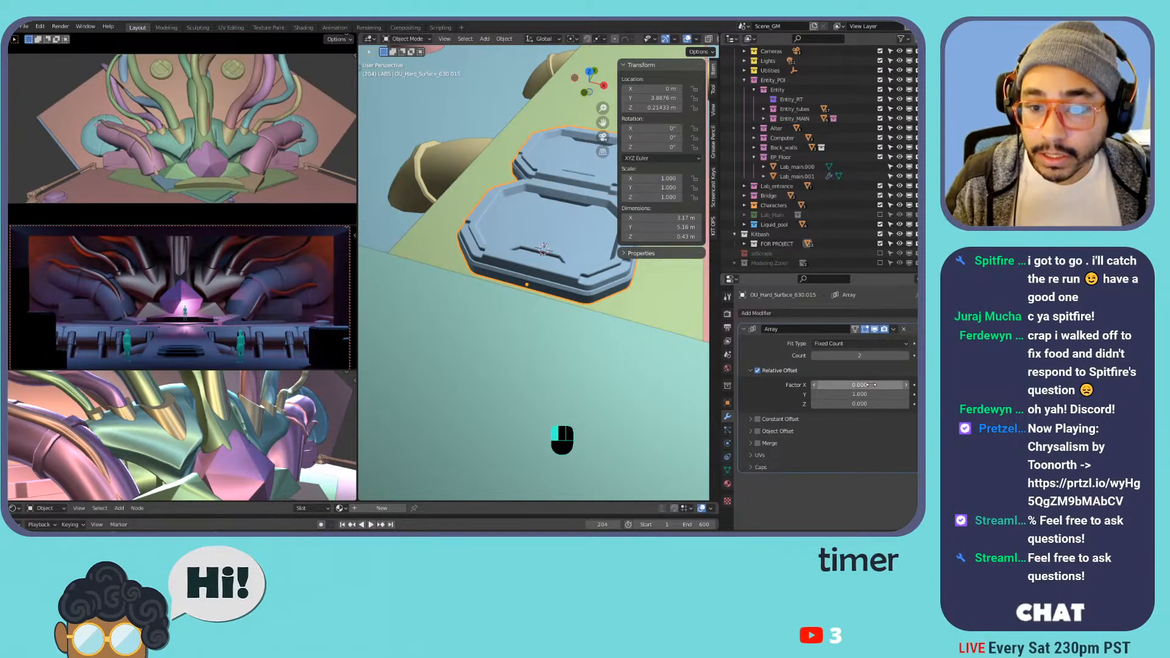
- Increase the panel array's count to 19 so the row covers the length of the bridge
{"action": "scroll", "coordinate": [567, 293], "scroll_direction": "down", "scroll_amount": 5}
{"action": "middle_click_drag", "start_coordinate": [585, 317], "coordinate": [542, 293]}
{"action": "middle_click_drag", "start_coordinate": [542, 292], "coordinate": [466, 284], "text": "shift"}
{"action": "scroll", "coordinate": [542, 287], "scroll_direction": "down", "scroll_amount": 4}
{"action": "left_click", "coordinate": [903, 356]}
{"action": "left_click", "coordinate": [904, 355]}
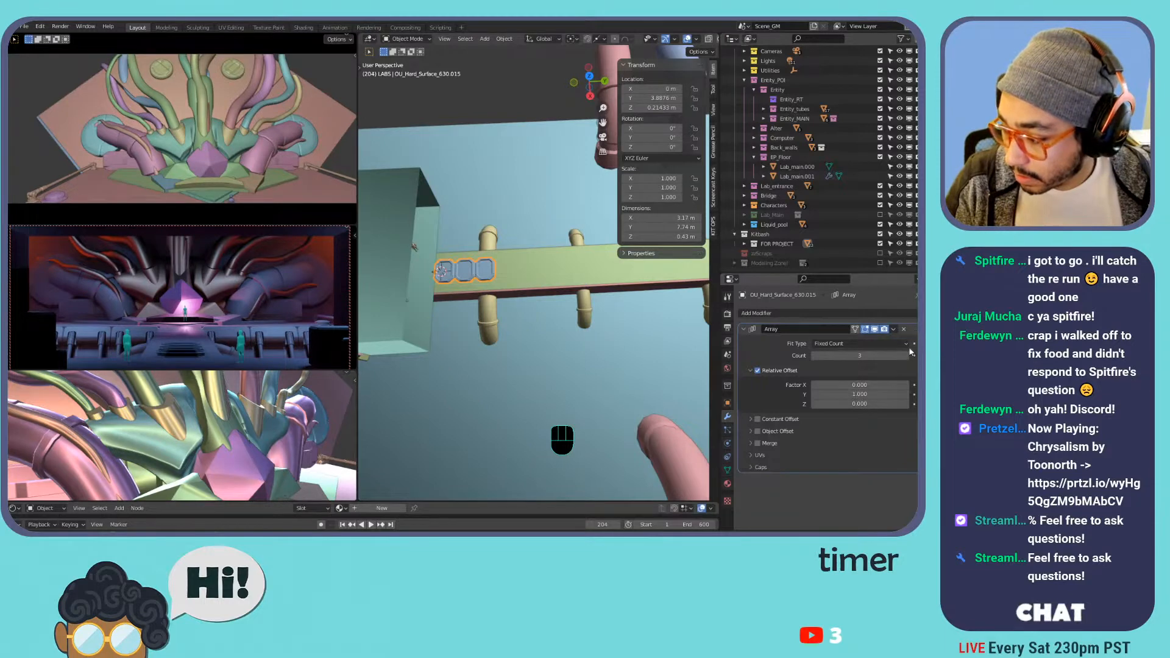
{"action": "left_click_drag", "start_coordinate": [859, 356], "coordinate": [901, 356]}
{"action": "middle_click_drag", "start_coordinate": [575, 341], "coordinate": [492, 351], "text": "shift"}
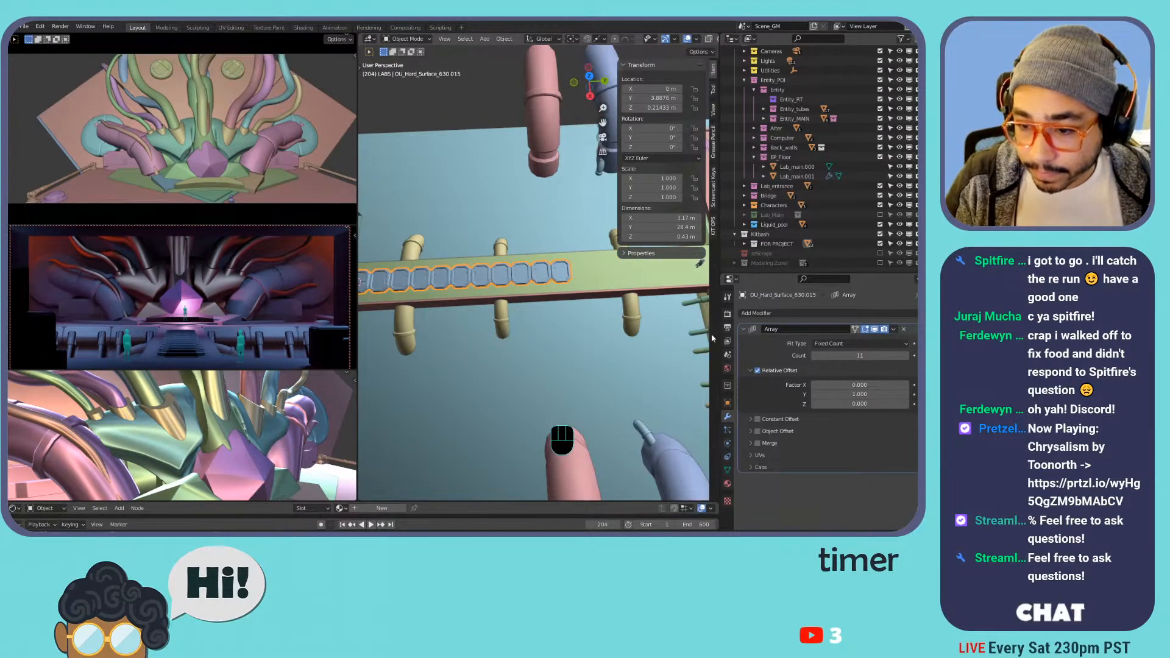
{"action": "left_click", "coordinate": [905, 356]}
{"action": "left_click", "coordinate": [905, 355]}
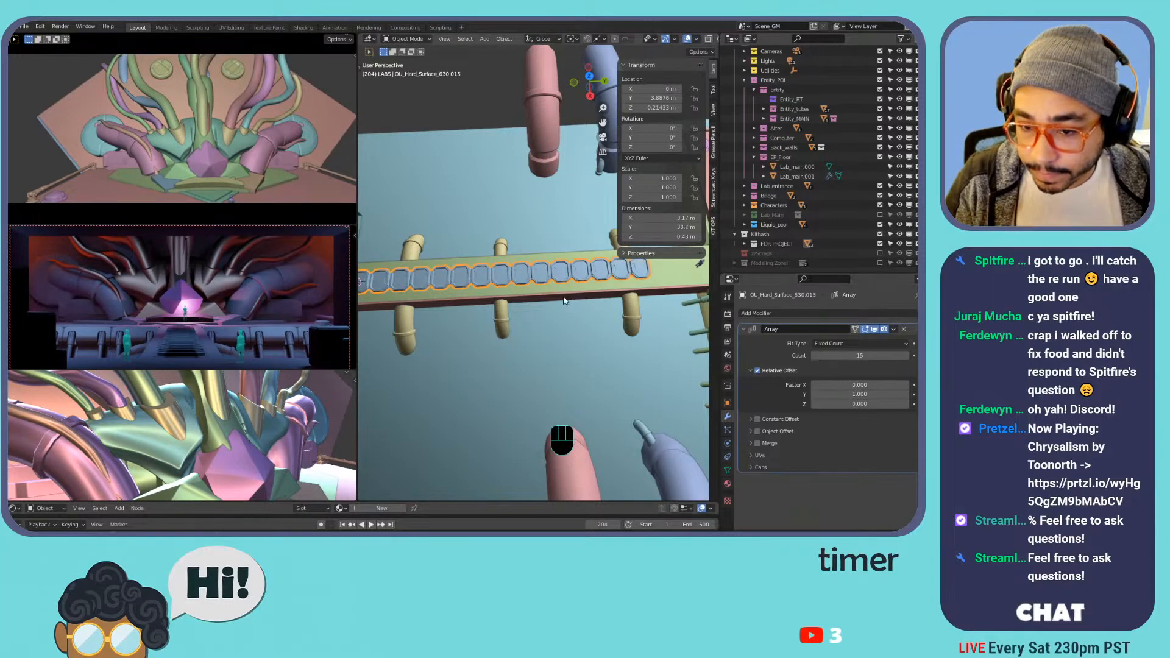
{"action": "middle_click_drag", "start_coordinate": [567, 301], "coordinate": [572, 315]}
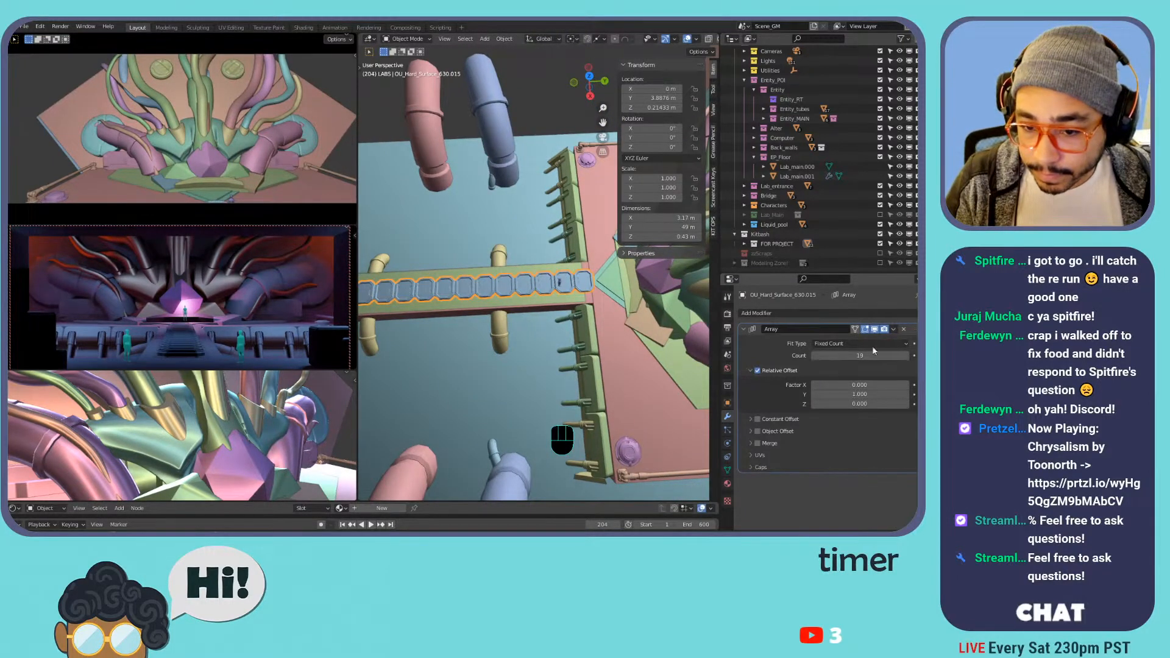
- Raise the row of panels about 0.055 m along Z above the bridge surface
{"action": "middle_click_drag", "start_coordinate": [445, 294], "coordinate": [598, 273]}
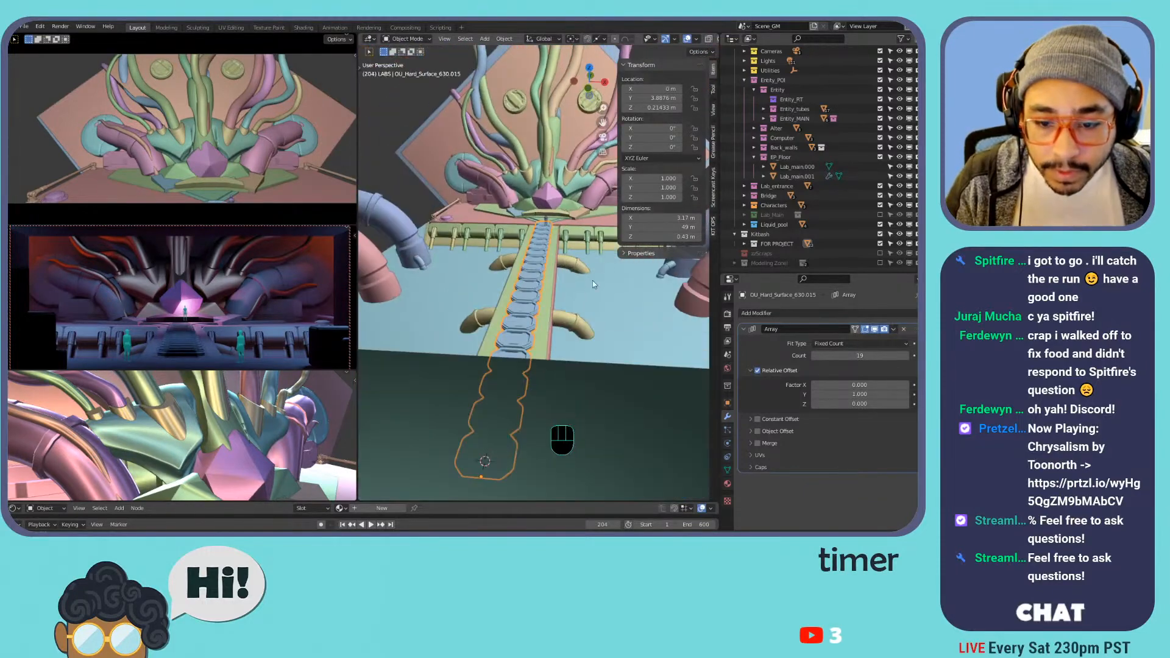
{"action": "middle_click_drag", "start_coordinate": [527, 324], "coordinate": [553, 287]}
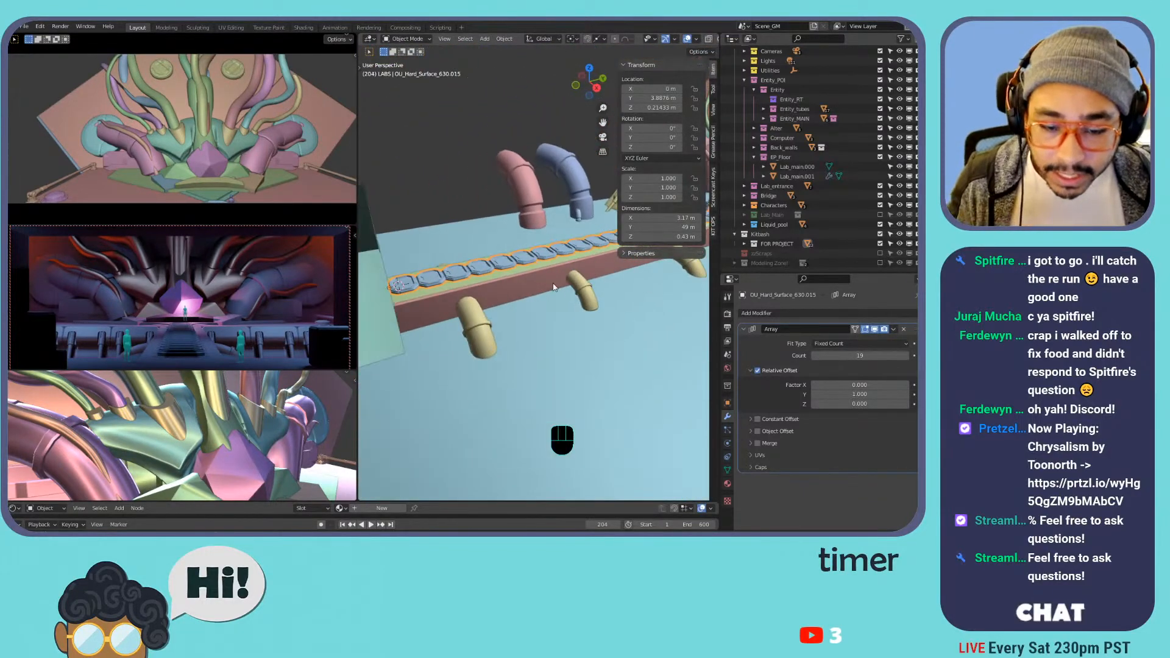
{"action": "key", "text": "KP_Decimal"}
{"action": "key", "text": "Tab"}
{"action": "key", "text": "a"}
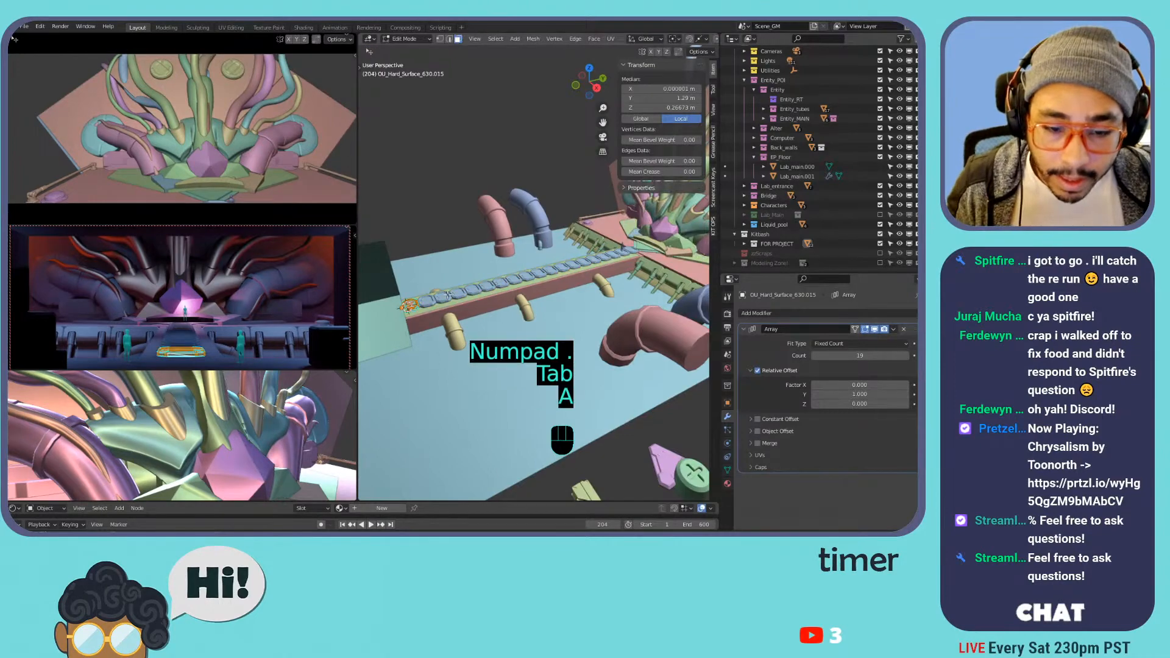
{"action": "key", "text": "KP_Decimal"}
{"action": "middle_click_drag", "start_coordinate": [411, 286], "coordinate": [578, 266], "text": "shift"}
{"action": "key", "text": "Tab"}
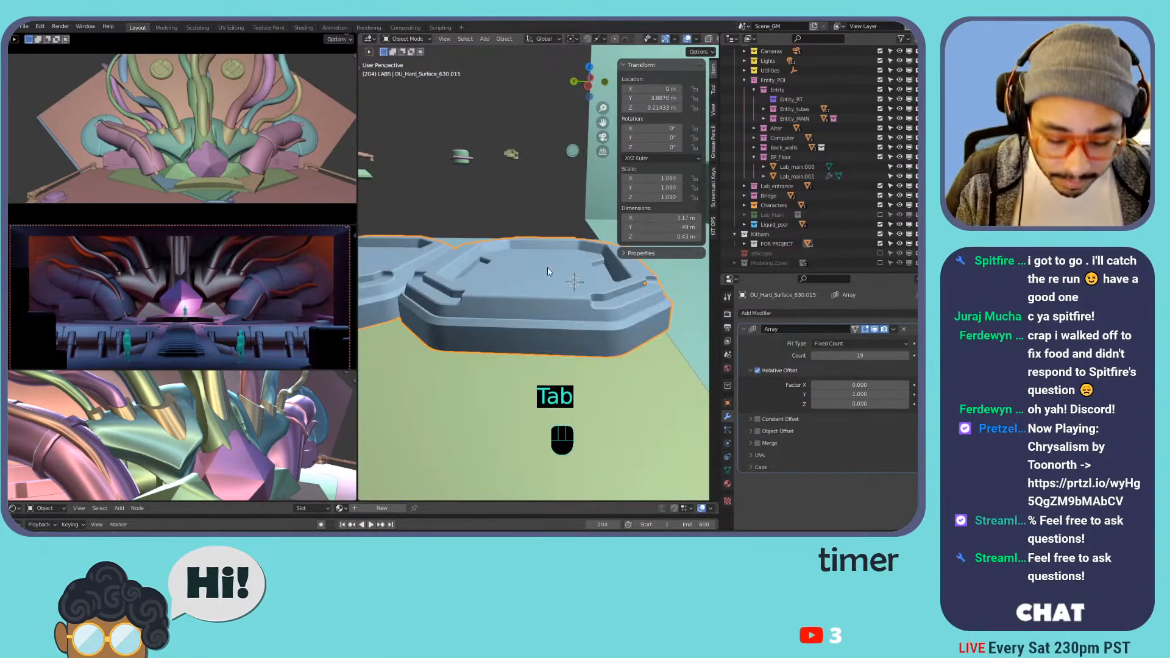
{"action": "key", "text": "g"}
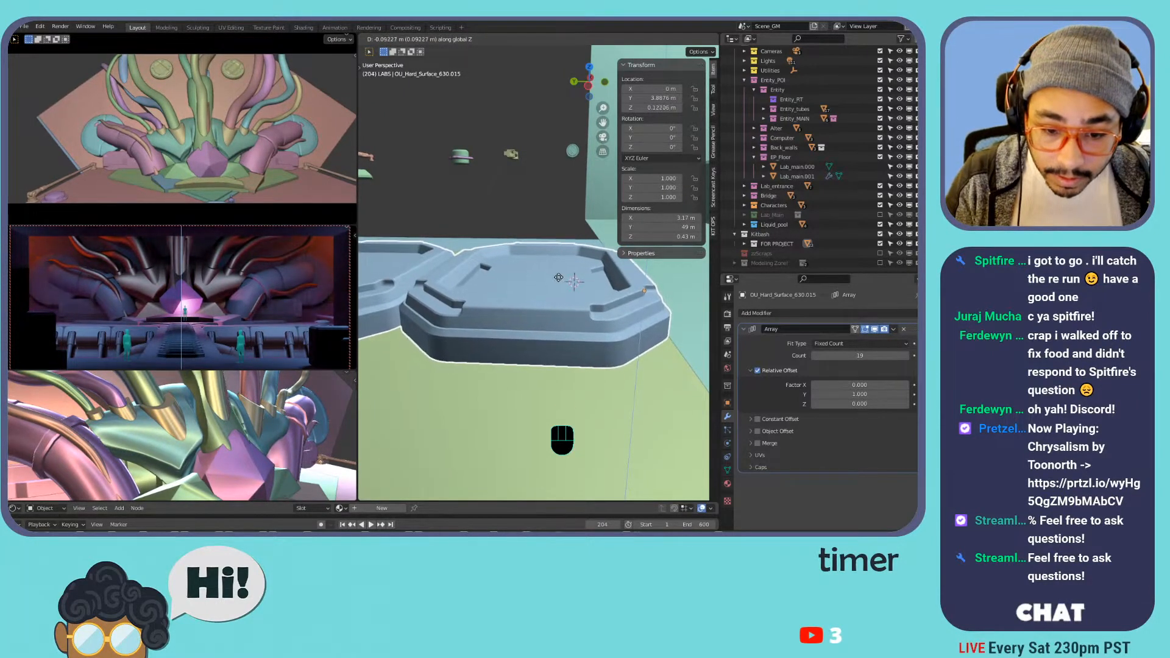
{"action": "left_click", "coordinate": [555, 265]}
{"action": "middle_click_drag", "start_coordinate": [556, 267], "coordinate": [525, 276], "text": "shift"}
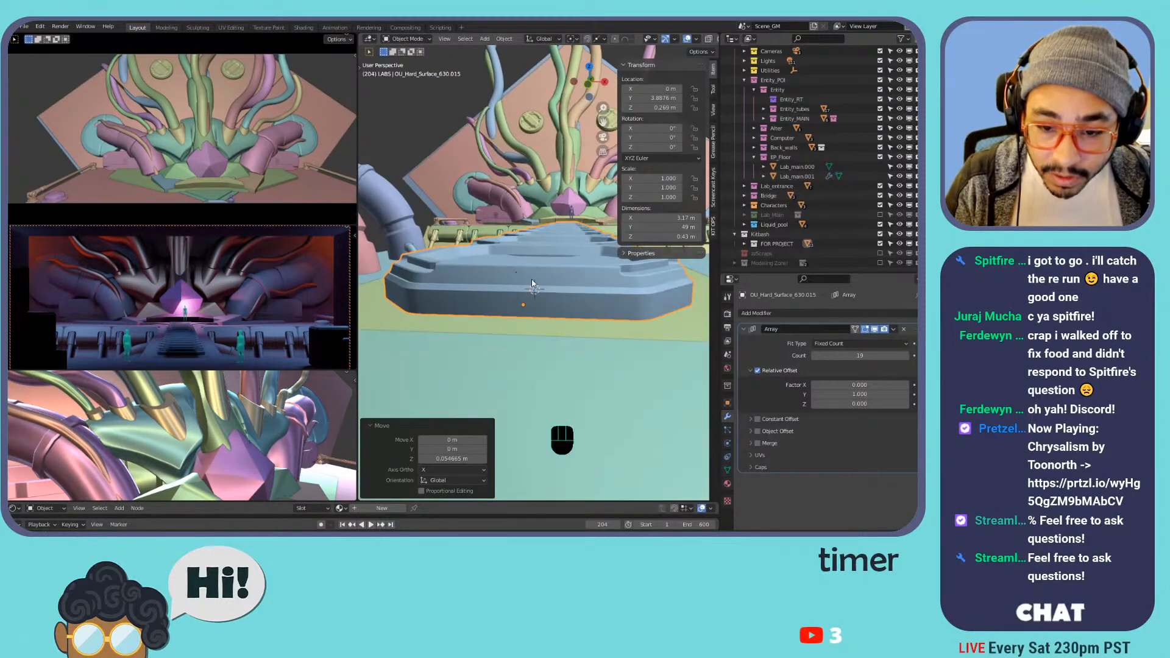
- Snap the 3D cursor to the first panel's lower front edge and set the panel object's origin to the cursor
{"action": "key", "text": "Tab"}
{"action": "key", "text": "2"}
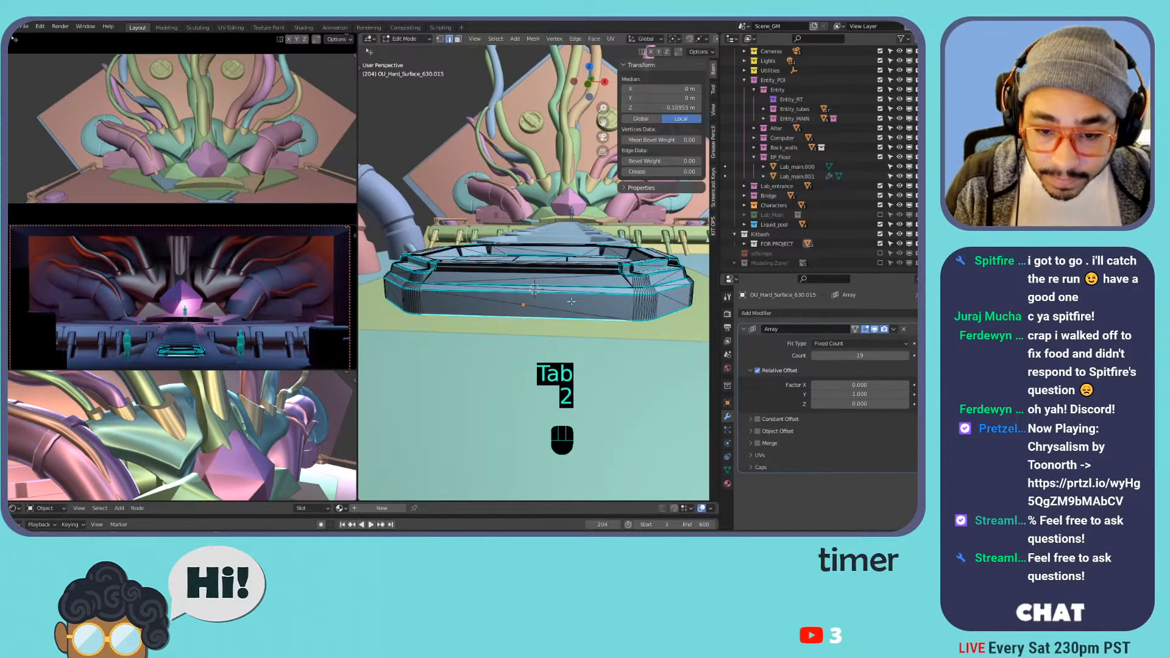
{"action": "key", "text": "shift+s"}
{"action": "key", "text": "Tab"}
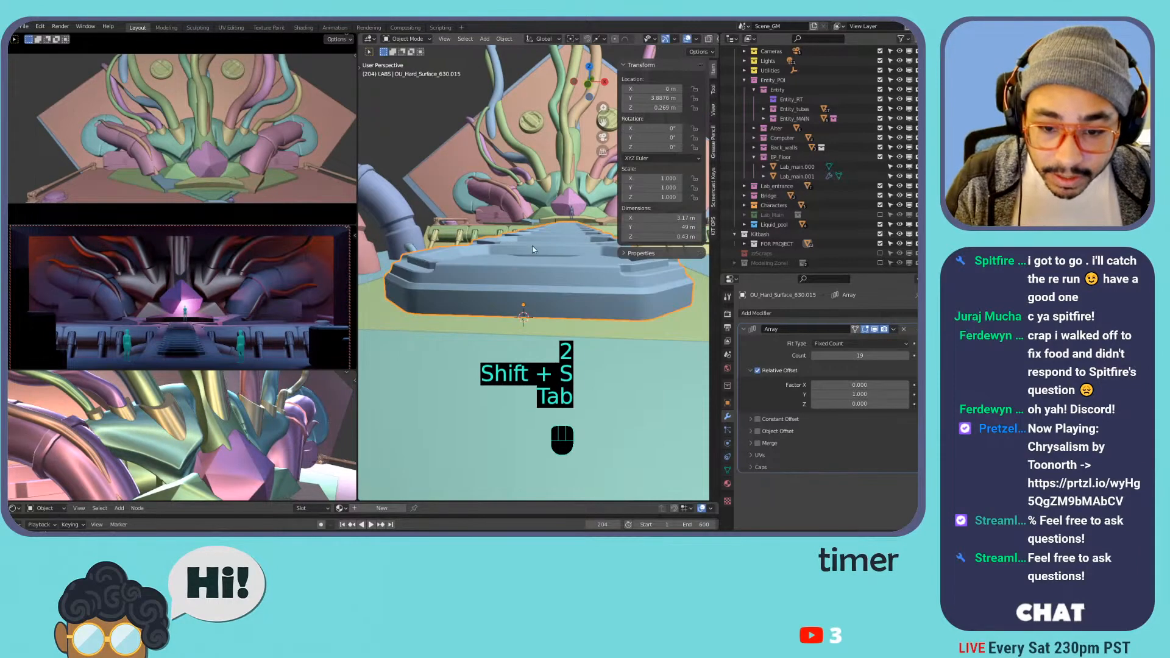
{"action": "left_click", "coordinate": [504, 38]}
{"action": "mouse_move", "coordinate": [529, 60]}
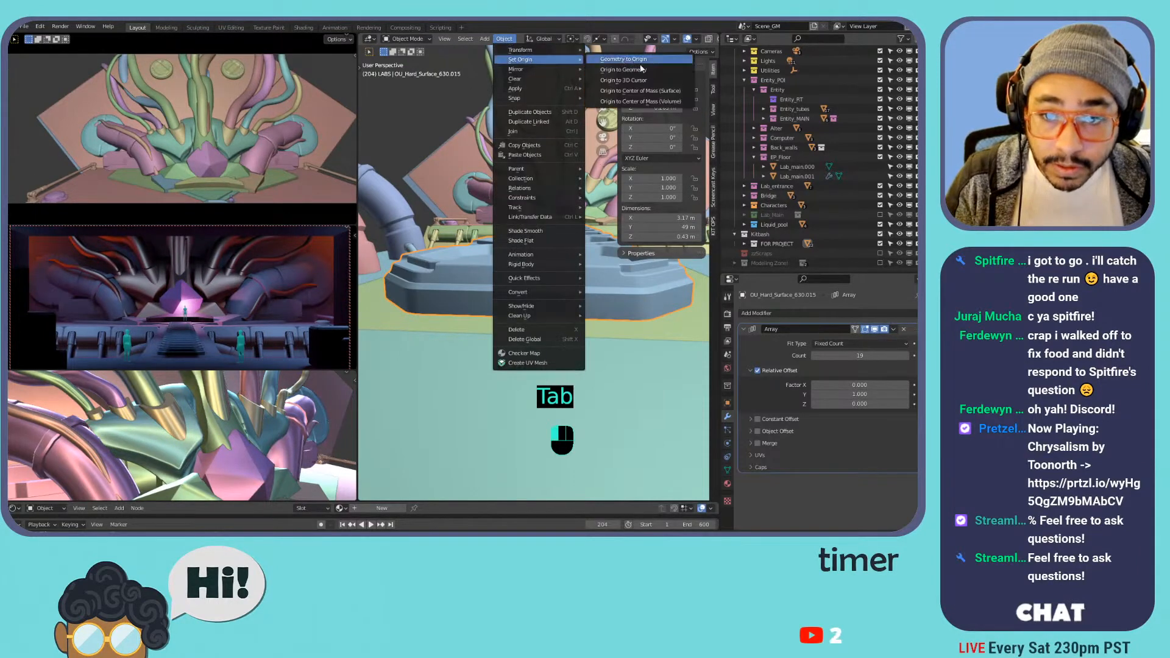
{"action": "left_click", "coordinate": [646, 81]}
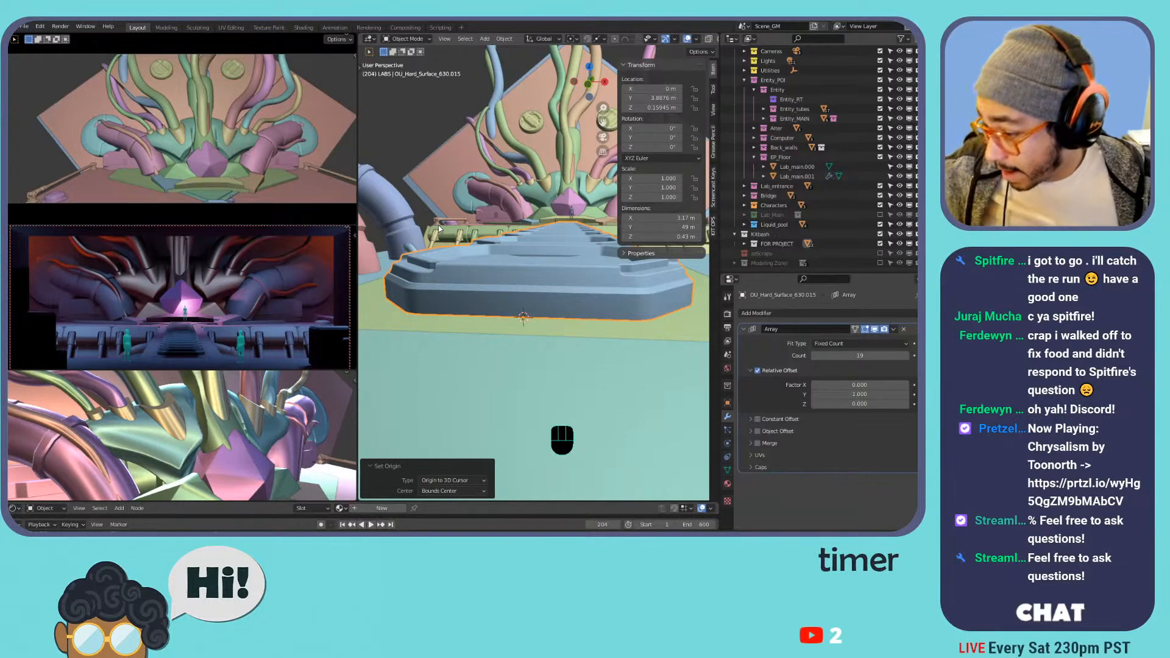
- Lower the row of panels about 0.17 m along Z into the bridge surface
{"action": "middle_click_drag", "start_coordinate": [439, 228], "coordinate": [531, 251], "text": "shift"}
{"action": "key", "text": "g"}
{"action": "key", "text": "z"}
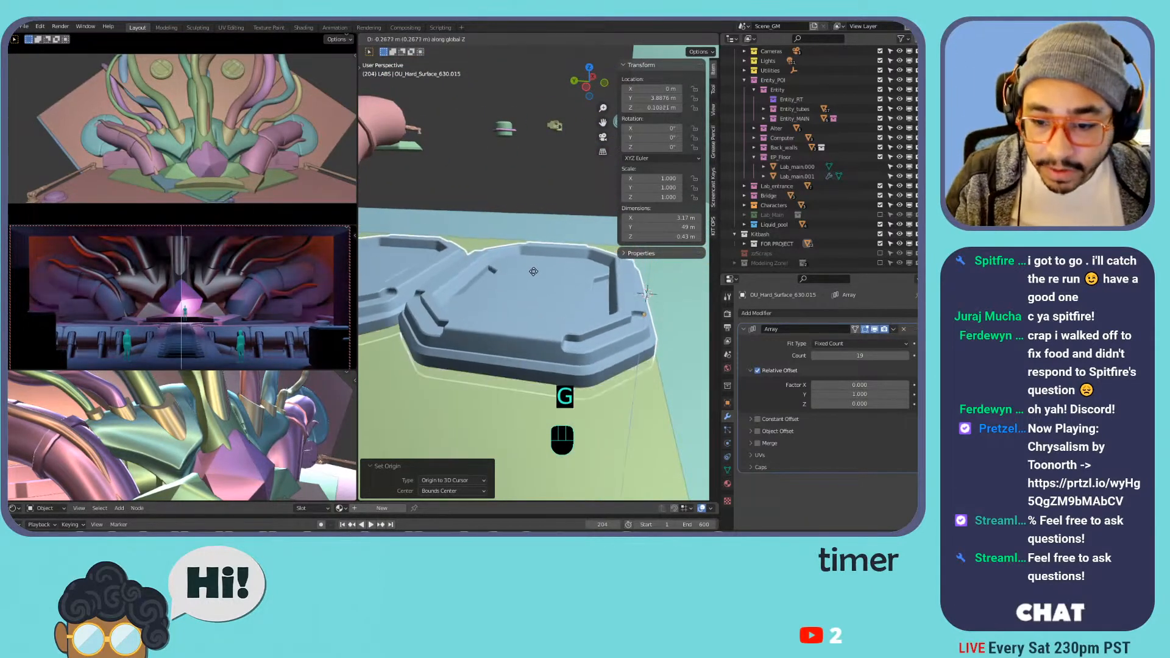
{"action": "left_click", "coordinate": [542, 263]}
- Flatten the panels to a Z scale of about 0.385 and widen them to an X scale of about 1.703
{"action": "key", "text": "s"}
{"action": "key", "text": "z"}
{"action": "left_click", "coordinate": [644, 295]}
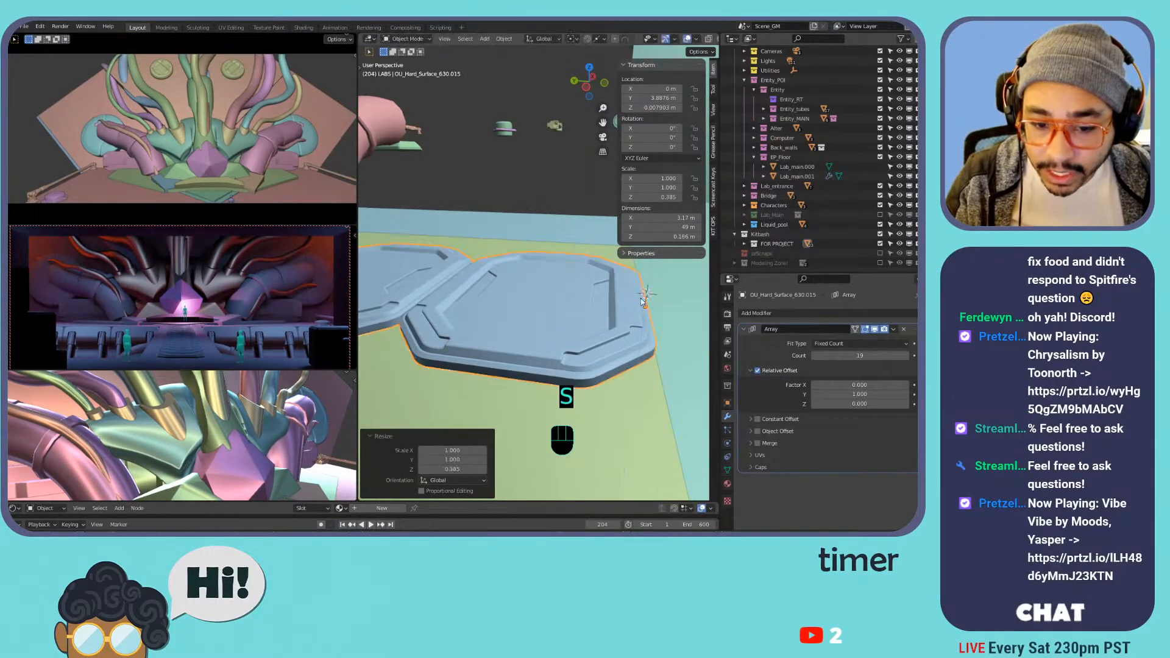
{"action": "key", "text": "s"}
{"action": "key", "text": "x"}
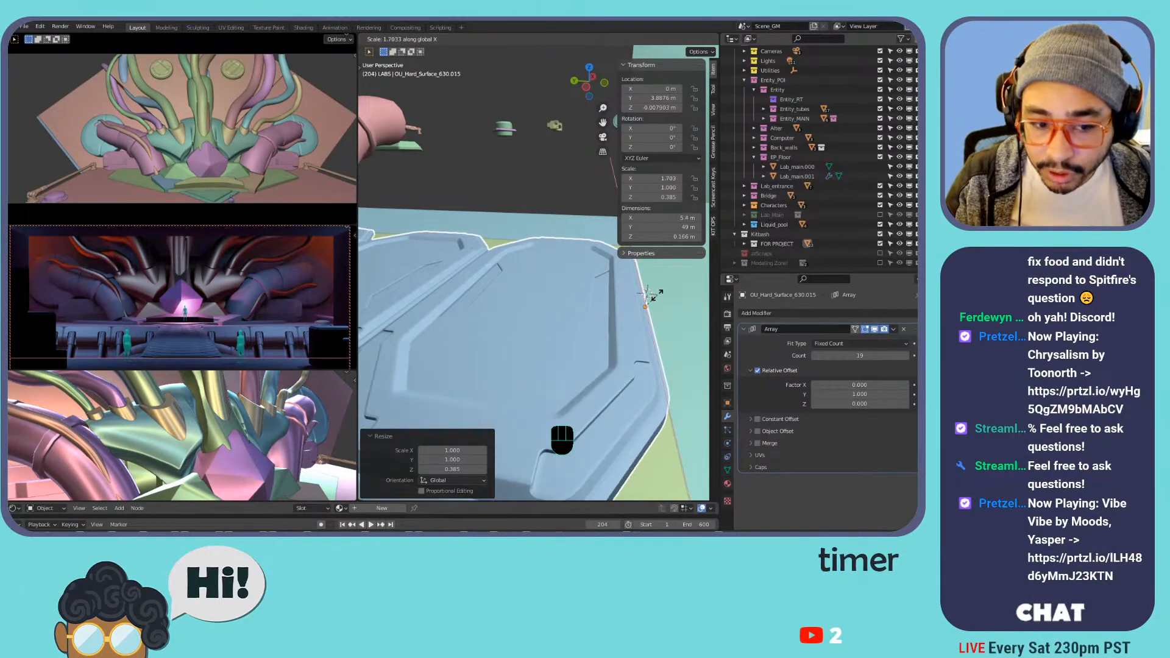
{"action": "left_click", "coordinate": [657, 297]}
- Refine the panels' fit on the bridge by scaling them to about 1.723 in X and 0.792 in Z
{"action": "middle_click_drag", "start_coordinate": [563, 290], "coordinate": [527, 313], "text": "shift"}
{"action": "scroll", "coordinate": [555, 310], "scroll_direction": "down", "scroll_amount": 4}
{"action": "middle_click_drag", "start_coordinate": [527, 313], "coordinate": [466, 310], "text": "shift"}
{"action": "middle_click_drag", "start_coordinate": [466, 309], "coordinate": [584, 316], "text": "shift"}
{"action": "key", "text": "s"}
{"action": "key", "text": "z"}
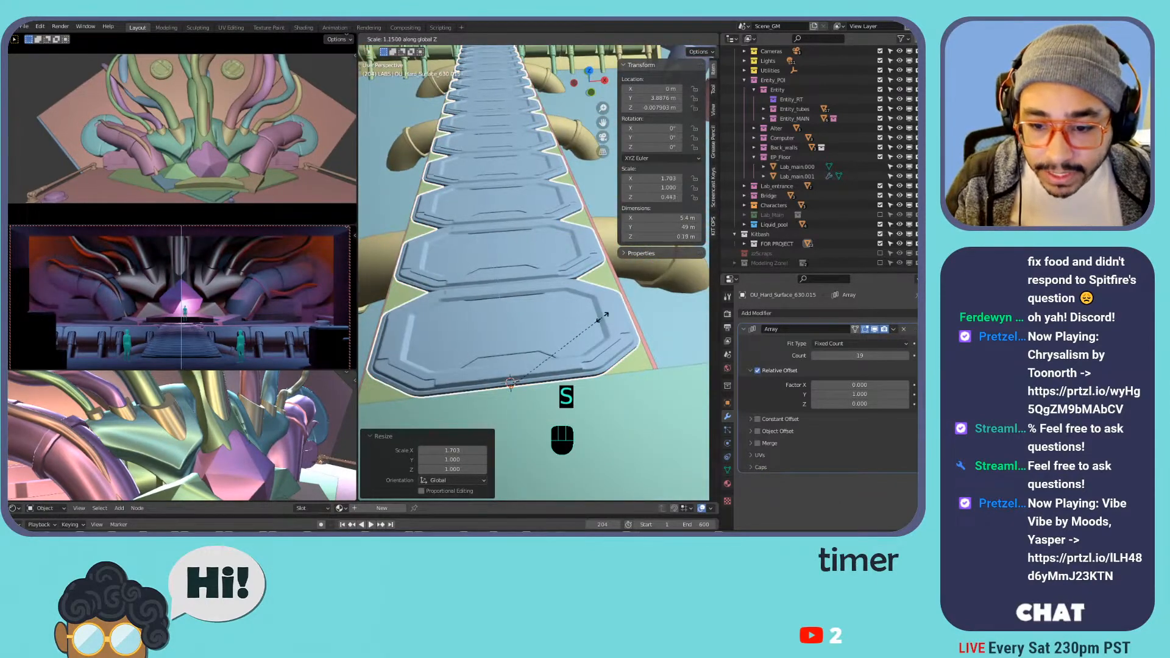
{"action": "key", "text": "x"}
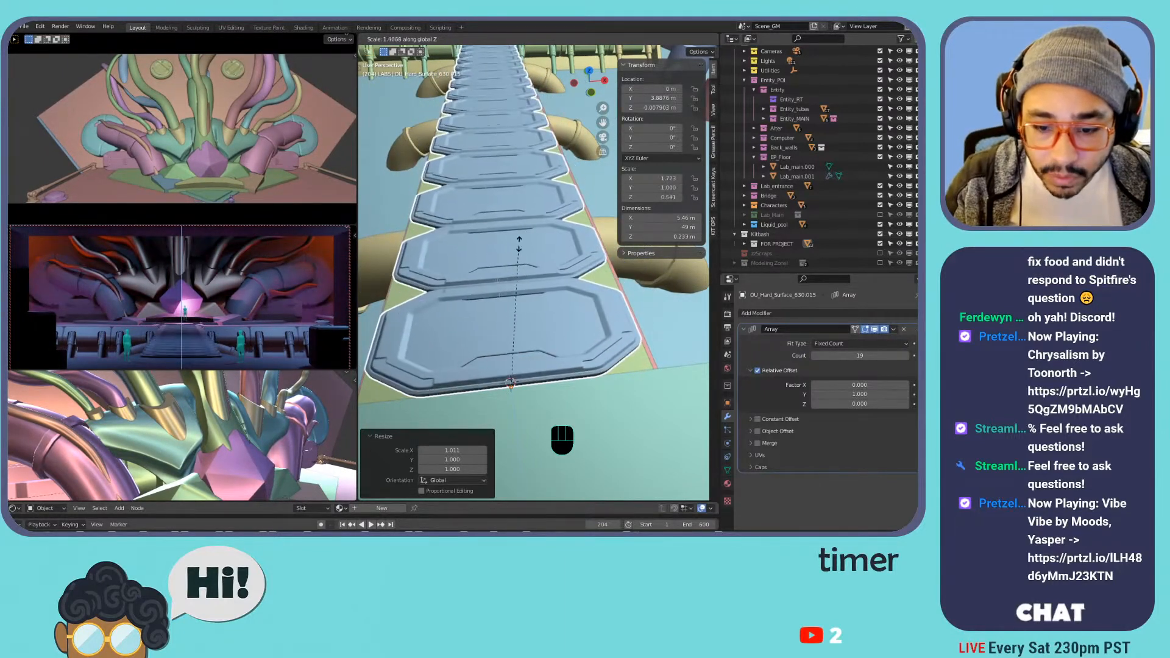
{"action": "left_click", "coordinate": [553, 184]}
- Move the old bridge base and the bridge bottom beneath the panels into the scraps collection
{"action": "middle_click_drag", "start_coordinate": [553, 184], "coordinate": [481, 214]}
{"action": "middle_click_drag", "start_coordinate": [481, 214], "coordinate": [461, 217], "text": "shift"}
{"action": "scroll", "coordinate": [548, 227], "scroll_direction": "down", "scroll_amount": 4}
{"action": "middle_click_drag", "start_coordinate": [579, 236], "coordinate": [567, 218]}
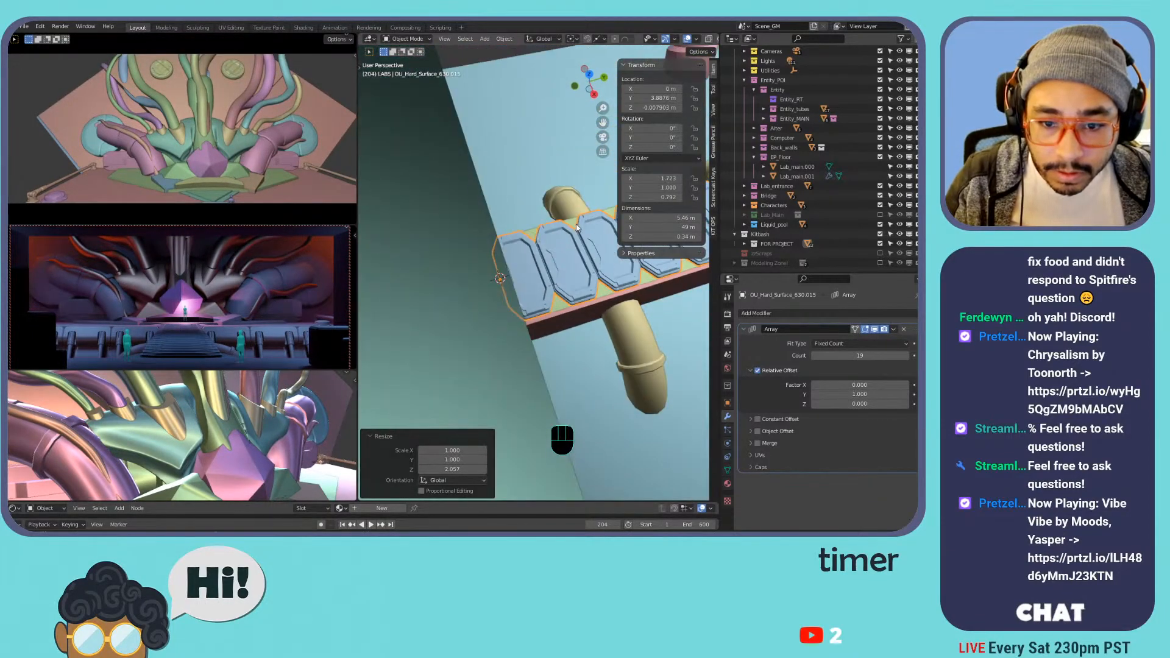
{"action": "middle_click_drag", "start_coordinate": [498, 273], "coordinate": [458, 212]}
{"action": "scroll", "coordinate": [463, 272], "scroll_direction": "up", "scroll_amount": 5}
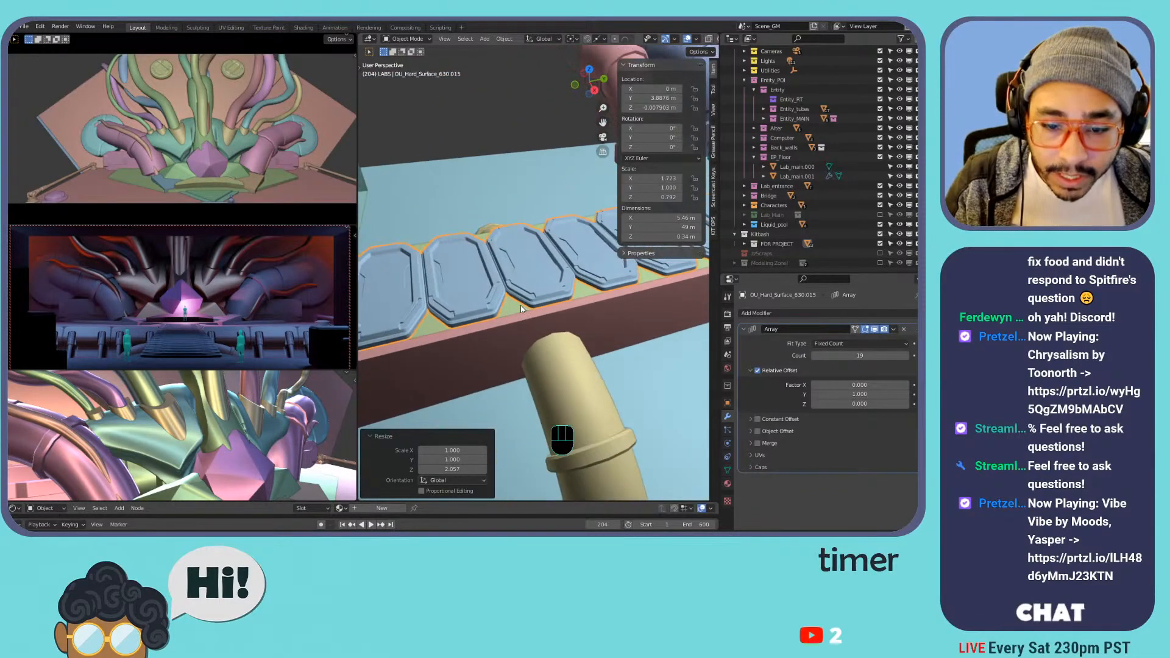
{"action": "left_click", "coordinate": [510, 310]}
{"action": "middle_click_drag", "start_coordinate": [507, 308], "coordinate": [676, 368]}
{"action": "scroll", "coordinate": [551, 302], "scroll_direction": "down", "scroll_amount": 2}
{"action": "key", "text": "m"}
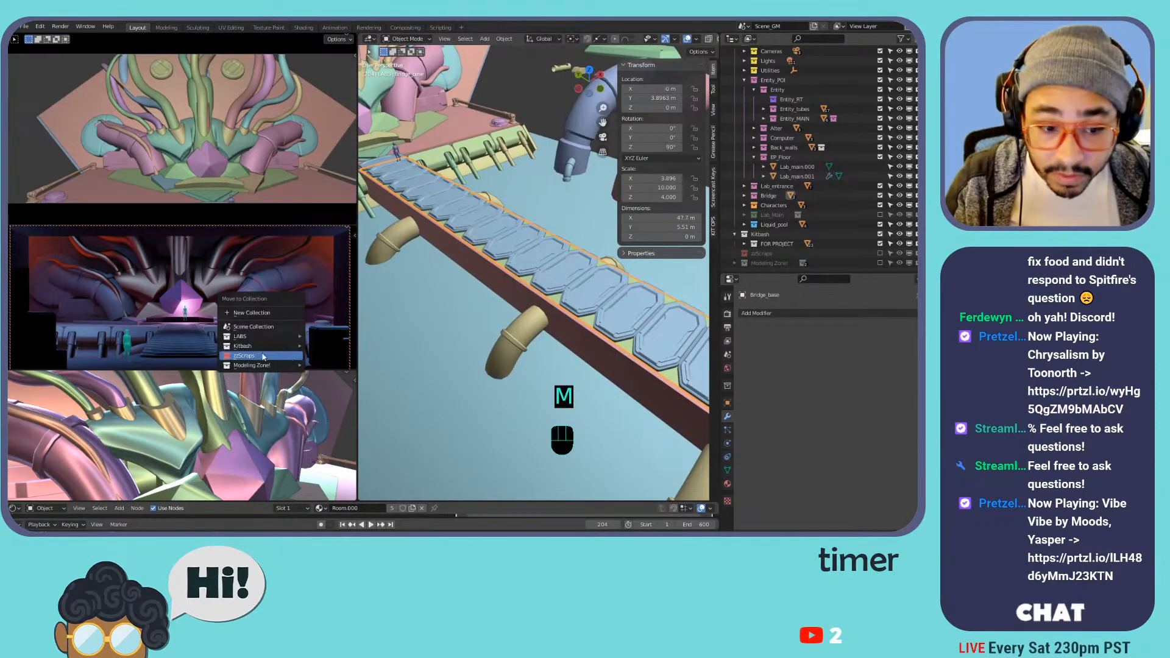
{"action": "left_click", "coordinate": [263, 356]}
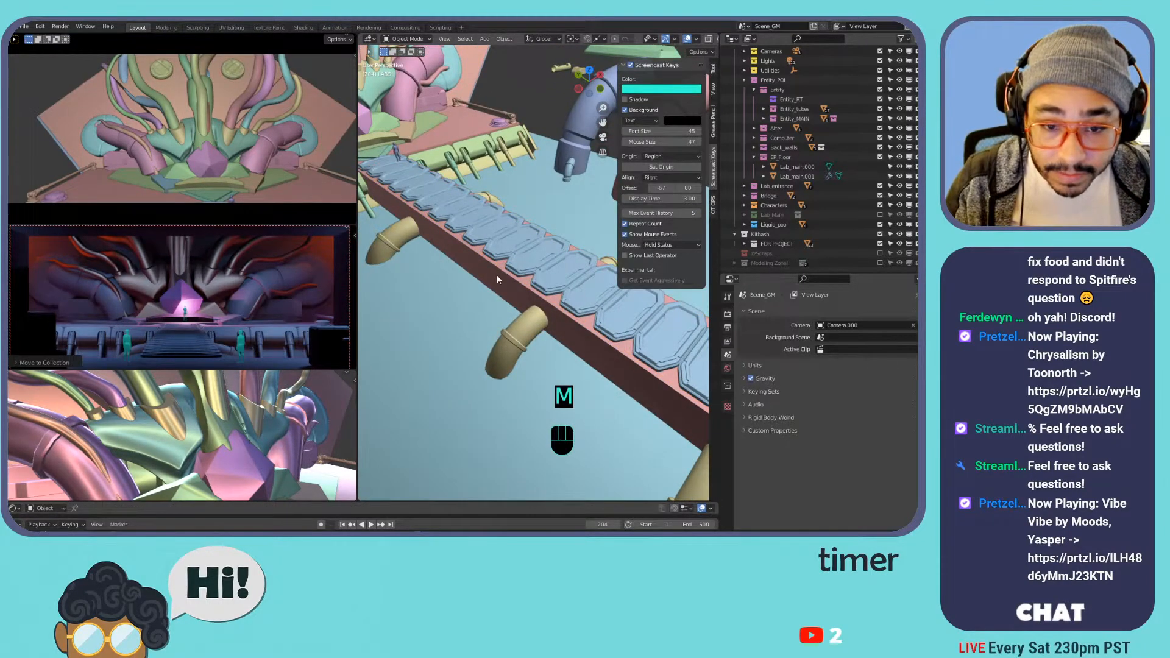
{"action": "key", "text": "ctrl+z"}
{"action": "key", "text": "m"}
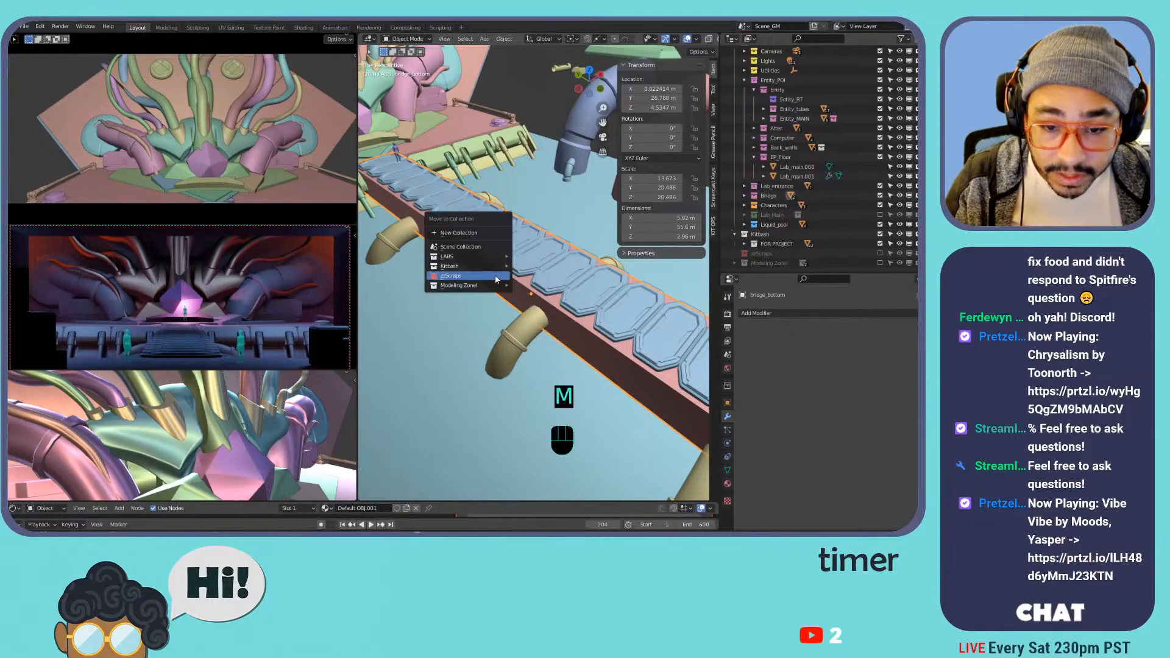
{"action": "left_click", "coordinate": [496, 278]}
- Snap the 3D cursor to the long flat outer face of the yellow-green hard-surface part lying beside the floor
{"action": "middle_click_drag", "start_coordinate": [536, 267], "coordinate": [448, 263]}
{"action": "middle_click_drag", "start_coordinate": [448, 263], "coordinate": [390, 342], "text": "shift"}
{"action": "middle_click_drag", "start_coordinate": [463, 378], "coordinate": [608, 357]}
{"action": "left_click", "coordinate": [463, 398]}
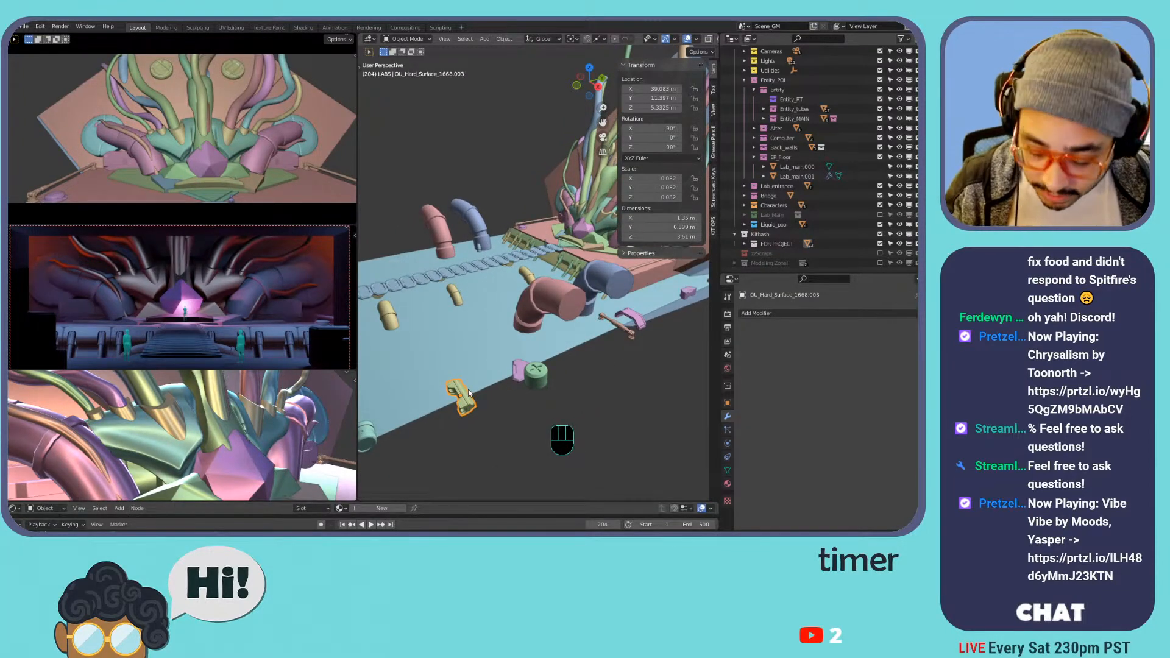
{"action": "key", "text": "KP_Decimal"}
{"action": "middle_click_drag", "start_coordinate": [499, 326], "coordinate": [412, 291], "text": "shift"}
{"action": "key", "text": "Tab"}
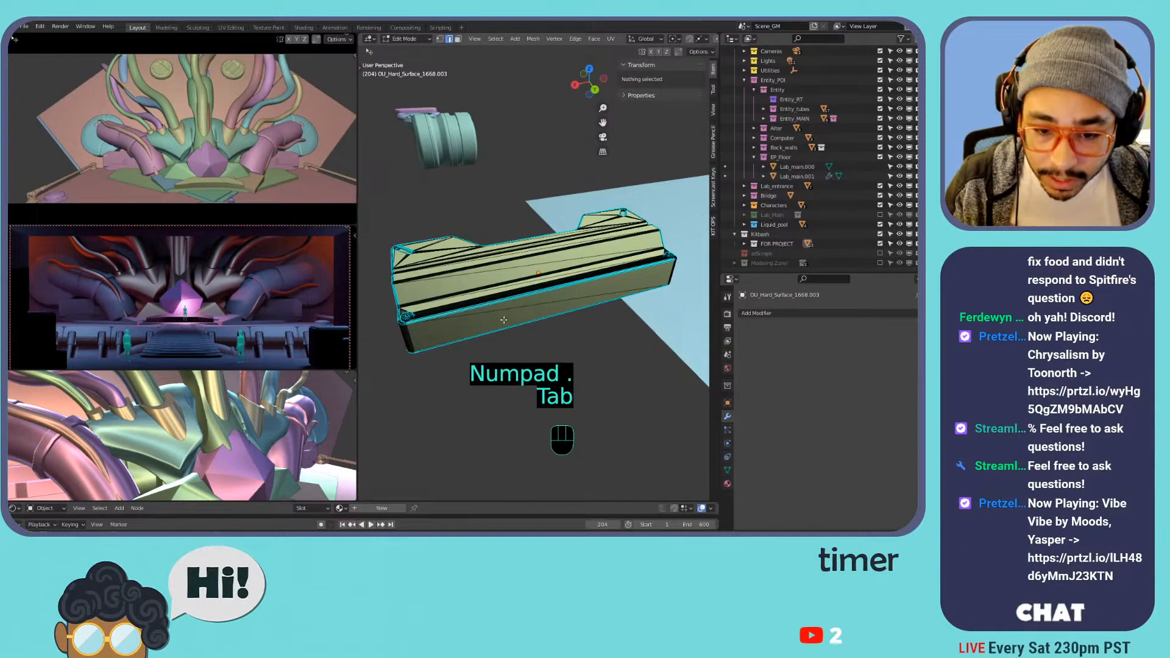
{"action": "key", "text": "3"}
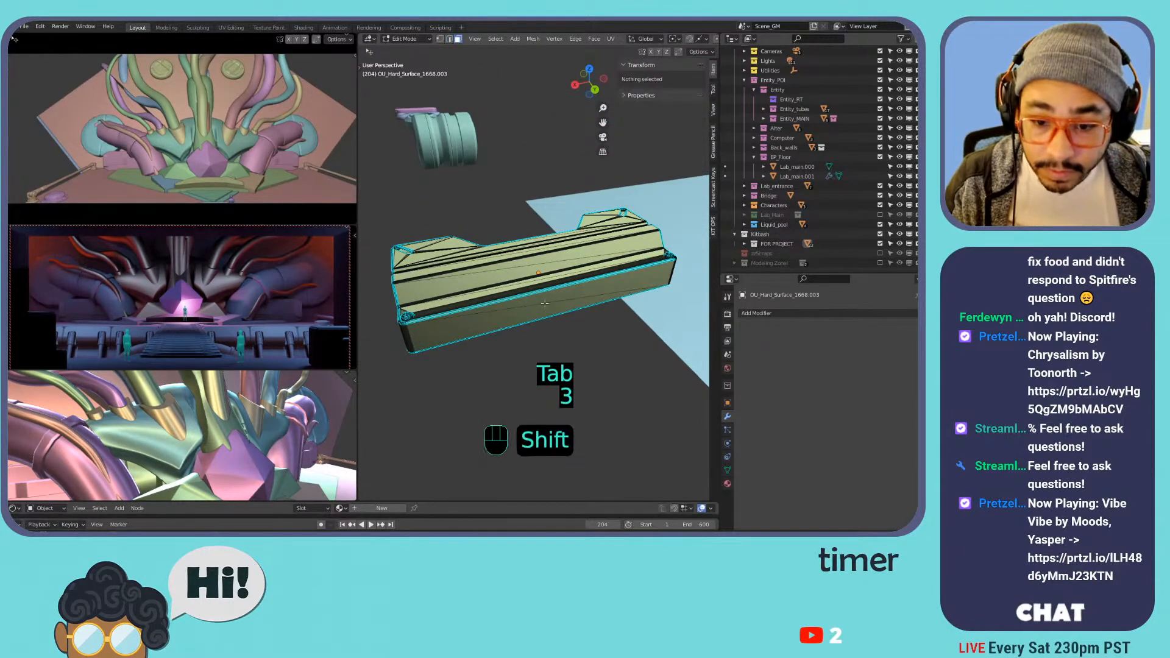
{"action": "left_click", "coordinate": [525, 310], "text": "shift"}
{"action": "key", "text": "shift+s"}
{"action": "left_click", "coordinate": [551, 352]}
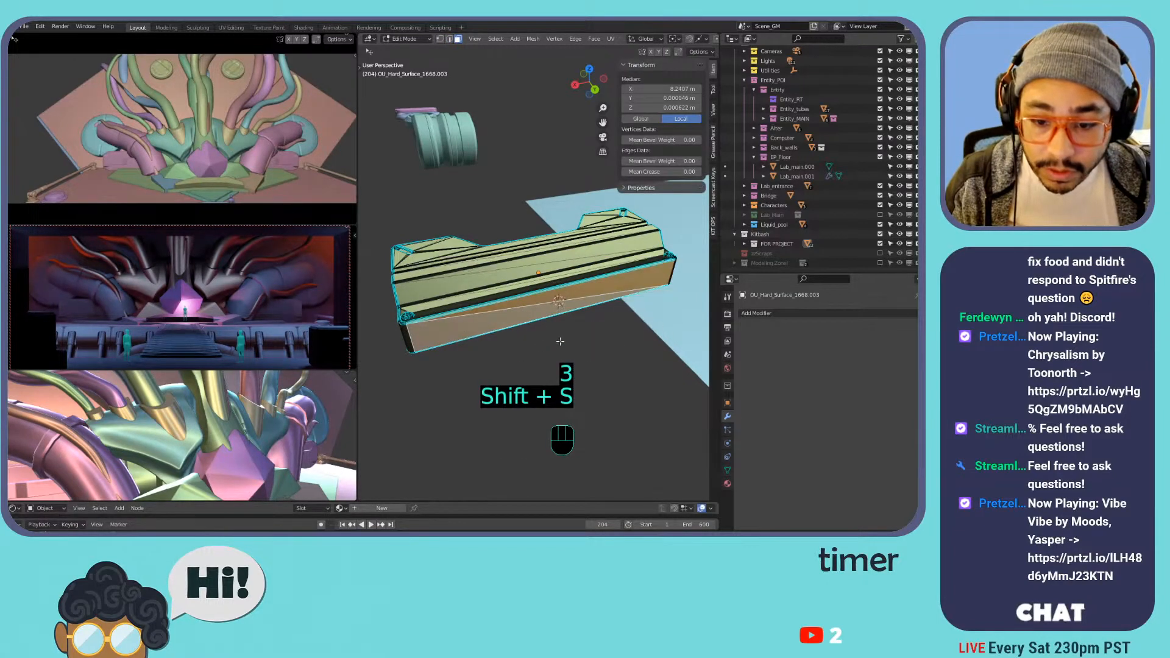
- Set the yellow-green part's origin to the 3D cursor and apply its rotation and scale
{"action": "key", "text": "Tab"}
{"action": "left_click", "coordinate": [504, 39]}
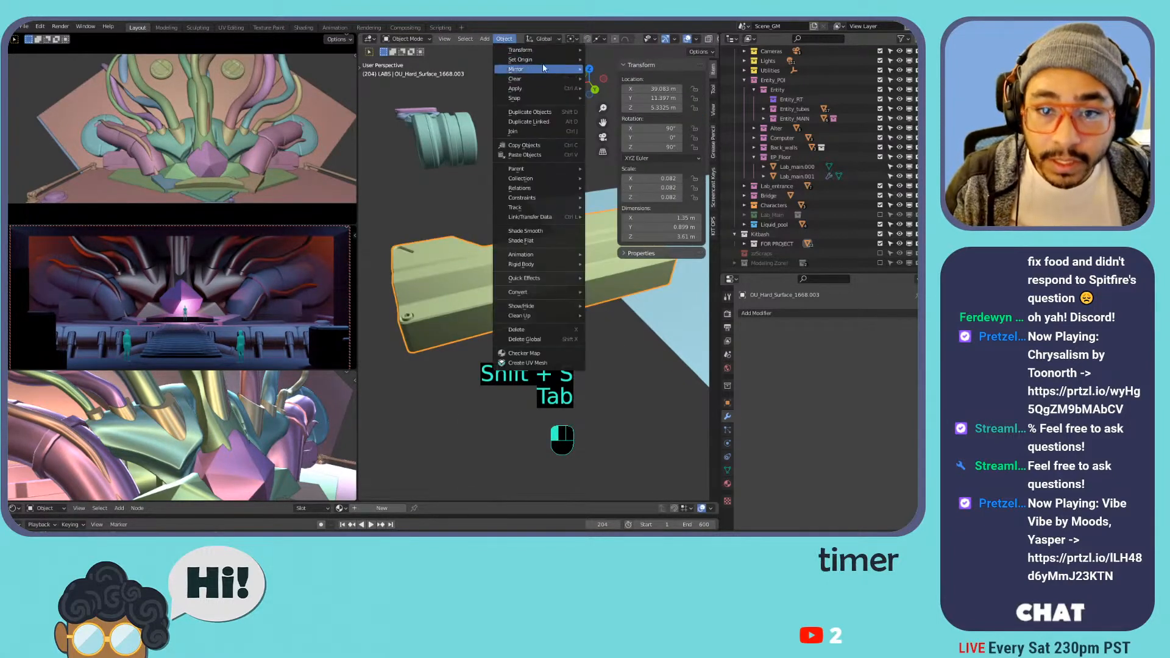
{"action": "mouse_move", "coordinate": [521, 59]}
{"action": "left_click", "coordinate": [634, 79]}
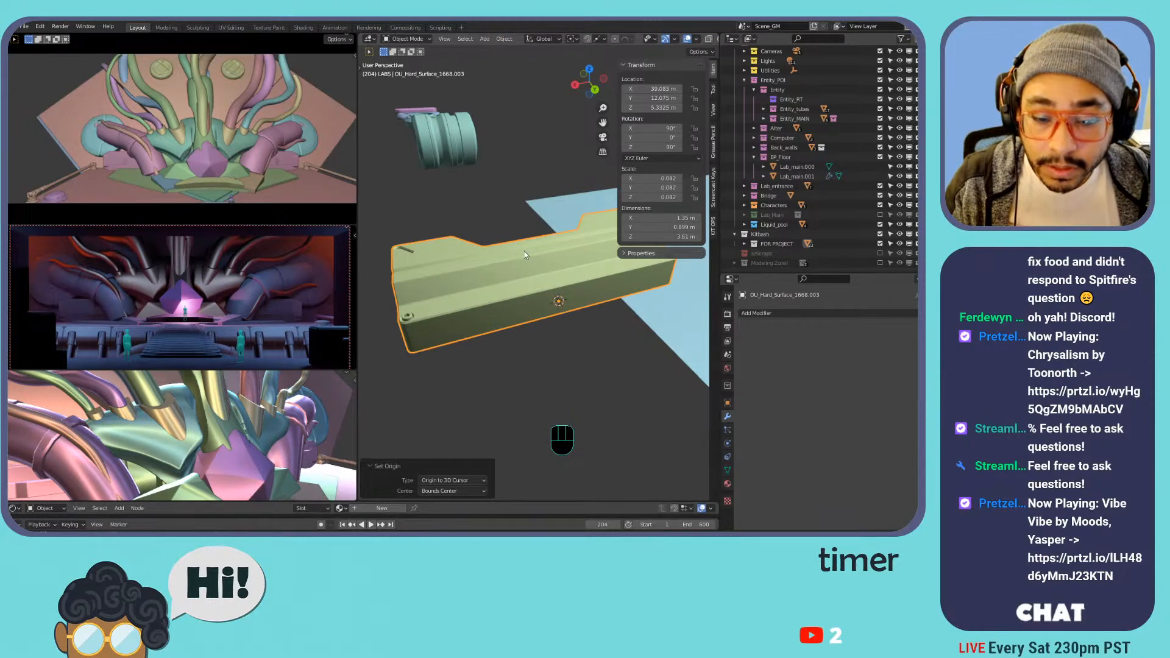
{"action": "key", "text": "ctrl+a"}
{"action": "left_click", "coordinate": [525, 250]}
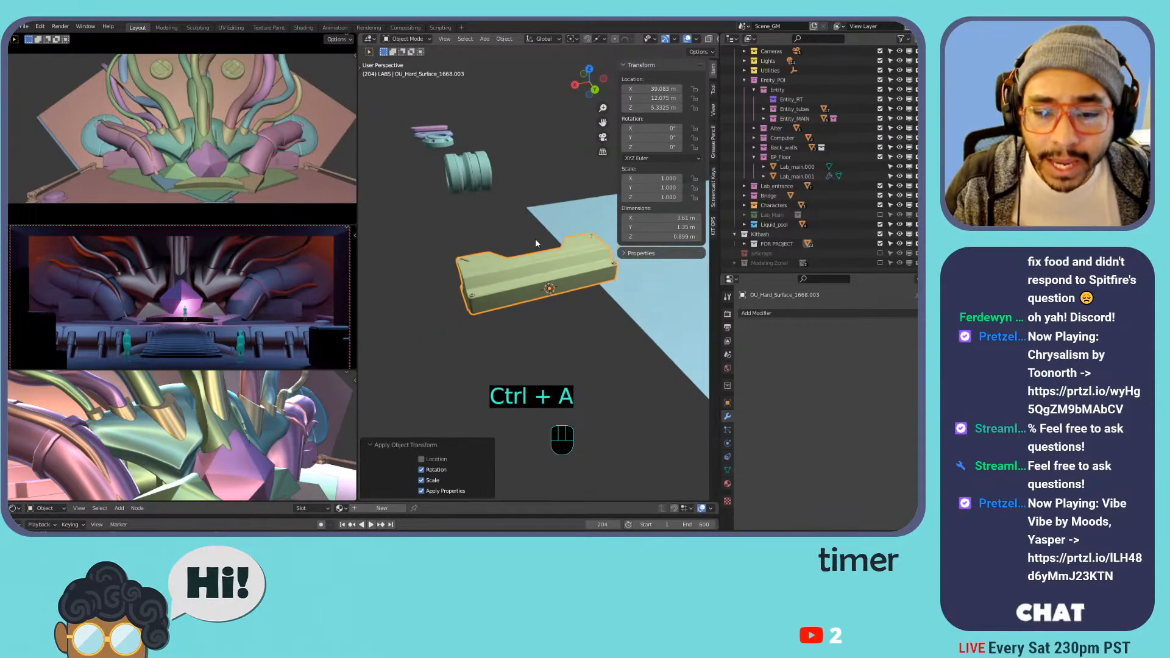
{"action": "left_click_drag", "start_coordinate": [649, 148], "coordinate": [652, 147]}
{"action": "key", "text": "ctrl+z"}
{"action": "key", "text": "ctrl+z"}
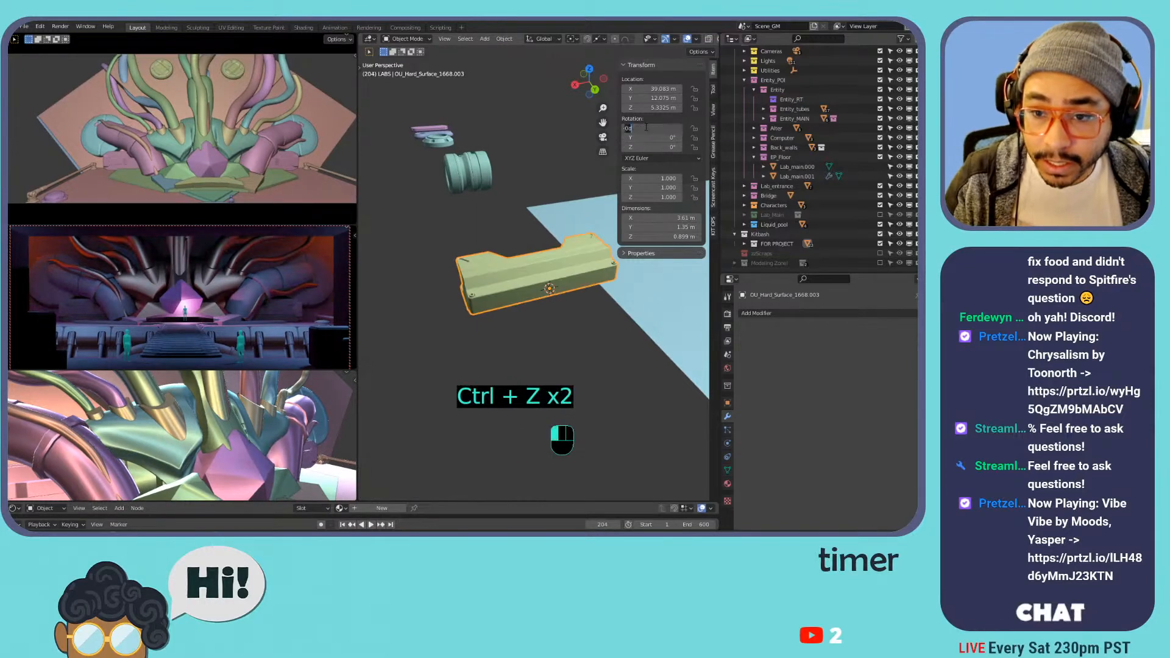
- Rotate the yellow-green part 90° about X so its flat face points down, and apply its rotation and scale
{"action": "left_click", "coordinate": [645, 127]}
{"action": "type", "text": "90"}
{"action": "key", "text": "Return"}
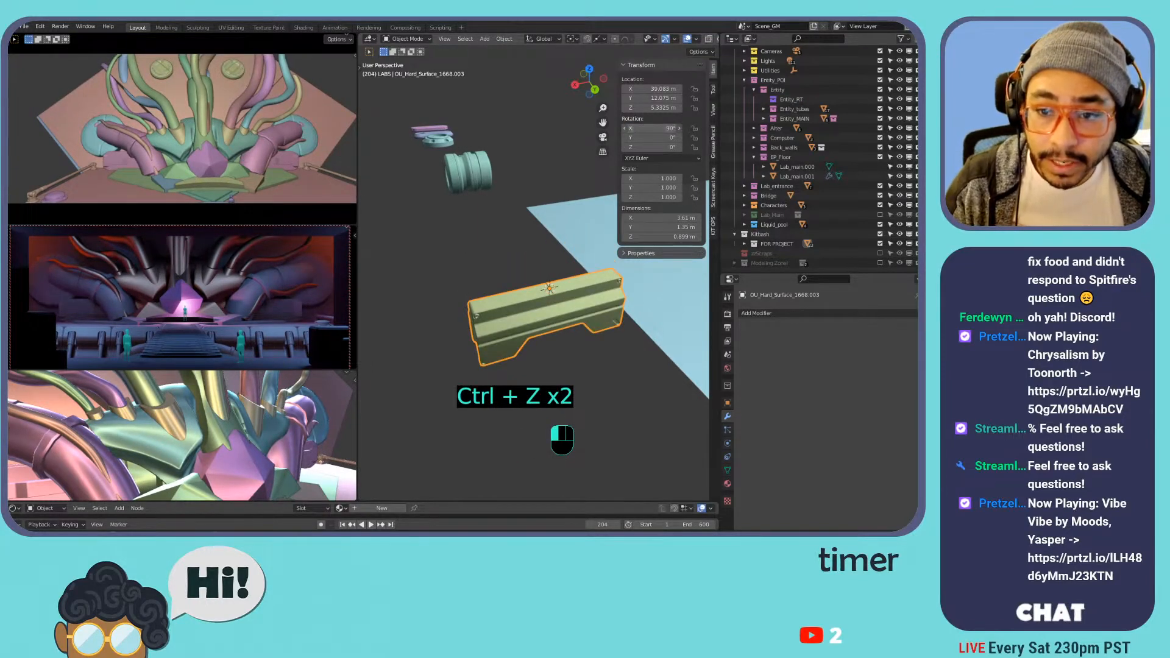
{"action": "left_click", "coordinate": [644, 126]}
{"action": "type", "text": "90"}
{"action": "key", "text": "Return"}
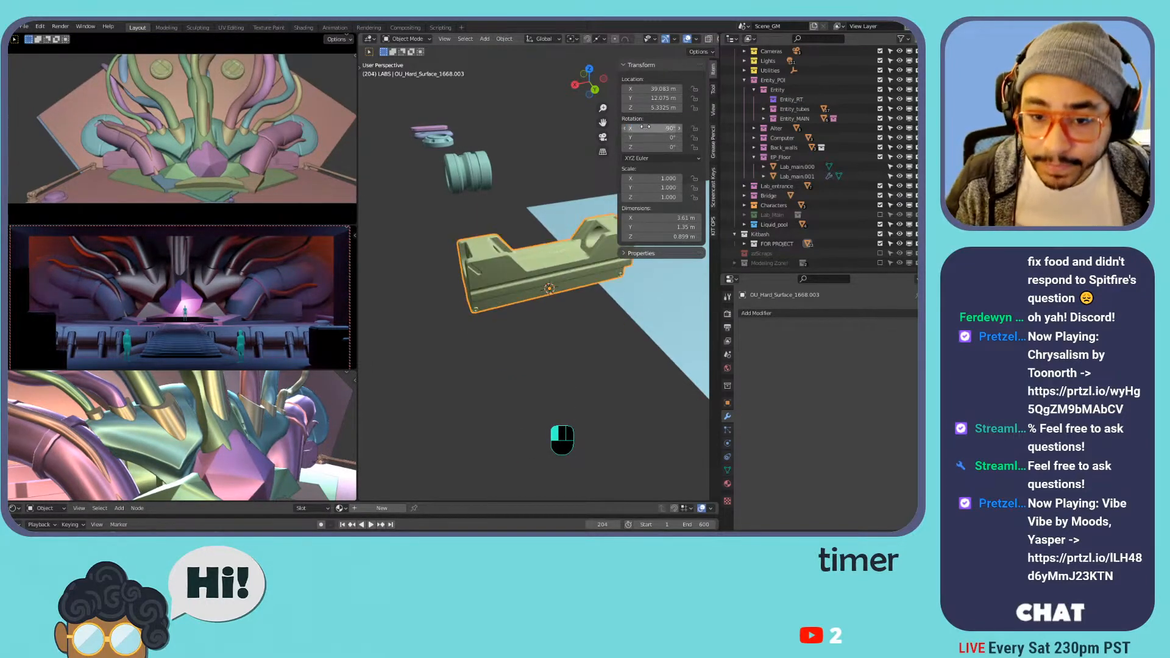
{"action": "key", "text": "ctrl+a"}
{"action": "left_click", "coordinate": [531, 153]}
- Move the yellow-green part to the bridge's entrance end in top view and rotate it 90° about Z
{"action": "scroll", "coordinate": [519, 221], "scroll_direction": "down", "scroll_amount": 5}
{"action": "middle_click_drag", "start_coordinate": [519, 221], "coordinate": [567, 198]}
{"action": "middle_click_drag", "start_coordinate": [567, 198], "coordinate": [499, 283], "text": "shift"}
{"action": "scroll", "coordinate": [499, 284], "scroll_direction": "down", "scroll_amount": 3}
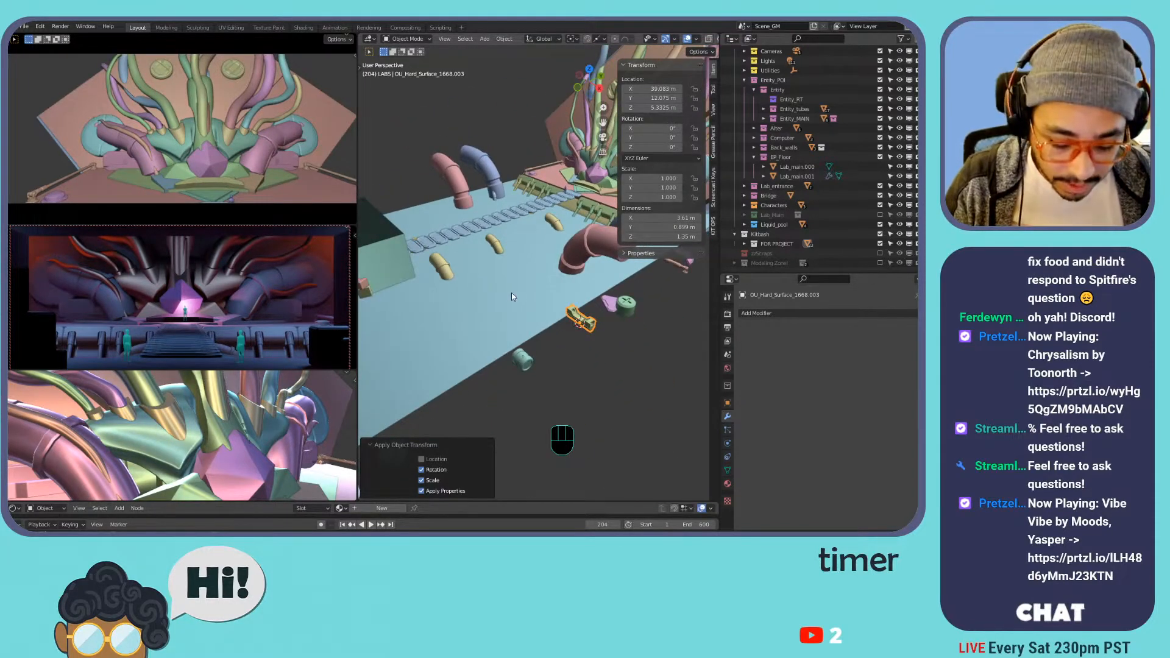
{"action": "key", "text": "KP_7"}
{"action": "middle_click_drag", "start_coordinate": [507, 289], "coordinate": [551, 332], "text": "shift"}
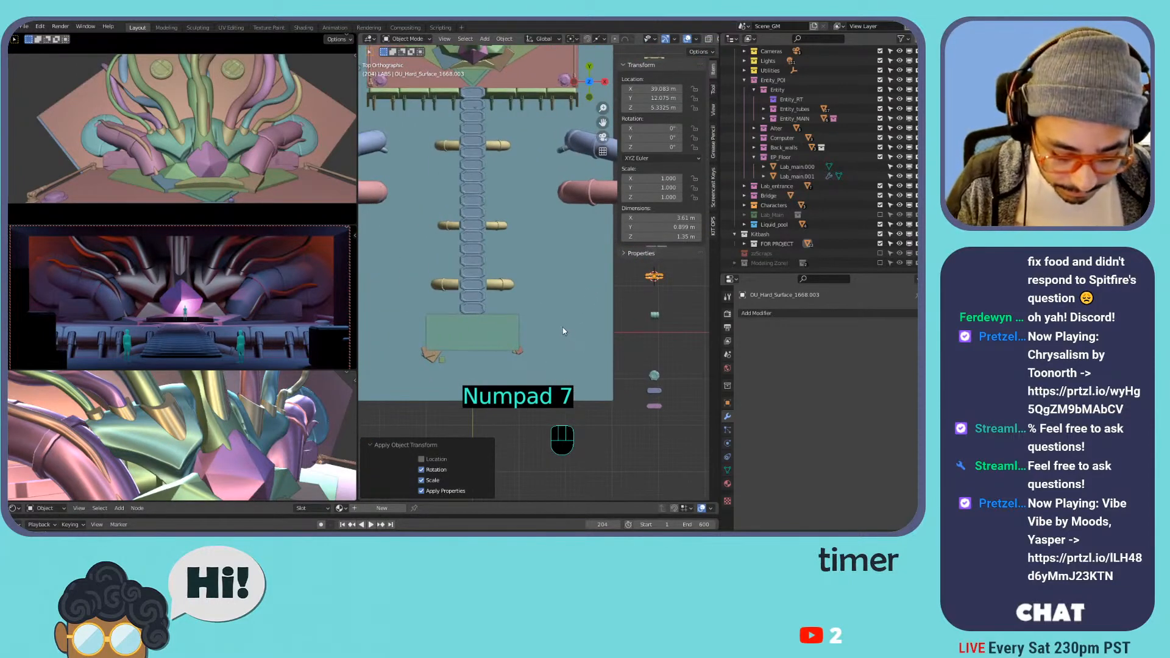
{"action": "key", "text": "g"}
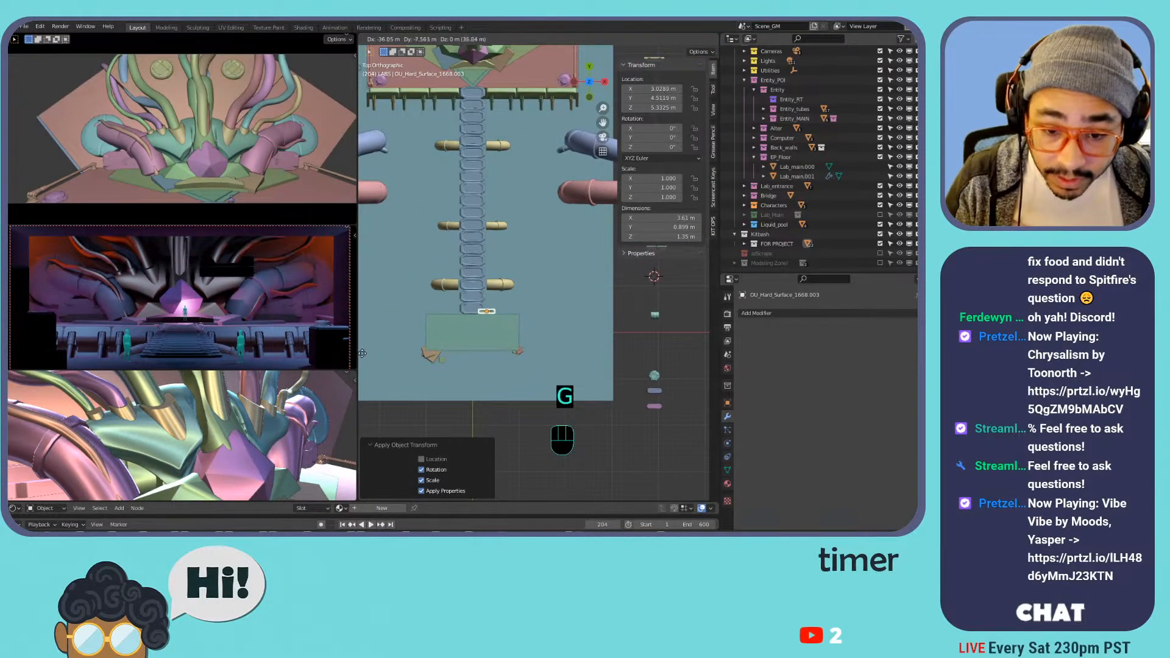
{"action": "left_click", "coordinate": [363, 356]}
{"action": "key", "text": "r"}
{"action": "left_click", "coordinate": [358, 347]}
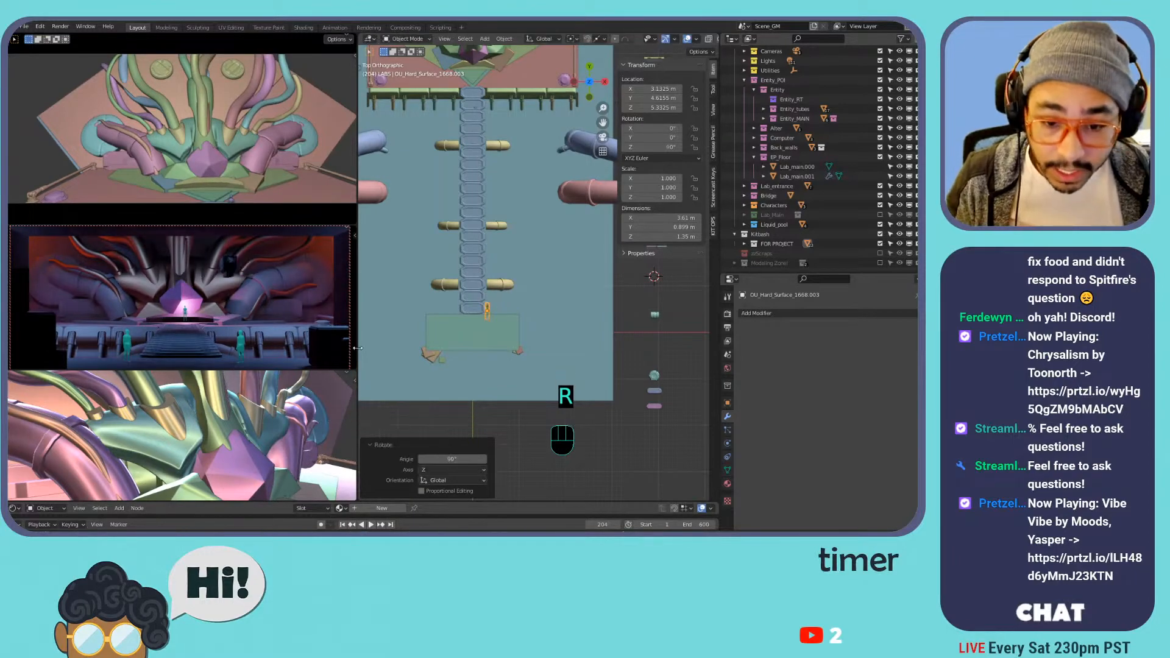
- Lower the part about 5.34 m to bridge level and shift it about 1.09 m in Y, against the entrance wall
{"action": "key", "text": "KP_Decimal"}
{"action": "middle_click_drag", "start_coordinate": [509, 236], "coordinate": [434, 299]}
{"action": "key", "text": "KP_1"}
{"action": "key", "text": "KP_3"}
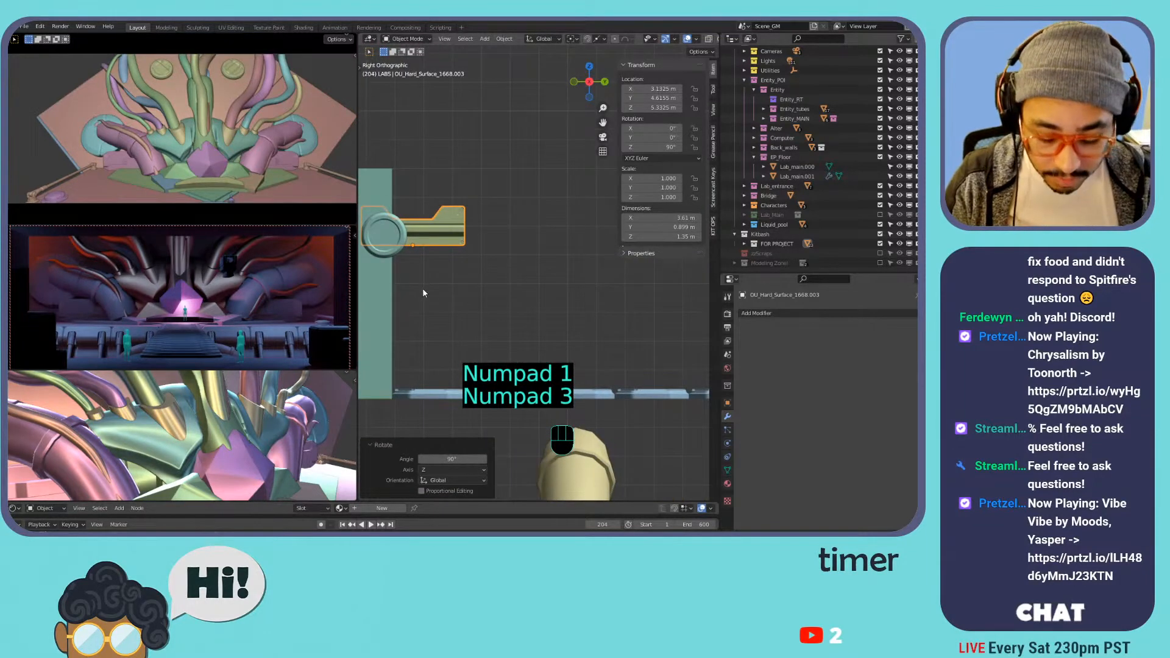
{"action": "key", "text": "g"}
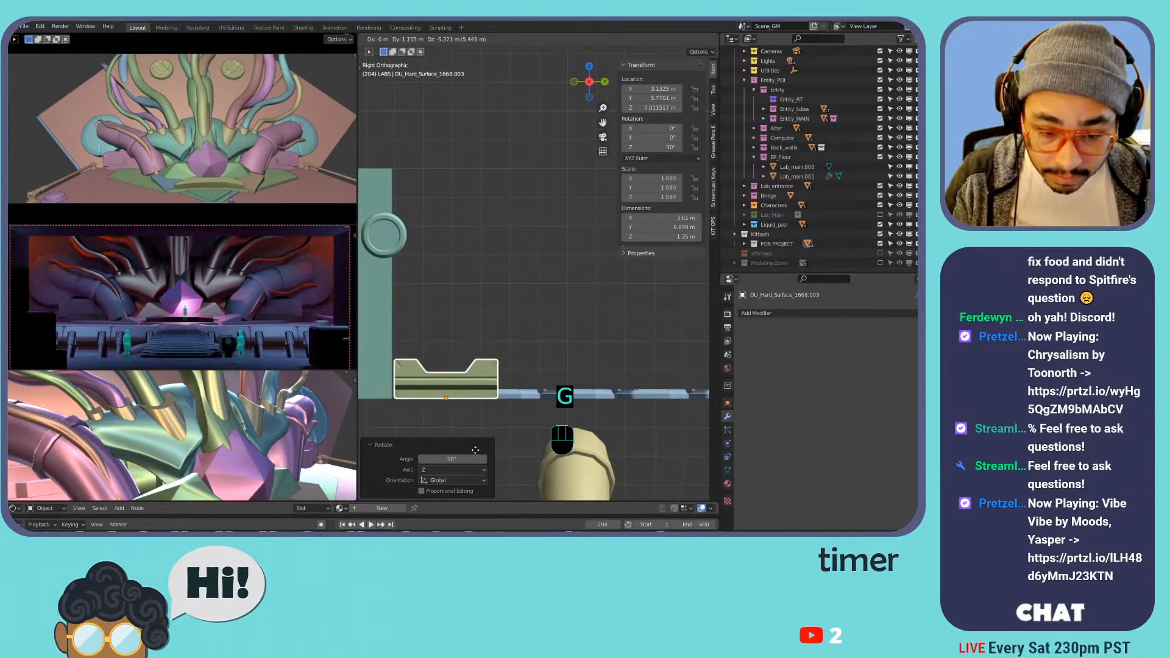
{"action": "left_click", "coordinate": [473, 450]}
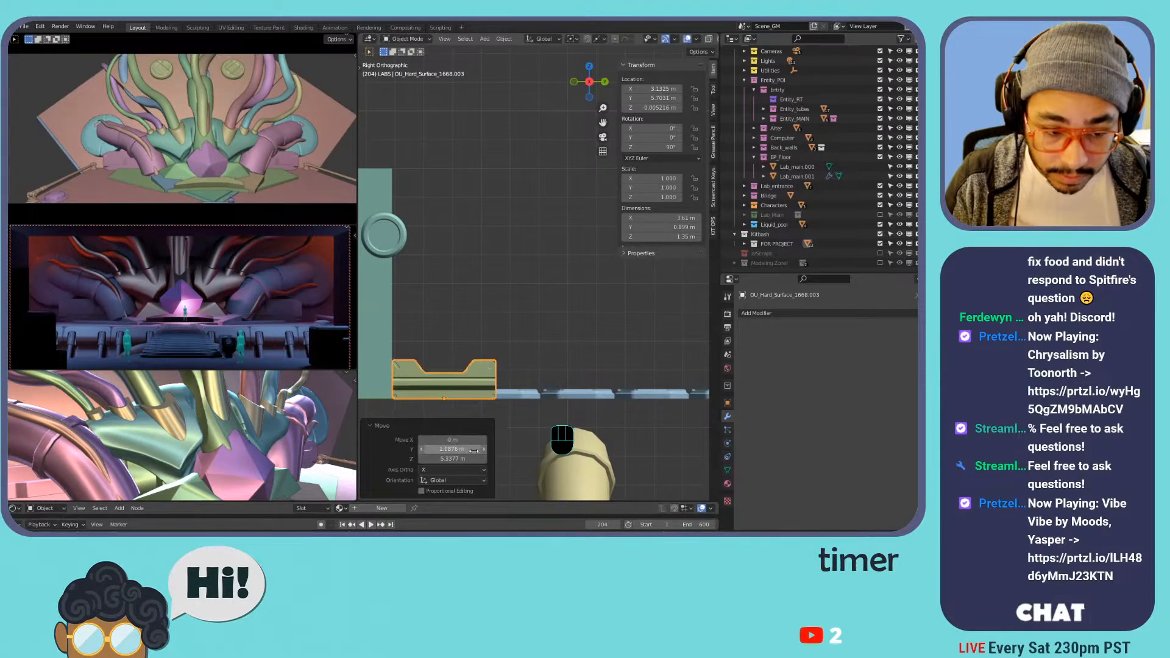
- Flip the part upside down with an X rotation of 180° and raise it about 0.756 m along Z
{"action": "middle_click_drag", "start_coordinate": [511, 254], "coordinate": [500, 291], "text": "shift"}
{"action": "left_click_drag", "start_coordinate": [652, 128], "coordinate": [680, 128]}
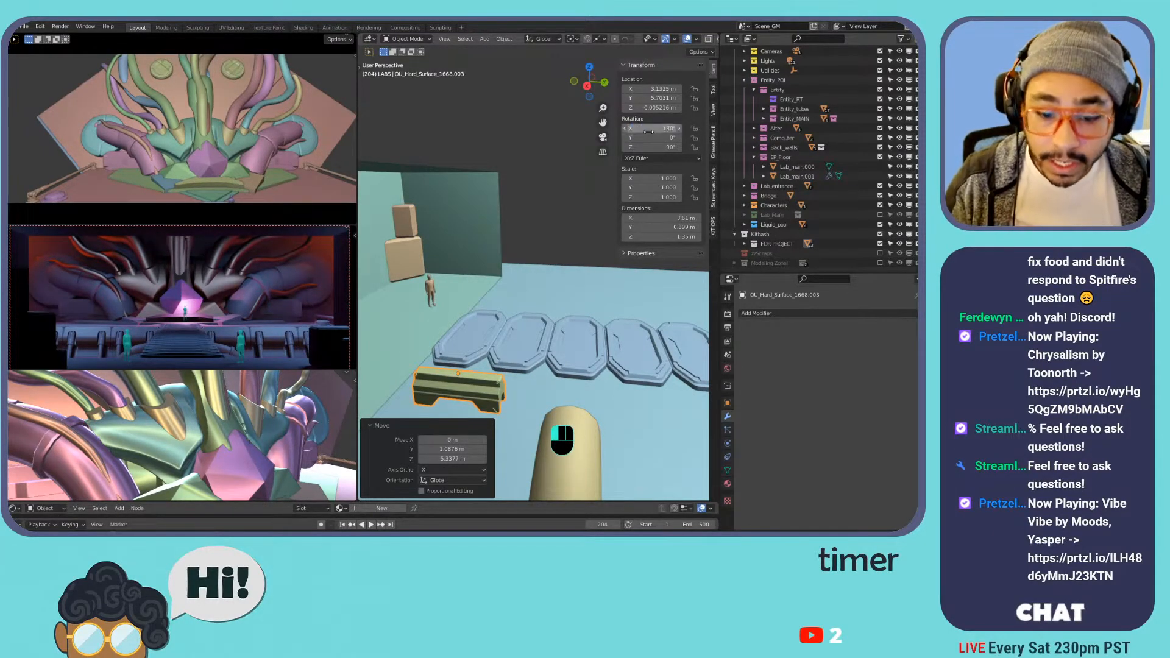
{"action": "key", "text": "g"}
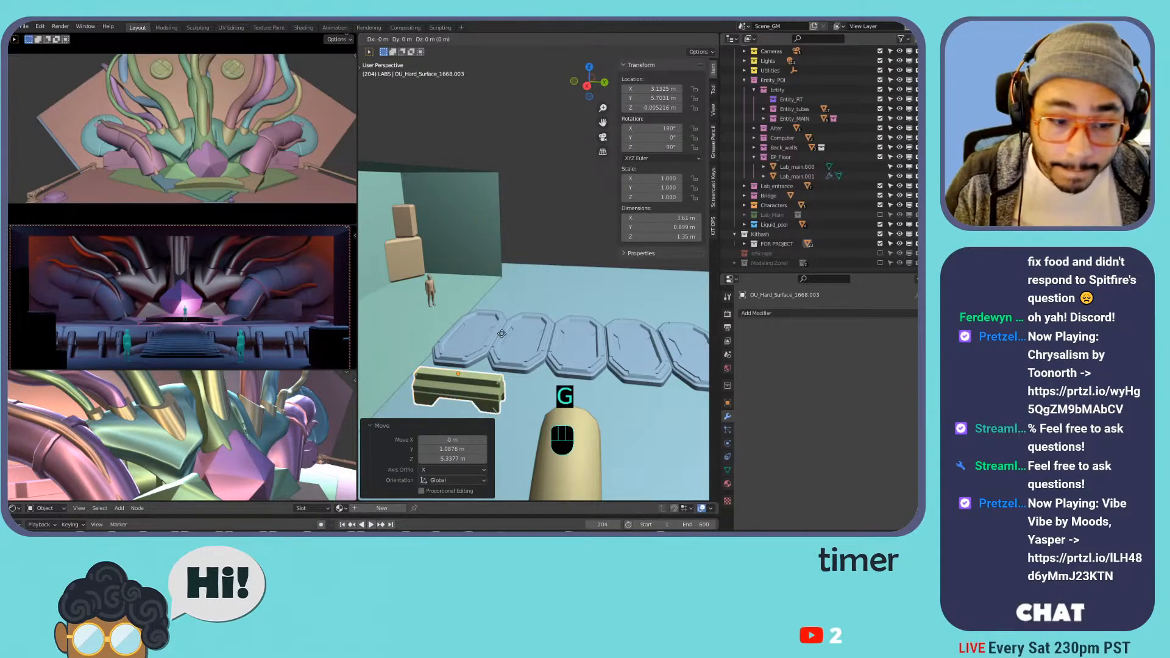
{"action": "key", "text": "z"}
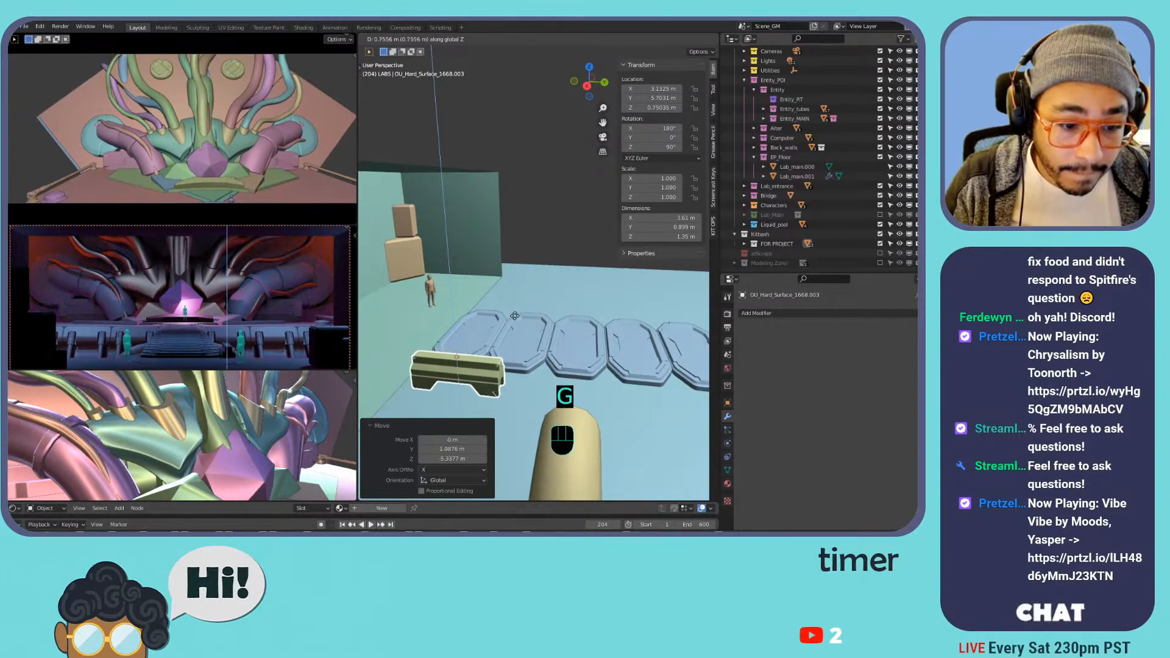
{"action": "left_click", "coordinate": [514, 316]}
- Slide the part along X against the outer edge of the bridge panels, to about X 3.15 m
{"action": "middle_click_drag", "start_coordinate": [514, 316], "coordinate": [586, 365], "text": "shift"}
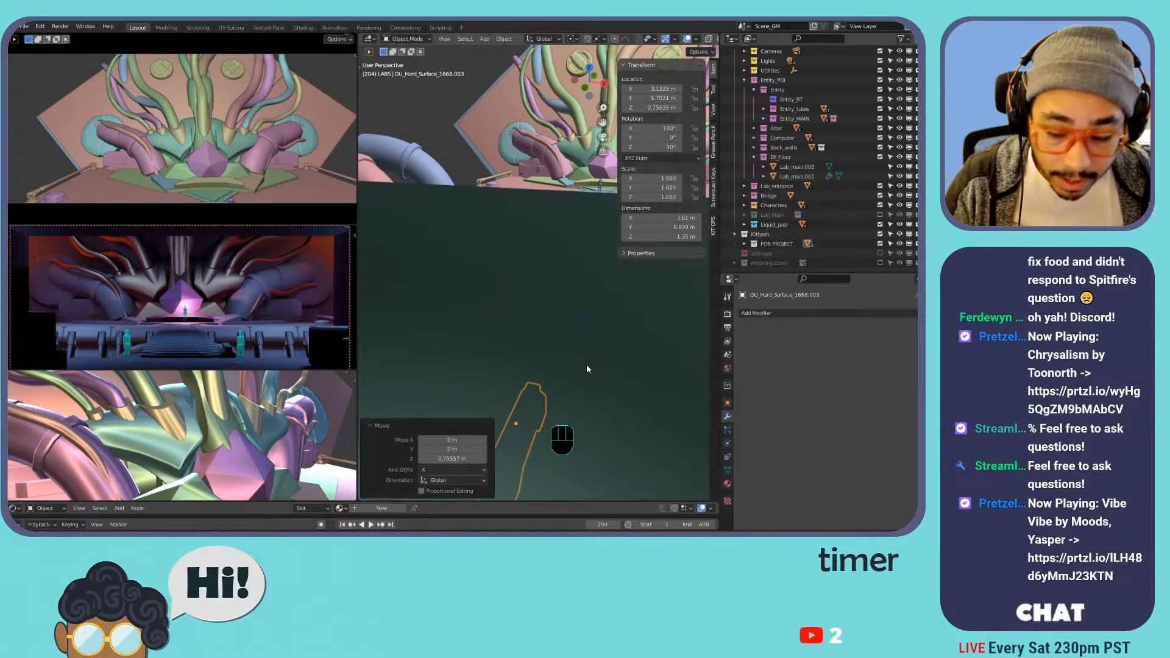
{"action": "key", "text": "KP_7"}
{"action": "key", "text": "g"}
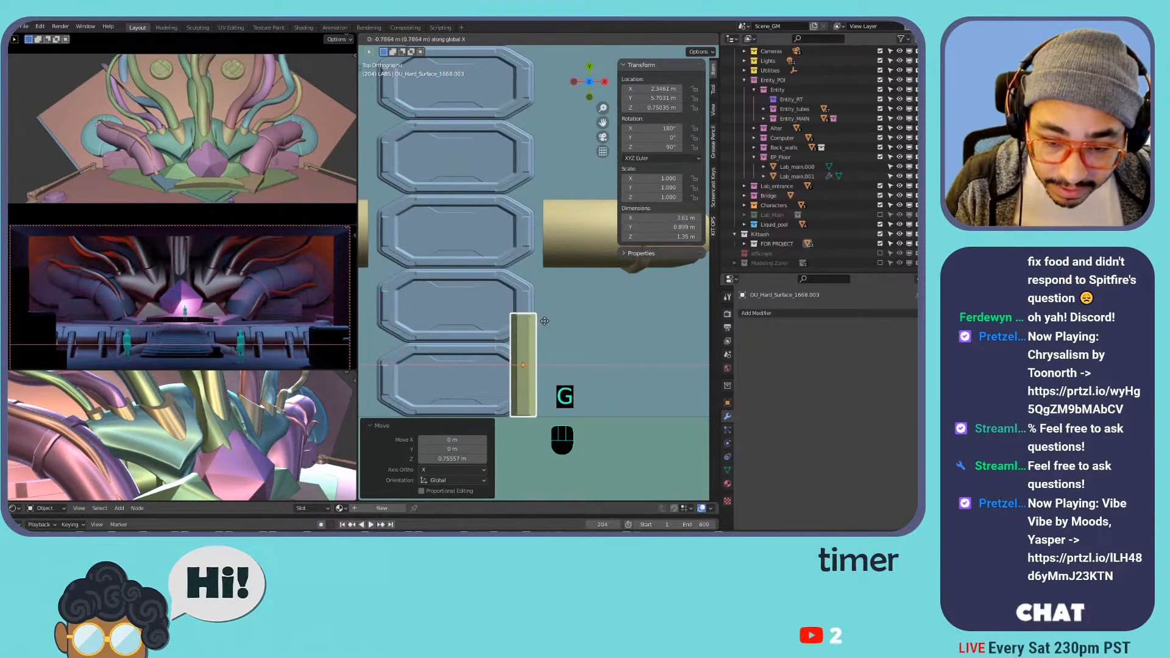
{"action": "left_click", "coordinate": [544, 321]}
{"action": "mouse_move", "coordinate": [552, 318]}
{"action": "middle_mouse_down"}
{"action": "mouse_move", "coordinate": [425, 250]}
{"action": "mouse_move", "coordinate": [426, 186]}
{"action": "mouse_move", "coordinate": [467, 341]}
{"action": "mouse_move", "coordinate": [543, 283]}
{"action": "mouse_move", "coordinate": [539, 308]}
{"action": "middle_mouse_up"}
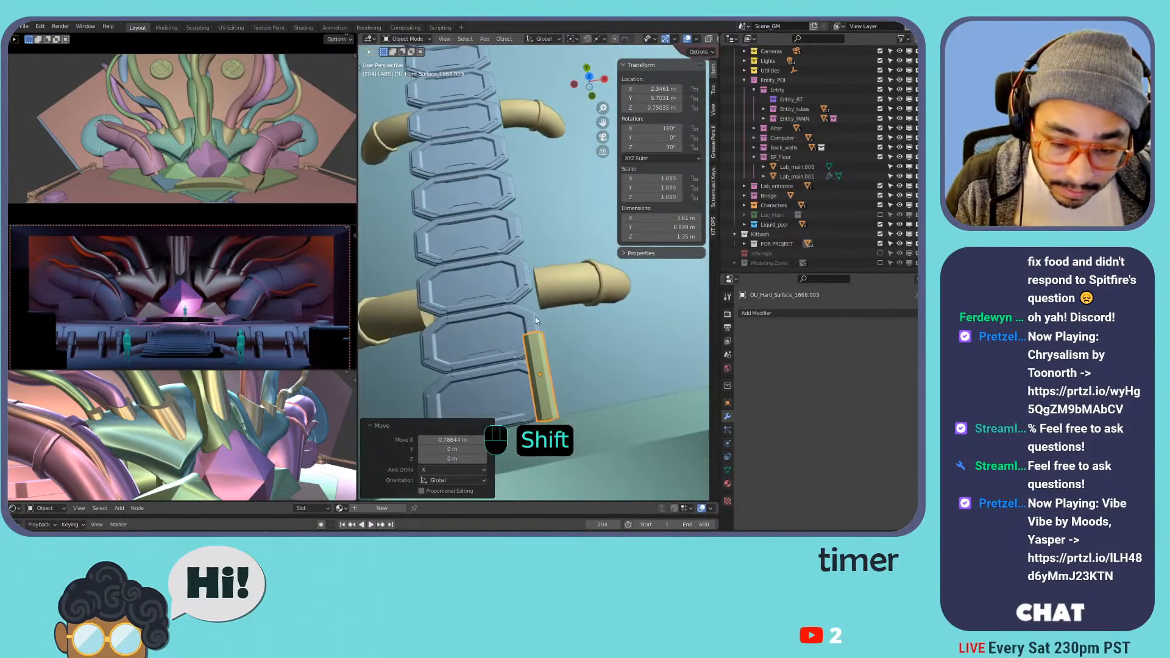
{"action": "key", "text": "g"}
{"action": "key", "text": "x"}
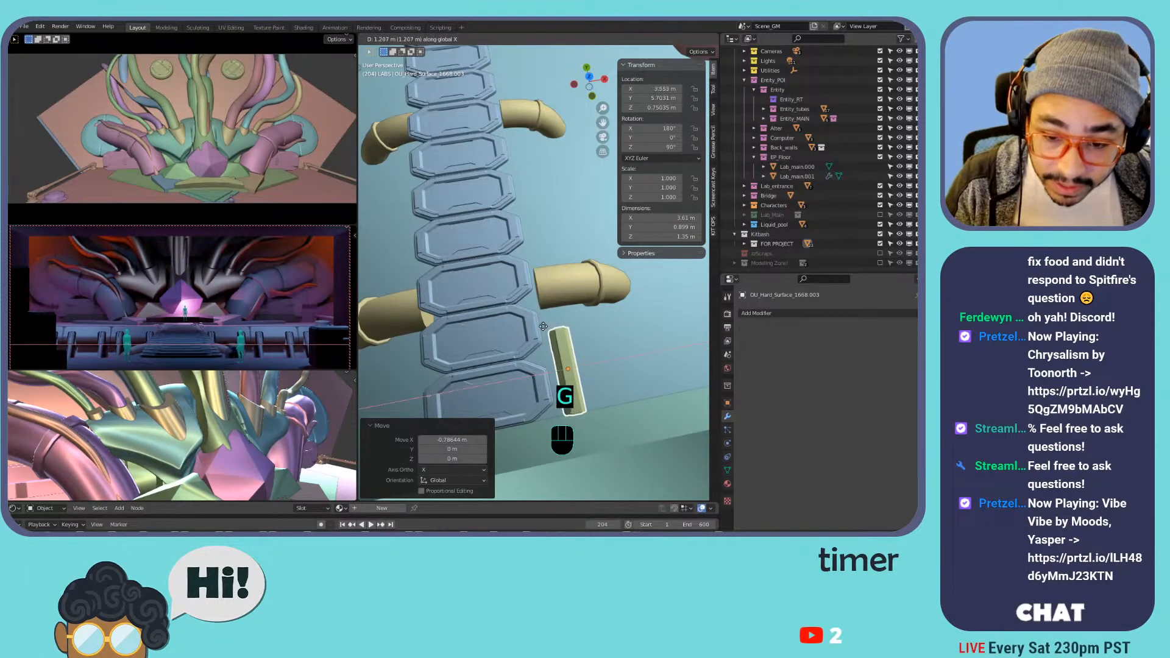
{"action": "left_click", "coordinate": [533, 325]}
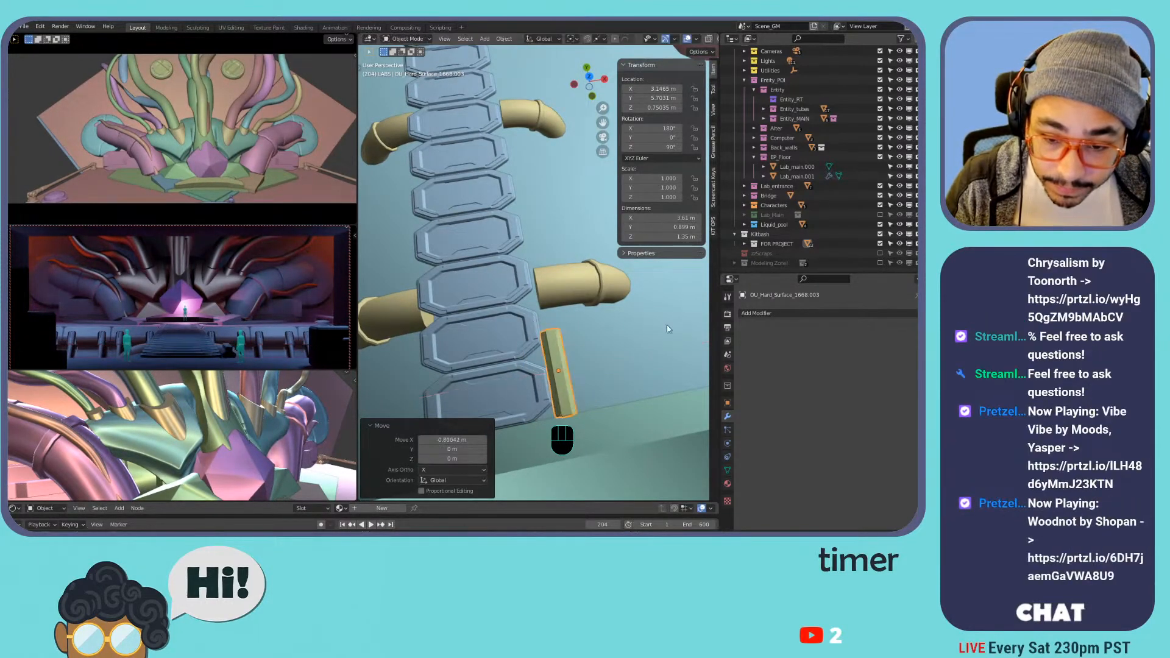
- Add an Array modifier to the part with a count of 14 so it runs the bridge's full length
{"action": "left_click", "coordinate": [802, 316]}
{"action": "left_click", "coordinate": [737, 342]}
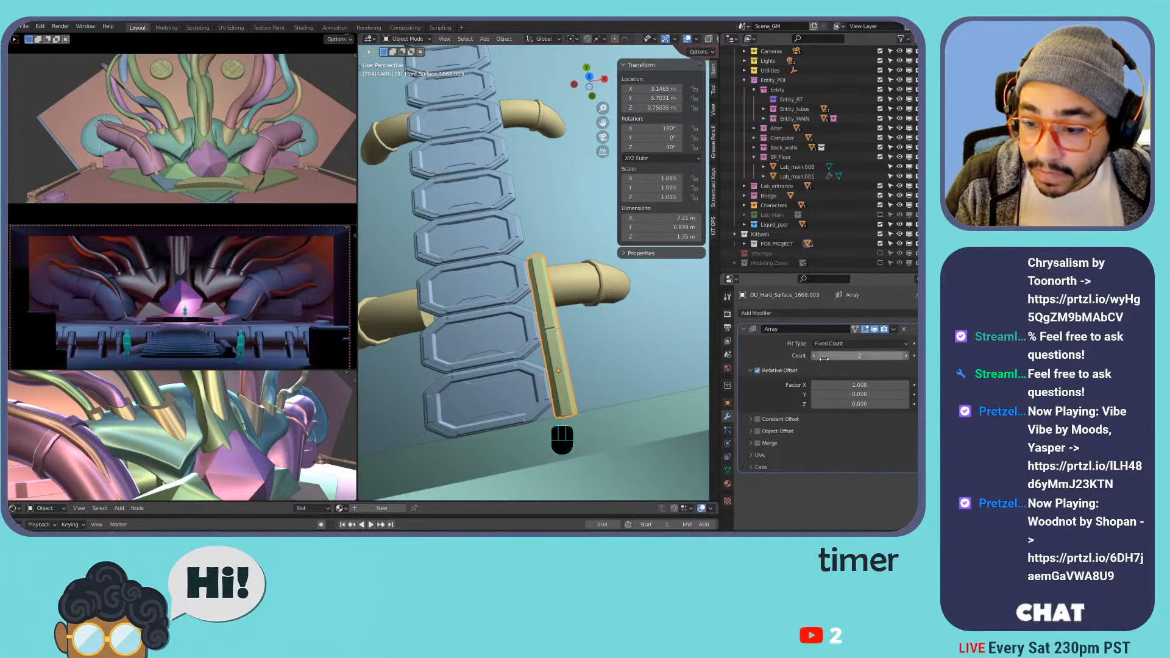
{"action": "left_click", "coordinate": [907, 357]}
{"action": "left_click", "coordinate": [907, 357]}
{"action": "scroll", "coordinate": [587, 214], "scroll_direction": "down", "scroll_amount": 5}
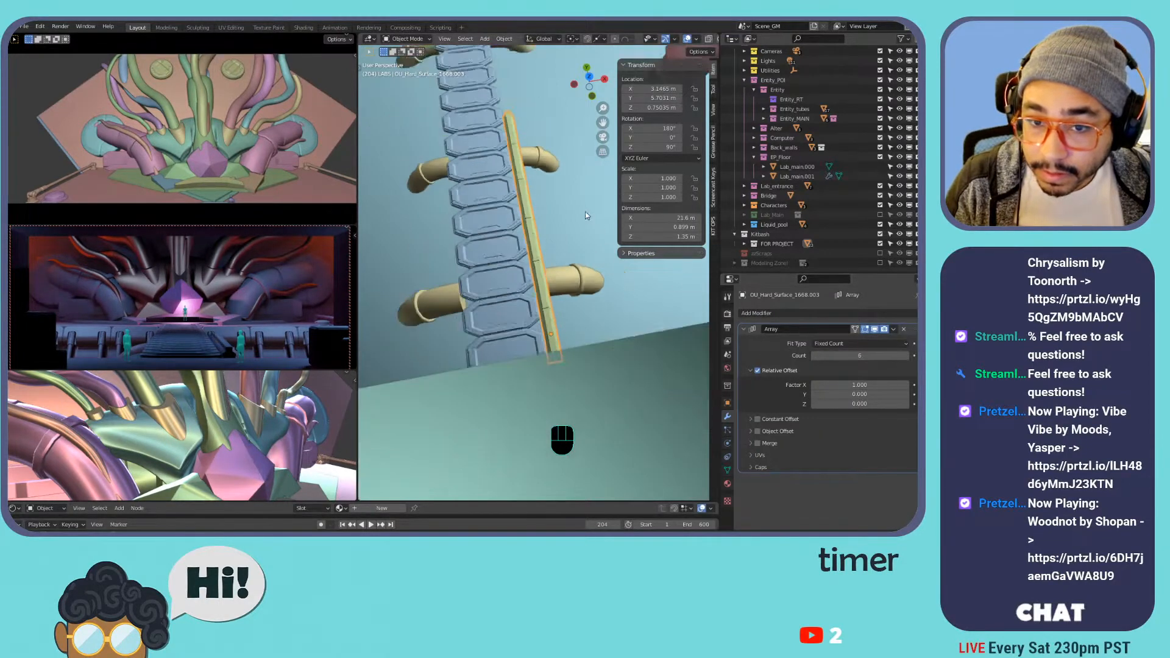
{"action": "middle_click_drag", "start_coordinate": [588, 215], "coordinate": [420, 244], "text": "shift"}
{"action": "middle_click_drag", "start_coordinate": [420, 243], "coordinate": [390, 201], "text": "shift"}
{"action": "middle_click_drag", "start_coordinate": [524, 299], "coordinate": [488, 284], "text": "shift"}
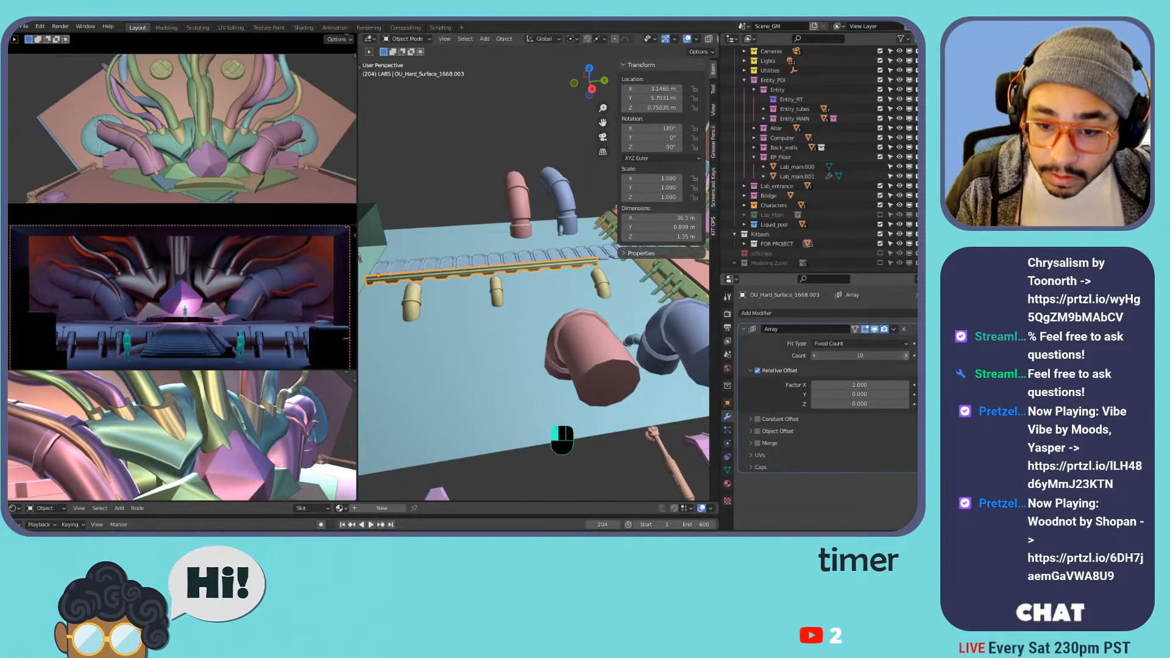
{"action": "middle_click_drag", "start_coordinate": [600, 287], "coordinate": [504, 320], "text": "shift"}
{"action": "scroll", "coordinate": [504, 321], "scroll_direction": "up", "scroll_amount": 3}
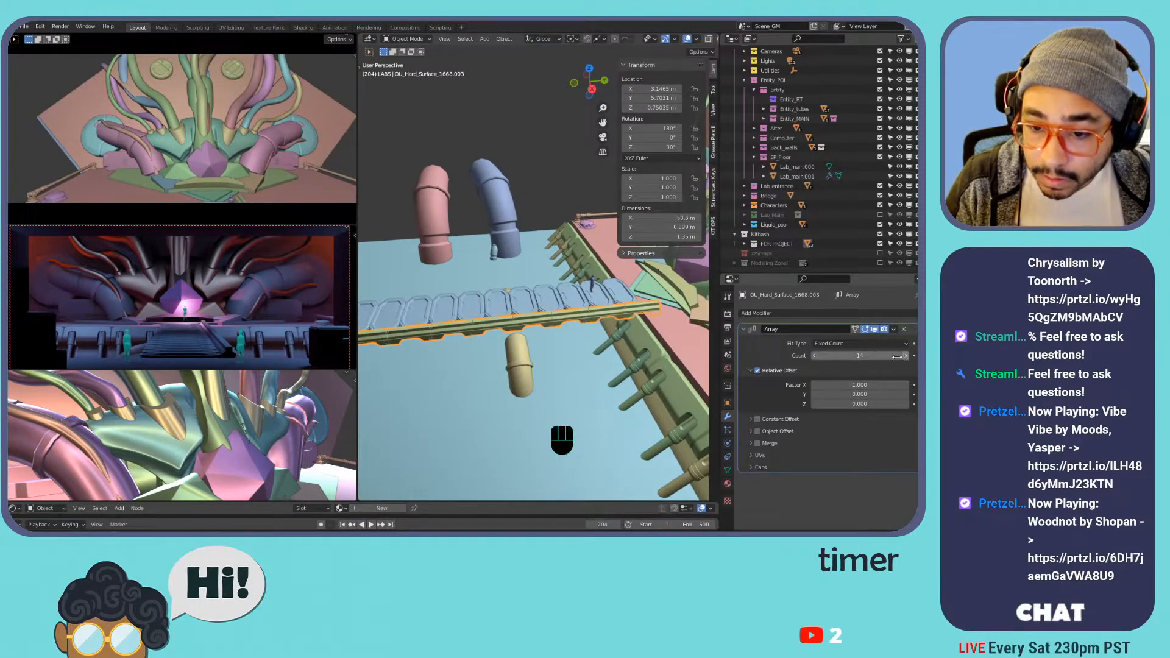
{"action": "middle_click_drag", "start_coordinate": [451, 291], "coordinate": [556, 301]}
{"action": "key", "text": "KP_Decimal"}
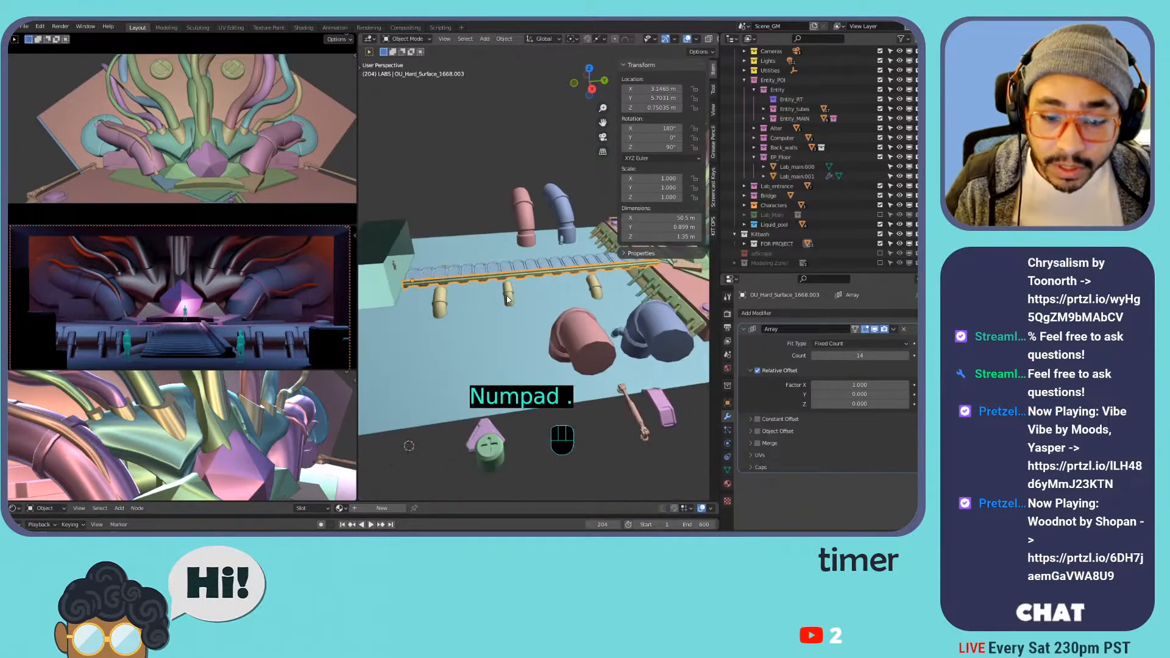
- Snap the 3D cursor to the end face of the rail's first segment at the lab entrance
{"action": "key", "text": "Tab"}
{"action": "key", "text": "Tab"}
{"action": "key", "text": "Tab"}
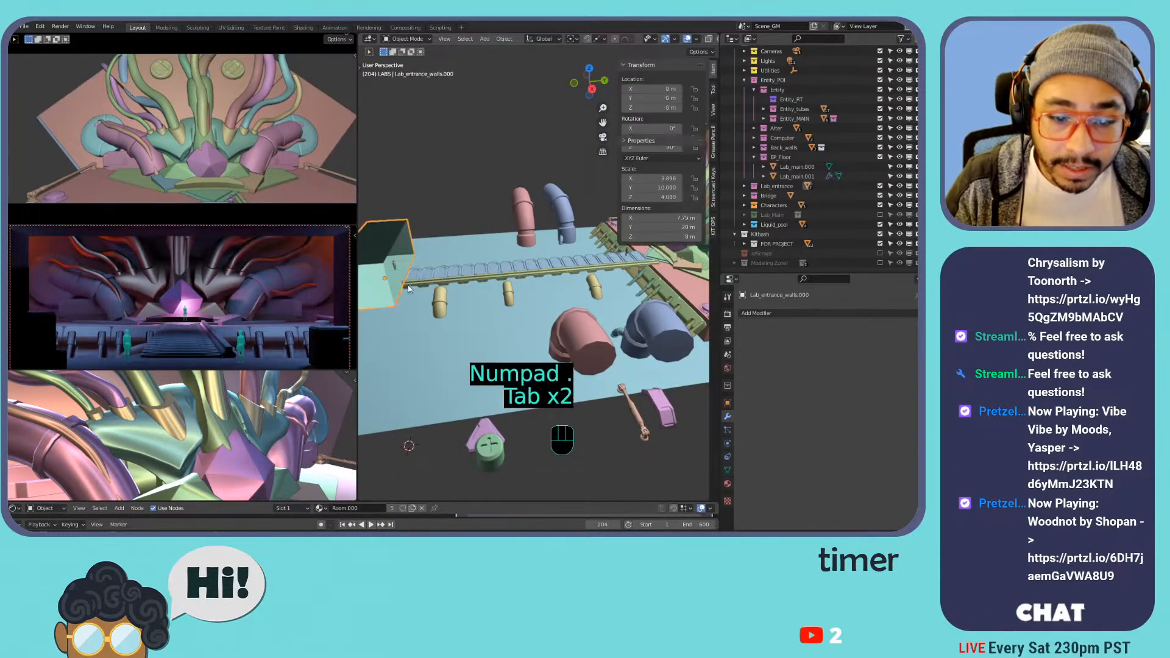
{"action": "key", "text": "KP_Decimal"}
{"action": "middle_click_drag", "start_coordinate": [504, 350], "coordinate": [605, 336], "text": "shift"}
{"action": "key", "text": "shift+s"}
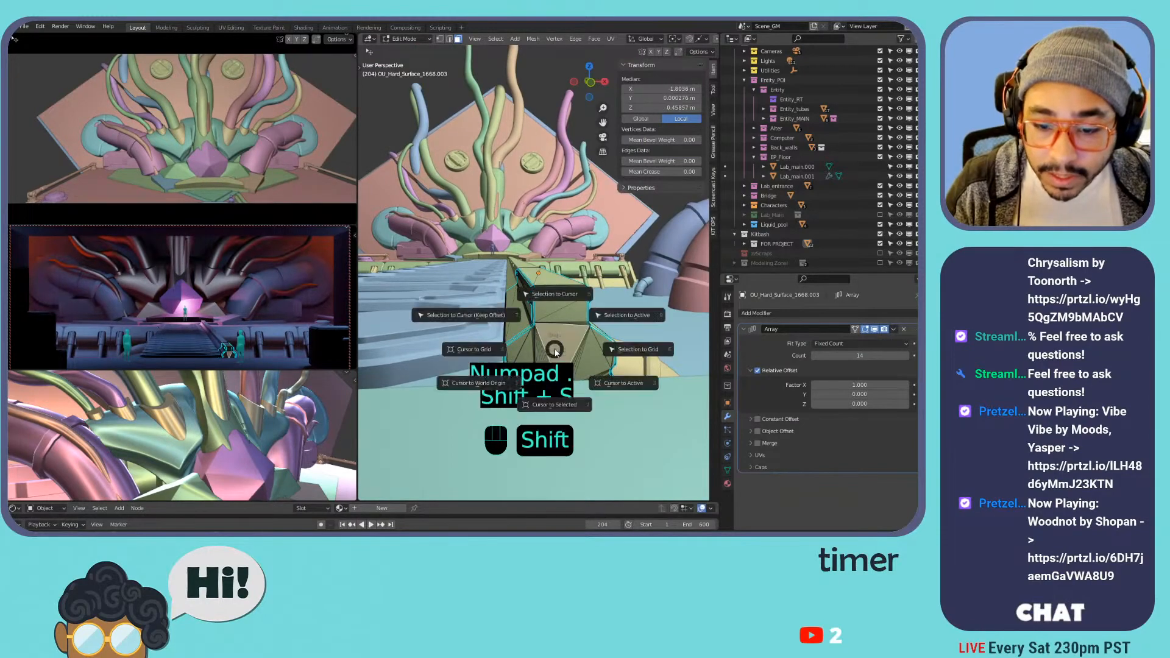
{"action": "left_click", "coordinate": [556, 341]}
{"action": "key", "text": "Tab"}
- Set the arrayed rail's origin to the 3D cursor at its entrance end
{"action": "key", "text": "shift+s"}
{"action": "left_click", "coordinate": [504, 38]}
{"action": "mouse_move", "coordinate": [541, 52]}
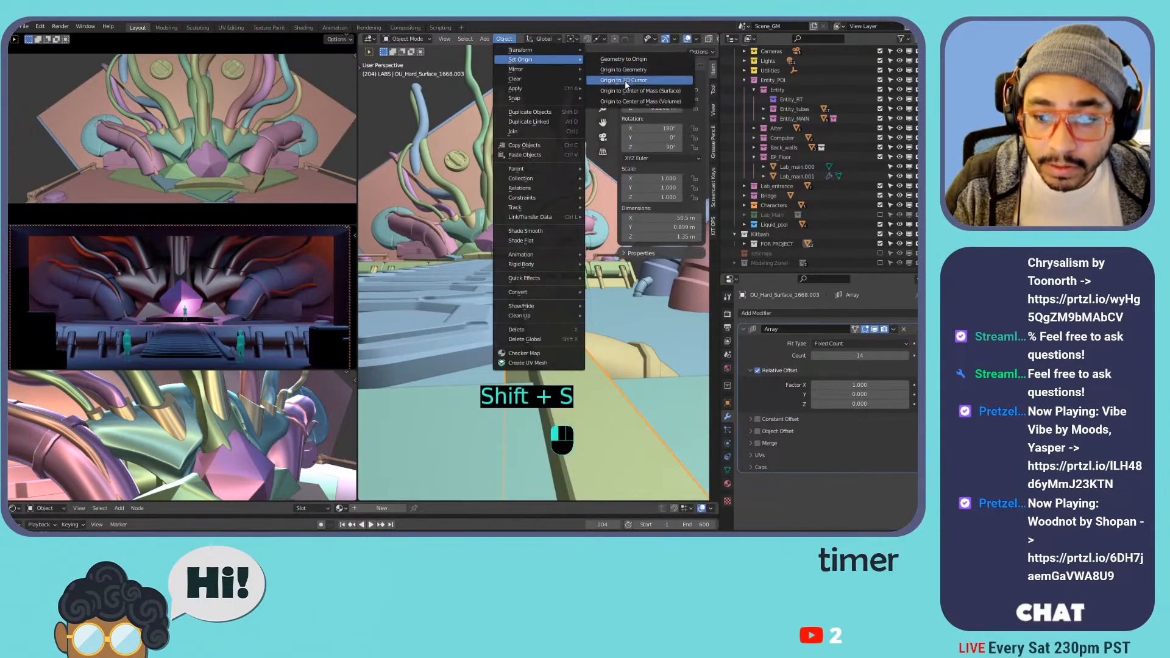
{"action": "left_click", "coordinate": [623, 79]}
{"action": "middle_click_drag", "start_coordinate": [608, 214], "coordinate": [502, 334]}
{"action": "key", "text": "ctrl+z"}
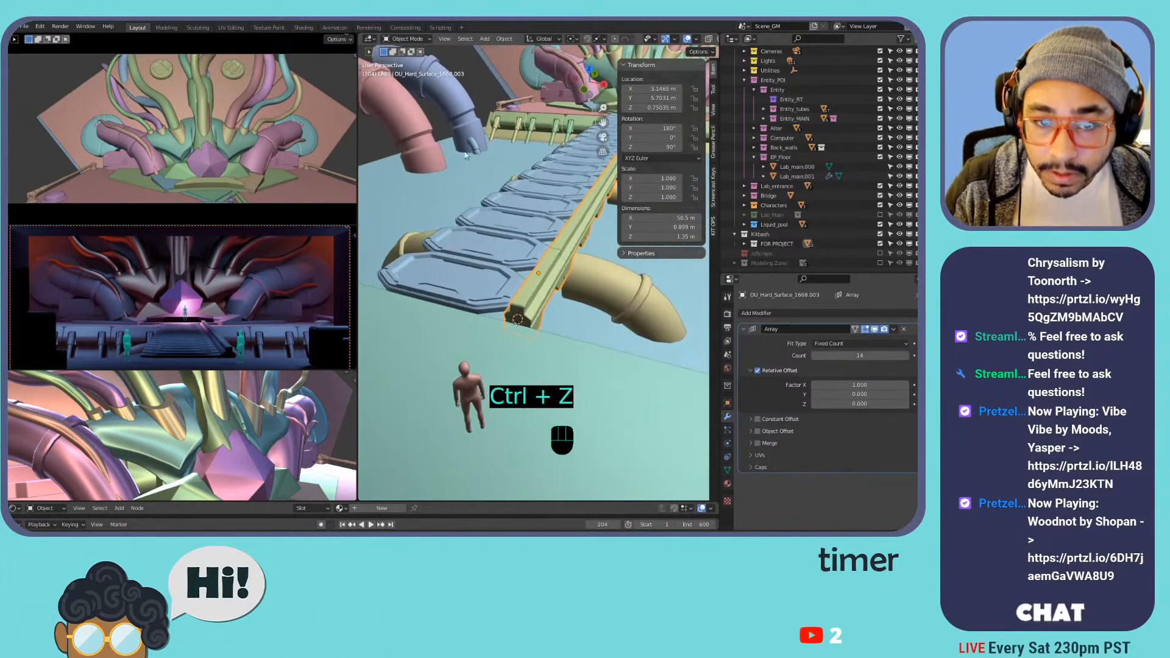
{"action": "left_click", "coordinate": [504, 39]}
{"action": "mouse_move", "coordinate": [536, 59]}
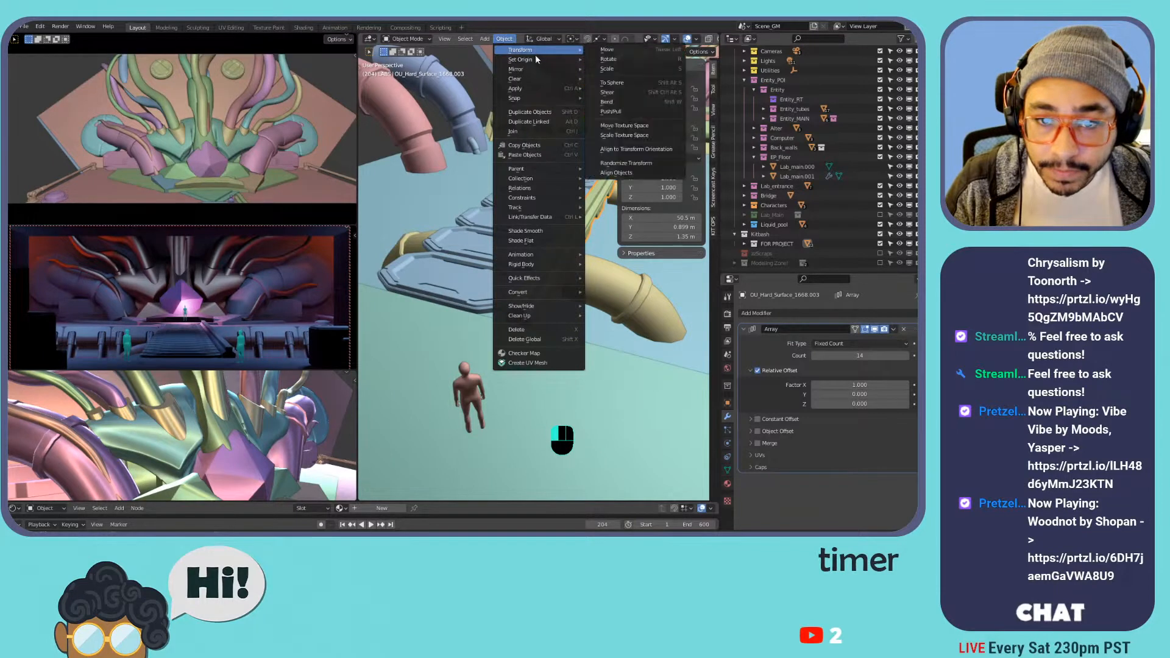
{"action": "left_click", "coordinate": [627, 80]}
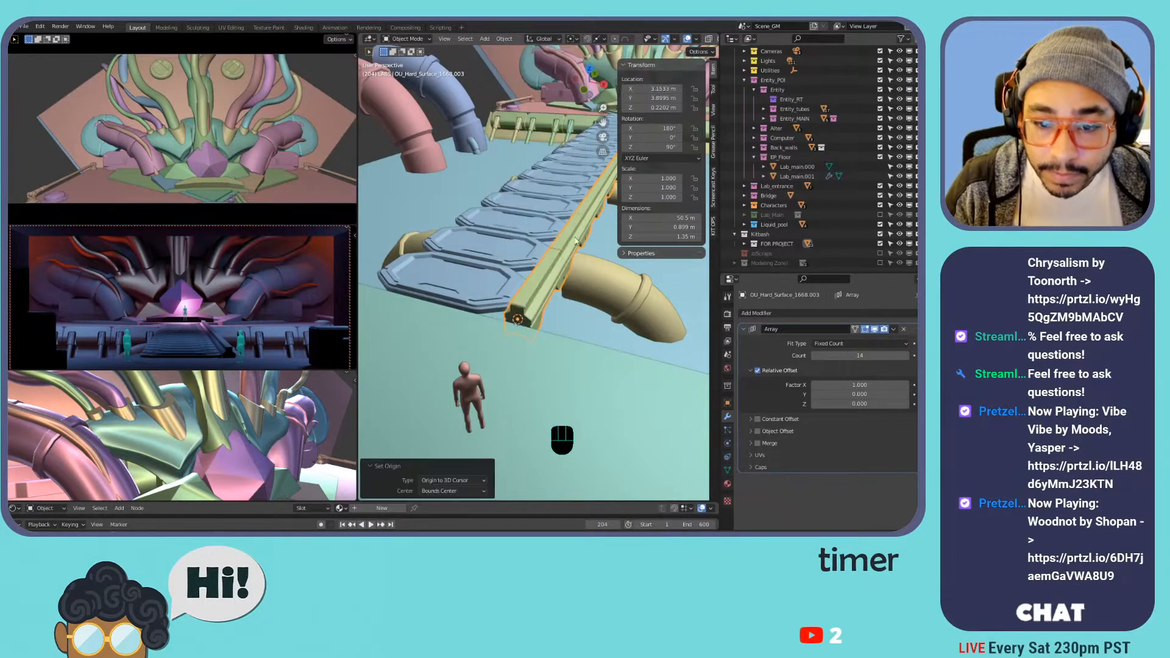
- Scale the rail's whole mesh to about 0.962 along Y so the array ends at the bridge's far edge
{"action": "middle_click_drag", "start_coordinate": [586, 233], "coordinate": [485, 210]}
{"action": "scroll", "coordinate": [485, 210], "scroll_direction": "down", "scroll_amount": 6}
{"action": "middle_click_drag", "start_coordinate": [518, 262], "coordinate": [432, 280]}
{"action": "scroll", "coordinate": [433, 280], "scroll_direction": "up", "scroll_amount": 4}
{"action": "key", "text": "Tab"}
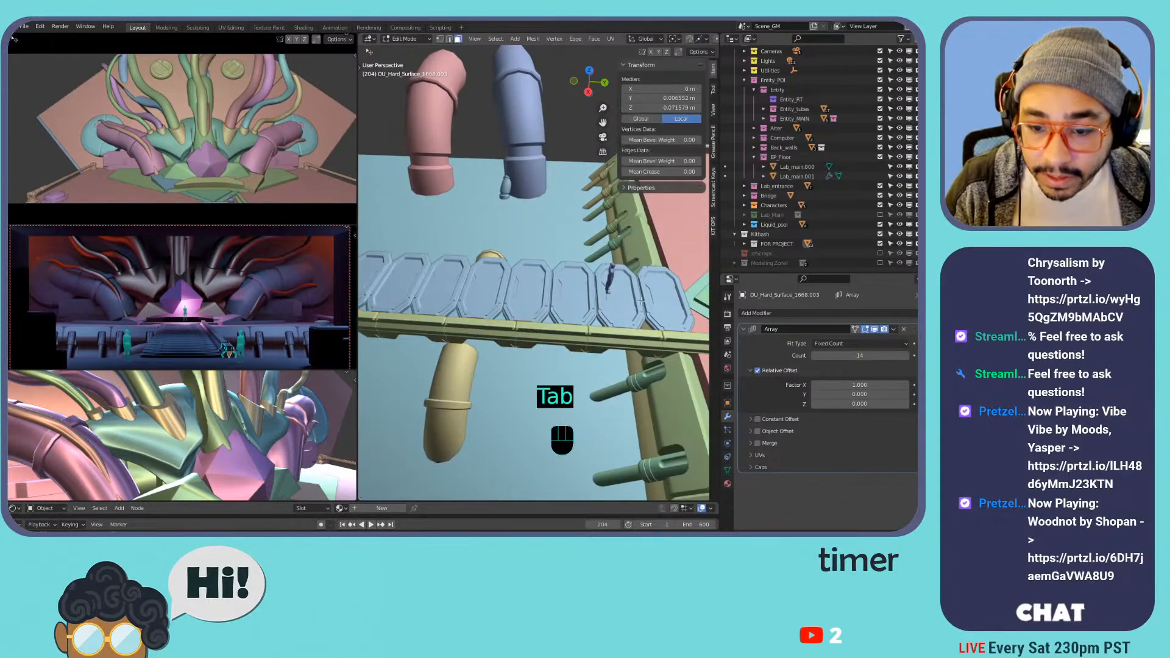
{"action": "middle_click_drag", "start_coordinate": [683, 278], "coordinate": [612, 275], "text": "shift"}
{"action": "key", "text": "s"}
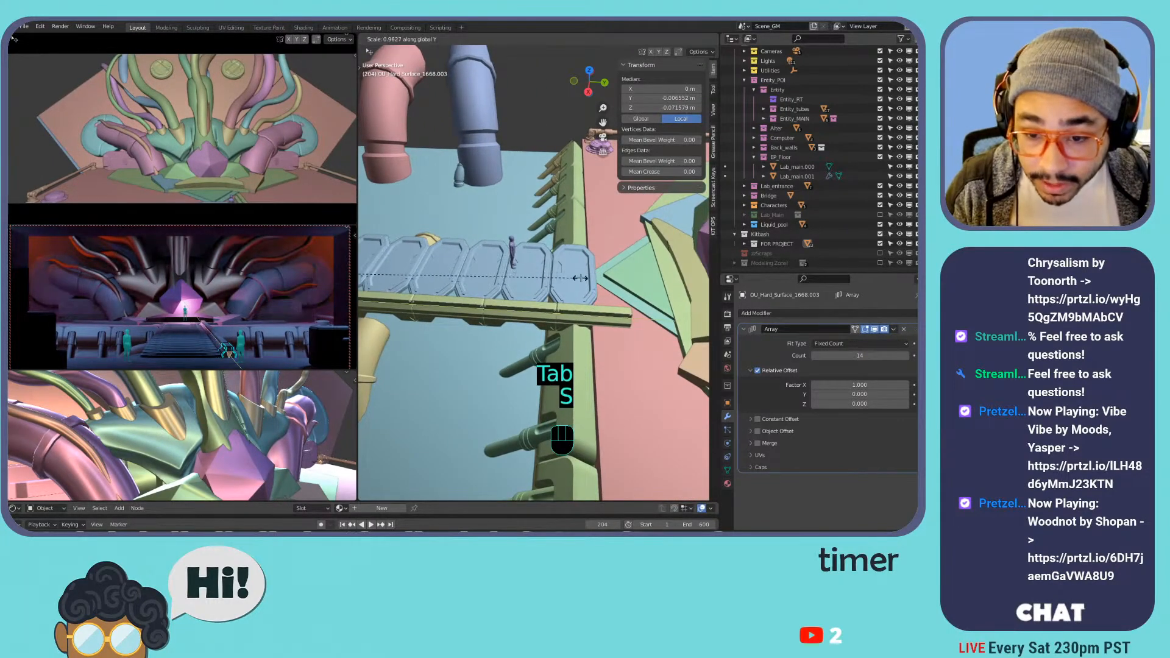
{"action": "key", "text": "a"}
{"action": "key", "text": "s"}
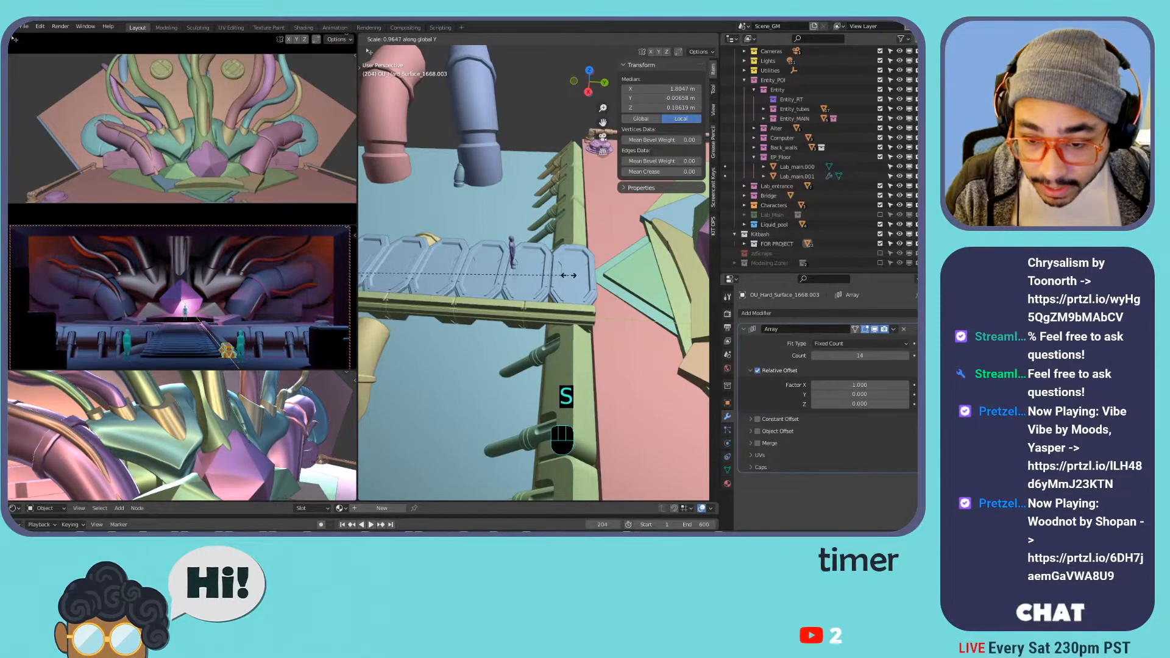
{"action": "left_click", "coordinate": [567, 276]}
- Add a Mirror modifier to the rail on the X axis, using mirror_object as the mirror object
{"action": "middle_click_drag", "start_coordinate": [473, 264], "coordinate": [542, 268]}
{"action": "left_click", "coordinate": [822, 317]}
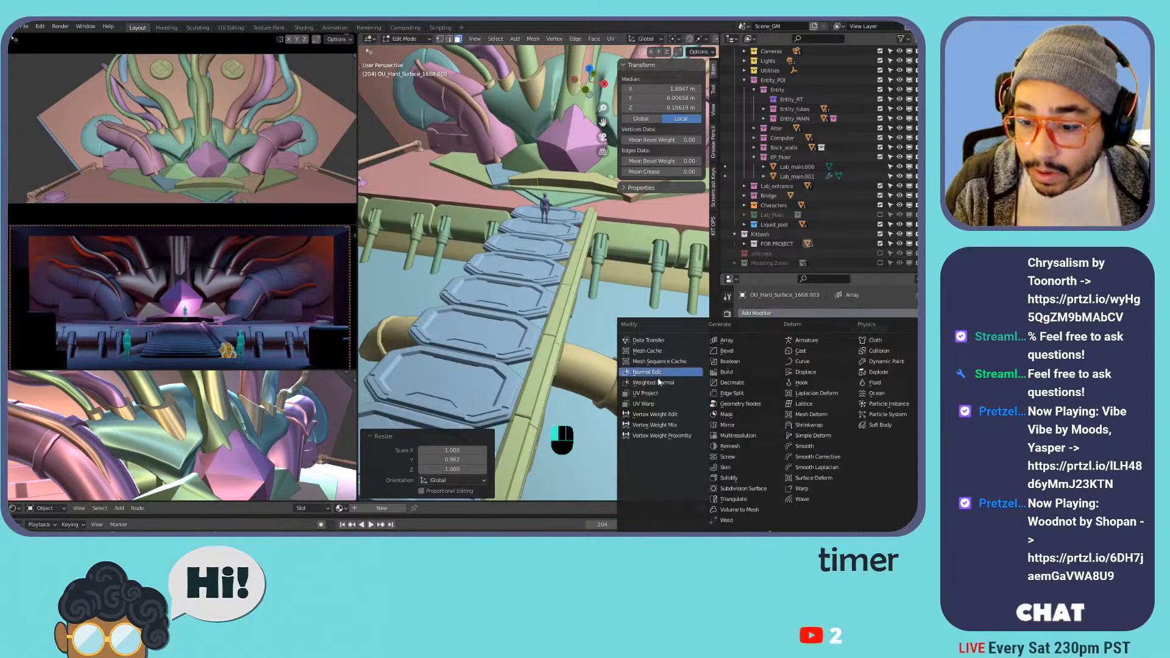
{"action": "left_click", "coordinate": [727, 424]}
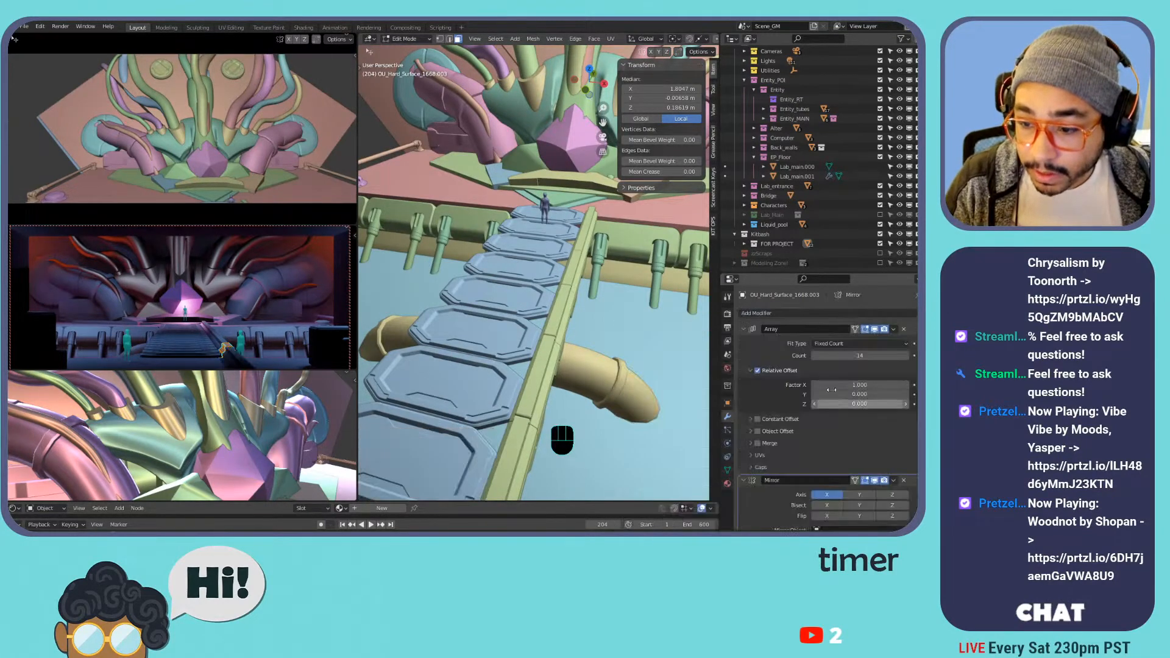
{"action": "scroll", "coordinate": [844, 410], "scroll_direction": "down", "scroll_amount": 2}
{"action": "left_click", "coordinate": [844, 478]}
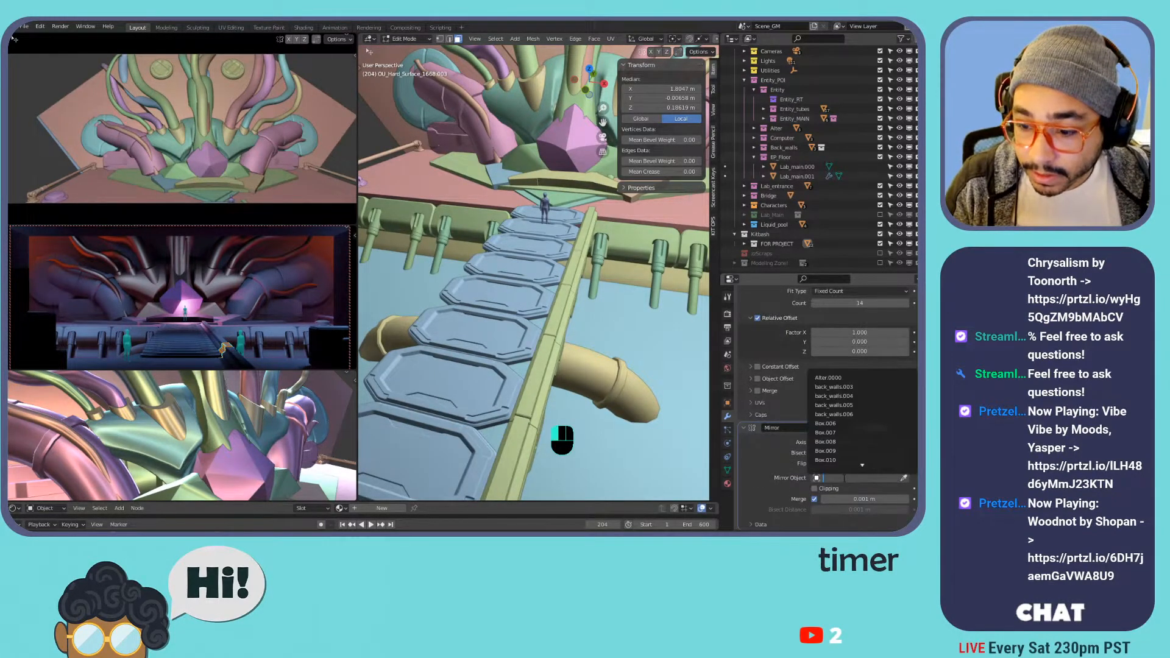
{"action": "type", "text": "mir"}
{"action": "key", "text": "Return"}
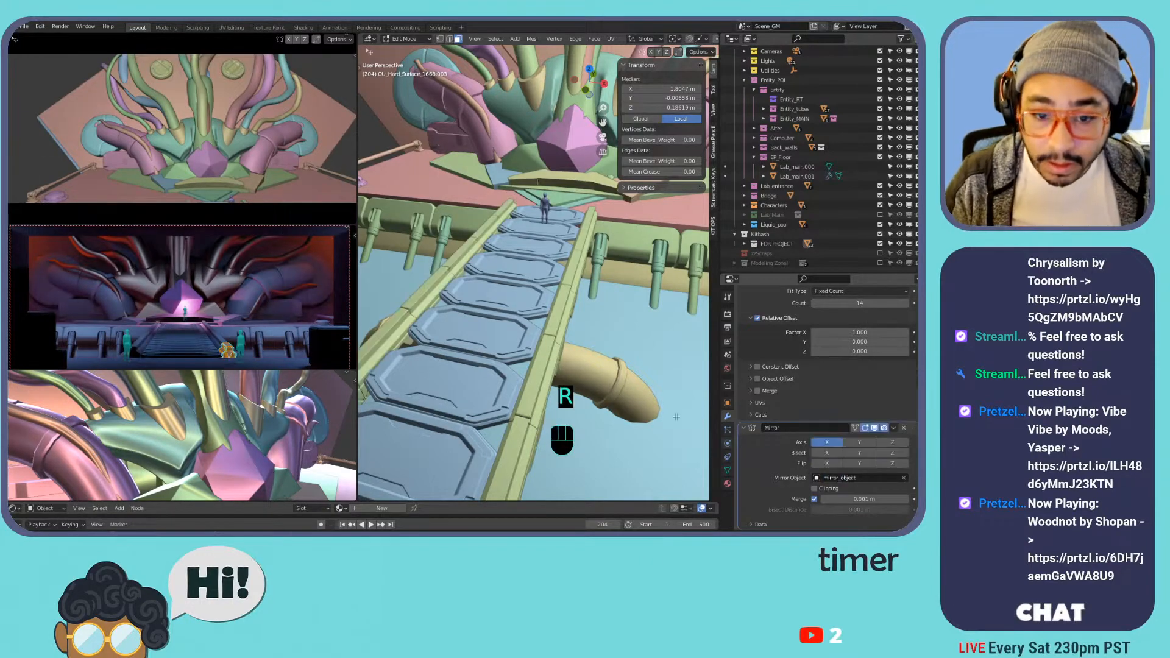
- Isolate the mirrored bridge rail in local view and examine its end profile at the entrance side
{"action": "scroll", "coordinate": [559, 323], "scroll_direction": "down", "scroll_amount": 2}
{"action": "middle_click_drag", "start_coordinate": [559, 323], "coordinate": [448, 318]}
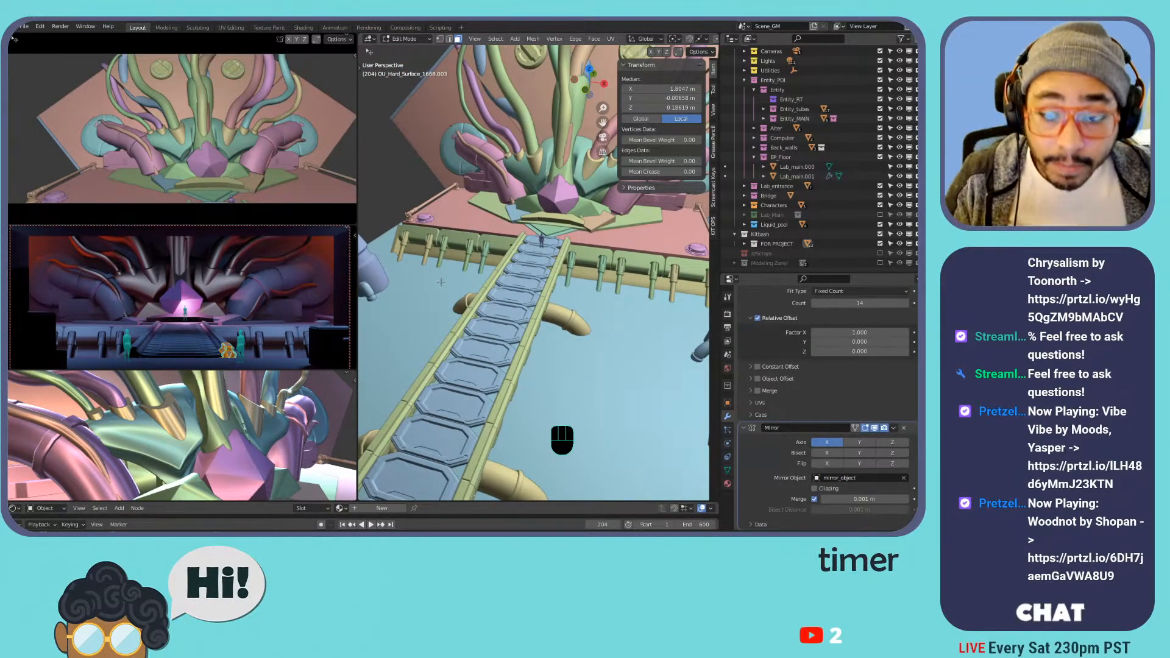
{"action": "middle_click_drag", "start_coordinate": [450, 313], "coordinate": [514, 208]}
{"action": "scroll", "coordinate": [530, 194], "scroll_direction": "up", "scroll_amount": 2}
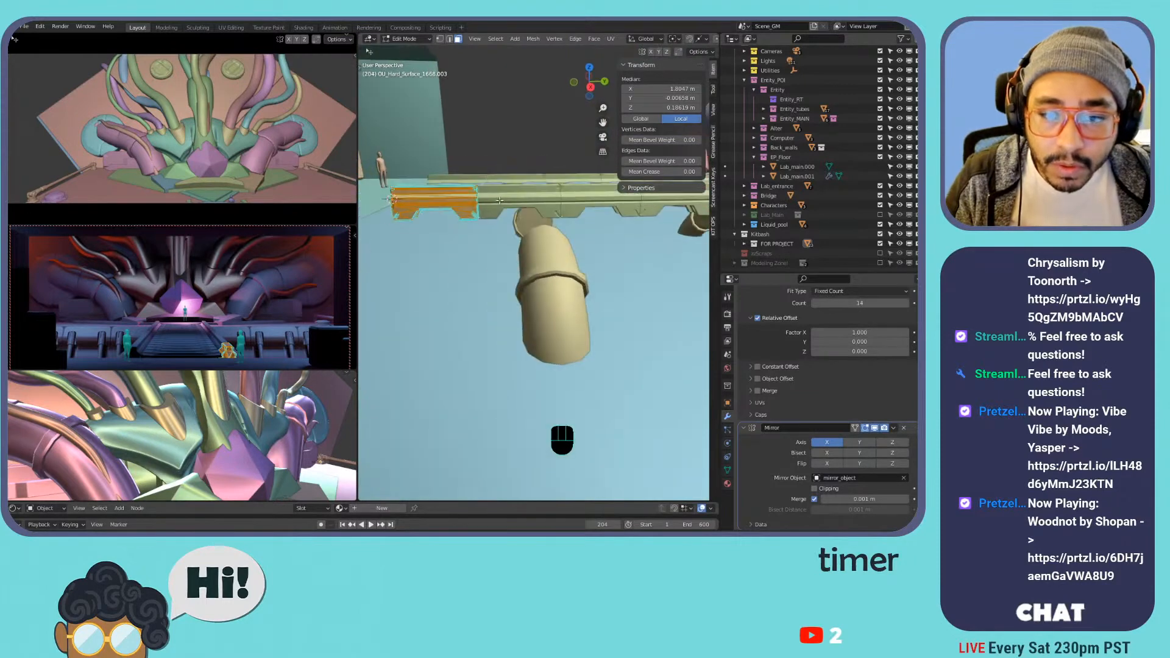
{"action": "key", "text": "Tab"}
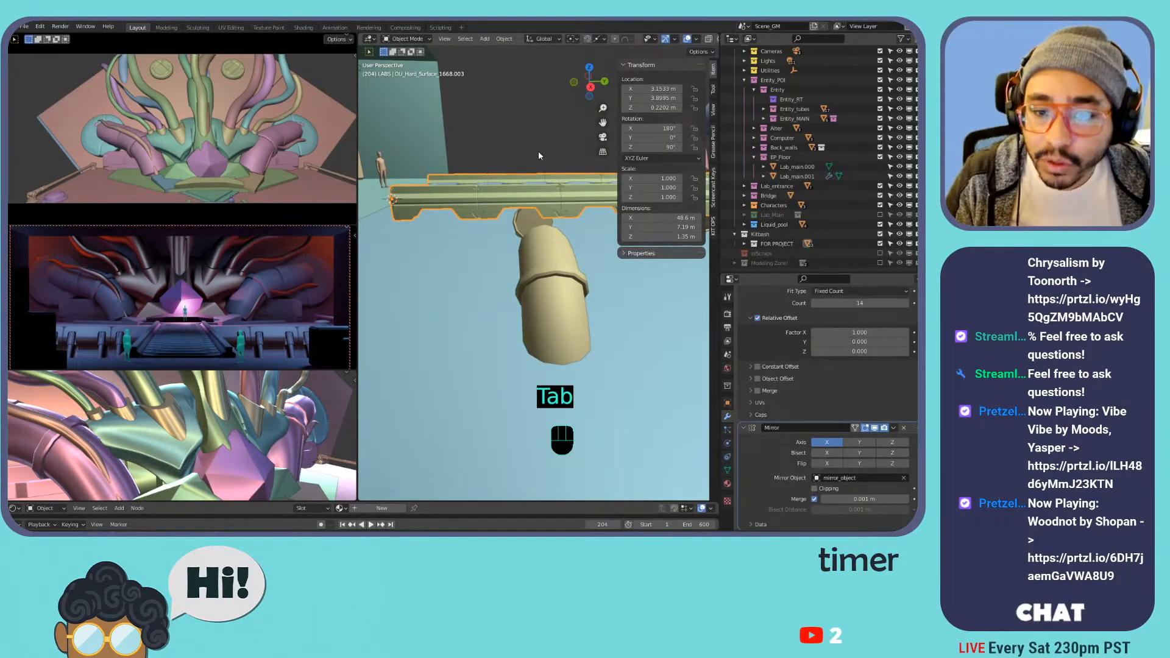
{"action": "key", "text": "KP_Divide"}
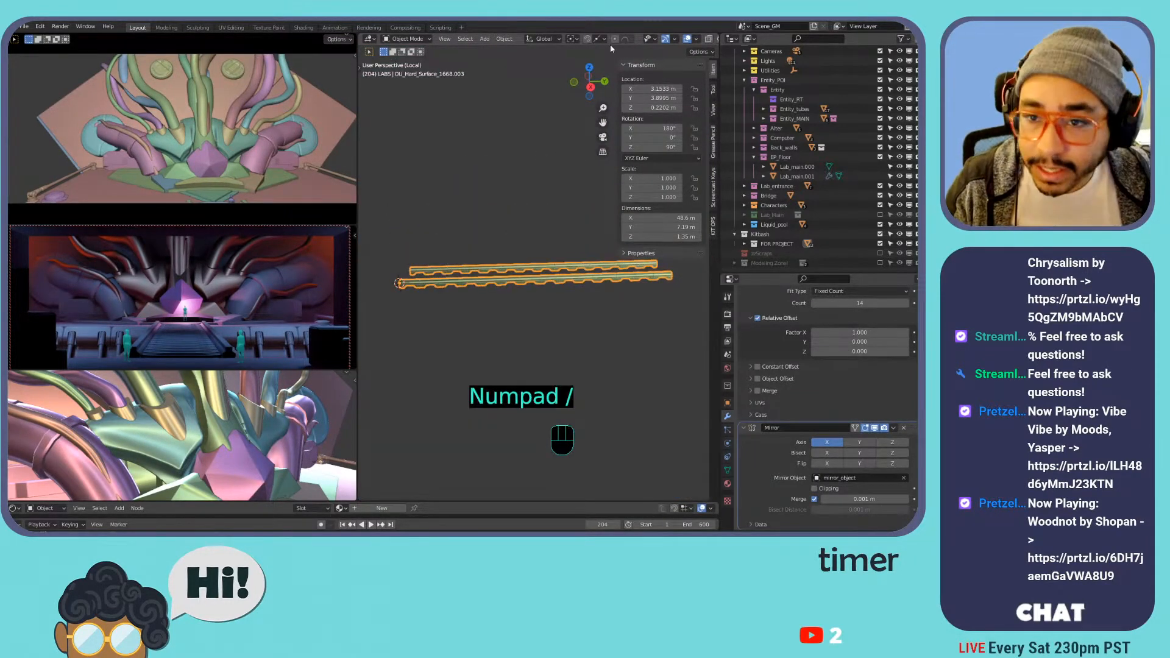
{"action": "middle_click_drag", "start_coordinate": [422, 281], "coordinate": [472, 266], "text": "shift"}
{"action": "scroll", "coordinate": [447, 266], "scroll_direction": "up", "scroll_amount": 5}
{"action": "middle_click_drag", "start_coordinate": [424, 212], "coordinate": [588, 264], "text": "shift"}
{"action": "scroll", "coordinate": [587, 265], "scroll_direction": "up", "scroll_amount": 4}
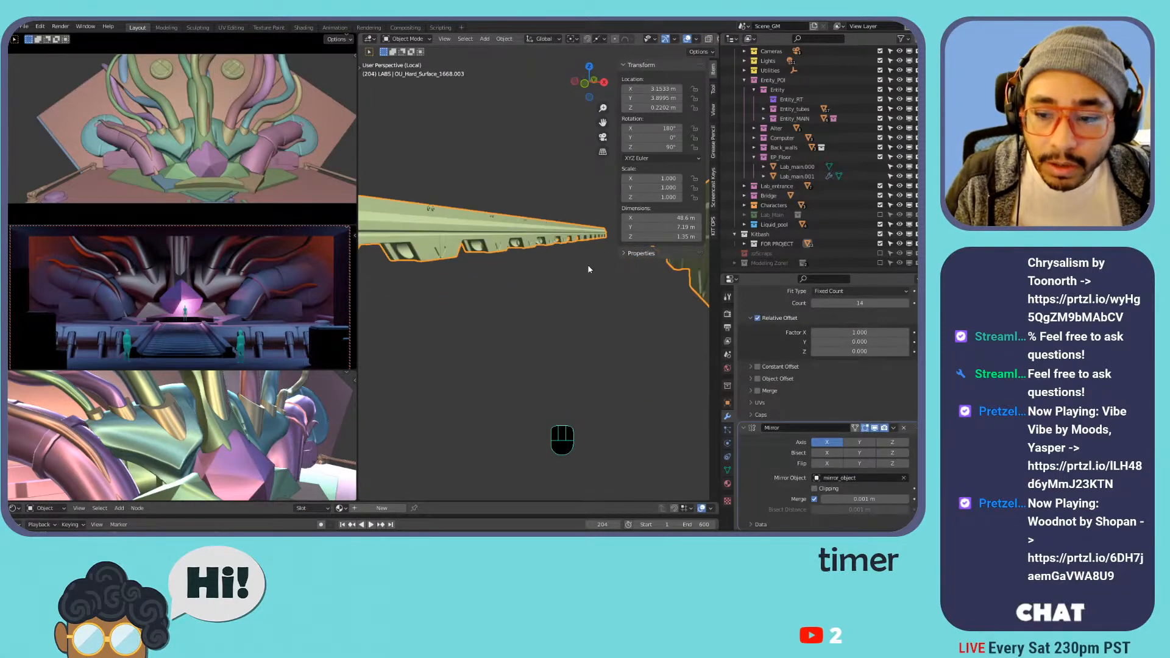
{"action": "scroll", "coordinate": [588, 265], "scroll_direction": "down", "scroll_amount": 4}
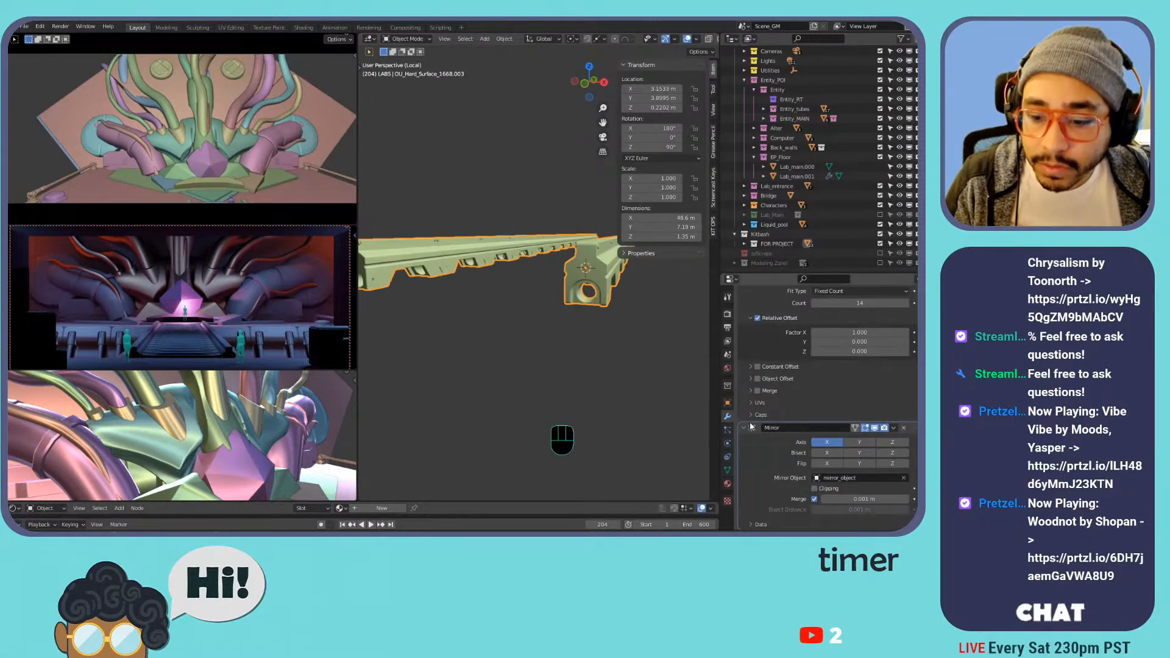
{"action": "left_click", "coordinate": [727, 369]}
{"action": "left_click", "coordinate": [727, 484]}
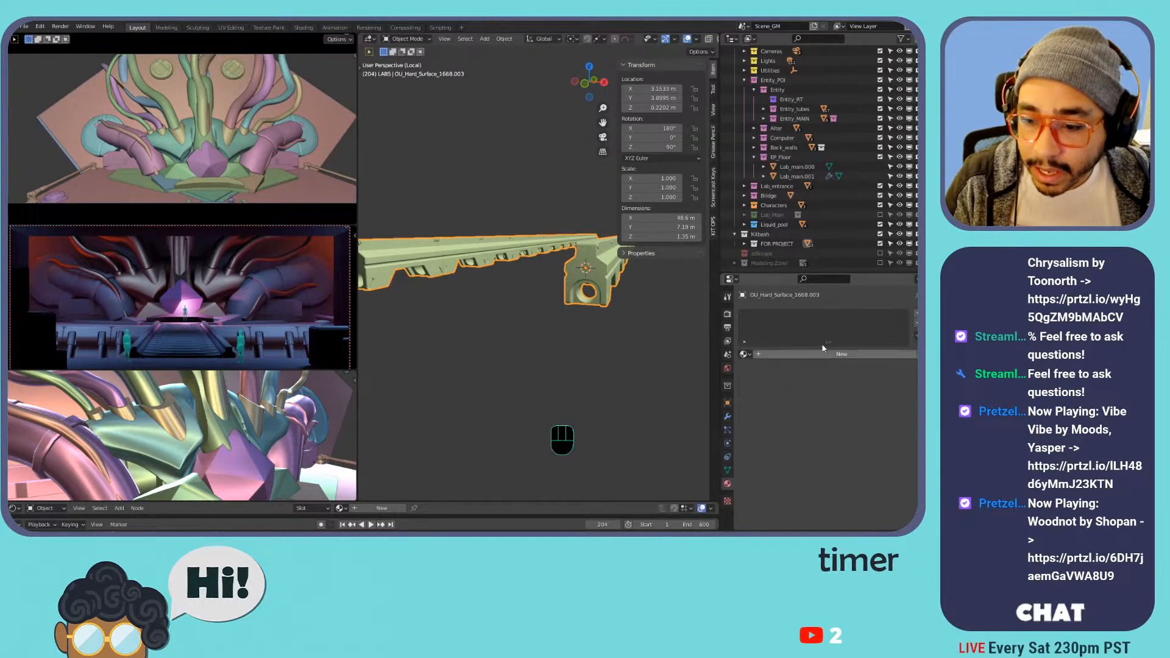
{"action": "left_click", "coordinate": [746, 354]}
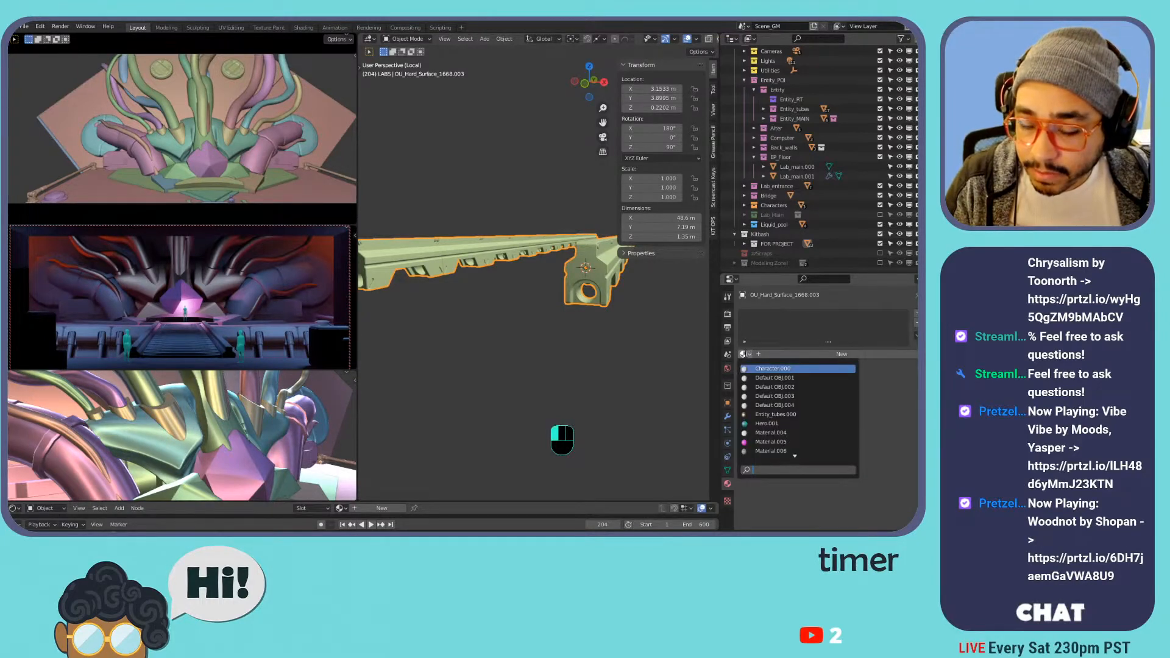
{"action": "scroll", "coordinate": [774, 434], "scroll_direction": "down", "scroll_amount": 5}
{"action": "scroll", "coordinate": [795, 358], "scroll_direction": "up", "scroll_amount": 12}
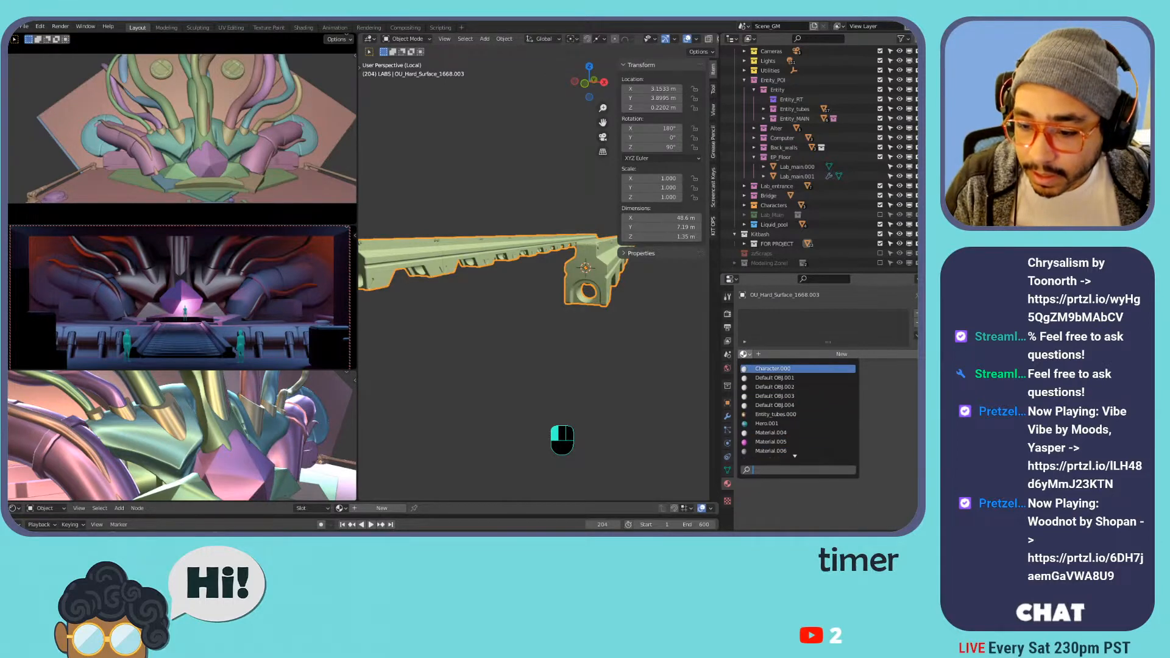
{"action": "left_click", "coordinate": [781, 330]}
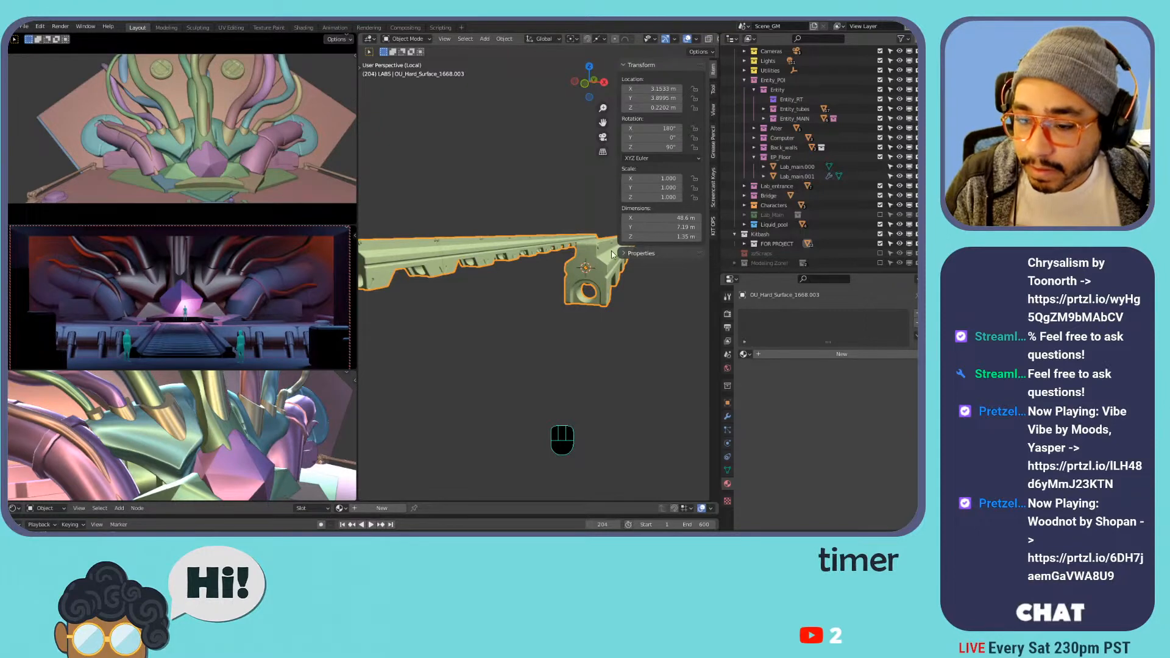
- Rename the rail object as Bridge_Floor_Rail.000
{"action": "key", "text": "KP_Decimal"}
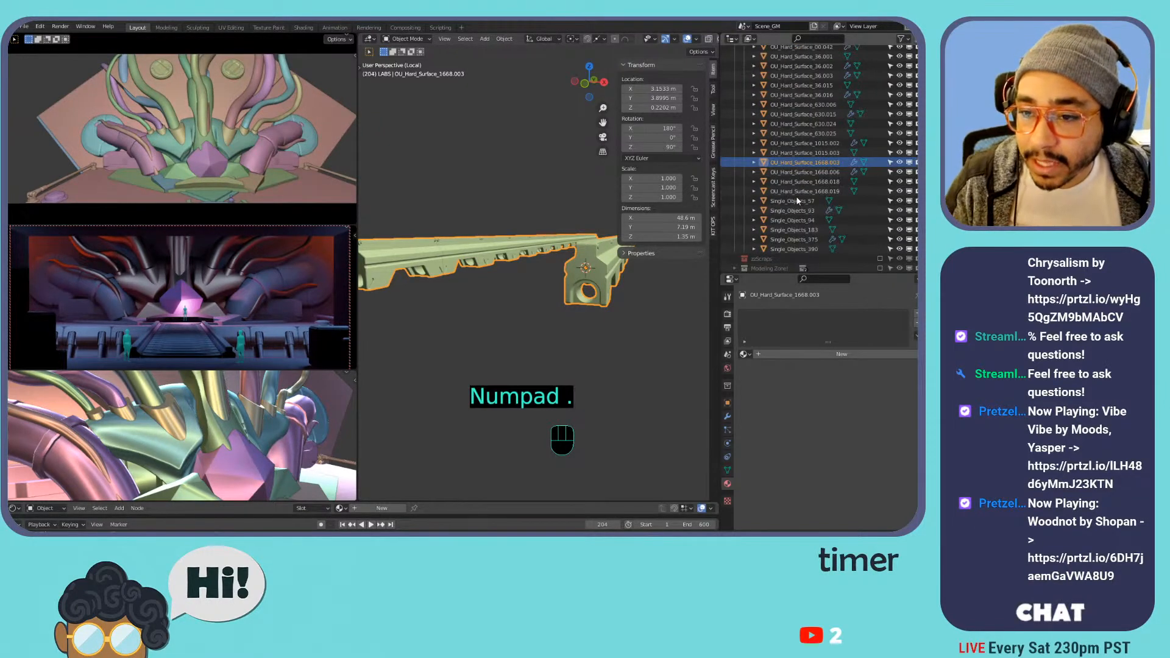
{"action": "double_click", "coordinate": [789, 162]}
{"action": "type", "text": "Niidge_"}
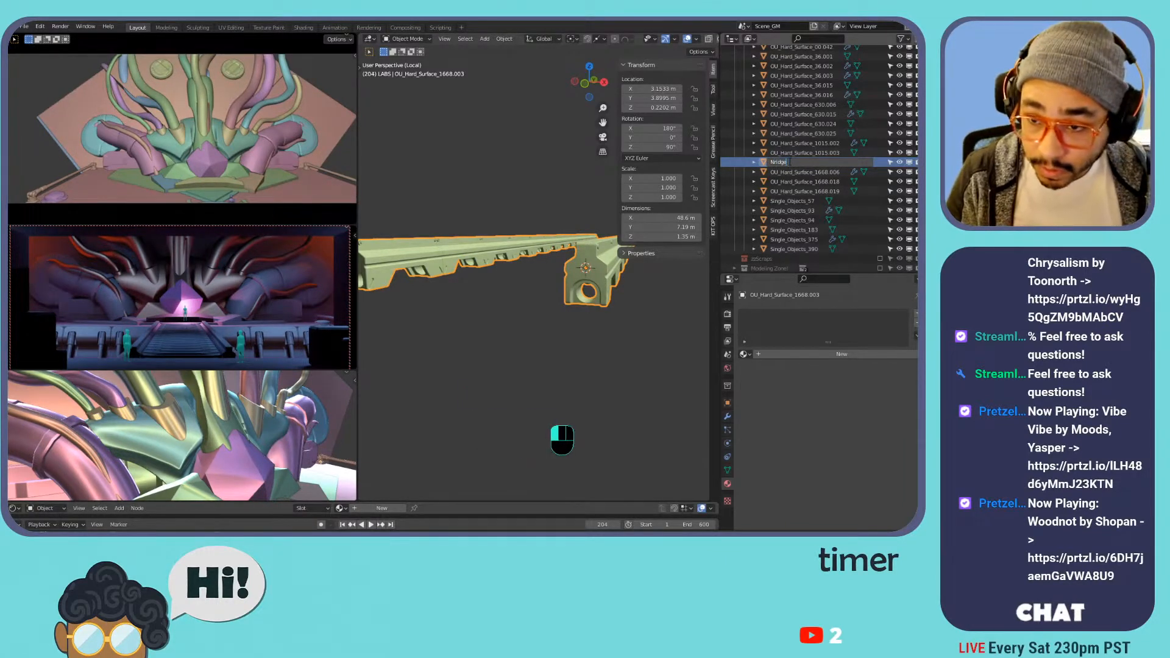
{"action": "key", "text": "BackSpace"}
{"action": "key", "text": "BackSpace"}
{"action": "key", "text": "BackSpace"}
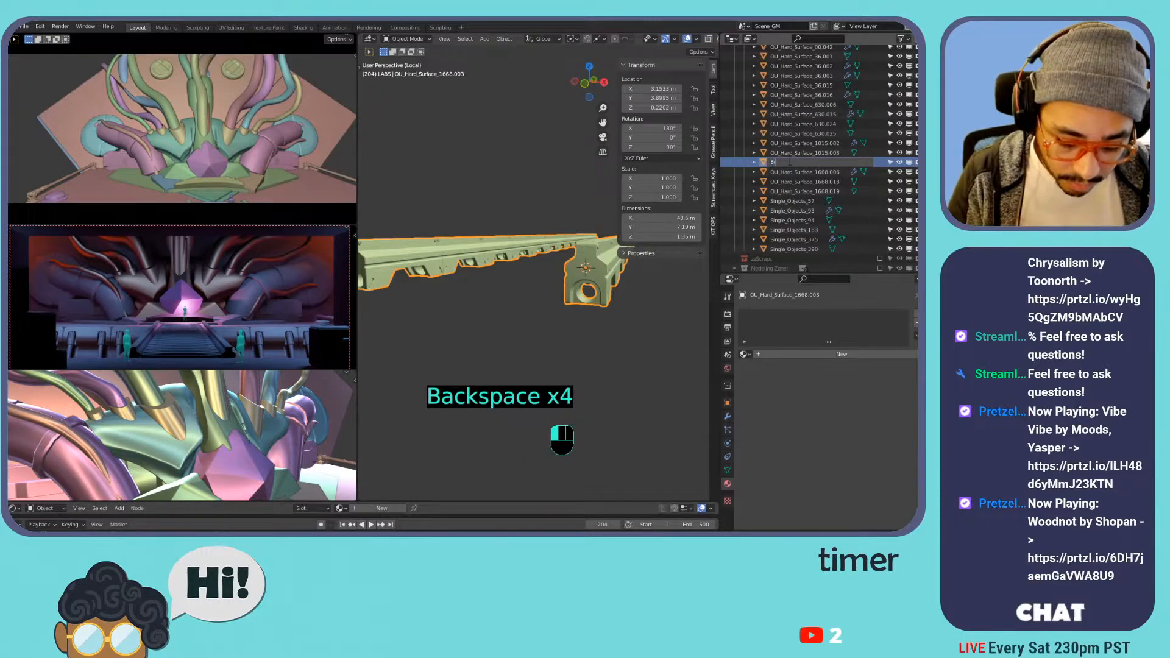
{"action": "type", "text": "_Ho"}
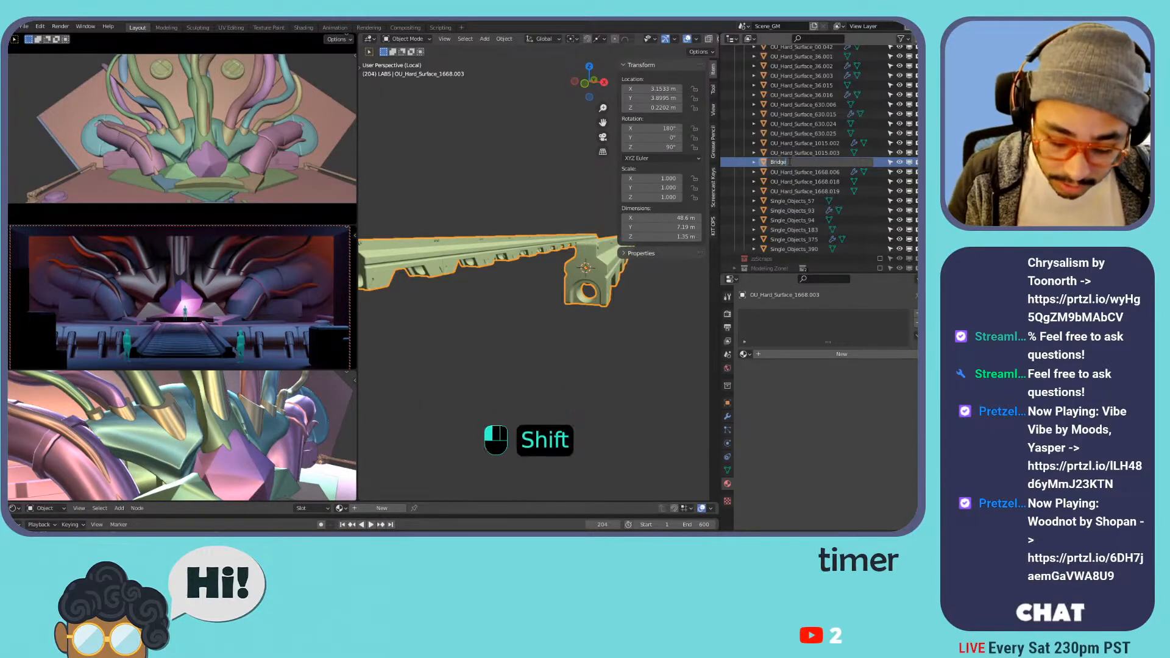
{"action": "type", "text": "or_Rail"}
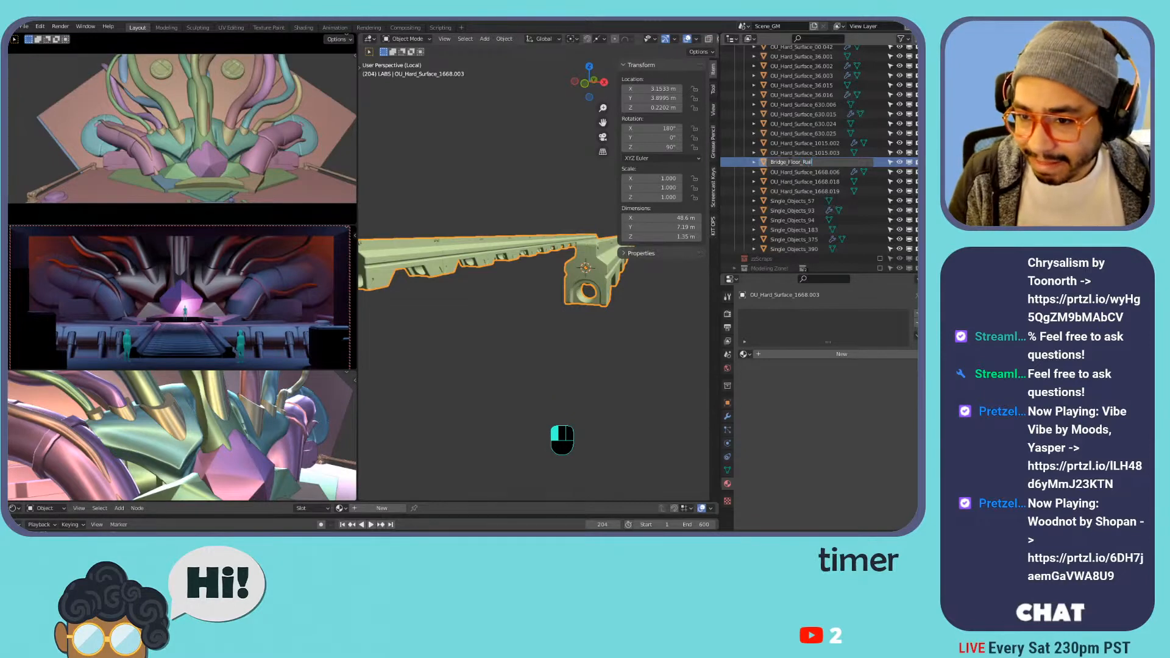
{"action": "type", "text": "000"}
{"action": "key", "text": "Return"}
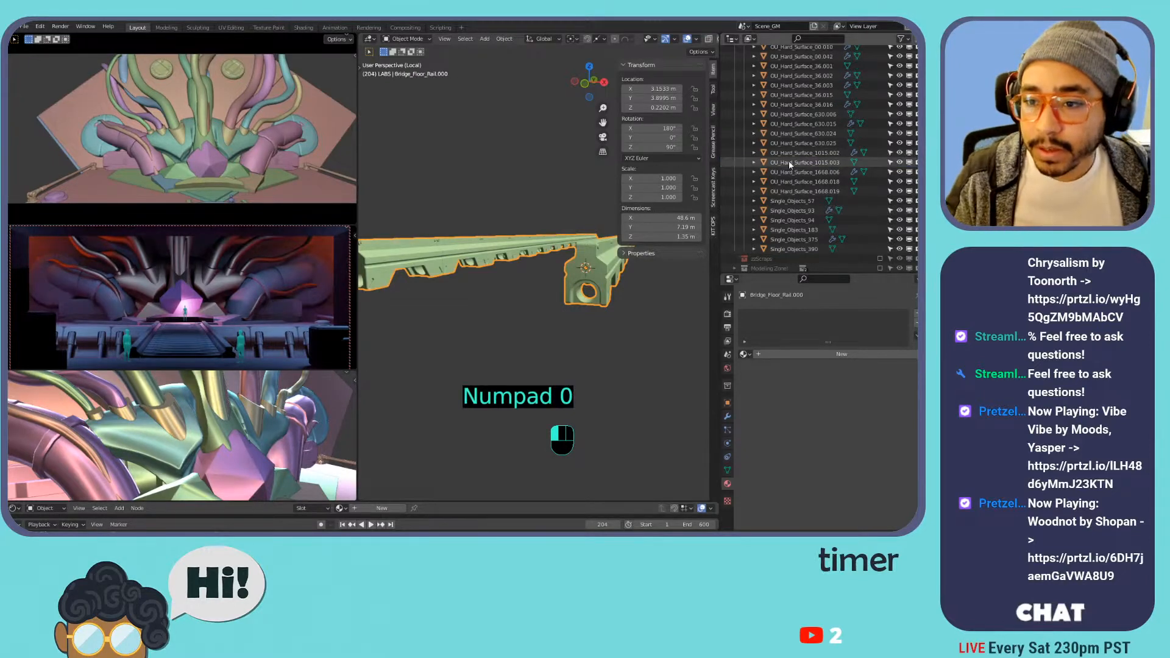
- Copy the rail object's name and give its mesh data the same name, Bridge_Floor_Rail.000
{"action": "left_click", "coordinate": [789, 162]}
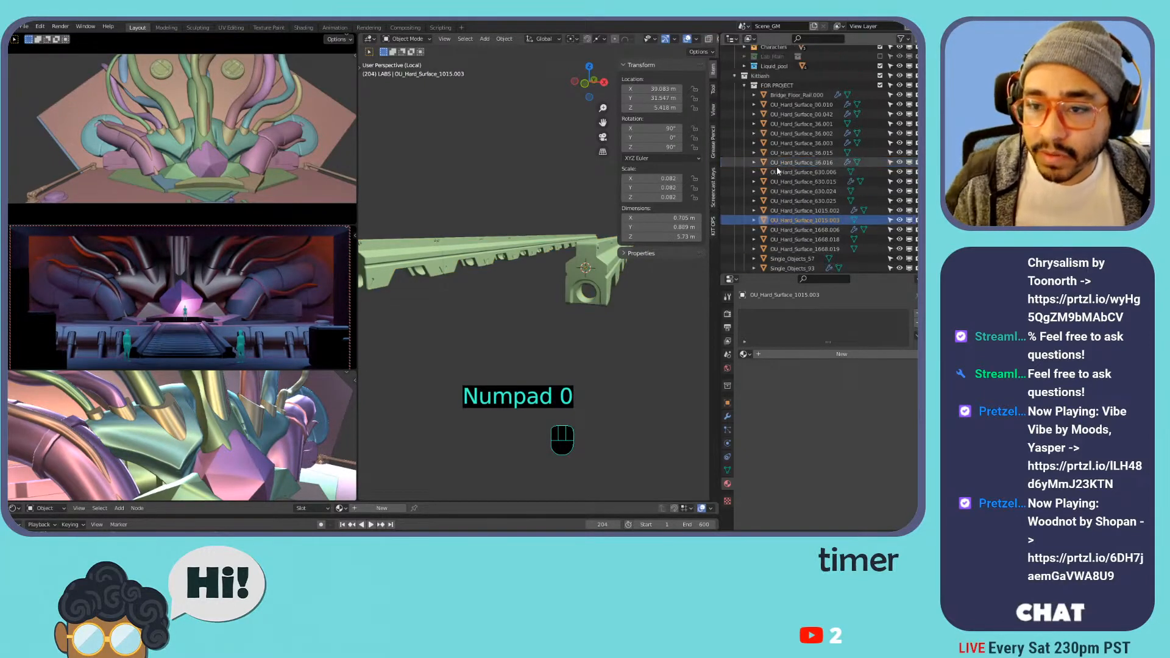
{"action": "key", "text": "KP_Decimal"}
{"action": "left_click", "coordinate": [608, 269]}
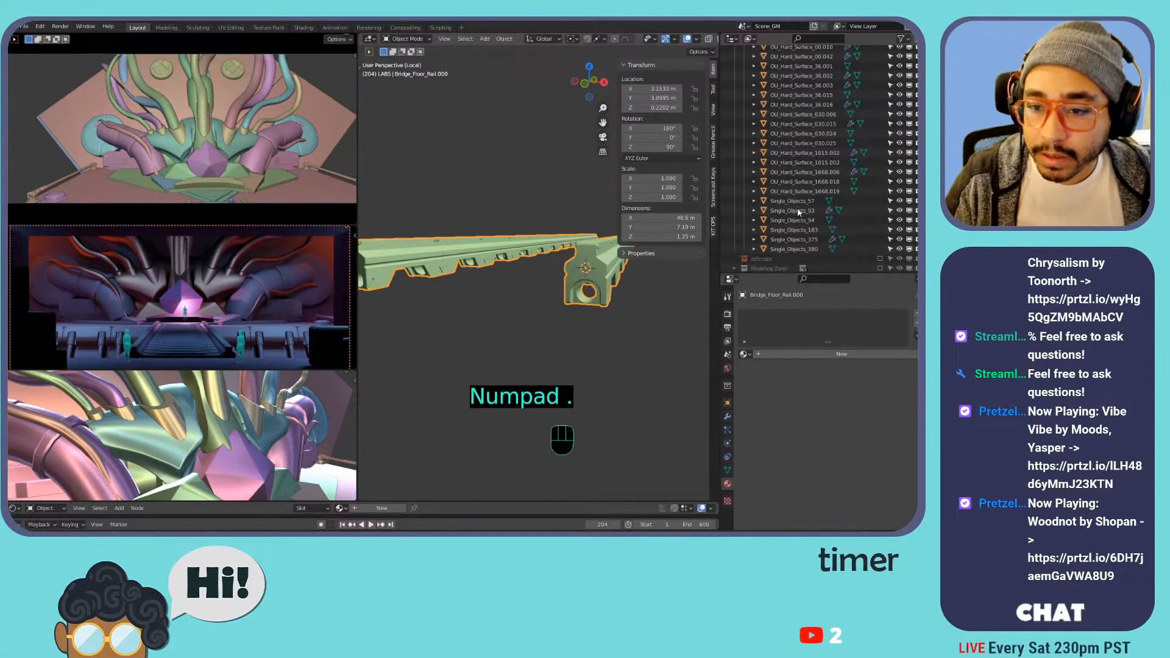
{"action": "key", "text": "KP_Decimal"}
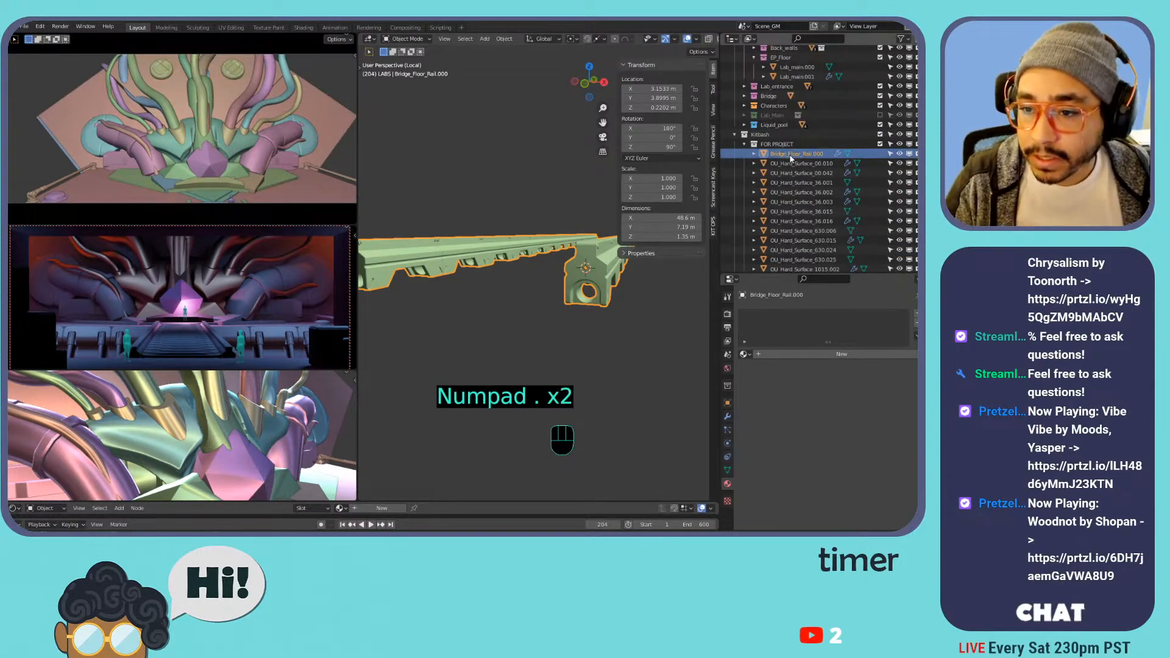
{"action": "double_click", "coordinate": [790, 155]}
{"action": "key", "text": "ctrl+c"}
{"action": "left_click", "coordinate": [727, 470]}
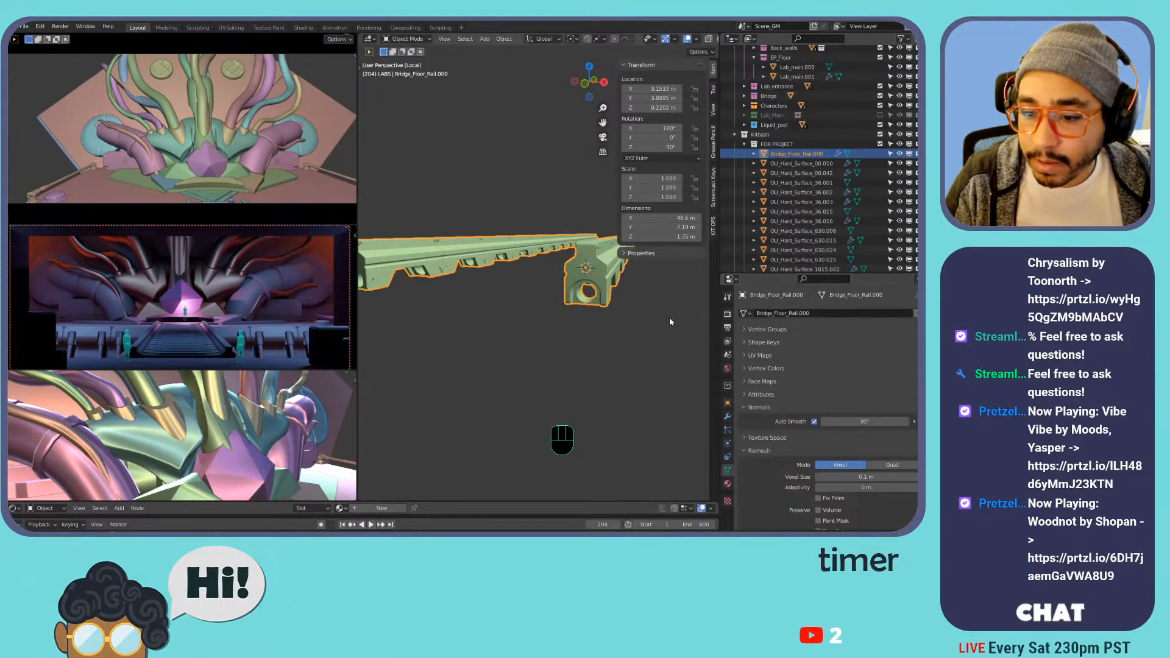
- Create a new material on the rail and name it Bridge_Floor_Rail.000
{"action": "left_click", "coordinate": [728, 483]}
{"action": "left_click", "coordinate": [770, 354]}
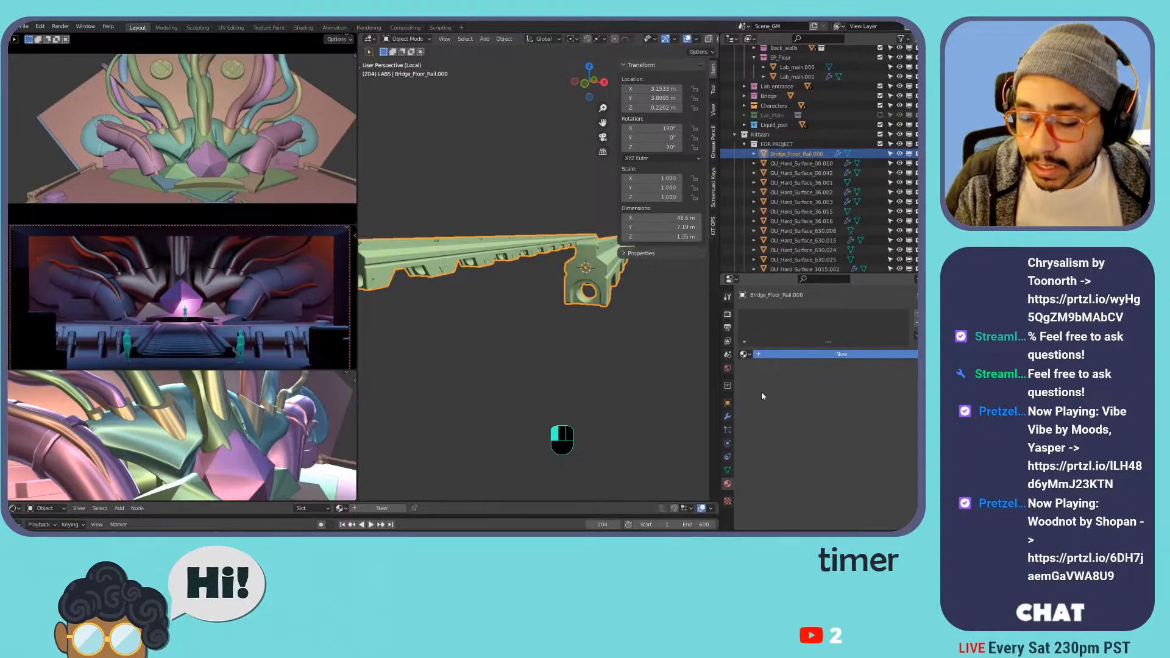
{"action": "left_click", "coordinate": [768, 356]}
{"action": "double_click", "coordinate": [775, 317]}
{"action": "key", "text": "ctrl+v"}
{"action": "left_click", "coordinate": [816, 339]}
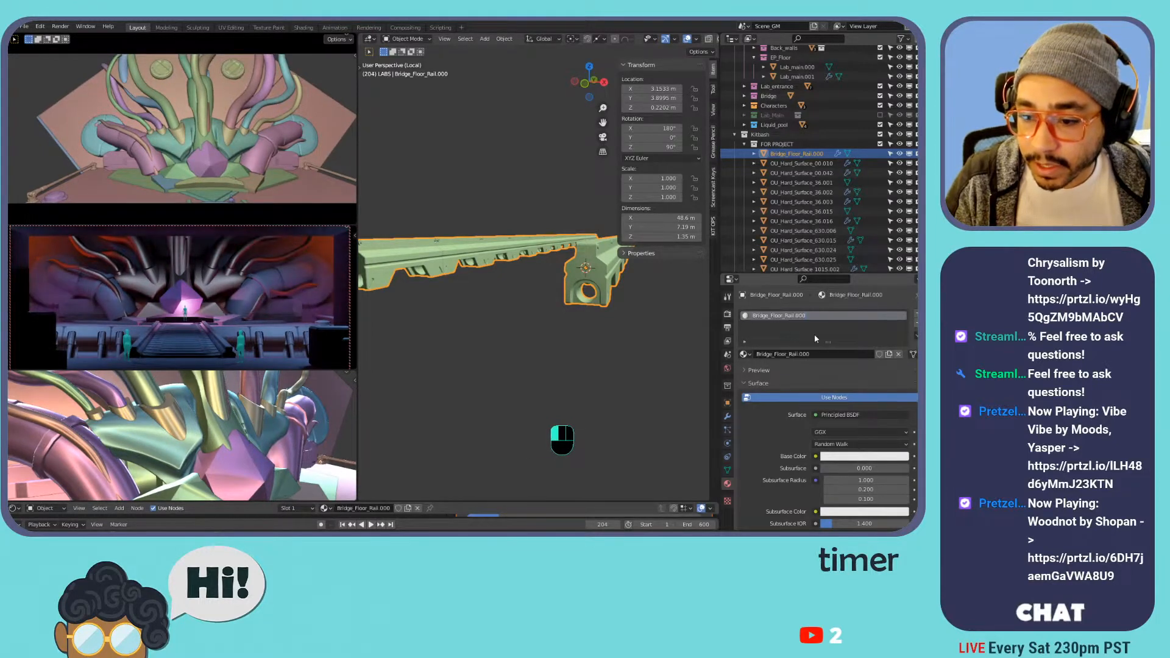
- Add a second material slot with a duplicate of the rail material, renamed Bridge_Floor_Rail_light.001
{"action": "middle_click_drag", "start_coordinate": [561, 298], "coordinate": [576, 300]}
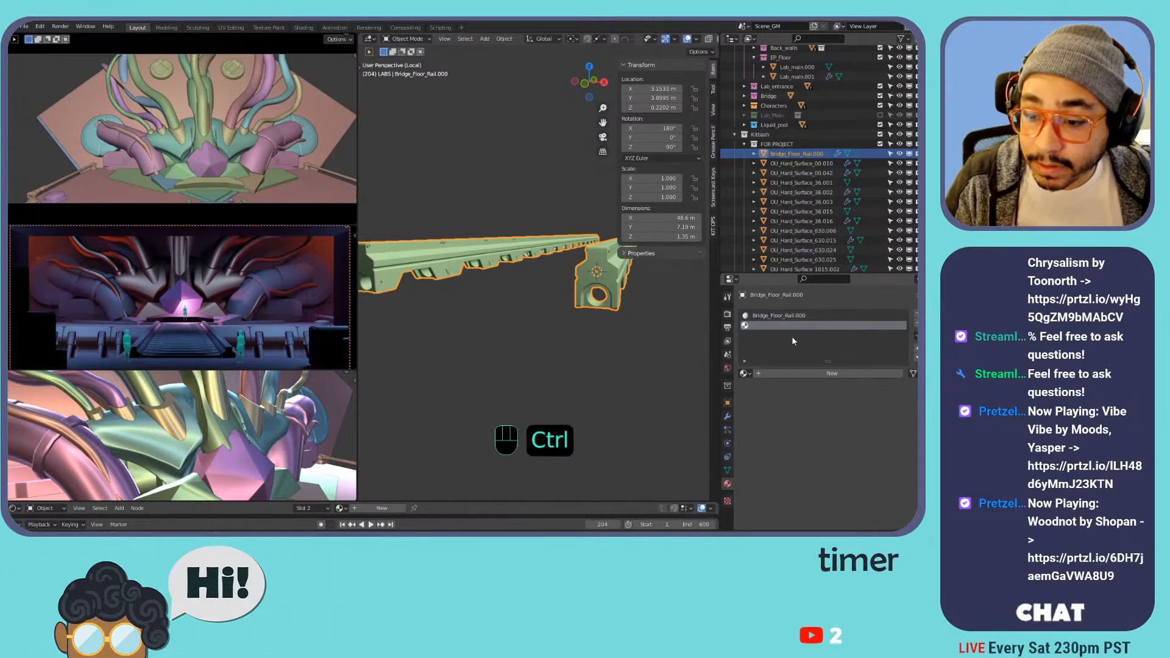
{"action": "left_click", "coordinate": [759, 372]}
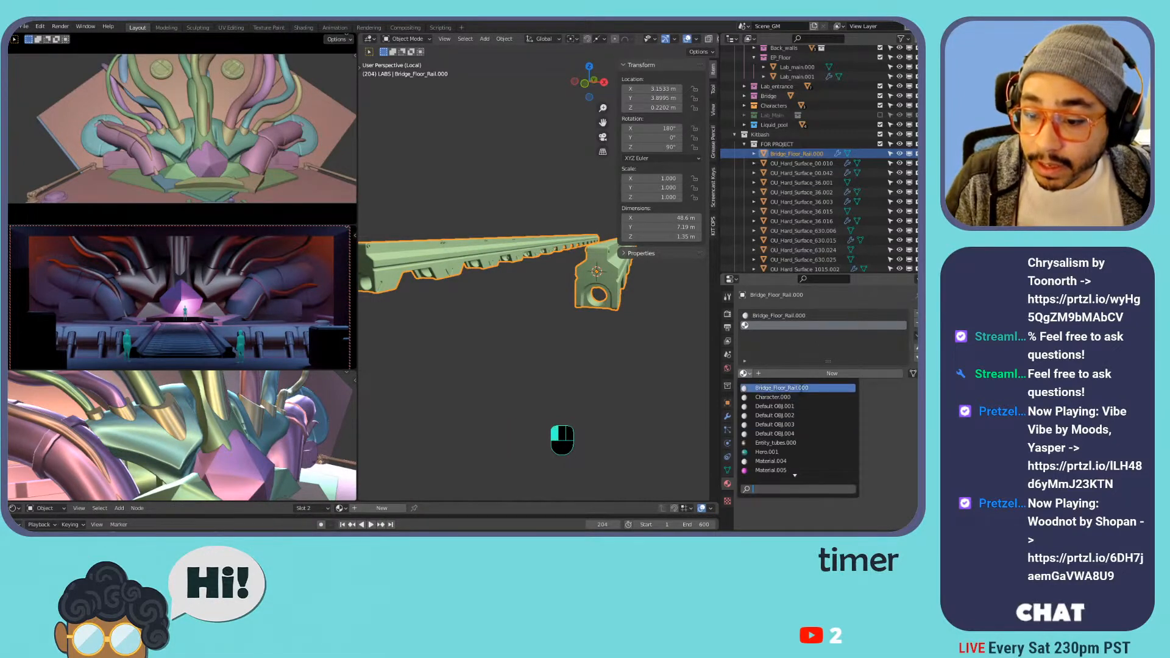
{"action": "left_click", "coordinate": [792, 390]}
{"action": "left_click", "coordinate": [889, 373]}
{"action": "double_click", "coordinate": [805, 325]}
{"action": "key", "text": "Left"}
{"action": "key", "text": "Left"}
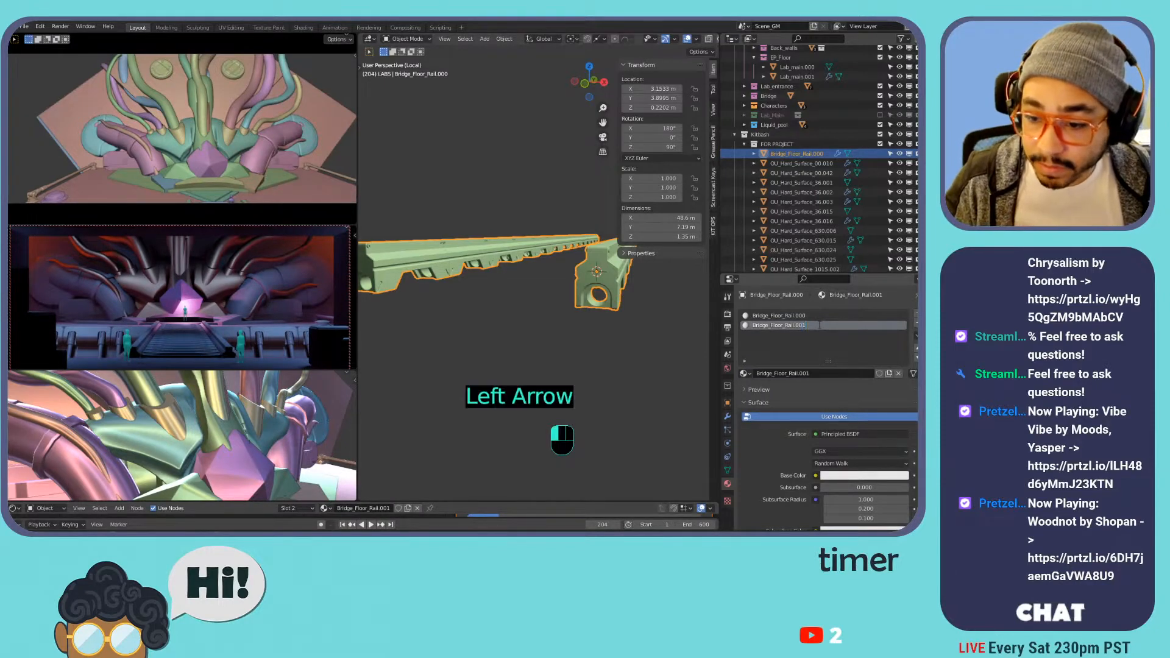
{"action": "type", "text": "_light"}
{"action": "key", "text": "Return"}
{"action": "middle_click_drag", "start_coordinate": [634, 287], "coordinate": [604, 316]}
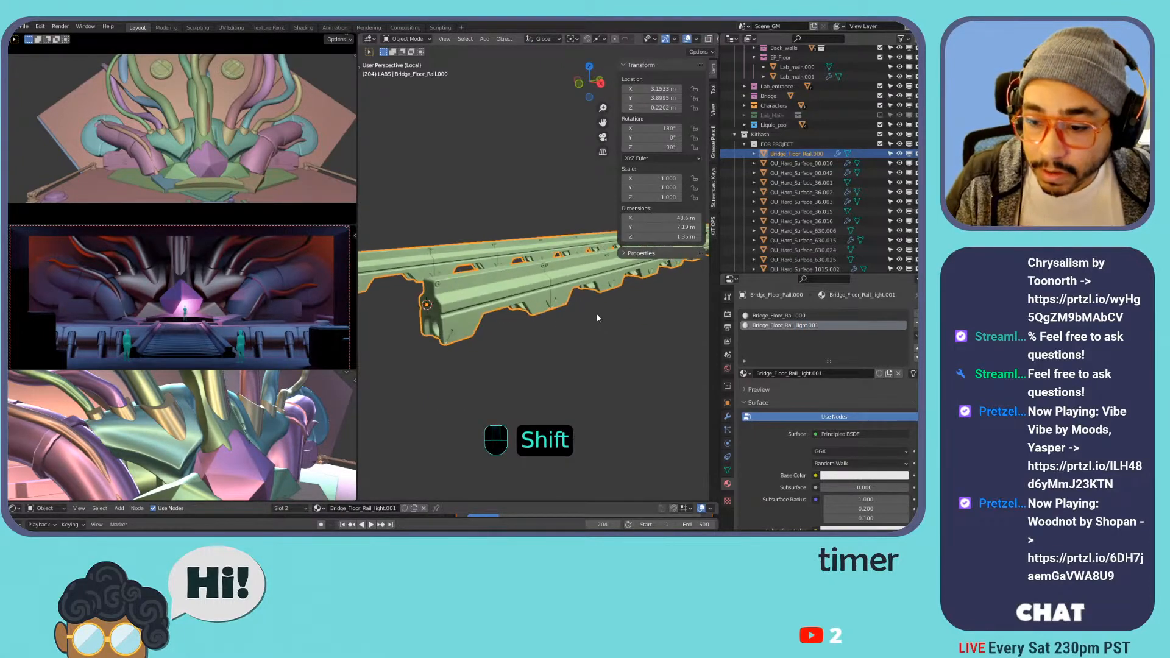
{"action": "scroll", "coordinate": [430, 323], "scroll_direction": "up", "scroll_amount": 1}
{"action": "key", "text": "Tab"}
{"action": "key", "text": "Tab"}
{"action": "middle_click_drag", "start_coordinate": [429, 324], "coordinate": [578, 312]}
{"action": "key", "text": "shift+a"}
{"action": "mouse_move", "coordinate": [577, 268]}
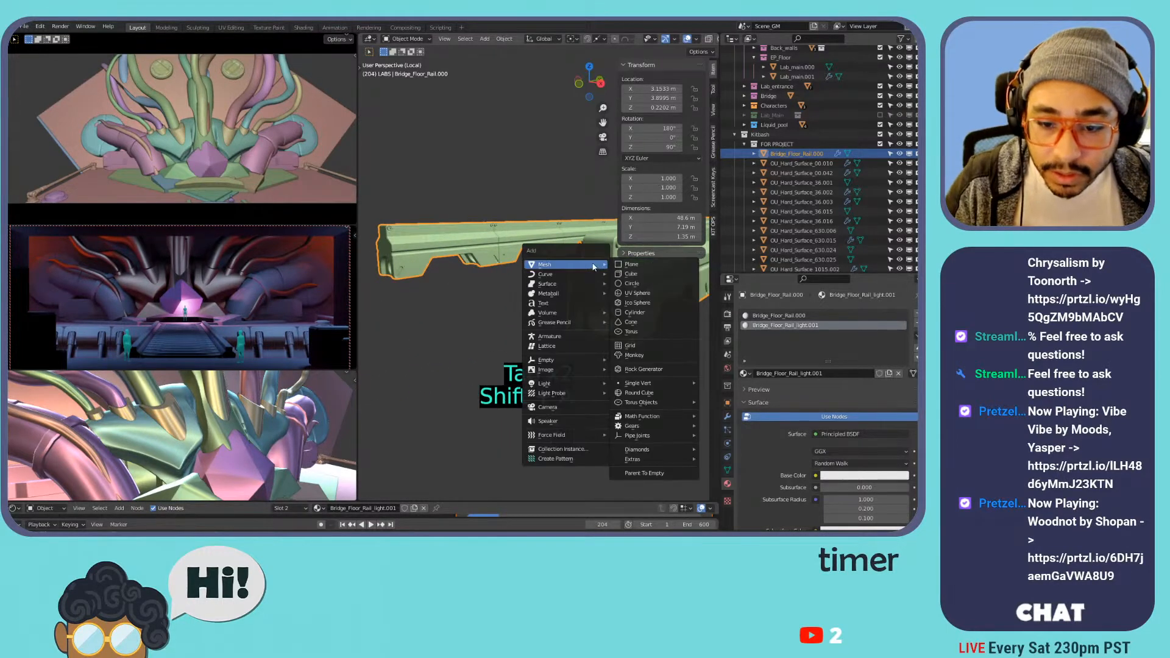
{"action": "left_click", "coordinate": [633, 314]}
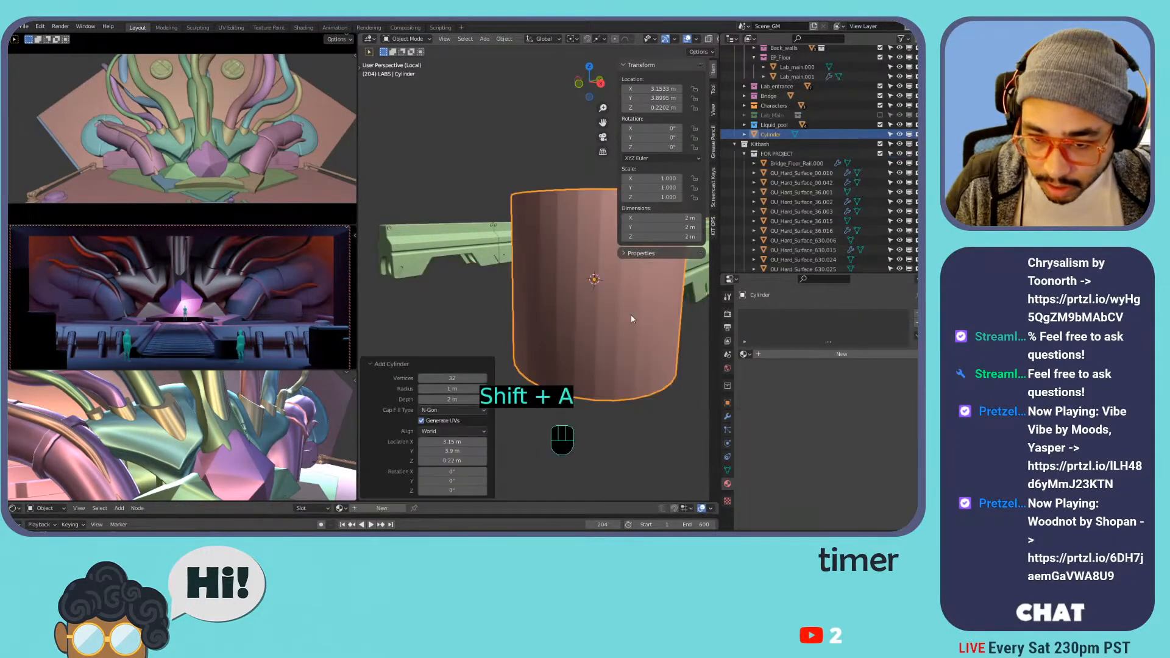
{"action": "key", "text": "x"}
{"action": "left_click", "coordinate": [597, 305]}
- Add a 32-vertex cylinder inside the rail's mesh at the 3D cursor on its entrance end
{"action": "left_click", "coordinate": [598, 294]}
{"action": "key", "text": "Tab"}
{"action": "middle_click_drag", "start_coordinate": [522, 295], "coordinate": [550, 283], "text": "shift"}
{"action": "key", "text": "shift+a"}
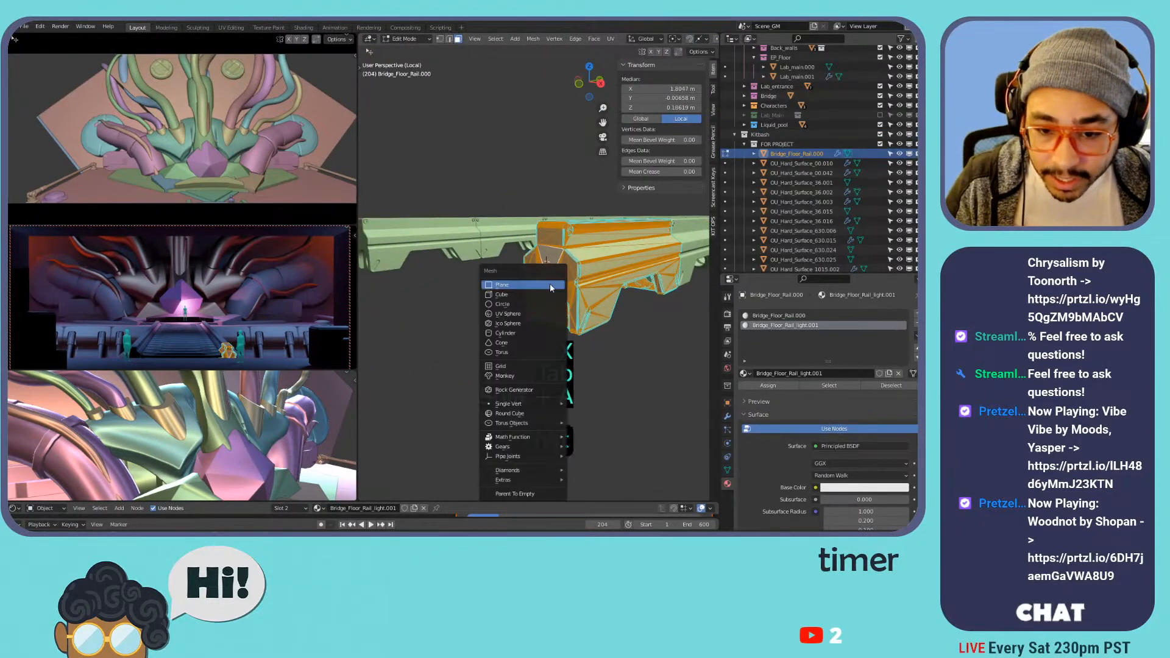
{"action": "left_click", "coordinate": [554, 331]}
- Rotate the new cylinder 90° about X and scale it uniformly to about 0.16
{"action": "key", "text": "r"}
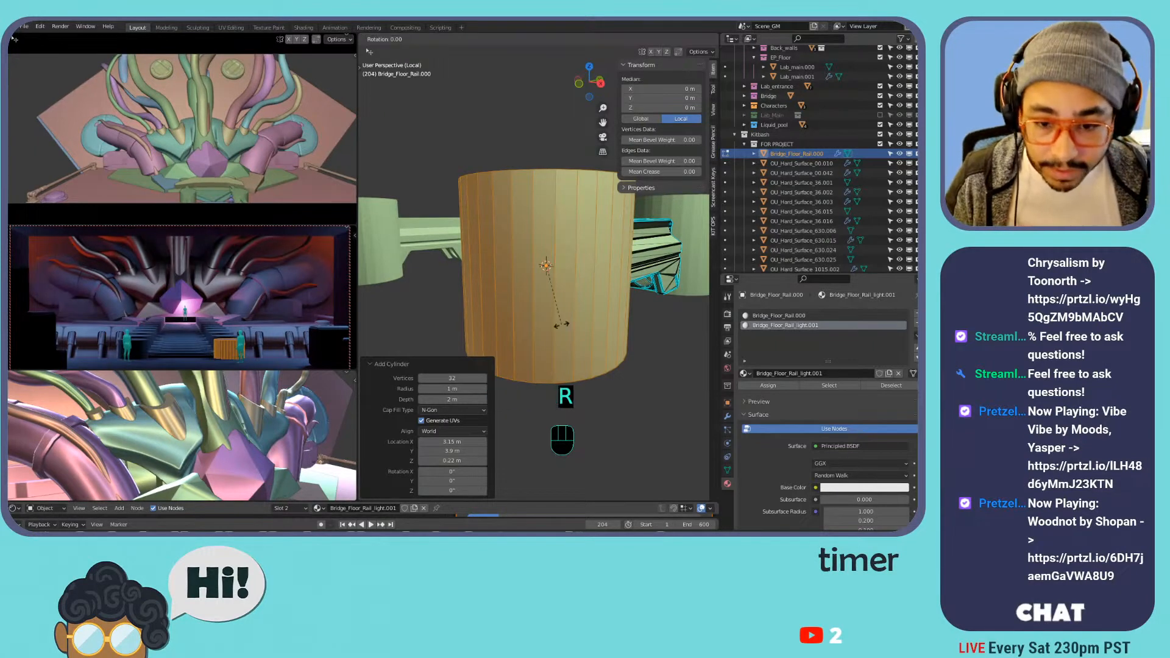
{"action": "key", "text": "x"}
{"action": "key", "text": "9"}
{"action": "key", "text": "0"}
{"action": "key", "text": "Return"}
{"action": "key", "text": "s"}
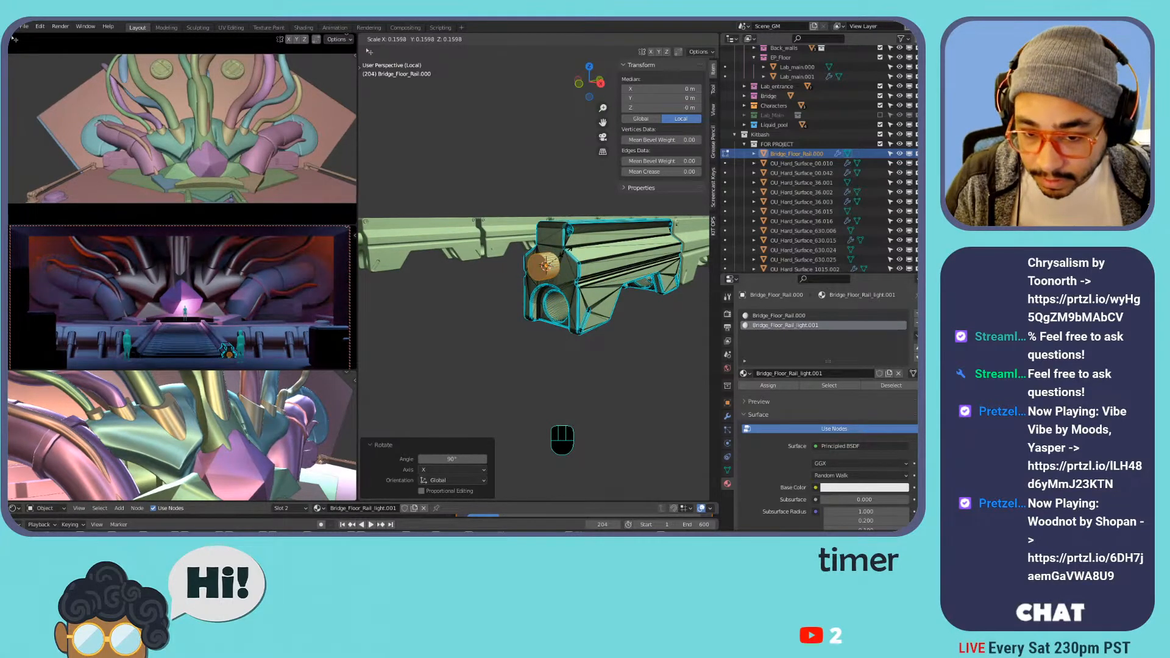
{"action": "left_click", "coordinate": [567, 250]}
- Move the cylinder about 1.146 m down along Z to sit just below the rail segment's entrance end
{"action": "middle_click_drag", "start_coordinate": [567, 250], "coordinate": [518, 256]}
{"action": "middle_click_drag", "start_coordinate": [609, 259], "coordinate": [557, 268], "text": "shift"}
{"action": "middle_click_drag", "start_coordinate": [557, 268], "coordinate": [637, 236], "text": "shift"}
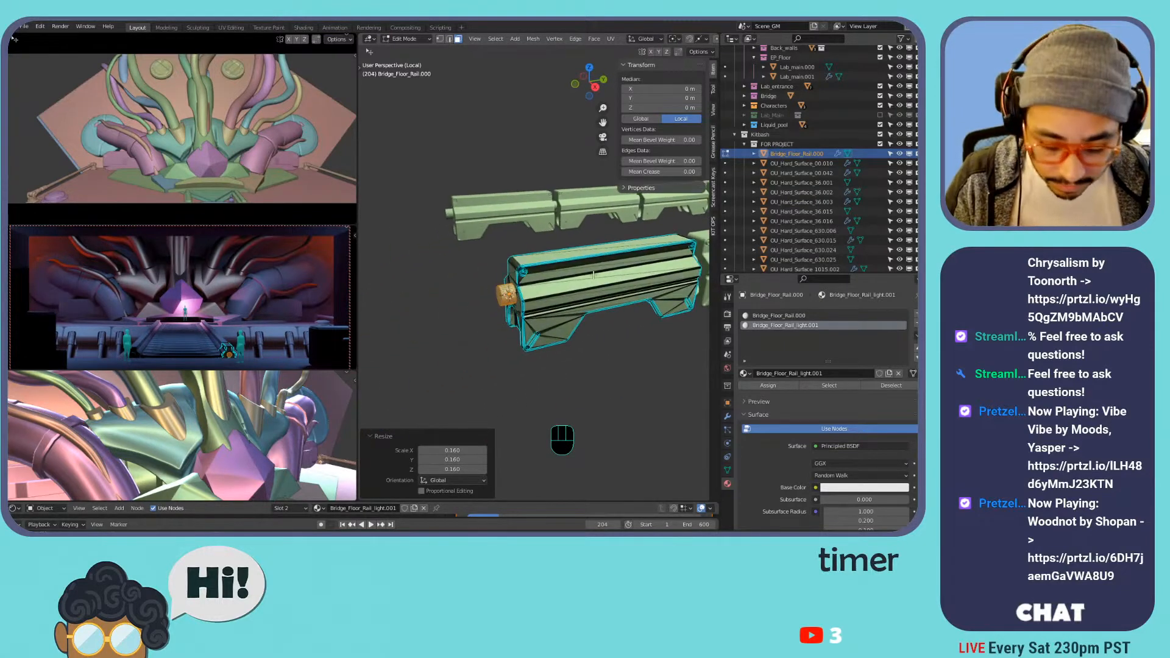
{"action": "key", "text": "g"}
{"action": "key", "text": "z"}
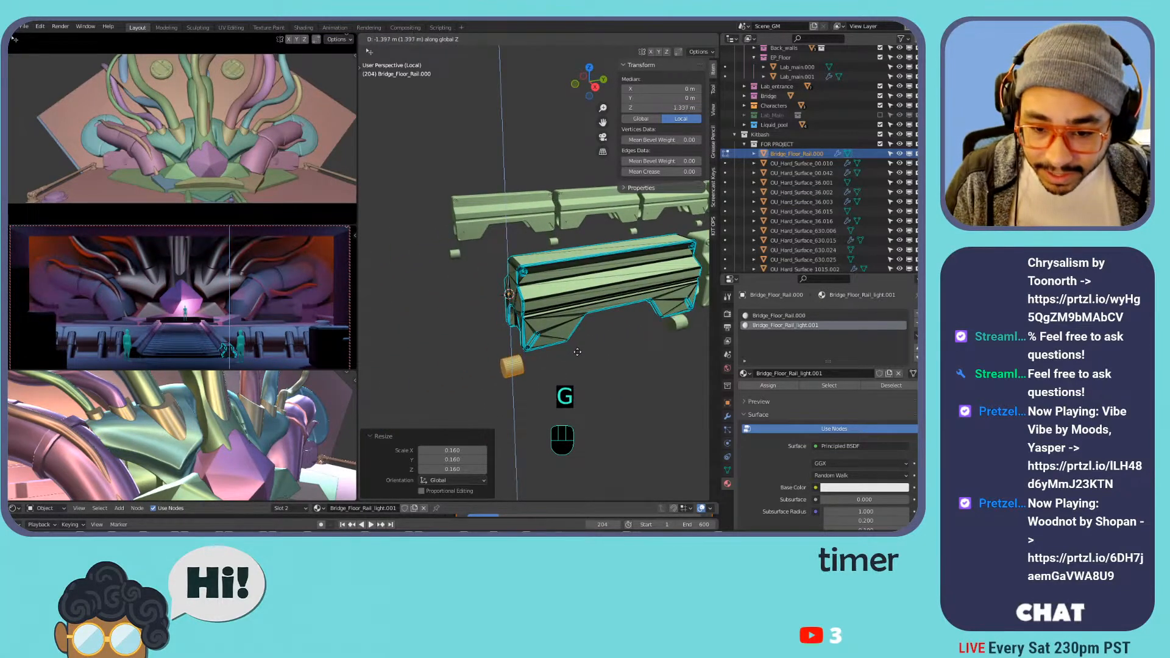
{"action": "left_click", "coordinate": [576, 330]}
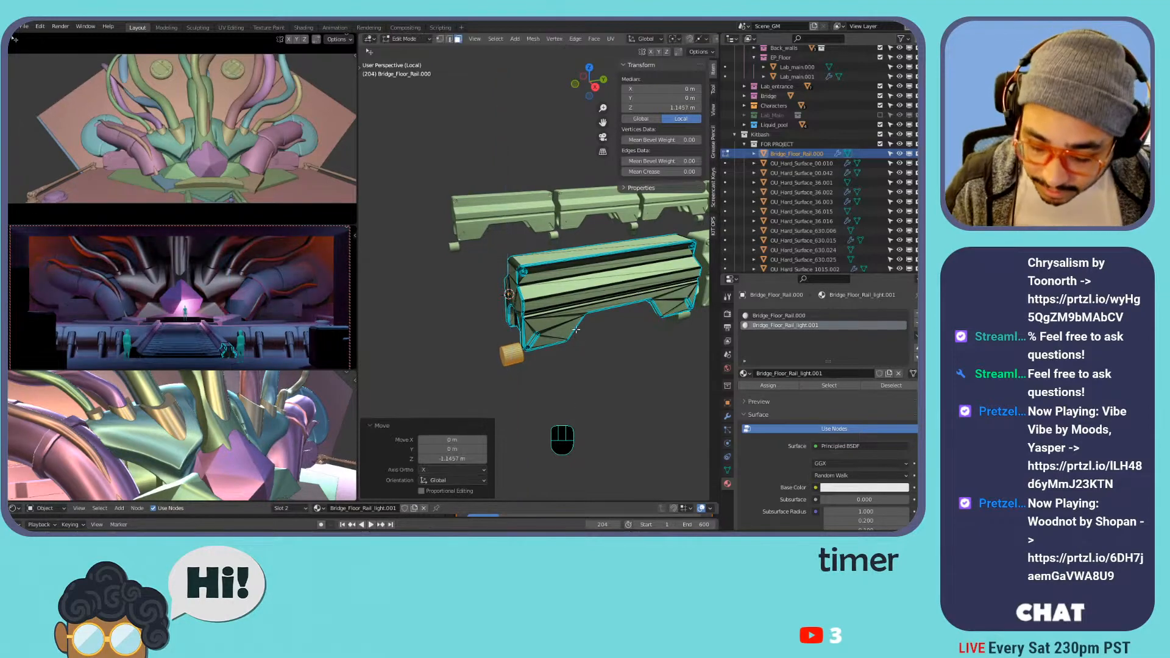
{"action": "key", "text": "KP_1"}
{"action": "key", "text": "KP_3"}
{"action": "scroll", "coordinate": [541, 242], "scroll_direction": "up", "scroll_amount": 6}
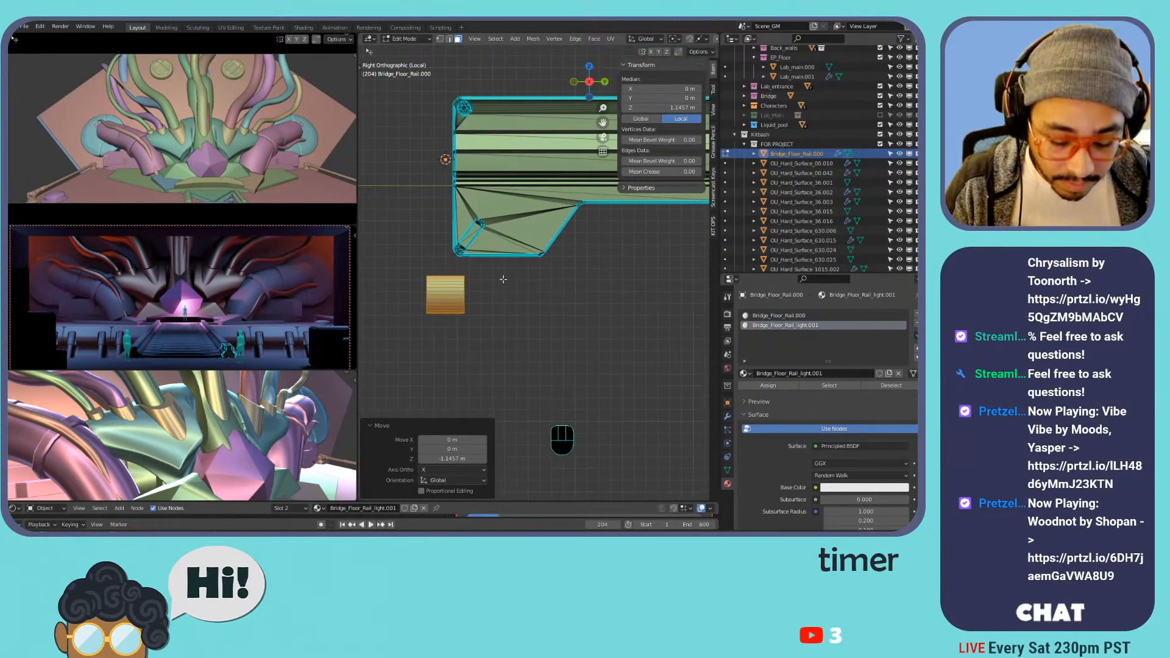
- Move the cylinder about 0.26 m along Y and 0.78 m up into the entrance end of the rail segment
{"action": "key", "text": "g"}
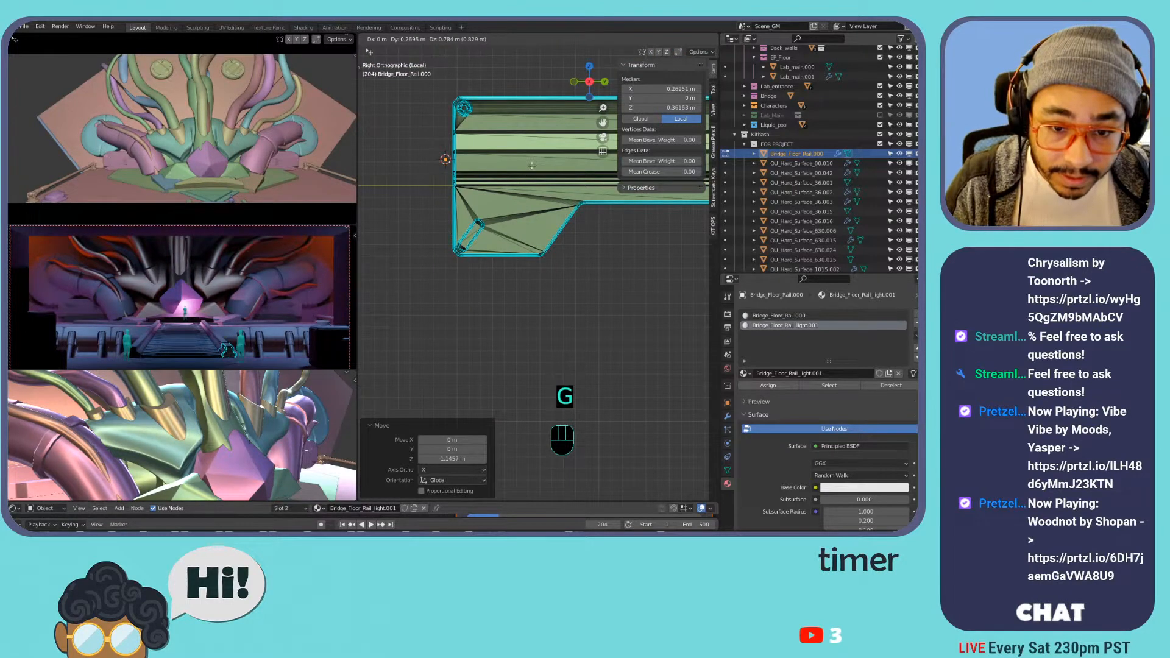
{"action": "left_click", "coordinate": [527, 167]}
{"action": "key", "text": "KP_7"}
{"action": "key", "text": "KP_1"}
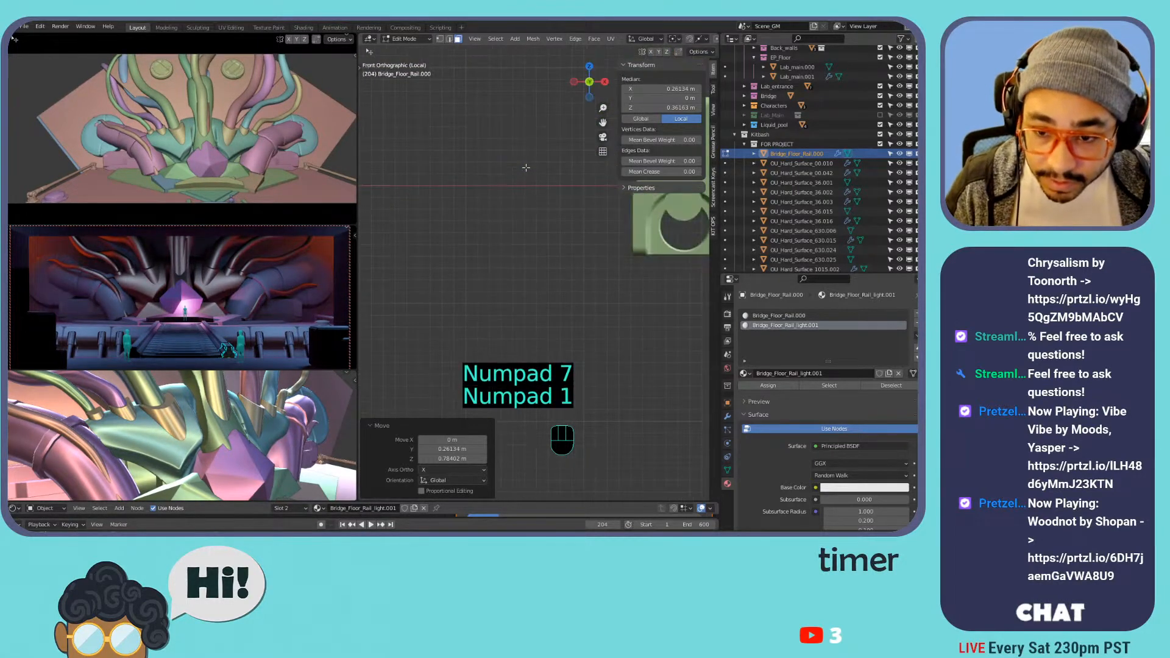
- Centre the cylinder in the rail's round hole, lowering it about 0.2 m, and scale it up to about 1.15 to fill the opening
{"action": "middle_click_drag", "start_coordinate": [695, 220], "coordinate": [559, 234], "text": "shift"}
{"action": "scroll", "coordinate": [572, 232], "scroll_direction": "up", "scroll_amount": 3}
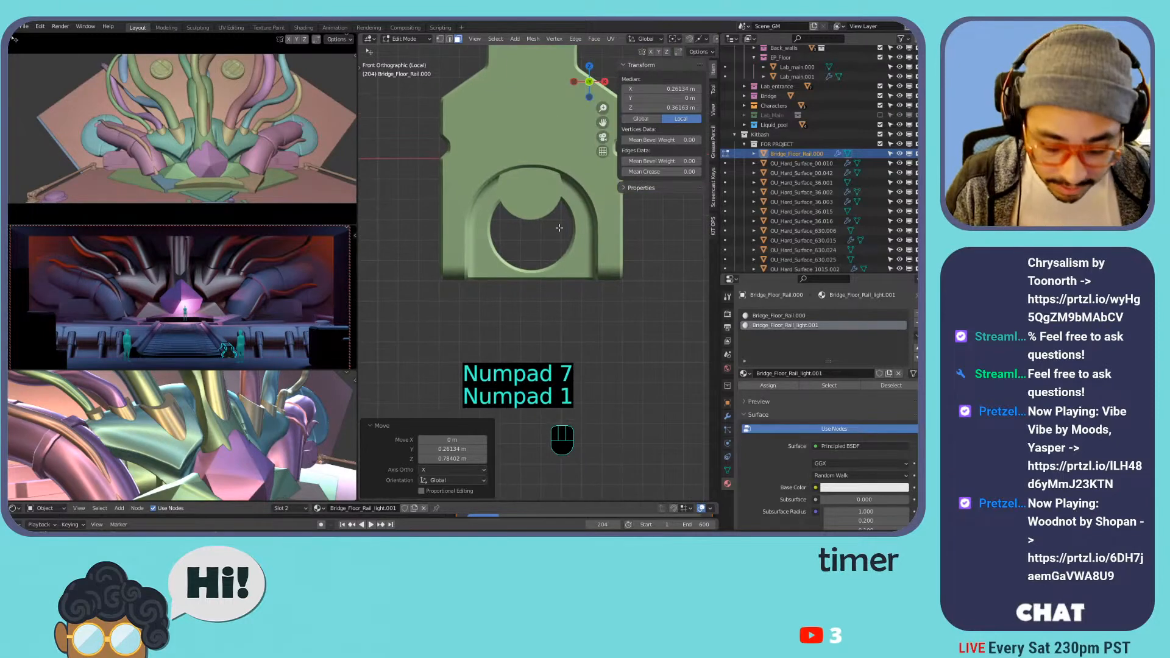
{"action": "key", "text": "g"}
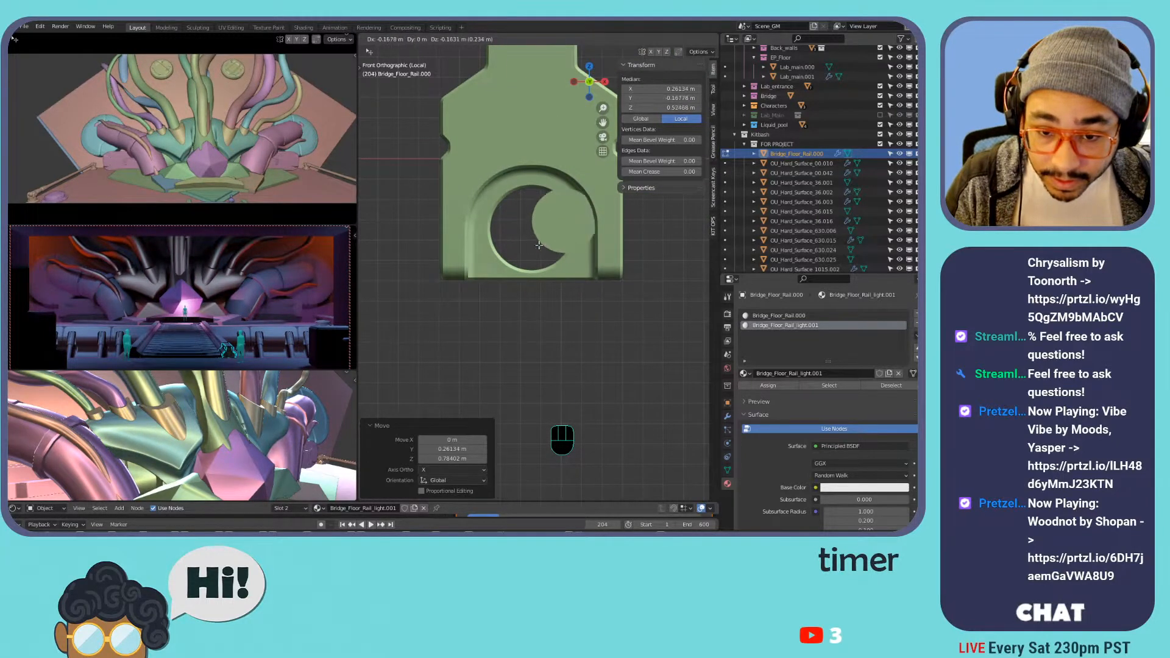
{"action": "right_click", "coordinate": [564, 240]}
{"action": "scroll", "coordinate": [563, 240], "scroll_direction": "down", "scroll_amount": 10}
{"action": "middle_click_drag", "start_coordinate": [545, 245], "coordinate": [498, 246], "text": "shift"}
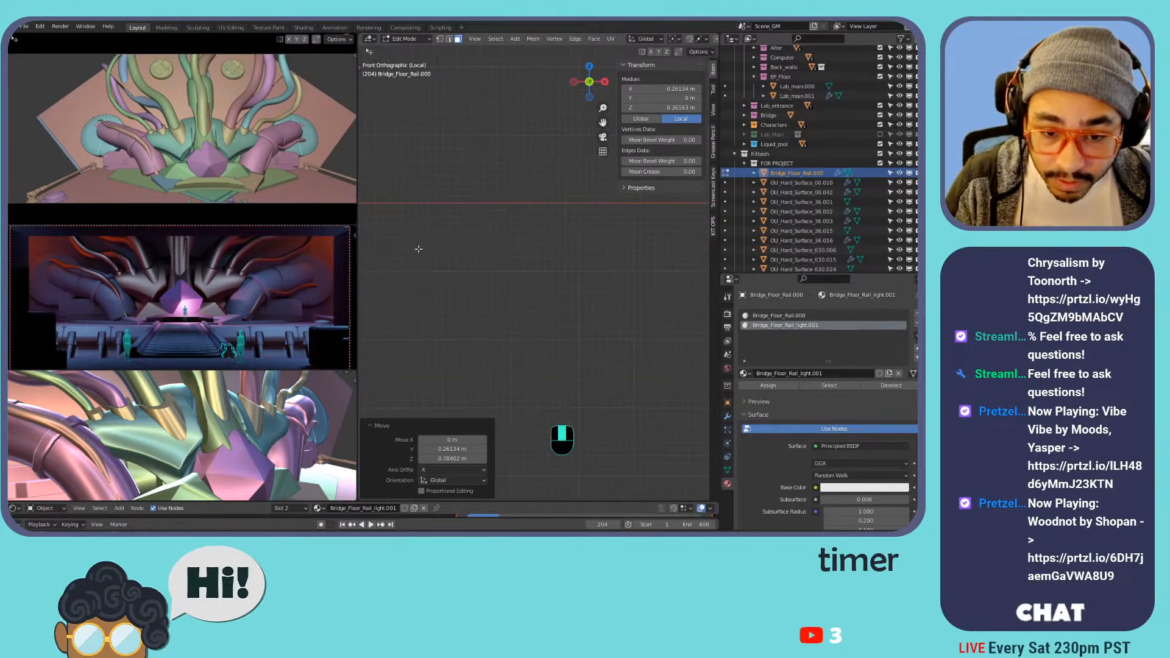
{"action": "scroll", "coordinate": [512, 256], "scroll_direction": "up", "scroll_amount": 10}
{"action": "scroll", "coordinate": [512, 256], "scroll_direction": "up", "scroll_amount": 5}
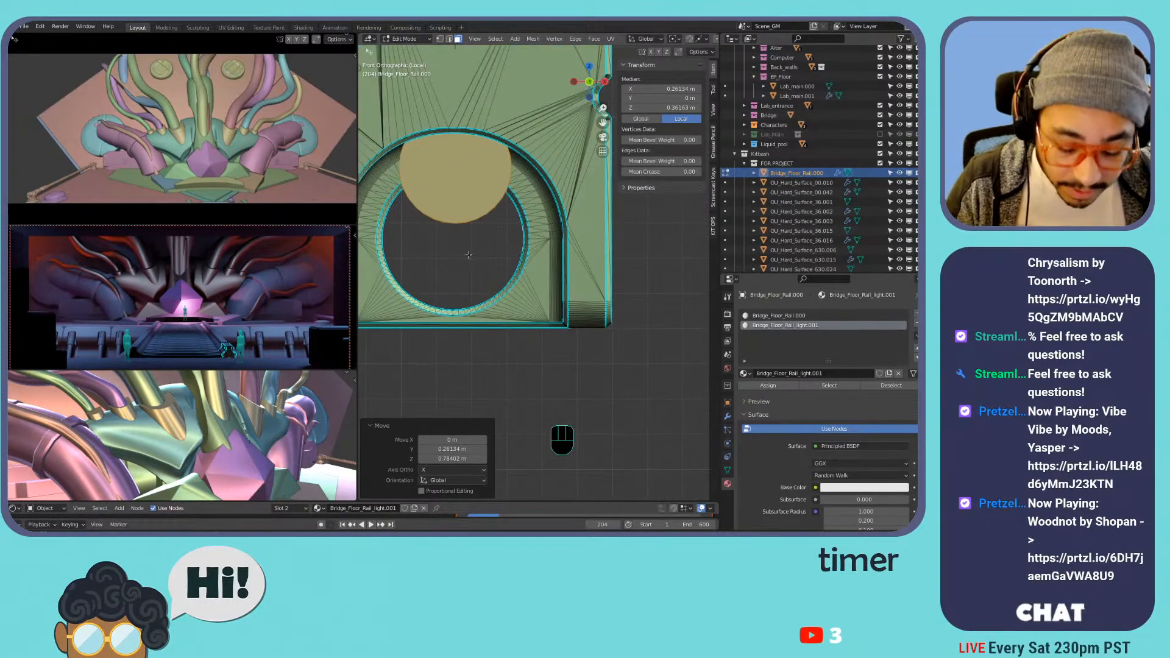
{"action": "key", "text": "g"}
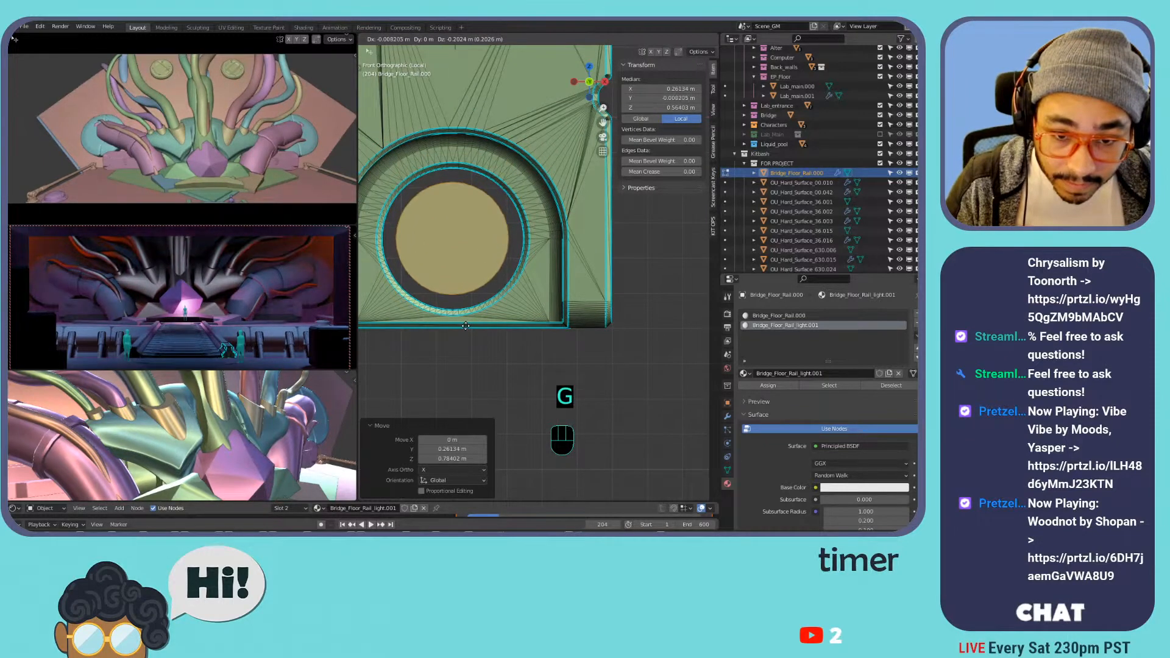
{"action": "left_click", "coordinate": [466, 326]}
{"action": "key", "text": "s"}
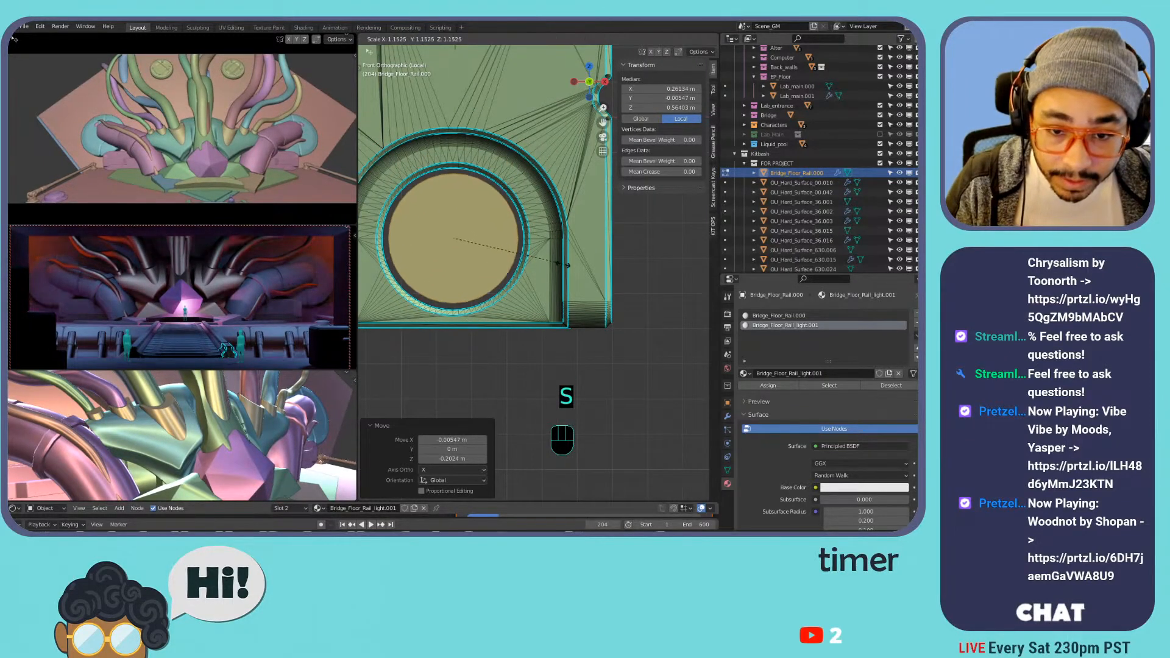
{"action": "left_click", "coordinate": [565, 266]}
- Stretch the cylinder along Y by moving its end face about 2.49 m and then about 0.59 m further through the rail segment
{"action": "middle_click_drag", "start_coordinate": [554, 220], "coordinate": [448, 274], "text": "shift"}
{"action": "left_click", "coordinate": [598, 246]}
{"action": "key", "text": "g"}
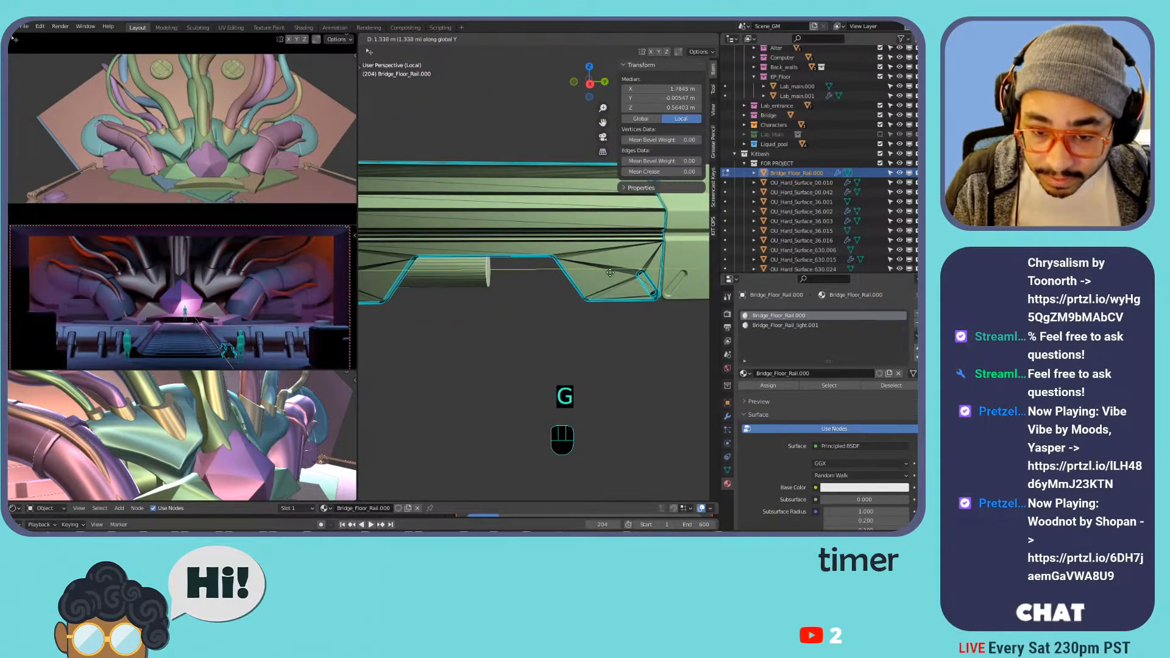
{"action": "left_click", "coordinate": [689, 272]}
{"action": "middle_click_drag", "start_coordinate": [689, 272], "coordinate": [532, 187]}
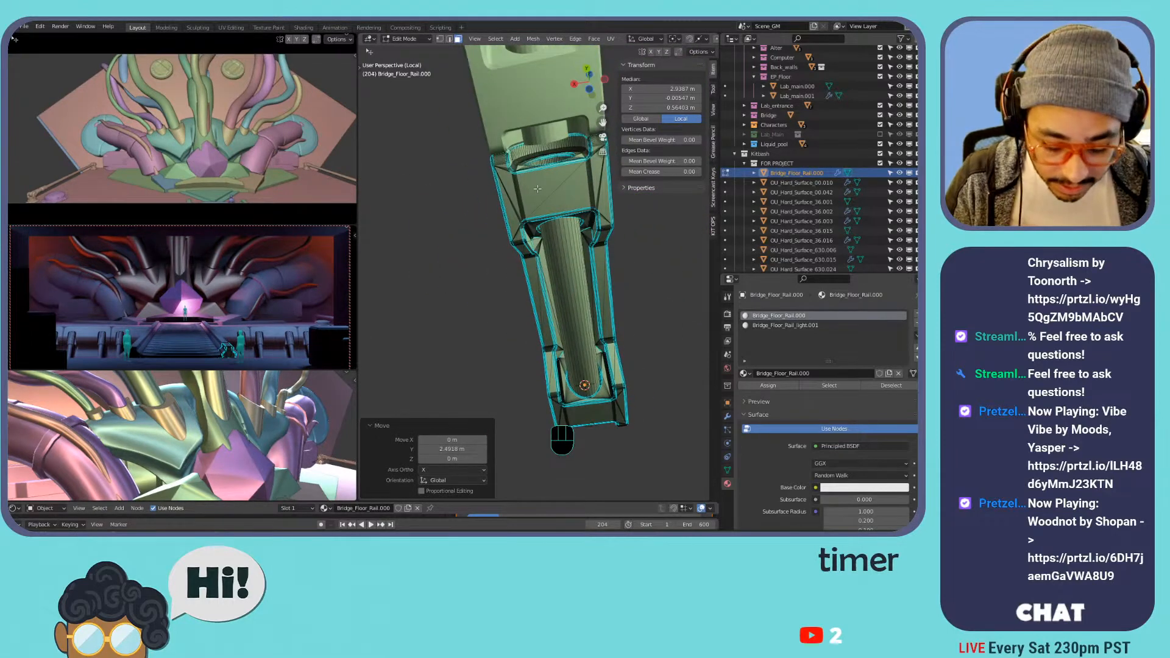
{"action": "key", "text": "g"}
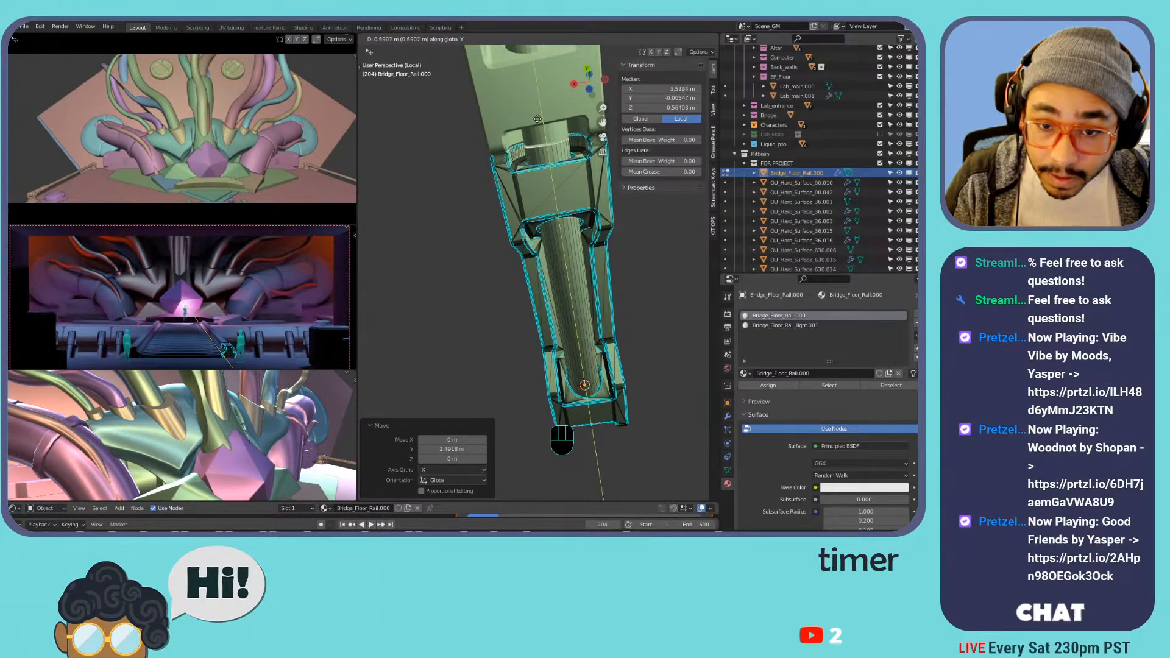
{"action": "left_click", "coordinate": [527, 145]}
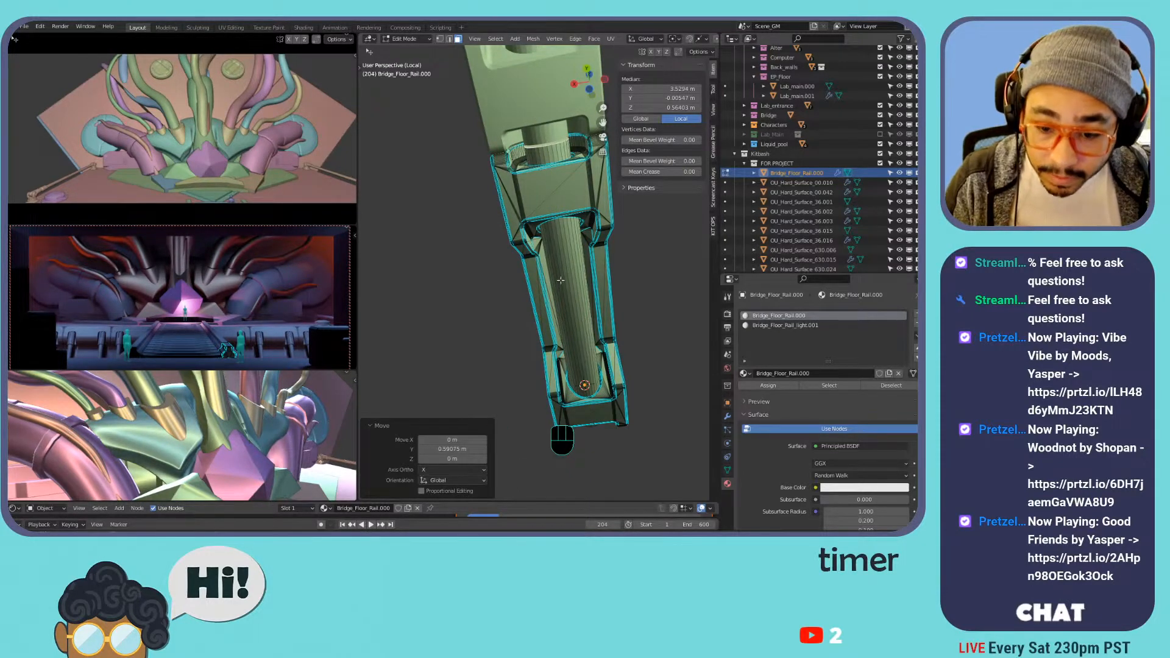
- Assign the Bridge_Floor_Rail_light.001 material to the whole cylinder and return to Object Mode
{"action": "key", "text": "l"}
{"action": "left_click", "coordinate": [776, 326]}
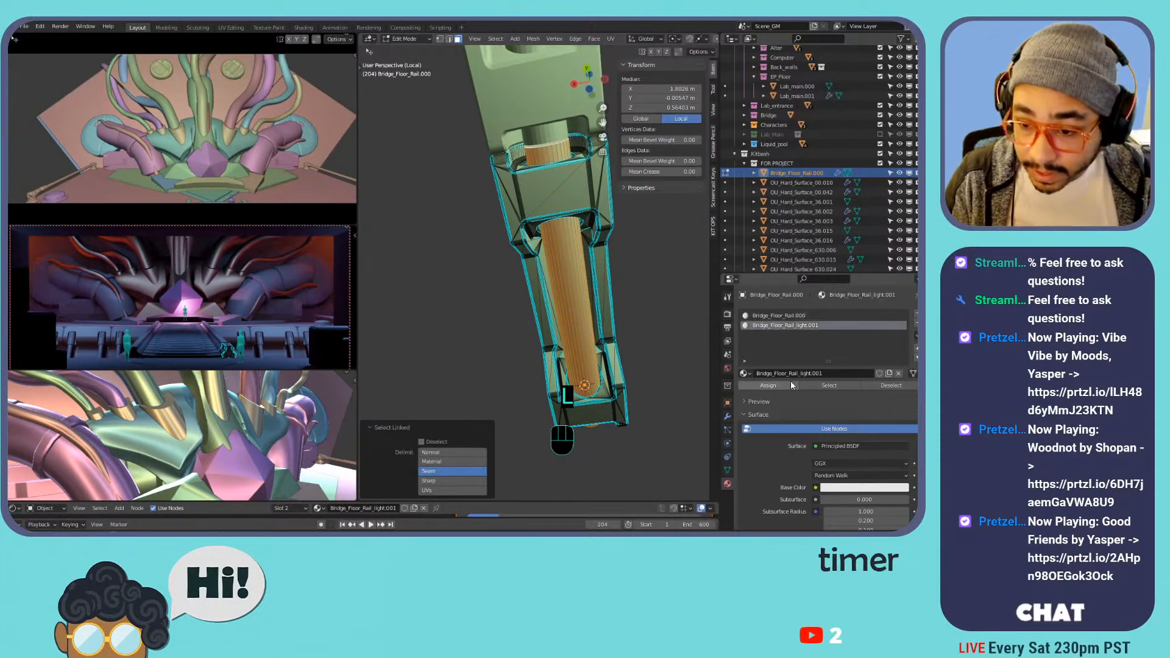
{"action": "left_click", "coordinate": [788, 386]}
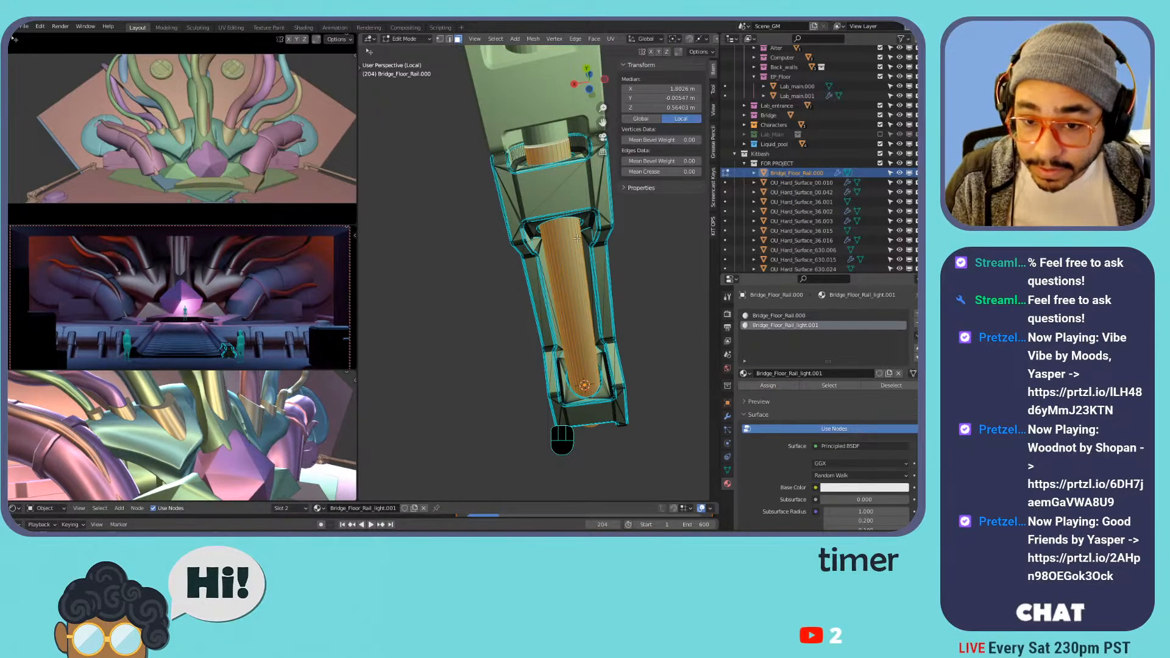
{"action": "key", "text": "Tab"}
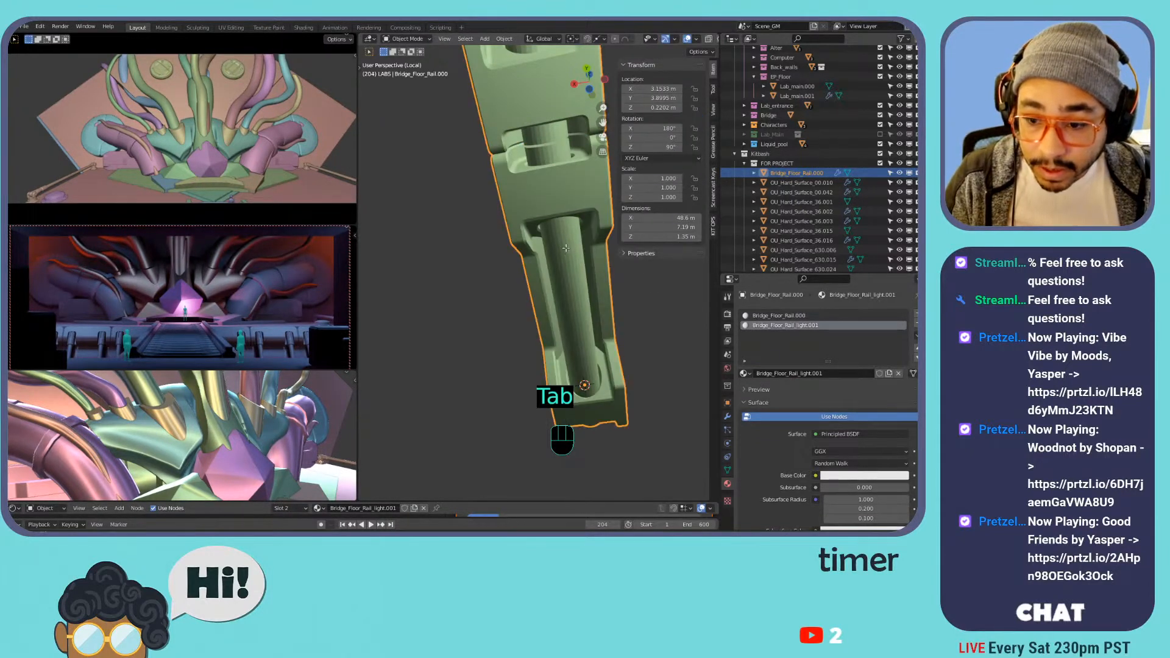
{"action": "key", "text": "Tab"}
{"action": "right_click", "coordinate": [567, 247]}
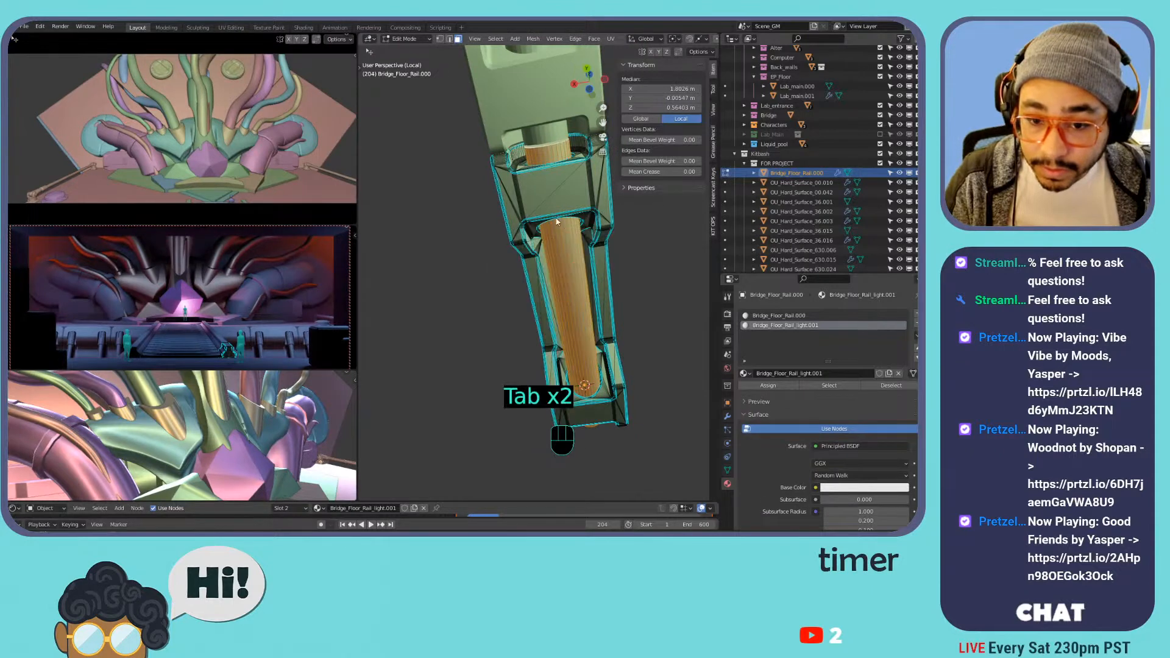
{"action": "key", "text": "Tab"}
{"action": "right_click", "coordinate": [568, 245]}
{"action": "left_click", "coordinate": [567, 247]}
- Show the rails in rendered shading and change the surface of Bridge_Floor_Rail_light.001 to Emission
{"action": "middle_click_drag", "start_coordinate": [506, 184], "coordinate": [656, 263]}
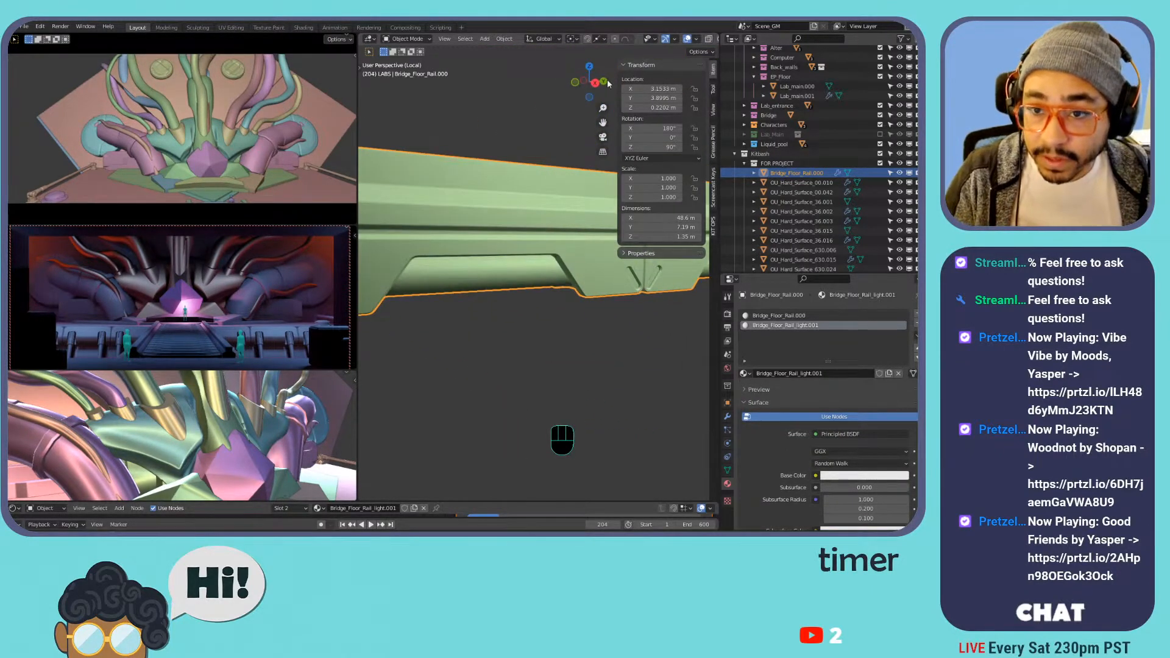
{"action": "scroll", "coordinate": [542, 141], "scroll_direction": "down", "scroll_amount": 5}
{"action": "middle_click_drag", "start_coordinate": [543, 141], "coordinate": [545, 168]}
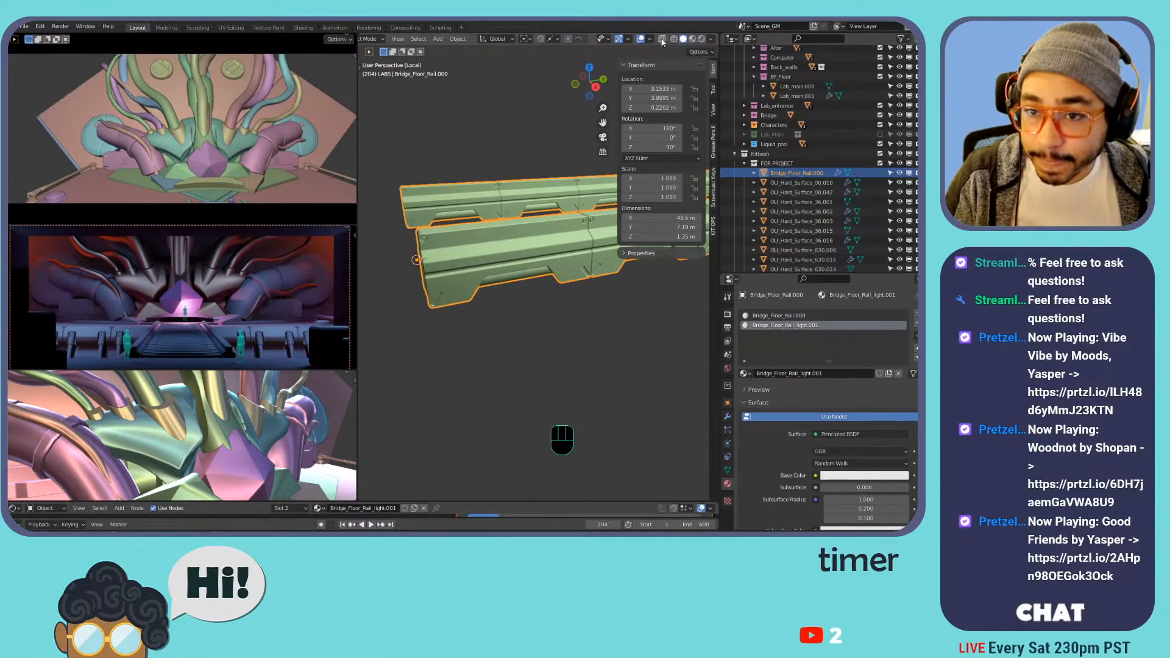
{"action": "left_click", "coordinate": [701, 38]}
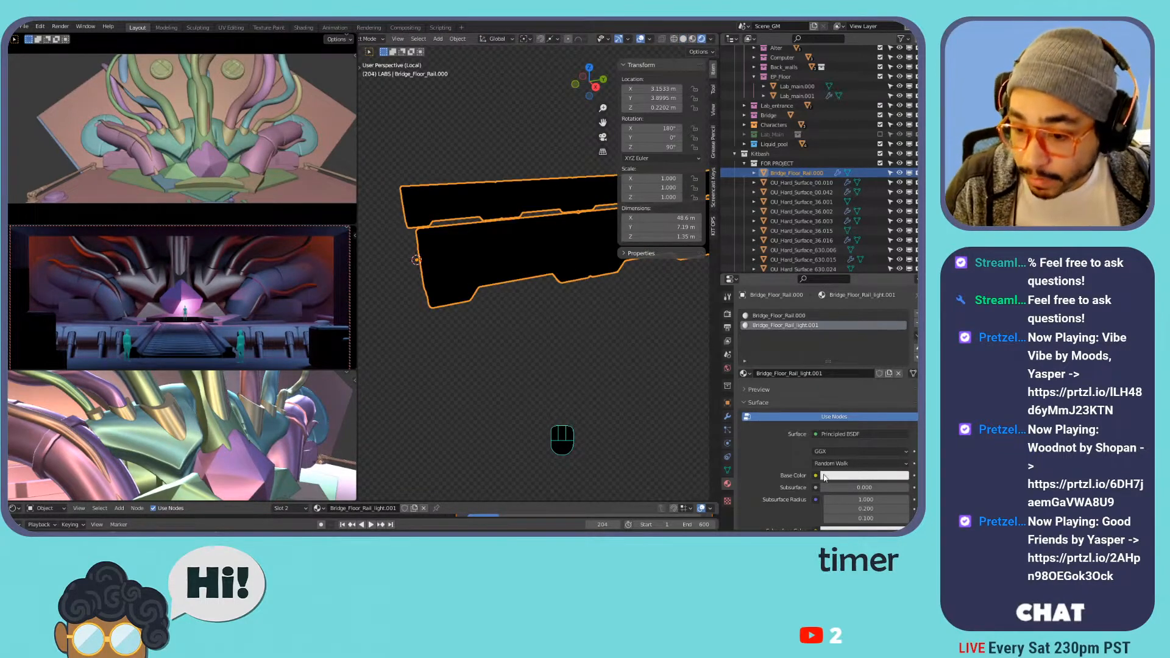
{"action": "scroll", "coordinate": [832, 478], "scroll_direction": "down", "scroll_amount": 1}
{"action": "left_click", "coordinate": [859, 427]}
{"action": "left_click", "coordinate": [862, 422]}
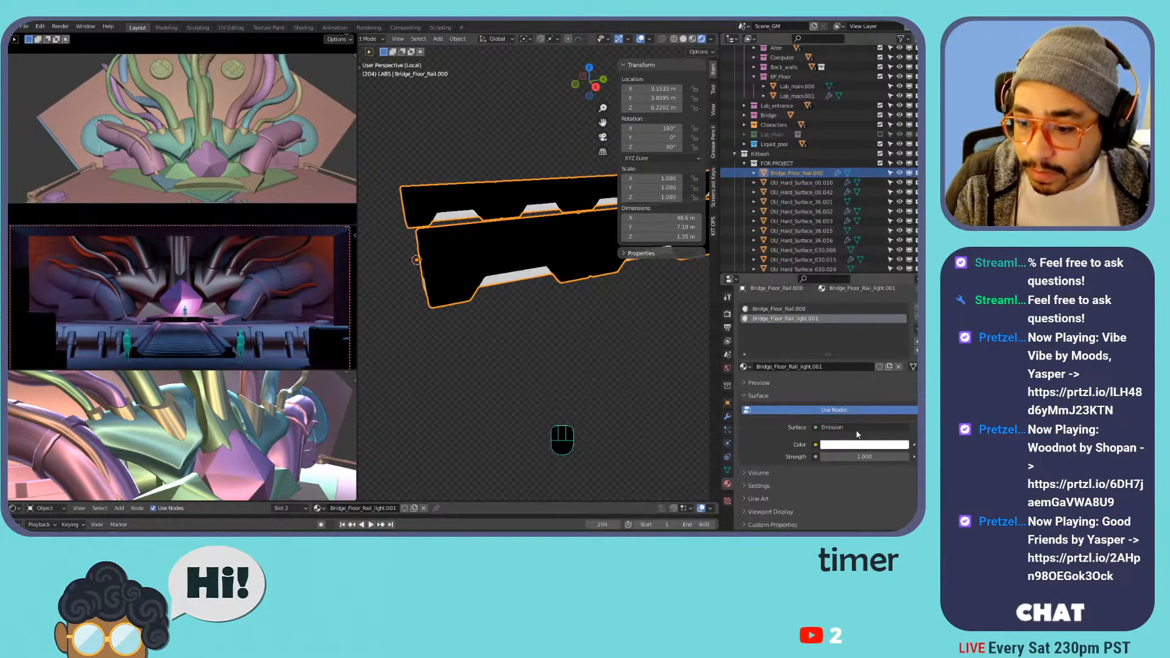
- Enable Bloom for the render and give the light material a light blue emission colour with a strength of about 12
{"action": "left_click", "coordinate": [727, 313]}
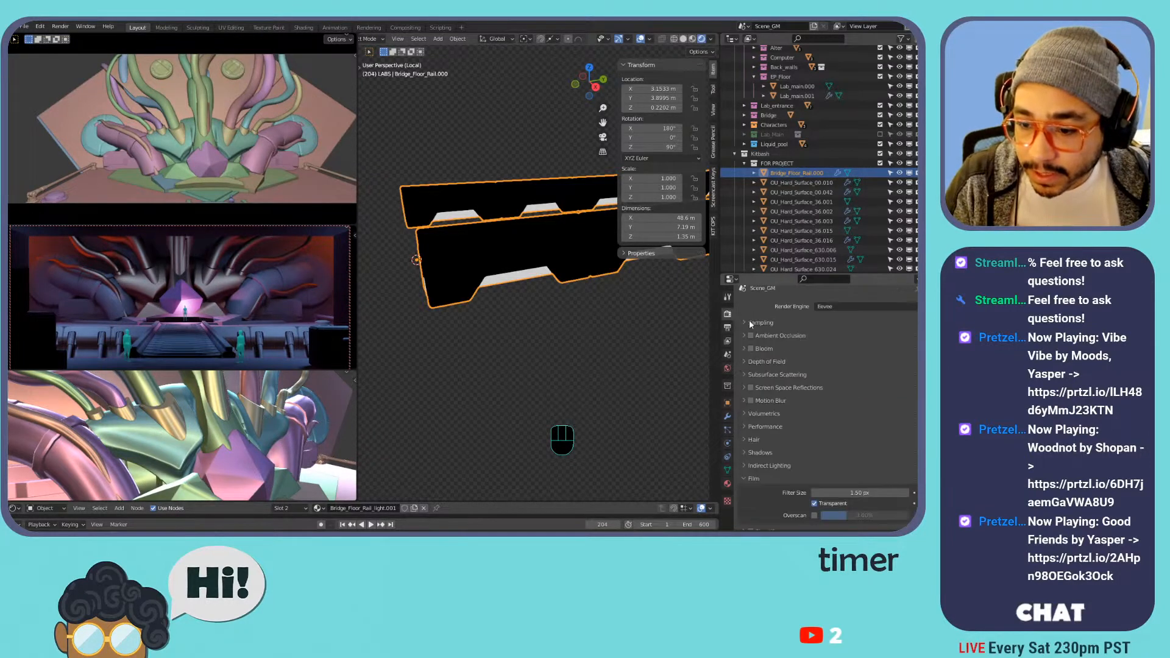
{"action": "left_click", "coordinate": [751, 348]}
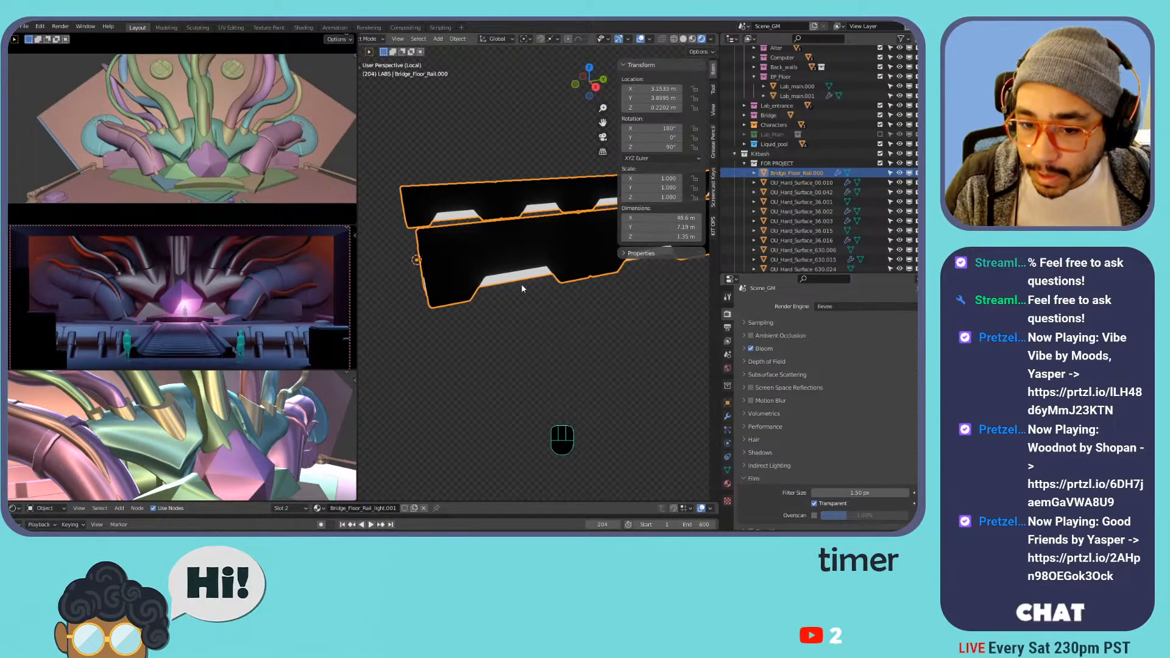
{"action": "left_click", "coordinate": [727, 484]}
{"action": "left_click", "coordinate": [846, 445]}
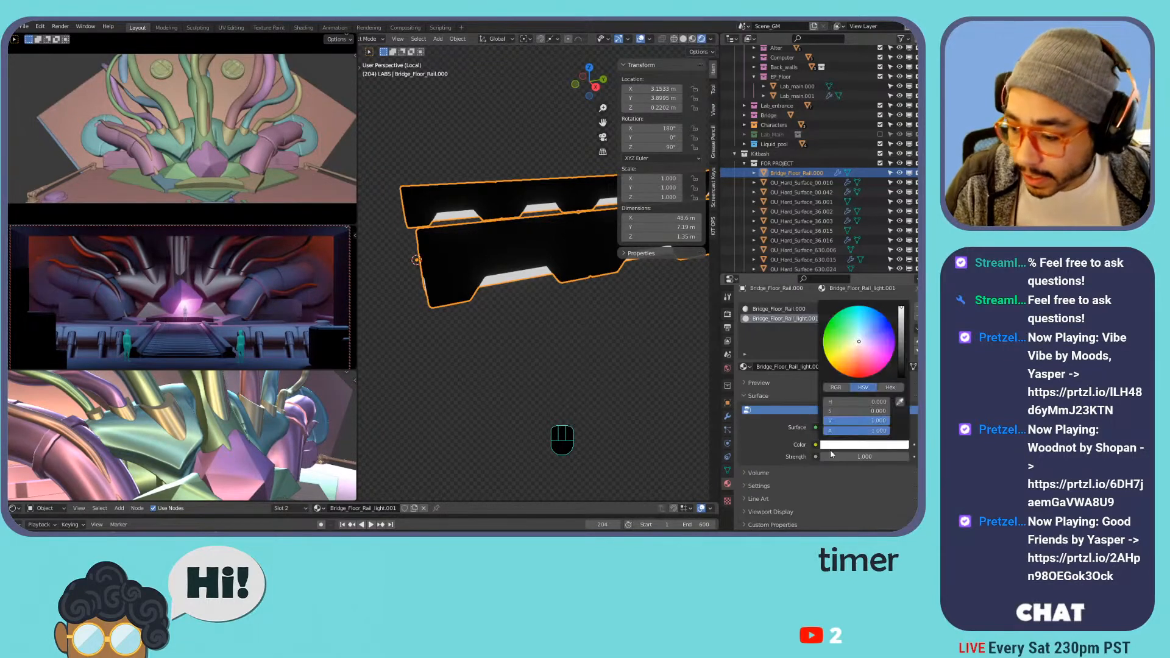
{"action": "left_click", "coordinate": [869, 325]}
{"action": "left_click_drag", "start_coordinate": [902, 322], "coordinate": [902, 307]}
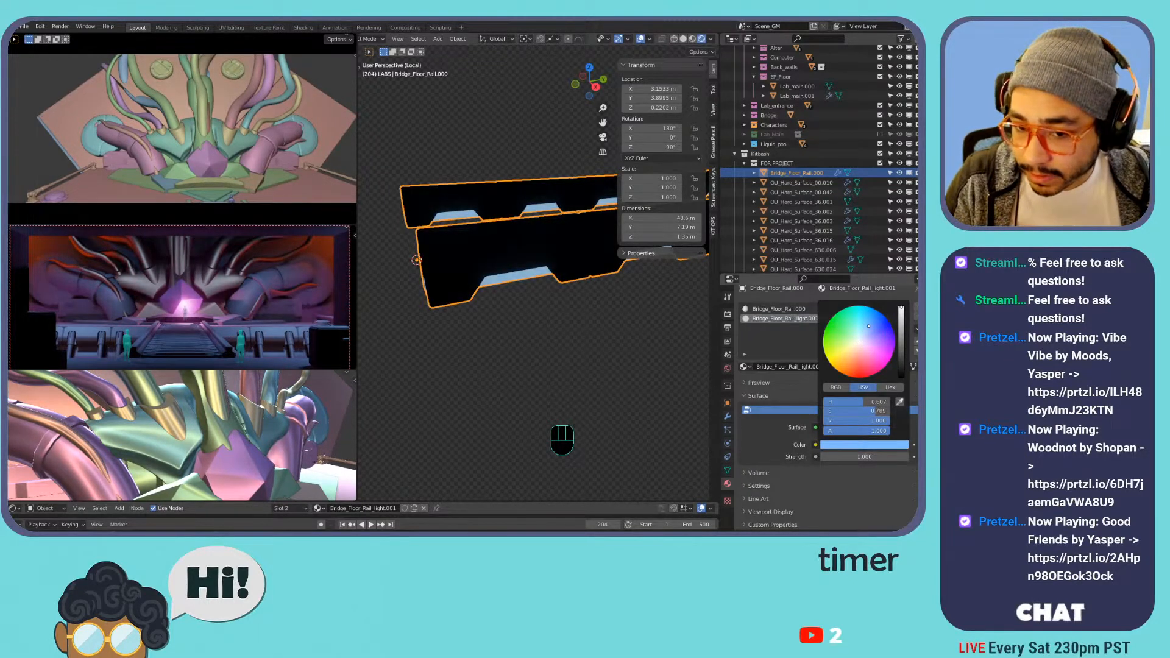
{"action": "left_click_drag", "start_coordinate": [901, 457], "coordinate": [939, 457]}
- Set the Metallic value of the Bridge_Floor_Rail.000 material to 1
{"action": "middle_click_drag", "start_coordinate": [610, 137], "coordinate": [570, 127]}
{"action": "key", "text": "n"}
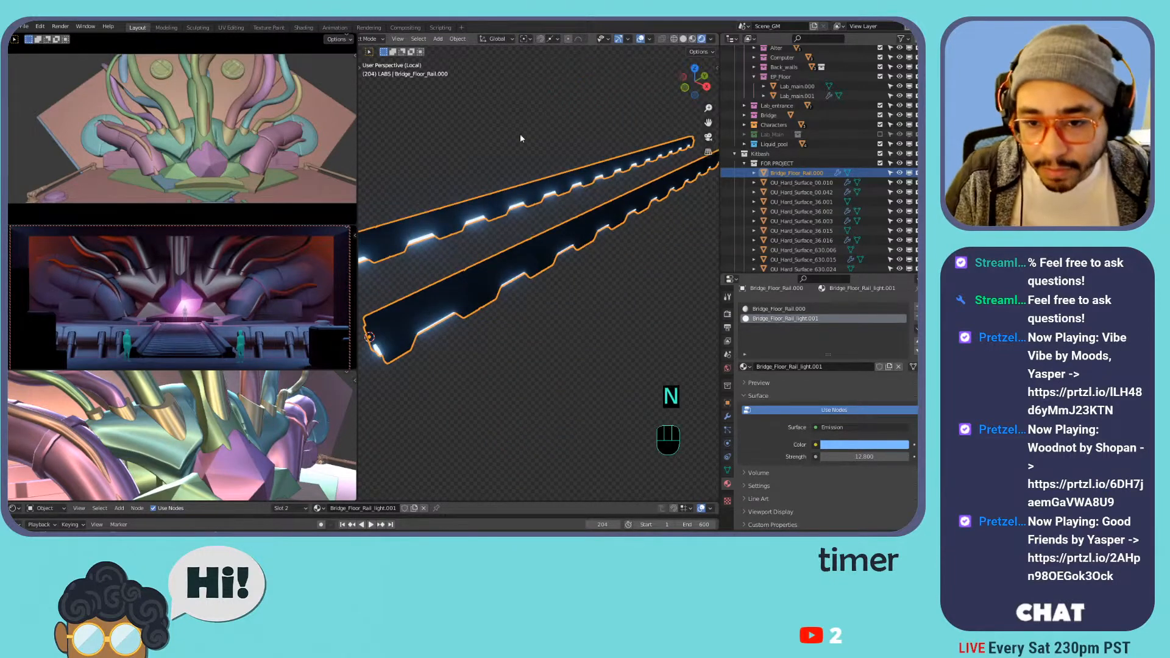
{"action": "scroll", "coordinate": [530, 147], "scroll_direction": "down", "scroll_amount": 5}
{"action": "left_click", "coordinate": [765, 311]}
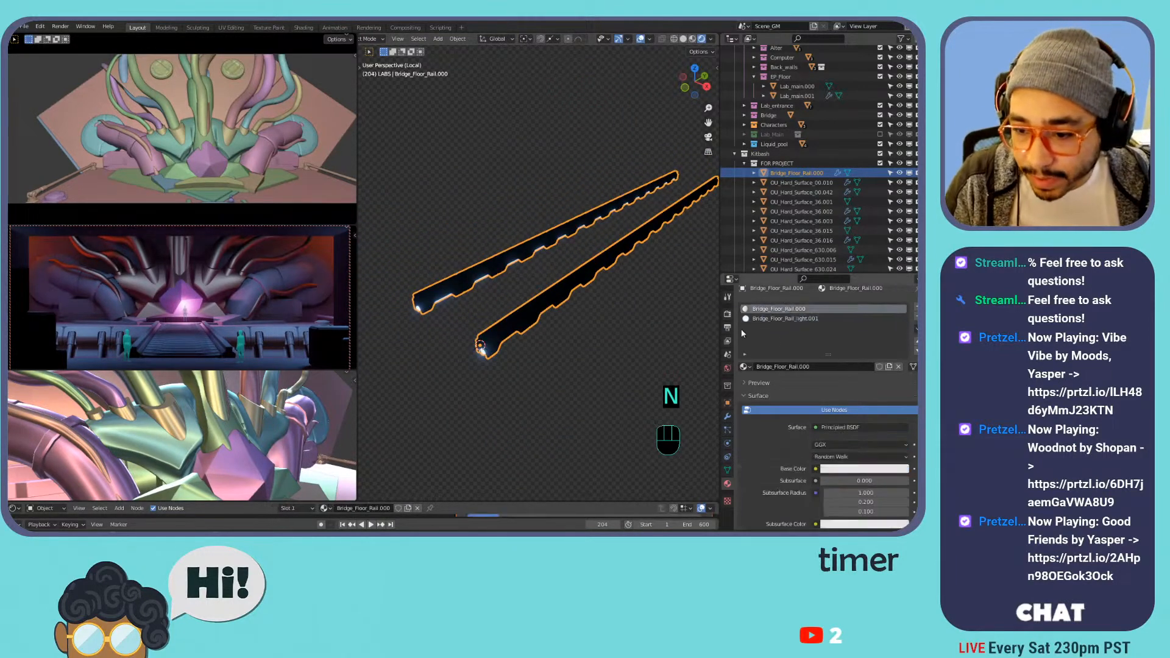
{"action": "scroll", "coordinate": [844, 441], "scroll_direction": "down", "scroll_amount": 4}
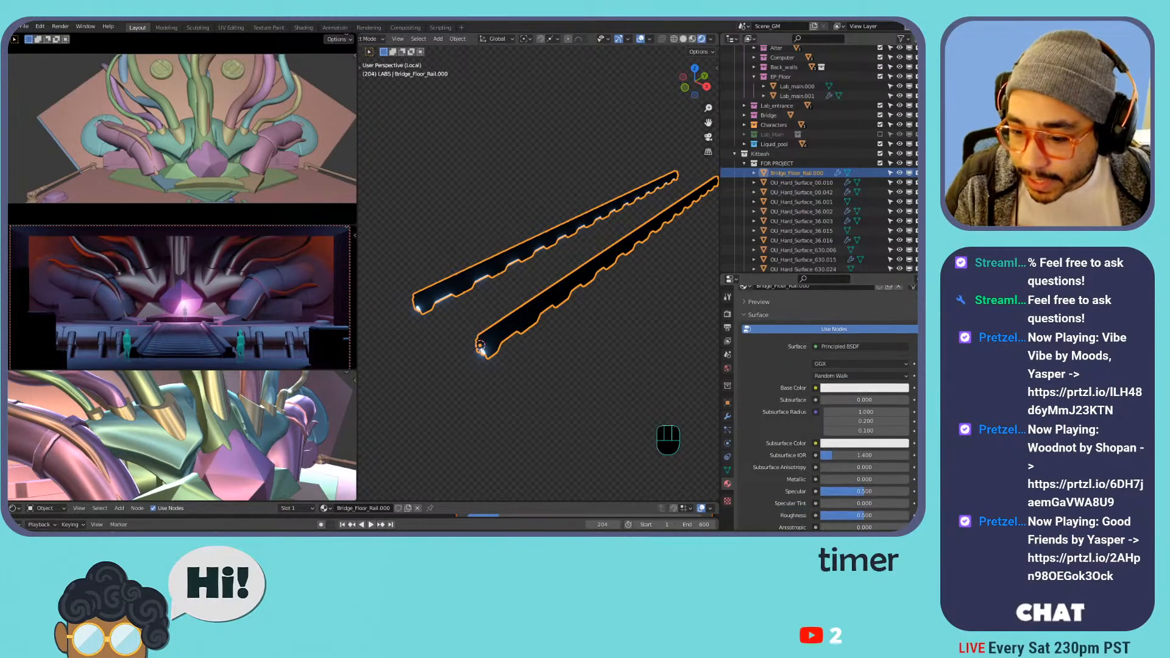
{"action": "scroll", "coordinate": [793, 400], "scroll_direction": "down", "scroll_amount": 3}
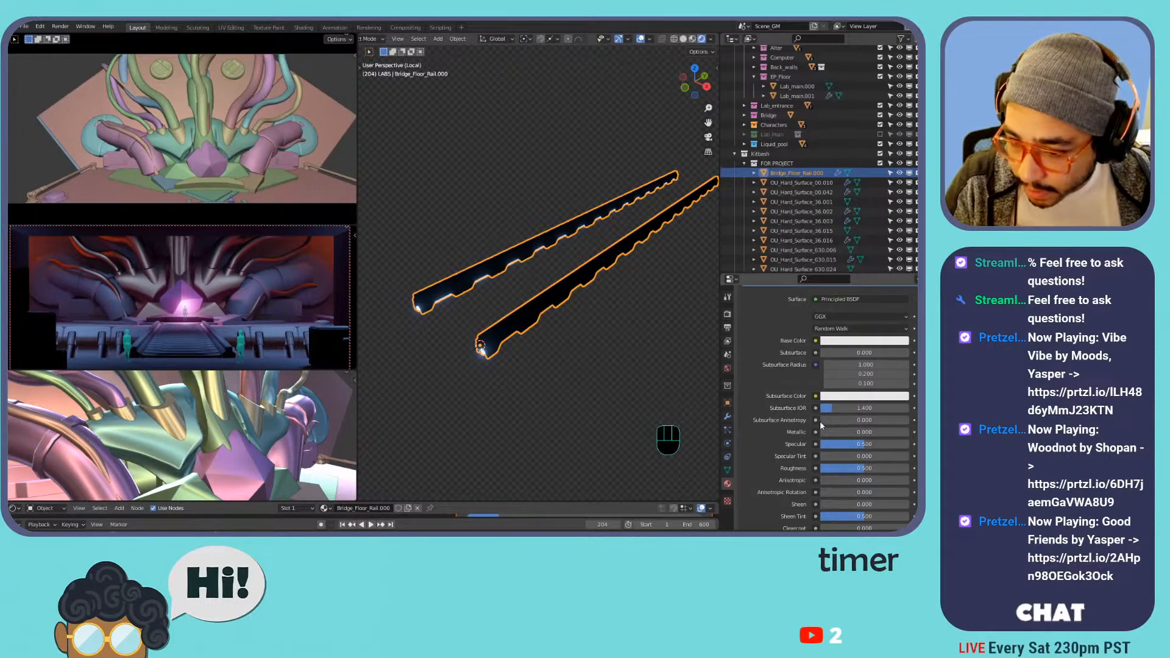
{"action": "left_click_drag", "start_coordinate": [838, 432], "coordinate": [928, 432]}
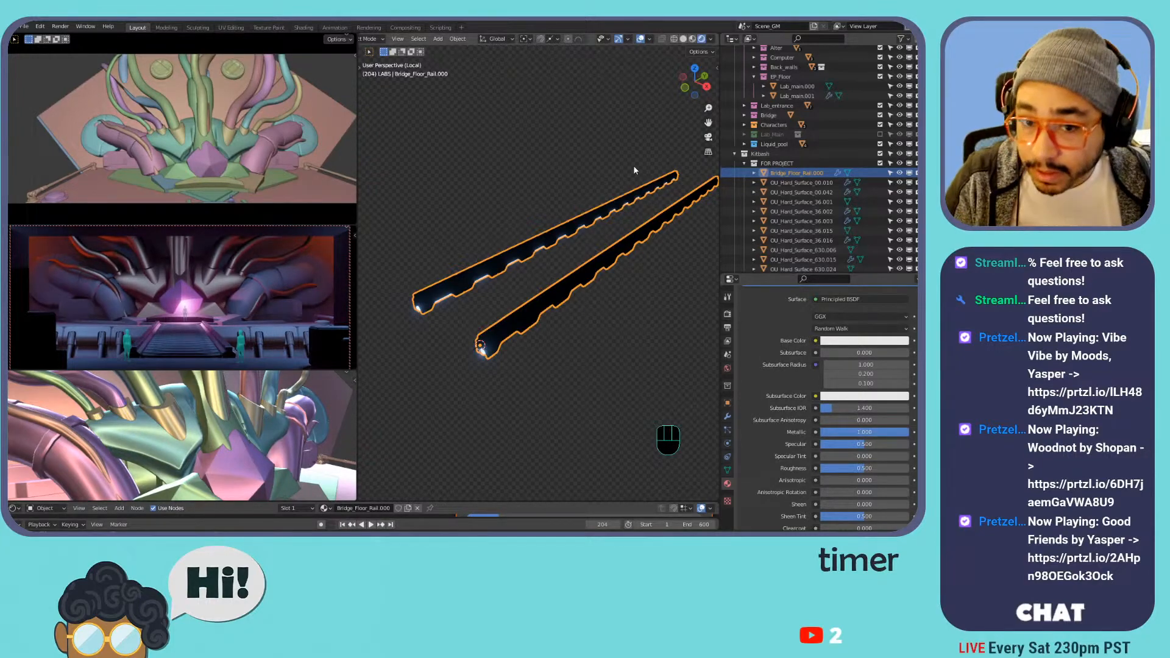
- Leave the isolated view and examine the lit rails along the bridge within the full lab scene
{"action": "key", "text": "KP_Divide"}
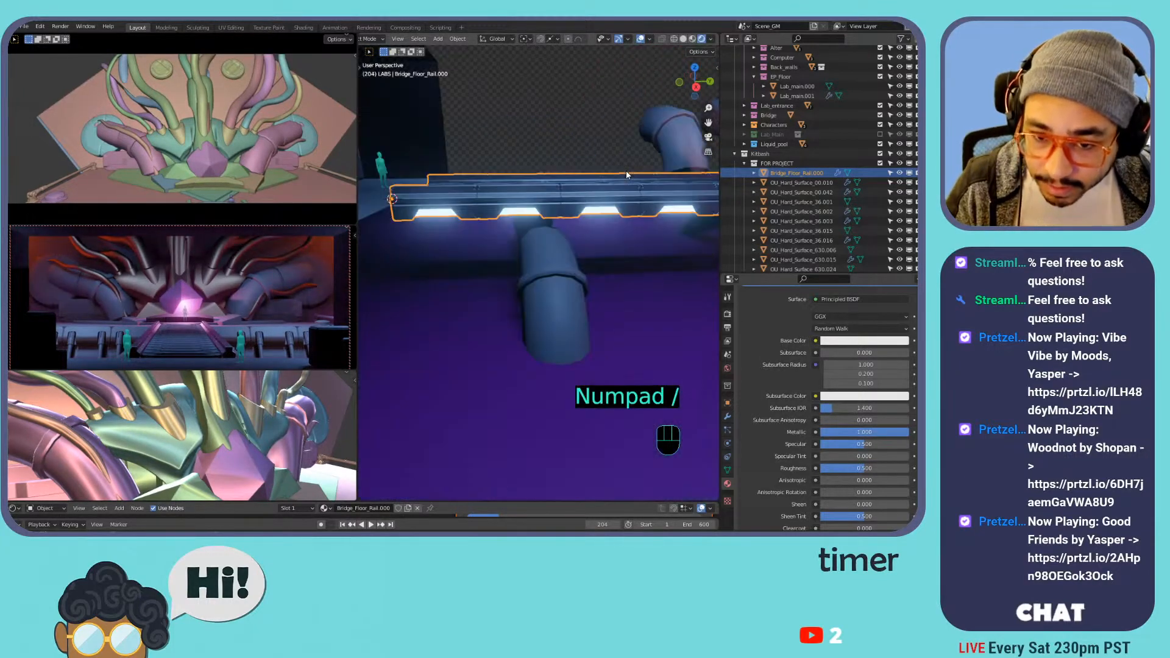
{"action": "middle_click_drag", "start_coordinate": [448, 157], "coordinate": [558, 250], "text": "shift"}
{"action": "left_click", "coordinate": [675, 243]}
{"action": "scroll", "coordinate": [635, 329], "scroll_direction": "up", "scroll_amount": 5}
{"action": "middle_click_drag", "start_coordinate": [635, 329], "coordinate": [601, 280]}
{"action": "scroll", "coordinate": [779, 172], "scroll_direction": "down", "scroll_amount": 5}
{"action": "scroll", "coordinate": [780, 168], "scroll_direction": "up", "scroll_amount": 1}
- Enable the scraps collection beneath the Kitbash collection to bring back the old bridge parts
{"action": "left_click", "coordinate": [743, 86]}
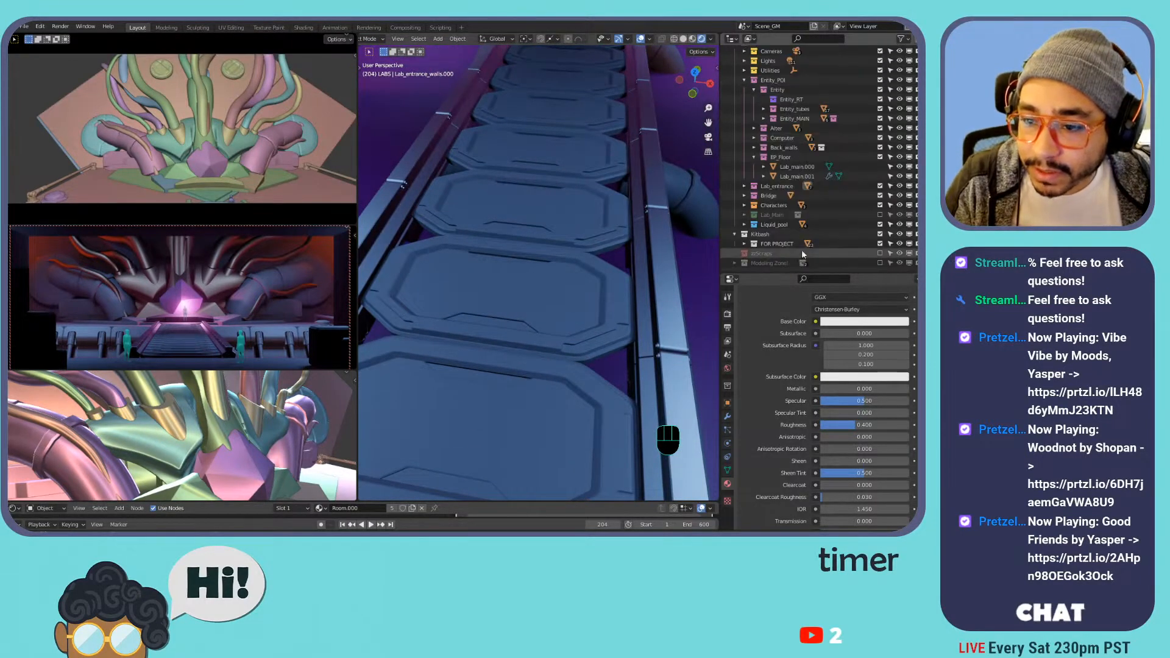
{"action": "left_click", "coordinate": [879, 254]}
{"action": "scroll", "coordinate": [823, 249], "scroll_direction": "down", "scroll_amount": 4}
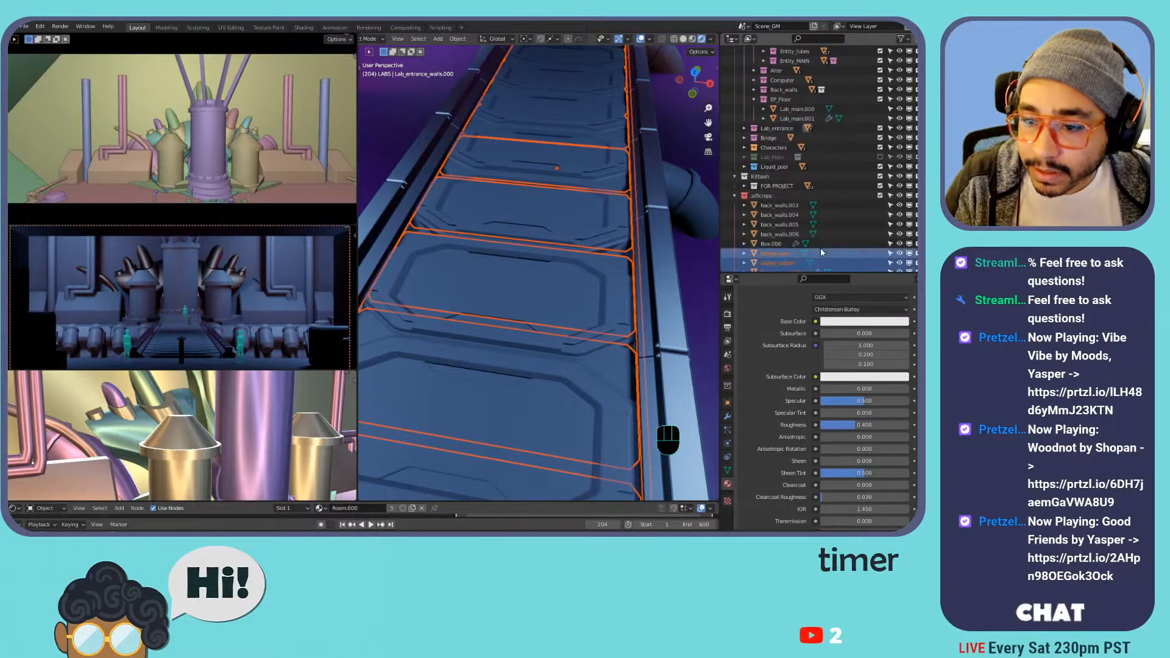
- Move Bridge_base and bridge_bottom from the scraps collection into the Kitbash collection and disable the scraps collection
{"action": "left_click", "coordinate": [649, 252]}
{"action": "left_click", "coordinate": [628, 257]}
{"action": "left_click", "coordinate": [631, 255]}
{"action": "left_click", "coordinate": [628, 256]}
{"action": "left_click", "coordinate": [628, 259]}
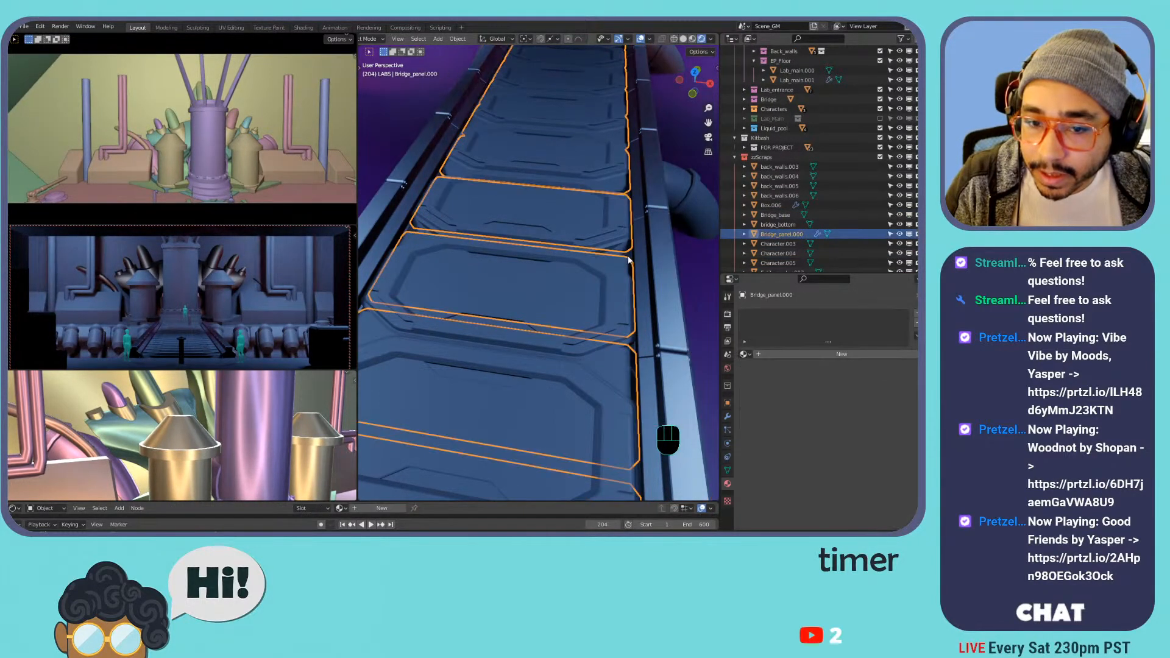
{"action": "middle_click_drag", "start_coordinate": [625, 257], "coordinate": [596, 243], "text": "shift"}
{"action": "left_click", "coordinate": [598, 254]}
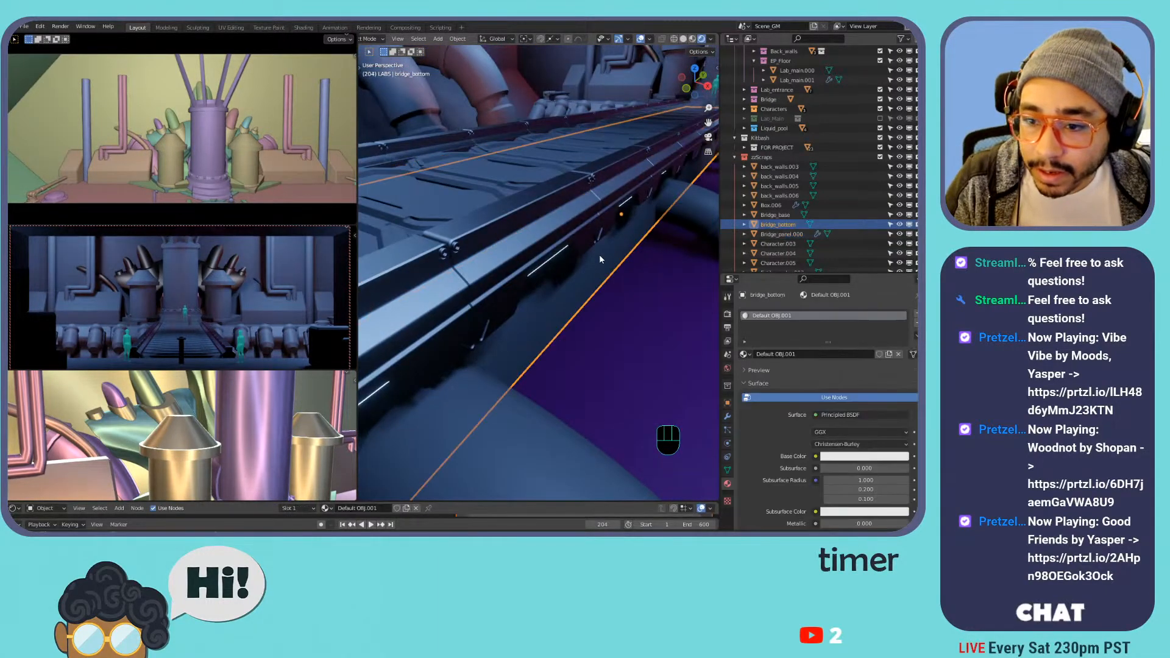
{"action": "left_click", "coordinate": [770, 216], "text": "shift"}
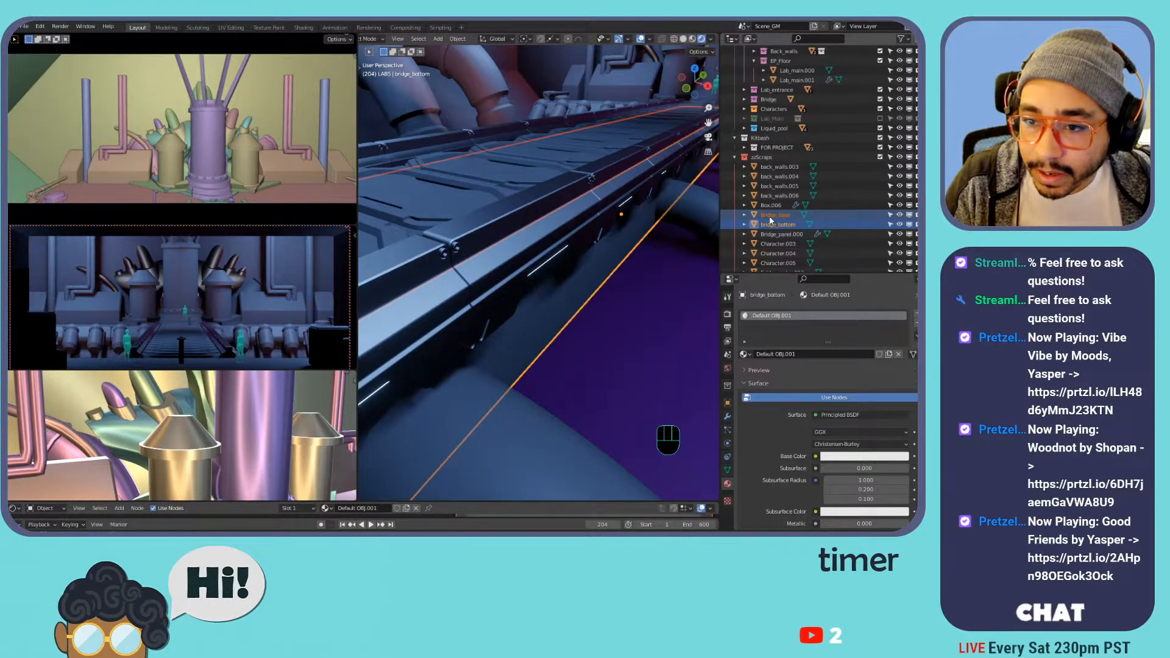
{"action": "left_click_drag", "start_coordinate": [770, 220], "coordinate": [762, 138]}
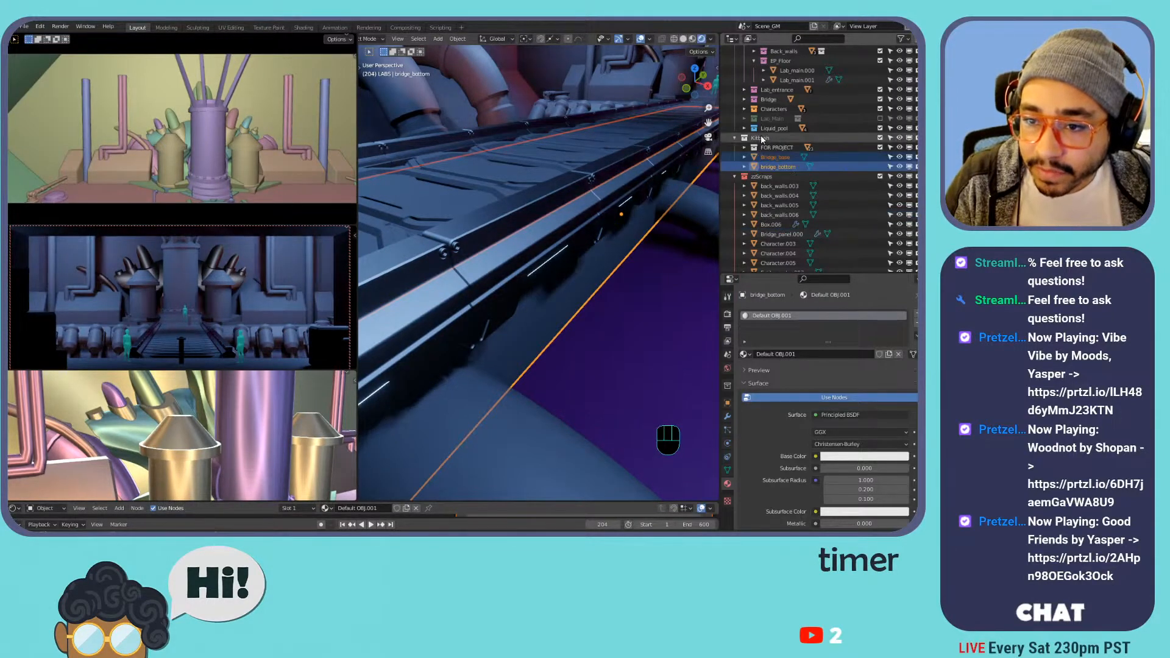
{"action": "left_click", "coordinate": [879, 176]}
- Examine the restored bridge base along its length, at the entrance end and near the entity platform
{"action": "middle_click_drag", "start_coordinate": [547, 145], "coordinate": [566, 186]}
{"action": "middle_click_drag", "start_coordinate": [566, 185], "coordinate": [554, 177], "text": "shift"}
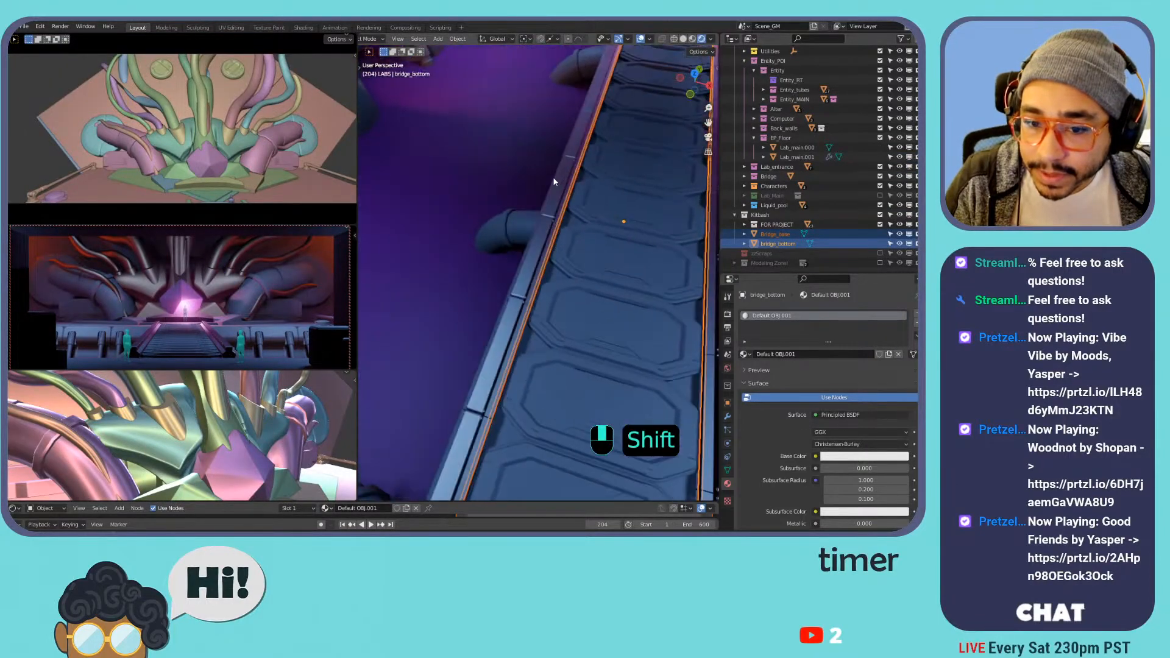
{"action": "left_click", "coordinate": [590, 212]}
{"action": "left_click", "coordinate": [681, 230]}
{"action": "middle_click_drag", "start_coordinate": [682, 234], "coordinate": [547, 203]}
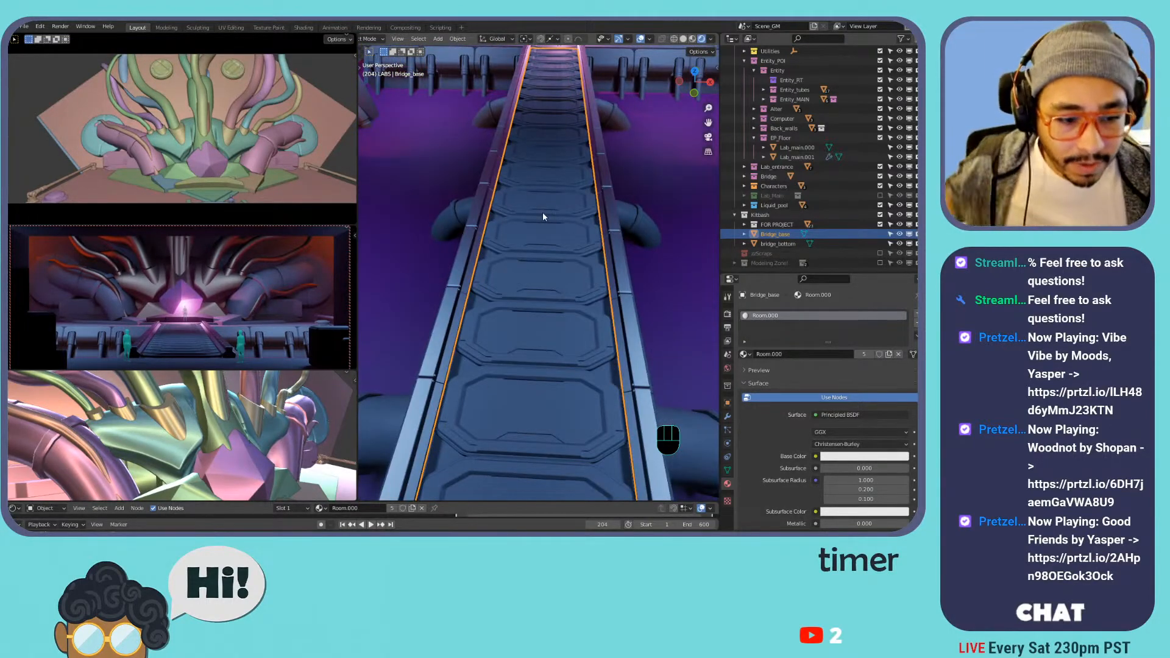
{"action": "middle_click_drag", "start_coordinate": [545, 214], "coordinate": [574, 237]}
{"action": "scroll", "coordinate": [597, 236], "scroll_direction": "up", "scroll_amount": 6}
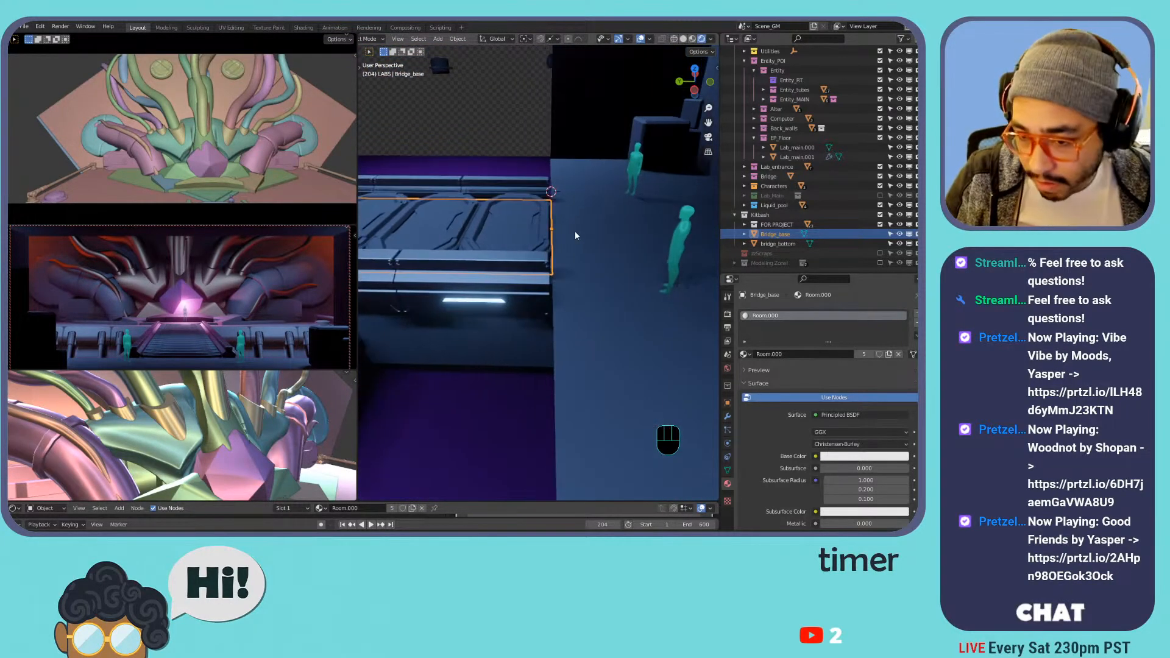
{"action": "scroll", "coordinate": [567, 225], "scroll_direction": "down", "scroll_amount": 5}
{"action": "middle_click_drag", "start_coordinate": [487, 219], "coordinate": [638, 216], "text": "shift"}
{"action": "middle_click_drag", "start_coordinate": [467, 236], "coordinate": [451, 264], "text": "shift"}
{"action": "middle_click_drag", "start_coordinate": [451, 263], "coordinate": [457, 245], "text": "shift"}
{"action": "scroll", "coordinate": [474, 244], "scroll_direction": "up", "scroll_amount": 5}
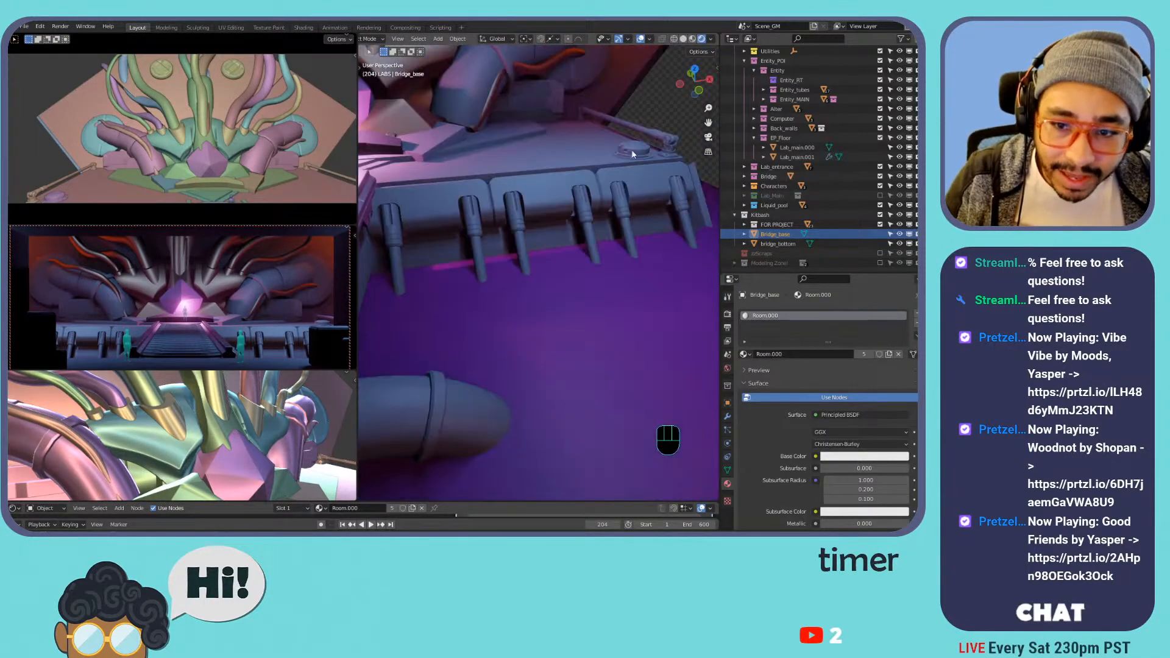
- Move the mirrored round hard-surface piece on the entity platform about -15.6 m along X towards the bridge
{"action": "left_click", "coordinate": [636, 156]}
{"action": "middle_click_drag", "start_coordinate": [527, 162], "coordinate": [561, 218]}
{"action": "scroll", "coordinate": [486, 173], "scroll_direction": "down", "scroll_amount": 5}
{"action": "key", "text": "g"}
{"action": "key", "text": "y"}
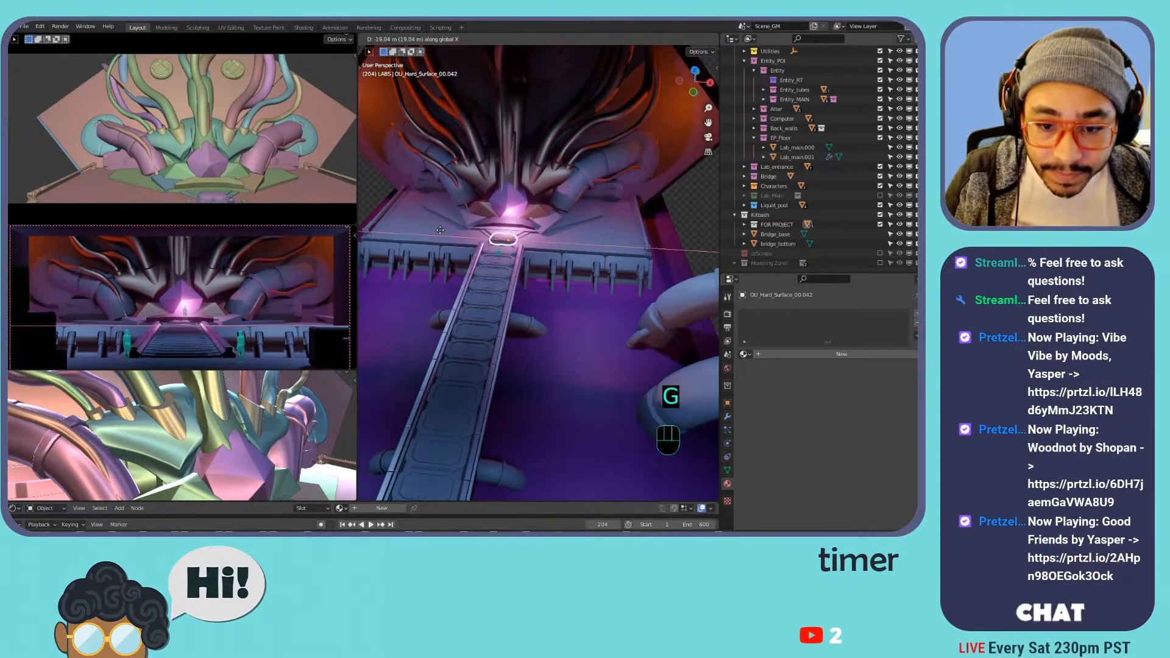
{"action": "left_click", "coordinate": [451, 229]}
- Scale the mirrored round pieces to 0.326 and shift them horizontally onto the ends of the bridge rails
{"action": "scroll", "coordinate": [517, 204], "scroll_direction": "up", "scroll_amount": 4}
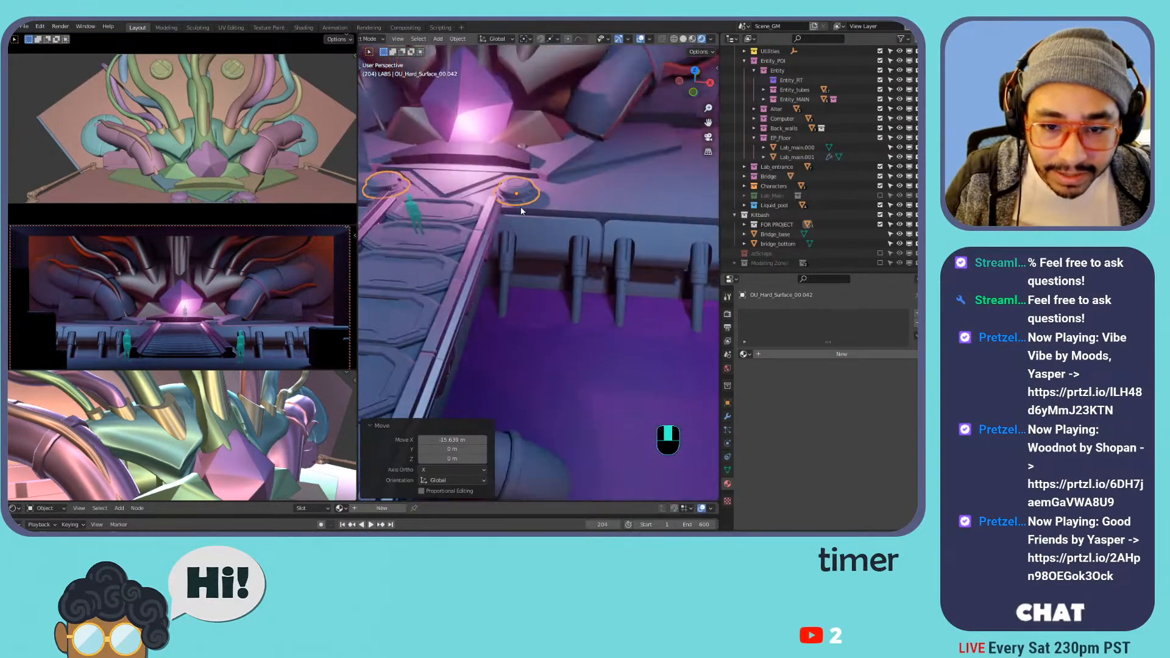
{"action": "middle_click_drag", "start_coordinate": [517, 199], "coordinate": [624, 246]}
{"action": "key", "text": "s"}
{"action": "left_click", "coordinate": [550, 290]}
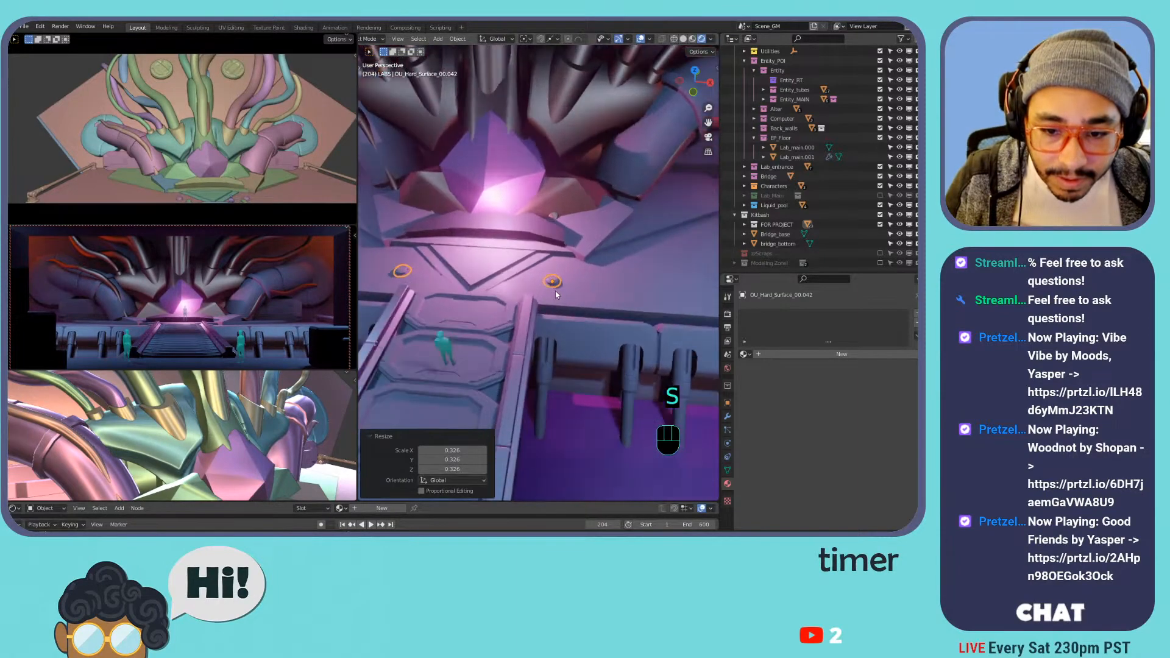
{"action": "scroll", "coordinate": [553, 295], "scroll_direction": "up", "scroll_amount": 2}
{"action": "key", "text": "g"}
{"action": "key", "text": "shift+z"}
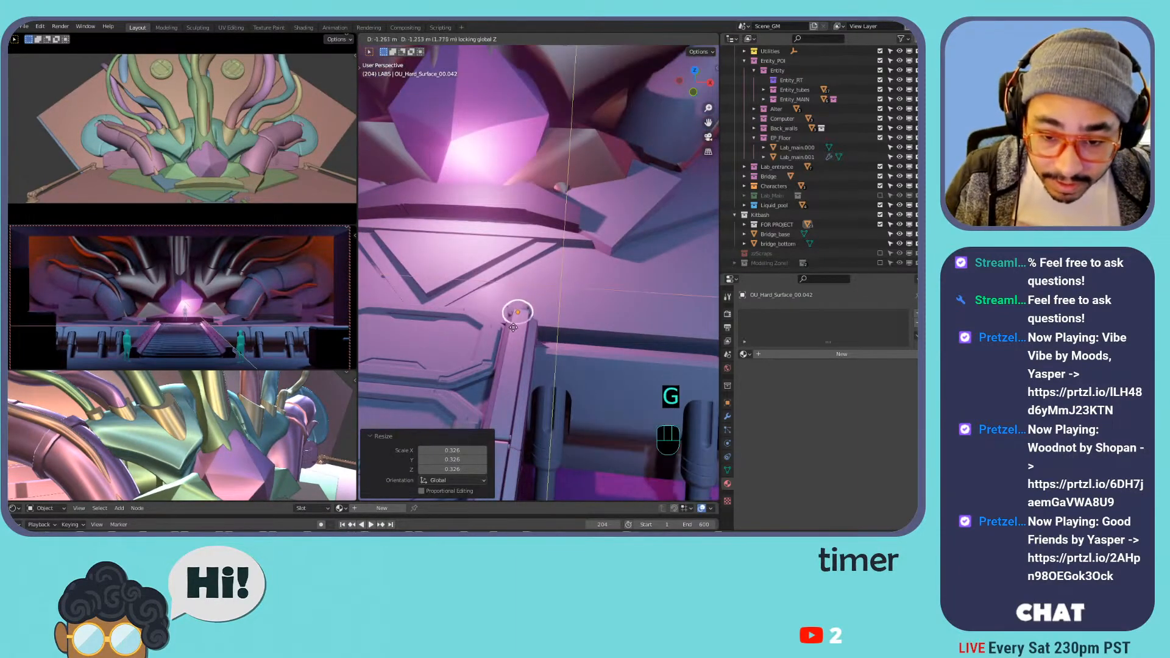
{"action": "left_click", "coordinate": [516, 335]}
- Stretch the round pieces along Z by about 5.85 to form tall posts at the rail ends
{"action": "middle_click_drag", "start_coordinate": [516, 334], "coordinate": [476, 313], "text": "shift"}
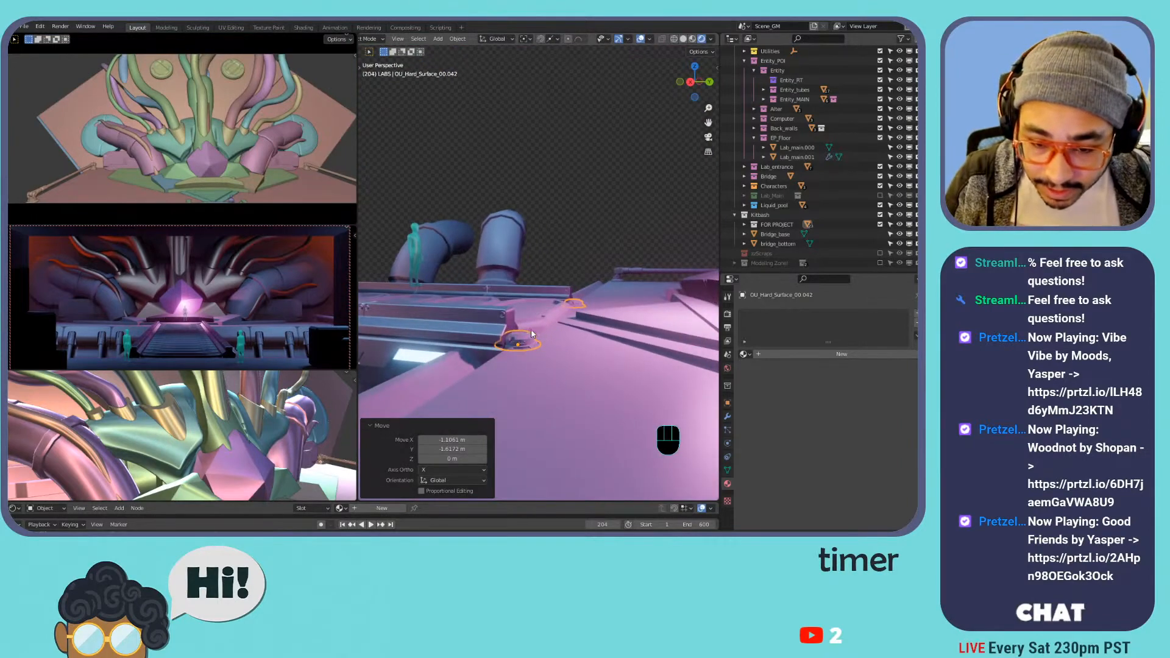
{"action": "scroll", "coordinate": [533, 350], "scroll_direction": "up", "scroll_amount": 2}
{"action": "key", "text": "Tab"}
{"action": "key", "text": "Tab"}
{"action": "key", "text": "s"}
{"action": "key", "text": "z"}
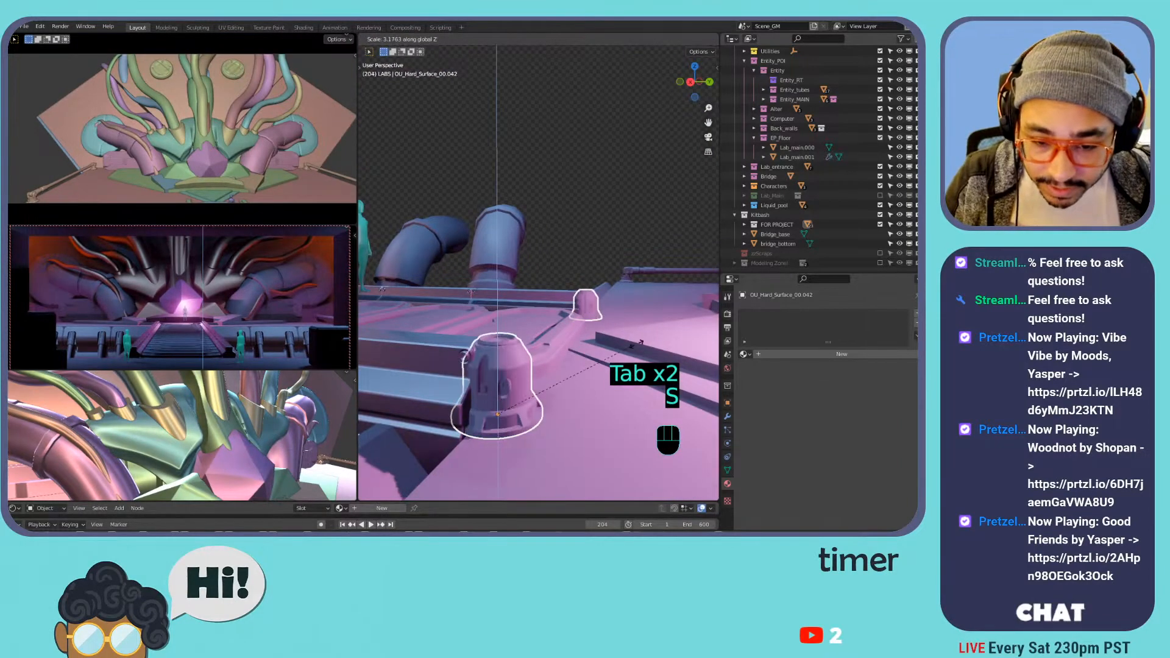
{"action": "left_click", "coordinate": [374, 312]}
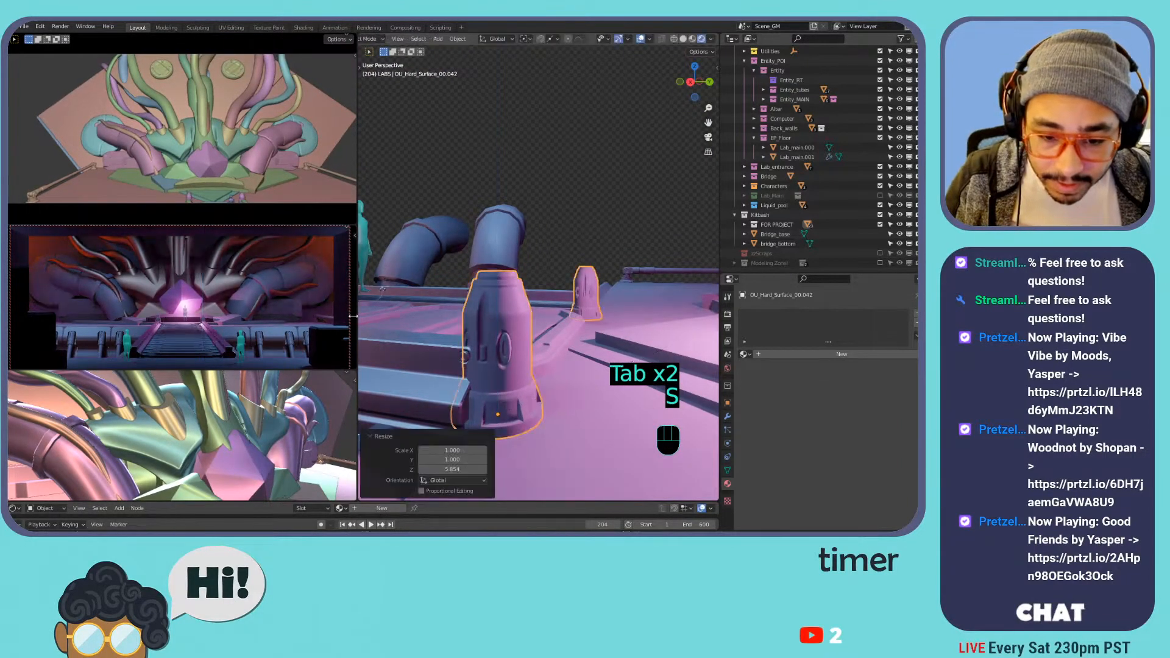
{"action": "middle_click_drag", "start_coordinate": [462, 282], "coordinate": [418, 335]}
- Centre the posts on the bridge rails from the top view, moving them about 0.072 m in X and -0.078 m in Y
{"action": "key", "text": "KP_7"}
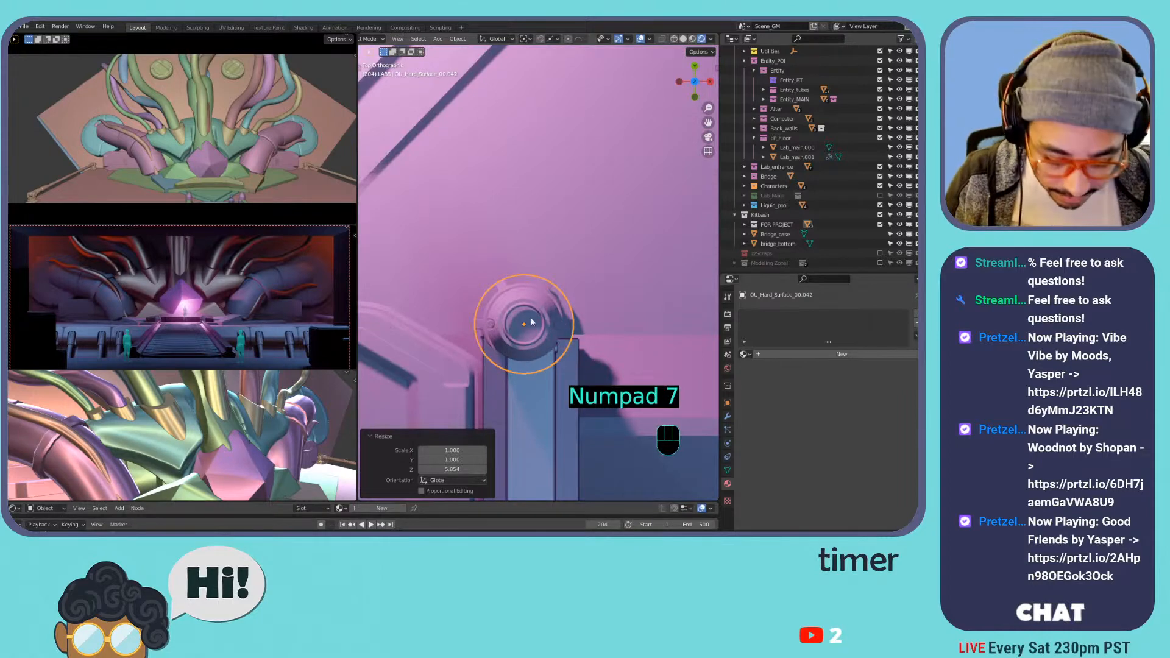
{"action": "key", "text": "g"}
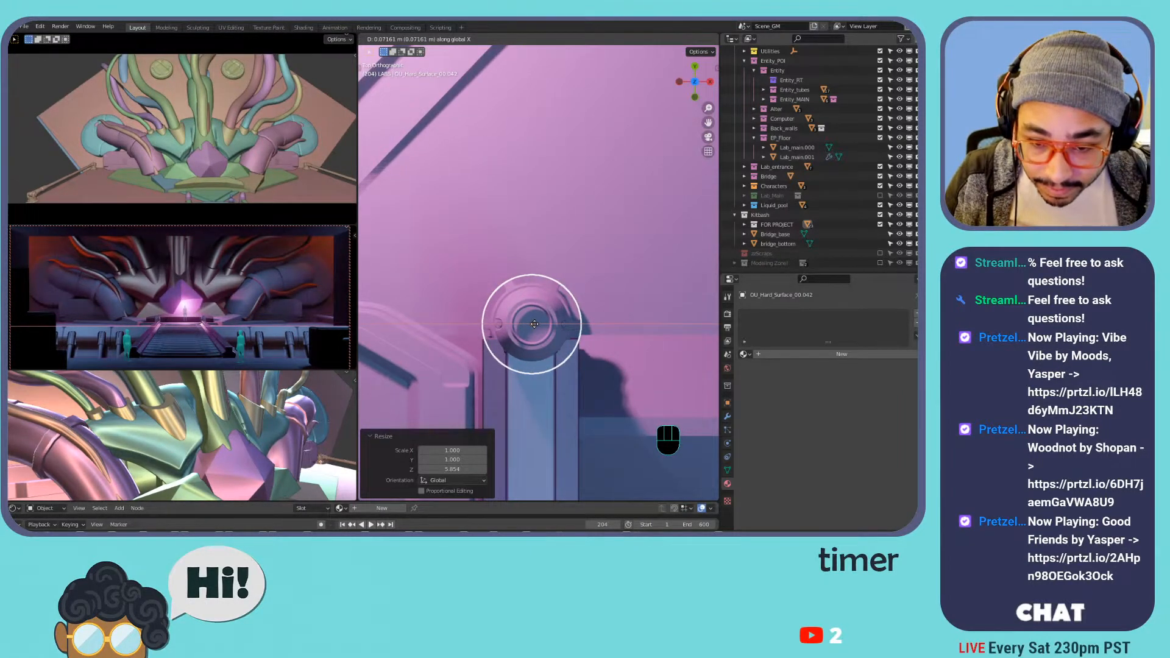
{"action": "left_click", "coordinate": [534, 328]}
{"action": "scroll", "coordinate": [536, 271], "scroll_direction": "down", "scroll_amount": 2}
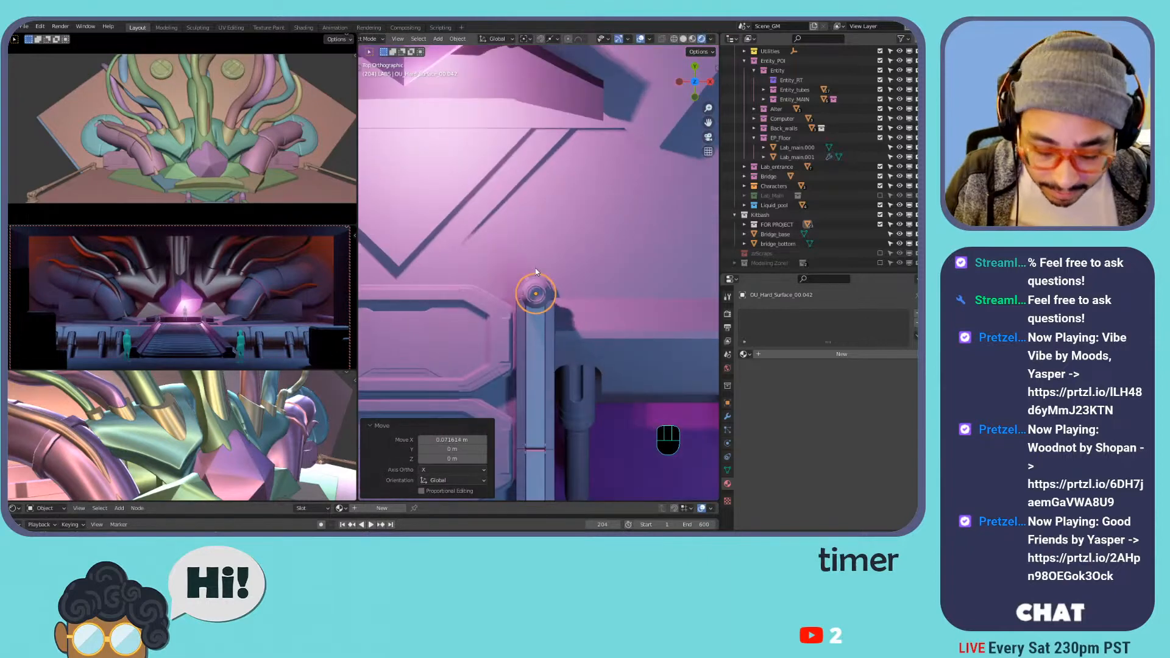
{"action": "key", "text": "z"}
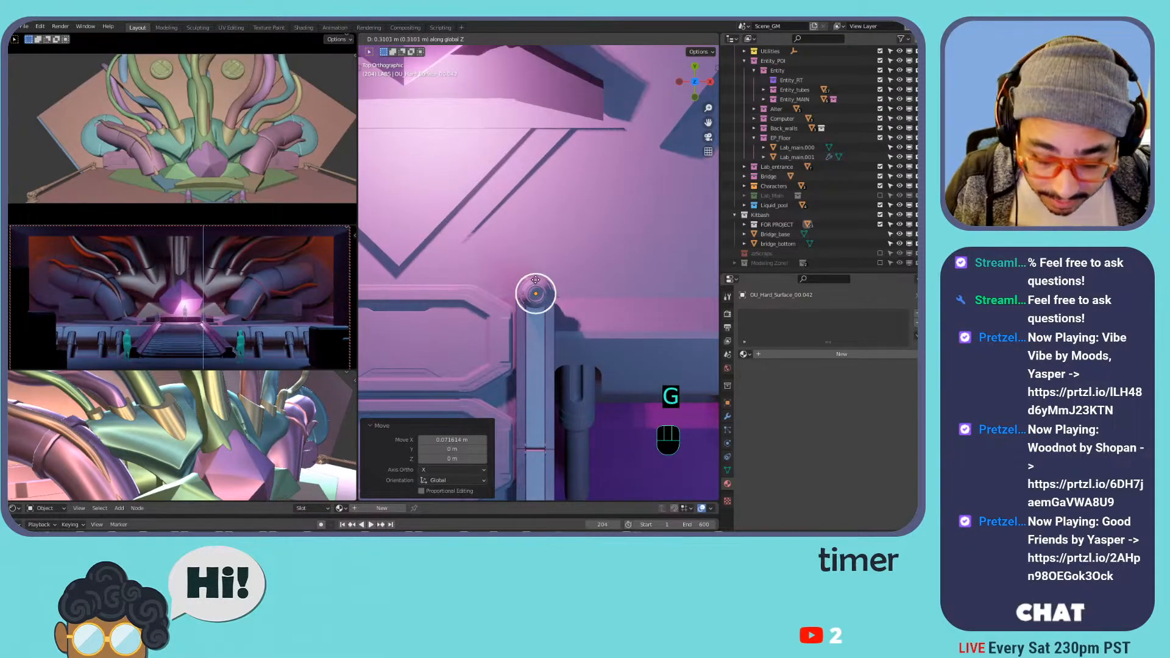
{"action": "left_click", "coordinate": [535, 271]}
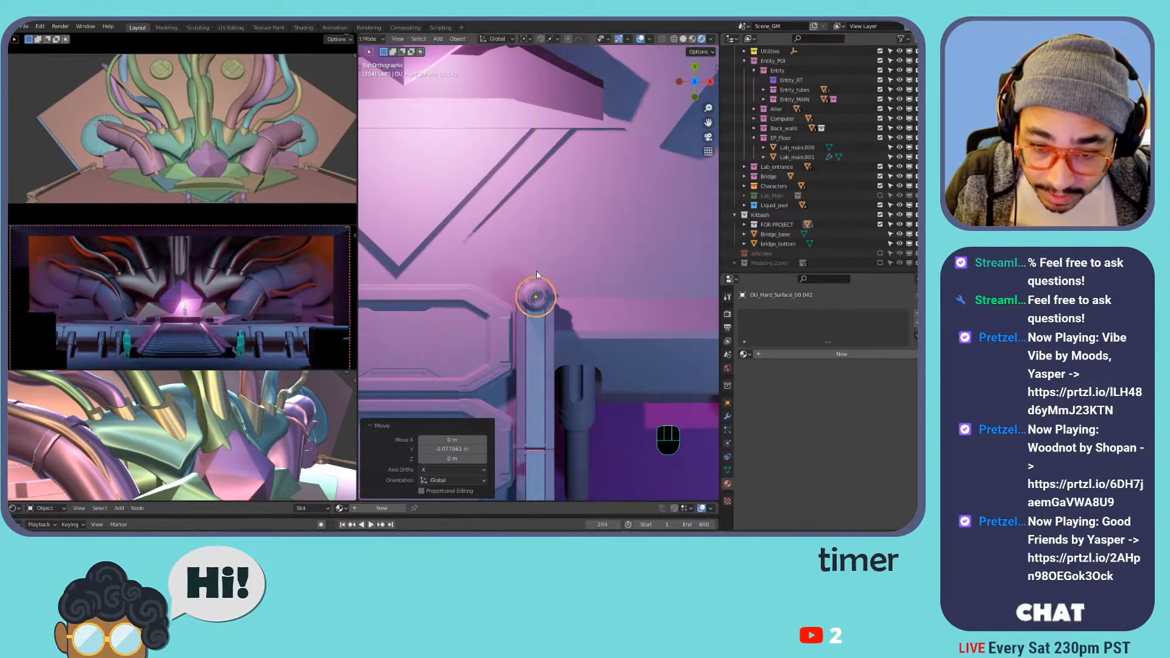
- Duplicate the pair of rail posts and move the copy about -48.8 m along Y to the entrance end
{"action": "middle_click_drag", "start_coordinate": [535, 269], "coordinate": [542, 213]}
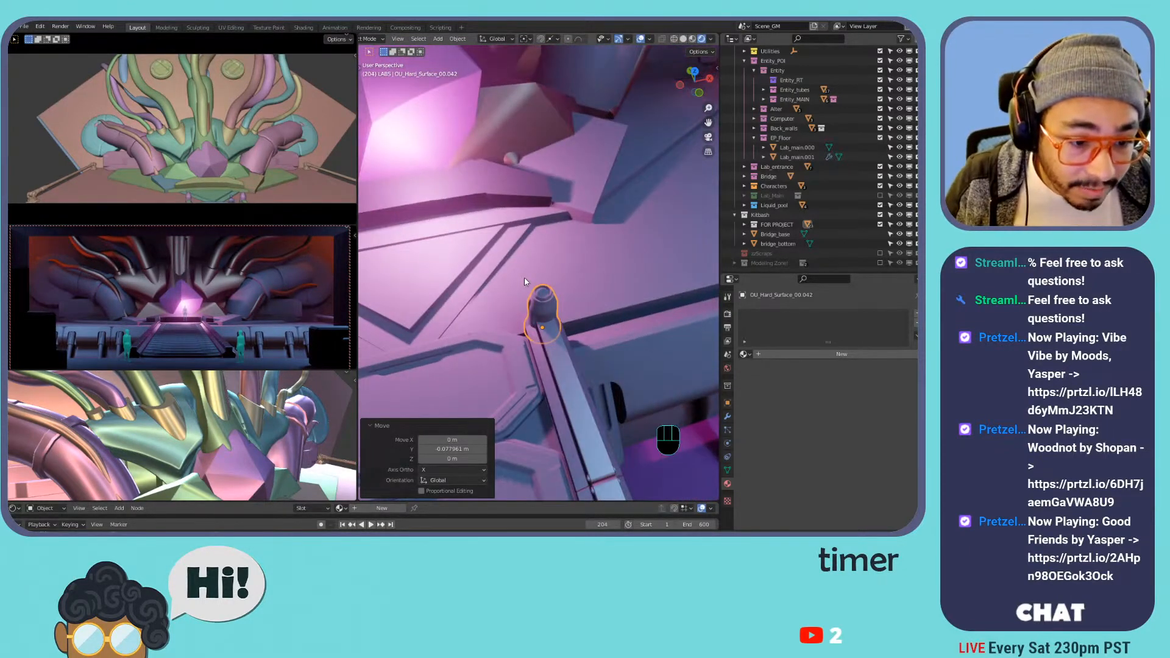
{"action": "scroll", "coordinate": [544, 278], "scroll_direction": "down", "scroll_amount": 3}
{"action": "middle_click_drag", "start_coordinate": [560, 277], "coordinate": [441, 268]}
{"action": "scroll", "coordinate": [540, 279], "scroll_direction": "down", "scroll_amount": 4}
{"action": "middle_click_drag", "start_coordinate": [540, 279], "coordinate": [606, 297]}
{"action": "scroll", "coordinate": [573, 288], "scroll_direction": "down", "scroll_amount": 4}
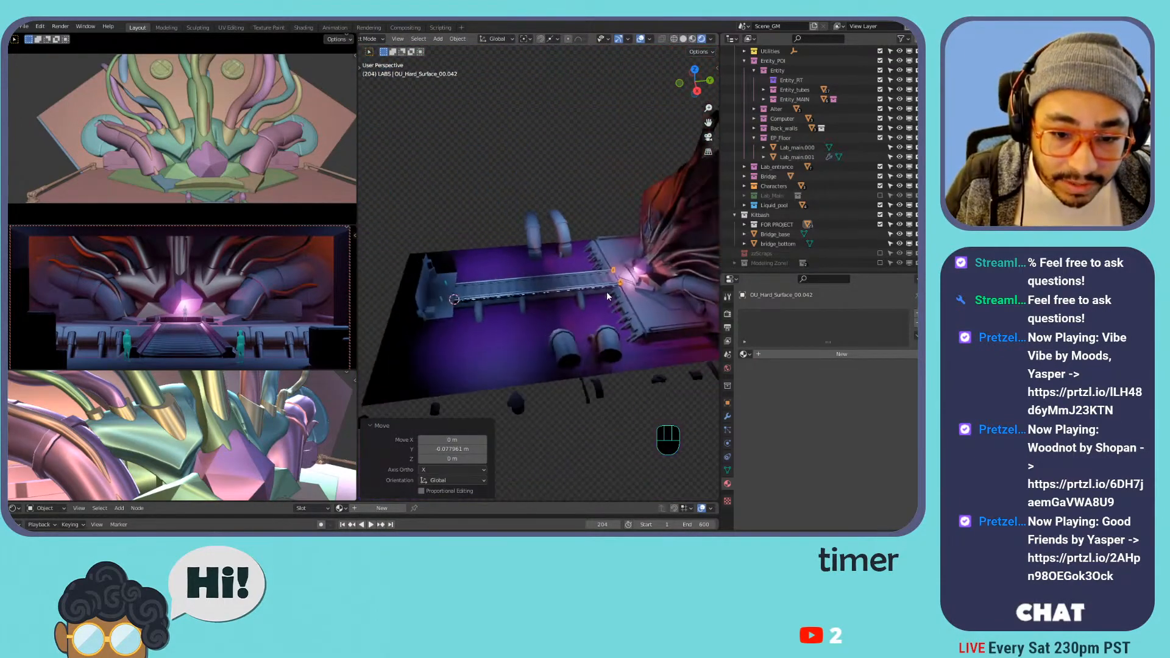
{"action": "scroll", "coordinate": [606, 298], "scroll_direction": "up", "scroll_amount": 3}
{"action": "key", "text": "shift+d"}
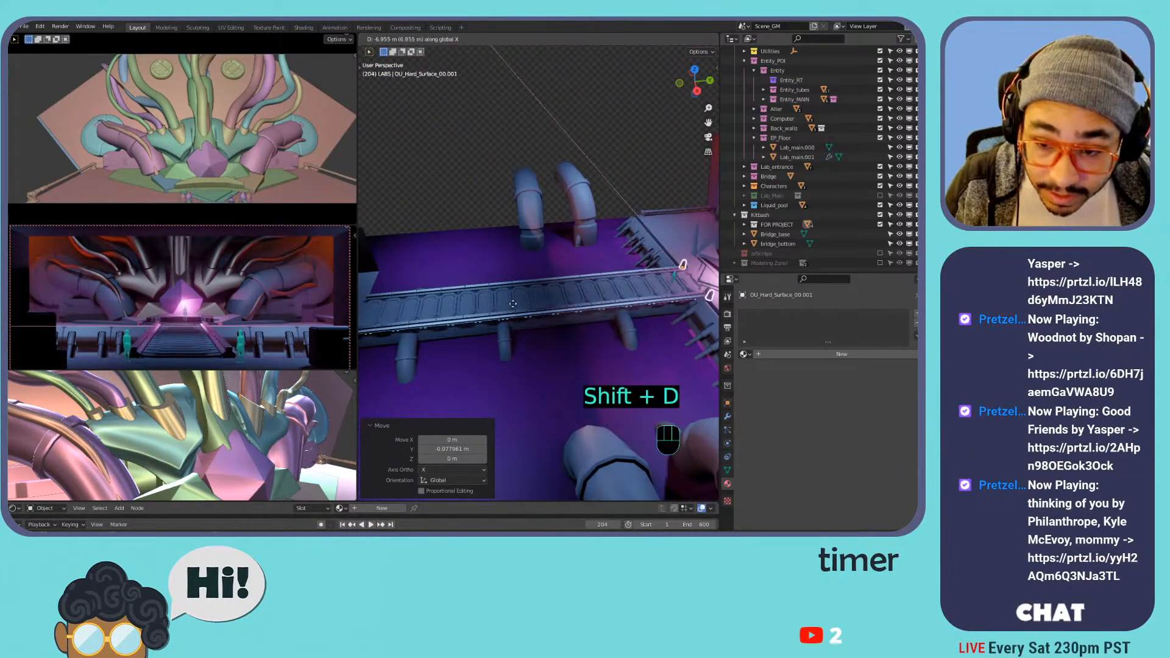
{"action": "key", "text": "y"}
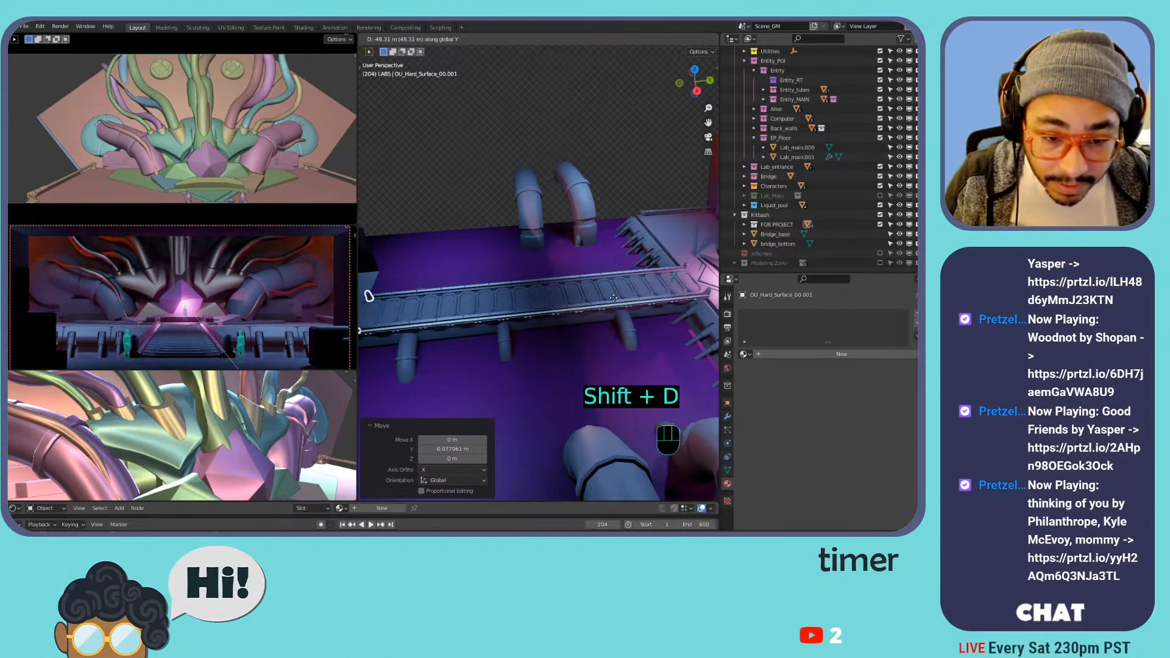
{"action": "left_click", "coordinate": [609, 299]}
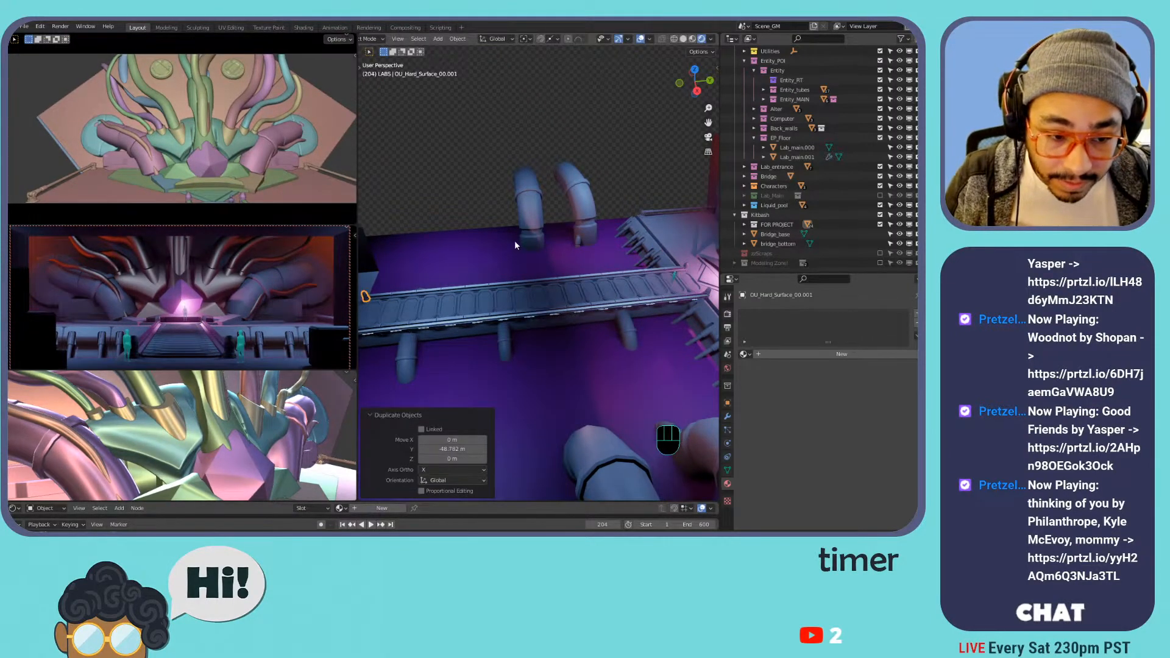
- Shorten the entrance-end posts slightly along Z and save the file
{"action": "key", "text": "KP_7"}
{"action": "middle_click_drag", "start_coordinate": [566, 365], "coordinate": [572, 276], "text": "shift"}
{"action": "scroll", "coordinate": [557, 213], "scroll_direction": "up", "scroll_amount": 3}
{"action": "key", "text": "s"}
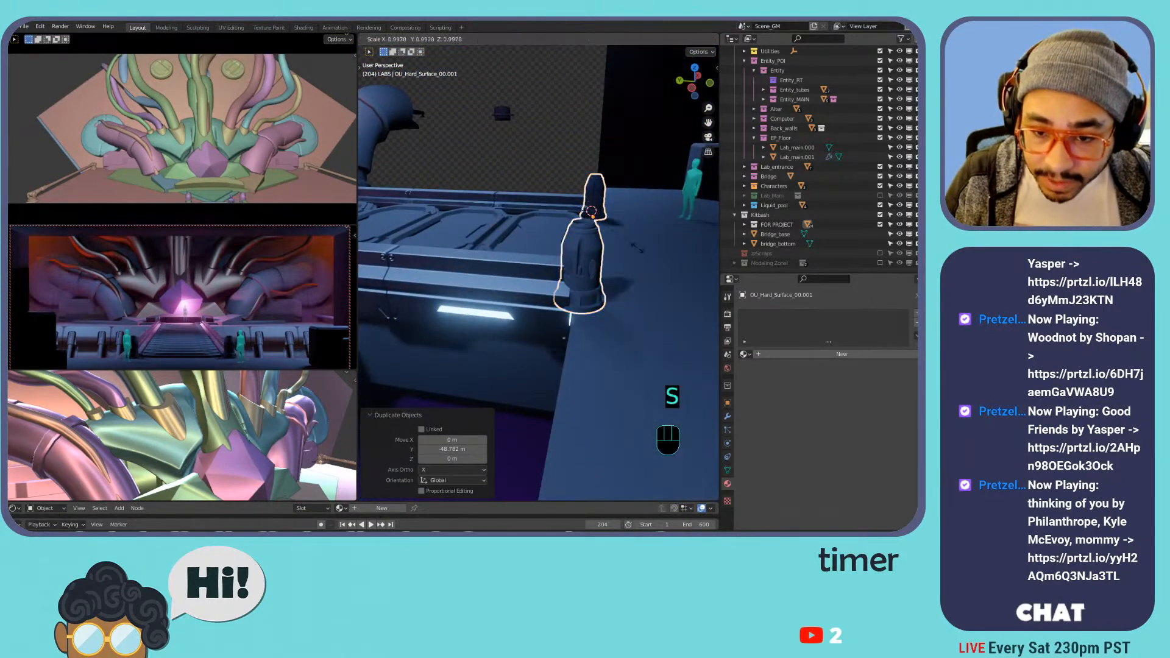
{"action": "key", "text": "z"}
{"action": "left_click", "coordinate": [582, 210]}
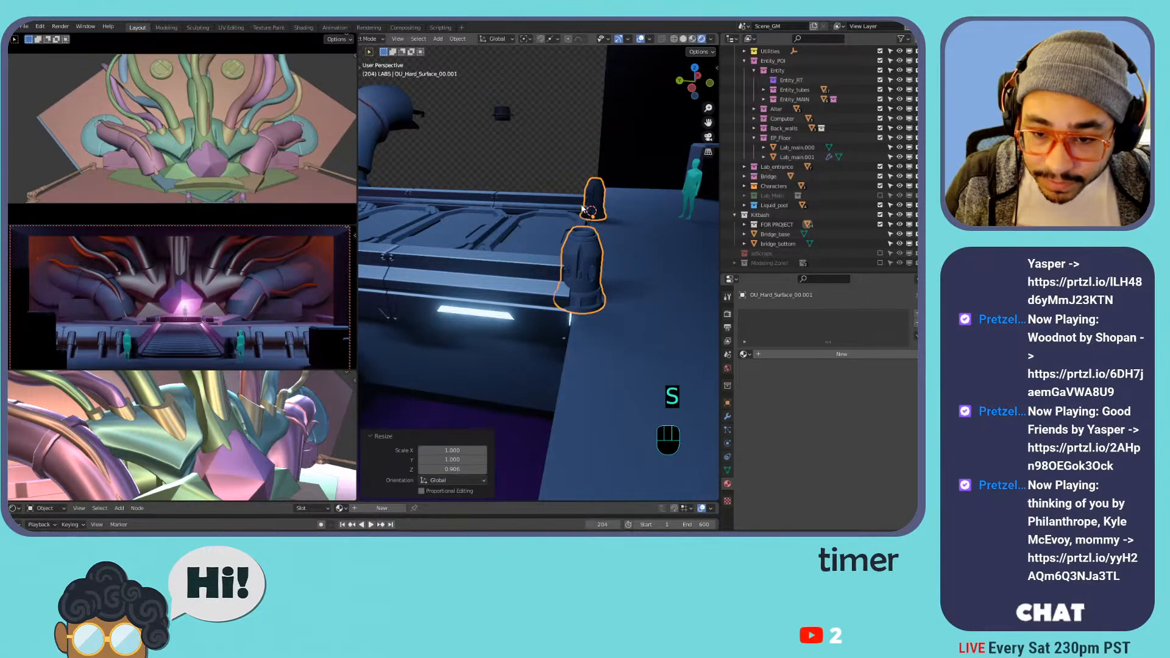
{"action": "key", "text": "Tab"}
{"action": "key", "text": "Tab"}
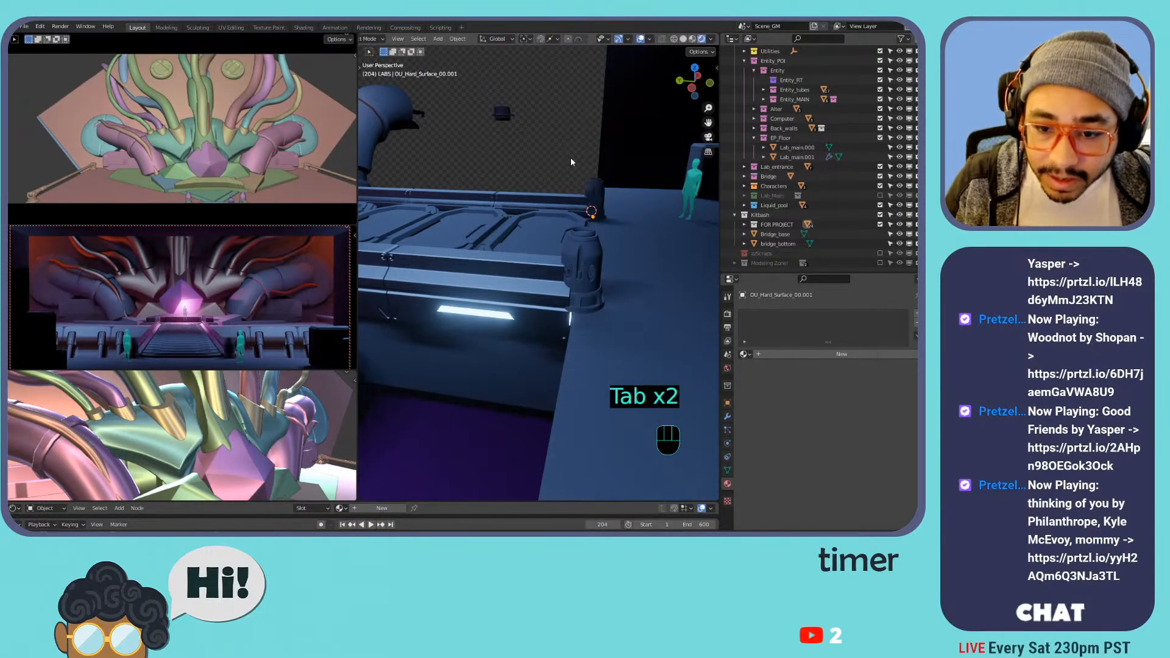
{"action": "key", "text": "ctrl+s"}
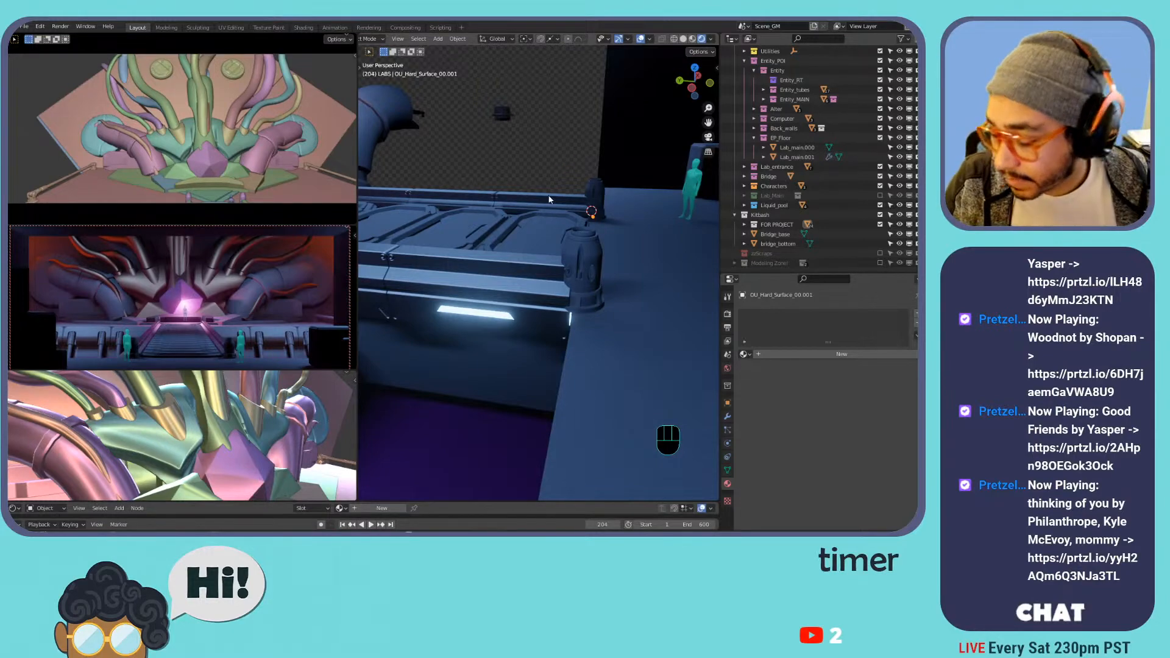
- Assign the Bridge_Floor_Rail.000 material to the arrayed bridge floor panels
{"action": "scroll", "coordinate": [556, 183], "scroll_direction": "down", "scroll_amount": 3}
{"action": "middle_click_drag", "start_coordinate": [555, 182], "coordinate": [548, 191], "text": "shift"}
{"action": "middle_click_drag", "start_coordinate": [548, 191], "coordinate": [535, 240]}
{"action": "left_click", "coordinate": [535, 241]}
{"action": "left_click", "coordinate": [526, 248]}
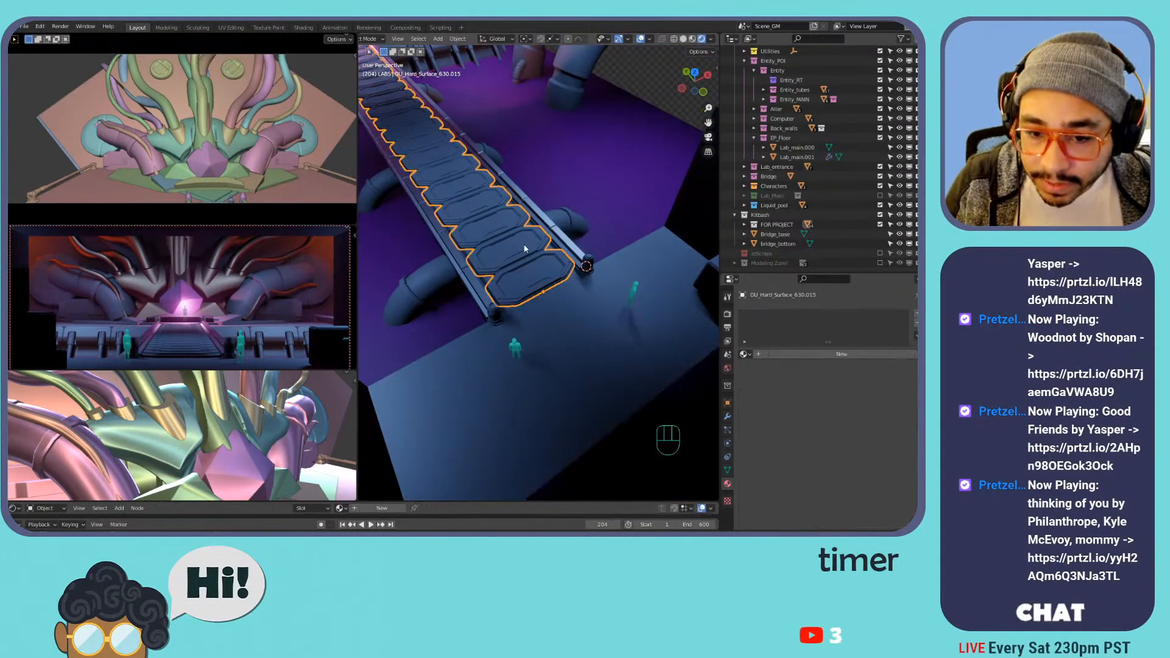
{"action": "left_click", "coordinate": [744, 354]}
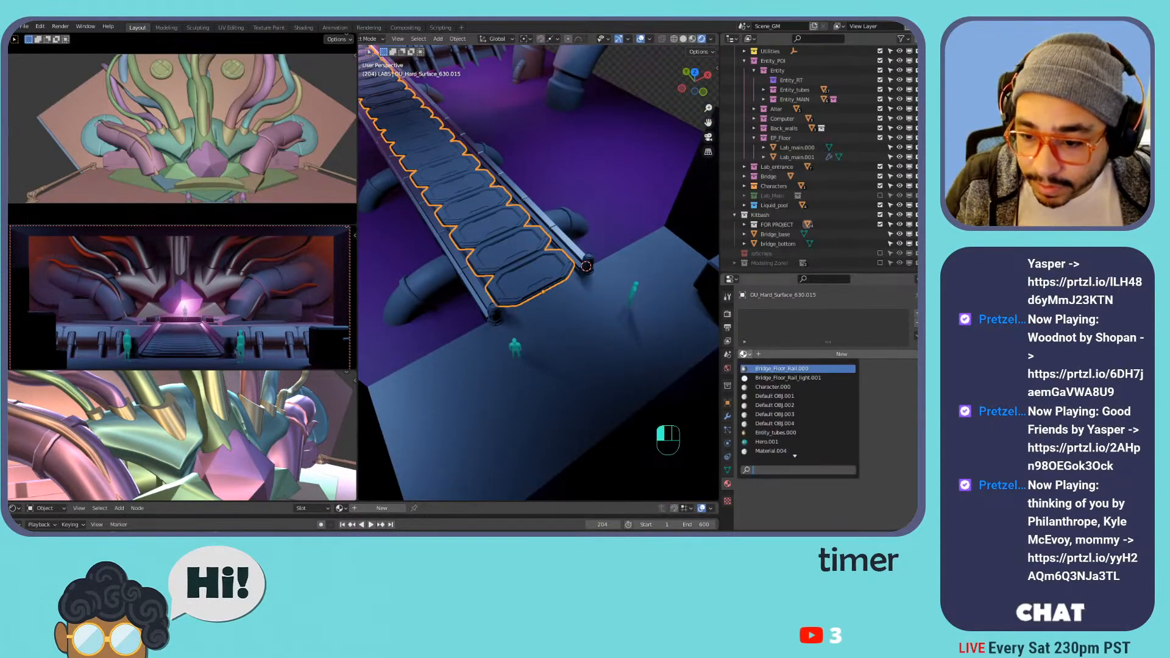
{"action": "left_click", "coordinate": [779, 369]}
{"action": "middle_click_drag", "start_coordinate": [535, 245], "coordinate": [609, 217]}
{"action": "middle_click_drag", "start_coordinate": [455, 186], "coordinate": [471, 223]}
{"action": "left_click", "coordinate": [471, 225]}
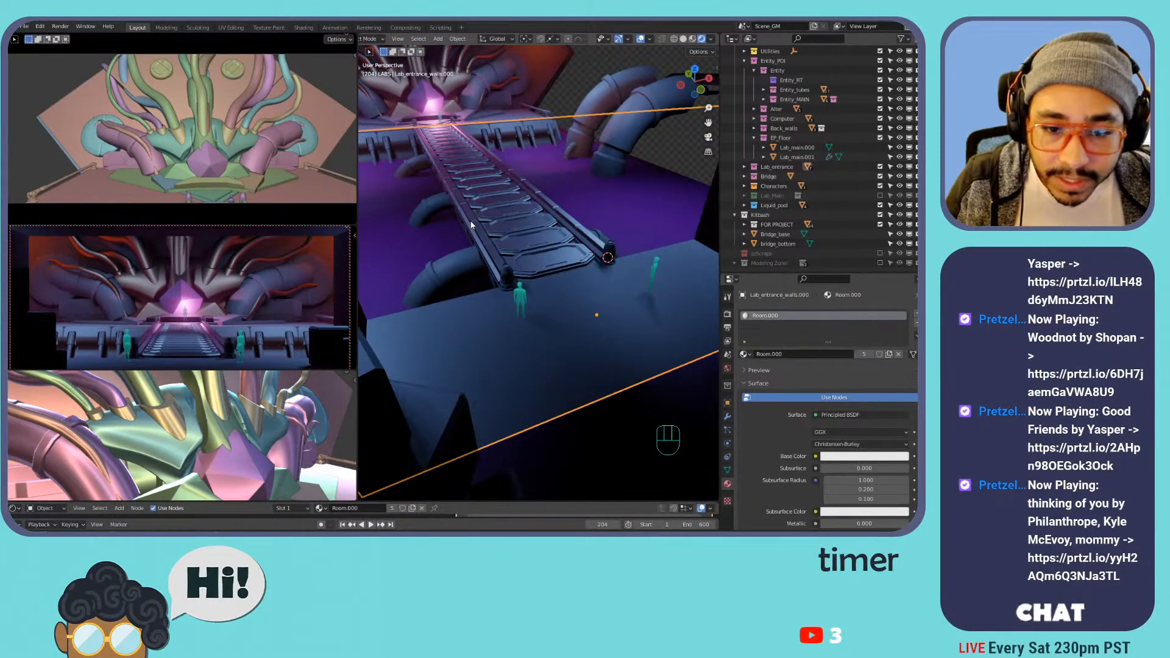
{"action": "left_click", "coordinate": [479, 217]}
{"action": "left_click", "coordinate": [567, 205]}
{"action": "middle_click_drag", "start_coordinate": [567, 205], "coordinate": [552, 191]}
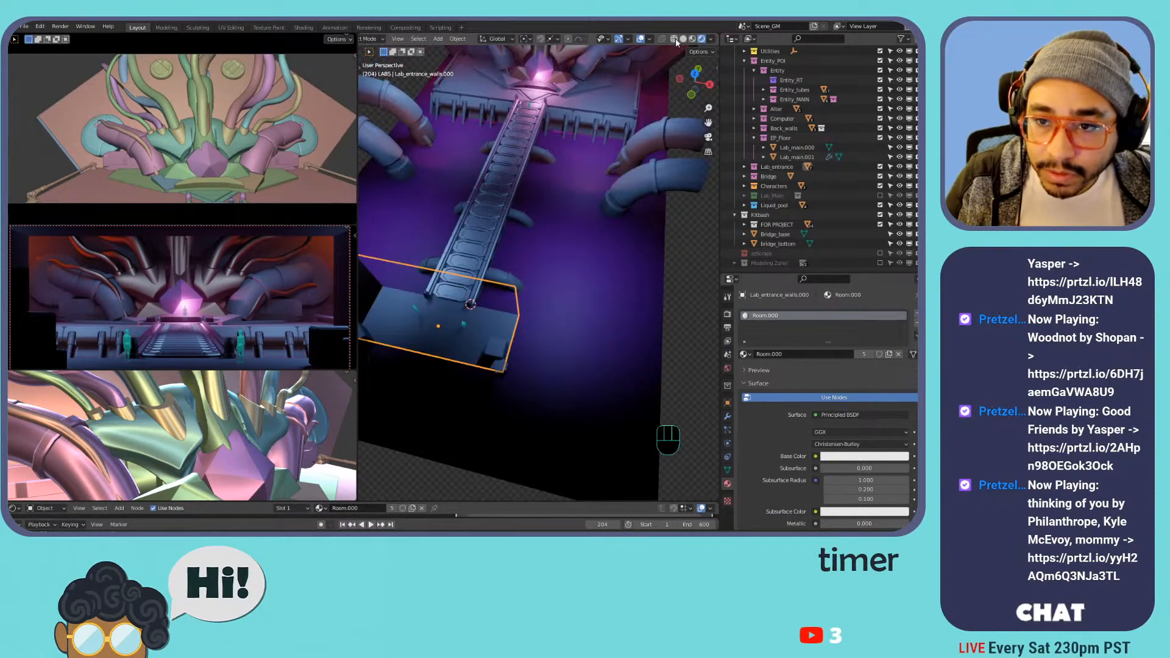
- Switch the viewport to Solid shading and open the curved, segmented kitbash piece beside the lab for mesh editing
{"action": "left_click", "coordinate": [683, 40]}
{"action": "middle_click_drag", "start_coordinate": [600, 201], "coordinate": [430, 208], "text": "shift"}
{"action": "scroll", "coordinate": [571, 241], "scroll_direction": "down", "scroll_amount": 3}
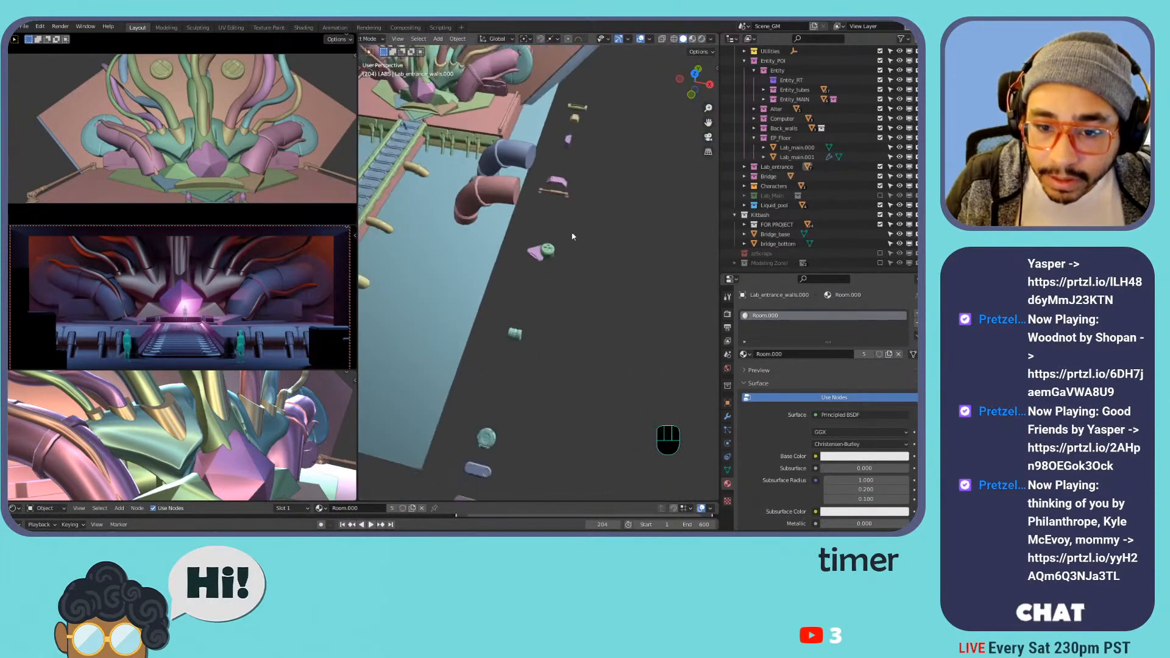
{"action": "middle_click_drag", "start_coordinate": [537, 305], "coordinate": [553, 137], "text": "shift"}
{"action": "middle_click_drag", "start_coordinate": [656, 148], "coordinate": [566, 201], "text": "shift"}
{"action": "left_click", "coordinate": [573, 174]}
{"action": "scroll", "coordinate": [574, 170], "scroll_direction": "up", "scroll_amount": 4}
{"action": "key", "text": "KP_Decimal"}
{"action": "key", "text": "Tab"}
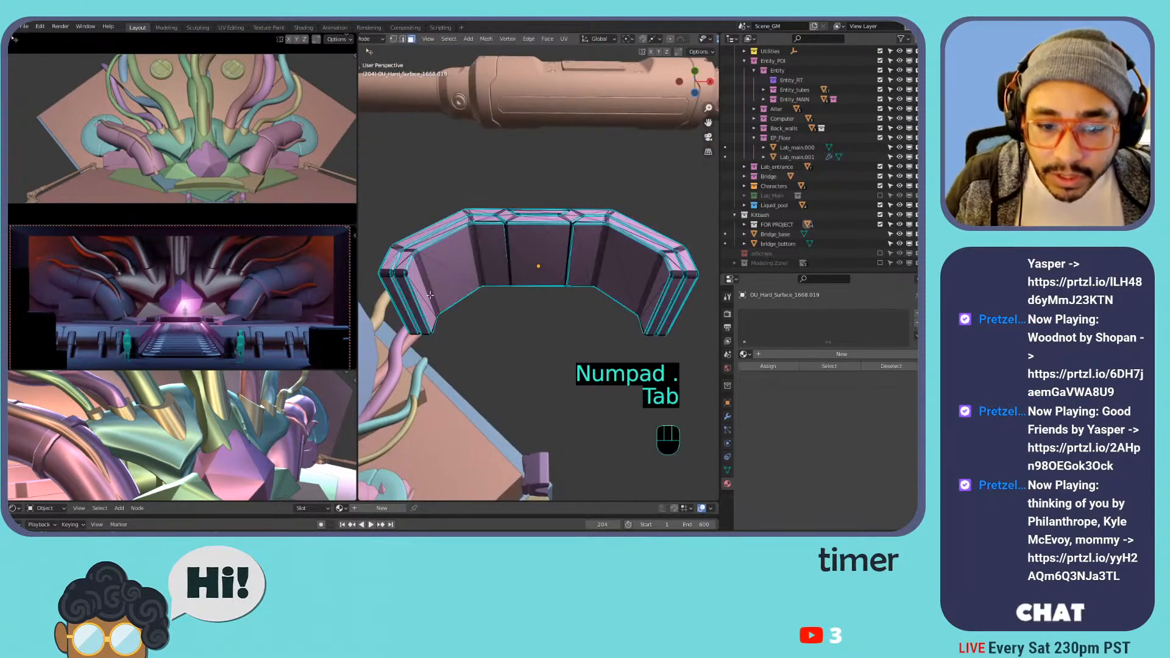
- Select the lower end edges of both legs of the curved piece and snap the 3D cursor to the selection
{"action": "key", "text": "2"}
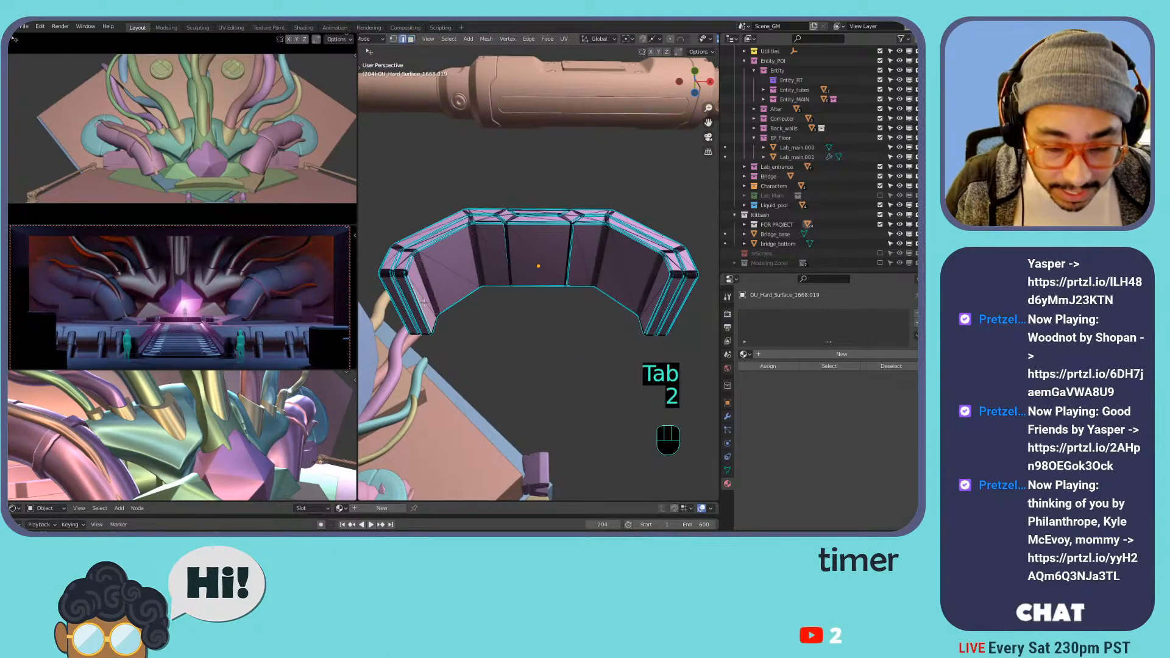
{"action": "middle_click_drag", "start_coordinate": [417, 302], "coordinate": [403, 313]}
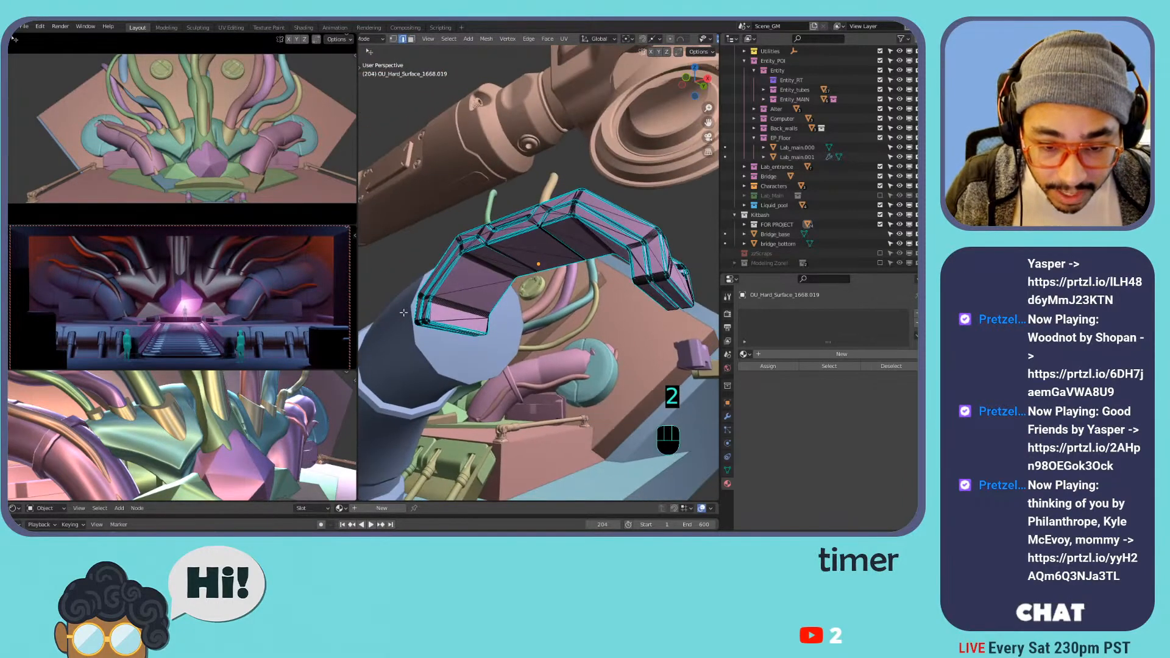
{"action": "key", "text": "KP_Decimal"}
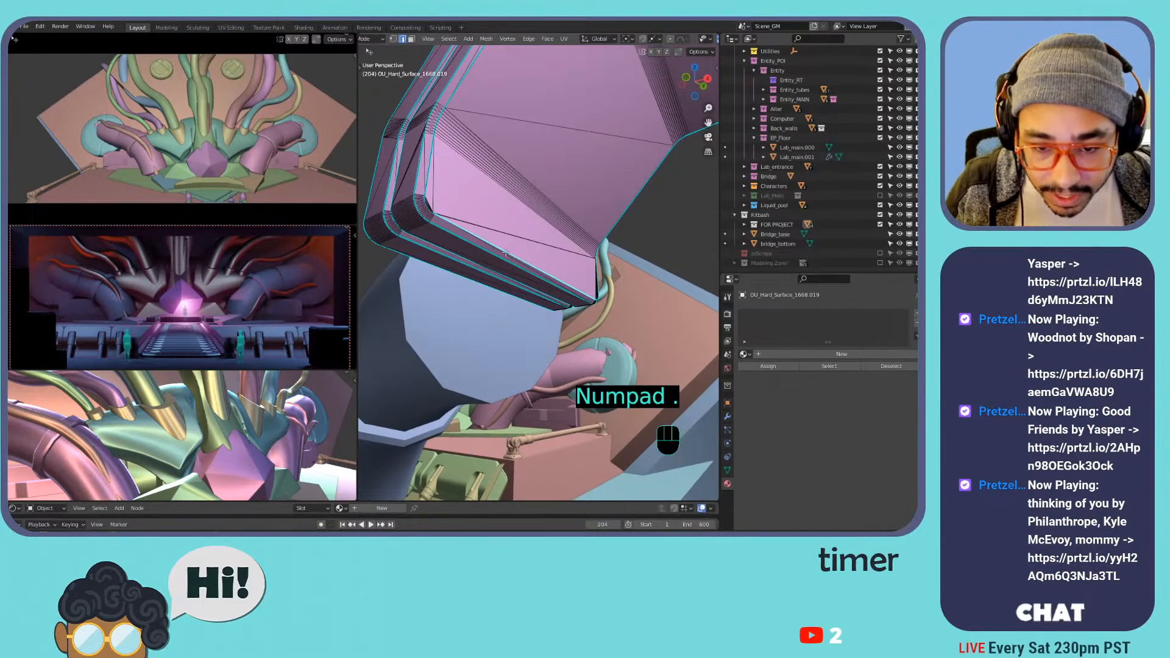
{"action": "middle_click_drag", "start_coordinate": [488, 240], "coordinate": [513, 279]}
{"action": "middle_click_drag", "start_coordinate": [513, 279], "coordinate": [539, 301], "text": "shift"}
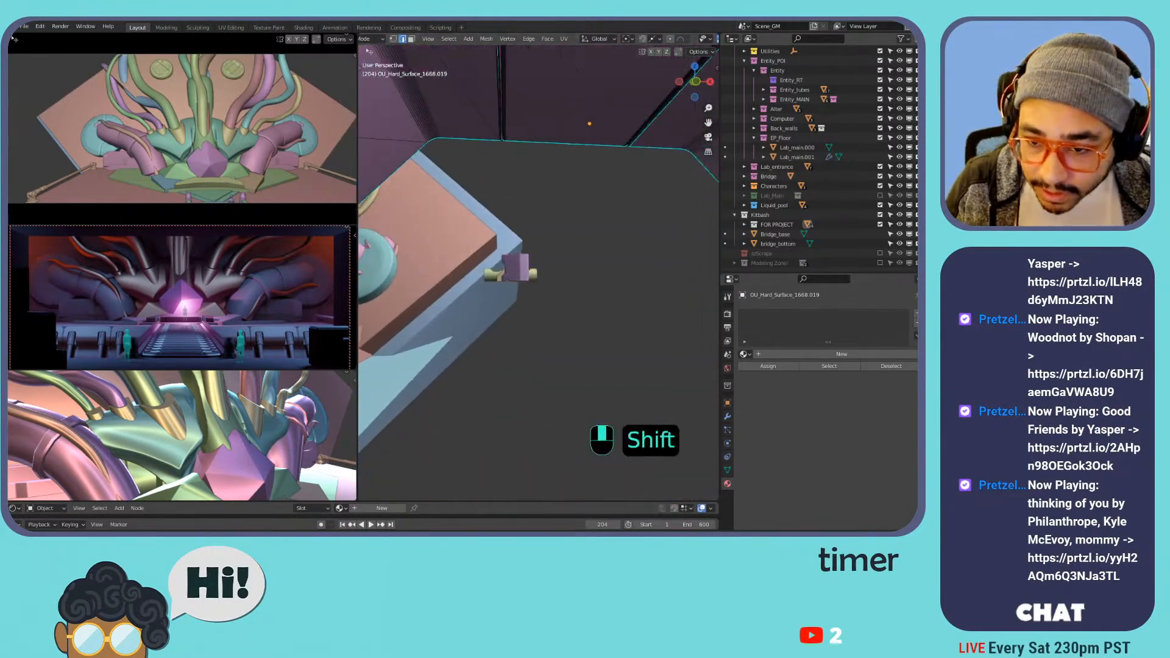
{"action": "middle_click_drag", "start_coordinate": [652, 242], "coordinate": [623, 264], "text": "shift"}
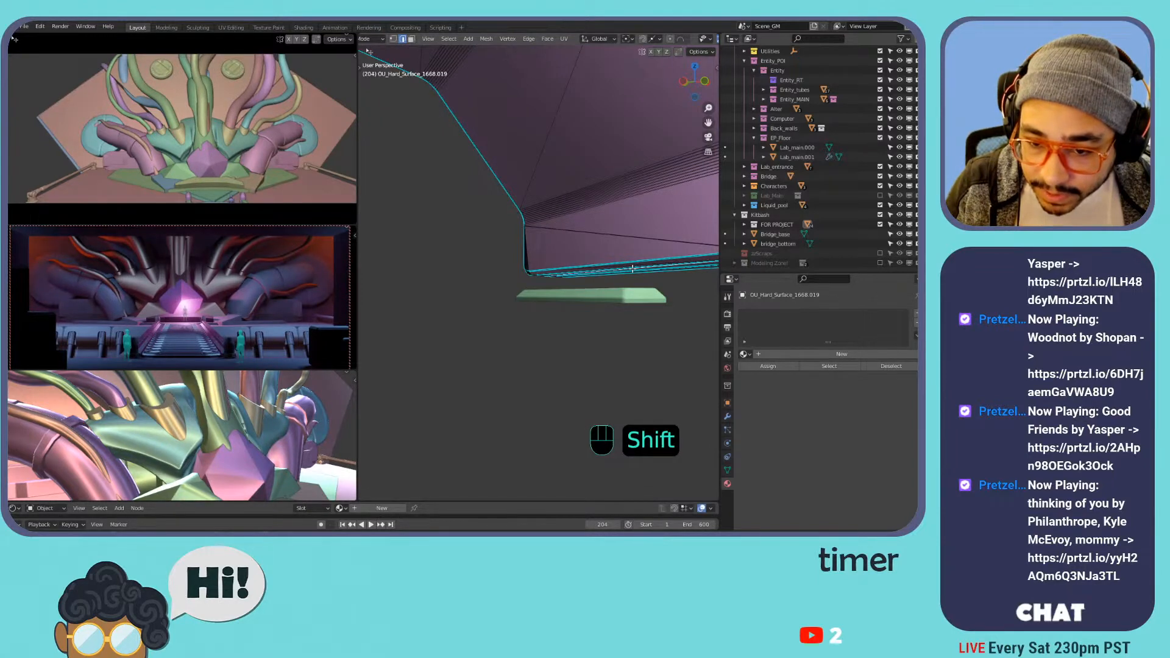
{"action": "left_click", "coordinate": [630, 266], "text": "shift"}
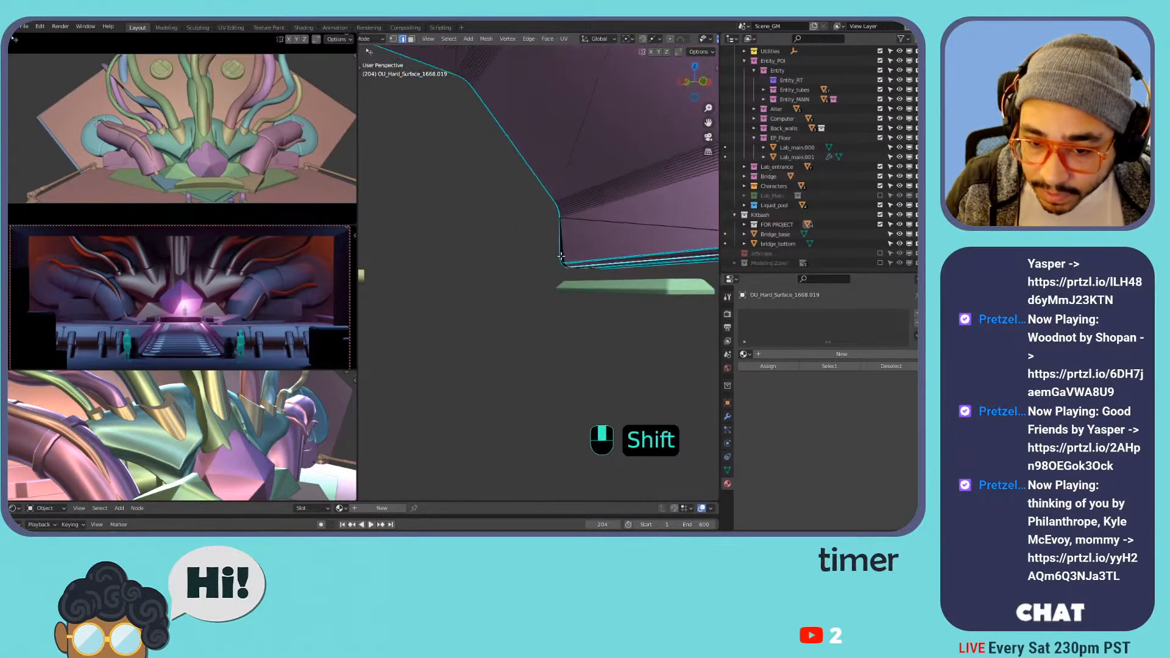
{"action": "scroll", "coordinate": [609, 262], "scroll_direction": "down", "scroll_amount": 6}
{"action": "key", "text": "shift+s"}
{"action": "left_click", "coordinate": [541, 280]}
{"action": "middle_click_drag", "start_coordinate": [541, 280], "coordinate": [476, 96]}
{"action": "key", "text": "Tab"}
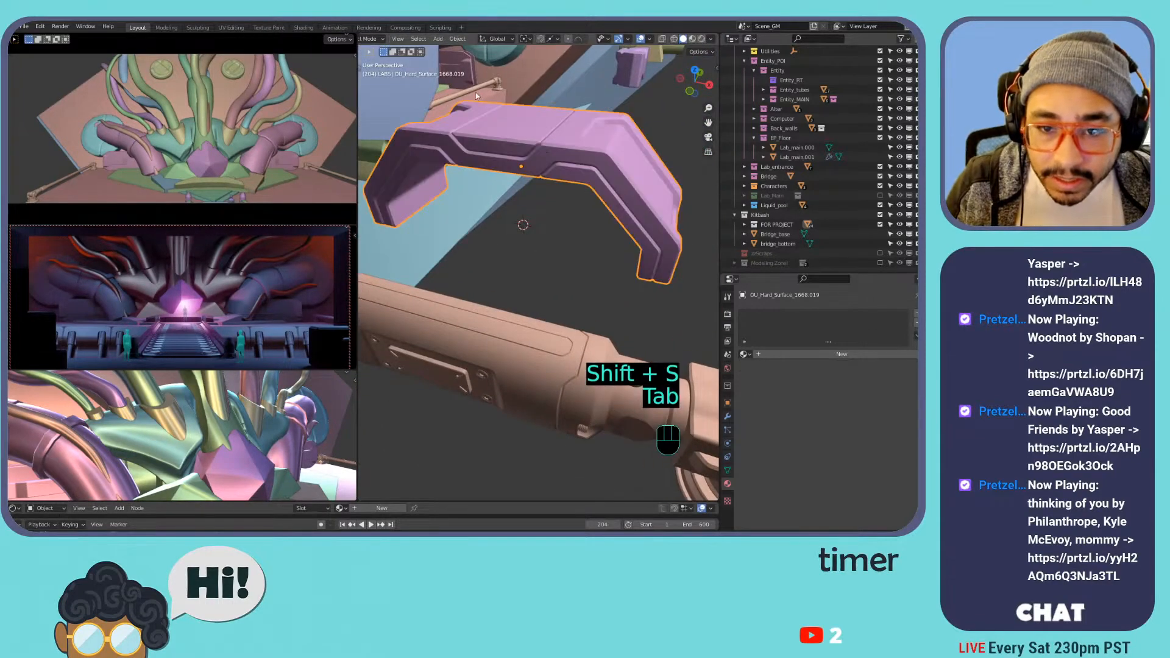
- Set the curved piece's origin to the 3D cursor and apply its rotation and scale
{"action": "left_click", "coordinate": [459, 40]}
{"action": "mouse_move", "coordinate": [492, 61]}
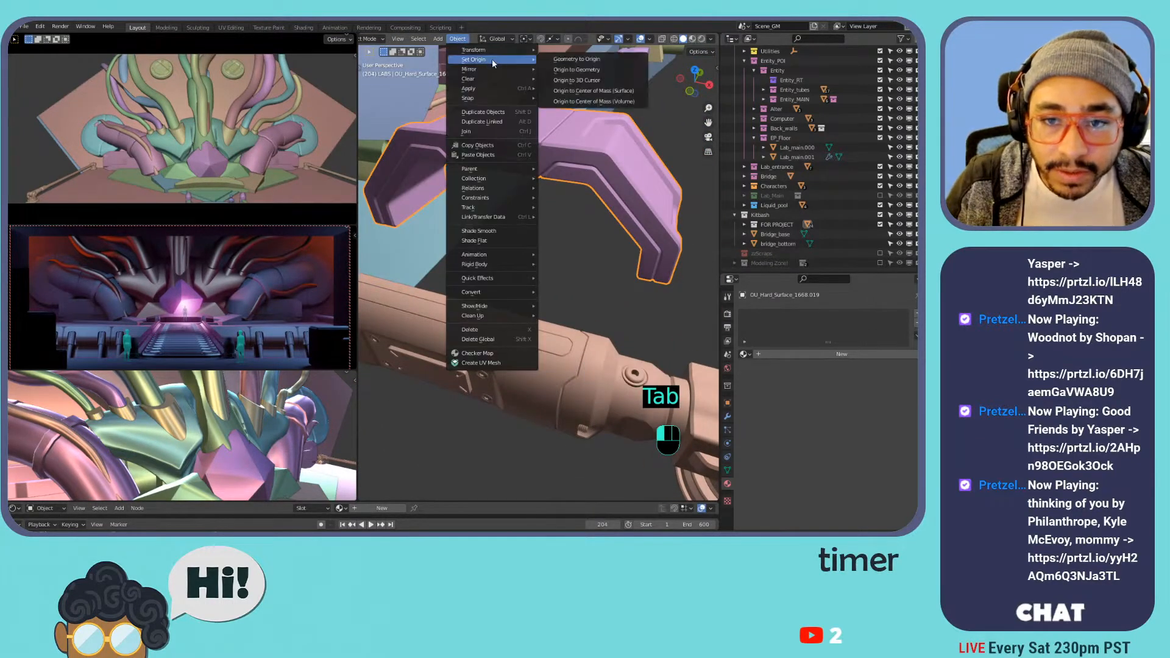
{"action": "left_click", "coordinate": [578, 80]}
{"action": "key", "text": "ctrl+a"}
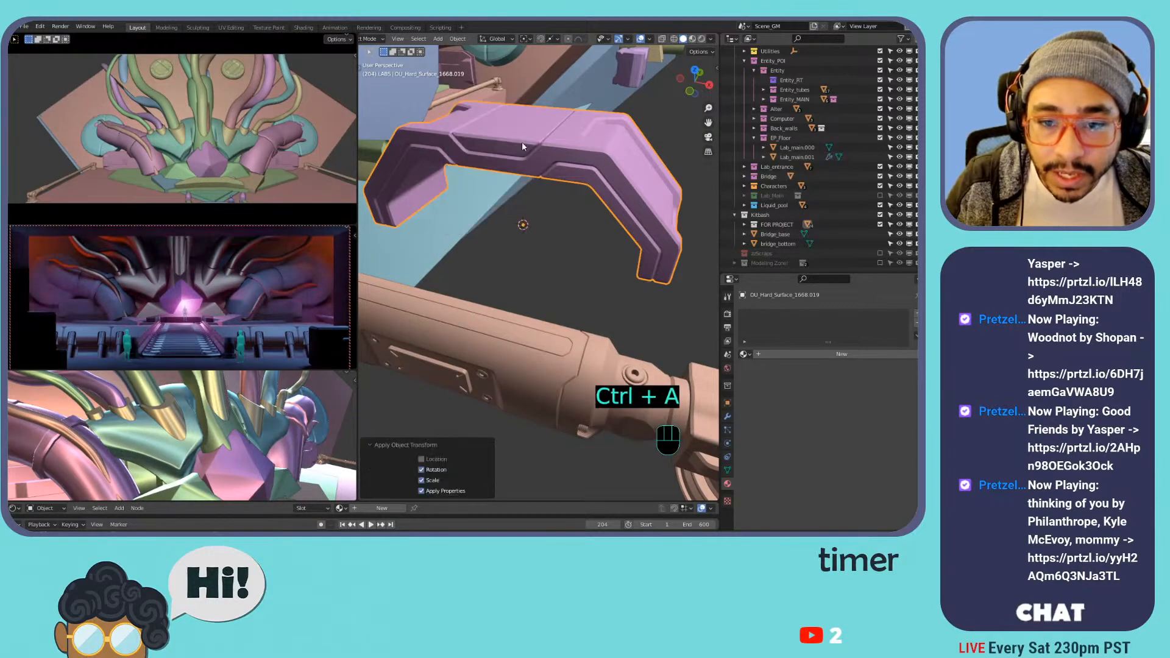
{"action": "left_click", "coordinate": [521, 141]}
- Enable face snapping with rotation aligned to the target and place the curved piece on the bridge rail near the entrance
{"action": "scroll", "coordinate": [518, 136], "scroll_direction": "down", "scroll_amount": 5}
{"action": "scroll", "coordinate": [457, 165], "scroll_direction": "down", "scroll_amount": 4}
{"action": "middle_click_drag", "start_coordinate": [506, 273], "coordinate": [600, 256], "text": "shift"}
{"action": "middle_click_drag", "start_coordinate": [689, 265], "coordinate": [603, 248]}
{"action": "middle_click_drag", "start_coordinate": [609, 253], "coordinate": [544, 246], "text": "shift"}
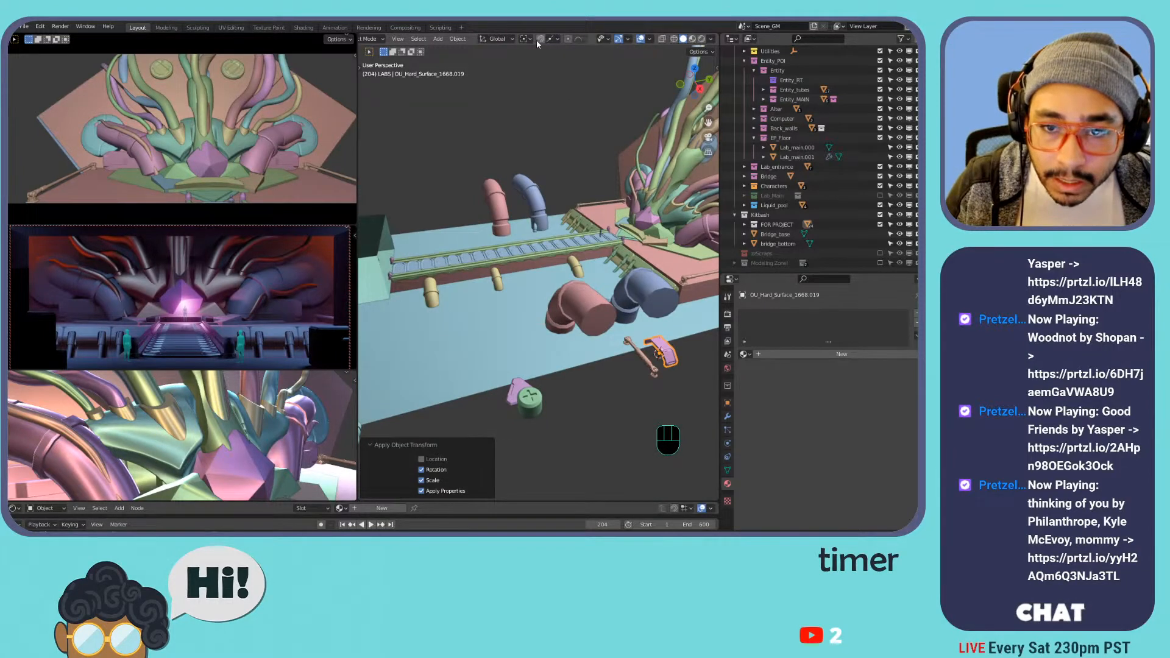
{"action": "left_click", "coordinate": [555, 39]}
{"action": "left_click", "coordinate": [525, 95]}
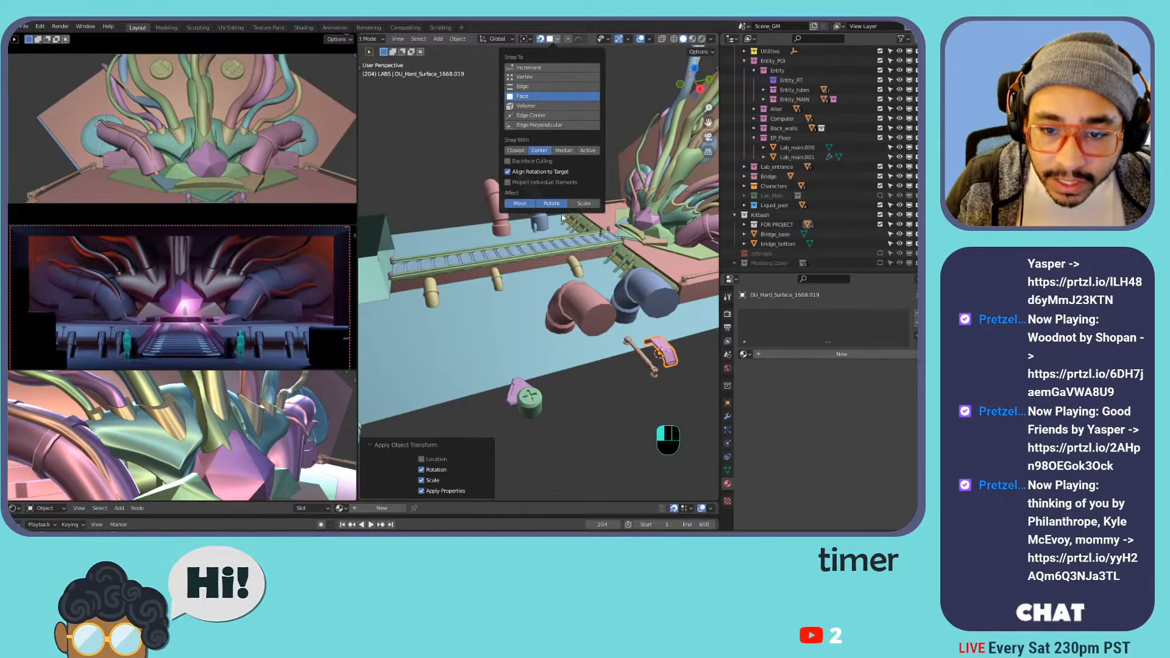
{"action": "key", "text": "g"}
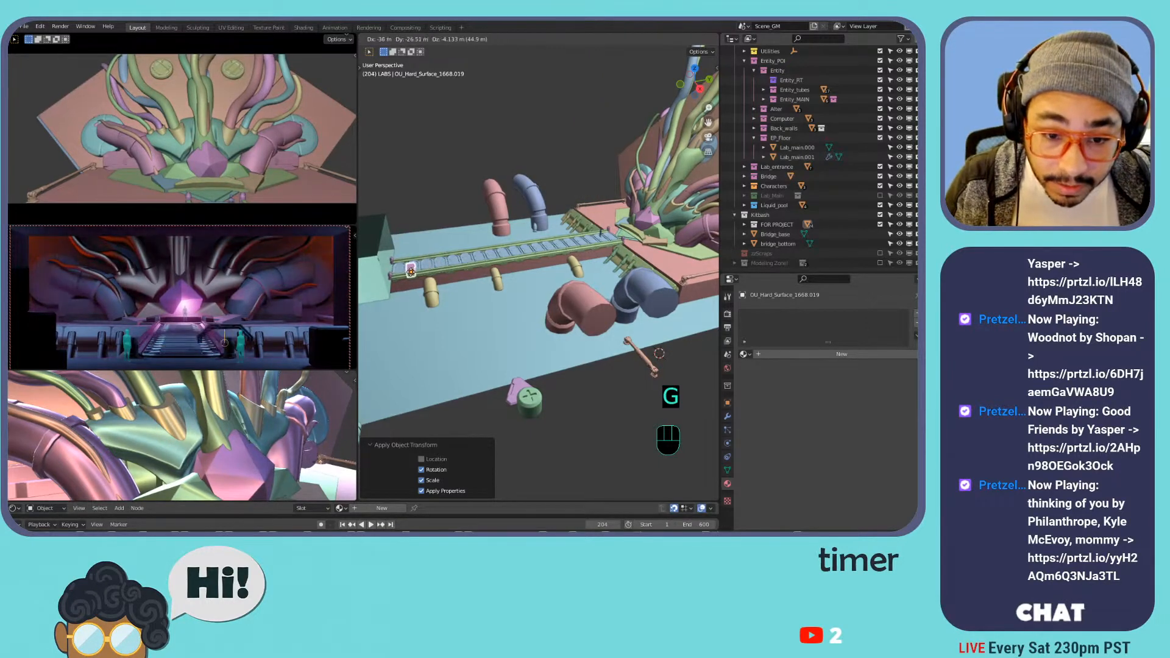
{"action": "left_click", "coordinate": [413, 271]}
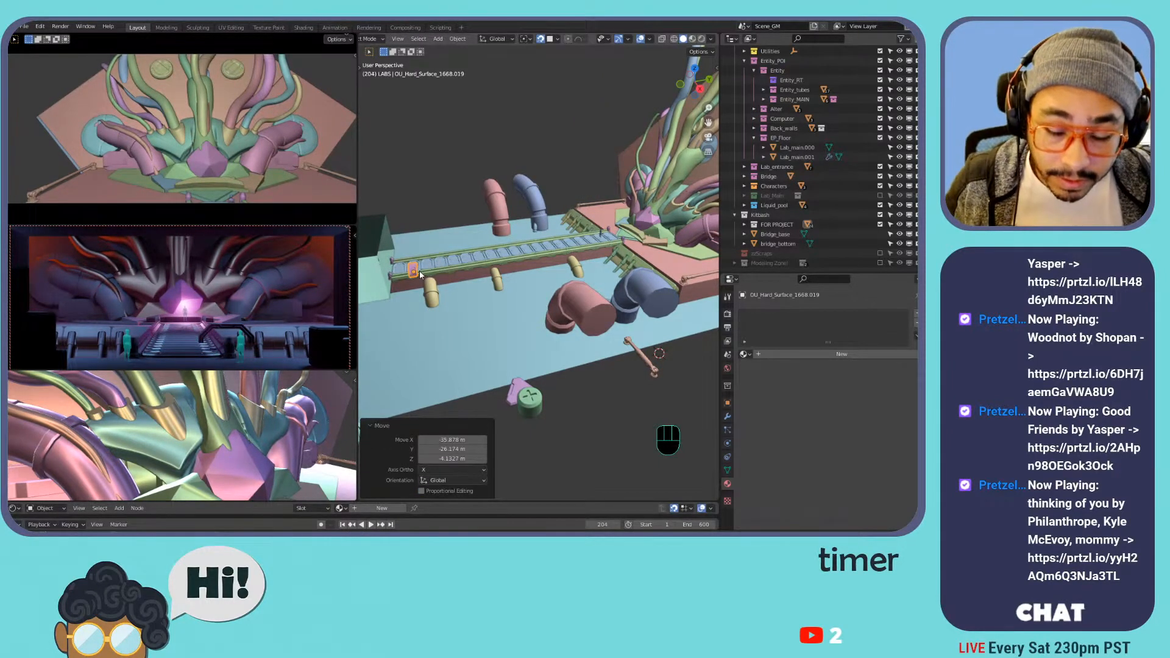
{"action": "key", "text": "KP_Decimal"}
{"action": "key", "text": "g"}
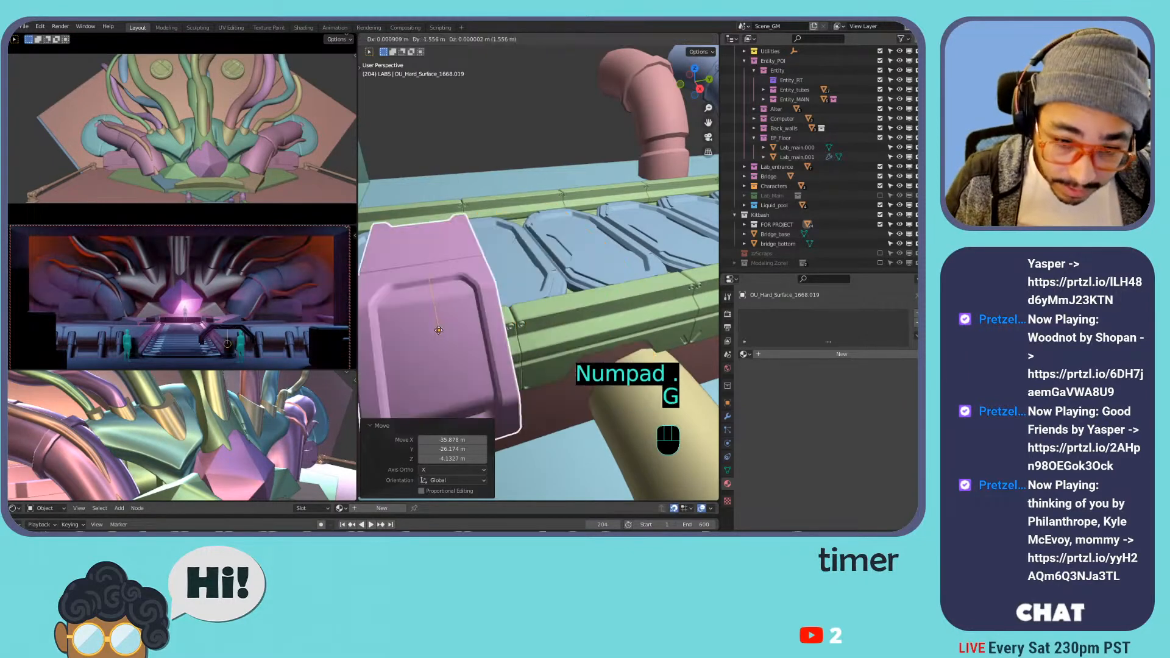
{"action": "left_click", "coordinate": [498, 312]}
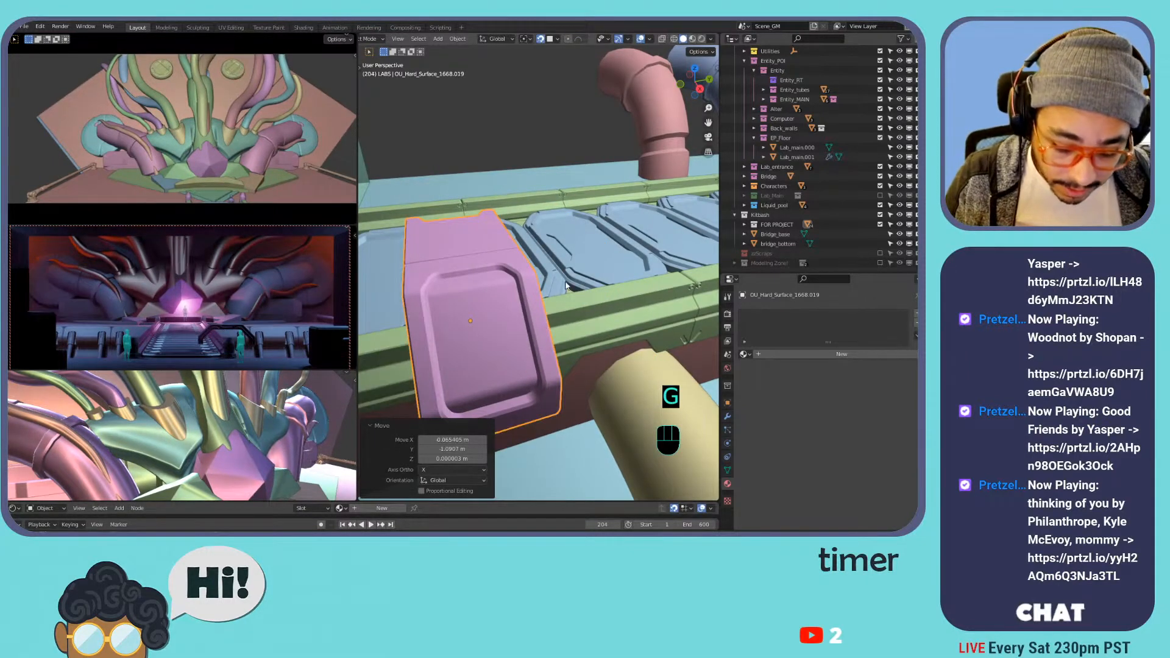
- Rotate the curved piece 90° about Z and scale it uniformly to about 0.249
{"action": "key", "text": "r"}
{"action": "left_click", "coordinate": [550, 226]}
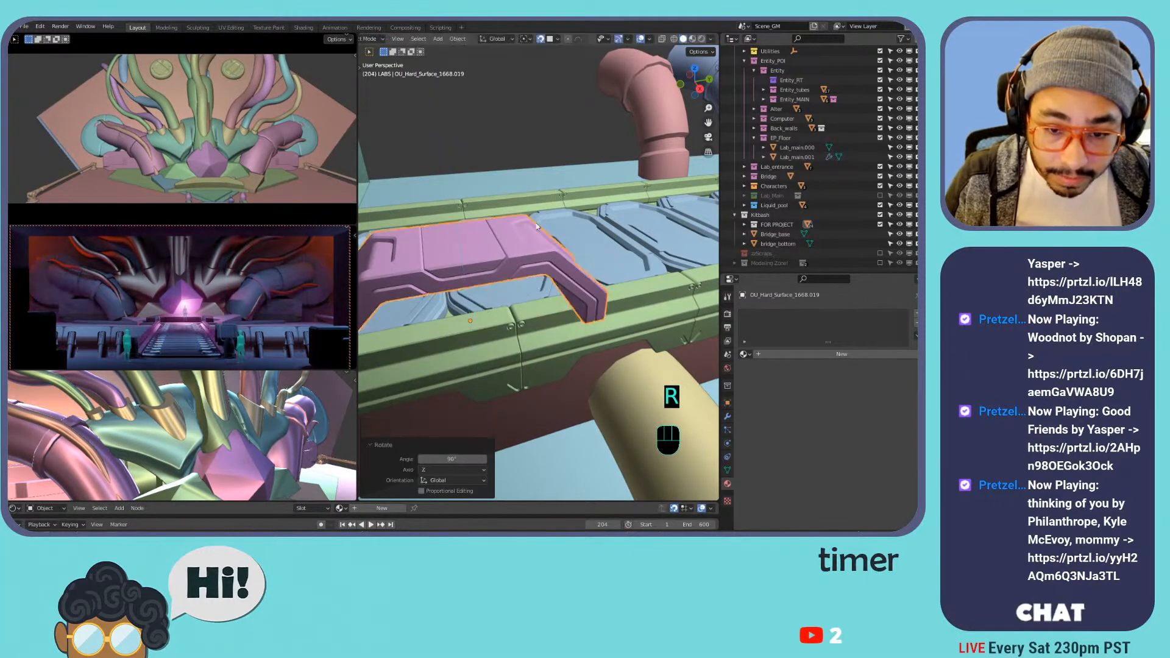
{"action": "scroll", "coordinate": [550, 226], "scroll_direction": "down", "scroll_amount": 5}
{"action": "key", "text": "s"}
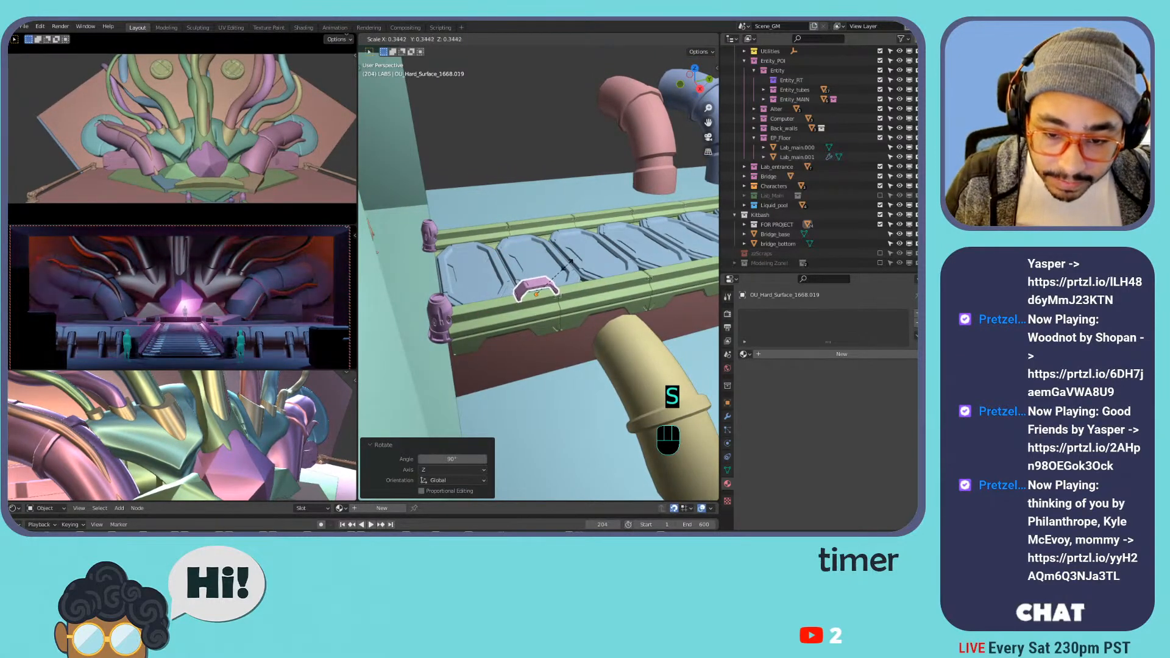
{"action": "left_click", "coordinate": [559, 275]}
{"action": "middle_click_drag", "start_coordinate": [545, 280], "coordinate": [718, 275]}
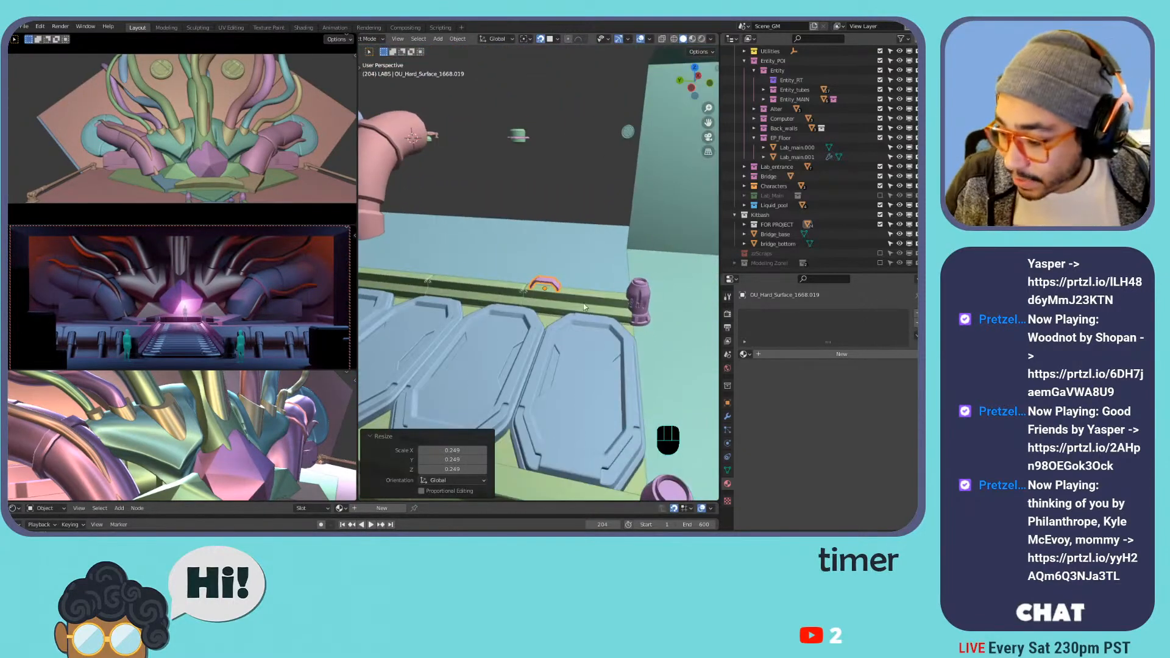
{"action": "scroll", "coordinate": [594, 297], "scroll_direction": "up", "scroll_amount": 5}
{"action": "key", "text": "s"}
{"action": "middle_click", "coordinate": [532, 288]}
{"action": "right_click", "coordinate": [458, 300]}
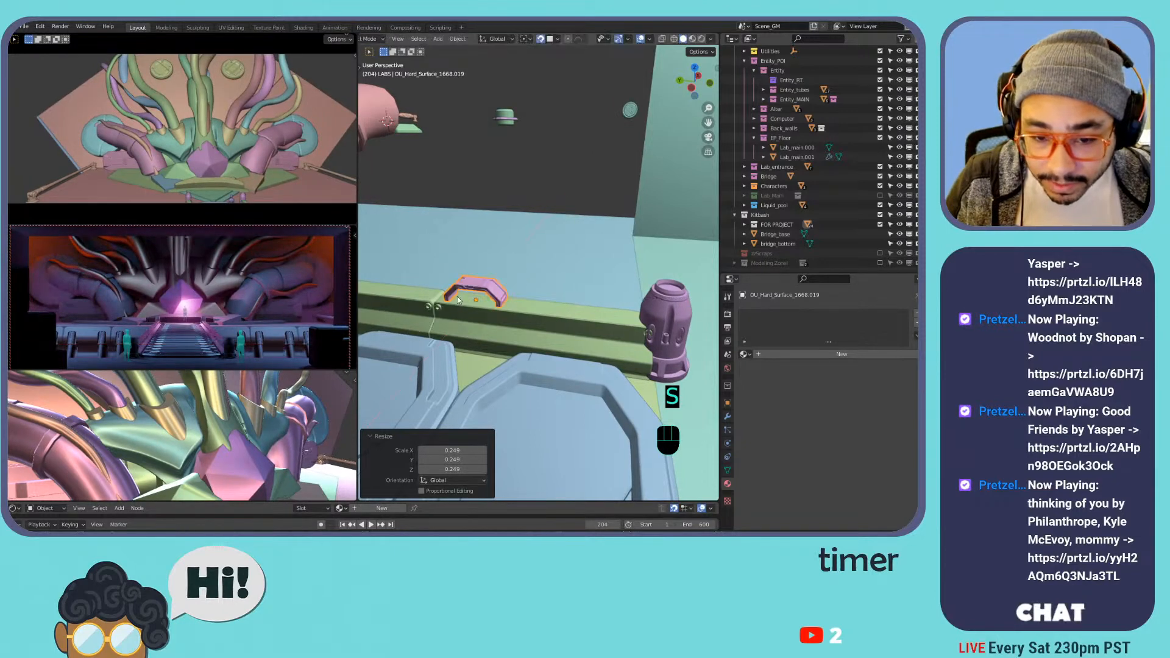
- Scale the curved piece by about -4.64 along Y to stretch it along the rail
{"action": "key", "text": "s"}
{"action": "middle_click", "coordinate": [517, 308]}
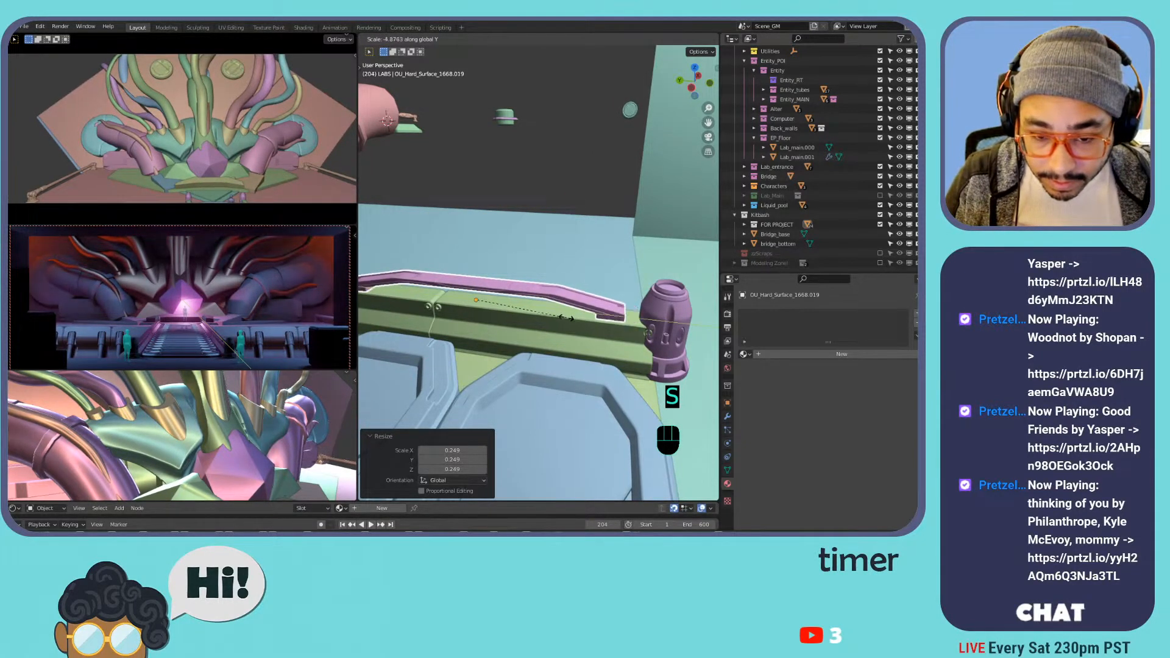
{"action": "left_click", "coordinate": [563, 316]}
{"action": "key", "text": "g"}
{"action": "middle_click", "coordinate": [561, 315]}
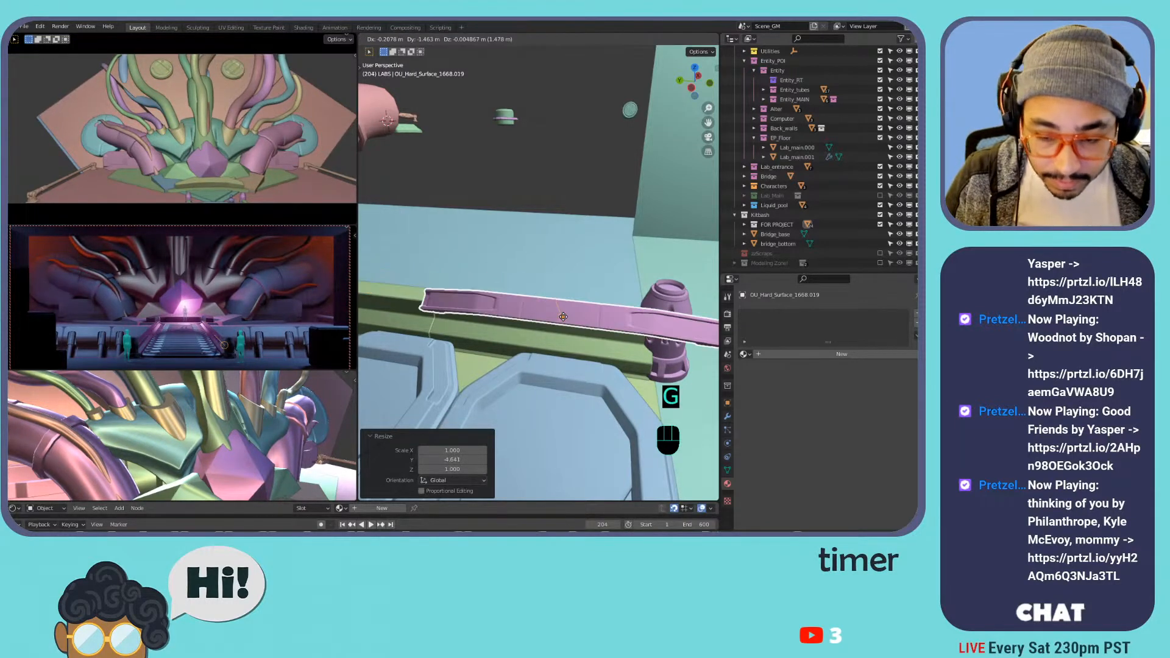
{"action": "right_click", "coordinate": [561, 315]}
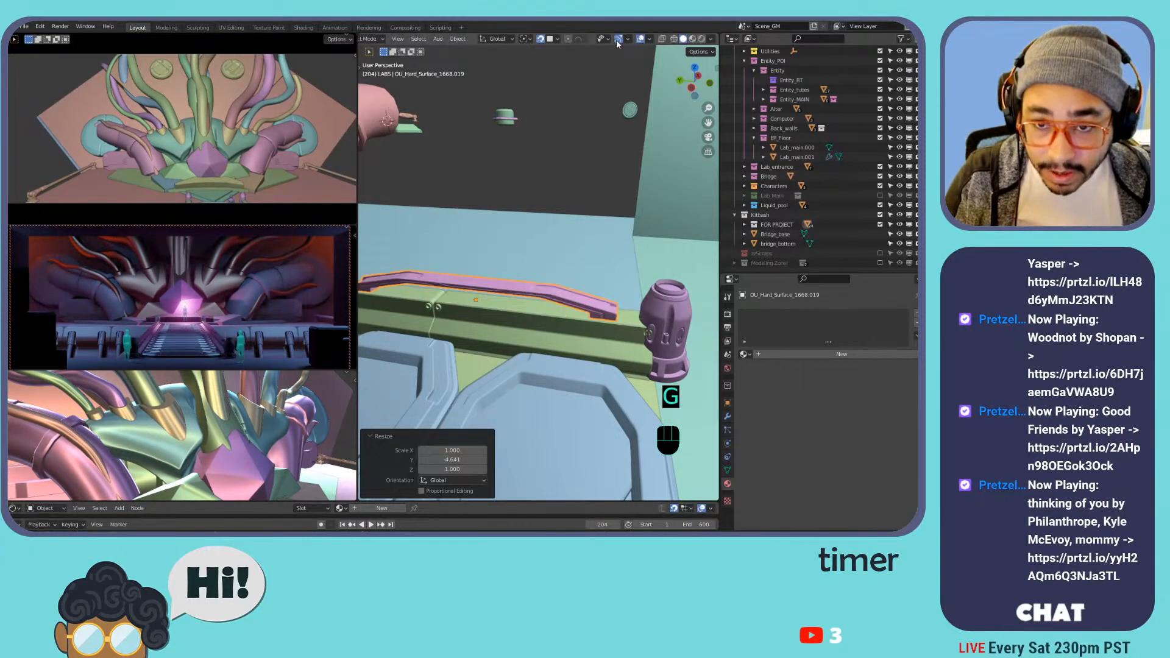
- Turn off snapping and move the stretched piece about -0.34 m along Y towards the end post
{"action": "key", "text": "g"}
{"action": "middle_click", "coordinate": [501, 244]}
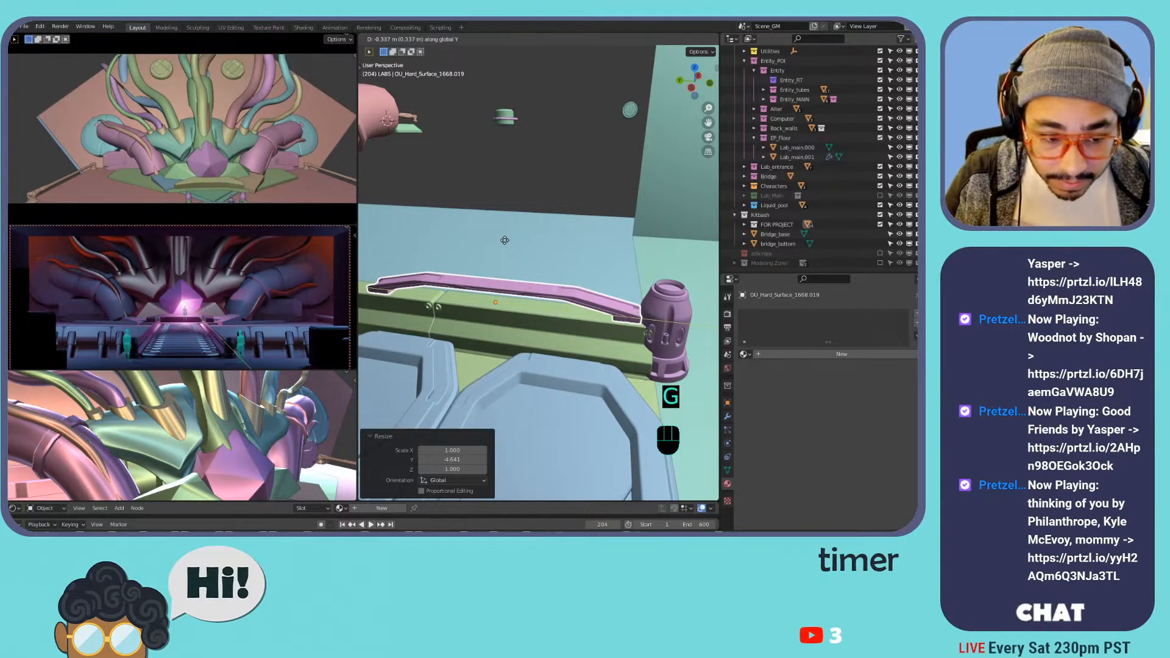
{"action": "left_click", "coordinate": [504, 241]}
- Scale the handrail piece to about 0.741 along Y and move it about -0.71 m along Y against the end post
{"action": "middle_click_drag", "start_coordinate": [505, 242], "coordinate": [567, 259], "text": "shift"}
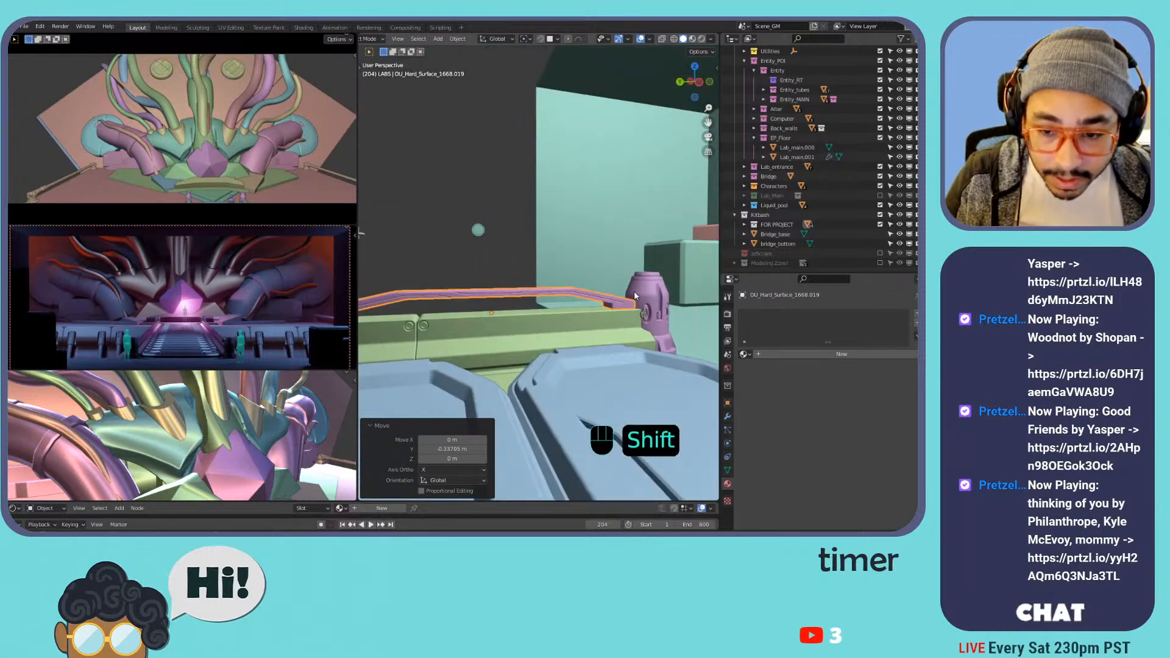
{"action": "middle_click_drag", "start_coordinate": [637, 294], "coordinate": [617, 290]}
{"action": "key", "text": "s"}
{"action": "key", "text": "x"}
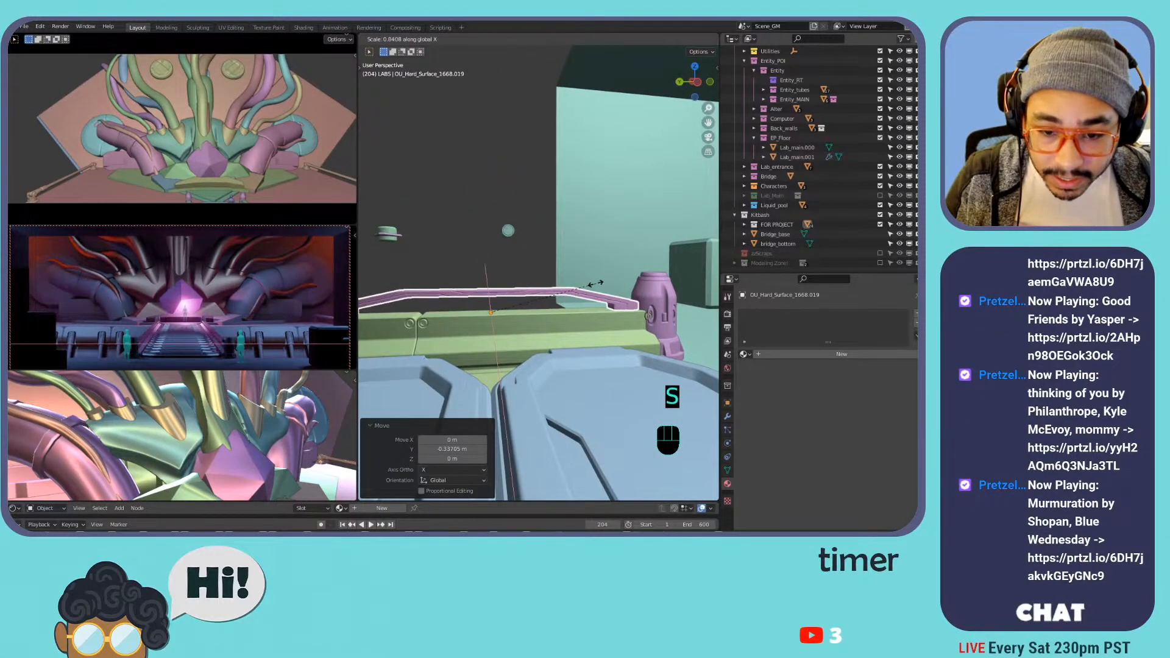
{"action": "key", "text": "y"}
{"action": "left_click", "coordinate": [583, 290]}
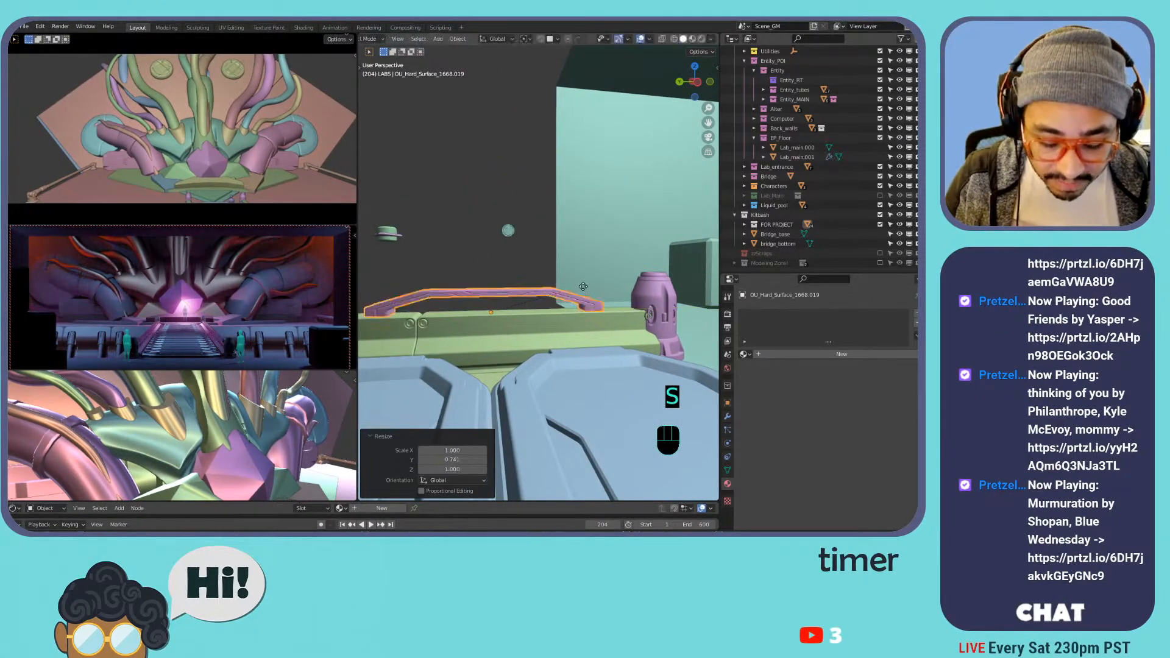
{"action": "key", "text": "g"}
{"action": "key", "text": "y"}
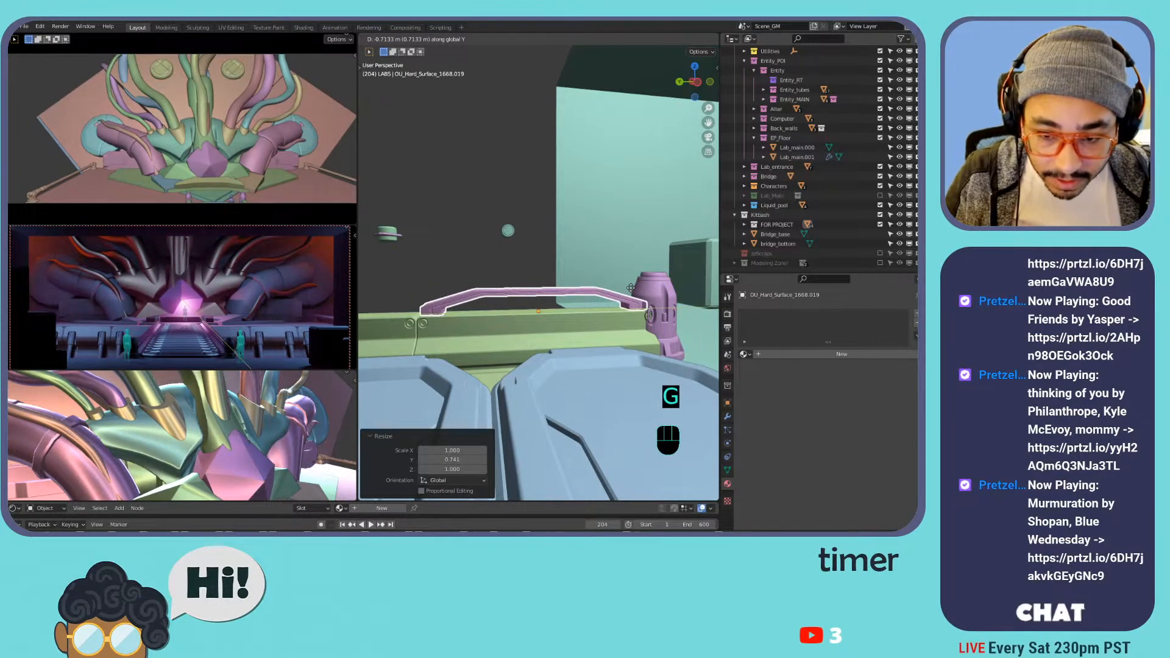
{"action": "left_click", "coordinate": [631, 287]}
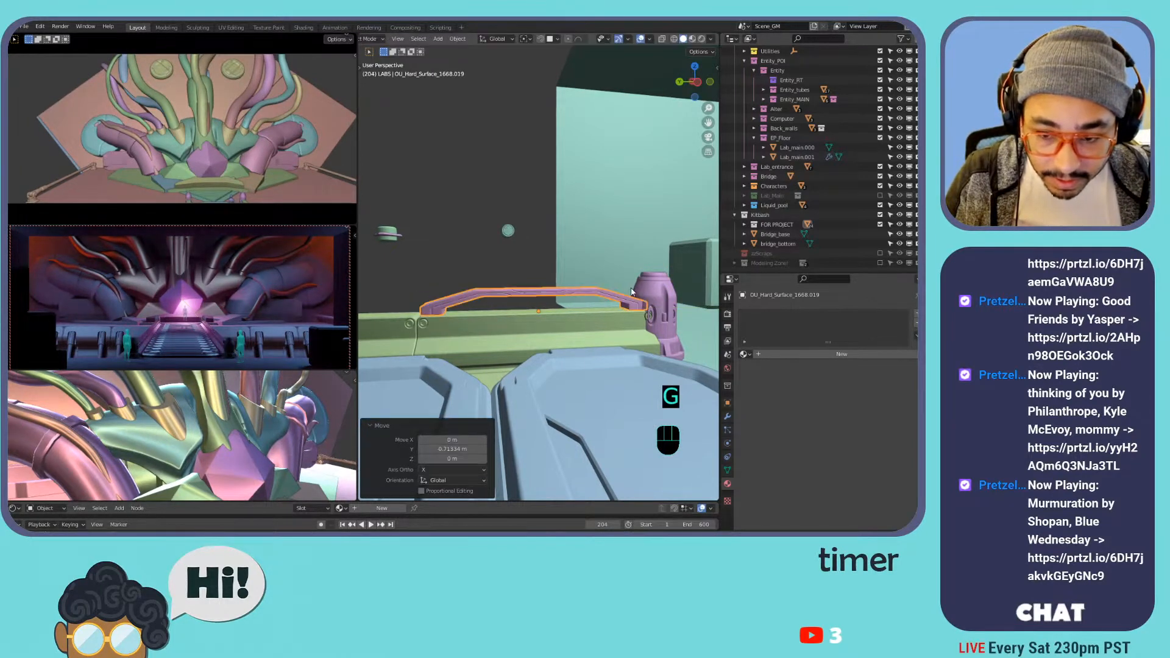
- Add a Mirror modifier to the handrail piece on the X axis with mirror_object as the mirror object
{"action": "left_click", "coordinate": [728, 415]}
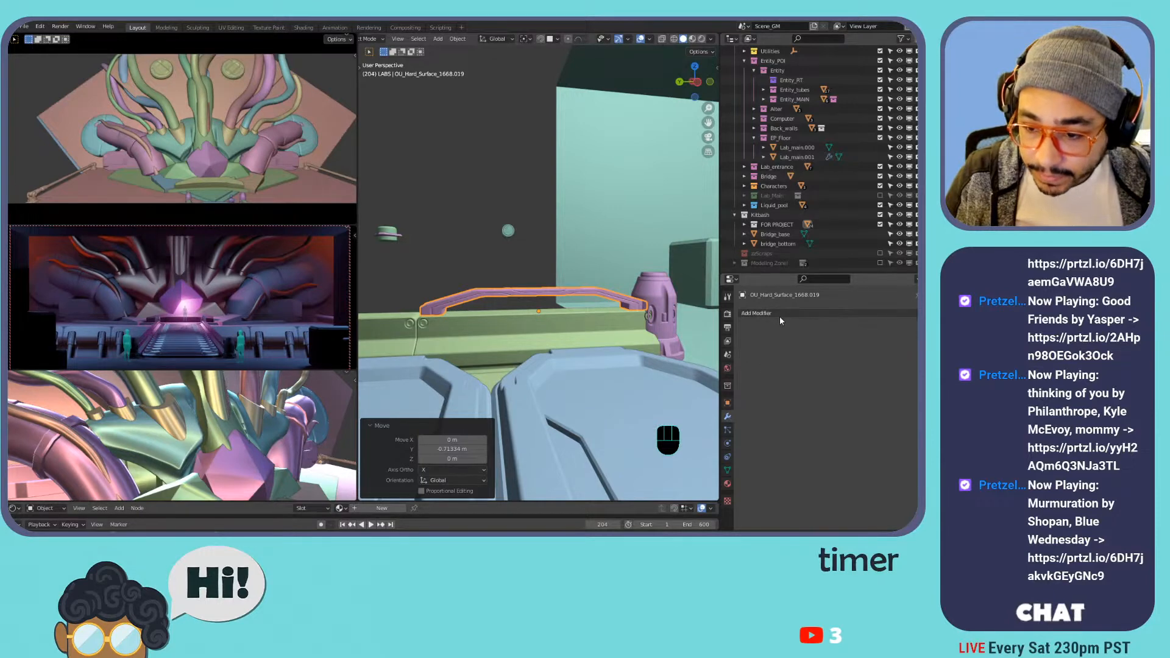
{"action": "left_click", "coordinate": [780, 313]}
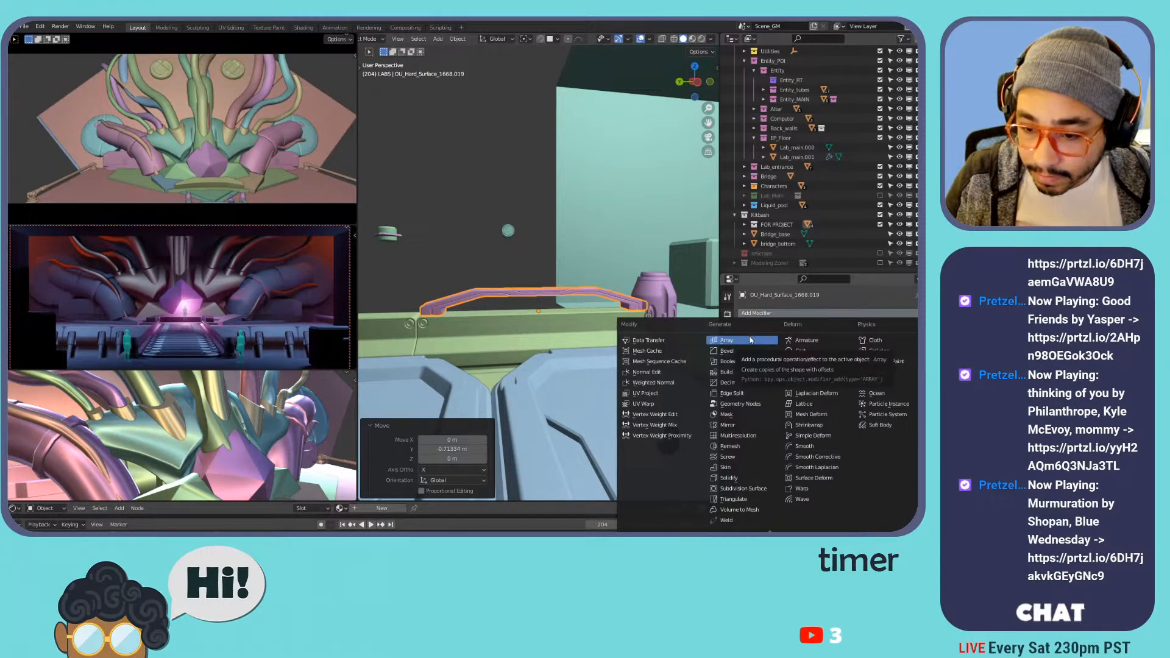
{"action": "left_click", "coordinate": [737, 427]}
{"action": "left_click", "coordinate": [837, 379]}
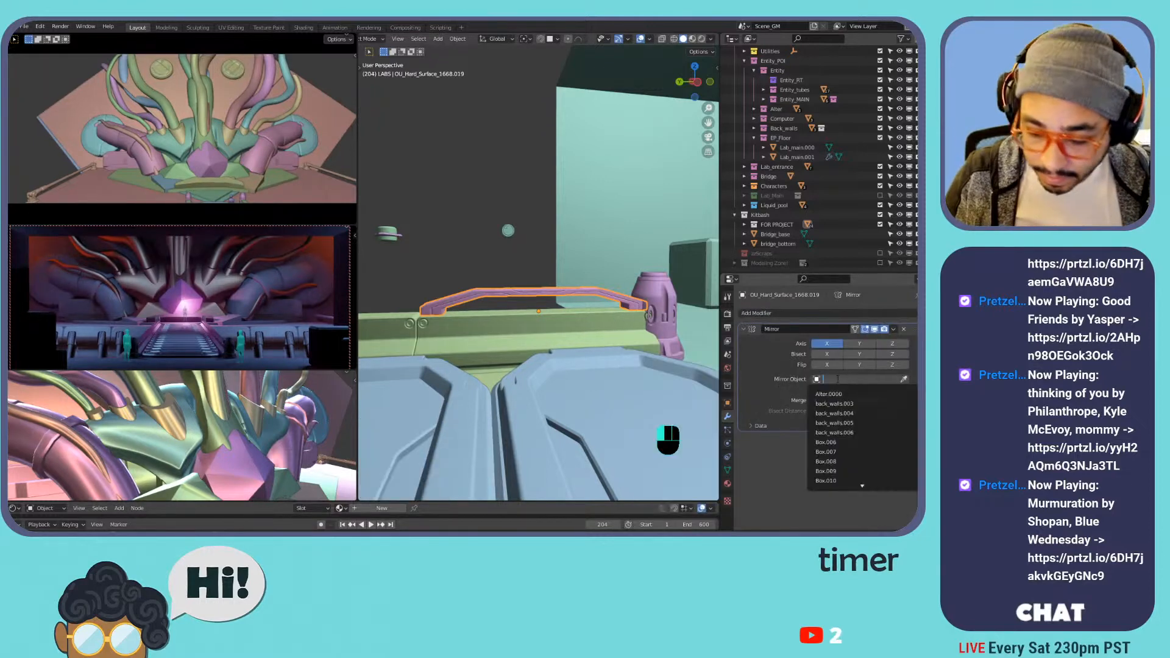
{"action": "key", "text": "Escape"}
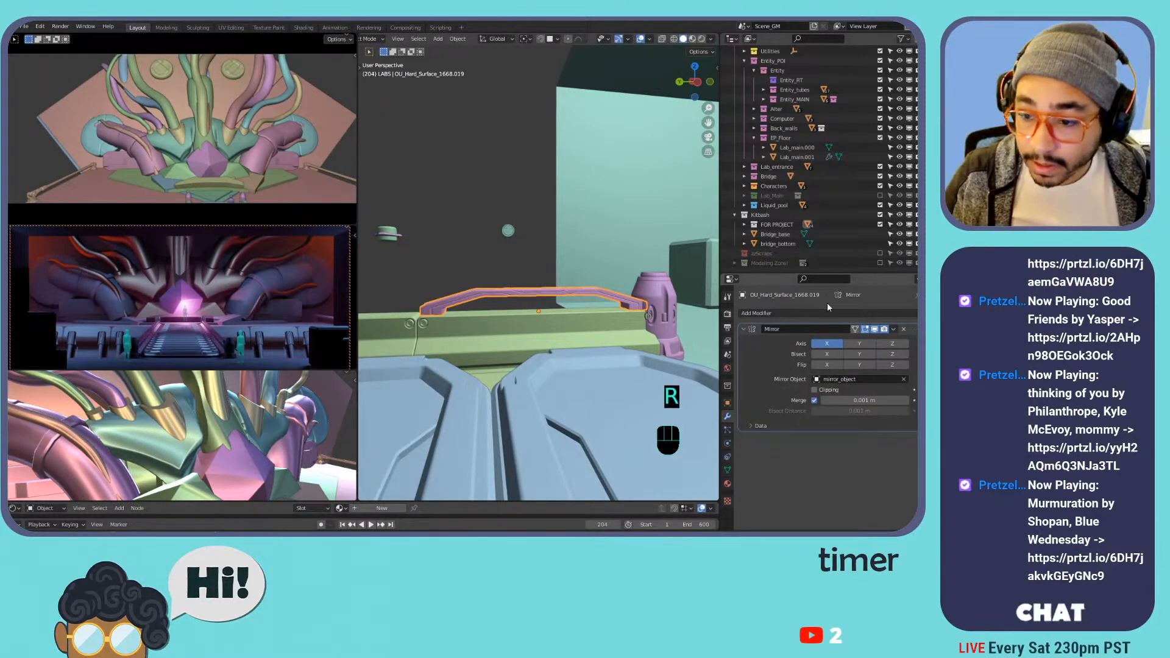
- Add an Array modifier to the handrail piece and set its relative offset Factor X to -1
{"action": "left_click", "coordinate": [800, 314]}
{"action": "left_click", "coordinate": [745, 341]}
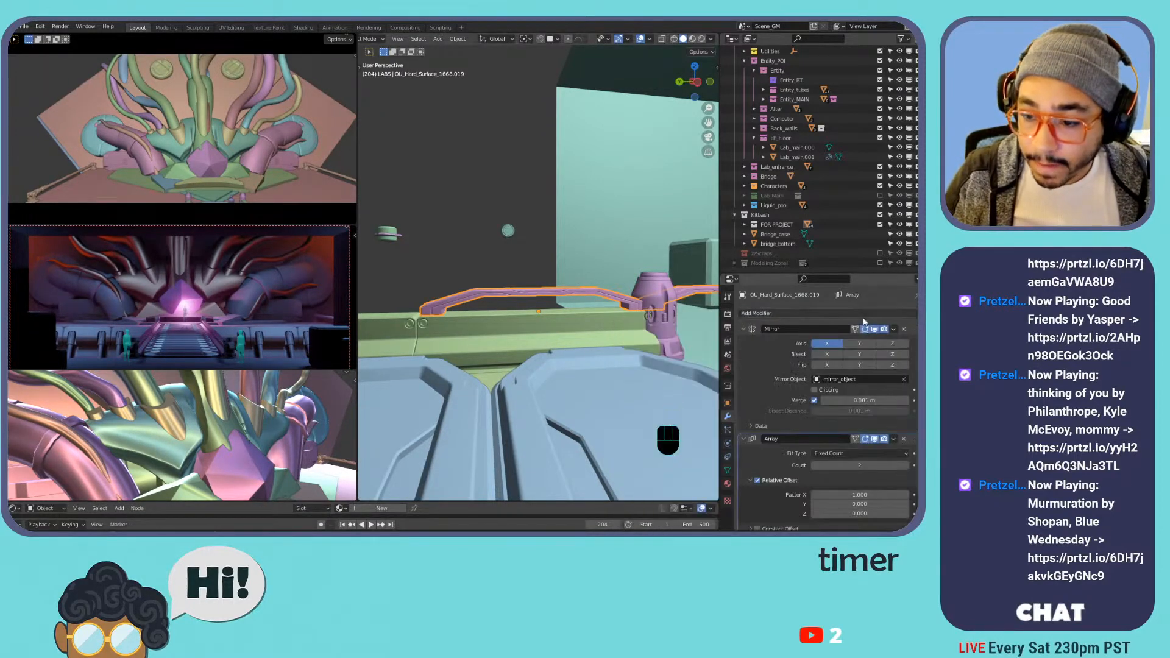
{"action": "mouse_move", "coordinate": [869, 491]}
{"action": "left_mouse_down"}
{"action": "mouse_move", "coordinate": [844, 491]}
{"action": "mouse_move", "coordinate": [866, 493]}
{"action": "left_mouse_up"}
{"action": "key", "text": "ctrl+z"}
{"action": "left_click", "coordinate": [862, 494]}
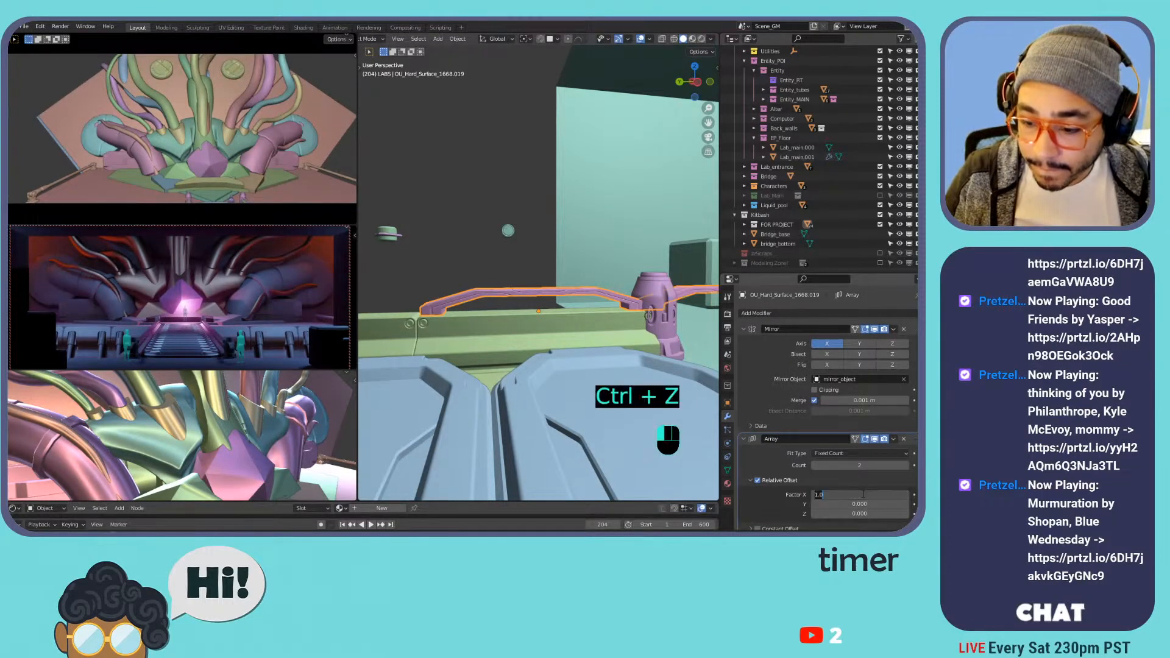
{"action": "key", "text": "Return"}
{"action": "scroll", "coordinate": [524, 246], "scroll_direction": "down", "scroll_amount": 3}
{"action": "middle_click_drag", "start_coordinate": [524, 247], "coordinate": [714, 375]}
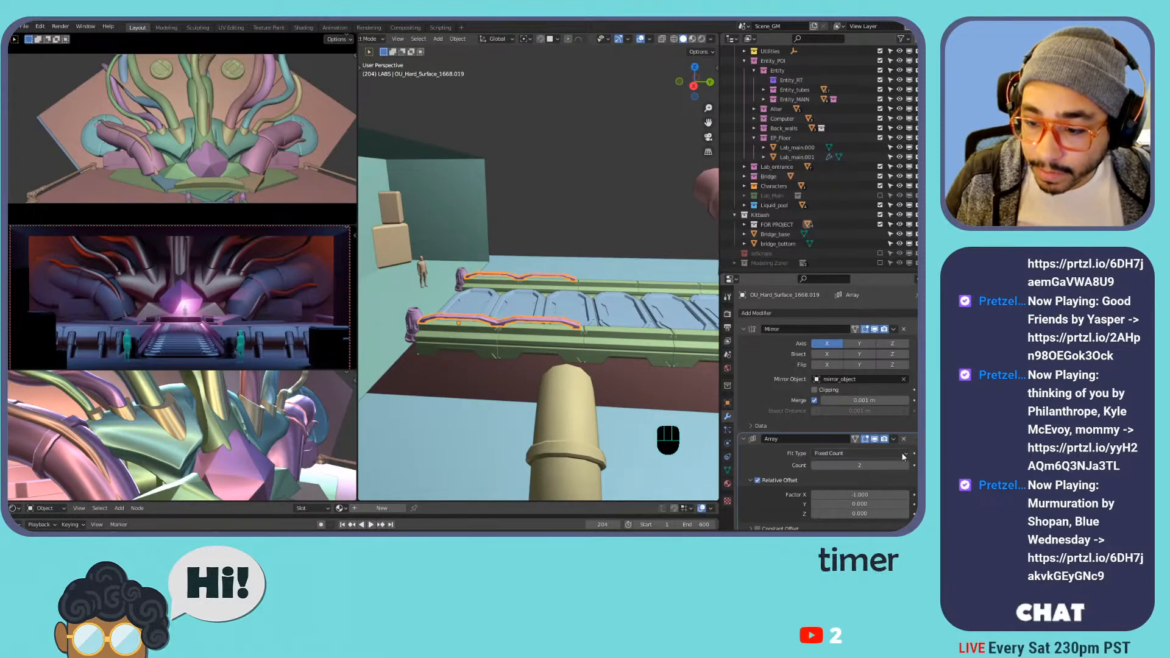
- Set the handrail's Array count to 14 so the rail runs the full length of the bridge
{"action": "scroll", "coordinate": [890, 399], "scroll_direction": "down", "scroll_amount": 2}
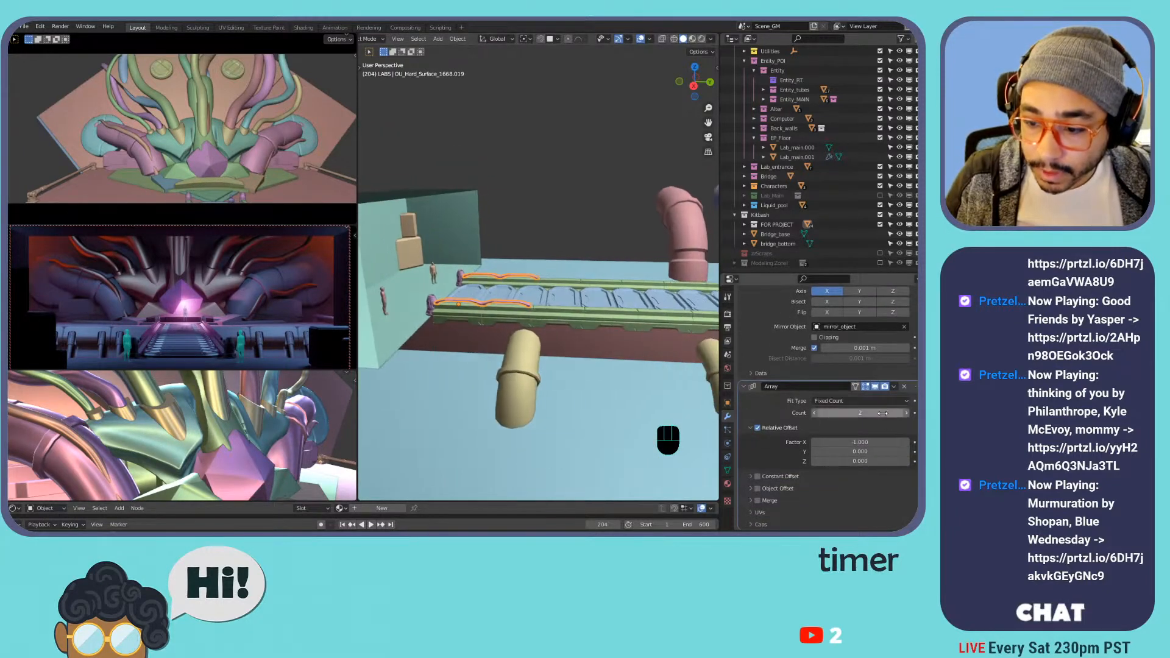
{"action": "left_click_drag", "start_coordinate": [900, 414], "coordinate": [932, 414]}
{"action": "middle_click_drag", "start_coordinate": [691, 316], "coordinate": [716, 371]}
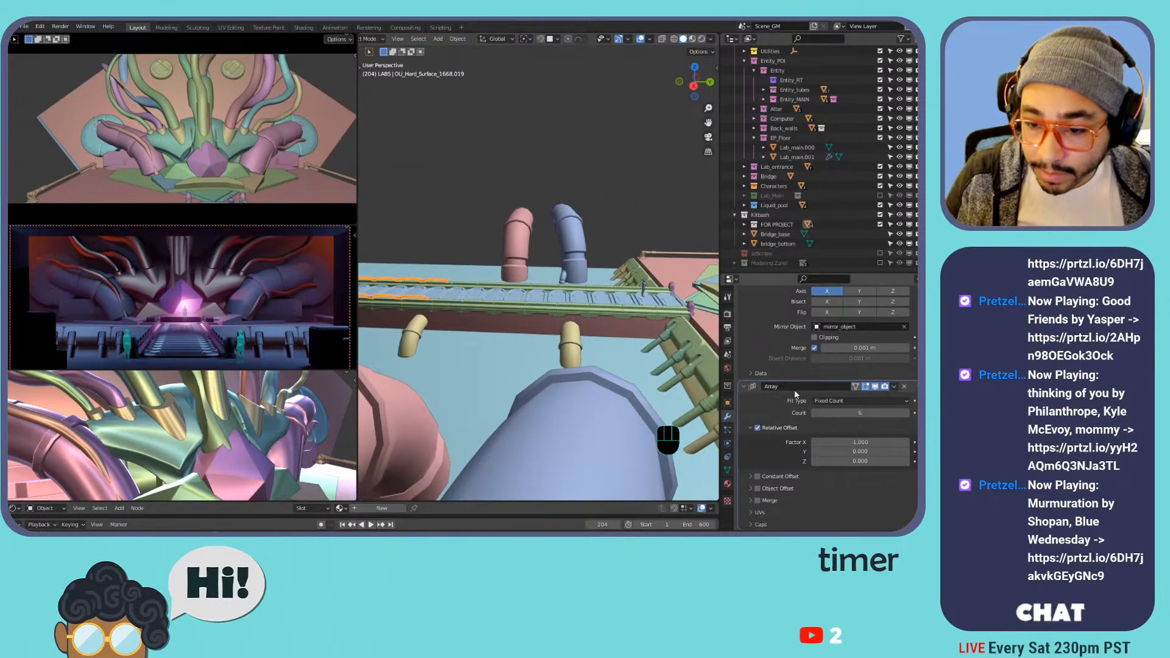
{"action": "left_click", "coordinate": [906, 415]}
{"action": "left_click", "coordinate": [907, 415]}
{"action": "left_click", "coordinate": [906, 415]}
{"action": "left_click", "coordinate": [906, 415]}
{"action": "left_click", "coordinate": [907, 415]}
{"action": "left_click", "coordinate": [906, 415]}
{"action": "left_click", "coordinate": [907, 415]}
{"action": "left_click", "coordinate": [906, 415]}
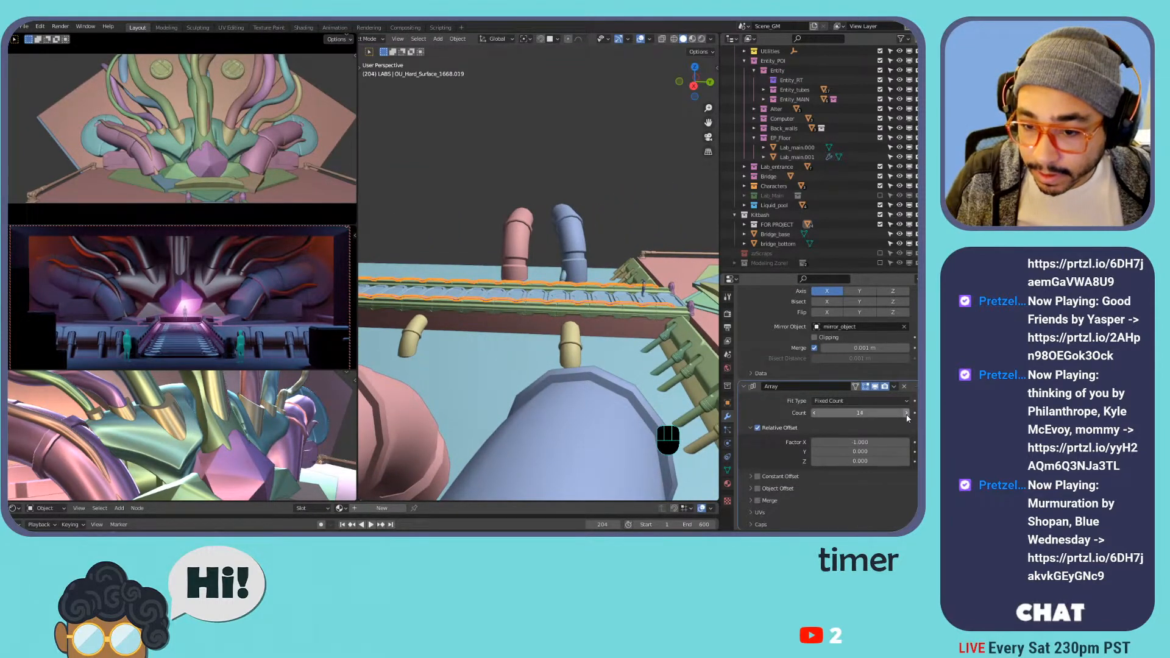
{"action": "left_click", "coordinate": [813, 413]}
- Scale the handrail's whole mesh up slightly in Edit Mode so the arrayed rail reaches closer to the far end post
{"action": "middle_click_drag", "start_coordinate": [707, 359], "coordinate": [593, 274]}
{"action": "key", "text": "Tab"}
{"action": "key", "text": "a"}
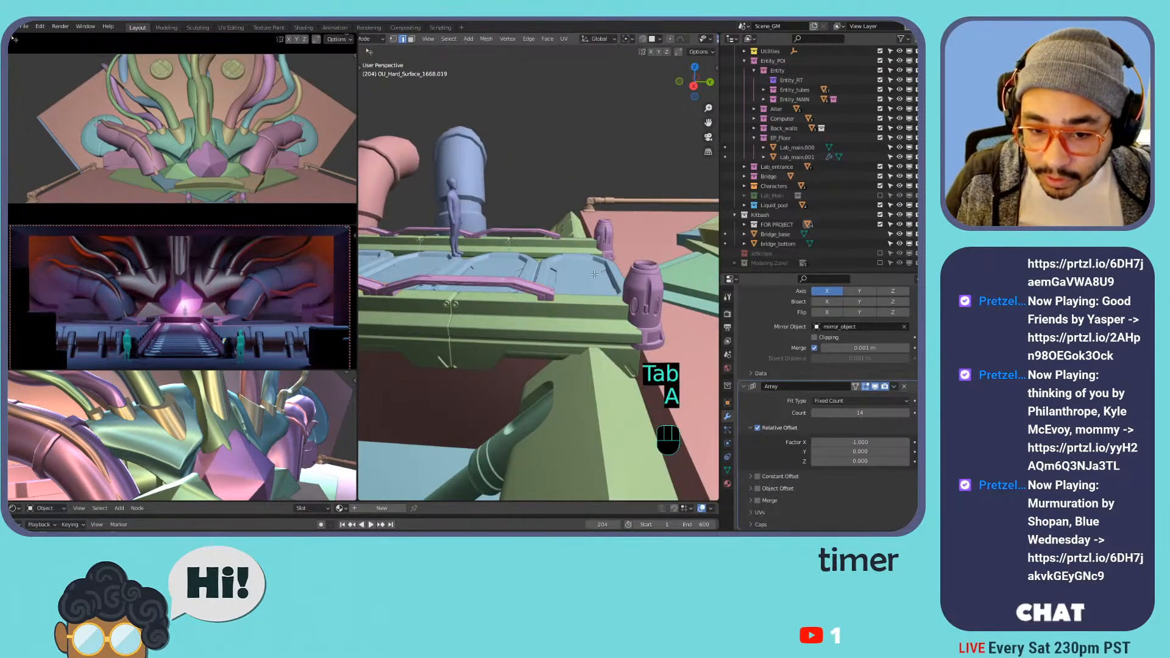
{"action": "key", "text": "s"}
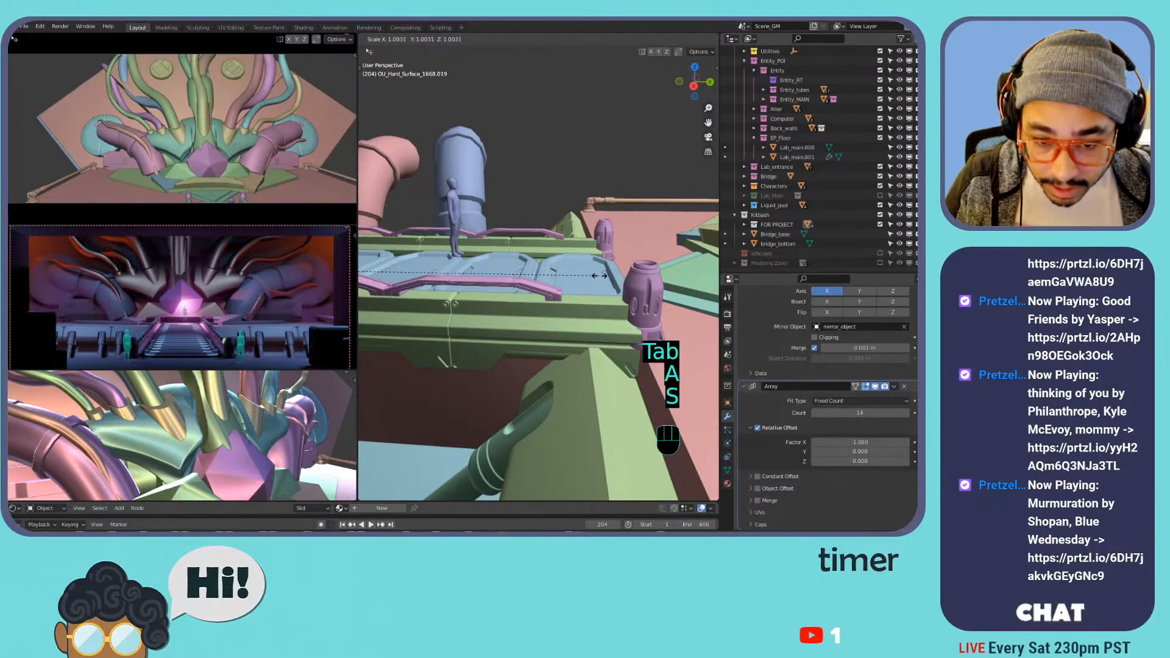
{"action": "left_click", "coordinate": [615, 278]}
{"action": "scroll", "coordinate": [515, 255], "scroll_direction": "down", "scroll_amount": 8}
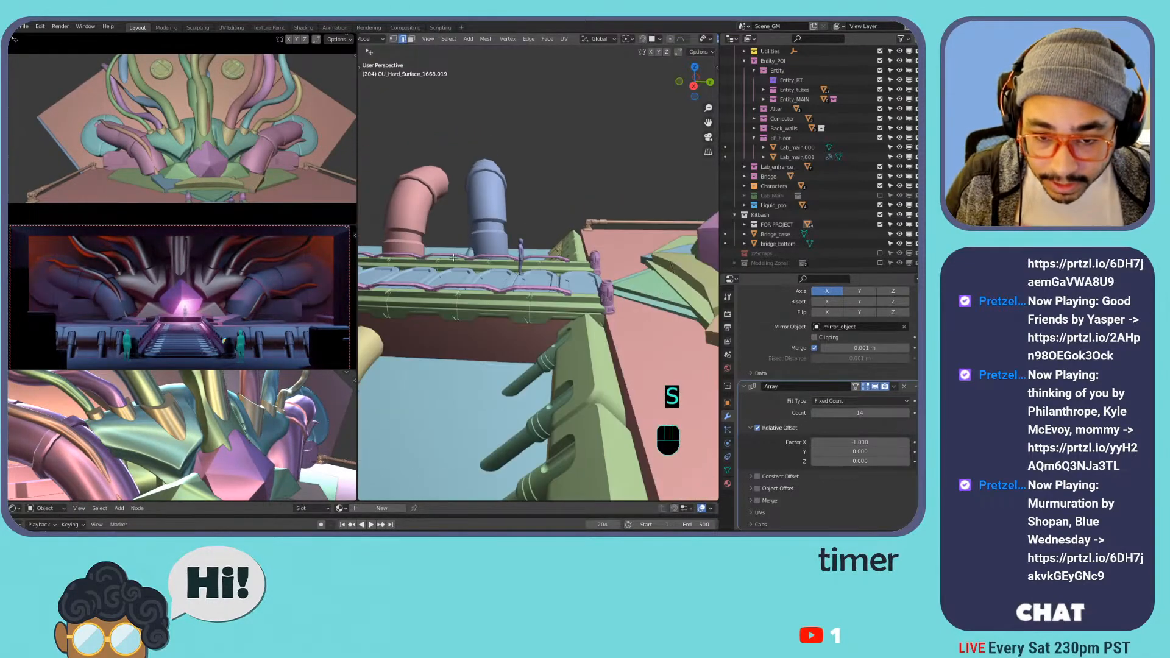
- Move the handrail mesh along the X axis to line it up with the top of the bridge's side rail
{"action": "middle_click_drag", "start_coordinate": [368, 263], "coordinate": [541, 279], "text": "shift"}
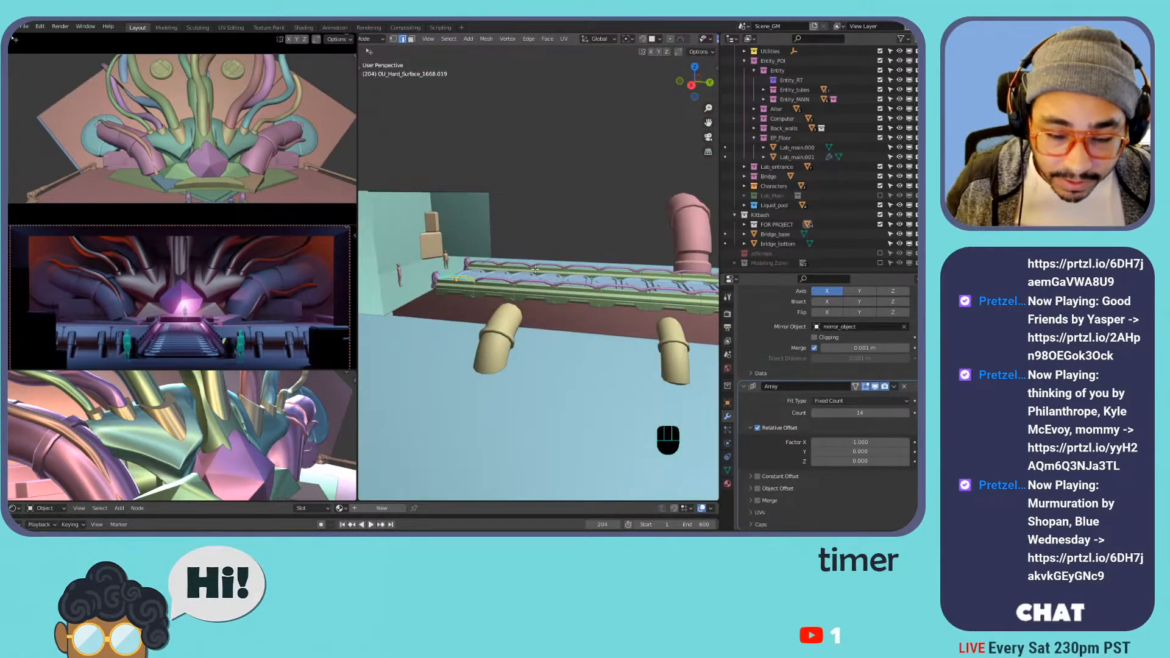
{"action": "key", "text": "KP_Decimal"}
{"action": "middle_click_drag", "start_coordinate": [408, 247], "coordinate": [484, 272], "text": "shift"}
{"action": "key", "text": "g"}
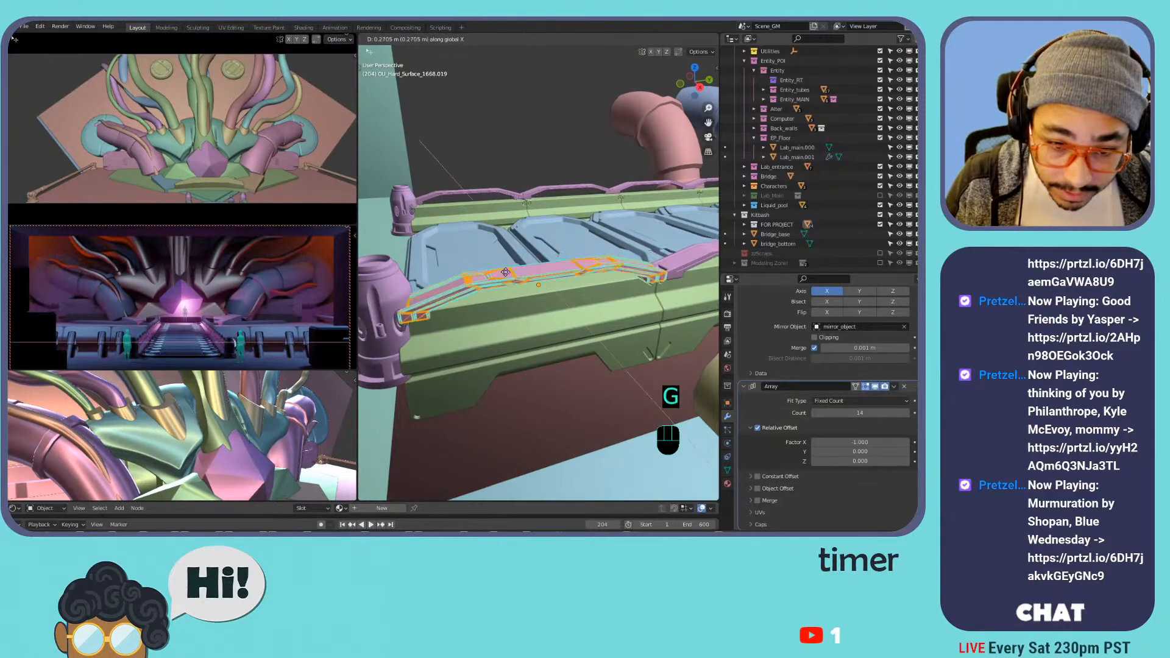
{"action": "left_click", "coordinate": [527, 270]}
- Snap the 3D cursor to the handrail's end face and set the object's origin to the 3D cursor
{"action": "middle_click_drag", "start_coordinate": [443, 313], "coordinate": [481, 332], "text": "shift"}
{"action": "scroll", "coordinate": [501, 325], "scroll_direction": "up", "scroll_amount": 3}
{"action": "scroll", "coordinate": [444, 350], "scroll_direction": "up", "scroll_amount": 2}
{"action": "middle_click_drag", "start_coordinate": [405, 375], "coordinate": [441, 329], "text": "shift"}
{"action": "left_click", "coordinate": [429, 318]}
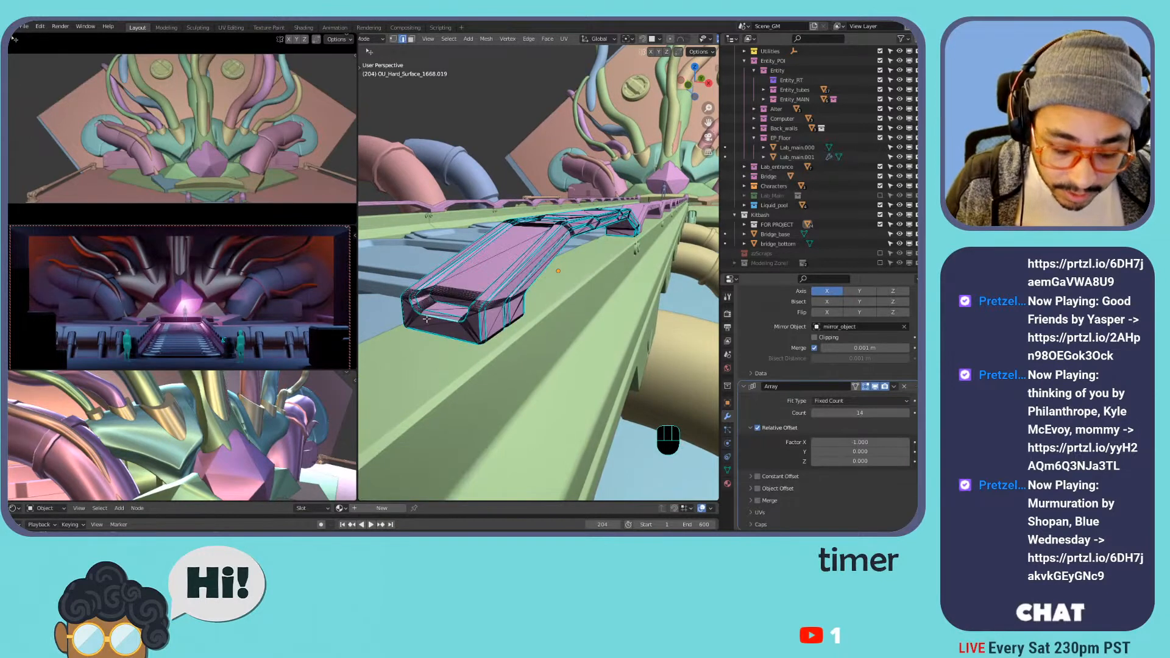
{"action": "key", "text": "3"}
{"action": "left_click", "coordinate": [426, 323]}
{"action": "key", "text": "shift+s"}
{"action": "left_click", "coordinate": [507, 216]}
{"action": "key", "text": "Tab"}
{"action": "left_click", "coordinate": [459, 39]}
{"action": "mouse_move", "coordinate": [494, 60]}
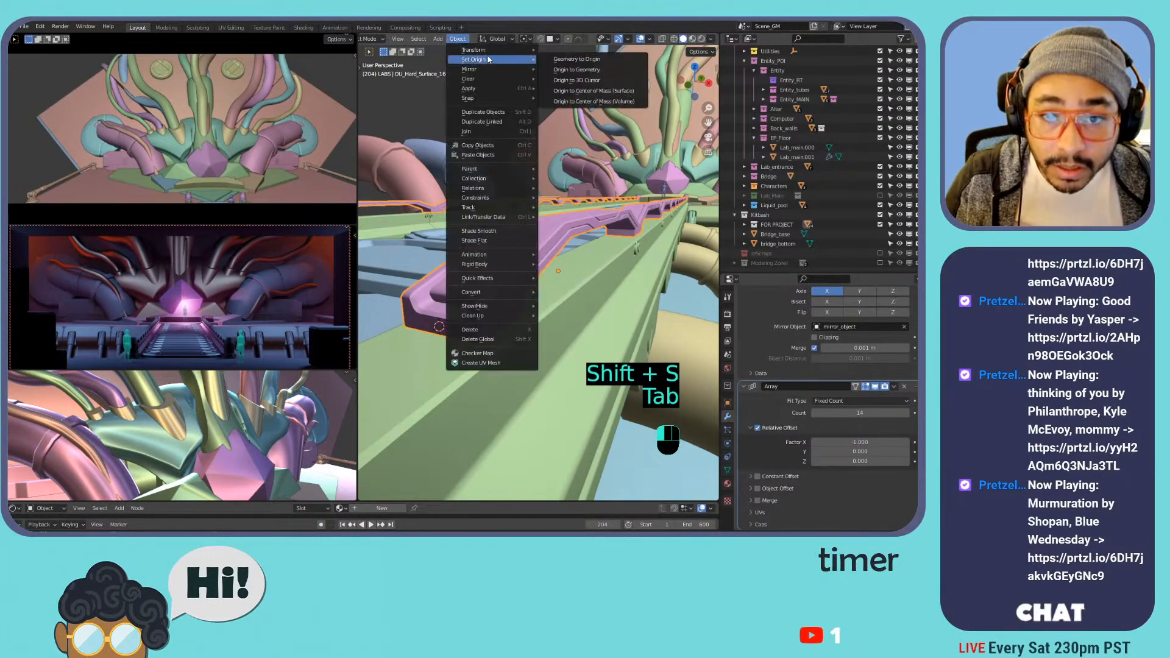
{"action": "left_click", "coordinate": [576, 80]}
- Move the handrail along the Y axis until its first segment meets the entrance end post
{"action": "middle_click_drag", "start_coordinate": [487, 183], "coordinate": [496, 240], "text": "shift"}
{"action": "key", "text": "g"}
{"action": "key", "text": "y"}
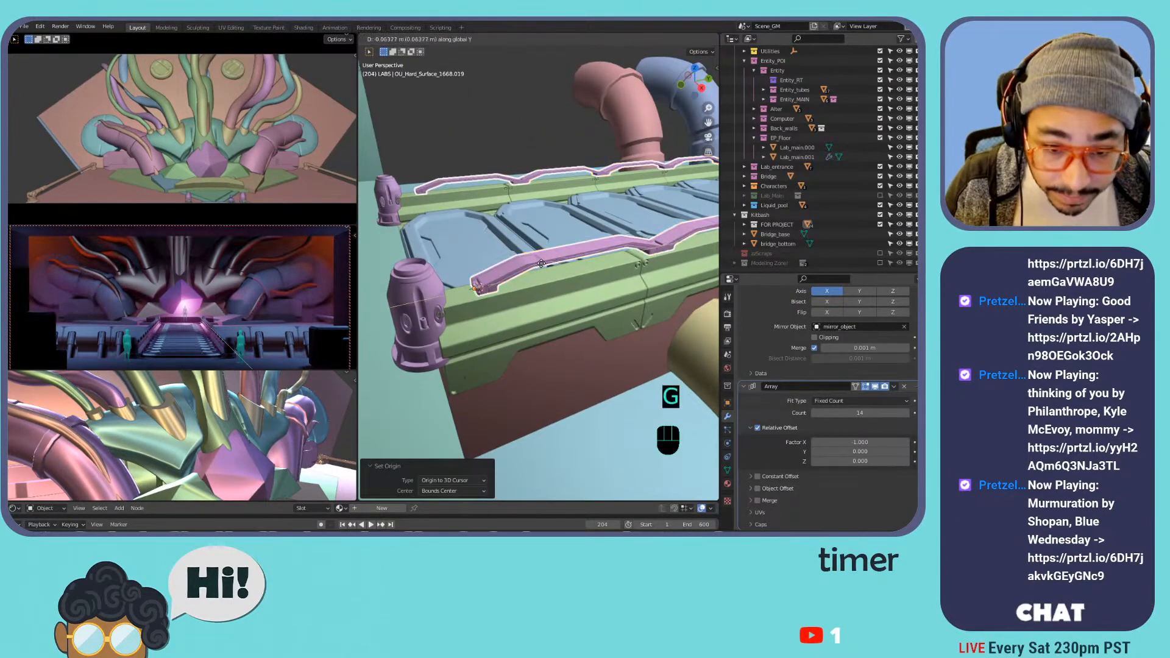
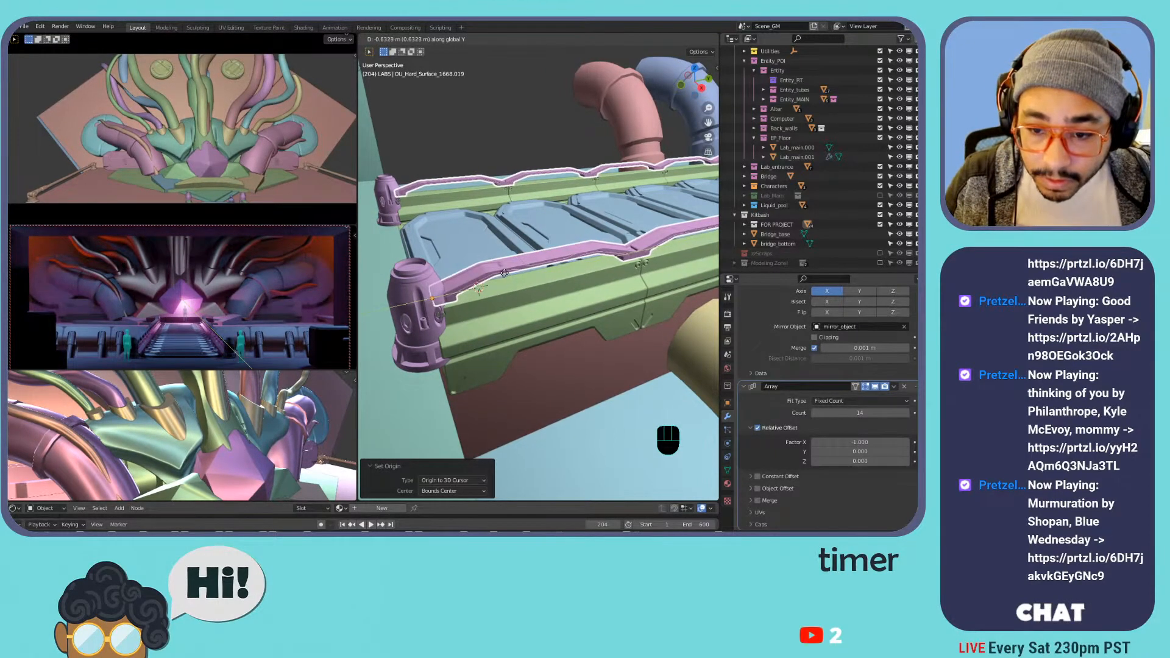
{"action": "left_click", "coordinate": [517, 272]}
{"action": "middle_click_drag", "start_coordinate": [516, 272], "coordinate": [600, 220]}
{"action": "middle_click_drag", "start_coordinate": [487, 224], "coordinate": [596, 279], "text": "shift"}
{"action": "middle_click_drag", "start_coordinate": [666, 288], "coordinate": [638, 228]}
{"action": "key", "text": "a"}
{"action": "key", "text": "s"}
{"action": "right_click", "coordinate": [655, 221]}
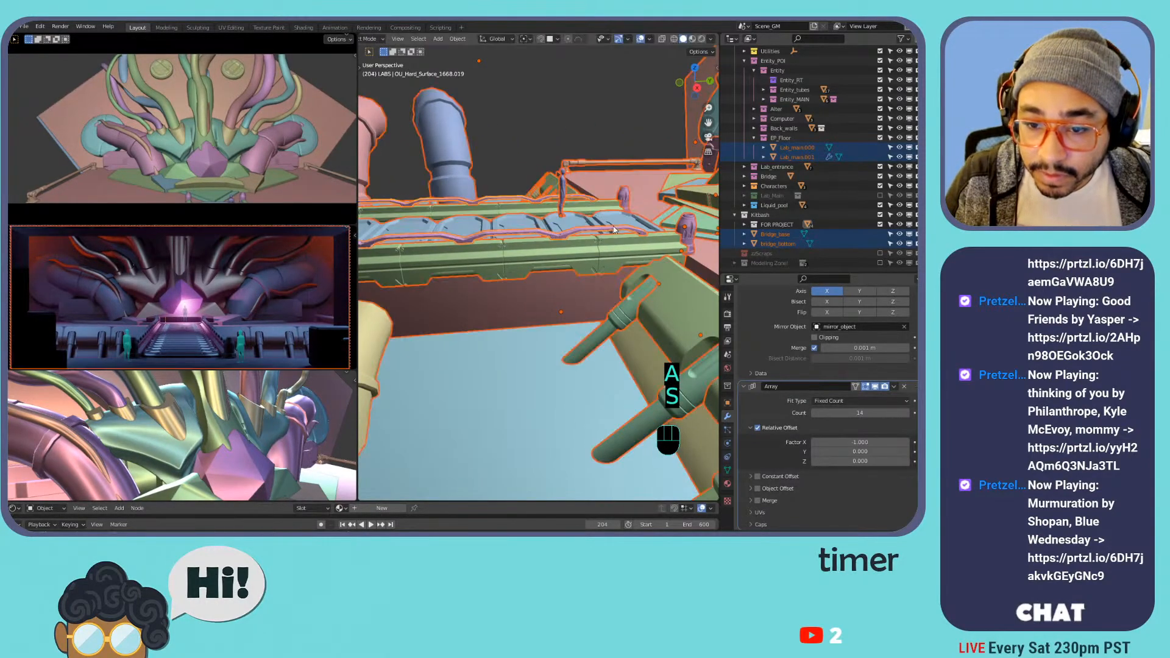
{"action": "left_click", "coordinate": [628, 223]}
{"action": "left_click", "coordinate": [614, 231]}
- Scale the whole handrail mesh to about 1.034 along Y in Edit Mode so the arrayed rail reaches the far end post
{"action": "key", "text": "Tab"}
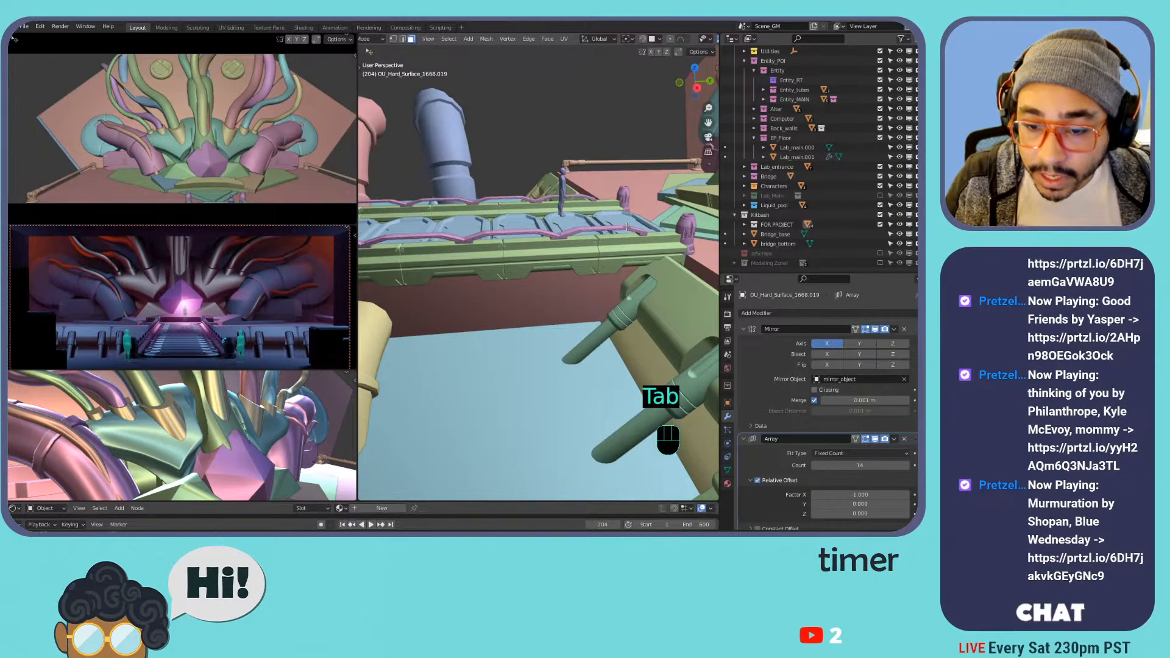
{"action": "key", "text": "s"}
{"action": "key", "text": "x"}
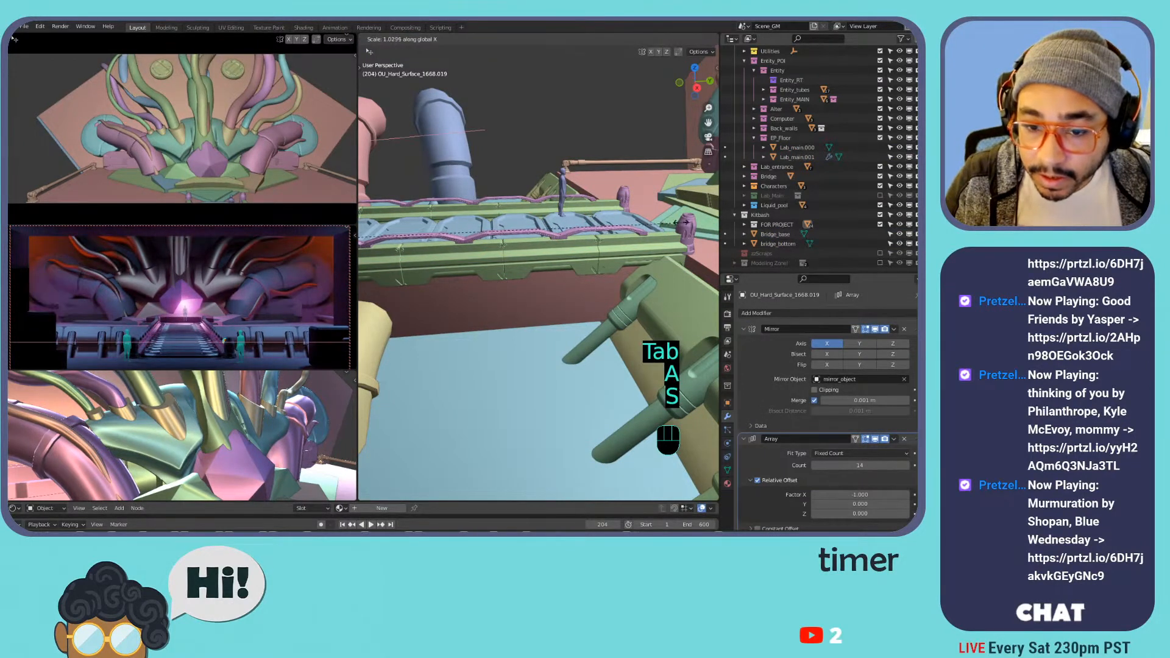
{"action": "key", "text": "y"}
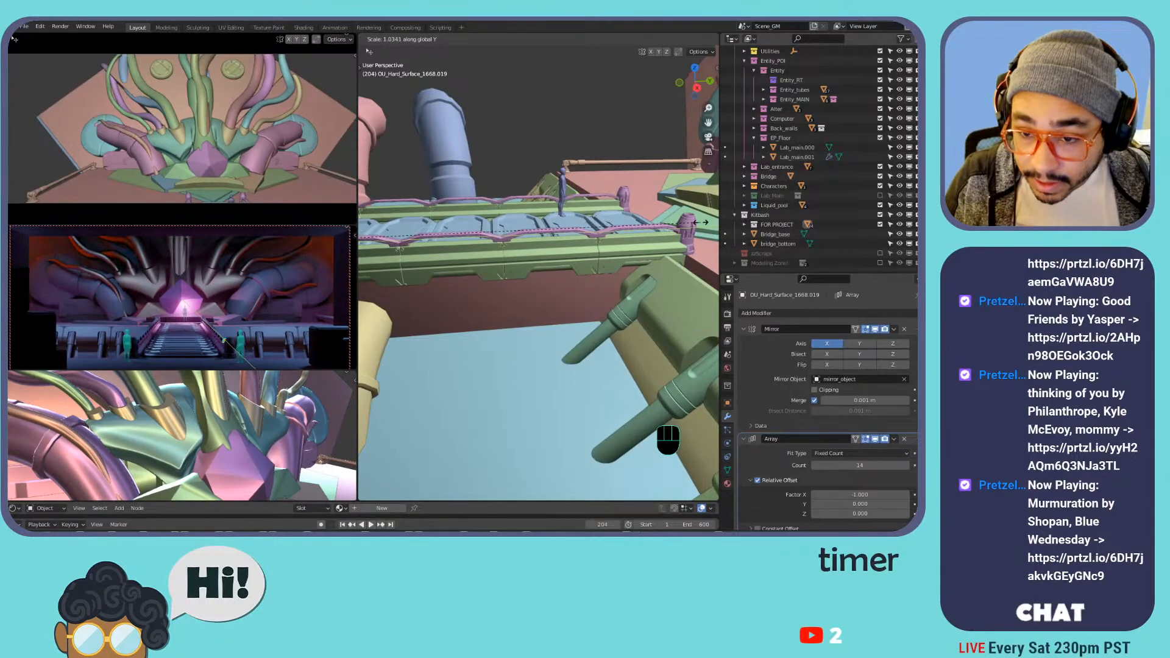
{"action": "left_click", "coordinate": [701, 222]}
- Inspect the arrayed handrails along the bridge and where they meet the end posts, and return to Object Mode
{"action": "middle_click_drag", "start_coordinate": [552, 229], "coordinate": [496, 214]}
{"action": "scroll", "coordinate": [497, 213], "scroll_direction": "down", "scroll_amount": 3}
{"action": "scroll", "coordinate": [496, 214], "scroll_direction": "down", "scroll_amount": 3}
{"action": "middle_click_drag", "start_coordinate": [433, 230], "coordinate": [629, 204], "text": "shift"}
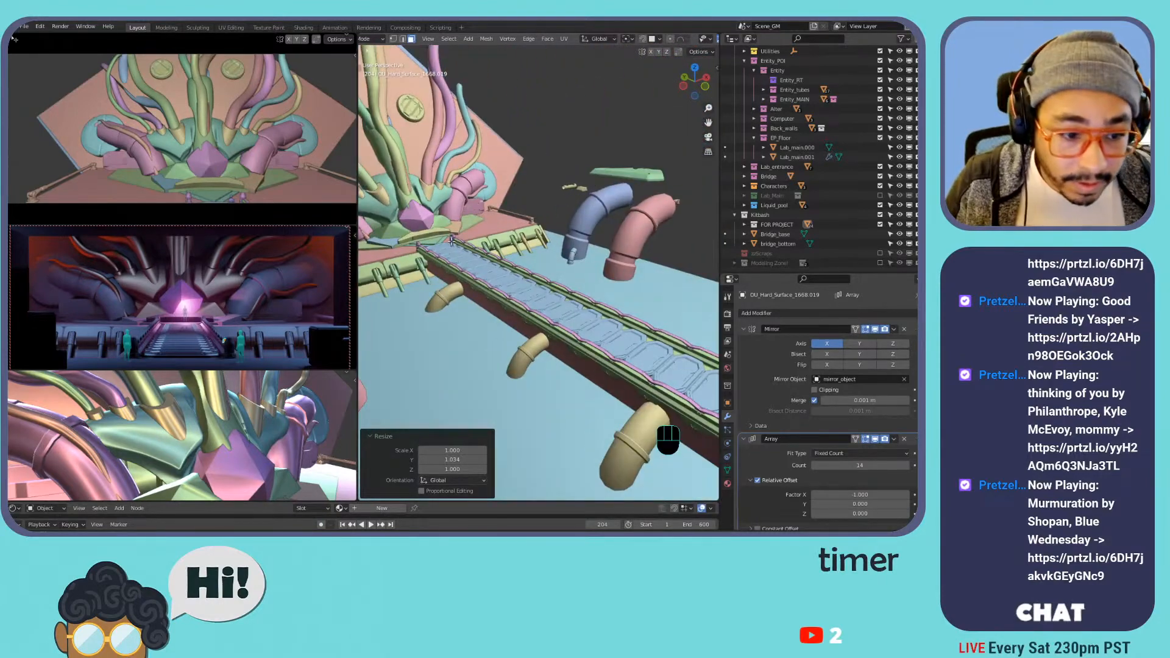
{"action": "middle_click_drag", "start_coordinate": [577, 298], "coordinate": [567, 237]}
{"action": "scroll", "coordinate": [530, 146], "scroll_direction": "up", "scroll_amount": 5}
{"action": "scroll", "coordinate": [530, 146], "scroll_direction": "down", "scroll_amount": 3}
{"action": "middle_click_drag", "start_coordinate": [566, 238], "coordinate": [580, 195], "text": "shift"}
{"action": "key", "text": "Tab"}
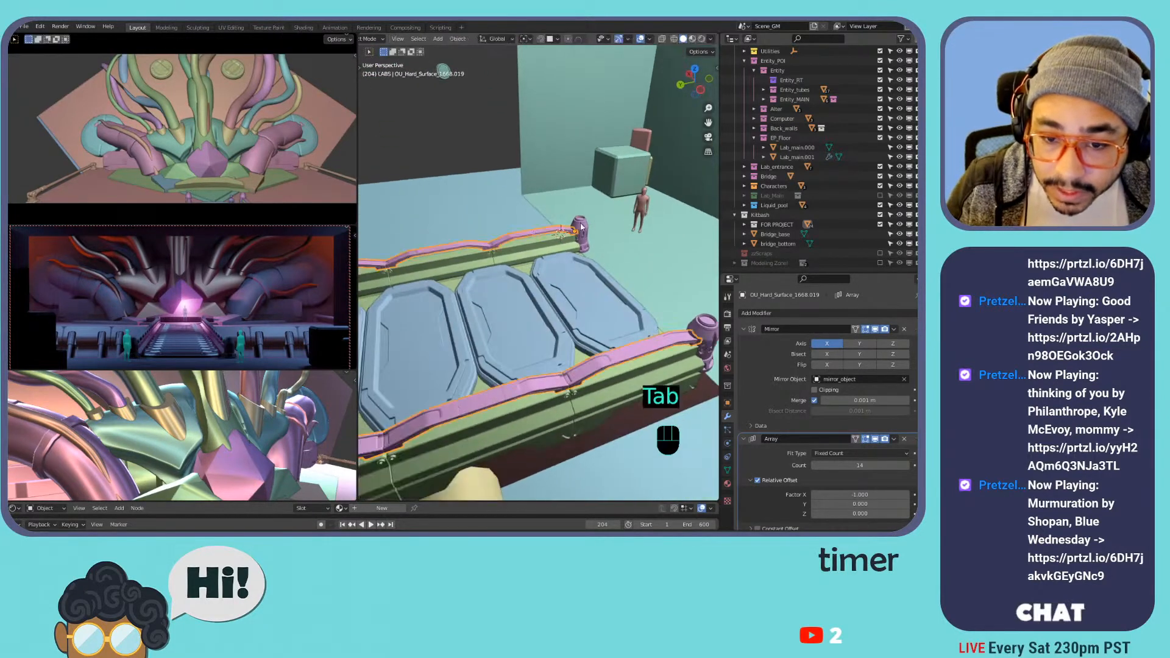
- Move the nearer character figure horizontally onto the bridge, about 1.44 m along X and 3.84 m along Y
{"action": "middle_click_drag", "start_coordinate": [522, 226], "coordinate": [519, 164]}
{"action": "middle_click_drag", "start_coordinate": [519, 165], "coordinate": [620, 204], "text": "shift"}
{"action": "left_click", "coordinate": [649, 247]}
{"action": "key", "text": "g"}
{"action": "key", "text": "shift+z"}
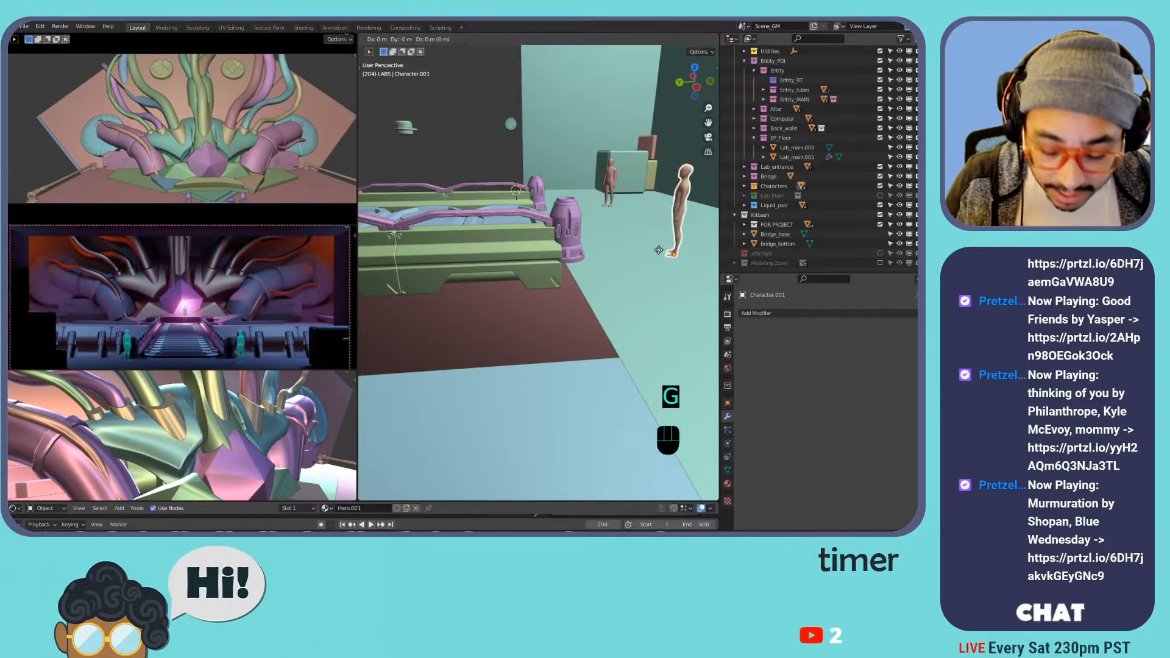
{"action": "left_click", "coordinate": [469, 221]}
- Raise the character about 0.20 m onto the floor panel, shifting it about 0.32 m in X and 0.10 m in Y
{"action": "middle_click_drag", "start_coordinate": [469, 220], "coordinate": [544, 232]}
{"action": "scroll", "coordinate": [545, 235], "scroll_direction": "up", "scroll_amount": 4}
{"action": "scroll", "coordinate": [543, 201], "scroll_direction": "down", "scroll_amount": 2}
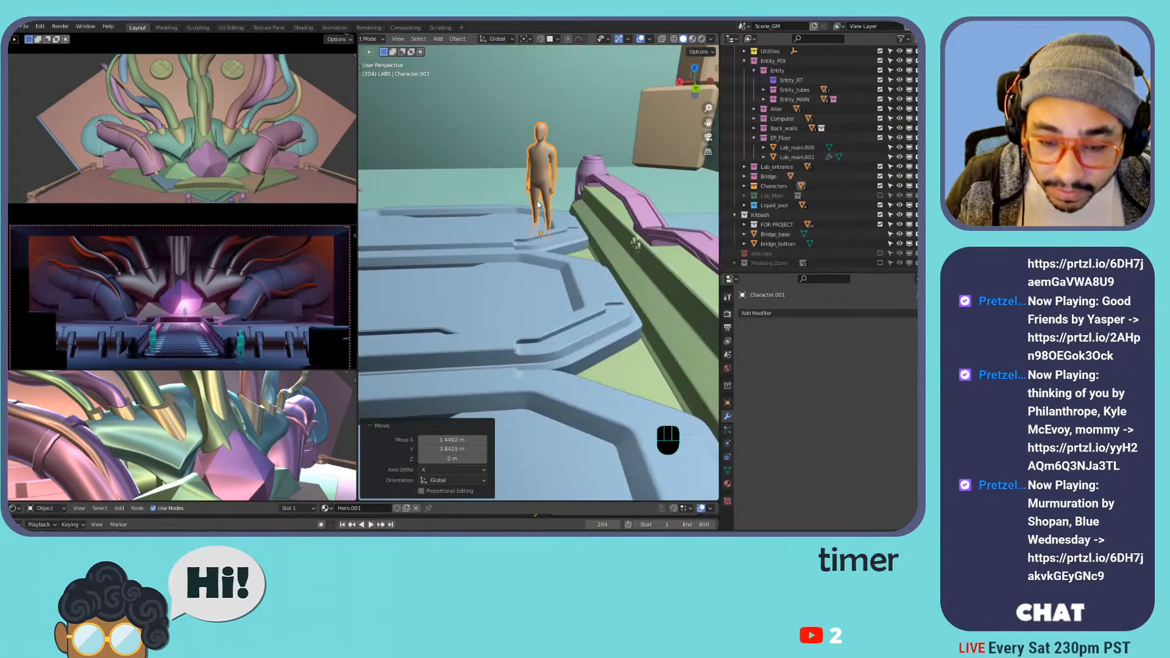
{"action": "key", "text": "g"}
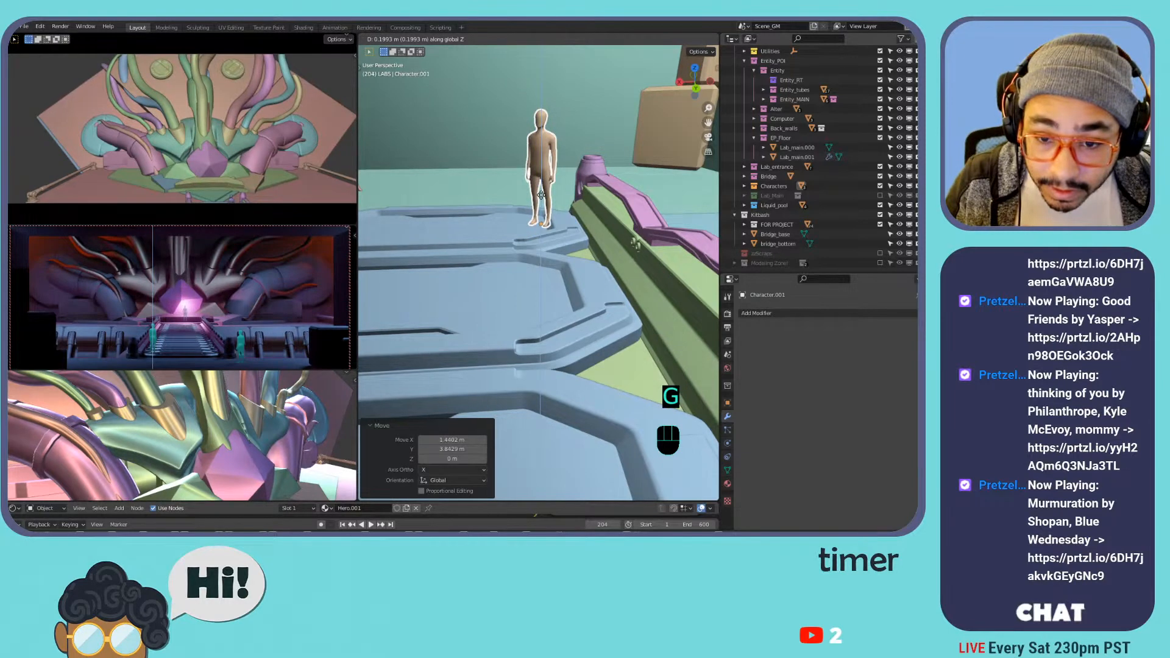
{"action": "right_click", "coordinate": [538, 207]}
{"action": "key", "text": "g"}
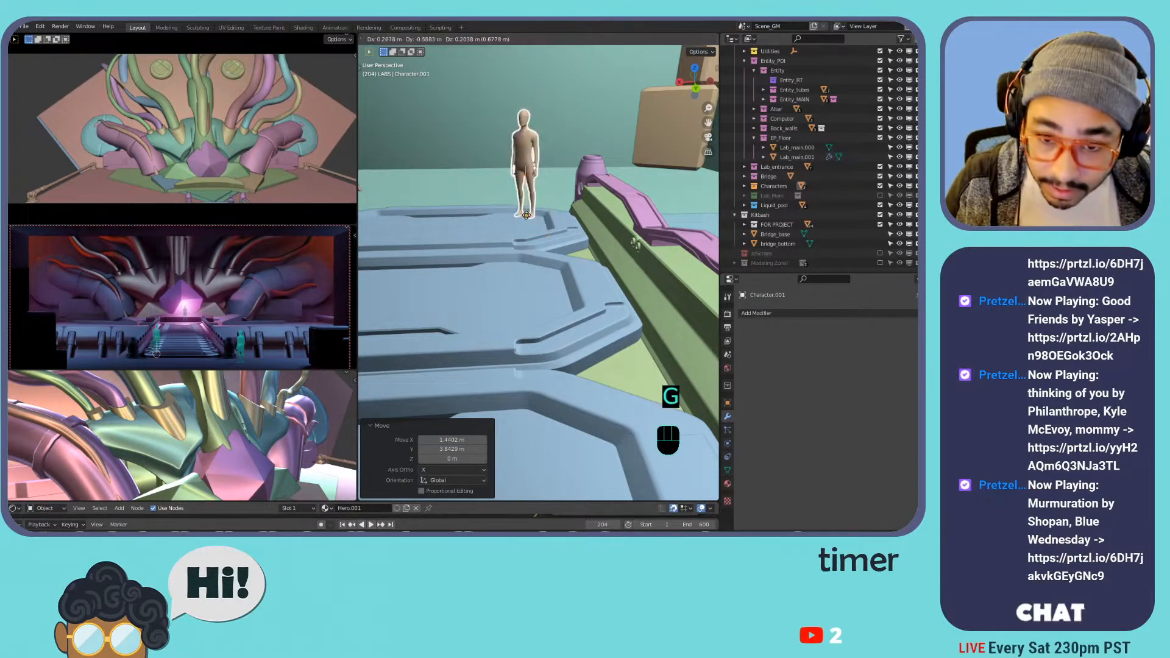
{"action": "left_click", "coordinate": [528, 241]}
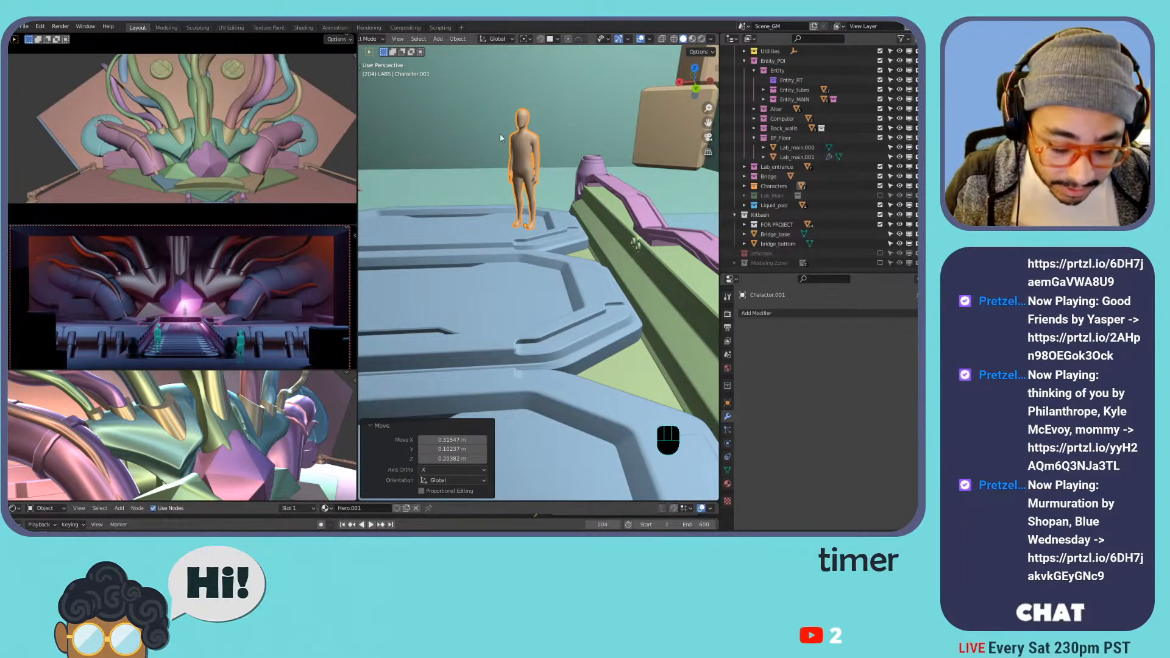
- Shift the character horizontally about -0.11 m along X beside the handrail, keeping its height locked
{"action": "key", "text": "g"}
{"action": "key", "text": "Escape"}
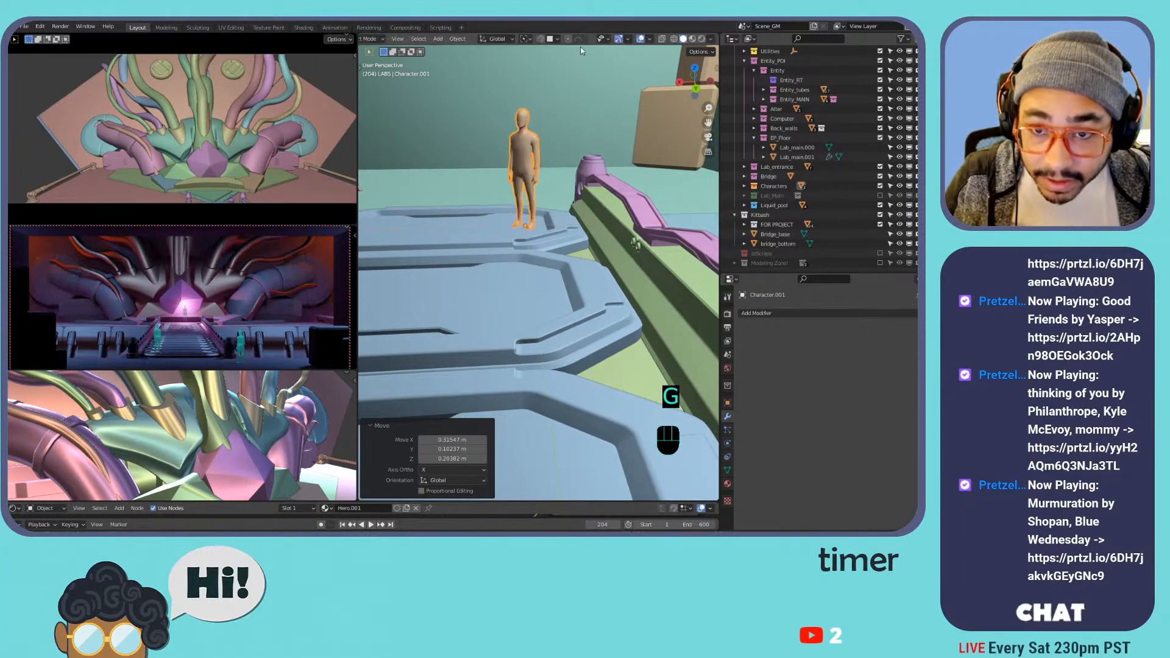
{"action": "key", "text": "g"}
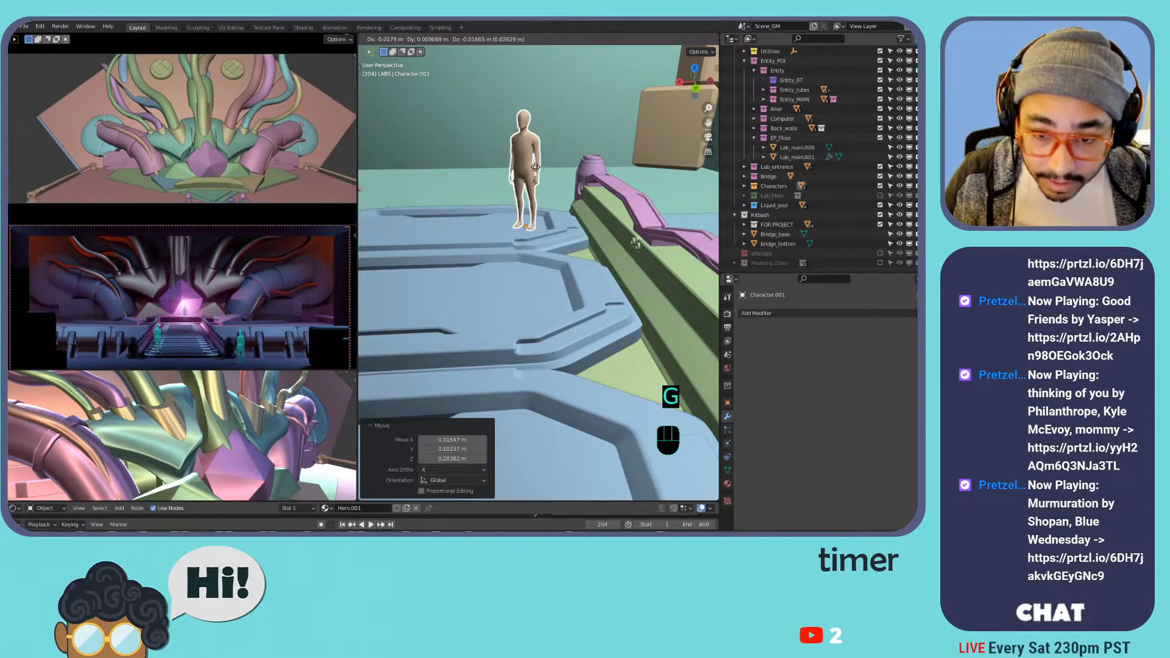
{"action": "key", "text": "shift+z"}
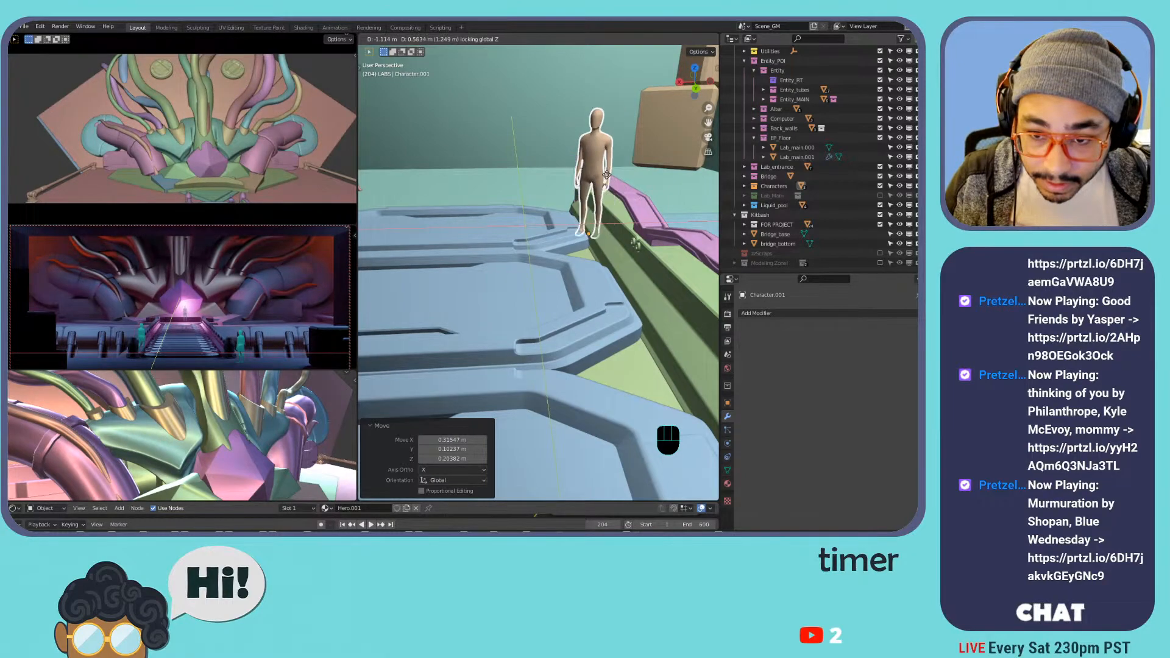
{"action": "left_click", "coordinate": [549, 170]}
- Scale the whole handrail mesh to about 2.043 along Z in Edit Mode to make the rails taller
{"action": "middle_click_drag", "start_coordinate": [502, 184], "coordinate": [547, 185]}
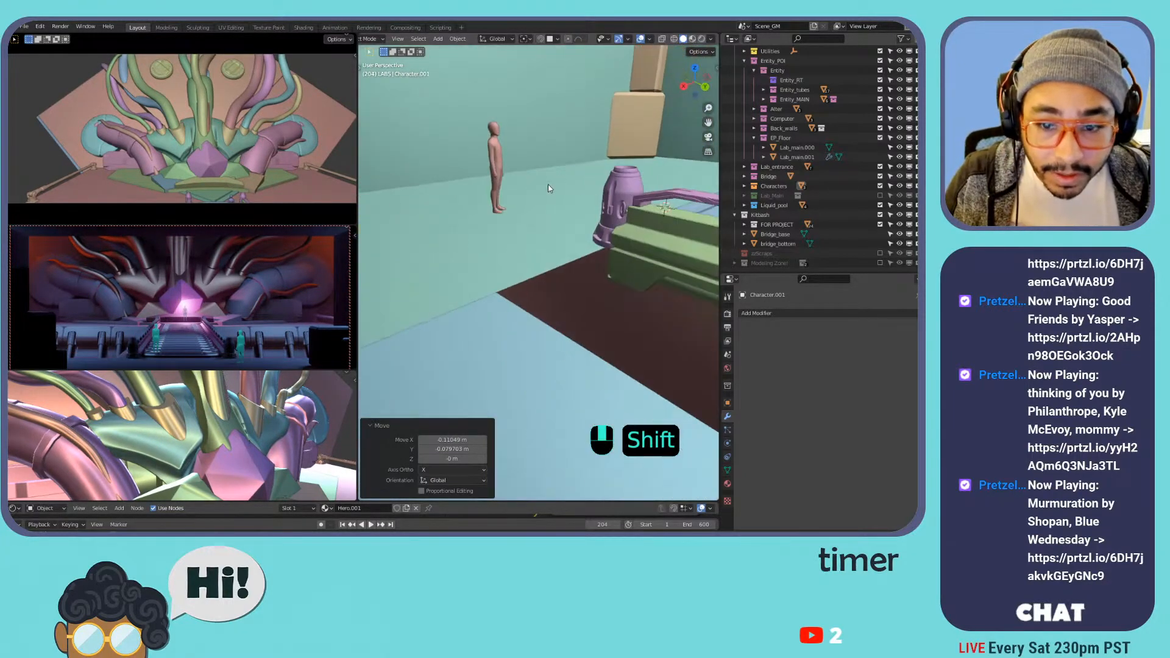
{"action": "scroll", "coordinate": [547, 185], "scroll_direction": "down", "scroll_amount": 3}
{"action": "middle_click_drag", "start_coordinate": [683, 227], "coordinate": [536, 214], "text": "shift"}
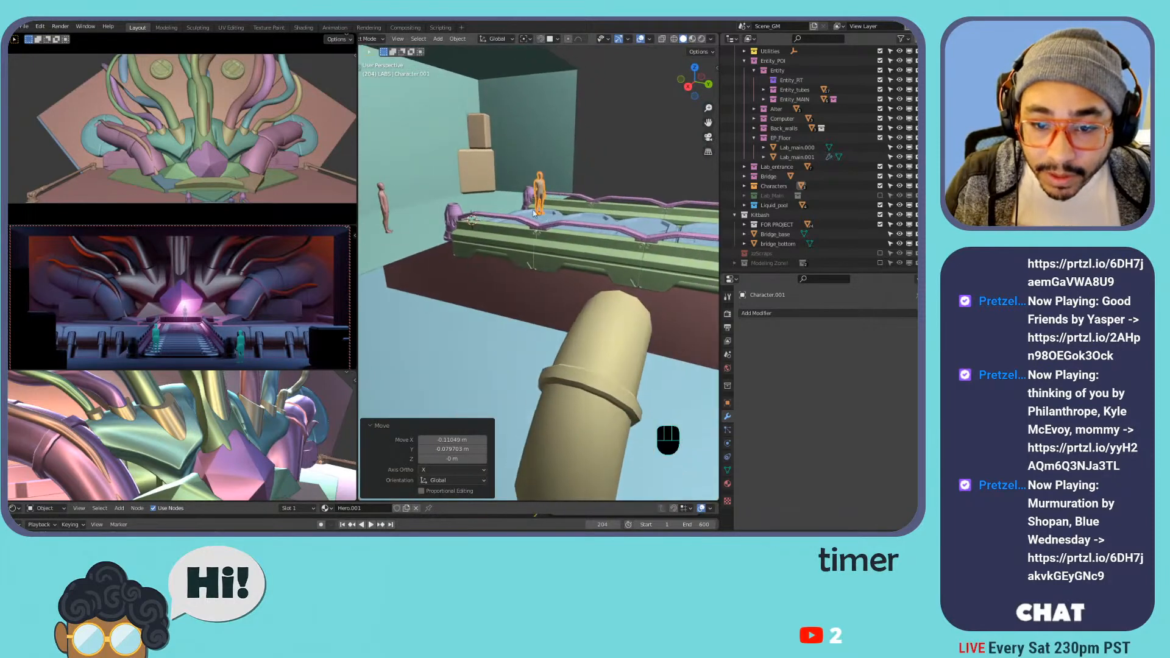
{"action": "left_click", "coordinate": [513, 213]}
{"action": "key", "text": "Tab"}
{"action": "key", "text": "a"}
{"action": "key", "text": "s"}
{"action": "key", "text": "z"}
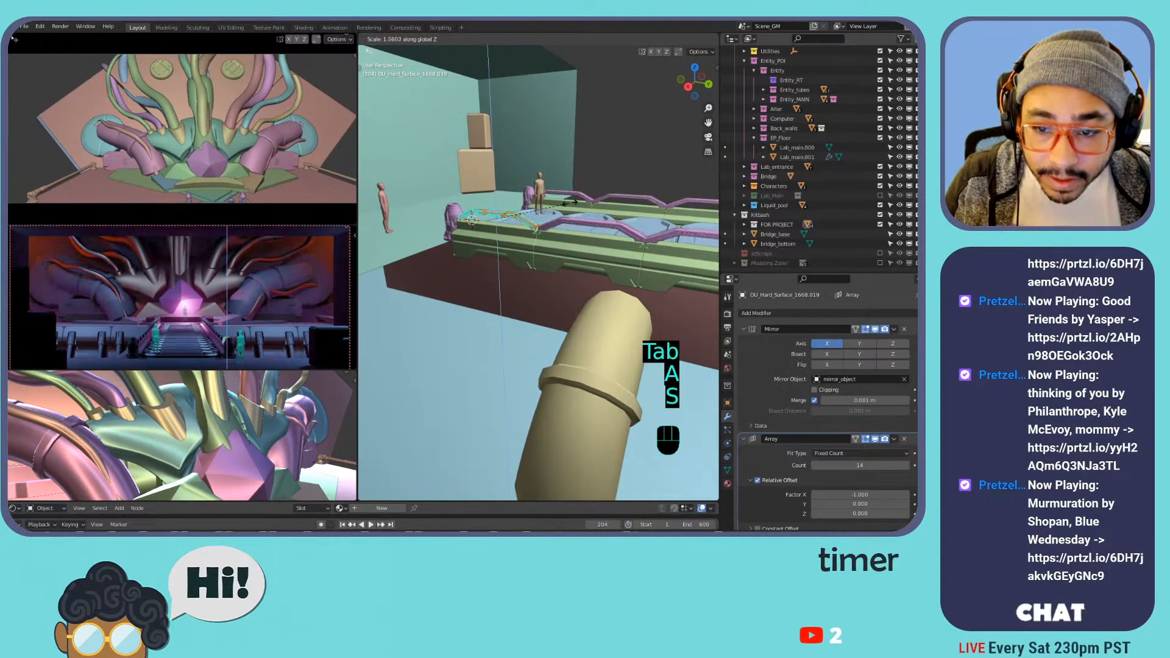
{"action": "left_click", "coordinate": [612, 165]}
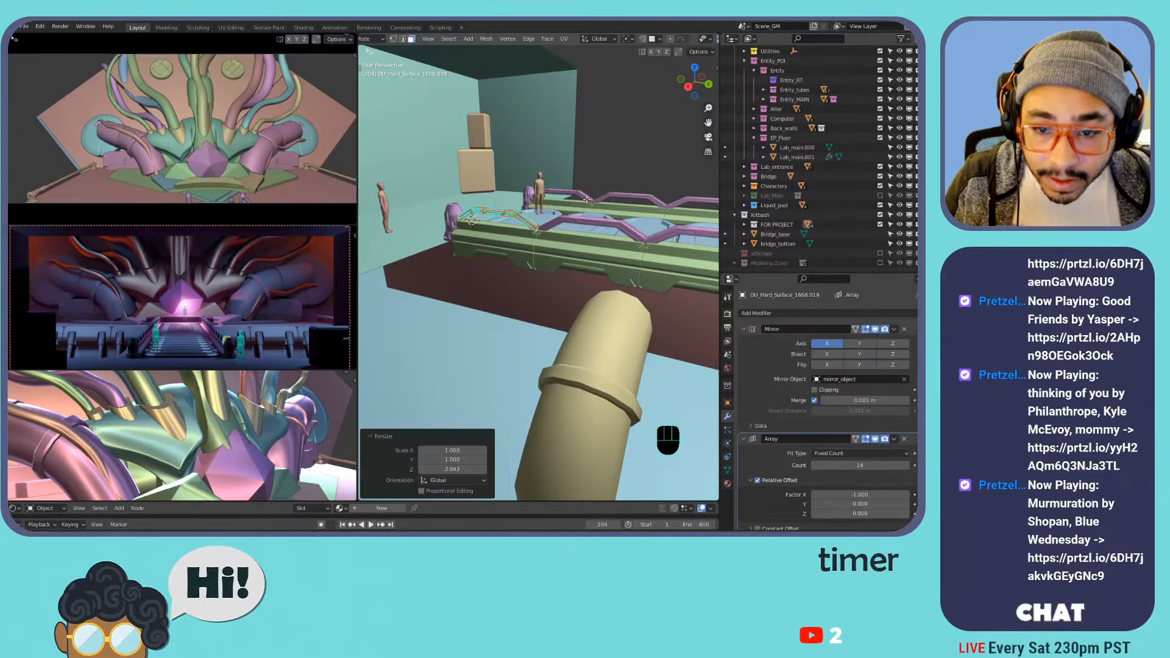
{"action": "key", "text": "Tab"}
- Switch the large viewport to rendered shading and frame the entrance end of the bridge
{"action": "left_click", "coordinate": [702, 38]}
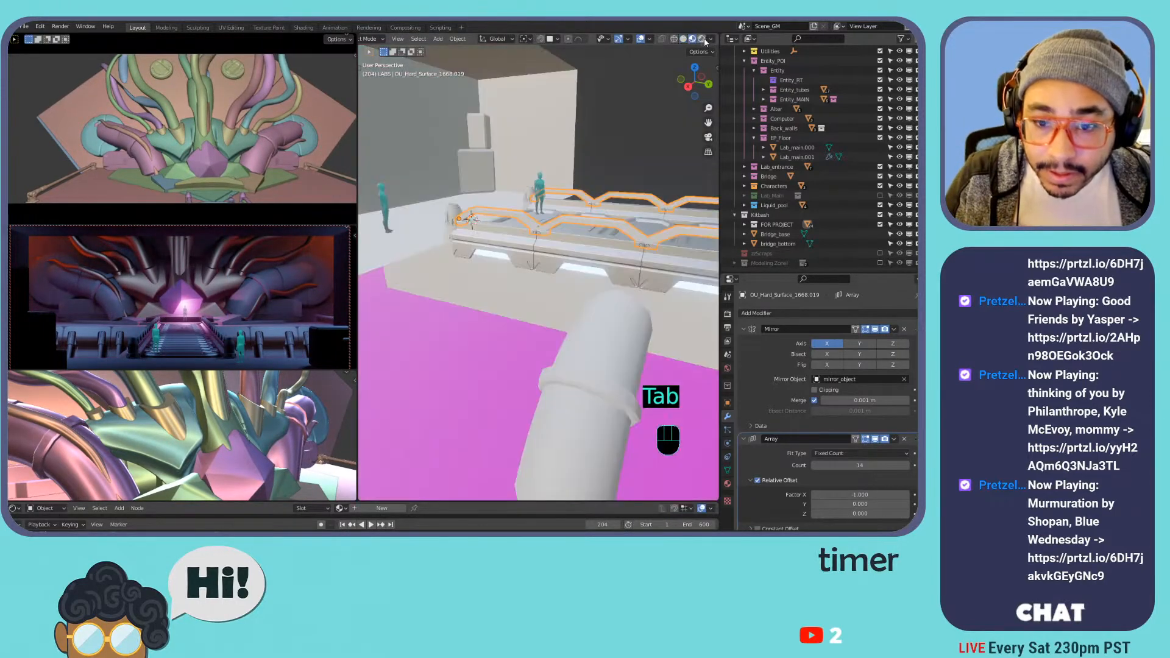
{"action": "scroll", "coordinate": [623, 142], "scroll_direction": "down", "scroll_amount": 4}
{"action": "middle_click_drag", "start_coordinate": [623, 141], "coordinate": [635, 183], "text": "shift"}
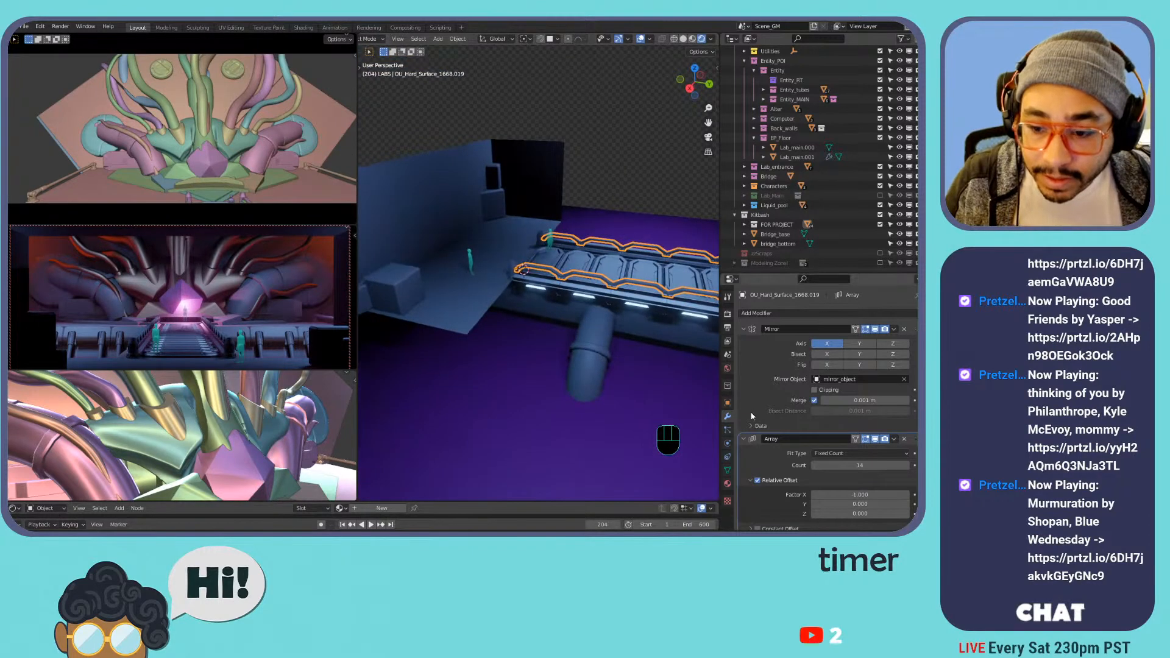
- Assign the Bridge_Floor_Rail.000 material to the handrail and make a separate copy of it
{"action": "left_click", "coordinate": [727, 484]}
{"action": "left_click", "coordinate": [744, 354]}
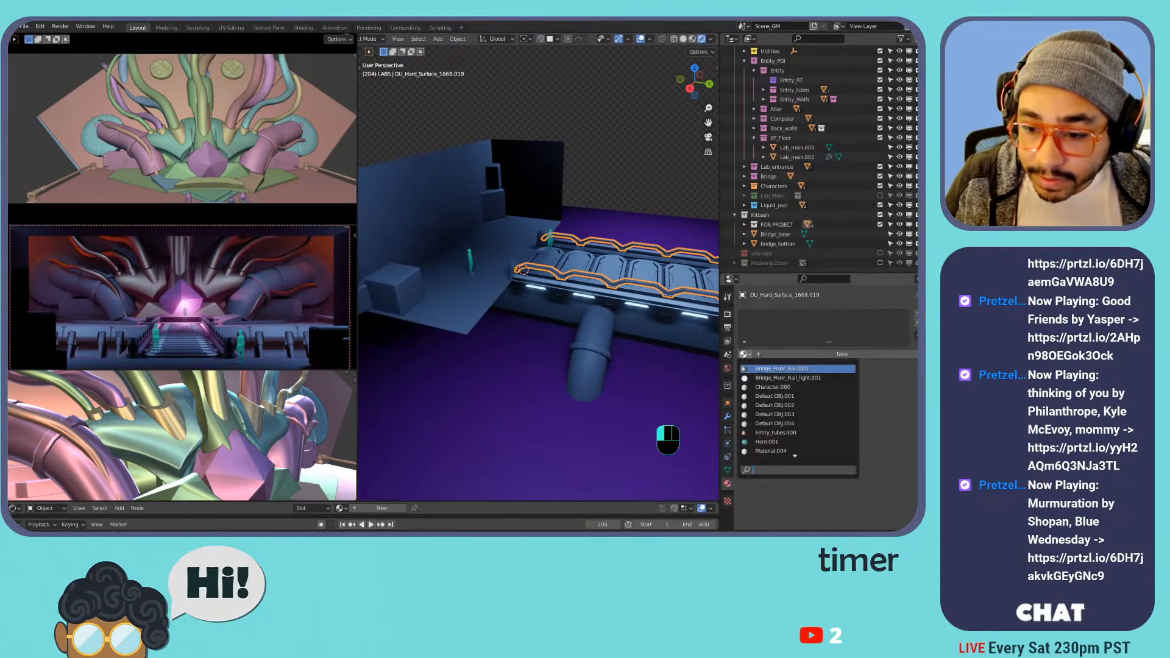
{"action": "left_click", "coordinate": [792, 369]}
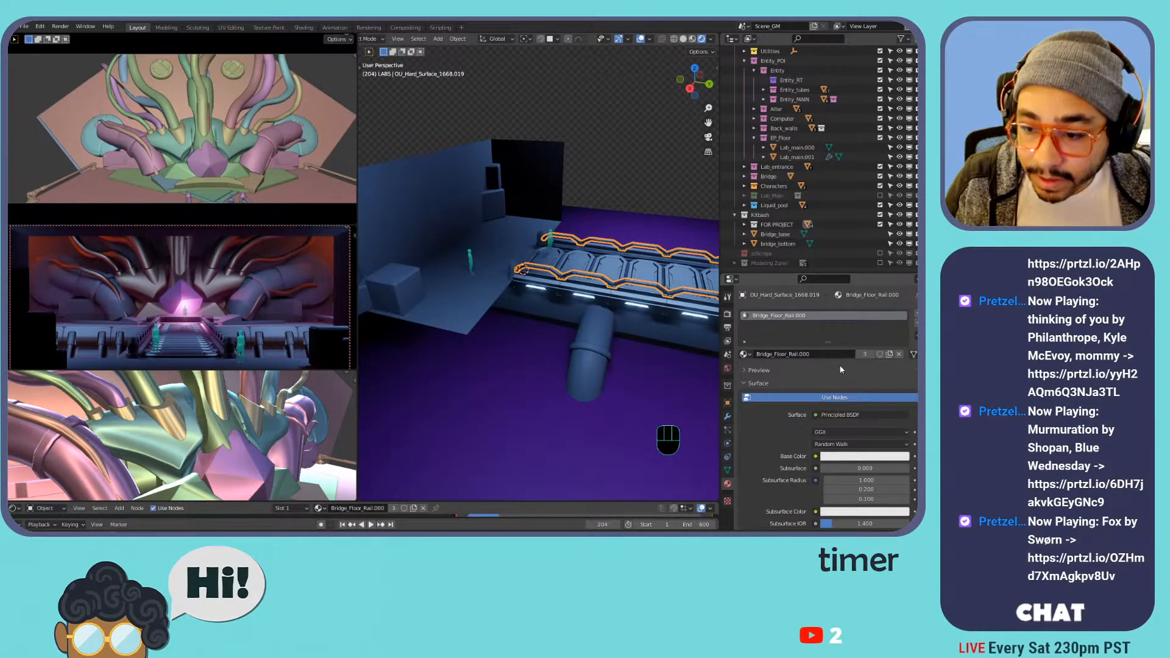
{"action": "left_click", "coordinate": [889, 354]}
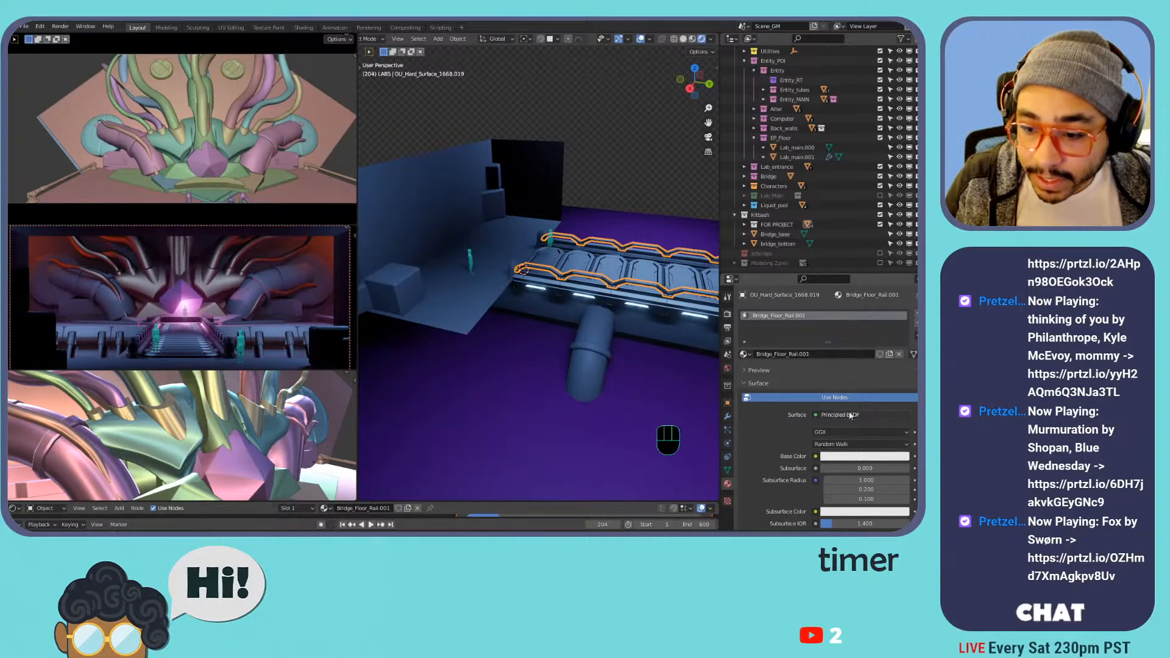
- Tint the base color of the handrail's Bridge_Floor_Rail.001 material light pink
{"action": "left_click", "coordinate": [851, 463]}
{"action": "left_click", "coordinate": [862, 336]}
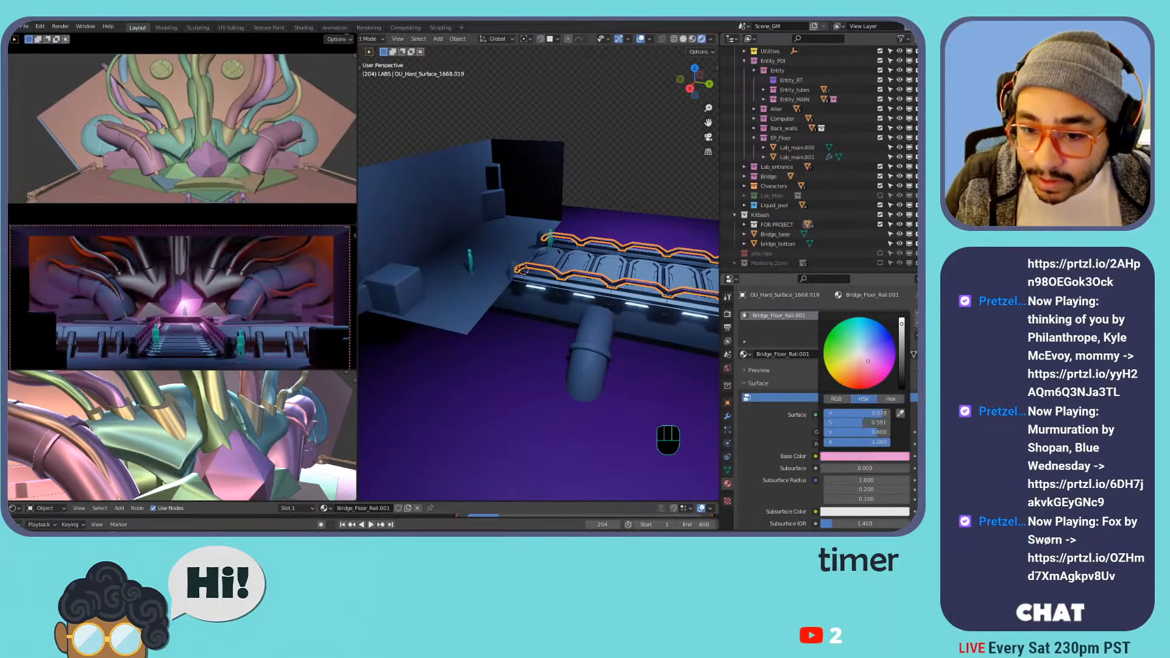
{"action": "left_click_drag", "start_coordinate": [862, 337], "coordinate": [861, 365]}
- Examine the bridge floor rail's mesh and the pink handrails along the walkway up to the platform
{"action": "mouse_move", "coordinate": [554, 236]}
{"action": "middle_mouse_down", "text": "shift"}
{"action": "mouse_move", "coordinate": [511, 237]}
{"action": "mouse_move", "coordinate": [609, 215]}
{"action": "mouse_move", "coordinate": [542, 247]}
{"action": "middle_mouse_up", "text": "shift"}
{"action": "scroll", "coordinate": [629, 201], "scroll_direction": "up", "scroll_amount": 1}
{"action": "scroll", "coordinate": [630, 203], "scroll_direction": "up", "scroll_amount": 2}
{"action": "left_click", "coordinate": [629, 222]}
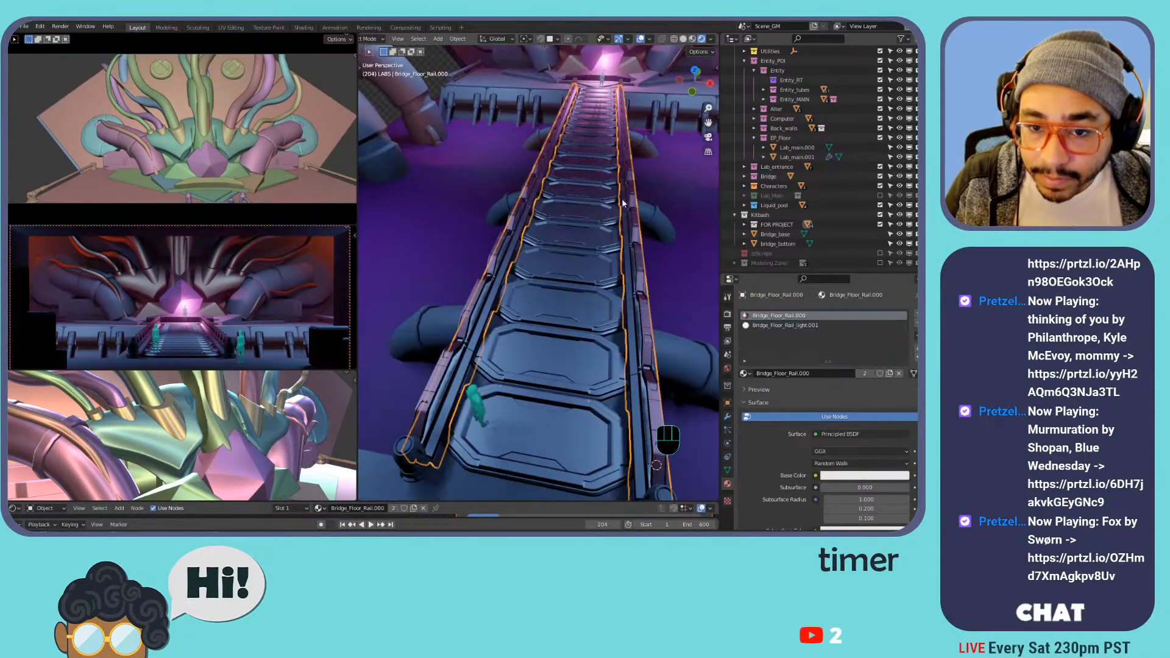
{"action": "middle_click_drag", "start_coordinate": [615, 214], "coordinate": [615, 186]}
{"action": "key", "text": "Tab"}
{"action": "key", "text": "Tab"}
{"action": "key", "text": "Tab"}
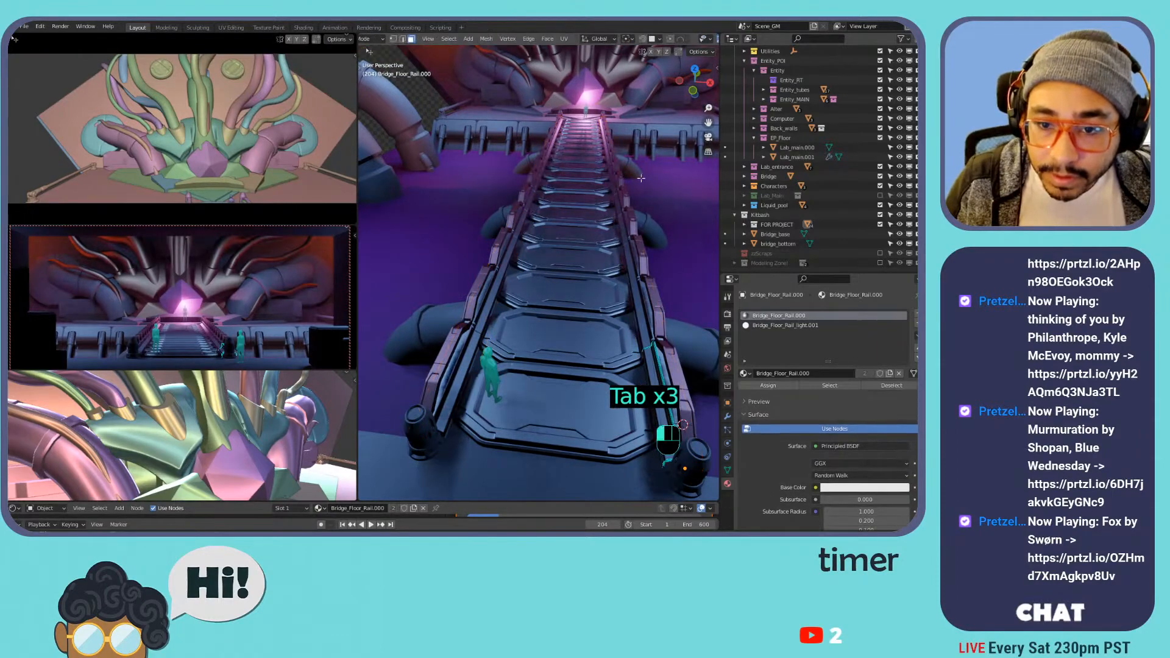
{"action": "scroll", "coordinate": [647, 175], "scroll_direction": "down", "scroll_amount": 4}
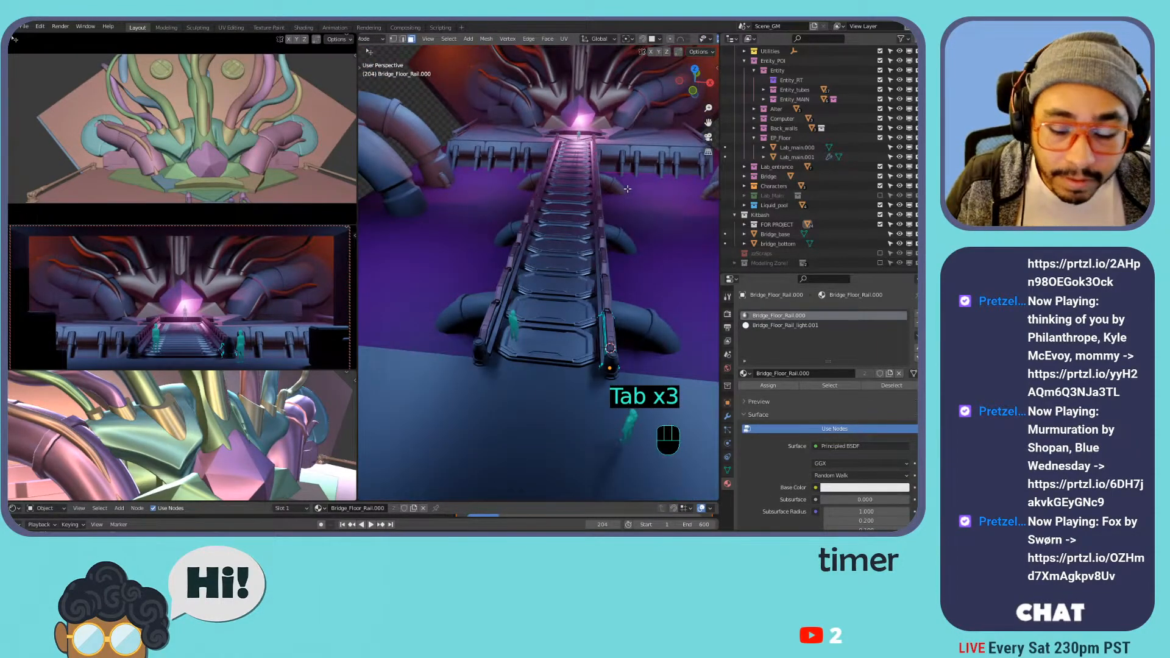
{"action": "middle_click_drag", "start_coordinate": [628, 189], "coordinate": [603, 233]}
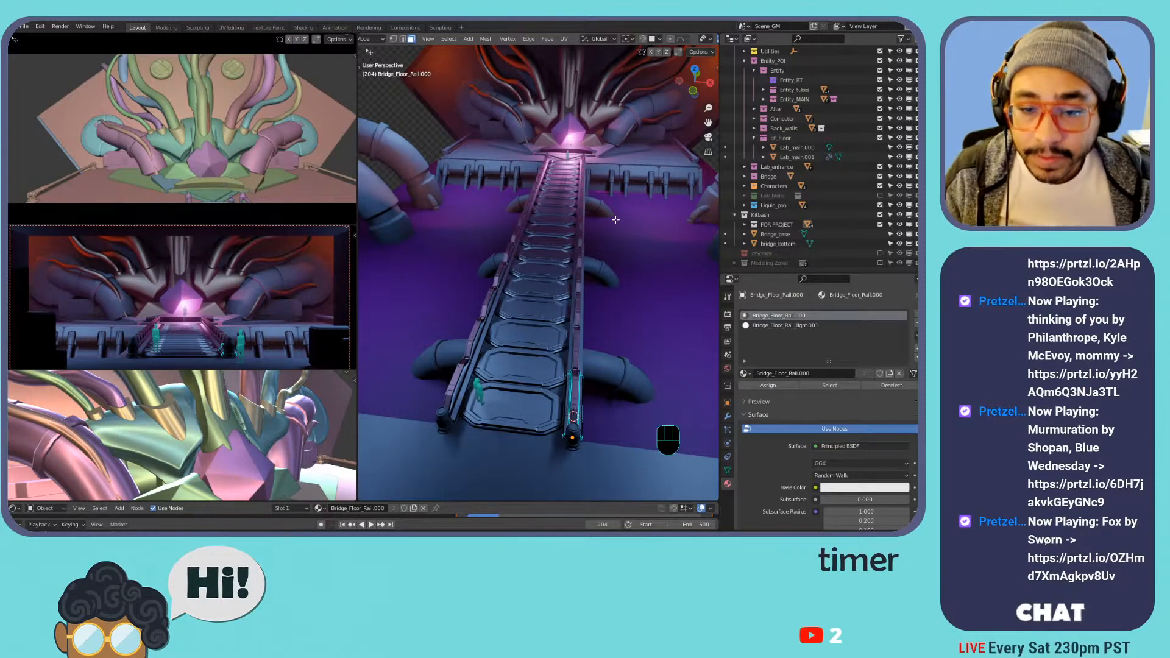
{"action": "scroll", "coordinate": [627, 163], "scroll_direction": "up", "scroll_amount": 3}
{"action": "middle_click_drag", "start_coordinate": [628, 162], "coordinate": [614, 164], "text": "shift"}
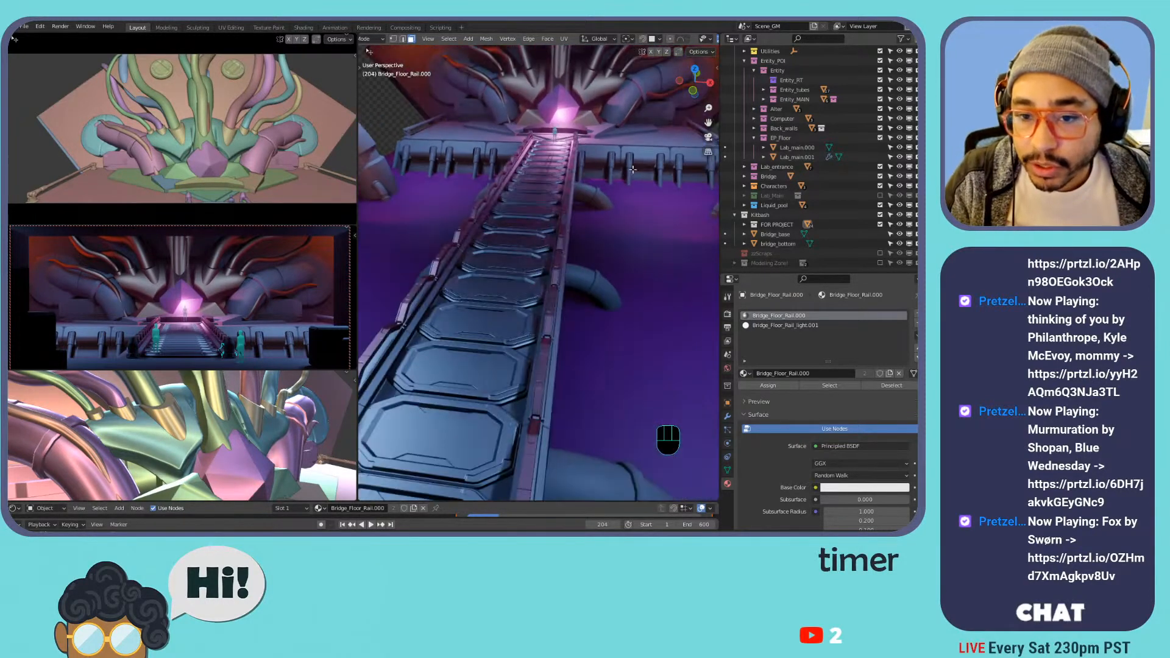
{"action": "key", "text": "Tab"}
- Assign the Bridge_Floor_Rail.000 material to the vertical pipes at the platform's edge and make a separate copy of it
{"action": "left_click", "coordinate": [613, 162]}
{"action": "left_click", "coordinate": [744, 354]}
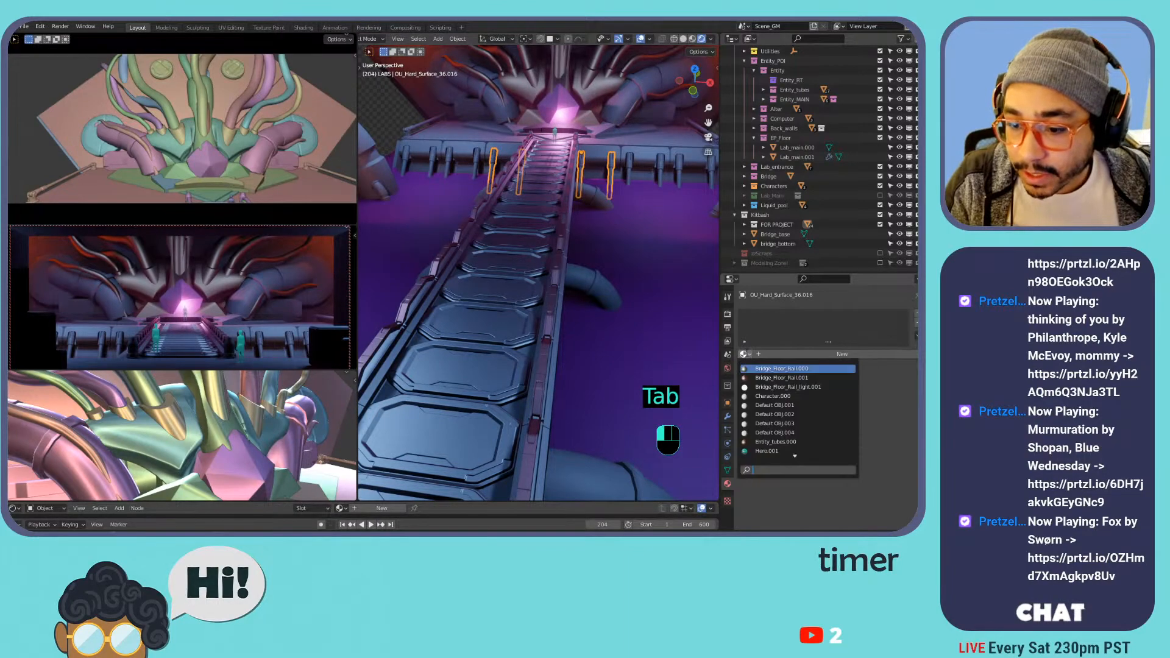
{"action": "left_click", "coordinate": [781, 368]}
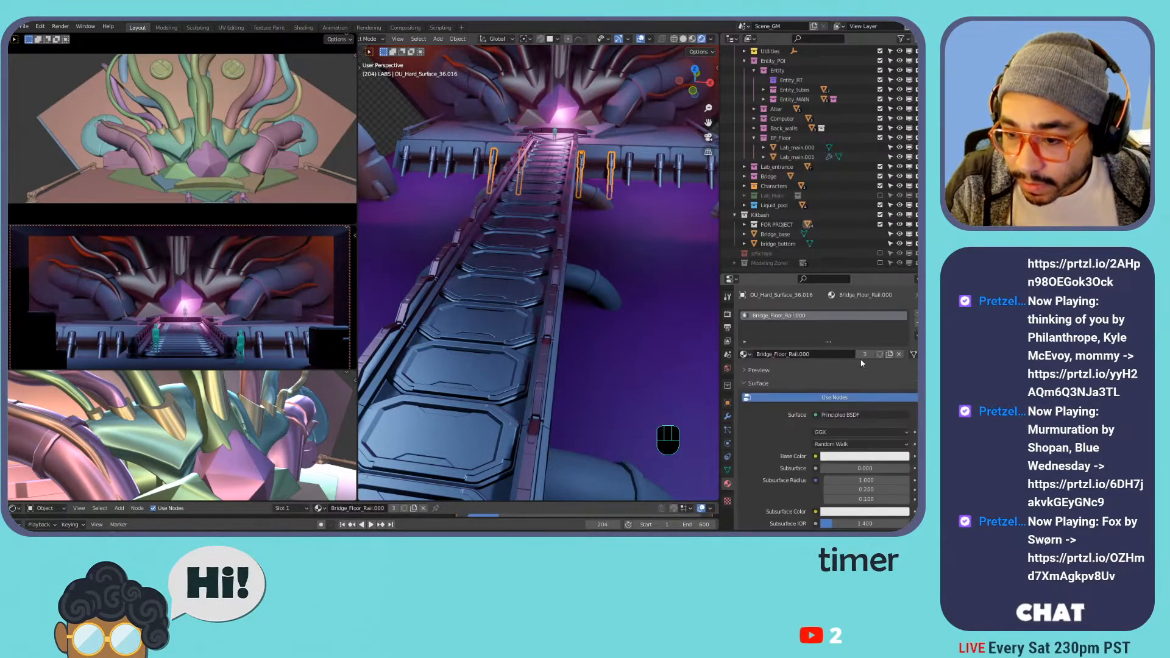
{"action": "left_click", "coordinate": [888, 354]}
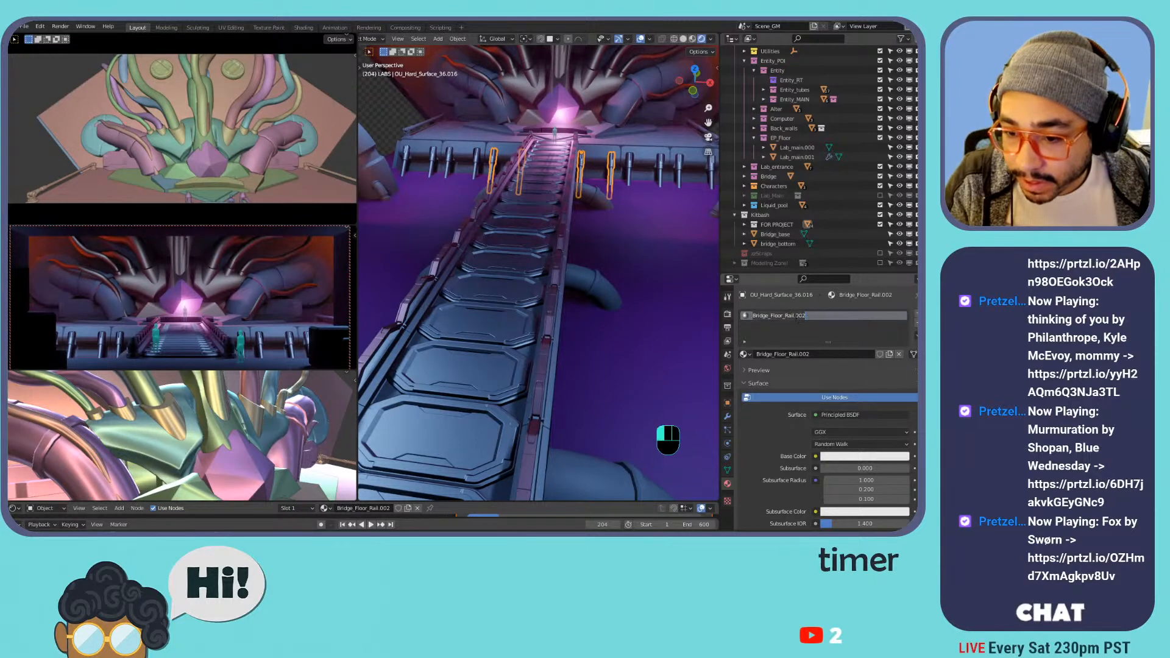
{"action": "key", "text": "Tab"}
{"action": "key", "text": "Tab"}
- Locate the lab floor object beneath the platform in the scene hierarchy and copy its name, Lab_main.001
{"action": "left_click", "coordinate": [647, 157]}
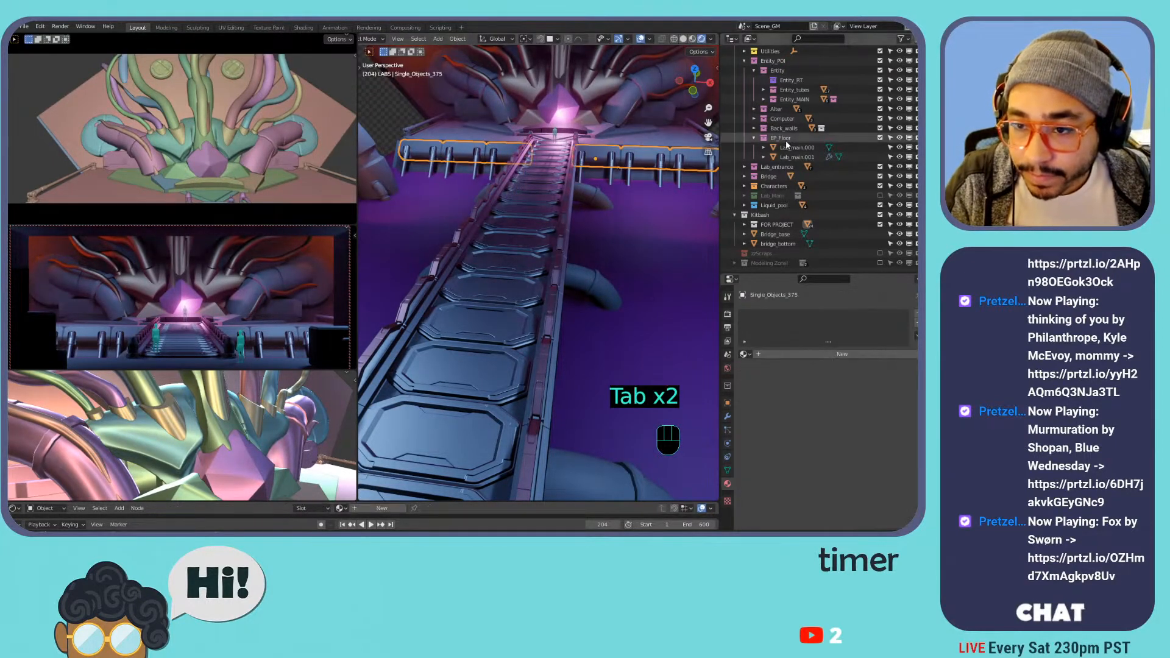
{"action": "key", "text": "KP_Decimal"}
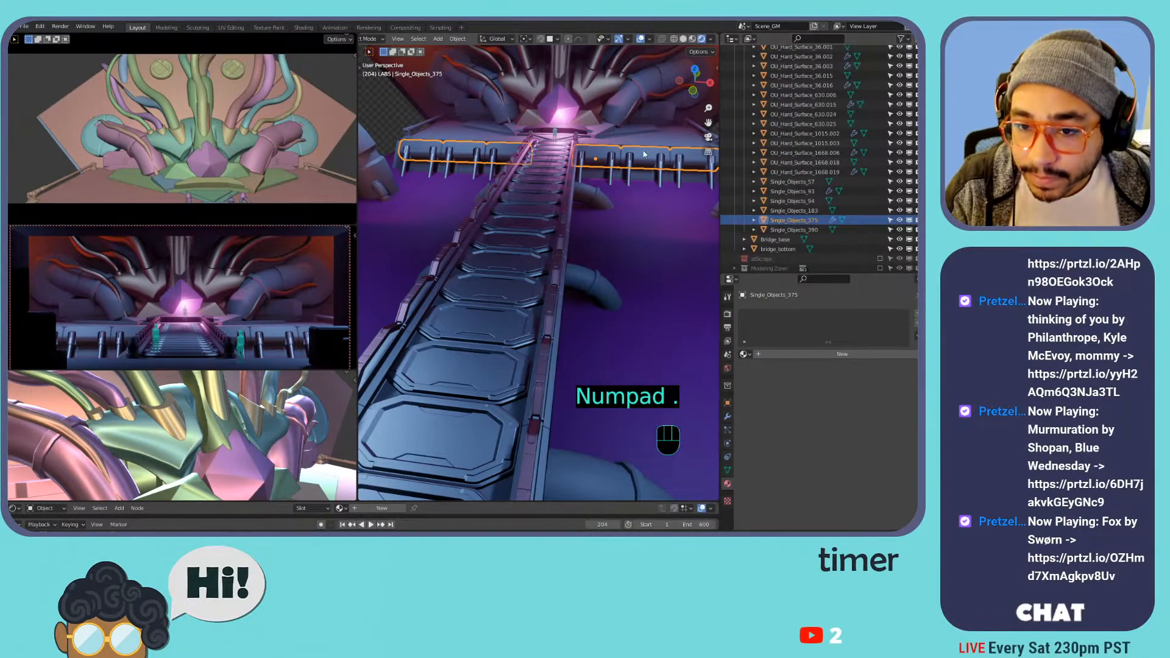
{"action": "left_click", "coordinate": [625, 177]}
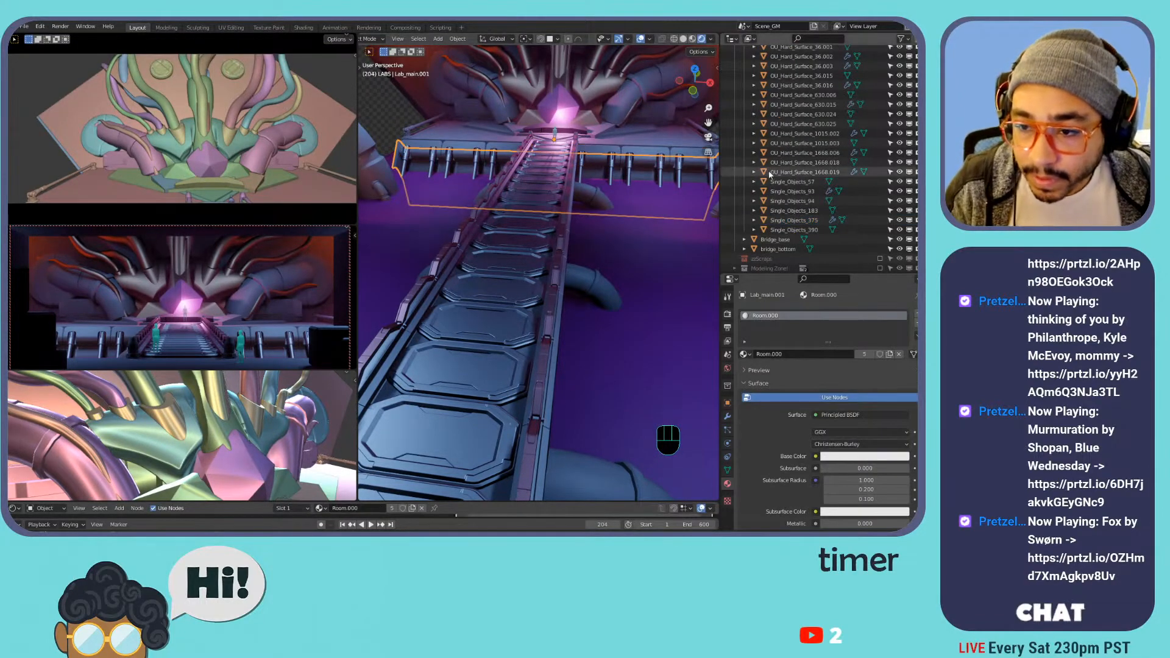
{"action": "key", "text": "KP_Decimal"}
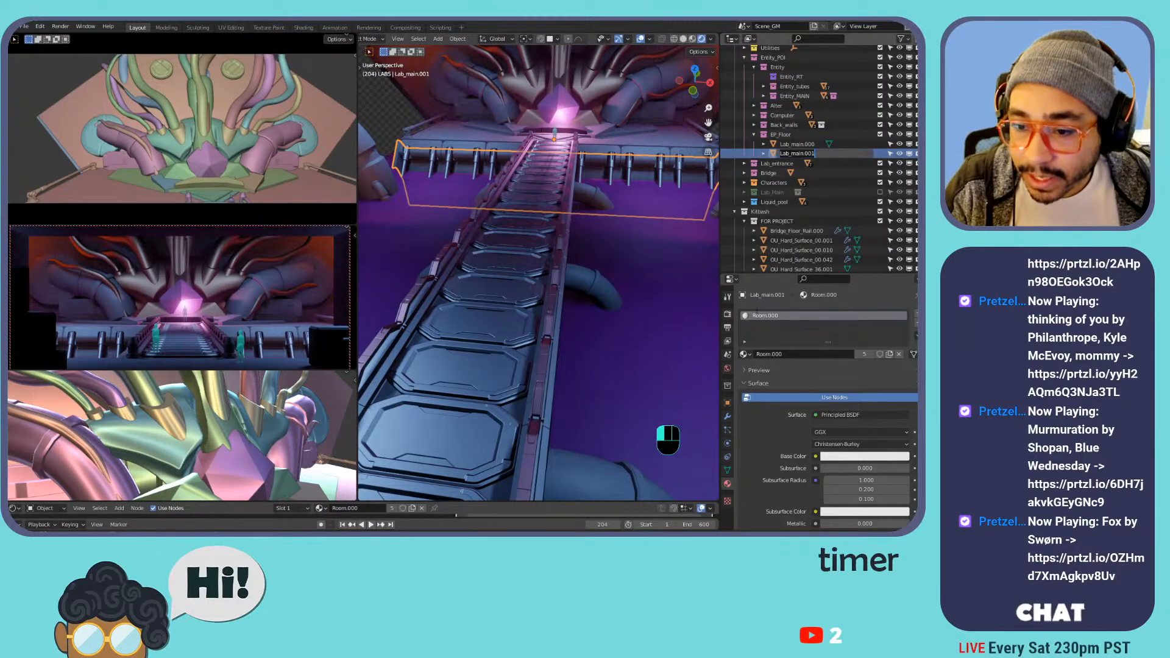
- Rename the copied material on the vertical platform pipes as Lab_main_metal.000
{"action": "left_click", "coordinate": [610, 170]}
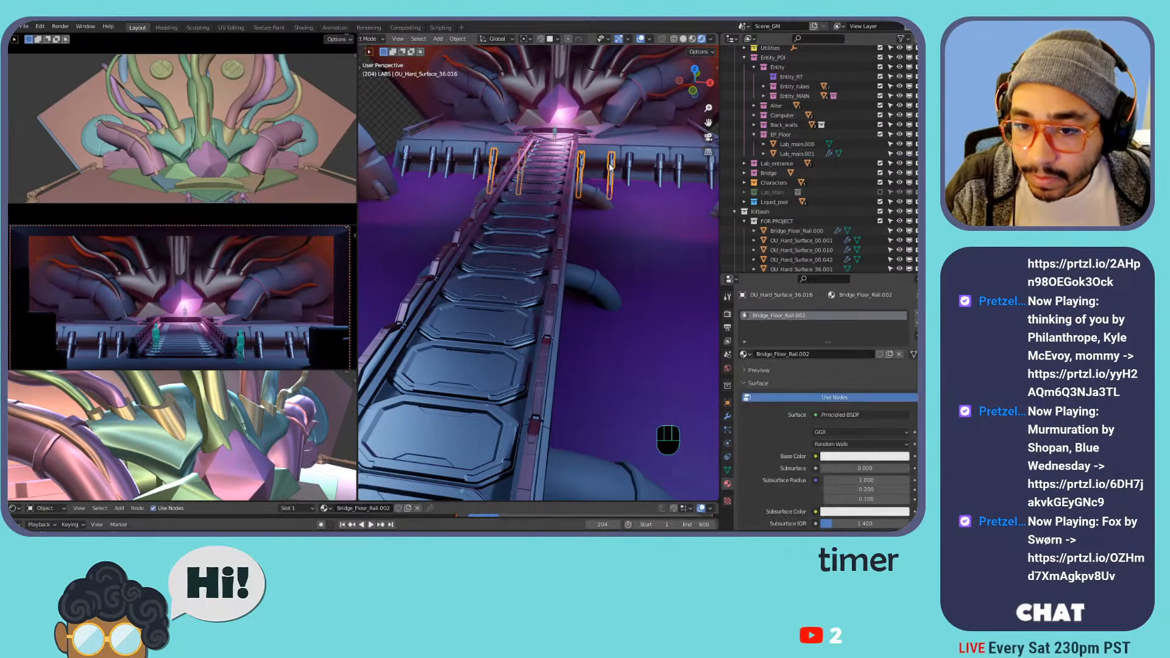
{"action": "double_click", "coordinate": [793, 315]}
{"action": "type", "text": "Lab_main.001"}
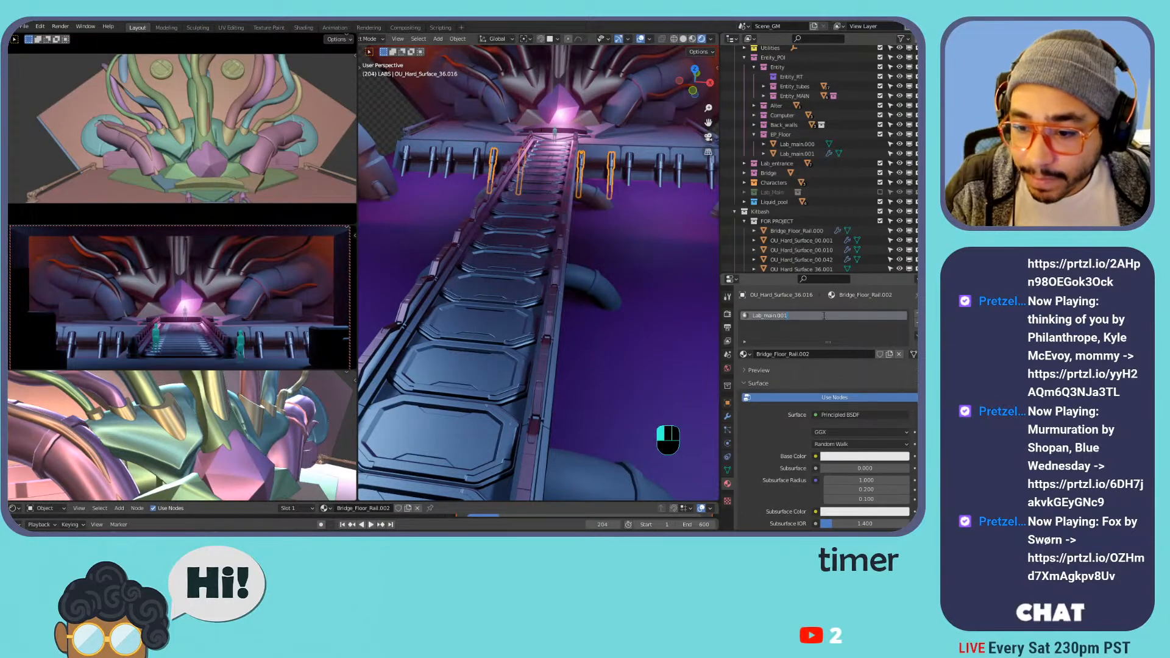
{"action": "key", "text": "BackSpace"}
{"action": "key", "text": "BackSpace"}
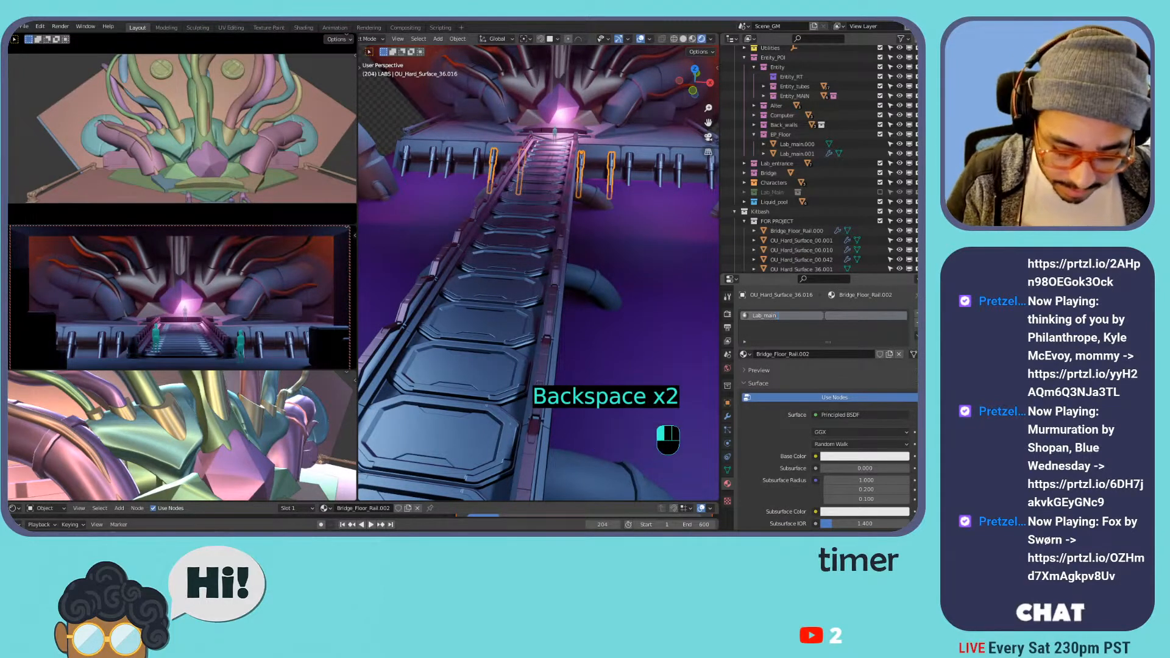
{"action": "type", "text": "_metal.000"}
{"action": "key", "text": "Return"}
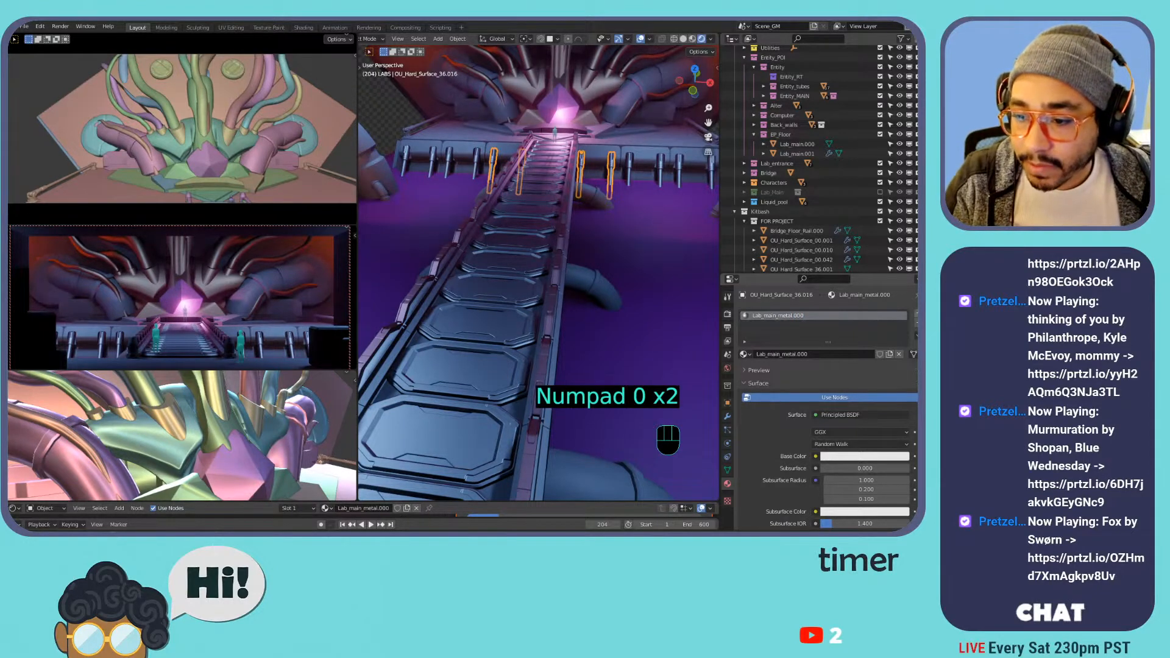
- Add a second material slot to the pipes holding a separate copy of Lab_main_metal.000 renamed Lab_main_Light.001
{"action": "left_click", "coordinate": [916, 316]}
{"action": "left_click", "coordinate": [744, 373]}
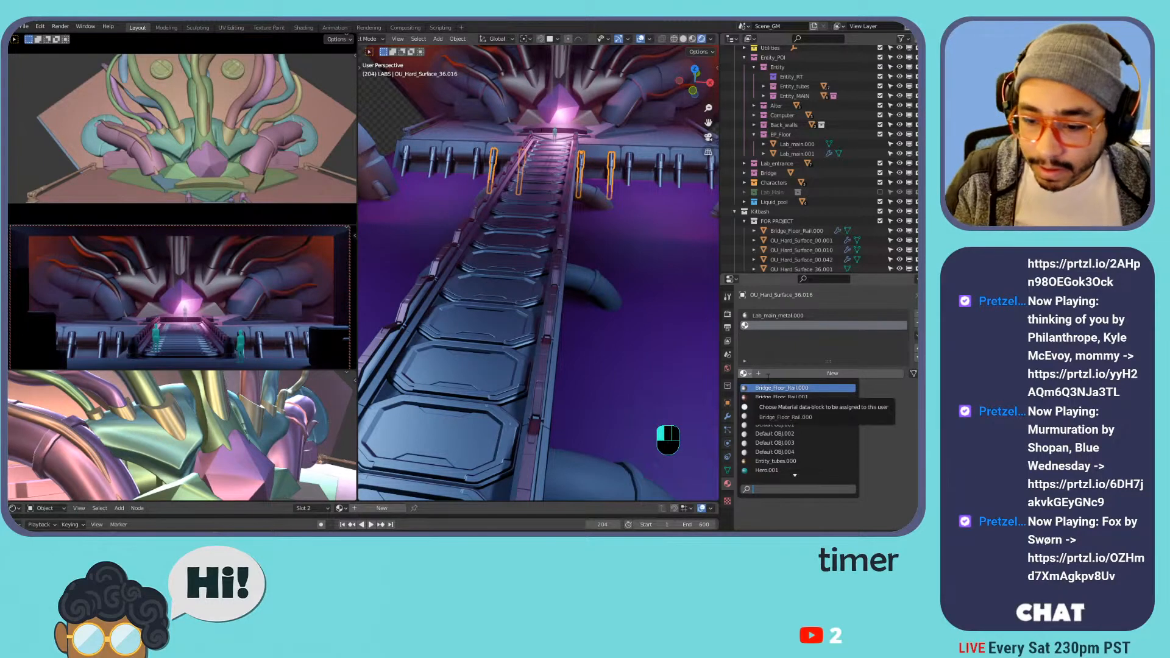
{"action": "type", "text": "lab"}
{"action": "key", "text": "Return"}
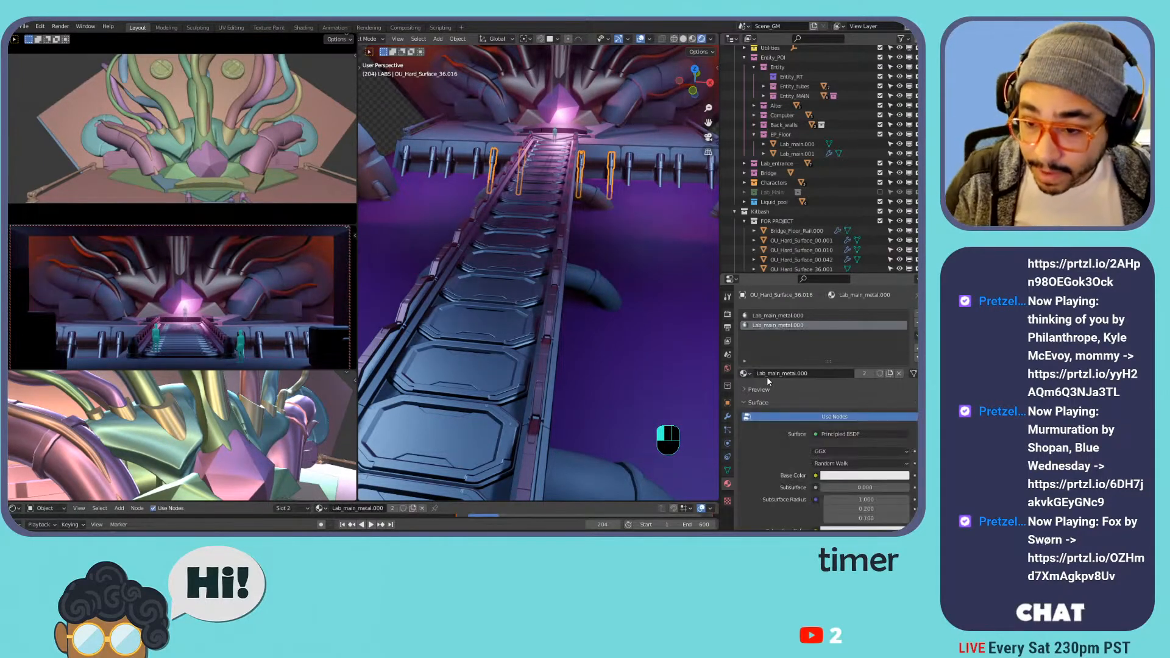
{"action": "left_click", "coordinate": [890, 374]}
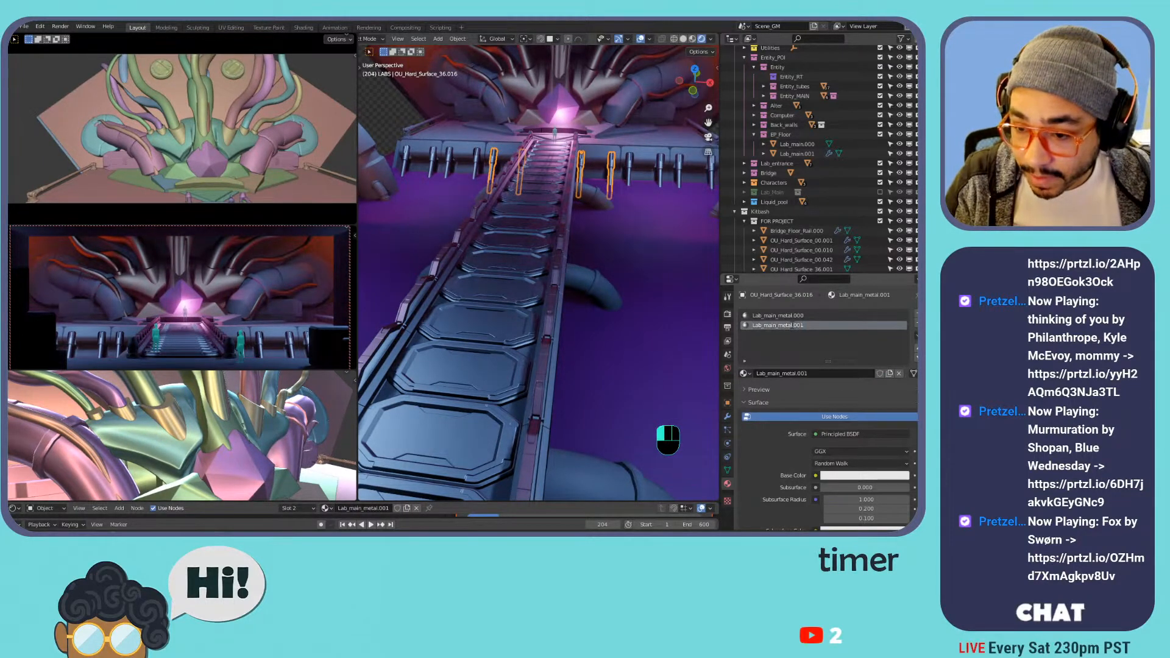
{"action": "key", "text": "BackSpace"}
{"action": "key", "text": "BackSpace"}
{"action": "key", "text": "BackSpace"}
{"action": "type", "text": "Ligh"}
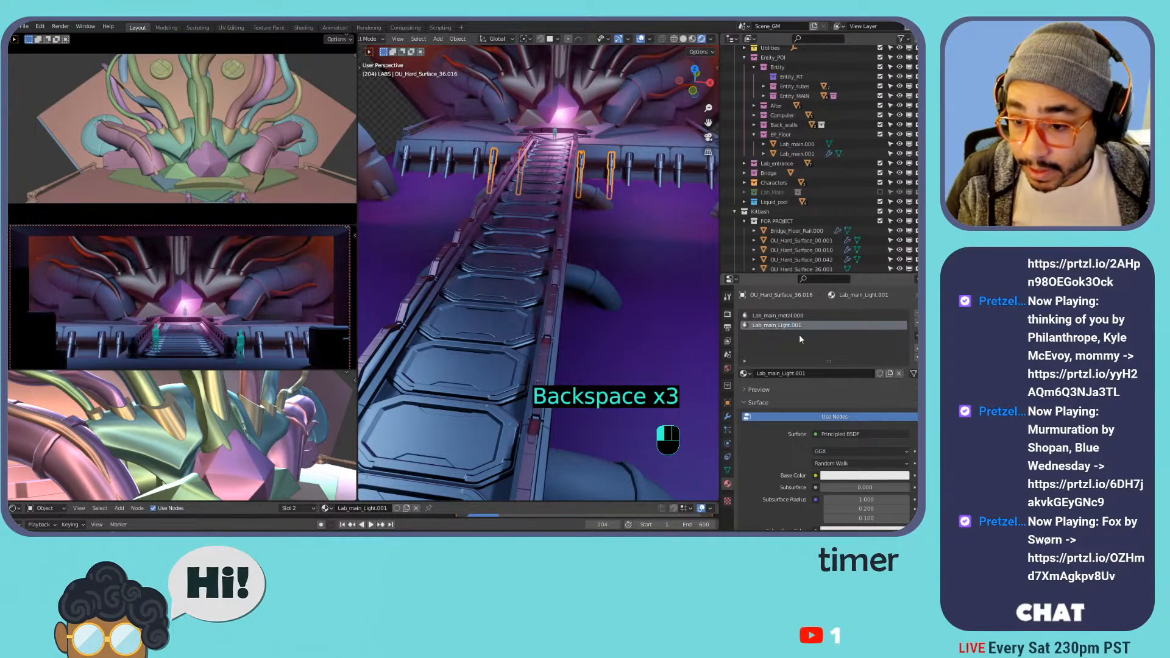
- Set the base color of the pipes' Lab_main_metal.000 material to pink
{"action": "left_click", "coordinate": [769, 317]}
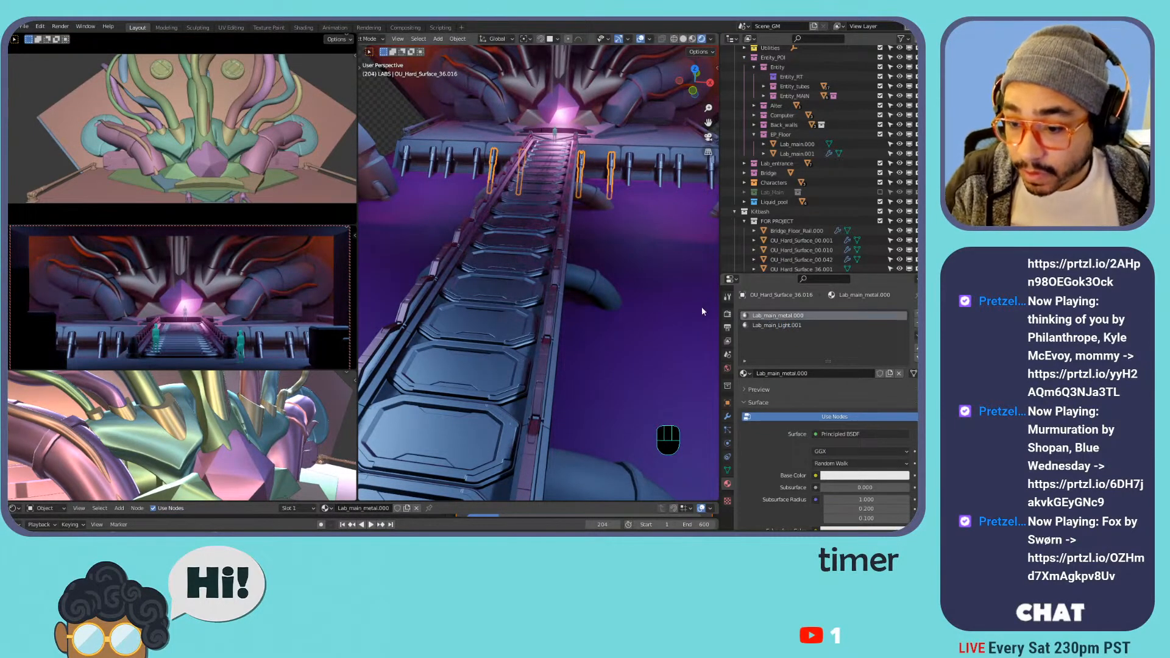
{"action": "left_click", "coordinate": [866, 475]}
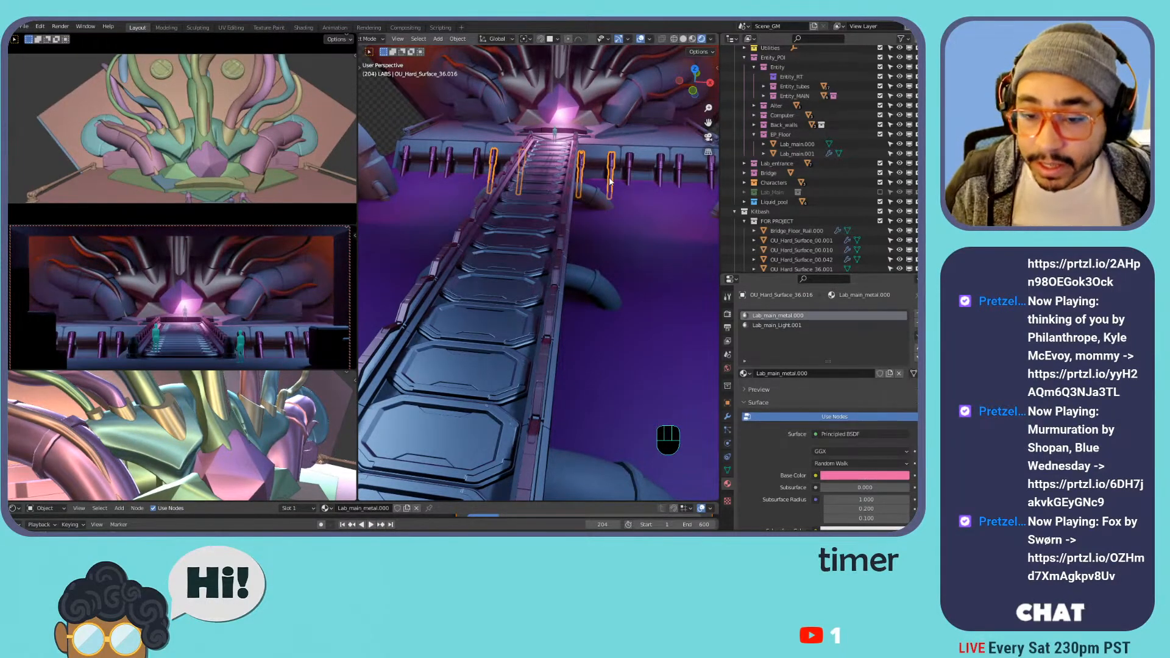
- Open the platform pipes in Edit Mode and select the edge loop around one pipe's lower end cap
{"action": "key", "text": "KP_Decimal"}
{"action": "middle_click_drag", "start_coordinate": [689, 249], "coordinate": [646, 214]}
{"action": "middle_click_drag", "start_coordinate": [645, 213], "coordinate": [599, 312], "text": "shift"}
{"action": "key", "text": "Tab"}
{"action": "scroll", "coordinate": [631, 237], "scroll_direction": "up", "scroll_amount": 7}
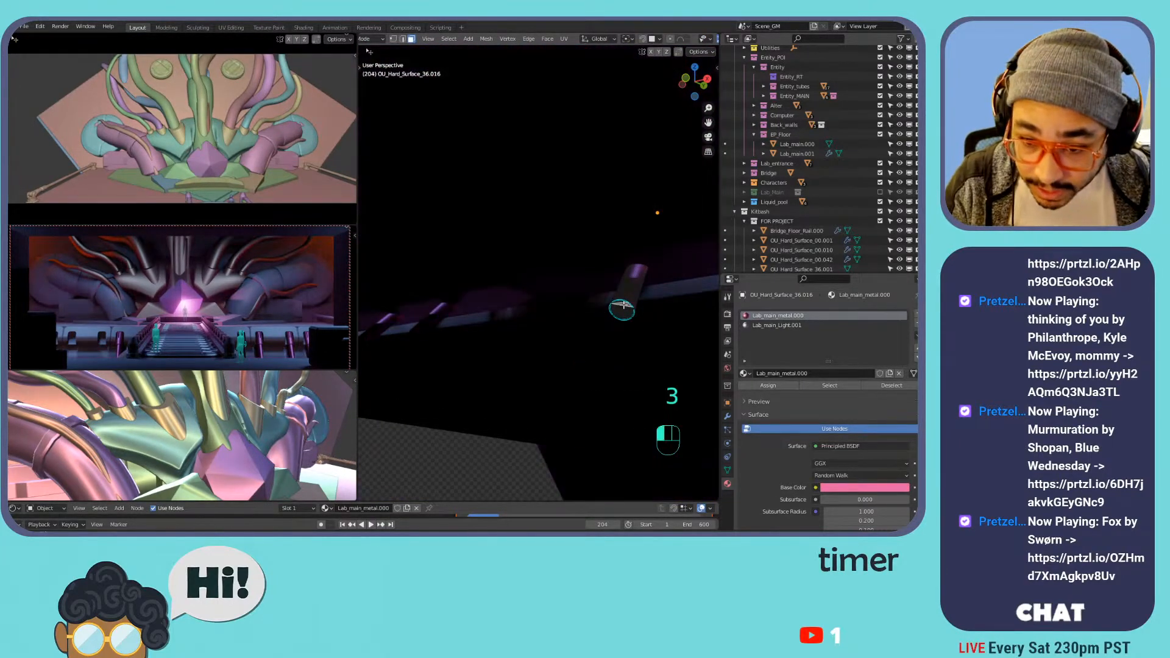
{"action": "key", "text": "KP_Decimal"}
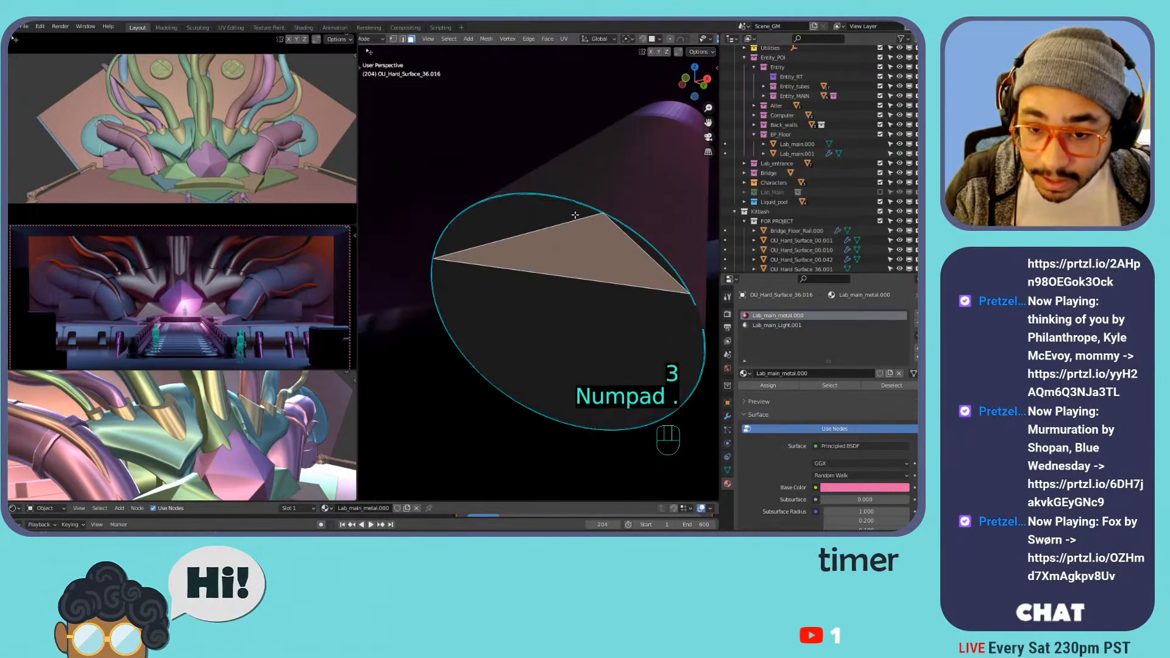
{"action": "key", "text": "2"}
{"action": "left_click", "coordinate": [557, 198], "text": "alt"}
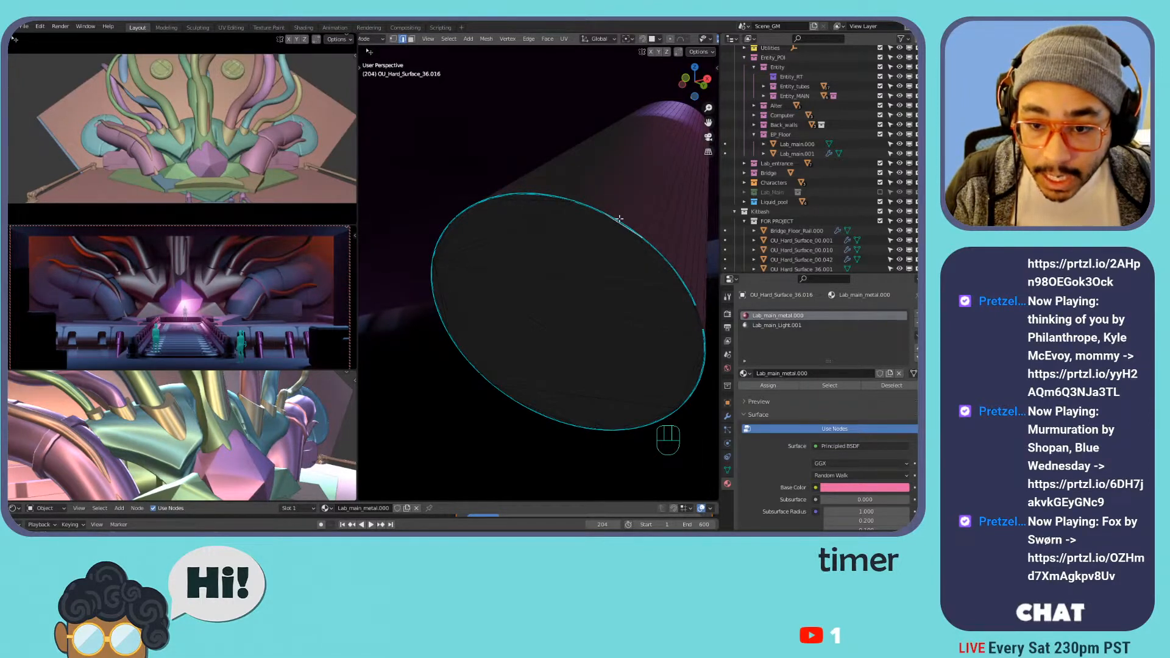
{"action": "middle_click_drag", "start_coordinate": [665, 150], "coordinate": [625, 194], "text": "shift"}
{"action": "scroll", "coordinate": [653, 172], "scroll_direction": "down", "scroll_amount": 11}
{"action": "scroll", "coordinate": [622, 194], "scroll_direction": "up", "scroll_amount": 5}
{"action": "middle_click_drag", "start_coordinate": [629, 104], "coordinate": [532, 233]}
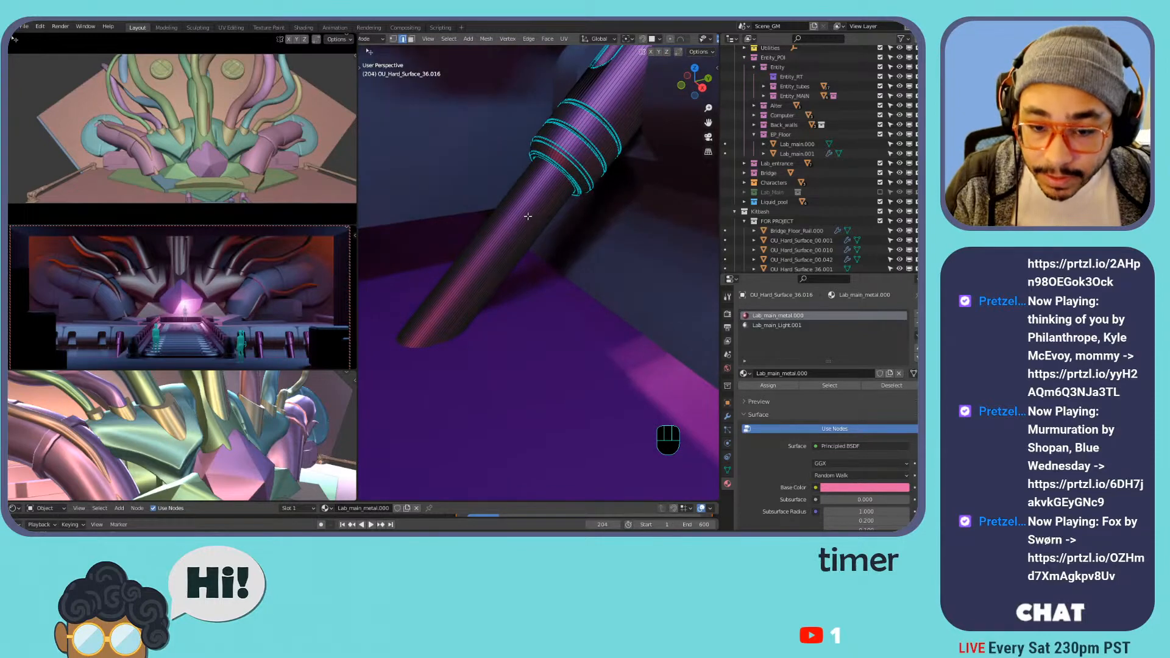
- Select the ring of faces around the pipe's lower shaft below the collar
{"action": "key", "text": "l"}
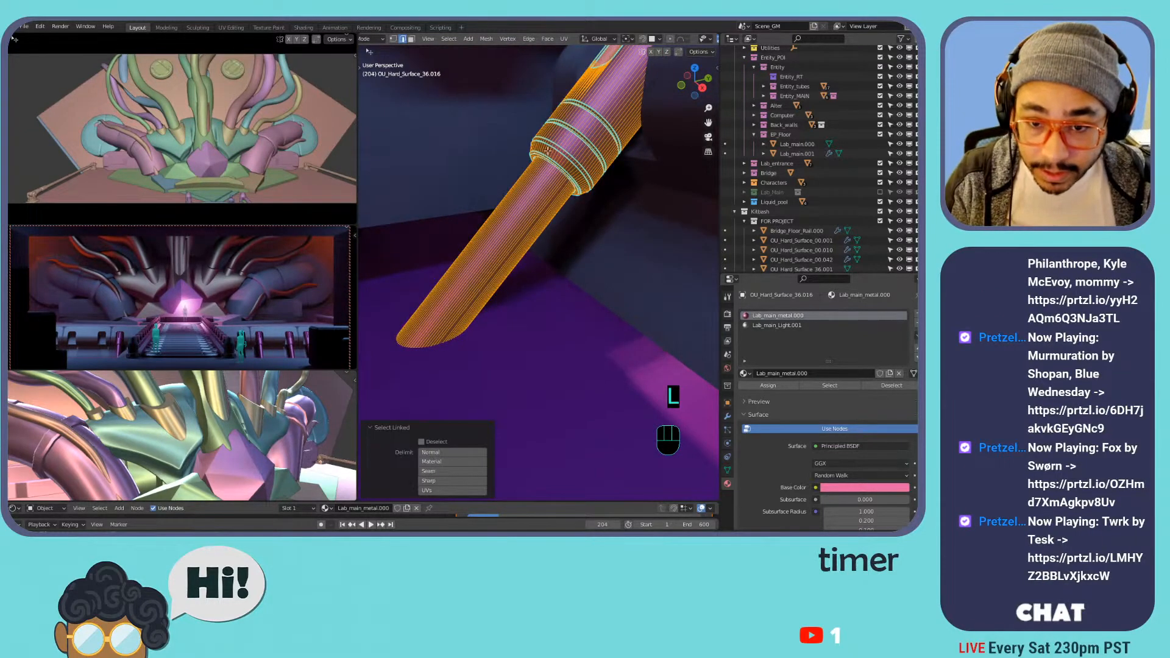
{"action": "key", "text": "ctrl+z"}
{"action": "left_click", "coordinate": [490, 229], "text": "alt"}
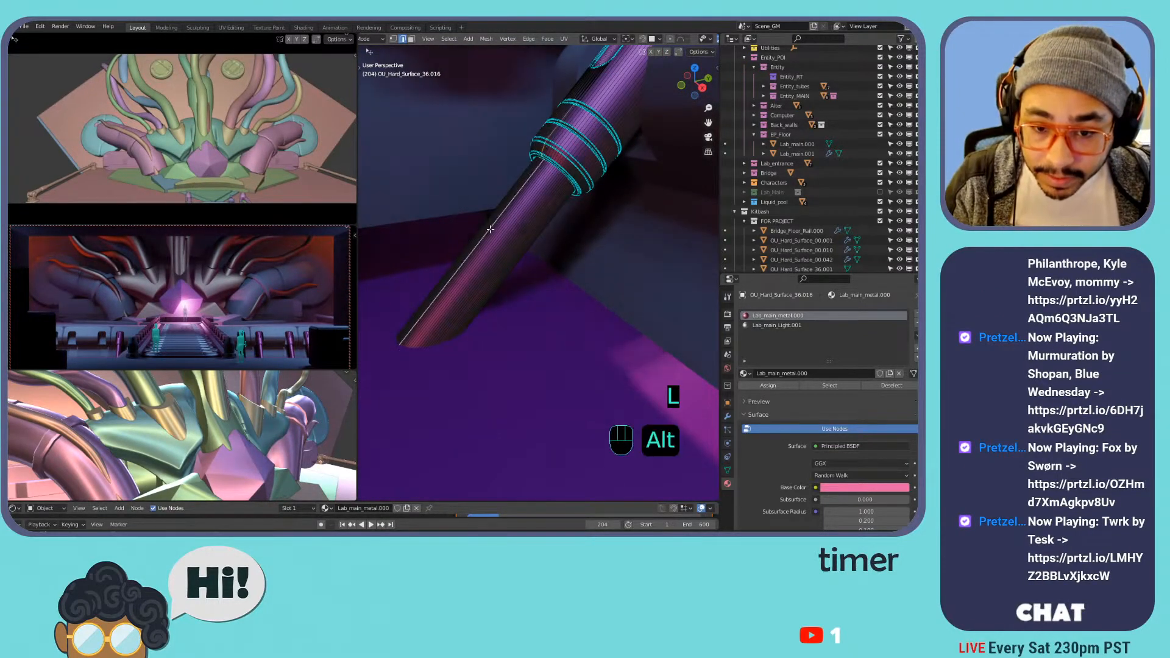
{"action": "key", "text": "3"}
{"action": "left_click", "coordinate": [497, 230], "text": "alt"}
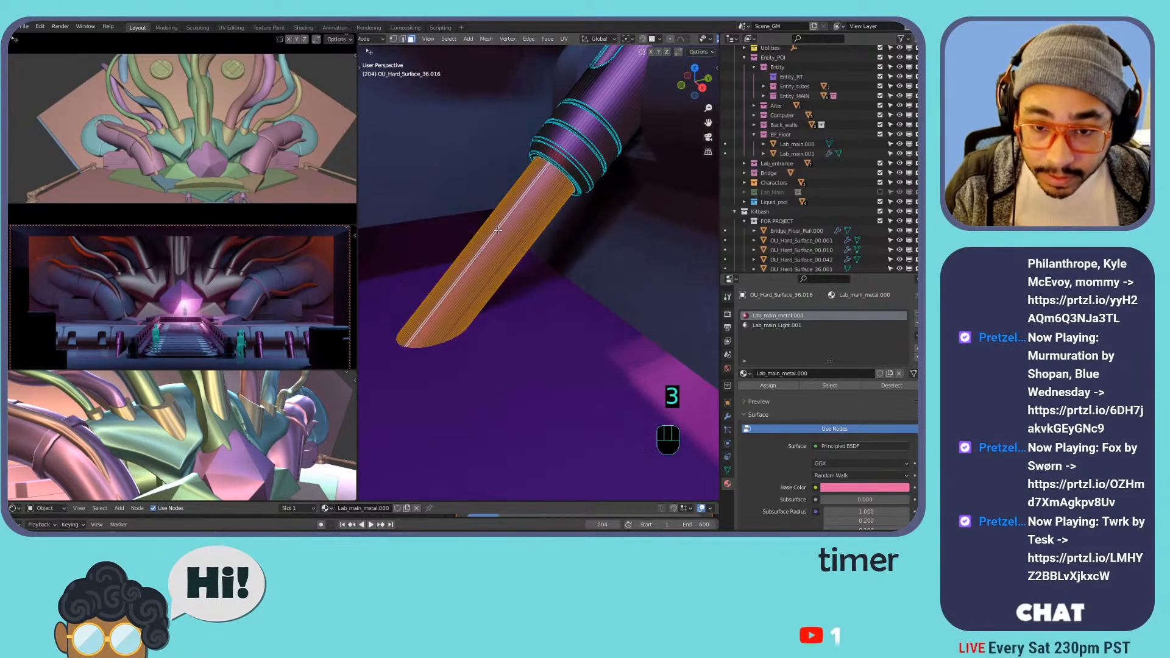
- Add the shaft's end cap faces to the selection, and clear the whole selection in face mode
{"action": "middle_click_drag", "start_coordinate": [499, 229], "coordinate": [509, 164]}
{"action": "middle_click_drag", "start_coordinate": [509, 165], "coordinate": [517, 220], "text": "shift"}
{"action": "scroll", "coordinate": [518, 219], "scroll_direction": "down", "scroll_amount": 3}
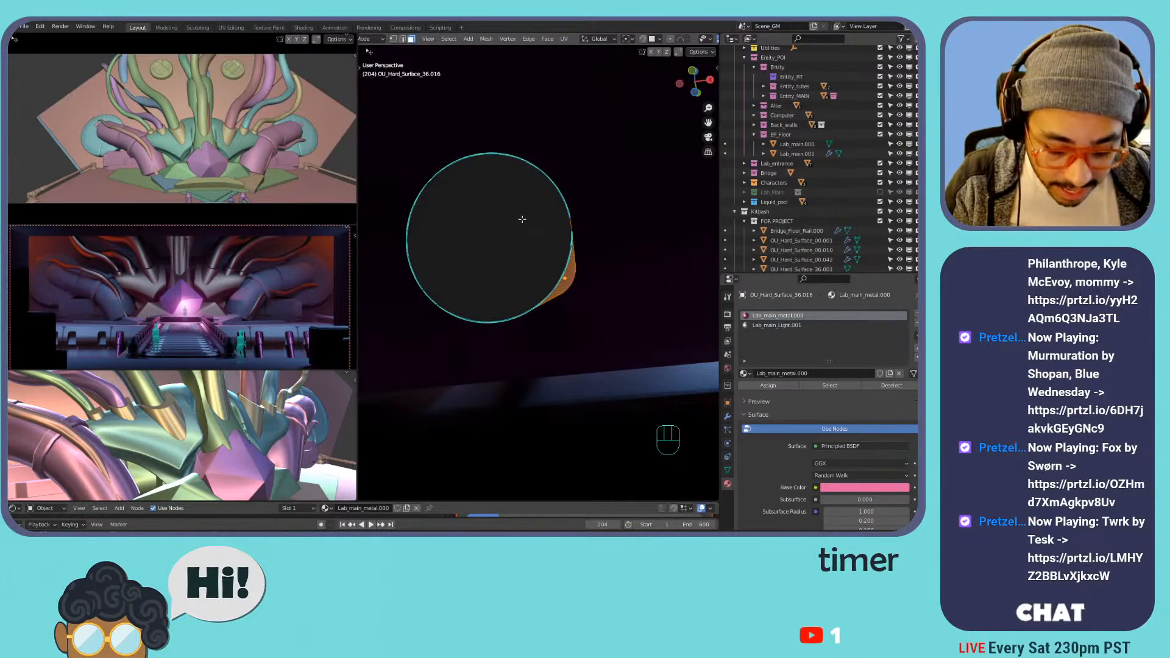
{"action": "mouse_move", "coordinate": [489, 210]}
{"action": "left_mouse_down"}
{"action": "mouse_move", "coordinate": [475, 256]}
{"action": "mouse_move", "coordinate": [426, 225]}
{"action": "mouse_move", "coordinate": [444, 196]}
{"action": "mouse_move", "coordinate": [484, 180]}
{"action": "left_mouse_up"}
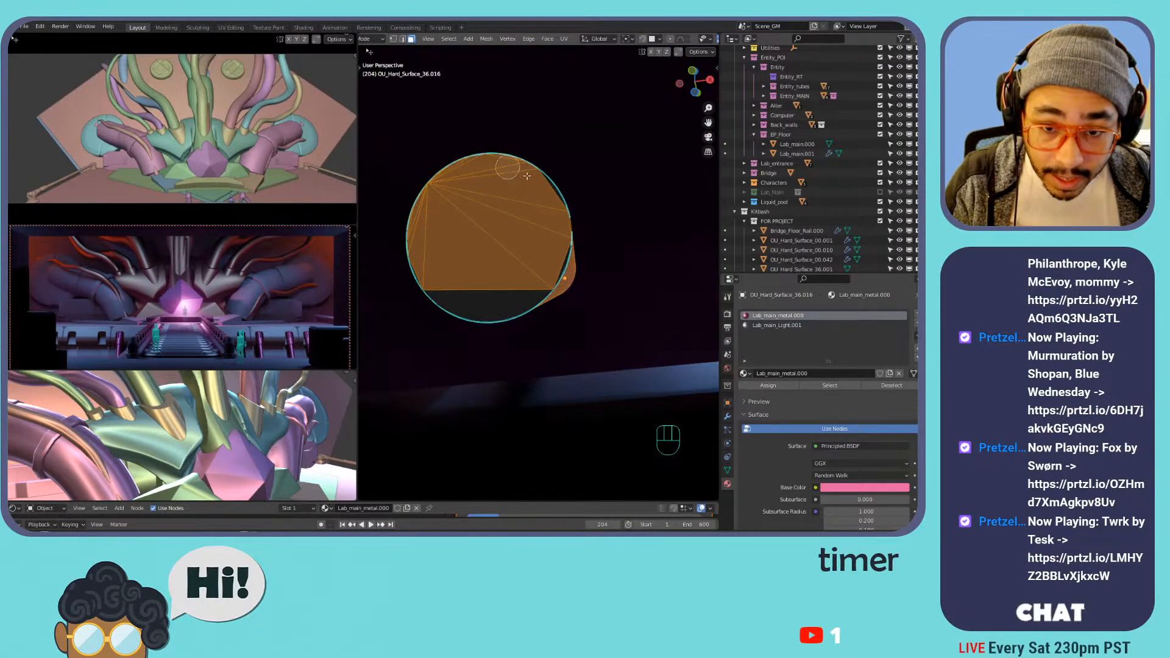
{"action": "left_click_drag", "start_coordinate": [551, 283], "coordinate": [430, 286]}
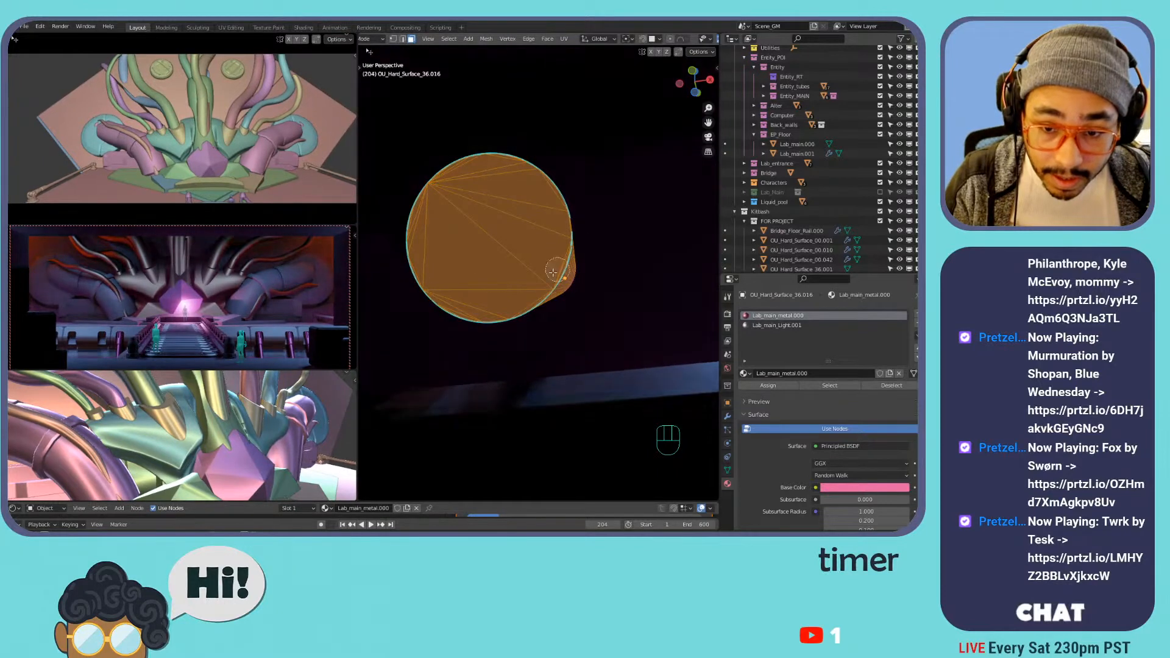
{"action": "middle_click_drag", "start_coordinate": [569, 166], "coordinate": [496, 227], "text": "shift"}
{"action": "scroll", "coordinate": [585, 208], "scroll_direction": "up", "scroll_amount": 1}
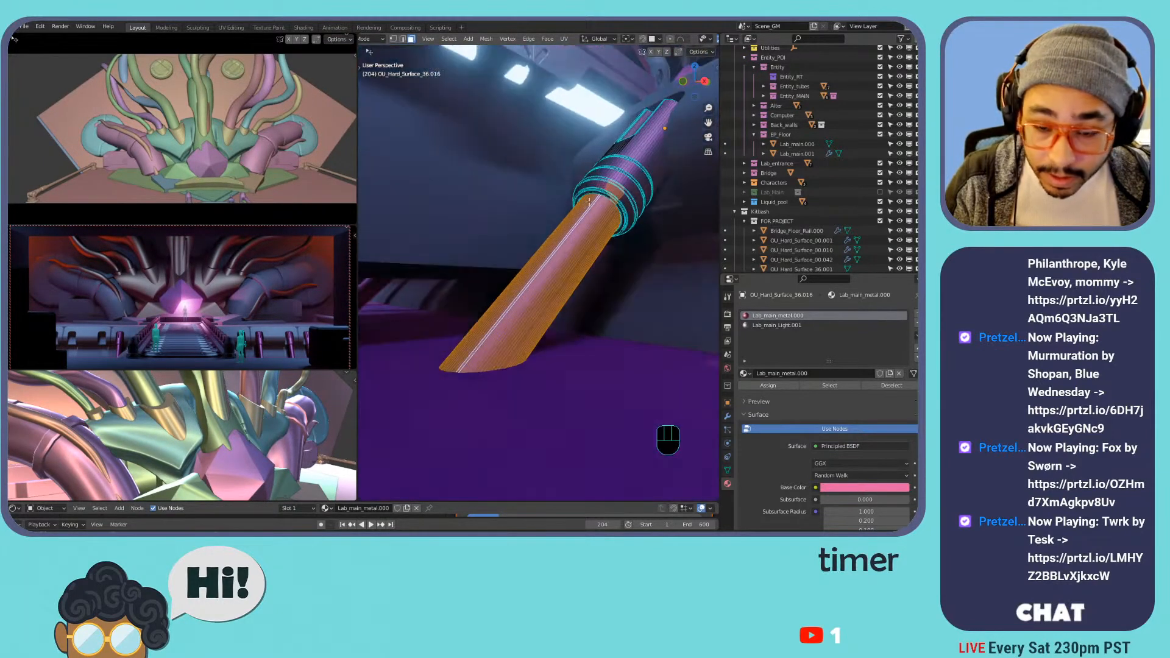
{"action": "key", "text": "alt+a"}
{"action": "key", "text": "3"}
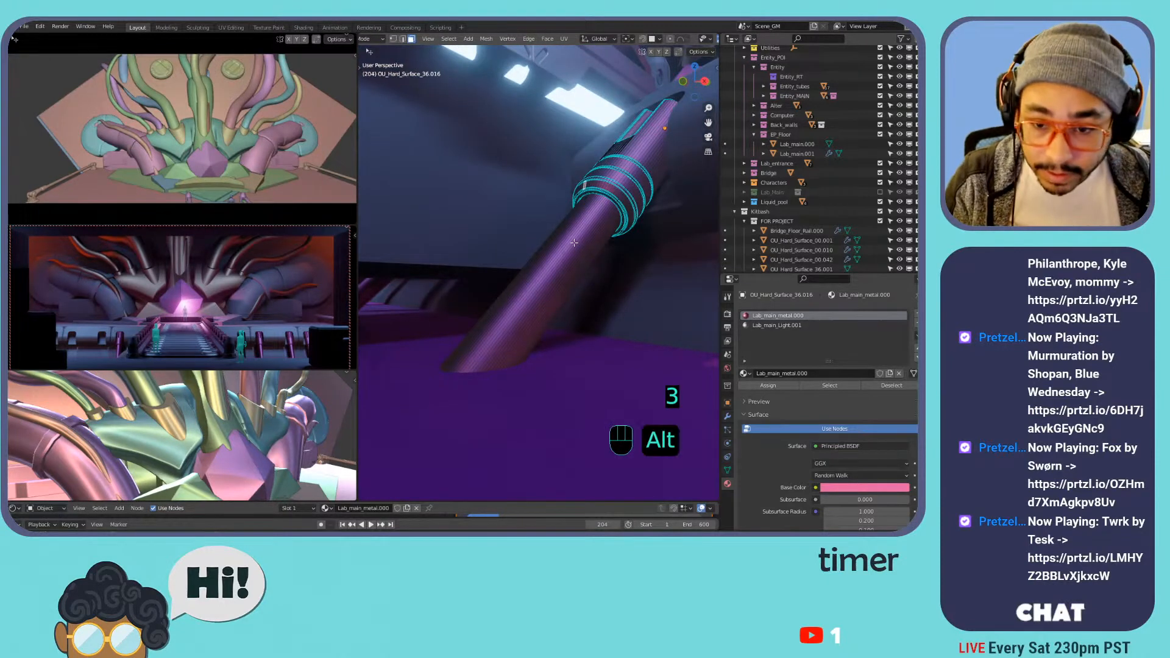
- Select the lower shaft faces on both pipes and assign them the Lab_main_Light.001 material
{"action": "left_click", "coordinate": [564, 252], "text": "alt"}
{"action": "scroll", "coordinate": [632, 268], "scroll_direction": "down", "scroll_amount": 6}
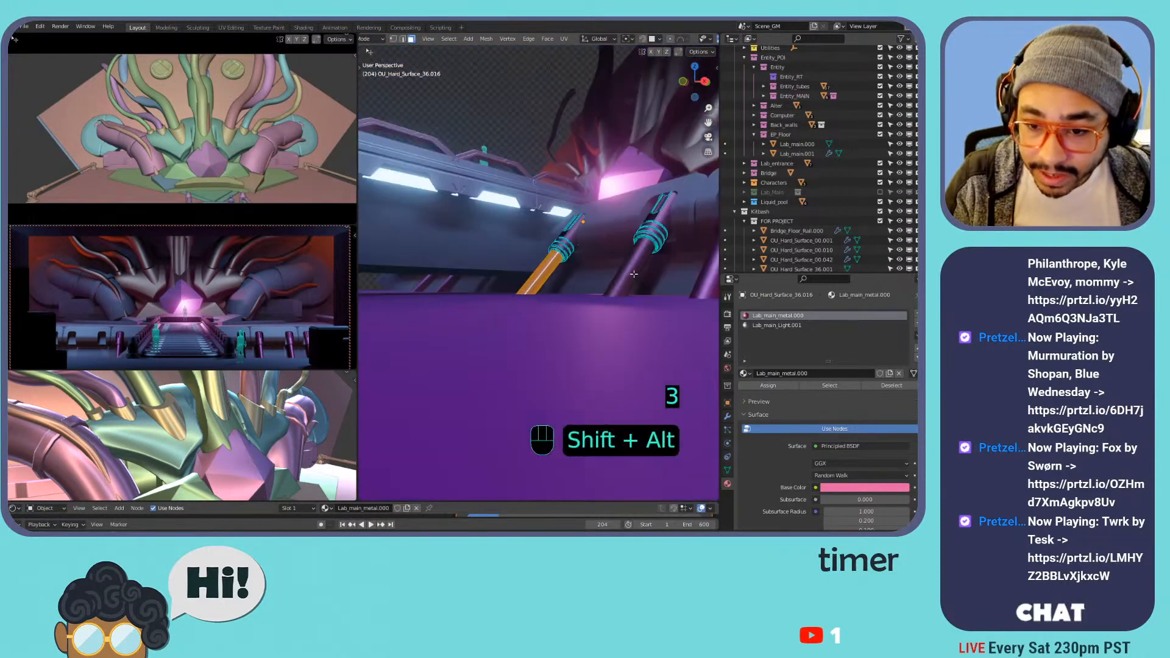
{"action": "left_click", "coordinate": [638, 271], "text": "alt+shift"}
{"action": "left_click", "coordinate": [777, 325]}
{"action": "left_click", "coordinate": [768, 386]}
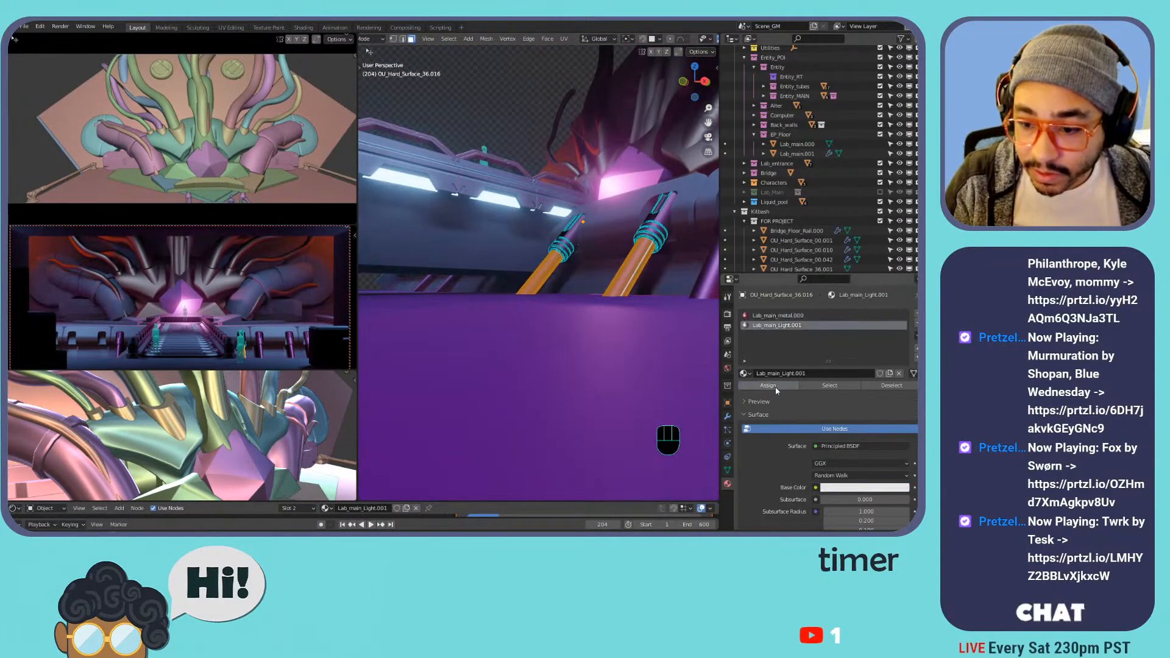
- Turn Lab_main_Light.001 into a pink Emission shader with strength 10.4 and return to Object Mode
{"action": "left_click", "coordinate": [839, 447]}
{"action": "left_click", "coordinate": [817, 351]}
{"action": "left_click_drag", "start_coordinate": [859, 475], "coordinate": [838, 476]}
{"action": "left_click", "coordinate": [854, 463]}
{"action": "left_click", "coordinate": [875, 374]}
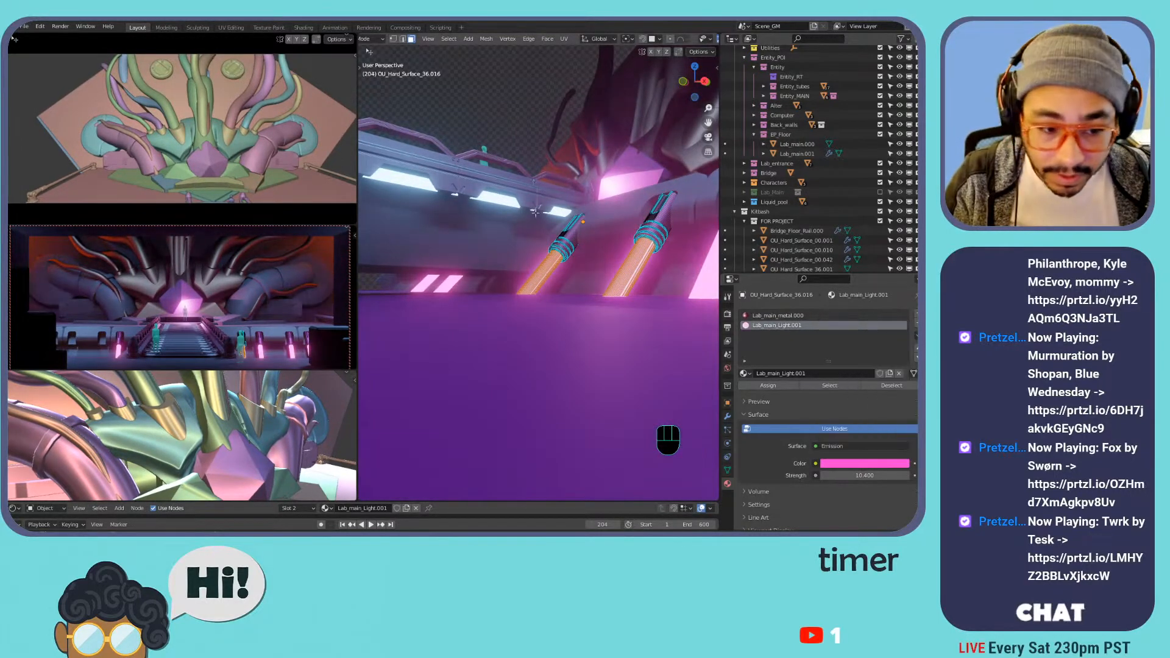
{"action": "key", "text": "Tab"}
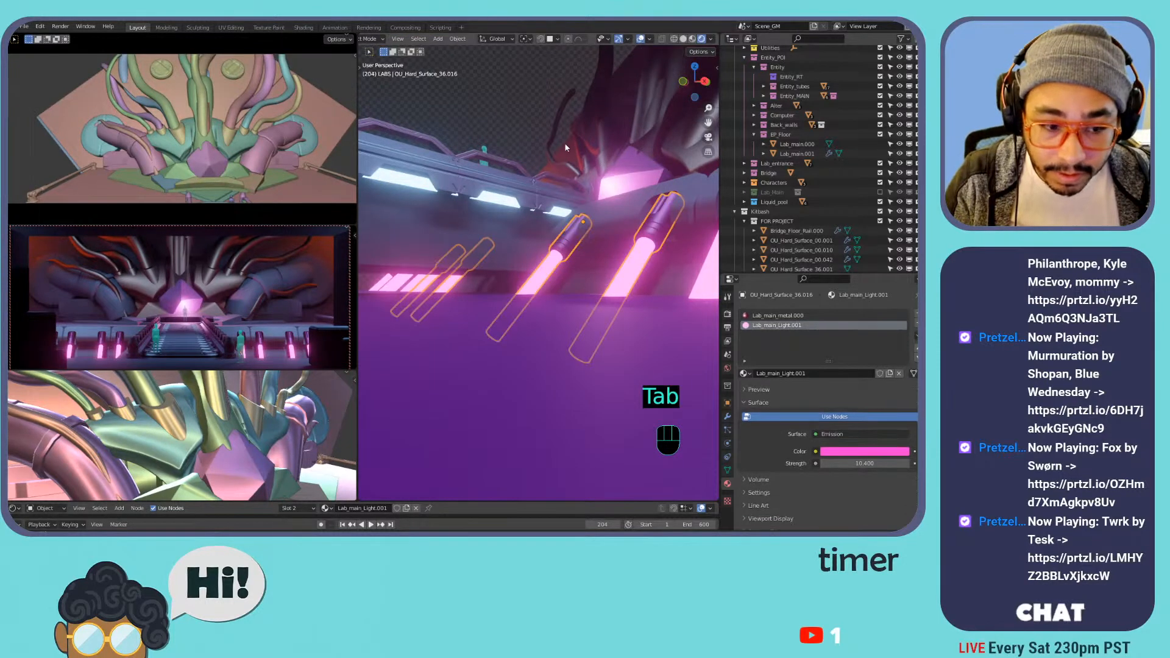
- Select the platform pipes and shift the Lab_main_Light.001 emission color from pink towards purple
{"action": "left_click", "coordinate": [568, 138]}
{"action": "scroll", "coordinate": [529, 141], "scroll_direction": "down", "scroll_amount": 4}
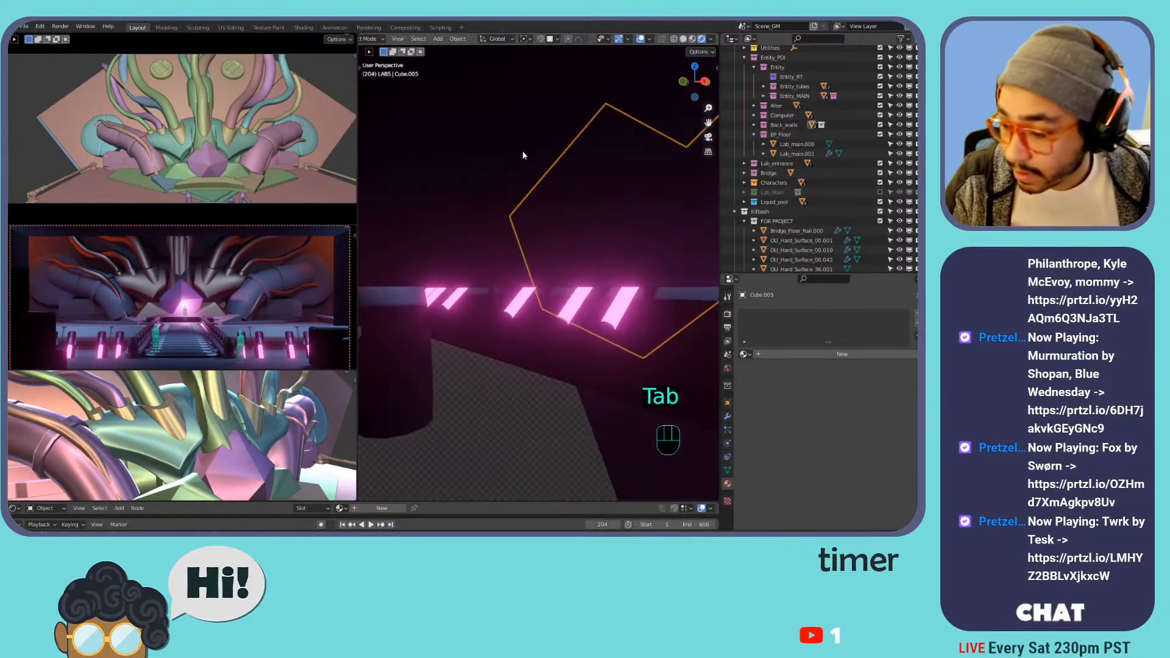
{"action": "middle_click_drag", "start_coordinate": [544, 196], "coordinate": [589, 281]}
{"action": "scroll", "coordinate": [580, 234], "scroll_direction": "down", "scroll_amount": 5}
{"action": "left_click", "coordinate": [589, 281]}
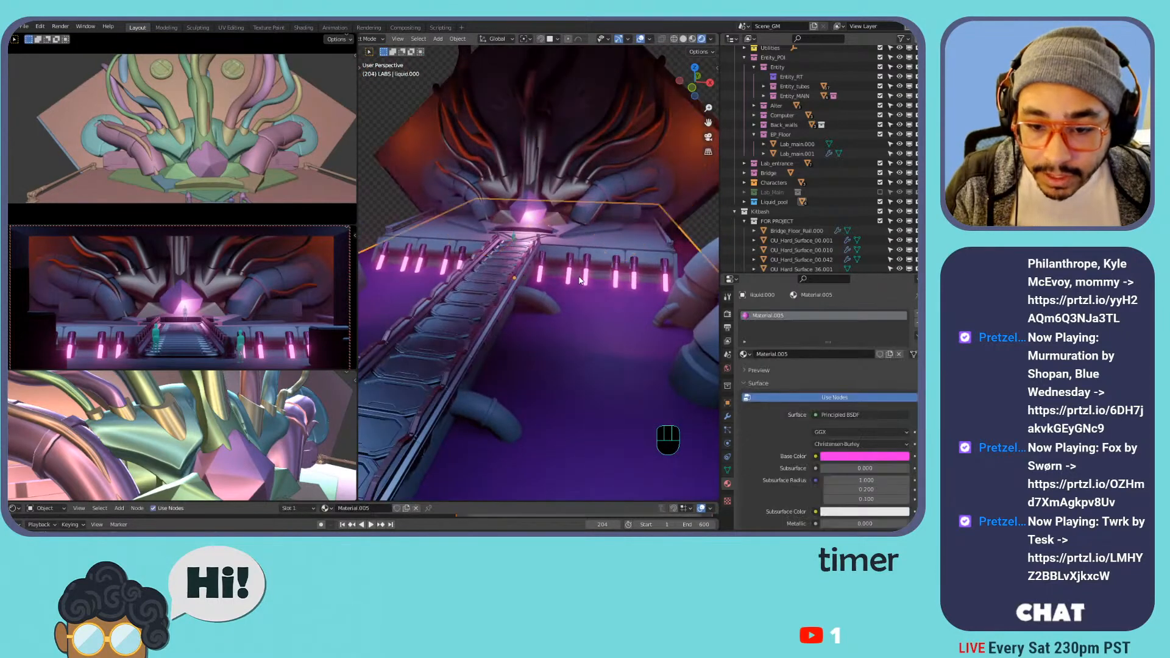
{"action": "left_click", "coordinate": [771, 325]}
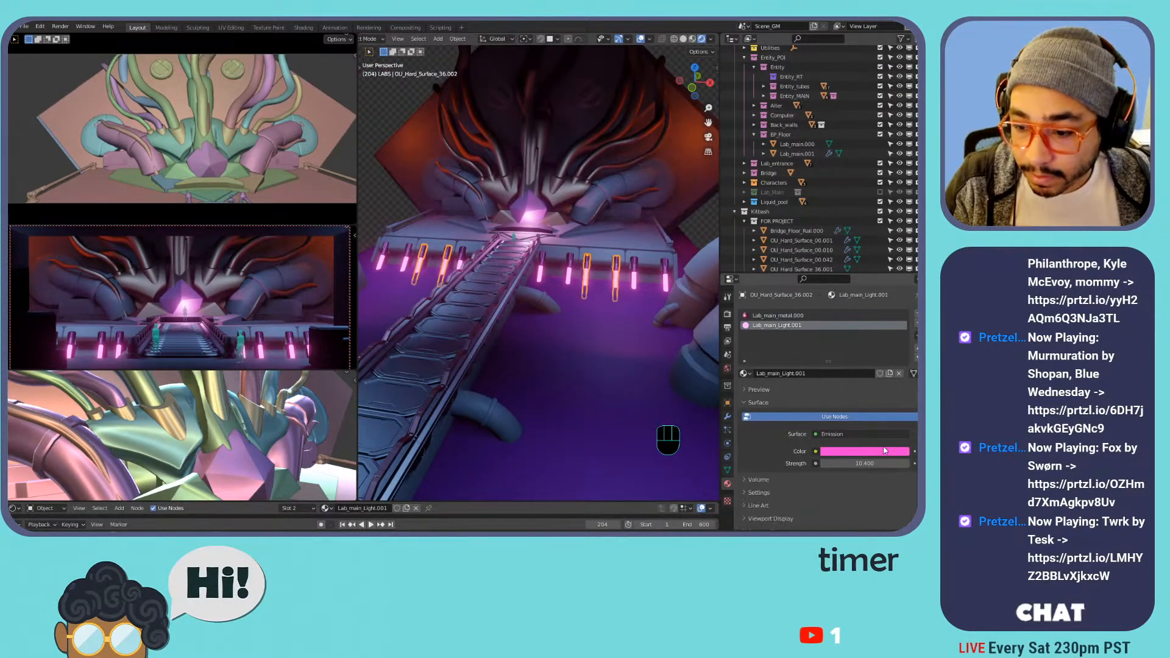
{"action": "left_click", "coordinate": [862, 450]}
{"action": "mouse_move", "coordinate": [879, 366]}
{"action": "left_mouse_down"}
{"action": "mouse_move", "coordinate": [890, 355]}
{"action": "mouse_move", "coordinate": [880, 358]}
{"action": "left_mouse_up"}
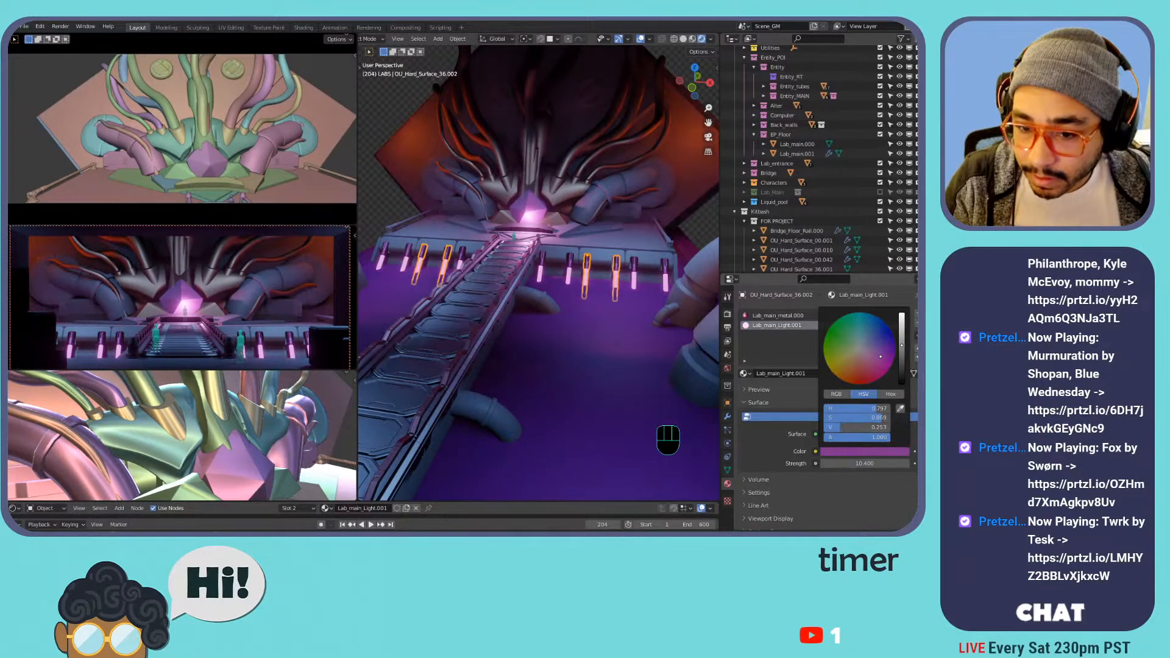
{"action": "left_click_drag", "start_coordinate": [880, 364], "coordinate": [887, 357]}
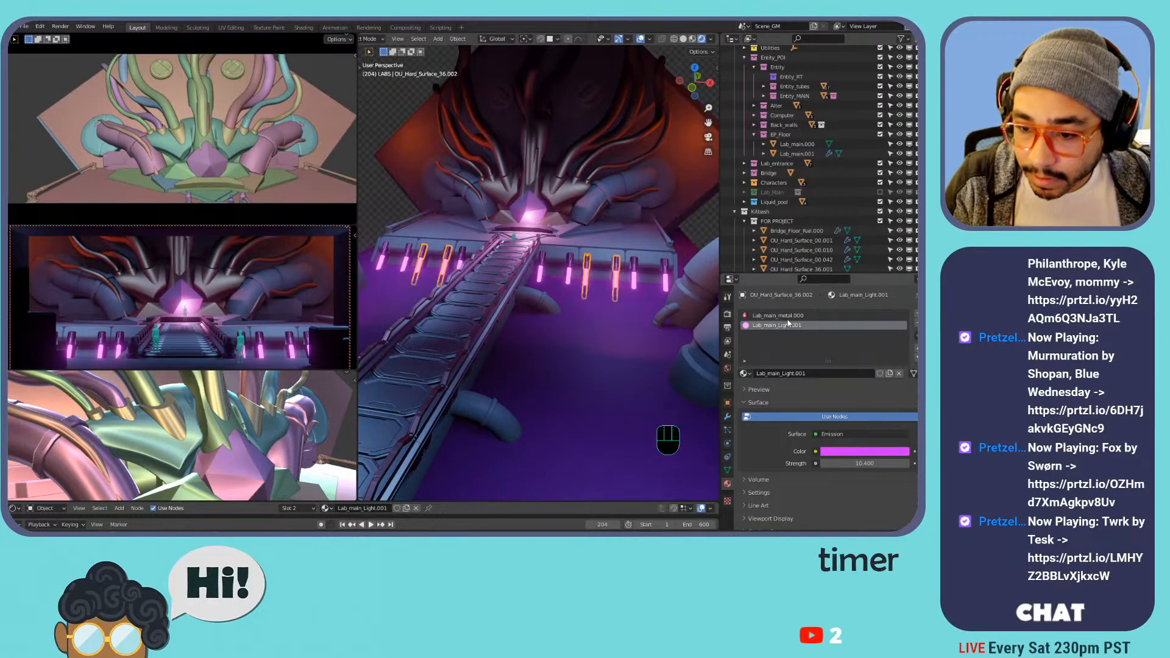
- Set the base color of the pipes' Lab_main_metal.000 material to light purple
{"action": "left_click", "coordinate": [777, 314]}
{"action": "left_click", "coordinate": [864, 475]}
{"action": "left_click_drag", "start_coordinate": [869, 389], "coordinate": [870, 377]}
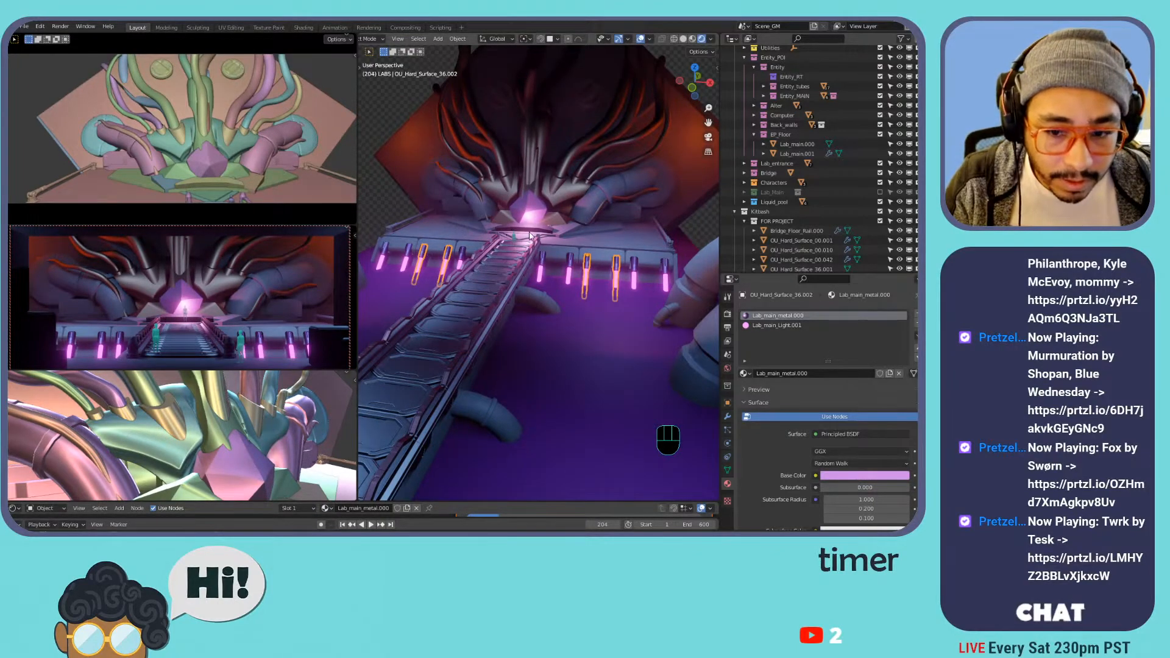
- Examine the recolored pipes along the platform front and save the file
{"action": "scroll", "coordinate": [543, 237], "scroll_direction": "down", "scroll_amount": 1}
{"action": "mouse_move", "coordinate": [544, 237]}
{"action": "middle_mouse_down"}
{"action": "mouse_move", "coordinate": [561, 268]}
{"action": "mouse_move", "coordinate": [405, 230]}
{"action": "mouse_move", "coordinate": [562, 255]}
{"action": "mouse_move", "coordinate": [528, 251]}
{"action": "middle_mouse_up"}
{"action": "scroll", "coordinate": [584, 237], "scroll_direction": "up", "scroll_amount": 4}
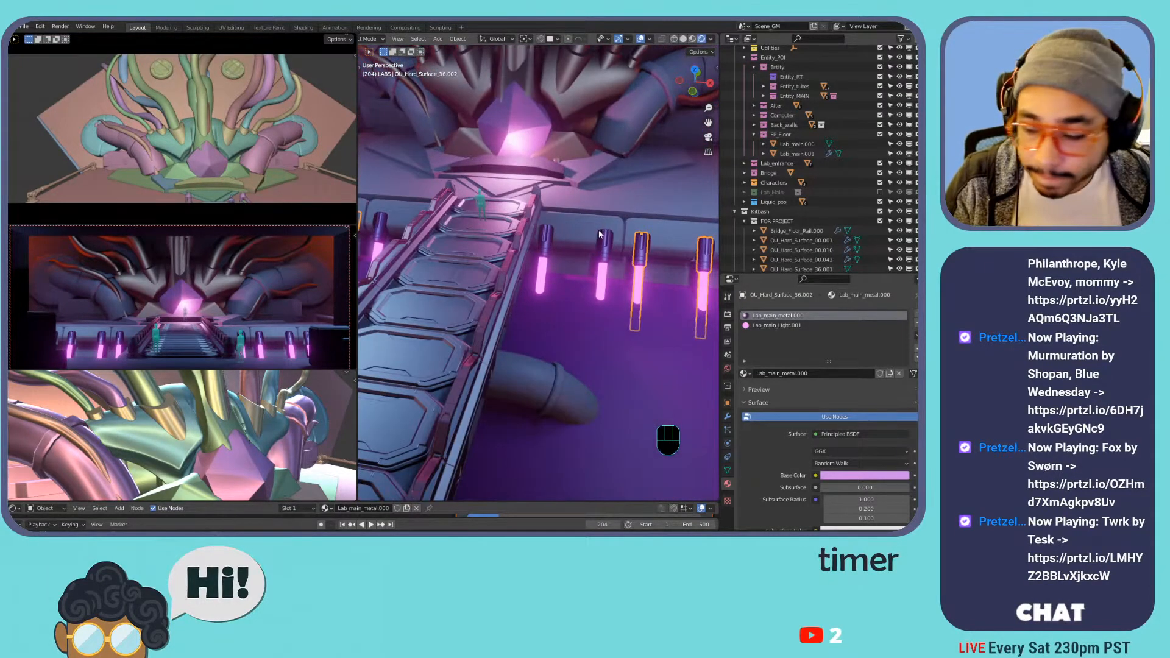
{"action": "middle_click_drag", "start_coordinate": [558, 244], "coordinate": [505, 261]}
{"action": "key", "text": "Tab"}
{"action": "key", "text": "Tab"}
{"action": "left_click", "coordinate": [561, 284]}
{"action": "scroll", "coordinate": [555, 209], "scroll_direction": "up", "scroll_amount": 5}
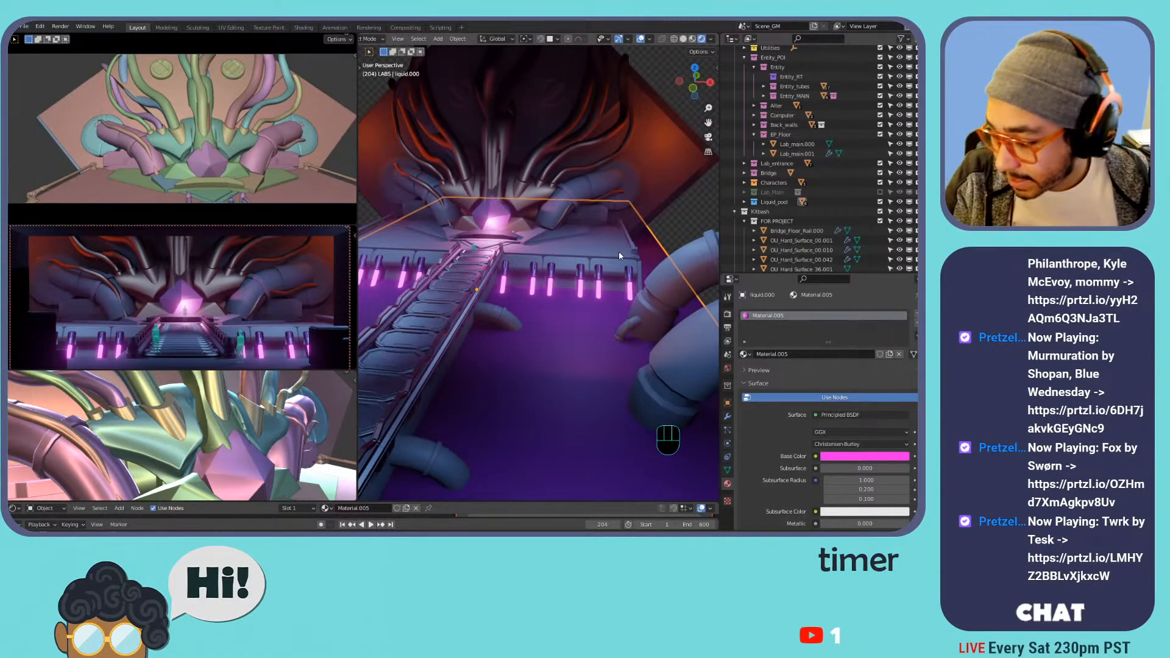
{"action": "middle_click_drag", "start_coordinate": [461, 250], "coordinate": [470, 241]}
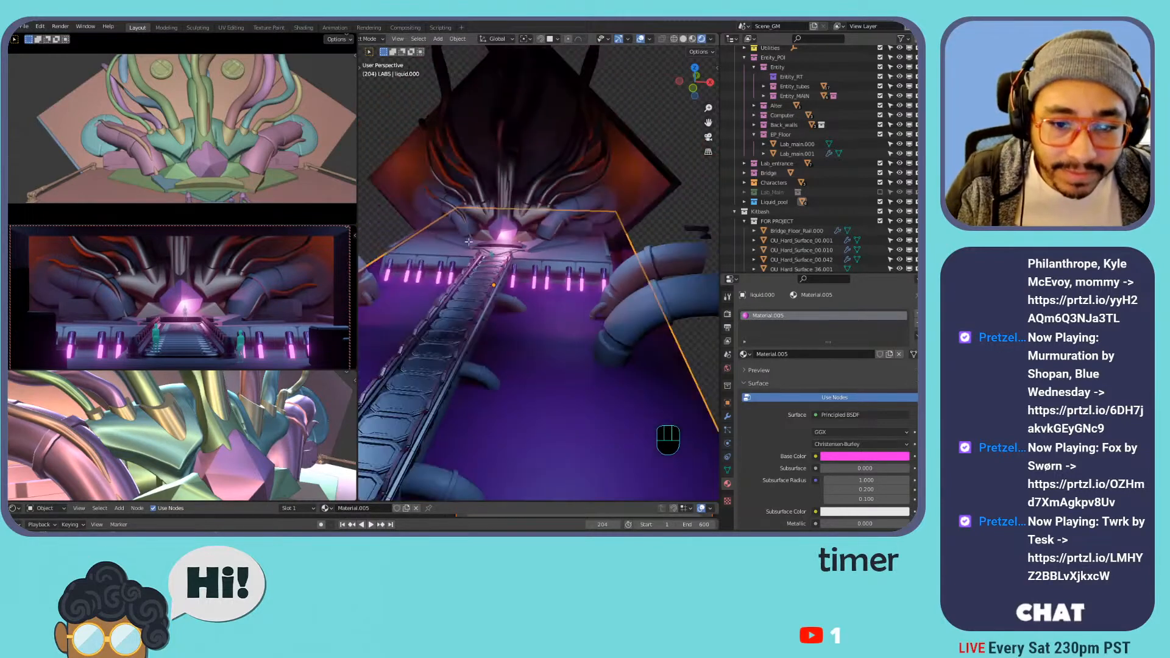
{"action": "key", "text": "Tab"}
{"action": "key", "text": "ctrl+s"}
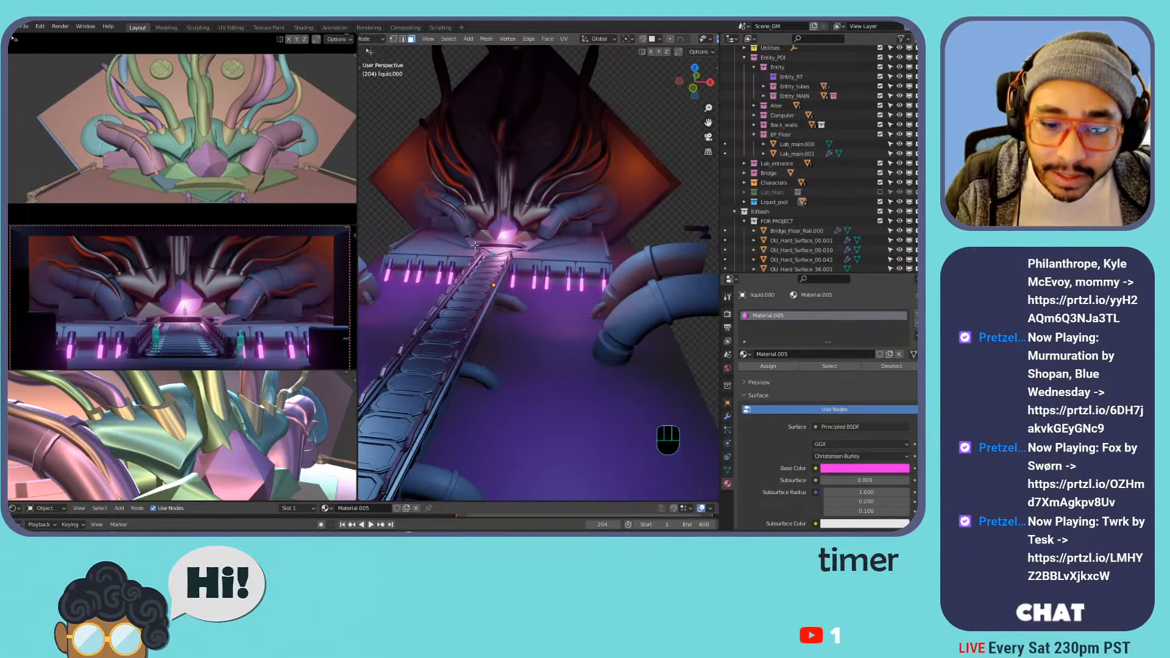
{"action": "middle_click_drag", "start_coordinate": [475, 245], "coordinate": [504, 244]}
{"action": "mouse_move", "coordinate": [592, 259]}
{"action": "middle_mouse_down"}
{"action": "mouse_move", "coordinate": [447, 264]}
{"action": "mouse_move", "coordinate": [585, 249]}
{"action": "mouse_move", "coordinate": [502, 246]}
{"action": "mouse_move", "coordinate": [576, 264]}
{"action": "middle_mouse_up"}
{"action": "scroll", "coordinate": [502, 247], "scroll_direction": "up", "scroll_amount": 4}
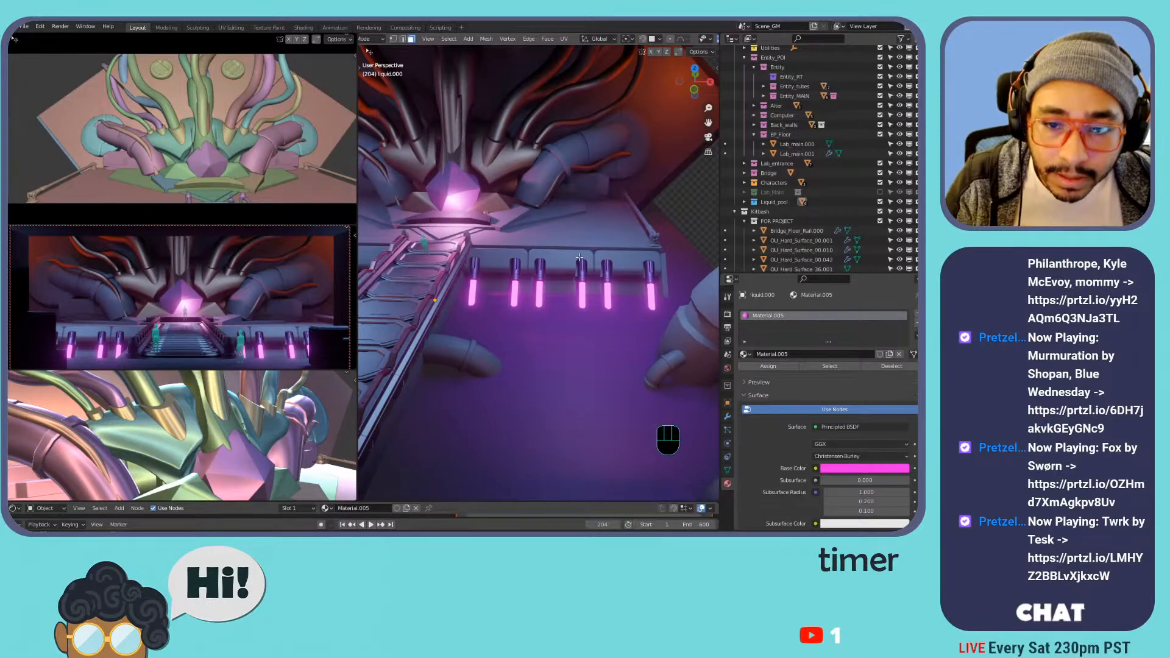
{"action": "mouse_move", "coordinate": [540, 245]}
{"action": "middle_mouse_down"}
{"action": "mouse_move", "coordinate": [570, 243]}
{"action": "mouse_move", "coordinate": [557, 242]}
{"action": "middle_mouse_up"}
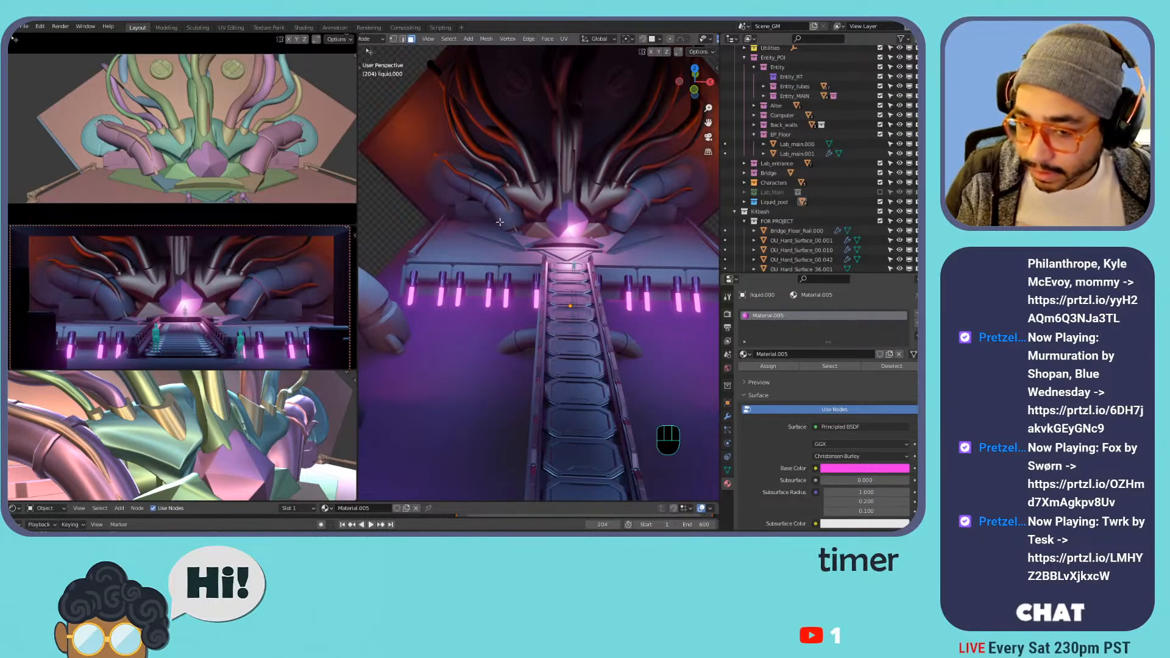
{"action": "key", "text": "Tab"}
{"action": "key", "text": "Tab"}
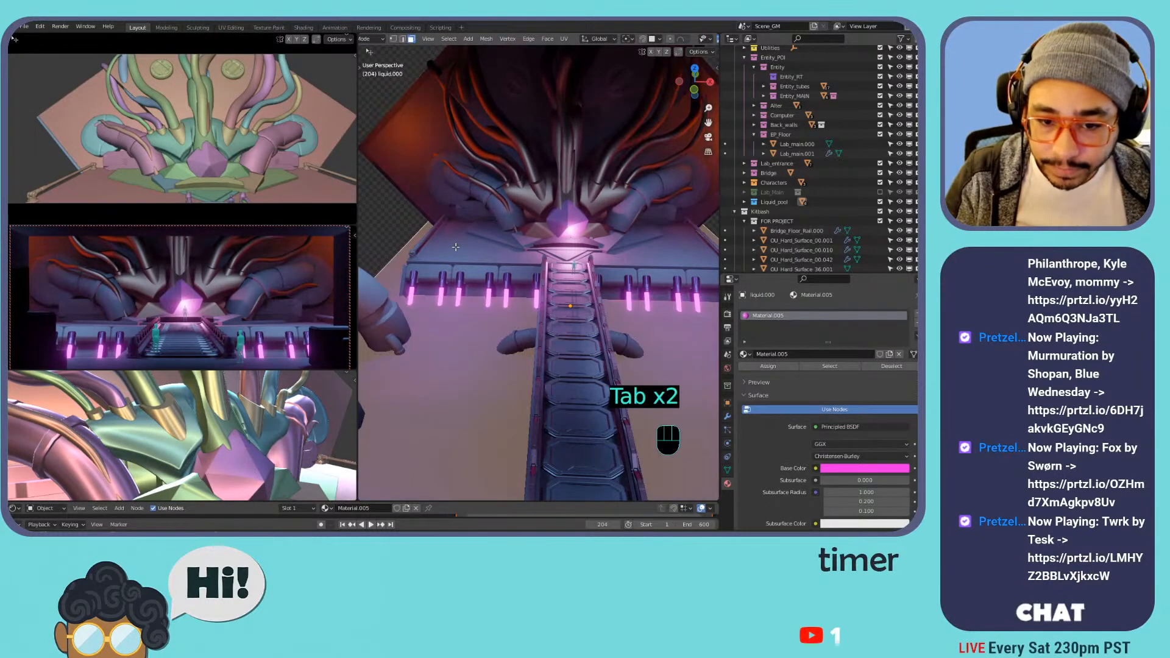
{"action": "key", "text": "Tab"}
- Select the Lab_main.000 platform and place the 3D cursor on its upper surface beside the bridge end
{"action": "left_click", "coordinate": [466, 248]}
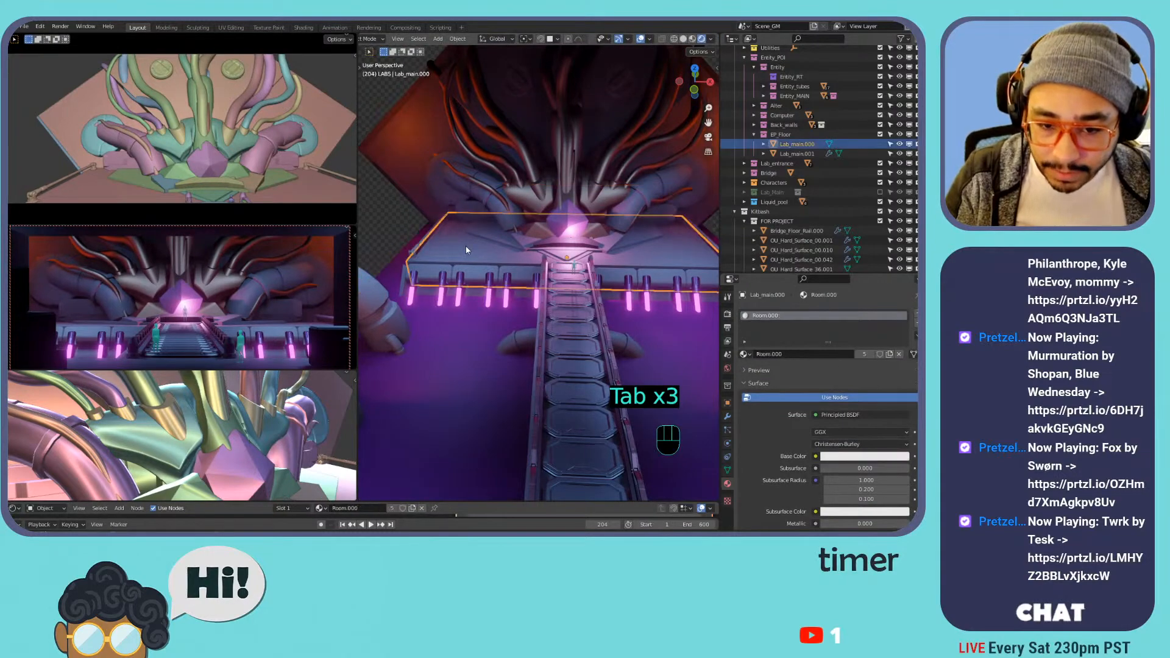
{"action": "key", "text": "shift+s"}
{"action": "left_click", "coordinate": [468, 246]}
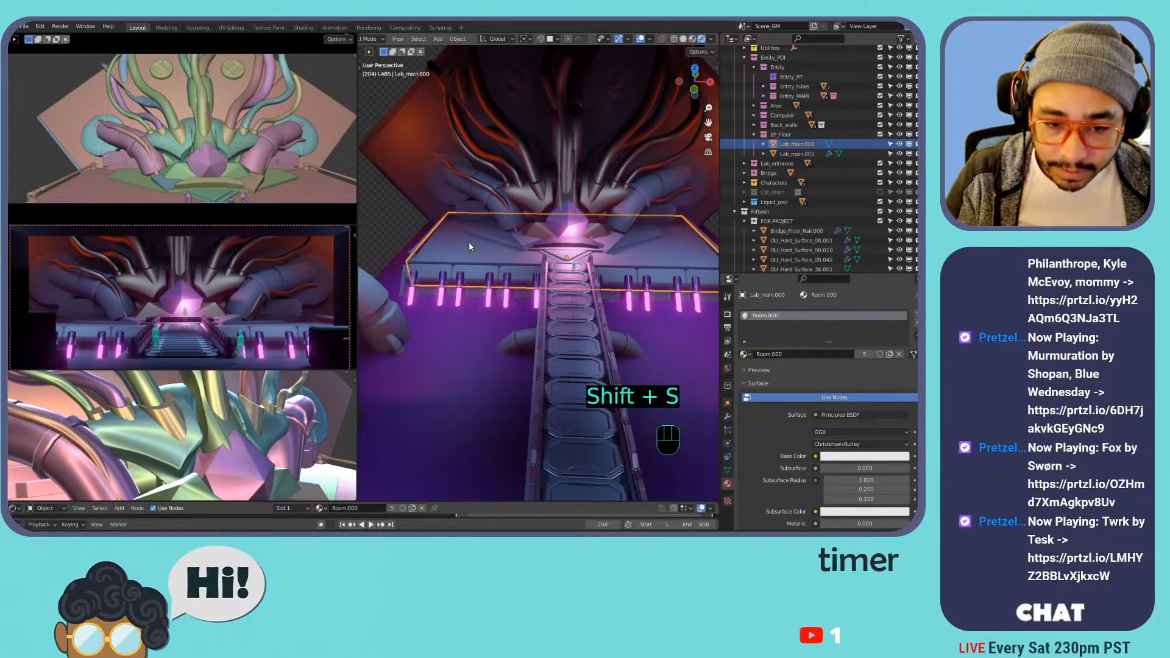
{"action": "key", "text": "Tab"}
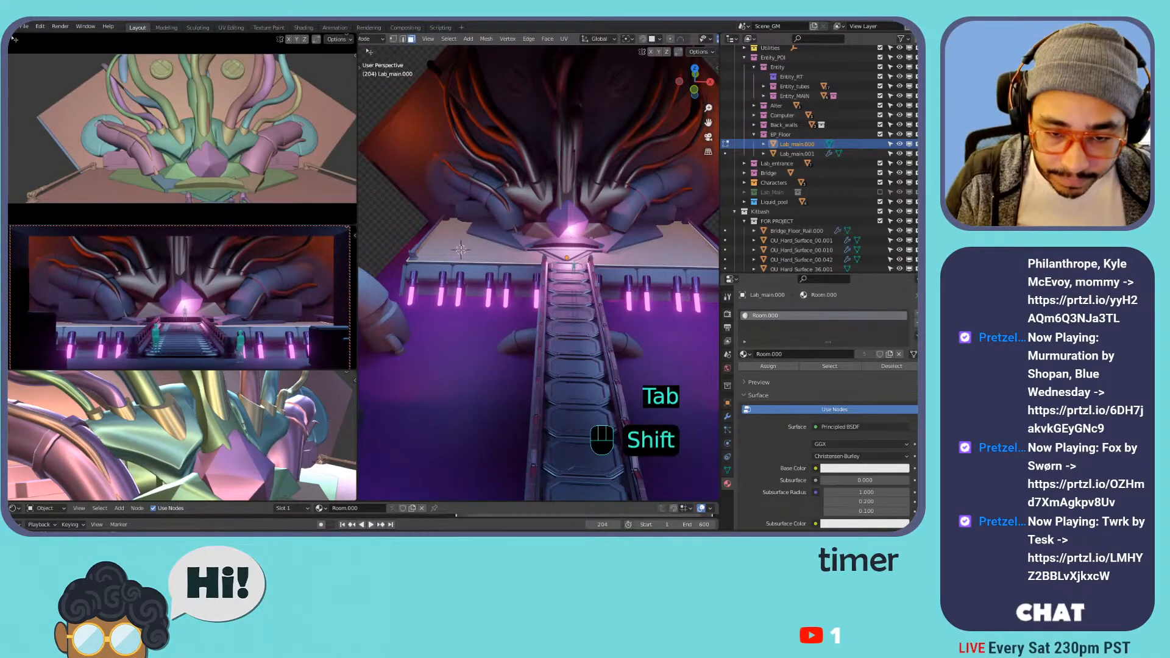
{"action": "key", "text": "Tab"}
- Add a Bezier curve at the 3D cursor and show the viewport's tool list
{"action": "key", "text": "shift+a"}
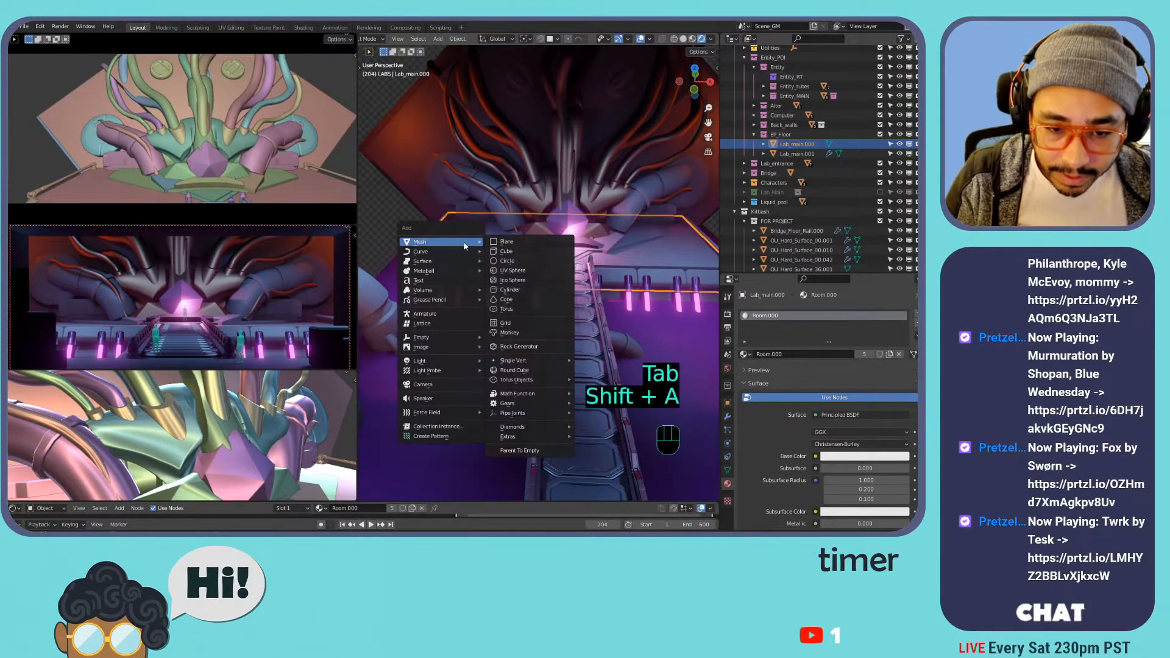
{"action": "mouse_move", "coordinate": [459, 250]}
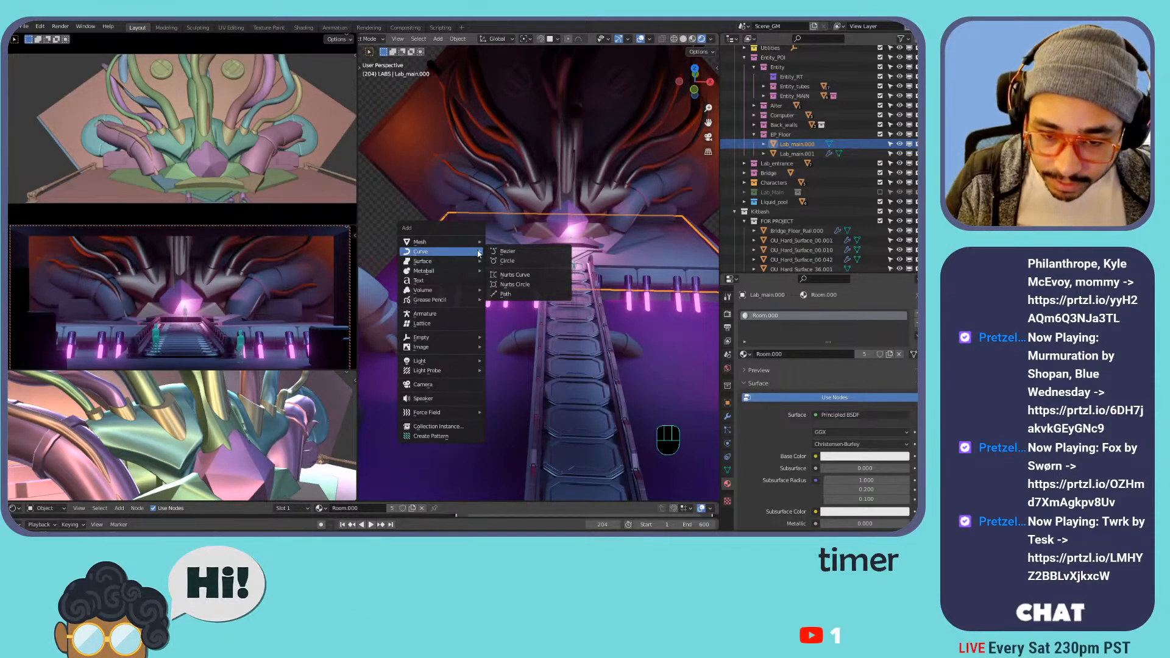
{"action": "left_click", "coordinate": [503, 250]}
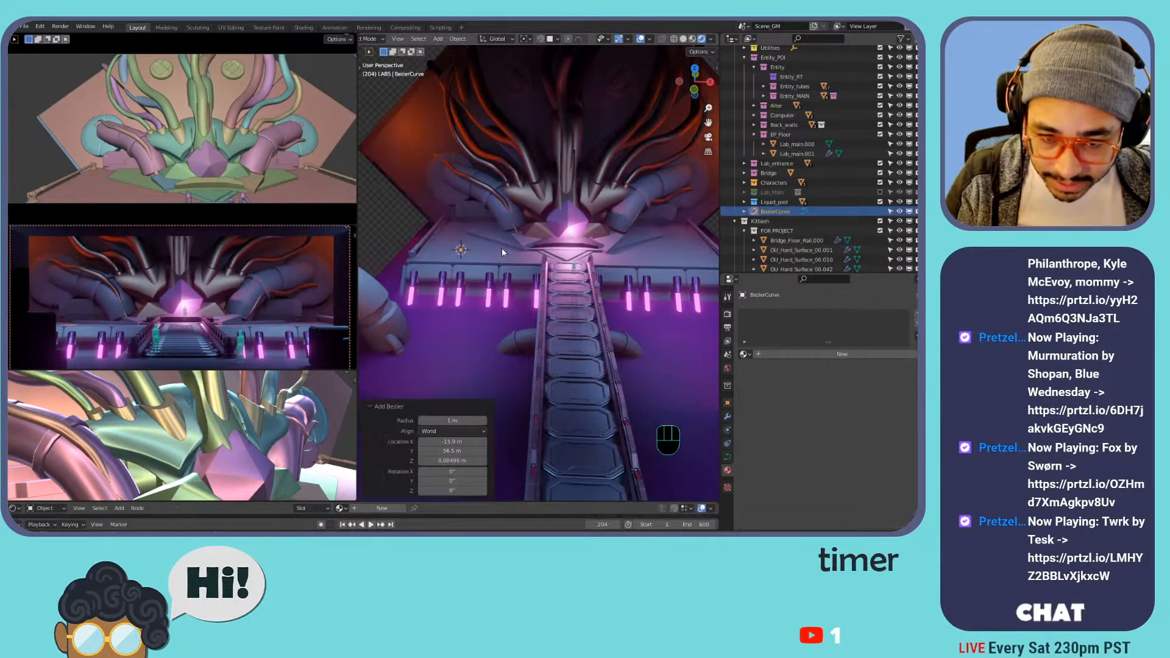
{"action": "key", "text": "KP_Decimal"}
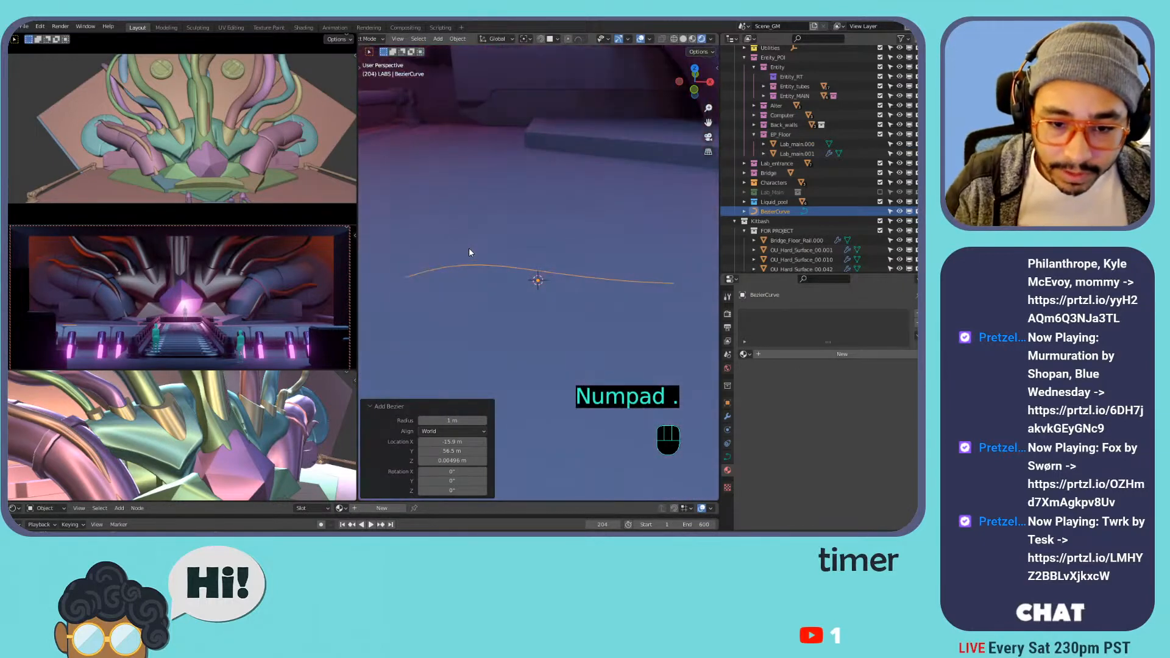
{"action": "key", "text": "t"}
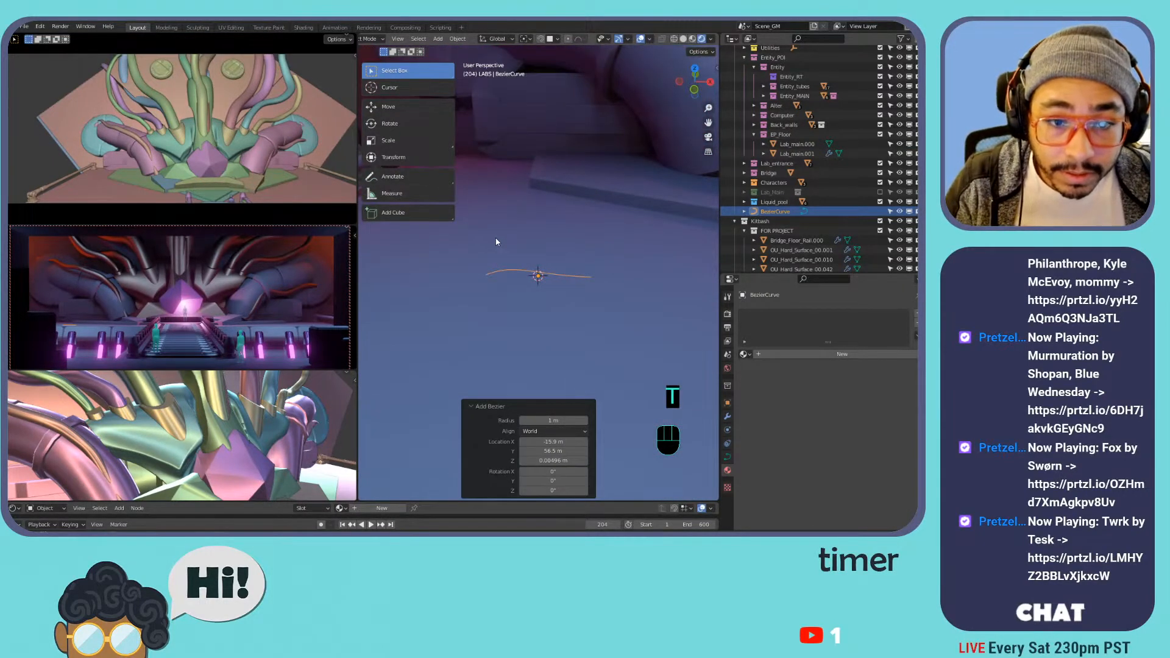
{"action": "scroll", "coordinate": [496, 242], "scroll_direction": "down", "scroll_amount": 5}
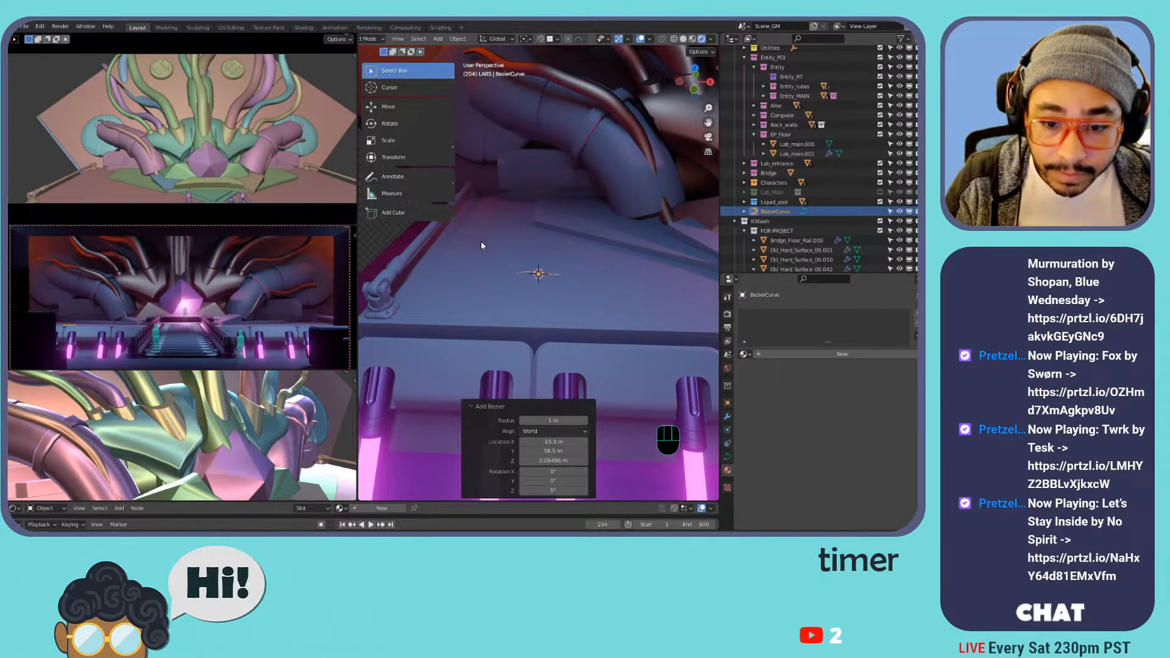
{"action": "middle_click_drag", "start_coordinate": [378, 38], "coordinate": [442, 40]}
{"action": "key", "text": "Tab"}
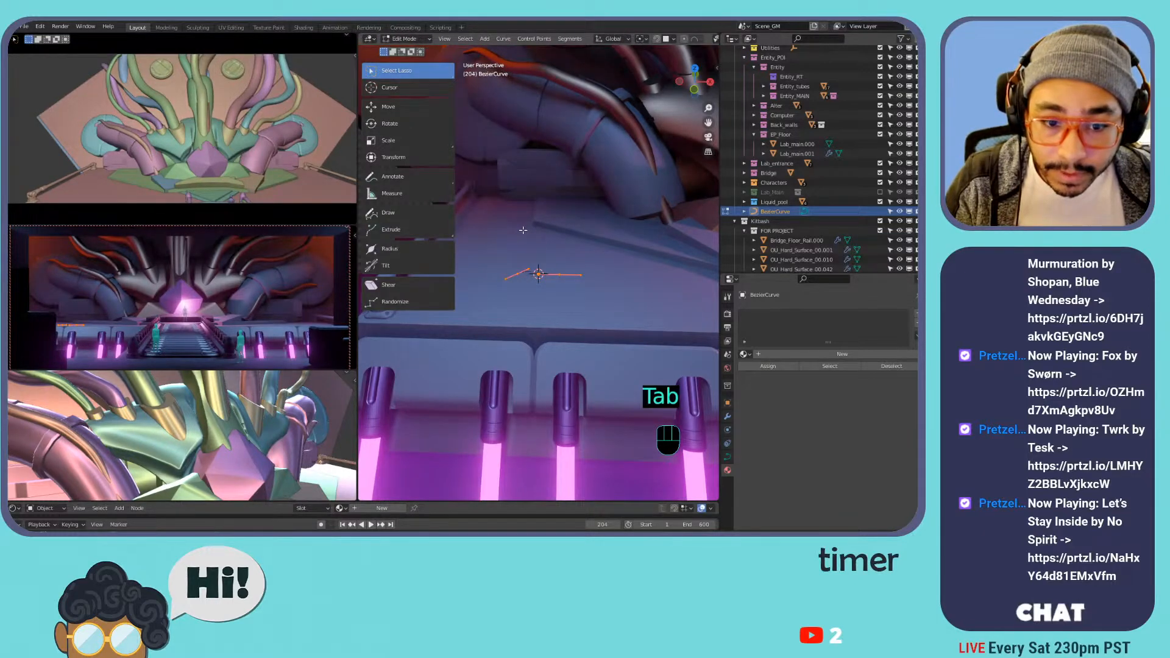
{"action": "key", "text": "a"}
{"action": "key", "text": "x"}
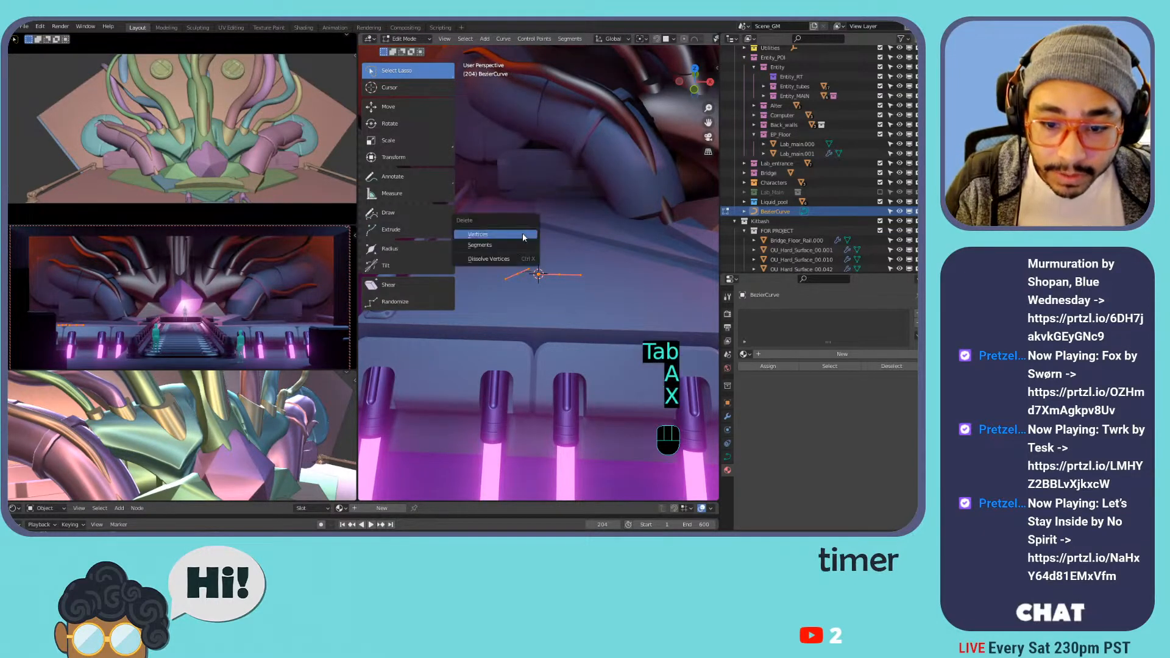
{"action": "left_click", "coordinate": [521, 234]}
{"action": "key", "text": "Tab"}
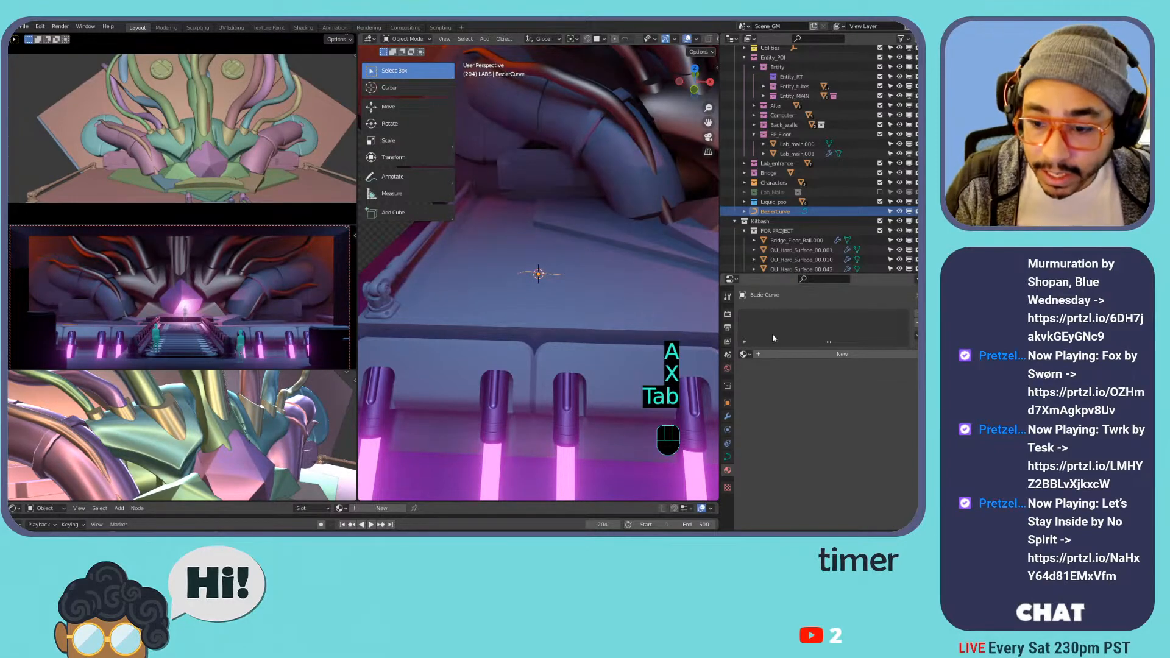
- Give the Bezier curve a round bevel with a depth of 0.17 m
{"action": "left_click", "coordinate": [728, 457]}
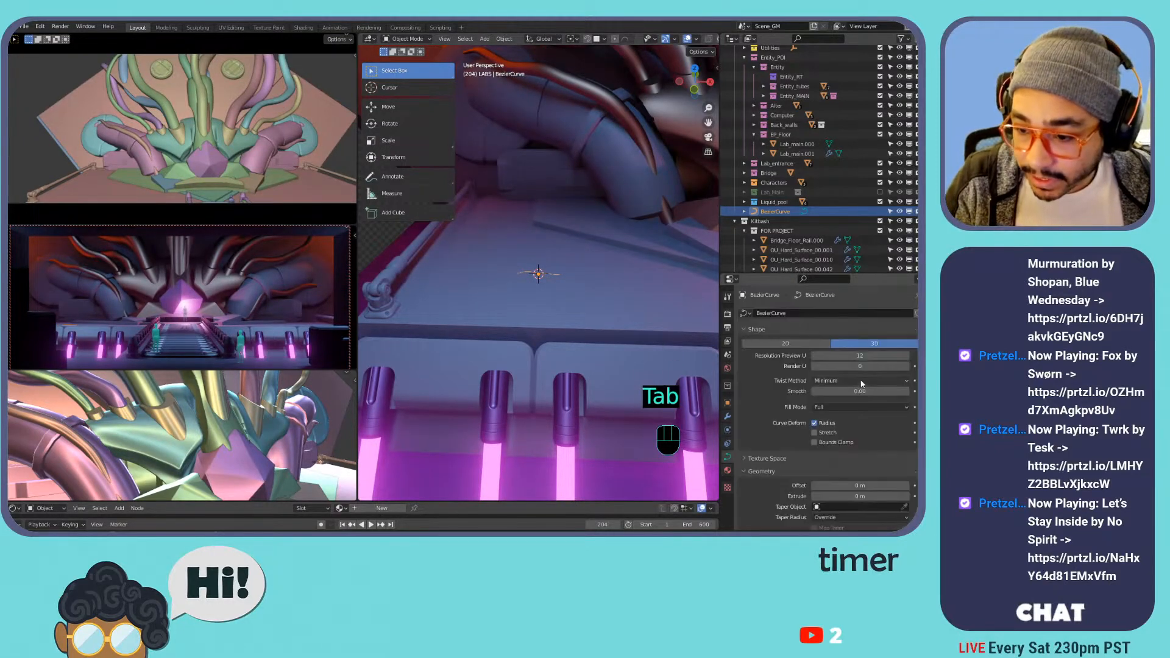
{"action": "scroll", "coordinate": [842, 383], "scroll_direction": "down", "scroll_amount": 3}
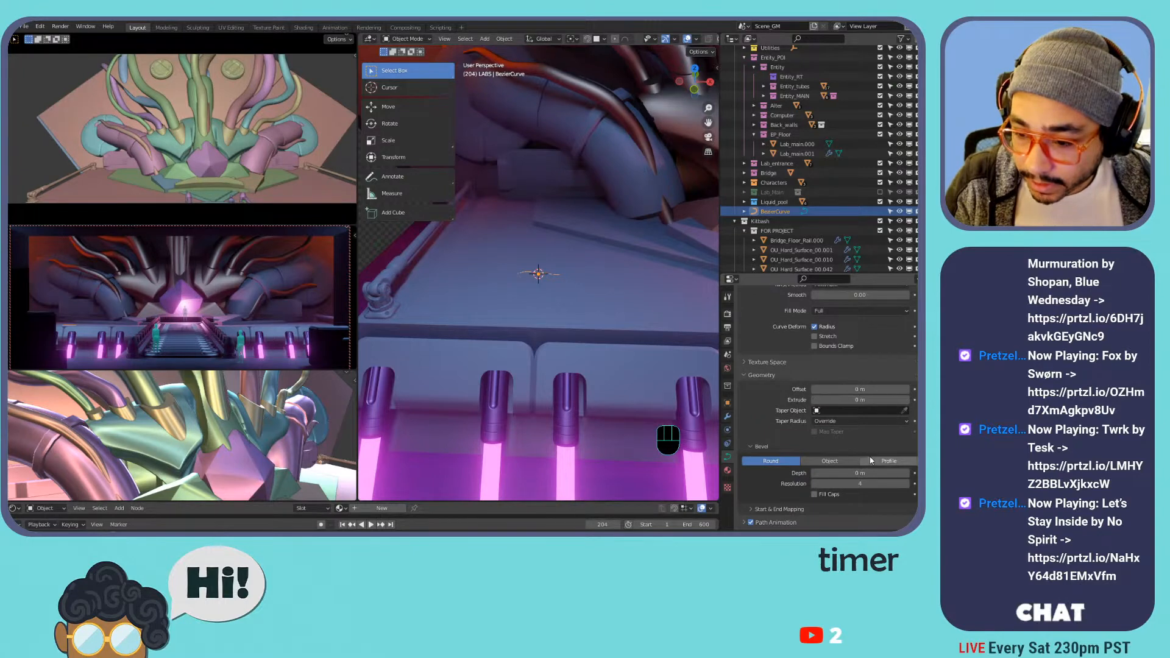
{"action": "scroll", "coordinate": [860, 462], "scroll_direction": "down", "scroll_amount": 1}
{"action": "mouse_move", "coordinate": [856, 454]}
{"action": "left_mouse_down"}
{"action": "mouse_move", "coordinate": [876, 455]}
{"action": "mouse_move", "coordinate": [862, 455]}
{"action": "left_mouse_up"}
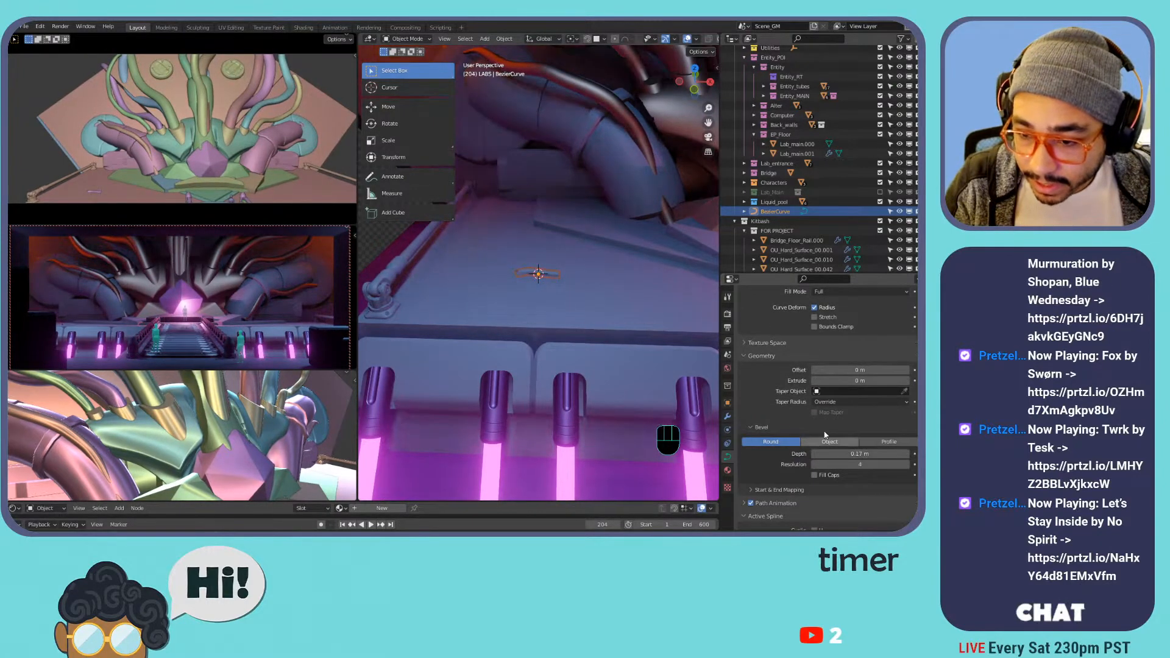
- Assign the existing Lab_main_Light.001 material to the Bezier curve
{"action": "left_click", "coordinate": [727, 469]}
{"action": "left_click", "coordinate": [743, 354]}
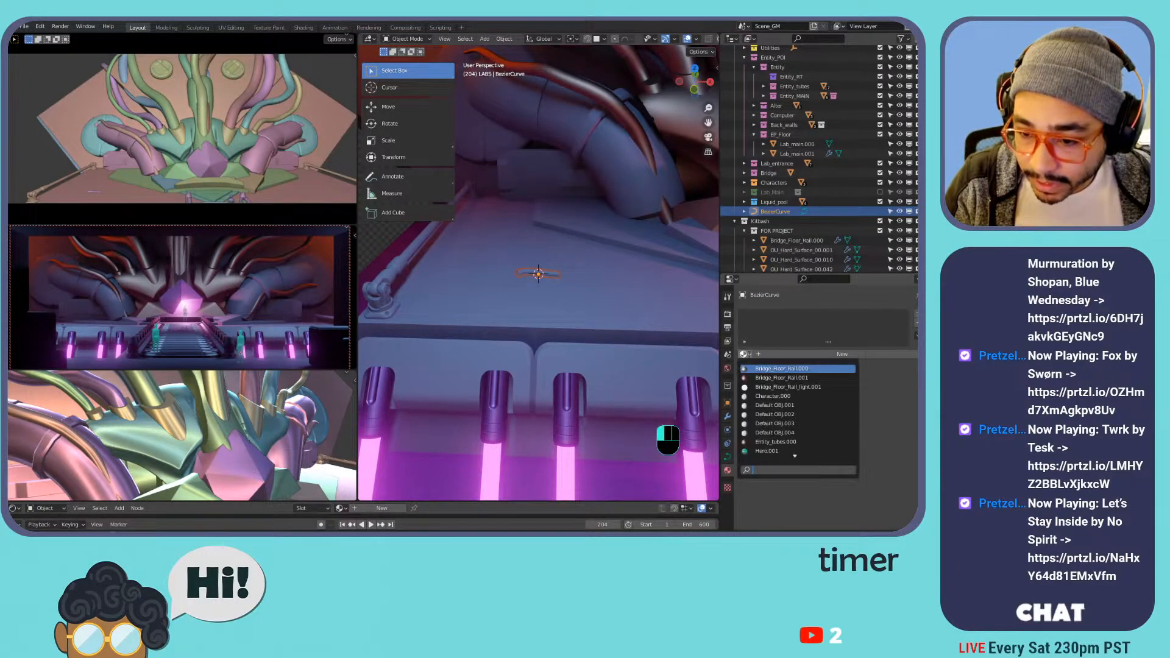
{"action": "type", "text": "light"}
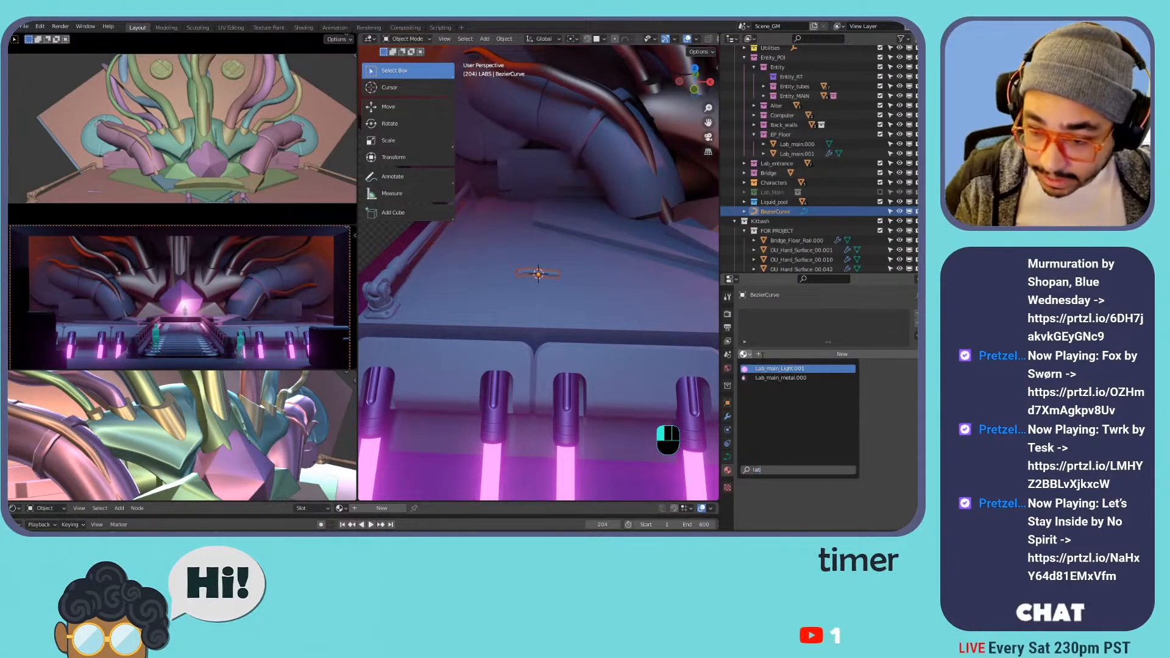
{"action": "key", "text": "Return"}
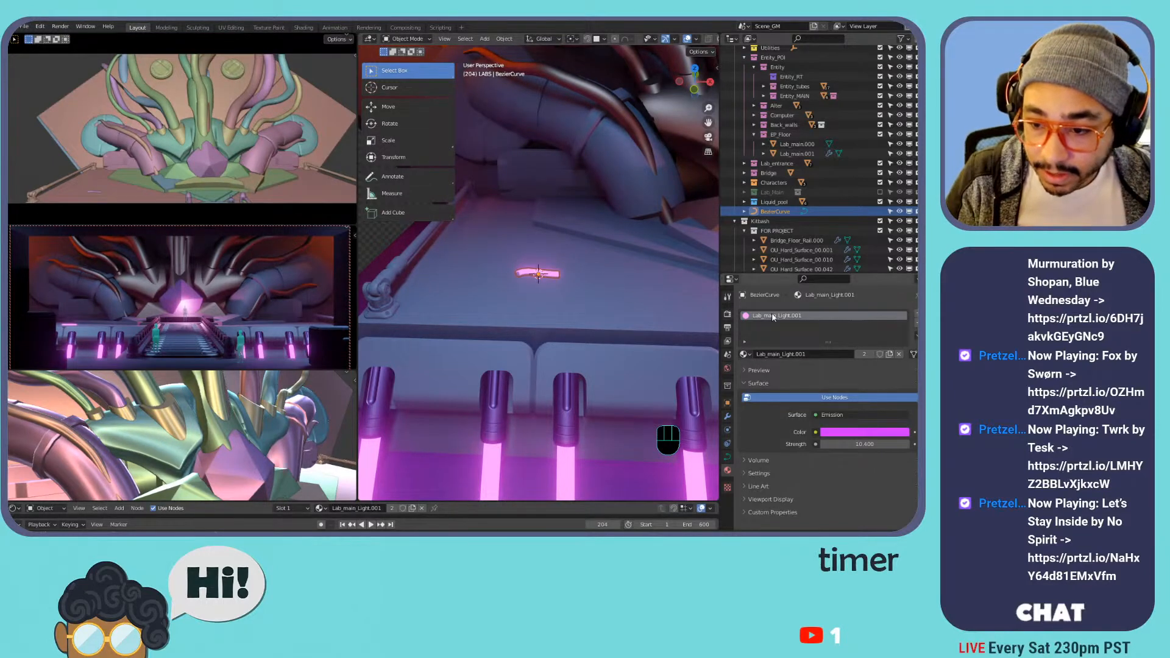
- Make a separate copy of the Bezier curve's light material and rename it Lab_main_wires.002
{"action": "left_click", "coordinate": [893, 356]}
{"action": "double_click", "coordinate": [785, 317]}
{"action": "key", "text": "ctrl+a"}
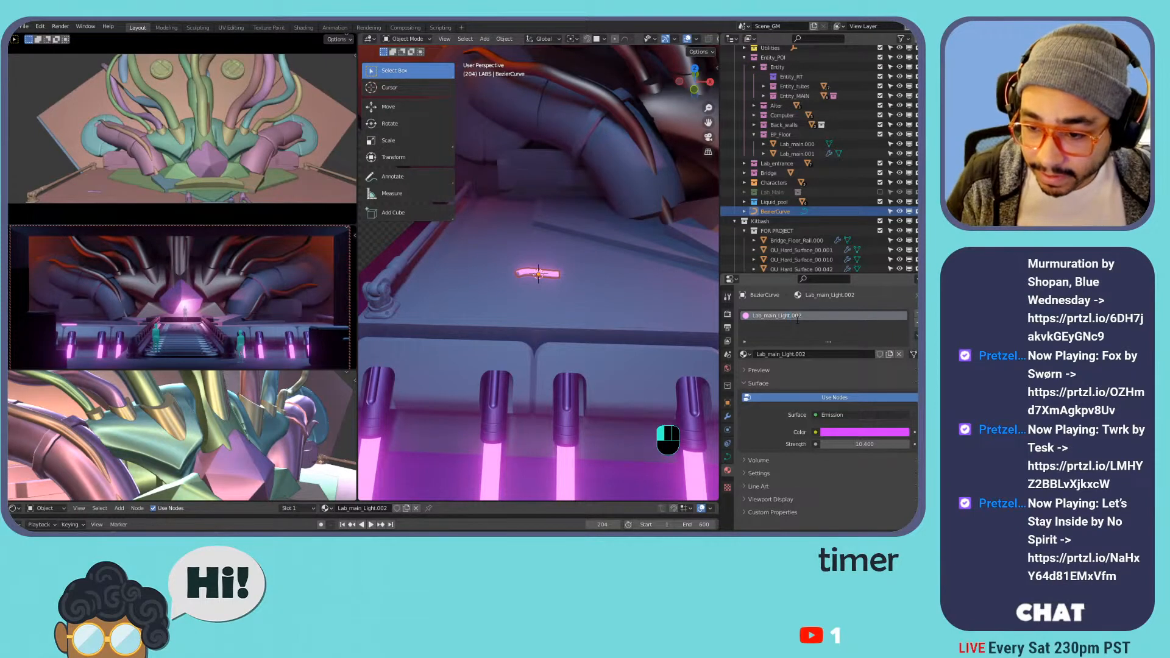
{"action": "key", "text": "BackSpace"}
{"action": "key", "text": "BackSpace"}
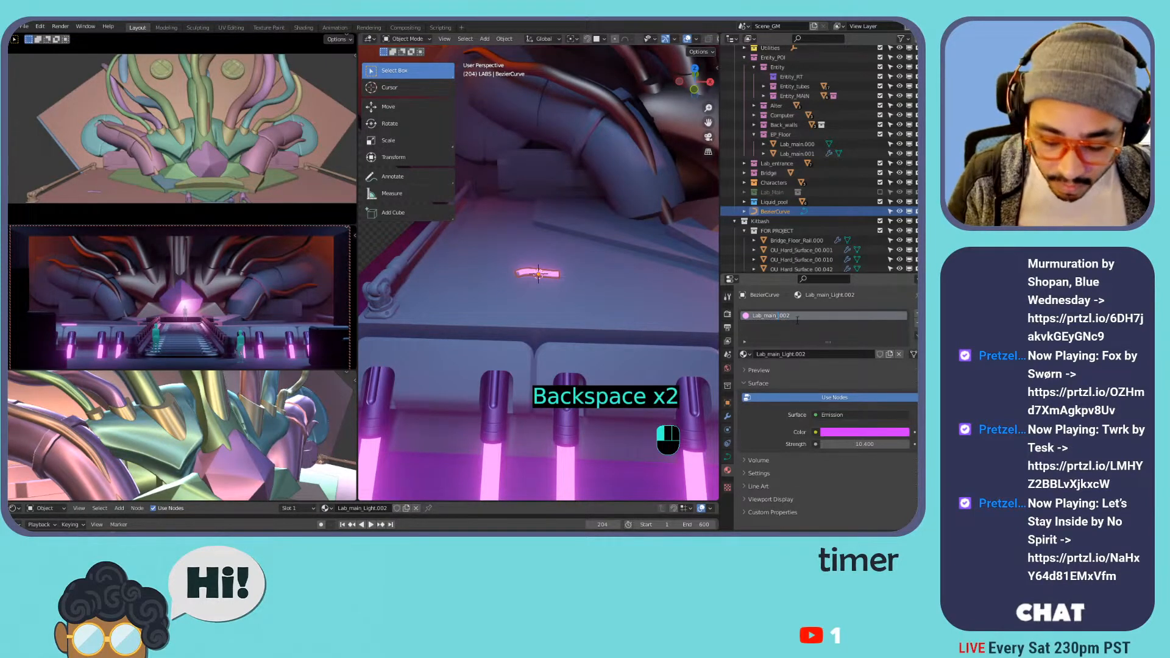
- Raise the Lab_main_wires.002 emission strength to 34.1 and shift its colour slightly towards purple
{"action": "left_click_drag", "start_coordinate": [863, 443], "coordinate": [891, 444]}
{"action": "left_click", "coordinate": [864, 432]}
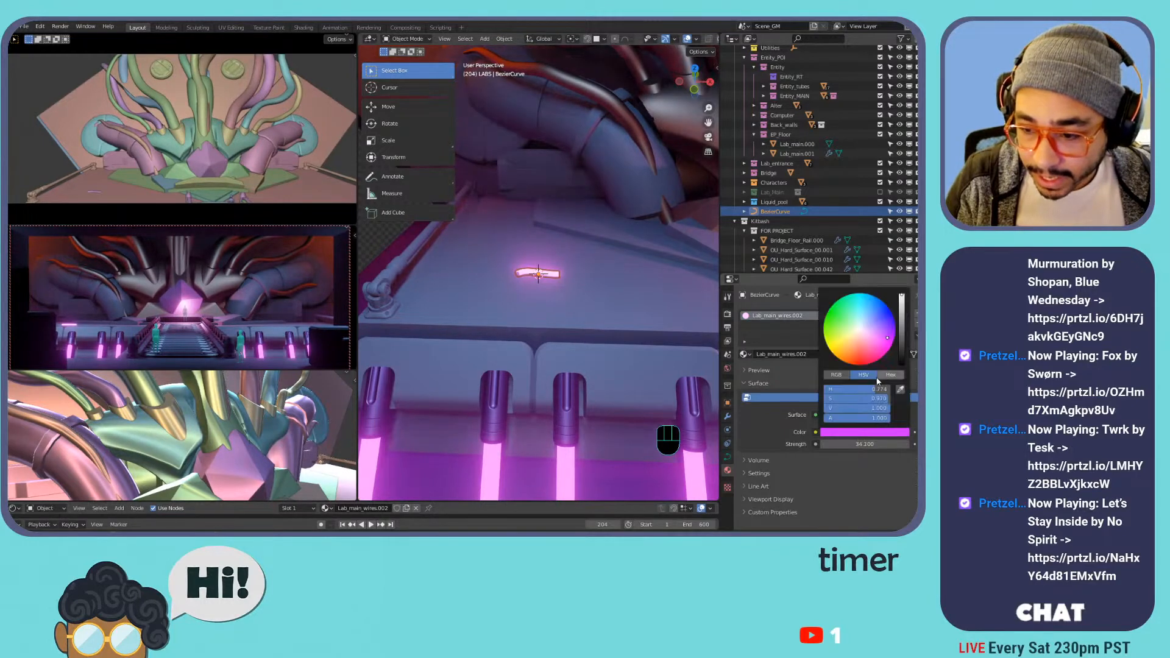
{"action": "left_click_drag", "start_coordinate": [883, 336], "coordinate": [885, 334]}
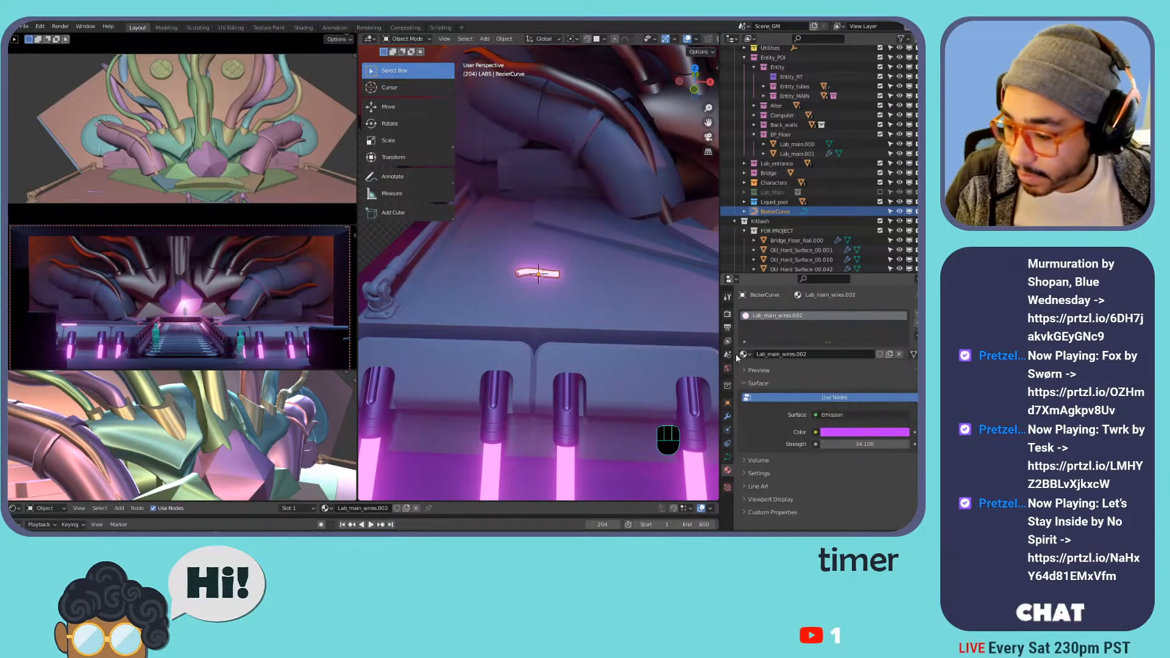
- Delete all the Bezier curve's vertices in Edit Mode and set the Draw tool to project strokes onto surfaces
{"action": "key", "text": "Tab"}
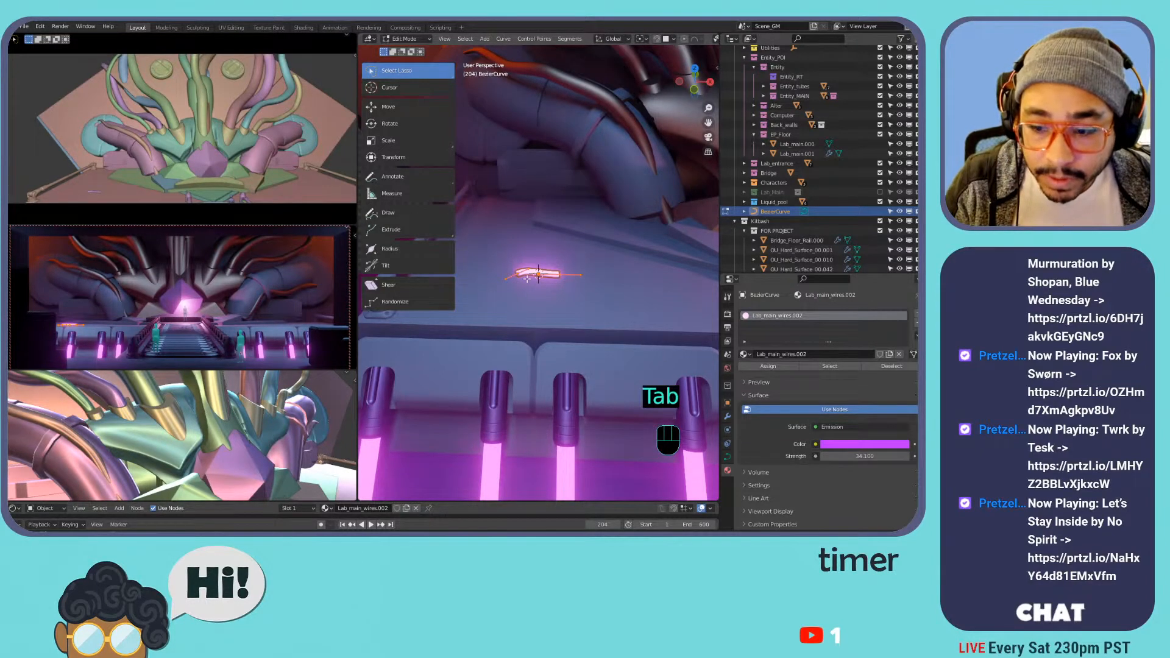
{"action": "key", "text": "x"}
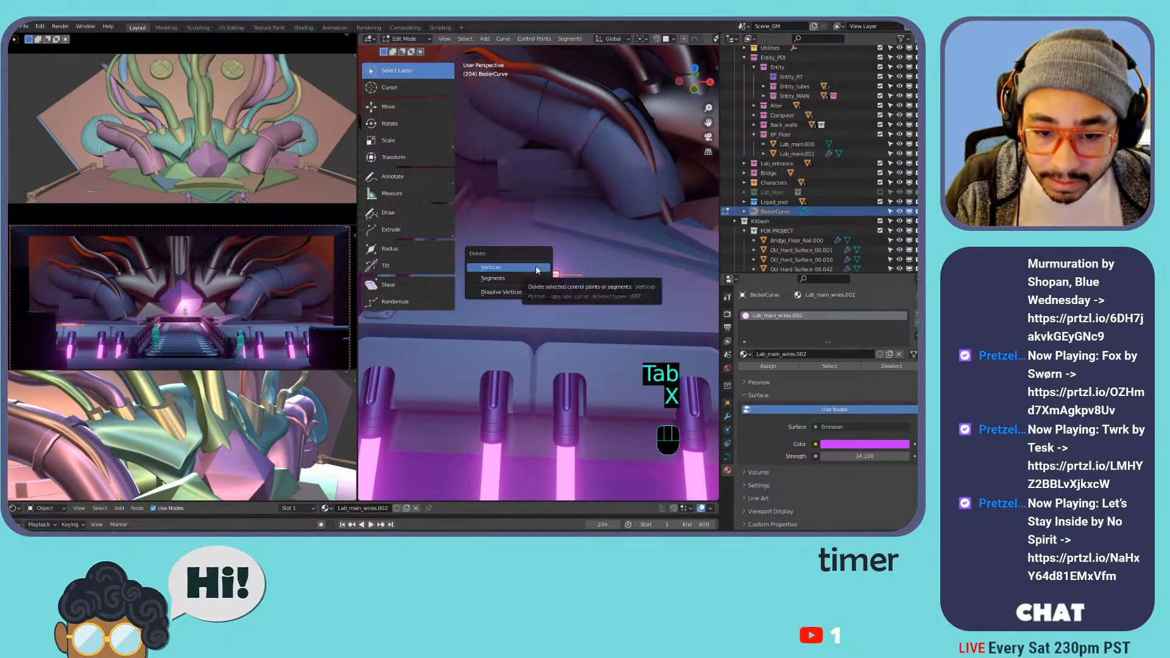
{"action": "left_click", "coordinate": [535, 268]}
{"action": "left_click", "coordinate": [404, 212]}
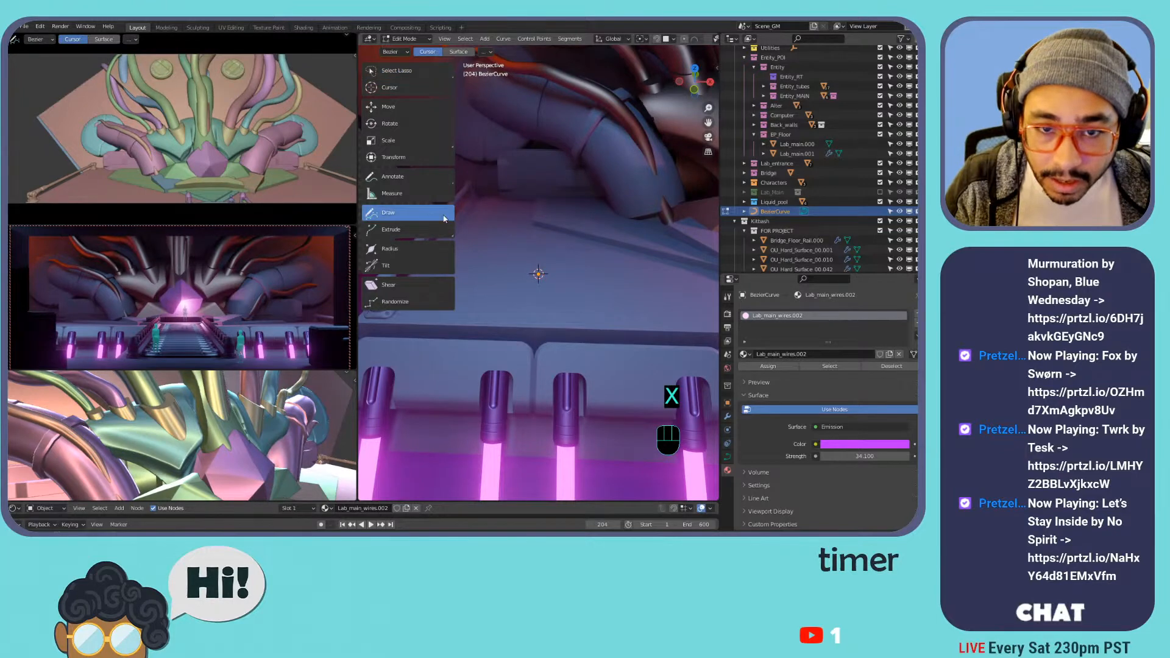
{"action": "left_click", "coordinate": [460, 52]}
{"action": "left_click", "coordinate": [485, 52]}
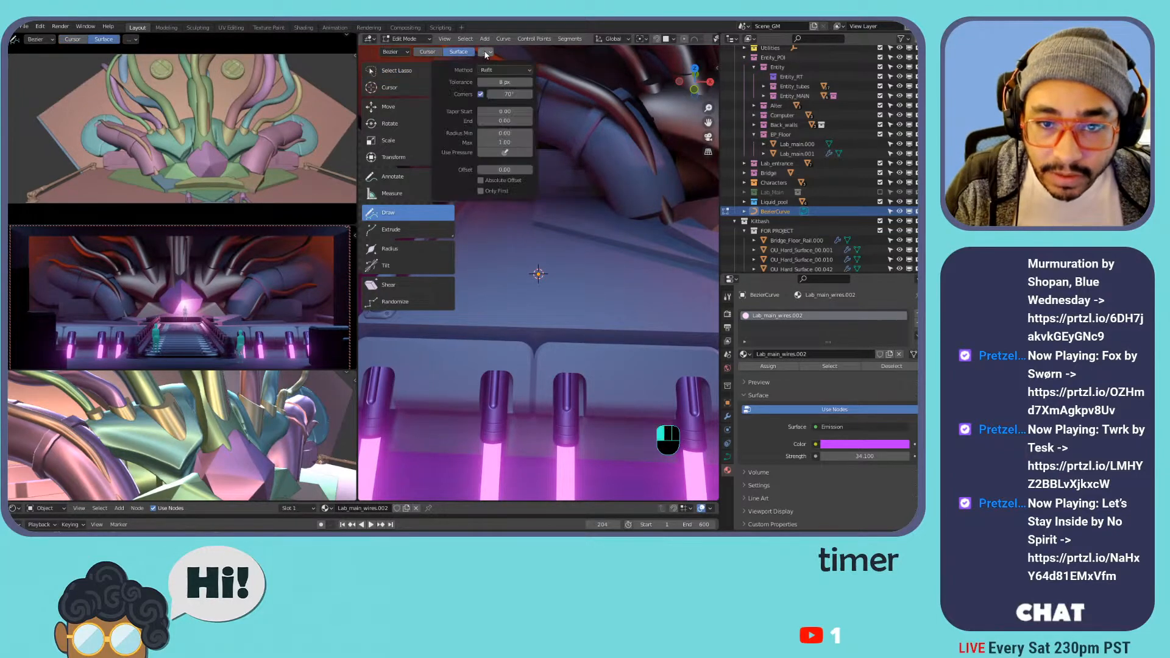
{"action": "left_click", "coordinate": [486, 54]}
{"action": "mouse_move", "coordinate": [492, 317]}
{"action": "left_mouse_down"}
{"action": "mouse_move", "coordinate": [518, 274]}
{"action": "mouse_move", "coordinate": [597, 241]}
{"action": "mouse_move", "coordinate": [506, 232]}
{"action": "left_mouse_up"}
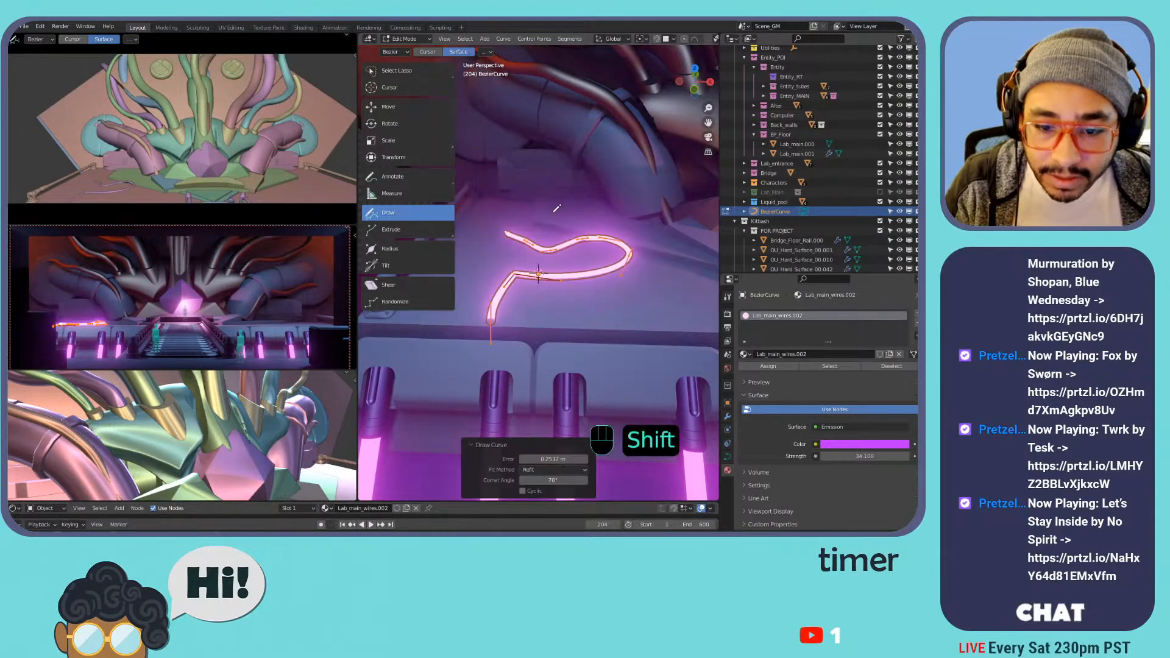
{"action": "mouse_move", "coordinate": [553, 206]}
{"action": "middle_mouse_down"}
{"action": "mouse_move", "coordinate": [590, 256]}
{"action": "mouse_move", "coordinate": [578, 284]}
{"action": "middle_mouse_up"}
{"action": "key", "text": "Tab"}
{"action": "key", "text": "ctrl+z"}
{"action": "key", "text": "ctrl+z"}
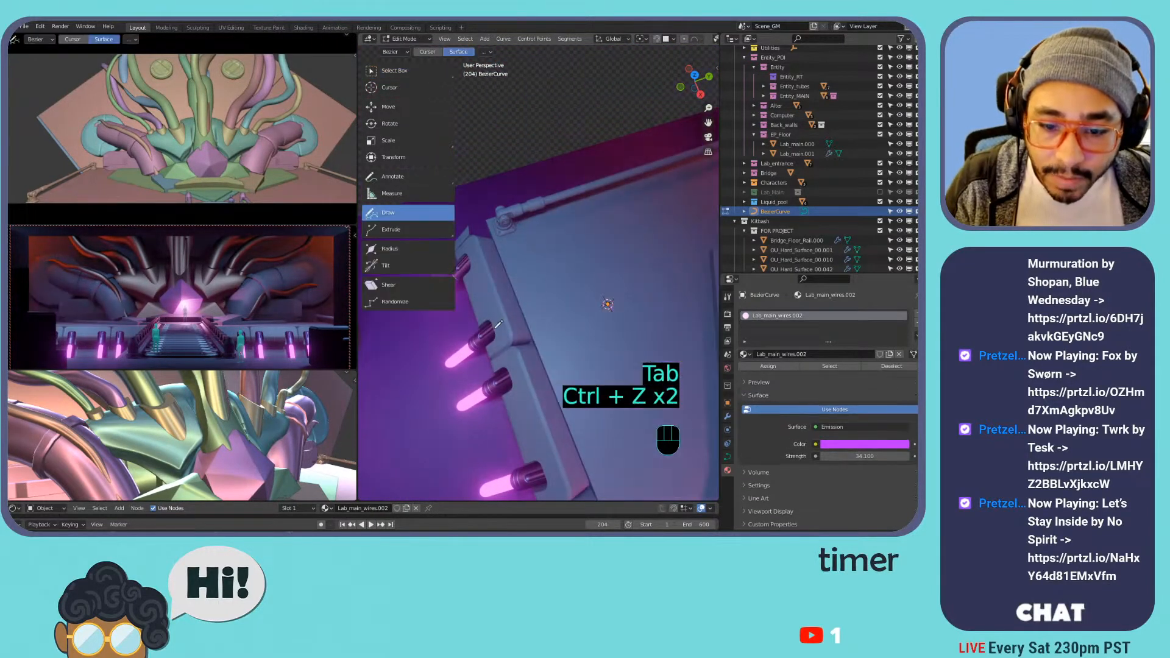
- Draw four wavy wires across the platform left of the bridge, running inward from the glowing tubes along the front edge
{"action": "mouse_move", "coordinate": [496, 322]}
{"action": "left_mouse_down"}
{"action": "mouse_move", "coordinate": [559, 291]}
{"action": "mouse_move", "coordinate": [610, 223]}
{"action": "mouse_move", "coordinate": [702, 229]}
{"action": "mouse_move", "coordinate": [710, 241]}
{"action": "left_mouse_up"}
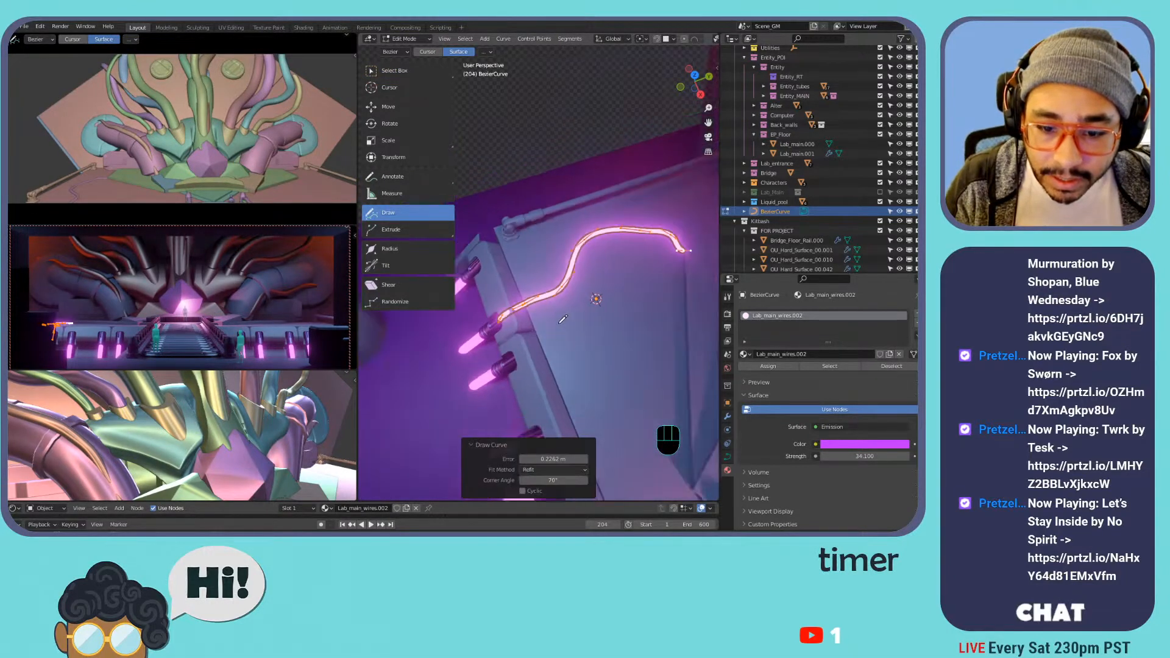
{"action": "middle_click_drag", "start_coordinate": [578, 312], "coordinate": [499, 300]}
{"action": "mouse_move", "coordinate": [498, 303]}
{"action": "left_mouse_down"}
{"action": "mouse_move", "coordinate": [634, 235]}
{"action": "mouse_move", "coordinate": [675, 242]}
{"action": "left_mouse_up"}
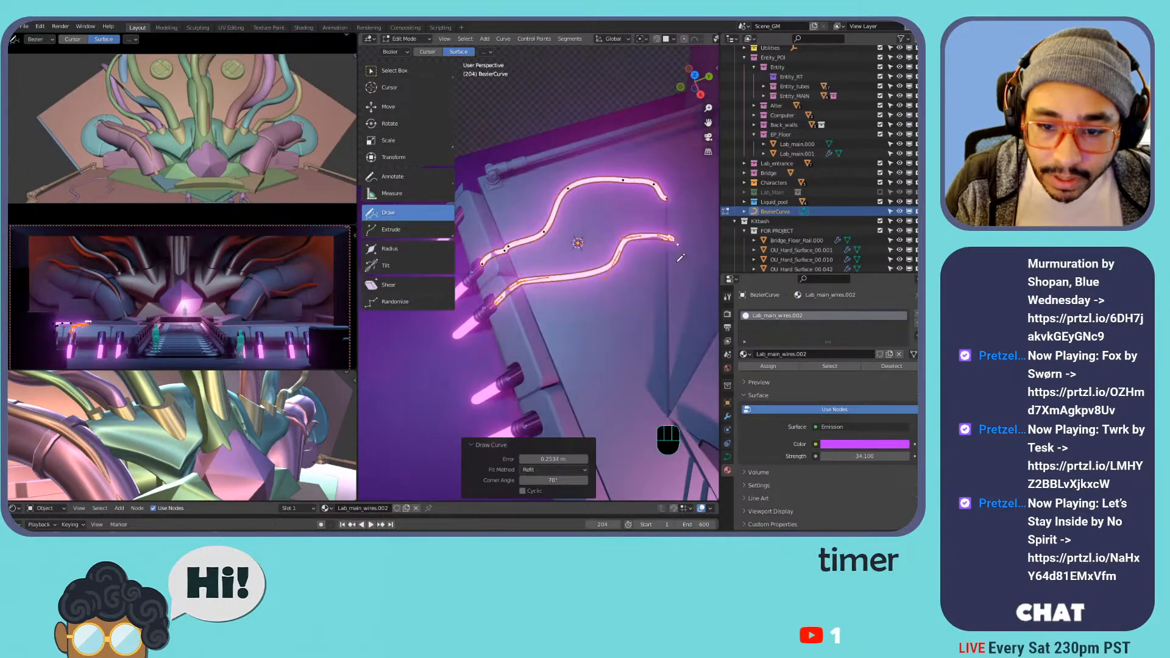
{"action": "middle_click_drag", "start_coordinate": [576, 355], "coordinate": [536, 290]}
{"action": "left_click_drag", "start_coordinate": [503, 285], "coordinate": [675, 207]}
{"action": "mouse_move", "coordinate": [675, 207]}
{"action": "middle_mouse_down"}
{"action": "mouse_move", "coordinate": [553, 224]}
{"action": "mouse_move", "coordinate": [508, 245]}
{"action": "middle_mouse_up"}
{"action": "mouse_move", "coordinate": [507, 243]}
{"action": "left_mouse_down"}
{"action": "mouse_move", "coordinate": [548, 214]}
{"action": "mouse_move", "coordinate": [598, 205]}
{"action": "left_mouse_up"}
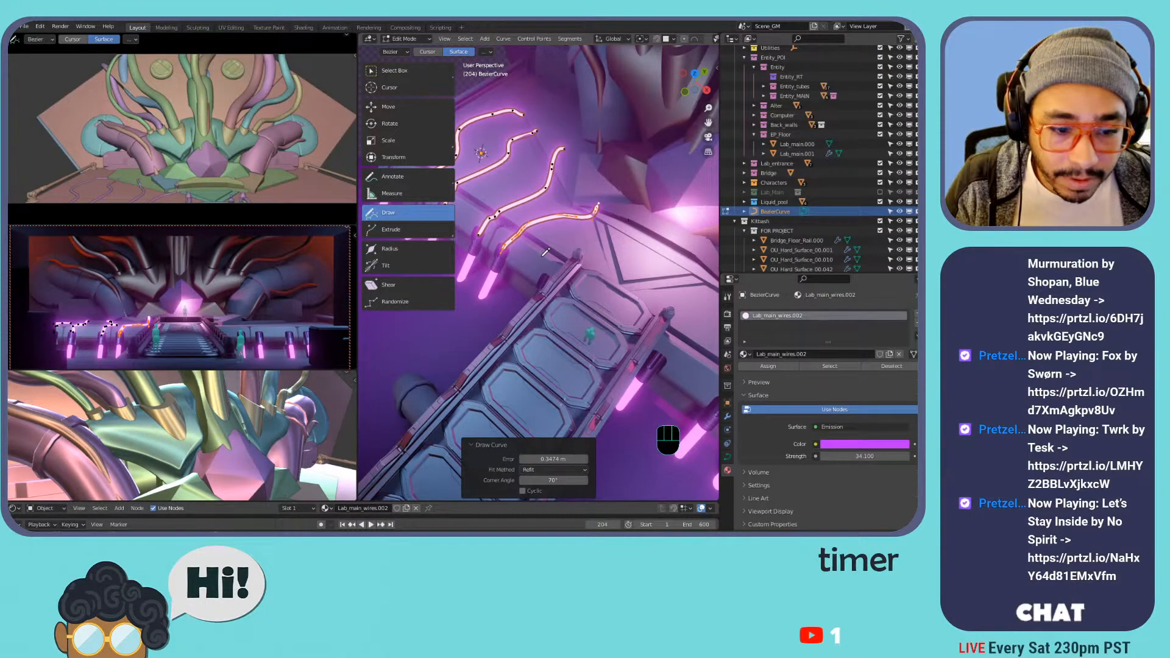
- Draw two wavy wires on the platform just right of the bridge, running from the nearest front-edge tubes towards the entity
{"action": "middle_click_drag", "start_coordinate": [588, 254], "coordinate": [502, 268]}
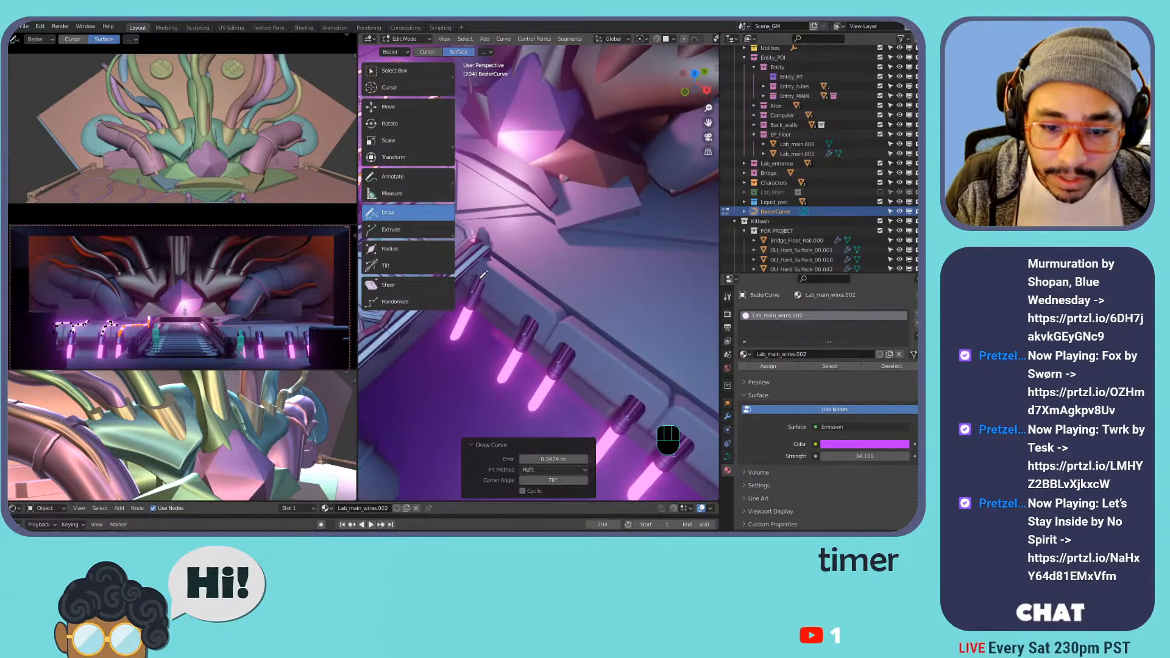
{"action": "mouse_move", "coordinate": [480, 276]}
{"action": "left_mouse_down"}
{"action": "mouse_move", "coordinate": [571, 240]}
{"action": "mouse_move", "coordinate": [584, 173]}
{"action": "left_mouse_up"}
{"action": "middle_click_drag", "start_coordinate": [549, 213], "coordinate": [536, 183]}
{"action": "mouse_move", "coordinate": [494, 259]}
{"action": "left_mouse_down"}
{"action": "mouse_move", "coordinate": [637, 143]}
{"action": "mouse_move", "coordinate": [627, 114]}
{"action": "left_mouse_up"}
{"action": "middle_click_drag", "start_coordinate": [585, 255], "coordinate": [549, 255]}
{"action": "mouse_move", "coordinate": [513, 257]}
{"action": "left_mouse_down"}
{"action": "mouse_move", "coordinate": [563, 230]}
{"action": "mouse_move", "coordinate": [643, 148]}
{"action": "left_mouse_up"}
{"action": "middle_click_drag", "start_coordinate": [579, 201], "coordinate": [505, 250]}
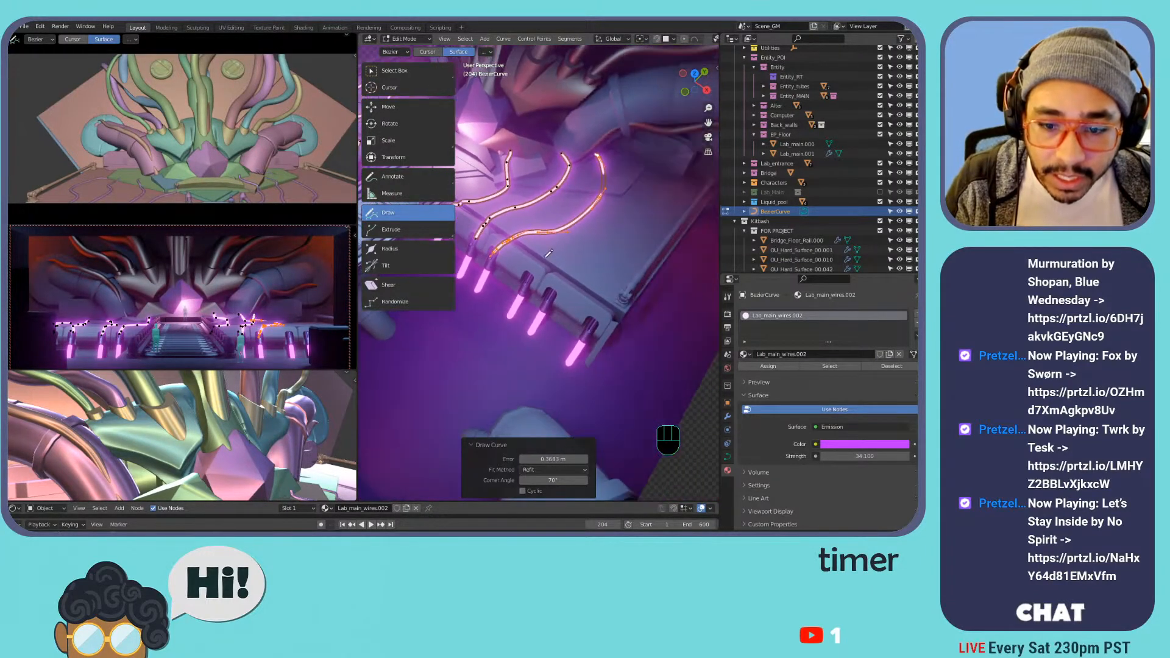
{"action": "key", "text": "ctrl+z"}
- Draw four more wires from the remaining front-edge tubes across the right half of the platform towards the back pipes
{"action": "mouse_move", "coordinate": [497, 254]}
{"action": "left_mouse_down"}
{"action": "mouse_move", "coordinate": [551, 227]}
{"action": "mouse_move", "coordinate": [600, 178]}
{"action": "mouse_move", "coordinate": [588, 151]}
{"action": "left_mouse_up"}
{"action": "mouse_move", "coordinate": [528, 281]}
{"action": "left_mouse_down"}
{"action": "mouse_move", "coordinate": [635, 180]}
{"action": "mouse_move", "coordinate": [603, 141]}
{"action": "left_mouse_up"}
{"action": "mouse_move", "coordinate": [557, 290]}
{"action": "left_mouse_down"}
{"action": "mouse_move", "coordinate": [650, 229]}
{"action": "mouse_move", "coordinate": [679, 124]}
{"action": "left_mouse_up"}
{"action": "mouse_move", "coordinate": [594, 326]}
{"action": "left_mouse_down"}
{"action": "mouse_move", "coordinate": [681, 205]}
{"action": "mouse_move", "coordinate": [663, 165]}
{"action": "mouse_move", "coordinate": [661, 106]}
{"action": "left_mouse_up"}
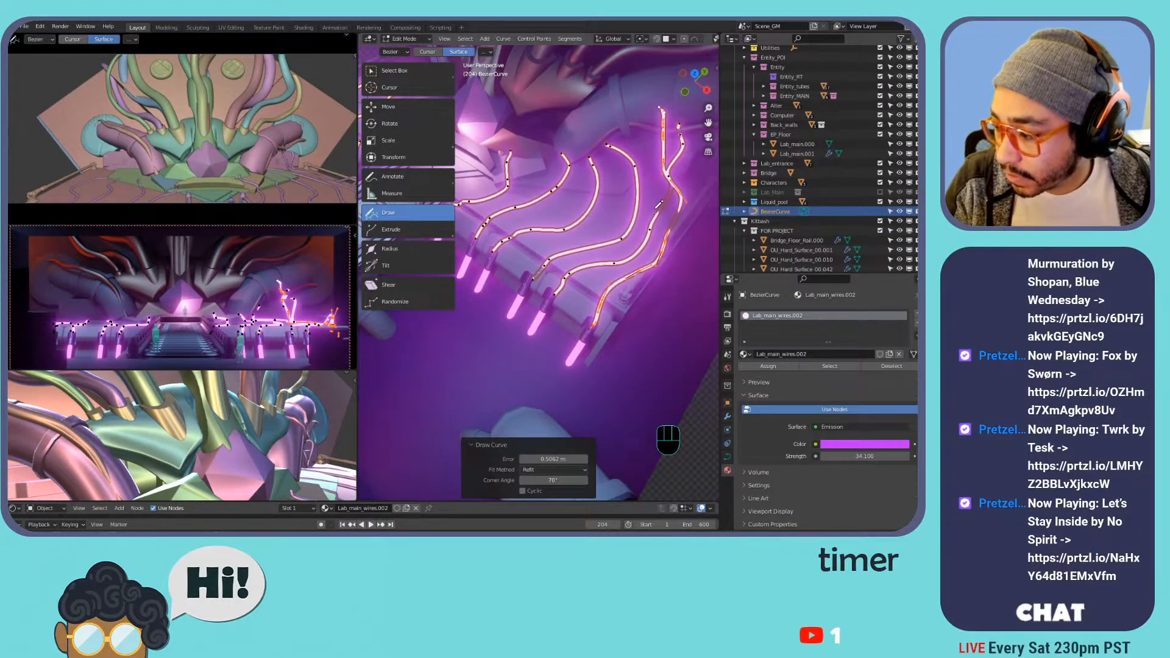
- Return to Object Mode, deselect the wires, hide the tool list and widen the main viewport
{"action": "key", "text": "Tab"}
{"action": "middle_click_drag", "start_coordinate": [529, 231], "coordinate": [542, 250], "text": "shift"}
{"action": "left_click", "coordinate": [495, 186]}
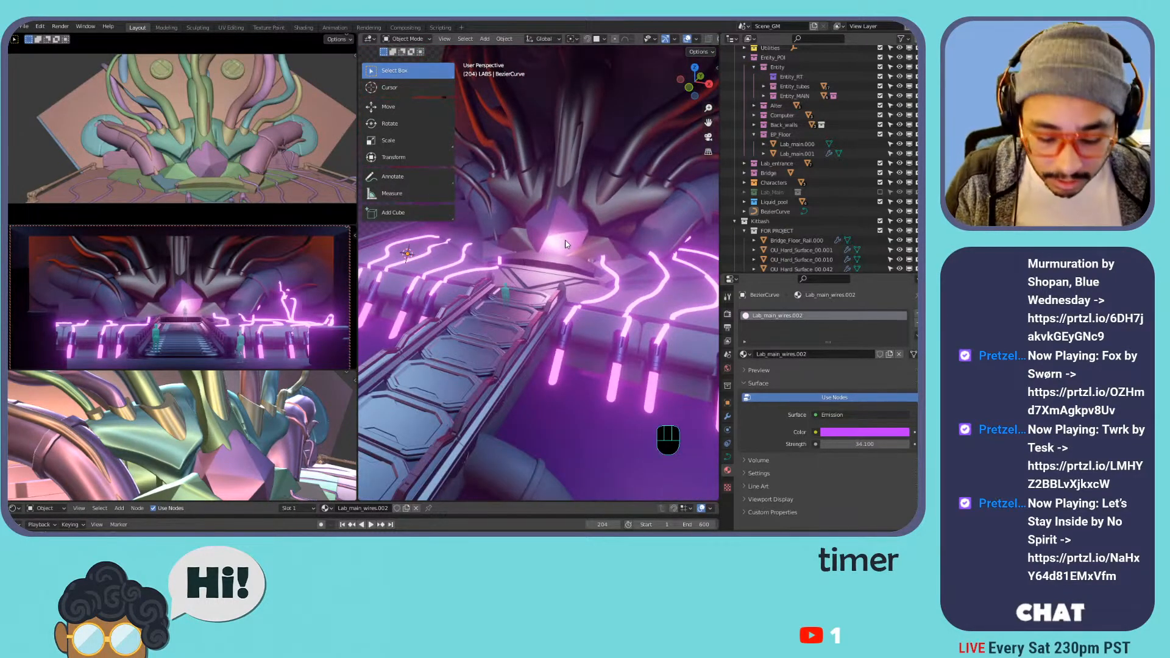
{"action": "key", "text": "t"}
{"action": "left_click_drag", "start_coordinate": [358, 198], "coordinate": [253, 199]}
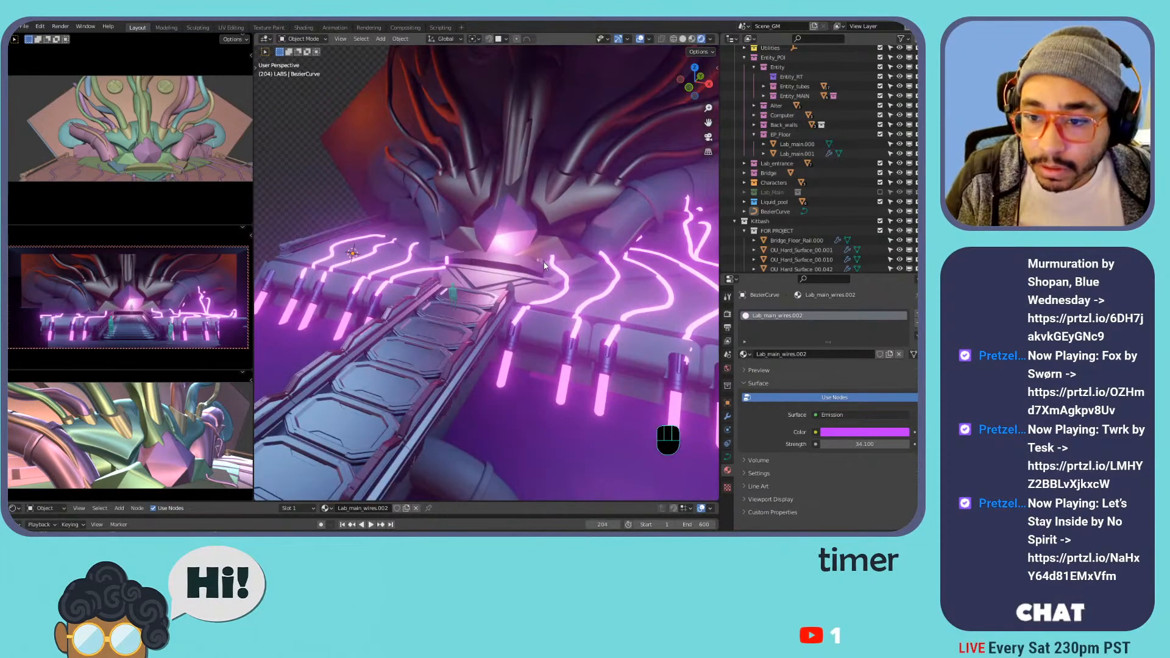
{"action": "scroll", "coordinate": [544, 265], "scroll_direction": "down", "scroll_amount": 2}
{"action": "scroll", "coordinate": [545, 265], "scroll_direction": "up", "scroll_amount": 1}
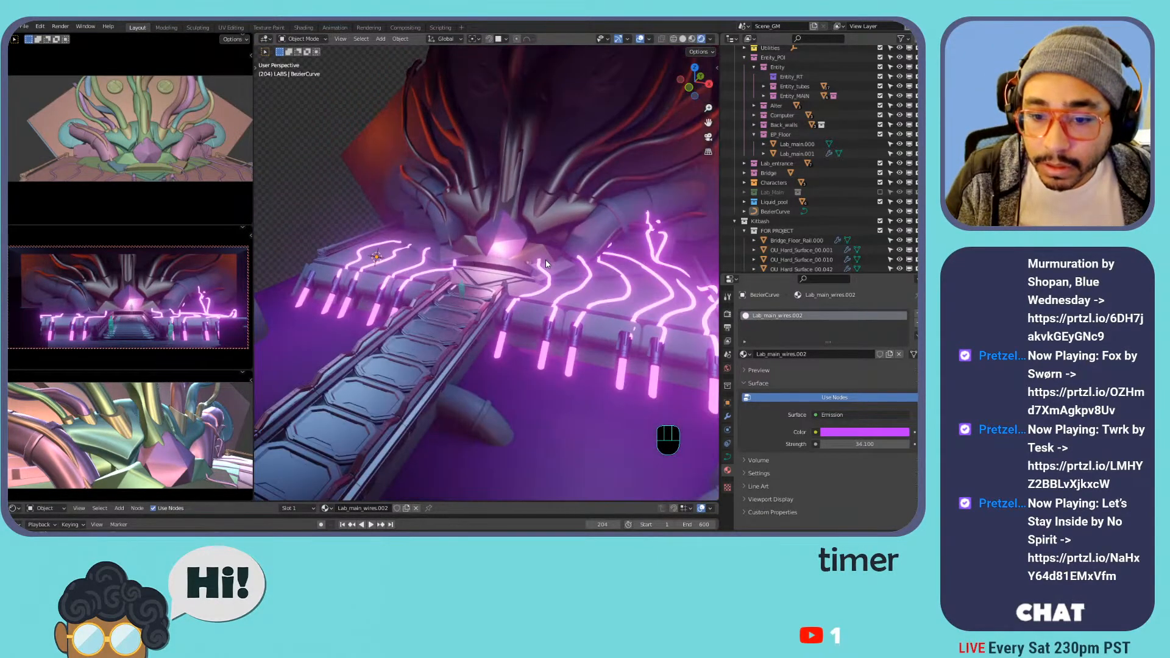
- Thin the platform wires by setting the curve's round bevel depth to 0.09 m
{"action": "left_click", "coordinate": [727, 457]}
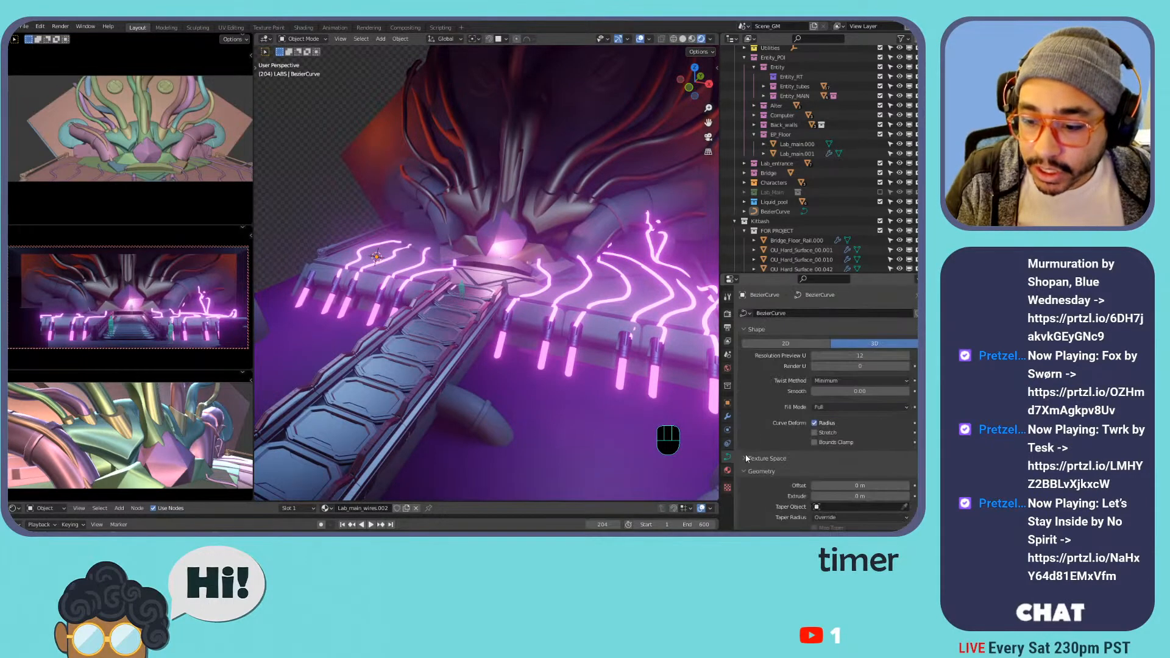
{"action": "scroll", "coordinate": [850, 463], "scroll_direction": "down", "scroll_amount": 4}
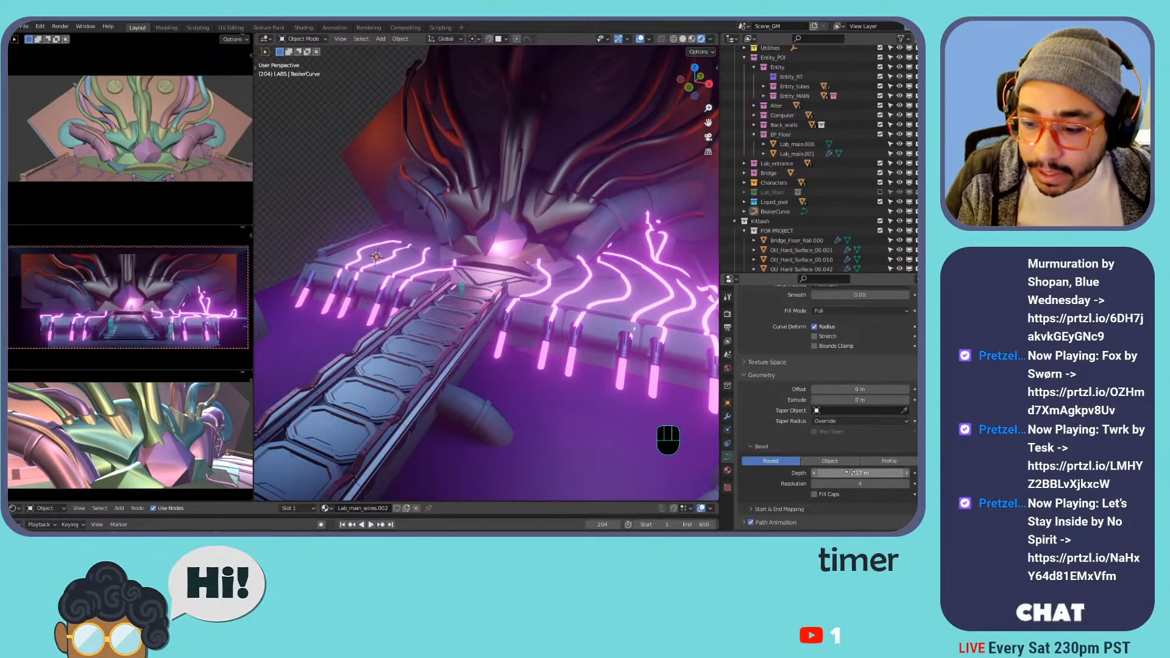
{"action": "left_click_drag", "start_coordinate": [860, 472], "coordinate": [876, 472]}
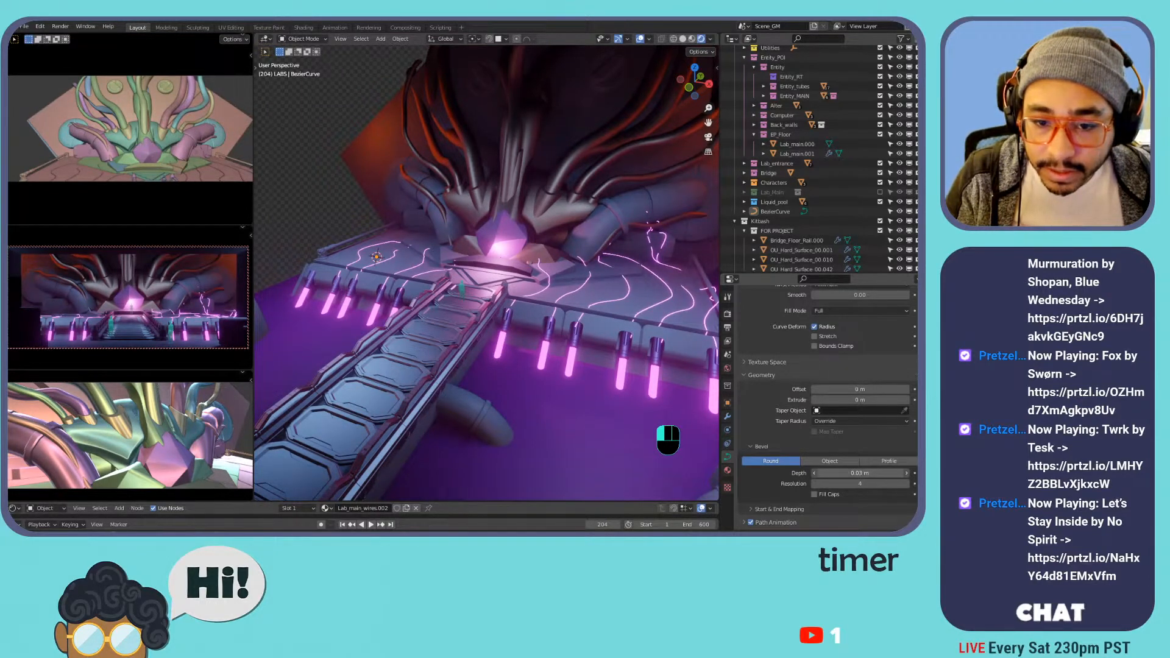
{"action": "left_click_drag", "start_coordinate": [876, 472], "coordinate": [913, 472]}
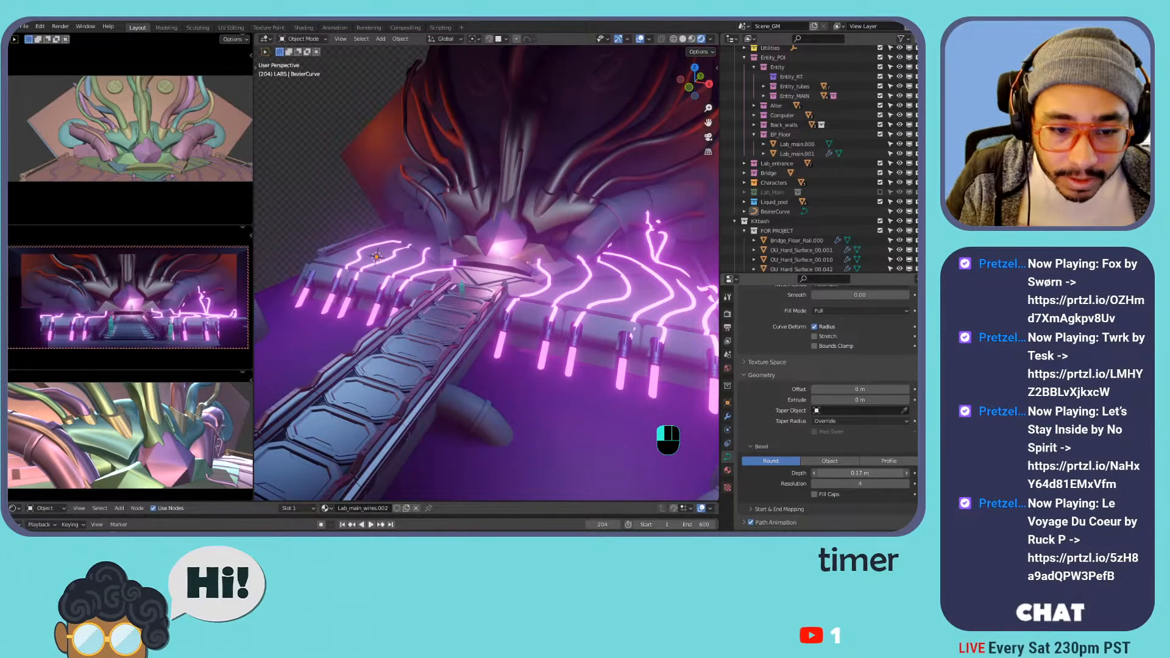
{"action": "left_click_drag", "start_coordinate": [913, 472], "coordinate": [908, 473]}
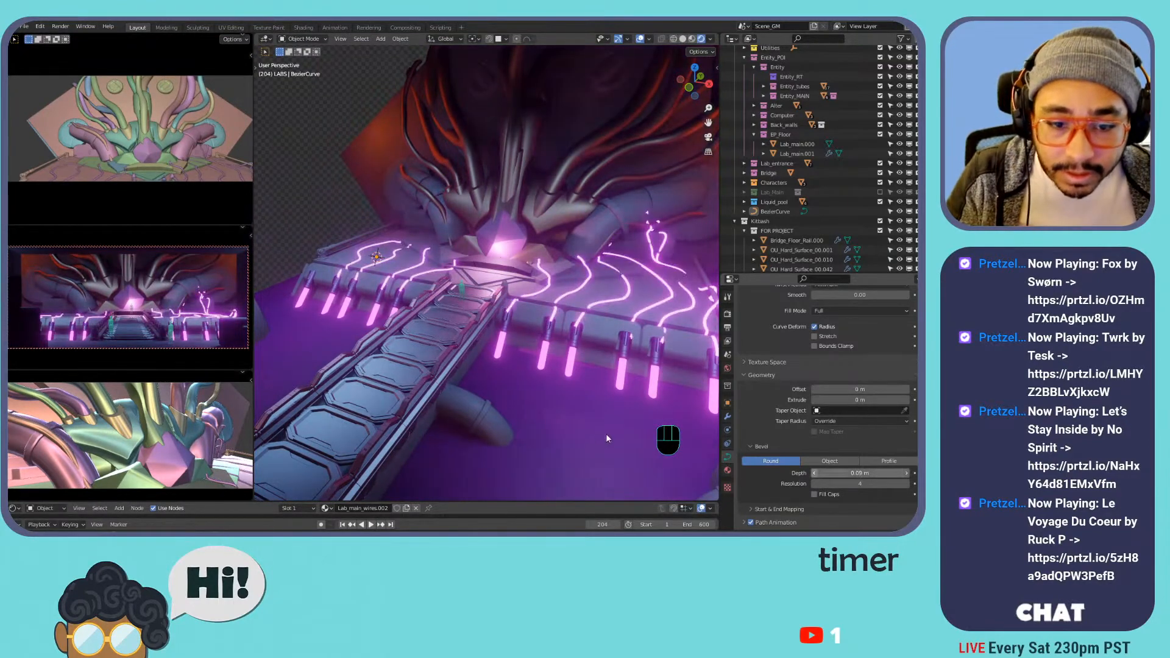
- Delete the outermost wire on the platform's right side and the stray piece beside the back pipe, then leave Edit Mode
{"action": "middle_click_drag", "start_coordinate": [462, 290], "coordinate": [628, 296], "text": "shift"}
{"action": "key", "text": "Tab"}
{"action": "key", "text": "x"}
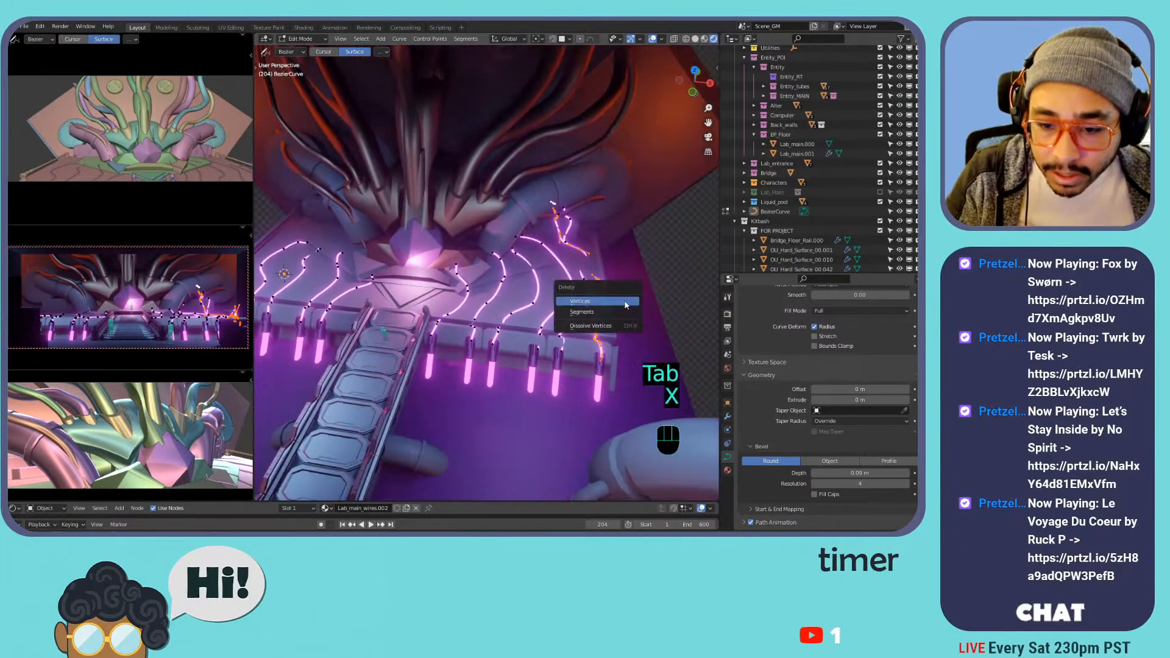
{"action": "left_click", "coordinate": [597, 306]}
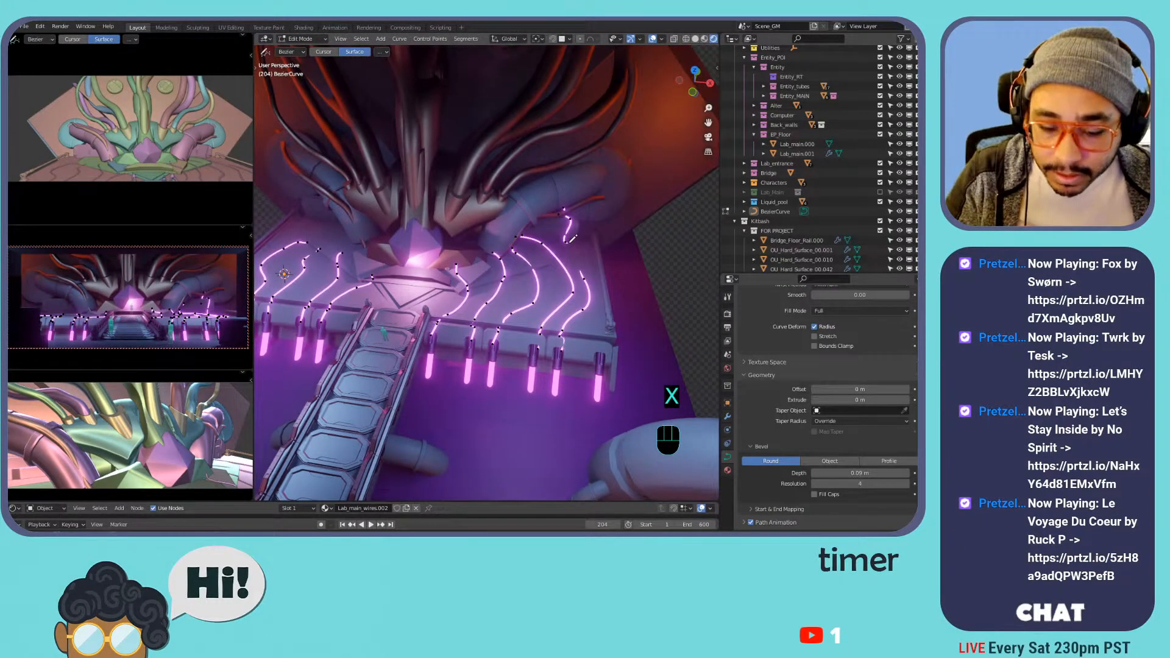
{"action": "key", "text": "l"}
{"action": "key", "text": "x"}
{"action": "left_click", "coordinate": [571, 232]}
{"action": "middle_click_drag", "start_coordinate": [422, 276], "coordinate": [530, 284]}
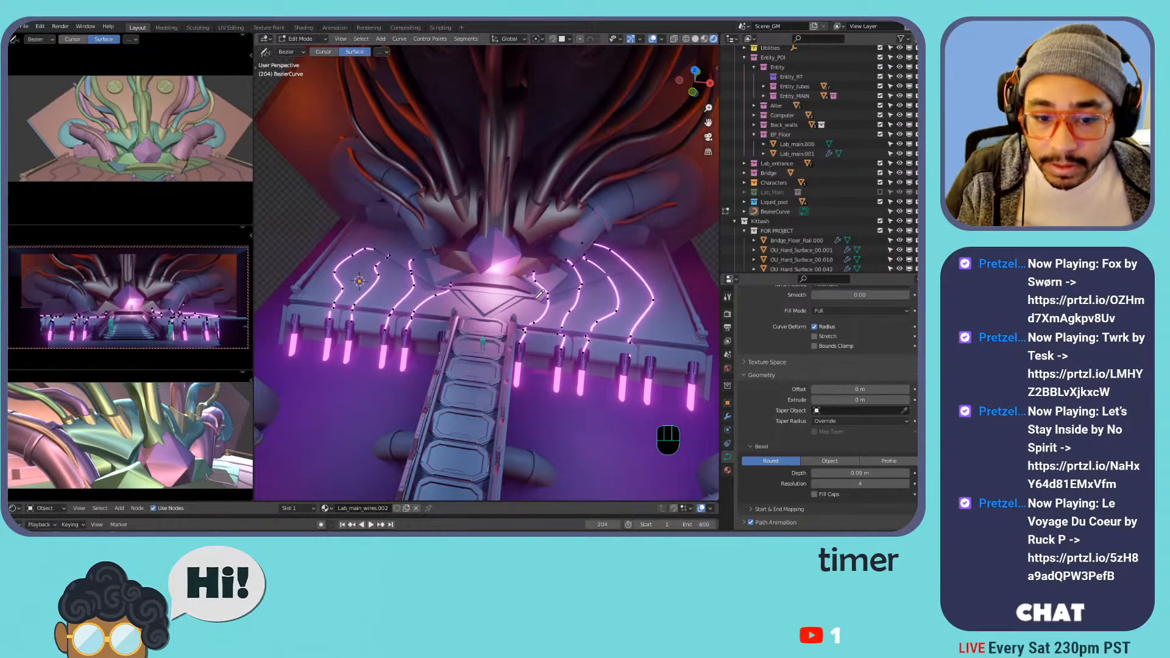
{"action": "key", "text": "Tab"}
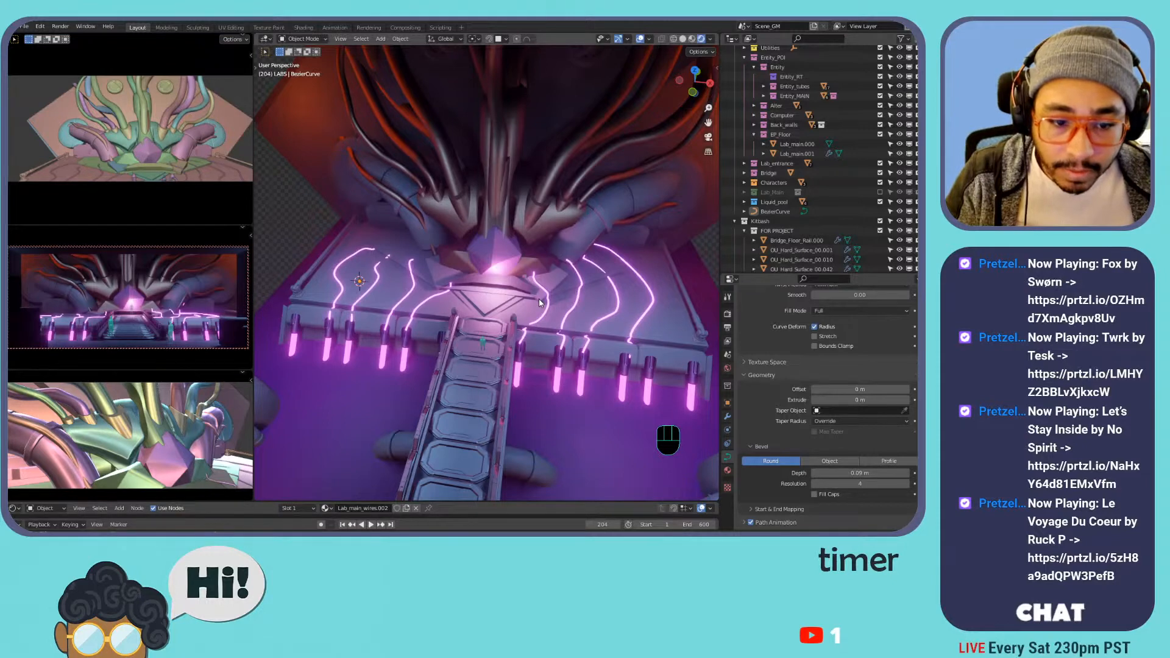
- Select the mirrored glowing tubes nearest the bridge on the platform's front edge and hide them
{"action": "middle_click_drag", "start_coordinate": [407, 323], "coordinate": [487, 315]}
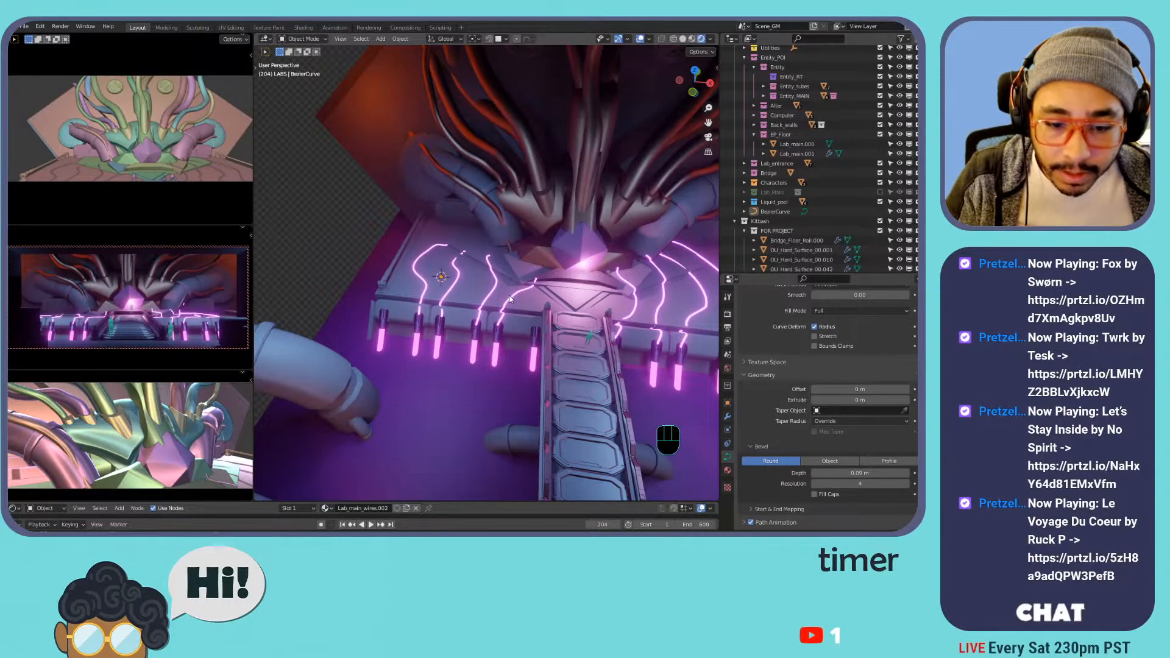
{"action": "mouse_move", "coordinate": [527, 294]}
{"action": "middle_mouse_down"}
{"action": "mouse_move", "coordinate": [403, 277]}
{"action": "mouse_move", "coordinate": [453, 268]}
{"action": "mouse_move", "coordinate": [439, 236]}
{"action": "mouse_move", "coordinate": [433, 271]}
{"action": "mouse_move", "coordinate": [537, 284]}
{"action": "middle_mouse_up"}
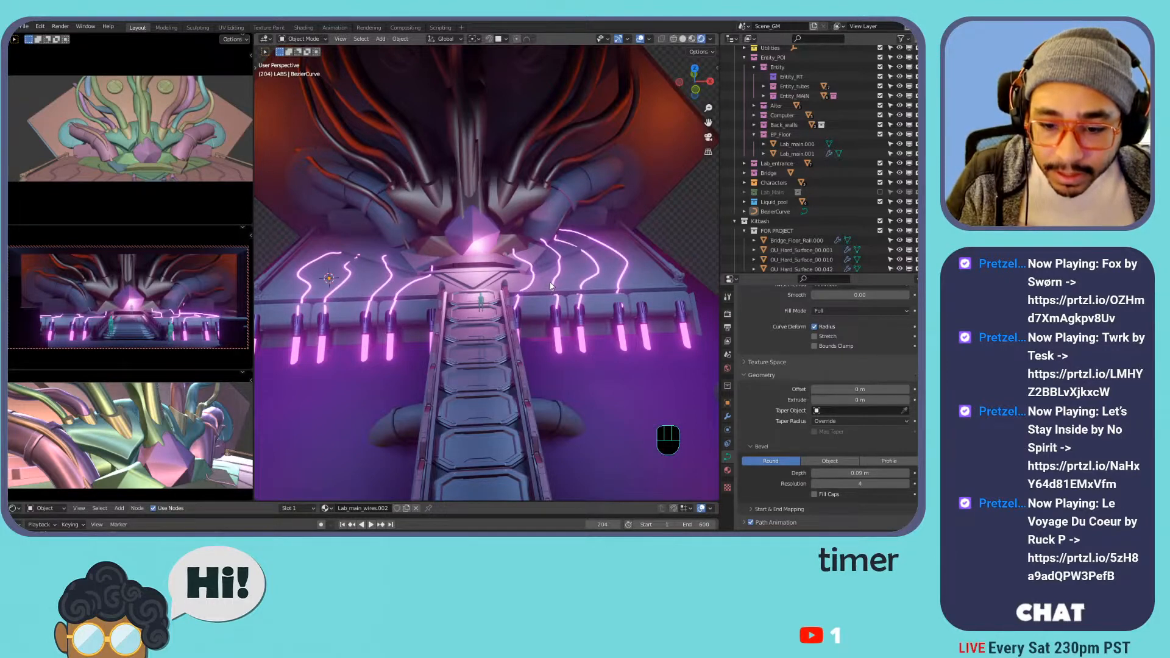
{"action": "left_click", "coordinate": [617, 314]}
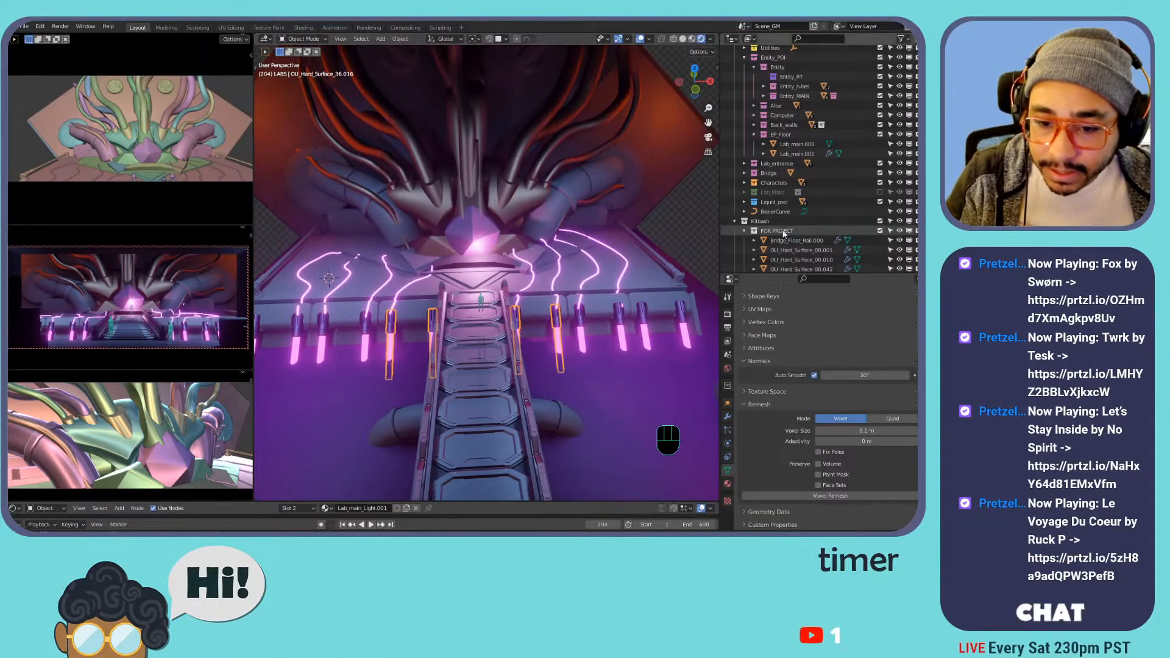
{"action": "key", "text": "h"}
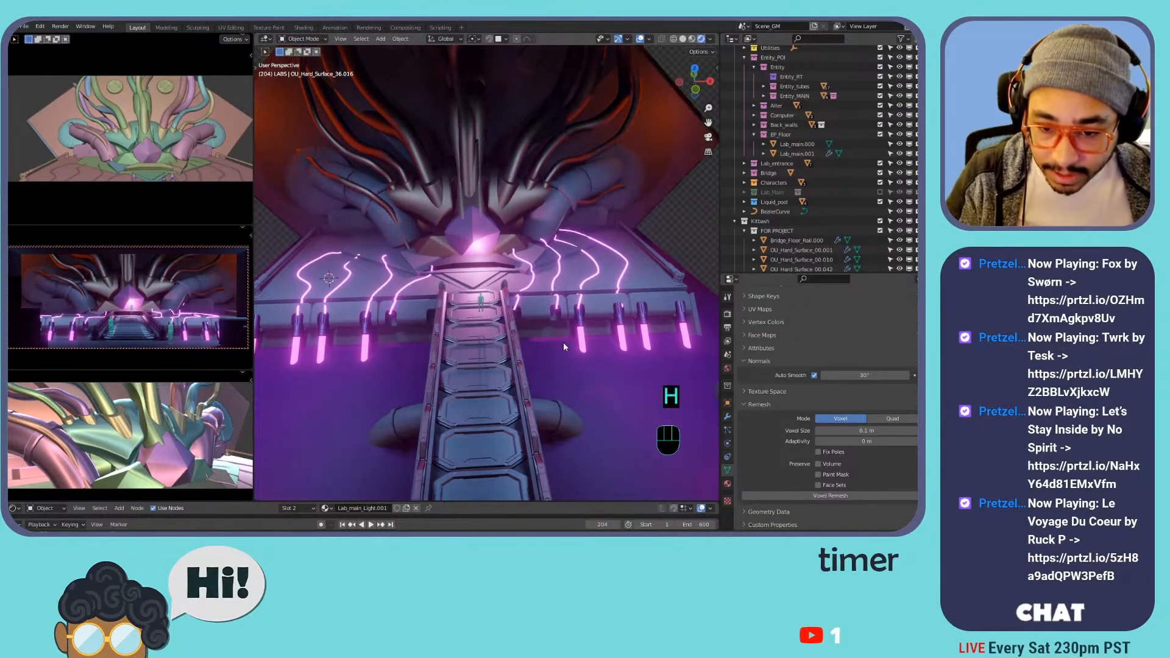
{"action": "left_click", "coordinate": [579, 315]}
{"action": "key", "text": "h"}
{"action": "left_click", "coordinate": [645, 317]}
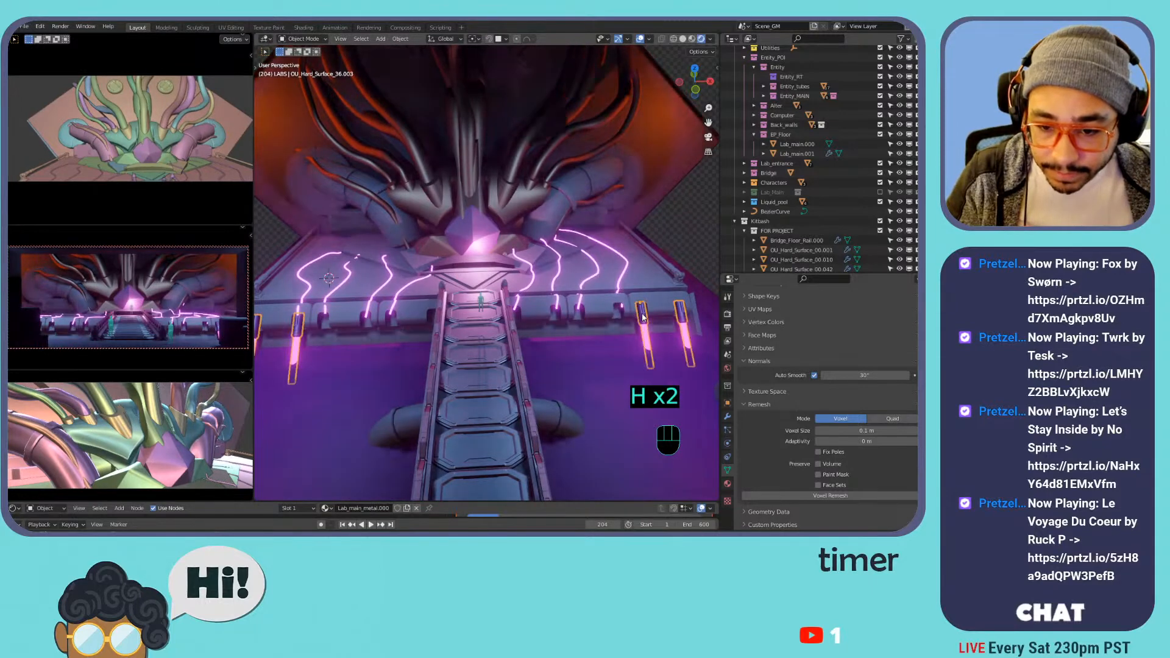
{"action": "key", "text": "h"}
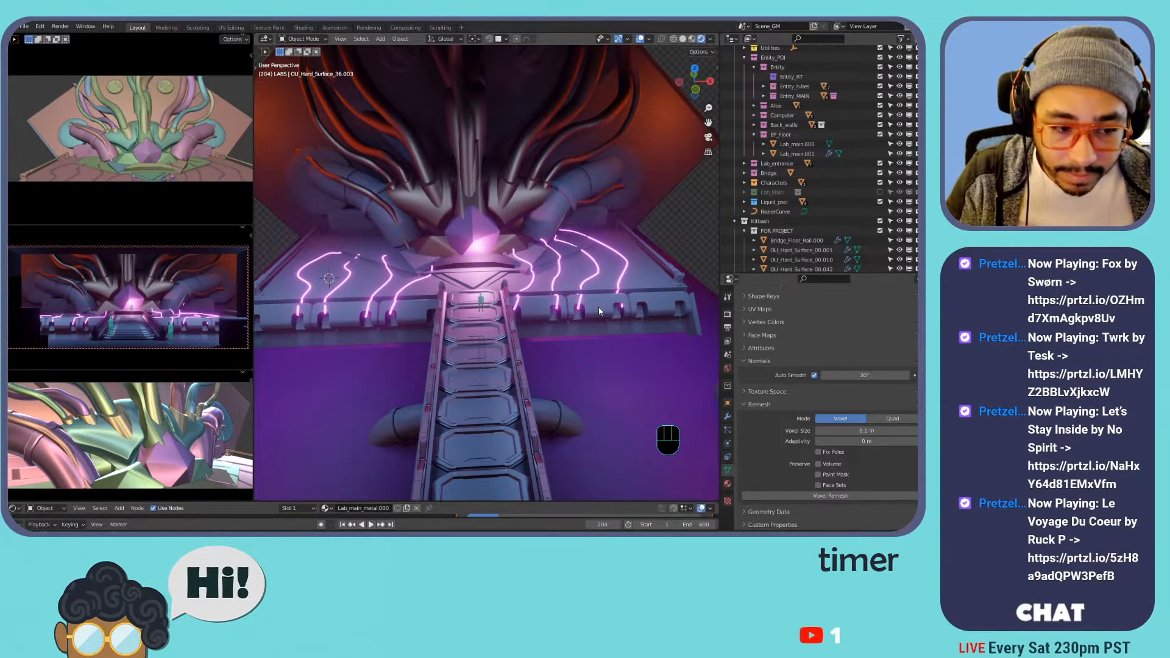
{"action": "key", "text": "ctrl+z"}
{"action": "key", "text": "ctrl+z"}
{"action": "key", "text": "ctrl+z"}
{"action": "key", "text": "ctrl+z"}
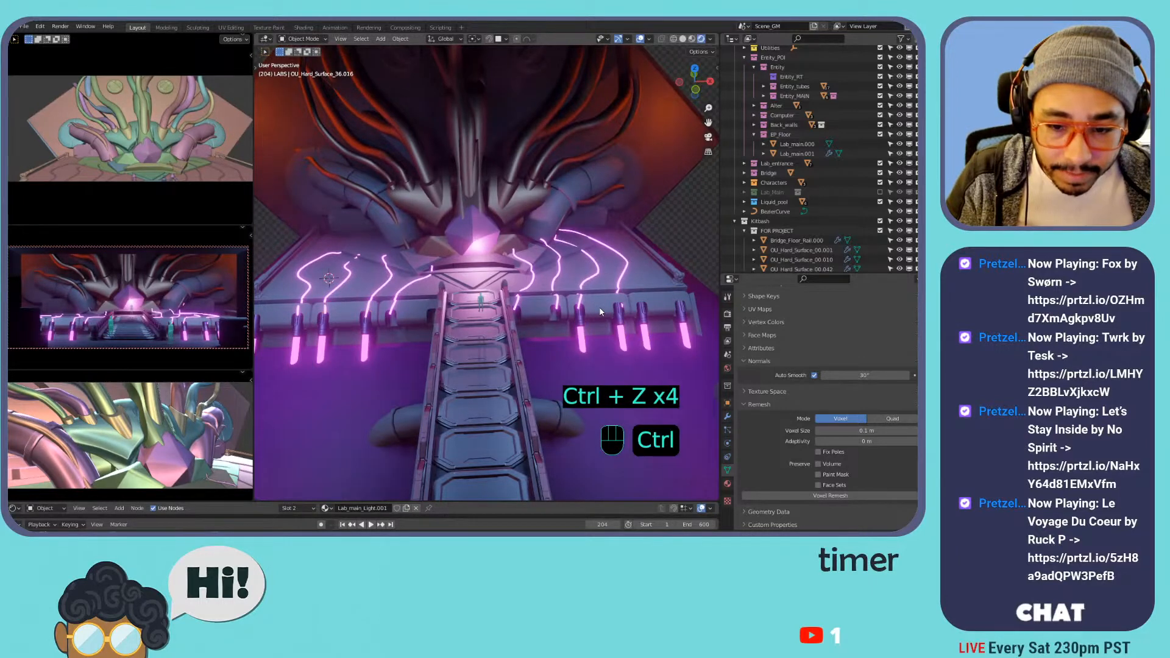
- Undo the hiding of the glowing tubes nearest the bridge and shift the selection to the platform floor
{"action": "key", "text": "ctrl+z"}
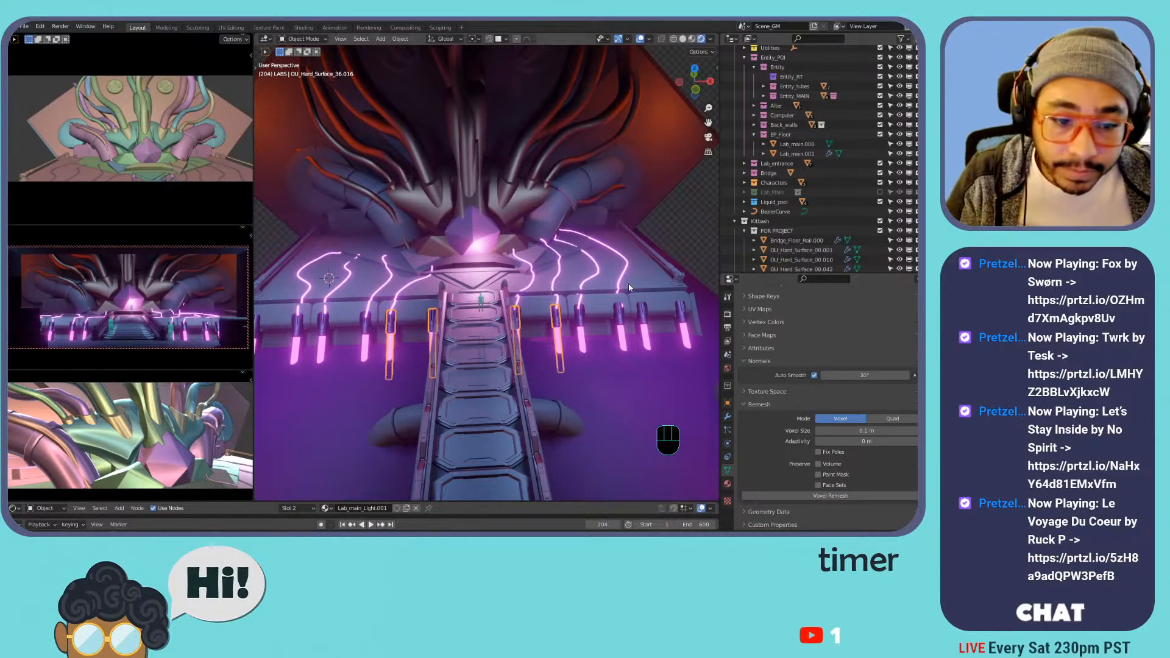
{"action": "left_click", "coordinate": [285, 281]}
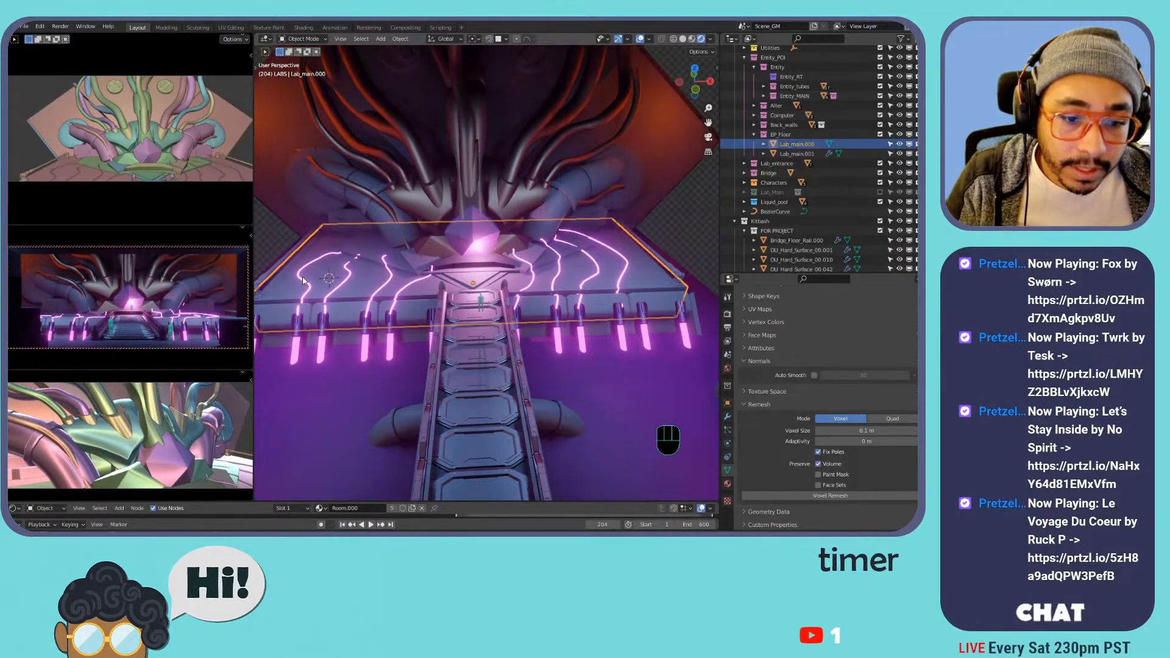
- Draw another curved wire along the platform's outer left edge, from the outermost tube back toward the pipes, and leave Edit Mode
{"action": "left_click", "coordinate": [302, 278]}
{"action": "middle_click_drag", "start_coordinate": [303, 276], "coordinate": [364, 291], "text": "shift"}
{"action": "key", "text": "Tab"}
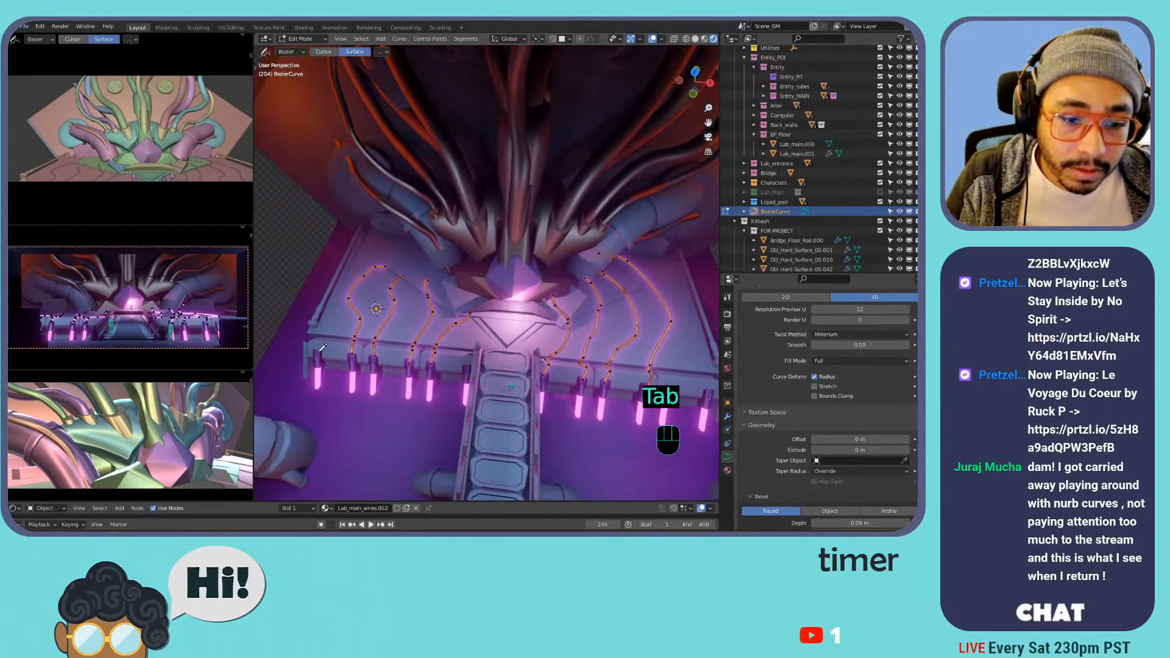
{"action": "mouse_move", "coordinate": [321, 347]}
{"action": "left_mouse_down"}
{"action": "mouse_move", "coordinate": [342, 284]}
{"action": "mouse_move", "coordinate": [375, 250]}
{"action": "left_mouse_up"}
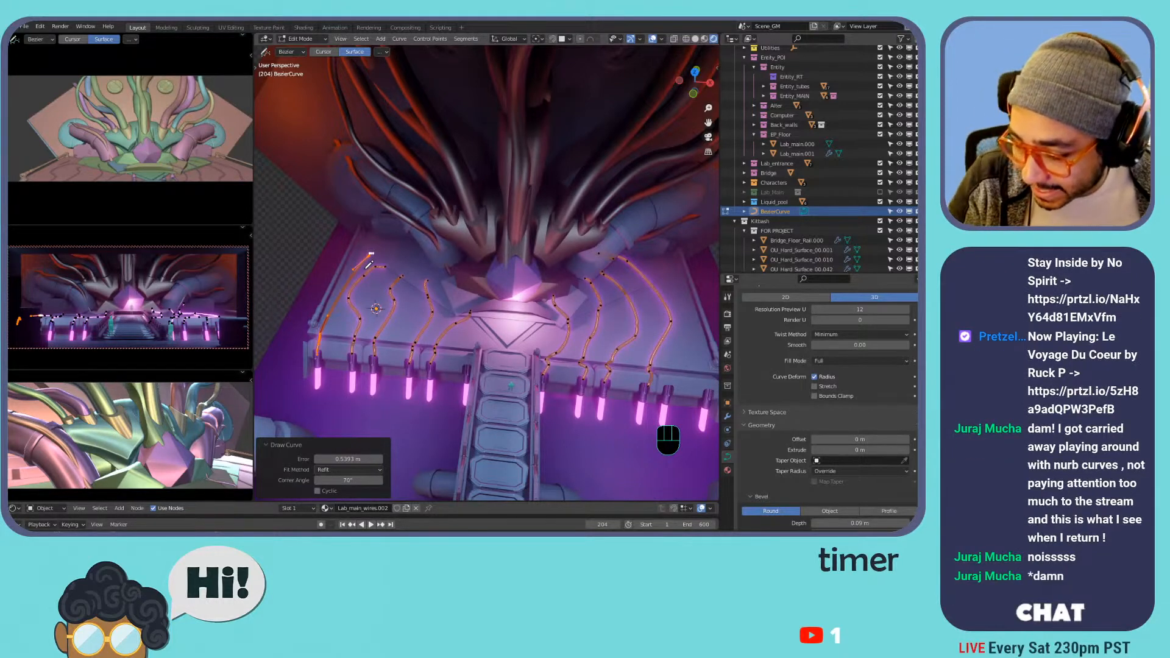
{"action": "key", "text": "Tab"}
{"action": "key", "text": "Tab"}
{"action": "key", "text": "Tab"}
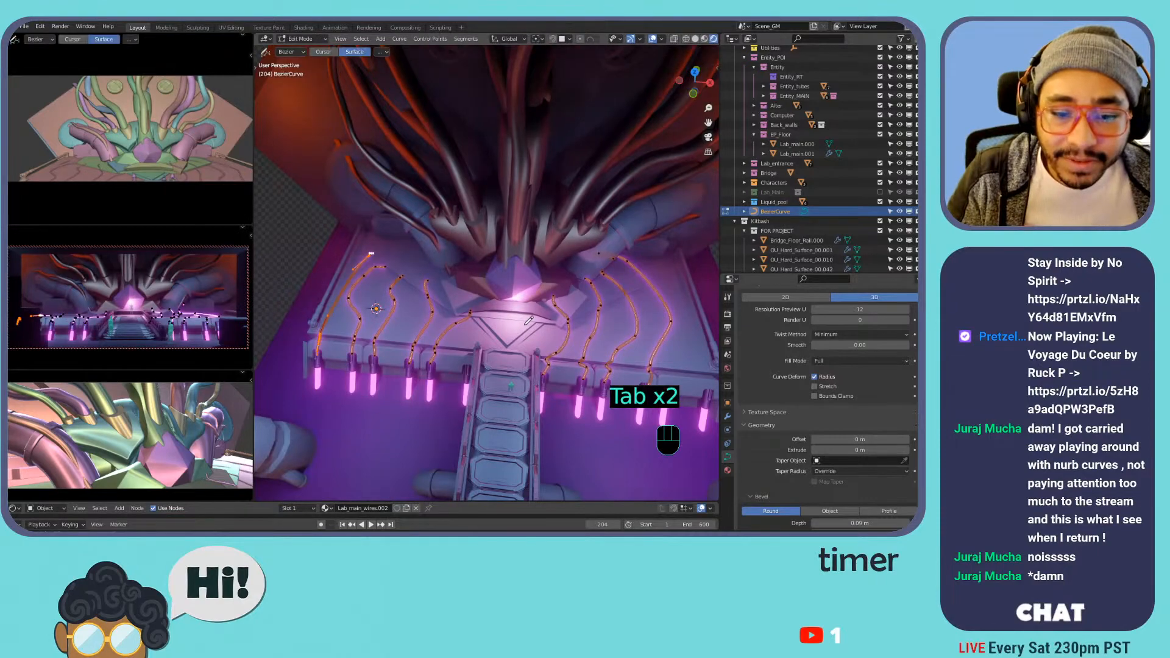
- Examine how the wires meet the glowing tubes along the platform's front edge, from afar and close up
{"action": "left_click", "coordinate": [518, 337]}
{"action": "middle_click_drag", "start_coordinate": [546, 337], "coordinate": [591, 357], "text": "shift"}
{"action": "left_click", "coordinate": [590, 356]}
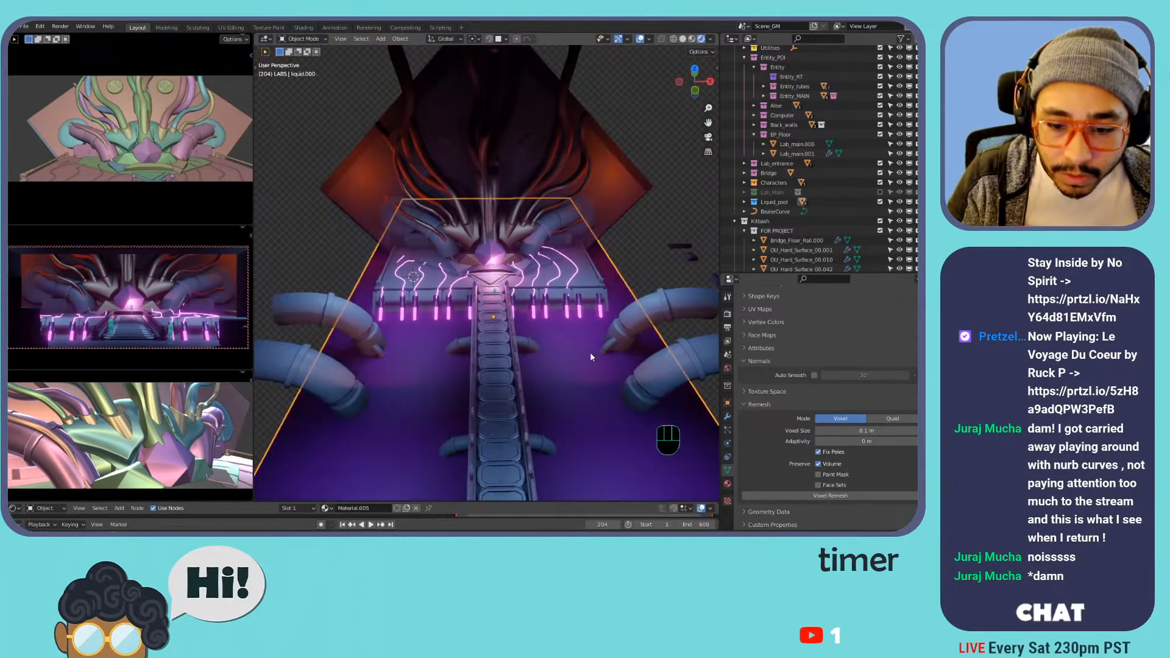
{"action": "scroll", "coordinate": [586, 351], "scroll_direction": "up", "scroll_amount": 4}
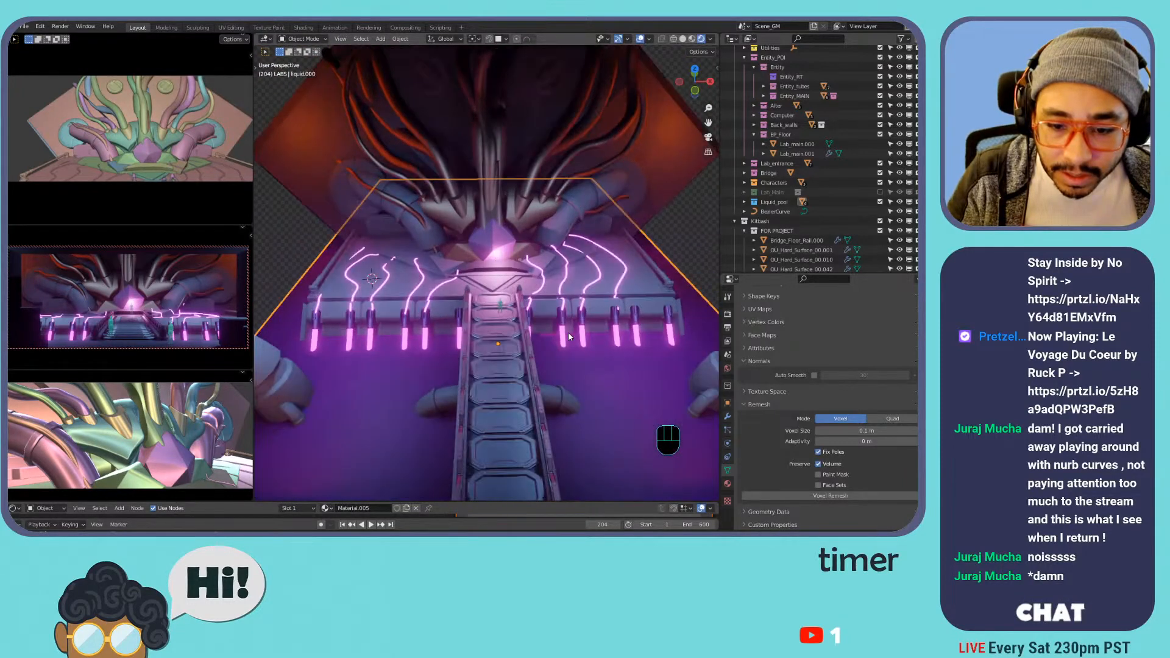
{"action": "left_click", "coordinate": [561, 323]}
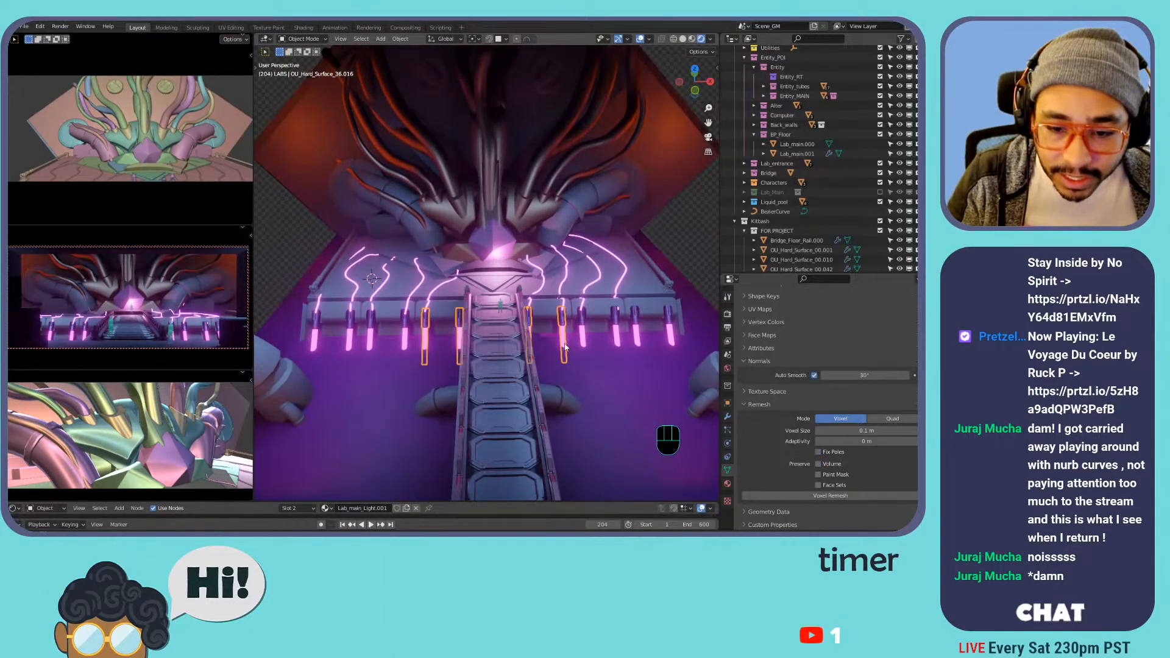
{"action": "scroll", "coordinate": [572, 290], "scroll_direction": "up", "scroll_amount": 5}
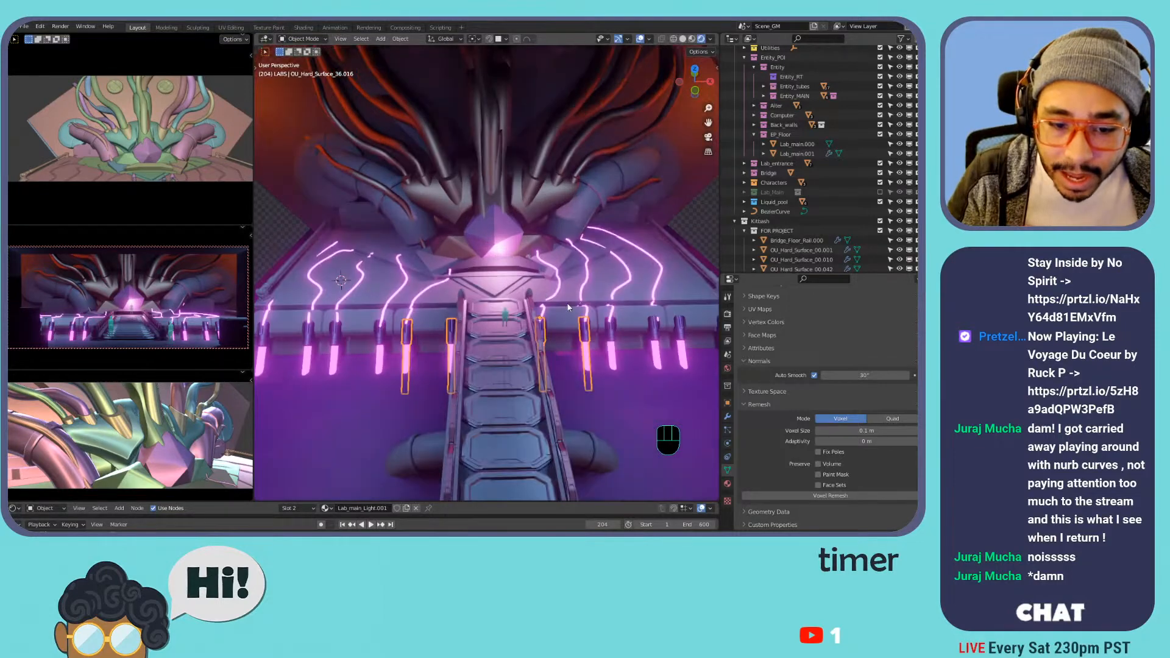
{"action": "middle_click_drag", "start_coordinate": [604, 331], "coordinate": [503, 313], "text": "shift"}
{"action": "middle_click_drag", "start_coordinate": [623, 365], "coordinate": [525, 324], "text": "shift"}
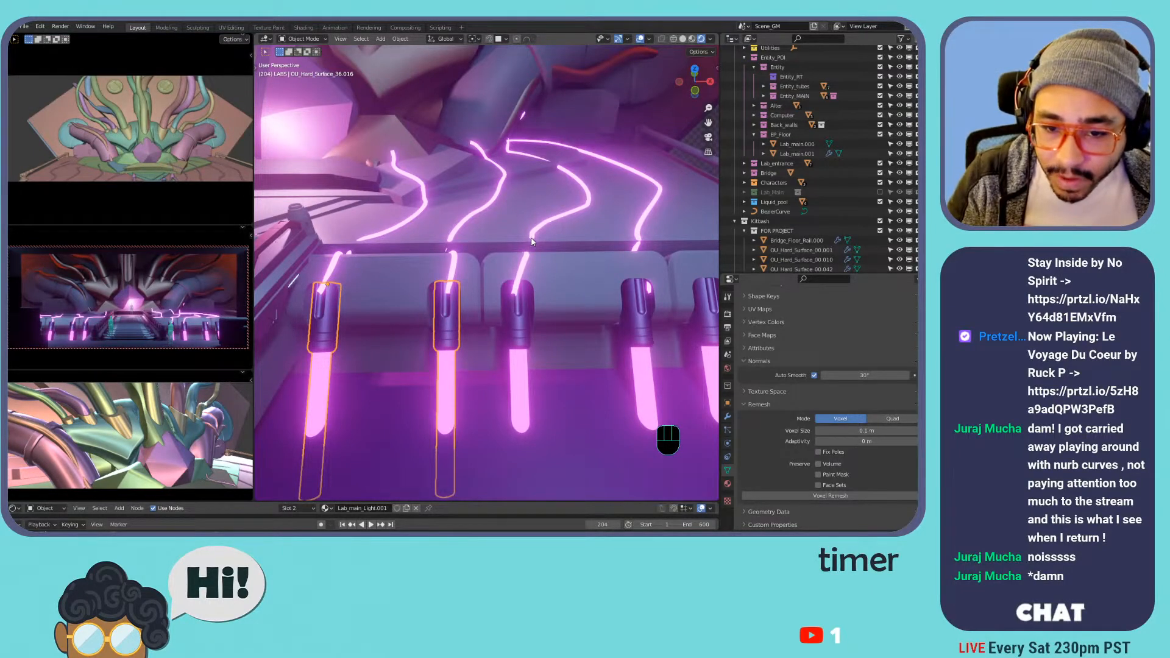
{"action": "scroll", "coordinate": [540, 228], "scroll_direction": "down", "scroll_amount": 4}
{"action": "middle_click_drag", "start_coordinate": [531, 166], "coordinate": [494, 224]}
- Try to delete the whole wire curve object and enter Edit Mode on the empty platform
{"action": "key", "text": "Tab"}
{"action": "middle_click_drag", "start_coordinate": [333, 286], "coordinate": [508, 278], "text": "shift"}
{"action": "key", "text": "Tab"}
{"action": "left_click", "coordinate": [446, 295]}
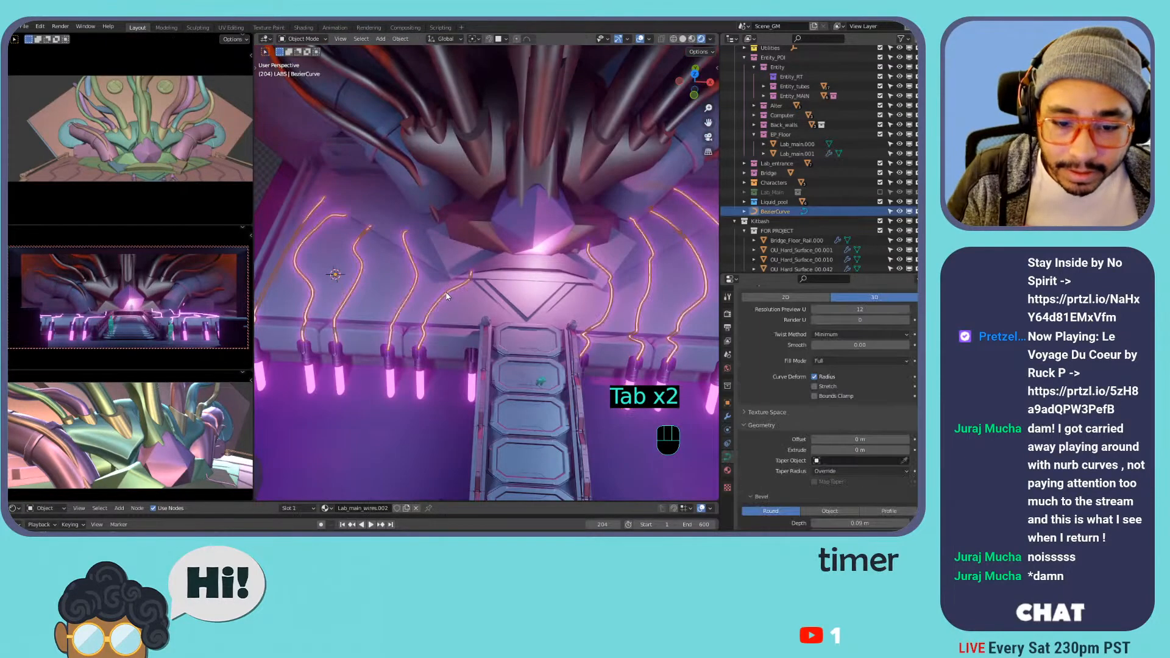
{"action": "key", "text": "x"}
{"action": "left_click", "coordinate": [447, 297]}
{"action": "middle_click_drag", "start_coordinate": [378, 281], "coordinate": [437, 295]}
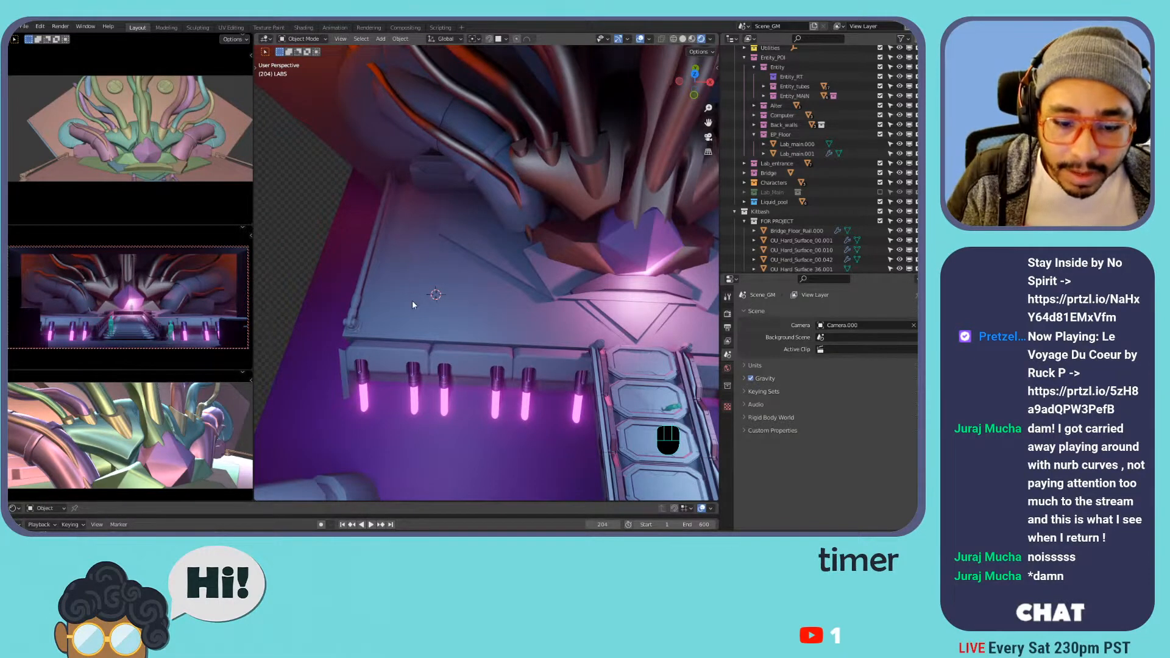
{"action": "key", "text": "Tab"}
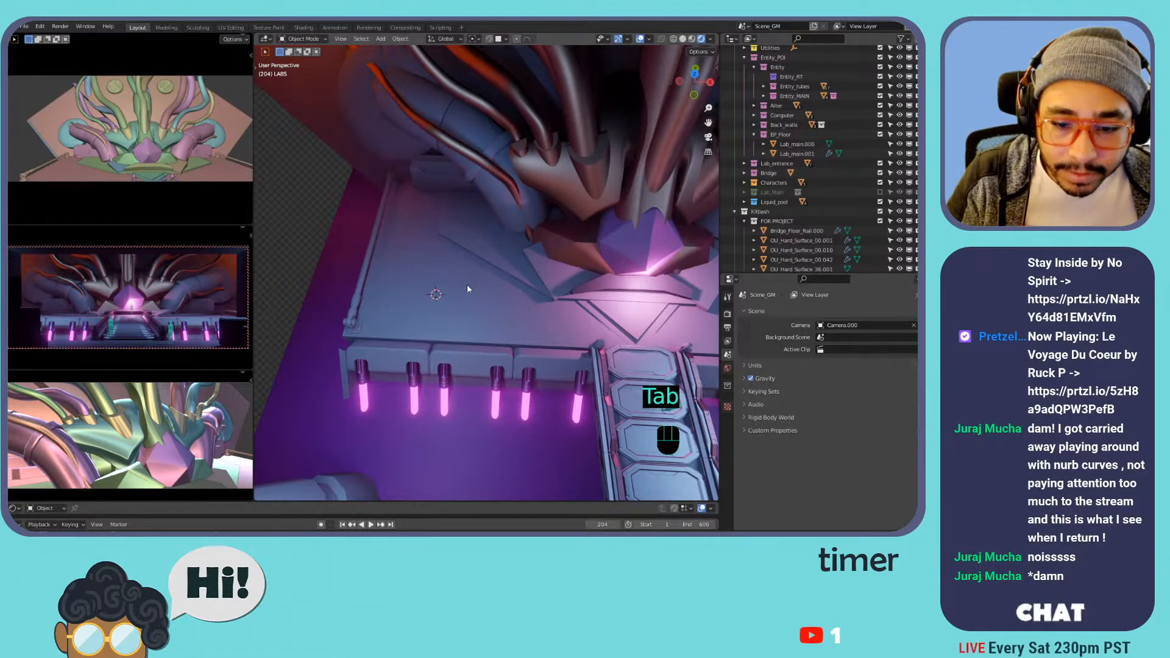
{"action": "left_click", "coordinate": [443, 294]}
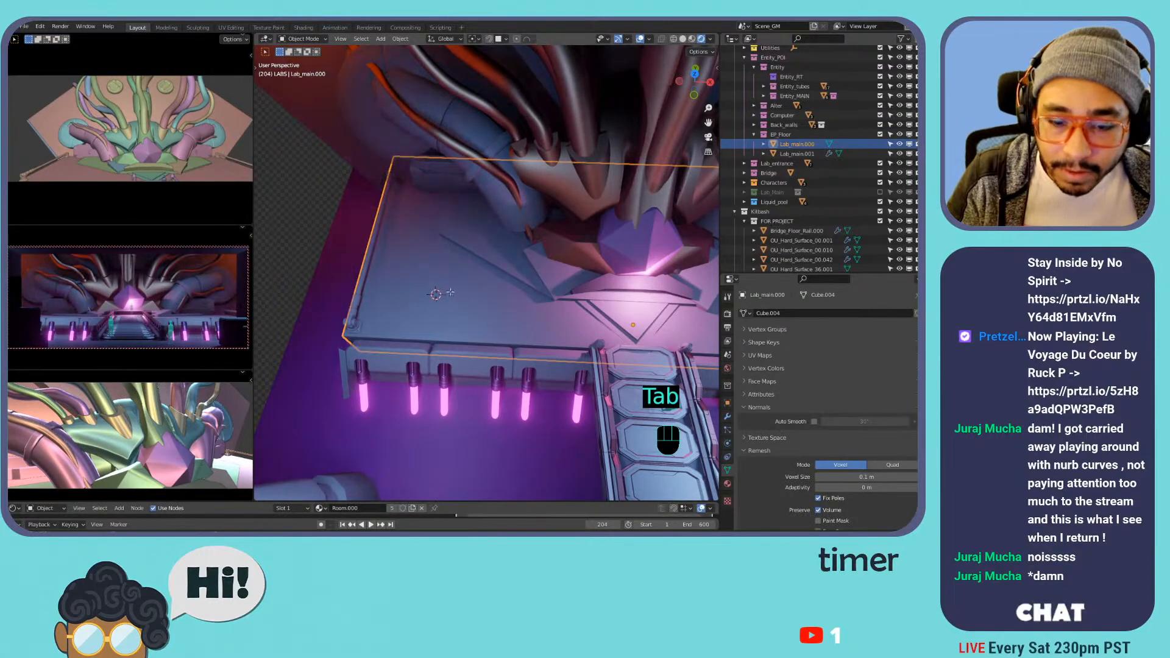
{"action": "key", "text": "Tab"}
{"action": "key", "text": "Tab"}
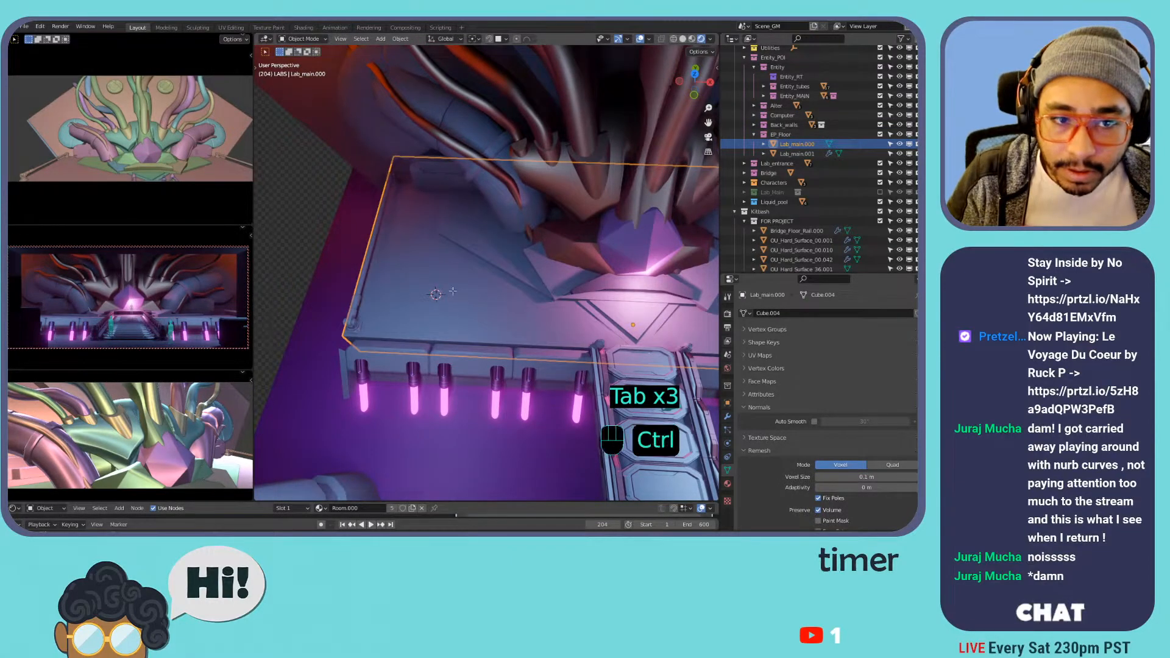
- Undo the deletion of the wire curve object
{"action": "key", "text": "ctrl+z"}
{"action": "key", "text": "ctrl+z"}
{"action": "key", "text": "ctrl+z"}
{"action": "key", "text": "ctrl+z"}
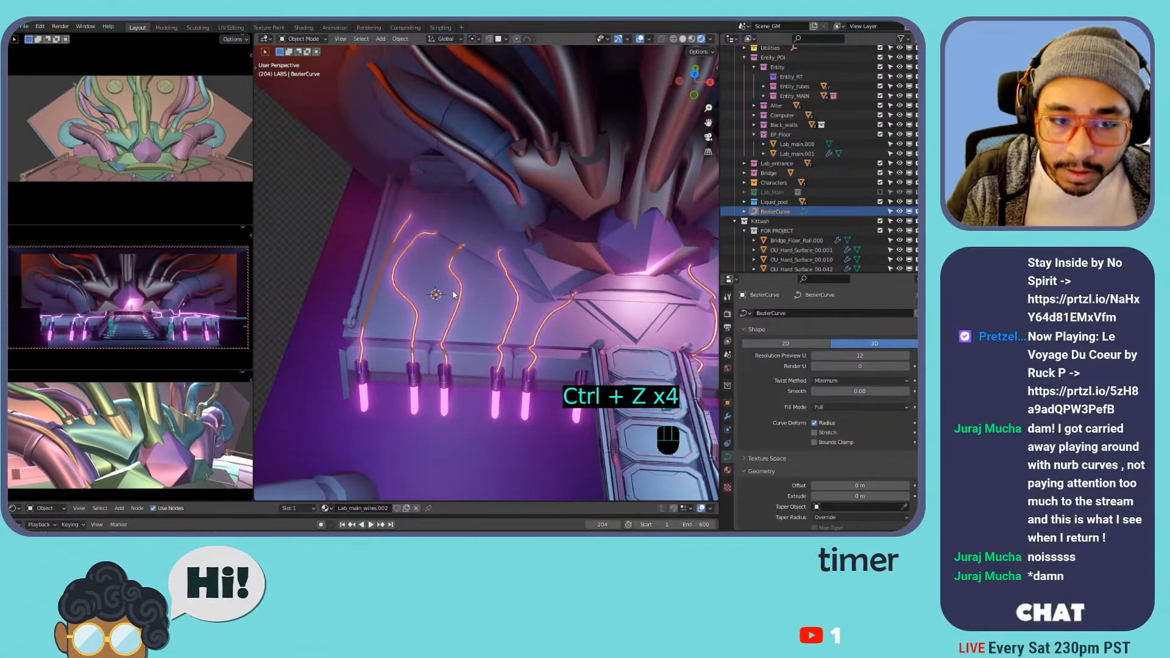
- Delete all vertices of the wire curve in Edit Mode, keeping the curve object for redrawing
{"action": "key", "text": "Tab"}
{"action": "key", "text": "a"}
{"action": "key", "text": "x"}
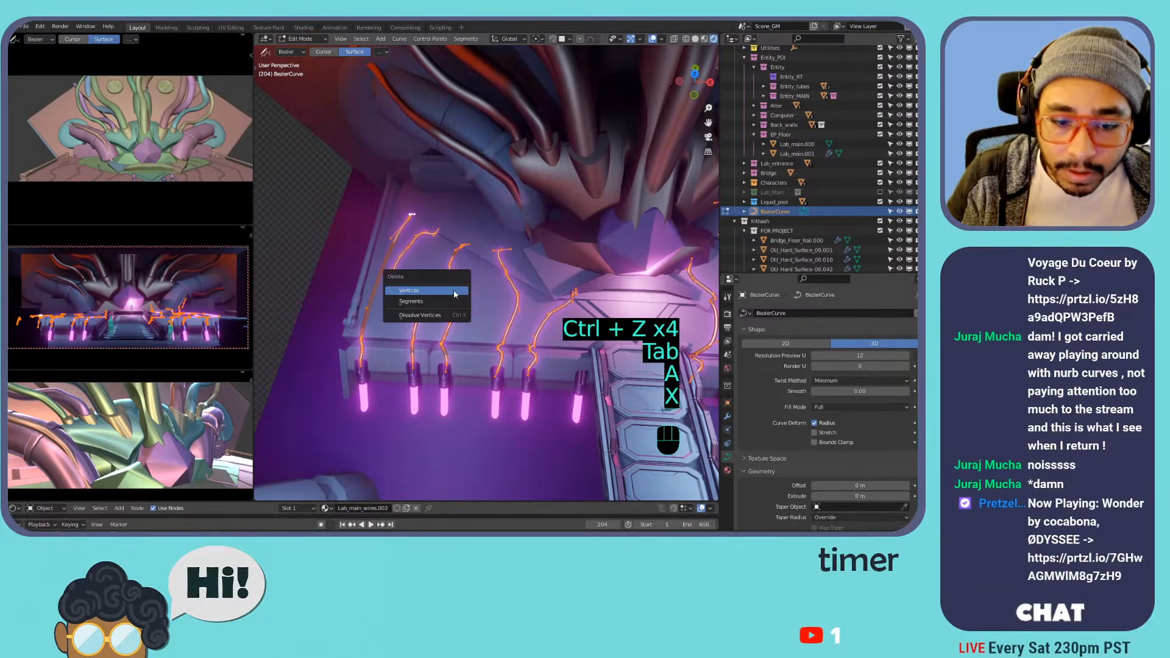
{"action": "left_click", "coordinate": [455, 287]}
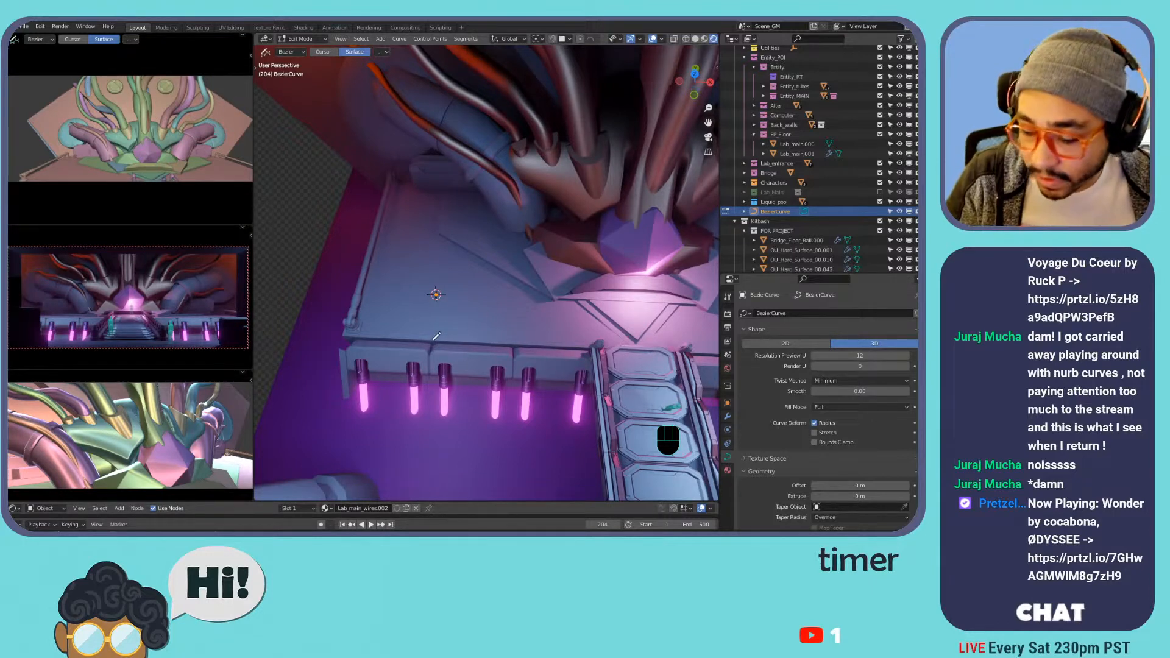
- Draw three curved wires on the platform's left half from the front edge back toward the pipes and altar, redoing the innermost stroke
{"action": "left_click_drag", "start_coordinate": [399, 329], "coordinate": [435, 295]}
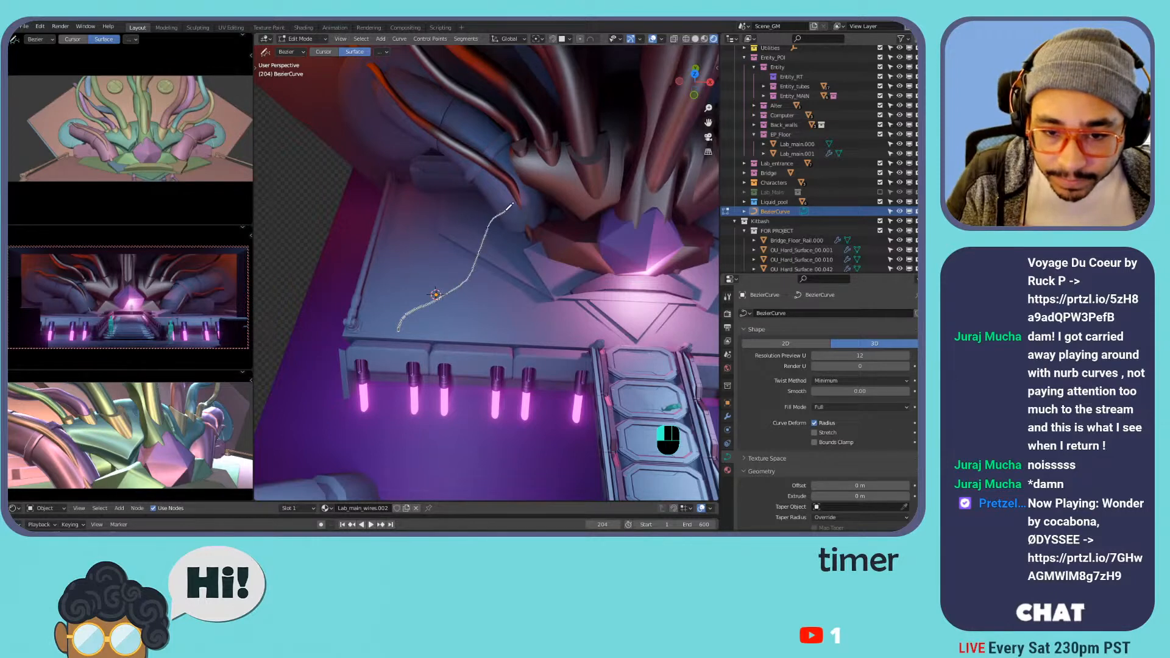
{"action": "left_click_drag", "start_coordinate": [511, 205], "coordinate": [512, 206]}
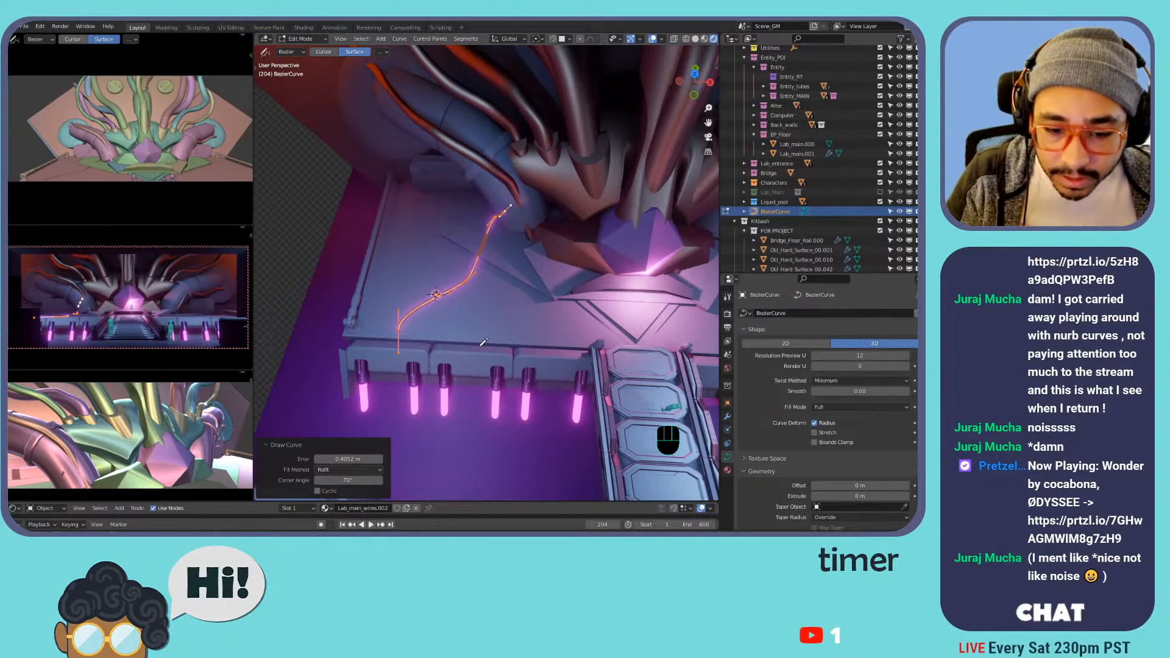
{"action": "left_click_drag", "start_coordinate": [473, 341], "coordinate": [535, 291]}
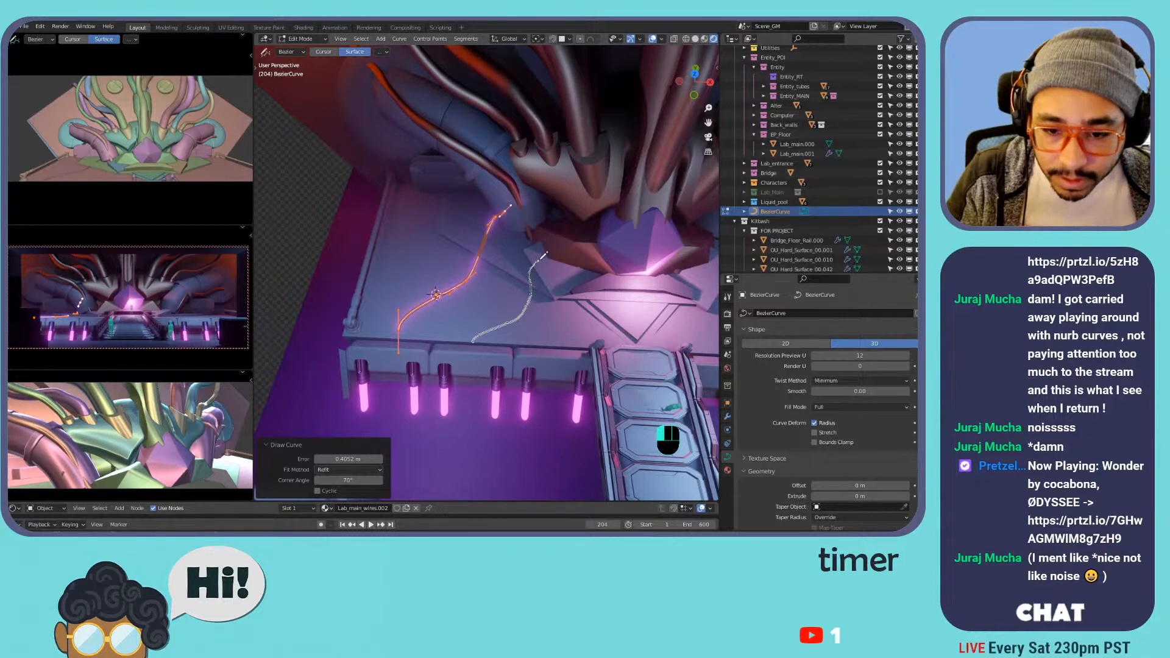
{"action": "left_click_drag", "start_coordinate": [554, 340], "coordinate": [587, 276]}
{"action": "key", "text": "ctrl+z"}
{"action": "left_click_drag", "start_coordinate": [549, 343], "coordinate": [573, 295]}
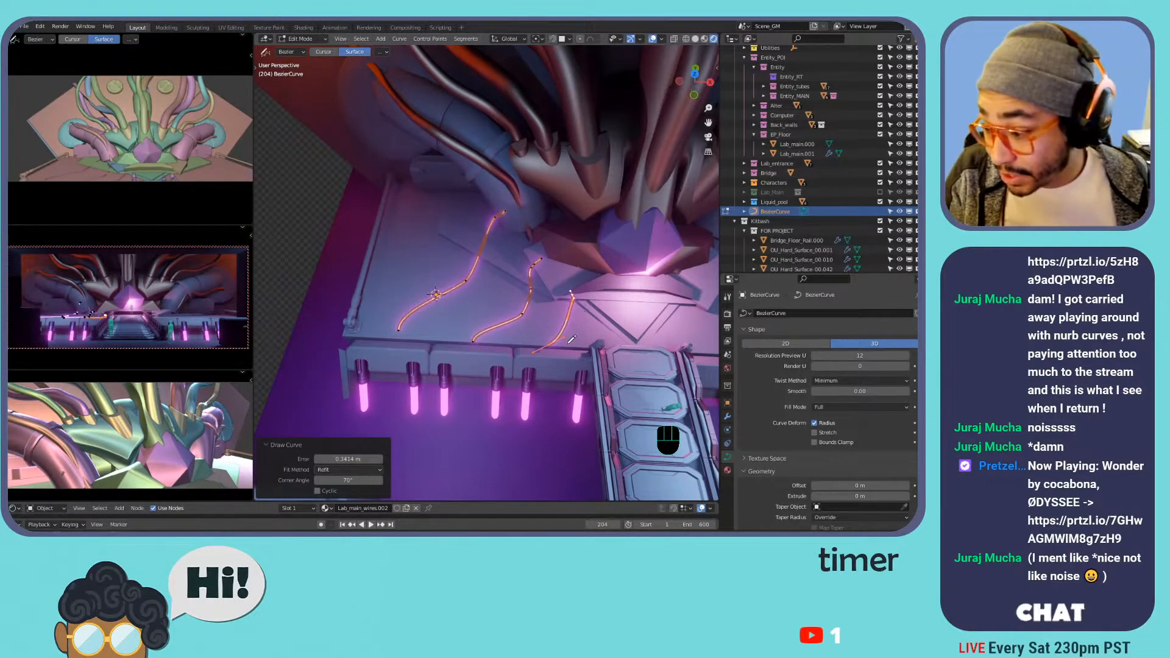
- Draw curved wires on the platform's right half from the front edge back toward the pipes and altar, then leave Edit Mode
{"action": "key", "text": "Tab"}
{"action": "middle_click_drag", "start_coordinate": [596, 325], "coordinate": [532, 338]}
{"action": "key", "text": "Tab"}
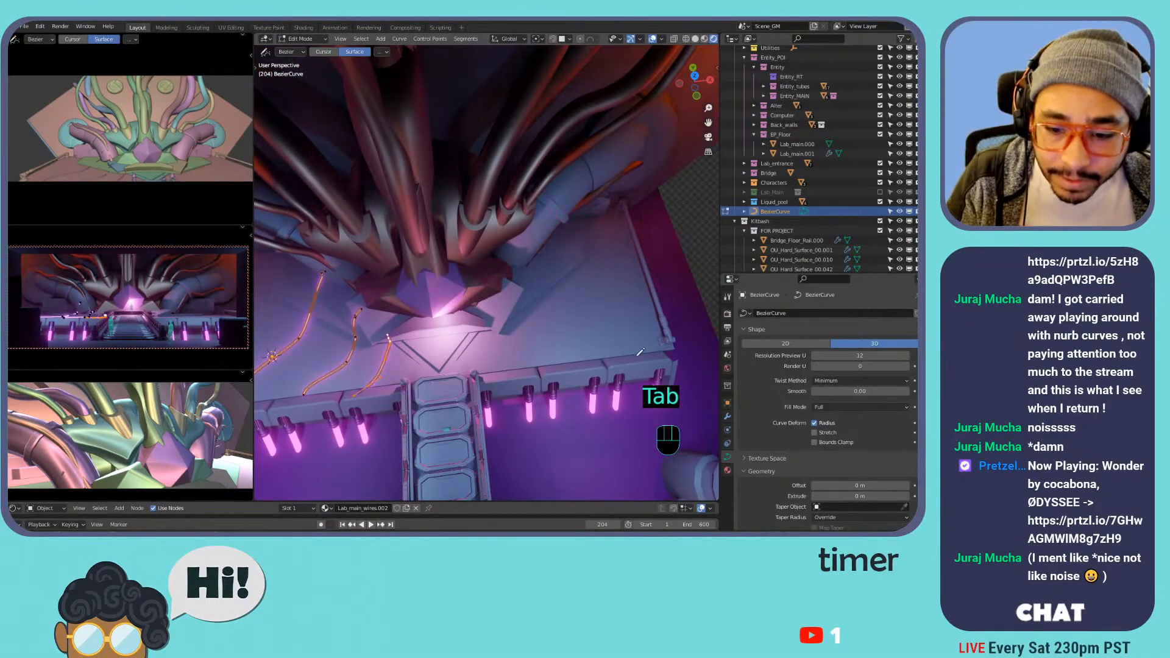
{"action": "mouse_move", "coordinate": [648, 352]}
{"action": "left_mouse_down"}
{"action": "mouse_move", "coordinate": [590, 249]}
{"action": "mouse_move", "coordinate": [552, 239]}
{"action": "left_mouse_up"}
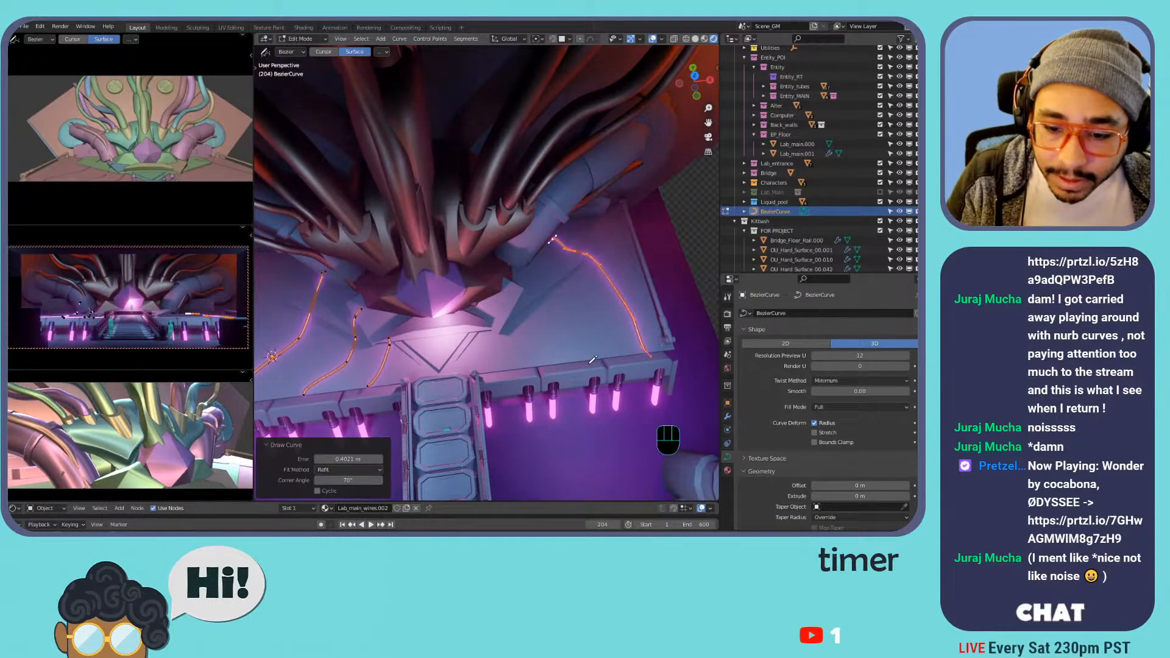
{"action": "mouse_move", "coordinate": [588, 360]}
{"action": "left_mouse_down"}
{"action": "mouse_move", "coordinate": [559, 289]}
{"action": "mouse_move", "coordinate": [528, 263]}
{"action": "left_mouse_up"}
{"action": "left_click_drag", "start_coordinate": [525, 364], "coordinate": [516, 331]}
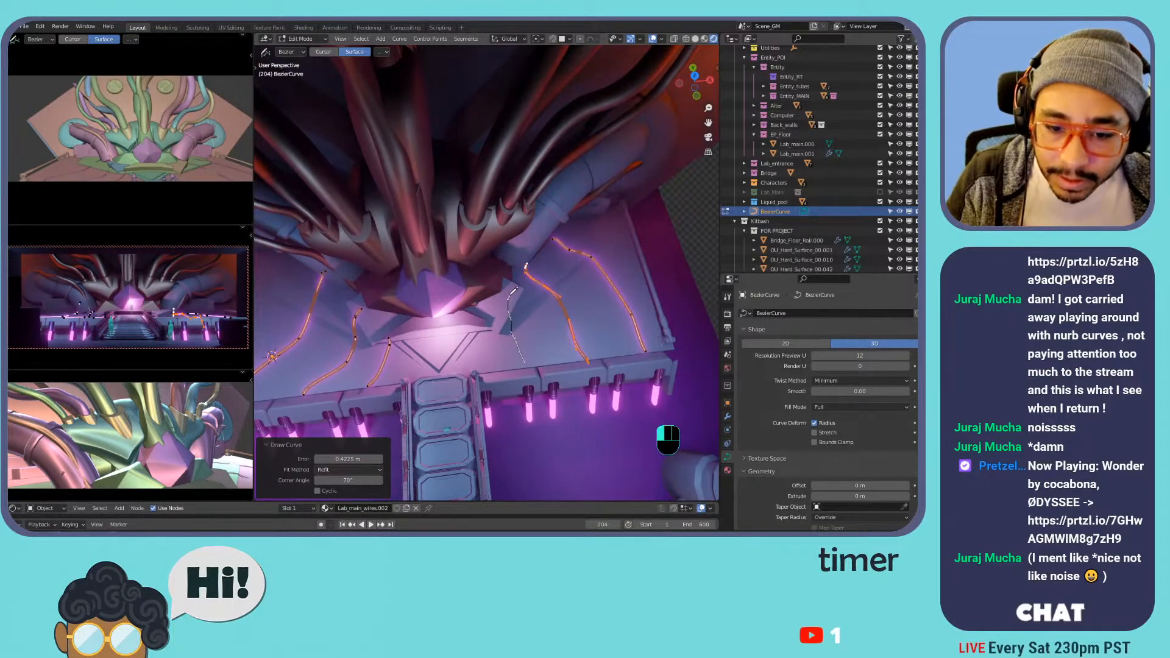
{"action": "left_click_drag", "start_coordinate": [517, 288], "coordinate": [517, 303]}
{"action": "key", "text": "ctrl+z"}
{"action": "mouse_move", "coordinate": [519, 310]}
{"action": "middle_mouse_down"}
{"action": "mouse_move", "coordinate": [493, 258]}
{"action": "mouse_move", "coordinate": [516, 267]}
{"action": "mouse_move", "coordinate": [509, 286]}
{"action": "middle_mouse_up"}
{"action": "key", "text": "Tab"}
{"action": "left_click", "coordinate": [627, 192]}
{"action": "scroll", "coordinate": [534, 217], "scroll_direction": "down", "scroll_amount": 2}
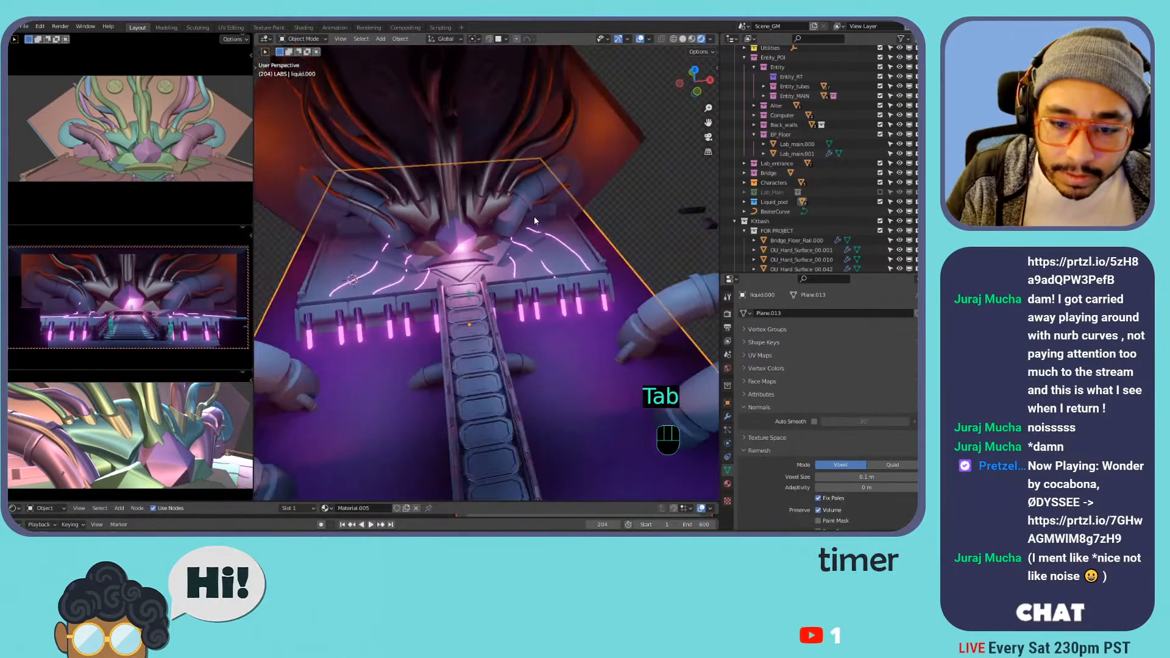
- Reopen the wire curve in Edit Mode with the Tweak tool and select a control point on the outermost left wire
{"action": "scroll", "coordinate": [533, 215], "scroll_direction": "up", "scroll_amount": 8}
{"action": "left_click", "coordinate": [460, 255]}
{"action": "left_click", "coordinate": [465, 246]}
{"action": "middle_click_drag", "start_coordinate": [455, 270], "coordinate": [528, 249]}
{"action": "middle_click_drag", "start_coordinate": [529, 248], "coordinate": [511, 269], "text": "shift"}
{"action": "key", "text": "Tab"}
{"action": "middle_click_drag", "start_coordinate": [617, 279], "coordinate": [446, 229]}
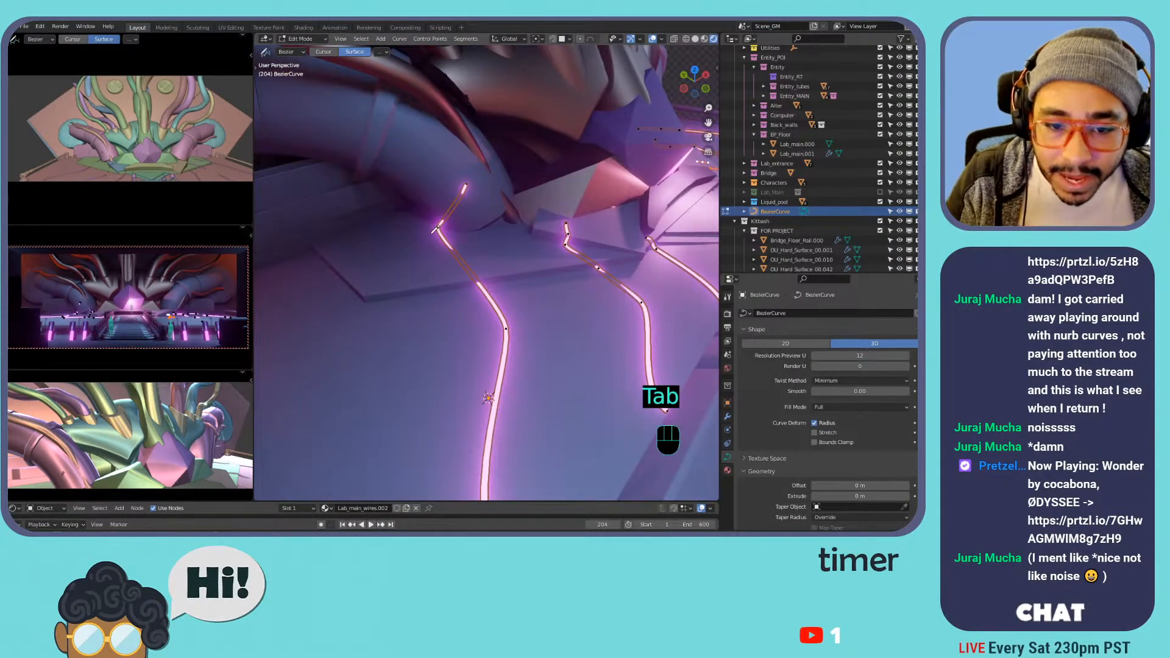
{"action": "key", "text": "1"}
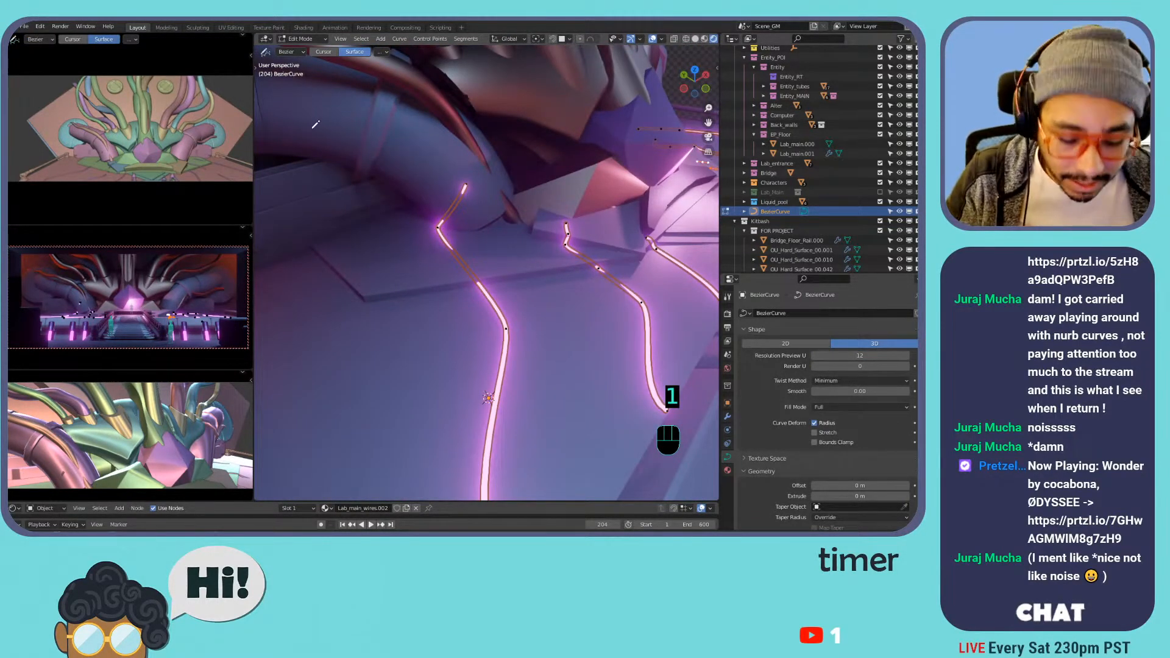
{"action": "key", "text": "t"}
{"action": "left_click_drag", "start_coordinate": [322, 71], "coordinate": [312, 90]}
{"action": "left_click", "coordinate": [451, 232]}
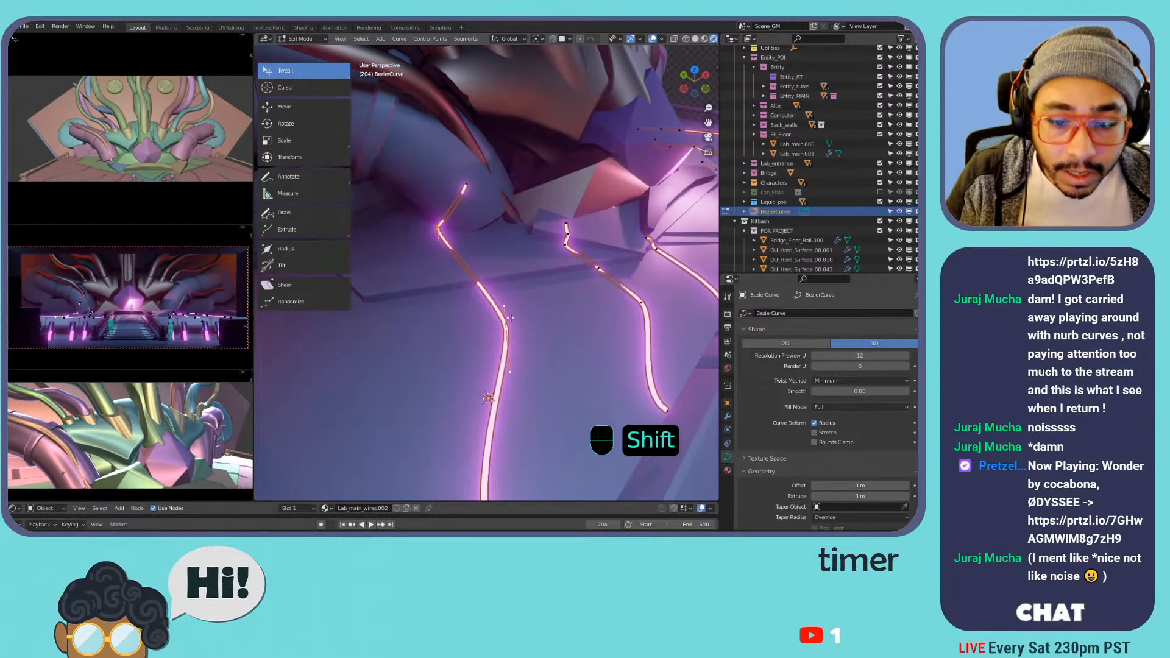
- Subdivide the floor-clipped segment near the start of the longest glowing curve and raise the new point about 0.33 m along Z
{"action": "key", "text": "q"}
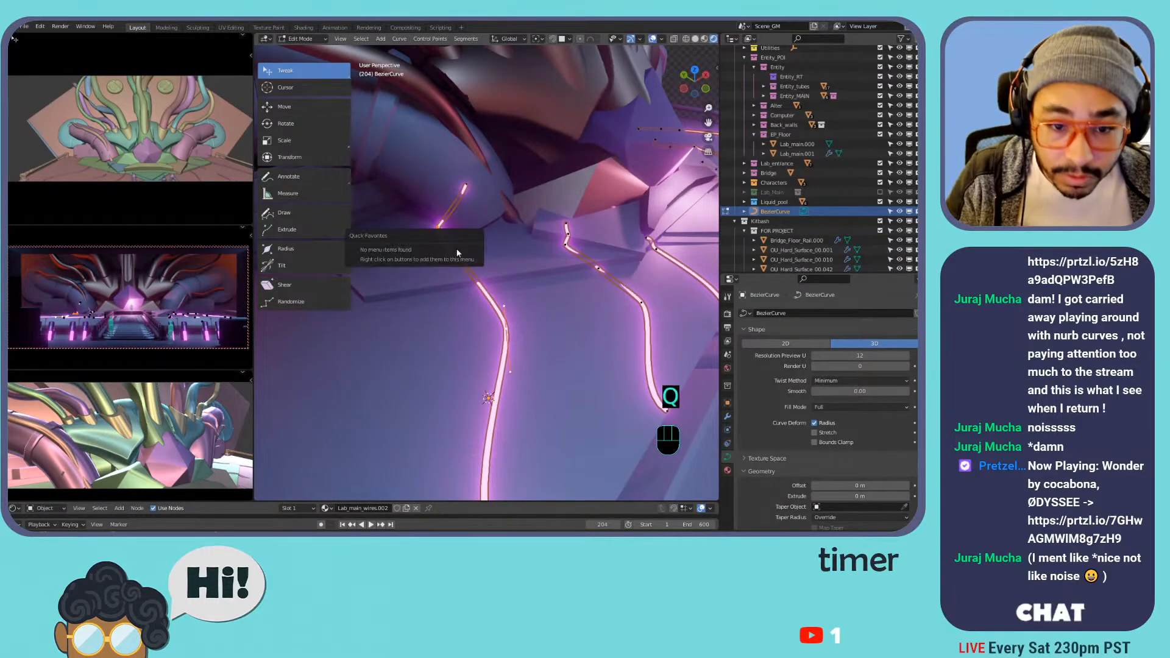
{"action": "key", "text": "w"}
{"action": "right_click", "coordinate": [465, 251]}
{"action": "left_click", "coordinate": [466, 251]}
{"action": "left_click", "coordinate": [468, 269]}
{"action": "middle_click_drag", "start_coordinate": [471, 268], "coordinate": [497, 266]}
{"action": "middle_click_drag", "start_coordinate": [497, 267], "coordinate": [526, 266], "text": "shift"}
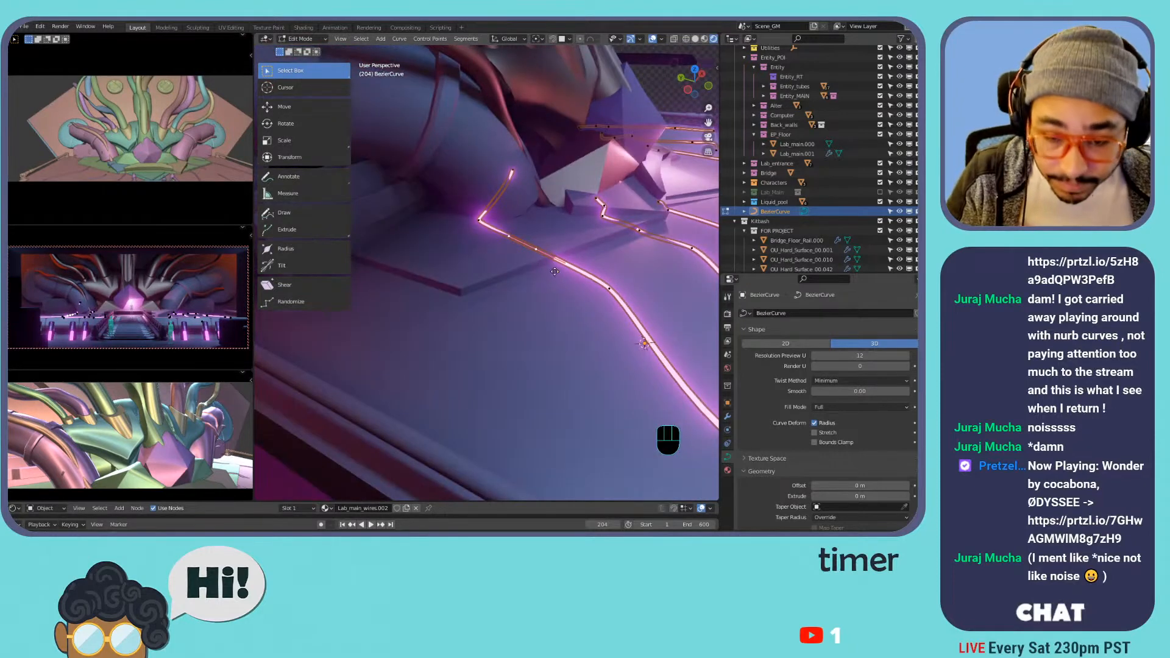
{"action": "key", "text": "g"}
{"action": "key", "text": "z"}
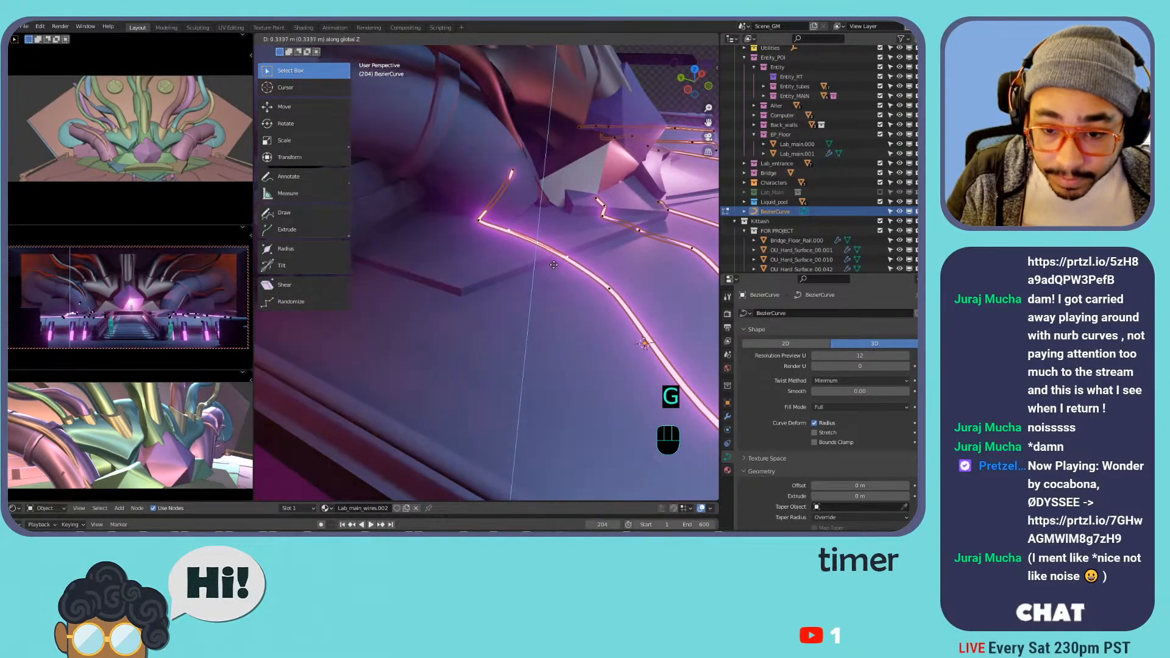
{"action": "left_click", "coordinate": [553, 264]}
- Raise the upper middle point of the neighbouring glowing curve along Z so that segment clears the floor
{"action": "middle_click_drag", "start_coordinate": [645, 231], "coordinate": [533, 245], "text": "shift"}
{"action": "left_click", "coordinate": [532, 245]}
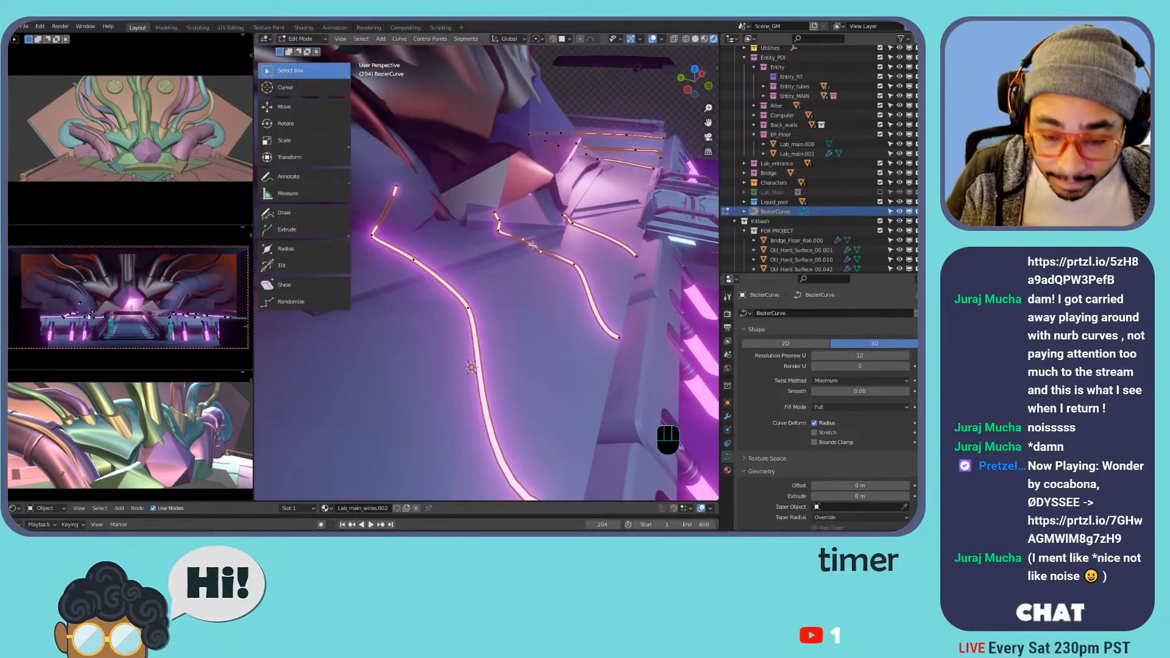
{"action": "key", "text": "g"}
{"action": "key", "text": "z"}
{"action": "left_click", "coordinate": [533, 237]}
- Raise the upper end point of the shortest glowing curve about 0.17 m along Z
{"action": "middle_click_drag", "start_coordinate": [658, 213], "coordinate": [541, 261]}
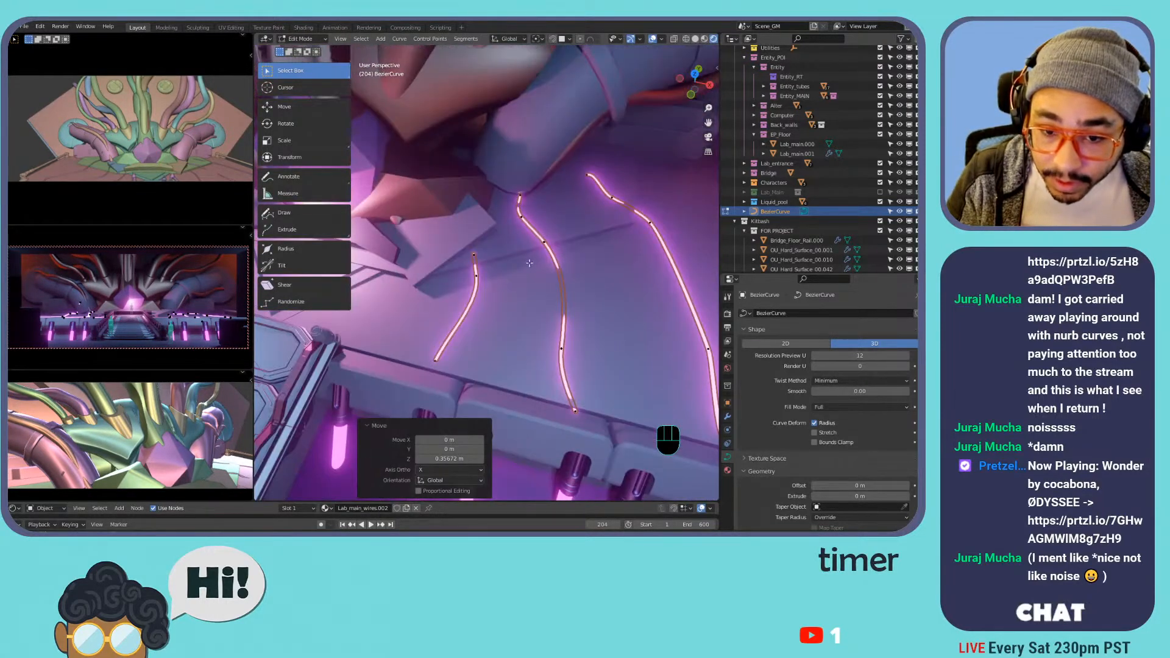
{"action": "left_click", "coordinate": [475, 254]}
{"action": "key", "text": "g"}
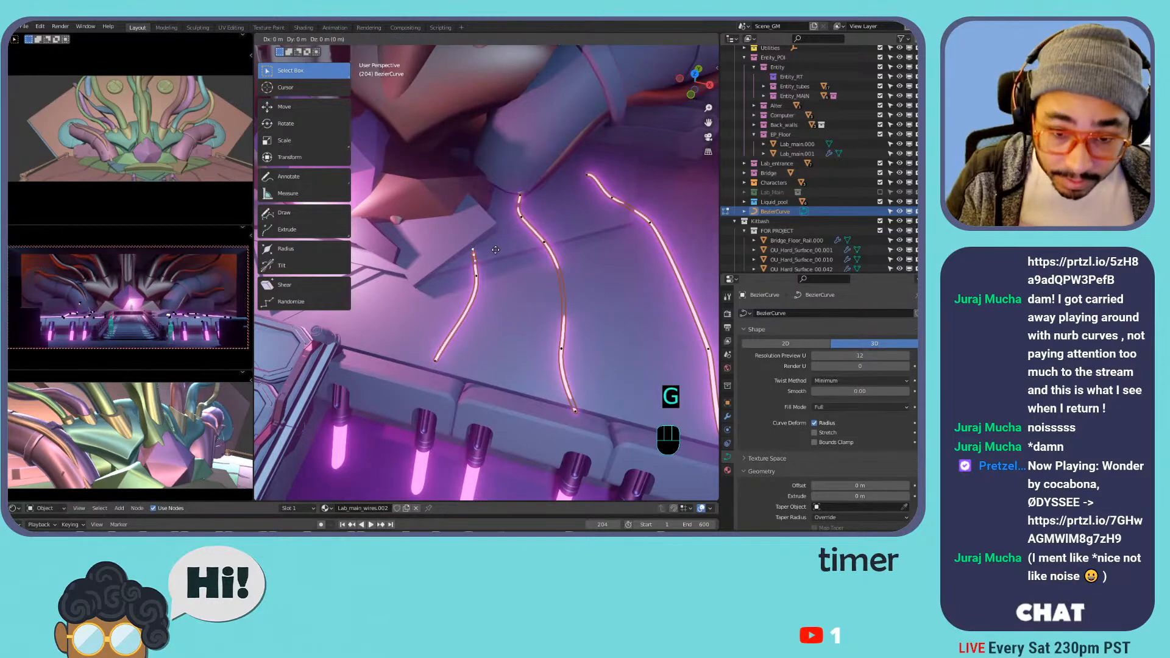
{"action": "key", "text": "z"}
{"action": "left_click", "coordinate": [494, 251]}
- Rotate the handles of the short curve's raised point to realign the wire's direction
{"action": "middle_click_drag", "start_coordinate": [497, 251], "coordinate": [623, 189]}
{"action": "scroll", "coordinate": [624, 189], "scroll_direction": "up", "scroll_amount": 5}
{"action": "scroll", "coordinate": [624, 188], "scroll_direction": "down", "scroll_amount": 1}
{"action": "key", "text": "KP_Decimal"}
{"action": "scroll", "coordinate": [637, 234], "scroll_direction": "down", "scroll_amount": 6}
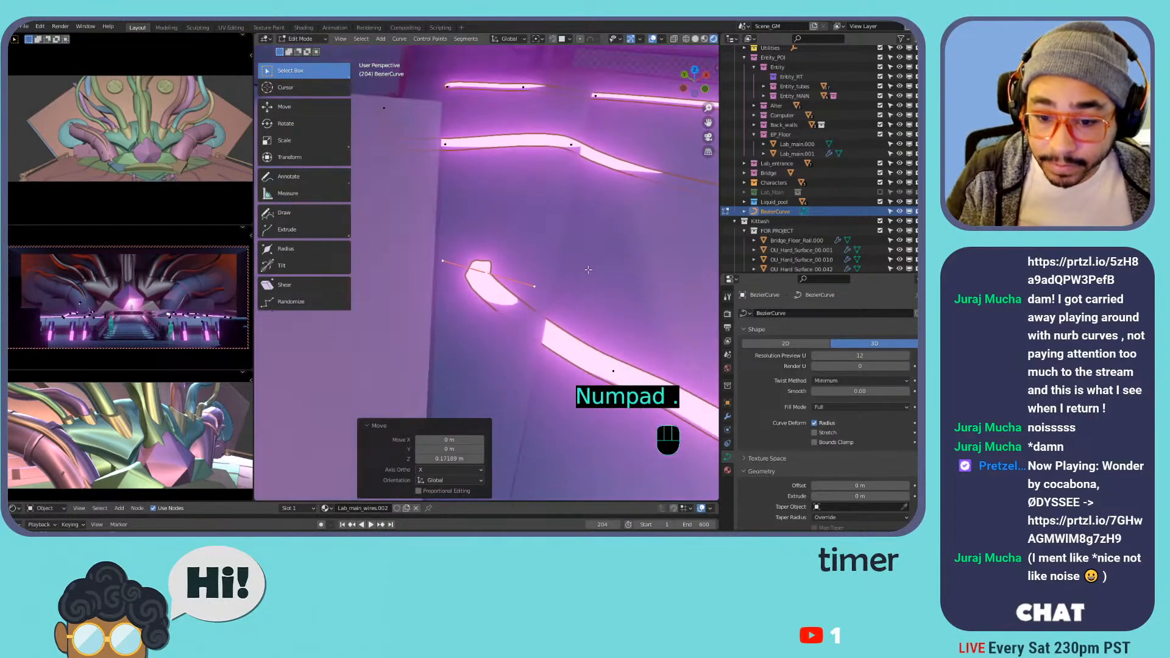
{"action": "middle_click_drag", "start_coordinate": [636, 275], "coordinate": [607, 284]}
{"action": "key", "text": "r"}
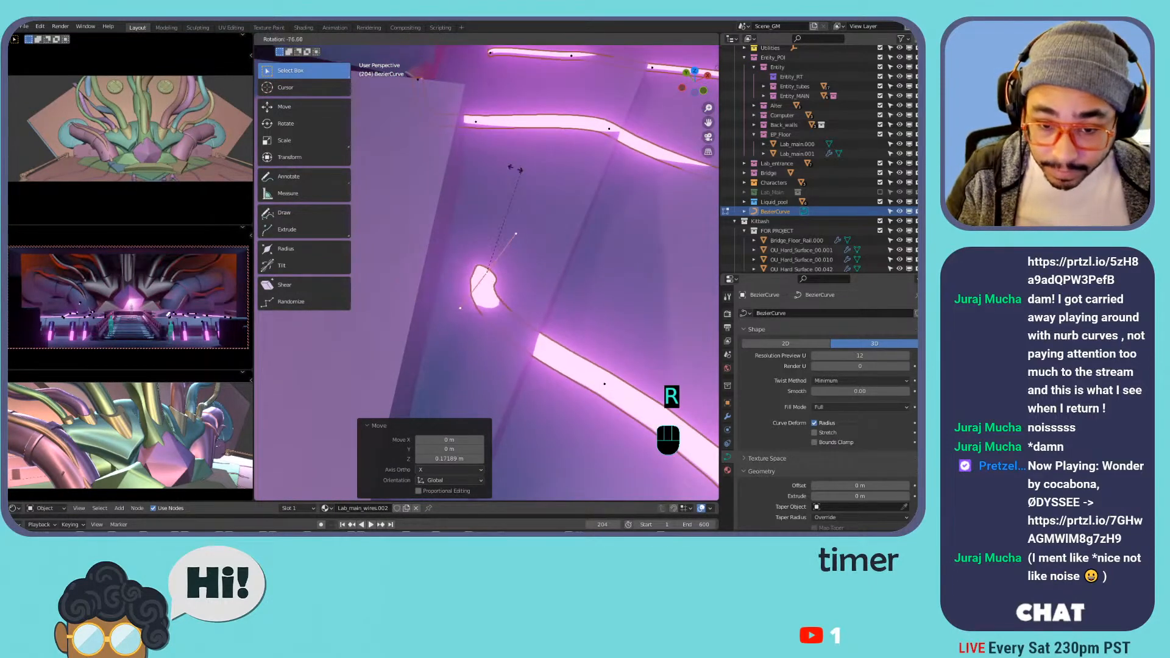
{"action": "left_click", "coordinate": [368, 233]}
- Rotate the short curve point's handles again from a side view, lengthen them by scaling, and leave Edit Mode
{"action": "middle_click_drag", "start_coordinate": [591, 327], "coordinate": [536, 327], "text": "shift"}
{"action": "middle_click_drag", "start_coordinate": [536, 327], "coordinate": [603, 319]}
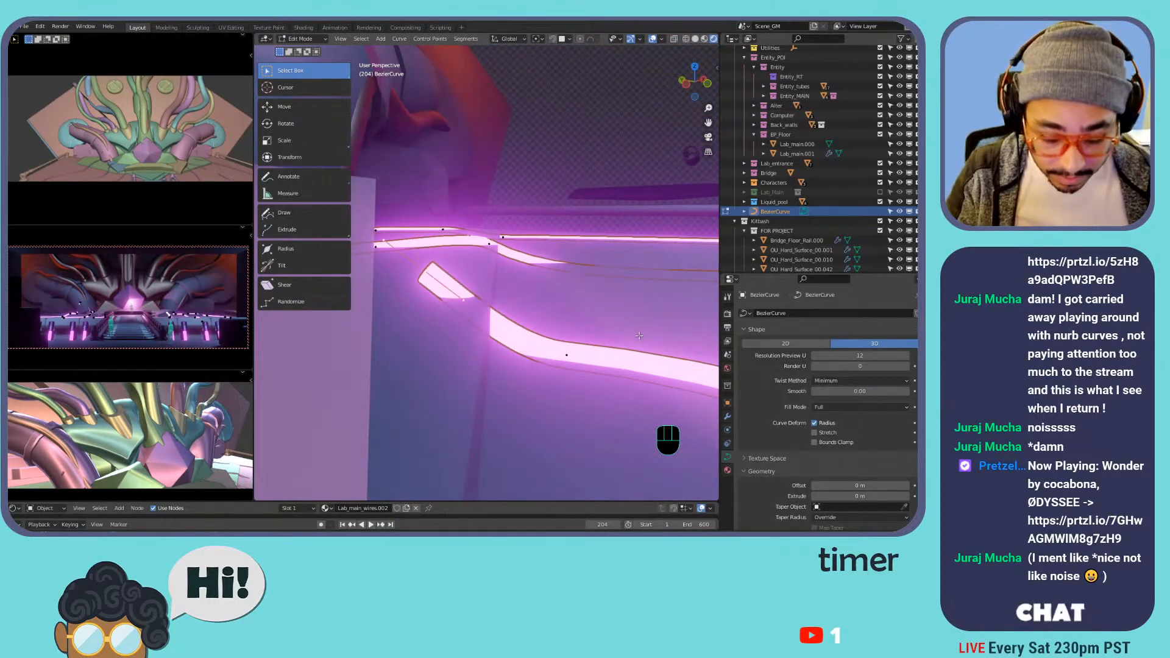
{"action": "key", "text": "r"}
{"action": "left_click", "coordinate": [501, 177]}
{"action": "key", "text": "s"}
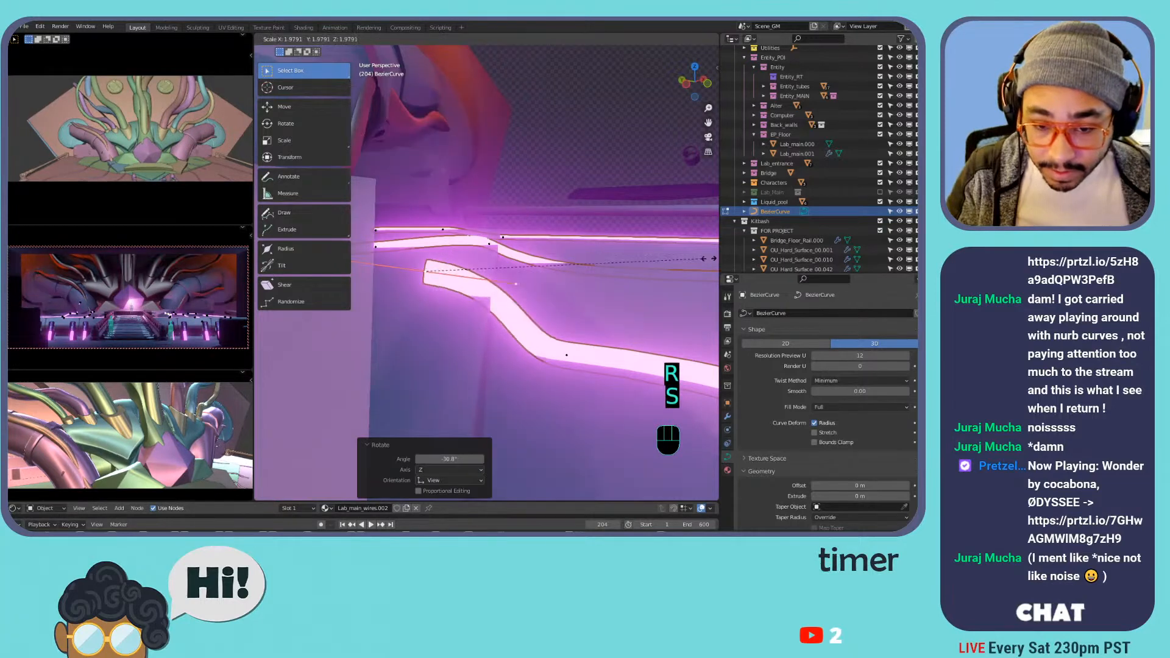
{"action": "left_click", "coordinate": [284, 265]}
{"action": "scroll", "coordinate": [487, 265], "scroll_direction": "down", "scroll_amount": 2}
{"action": "middle_click_drag", "start_coordinate": [609, 256], "coordinate": [652, 229], "text": "shift"}
{"action": "middle_click_drag", "start_coordinate": [652, 229], "coordinate": [506, 250]}
{"action": "key", "text": "Tab"}
- Edit the glowing curves on the other side and subdivide the floor-clipped segment near the upper end of the outer wire
{"action": "scroll", "coordinate": [549, 268], "scroll_direction": "down", "scroll_amount": 4}
{"action": "left_click", "coordinate": [535, 251]}
{"action": "left_click", "coordinate": [535, 251]}
{"action": "key", "text": "Tab"}
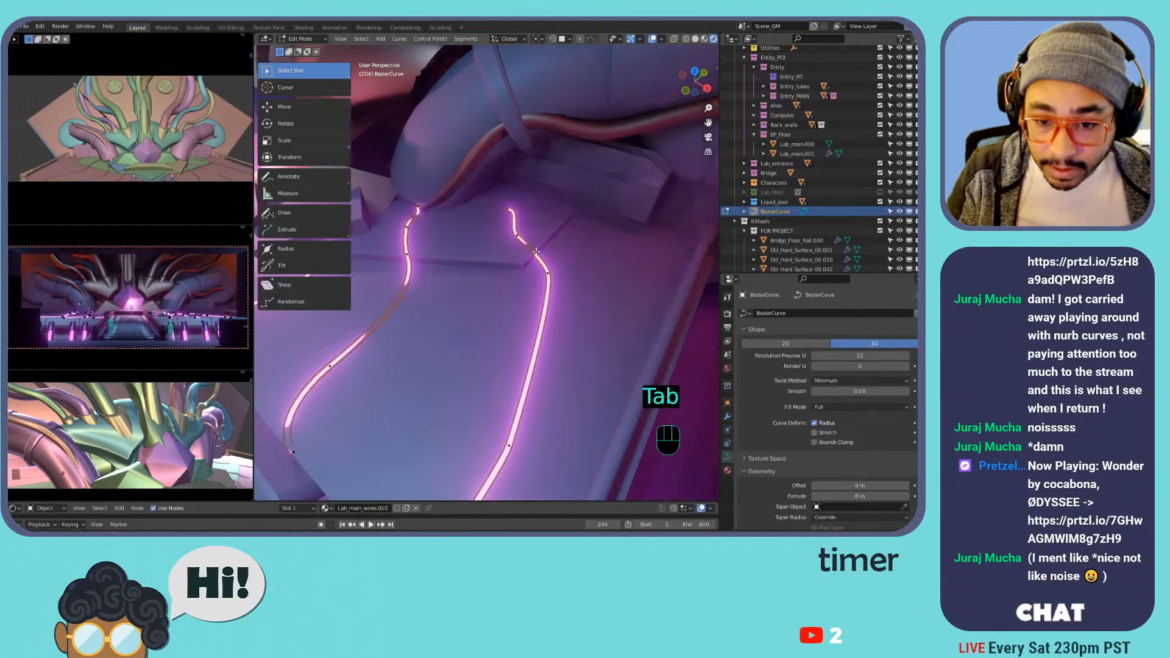
{"action": "left_click", "coordinate": [534, 245]}
{"action": "left_click", "coordinate": [546, 270], "text": "shift"}
{"action": "right_click", "coordinate": [541, 264]}
{"action": "left_click", "coordinate": [541, 265]}
{"action": "left_click", "coordinate": [541, 251]}
- Raise the outer wire's new point about 0.25 m along Z
{"action": "key", "text": "g"}
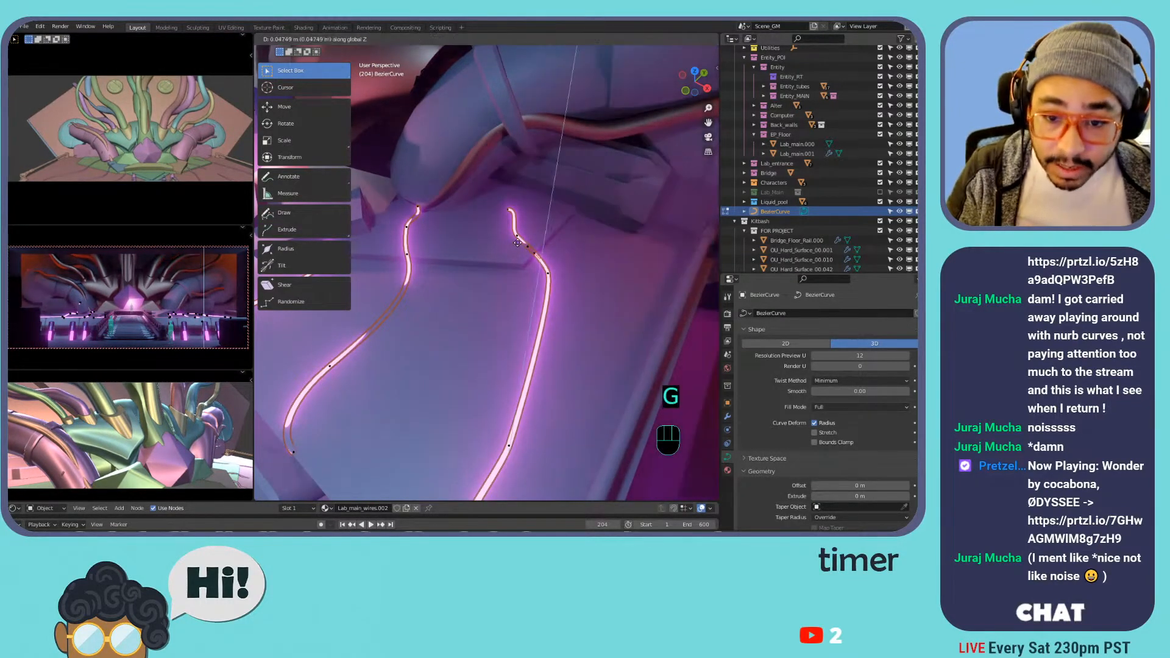
{"action": "left_click", "coordinate": [522, 245]}
{"action": "key", "text": "g"}
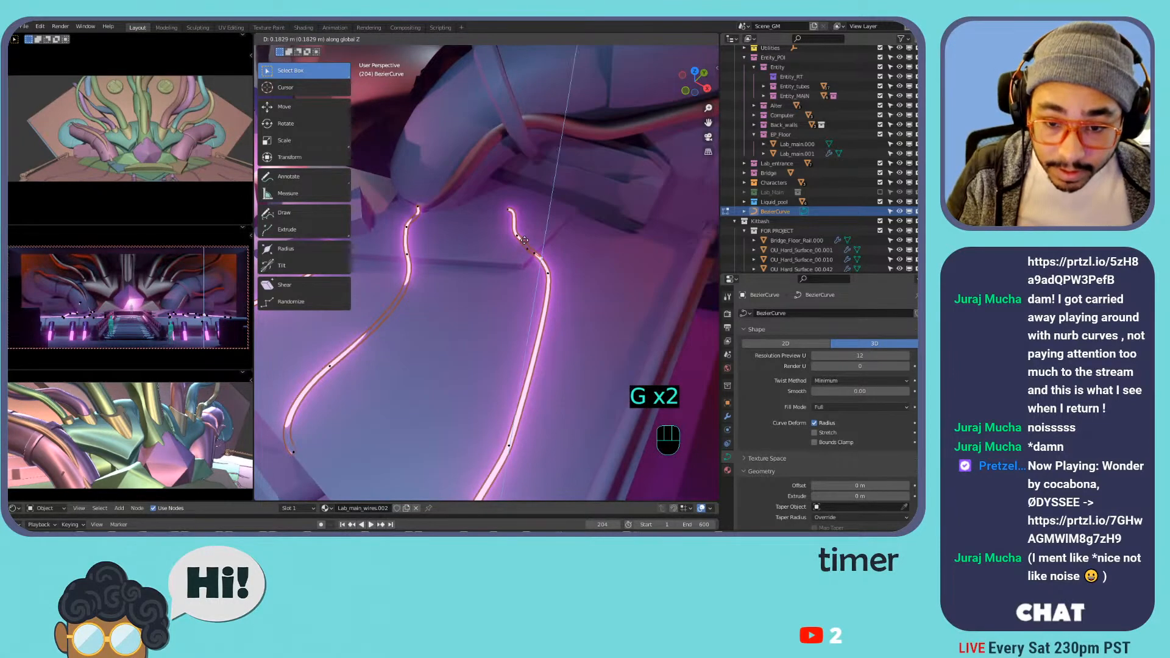
{"action": "left_click", "coordinate": [533, 252]}
{"action": "key", "text": "g"}
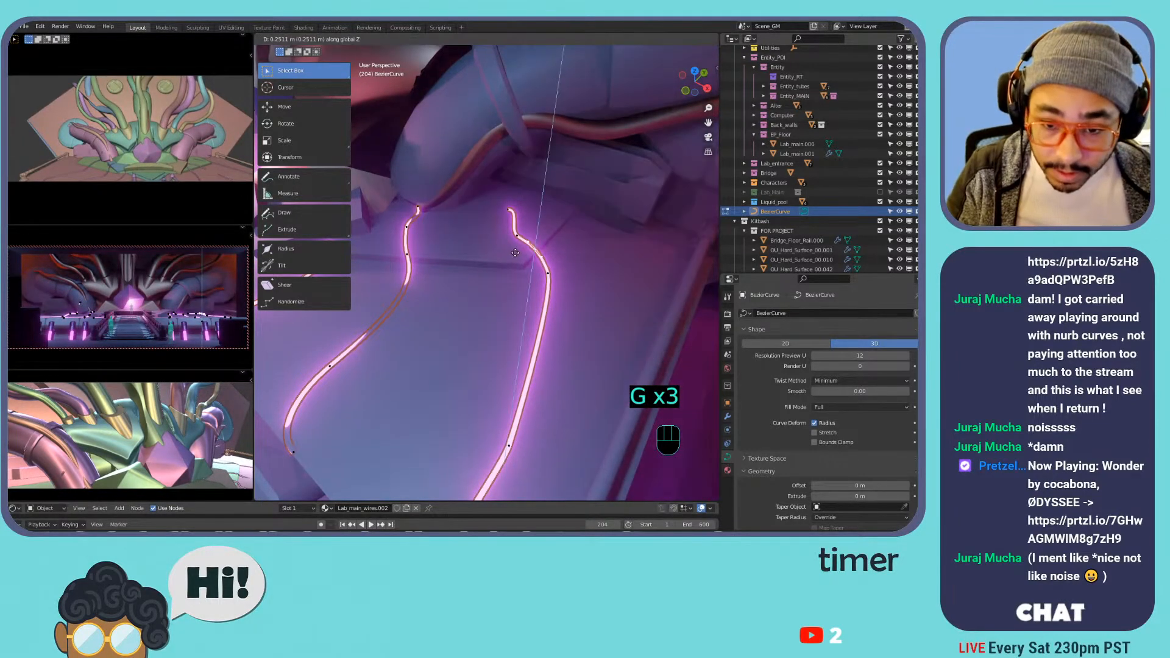
{"action": "left_click", "coordinate": [383, 306]}
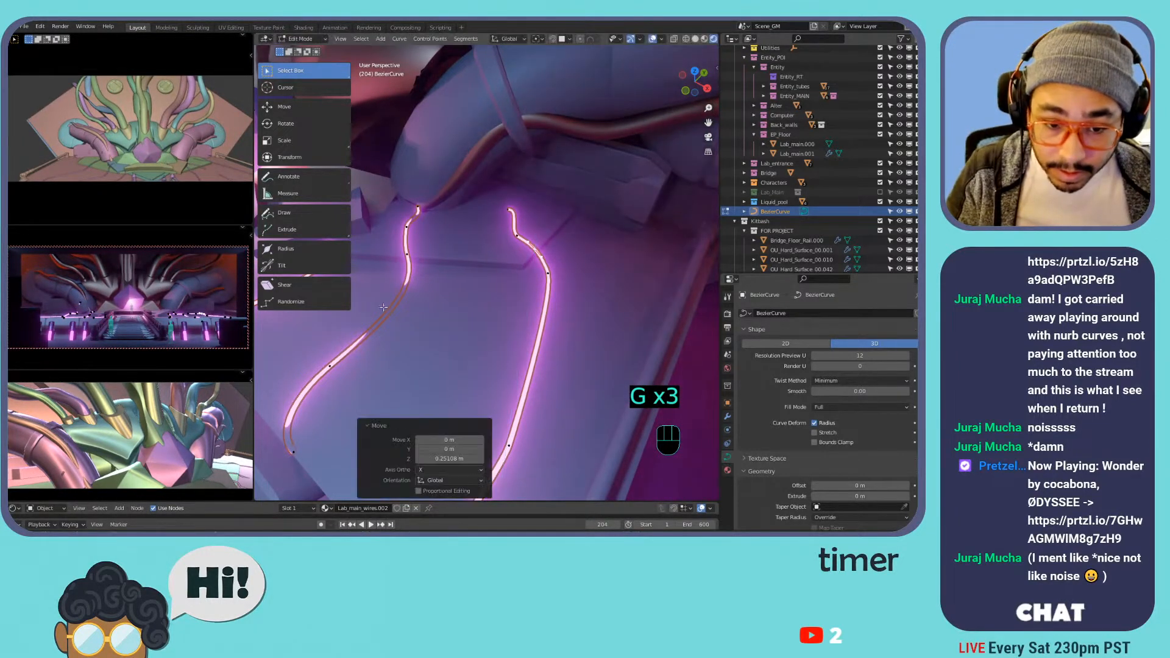
- Subdivide the sunken middle segment of the adjacent wire and raise its new point along Z above the floor
{"action": "left_click", "coordinate": [326, 364]}
{"action": "left_click", "coordinate": [408, 256], "text": "shift"}
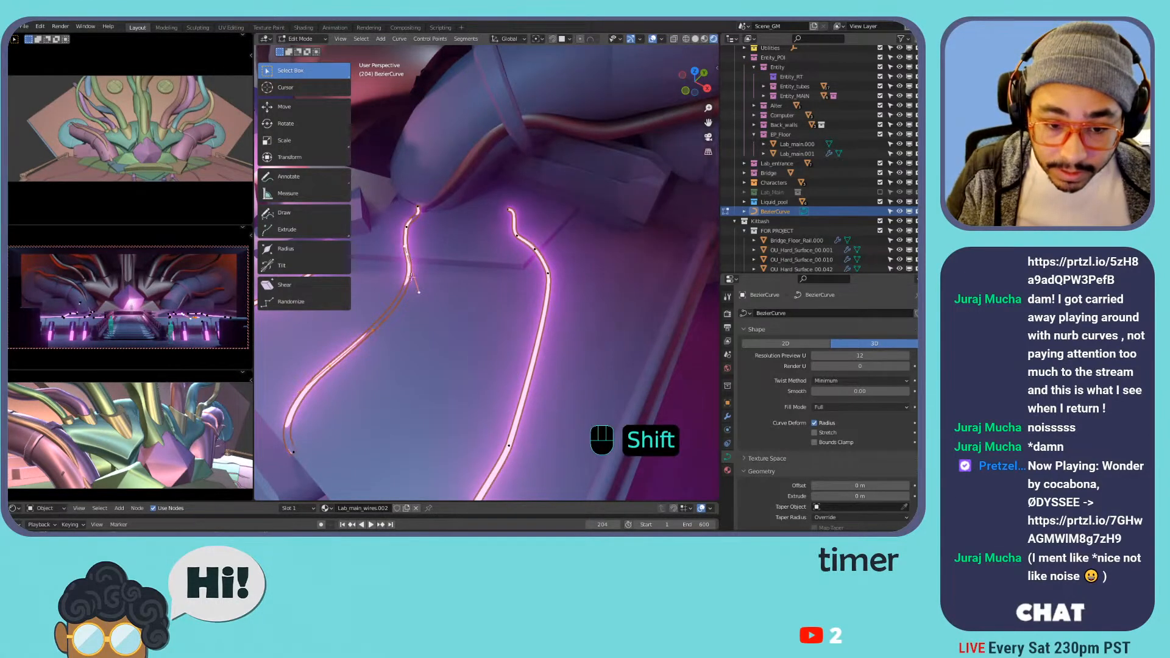
{"action": "right_click", "coordinate": [412, 278]}
{"action": "left_click", "coordinate": [391, 312]}
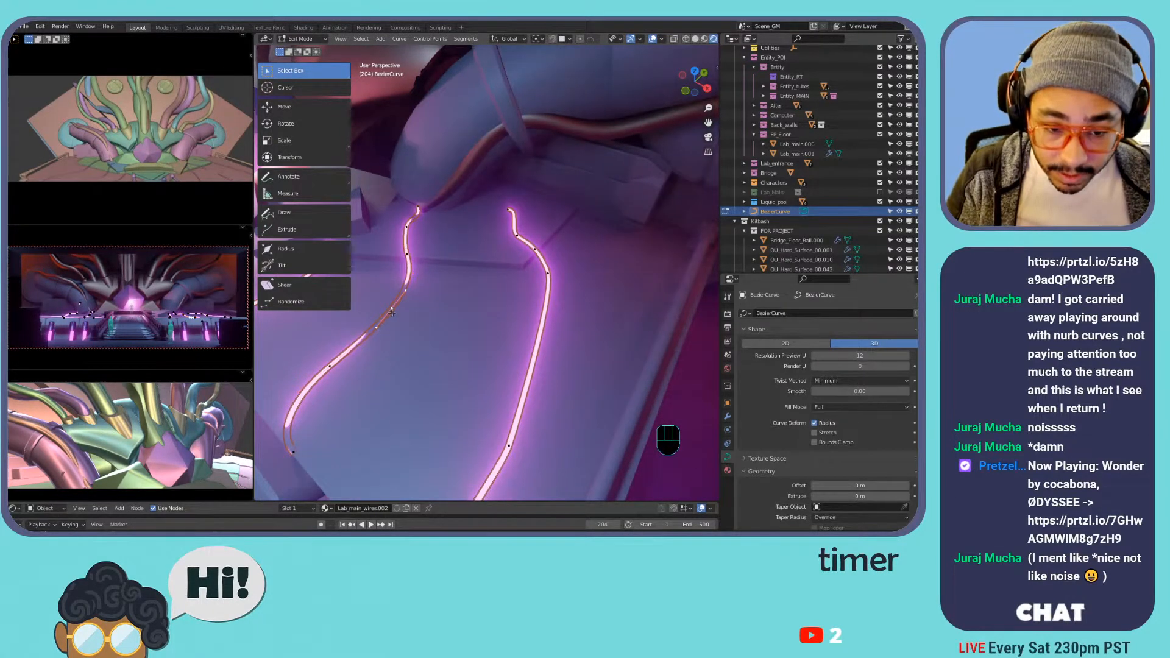
{"action": "scroll", "coordinate": [394, 305], "scroll_direction": "down", "scroll_amount": 8}
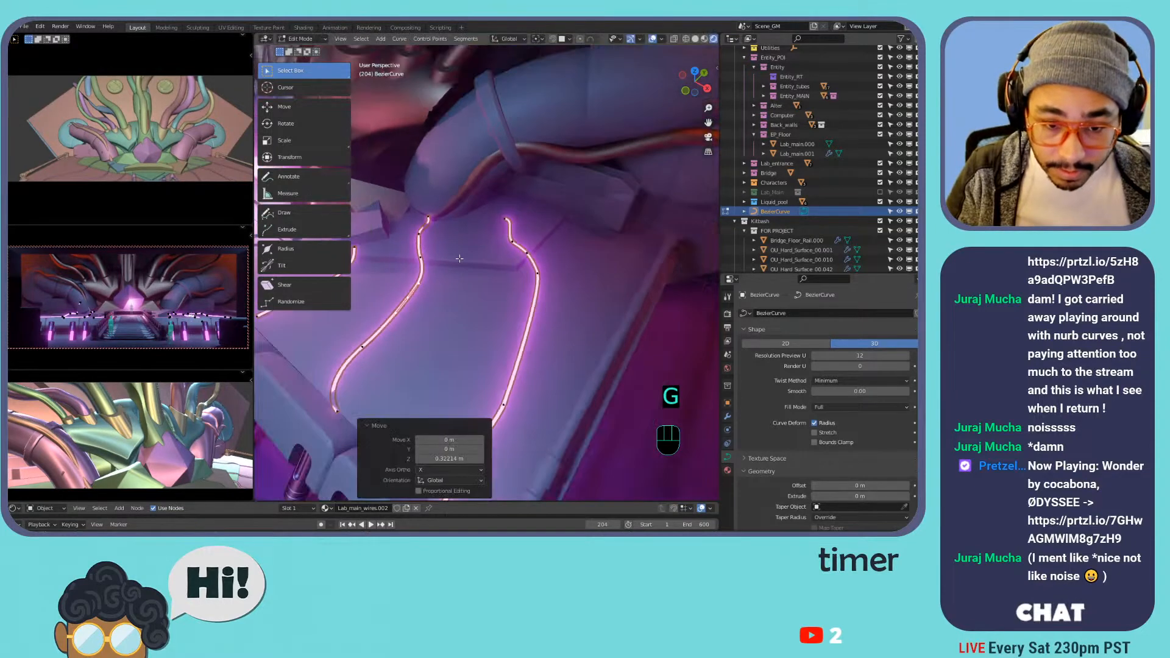
- Return to Object Mode, deselect the curves and inspect the glowing wires across the whole floor
{"action": "key", "text": "Tab"}
{"action": "middle_click_drag", "start_coordinate": [396, 268], "coordinate": [409, 291]}
{"action": "key", "text": "Tab"}
{"action": "key", "text": "Tab"}
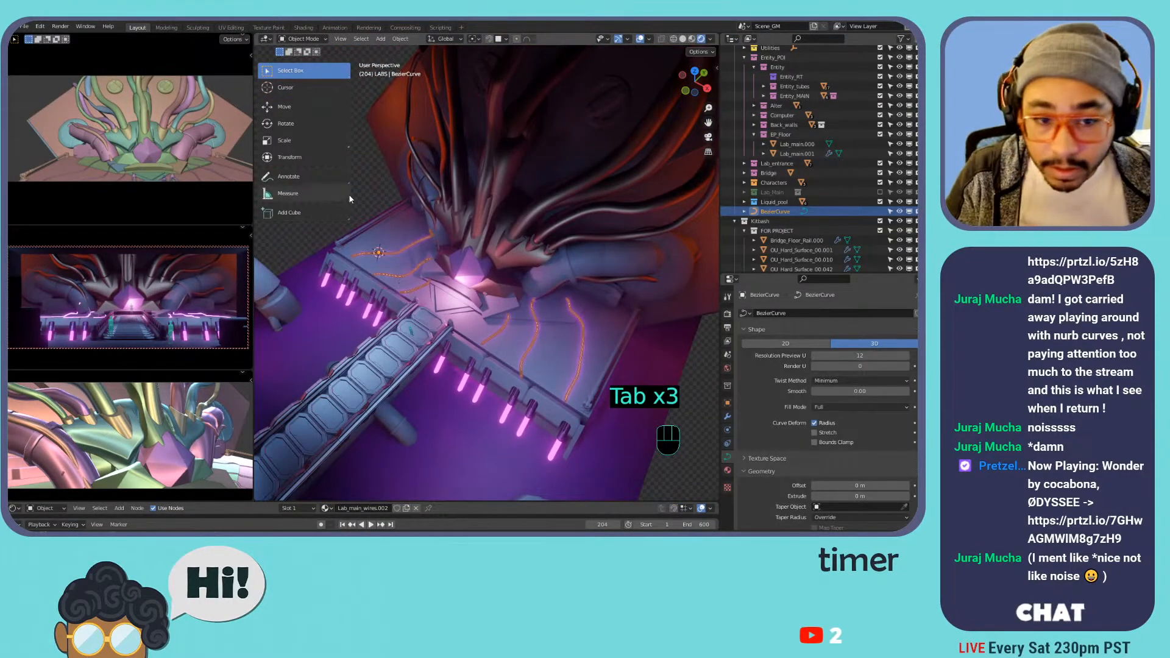
{"action": "left_click", "coordinate": [372, 185]}
{"action": "mouse_move", "coordinate": [453, 237]}
{"action": "middle_mouse_down", "text": "shift"}
{"action": "mouse_move", "coordinate": [444, 262]}
{"action": "mouse_move", "coordinate": [480, 254]}
{"action": "mouse_move", "coordinate": [460, 214]}
{"action": "mouse_move", "coordinate": [437, 217]}
{"action": "mouse_move", "coordinate": [449, 252]}
{"action": "middle_mouse_up", "text": "shift"}
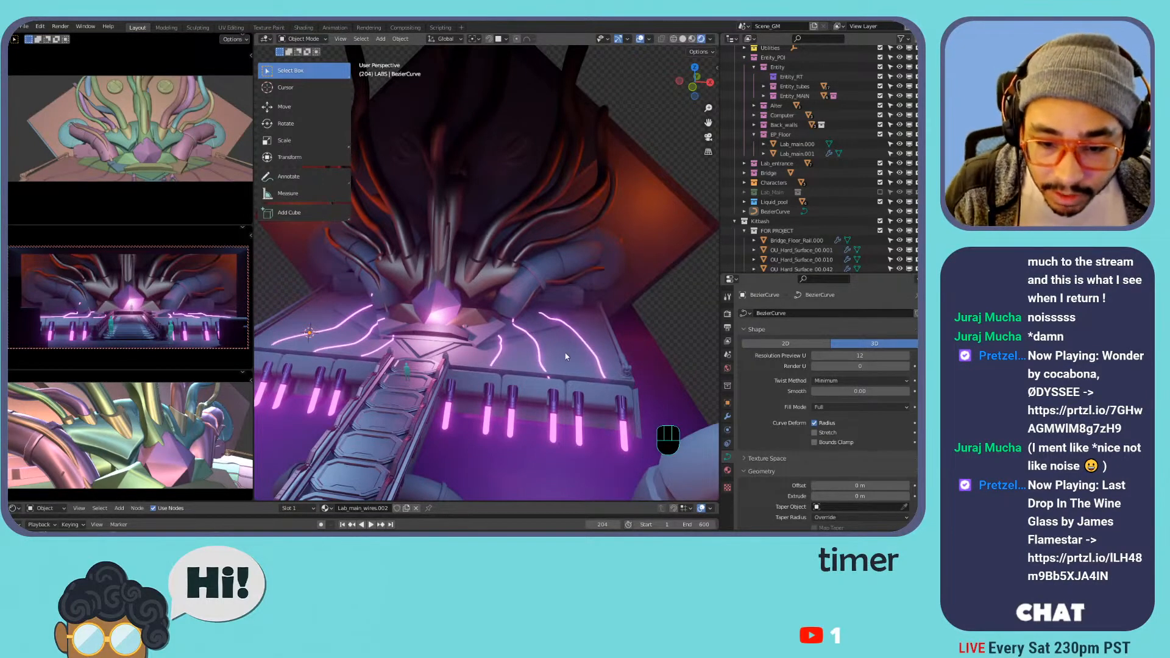
{"action": "scroll", "coordinate": [587, 348], "scroll_direction": "down", "scroll_amount": 3}
{"action": "mouse_move", "coordinate": [586, 349]}
{"action": "middle_mouse_down"}
{"action": "mouse_move", "coordinate": [558, 367]}
{"action": "mouse_move", "coordinate": [561, 309]}
{"action": "middle_mouse_up"}
- Switch the viewport to solid shading and select the round disc among the kitbash parts beside the set
{"action": "left_click", "coordinate": [682, 39]}
{"action": "scroll", "coordinate": [587, 352], "scroll_direction": "down", "scroll_amount": 3}
{"action": "scroll", "coordinate": [561, 330], "scroll_direction": "up", "scroll_amount": 2}
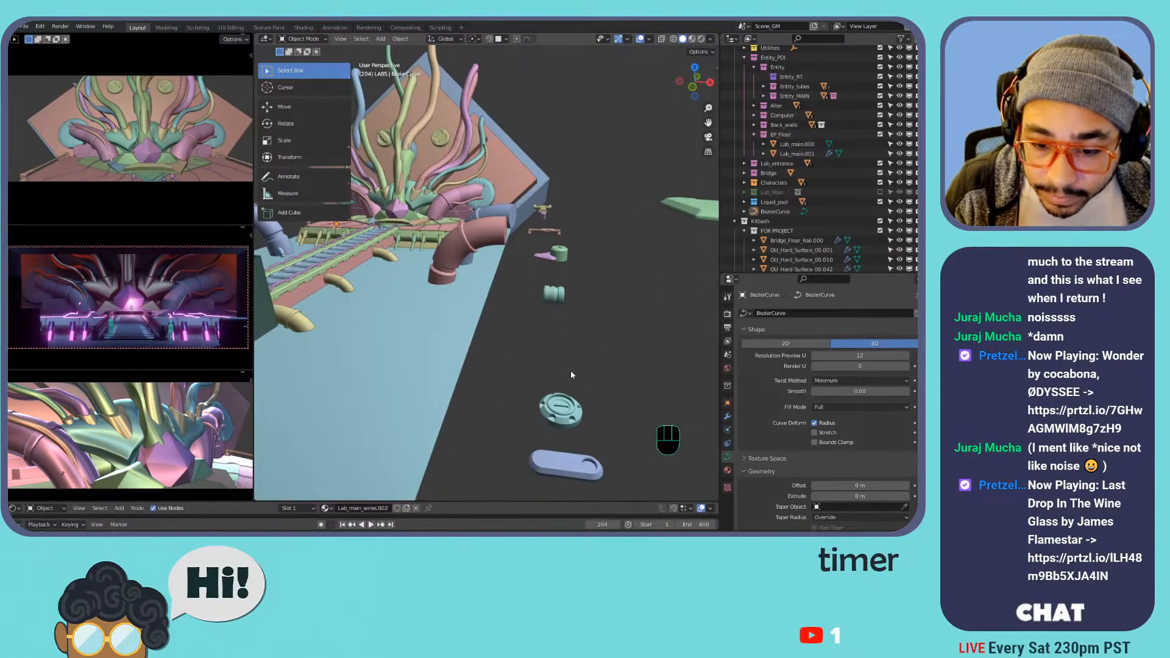
{"action": "left_click", "coordinate": [561, 407]}
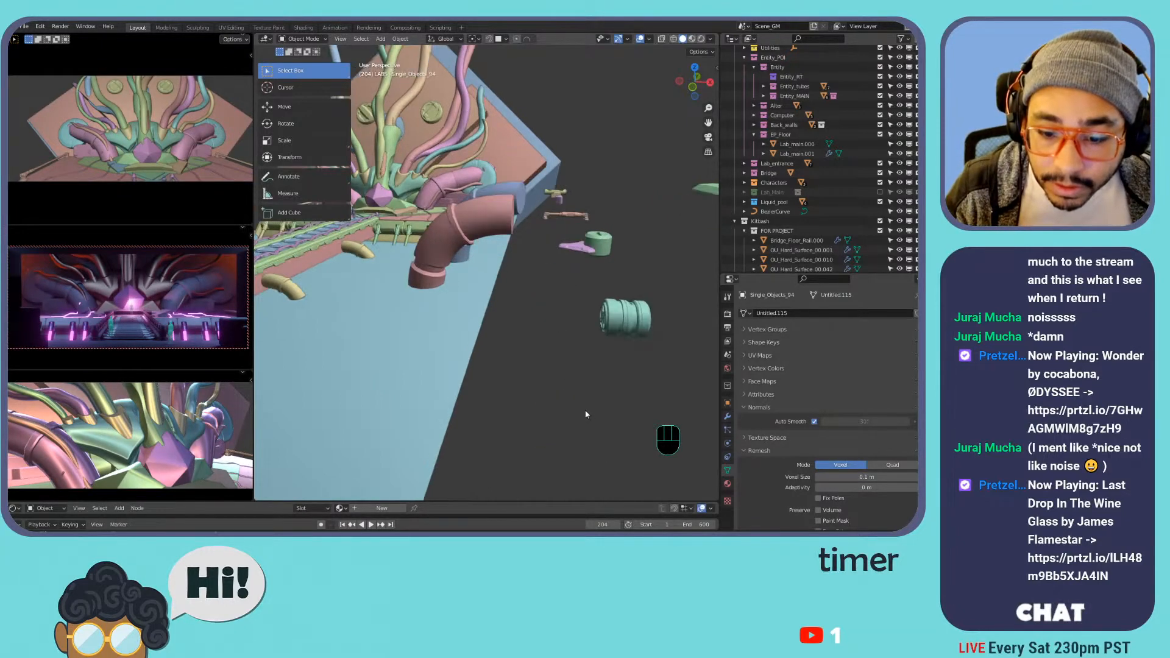
{"action": "key", "text": "KP_Decimal"}
- In Edit Mode, select all underside faces of the disc using Select Similar by Normal from one bottom face
{"action": "middle_click_drag", "start_coordinate": [469, 357], "coordinate": [469, 249]}
{"action": "key", "text": "Tab"}
{"action": "left_click", "coordinate": [468, 248]}
{"action": "scroll", "coordinate": [469, 253], "scroll_direction": "down", "scroll_amount": 2}
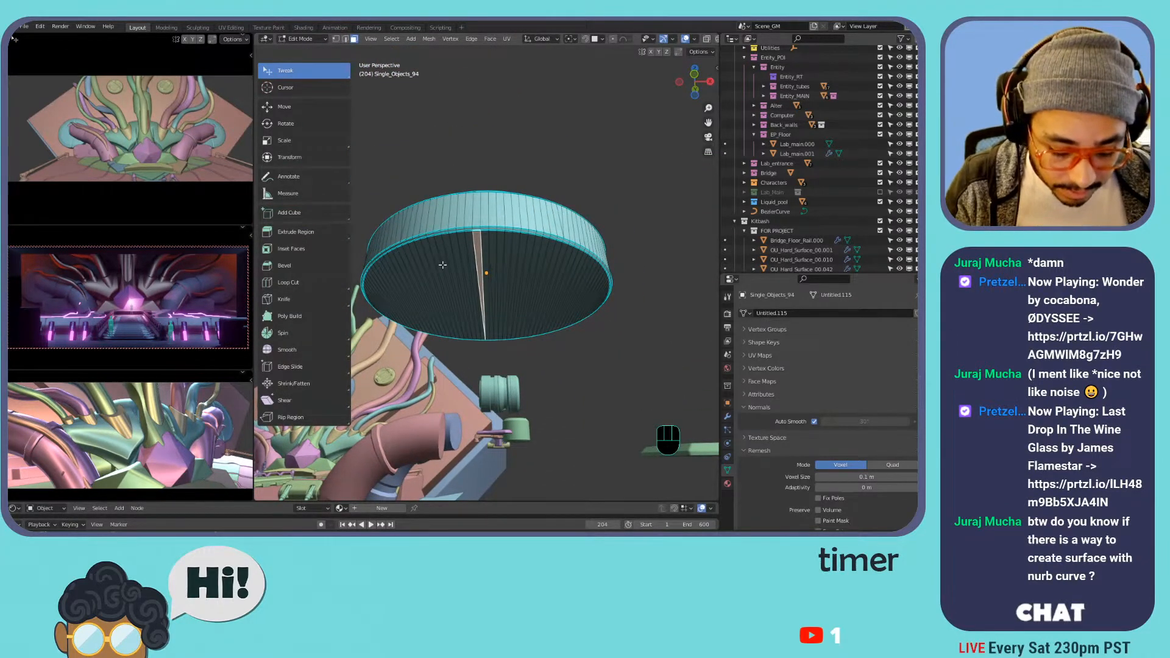
{"action": "key", "text": "shift+s"}
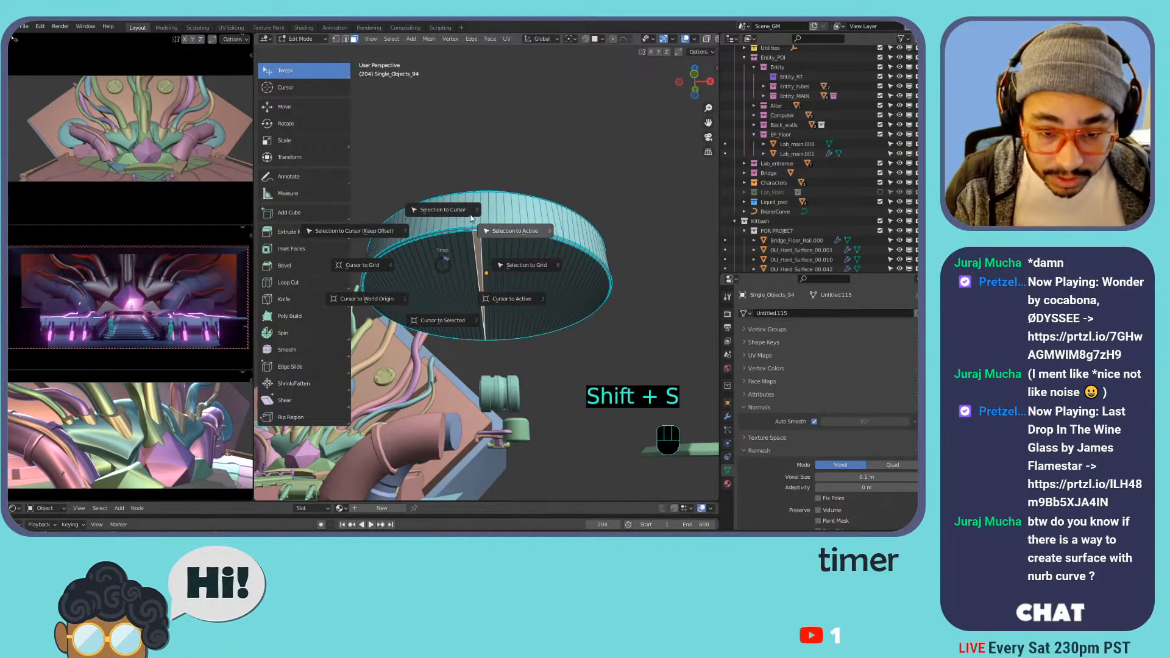
{"action": "left_click", "coordinate": [507, 171]}
{"action": "key", "text": "t"}
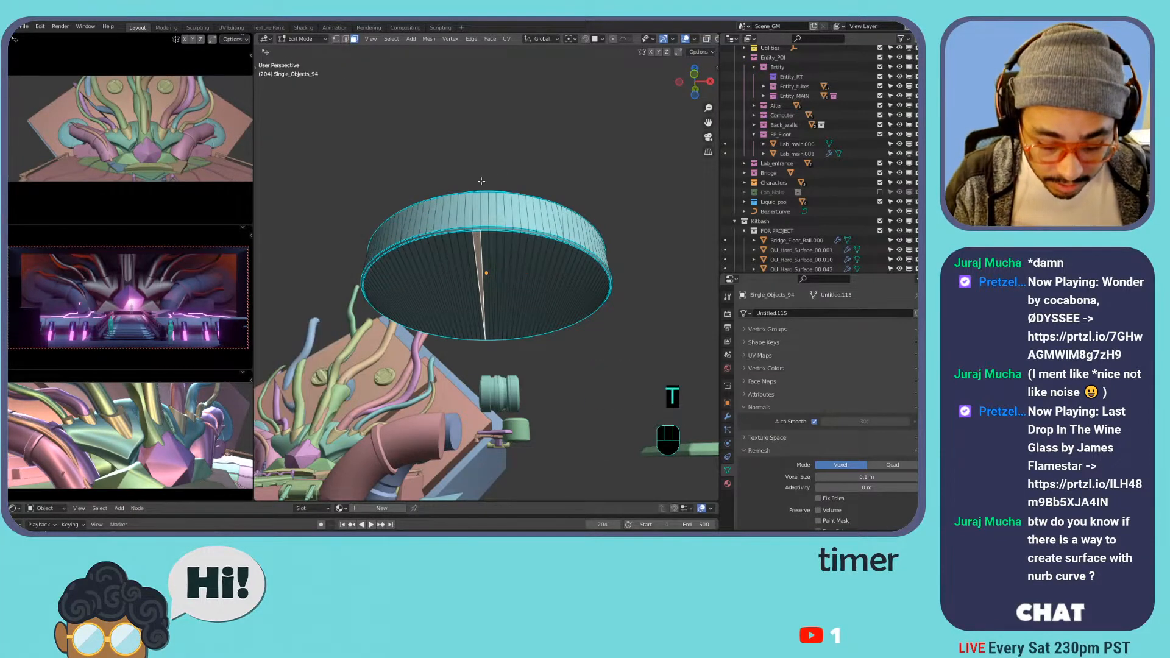
{"action": "key", "text": "shift+g"}
{"action": "left_click", "coordinate": [452, 227]}
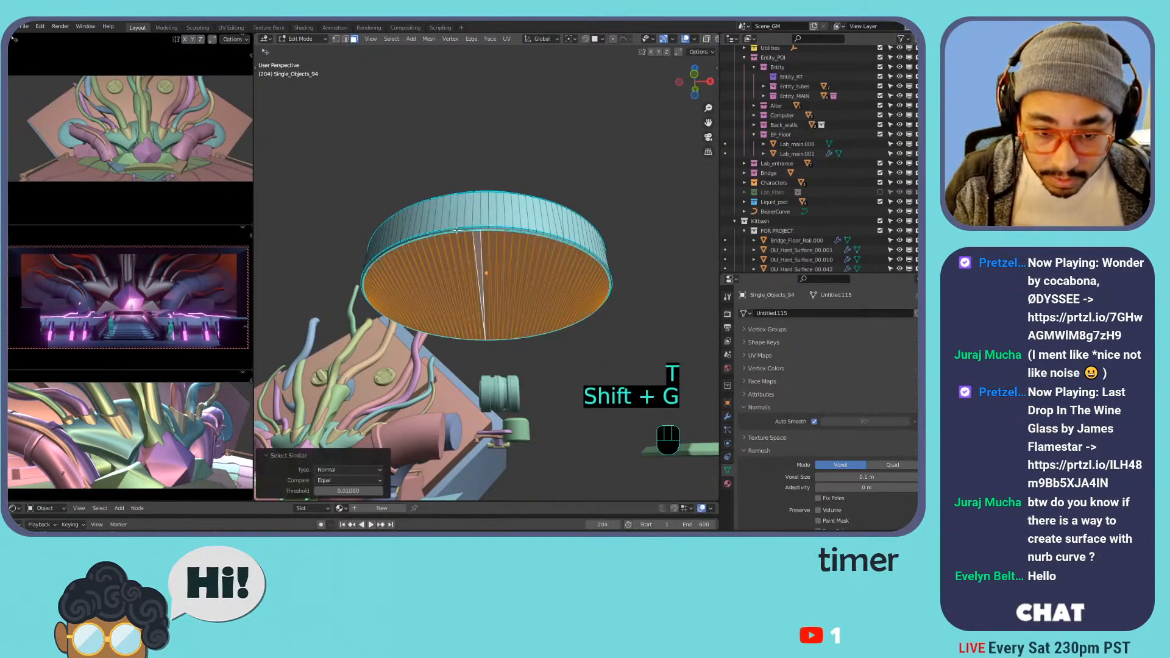
- Snap the 3D cursor to the centre of the selected underside faces
{"action": "key", "text": "x"}
{"action": "key", "text": "shift+s"}
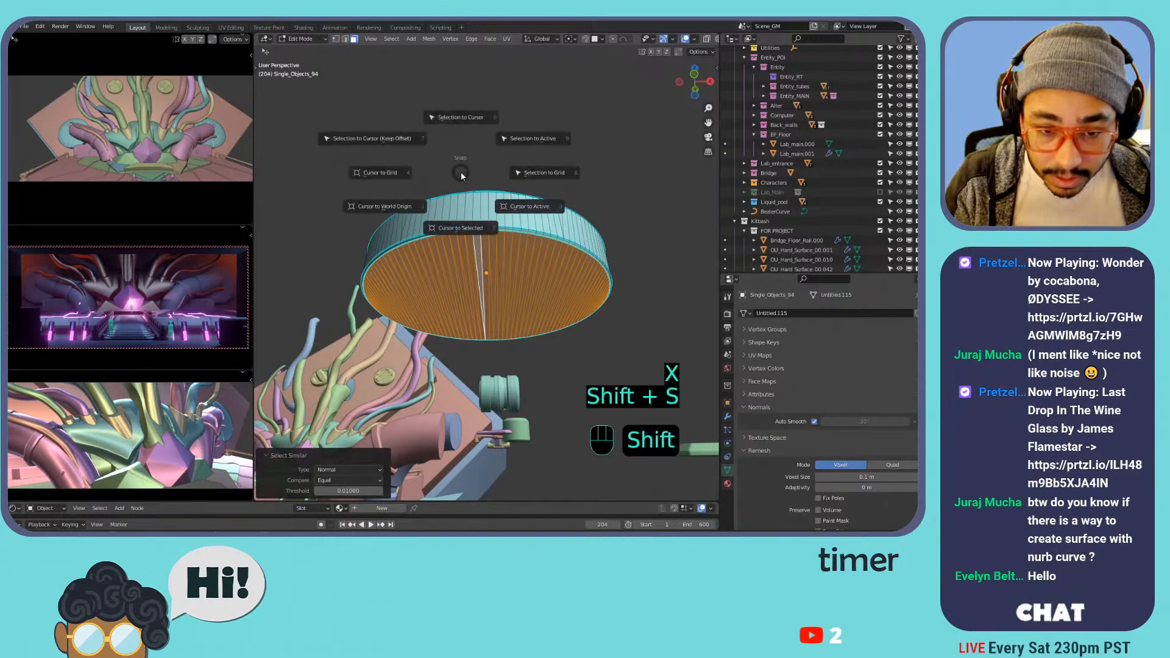
{"action": "left_click", "coordinate": [460, 228]}
- Set the disc's origin to the 3D cursor in Object Mode and apply its rotation and scale
{"action": "key", "text": "Tab"}
{"action": "left_click", "coordinate": [400, 39]}
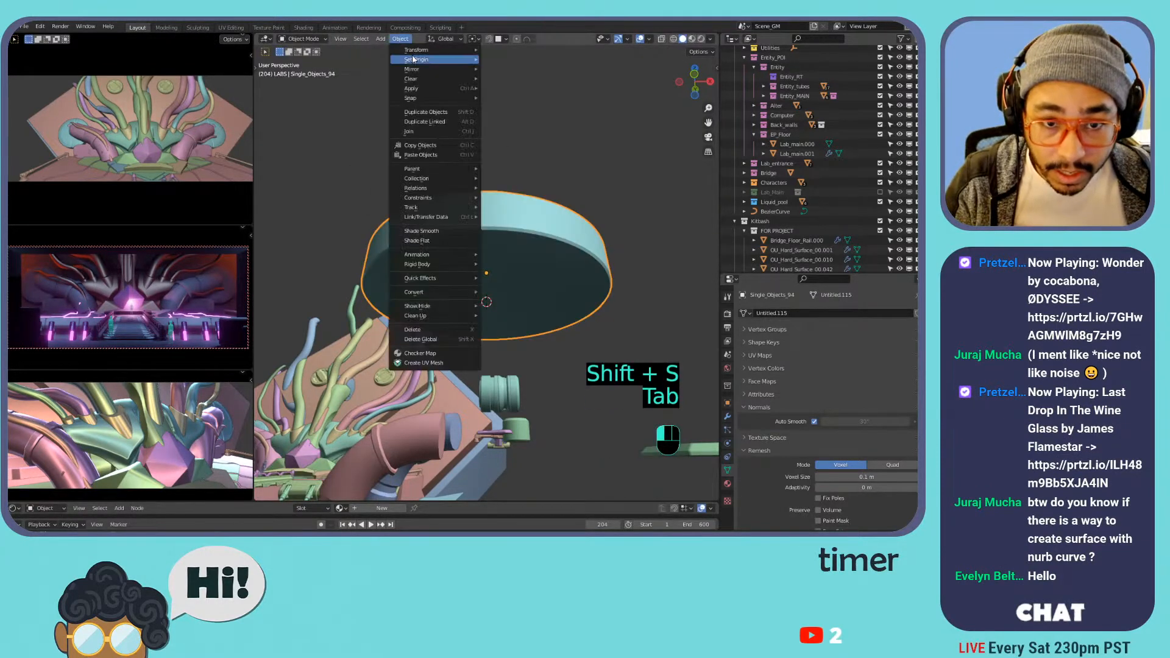
{"action": "mouse_move", "coordinate": [416, 59]}
{"action": "left_click", "coordinate": [525, 81]}
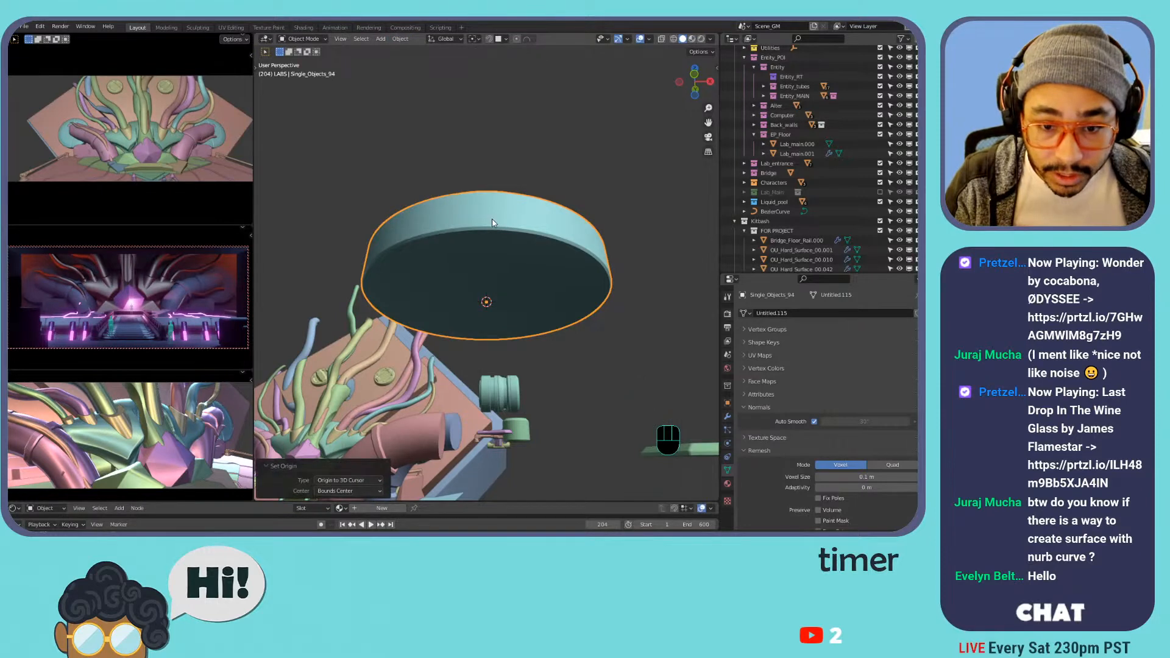
{"action": "key", "text": "ctrl+a"}
{"action": "left_click", "coordinate": [491, 218]}
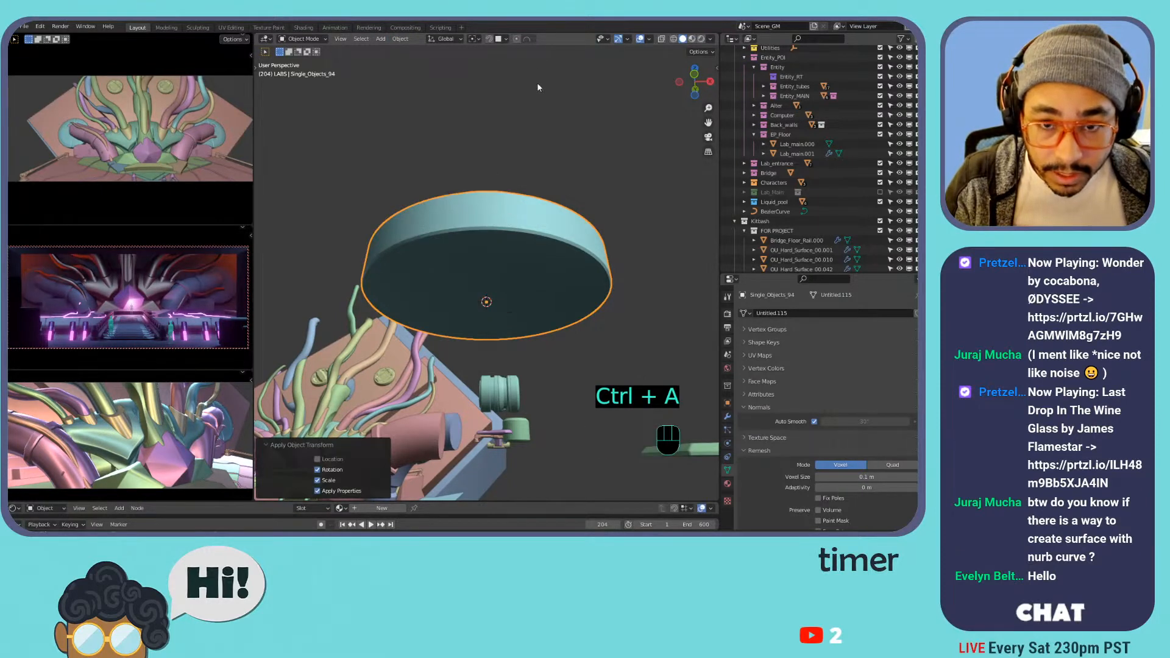
- Turn on snapping and move the round disc onto the pink floor, over the middle wire beside the bridge
{"action": "middle_click_drag", "start_coordinate": [449, 198], "coordinate": [436, 245]}
{"action": "middle_click_drag", "start_coordinate": [436, 245], "coordinate": [438, 359], "text": "shift"}
{"action": "scroll", "coordinate": [449, 221], "scroll_direction": "down", "scroll_amount": 11}
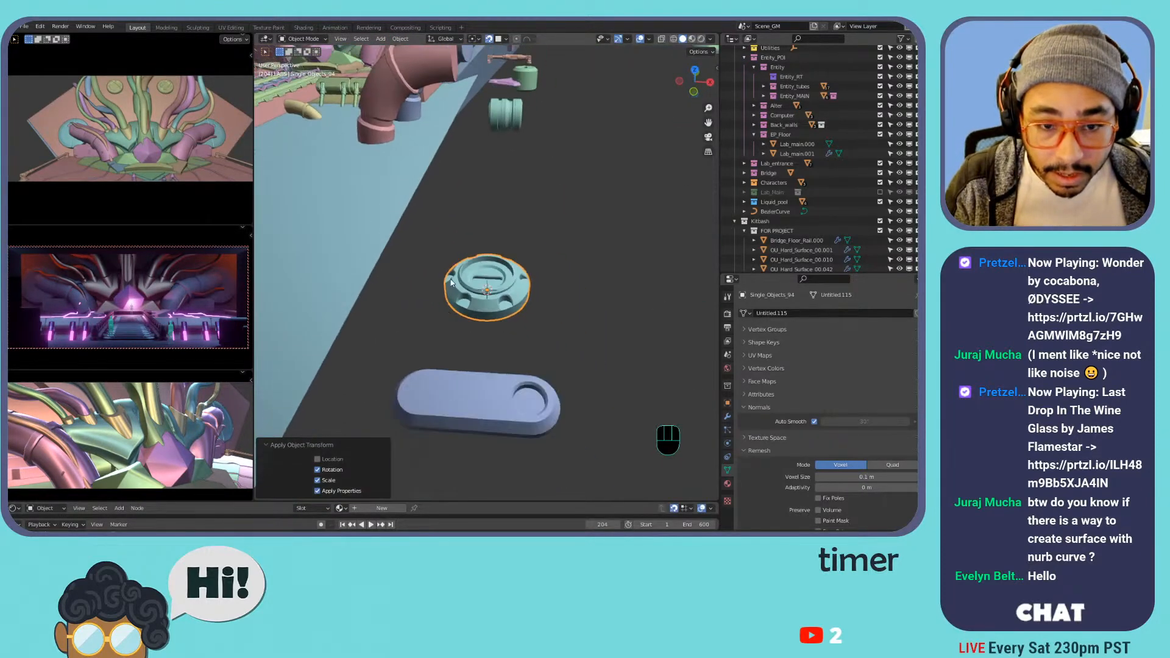
{"action": "middle_click_drag", "start_coordinate": [449, 222], "coordinate": [620, 341]}
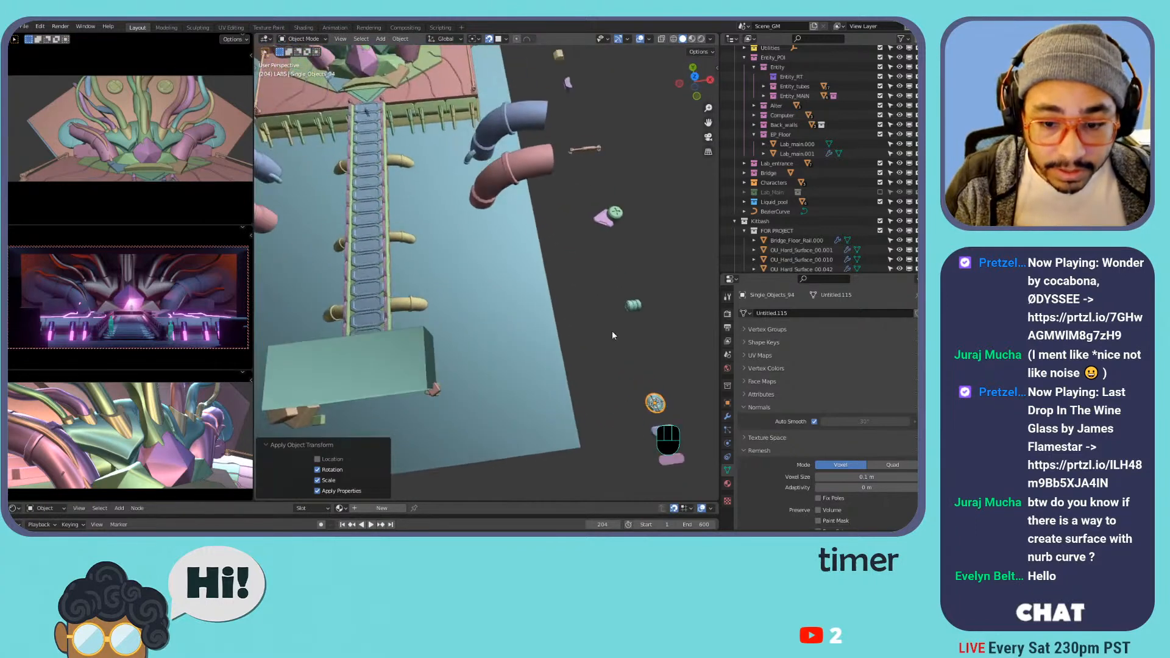
{"action": "key", "text": "g"}
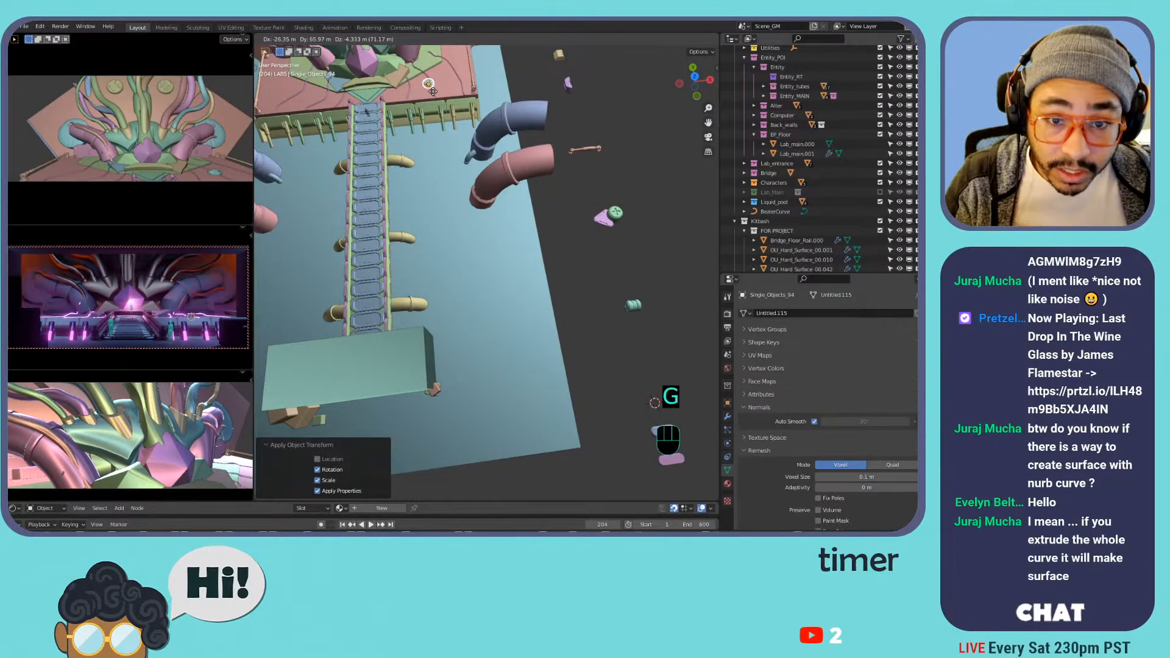
{"action": "left_click", "coordinate": [436, 95]}
{"action": "key", "text": "g"}
{"action": "left_click", "coordinate": [434, 91]}
{"action": "key", "text": "KP_Decimal"}
{"action": "scroll", "coordinate": [431, 217], "scroll_direction": "down", "scroll_amount": 7}
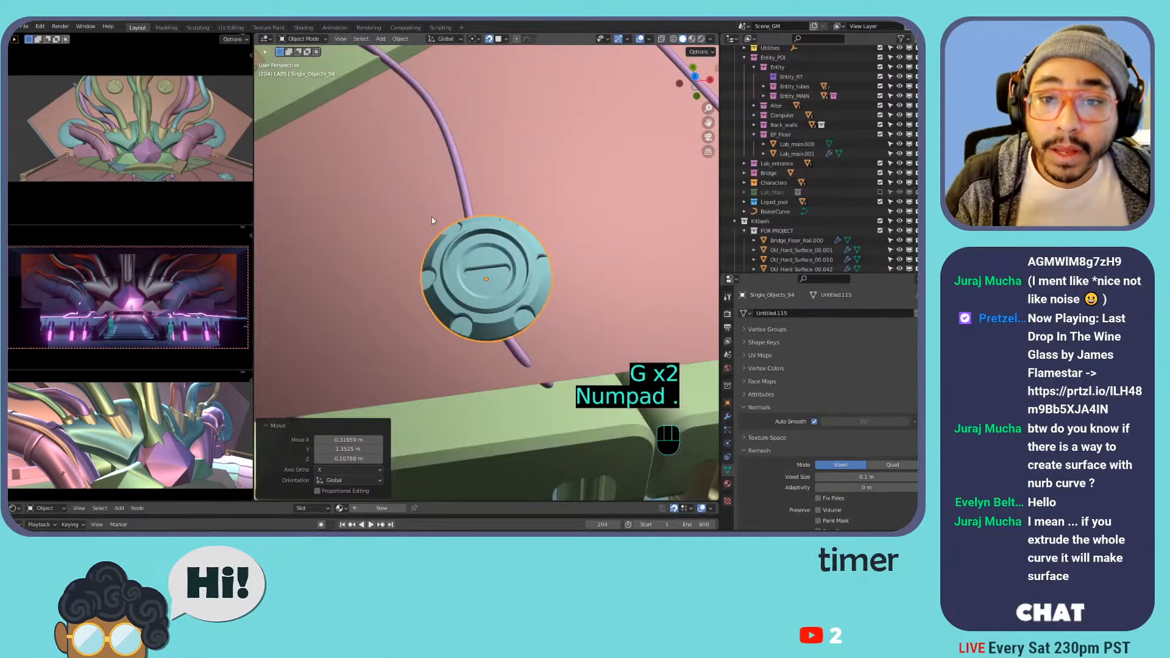
{"action": "middle_click_drag", "start_coordinate": [431, 217], "coordinate": [463, 189]}
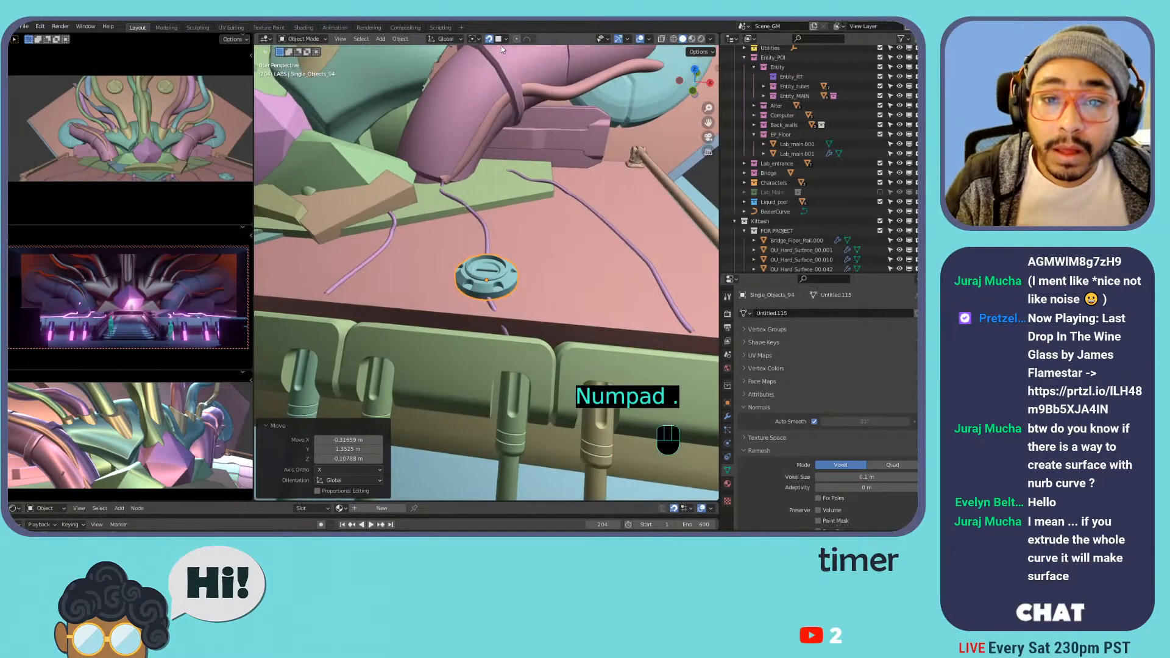
- In rendered shading, delete the end of the middle wire curve that extends past the round disc toward the floor edge
{"action": "left_click", "coordinate": [701, 39]}
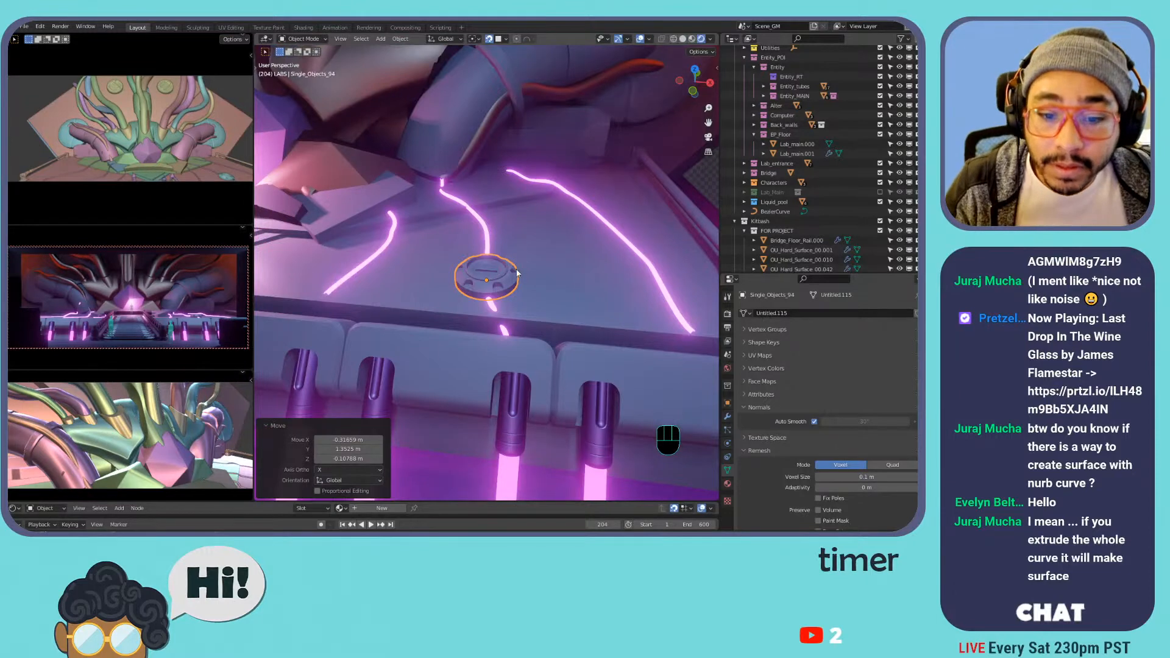
{"action": "middle_click_drag", "start_coordinate": [499, 271], "coordinate": [581, 270], "text": "shift"}
{"action": "left_click", "coordinate": [580, 271]}
{"action": "left_click", "coordinate": [578, 282]}
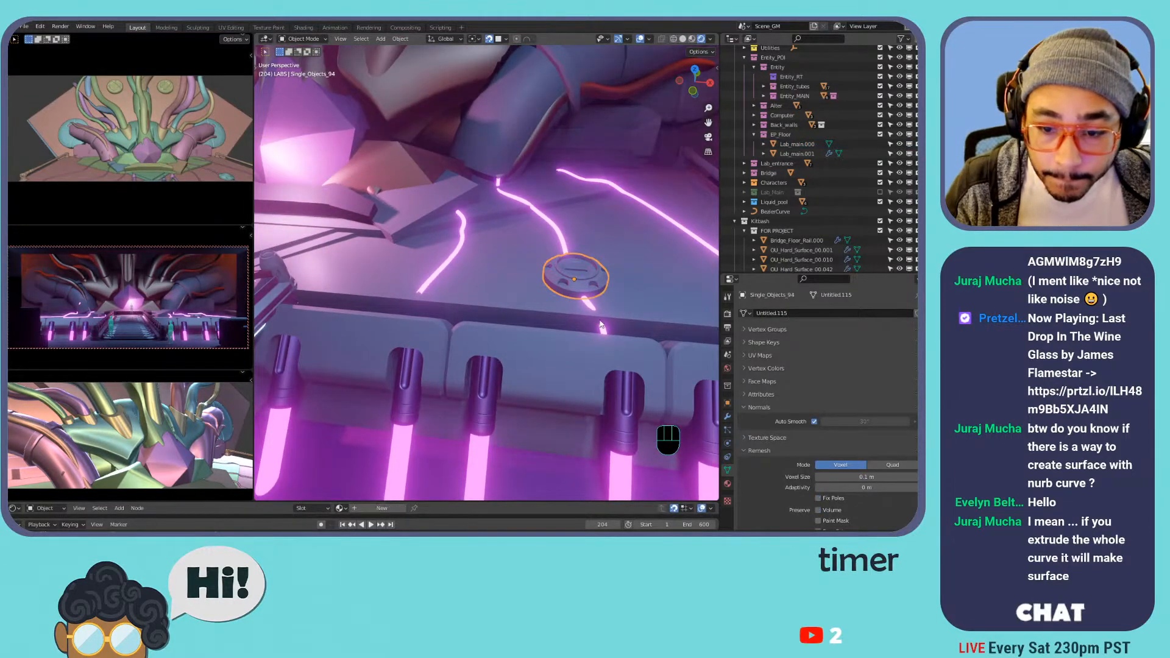
{"action": "key", "text": "Tab"}
{"action": "key", "text": "x"}
{"action": "left_click", "coordinate": [578, 329]}
{"action": "key", "text": "Tab"}
- Pull the outermost wire's end control point back about 1.33 m from the floor edge and return to Object Mode
{"action": "middle_click_drag", "start_coordinate": [606, 277], "coordinate": [615, 311]}
{"action": "key", "text": "Tab"}
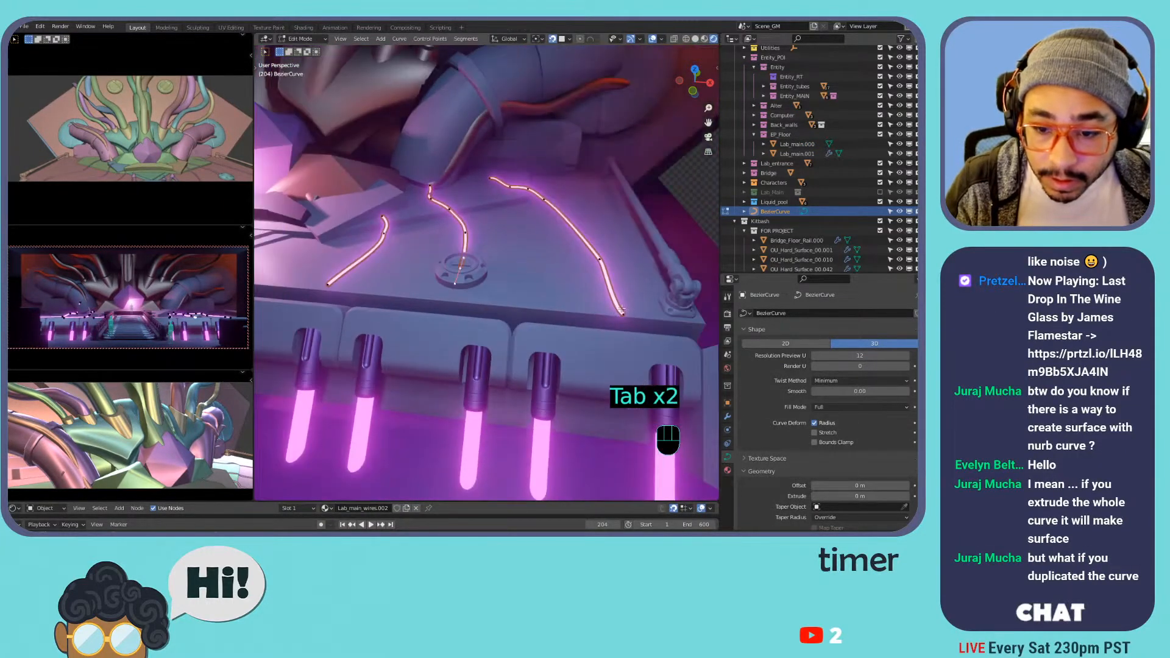
{"action": "key", "text": "g"}
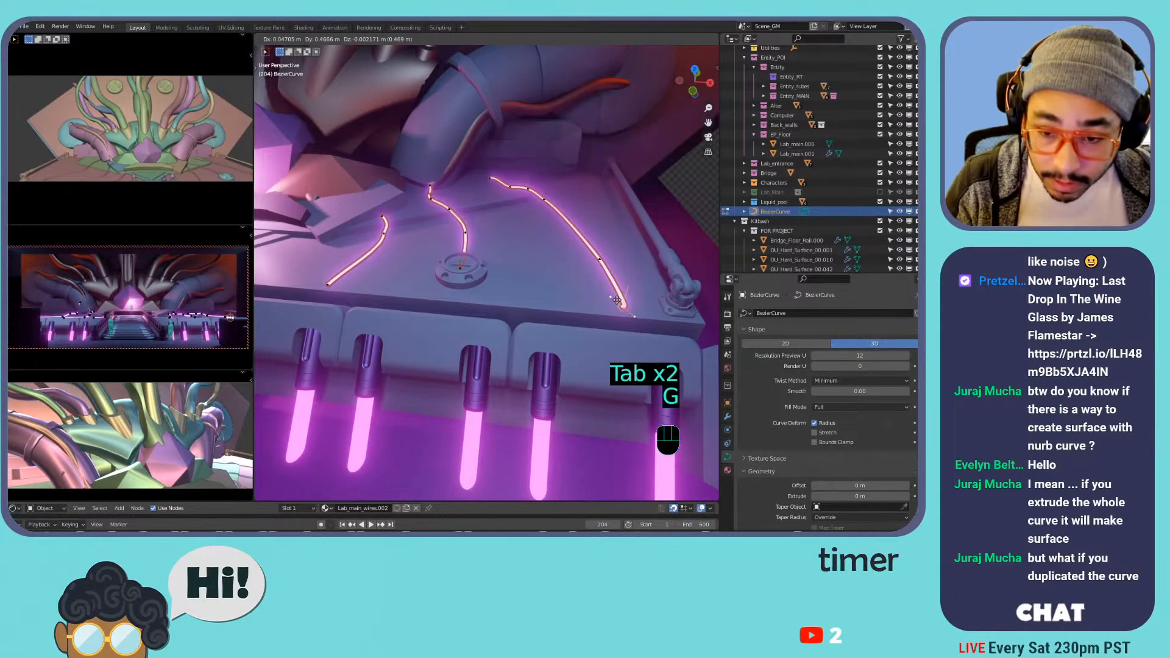
{"action": "left_click", "coordinate": [470, 291]}
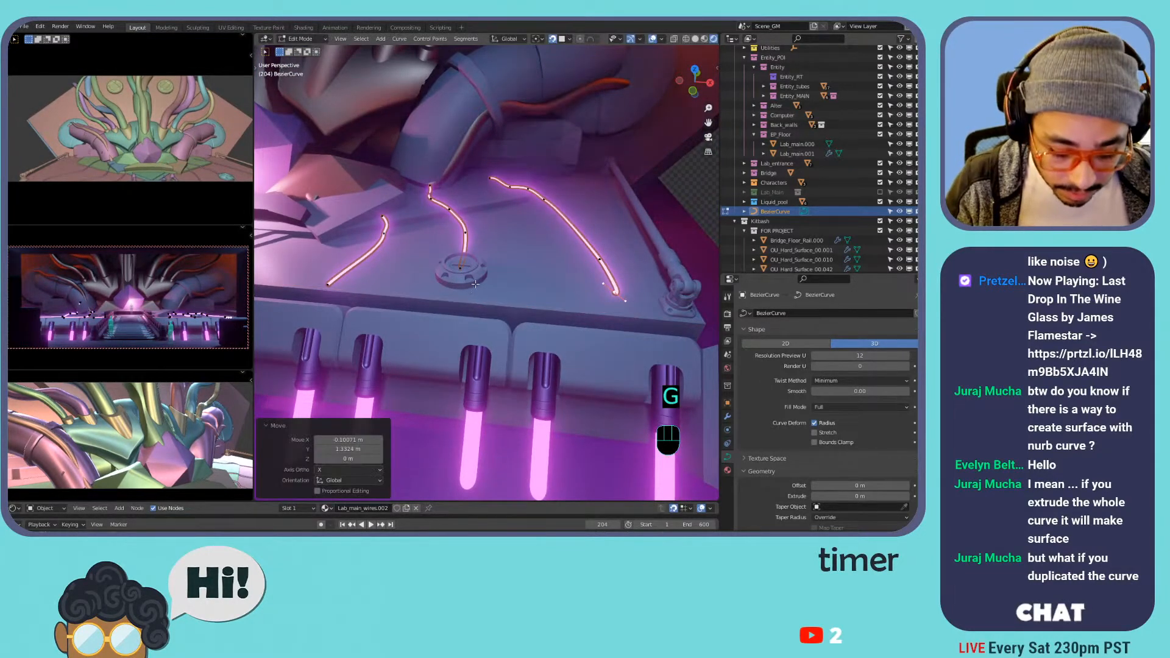
{"action": "key", "text": "g"}
{"action": "right_click", "coordinate": [481, 286]}
{"action": "key", "text": "Tab"}
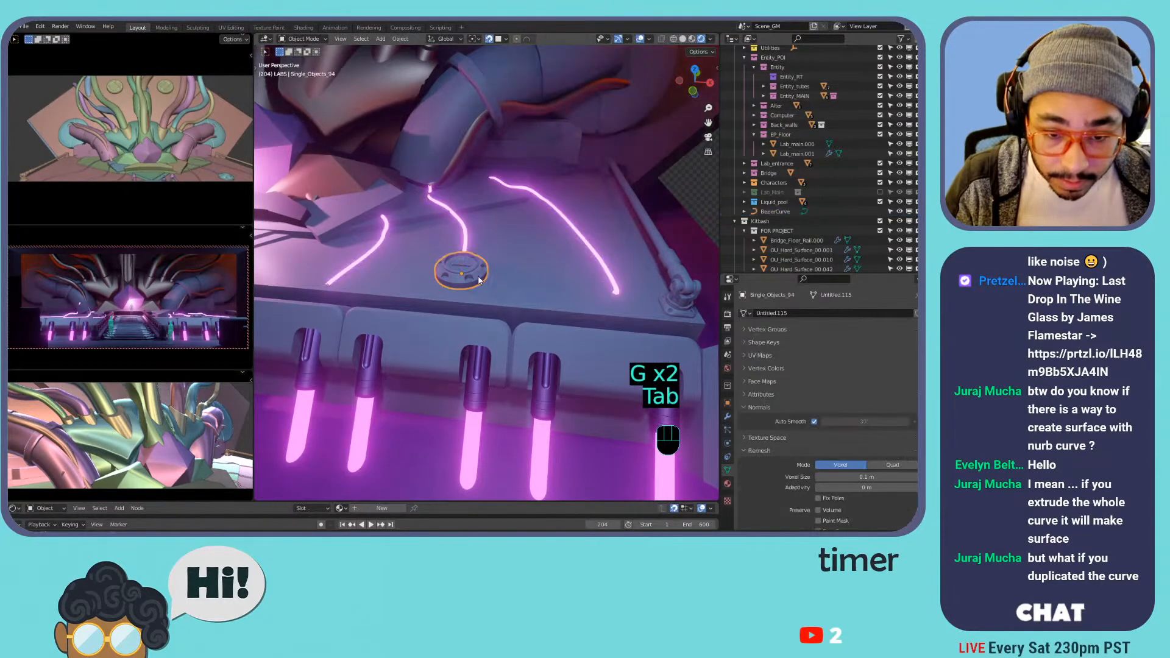
- Turn off snapping and move the disc about 6.6 m horizontally with Z locked, to the end of the innermost wire
{"action": "left_click", "coordinate": [477, 284]}
{"action": "key", "text": "g"}
{"action": "left_click", "coordinate": [457, 273]}
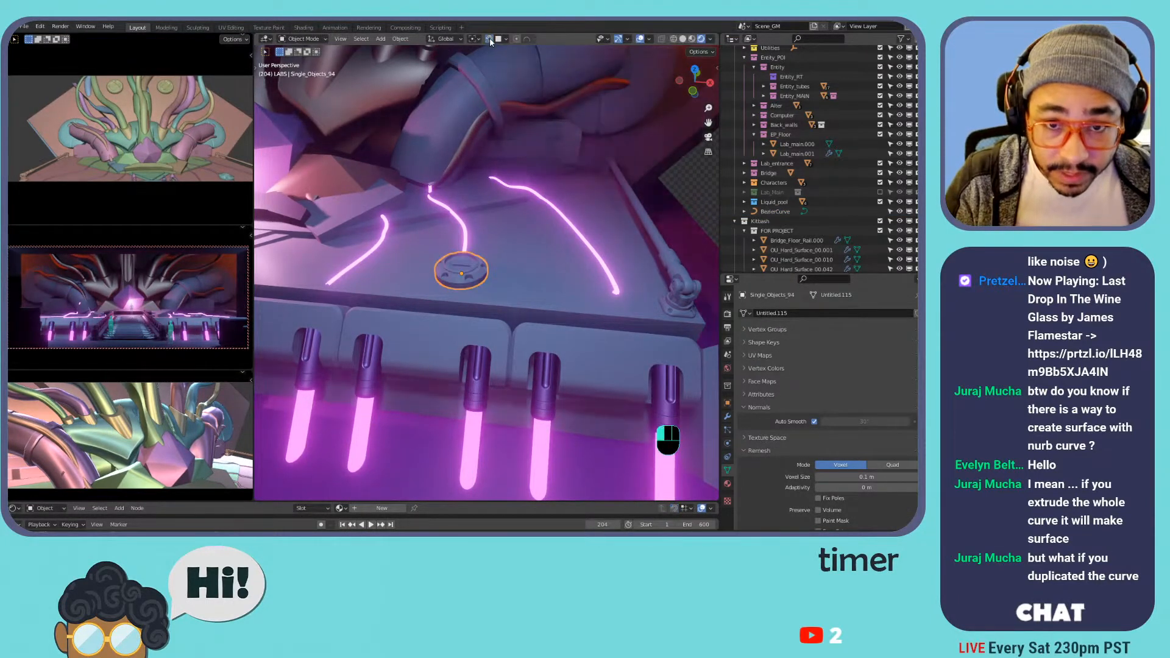
{"action": "key", "text": "g"}
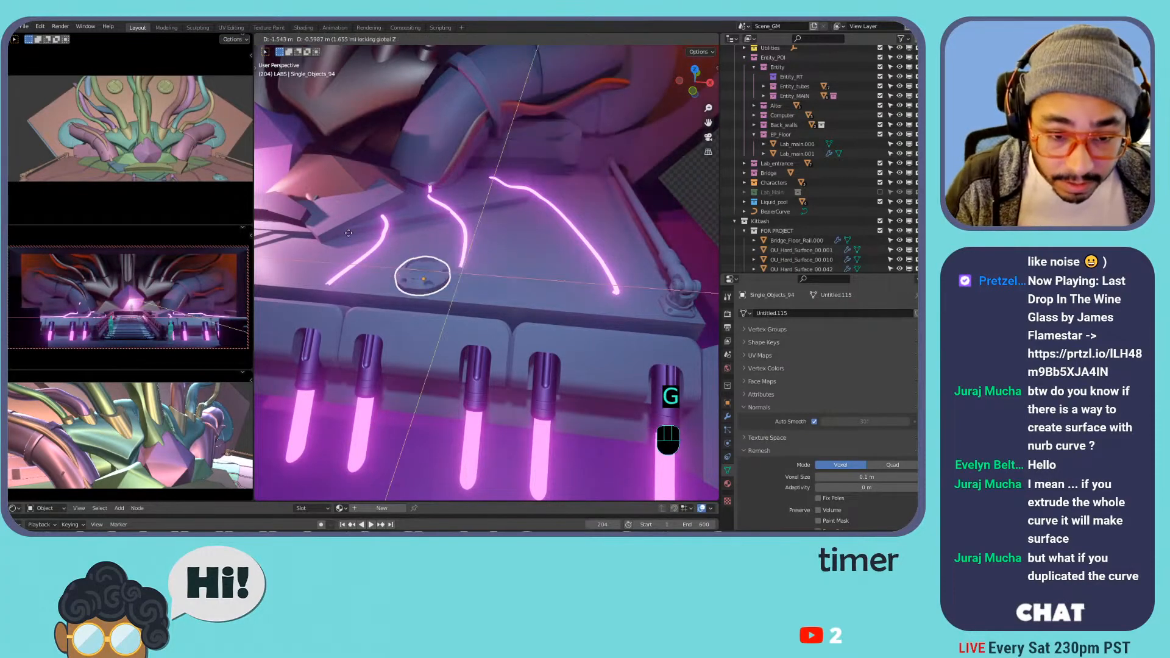
{"action": "key", "text": "shift+z"}
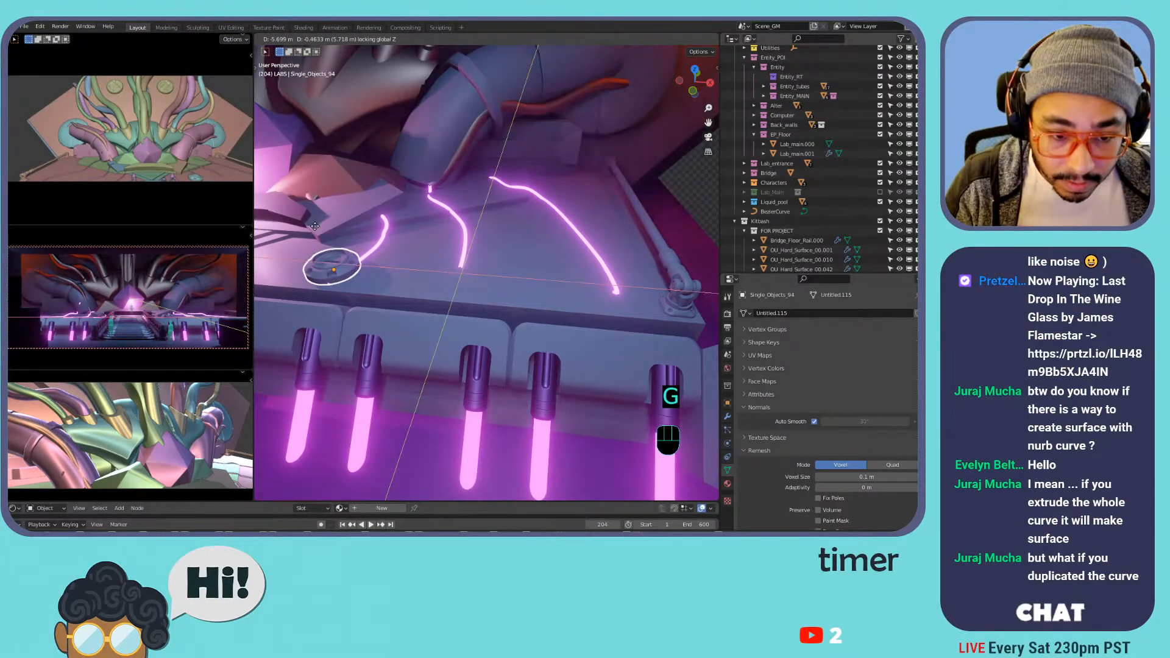
{"action": "left_click", "coordinate": [314, 228]}
- Add a Mirror modifier to the disc on the X axis using mirror_object as the mirror object
{"action": "left_click", "coordinate": [727, 417]}
{"action": "left_click", "coordinate": [767, 312]}
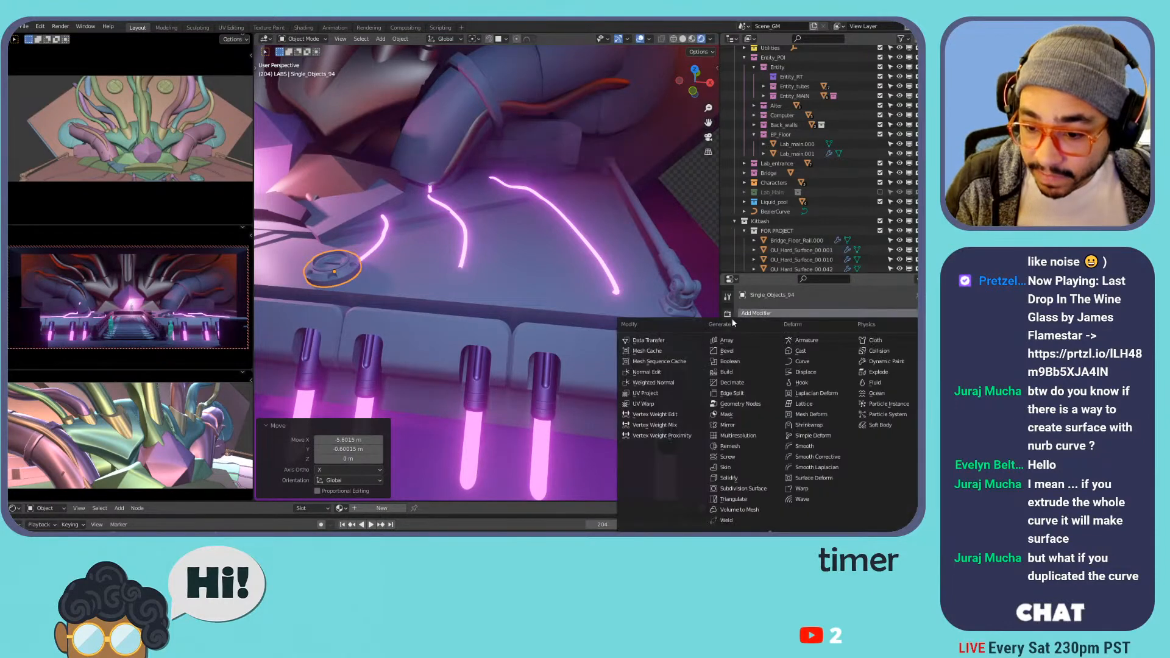
{"action": "left_click", "coordinate": [728, 424]}
{"action": "left_click", "coordinate": [832, 379]}
{"action": "type", "text": "mir"}
{"action": "key", "text": "Return"}
- Add an Array modifier to the disc with a fixed count of 3
{"action": "middle_click_drag", "start_coordinate": [433, 268], "coordinate": [761, 293]}
{"action": "left_click", "coordinate": [793, 314]}
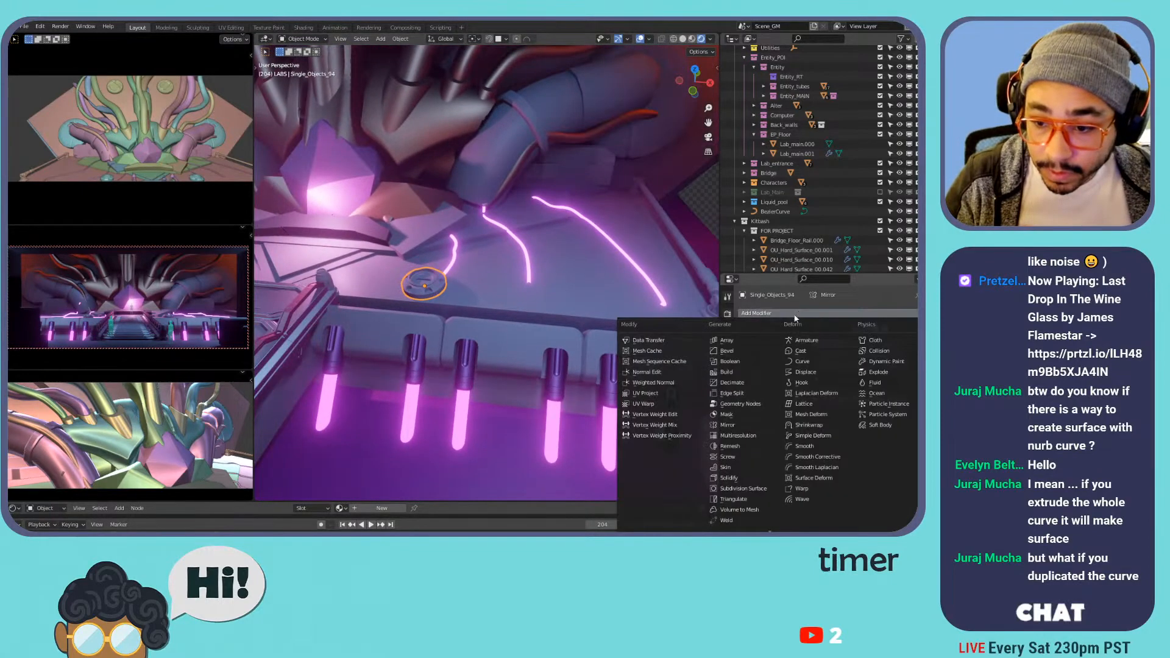
{"action": "left_click", "coordinate": [728, 340]}
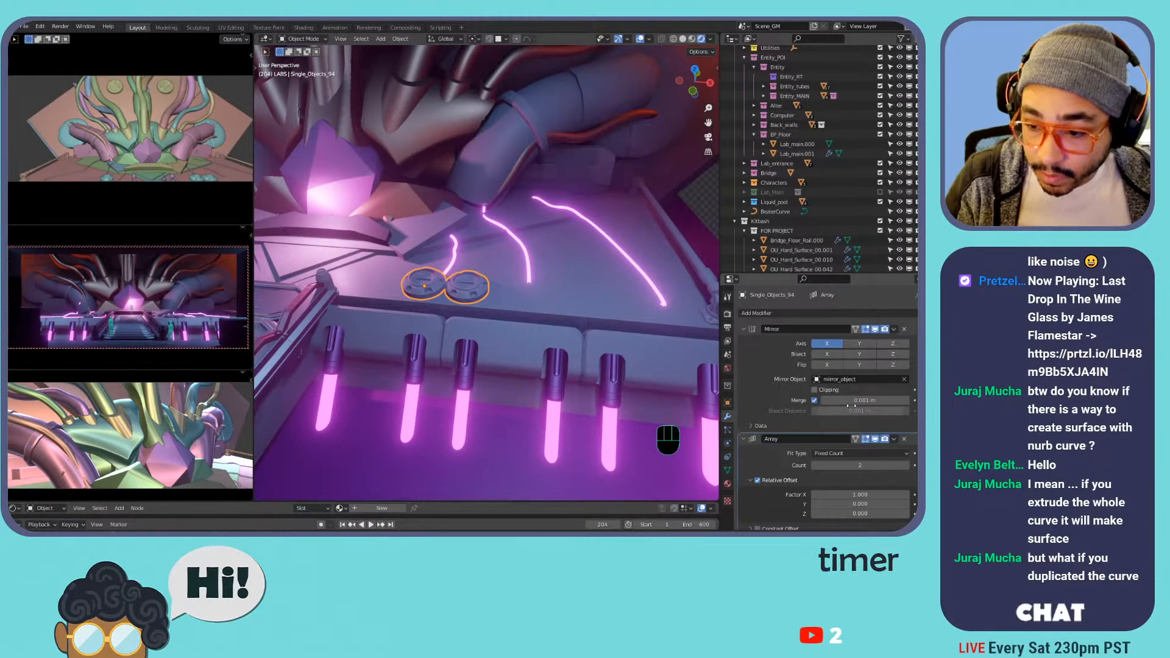
{"action": "scroll", "coordinate": [852, 481], "scroll_direction": "down", "scroll_amount": 2}
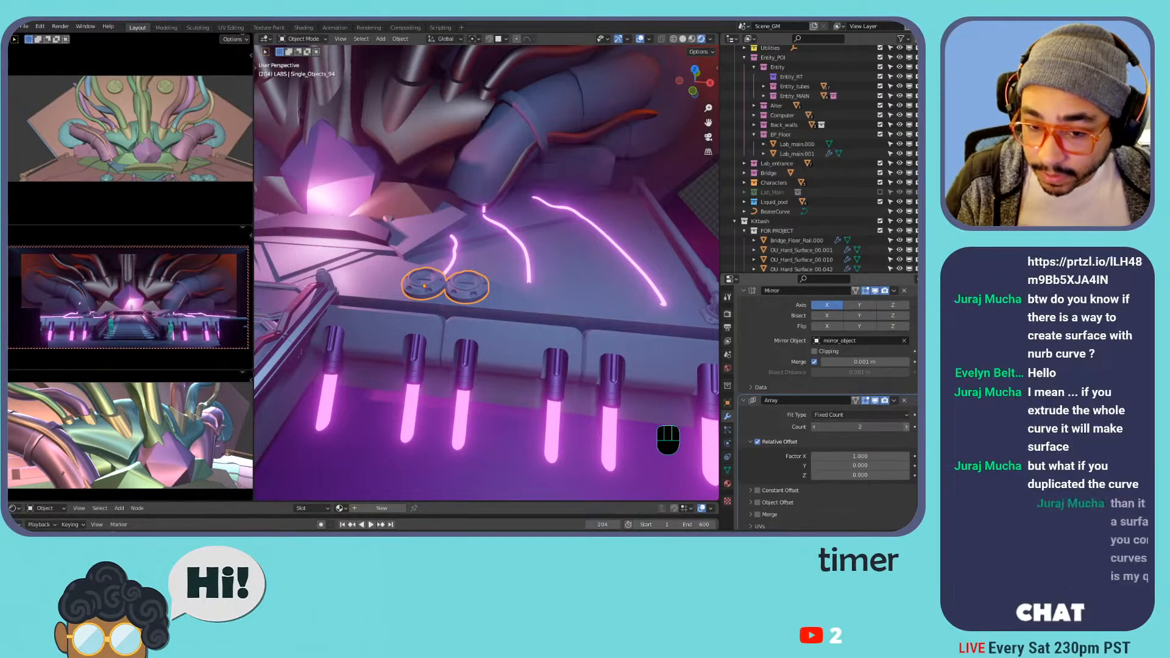
{"action": "left_click", "coordinate": [906, 428]}
{"action": "left_click", "coordinate": [906, 428]}
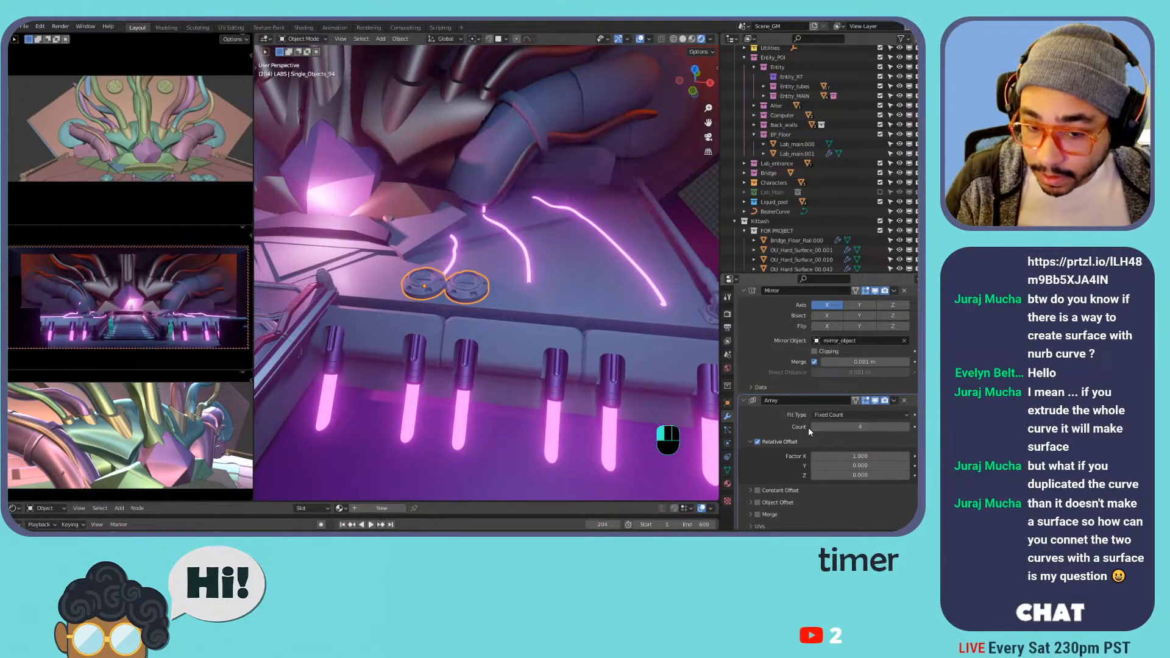
{"action": "left_click", "coordinate": [816, 427]}
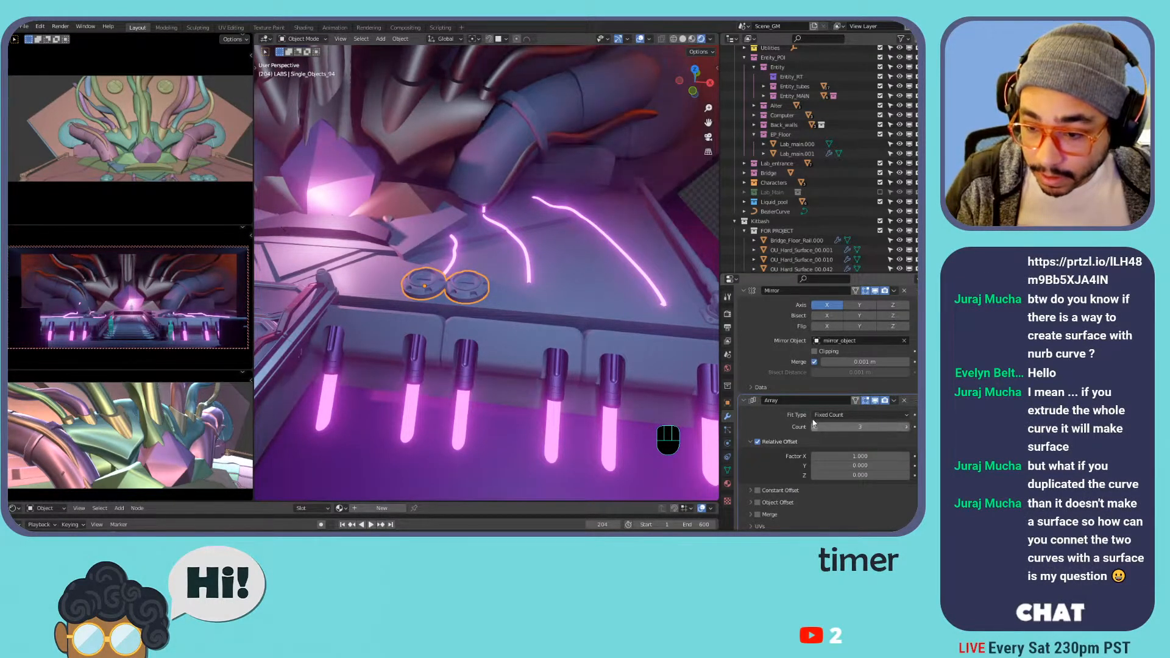
- Place the disc's Array modifier above its Mirror modifier in the stack
{"action": "scroll", "coordinate": [735, 306], "scroll_direction": "up", "scroll_amount": 2}
{"action": "left_click", "coordinate": [746, 329]}
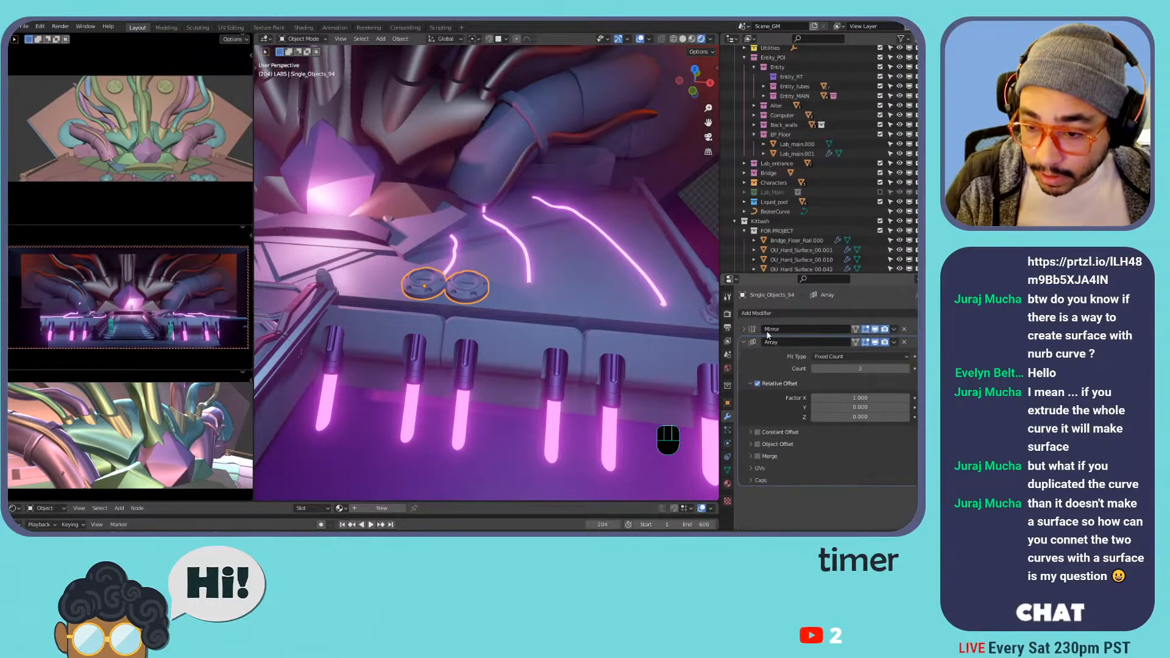
{"action": "left_click", "coordinate": [740, 342]}
{"action": "left_click_drag", "start_coordinate": [740, 342], "coordinate": [745, 329]}
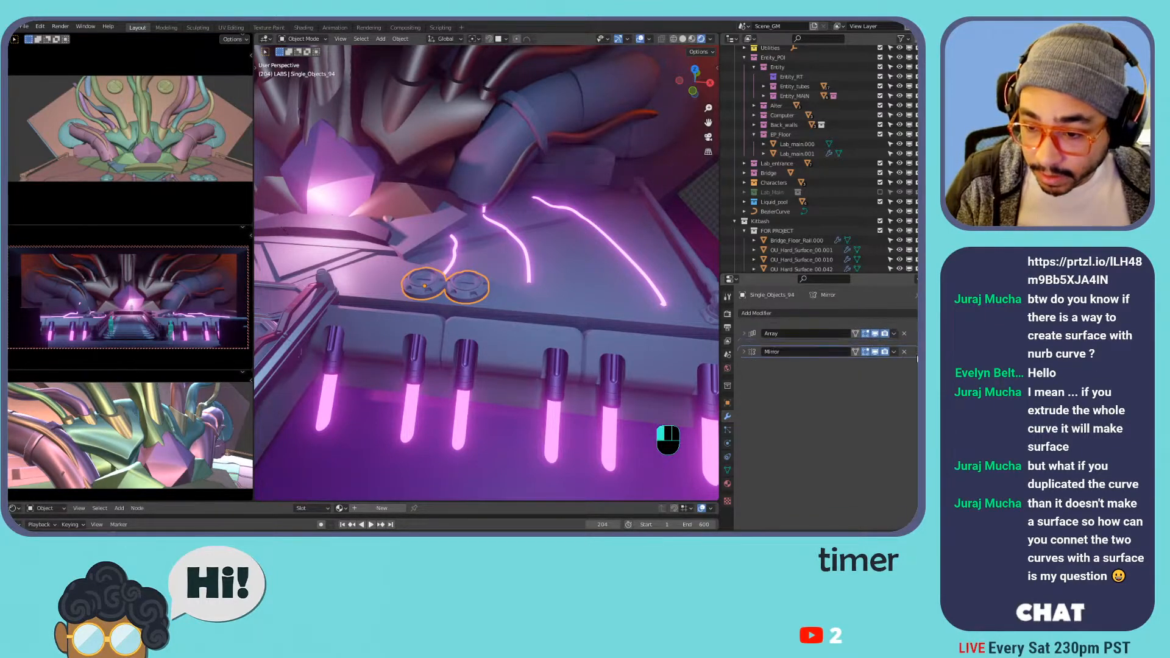
{"action": "left_click", "coordinate": [742, 329]}
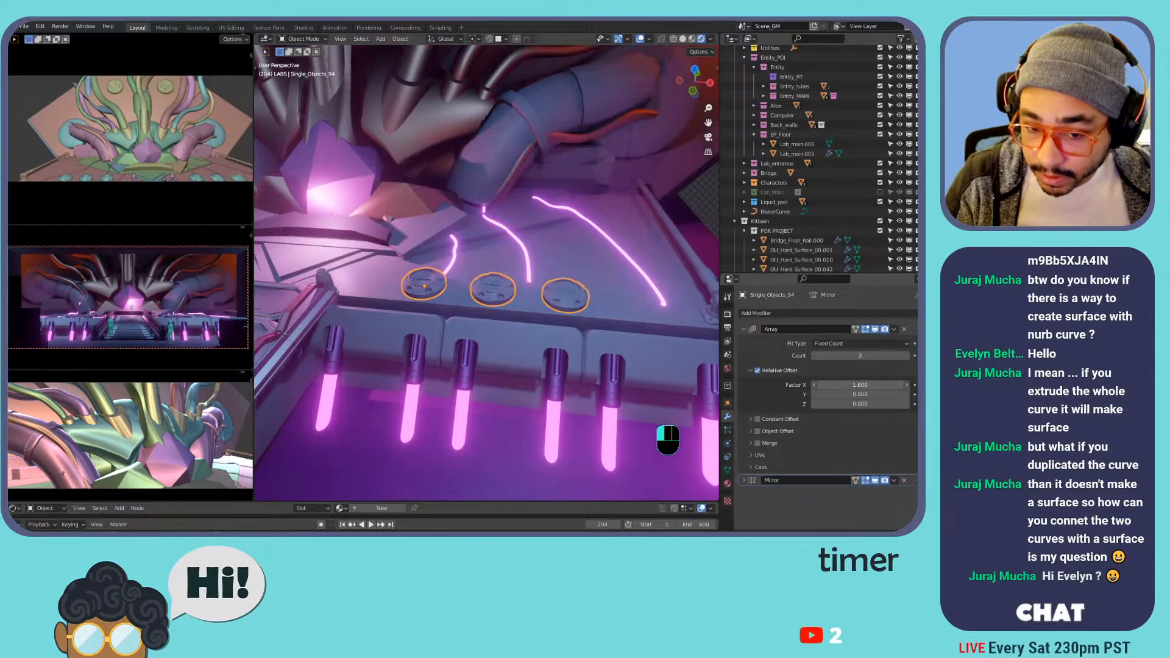
- Spread the arrayed discs along the floor by setting the relative offset Factor X to 2.550
{"action": "left_click_drag", "start_coordinate": [860, 385], "coordinate": [891, 385]}
{"action": "middle_click_drag", "start_coordinate": [499, 247], "coordinate": [492, 291]}
{"action": "scroll", "coordinate": [492, 291], "scroll_direction": "down", "scroll_amount": 3}
{"action": "middle_click_drag", "start_coordinate": [396, 259], "coordinate": [514, 267], "text": "shift"}
{"action": "scroll", "coordinate": [495, 274], "scroll_direction": "up", "scroll_amount": 2}
{"action": "scroll", "coordinate": [514, 267], "scroll_direction": "down", "scroll_amount": 1}
{"action": "scroll", "coordinate": [513, 267], "scroll_direction": "up", "scroll_amount": 4}
{"action": "key", "text": "Tab"}
{"action": "key", "text": "Tab"}
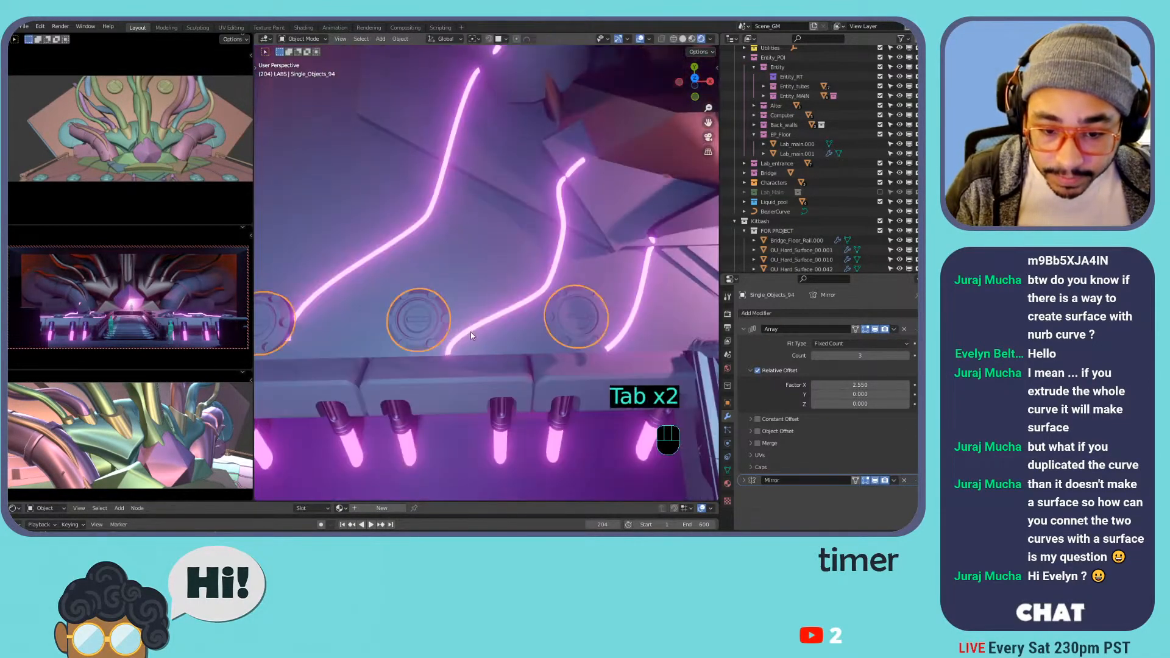
- Move the middle wire's end control point onto the edge of the middle disc, with Z locked
{"action": "left_click", "coordinate": [465, 336]}
{"action": "key", "text": "Tab"}
{"action": "left_click", "coordinate": [448, 351]}
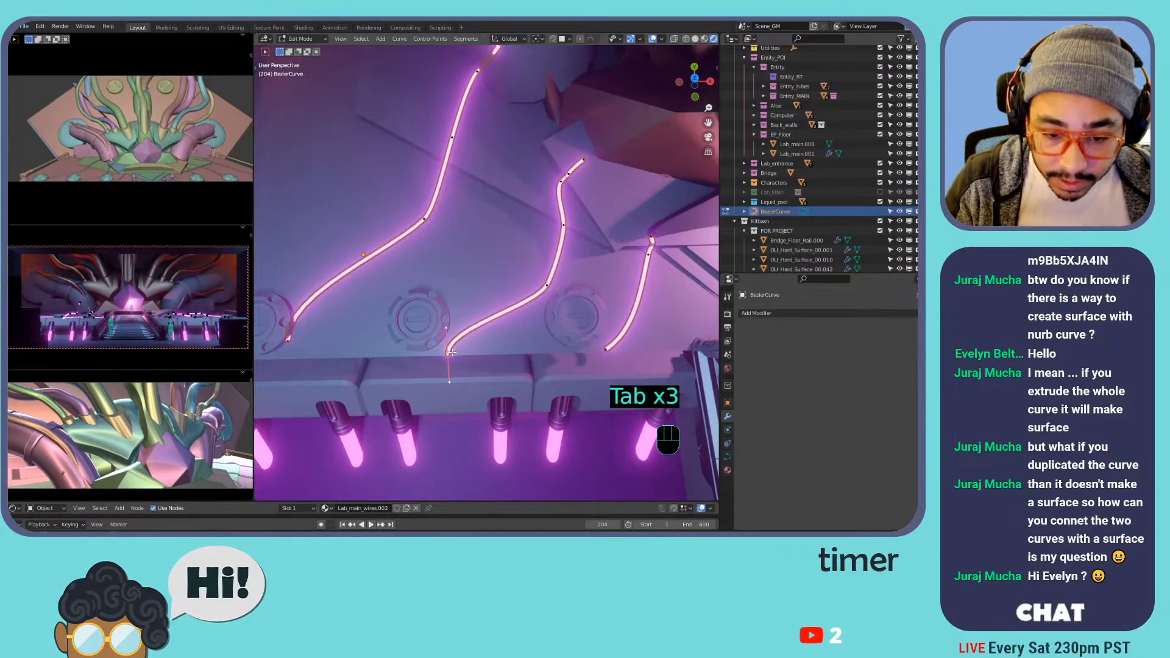
{"action": "key", "text": "g"}
{"action": "key", "text": "shift+z"}
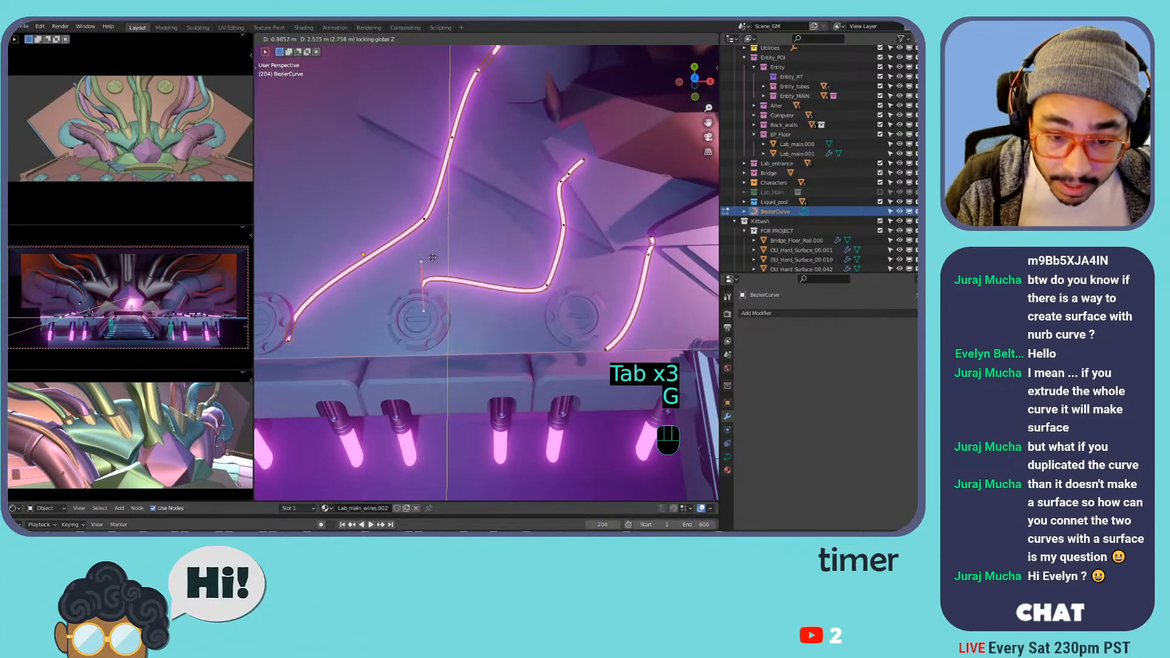
{"action": "left_click", "coordinate": [430, 268]}
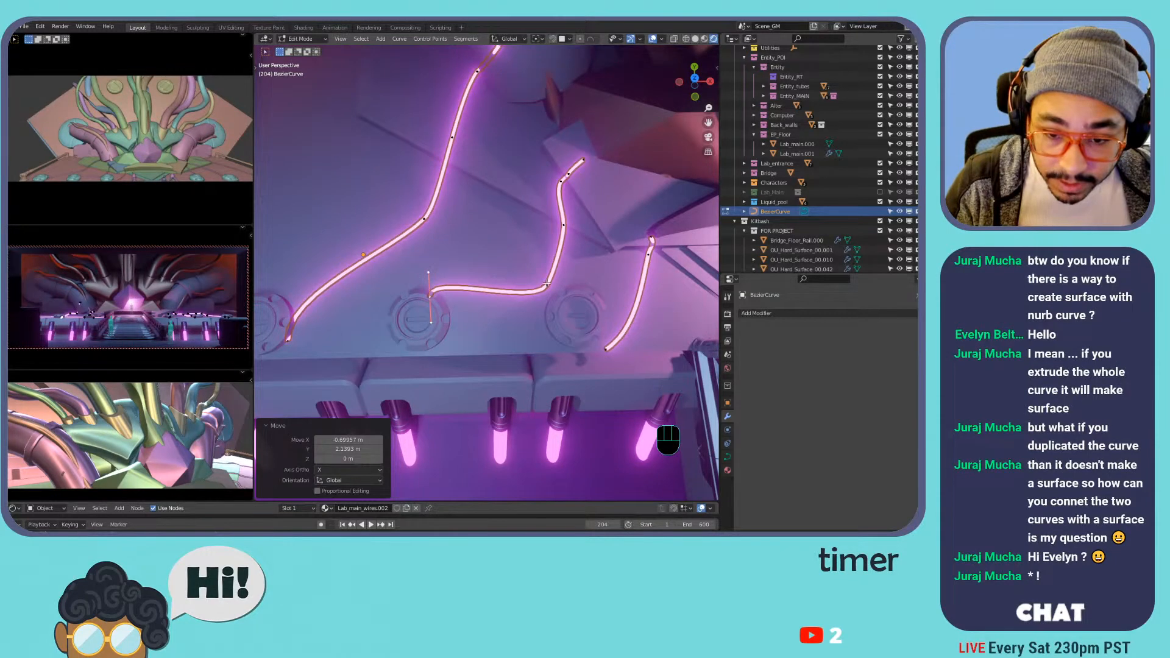
- Shift the middle wire's next control point horizontally away from the floor edge and rotate it about 41° to smooth the bend
{"action": "left_click", "coordinate": [547, 283]}
{"action": "key", "text": "g"}
{"action": "key", "text": "shift+z"}
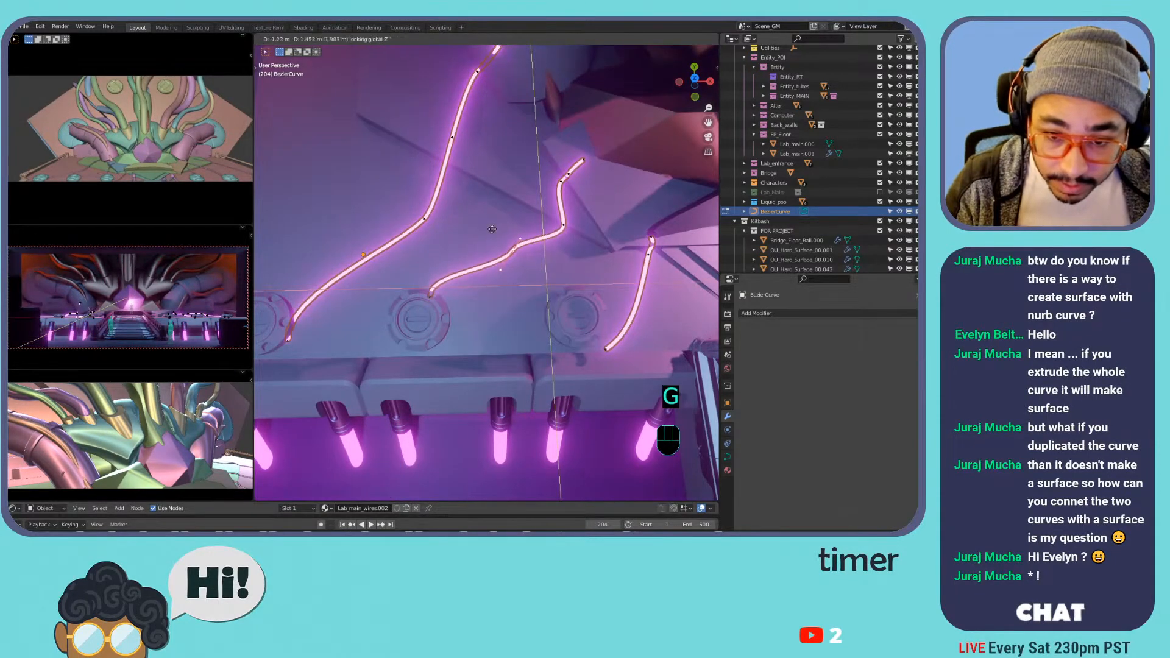
{"action": "left_click", "coordinate": [484, 226]}
{"action": "key", "text": "r"}
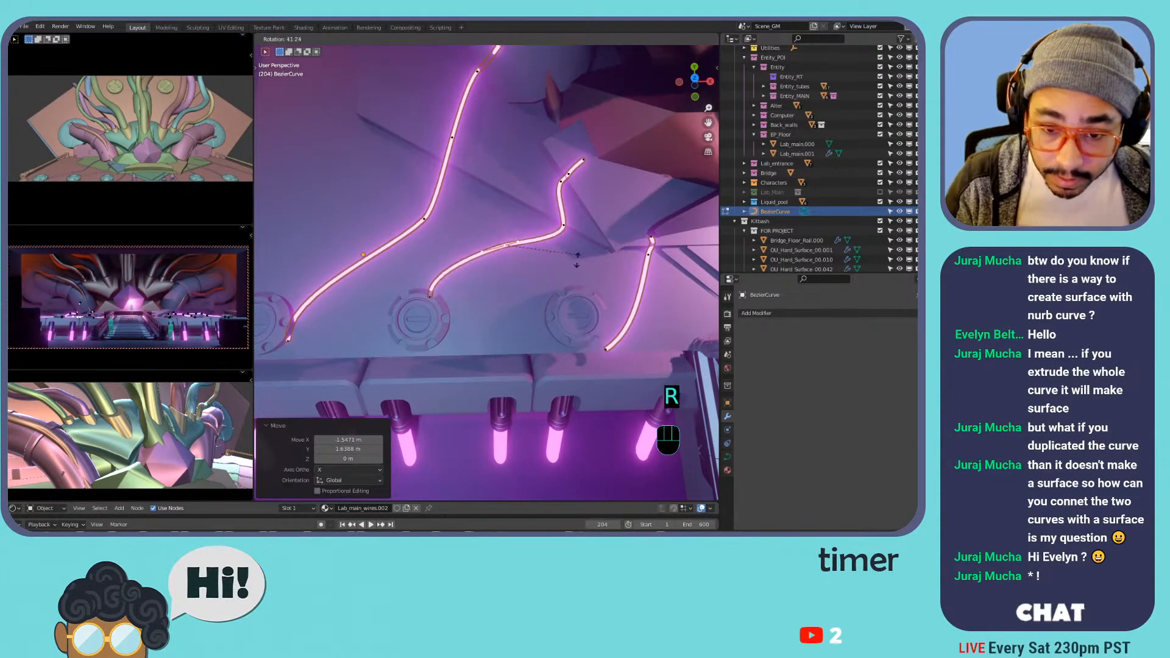
{"action": "left_click", "coordinate": [608, 348]}
- Move the innermost wire's end control point onto the disc beside the bridge with Z locked, and return to Object Mode
{"action": "left_click", "coordinate": [608, 348]}
{"action": "middle_click_drag", "start_coordinate": [624, 329], "coordinate": [553, 334], "text": "shift"}
{"action": "key", "text": "g"}
{"action": "key", "text": "shift+z"}
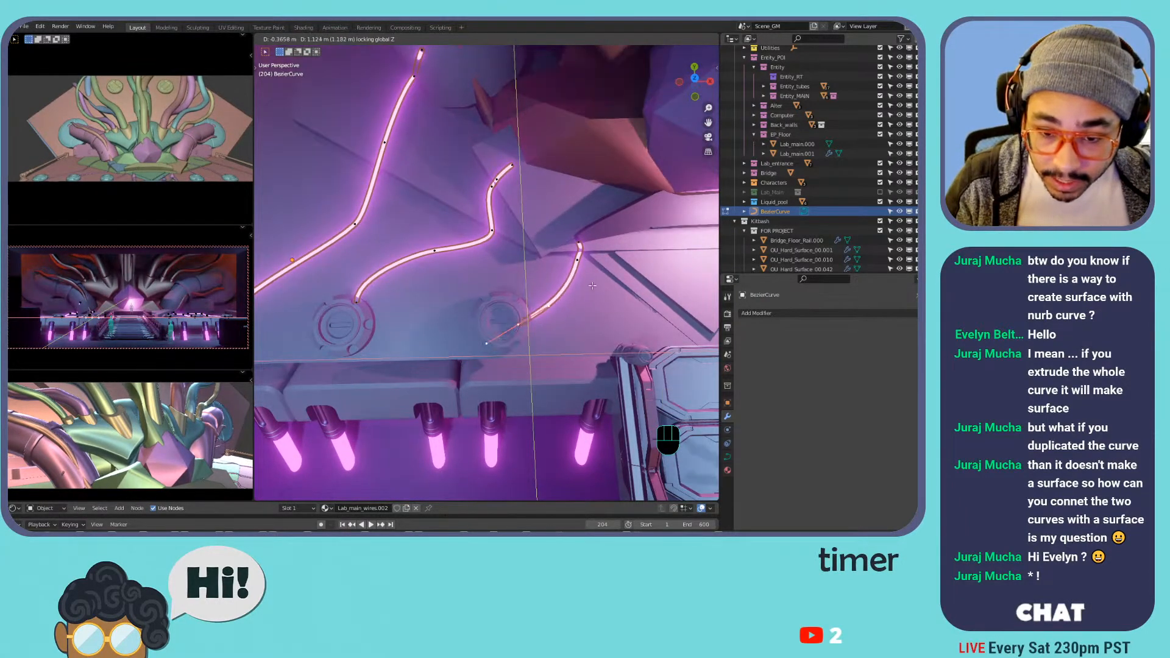
{"action": "left_click", "coordinate": [539, 285]}
{"action": "scroll", "coordinate": [540, 285], "scroll_direction": "down", "scroll_amount": 3}
{"action": "key", "text": "Tab"}
{"action": "scroll", "coordinate": [593, 297], "scroll_direction": "down", "scroll_amount": 2}
{"action": "middle_click_drag", "start_coordinate": [593, 297], "coordinate": [547, 310], "text": "shift"}
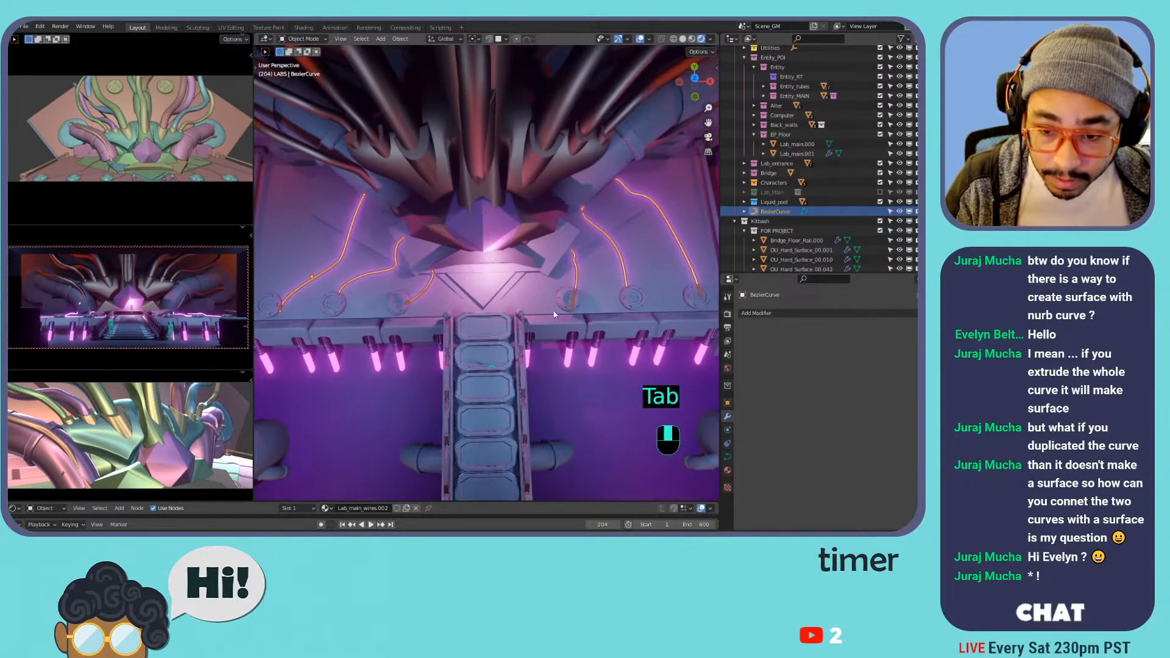
- Examine the rendered floor from above and along the bridge, checking how the mirrored wires meet the discs
{"action": "key", "text": "Tab"}
{"action": "key", "text": "Tab"}
{"action": "left_click", "coordinate": [594, 366]}
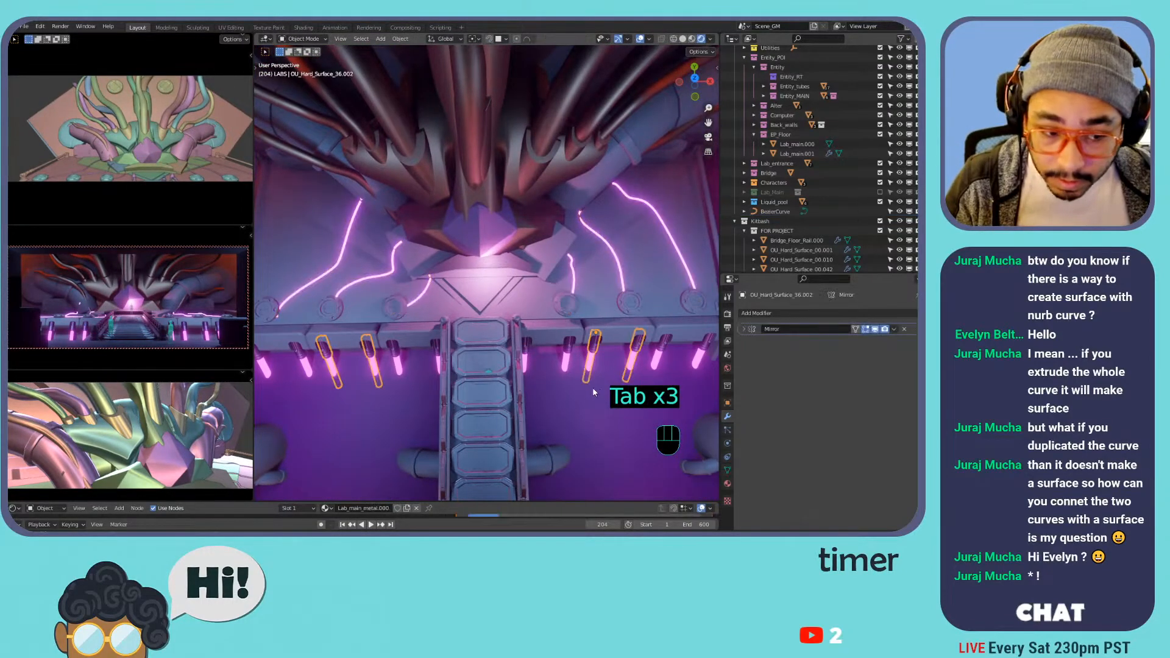
{"action": "middle_click_drag", "start_coordinate": [587, 327], "coordinate": [588, 235], "text": "shift"}
{"action": "scroll", "coordinate": [590, 235], "scroll_direction": "up", "scroll_amount": 2}
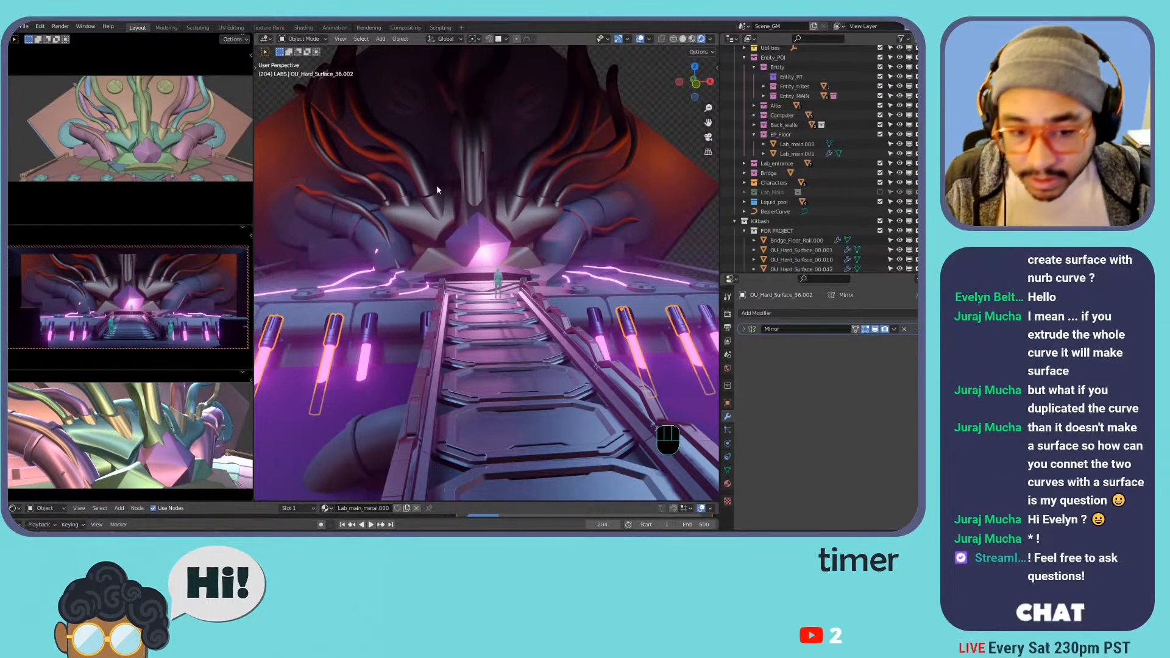
{"action": "scroll", "coordinate": [447, 199], "scroll_direction": "down", "scroll_amount": 5}
{"action": "key", "text": "Tab"}
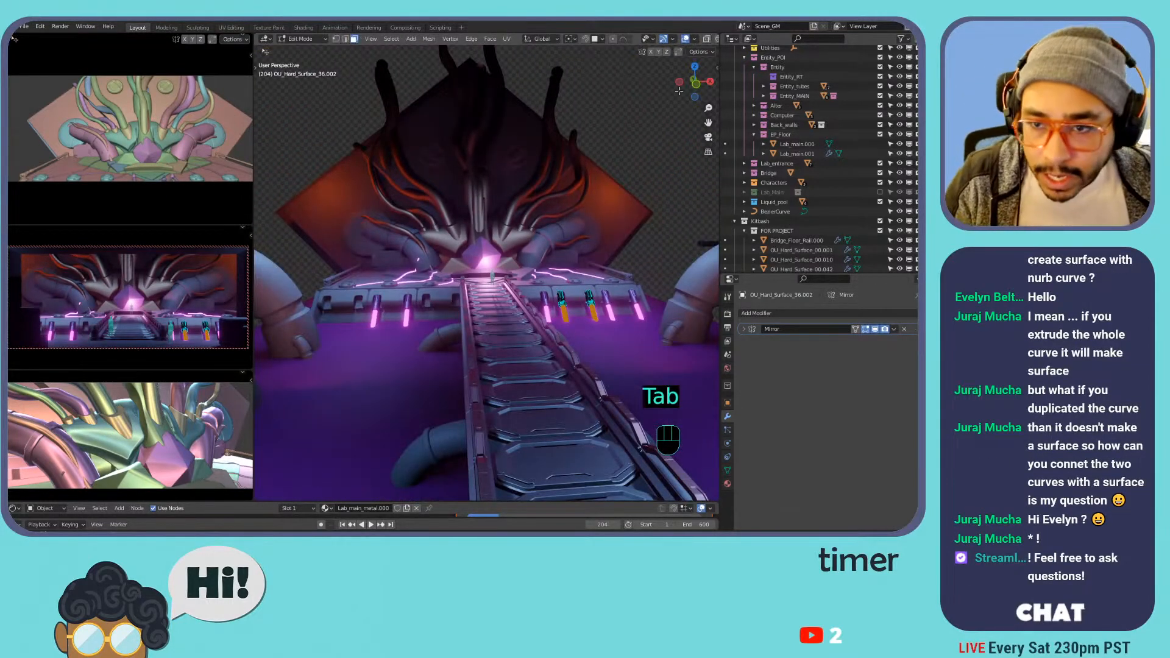
{"action": "scroll", "coordinate": [676, 39], "scroll_direction": "down", "scroll_amount": 3}
- Switch to solid shading, reset the 3D cursor to the world origin with the whole scene framed, and save the file
{"action": "left_click", "coordinate": [682, 39]}
{"action": "middle_click_drag", "start_coordinate": [609, 134], "coordinate": [490, 254]}
{"action": "scroll", "coordinate": [536, 203], "scroll_direction": "down", "scroll_amount": 2}
{"action": "key", "text": "shift+c"}
{"action": "key", "text": "ctrl+s"}
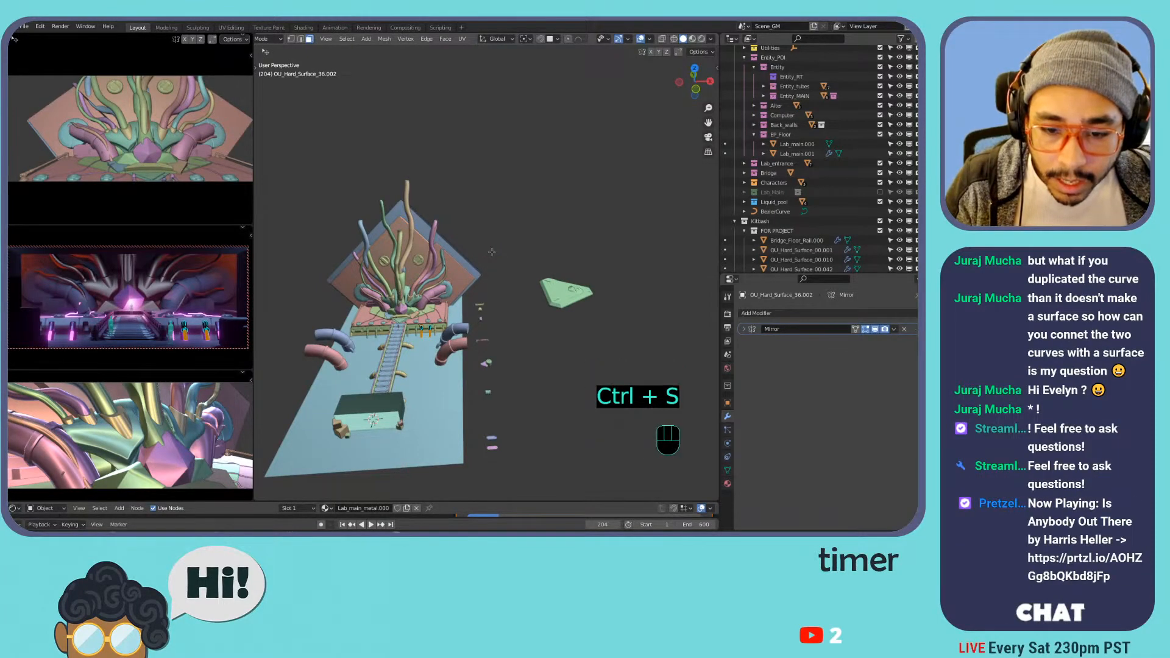
- In Object Mode, add a NURBS sphere surface with a 1 m radius at the world origin
{"action": "key", "text": "shift+a"}
{"action": "key", "text": "Tab"}
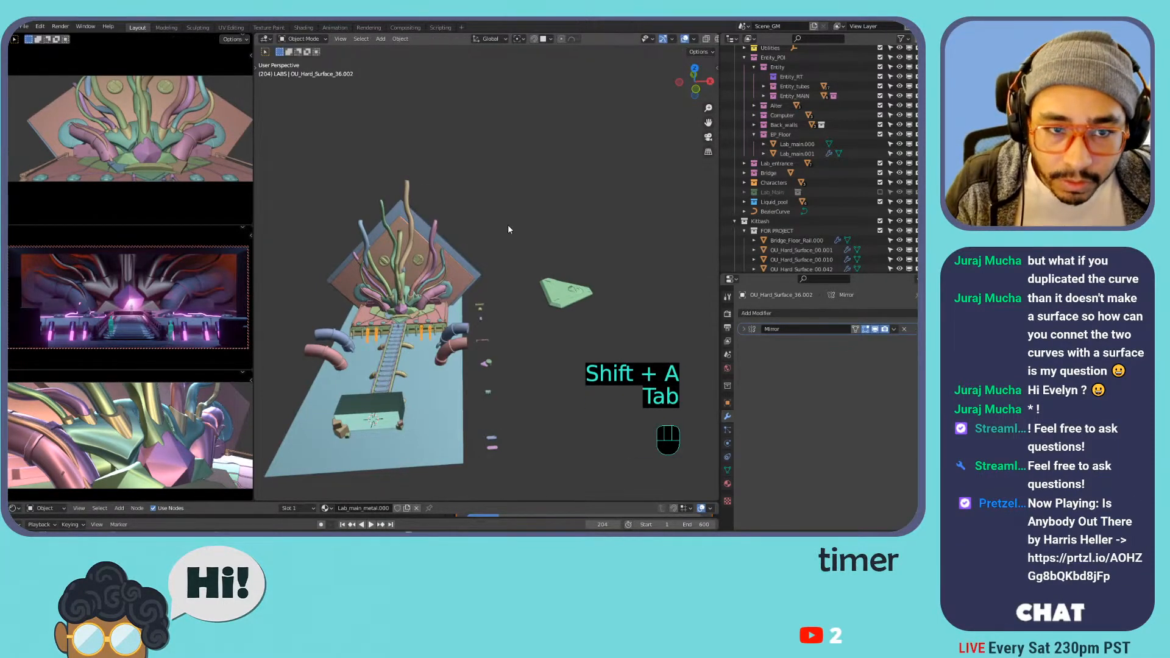
{"action": "key", "text": "shift+a"}
{"action": "key", "text": "shift+a"}
{"action": "mouse_move", "coordinate": [501, 234]}
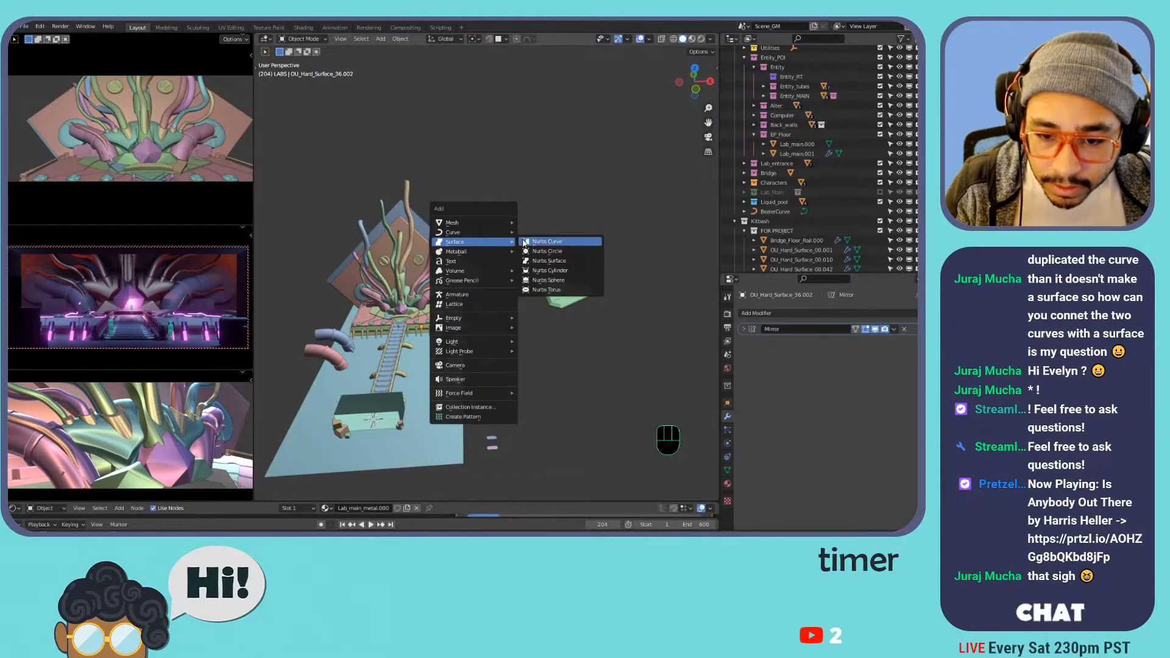
{"action": "left_click", "coordinate": [559, 281]}
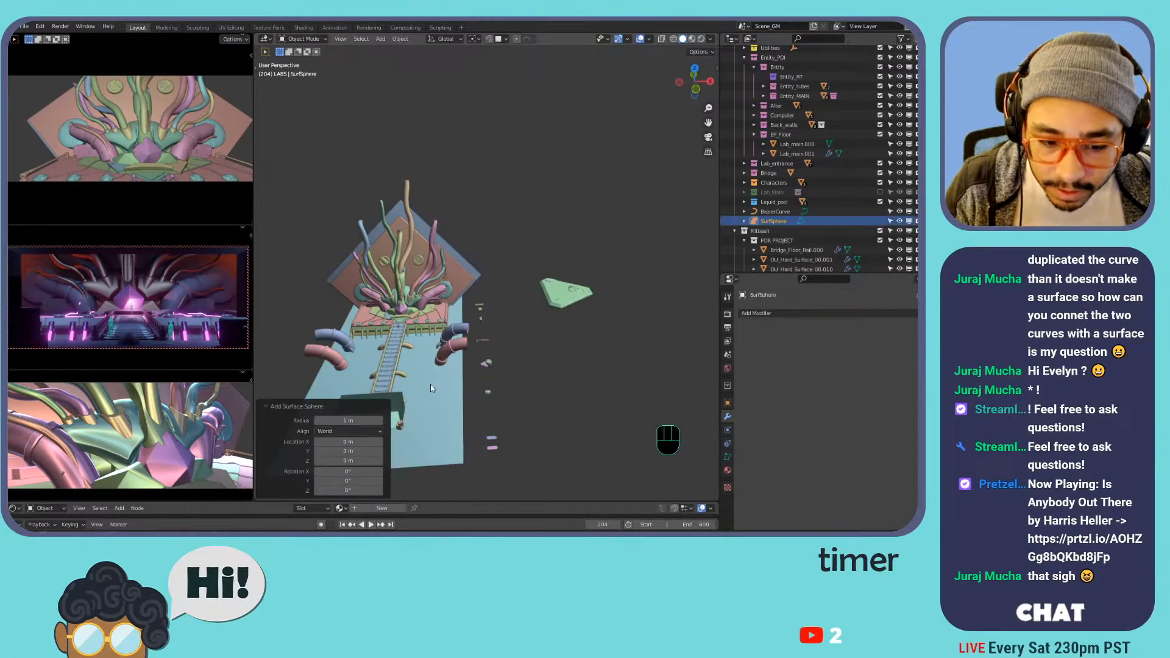
- Raise the NURBS sphere vertically clear of the dark block and open its control cage in Edit Mode
{"action": "key", "text": "KP_Decimal"}
{"action": "middle_click_drag", "start_coordinate": [396, 262], "coordinate": [504, 268], "text": "shift"}
{"action": "scroll", "coordinate": [502, 261], "scroll_direction": "down", "scroll_amount": 14}
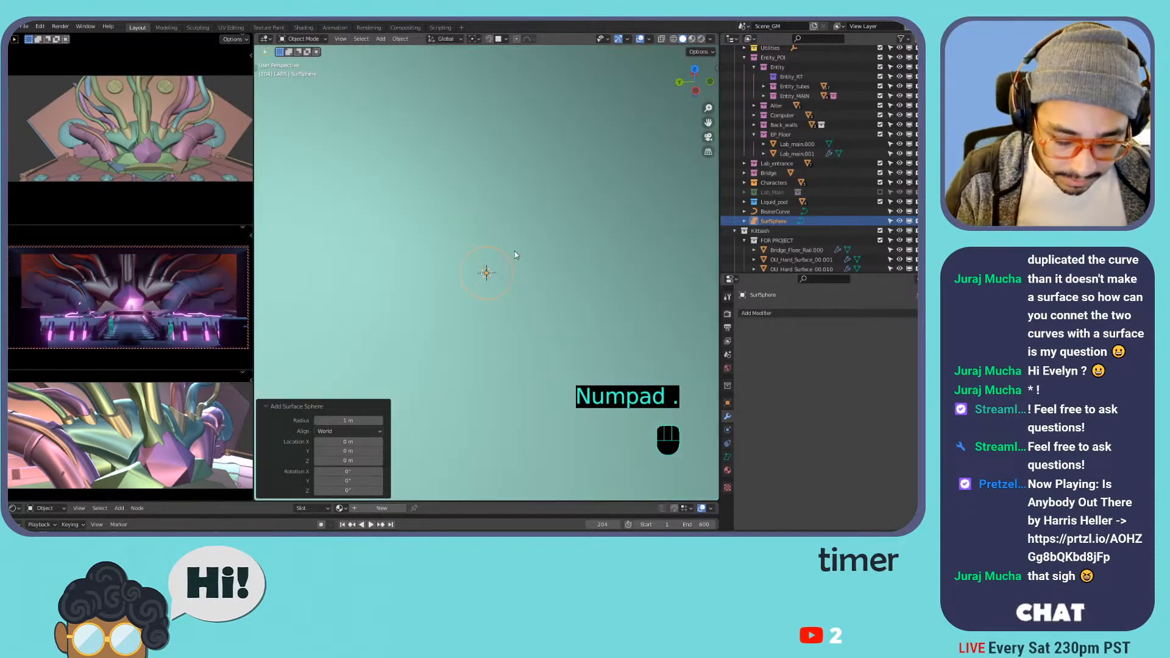
{"action": "key", "text": "g"}
{"action": "middle_click", "coordinate": [508, 201]}
{"action": "left_click", "coordinate": [503, 84]}
{"action": "middle_click_drag", "start_coordinate": [503, 84], "coordinate": [446, 122]}
{"action": "key", "text": "Tab"}
{"action": "scroll", "coordinate": [445, 146], "scroll_direction": "up", "scroll_amount": 4}
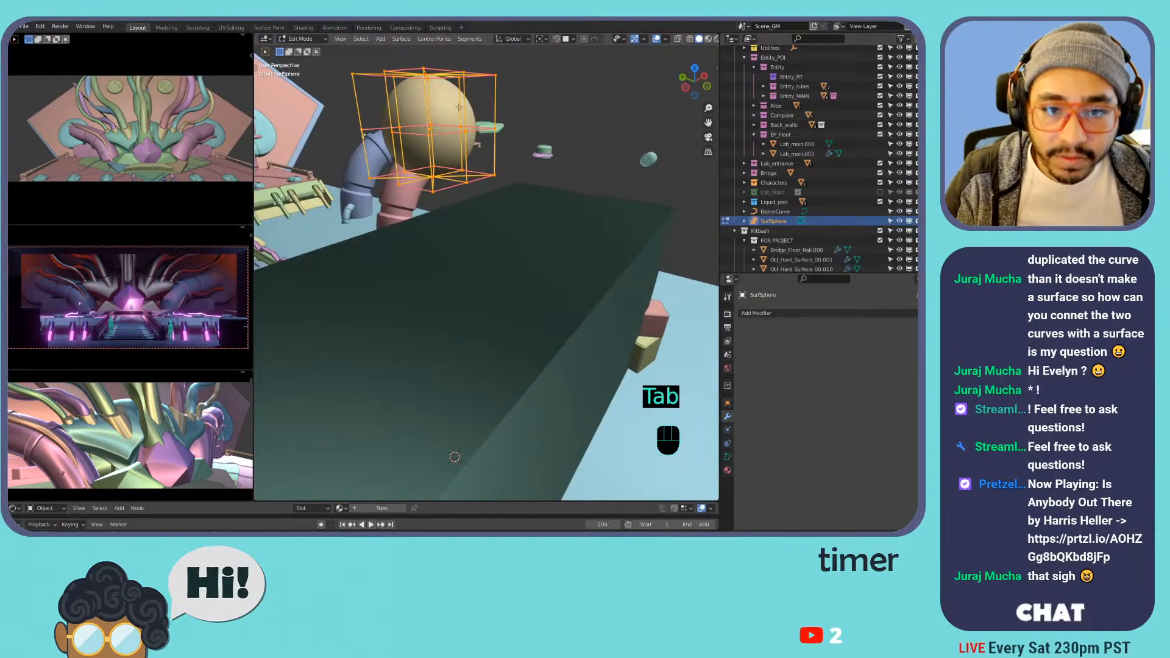
- Try to move individual control points of the NURBS sphere's cage
{"action": "left_click", "coordinate": [464, 77]}
{"action": "key", "text": "g"}
{"action": "right_click", "coordinate": [440, 125]}
{"action": "left_click", "coordinate": [410, 127]}
{"action": "key", "text": "g"}
{"action": "right_click", "coordinate": [476, 135]}
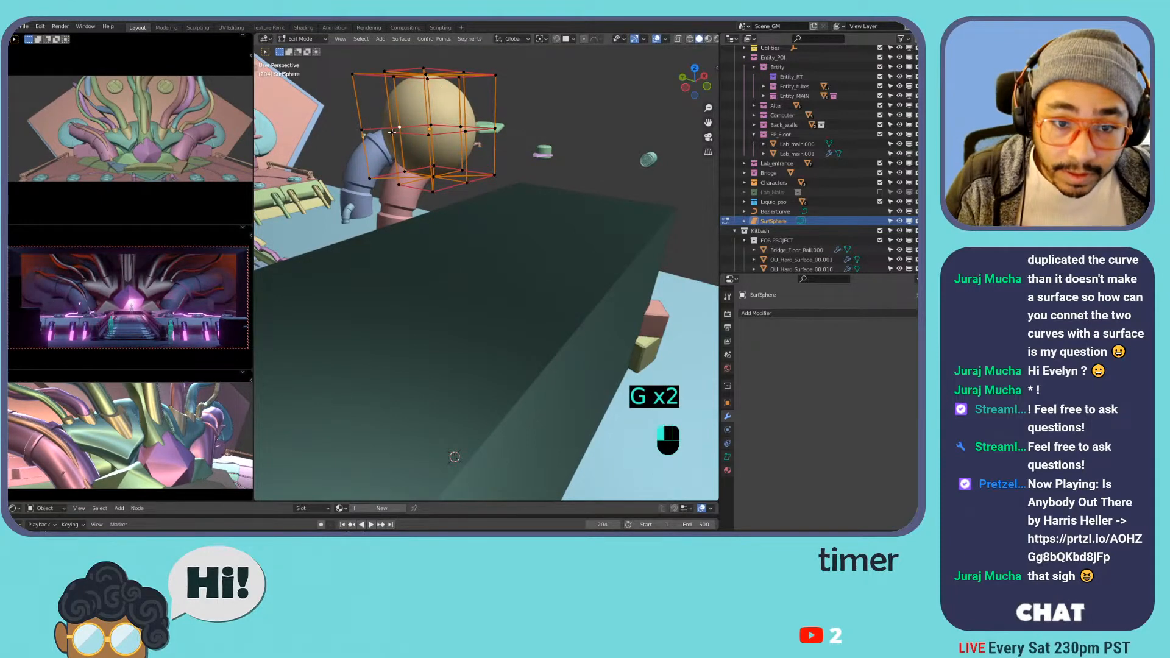
{"action": "key", "text": "g"}
{"action": "right_click", "coordinate": [417, 95], "text": "shift"}
- Select all control points of the NURBS sphere and bring up the curve operations available for them
{"action": "middle_click_drag", "start_coordinate": [417, 96], "coordinate": [415, 209]}
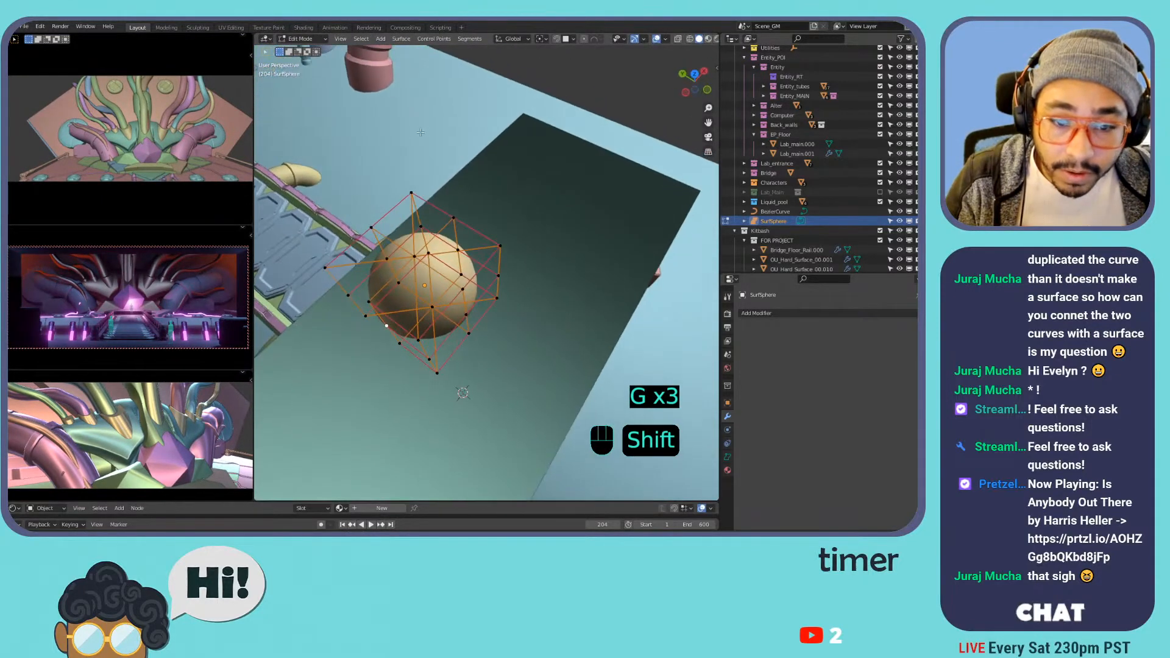
{"action": "key", "text": "a"}
{"action": "right_click", "coordinate": [415, 210]}
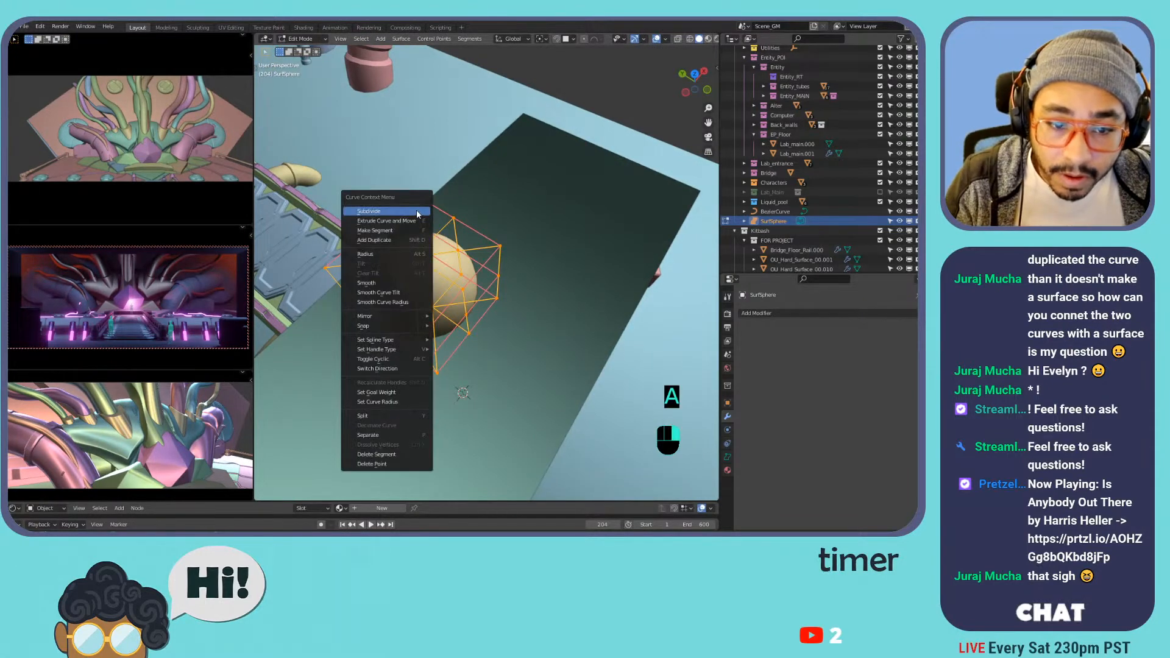
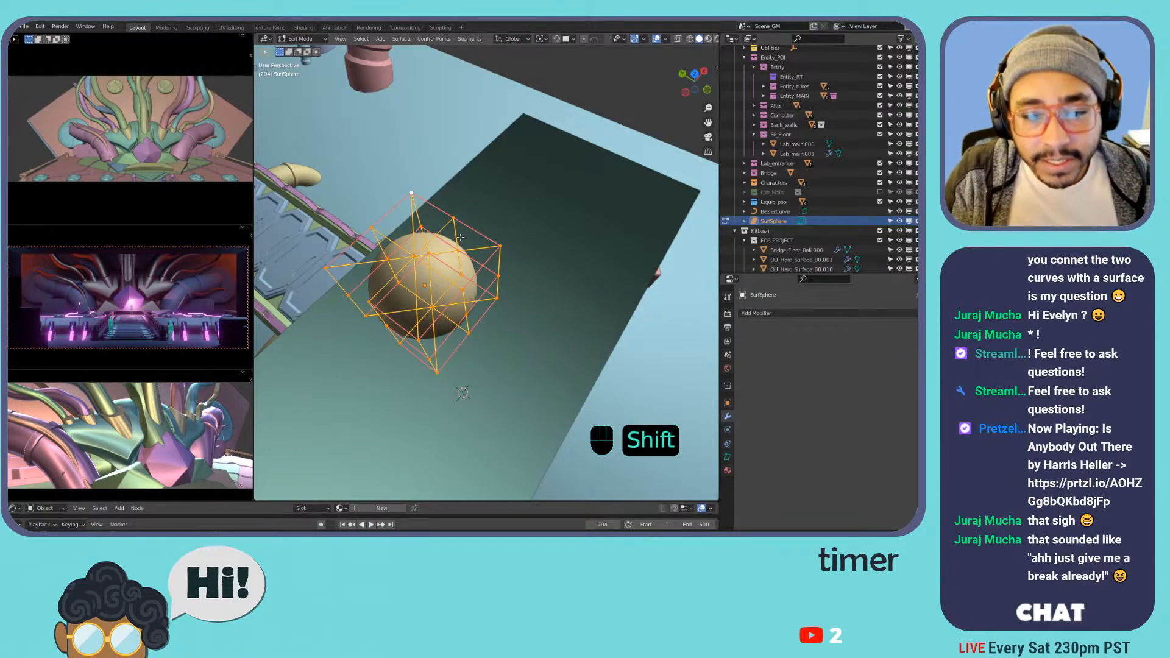
- Add a 1 m NURBS surface patch at the world origin inside the sphere object and raise it about 13.9 m vertically
{"action": "key", "text": "shift+a"}
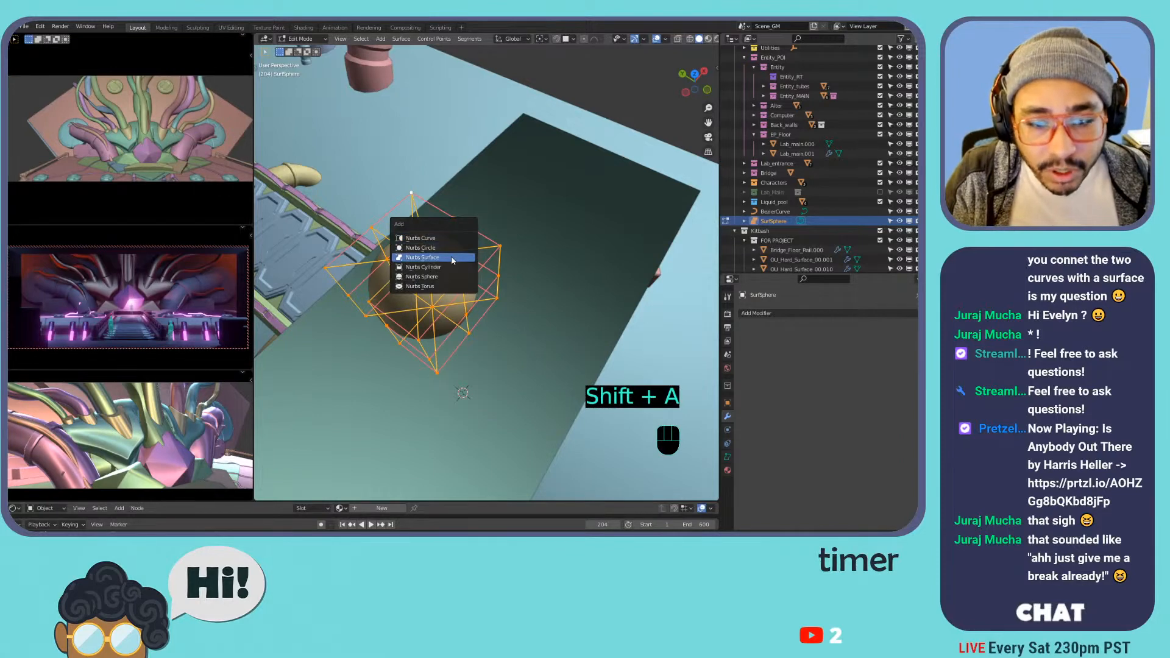
{"action": "left_click", "coordinate": [449, 262]}
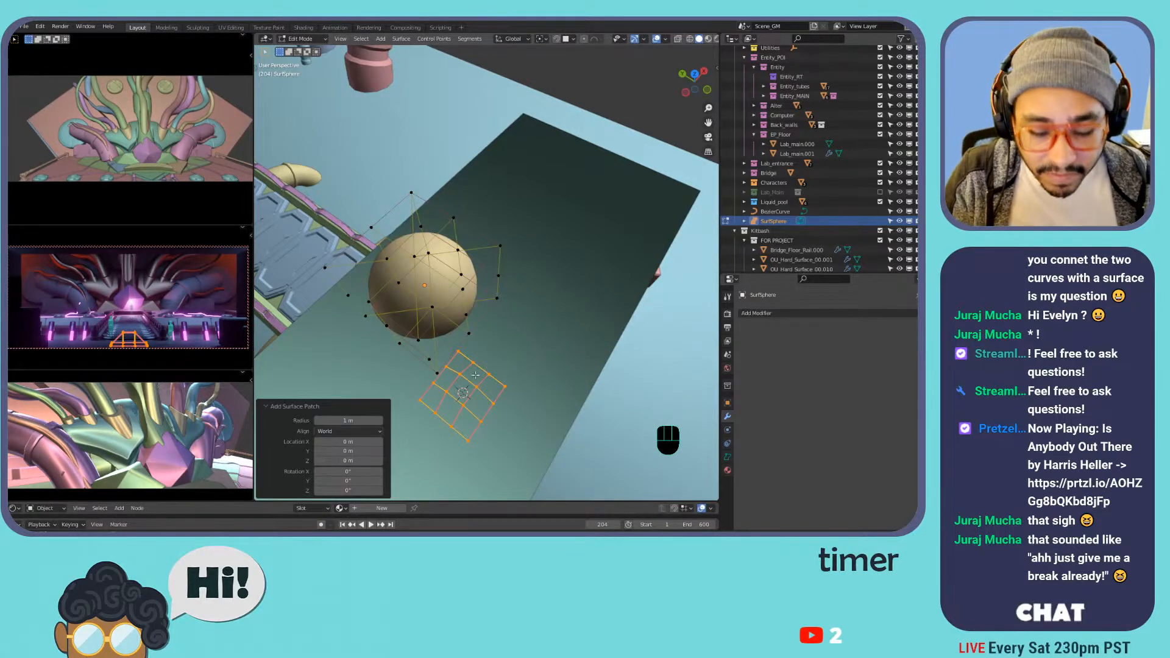
{"action": "key", "text": "g"}
{"action": "key", "text": "z"}
{"action": "left_click", "coordinate": [388, 132]}
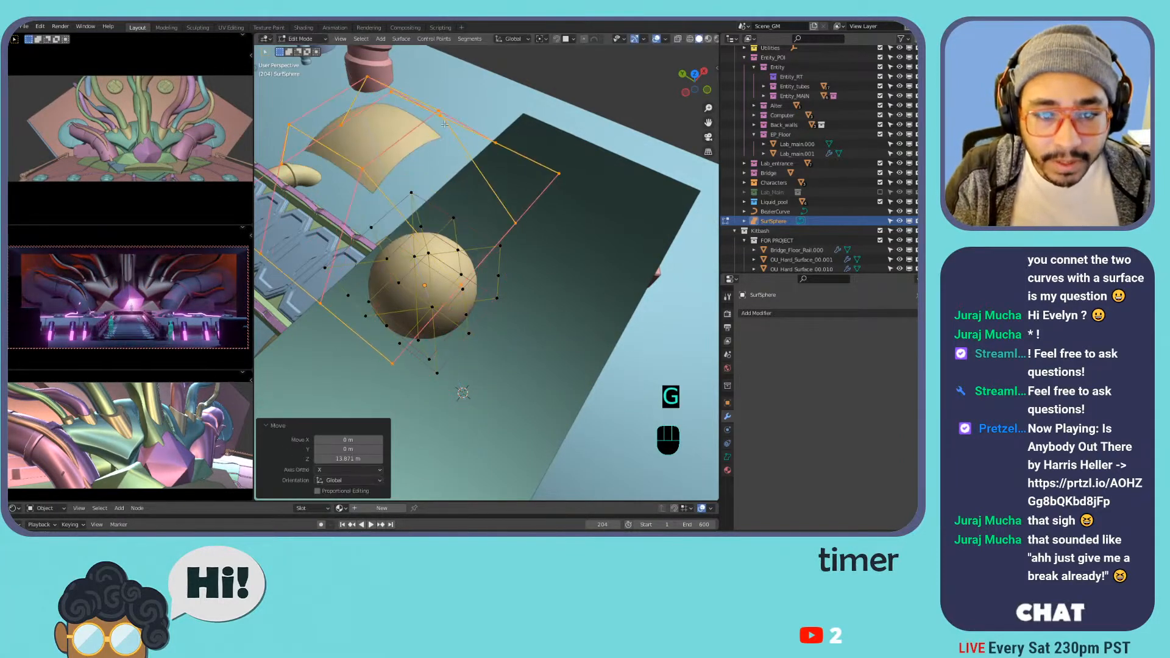
{"action": "mouse_move", "coordinate": [388, 132]}
{"action": "middle_mouse_down"}
{"action": "mouse_move", "coordinate": [409, 123]}
{"action": "mouse_move", "coordinate": [401, 140]}
{"action": "middle_mouse_up"}
- Delete all control points of the combined sphere and patch, and remove the emptied surface object from the scene
{"action": "key", "text": "Tab"}
{"action": "key", "text": "Tab"}
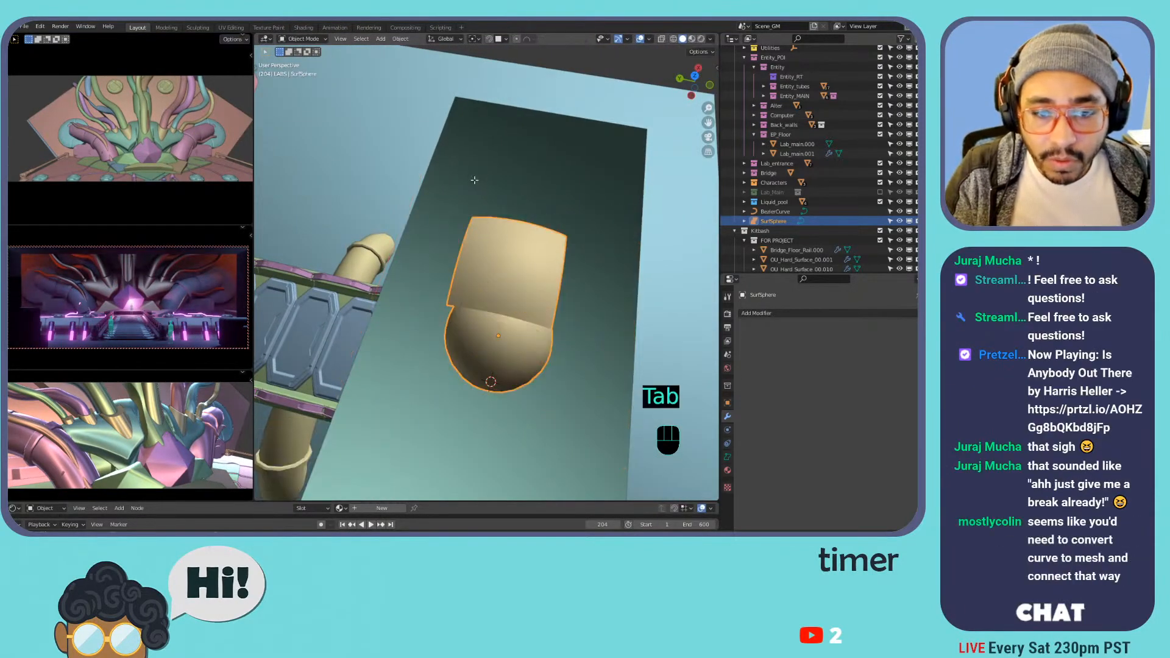
{"action": "key", "text": "Tab"}
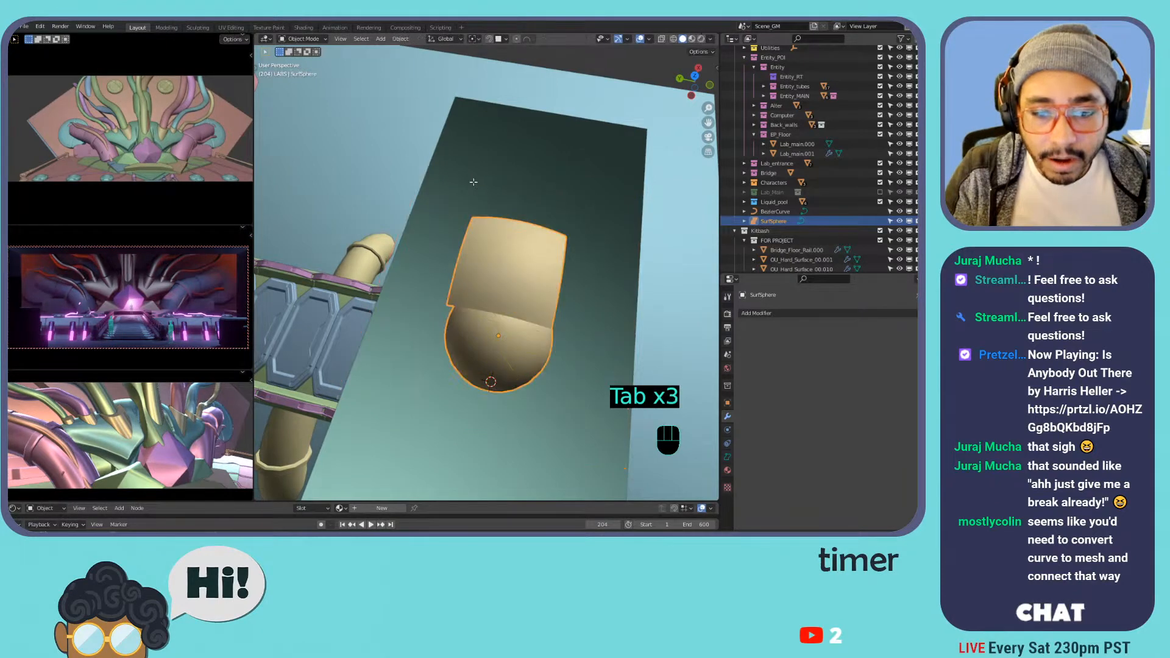
{"action": "key", "text": "Tab"}
{"action": "key", "text": "a"}
{"action": "key", "text": "x"}
{"action": "left_click", "coordinate": [474, 183]}
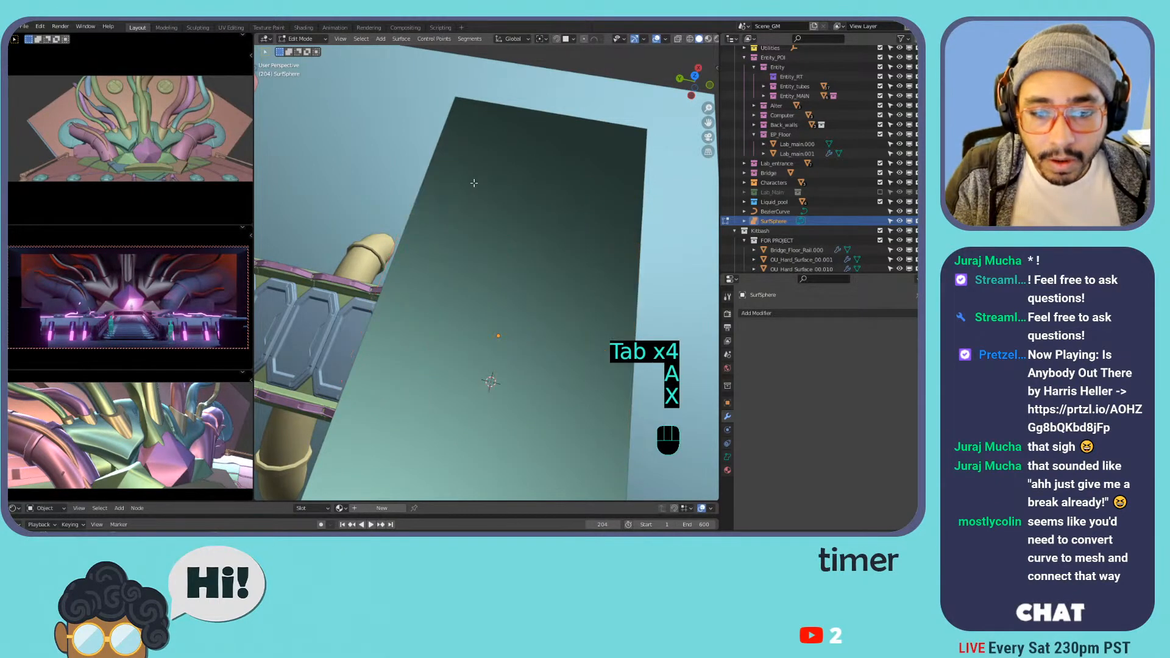
{"action": "key", "text": "Tab"}
{"action": "key", "text": "Tab"}
{"action": "key", "text": "Tab"}
{"action": "key", "text": "x"}
{"action": "left_click", "coordinate": [474, 183]}
- In Object Mode, add a NURBS surface patch with a 1 m radius at the world origin and raise it vertically above the dark block
{"action": "key", "text": "shift+a"}
{"action": "mouse_move", "coordinate": [453, 288]}
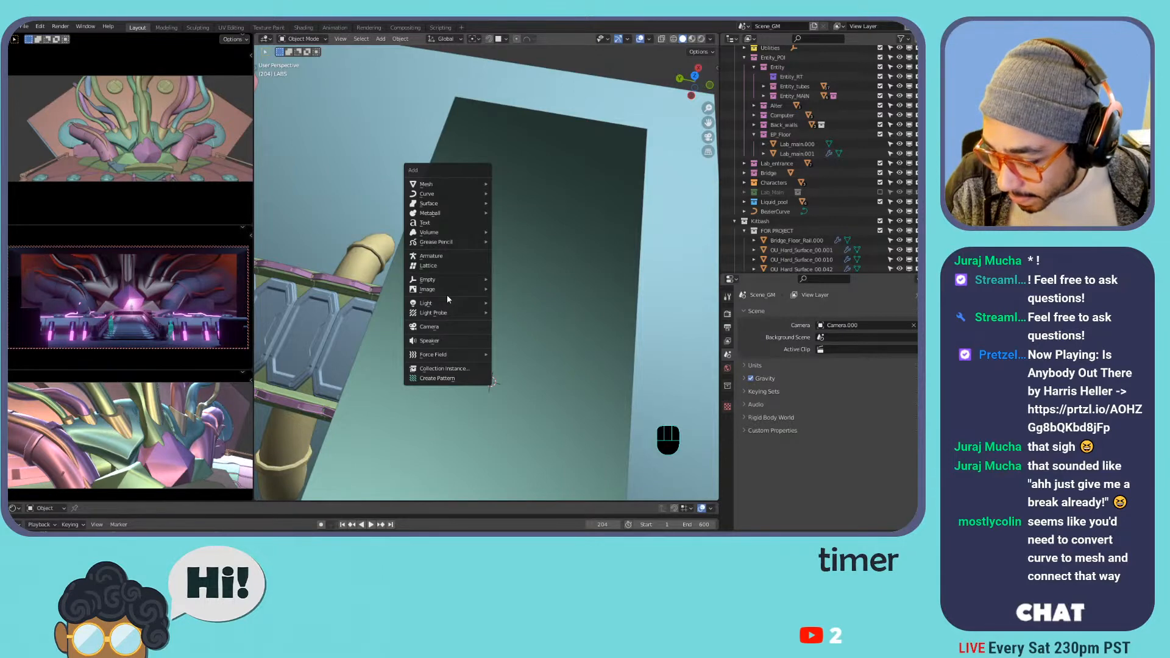
{"action": "middle_click_drag", "start_coordinate": [420, 233], "coordinate": [502, 219]}
{"action": "key", "text": "shift+a"}
{"action": "mouse_move", "coordinate": [502, 224]}
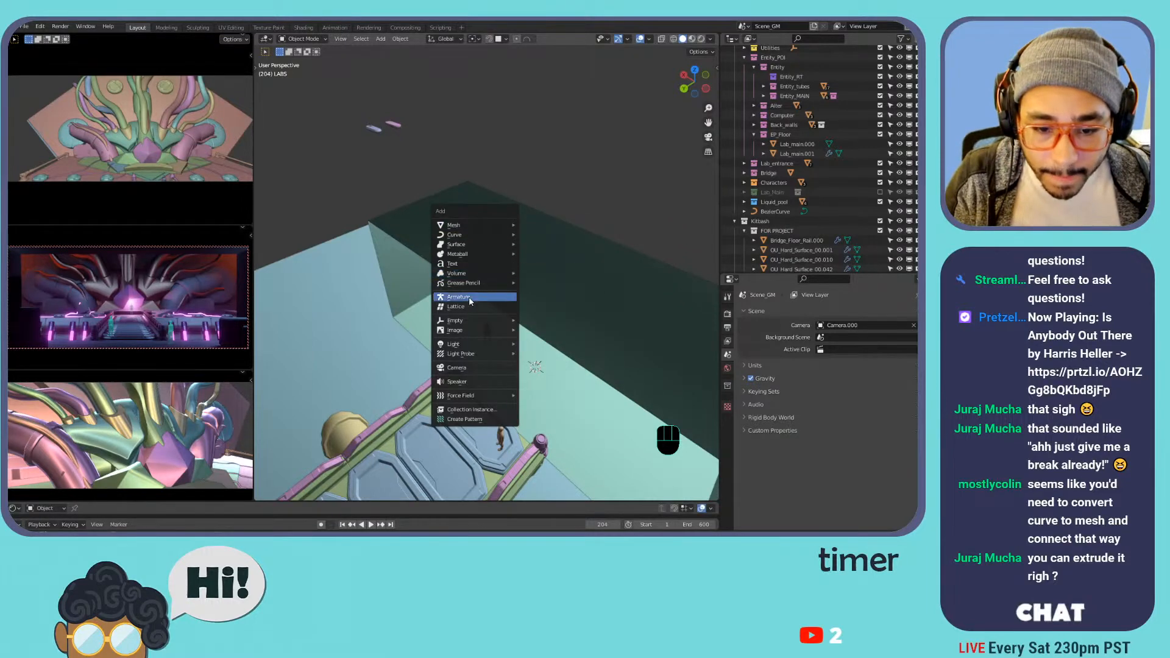
{"action": "mouse_move", "coordinate": [469, 245]}
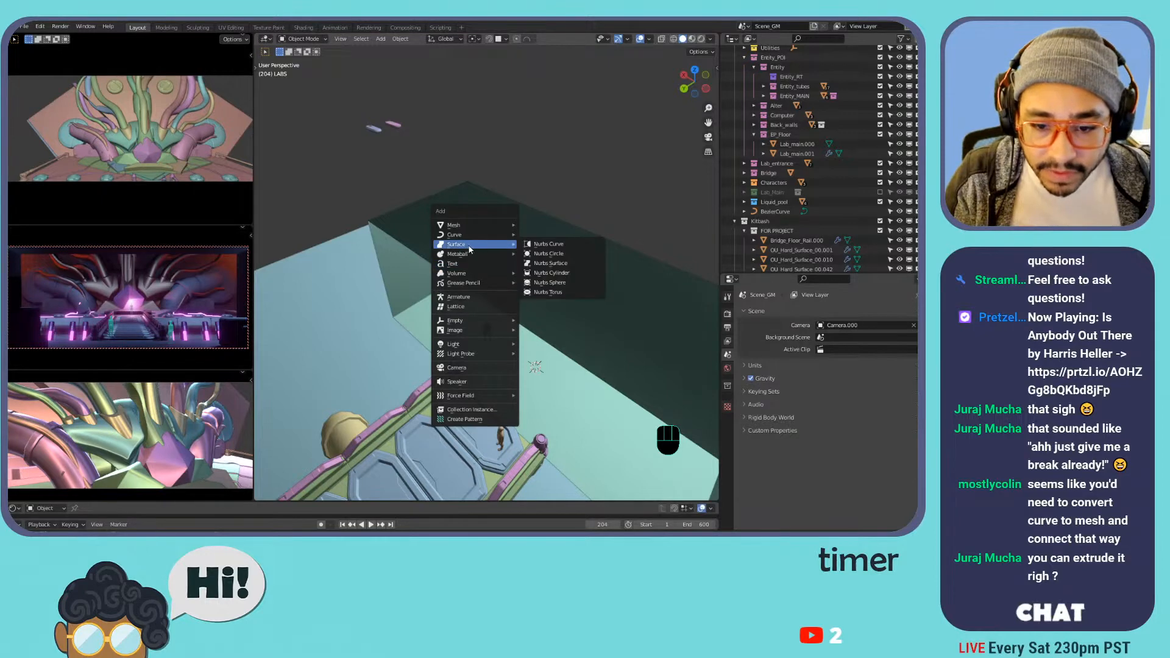
{"action": "left_click", "coordinate": [569, 265]}
{"action": "key", "text": "g"}
{"action": "middle_click", "coordinate": [548, 298]}
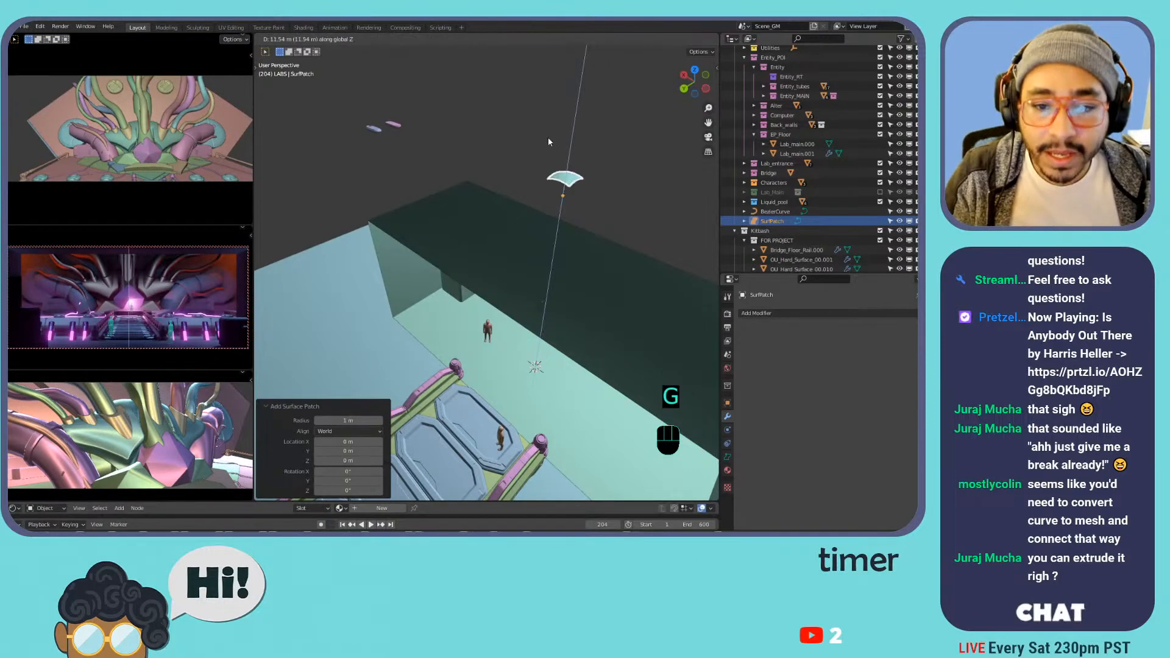
{"action": "left_click", "coordinate": [592, 131]}
- Open the patch's control cage in Edit Mode and try to extrude the control points at one outer corner
{"action": "key", "text": "Tab"}
{"action": "middle_click_drag", "start_coordinate": [604, 146], "coordinate": [610, 185], "text": "shift"}
{"action": "middle_click_drag", "start_coordinate": [609, 184], "coordinate": [565, 216]}
{"action": "key", "text": "2"}
{"action": "left_click", "coordinate": [565, 250]}
{"action": "left_click", "coordinate": [568, 273], "text": "shift"}
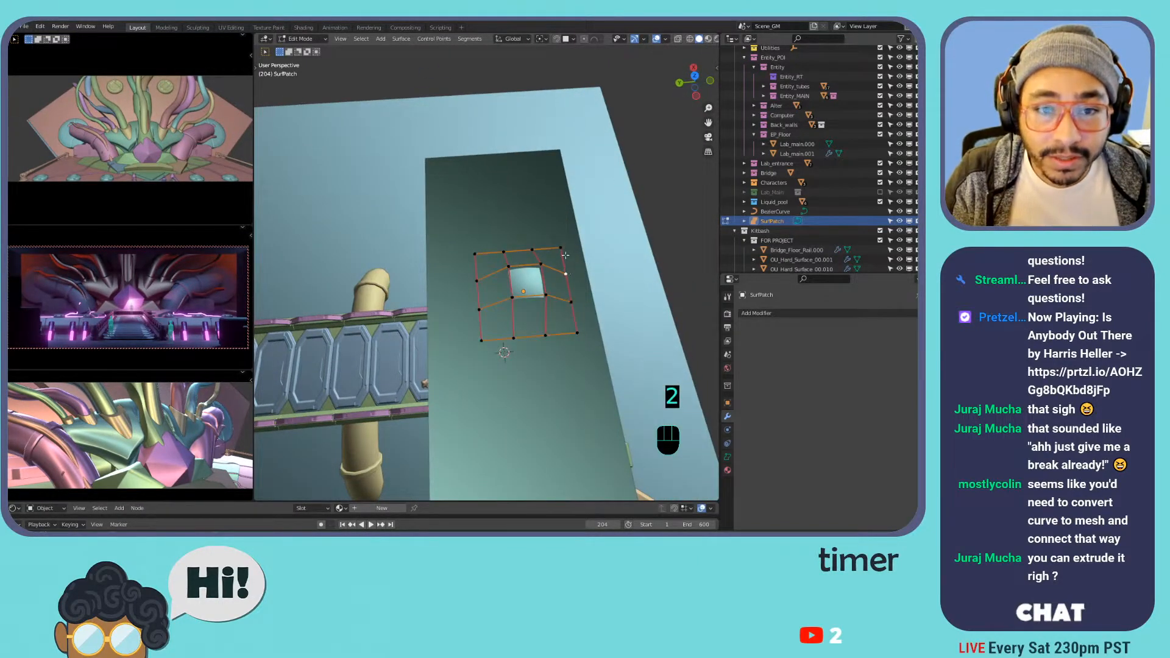
{"action": "left_click", "coordinate": [561, 249]}
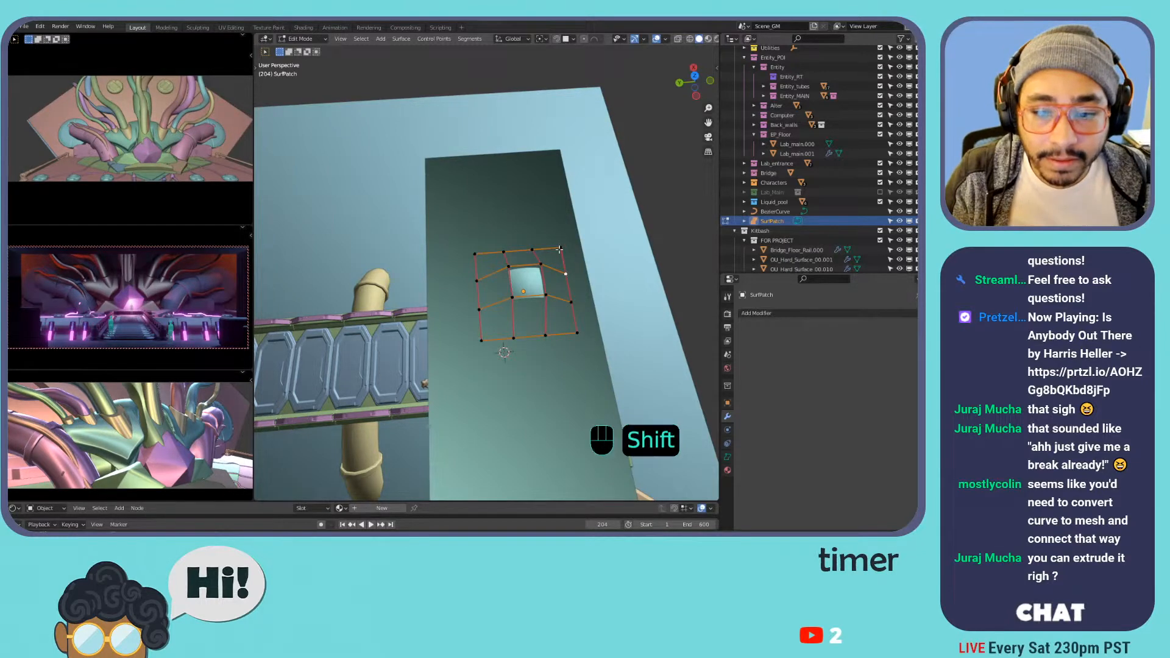
{"action": "key", "text": "e"}
{"action": "right_click", "coordinate": [608, 211]}
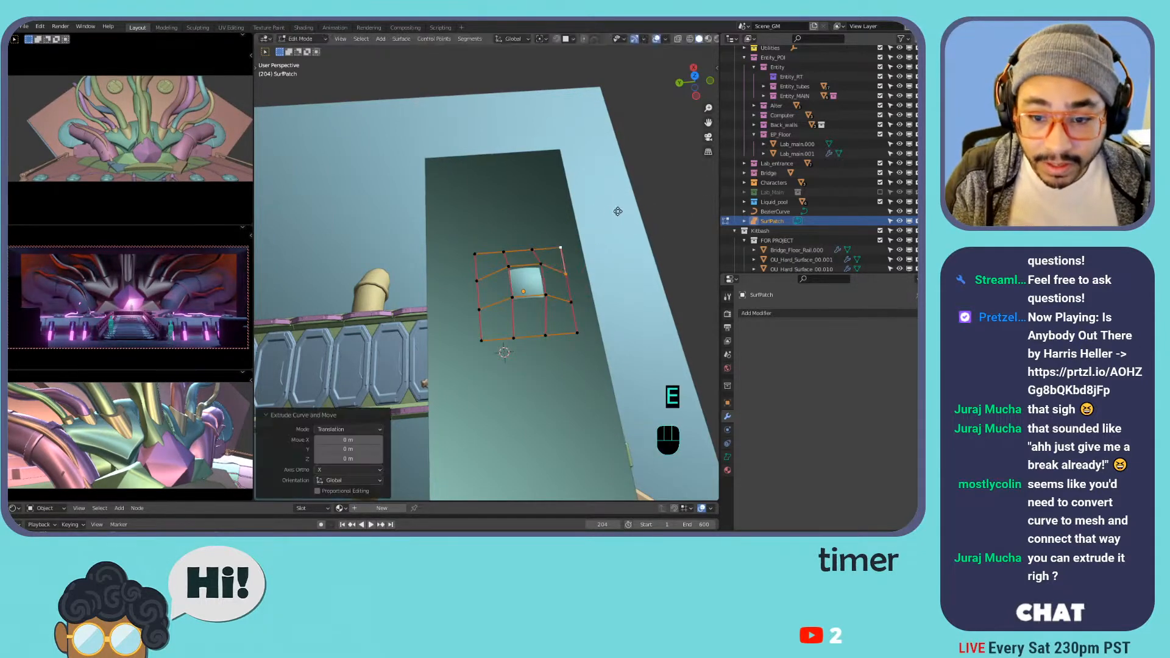
- Repeat the extrusion on the patch's corner control points, placing them slightly inward toward the surface
{"action": "key", "text": "e"}
{"action": "left_click", "coordinate": [652, 193]}
{"action": "key", "text": "e"}
{"action": "right_click", "coordinate": [622, 150]}
{"action": "key", "text": "e"}
{"action": "left_click", "coordinate": [613, 211]}
{"action": "key", "text": "e"}
{"action": "left_click", "coordinate": [602, 224]}
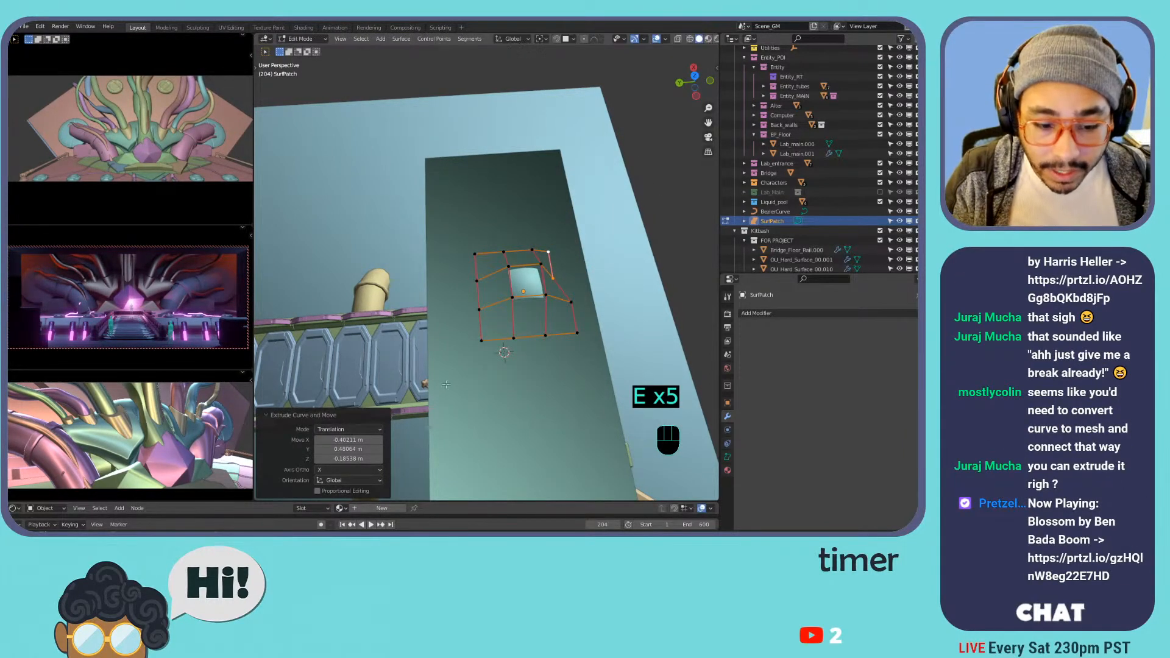
- Change the extrusion's mode to Align and try to extrude the corner control points again
{"action": "left_click", "coordinate": [356, 429]}
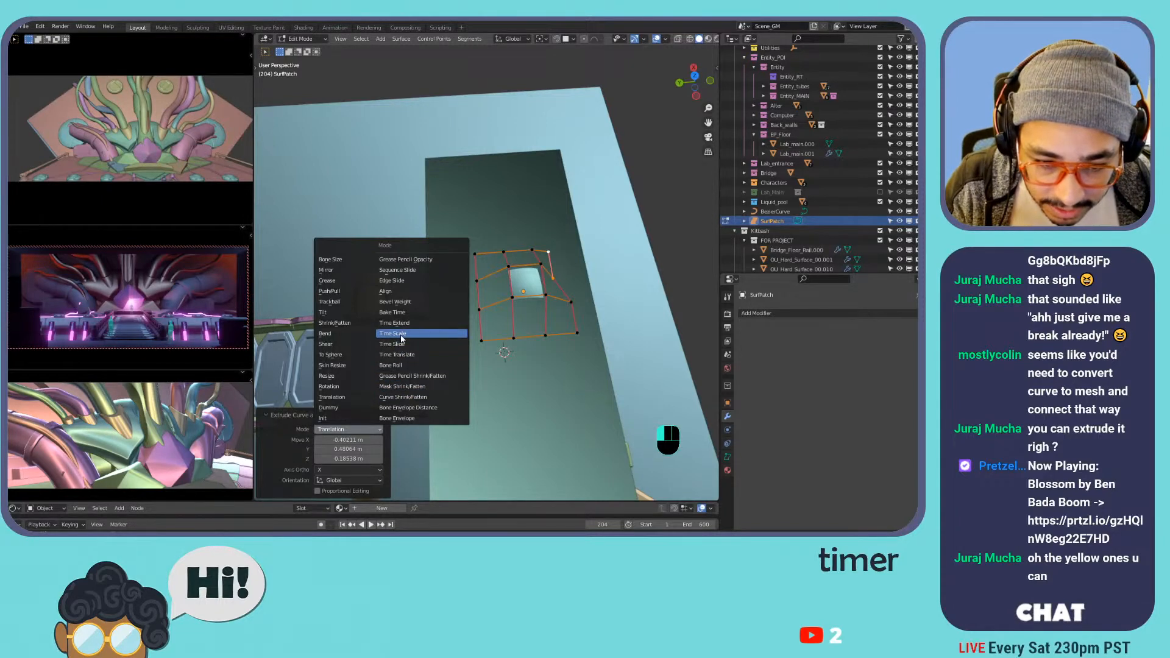
{"action": "left_click", "coordinate": [402, 294]}
{"action": "key", "text": "e"}
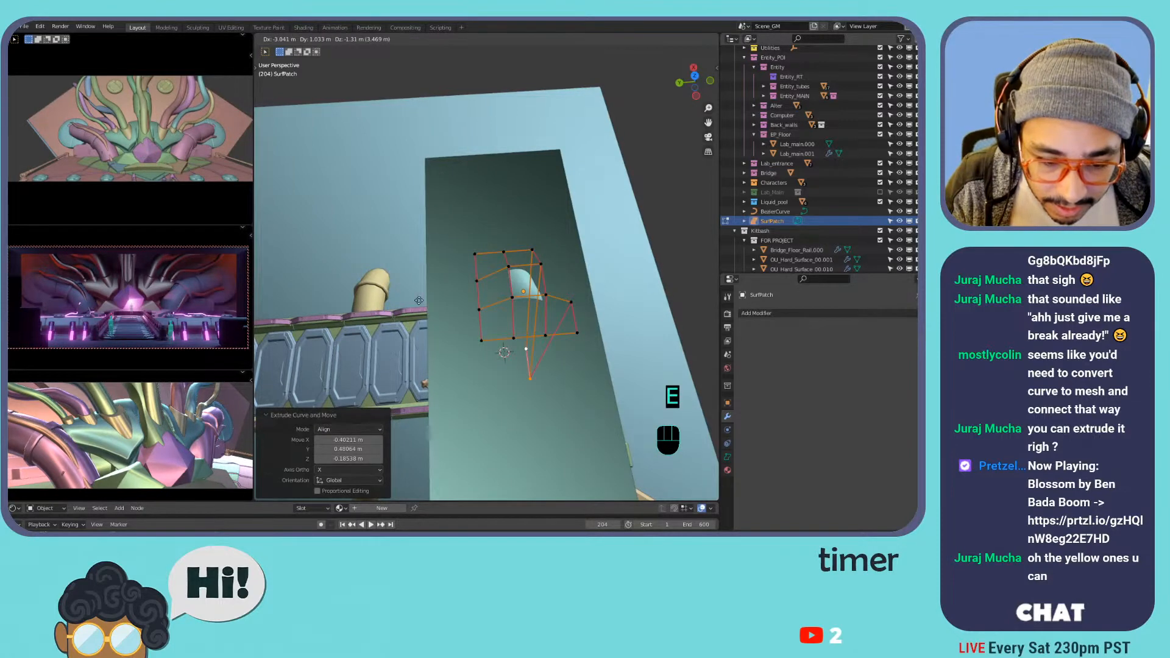
{"action": "right_click", "coordinate": [411, 266]}
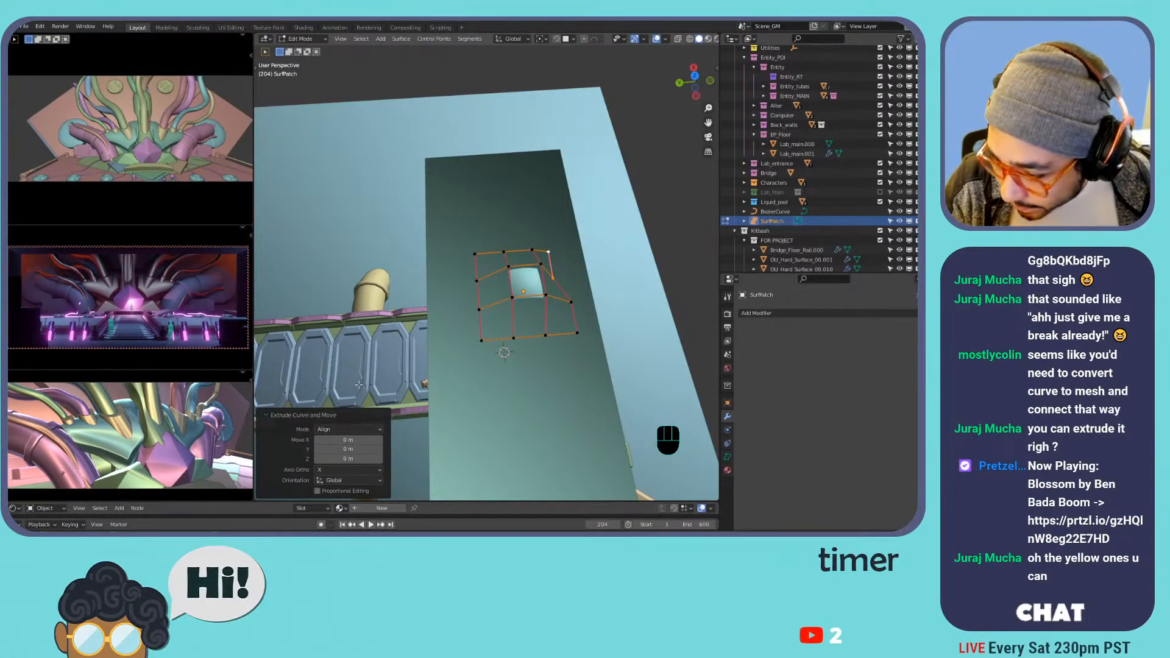
- Select a middle control point on the cage's outer edge and try extruding it a short distance toward the neighbouring corner
{"action": "left_click", "coordinate": [517, 271]}
{"action": "left_click", "coordinate": [501, 248], "text": "shift"}
{"action": "left_click", "coordinate": [507, 244]}
{"action": "key", "text": "e"}
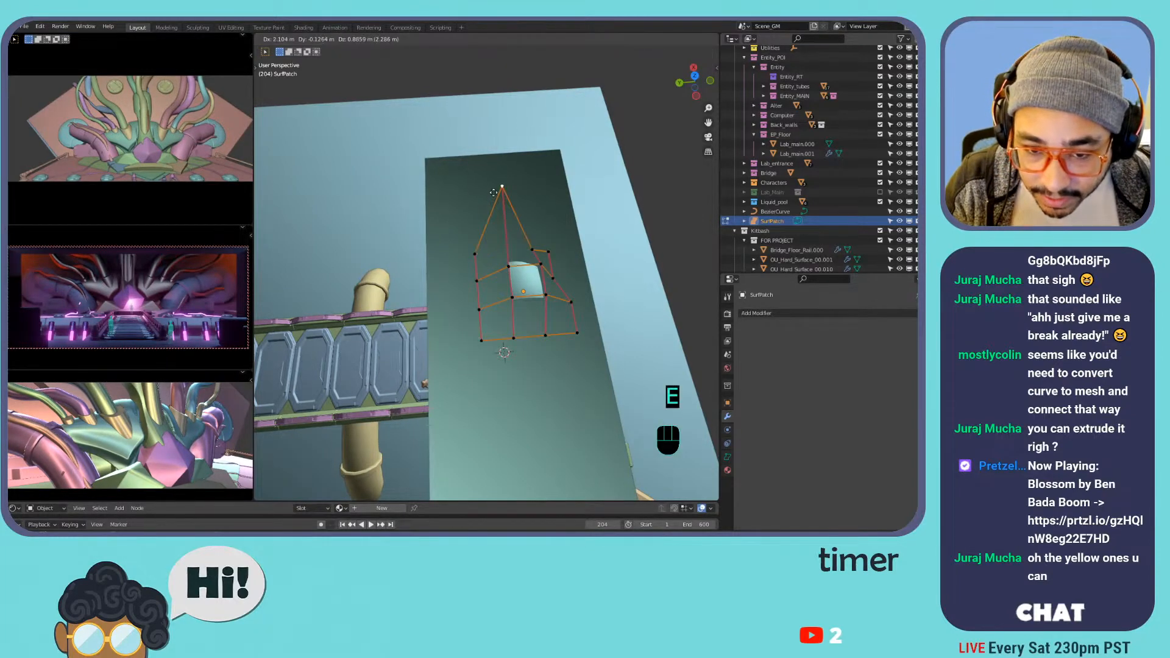
{"action": "right_click", "coordinate": [493, 234]}
{"action": "key", "text": "e"}
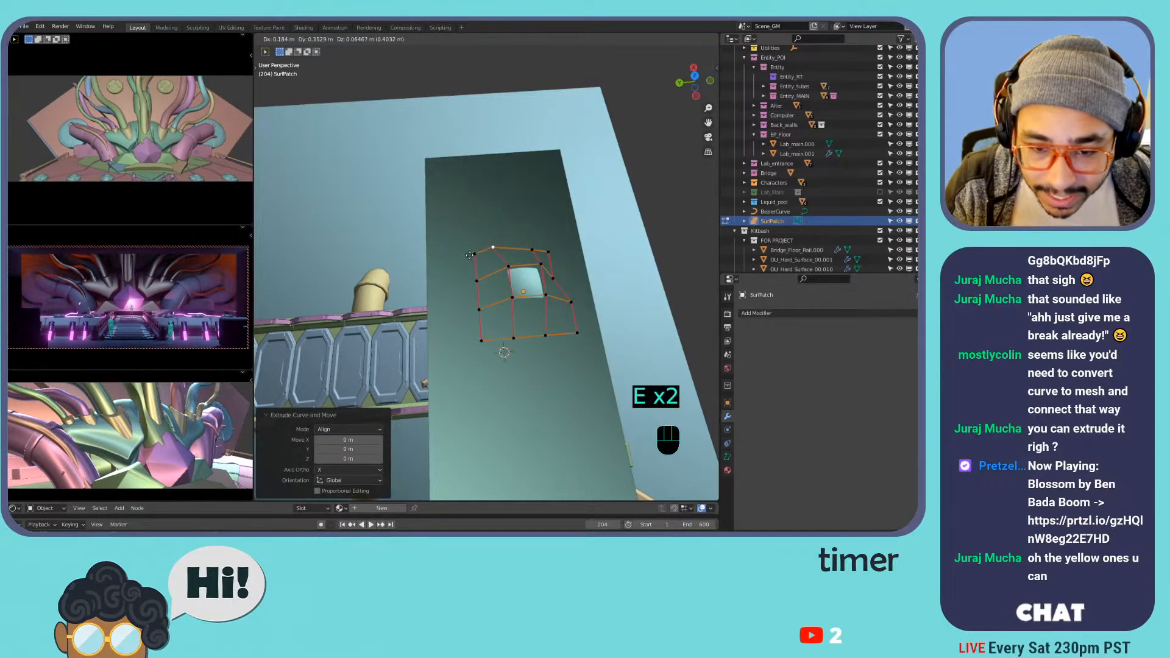
{"action": "left_click", "coordinate": [474, 255]}
- Apply Extrude Curve and Move to the same outer-edge point, pulling it about 2.42 m in X and 1.03 m in Z, and check the other extrusion modes
{"action": "right_click", "coordinate": [480, 256]}
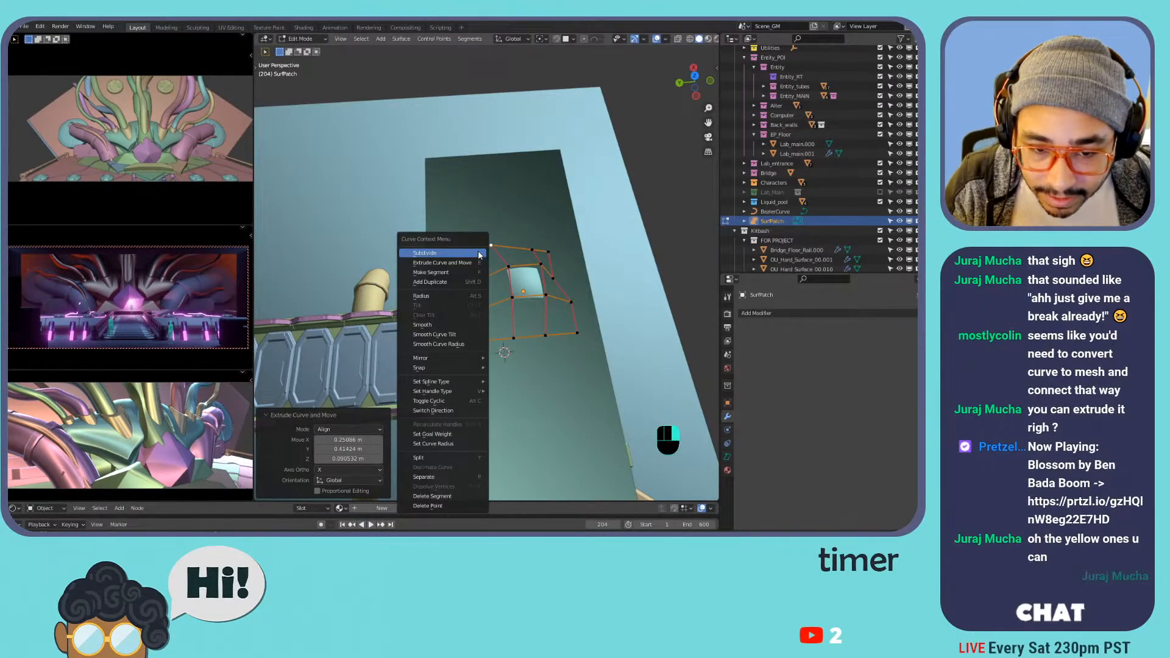
{"action": "left_click", "coordinate": [480, 263]}
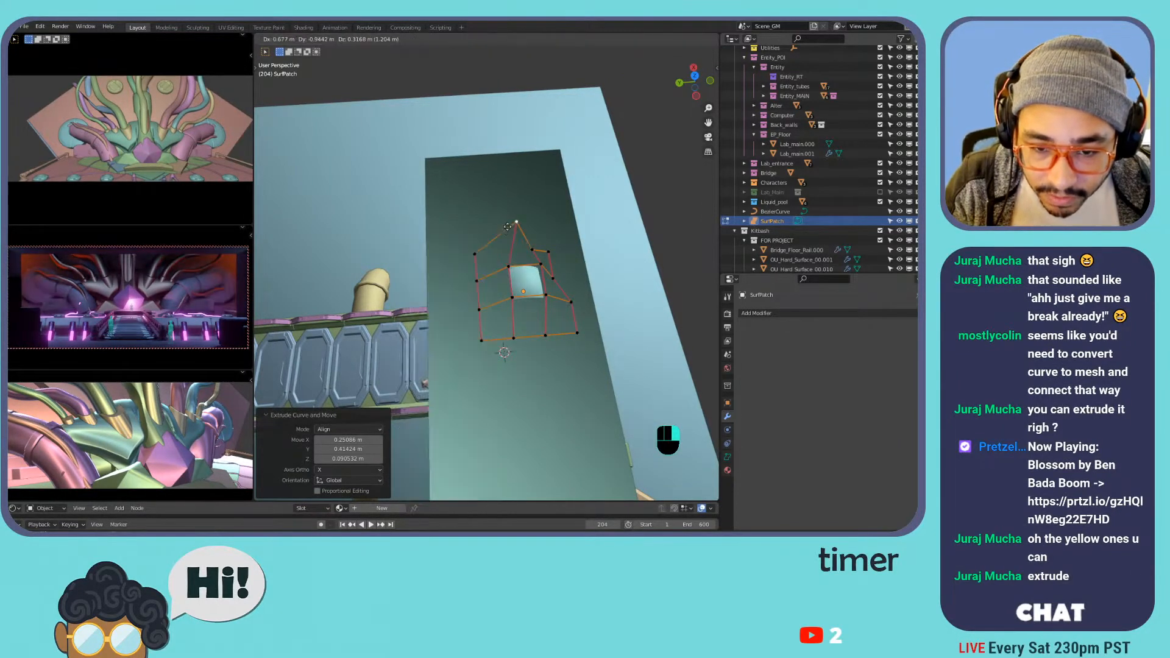
{"action": "left_click", "coordinate": [481, 187]}
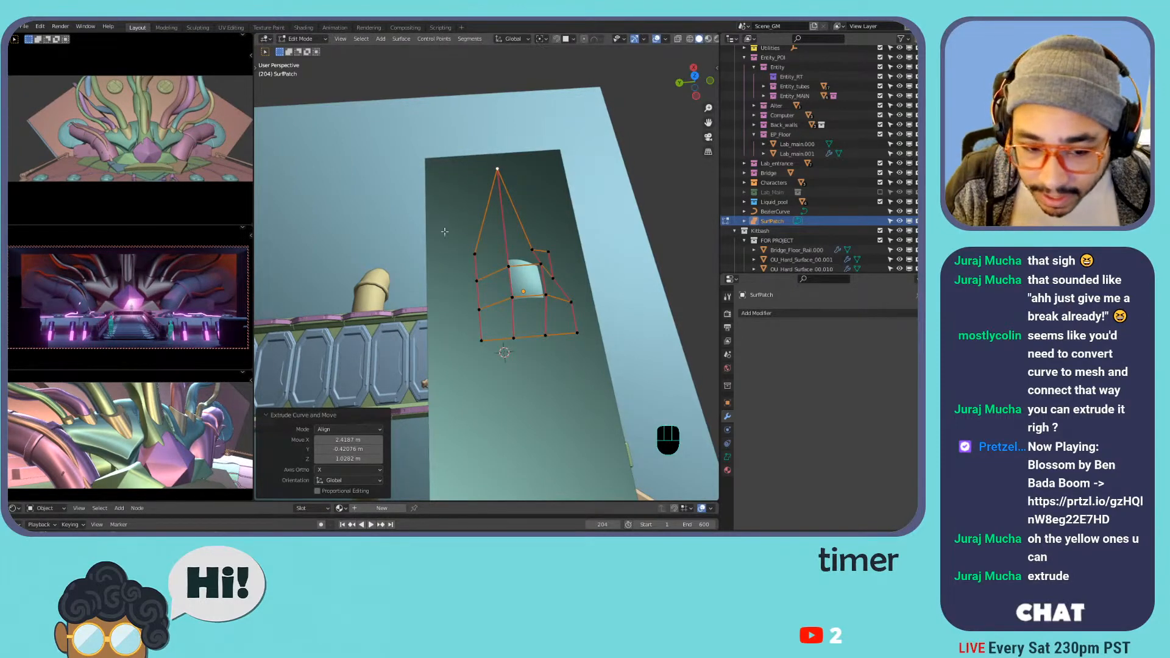
{"action": "left_click", "coordinate": [366, 429]}
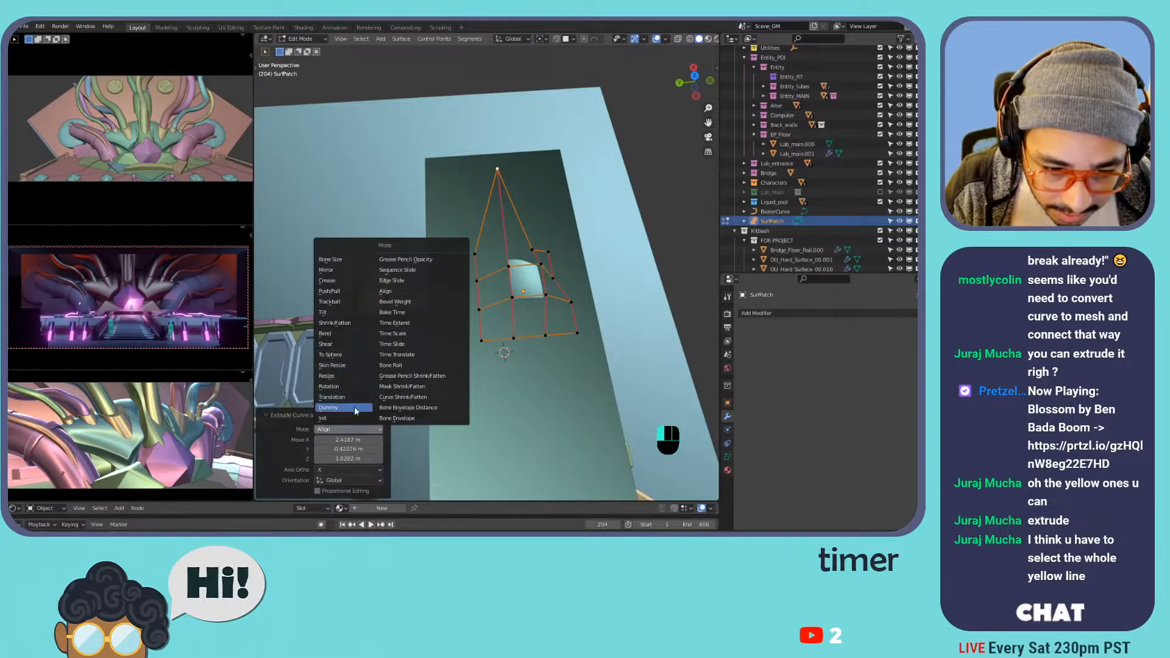
{"action": "left_click", "coordinate": [396, 397]}
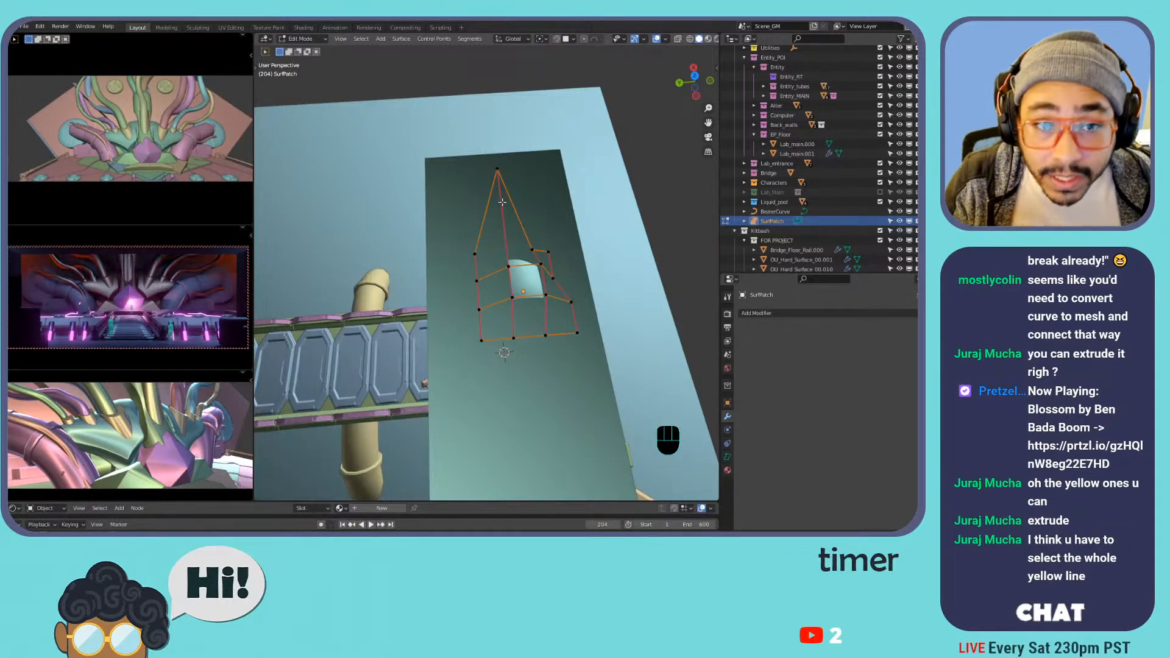
- Select the edge between the pulled-out point and its neighbouring corner, and extrude it outward past the patch's side
{"action": "left_click", "coordinate": [492, 176], "text": "shift"}
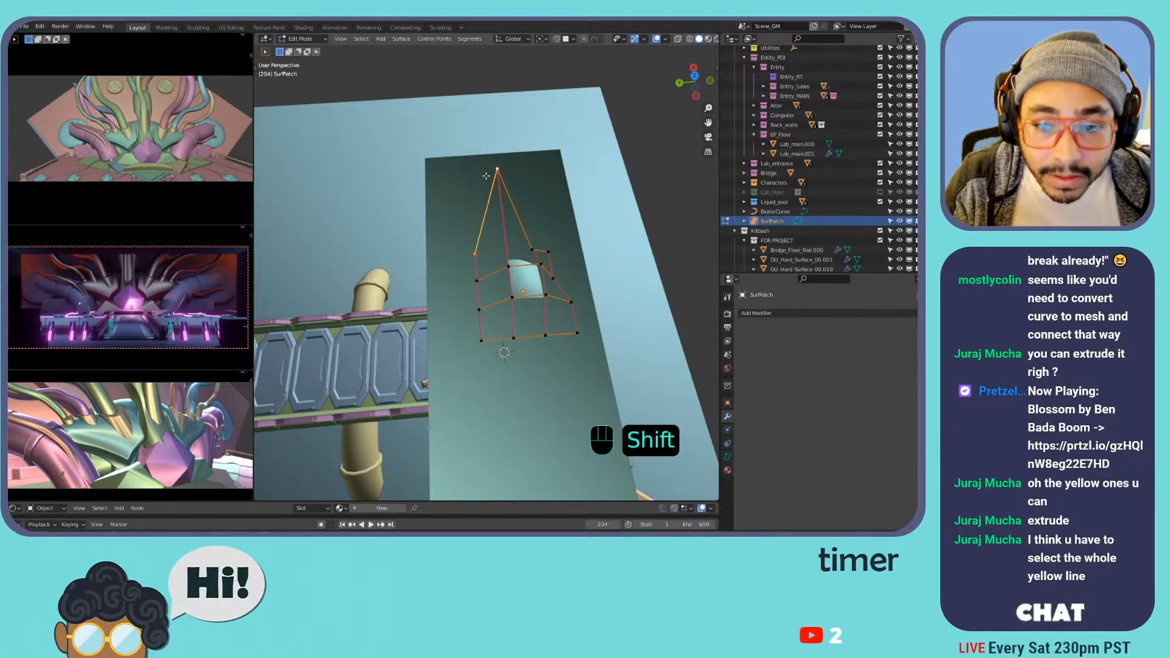
{"action": "key", "text": "e"}
{"action": "key", "text": "e"}
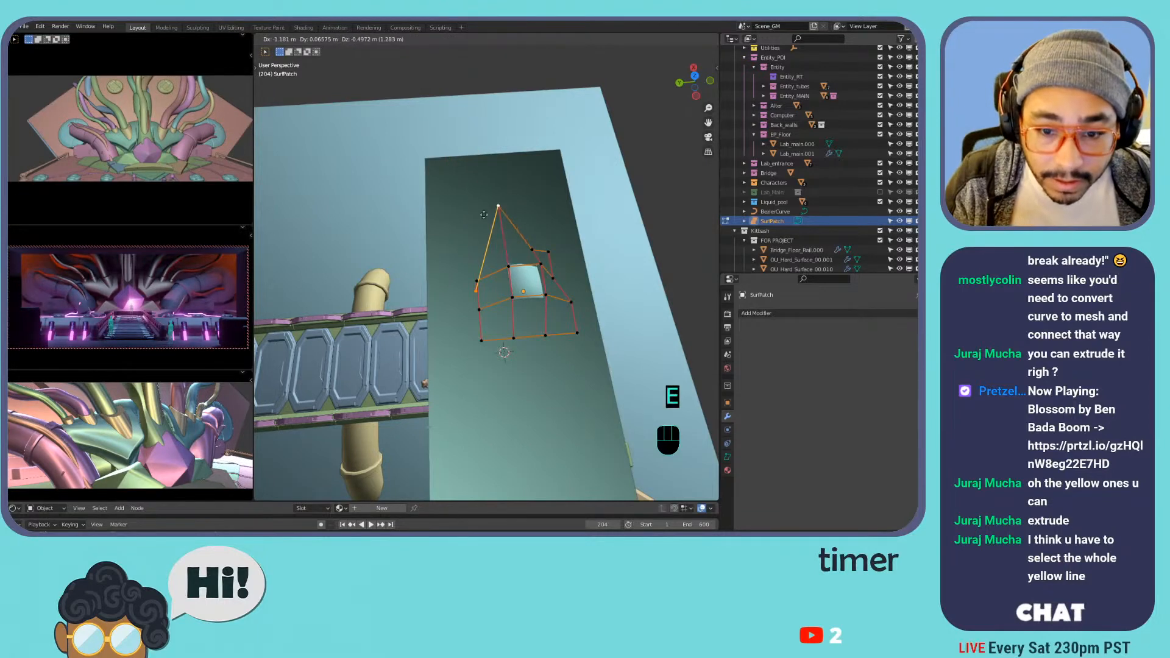
{"action": "left_click", "coordinate": [483, 193]}
{"action": "left_click", "coordinate": [463, 206]}
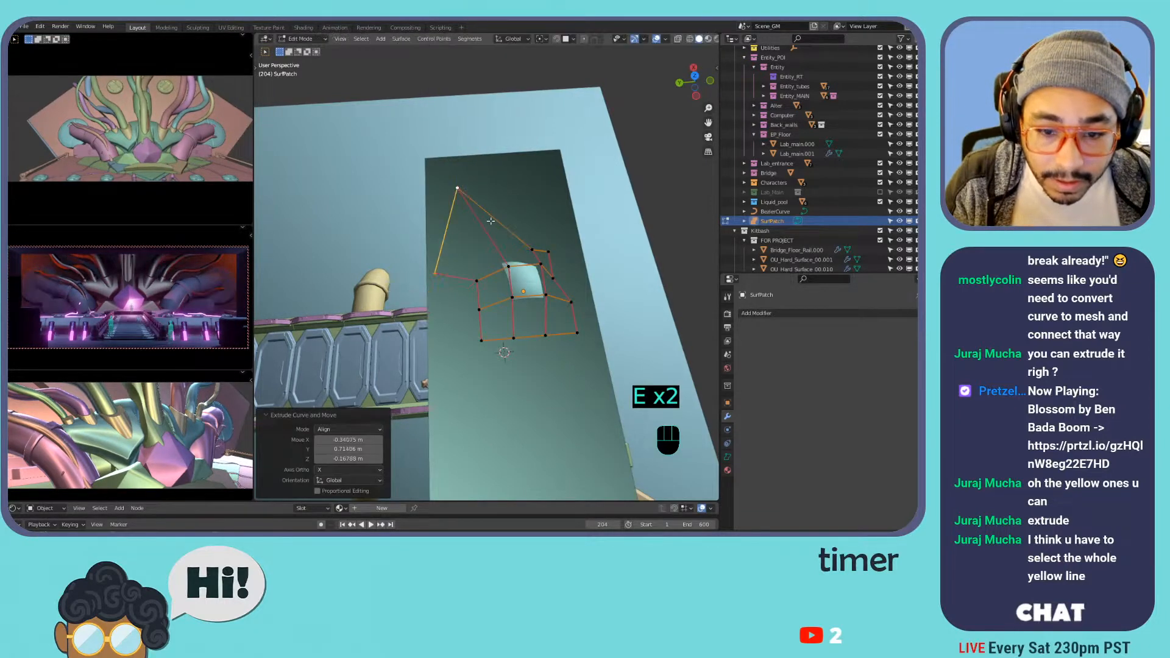
- Select every control point of the patch and try to extrude the whole cage, shifting it sideways about 1.3 m
{"action": "key", "text": "a"}
{"action": "key", "text": "e"}
{"action": "right_click", "coordinate": [424, 207]}
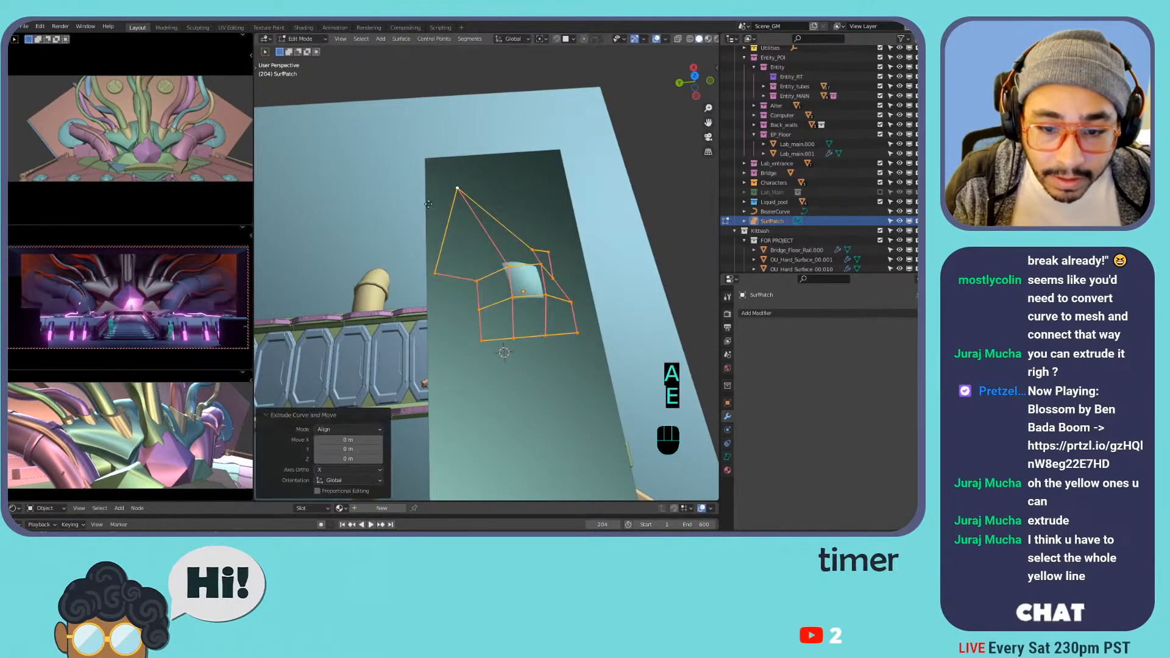
{"action": "key", "text": "e"}
{"action": "right_click", "coordinate": [426, 145]}
{"action": "key", "text": "e"}
{"action": "right_click", "coordinate": [427, 146]}
{"action": "key", "text": "e"}
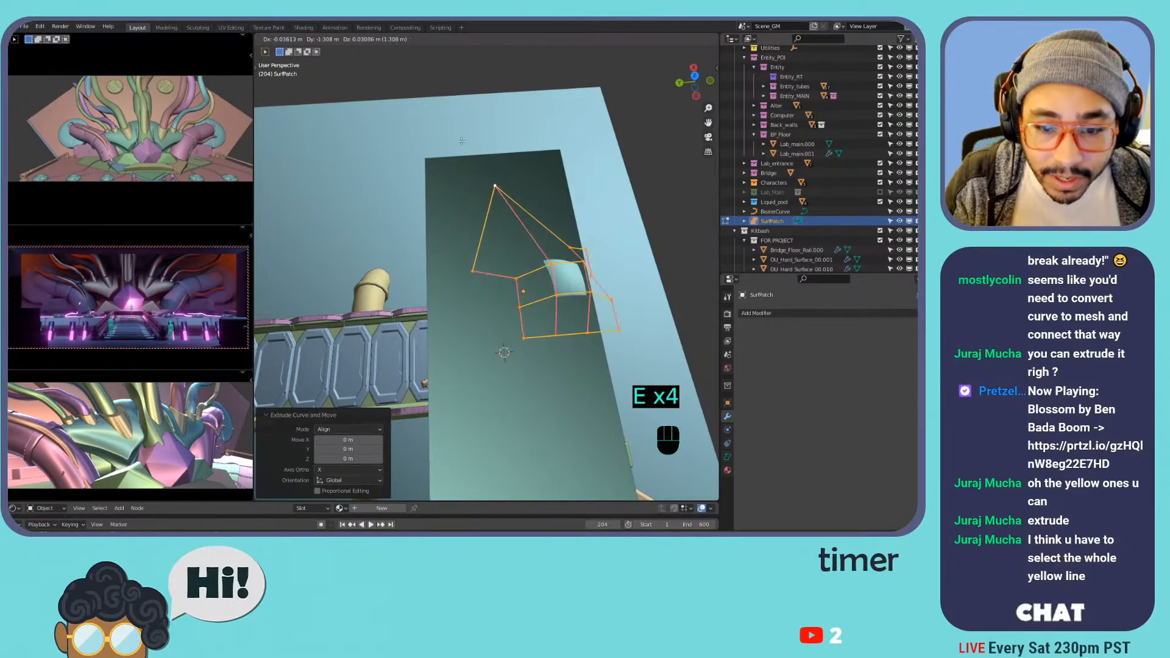
{"action": "left_click", "coordinate": [469, 142]}
- Select a single inner control point of the patch in Edit Mode and show the surface's object data settings
{"action": "left_click", "coordinate": [546, 282]}
{"action": "left_click", "coordinate": [532, 313]}
{"action": "left_click", "coordinate": [527, 304]}
{"action": "key", "text": "2"}
{"action": "left_click", "coordinate": [558, 298]}
{"action": "key", "text": "Tab"}
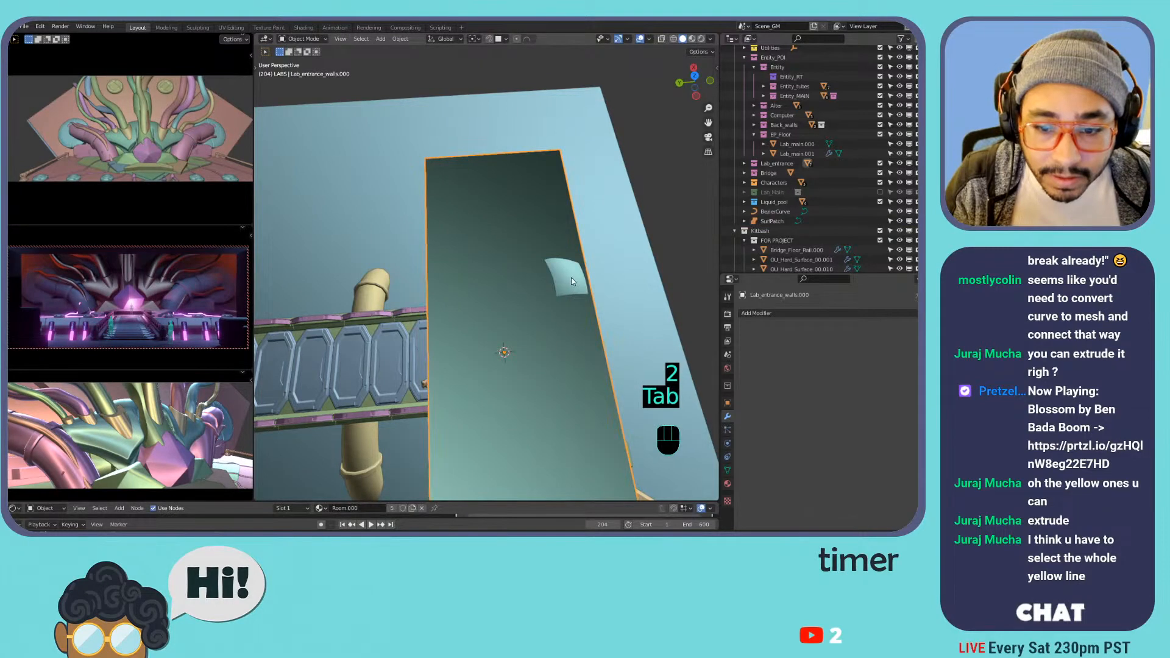
{"action": "key", "text": "Tab"}
{"action": "left_click", "coordinate": [726, 457]}
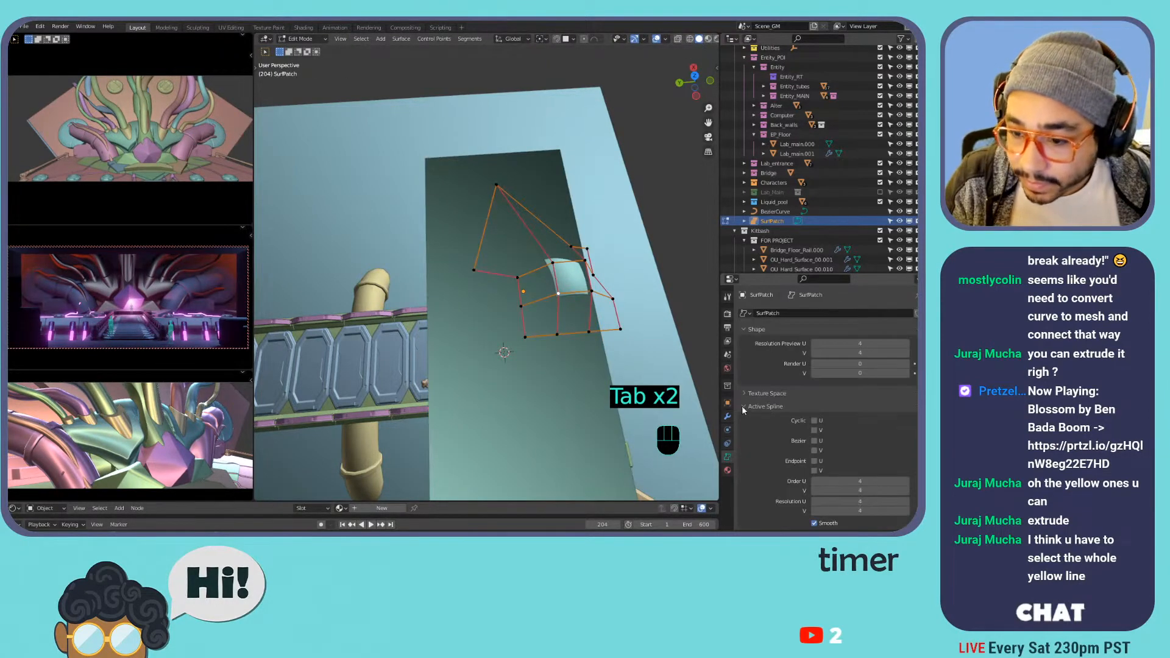
- Collapse the Active Spline settings, add a neighbouring inner control point to the selection, and try to extrude the points
{"action": "left_click", "coordinate": [774, 405]}
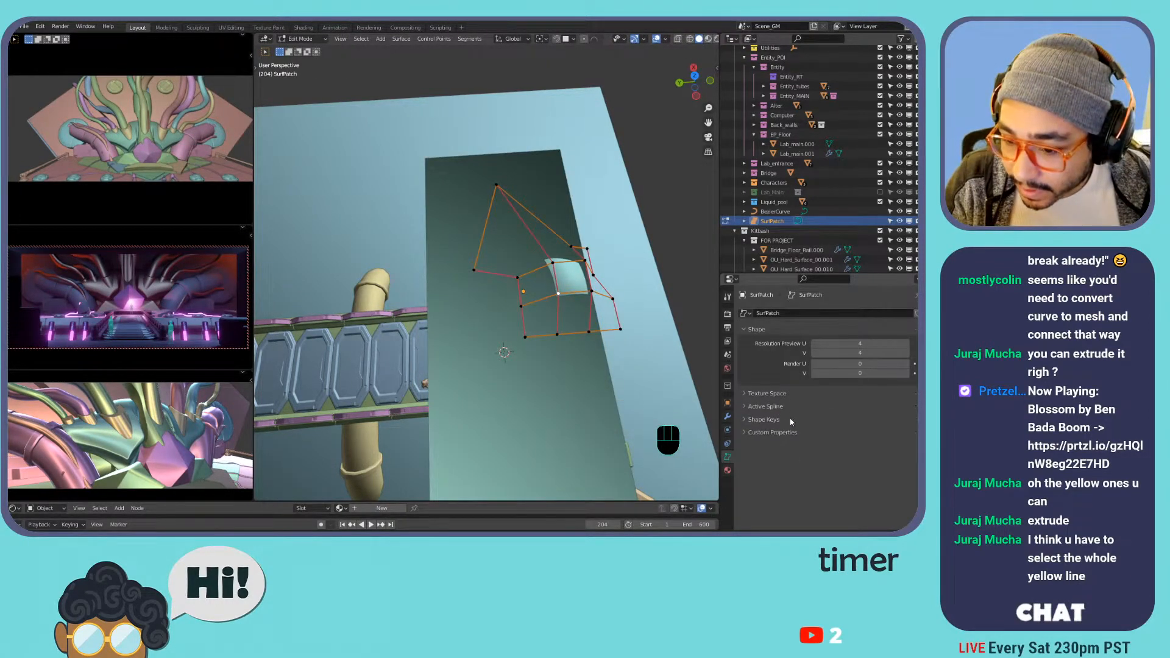
{"action": "left_click", "coordinate": [776, 393]}
{"action": "left_click", "coordinate": [776, 393]}
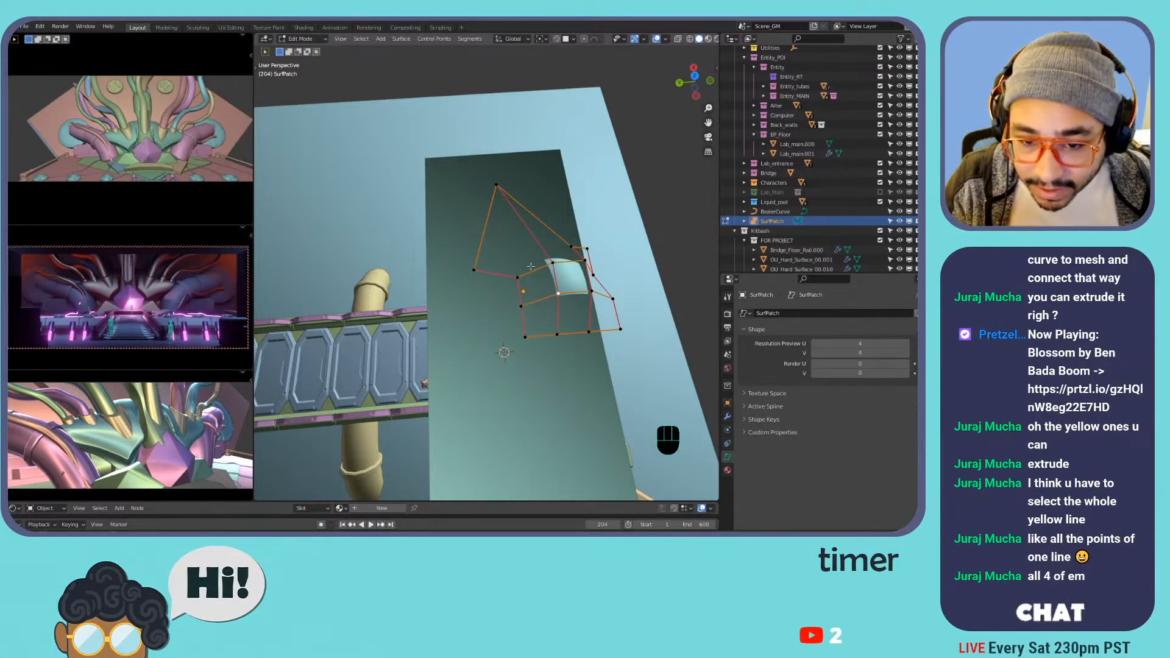
{"action": "left_click", "coordinate": [581, 261], "text": "shift"}
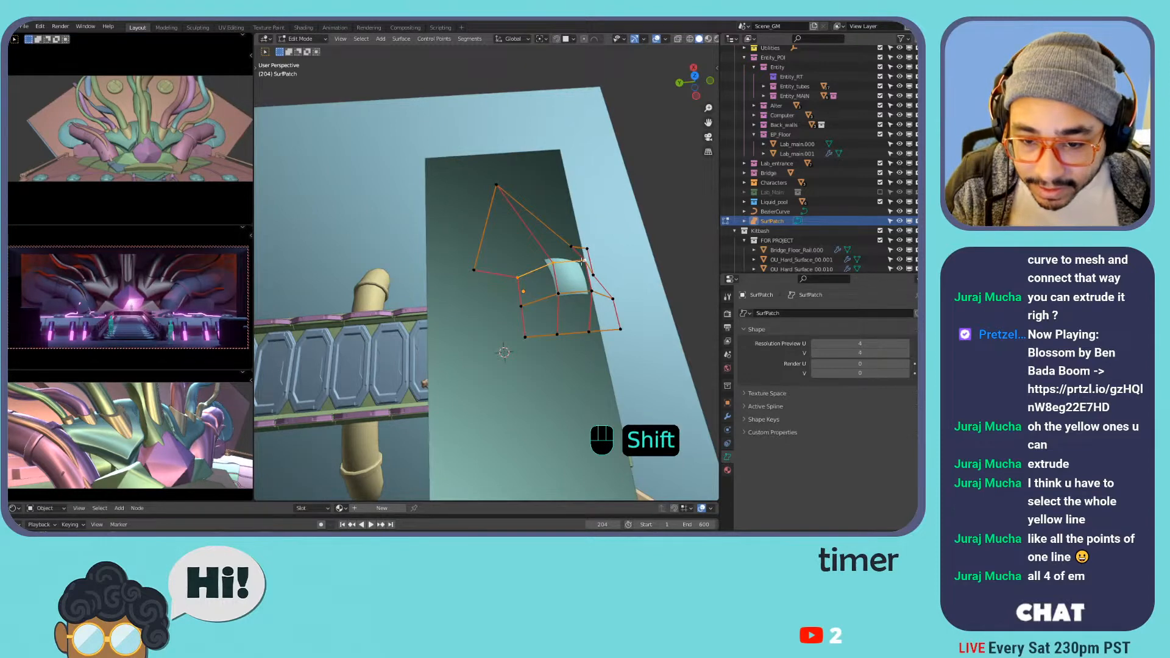
{"action": "key", "text": "e"}
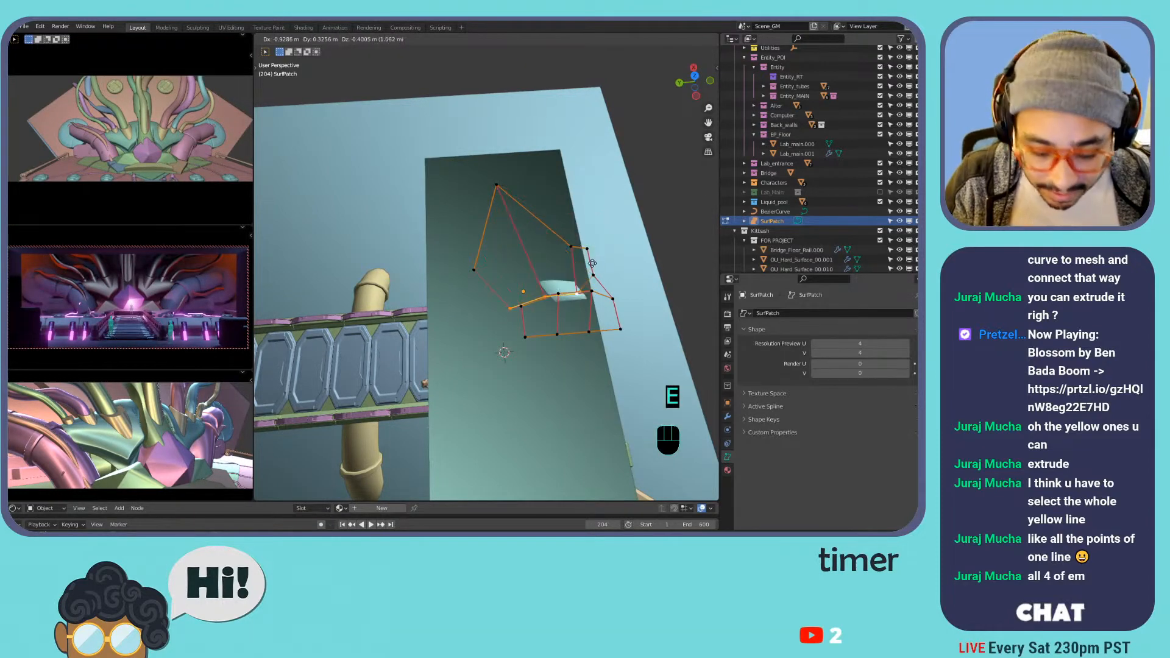
{"action": "left_click", "coordinate": [575, 268]}
{"action": "key", "text": "e"}
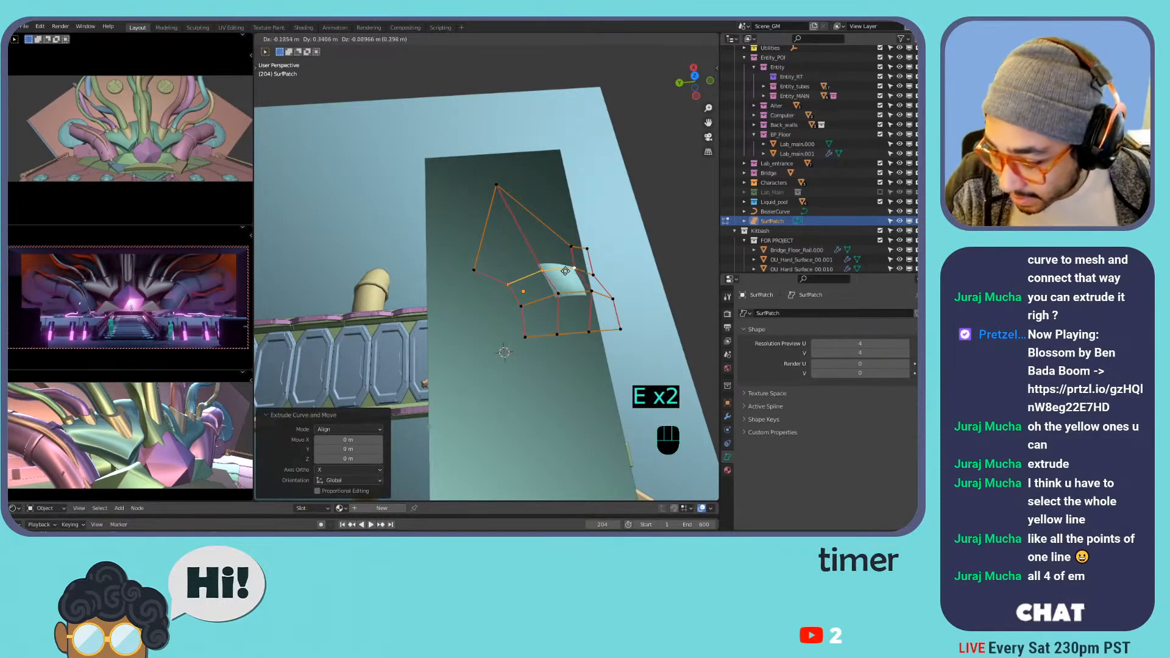
{"action": "left_click", "coordinate": [586, 274]}
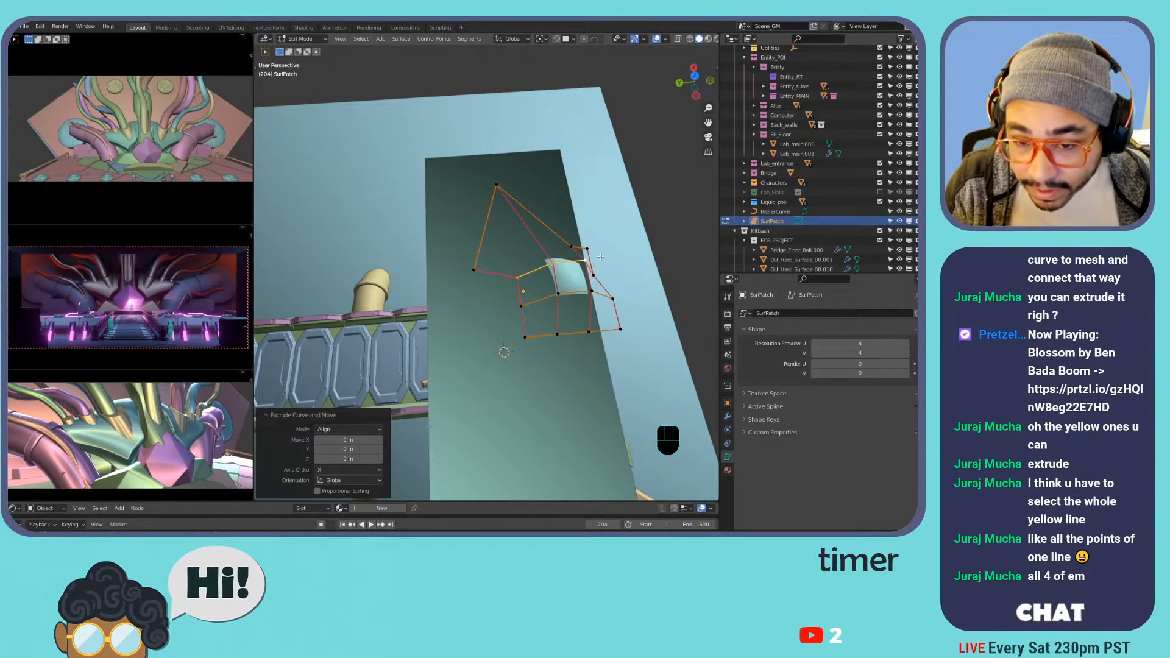
- Add the outer-edge control point of the same row and retry the extrusion, using Align mode
{"action": "left_click", "coordinate": [592, 274], "text": "shift"}
{"action": "key", "text": "e"}
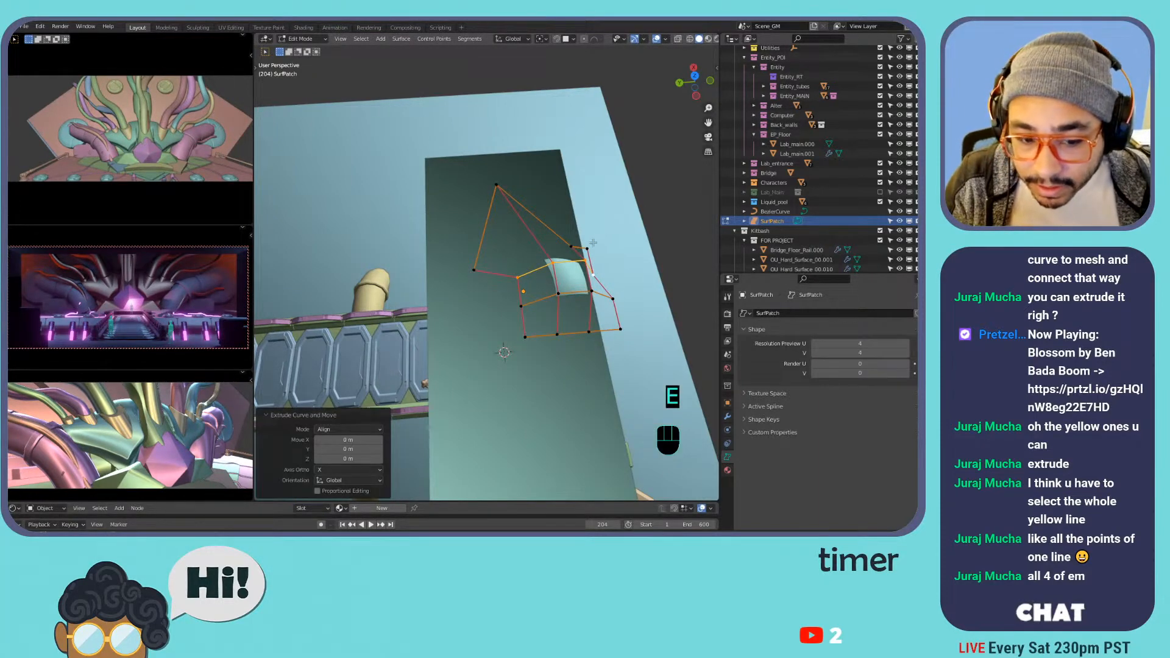
{"action": "key", "text": "e"}
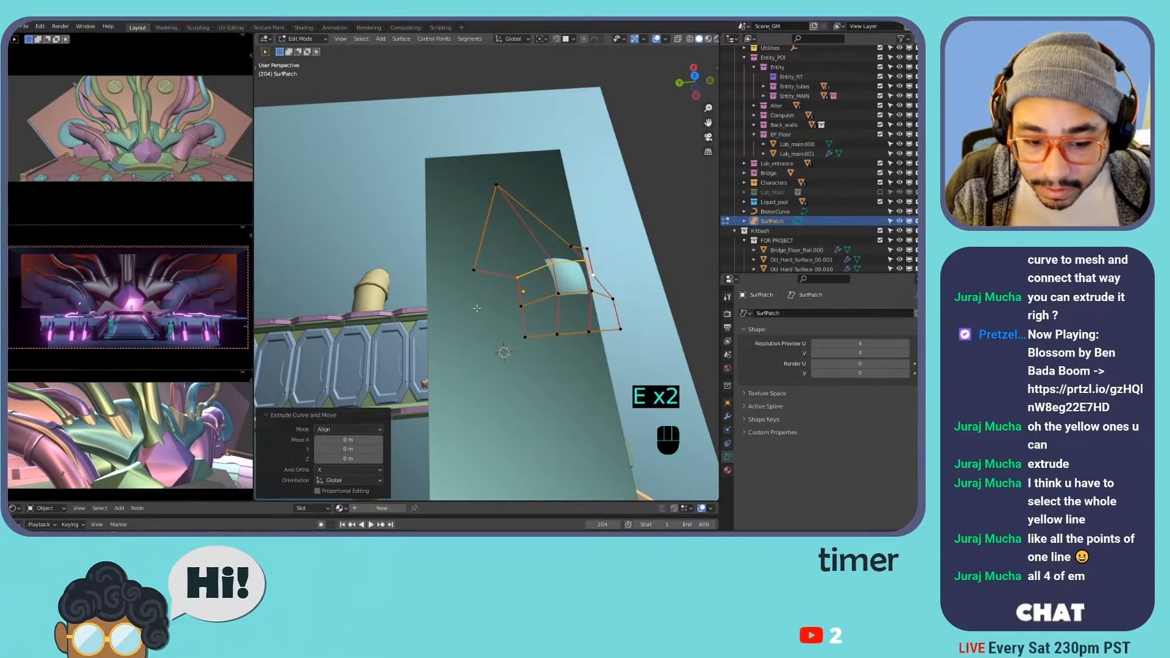
{"action": "left_click", "coordinate": [356, 429]}
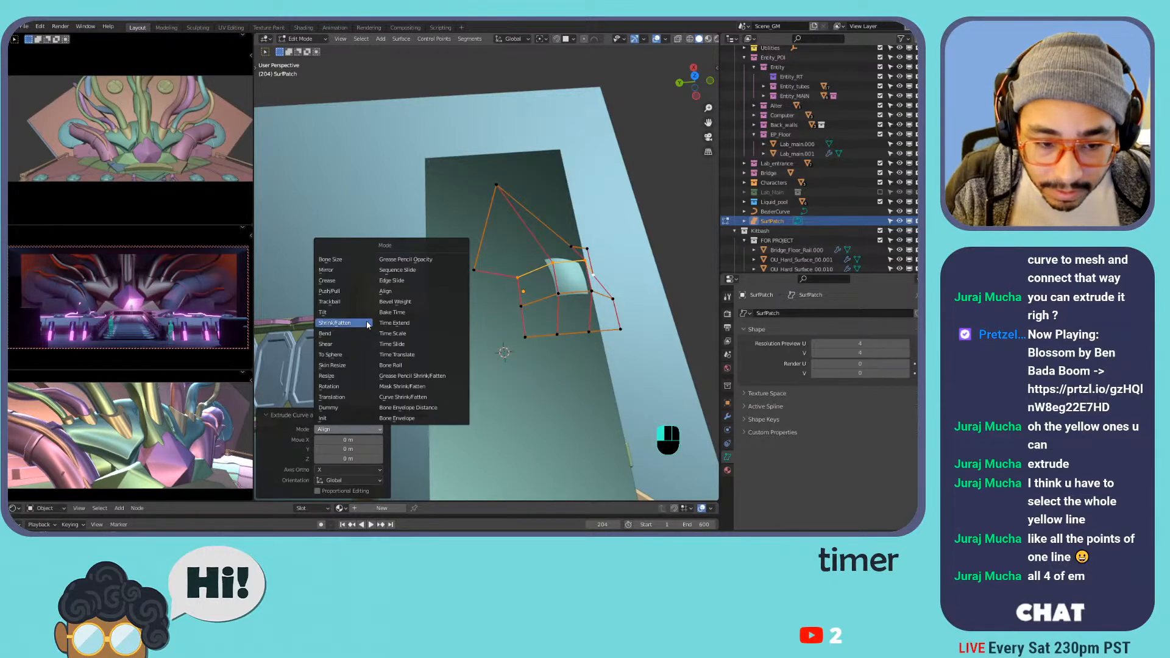
{"action": "left_click", "coordinate": [386, 292]}
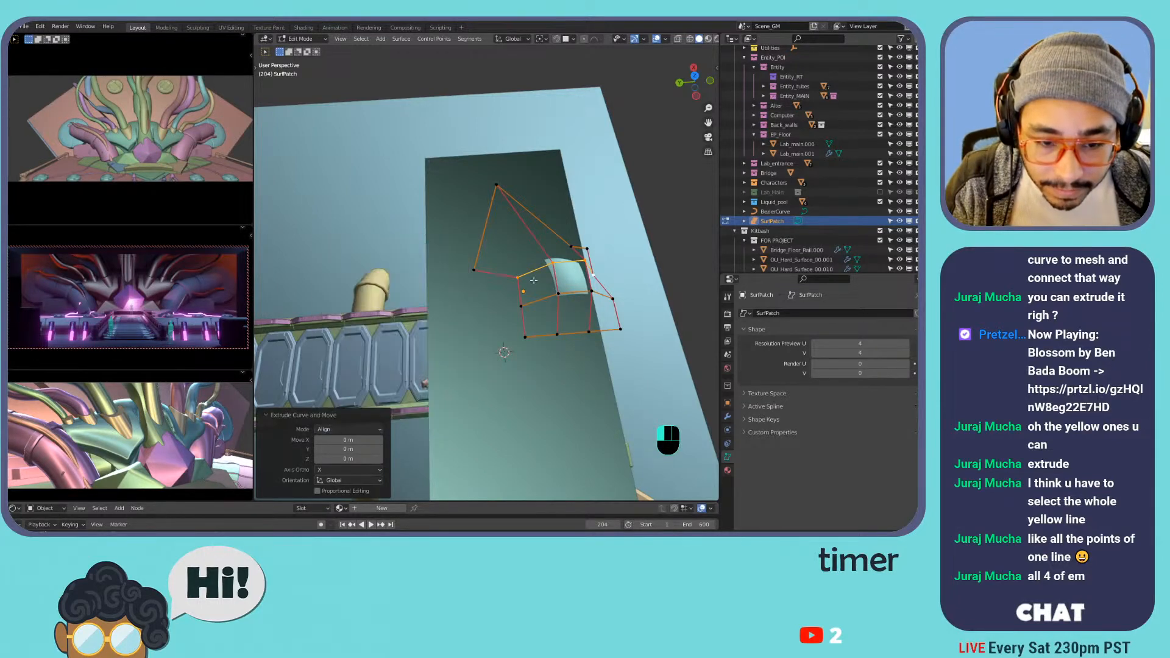
- Return to Object Mode and delete the surface patch
{"action": "key", "text": "Tab"}
{"action": "key", "text": "x"}
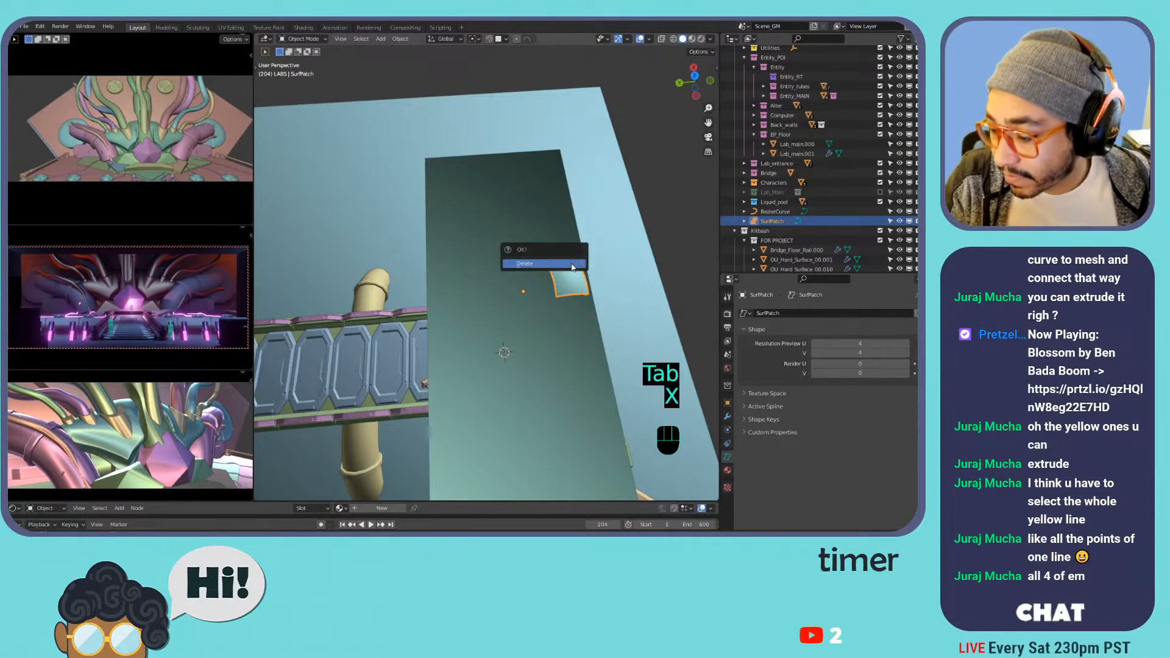
{"action": "left_click", "coordinate": [571, 266]}
- Switch the viewport to rendered shading and examine the bridge, glowing floor and back wall from several angles
{"action": "middle_click_drag", "start_coordinate": [524, 209], "coordinate": [385, 161]}
{"action": "scroll", "coordinate": [387, 162], "scroll_direction": "down", "scroll_amount": 3}
{"action": "scroll", "coordinate": [415, 270], "scroll_direction": "up", "scroll_amount": 4}
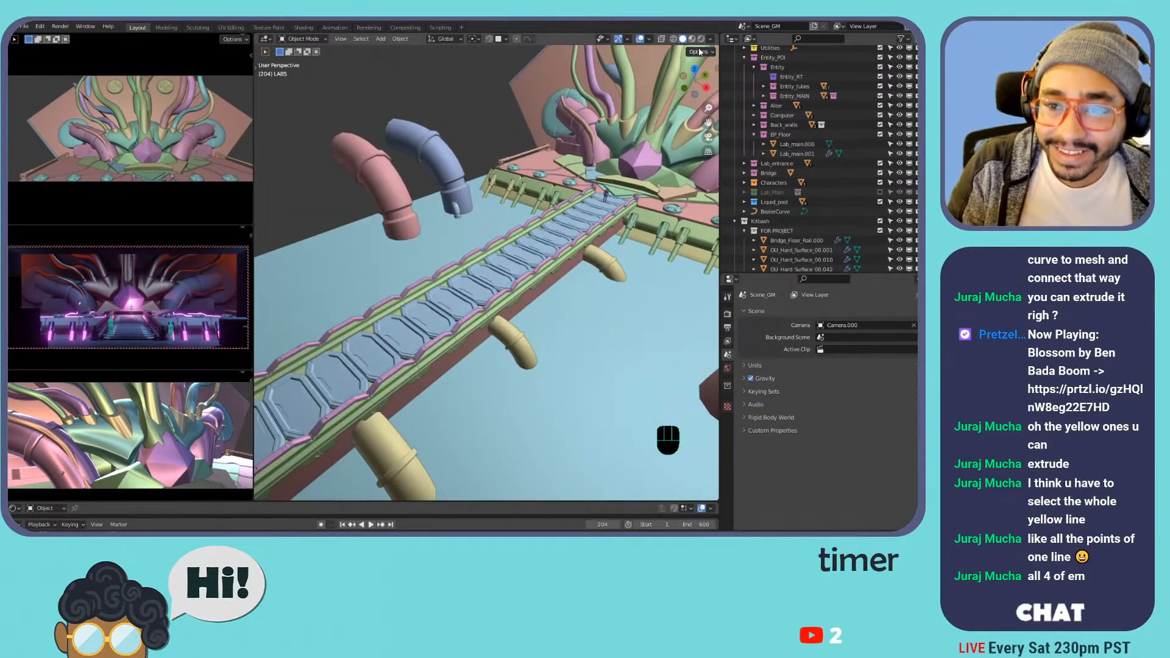
{"action": "left_click", "coordinate": [701, 39]}
{"action": "scroll", "coordinate": [581, 183], "scroll_direction": "down", "scroll_amount": 2}
{"action": "middle_click_drag", "start_coordinate": [581, 183], "coordinate": [451, 242], "text": "shift"}
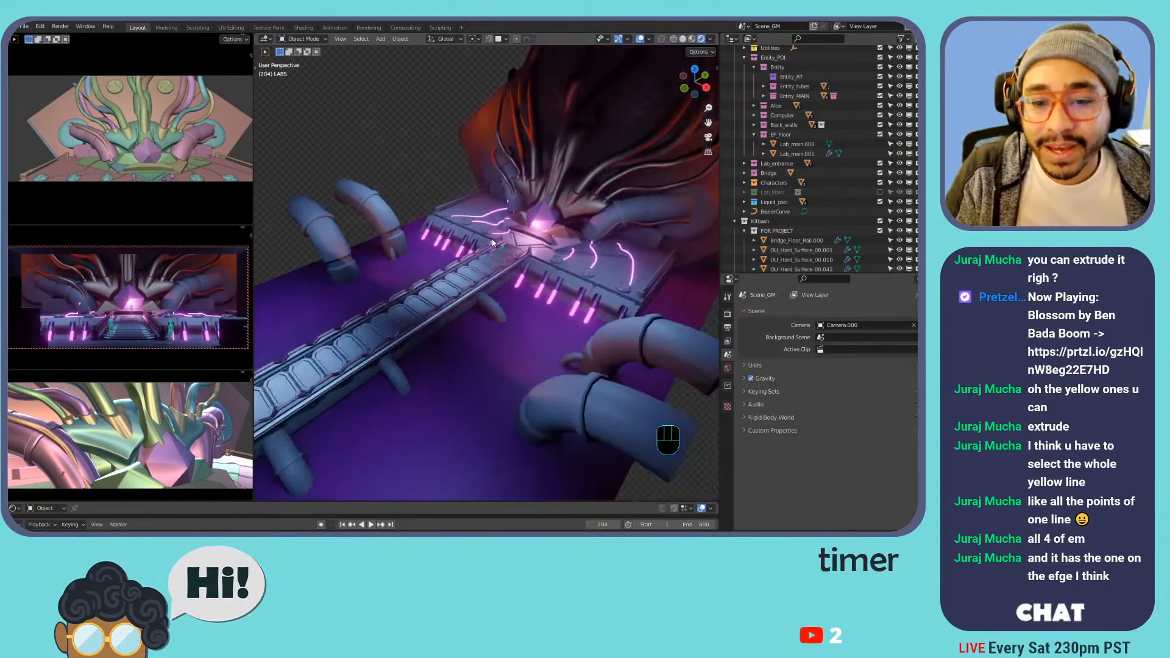
{"action": "scroll", "coordinate": [448, 239], "scroll_direction": "down", "scroll_amount": 3}
{"action": "scroll", "coordinate": [475, 249], "scroll_direction": "up", "scroll_amount": 5}
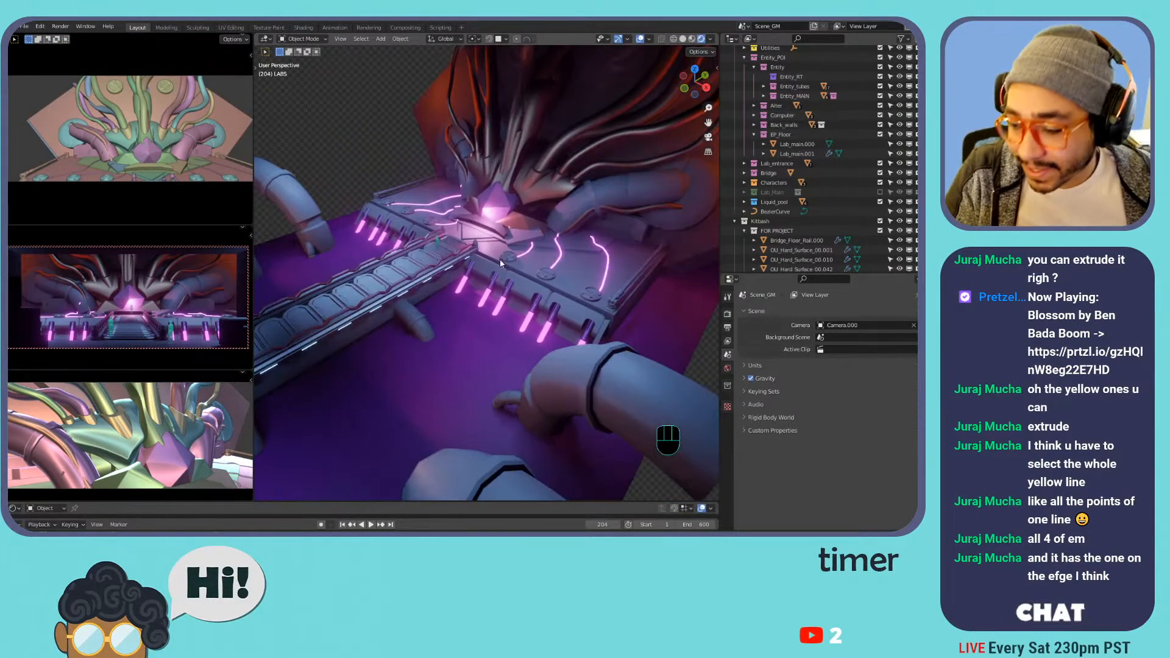
{"action": "middle_click_drag", "start_coordinate": [495, 266], "coordinate": [540, 143]}
{"action": "scroll", "coordinate": [444, 238], "scroll_direction": "down", "scroll_amount": 3}
{"action": "scroll", "coordinate": [455, 245], "scroll_direction": "up", "scroll_amount": 4}
{"action": "middle_click_drag", "start_coordinate": [539, 143], "coordinate": [521, 276], "text": "shift"}
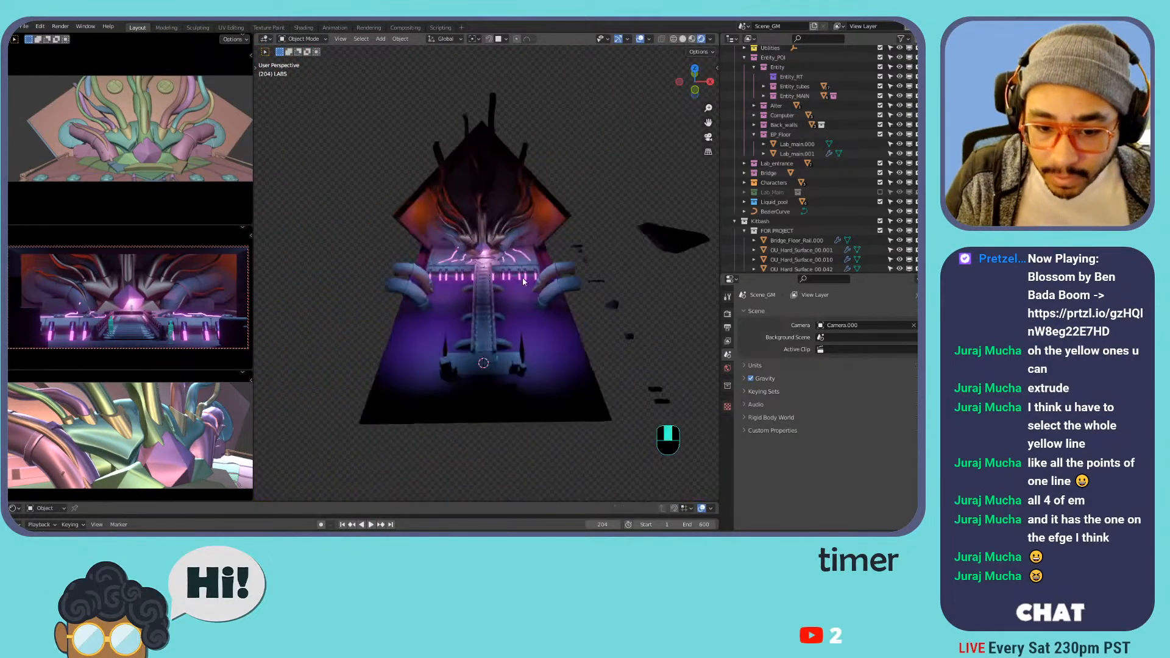
{"action": "scroll", "coordinate": [487, 341], "scroll_direction": "up", "scroll_amount": 4}
{"action": "mouse_move", "coordinate": [483, 322]}
{"action": "middle_mouse_down", "text": "shift"}
{"action": "mouse_move", "coordinate": [411, 312]}
{"action": "mouse_move", "coordinate": [287, 321]}
{"action": "mouse_move", "coordinate": [502, 350]}
{"action": "mouse_move", "coordinate": [485, 334]}
{"action": "middle_mouse_up", "text": "shift"}
{"action": "scroll", "coordinate": [485, 335], "scroll_direction": "down", "scroll_amount": 6}
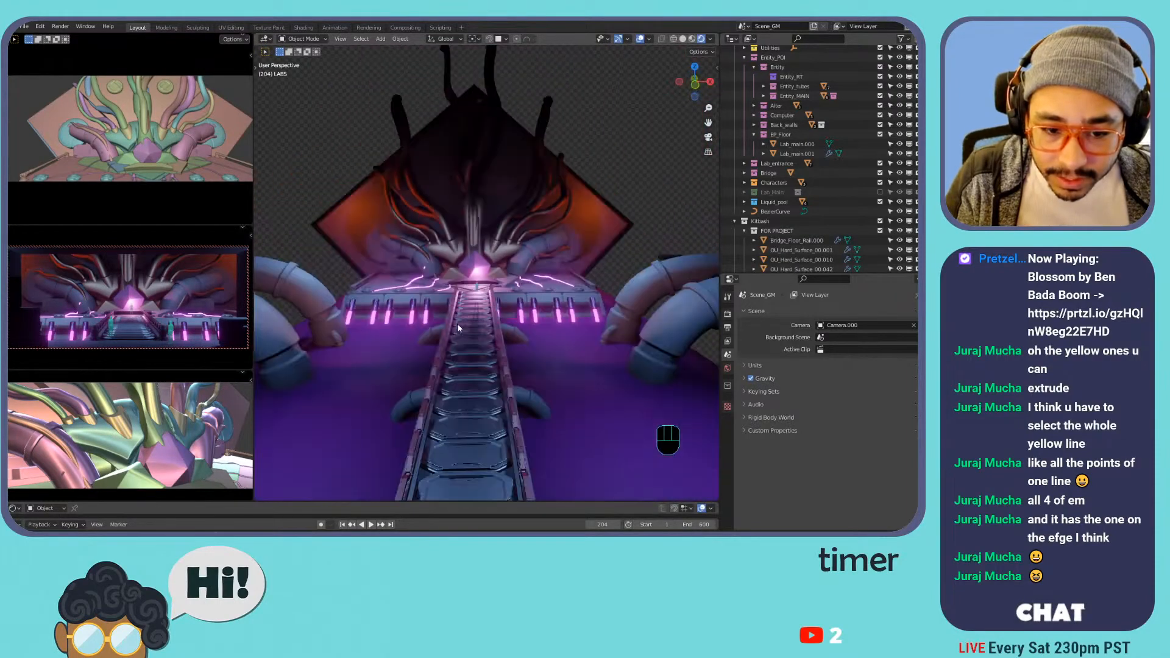
- Collapse the Entity_POI collection and enable the Lab_Main collection in the view layer
{"action": "left_click", "coordinate": [741, 58]}
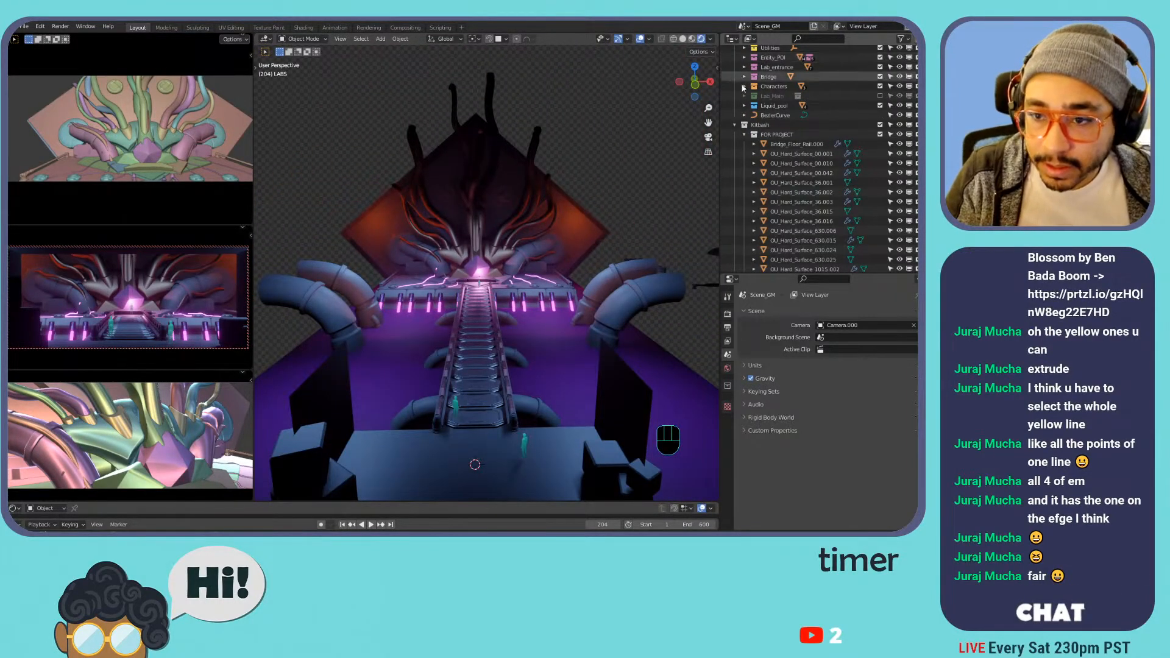
{"action": "scroll", "coordinate": [792, 116], "scroll_direction": "up", "scroll_amount": 3}
{"action": "left_click", "coordinate": [881, 138]}
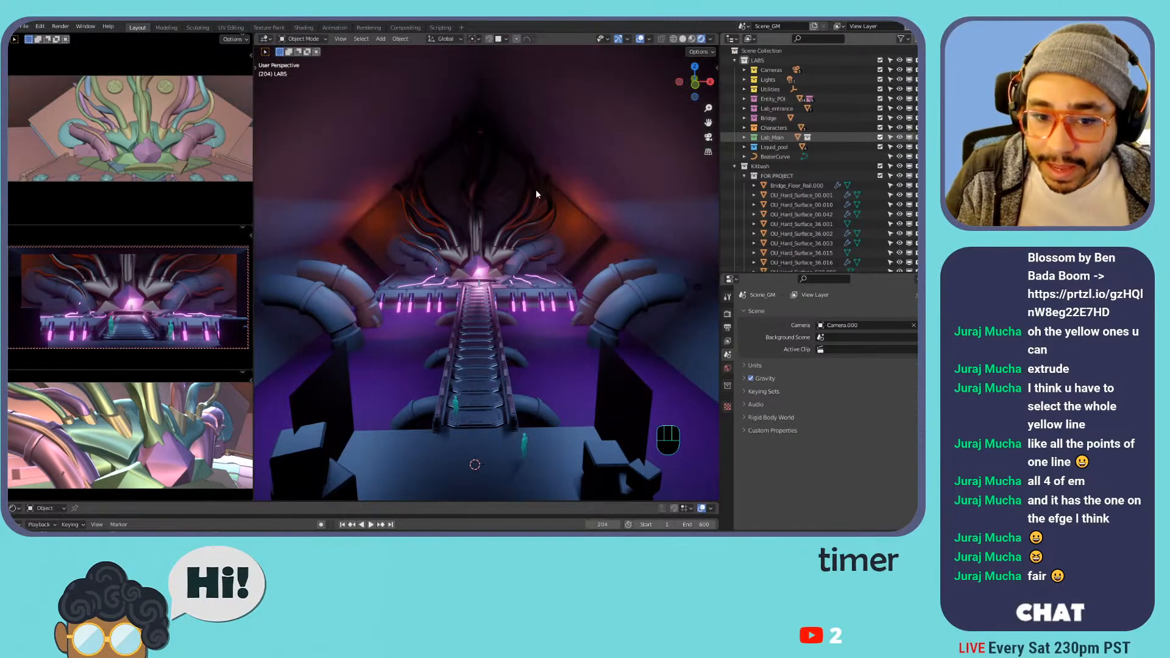
- Examine the enclosed lab in rendered shading, and inspect its outer shell in solid shading
{"action": "scroll", "coordinate": [531, 205], "scroll_direction": "down", "scroll_amount": 3}
{"action": "middle_click_drag", "start_coordinate": [530, 206], "coordinate": [568, 180]}
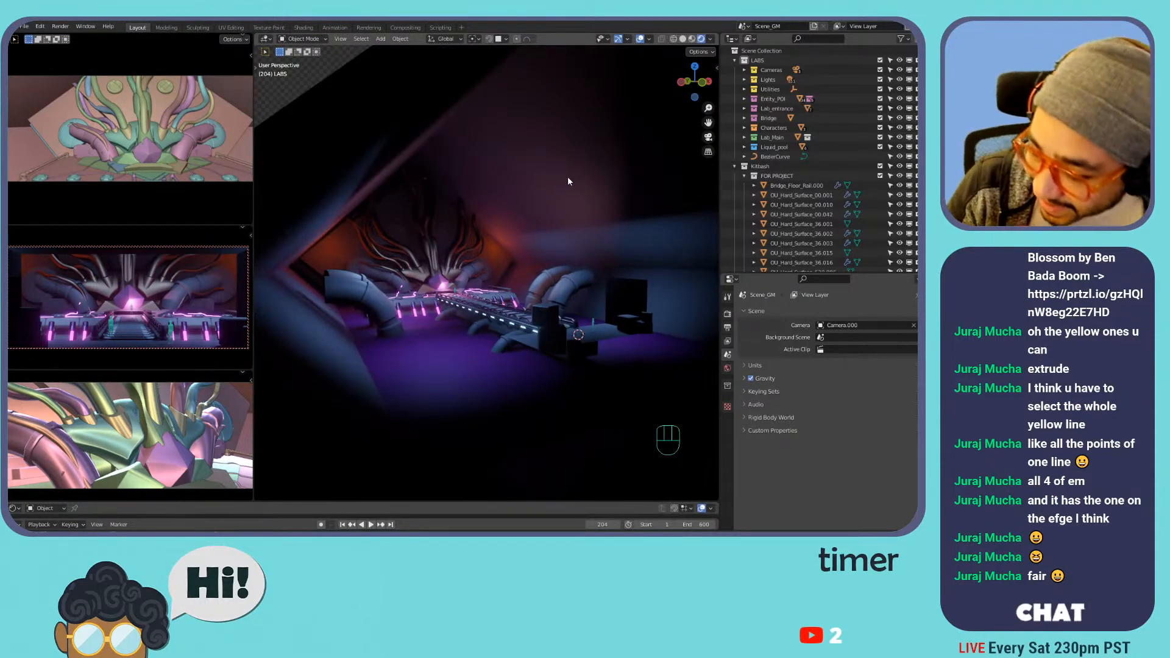
{"action": "scroll", "coordinate": [517, 268], "scroll_direction": "down", "scroll_amount": 3}
{"action": "scroll", "coordinate": [574, 259], "scroll_direction": "up", "scroll_amount": 4}
{"action": "middle_click_drag", "start_coordinate": [574, 258], "coordinate": [531, 287]}
{"action": "scroll", "coordinate": [518, 285], "scroll_direction": "up", "scroll_amount": 2}
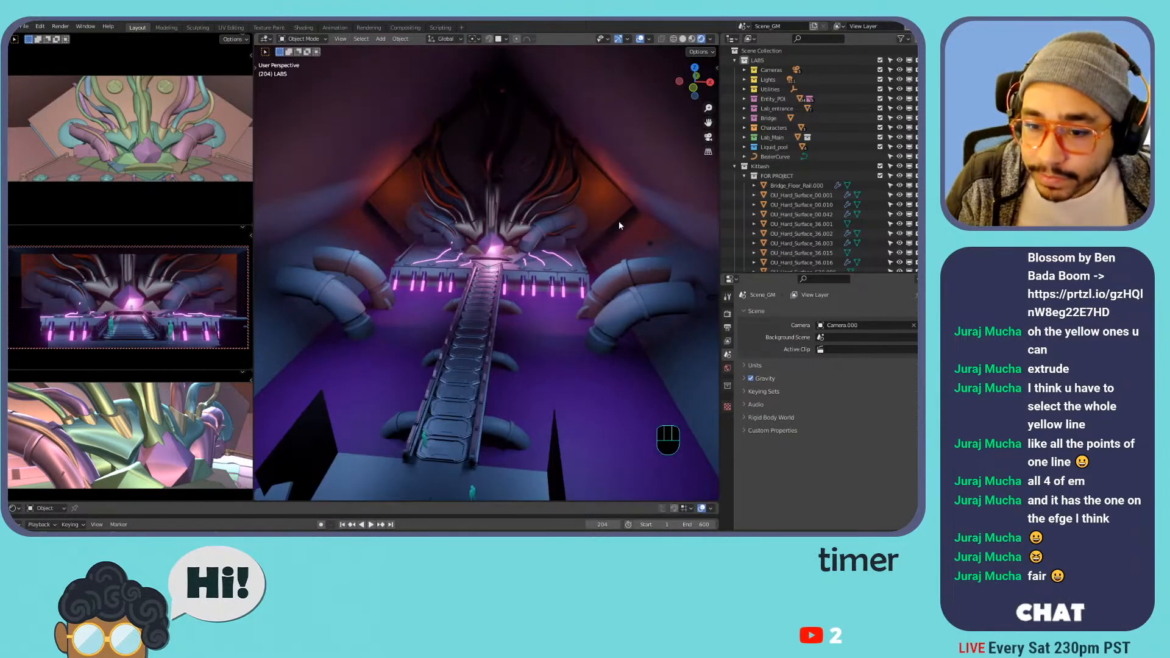
{"action": "scroll", "coordinate": [605, 229], "scroll_direction": "down", "scroll_amount": 4}
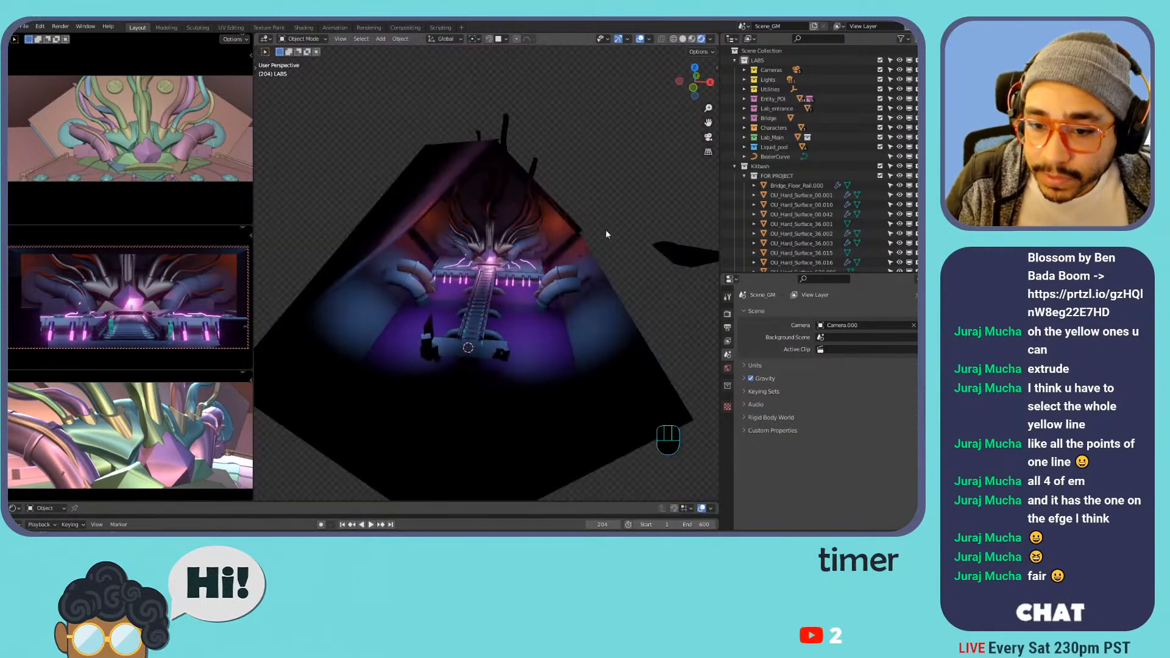
{"action": "left_click", "coordinate": [683, 39]}
{"action": "scroll", "coordinate": [633, 178], "scroll_direction": "down", "scroll_amount": 3}
{"action": "middle_click_drag", "start_coordinate": [633, 178], "coordinate": [567, 238]}
{"action": "scroll", "coordinate": [608, 246], "scroll_direction": "down", "scroll_amount": 1}
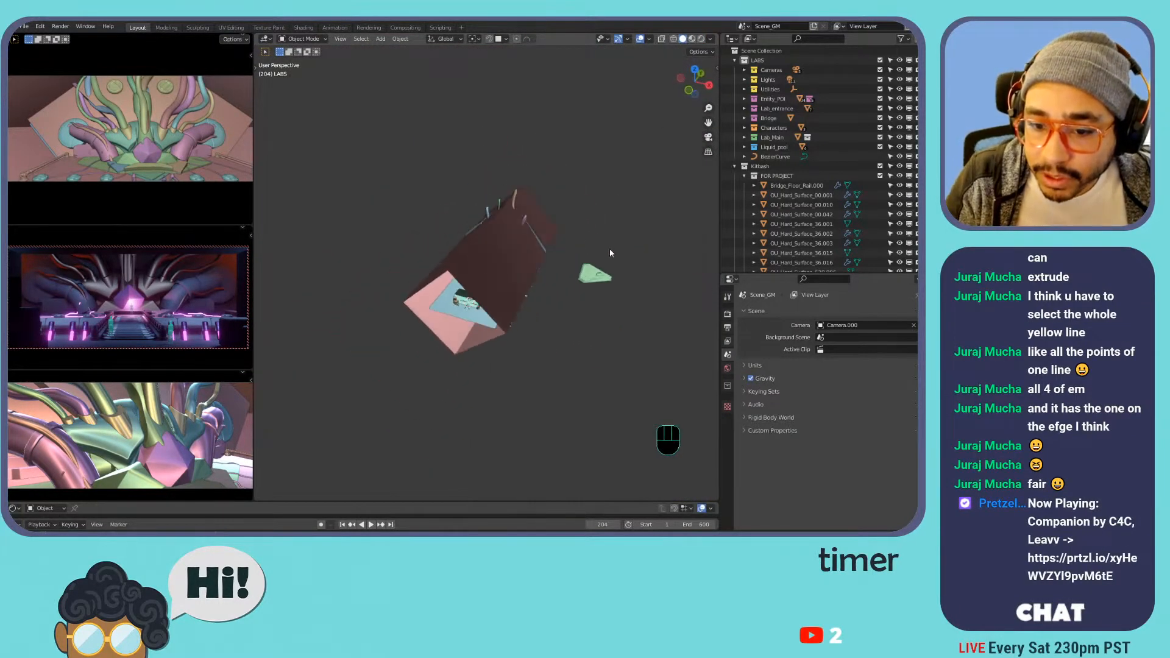
{"action": "scroll", "coordinate": [605, 262], "scroll_direction": "up", "scroll_amount": 5}
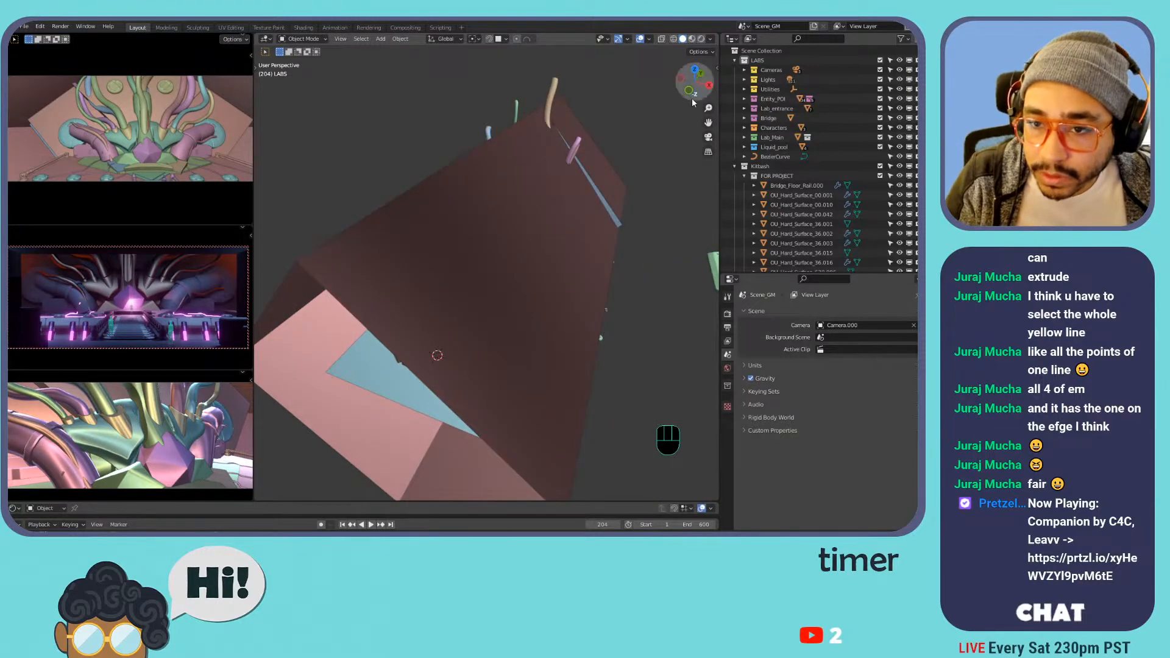
- Exclude the Lab_Main collection and select all the small loose kitbash pieces lying beside the floor plane
{"action": "left_click", "coordinate": [880, 138]}
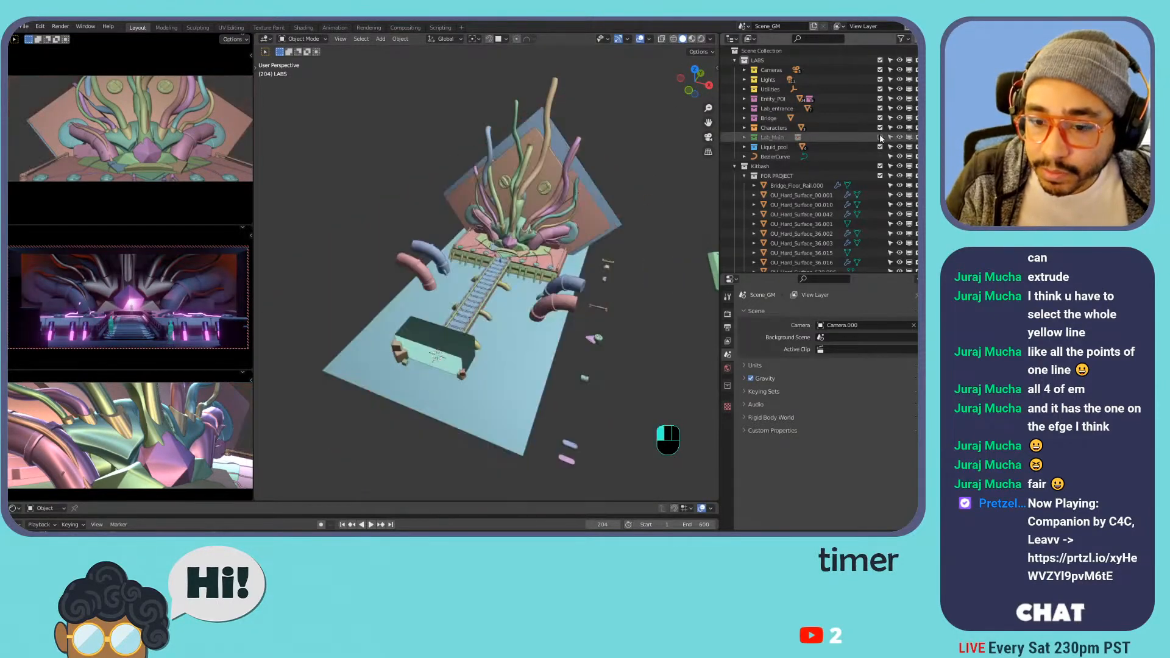
{"action": "left_click_drag", "start_coordinate": [641, 252], "coordinate": [599, 471]}
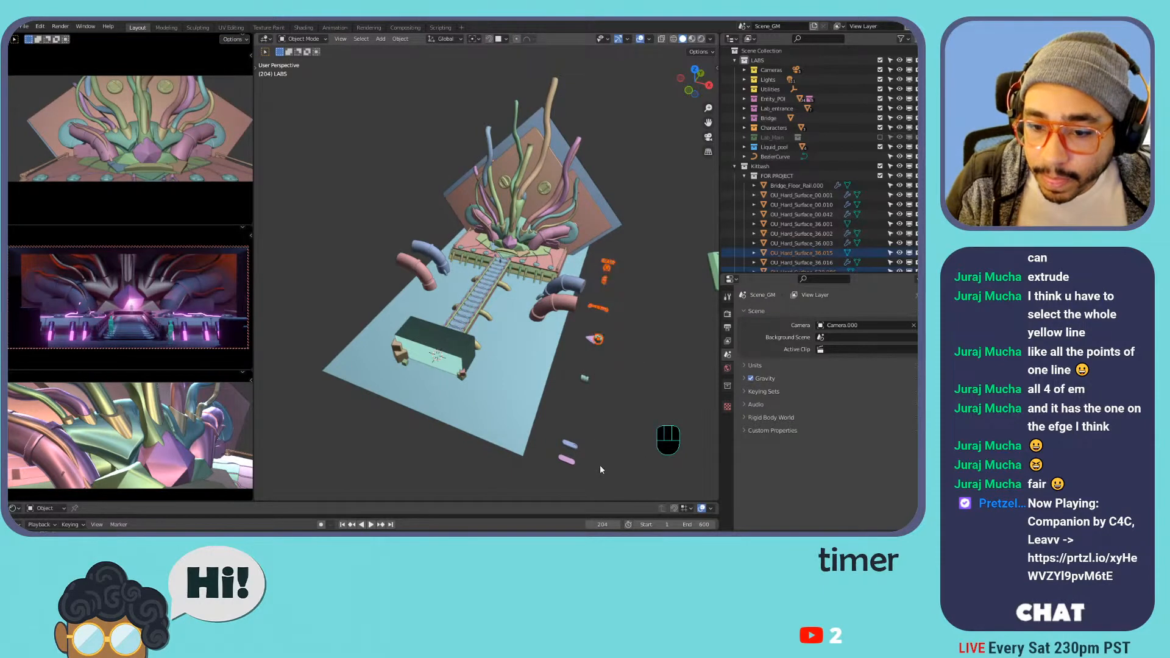
{"action": "left_click", "coordinate": [584, 378], "text": "shift"}
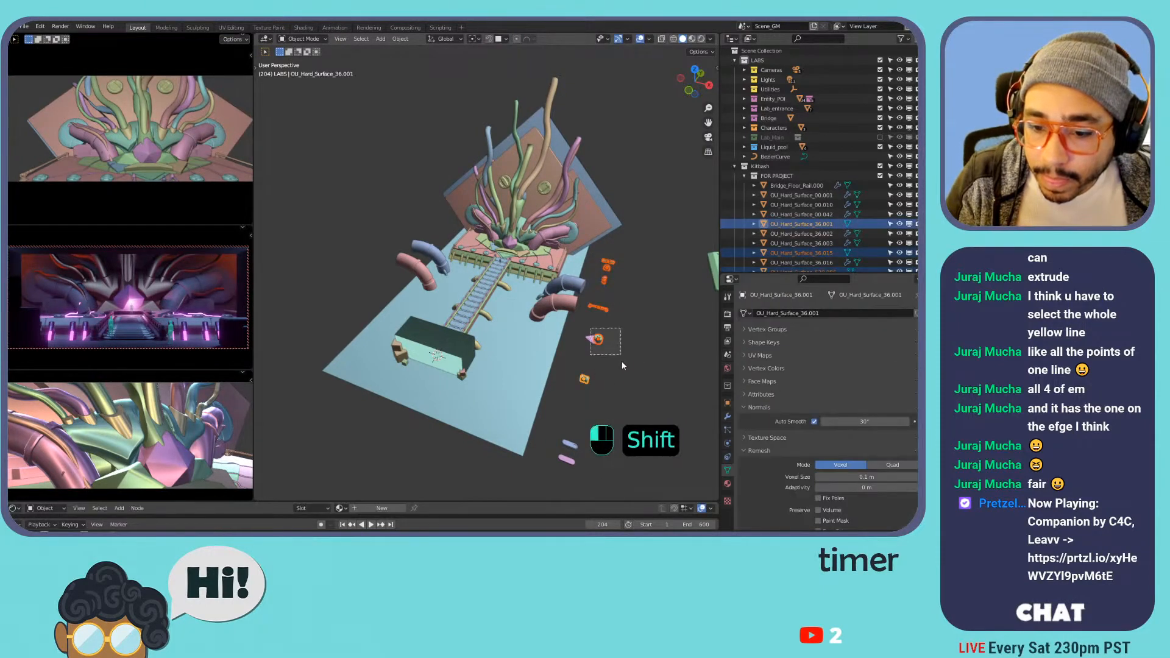
{"action": "left_click_drag", "start_coordinate": [612, 485], "coordinate": [609, 482], "text": "shift"}
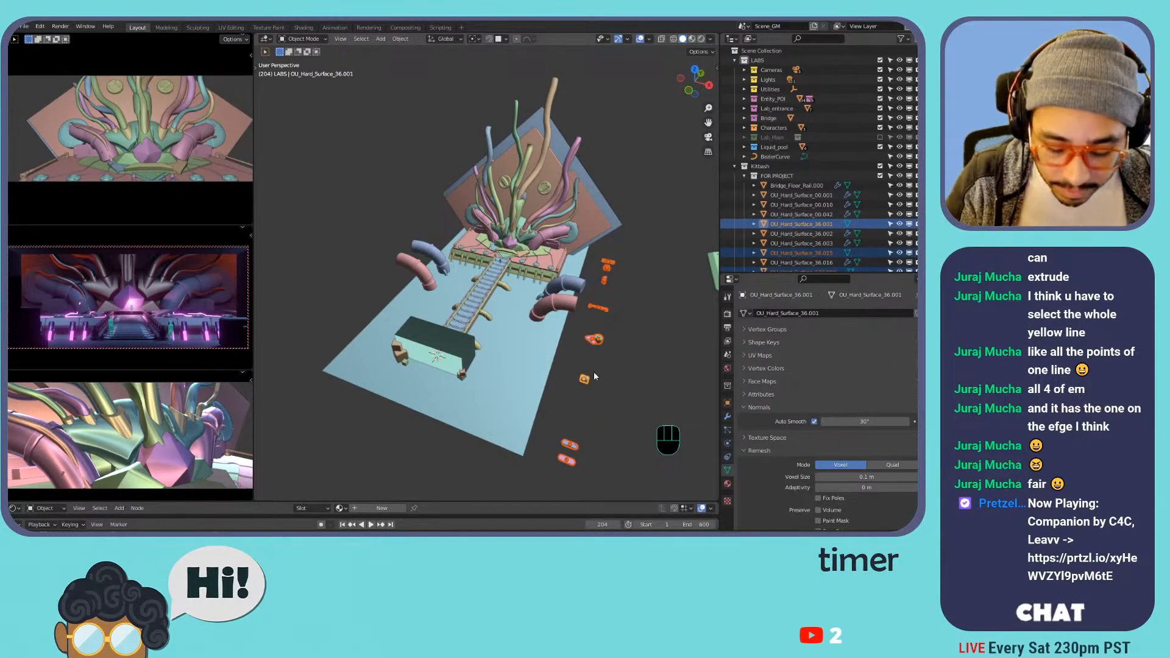
{"action": "key", "text": "g"}
{"action": "key", "text": "x"}
{"action": "key", "text": "x"}
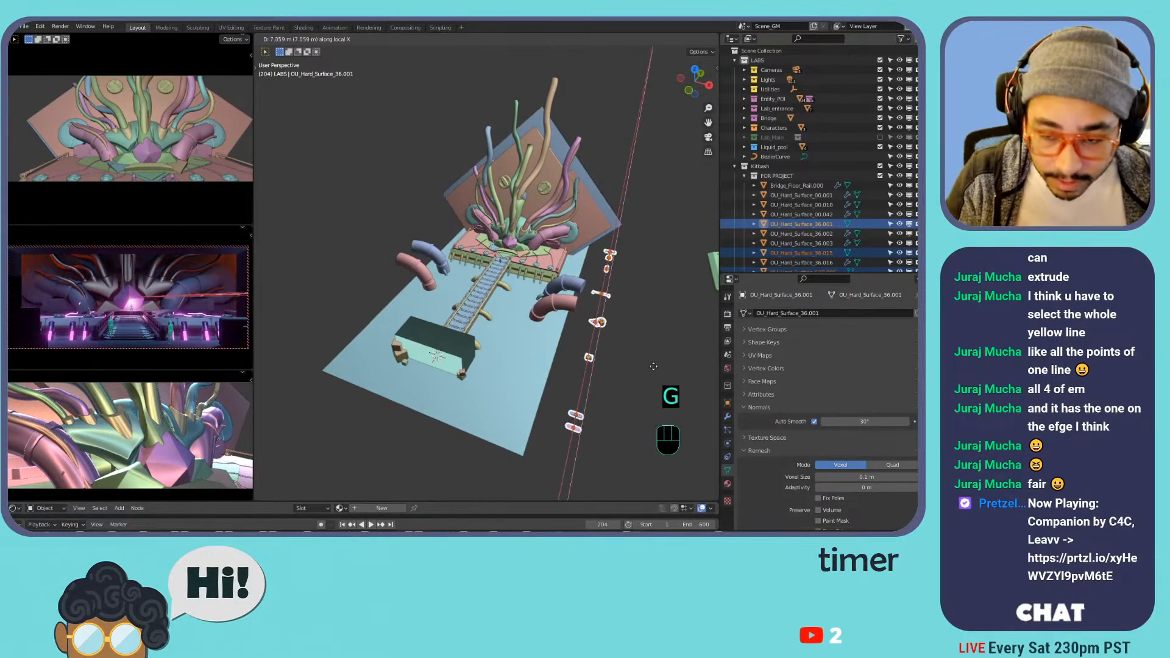
{"action": "right_click", "coordinate": [655, 372]}
{"action": "key", "text": "x"}
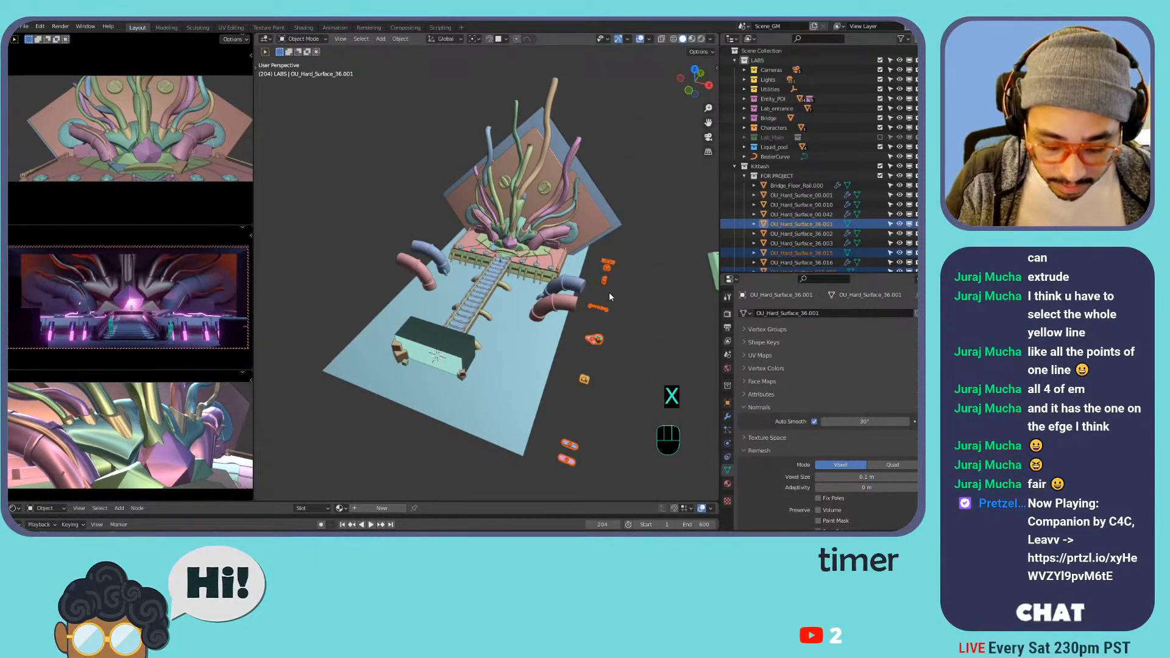
- Move the selected kitbash pieces about 17.1 m along the global X axis, away from the lab
{"action": "key", "text": "g"}
{"action": "key", "text": "x"}
{"action": "left_click", "coordinate": [727, 224]}
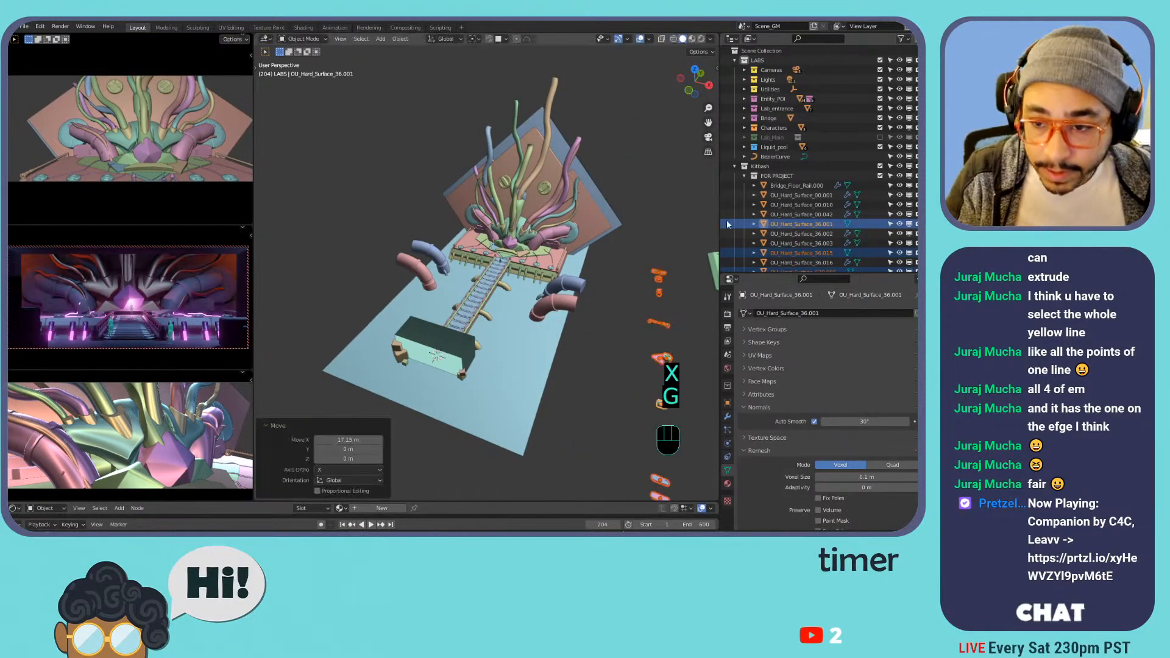
- Select the Lab_Main collection and enable it again in the view layer
{"action": "left_click", "coordinate": [776, 145]}
{"action": "left_click", "coordinate": [776, 139]}
{"action": "left_click", "coordinate": [881, 138]}
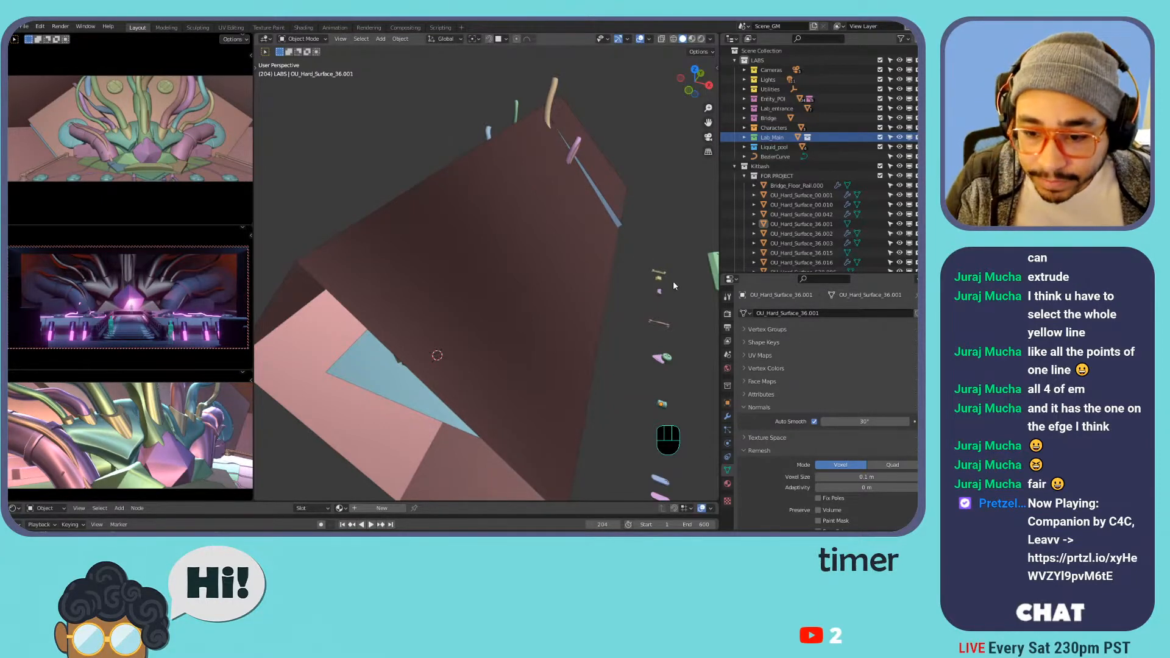
- Switch the viewport to rendered shading and select the upper side face of wall_main in Edit Mode
{"action": "middle_click_drag", "start_coordinate": [596, 346], "coordinate": [418, 256], "text": "shift"}
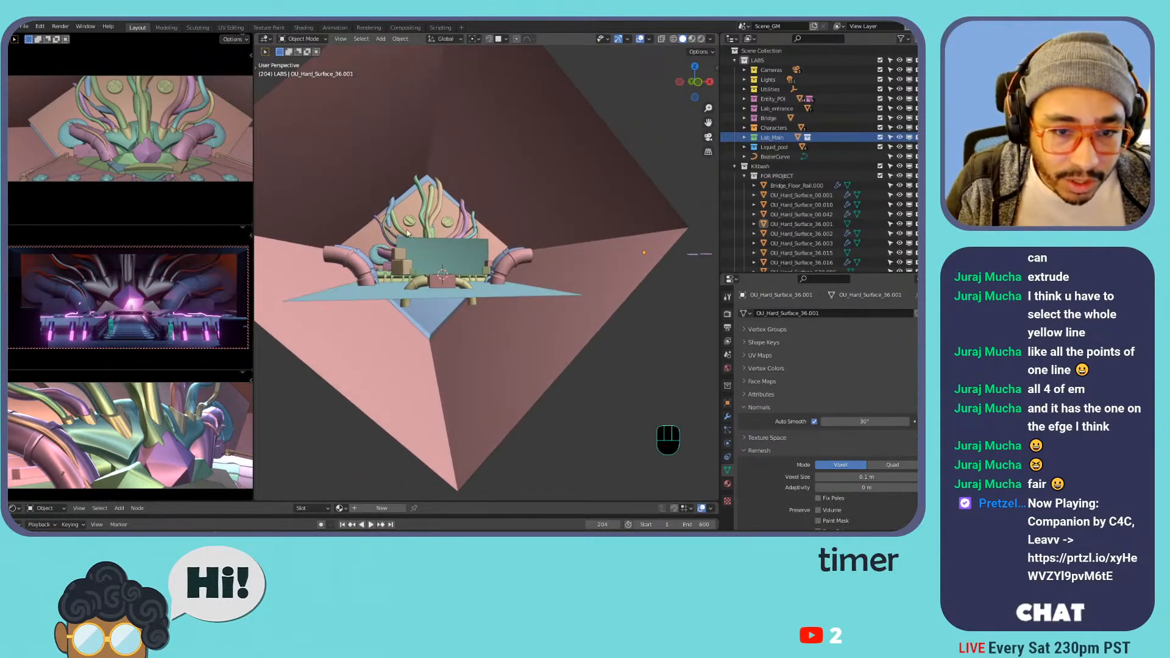
{"action": "left_click", "coordinate": [702, 39]}
{"action": "middle_click_drag", "start_coordinate": [536, 170], "coordinate": [473, 181], "text": "shift"}
{"action": "left_click", "coordinate": [532, 172]}
{"action": "key", "text": "Tab"}
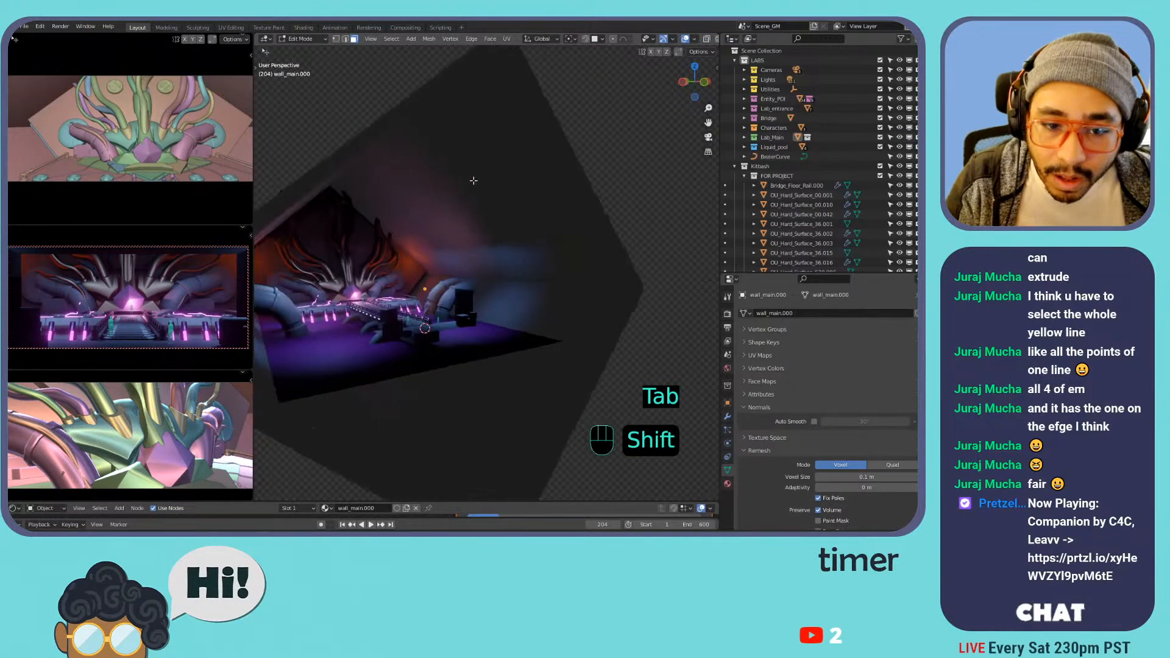
{"action": "left_click", "coordinate": [473, 180]}
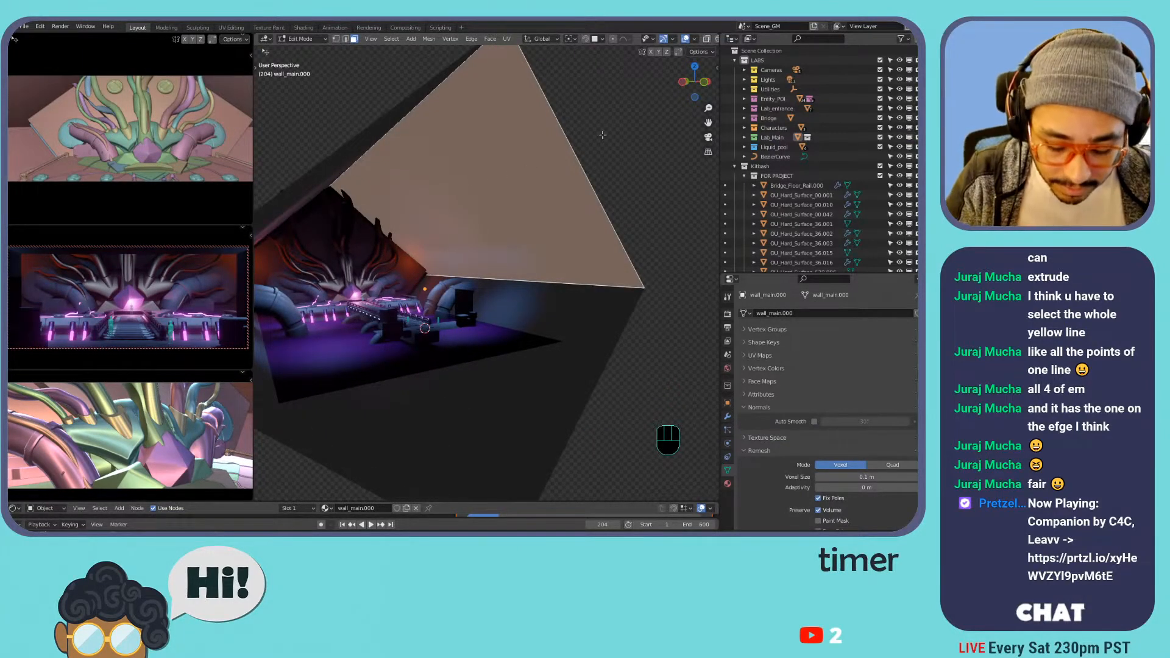
- Try insetting the selected wall face by about 0.14 m and extruding it along its normals
{"action": "key", "text": "i"}
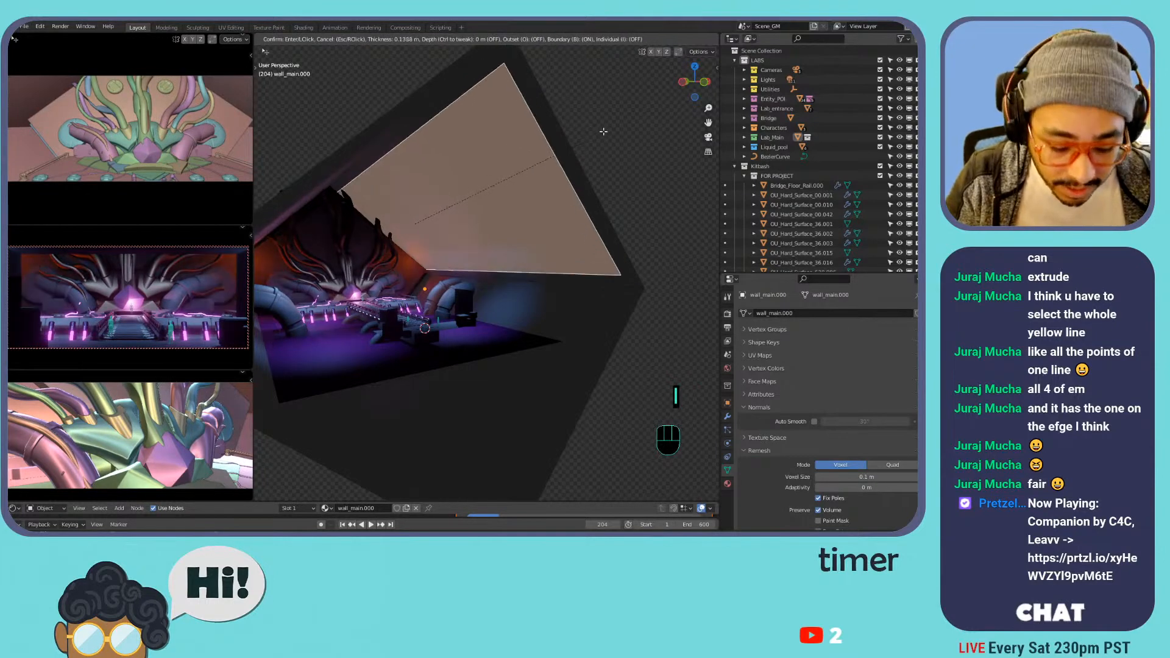
{"action": "left_click", "coordinate": [603, 134]}
{"action": "key", "text": "alt+e"}
{"action": "left_click", "coordinate": [603, 133]}
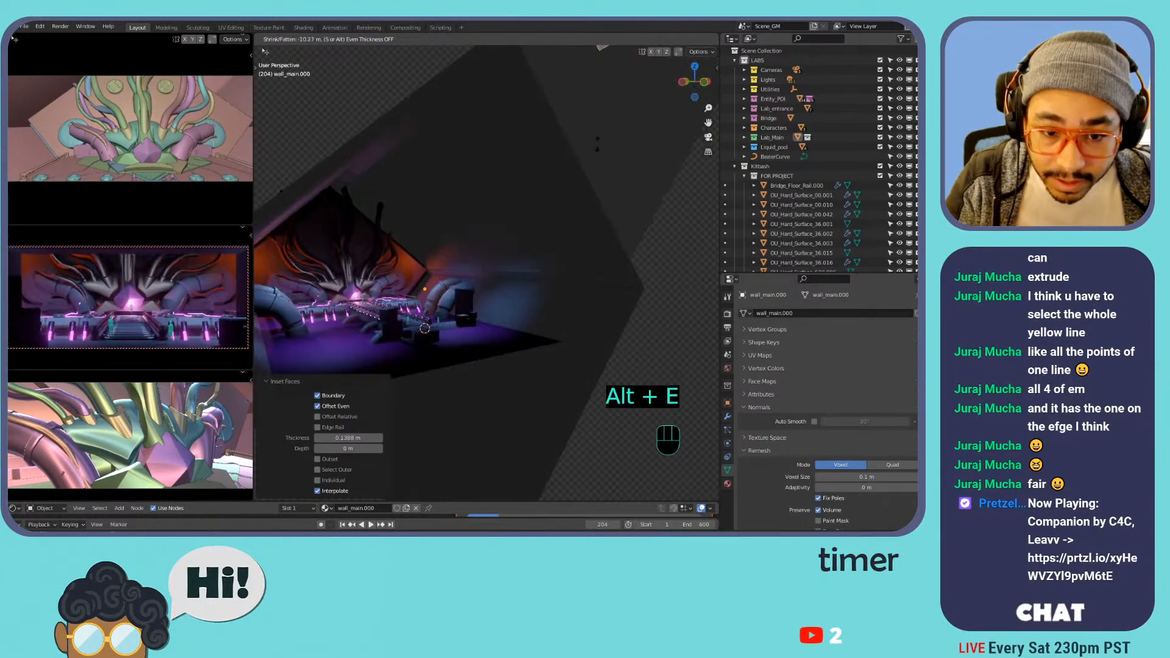
{"action": "key", "text": "shift"}
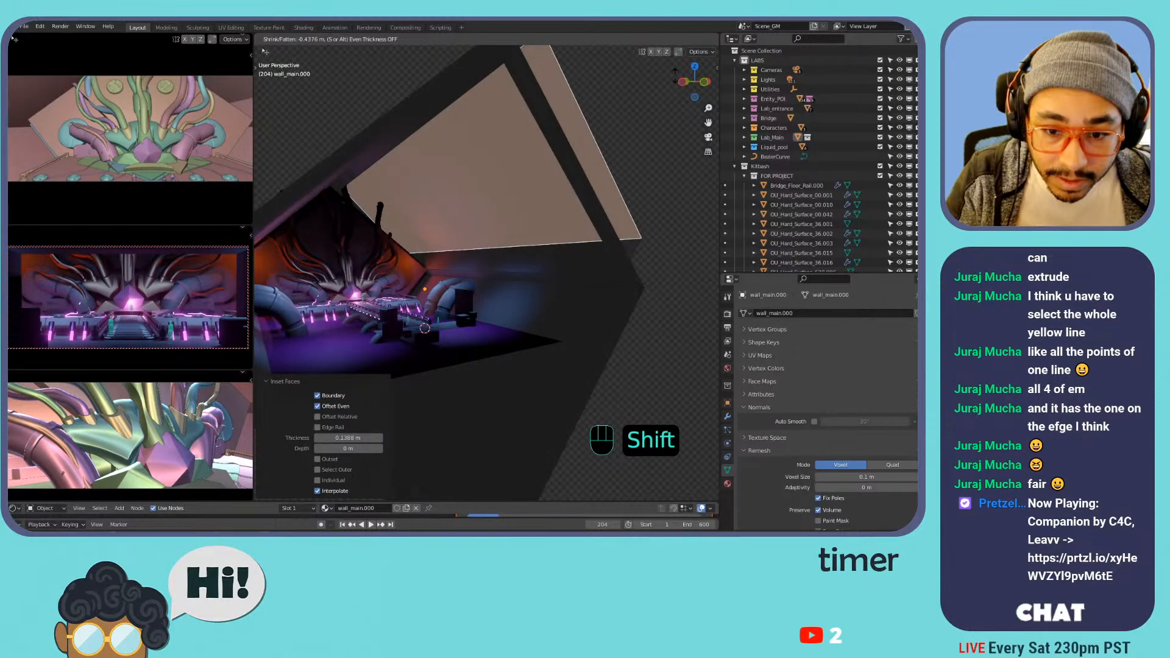
{"action": "left_click", "coordinate": [503, 122]}
- Undo the wall face's inset and extrusion, and return wall_main to Object Mode
{"action": "middle_click_drag", "start_coordinate": [503, 122], "coordinate": [480, 141], "text": "shift"}
{"action": "key", "text": "Tab"}
{"action": "key", "text": "ctrl+z"}
{"action": "key", "text": "ctrl+z"}
{"action": "key", "text": "ctrl+z"}
{"action": "key", "text": "ctrl+z"}
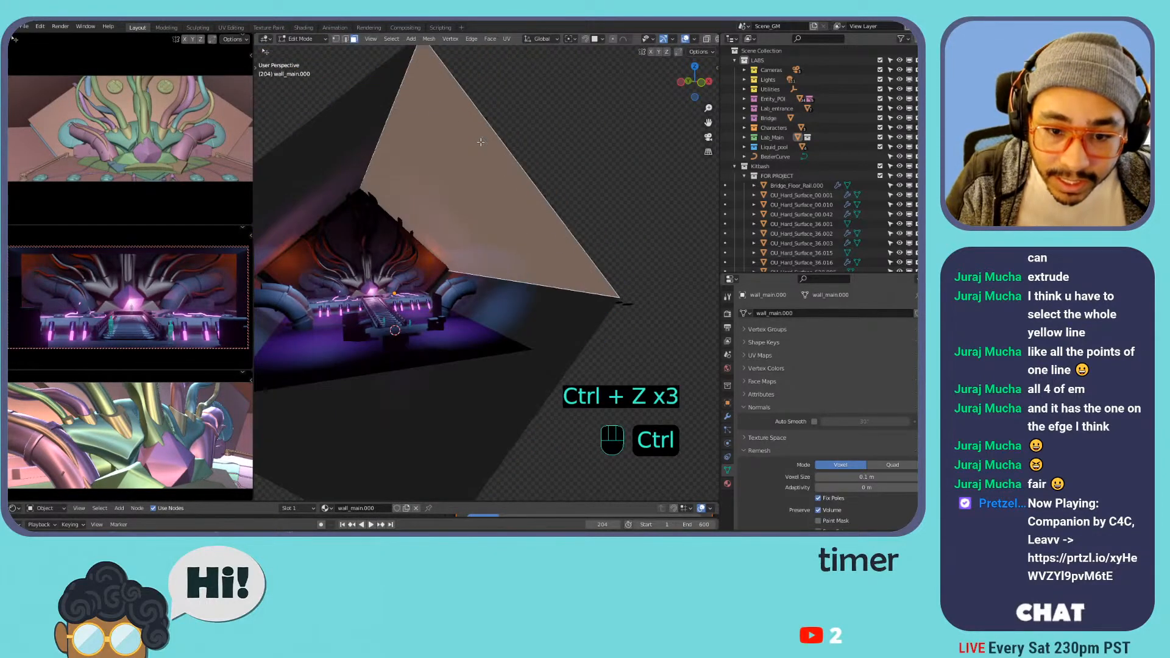
{"action": "key", "text": "Tab"}
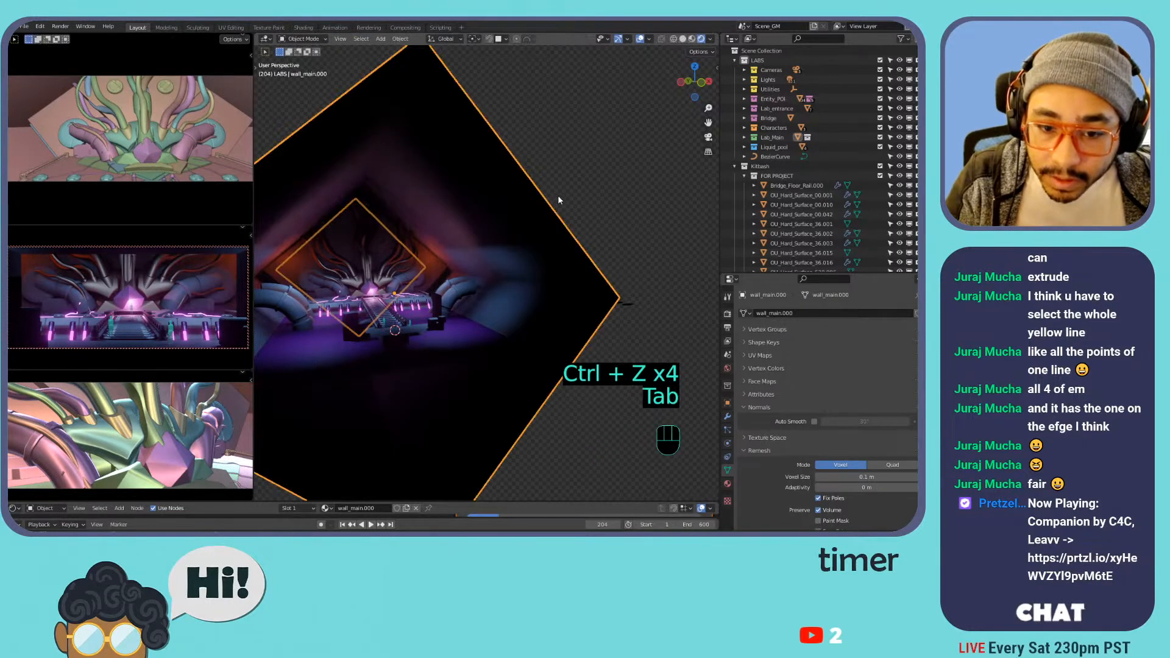
- Place the 3D cursor on the lab's side wall above the pipes and add a Bezier curve there
{"action": "mouse_move", "coordinate": [552, 186]}
{"action": "middle_mouse_down", "text": "shift"}
{"action": "mouse_move", "coordinate": [500, 237]}
{"action": "mouse_move", "coordinate": [460, 219]}
{"action": "mouse_move", "coordinate": [552, 155]}
{"action": "mouse_move", "coordinate": [567, 171]}
{"action": "mouse_move", "coordinate": [552, 175]}
{"action": "middle_mouse_up", "text": "shift"}
{"action": "key", "text": "Tab"}
{"action": "key", "text": "Tab"}
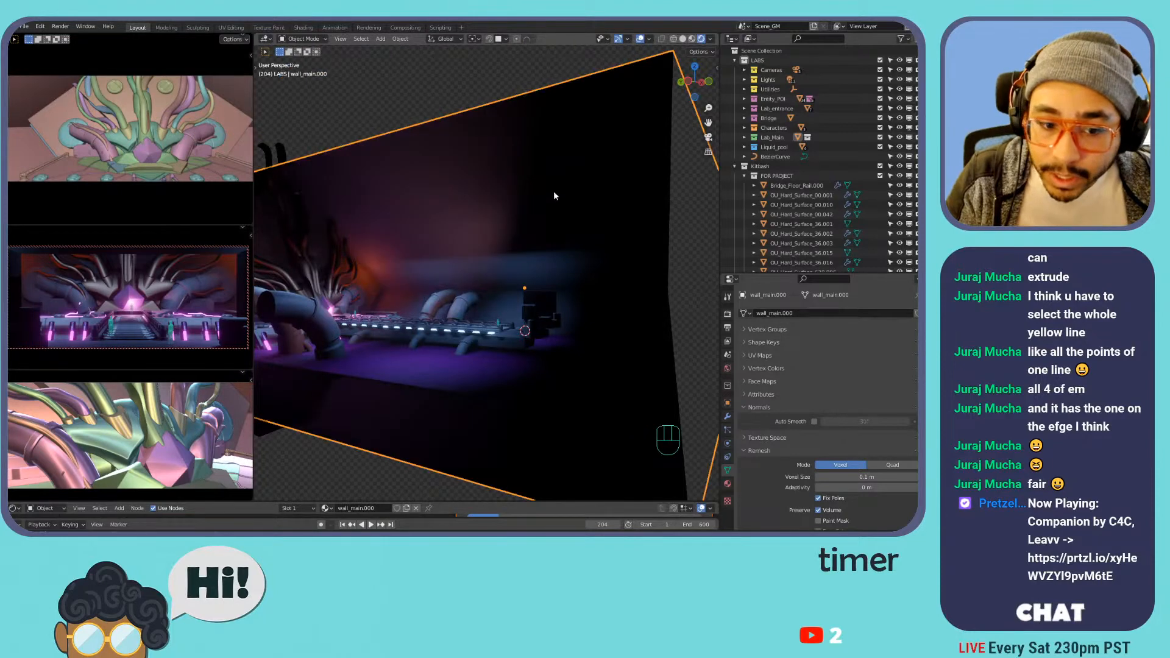
{"action": "scroll", "coordinate": [549, 194], "scroll_direction": "up", "scroll_amount": 3}
{"action": "scroll", "coordinate": [508, 217], "scroll_direction": "up", "scroll_amount": 2}
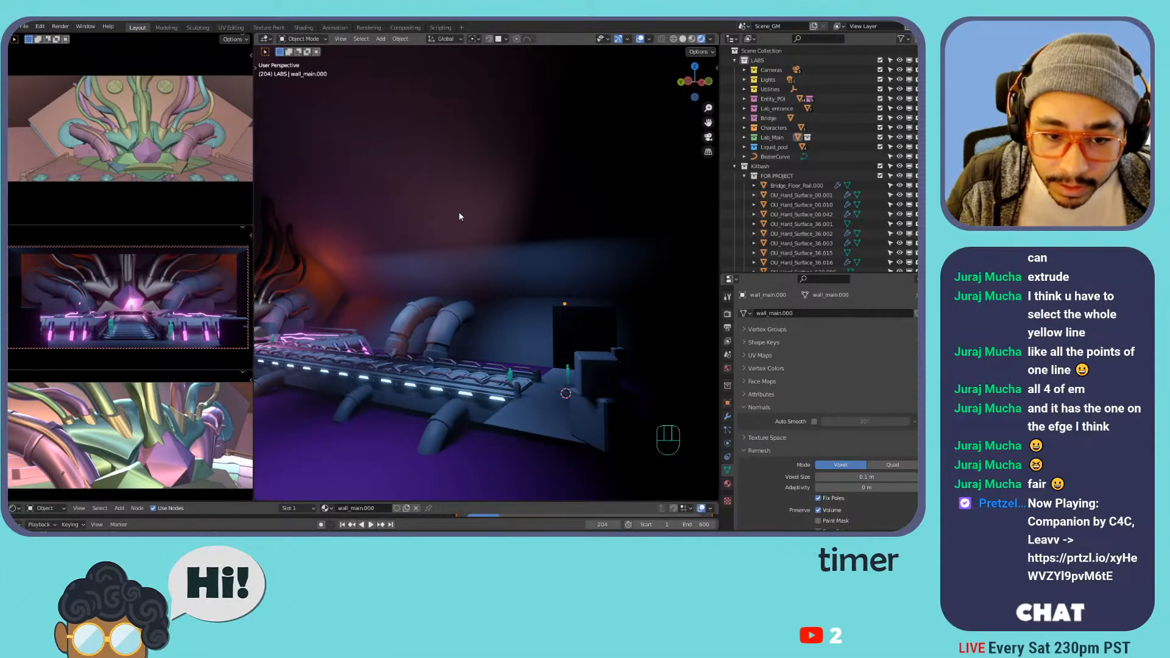
{"action": "middle_click_drag", "start_coordinate": [427, 222], "coordinate": [502, 224]}
{"action": "scroll", "coordinate": [477, 219], "scroll_direction": "down", "scroll_amount": 4}
{"action": "scroll", "coordinate": [478, 223], "scroll_direction": "up", "scroll_amount": 2}
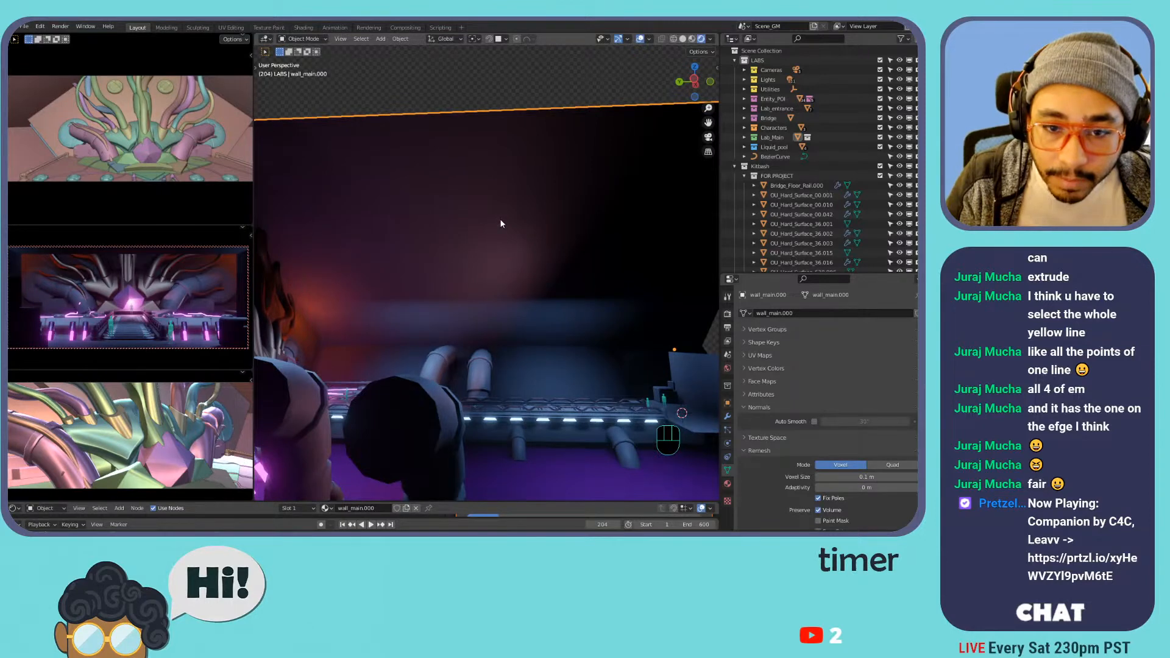
{"action": "scroll", "coordinate": [501, 226], "scroll_direction": "up", "scroll_amount": 4}
{"action": "left_click", "coordinate": [496, 215], "text": "shift"}
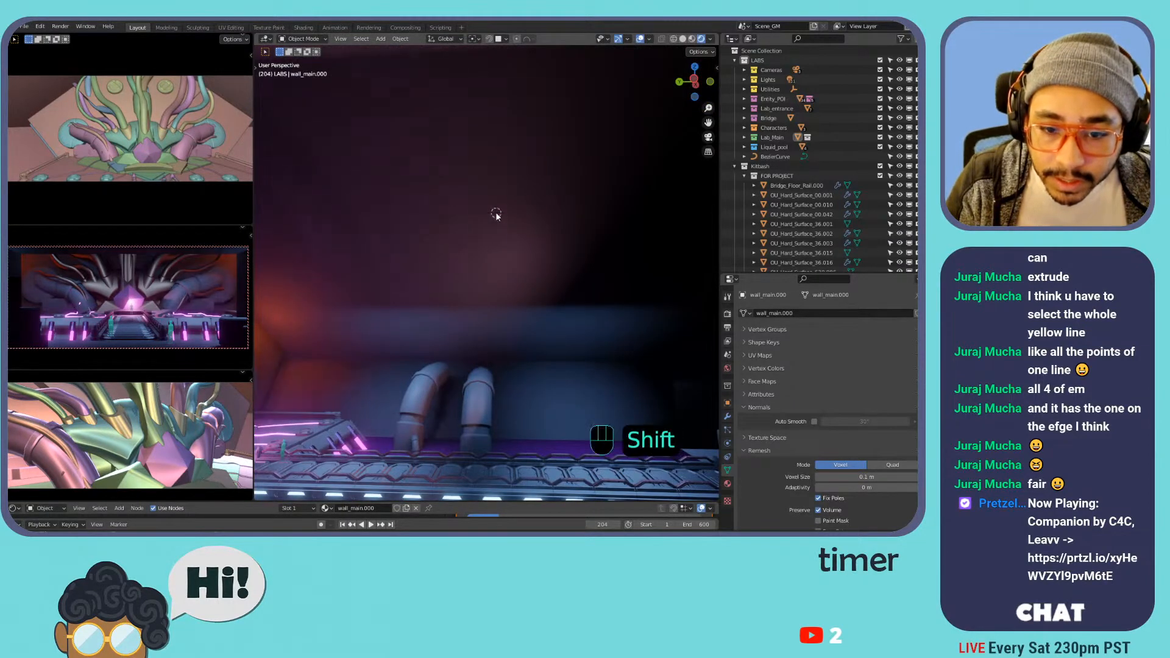
{"action": "key", "text": "shift+a"}
{"action": "mouse_move", "coordinate": [515, 213]}
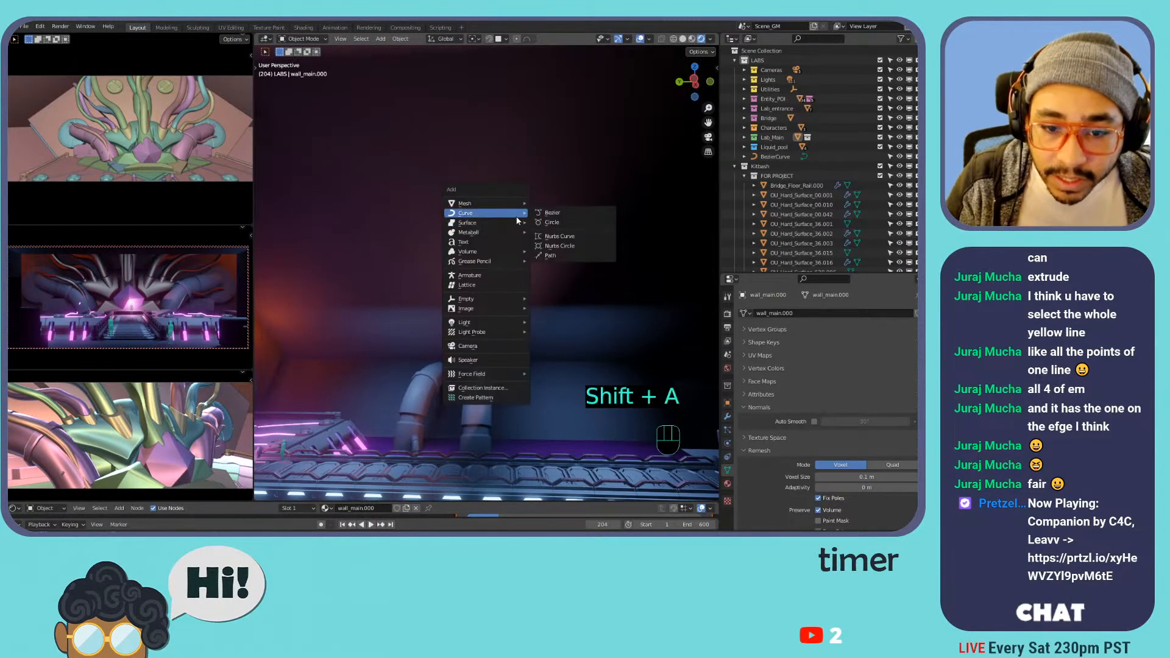
{"action": "left_click", "coordinate": [557, 213]}
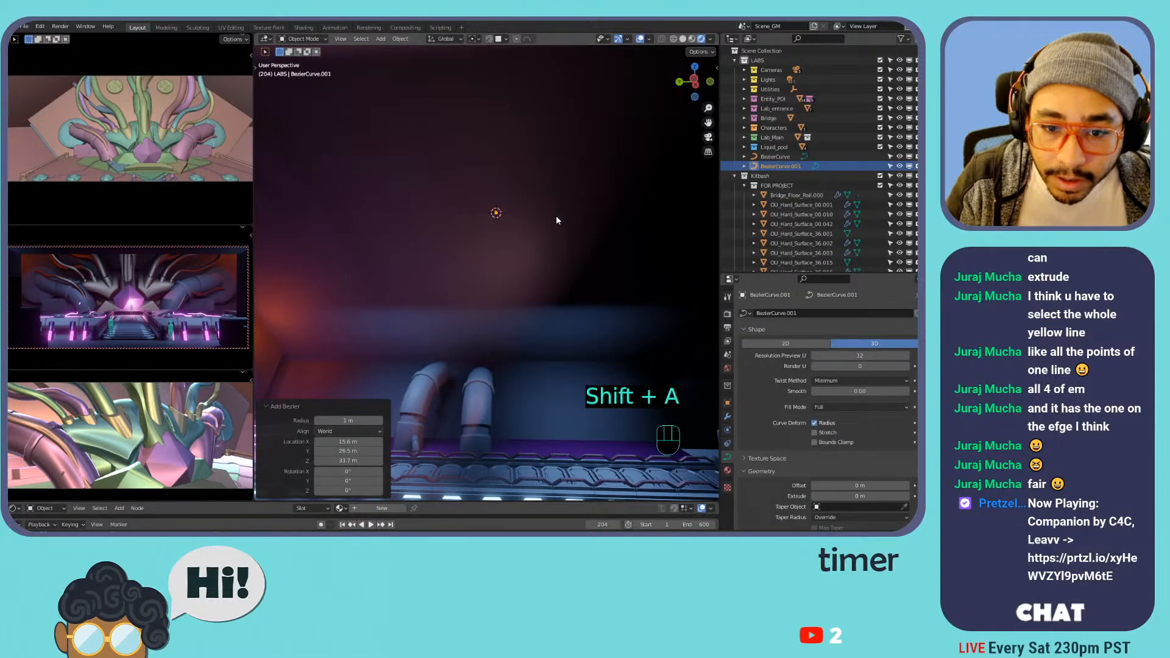
- Assign the existing Lab_main_Light.001 material to the new Bezier curve
{"action": "left_click", "coordinate": [728, 469]}
{"action": "left_click", "coordinate": [744, 354]}
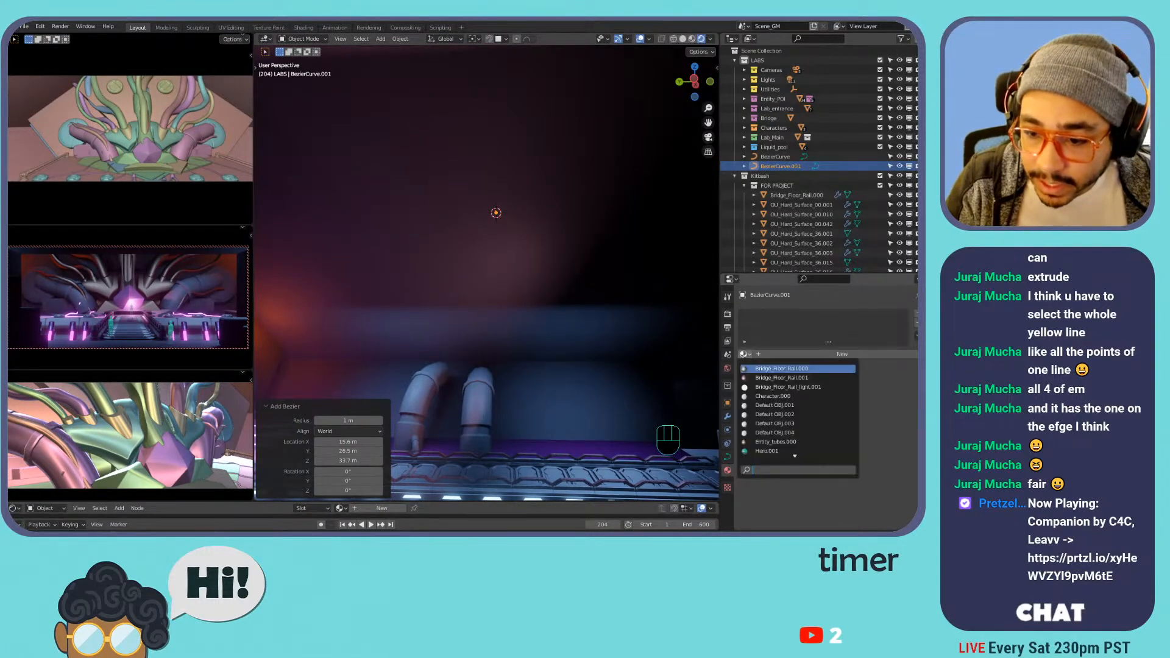
{"action": "type", "text": "lab"}
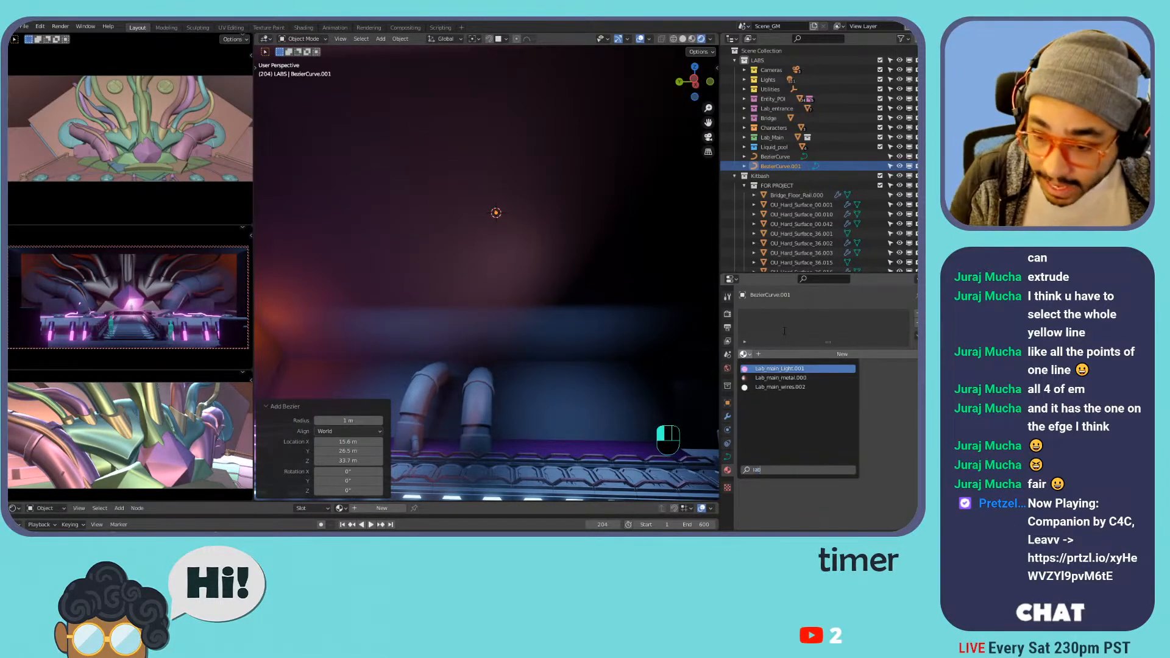
{"action": "key", "text": "Return"}
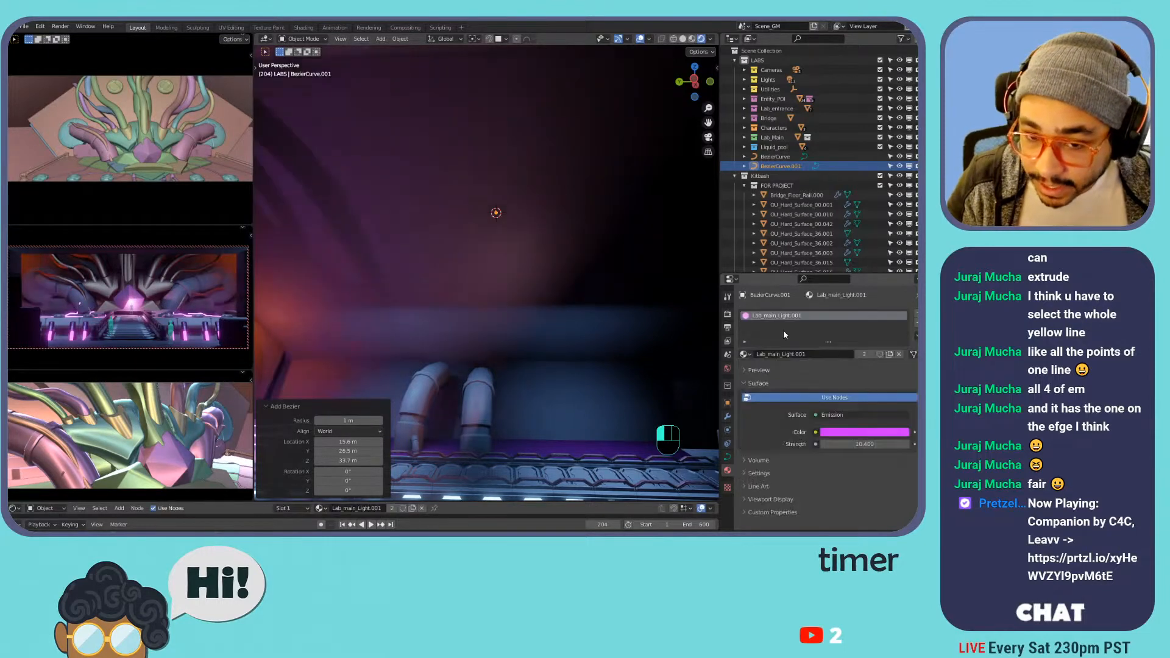
- Give the curve a round bevel with a depth of 0.63 m
{"action": "left_click", "coordinate": [727, 457]}
{"action": "scroll", "coordinate": [792, 420], "scroll_direction": "down", "scroll_amount": 5}
{"action": "mouse_move", "coordinate": [859, 454]}
{"action": "left_mouse_down"}
{"action": "mouse_move", "coordinate": [888, 453]}
{"action": "mouse_move", "coordinate": [850, 453]}
{"action": "left_mouse_up"}
- Delete all the default control points of the new curve in Edit Mode
{"action": "key", "text": "Tab"}
{"action": "key", "text": "Tab"}
{"action": "key", "text": "a"}
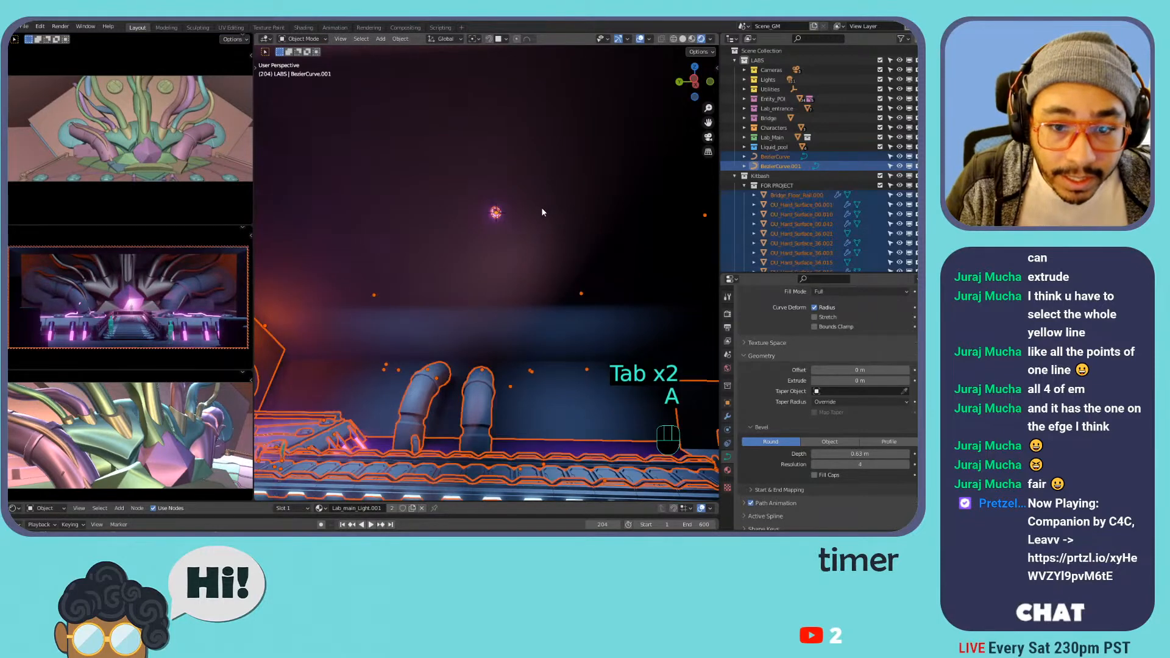
{"action": "key", "text": "Tab"}
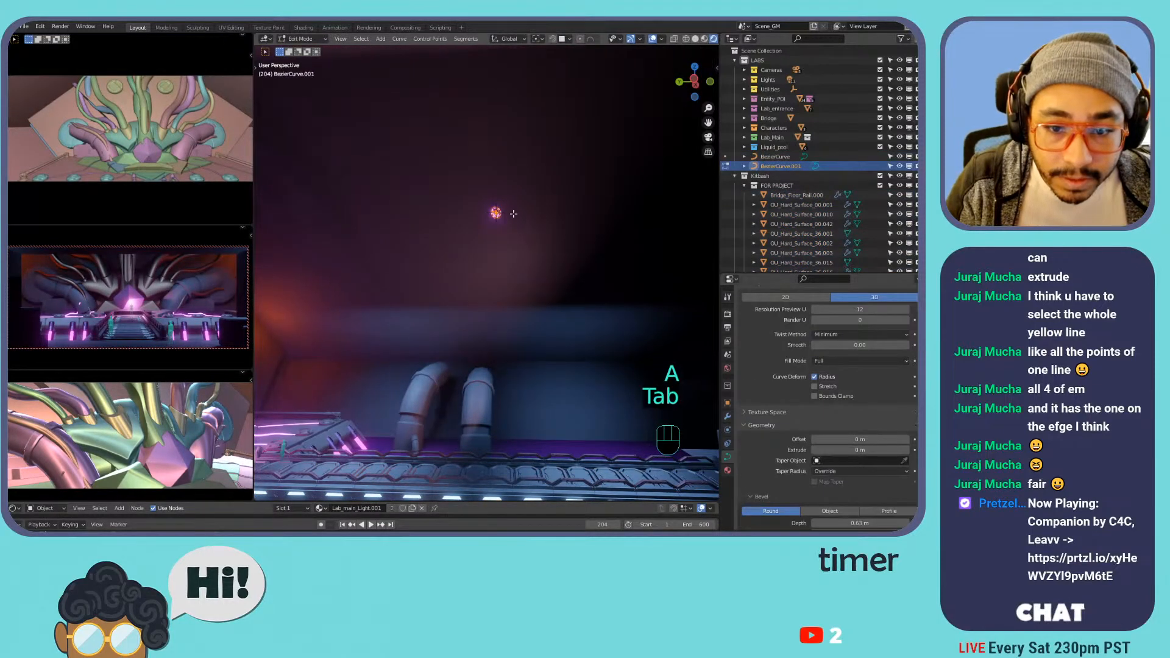
{"action": "key", "text": "a"}
{"action": "key", "text": "x"}
{"action": "left_click", "coordinate": [511, 214]}
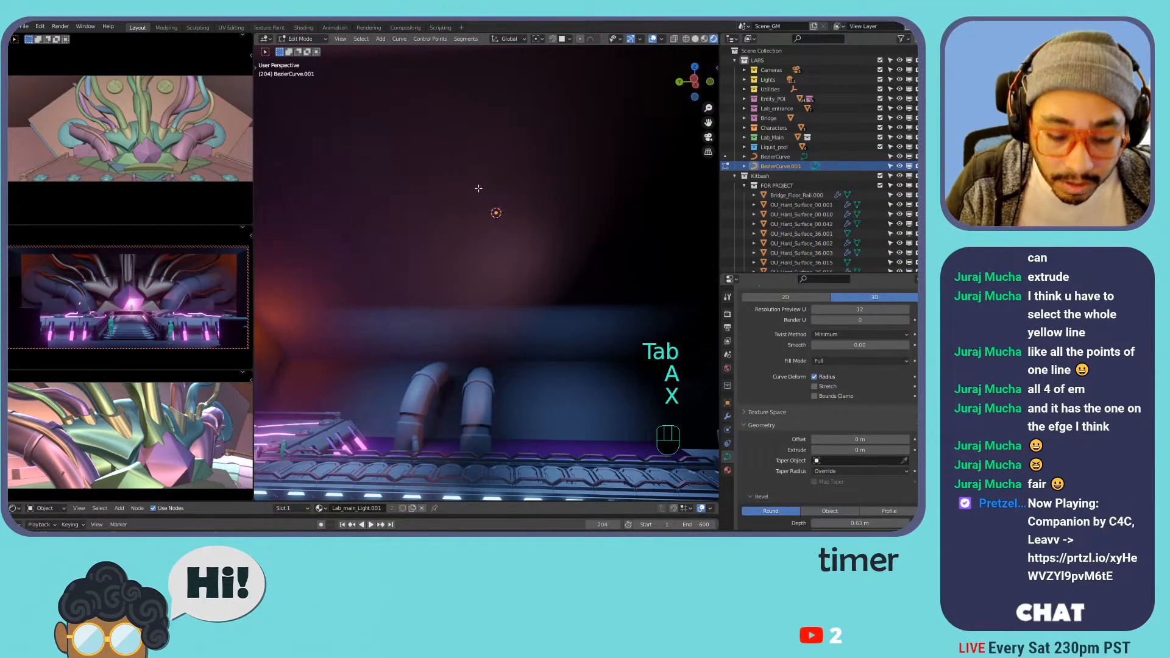
- Activate the curve Draw tool, and undo a trial straight stroke drawn across the side wall
{"action": "key", "text": "t"}
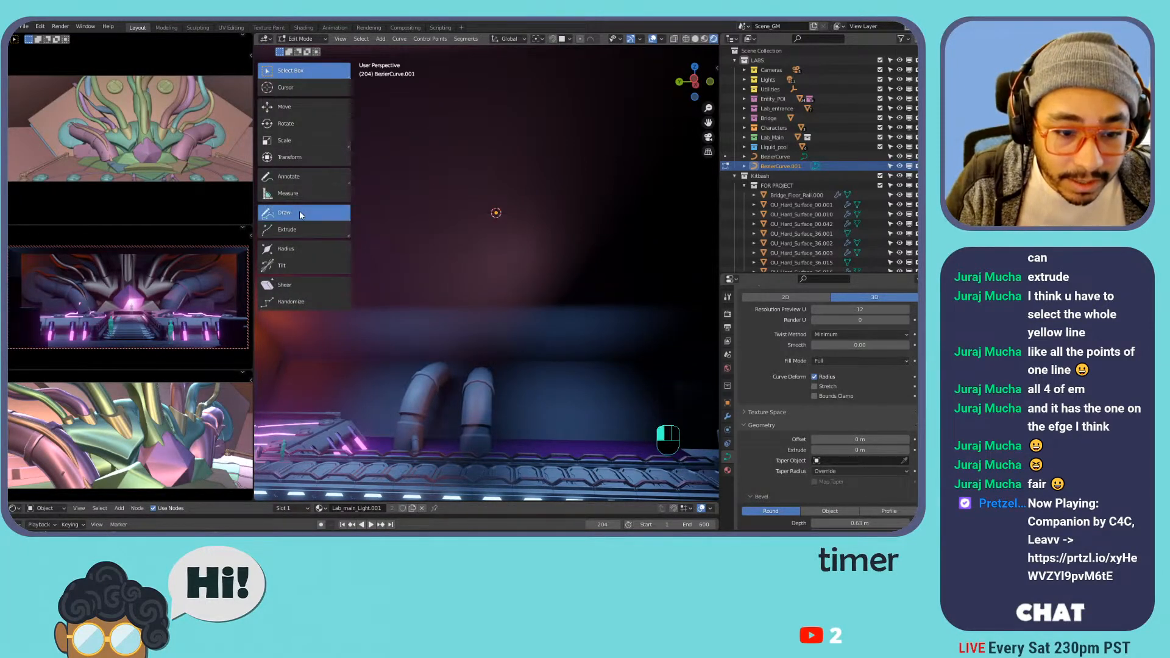
{"action": "left_click", "coordinate": [300, 215]}
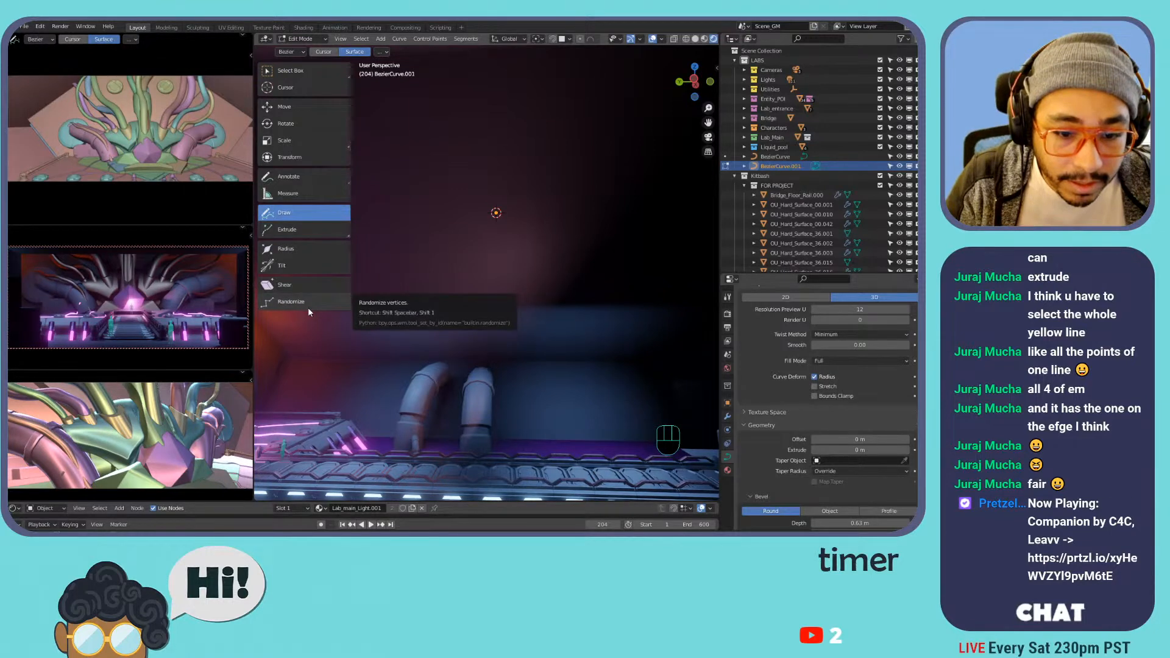
{"action": "middle_click_drag", "start_coordinate": [511, 201], "coordinate": [550, 212]}
{"action": "left_click_drag", "start_coordinate": [608, 218], "coordinate": [379, 221]}
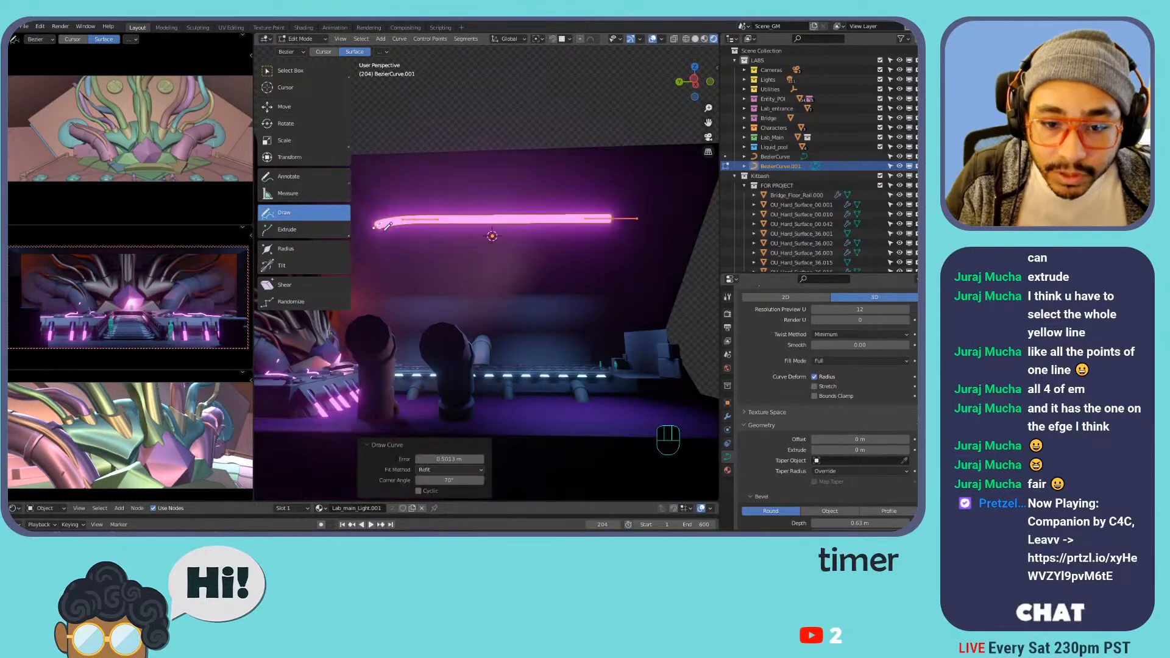
{"action": "mouse_move", "coordinate": [513, 247]}
{"action": "middle_mouse_down"}
{"action": "mouse_move", "coordinate": [485, 243]}
{"action": "mouse_move", "coordinate": [486, 230]}
{"action": "mouse_move", "coordinate": [386, 268]}
{"action": "middle_mouse_up"}
{"action": "key", "text": "ctrl+z"}
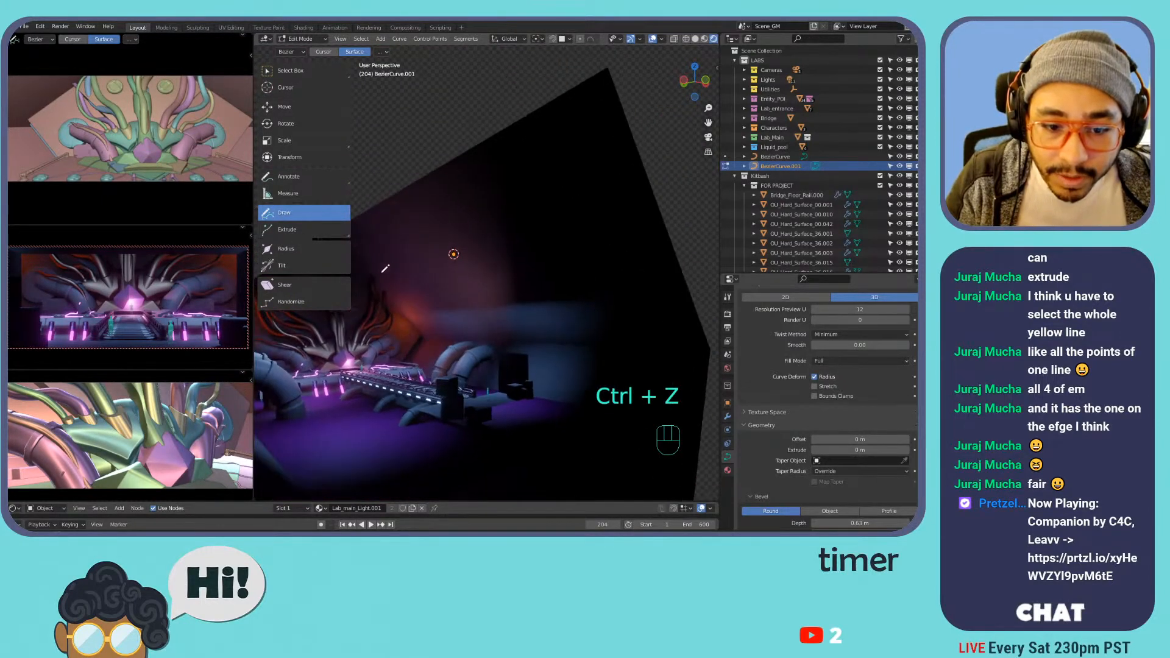
- Draw two long wavy light strokes, one above the other, across the upper side wall
{"action": "left_click_drag", "start_coordinate": [377, 275], "coordinate": [401, 258]}
{"action": "left_click_drag", "start_coordinate": [509, 214], "coordinate": [640, 188]}
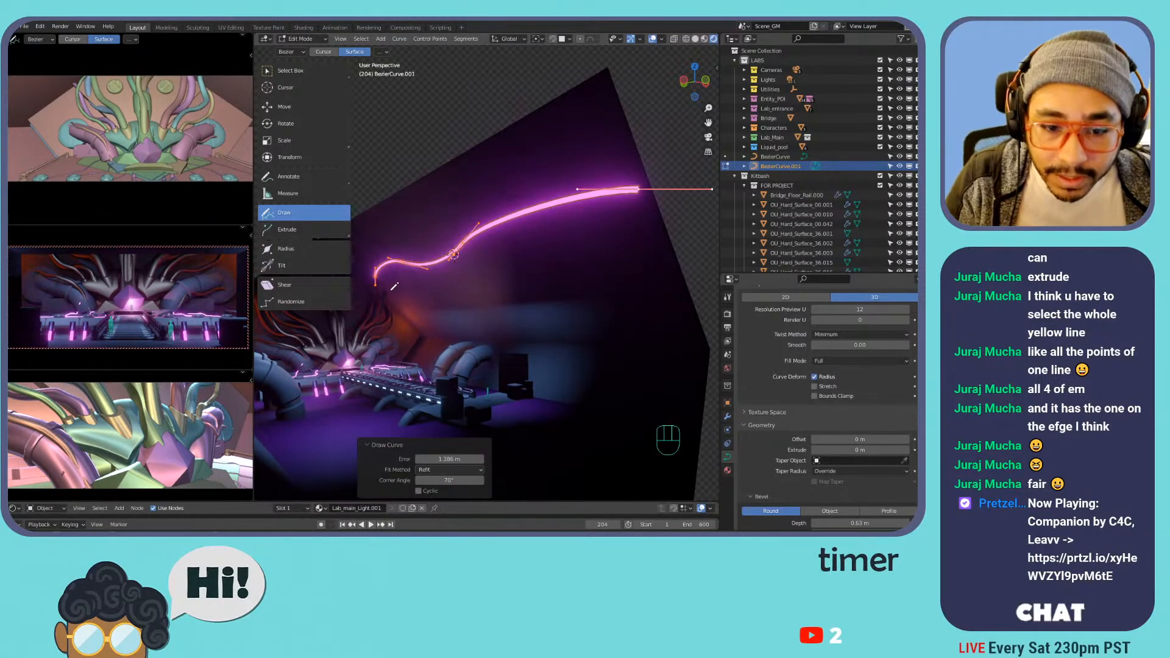
{"action": "left_click_drag", "start_coordinate": [498, 273], "coordinate": [652, 254]}
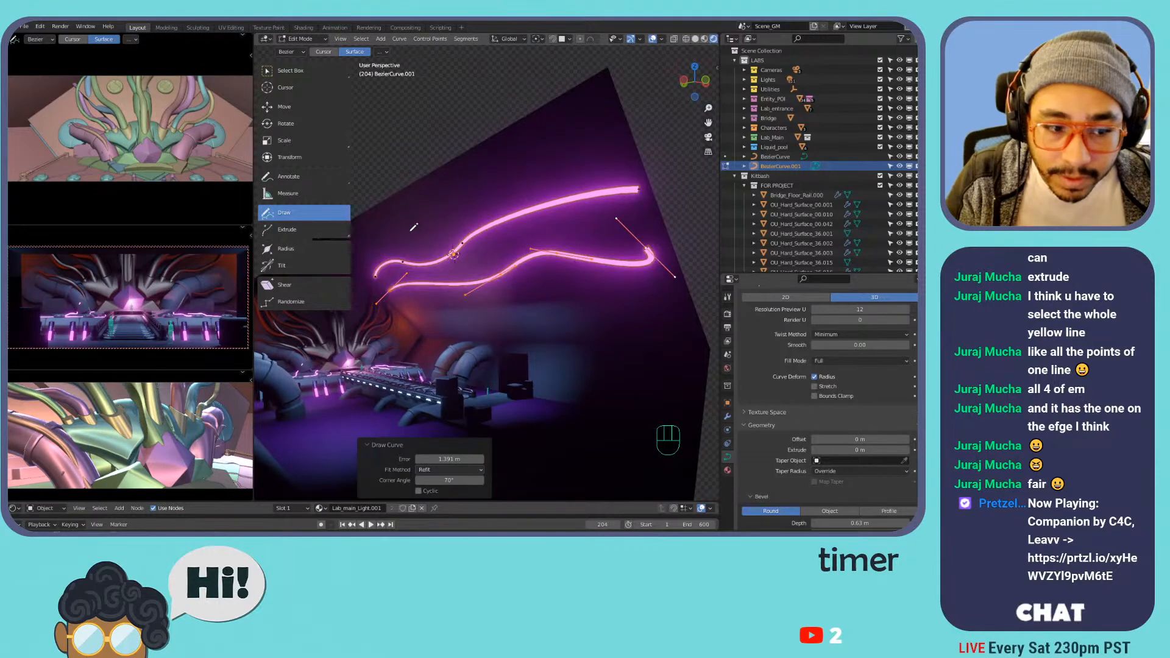
- Try a third wavy light stroke above the two existing ones on the side wall
{"action": "left_click_drag", "start_coordinate": [382, 244], "coordinate": [606, 145]}
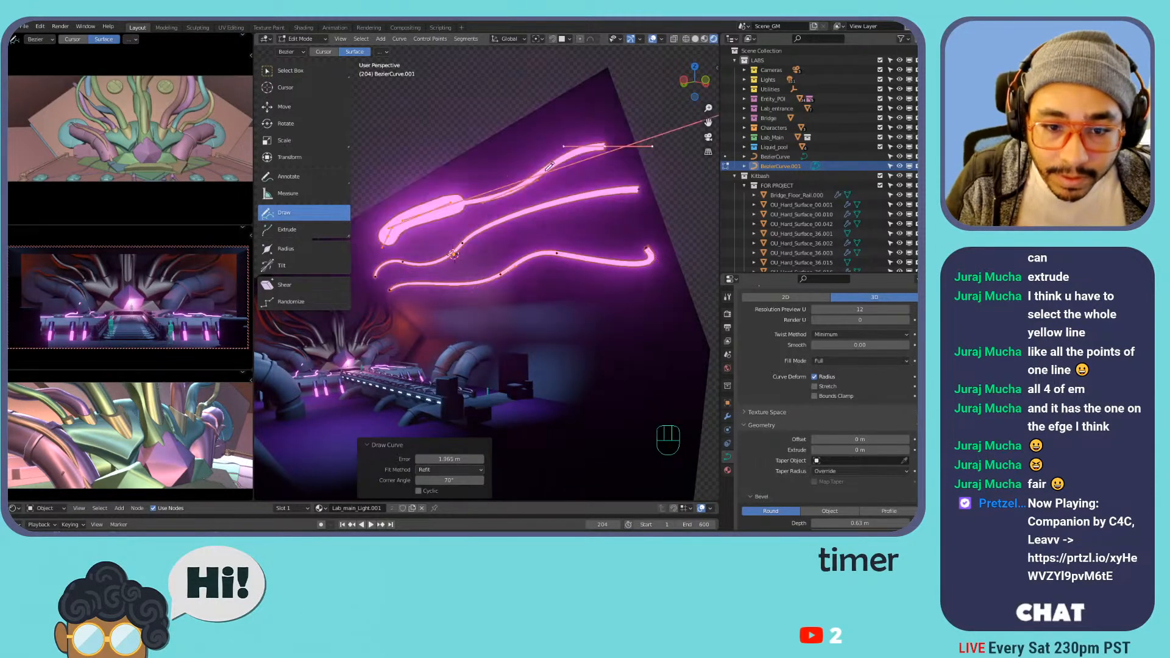
{"action": "key", "text": "ctrl+z"}
{"action": "left_click_drag", "start_coordinate": [414, 230], "coordinate": [609, 150]}
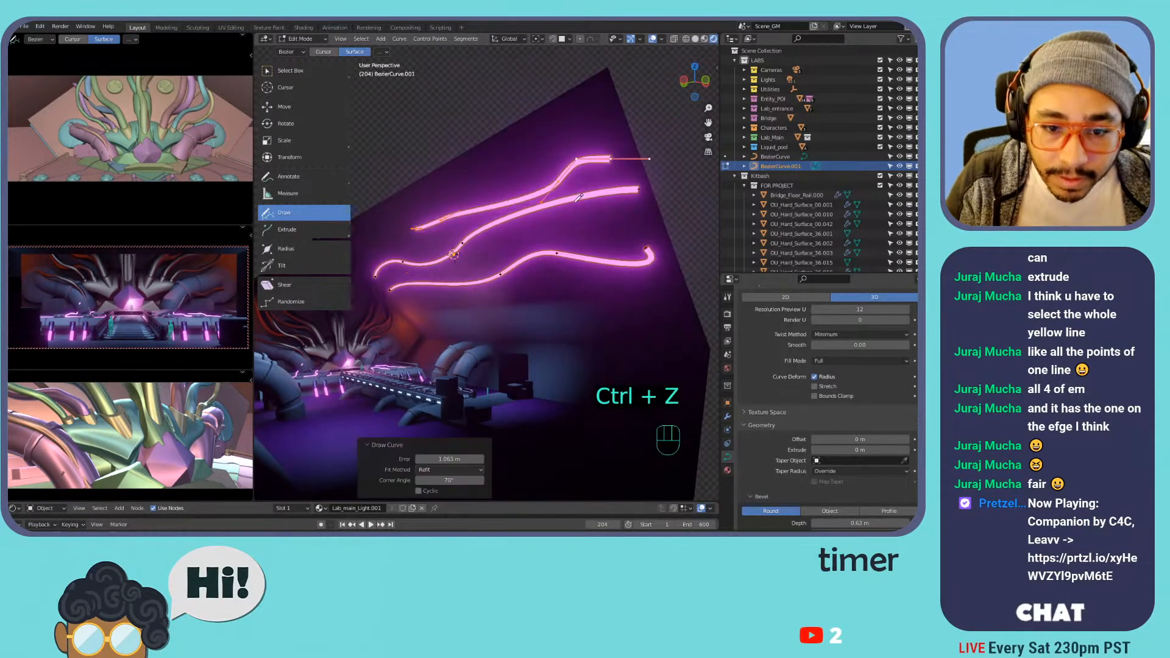
{"action": "key", "text": "ctrl+z"}
- Draw two wavy light strokes, one above the other, across the opposite upper side wall
{"action": "middle_click_drag", "start_coordinate": [526, 224], "coordinate": [491, 223]}
{"action": "mouse_move", "coordinate": [491, 223]}
{"action": "middle_mouse_down", "text": "shift"}
{"action": "mouse_move", "coordinate": [490, 200]}
{"action": "mouse_move", "coordinate": [485, 222]}
{"action": "mouse_move", "coordinate": [470, 218]}
{"action": "mouse_move", "coordinate": [510, 223]}
{"action": "mouse_move", "coordinate": [477, 228]}
{"action": "middle_mouse_up", "text": "shift"}
{"action": "mouse_move", "coordinate": [477, 228]}
{"action": "middle_mouse_down", "text": "shift"}
{"action": "mouse_move", "coordinate": [478, 239]}
{"action": "mouse_move", "coordinate": [560, 247]}
{"action": "mouse_move", "coordinate": [478, 238]}
{"action": "middle_mouse_up", "text": "shift"}
{"action": "middle_click_drag", "start_coordinate": [478, 237], "coordinate": [522, 240], "text": "shift"}
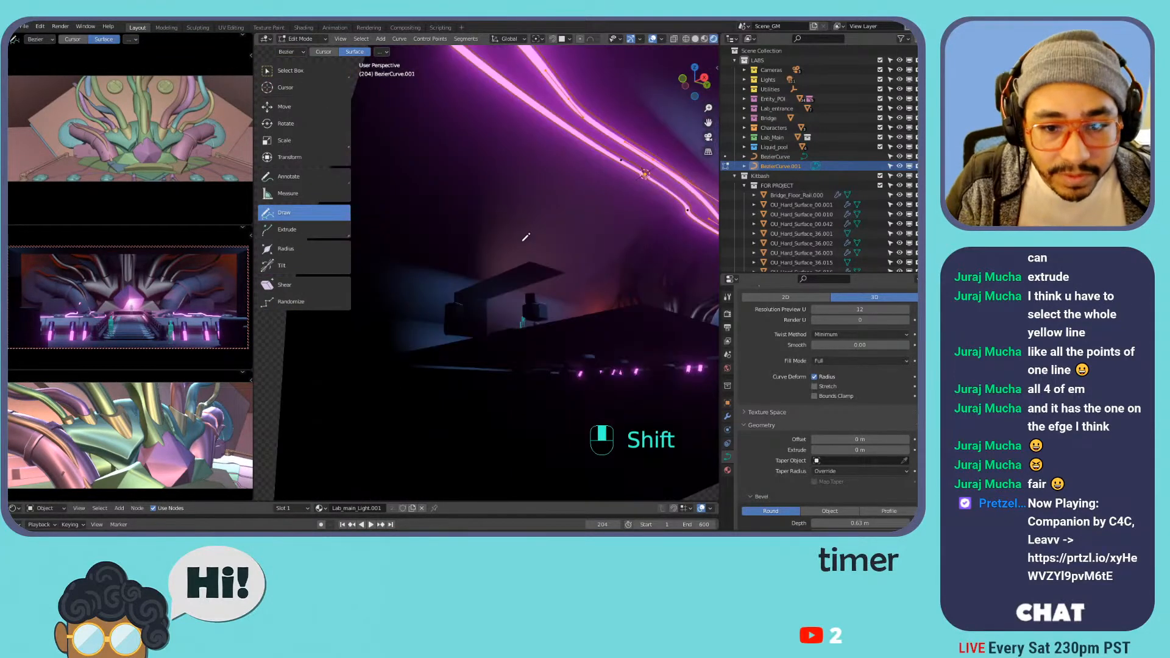
{"action": "middle_click_drag", "start_coordinate": [426, 178], "coordinate": [579, 249]}
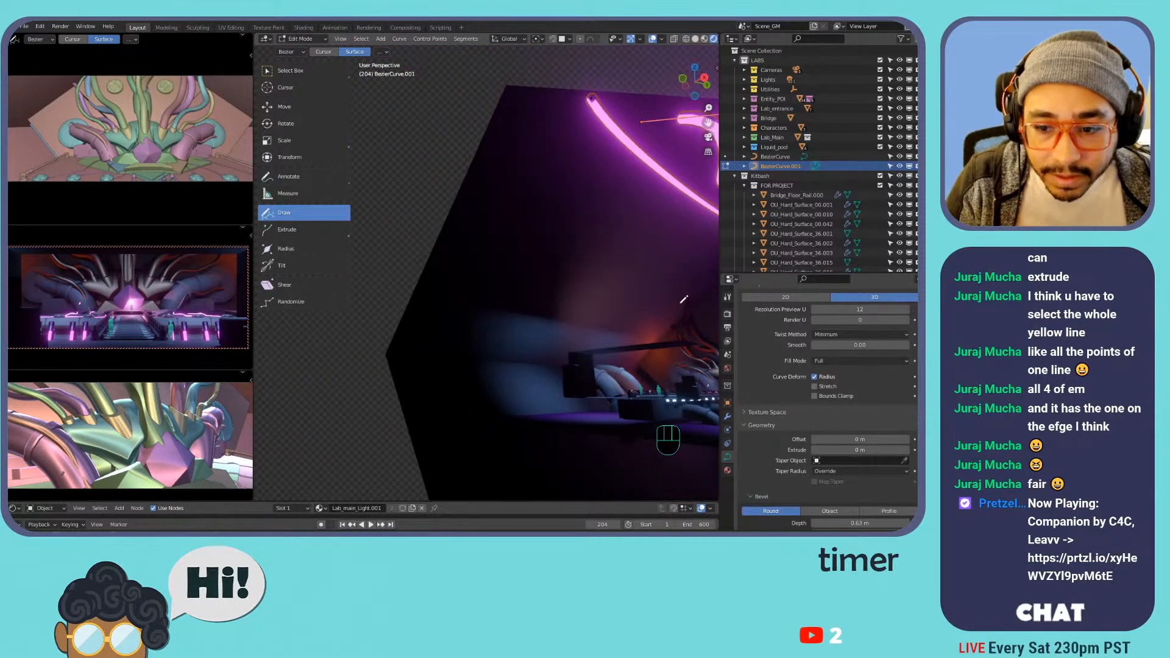
{"action": "left_click_drag", "start_coordinate": [591, 264], "coordinate": [458, 208]}
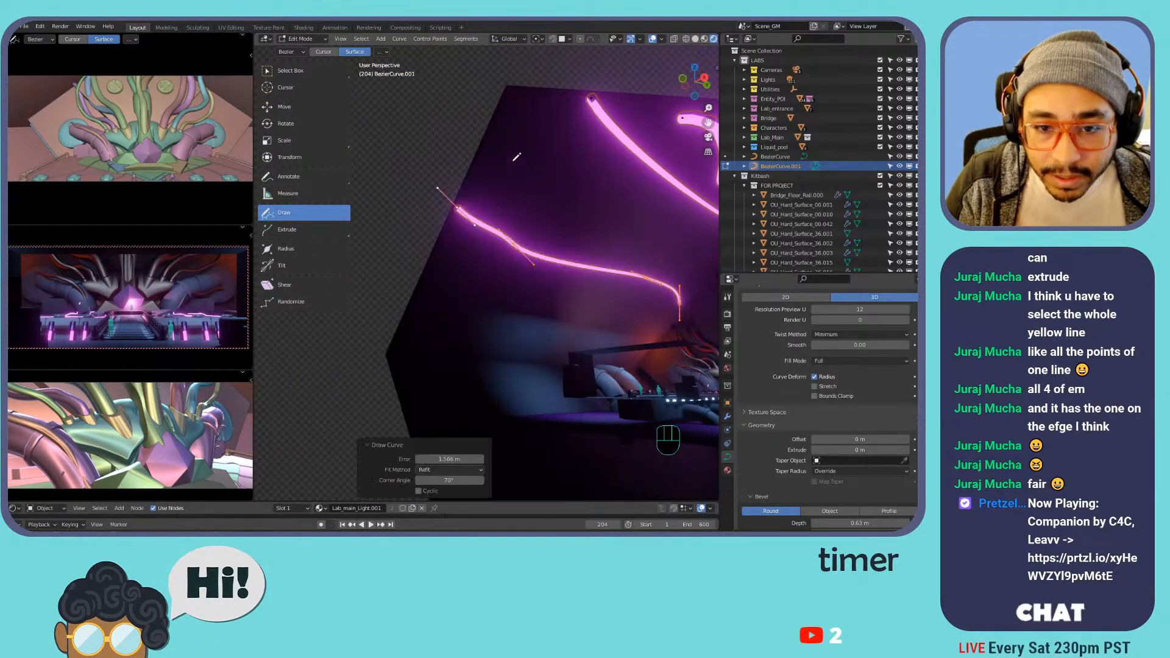
{"action": "left_click_drag", "start_coordinate": [701, 256], "coordinate": [477, 161]}
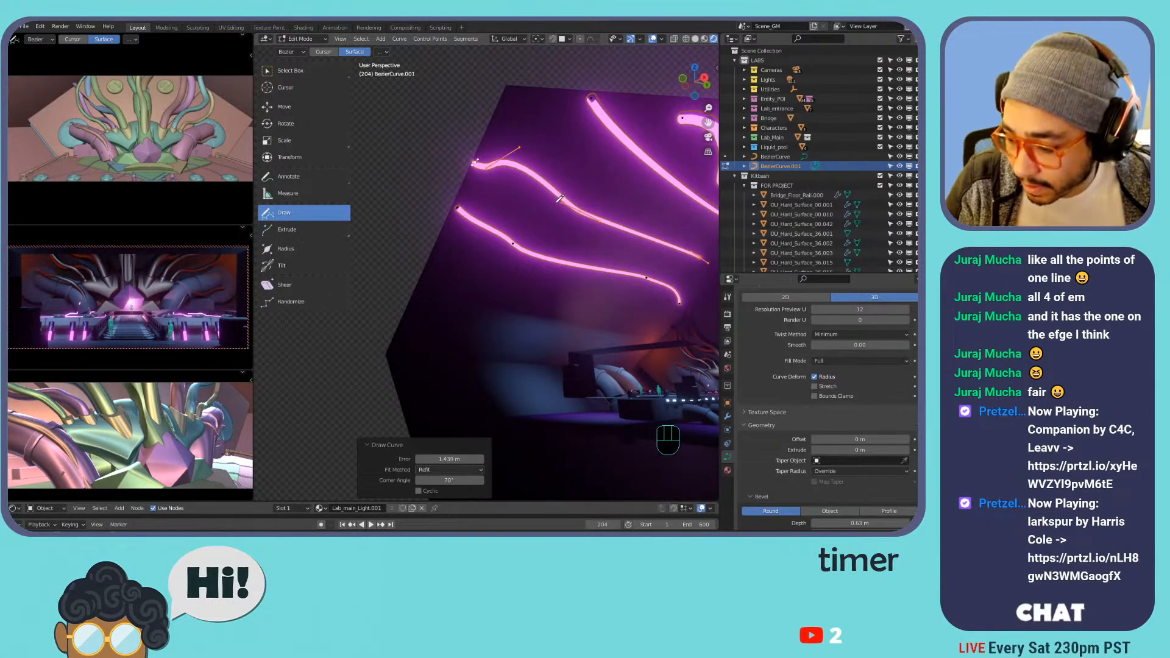
- Try randomizing all control points of the wall light curves with an amount of -7.69 m
{"action": "mouse_move", "coordinate": [576, 254]}
{"action": "middle_mouse_down"}
{"action": "mouse_move", "coordinate": [631, 260]}
{"action": "mouse_move", "coordinate": [545, 290]}
{"action": "mouse_move", "coordinate": [573, 297]}
{"action": "mouse_move", "coordinate": [577, 245]}
{"action": "middle_mouse_up"}
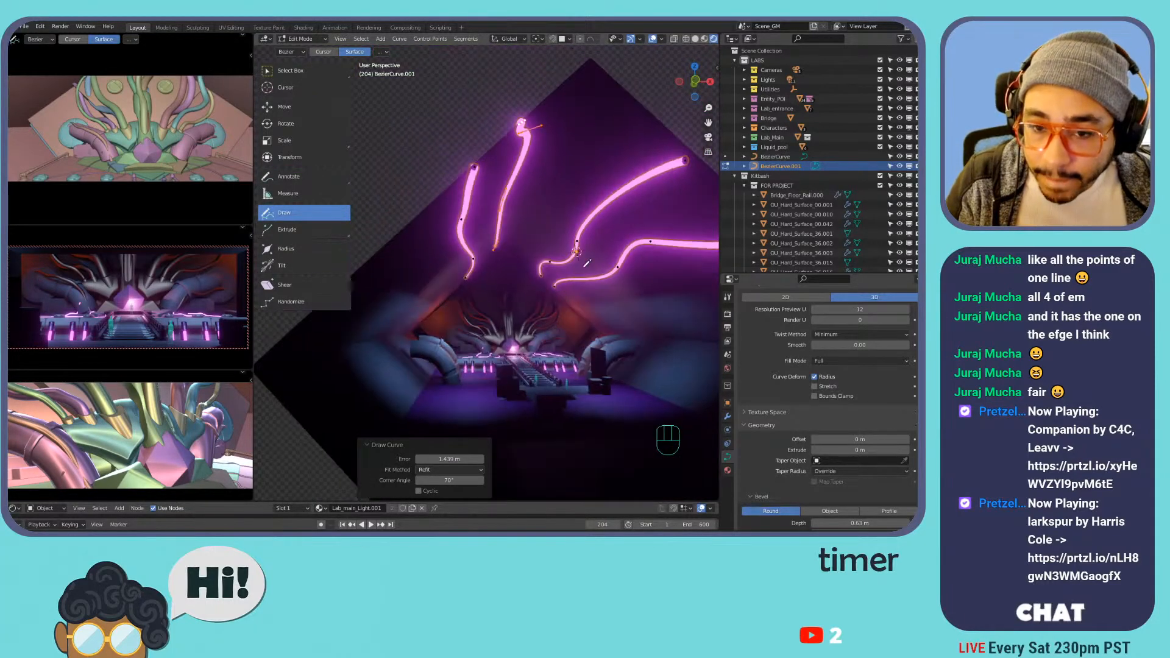
{"action": "key", "text": "Tab"}
{"action": "key", "text": "Tab"}
{"action": "key", "text": "a"}
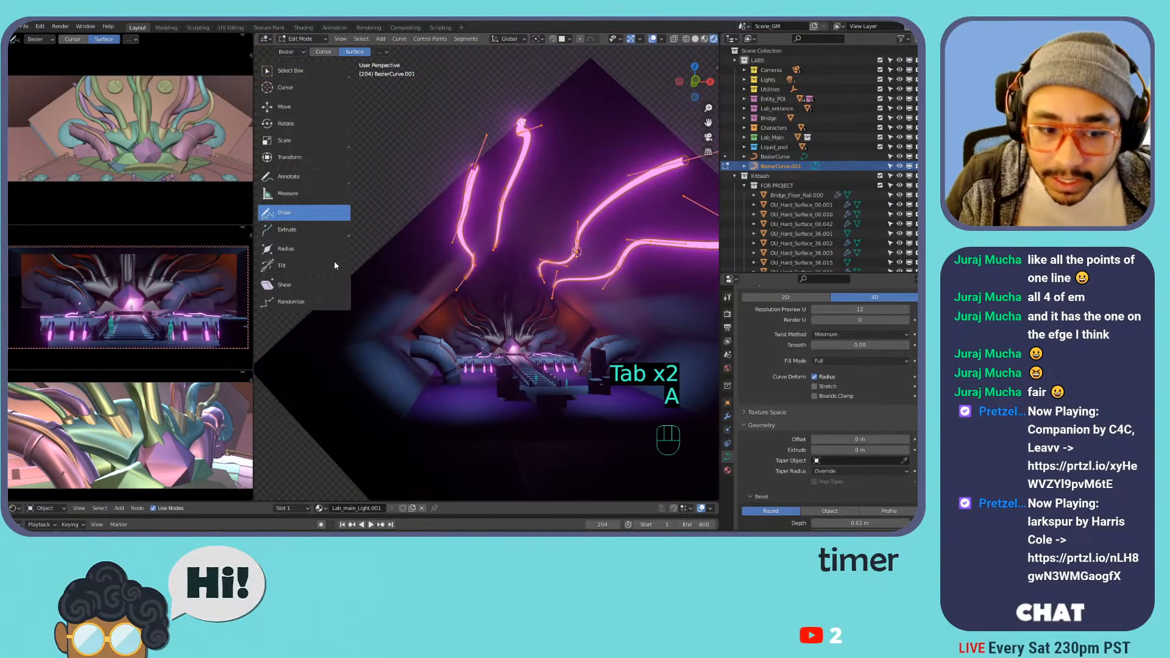
{"action": "left_click", "coordinate": [309, 303]}
{"action": "left_click_drag", "start_coordinate": [551, 226], "coordinate": [510, 268]}
{"action": "key", "text": "ctrl+a"}
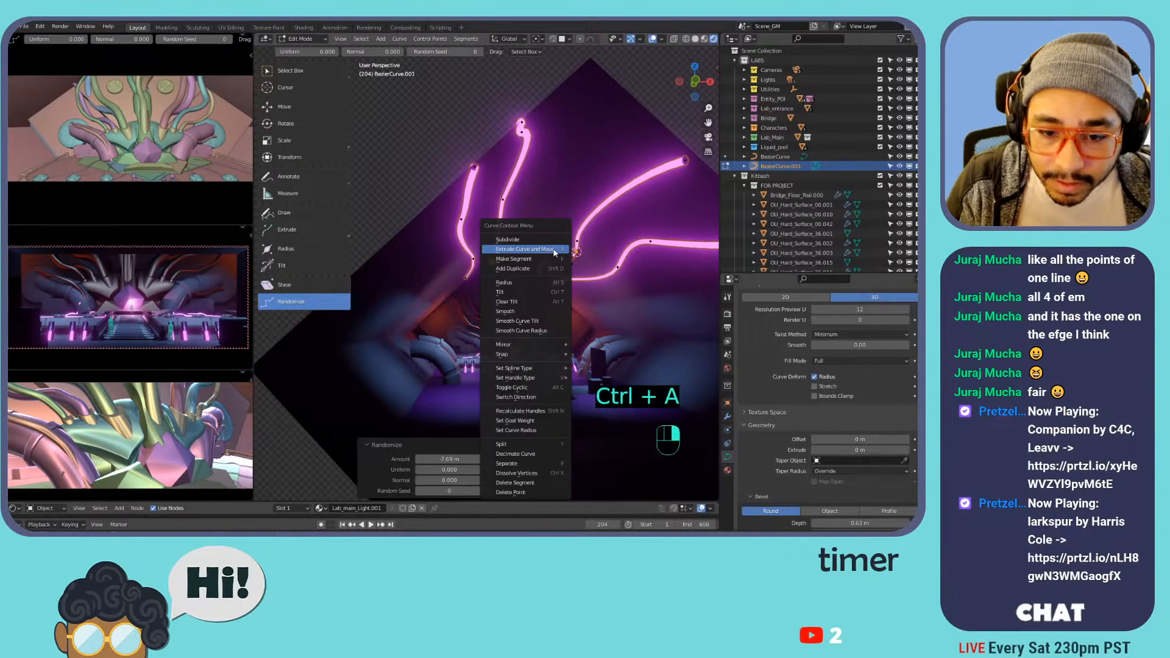
{"action": "key", "text": "ctrl+a"}
{"action": "key", "text": "ctrl+a"}
{"action": "key", "text": "ctrl+a"}
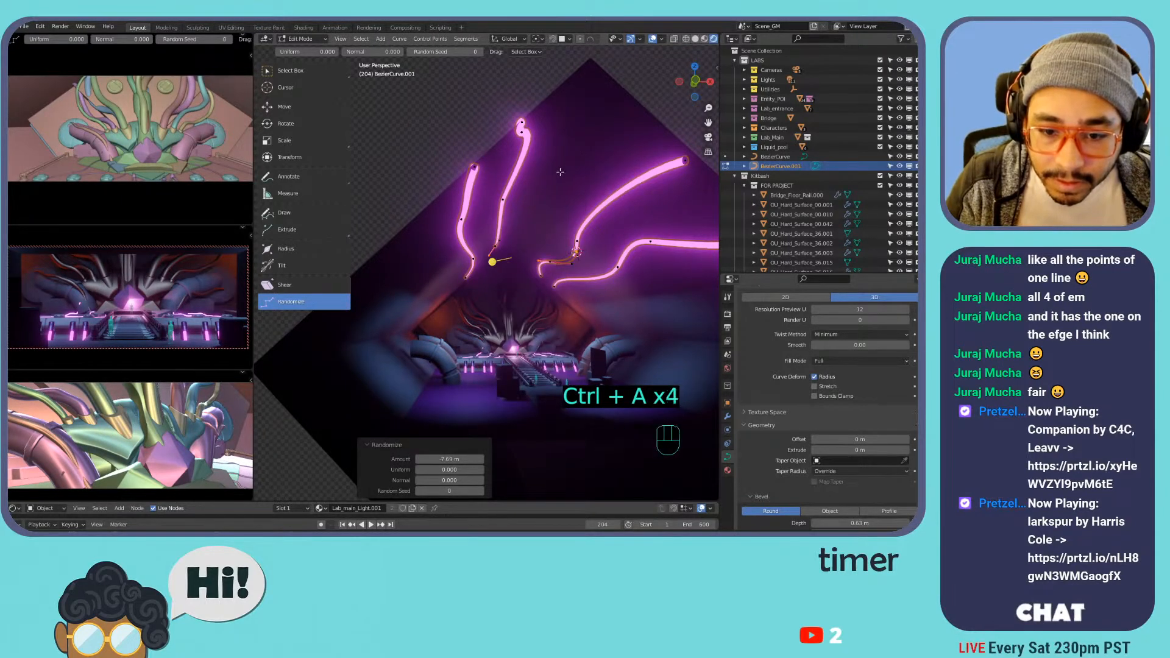
- Randomize all points of the wall light curves with amount -3.44 m, normal 0.431 and random seed 43
{"action": "key", "text": "a"}
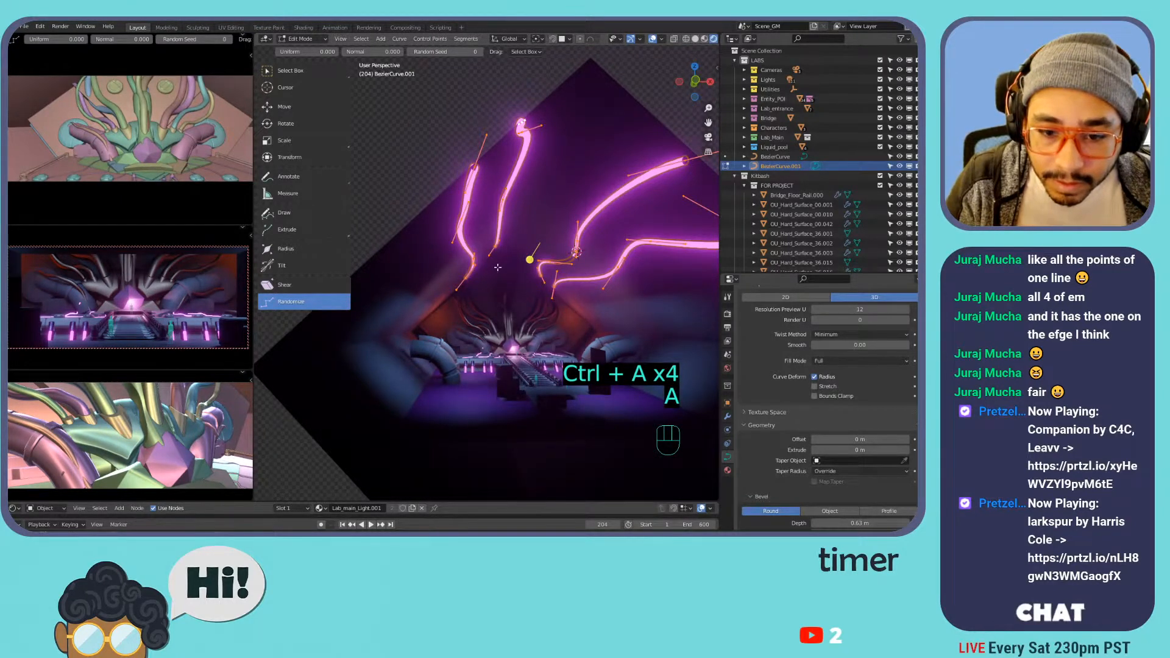
{"action": "left_click_drag", "start_coordinate": [530, 260], "coordinate": [496, 266]}
{"action": "mouse_move", "coordinate": [449, 481]}
{"action": "left_mouse_down"}
{"action": "mouse_move", "coordinate": [486, 480]}
{"action": "mouse_move", "coordinate": [444, 480]}
{"action": "mouse_move", "coordinate": [475, 470]}
{"action": "mouse_move", "coordinate": [445, 470]}
{"action": "mouse_move", "coordinate": [456, 459]}
{"action": "left_mouse_up"}
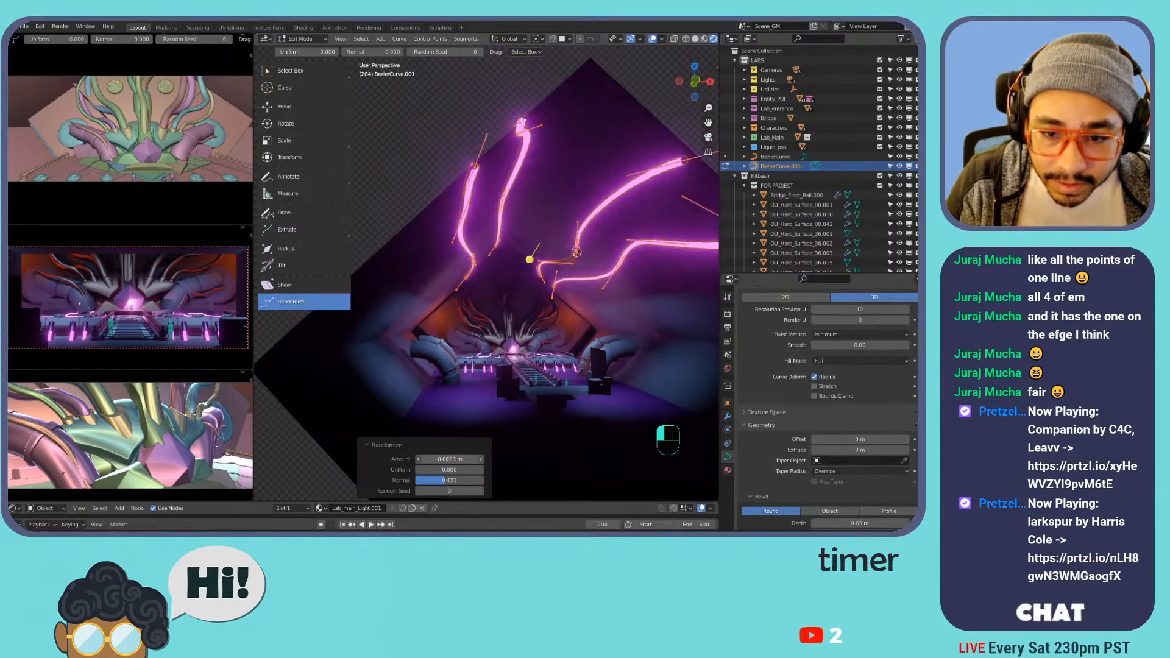
{"action": "left_click_drag", "start_coordinate": [457, 458], "coordinate": [453, 491]}
- Make a single-user copy of the Lab_main_Light.001 material on the wall light curves
{"action": "middle_click_drag", "start_coordinate": [544, 268], "coordinate": [793, 416]}
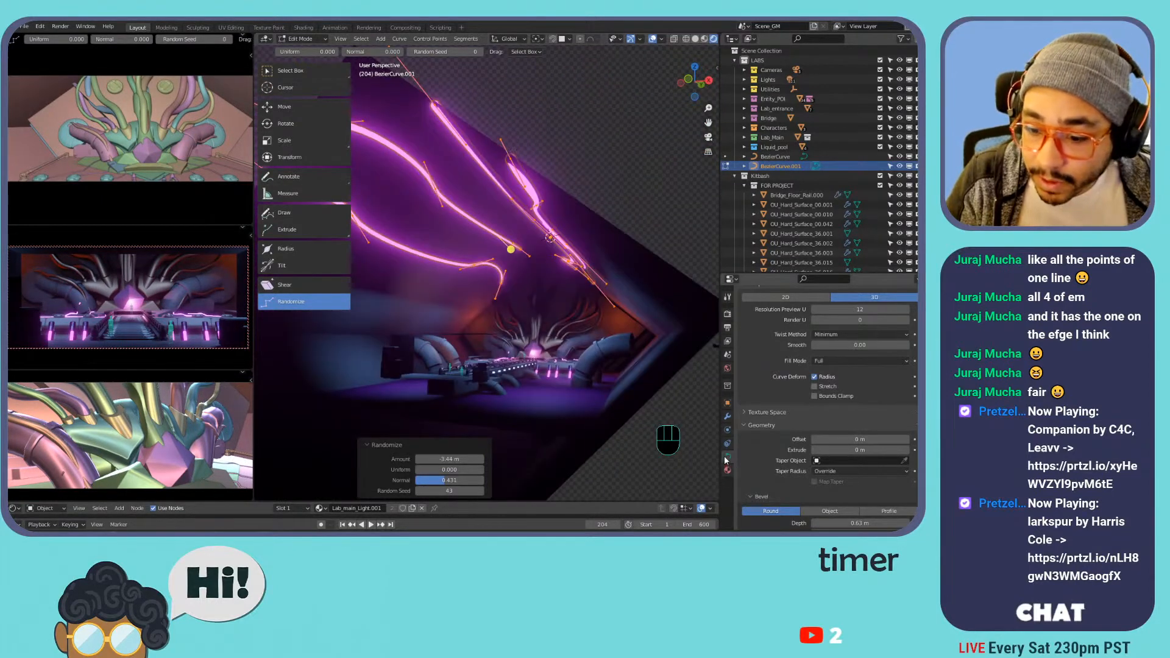
{"action": "left_click", "coordinate": [728, 417]}
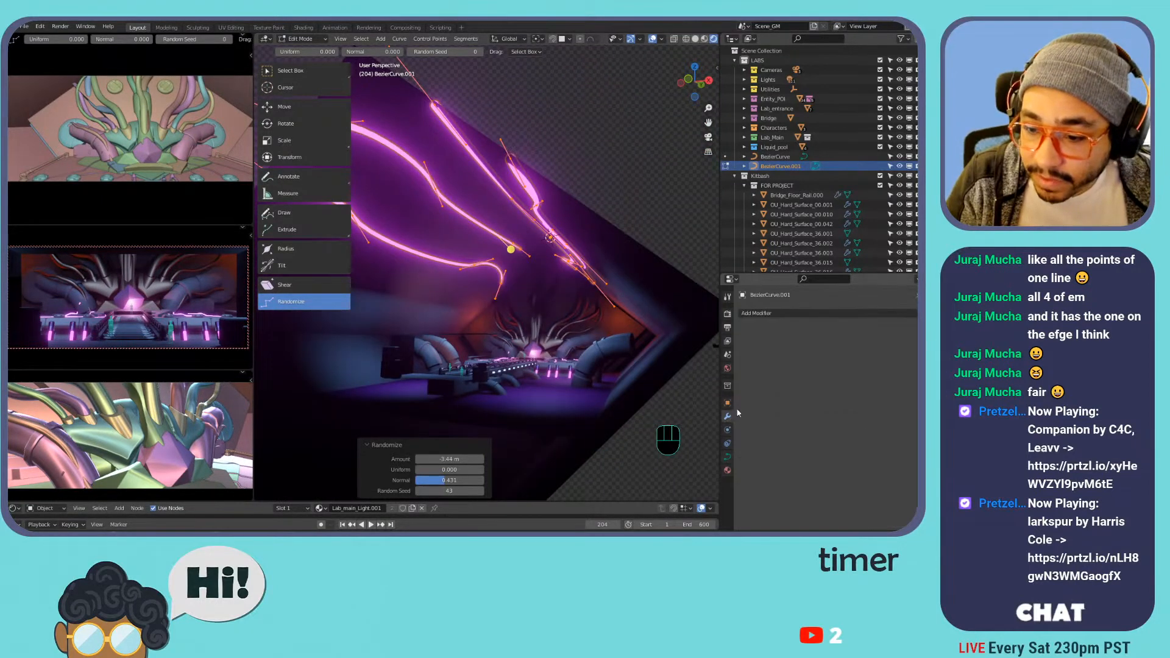
{"action": "left_click", "coordinate": [727, 469]}
{"action": "left_click", "coordinate": [879, 354]}
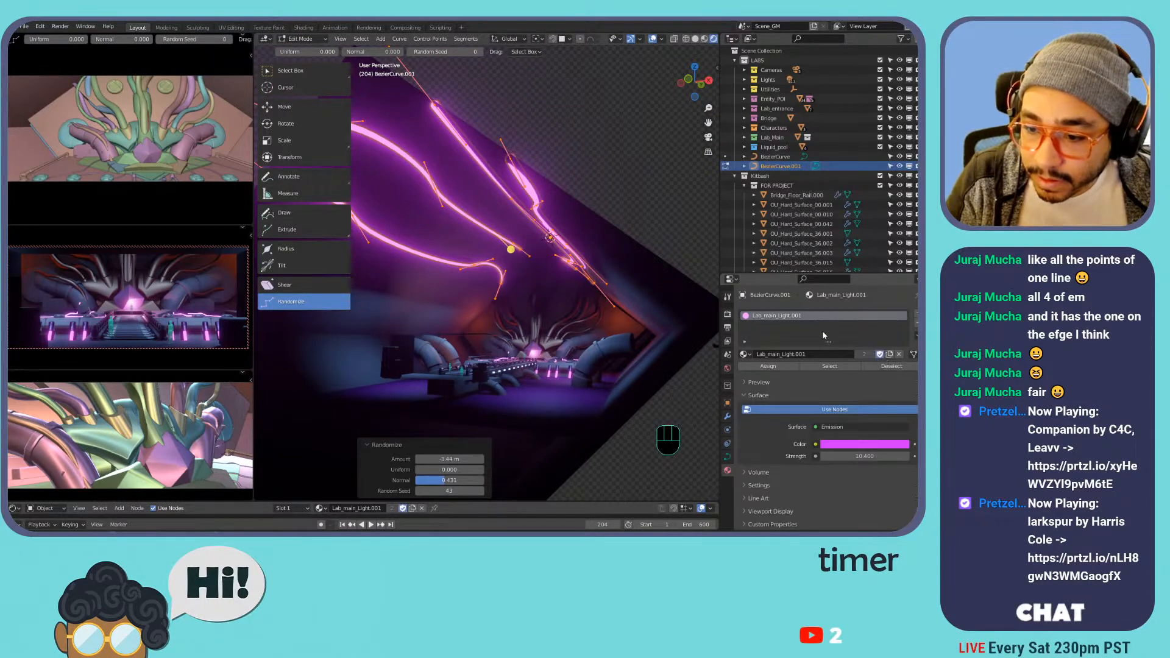
{"action": "left_click", "coordinate": [880, 354]}
{"action": "left_click", "coordinate": [890, 354]}
- Rename the copied material to Lab_main_Ceiling_Light.002
{"action": "double_click", "coordinate": [780, 315]}
{"action": "left_click", "coordinate": [773, 315]}
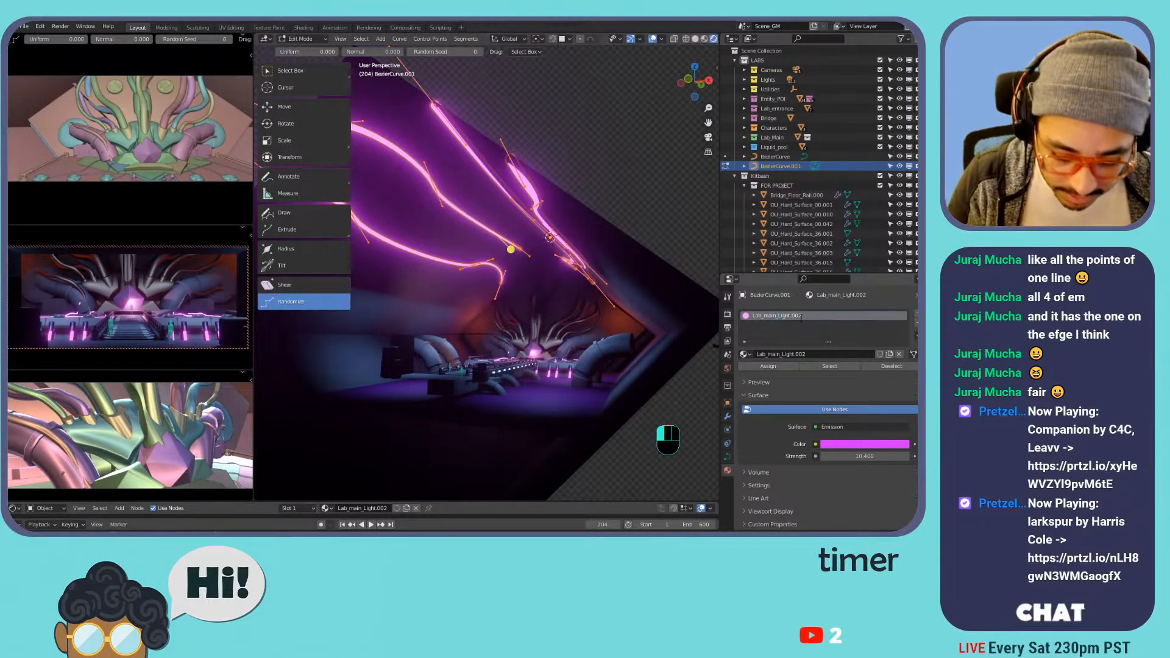
{"action": "type", "text": "Ceiling"}
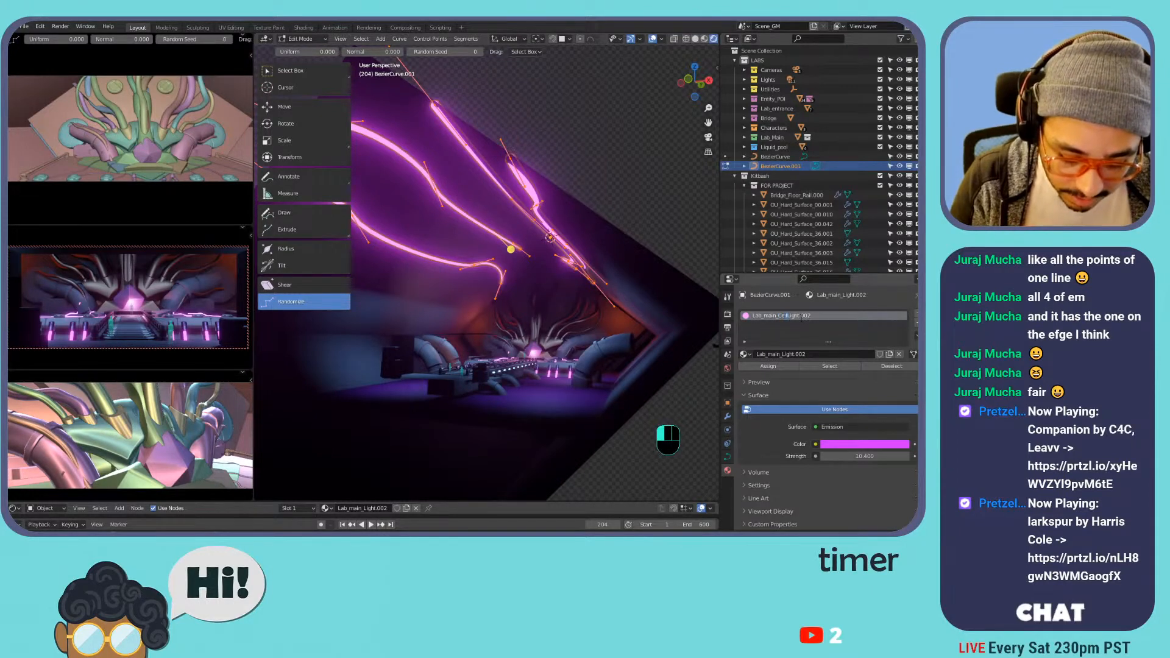
{"action": "type", "text": "_"}
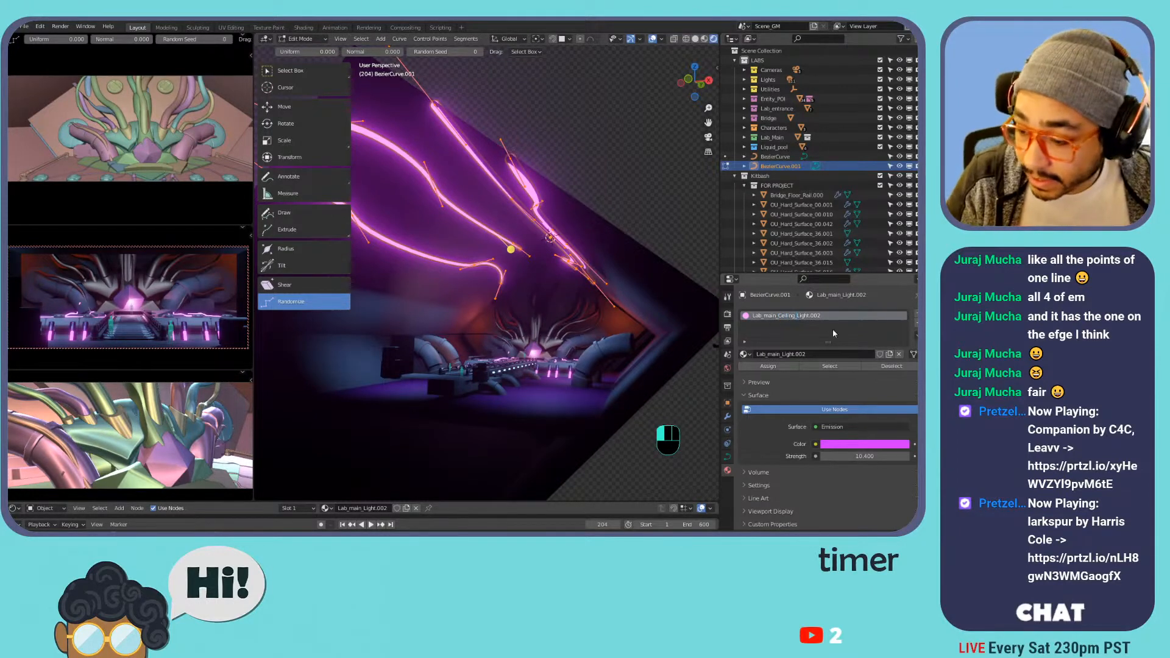
{"action": "key", "text": "Return"}
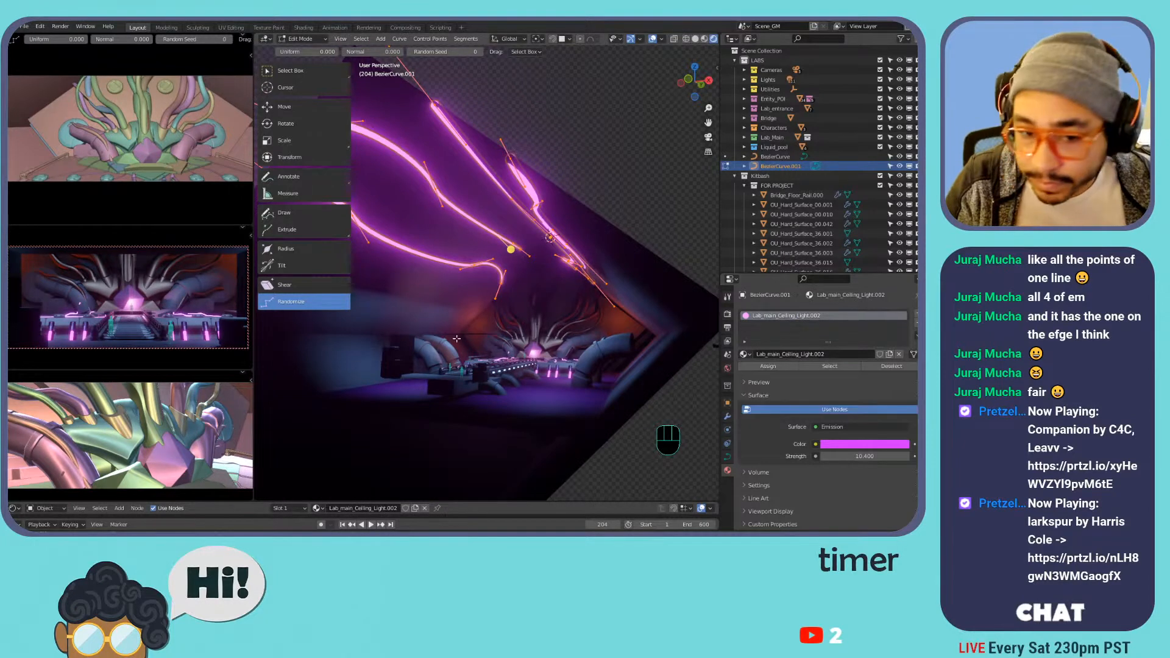
- Change the ceiling light material's emission color to light blue and its strength to 9.100
{"action": "left_click", "coordinate": [850, 449]}
{"action": "left_click", "coordinate": [871, 328]}
{"action": "left_click_drag", "start_coordinate": [871, 327], "coordinate": [867, 324]}
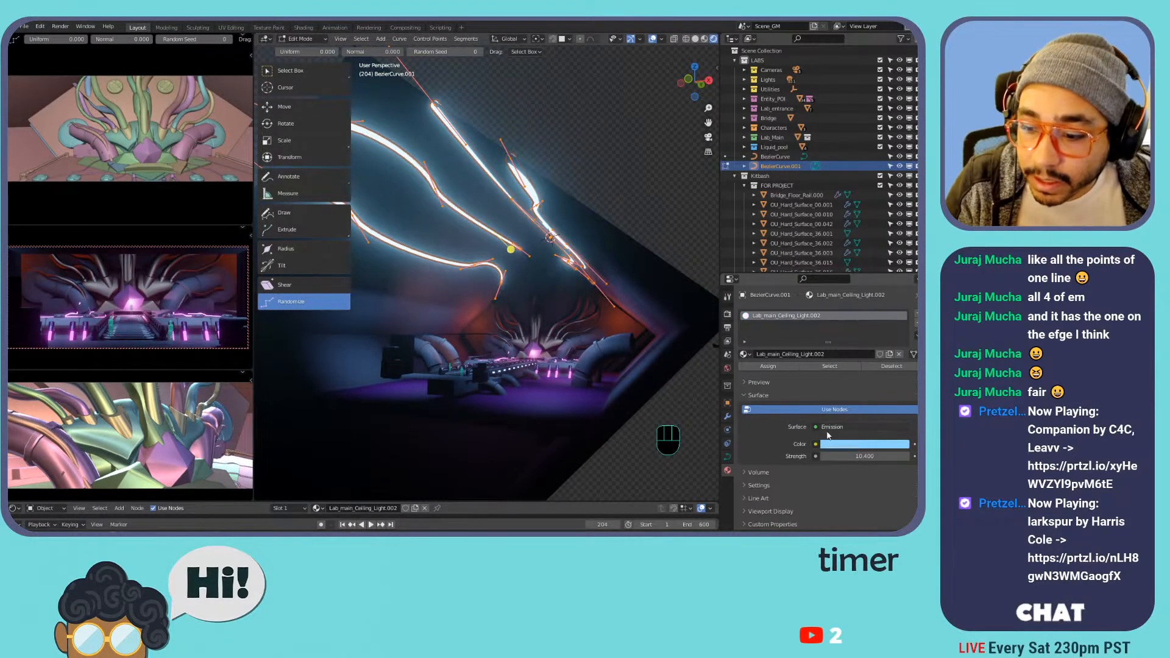
{"action": "mouse_move", "coordinate": [863, 455]}
{"action": "left_mouse_down"}
{"action": "mouse_move", "coordinate": [841, 456]}
{"action": "mouse_move", "coordinate": [856, 457]}
{"action": "left_mouse_up"}
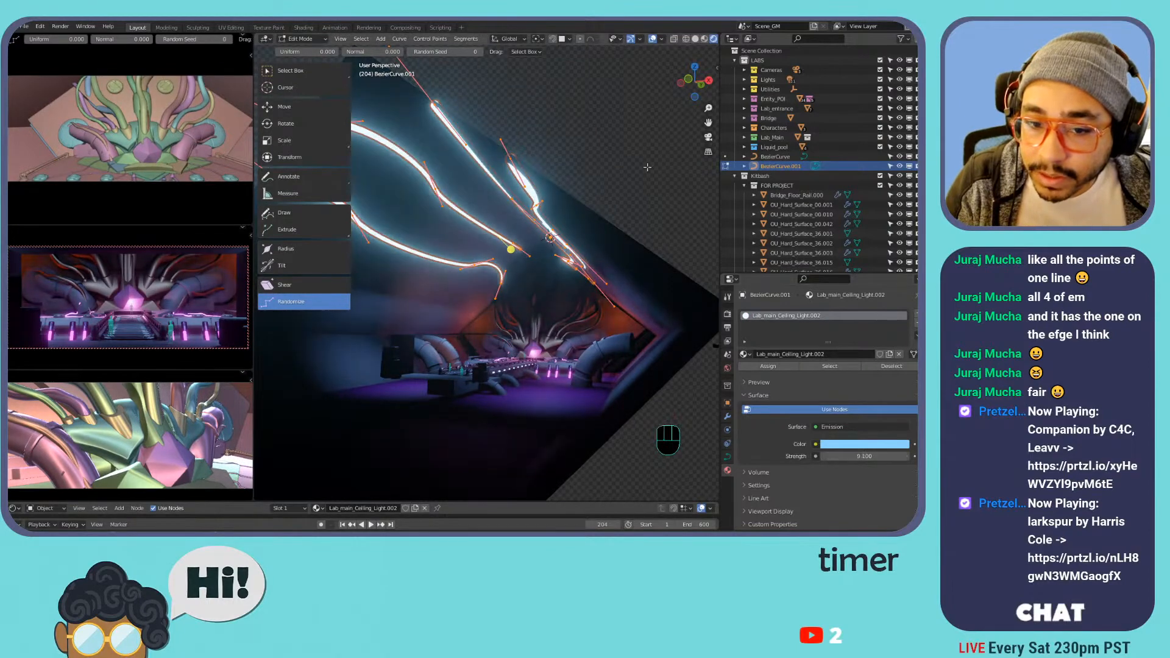
- Return the light curves to Object Mode and save the scene file
{"action": "key", "text": "Tab"}
{"action": "middle_click_drag", "start_coordinate": [584, 203], "coordinate": [572, 283], "text": "shift"}
{"action": "key", "text": "ctrl+s"}
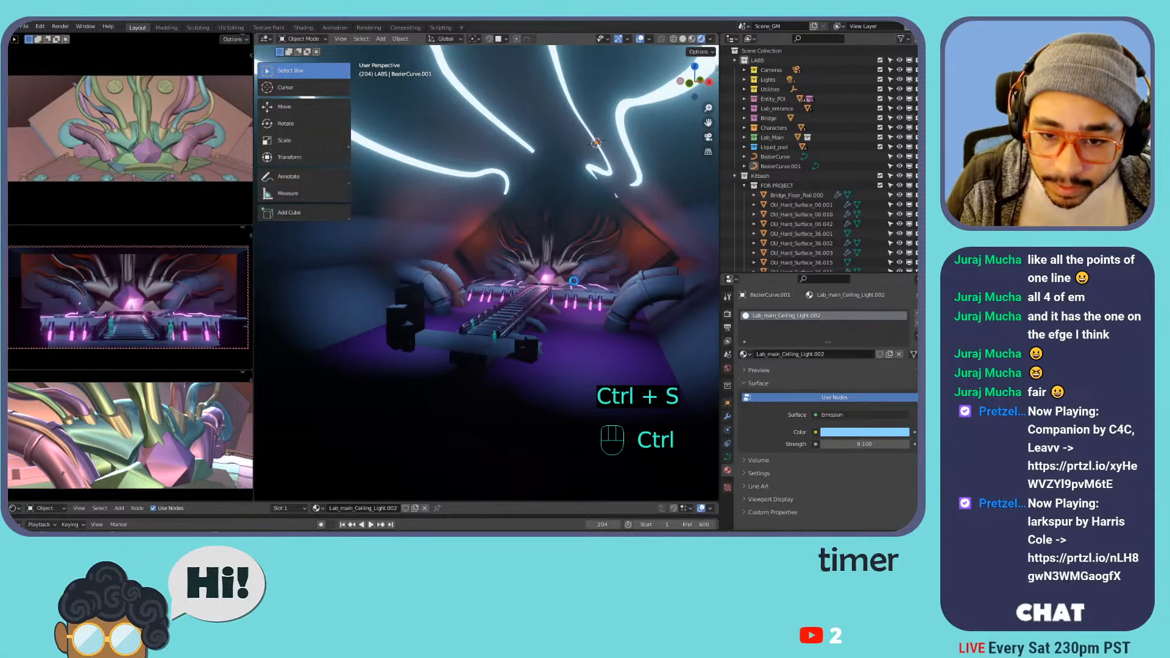
{"action": "middle_click_drag", "start_coordinate": [579, 285], "coordinate": [572, 292], "text": "shift"}
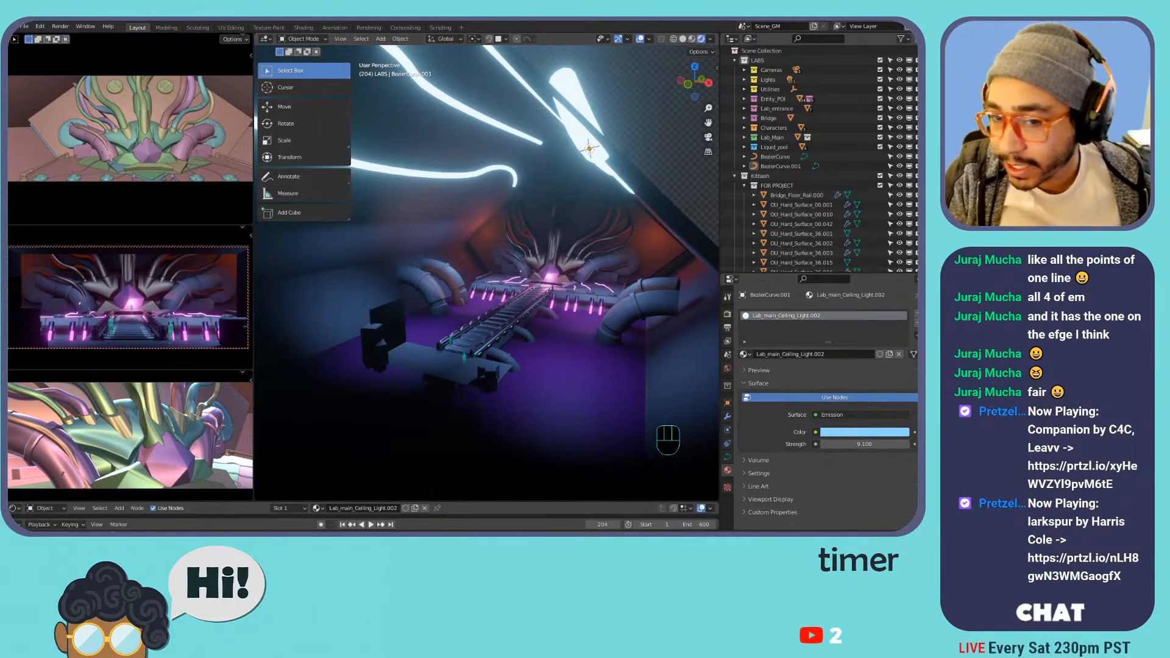
{"action": "key", "text": "ctrl+s"}
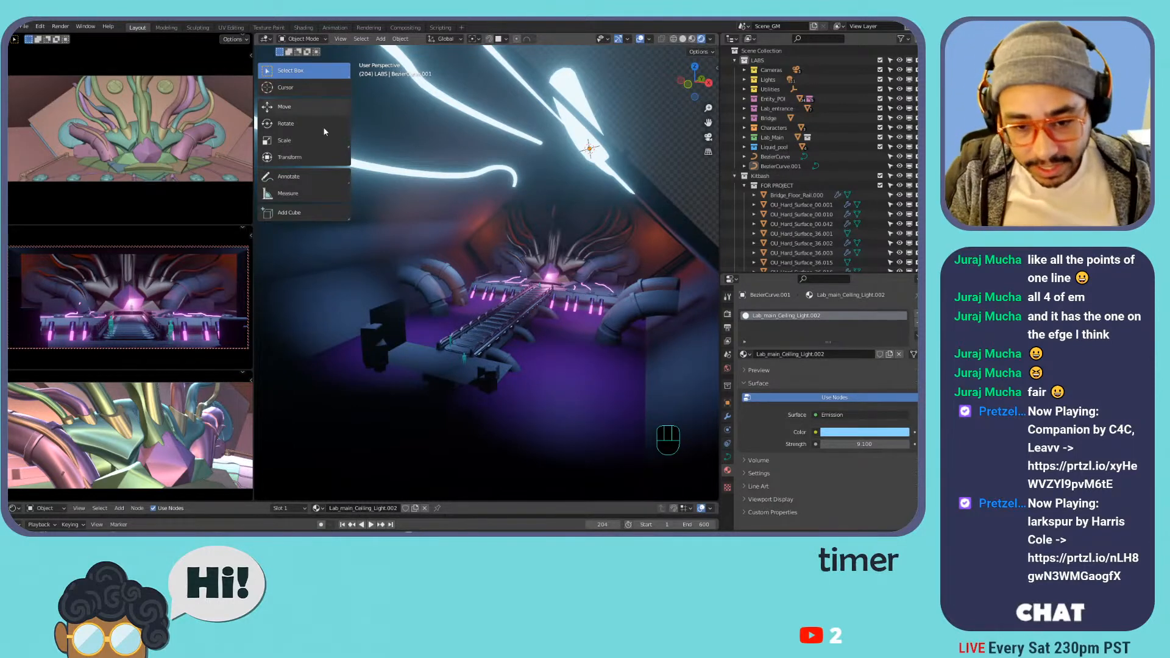
- Hide the viewport's tool shelf and examine the lab's central platform, bridge and wall lighting from several angles
{"action": "key", "text": "t"}
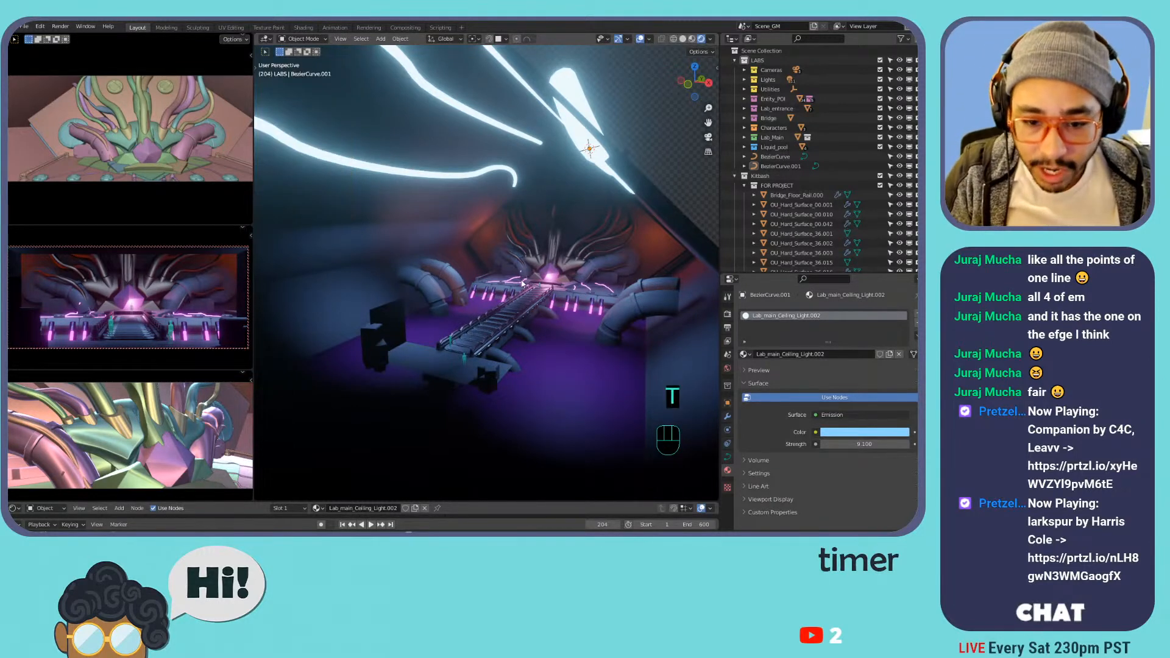
{"action": "scroll", "coordinate": [525, 287], "scroll_direction": "up", "scroll_amount": 8}
{"action": "scroll", "coordinate": [585, 265], "scroll_direction": "down", "scroll_amount": 2}
{"action": "middle_click_drag", "start_coordinate": [610, 254], "coordinate": [528, 250], "text": "shift"}
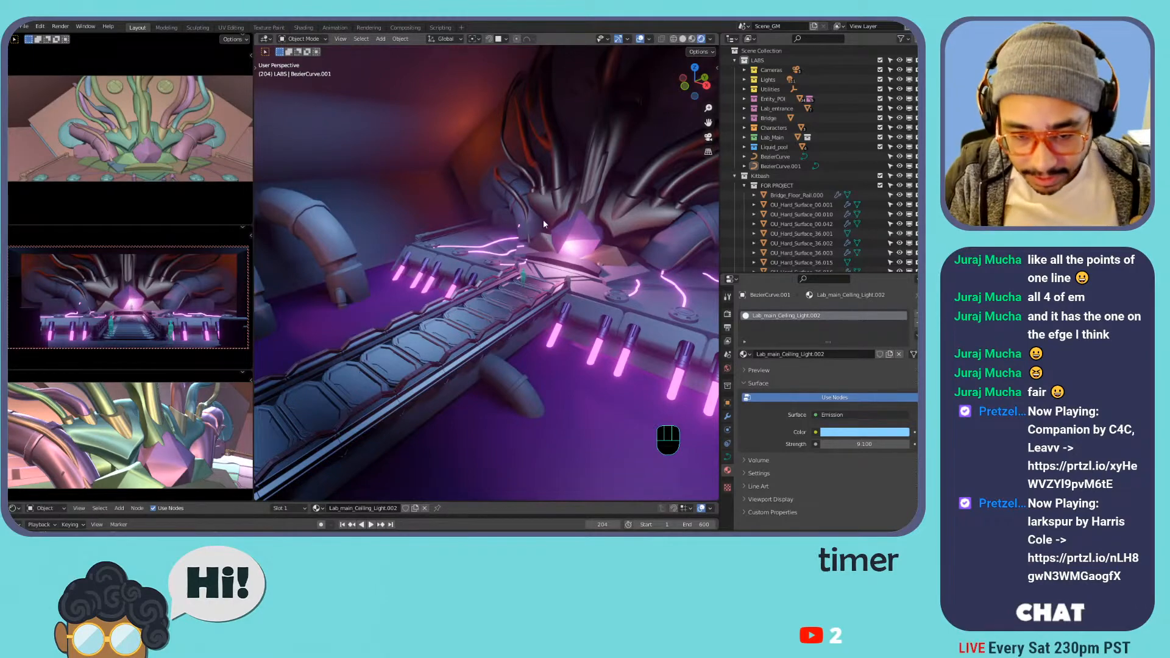
{"action": "scroll", "coordinate": [558, 218], "scroll_direction": "down", "scroll_amount": 3}
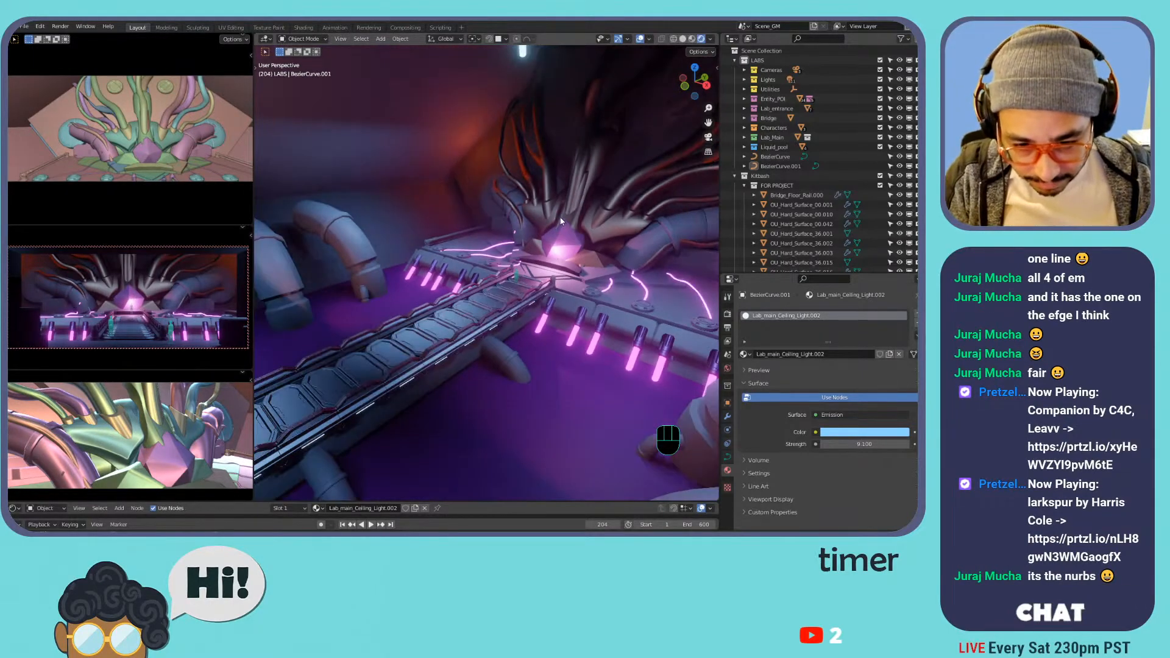
{"action": "mouse_move", "coordinate": [553, 218]}
{"action": "middle_mouse_down"}
{"action": "mouse_move", "coordinate": [470, 237]}
{"action": "mouse_move", "coordinate": [551, 216]}
{"action": "middle_mouse_up"}
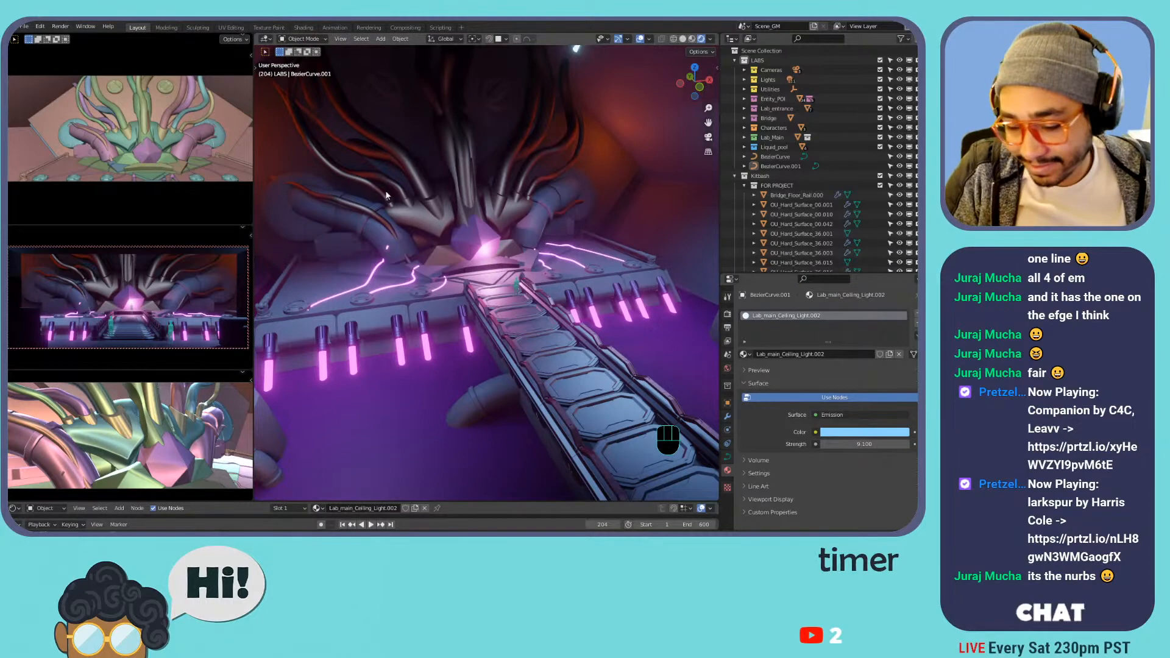
{"action": "scroll", "coordinate": [487, 201], "scroll_direction": "down", "scroll_amount": 6}
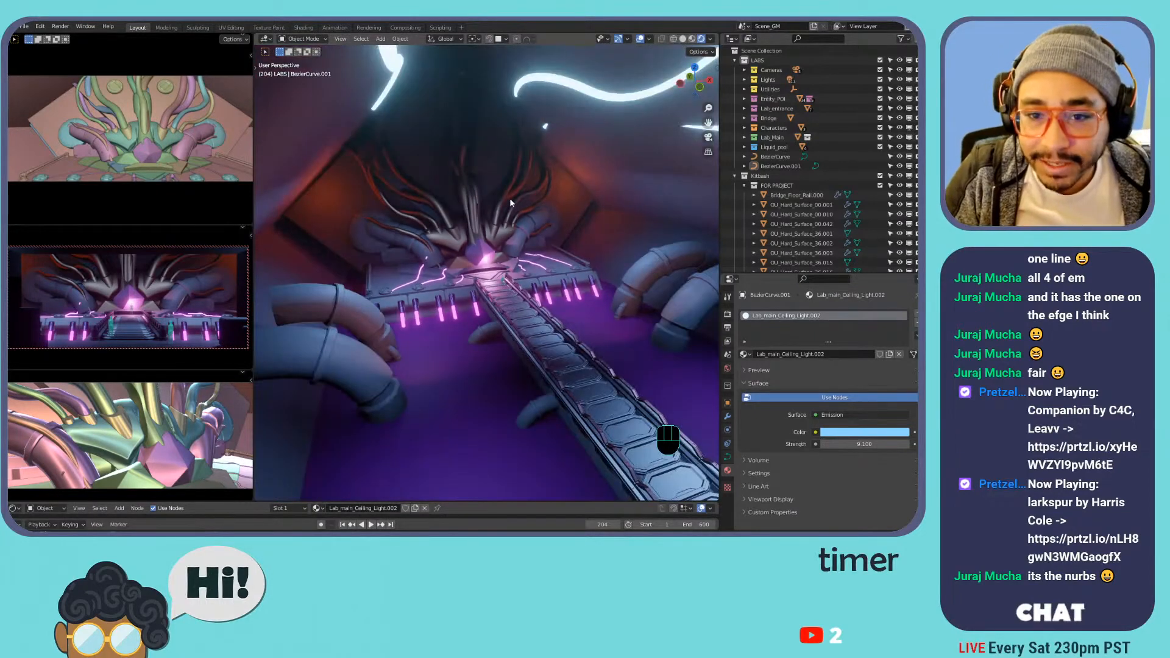
{"action": "scroll", "coordinate": [536, 200], "scroll_direction": "up", "scroll_amount": 2}
{"action": "scroll", "coordinate": [525, 189], "scroll_direction": "down", "scroll_amount": 3}
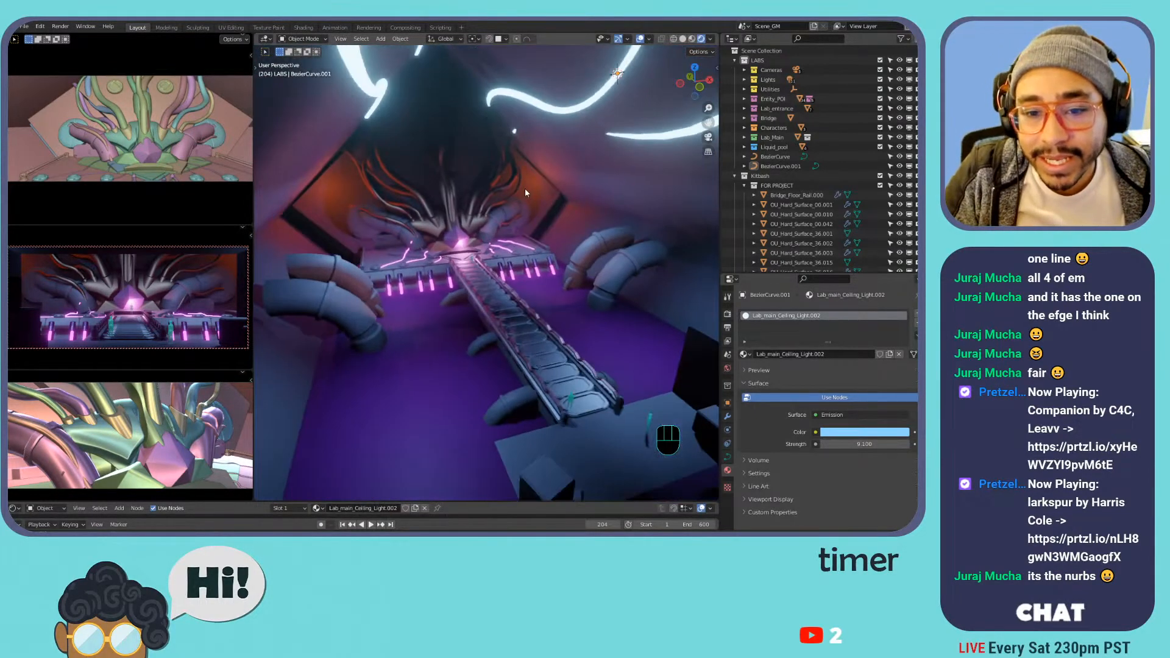
{"action": "key", "text": "n"}
{"action": "key", "text": "n"}
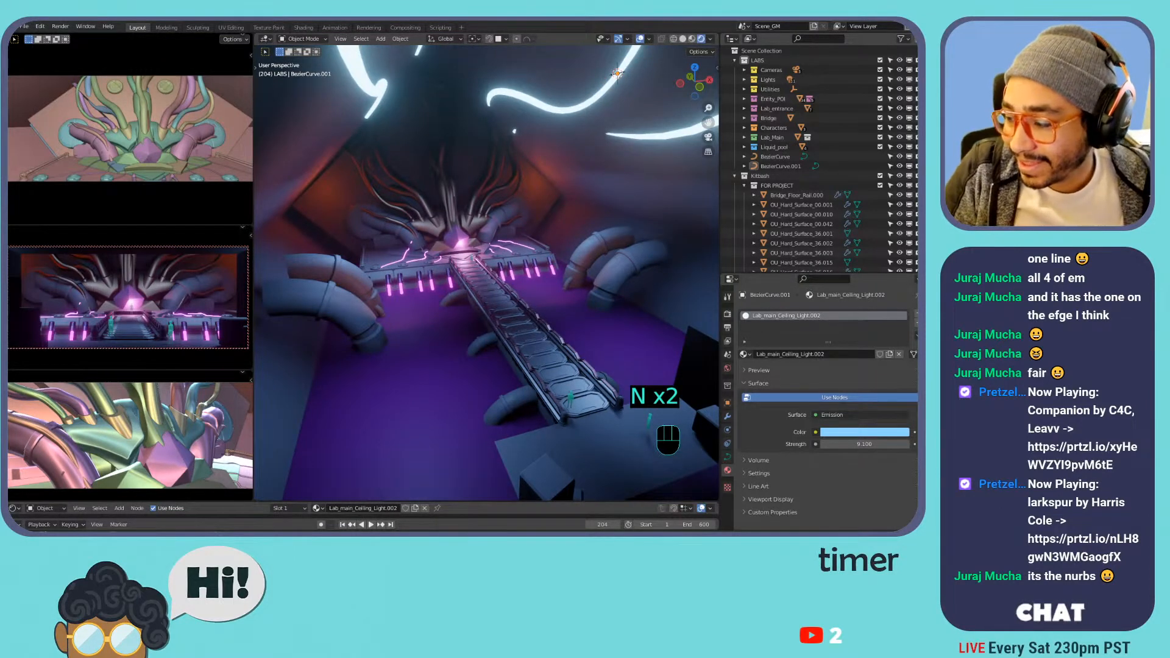
{"action": "scroll", "coordinate": [468, 211], "scroll_direction": "up", "scroll_amount": 2}
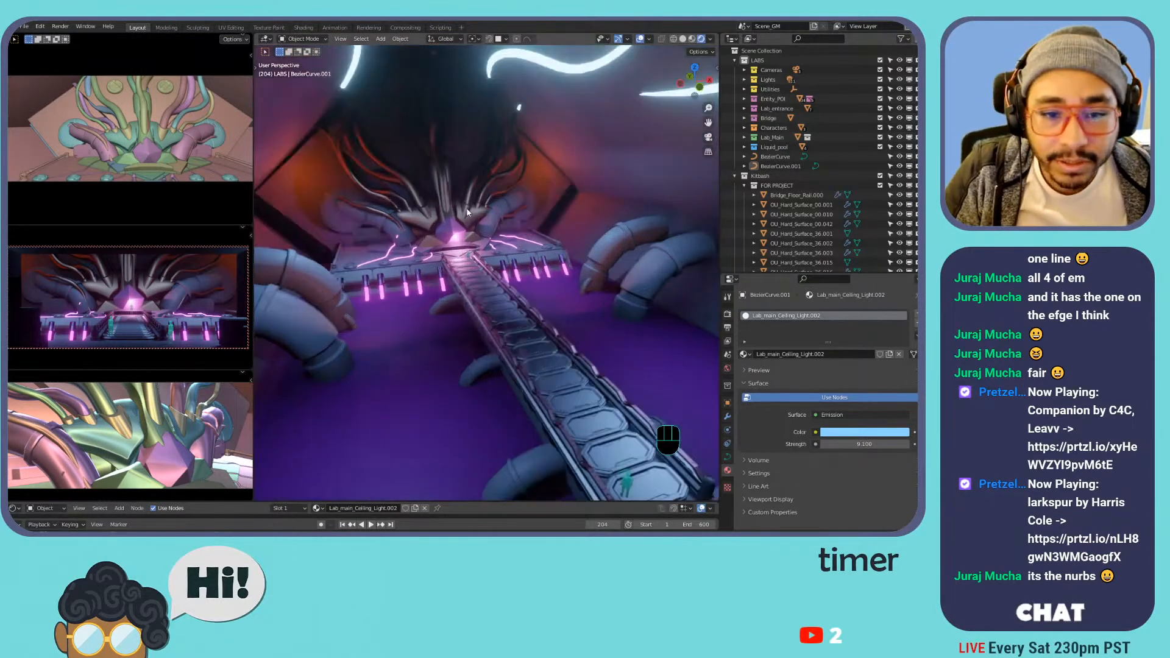
{"action": "mouse_move", "coordinate": [487, 191]}
{"action": "middle_mouse_down", "text": "shift"}
{"action": "mouse_move", "coordinate": [441, 175]}
{"action": "mouse_move", "coordinate": [491, 196]}
{"action": "middle_mouse_up", "text": "shift"}
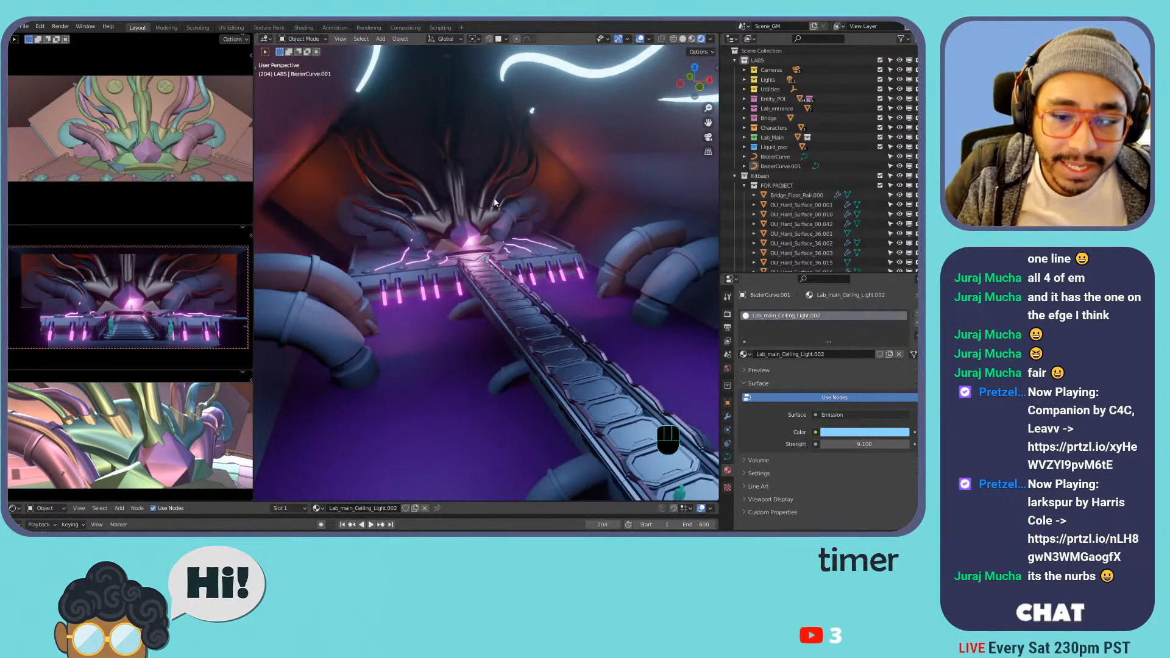
{"action": "scroll", "coordinate": [506, 196], "scroll_direction": "down", "scroll_amount": 3}
{"action": "scroll", "coordinate": [544, 203], "scroll_direction": "up", "scroll_amount": 4}
{"action": "middle_click_drag", "start_coordinate": [542, 206], "coordinate": [443, 160]}
- Save the lab scene and start a new General file
{"action": "key", "text": "ctrl+s"}
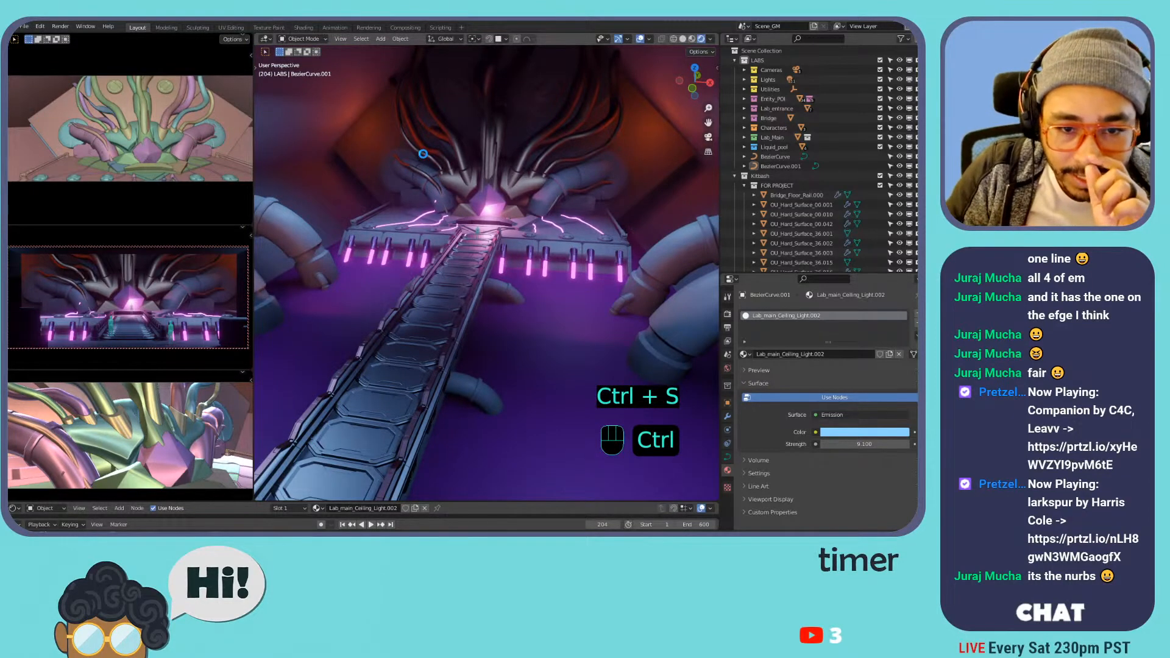
{"action": "left_click", "coordinate": [23, 28]}
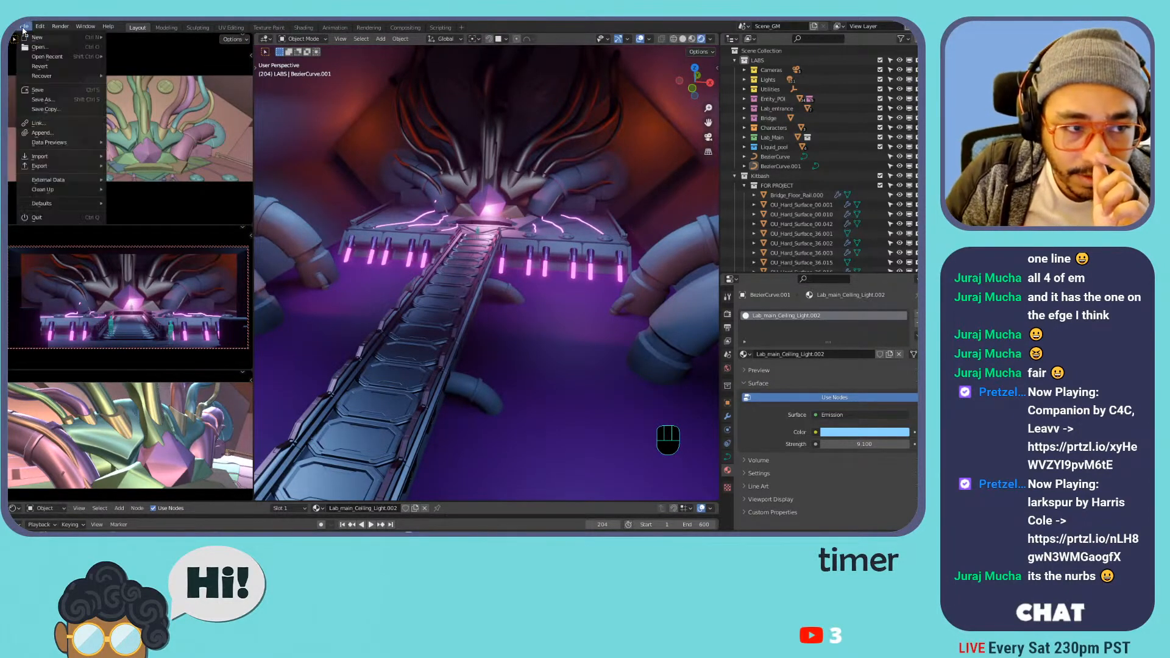
{"action": "mouse_move", "coordinate": [36, 37]}
{"action": "left_click", "coordinate": [136, 37]}
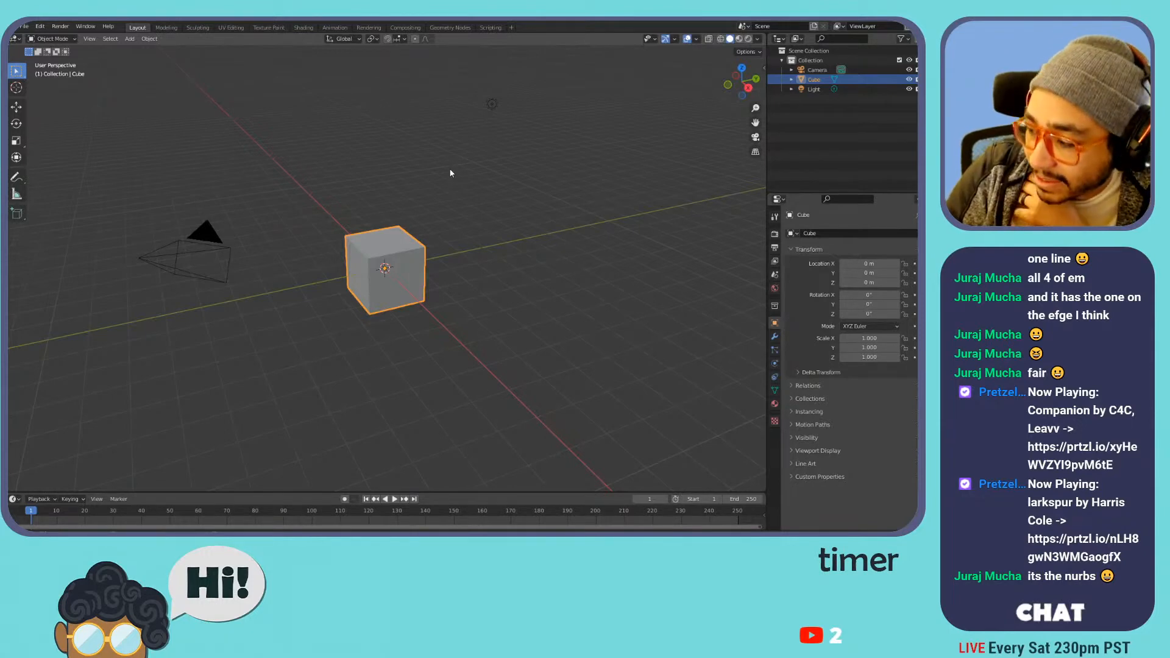
- Switch to the top view and delete the default cube
{"action": "key", "text": "KP_7"}
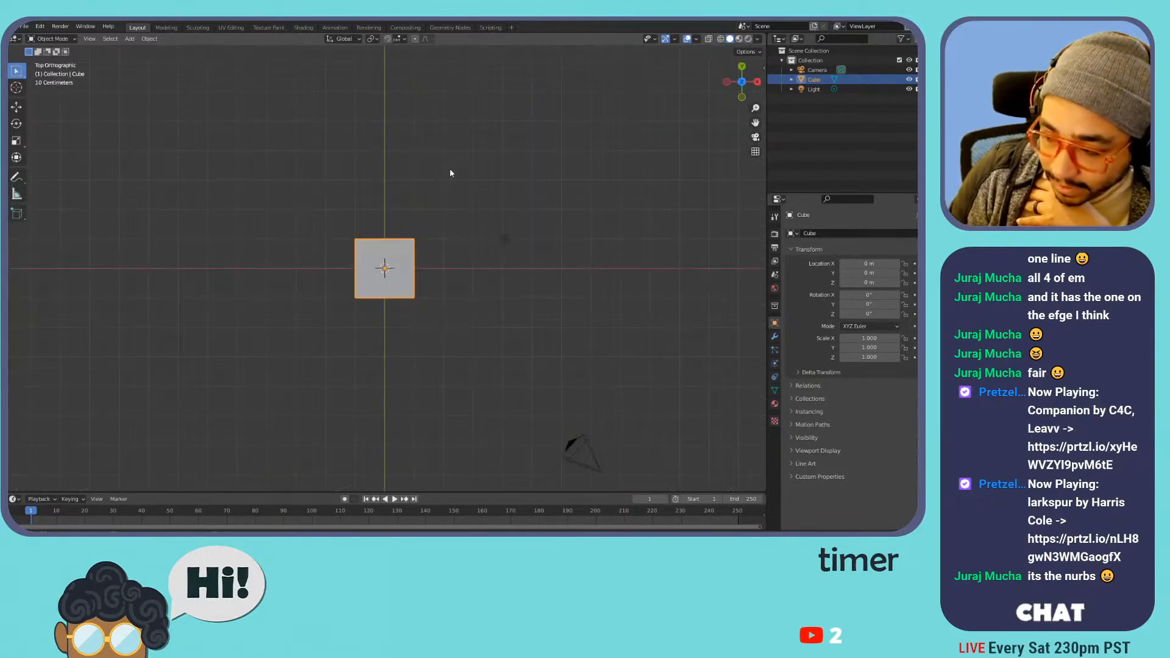
{"action": "key", "text": "x"}
{"action": "left_click", "coordinate": [415, 267]}
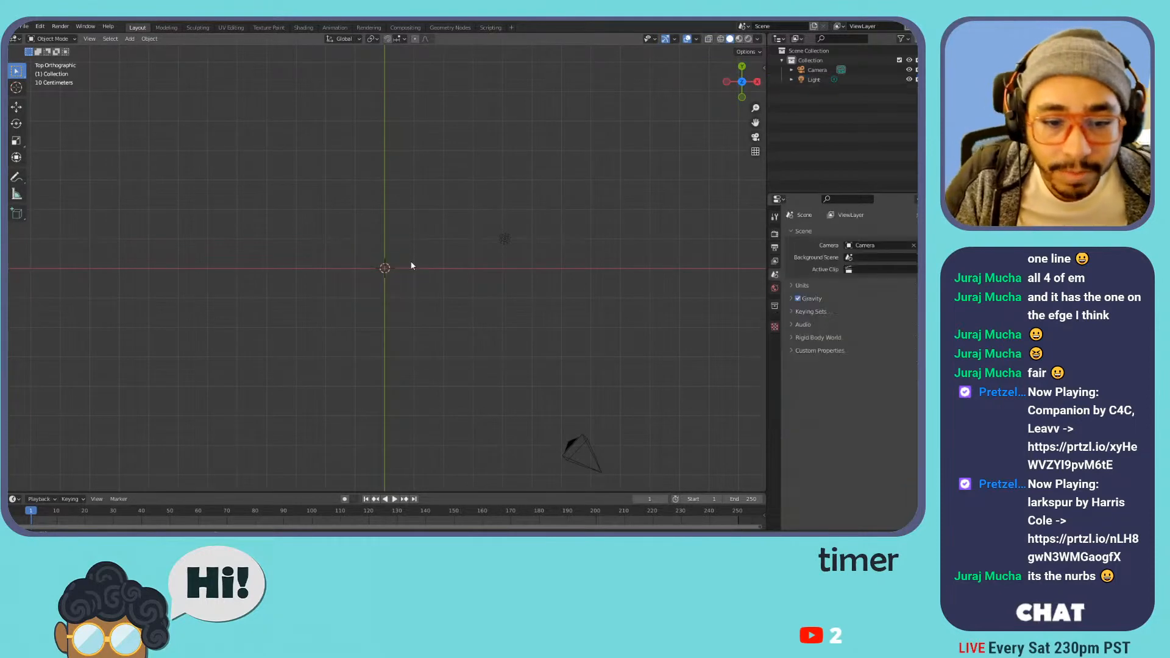
- Add a mesh plane at the origin and scale its geometry by 2 in Edit Mode
{"action": "key", "text": "shift+a"}
{"action": "mouse_move", "coordinate": [409, 261]}
{"action": "left_click", "coordinate": [437, 251]}
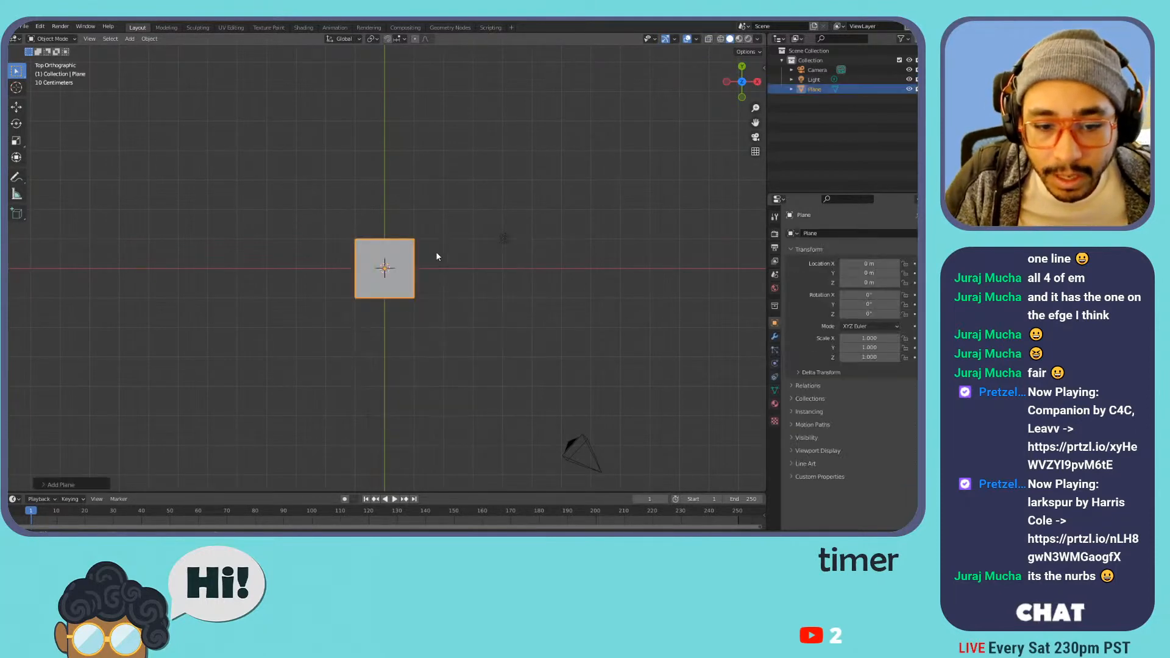
{"action": "key", "text": "Tab"}
{"action": "key", "text": "s"}
{"action": "key", "text": "2"}
{"action": "key", "text": "Return"}
{"action": "key", "text": "Tab"}
- Split the 3D viewport horizontally, make the lower area a Shader Editor, and hide the tool shelves
{"action": "left_click_drag", "start_coordinate": [16, 480], "coordinate": [16, 298]}
{"action": "left_click", "coordinate": [15, 304]}
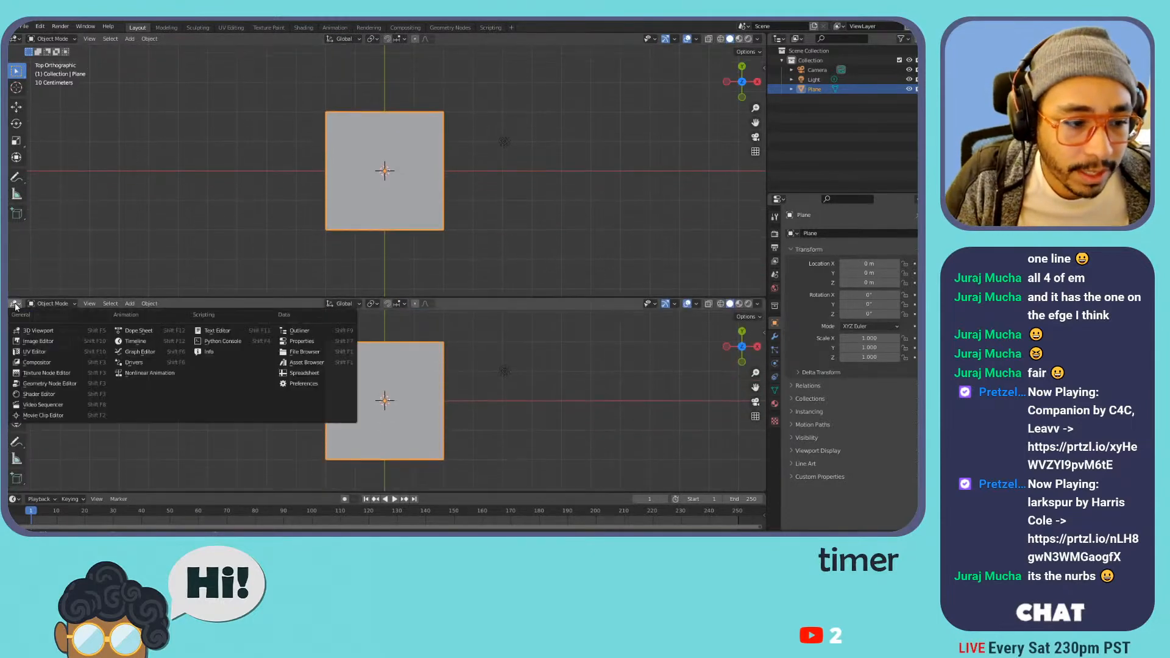
{"action": "left_click", "coordinate": [38, 394]}
{"action": "key", "text": "t"}
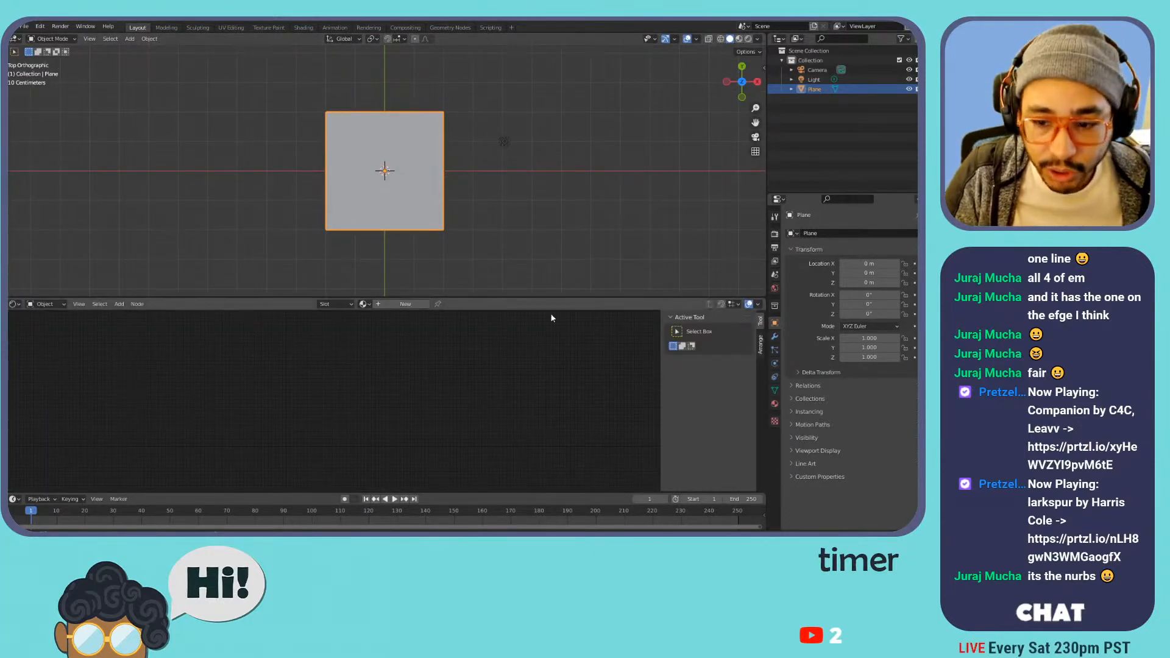
- Hide the Shader Editor sidebar, assign the existing Material to the plane, and rename it FX.000
{"action": "key", "text": "n"}
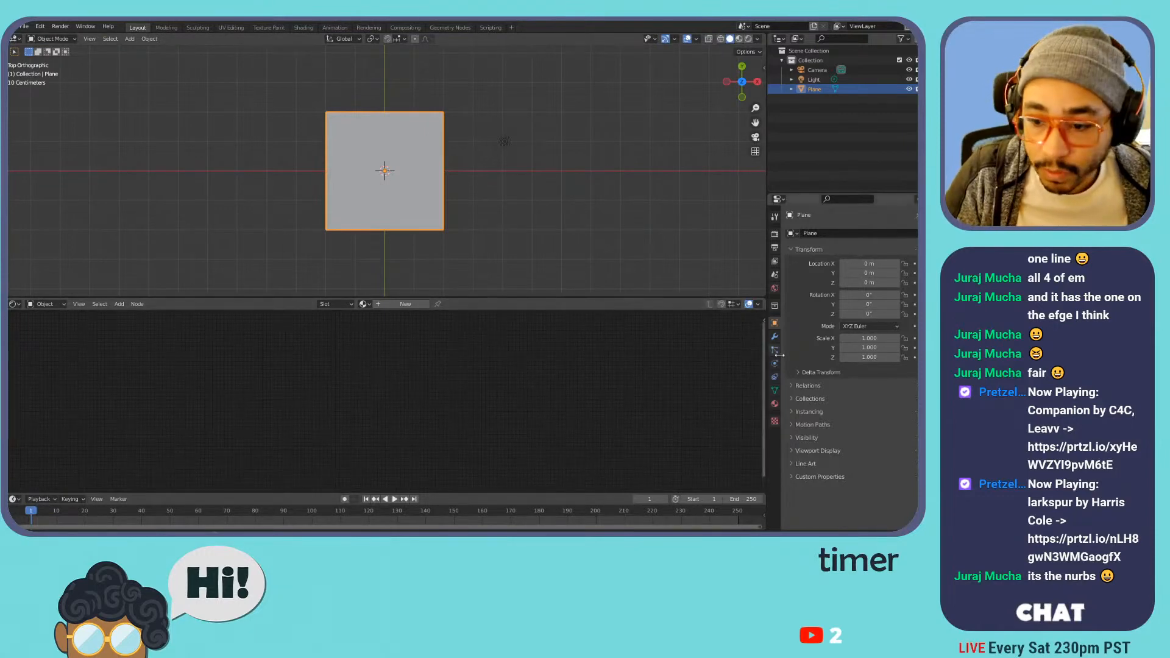
{"action": "left_click", "coordinate": [775, 404]}
{"action": "left_click", "coordinate": [791, 274]}
{"action": "left_click", "coordinate": [816, 289]}
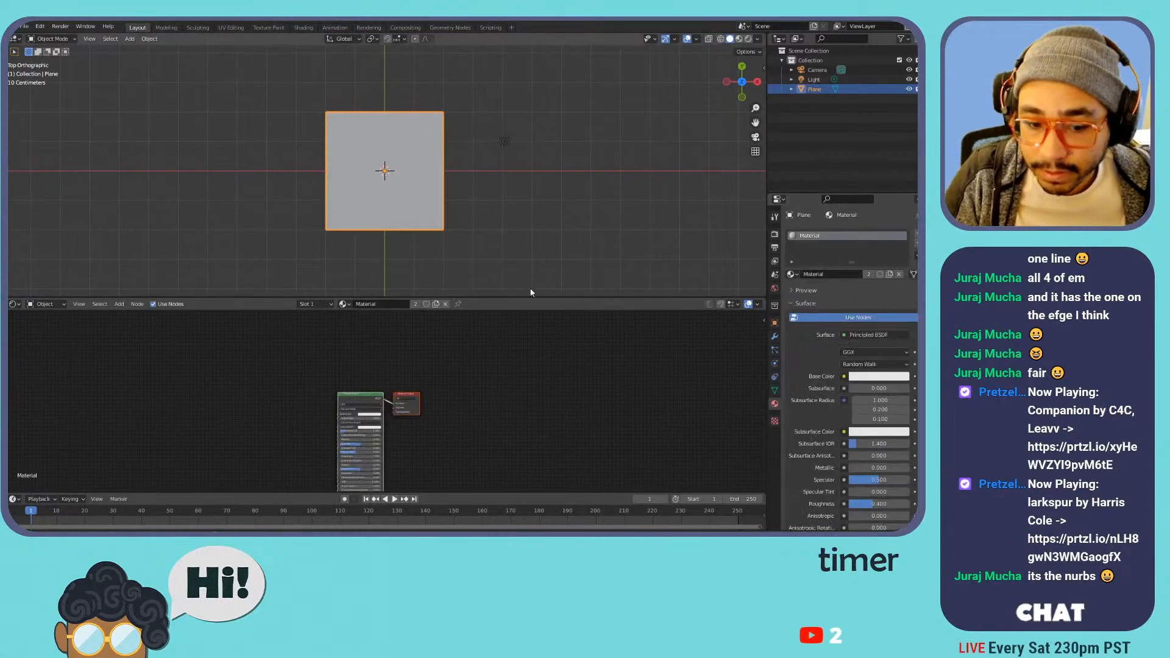
{"action": "type", "text": "F"}
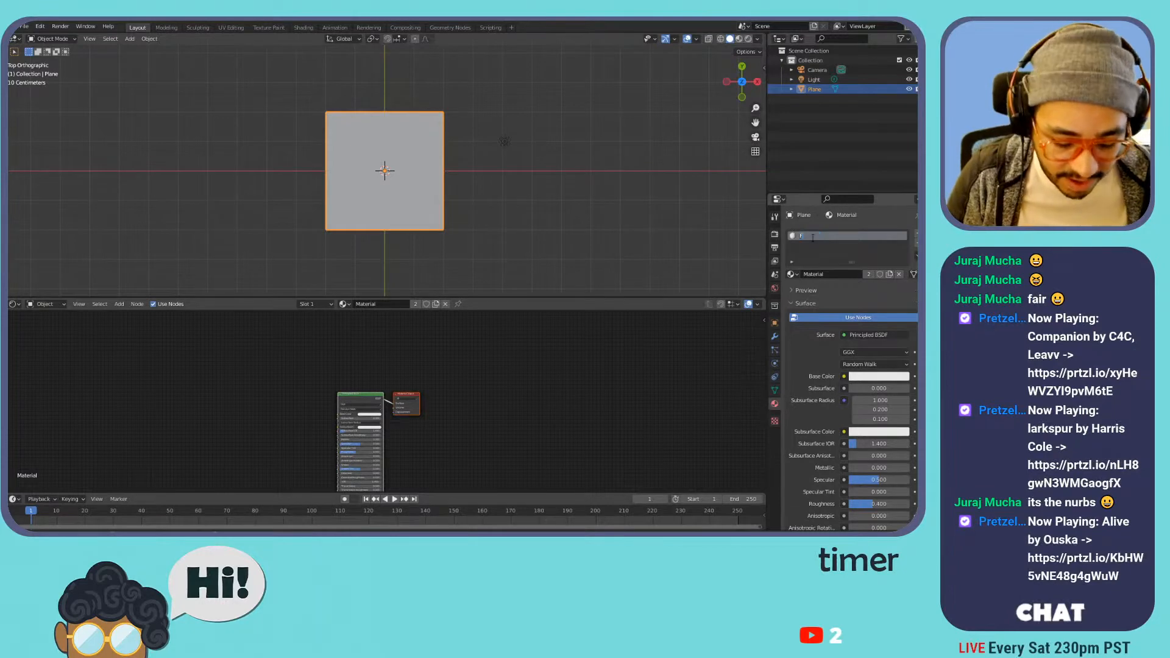
{"action": "type", "text": "X.000"}
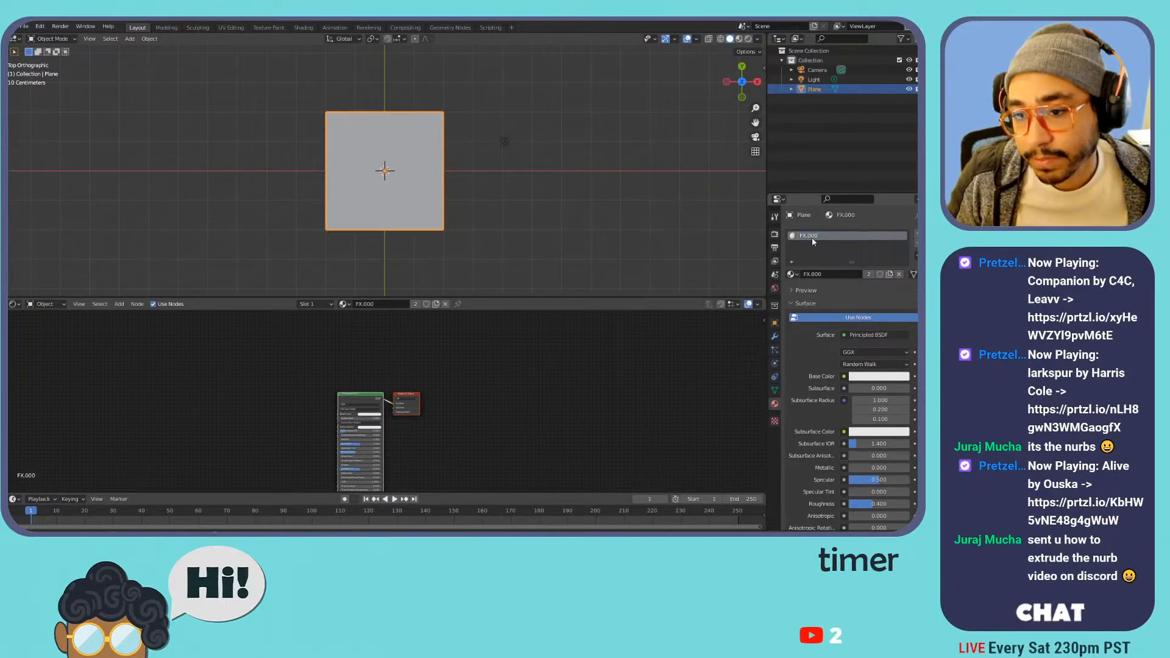
{"action": "key", "text": "Return"}
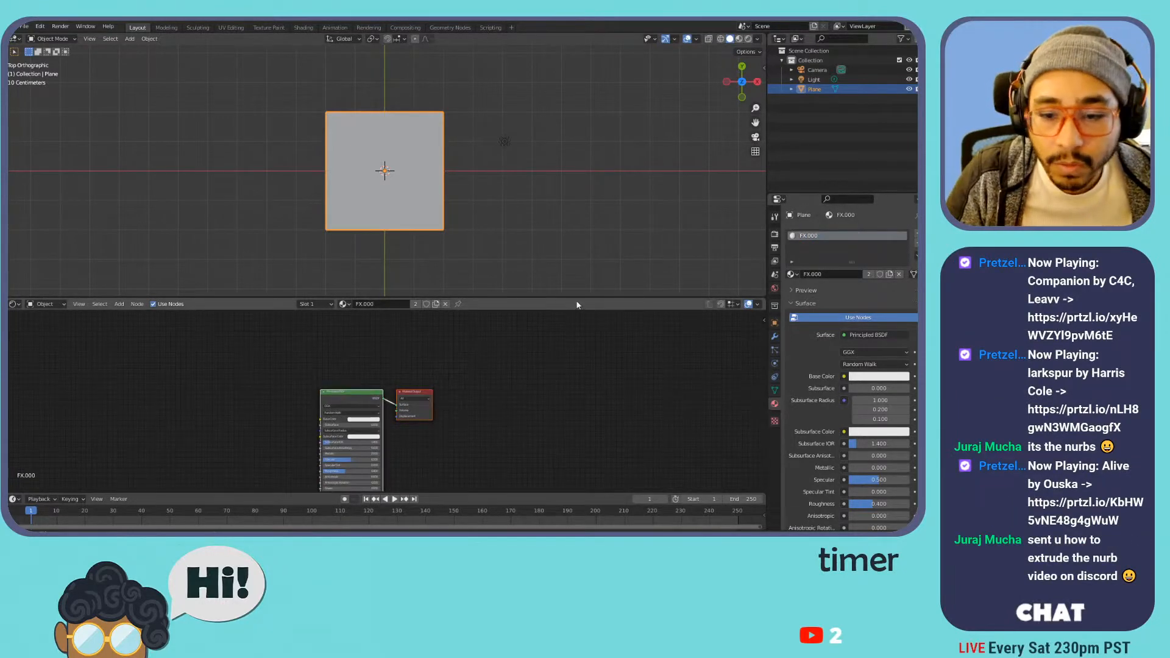
- Set the FX.000 material's Blend Mode to Alpha Blend and its Shadow Mode to None
{"action": "left_click", "coordinate": [804, 303]}
{"action": "left_click", "coordinate": [805, 329]}
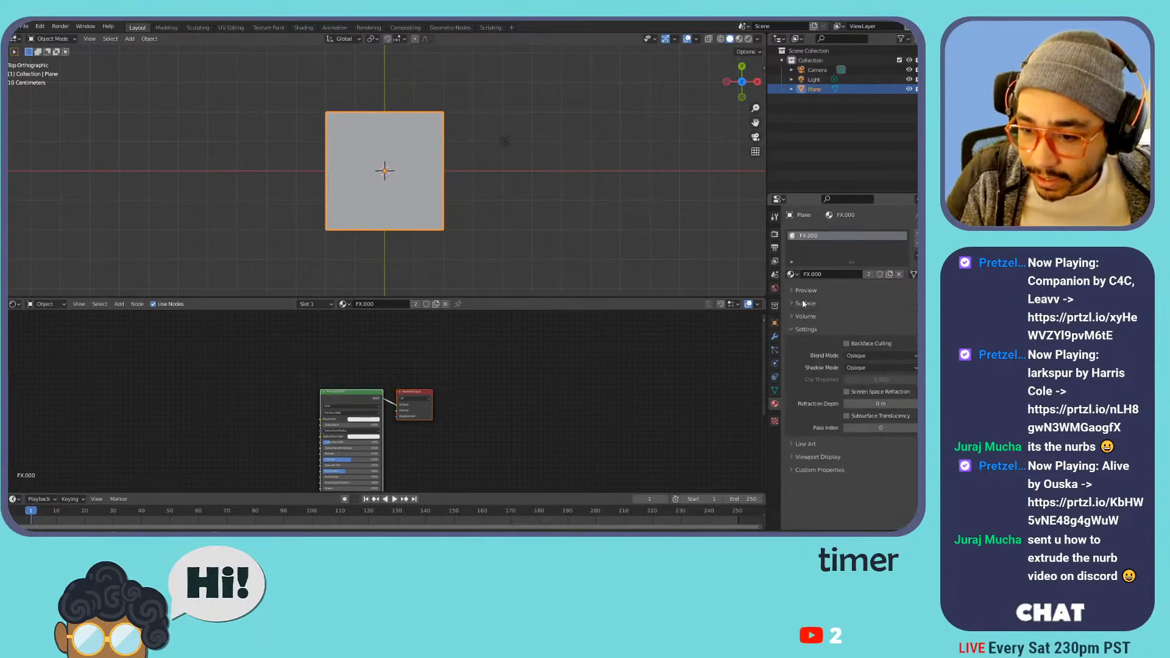
{"action": "left_click", "coordinate": [867, 356]}
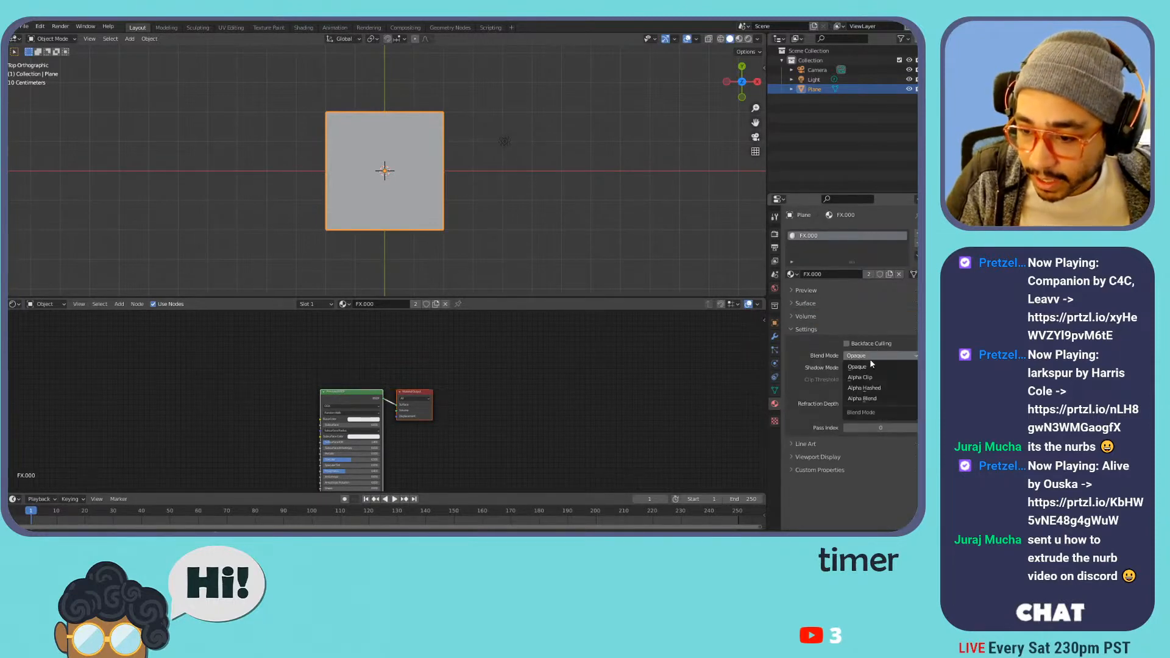
{"action": "left_click", "coordinate": [872, 389]}
{"action": "left_click", "coordinate": [875, 370]}
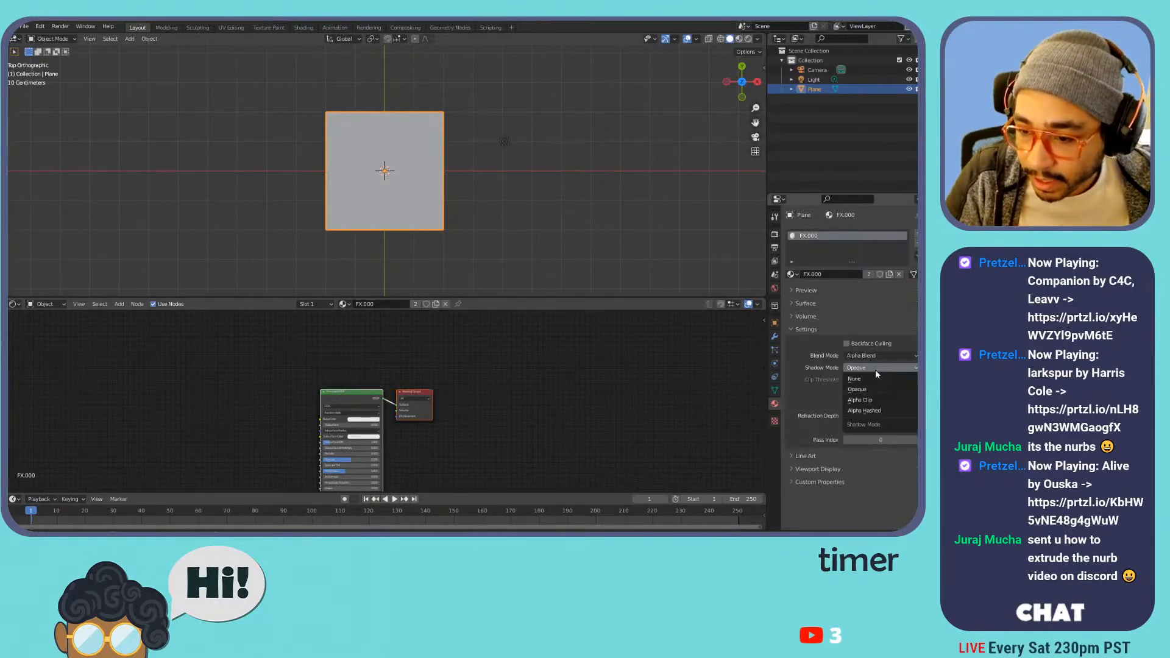
{"action": "left_click", "coordinate": [878, 379]}
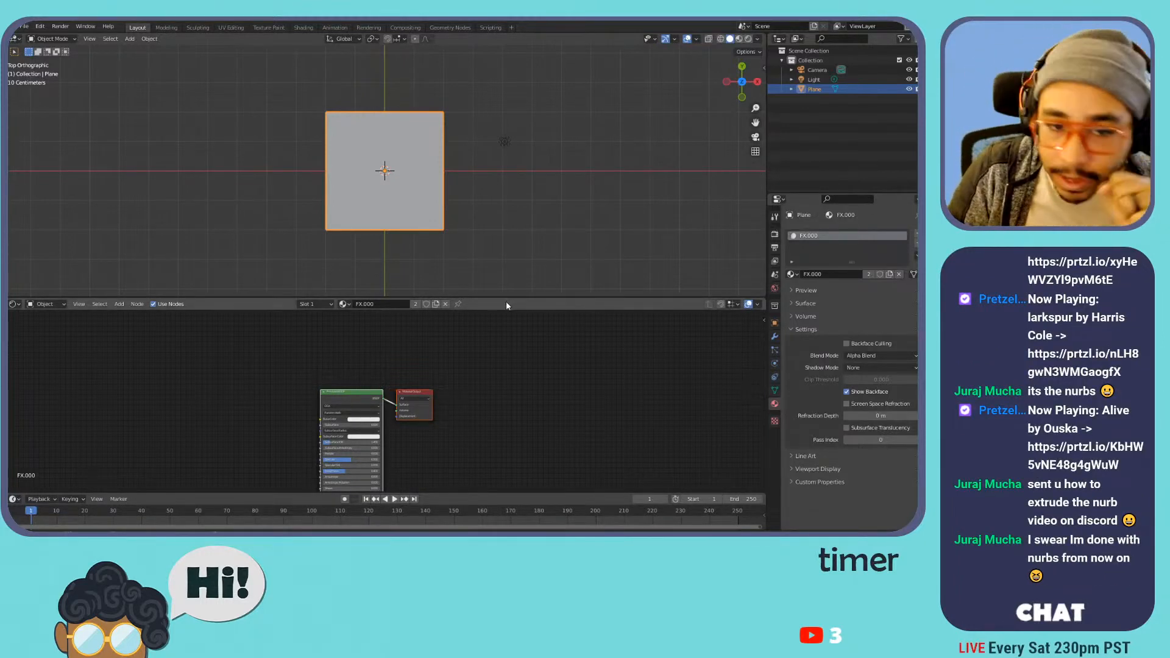
- Show the 3D viewport in Rendered shading without the grid and axis overlays, and enlarge the Shader Editor
{"action": "left_click", "coordinate": [749, 38]}
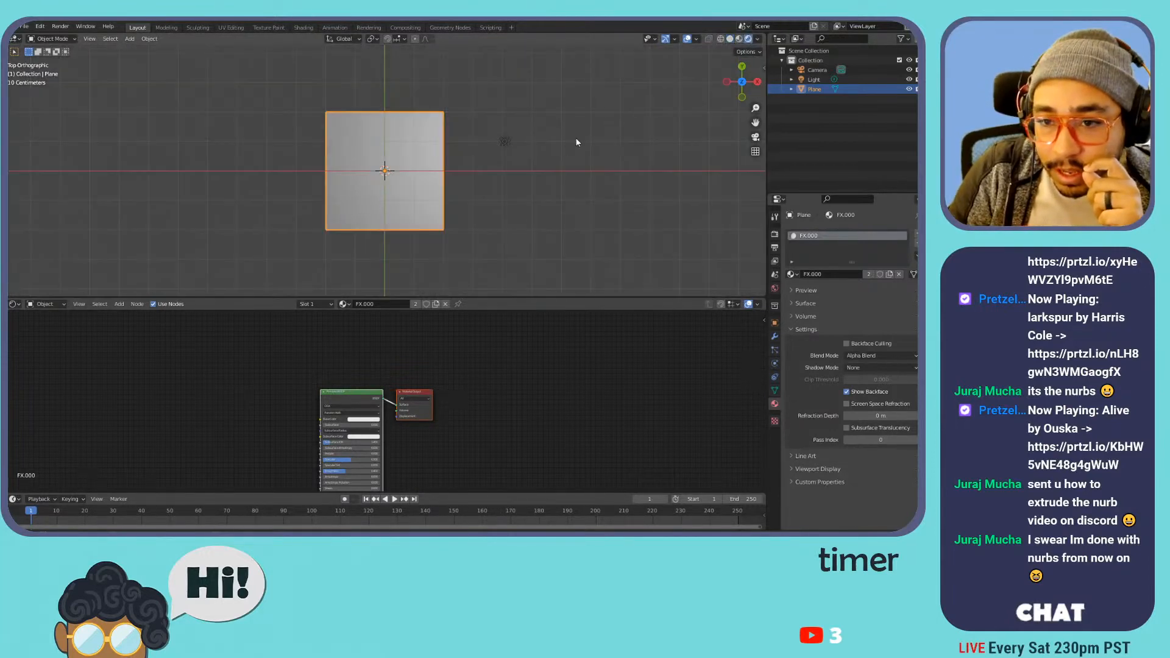
{"action": "left_click", "coordinate": [694, 39]}
{"action": "left_click", "coordinate": [650, 88]}
{"action": "left_click", "coordinate": [680, 88]}
{"action": "left_click", "coordinate": [726, 88]}
{"action": "left_click", "coordinate": [740, 87]}
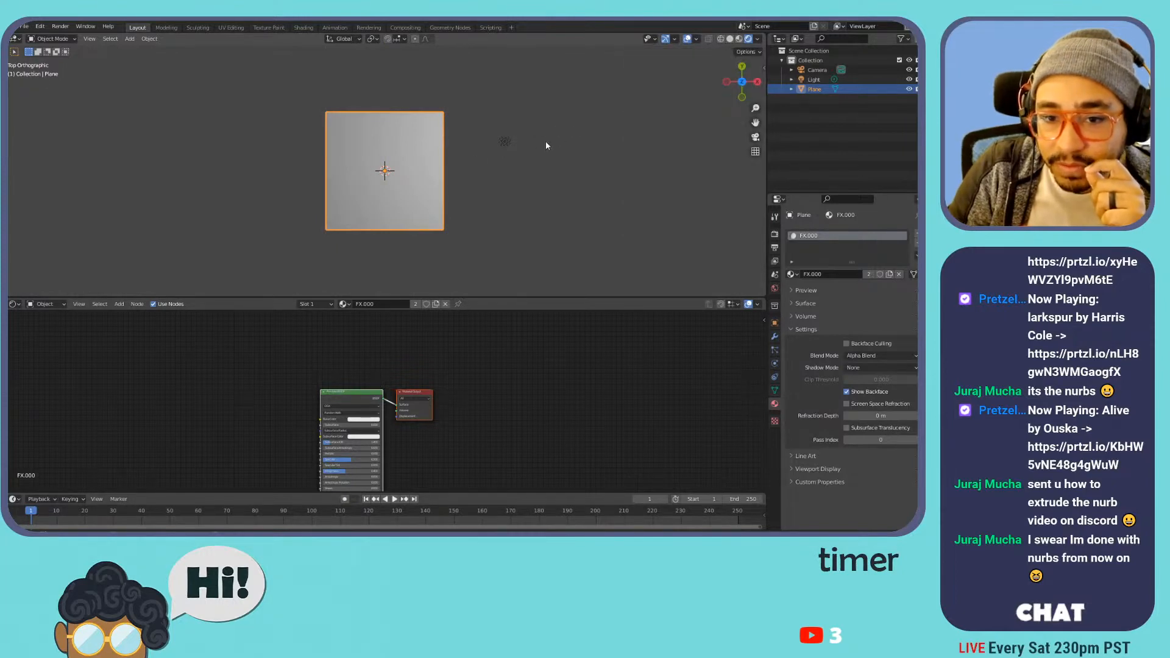
{"action": "left_click_drag", "start_coordinate": [381, 298], "coordinate": [388, 244]}
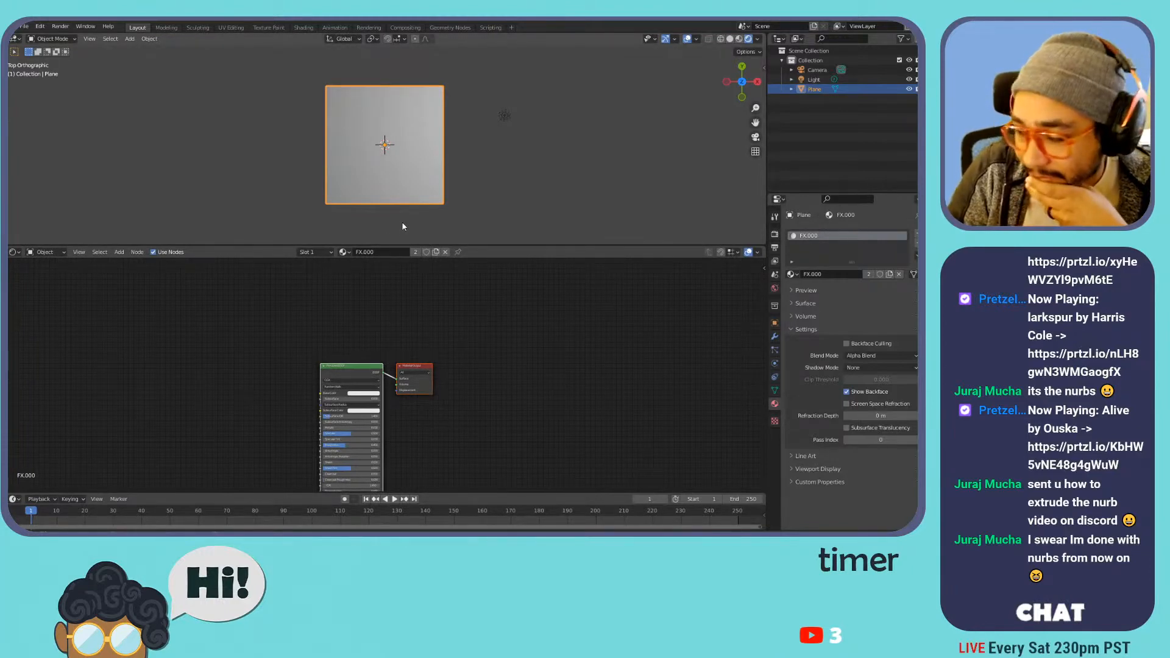
- Replace the Principled BSDF with an Emission shader connected to the Material Output's Surface, placing it close to the output
{"action": "scroll", "coordinate": [406, 359], "scroll_direction": "down", "scroll_amount": 2}
{"action": "scroll", "coordinate": [402, 342], "scroll_direction": "down", "scroll_amount": 2}
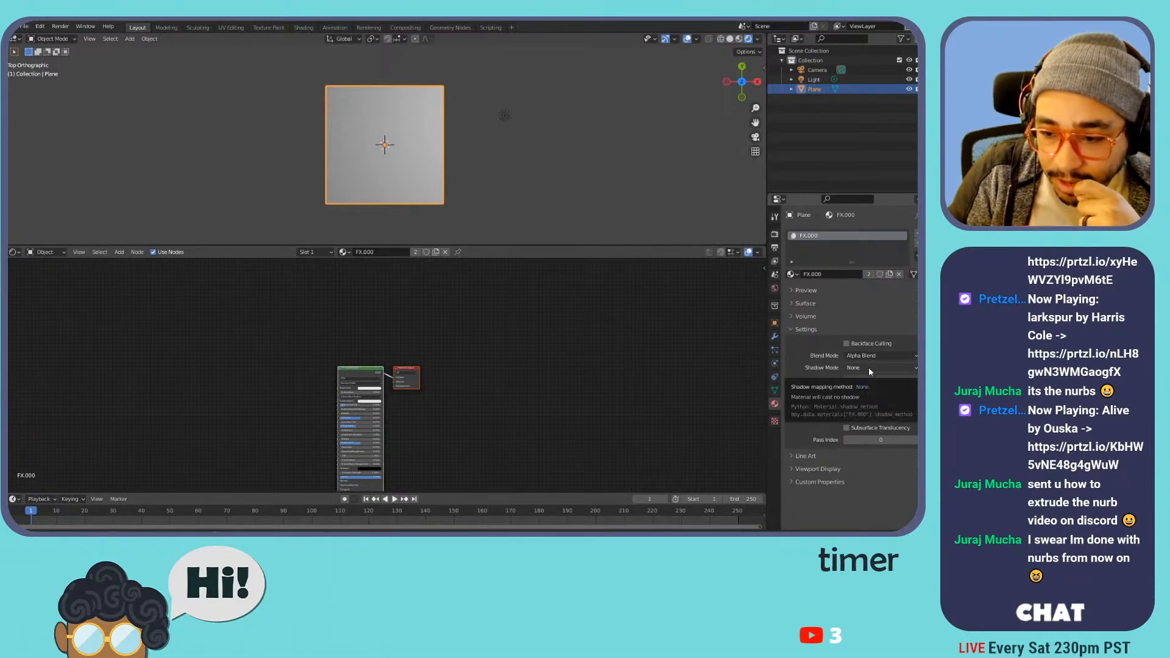
{"action": "scroll", "coordinate": [449, 382], "scroll_direction": "up", "scroll_amount": 3}
{"action": "middle_click_drag", "start_coordinate": [452, 379], "coordinate": [528, 359]}
{"action": "left_click", "coordinate": [456, 332]}
{"action": "key", "text": "x"}
{"action": "key", "text": "shift+a"}
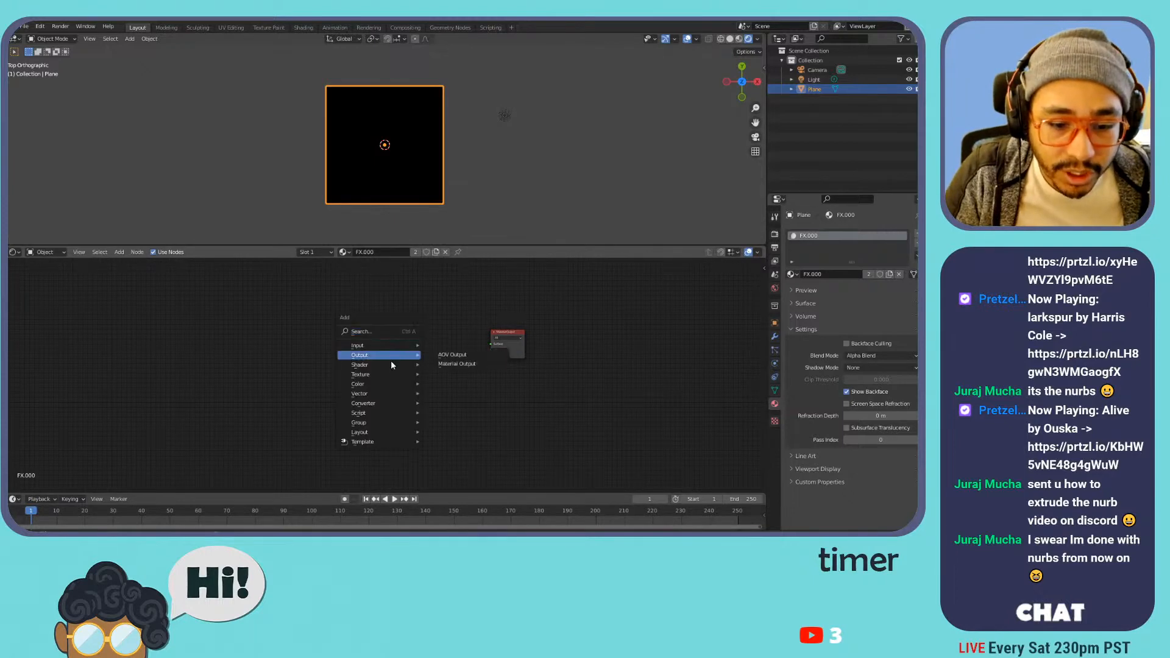
{"action": "mouse_move", "coordinate": [394, 367]}
{"action": "left_click_drag", "start_coordinate": [458, 367], "coordinate": [410, 336]}
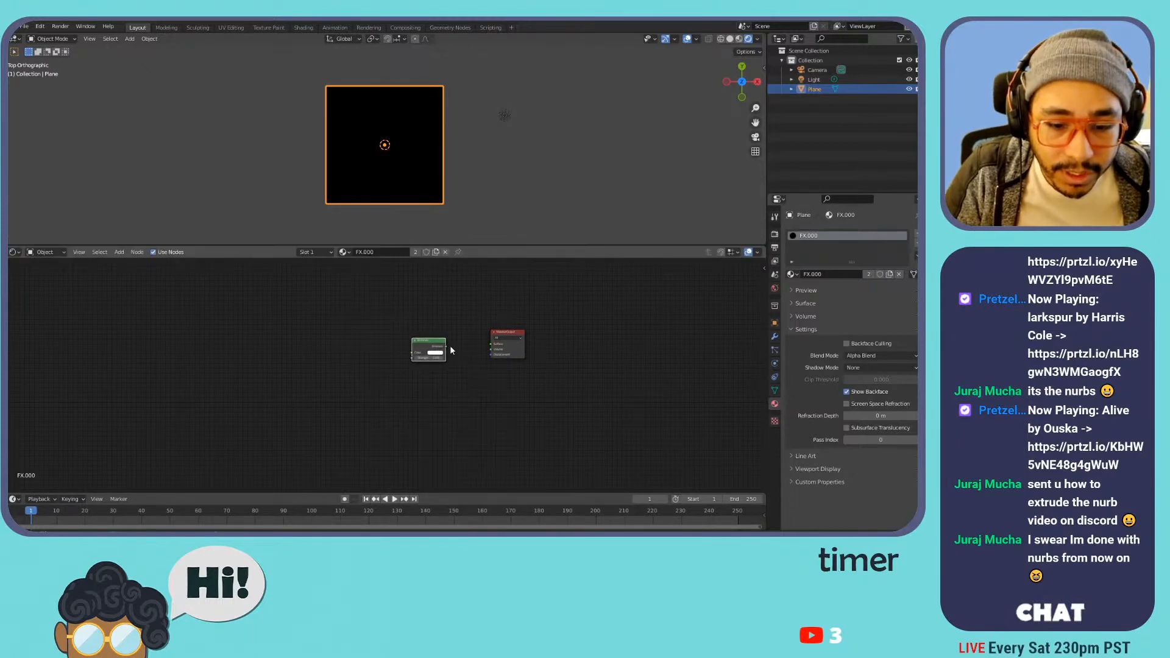
{"action": "left_click_drag", "start_coordinate": [480, 345], "coordinate": [492, 345]}
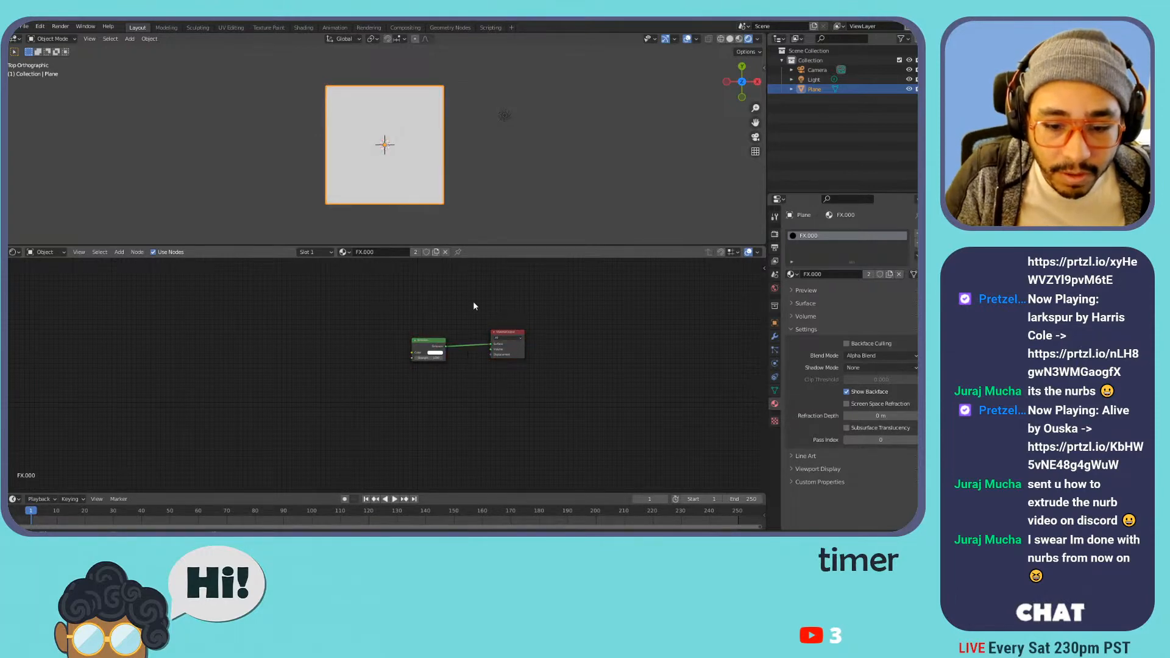
{"action": "scroll", "coordinate": [470, 319], "scroll_direction": "up", "scroll_amount": 4}
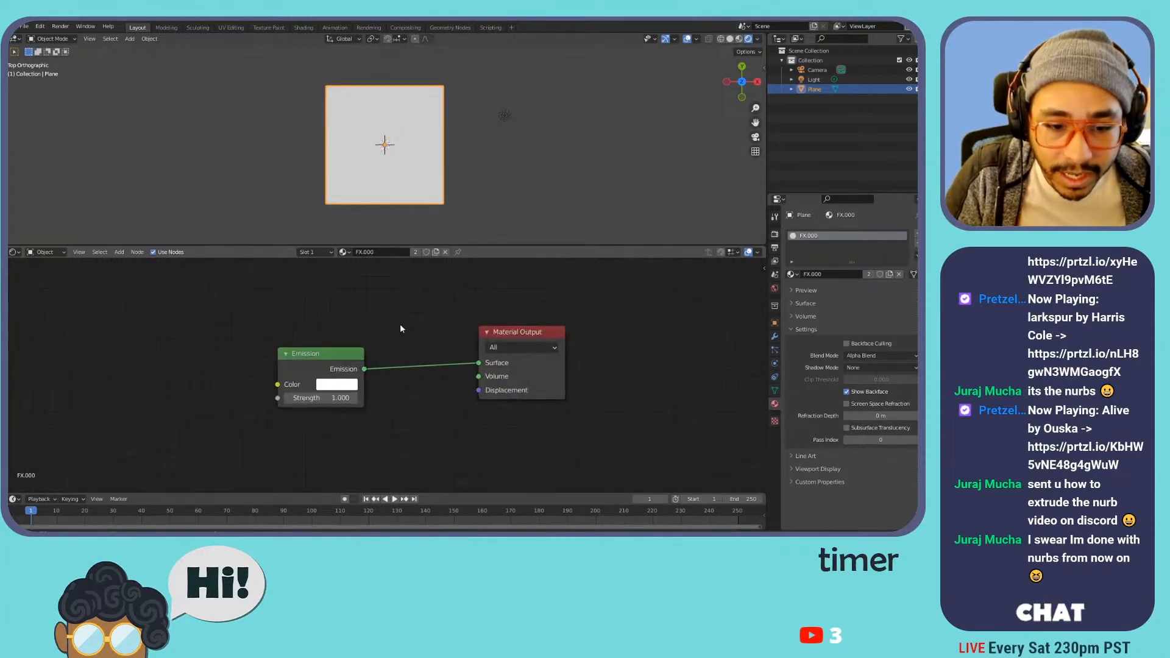
{"action": "left_click_drag", "start_coordinate": [341, 357], "coordinate": [397, 340]}
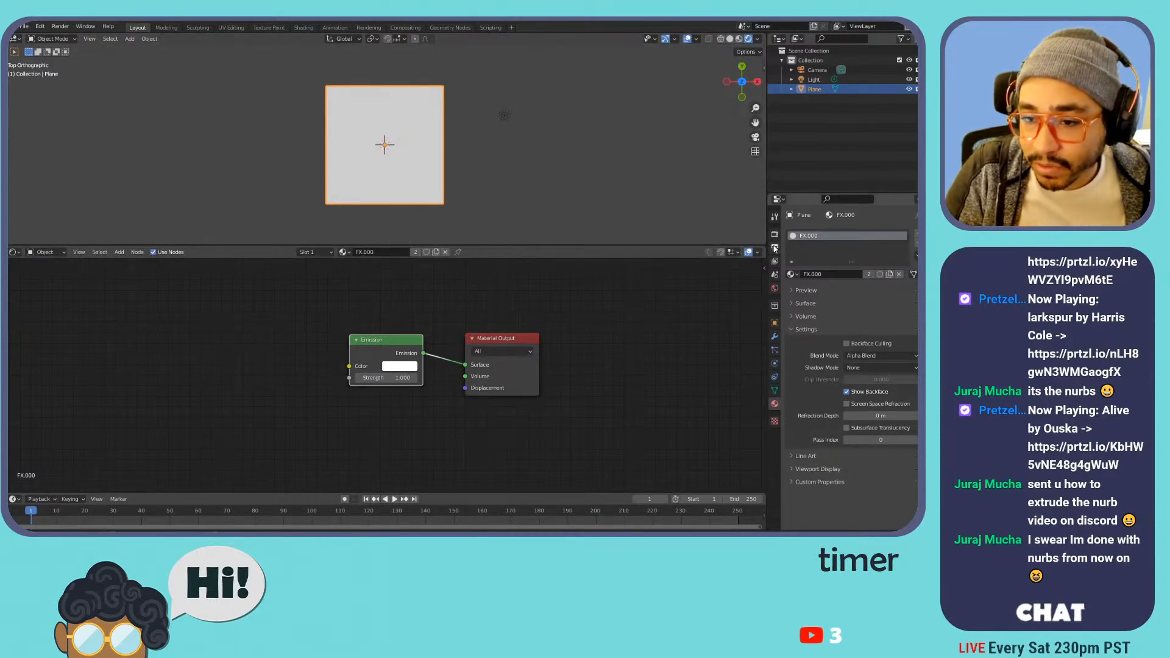
- Set the world background color to black
{"action": "left_click", "coordinate": [774, 288]}
{"action": "left_click", "coordinate": [882, 298]}
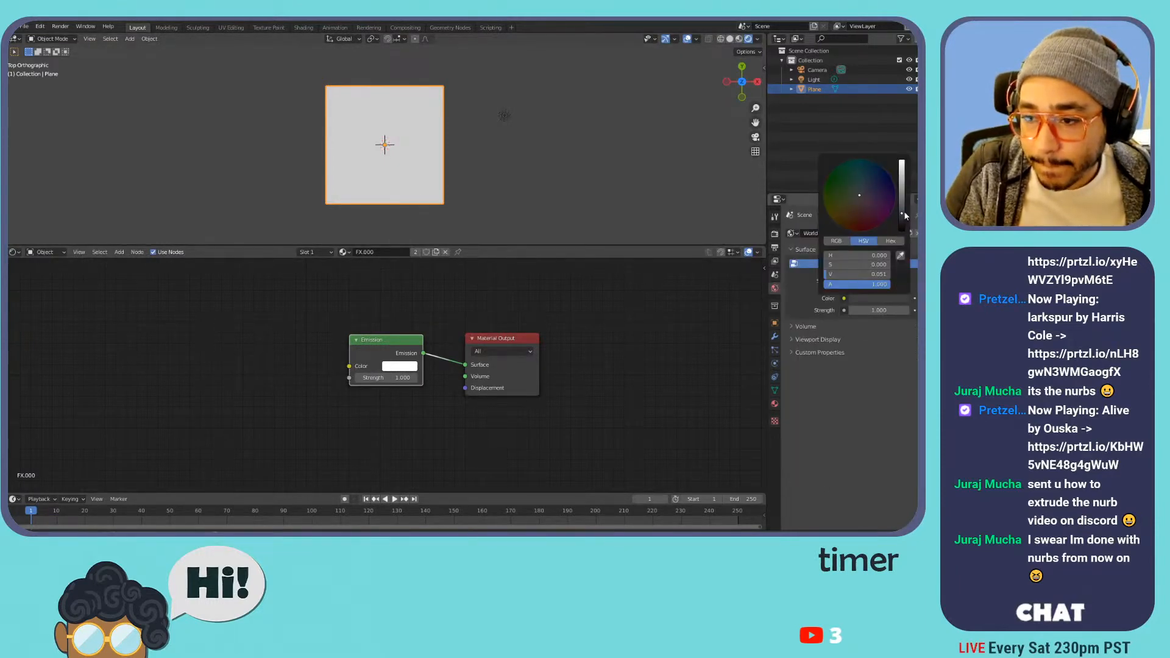
{"action": "left_click_drag", "start_coordinate": [904, 211], "coordinate": [903, 233]}
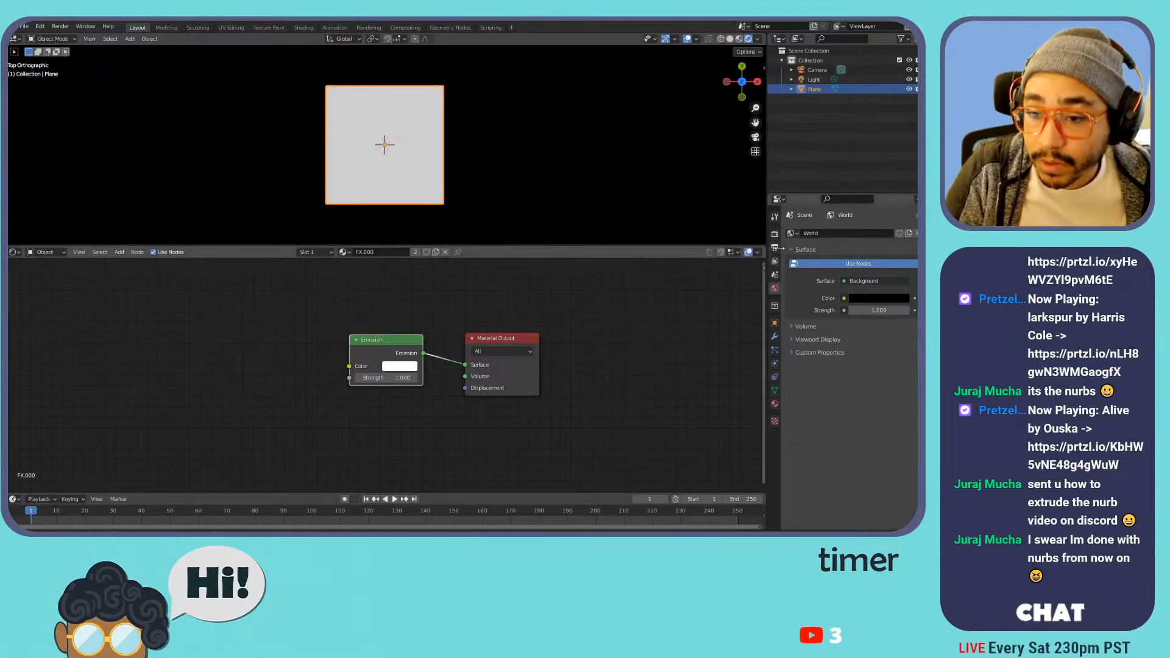
- Enable Bloom in the Eevee render settings
{"action": "left_click", "coordinate": [774, 234]}
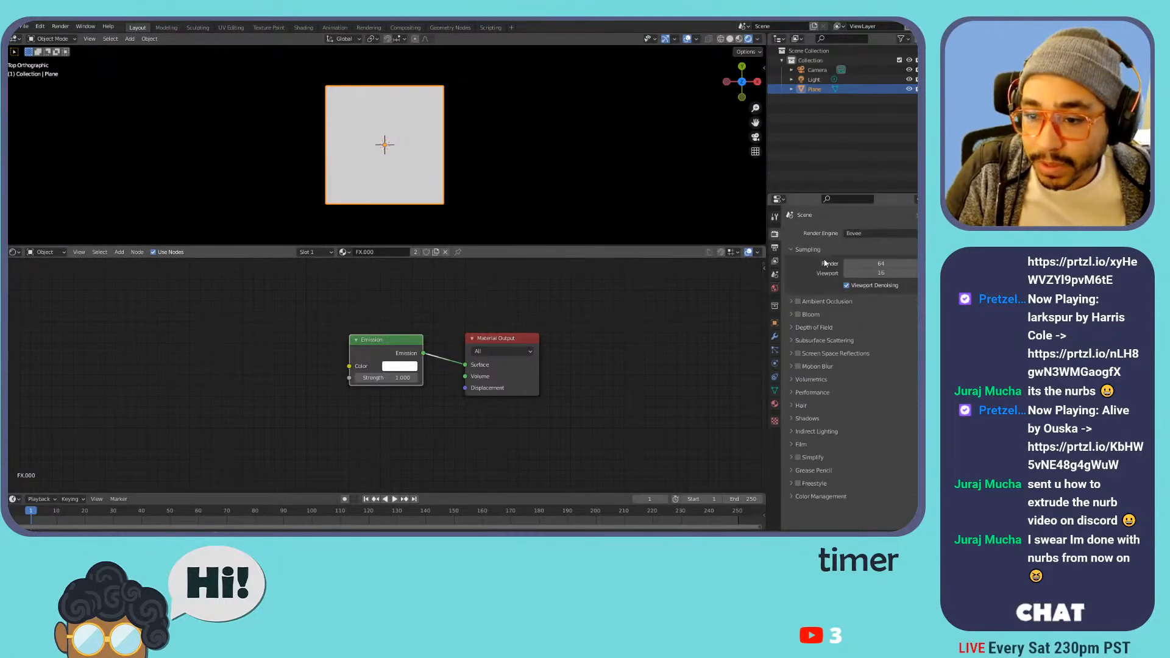
{"action": "left_click", "coordinate": [811, 314]}
{"action": "left_click", "coordinate": [797, 314]}
{"action": "left_click", "coordinate": [810, 314]}
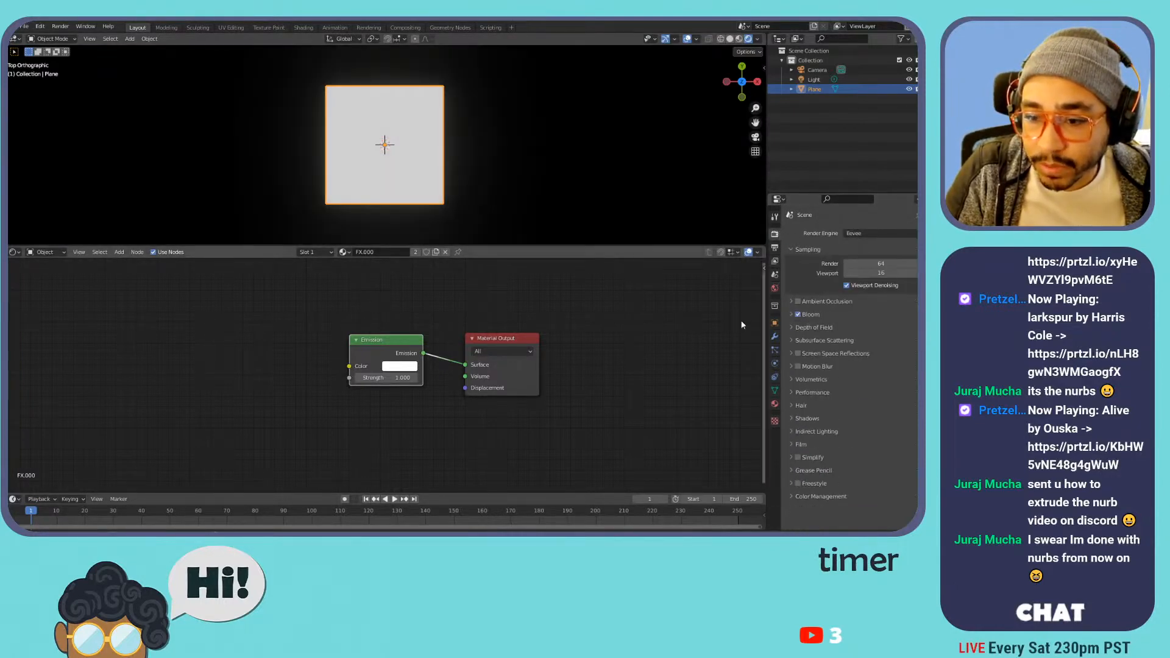
- Set the Emission strength to 4 and its color to light cyan, and enlarge the 3D viewport slightly
{"action": "mouse_move", "coordinate": [390, 377]}
{"action": "left_mouse_down"}
{"action": "mouse_move", "coordinate": [463, 377]}
{"action": "mouse_move", "coordinate": [394, 378]}
{"action": "left_mouse_up"}
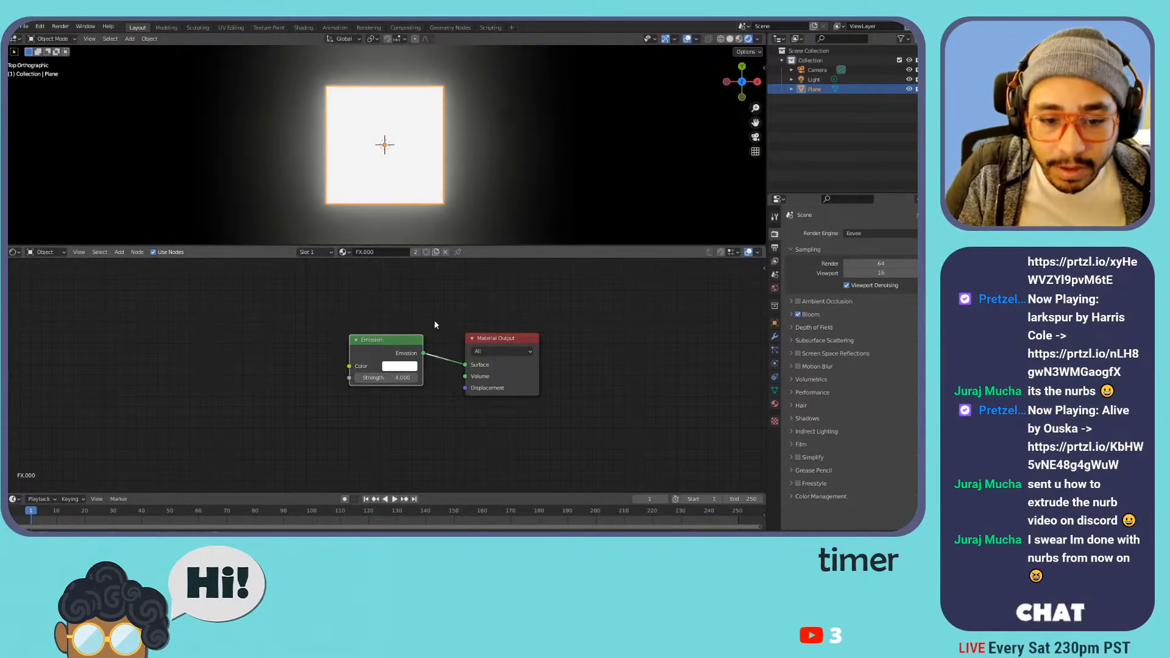
{"action": "left_click", "coordinate": [402, 367]}
{"action": "left_click_drag", "start_coordinate": [430, 253], "coordinate": [462, 280]}
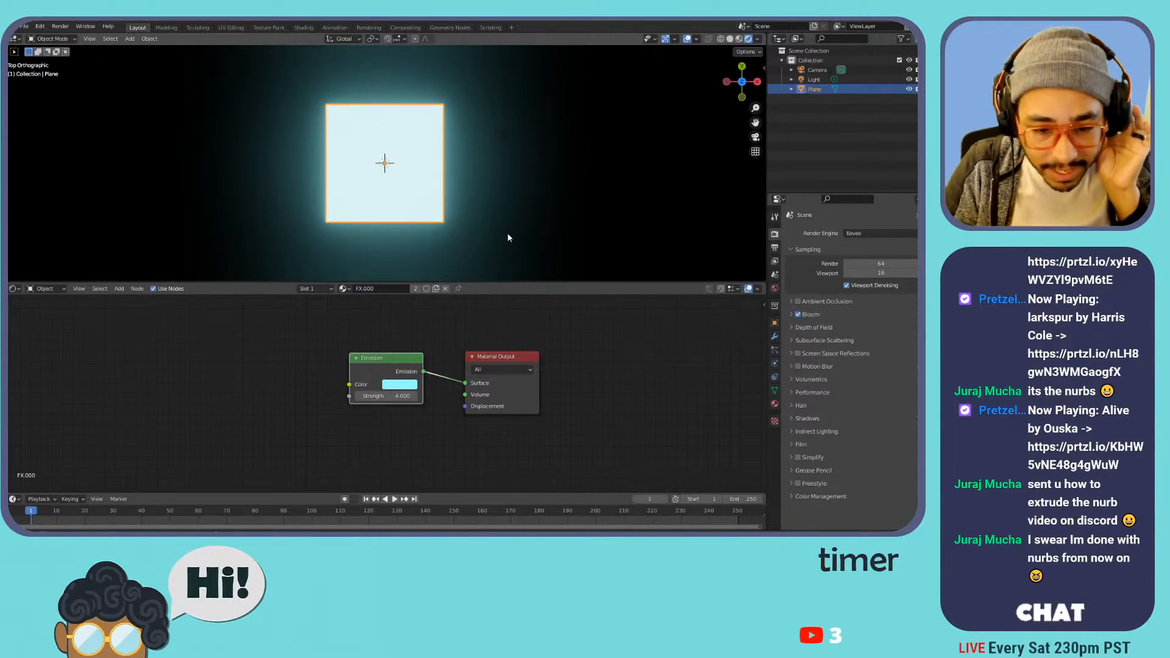
- Spread the nodes apart and combine the Emission with a new Transparent BSDF through a Mix Shader feeding the Material Output's Surface
{"action": "left_click_drag", "start_coordinate": [504, 360], "coordinate": [658, 317]}
{"action": "left_click_drag", "start_coordinate": [397, 359], "coordinate": [369, 328]}
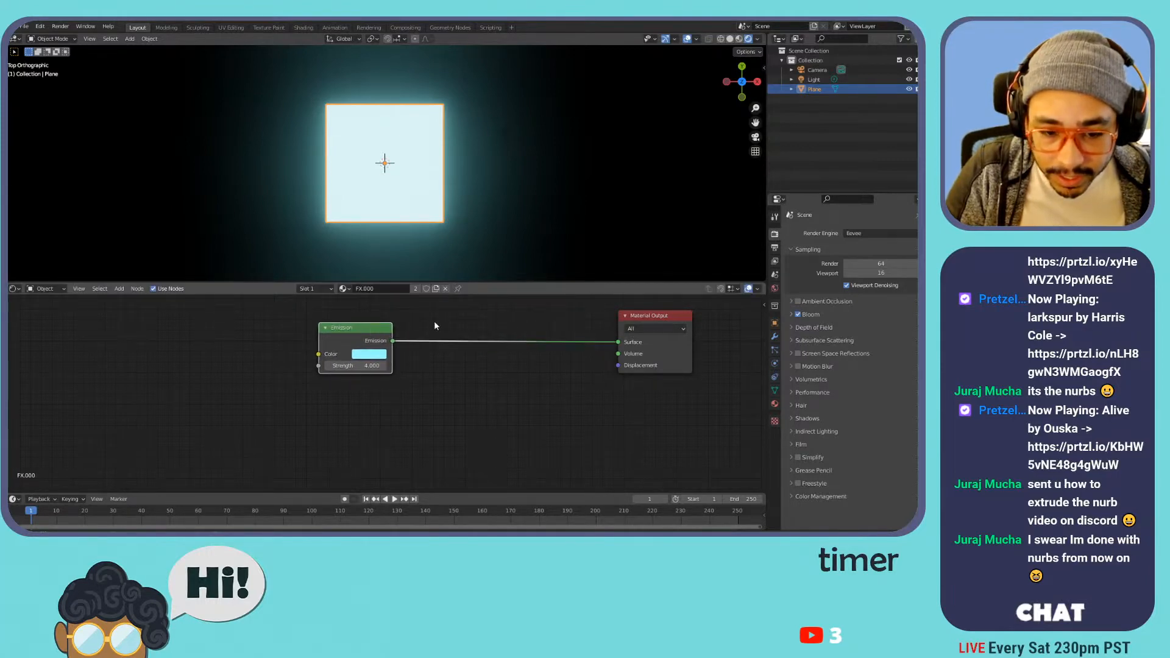
{"action": "key", "text": "shift+a"}
{"action": "mouse_move", "coordinate": [435, 321]}
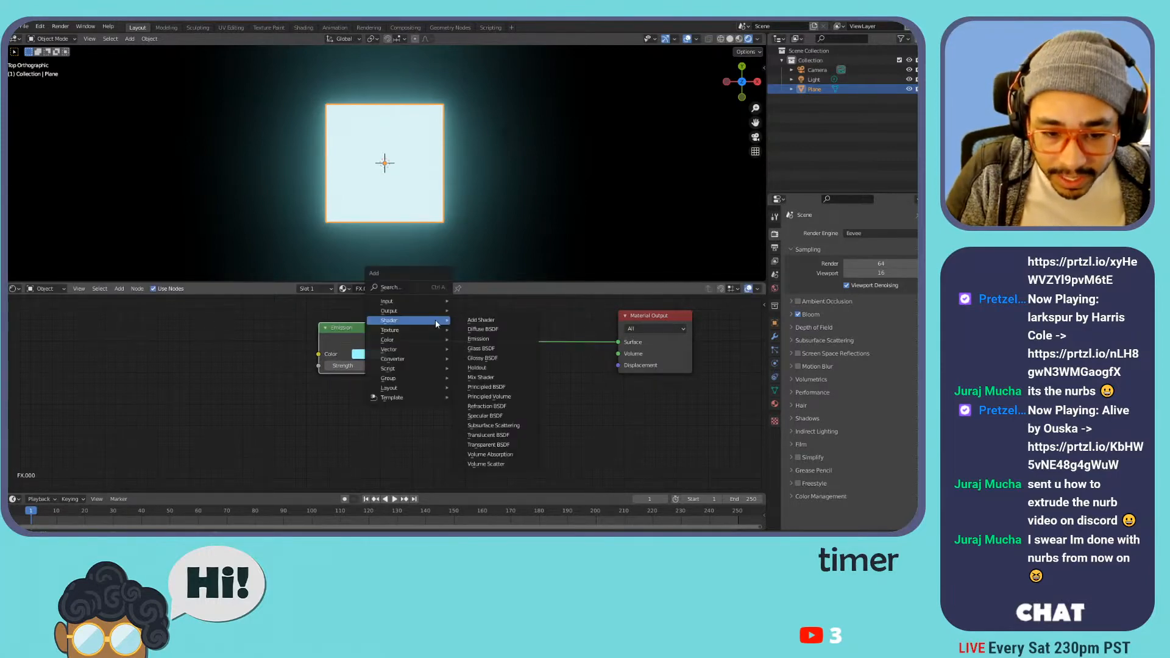
{"action": "left_click", "coordinate": [488, 445]}
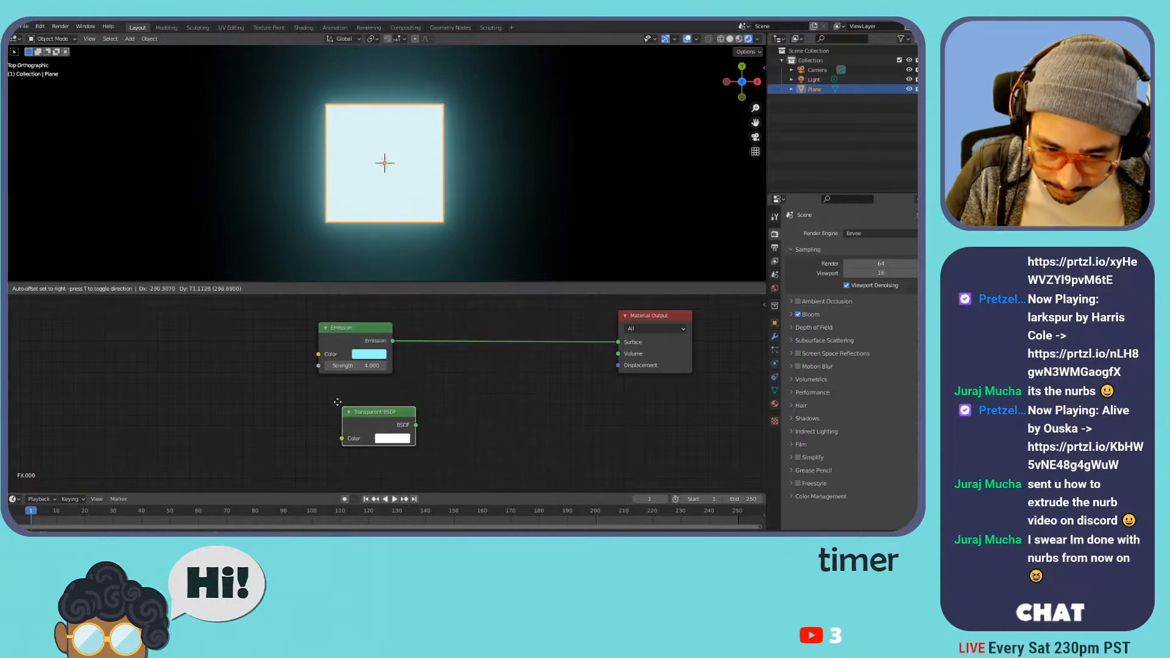
{"action": "key", "text": "shift+a"}
{"action": "mouse_move", "coordinate": [459, 322]}
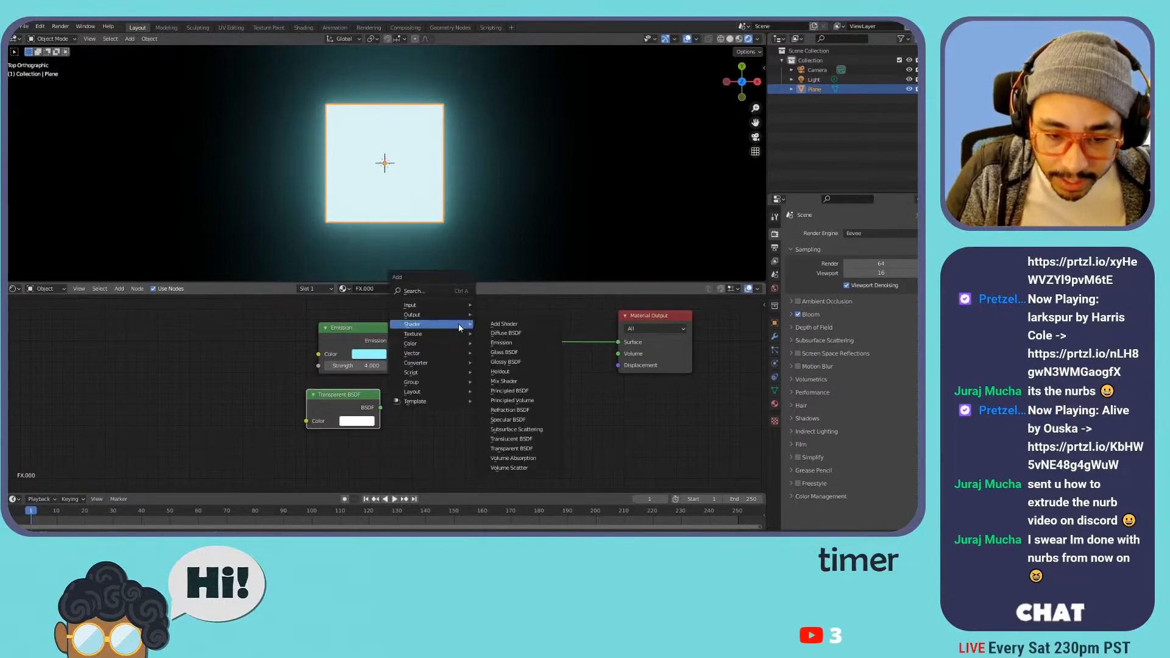
{"action": "left_click", "coordinate": [504, 380]}
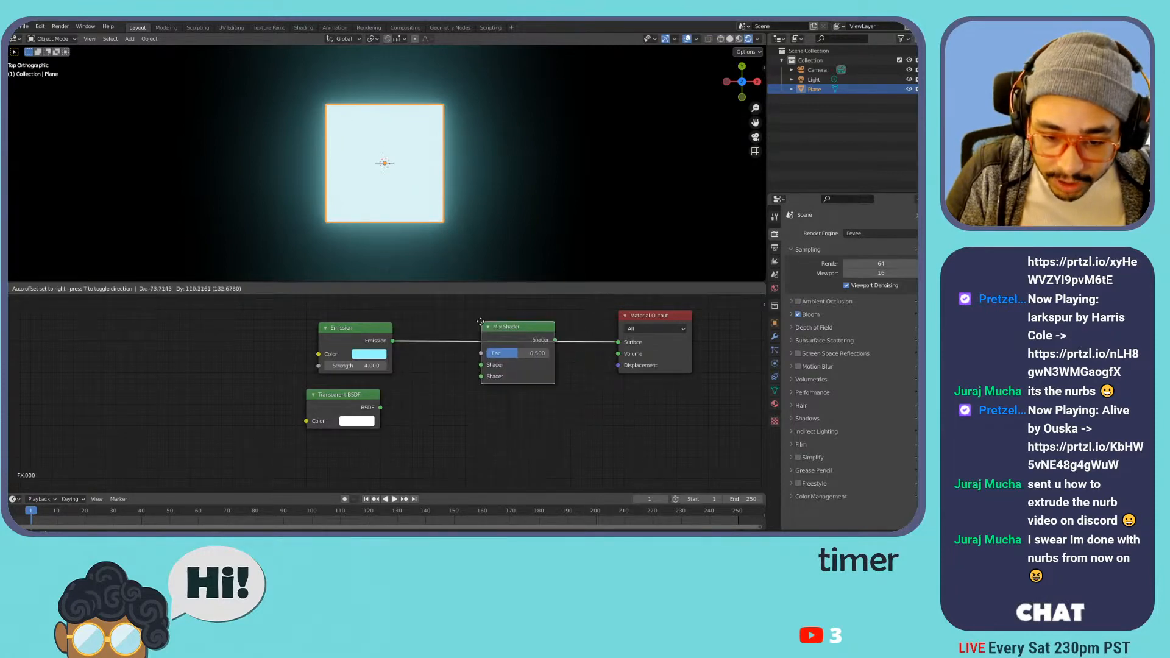
{"action": "left_click_drag", "start_coordinate": [380, 407], "coordinate": [479, 376]}
{"action": "left_click_drag", "start_coordinate": [324, 394], "coordinate": [340, 390]}
- Add a UV sphere at the plane's center from the top view
{"action": "middle_click_drag", "start_coordinate": [439, 197], "coordinate": [460, 139], "text": "shift"}
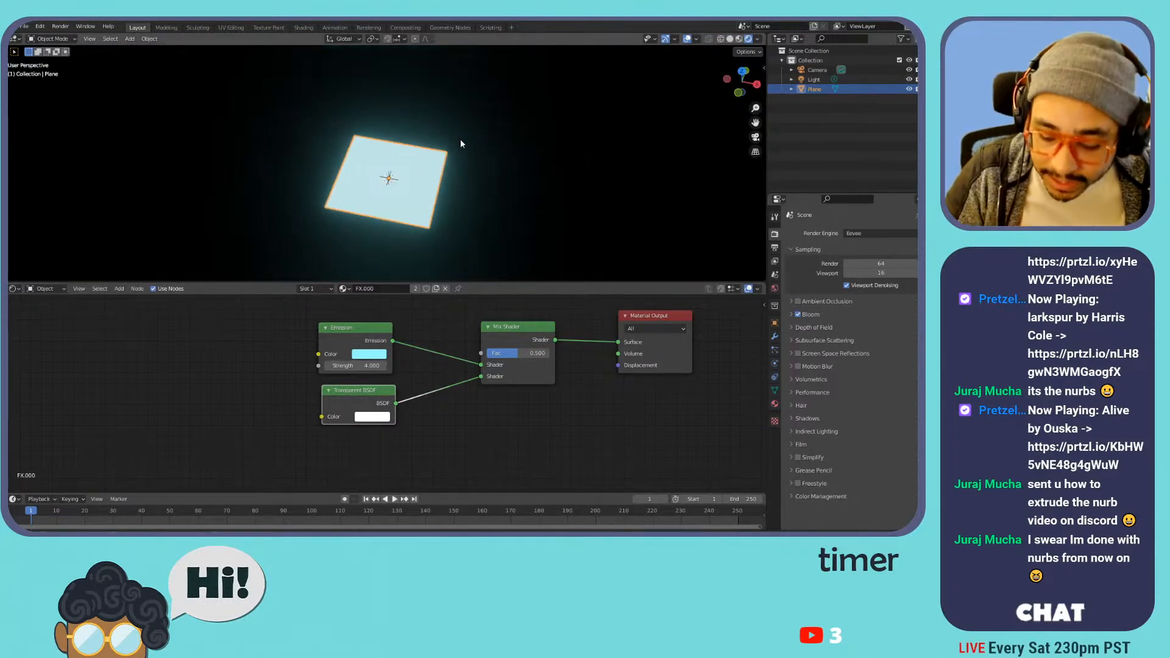
{"action": "key", "text": "KP_7"}
{"action": "key", "text": "shift+a"}
{"action": "mouse_move", "coordinate": [429, 169]}
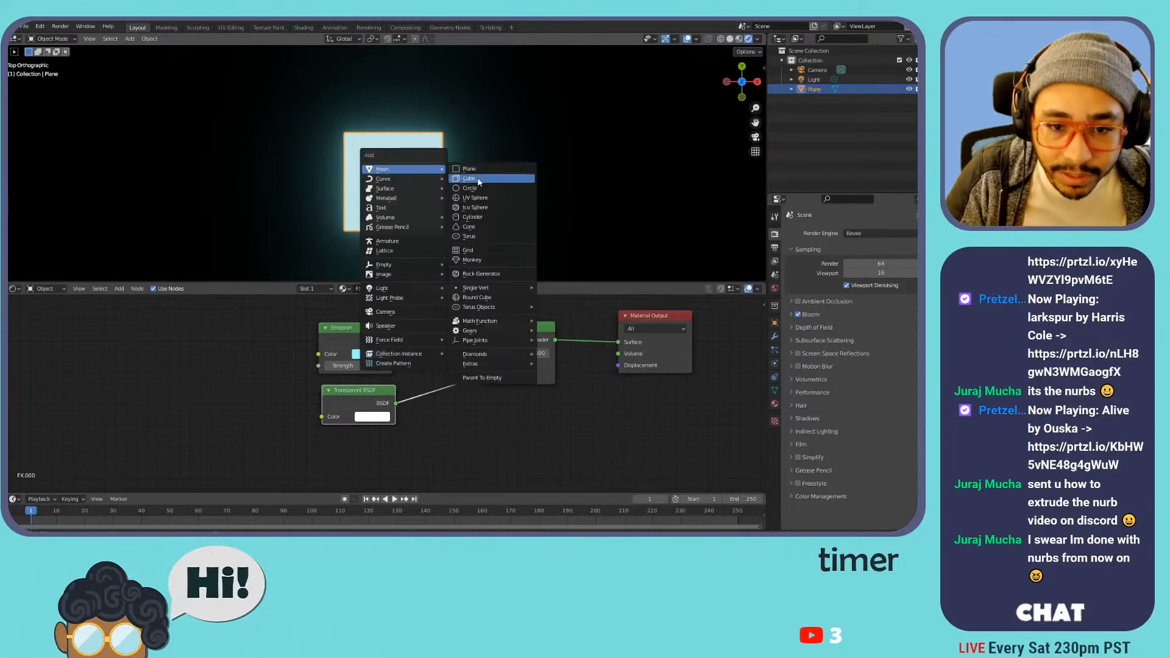
{"action": "left_click", "coordinate": [471, 198]}
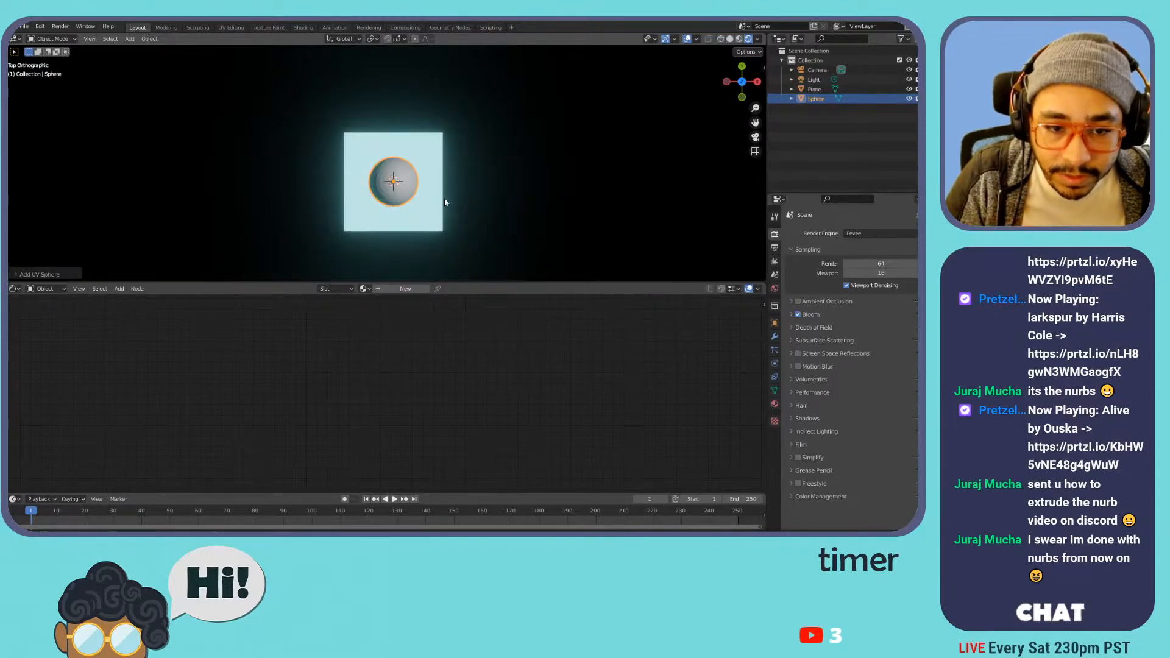
- Scale the sphere's mesh by 2 and rotate it 90 degrees around the X axis in Edit Mode
{"action": "key", "text": "Tab"}
{"action": "type", "text": "s"}
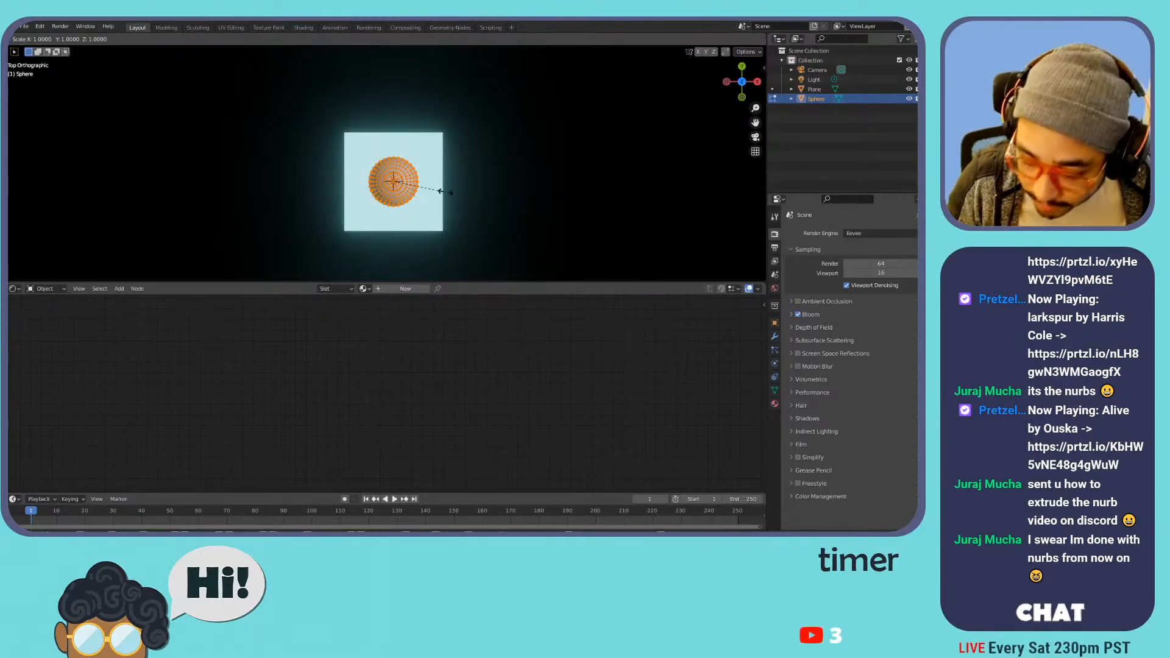
{"action": "type", "text": "2"}
{"action": "key", "text": "Return"}
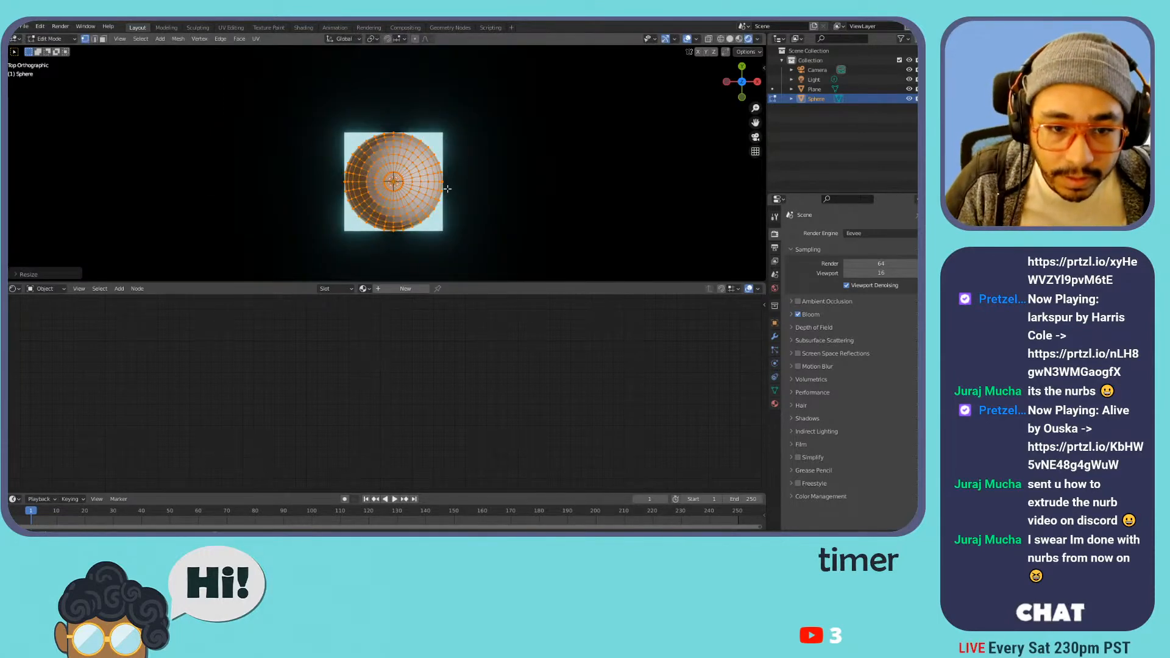
{"action": "type", "text": "rx90"}
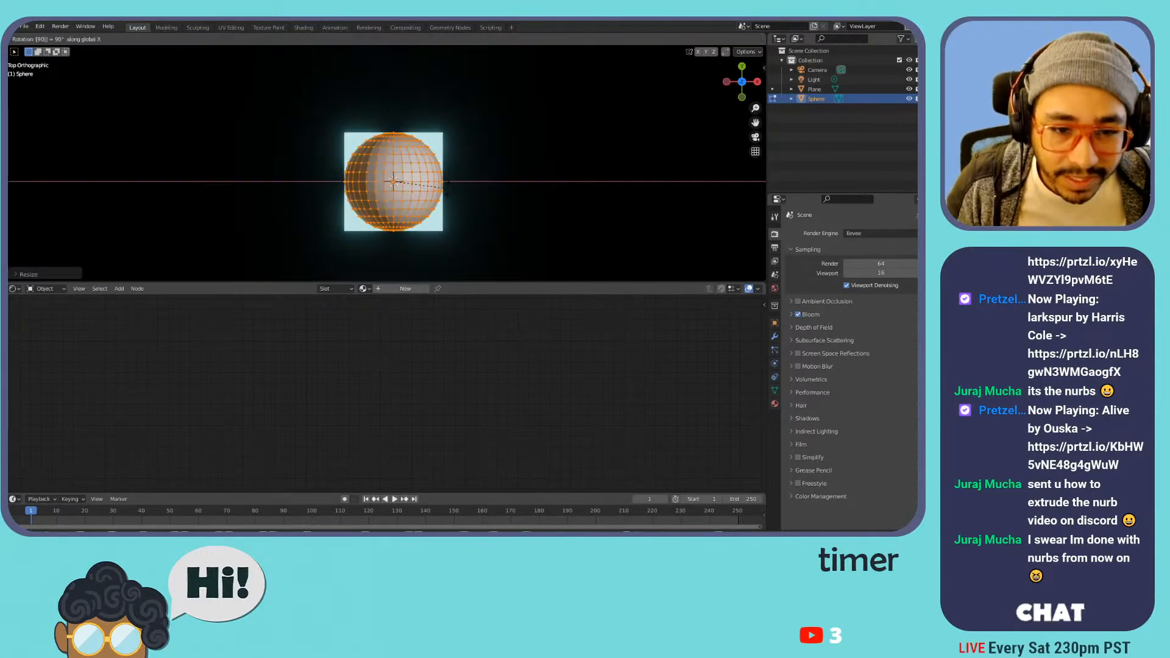
{"action": "key", "text": "Return"}
{"action": "key", "text": "Tab"}
- Move the sphere along the X axis so it sits beside the glowing plane
{"action": "right_click", "coordinate": [444, 191]}
{"action": "left_click", "coordinate": [390, 177]}
{"action": "key", "text": "g"}
{"action": "key", "text": "x"}
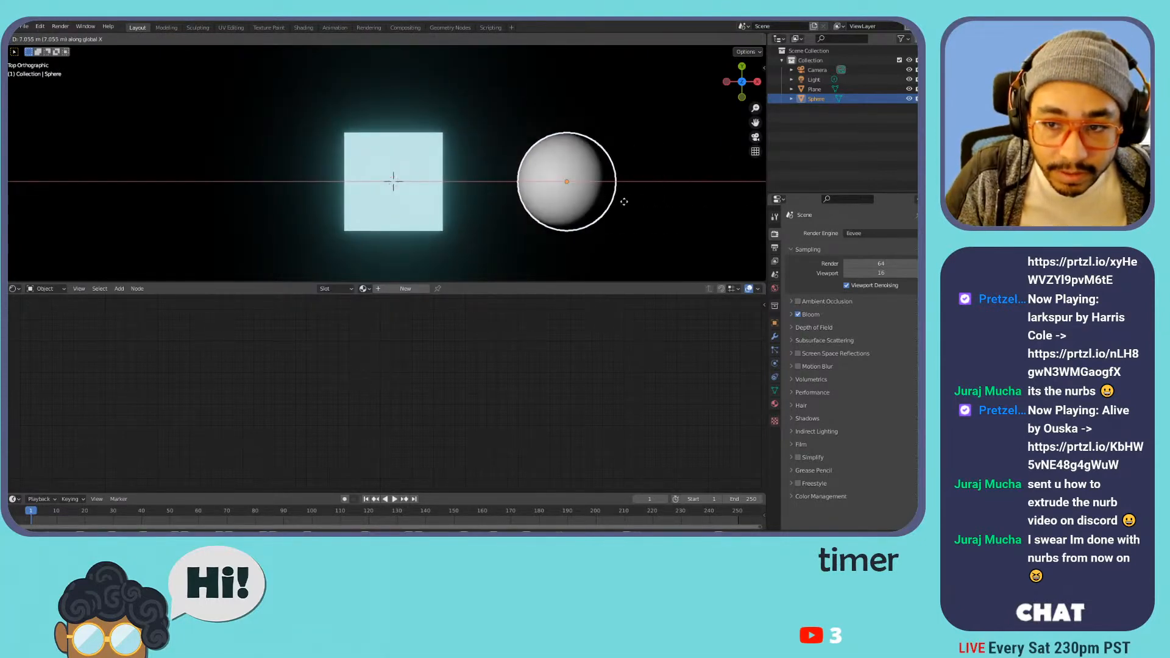
{"action": "left_click", "coordinate": [616, 198]}
- Delete the light and assign the existing FX.000 material to the sphere
{"action": "left_click", "coordinate": [812, 81]}
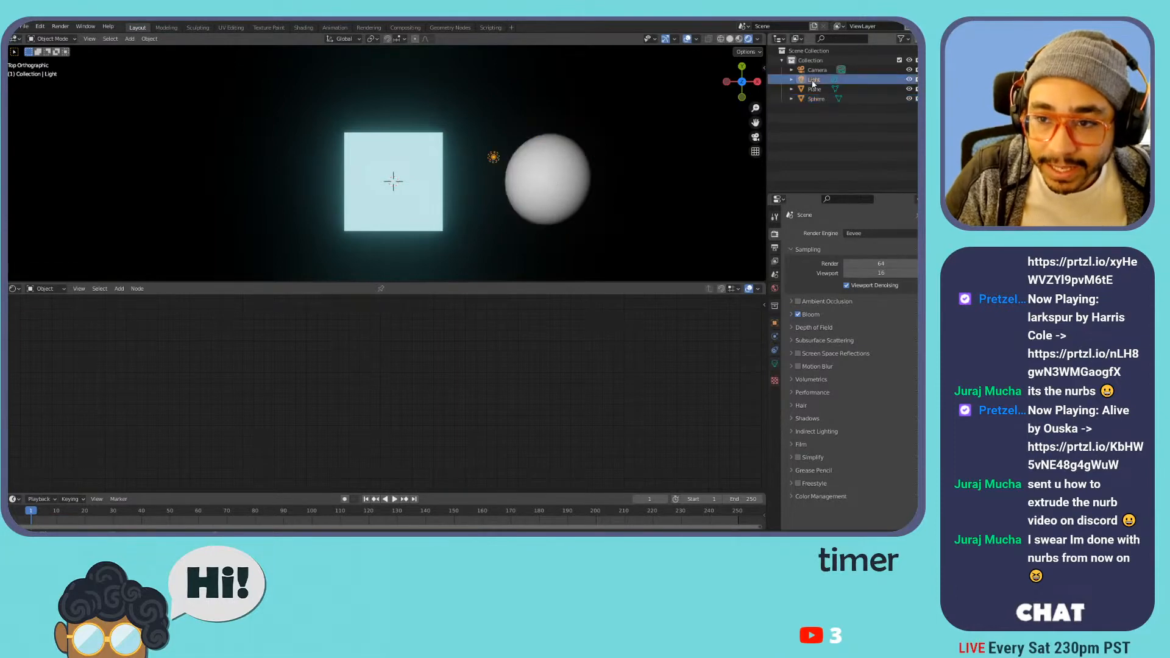
{"action": "key", "text": "Delete"}
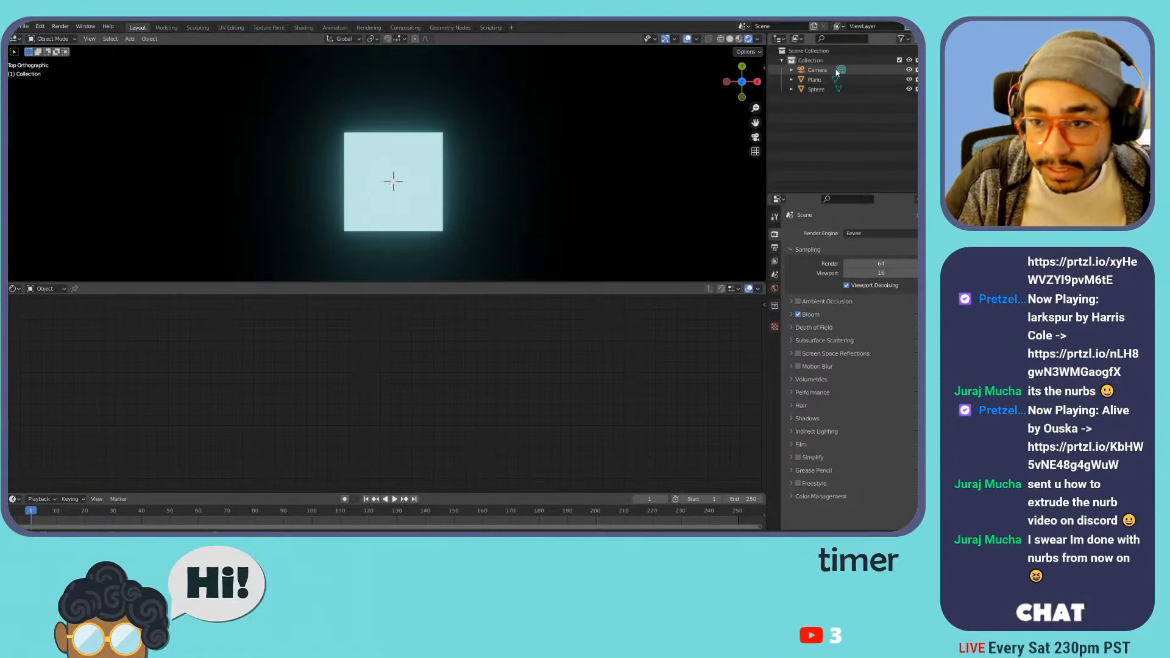
{"action": "left_click", "coordinate": [811, 90]}
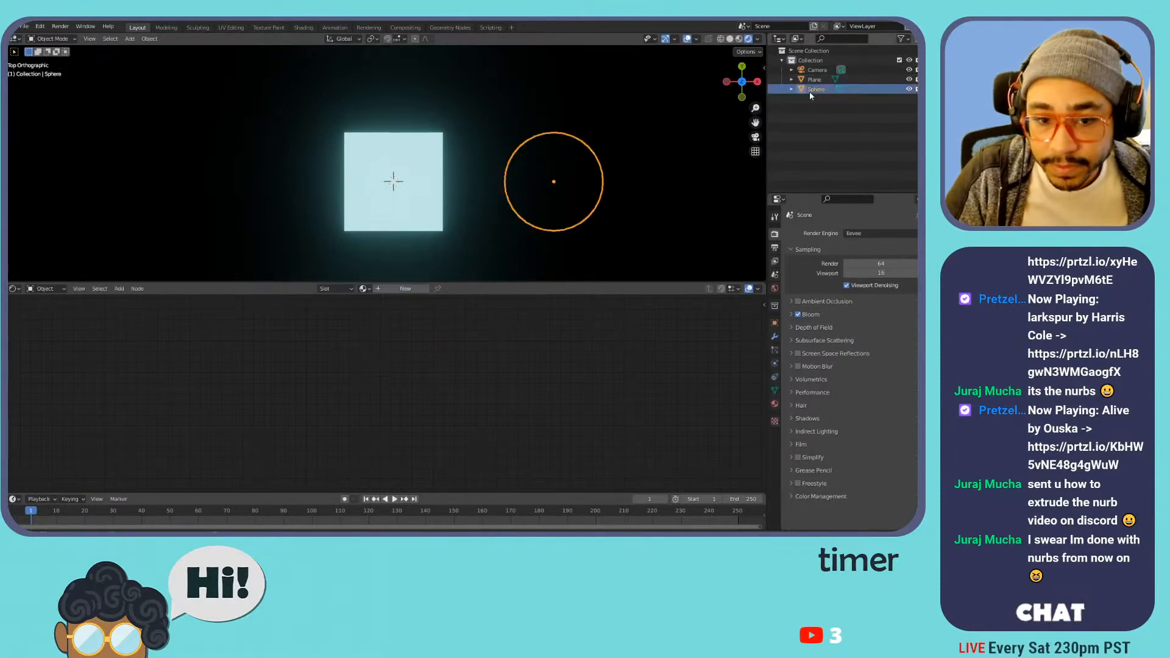
{"action": "left_click", "coordinate": [774, 404]}
{"action": "left_click", "coordinate": [792, 274]}
{"action": "left_click", "coordinate": [805, 287]}
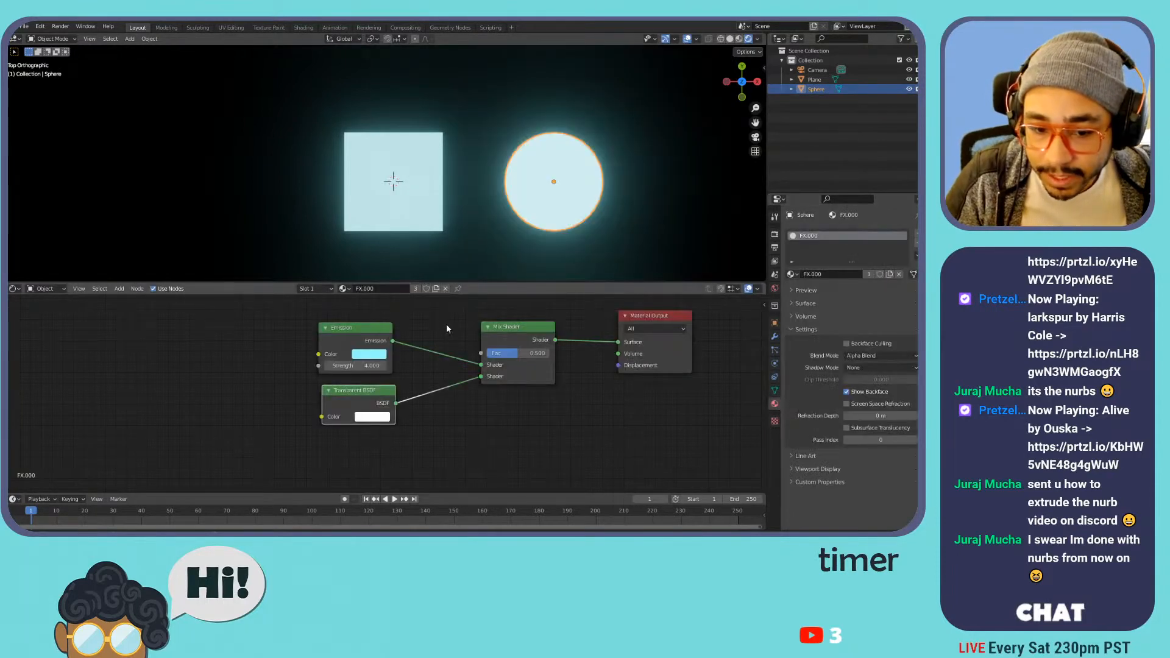
- Add a Fresnel node, connect it to the Mix Shader's Fac input, and set its IOR to about 4.05
{"action": "scroll", "coordinate": [446, 329], "scroll_direction": "down", "scroll_amount": 3}
{"action": "key", "text": "shift+a"}
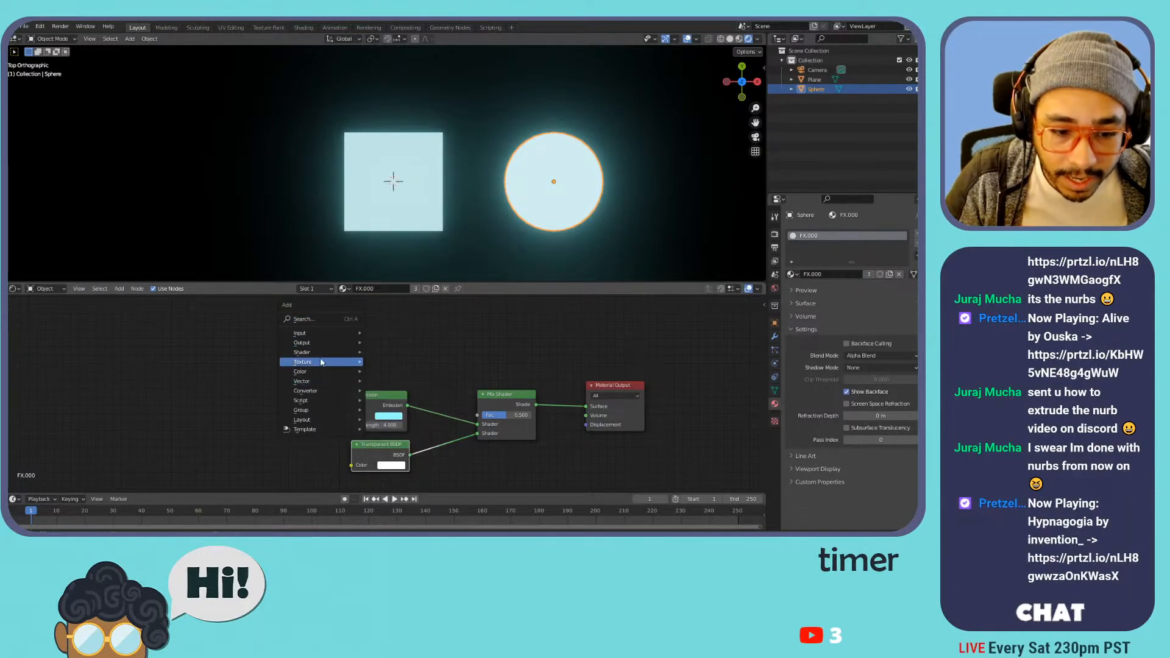
{"action": "mouse_move", "coordinate": [327, 337]}
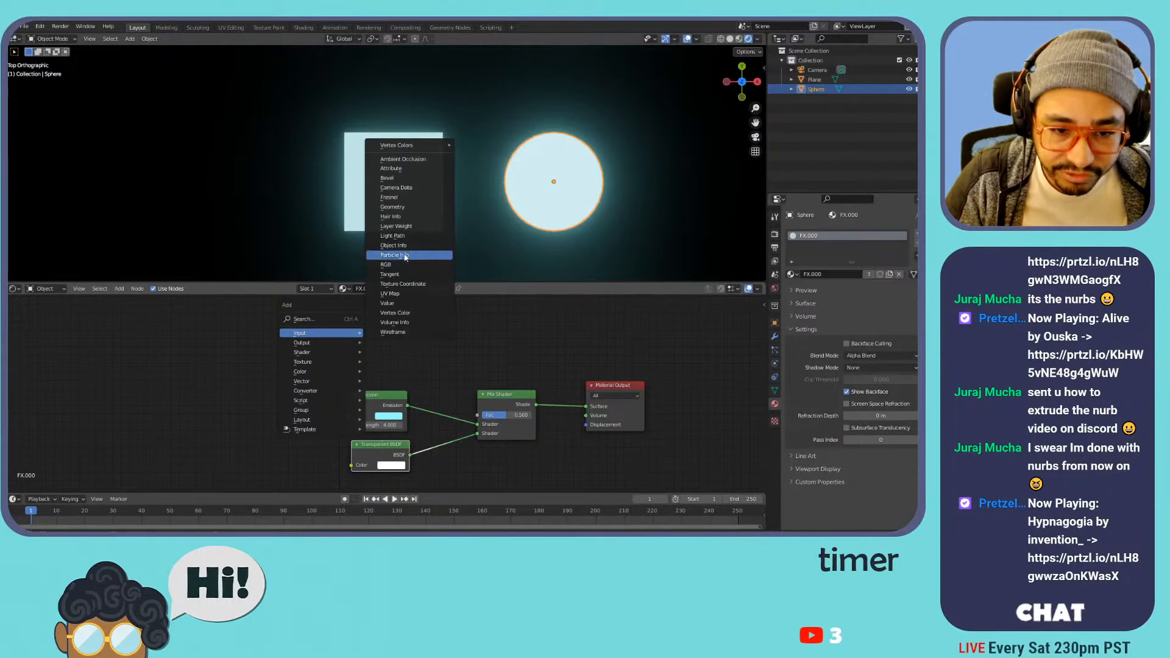
{"action": "left_click", "coordinate": [389, 196]}
{"action": "left_click", "coordinate": [336, 332]}
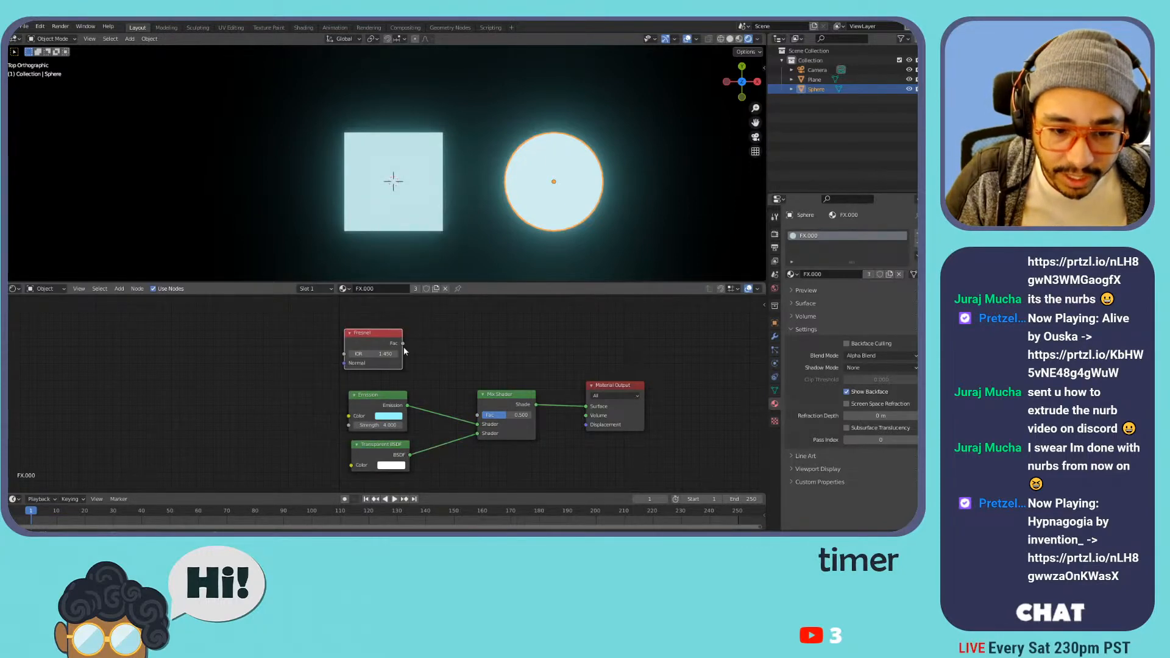
{"action": "left_click_drag", "start_coordinate": [493, 413], "coordinate": [478, 415]}
{"action": "mouse_move", "coordinate": [373, 354]}
{"action": "left_mouse_down"}
{"action": "mouse_move", "coordinate": [414, 354]}
{"action": "mouse_move", "coordinate": [384, 354]}
{"action": "left_mouse_up"}
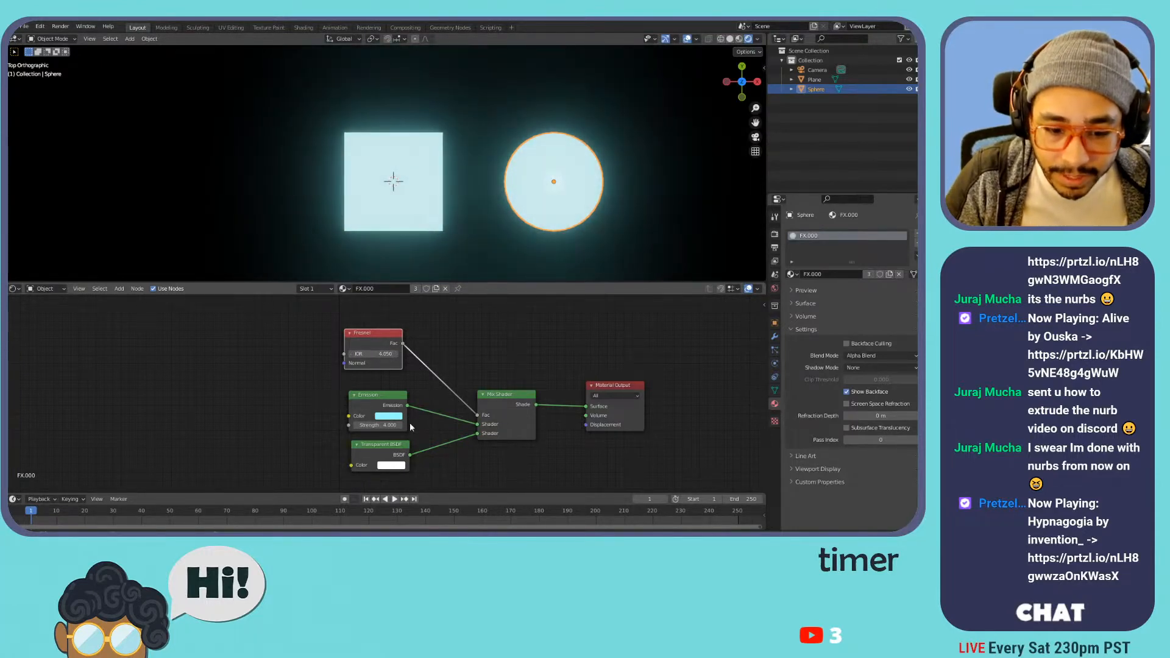
{"action": "left_click", "coordinate": [391, 465]}
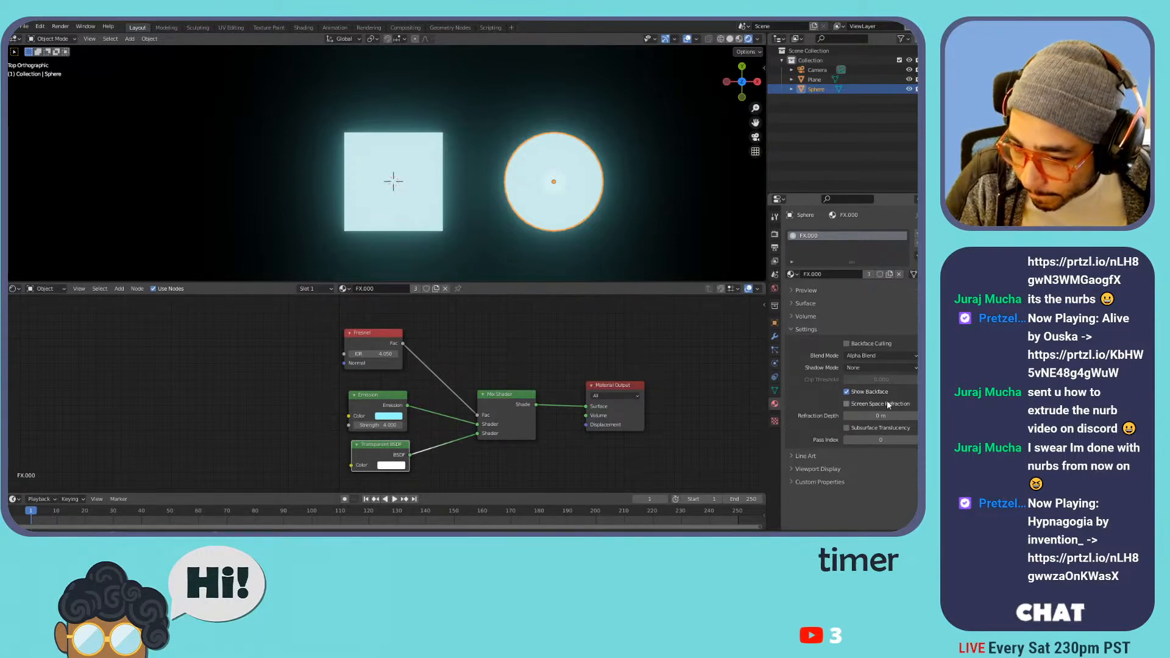
- Change the FX.000 material's blend mode to Alpha Clip with a clip threshold of about 0.62
{"action": "left_click", "coordinate": [877, 357]}
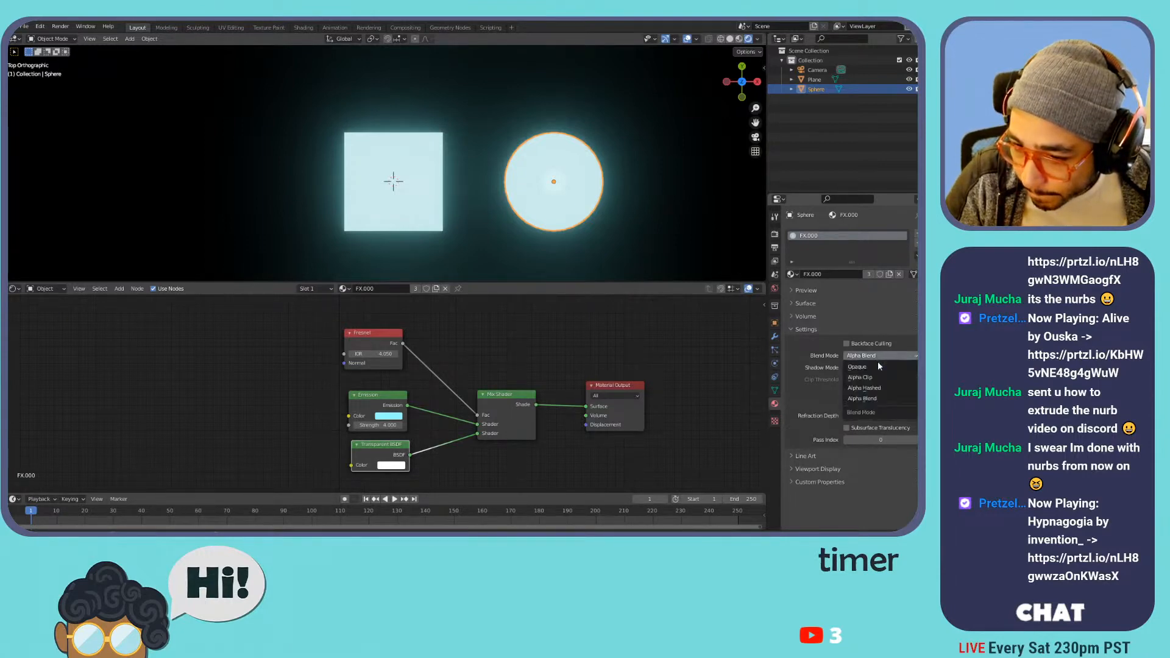
{"action": "left_click", "coordinate": [884, 393]}
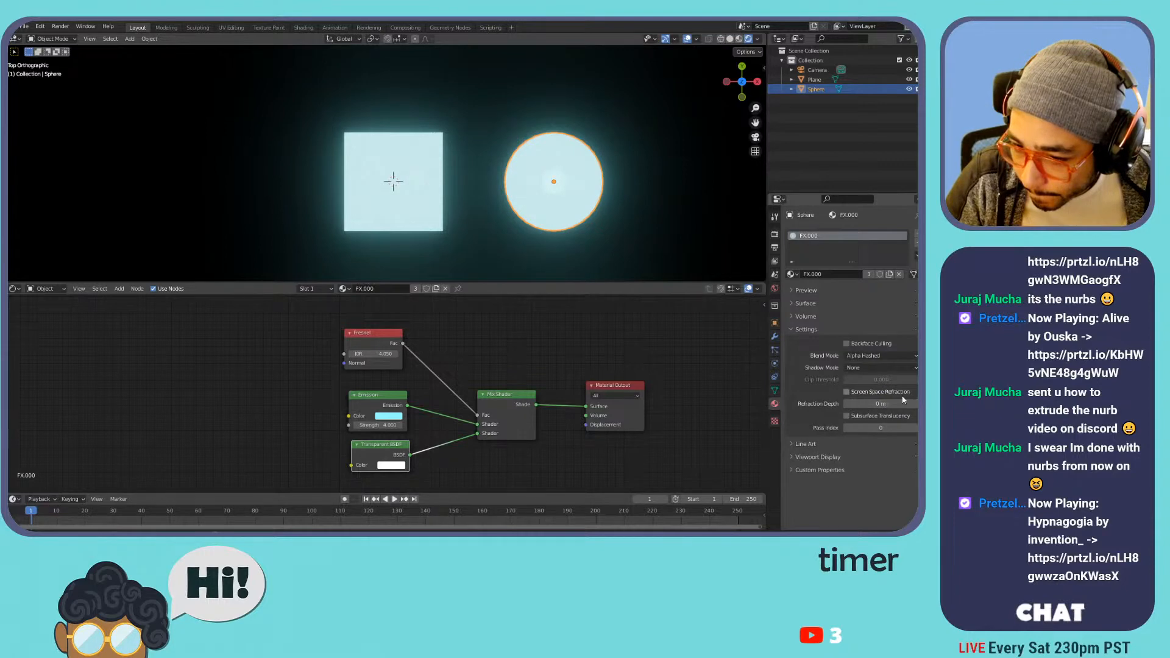
{"action": "left_click", "coordinate": [876, 379]}
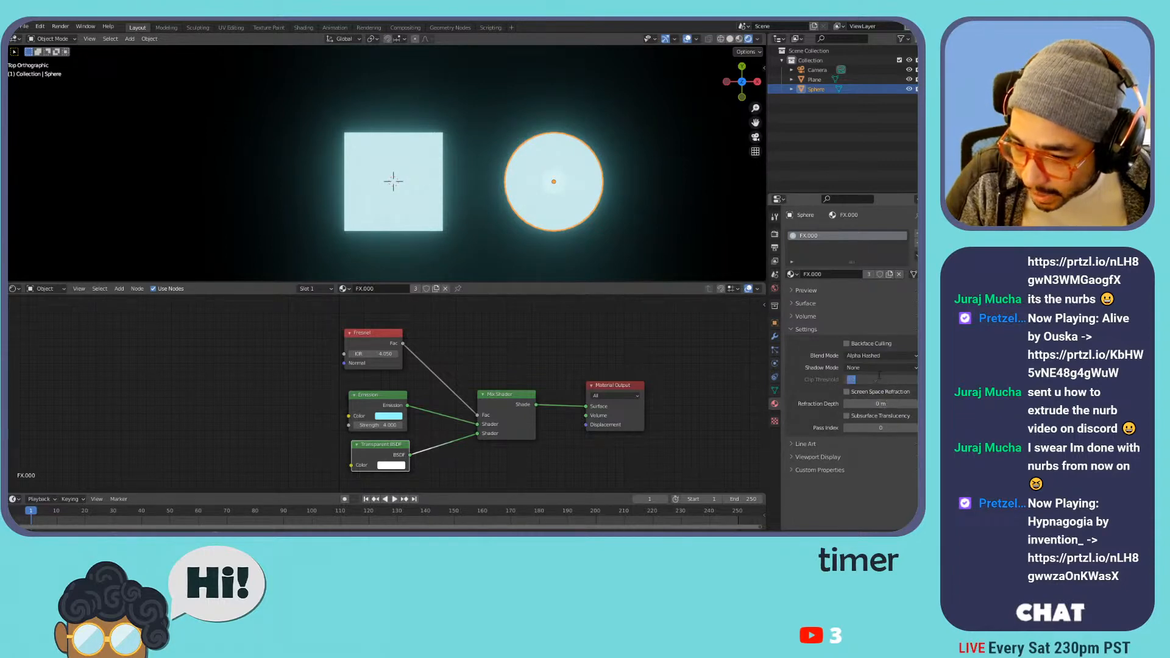
{"action": "left_click", "coordinate": [872, 367]}
{"action": "left_click", "coordinate": [875, 355]}
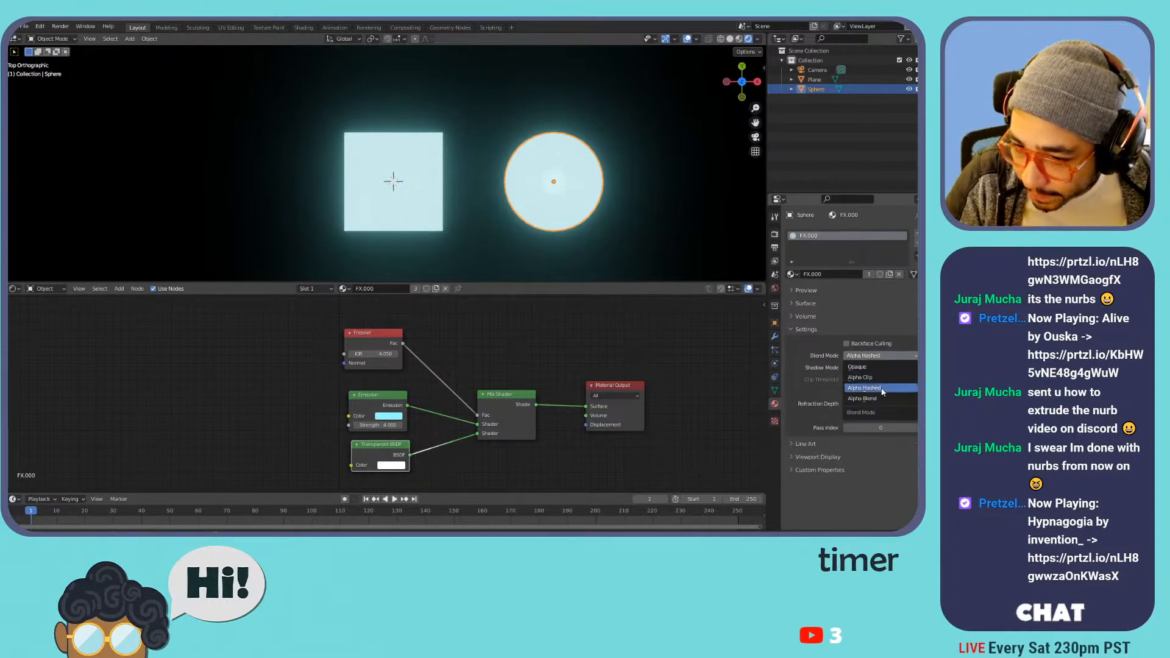
{"action": "left_click", "coordinate": [879, 377]}
{"action": "left_click_drag", "start_coordinate": [892, 379], "coordinate": [927, 379]}
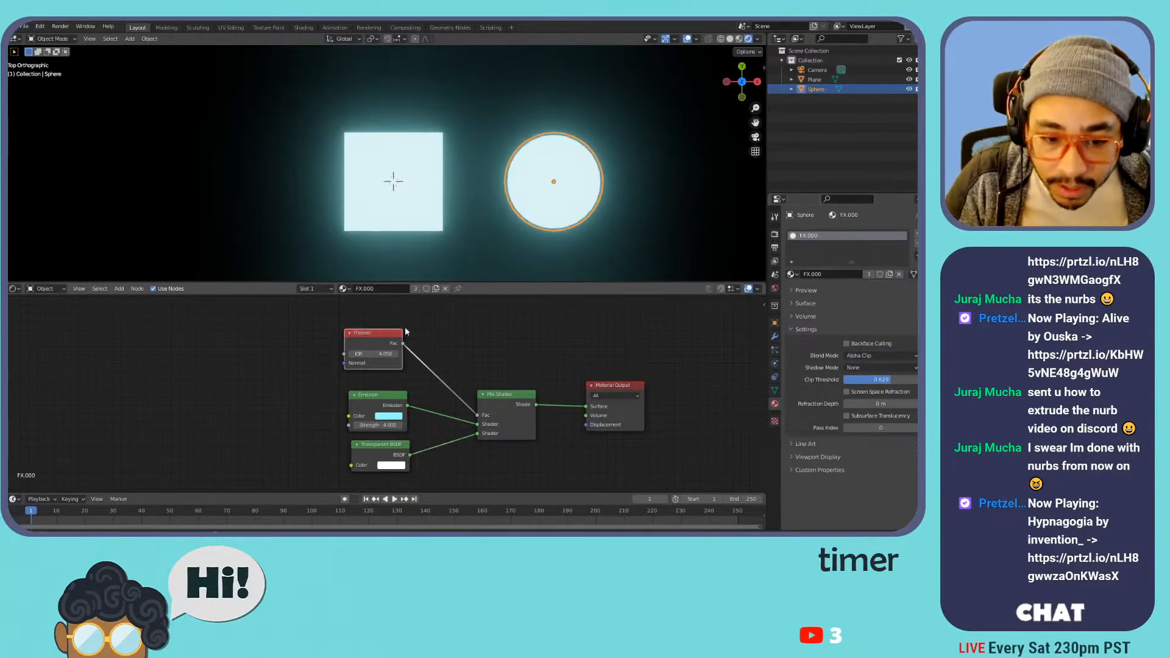
- Insert an Invert node between the Fresnel node and the Mix Shader's Fac input
{"action": "key", "text": "shift+a"}
{"action": "mouse_move", "coordinate": [403, 360]}
{"action": "left_click", "coordinate": [472, 387]}
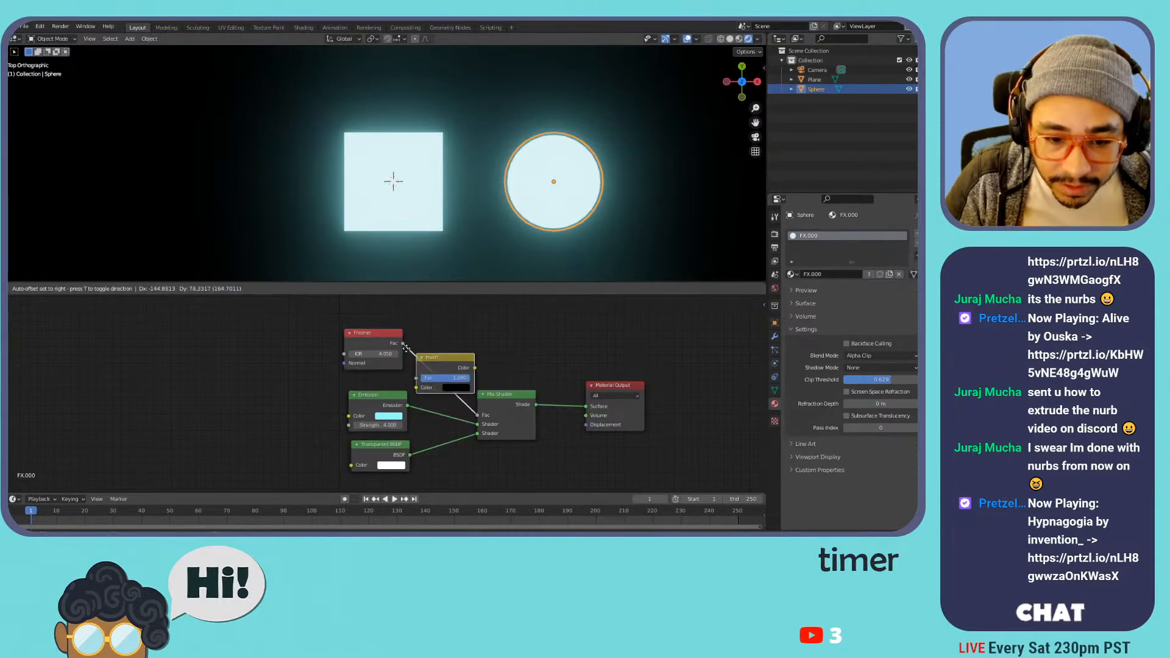
{"action": "left_click", "coordinate": [465, 367]}
{"action": "left_click", "coordinate": [501, 370]}
{"action": "mouse_move", "coordinate": [478, 372]}
{"action": "left_mouse_down"}
{"action": "mouse_move", "coordinate": [442, 372]}
{"action": "mouse_move", "coordinate": [491, 371]}
{"action": "left_mouse_up"}
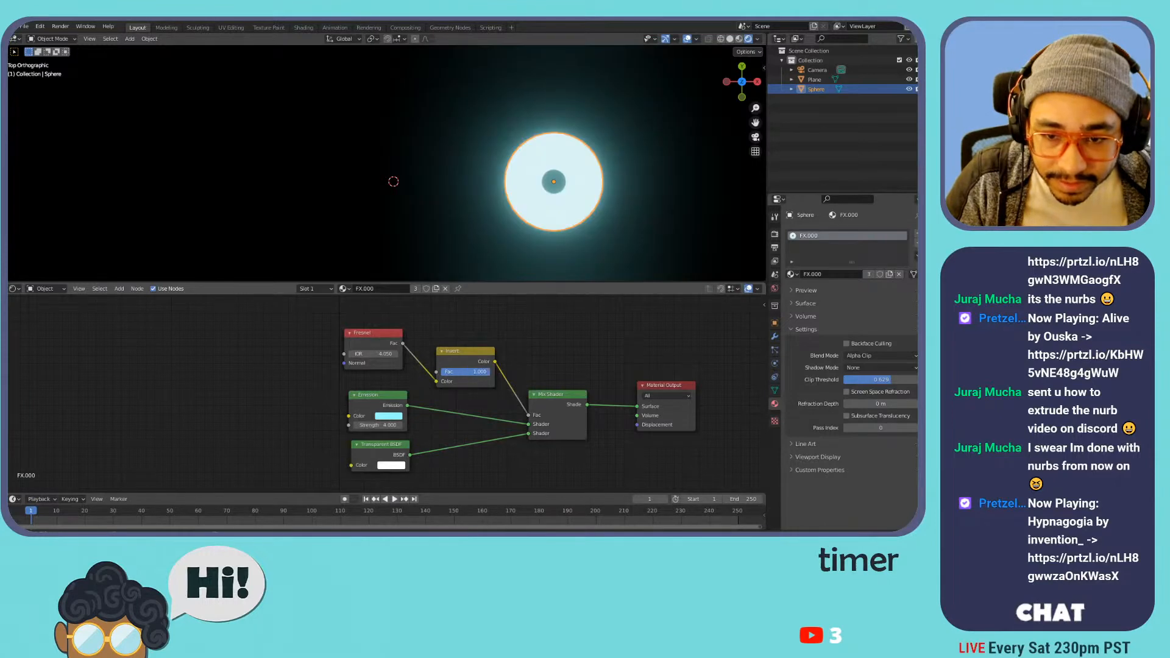
- Set the material's clip threshold to 0 and delete the Invert and Fresnel nodes
{"action": "left_click_drag", "start_coordinate": [877, 378], "coordinate": [844, 379]}
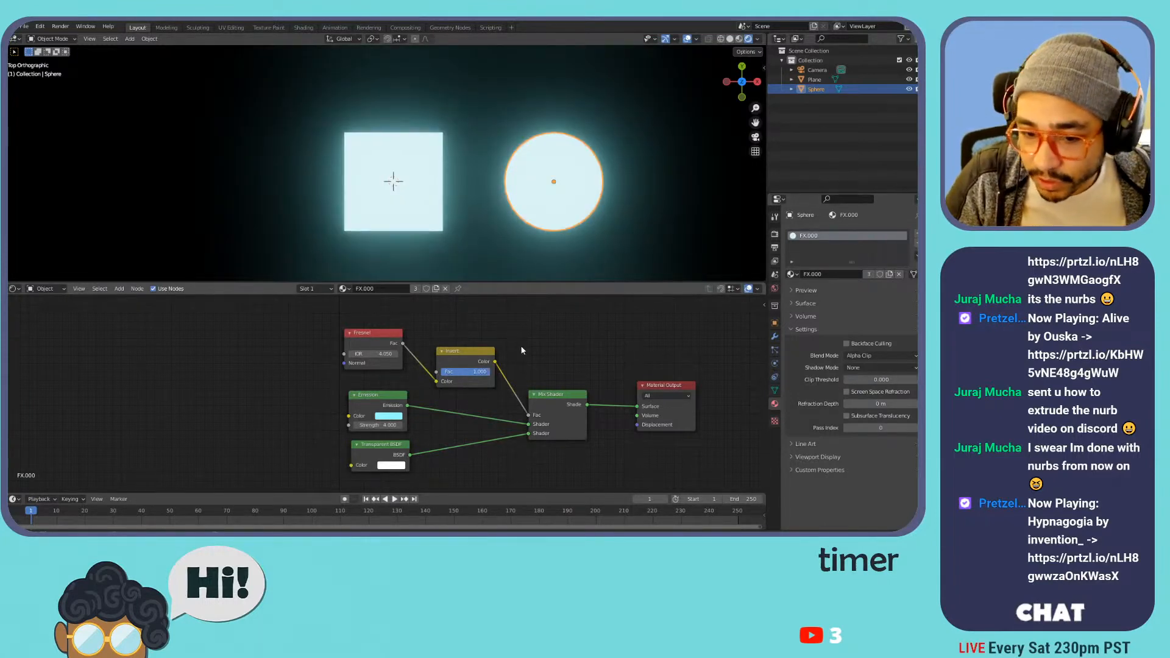
{"action": "key", "text": "x"}
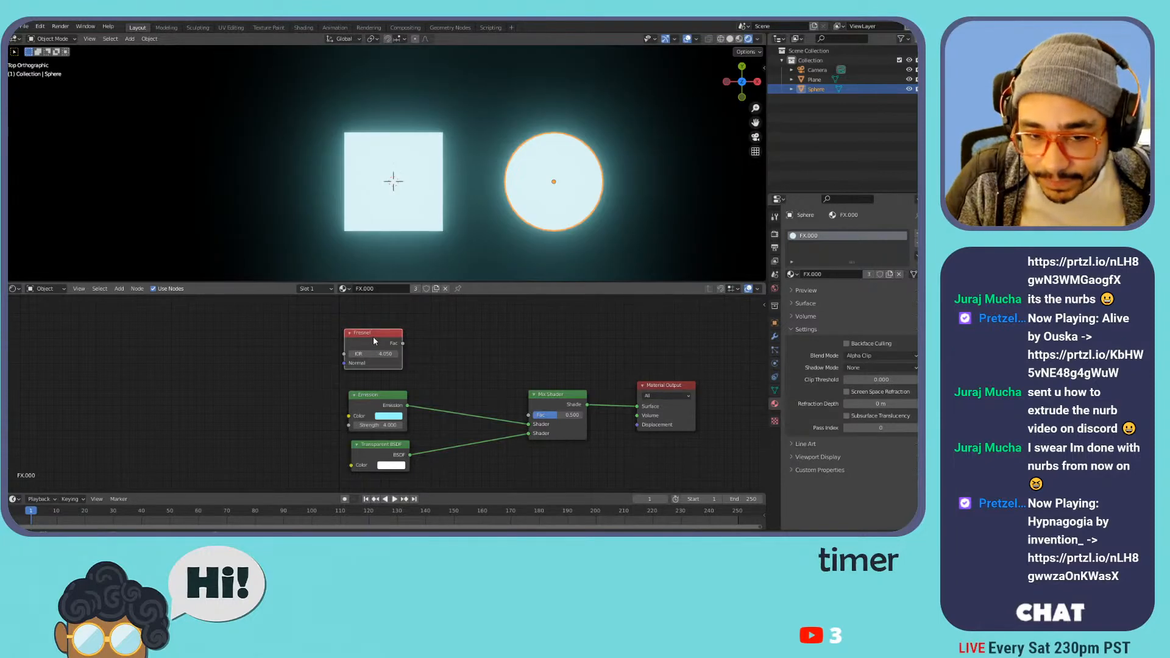
{"action": "middle_click_drag", "start_coordinate": [485, 394], "coordinate": [530, 347]}
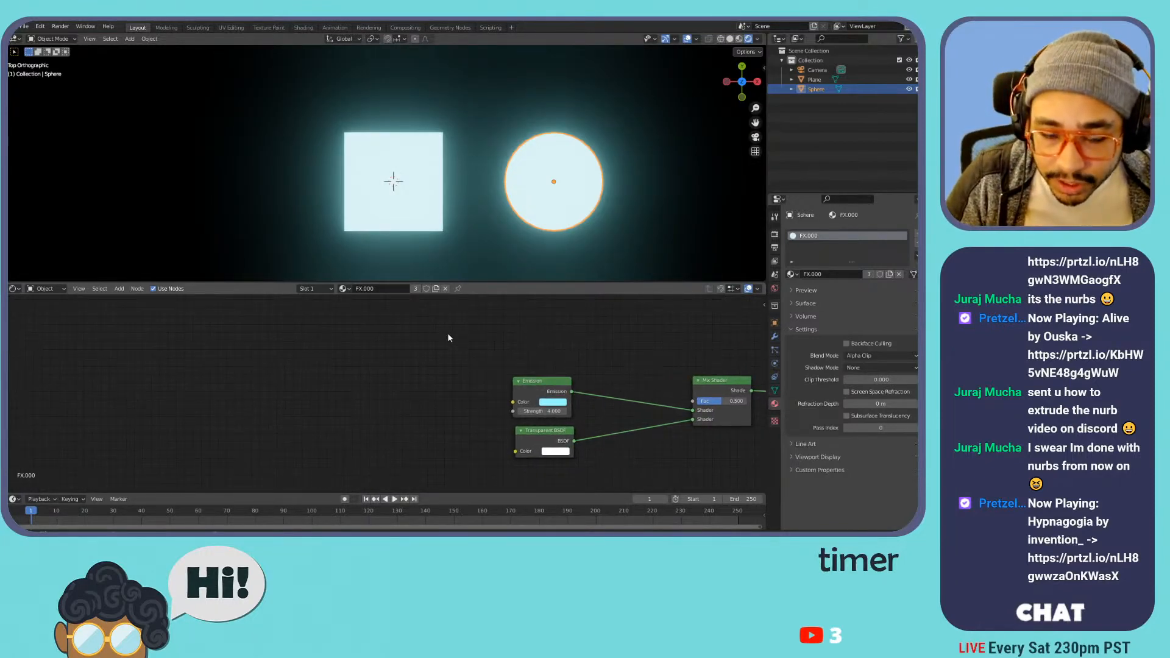
{"action": "key", "text": "shift+a"}
{"action": "mouse_move", "coordinate": [269, 326]}
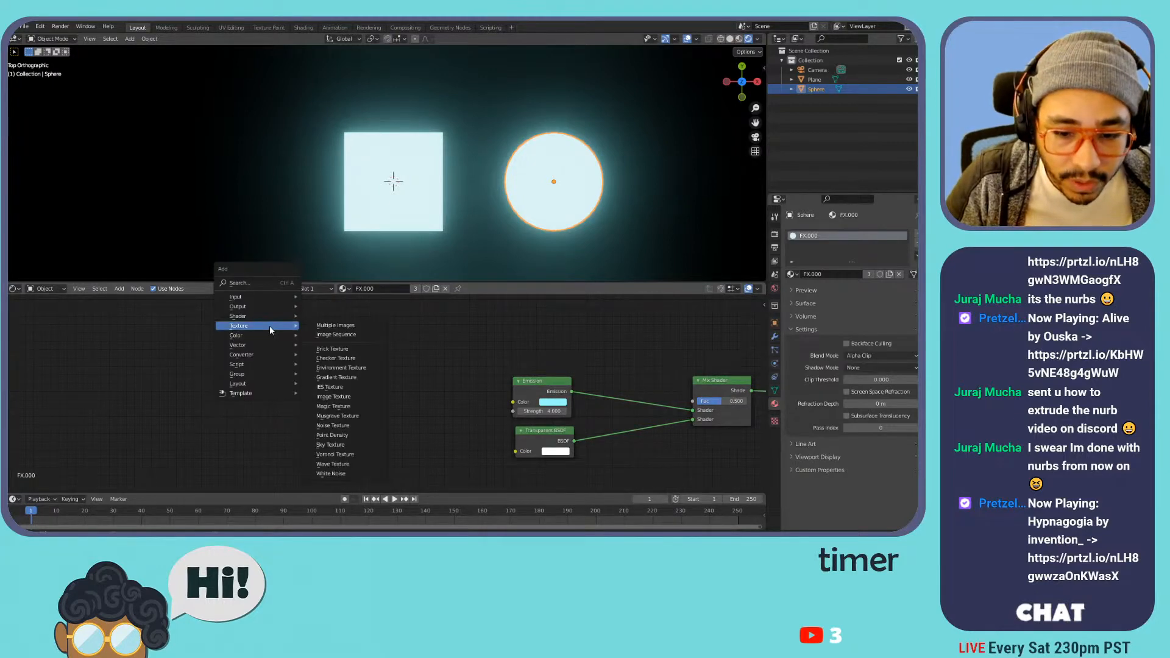
{"action": "mouse_move", "coordinate": [262, 367]}
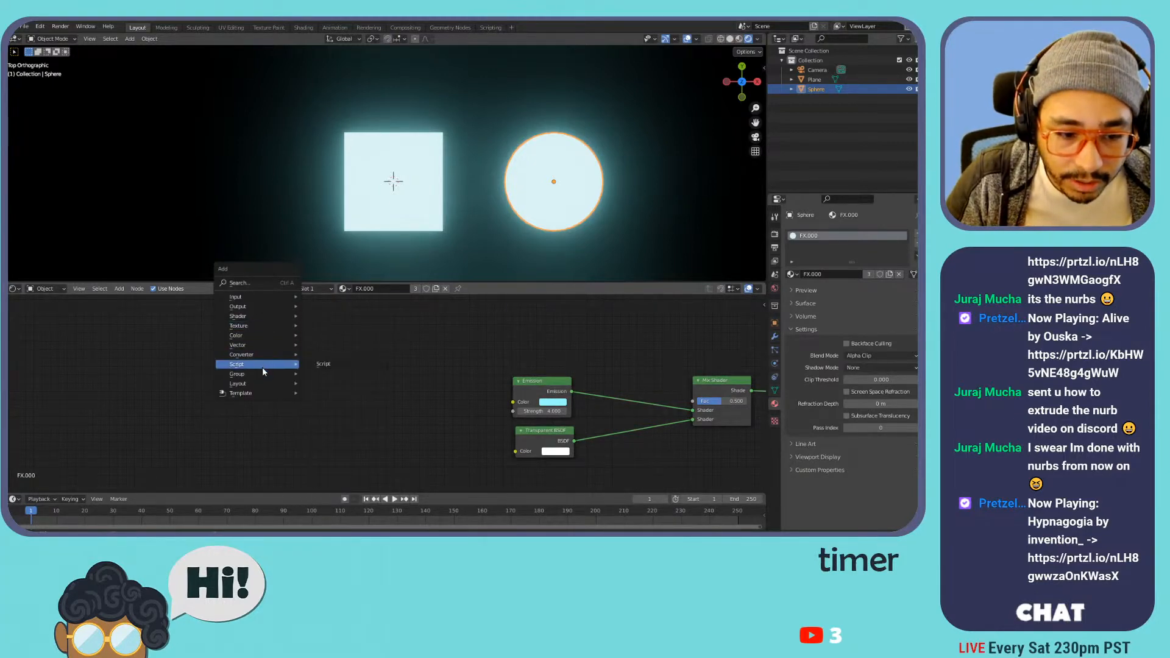
- Delete the sphere and select the glowing plane
{"action": "key", "text": "Delete"}
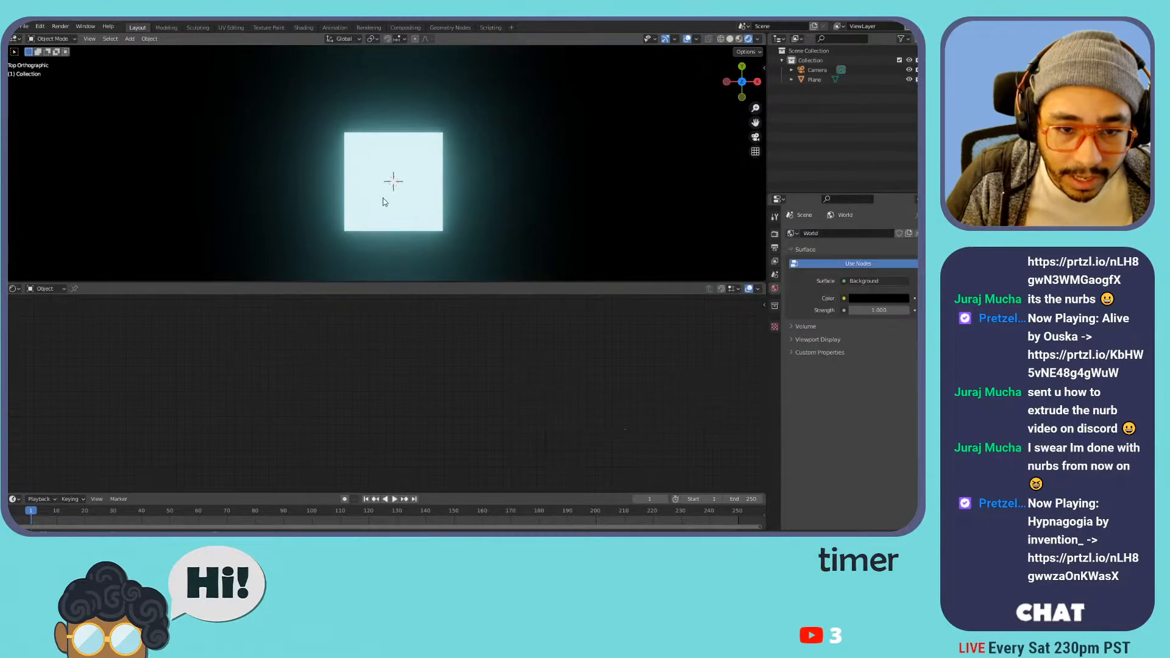
{"action": "left_click", "coordinate": [383, 197]}
{"action": "scroll", "coordinate": [384, 193], "scroll_direction": "up", "scroll_amount": 4}
{"action": "middle_click_drag", "start_coordinate": [390, 186], "coordinate": [404, 162]}
{"action": "left_click", "coordinate": [180, 215]}
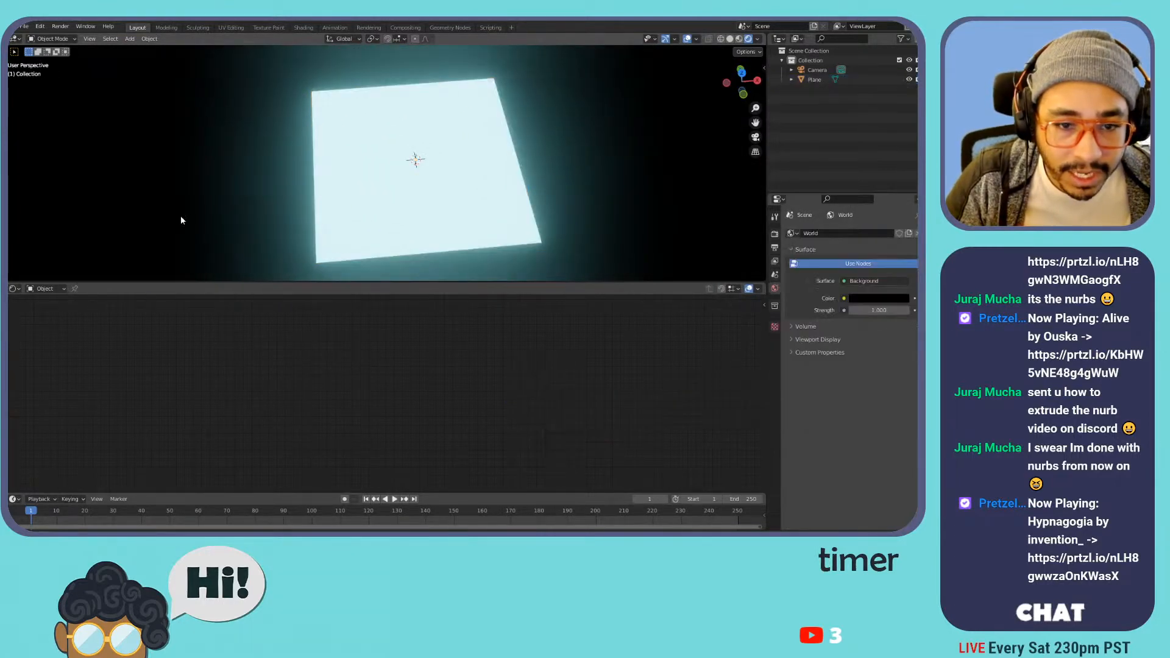
{"action": "left_click", "coordinate": [337, 212]}
- Split the 3D viewport into two rendered views, one in perspective and one looking at the plane from the top
{"action": "mouse_move", "coordinate": [9, 278]}
{"action": "left_mouse_down"}
{"action": "mouse_move", "coordinate": [418, 268]}
{"action": "mouse_move", "coordinate": [385, 268]}
{"action": "left_mouse_up"}
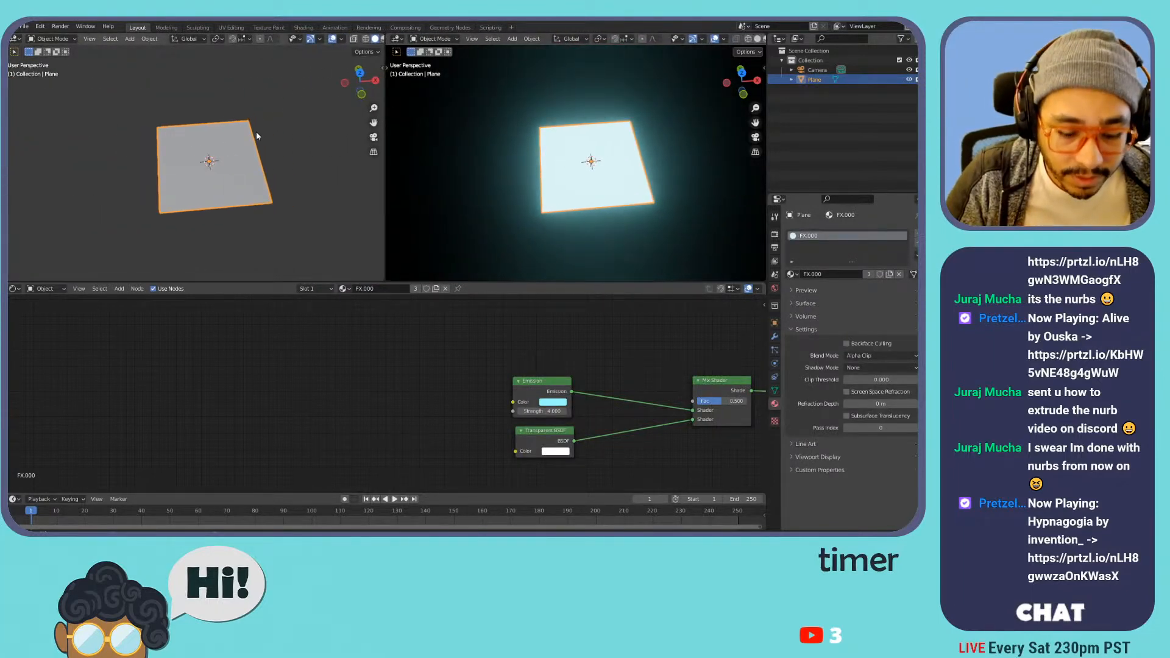
{"action": "key", "text": "z"}
{"action": "left_click", "coordinate": [265, 83]}
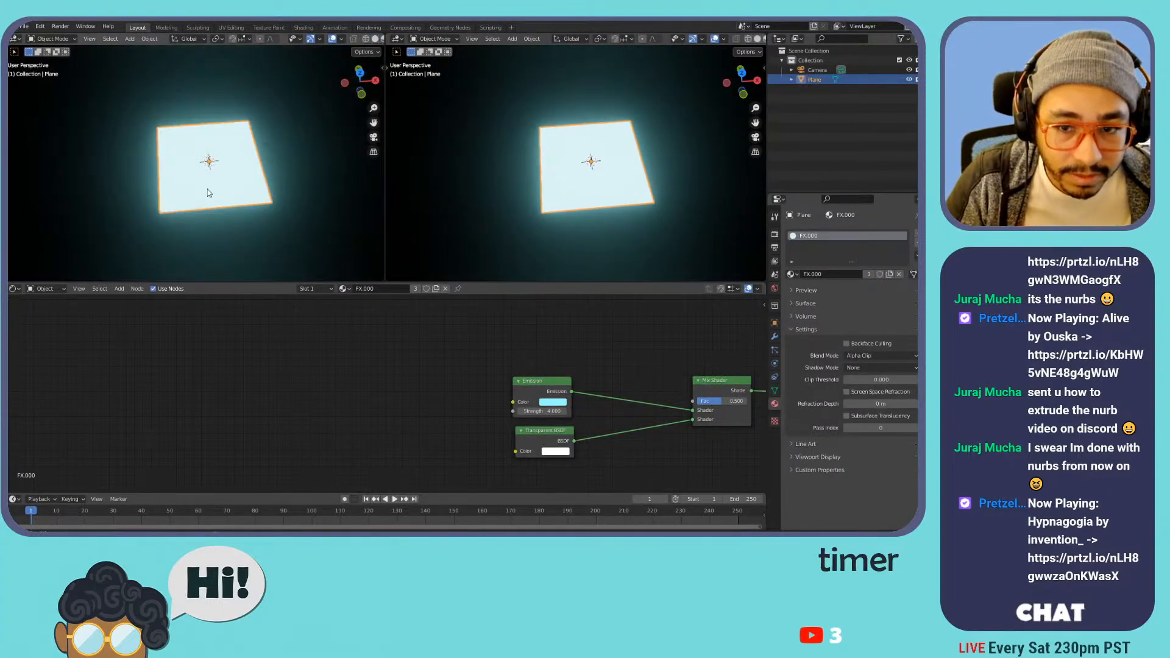
{"action": "key", "text": "KP_7"}
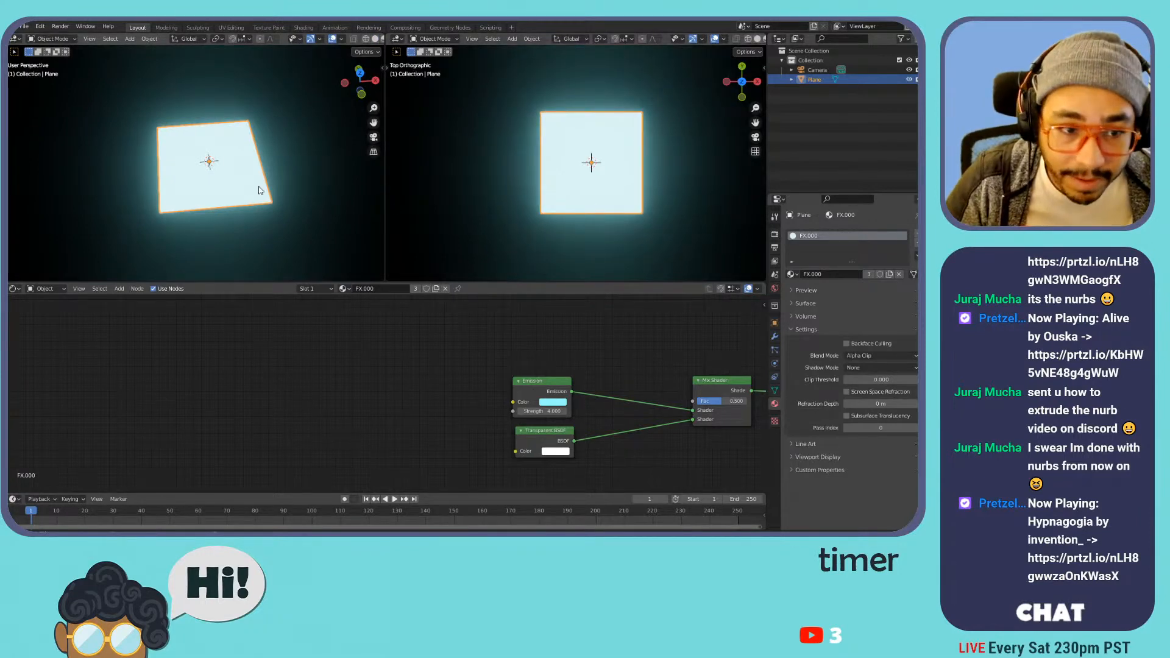
{"action": "middle_click_drag", "start_coordinate": [204, 193], "coordinate": [235, 162]}
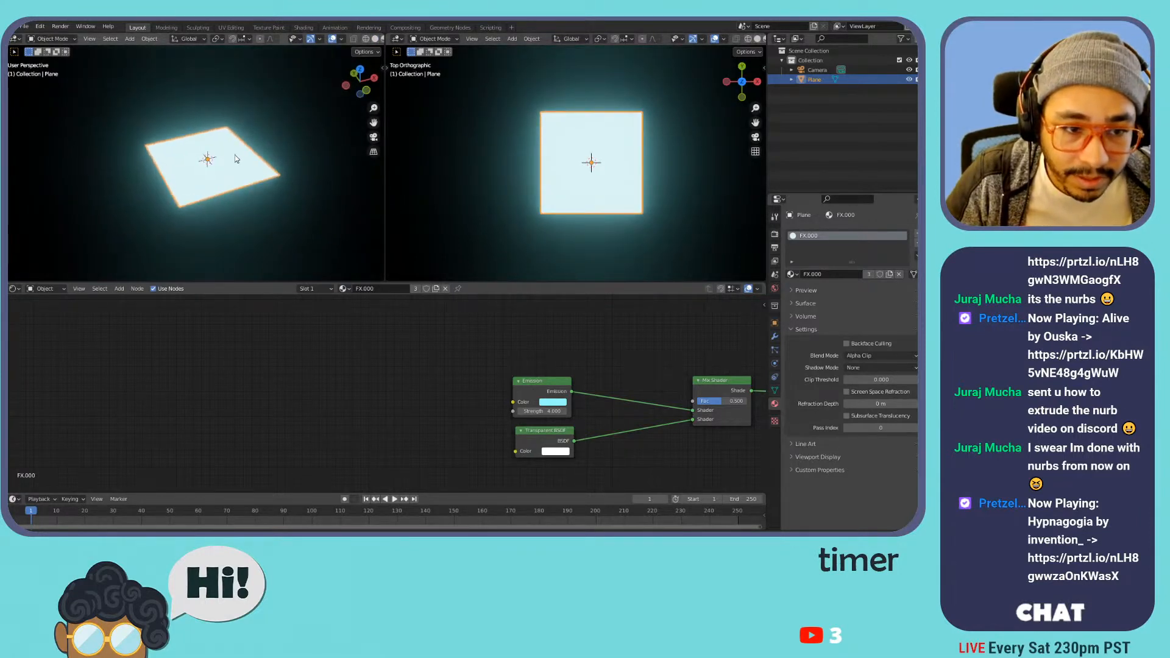
- Brighten the World background color from black to a dark gray
{"action": "left_click", "coordinate": [774, 288]}
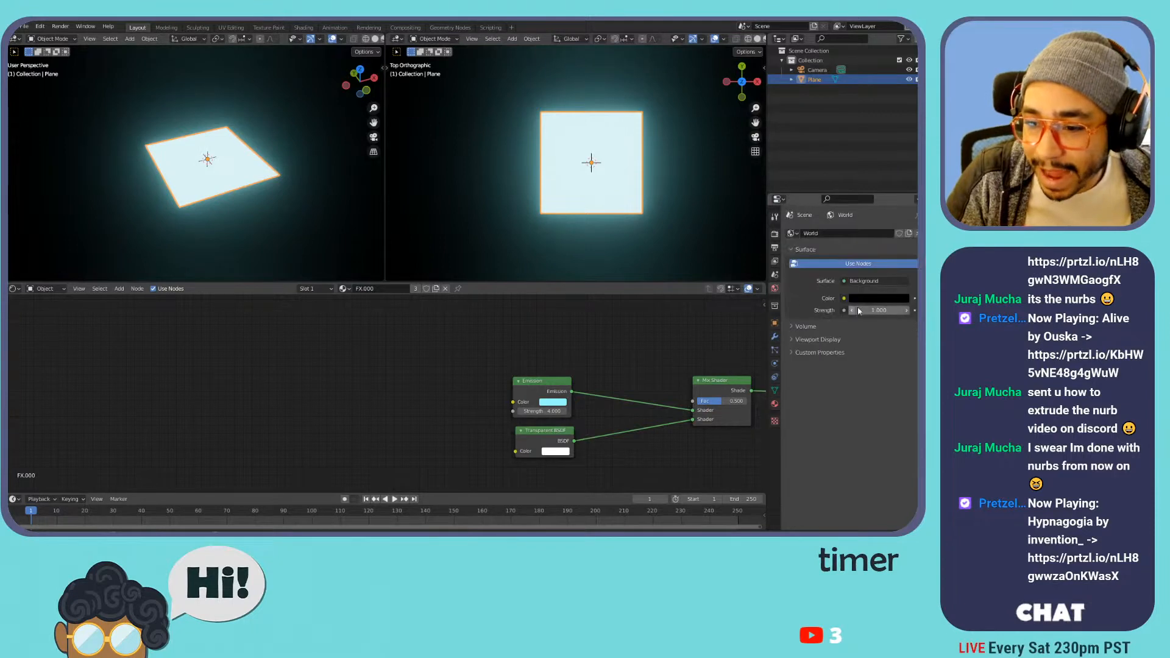
{"action": "left_click", "coordinate": [877, 299]}
{"action": "left_click_drag", "start_coordinate": [900, 227], "coordinate": [901, 222]}
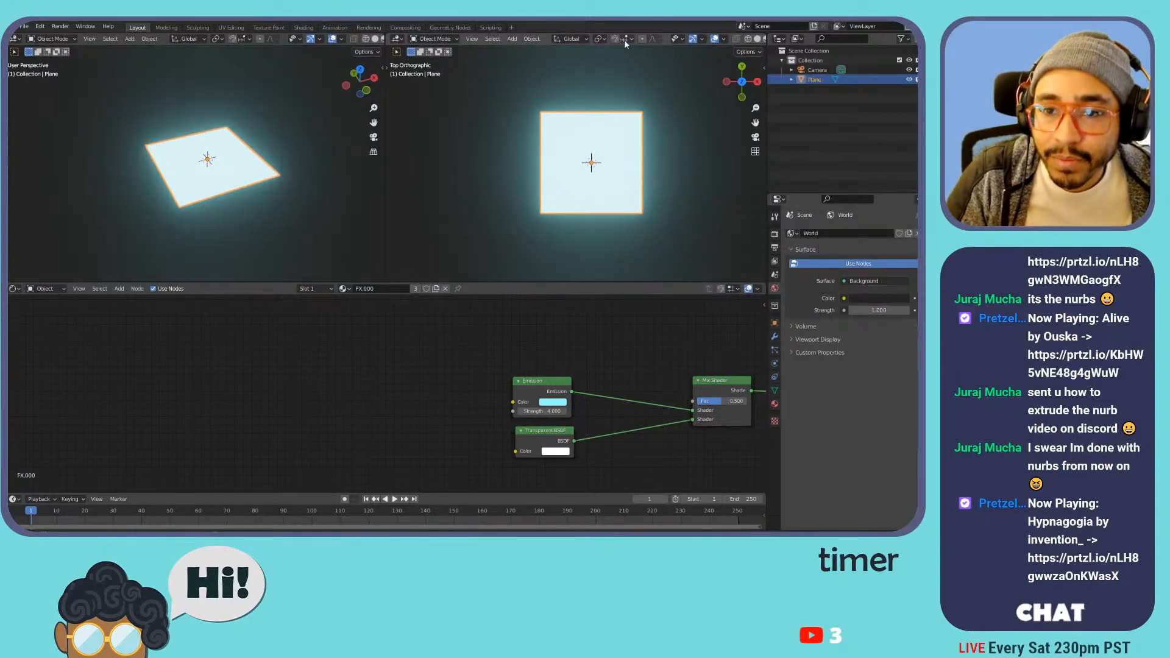
- Turn on the grid overlay in the top orthographic viewport
{"action": "scroll", "coordinate": [722, 45], "scroll_direction": "down", "scroll_amount": 2}
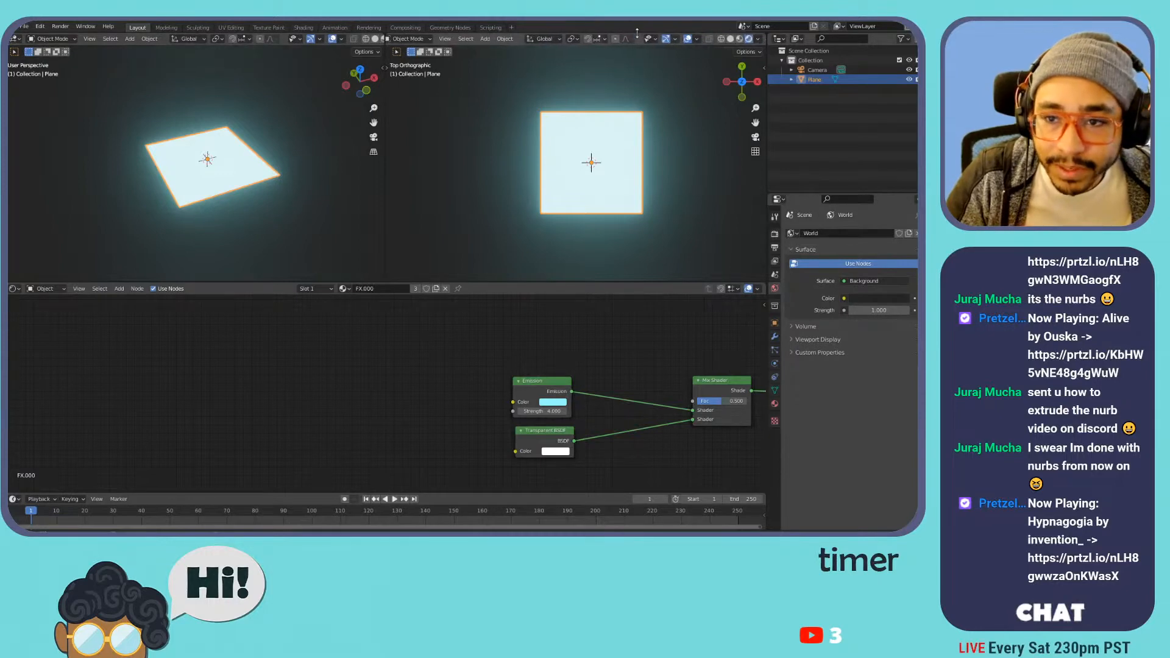
{"action": "left_click", "coordinate": [759, 39]}
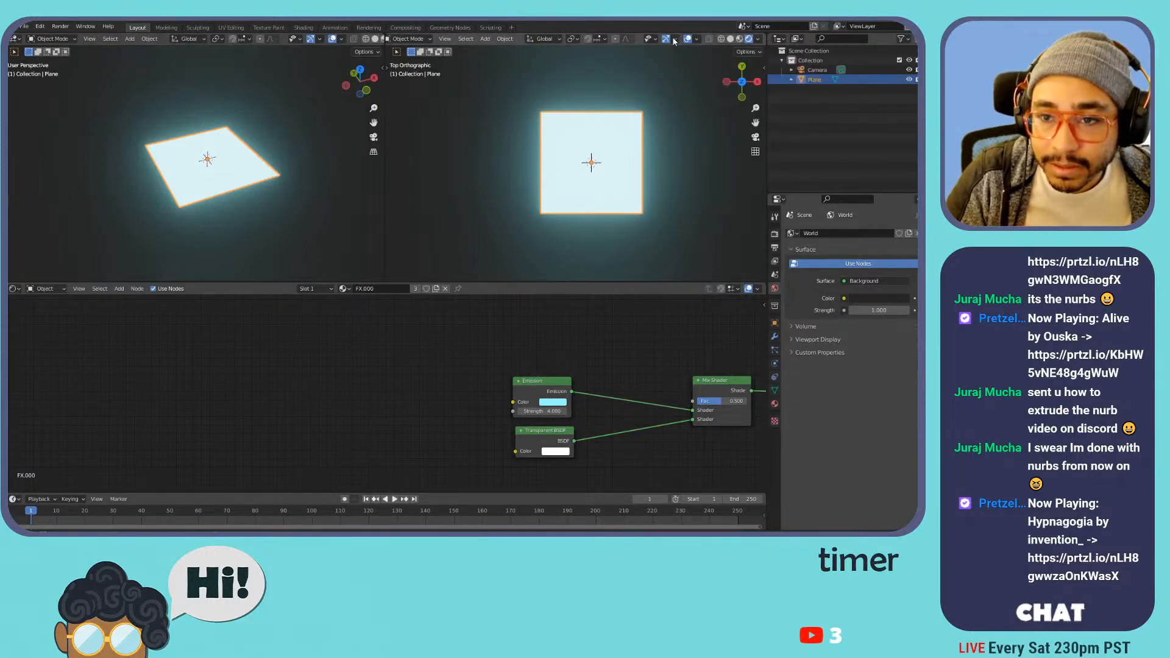
{"action": "left_click", "coordinate": [698, 39]}
{"action": "left_click", "coordinate": [655, 86]}
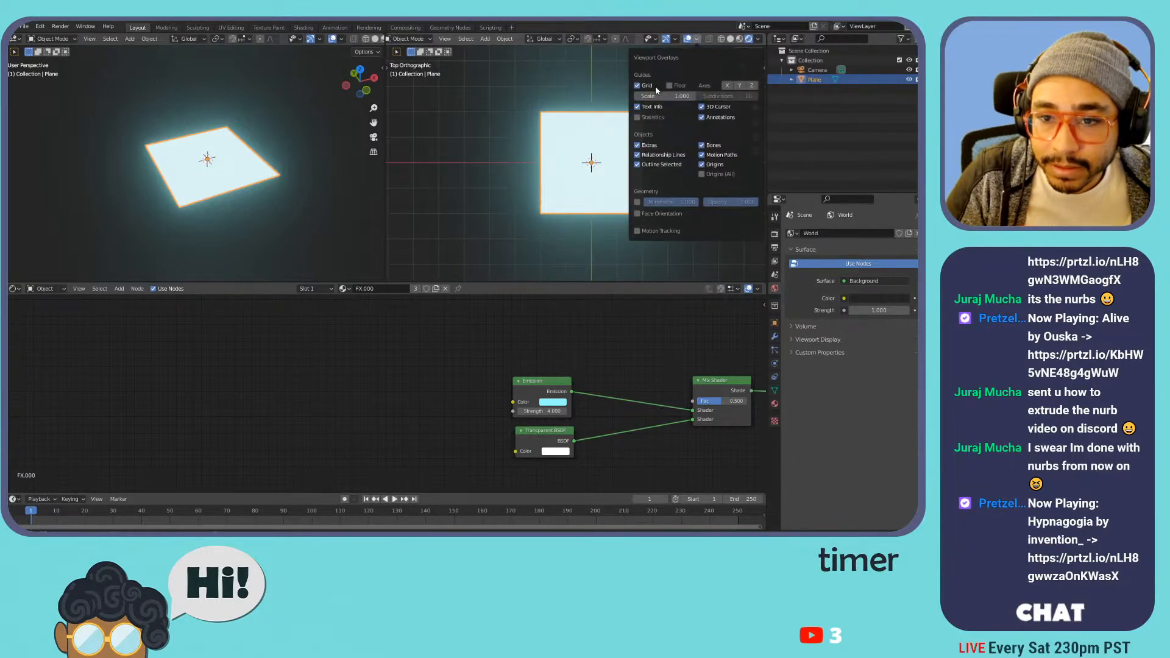
{"action": "scroll", "coordinate": [367, 39], "scroll_direction": "down", "scroll_amount": 2}
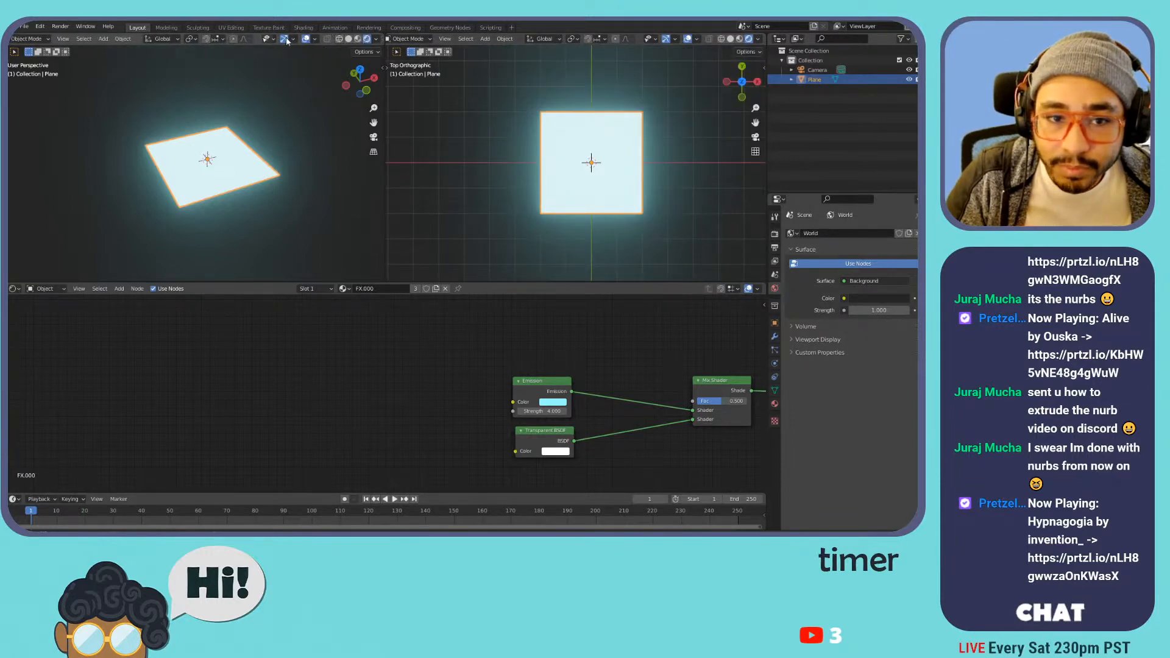
- Show the X and Y axis lines in the perspective viewport's overlays
{"action": "left_click", "coordinate": [376, 39]}
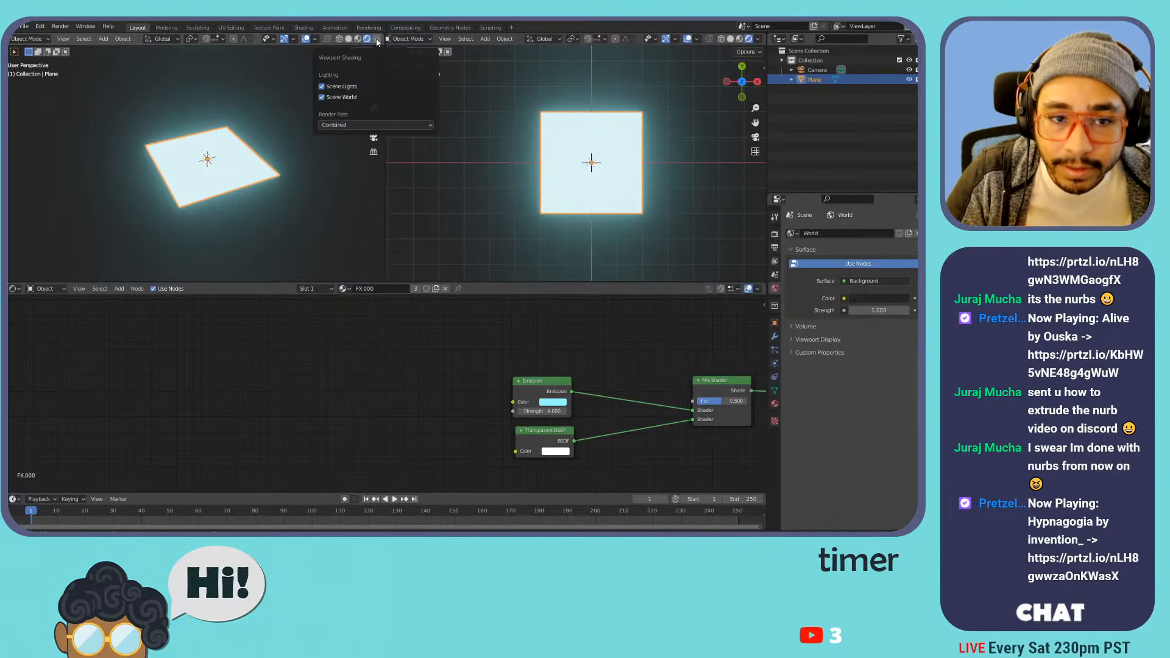
{"action": "left_click", "coordinate": [316, 39]}
{"action": "left_click", "coordinate": [265, 84]}
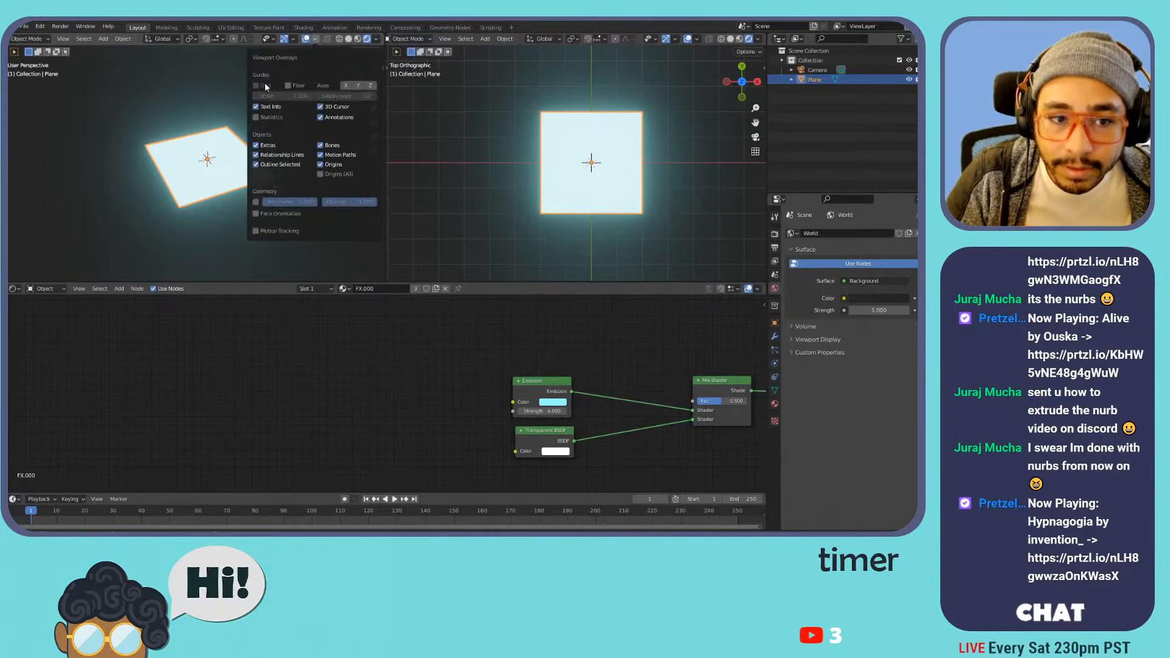
{"action": "left_click", "coordinate": [265, 84]}
{"action": "left_click", "coordinate": [284, 85]}
{"action": "left_click", "coordinate": [345, 85]}
{"action": "left_click", "coordinate": [358, 86]}
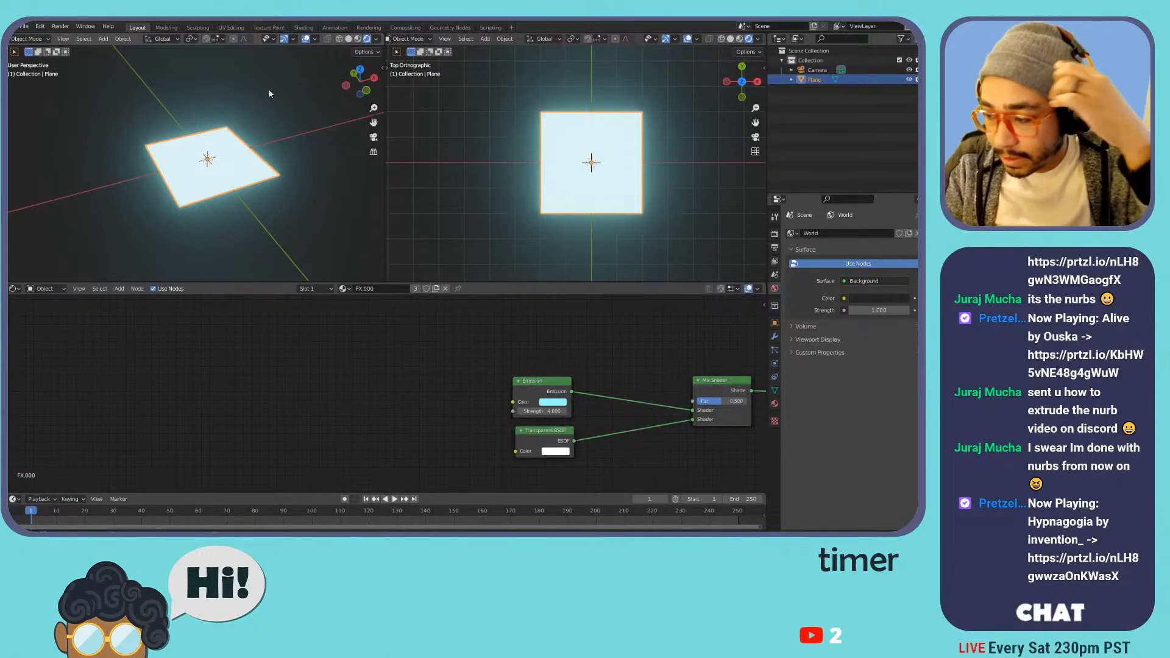
- Add a Gradient Texture, connect its Color to the Mix Shader's Fac, and place it above the Emission node
{"action": "middle_click_drag", "start_coordinate": [593, 357], "coordinate": [538, 345]}
{"action": "scroll", "coordinate": [463, 357], "scroll_direction": "up", "scroll_amount": 2}
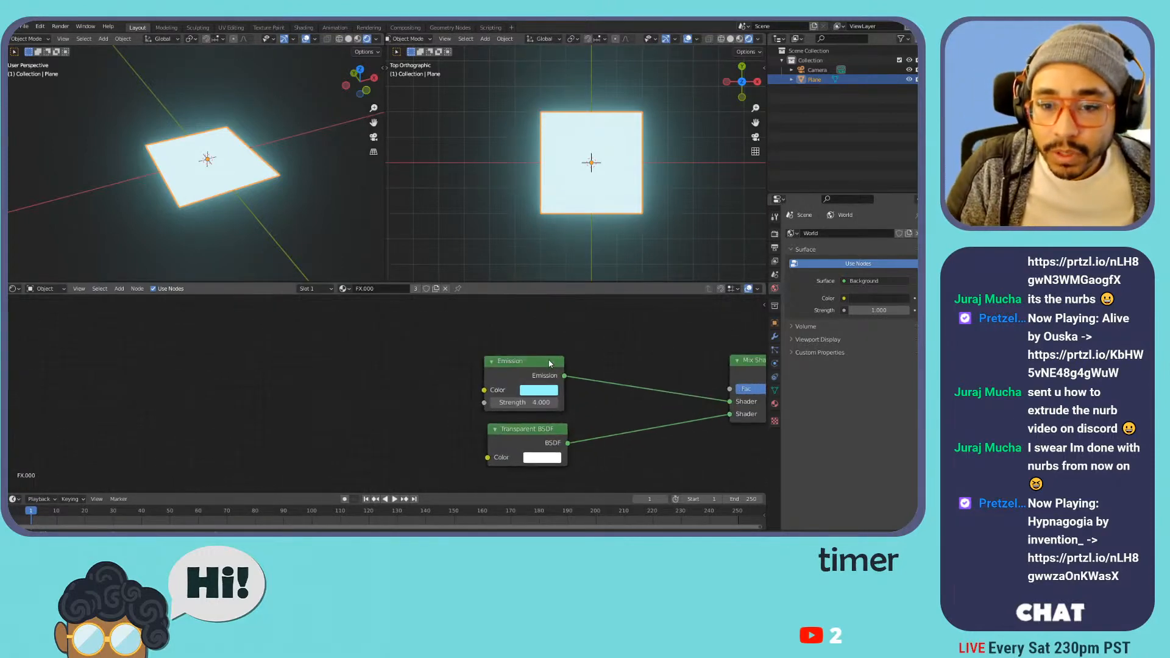
{"action": "key", "text": "shift+a"}
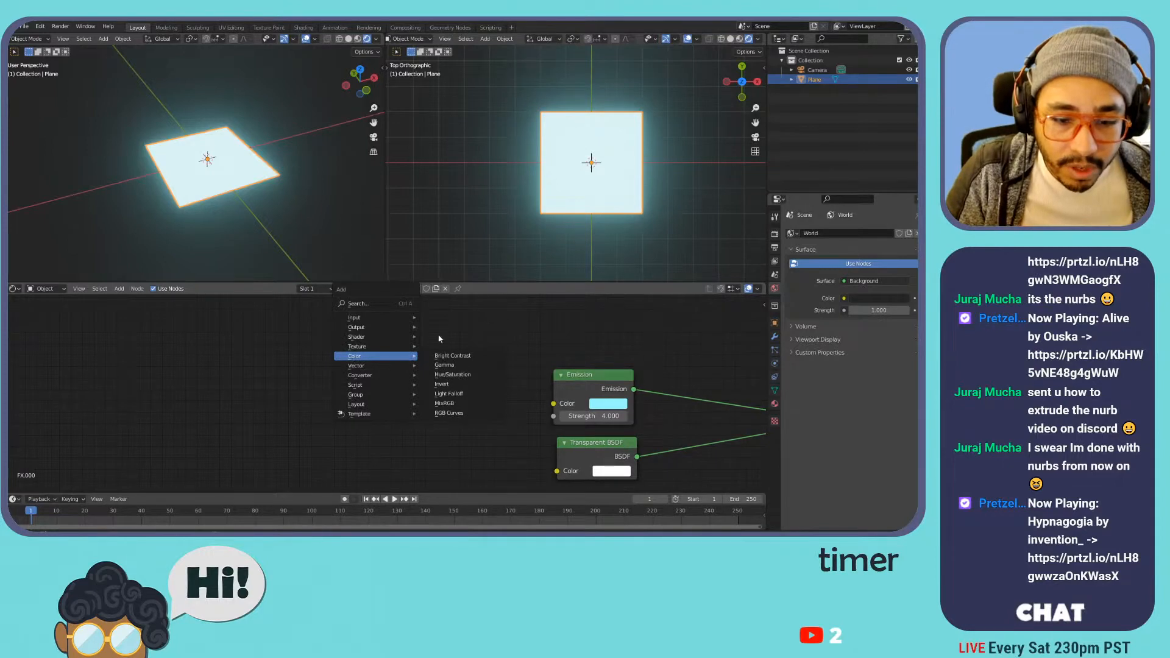
{"action": "key", "text": "Escape"}
{"action": "key", "text": "shift+a"}
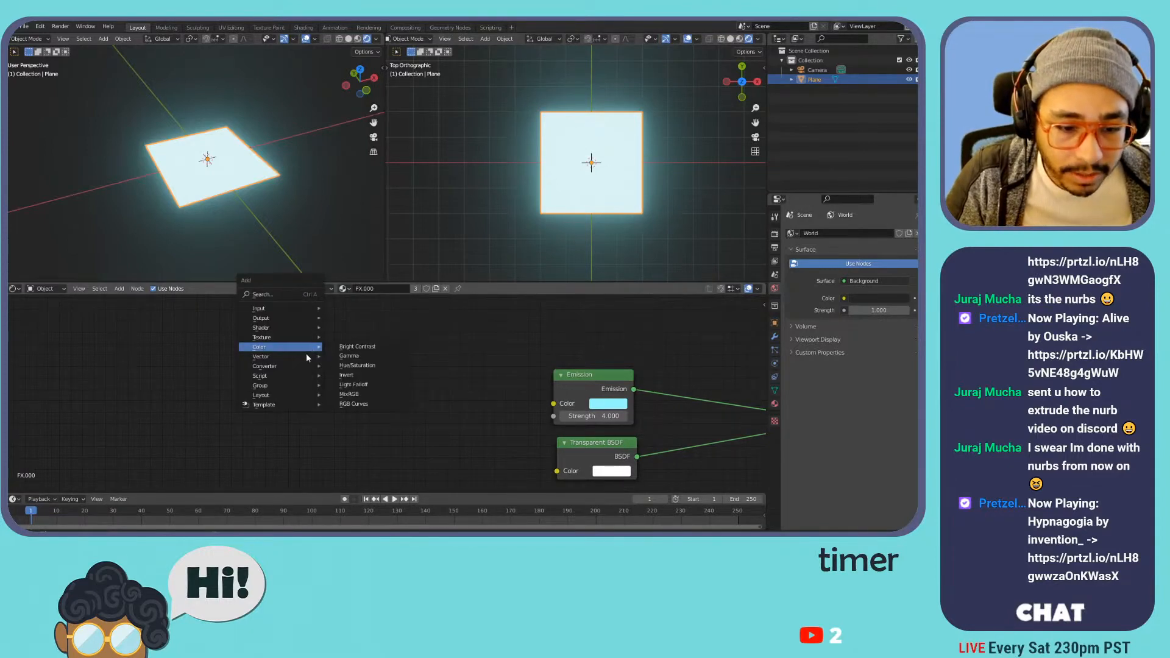
{"action": "mouse_move", "coordinate": [307, 337]}
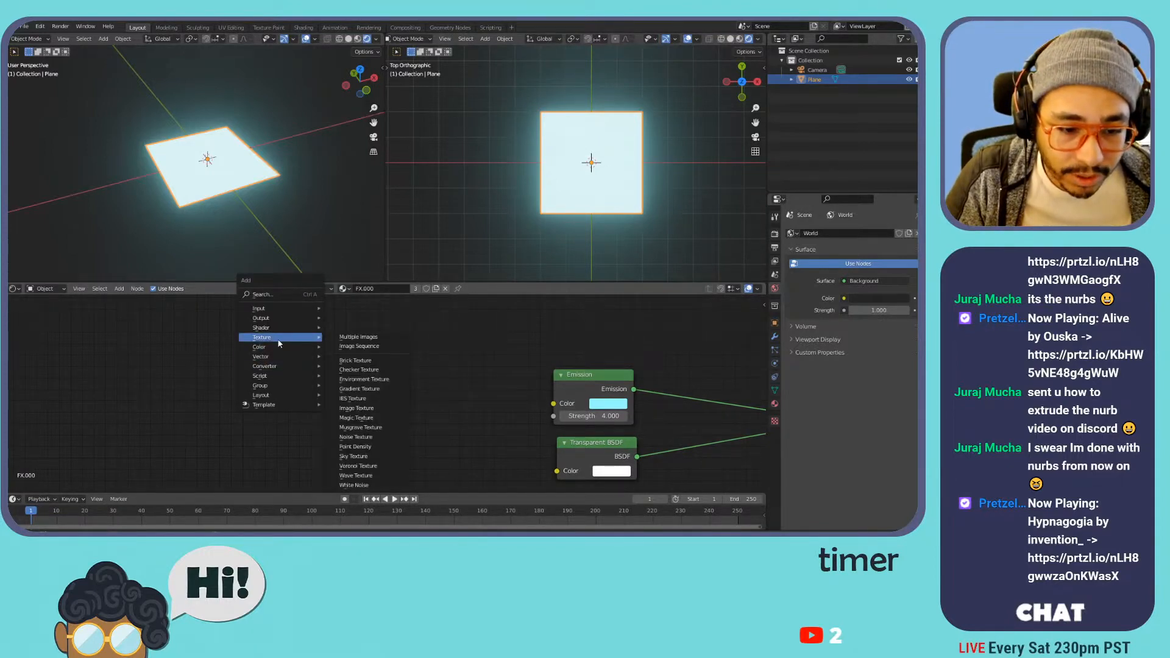
{"action": "left_click", "coordinate": [374, 390]}
{"action": "left_click_drag", "start_coordinate": [388, 372], "coordinate": [561, 361]}
{"action": "middle_click_drag", "start_coordinate": [634, 348], "coordinate": [448, 355]}
{"action": "scroll", "coordinate": [444, 355], "scroll_direction": "down", "scroll_amount": 1}
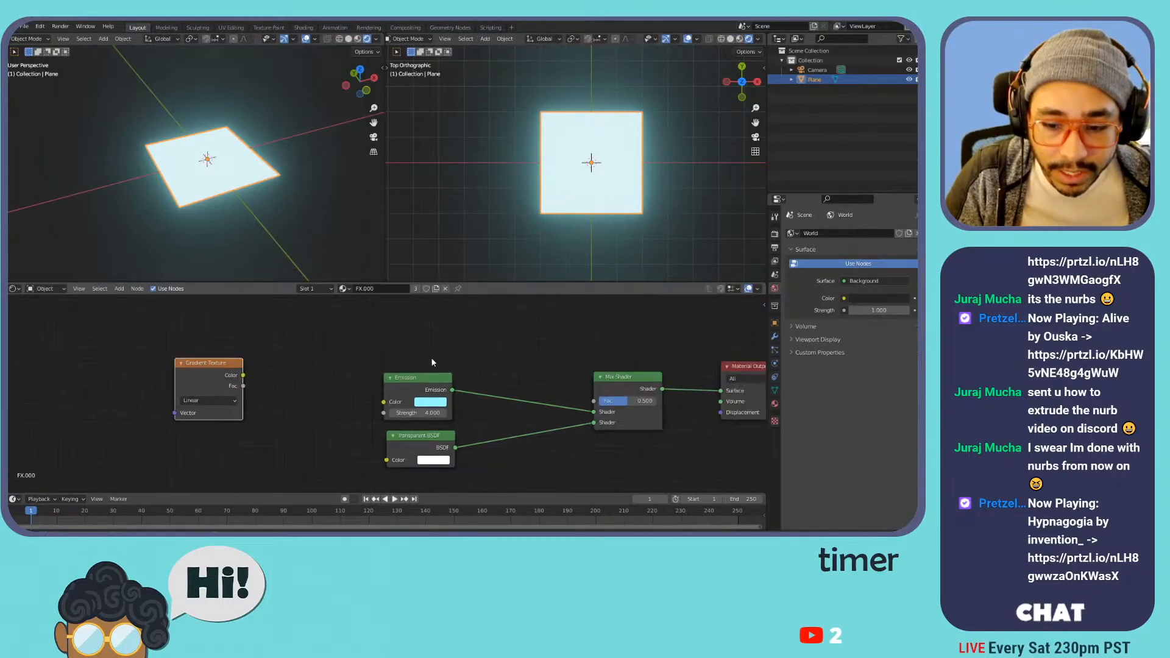
{"action": "left_click_drag", "start_coordinate": [246, 378], "coordinate": [593, 400]}
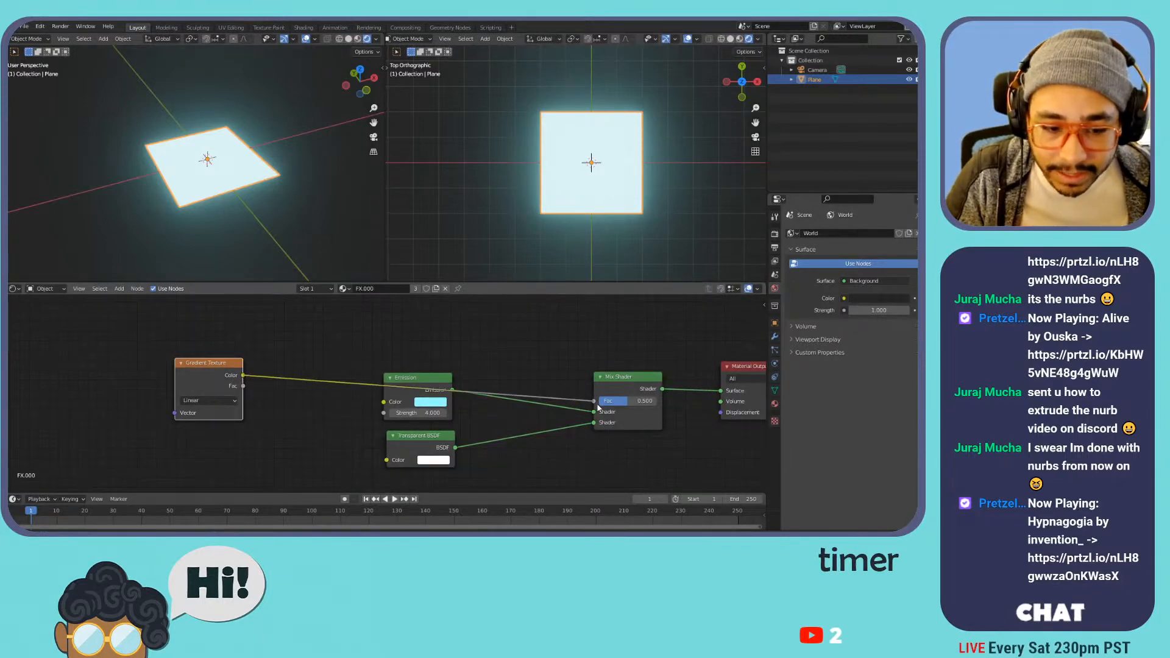
{"action": "scroll", "coordinate": [533, 192], "scroll_direction": "up", "scroll_amount": 1}
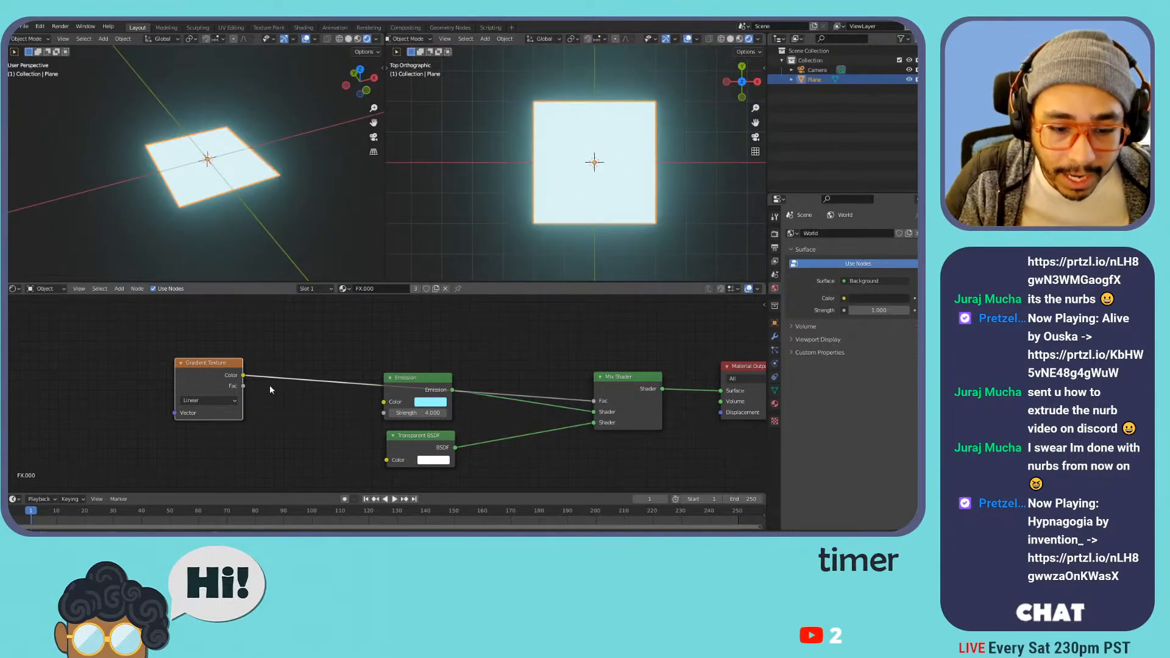
{"action": "left_click_drag", "start_coordinate": [194, 373], "coordinate": [397, 339]}
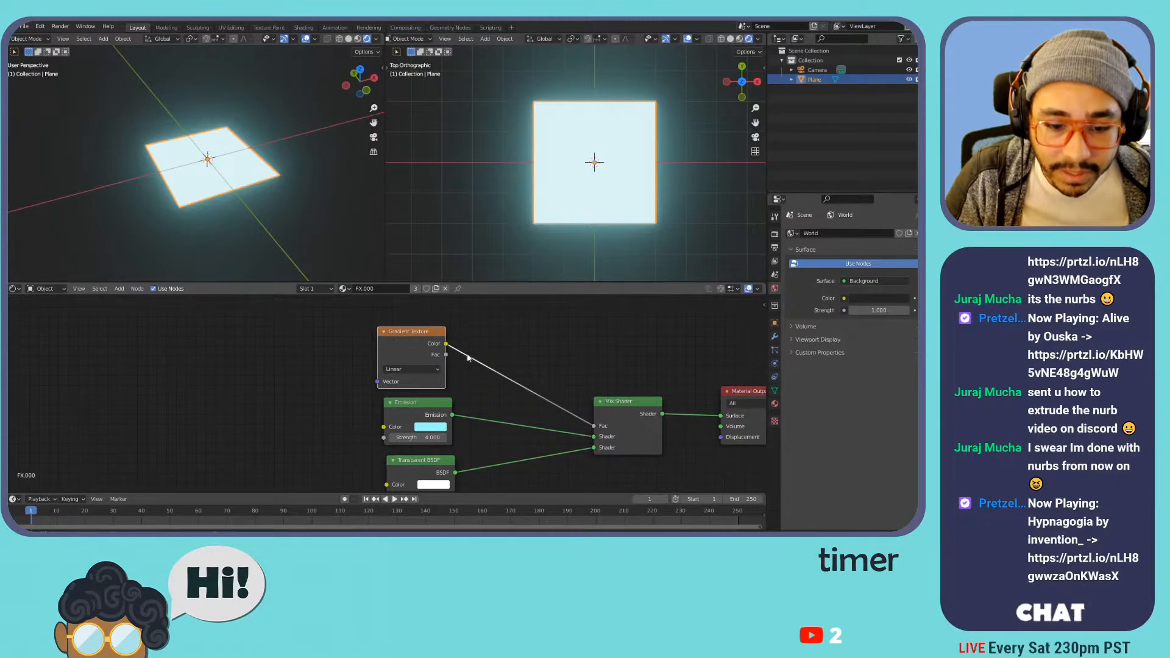
- Insert a ColorRamp between the Gradient Texture and the Mix Shader's Fac, and try sliding its stops
{"action": "middle_click_drag", "start_coordinate": [519, 326], "coordinate": [435, 349]}
{"action": "key", "text": "shift+a"}
{"action": "mouse_move", "coordinate": [426, 360]}
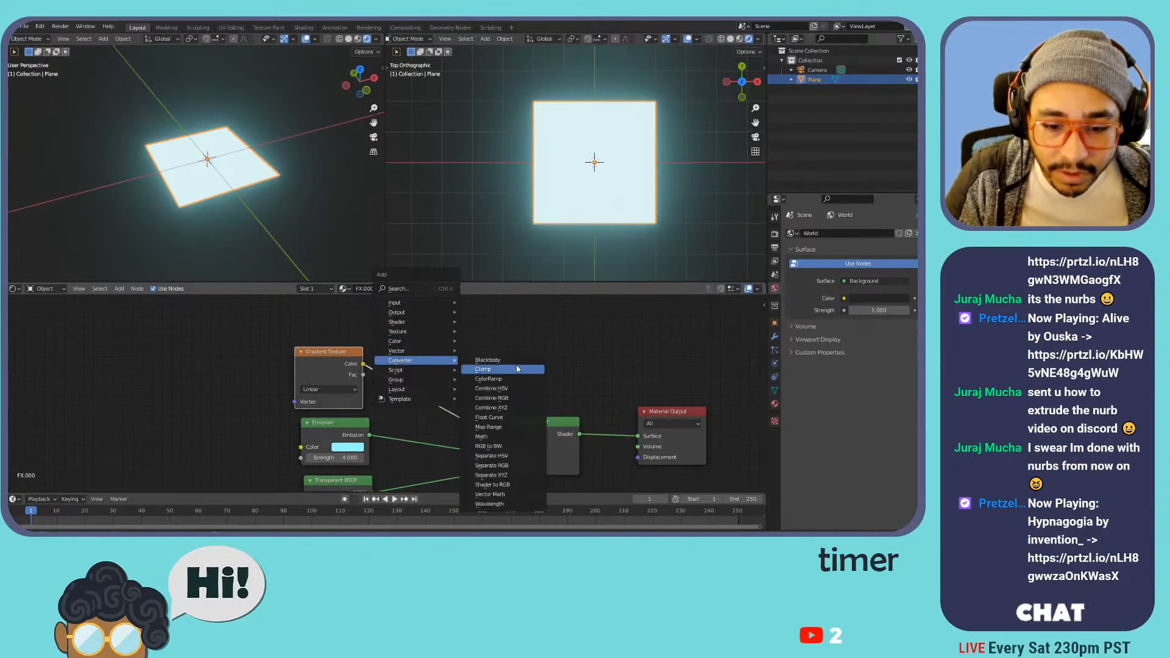
{"action": "left_click", "coordinate": [509, 379]}
{"action": "left_click", "coordinate": [418, 339]}
{"action": "mouse_move", "coordinate": [510, 384]}
{"action": "left_mouse_down"}
{"action": "mouse_move", "coordinate": [411, 387]}
{"action": "mouse_move", "coordinate": [512, 385]}
{"action": "left_mouse_up"}
{"action": "mouse_move", "coordinate": [410, 383]}
{"action": "left_mouse_down"}
{"action": "mouse_move", "coordinate": [505, 384]}
{"action": "mouse_move", "coordinate": [393, 375]}
{"action": "left_mouse_up"}
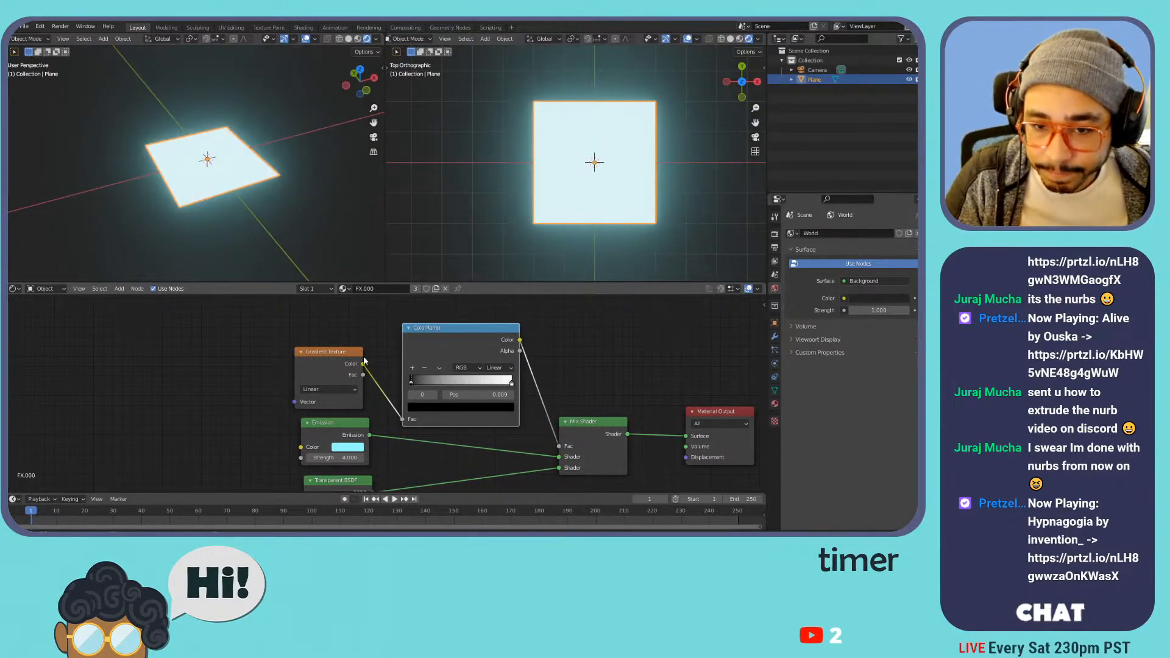
- Set the FX.000 material's blend mode to Alpha Blend
{"action": "left_click", "coordinate": [774, 404]}
{"action": "left_click", "coordinate": [877, 355]}
{"action": "left_click", "coordinate": [877, 390]}
- Flip the ColorRamp so it runs from white to black, and try sliding its end stops
{"action": "mouse_move", "coordinate": [511, 383]}
{"action": "left_mouse_down"}
{"action": "mouse_move", "coordinate": [436, 384]}
{"action": "mouse_move", "coordinate": [520, 385]}
{"action": "mouse_move", "coordinate": [463, 384]}
{"action": "mouse_move", "coordinate": [497, 384]}
{"action": "left_mouse_up"}
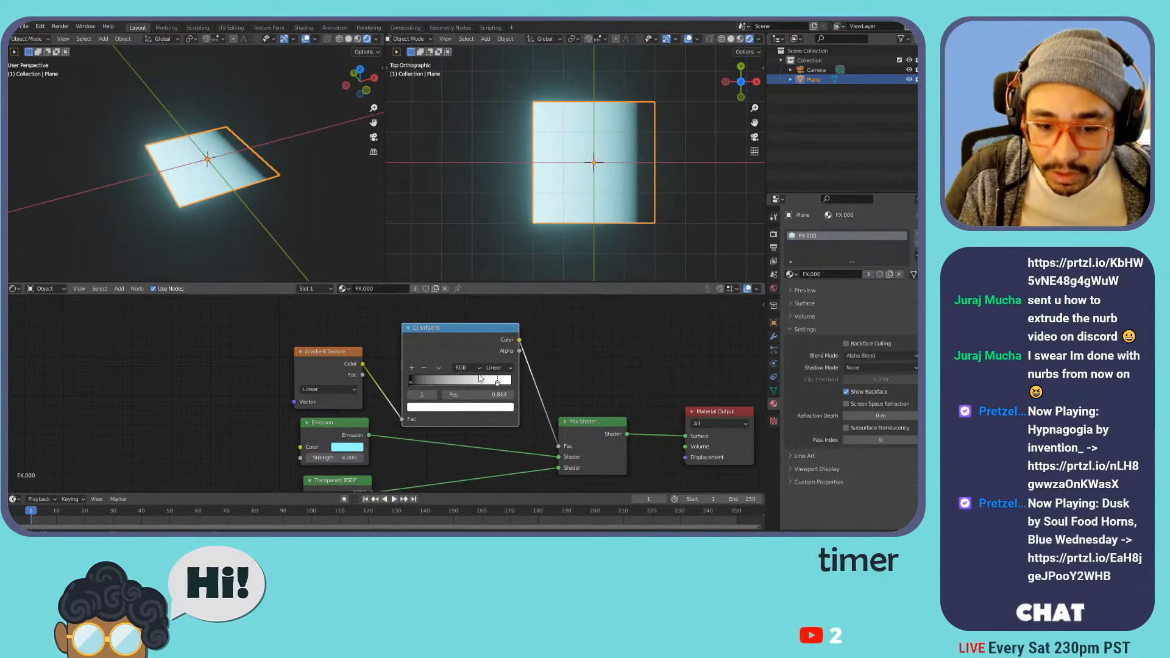
{"action": "left_click", "coordinate": [438, 367]}
{"action": "left_click", "coordinate": [443, 381]}
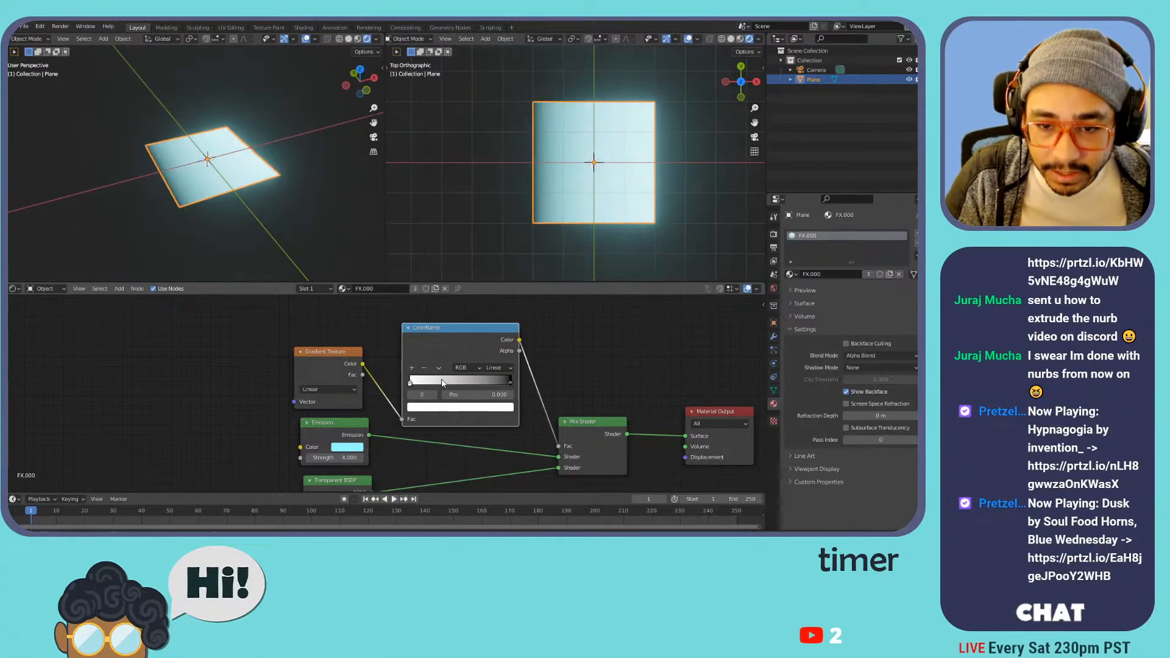
{"action": "mouse_move", "coordinate": [509, 383]}
{"action": "left_mouse_down"}
{"action": "mouse_move", "coordinate": [467, 384]}
{"action": "mouse_move", "coordinate": [505, 383]}
{"action": "left_mouse_up"}
{"action": "left_click_drag", "start_coordinate": [410, 383], "coordinate": [375, 385]}
- Move the Emission node slightly lower, between the Gradient Texture and the Transparent BSDF
{"action": "scroll", "coordinate": [509, 376], "scroll_direction": "down", "scroll_amount": 1}
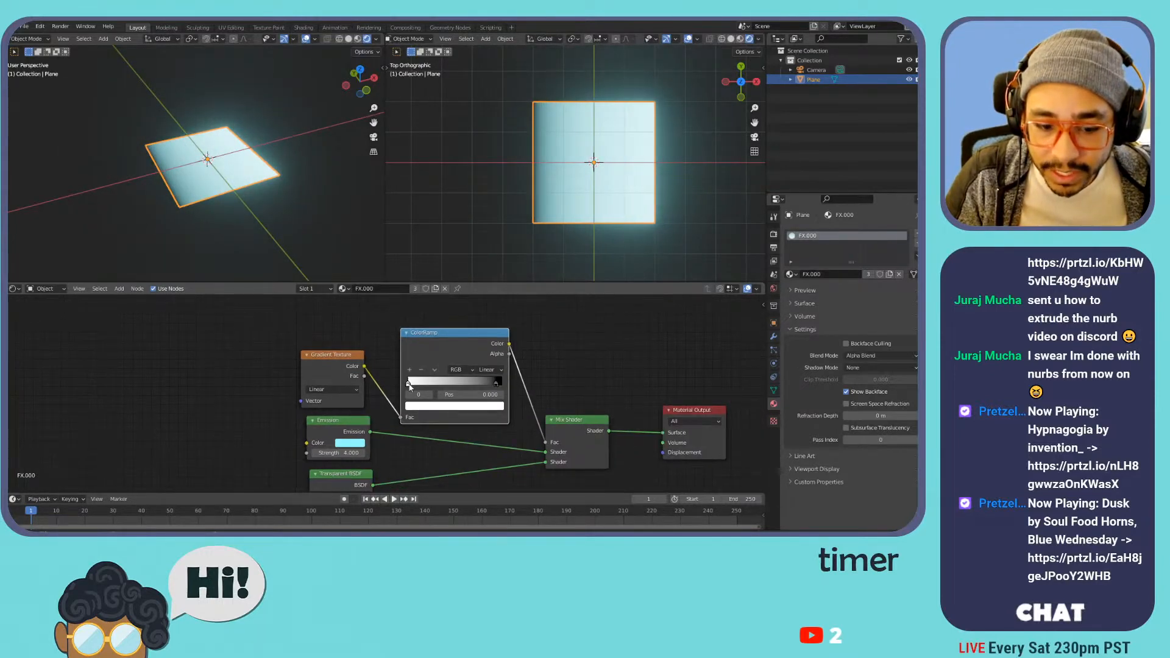
{"action": "middle_click_drag", "start_coordinate": [385, 437], "coordinate": [412, 398]}
{"action": "mouse_move", "coordinate": [370, 386]}
{"action": "left_mouse_down"}
{"action": "mouse_move", "coordinate": [370, 409]}
{"action": "mouse_move", "coordinate": [368, 399]}
{"action": "left_mouse_up"}
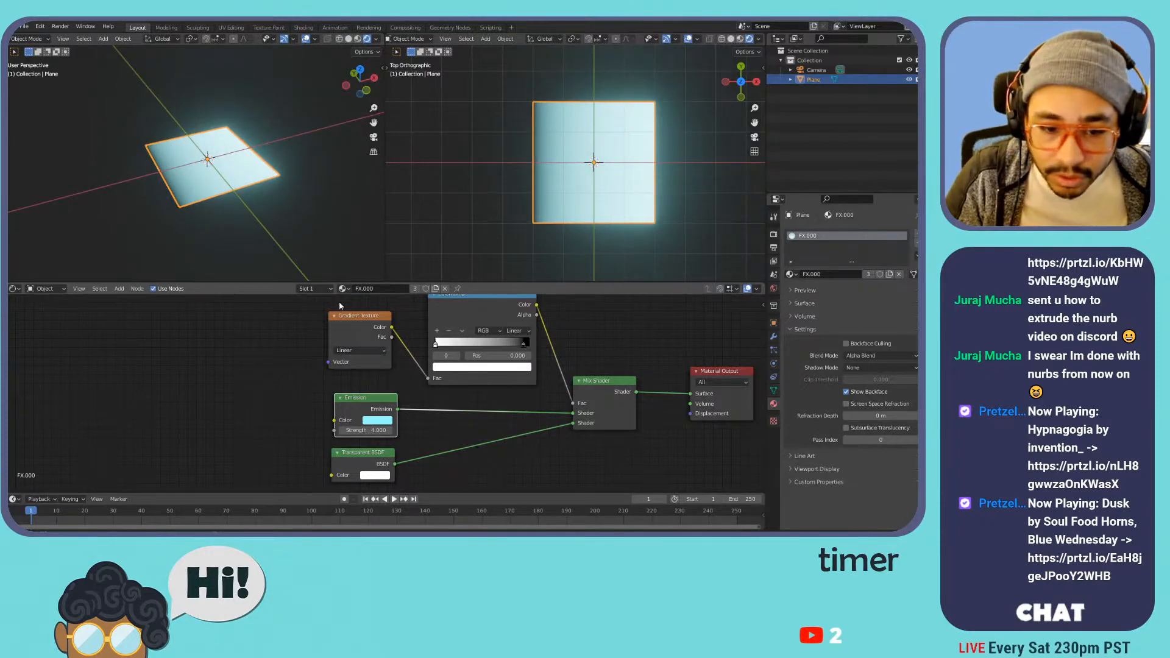
- Try the Radial gradient type and slide the ColorRamp's white stop to test the falloff
{"action": "left_click", "coordinate": [527, 343]}
{"action": "left_click", "coordinate": [356, 350]}
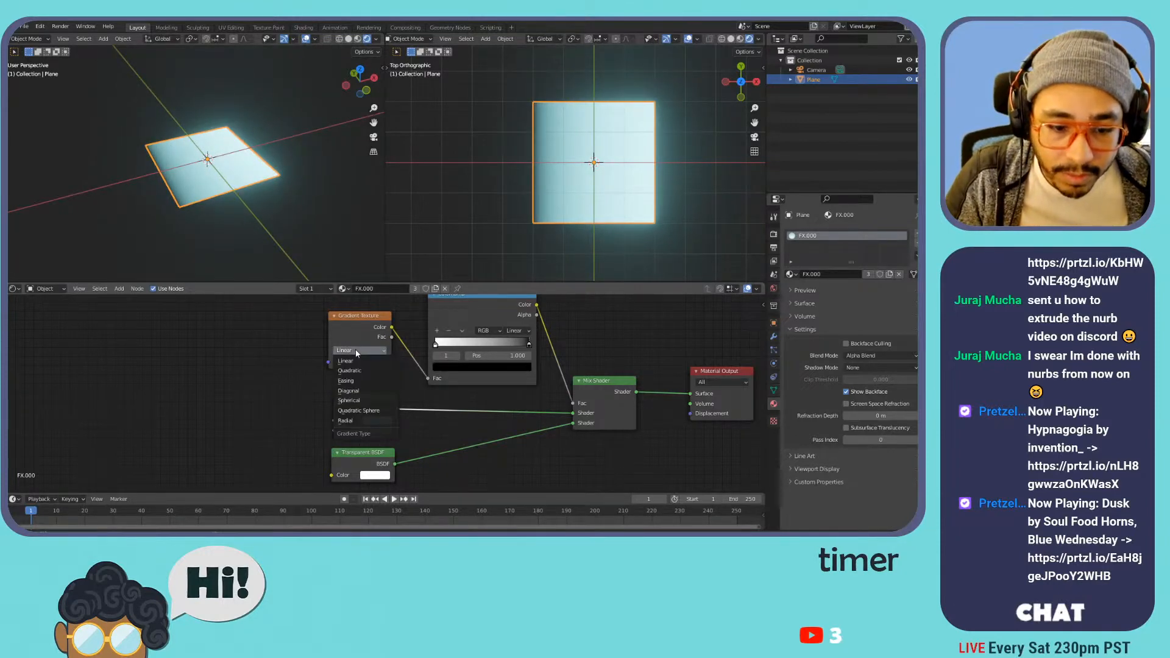
{"action": "left_click", "coordinate": [349, 420]}
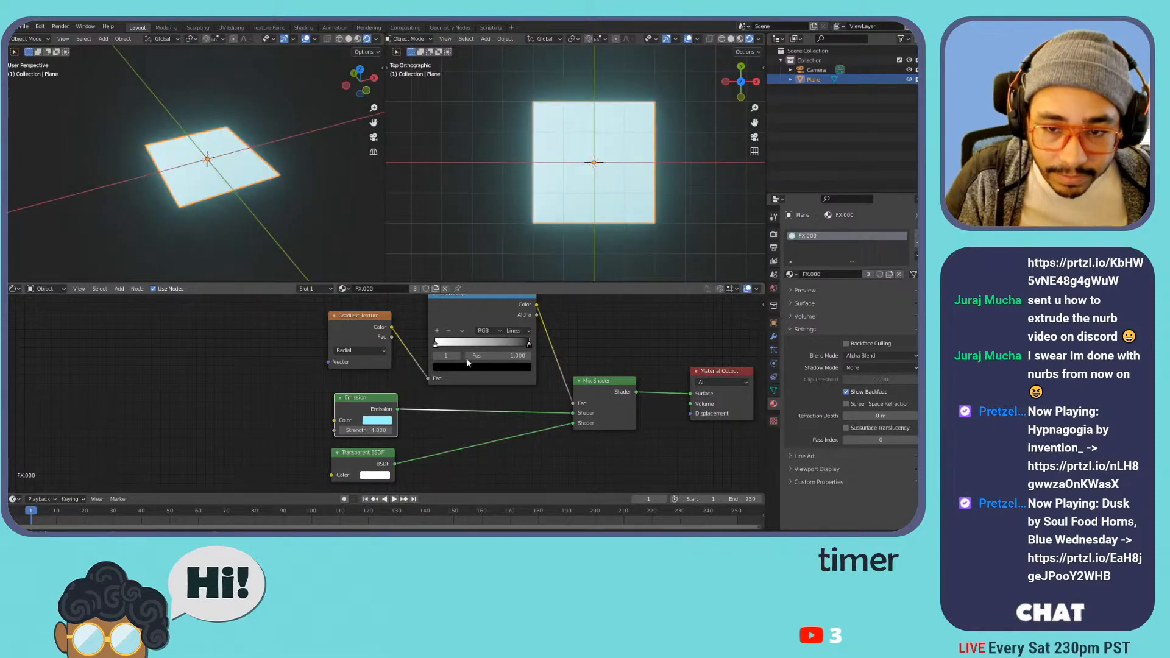
{"action": "left_click", "coordinate": [441, 345]}
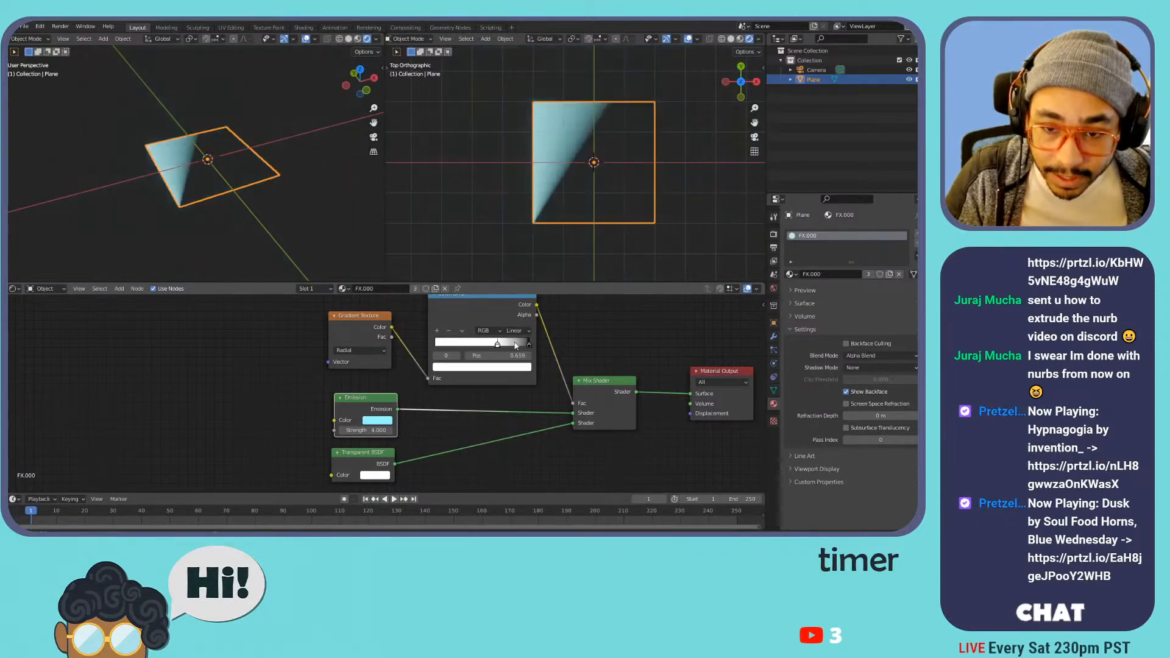
- Set the Gradient Texture's type to Spherical and test the ColorRamp's white stop
{"action": "left_click", "coordinate": [348, 351]}
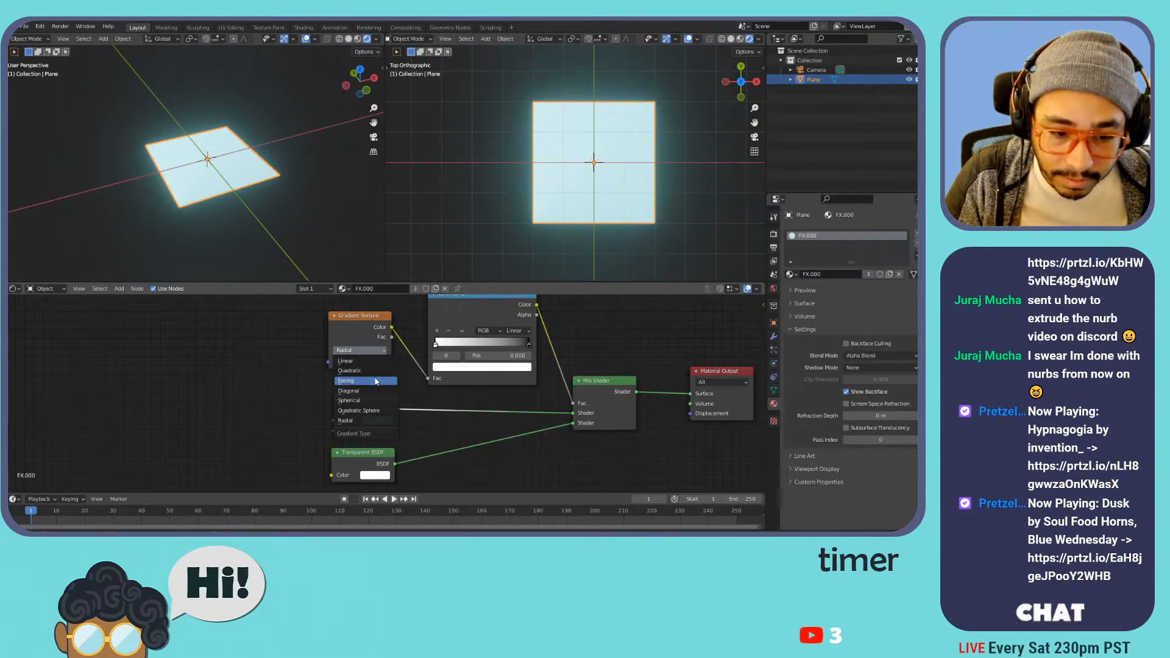
{"action": "left_click", "coordinate": [366, 401]}
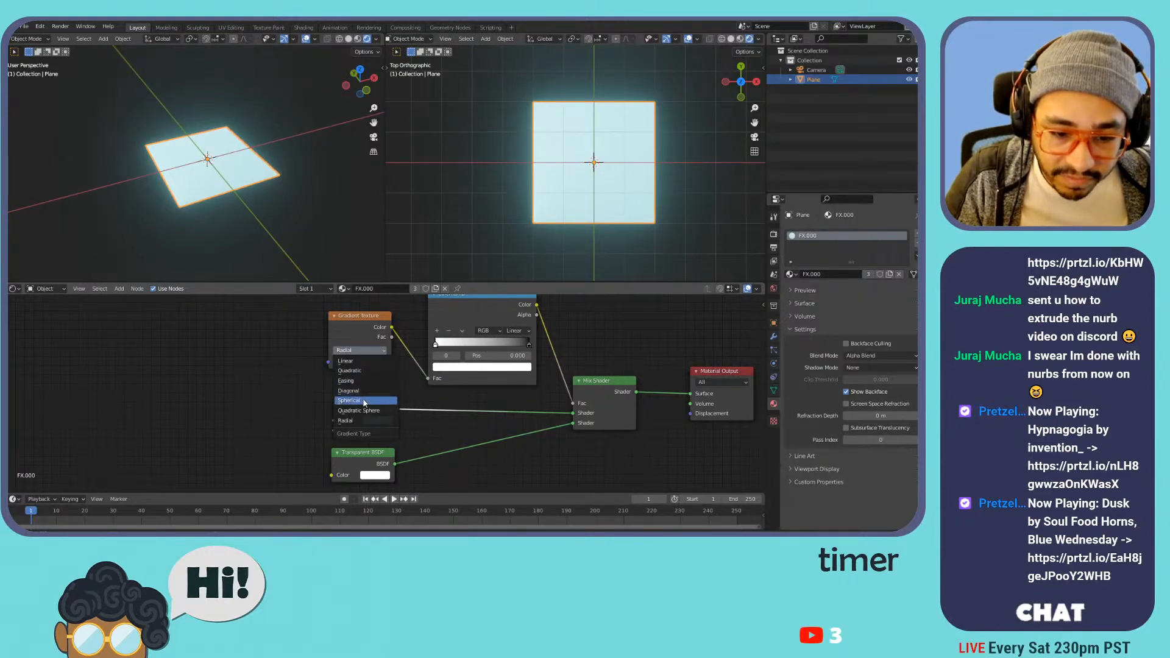
{"action": "left_click_drag", "start_coordinate": [439, 345], "coordinate": [322, 345]}
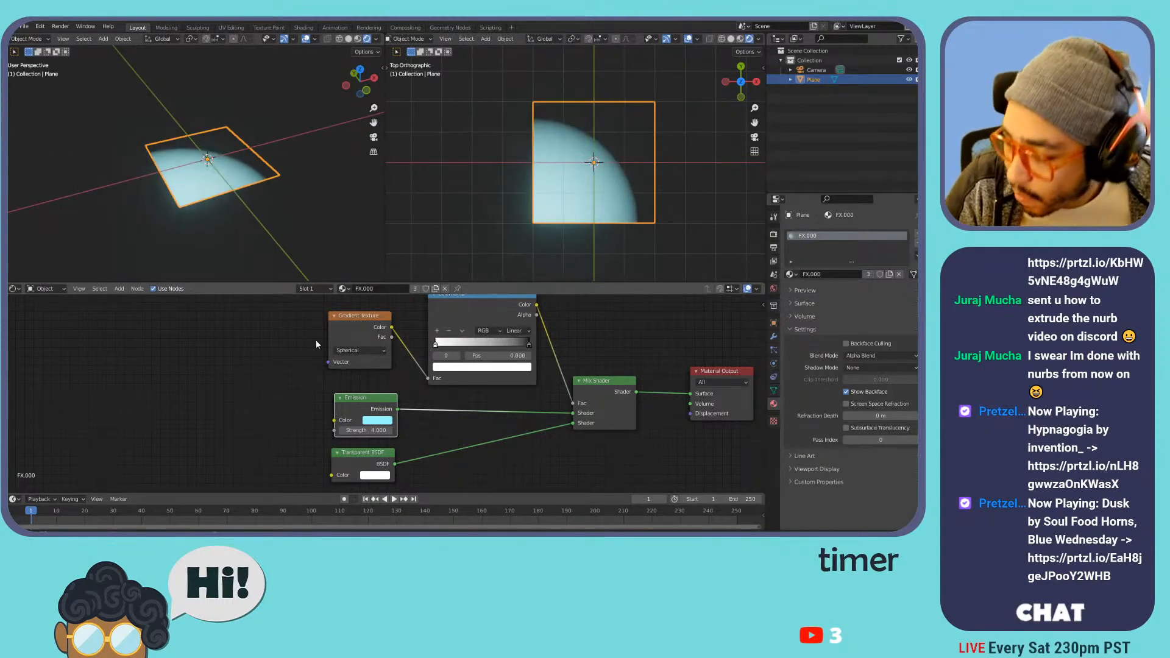
- Add a Texture Coordinate node and connect its UV output to the Gradient Texture's Vector input
{"action": "middle_click_drag", "start_coordinate": [272, 326], "coordinate": [379, 361]}
{"action": "key", "text": "shift+a"}
{"action": "mouse_move", "coordinate": [352, 343]}
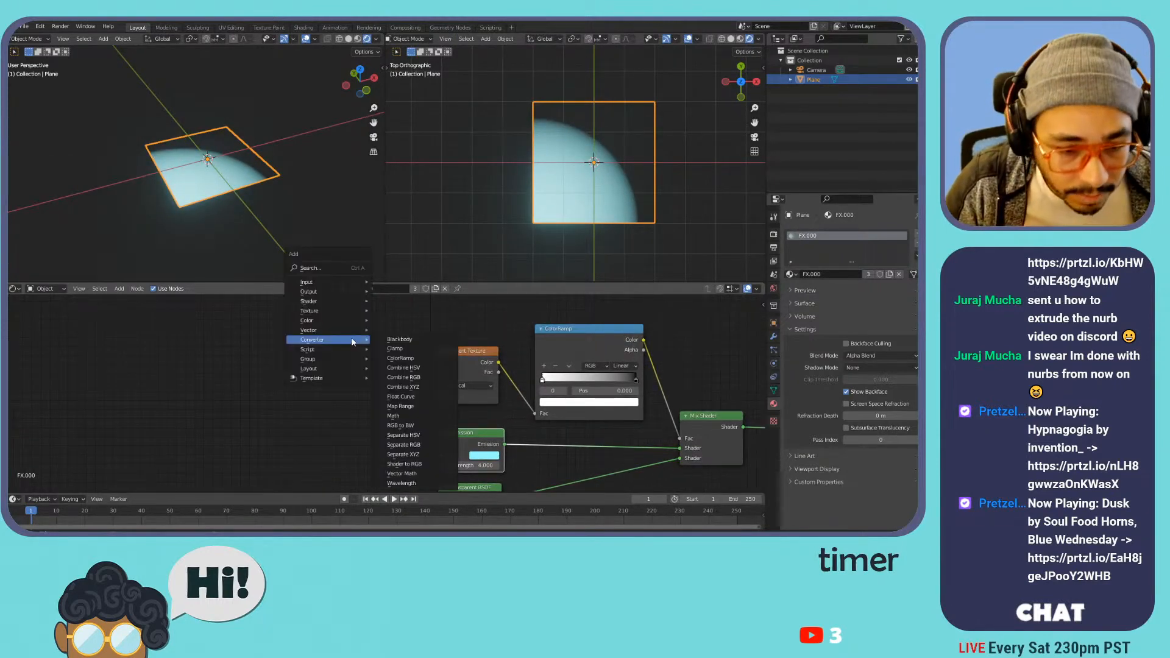
{"action": "mouse_move", "coordinate": [329, 282]}
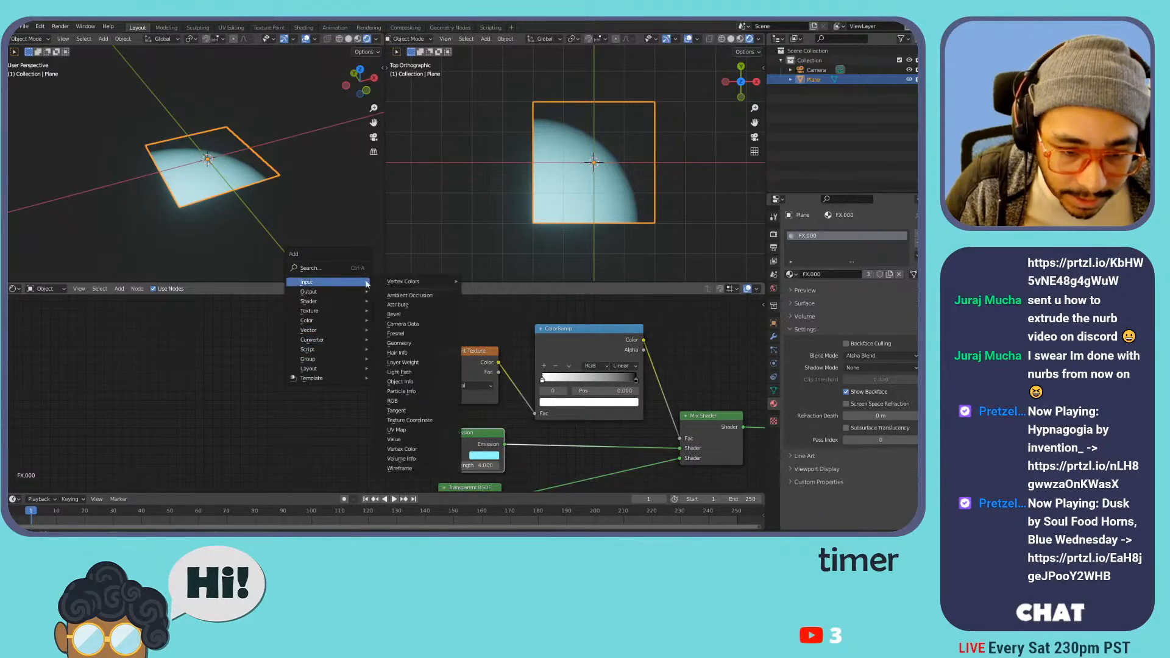
{"action": "left_click", "coordinate": [410, 420]}
{"action": "left_click_drag", "start_coordinate": [329, 374], "coordinate": [435, 397]}
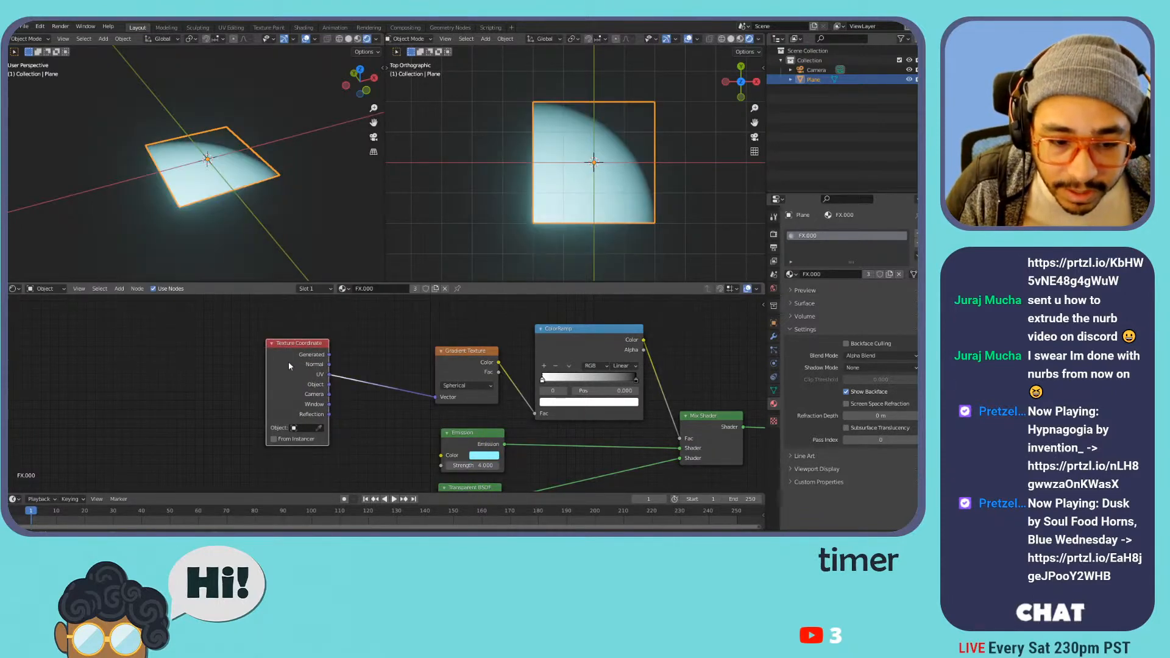
- Insert a Mapping node between the Texture Coordinate node's UV output and the Gradient Texture
{"action": "left_click_drag", "start_coordinate": [301, 356], "coordinate": [204, 372]}
{"action": "key", "text": "shift+a"}
{"action": "mouse_move", "coordinate": [342, 342]}
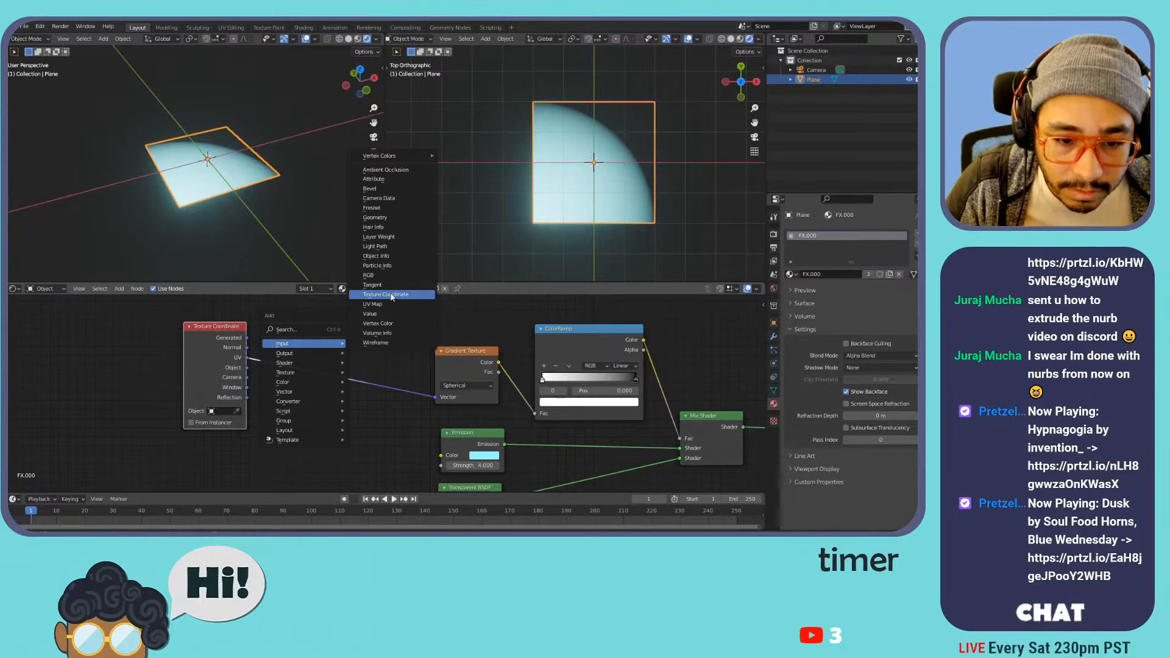
{"action": "mouse_move", "coordinate": [306, 404]}
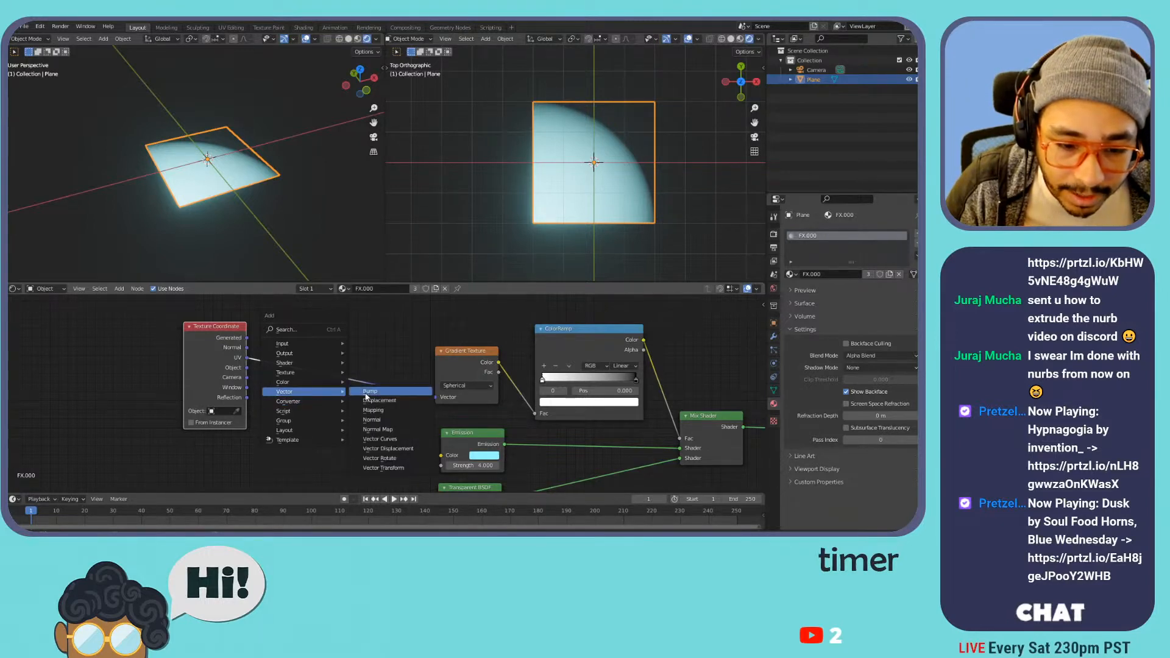
{"action": "left_click", "coordinate": [373, 410]}
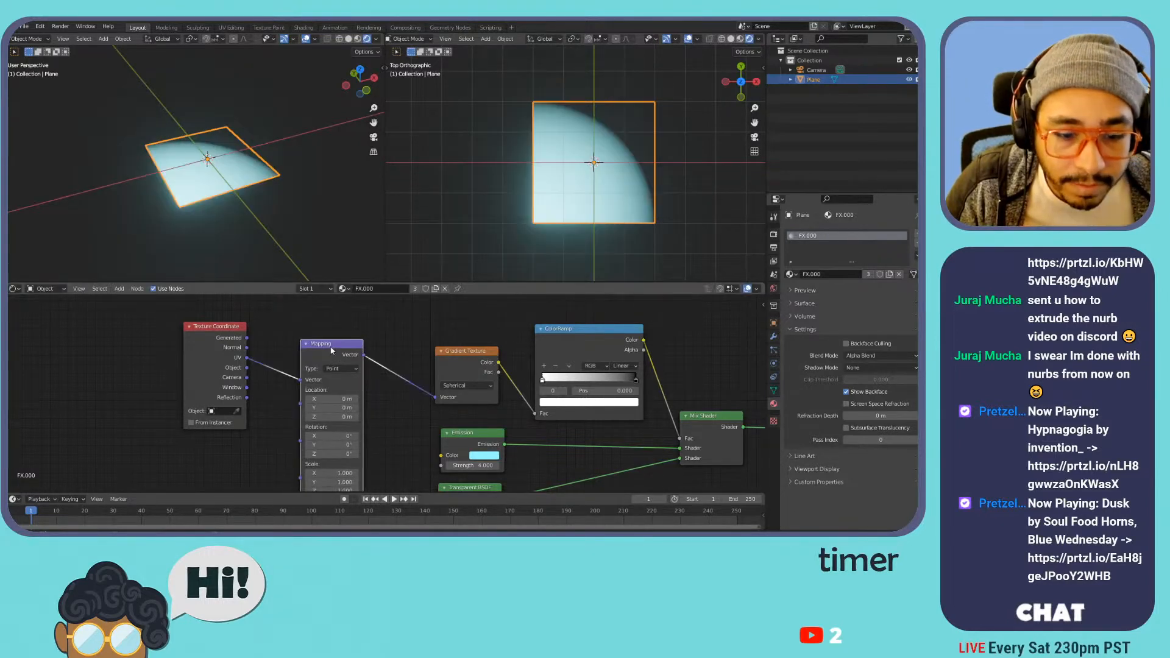
{"action": "left_click", "coordinate": [347, 316]}
- Set the Mapping node's X and Y location to -0.5 m to centre the spherical gradient on the plane
{"action": "double_click", "coordinate": [360, 369]}
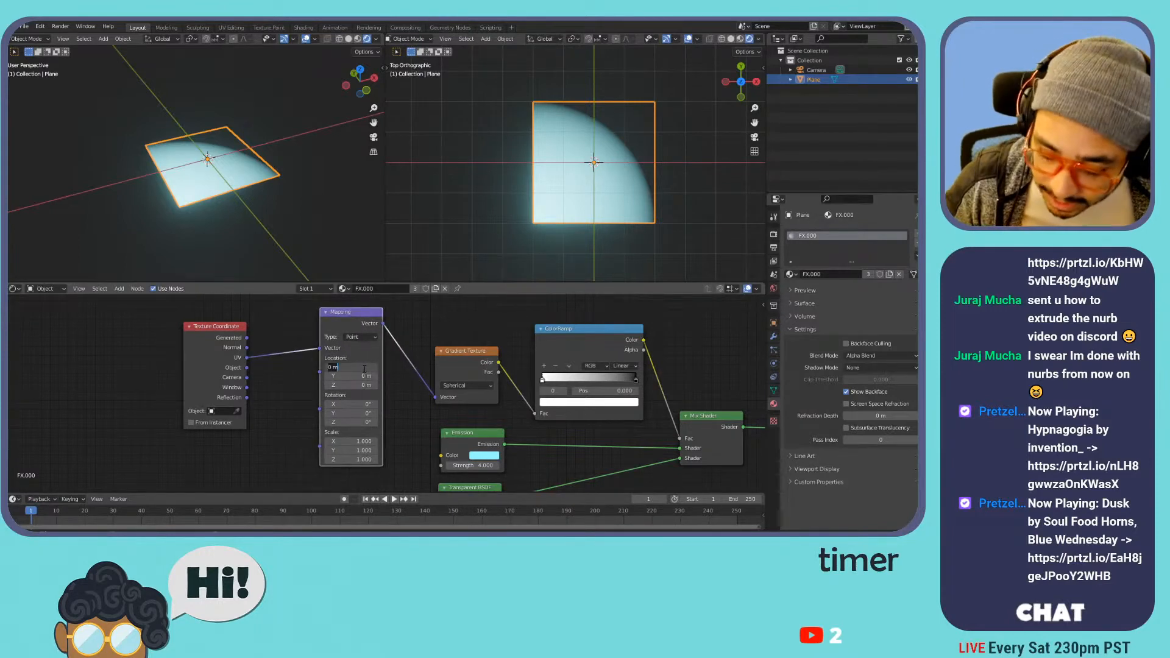
{"action": "type", "text": ".5"}
{"action": "key", "text": "Tab"}
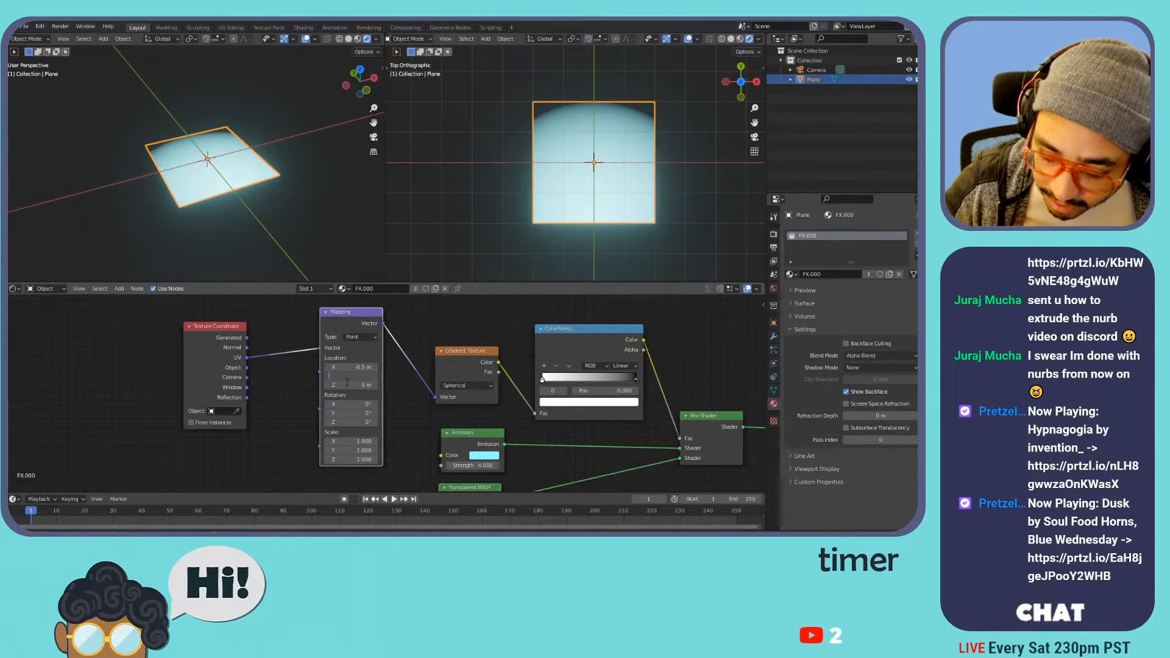
{"action": "type", "text": ".5"}
{"action": "key", "text": "Return"}
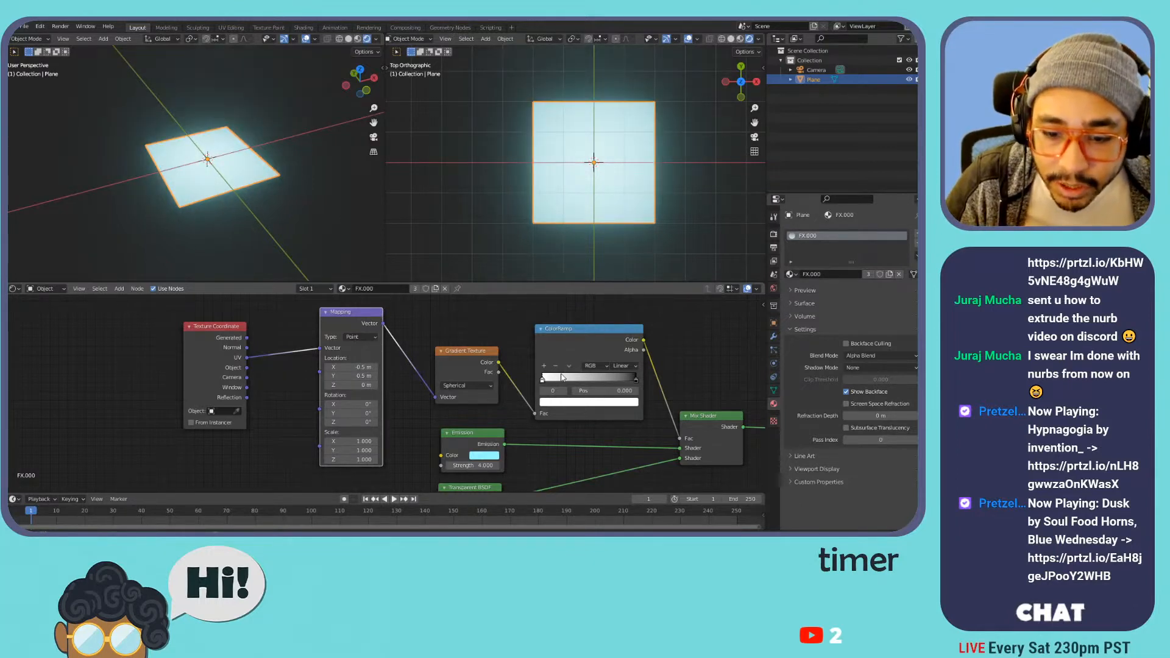
- Move the ColorRamp's white stop to position 0.5 and deselect the plane
{"action": "left_click_drag", "start_coordinate": [547, 382], "coordinate": [589, 381]}
{"action": "left_click", "coordinate": [611, 389]}
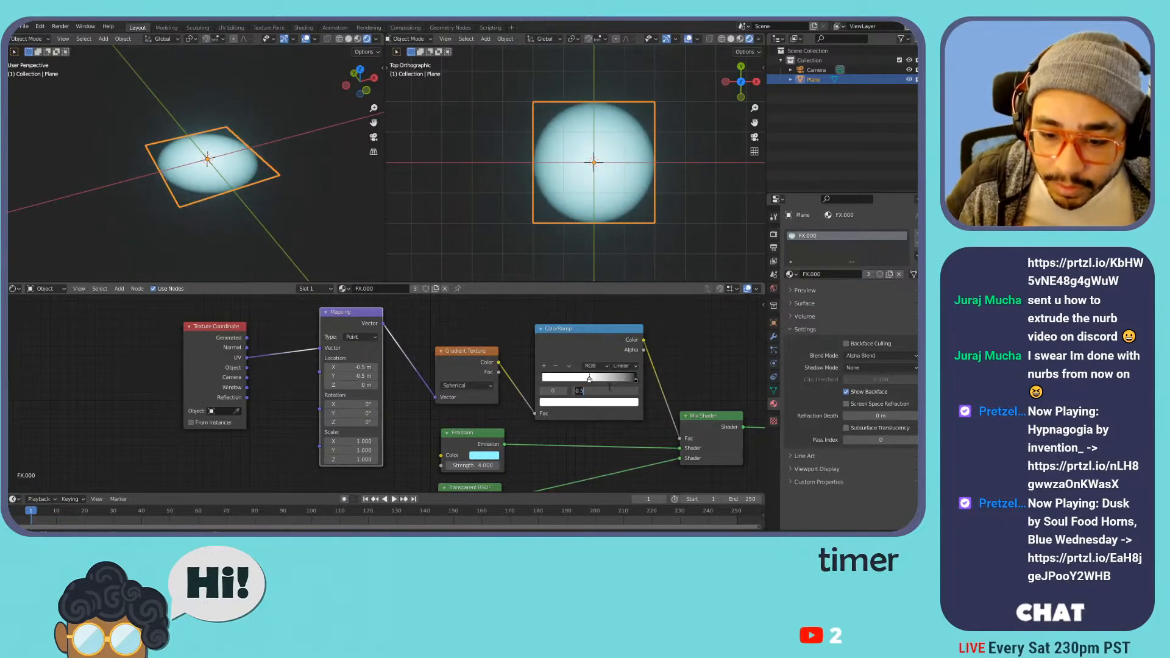
{"action": "key", "text": "Return"}
{"action": "left_click", "coordinate": [701, 196]}
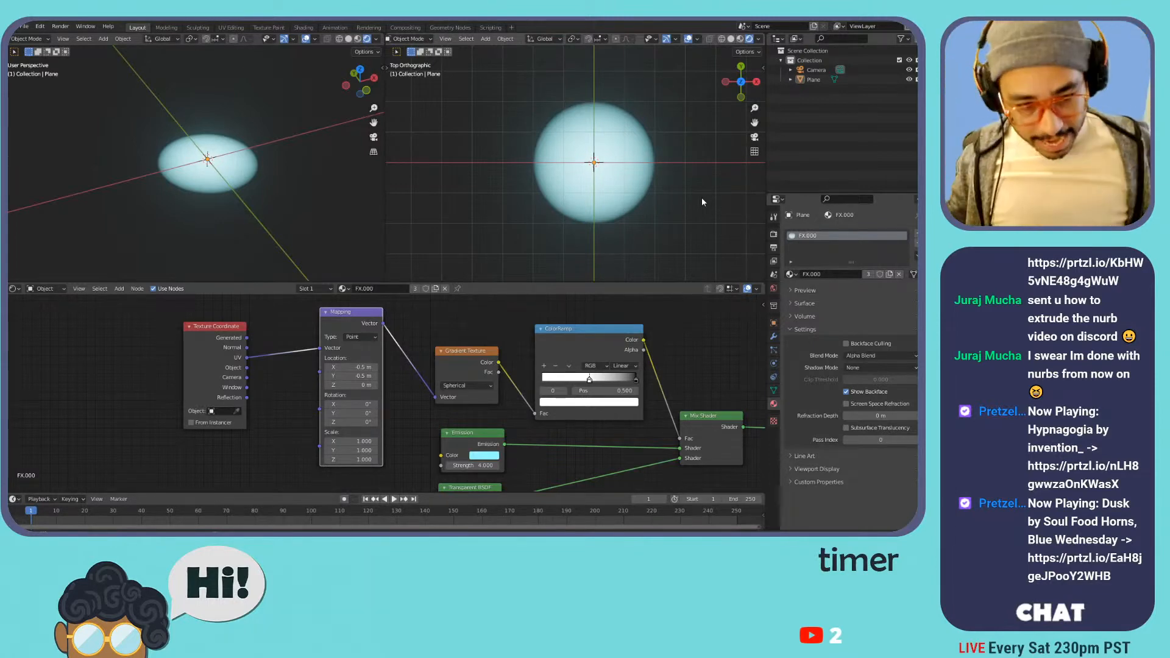
{"action": "middle_click_drag", "start_coordinate": [290, 325], "coordinate": [344, 327]}
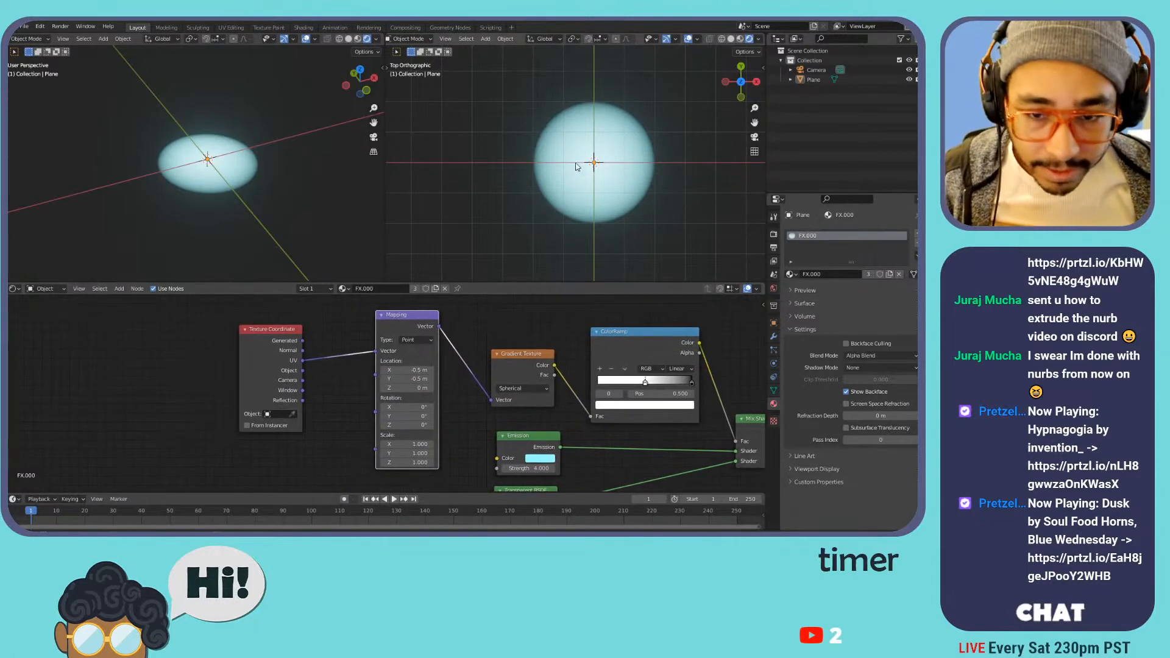
{"action": "key", "text": "shift+a"}
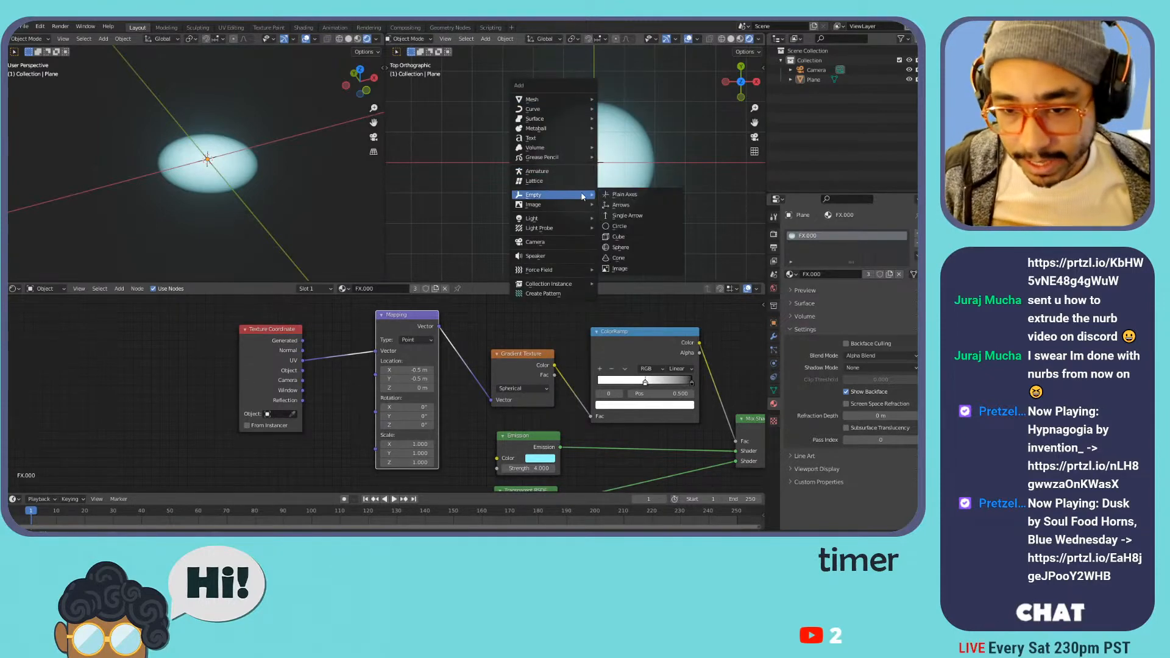
{"action": "left_click", "coordinate": [617, 193]}
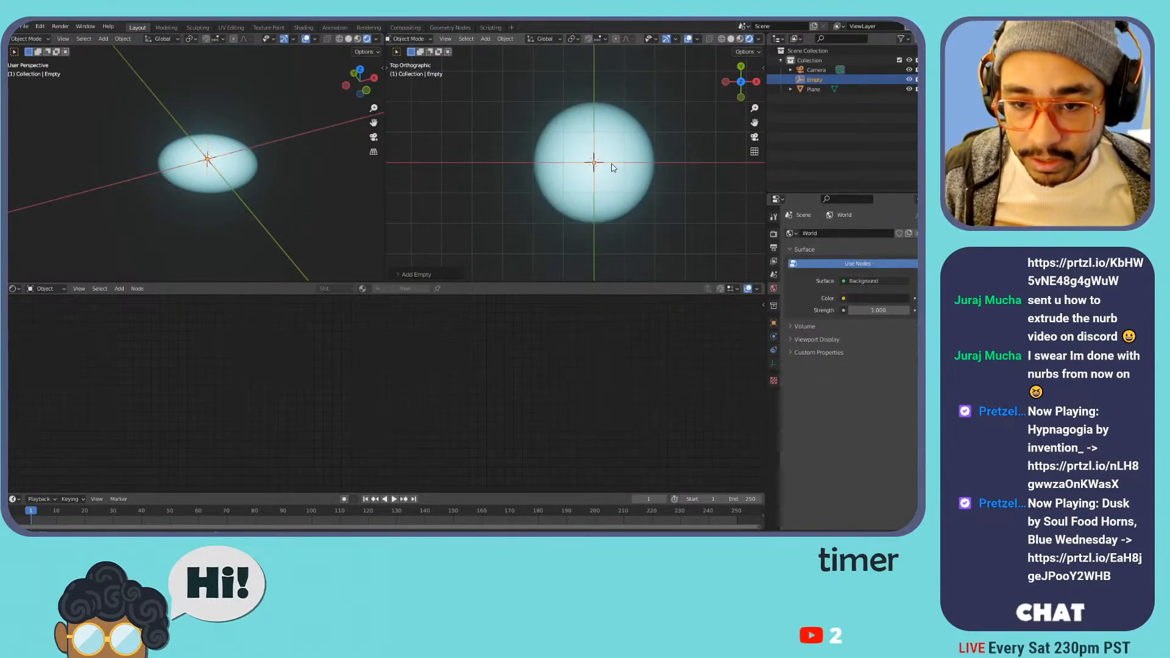
{"action": "key", "text": "ctrl+z"}
- Add a sphere-shaped empty at the centre of the plane
{"action": "key", "text": "shift+a"}
{"action": "mouse_move", "coordinate": [612, 159]}
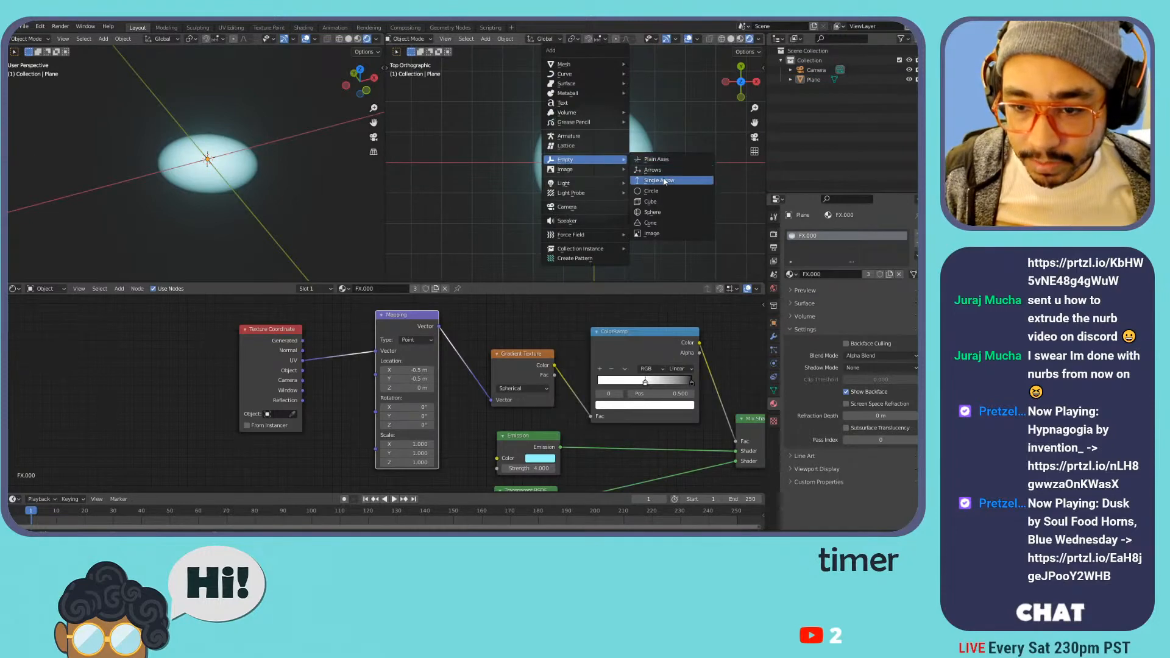
{"action": "left_click", "coordinate": [659, 212]}
{"action": "middle_click_drag", "start_coordinate": [624, 104], "coordinate": [628, 139]}
- Set the empty as the reference object of the plane material's Texture Coordinate node
{"action": "left_click", "coordinate": [544, 175]}
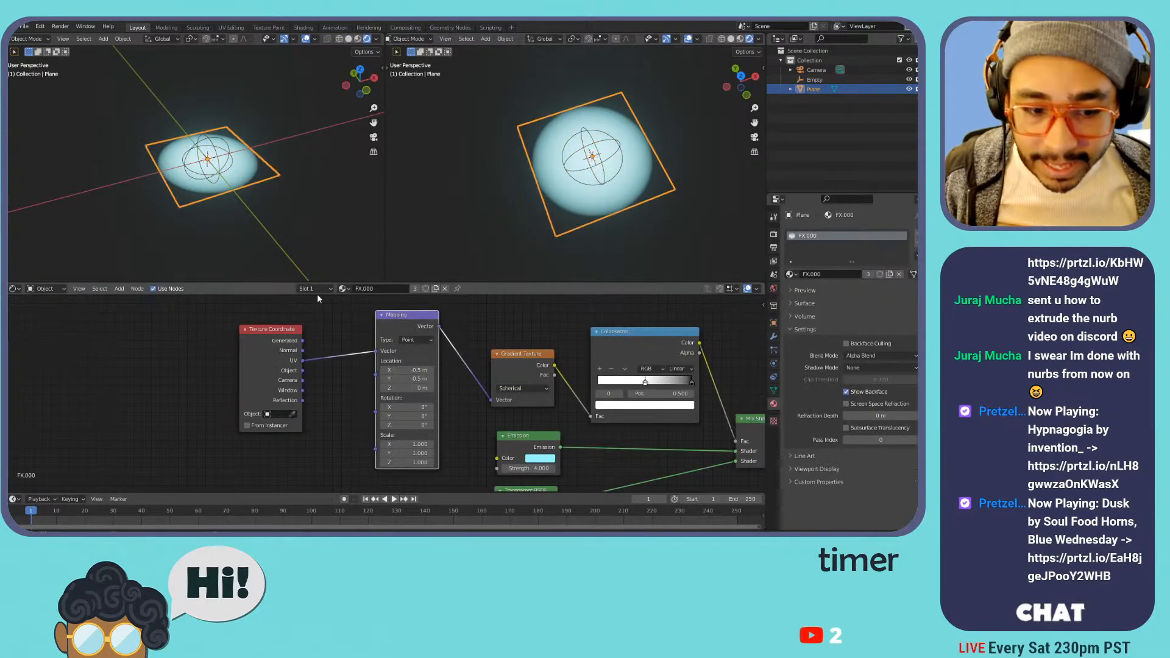
{"action": "left_click", "coordinate": [284, 418]}
{"action": "left_click", "coordinate": [286, 435]}
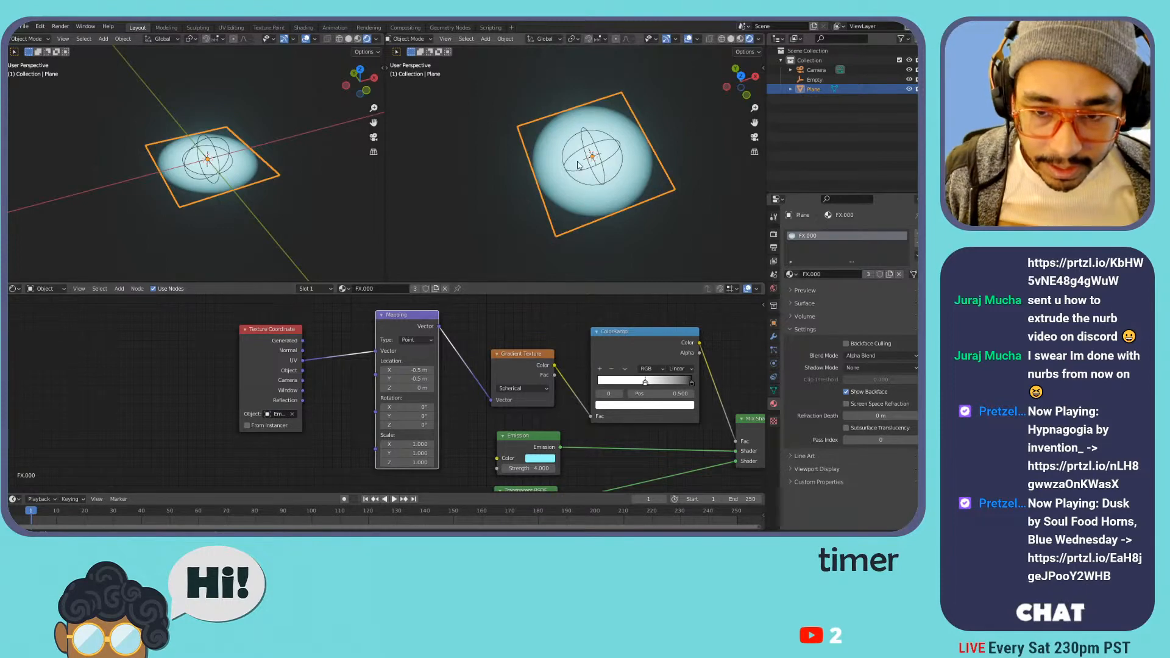
- Move the empty about -0.19 m along X and connect the Texture Coordinate node's Object output to the Mapping node's Vector input
{"action": "left_click", "coordinate": [597, 149]}
{"action": "key", "text": "g"}
{"action": "key", "text": "x"}
{"action": "left_click", "coordinate": [531, 153]}
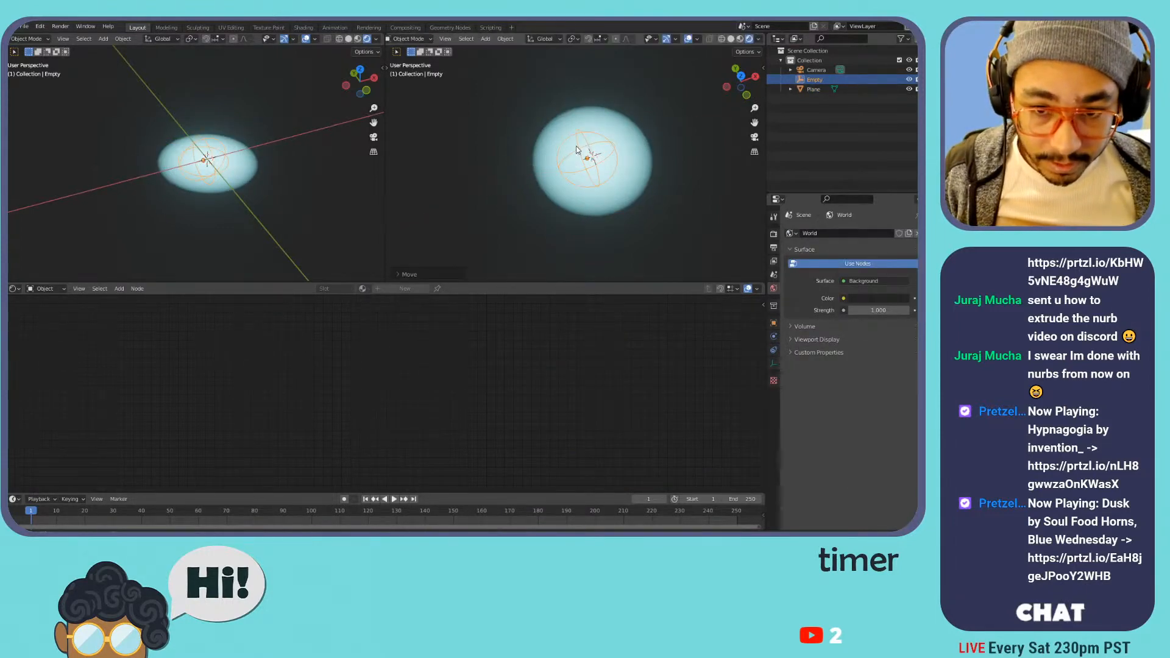
{"action": "left_click", "coordinate": [533, 155]}
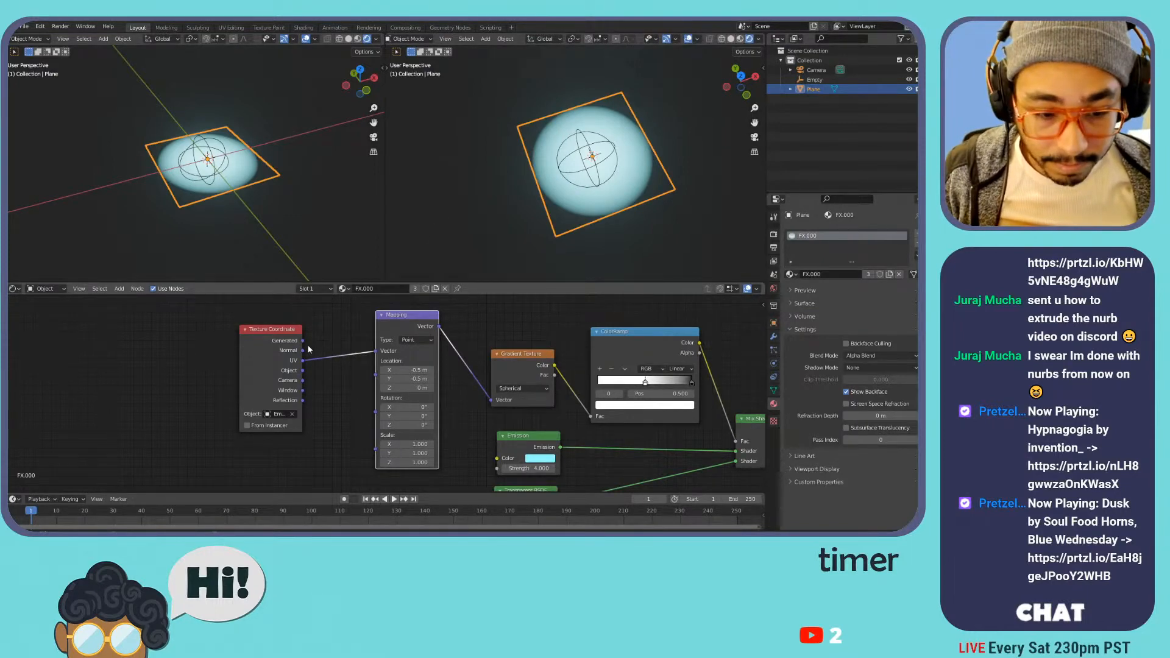
{"action": "left_click_drag", "start_coordinate": [302, 370], "coordinate": [374, 349]}
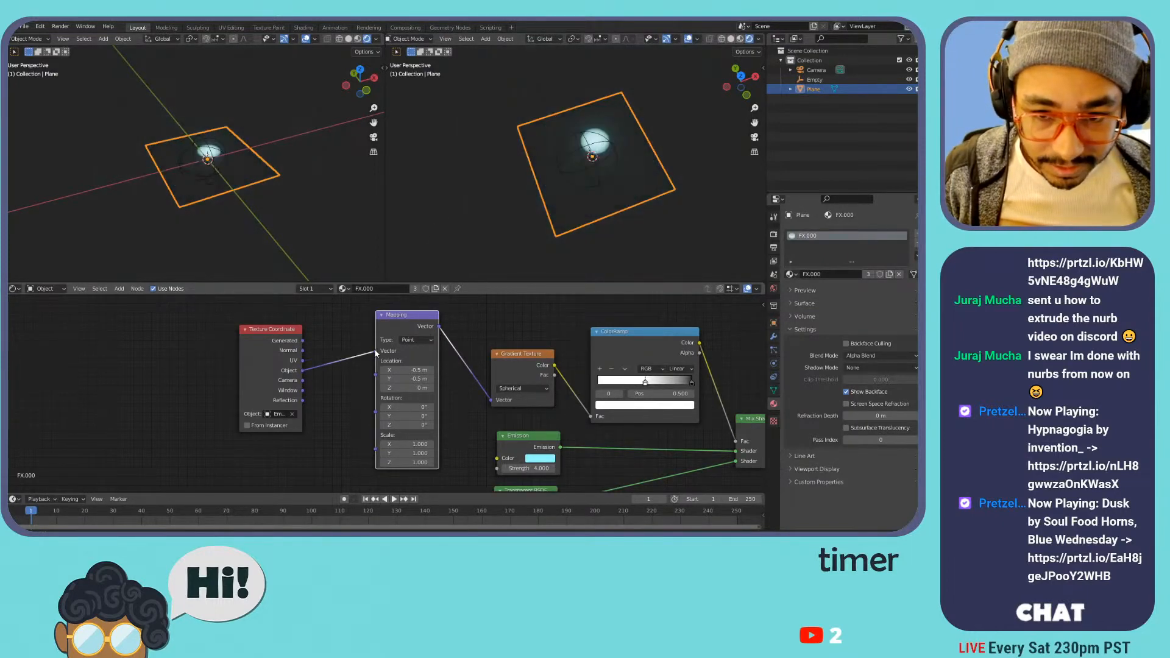
- Try moving the empty freely and along the Z axis to test its influence on the gradient
{"action": "left_click", "coordinate": [591, 159]}
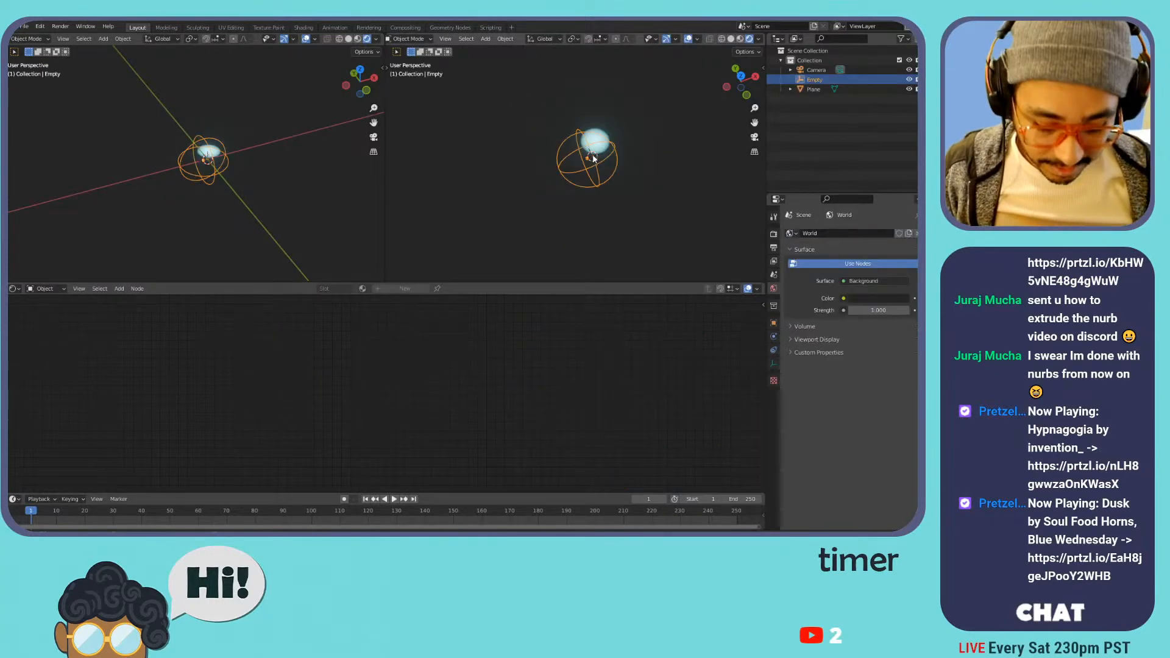
{"action": "key", "text": "g"}
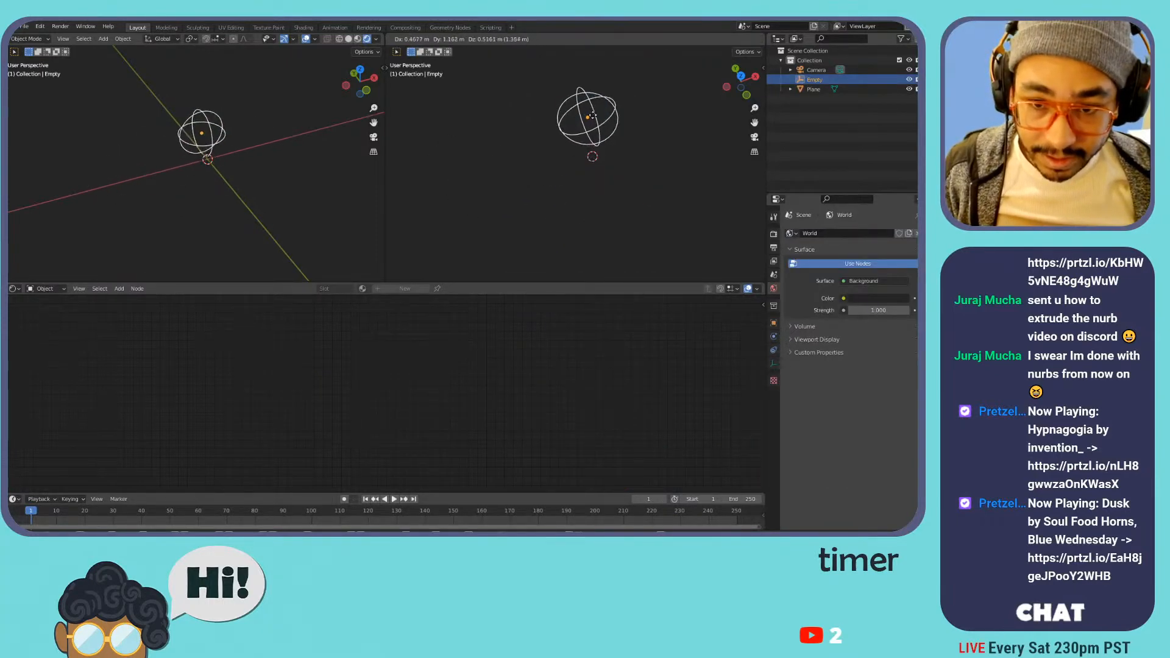
{"action": "left_click", "coordinate": [575, 156]}
{"action": "key", "text": "g"}
{"action": "key", "text": "z"}
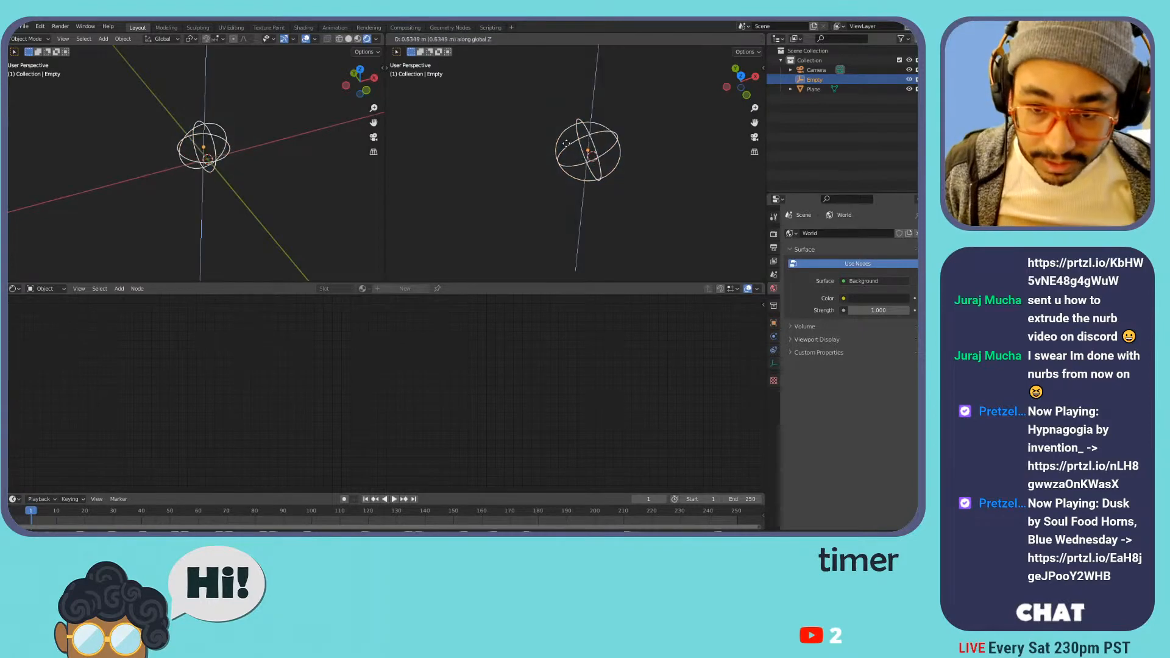
{"action": "right_click", "coordinate": [580, 157]}
- Reset the Mapping node's location to 0 m and scale the empty up to about 2.55
{"action": "left_click", "coordinate": [617, 137]}
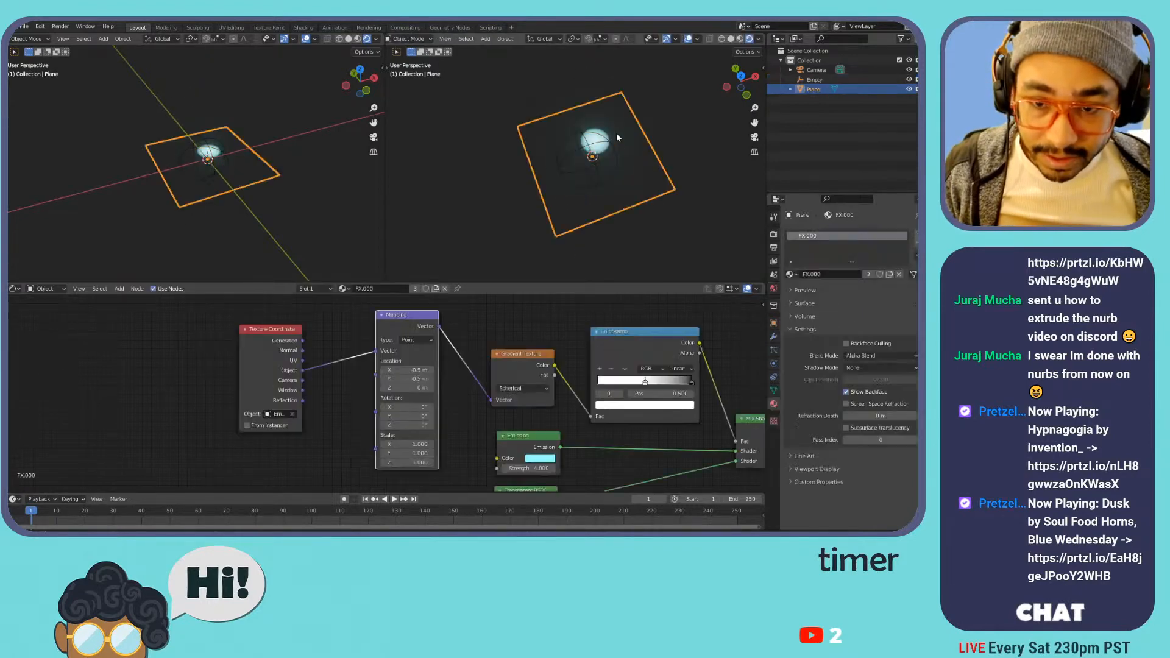
{"action": "key", "text": "BackSpace"}
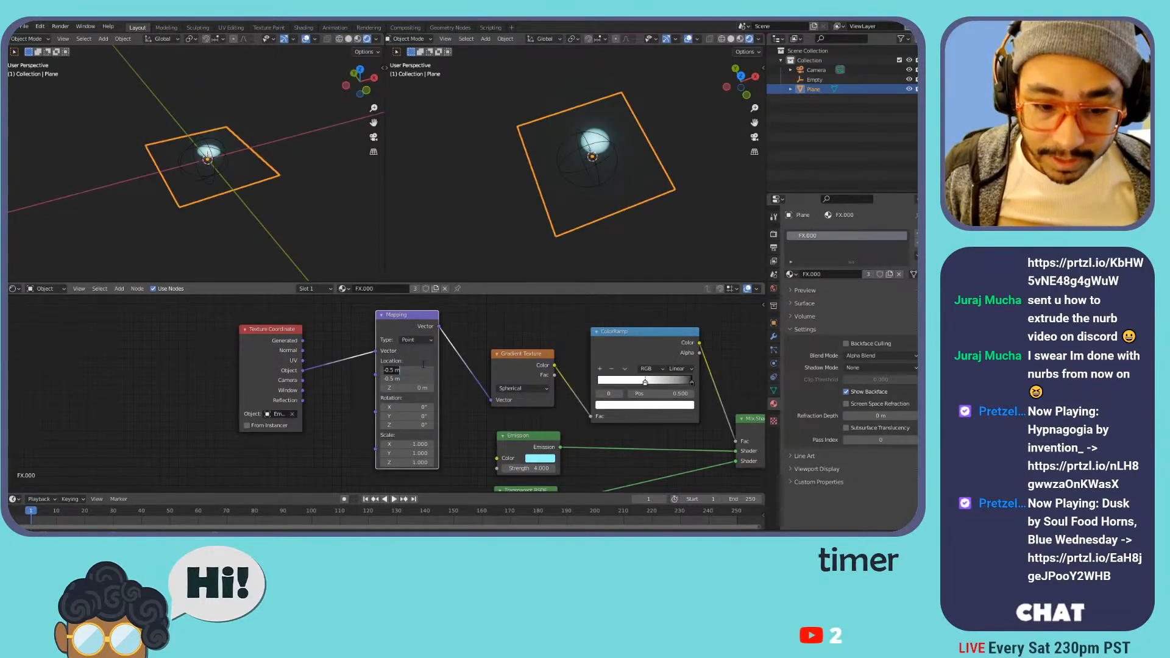
{"action": "left_click", "coordinate": [588, 157]}
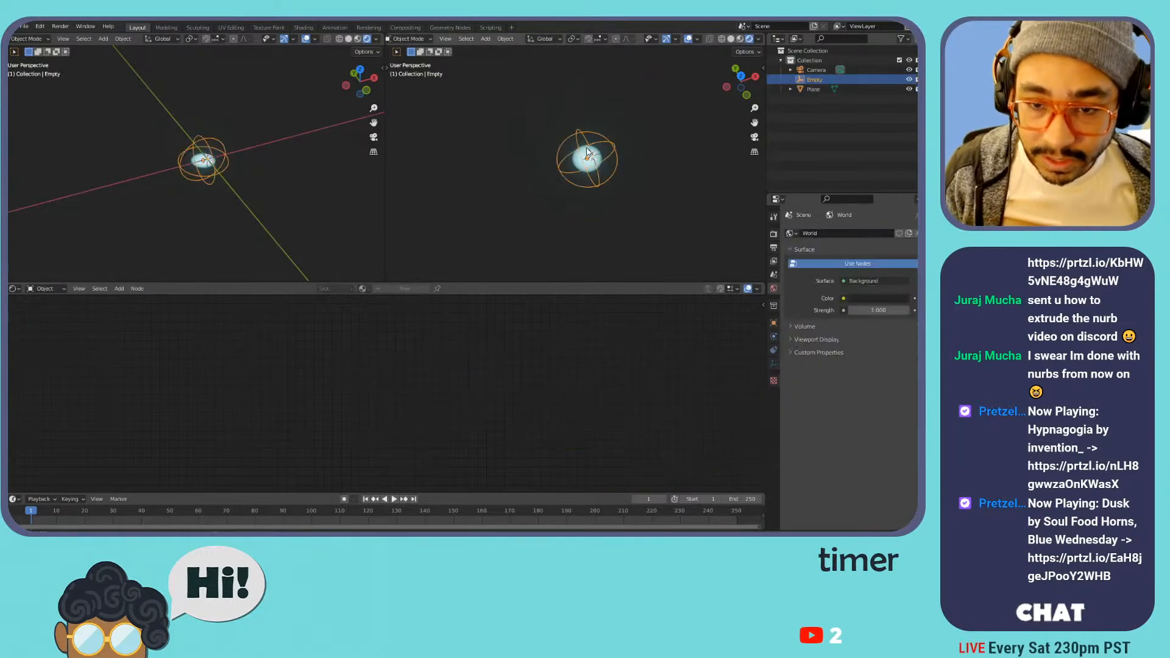
{"action": "key", "text": "s"}
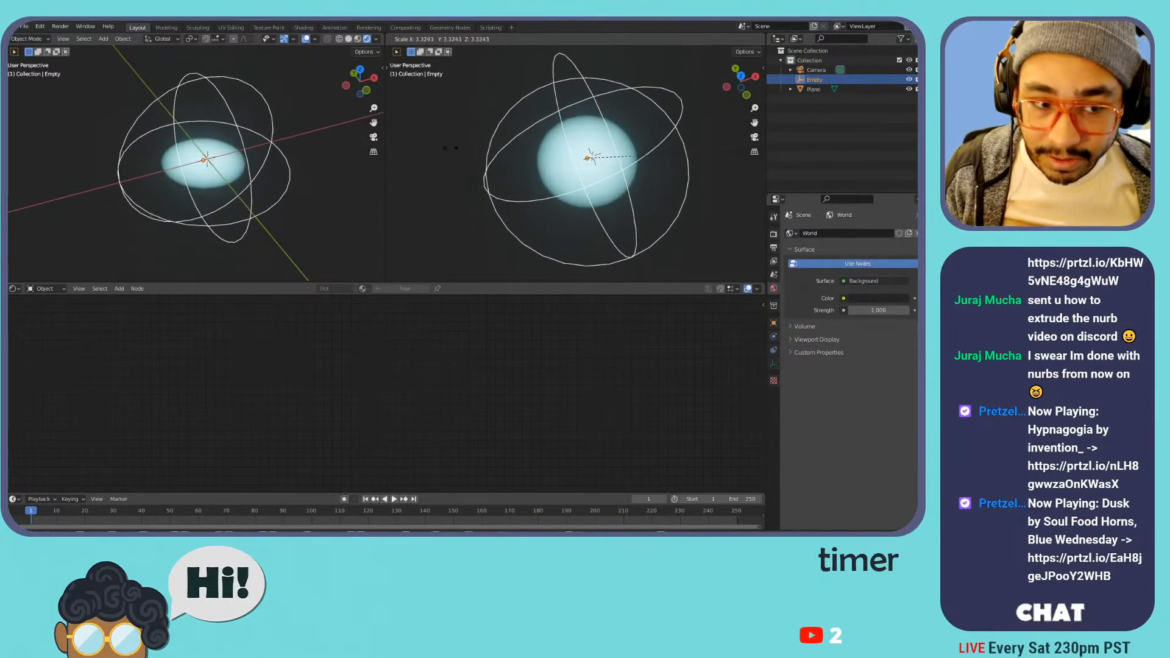
{"action": "left_click", "coordinate": [620, 156]}
{"action": "left_click", "coordinate": [238, 170]}
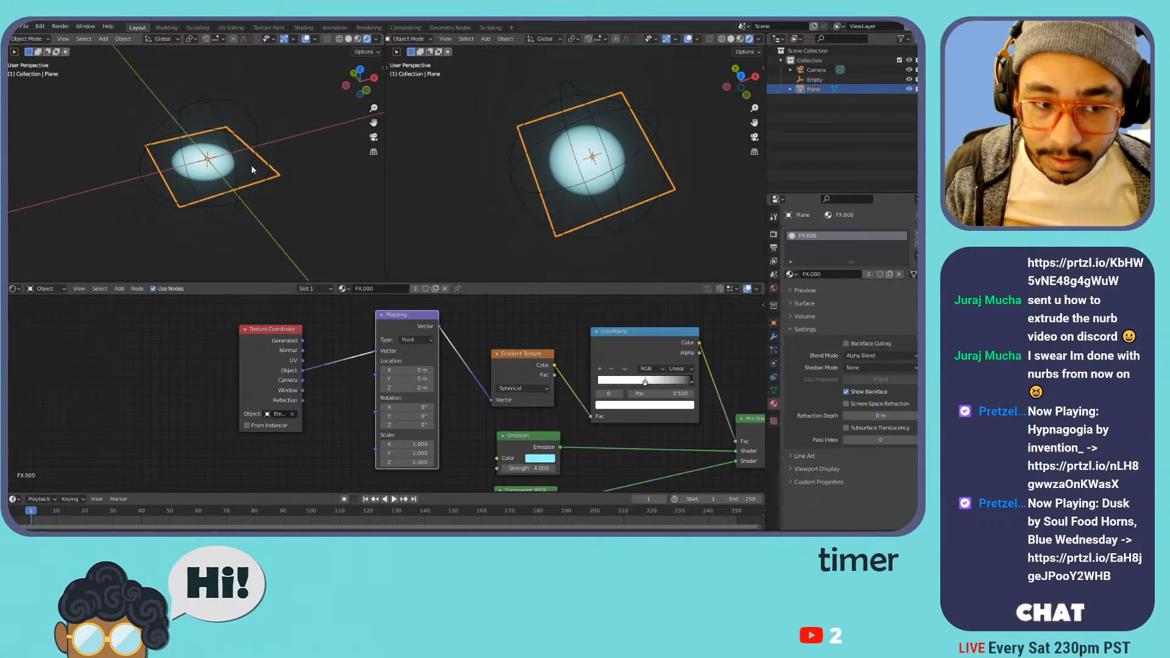
{"action": "left_click", "coordinate": [639, 113], "text": "shift"}
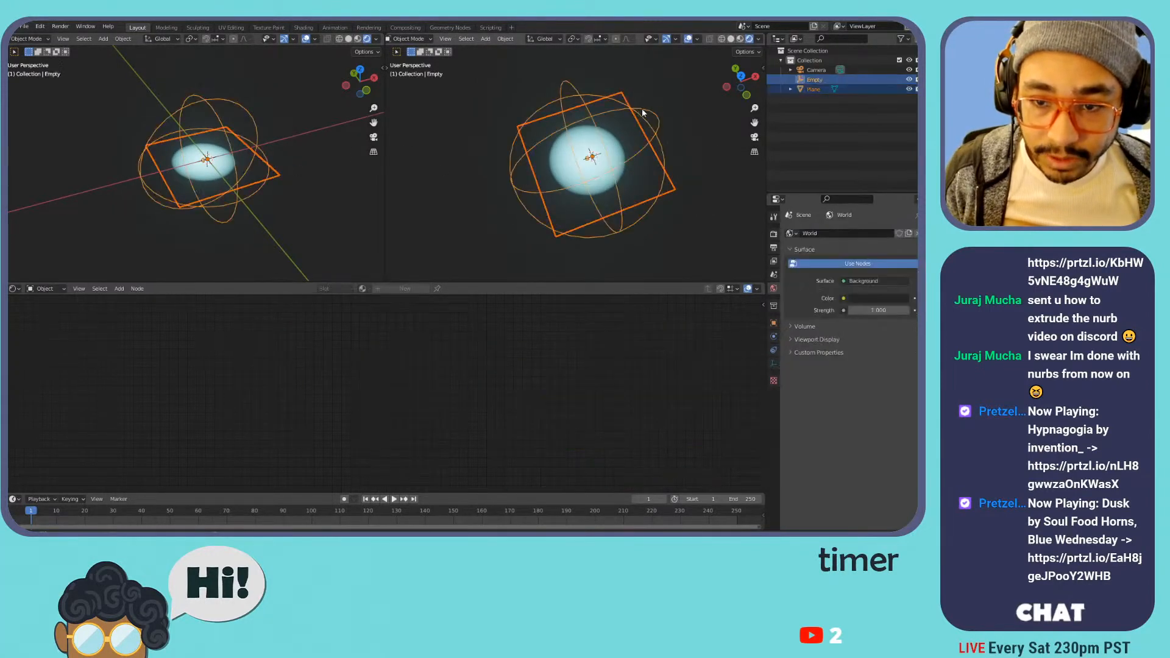
{"action": "left_click", "coordinate": [679, 106]}
{"action": "left_click", "coordinate": [635, 112]}
{"action": "left_click", "coordinate": [651, 110]}
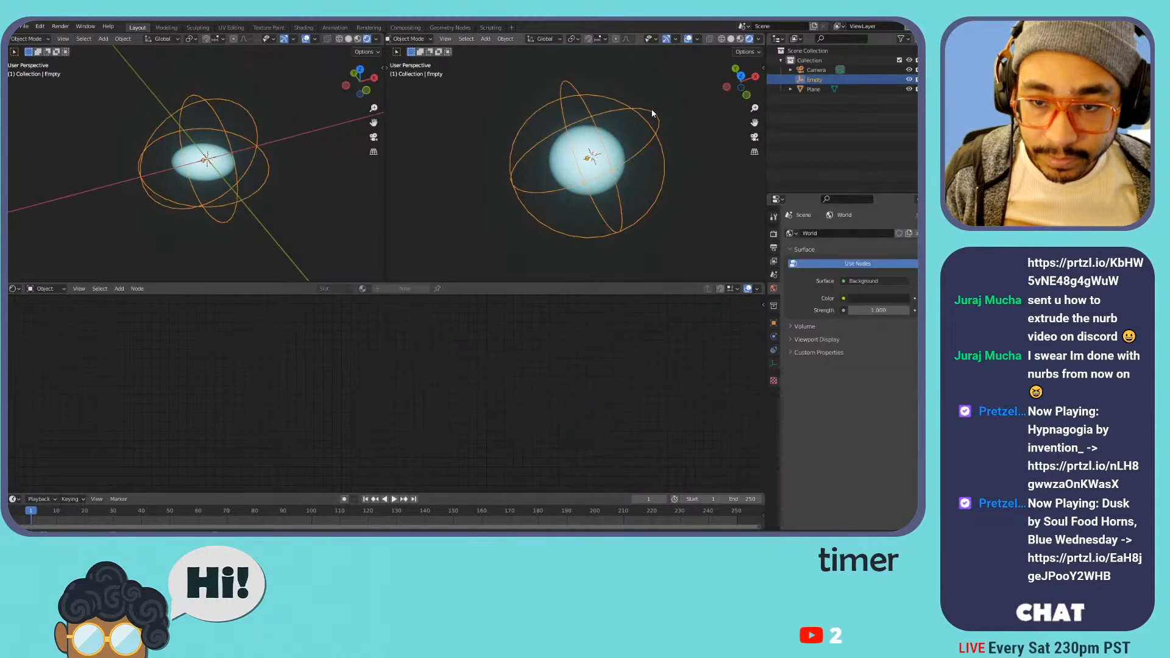
- Examine the plane's object properties, including its visibility and viewport display options
{"action": "left_click", "coordinate": [639, 177]}
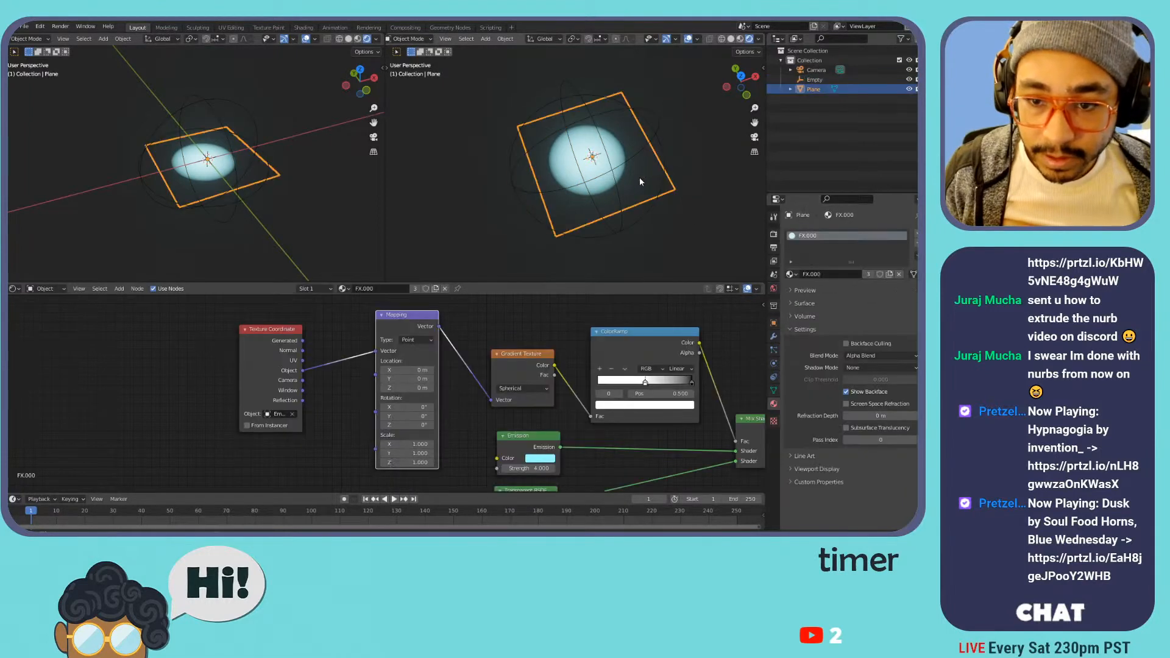
{"action": "left_click", "coordinate": [774, 391]}
{"action": "left_click", "coordinate": [773, 324]}
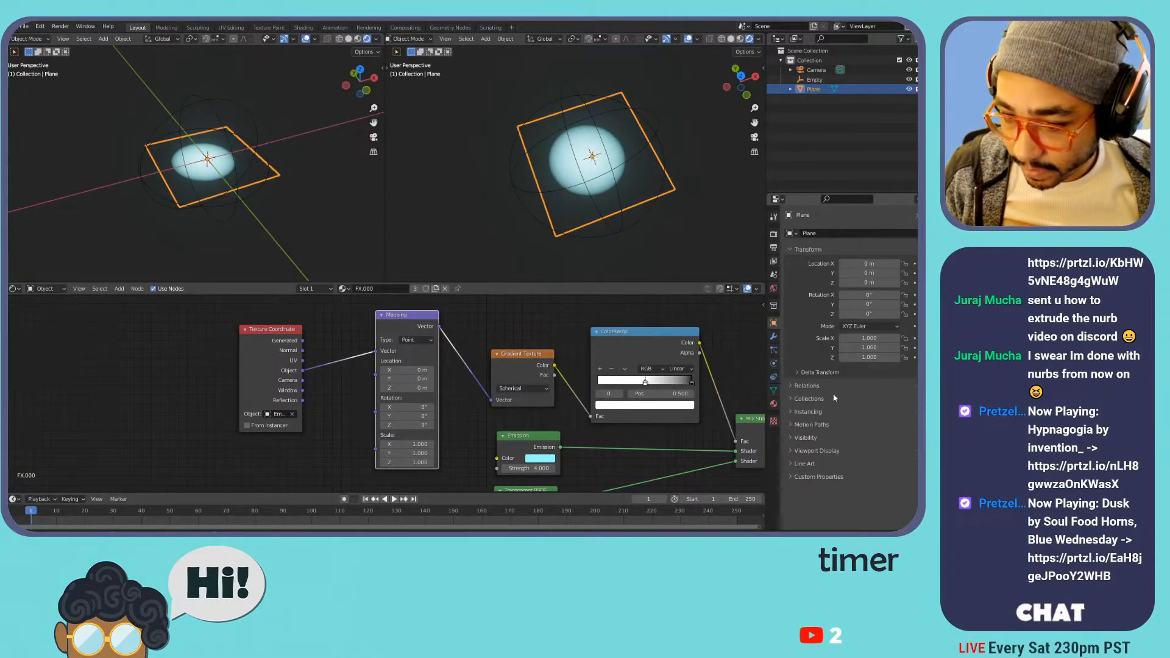
{"action": "left_click", "coordinate": [805, 437]}
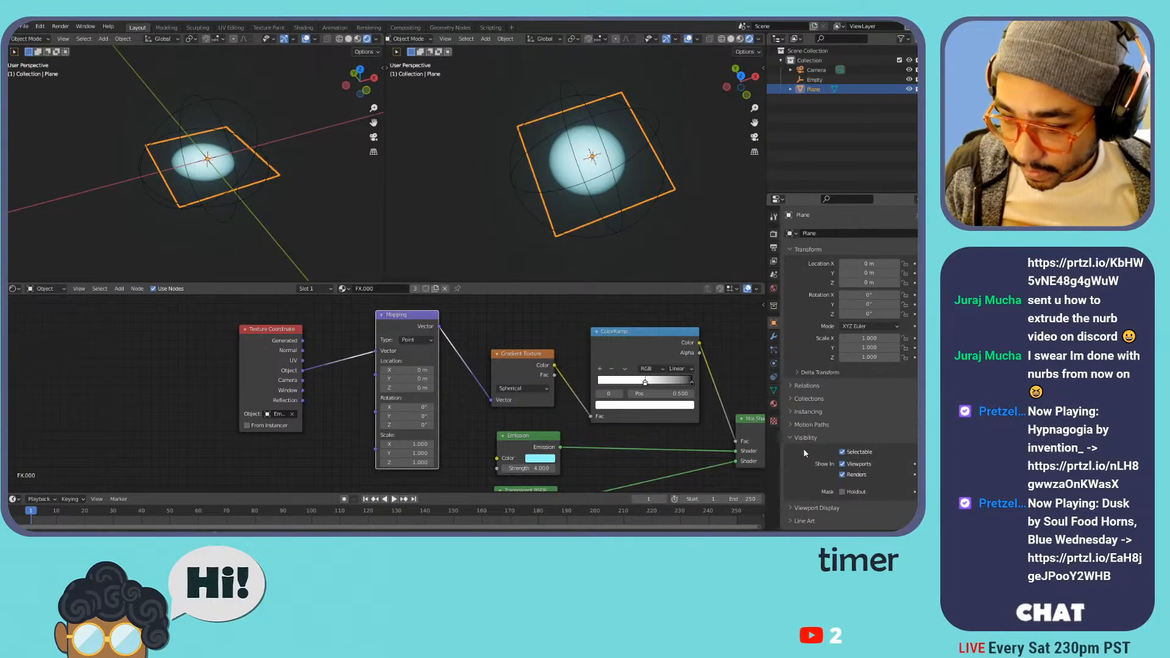
{"action": "scroll", "coordinate": [803, 448], "scroll_direction": "down", "scroll_amount": 1}
{"action": "left_click", "coordinate": [813, 430]}
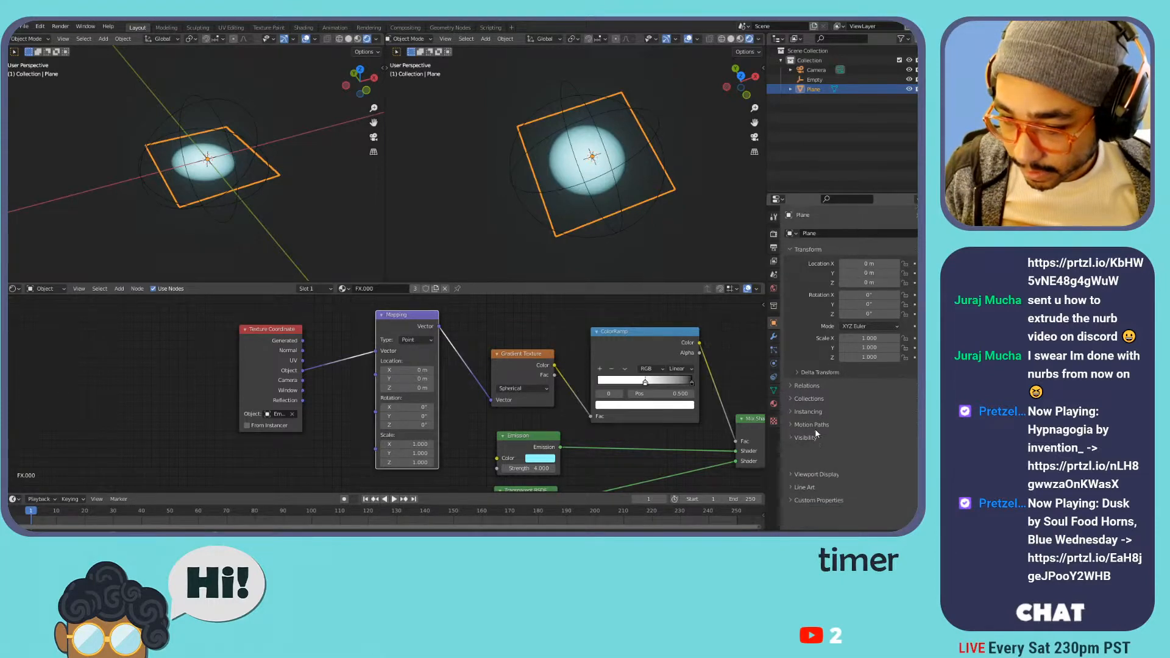
{"action": "left_click", "coordinate": [821, 442]}
{"action": "scroll", "coordinate": [828, 447], "scroll_direction": "down", "scroll_amount": 3}
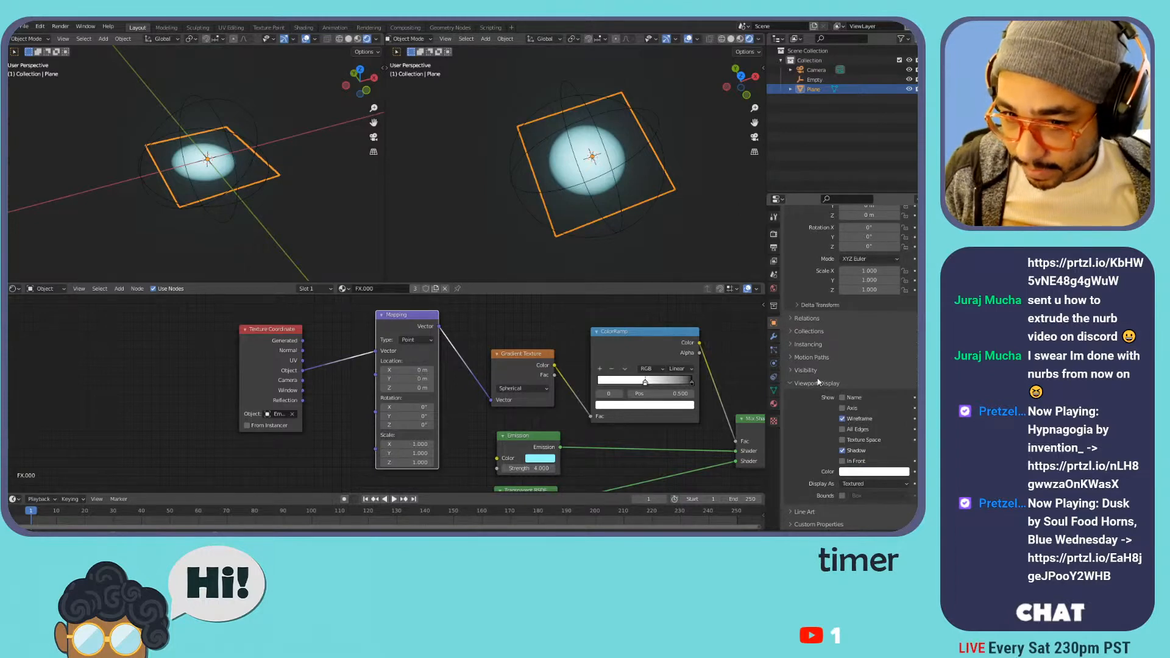
{"action": "left_click", "coordinate": [699, 159]}
{"action": "left_click", "coordinate": [672, 190]}
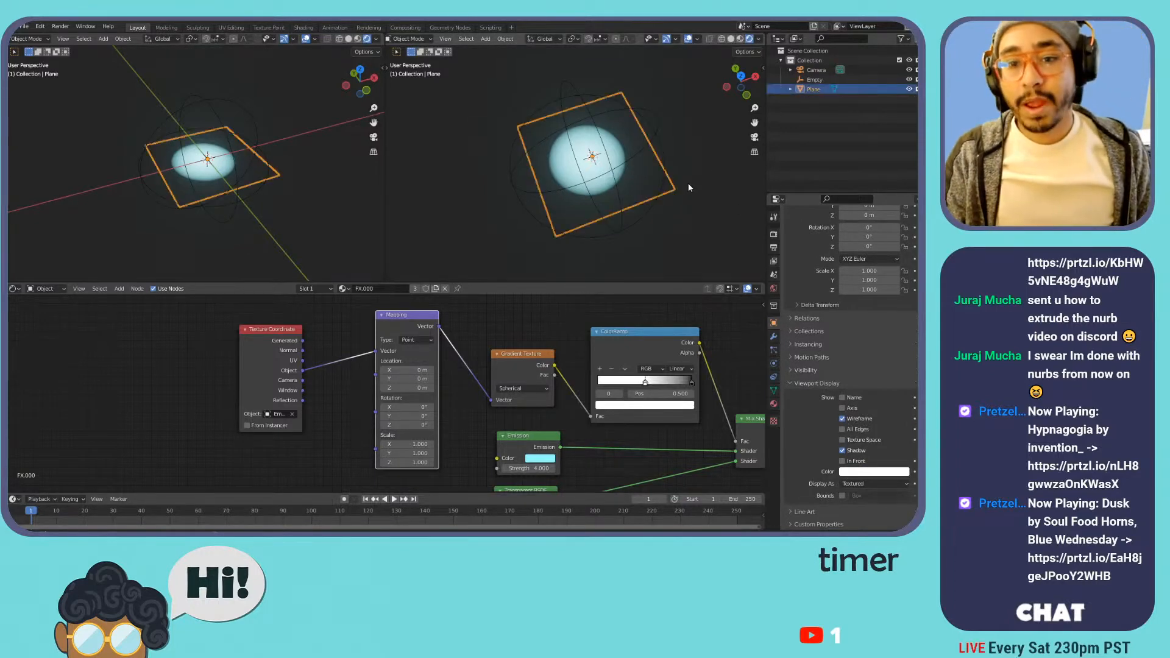
- Test a larger scale on the empty, cancel it, and clear the empty's location to the world origin
{"action": "left_click", "coordinate": [610, 167]}
{"action": "key", "text": "s"}
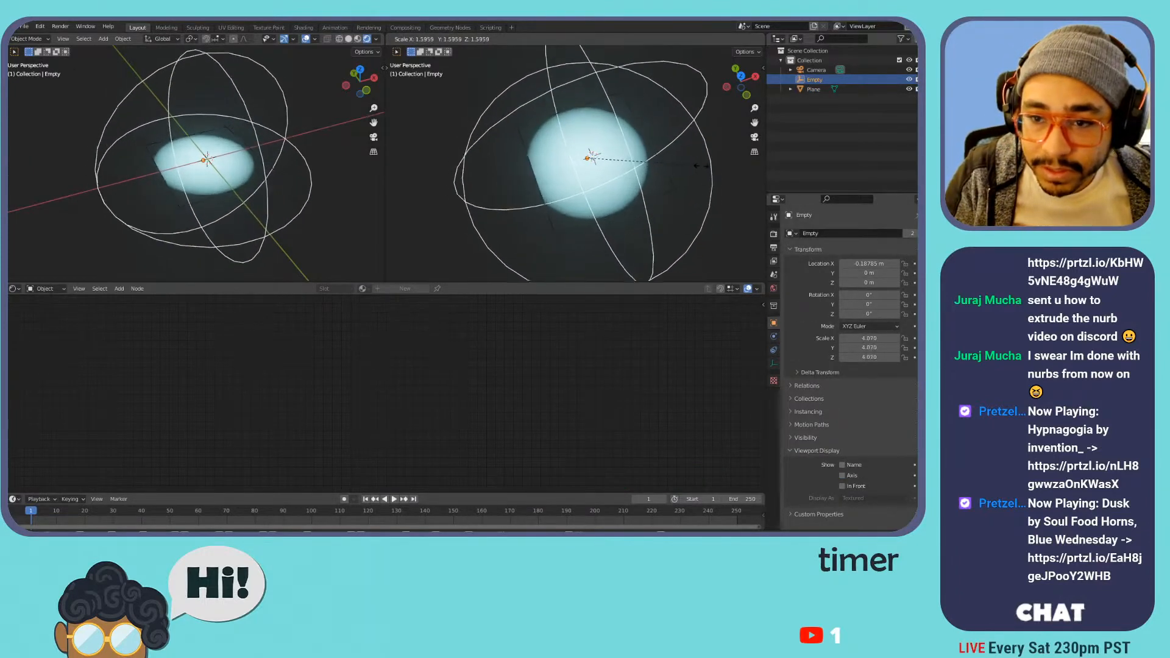
{"action": "key", "text": "Escape"}
{"action": "key", "text": "alt+g"}
- Try scaling the empty and moving it along Z to test the glow, then reselect the plane
{"action": "key", "text": "s"}
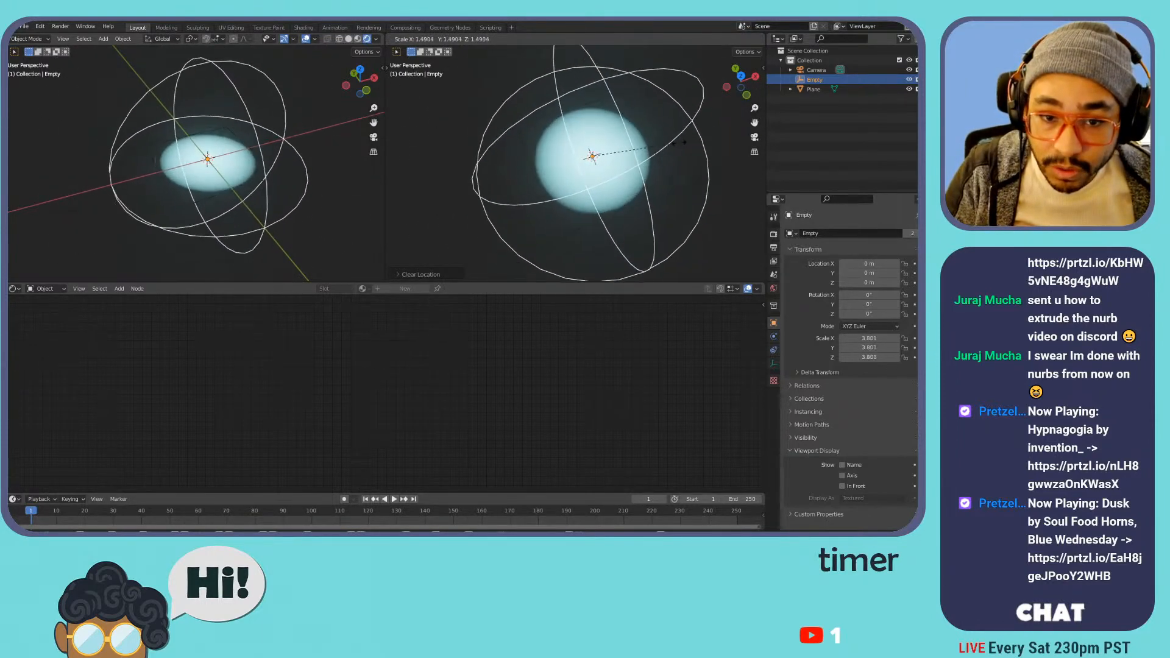
{"action": "key", "text": "Escape"}
{"action": "key", "text": "g"}
{"action": "key", "text": "z"}
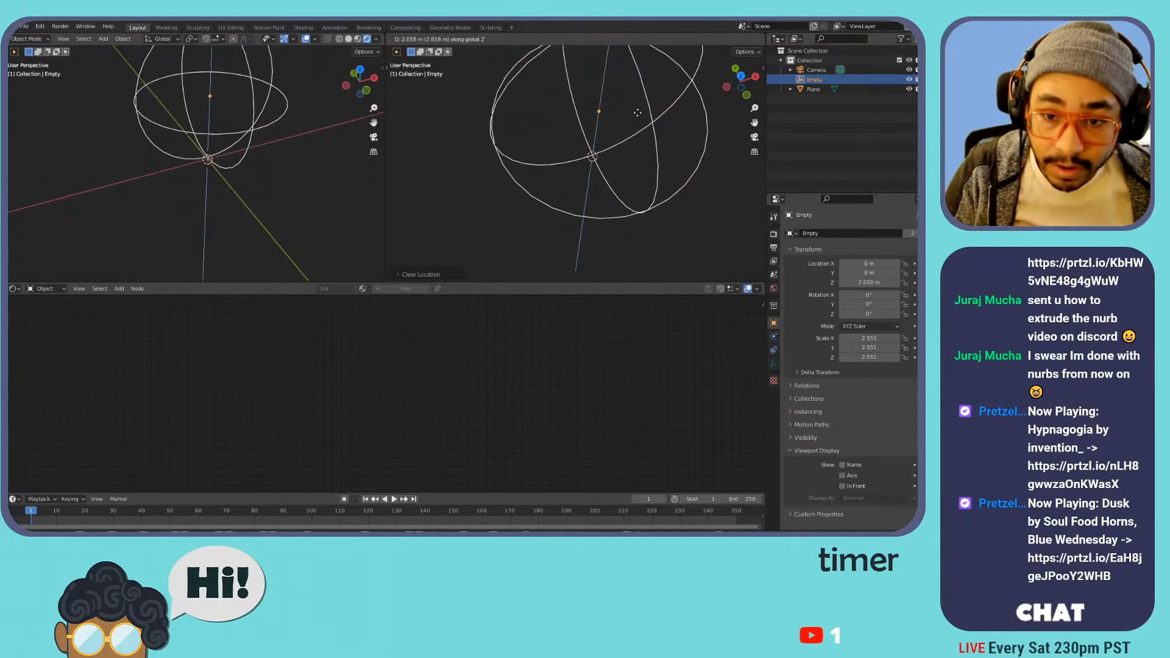
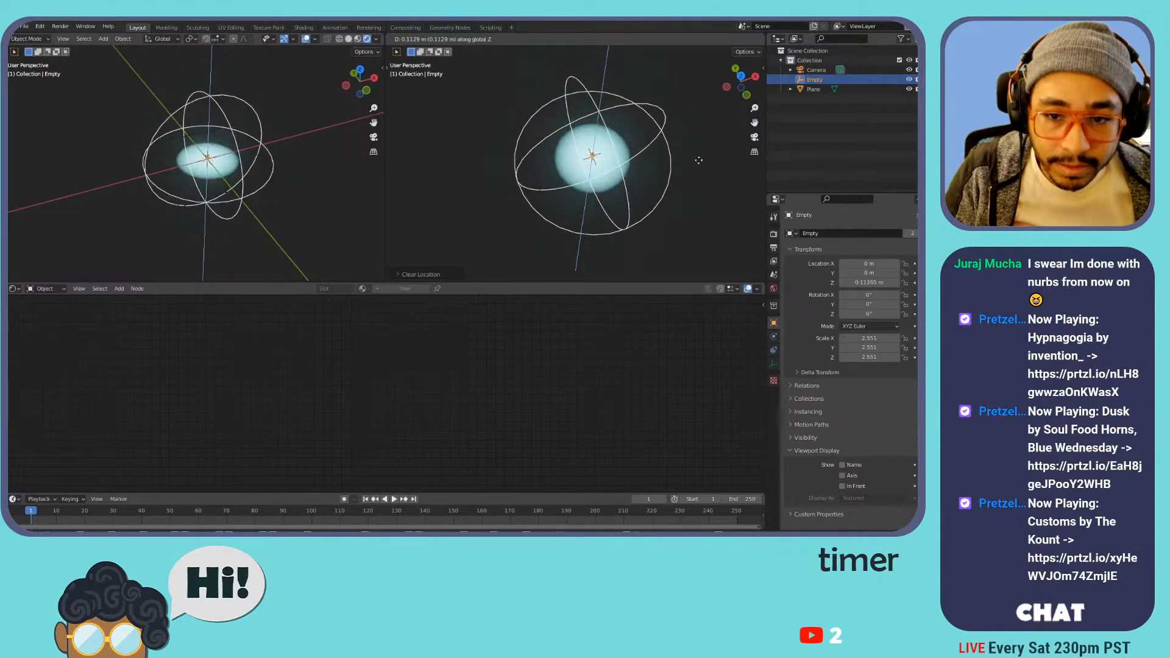
{"action": "key", "text": "Escape"}
{"action": "left_click", "coordinate": [678, 187]}
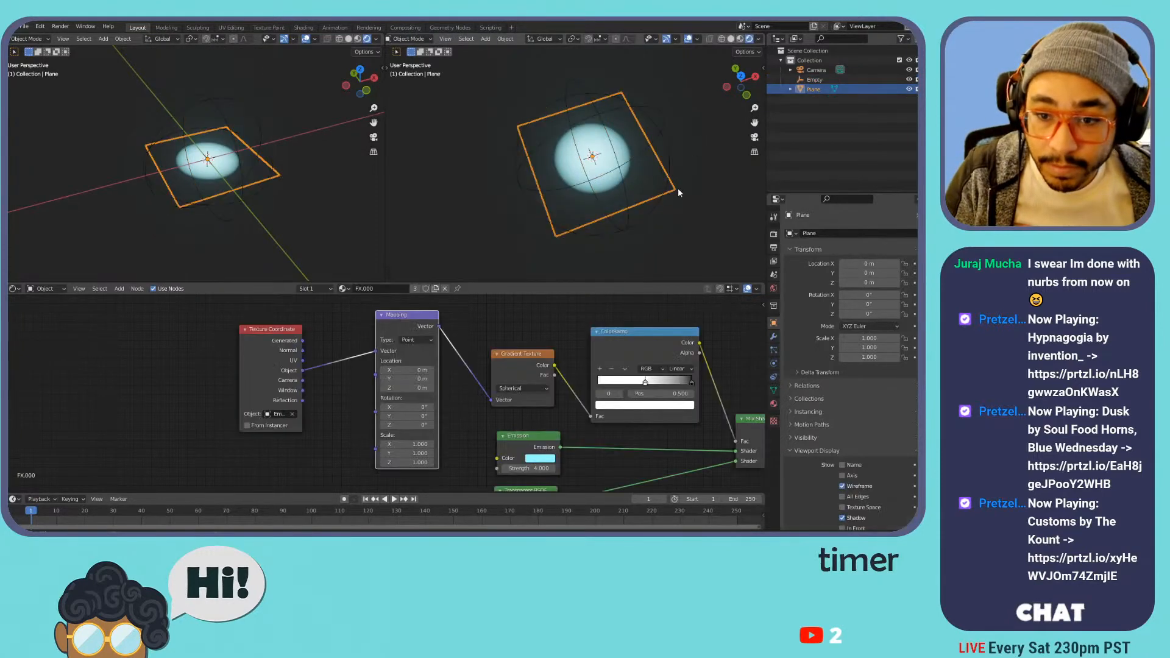
- Pack the Texture Coordinate, Mapping, Gradient Texture and ColorRamp nodes closer together into a compact chain
{"action": "left_click", "coordinate": [294, 343]}
{"action": "left_click_drag", "start_coordinate": [294, 343], "coordinate": [315, 327]}
{"action": "left_click_drag", "start_coordinate": [388, 335], "coordinate": [357, 329]}
{"action": "left_click_drag", "start_coordinate": [491, 364], "coordinate": [427, 327]}
{"action": "left_click_drag", "start_coordinate": [563, 345], "coordinate": [481, 329]}
{"action": "middle_click_drag", "start_coordinate": [569, 354], "coordinate": [471, 337]}
- Stack the Emission and Transparent BSDF nodes beside the Mix Shader, and move the texture chain farther from them
{"action": "left_click_drag", "start_coordinate": [603, 396], "coordinate": [628, 381]}
{"action": "left_click_drag", "start_coordinate": [699, 390], "coordinate": [747, 369]}
{"action": "left_click_drag", "start_coordinate": [611, 386], "coordinate": [664, 375]}
{"action": "left_click_drag", "start_coordinate": [389, 314], "coordinate": [386, 314]}
{"action": "left_click_drag", "start_coordinate": [387, 417], "coordinate": [554, 387]}
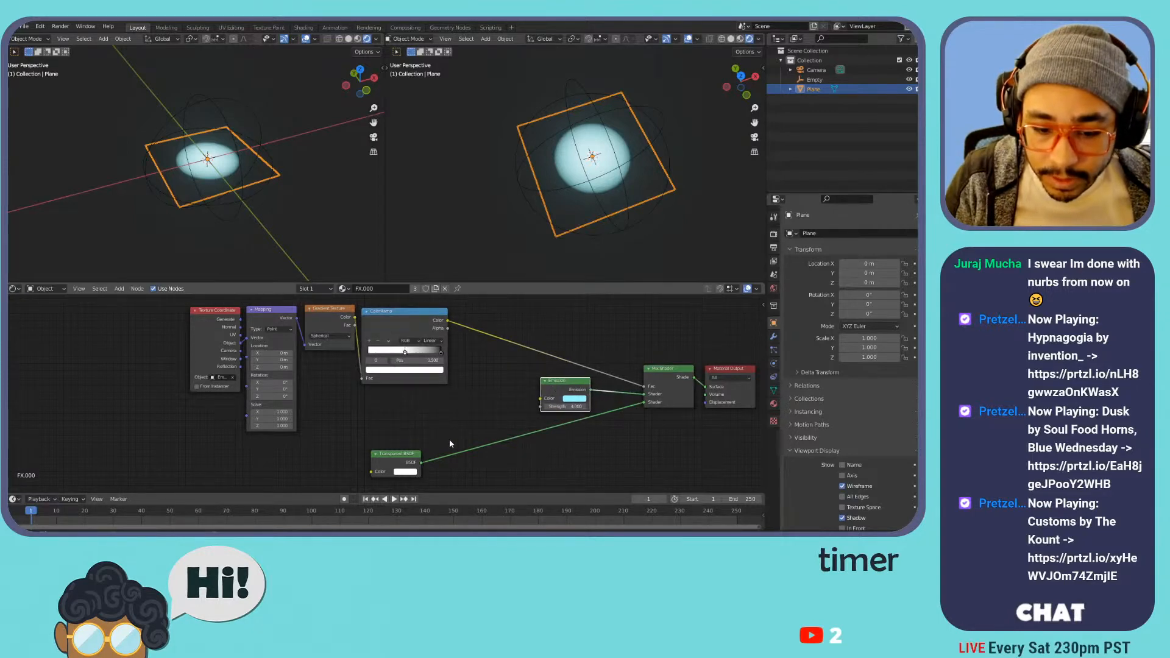
{"action": "left_click_drag", "start_coordinate": [400, 453], "coordinate": [568, 426]}
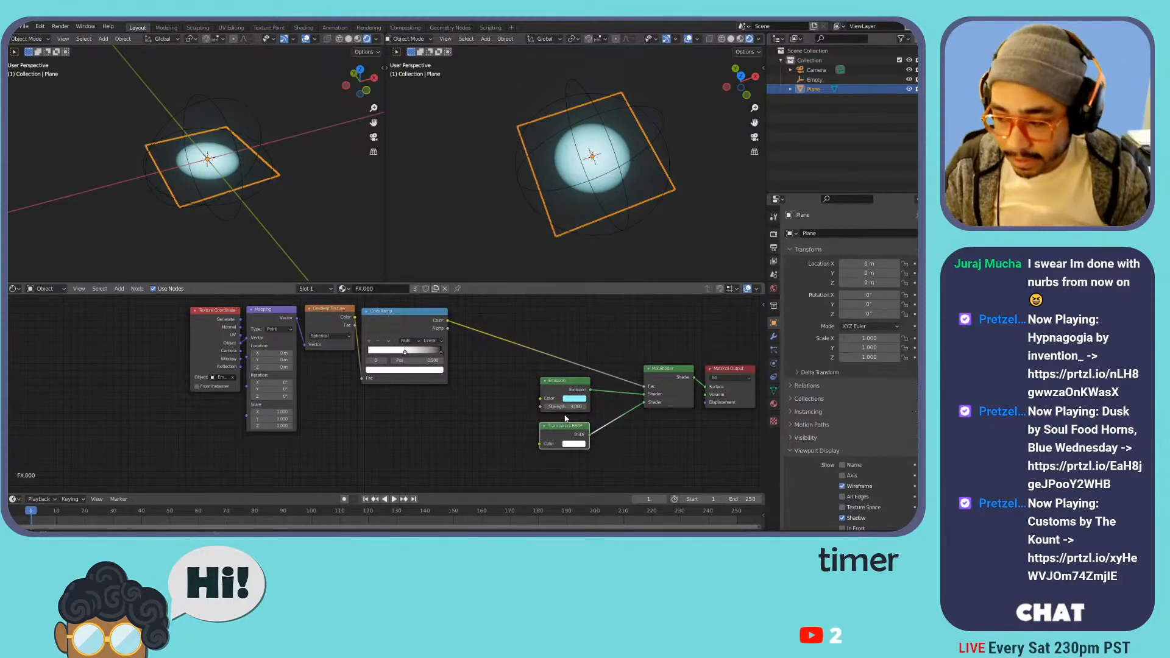
{"action": "left_click", "coordinate": [552, 384]}
{"action": "middle_click_drag", "start_coordinate": [488, 404], "coordinate": [508, 416]}
{"action": "left_click_drag", "start_coordinate": [459, 435], "coordinate": [232, 330]}
{"action": "left_click_drag", "start_coordinate": [367, 344], "coordinate": [309, 329]}
{"action": "middle_click_drag", "start_coordinate": [434, 388], "coordinate": [493, 373]}
- Add a second ColorRamp below the first one, with a pink first stop and a cyan last stop
{"action": "key", "text": "shift+a"}
{"action": "mouse_move", "coordinate": [469, 430]}
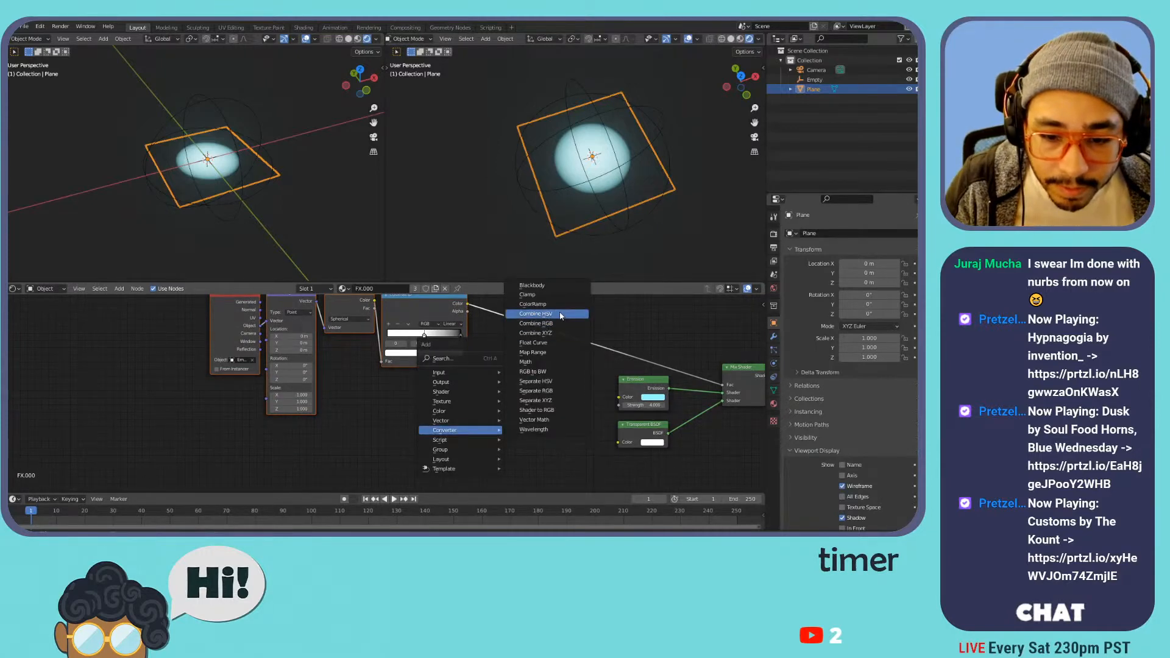
{"action": "left_click", "coordinate": [532, 303]}
{"action": "left_click", "coordinate": [502, 433]}
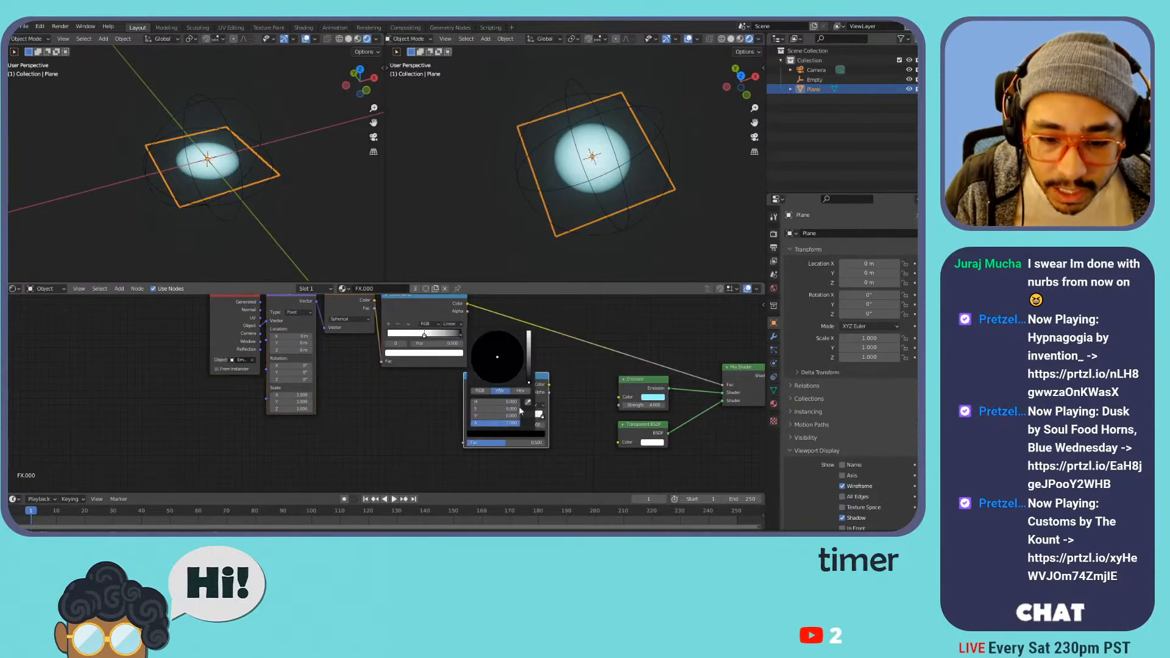
{"action": "left_click_drag", "start_coordinate": [530, 343], "coordinate": [529, 330]}
{"action": "left_click_drag", "start_coordinate": [510, 375], "coordinate": [512, 380]}
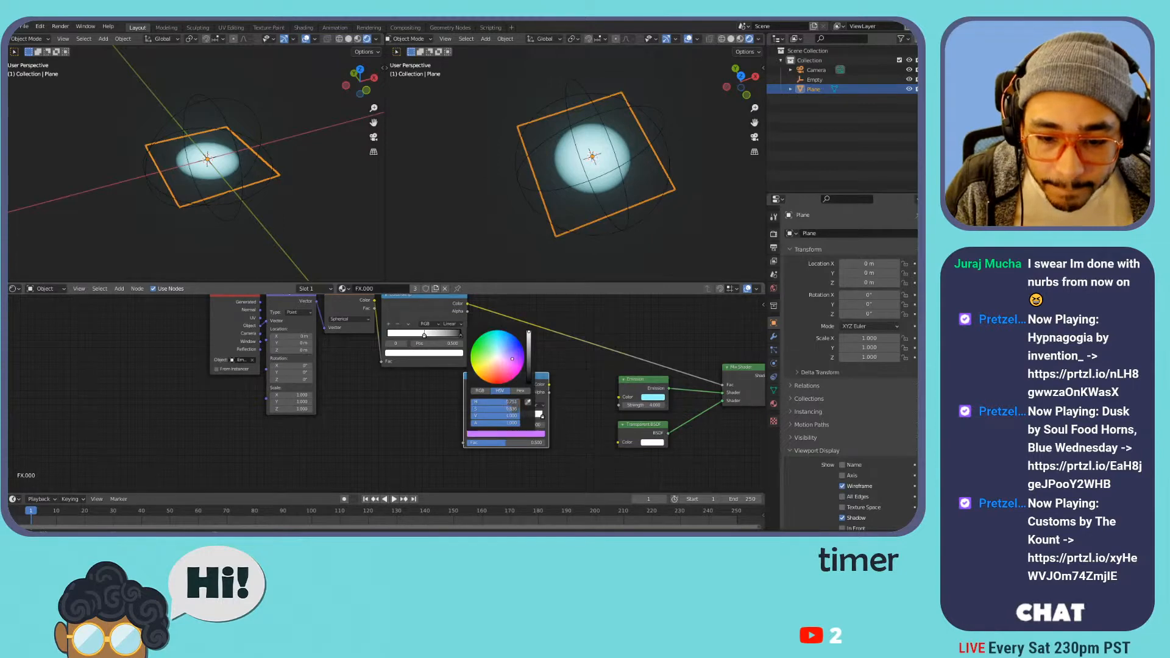
{"action": "left_click", "coordinate": [542, 416]}
{"action": "left_click", "coordinate": [518, 434]}
{"action": "left_click_drag", "start_coordinate": [513, 342], "coordinate": [496, 331]}
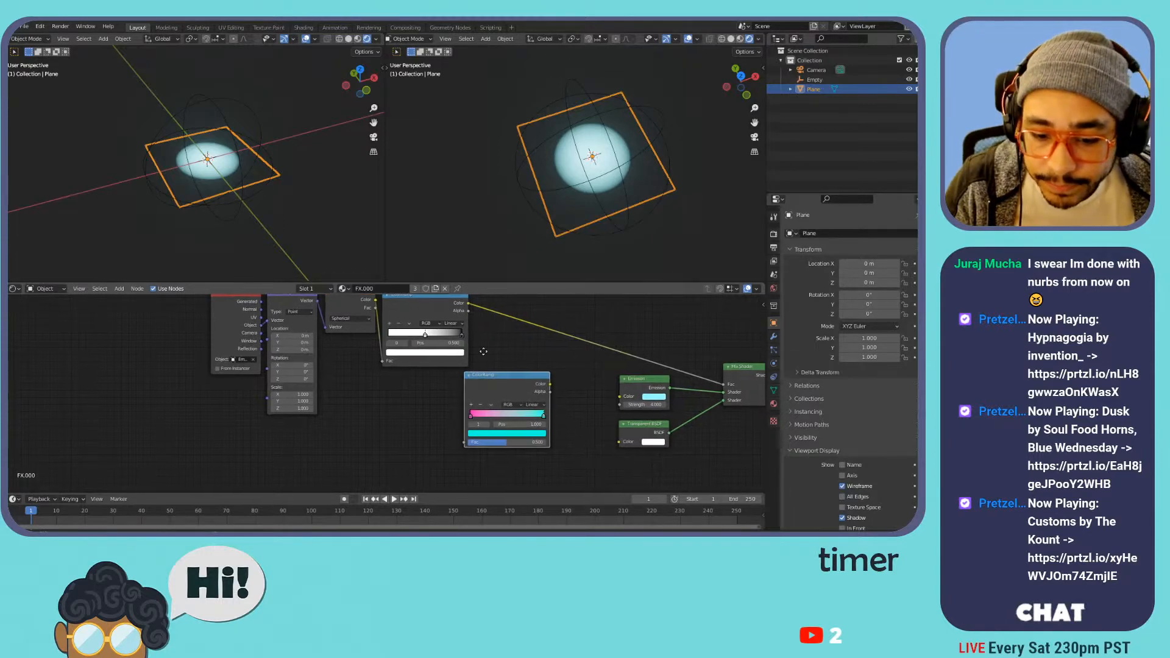
- Try the B-Spline and Ease interpolations on the pink-cyan ColorRamp, and restore Linear
{"action": "middle_click_drag", "start_coordinate": [490, 358], "coordinate": [535, 376]}
{"action": "left_click", "coordinate": [577, 422]}
{"action": "left_click", "coordinate": [590, 438]}
{"action": "left_click", "coordinate": [579, 423]}
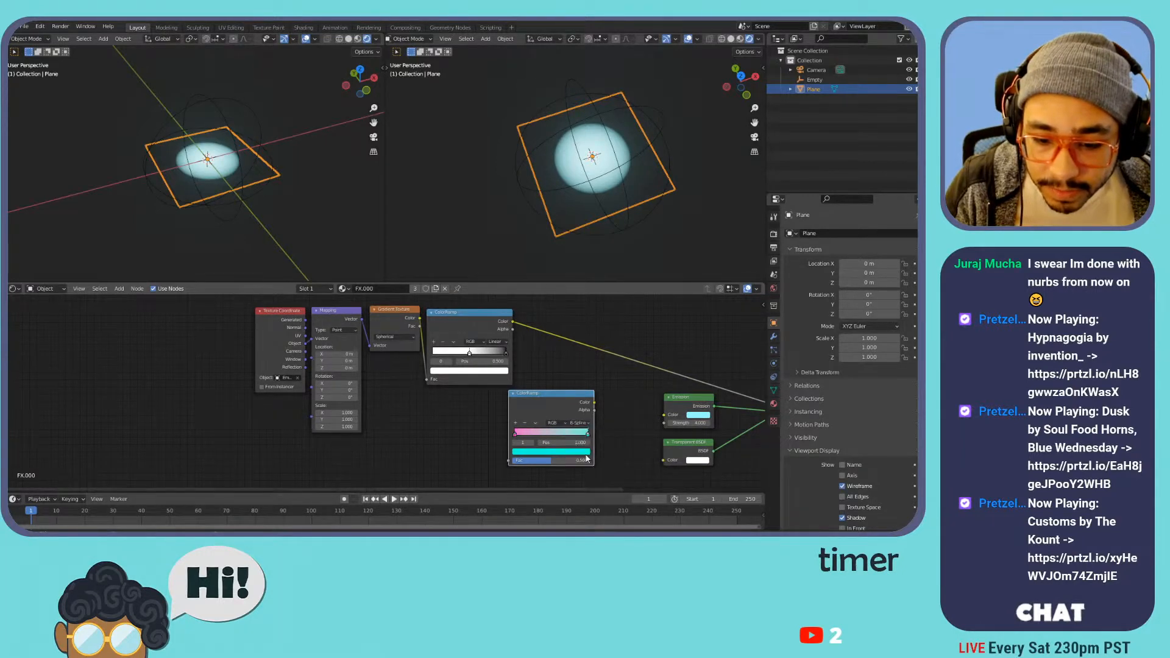
{"action": "left_click", "coordinate": [578, 422]}
{"action": "left_click", "coordinate": [576, 430]}
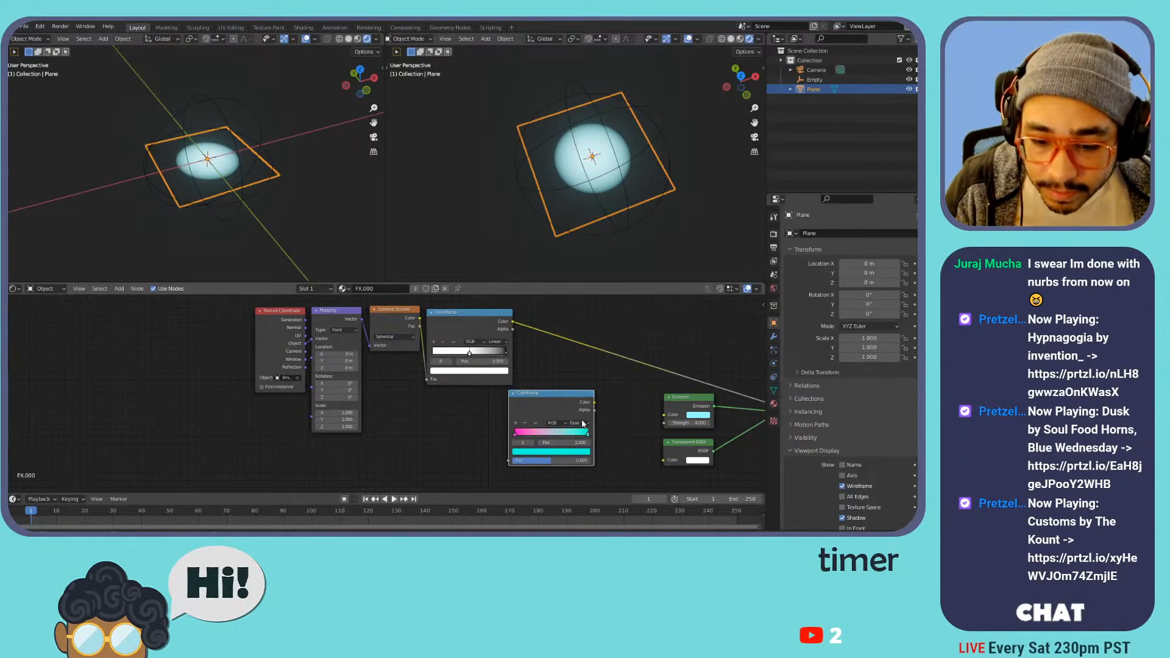
{"action": "left_click", "coordinate": [582, 422]}
{"action": "left_click", "coordinate": [594, 448]}
- Connect the pink-cyan ColorRamp to the Emission color and feed its Fac from the first ColorRamp's Color output
{"action": "left_click_drag", "start_coordinate": [542, 390], "coordinate": [663, 415]}
{"action": "left_click_drag", "start_coordinate": [565, 397], "coordinate": [600, 390]}
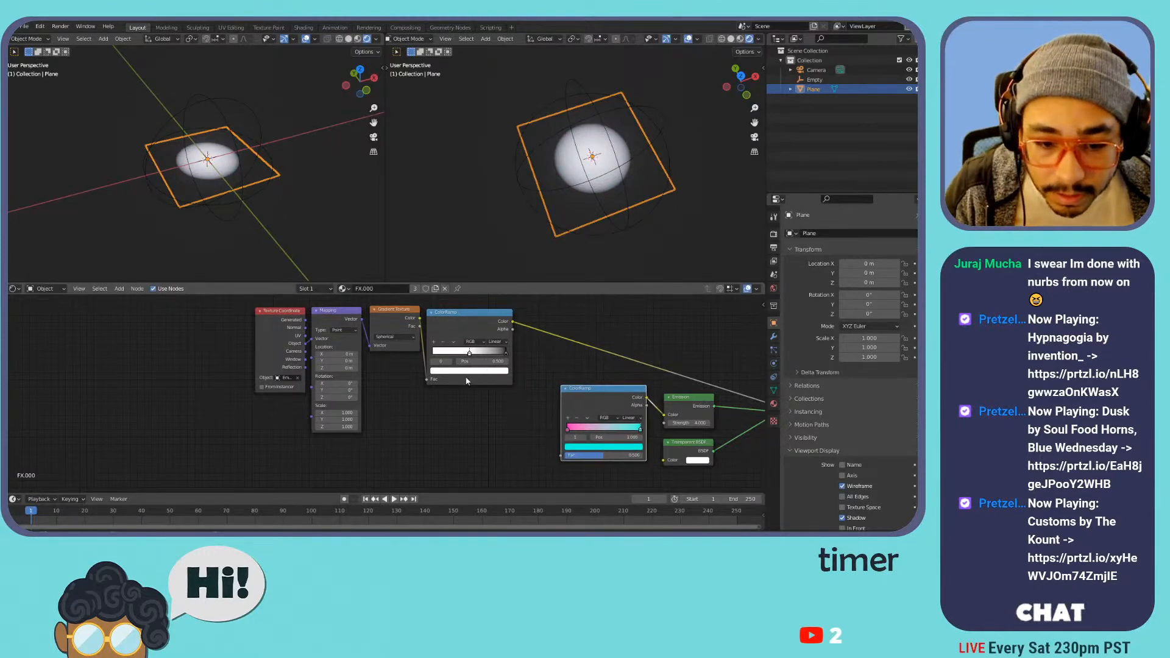
{"action": "middle_click_drag", "start_coordinate": [464, 398], "coordinate": [521, 390]}
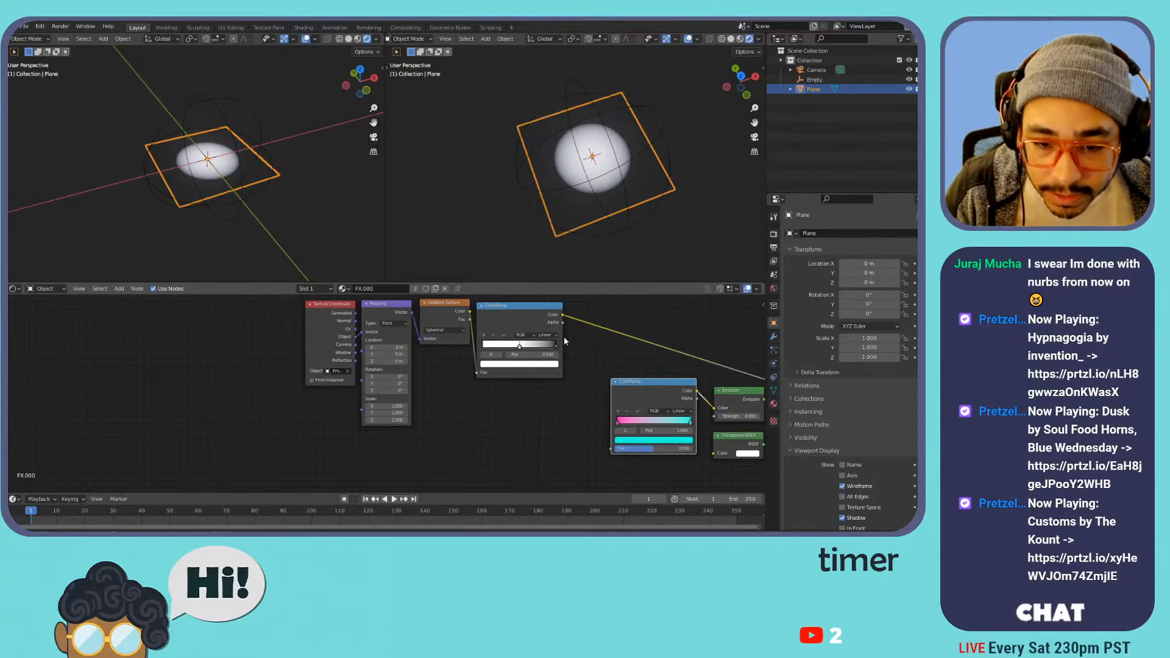
{"action": "left_click", "coordinate": [564, 318]}
{"action": "left_click_drag", "start_coordinate": [589, 358], "coordinate": [611, 446]}
{"action": "scroll", "coordinate": [633, 157], "scroll_direction": "up", "scroll_amount": 1}
{"action": "scroll", "coordinate": [635, 157], "scroll_direction": "up", "scroll_amount": 2}
{"action": "scroll", "coordinate": [644, 177], "scroll_direction": "down", "scroll_amount": 1}
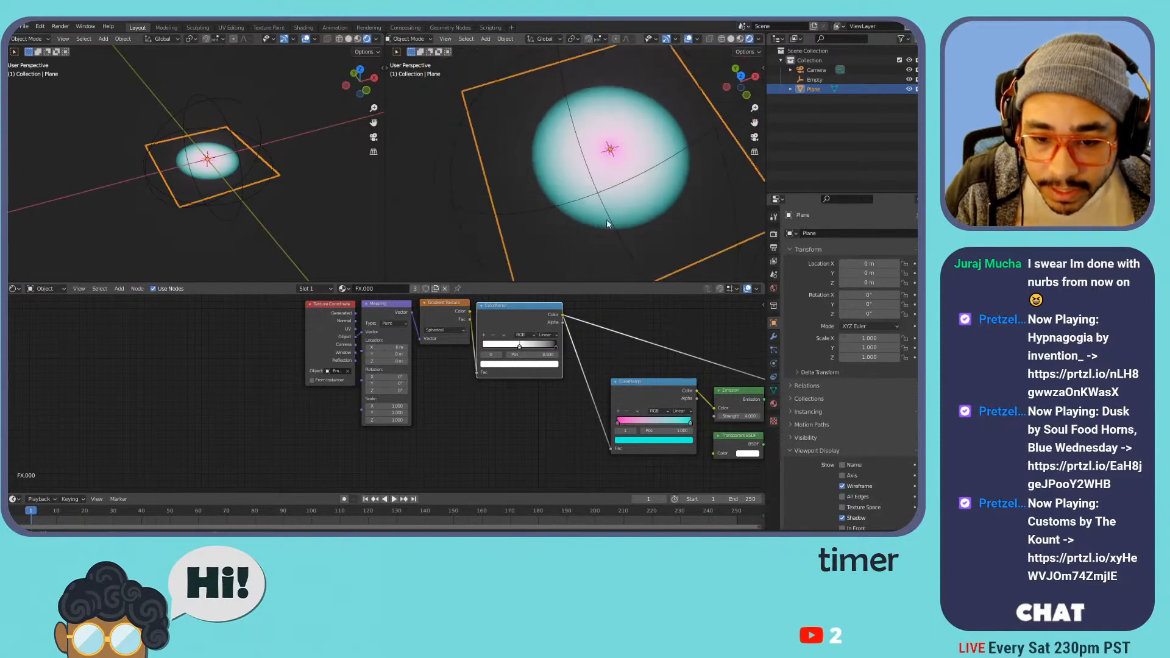
- Try scaling the empty up and moving it along Z to test the pink-cyan glow, cancelling both transforms
{"action": "left_click", "coordinate": [645, 173]}
{"action": "key", "text": "s"}
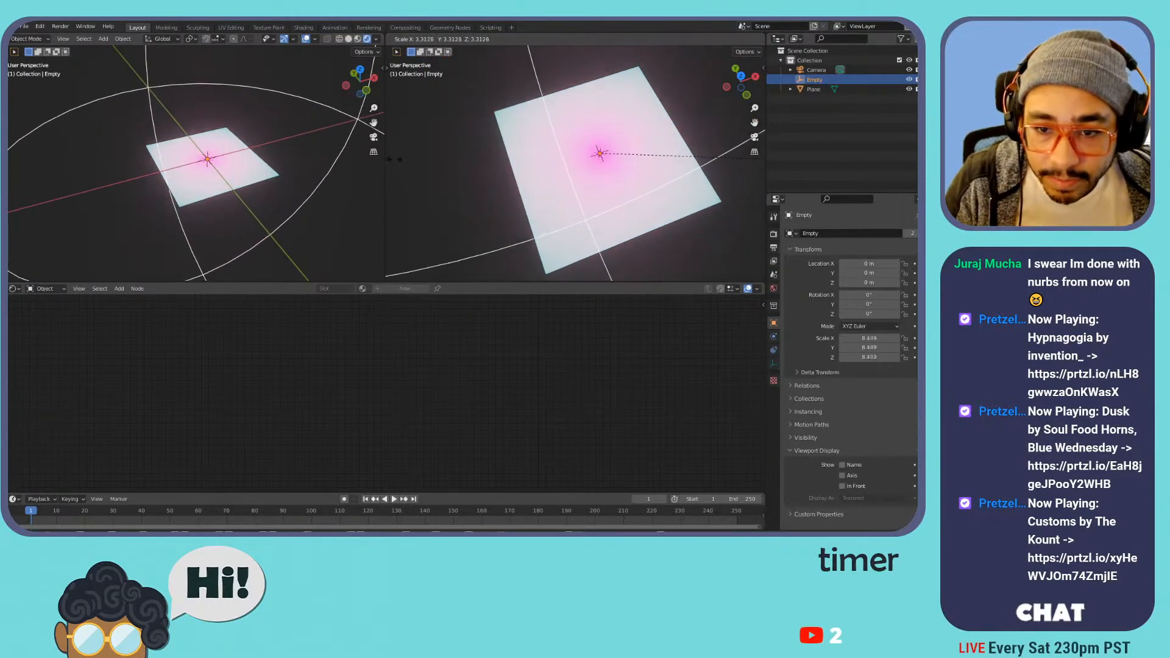
{"action": "right_click", "coordinate": [722, 152]}
{"action": "scroll", "coordinate": [640, 153], "scroll_direction": "down", "scroll_amount": 2}
{"action": "left_click", "coordinate": [595, 112]}
{"action": "left_click", "coordinate": [597, 113]}
{"action": "key", "text": "g"}
{"action": "key", "text": "z"}
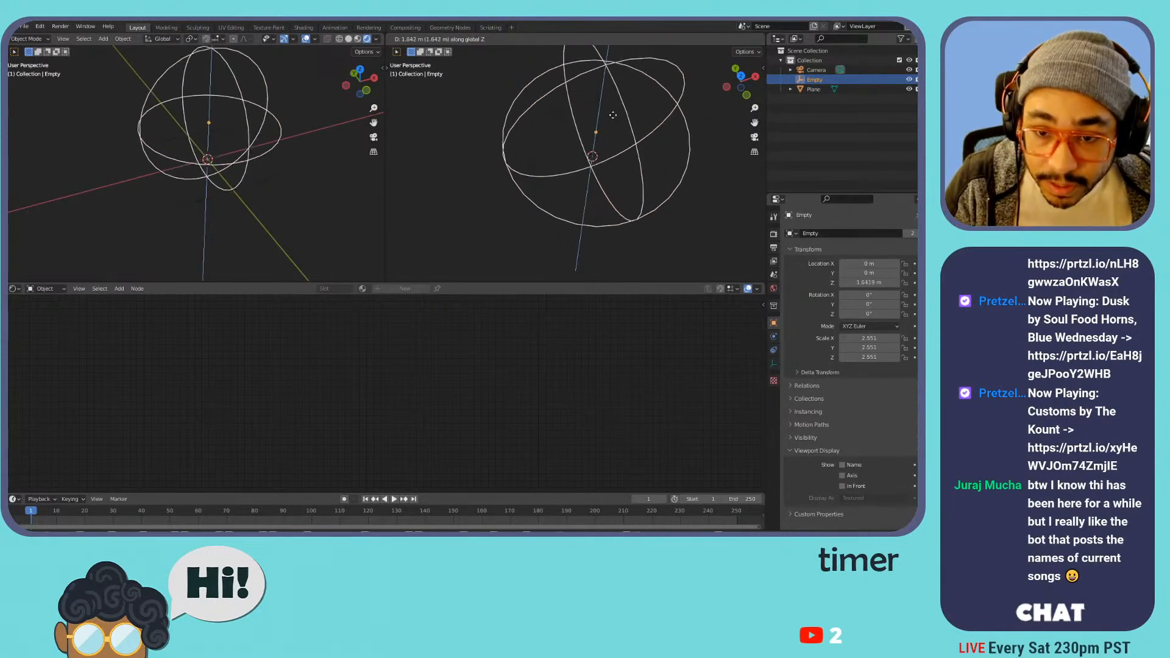
{"action": "right_click", "coordinate": [634, 174]}
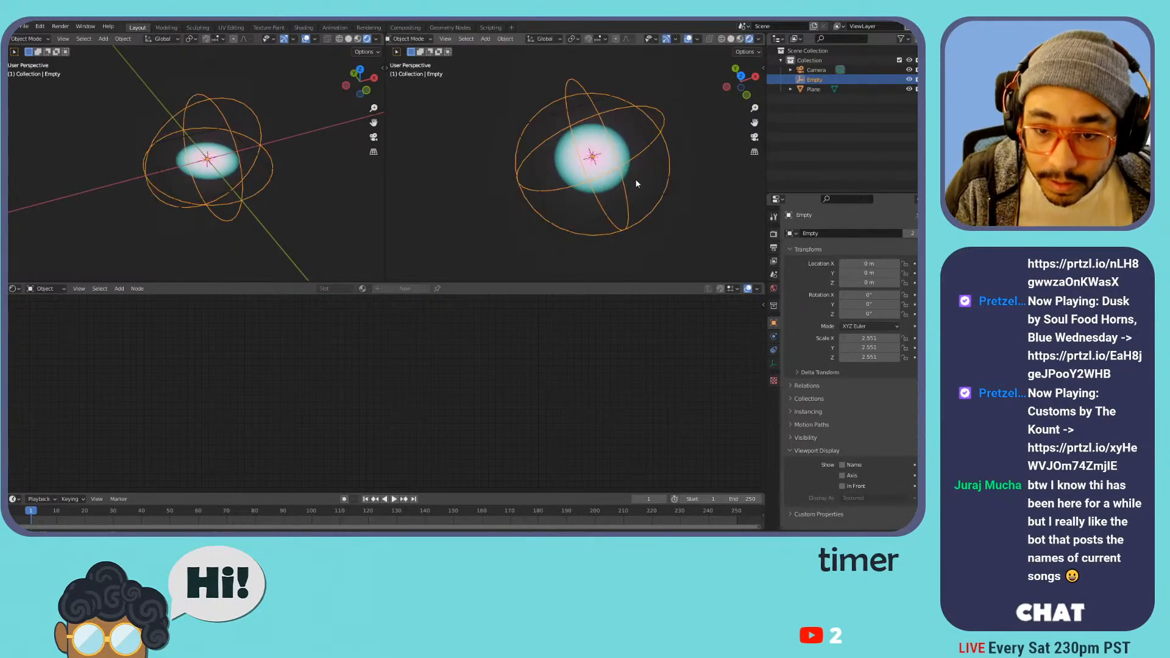
- Increase the Emission strength in the plane's FX.000 material
{"action": "left_click", "coordinate": [671, 188]}
{"action": "middle_click_drag", "start_coordinate": [668, 417], "coordinate": [529, 389]}
{"action": "mouse_move", "coordinate": [594, 385]}
{"action": "left_mouse_down"}
{"action": "mouse_move", "coordinate": [633, 385]}
{"action": "mouse_move", "coordinate": [588, 385]}
{"action": "mouse_move", "coordinate": [615, 385]}
{"action": "left_mouse_up"}
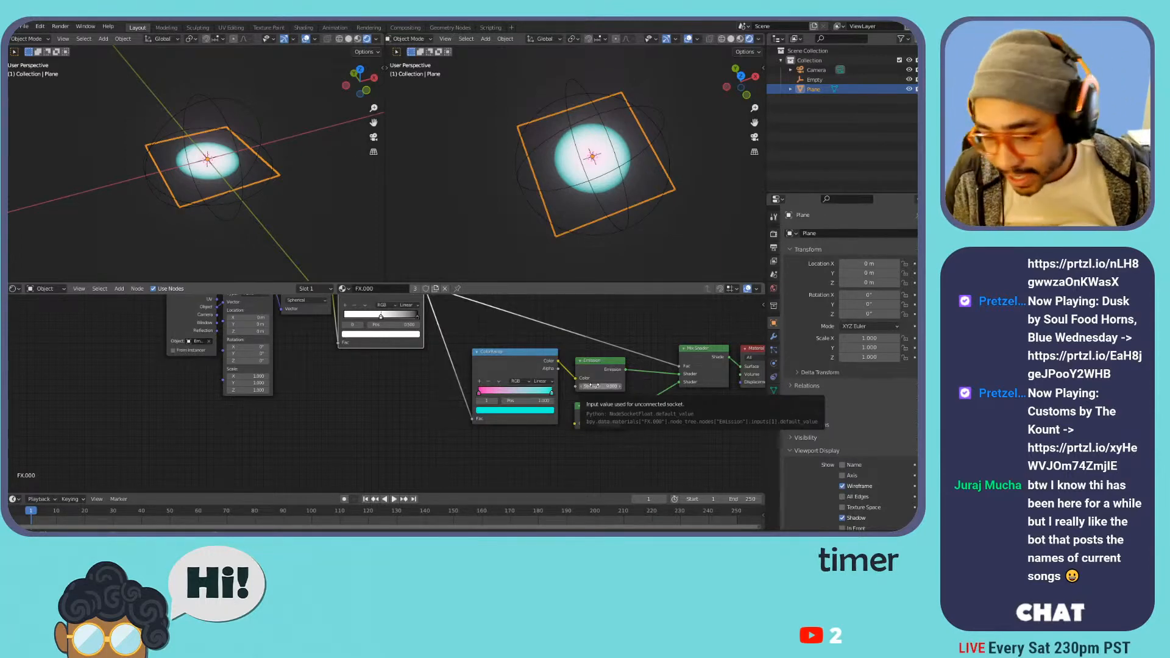
- Switch to the Pretzel Rocks music player to check the current track, and minimize it again
{"action": "key", "text": "super"}
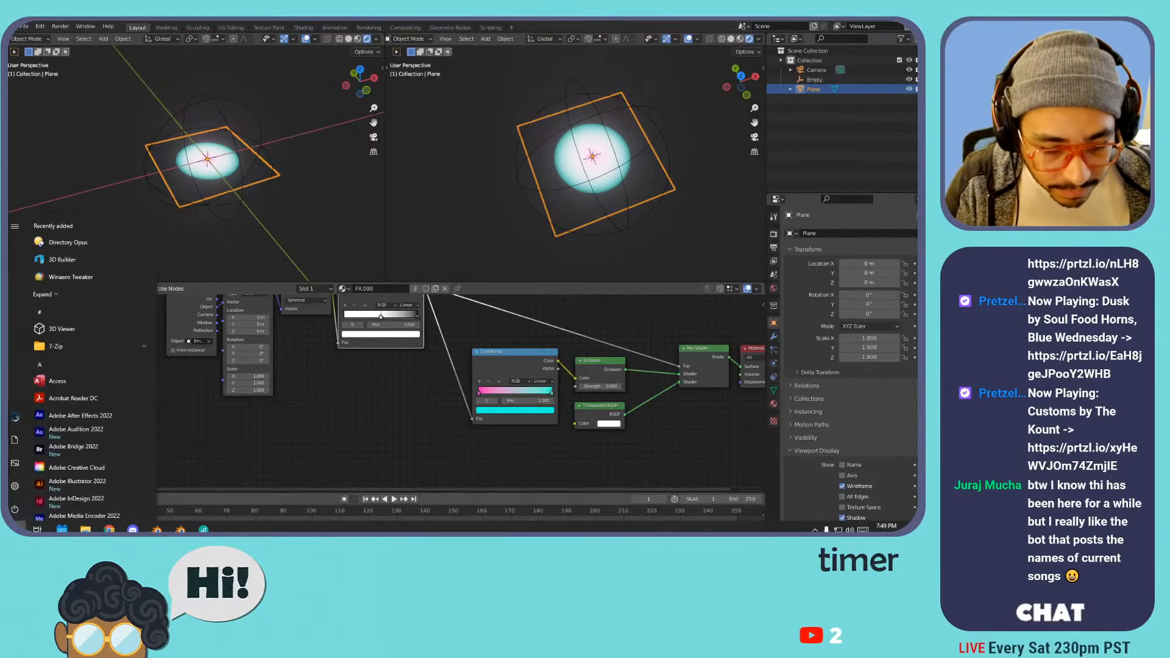
{"action": "left_click", "coordinate": [203, 529]}
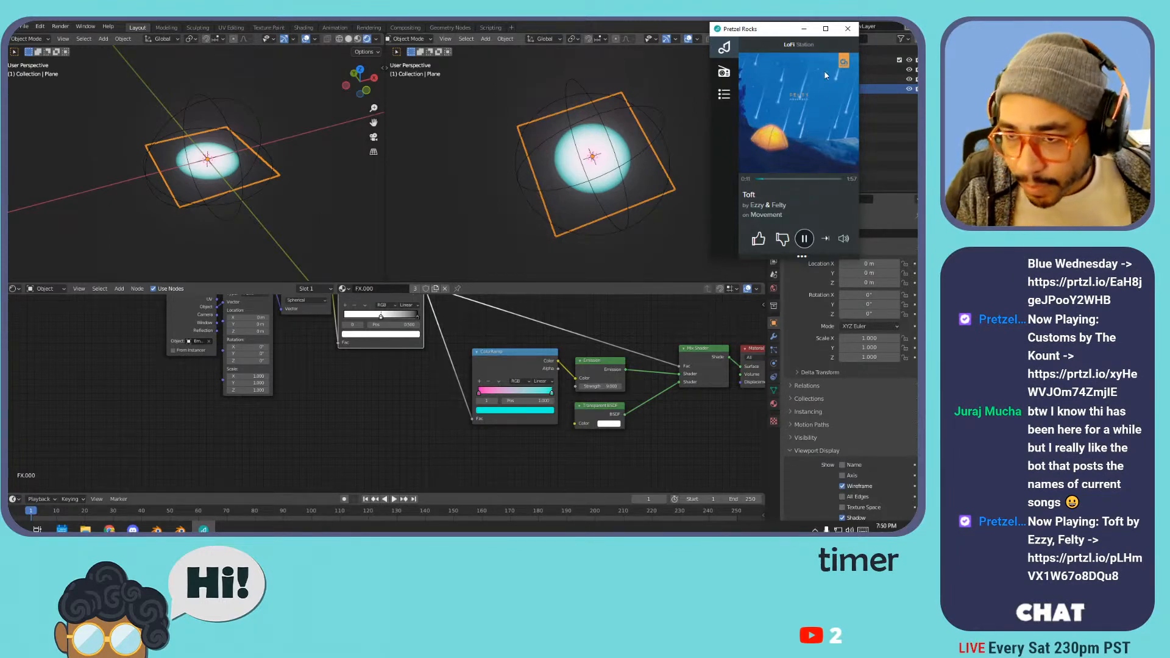
{"action": "left_click", "coordinate": [804, 29]}
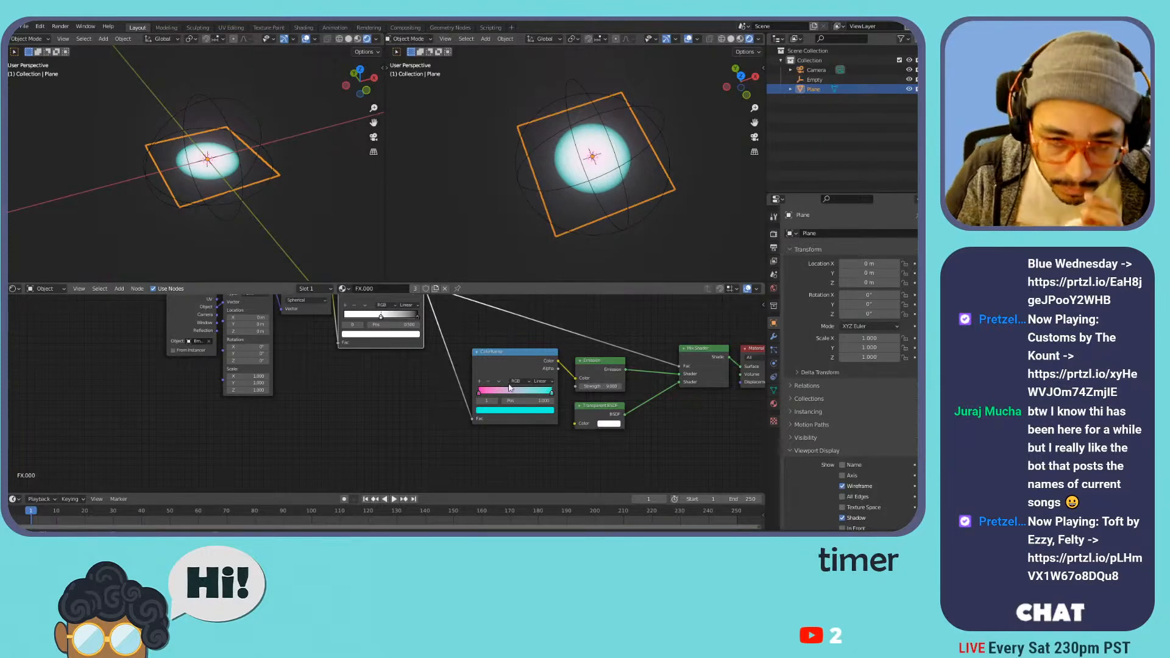
- Test the stronger emission by moving the empty along Z and scaling it, cancelling each transform
{"action": "left_click", "coordinate": [600, 120]}
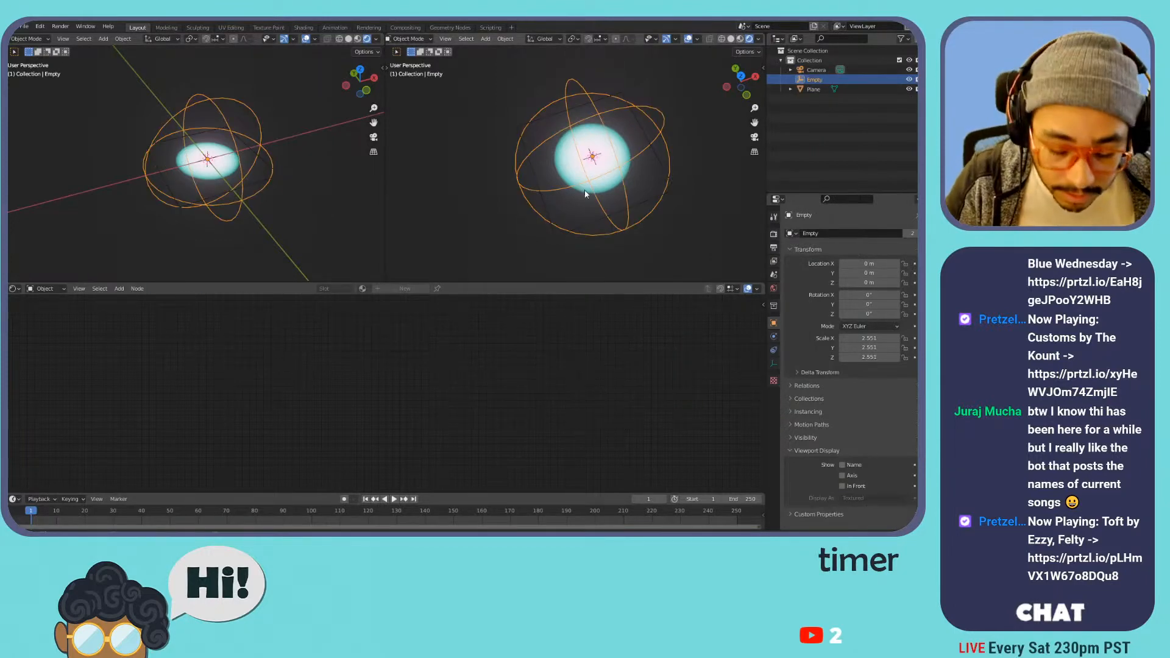
{"action": "key", "text": "g"}
{"action": "key", "text": "z"}
{"action": "key", "text": "Escape"}
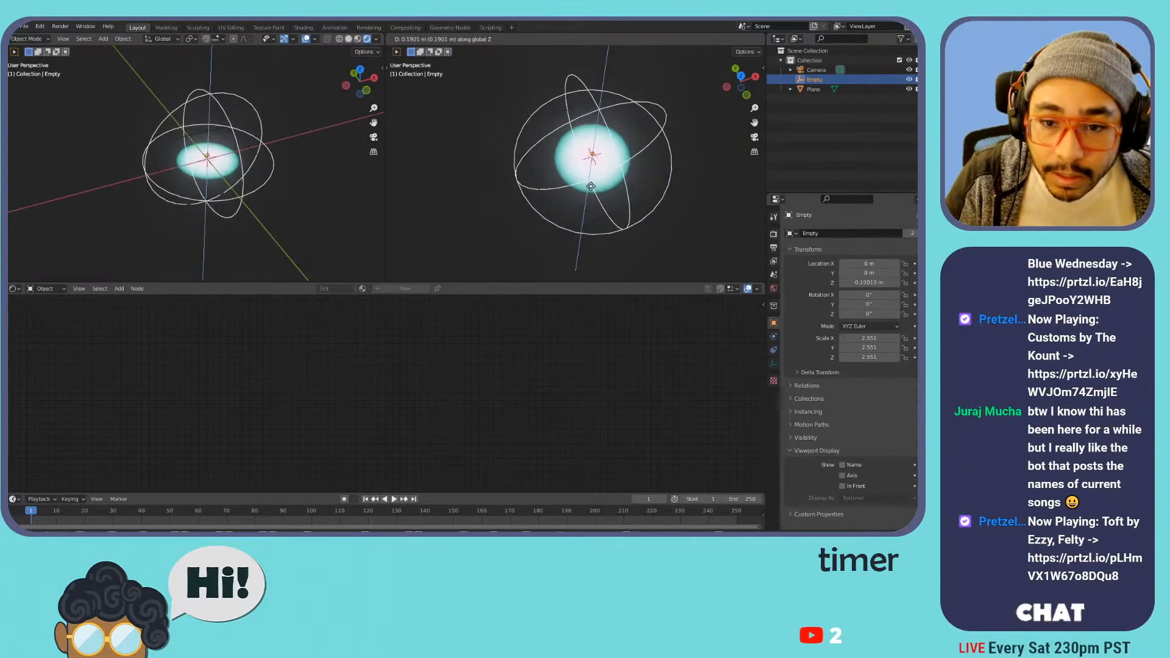
{"action": "key", "text": "s"}
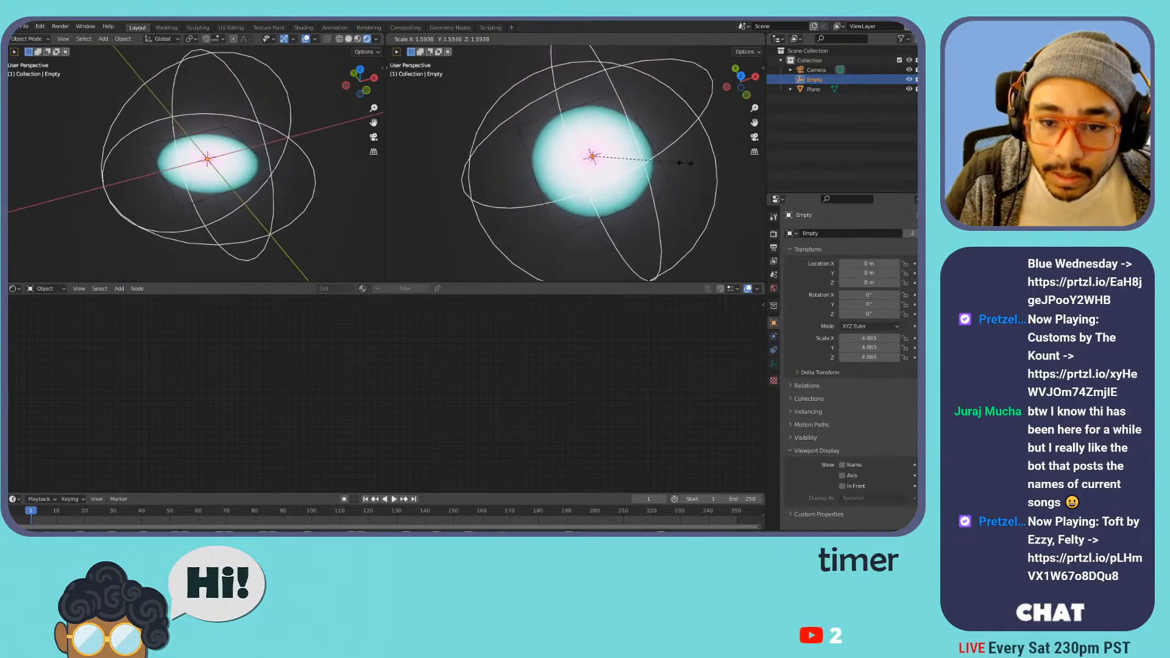
{"action": "key", "text": "Escape"}
- Insert a reroute on the plane material's first ColorRamp output and link it to the pink-cyan ColorRamp's Fac
{"action": "left_click", "coordinate": [638, 181]}
{"action": "middle_click_drag", "start_coordinate": [457, 299], "coordinate": [529, 342]}
{"action": "scroll", "coordinate": [534, 332], "scroll_direction": "down", "scroll_amount": 1}
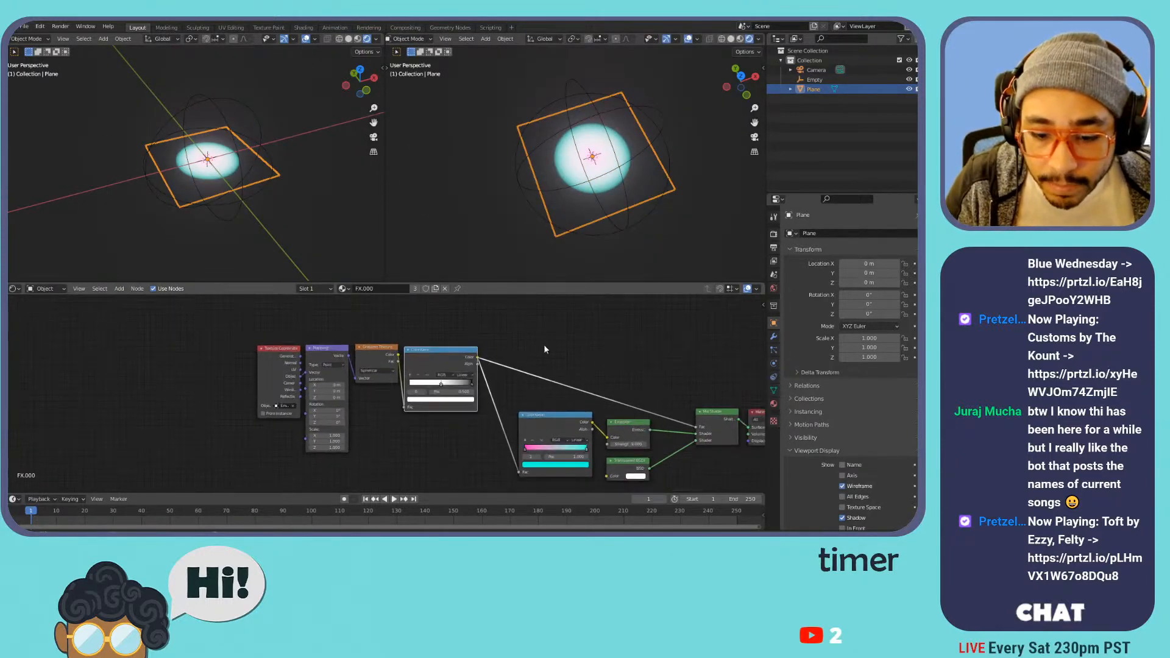
{"action": "left_click_drag", "start_coordinate": [572, 413], "coordinate": [577, 415]}
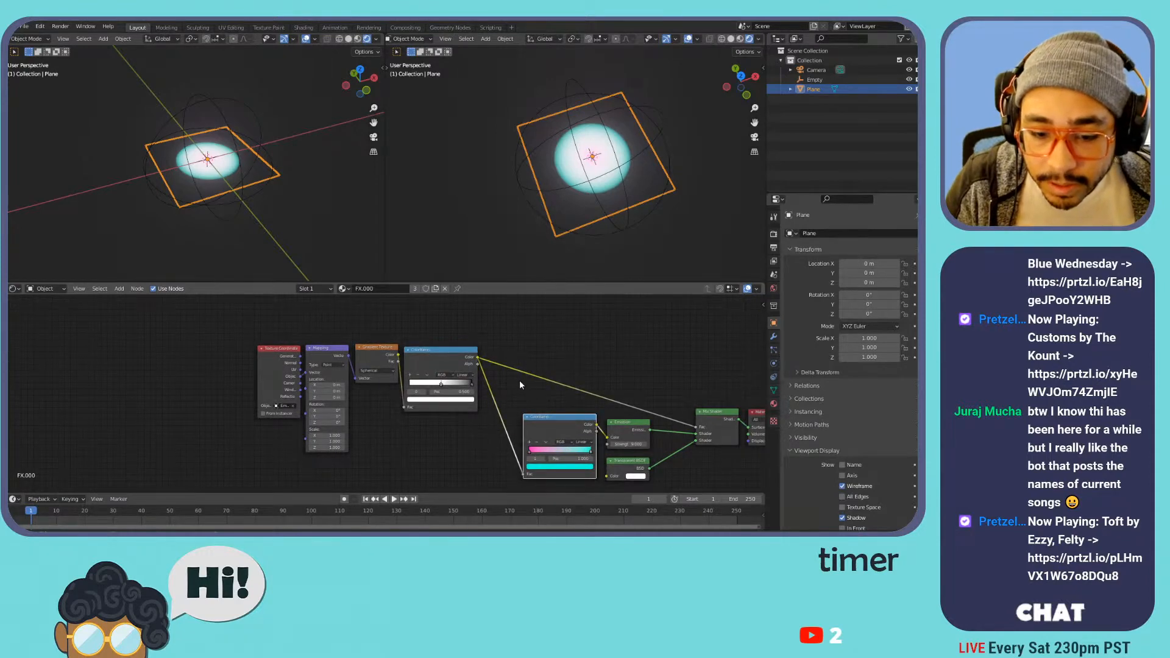
{"action": "right_click_drag", "start_coordinate": [519, 362], "coordinate": [508, 388], "text": "ctrl"}
{"action": "key", "text": "ctrl+z"}
{"action": "left_click_drag", "start_coordinate": [517, 370], "coordinate": [523, 473]}
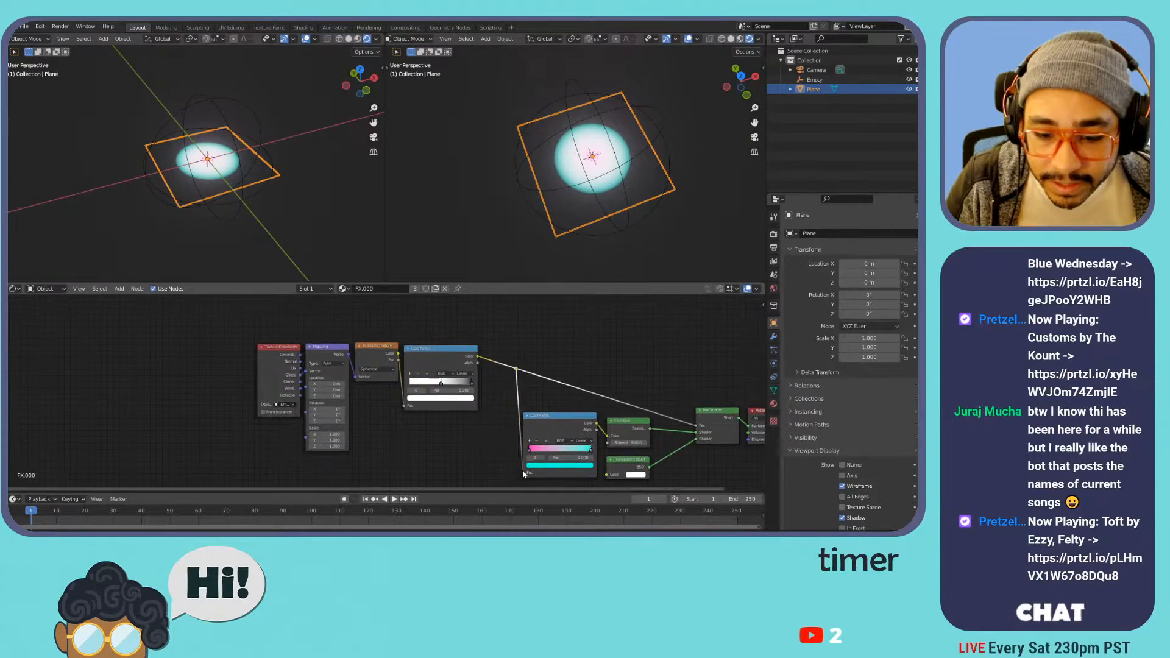
- Add another reroute level with the pink-cyan ColorRamp's Fac input, and align the reroutes by scaling them to 0 on X
{"action": "right_click_drag", "start_coordinate": [532, 385], "coordinate": [495, 416], "text": "shift"}
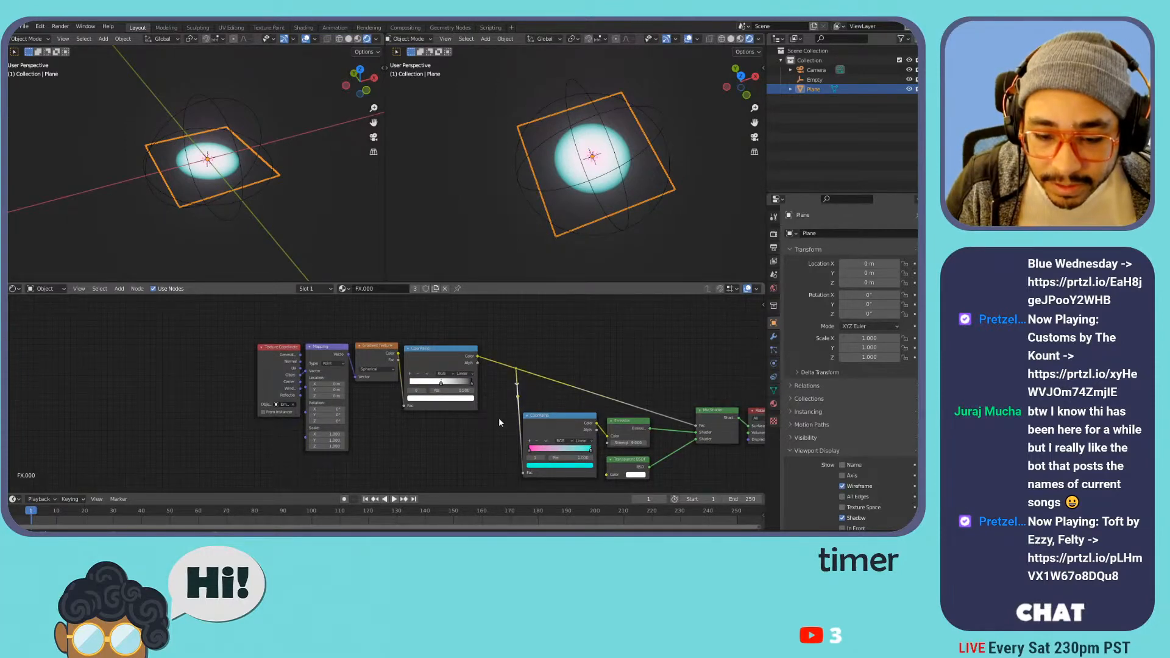
{"action": "key", "text": "g"}
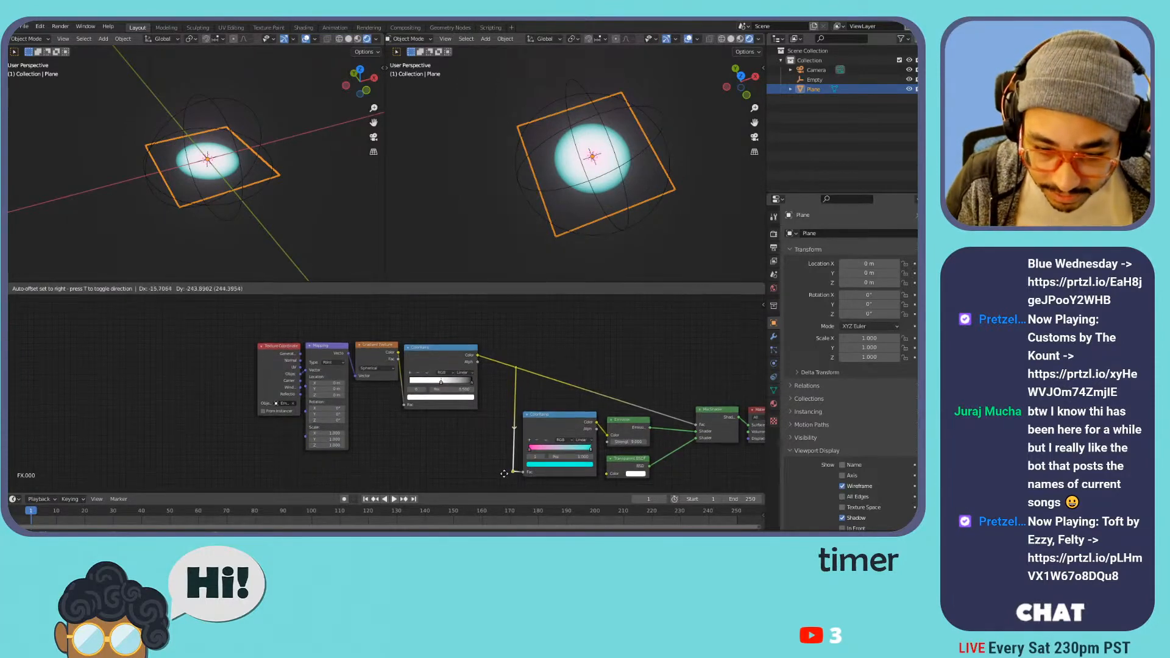
{"action": "left_click", "coordinate": [500, 456]}
{"action": "left_click", "coordinate": [515, 352], "text": "shift"}
{"action": "key", "text": "s"}
{"action": "key", "text": "x"}
{"action": "key", "text": "0"}
{"action": "key", "text": "Return"}
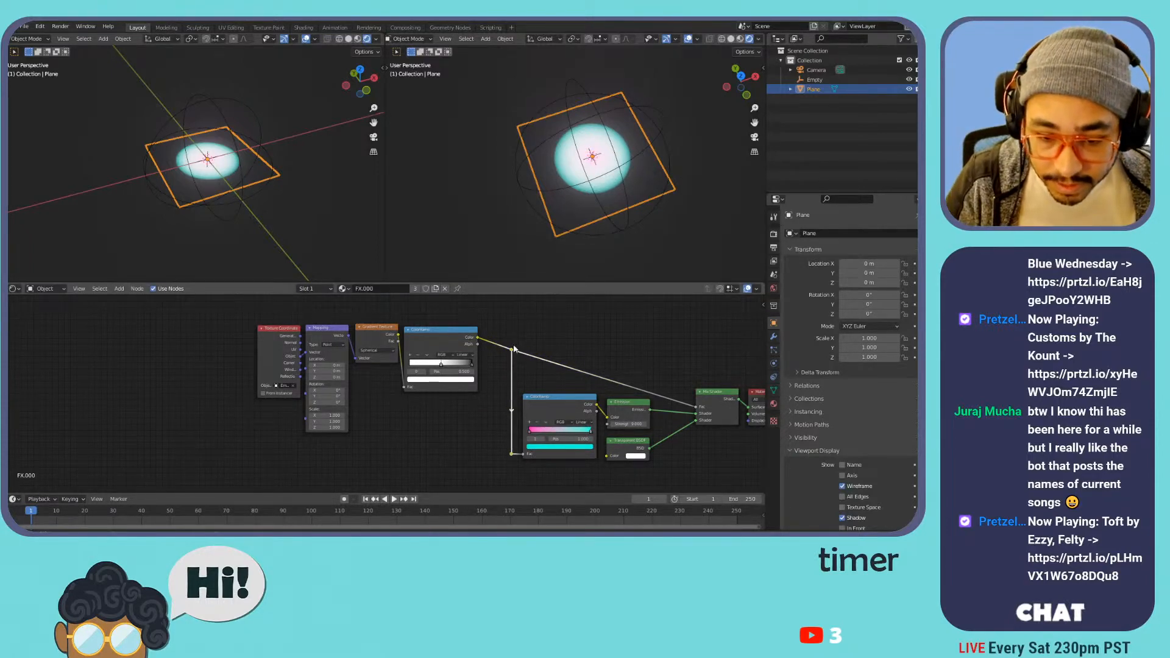
- Enable node snapping and move the texture nodes with the first ColorRamp farther from the reroutes
{"action": "left_click", "coordinate": [720, 288]}
{"action": "left_click_drag", "start_coordinate": [461, 305], "coordinate": [273, 359]}
{"action": "key", "text": "g"}
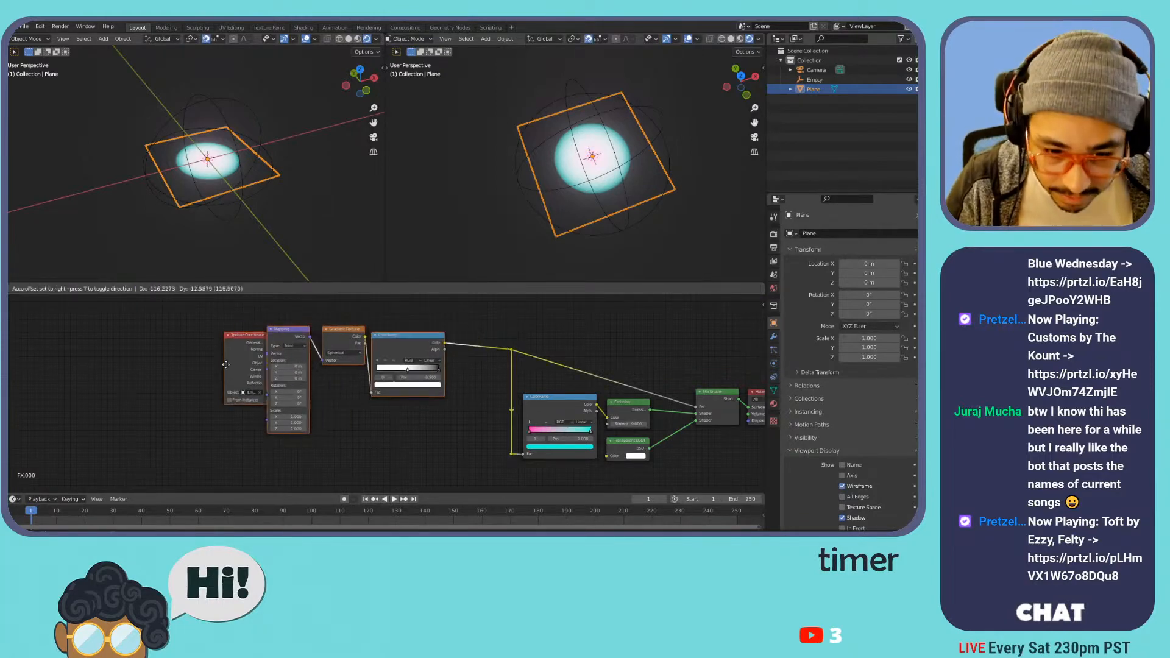
{"action": "left_click", "coordinate": [240, 363]}
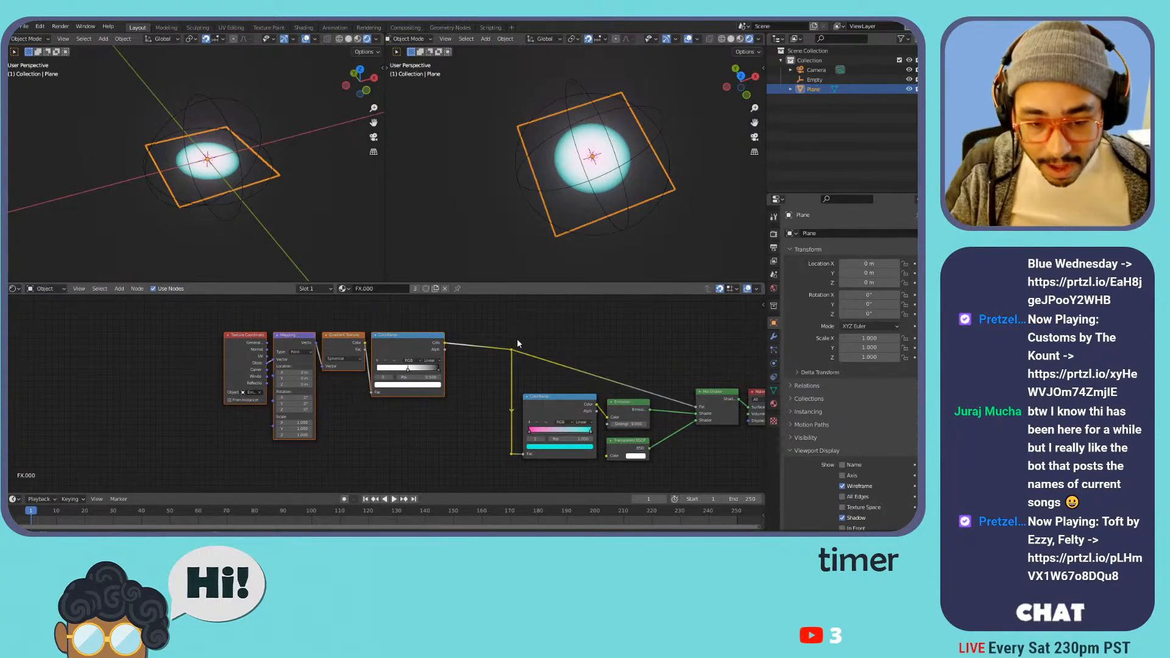
- Examine the Node Wrangler tools available for the selected nodes
{"action": "right_click", "coordinate": [401, 345]}
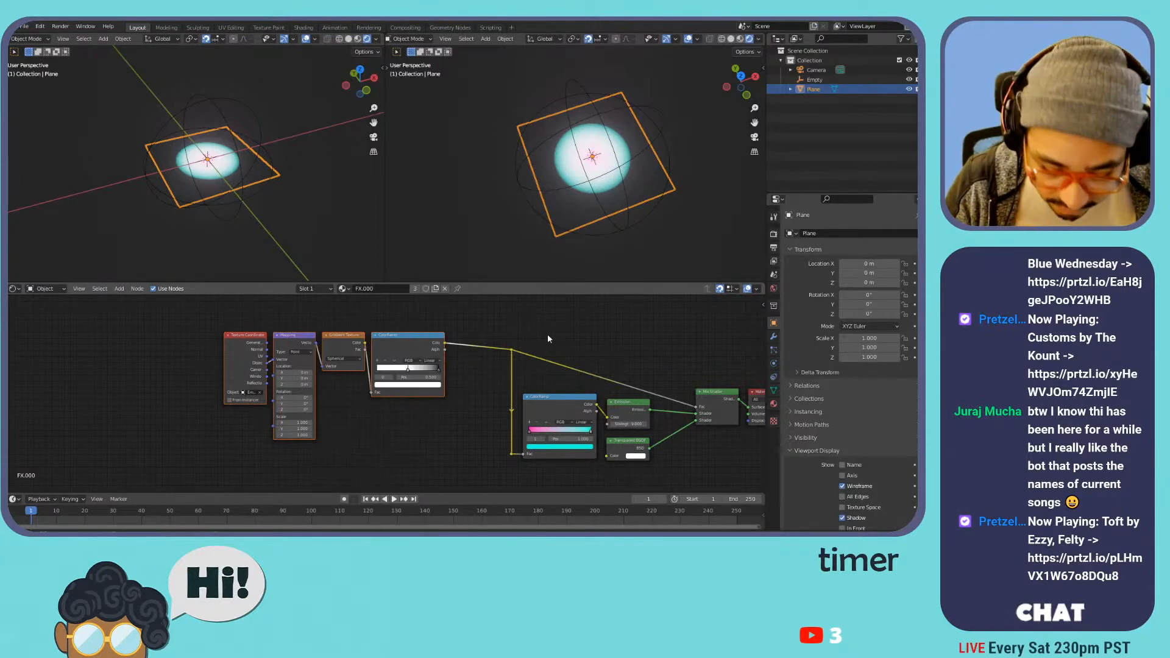
{"action": "key", "text": "n"}
{"action": "left_click", "coordinate": [757, 436]}
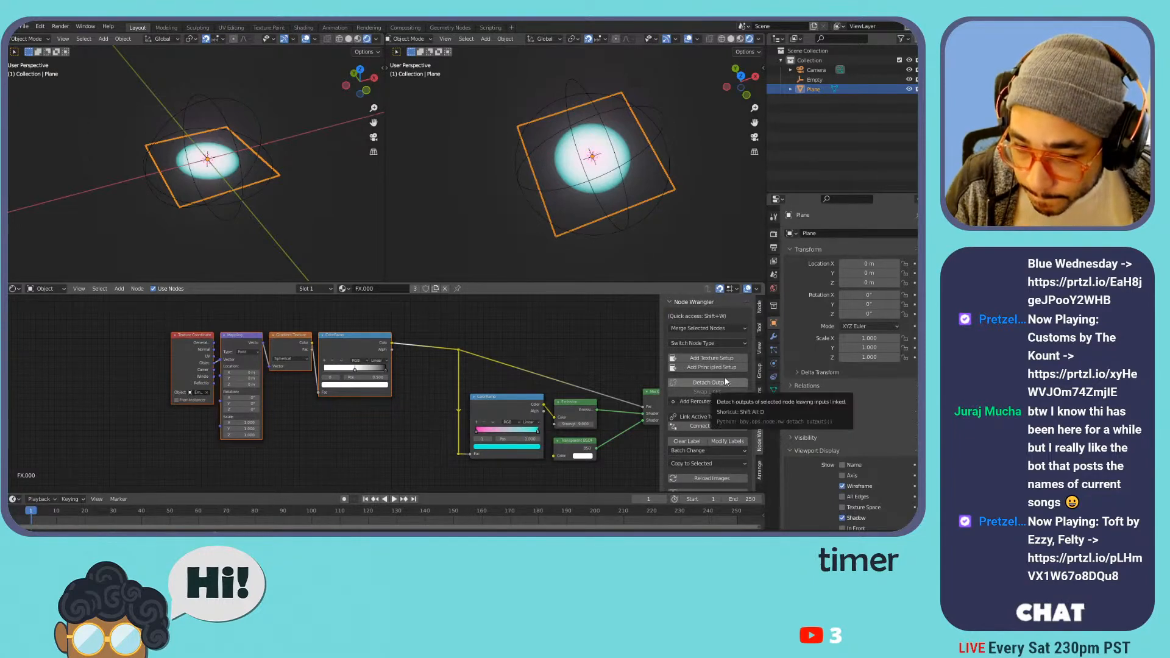
{"action": "scroll", "coordinate": [726, 382], "scroll_direction": "down", "scroll_amount": 3}
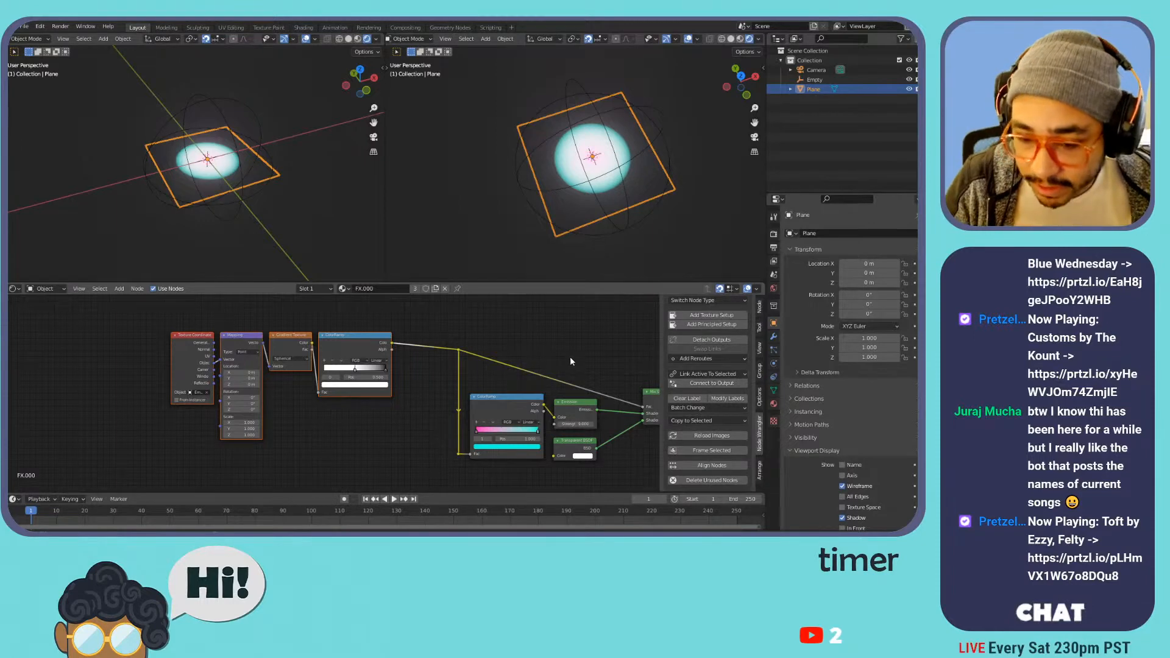
{"action": "key", "text": "n"}
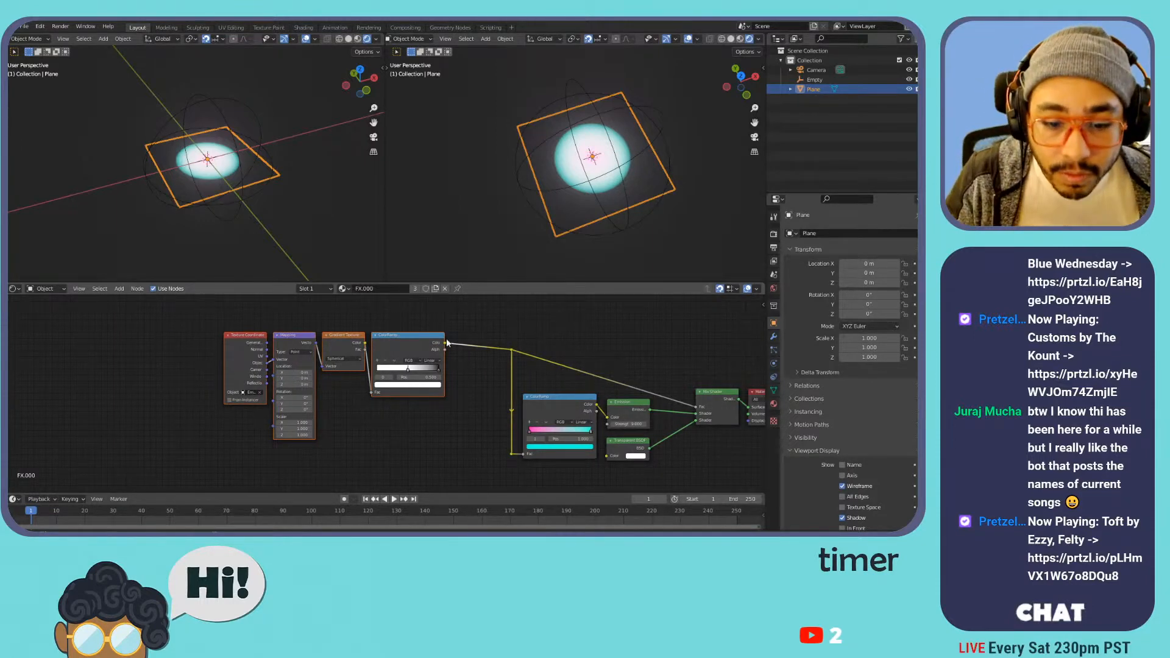
- Enclose the texture nodes and first ColorRamp in a frame labelled Generate Circle
{"action": "scroll", "coordinate": [448, 342], "scroll_direction": "down", "scroll_amount": 1}
{"action": "middle_click_drag", "start_coordinate": [477, 337], "coordinate": [549, 336]}
{"action": "left_click_drag", "start_coordinate": [509, 316], "coordinate": [274, 381]}
{"action": "key", "text": "ctrl+j"}
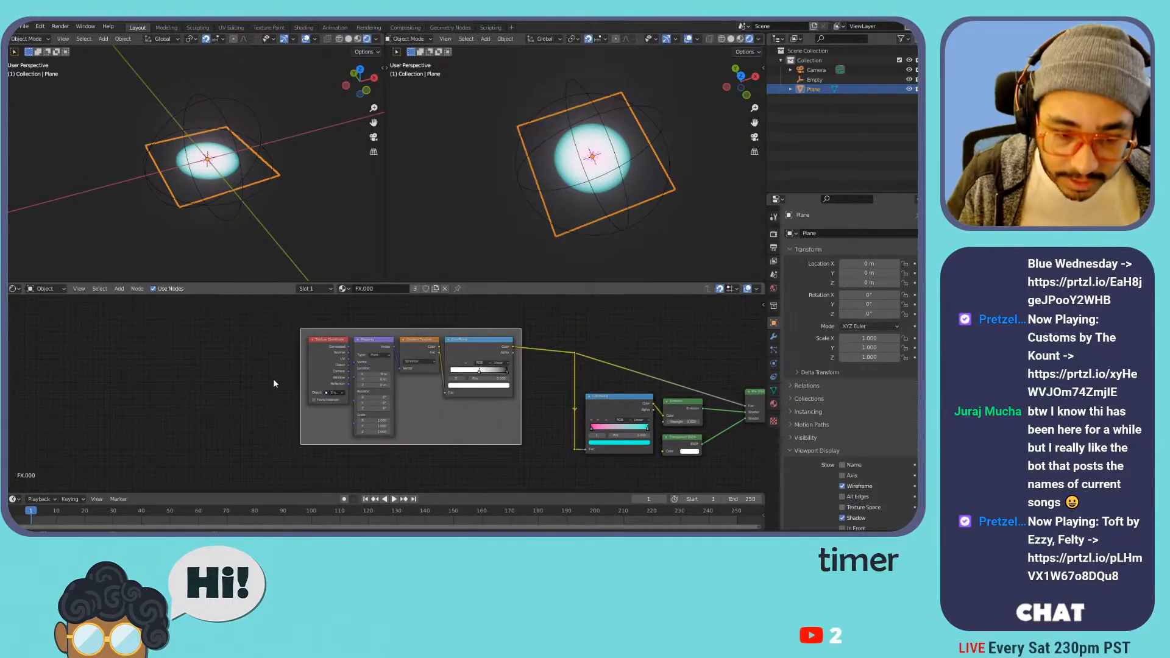
{"action": "right_click", "coordinate": [415, 413]}
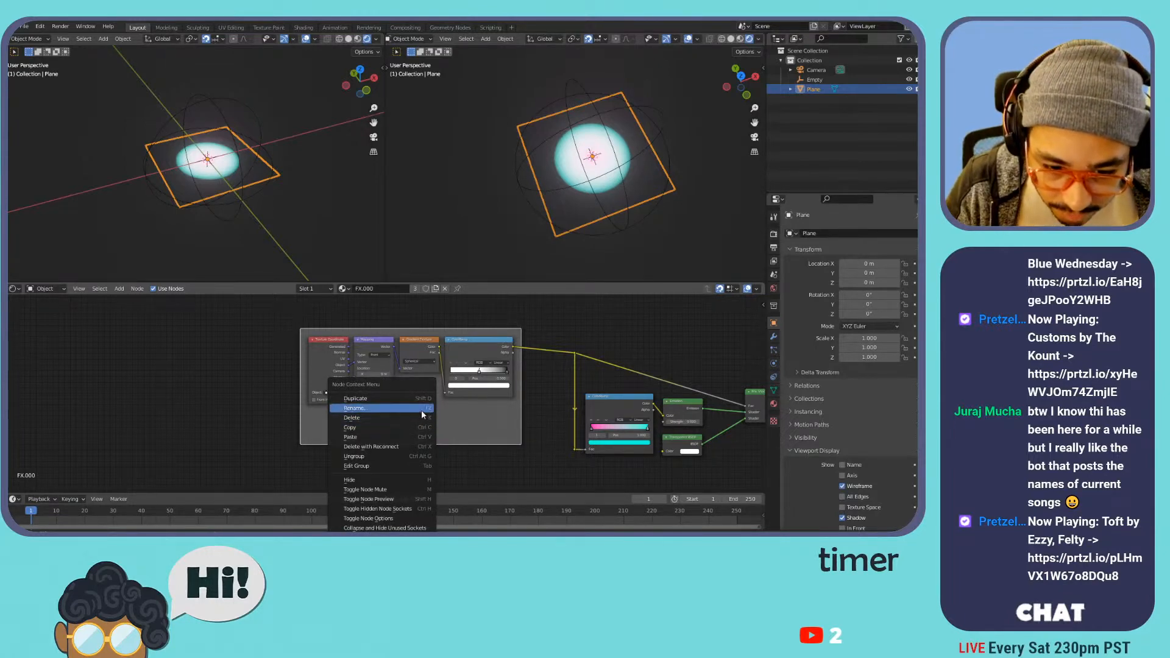
{"action": "key", "text": "F2"}
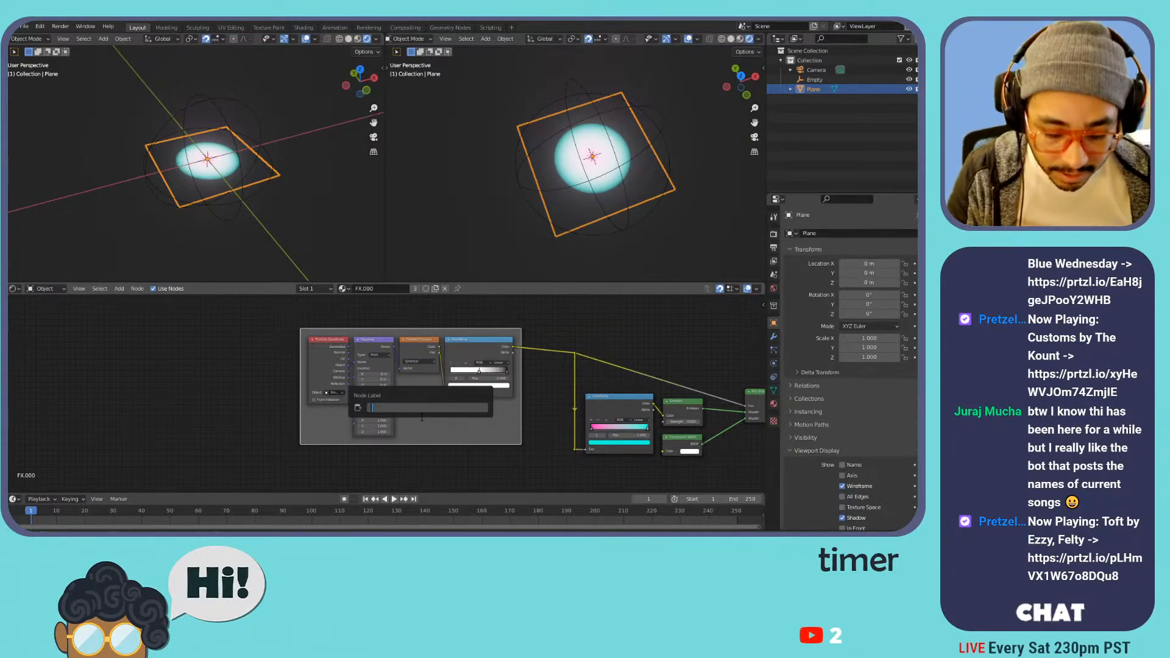
{"action": "type", "text": "C"}
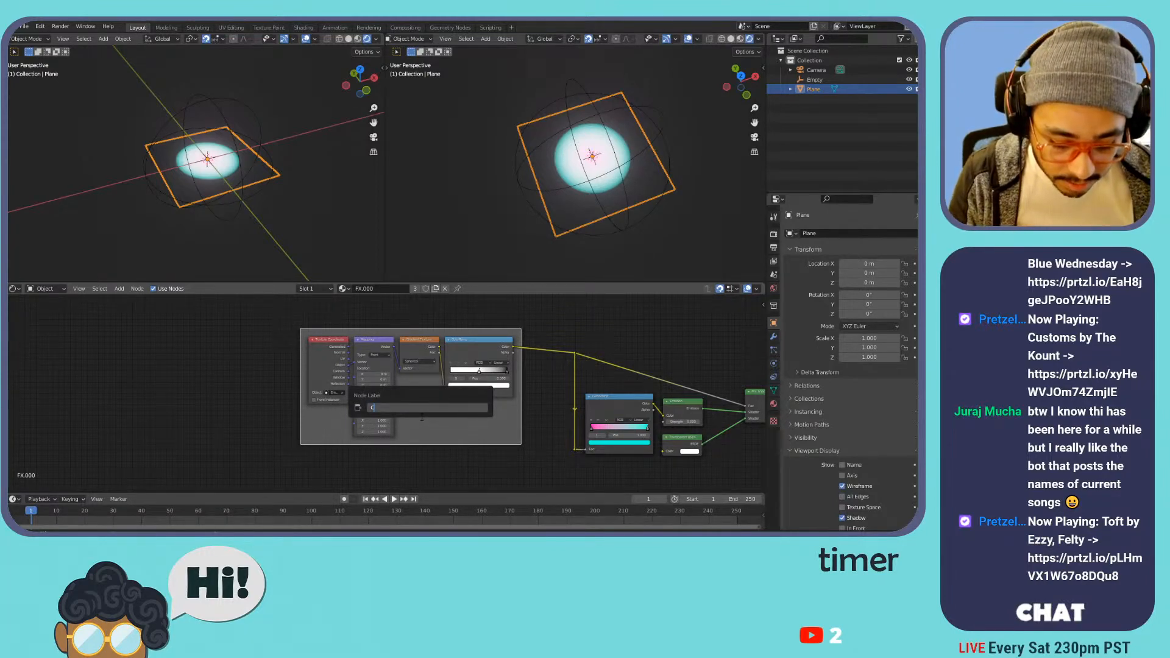
{"action": "type", "text": "enerate Circle"}
{"action": "key", "text": "Return"}
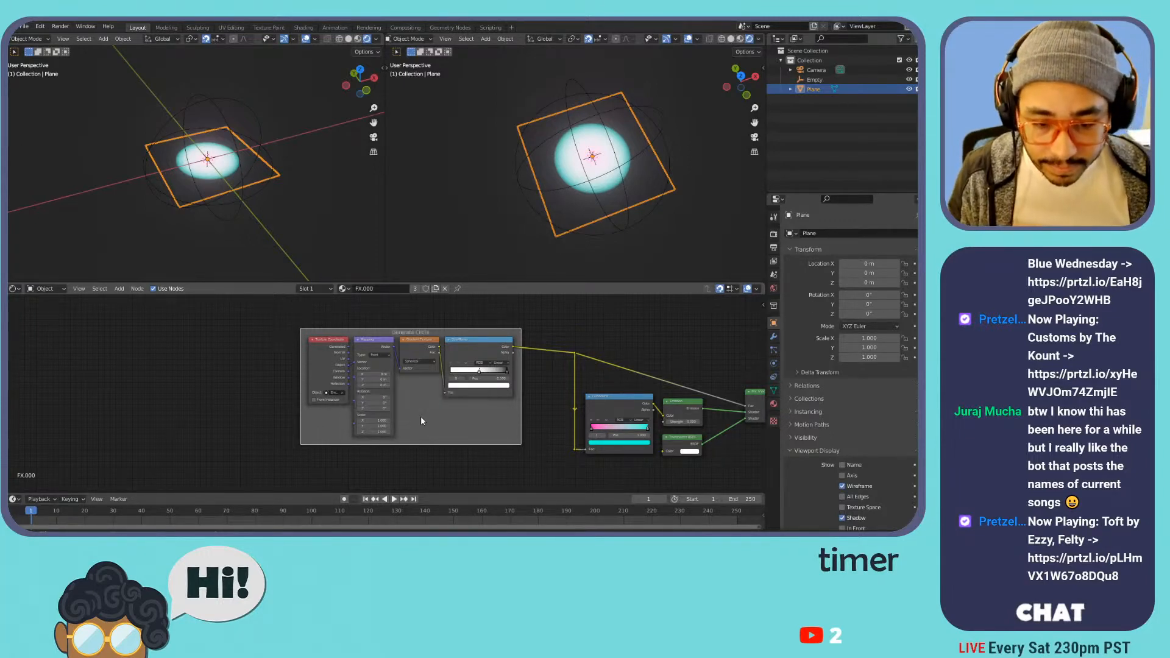
- Move the Generate Circle frame farther from the shader nodes and enable its custom color
{"action": "left_click_drag", "start_coordinate": [487, 334], "coordinate": [395, 320]}
{"action": "key", "text": "n"}
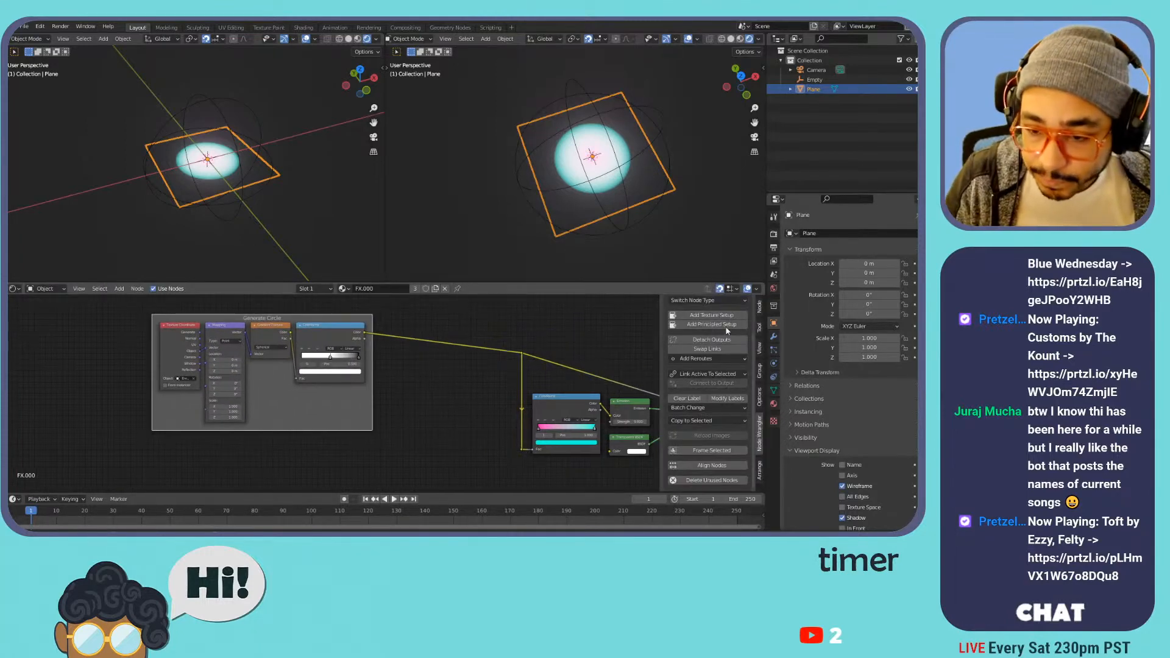
{"action": "left_click", "coordinate": [759, 307]}
{"action": "left_click", "coordinate": [677, 361]}
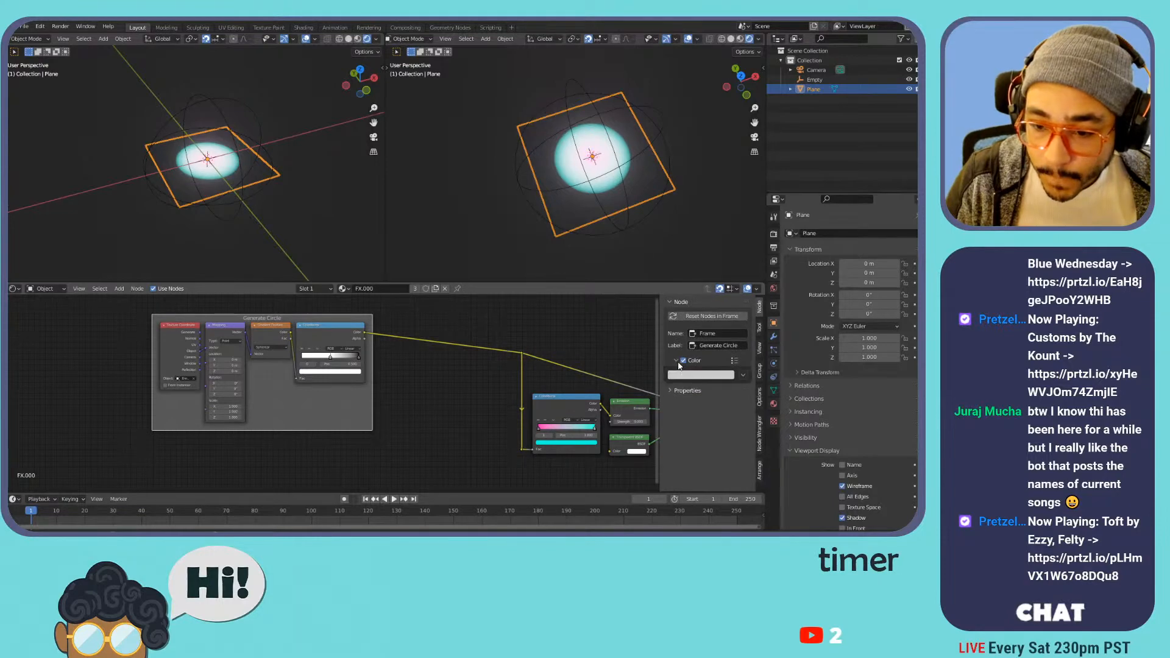
- Color the Generate Circle frame green and set its label size to 38
{"action": "left_click", "coordinate": [701, 376]}
{"action": "left_click_drag", "start_coordinate": [710, 310], "coordinate": [698, 277]}
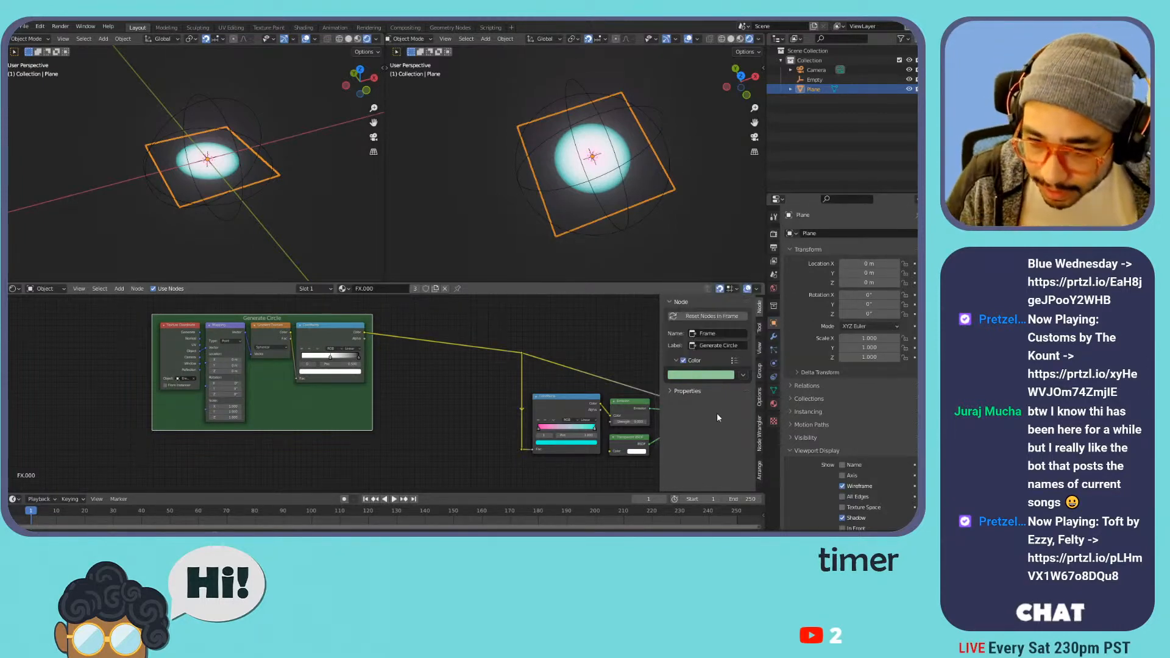
{"action": "left_click", "coordinate": [696, 391]}
{"action": "left_click_drag", "start_coordinate": [706, 404], "coordinate": [734, 405]}
{"action": "left_click_drag", "start_coordinate": [685, 406], "coordinate": [711, 407]}
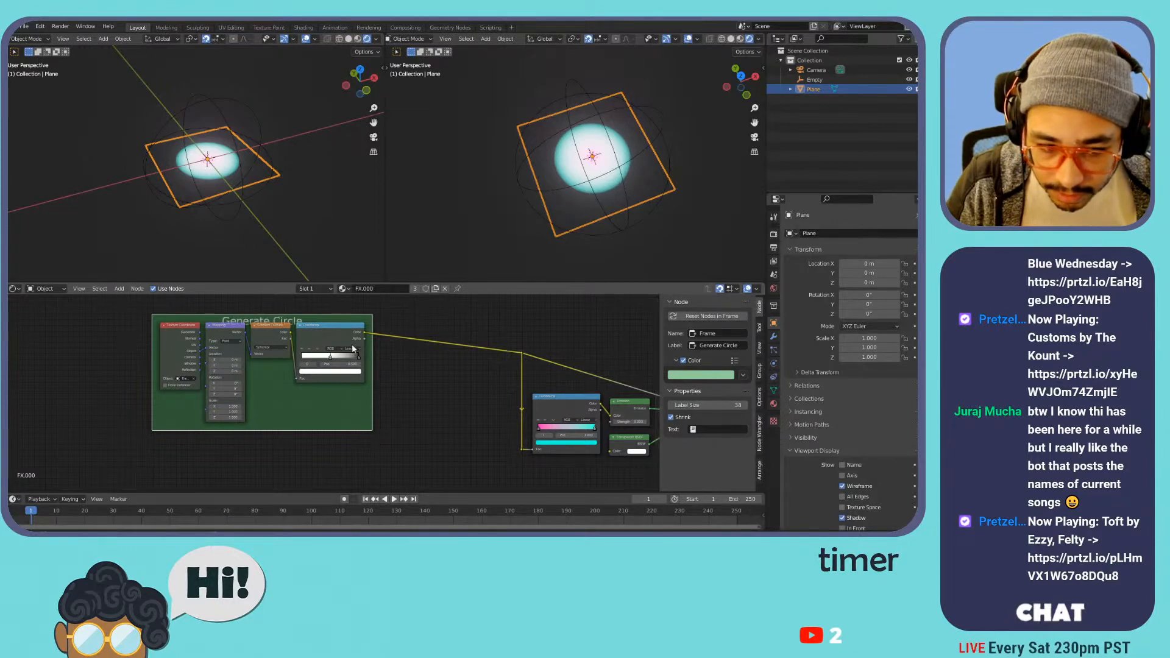
- Select the four nodes inside the Generate Circle frame and try collapsing them
{"action": "left_click", "coordinate": [323, 335]}
{"action": "left_click", "coordinate": [262, 336], "text": "shift"}
{"action": "left_click", "coordinate": [216, 330], "text": "shift"}
{"action": "left_click", "coordinate": [177, 330], "text": "shift"}
{"action": "key", "text": "h"}
{"action": "key", "text": "h"}
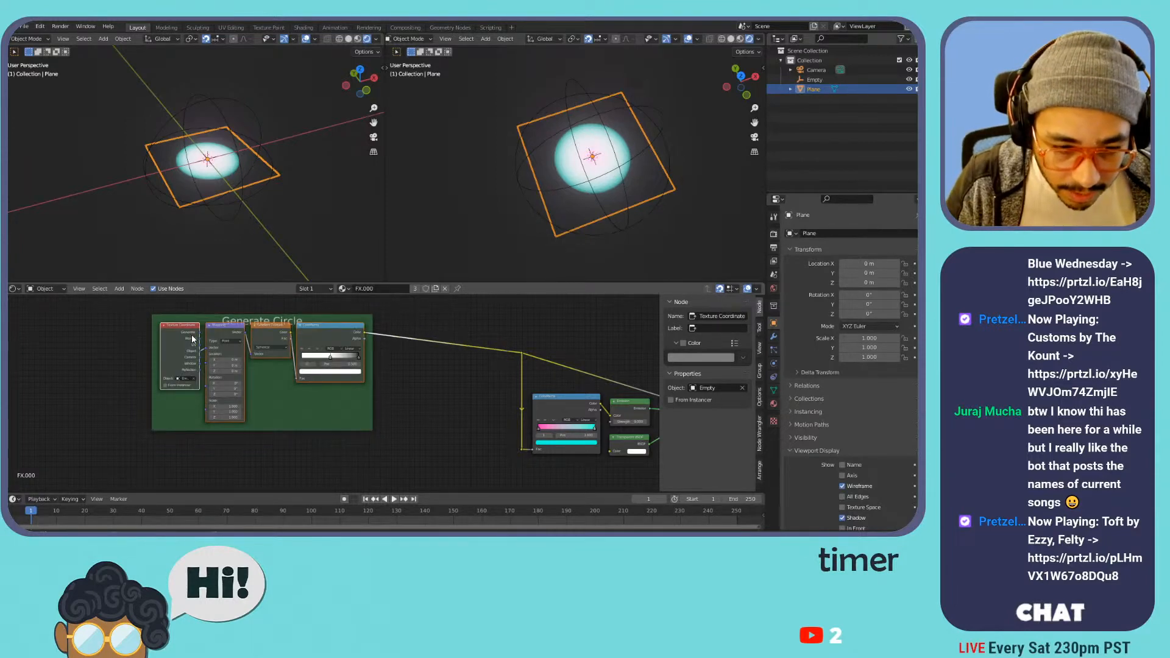
{"action": "key", "text": "h"}
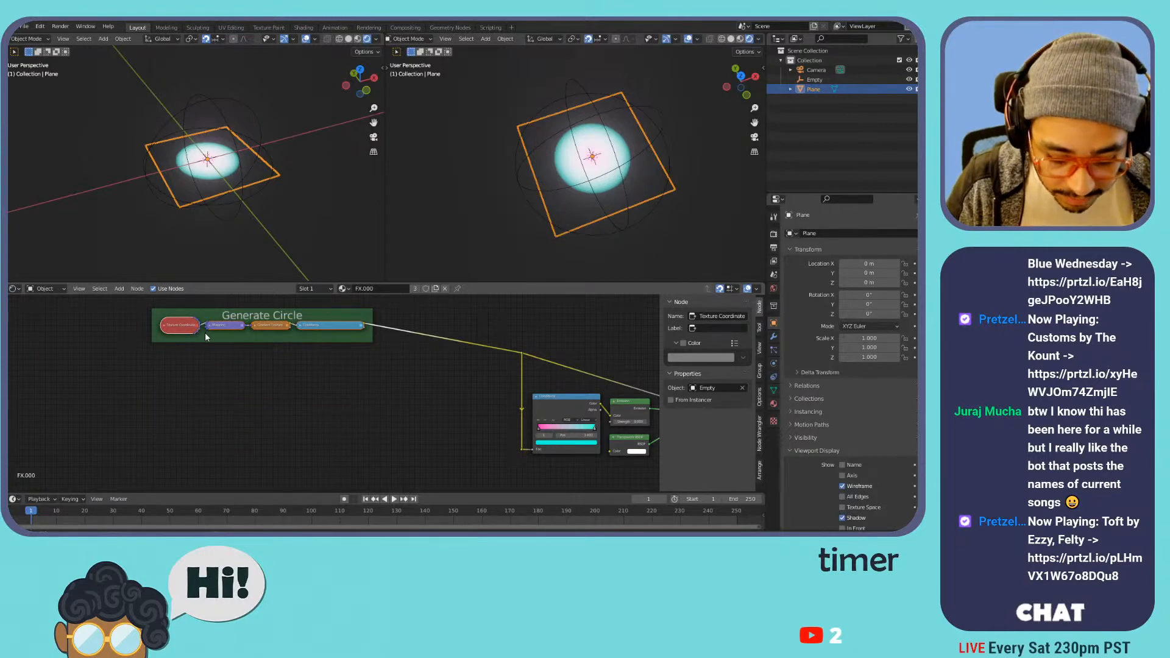
{"action": "key", "text": "h"}
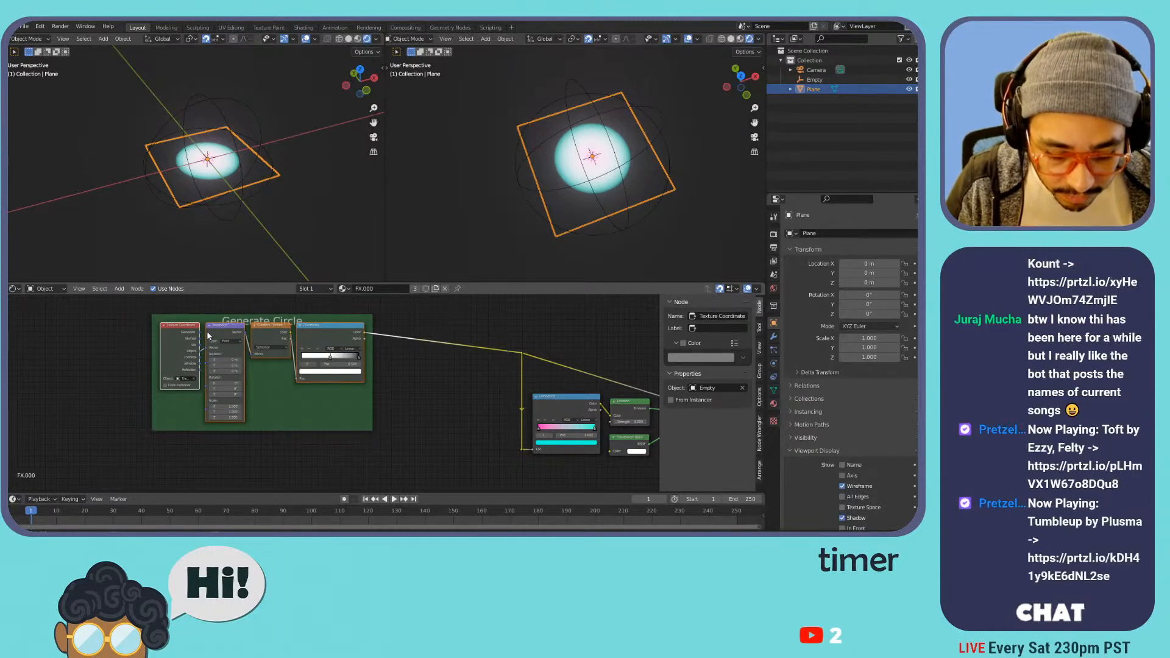
- Hide the unused sockets of the four selected nodes and nudge the nodes slightly down
{"action": "key", "text": "ctrl+h"}
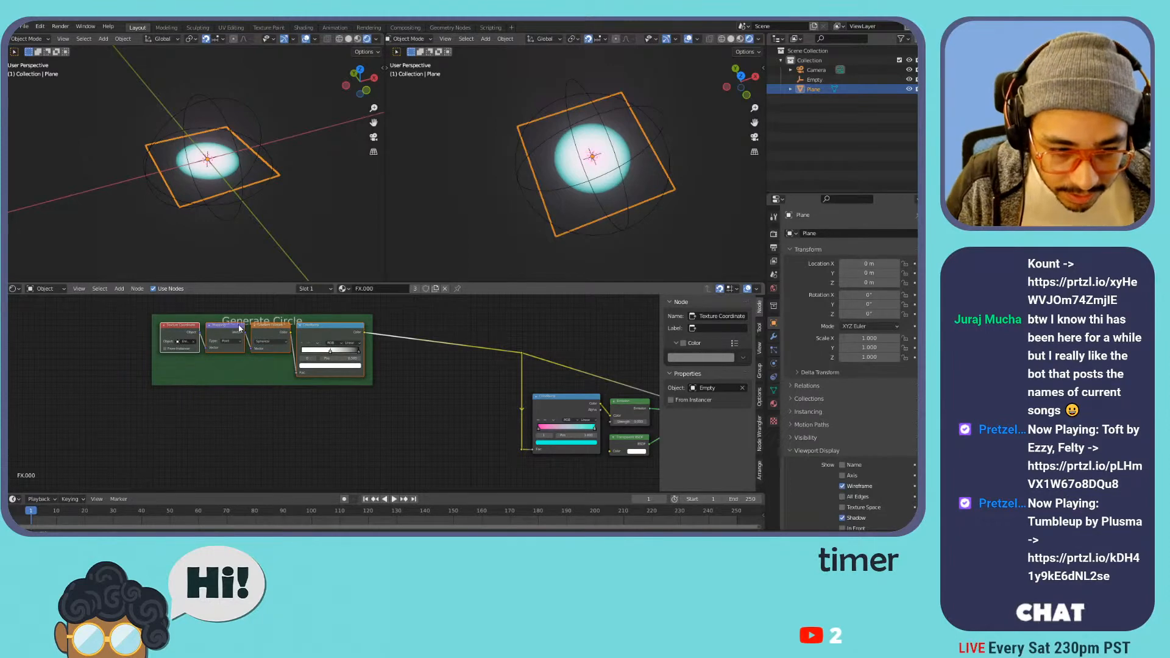
{"action": "key", "text": "ctrl+h"}
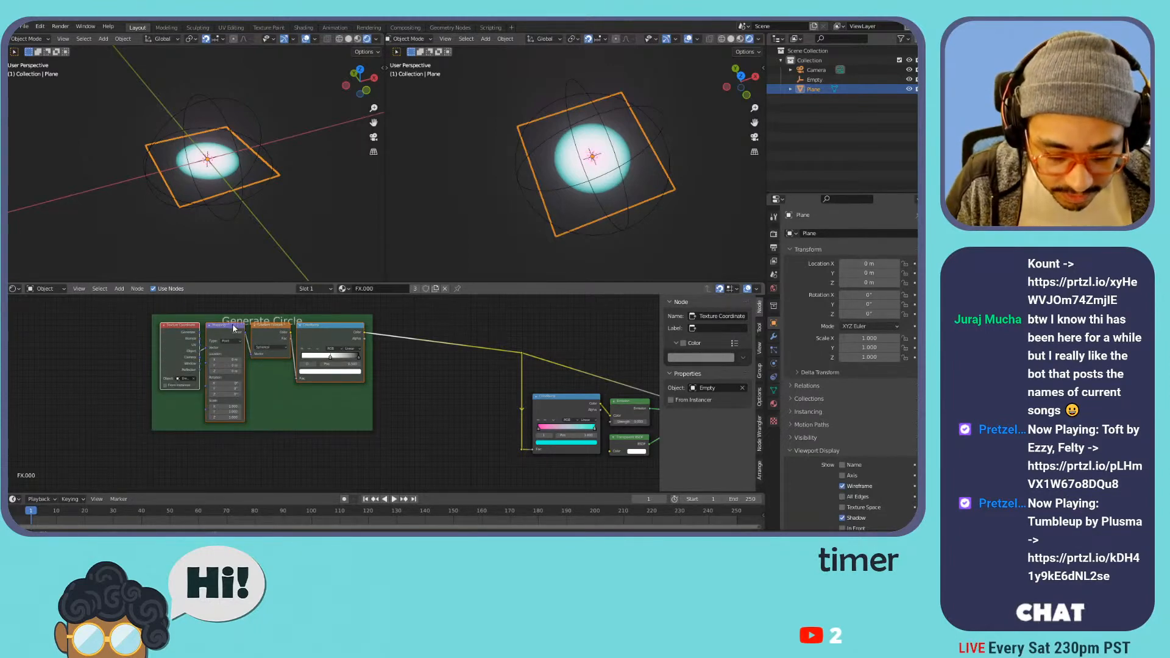
{"action": "key", "text": "ctrl+h"}
{"action": "key", "text": "ctrl+h"}
{"action": "key", "text": "ctrl+h"}
{"action": "key", "text": "ctrl+h"}
{"action": "key", "text": "ctrl+h"}
{"action": "key", "text": "ctrl+h"}
{"action": "key", "text": "ctrl+h"}
{"action": "key", "text": "ctrl+h"}
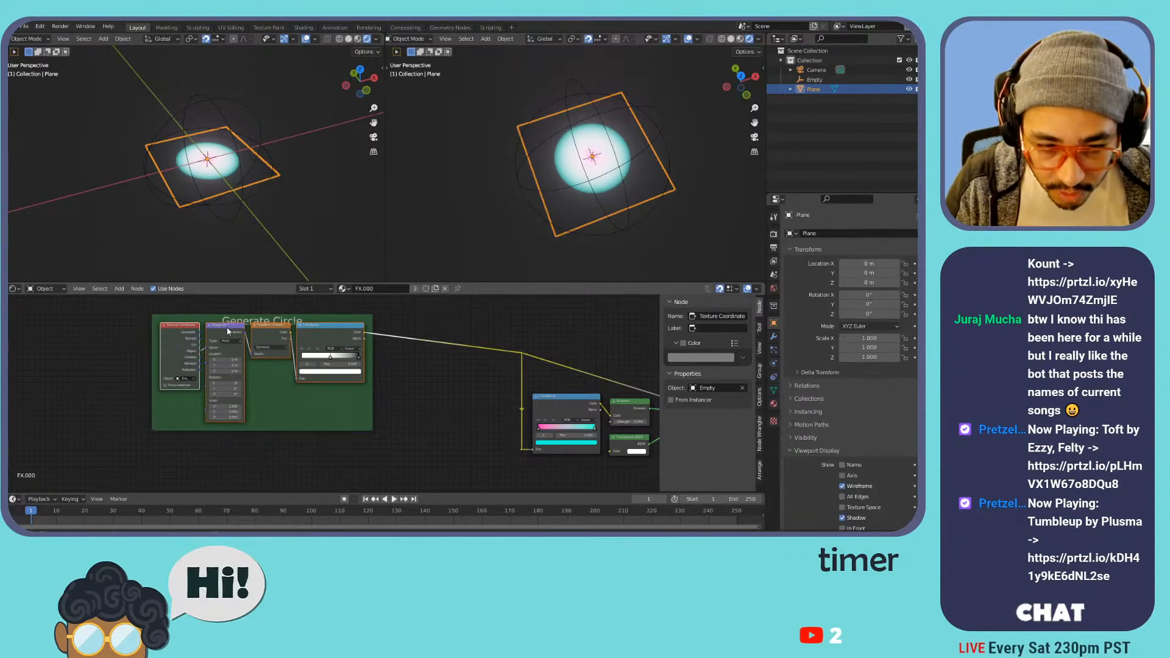
{"action": "key", "text": "ctrl+h"}
{"action": "key", "text": "ctrl+h"}
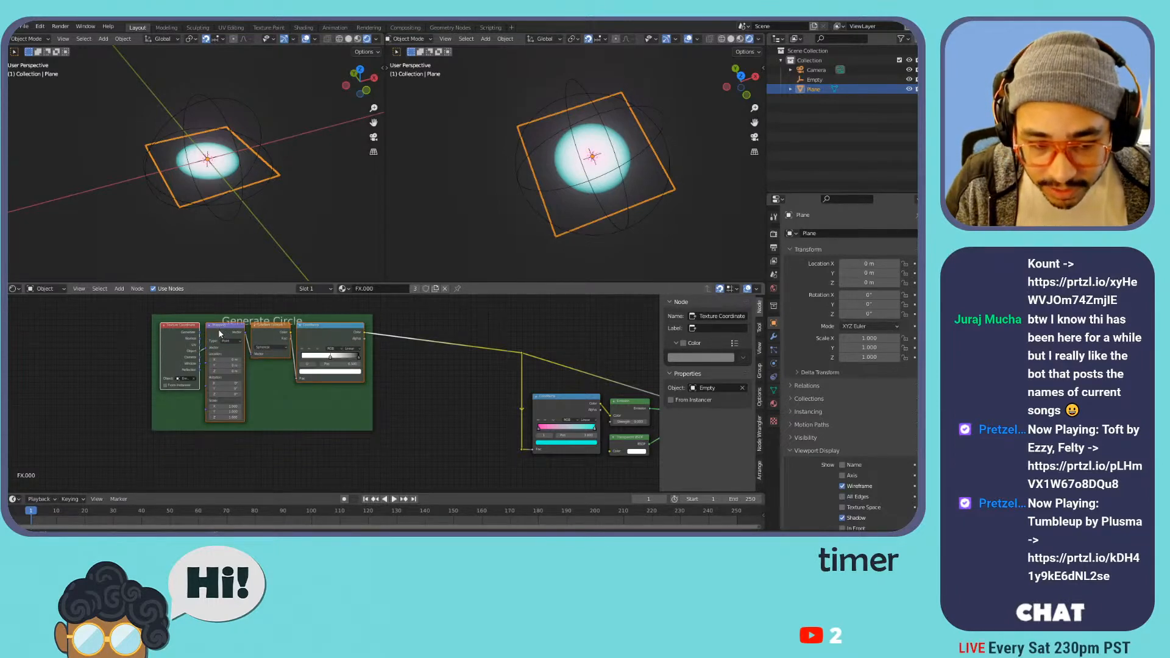
{"action": "key", "text": "ctrl+h"}
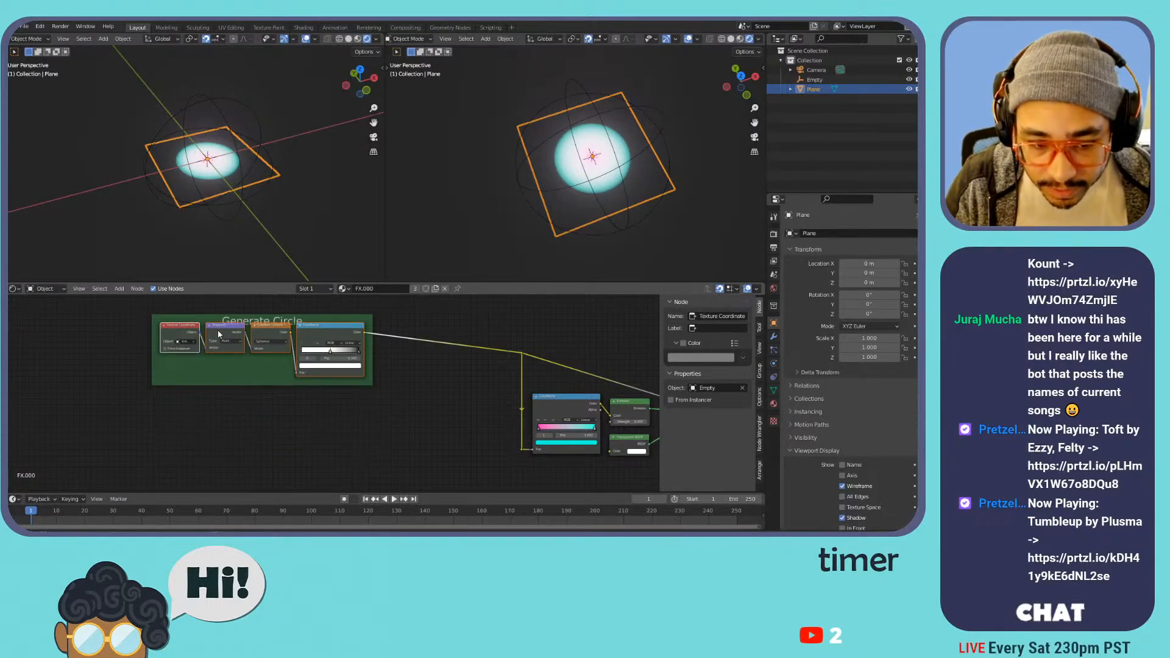
{"action": "key", "text": "g"}
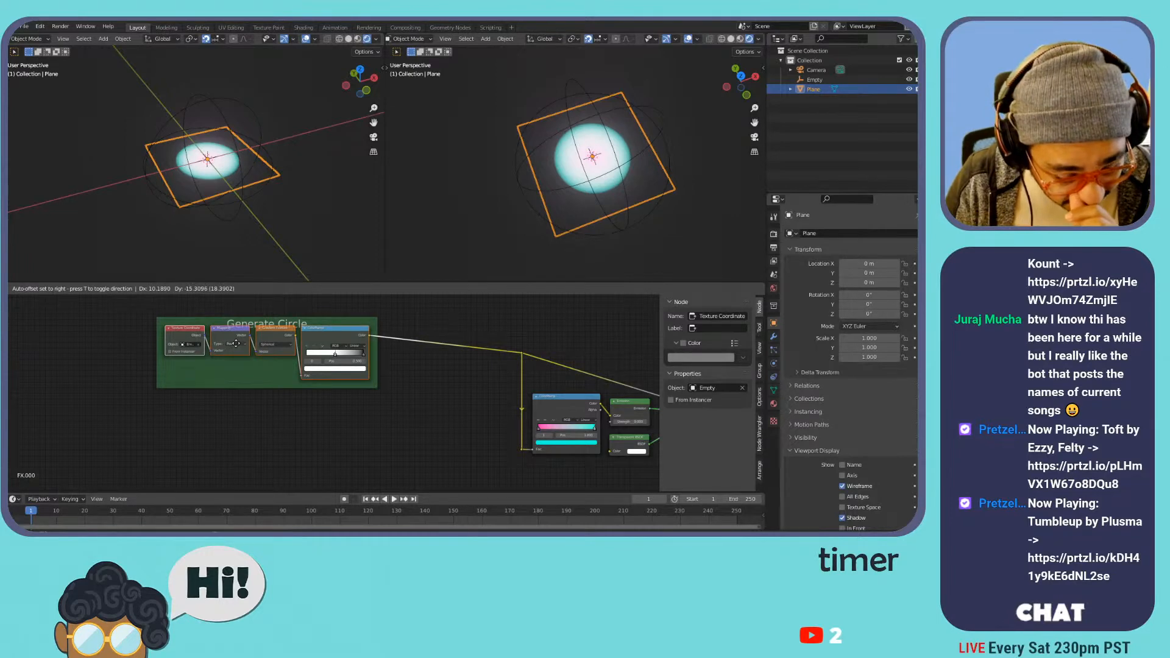
{"action": "left_click", "coordinate": [237, 345]}
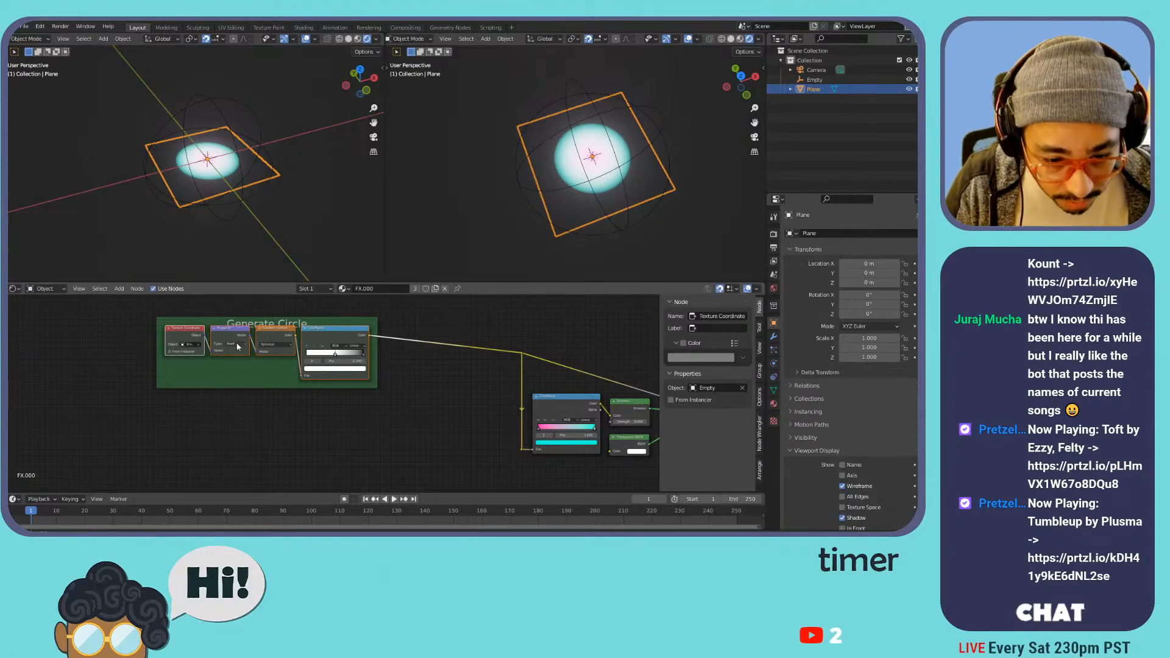
- Turn off Shrink for the Generate Circle frame and try to scale the frame
{"action": "left_click", "coordinate": [235, 387]}
{"action": "key", "text": "s"}
{"action": "left_click", "coordinate": [252, 418]}
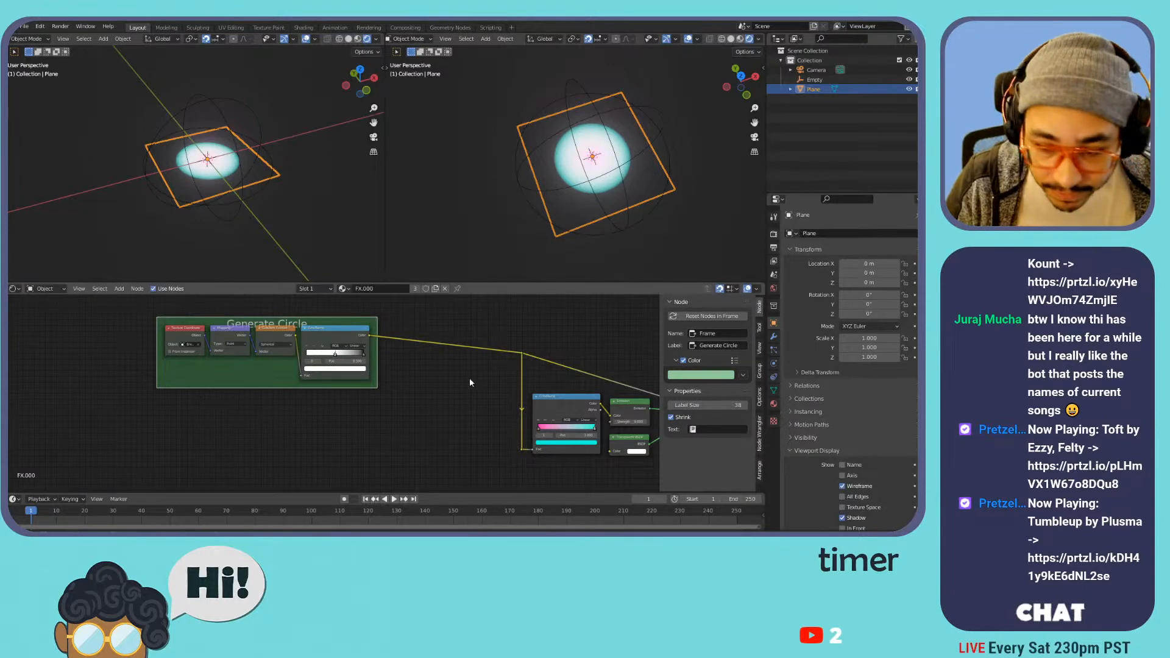
{"action": "left_click", "coordinate": [671, 417]}
{"action": "key", "text": "s"}
{"action": "left_click", "coordinate": [303, 395]}
{"action": "key", "text": "s"}
{"action": "left_click", "coordinate": [347, 379]}
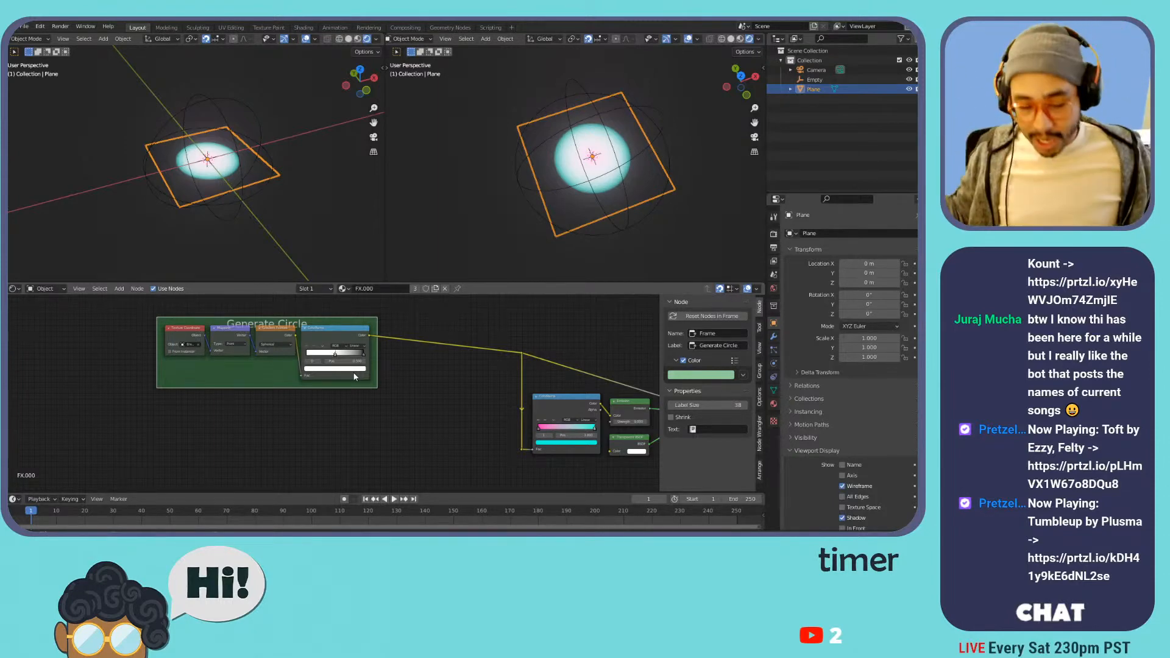
- Duplicate the four nodes of the Generate Circle frame and place the copies below and outside it
{"action": "left_click_drag", "start_coordinate": [362, 403], "coordinate": [117, 309]}
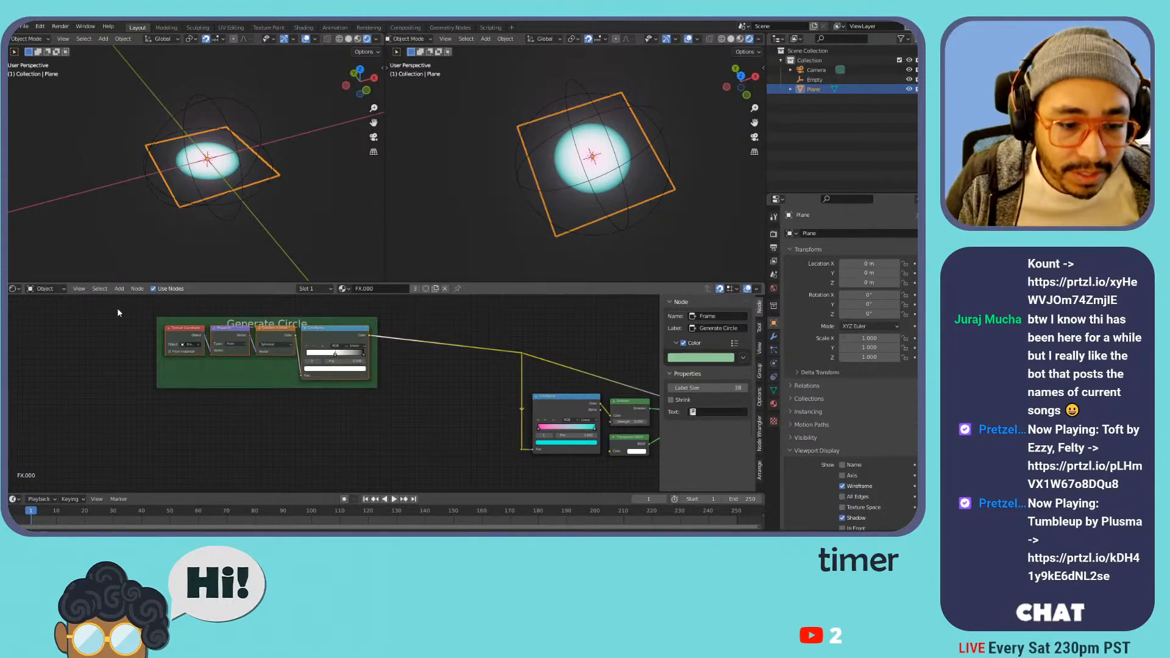
{"action": "key", "text": "shift+d"}
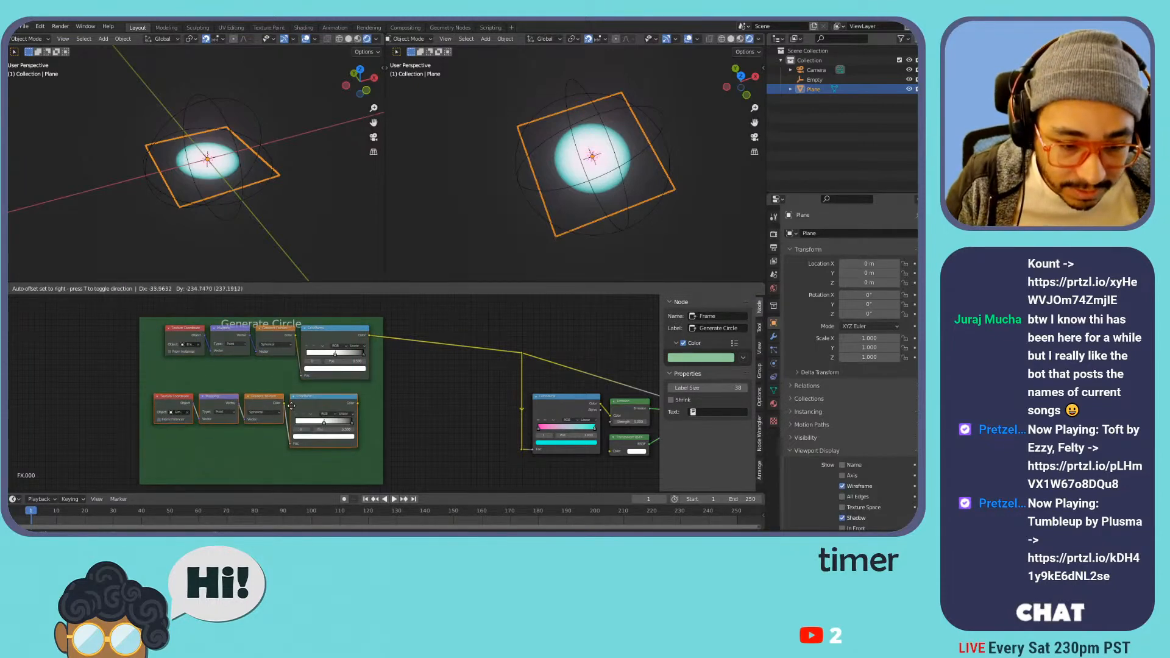
{"action": "right_click", "coordinate": [293, 409]}
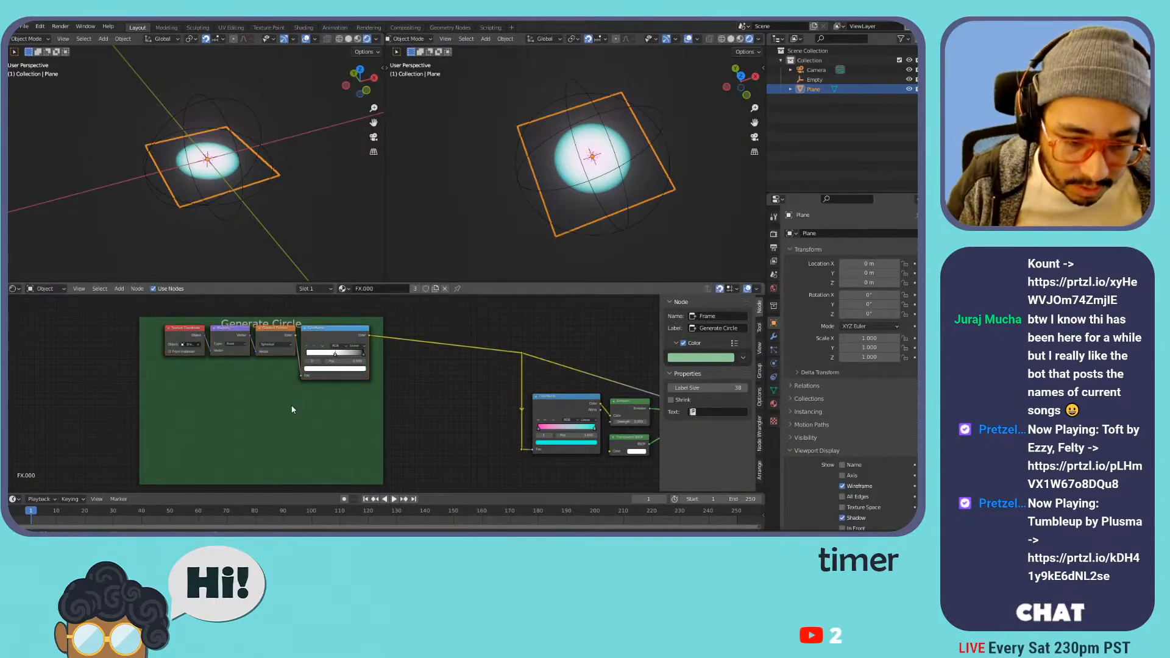
{"action": "scroll", "coordinate": [377, 422], "scroll_direction": "down", "scroll_amount": 4}
{"action": "key", "text": "g"}
{"action": "left_click", "coordinate": [293, 473]}
- Shift the Generate Circle frame slightly and move its four original nodes lower within it
{"action": "left_click", "coordinate": [309, 339]}
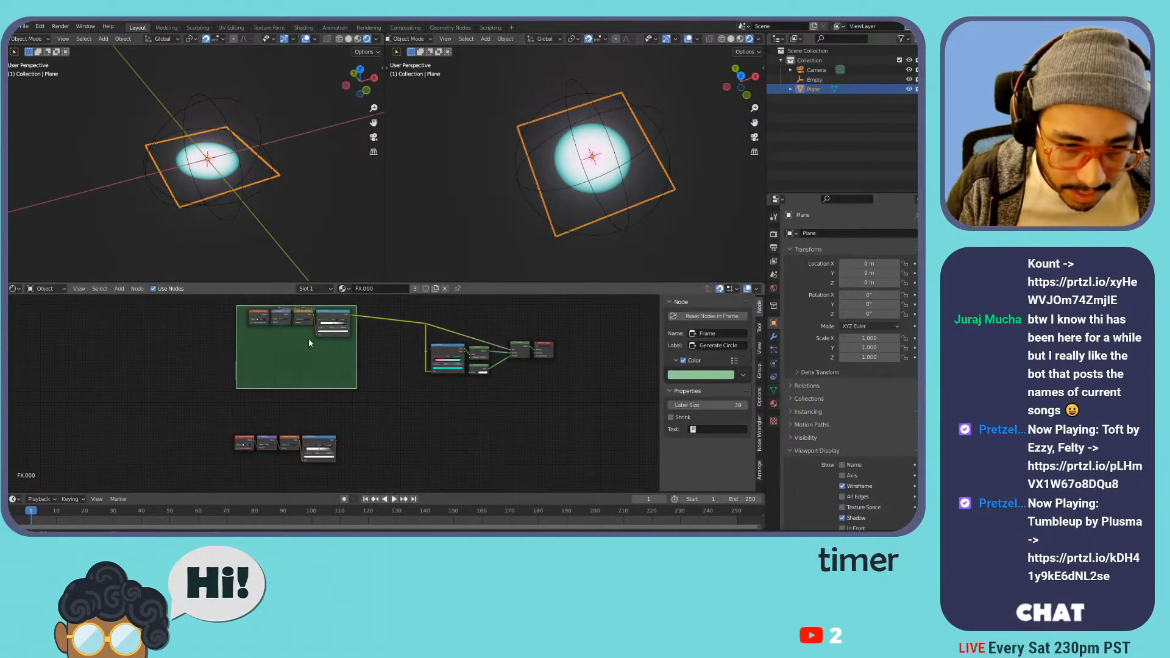
{"action": "left_click_drag", "start_coordinate": [310, 368], "coordinate": [313, 374]}
{"action": "left_click", "coordinate": [332, 321]}
{"action": "left_click", "coordinate": [308, 323], "text": "shift"}
{"action": "left_click", "coordinate": [285, 323], "text": "shift"}
{"action": "left_click", "coordinate": [261, 325], "text": "shift"}
{"action": "left_click_drag", "start_coordinate": [261, 325], "coordinate": [265, 342]}
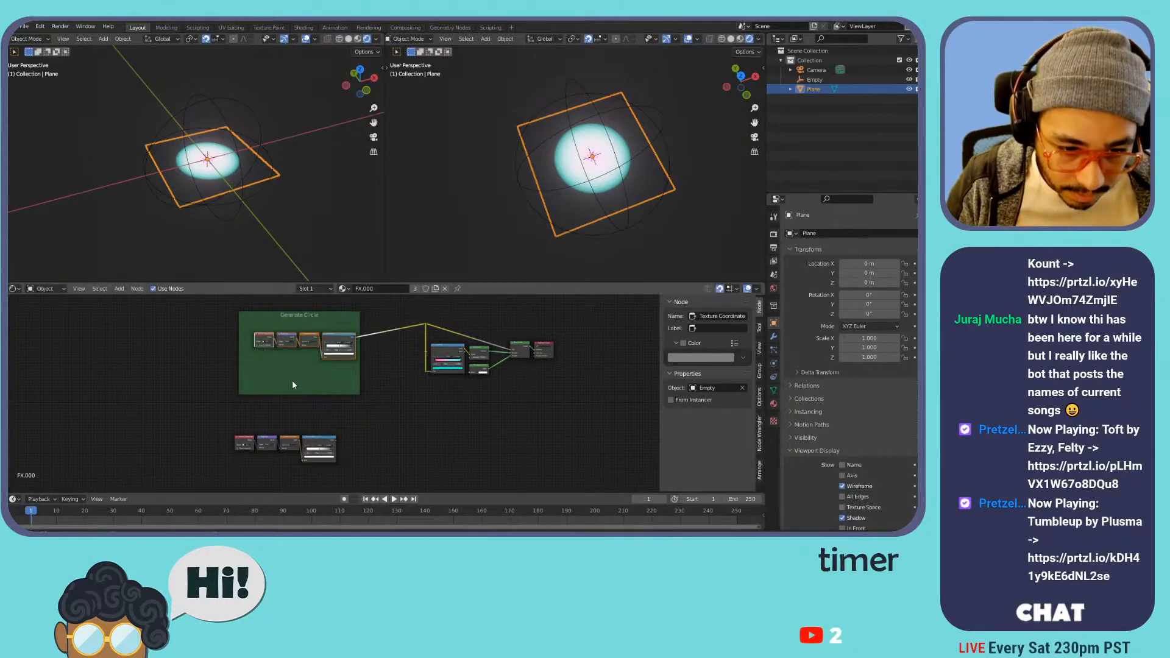
- Resize the Generate Circle frame to enclose its four nodes more closely
{"action": "left_click", "coordinate": [292, 381]}
{"action": "scroll", "coordinate": [324, 390], "scroll_direction": "up", "scroll_amount": 2}
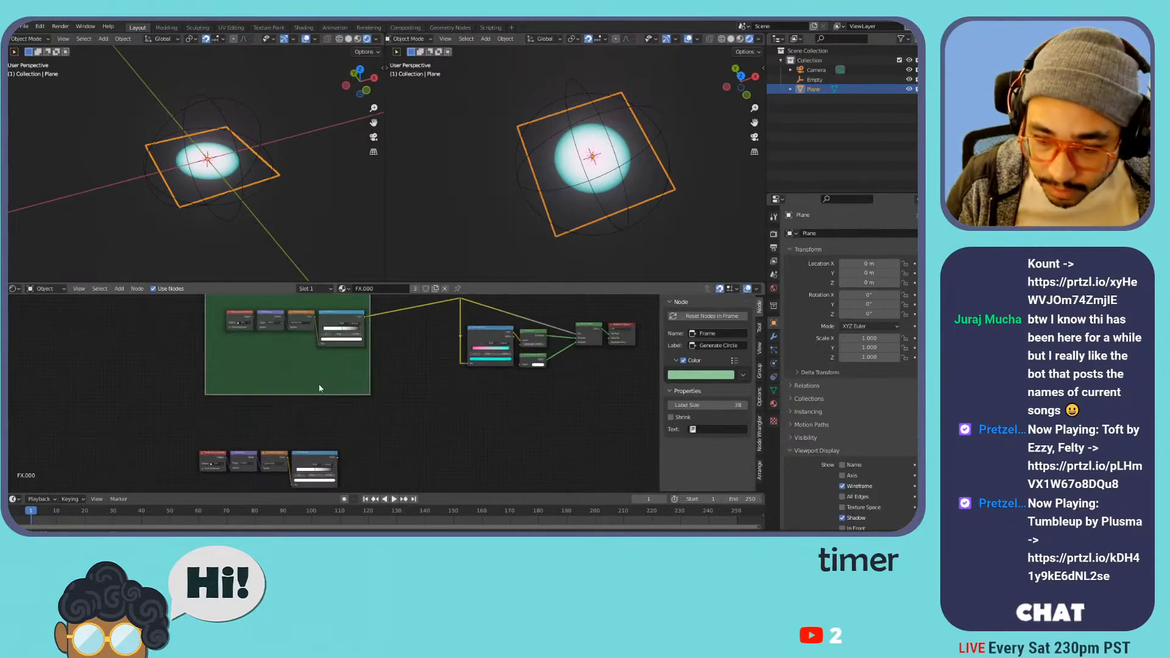
{"action": "scroll", "coordinate": [329, 388], "scroll_direction": "up", "scroll_amount": 1}
{"action": "middle_click_drag", "start_coordinate": [339, 369], "coordinate": [420, 408]}
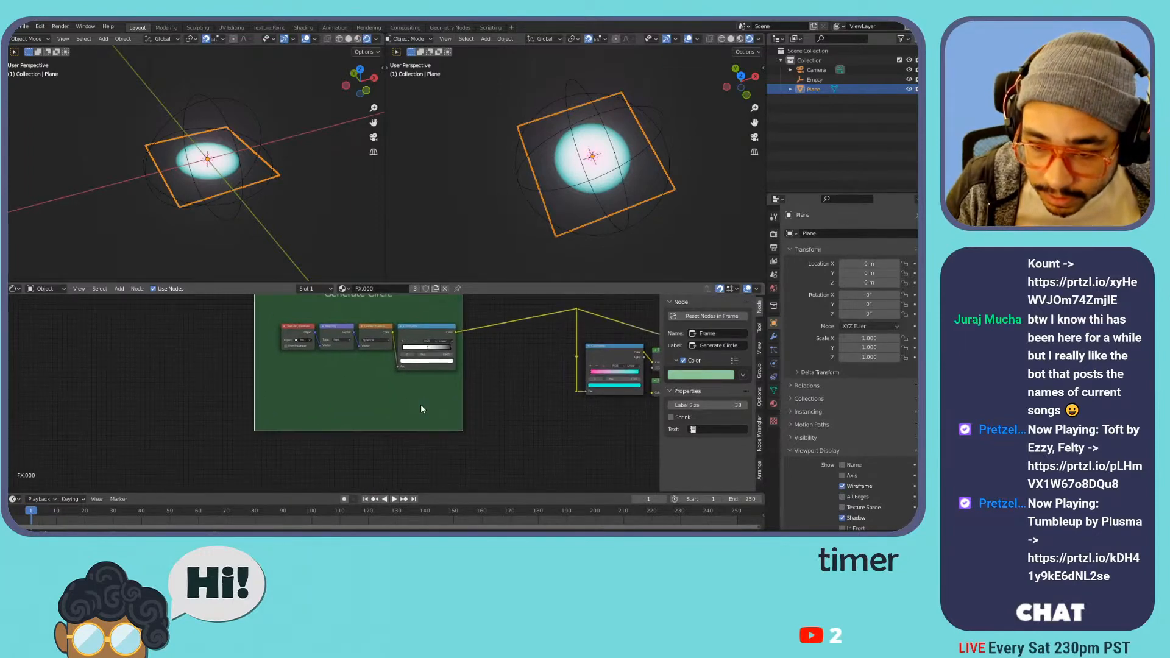
{"action": "key", "text": "s"}
{"action": "left_click", "coordinate": [459, 381]}
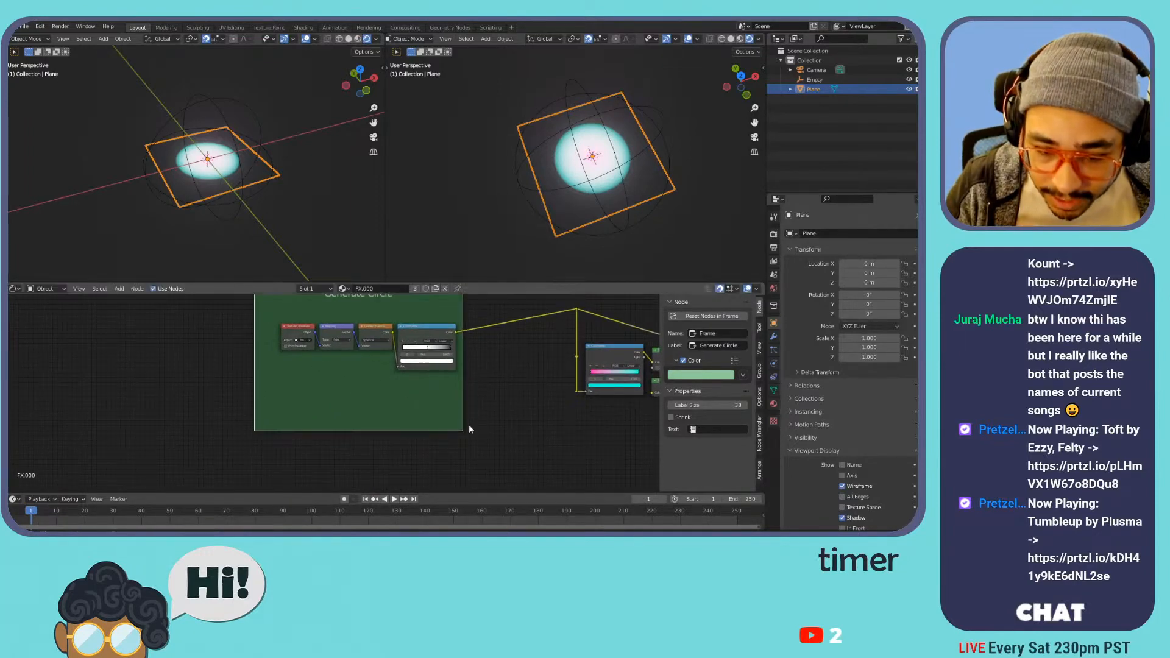
{"action": "left_click_drag", "start_coordinate": [461, 425], "coordinate": [355, 363]}
{"action": "scroll", "coordinate": [354, 349], "scroll_direction": "up", "scroll_amount": 1}
{"action": "middle_click_drag", "start_coordinate": [351, 386], "coordinate": [370, 446]}
{"action": "key", "text": "g"}
{"action": "right_click", "coordinate": [386, 385]}
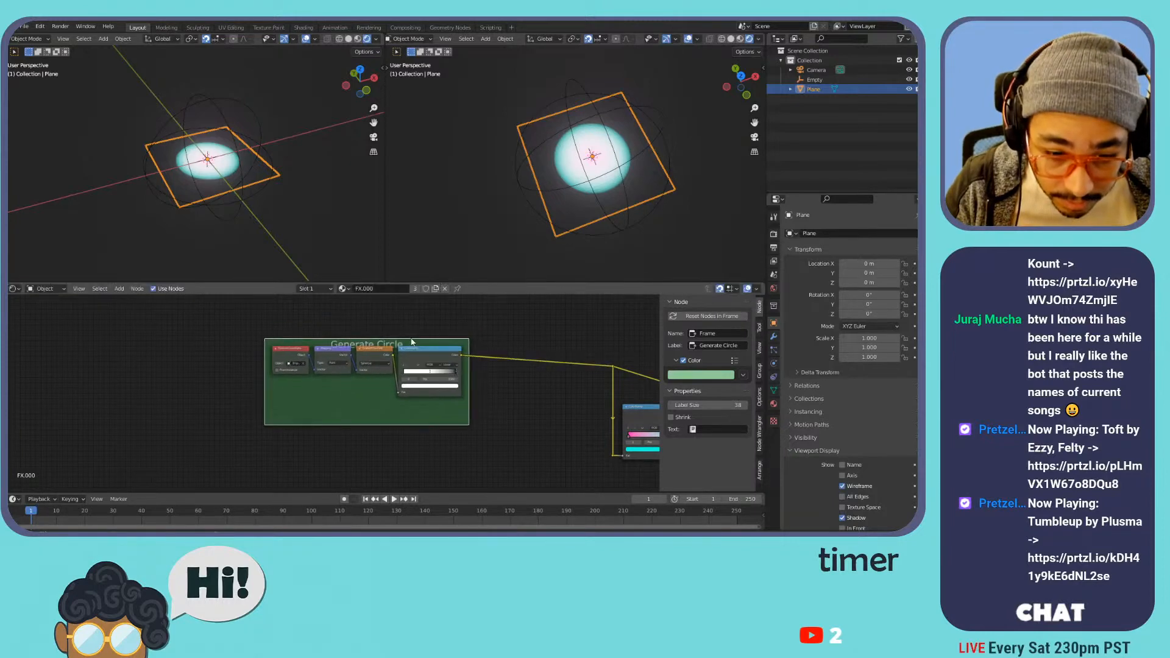
- Move the four nodes inside the Generate Circle frame down, clear of the frame's label
{"action": "left_click", "coordinate": [412, 354]}
{"action": "left_click", "coordinate": [383, 355], "text": "shift"}
{"action": "left_click", "coordinate": [333, 356], "text": "shift"}
{"action": "left_click", "coordinate": [288, 357], "text": "shift"}
{"action": "key", "text": "g"}
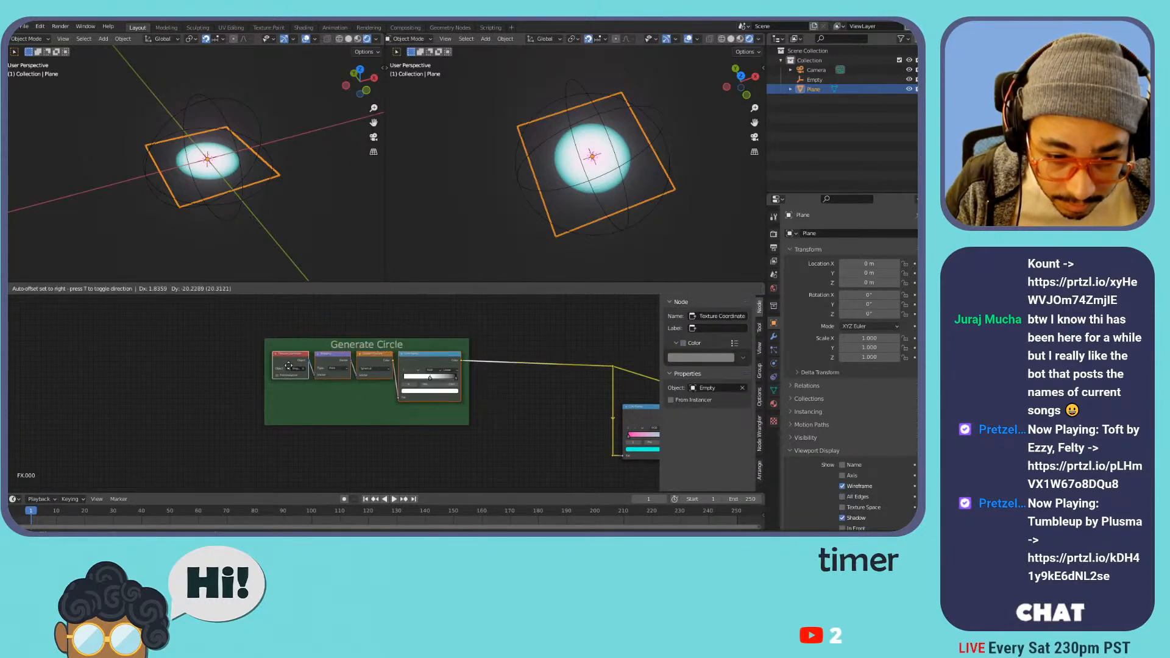
{"action": "left_click", "coordinate": [289, 377]}
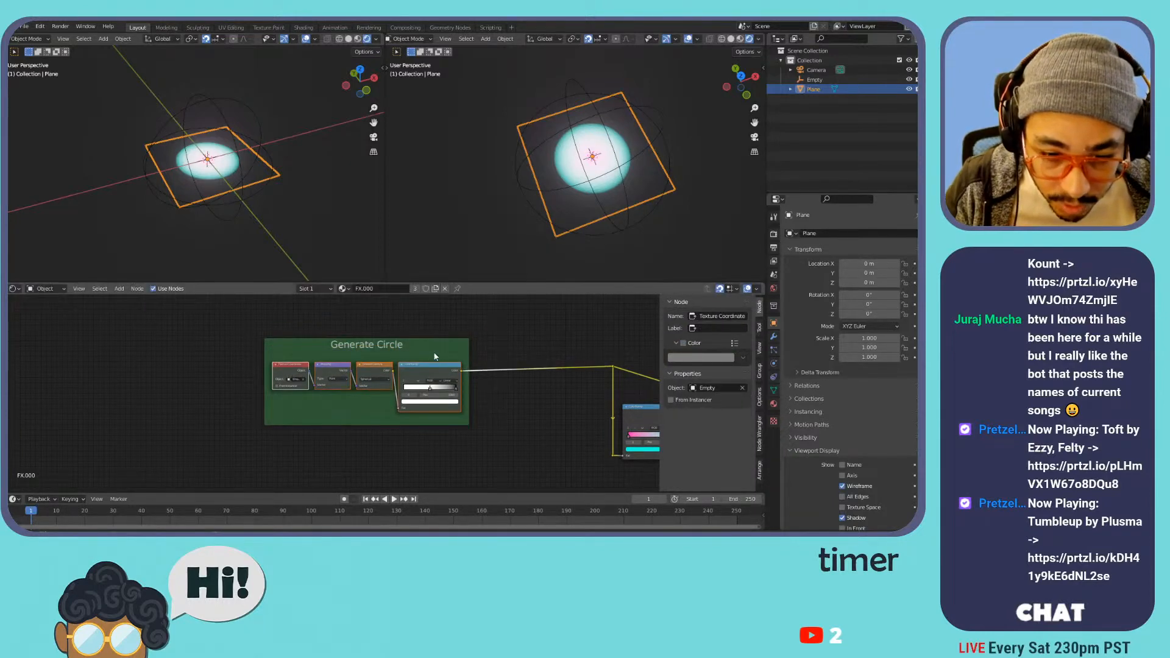
- Move the four duplicated nodes up to just below the Generate Circle frame
{"action": "left_click_drag", "start_coordinate": [435, 359], "coordinate": [398, 340]}
{"action": "scroll", "coordinate": [427, 365], "scroll_direction": "down", "scroll_amount": 2}
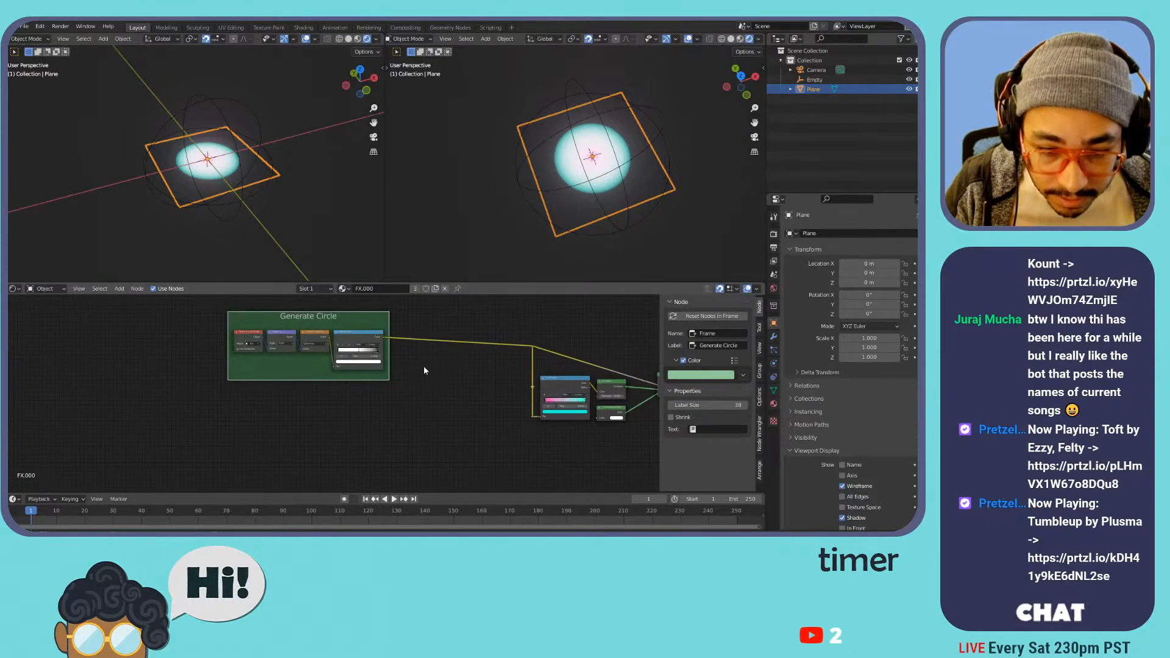
{"action": "scroll", "coordinate": [408, 390], "scroll_direction": "down", "scroll_amount": 1}
{"action": "middle_click_drag", "start_coordinate": [410, 430], "coordinate": [448, 364]}
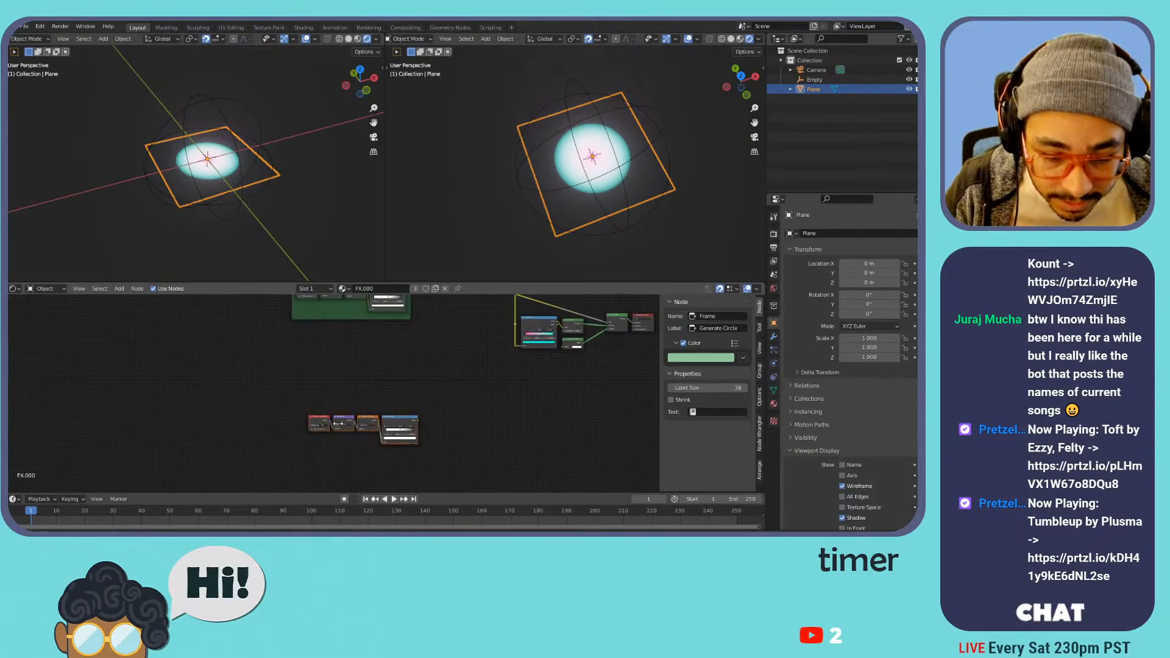
{"action": "key", "text": "g"}
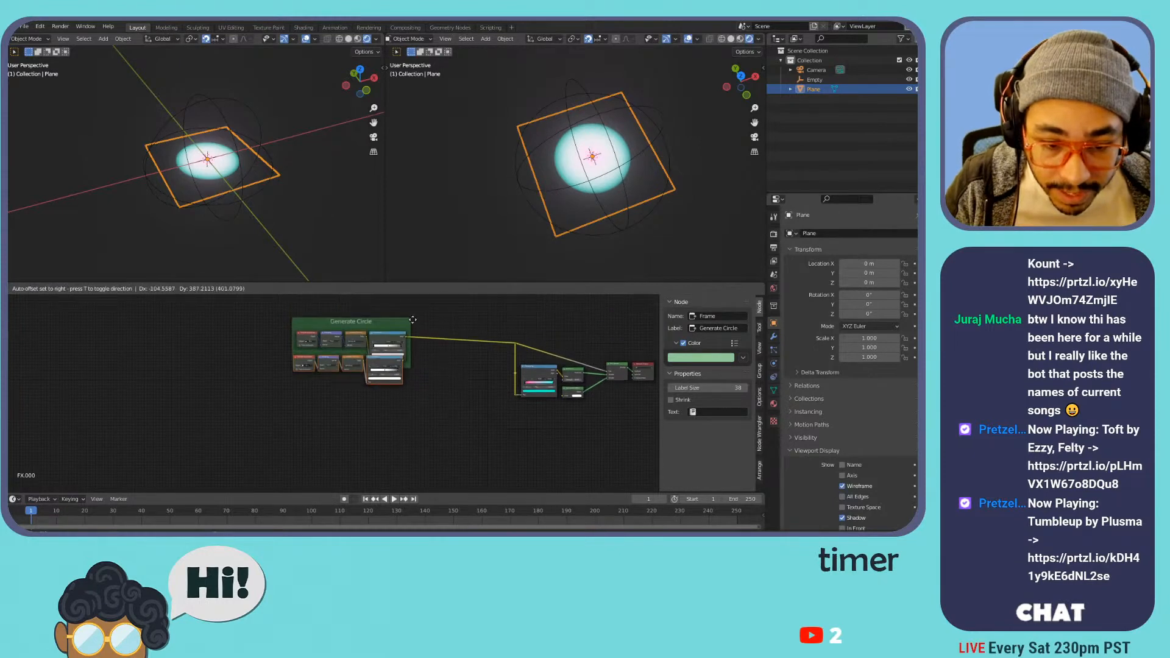
{"action": "left_click", "coordinate": [420, 331]}
- Connect the duplicated ColorRamp's Color output to the reroute feeding the shader nodes
{"action": "scroll", "coordinate": [445, 423], "scroll_direction": "up", "scroll_amount": 2}
{"action": "scroll", "coordinate": [446, 422], "scroll_direction": "up", "scroll_amount": 1}
{"action": "middle_click_drag", "start_coordinate": [445, 422], "coordinate": [408, 380]}
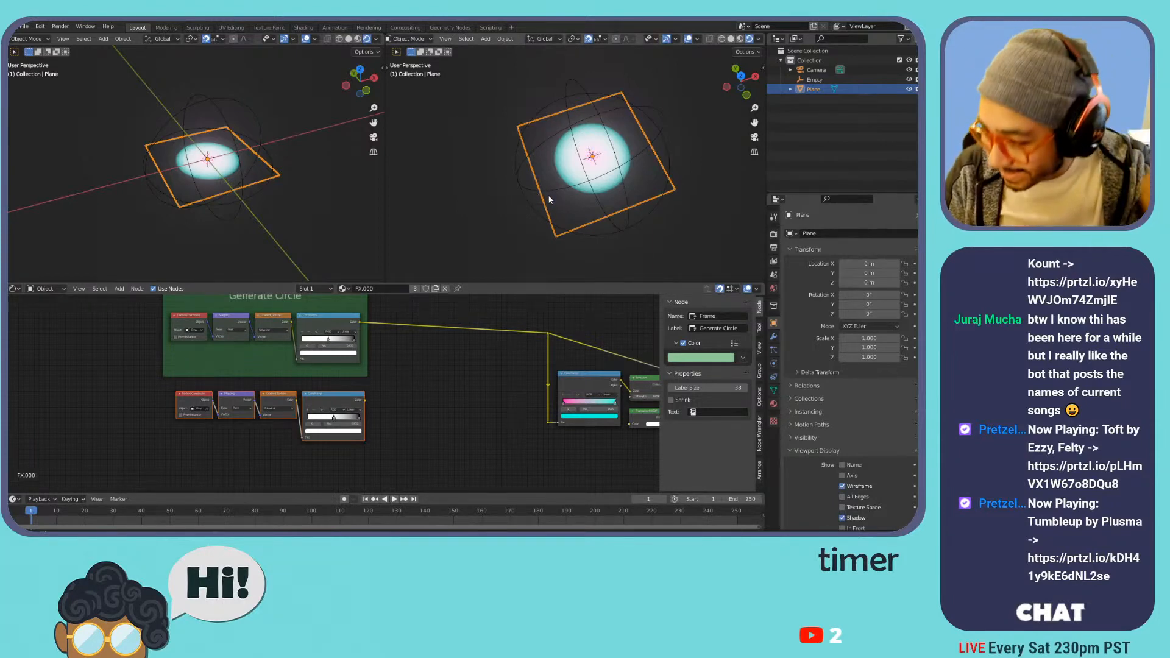
{"action": "mouse_move", "coordinate": [382, 402]}
{"action": "middle_mouse_down"}
{"action": "mouse_move", "coordinate": [406, 403]}
{"action": "mouse_move", "coordinate": [368, 406]}
{"action": "middle_mouse_up"}
{"action": "left_click_drag", "start_coordinate": [349, 404], "coordinate": [539, 339]}
- Show all hidden sockets of the four duplicated nodes
{"action": "middle_click_drag", "start_coordinate": [387, 372], "coordinate": [435, 355]}
{"action": "scroll", "coordinate": [436, 364], "scroll_direction": "up", "scroll_amount": 1}
{"action": "scroll", "coordinate": [457, 352], "scroll_direction": "up", "scroll_amount": 1}
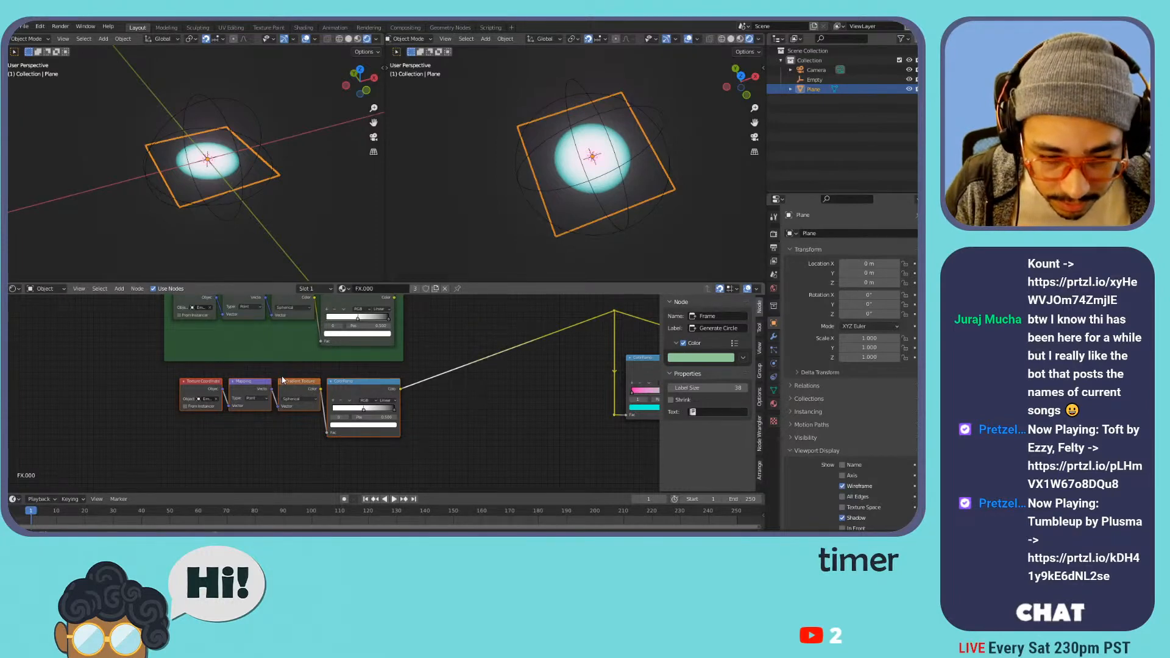
{"action": "key", "text": "ctrl+h"}
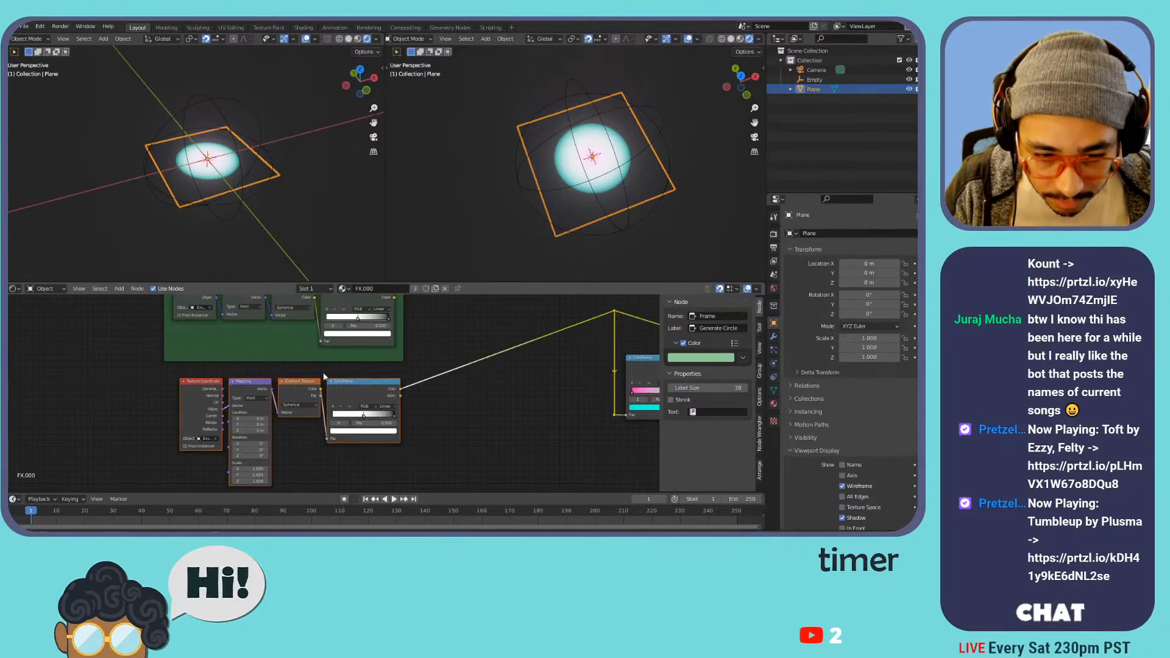
- Link the Color output of the ColorRamp in the Generate Circle frame back to the reroute
{"action": "middle_click_drag", "start_coordinate": [479, 351], "coordinate": [458, 390]}
{"action": "left_click_drag", "start_coordinate": [375, 336], "coordinate": [592, 356]}
{"action": "key", "text": "shift+a"}
{"action": "mouse_move", "coordinate": [449, 314]}
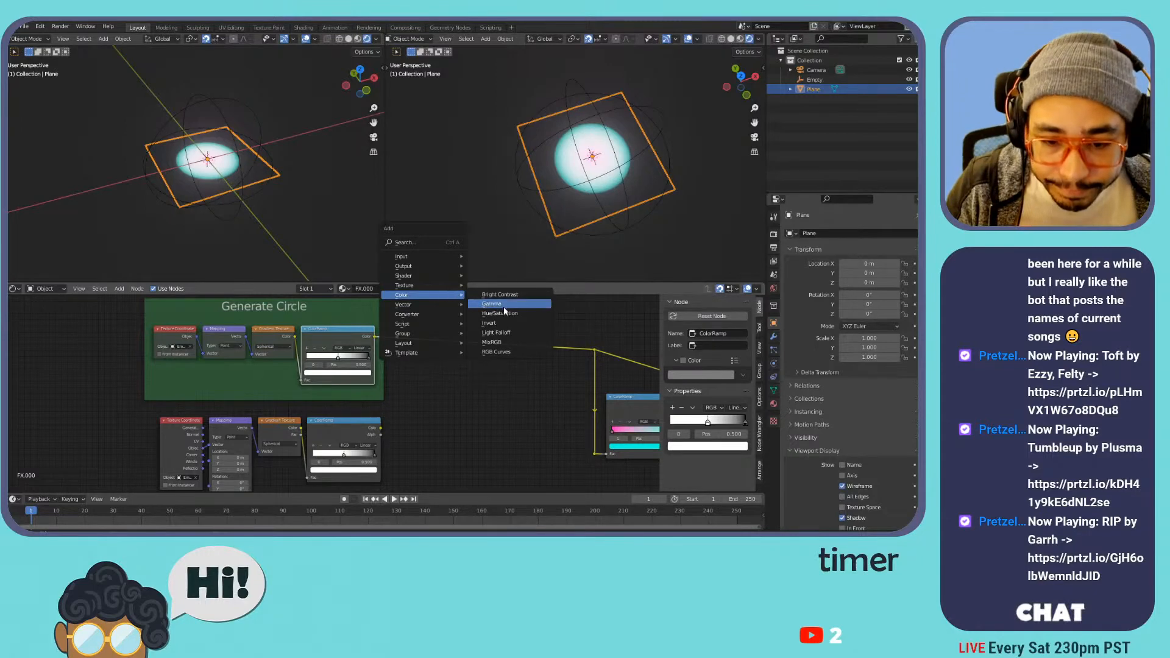
{"action": "left_click", "coordinate": [495, 342]}
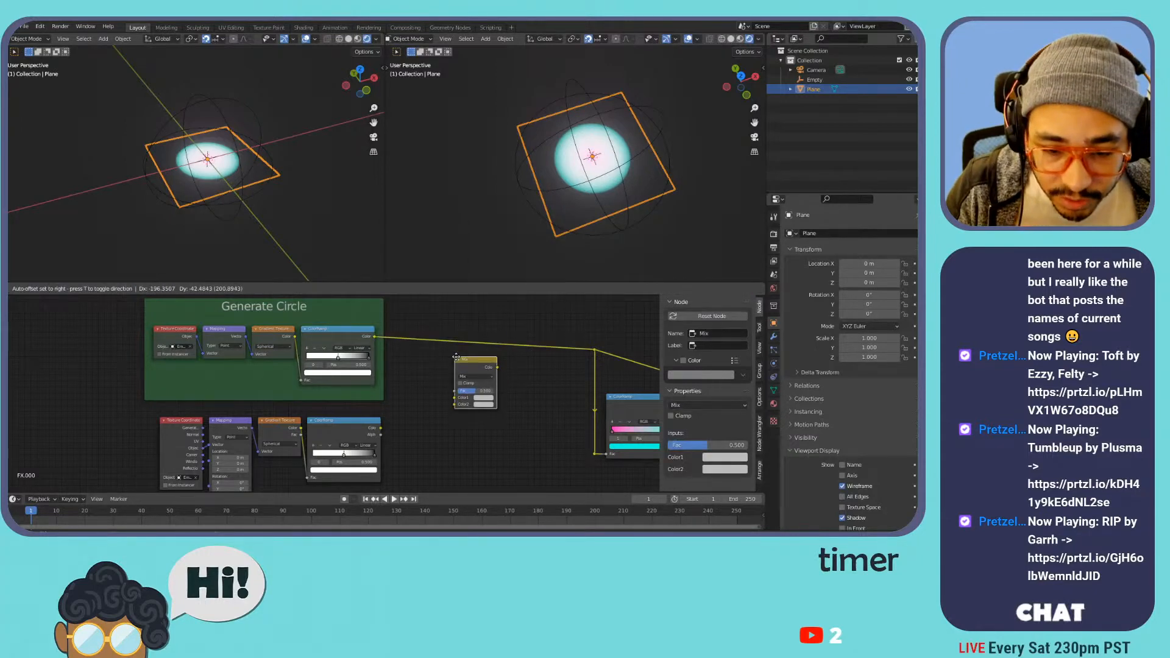
{"action": "right_click", "coordinate": [479, 375]}
- Insert a MixRGB node on the link after the Generate Circle frame and feed the duplicated ColorRamp's Color into its Color2 input
{"action": "scroll", "coordinate": [464, 377], "scroll_direction": "down", "scroll_amount": 6}
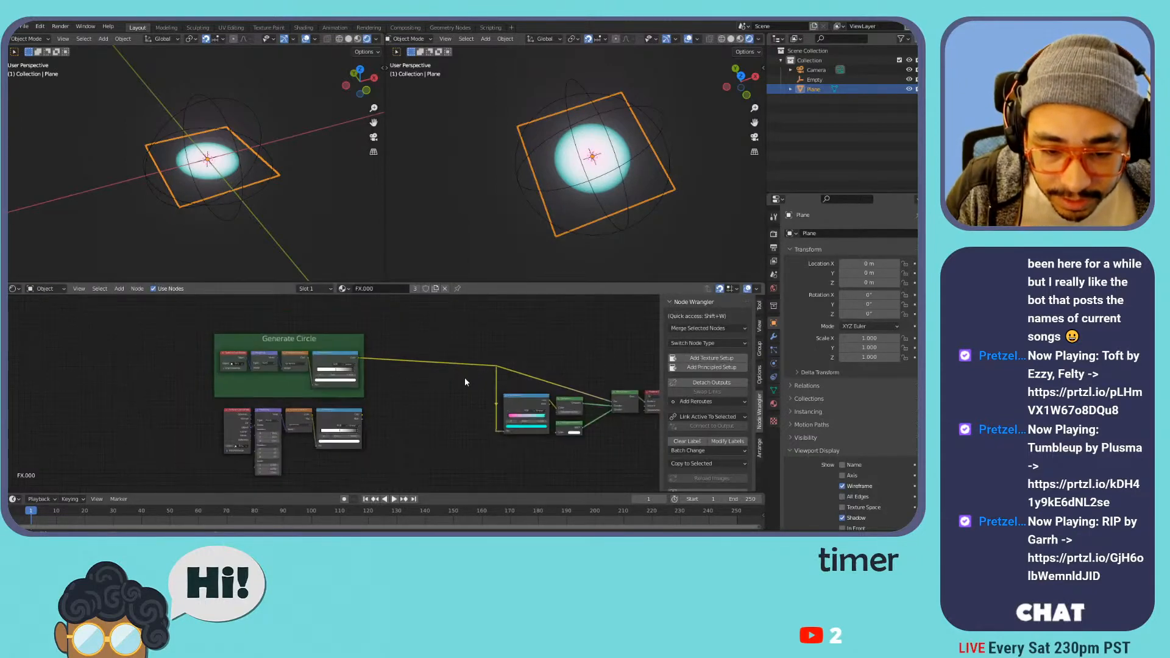
{"action": "scroll", "coordinate": [397, 386], "scroll_direction": "up", "scroll_amount": 5}
{"action": "key", "text": "shift+a"}
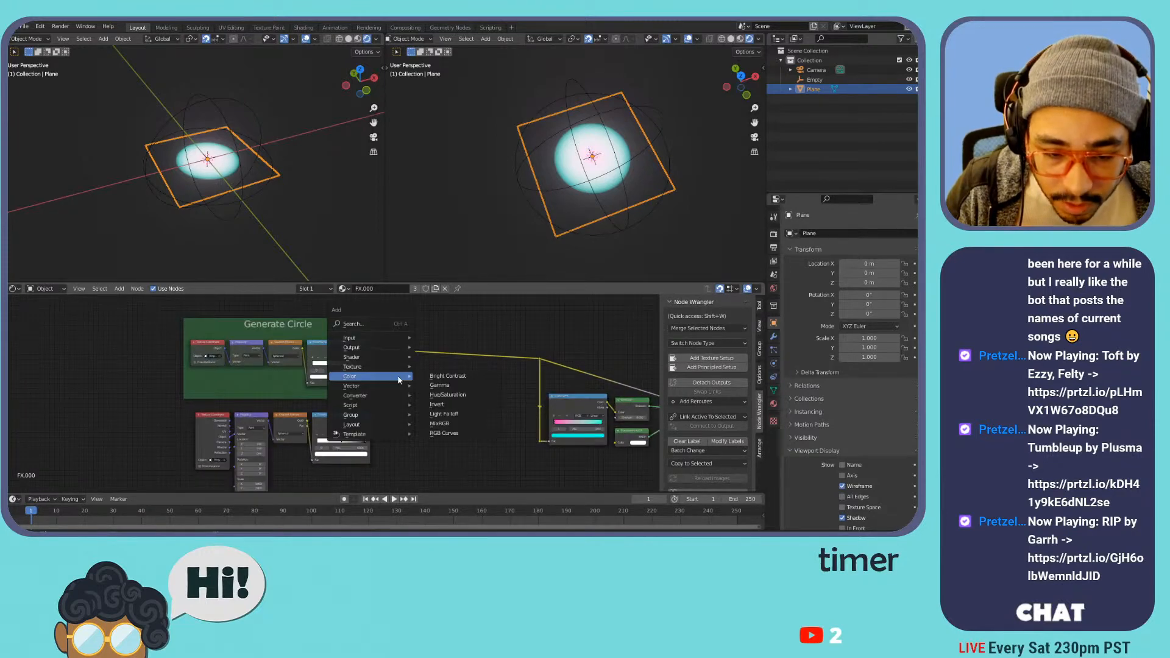
{"action": "left_click", "coordinate": [454, 427]}
{"action": "left_click", "coordinate": [428, 369]}
{"action": "left_click", "coordinate": [443, 380]}
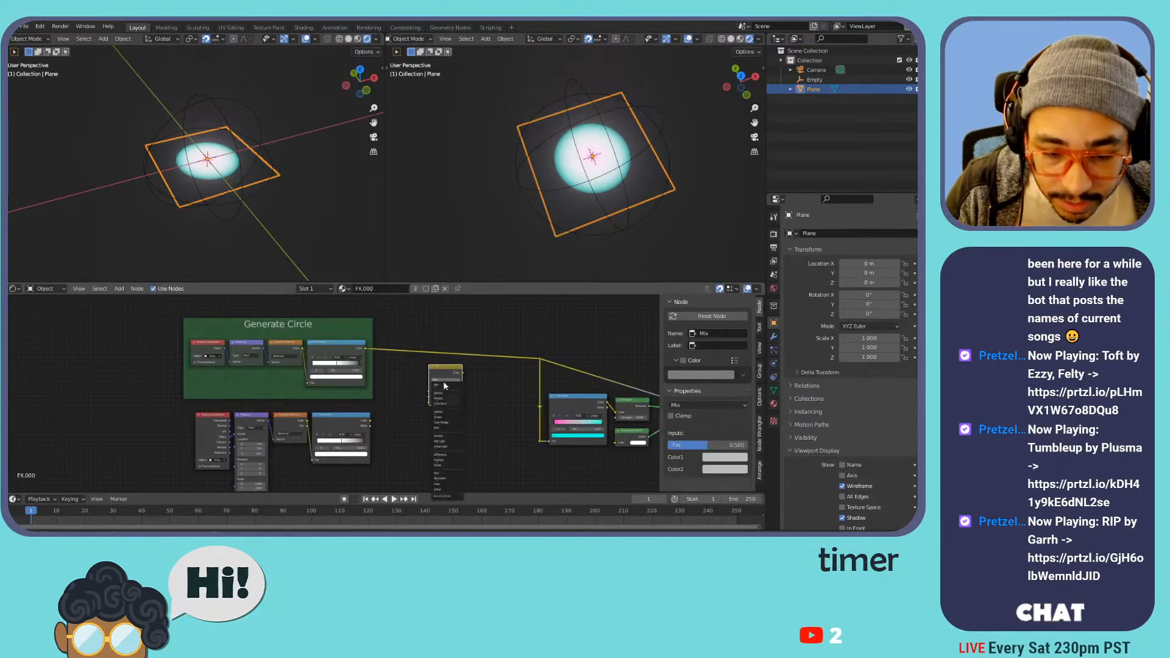
{"action": "scroll", "coordinate": [485, 385], "scroll_direction": "up", "scroll_amount": 4}
{"action": "left_click_drag", "start_coordinate": [474, 358], "coordinate": [480, 337]}
{"action": "left_click_drag", "start_coordinate": [384, 430], "coordinate": [471, 385]}
- Offset the duplicated Mapping node's Z location to a small negative value
{"action": "scroll", "coordinate": [499, 407], "scroll_direction": "up", "scroll_amount": 2}
{"action": "middle_click_drag", "start_coordinate": [494, 368], "coordinate": [532, 356]}
{"action": "middle_click_drag", "start_coordinate": [417, 405], "coordinate": [494, 350]}
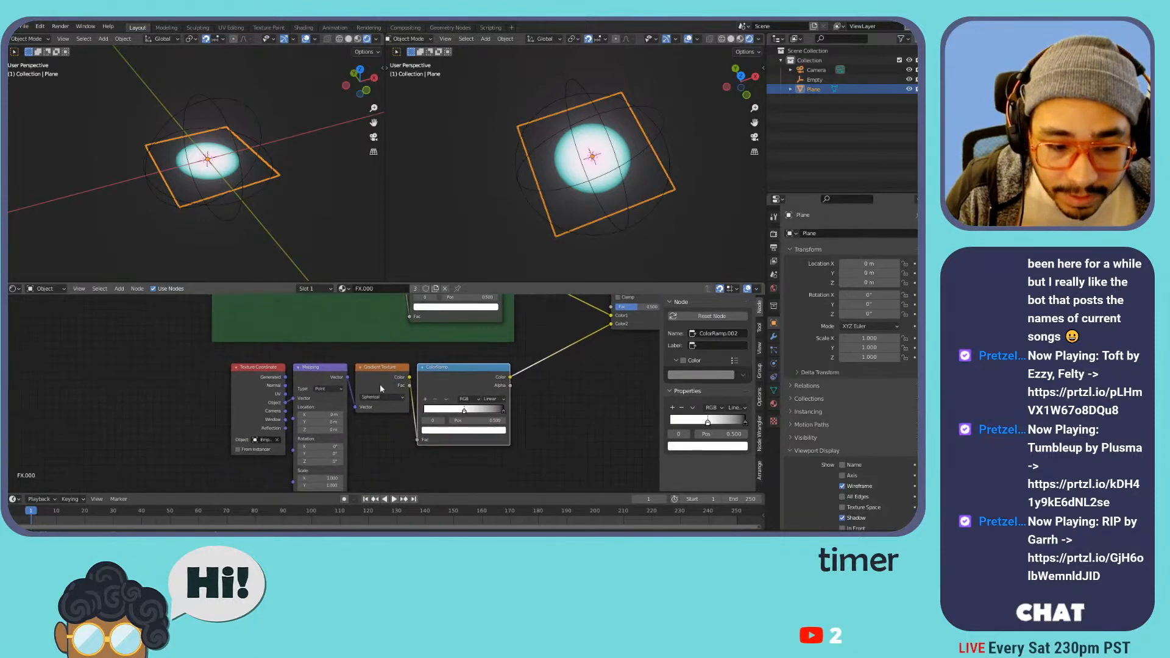
{"action": "scroll", "coordinate": [375, 437], "scroll_direction": "up", "scroll_amount": 4}
{"action": "middle_click_drag", "start_coordinate": [375, 437], "coordinate": [427, 393]}
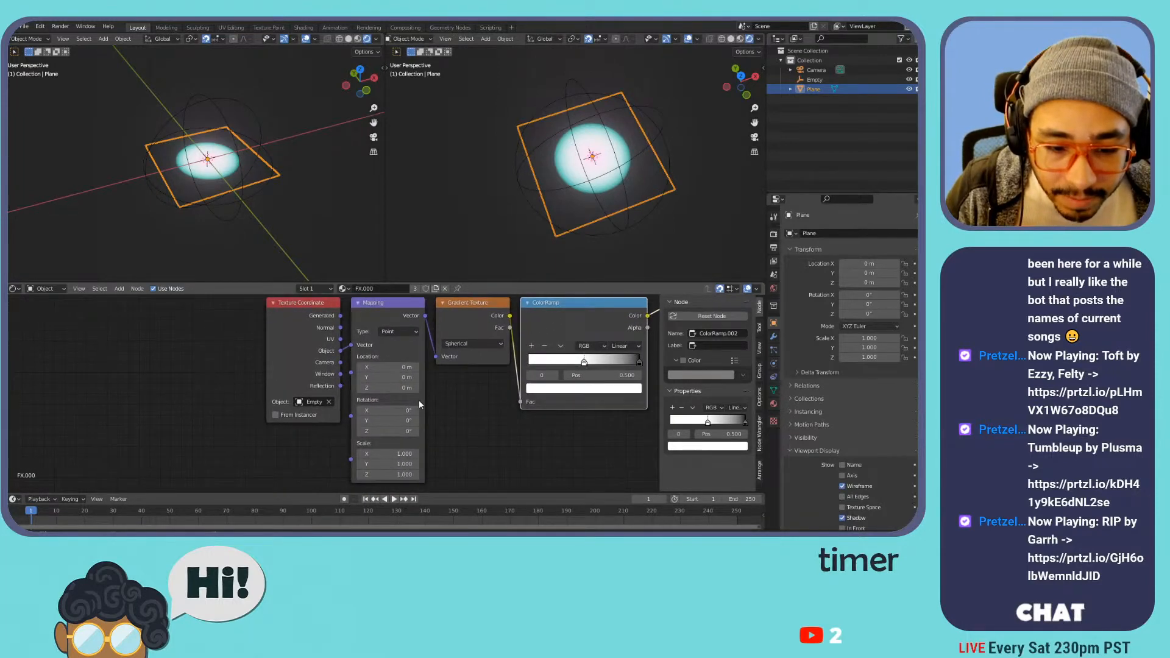
{"action": "mouse_move", "coordinate": [390, 388]}
{"action": "left_mouse_down"}
{"action": "mouse_move", "coordinate": [420, 388]}
{"action": "mouse_move", "coordinate": [390, 387]}
{"action": "left_mouse_up"}
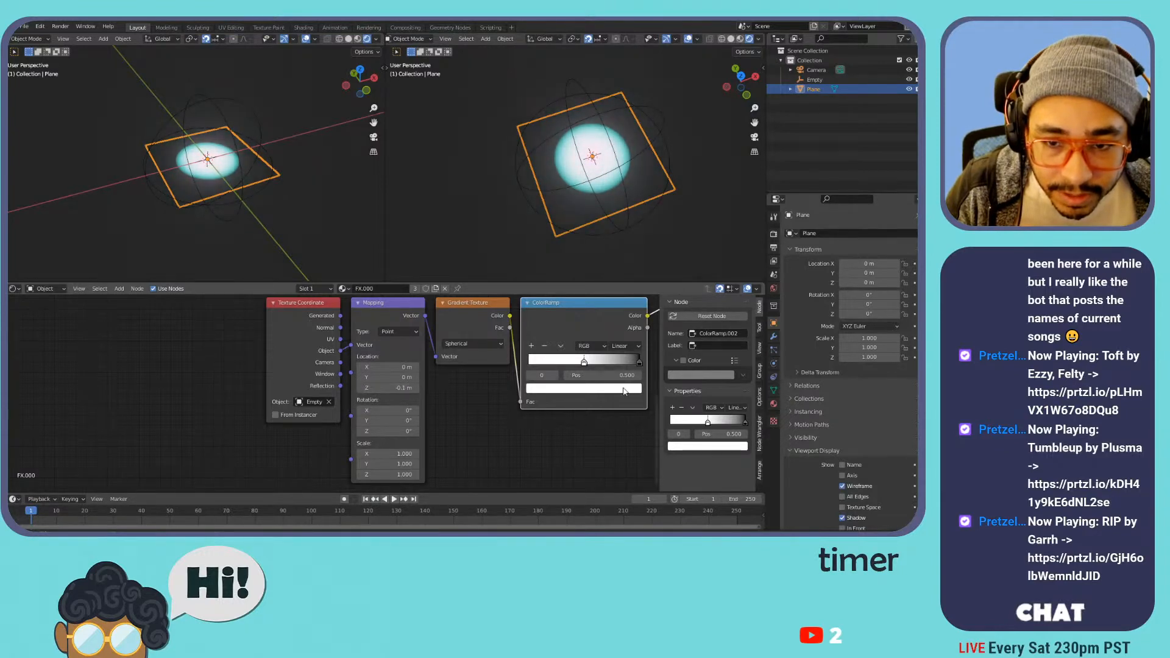
{"action": "left_click_drag", "start_coordinate": [400, 432], "coordinate": [402, 431]}
{"action": "left_click_drag", "start_coordinate": [399, 389], "coordinate": [376, 388], "text": "shift"}
- Link the duplicated ColorRamp straight to the reroute for a preview and reconnect the Mix node's Color output to it
{"action": "scroll", "coordinate": [599, 391], "scroll_direction": "down", "scroll_amount": 6}
{"action": "middle_click_drag", "start_coordinate": [599, 391], "coordinate": [429, 407]}
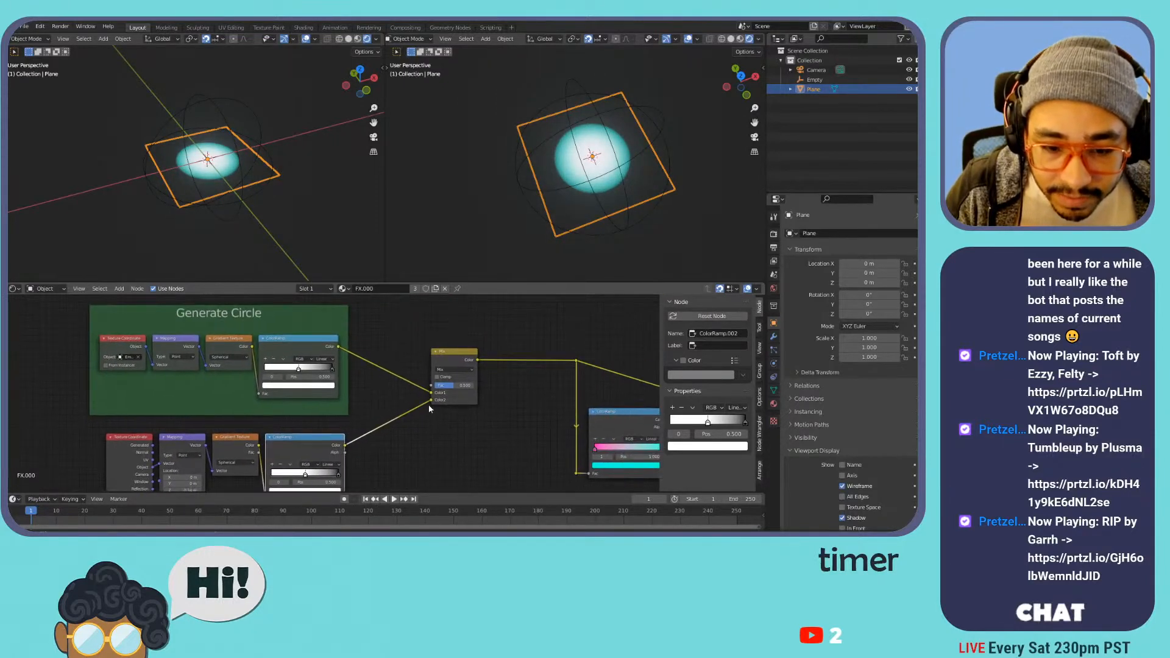
{"action": "left_click_drag", "start_coordinate": [490, 403], "coordinate": [576, 364]}
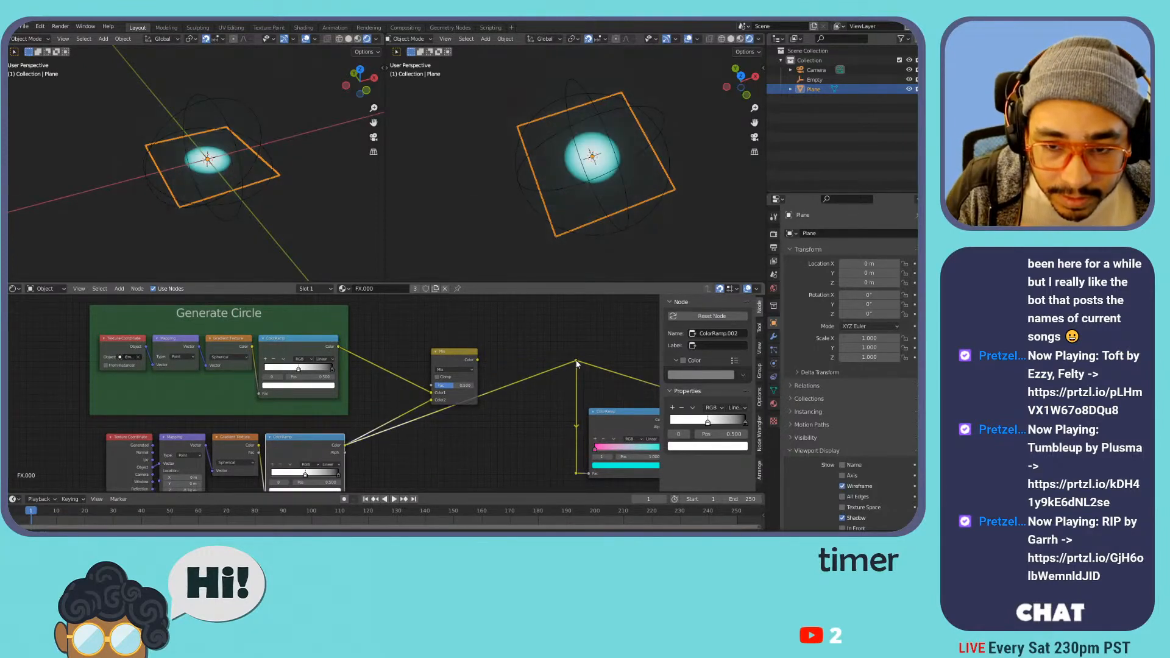
{"action": "left_click_drag", "start_coordinate": [478, 360], "coordinate": [572, 368]}
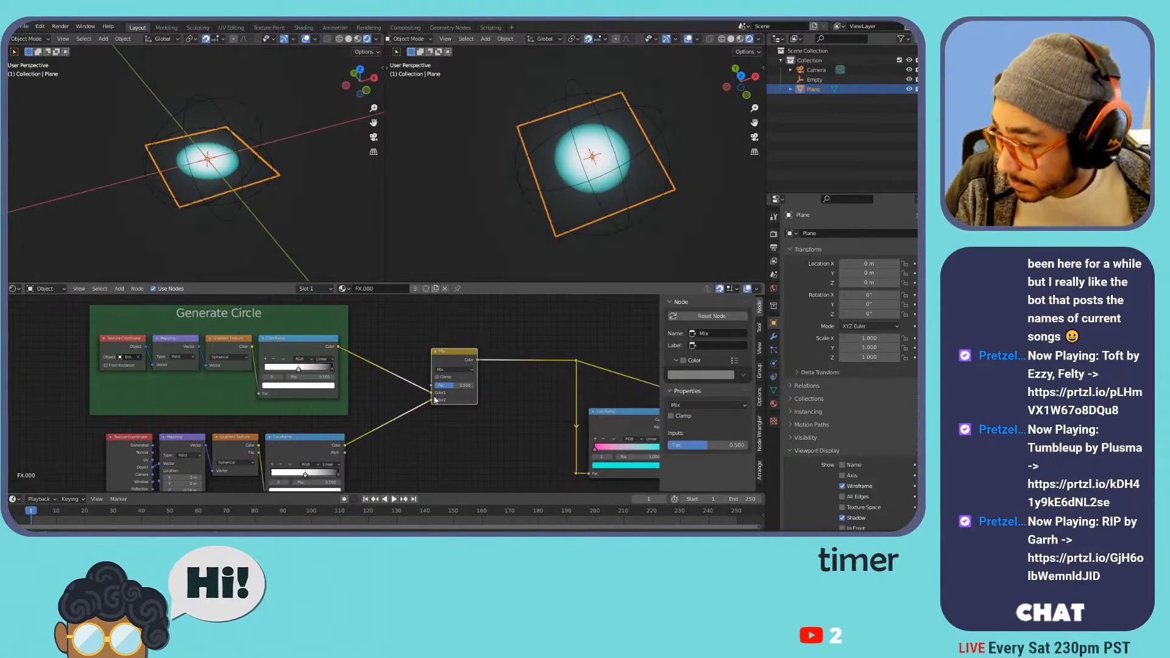
- Try the Subtract blending mode on the Mix node with Clamp on and off, and set the factor to 0.5
{"action": "scroll", "coordinate": [426, 392], "scroll_direction": "up", "scroll_amount": 2}
{"action": "left_click", "coordinate": [503, 356]}
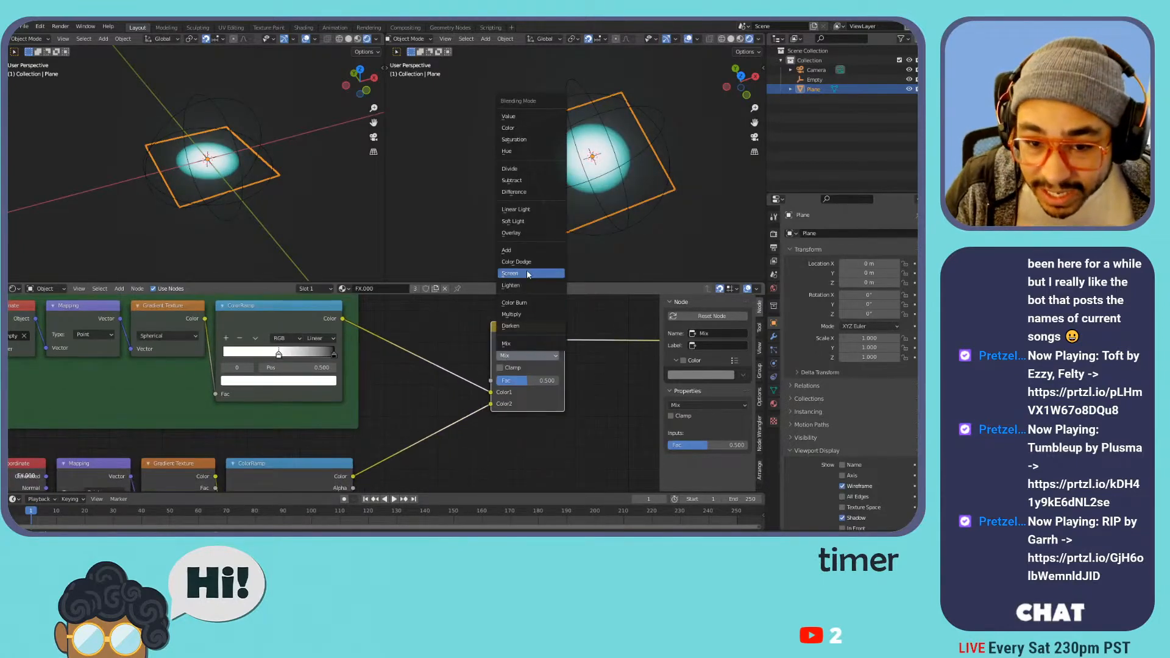
{"action": "left_click", "coordinate": [512, 181]}
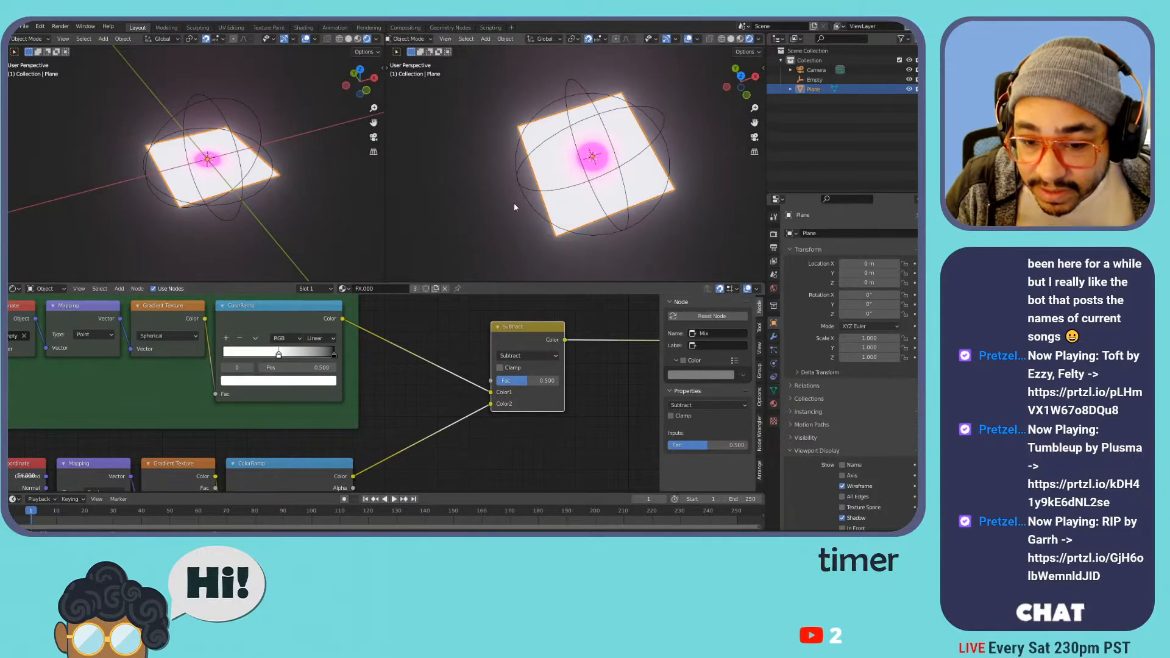
{"action": "left_click", "coordinate": [532, 356]}
{"action": "left_click", "coordinate": [513, 369]}
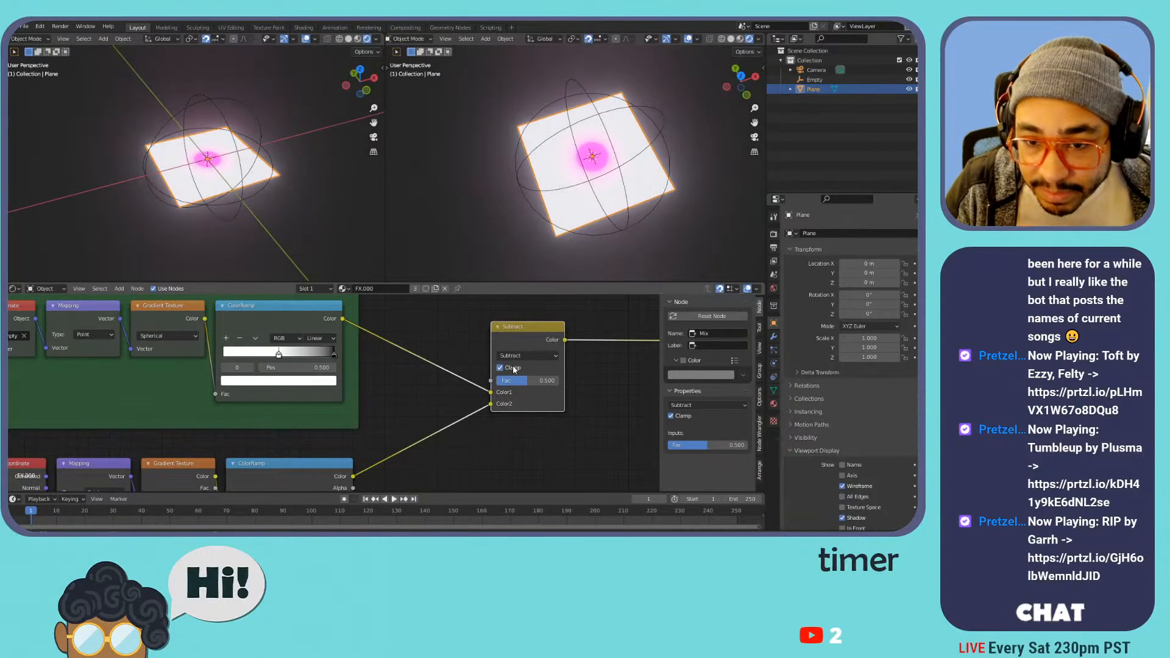
{"action": "mouse_move", "coordinate": [528, 387]}
{"action": "left_mouse_down"}
{"action": "mouse_move", "coordinate": [486, 377]}
{"action": "mouse_move", "coordinate": [518, 396]}
{"action": "mouse_move", "coordinate": [481, 393]}
{"action": "mouse_move", "coordinate": [547, 392]}
{"action": "mouse_move", "coordinate": [485, 391]}
{"action": "mouse_move", "coordinate": [519, 392]}
{"action": "left_mouse_up"}
{"action": "left_click", "coordinate": [522, 393]}
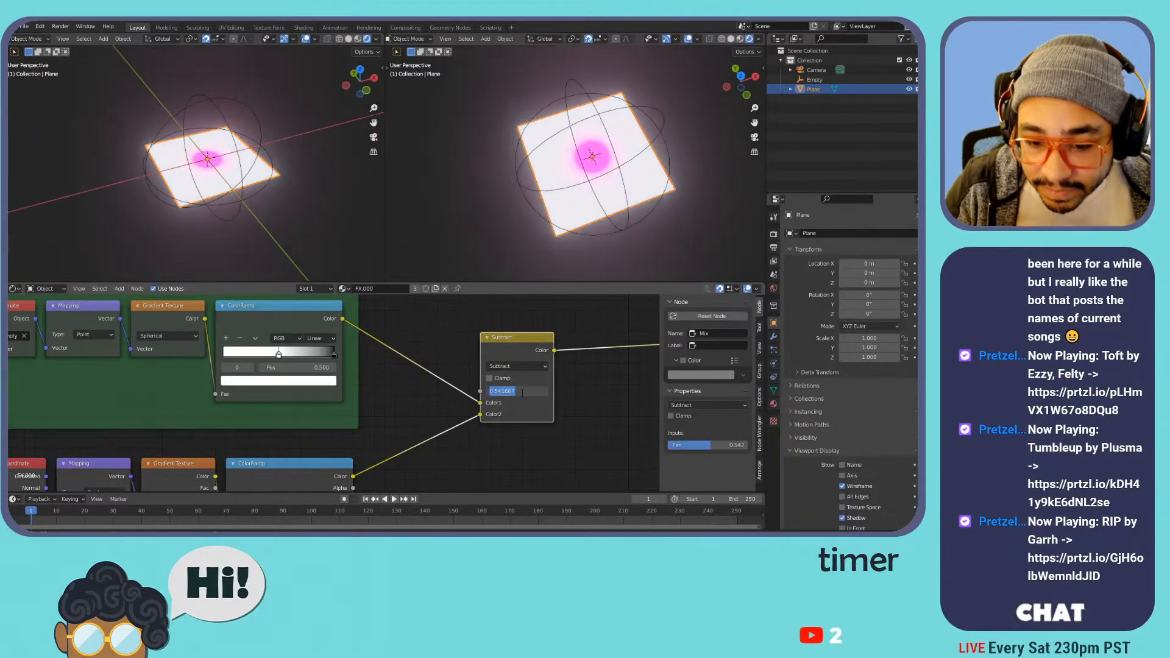
{"action": "type", "text": ".5"}
{"action": "key", "text": "Return"}
- Try the Multiply blending mode on the Mix node with Clamp enabled, varying the factor and returning it to 0.5
{"action": "left_click", "coordinate": [529, 366]}
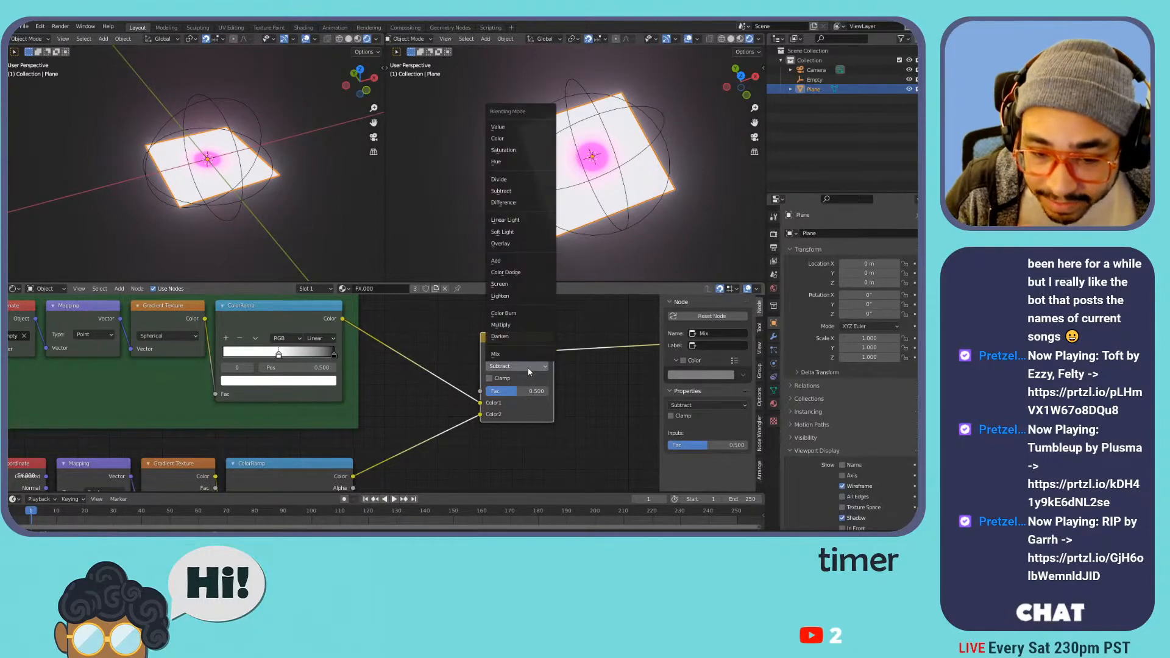
{"action": "left_click", "coordinate": [522, 327]}
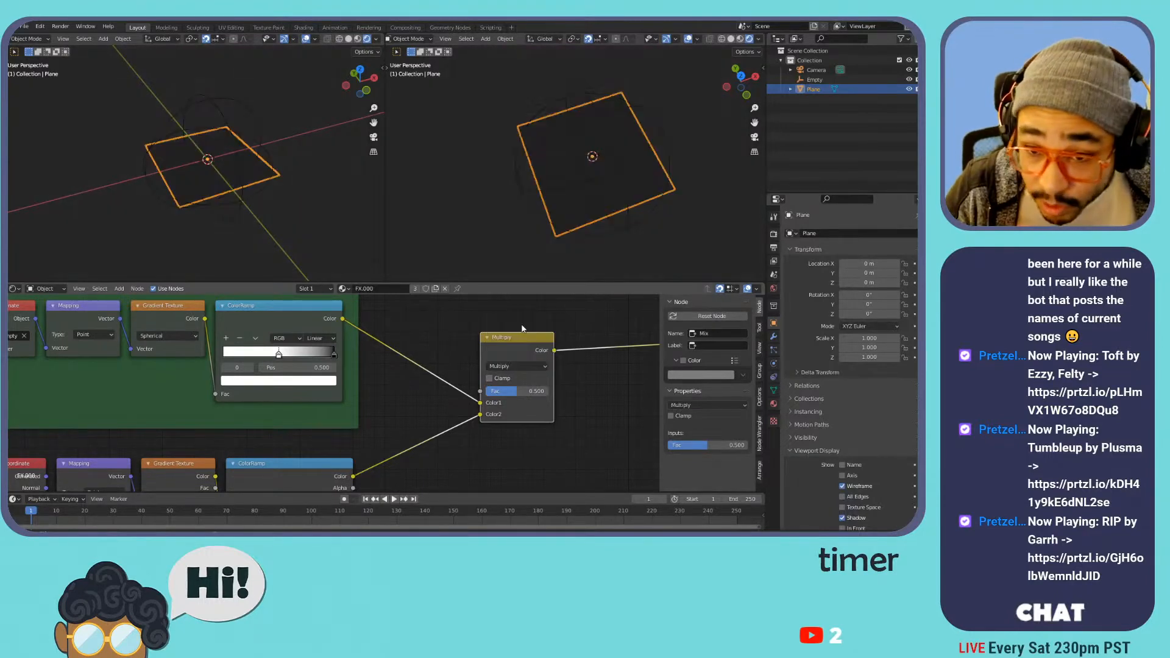
{"action": "mouse_move", "coordinate": [529, 390]}
{"action": "left_mouse_down"}
{"action": "mouse_move", "coordinate": [558, 391]}
{"action": "mouse_move", "coordinate": [494, 391]}
{"action": "mouse_move", "coordinate": [559, 391]}
{"action": "mouse_move", "coordinate": [466, 393]}
{"action": "mouse_move", "coordinate": [547, 393]}
{"action": "left_mouse_up"}
{"action": "left_click", "coordinate": [502, 381]}
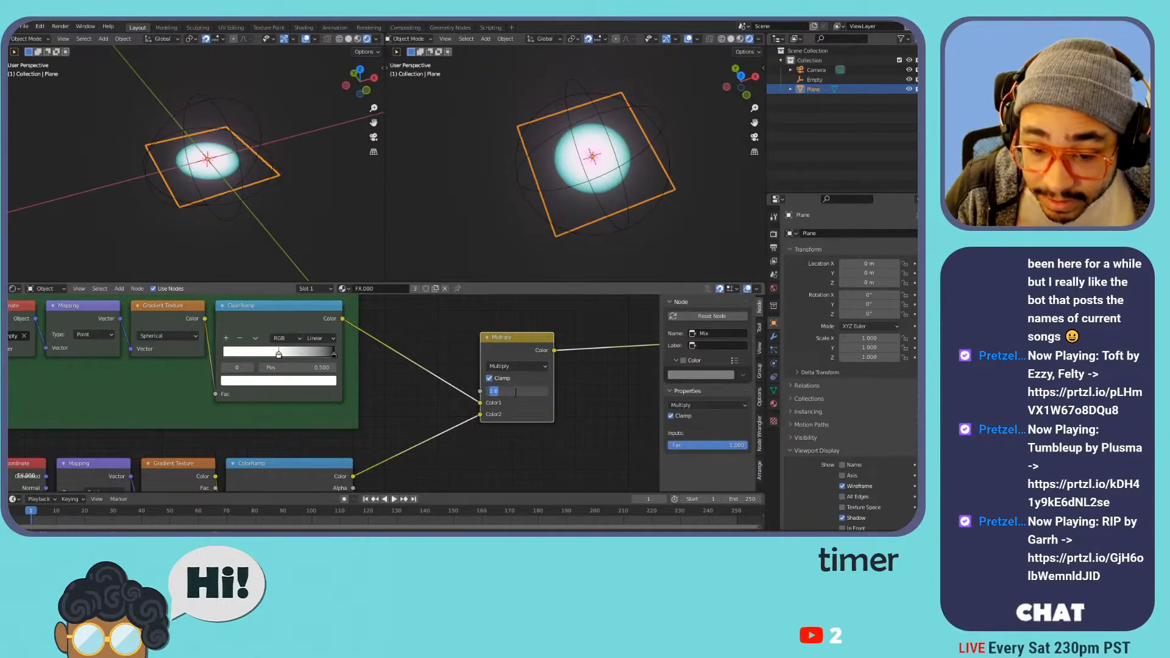
{"action": "key", "text": "Return"}
- Try the Divide, Darken and Value blending modes on the Mix node, raising the factor in Value mode
{"action": "left_click", "coordinate": [520, 366]}
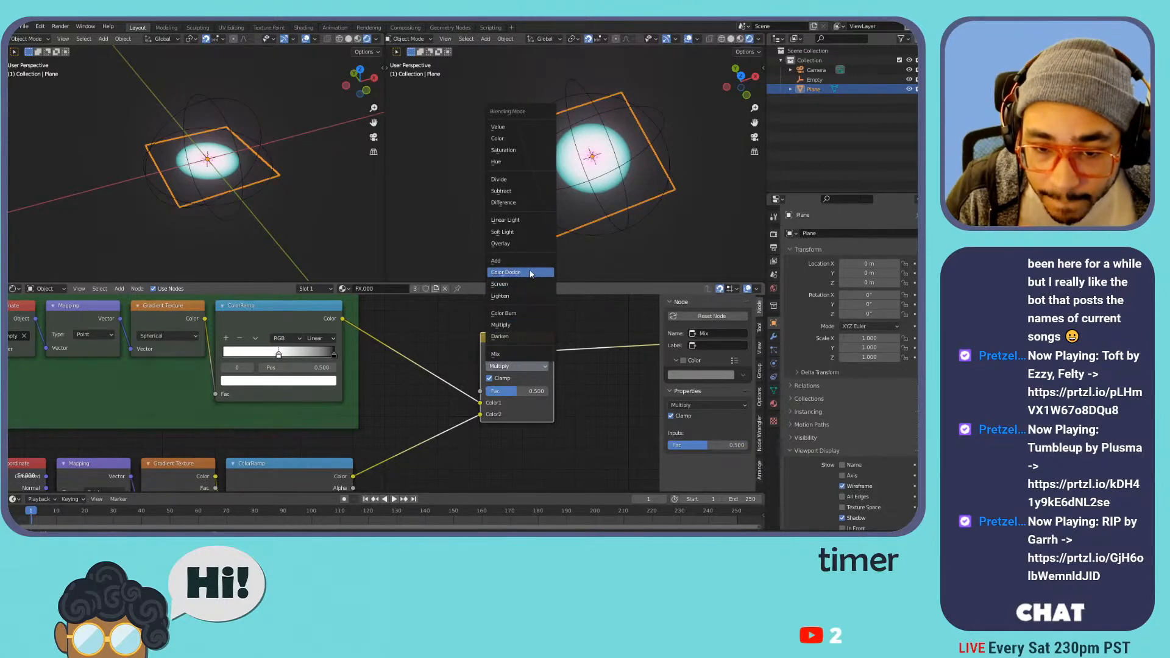
{"action": "left_click", "coordinate": [519, 181]}
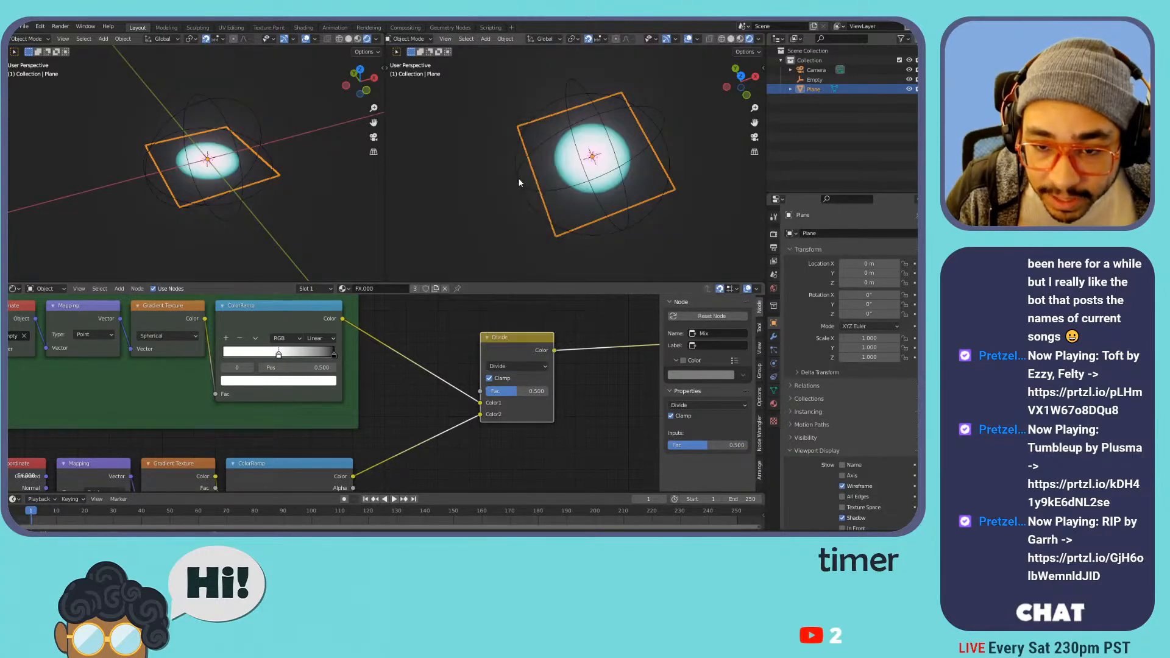
{"action": "left_click", "coordinate": [501, 368]}
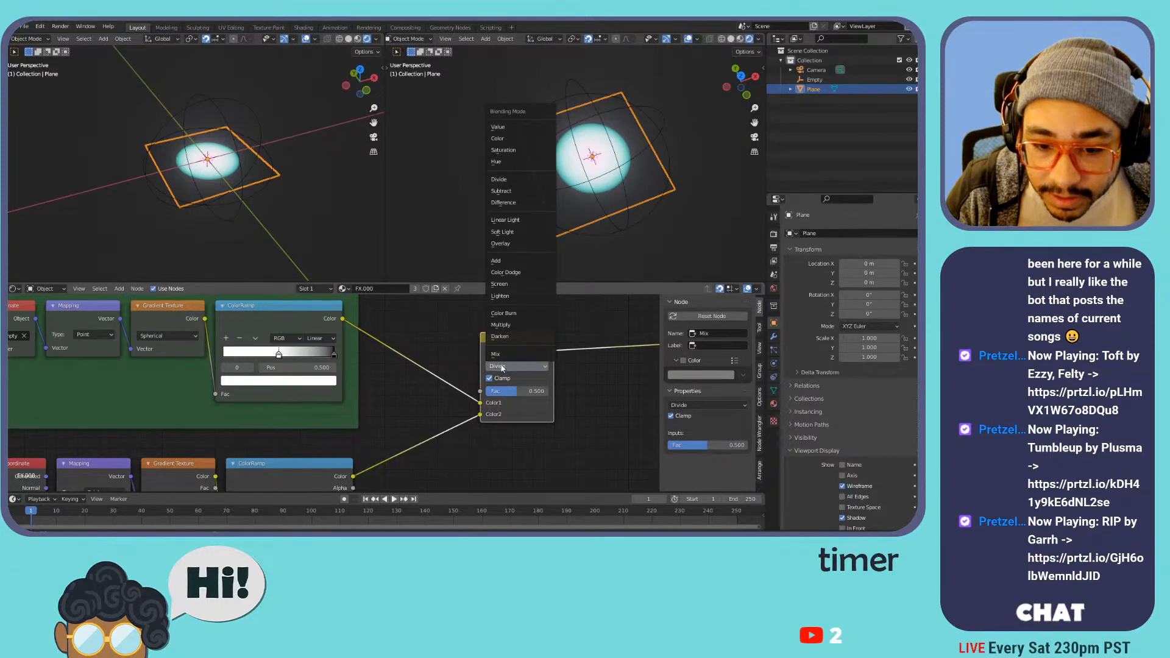
{"action": "left_click", "coordinate": [500, 336]}
{"action": "left_click", "coordinate": [512, 366]}
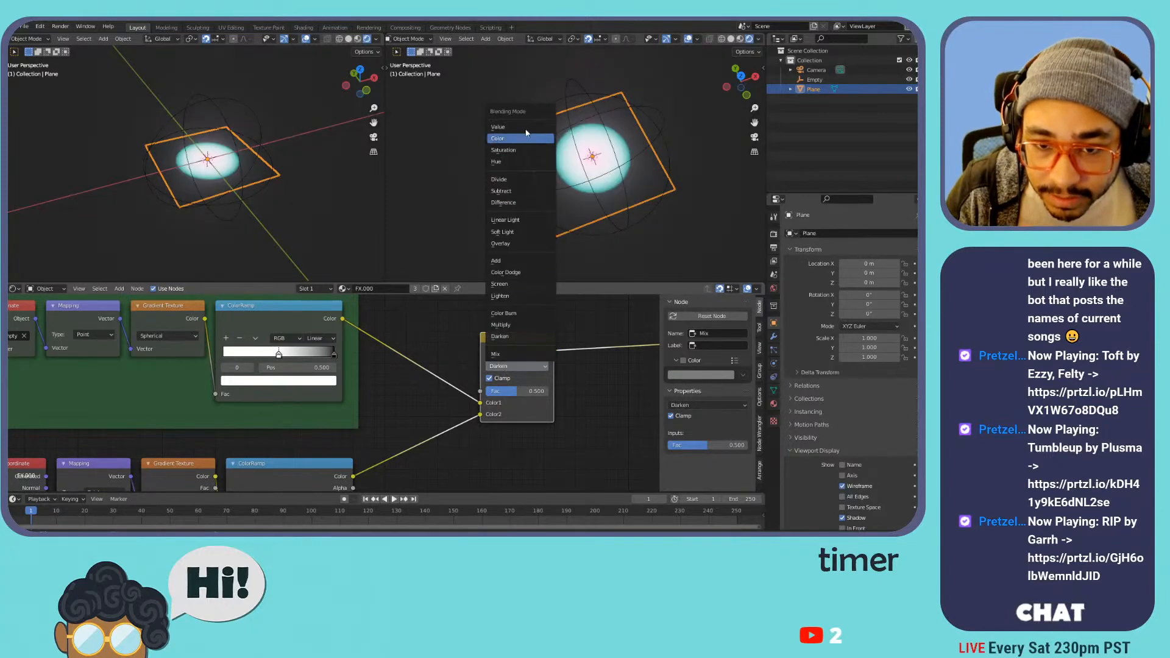
{"action": "left_click", "coordinate": [524, 127]}
{"action": "left_click_drag", "start_coordinate": [515, 390], "coordinate": [540, 390]}
{"action": "left_click", "coordinate": [527, 367]}
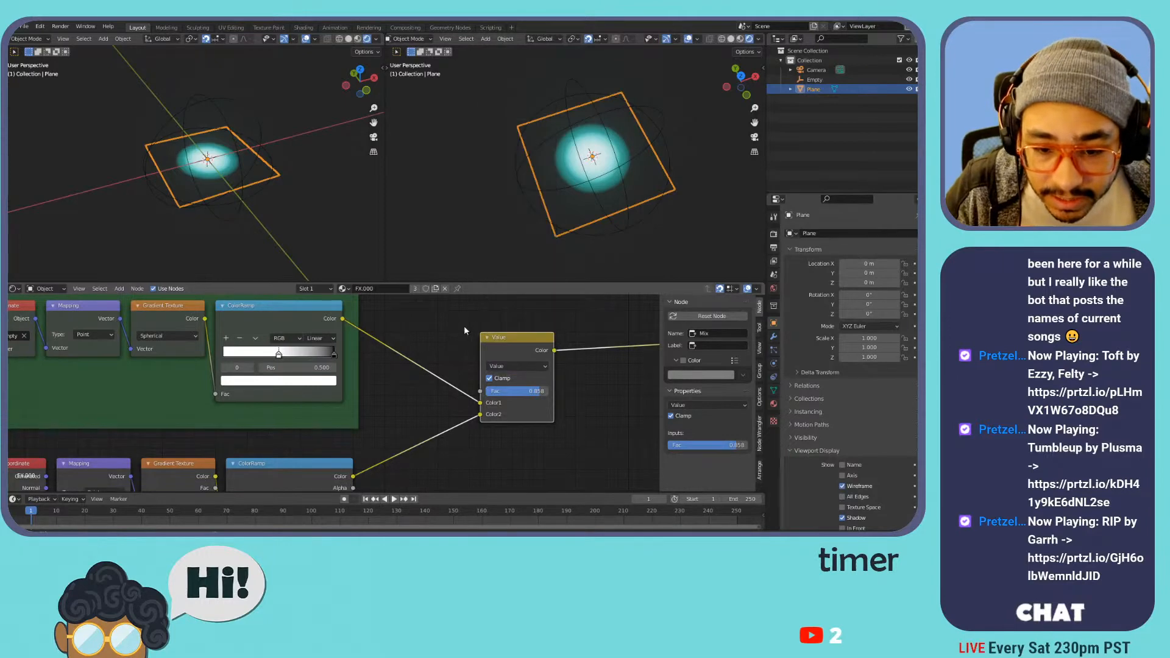
- Add a Math node with the Add operation just below the Mix node
{"action": "scroll", "coordinate": [496, 341], "scroll_direction": "down", "scroll_amount": 2}
{"action": "key", "text": "shift+a"}
{"action": "mouse_move", "coordinate": [545, 386]}
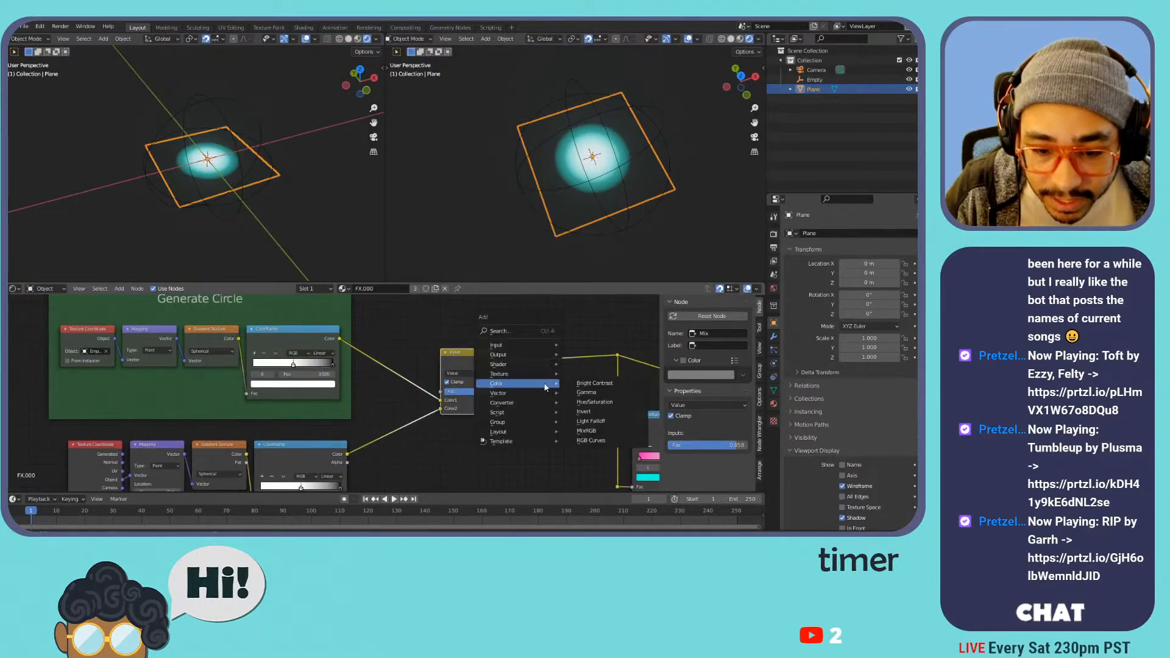
{"action": "left_click", "coordinate": [594, 343]}
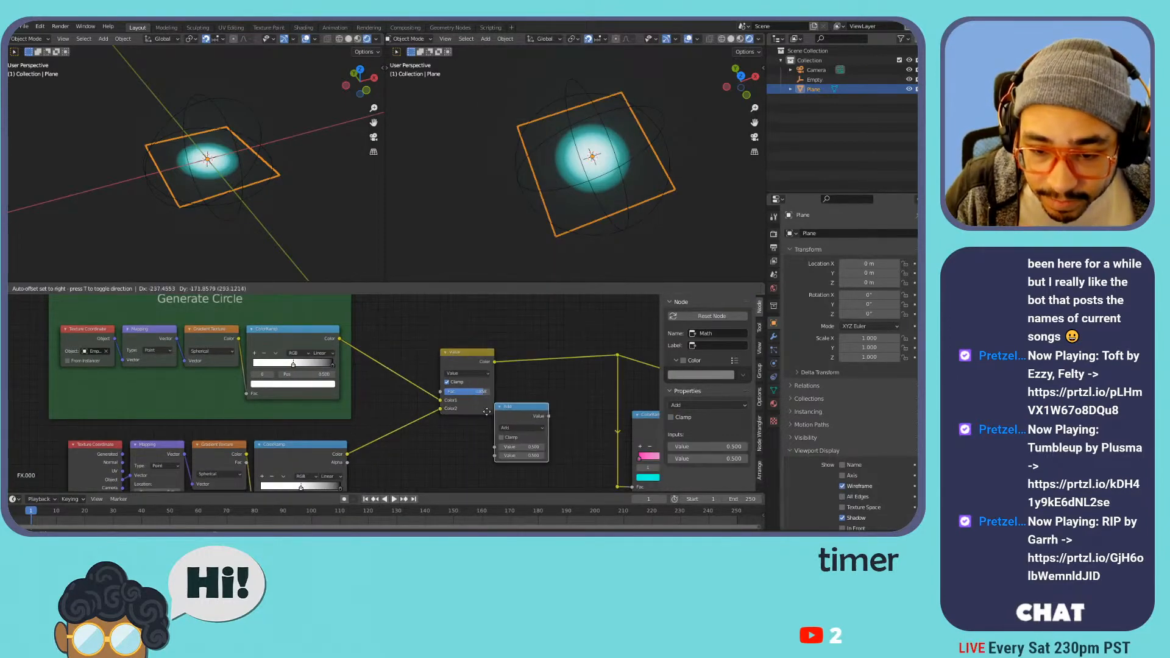
{"action": "left_click", "coordinate": [439, 422]}
- Link both ColorRamps' Color outputs to the Math node's two Value inputs and its Value output to the reroute
{"action": "middle_click_drag", "start_coordinate": [415, 422], "coordinate": [455, 387]}
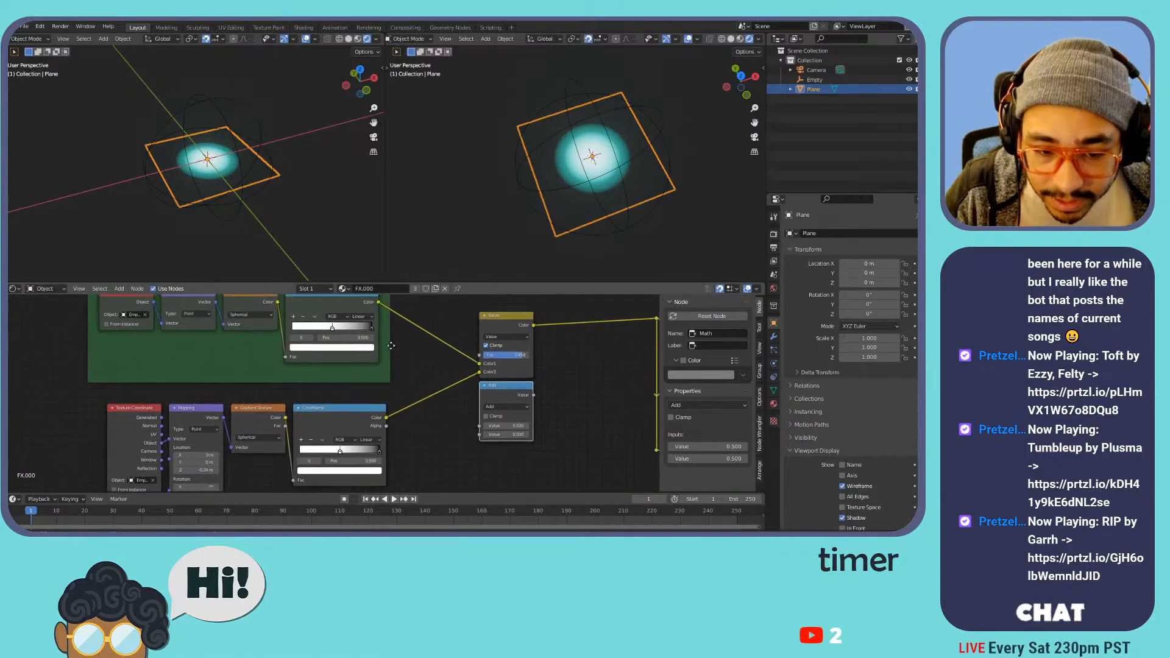
{"action": "left_click_drag", "start_coordinate": [379, 303], "coordinate": [480, 426]}
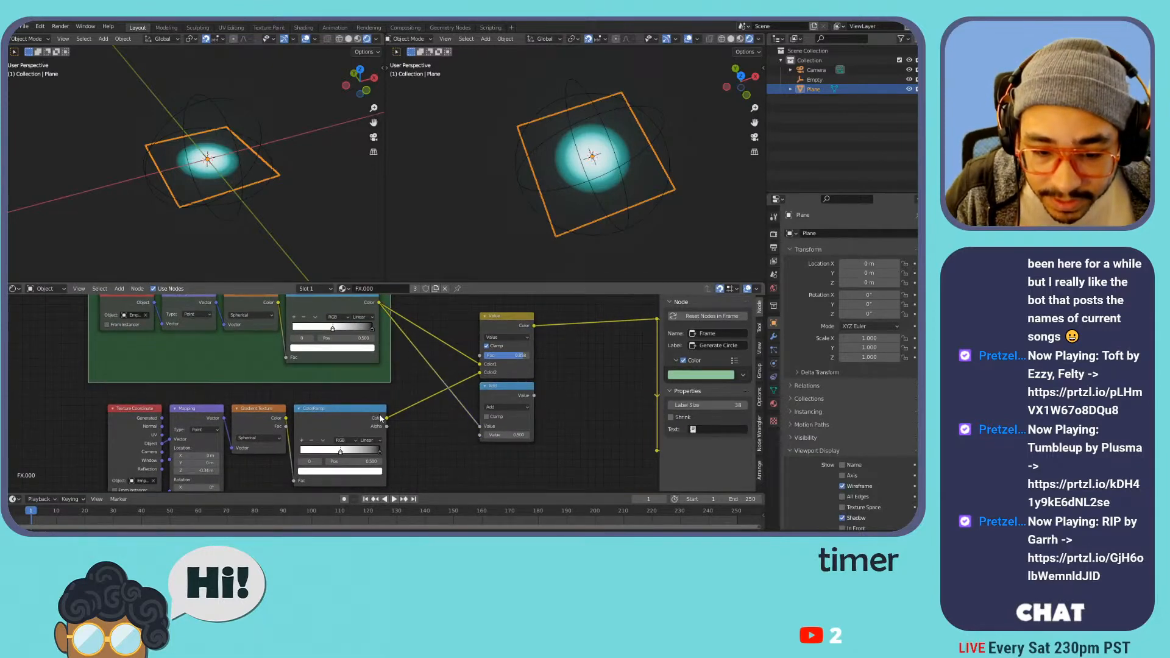
{"action": "left_click_drag", "start_coordinate": [387, 418], "coordinate": [473, 439]}
{"action": "middle_click_drag", "start_coordinate": [513, 415], "coordinate": [454, 433]}
{"action": "left_click_drag", "start_coordinate": [498, 402], "coordinate": [597, 337]}
- Delete the Mix node and move the Math node up into its place
{"action": "left_click_drag", "start_coordinate": [440, 339], "coordinate": [441, 306]}
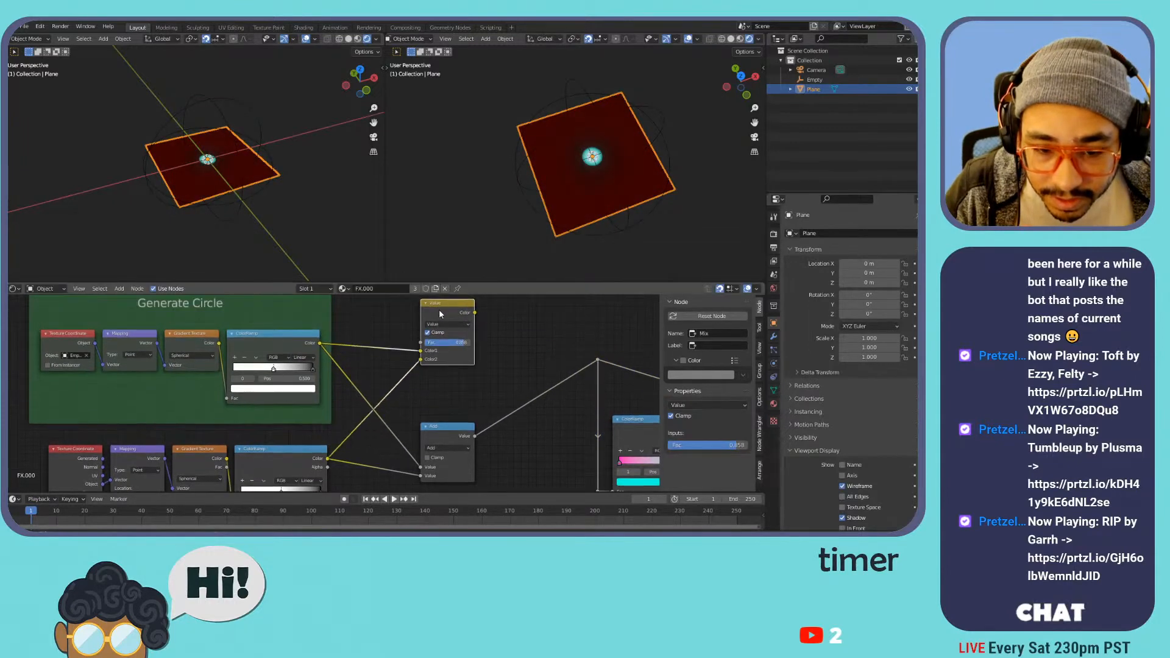
{"action": "key", "text": "x"}
{"action": "middle_click_drag", "start_coordinate": [443, 409], "coordinate": [458, 365]}
{"action": "scroll", "coordinate": [456, 364], "scroll_direction": "up", "scroll_amount": 1}
{"action": "left_click_drag", "start_coordinate": [458, 384], "coordinate": [467, 337]}
- Enable Clamp on the Math node and switch its operation to Subtract
{"action": "left_click", "coordinate": [472, 368]}
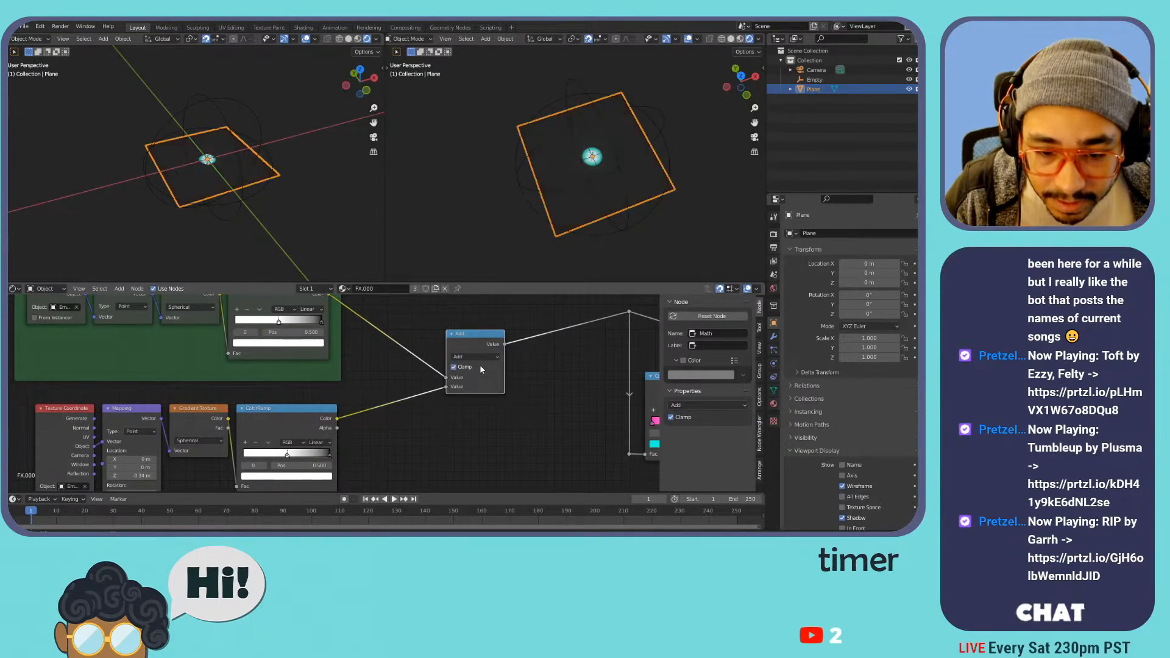
{"action": "scroll", "coordinate": [471, 370], "scroll_direction": "up", "scroll_amount": 1}
{"action": "left_click", "coordinate": [499, 350]}
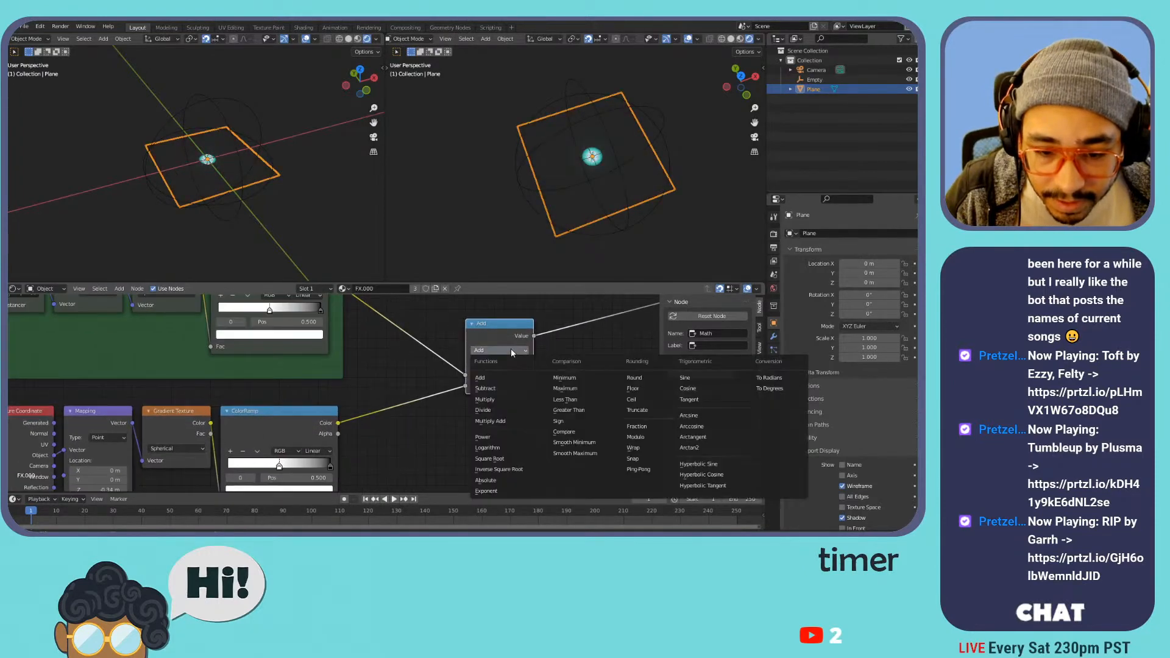
{"action": "left_click", "coordinate": [489, 389]}
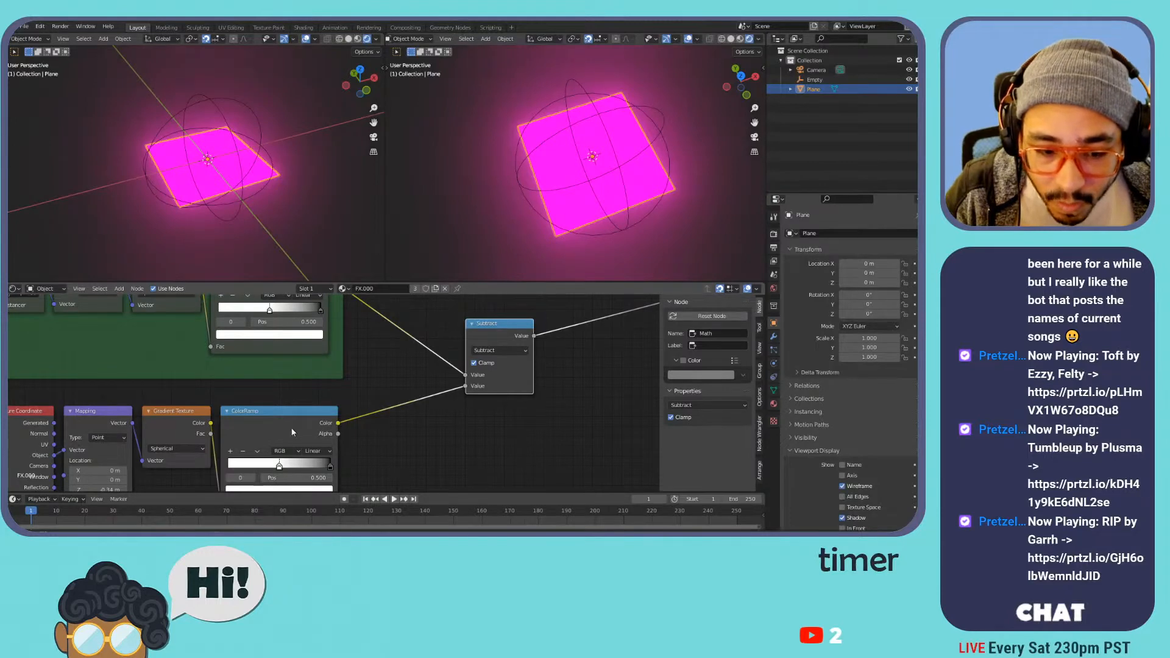
- Compare the Minimum and Maximum operations on the Math node, returning to Minimum
{"action": "left_click", "coordinate": [502, 351]}
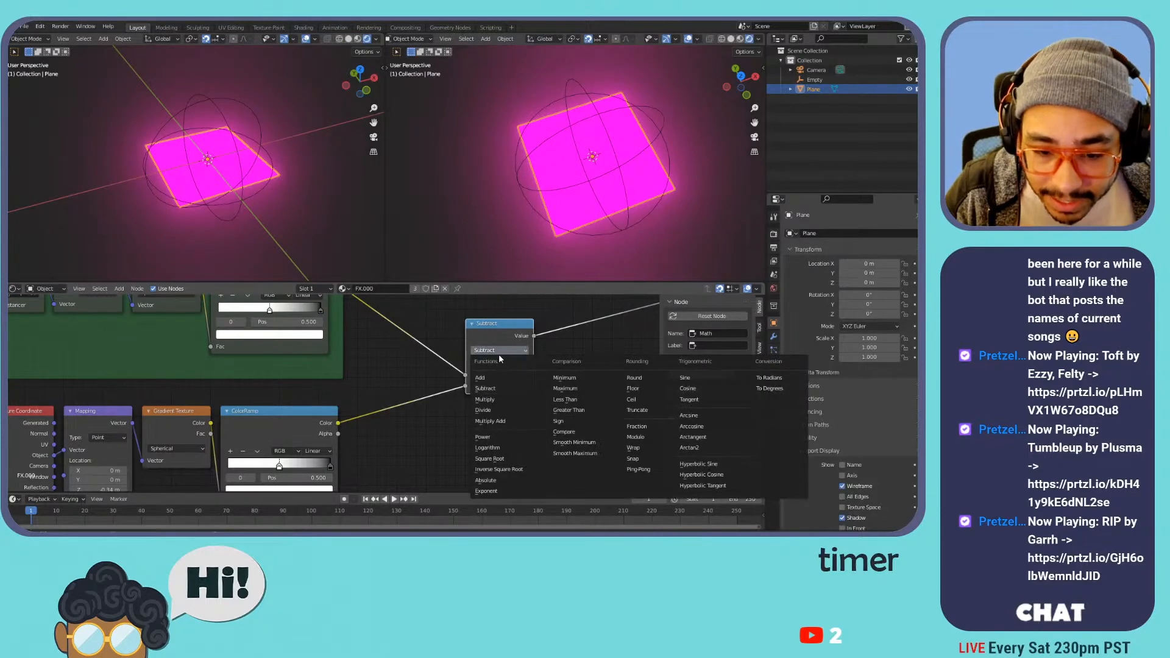
{"action": "left_click", "coordinate": [574, 377]}
{"action": "left_click", "coordinate": [500, 350]}
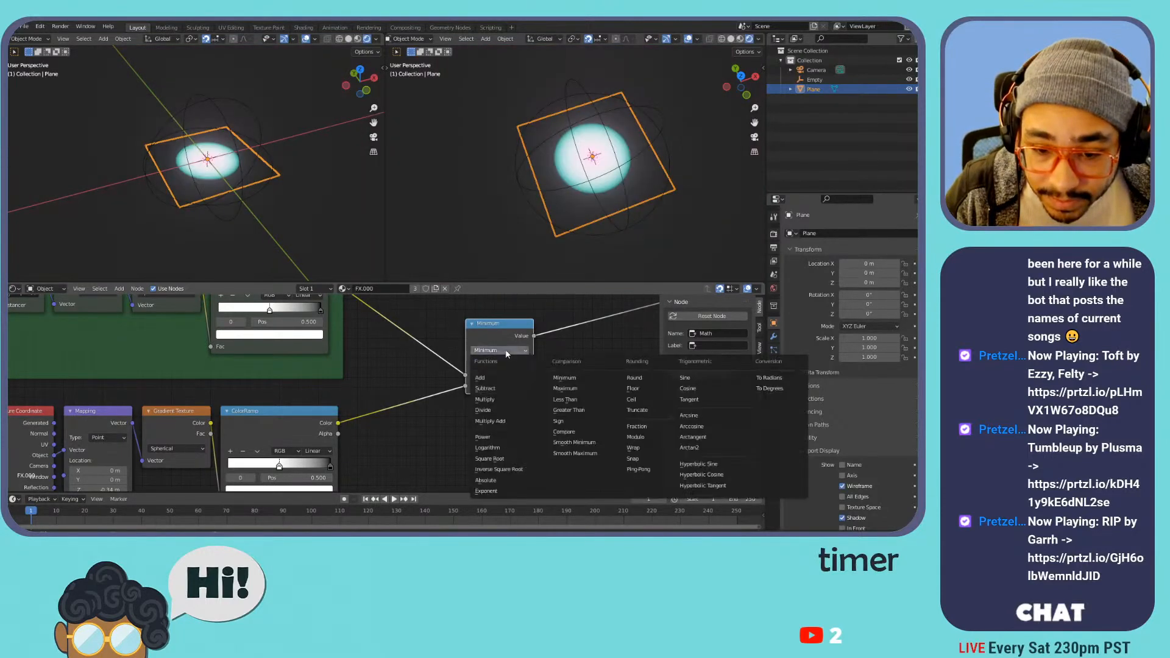
{"action": "left_click", "coordinate": [567, 388]}
{"action": "left_click", "coordinate": [500, 350]}
{"action": "left_click", "coordinate": [564, 377]}
- Try the Less Than, Greater Than and Smooth Minimum operations on the Math node
{"action": "left_click", "coordinate": [507, 351]}
{"action": "left_click", "coordinate": [569, 399]}
{"action": "left_click", "coordinate": [506, 350]}
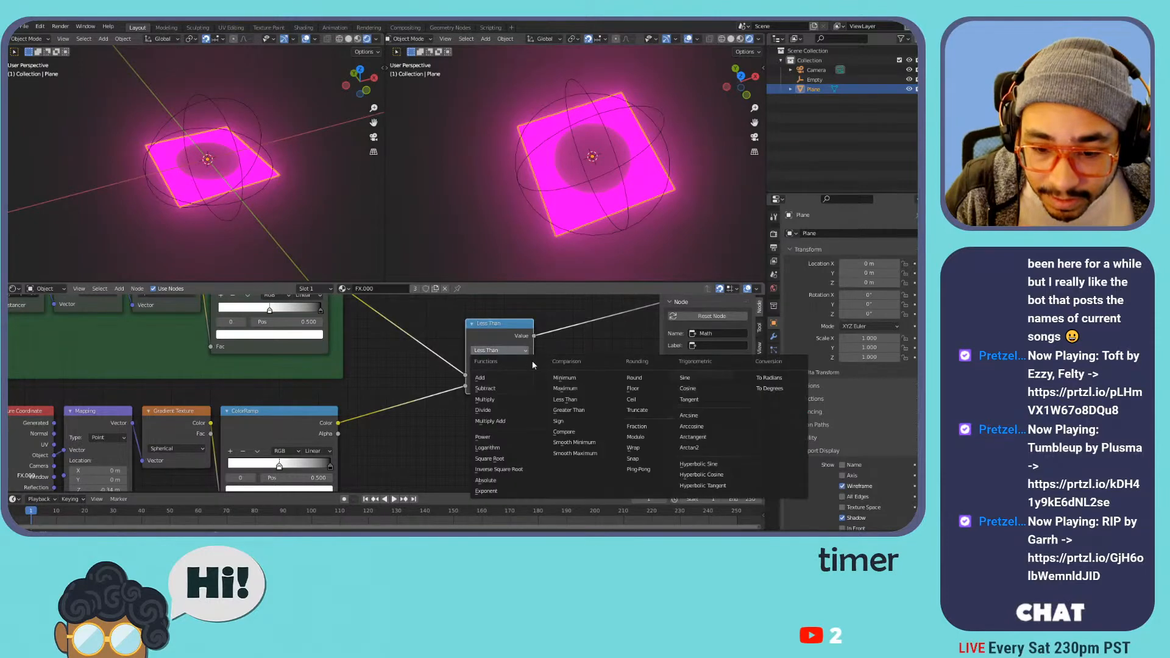
{"action": "left_click", "coordinate": [576, 411]}
{"action": "left_click", "coordinate": [516, 349]}
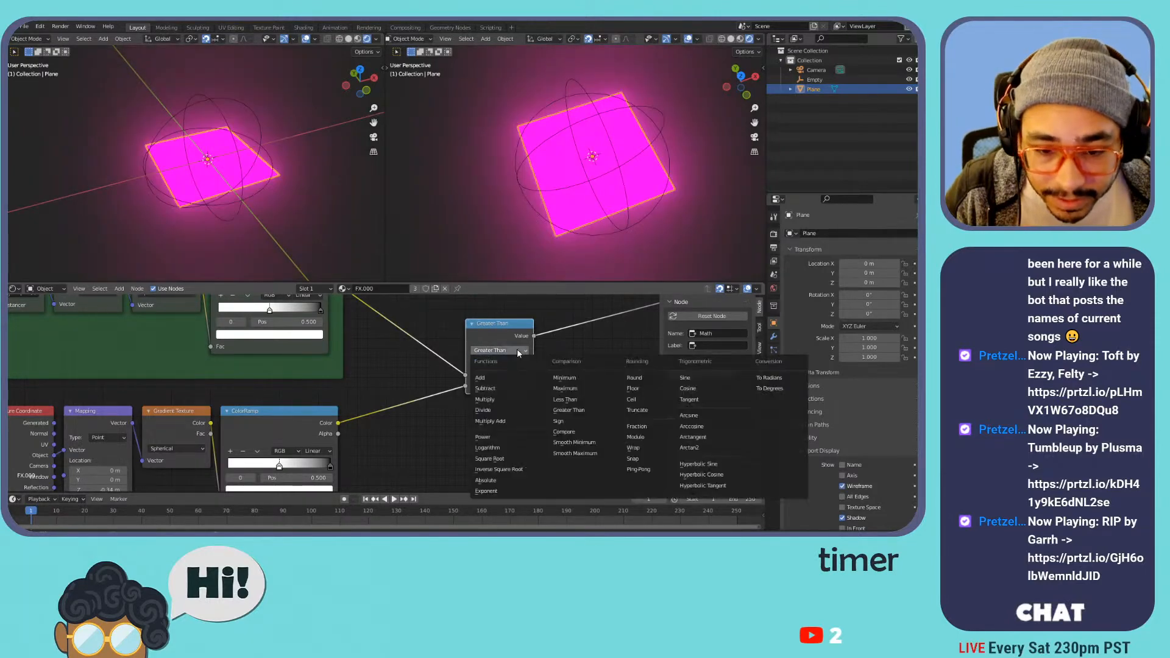
{"action": "left_click", "coordinate": [592, 441]}
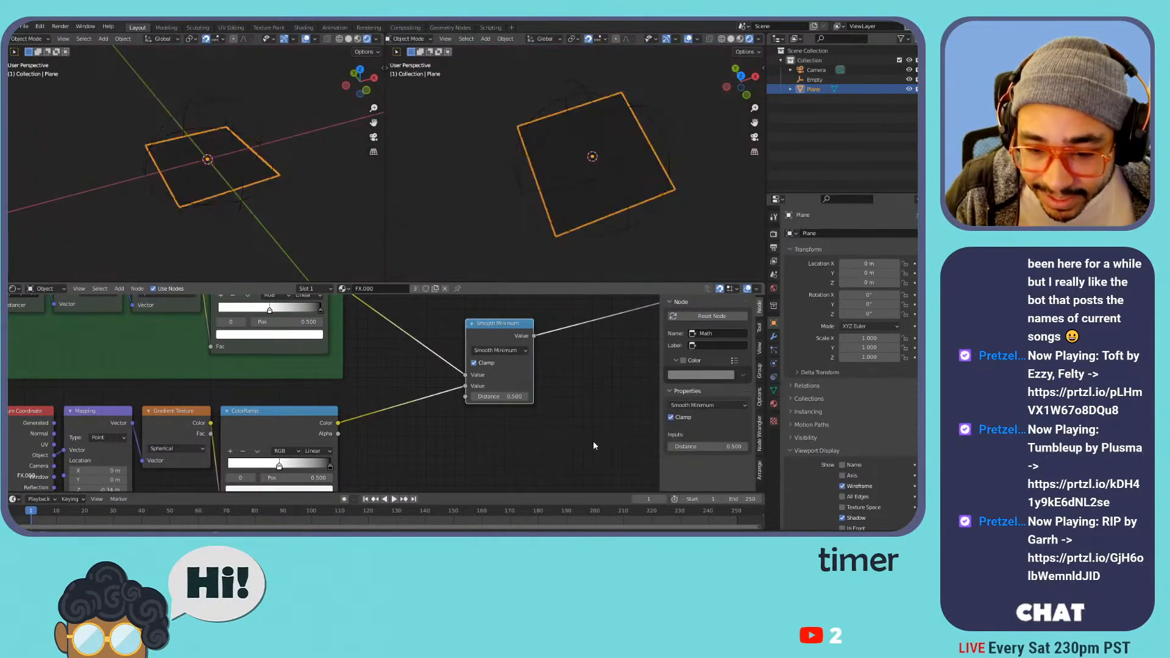
- Try the Power, Square Root and Subtract operations on the Math node
{"action": "left_click", "coordinate": [514, 351]}
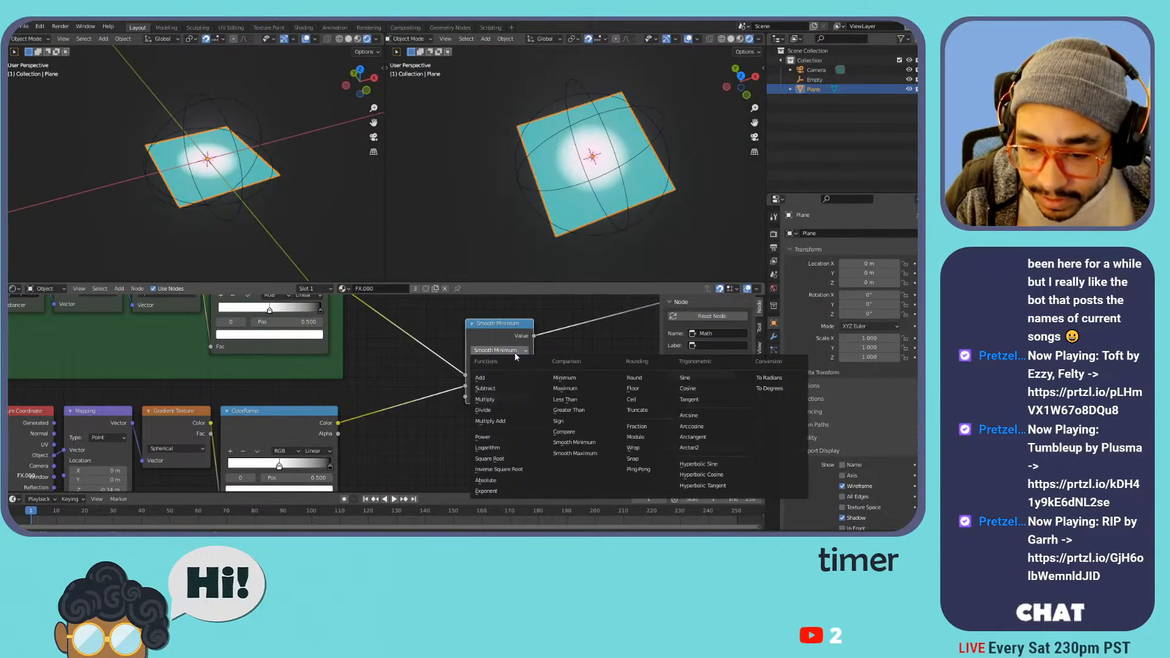
{"action": "left_click", "coordinate": [517, 437]}
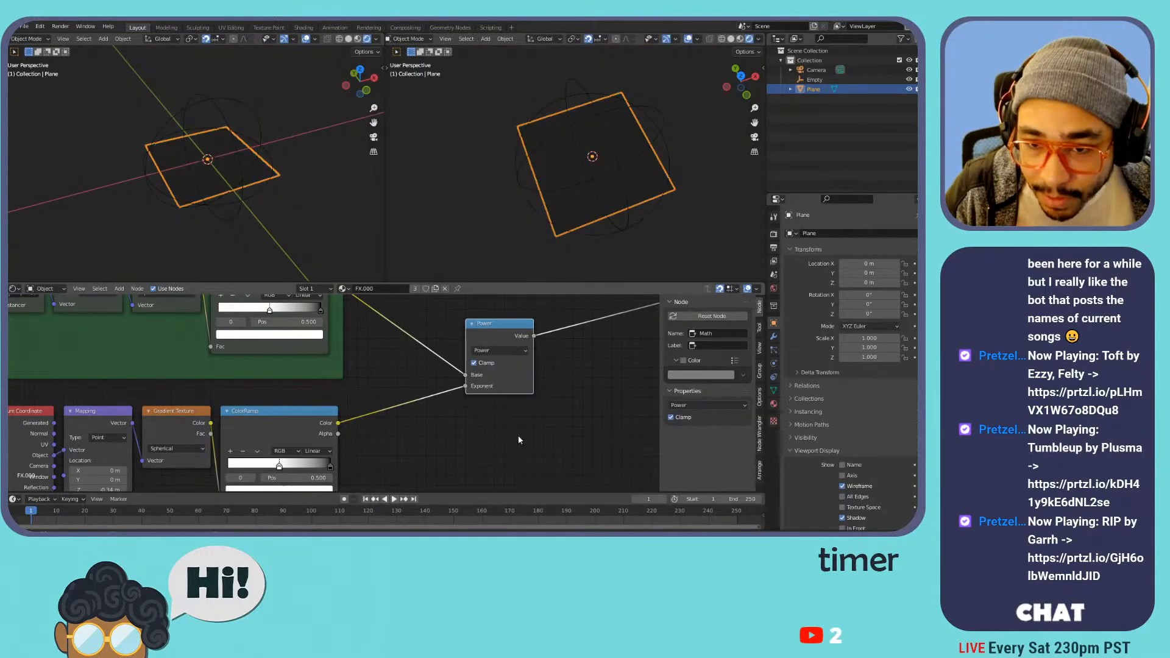
{"action": "left_click", "coordinate": [504, 351]}
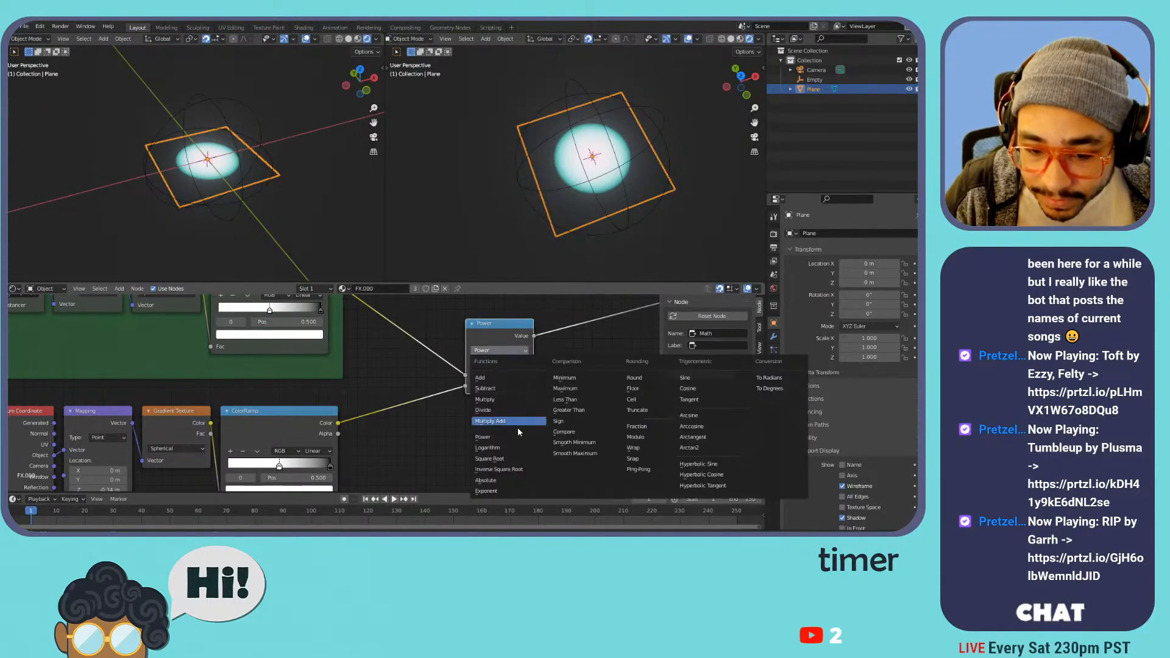
{"action": "left_click", "coordinate": [520, 460]}
{"action": "left_click", "coordinate": [503, 350]}
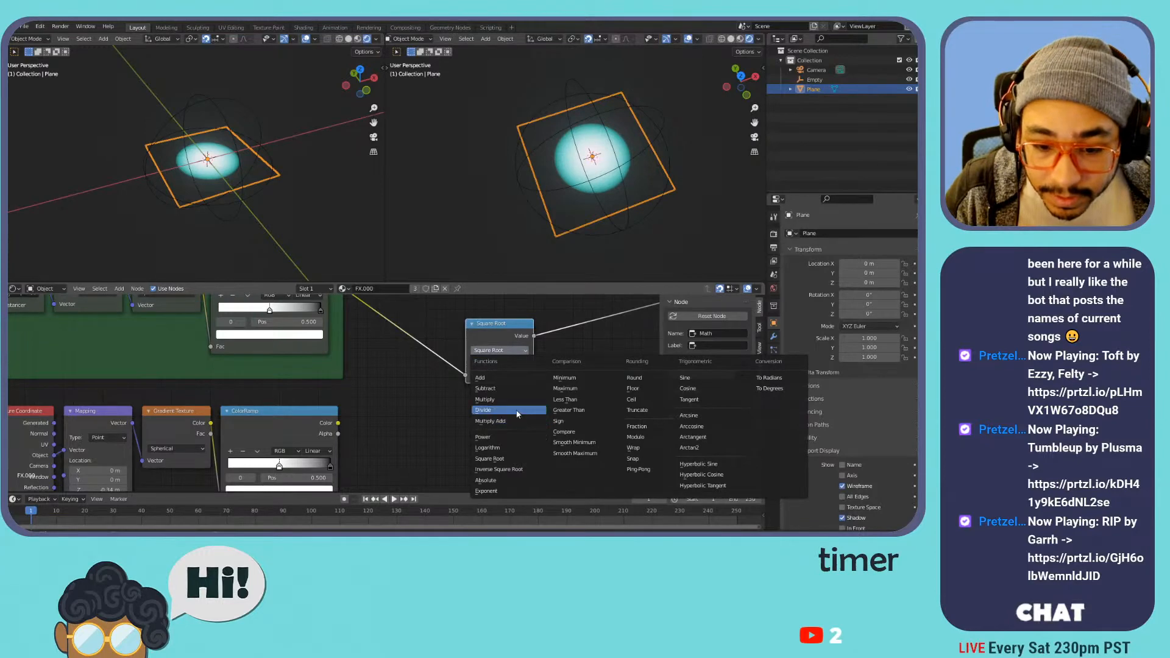
{"action": "left_click", "coordinate": [507, 389]}
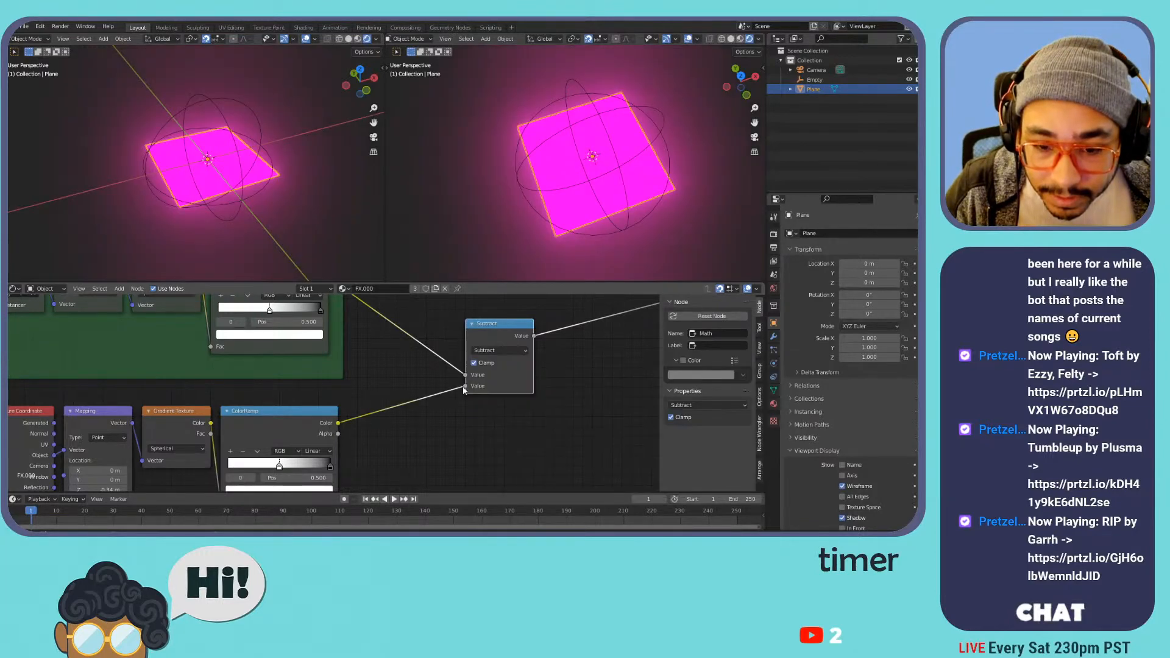
- Try a different Z location on the duplicate circle's Mapping node and undo it
{"action": "scroll", "coordinate": [348, 396], "scroll_direction": "down", "scroll_amount": 3}
{"action": "middle_click_drag", "start_coordinate": [265, 360], "coordinate": [445, 334]}
{"action": "scroll", "coordinate": [356, 385], "scroll_direction": "up", "scroll_amount": 1}
{"action": "left_click_drag", "start_coordinate": [312, 453], "coordinate": [390, 454]}
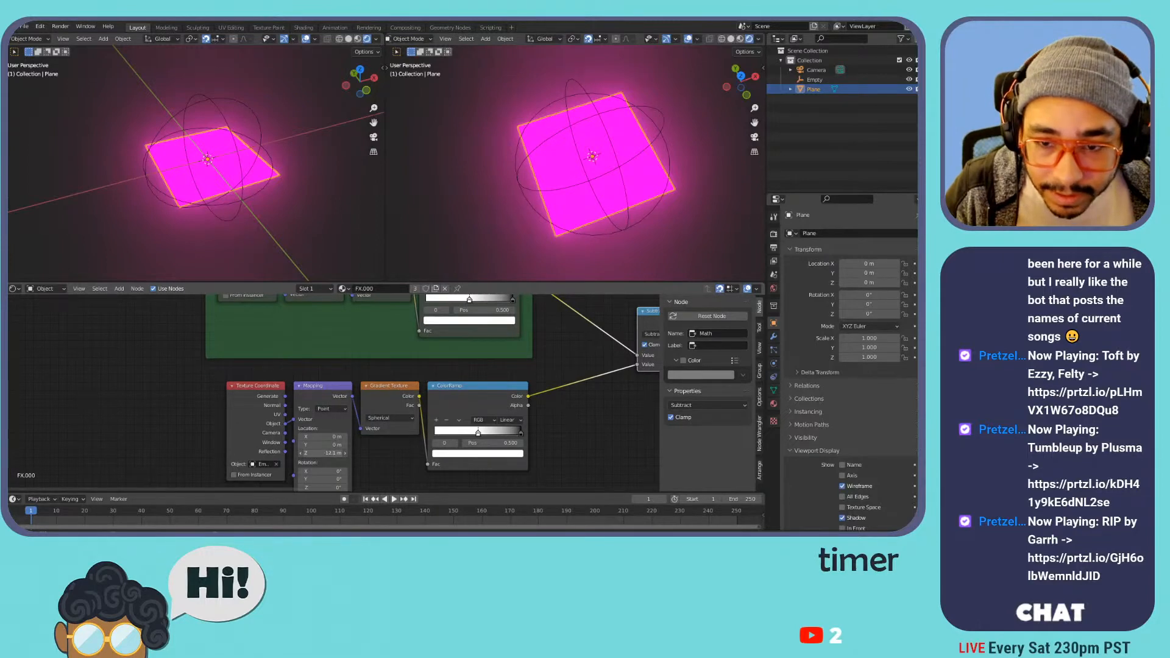
{"action": "key", "text": "ctrl+z"}
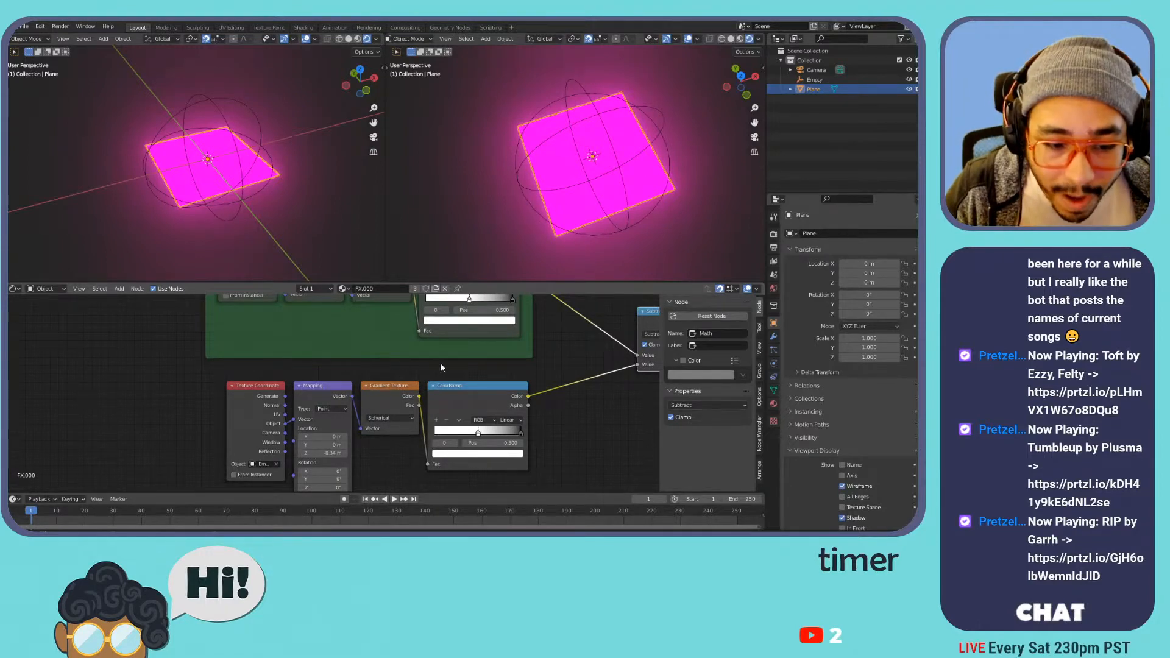
- Disable Clamp on the Math node and set its operation to Add
{"action": "middle_click_drag", "start_coordinate": [441, 367], "coordinate": [334, 393]}
{"action": "left_click", "coordinate": [505, 372]}
{"action": "middle_click_drag", "start_coordinate": [573, 359], "coordinate": [506, 368]}
{"action": "left_click", "coordinate": [449, 384]}
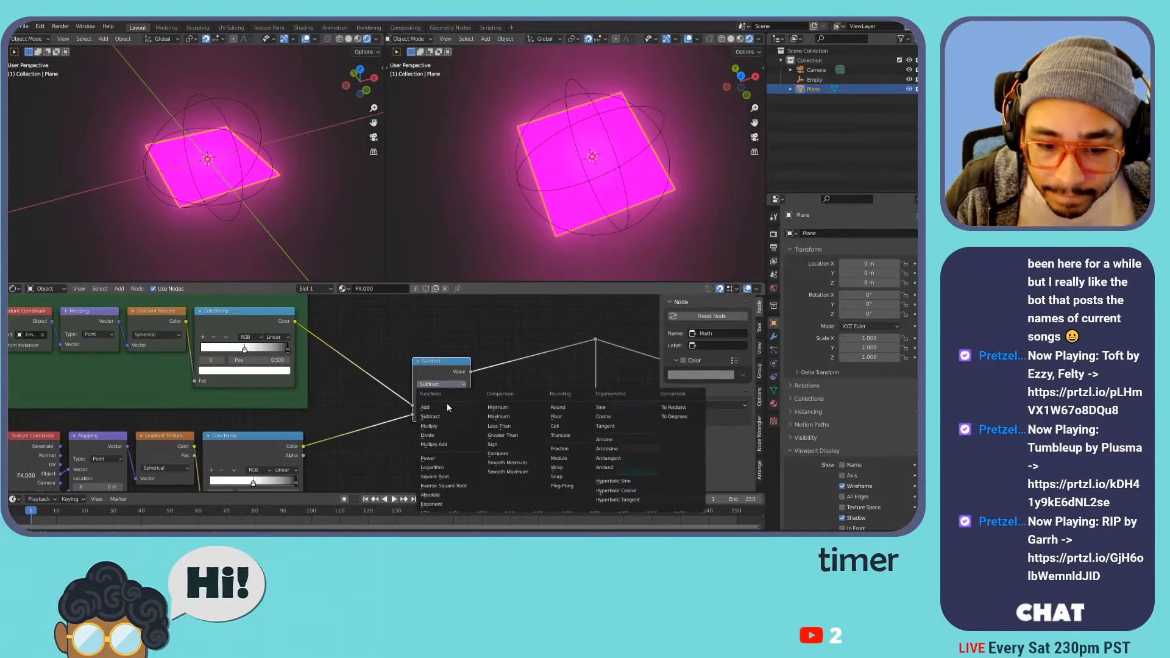
{"action": "left_click", "coordinate": [449, 405]}
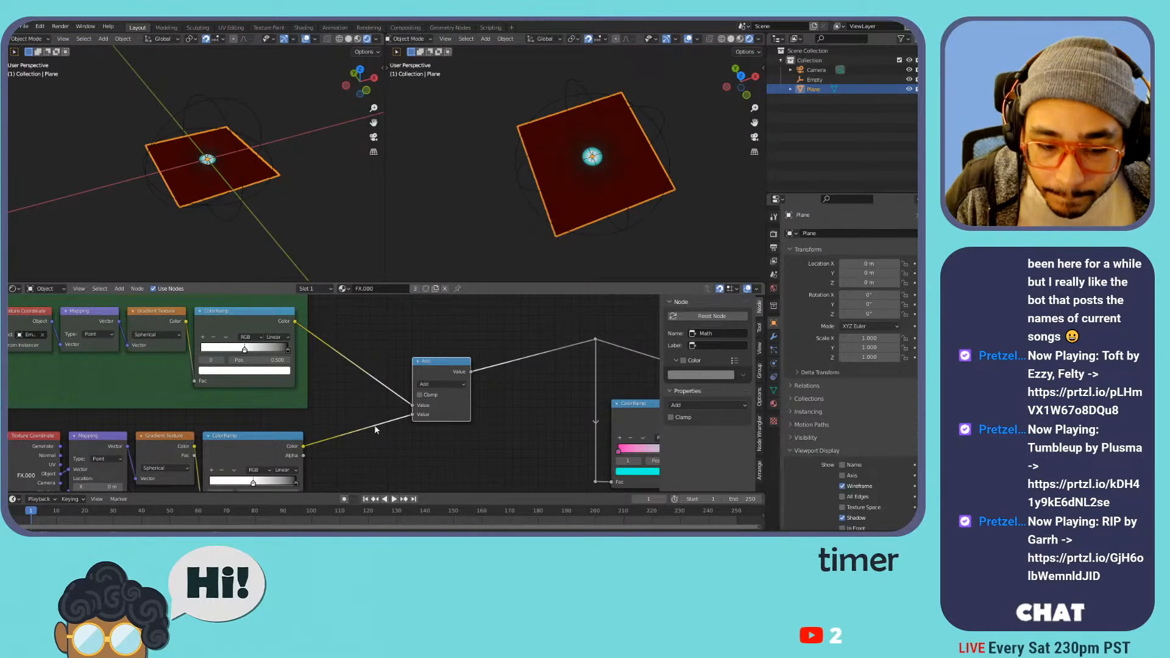
{"action": "middle_click_drag", "start_coordinate": [393, 423], "coordinate": [531, 366]}
{"action": "mouse_move", "coordinate": [237, 446]}
{"action": "left_mouse_down"}
{"action": "mouse_move", "coordinate": [186, 445]}
{"action": "mouse_move", "coordinate": [222, 445]}
{"action": "left_mouse_up"}
{"action": "key", "text": "Escape"}
{"action": "middle_click_drag", "start_coordinate": [507, 410], "coordinate": [392, 457]}
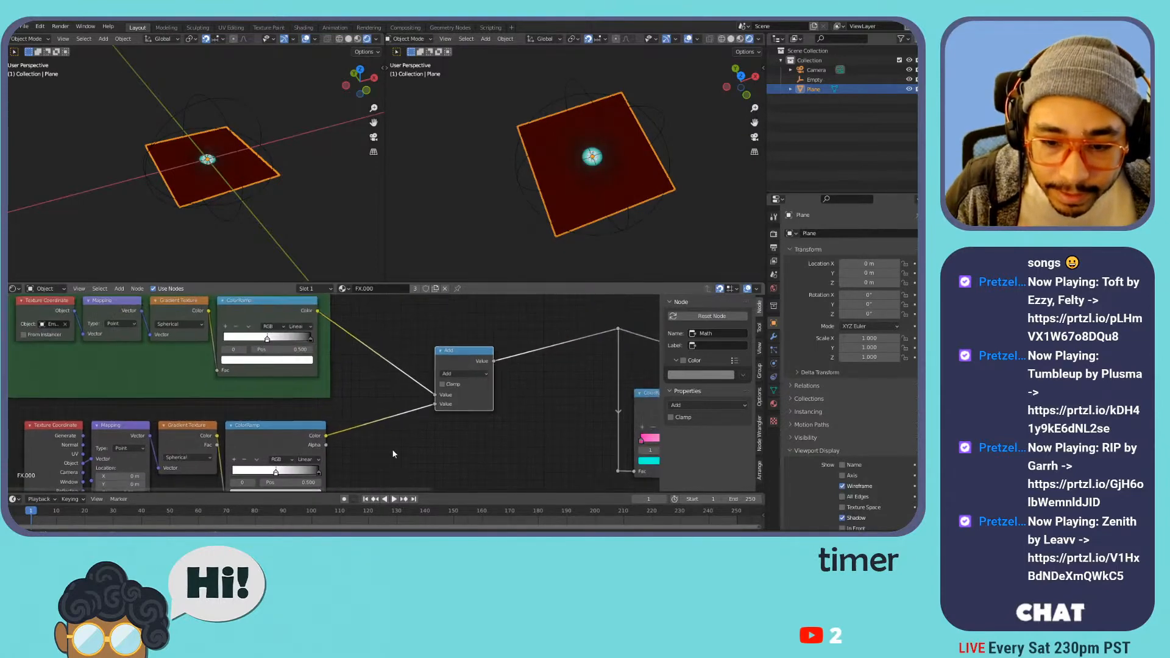
- Preview the duplicate ColorRamp and the Generate Circle ColorRamp separately by linking each Color output straight to the reroute
{"action": "scroll", "coordinate": [340, 429], "scroll_direction": "down", "scroll_amount": 2}
{"action": "left_click_drag", "start_coordinate": [328, 429], "coordinate": [559, 341]}
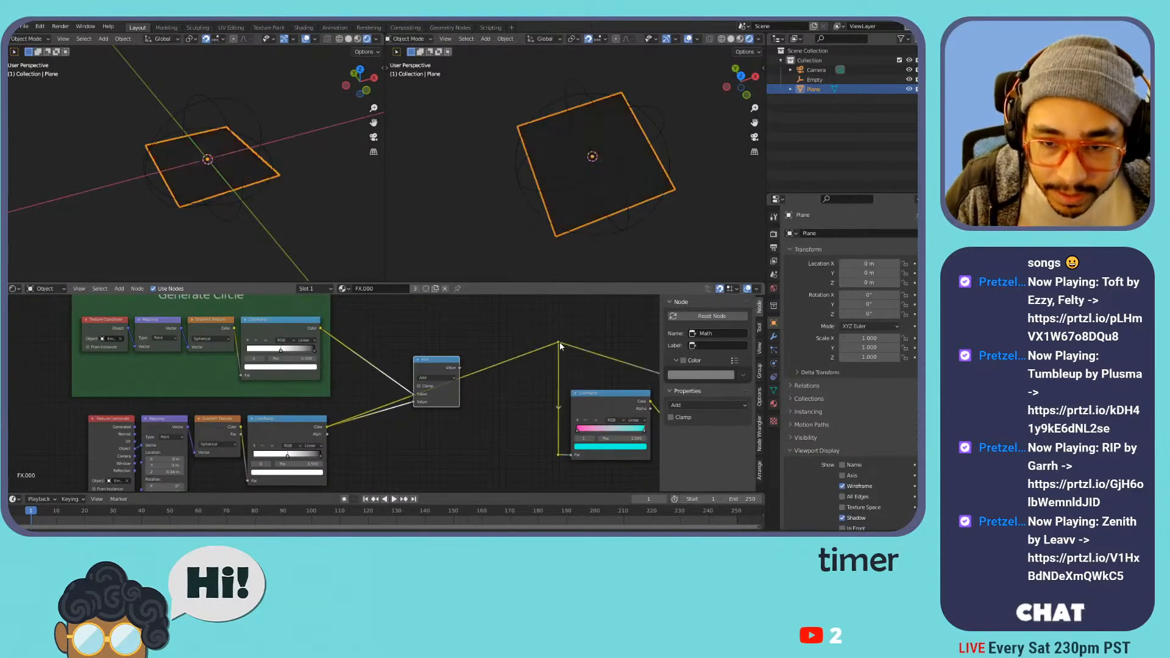
{"action": "left_click_drag", "start_coordinate": [321, 330], "coordinate": [559, 342]}
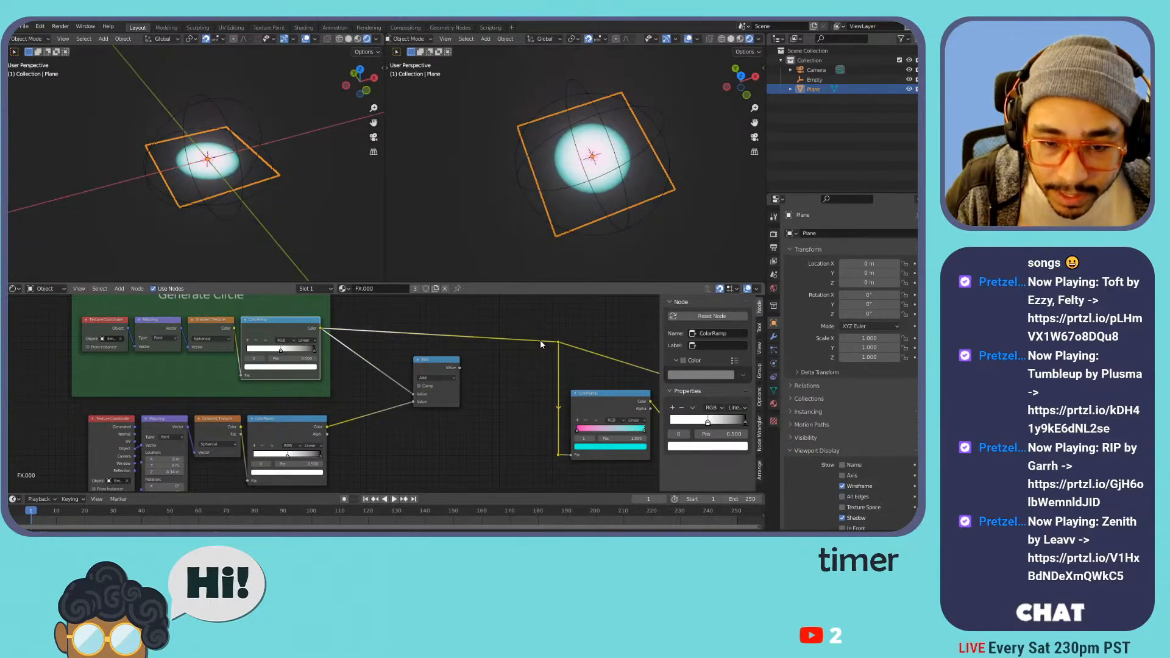
- Set the duplicate ColorRamp's interpolation to Constant and link its Color output to the reroute for a preview
{"action": "left_click", "coordinate": [311, 450]}
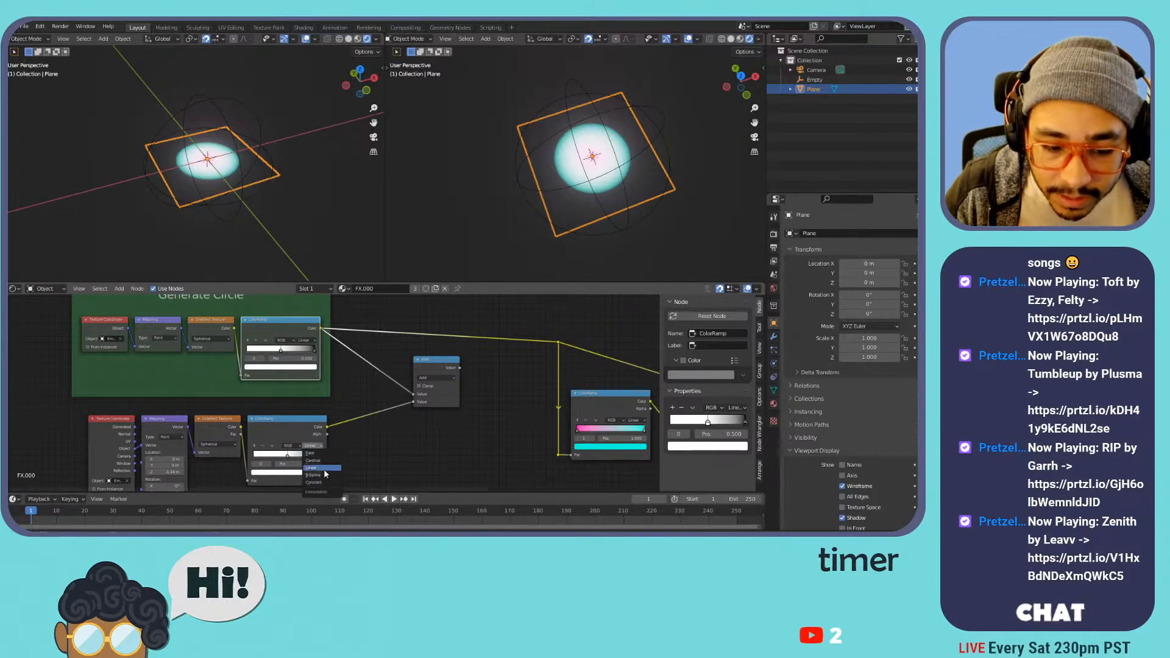
{"action": "left_click", "coordinate": [322, 481]}
{"action": "left_click_drag", "start_coordinate": [328, 427], "coordinate": [559, 342]}
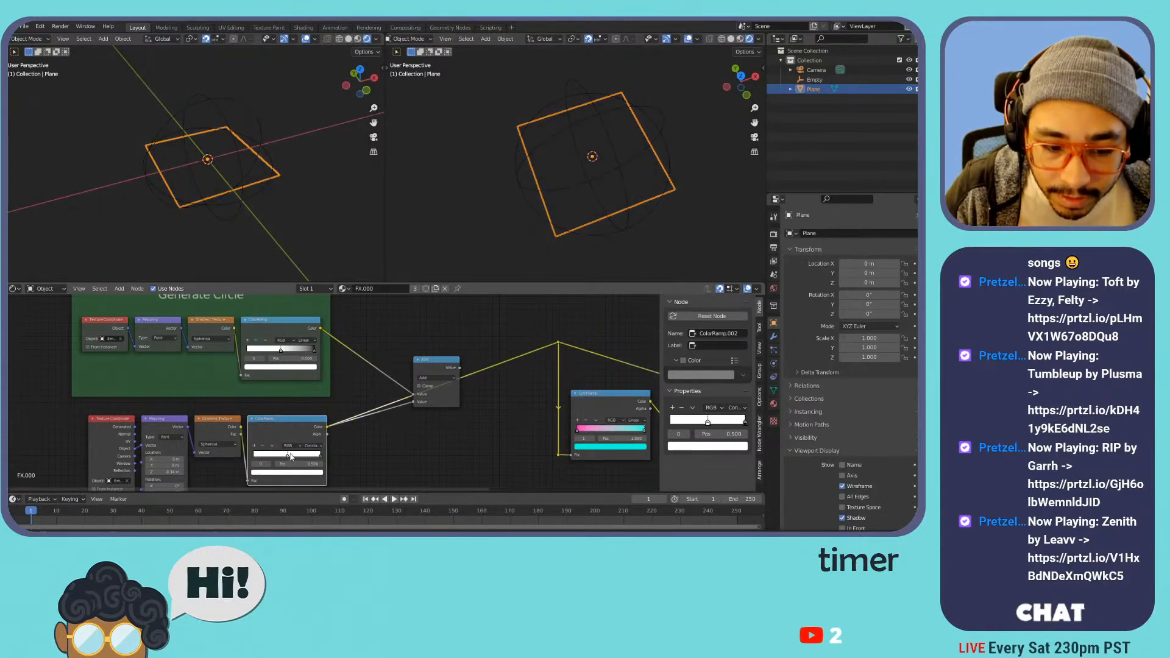
- Adjust the duplicate ColorRamp's stops to a hard black-to-white edge and link the Add node's Value back to the reroute
{"action": "mouse_move", "coordinate": [304, 455]}
{"action": "left_mouse_down"}
{"action": "mouse_move", "coordinate": [273, 456]}
{"action": "mouse_move", "coordinate": [292, 455]}
{"action": "left_mouse_up"}
{"action": "left_click_drag", "start_coordinate": [461, 368], "coordinate": [566, 343]}
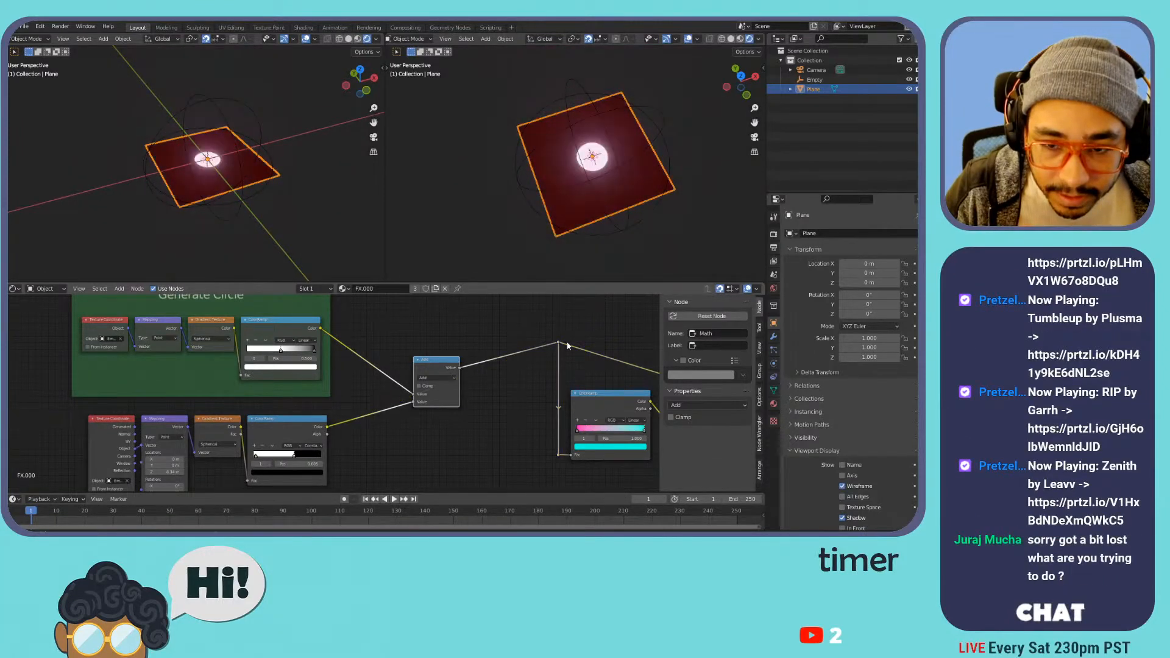
{"action": "mouse_move", "coordinate": [295, 455]}
{"action": "left_mouse_down"}
{"action": "mouse_move", "coordinate": [246, 463]}
{"action": "mouse_move", "coordinate": [295, 456]}
{"action": "mouse_move", "coordinate": [279, 457]}
{"action": "left_mouse_up"}
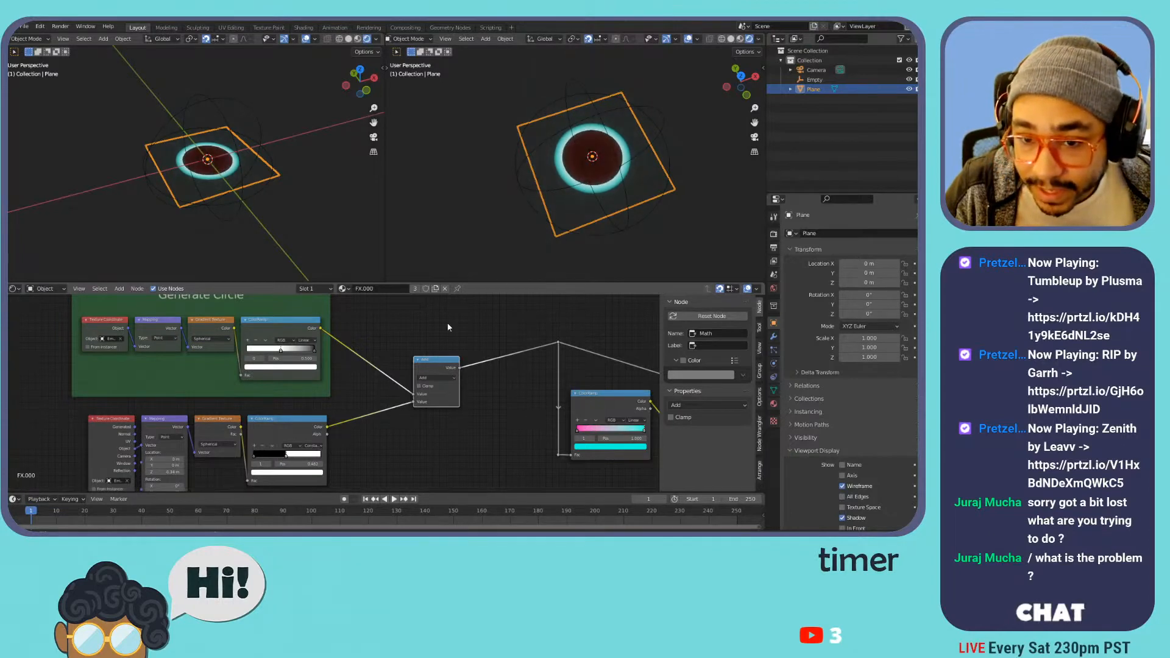
- Examine the glowing ring's inner edge up close and check the duplicate ColorRamp's stop colour
{"action": "scroll", "coordinate": [614, 129], "scroll_direction": "up", "scroll_amount": 8}
{"action": "middle_click_drag", "start_coordinate": [636, 183], "coordinate": [612, 201]}
{"action": "middle_click_drag", "start_coordinate": [410, 419], "coordinate": [489, 370]}
{"action": "scroll", "coordinate": [441, 380], "scroll_direction": "up", "scroll_amount": 1}
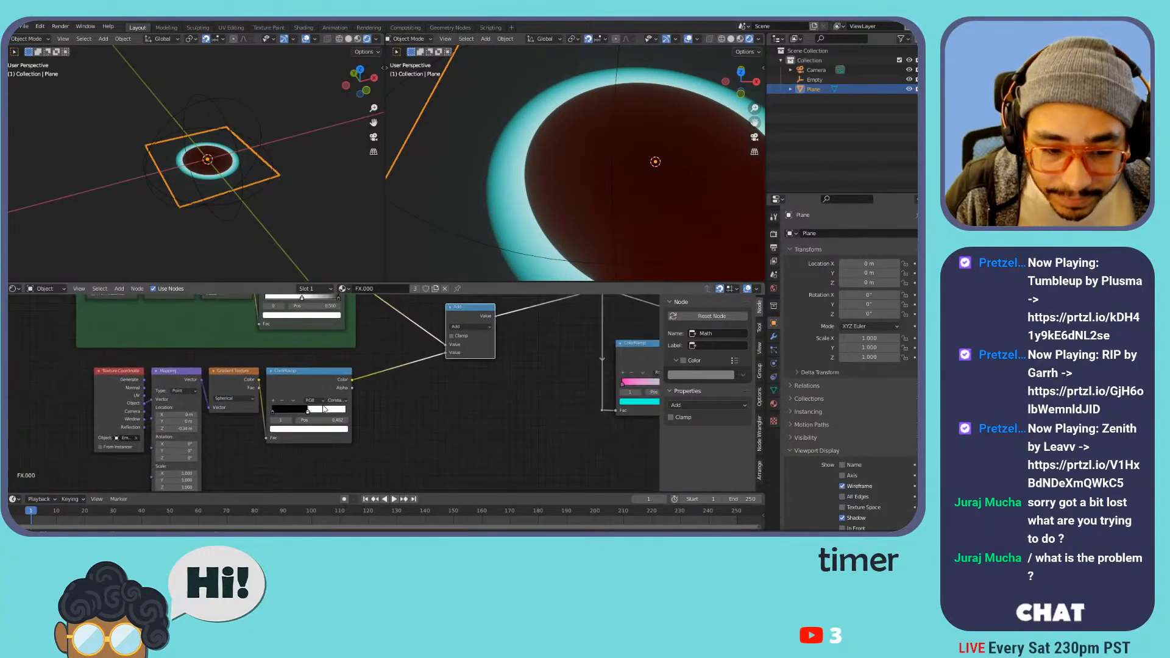
{"action": "left_click", "coordinate": [326, 430]}
{"action": "mouse_move", "coordinate": [333, 340]}
{"action": "left_mouse_down"}
{"action": "mouse_move", "coordinate": [331, 352]}
{"action": "mouse_move", "coordinate": [332, 326]}
{"action": "left_mouse_up"}
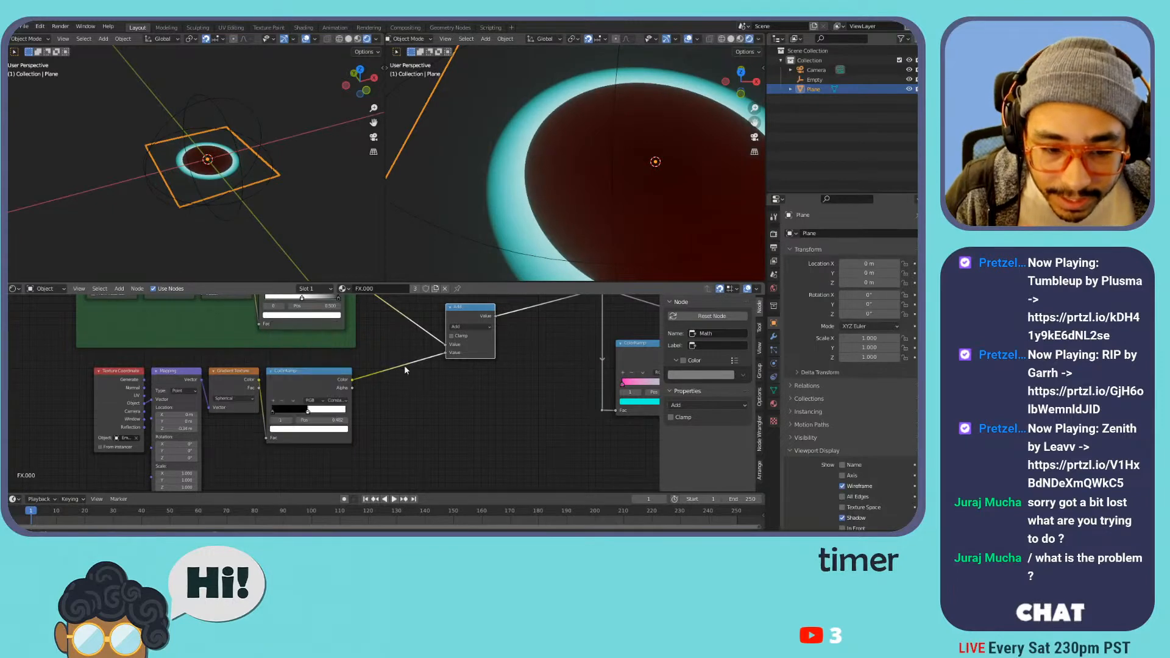
- Enable Clamp on the Add node and view the ring from the top
{"action": "middle_click_drag", "start_coordinate": [425, 358], "coordinate": [440, 397]}
{"action": "left_click", "coordinate": [483, 374]}
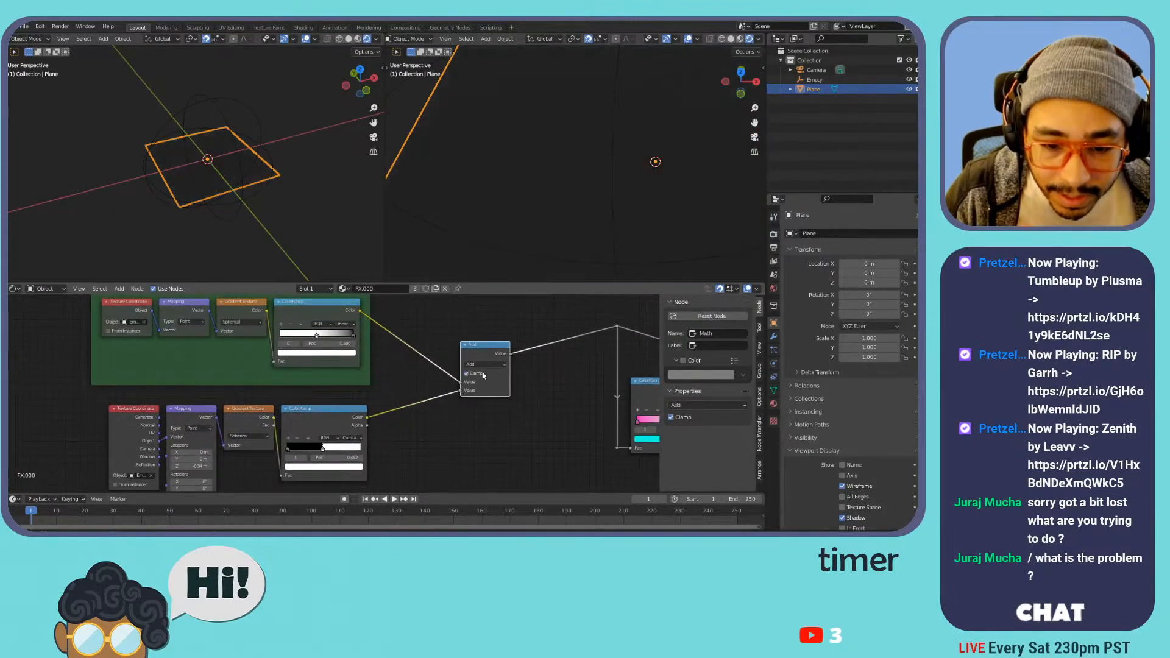
{"action": "scroll", "coordinate": [575, 182], "scroll_direction": "down", "scroll_amount": 5}
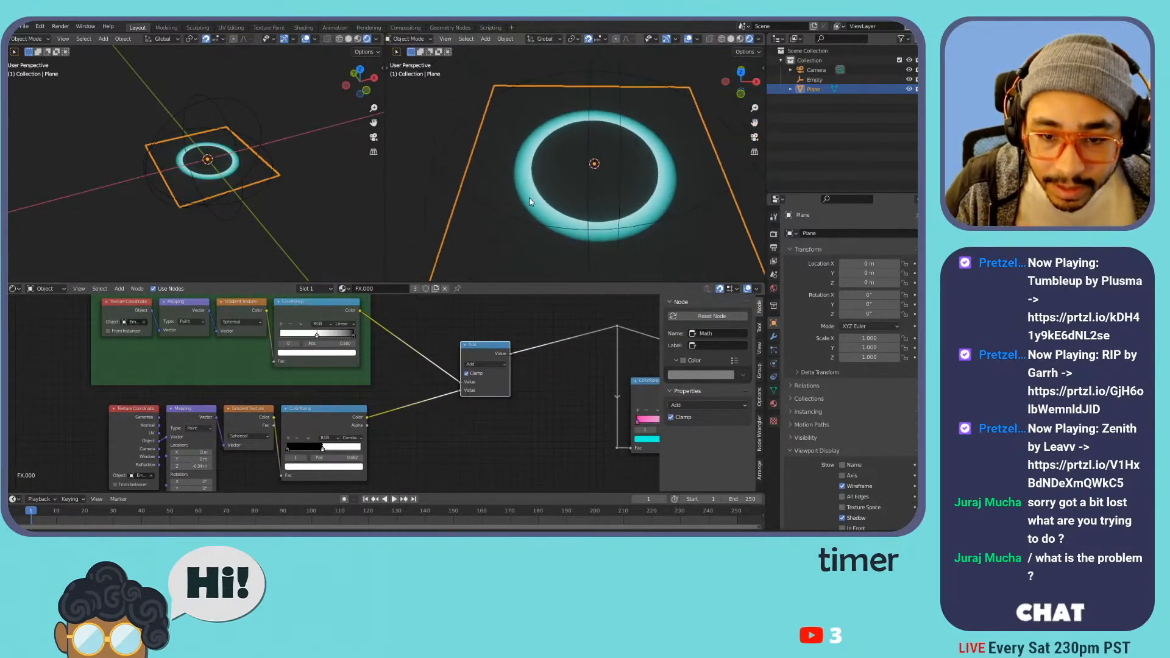
{"action": "middle_click_drag", "start_coordinate": [577, 186], "coordinate": [546, 230]}
{"action": "key", "text": "KP_7"}
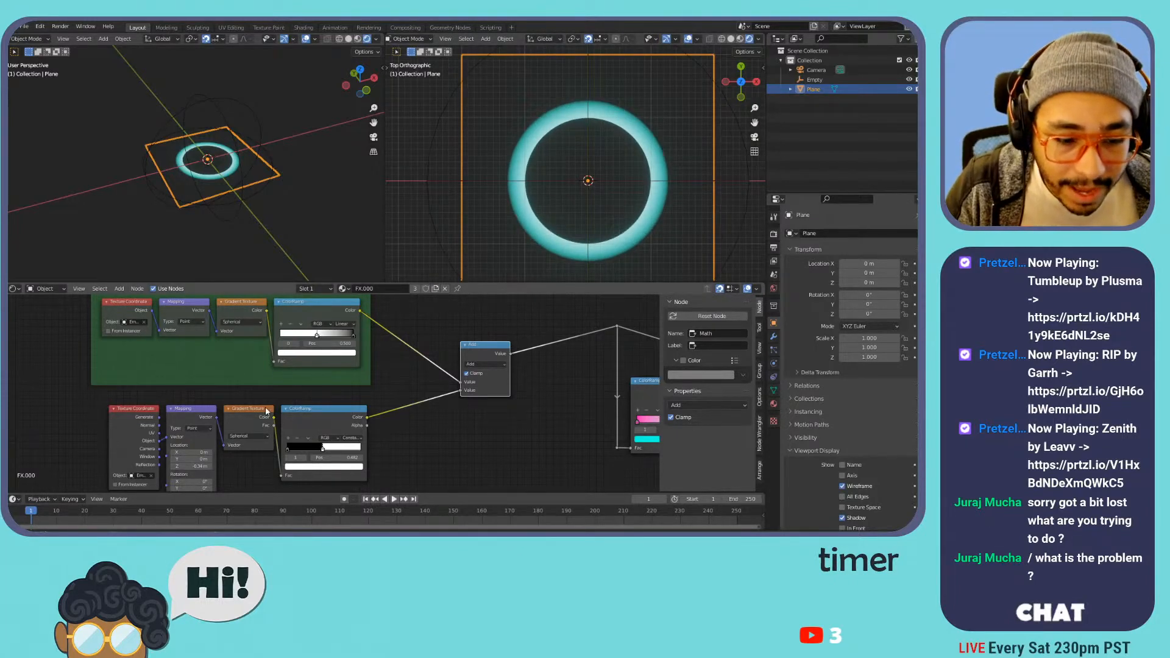
- Fine-tune the duplicate Mapping node's Z location to about -0.33 m
{"action": "middle_click_drag", "start_coordinate": [357, 385], "coordinate": [373, 354]}
{"action": "mouse_move", "coordinate": [207, 434]}
{"action": "left_mouse_down"}
{"action": "mouse_move", "coordinate": [217, 434]}
{"action": "mouse_move", "coordinate": [195, 434]}
{"action": "mouse_move", "coordinate": [208, 434]}
{"action": "left_mouse_up"}
{"action": "scroll", "coordinate": [547, 146], "scroll_direction": "down", "scroll_amount": 3}
{"action": "middle_click_drag", "start_coordinate": [549, 176], "coordinate": [571, 108]}
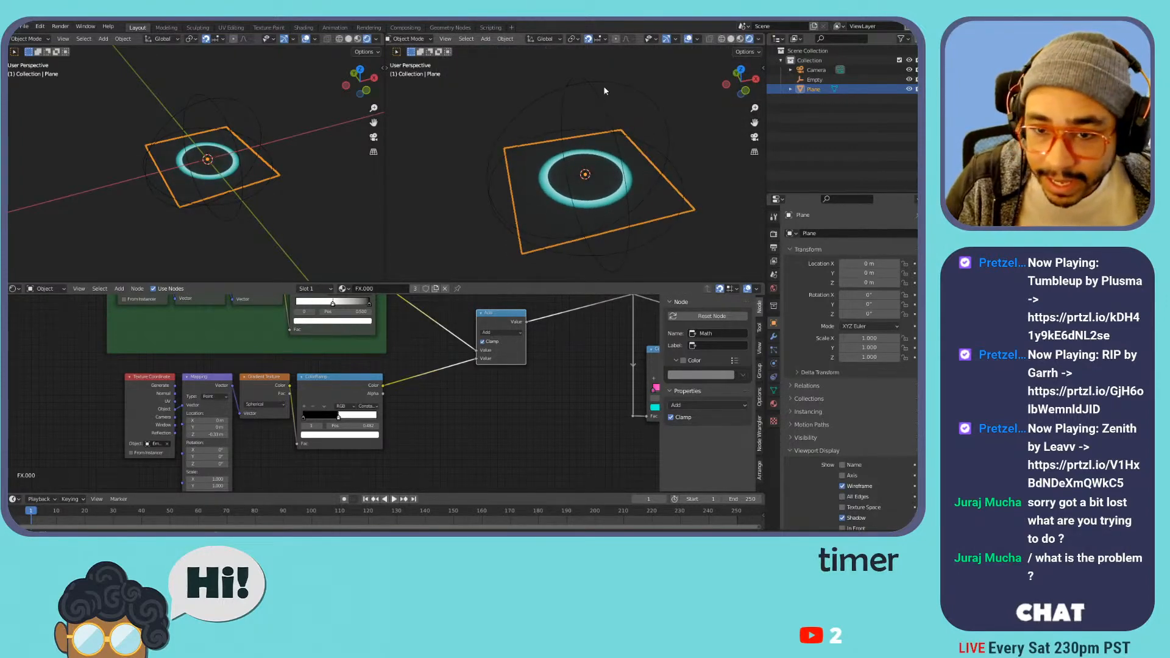
- Select the Empty, test moving it along the Z axis, and turn off snapping
{"action": "left_click", "coordinate": [605, 123]}
{"action": "key", "text": "g"}
{"action": "key", "text": "z"}
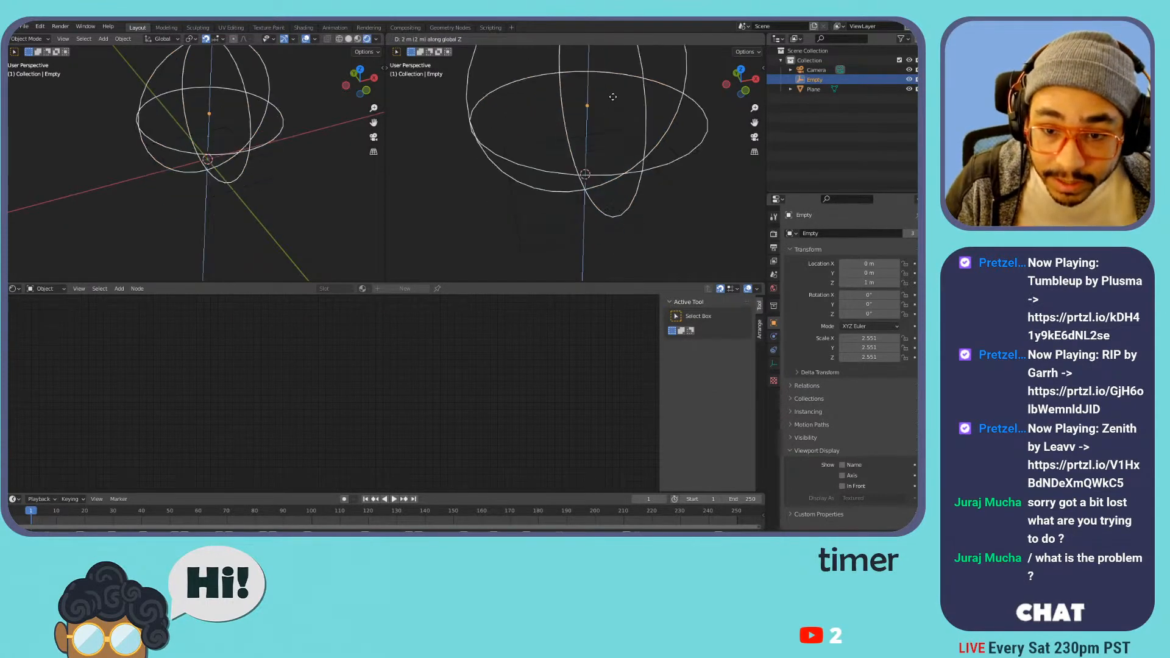
{"action": "right_click", "coordinate": [616, 160]}
{"action": "left_click", "coordinate": [589, 39]}
- Try moving the Empty freely and along the Z axis without snapping to preview the ring's change
{"action": "key", "text": "g"}
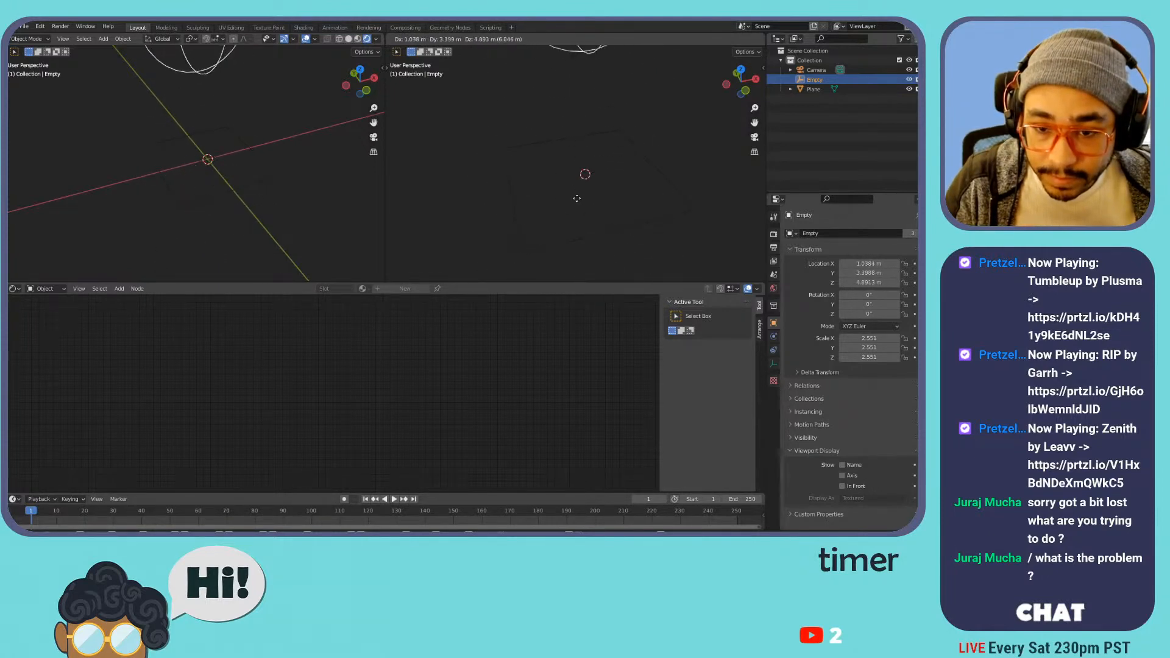
{"action": "key", "text": "Escape"}
{"action": "key", "text": "g"}
{"action": "key", "text": "z"}
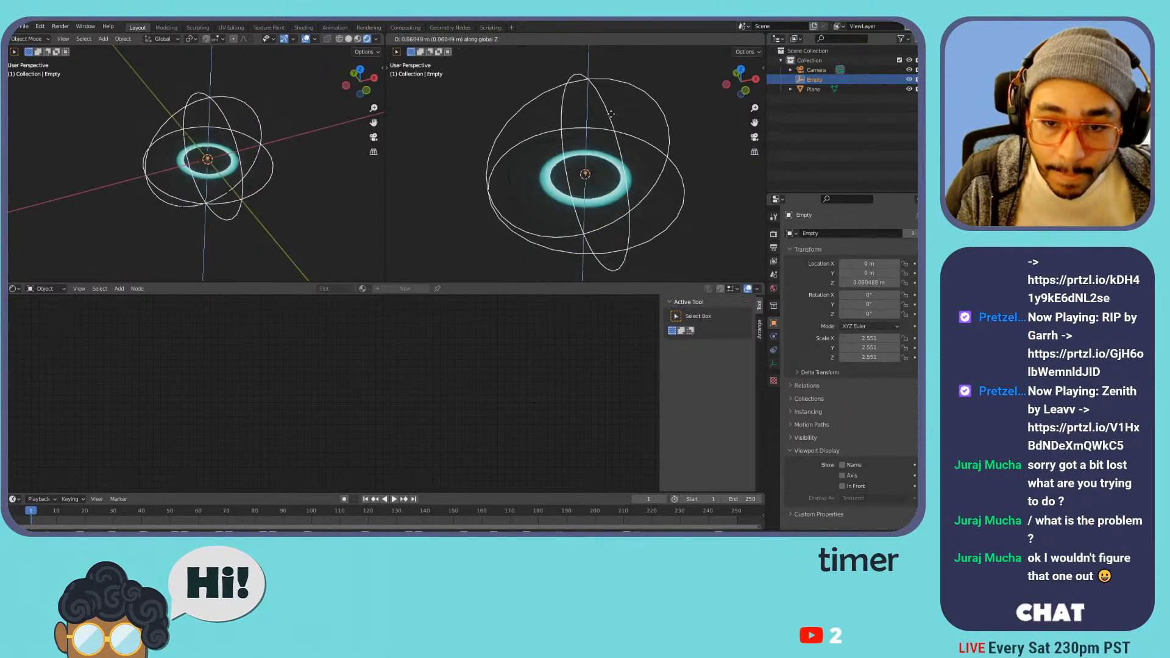
{"action": "right_click", "coordinate": [641, 161]}
- Show the Empty's transform values in the viewport, try changing its Z location, and undo the change
{"action": "key", "text": "n"}
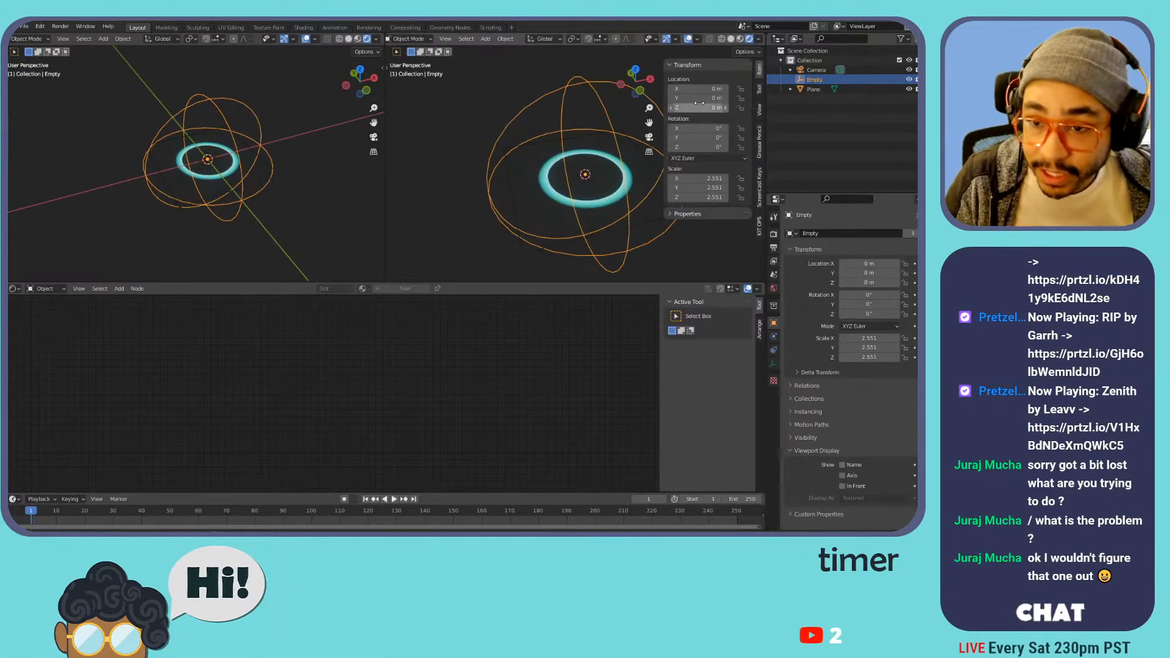
{"action": "mouse_move", "coordinate": [614, 129]}
{"action": "middle_mouse_down"}
{"action": "mouse_move", "coordinate": [542, 133]}
{"action": "mouse_move", "coordinate": [631, 135]}
{"action": "middle_mouse_up"}
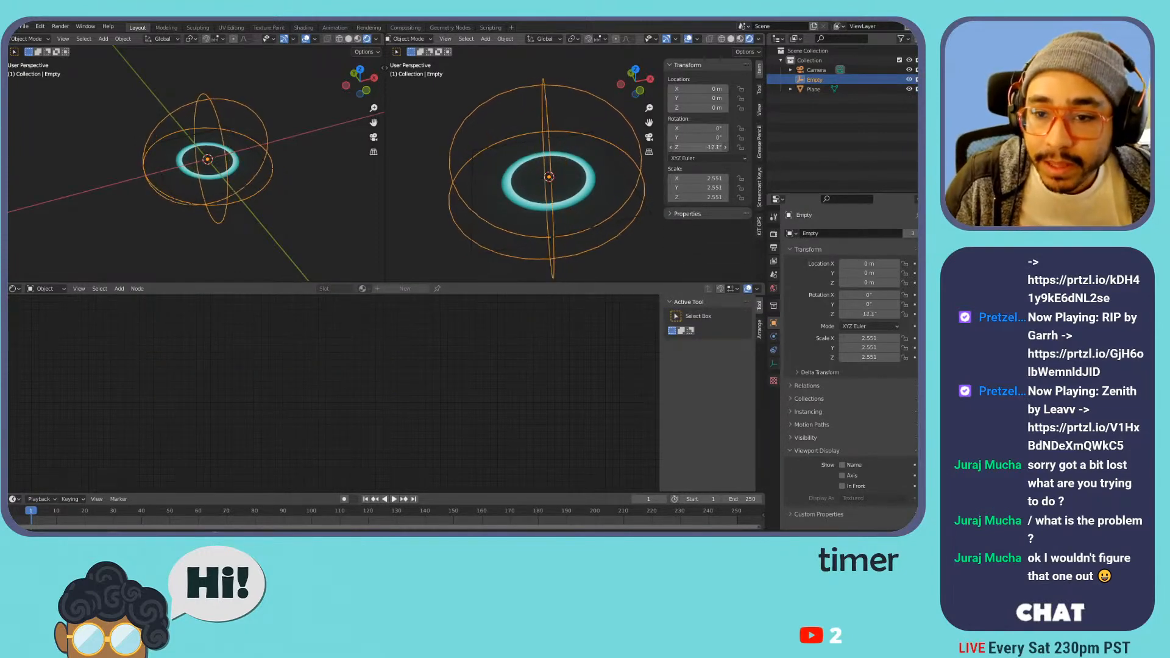
{"action": "left_click_drag", "start_coordinate": [698, 108], "coordinate": [729, 108]}
{"action": "key", "text": "ctrl+z"}
- Drive the Empty's Z location with the expression #sin(frame/50) and play the animation
{"action": "left_click", "coordinate": [691, 107]}
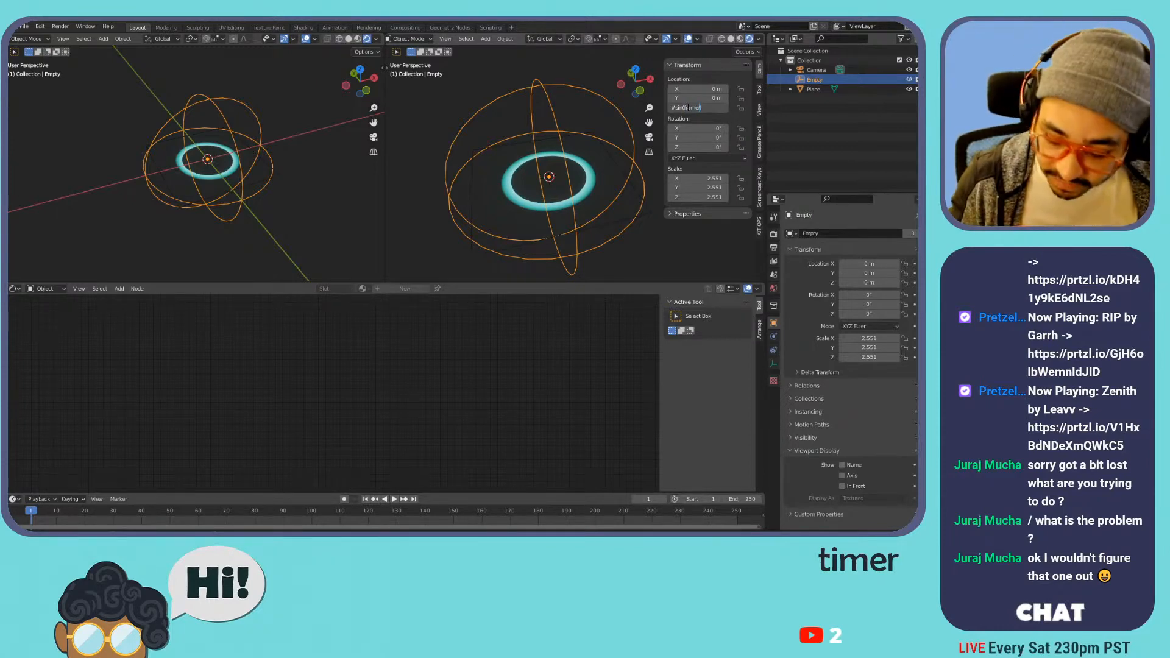
{"action": "key", "text": "Return"}
{"action": "key", "text": "space"}
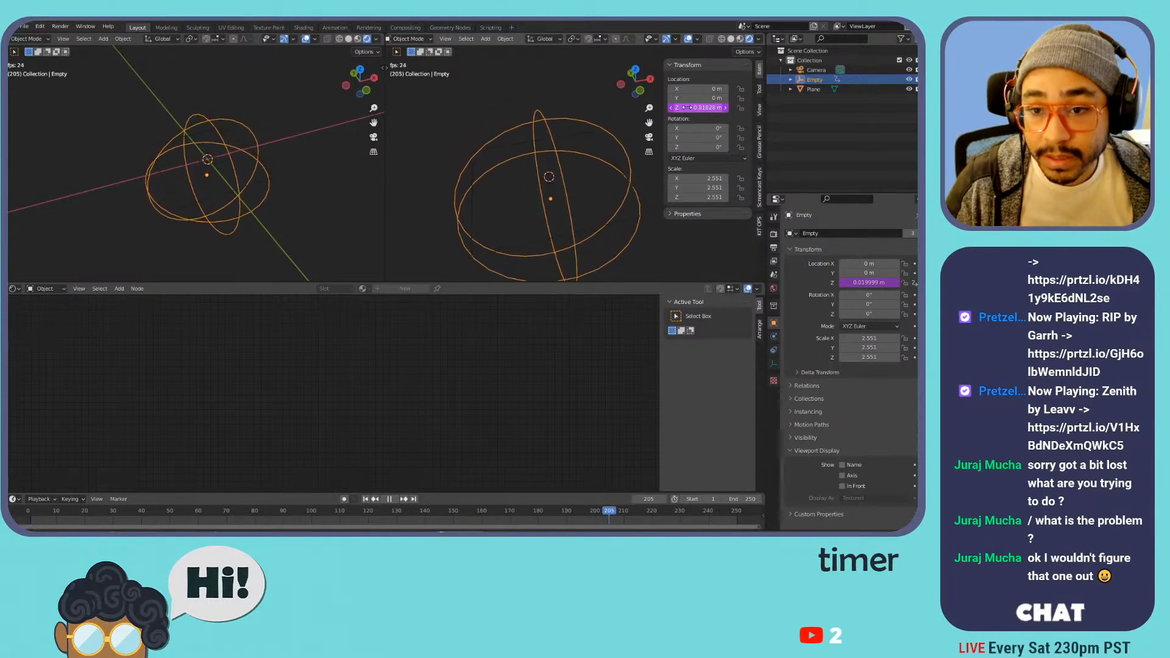
- Change the Empty's Z location driver expression to sin(frame/5) and check the faster motion in playback
{"action": "double_click", "coordinate": [694, 107]}
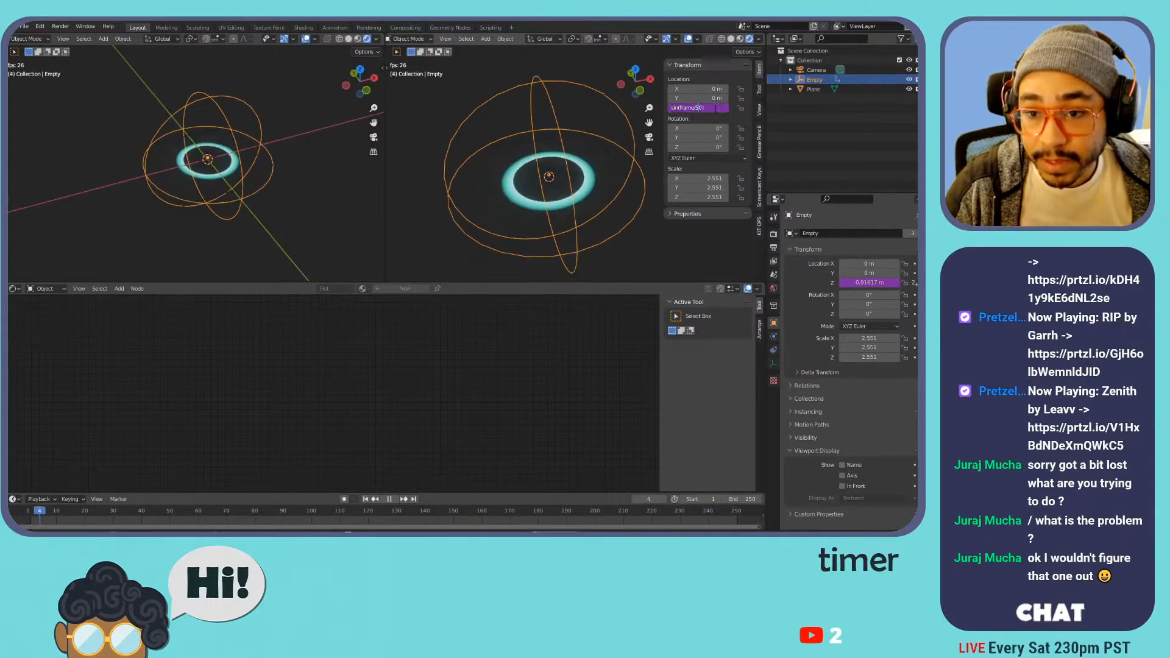
{"action": "key", "text": "Return"}
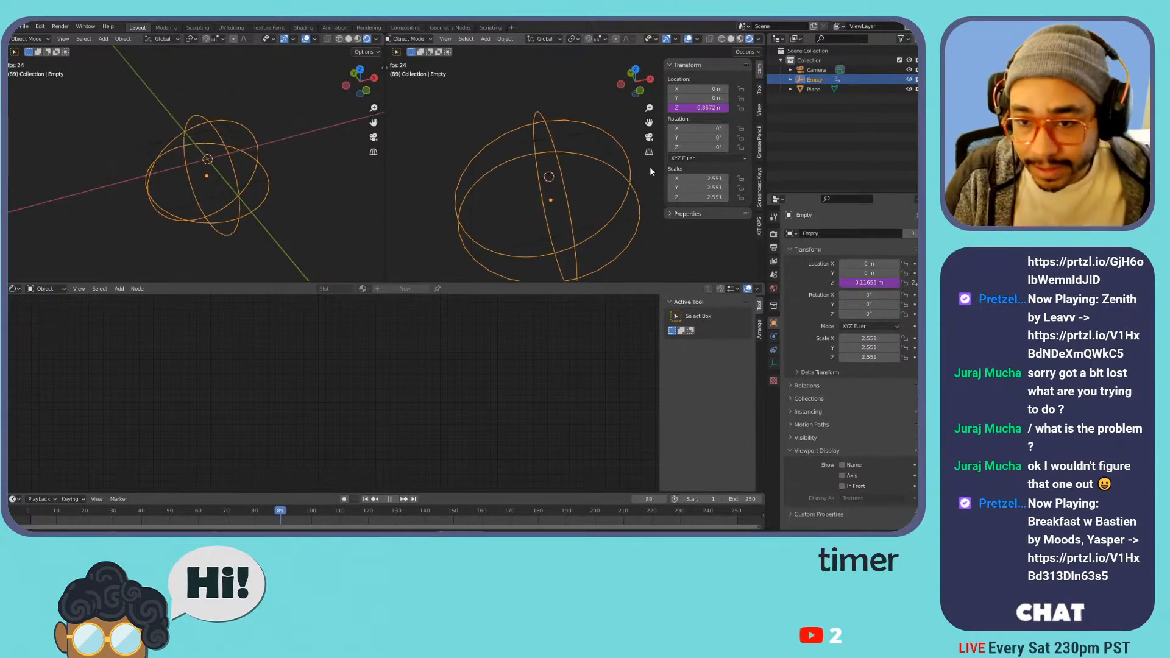
{"action": "key", "text": "space"}
{"action": "key", "text": "space"}
{"action": "key", "text": "space"}
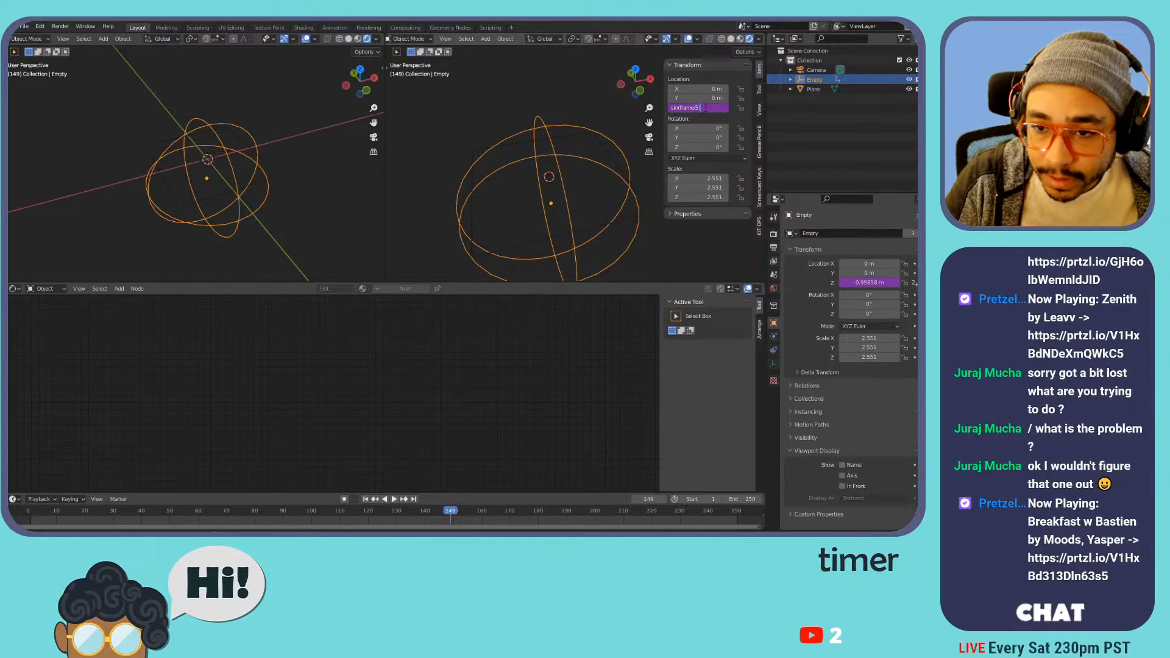
- Double the Empty's Z location driver to sin(frame/5)*2, play it, and extend the expression to (sin(frame/5)*2) % 1
{"action": "key", "text": "Return"}
{"action": "key", "text": "space"}
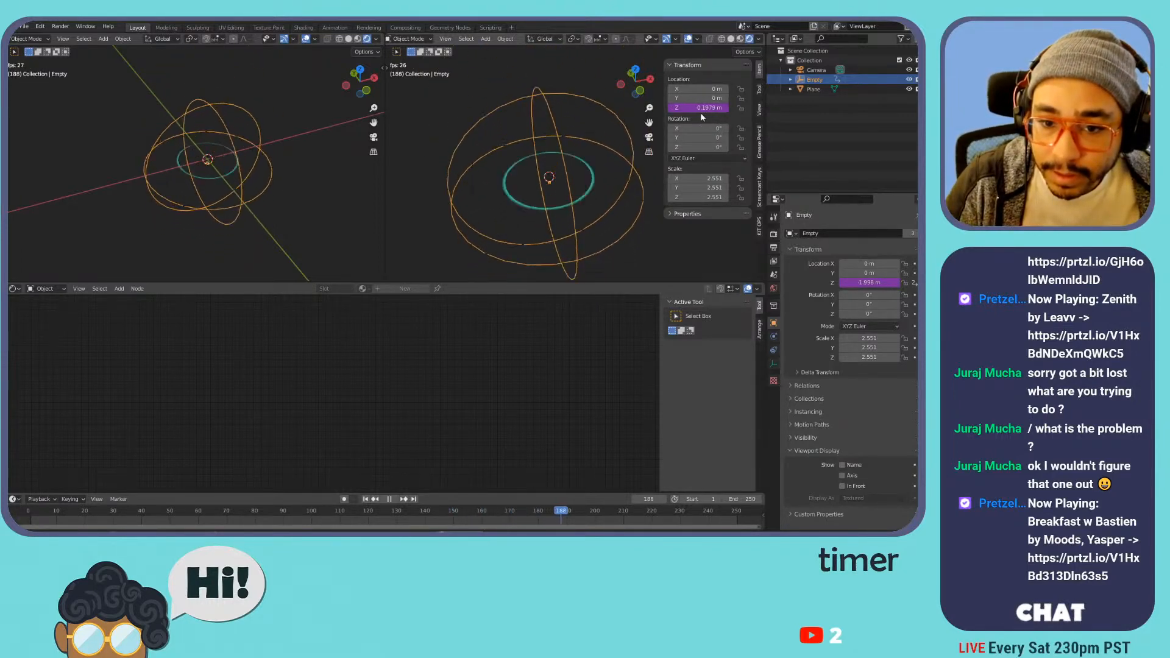
{"action": "double_click", "coordinate": [713, 107]}
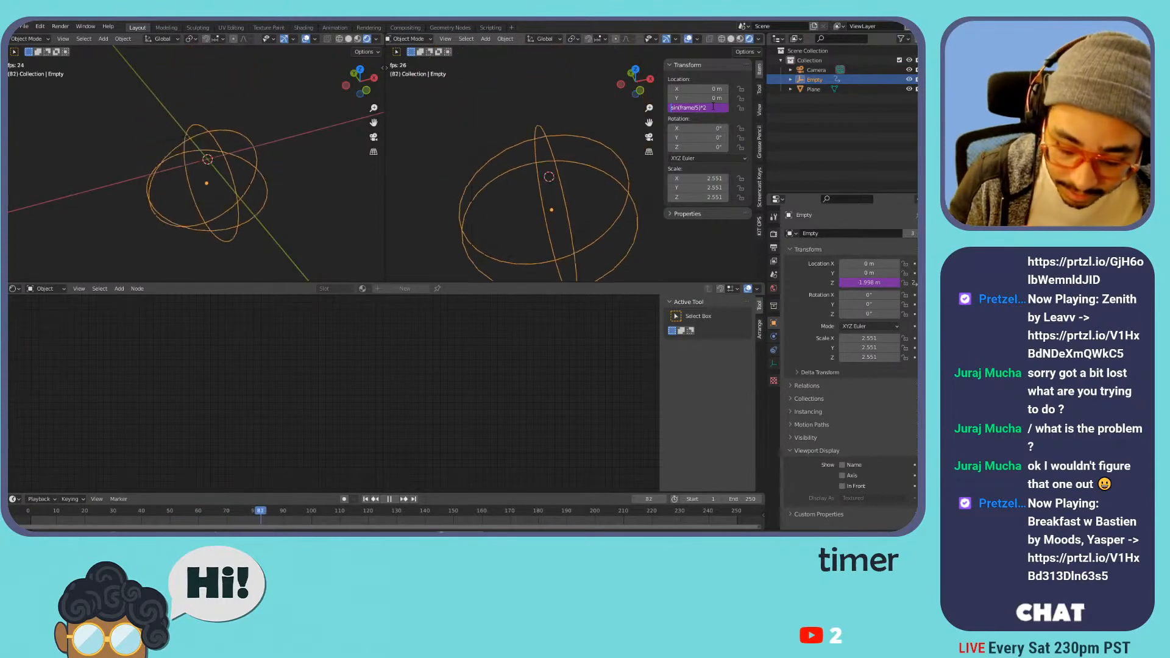
{"action": "type", "text": "("}
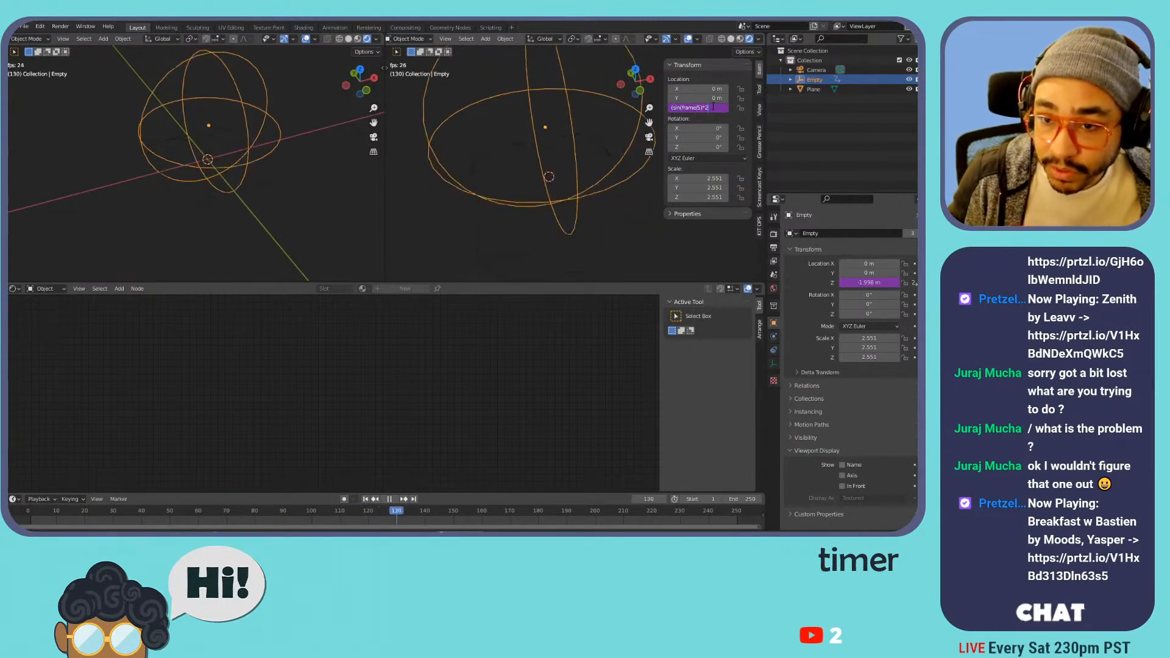
{"action": "type", "text": ")"}
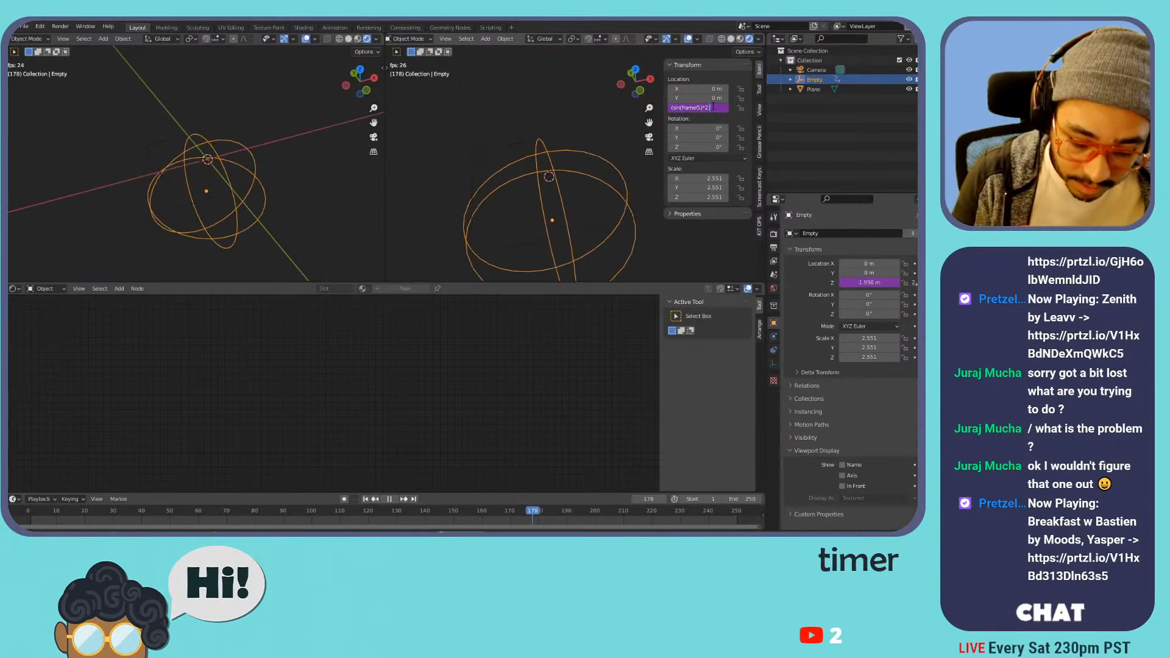
{"action": "type", "text": "*6"}
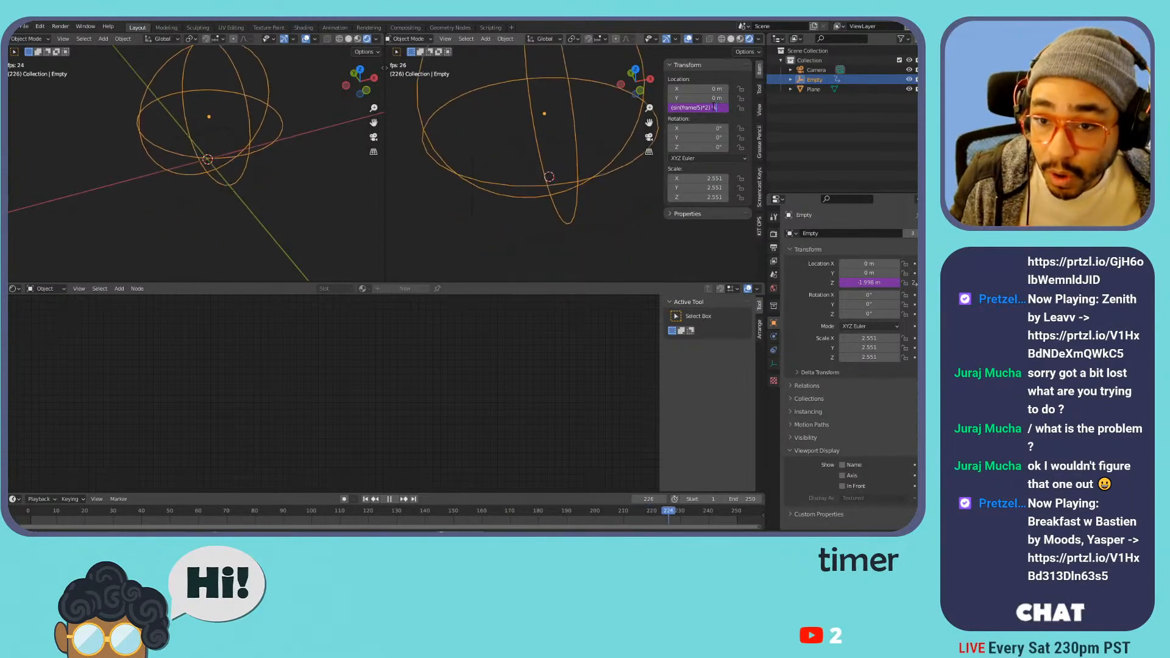
{"action": "key", "text": "Return"}
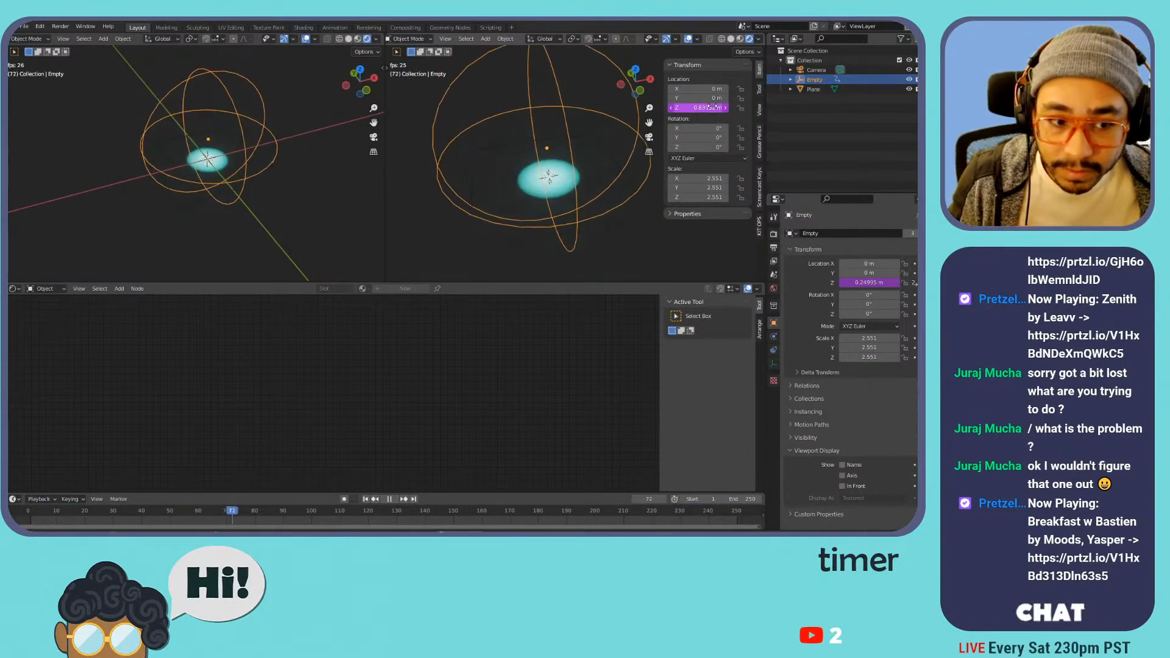
- Change the modulo in the Empty's Z driver expression to % 2 and check the motion in playback
{"action": "double_click", "coordinate": [713, 107]}
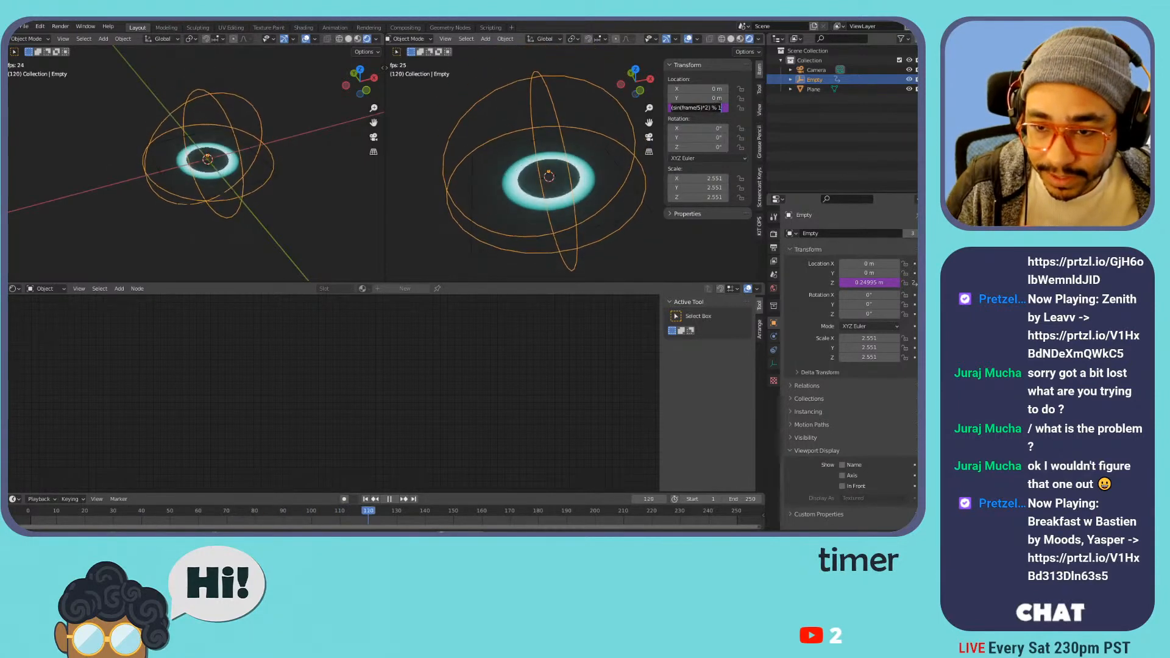
{"action": "left_click_drag", "start_coordinate": [717, 108], "coordinate": [724, 106]}
{"action": "type", "text": "2"}
{"action": "key", "text": "Return"}
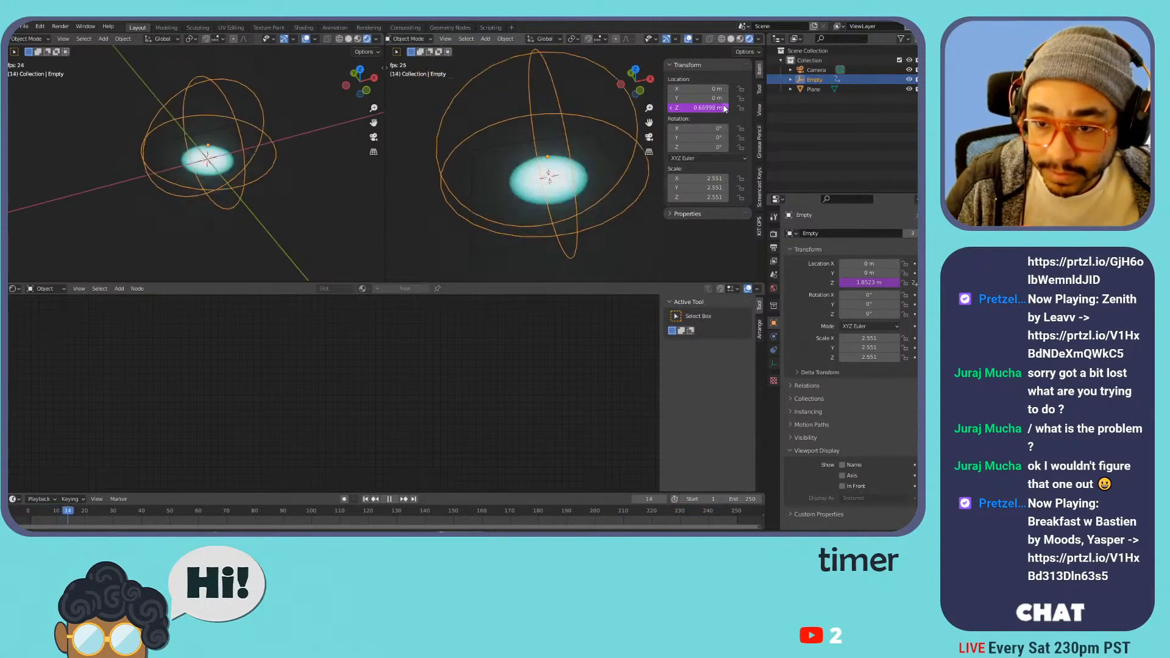
{"action": "left_click", "coordinate": [706, 108]}
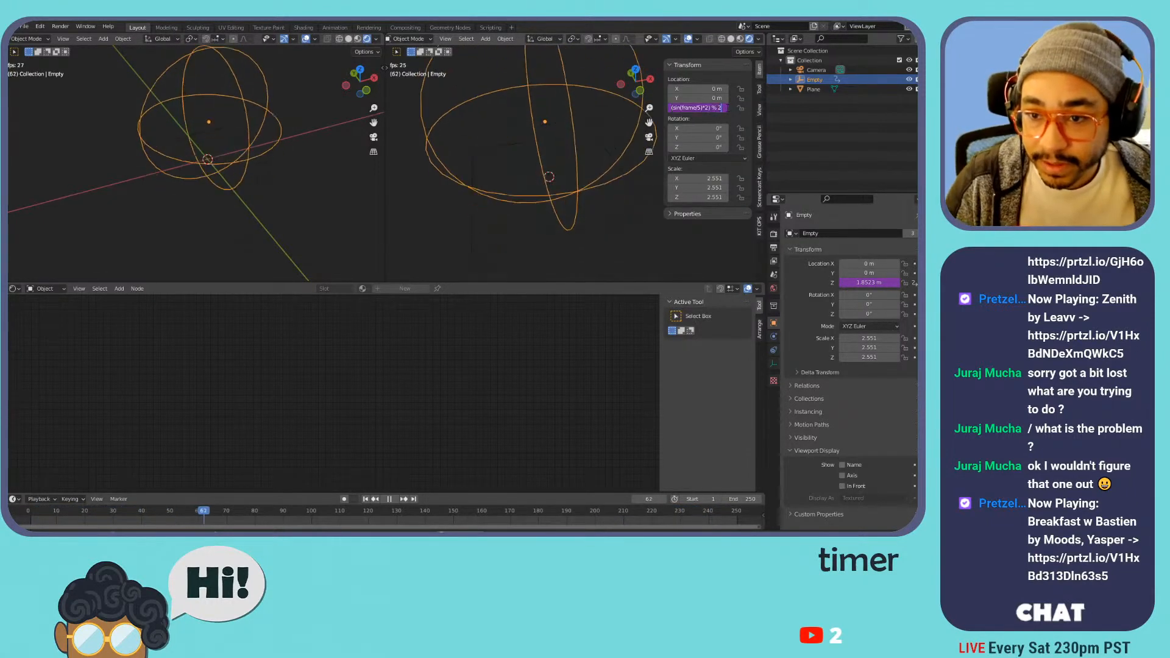
{"action": "key", "text": "Return"}
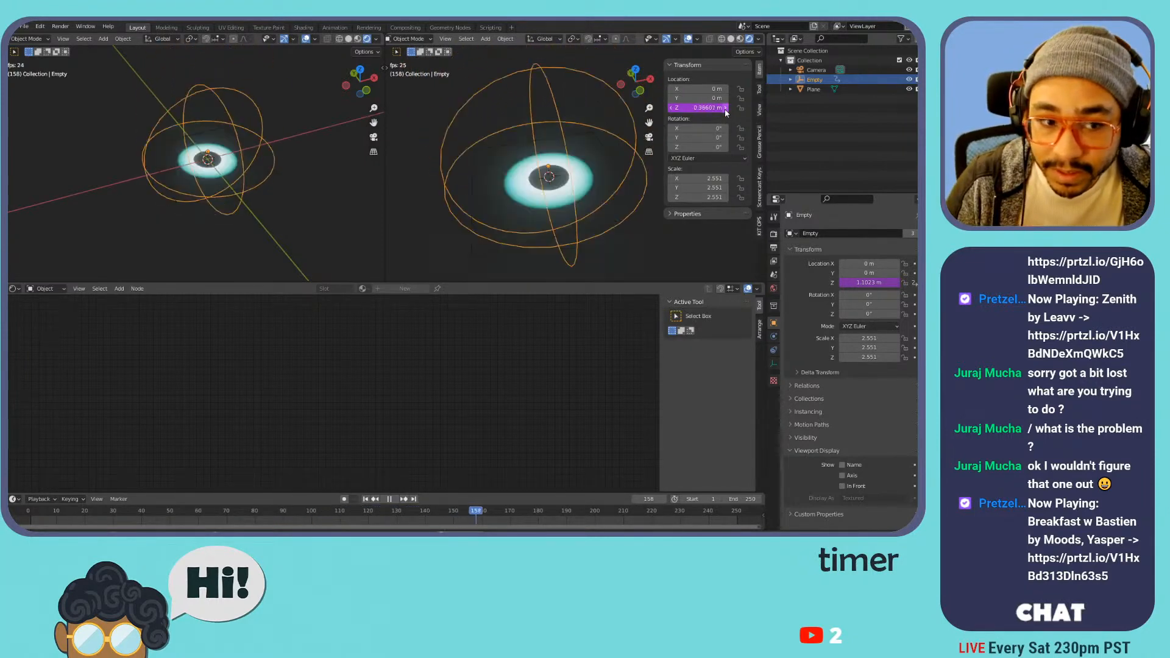
- Deselect the Empty and hide the overlays in the 3D viewport that has no transform values open
{"action": "left_click", "coordinate": [587, 256]}
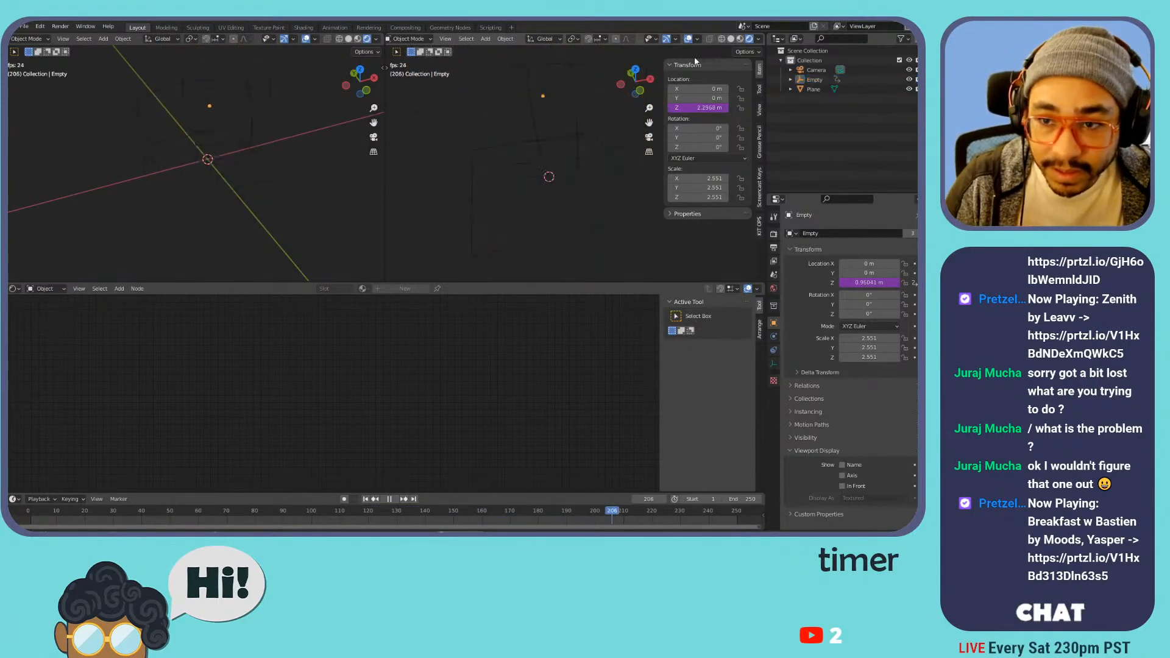
{"action": "left_click", "coordinate": [305, 39]}
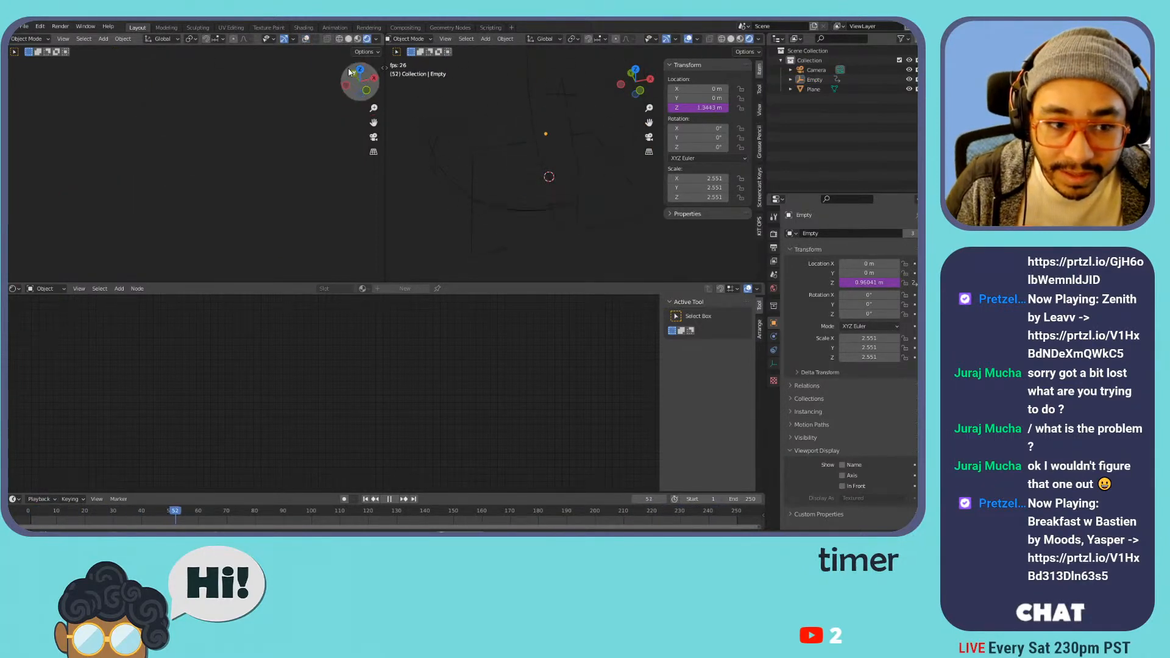
- Try negative modulo values, including -2 and -1, in the Empty's Z driver expression during playback
{"action": "left_click", "coordinate": [719, 108]}
{"action": "key", "text": "Return"}
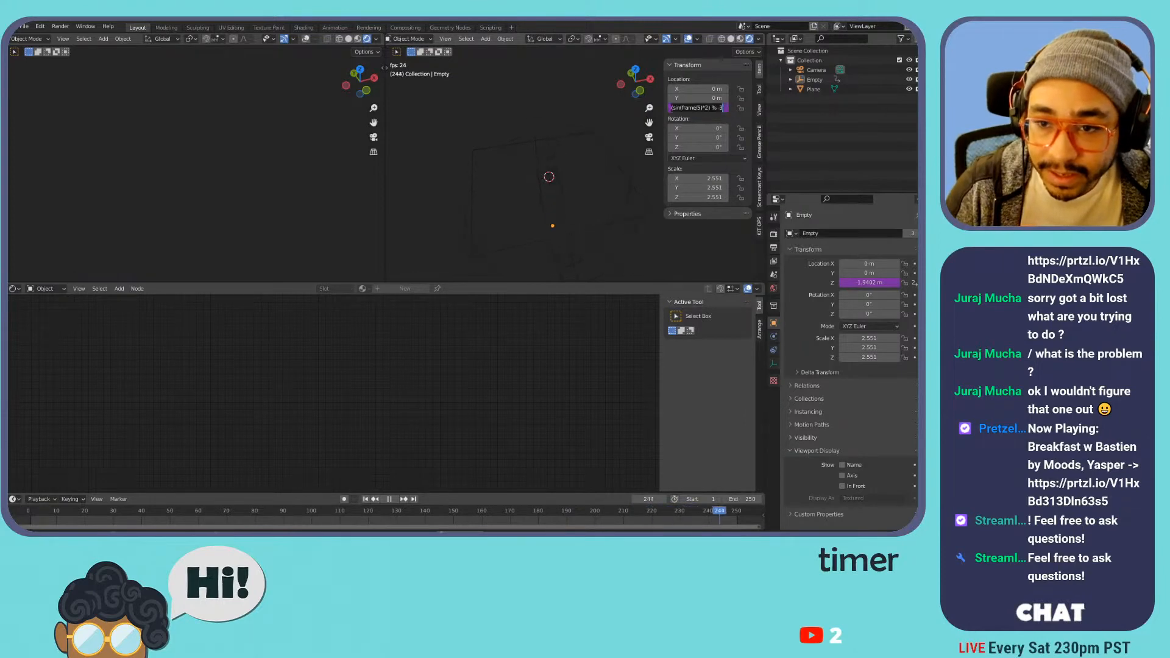
{"action": "left_click", "coordinate": [722, 108]}
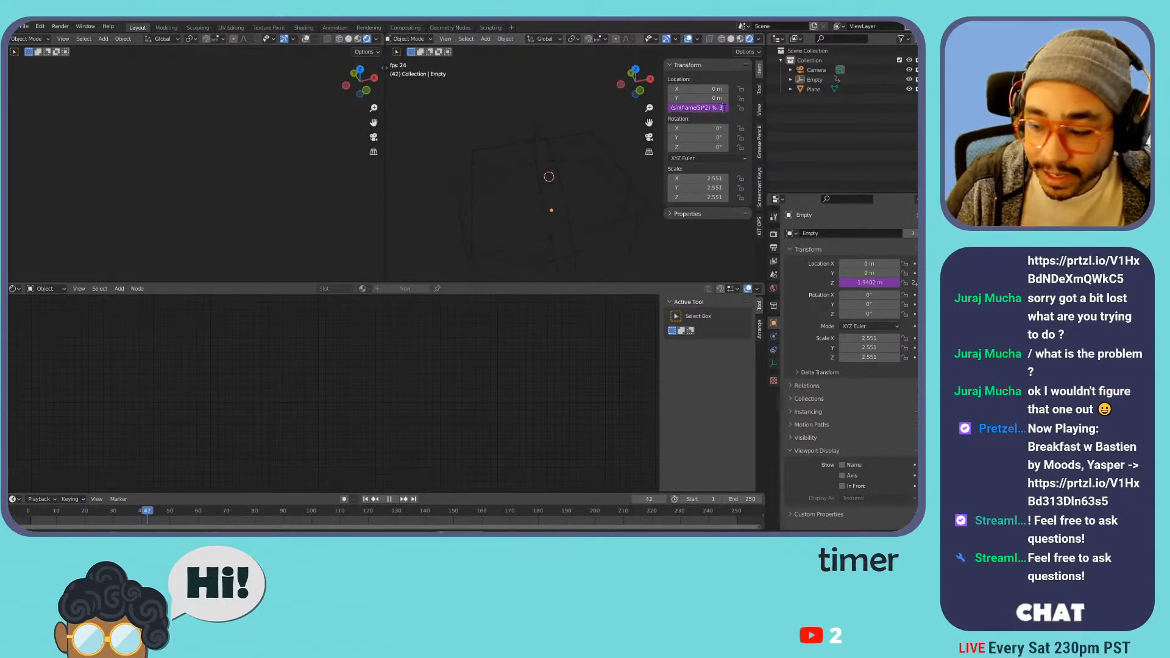
{"action": "key", "text": "Return"}
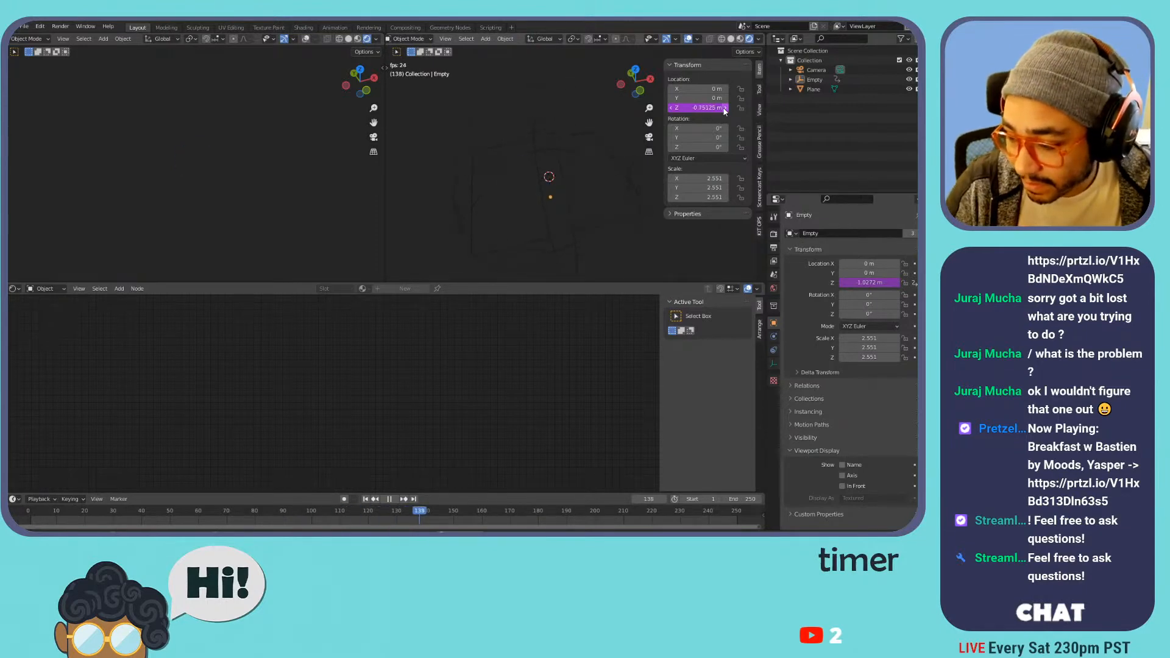
{"action": "left_click", "coordinate": [719, 108]}
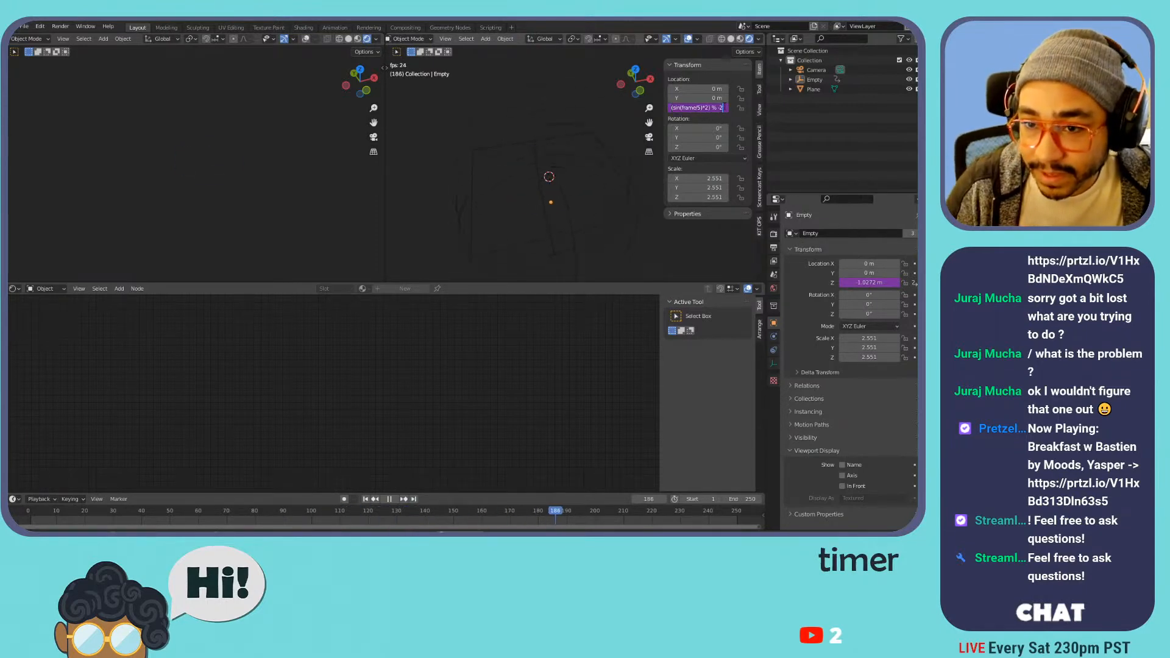
{"action": "type", "text": "1"}
{"action": "key", "text": "Return"}
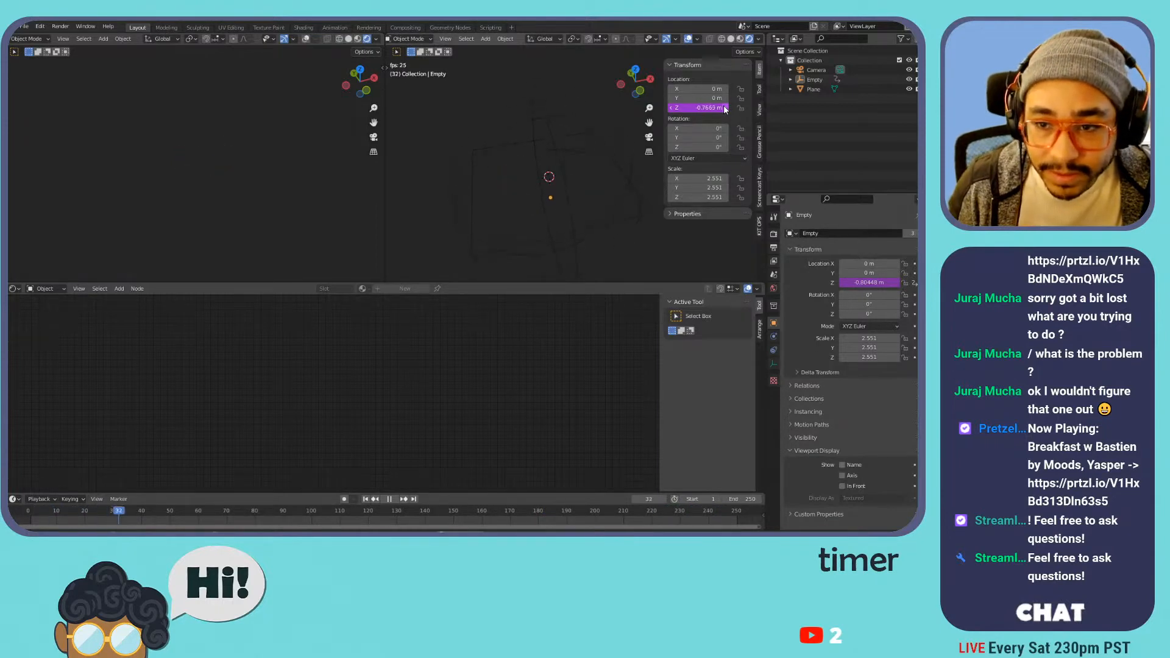
- Remove the modulo from the Empty's Z driver and wrap the expression as abs(sin(frame/5)*2)
{"action": "key", "text": "Right"}
{"action": "key", "text": "BackSpace"}
{"action": "key", "text": "BackSpace"}
{"action": "key", "text": "BackSpace"}
{"action": "key", "text": "BackSpace"}
{"action": "key", "text": "Return"}
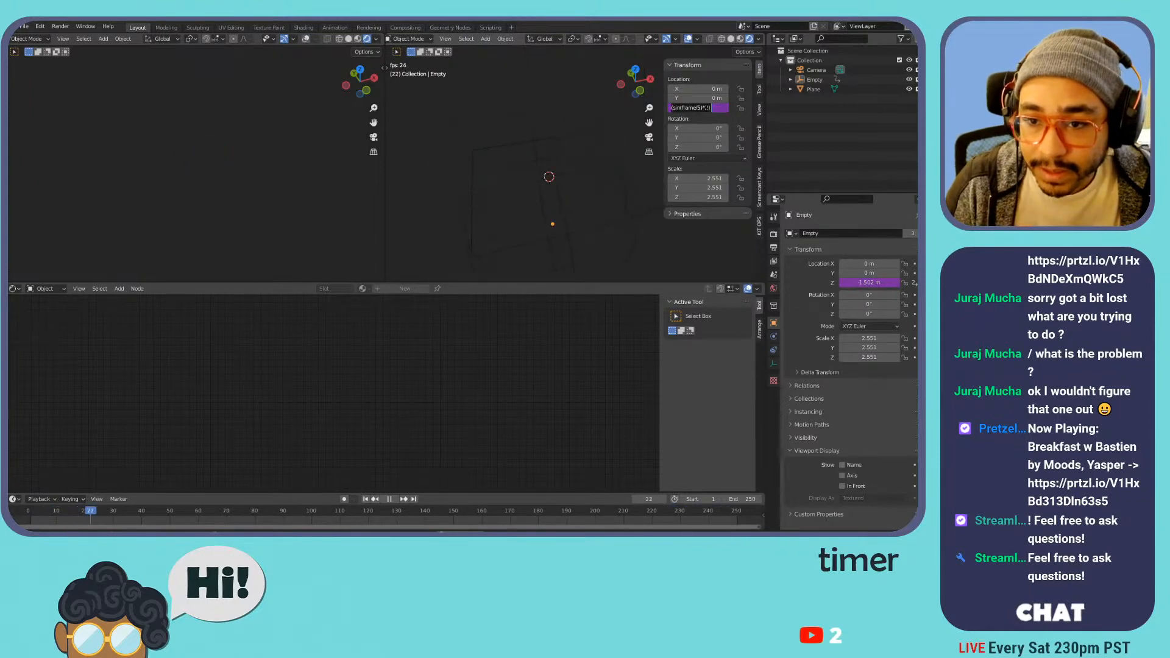
{"action": "left_click", "coordinate": [703, 107]}
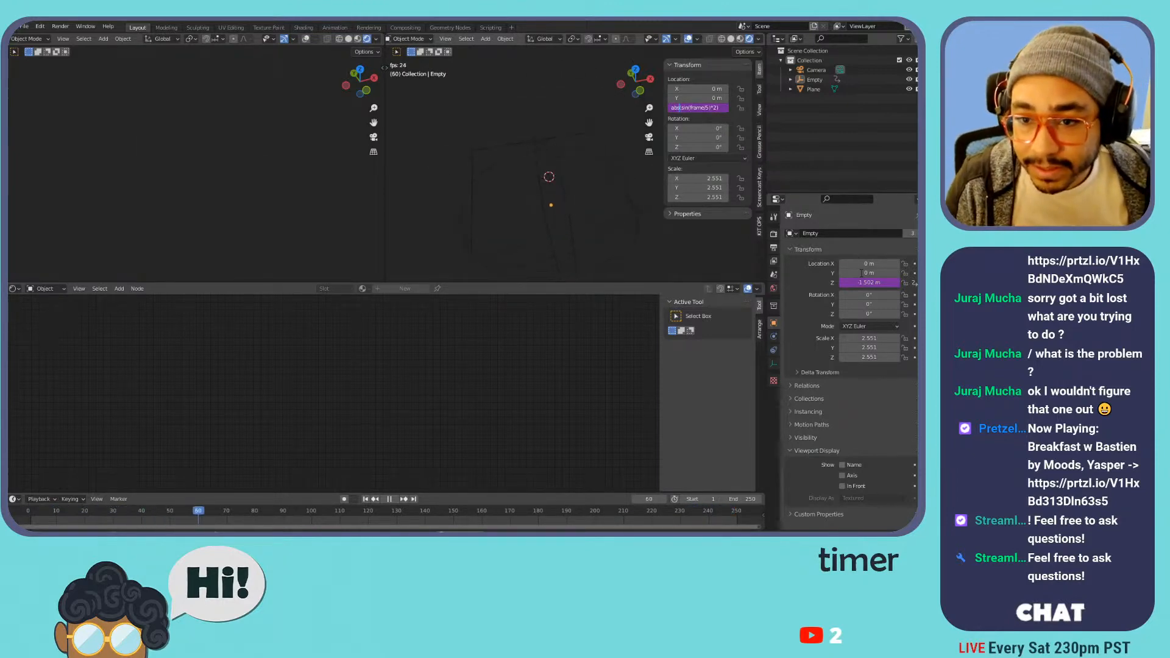
{"action": "key", "text": "Return"}
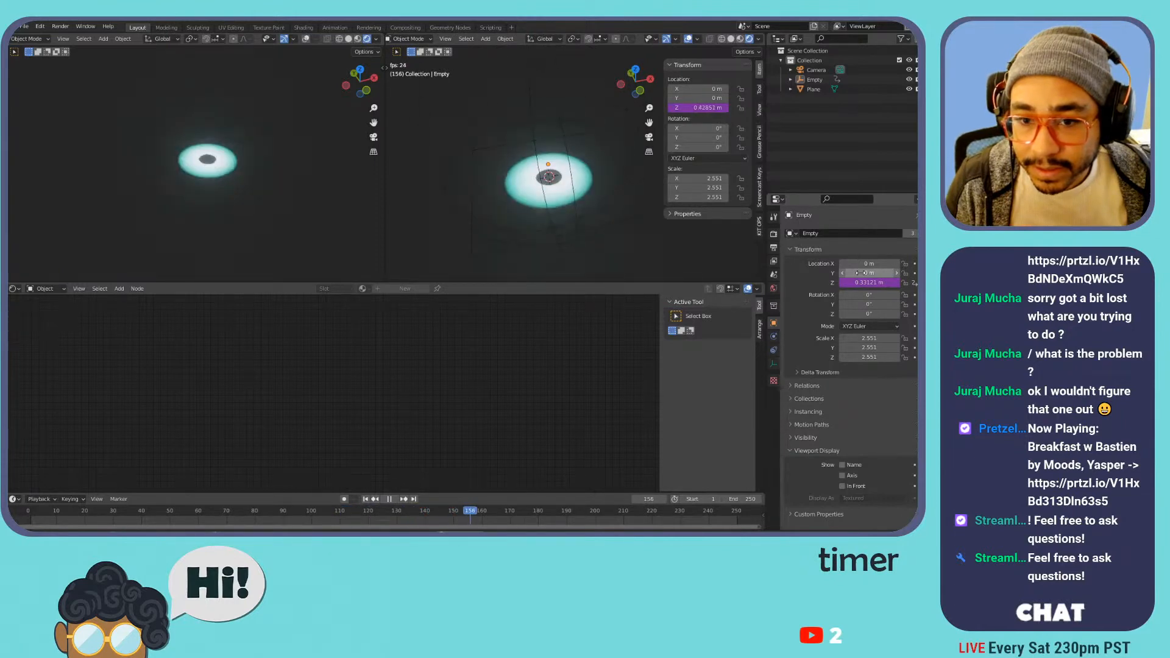
- Raise the multiplier in the Empty's absolute-value Z driver expression to 3
{"action": "double_click", "coordinate": [709, 108]}
{"action": "left_click", "coordinate": [717, 107]}
{"action": "key", "text": "BackSpace"}
{"action": "type", "text": "3"}
{"action": "key", "text": "Return"}
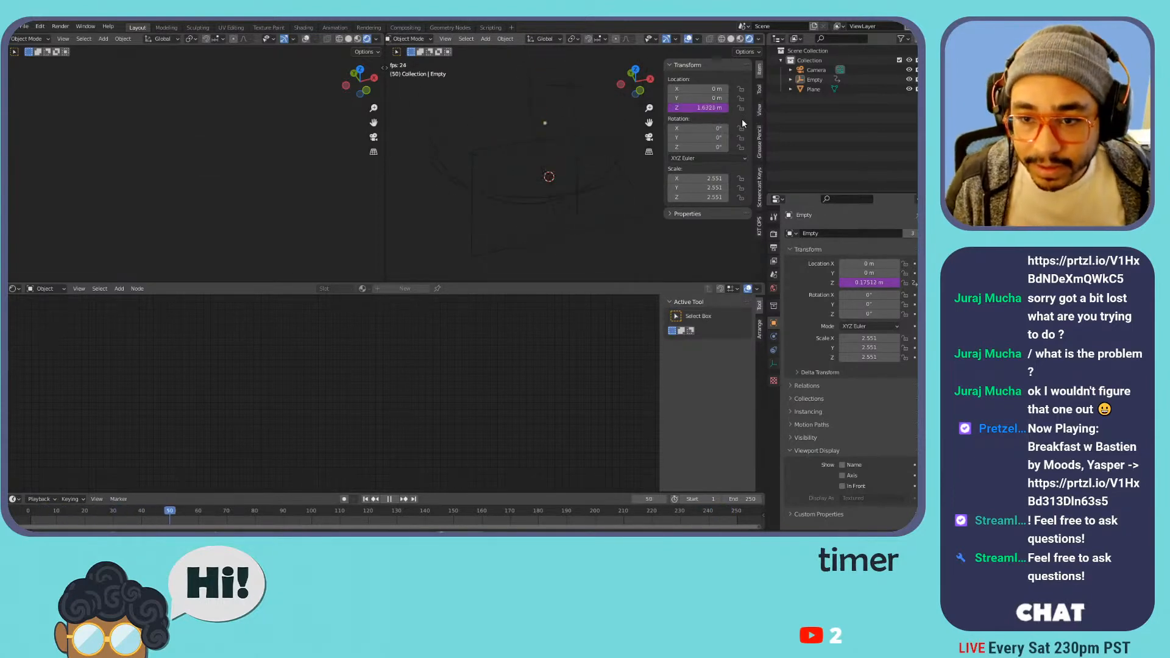
- Try moving the Plane upward along the Z axis, undo the move, and stop the animation playback
{"action": "left_click", "coordinate": [630, 175]}
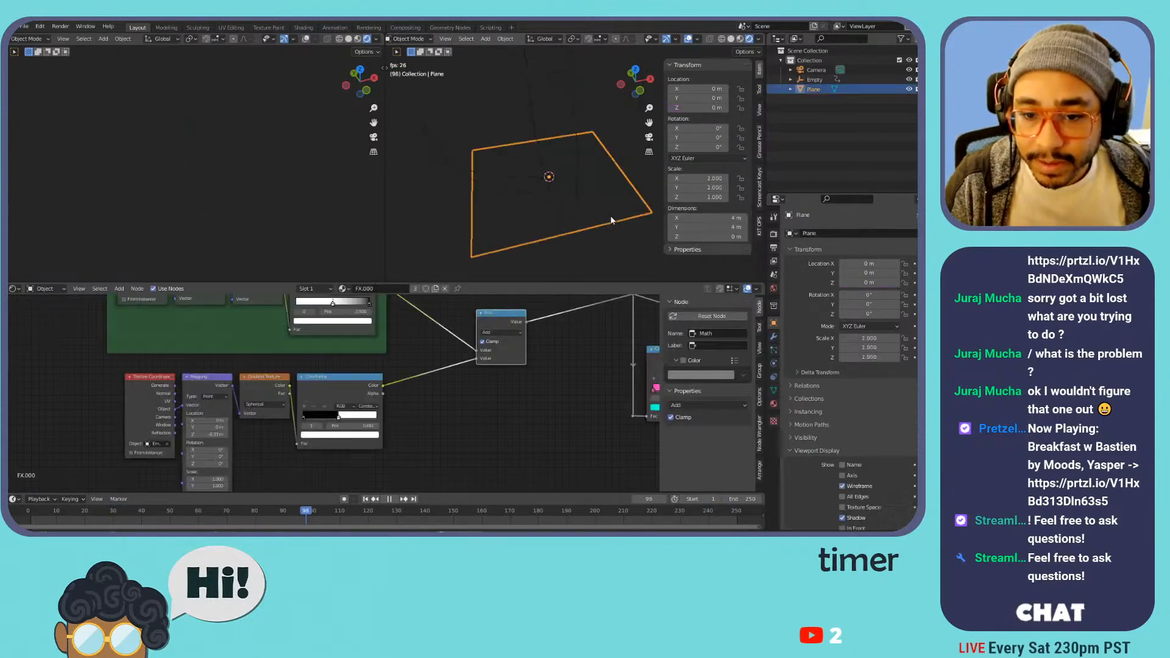
{"action": "key", "text": "g"}
{"action": "key", "text": "z"}
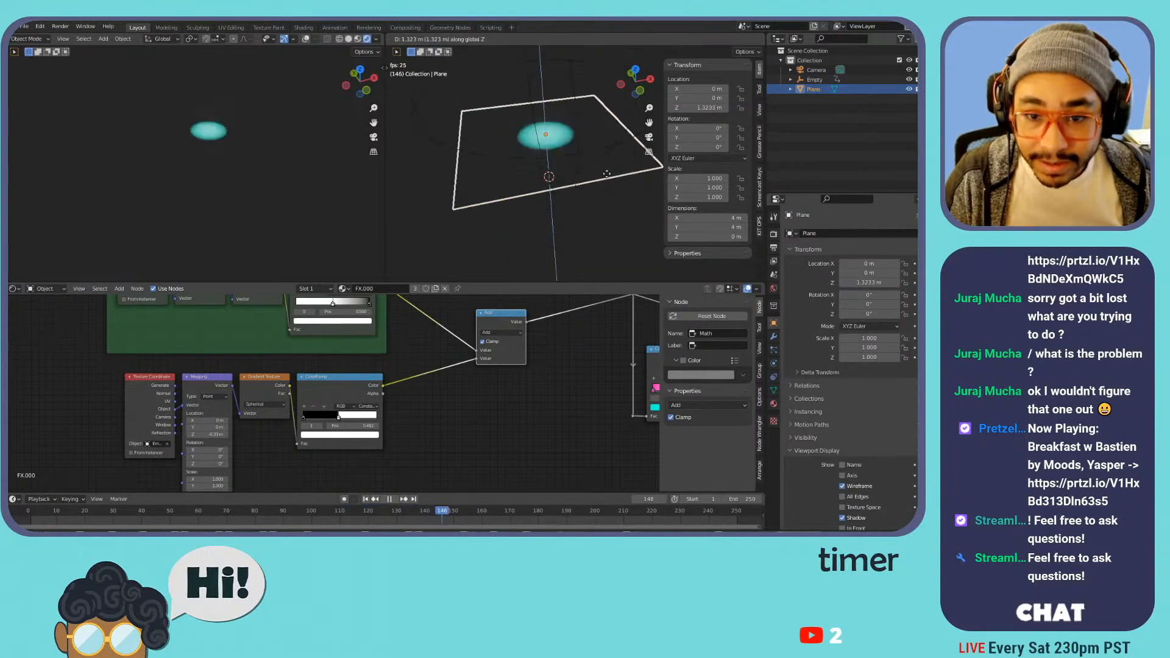
{"action": "left_click", "coordinate": [587, 111]}
{"action": "key", "text": "ctrl+z"}
{"action": "key", "text": "space"}
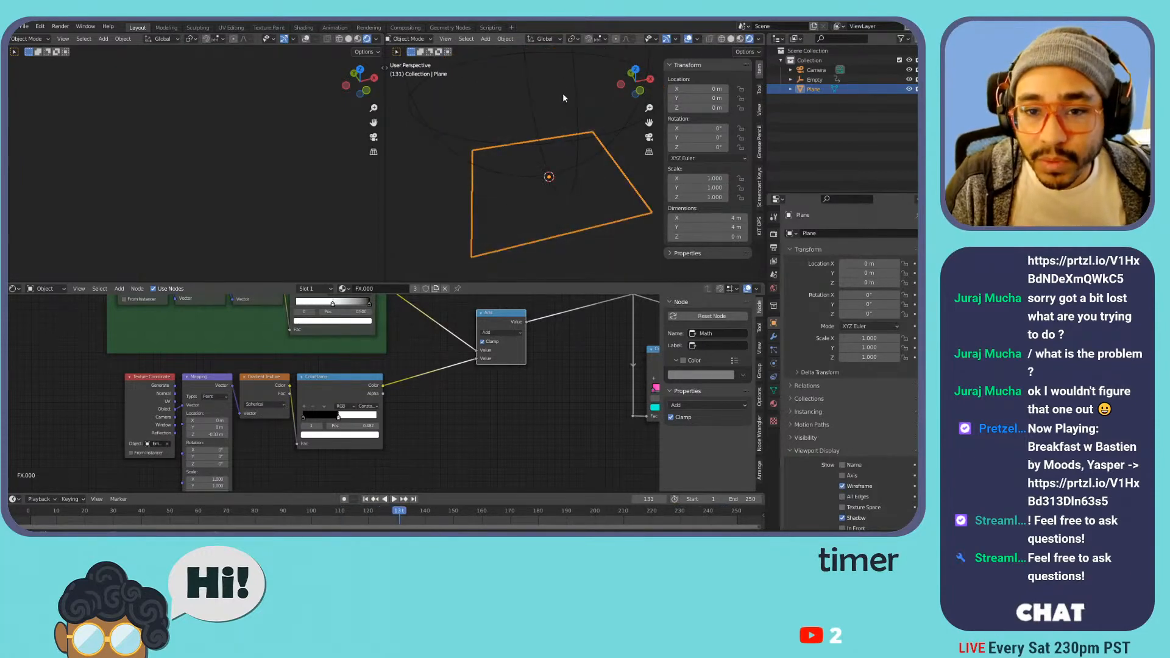
- Select the Empty, remove the driver from its Z location, and set the Z location to 0 m
{"action": "left_click", "coordinate": [587, 71]}
{"action": "right_click", "coordinate": [689, 107]}
{"action": "left_click", "coordinate": [686, 109]}
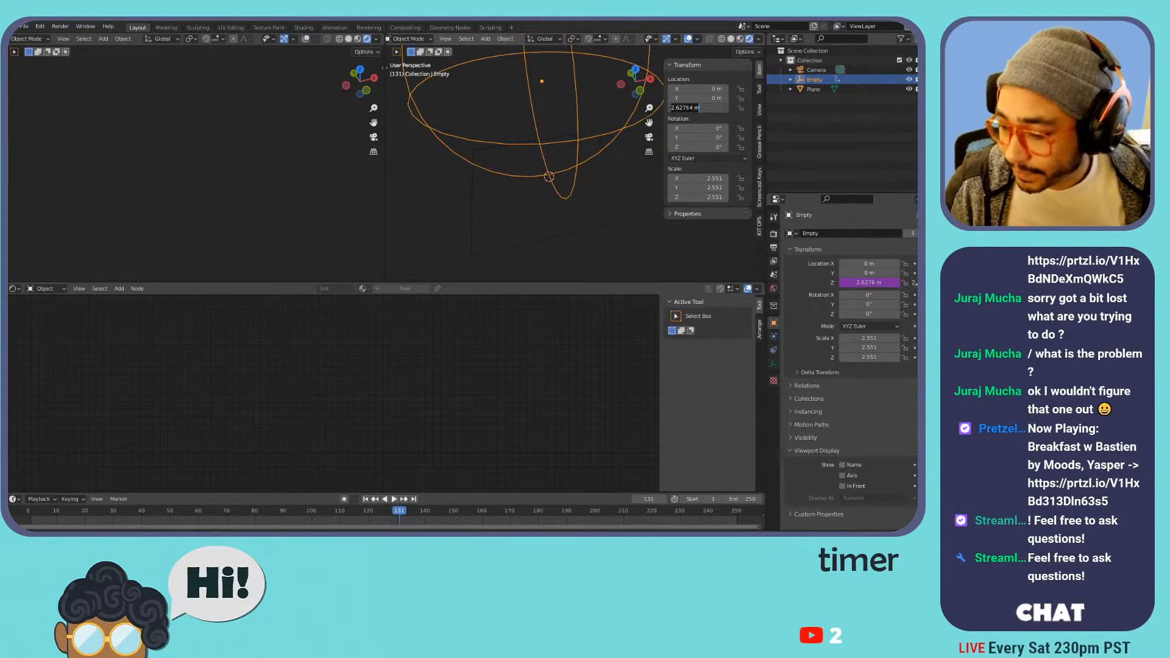
{"action": "type", "text": "0"}
{"action": "key", "text": "Return"}
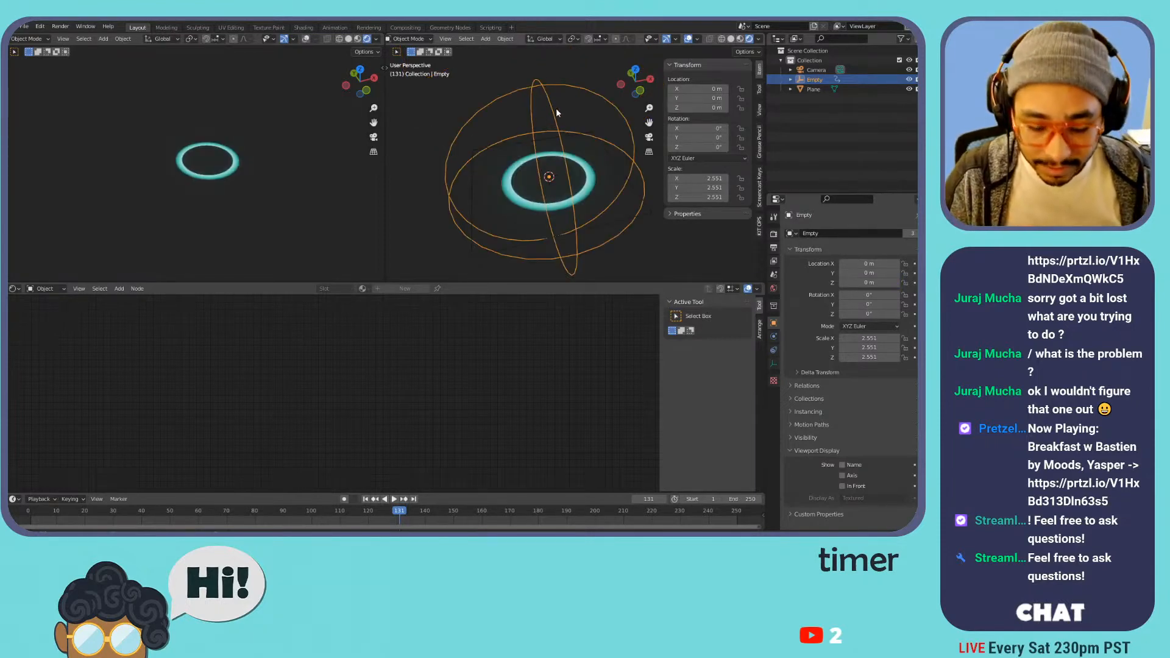
- Move the Empty along the Z axis to preview the ring, placing it at about 0.038 m
{"action": "key", "text": "g"}
{"action": "key", "text": "z"}
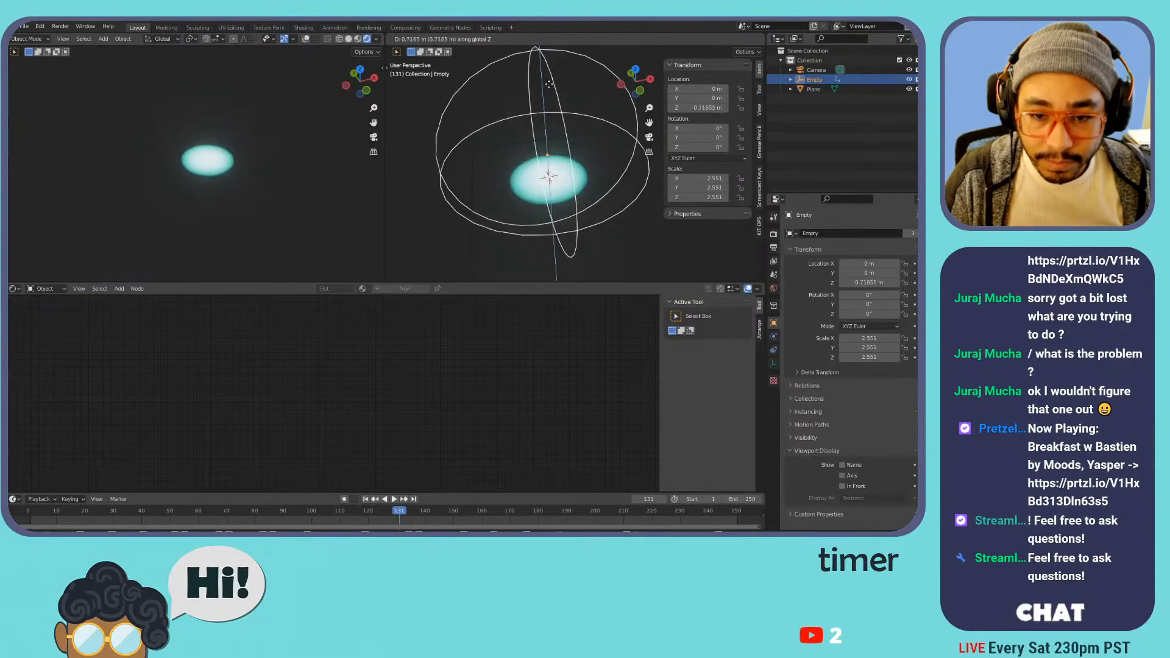
{"action": "left_click", "coordinate": [630, 193]}
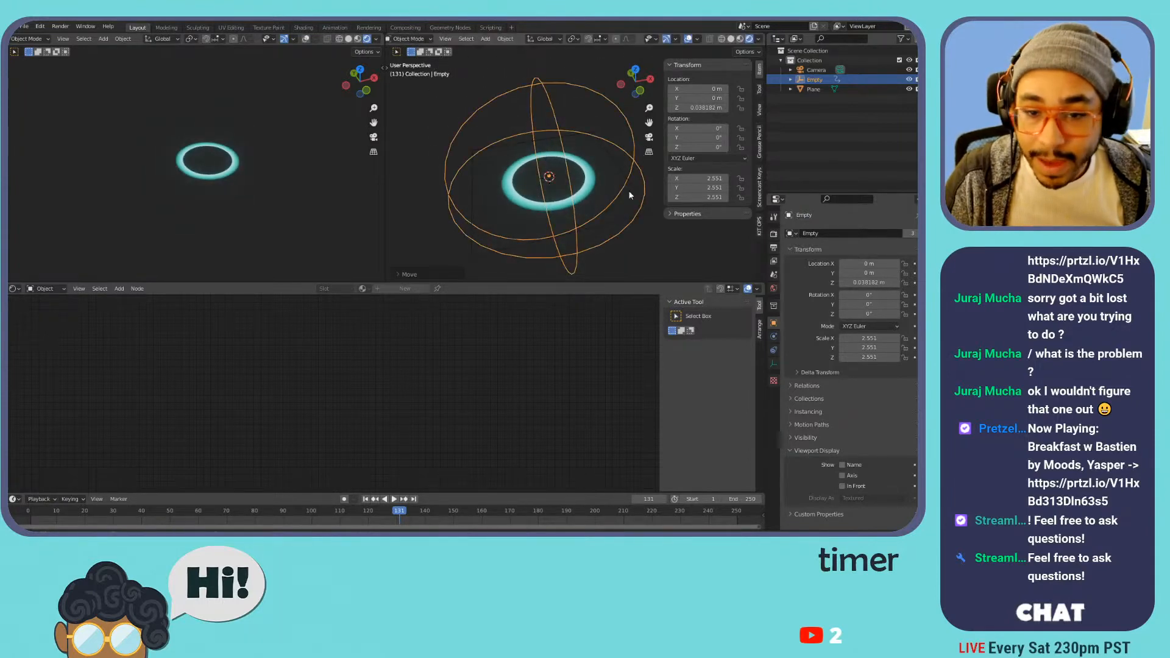
- Select the Plane and group the lower Texture Coordinate, Mapping, Gradient Texture and ColorRamp nodes in a new frame
{"action": "left_click", "coordinate": [630, 193]}
{"action": "left_click", "coordinate": [447, 349]}
{"action": "left_click_drag", "start_coordinate": [460, 352], "coordinate": [430, 328]}
{"action": "middle_click_drag", "start_coordinate": [388, 362], "coordinate": [450, 370]}
{"action": "left_click_drag", "start_coordinate": [420, 457], "coordinate": [272, 399]}
{"action": "key", "text": "ctrl+j"}
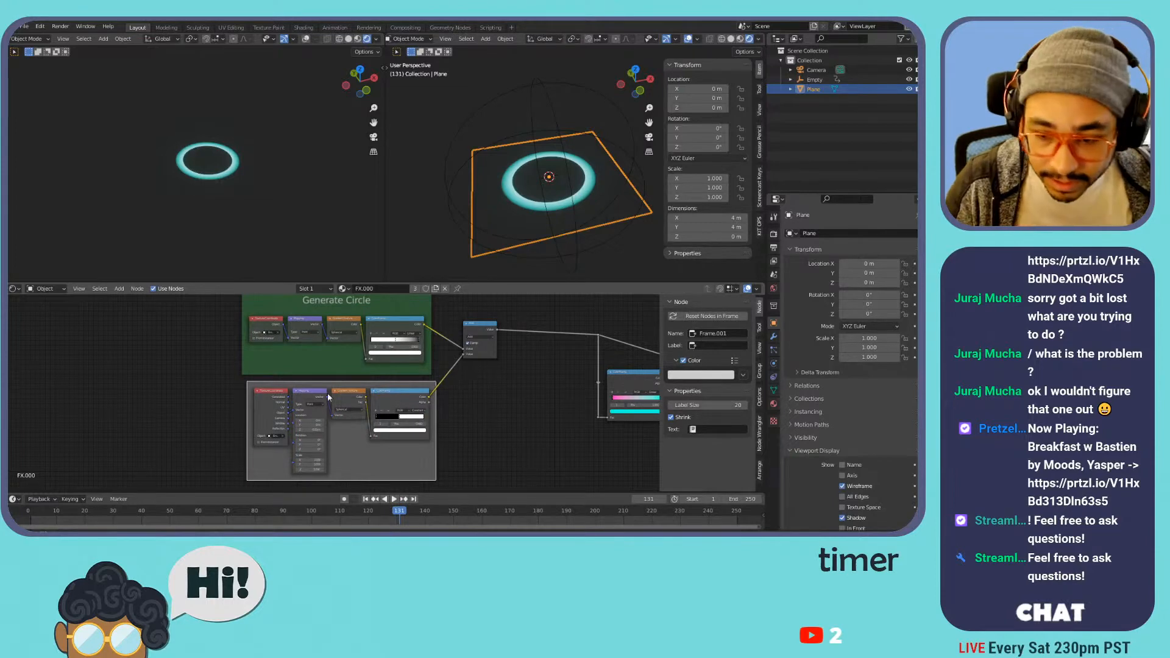
- Copy the green colour of the Generate Circle frame onto the new frame below it
{"action": "left_click", "coordinate": [403, 304]}
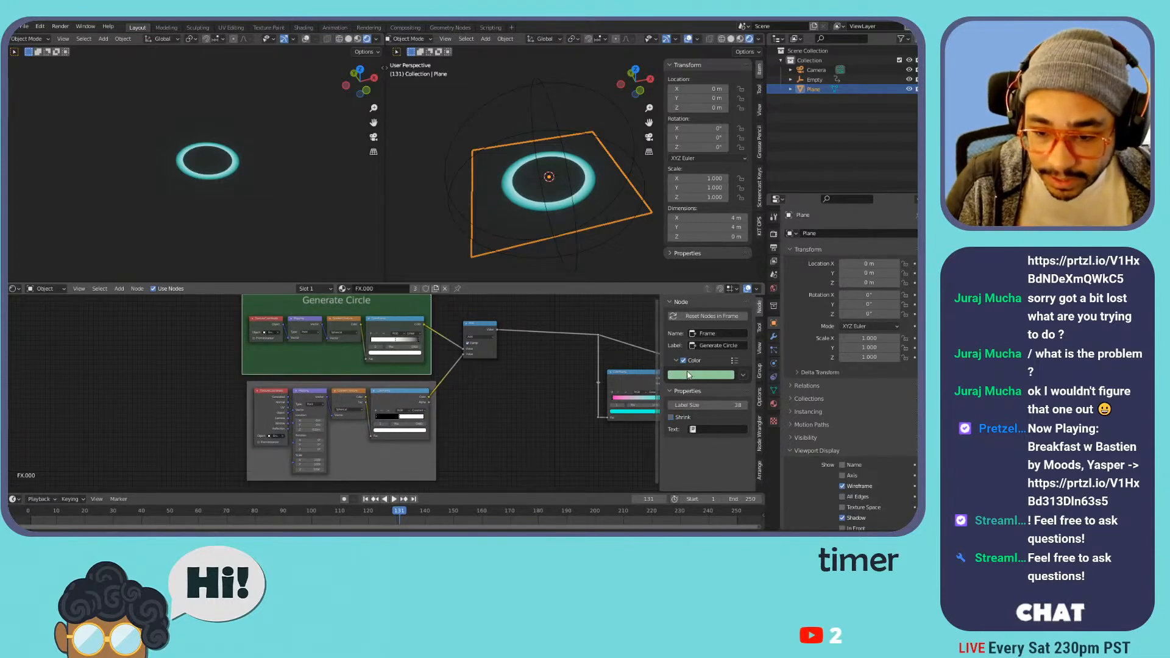
{"action": "key", "text": "ctrl+c"}
{"action": "left_click", "coordinate": [401, 457]}
{"action": "key", "text": "ctrl+v"}
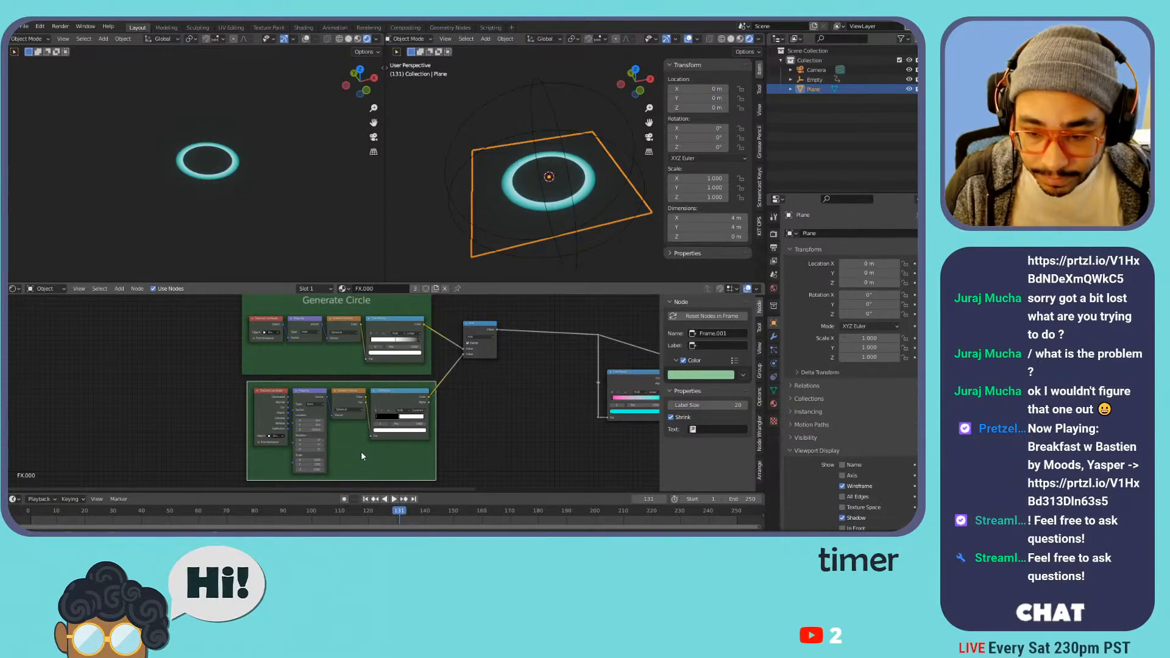
- Label the lower frame "Circle Mask" and match its label size to the Generate Circle frame
{"action": "key", "text": "F2"}
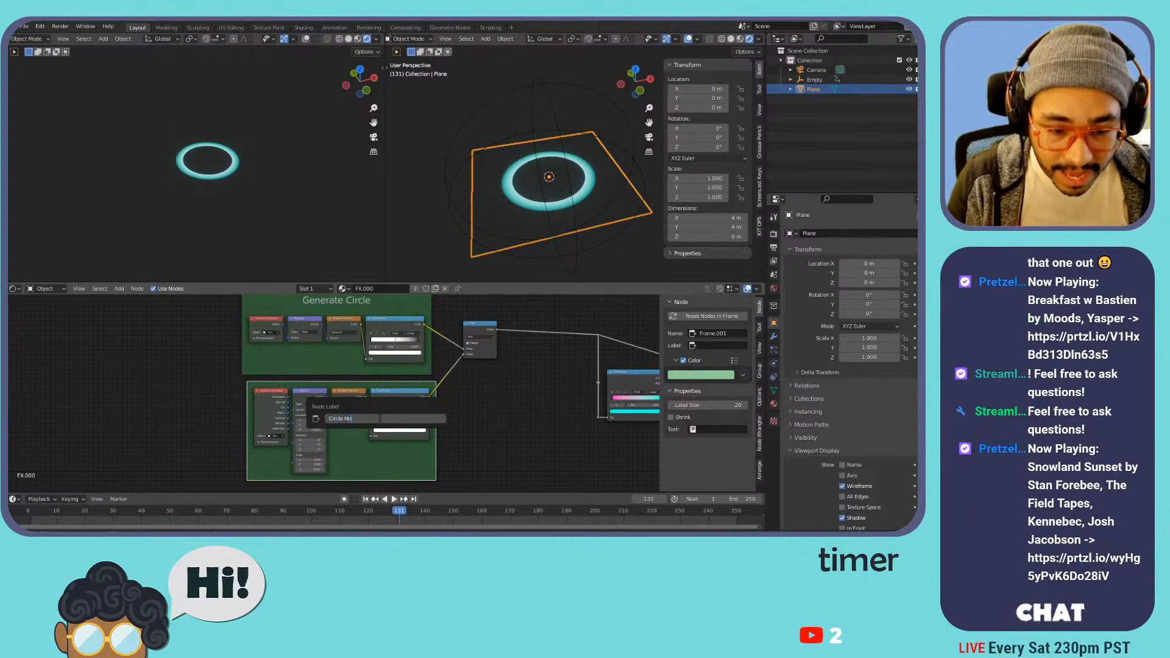
{"action": "type", "text": "sk"}
{"action": "key", "text": "Return"}
{"action": "left_click", "coordinate": [374, 372]}
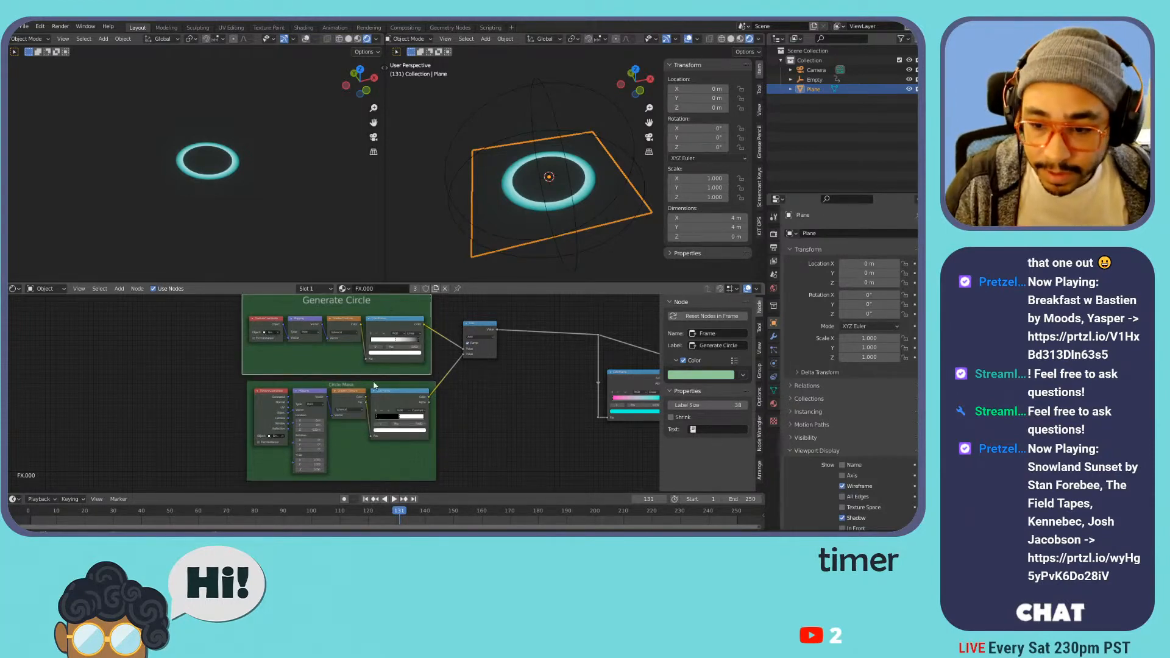
{"action": "left_click", "coordinate": [364, 455]}
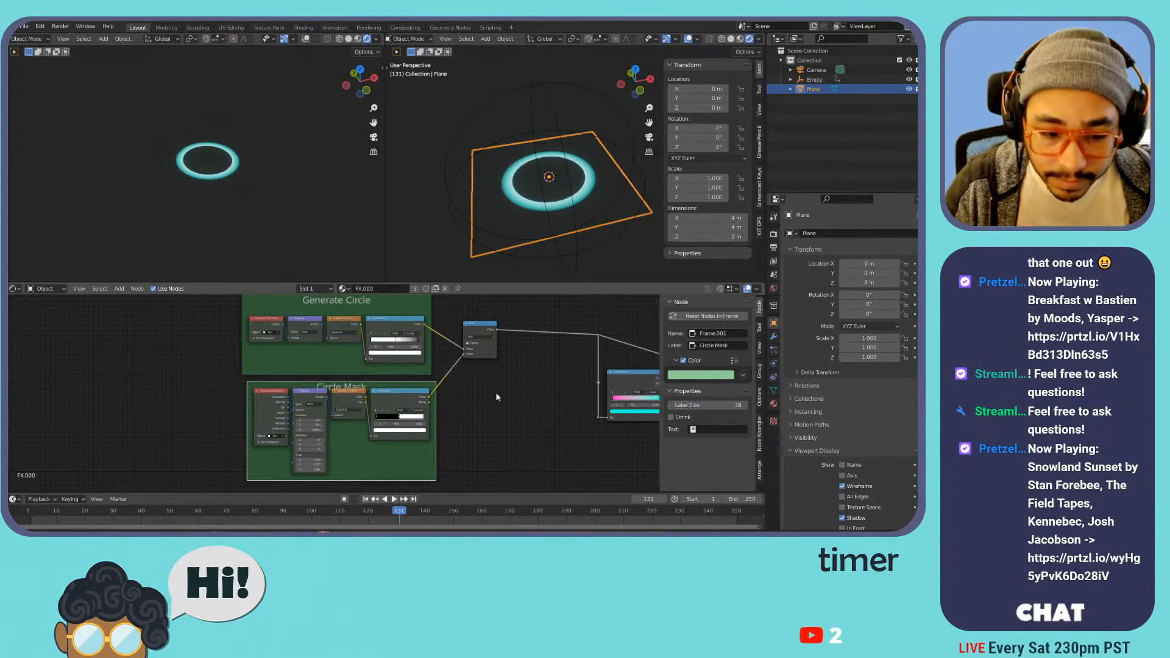
- Move the four Circle Mask nodes down clear of the frame's label and narrow the frame to match the Generate Circle frame
{"action": "left_click", "coordinate": [277, 394]}
{"action": "left_click", "coordinate": [314, 394], "text": "shift"}
{"action": "left_click", "coordinate": [353, 396], "text": "shift"}
{"action": "left_click", "coordinate": [388, 394], "text": "shift"}
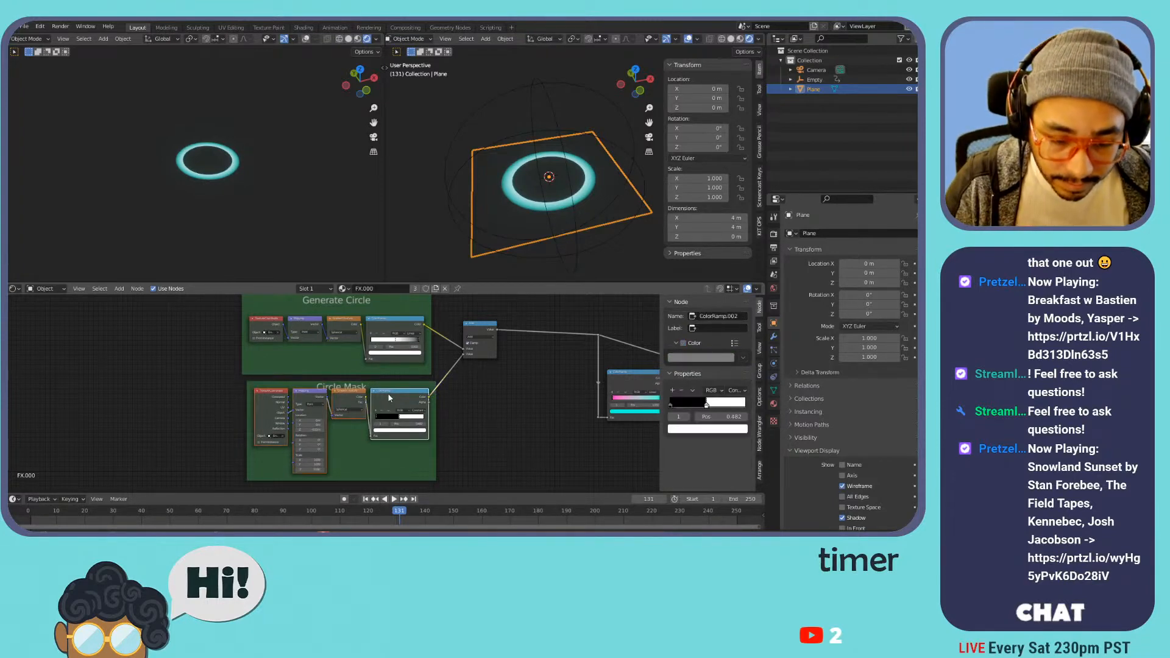
{"action": "key", "text": "g"}
{"action": "left_click", "coordinate": [387, 416]}
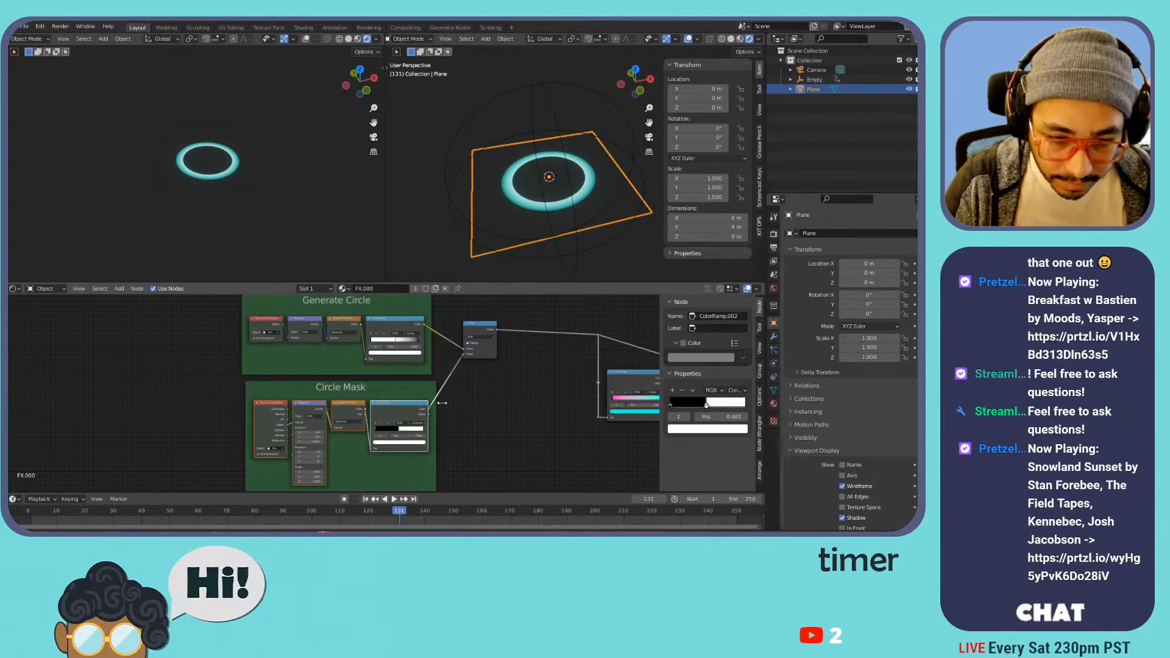
{"action": "scroll", "coordinate": [488, 373], "scroll_direction": "down", "scroll_amount": 2}
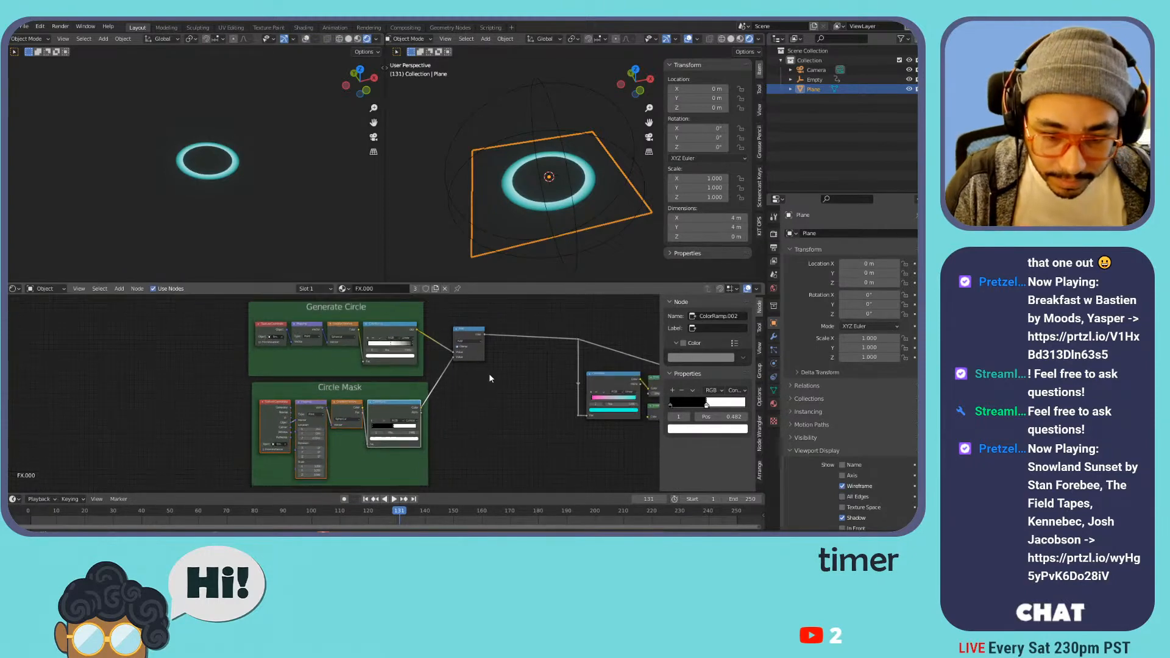
{"action": "left_click", "coordinate": [309, 394]}
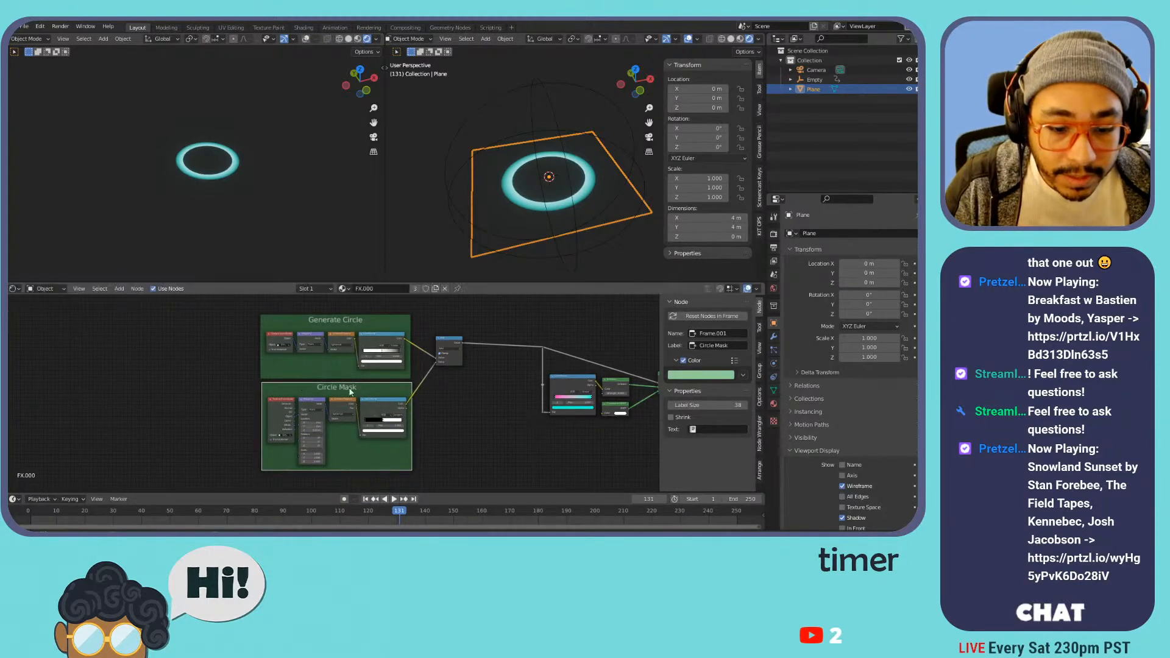
{"action": "left_click_drag", "start_coordinate": [412, 401], "coordinate": [408, 399]}
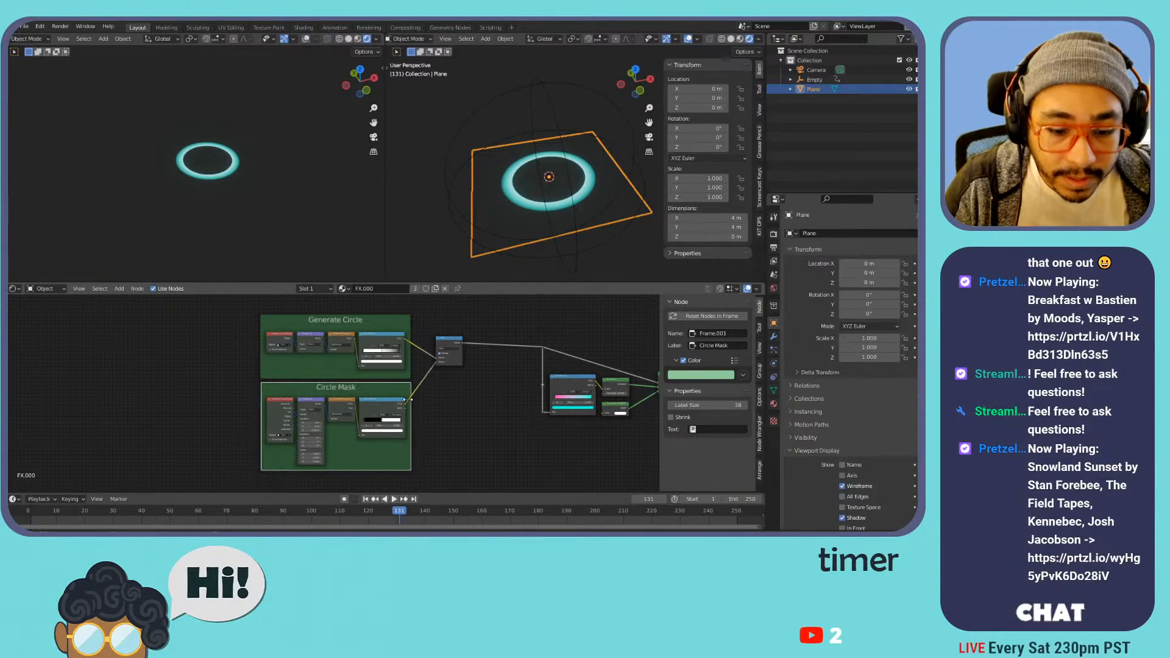
- Hide the unused sockets of the Texture Coordinate, Mapping, Gradient Texture and ColorRamp nodes in the Circle Mask frame
{"action": "scroll", "coordinate": [309, 418], "scroll_direction": "up", "scroll_amount": 2}
{"action": "left_click", "coordinate": [274, 406]}
{"action": "left_click", "coordinate": [316, 404], "text": "shift"}
{"action": "left_click", "coordinate": [359, 403], "text": "shift"}
{"action": "left_click", "coordinate": [378, 403], "text": "shift"}
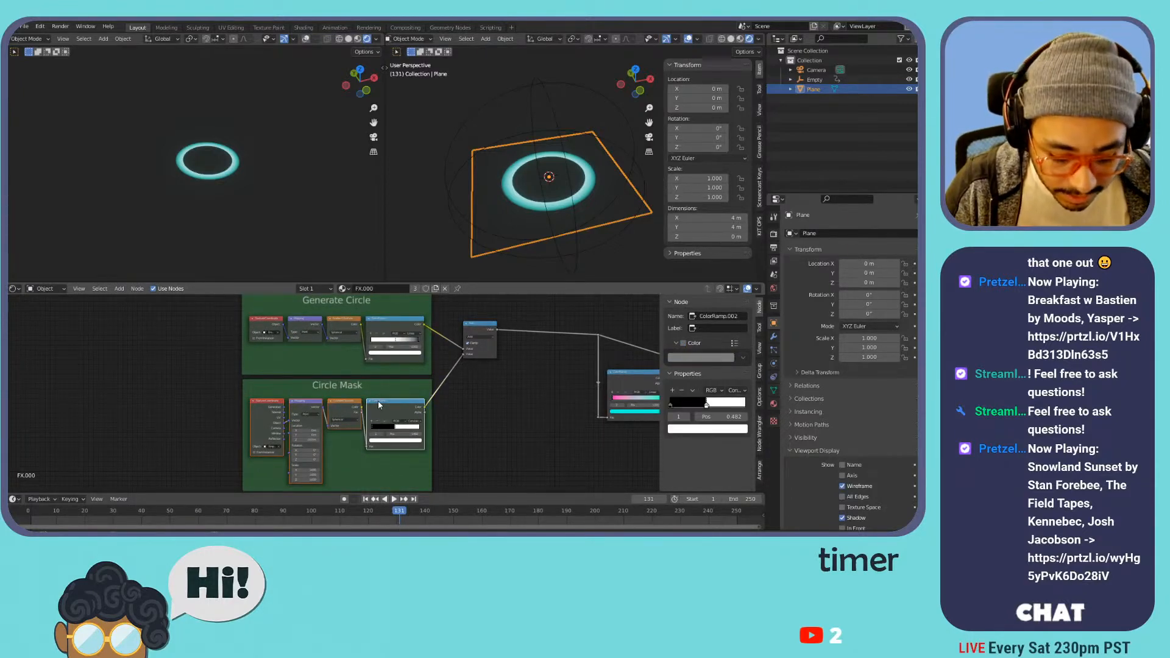
{"action": "key", "text": "ctrl+h"}
{"action": "scroll", "coordinate": [380, 402], "scroll_direction": "down", "scroll_amount": 1}
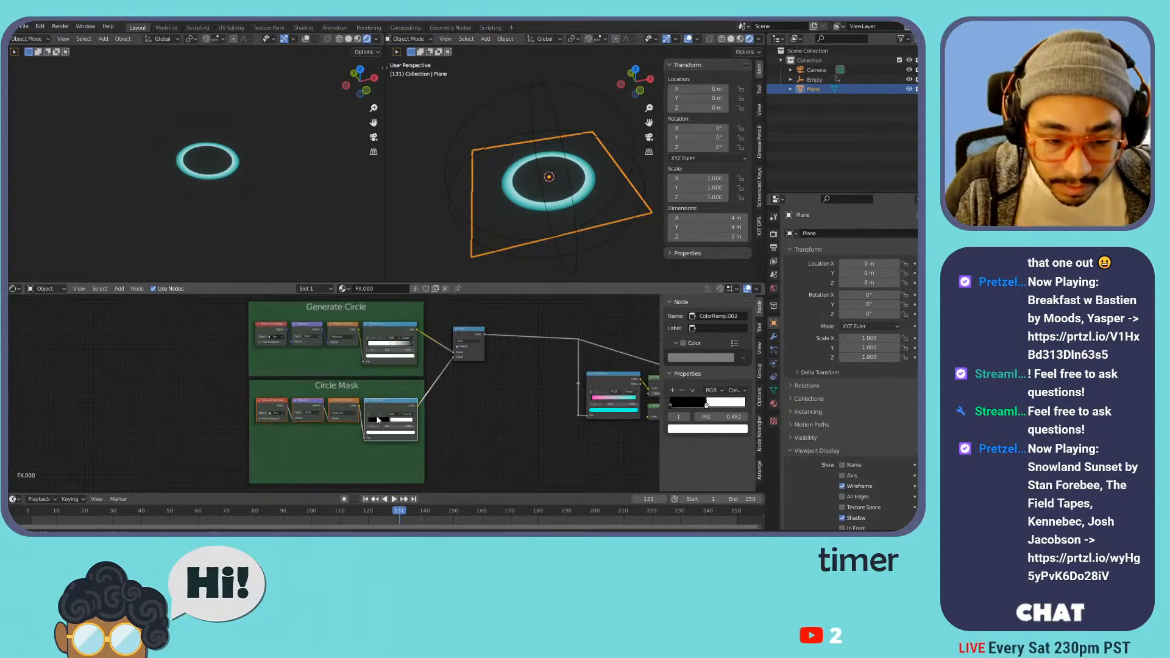
- Shorten the Circle Mask frame around its four compacted nodes and place it just below the Generate Circle frame
{"action": "left_click_drag", "start_coordinate": [355, 482], "coordinate": [362, 440]}
{"action": "left_click", "coordinate": [385, 383]}
{"action": "left_click", "coordinate": [341, 381], "text": "shift"}
{"action": "left_click", "coordinate": [308, 381], "text": "shift"}
{"action": "left_click", "coordinate": [269, 383], "text": "shift"}
{"action": "key", "text": "g"}
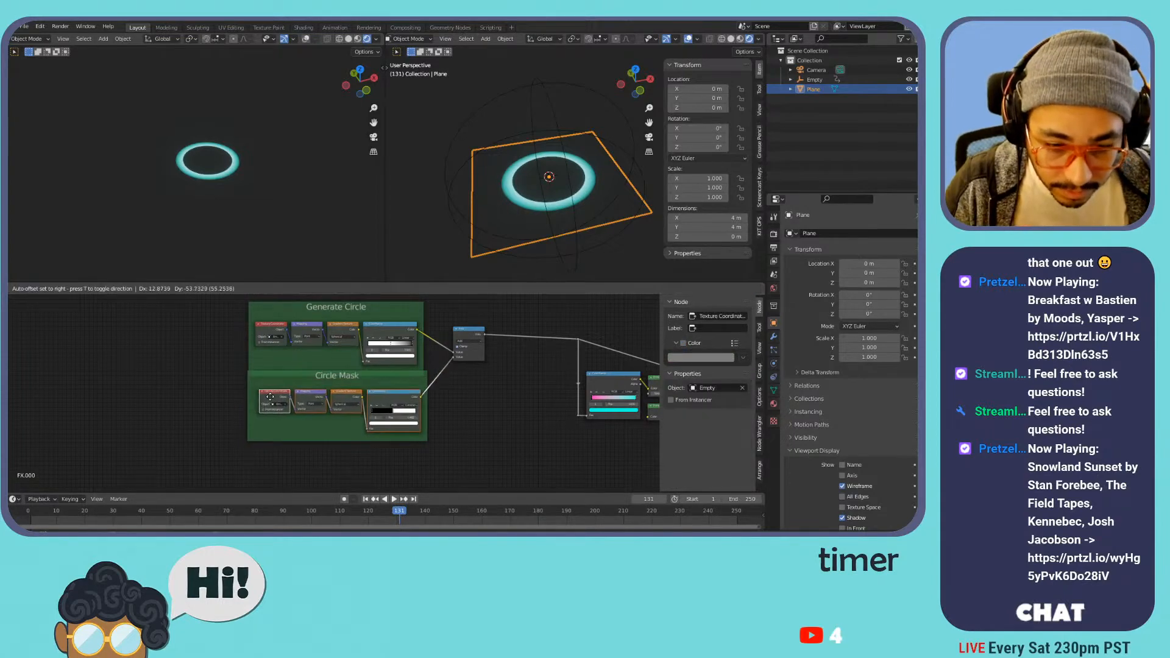
{"action": "left_click", "coordinate": [271, 397]}
{"action": "left_click_drag", "start_coordinate": [316, 378], "coordinate": [316, 388]}
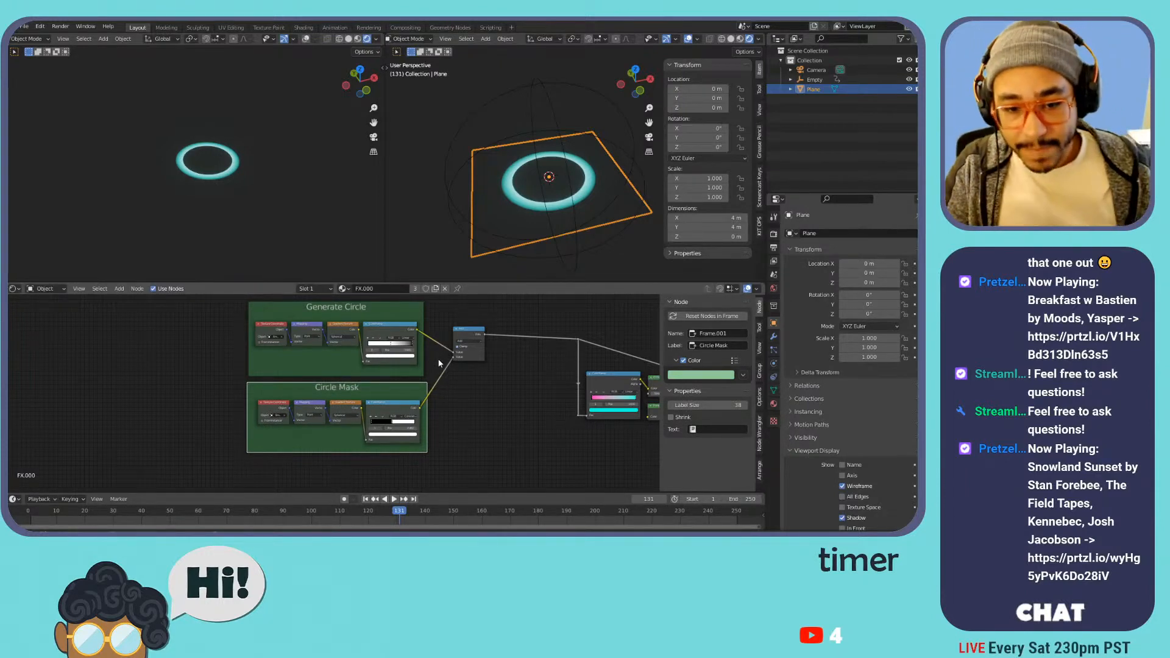
{"action": "scroll", "coordinate": [439, 363], "scroll_direction": "up", "scroll_amount": 2}
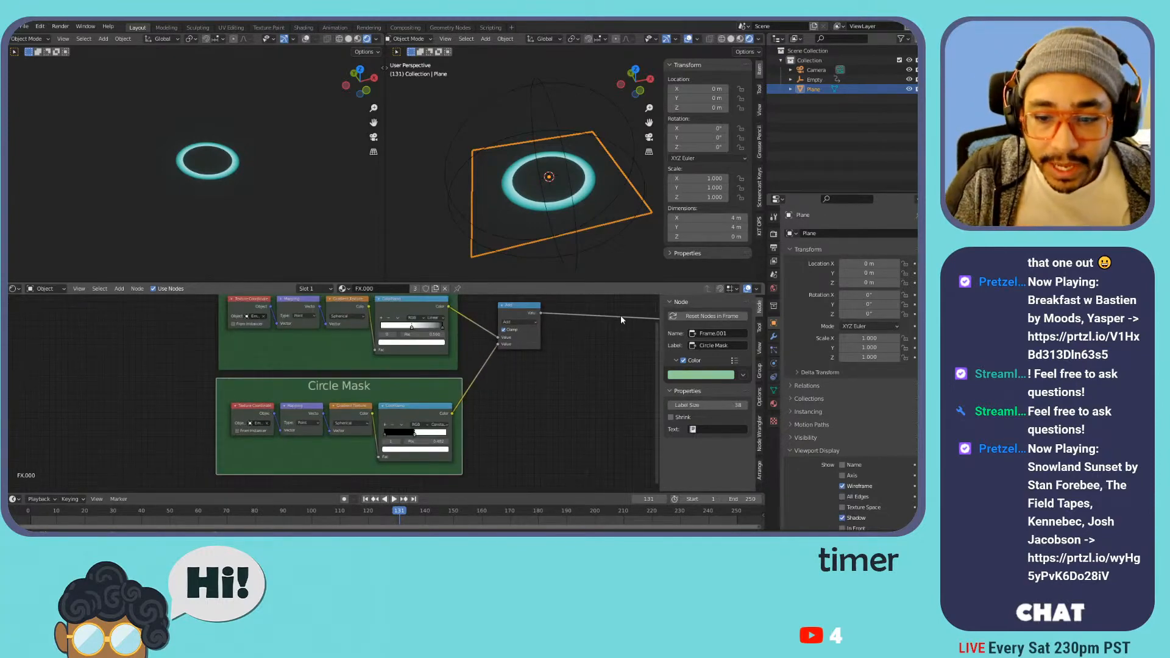
- Select the Empty and try moving it along the Z axis to preview the ring
{"action": "key", "text": "n"}
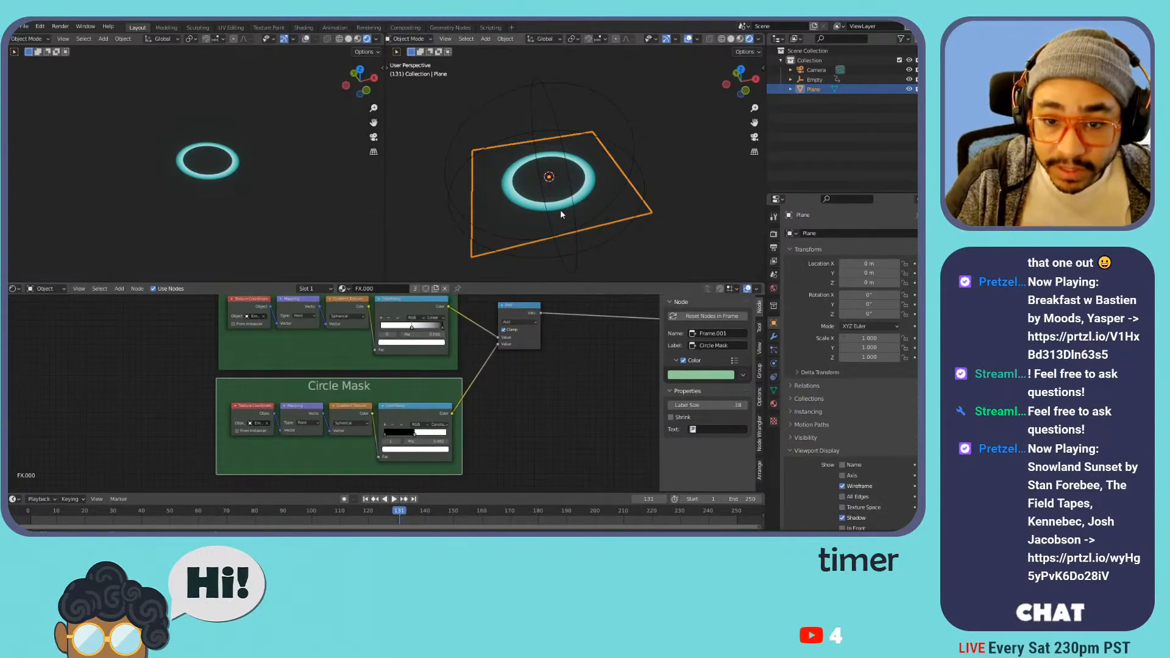
{"action": "left_click", "coordinate": [553, 131]}
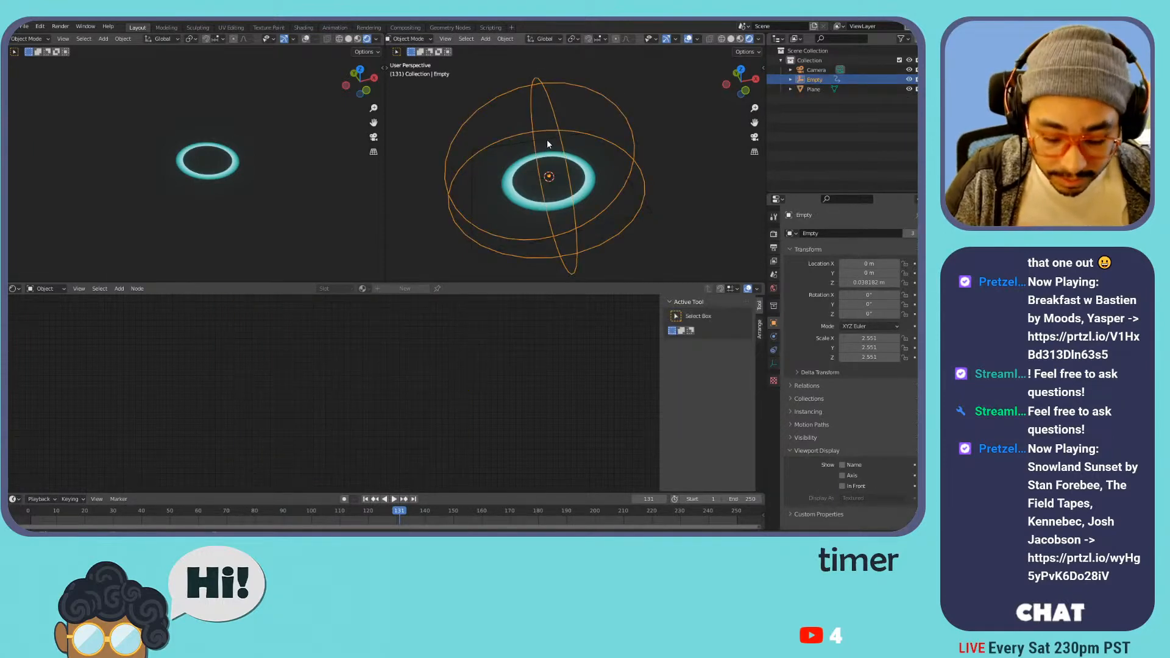
{"action": "key", "text": "g"}
{"action": "key", "text": "z"}
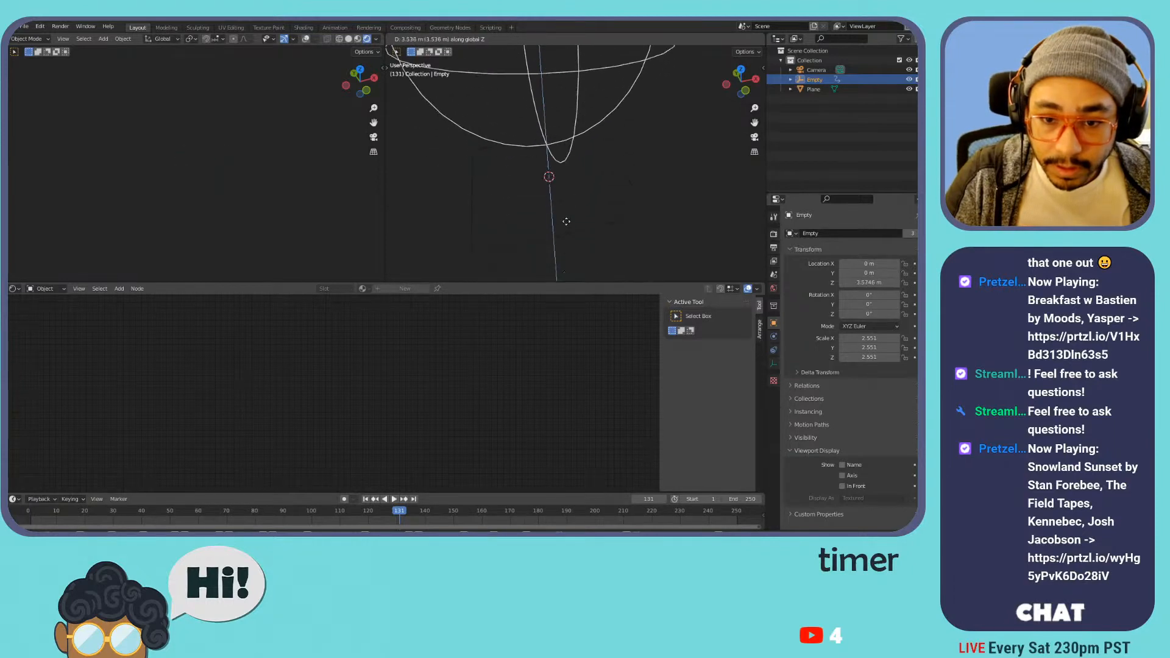
{"action": "key", "text": "Escape"}
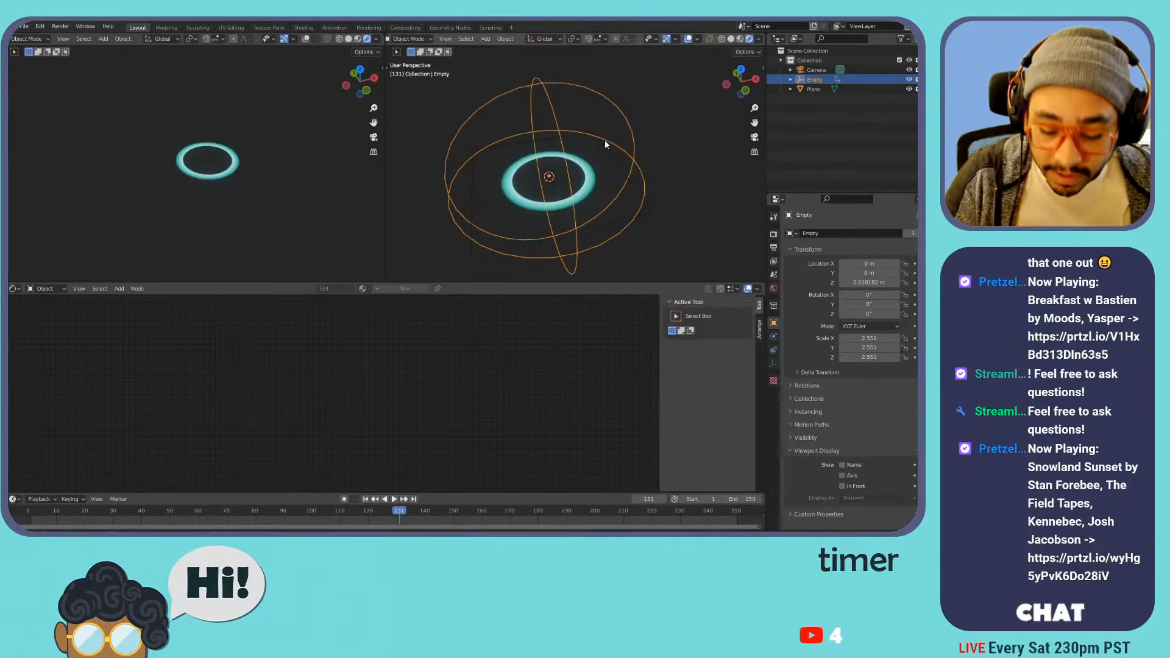
- Return to frame 1, set the Empty's Z location to 2.5 m and keyframe its location
{"action": "left_click", "coordinate": [365, 499]}
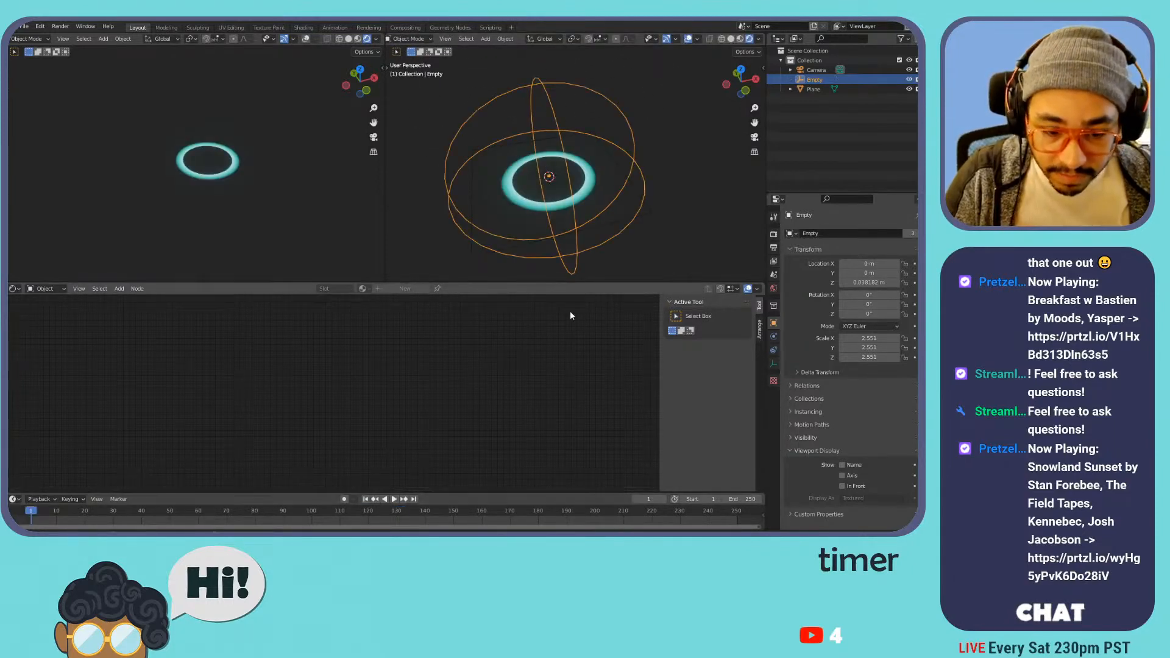
{"action": "key", "text": "n"}
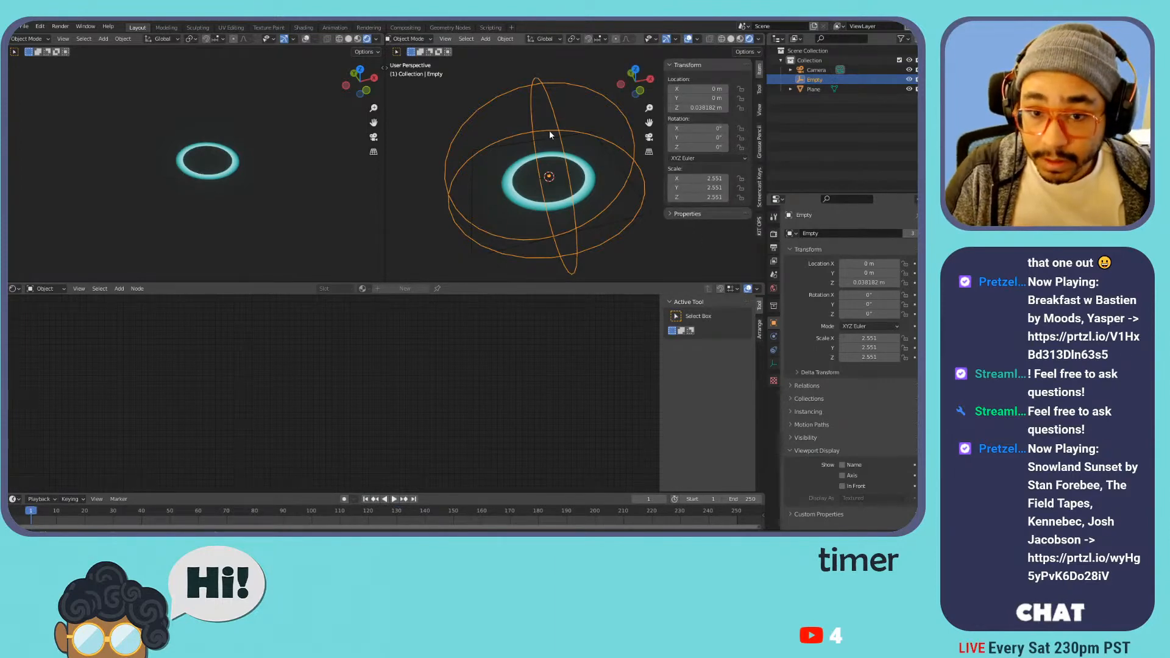
{"action": "key", "text": "h"}
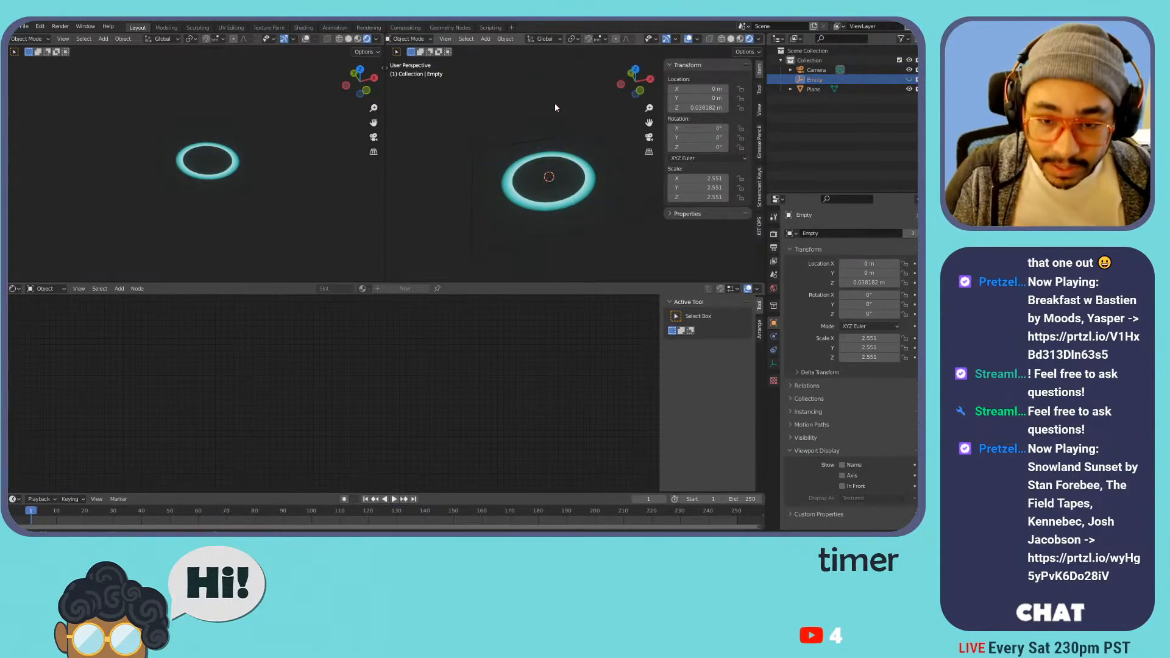
{"action": "key", "text": "alt+h"}
{"action": "key", "text": "g"}
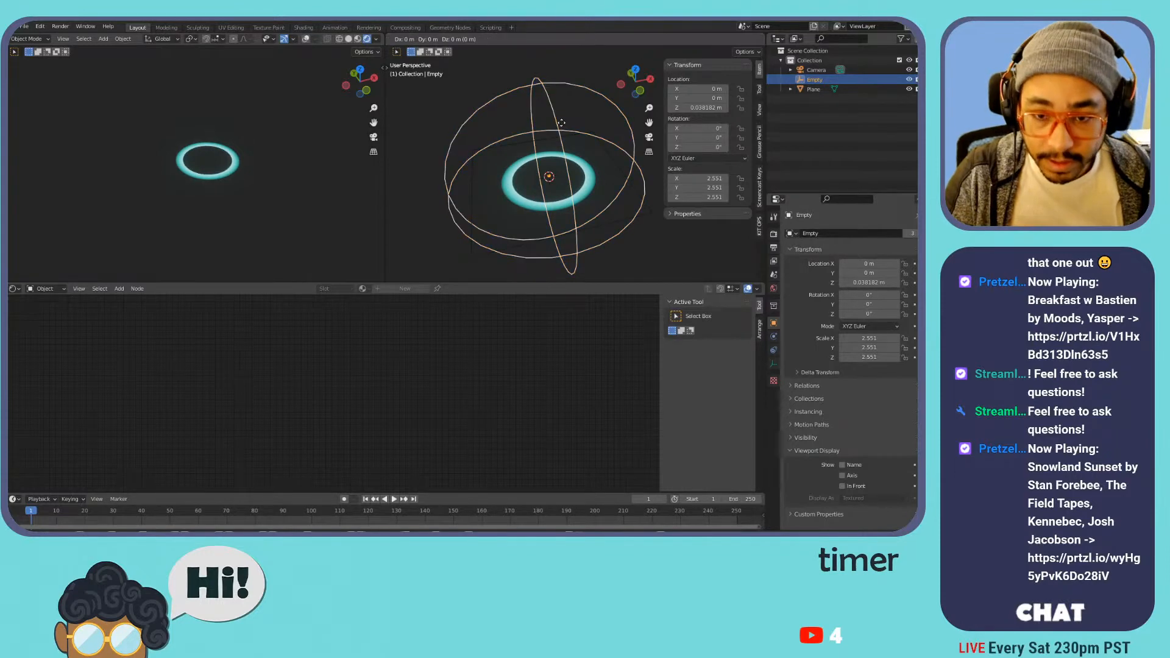
{"action": "key", "text": "z"}
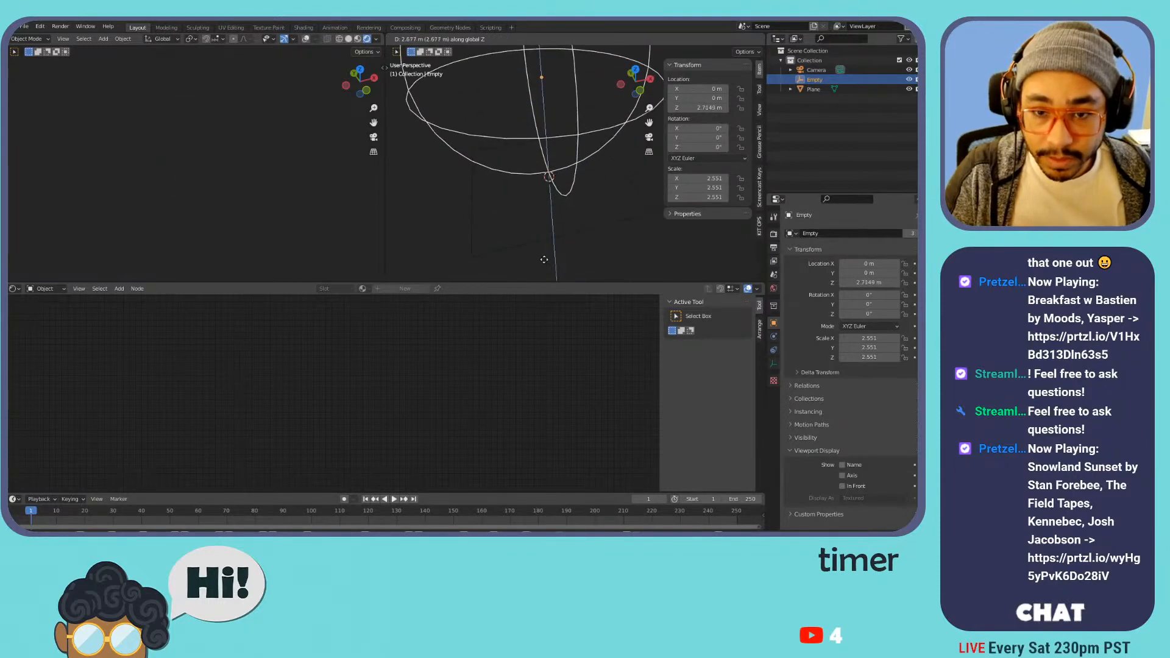
{"action": "left_click", "coordinate": [543, 267]}
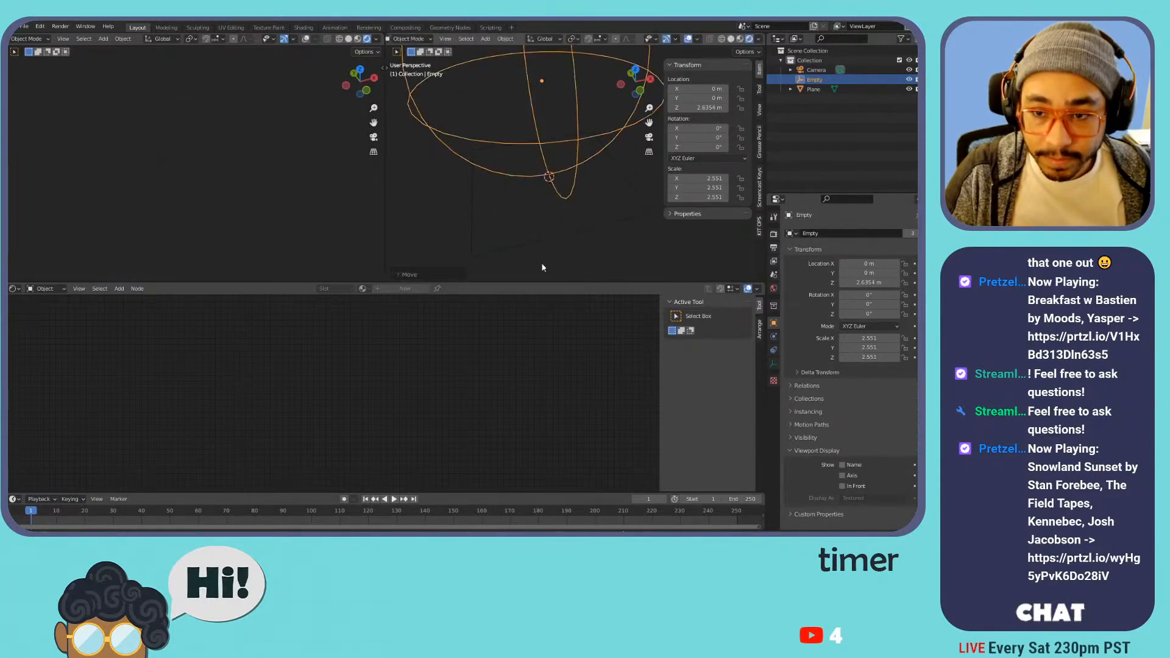
{"action": "left_click", "coordinate": [697, 111]}
{"action": "type", "text": "2.5"}
{"action": "key", "text": "Return"}
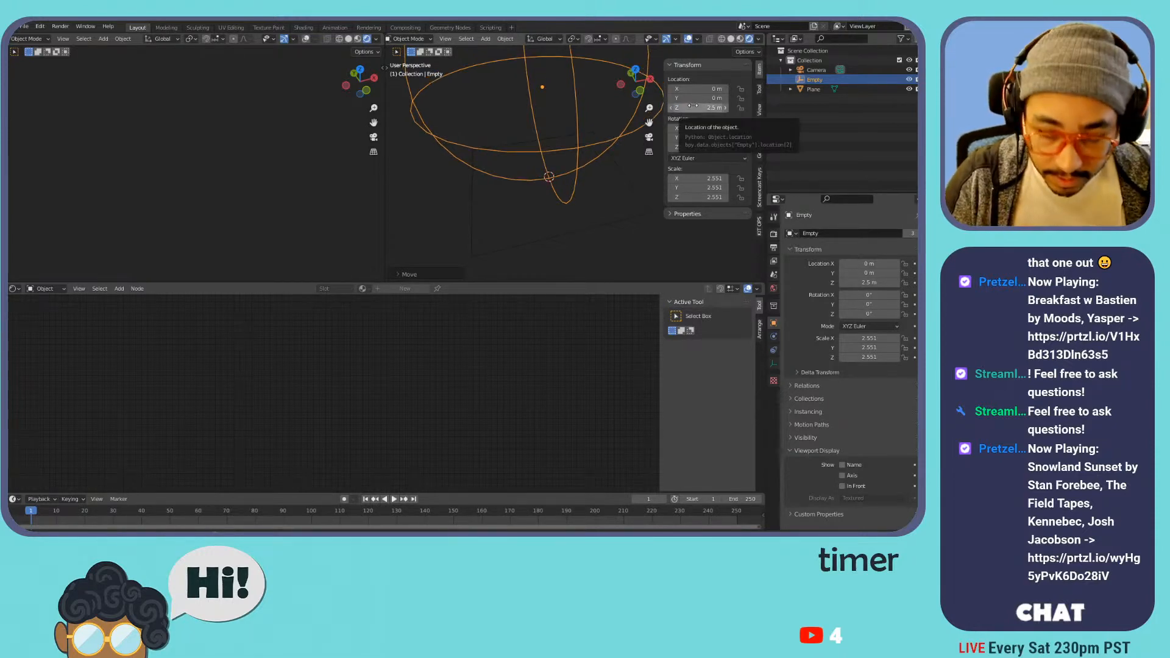
{"action": "key", "text": "i"}
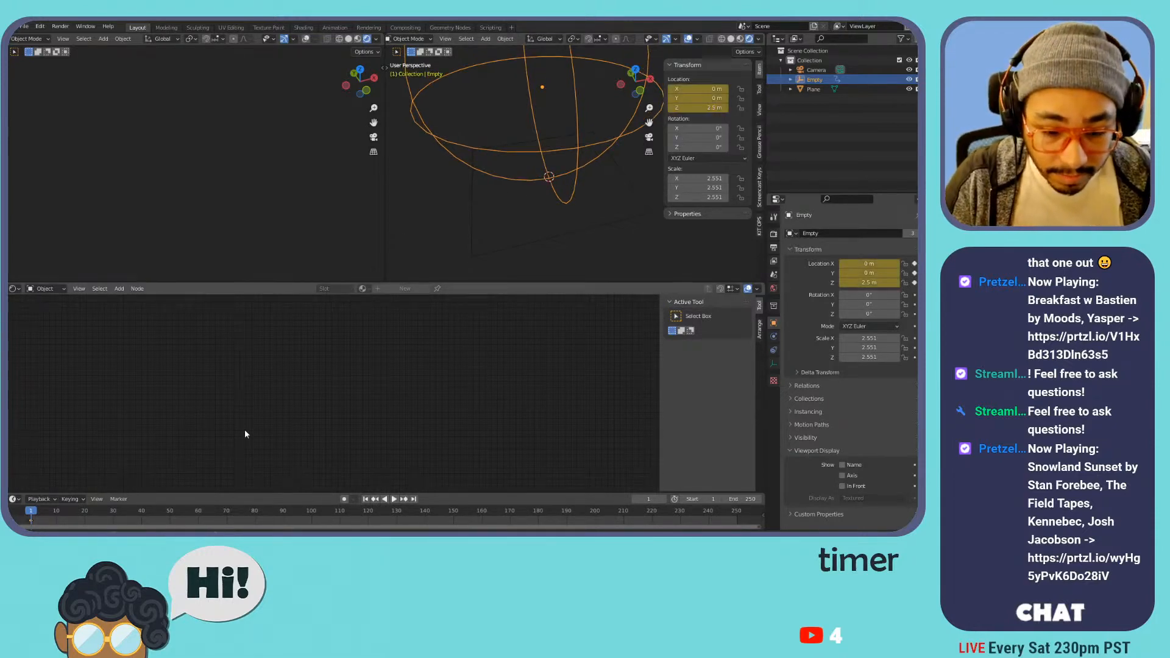
- At frame 12, lower the Empty's Z location to about -0.58 m and keyframe its location
{"action": "left_click", "coordinate": [663, 499]}
{"action": "left_click", "coordinate": [664, 498]}
{"action": "left_click", "coordinate": [664, 498]}
{"action": "left_click", "coordinate": [664, 499]}
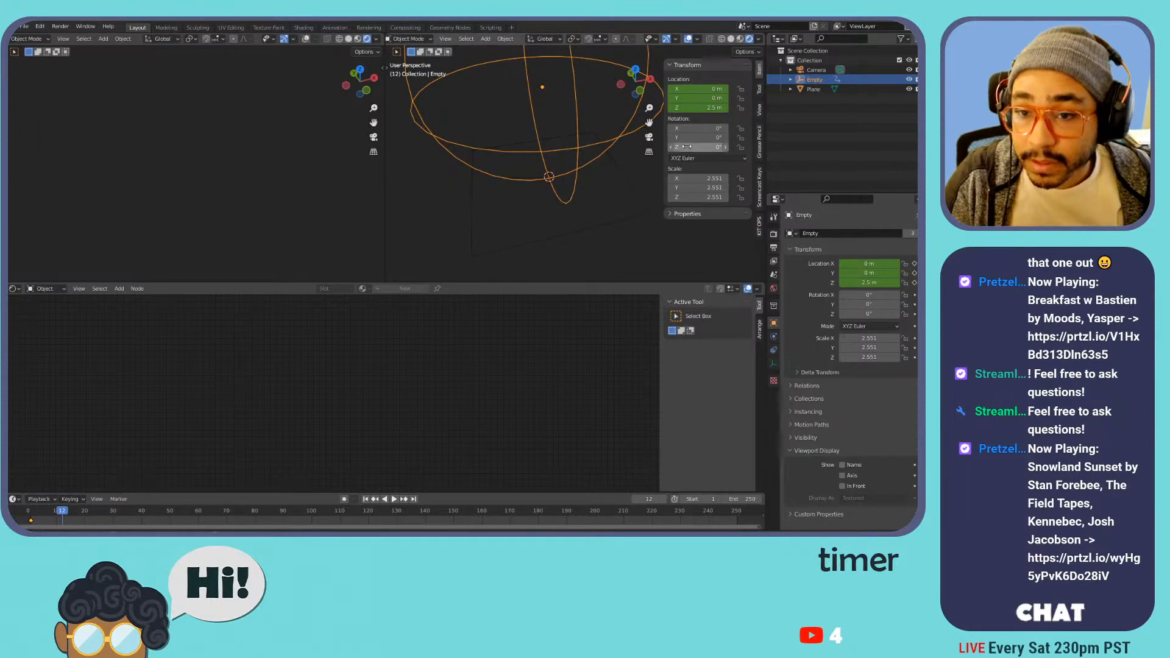
{"action": "mouse_move", "coordinate": [681, 112]}
{"action": "left_mouse_down"}
{"action": "mouse_move", "coordinate": [691, 111]}
{"action": "mouse_move", "coordinate": [524, 111]}
{"action": "mouse_move", "coordinate": [685, 104]}
{"action": "left_mouse_up"}
{"action": "key", "text": "i"}
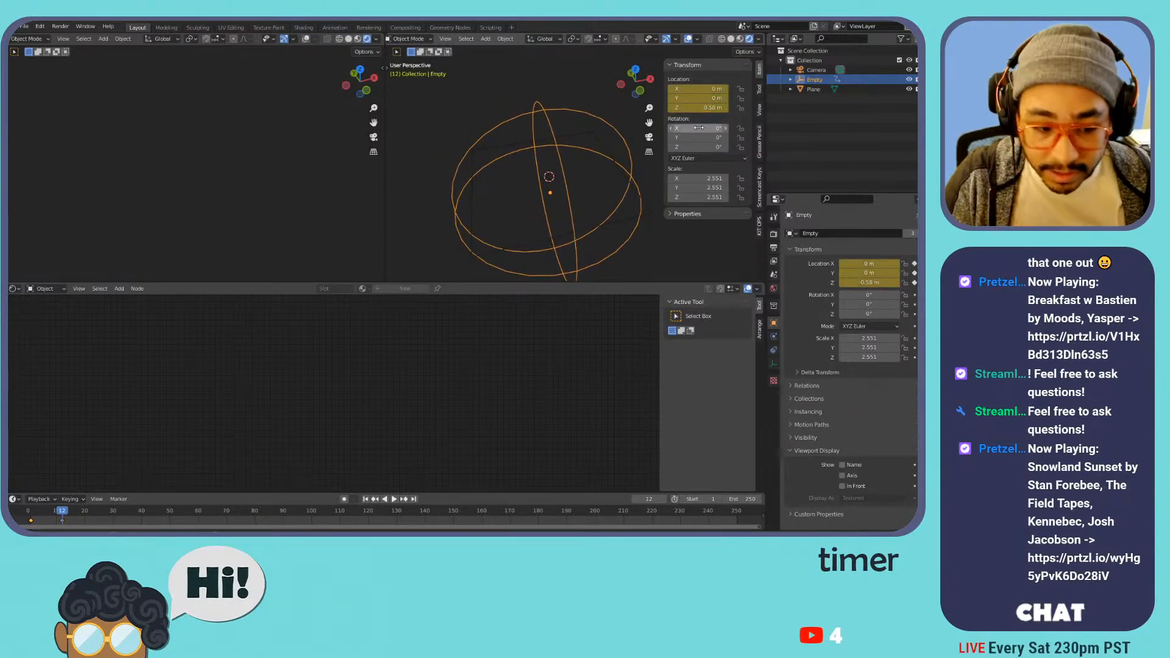
- Switch the node area to the Graph Editor and select the first keyframe of the Empty's Z Location curve
{"action": "left_click", "coordinate": [13, 289]}
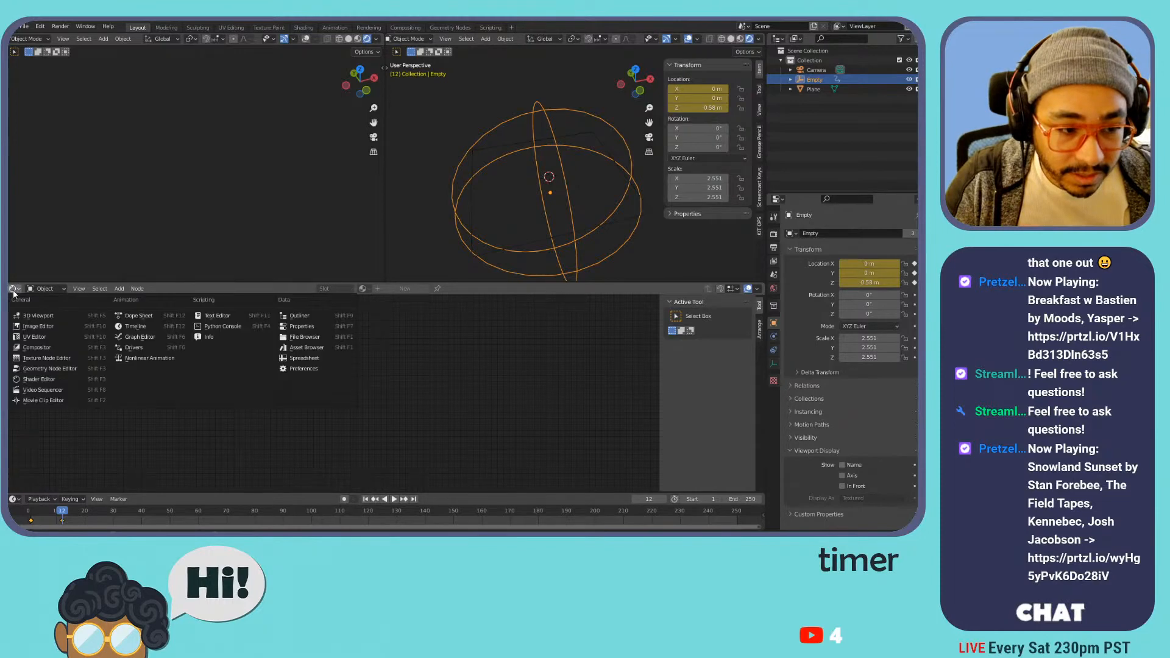
{"action": "left_click", "coordinate": [140, 336]}
{"action": "scroll", "coordinate": [300, 404], "scroll_direction": "up", "scroll_amount": 10}
{"action": "middle_click_drag", "start_coordinate": [330, 354], "coordinate": [407, 374]}
{"action": "scroll", "coordinate": [407, 373], "scroll_direction": "up", "scroll_amount": 5}
{"action": "scroll", "coordinate": [407, 373], "scroll_direction": "up", "scroll_amount": 2}
{"action": "left_click", "coordinate": [383, 338]}
{"action": "left_click", "coordinate": [272, 333]}
{"action": "left_click", "coordinate": [291, 318]}
{"action": "left_click", "coordinate": [275, 335]}
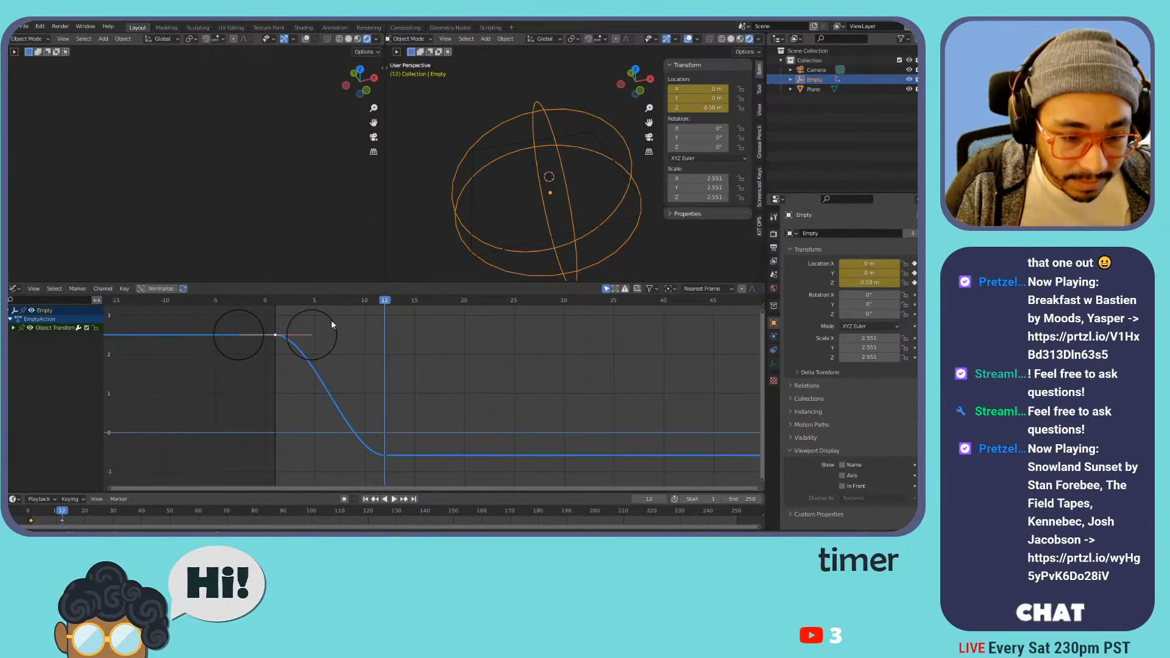
{"action": "left_click_drag", "start_coordinate": [313, 339], "coordinate": [384, 365]}
{"action": "key", "text": "ctrl+z"}
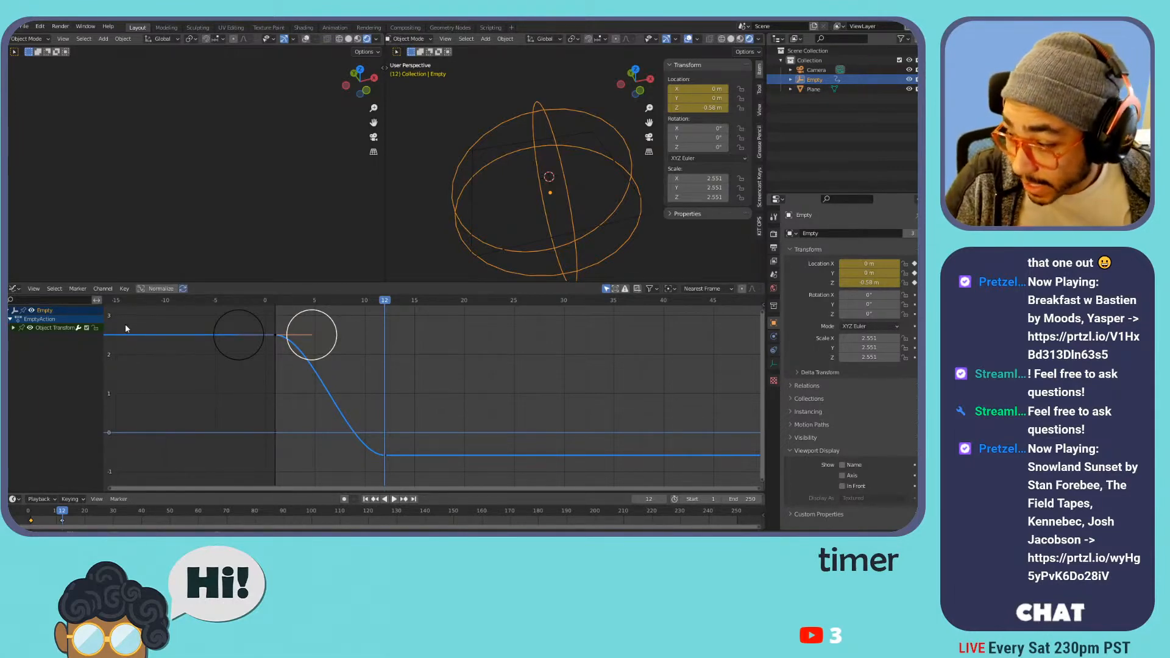
- Add a Cycles modifier to the Empty's Z Location curve and play the looping animation
{"action": "key", "text": "n"}
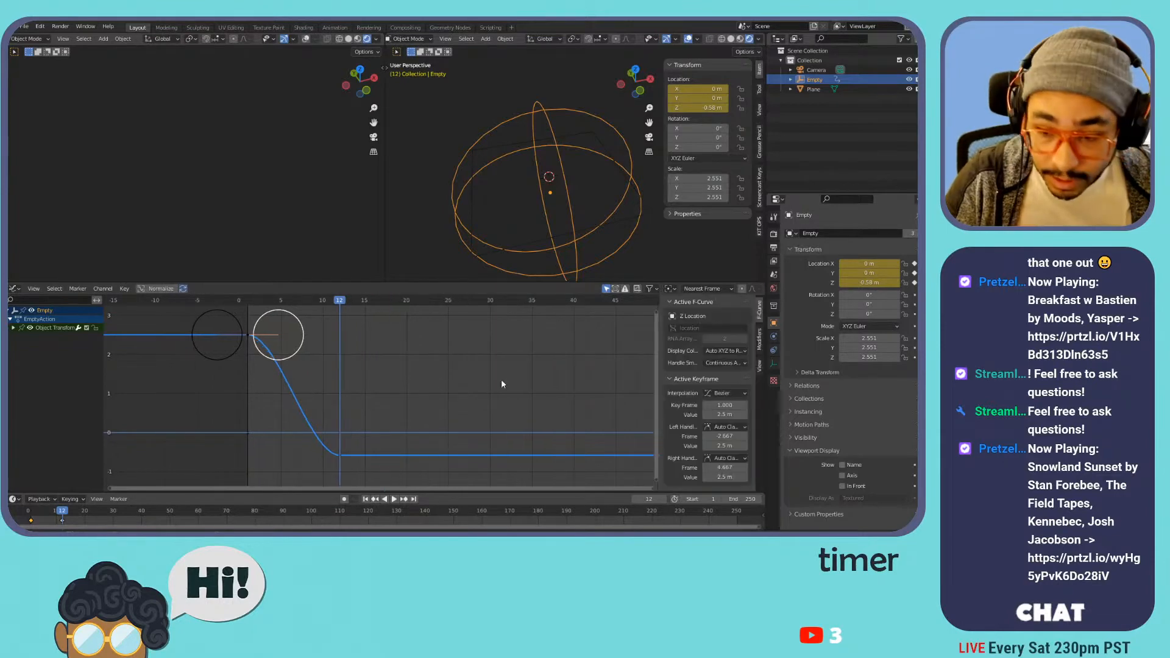
{"action": "left_click", "coordinate": [758, 339]}
{"action": "left_click", "coordinate": [707, 304]}
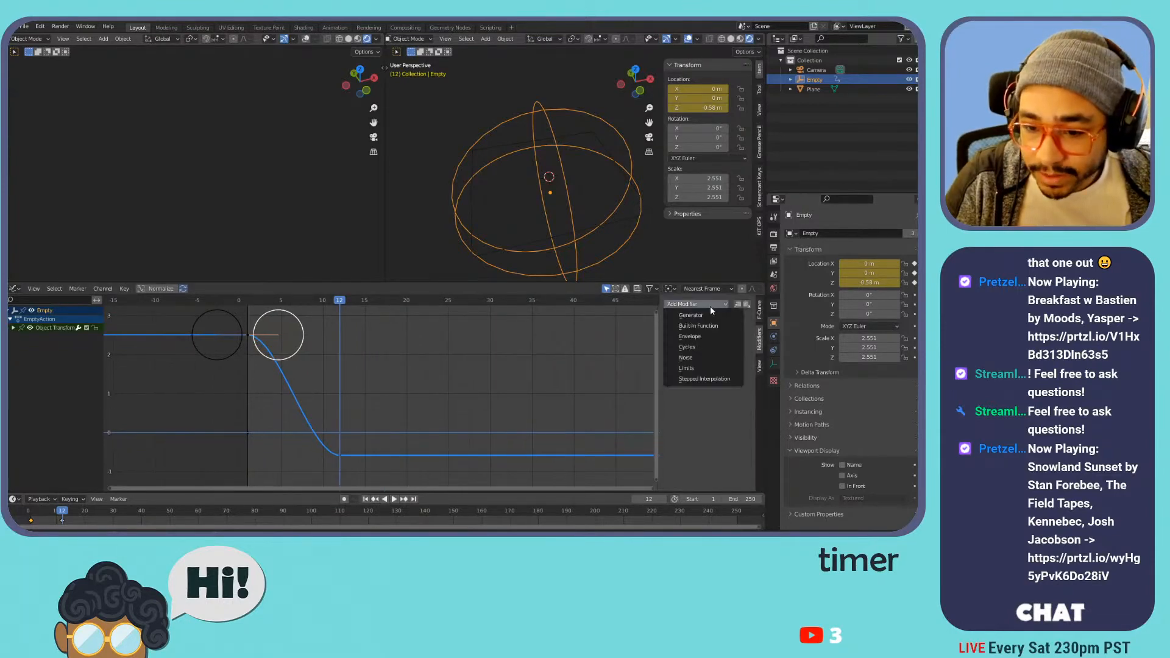
{"action": "left_click", "coordinate": [701, 347]}
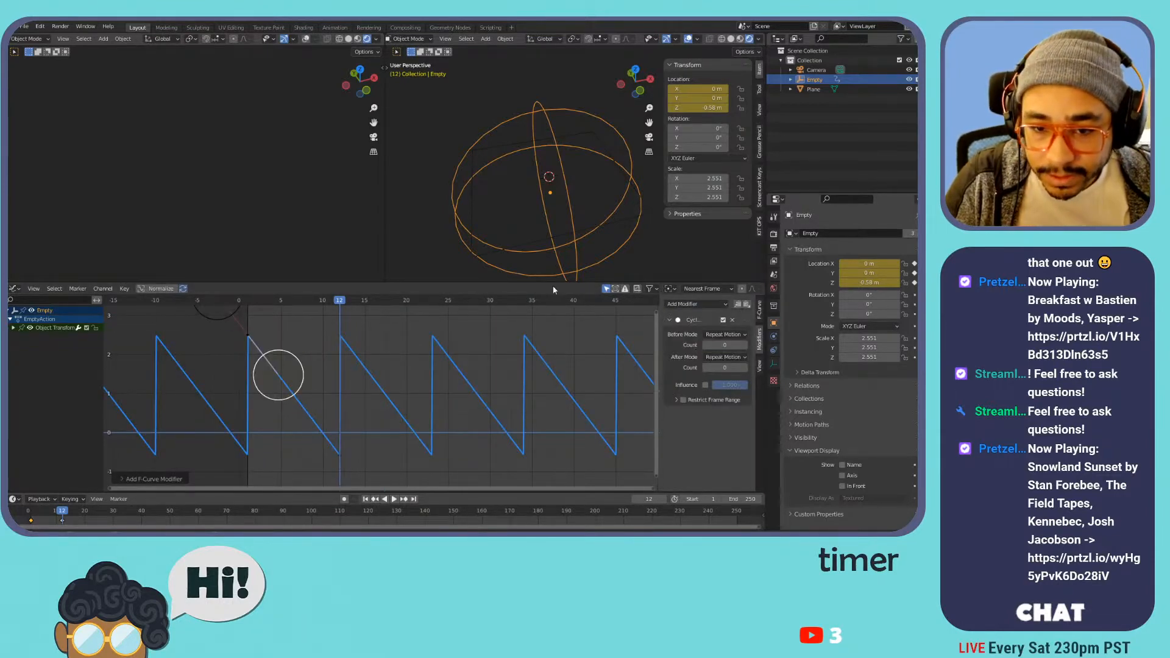
{"action": "key", "text": "space"}
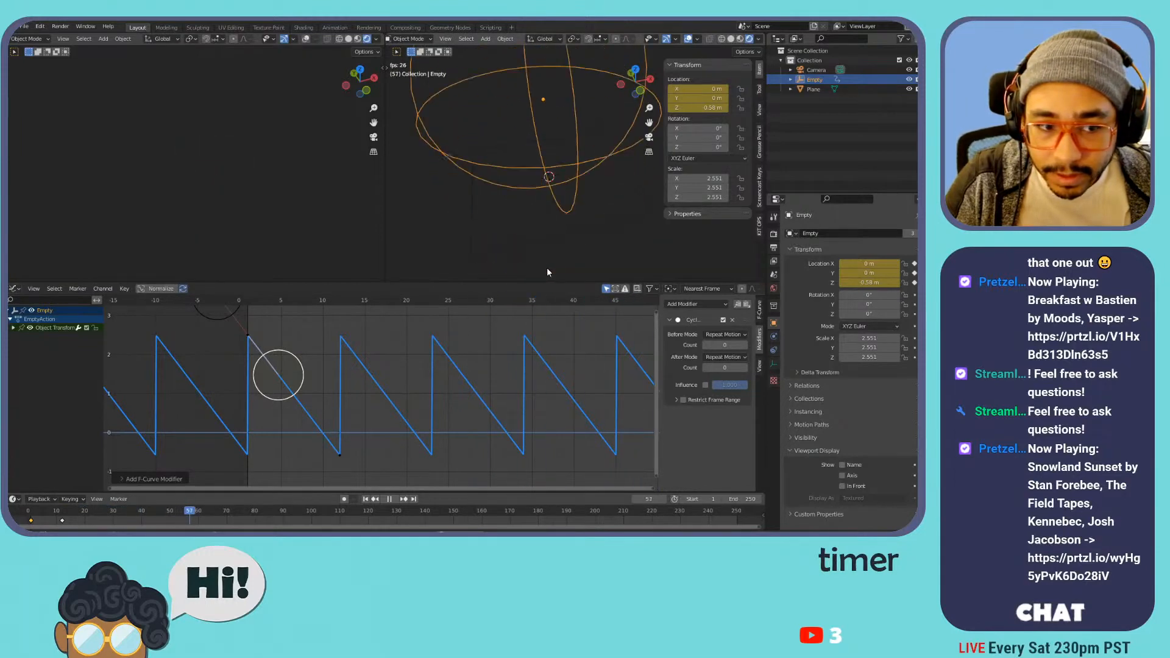
- Hide the Empty and show the Plane's material nodes in the Shader Editor again
{"action": "left_click", "coordinate": [909, 79]}
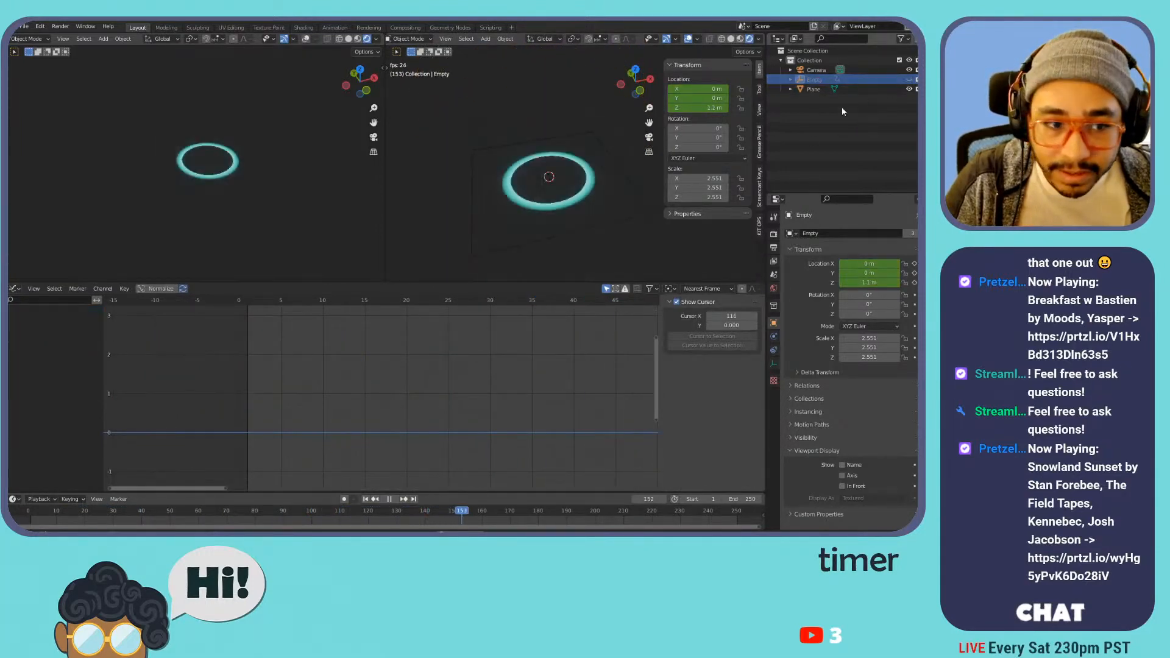
{"action": "left_click", "coordinate": [514, 224]}
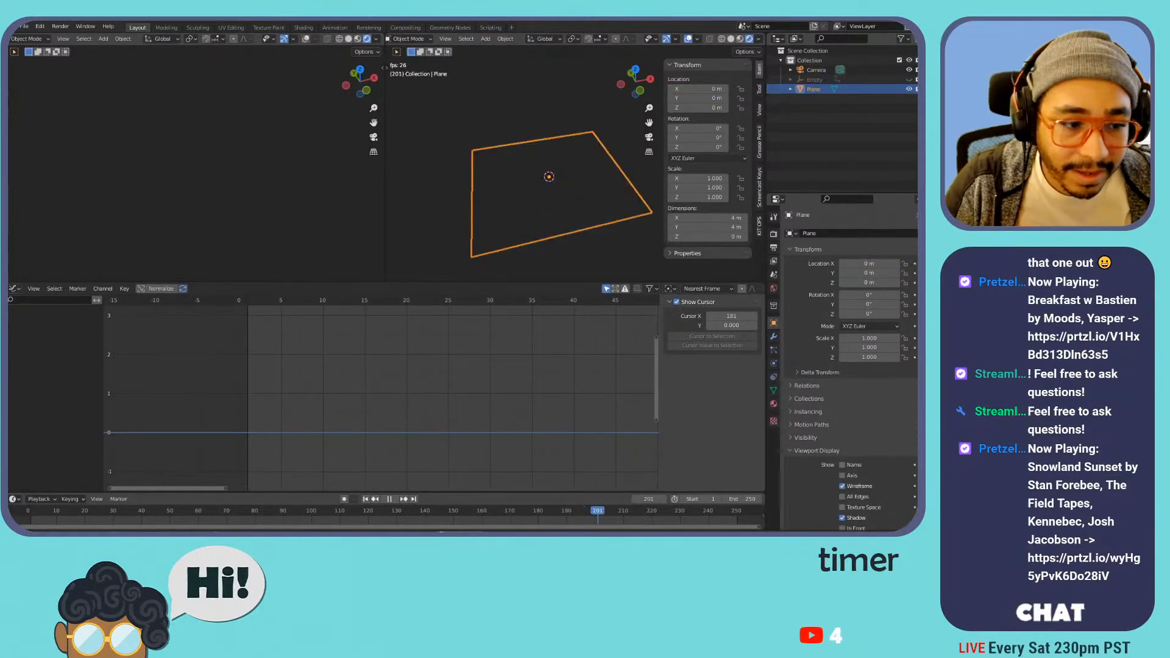
{"action": "left_click", "coordinate": [13, 288]}
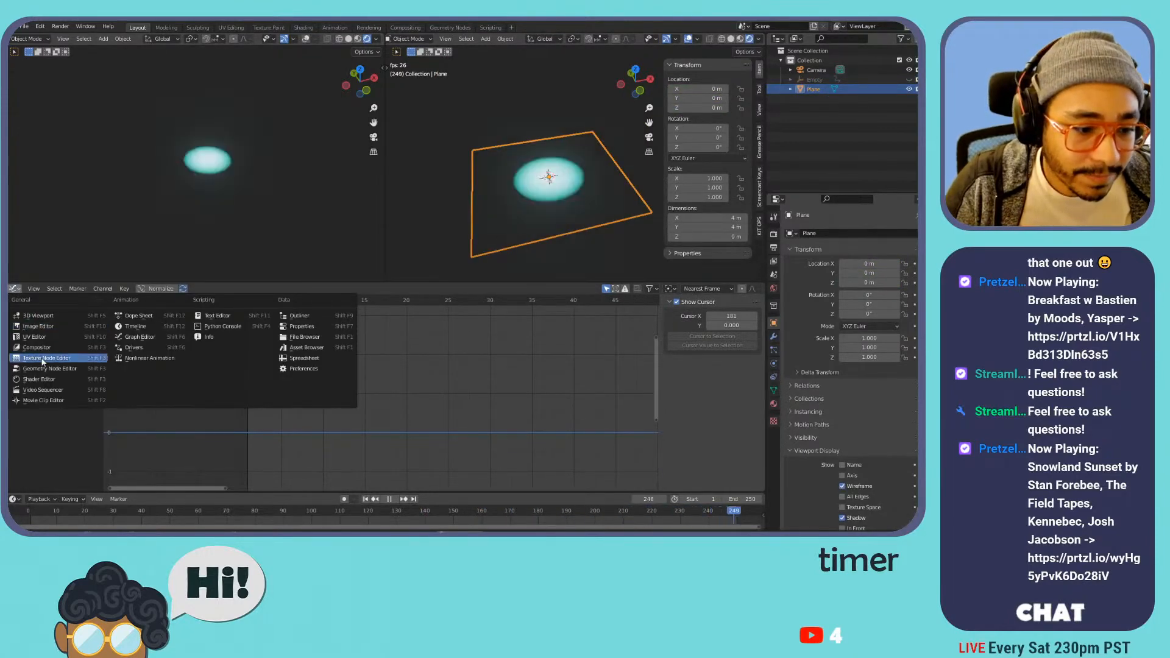
{"action": "left_click", "coordinate": [39, 379]}
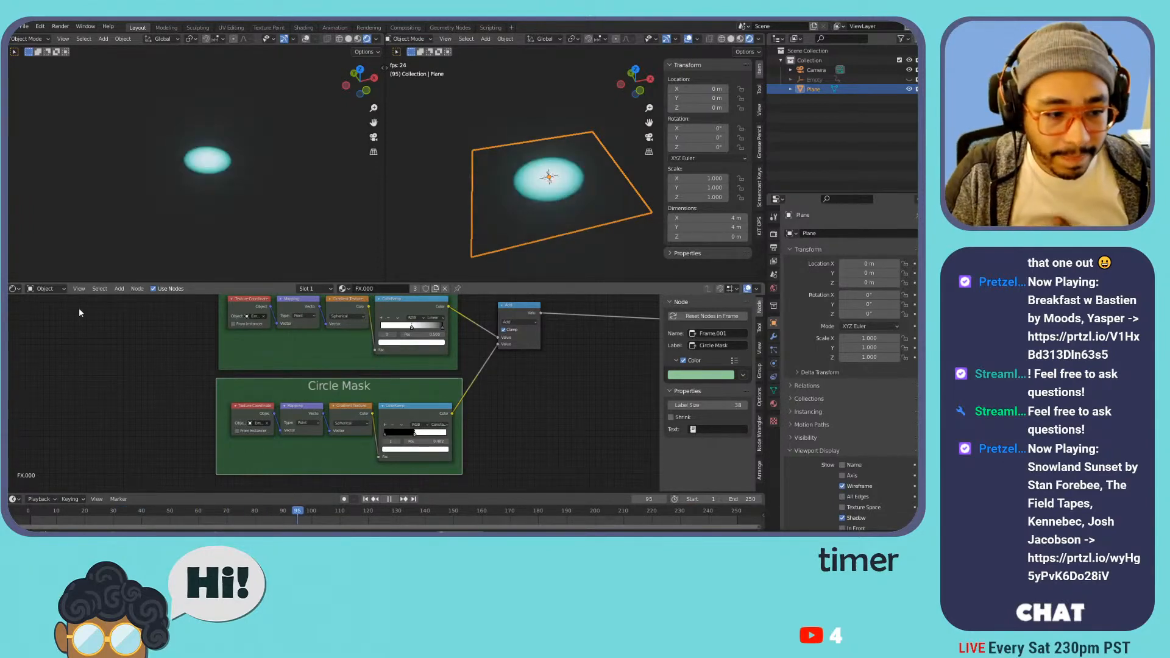
- Show the Empty's Z Location curve in the Graph Editor and move its end keyframe 8 frames along X to frame 20
{"action": "left_click", "coordinate": [13, 288]}
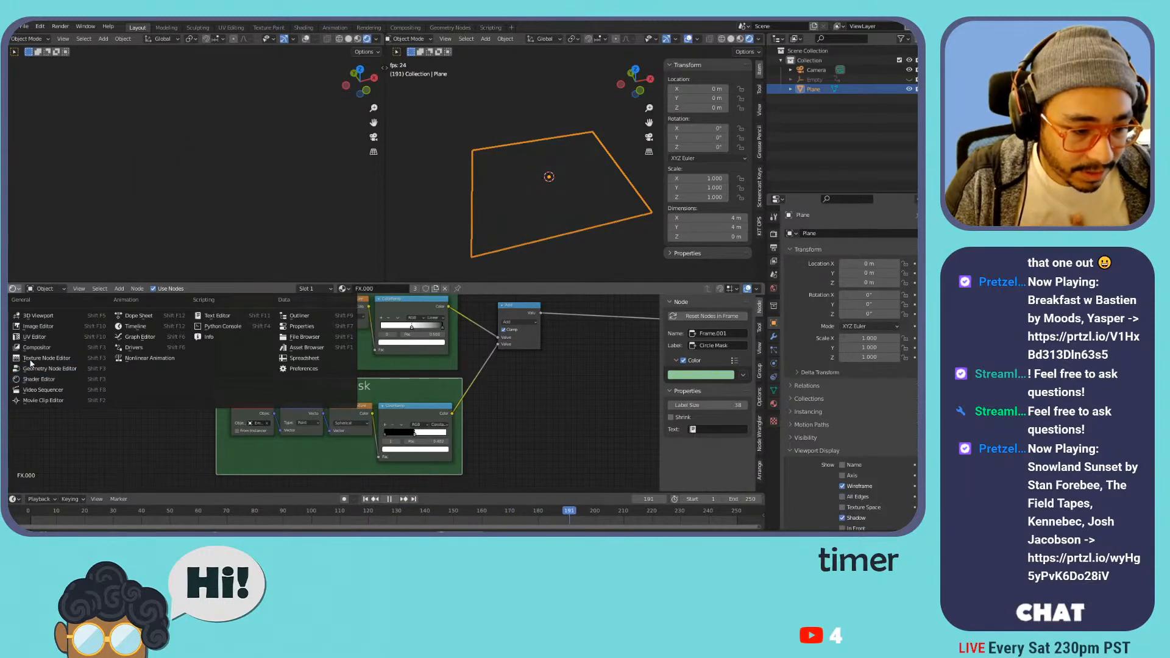
{"action": "left_click", "coordinate": [164, 337]}
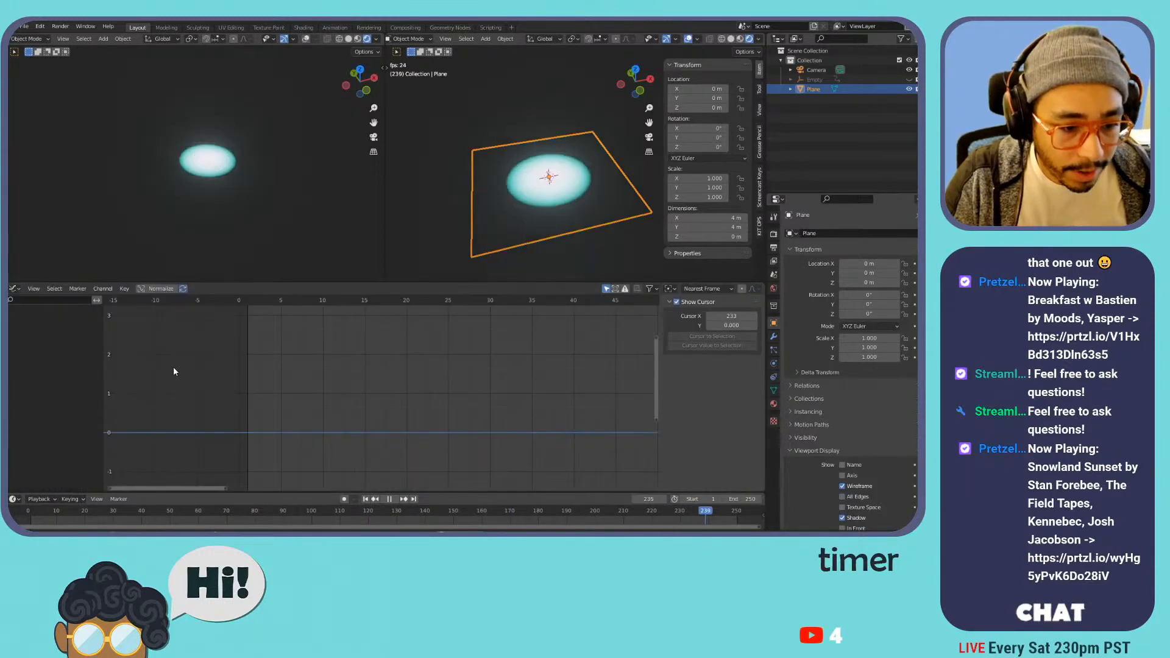
{"action": "scroll", "coordinate": [496, 410], "scroll_direction": "down", "scroll_amount": 4}
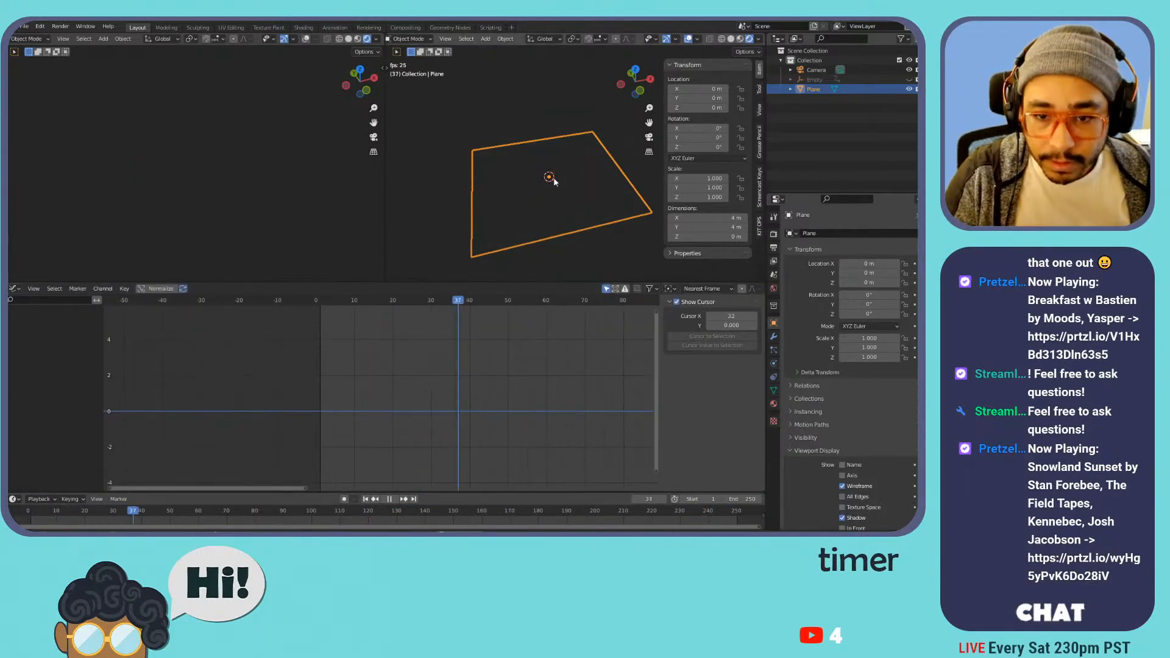
{"action": "left_click", "coordinate": [813, 80]}
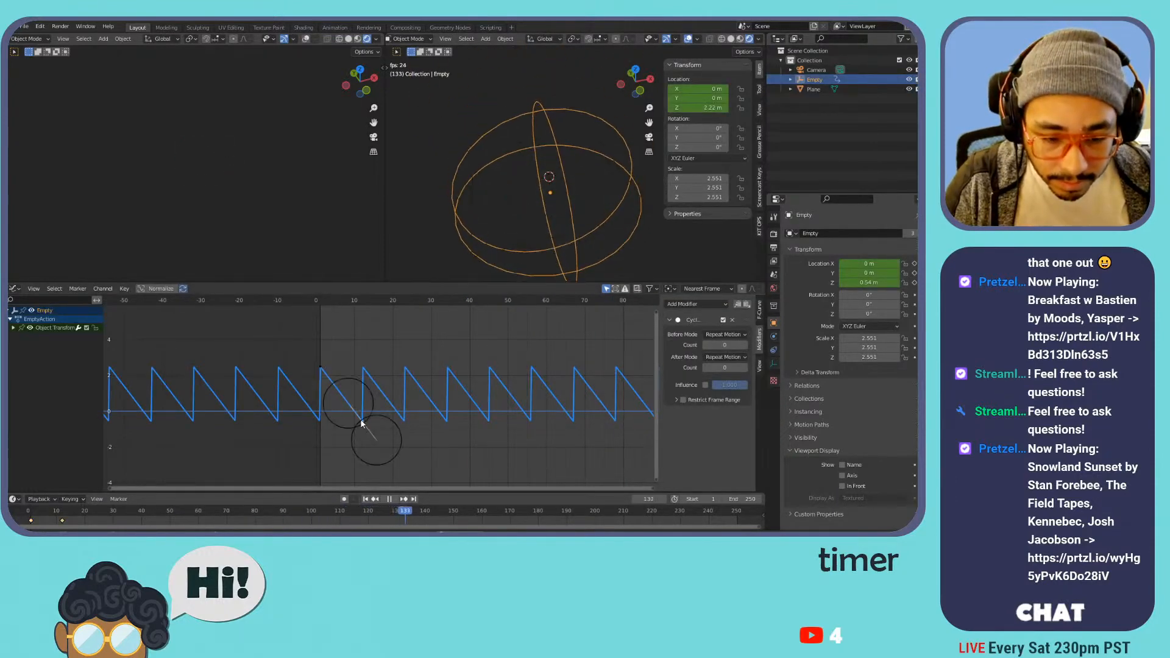
{"action": "key", "text": "g"}
{"action": "key", "text": "x"}
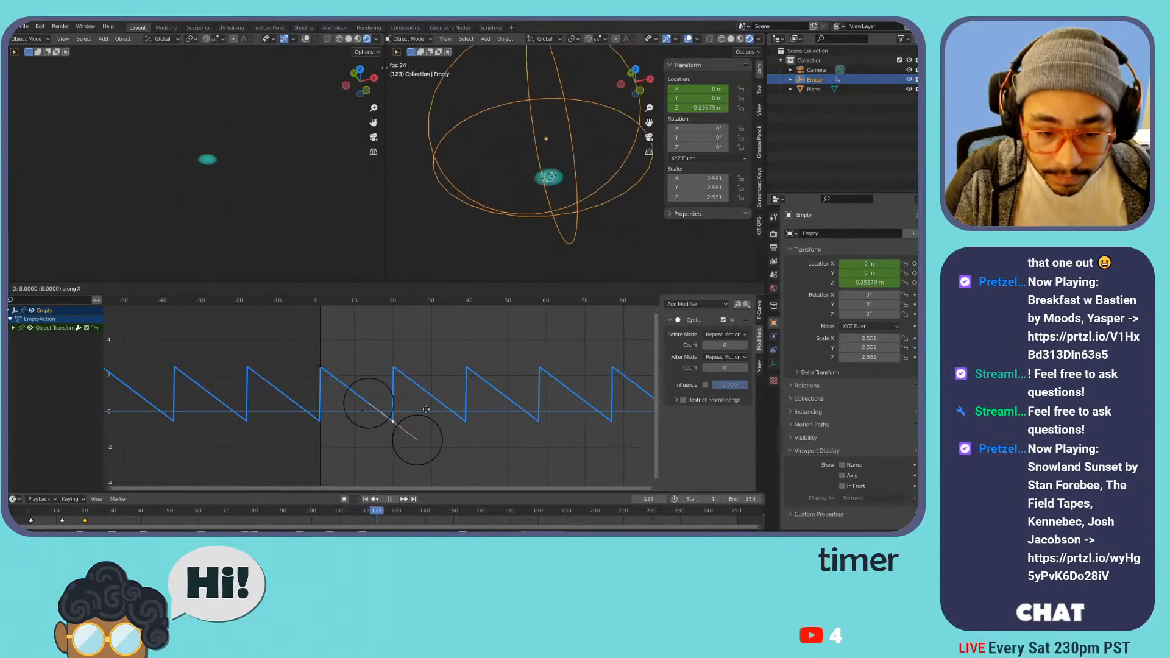
{"action": "left_click", "coordinate": [426, 409]}
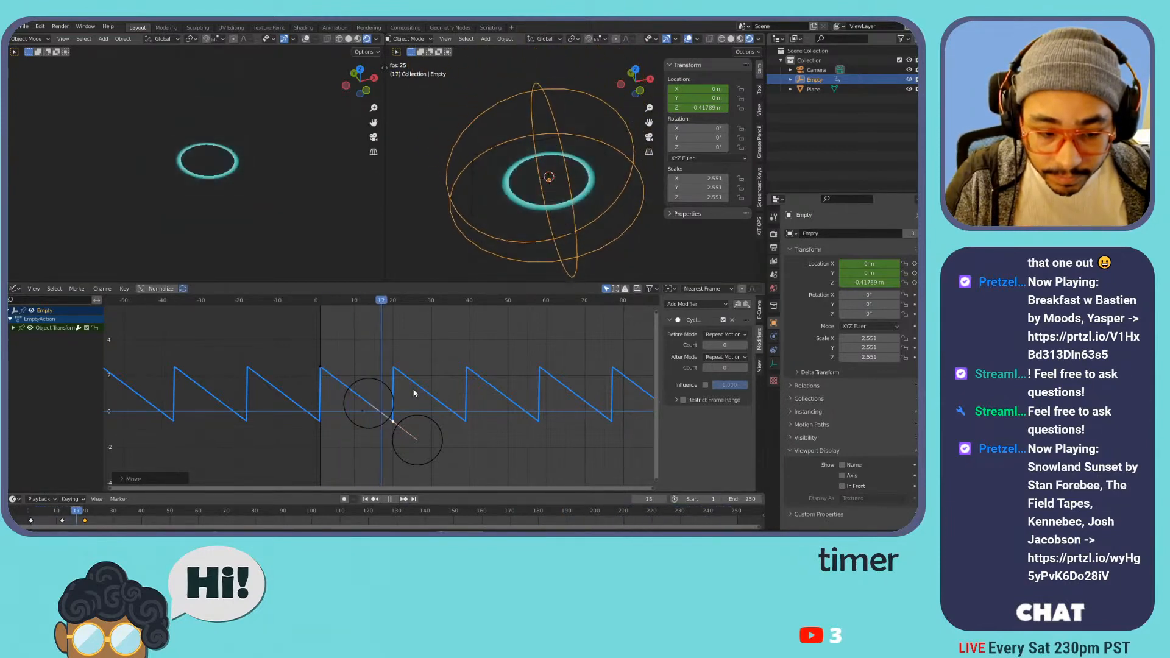
- Go to frame 20, set the scene's end frame to 100 and play the animation
{"action": "left_click", "coordinate": [394, 299]}
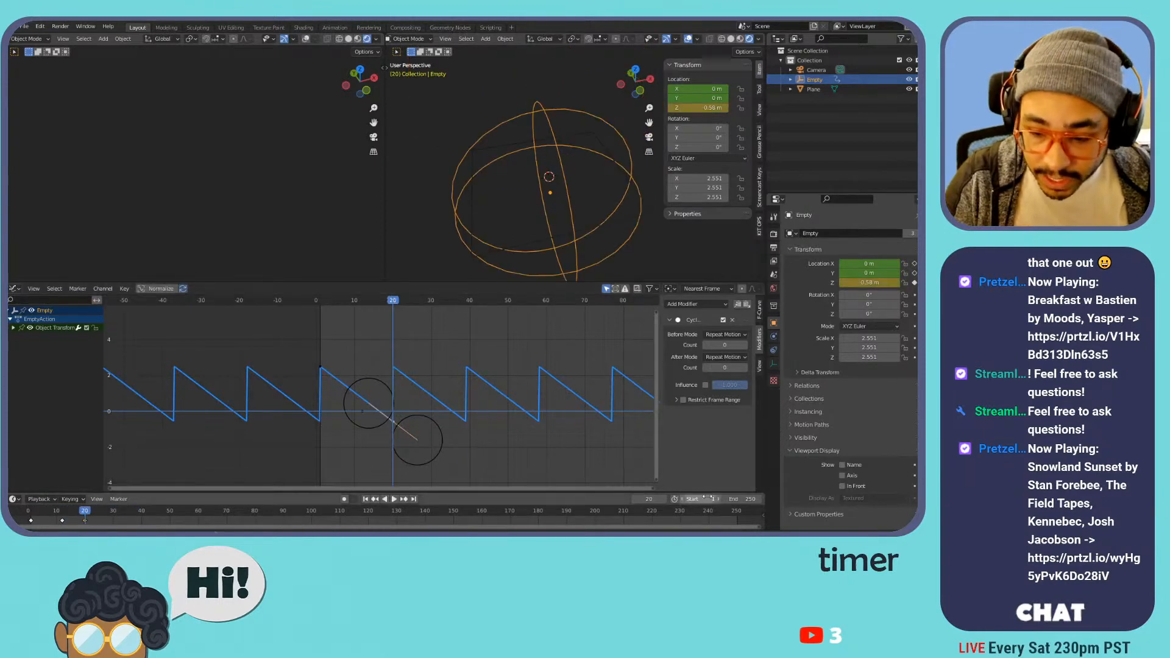
{"action": "double_click", "coordinate": [736, 499]}
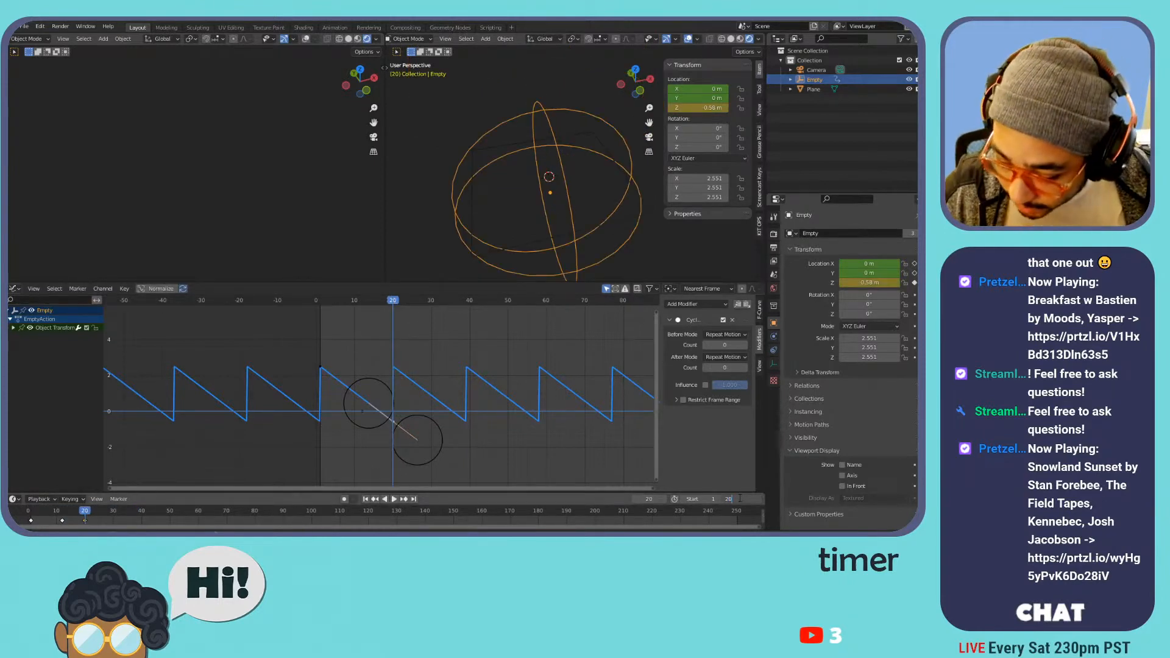
{"action": "key", "text": "Return"}
{"action": "key", "text": "space"}
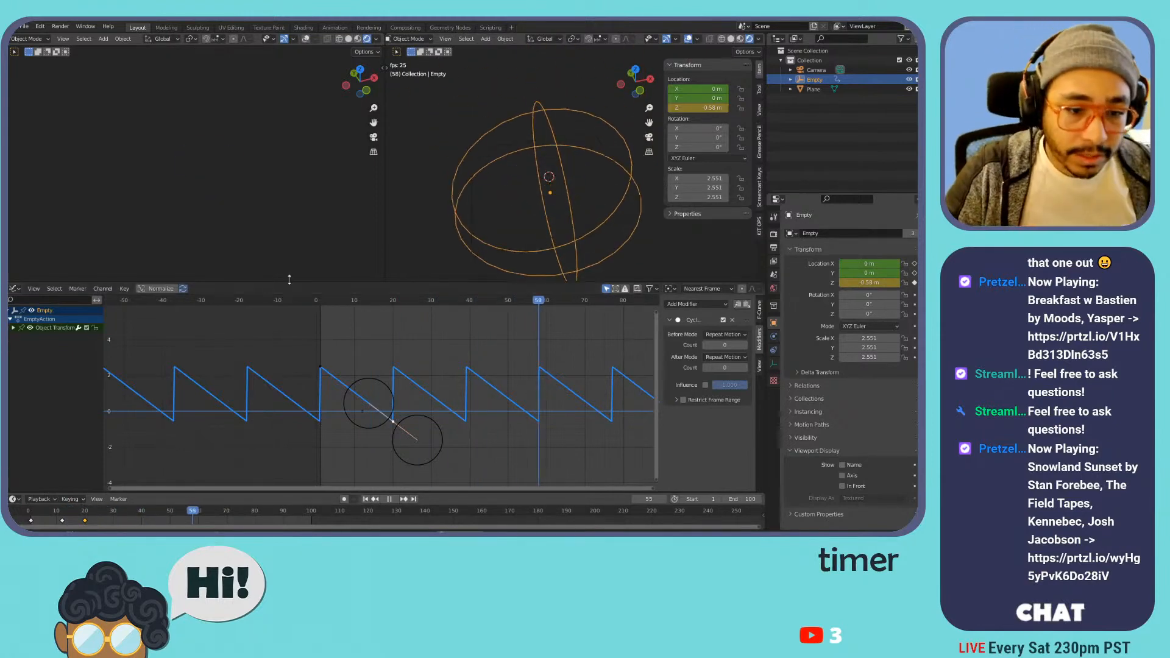
- Return the node area to the Shader Editor with the Plane selected, and hide the Empty and the 3D viewport's sidebar
{"action": "left_click", "coordinate": [15, 288]}
{"action": "left_click", "coordinate": [78, 374]}
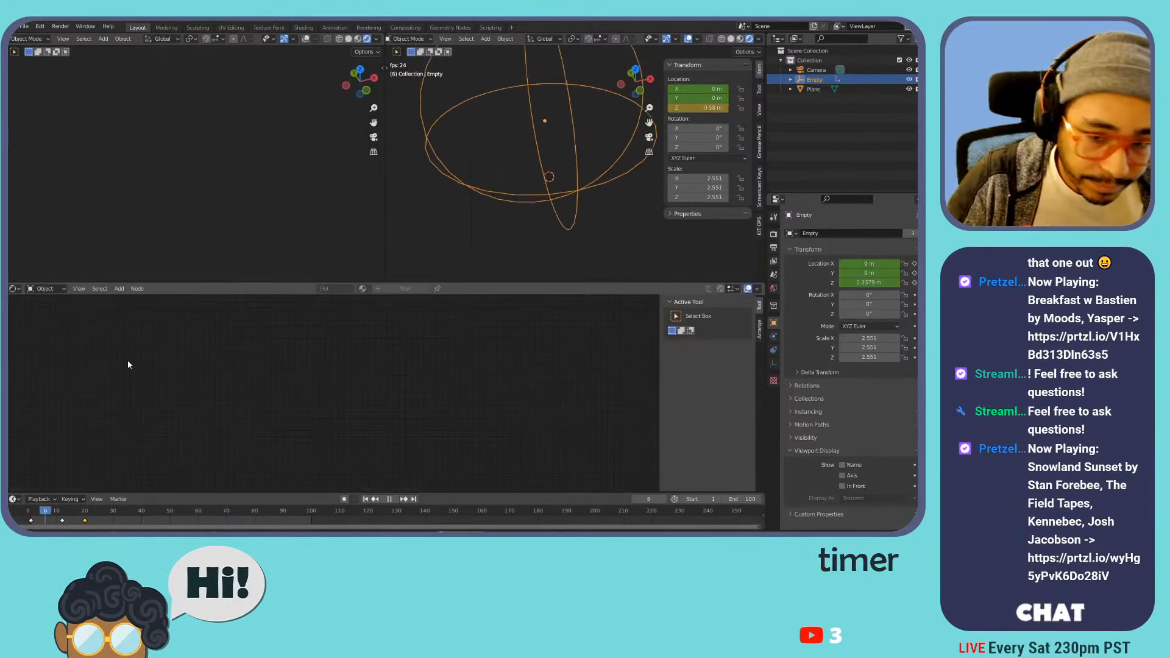
{"action": "left_click", "coordinate": [488, 189]}
{"action": "left_click", "coordinate": [908, 79]}
{"action": "key", "text": "n"}
{"action": "key", "text": "shift+Left"}
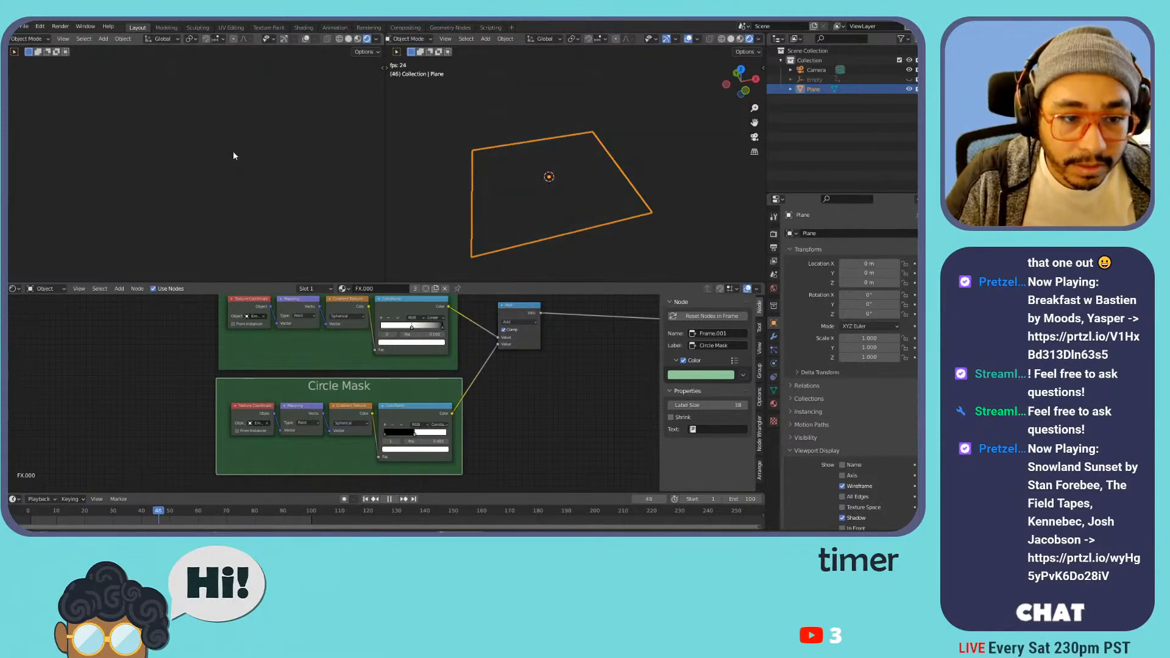
- Pause the animation at frame 55 and try Linear interpolation on the Circle Mask frame's ColorRamp
{"action": "scroll", "coordinate": [515, 414], "scroll_direction": "down", "scroll_amount": 1}
{"action": "scroll", "coordinate": [518, 411], "scroll_direction": "down", "scroll_amount": 1}
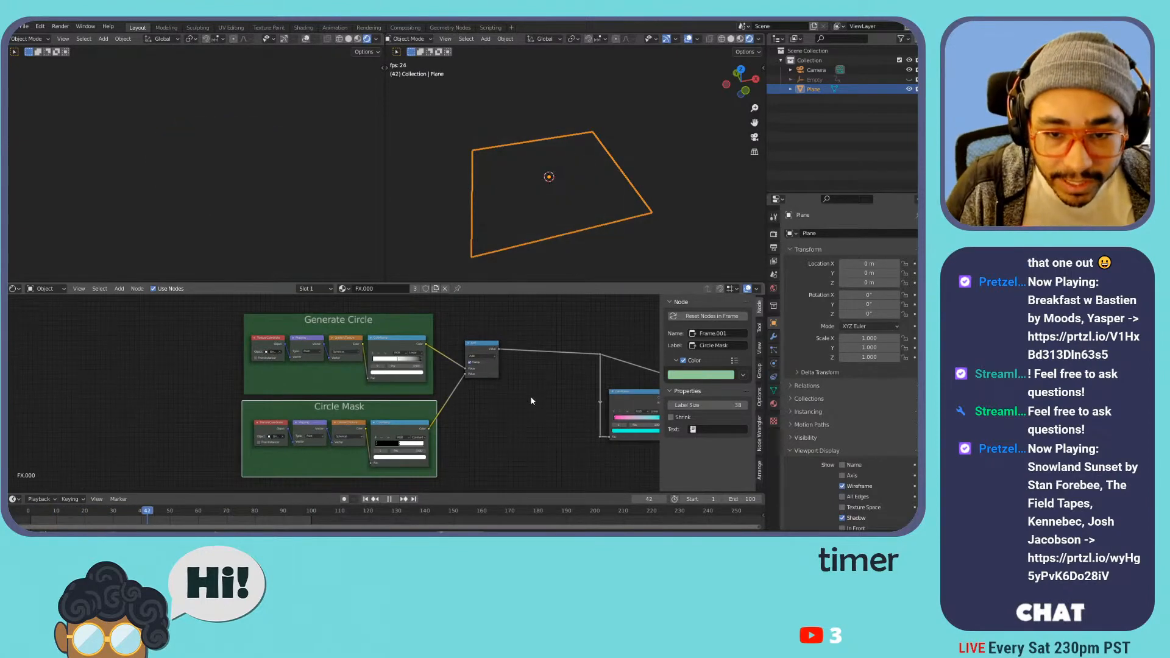
{"action": "scroll", "coordinate": [528, 408], "scroll_direction": "up", "scroll_amount": 4}
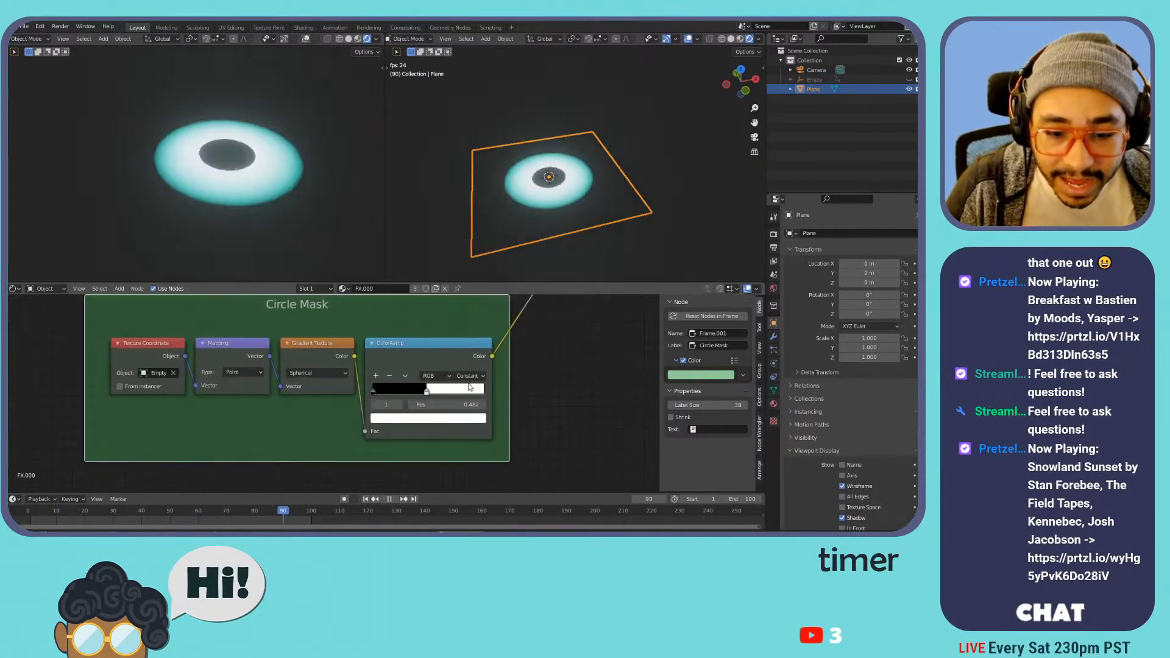
{"action": "left_click", "coordinate": [470, 375]}
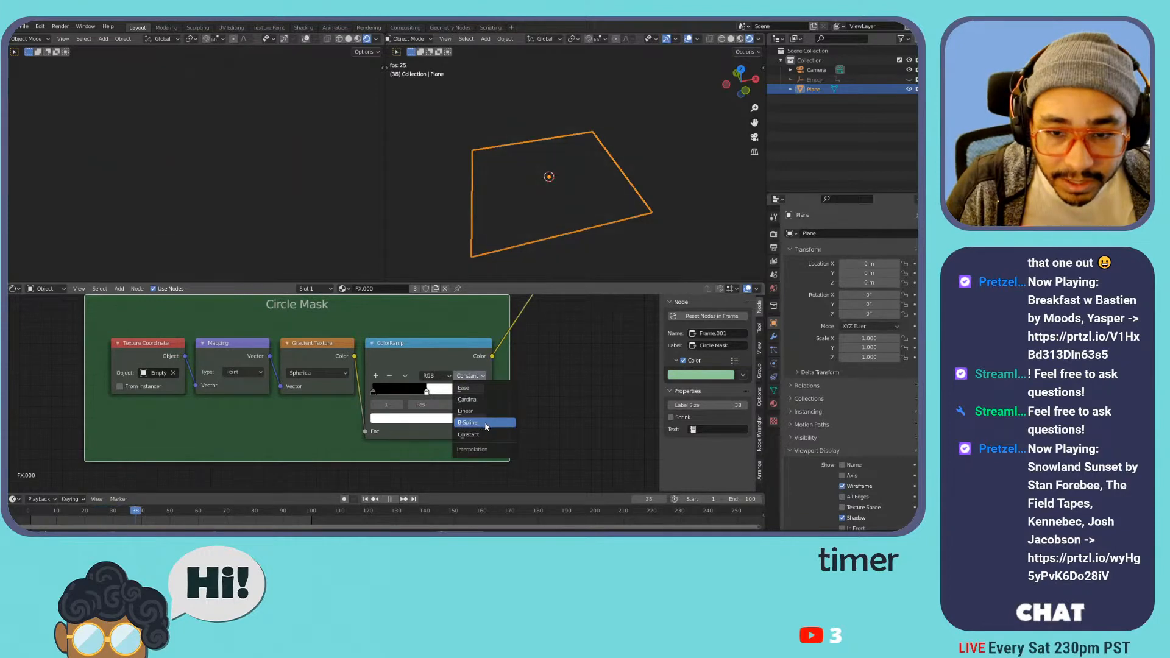
{"action": "key", "text": "space"}
{"action": "key", "text": "Right"}
{"action": "key", "text": "Right"}
{"action": "key", "text": "Right"}
{"action": "scroll", "coordinate": [536, 190], "scroll_direction": "up", "scroll_amount": 3}
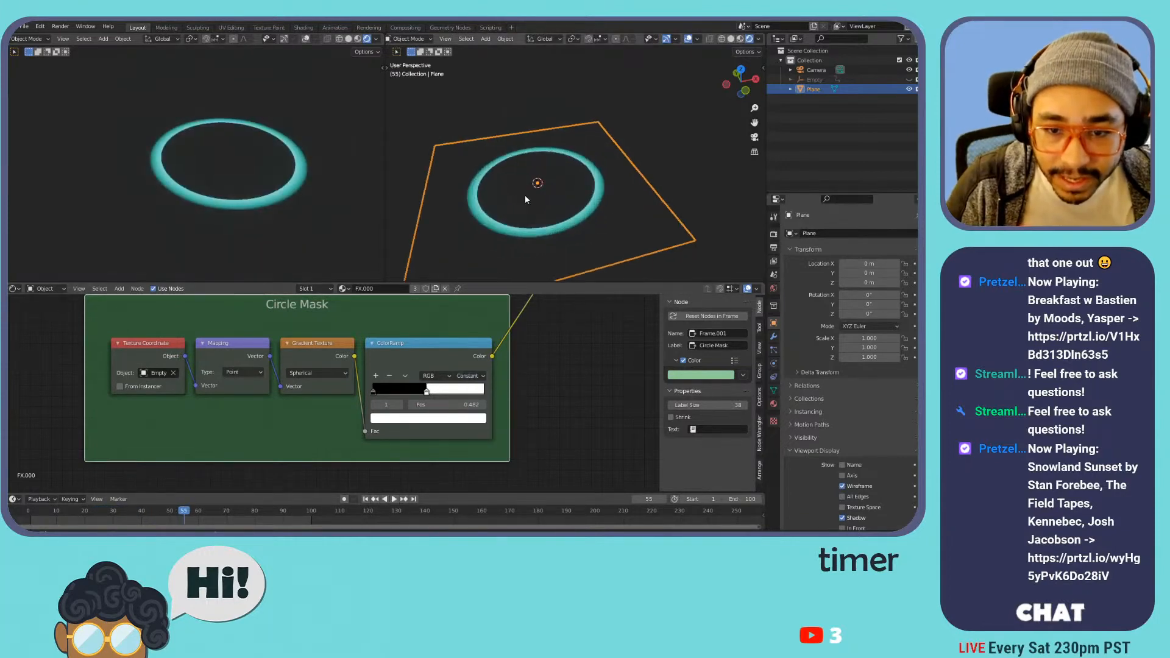
{"action": "left_click", "coordinate": [476, 377]}
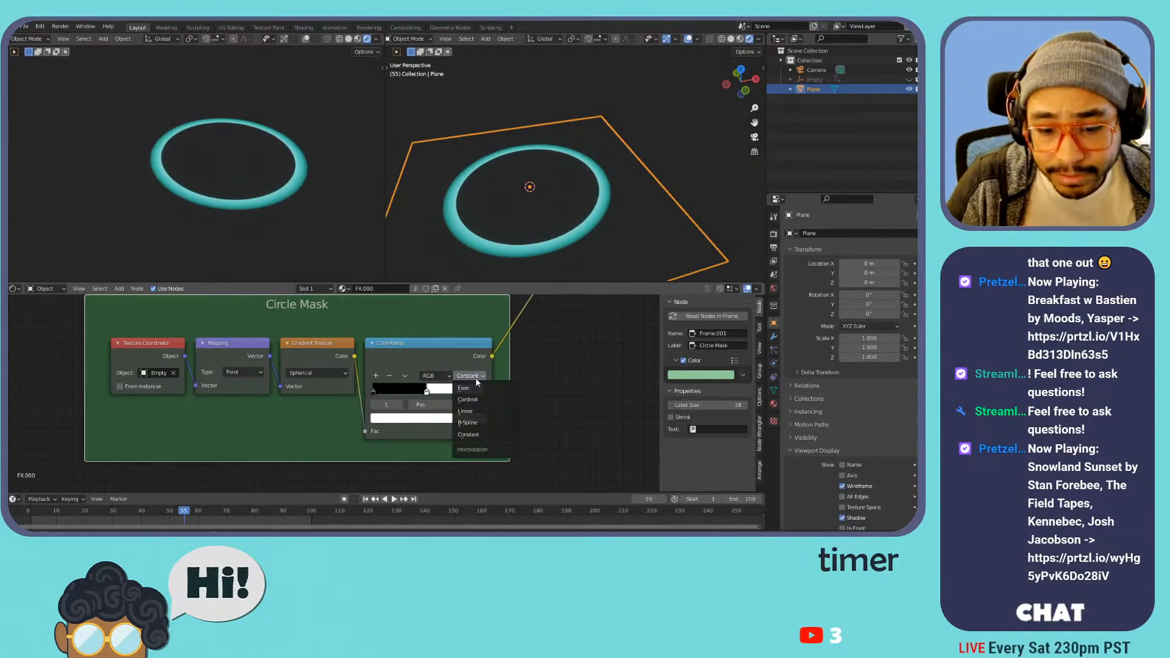
{"action": "left_click", "coordinate": [466, 410]}
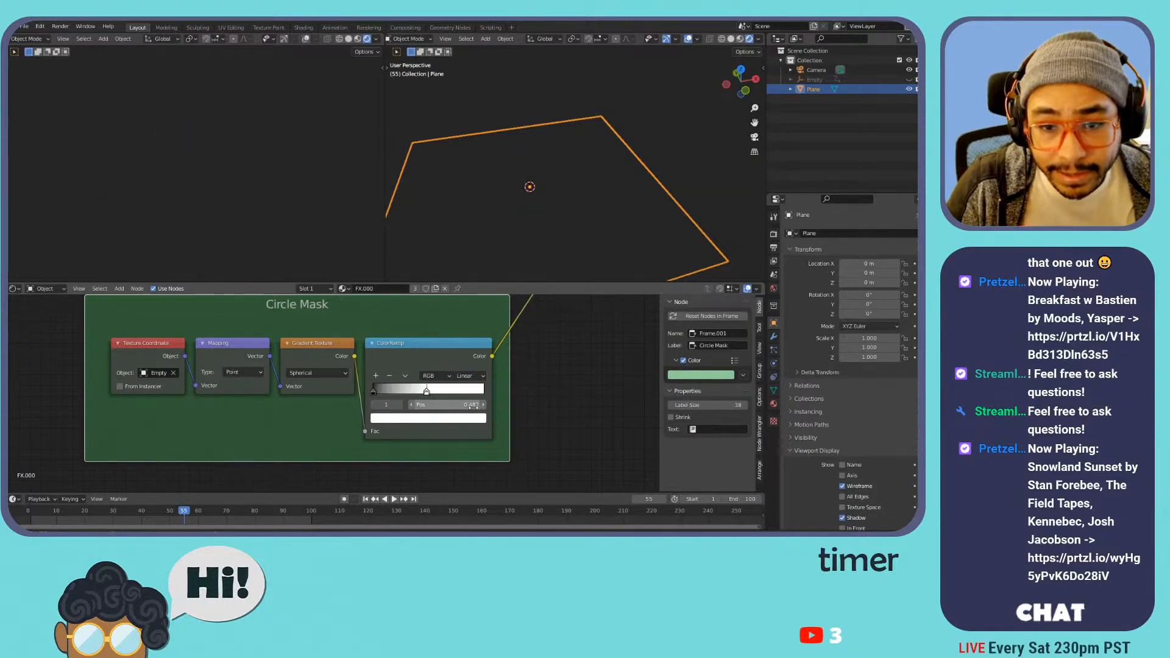
- Play the animation and try the Circle Mask ColorRamp with its black stop at about 0.295 and white stop at about 0.614
{"action": "key", "text": "space"}
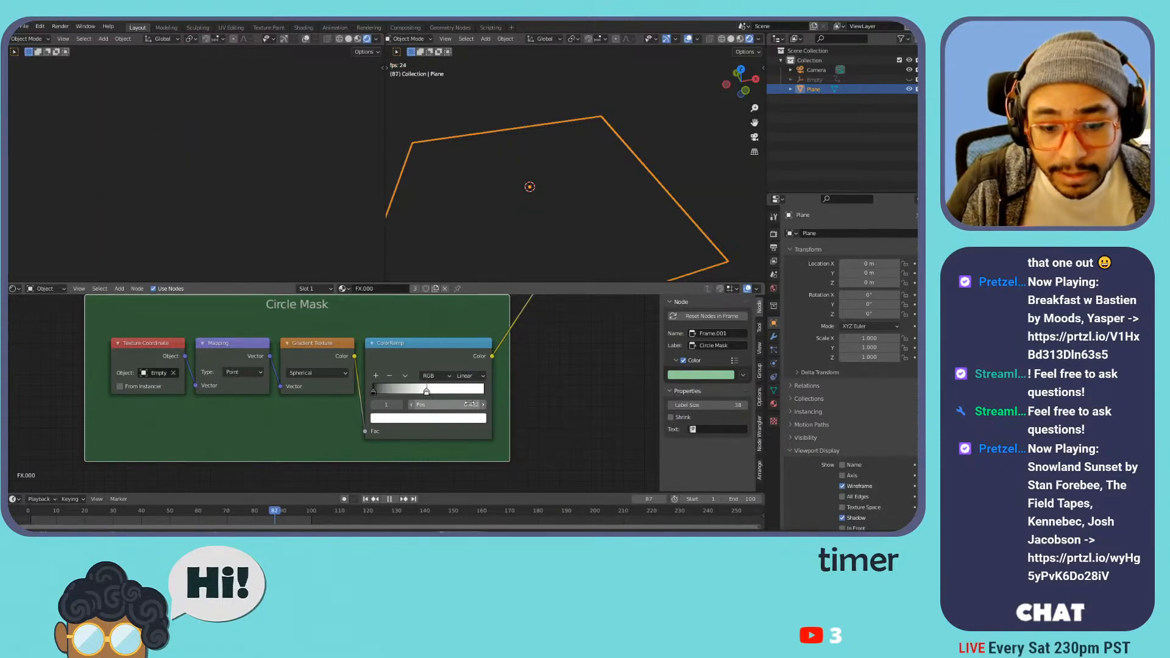
{"action": "left_click_drag", "start_coordinate": [424, 391], "coordinate": [486, 390]}
{"action": "left_click_drag", "start_coordinate": [374, 390], "coordinate": [436, 389]}
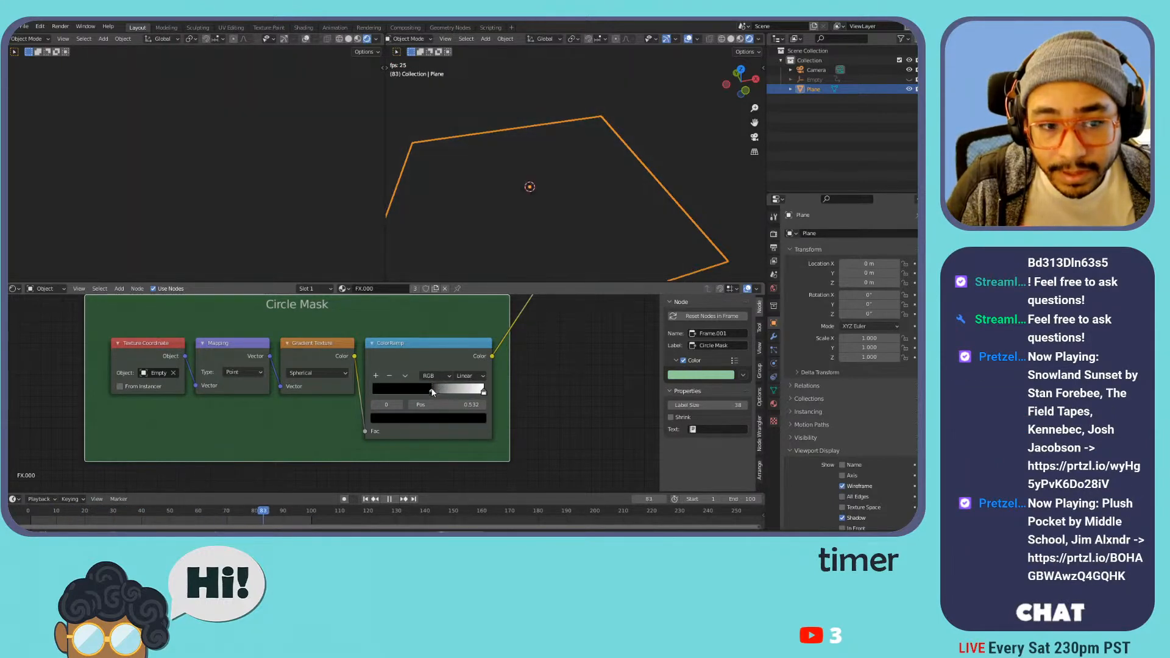
{"action": "mouse_move", "coordinate": [430, 392]}
{"action": "left_mouse_down"}
{"action": "mouse_move", "coordinate": [486, 392]}
{"action": "mouse_move", "coordinate": [424, 391]}
{"action": "mouse_move", "coordinate": [443, 392]}
{"action": "left_mouse_up"}
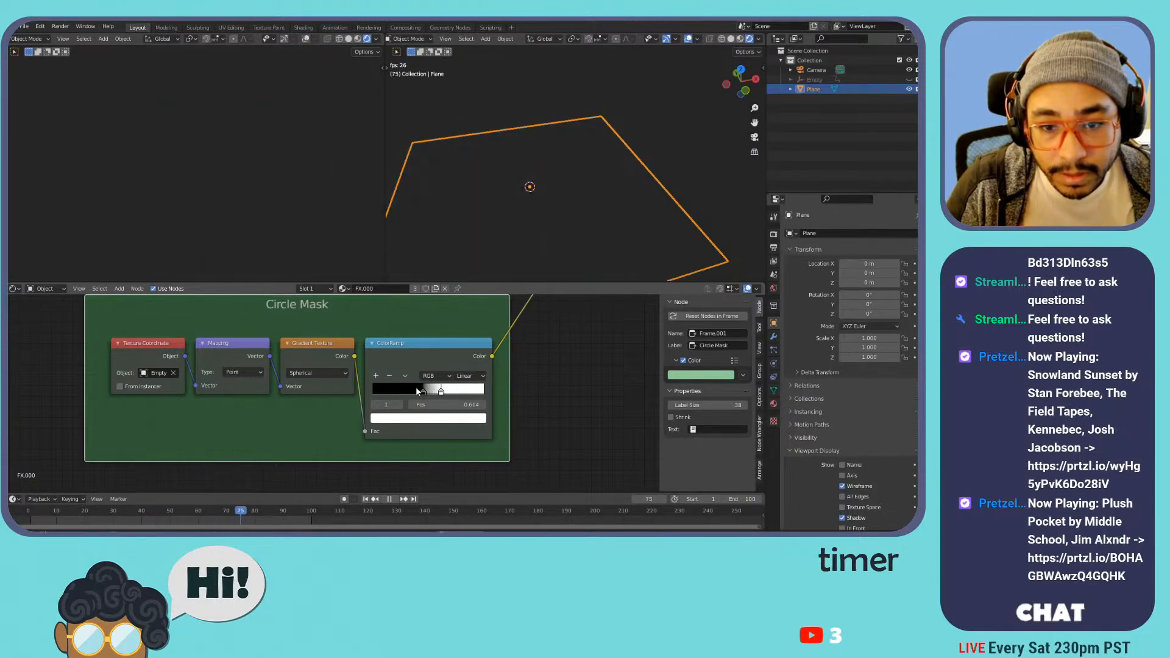
{"action": "left_click", "coordinate": [421, 391]}
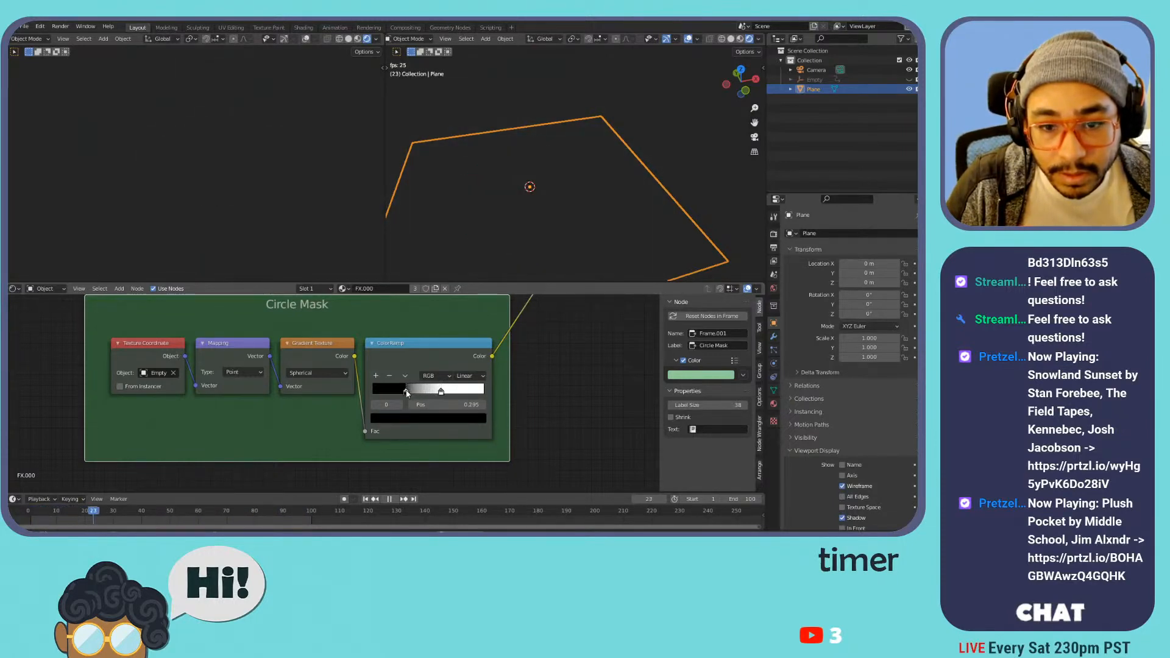
- Set the Circle Mask ColorRamp's black stop position to 0.5 and move its white stop to 1.000
{"action": "left_click", "coordinate": [439, 405]}
{"action": "type", "text": ".5"}
{"action": "key", "text": "Return"}
{"action": "left_click_drag", "start_coordinate": [441, 390], "coordinate": [525, 387]}
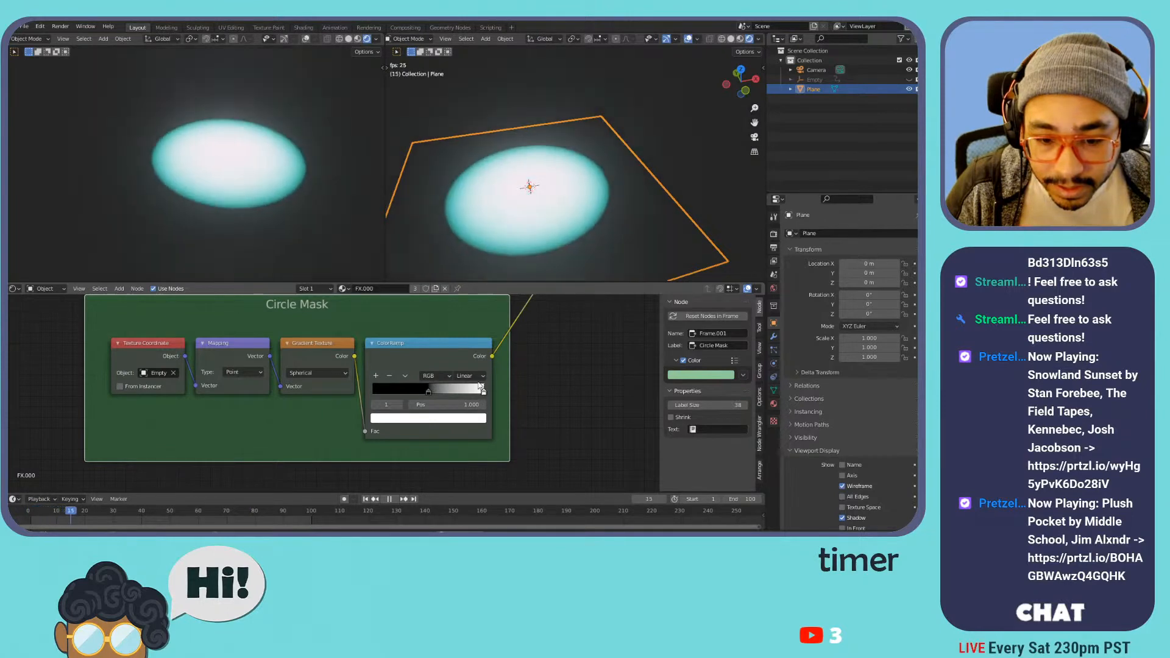
- Try Ease and B-Spline interpolation on the Circle Mask ColorRamp while the animation plays
{"action": "left_click", "coordinate": [470, 375]}
{"action": "left_click", "coordinate": [478, 389]}
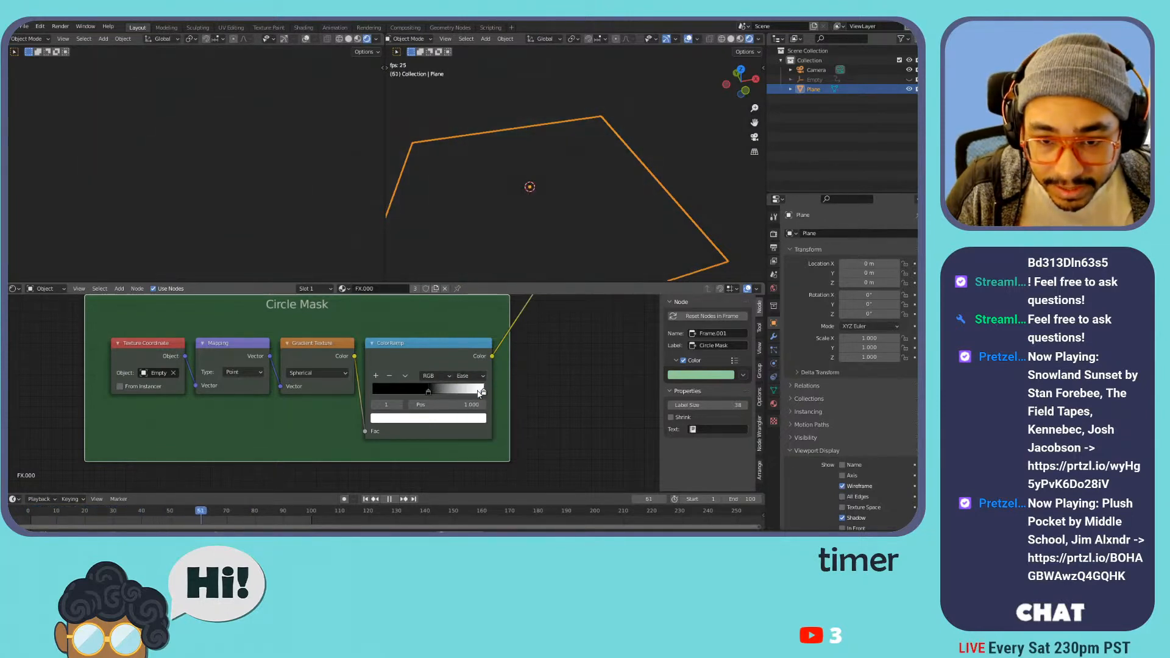
{"action": "left_click", "coordinate": [469, 376]}
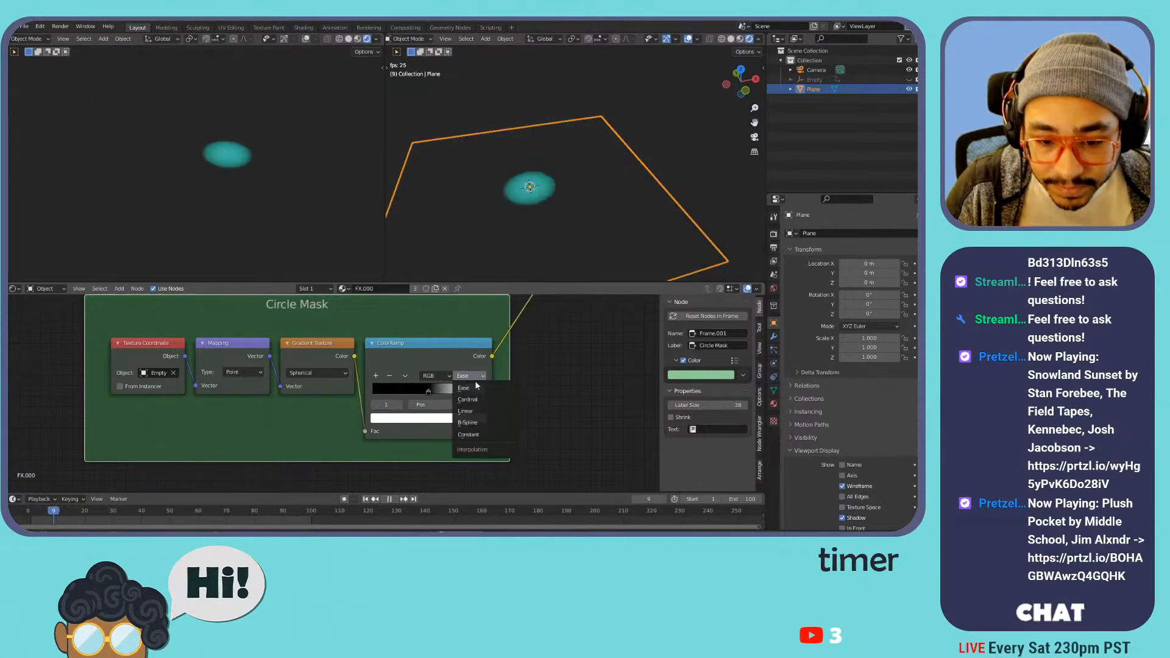
{"action": "left_click", "coordinate": [471, 423]}
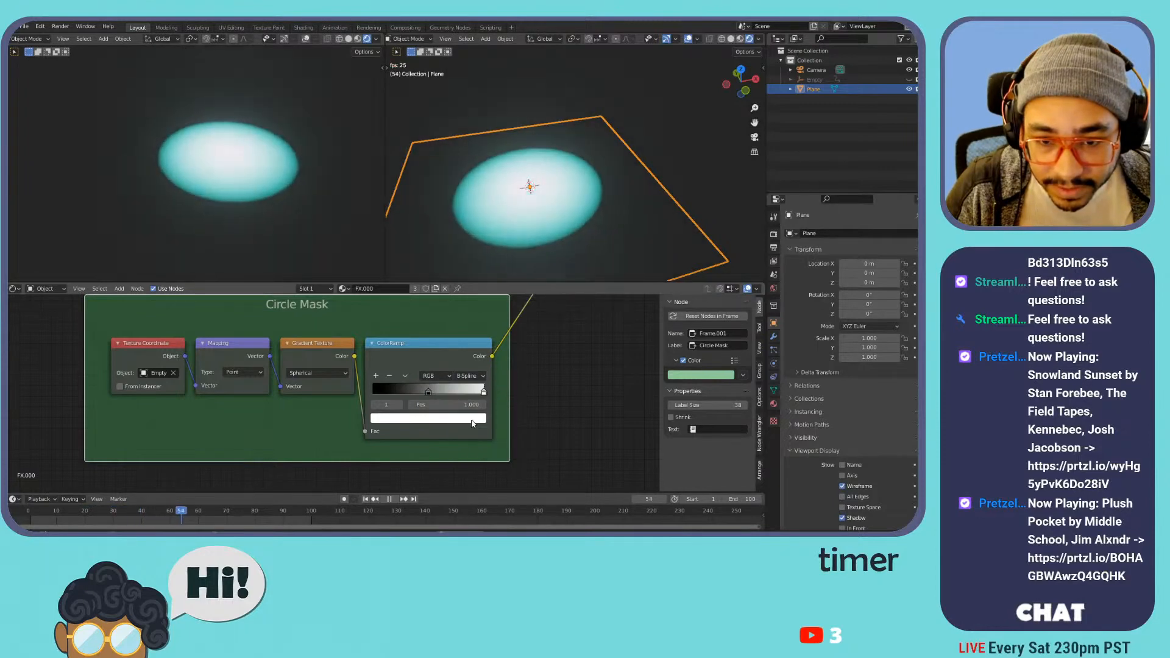
- Try Constant interpolation on the Circle Mask ColorRamp with its white stop at about 0.568
{"action": "left_click", "coordinate": [469, 375]}
{"action": "left_click", "coordinate": [468, 435]}
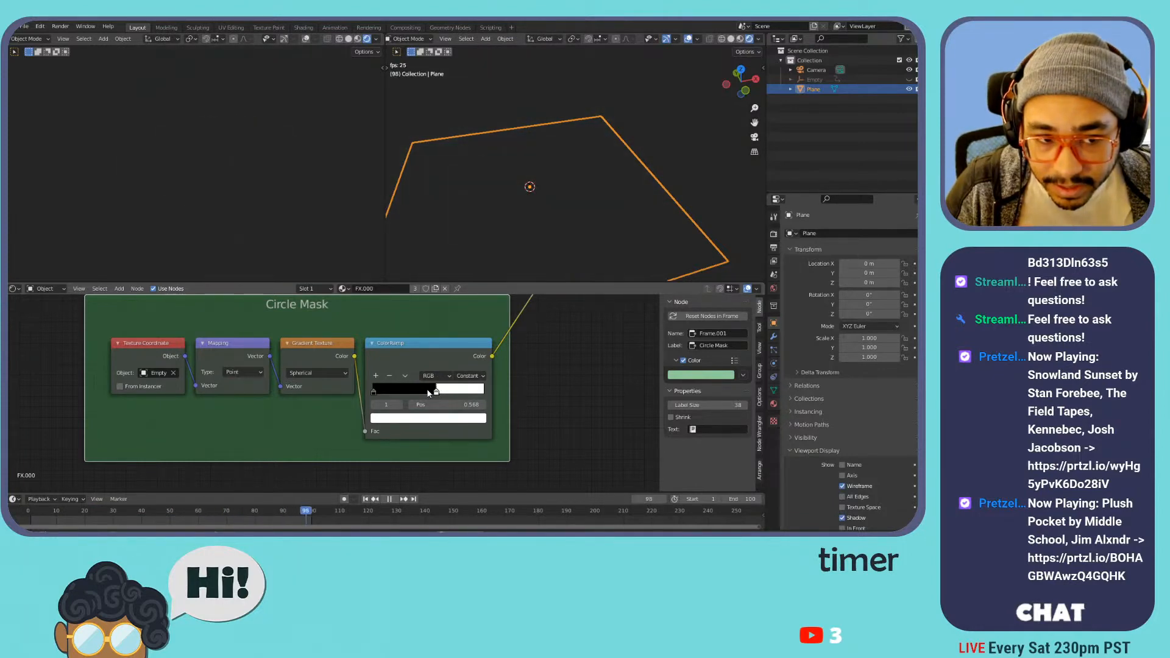
{"action": "left_click_drag", "start_coordinate": [428, 392], "coordinate": [432, 391]}
- Try Ease and Linear interpolation on the Circle Mask ColorRamp, with its black stop position set to 0.5
{"action": "left_click", "coordinate": [471, 375]}
{"action": "left_click", "coordinate": [463, 387]}
{"action": "left_click", "coordinate": [470, 376]}
{"action": "left_click", "coordinate": [465, 411]}
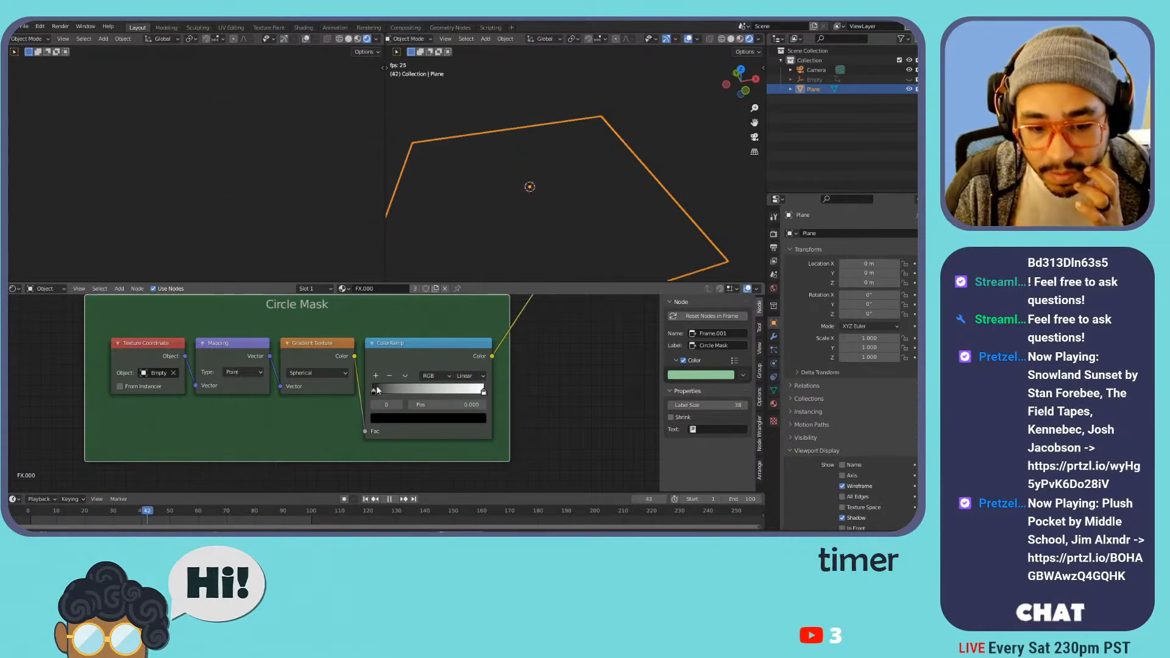
{"action": "key", "text": "Return"}
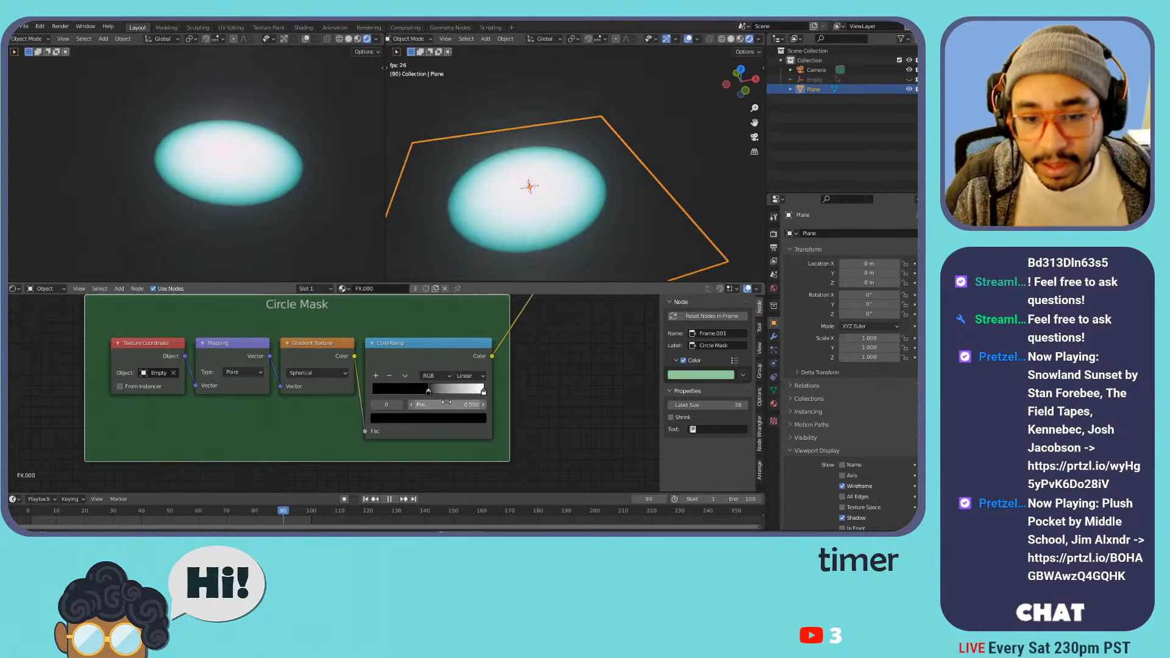
- Slide the Circle Mask ColorRamp's white stop to about 0.945 and set the interpolation to Constant
{"action": "left_click", "coordinate": [483, 392]}
{"action": "left_click", "coordinate": [461, 421]}
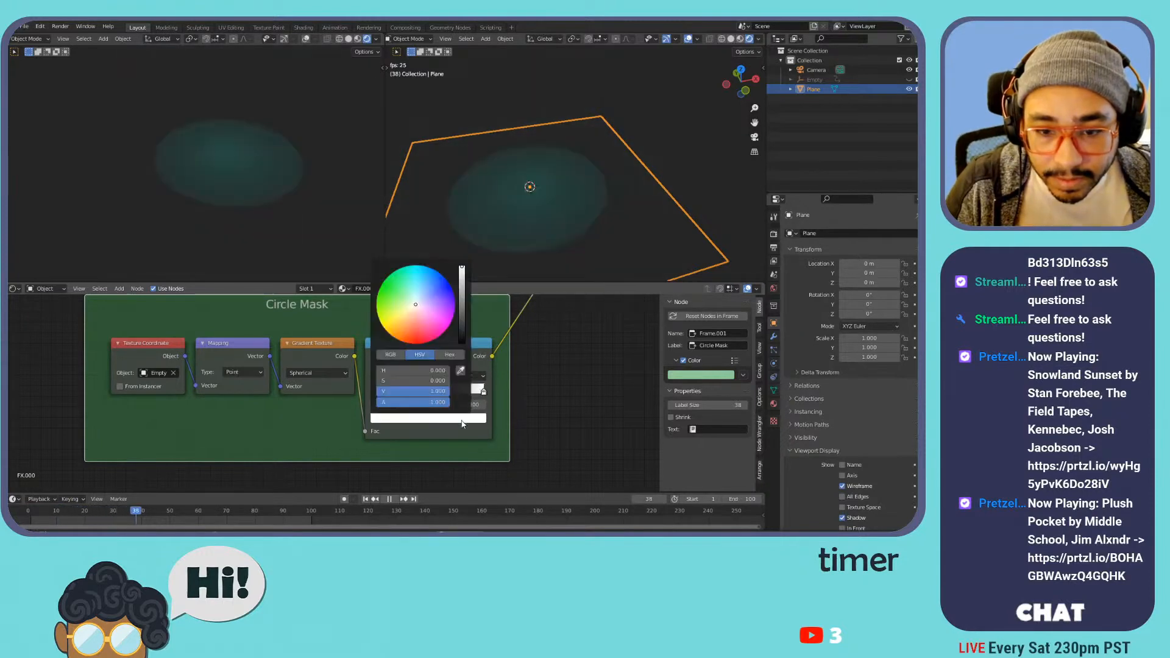
{"action": "left_click_drag", "start_coordinate": [485, 392], "coordinate": [453, 392]}
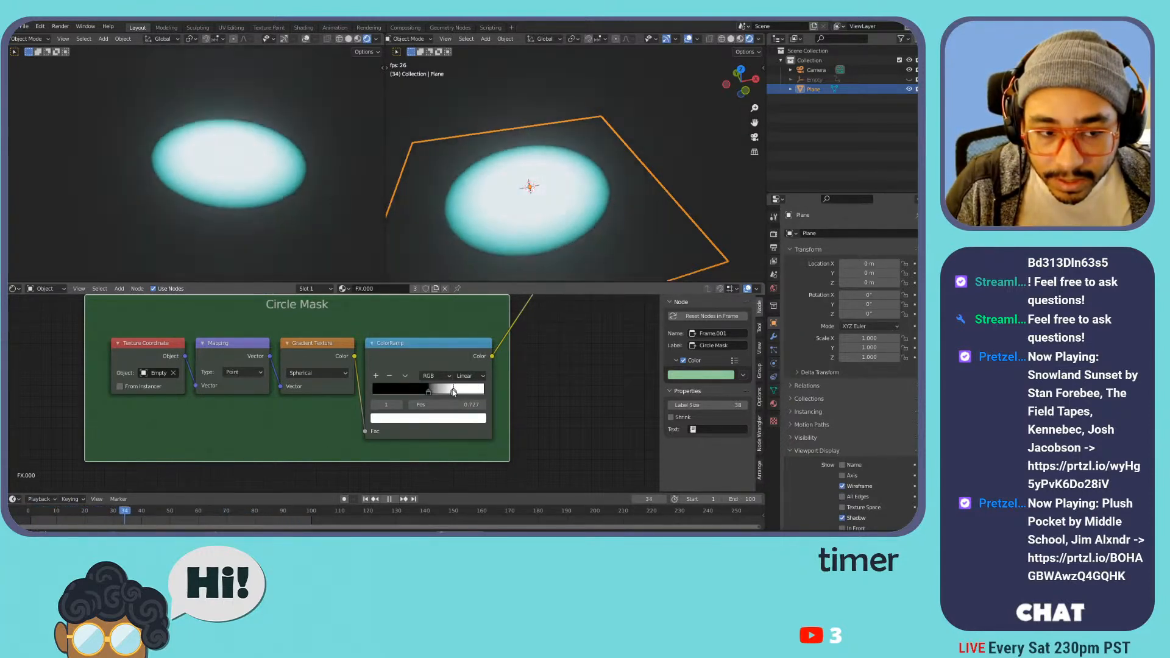
{"action": "mouse_move", "coordinate": [453, 392]}
{"action": "left_mouse_down"}
{"action": "mouse_move", "coordinate": [434, 391]}
{"action": "mouse_move", "coordinate": [449, 392]}
{"action": "left_mouse_up"}
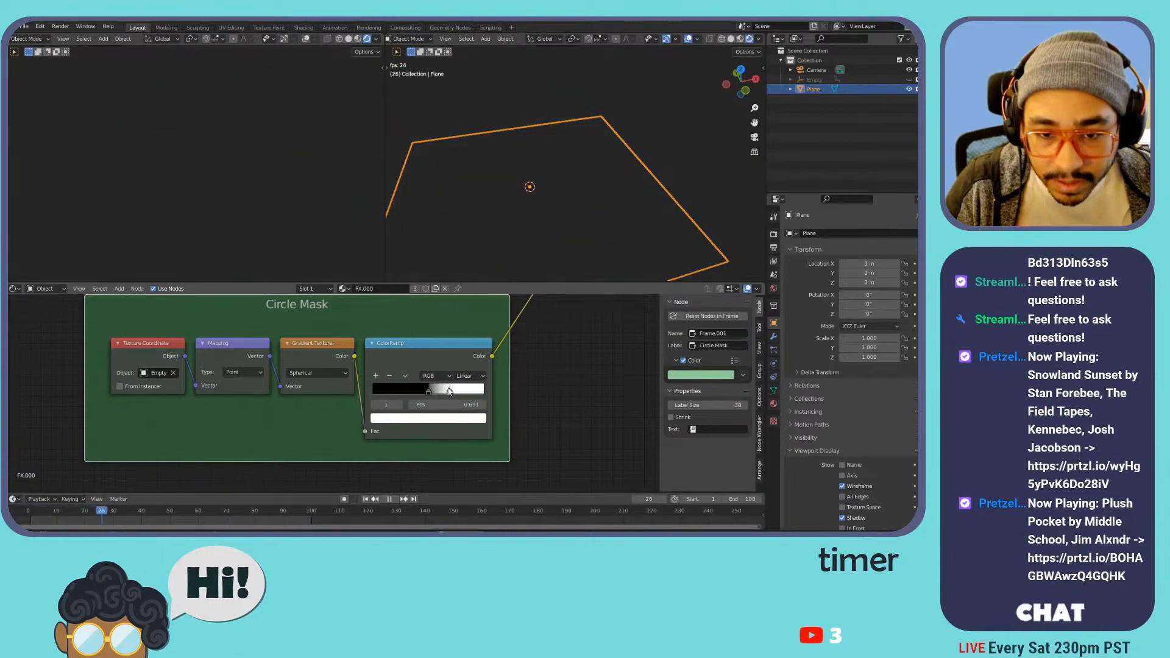
{"action": "left_click_drag", "start_coordinate": [449, 392], "coordinate": [479, 390]}
{"action": "left_click", "coordinate": [477, 375]}
{"action": "left_click", "coordinate": [477, 437]}
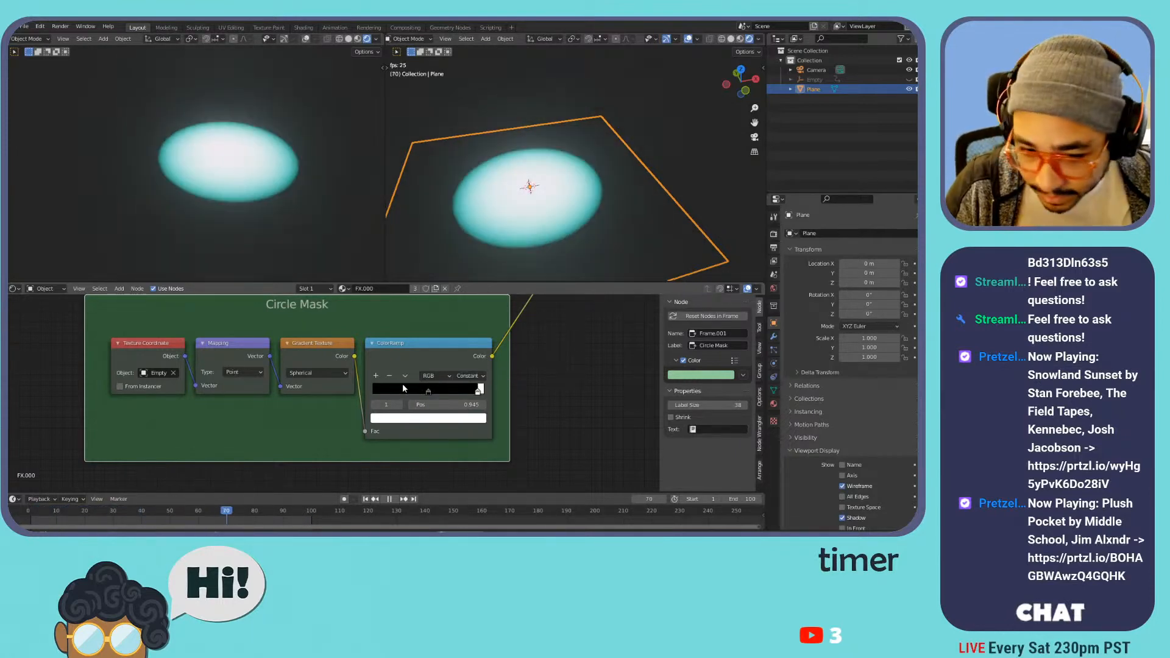
- Move the Circle Mask ColorRamp's black stop to 0 and set its white stop position to 0.5
{"action": "key", "text": "g"}
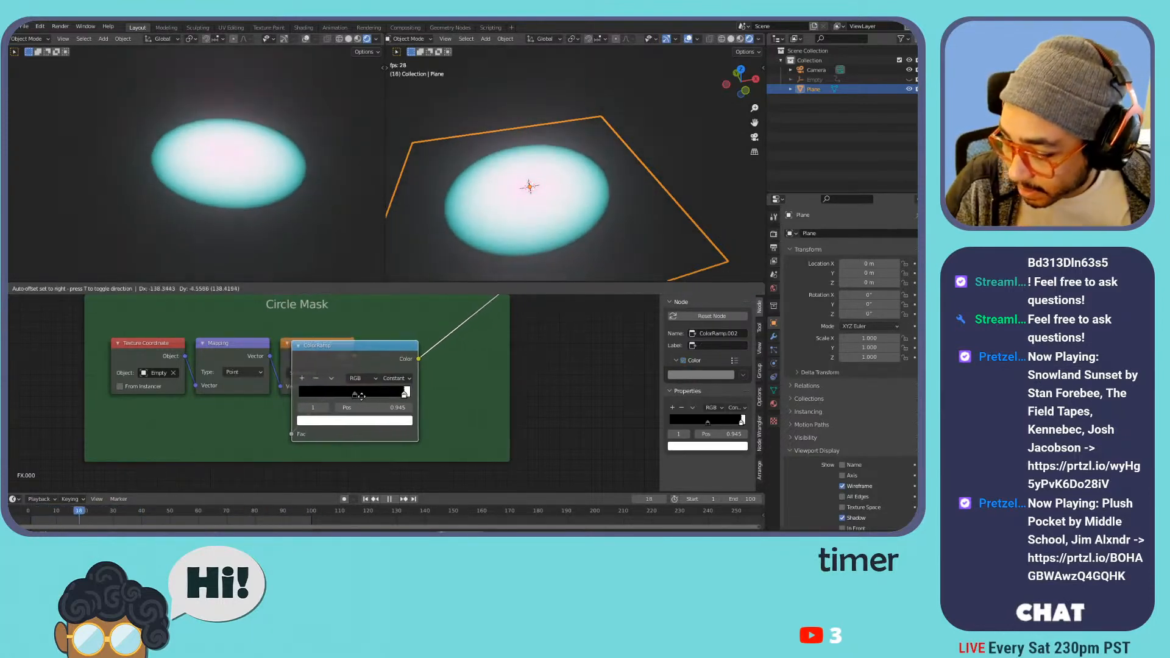
{"action": "left_click_drag", "start_coordinate": [426, 385], "coordinate": [365, 386]}
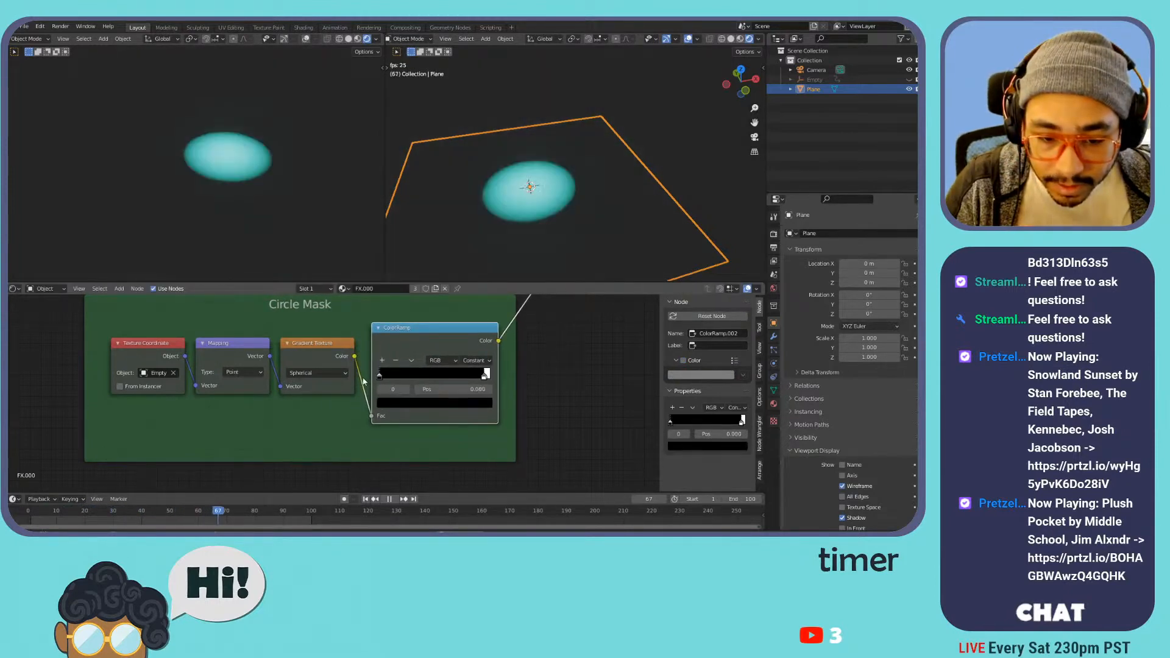
{"action": "left_click_drag", "start_coordinate": [484, 377], "coordinate": [436, 379]}
{"action": "left_click", "coordinate": [449, 389]}
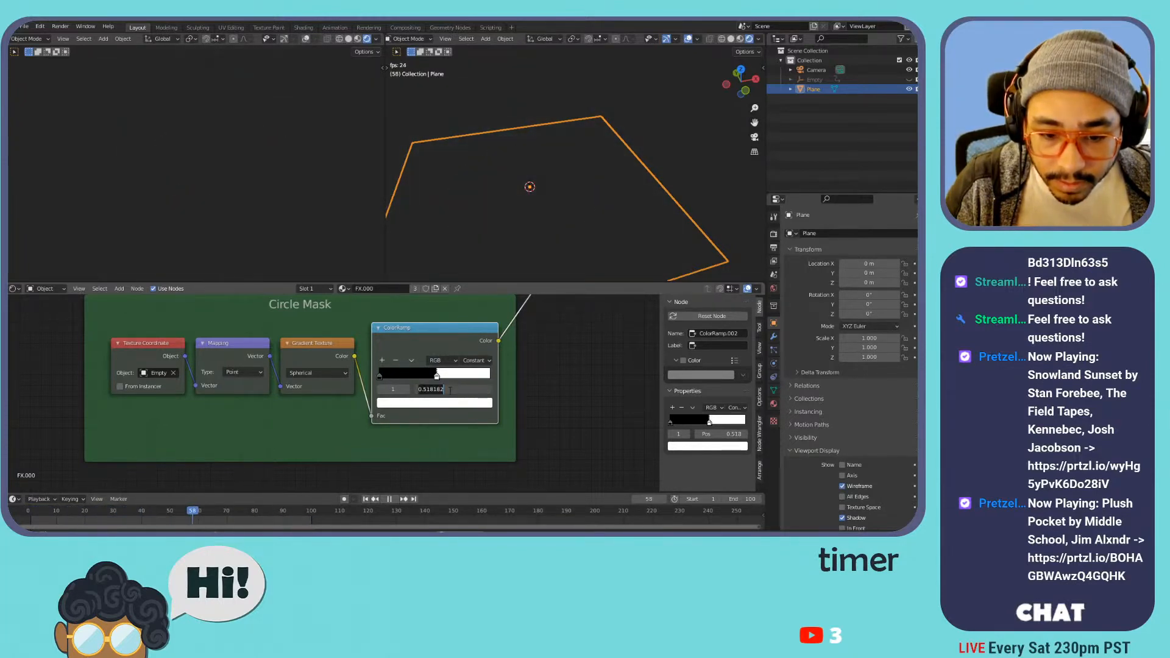
{"action": "type", "text": "0.5"}
{"action": "key", "text": "Return"}
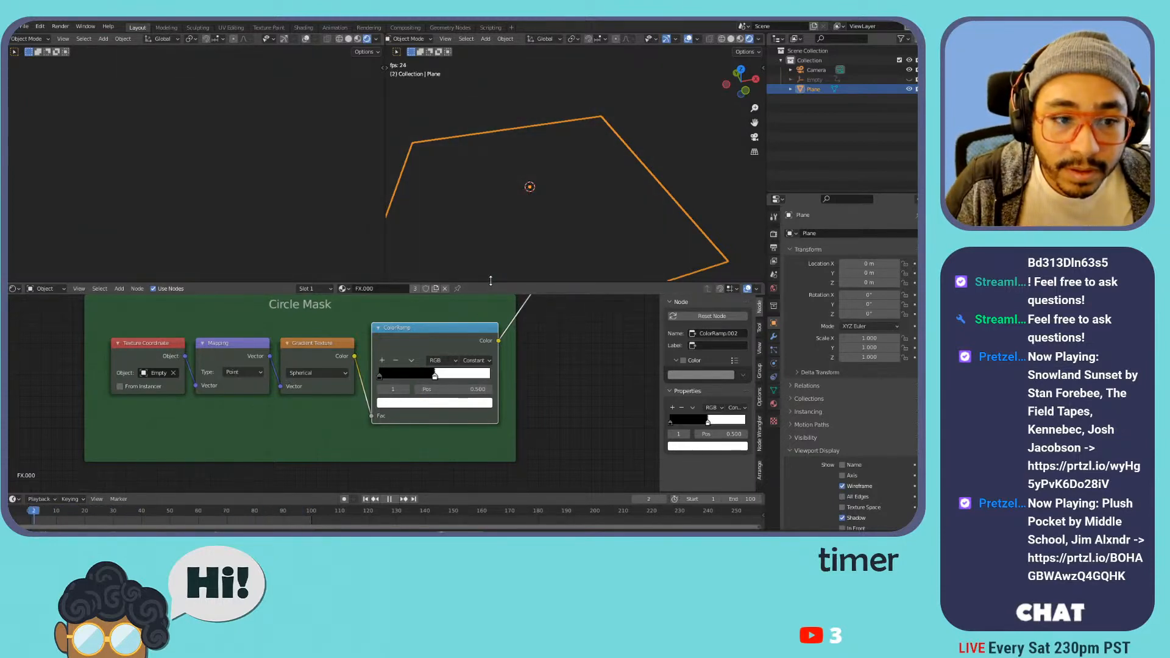
{"action": "key", "text": "space"}
- Reposition the Add math node that combines the Generate Circle and Circle Mask frames slightly lower
{"action": "scroll", "coordinate": [497, 178], "scroll_direction": "down", "scroll_amount": 4}
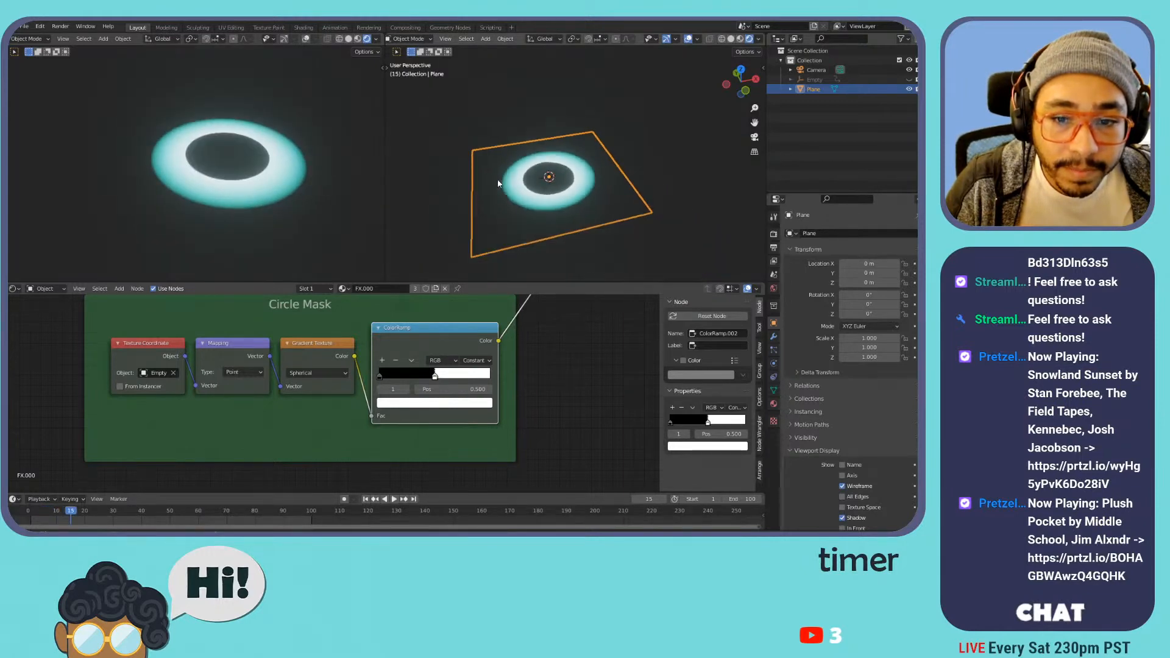
{"action": "scroll", "coordinate": [546, 320], "scroll_direction": "down", "scroll_amount": 3}
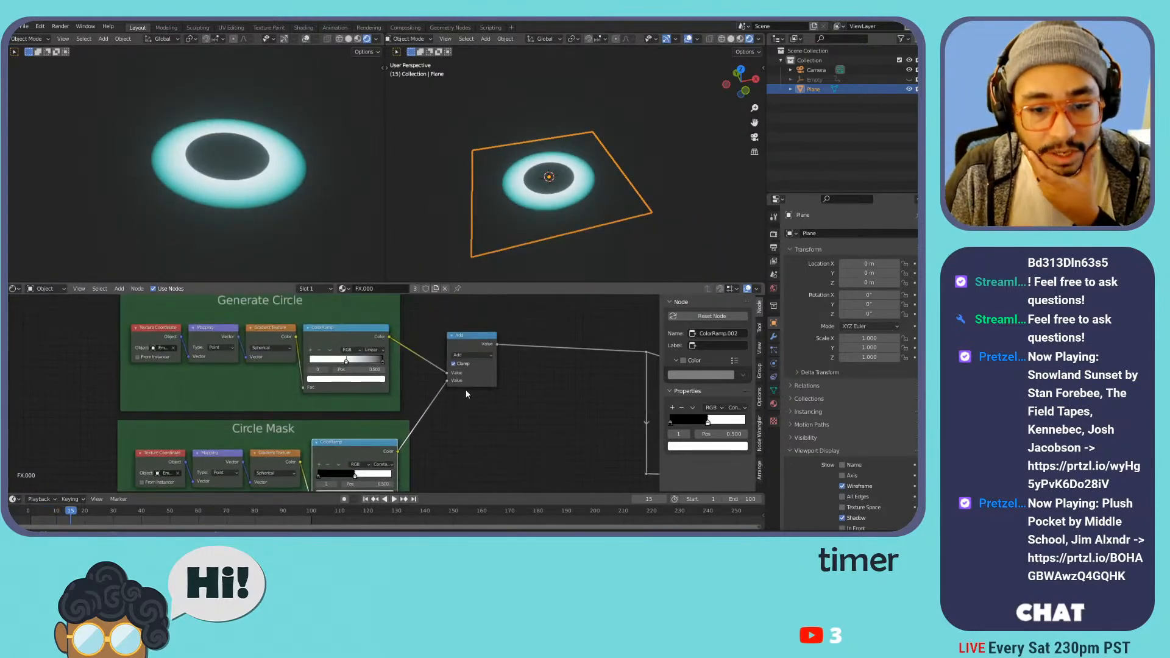
{"action": "left_click_drag", "start_coordinate": [452, 348], "coordinate": [463, 377]}
{"action": "left_click", "coordinate": [360, 343]}
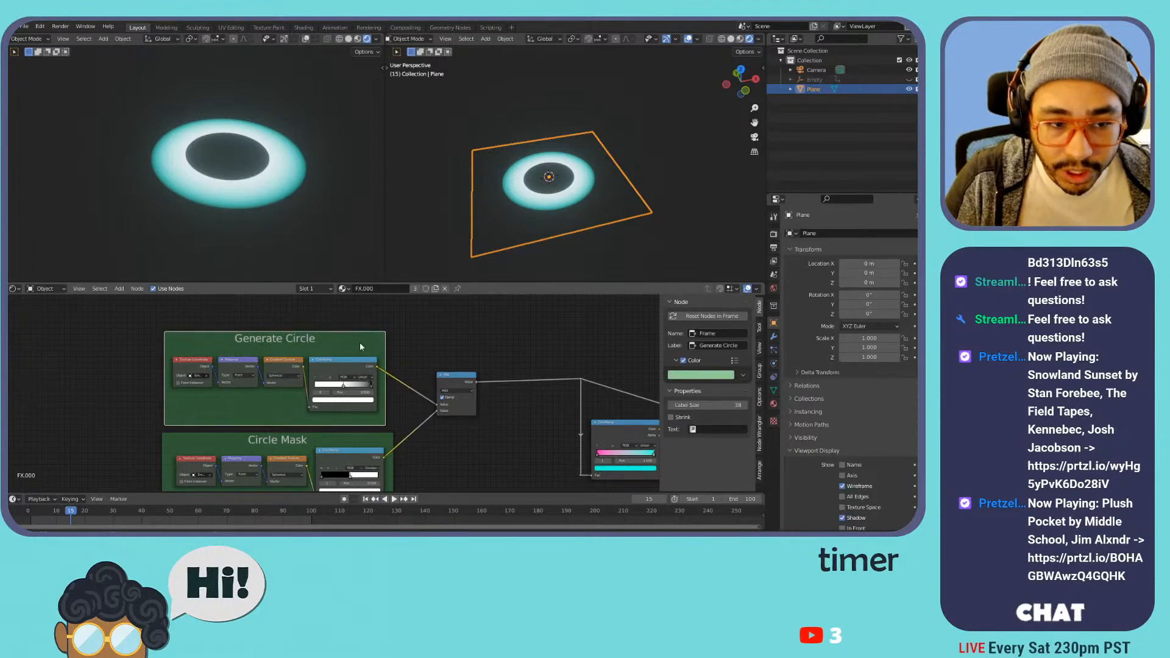
{"action": "middle_click_drag", "start_coordinate": [408, 333], "coordinate": [489, 500]}
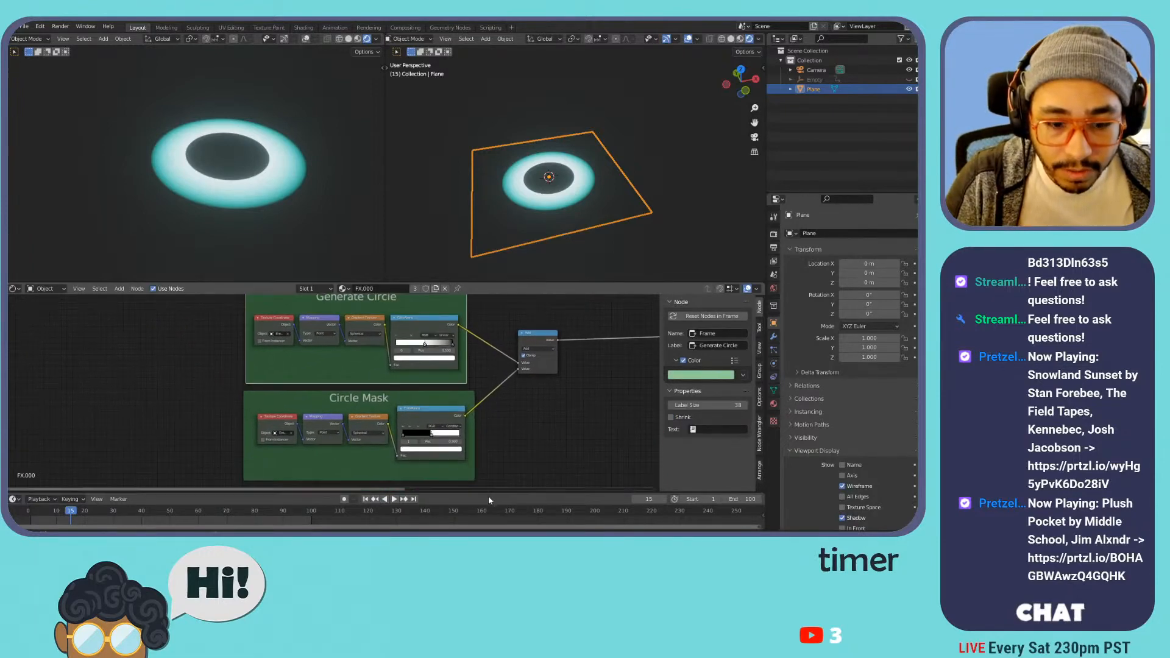
- Move the Circle Mask's Texture Coordinate and Mapping nodes away from the Gradient Texture to make room between them
{"action": "left_click", "coordinate": [430, 401]}
{"action": "middle_click_drag", "start_coordinate": [366, 413], "coordinate": [458, 382]}
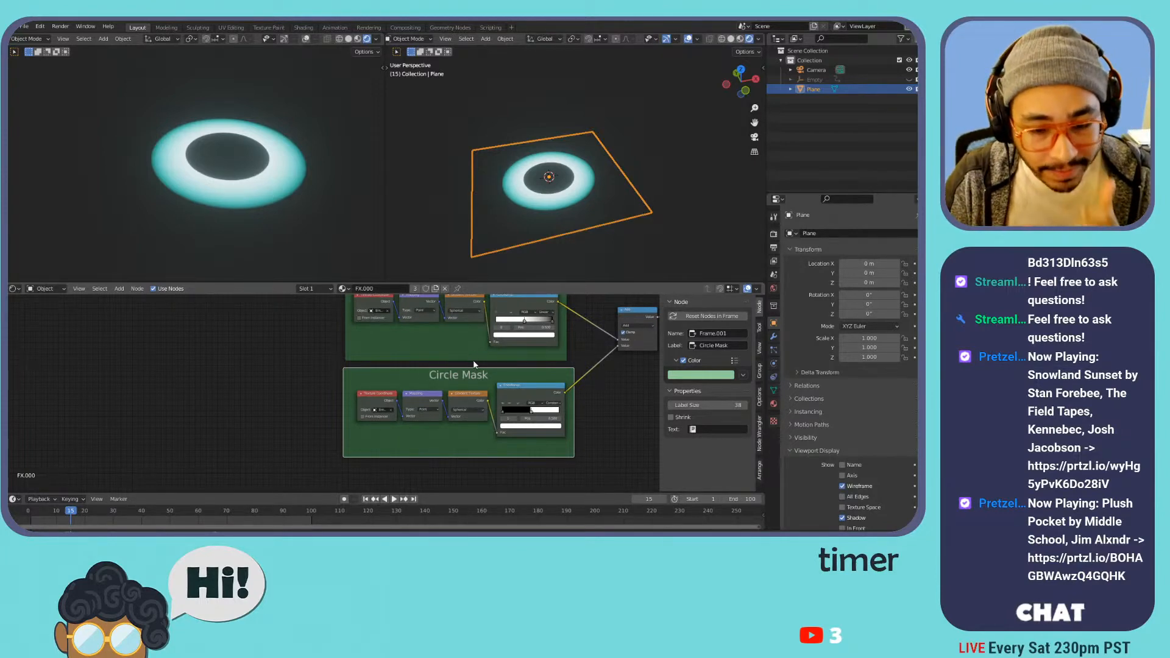
{"action": "middle_click_drag", "start_coordinate": [474, 364], "coordinate": [532, 353]}
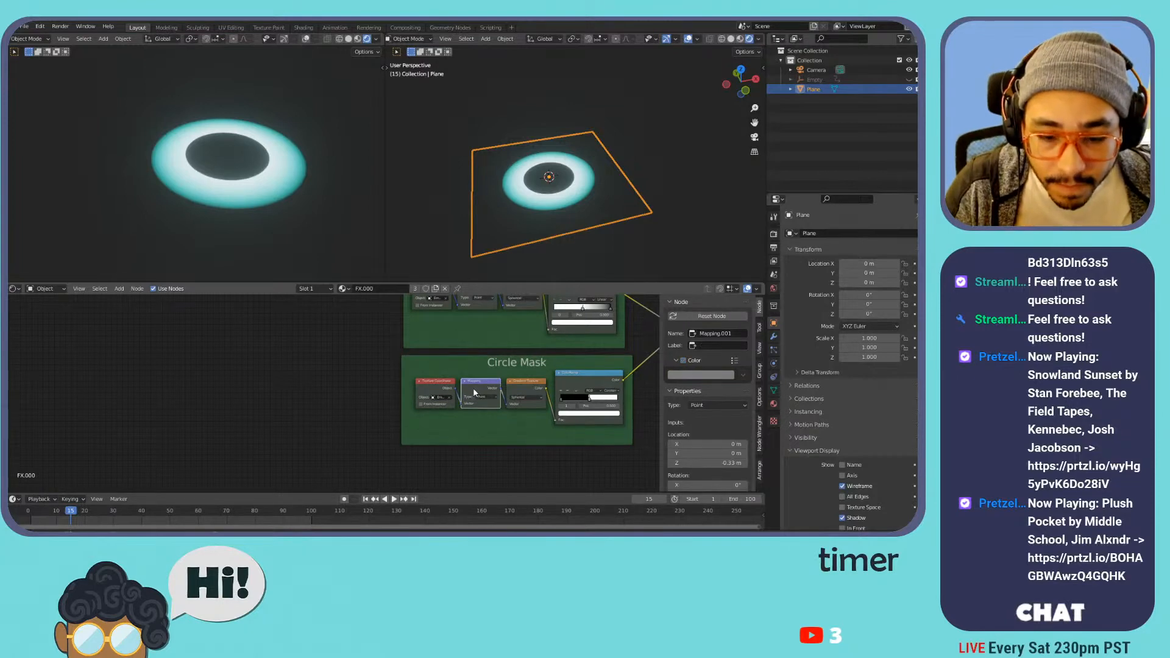
{"action": "left_click", "coordinate": [433, 380]}
{"action": "left_click", "coordinate": [480, 382], "text": "shift"}
{"action": "left_click_drag", "start_coordinate": [480, 382], "coordinate": [352, 383]}
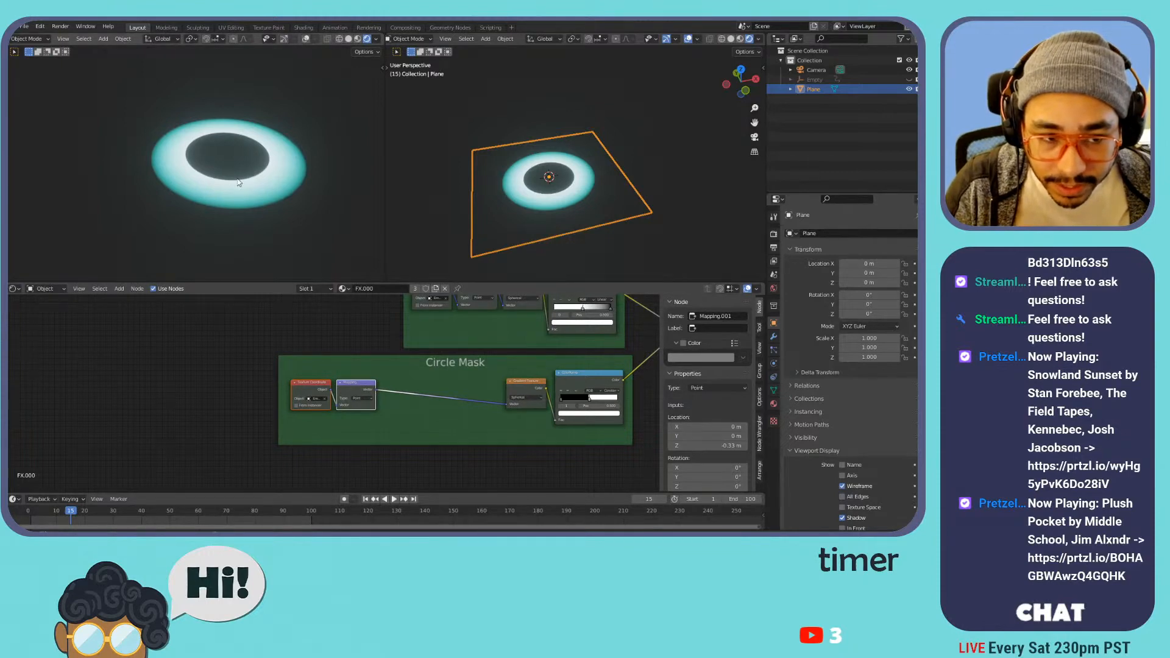
{"action": "middle_click_drag", "start_coordinate": [404, 411], "coordinate": [411, 389]}
- Insert a Vector Math node set to Add between the Circle Mask's Mapping and Gradient Texture nodes
{"action": "scroll", "coordinate": [426, 392], "scroll_direction": "up", "scroll_amount": 3}
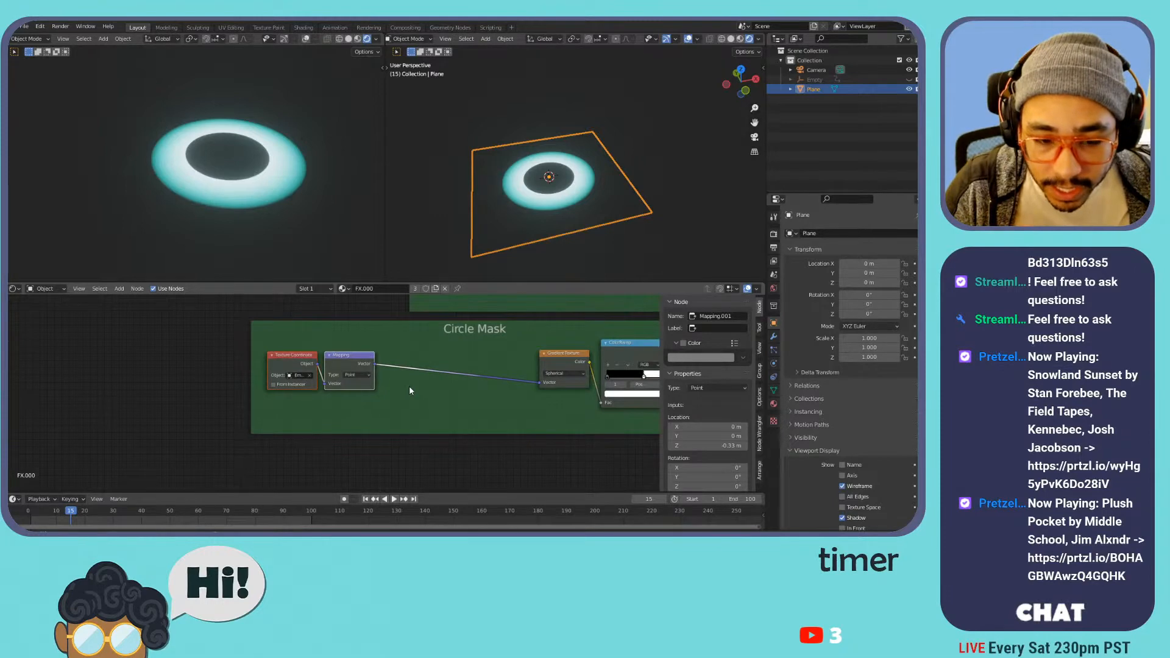
{"action": "key", "text": "shift+a"}
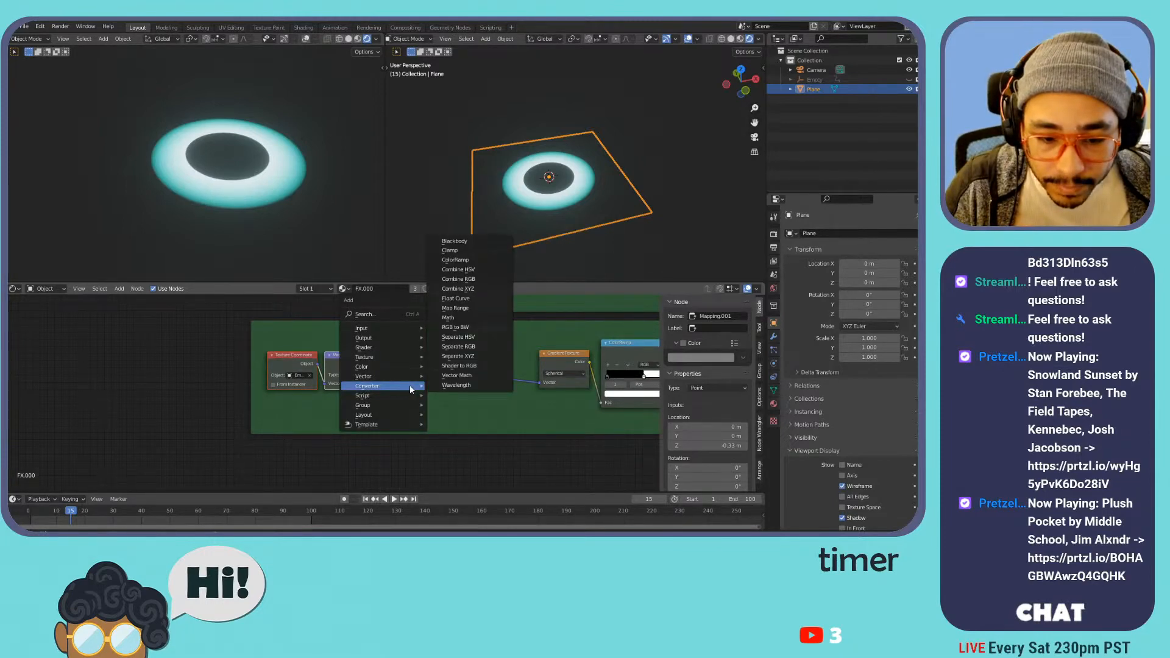
{"action": "mouse_move", "coordinate": [396, 376]}
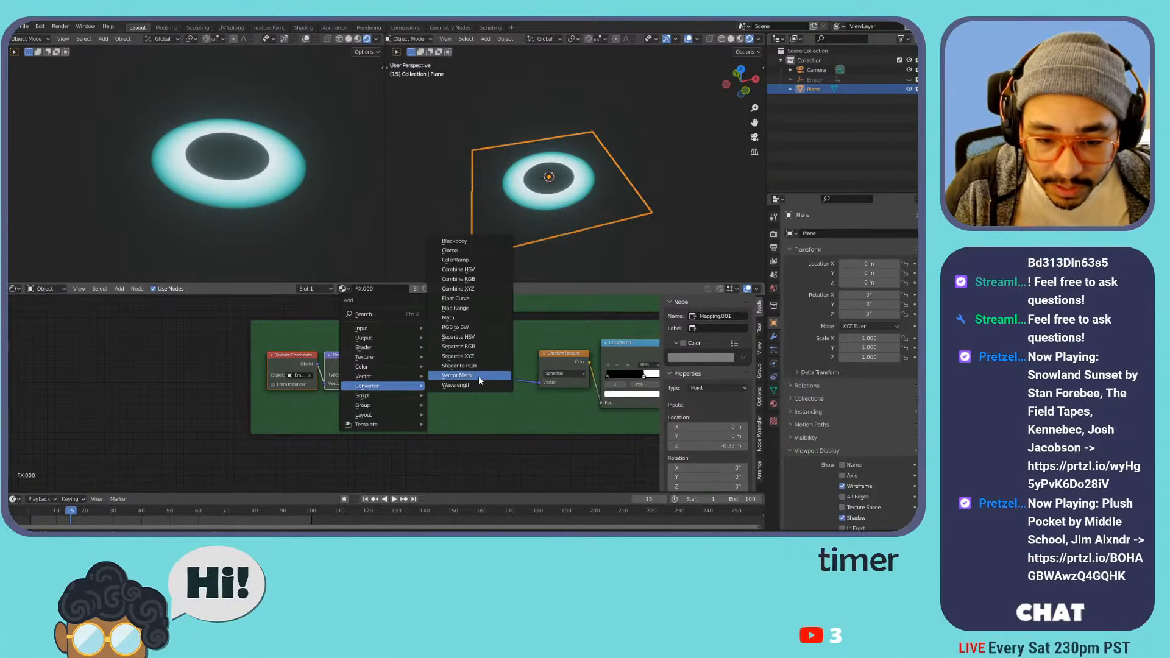
{"action": "left_click", "coordinate": [477, 375]}
{"action": "left_click", "coordinate": [423, 341]}
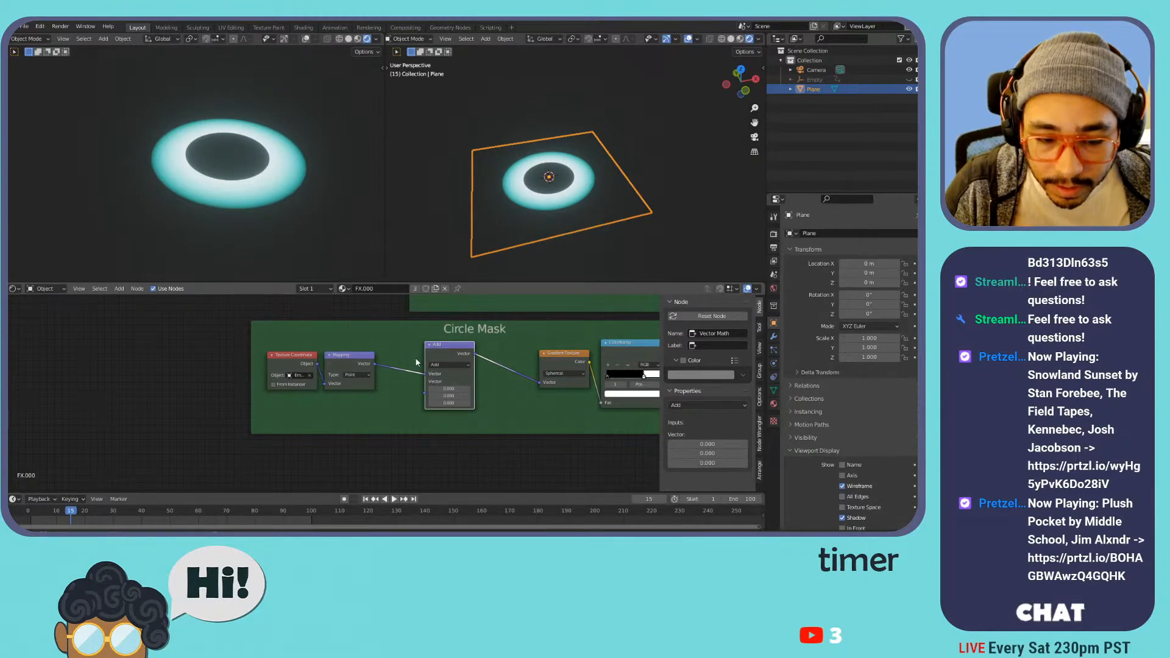
- Add a Voronoi Texture node below the Mapping node in the Circle Mask frame
{"action": "middle_click_drag", "start_coordinate": [397, 366], "coordinate": [431, 351]}
{"action": "key", "text": "shift+a"}
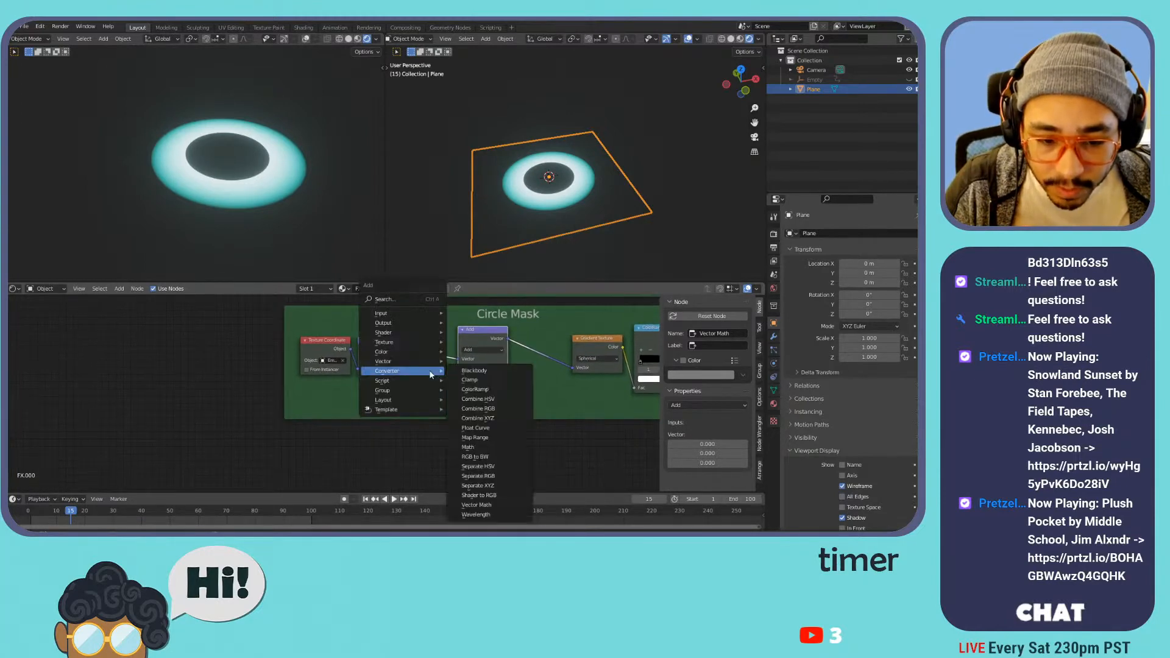
{"action": "mouse_move", "coordinate": [412, 345]}
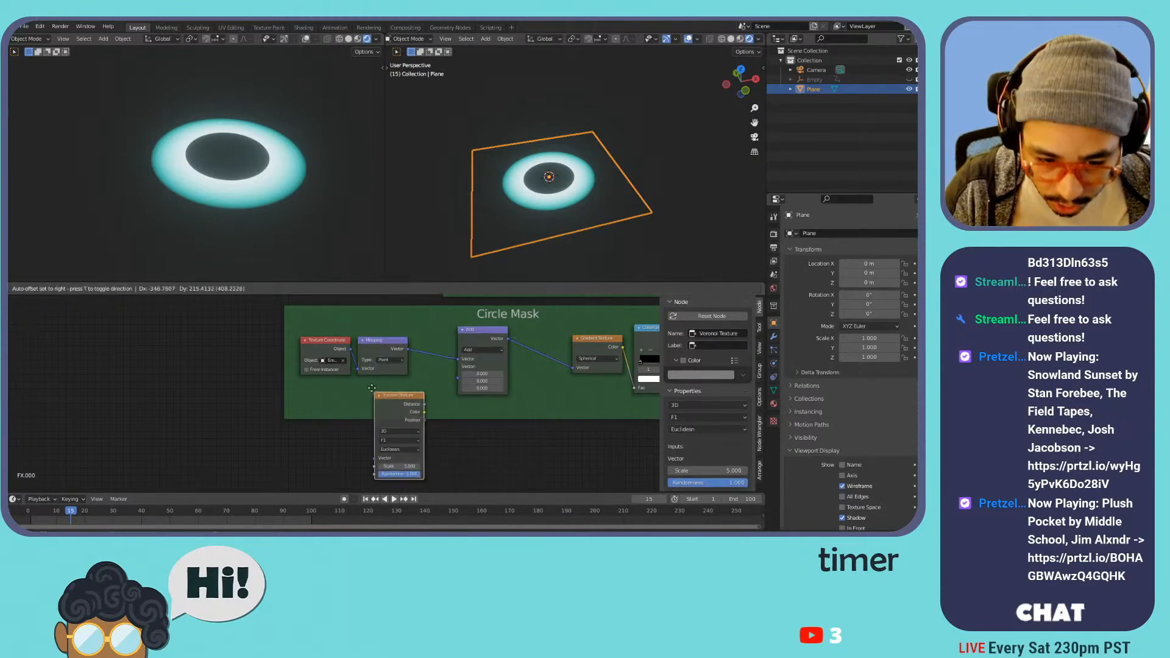
{"action": "left_click", "coordinate": [500, 470]}
{"action": "left_click", "coordinate": [363, 391]}
- Link the Voronoi Position output to the Add node's second vector and the Texture Coordinate's Object output to the Voronoi Vector, adjusting its Scale during playback
{"action": "left_click_drag", "start_coordinate": [413, 417], "coordinate": [456, 379]}
{"action": "key", "text": "space"}
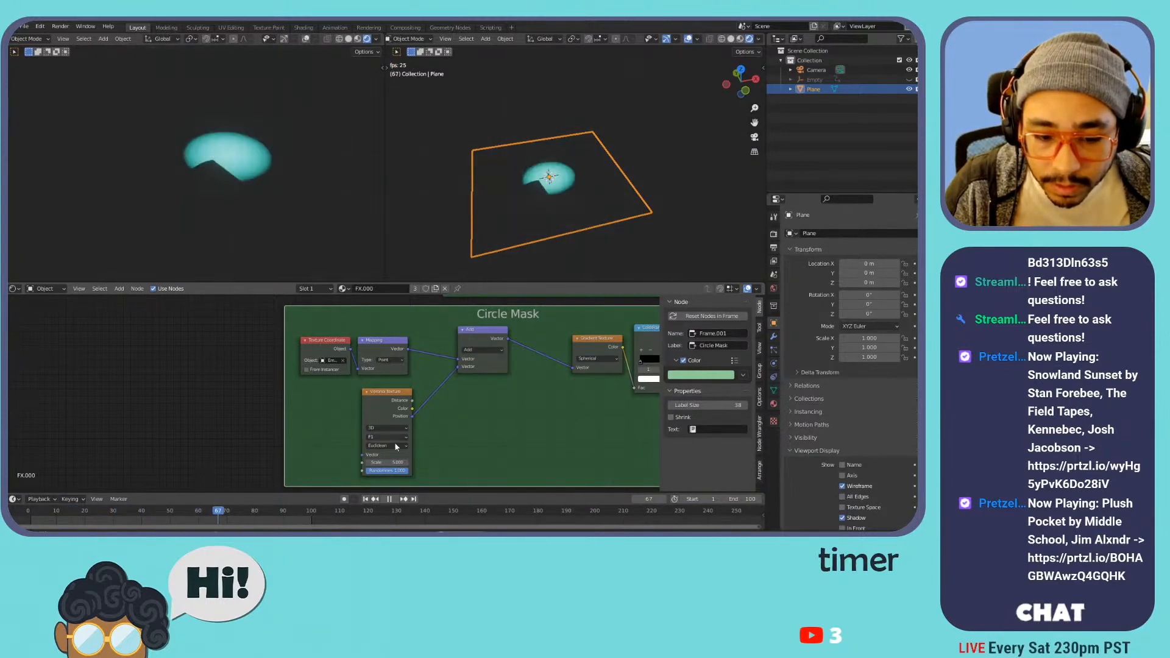
{"action": "left_click_drag", "start_coordinate": [389, 463], "coordinate": [438, 462]}
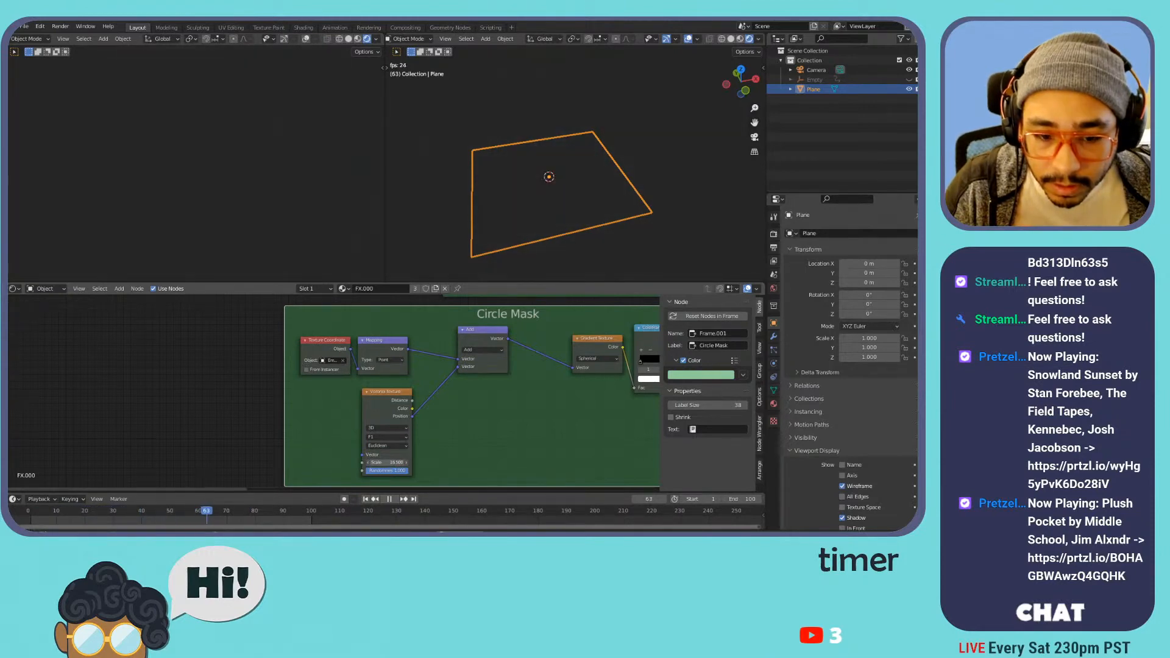
{"action": "left_click_drag", "start_coordinate": [351, 349], "coordinate": [363, 455]}
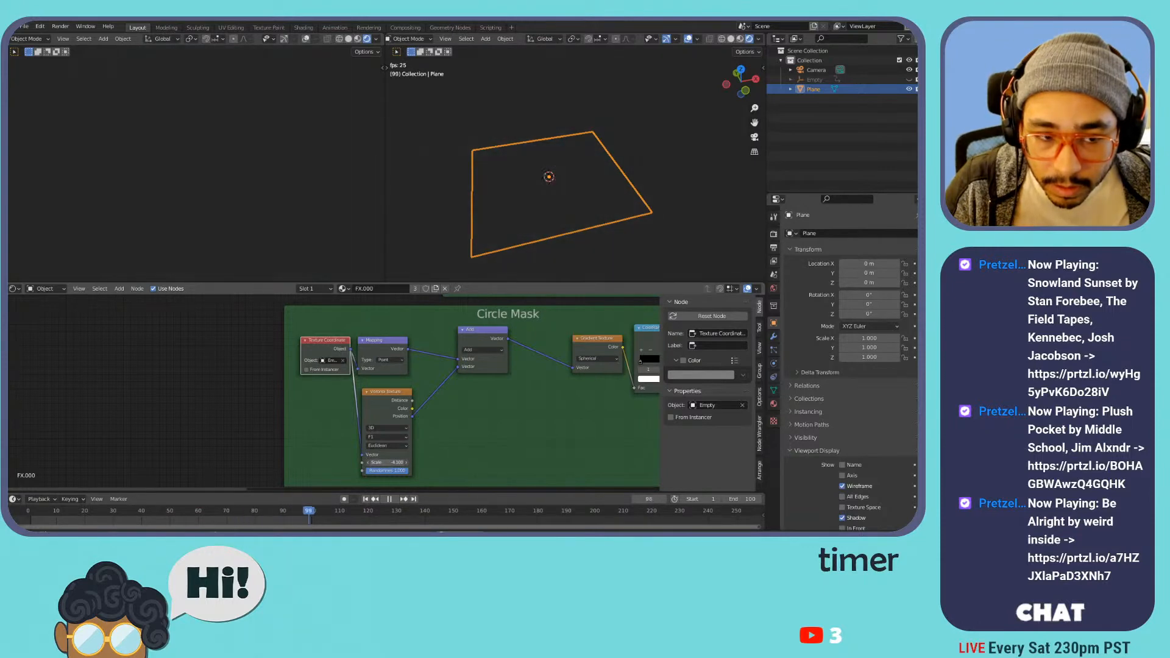
- Switch the Voronoi Texture to 4D and adjust its values while the animation plays
{"action": "scroll", "coordinate": [397, 400], "scroll_direction": "up", "scroll_amount": 2}
{"action": "middle_click_drag", "start_coordinate": [476, 453], "coordinate": [471, 402]}
{"action": "left_click", "coordinate": [404, 393]}
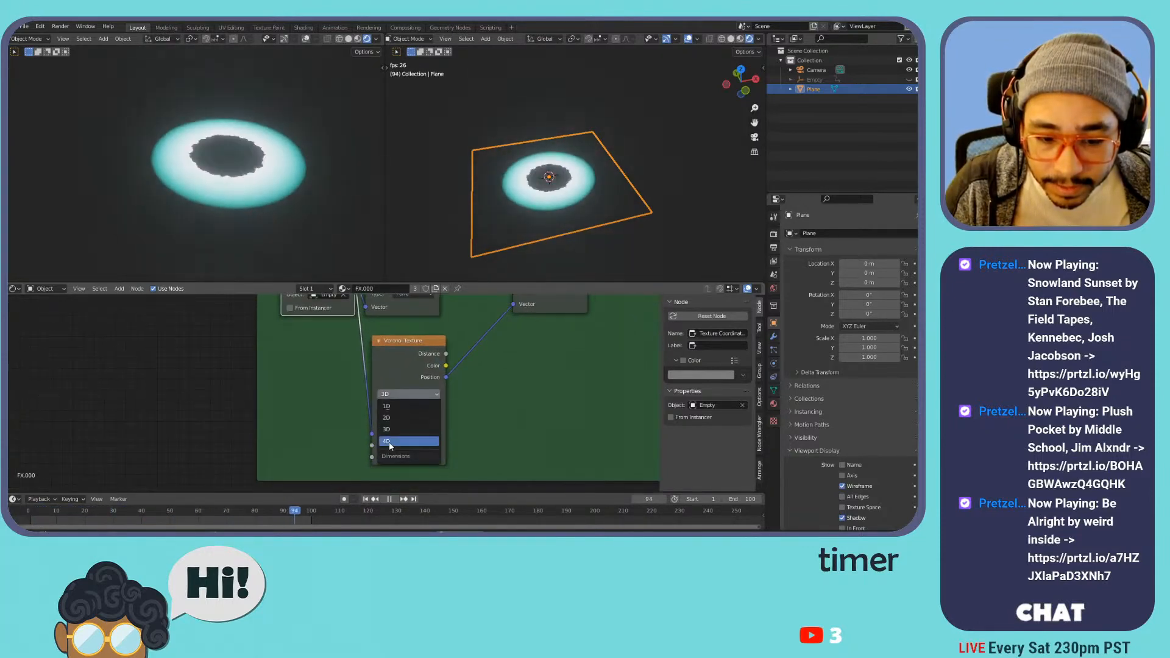
{"action": "left_click", "coordinate": [389, 441]}
{"action": "mouse_move", "coordinate": [407, 457]}
{"action": "left_mouse_down"}
{"action": "mouse_move", "coordinate": [438, 457]}
{"action": "mouse_move", "coordinate": [415, 457]}
{"action": "left_mouse_up"}
- Try the Voronoi Distance output in the Add node's second vector and lower the texture's Scale during playback
{"action": "scroll", "coordinate": [569, 379], "scroll_direction": "down", "scroll_amount": 3}
{"action": "left_click_drag", "start_coordinate": [421, 362], "coordinate": [476, 321]}
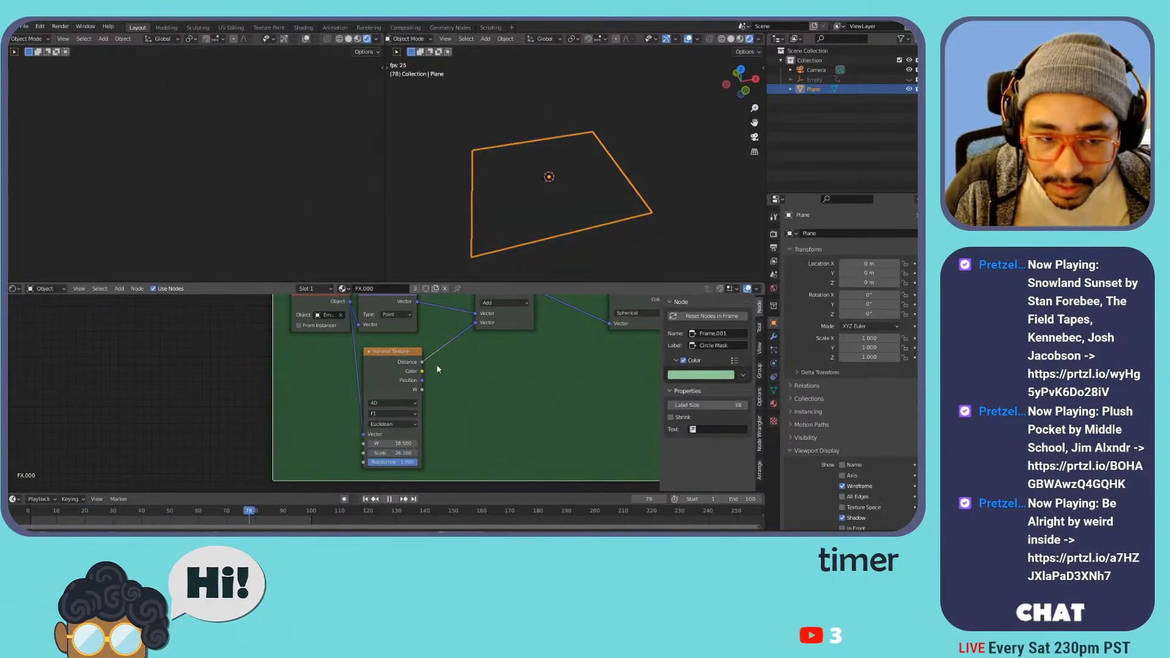
{"action": "scroll", "coordinate": [503, 265], "scroll_direction": "up", "scroll_amount": 5}
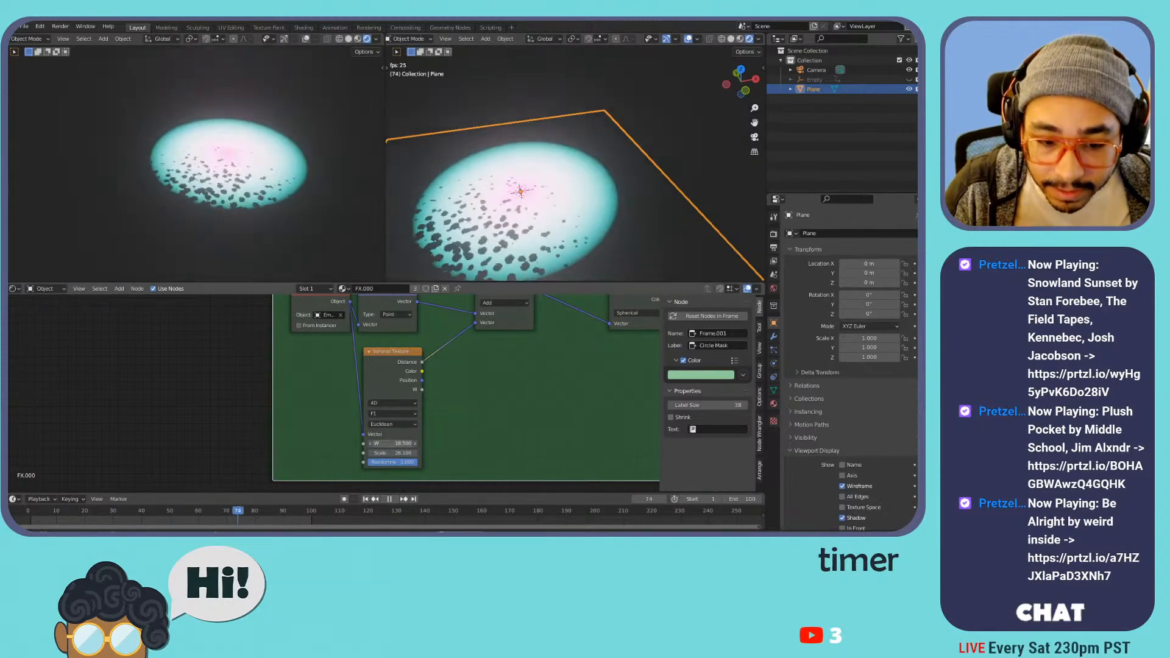
{"action": "left_click_drag", "start_coordinate": [392, 453], "coordinate": [334, 453]}
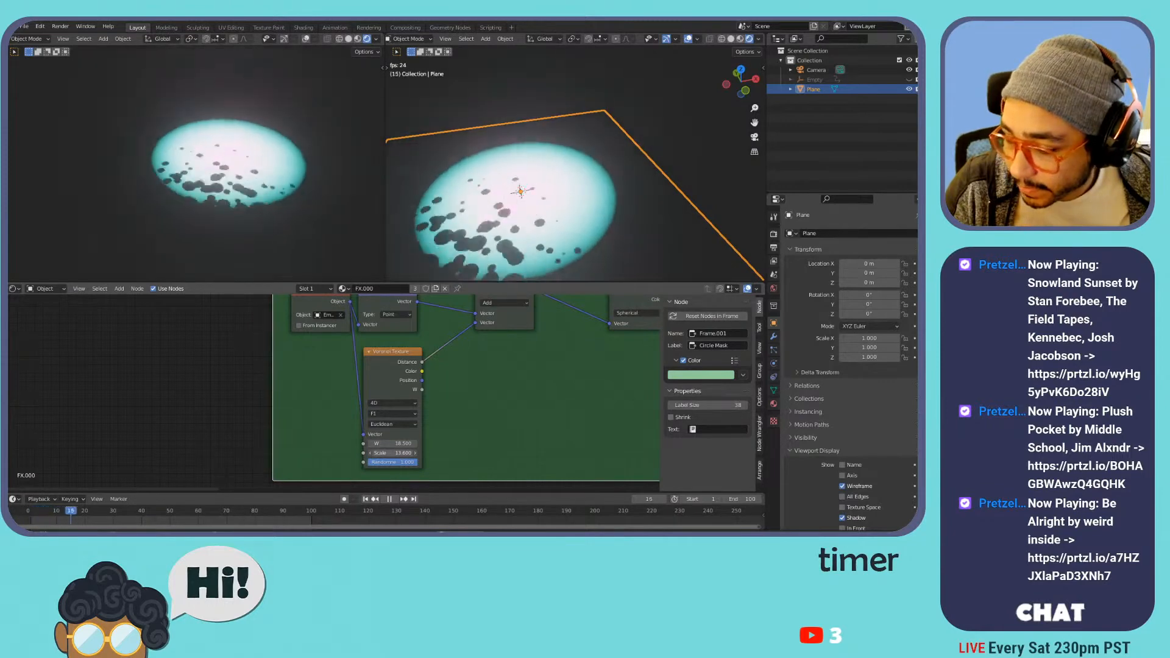
{"action": "key", "text": "space"}
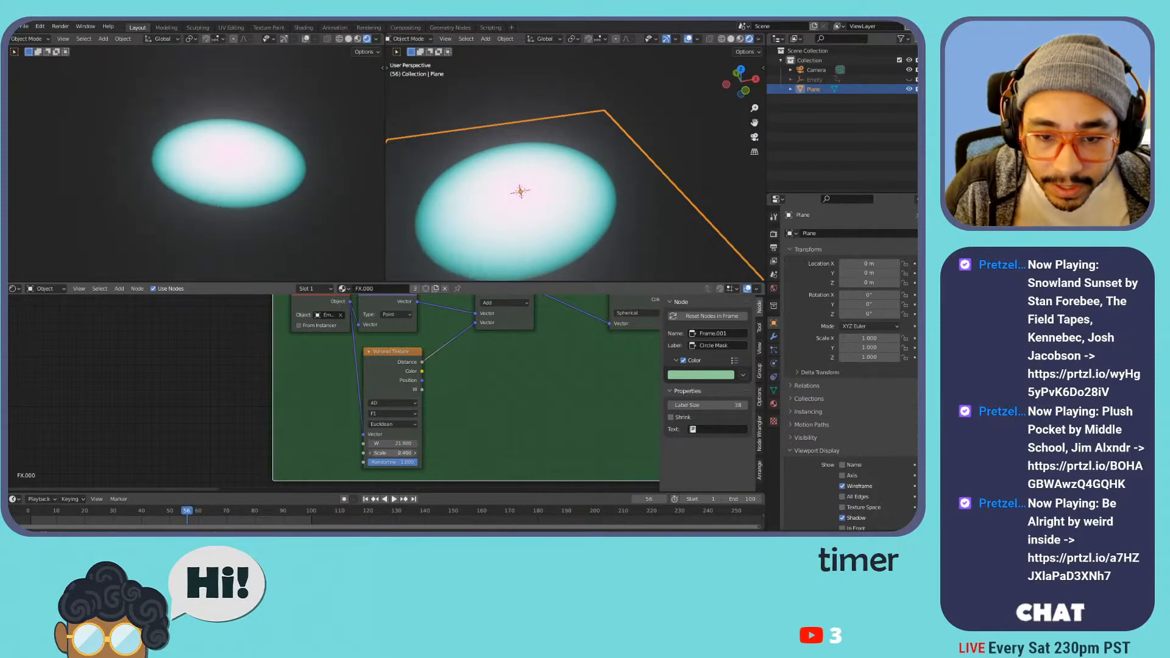
- Raise the Voronoi W value and connect its Color output to the Add node's second vector
{"action": "left_click_drag", "start_coordinate": [393, 443], "coordinate": [463, 444]}
{"action": "scroll", "coordinate": [451, 362], "scroll_direction": "down", "scroll_amount": 1}
{"action": "middle_click_drag", "start_coordinate": [428, 374], "coordinate": [427, 399]}
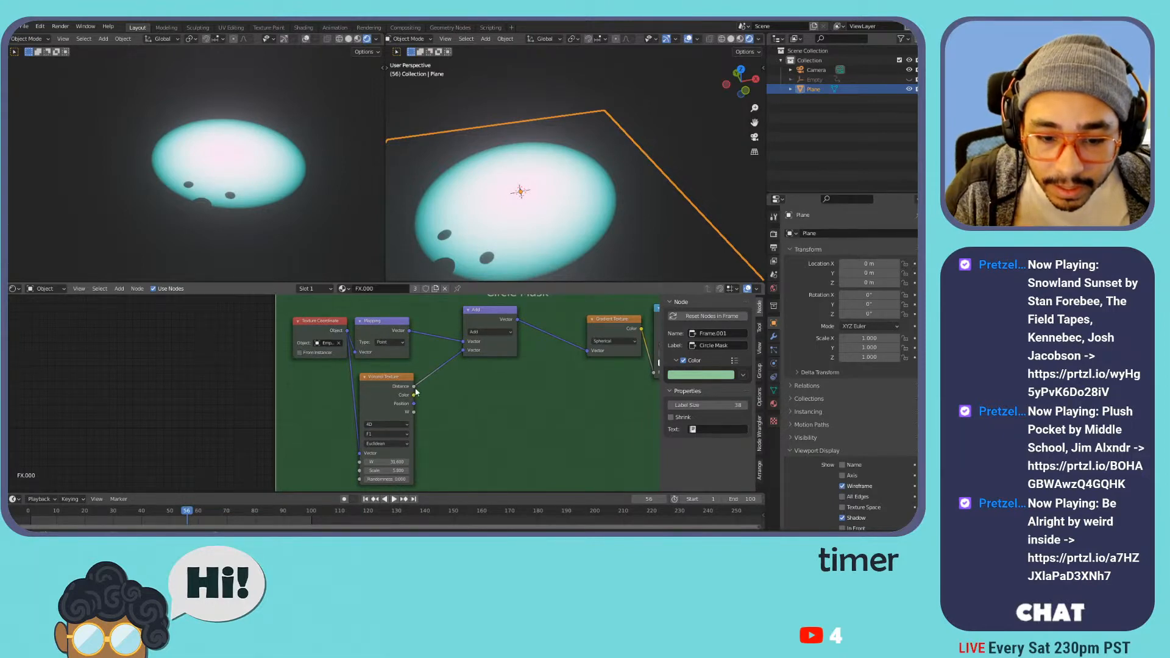
{"action": "left_click_drag", "start_coordinate": [413, 395], "coordinate": [463, 350]}
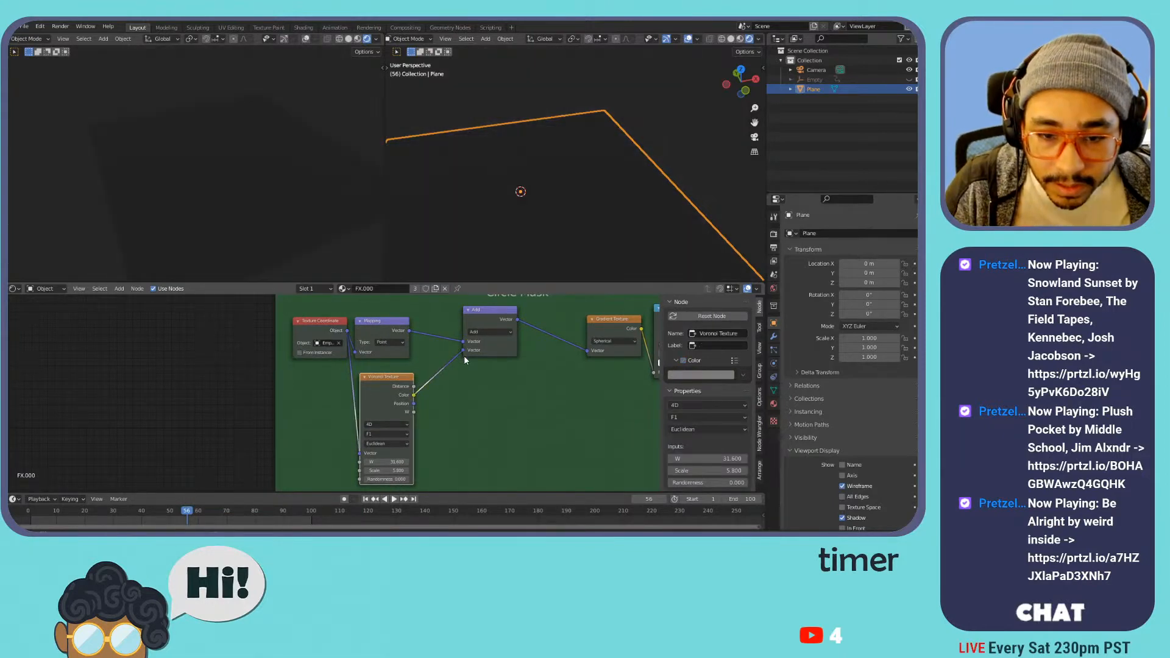
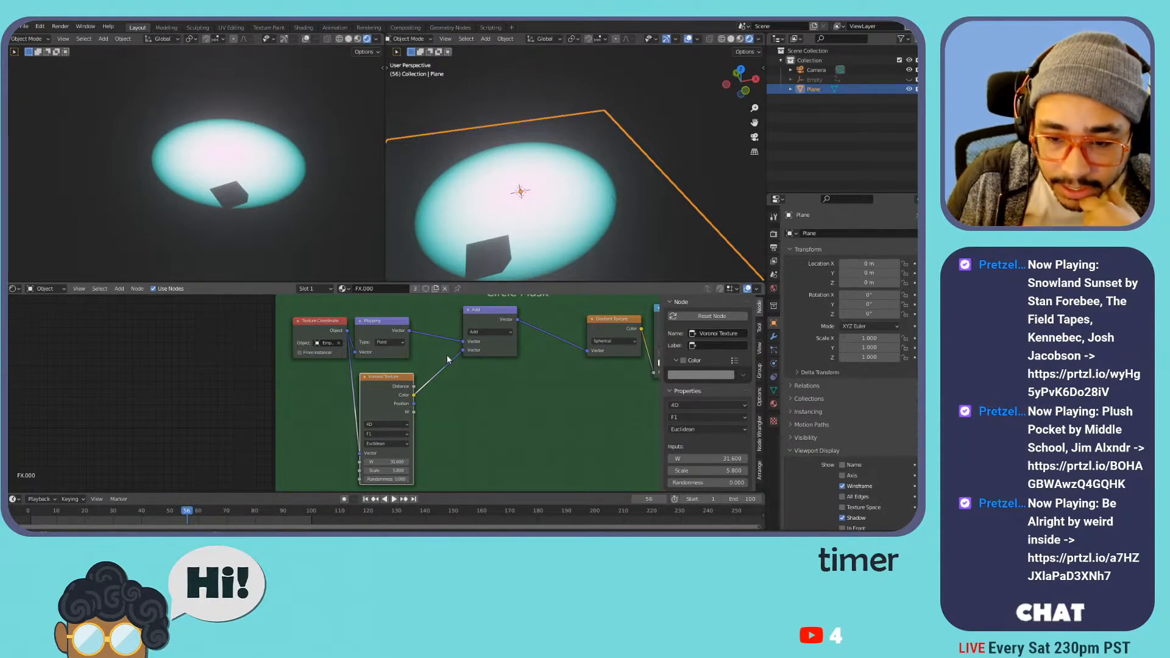
- Try replacing the Voronoi Texture node with a White Noise Texture
{"action": "key", "text": "shift+s"}
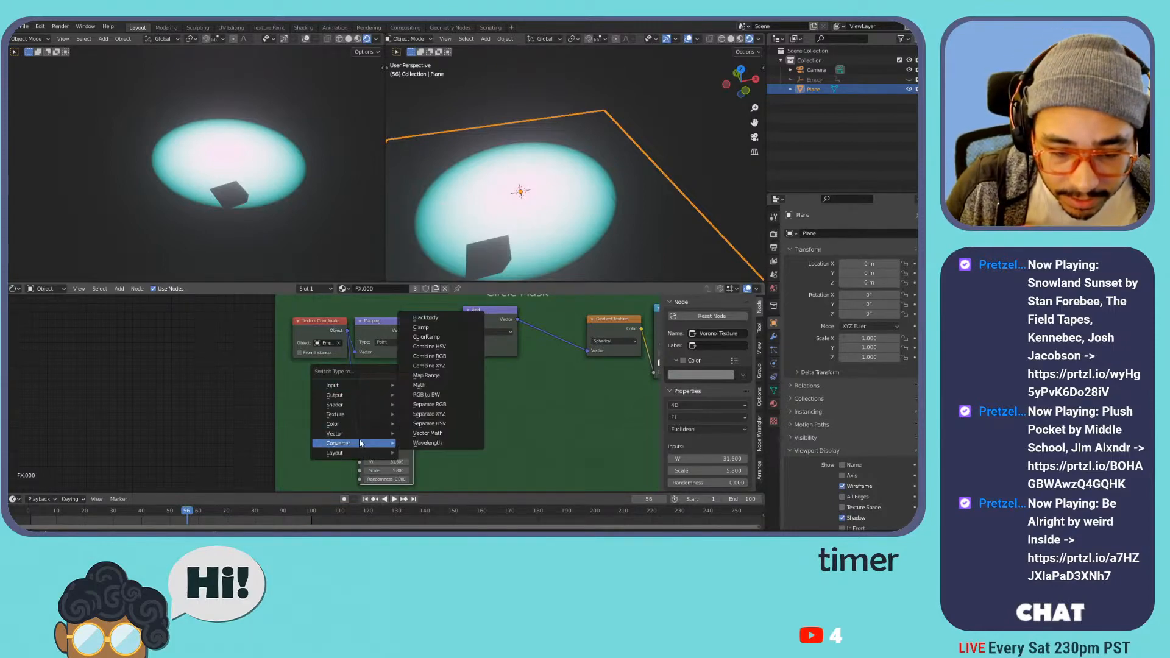
{"action": "mouse_move", "coordinate": [354, 415]}
{"action": "left_click", "coordinate": [429, 414]}
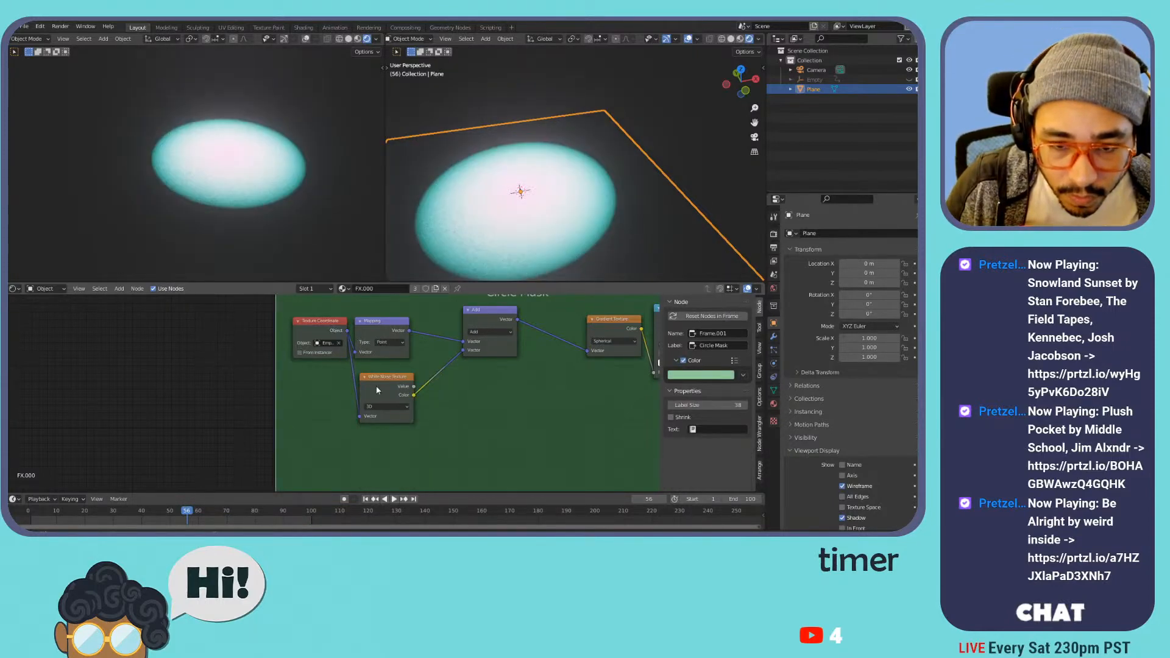
- Switch the White Noise node to a Wave Texture and preview the banded mask in playback
{"action": "key", "text": "shift+s"}
{"action": "mouse_move", "coordinate": [377, 389]}
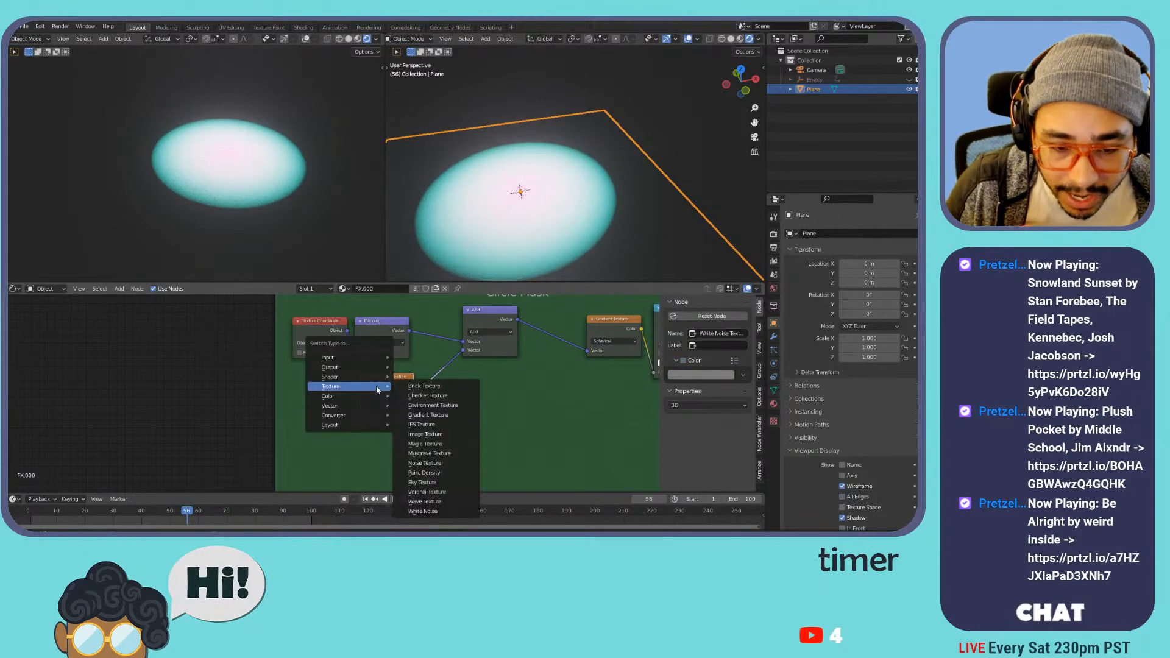
{"action": "left_click", "coordinate": [453, 501]}
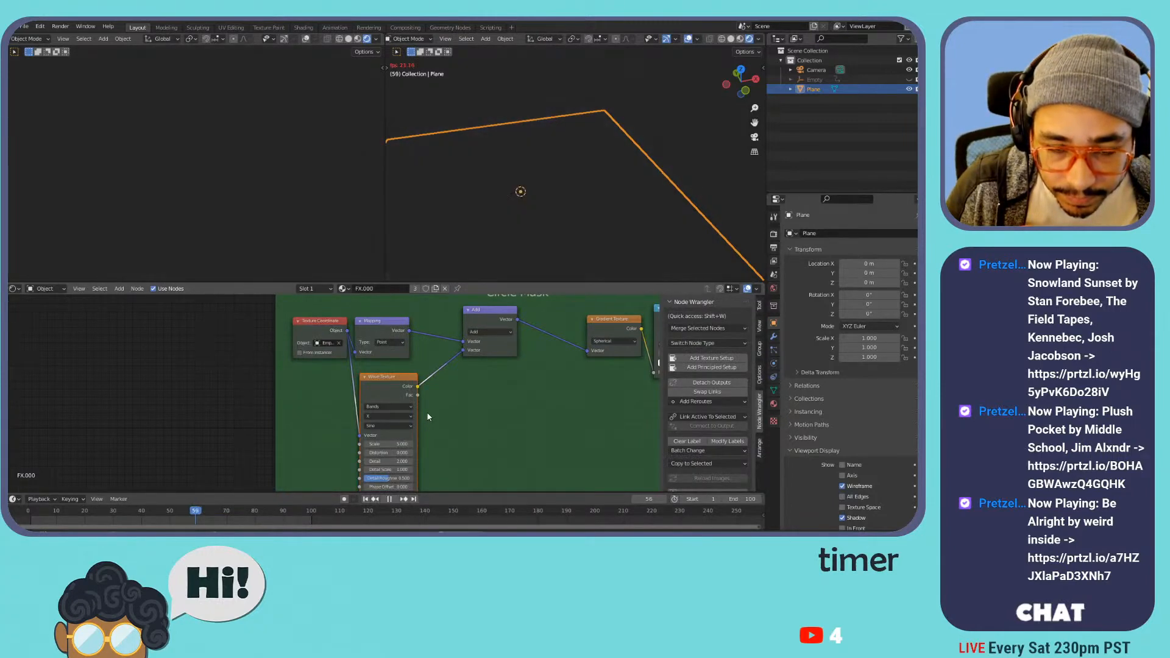
{"action": "key", "text": "space"}
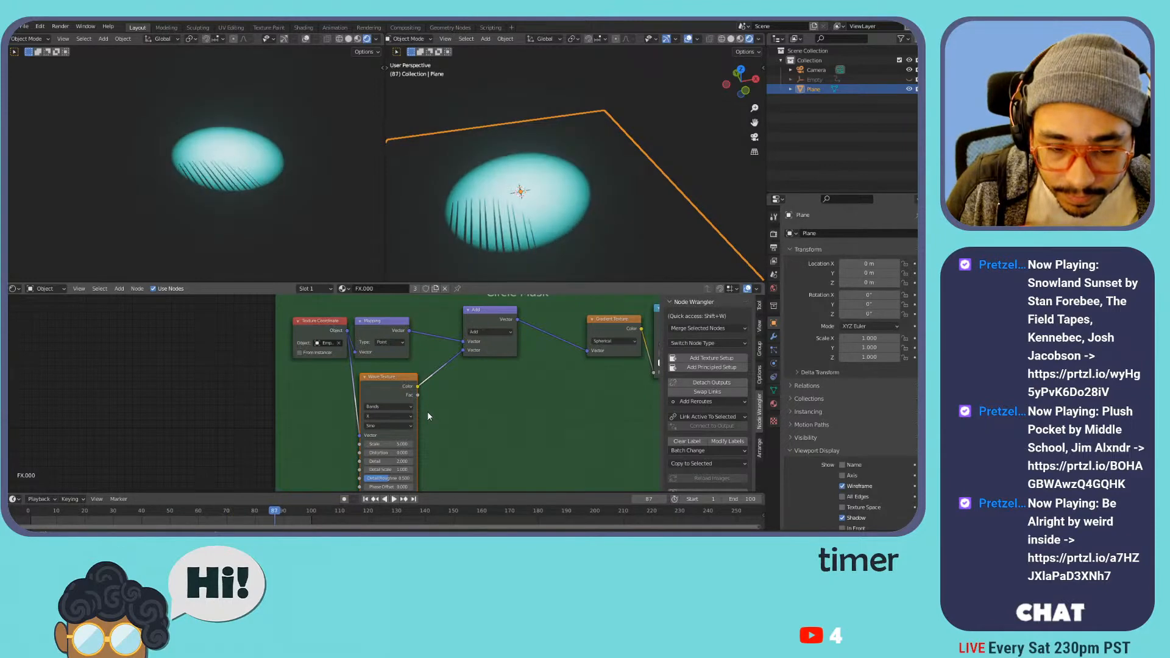
{"action": "key", "text": "space"}
{"action": "key", "text": "space"}
- Lower the Wave Texture's Scale to about 2 and play the animation to check the stripes
{"action": "left_click_drag", "start_coordinate": [396, 444], "coordinate": [369, 445]}
{"action": "key", "text": "space"}
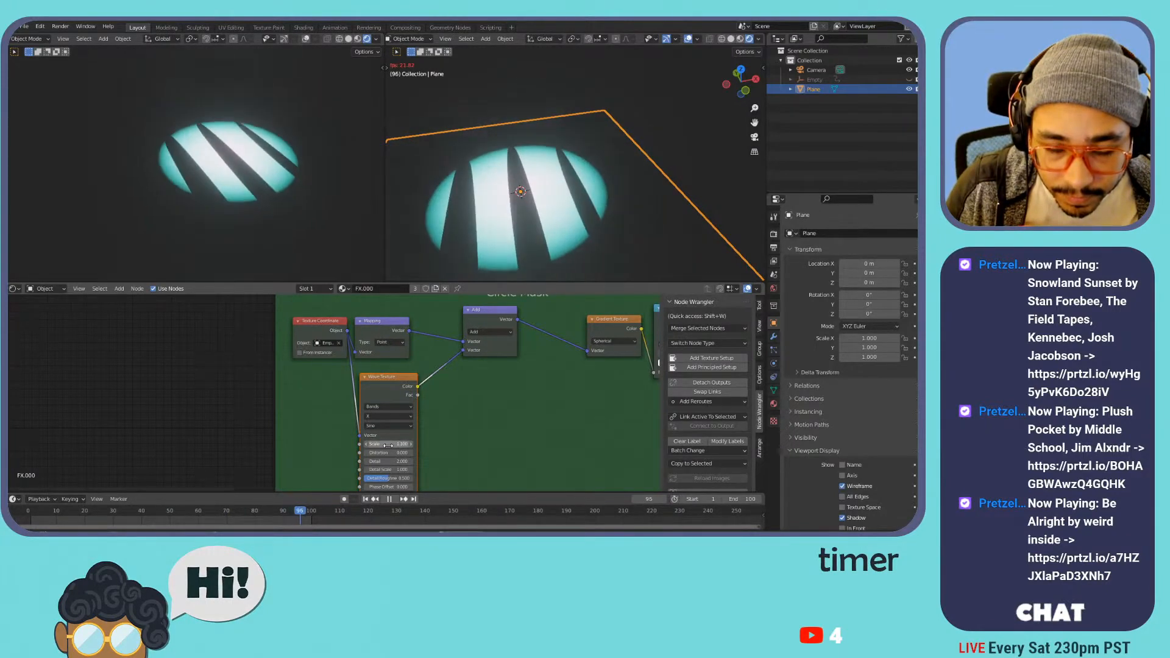
{"action": "key", "text": "space"}
{"action": "middle_click_drag", "start_coordinate": [388, 445], "coordinate": [399, 422]}
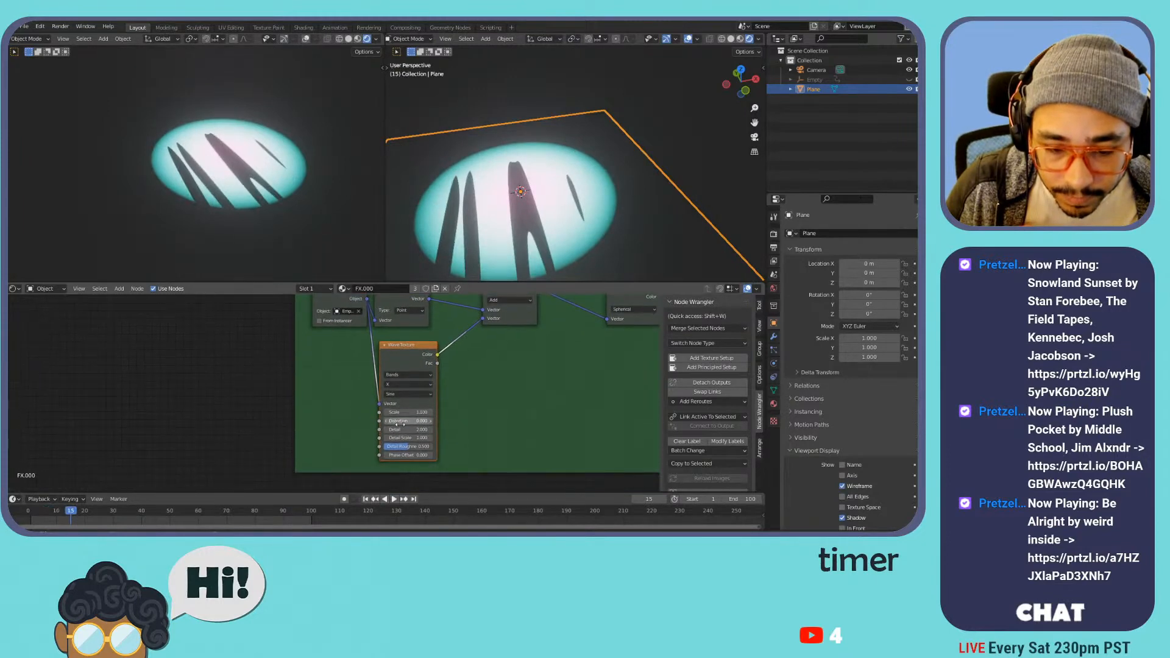
- Set the Wave Texture's Distortion to about 47.9, shift its node beneath Mapping, and preview the wavy stripes in playback
{"action": "key", "text": "g"}
{"action": "left_click", "coordinate": [422, 414]}
{"action": "left_click_drag", "start_coordinate": [422, 414], "coordinate": [633, 414]}
{"action": "key", "text": "space"}
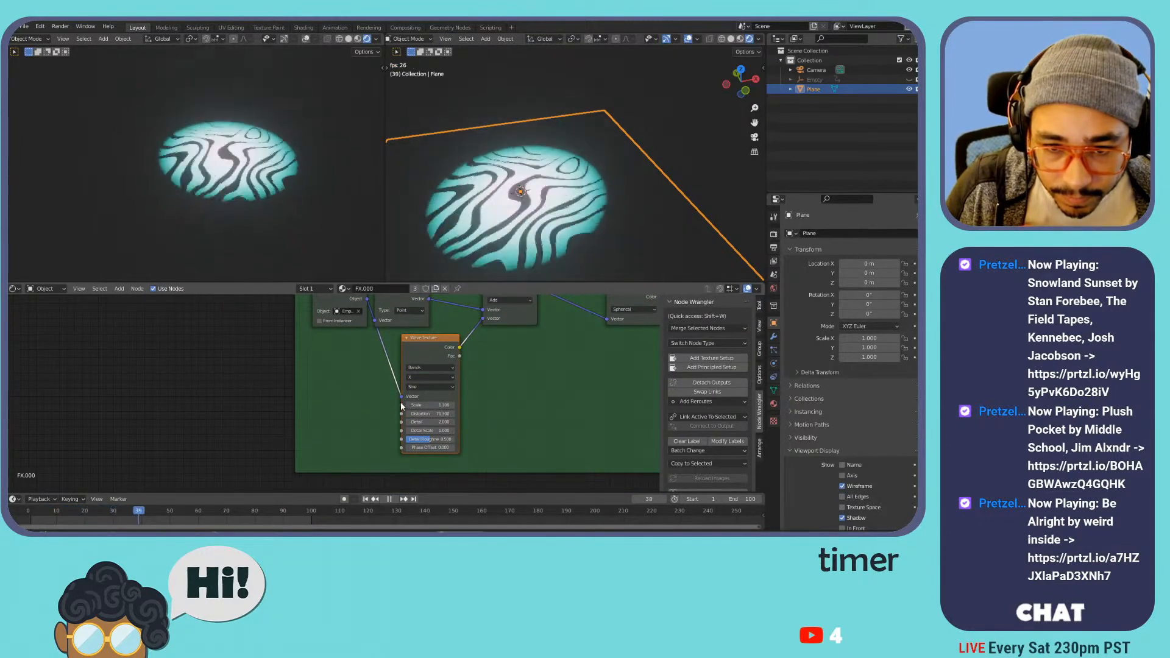
{"action": "left_click_drag", "start_coordinate": [430, 343], "coordinate": [406, 343]}
{"action": "key", "text": "space"}
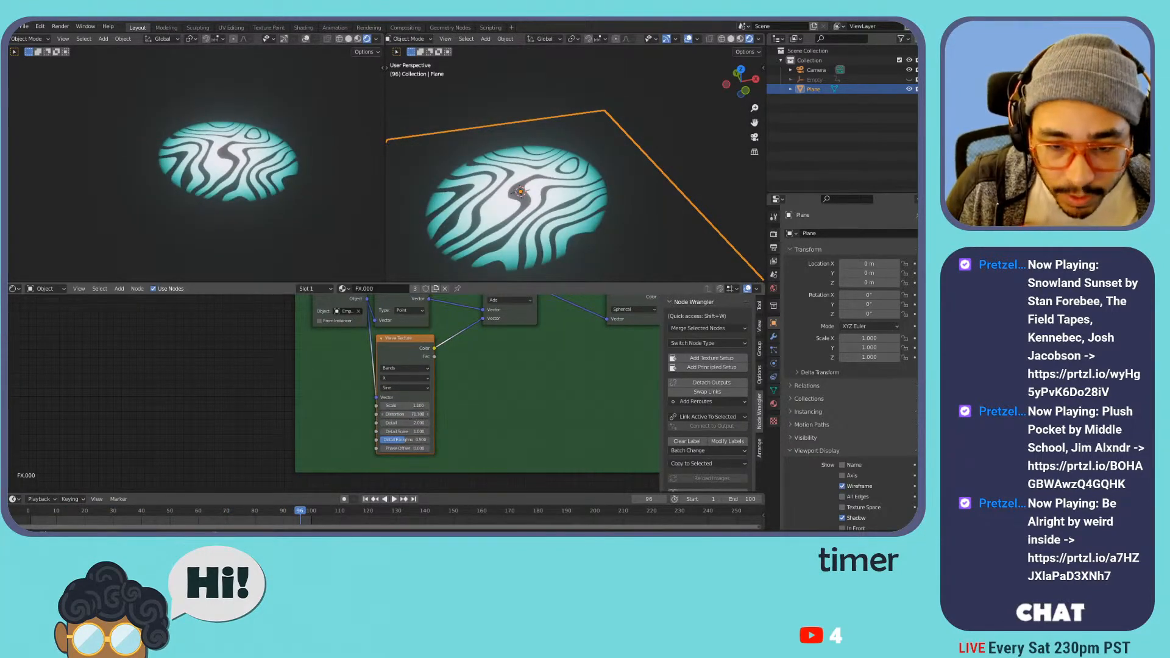
{"action": "left_click_drag", "start_coordinate": [402, 413], "coordinate": [426, 414]}
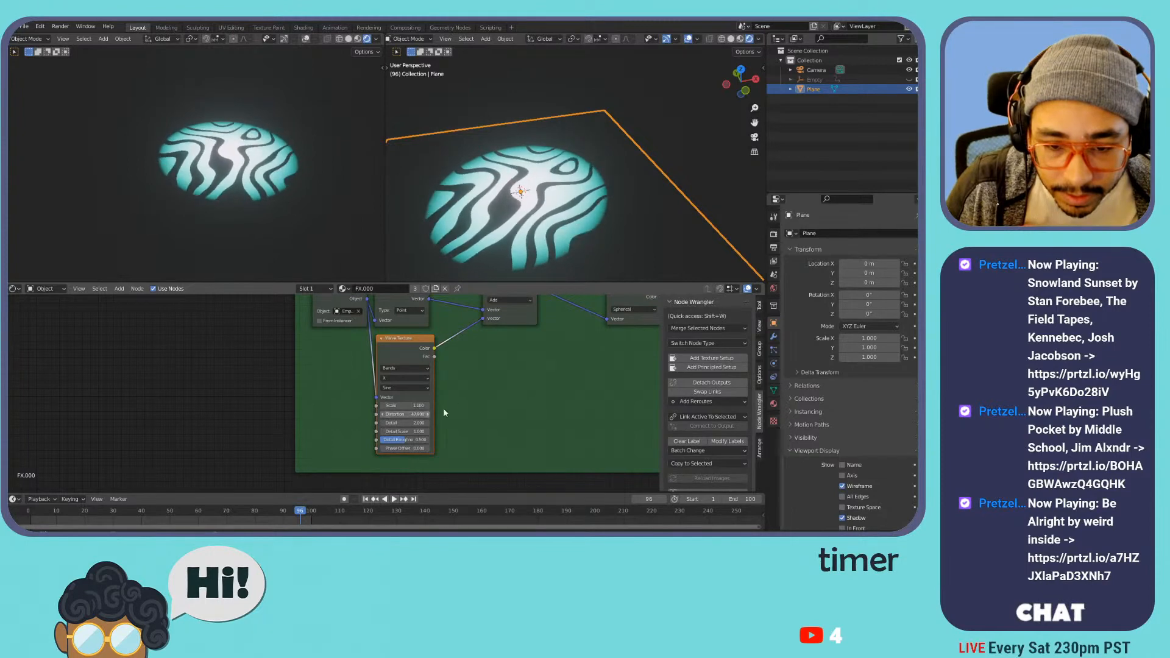
- Change the Circle Mask's Add node to Multiply and play the animation to check the mask
{"action": "middle_click_drag", "start_coordinate": [499, 357], "coordinate": [400, 393]}
{"action": "left_click", "coordinate": [416, 349]}
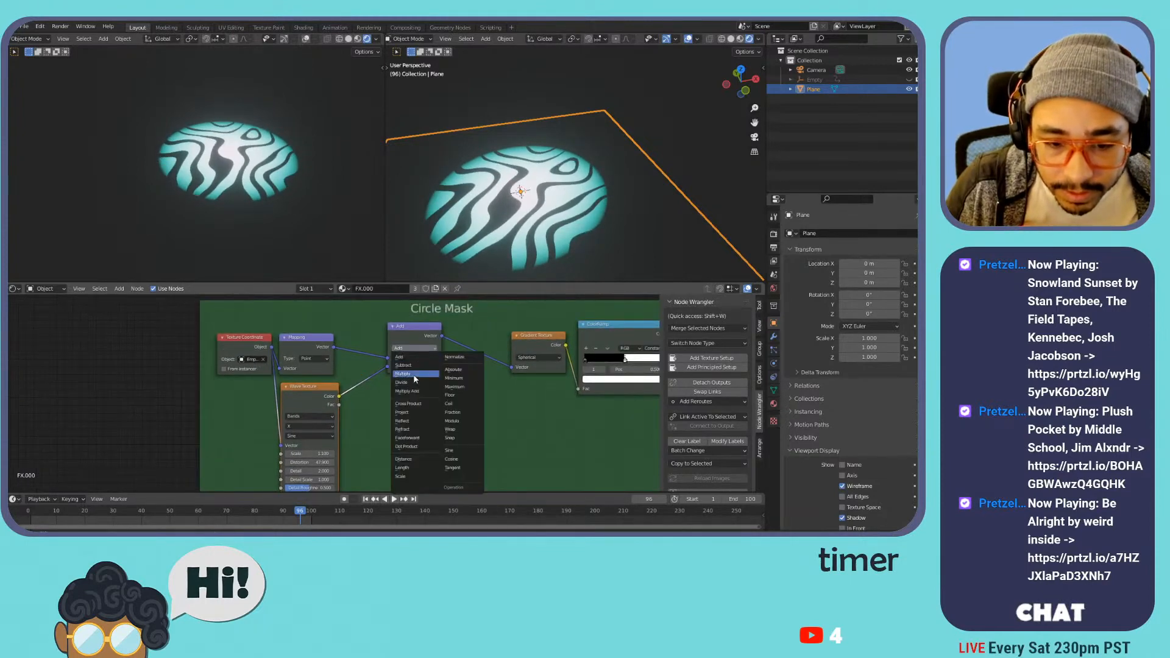
{"action": "left_click", "coordinate": [414, 373]}
{"action": "key", "text": "space"}
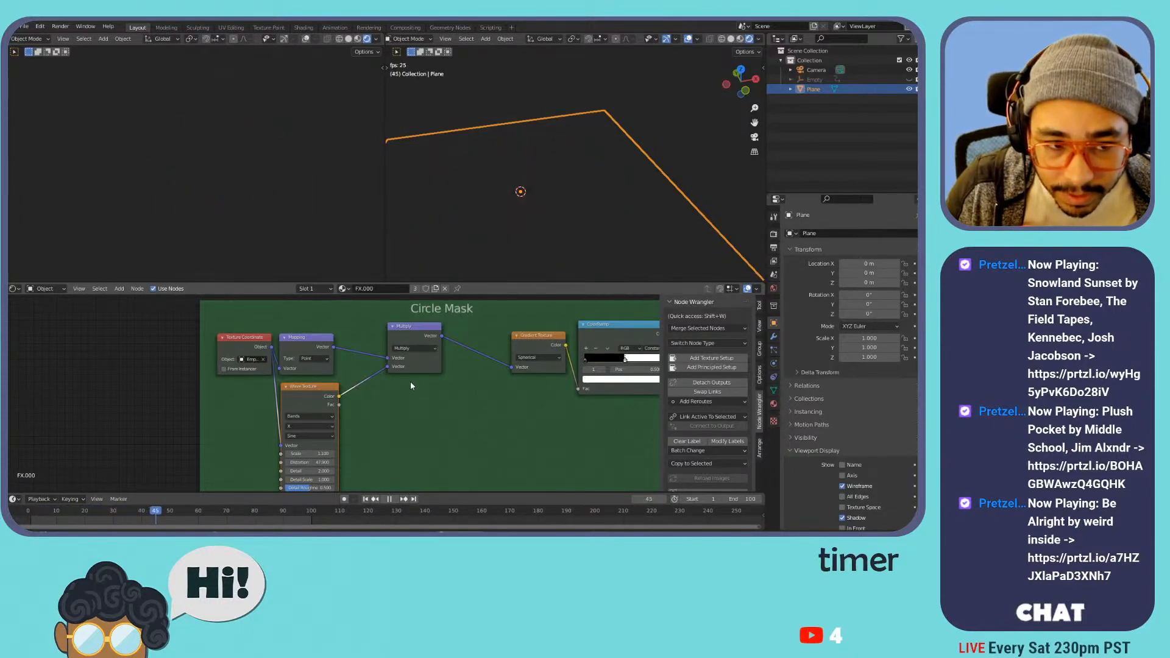
{"action": "scroll", "coordinate": [533, 389], "scroll_direction": "down", "scroll_amount": 2}
{"action": "scroll", "coordinate": [535, 388], "scroll_direction": "down", "scroll_amount": 6}
{"action": "middle_click_drag", "start_coordinate": [534, 388], "coordinate": [442, 393]}
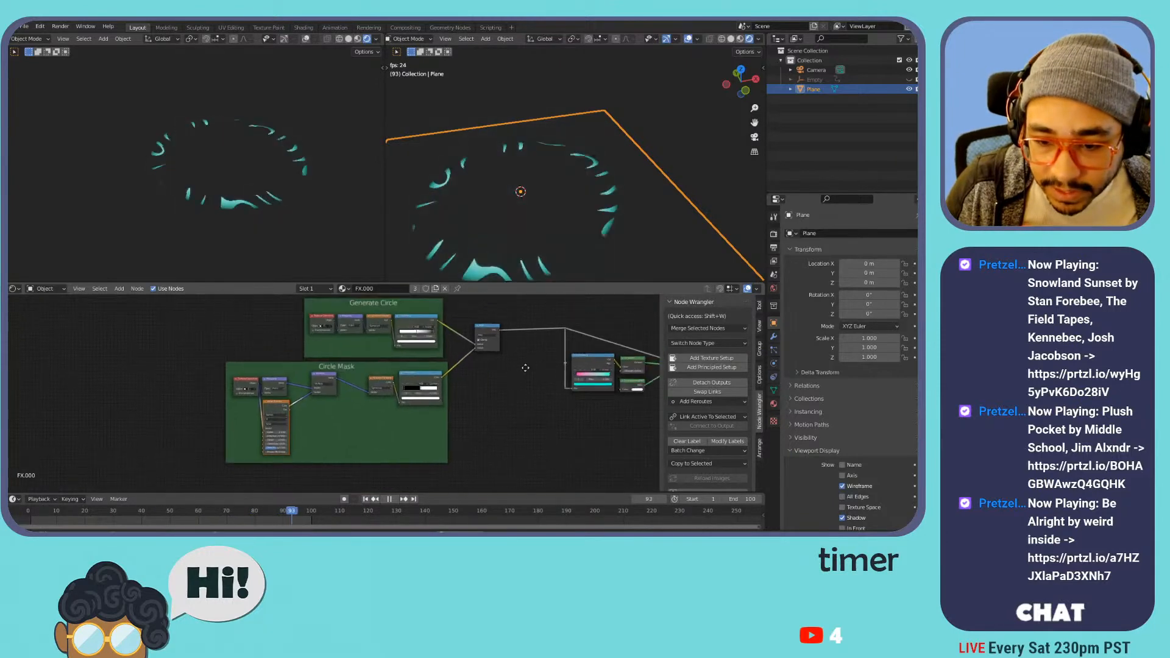
{"action": "scroll", "coordinate": [451, 367], "scroll_direction": "up", "scroll_amount": 5}
{"action": "middle_click_drag", "start_coordinate": [610, 399], "coordinate": [496, 377]}
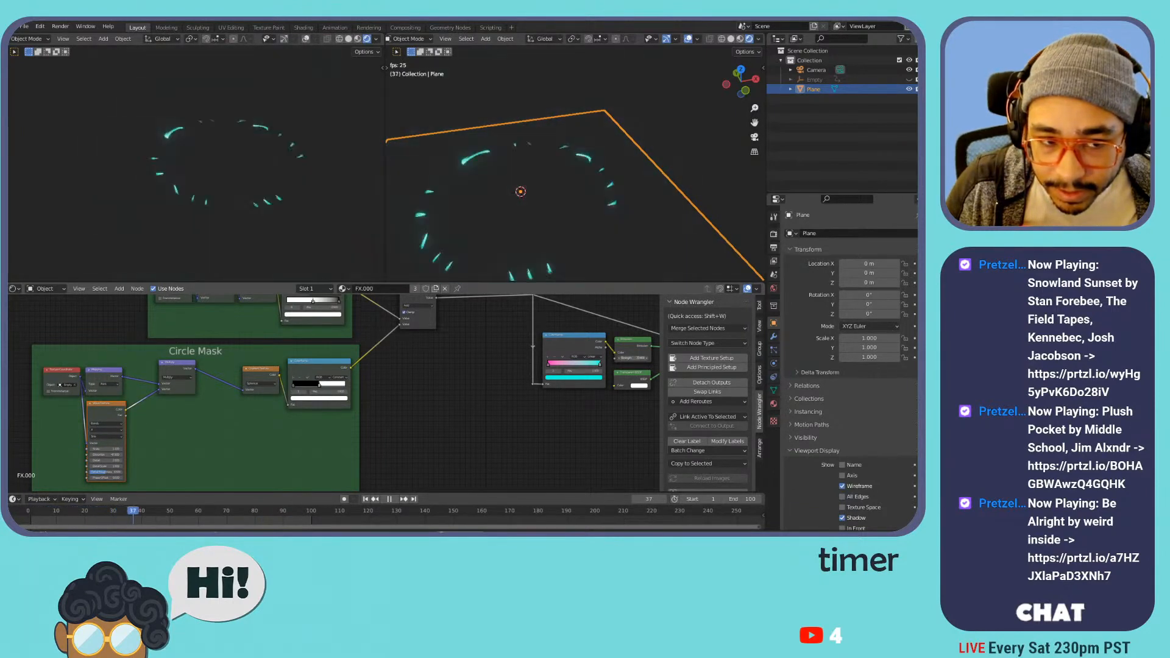
{"action": "key", "text": "space"}
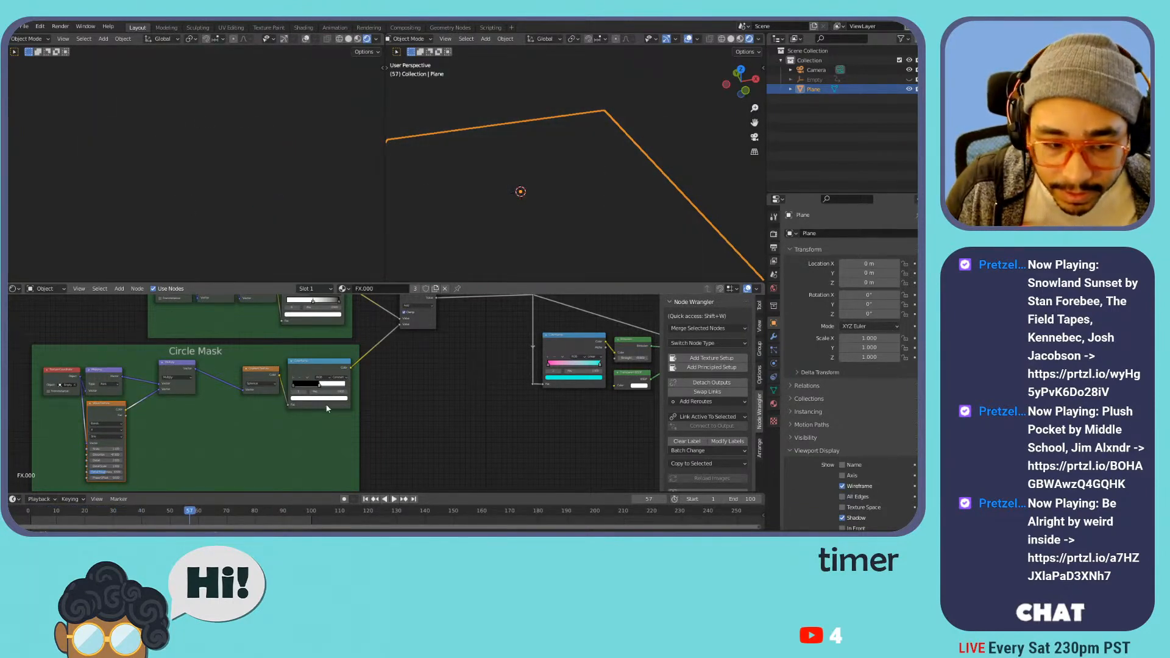
- Move the Multiply, Mapping, Wave Texture and Texture Coordinate nodes closer to the Gradient Texture in the Circle Mask frame
{"action": "middle_click_drag", "start_coordinate": [212, 405], "coordinate": [319, 382]}
{"action": "scroll", "coordinate": [274, 393], "scroll_direction": "up", "scroll_amount": 4}
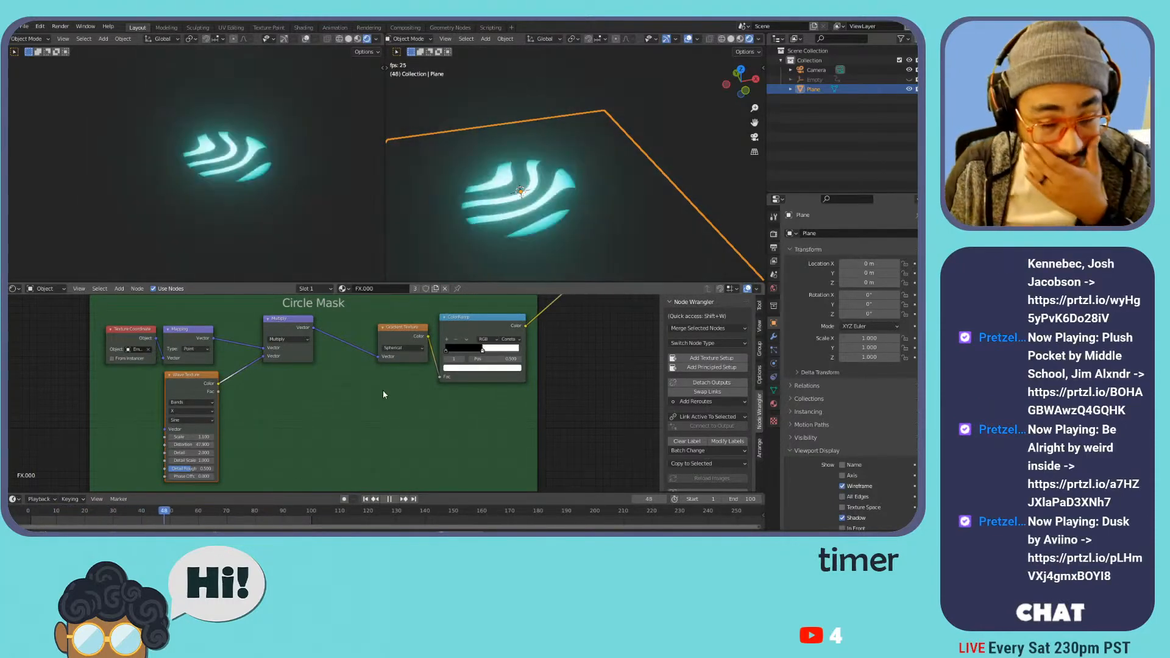
{"action": "scroll", "coordinate": [400, 381], "scroll_direction": "up", "scroll_amount": 1}
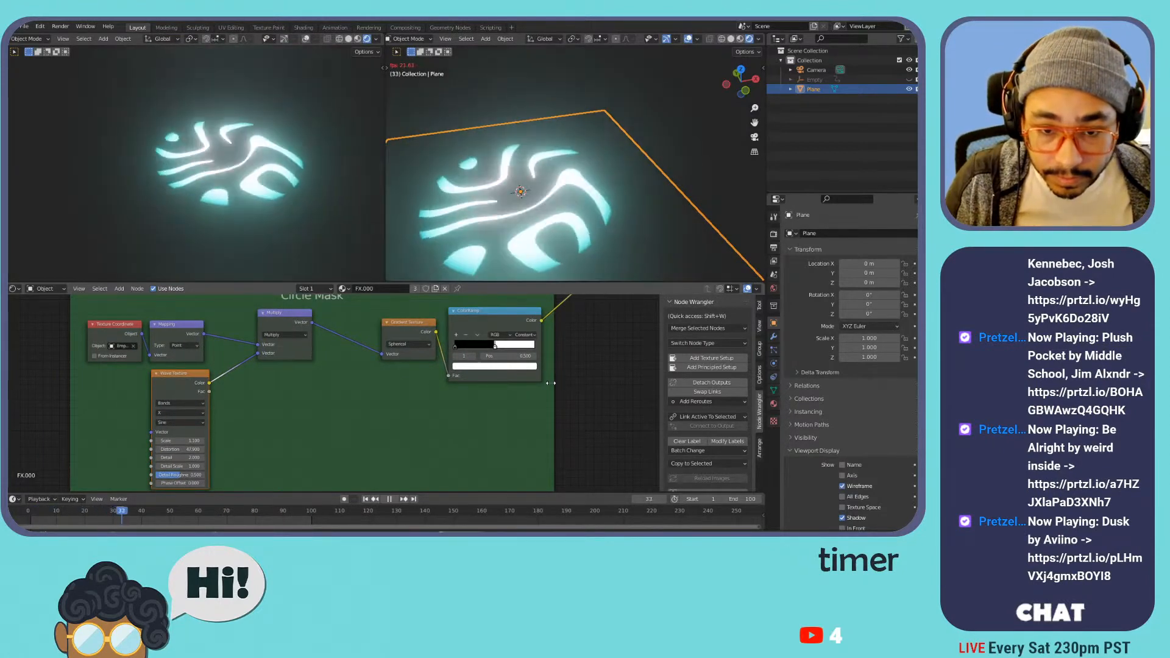
{"action": "key", "text": "space"}
{"action": "key", "text": "space"}
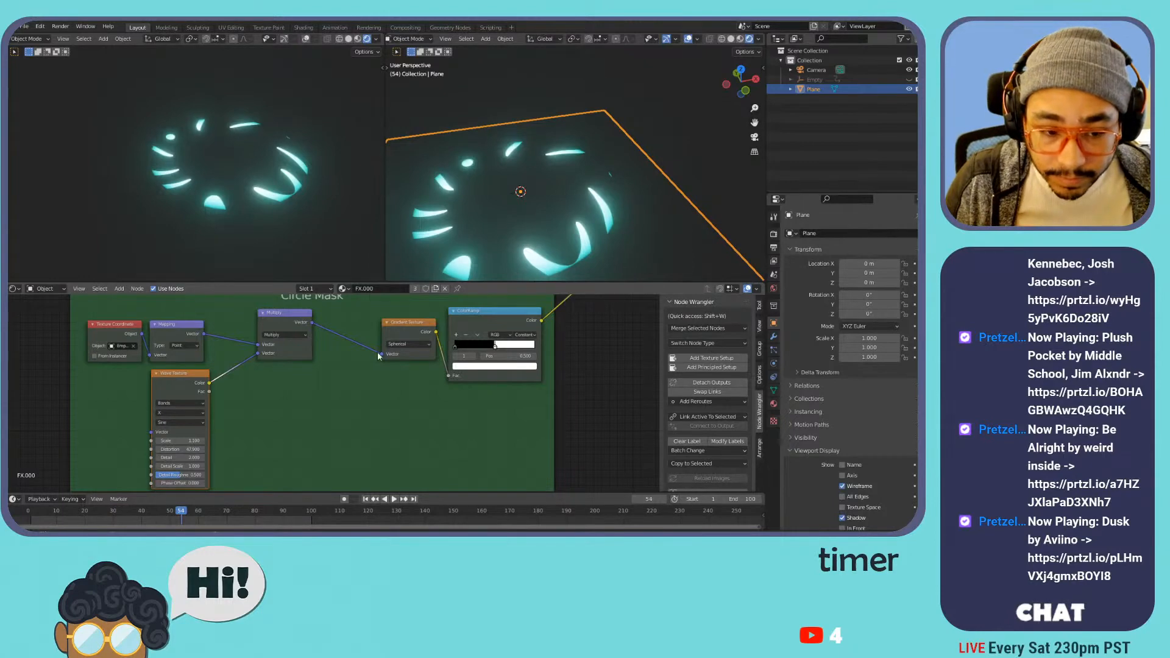
{"action": "left_click_drag", "start_coordinate": [291, 320], "coordinate": [347, 328]}
{"action": "left_click_drag", "start_coordinate": [177, 329], "coordinate": [248, 325]}
{"action": "left_click_drag", "start_coordinate": [178, 372], "coordinate": [245, 368]}
{"action": "left_click_drag", "start_coordinate": [109, 333], "coordinate": [169, 329]}
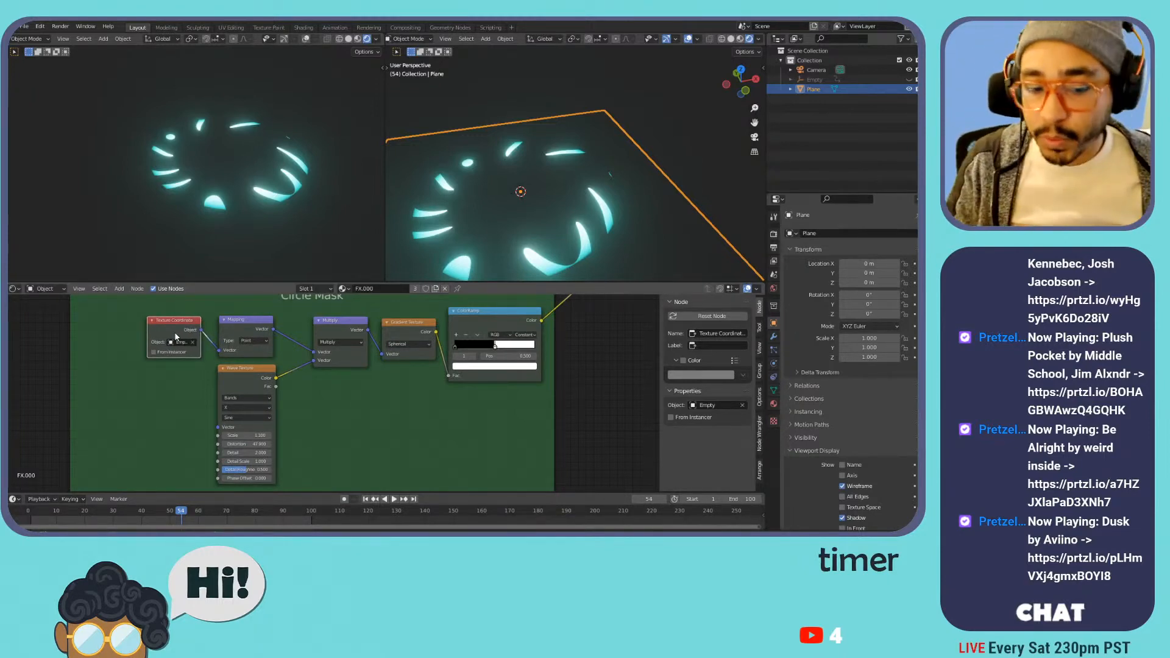
- Play and scrub through the animation to inspect how the striped ring expands and fades
{"action": "key", "text": "space"}
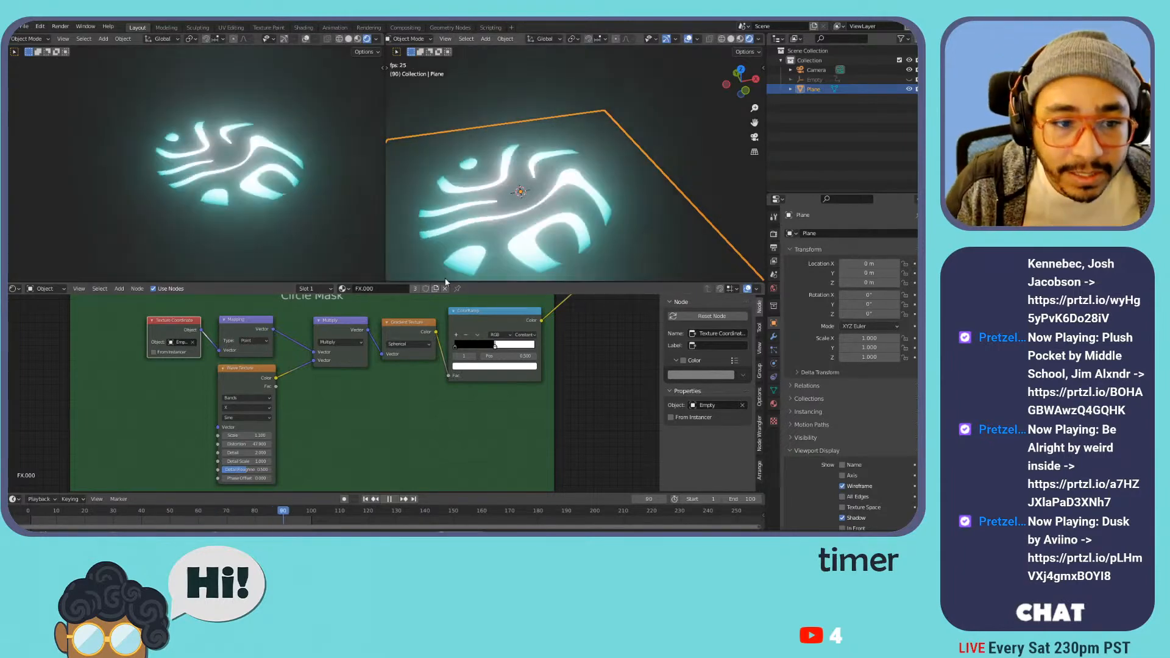
{"action": "key", "text": "space"}
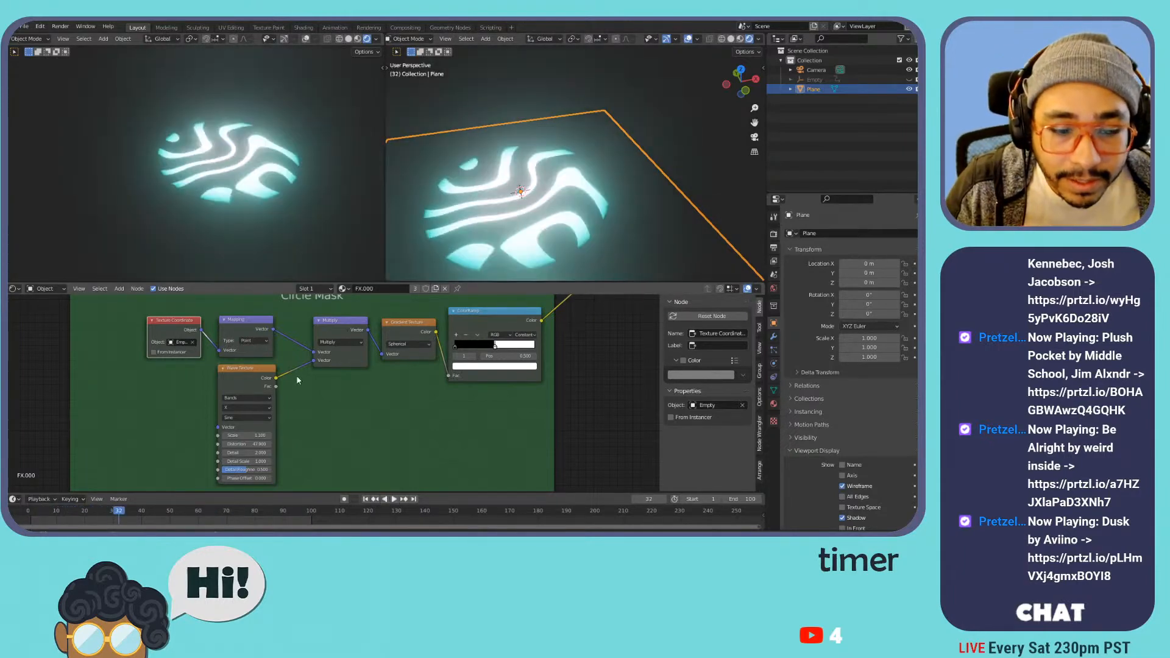
{"action": "left_click", "coordinate": [36, 511]}
{"action": "key", "text": "space"}
{"action": "left_click_drag", "start_coordinate": [46, 515], "coordinate": [127, 511]}
{"action": "scroll", "coordinate": [491, 410], "scroll_direction": "down", "scroll_amount": 3}
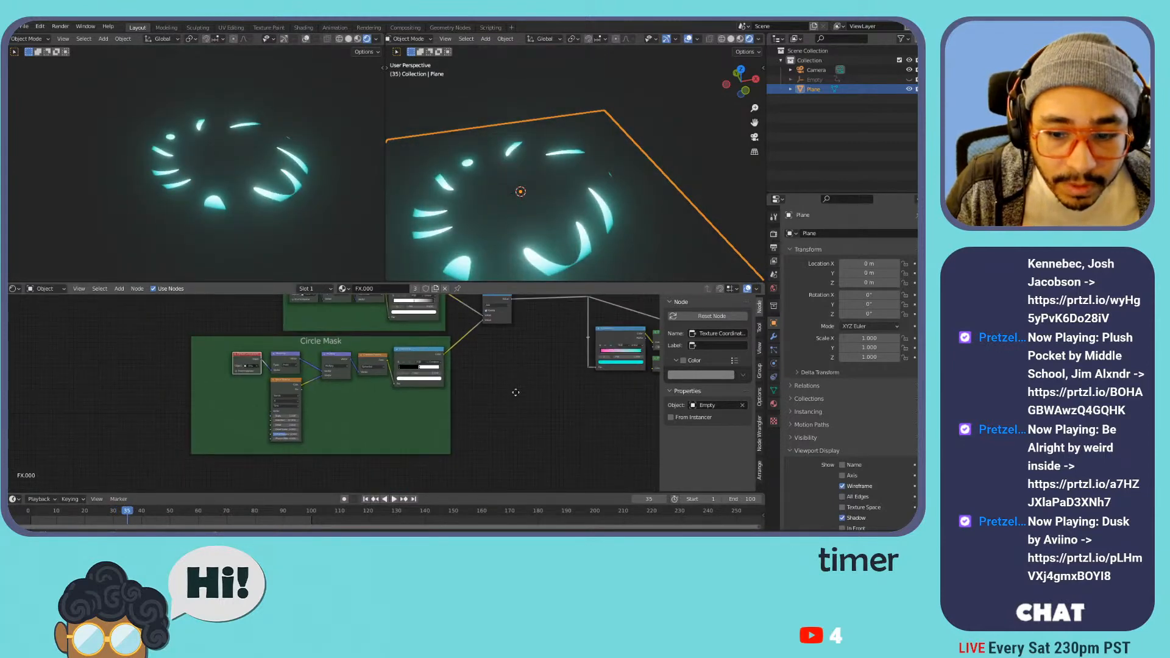
- Shift the pink stop along the Color Ramp that feeds the Emission node and preview the colours in playback
{"action": "scroll", "coordinate": [535, 390], "scroll_direction": "up", "scroll_amount": 3}
{"action": "left_click_drag", "start_coordinate": [524, 361], "coordinate": [558, 361]}
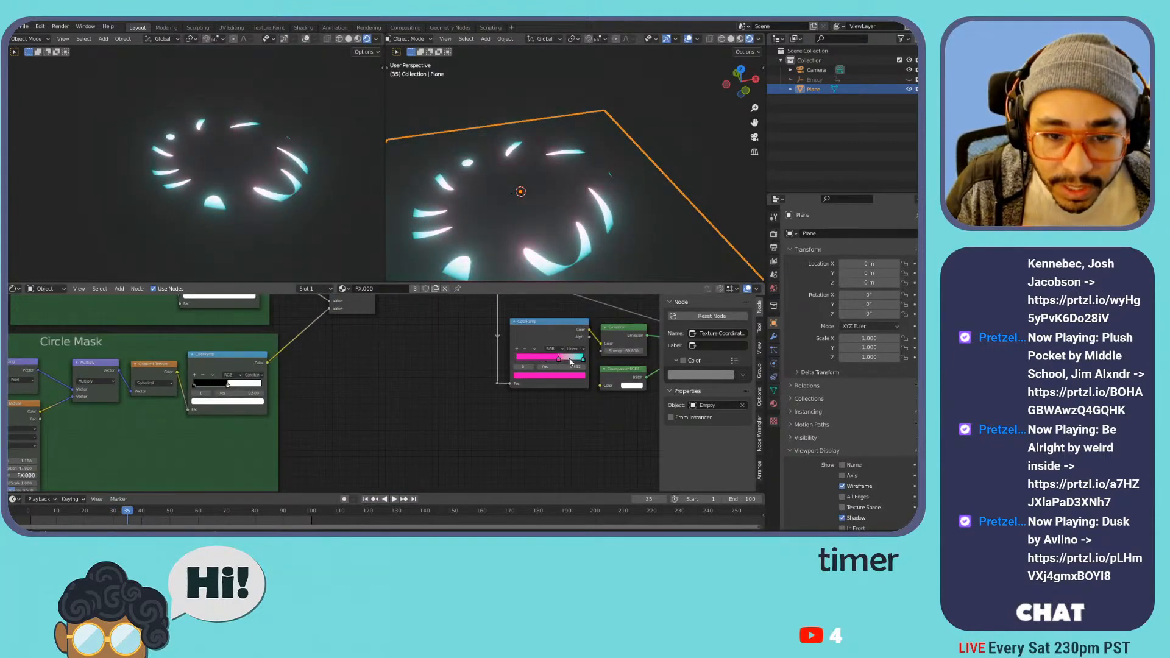
{"action": "middle_click_drag", "start_coordinate": [444, 366], "coordinate": [498, 349]}
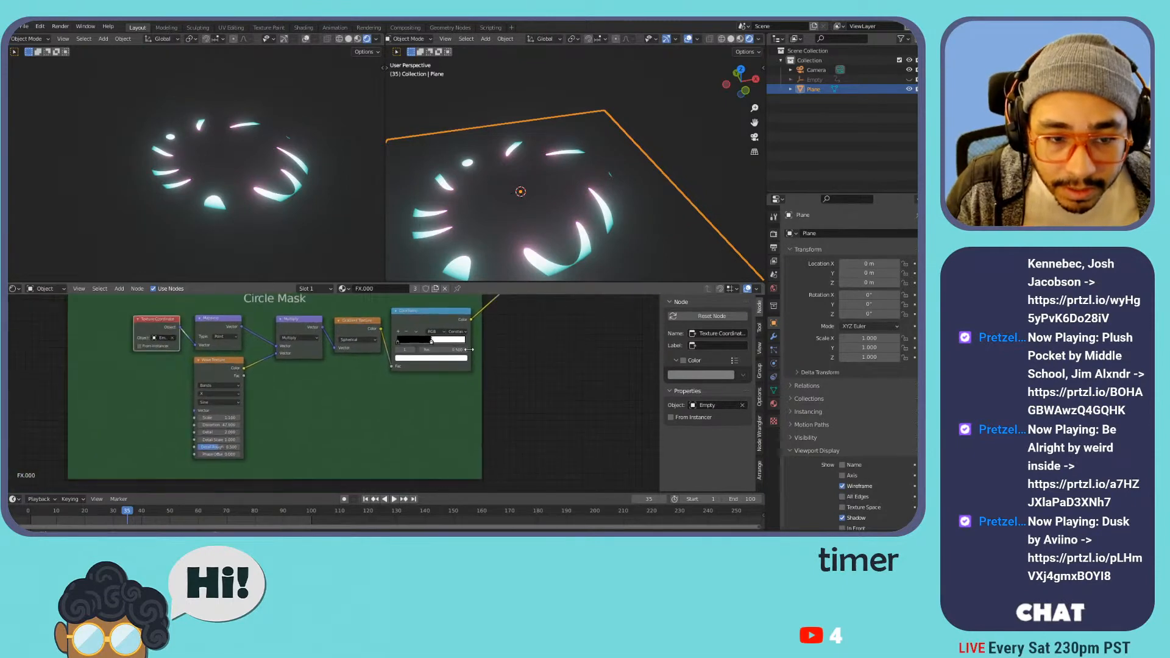
{"action": "key", "text": "space"}
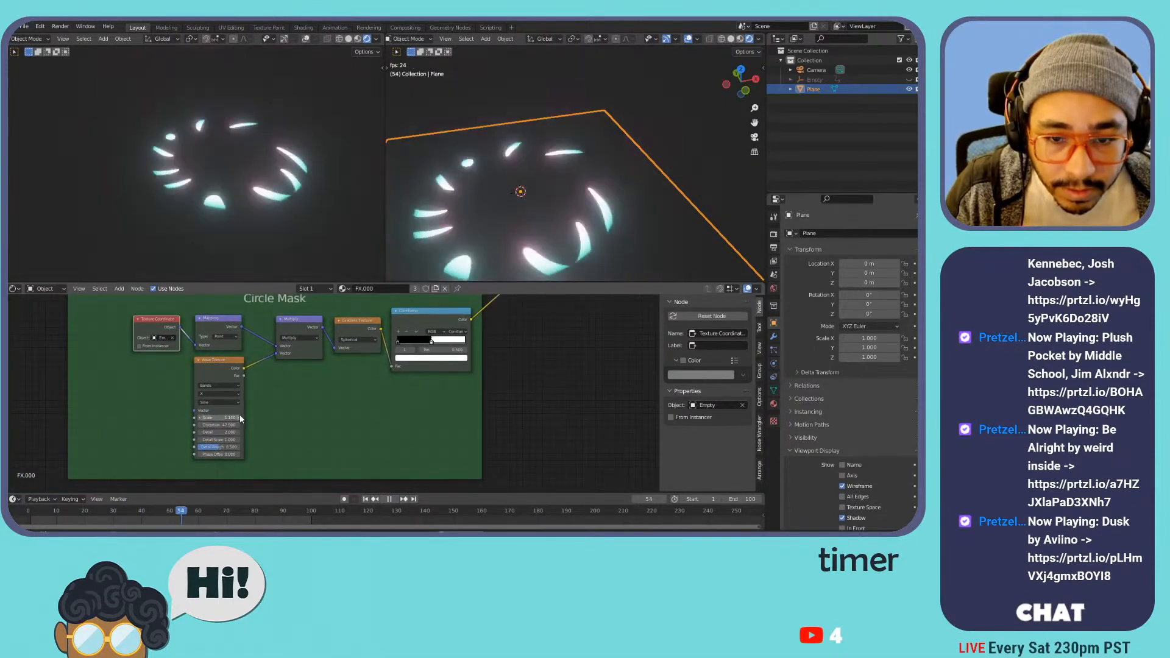
{"action": "key", "text": "space"}
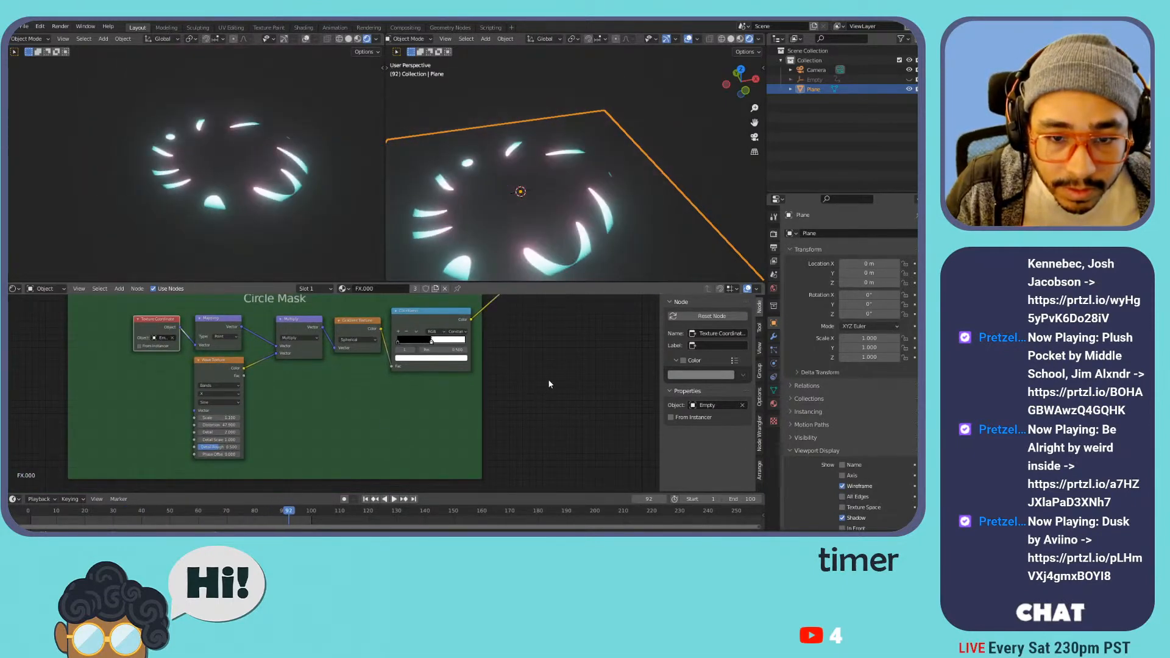
{"action": "middle_click_drag", "start_coordinate": [535, 379], "coordinate": [334, 394]}
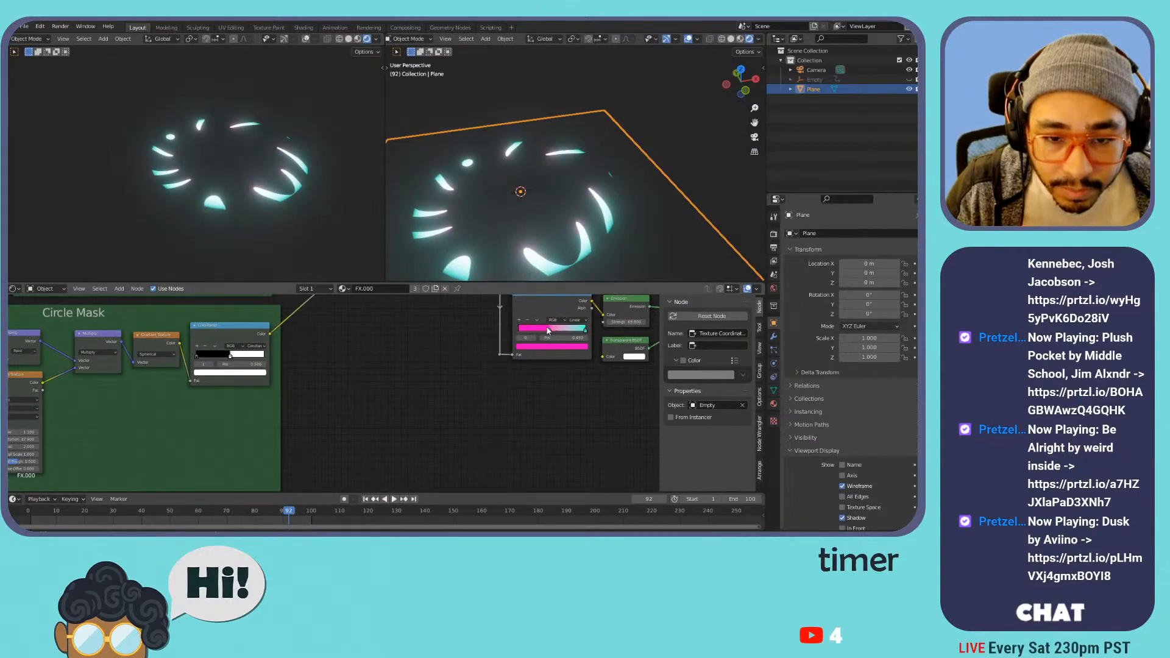
{"action": "middle_click_drag", "start_coordinate": [150, 409], "coordinate": [406, 408]}
{"action": "scroll", "coordinate": [317, 424], "scroll_direction": "up", "scroll_amount": 3}
{"action": "key", "text": "space"}
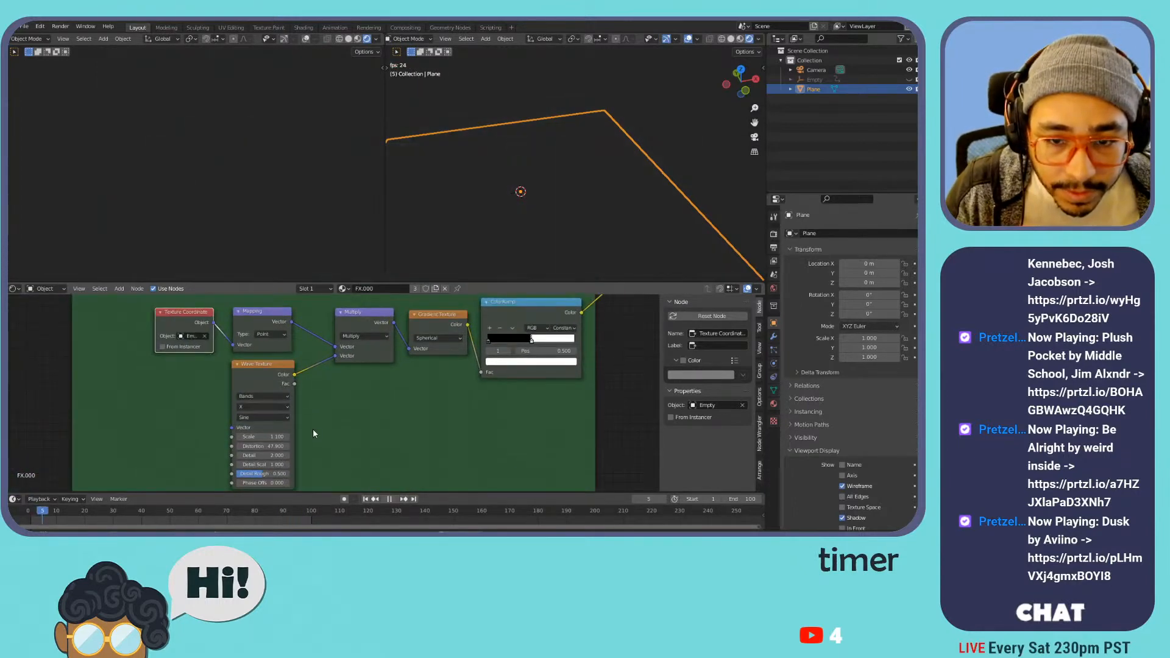
{"action": "key", "text": "space"}
{"action": "key", "text": "space"}
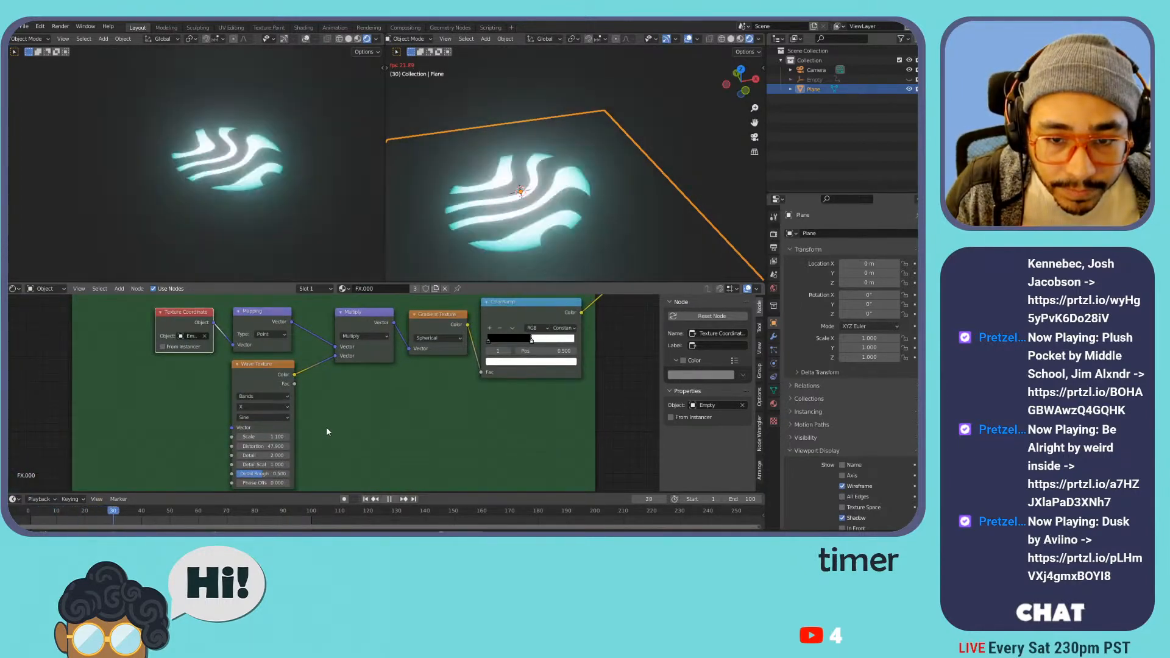
{"action": "key", "text": "space"}
- Raise the Wave Texture's Scale to about 2.3 and play the animation to check the denser stripes
{"action": "mouse_move", "coordinate": [258, 434]}
{"action": "left_mouse_down"}
{"action": "mouse_move", "coordinate": [294, 433]}
{"action": "mouse_move", "coordinate": [241, 436]}
{"action": "mouse_move", "coordinate": [256, 436]}
{"action": "left_mouse_up"}
{"action": "key", "text": "space"}
{"action": "key", "text": "space"}
{"action": "key", "text": "space"}
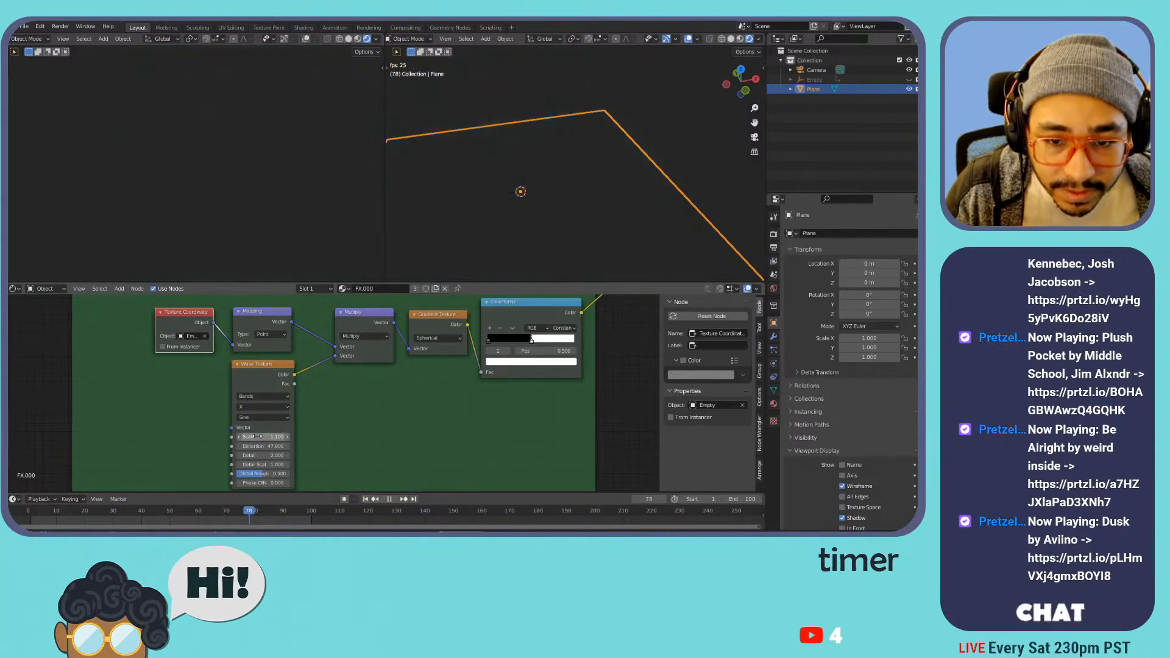
{"action": "key", "text": "space"}
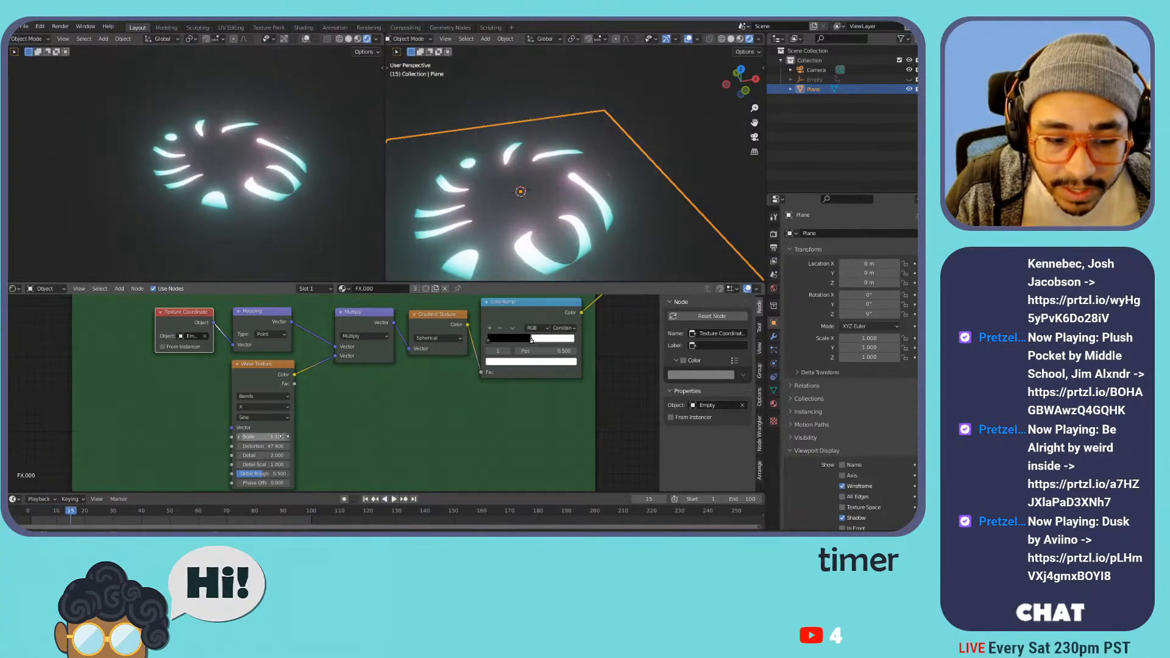
{"action": "left_click_drag", "start_coordinate": [266, 436], "coordinate": [281, 436]}
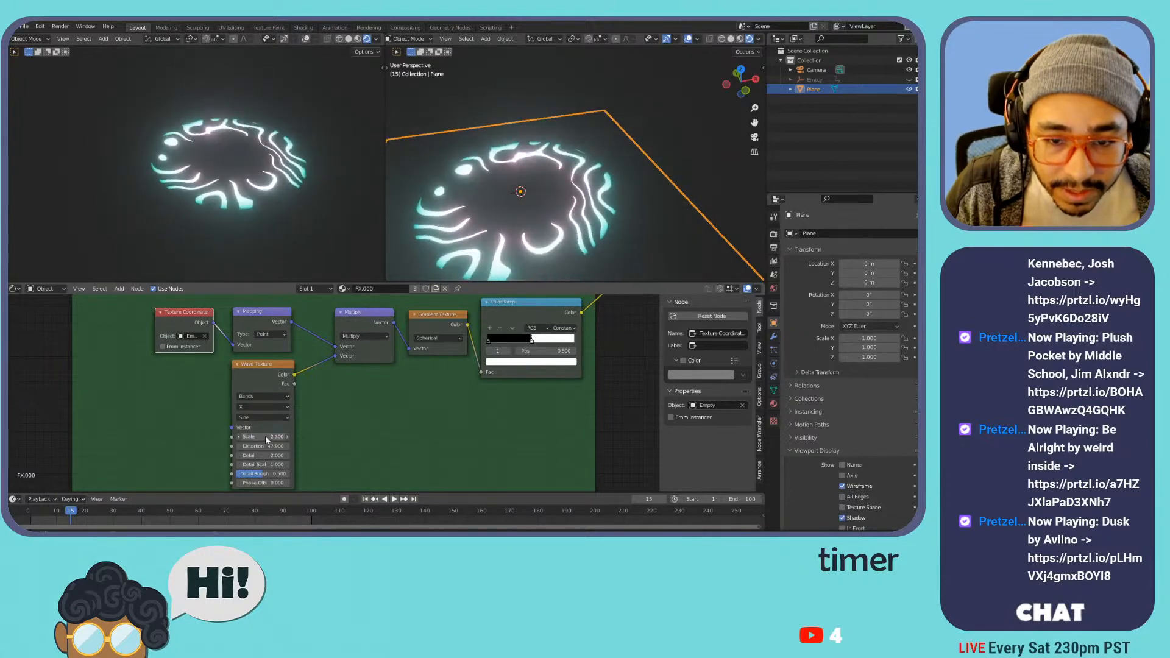
{"action": "key", "text": "space"}
{"action": "key", "text": "space"}
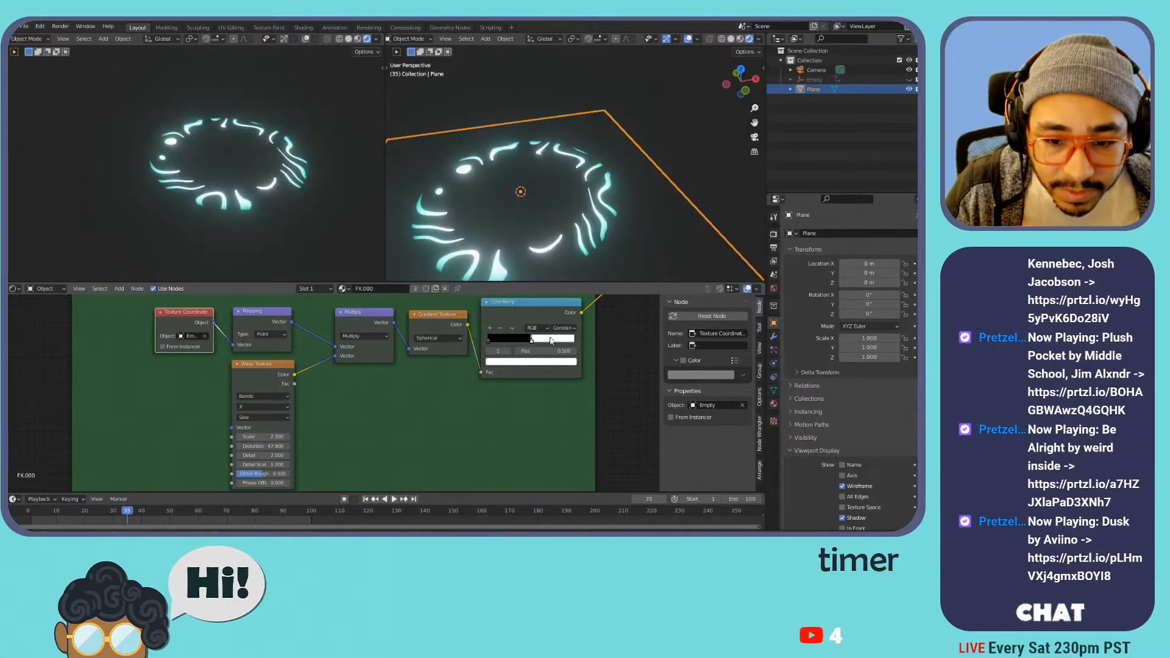
- Switch the Circle Mask's Color Ramp to Linear, bring its black and white stops close together near 0.51, and preview the edge
{"action": "left_click", "coordinate": [562, 329]}
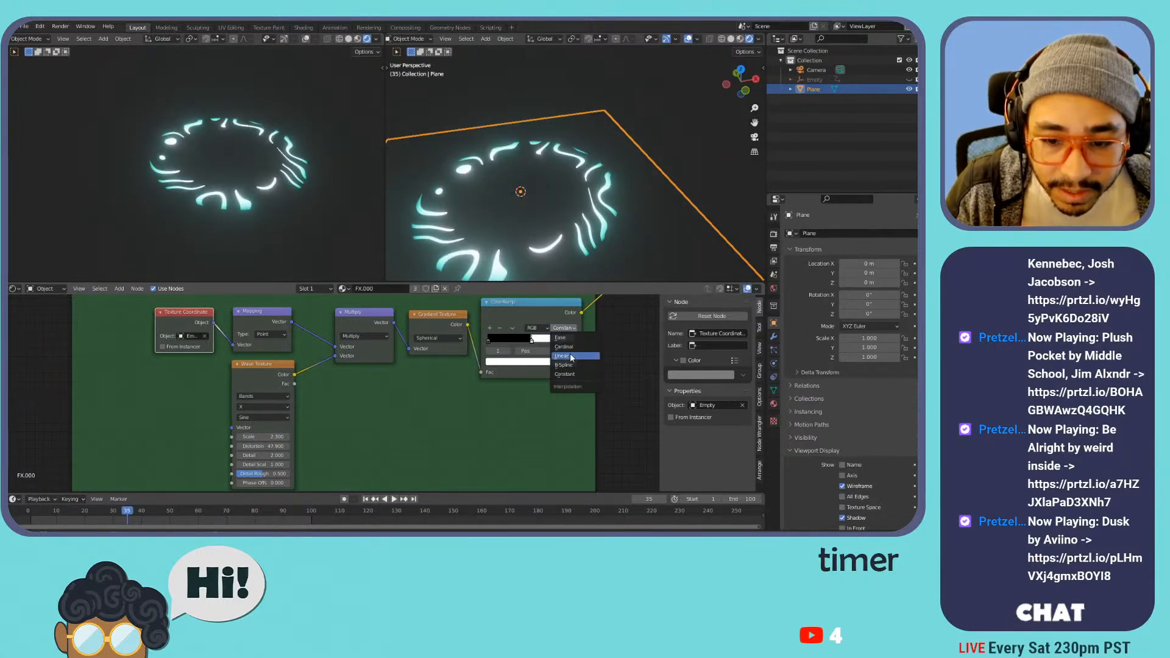
{"action": "left_click", "coordinate": [561, 356]}
{"action": "left_click_drag", "start_coordinate": [491, 339], "coordinate": [515, 337]}
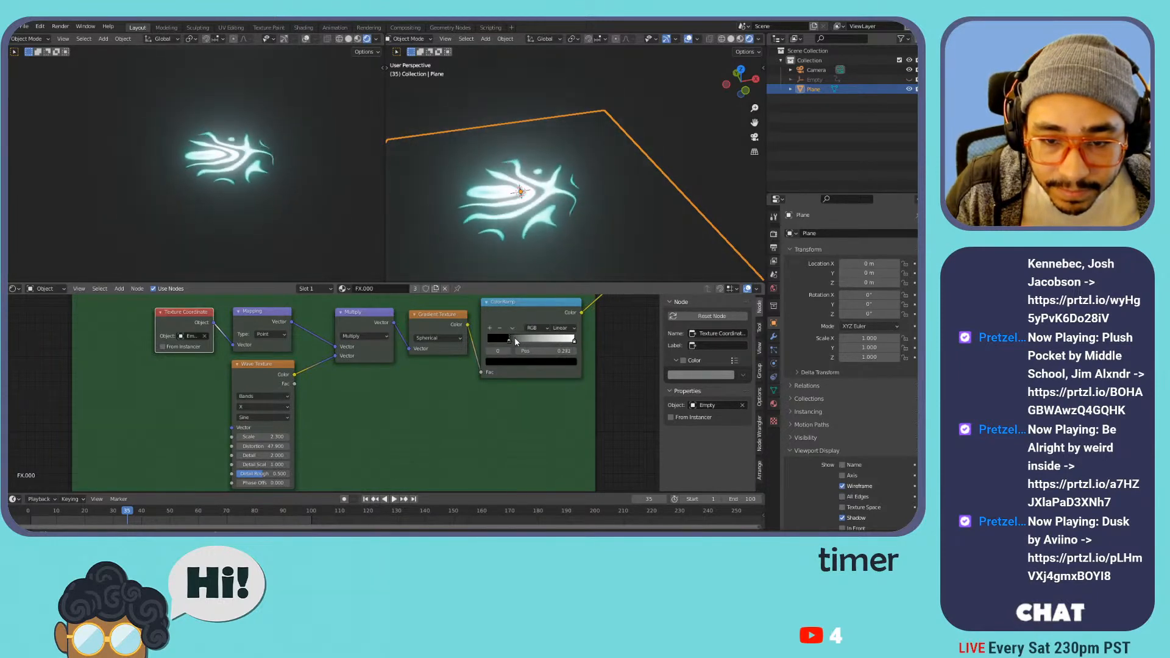
{"action": "key", "text": "space"}
{"action": "key", "text": "space"}
{"action": "left_click_drag", "start_coordinate": [506, 336], "coordinate": [537, 344]}
{"action": "key", "text": "space"}
{"action": "key", "text": "space"}
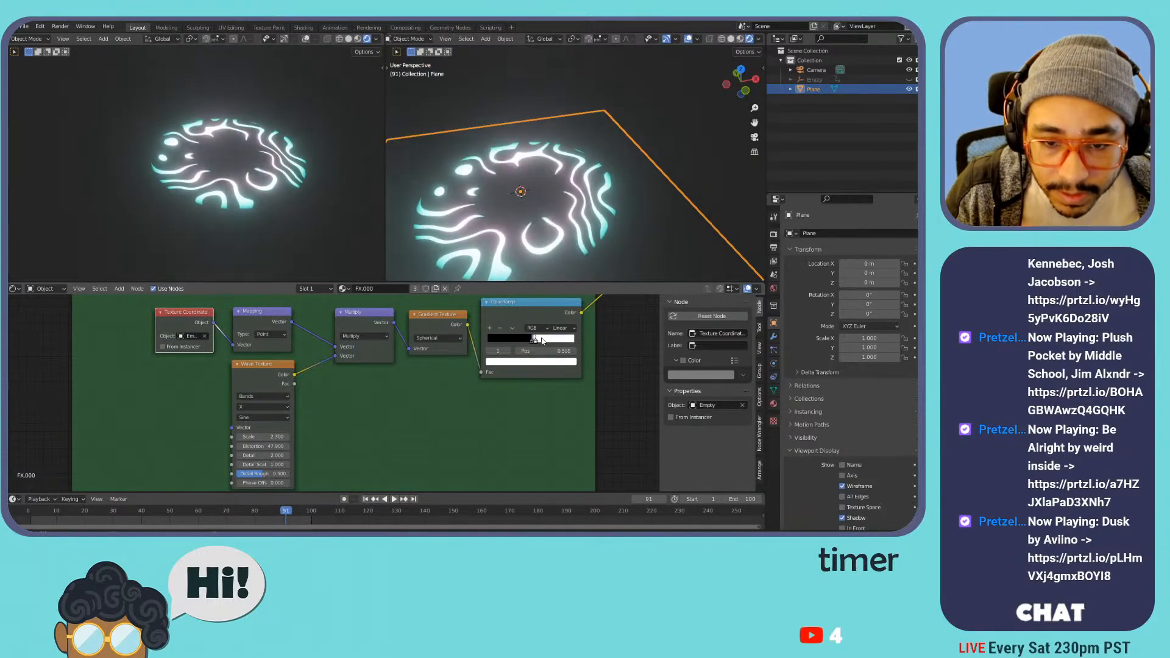
{"action": "left_click_drag", "start_coordinate": [531, 341], "coordinate": [533, 340]}
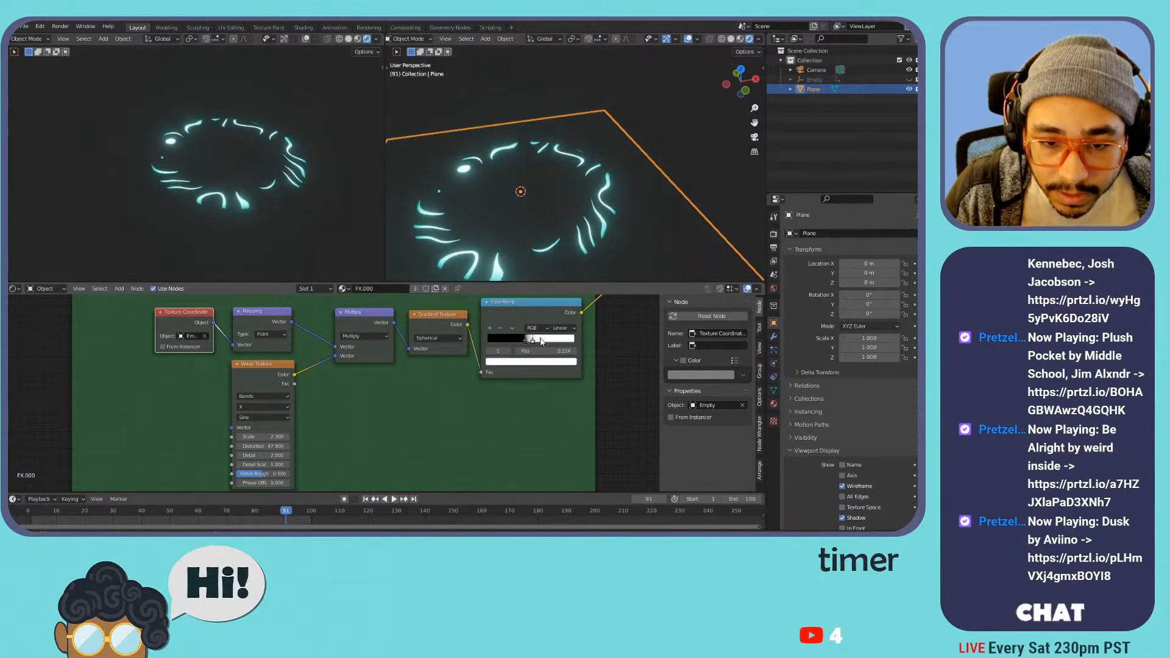
{"action": "key", "text": "space"}
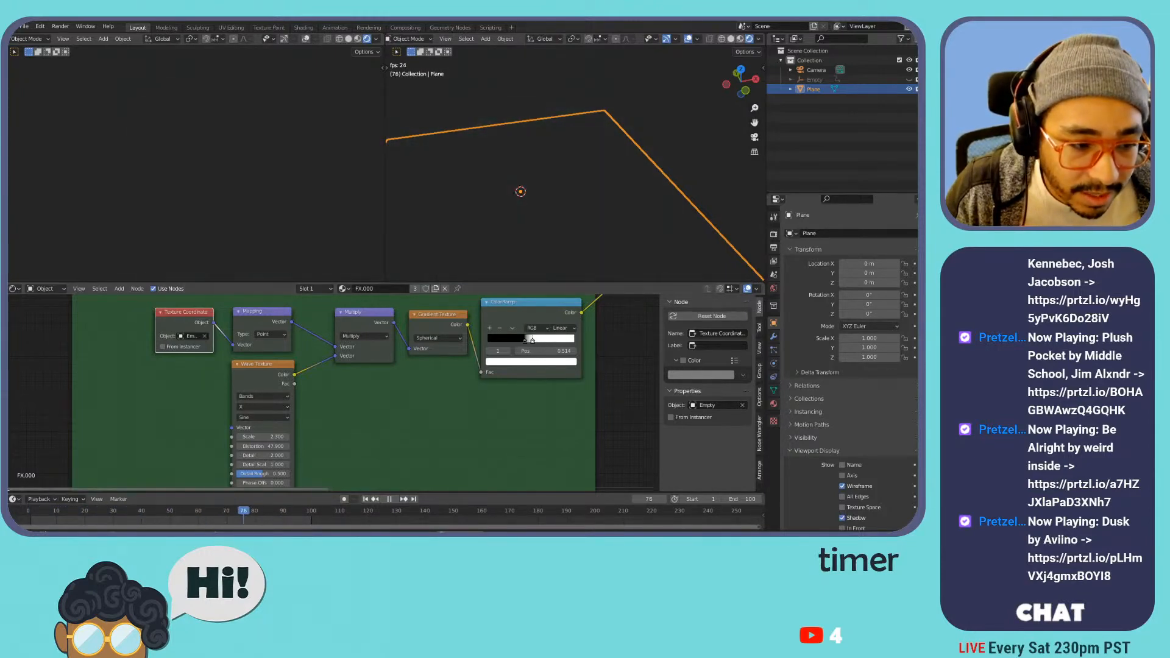
- Replace the node editor with the Graph Editor, select the Empty, and move the playhead to frame 20
{"action": "left_click", "coordinate": [13, 288]}
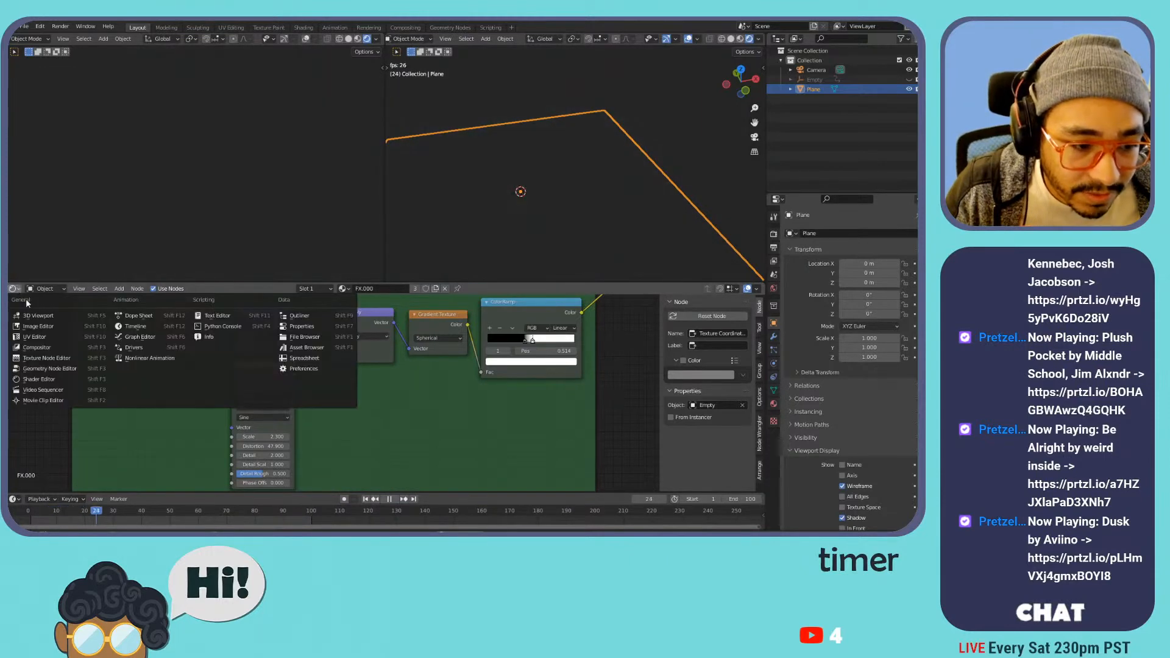
{"action": "left_click", "coordinate": [131, 335]}
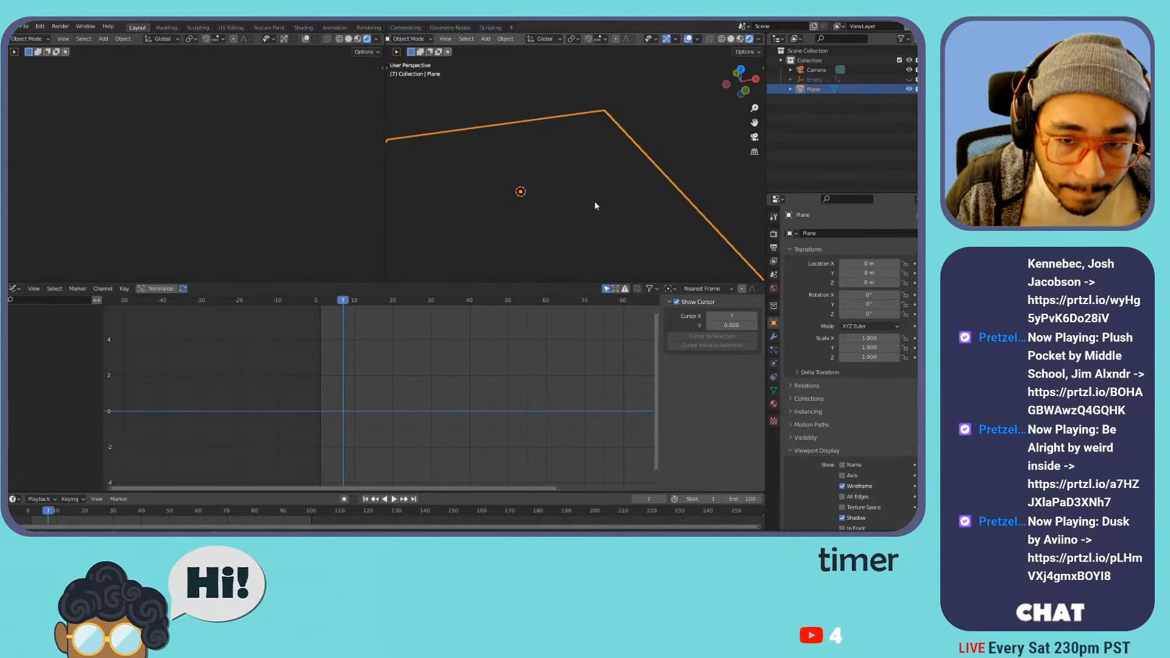
{"action": "key", "text": "space"}
{"action": "left_click", "coordinate": [810, 79]}
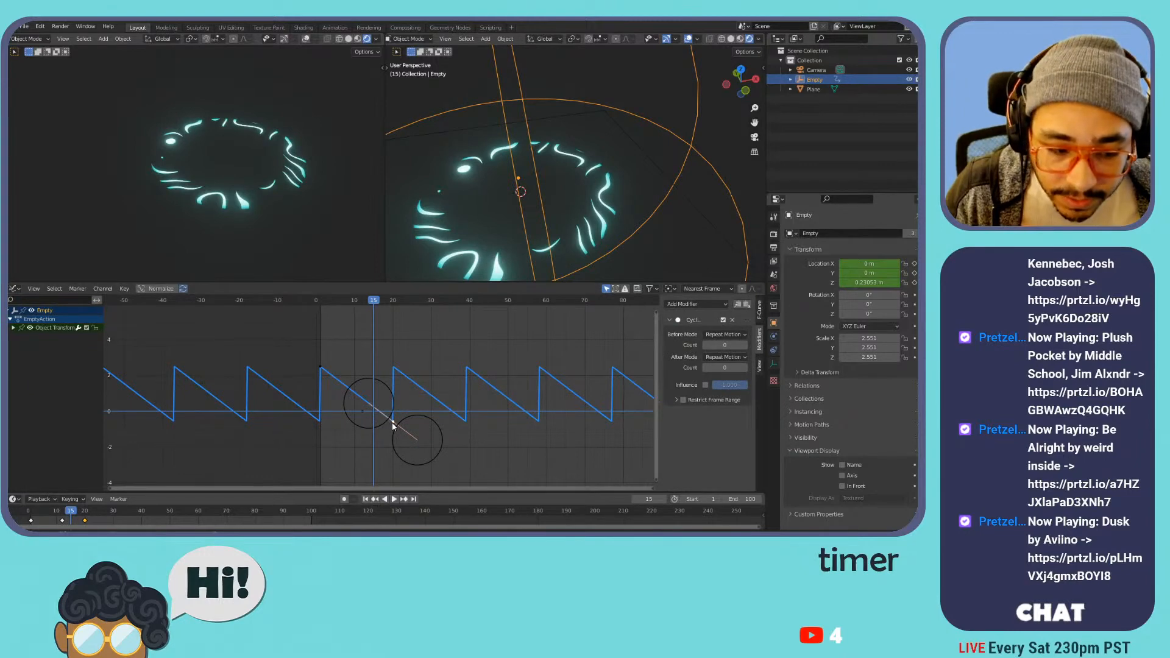
{"action": "left_click_drag", "start_coordinate": [397, 302], "coordinate": [393, 303]}
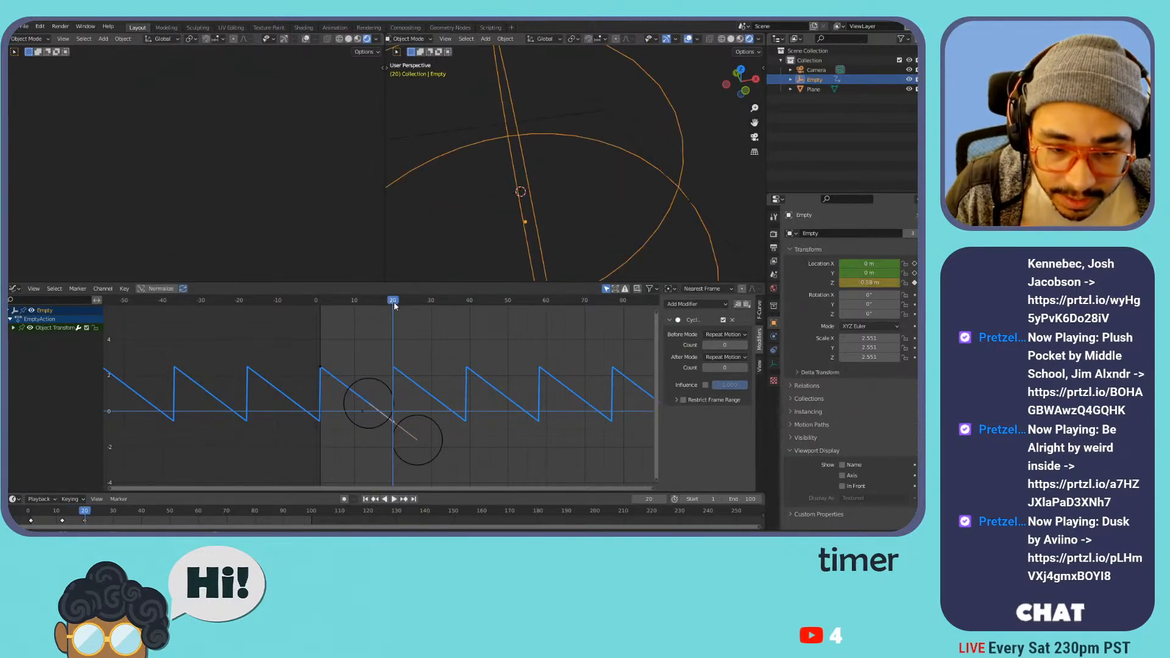
- Lengthen the Empty's repeating Z location curve by moving its selected keyframe 10 frames later, trying a 30-frame offset first
{"action": "key", "text": "g"}
{"action": "key", "text": "x"}
{"action": "key", "text": "3"}
{"action": "key", "text": "0"}
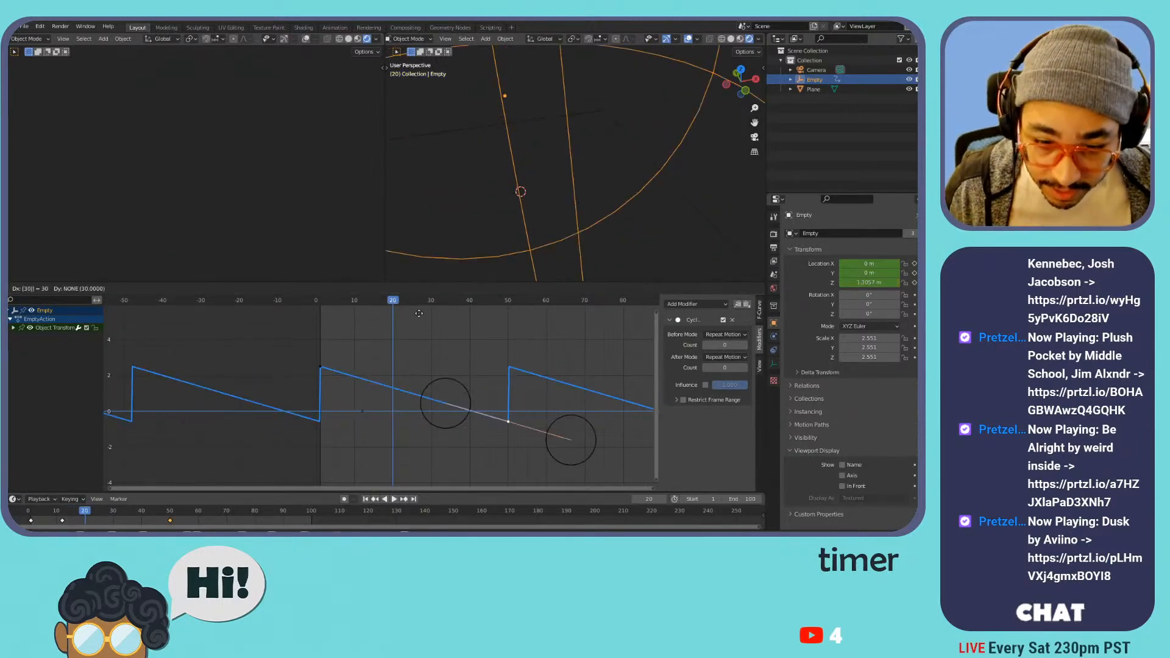
{"action": "key", "text": "BackSpace"}
{"action": "key", "text": "BackSpace"}
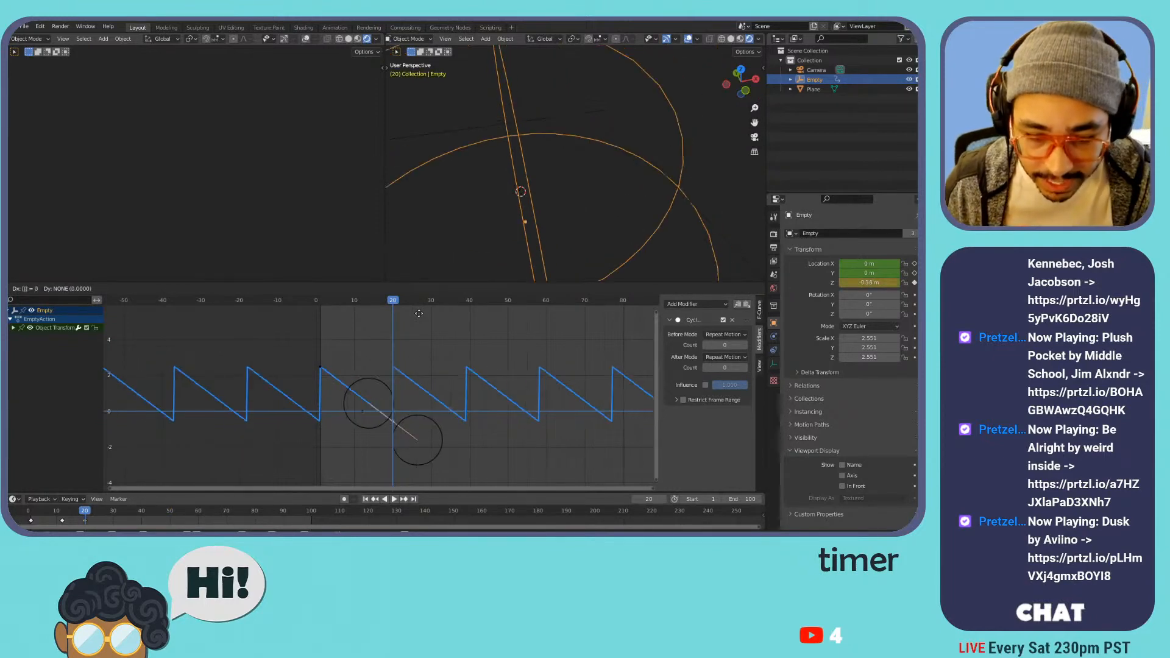
{"action": "key", "text": "1"}
{"action": "key", "text": "0"}
{"action": "key", "text": "Return"}
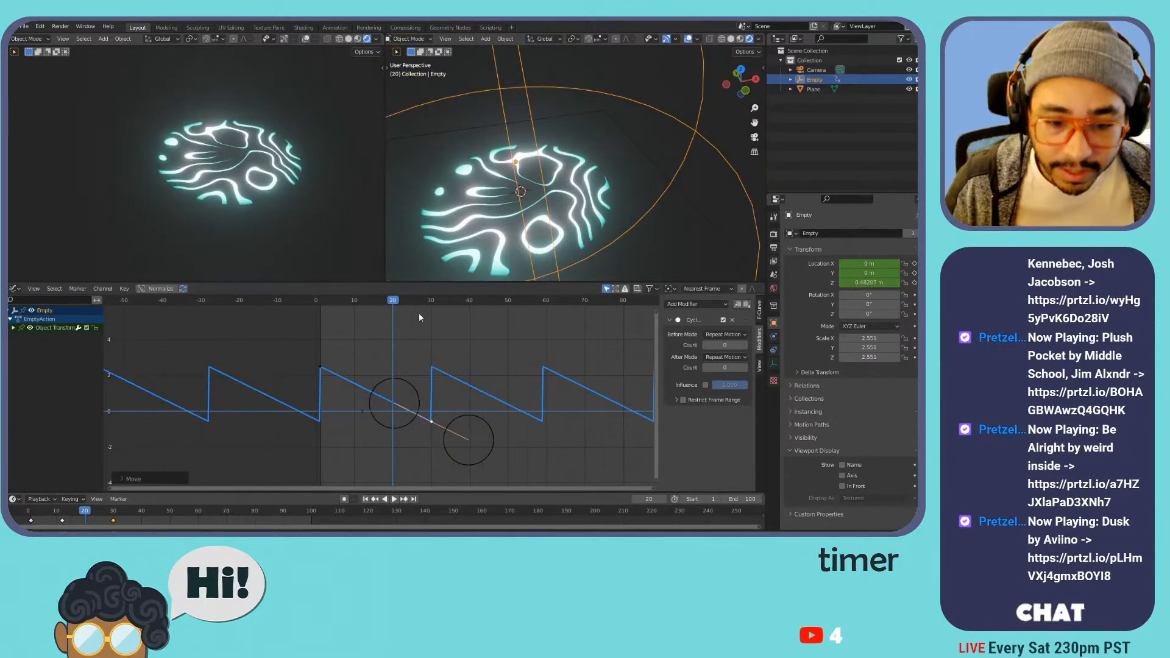
- Extend the scene's End frame to 300, play the animation, and hide the Empty from the viewports
{"action": "left_click", "coordinate": [735, 498]}
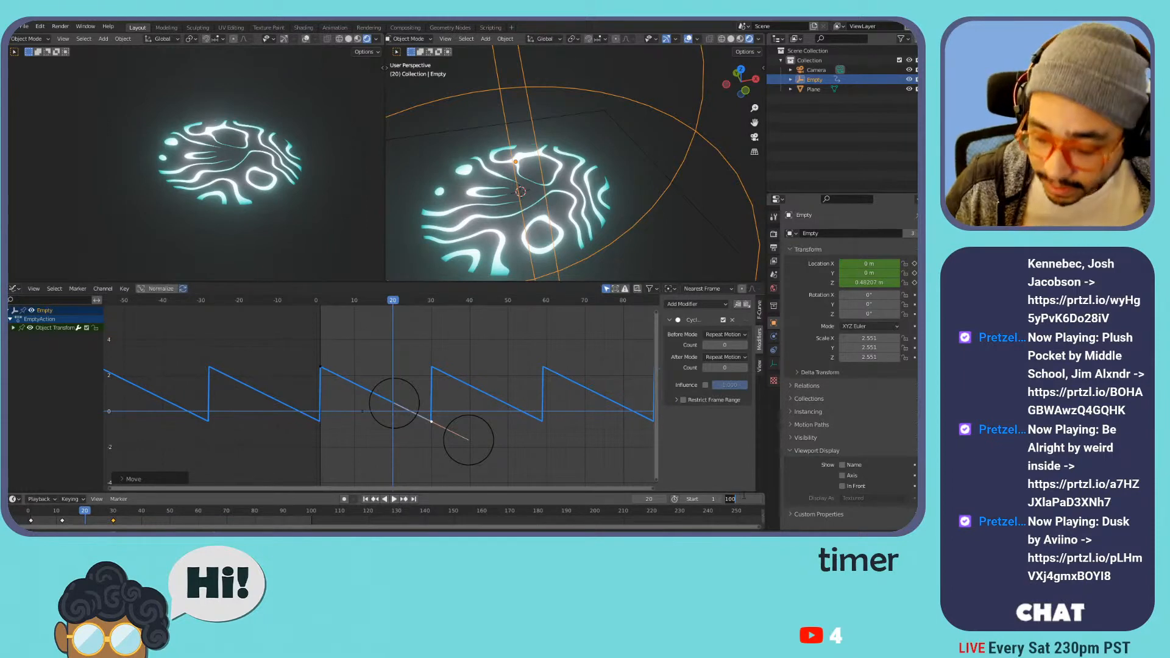
{"action": "type", "text": "300"}
{"action": "key", "text": "Return"}
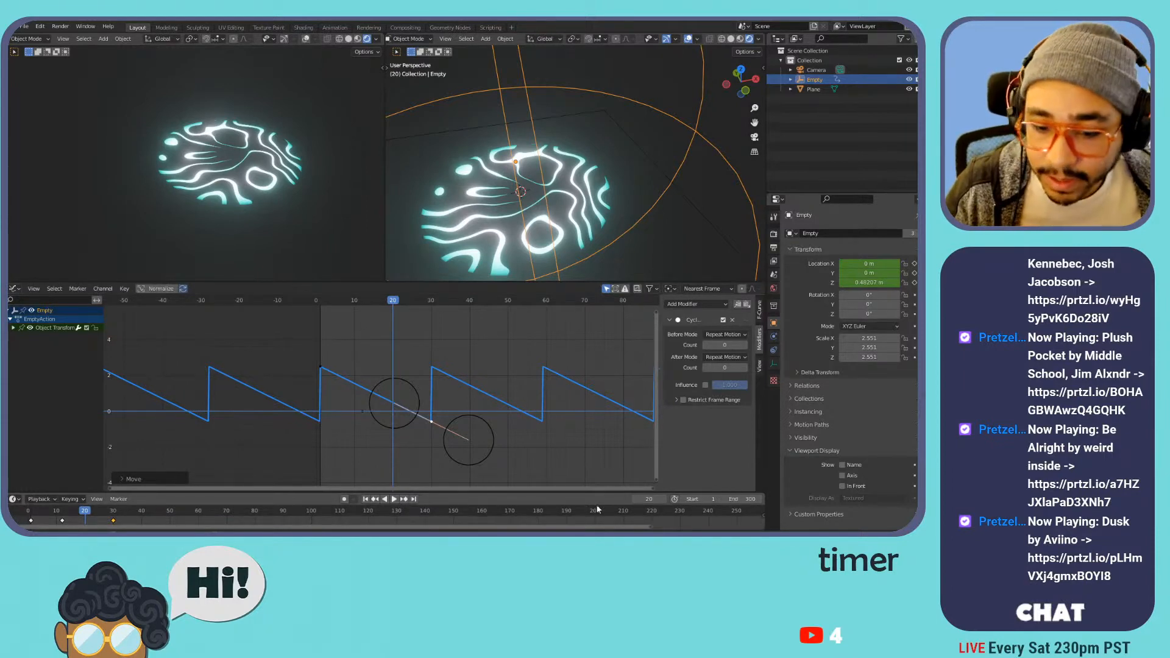
{"action": "key", "text": "space"}
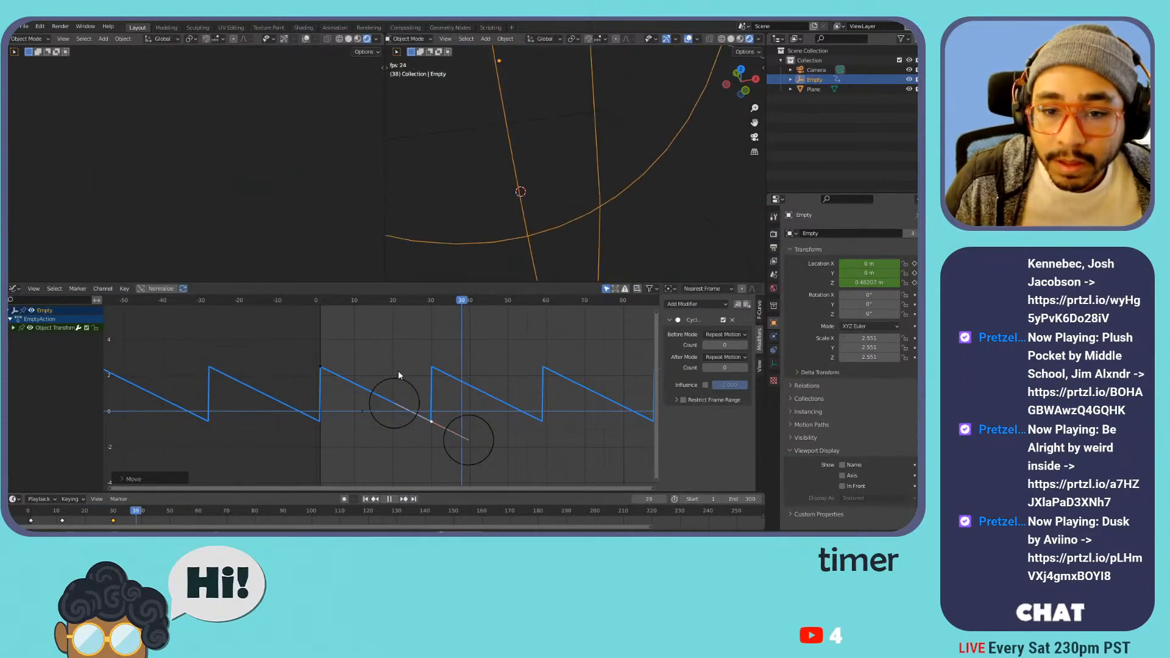
{"action": "left_click", "coordinate": [908, 79]}
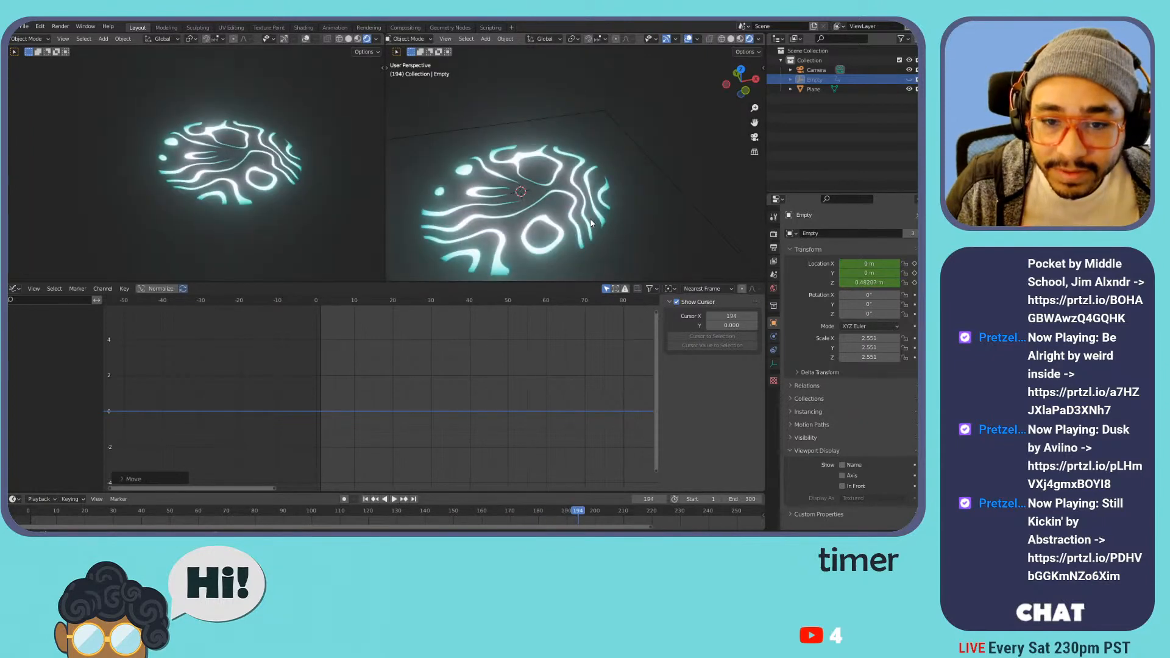
- Run forward through the frames to examine how the glowing pattern grows and repeats without the Empty's outline
{"action": "key", "text": "space"}
{"action": "key", "text": "Right"}
{"action": "key", "text": "Right"}
{"action": "key", "text": "Right"}
{"action": "key", "text": "Right"}
{"action": "key", "text": "Right"}
{"action": "key", "text": "Right"}
{"action": "key", "text": "Right"}
{"action": "key", "text": "Right"}
{"action": "key", "text": "Right"}
{"action": "key", "text": "Right"}
{"action": "key", "text": "Right"}
{"action": "key", "text": "Right"}
{"action": "key", "text": "Right"}
{"action": "key", "text": "Right"}
{"action": "key", "text": "Right"}
{"action": "key", "text": "Right"}
{"action": "key", "text": "Right"}
{"action": "key", "text": "Right"}
{"action": "key", "text": "Right"}
{"action": "key", "text": "Right"}
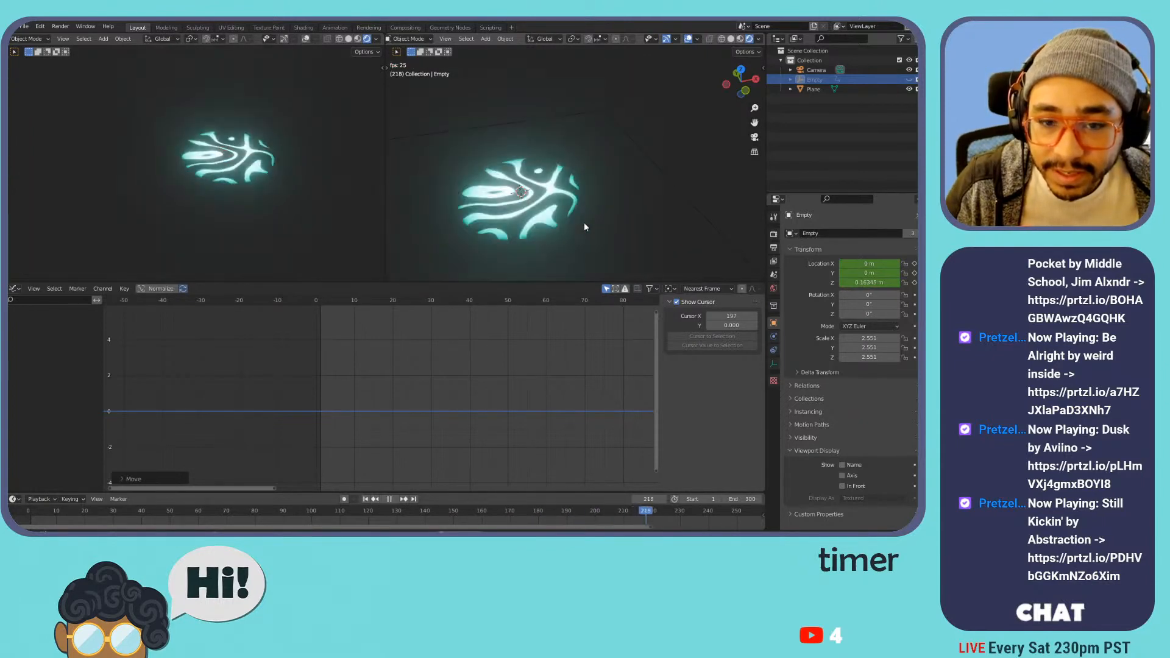
- Select the plane, continue through the frames, and scrub the playhead back to frame 22
{"action": "left_click", "coordinate": [532, 198]}
{"action": "key", "text": "Right"}
{"action": "key", "text": "Right"}
{"action": "key", "text": "Right"}
{"action": "key", "text": "Right"}
{"action": "key", "text": "Right"}
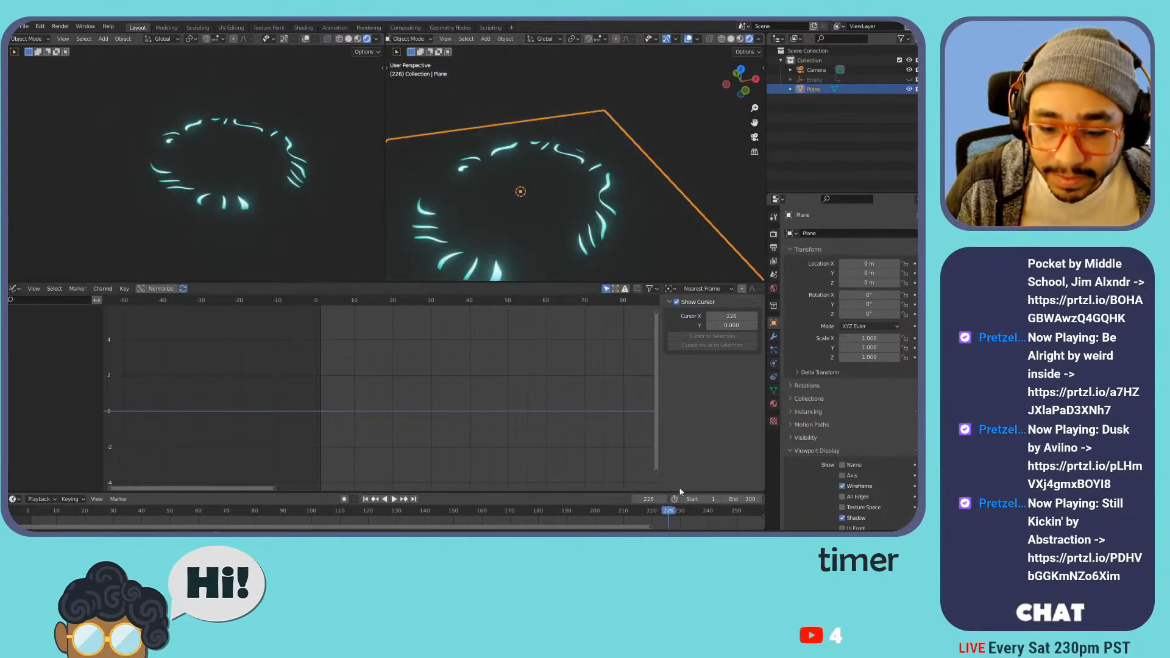
{"action": "left_click_drag", "start_coordinate": [33, 513], "coordinate": [90, 530]}
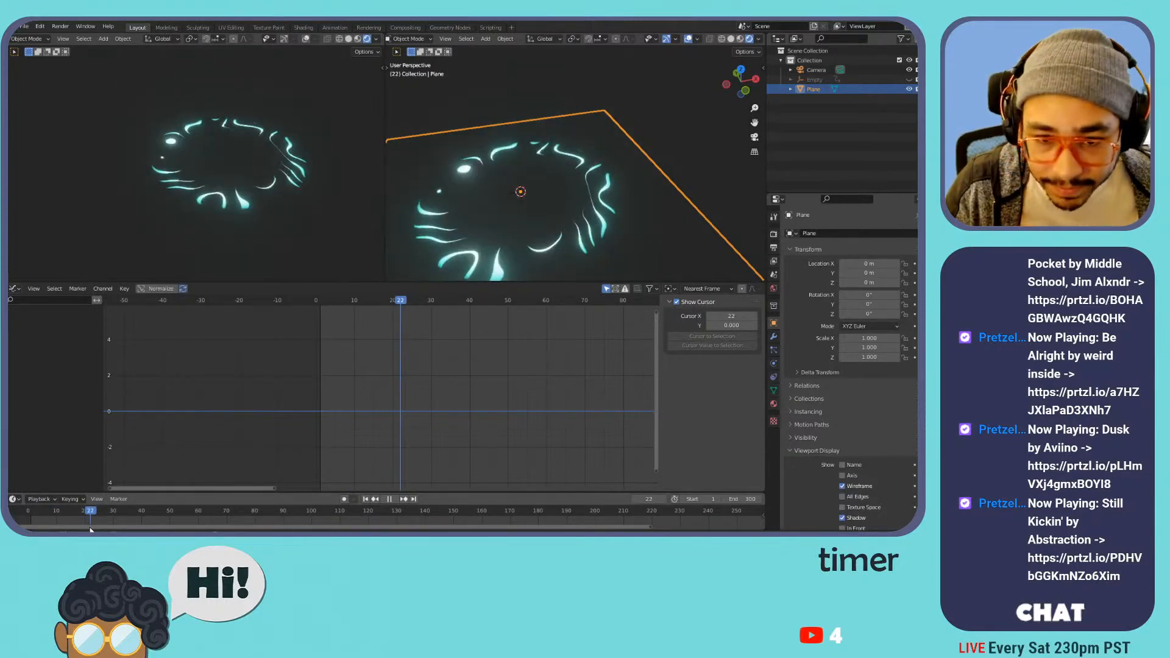
- Replace the Graph Editor with the Shader Editor and focus on the nodes in the Circle Mask frame
{"action": "left_click", "coordinate": [14, 288]}
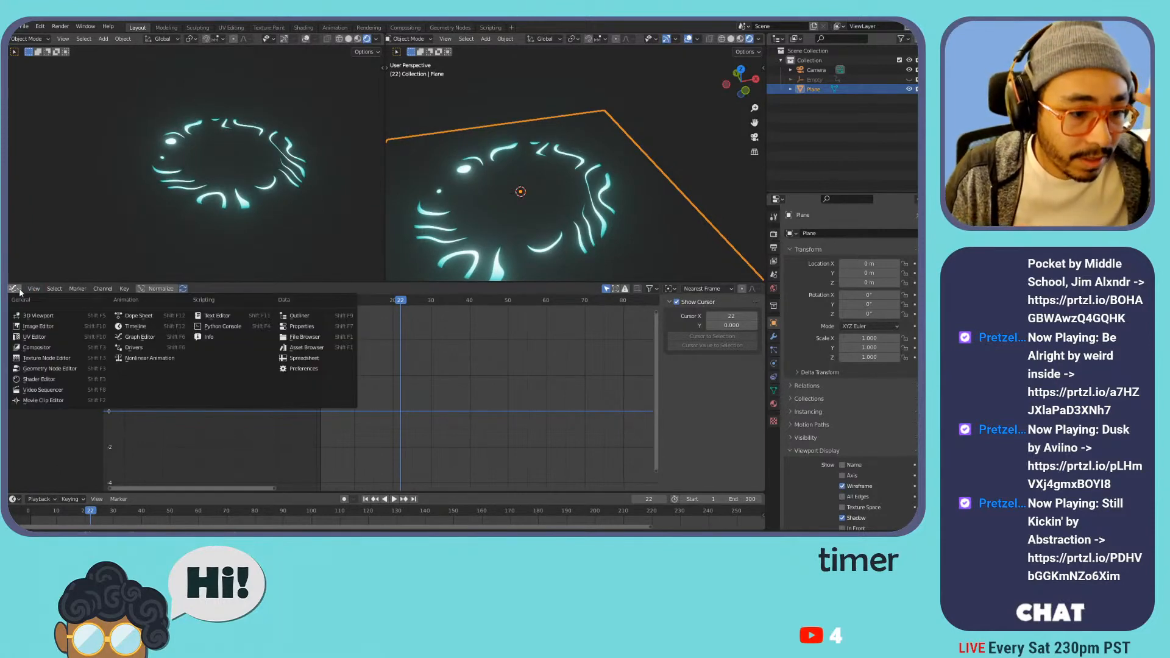
{"action": "left_click", "coordinate": [38, 378]}
{"action": "key", "text": "Home"}
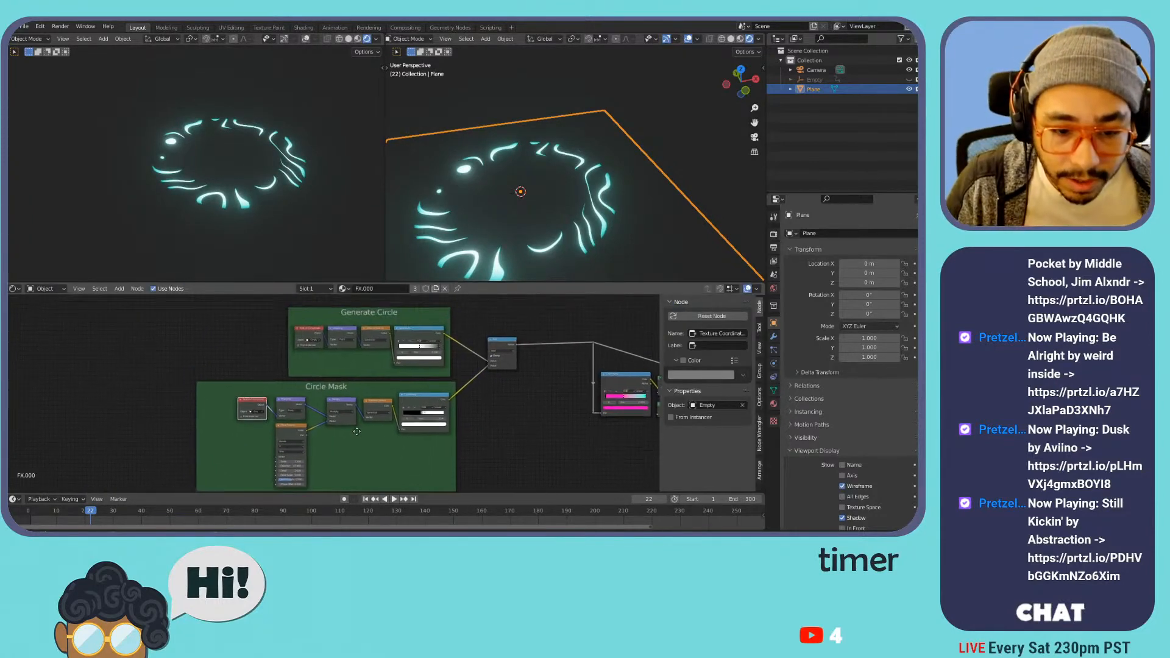
{"action": "scroll", "coordinate": [274, 447], "scroll_direction": "up", "scroll_amount": 2}
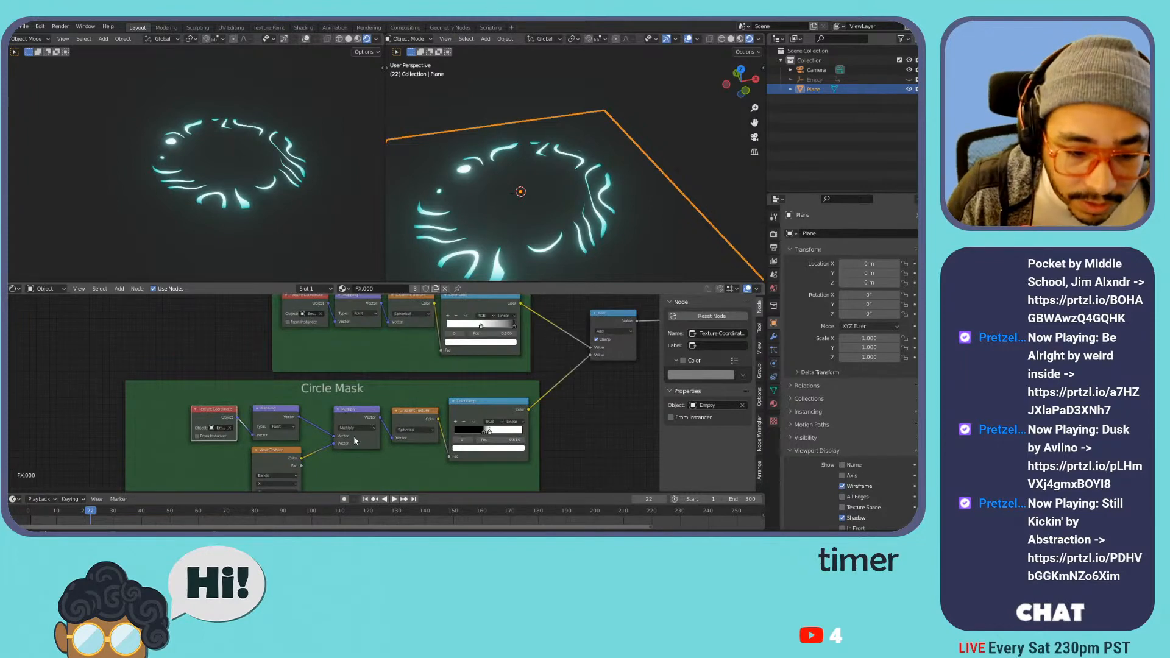
{"action": "middle_click_drag", "start_coordinate": [353, 437], "coordinate": [376, 360]}
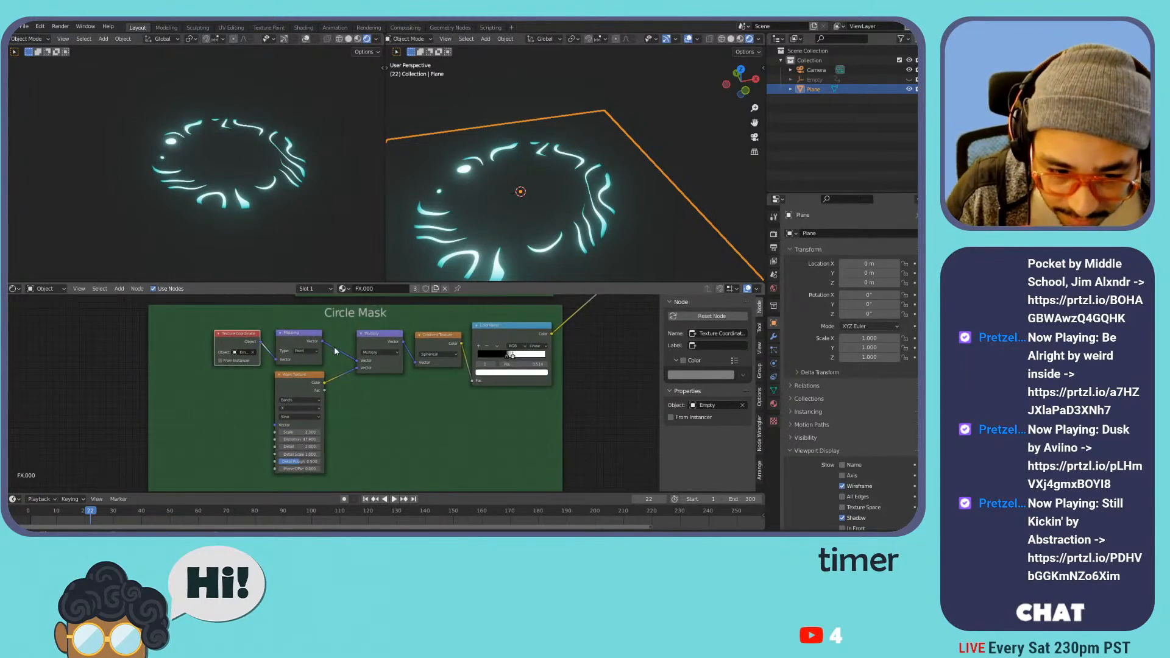
- Set both the Name and Label of the Circle Mask's Wave Texture node to Mask Texture
{"action": "left_click", "coordinate": [305, 375]}
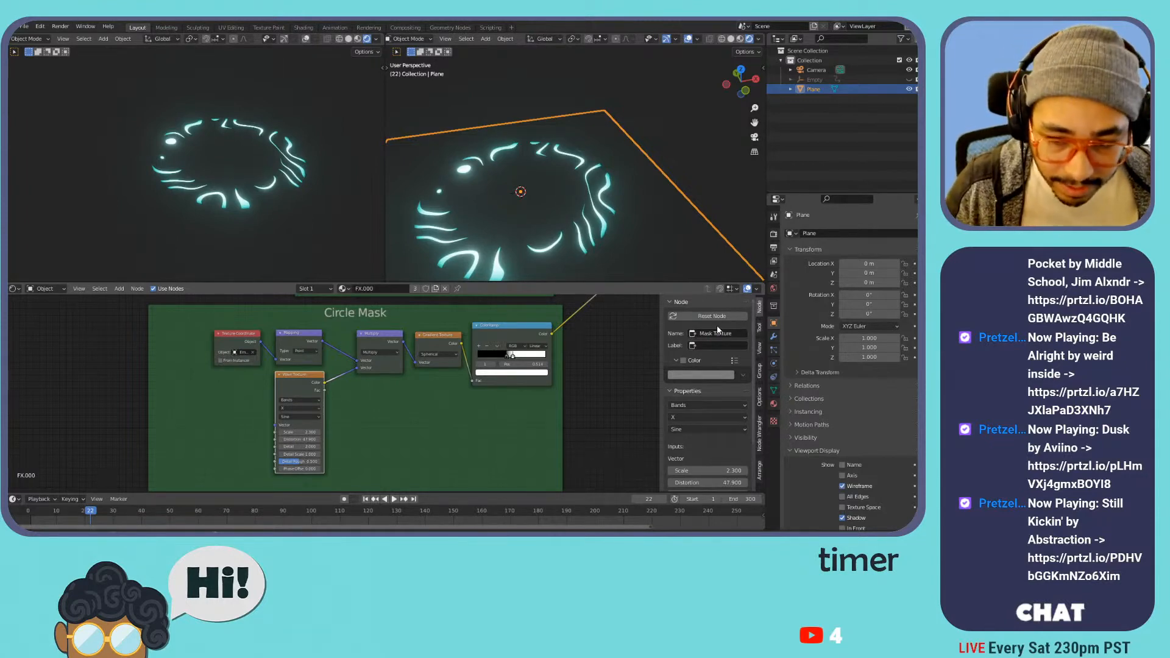
{"action": "type", "text": "Mask Texture"}
{"action": "key", "text": "Return"}
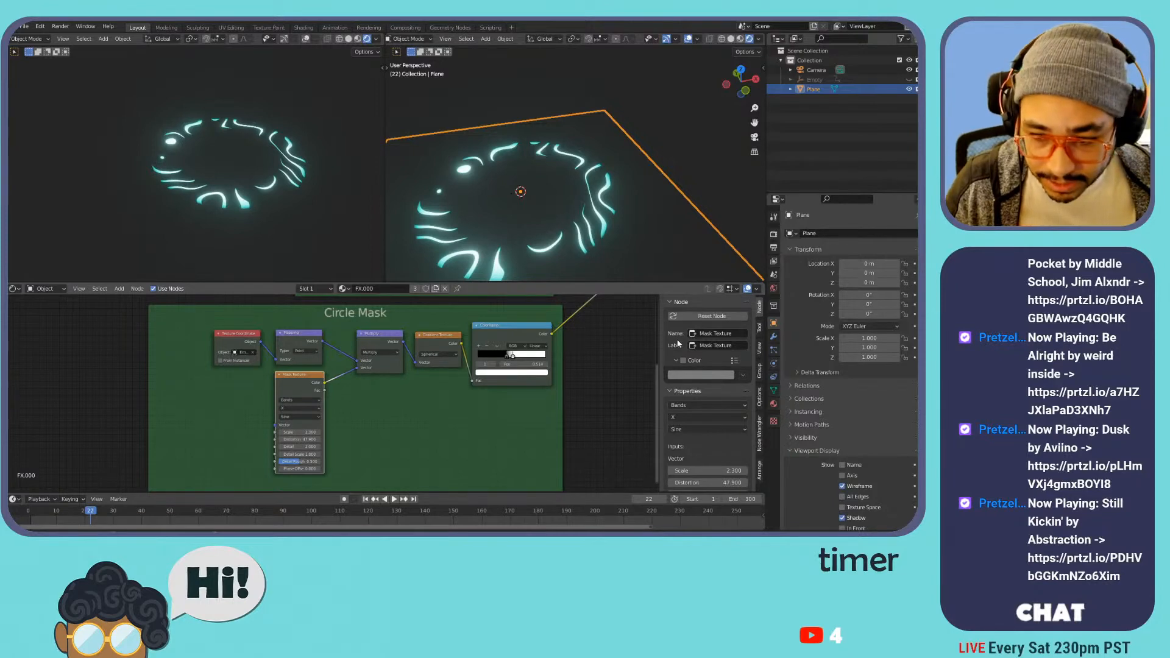
- Try a custom color on the Mask Texture node and switch the custom color back off
{"action": "left_click", "coordinate": [683, 360]}
{"action": "left_click", "coordinate": [694, 374]}
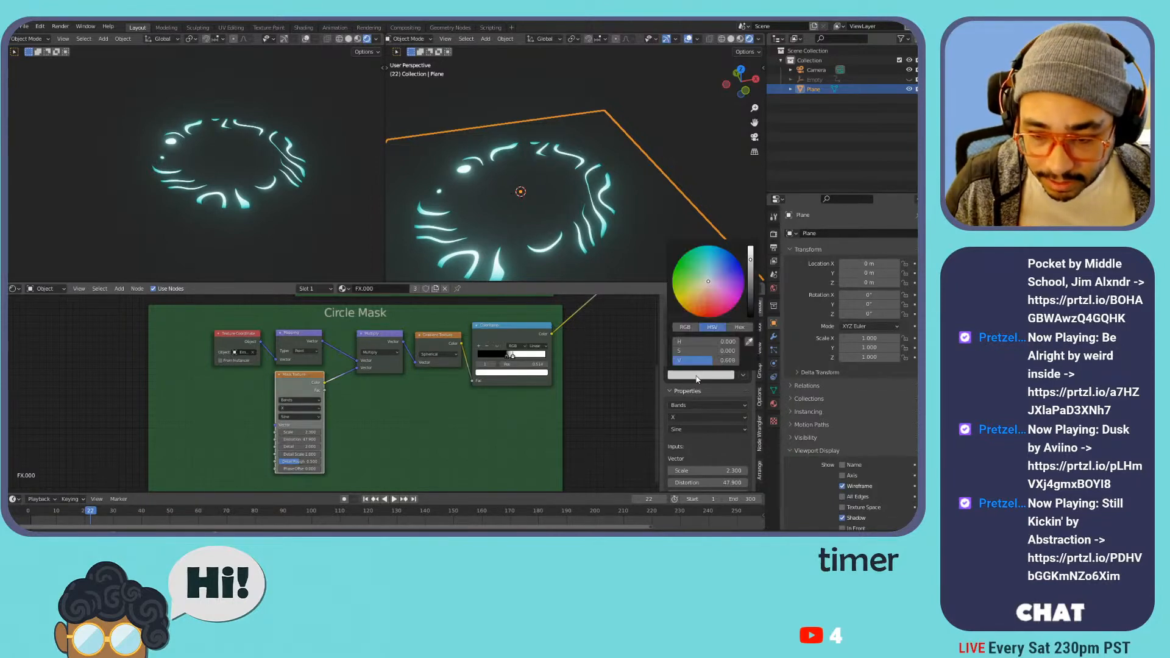
{"action": "left_click", "coordinate": [688, 279]}
{"action": "mouse_move", "coordinate": [687, 280]}
{"action": "left_mouse_down"}
{"action": "mouse_move", "coordinate": [717, 291]}
{"action": "mouse_move", "coordinate": [706, 279]}
{"action": "left_mouse_up"}
{"action": "left_click", "coordinate": [684, 361]}
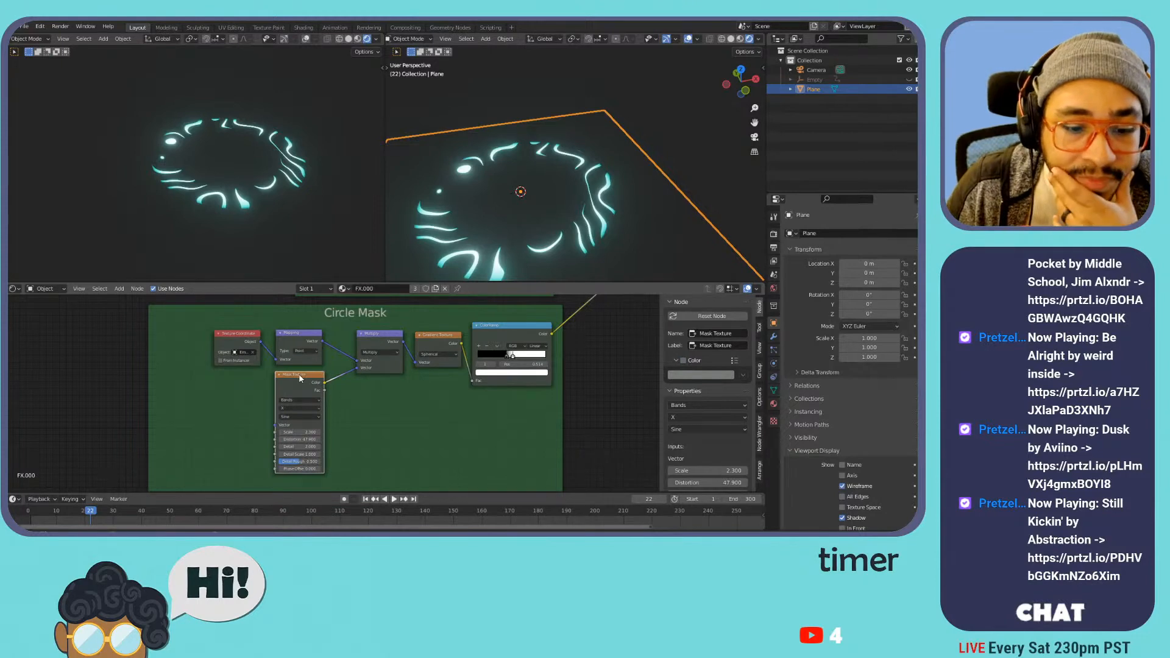
- Try the Mask Texture's wave bands along Y and along Z while the animation plays
{"action": "left_click_drag", "start_coordinate": [300, 379], "coordinate": [300, 383]}
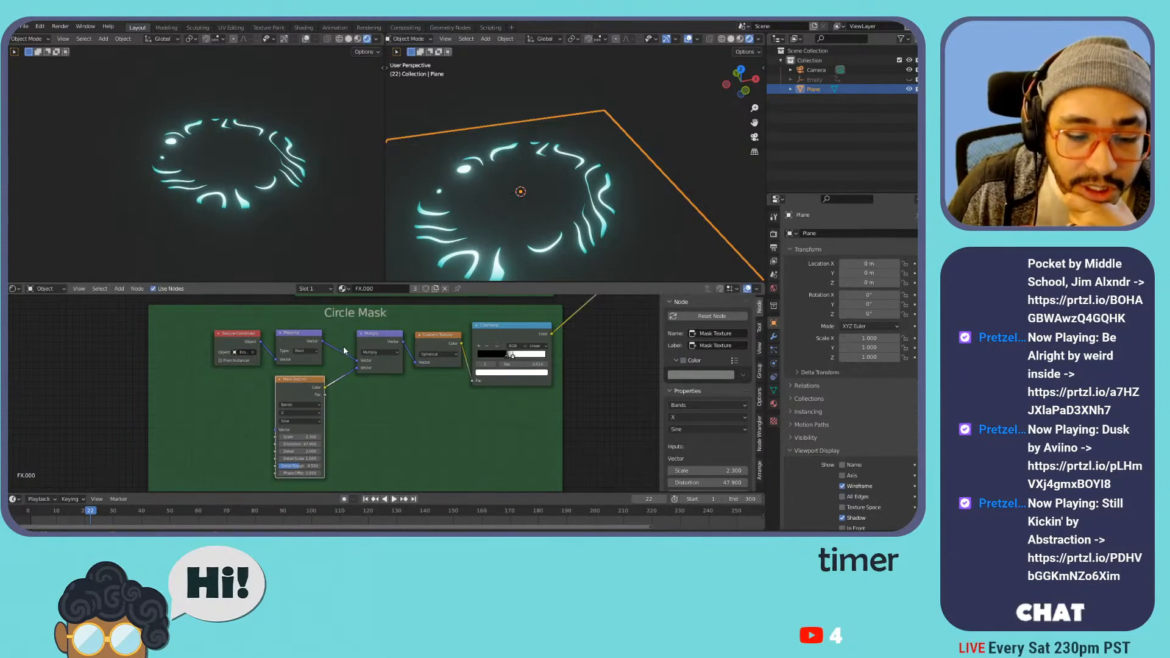
{"action": "scroll", "coordinate": [304, 384], "scroll_direction": "up", "scroll_amount": 1}
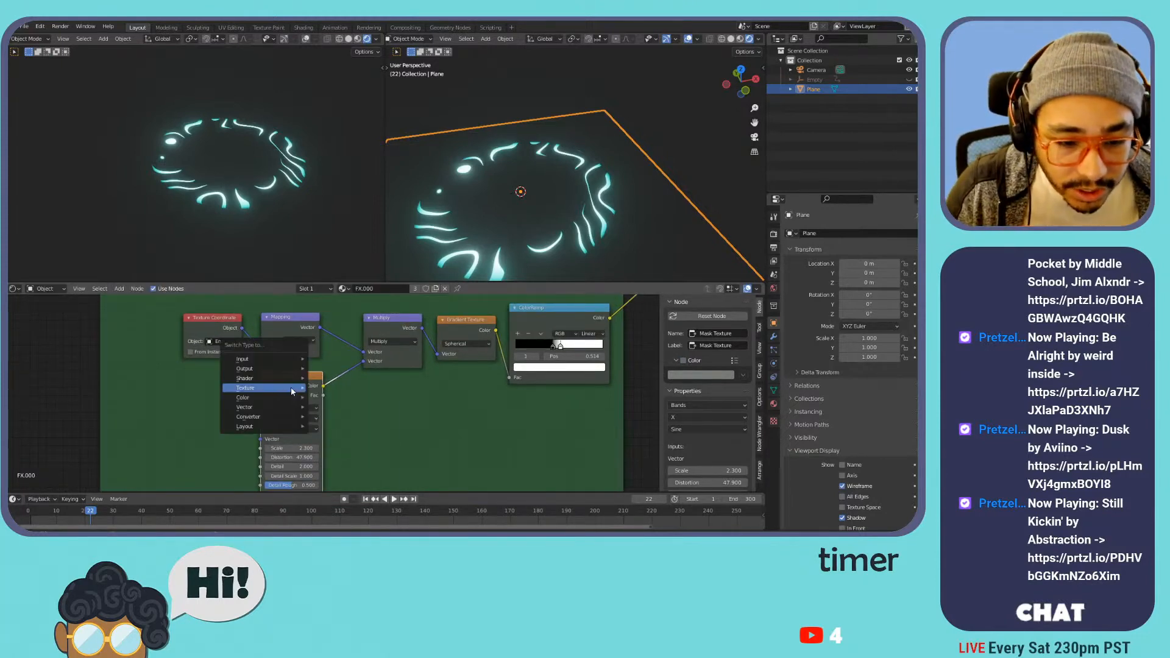
{"action": "left_click", "coordinate": [273, 417]}
{"action": "left_click", "coordinate": [279, 437]}
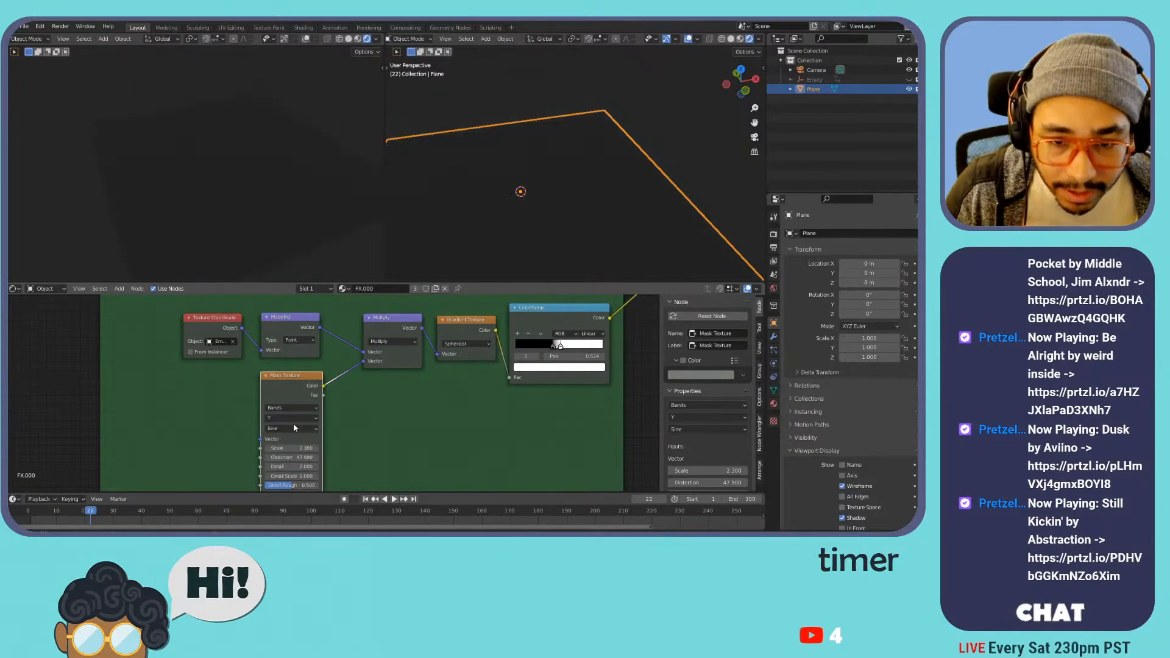
{"action": "key", "text": "space"}
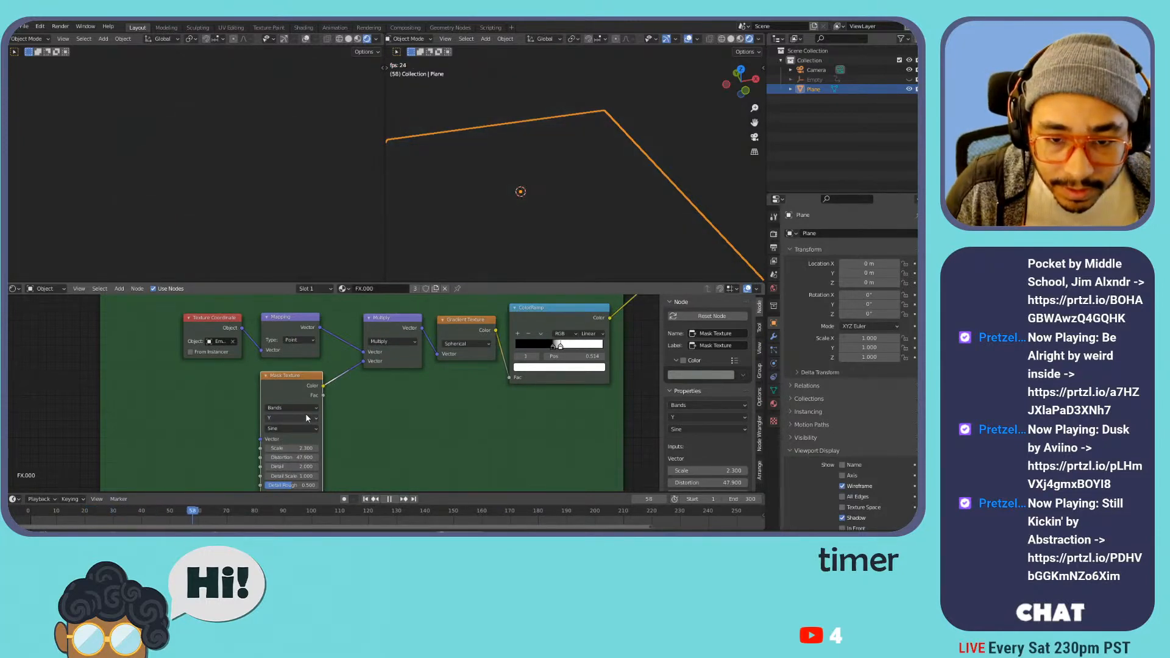
{"action": "left_click", "coordinate": [302, 417]}
{"action": "left_click", "coordinate": [287, 448]}
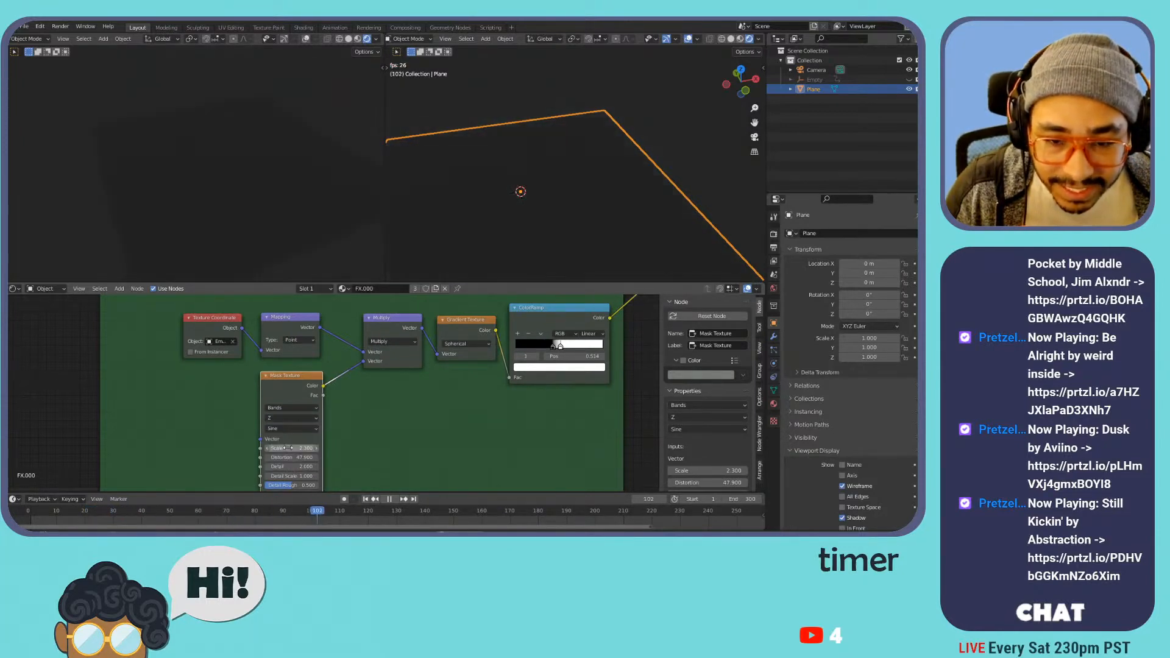
- Compare the Saw and Triangle wave profiles on the Mask Texture during playback, finishing on Saw
{"action": "left_click", "coordinate": [288, 428]}
{"action": "left_click", "coordinate": [288, 447]}
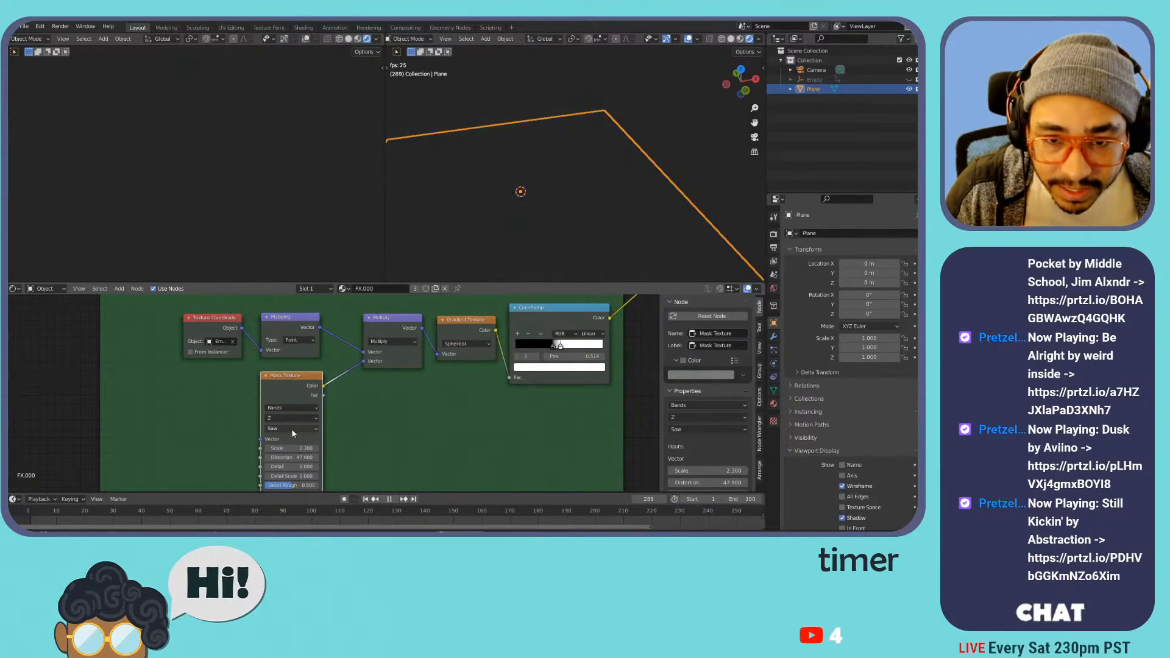
{"action": "left_click", "coordinate": [292, 428]}
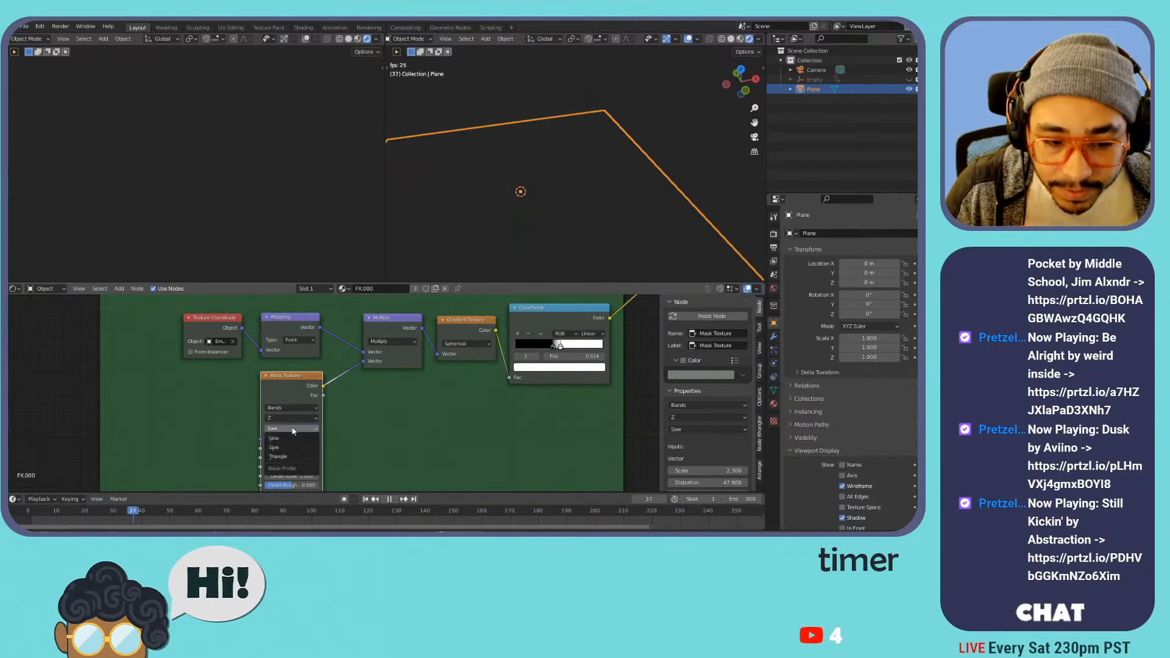
{"action": "left_click", "coordinate": [286, 455]}
{"action": "left_click", "coordinate": [291, 428]}
{"action": "left_click", "coordinate": [290, 449]}
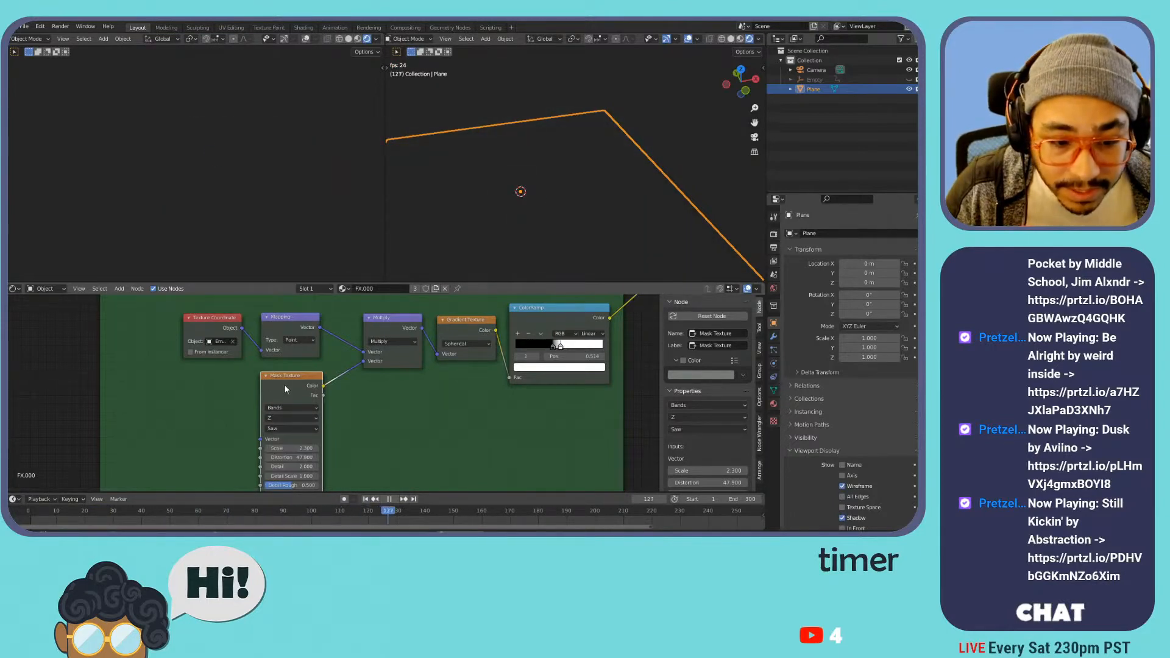
- Switch the Mask Texture node's type to Musgrave Texture and preview it in playback
{"action": "key", "text": "shift+s"}
{"action": "mouse_move", "coordinate": [298, 386]}
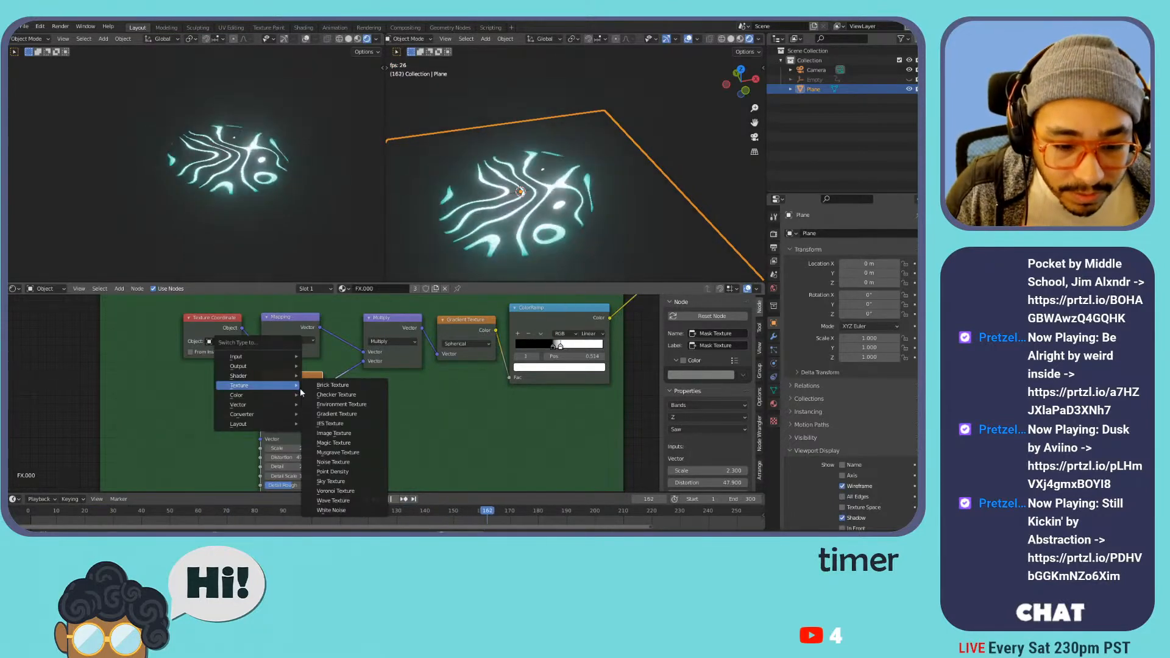
{"action": "left_click", "coordinate": [349, 452]}
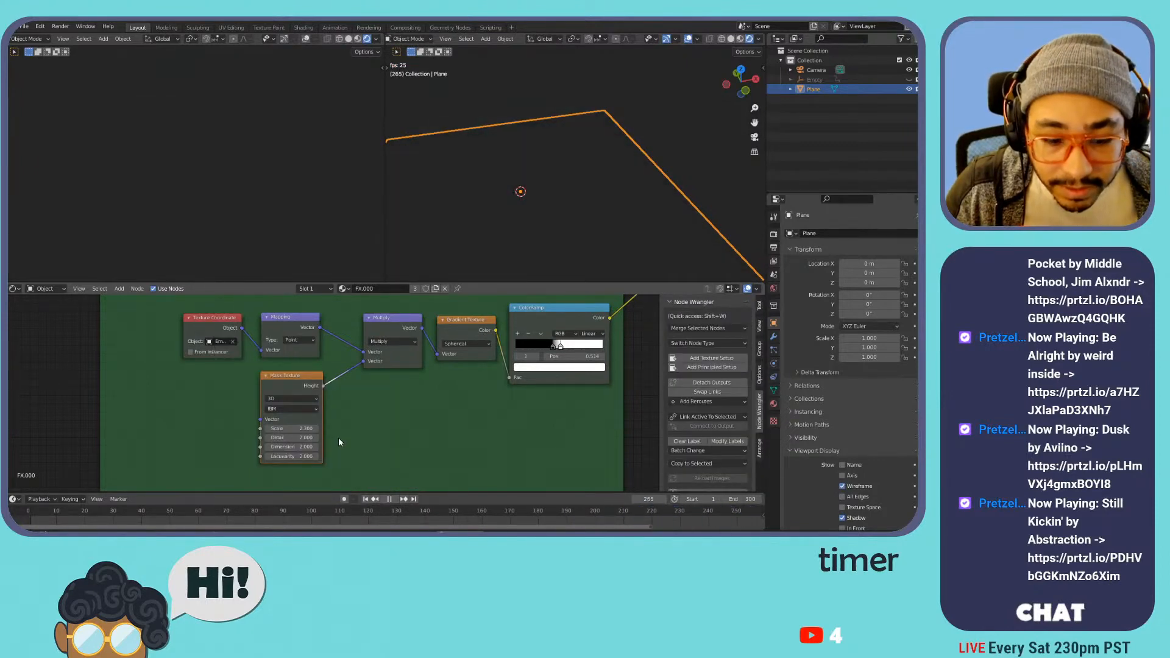
{"action": "key", "text": "space"}
- Adjust the Musgrave mask around frame 10, setting its Scale to 28.5 and Detail to 7.4
{"action": "left_click_drag", "start_coordinate": [291, 428], "coordinate": [341, 428]}
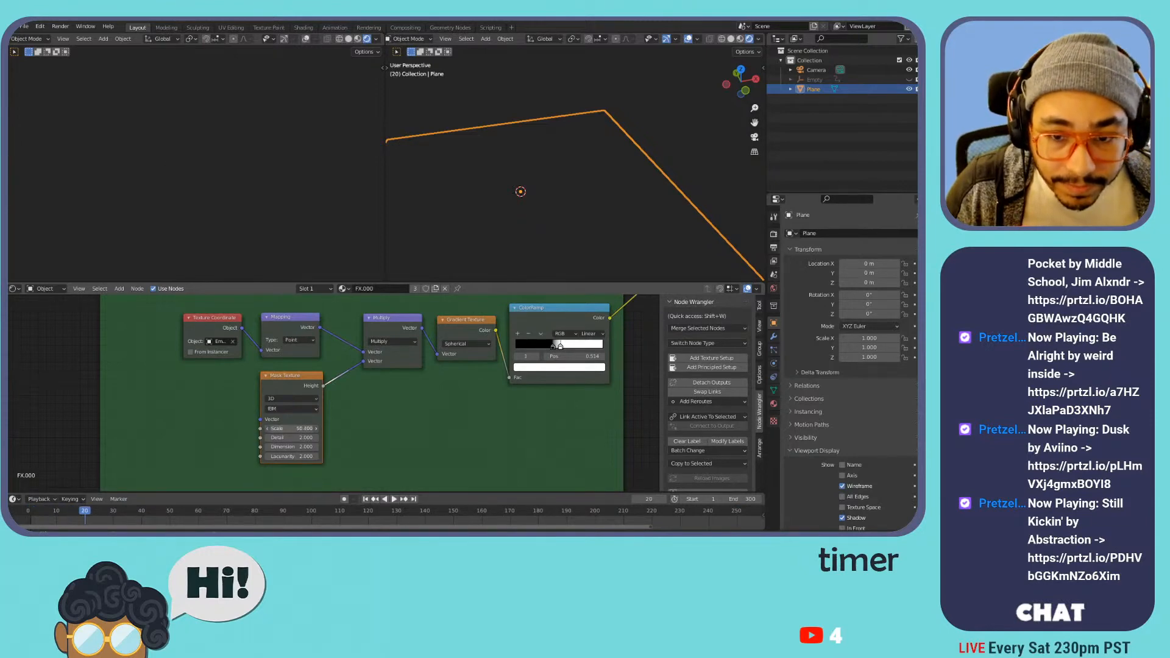
{"action": "key", "text": "ctrl+z"}
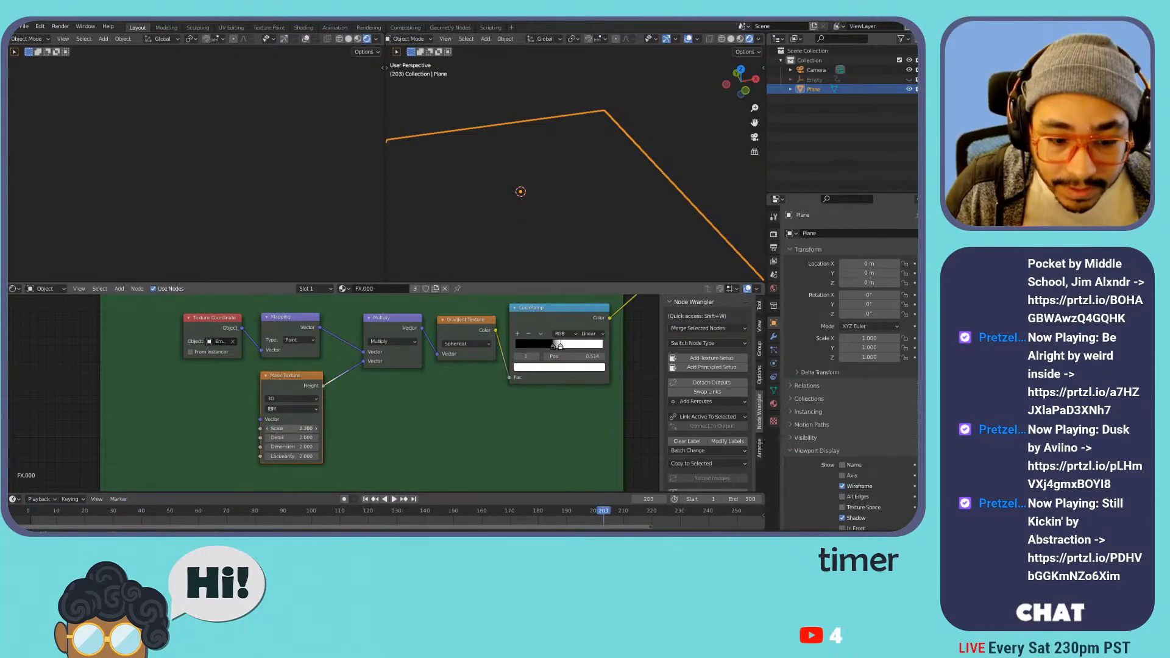
{"action": "left_click_drag", "start_coordinate": [291, 428], "coordinate": [271, 429]}
{"action": "left_click_drag", "start_coordinate": [45, 513], "coordinate": [56, 513]}
{"action": "left_click_drag", "start_coordinate": [271, 428], "coordinate": [287, 428]}
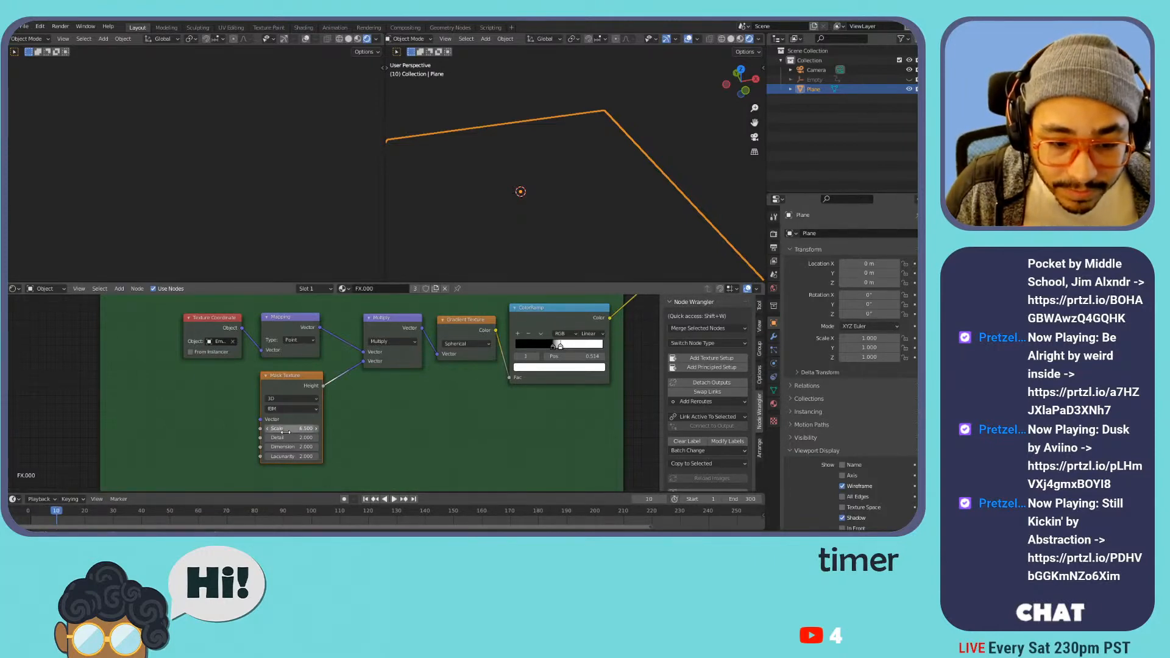
{"action": "mouse_move", "coordinate": [291, 438]}
{"action": "left_mouse_down"}
{"action": "mouse_move", "coordinate": [311, 437]}
{"action": "mouse_move", "coordinate": [287, 428]}
{"action": "left_mouse_up"}
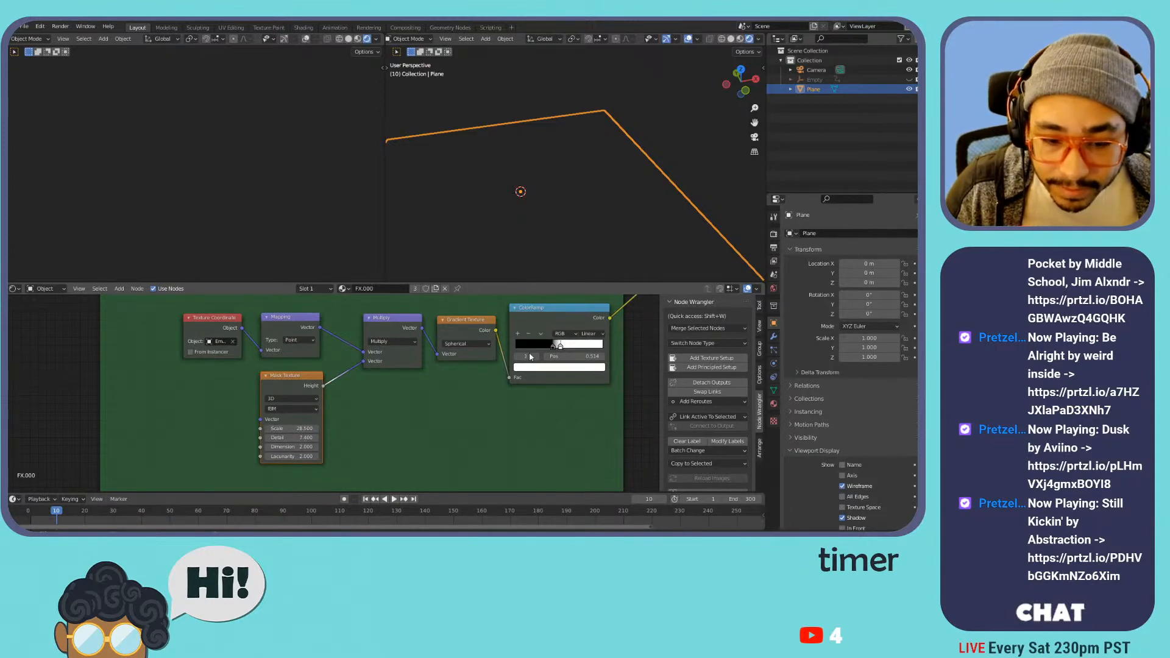
- Switch the Mask Texture node's type to Voronoi Texture and play the animation to check the fragments
{"action": "left_click", "coordinate": [287, 376]}
{"action": "key", "text": "shift+s"}
{"action": "mouse_move", "coordinate": [288, 376]}
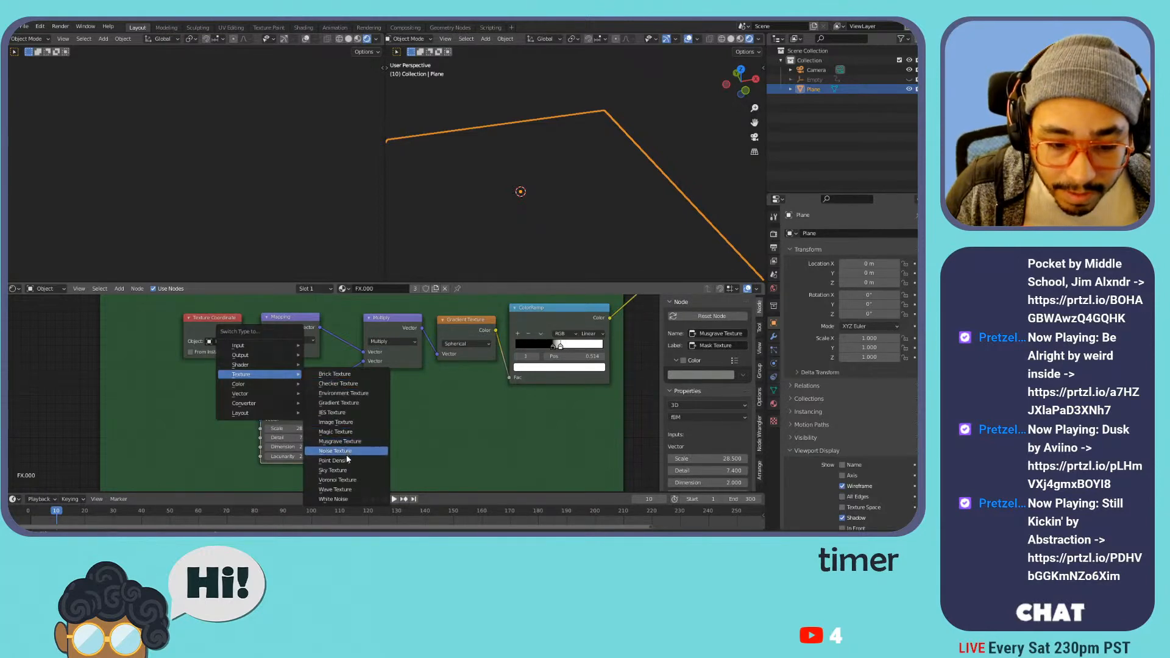
{"action": "left_click", "coordinate": [346, 481]}
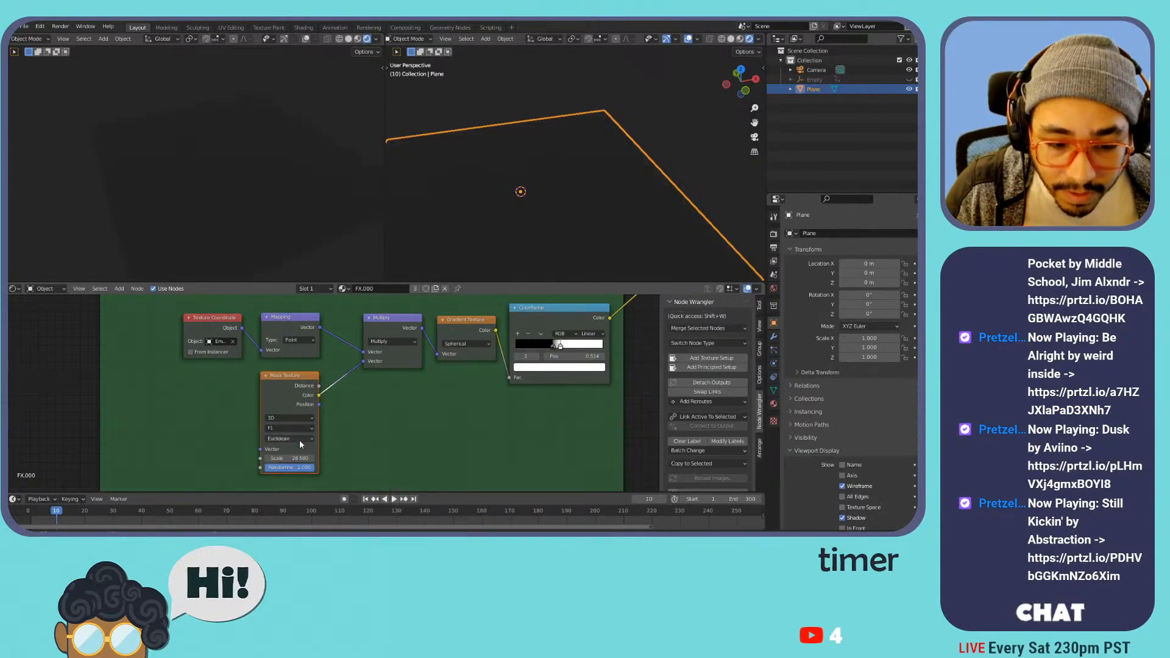
{"action": "key", "text": "space"}
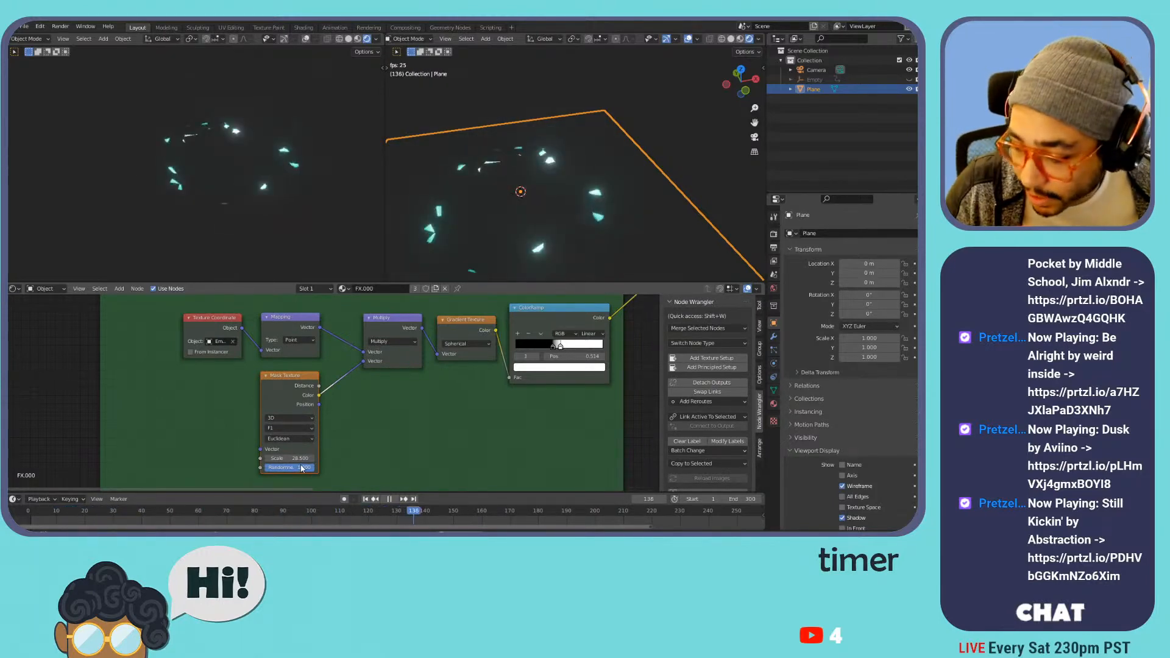
- Test the Voronoi mask with Randomness at 0 and Object coordinates linked to its Vector input, raising the Scale to about 75
{"action": "mouse_move", "coordinate": [300, 467]}
{"action": "left_mouse_down"}
{"action": "mouse_move", "coordinate": [270, 469]}
{"action": "mouse_move", "coordinate": [305, 458]}
{"action": "left_mouse_up"}
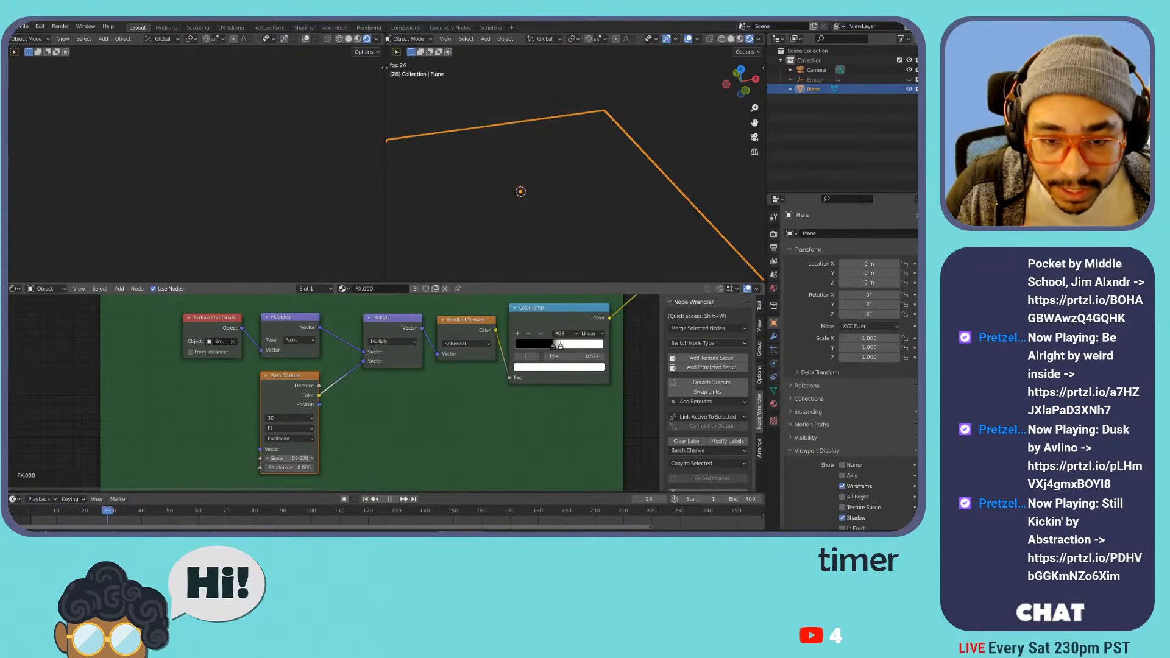
{"action": "mouse_move", "coordinate": [293, 458]}
{"action": "left_mouse_down"}
{"action": "mouse_move", "coordinate": [245, 458]}
{"action": "mouse_move", "coordinate": [291, 458]}
{"action": "left_mouse_up"}
{"action": "left_click_drag", "start_coordinate": [242, 328], "coordinate": [260, 449]}
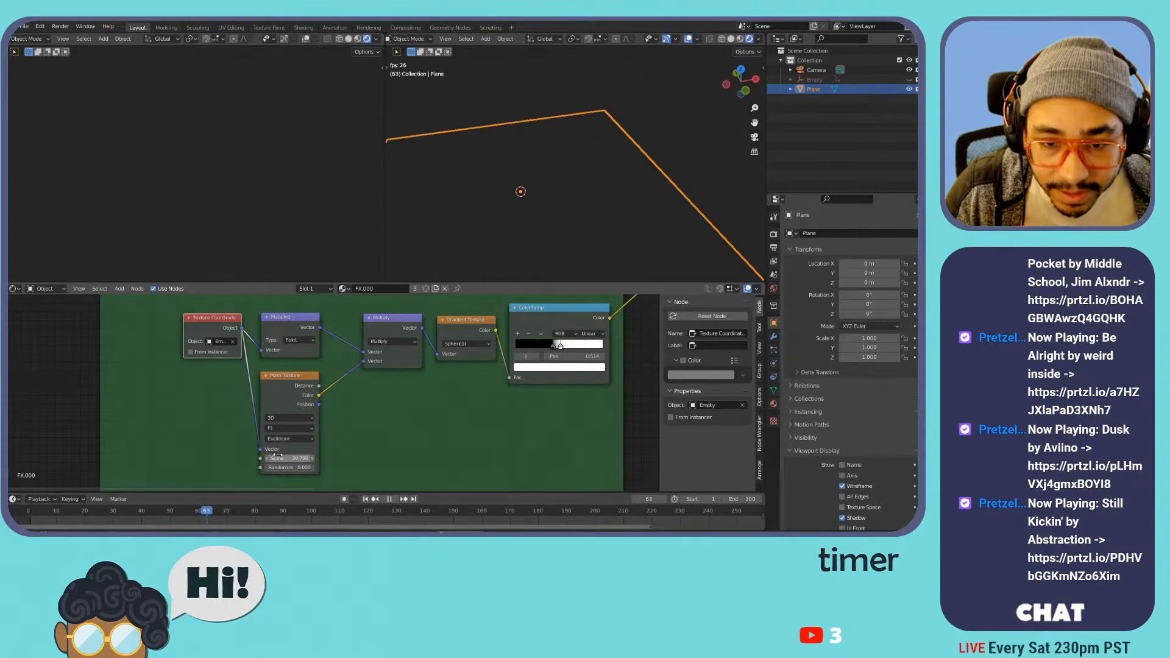
{"action": "left_click_drag", "start_coordinate": [291, 458], "coordinate": [354, 458]}
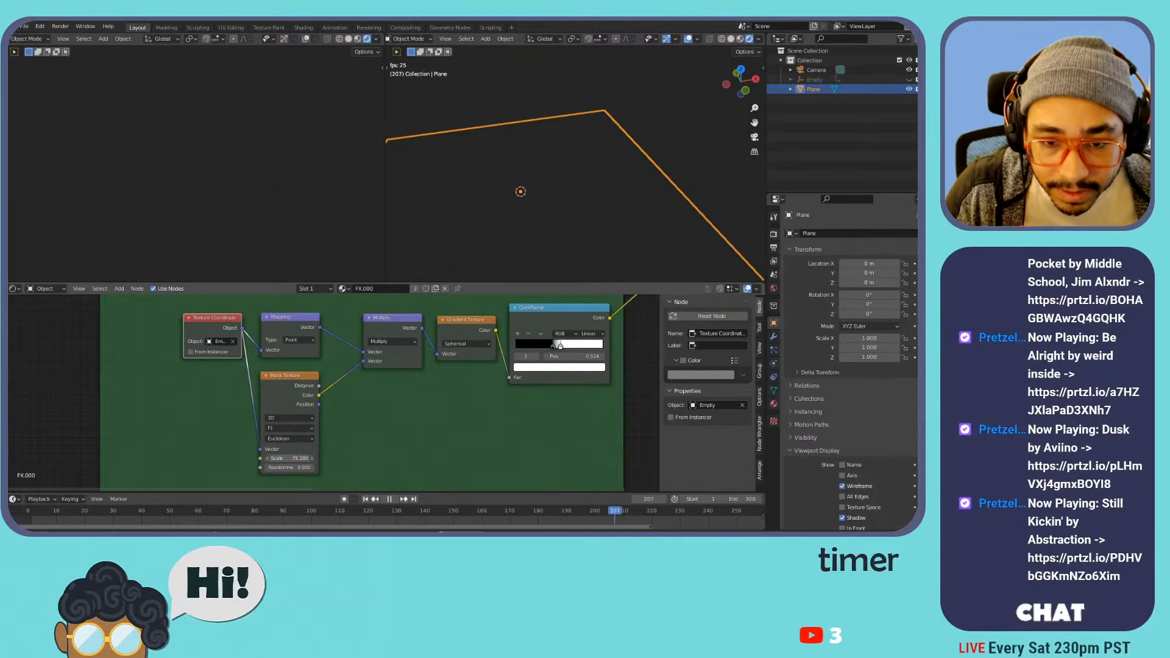
{"action": "left_click_drag", "start_coordinate": [292, 458], "coordinate": [320, 458]}
- Set the Voronoi mask's Scale to 20 and Randomness to 1
{"action": "double_click", "coordinate": [290, 458]}
{"action": "type", "text": "20"}
{"action": "key", "text": "Tab"}
{"action": "type", "text": "1"}
{"action": "key", "text": "Return"}
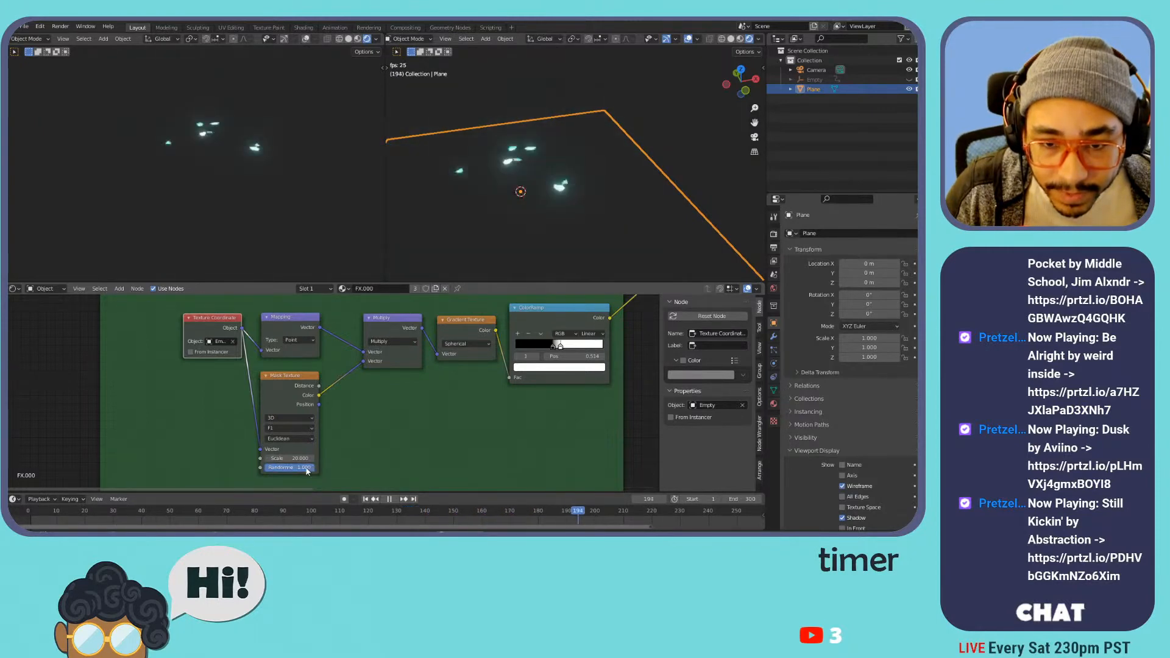
- Switch the Mask Texture node's type to Wave Texture
{"action": "left_click", "coordinate": [283, 378]}
{"action": "key", "text": "shift+s"}
{"action": "mouse_move", "coordinate": [283, 380]}
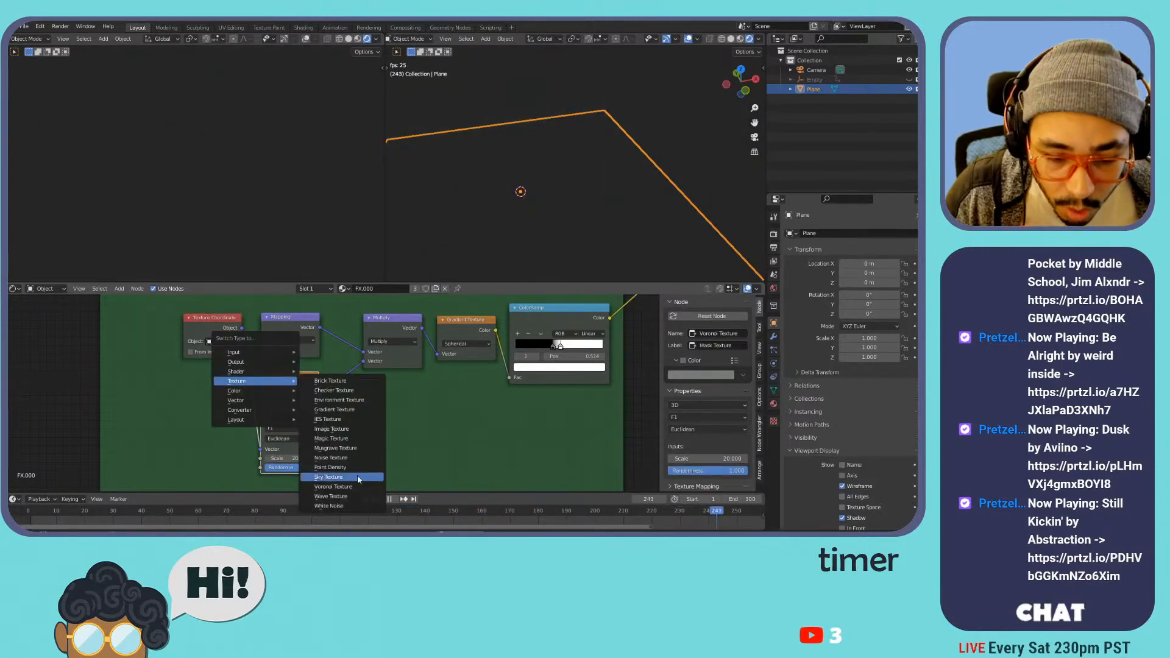
{"action": "left_click", "coordinate": [330, 496]}
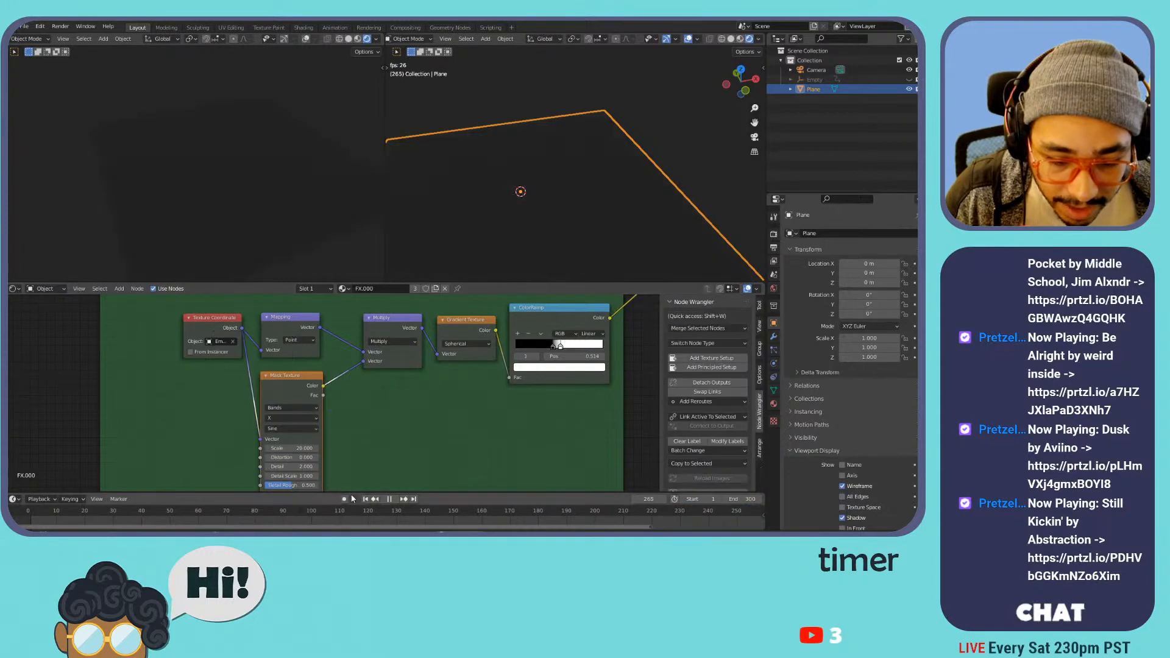
- Try the Z bands direction on the wave mask, set its profile to Saw, and return the direction to X
{"action": "left_click", "coordinate": [294, 417]}
{"action": "left_click", "coordinate": [286, 445]}
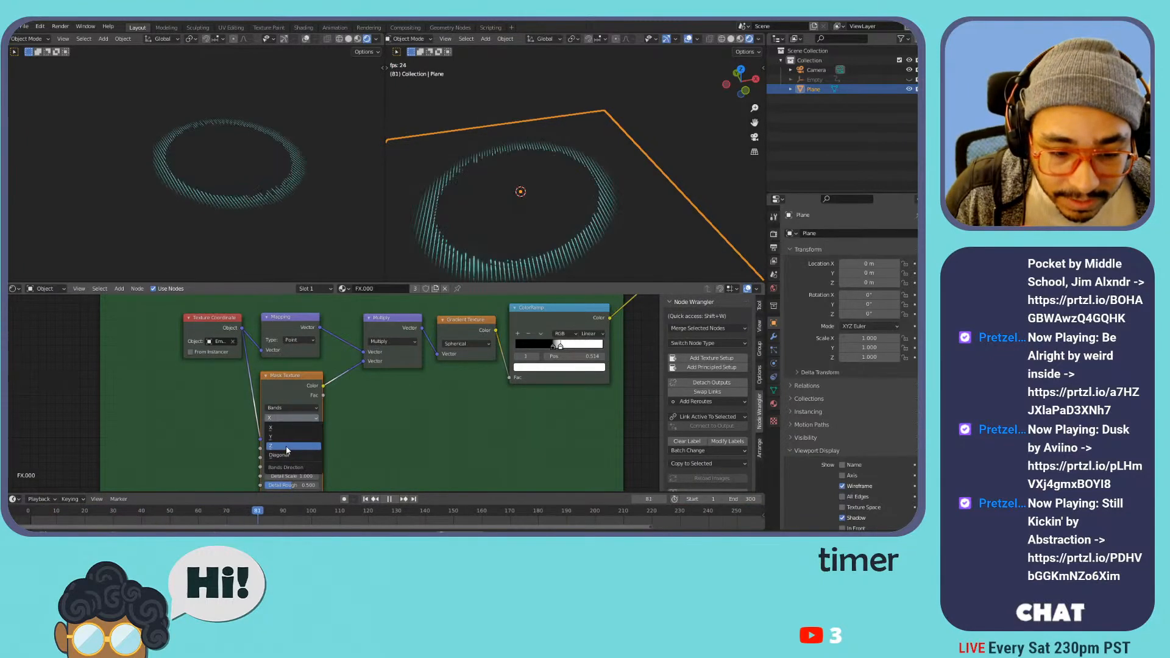
{"action": "left_click", "coordinate": [294, 428]}
{"action": "left_click", "coordinate": [294, 448]}
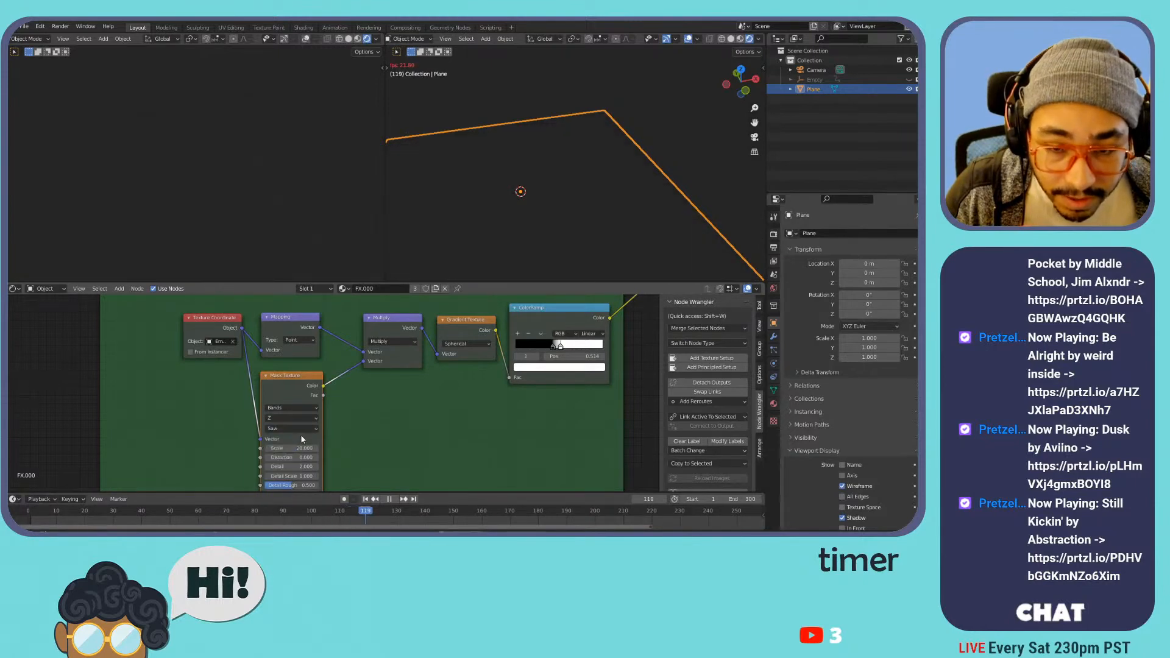
{"action": "left_click", "coordinate": [298, 418]}
{"action": "left_click", "coordinate": [317, 423]}
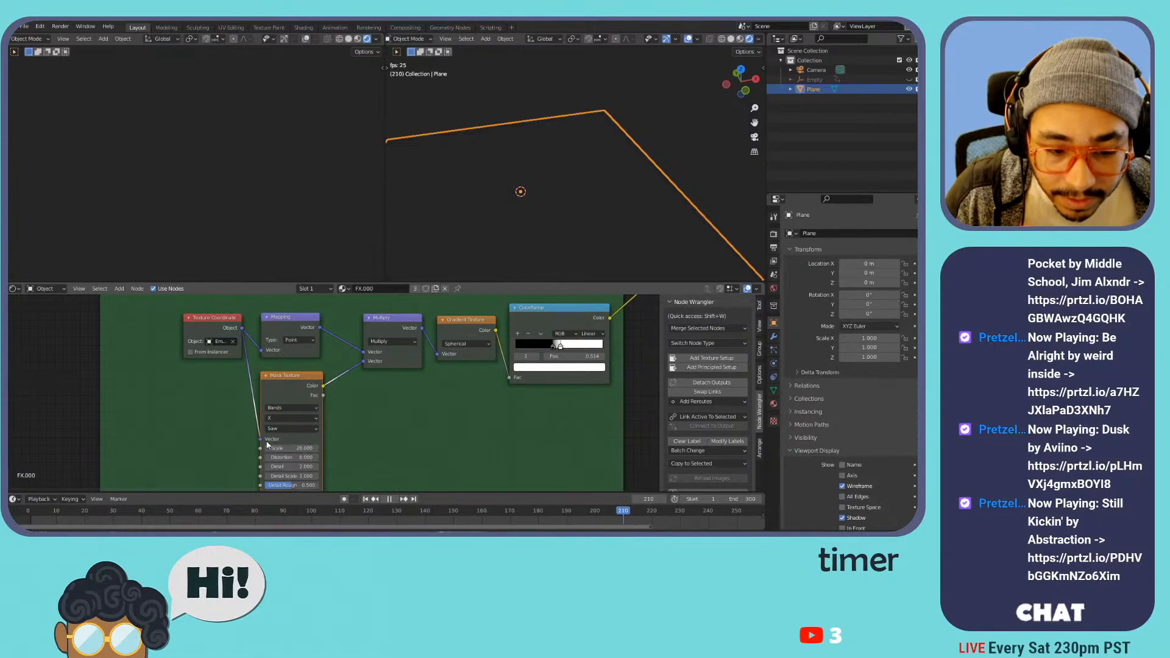
- Reposition the wave Mask Texture node and adjust its Scale to about 3.1 and Distortion to about 33.2
{"action": "left_click_drag", "start_coordinate": [287, 390], "coordinate": [290, 376]}
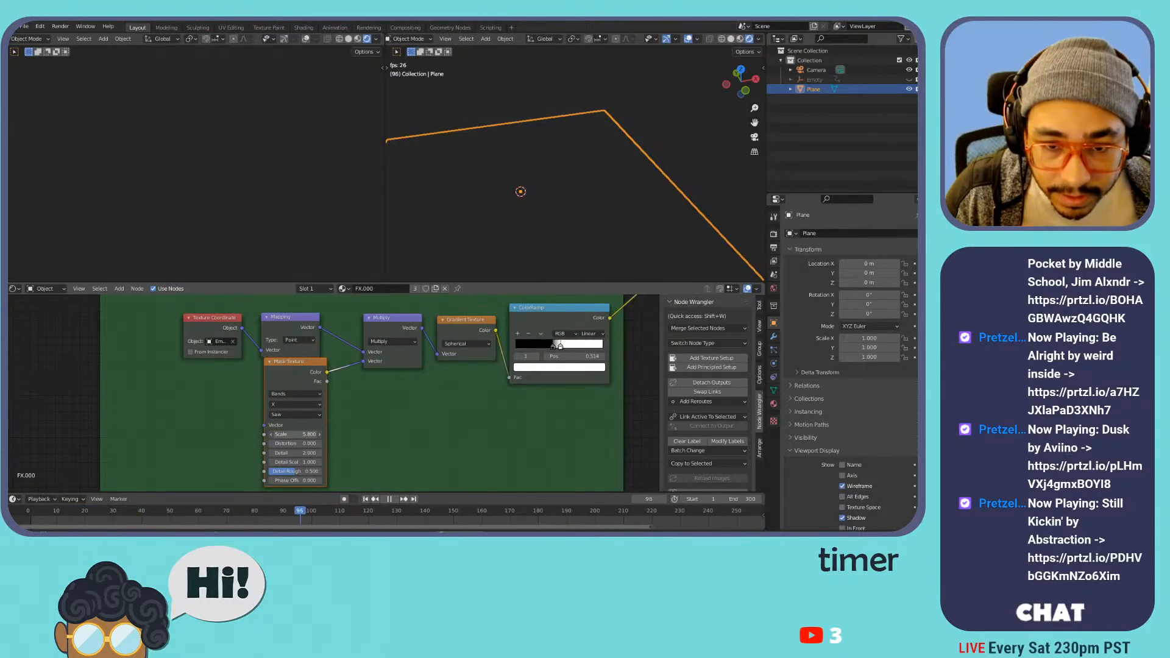
{"action": "left_click", "coordinate": [319, 434]}
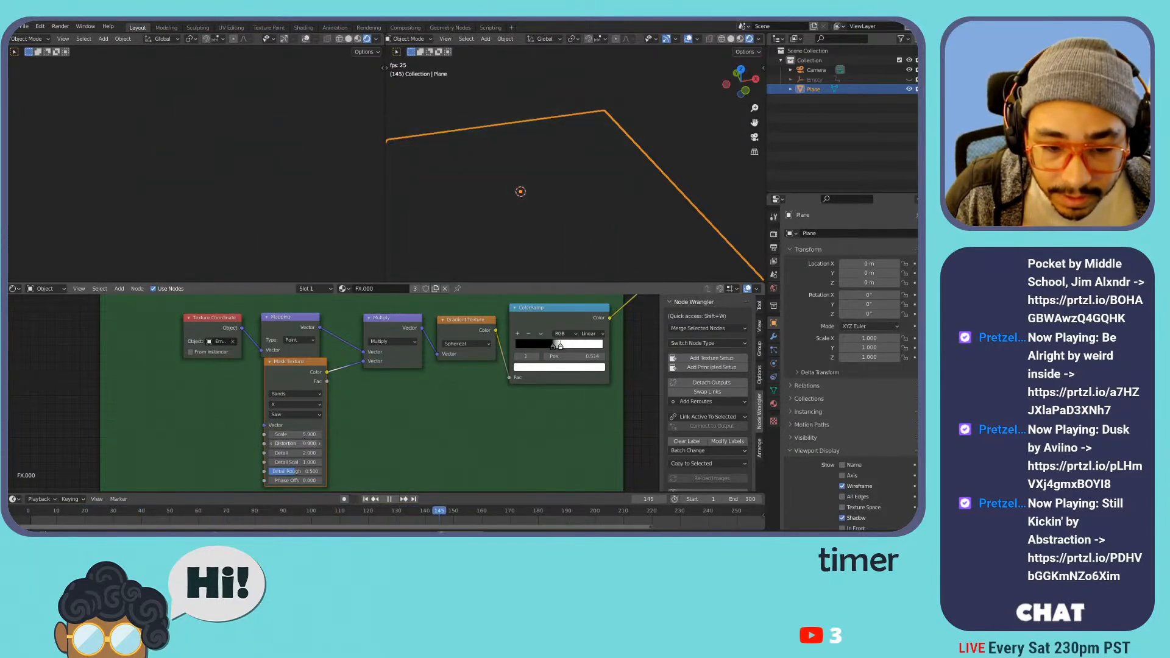
{"action": "mouse_move", "coordinate": [295, 444]}
{"action": "left_mouse_down"}
{"action": "mouse_move", "coordinate": [657, 444]}
{"action": "mouse_move", "coordinate": [279, 435]}
{"action": "left_mouse_up"}
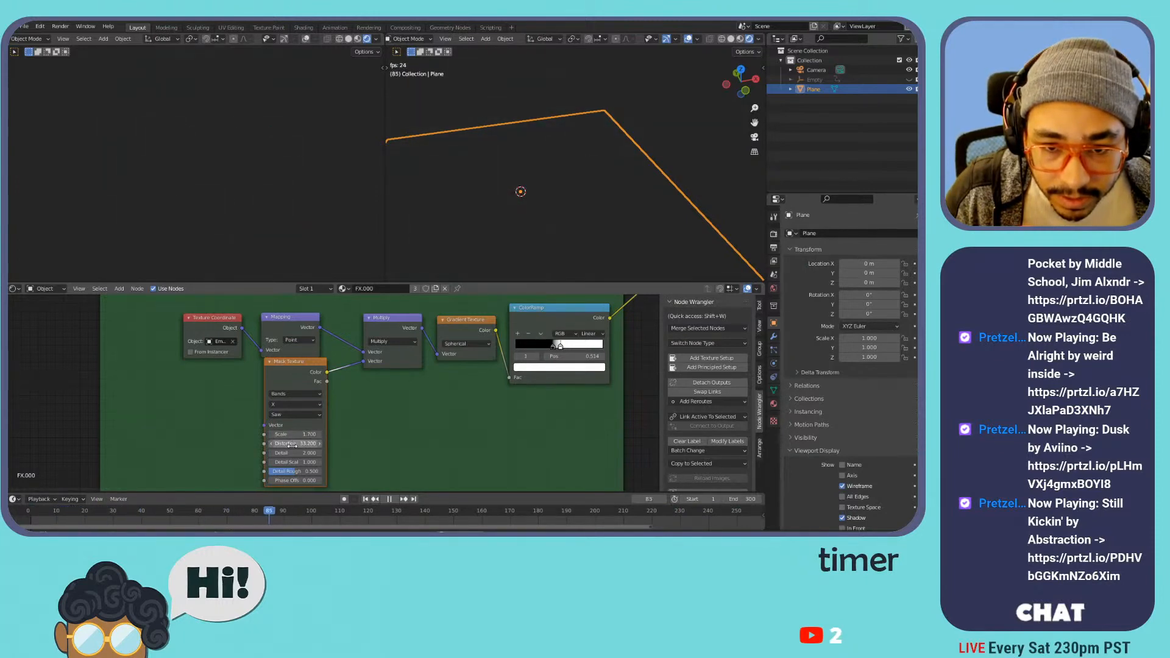
{"action": "left_click_drag", "start_coordinate": [293, 434], "coordinate": [284, 434]}
{"action": "left_click_drag", "start_coordinate": [295, 434], "coordinate": [303, 434]}
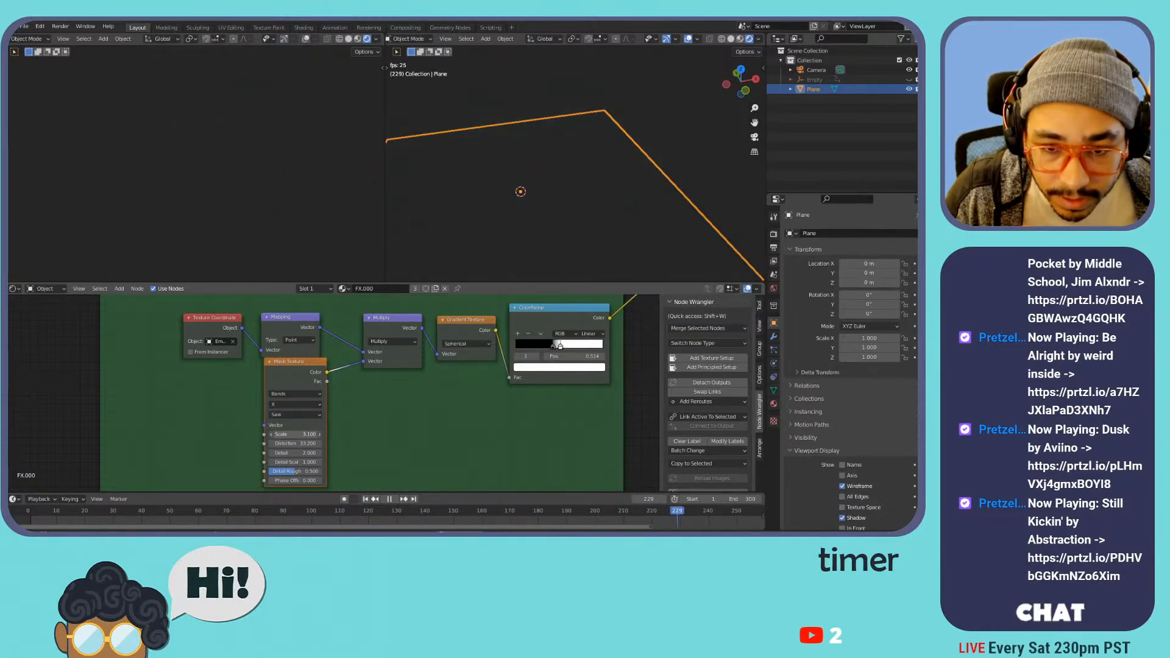
- Test the wave mask with Object coordinates linked to its Vector input, varying the Scale and ending at 3 without the link
{"action": "left_click", "coordinate": [240, 332]}
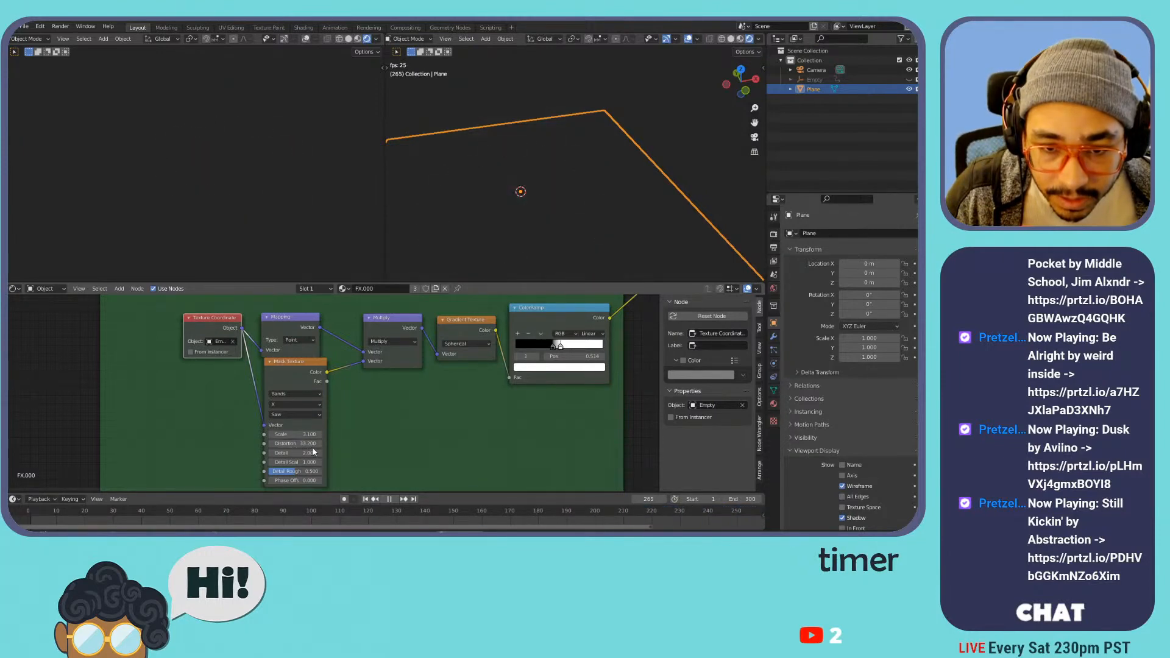
{"action": "left_click_drag", "start_coordinate": [315, 446], "coordinate": [300, 446]}
{"action": "left_click_drag", "start_coordinate": [405, 445], "coordinate": [405, 444]}
{"action": "key", "text": "ctrl+z"}
{"action": "left_click_drag", "start_coordinate": [312, 435], "coordinate": [300, 435]}
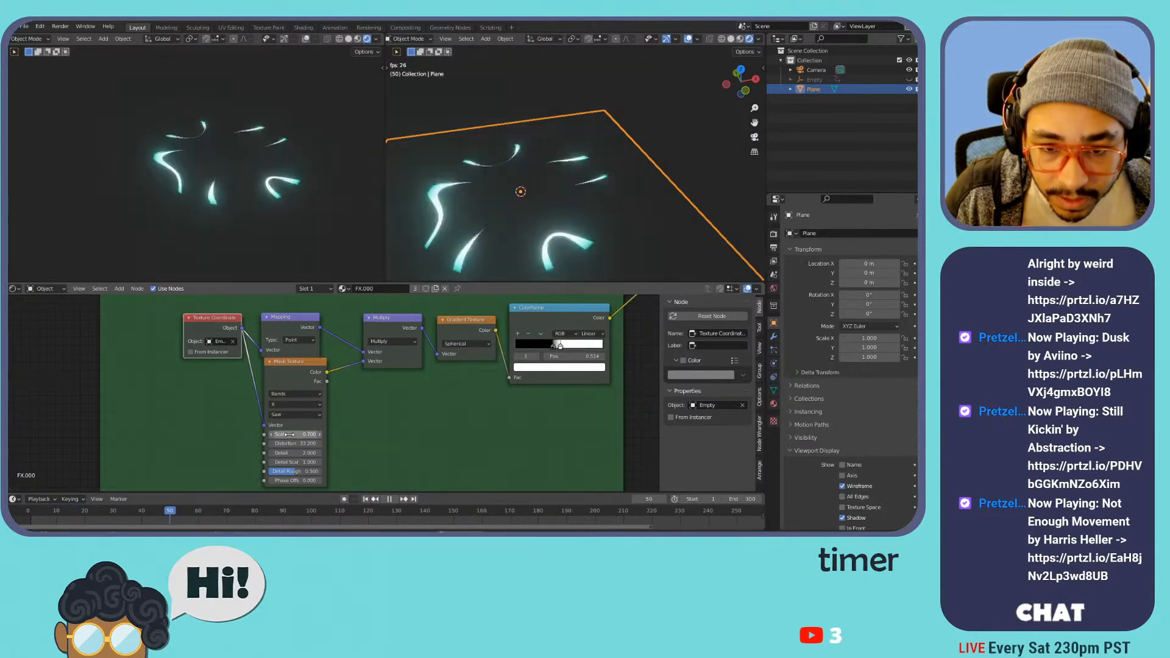
{"action": "left_click_drag", "start_coordinate": [291, 434], "coordinate": [292, 434]}
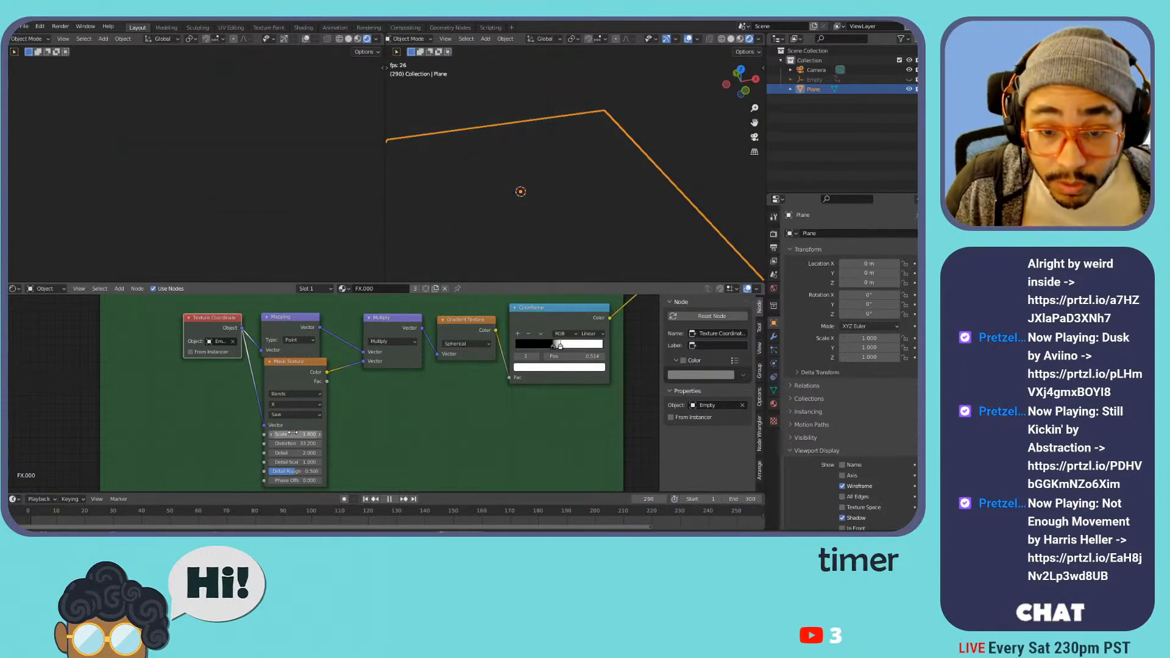
{"action": "mouse_move", "coordinate": [295, 435]}
{"action": "left_mouse_down"}
{"action": "mouse_move", "coordinate": [234, 426]}
{"action": "mouse_move", "coordinate": [308, 435]}
{"action": "left_mouse_up"}
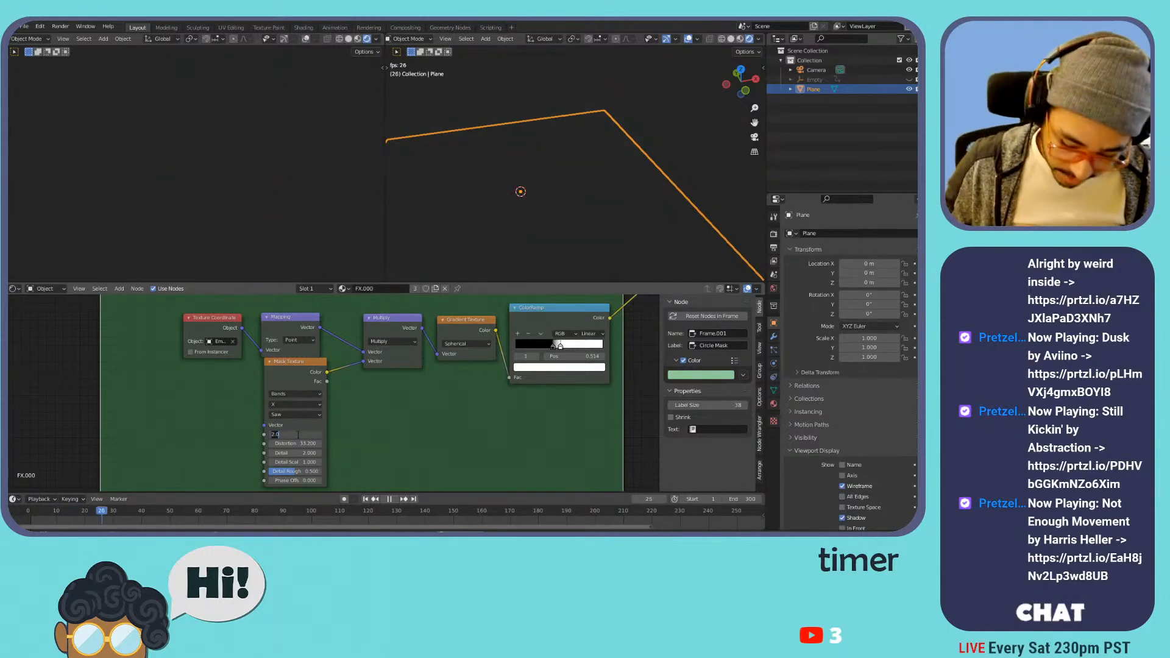
- Raise the wave mask's Detail to 10 and tune its Detail Scale to 0.75, checking the streaks in playback
{"action": "left_click_drag", "start_coordinate": [294, 452], "coordinate": [329, 453]}
{"action": "key", "text": "space"}
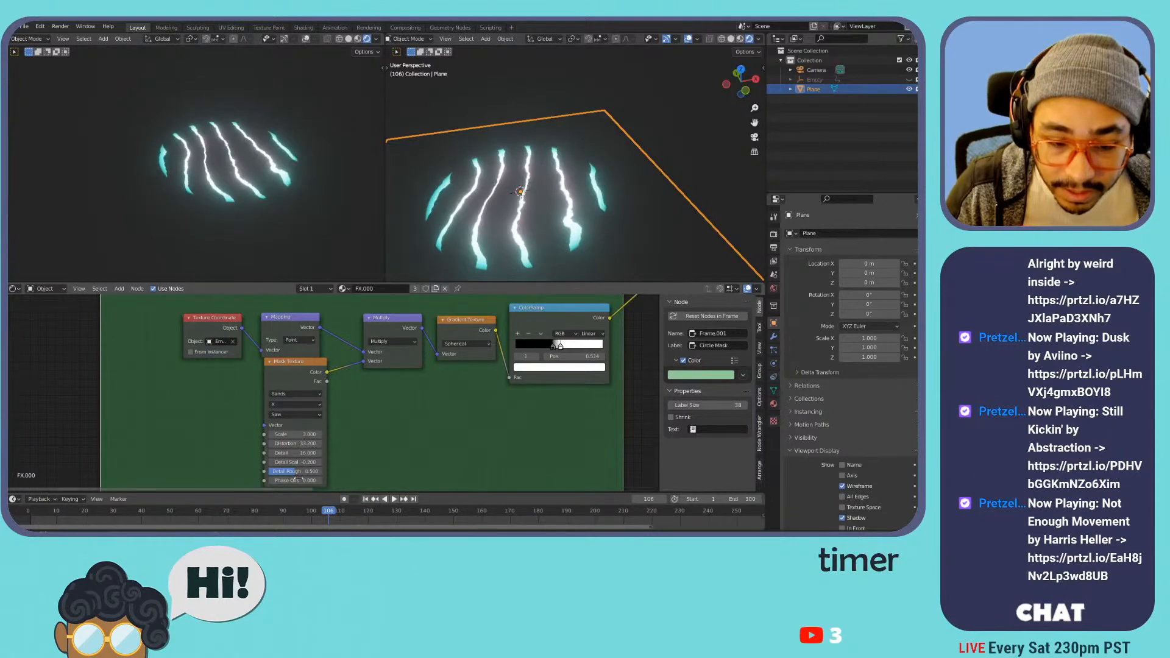
{"action": "key", "text": "ctrl+z"}
{"action": "mouse_move", "coordinate": [297, 462]}
{"action": "left_mouse_down"}
{"action": "mouse_move", "coordinate": [277, 461]}
{"action": "mouse_move", "coordinate": [299, 461]}
{"action": "left_mouse_up"}
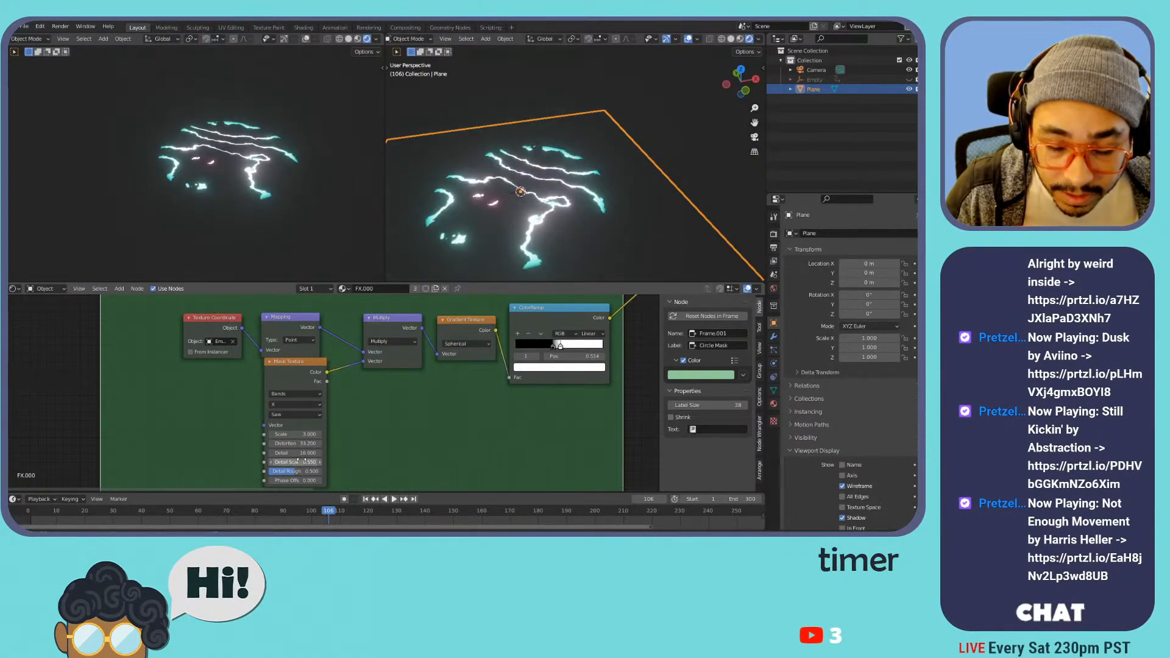
{"action": "key", "text": "space"}
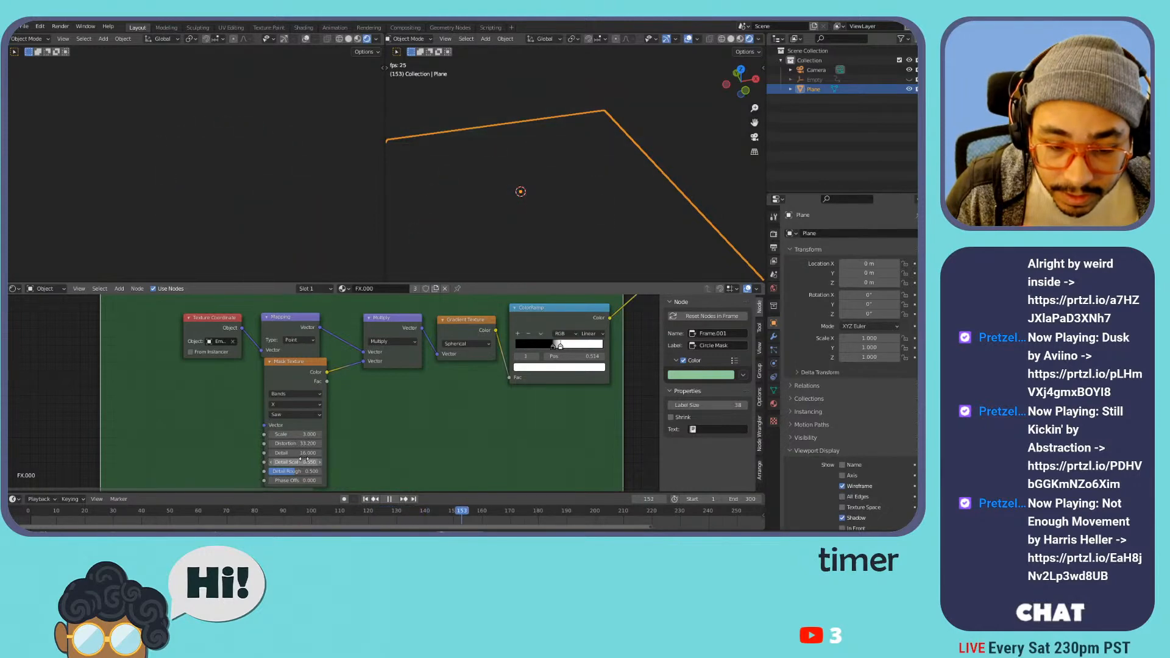
{"action": "left_click_drag", "start_coordinate": [303, 461], "coordinate": [317, 460]}
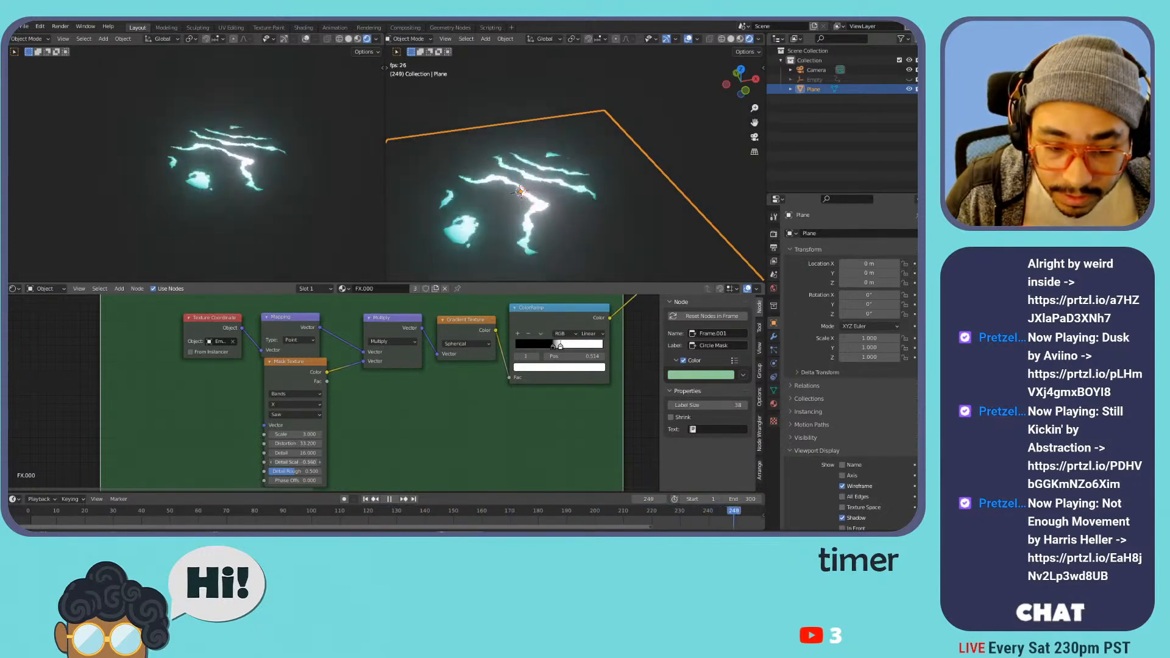
{"action": "left_click_drag", "start_coordinate": [304, 462], "coordinate": [281, 462]}
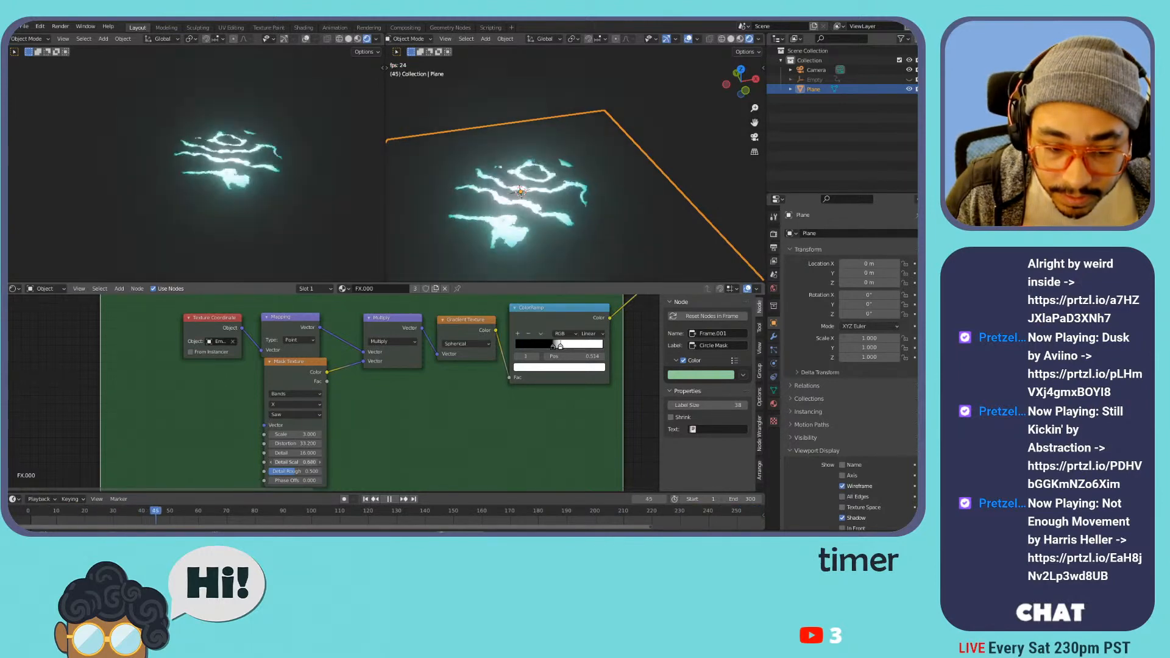
- Compare different Detail Roughness values on the wave mask, settling at about 0.46
{"action": "key", "text": "space"}
{"action": "left_click_drag", "start_coordinate": [298, 470], "coordinate": [341, 470]}
{"action": "key", "text": "space"}
{"action": "key", "text": "space"}
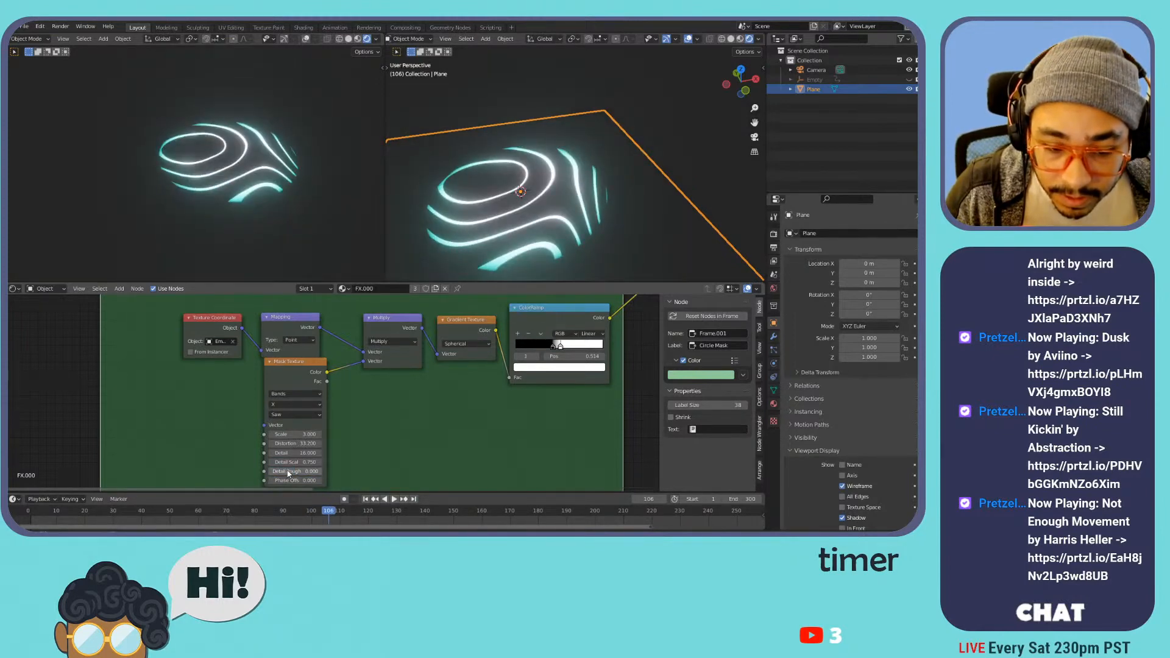
{"action": "left_click_drag", "start_coordinate": [288, 474], "coordinate": [295, 473]}
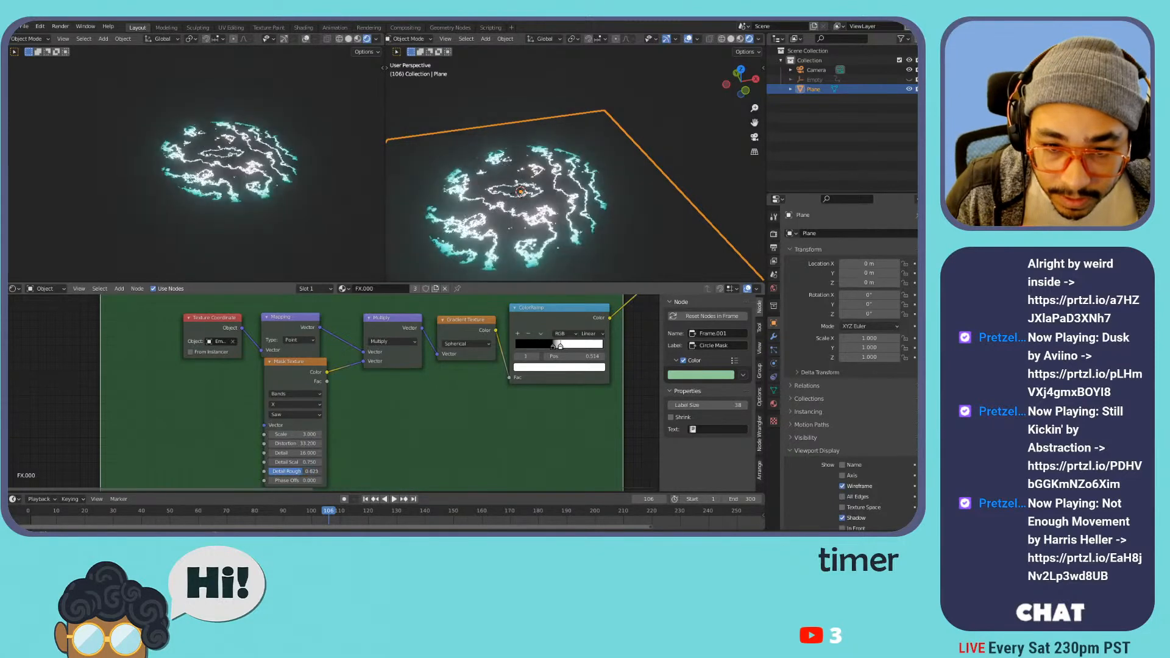
- Adjust the wave mask's Phase Offset to about 28 and play the animation to check the lightning-like streaks
{"action": "left_click_drag", "start_coordinate": [294, 478], "coordinate": [329, 479]}
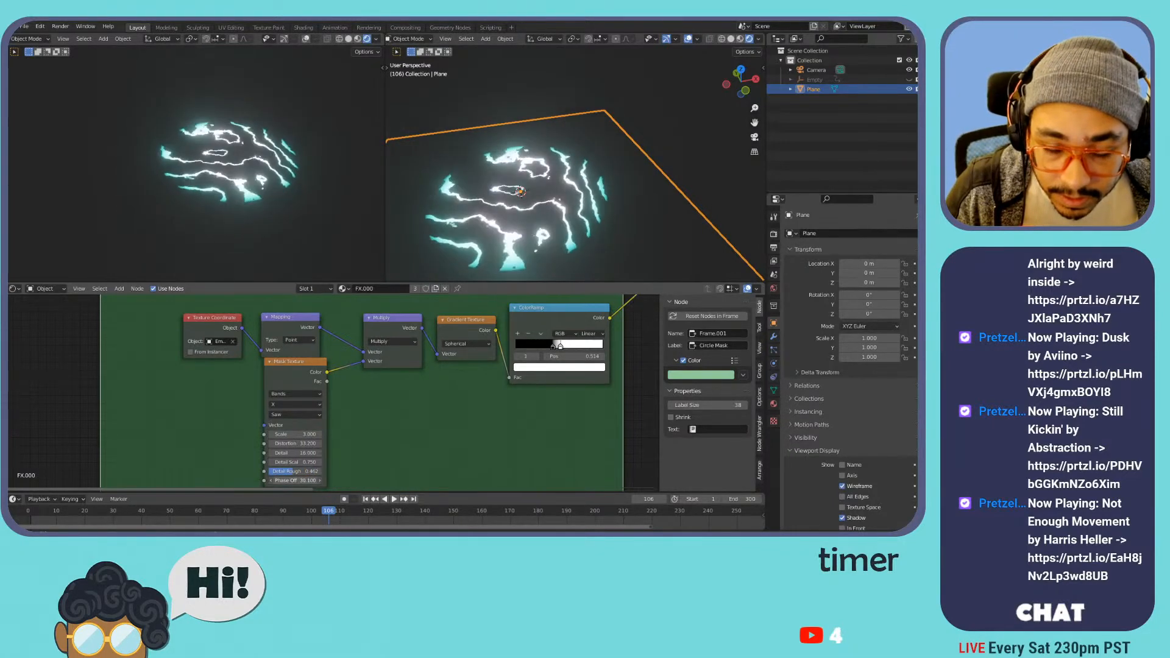
{"action": "key", "text": "space"}
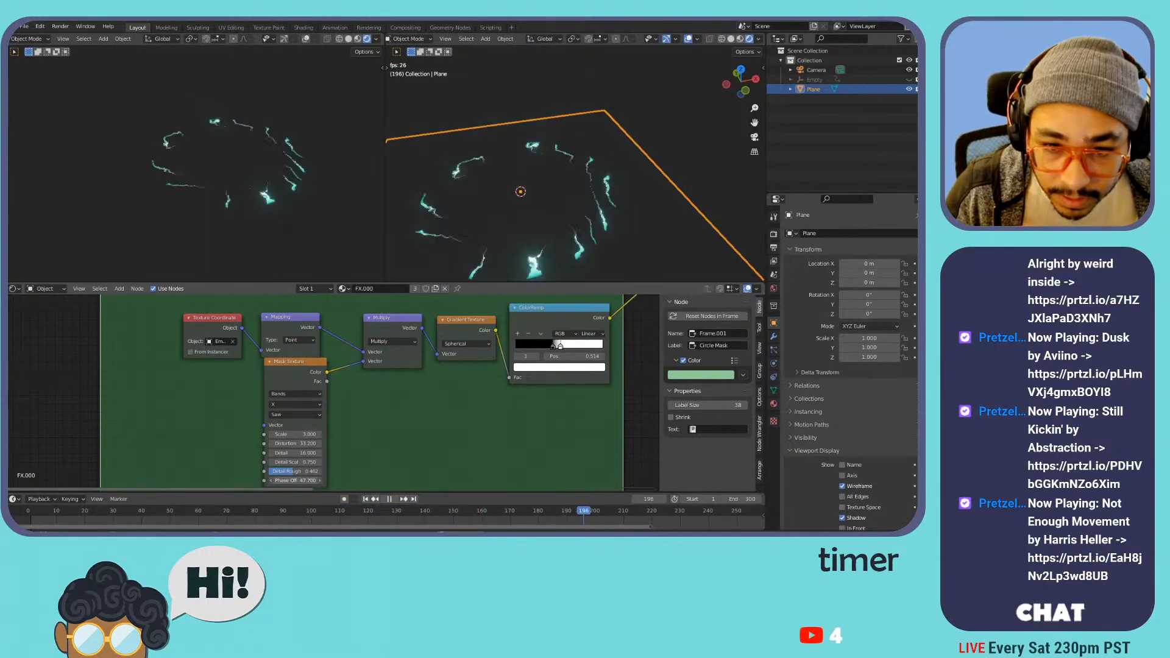
{"action": "key", "text": "space"}
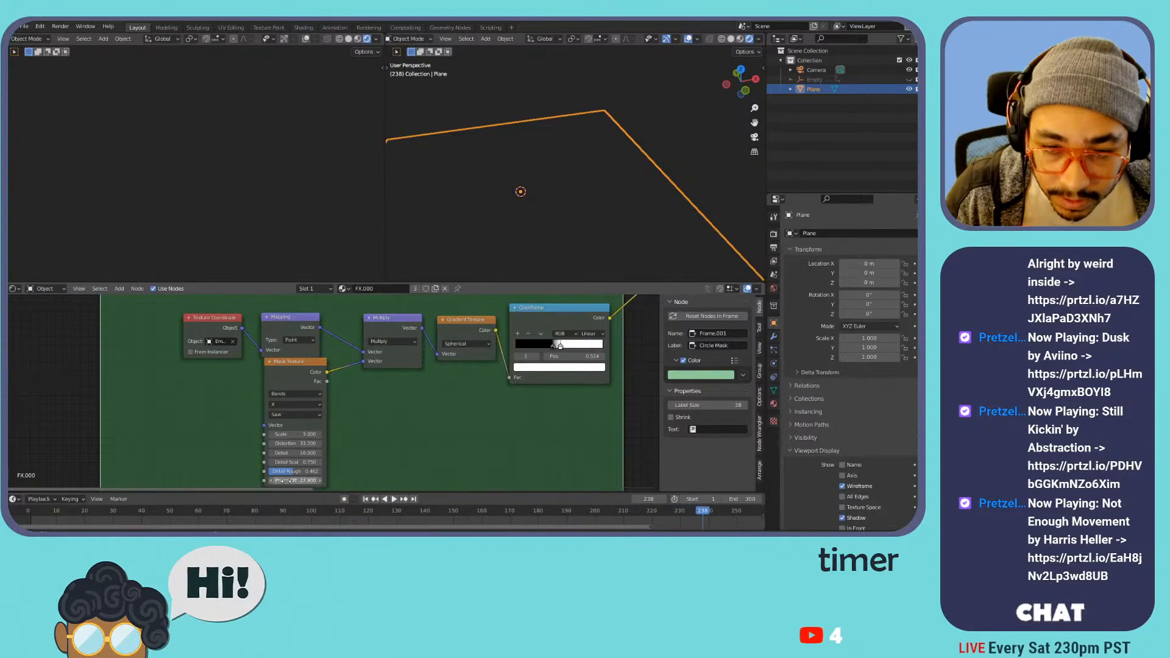
{"action": "key", "text": "space"}
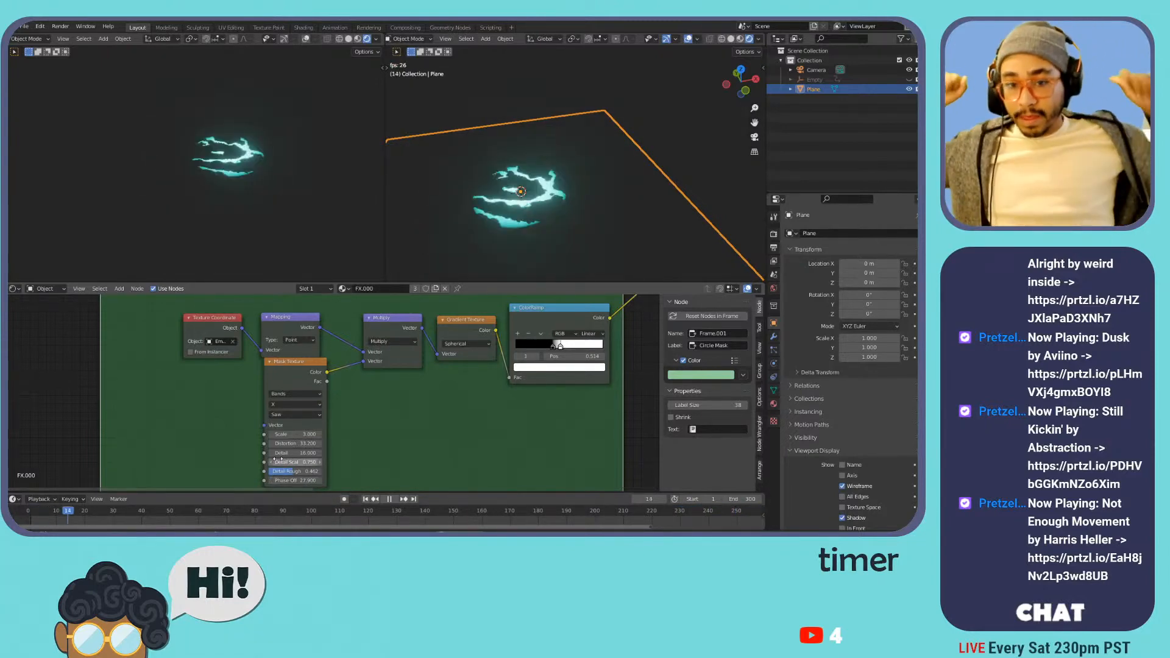
{"action": "key", "text": "space"}
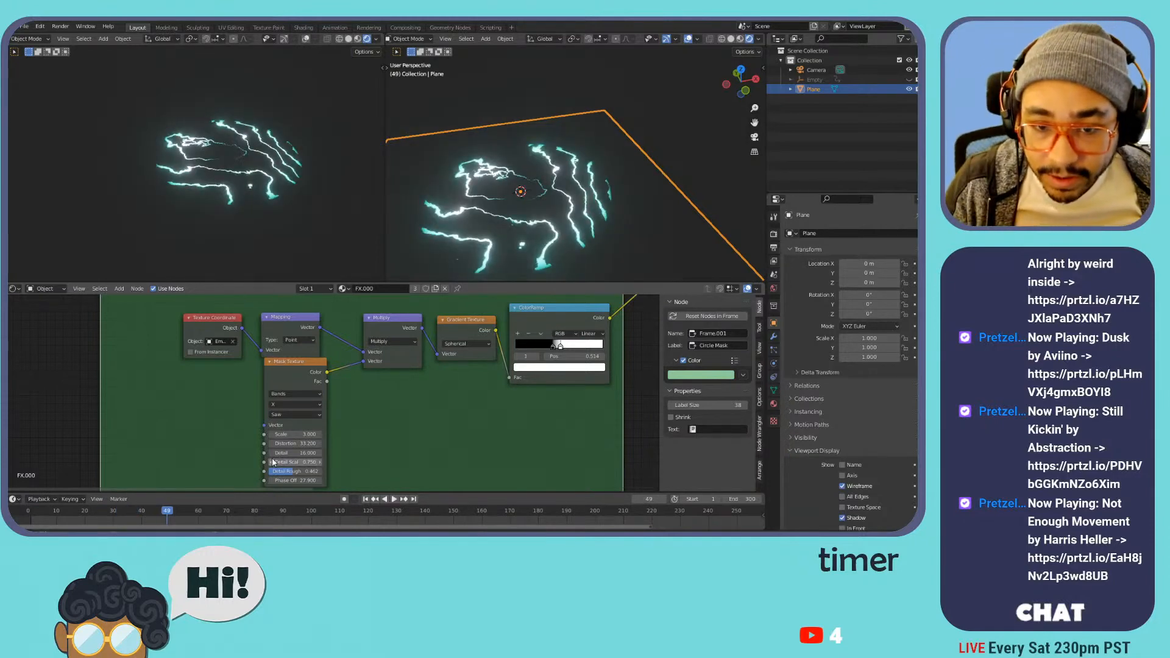
- Move the Texture Coordinate and Mapping nodes in the Generate Circle frame away from the Gradient Texture to open a gap
{"action": "left_click_drag", "start_coordinate": [305, 382], "coordinate": [297, 392]}
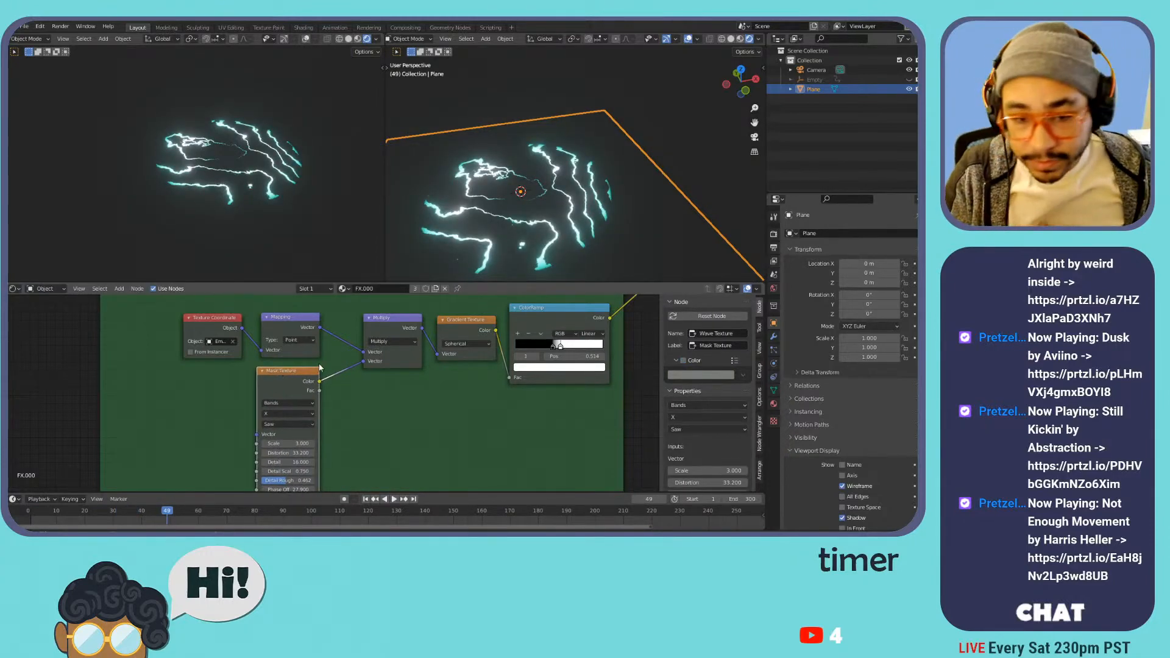
{"action": "scroll", "coordinate": [340, 369], "scroll_direction": "down", "scroll_amount": 1}
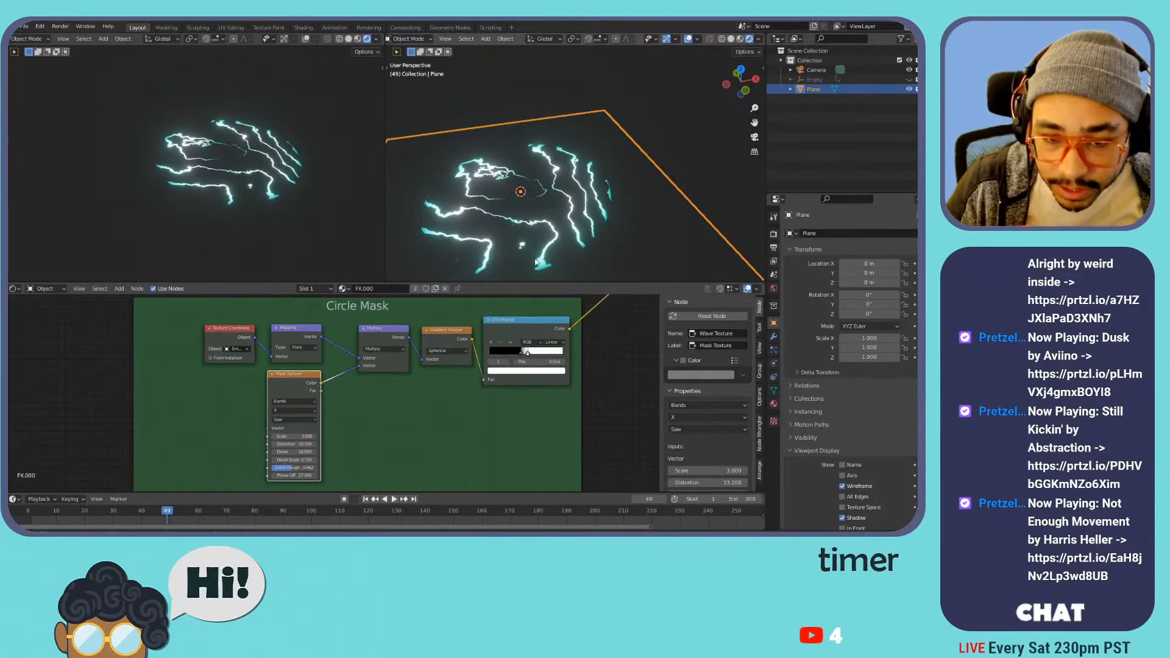
{"action": "middle_click_drag", "start_coordinate": [348, 299], "coordinate": [363, 402]}
{"action": "scroll", "coordinate": [365, 400], "scroll_direction": "down", "scroll_amount": 4}
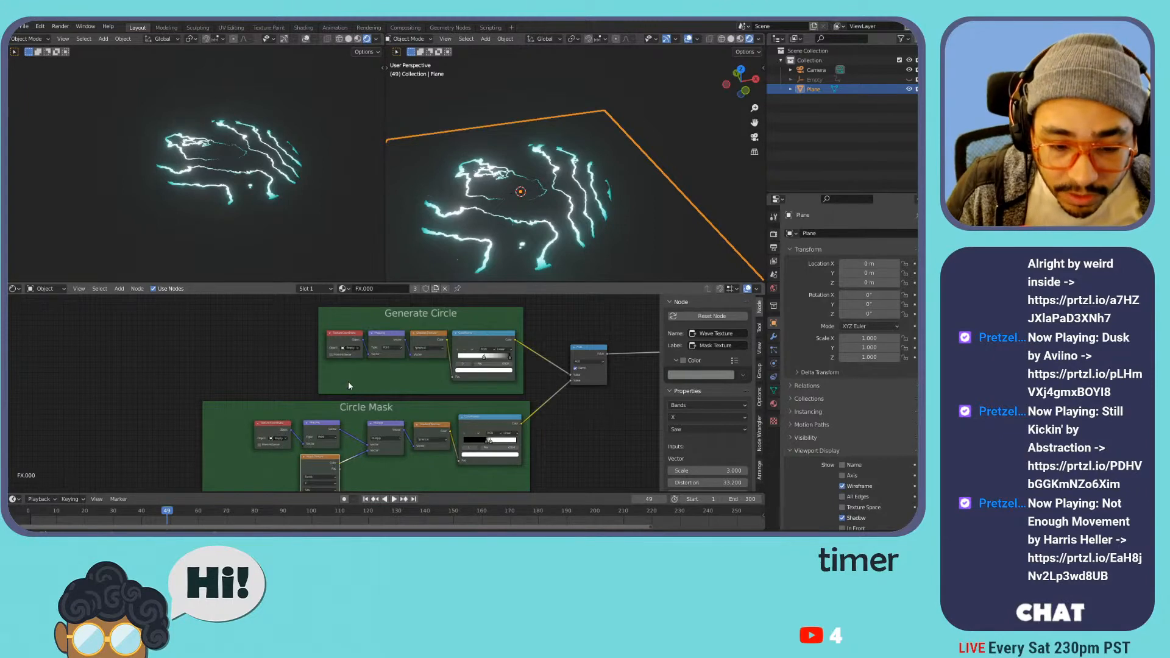
{"action": "scroll", "coordinate": [332, 386], "scroll_direction": "up", "scroll_amount": 2}
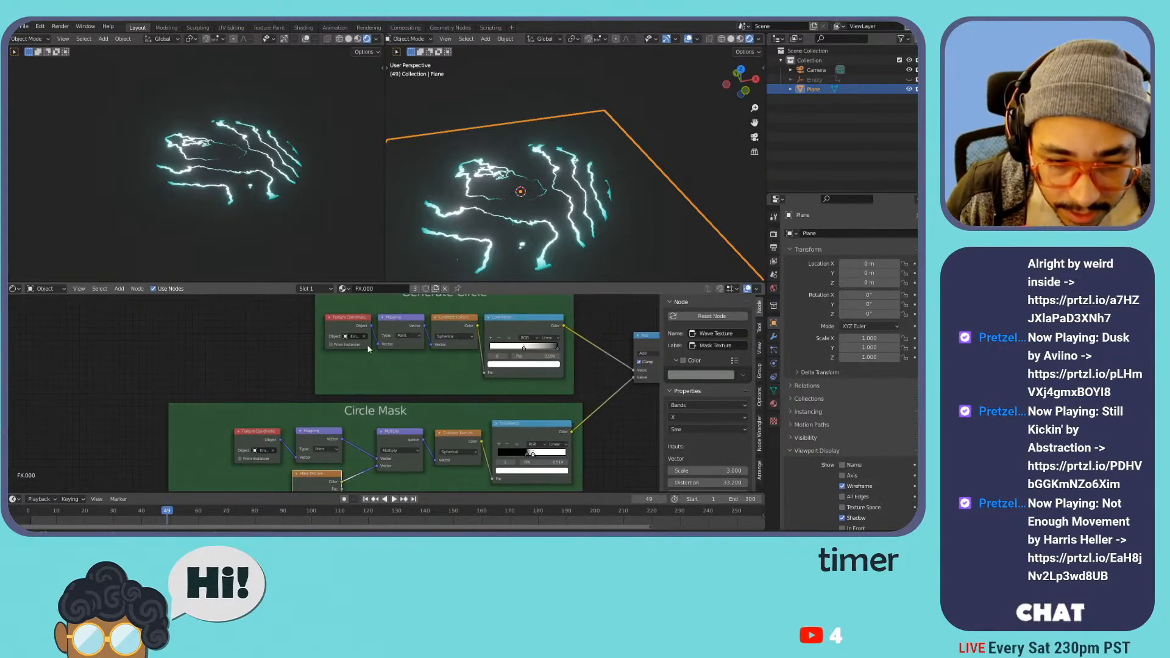
{"action": "left_click_drag", "start_coordinate": [347, 325], "coordinate": [247, 331]}
{"action": "left_click", "coordinate": [307, 437]}
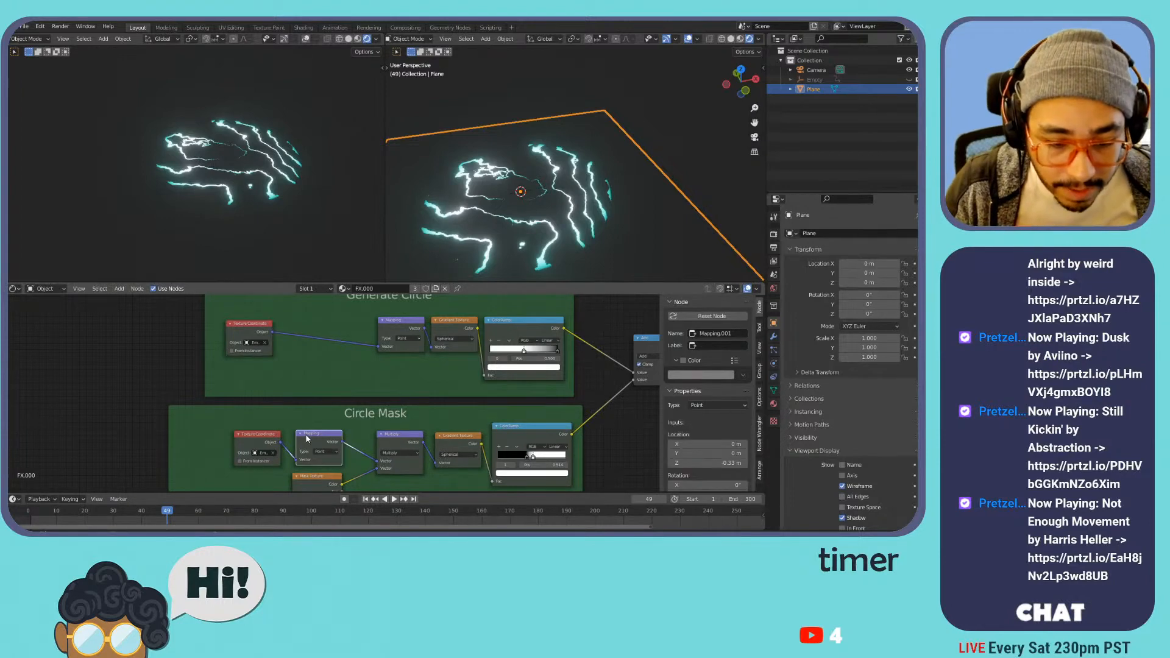
{"action": "left_click_drag", "start_coordinate": [400, 323], "coordinate": [317, 330]}
- Insert a Vector Math node between the Mapping and Gradient Texture nodes in the Generate Circle frame
{"action": "middle_click_drag", "start_coordinate": [349, 400], "coordinate": [305, 381]}
{"action": "left_click", "coordinate": [355, 423]}
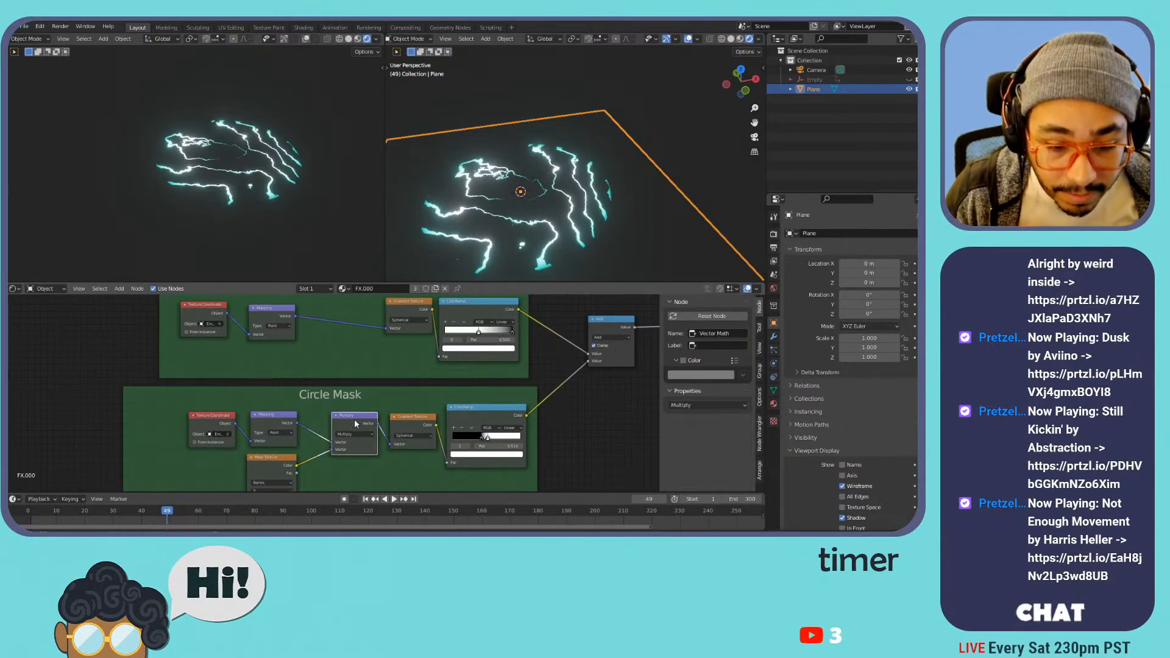
{"action": "left_click", "coordinate": [328, 327]}
{"action": "key", "text": "shift+a"}
{"action": "mouse_move", "coordinate": [323, 339]}
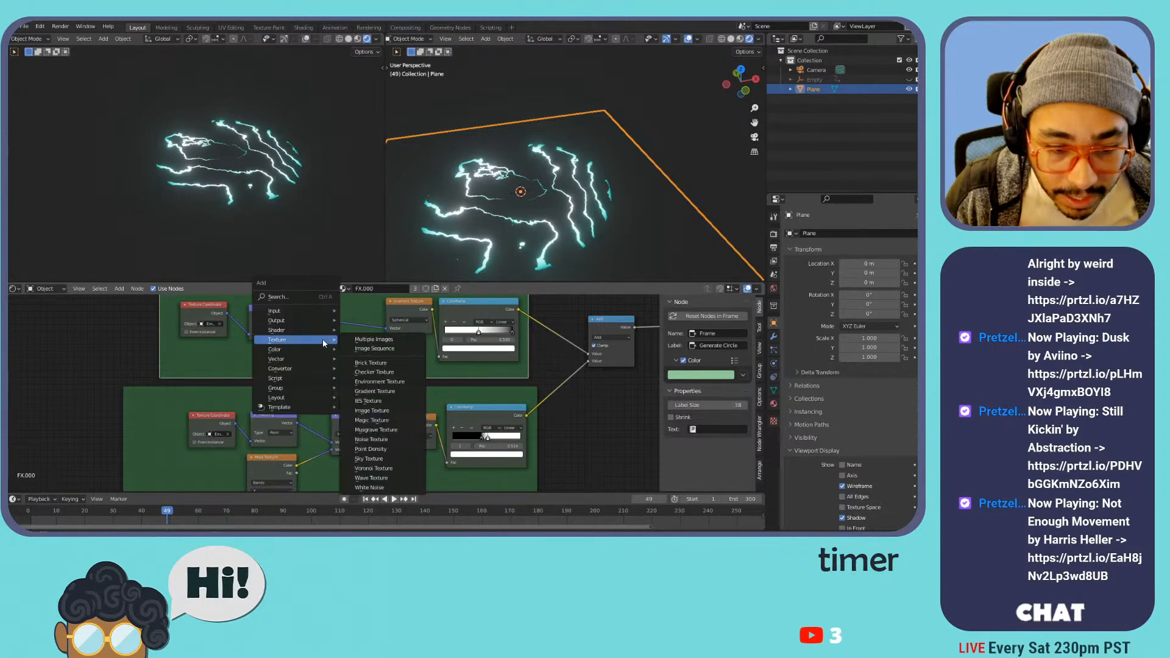
{"action": "mouse_move", "coordinate": [312, 369]}
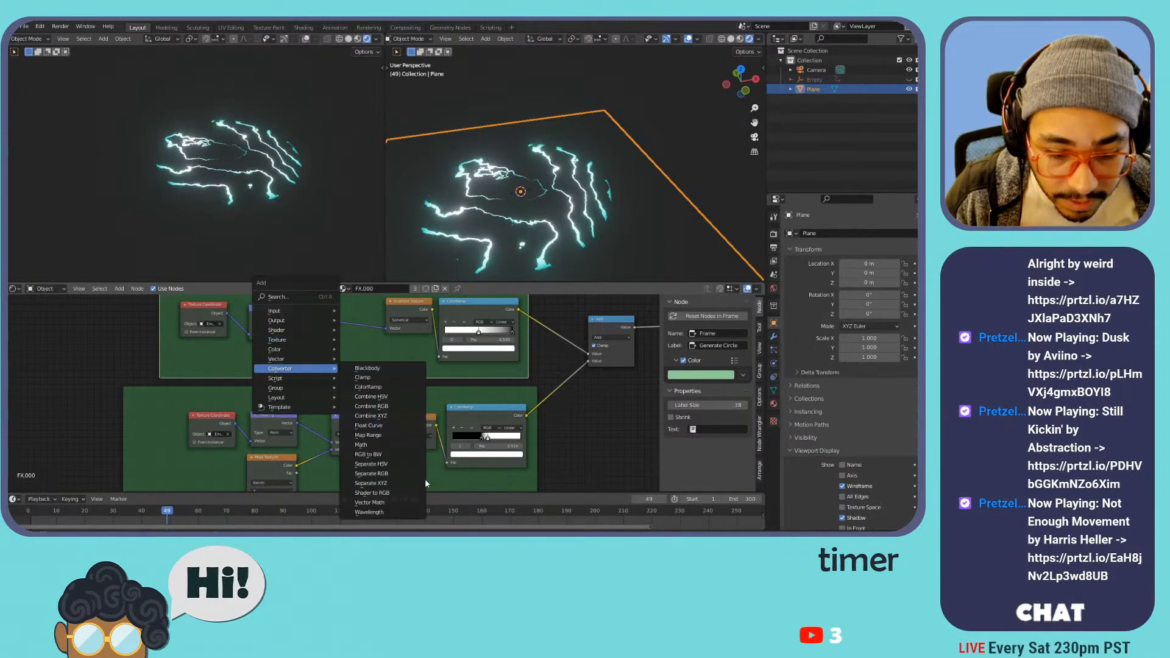
{"action": "left_click", "coordinate": [392, 504]}
{"action": "left_click", "coordinate": [348, 317]}
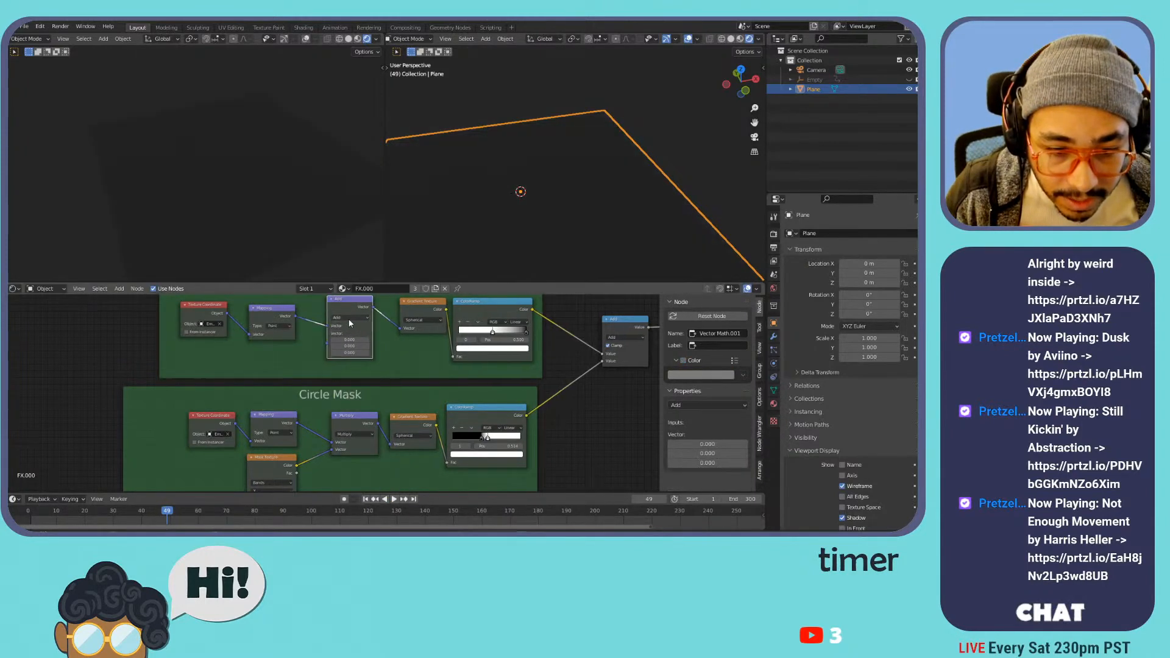
- Set the new Vector Math node in Generate Circle to Divide and adjust its second vector's values
{"action": "left_click", "coordinate": [350, 318]}
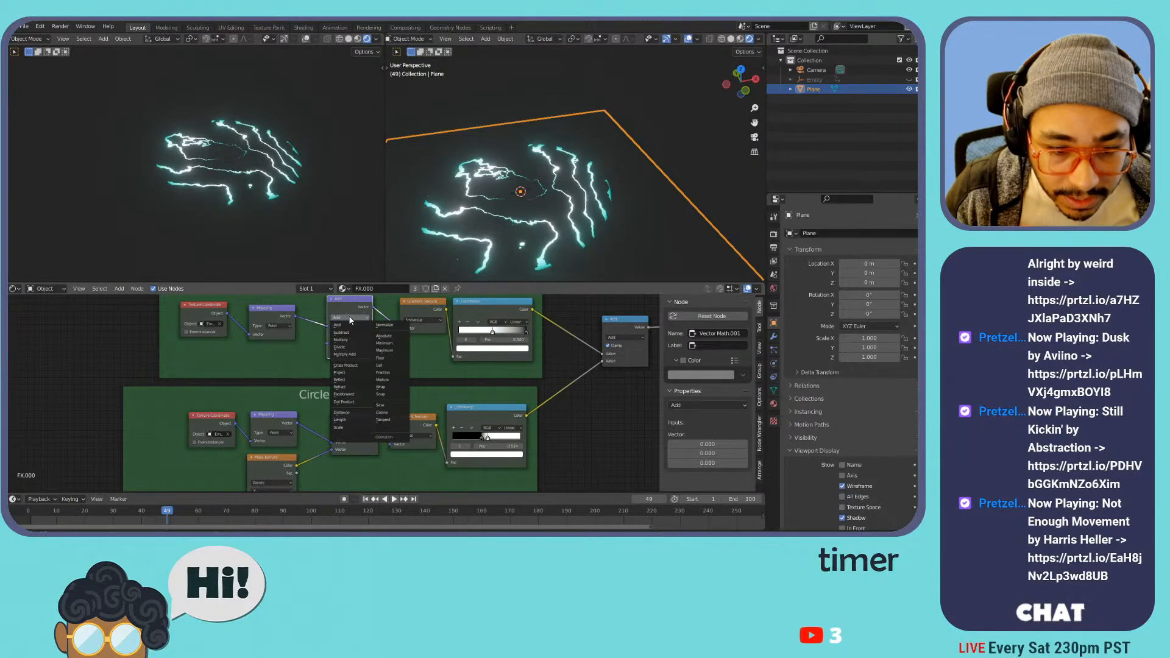
{"action": "left_click", "coordinate": [357, 349]}
{"action": "mouse_move", "coordinate": [349, 339]}
{"action": "left_mouse_down"}
{"action": "mouse_move", "coordinate": [404, 339]}
{"action": "mouse_move", "coordinate": [362, 346]}
{"action": "left_mouse_up"}
{"action": "scroll", "coordinate": [286, 393], "scroll_direction": "down", "scroll_amount": 1}
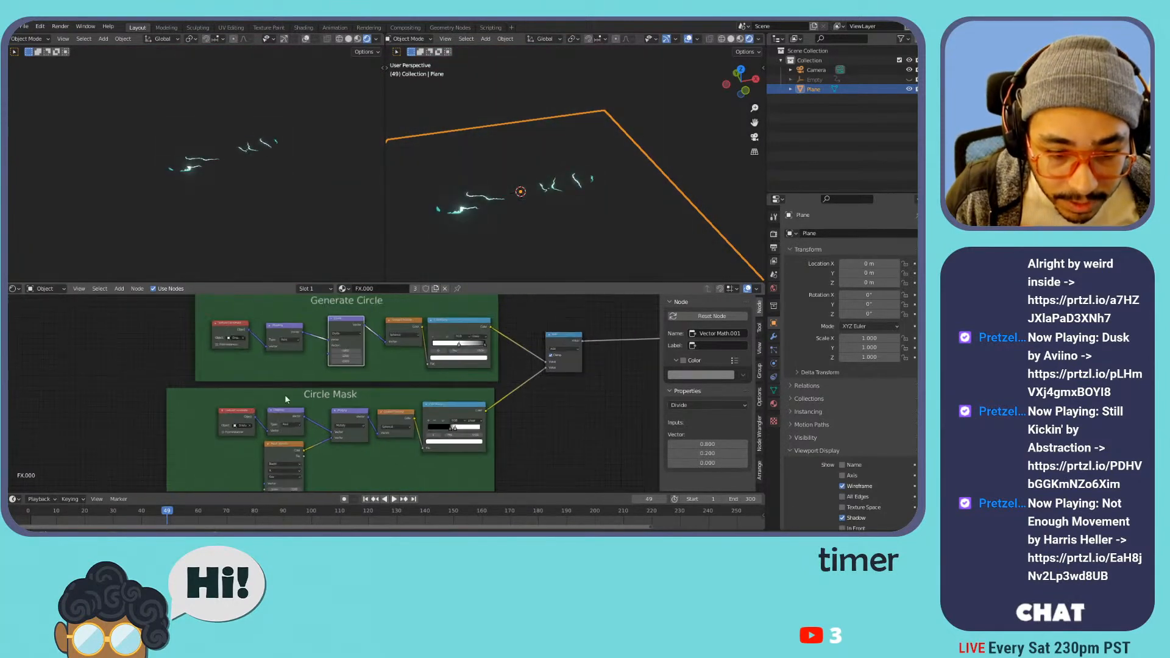
{"action": "middle_click_drag", "start_coordinate": [286, 390], "coordinate": [301, 385]}
{"action": "left_click", "coordinate": [296, 441]}
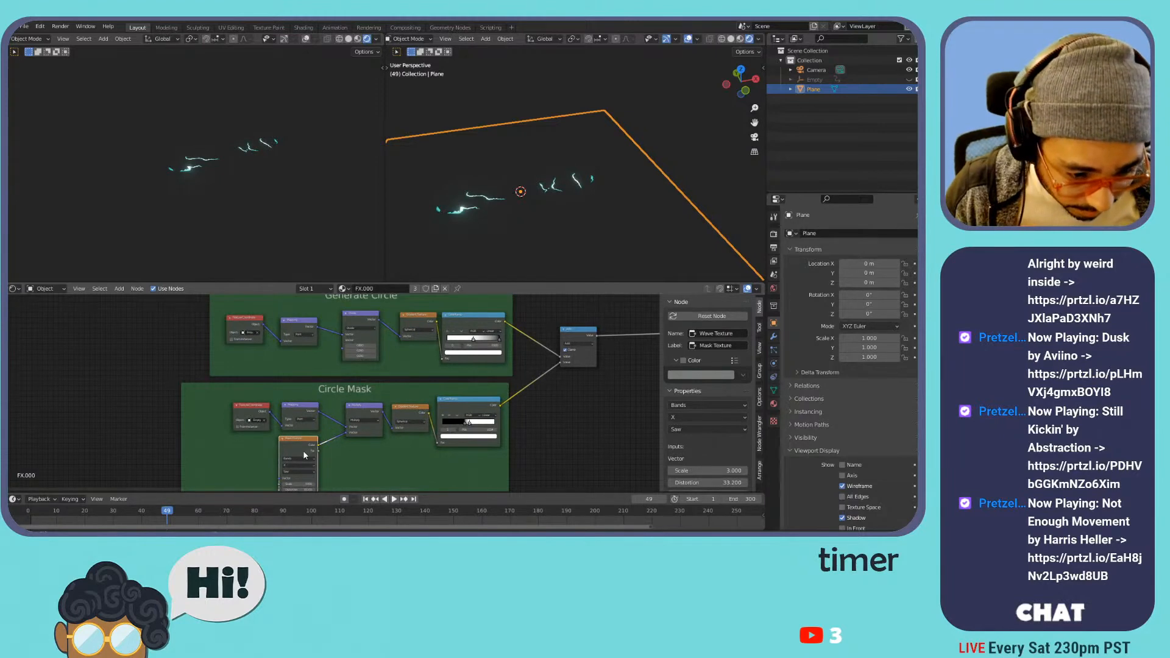
{"action": "key", "text": "shift+d"}
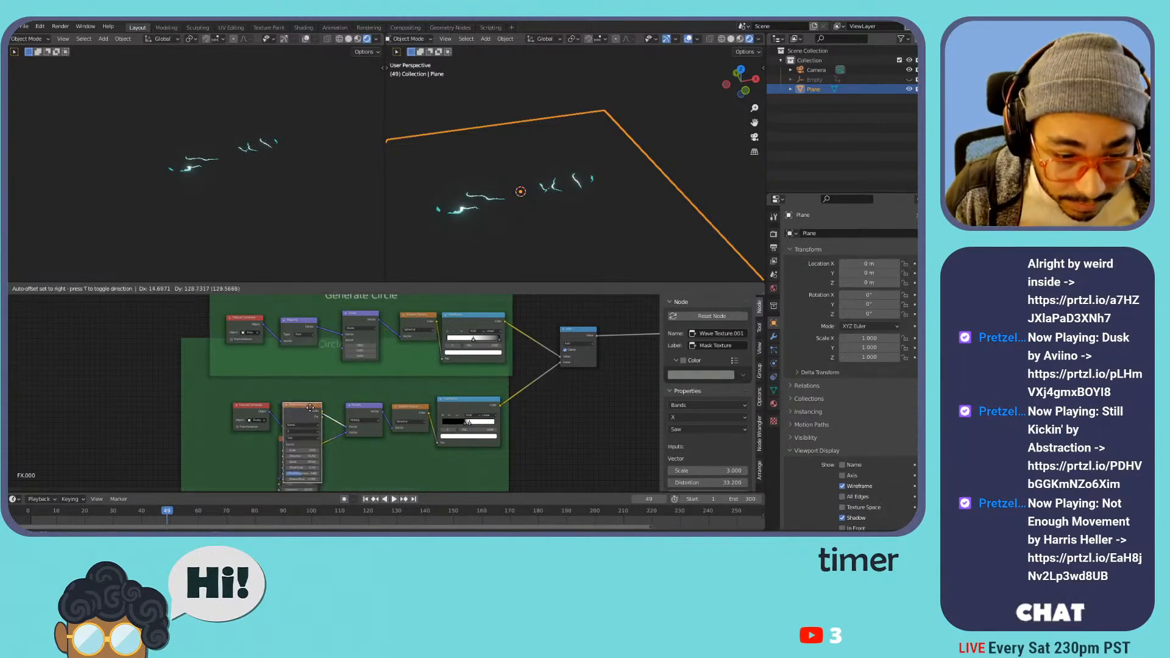
{"action": "left_click", "coordinate": [318, 378]}
{"action": "key", "text": "ctrl+z"}
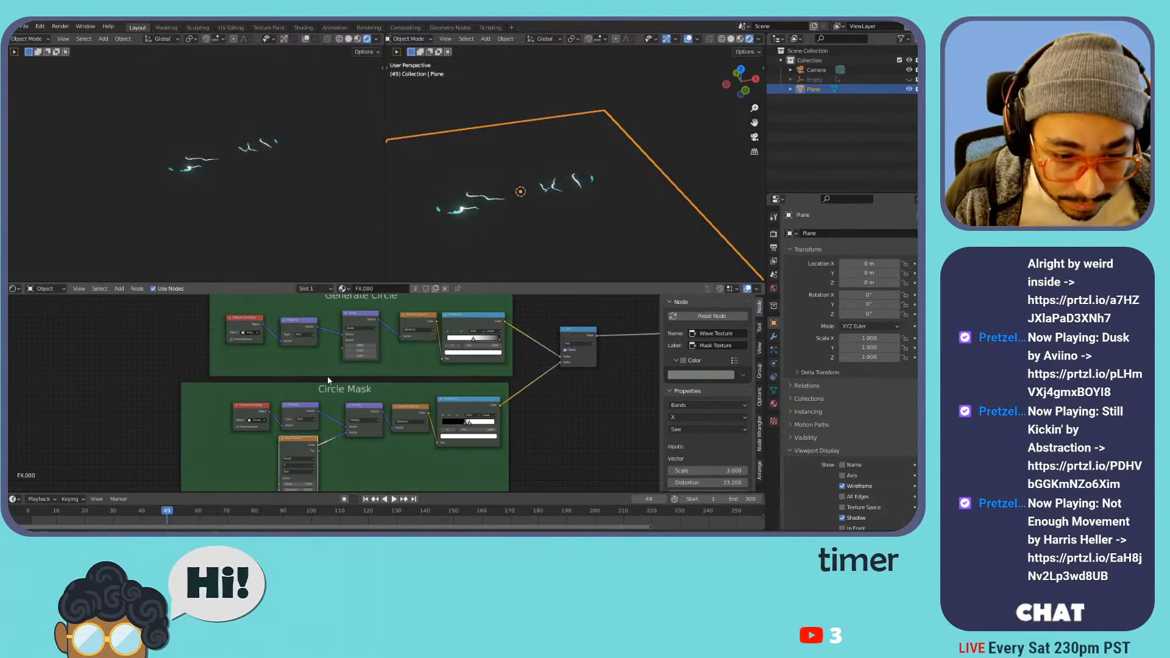
- Add a new Wave Texture node and place it below the Mapping node in the Generate Circle frame
{"action": "left_click", "coordinate": [320, 361]}
{"action": "key", "text": "shift+a"}
{"action": "mouse_move", "coordinate": [321, 364]}
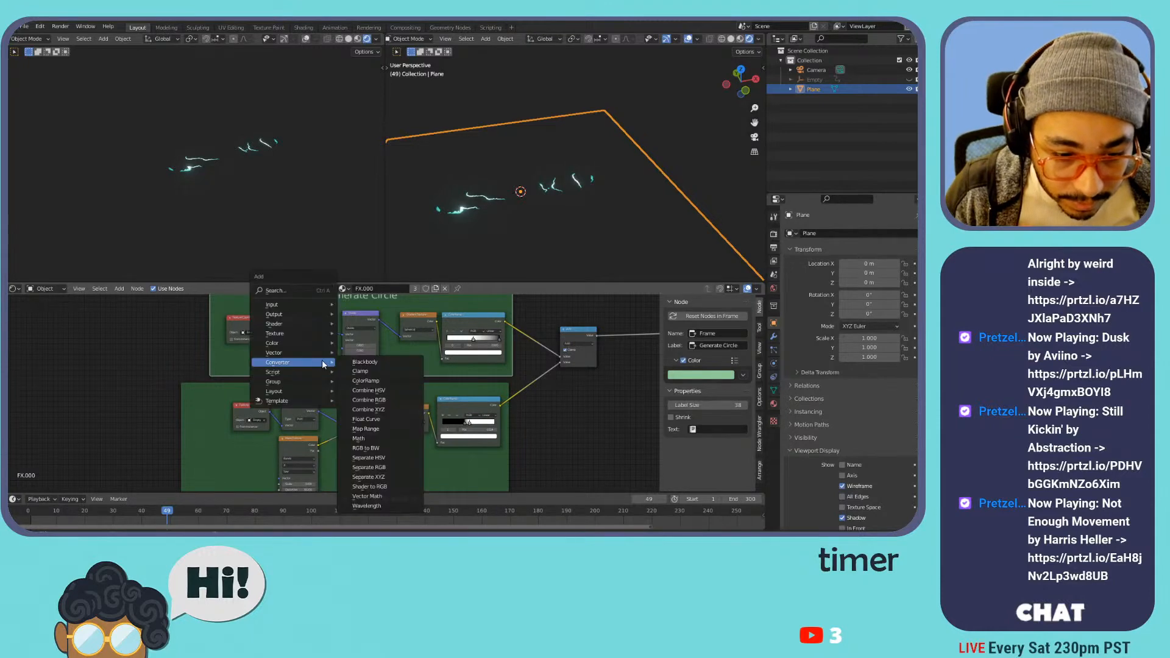
{"action": "mouse_move", "coordinate": [308, 334]}
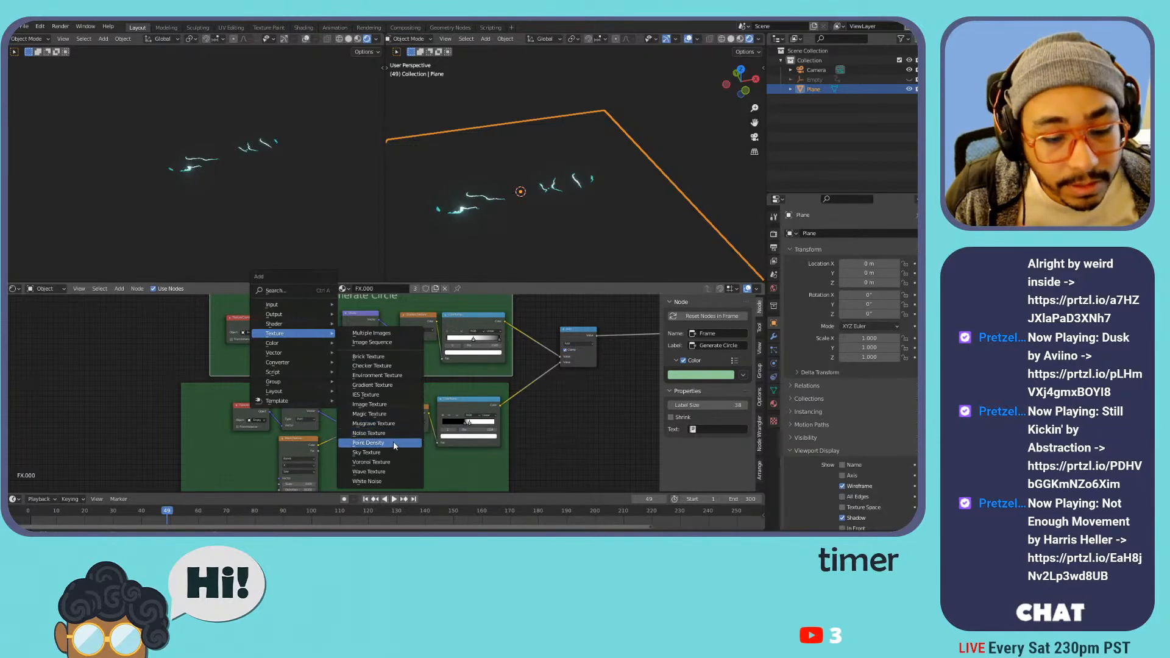
{"action": "left_click", "coordinate": [368, 472]}
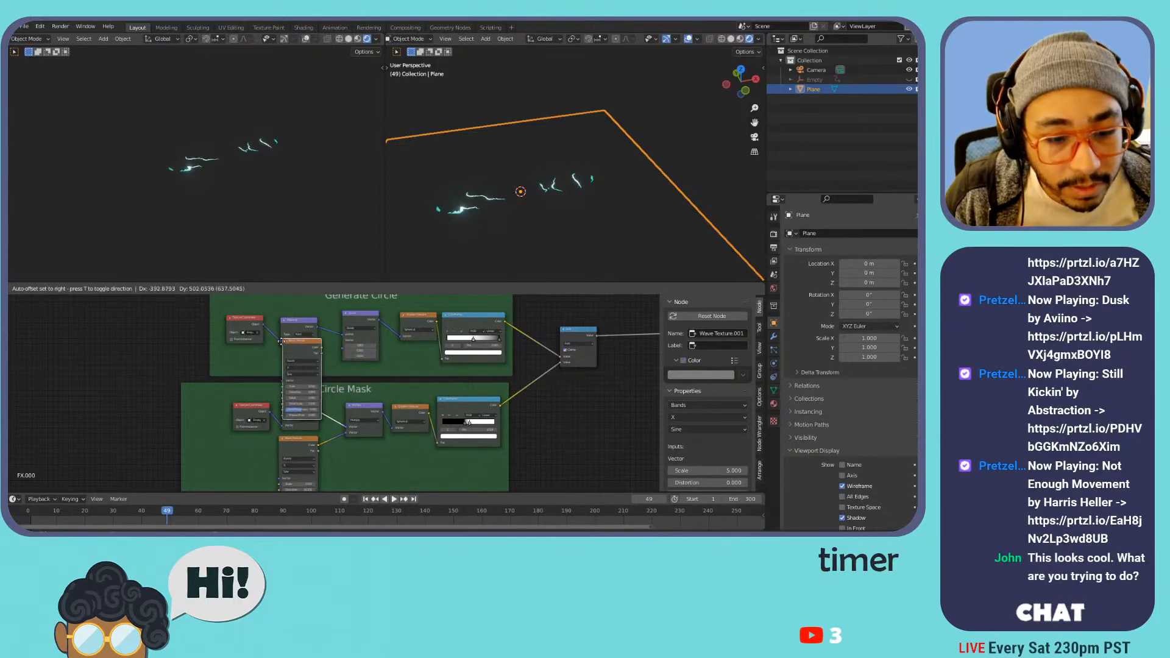
{"action": "left_click", "coordinate": [222, 306]}
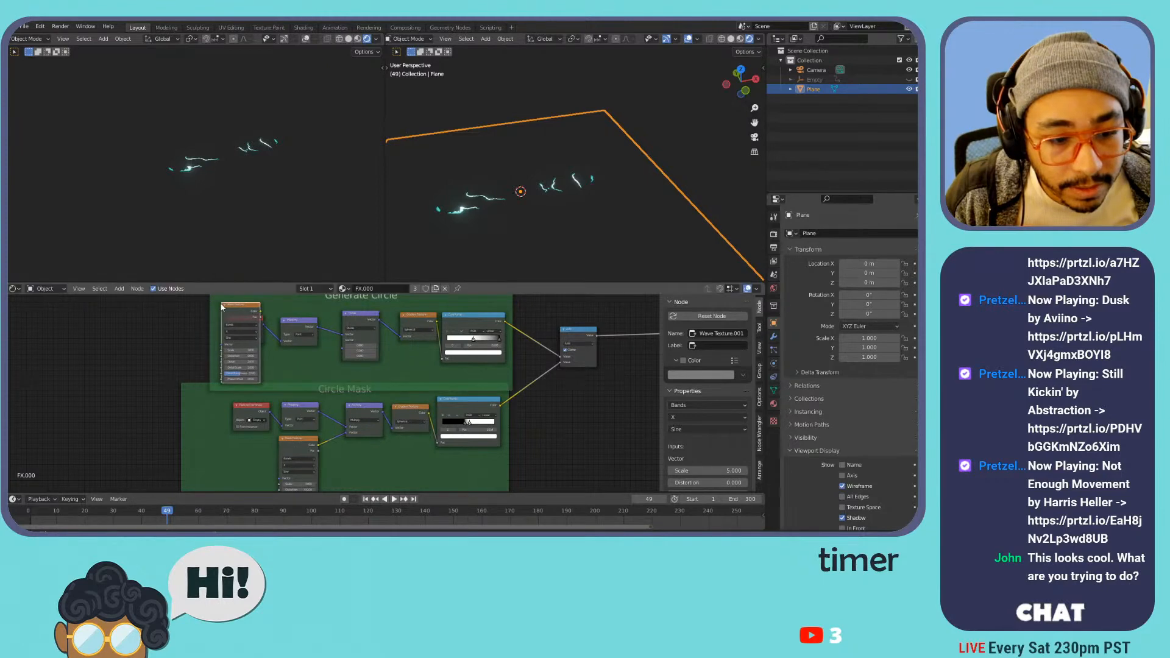
{"action": "left_click_drag", "start_coordinate": [238, 315], "coordinate": [279, 360]}
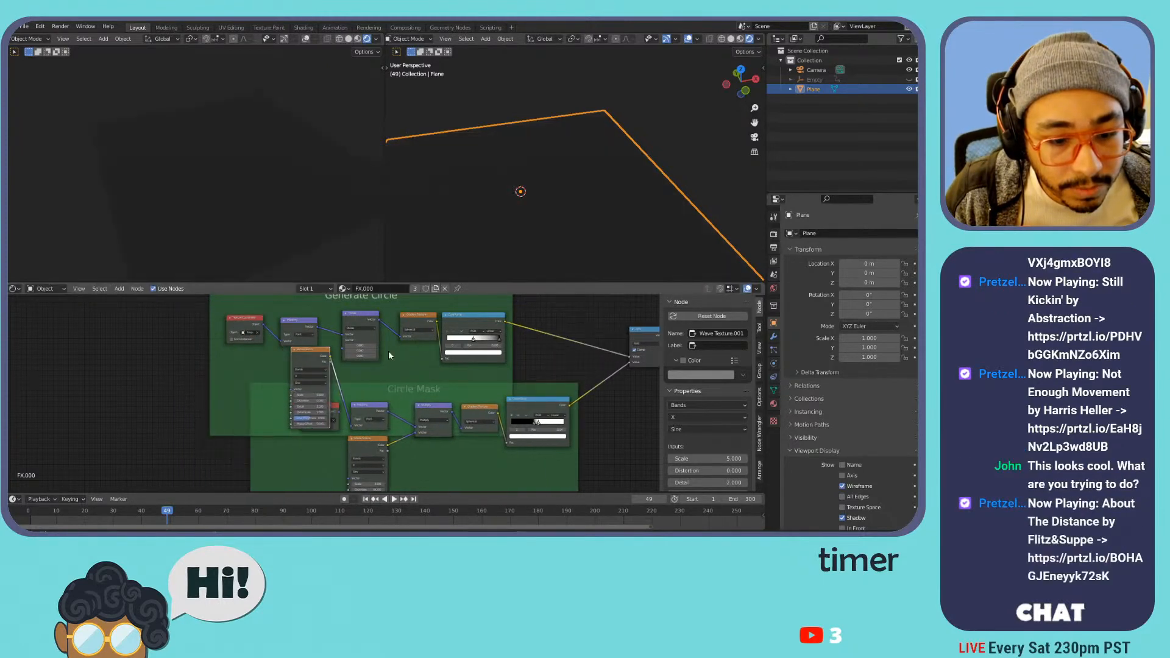
- Move the Circle Mask frame down clear of the Generate Circle frame and play the animation briefly
{"action": "scroll", "coordinate": [406, 360], "scroll_direction": "down", "scroll_amount": 2}
{"action": "left_click_drag", "start_coordinate": [492, 387], "coordinate": [477, 446]}
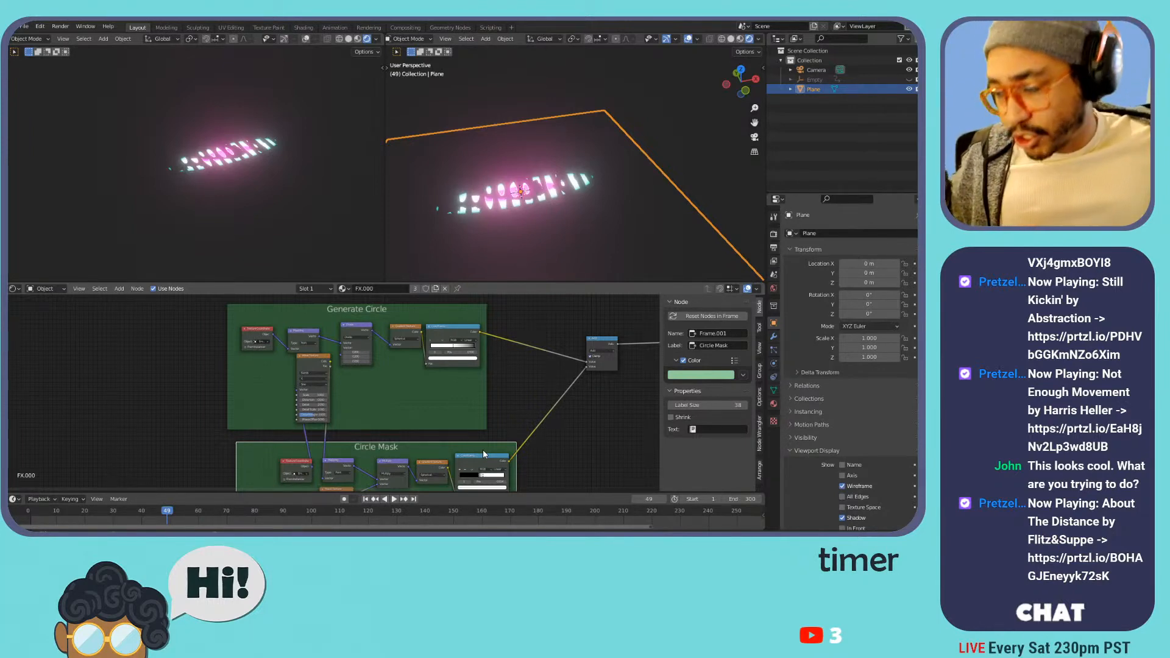
{"action": "key", "text": "space"}
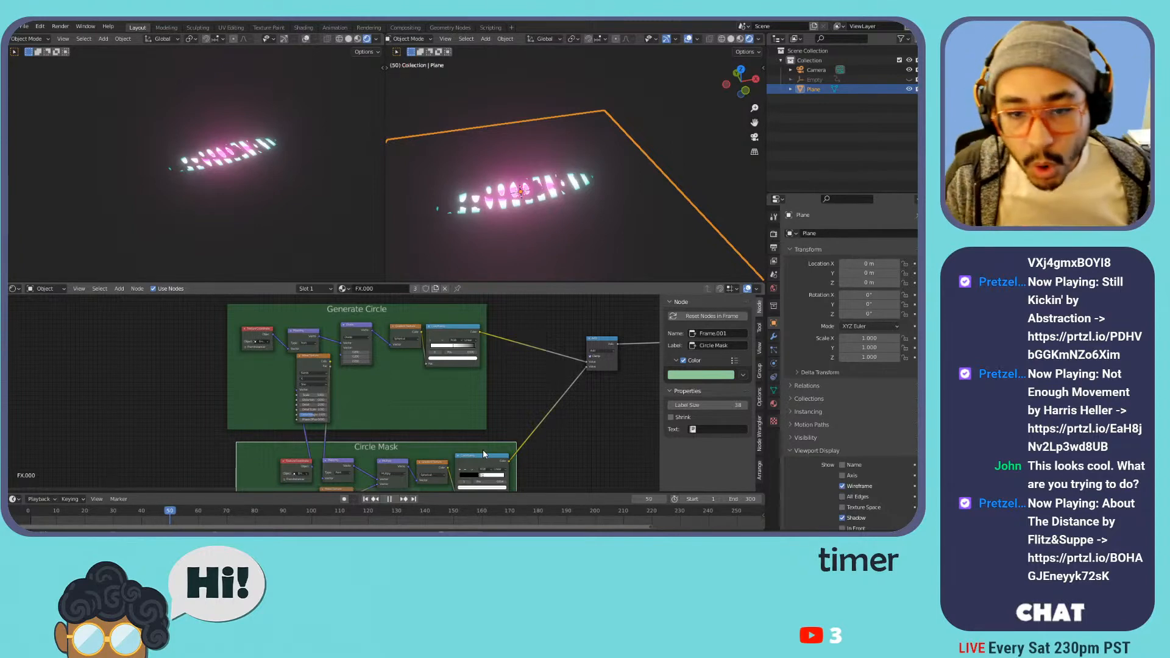
{"action": "scroll", "coordinate": [371, 434], "scroll_direction": "down", "scroll_amount": 2}
{"action": "middle_click_drag", "start_coordinate": [372, 434], "coordinate": [396, 363]}
{"action": "scroll", "coordinate": [362, 382], "scroll_direction": "up", "scroll_amount": 2}
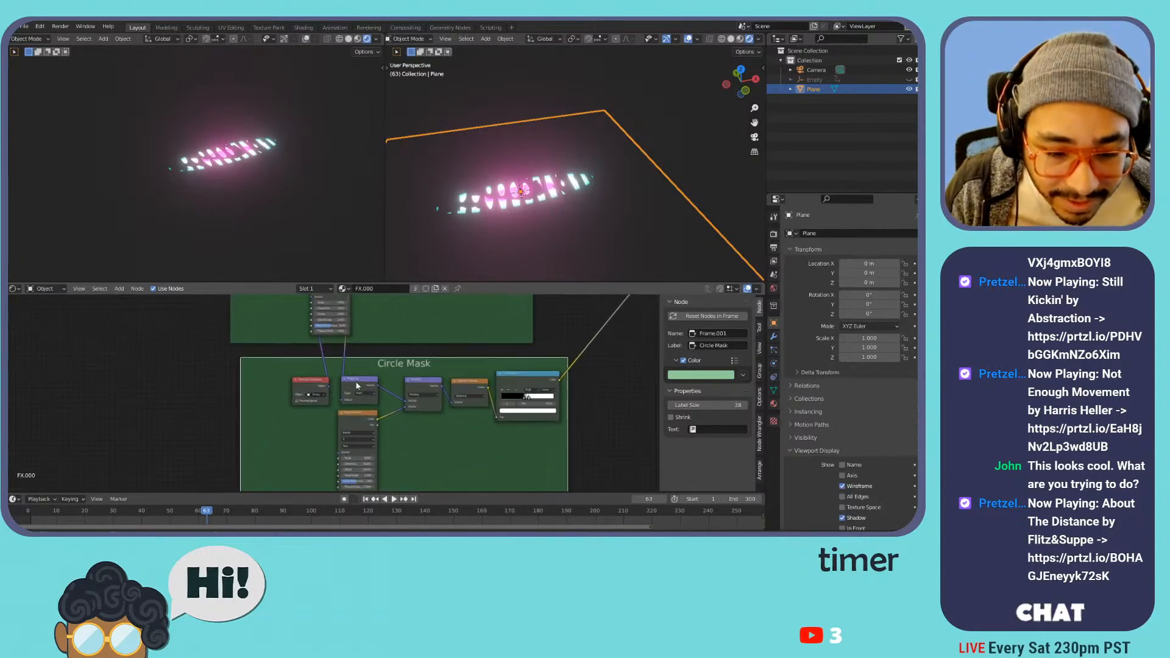
- Reconnect the Circle Mask's Texture Coordinate directly to its Mapping node and detach the stray Wave Texture link
{"action": "left_click", "coordinate": [329, 389]}
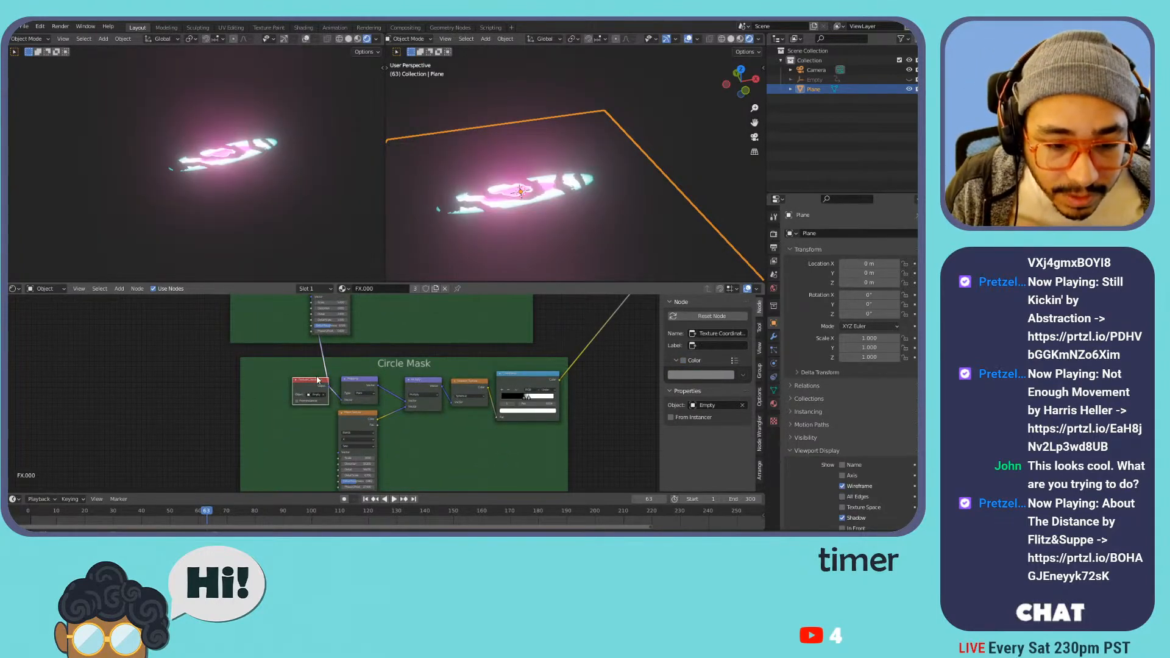
{"action": "middle_click_drag", "start_coordinate": [311, 301], "coordinate": [286, 360]}
{"action": "left_click", "coordinate": [240, 373]}
{"action": "left_click_drag", "start_coordinate": [311, 318], "coordinate": [291, 326]}
- Connect the new Wave Texture's Color to the Divide node's second vector while the animation plays
{"action": "key", "text": "space"}
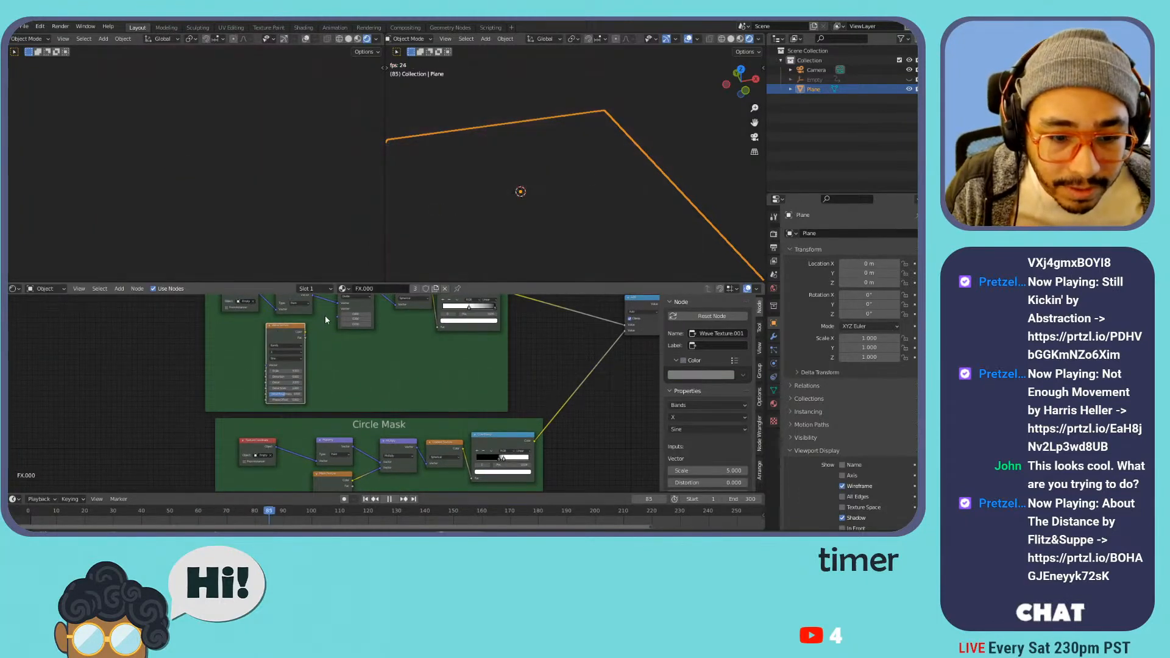
{"action": "scroll", "coordinate": [322, 340], "scroll_direction": "up", "scroll_amount": 1}
{"action": "middle_click_drag", "start_coordinate": [315, 339], "coordinate": [335, 391]}
{"action": "left_click_drag", "start_coordinate": [315, 377], "coordinate": [352, 363]}
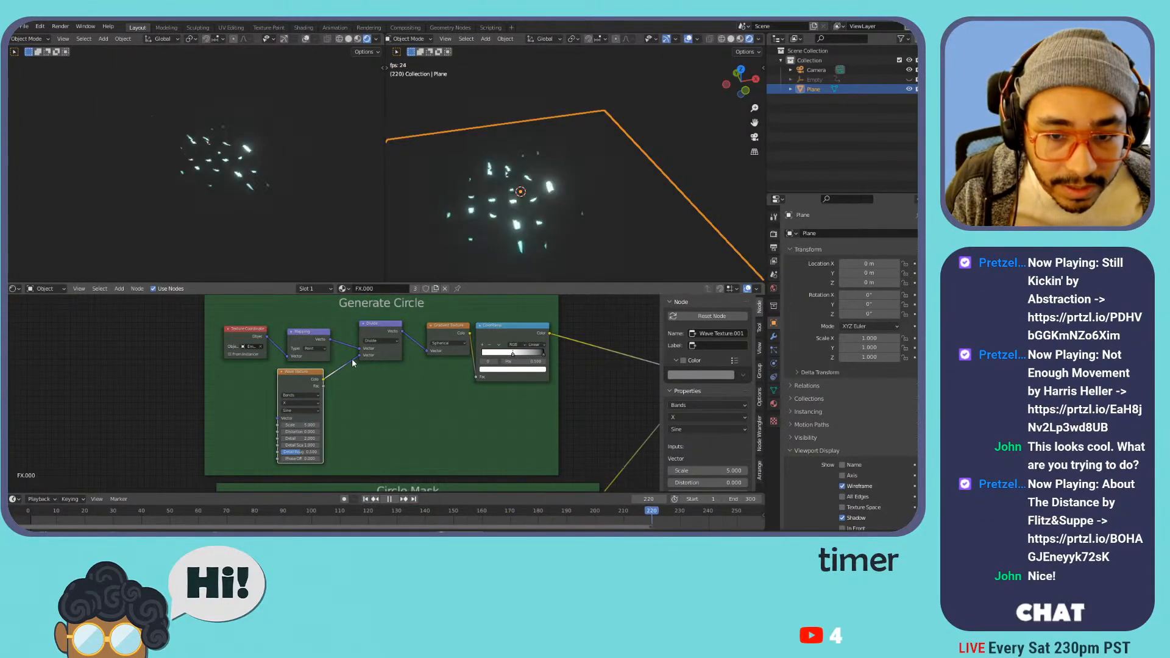
- Try different Scale values on the Generate Circle Wave Texture, starting at 1 and ending at 2.3
{"action": "left_click_drag", "start_coordinate": [307, 373], "coordinate": [315, 380]}
{"action": "left_click", "coordinate": [316, 422]}
{"action": "type", "text": "1"}
{"action": "key", "text": "Return"}
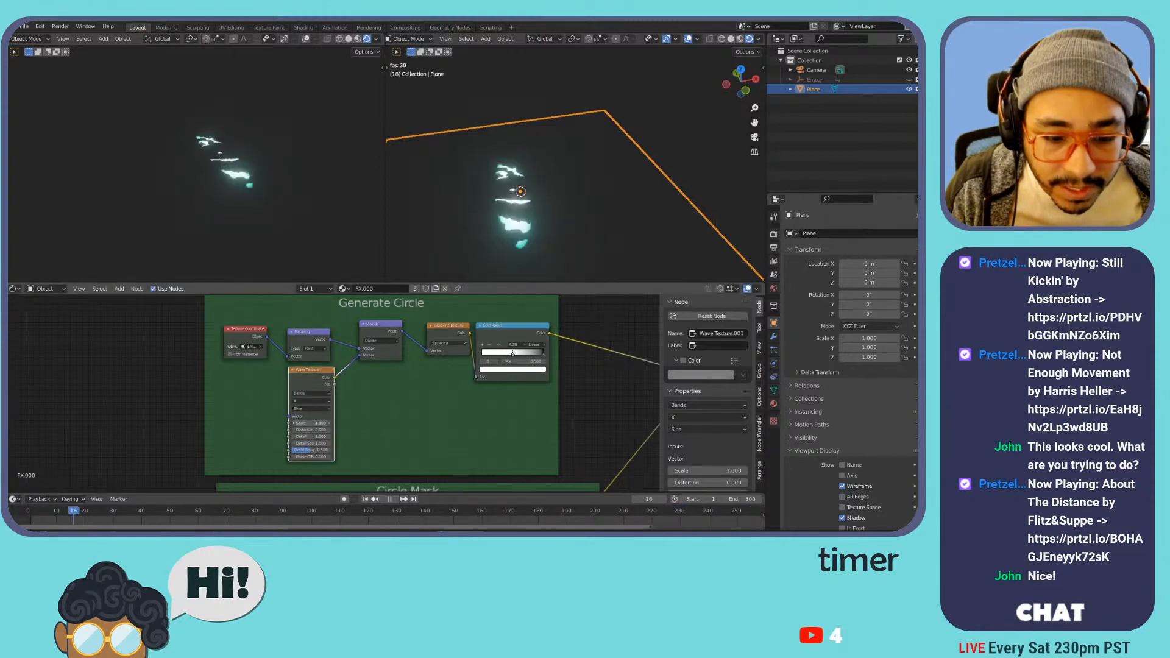
{"action": "left_click_drag", "start_coordinate": [313, 423], "coordinate": [319, 422]}
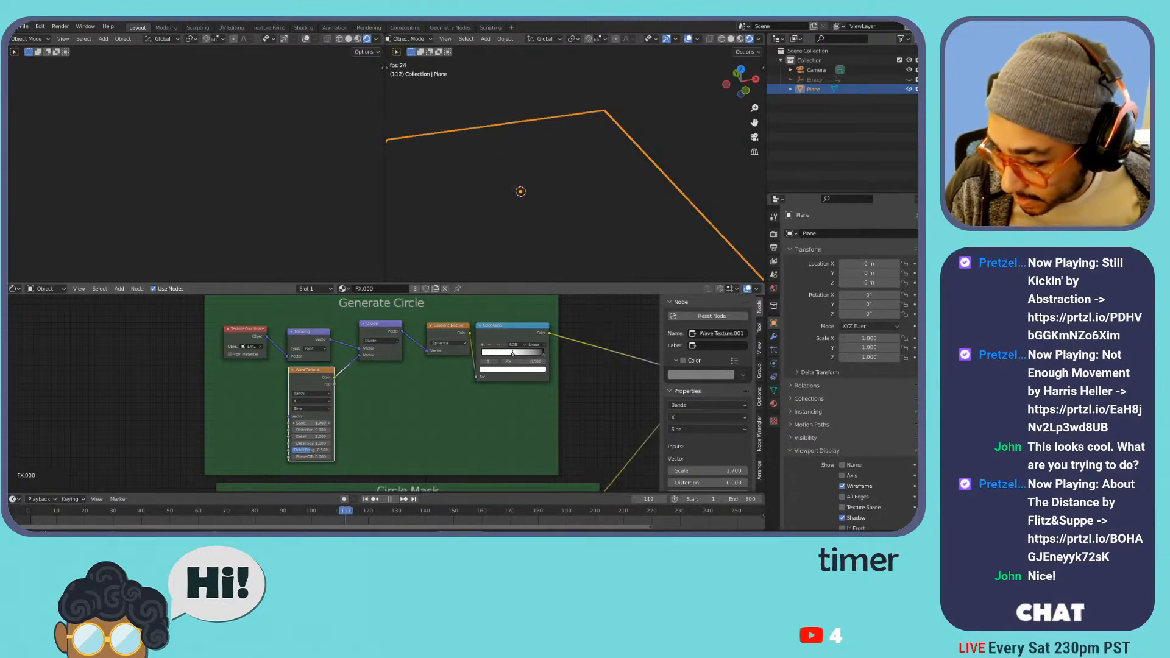
{"action": "left_click_drag", "start_coordinate": [319, 423], "coordinate": [326, 423]}
- Switch the Generate Circle Wave Texture to a Magic Texture and raise its Scale
{"action": "key", "text": "shift+s"}
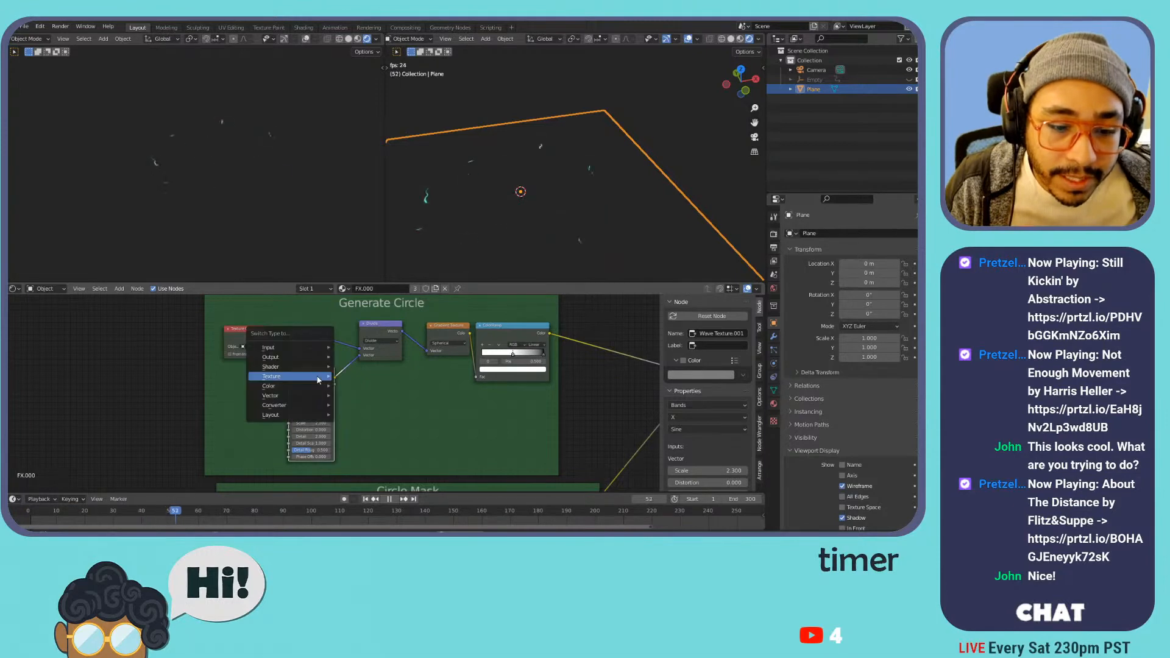
{"action": "mouse_move", "coordinate": [304, 376]}
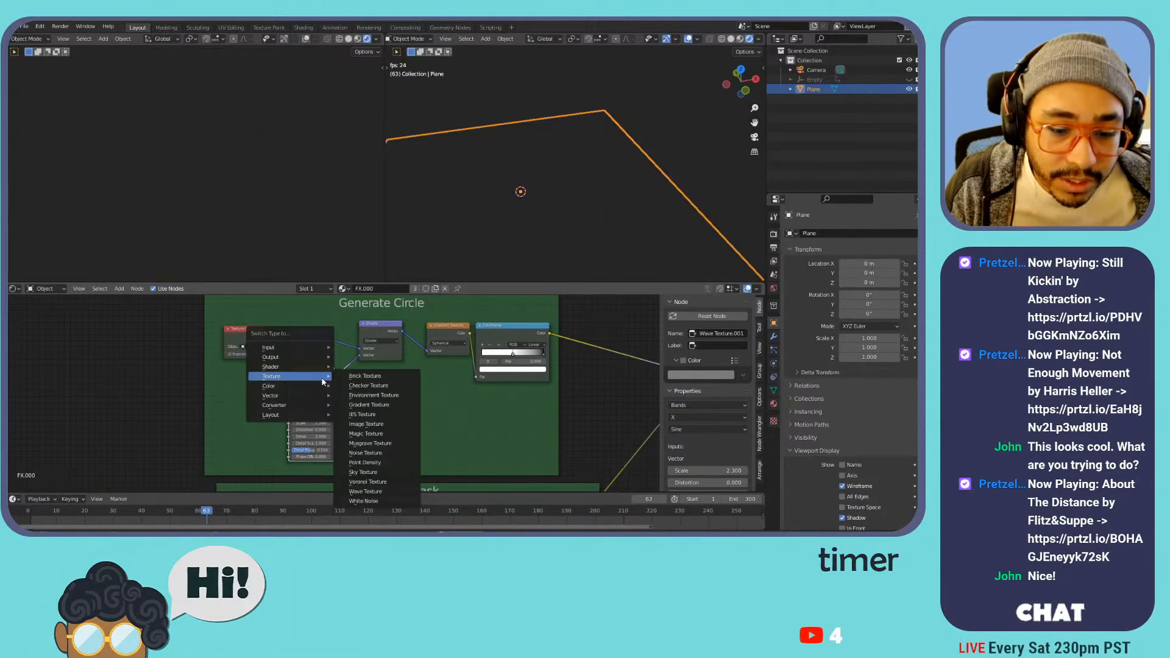
{"action": "left_click", "coordinate": [373, 434]}
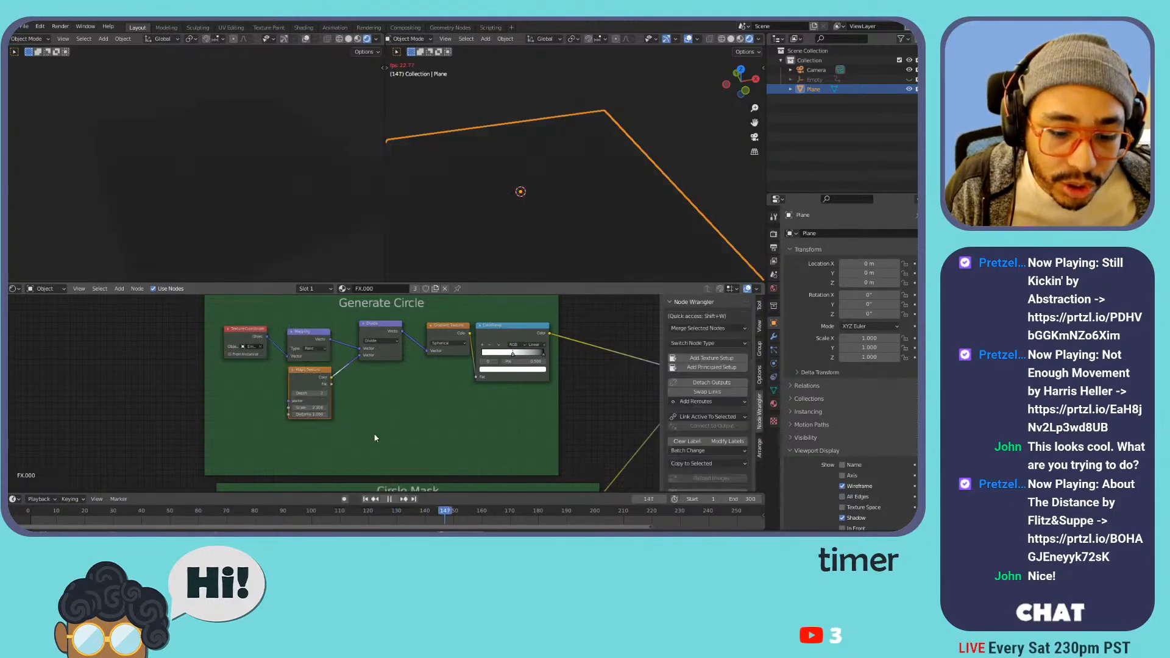
{"action": "mouse_move", "coordinate": [309, 420]}
{"action": "left_mouse_down"}
{"action": "mouse_move", "coordinate": [342, 419]}
{"action": "mouse_move", "coordinate": [294, 419]}
{"action": "left_mouse_up"}
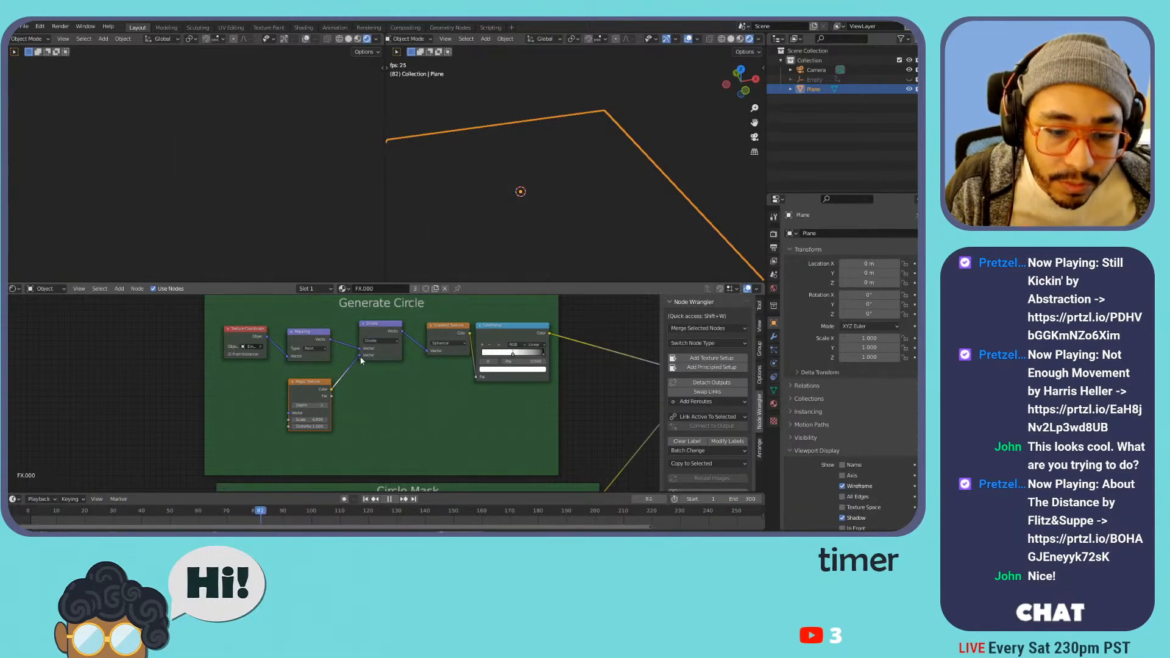
- Mute the Divide node in Generate Circle and play the animation to compare the effect without it
{"action": "left_click_drag", "start_coordinate": [377, 325], "coordinate": [377, 329]}
{"action": "key", "text": "m"}
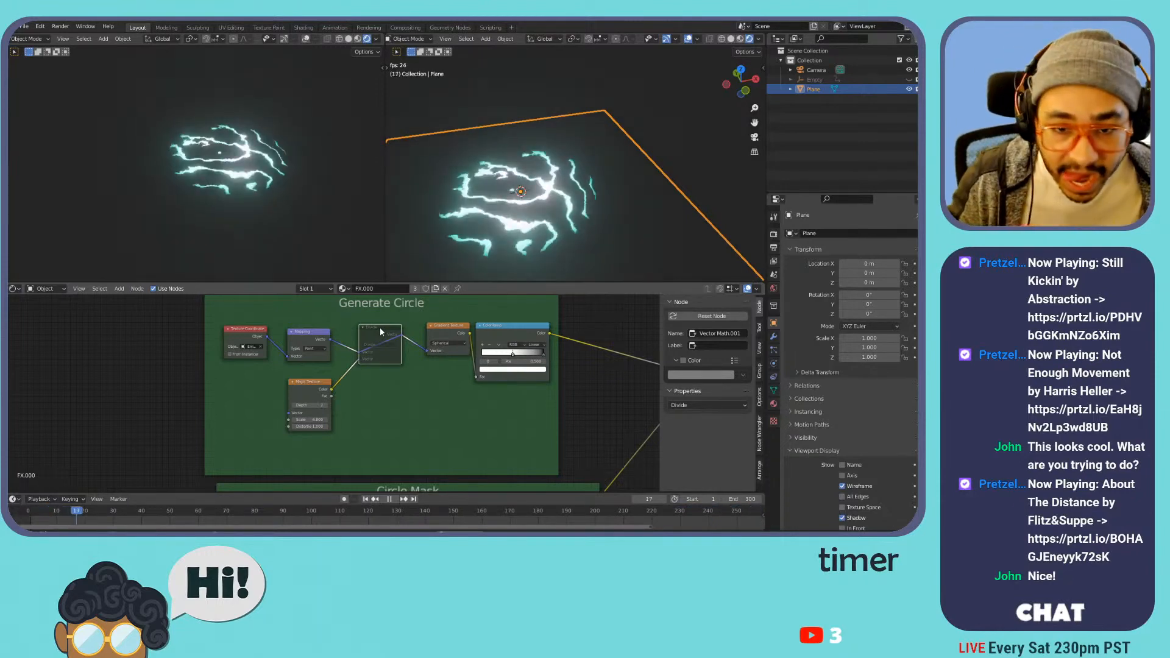
{"action": "key", "text": "space"}
{"action": "key", "text": "space"}
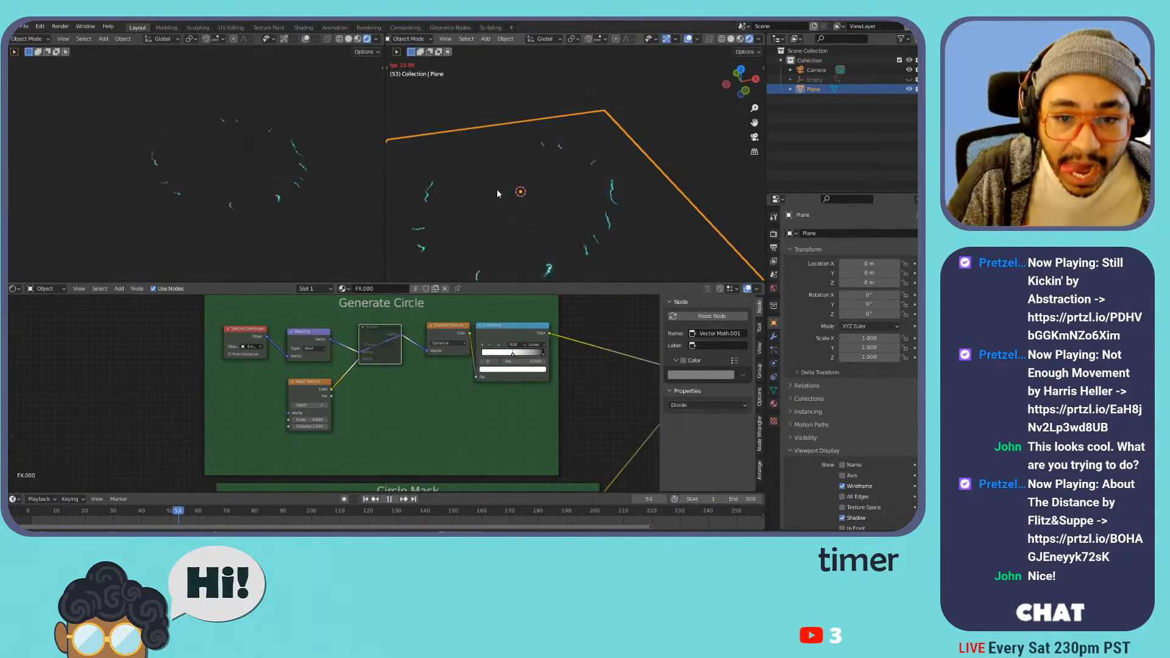
{"action": "key", "text": "space"}
- Delete the Magic Texture and dissolve the Divide node so Mapping feeds the Gradient Texture directly
{"action": "scroll", "coordinate": [446, 388], "scroll_direction": "down", "scroll_amount": 6}
{"action": "middle_click_drag", "start_coordinate": [497, 387], "coordinate": [456, 385]}
{"action": "middle_click_drag", "start_coordinate": [322, 391], "coordinate": [316, 369]}
{"action": "scroll", "coordinate": [315, 368], "scroll_direction": "up", "scroll_amount": 3}
{"action": "left_click", "coordinate": [308, 359]}
{"action": "left_click", "coordinate": [310, 360]}
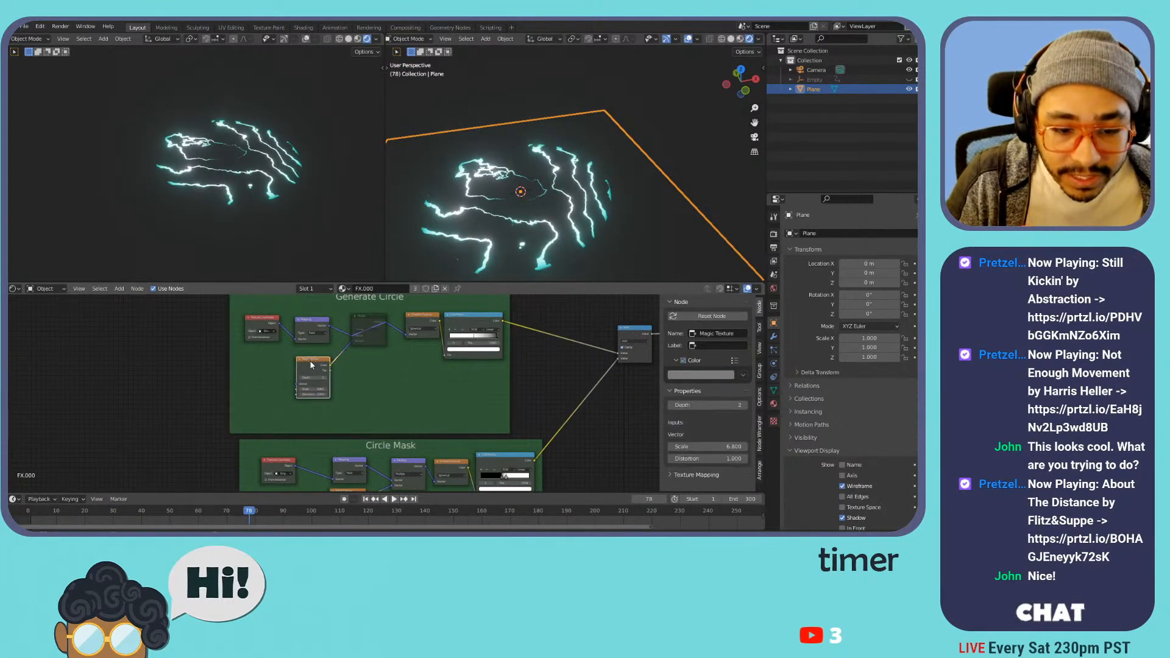
{"action": "key", "text": "x"}
{"action": "left_click", "coordinate": [371, 317]}
{"action": "key", "text": "ctrl+x"}
- Move Generate Circle's Mapping and Texture Coordinate nodes back beside the Gradient Texture and reduce the frame's height
{"action": "left_click_drag", "start_coordinate": [328, 320], "coordinate": [388, 320]}
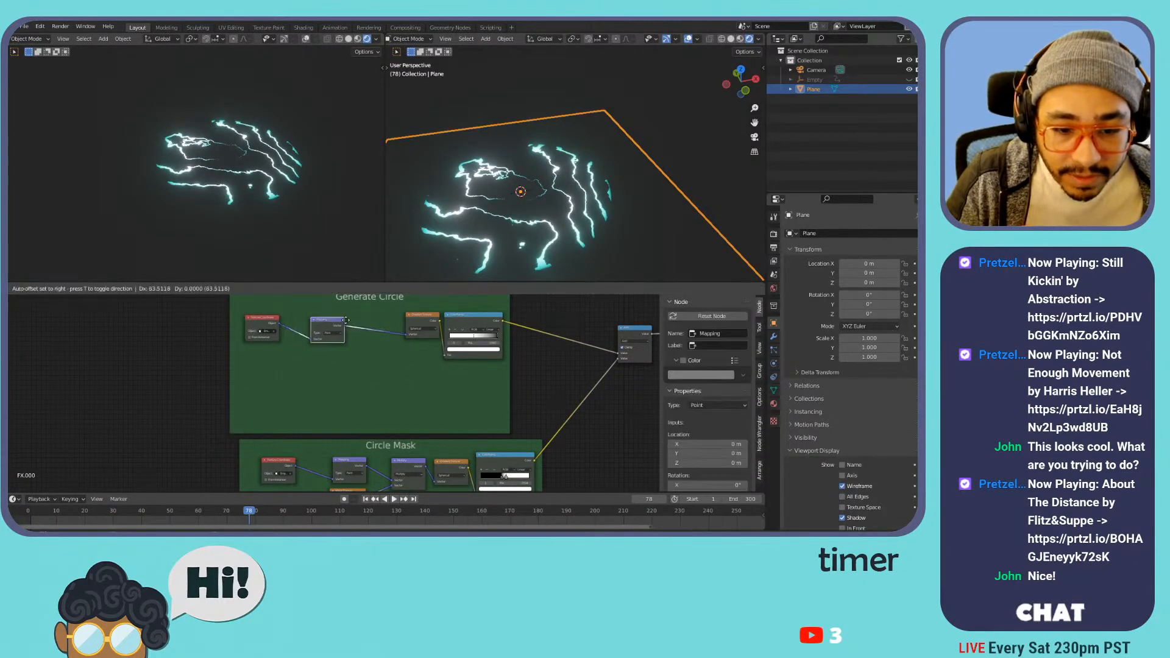
{"action": "left_click_drag", "start_coordinate": [262, 318], "coordinate": [331, 318]}
{"action": "left_click_drag", "start_coordinate": [369, 433], "coordinate": [403, 352]}
{"action": "middle_click_drag", "start_coordinate": [412, 343], "coordinate": [397, 393]}
- Tighten the Generate Circle frame around its nodes and move the Circle Mask frame up just beneath it
{"action": "left_click", "coordinate": [451, 336]}
{"action": "left_click", "coordinate": [402, 336], "text": "shift"}
{"action": "left_click", "coordinate": [355, 336], "text": "shift"}
{"action": "left_click", "coordinate": [321, 336], "text": "shift"}
{"action": "left_click_drag", "start_coordinate": [312, 346], "coordinate": [316, 365]}
{"action": "left_click_drag", "start_coordinate": [214, 362], "coordinate": [360, 360]}
{"action": "key", "text": "g"}
{"action": "left_click", "coordinate": [400, 352]}
{"action": "middle_click_drag", "start_coordinate": [401, 352], "coordinate": [380, 260]}
{"action": "left_click_drag", "start_coordinate": [398, 400], "coordinate": [398, 340]}
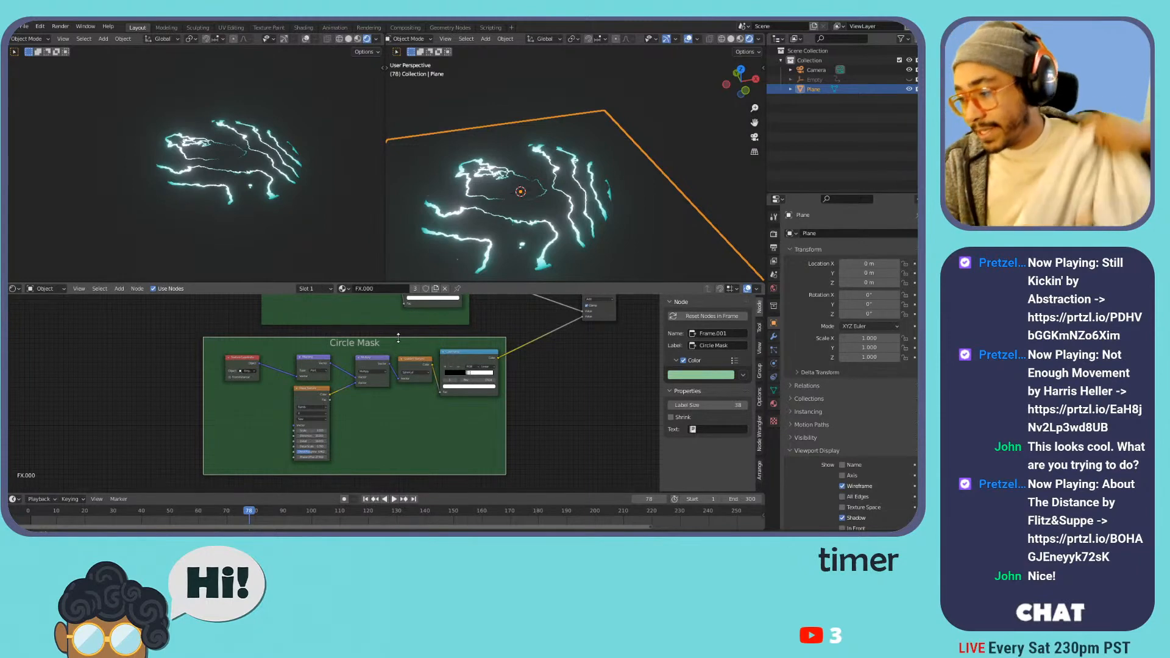
- Play the animation to check the lightning streaks with the tidied node setup
{"action": "key", "text": "space"}
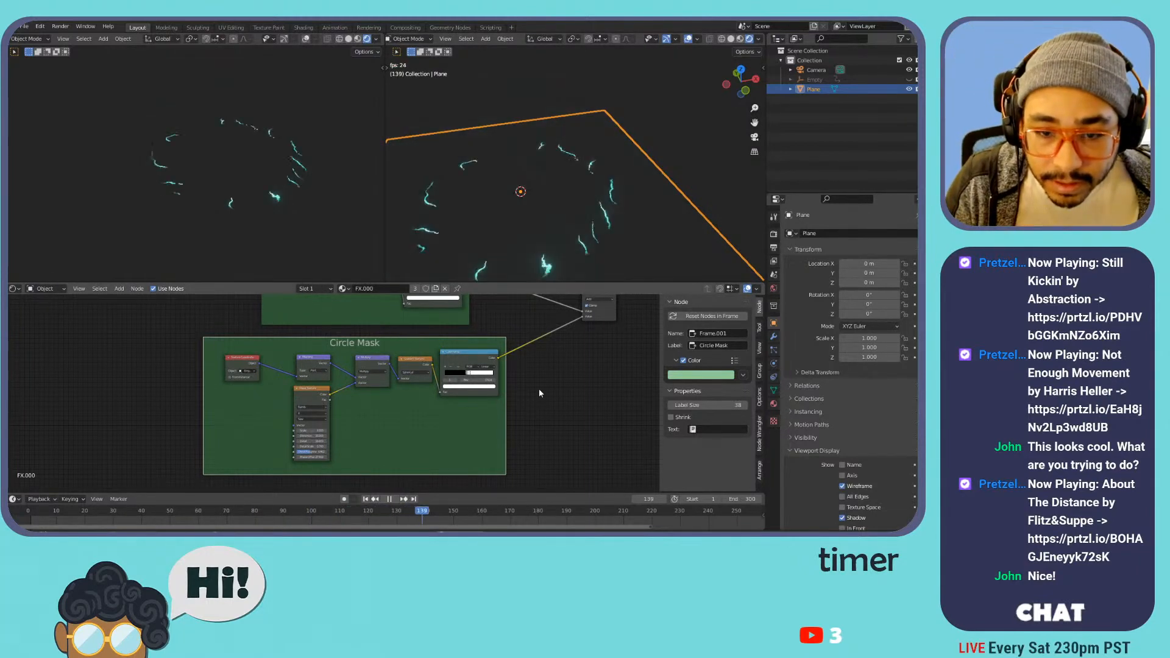
{"action": "key", "text": "space"}
{"action": "middle_click_drag", "start_coordinate": [544, 352], "coordinate": [417, 386]}
{"action": "scroll", "coordinate": [542, 390], "scroll_direction": "up", "scroll_amount": 2}
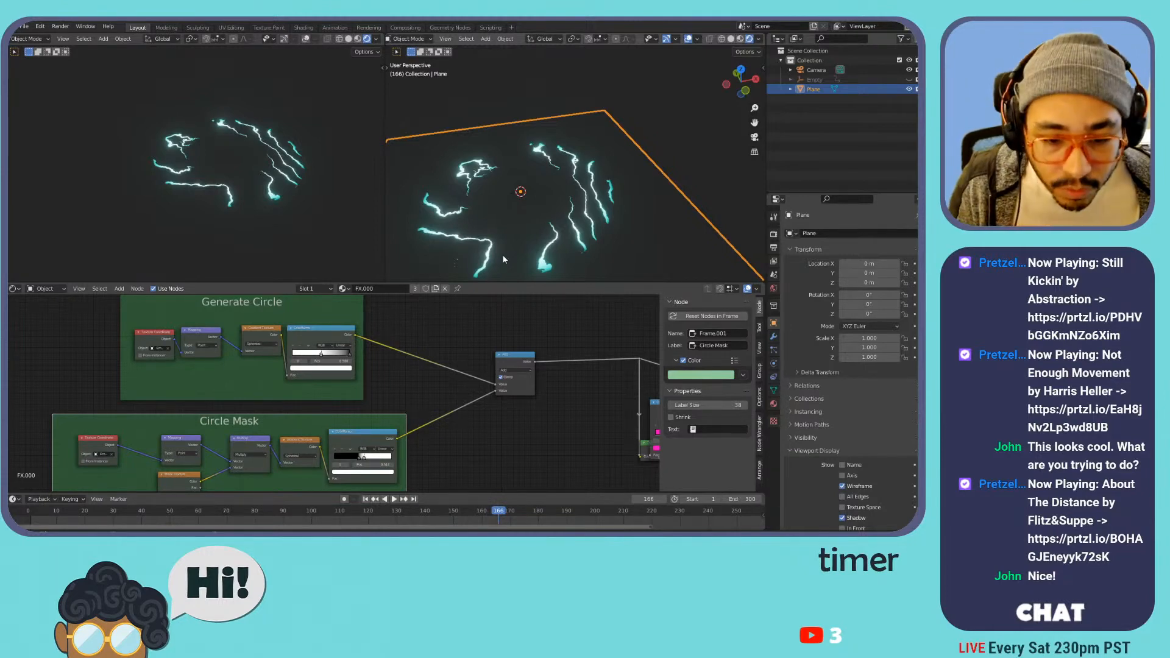
- Connect the Generate Circle ColorRamp straight to the reroute after the Add node, bypassing the Circle Mask, with the animation playing
{"action": "middle_click_drag", "start_coordinate": [369, 335], "coordinate": [340, 346]}
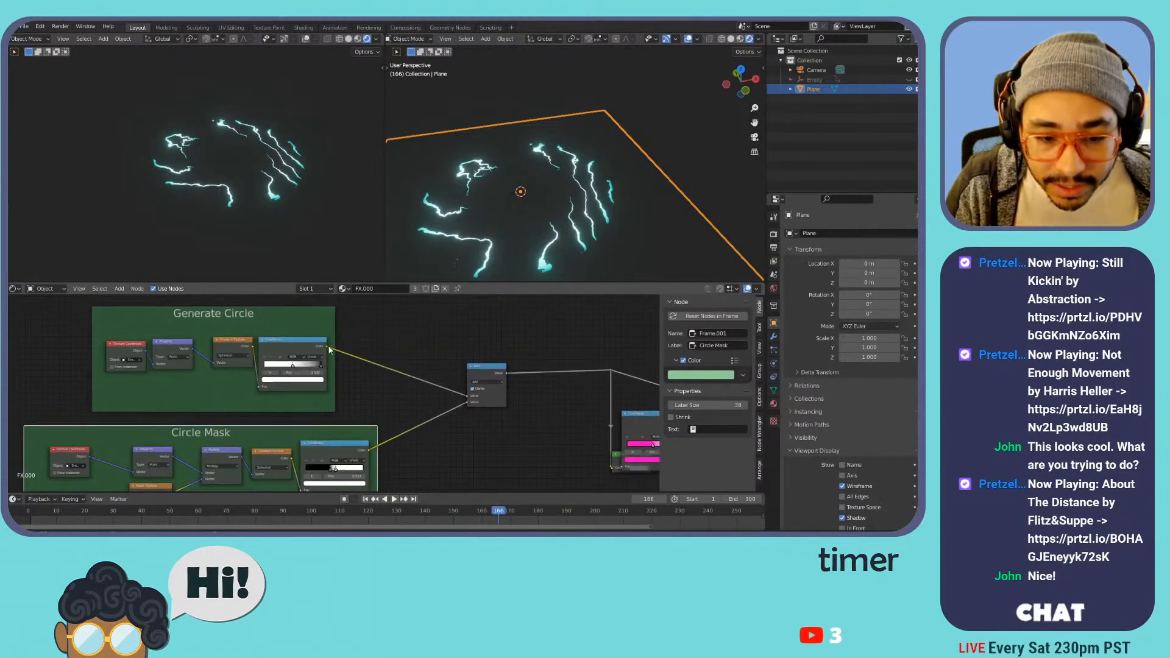
{"action": "left_click", "coordinate": [313, 359], "text": "ctrl+shift"}
{"action": "key", "text": "space"}
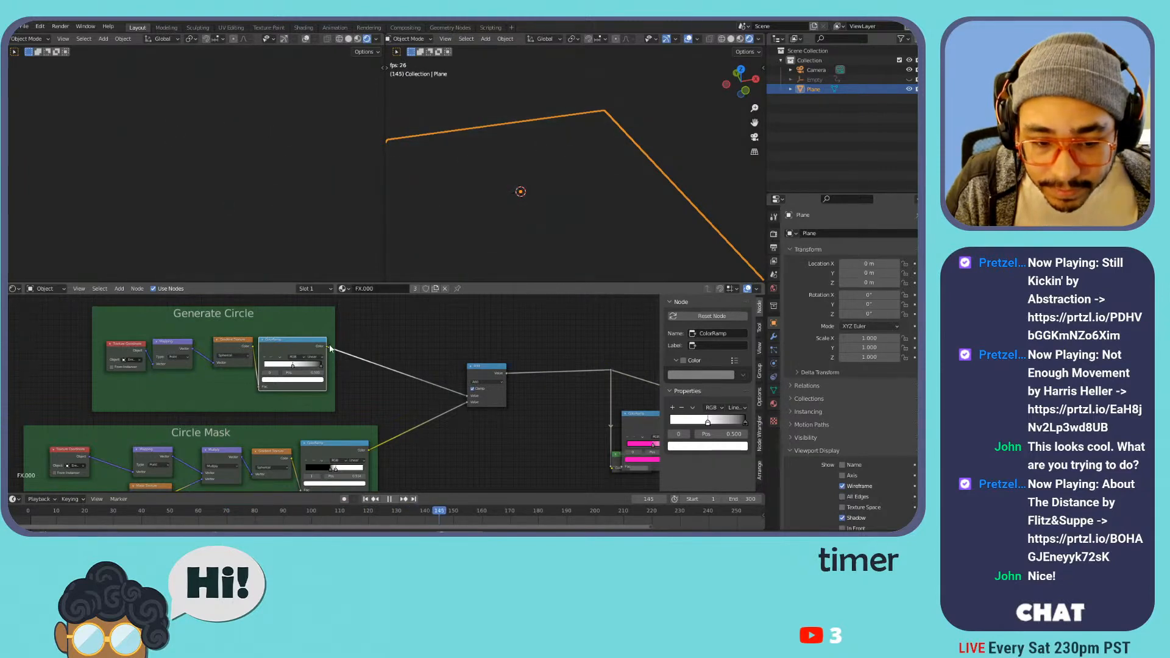
{"action": "left_click_drag", "start_coordinate": [330, 348], "coordinate": [609, 370]}
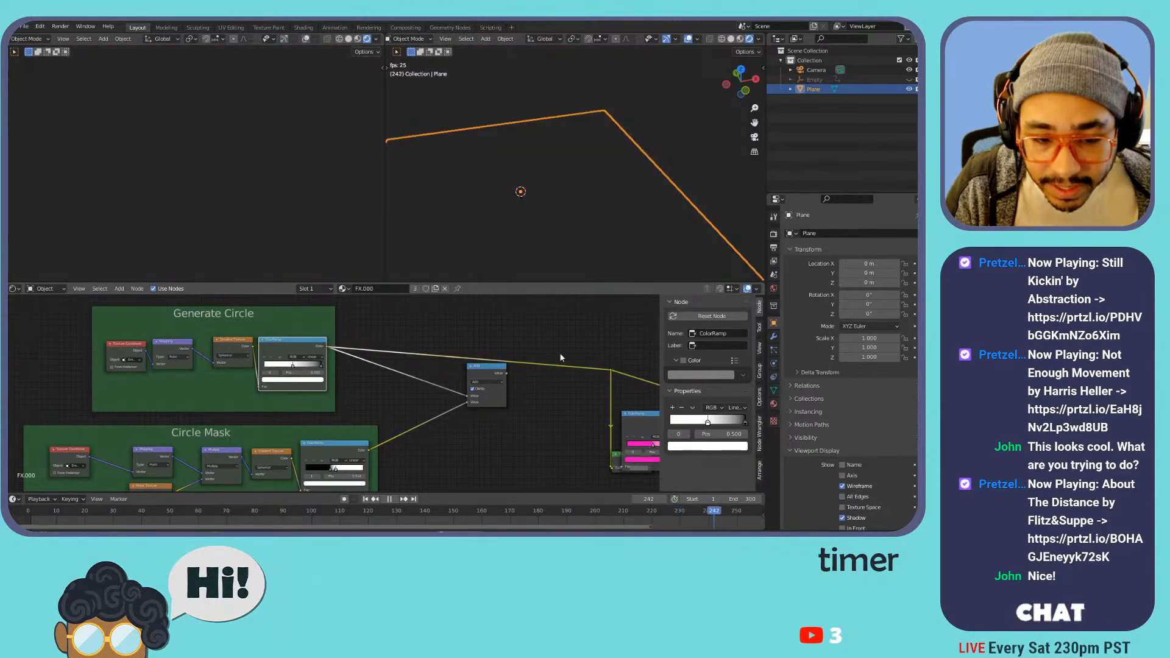
- Start adding a texture node near the Generate Circle frame
{"action": "middle_click_drag", "start_coordinate": [423, 309], "coordinate": [504, 346]}
{"action": "key", "text": "shift+a"}
{"action": "mouse_move", "coordinate": [446, 312]}
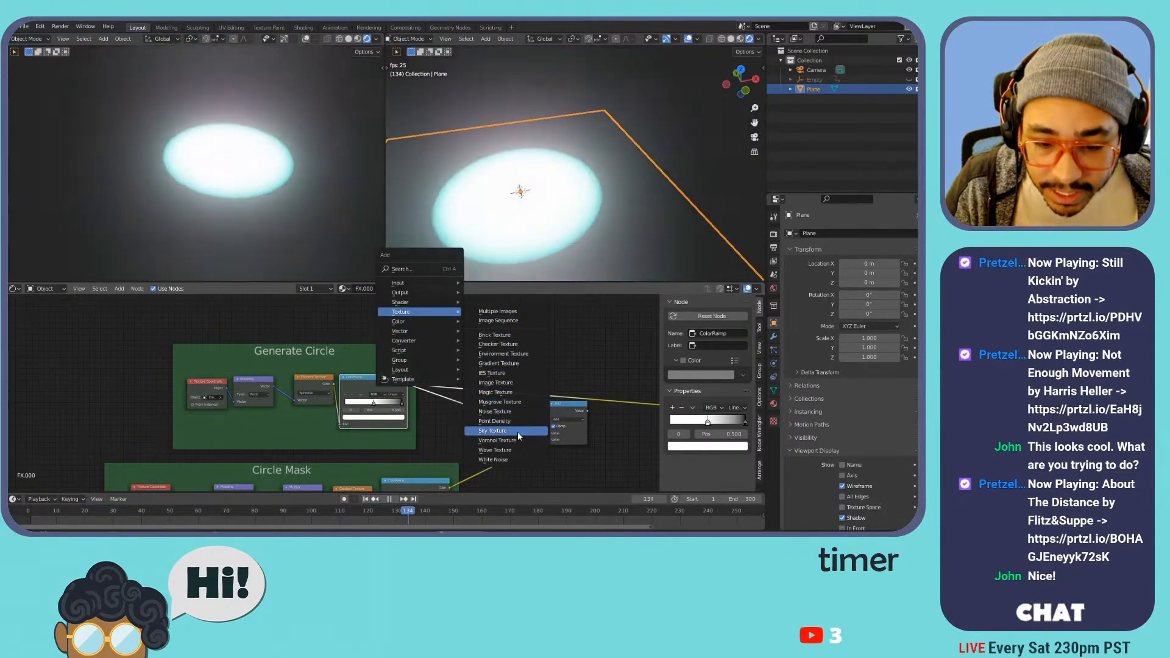
- Add a Voronoi Texture node above the Generate Circle frame and place a duplicate of the existing Add node beside it
{"action": "left_click", "coordinate": [516, 440]}
{"action": "left_click", "coordinate": [365, 278]}
{"action": "middle_click_drag", "start_coordinate": [484, 315], "coordinate": [448, 350]}
{"action": "left_click", "coordinate": [531, 448]}
{"action": "key", "text": "shift+d"}
{"action": "left_click", "coordinate": [491, 344]}
- Feed the Voronoi distance and the Generate Circle ramp into the duplicated Add node, and link its output to the reroute
{"action": "left_click_drag", "start_coordinate": [366, 418], "coordinate": [470, 370]}
{"action": "left_click_drag", "start_coordinate": [366, 316], "coordinate": [472, 364]}
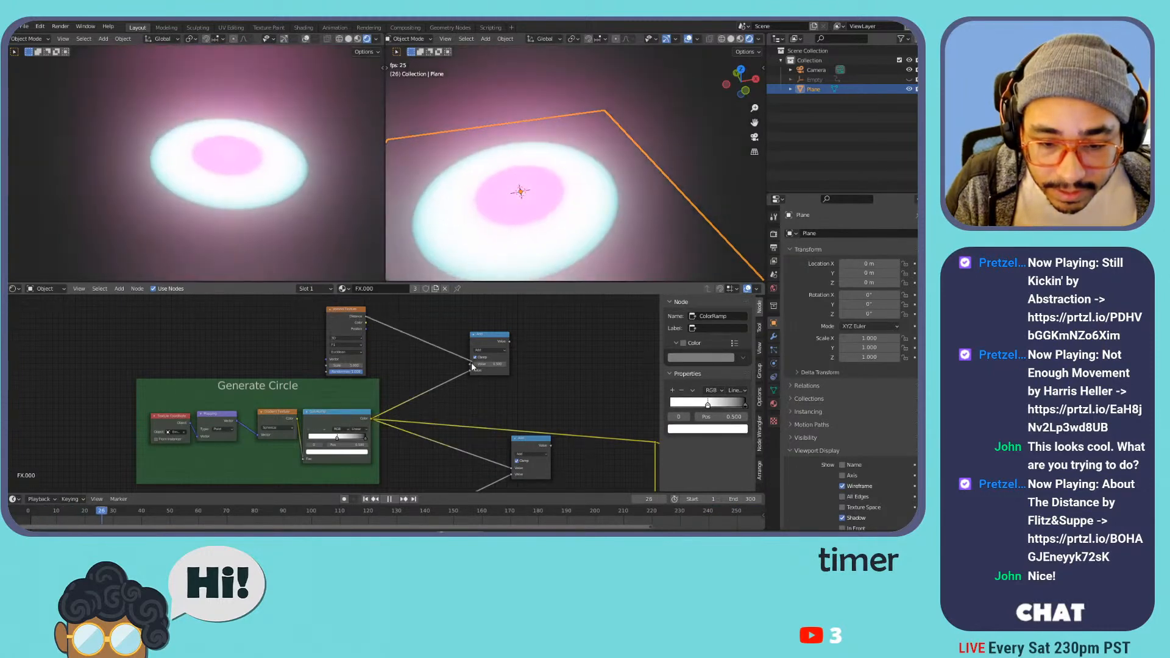
{"action": "left_click_drag", "start_coordinate": [509, 341], "coordinate": [608, 441]}
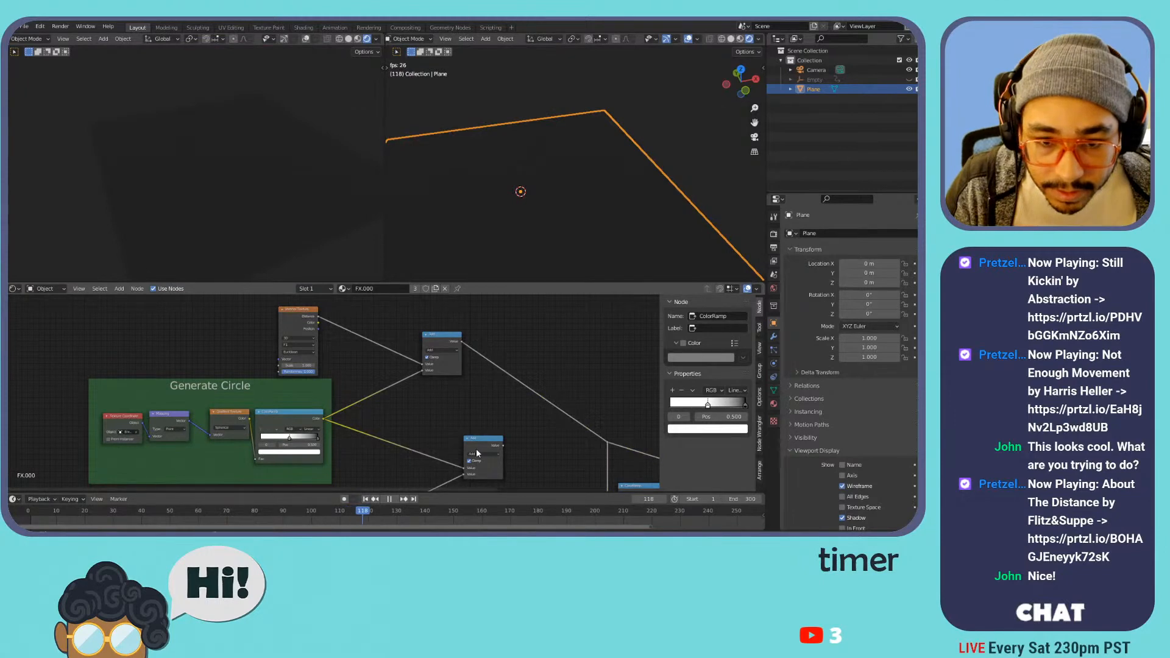
- Preview the Voronoi-mixed circle animation during playback and reposition the duplicated Add node closer to the Generate Circle frame
{"action": "key", "text": "space"}
{"action": "middle_click_drag", "start_coordinate": [402, 400], "coordinate": [429, 382]}
{"action": "scroll", "coordinate": [427, 384], "scroll_direction": "up", "scroll_amount": 1}
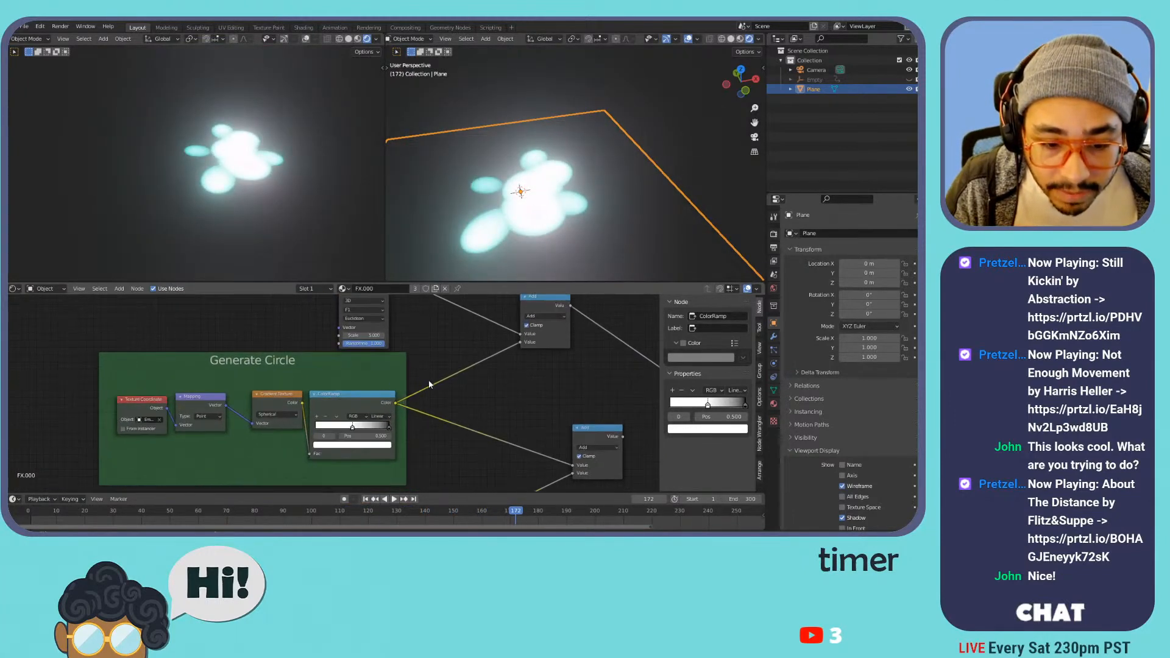
{"action": "key", "text": "space"}
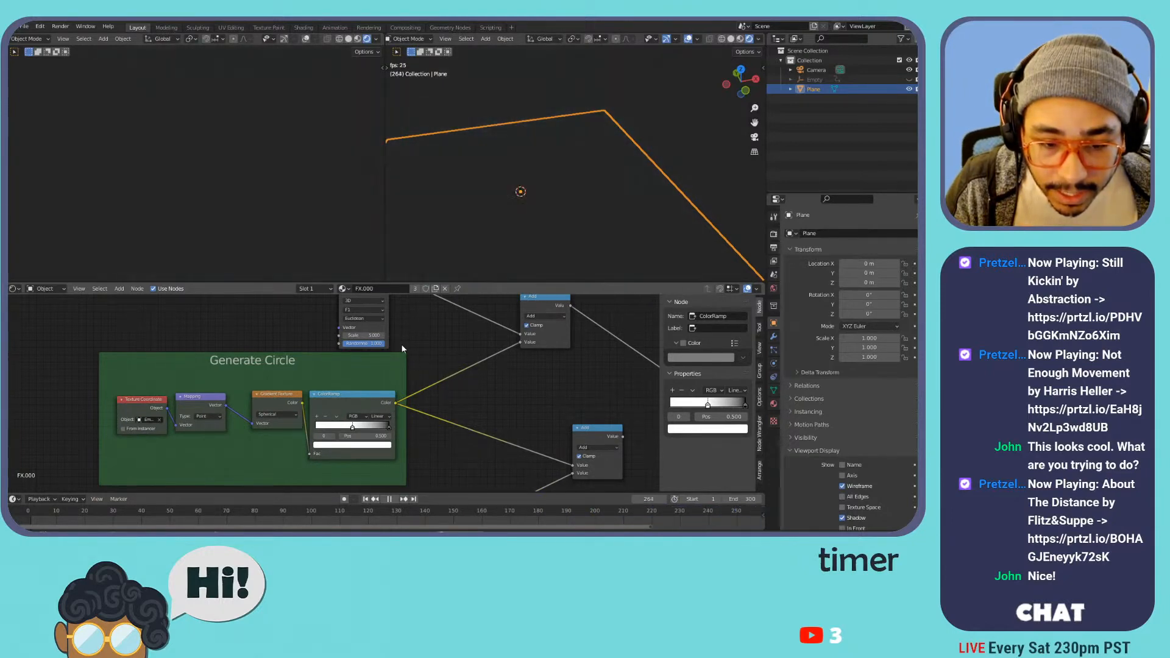
{"action": "middle_click_drag", "start_coordinate": [407, 347], "coordinate": [409, 373]}
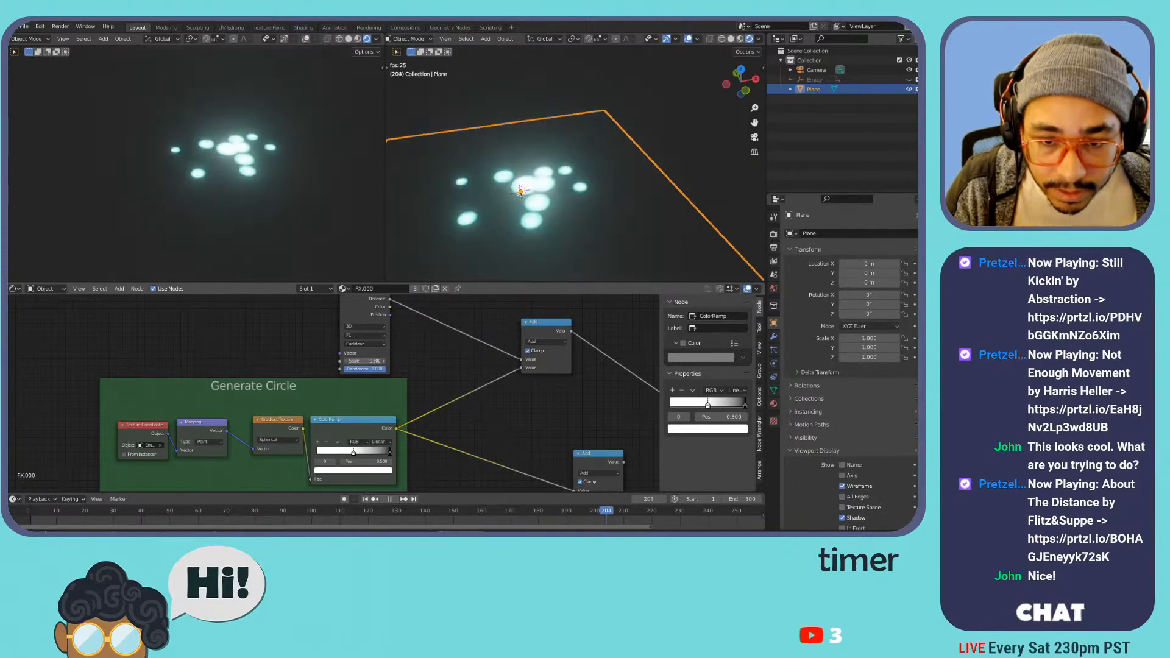
{"action": "middle_click_drag", "start_coordinate": [538, 407], "coordinate": [438, 368]}
{"action": "left_click_drag", "start_coordinate": [443, 299], "coordinate": [407, 334]}
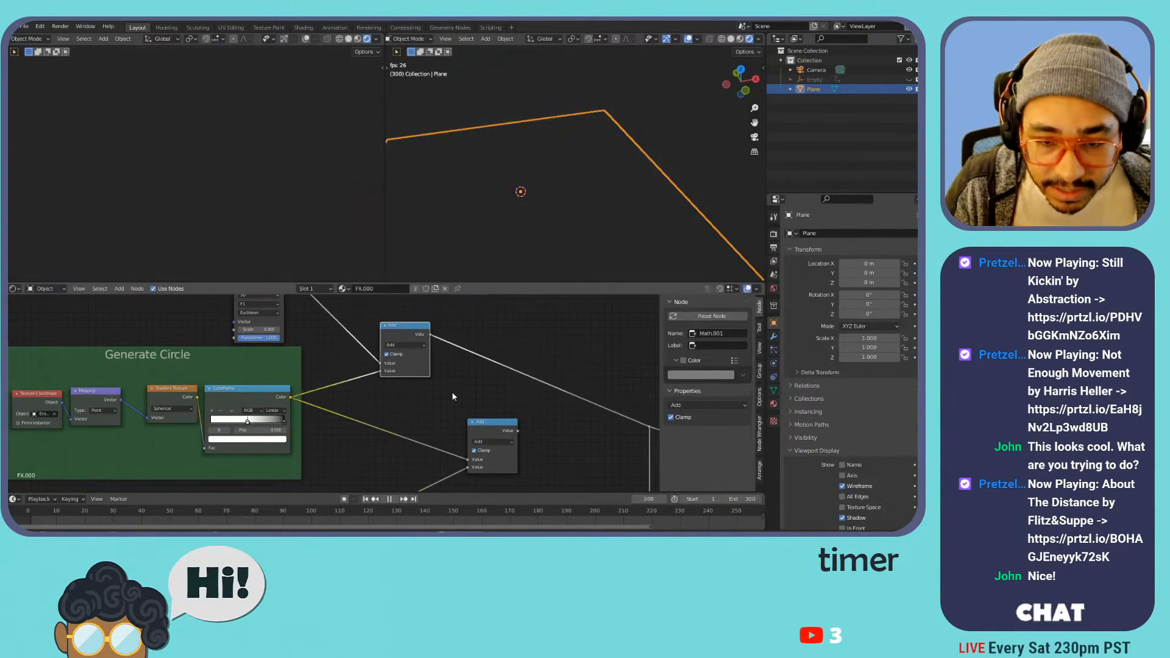
- Try chaining the duplicated Add node through the Circle Mask's Add node, and reconnect it directly to the reroute
{"action": "scroll", "coordinate": [452, 378], "scroll_direction": "down", "scroll_amount": 3}
{"action": "middle_click_drag", "start_coordinate": [457, 379], "coordinate": [390, 353]}
{"action": "left_click_drag", "start_coordinate": [367, 318], "coordinate": [542, 391]}
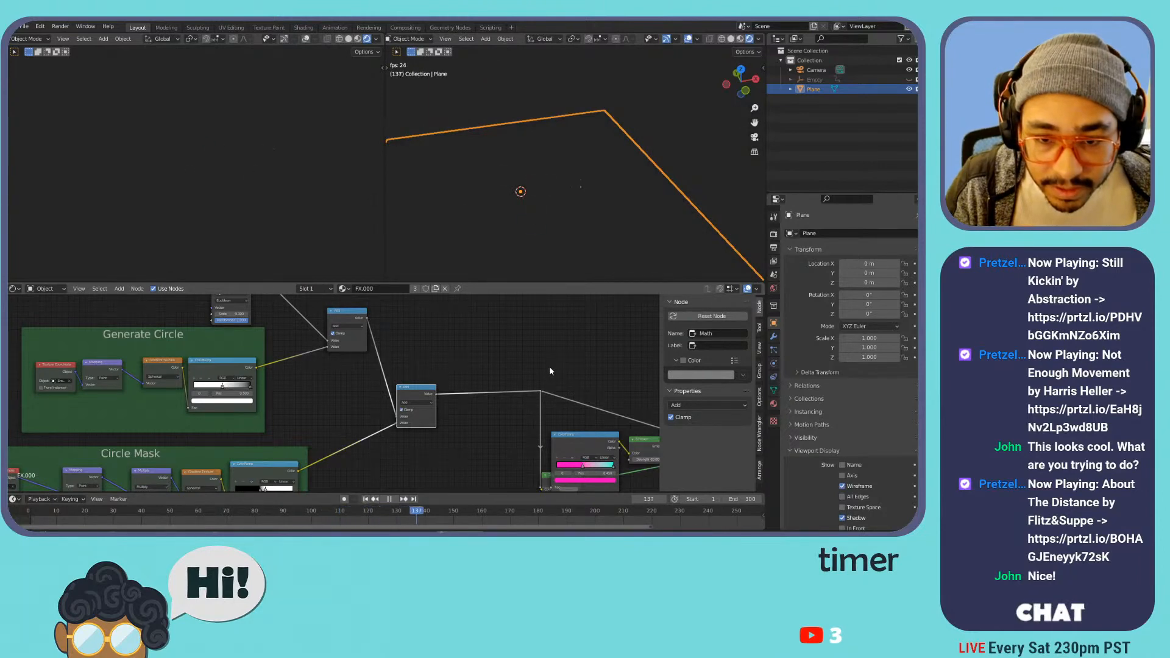
{"action": "left_click_drag", "start_coordinate": [368, 318], "coordinate": [540, 390]}
- Delete the duplicated Add and Voronoi Texture nodes, and route the Generate Circle ramp through the remaining Add node to the reroute
{"action": "middle_click_drag", "start_coordinate": [349, 314], "coordinate": [425, 346]}
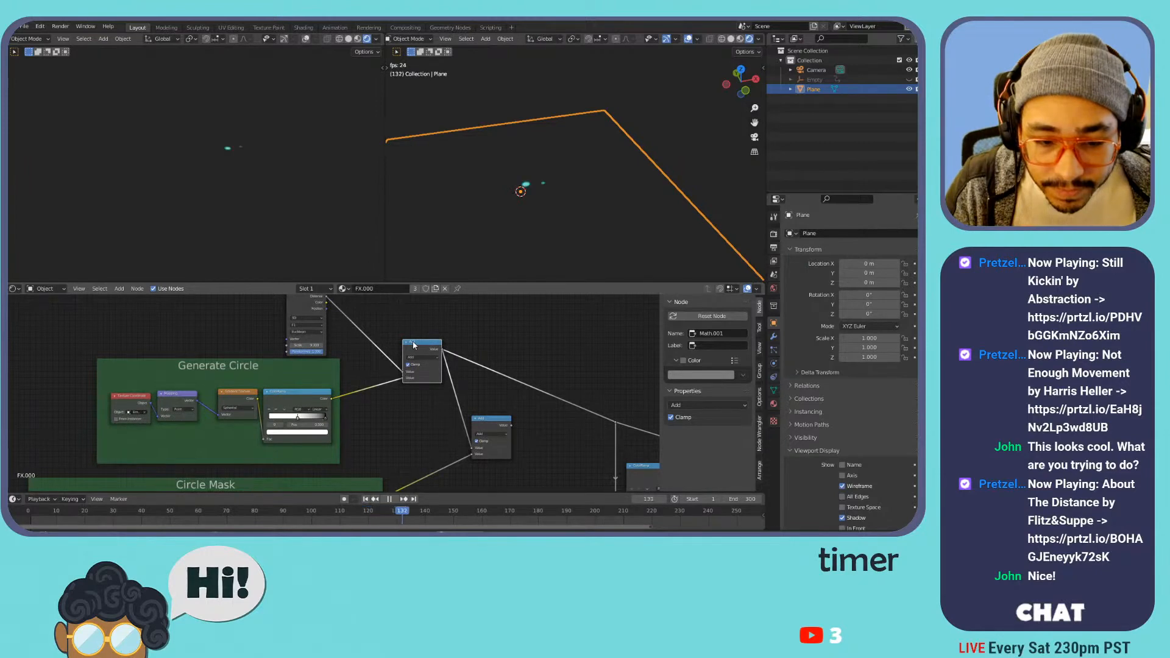
{"action": "key", "text": "x"}
{"action": "left_click", "coordinate": [299, 306]}
{"action": "key", "text": "x"}
{"action": "left_click_drag", "start_coordinate": [333, 399], "coordinate": [621, 426]}
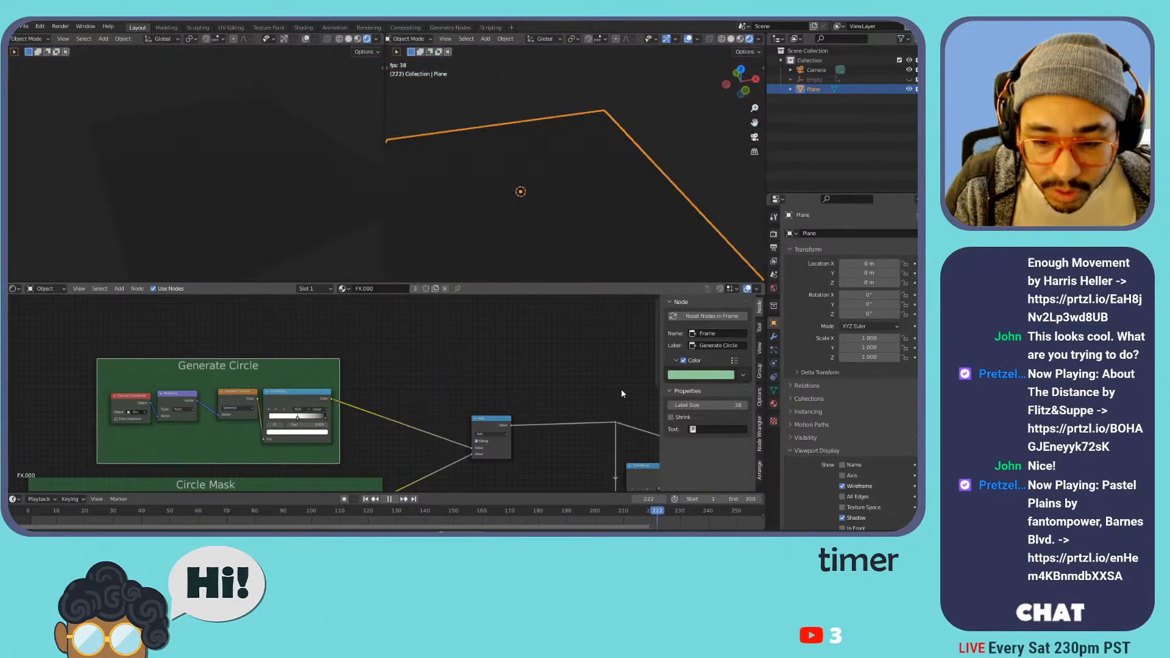
- Save the project as FX_V2.blend in the FX Labs folder
{"action": "key", "text": "ctrl+s"}
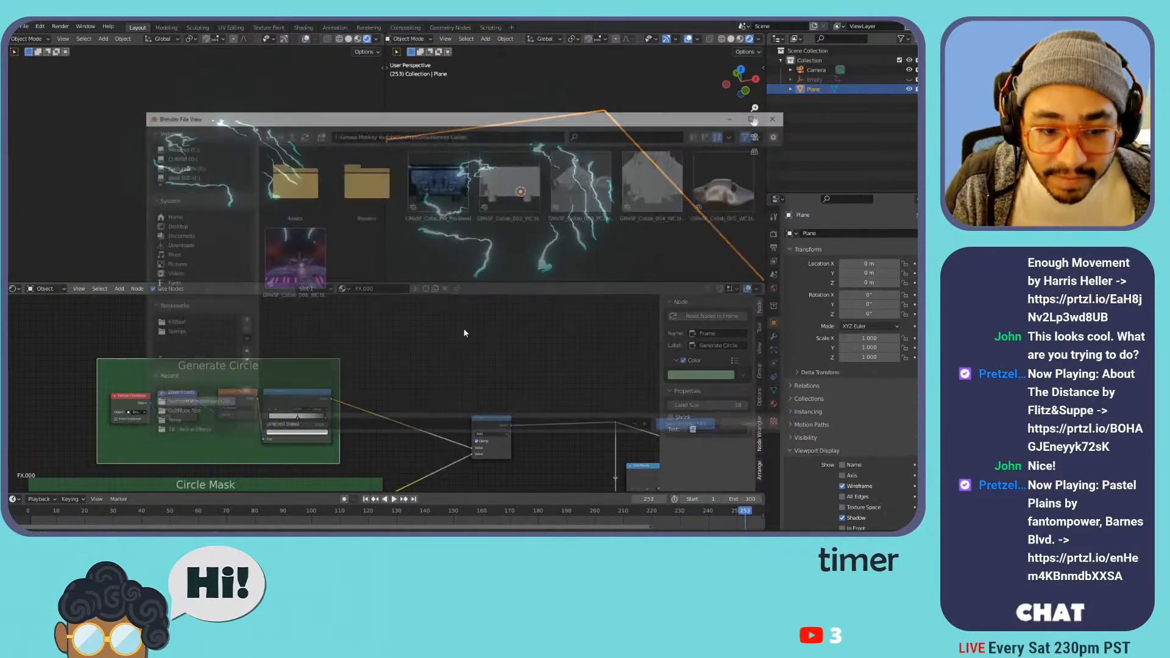
{"action": "left_click", "coordinate": [287, 134]}
{"action": "double_click", "coordinate": [372, 182]}
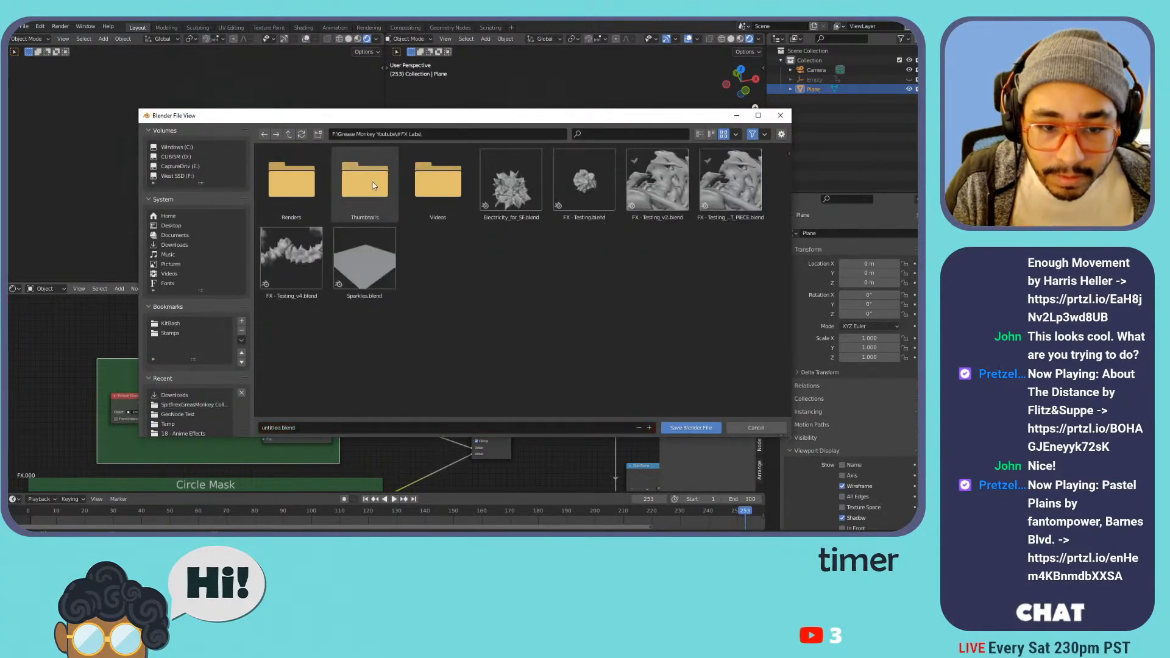
{"action": "left_click", "coordinate": [278, 426]}
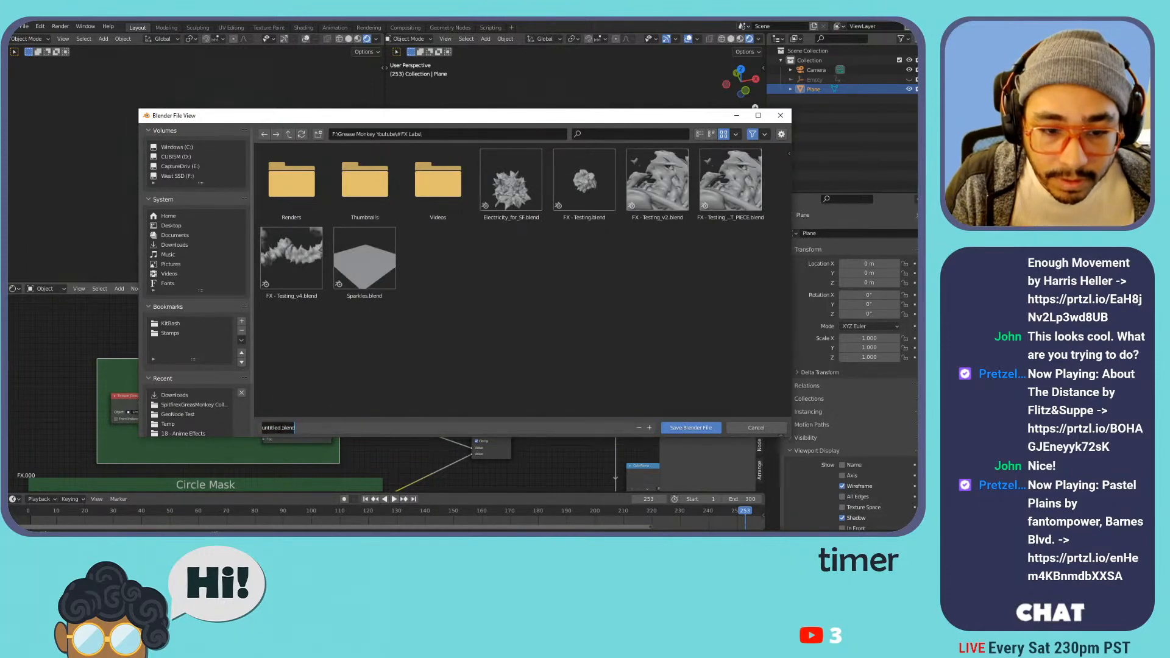
{"action": "left_click", "coordinate": [285, 427]}
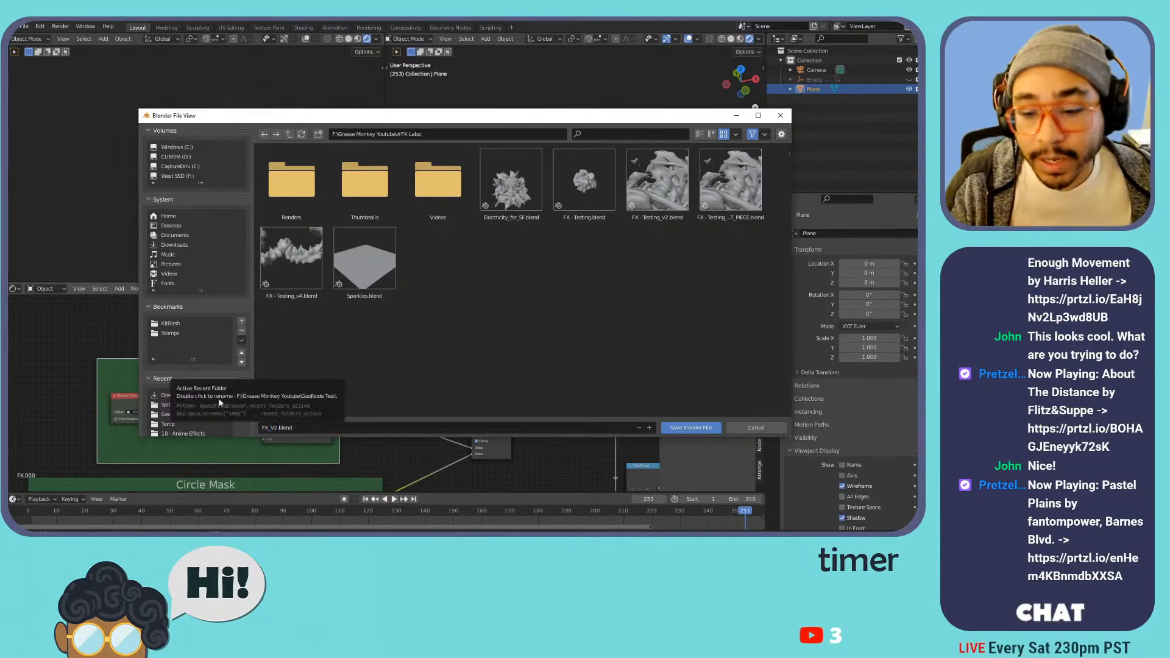
{"action": "left_click", "coordinate": [691, 427]}
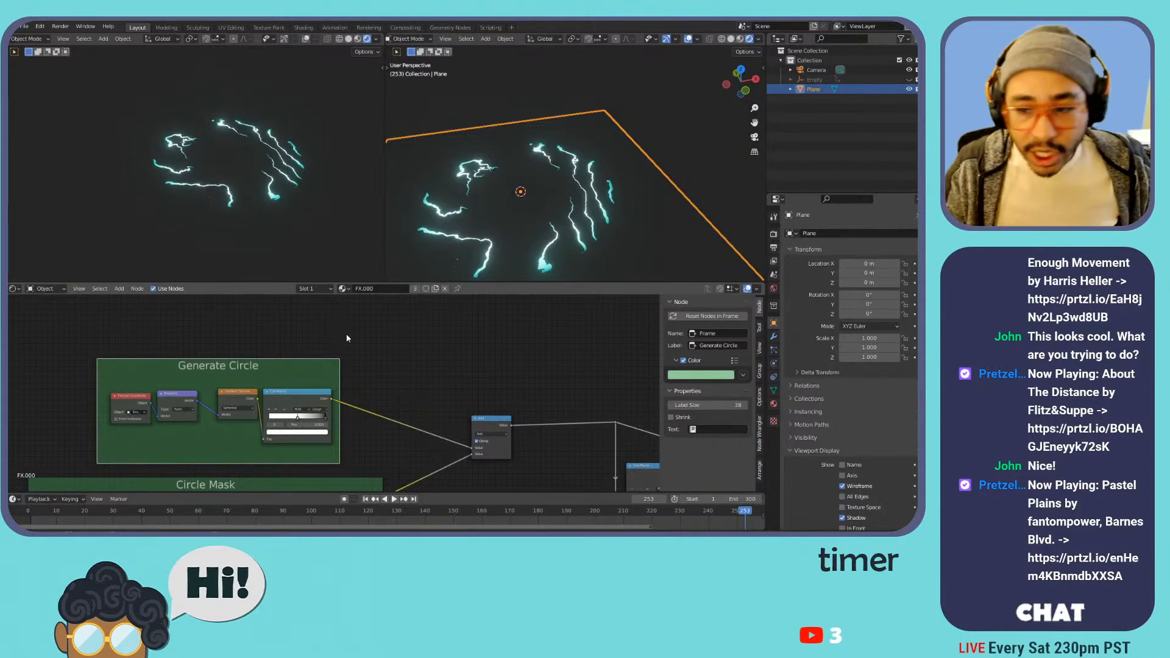
- Duplicate the plane's FX.000 material and assign the copy, FX.001, to the plane
{"action": "left_click", "coordinate": [773, 403]}
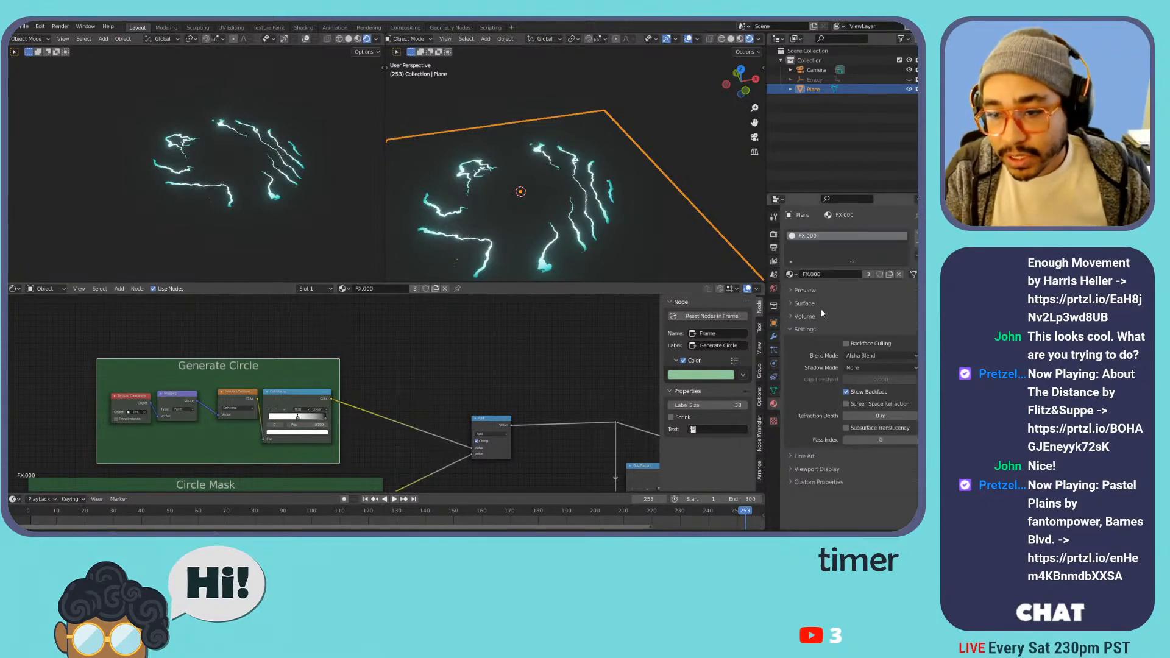
{"action": "left_click", "coordinate": [889, 274]}
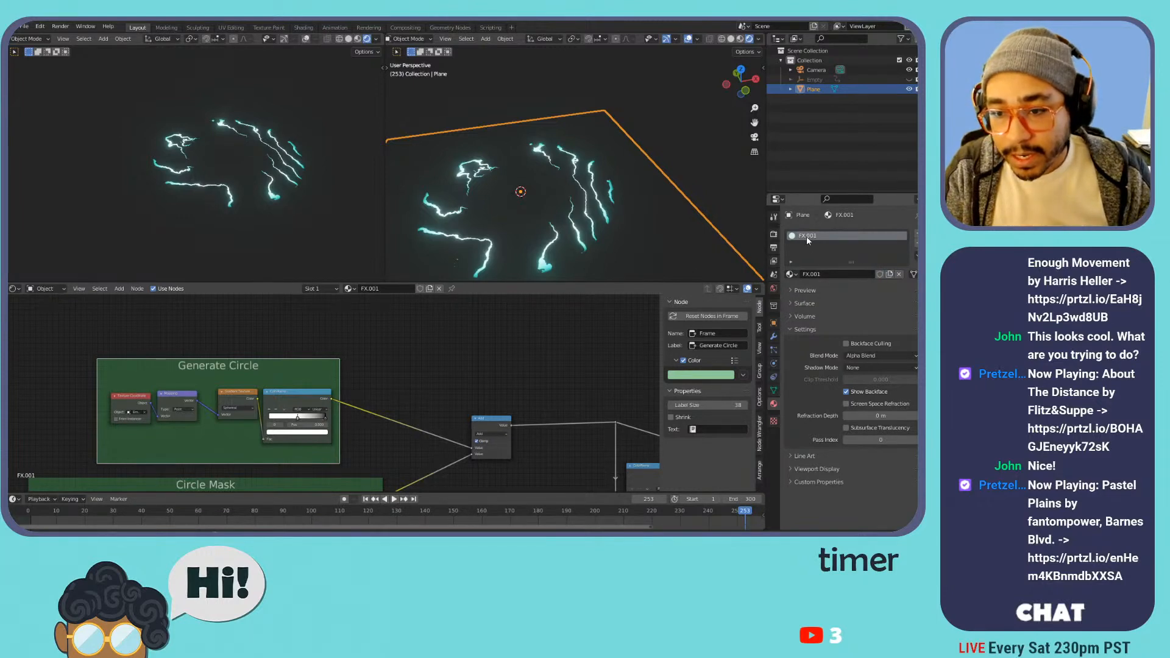
{"action": "left_click", "coordinate": [792, 275]}
{"action": "left_click", "coordinate": [800, 288]}
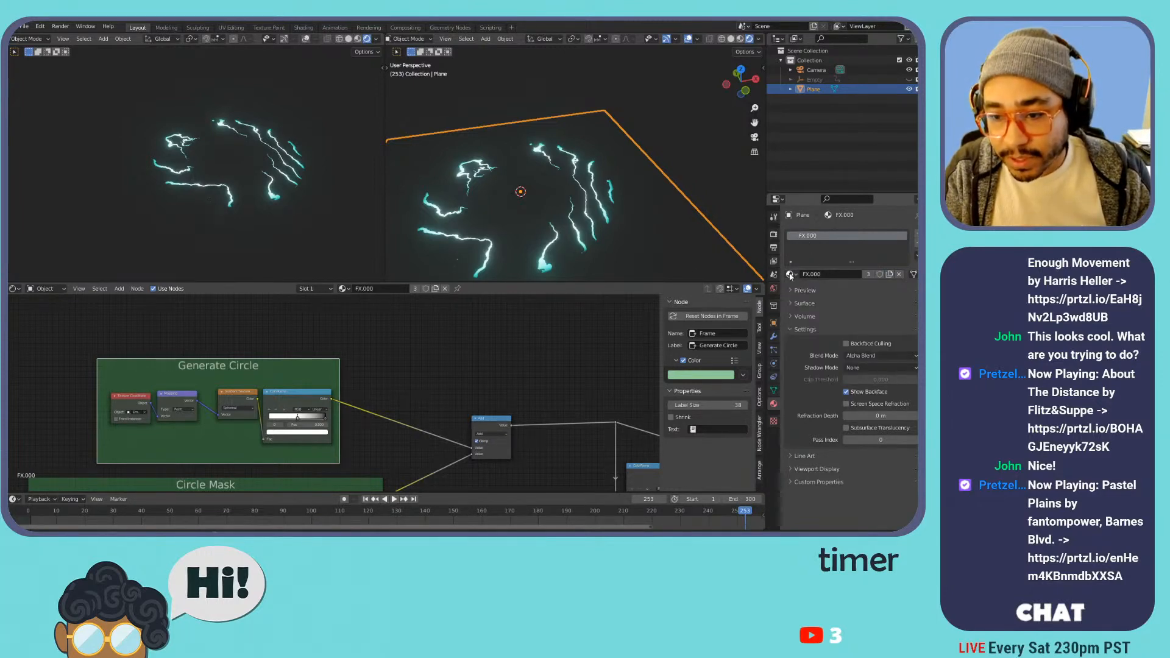
{"action": "left_click", "coordinate": [790, 275]}
{"action": "left_click", "coordinate": [803, 296]}
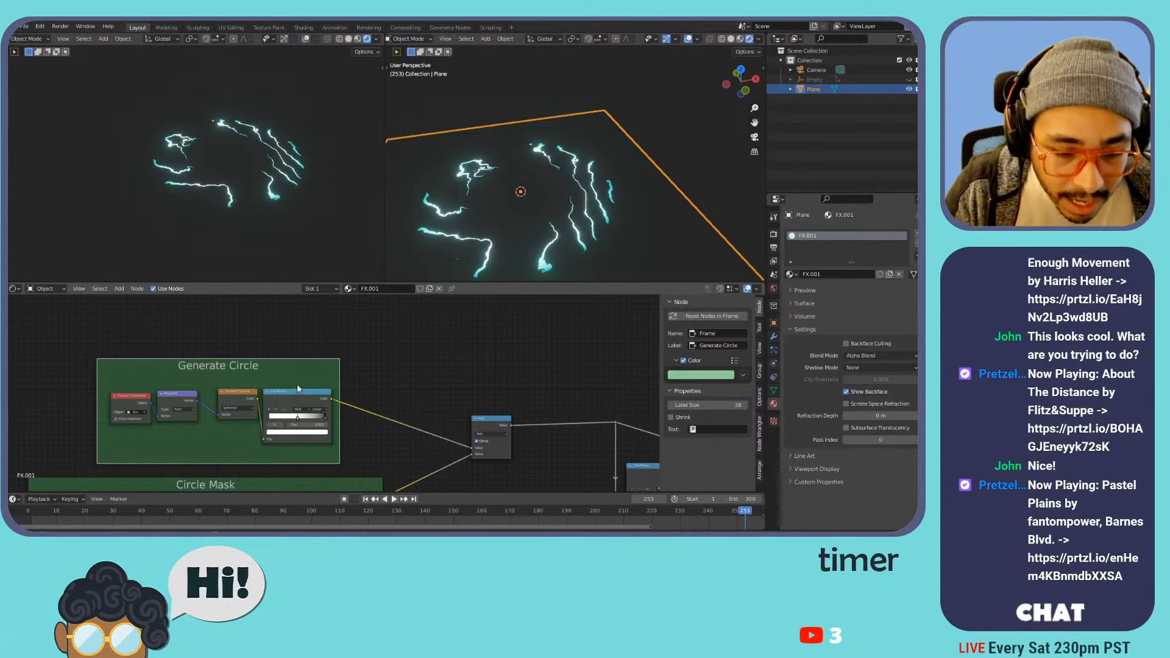
- Duplicate the Add node in the FX.001 material and add a Voronoi Texture node above the Generate Circle frame
{"action": "left_click", "coordinate": [496, 422]}
{"action": "key", "text": "shift+d"}
{"action": "left_click", "coordinate": [422, 334]}
{"action": "middle_click_drag", "start_coordinate": [311, 317], "coordinate": [357, 360]}
{"action": "key", "text": "shift+a"}
{"action": "mouse_move", "coordinate": [310, 354]}
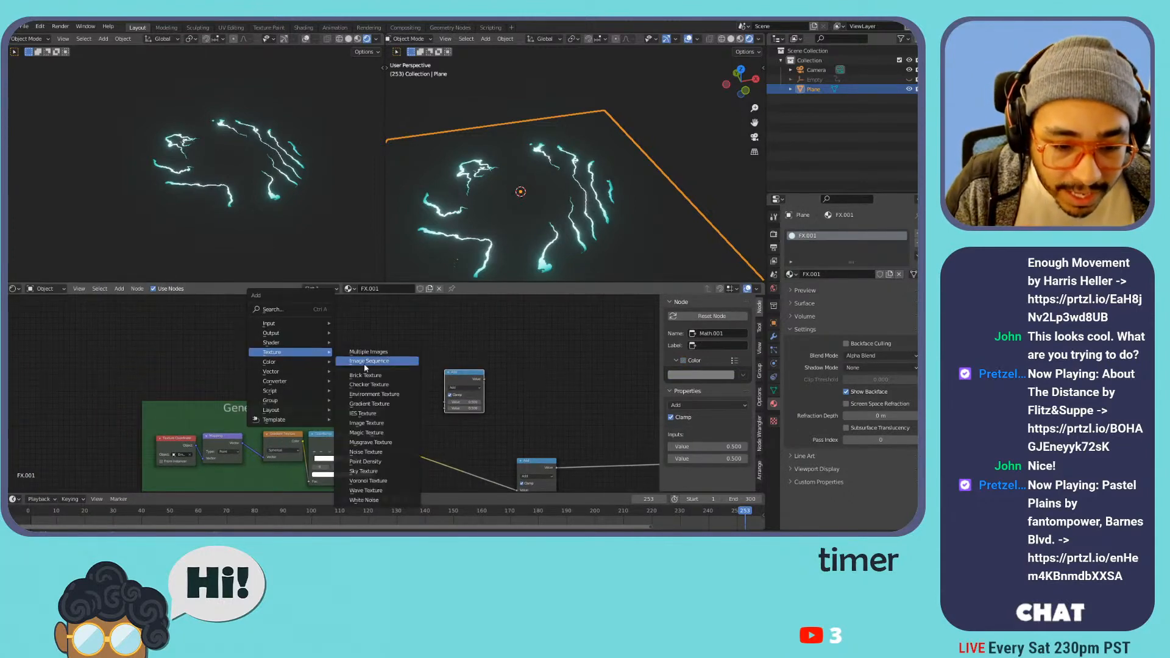
{"action": "left_click", "coordinate": [373, 481]}
{"action": "left_click", "coordinate": [321, 328]}
- Combine the Voronoi distance and Generate Circle ramp in the new Add node, link it to the reroute, and play the animation
{"action": "left_click_drag", "start_coordinate": [361, 337], "coordinate": [451, 409]}
{"action": "left_click_drag", "start_coordinate": [377, 444], "coordinate": [446, 414]}
{"action": "middle_click_drag", "start_coordinate": [445, 410], "coordinate": [377, 376]}
{"action": "left_click_drag", "start_coordinate": [417, 345], "coordinate": [558, 418]}
{"action": "key", "text": "space"}
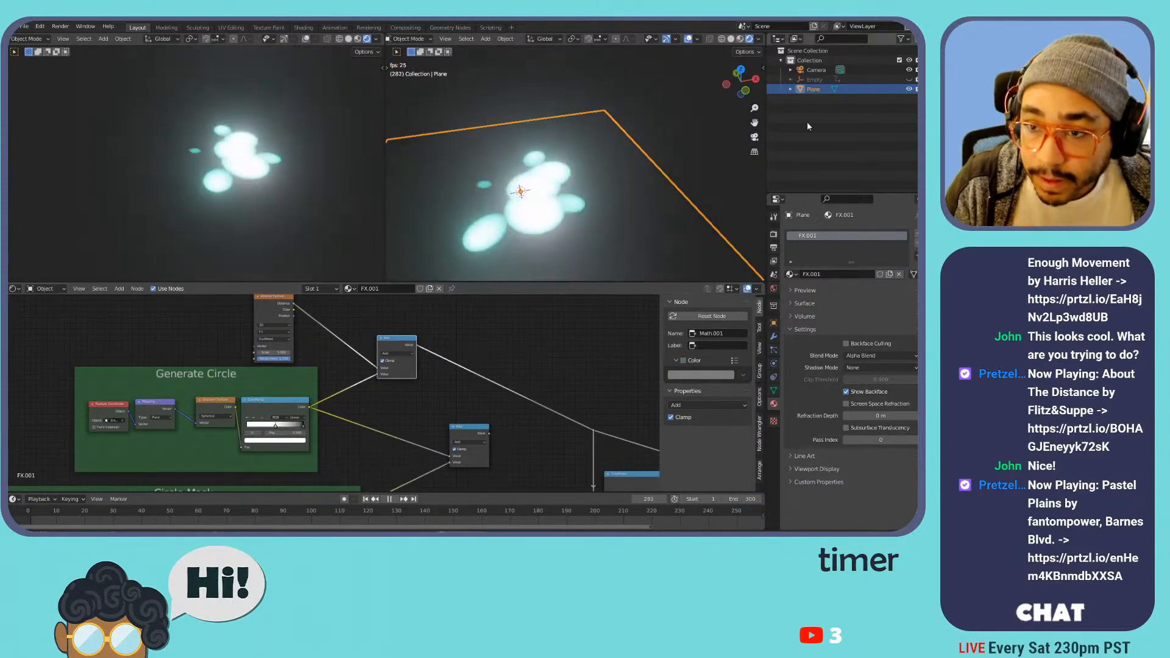
- Stop playback, unhide the Empty that drives the circle, and duplicate it in place
{"action": "left_click", "coordinate": [814, 79]}
{"action": "key", "text": "space"}
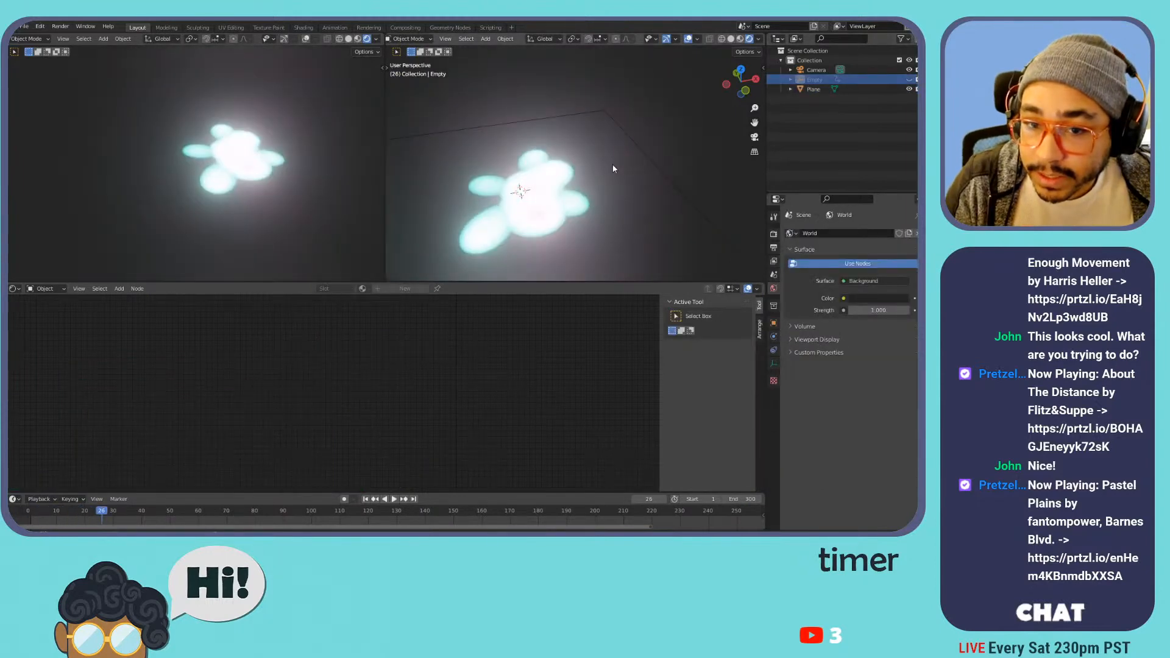
{"action": "key", "text": "alt+h"}
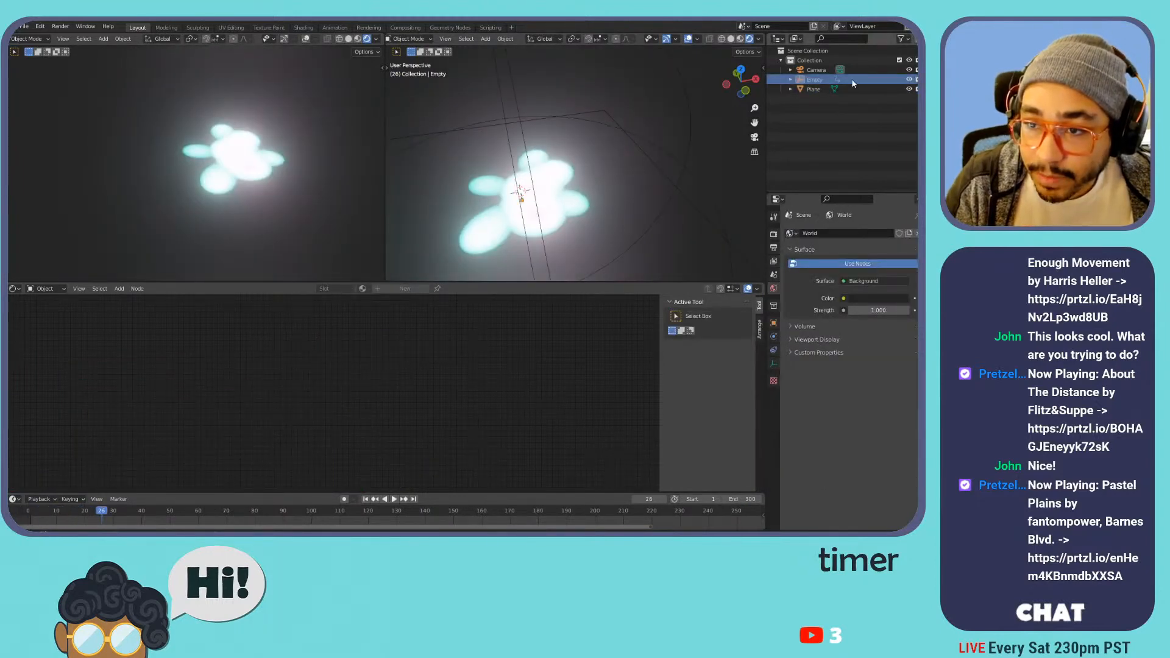
{"action": "left_click", "coordinate": [810, 81]}
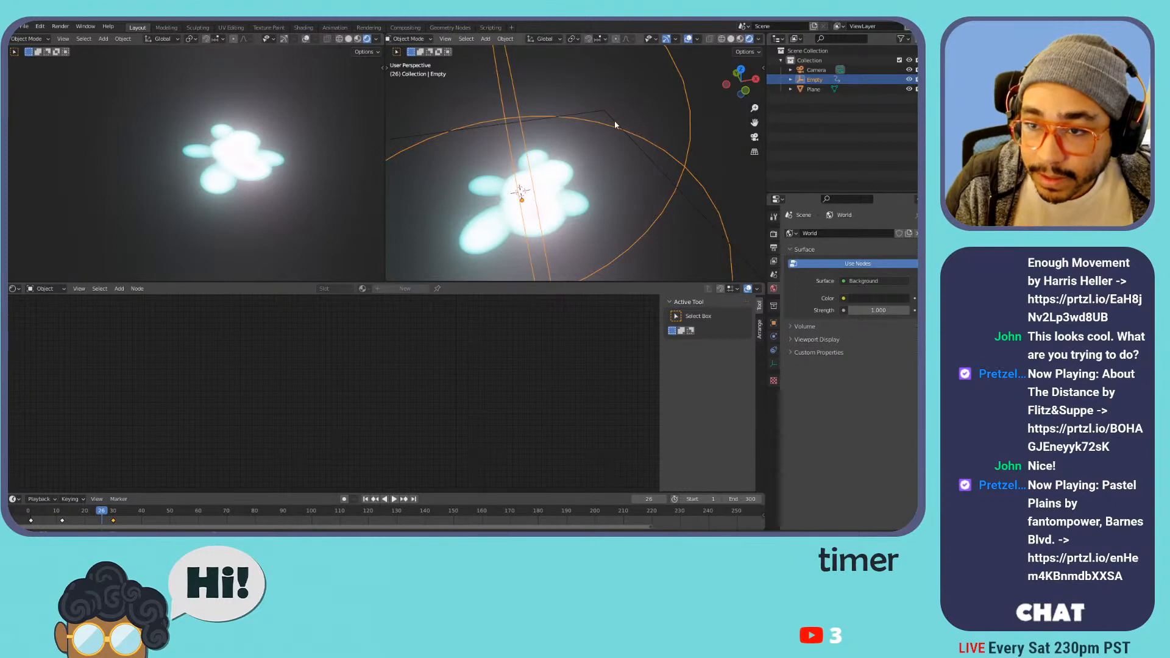
{"action": "scroll", "coordinate": [707, 126], "scroll_direction": "down", "scroll_amount": 4}
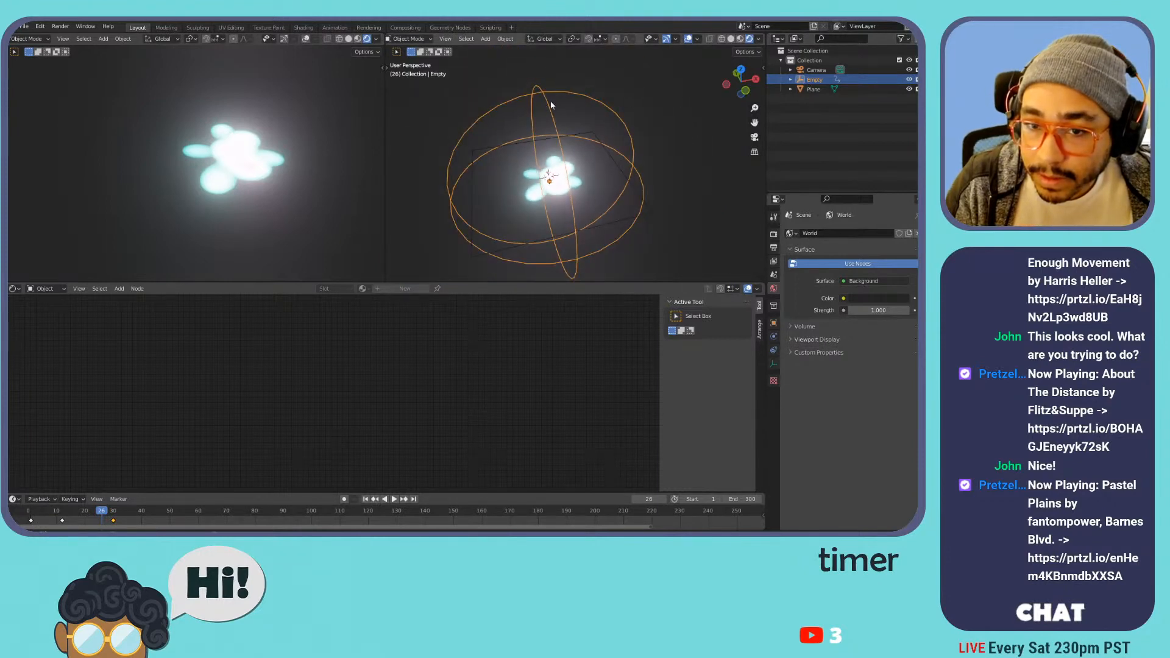
{"action": "key", "text": "shift+d"}
{"action": "key", "text": "Escape"}
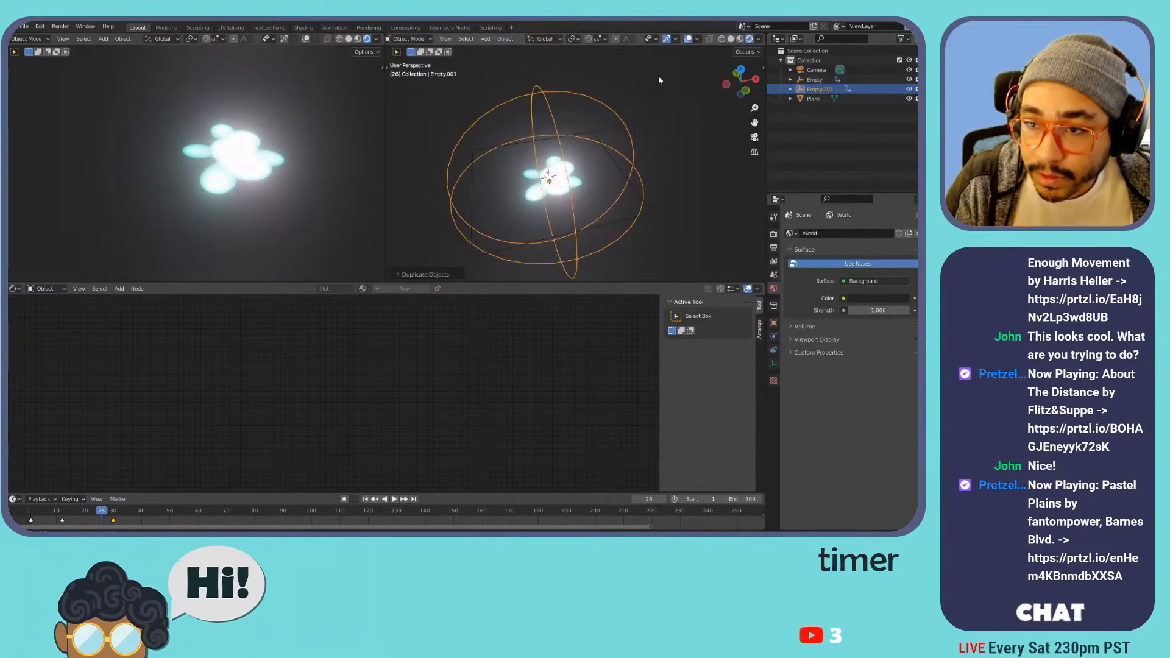
- Rename the original Empty as FX_Empty.000
{"action": "left_click", "coordinate": [806, 79]}
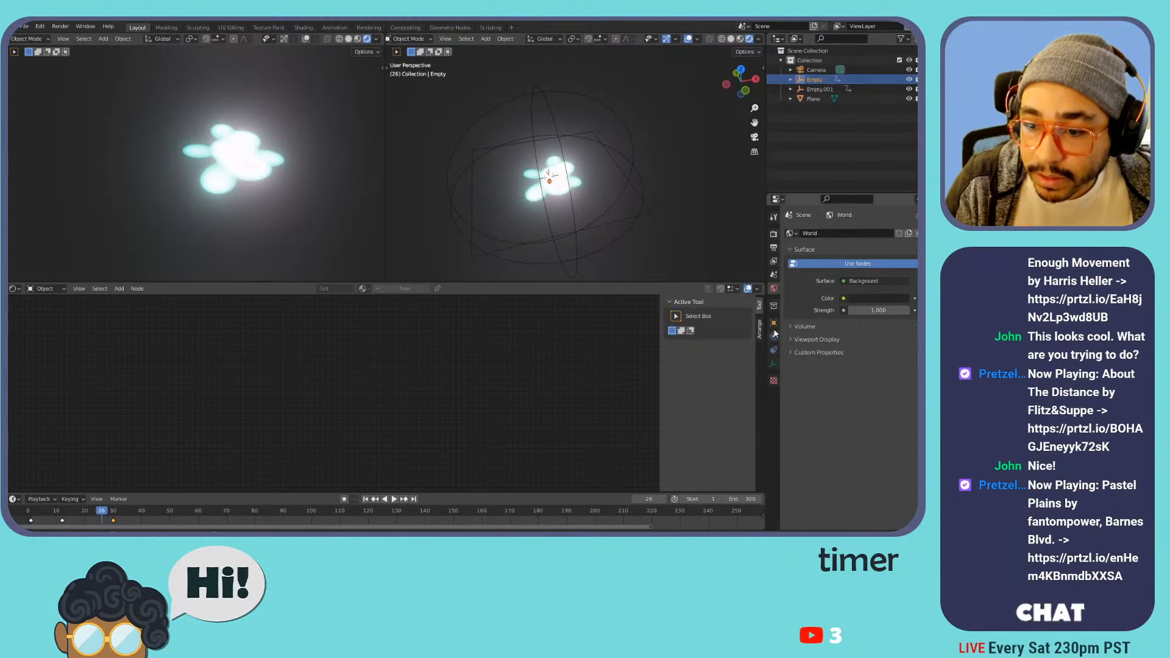
{"action": "double_click", "coordinate": [815, 79]}
{"action": "type", "text": "E"}
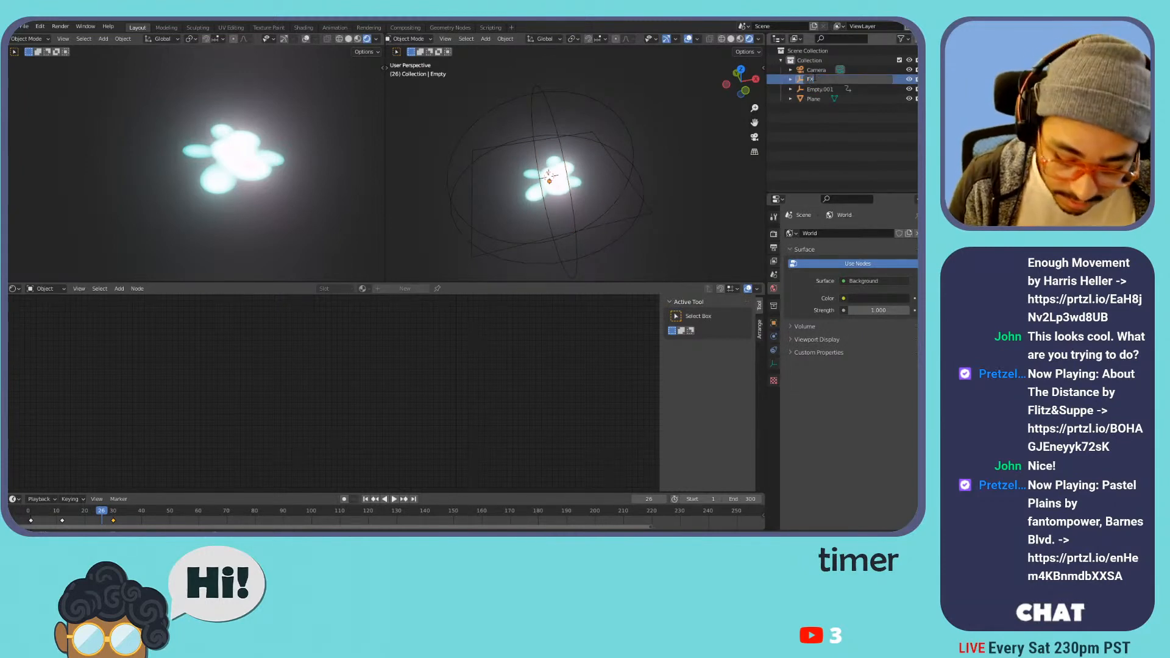
{"action": "type", "text": "X_Empty.000"}
{"action": "key", "text": "Return"}
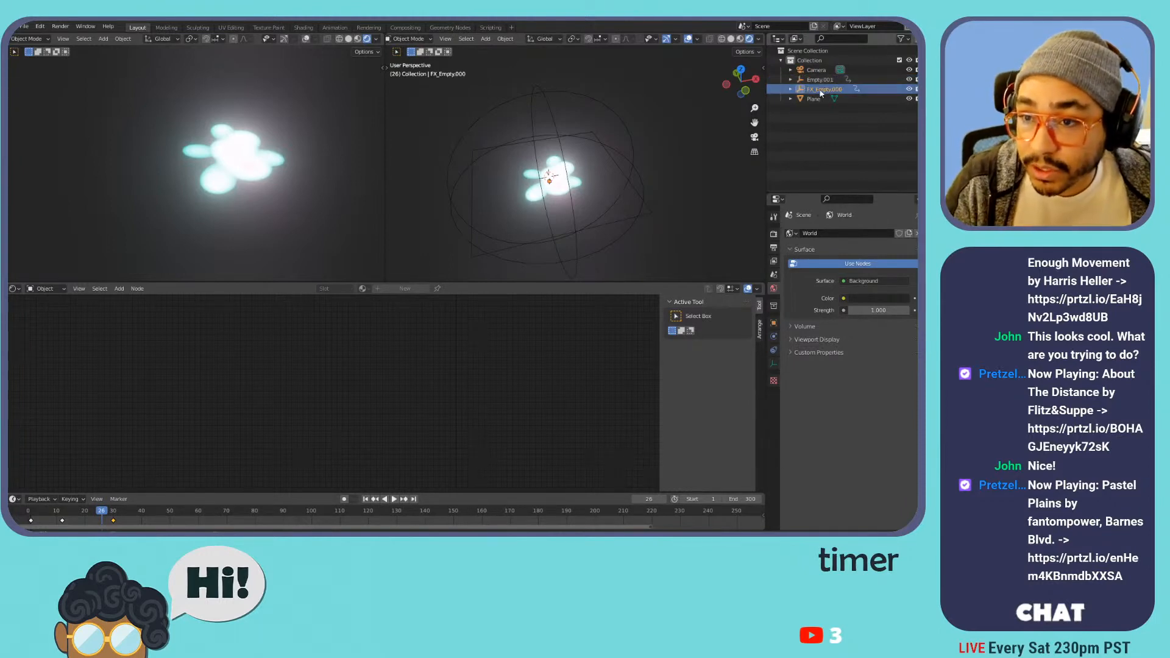
- Rename the duplicated empty, Empty.001, as FX_Empty.000
{"action": "double_click", "coordinate": [820, 79]}
{"action": "key", "text": "BackSpace"}
{"action": "type", "text": "FX_Empty.000"}
{"action": "key", "text": "Return"}
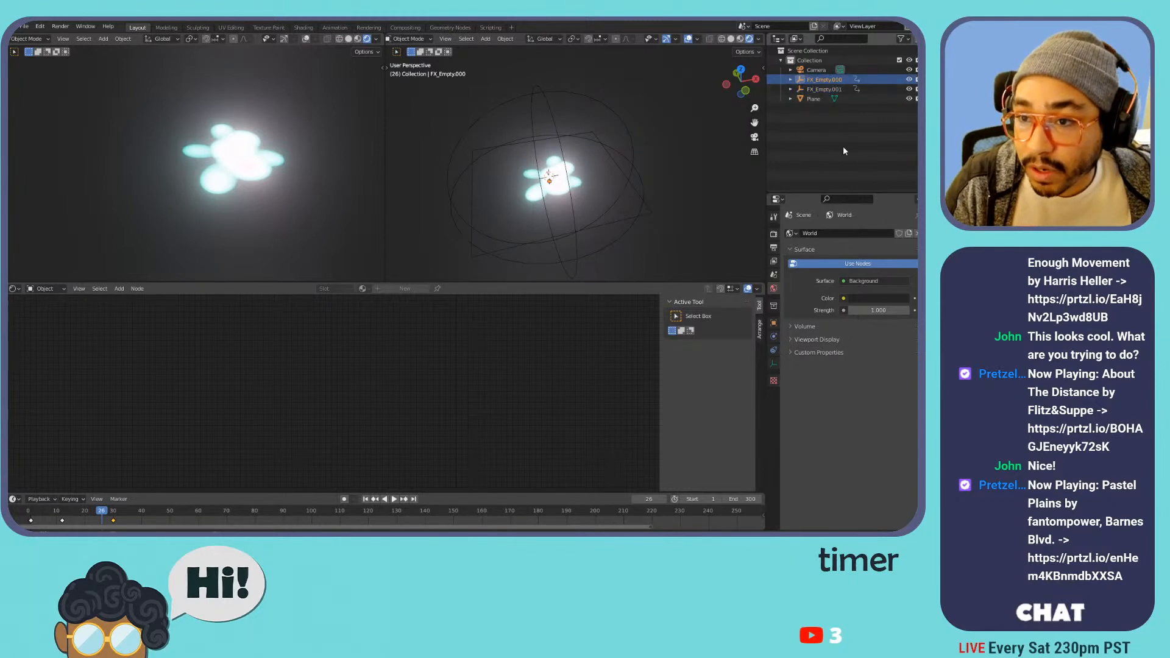
- Rename FX_Empty.000 as FX_Empty.002 to free its name for the other empty
{"action": "left_click", "coordinate": [830, 90]}
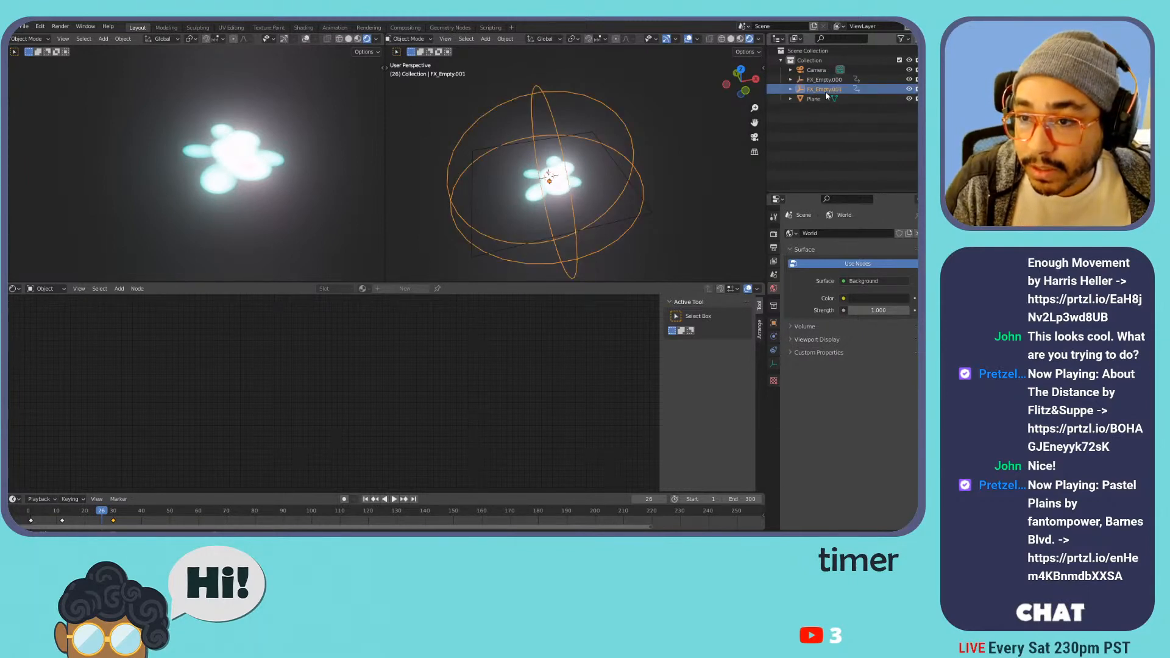
{"action": "double_click", "coordinate": [847, 79]}
{"action": "key", "text": "BackSpace"}
{"action": "type", "text": "2"}
{"action": "key", "text": "Return"}
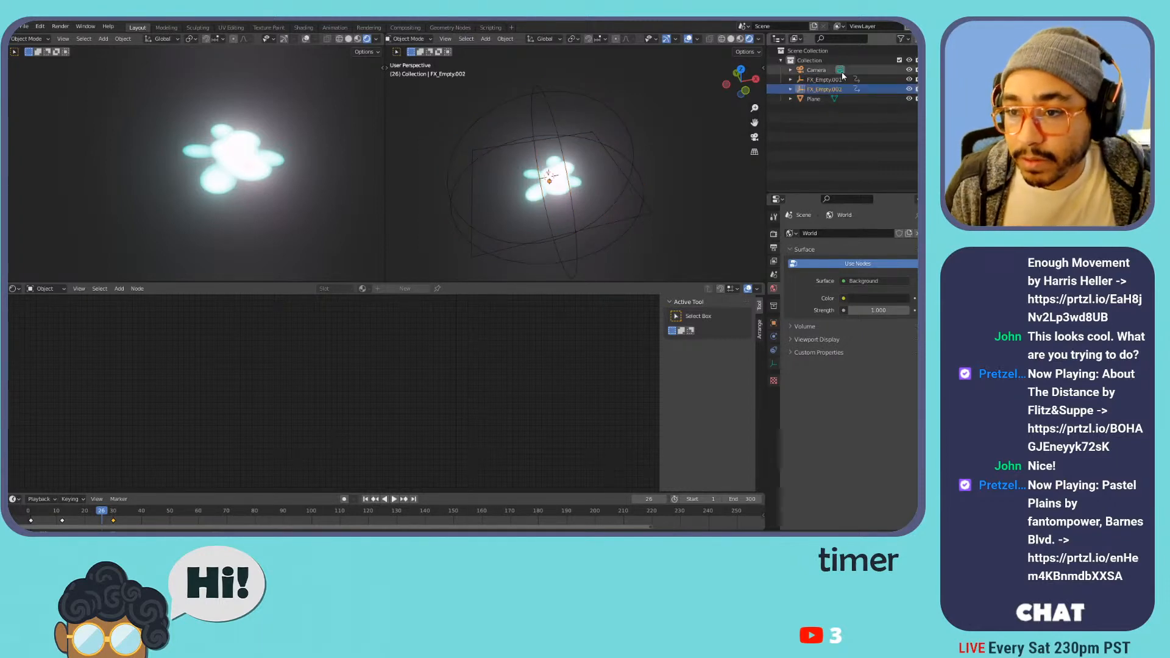
- Rename FX_Empty.001 as FX_Empty.000
{"action": "left_click", "coordinate": [833, 81]}
{"action": "double_click", "coordinate": [837, 81]}
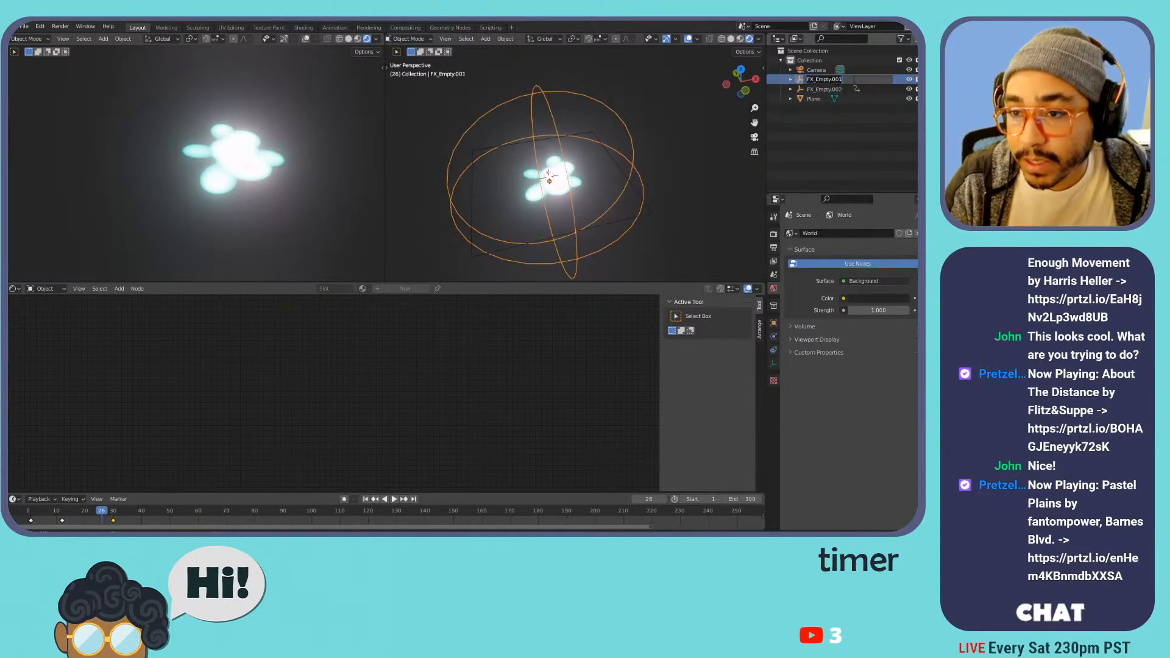
{"action": "key", "text": "BackSpace"}
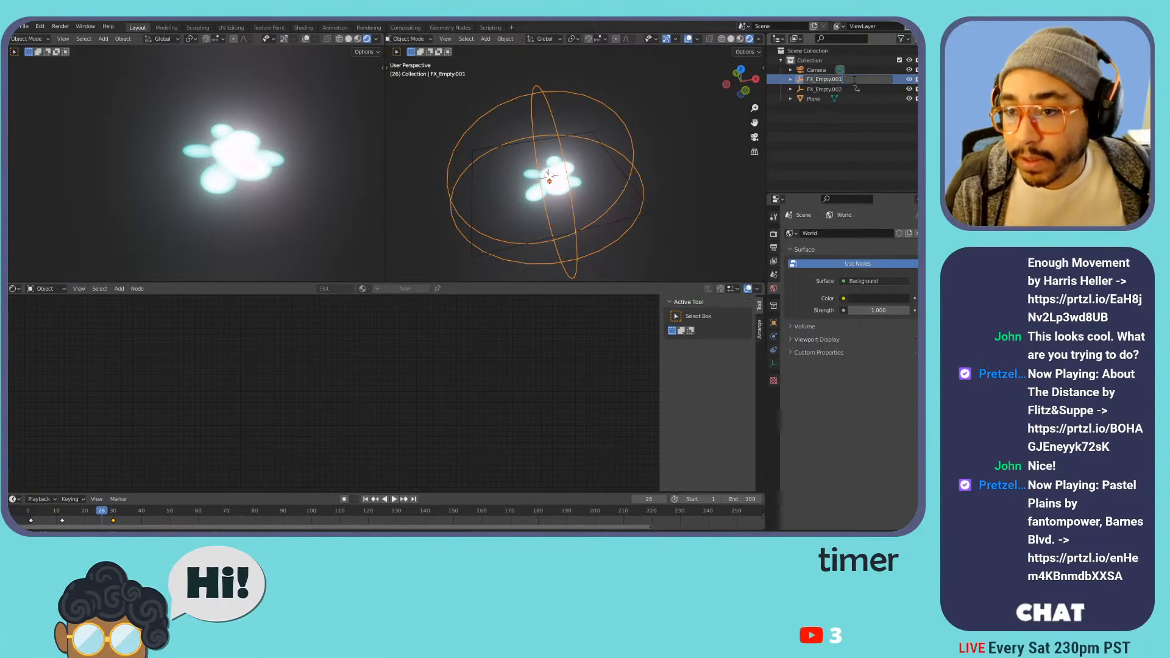
{"action": "type", "text": "0"}
{"action": "key", "text": "Return"}
- Rename FX_Empty.002 as FX_Empty.001 and hide FX_Empty.000
{"action": "double_click", "coordinate": [836, 89]}
{"action": "key", "text": "BackSpace"}
{"action": "type", "text": "1"}
{"action": "key", "text": "Return"}
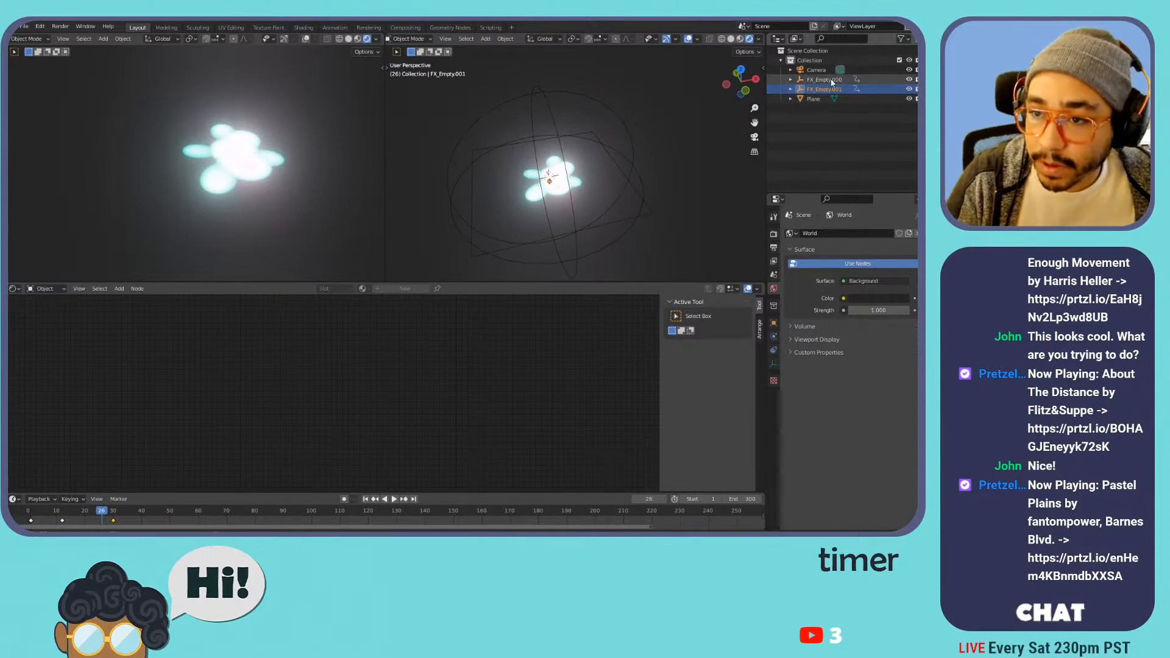
{"action": "left_click", "coordinate": [811, 81]}
{"action": "left_click", "coordinate": [909, 79]}
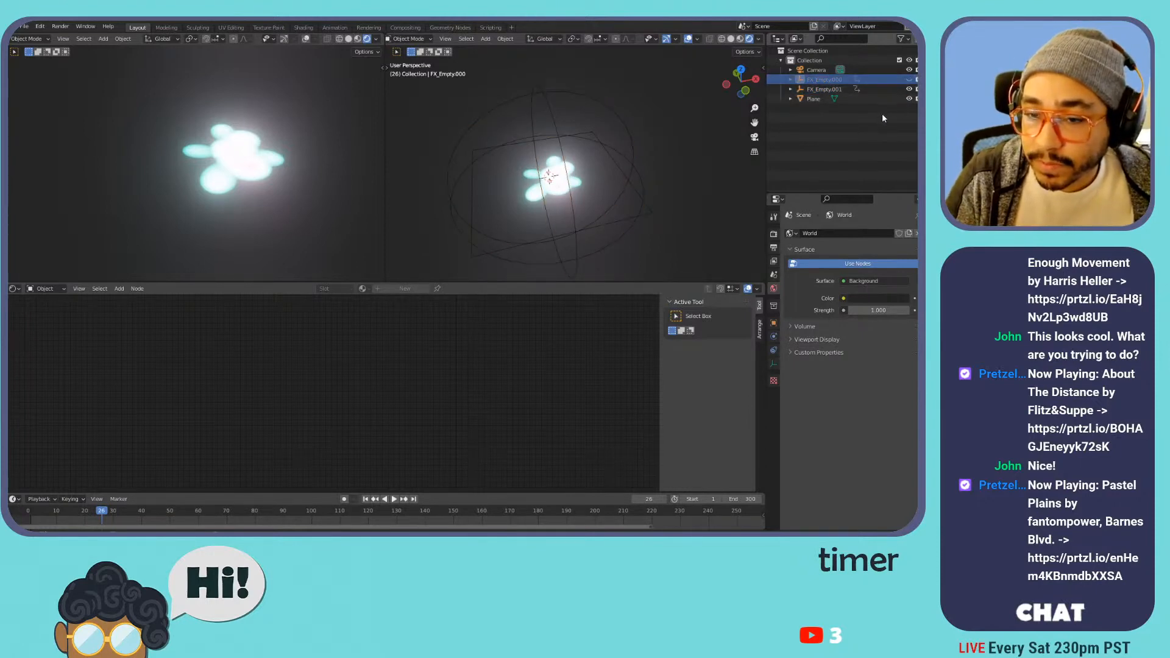
- In the plane's FX.001 material, reveal the hidden sockets of the Generate Circle Texture Coordinate node and widen it to check its object
{"action": "left_click", "coordinate": [822, 89]}
{"action": "left_click", "coordinate": [652, 207]}
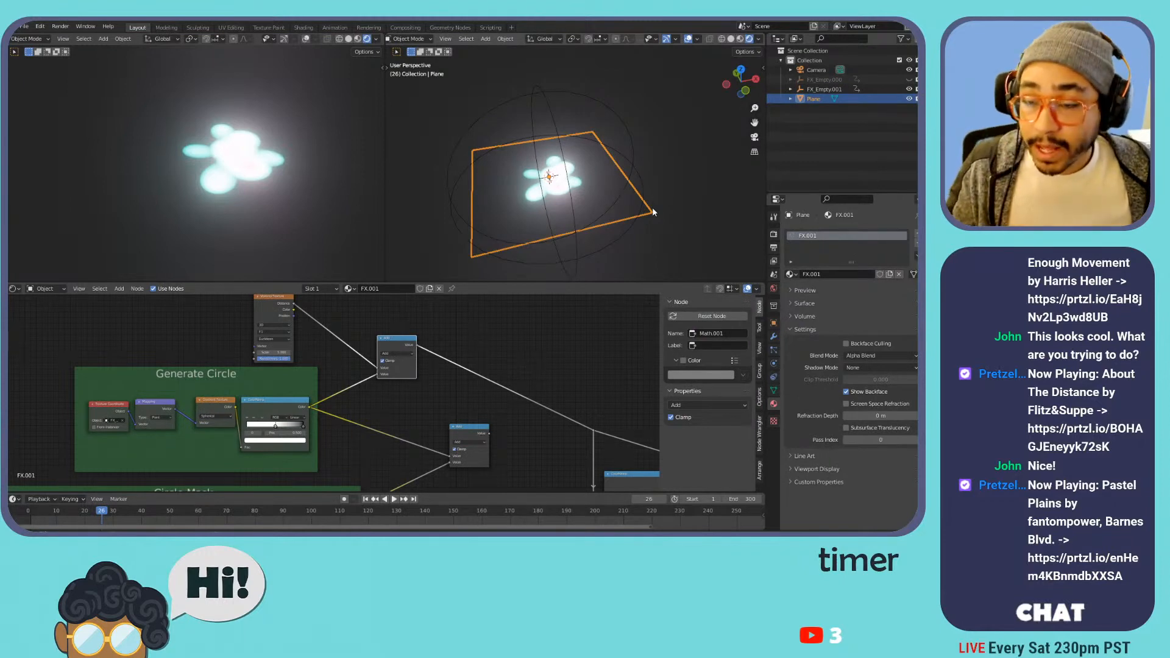
{"action": "left_click", "coordinate": [834, 90]}
{"action": "left_click", "coordinate": [813, 100]}
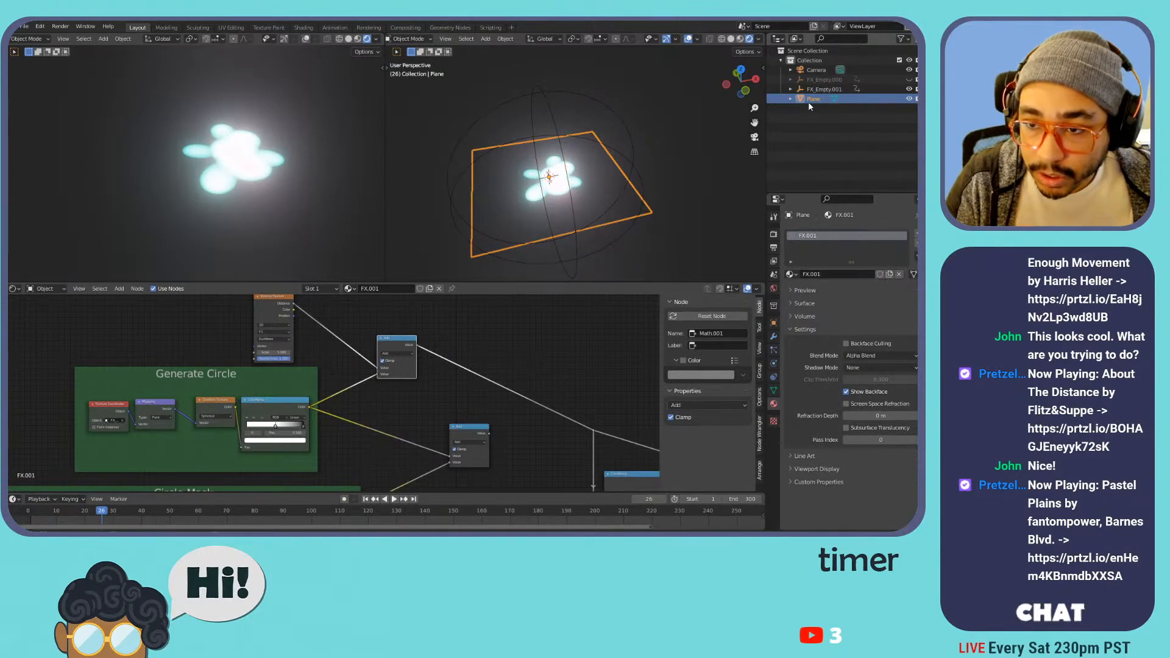
{"action": "middle_click_drag", "start_coordinate": [140, 437], "coordinate": [324, 399]}
{"action": "scroll", "coordinate": [323, 399], "scroll_direction": "up", "scroll_amount": 5}
{"action": "left_click", "coordinate": [276, 350]}
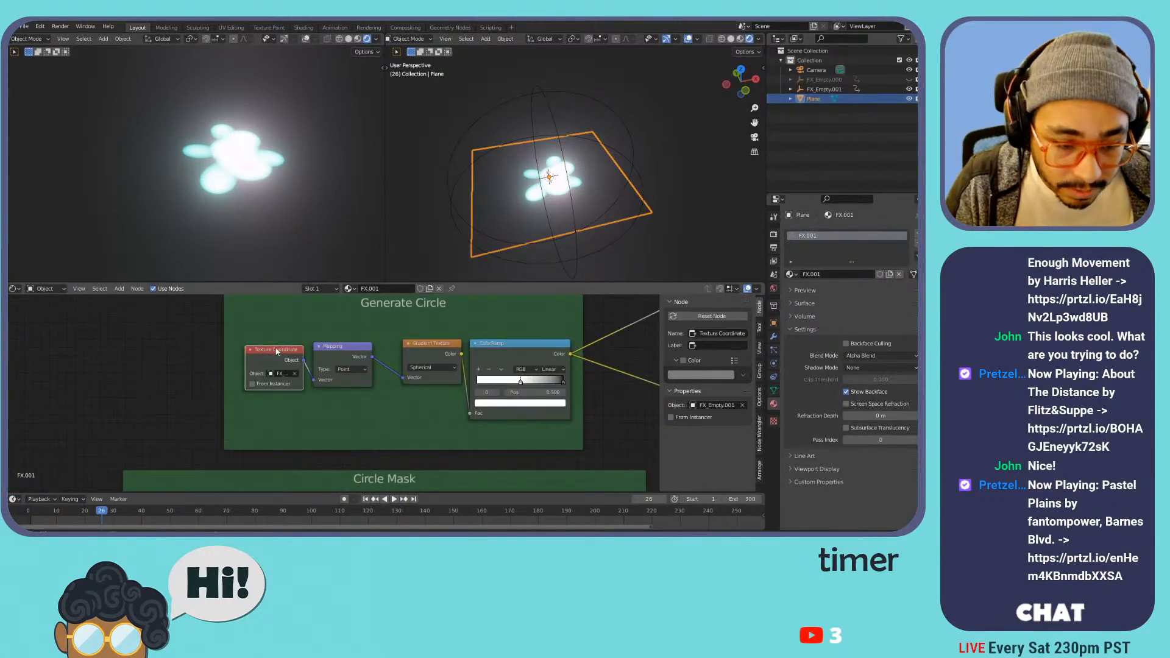
{"action": "key", "text": "ctrl+h"}
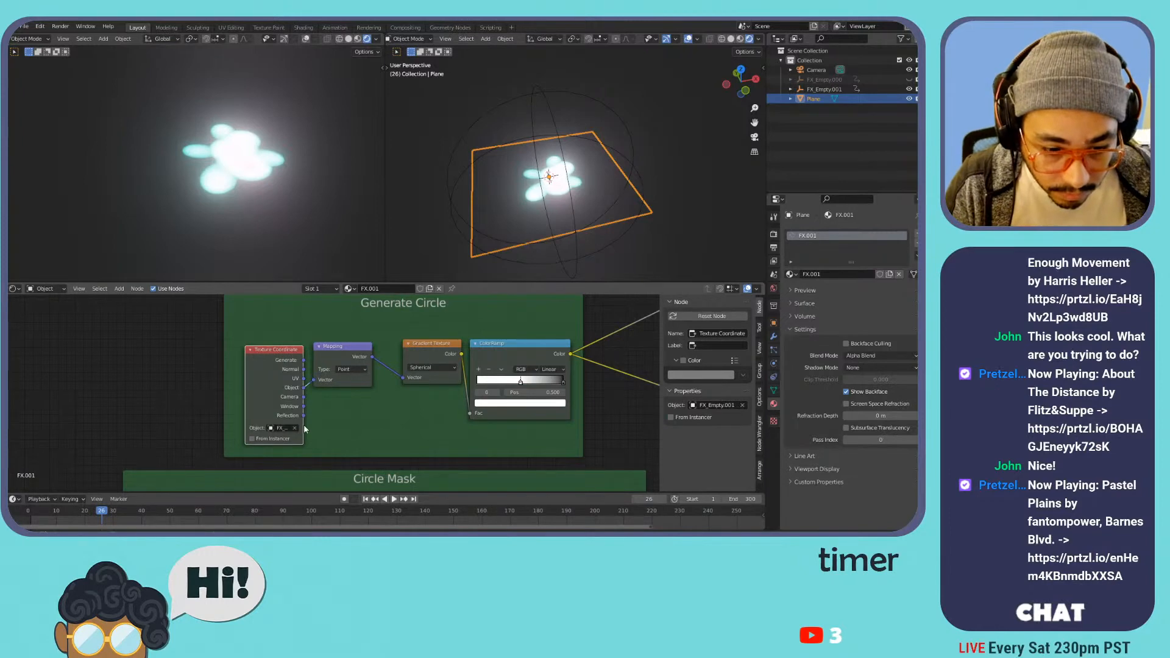
{"action": "left_click_drag", "start_coordinate": [245, 400], "coordinate": [218, 405]}
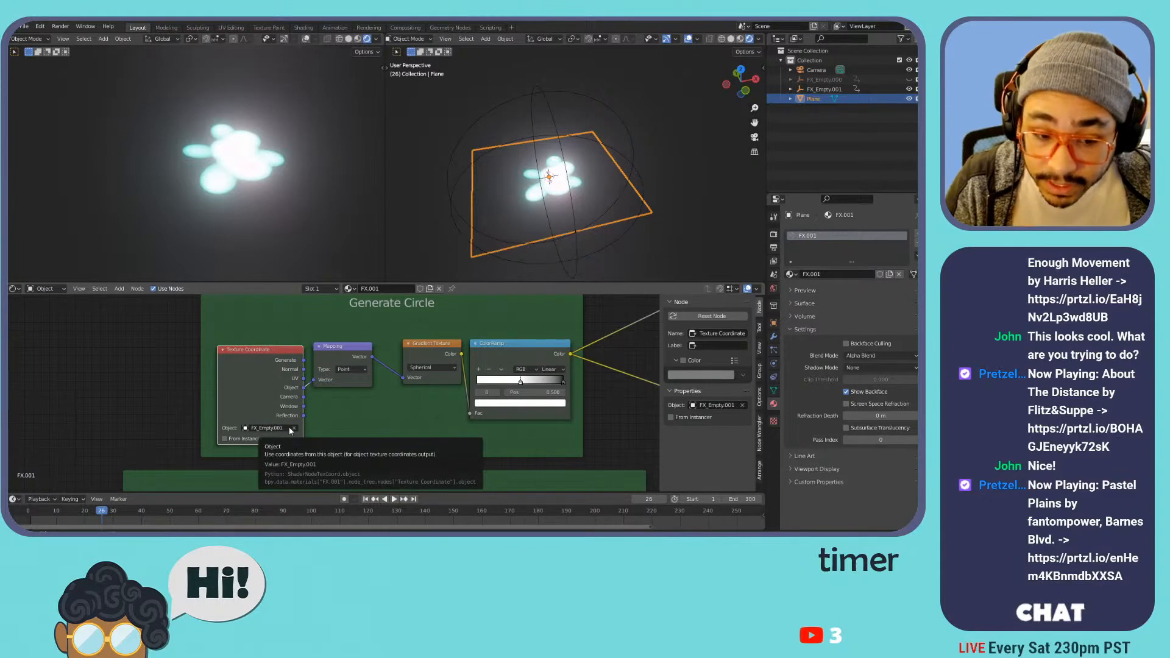
- Switch the plane's material to FX.000
{"action": "left_click", "coordinate": [834, 79]}
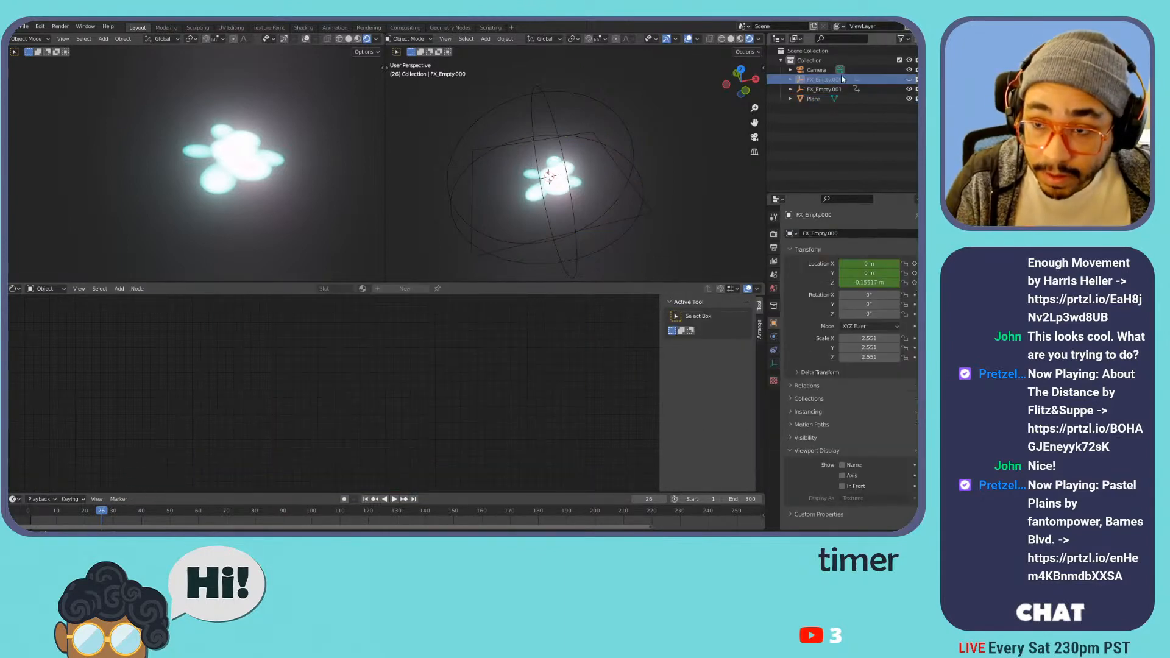
{"action": "left_click", "coordinate": [825, 88]}
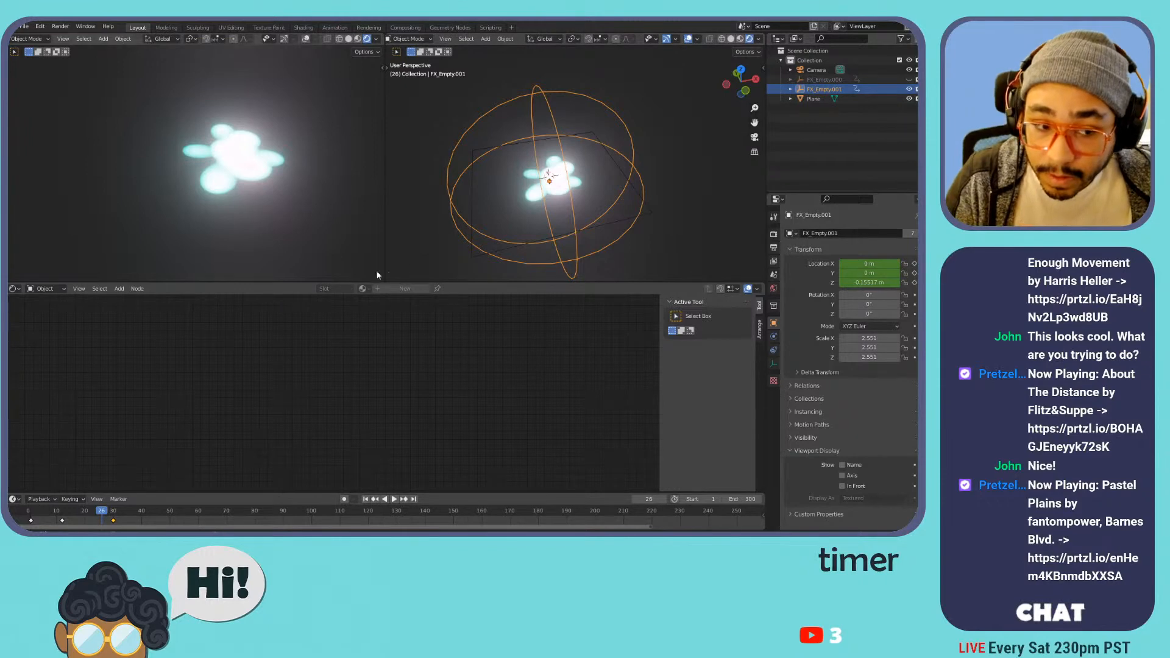
{"action": "left_click", "coordinate": [499, 205]}
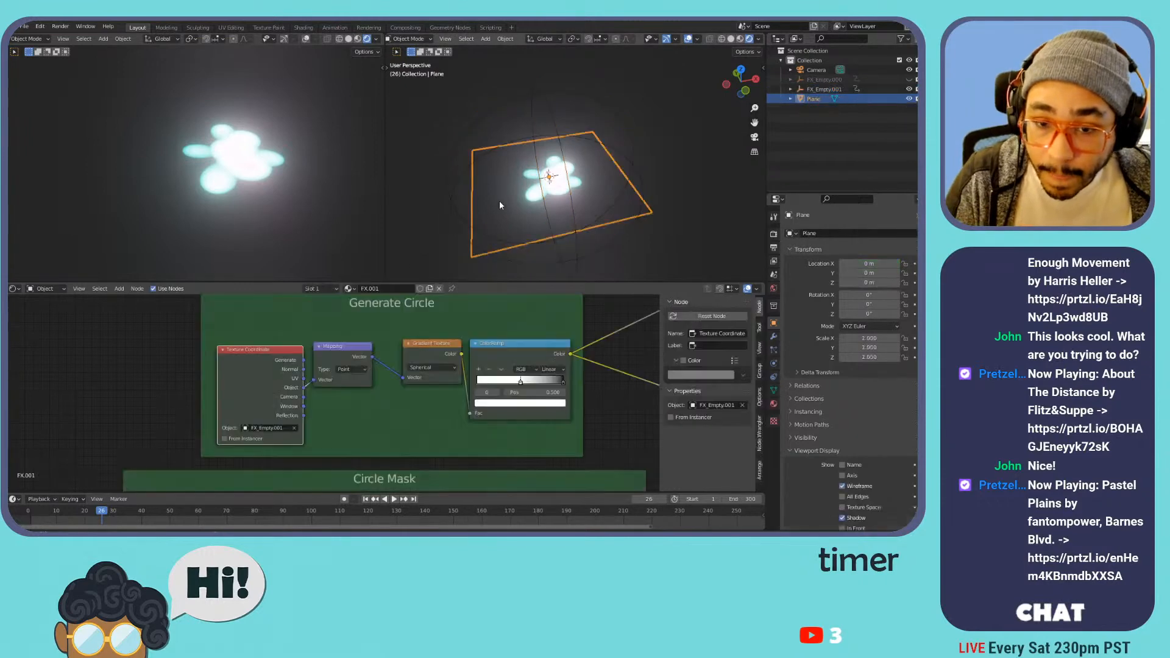
{"action": "left_click", "coordinate": [773, 405]}
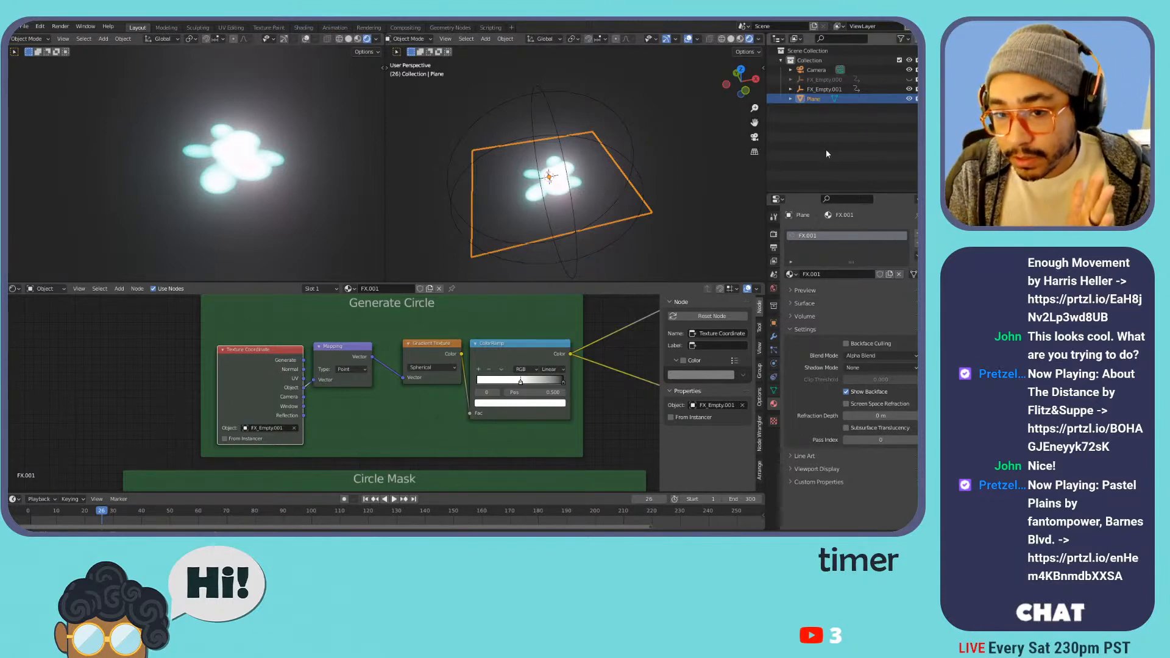
{"action": "left_click", "coordinate": [790, 274]}
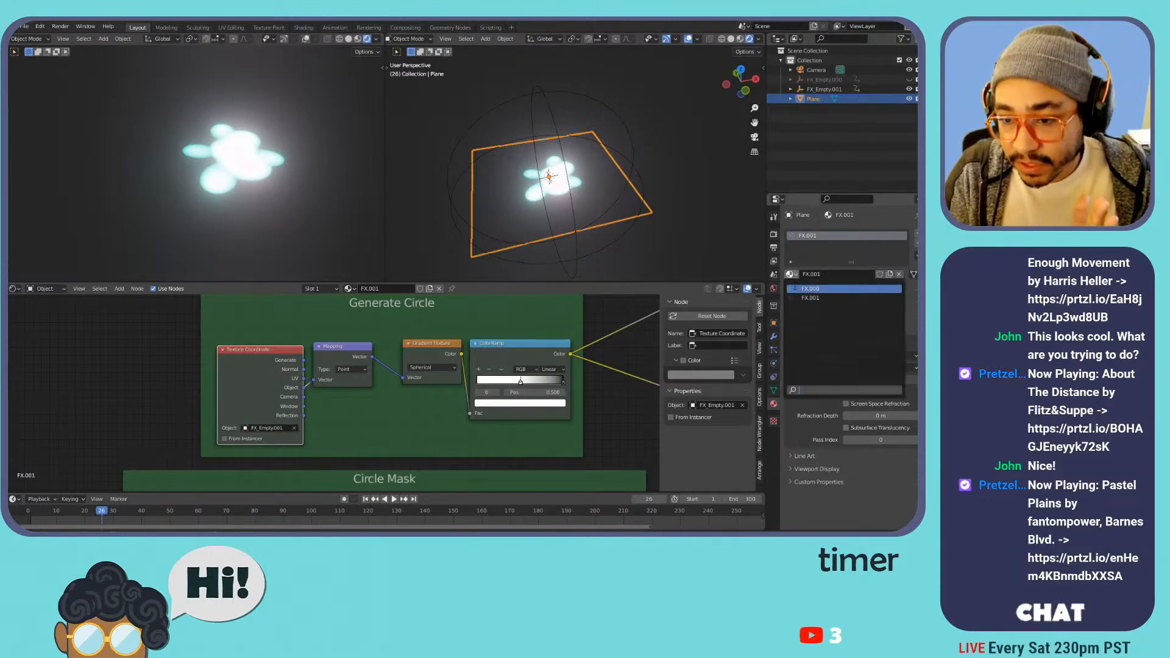
{"action": "left_click", "coordinate": [794, 289]}
- Reveal the hidden sockets of the Generate Circle Texture Coordinate node, widen it and set its object to FX_Empty.000
{"action": "scroll", "coordinate": [532, 356], "scroll_direction": "down", "scroll_amount": 4}
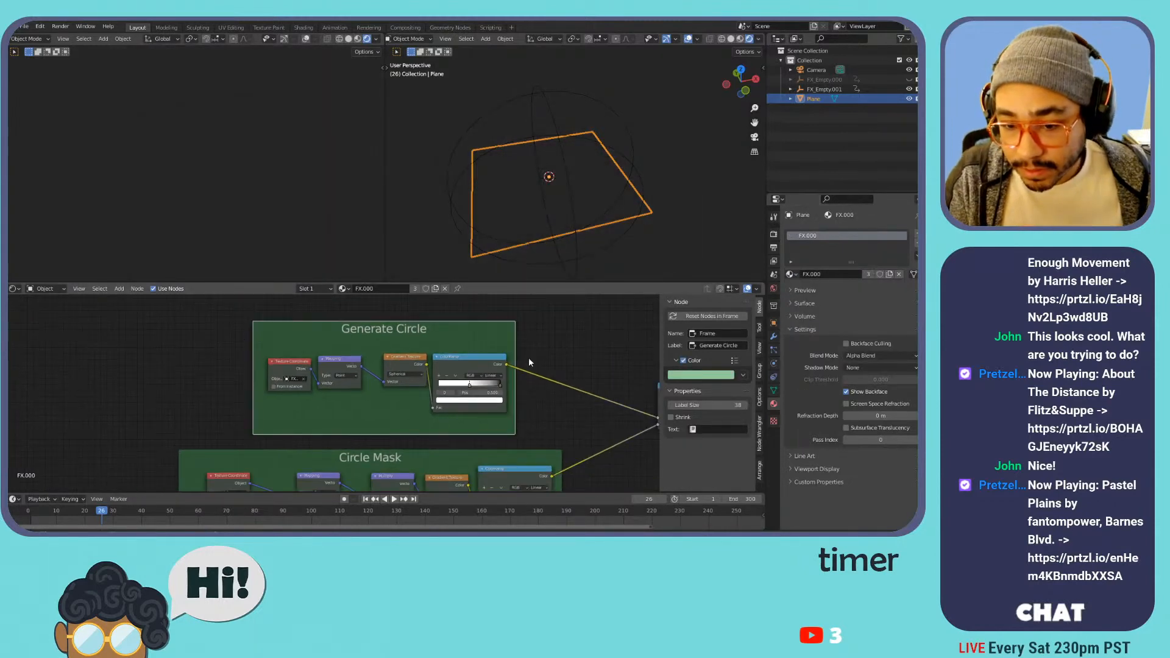
{"action": "middle_click_drag", "start_coordinate": [485, 355], "coordinate": [437, 358]}
{"action": "scroll", "coordinate": [442, 351], "scroll_direction": "up", "scroll_amount": 3}
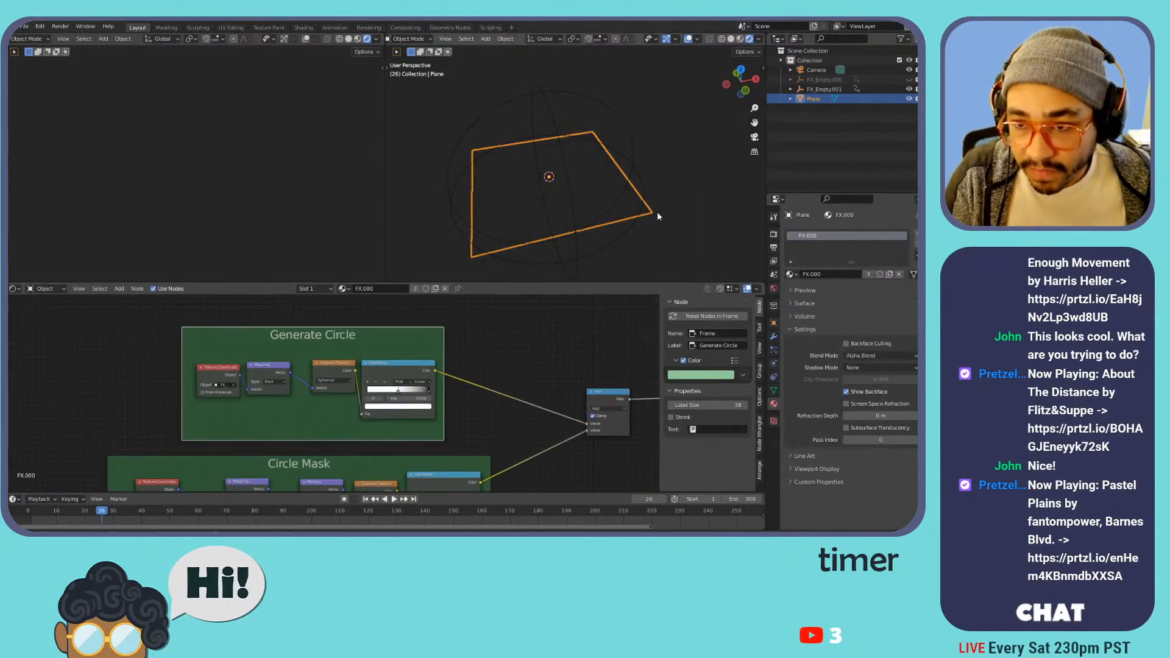
{"action": "left_click", "coordinate": [220, 369]}
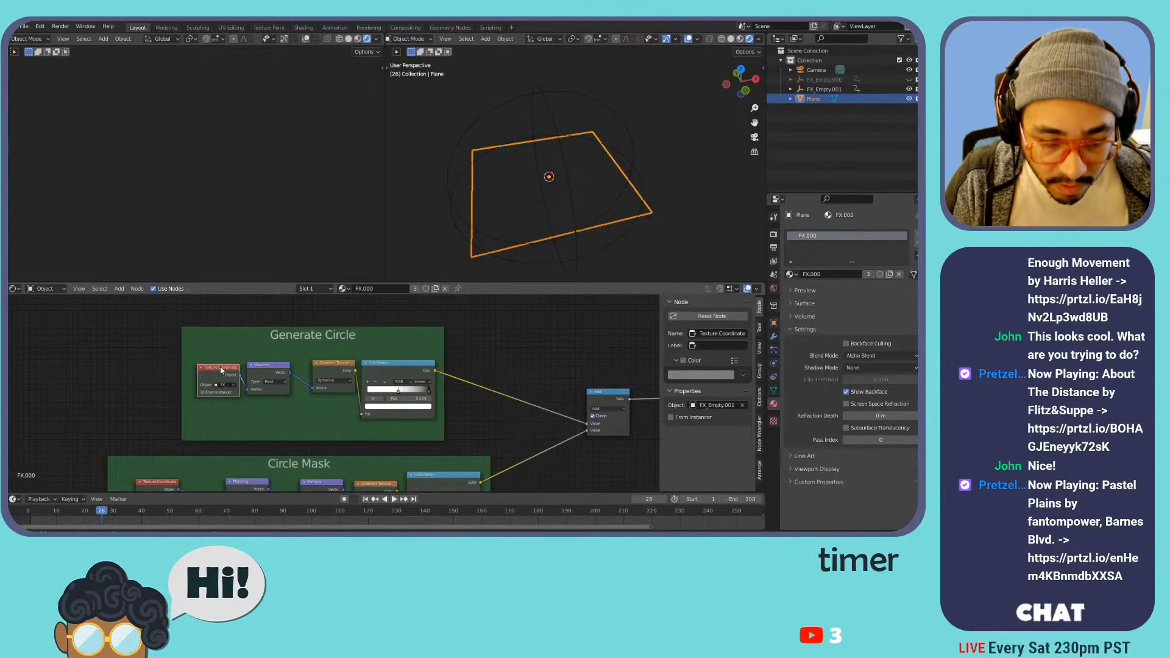
{"action": "key", "text": "ctrl+h"}
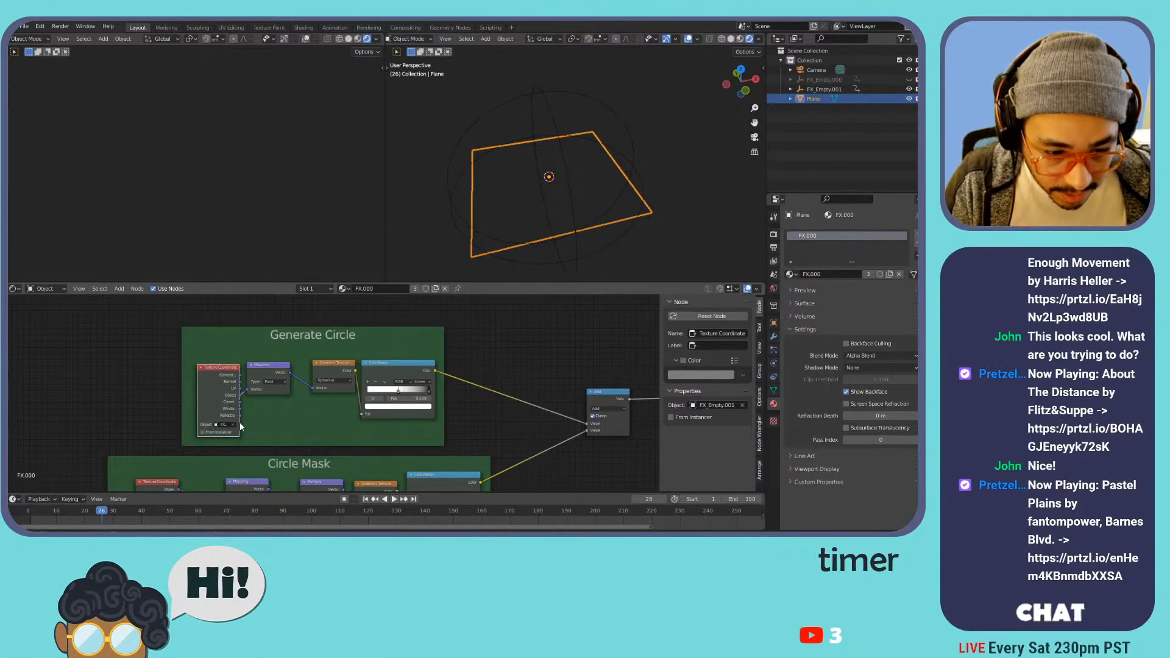
{"action": "left_click_drag", "start_coordinate": [241, 422], "coordinate": [259, 420]}
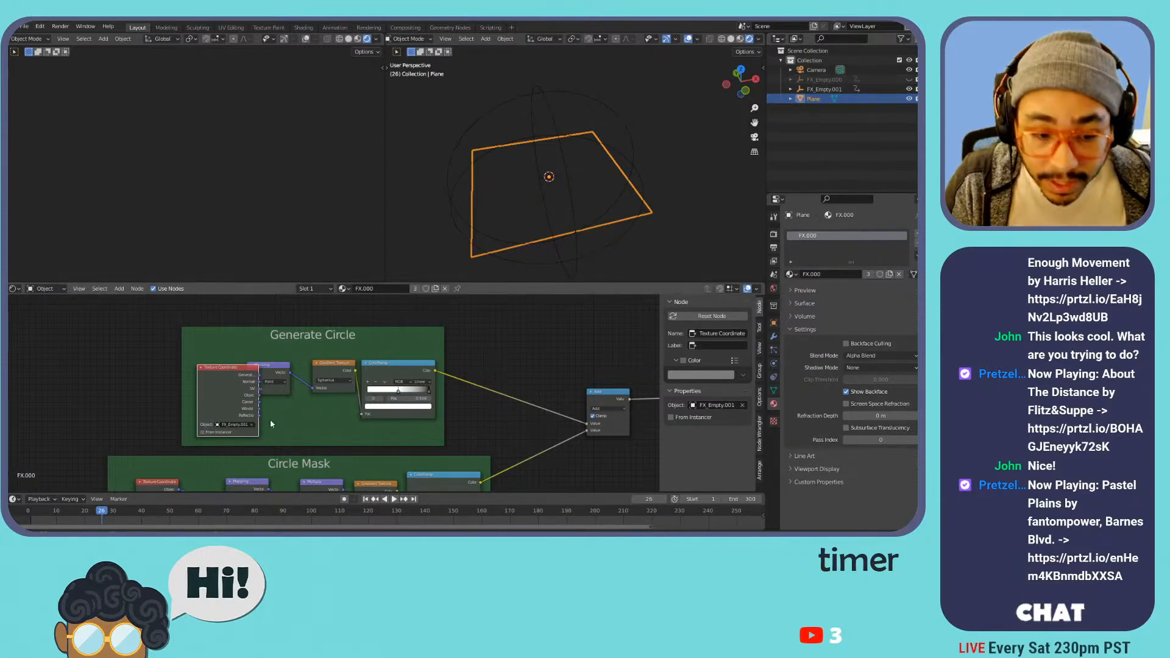
{"action": "left_click", "coordinate": [235, 424]}
{"action": "left_click", "coordinate": [242, 442]}
- Reveal the hidden sockets of the Circle Mask Texture Coordinate node and set its object to FX_Empty.000
{"action": "middle_click_drag", "start_coordinate": [242, 439], "coordinate": [328, 349]}
{"action": "scroll", "coordinate": [257, 410], "scroll_direction": "up", "scroll_amount": 4}
{"action": "left_click", "coordinate": [266, 420]}
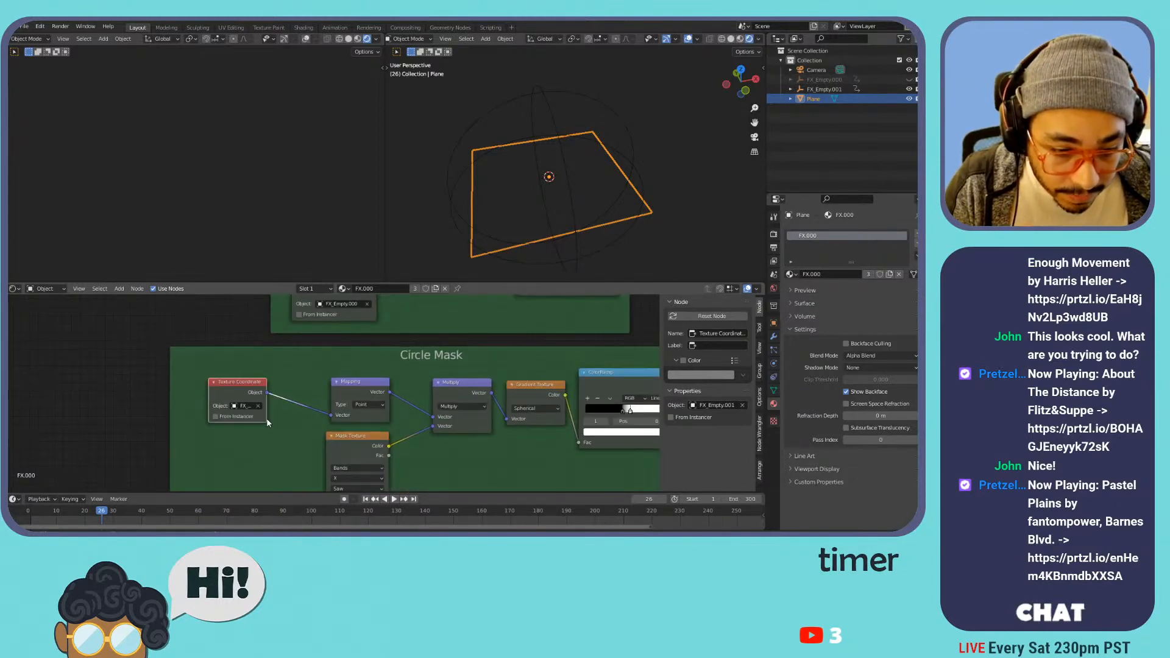
{"action": "key", "text": "ctrl+h"}
{"action": "left_click", "coordinate": [245, 460]}
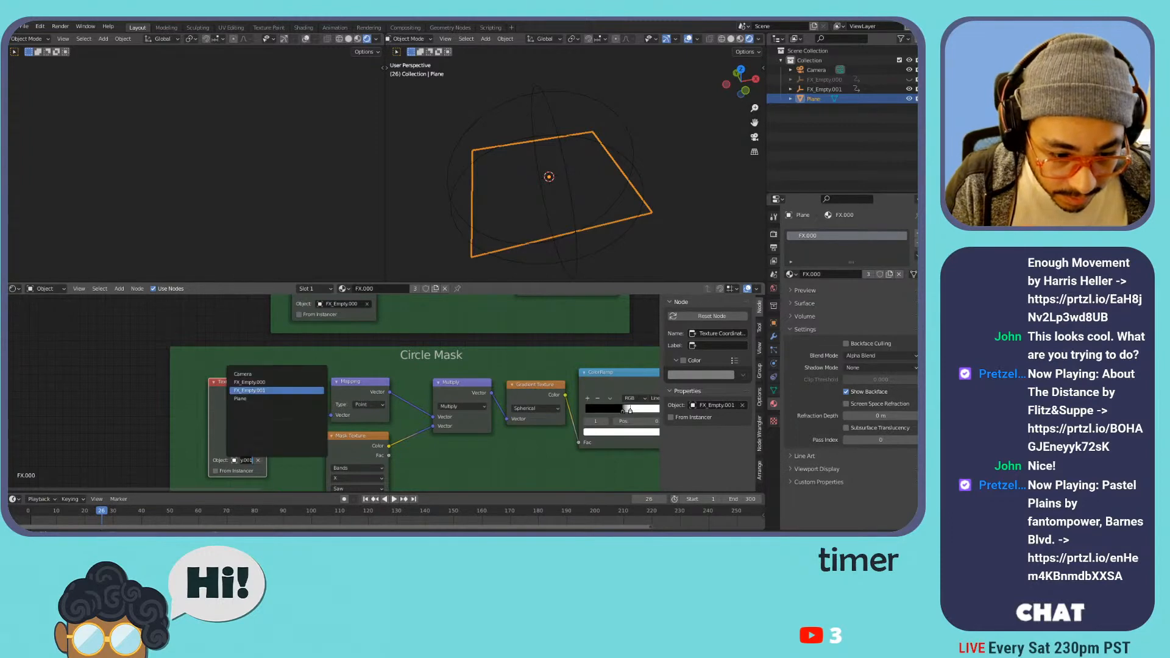
{"action": "left_click", "coordinate": [275, 382]}
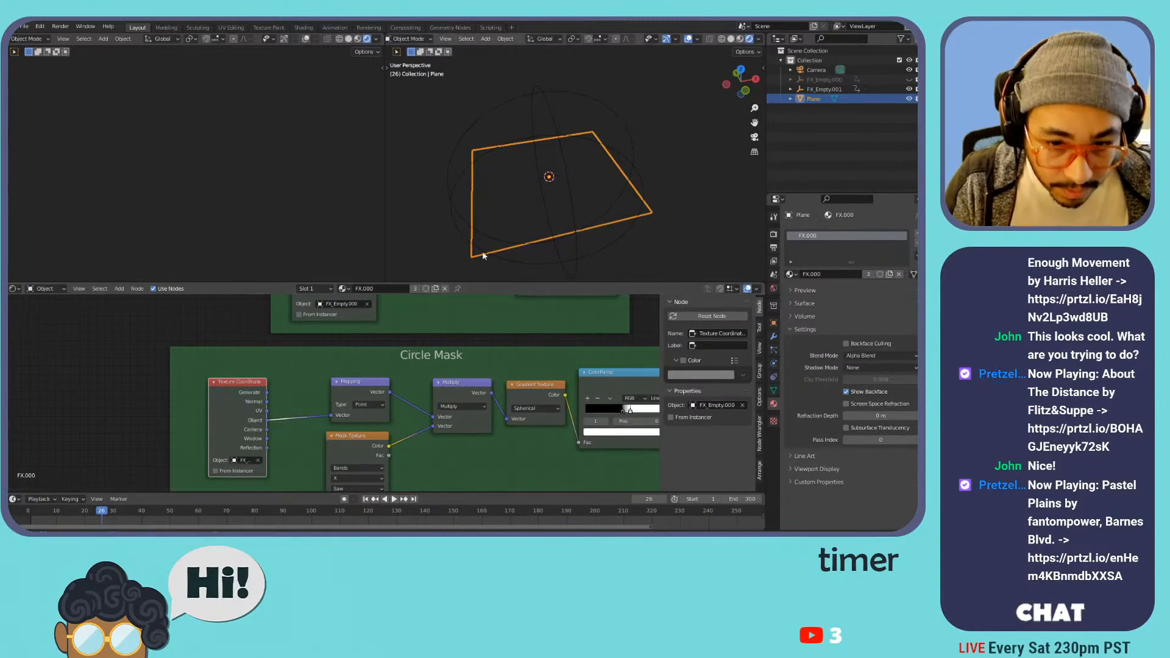
- Switch the plane back to material FX.001, then reveal the Circle Mask Texture Coordinate node's sockets and widen it to check its object
{"action": "left_click", "coordinate": [790, 275]}
{"action": "left_click", "coordinate": [827, 297]}
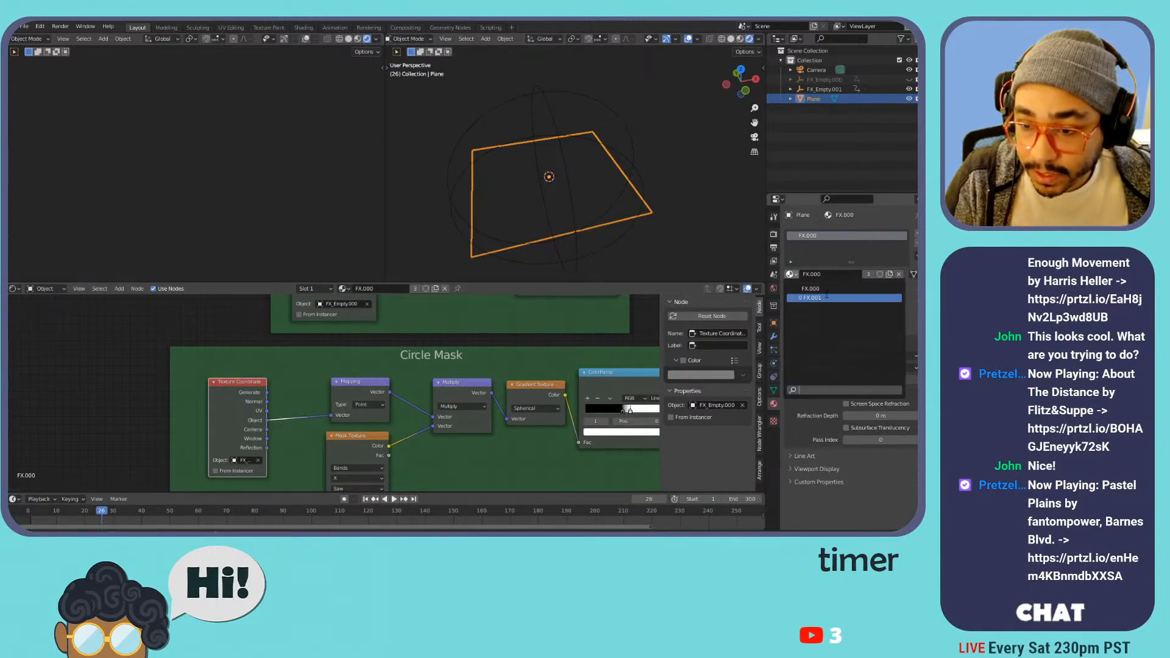
{"action": "scroll", "coordinate": [330, 307], "scroll_direction": "up", "scroll_amount": 1}
{"action": "middle_click_drag", "start_coordinate": [330, 307], "coordinate": [332, 375]}
{"action": "left_click", "coordinate": [229, 461]}
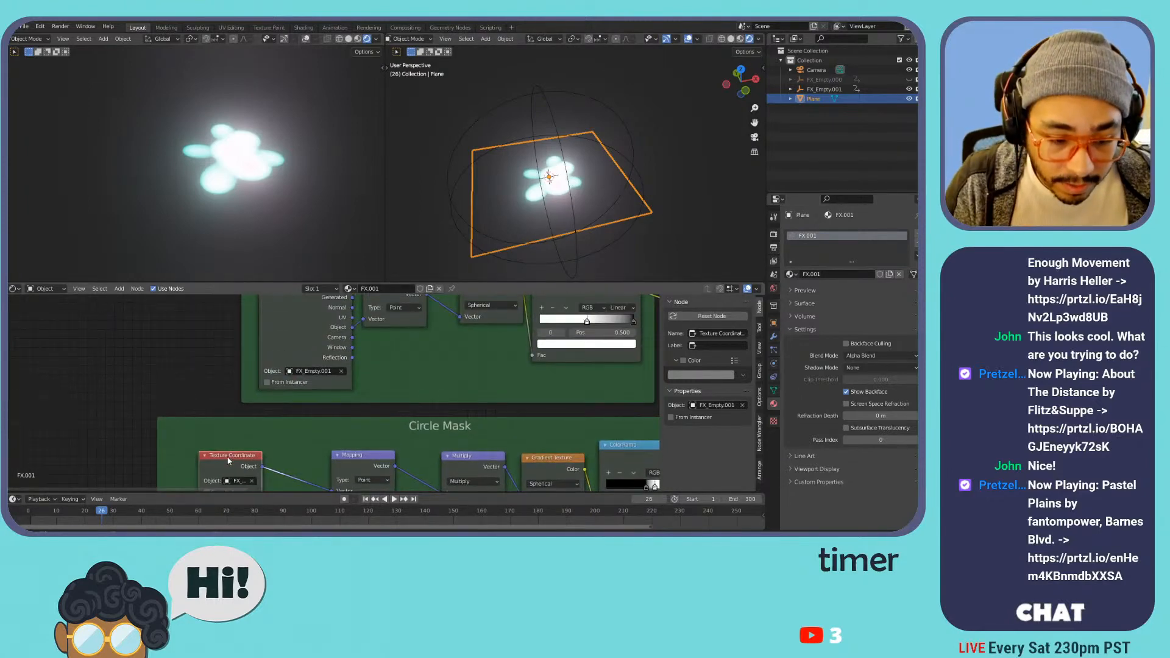
{"action": "middle_click_drag", "start_coordinate": [294, 440], "coordinate": [310, 356]}
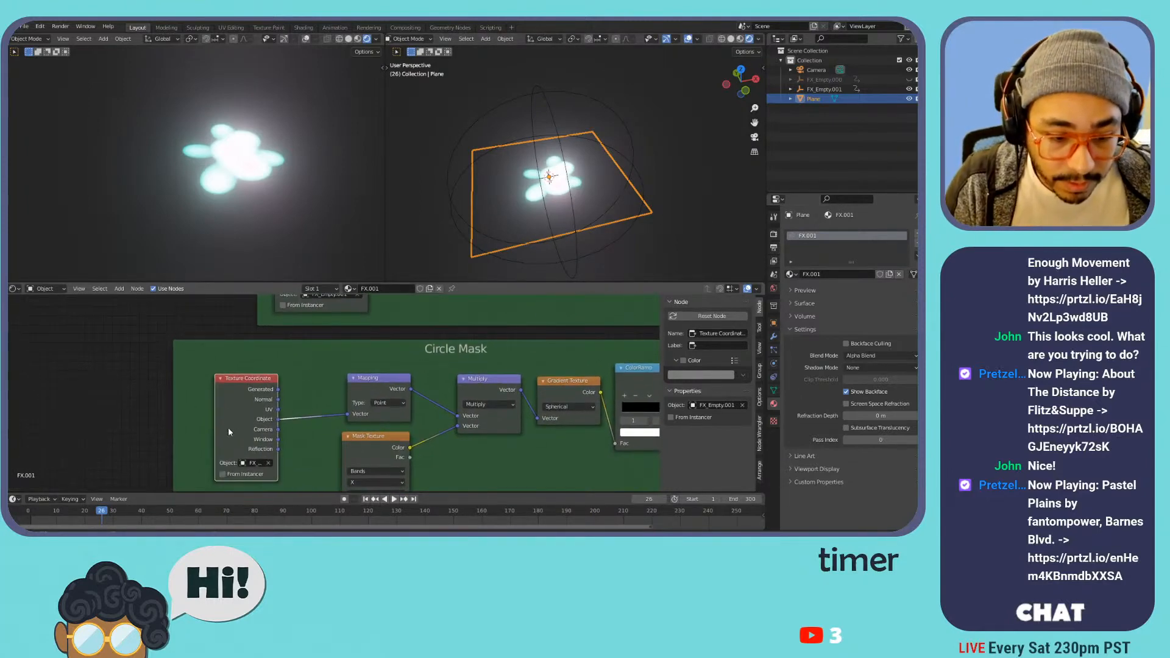
{"action": "left_click_drag", "start_coordinate": [277, 467], "coordinate": [298, 467]}
- Play the animation to check how the FX.001 effect moves
{"action": "scroll", "coordinate": [476, 340], "scroll_direction": "down", "scroll_amount": 1}
{"action": "scroll", "coordinate": [476, 341], "scroll_direction": "down", "scroll_amount": 1}
{"action": "middle_click_drag", "start_coordinate": [475, 341], "coordinate": [313, 427]}
{"action": "scroll", "coordinate": [313, 426], "scroll_direction": "down", "scroll_amount": 4}
{"action": "middle_click_drag", "start_coordinate": [457, 359], "coordinate": [405, 410]}
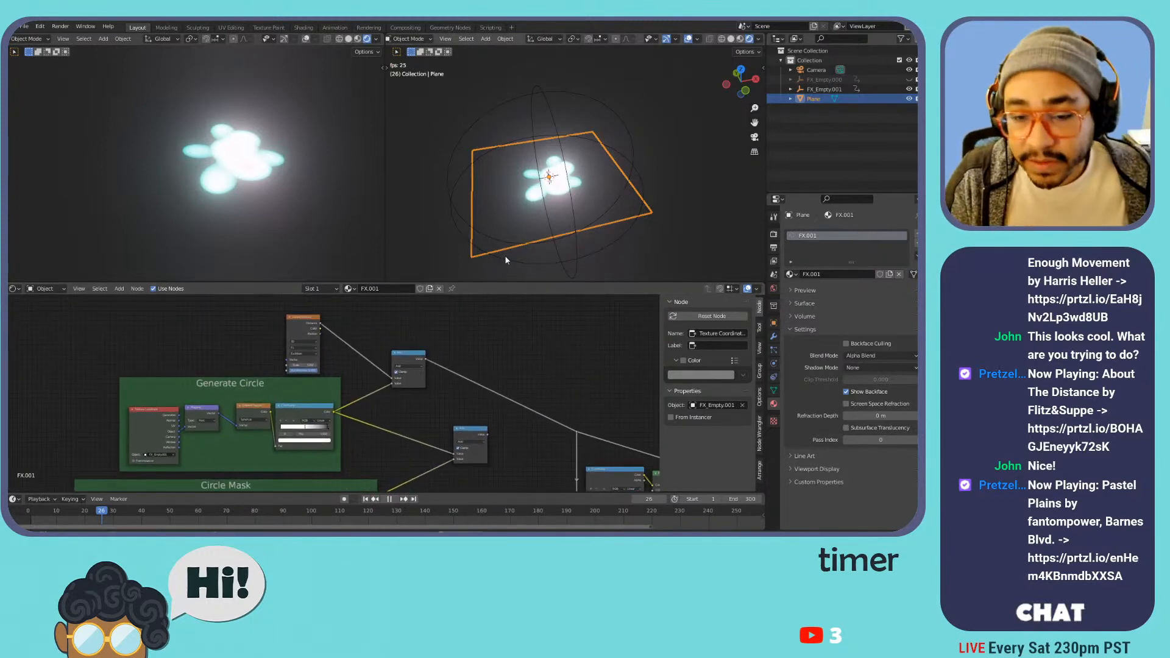
{"action": "key", "text": "space"}
- Select FX_Empty.001, stop playback at frame 112 and clear the empty's location keyframes
{"action": "left_click", "coordinate": [822, 89]}
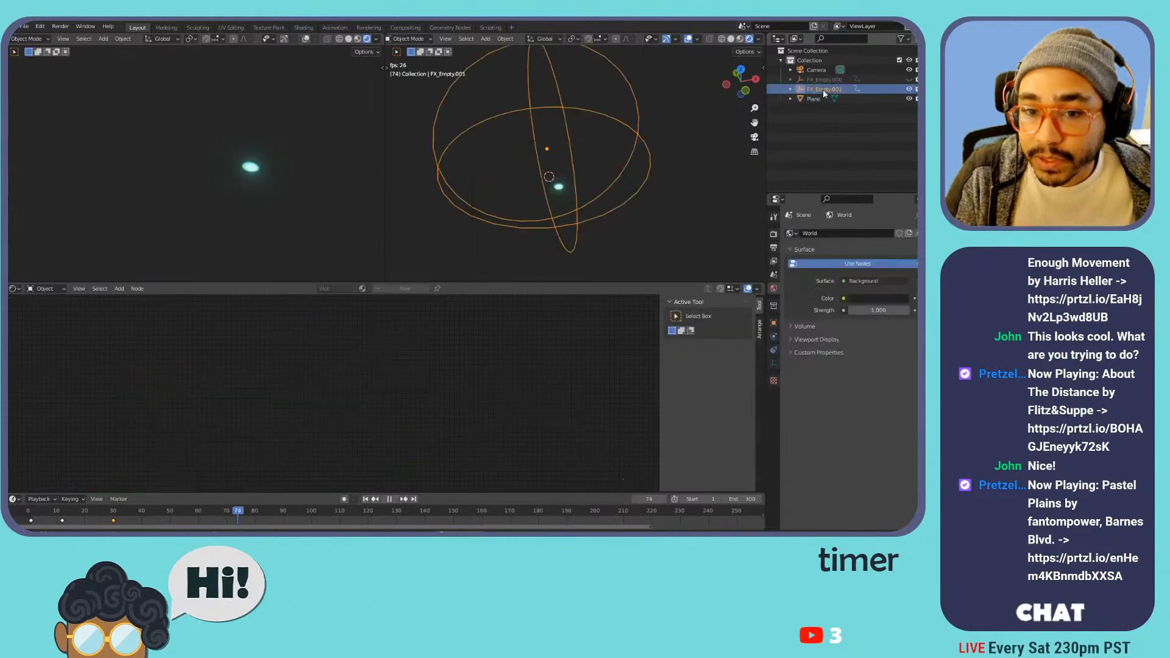
{"action": "key", "text": "space"}
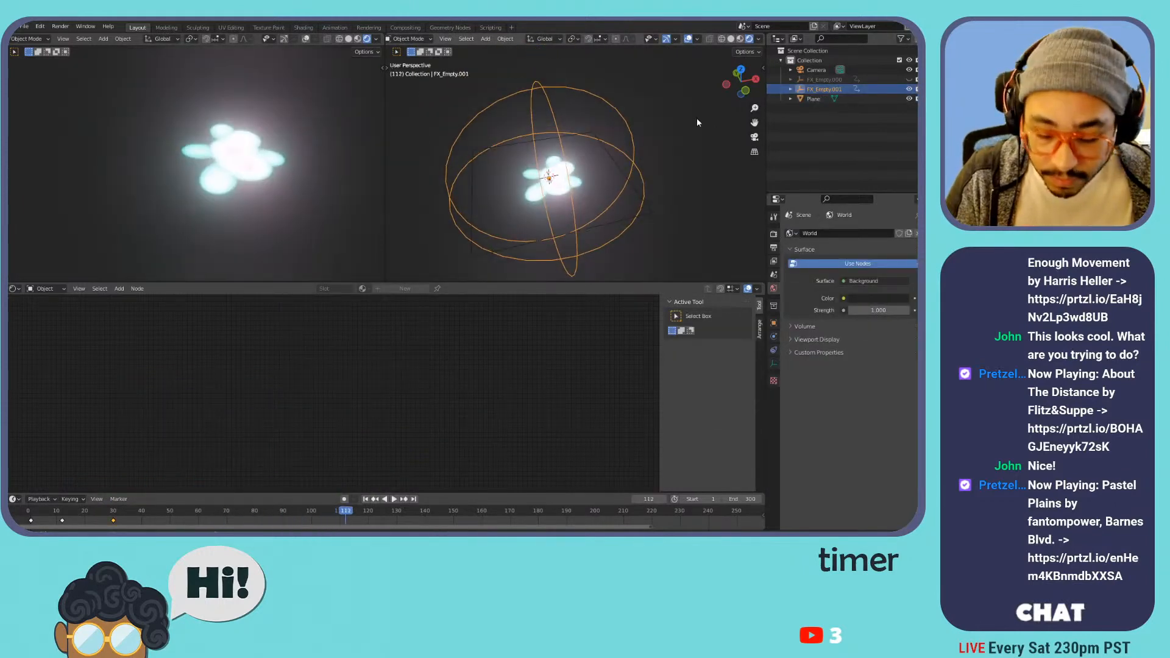
{"action": "key", "text": "n"}
{"action": "right_click", "coordinate": [701, 96]}
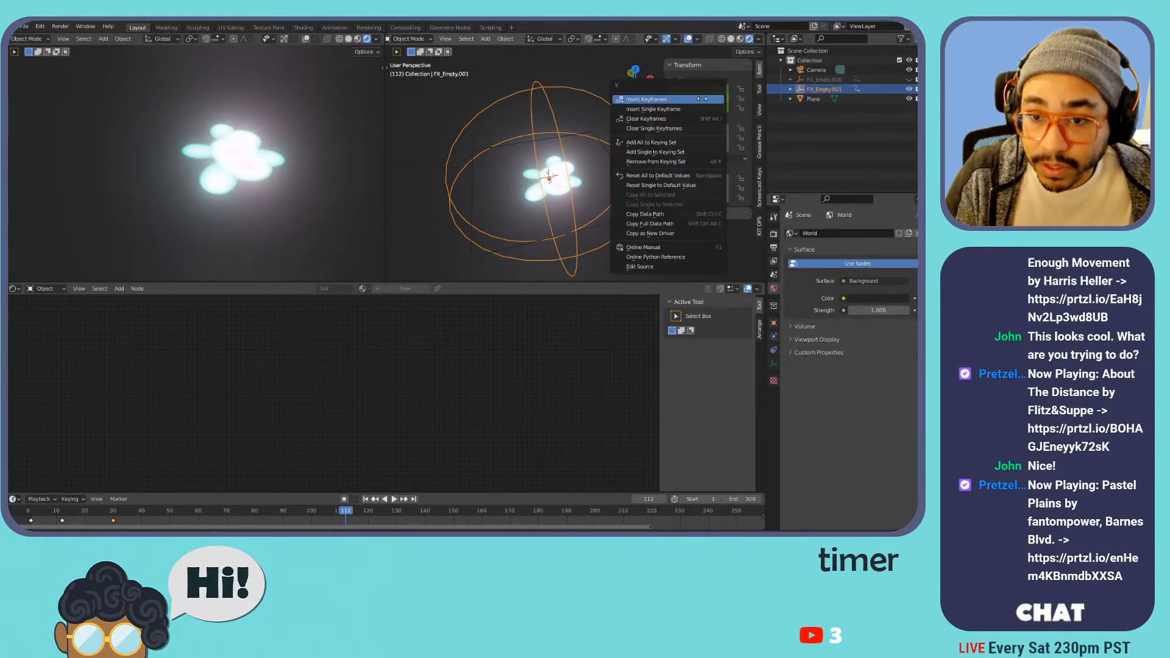
{"action": "left_click", "coordinate": [672, 118]}
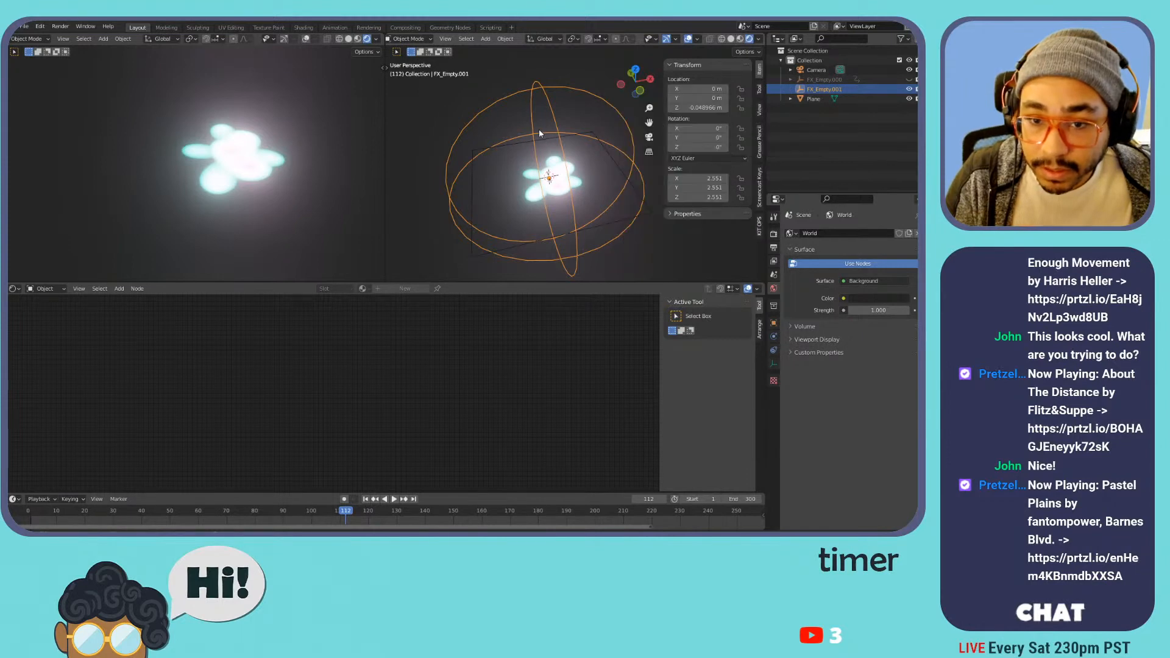
- Move FX_Empty.001 along the Z axis to about -0.16 m
{"action": "key", "text": "g"}
{"action": "key", "text": "z"}
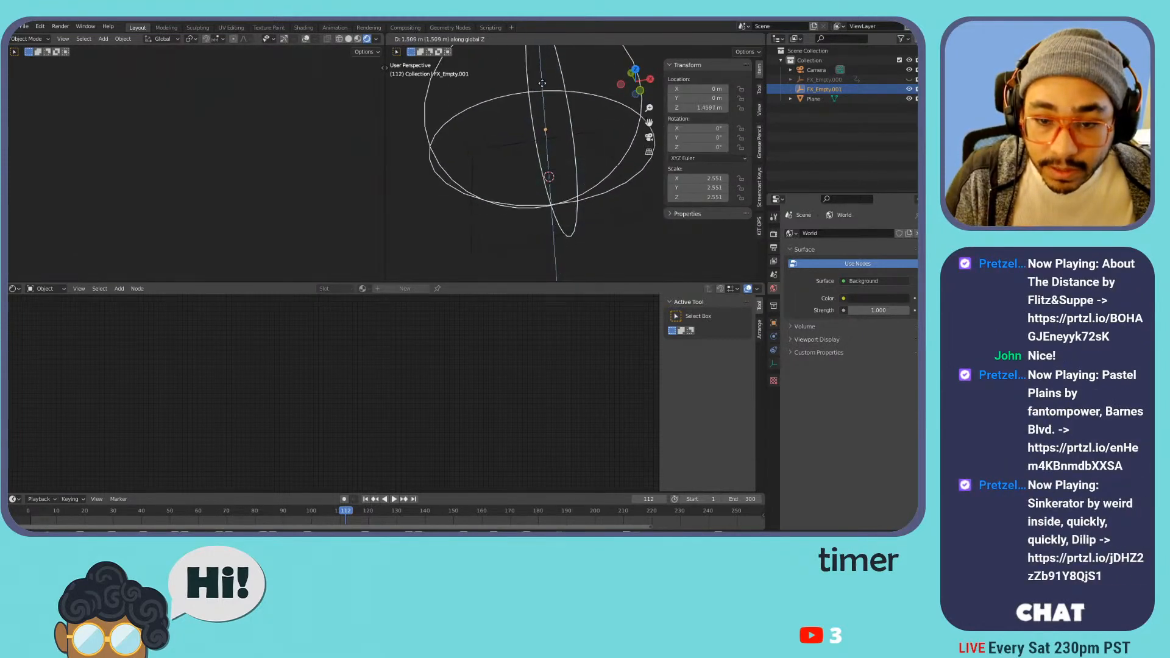
{"action": "left_click", "coordinate": [544, 129]}
{"action": "key", "text": "r"}
{"action": "key", "text": "z"}
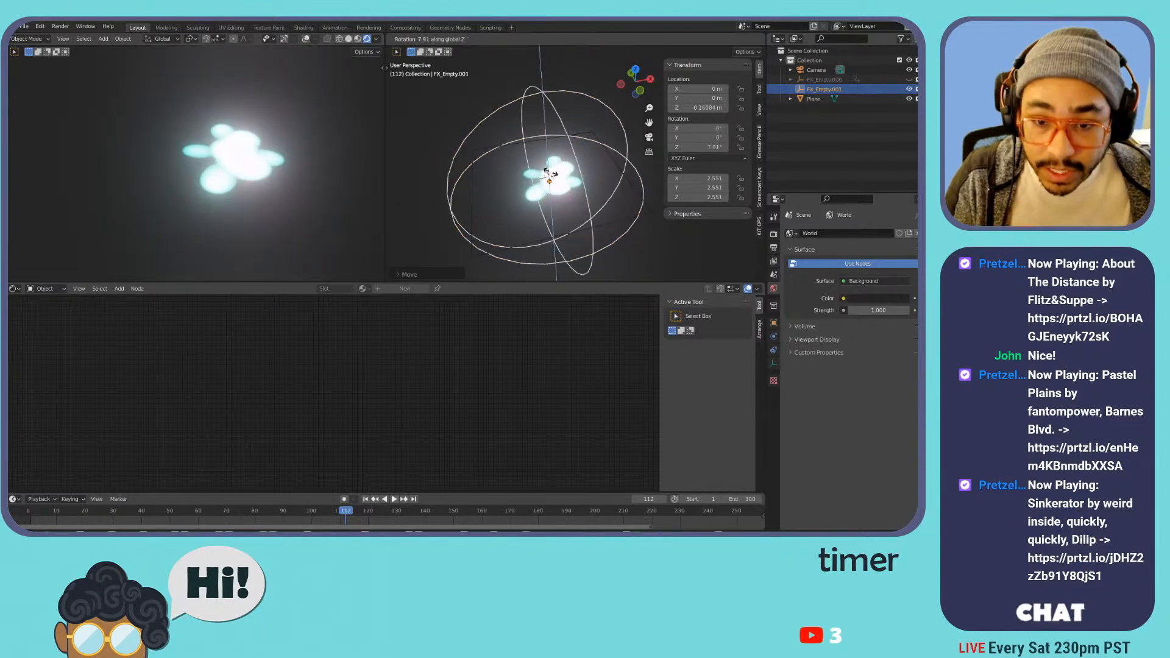
{"action": "key", "text": "s"}
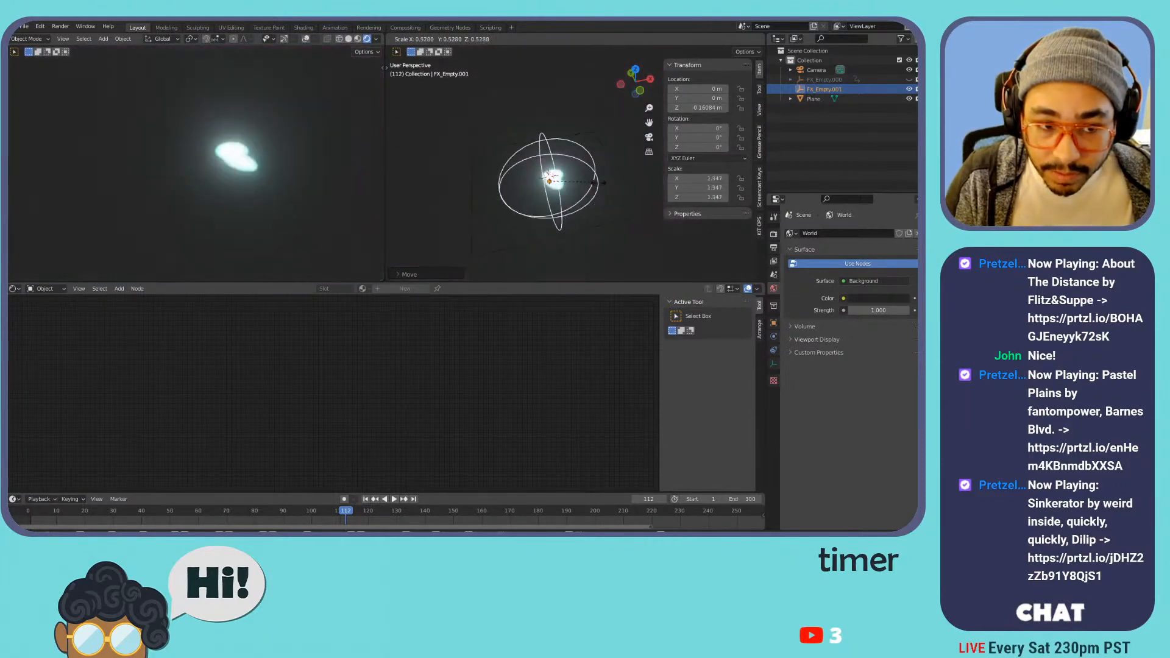
{"action": "key", "text": "Escape"}
- Select the plane and set the Voronoi Texture node's Randomness to 0 in its FX.001 material
{"action": "left_click", "coordinate": [509, 186]}
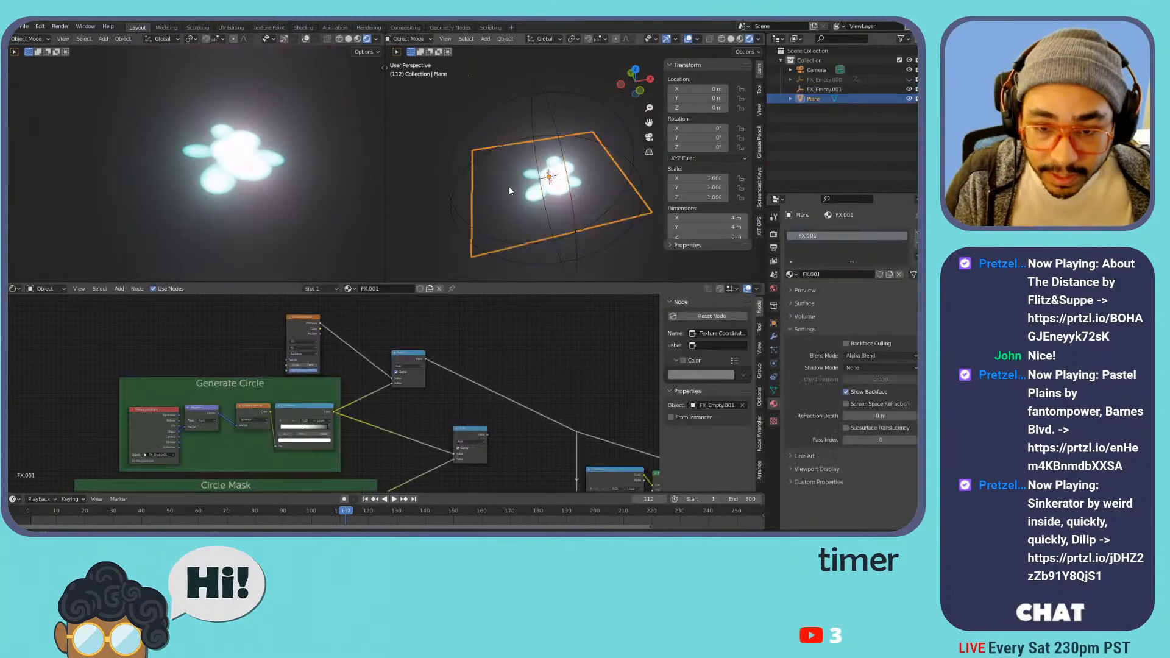
{"action": "mouse_move", "coordinate": [556, 172]}
{"action": "middle_mouse_down"}
{"action": "mouse_move", "coordinate": [547, 243]}
{"action": "mouse_move", "coordinate": [540, 230]}
{"action": "mouse_move", "coordinate": [562, 190]}
{"action": "middle_mouse_up"}
{"action": "scroll", "coordinate": [543, 187], "scroll_direction": "up", "scroll_amount": 9}
{"action": "scroll", "coordinate": [544, 187], "scroll_direction": "down", "scroll_amount": 6}
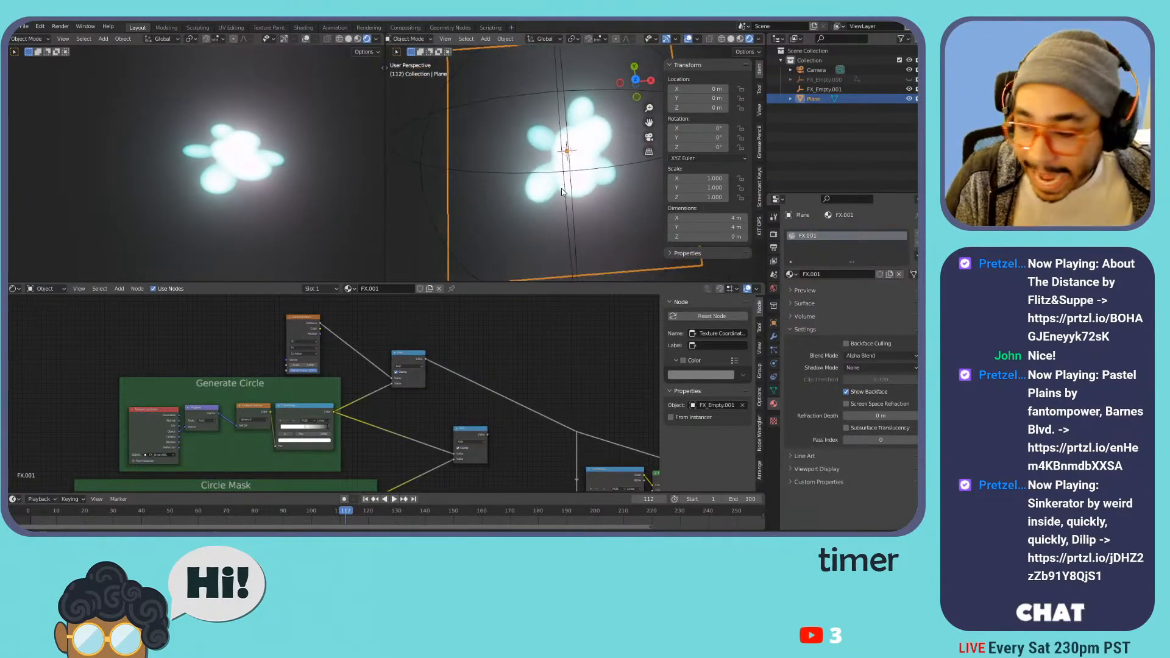
{"action": "scroll", "coordinate": [334, 389], "scroll_direction": "up", "scroll_amount": 2}
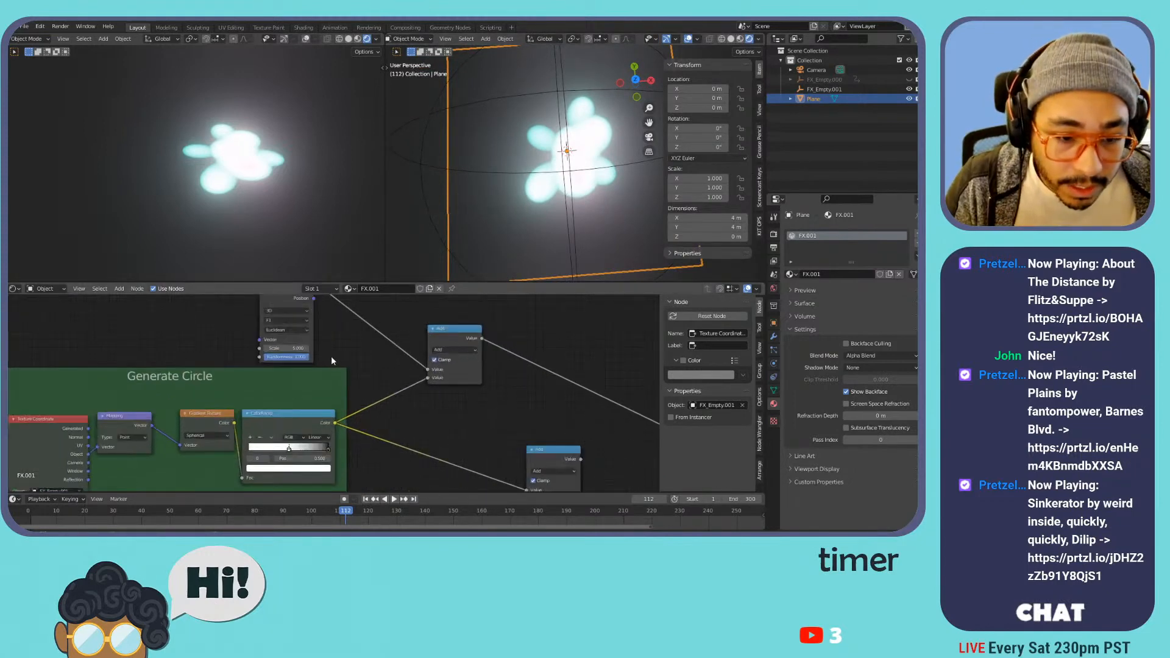
{"action": "mouse_move", "coordinate": [285, 357]}
{"action": "left_mouse_down"}
{"action": "mouse_move", "coordinate": [234, 358]}
{"action": "mouse_move", "coordinate": [308, 358]}
{"action": "mouse_move", "coordinate": [267, 358]}
{"action": "left_mouse_up"}
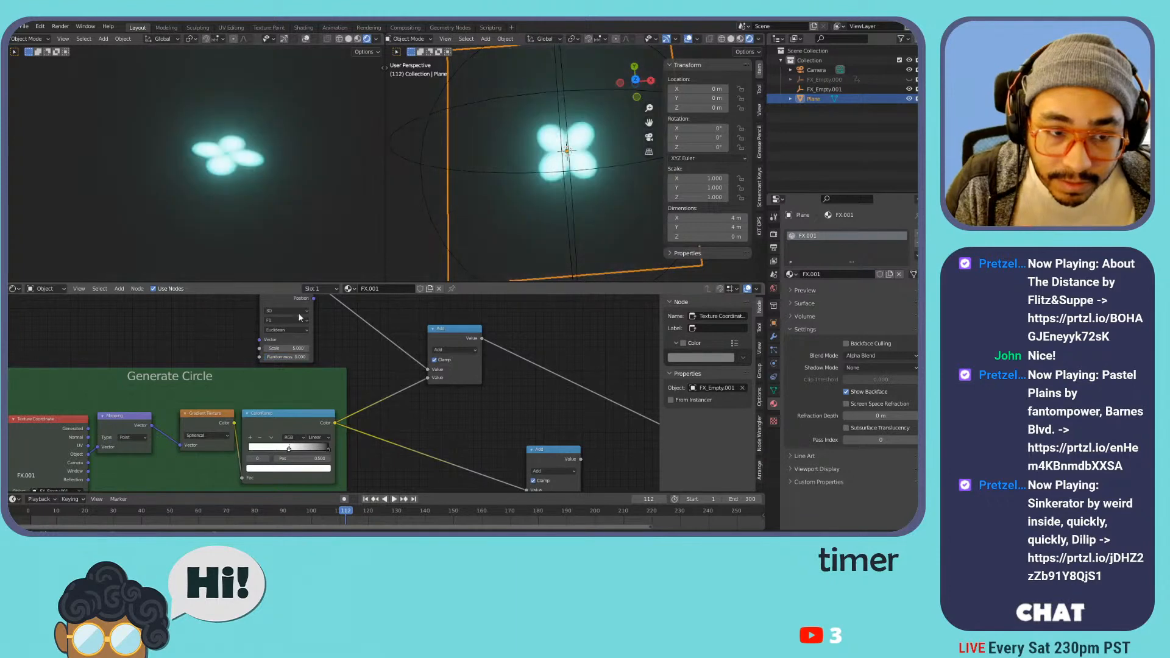
- Test the evenly spaced Voronoi pattern by temporarily moving FX_Empty.001 along the Z axis
{"action": "scroll", "coordinate": [570, 147], "scroll_direction": "down", "scroll_amount": 2}
{"action": "scroll", "coordinate": [569, 147], "scroll_direction": "up", "scroll_amount": 1}
{"action": "left_click", "coordinate": [570, 148]}
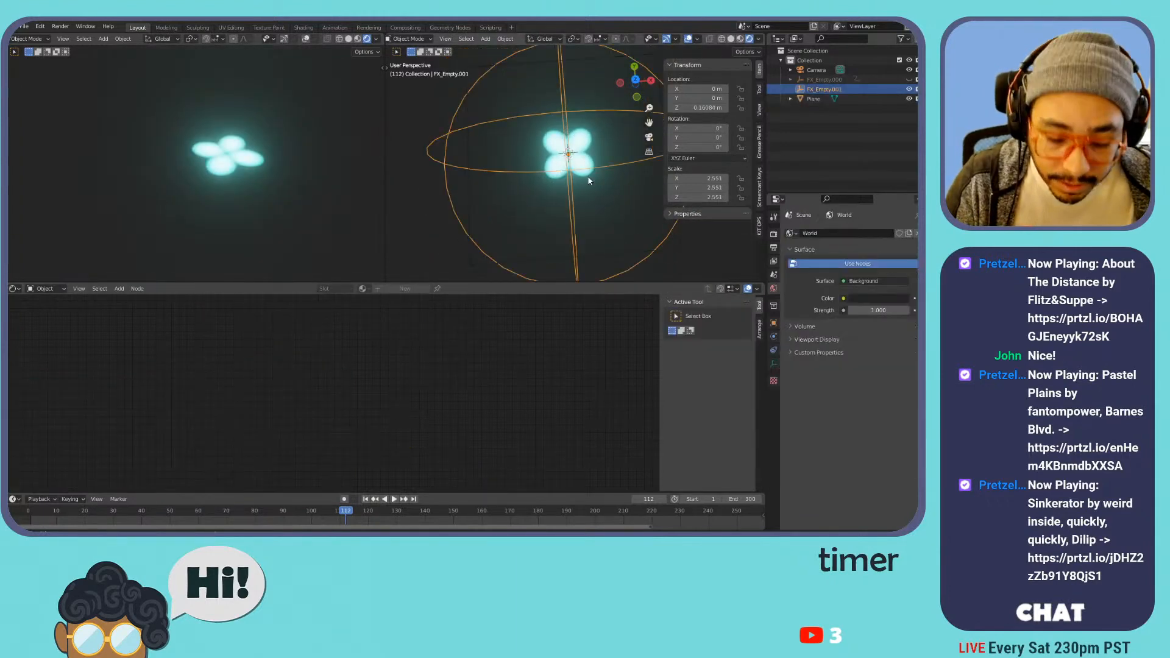
{"action": "key", "text": "g"}
{"action": "key", "text": "z"}
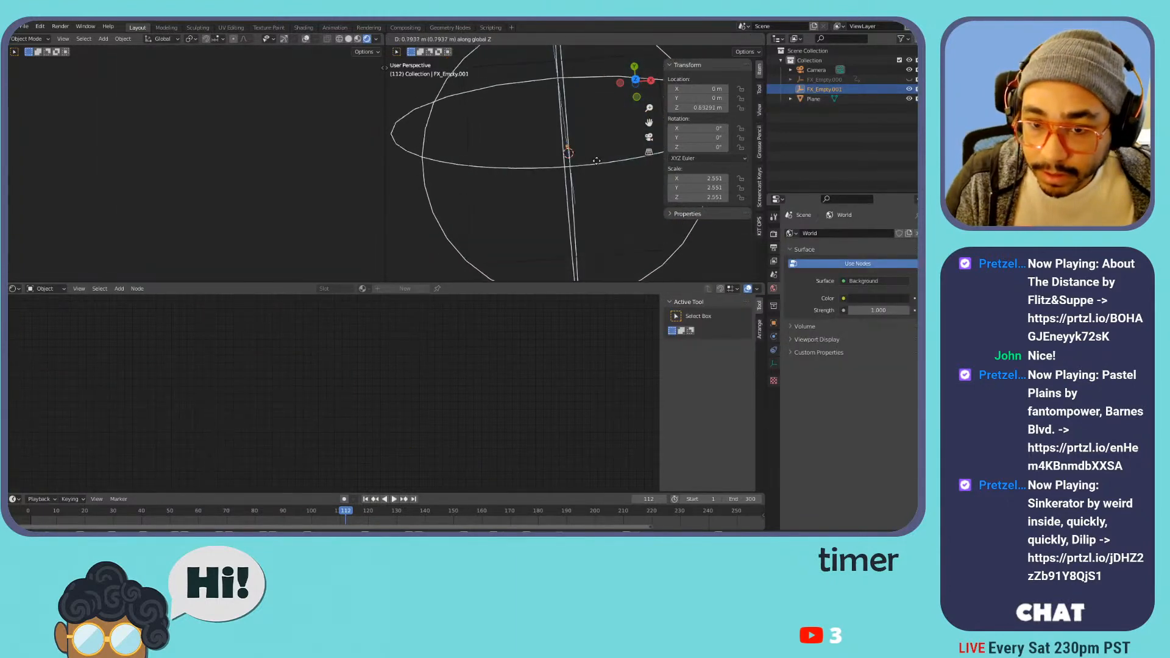
{"action": "right_click", "coordinate": [594, 199]}
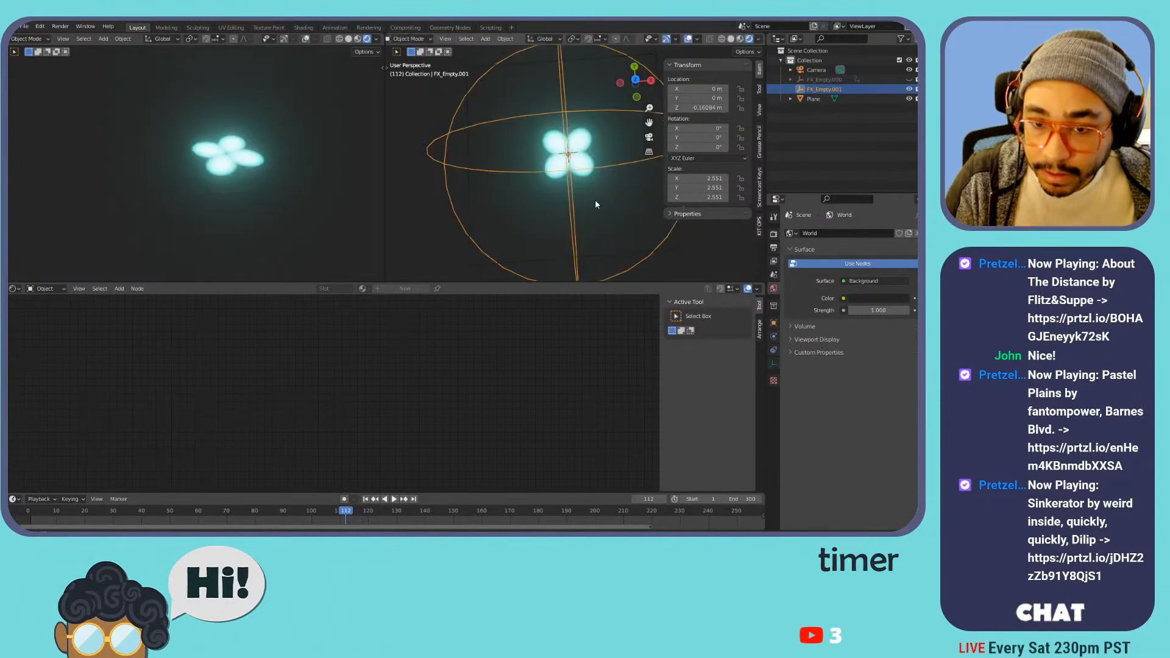
- Select the plane and set the Voronoi Texture node's Scale to 13.5 in its FX.001 material
{"action": "left_click", "coordinate": [594, 199]}
{"action": "left_click_drag", "start_coordinate": [293, 349], "coordinate": [339, 348]}
{"action": "scroll", "coordinate": [563, 155], "scroll_direction": "down", "scroll_amount": 2}
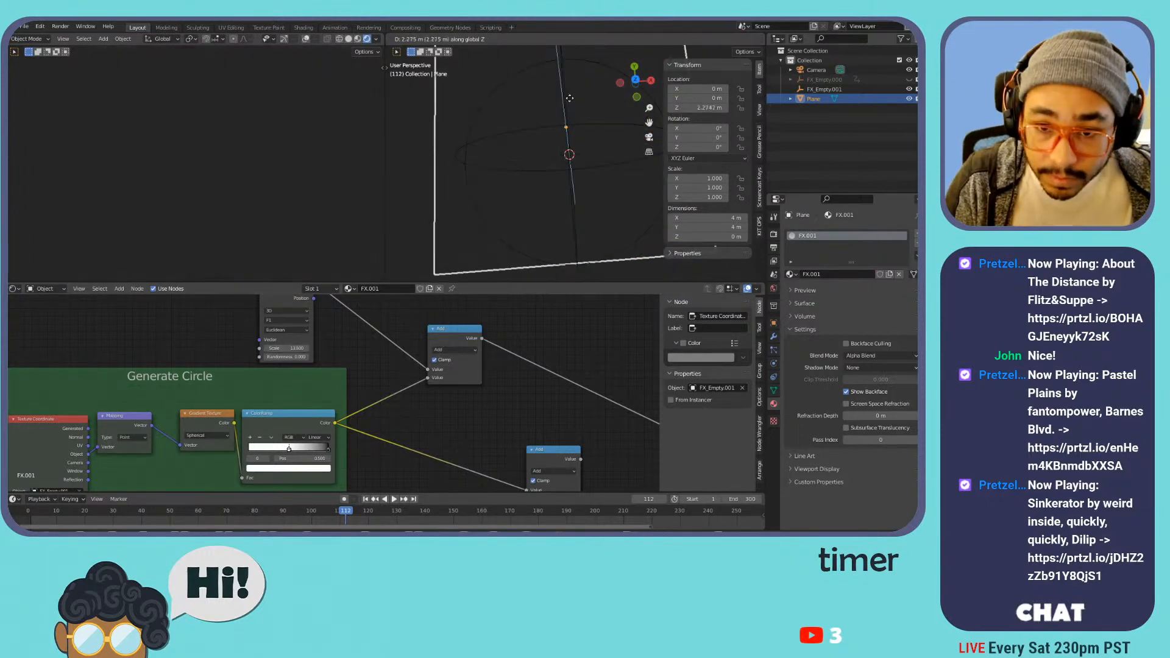
- Try moving FX_Empty.001 along the Z axis to test the denser Voronoi pattern, and cancel the move
{"action": "left_click", "coordinate": [563, 130]}
{"action": "key", "text": "g"}
{"action": "key", "text": "z"}
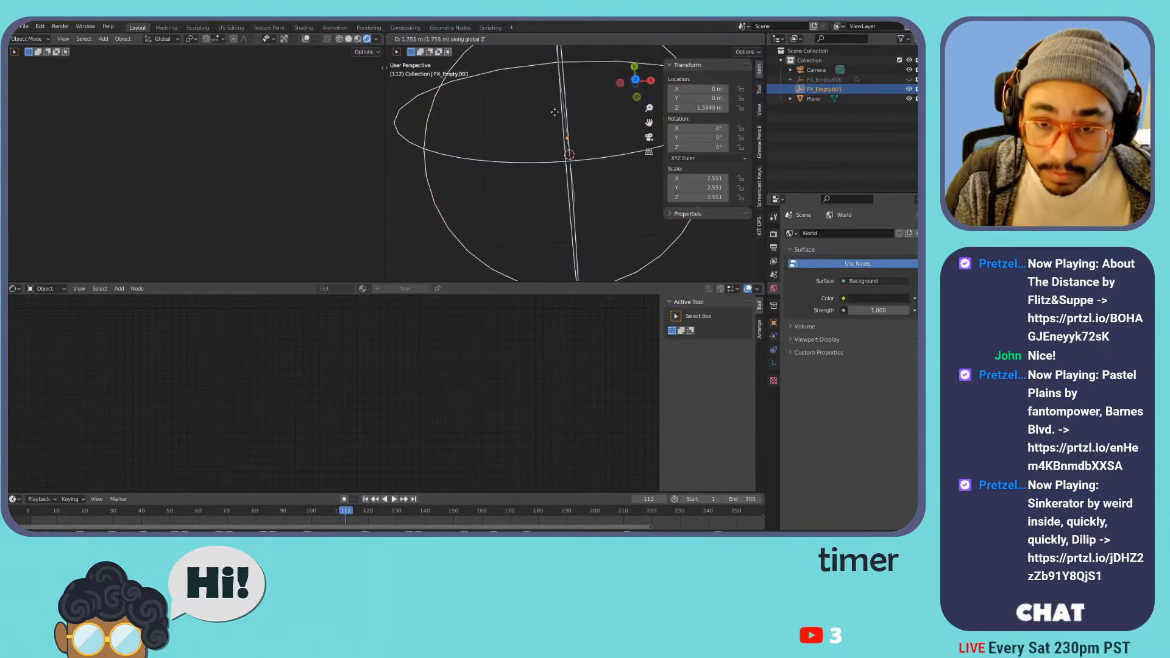
{"action": "key", "text": "Escape"}
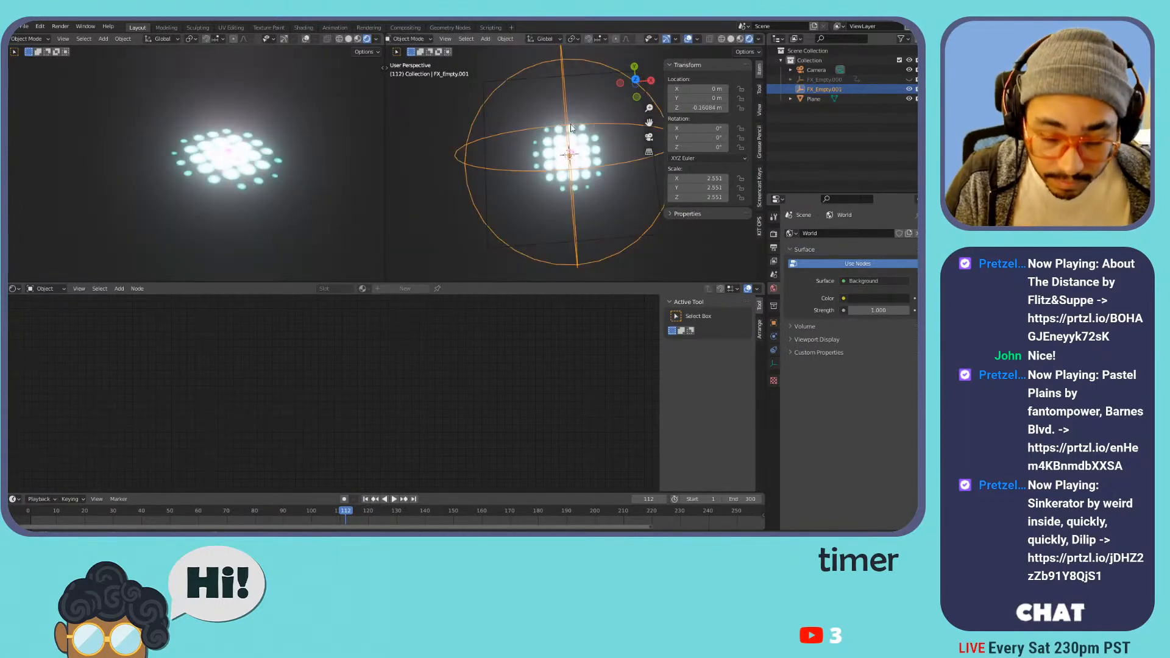
- Select the plane and reposition the Add node that joins the Voronoi Texture and Generate Circle, spreading out the FX.001 node layout
{"action": "left_click", "coordinate": [513, 159]}
{"action": "middle_click_drag", "start_coordinate": [140, 437], "coordinate": [250, 395]}
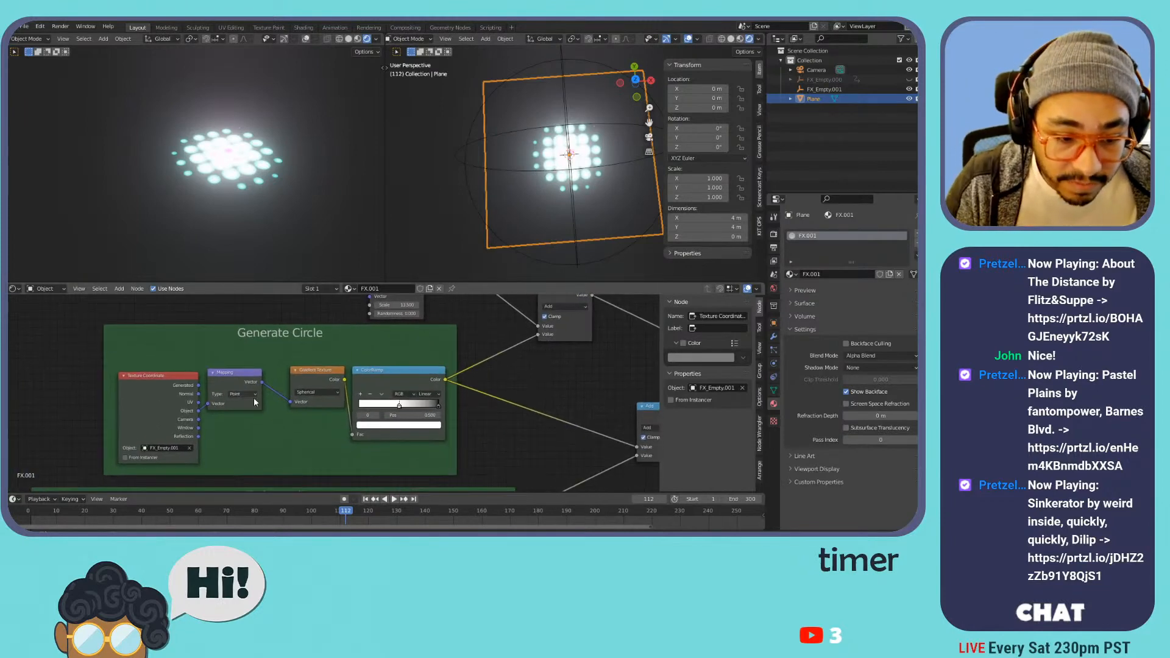
{"action": "middle_click_drag", "start_coordinate": [209, 437], "coordinate": [310, 386]}
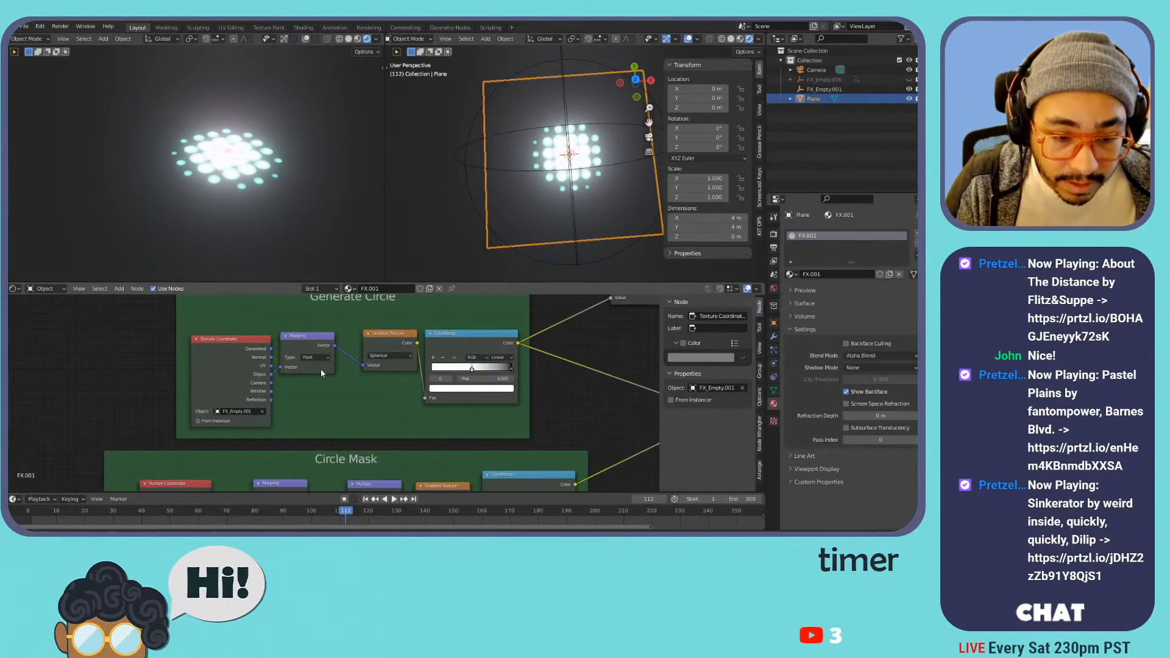
{"action": "left_click", "coordinate": [321, 373]}
{"action": "middle_click_drag", "start_coordinate": [303, 368], "coordinate": [444, 434]}
{"action": "scroll", "coordinate": [435, 373], "scroll_direction": "down", "scroll_amount": 7}
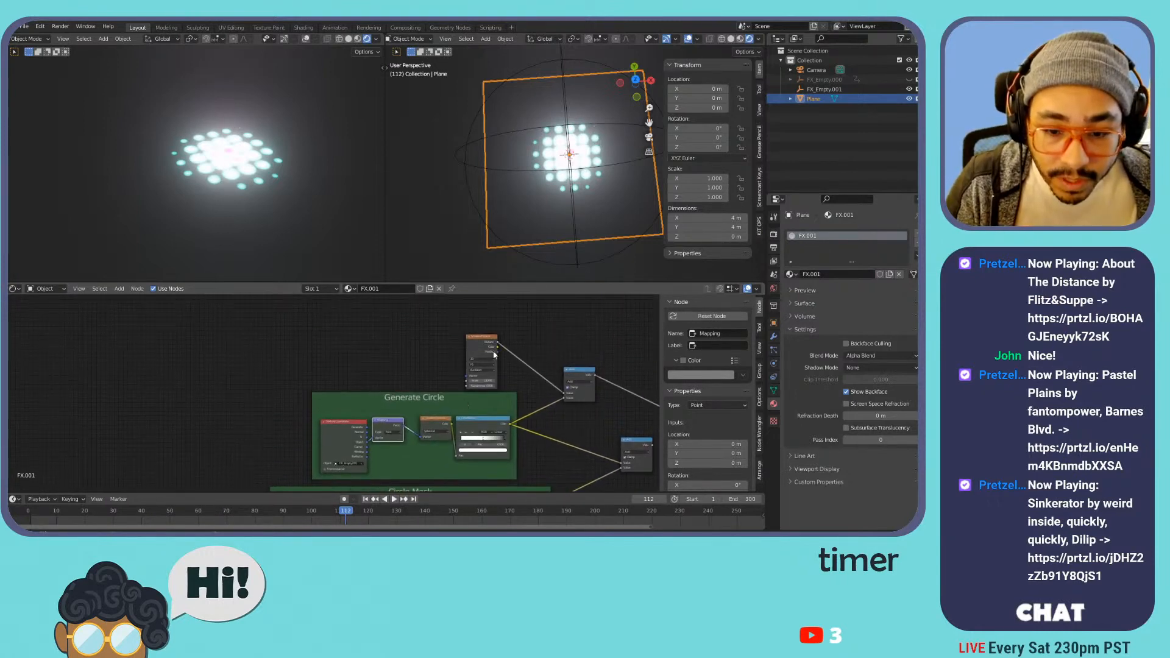
{"action": "left_click", "coordinate": [579, 373]}
{"action": "left_click_drag", "start_coordinate": [577, 371], "coordinate": [562, 328]}
{"action": "middle_click_drag", "start_coordinate": [562, 391], "coordinate": [381, 363]}
{"action": "middle_click_drag", "start_coordinate": [505, 420], "coordinate": [422, 352]}
{"action": "left_click_drag", "start_coordinate": [492, 430], "coordinate": [560, 427]}
{"action": "middle_click_drag", "start_coordinate": [409, 351], "coordinate": [533, 409]}
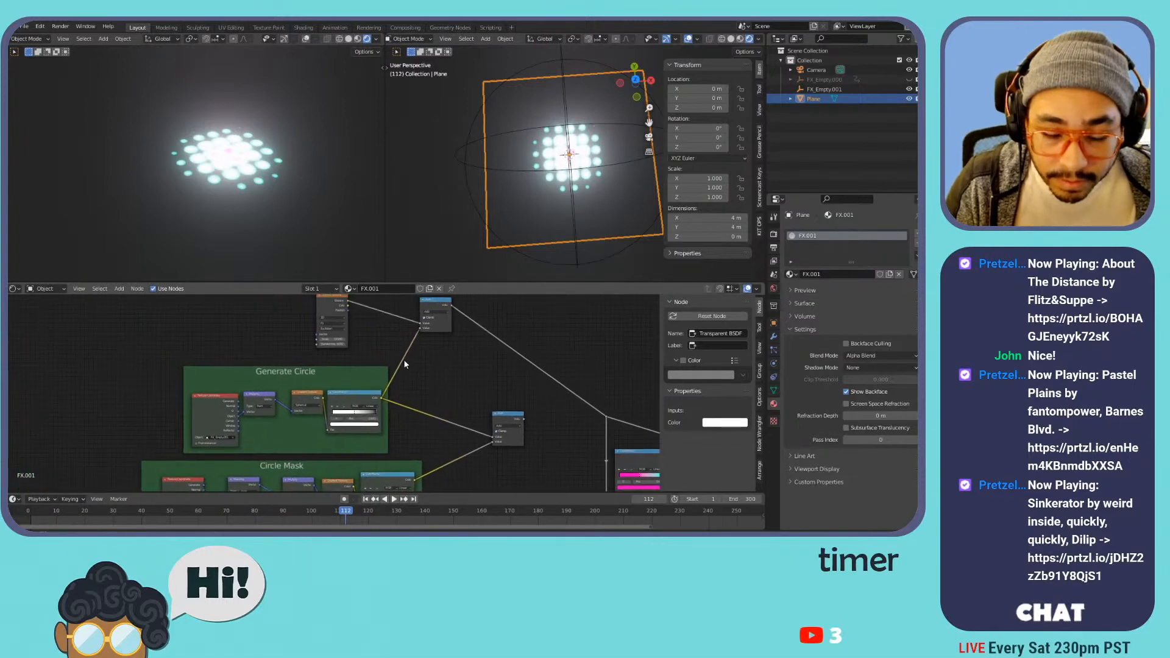
{"action": "middle_click_drag", "start_coordinate": [422, 360], "coordinate": [498, 328]}
- Detach the second Add node from the Generate Circle output, place it beside the Circle Mask frame and collapse that frame's nodes
{"action": "left_click_drag", "start_coordinate": [566, 406], "coordinate": [480, 398]}
{"action": "left_click_drag", "start_coordinate": [585, 383], "coordinate": [527, 440]}
{"action": "scroll", "coordinate": [528, 421], "scroll_direction": "down", "scroll_amount": 4}
{"action": "middle_click_drag", "start_coordinate": [527, 458], "coordinate": [532, 372]}
{"action": "left_click_drag", "start_coordinate": [520, 403], "coordinate": [277, 362]}
{"action": "key", "text": "h"}
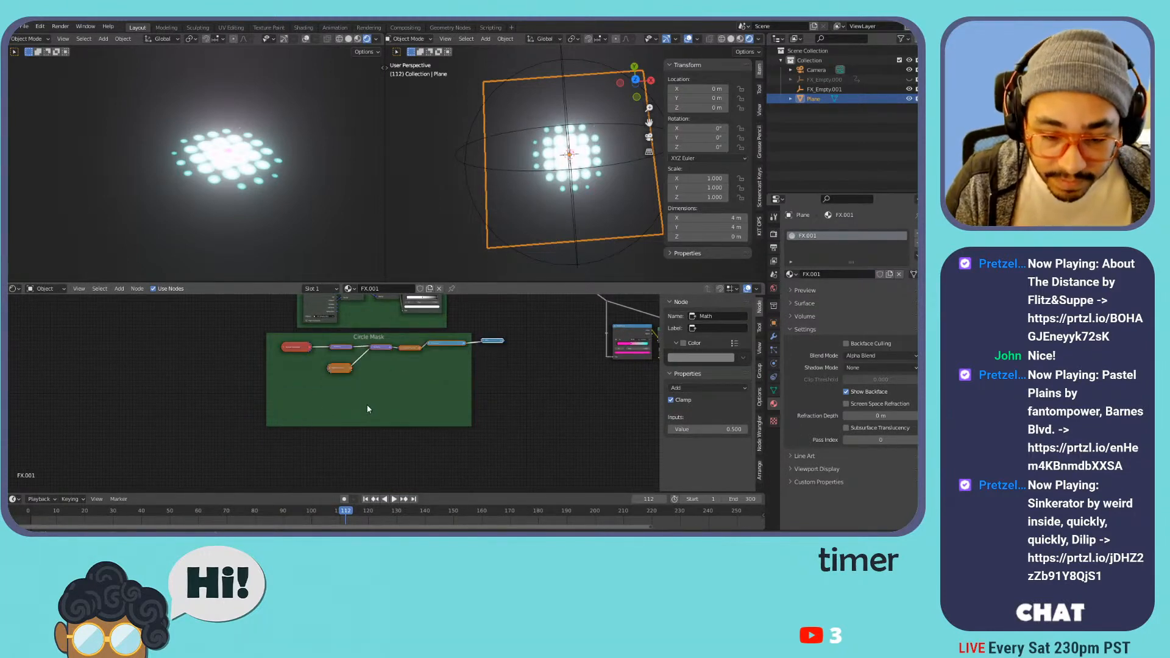
{"action": "key", "text": "h"}
{"action": "middle_click_drag", "start_coordinate": [439, 401], "coordinate": [430, 484]}
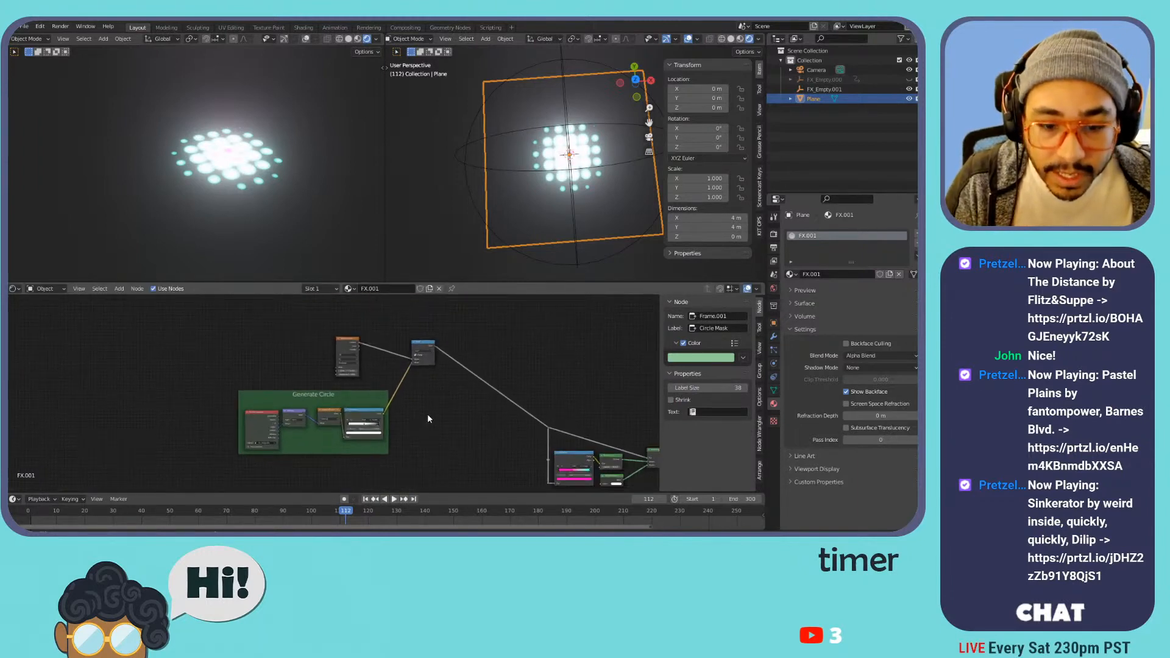
- Move the remaining Add node level with the Generate Circle ColorRamp and shift the Voronoi Texture node above the frame
{"action": "scroll", "coordinate": [427, 414], "scroll_direction": "up", "scroll_amount": 3}
{"action": "left_click_drag", "start_coordinate": [458, 332], "coordinate": [446, 398]}
{"action": "left_click_drag", "start_coordinate": [345, 324], "coordinate": [266, 334]}
- Set the Voronoi Texture node's Randomness to 1 and play the animation briefly
{"action": "scroll", "coordinate": [293, 384], "scroll_direction": "up", "scroll_amount": 2}
{"action": "left_click_drag", "start_coordinate": [198, 367], "coordinate": [245, 368]}
{"action": "key", "text": "space"}
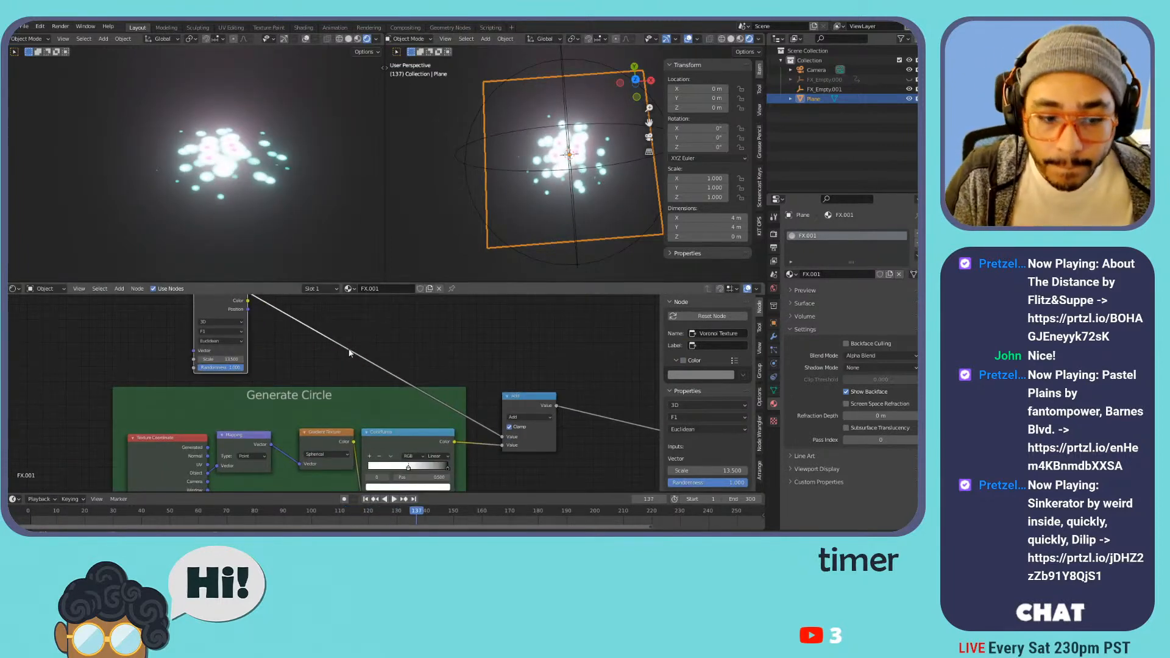
- Switch the Voronoi Texture node to 4D and vary its W value to about 6.86
{"action": "middle_click_drag", "start_coordinate": [265, 357], "coordinate": [346, 356]}
{"action": "left_click", "coordinate": [299, 323]}
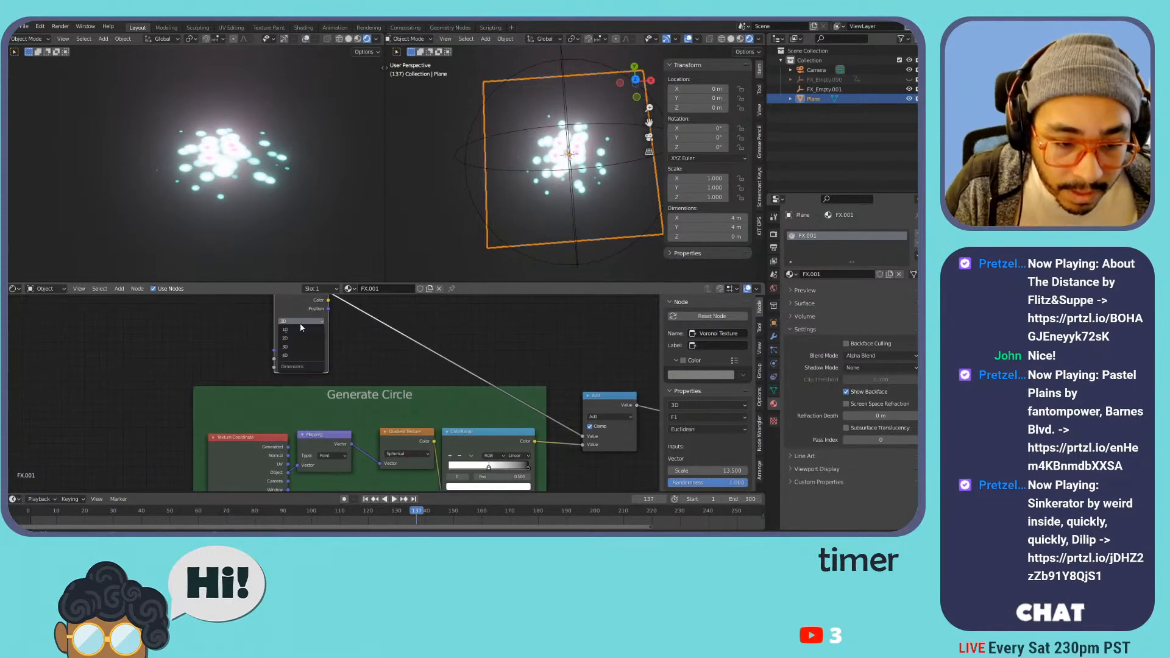
{"action": "left_click", "coordinate": [290, 359]}
{"action": "middle_click_drag", "start_coordinate": [324, 316], "coordinate": [332, 329]}
{"action": "left_click_drag", "start_coordinate": [331, 329], "coordinate": [327, 313]}
{"action": "left_click_drag", "start_coordinate": [300, 364], "coordinate": [602, 364]}
{"action": "middle_click_drag", "start_coordinate": [285, 337], "coordinate": [300, 363]}
{"action": "left_click_drag", "start_coordinate": [318, 321], "coordinate": [331, 342]}
{"action": "left_click_drag", "start_coordinate": [321, 410], "coordinate": [382, 410]}
- Add a frame-driven Value node feeding the Voronoi Texture's W input, slow its driver down and place it next to the texture node
{"action": "key", "text": "shift+a"}
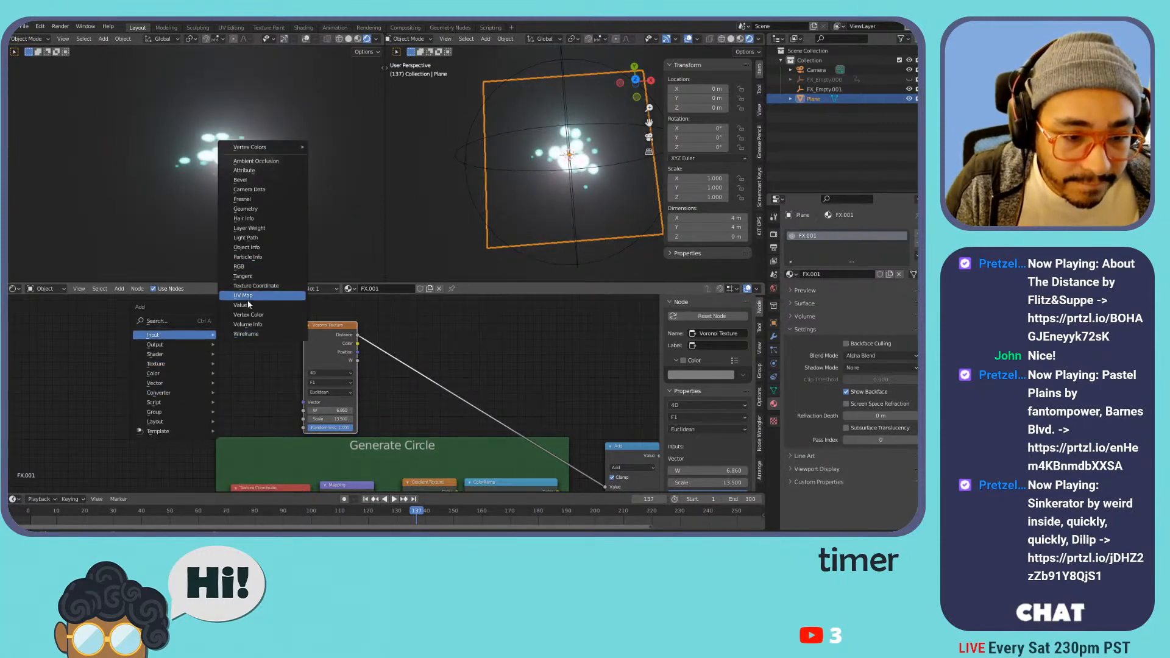
{"action": "left_click", "coordinate": [243, 304]}
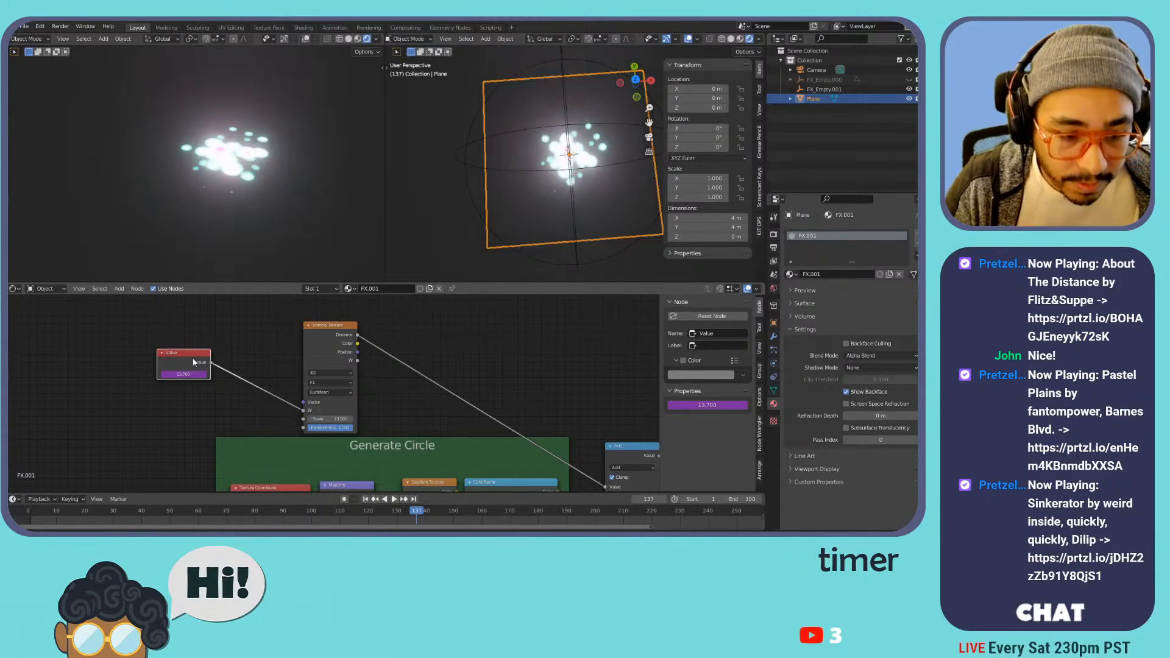
{"action": "left_click", "coordinate": [190, 374]}
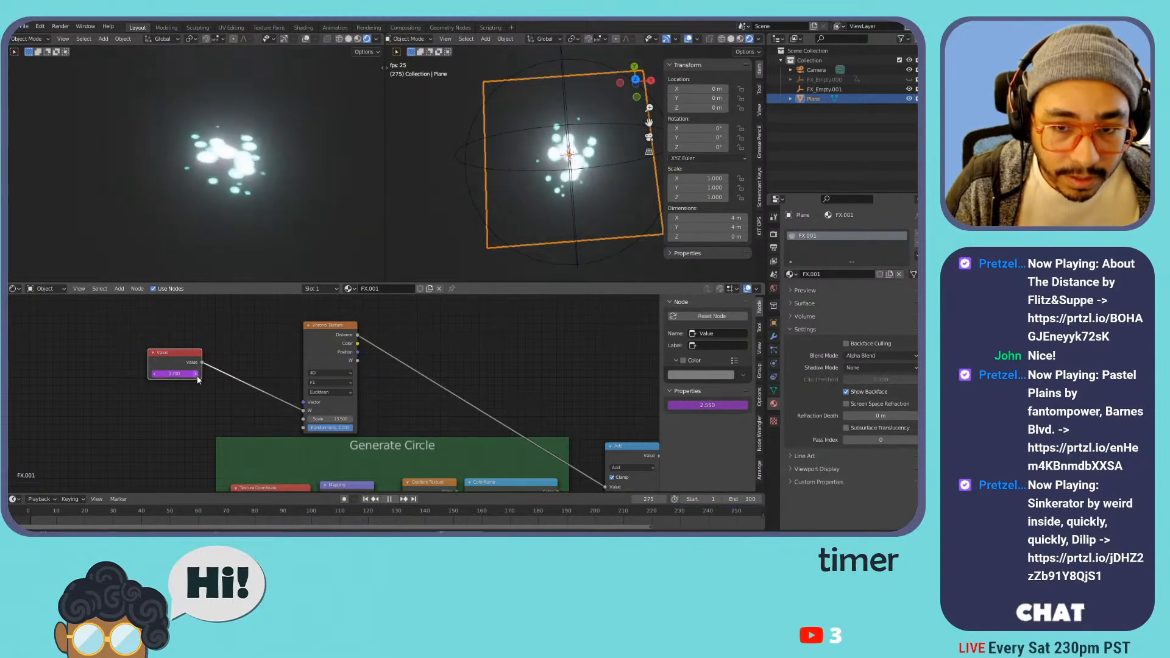
{"action": "left_click_drag", "start_coordinate": [163, 360], "coordinate": [231, 404]}
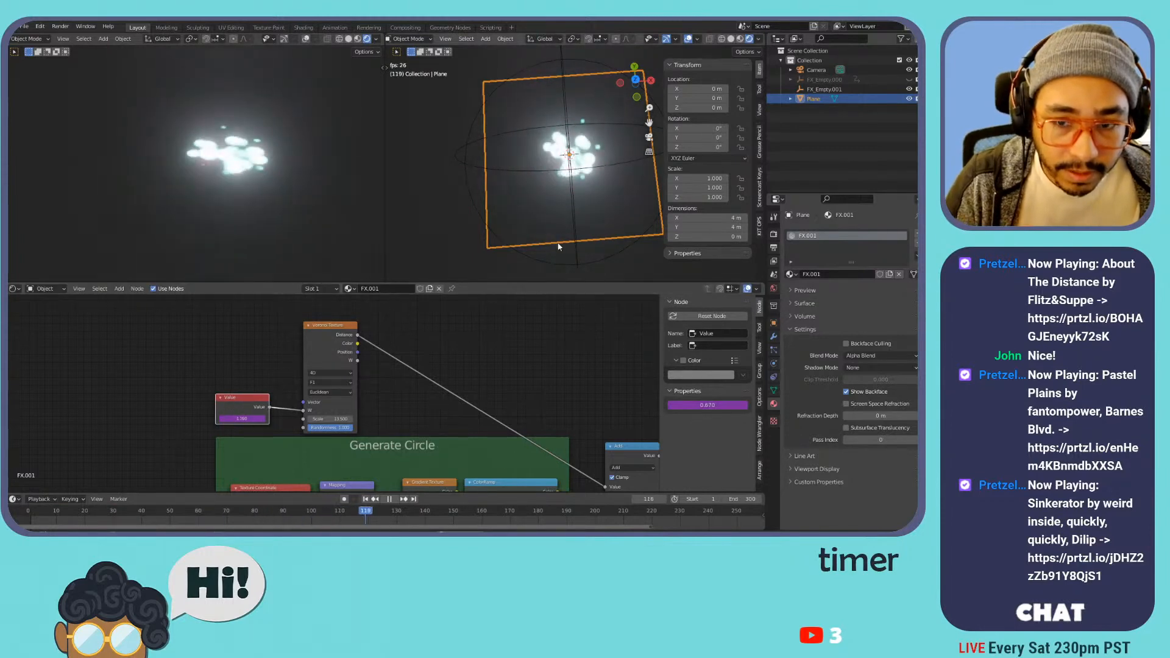
- In the Generate Circle ColorRamp, shift the white stop toward the start and move the black stop to position 1
{"action": "scroll", "coordinate": [530, 277], "scroll_direction": "up", "scroll_amount": 4}
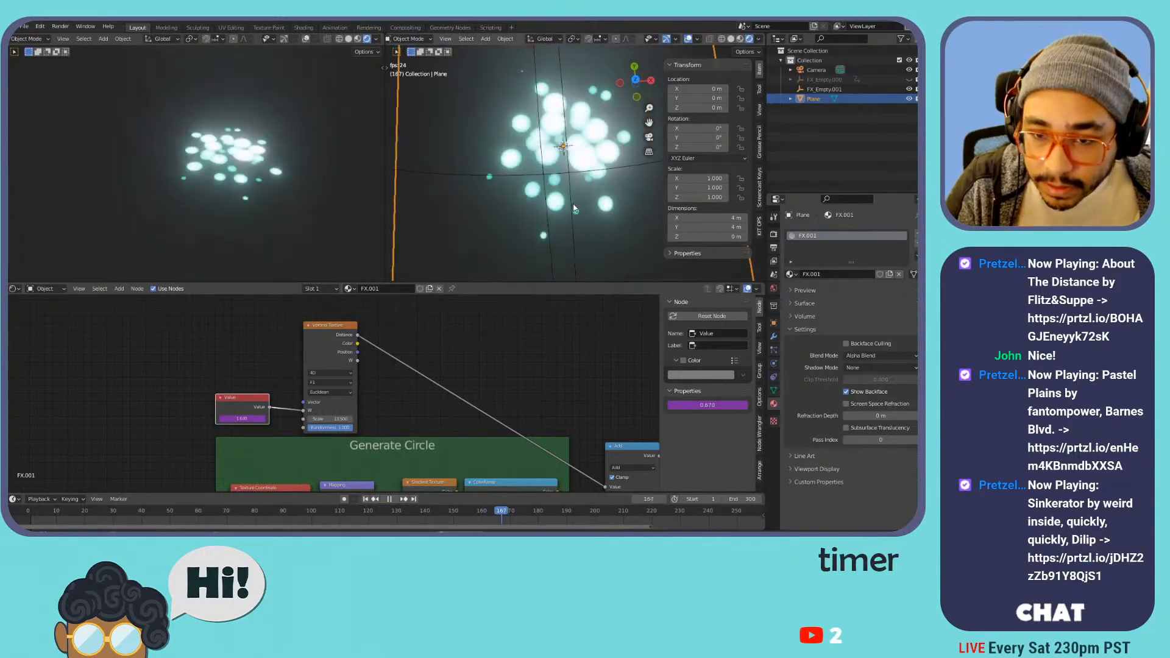
{"action": "middle_click_drag", "start_coordinate": [634, 452], "coordinate": [364, 339]}
{"action": "scroll", "coordinate": [495, 390], "scroll_direction": "down", "scroll_amount": 5}
{"action": "scroll", "coordinate": [320, 378], "scroll_direction": "up", "scroll_amount": 6}
{"action": "middle_click_drag", "start_coordinate": [310, 374], "coordinate": [442, 410]}
{"action": "left_click_drag", "start_coordinate": [343, 396], "coordinate": [288, 402]}
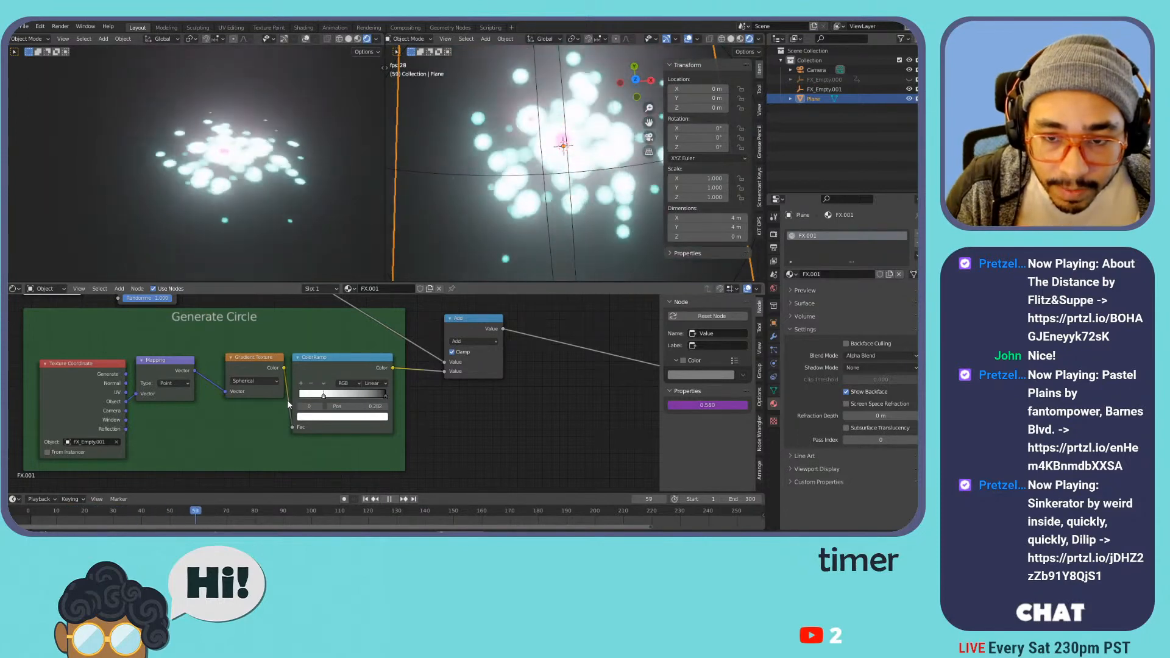
{"action": "left_click_drag", "start_coordinate": [385, 396], "coordinate": [408, 402]}
- Test the animated effect during playback by temporarily moving FX_Empty.001 along the Z axis
{"action": "scroll", "coordinate": [518, 221], "scroll_direction": "down", "scroll_amount": 3}
{"action": "scroll", "coordinate": [560, 412], "scroll_direction": "down", "scroll_amount": 1}
{"action": "middle_click_drag", "start_coordinate": [557, 458], "coordinate": [437, 393]}
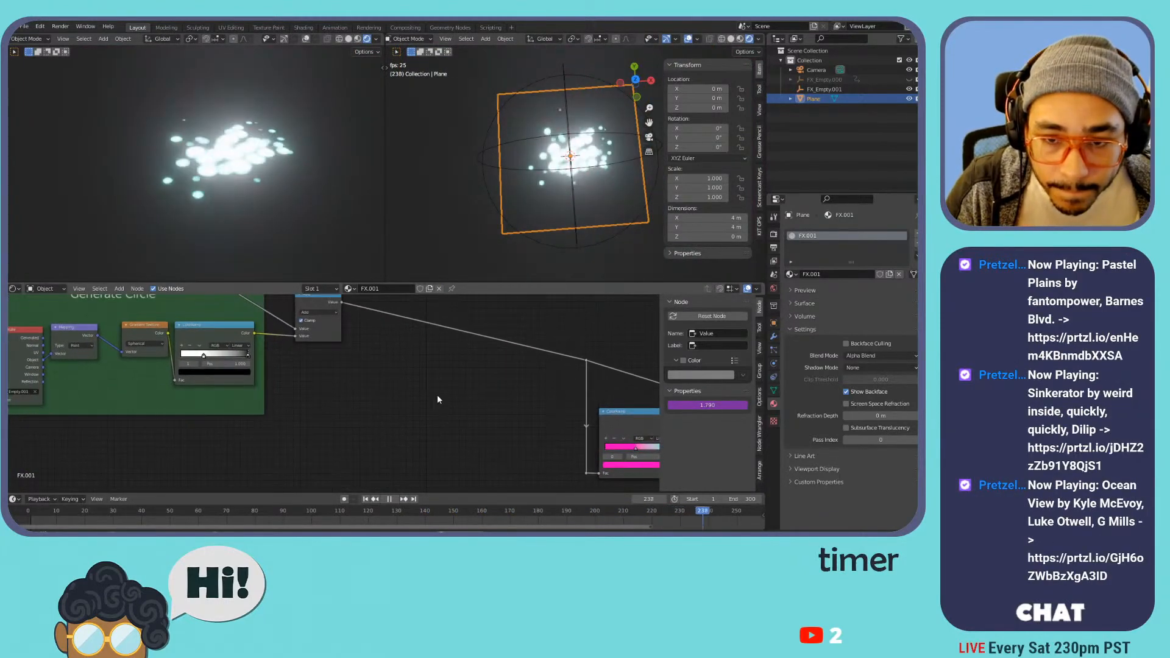
{"action": "left_click", "coordinate": [576, 209]}
{"action": "key", "text": "g"}
{"action": "key", "text": "z"}
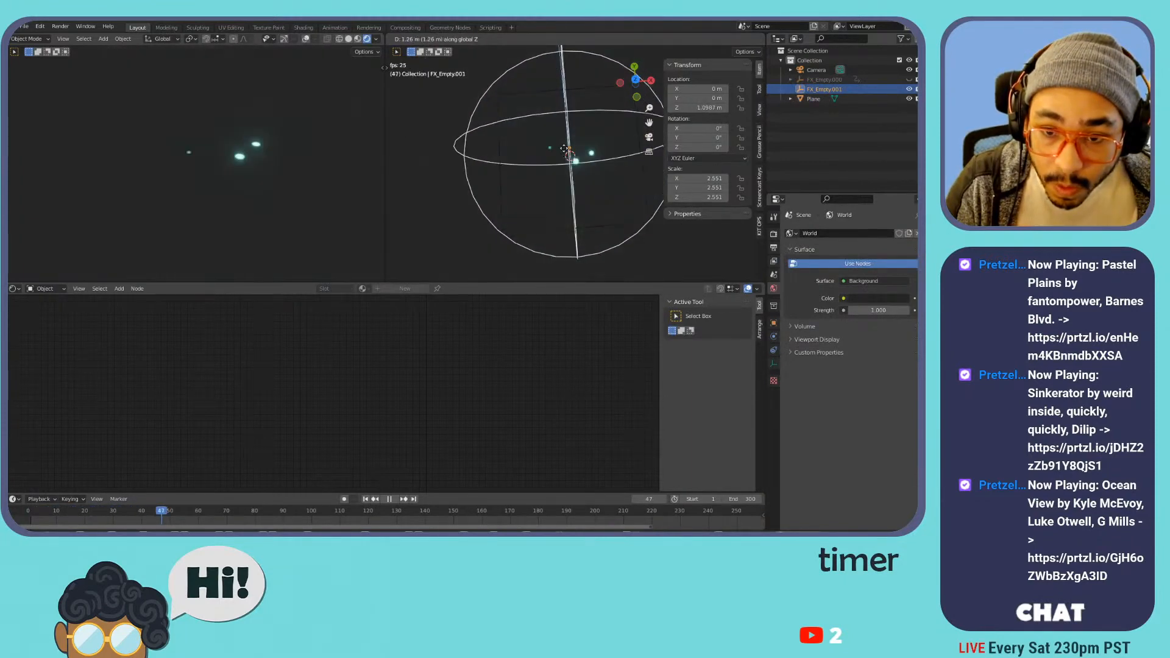
{"action": "left_click", "coordinate": [600, 150]}
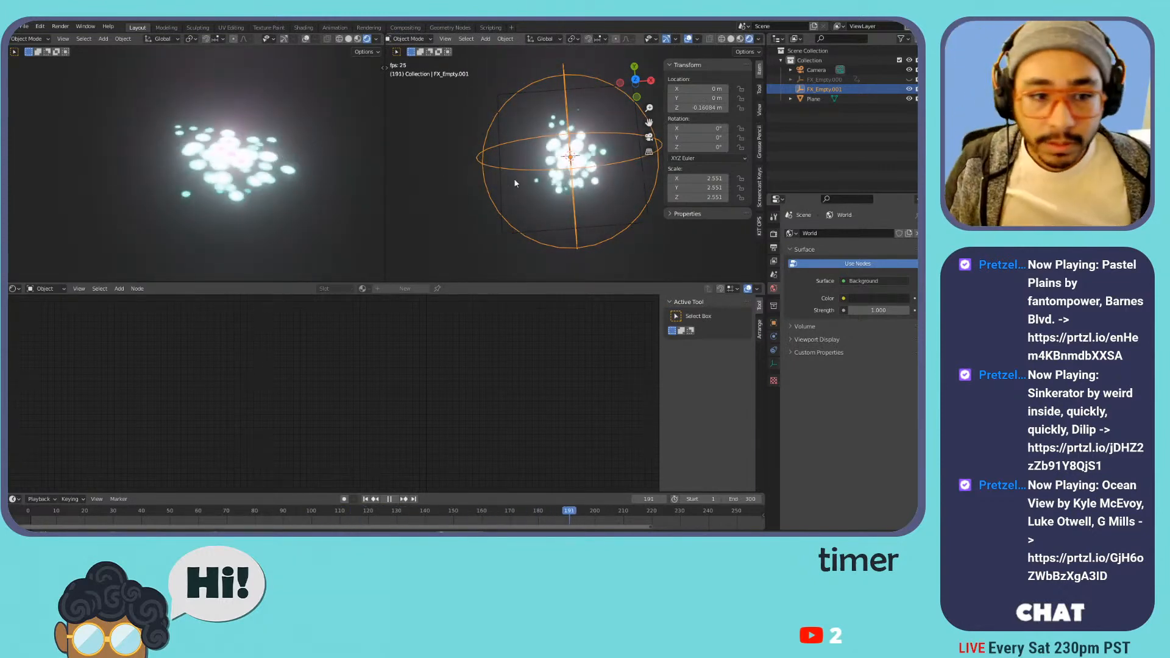
- Select the plane, set the pink-to-cyan ColorRamp to B-Spline interpolation and move its pink stop closer to the cyan end
{"action": "left_click", "coordinate": [279, 178]}
{"action": "mouse_move", "coordinate": [515, 416]}
{"action": "left_mouse_down"}
{"action": "mouse_move", "coordinate": [479, 415]}
{"action": "mouse_move", "coordinate": [550, 418]}
{"action": "mouse_move", "coordinate": [517, 419]}
{"action": "left_mouse_up"}
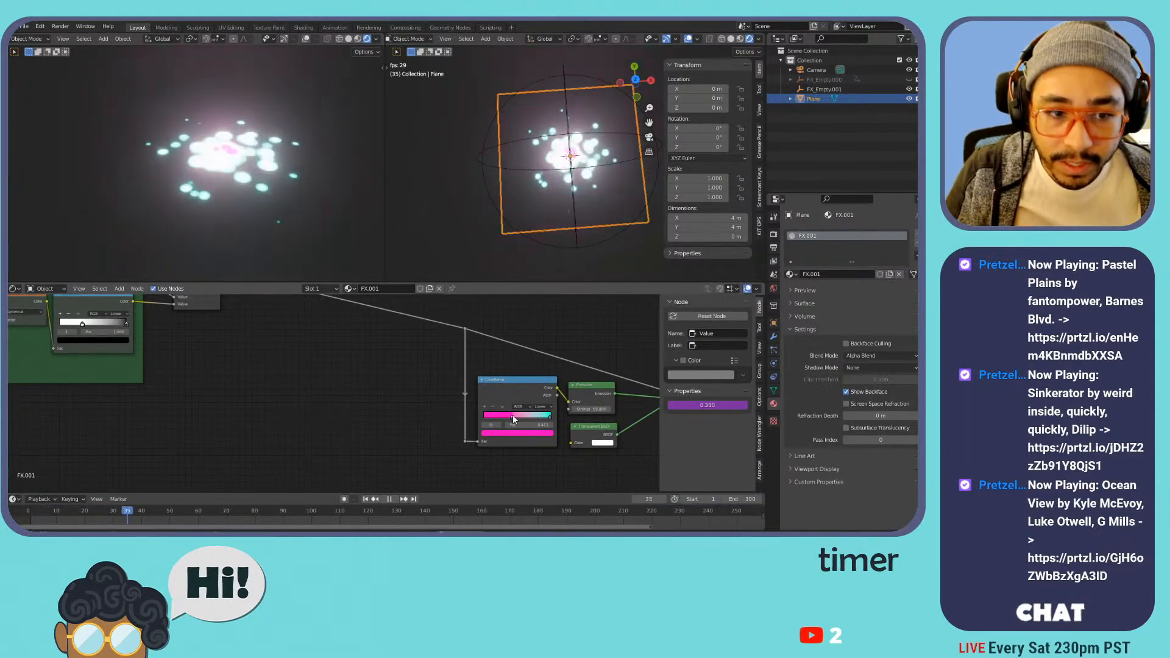
{"action": "left_click", "coordinate": [542, 407]}
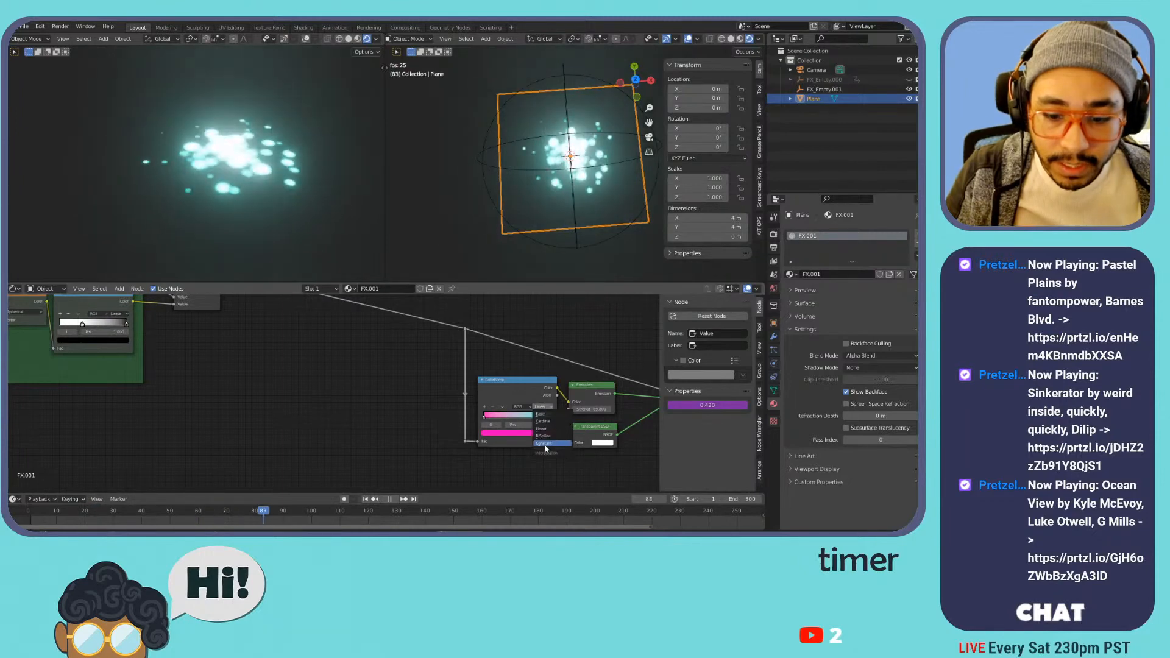
{"action": "left_click", "coordinate": [544, 436]}
{"action": "left_click_drag", "start_coordinate": [488, 418], "coordinate": [535, 418]}
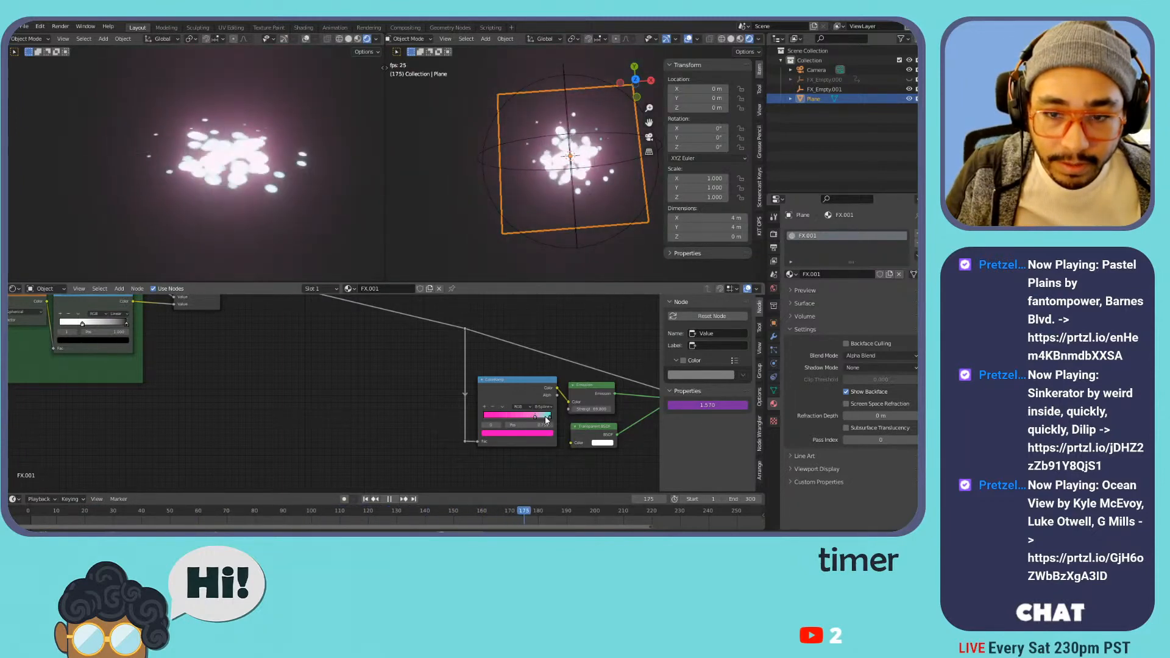
{"action": "left_click", "coordinate": [549, 417]}
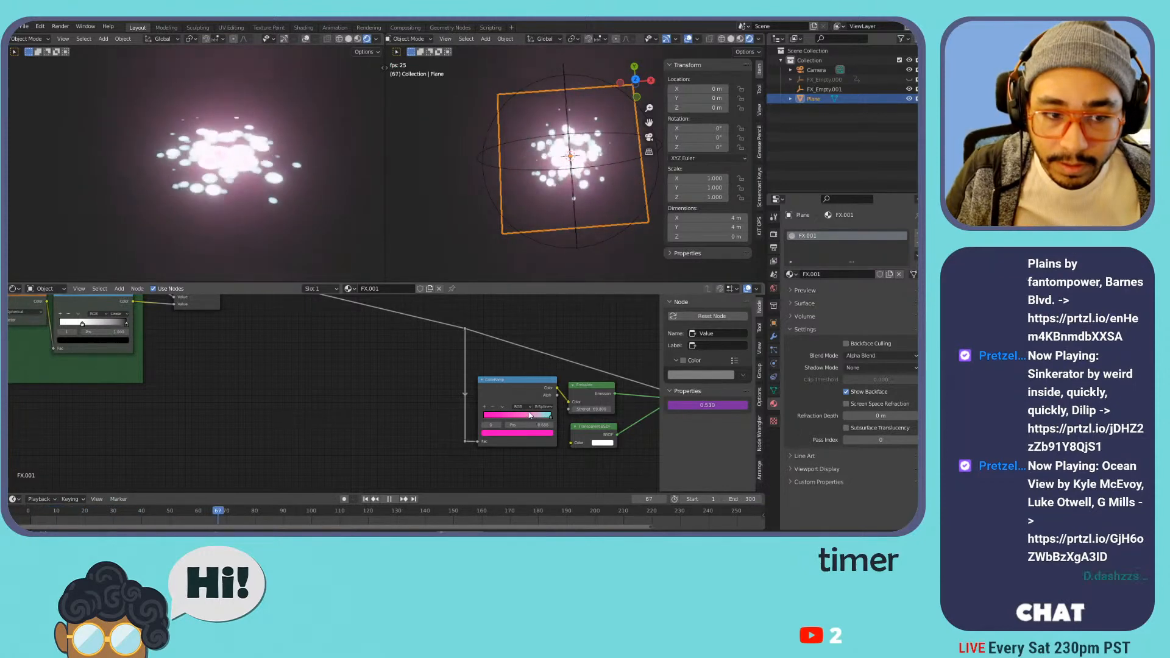
{"action": "scroll", "coordinate": [542, 183], "scroll_direction": "up", "scroll_amount": 5}
{"action": "mouse_move", "coordinate": [541, 180]}
{"action": "middle_mouse_down"}
{"action": "mouse_move", "coordinate": [597, 103]}
{"action": "mouse_move", "coordinate": [557, 101]}
{"action": "mouse_move", "coordinate": [542, 168]}
{"action": "middle_mouse_up"}
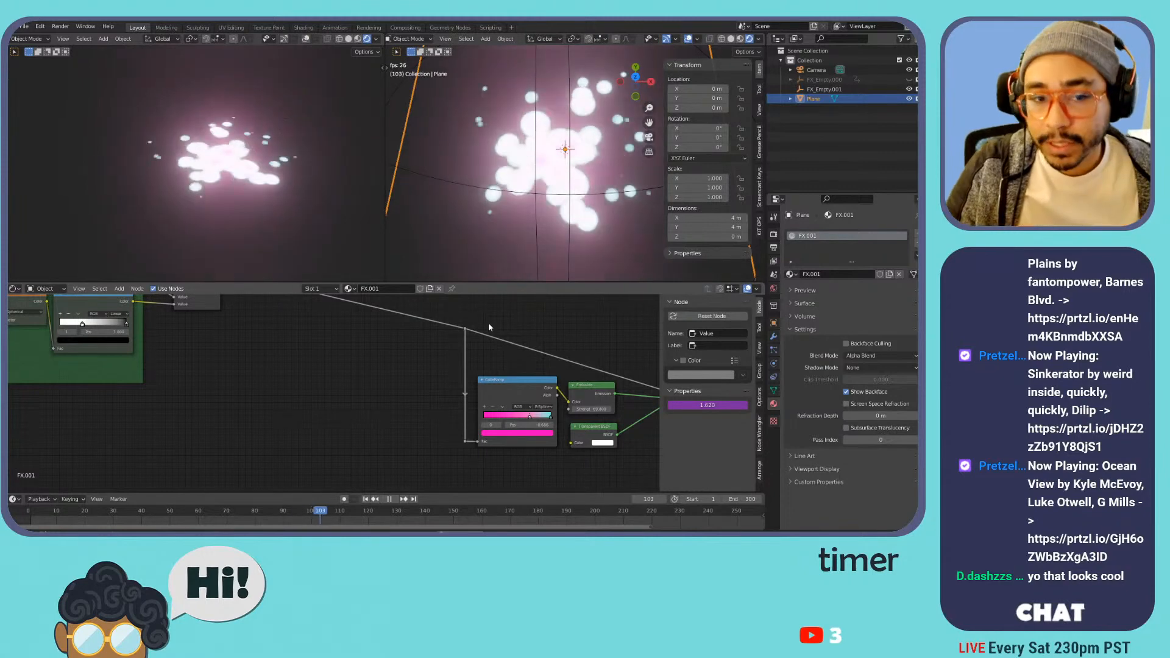
- Try the Vector type on the Generate Circle frame's Mapping node, undo it and resume playback
{"action": "scroll", "coordinate": [313, 382], "scroll_direction": "down", "scroll_amount": 5}
{"action": "middle_click_drag", "start_coordinate": [183, 338], "coordinate": [553, 452]}
{"action": "scroll", "coordinate": [373, 425], "scroll_direction": "up", "scroll_amount": 4}
{"action": "scroll", "coordinate": [372, 421], "scroll_direction": "down", "scroll_amount": 6}
{"action": "scroll", "coordinate": [374, 425], "scroll_direction": "up", "scroll_amount": 7}
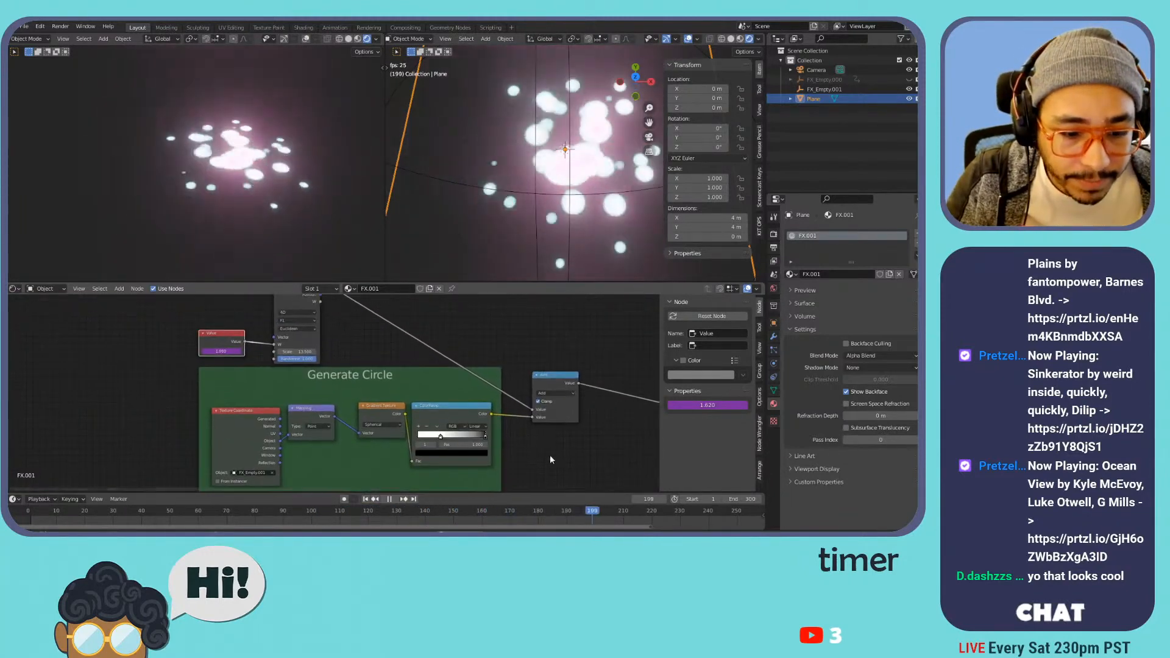
{"action": "scroll", "coordinate": [384, 407], "scroll_direction": "up", "scroll_amount": 3}
{"action": "scroll", "coordinate": [350, 404], "scroll_direction": "up", "scroll_amount": 1}
{"action": "middle_click_drag", "start_coordinate": [350, 404], "coordinate": [393, 344]}
{"action": "left_click", "coordinate": [338, 383]}
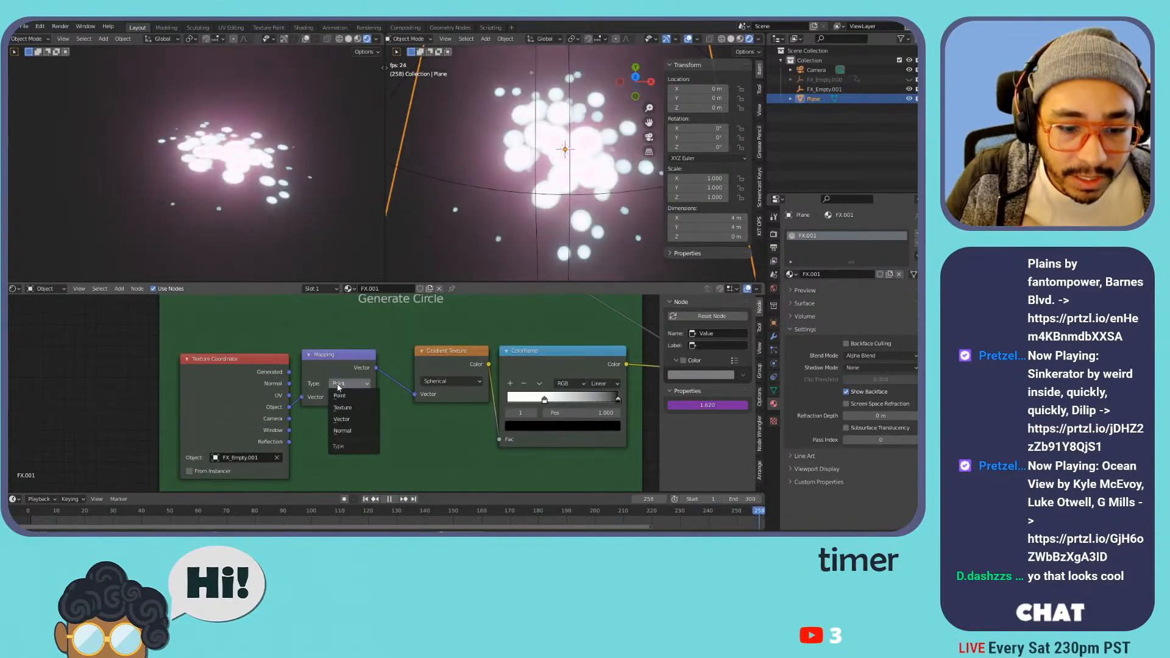
{"action": "left_click", "coordinate": [350, 422]}
{"action": "key", "text": "ctrl+z"}
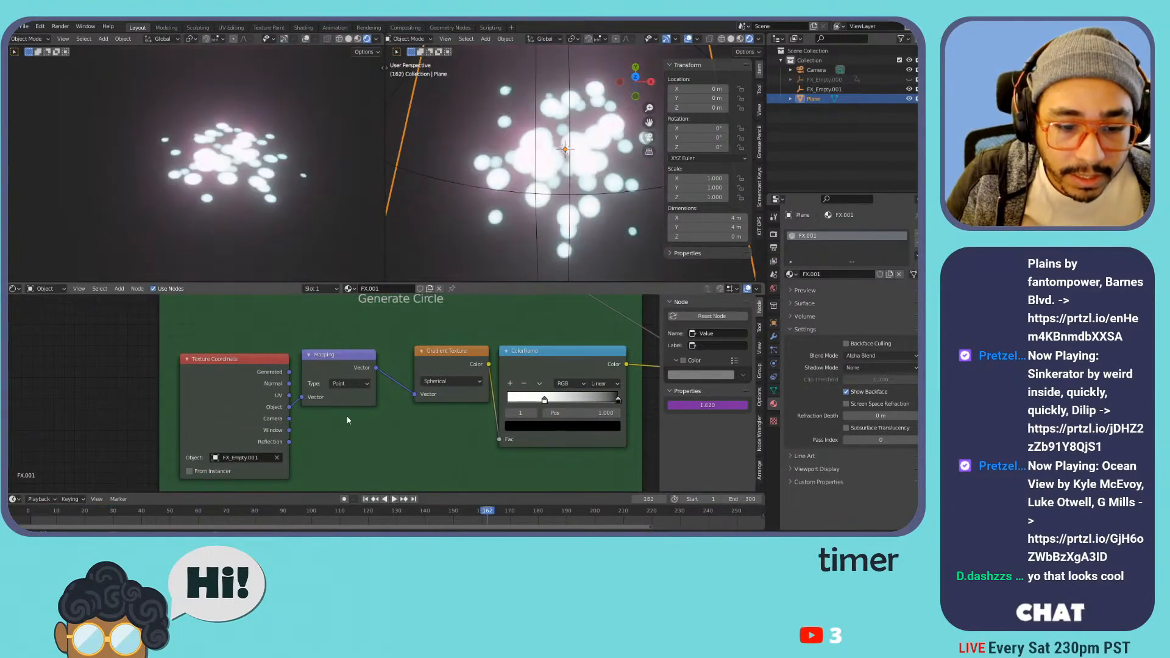
{"action": "left_click", "coordinate": [356, 431]}
{"action": "key", "text": "space"}
{"action": "key", "text": "ctrl+z"}
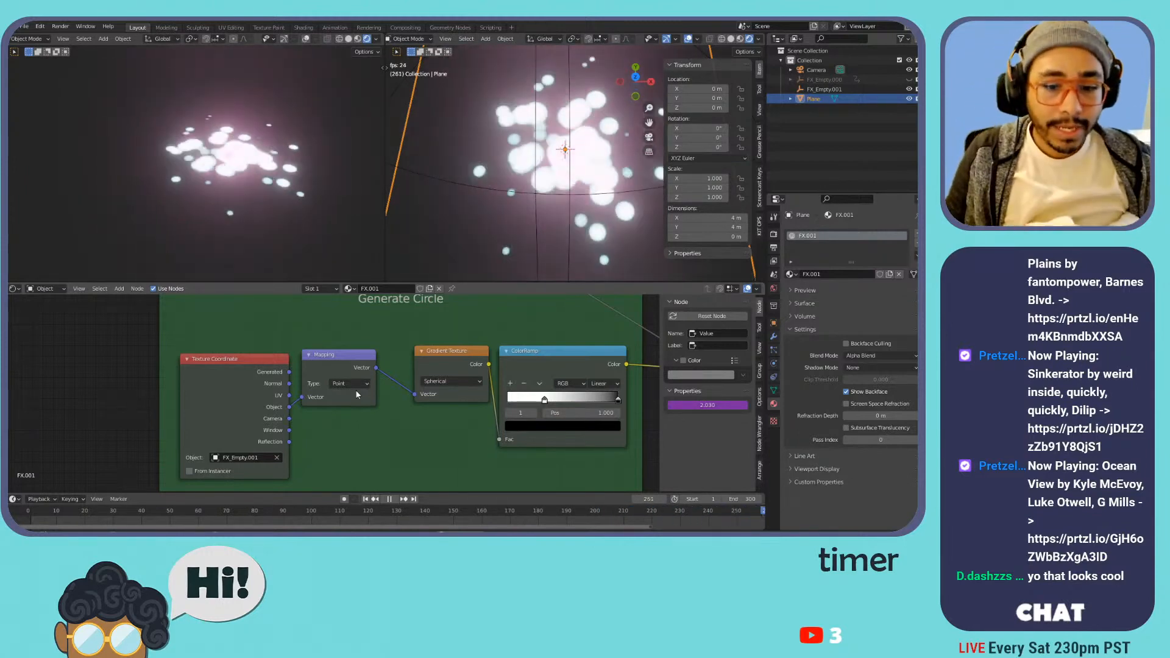
- Move the Voronoi Texture node closer to the Generate Circle frame and relabel the frame as Generate Bubbles
{"action": "scroll", "coordinate": [359, 390], "scroll_direction": "down", "scroll_amount": 4}
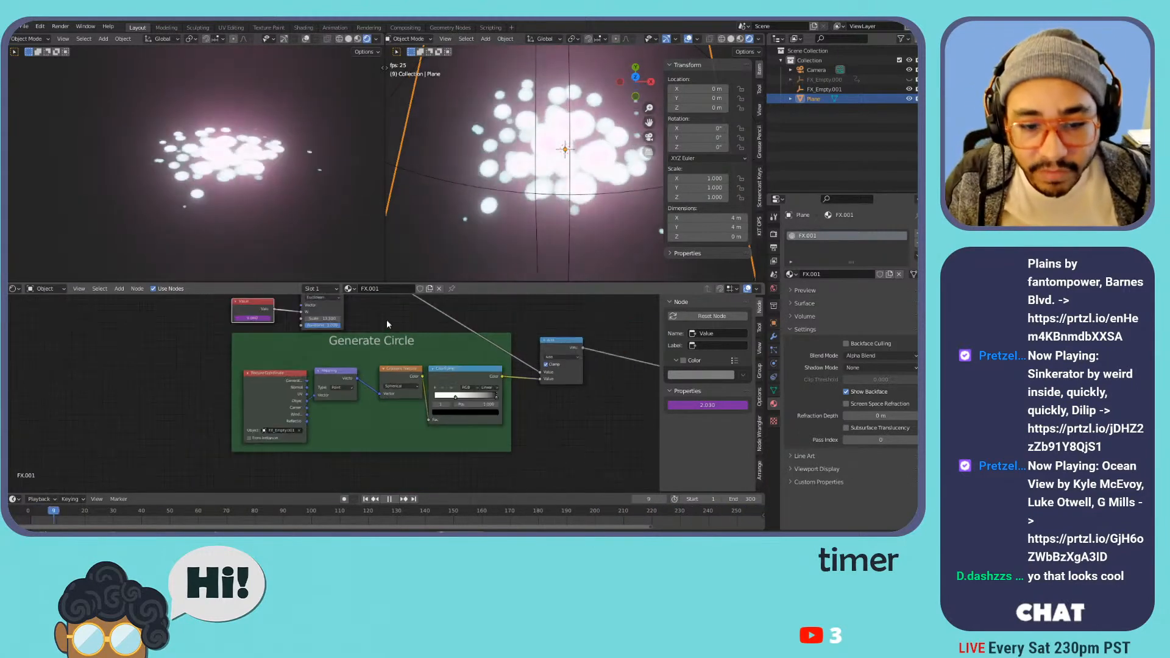
{"action": "middle_click_drag", "start_coordinate": [388, 327], "coordinate": [343, 400]}
{"action": "left_click_drag", "start_coordinate": [311, 323], "coordinate": [403, 362]}
{"action": "middle_click_drag", "start_coordinate": [510, 390], "coordinate": [520, 321]}
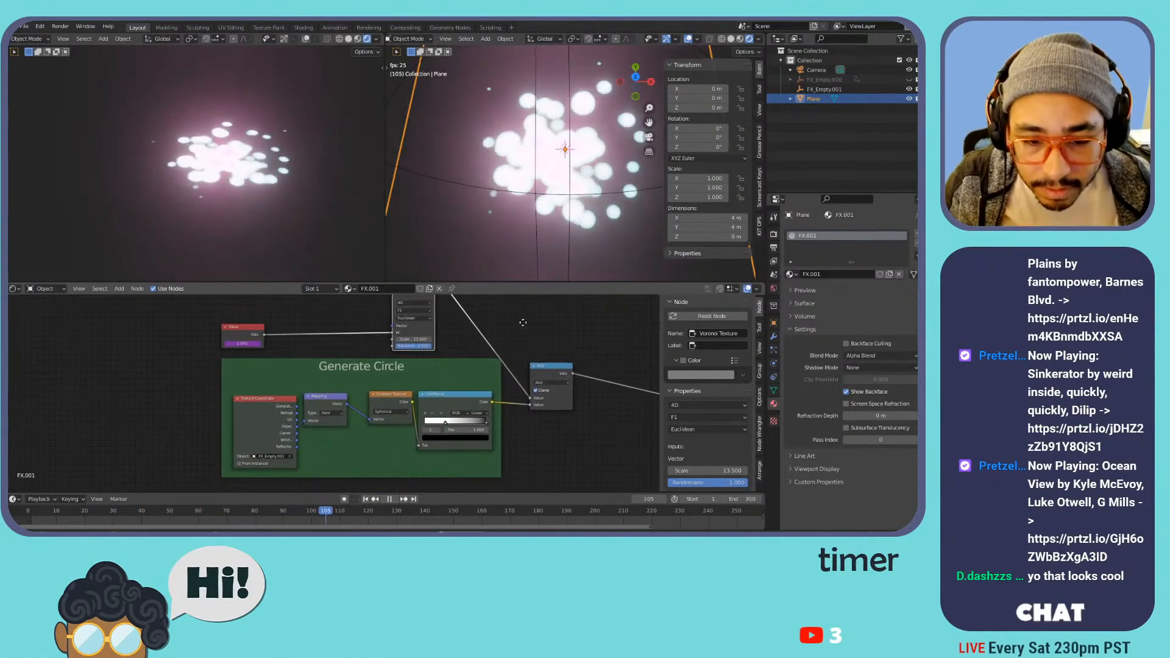
{"action": "left_click", "coordinate": [399, 365]}
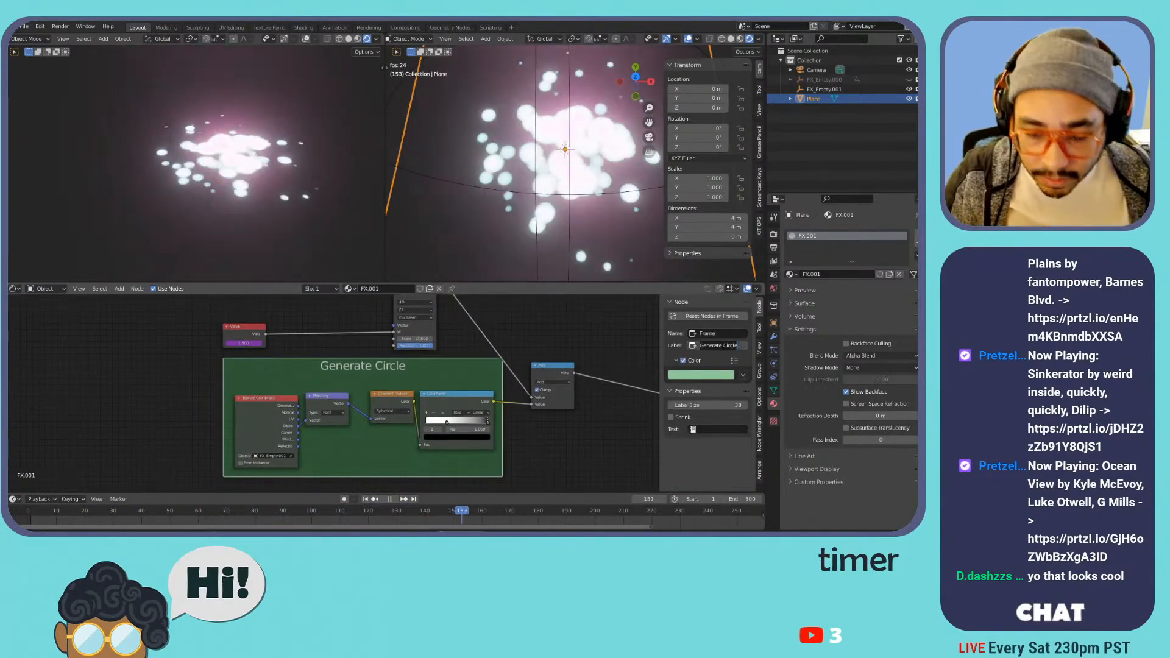
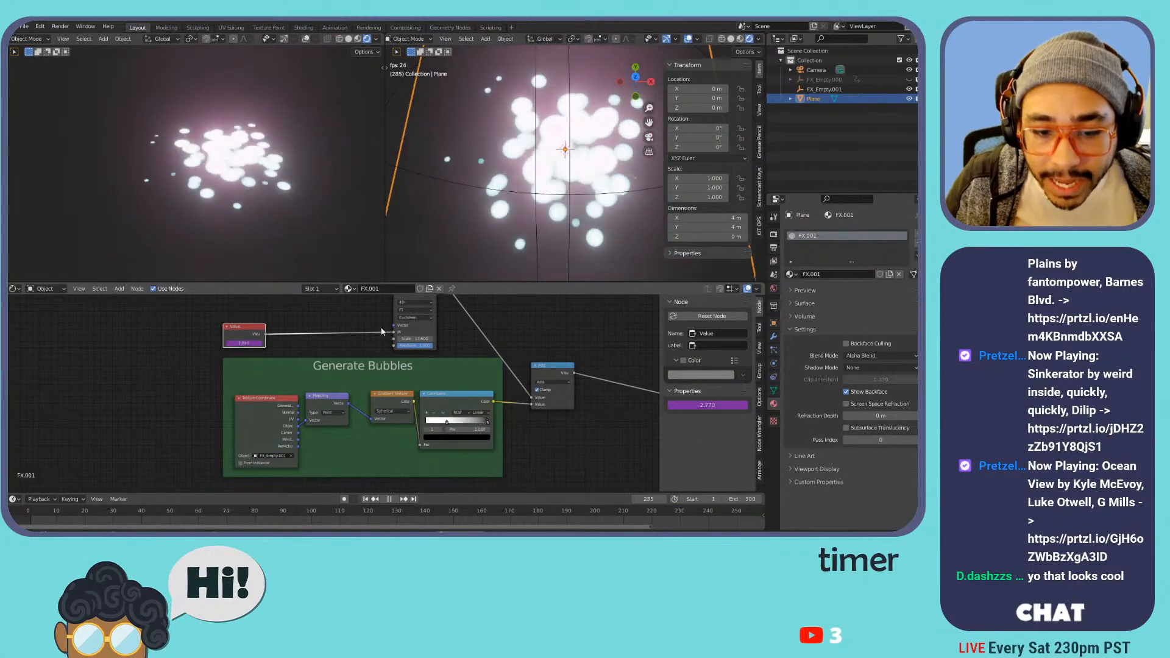
- Move the Value, Voronoi Texture and Add nodes into the Generate Bubbles frame and tidy the reroute on the outgoing link
{"action": "left_click_drag", "start_coordinate": [233, 330], "coordinate": [251, 348]}
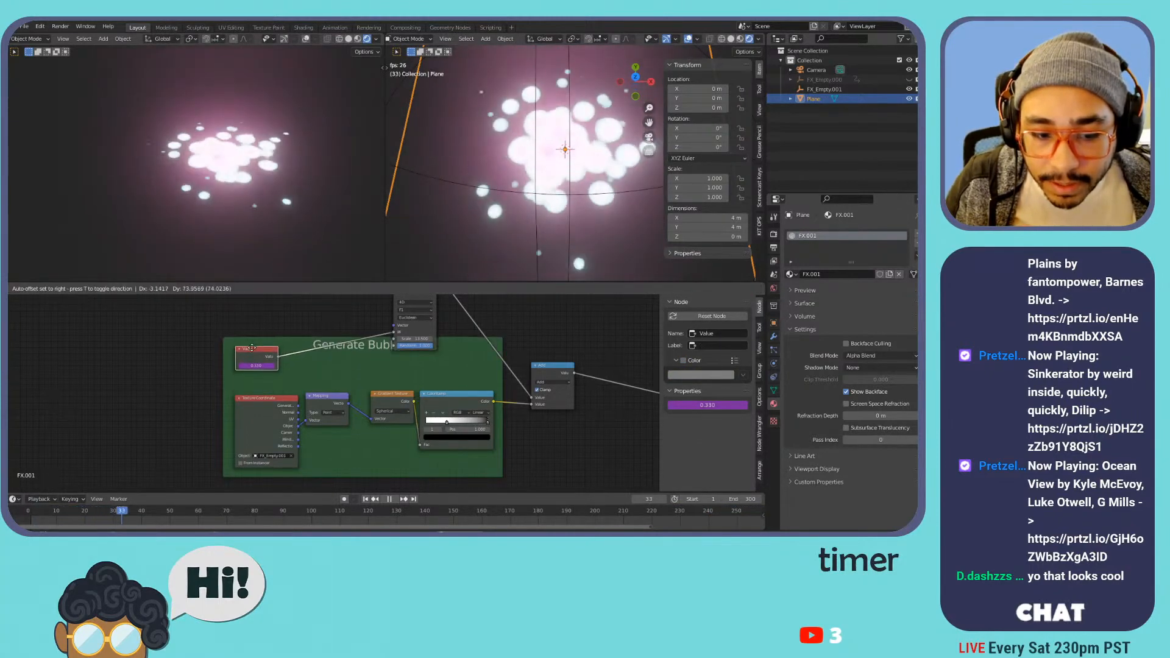
{"action": "middle_click_drag", "start_coordinate": [371, 331], "coordinate": [354, 376]}
{"action": "left_click_drag", "start_coordinate": [395, 315], "coordinate": [413, 343]}
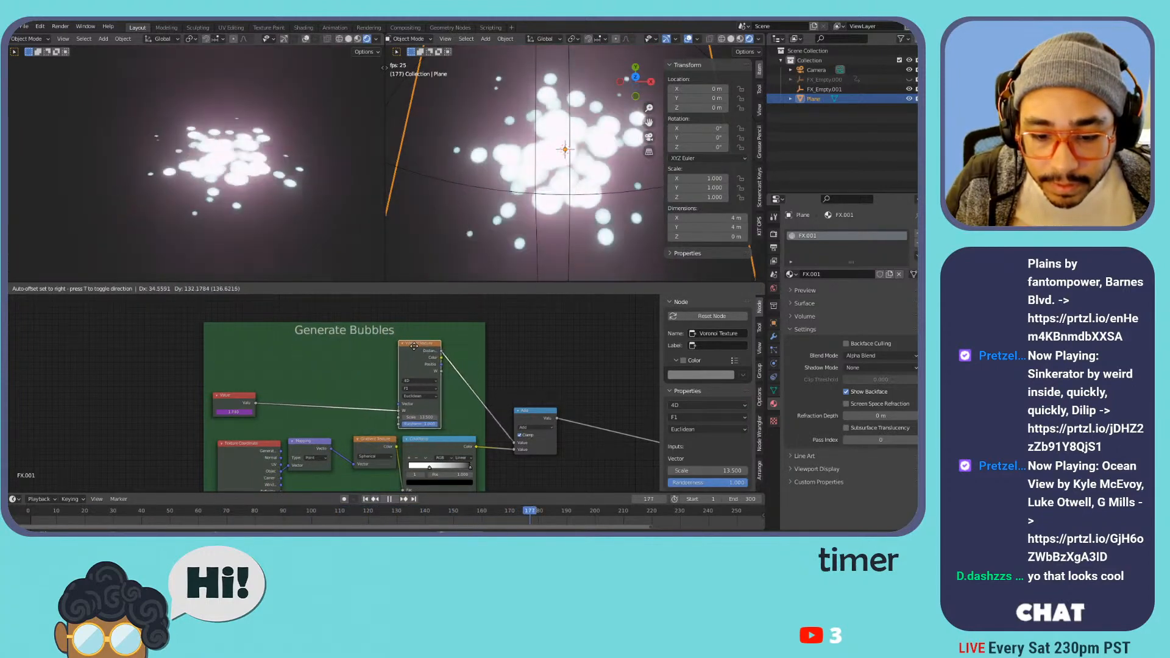
{"action": "middle_click_drag", "start_coordinate": [513, 399], "coordinate": [385, 343]}
{"action": "scroll", "coordinate": [481, 358], "scroll_direction": "down", "scroll_amount": 4}
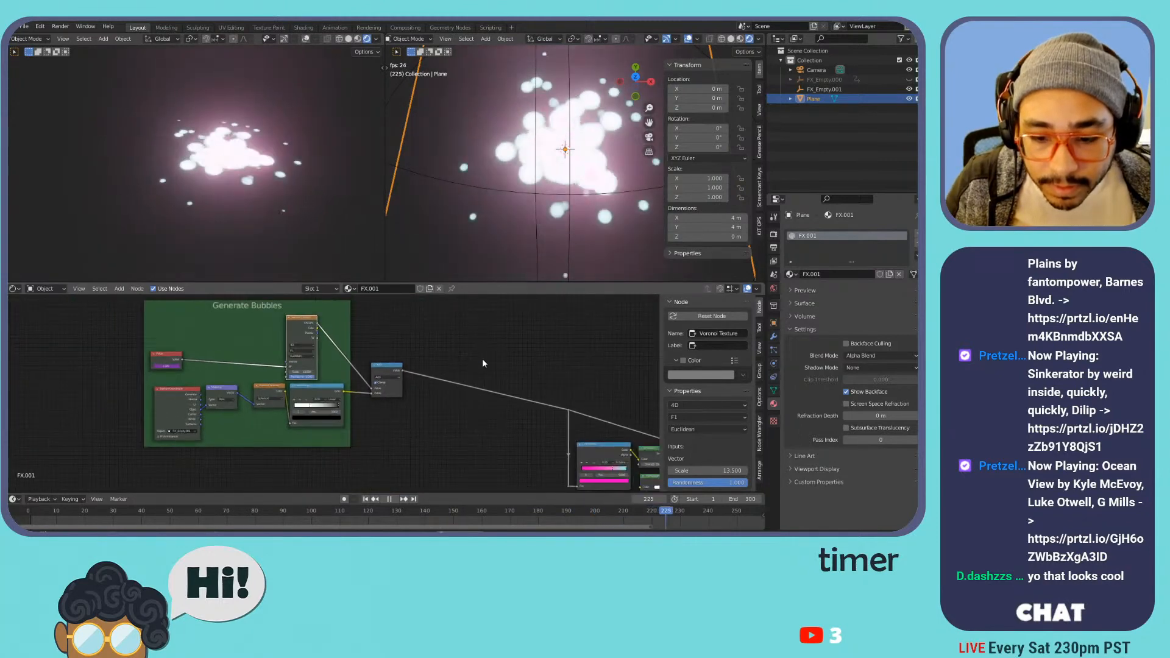
{"action": "scroll", "coordinate": [475, 359], "scroll_direction": "up", "scroll_amount": 3}
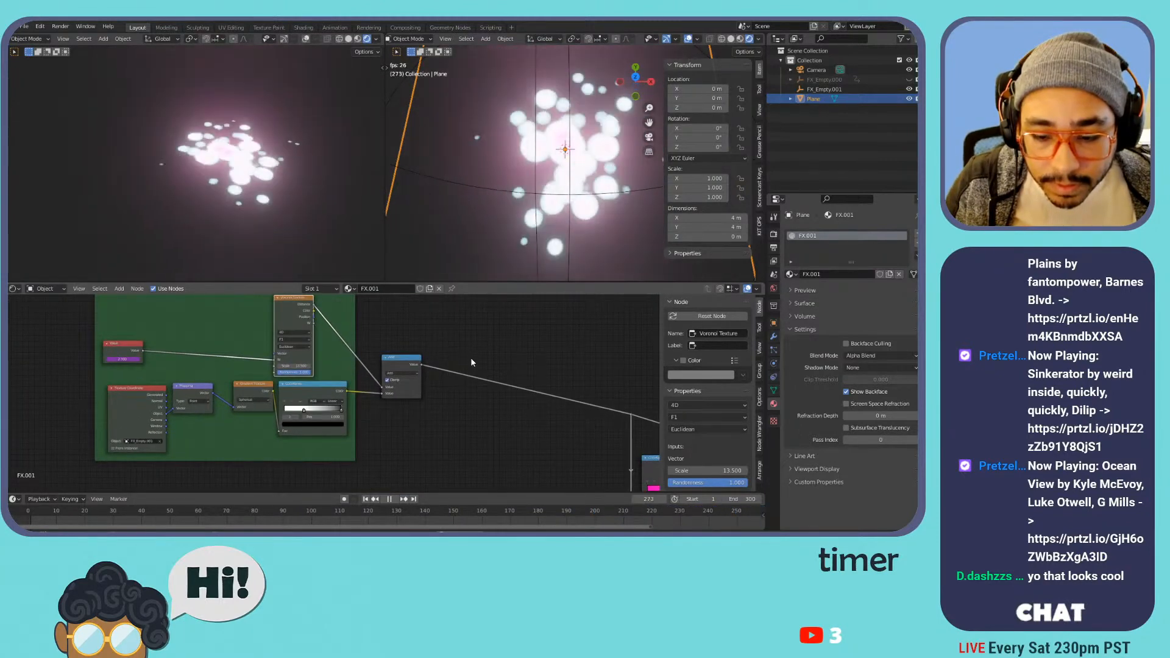
{"action": "left_click_drag", "start_coordinate": [520, 389], "coordinate": [519, 413]}
{"action": "mouse_move", "coordinate": [404, 371]}
{"action": "left_mouse_down"}
{"action": "mouse_move", "coordinate": [340, 334]}
{"action": "mouse_move", "coordinate": [395, 355]}
{"action": "mouse_move", "coordinate": [381, 359]}
{"action": "mouse_move", "coordinate": [408, 379]}
{"action": "left_mouse_up"}
{"action": "scroll", "coordinate": [374, 339], "scroll_direction": "down", "scroll_amount": 2}
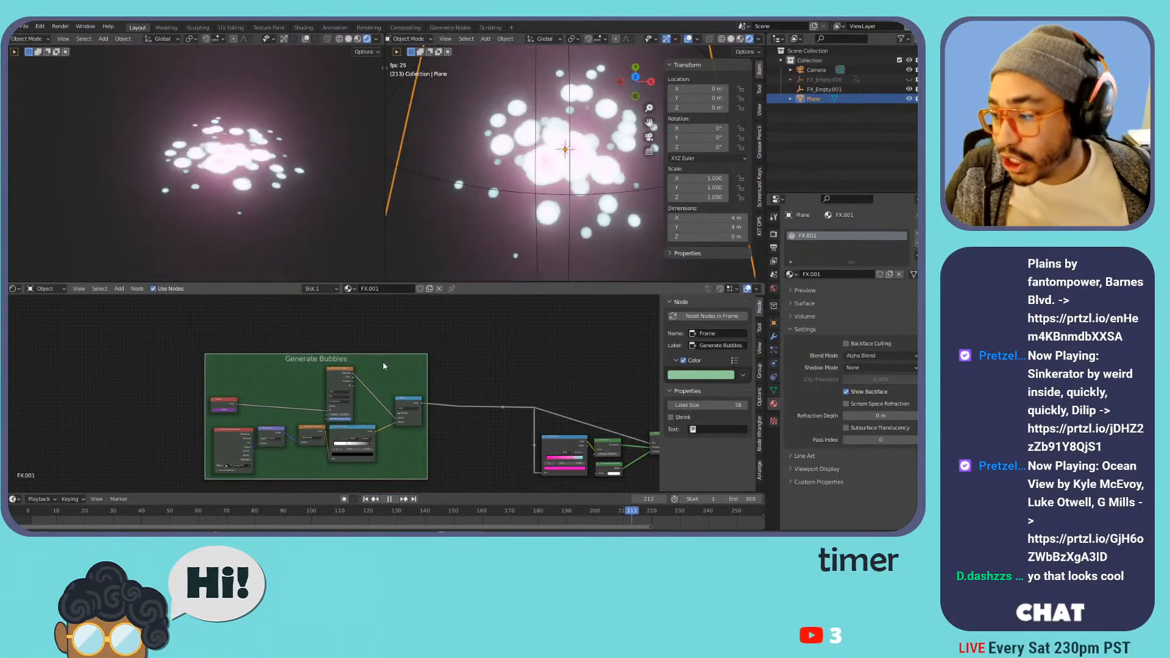
- Hide the 3D viewport's sidebar and hide FX_Empty.001 to get a clear view of the effect on the plane
{"action": "scroll", "coordinate": [549, 254], "scroll_direction": "down", "scroll_amount": 2}
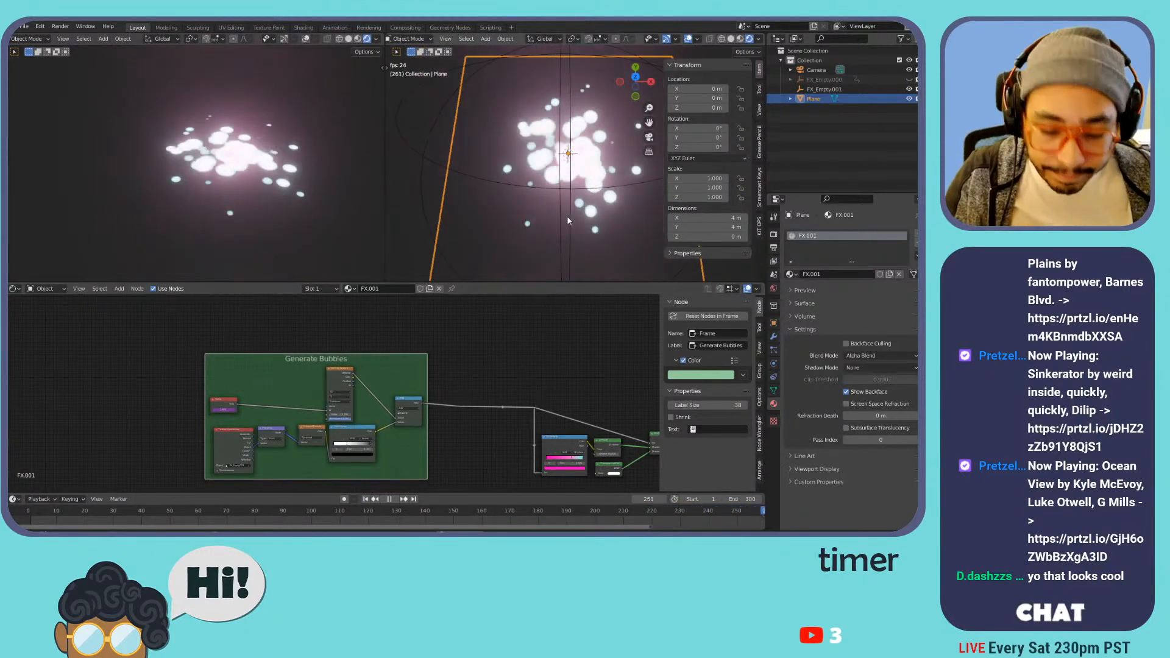
{"action": "key", "text": "n"}
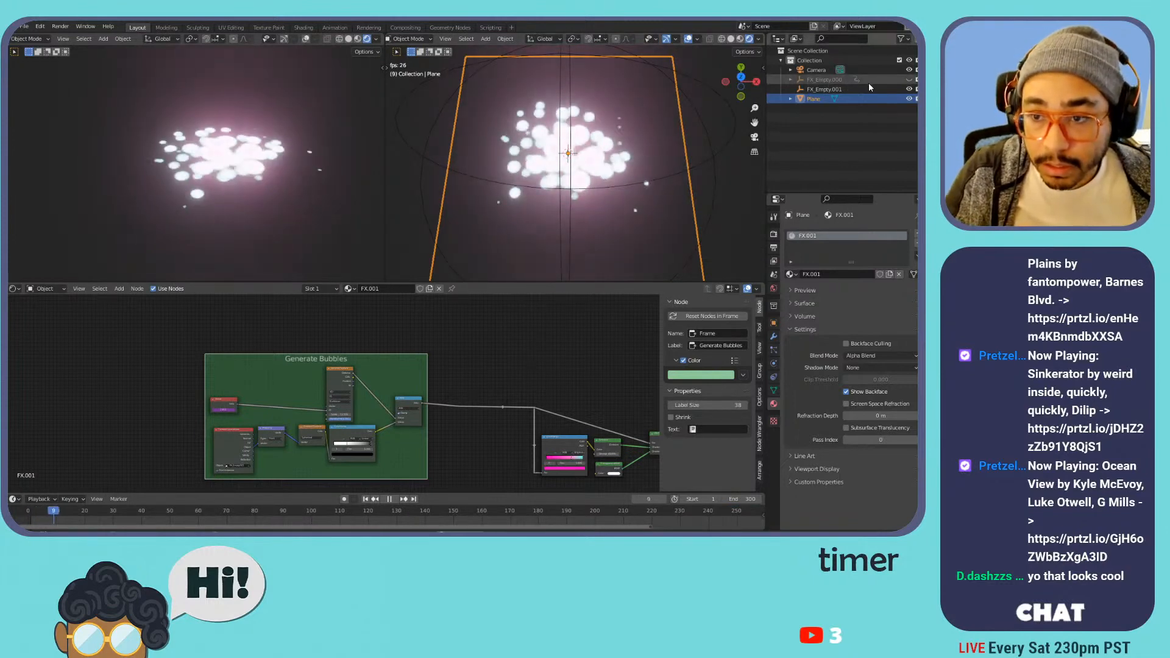
{"action": "left_click", "coordinate": [909, 89]}
{"action": "scroll", "coordinate": [715, 134], "scroll_direction": "down", "scroll_amount": 5}
{"action": "scroll", "coordinate": [700, 116], "scroll_direction": "up", "scroll_amount": 3}
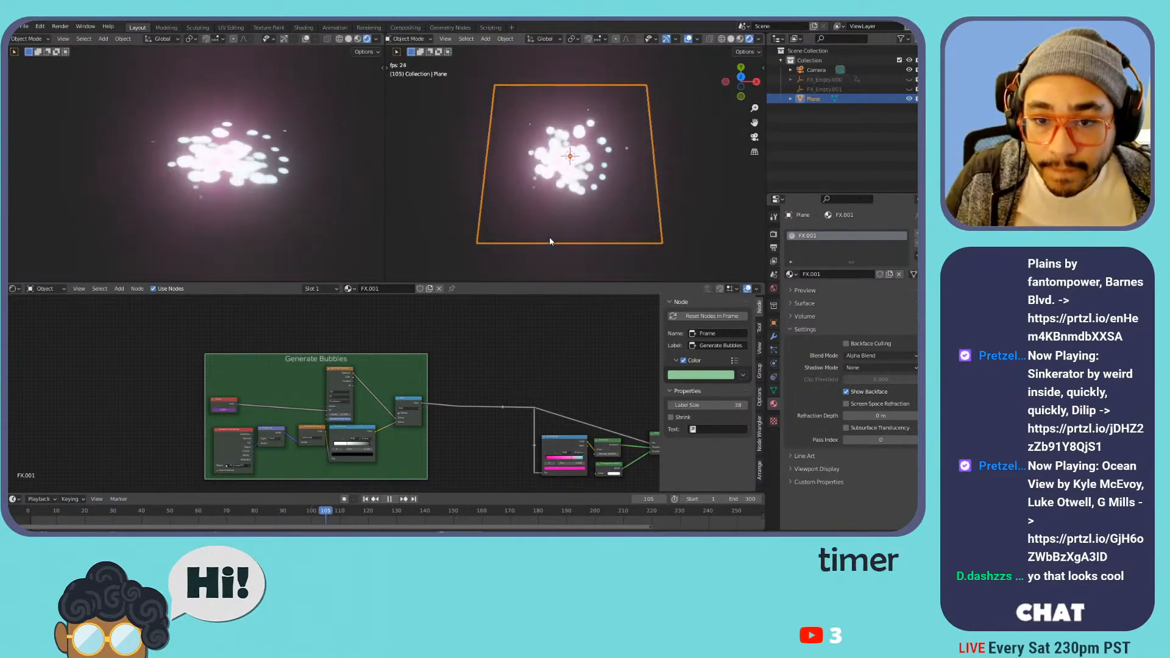
- Test the animation at 60 fps and settle on an output frame rate of 30 fps
{"action": "key", "text": "space"}
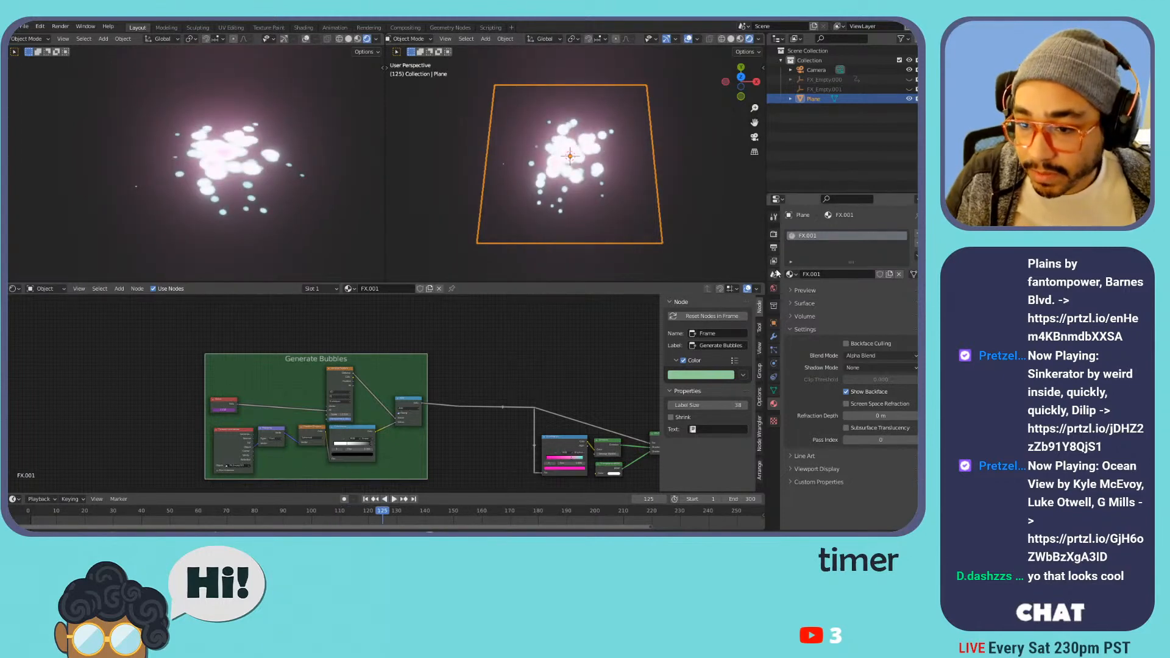
{"action": "left_click", "coordinate": [773, 247]}
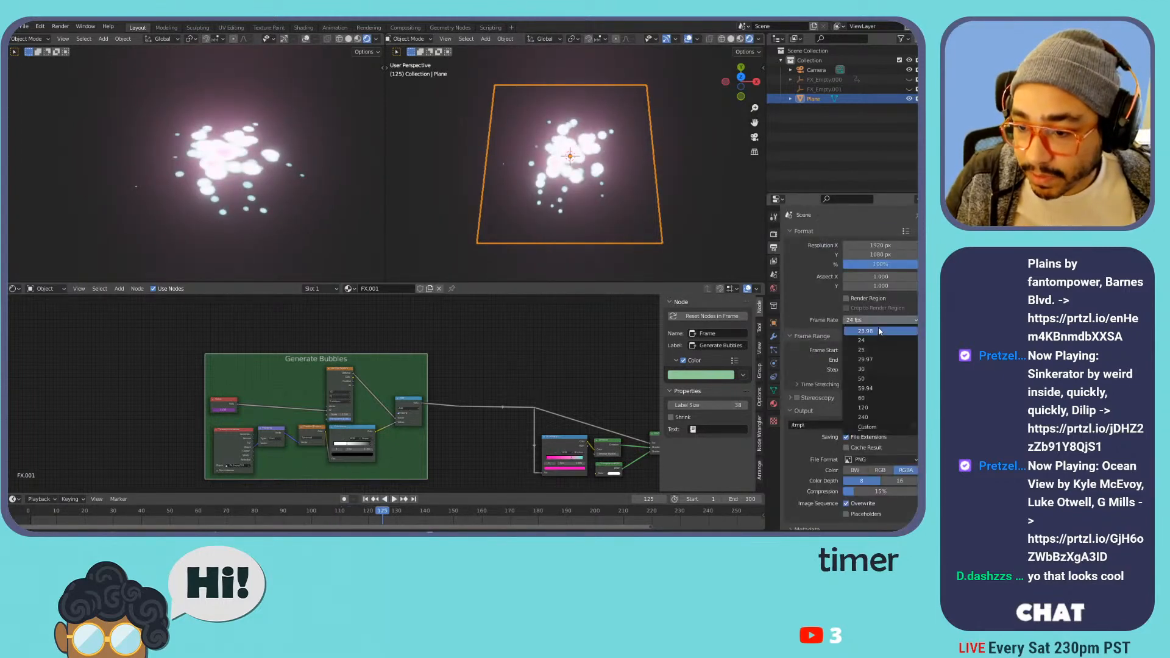
{"action": "key", "text": "space"}
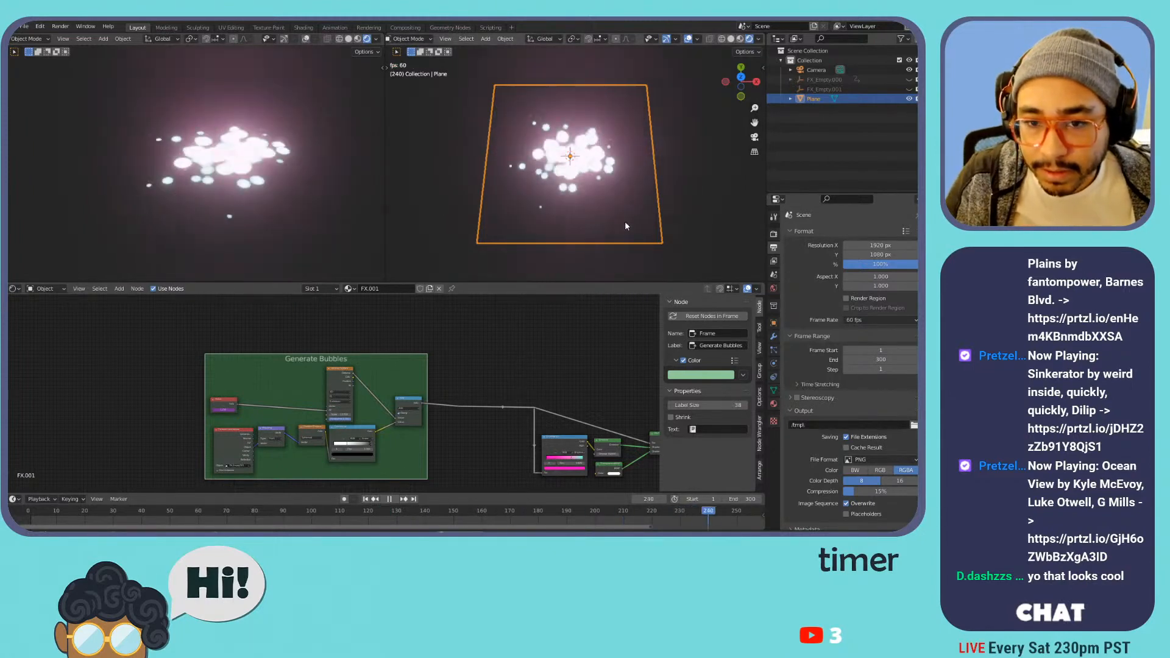
{"action": "scroll", "coordinate": [201, 408], "scroll_direction": "up", "scroll_amount": 4}
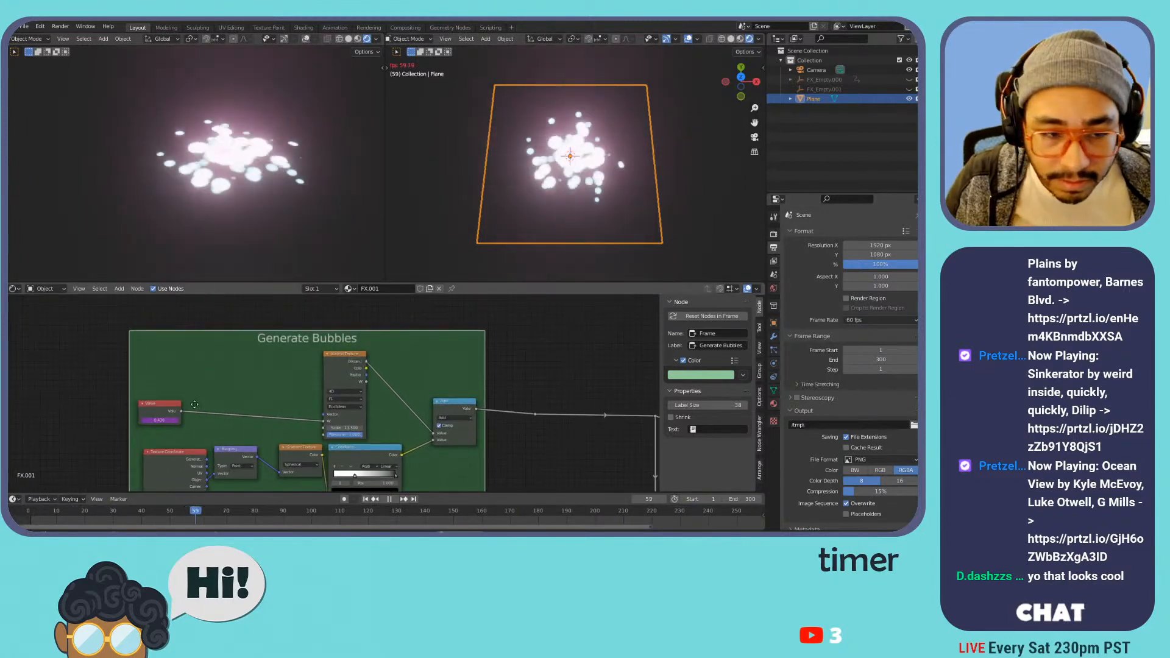
{"action": "left_click", "coordinate": [890, 320]}
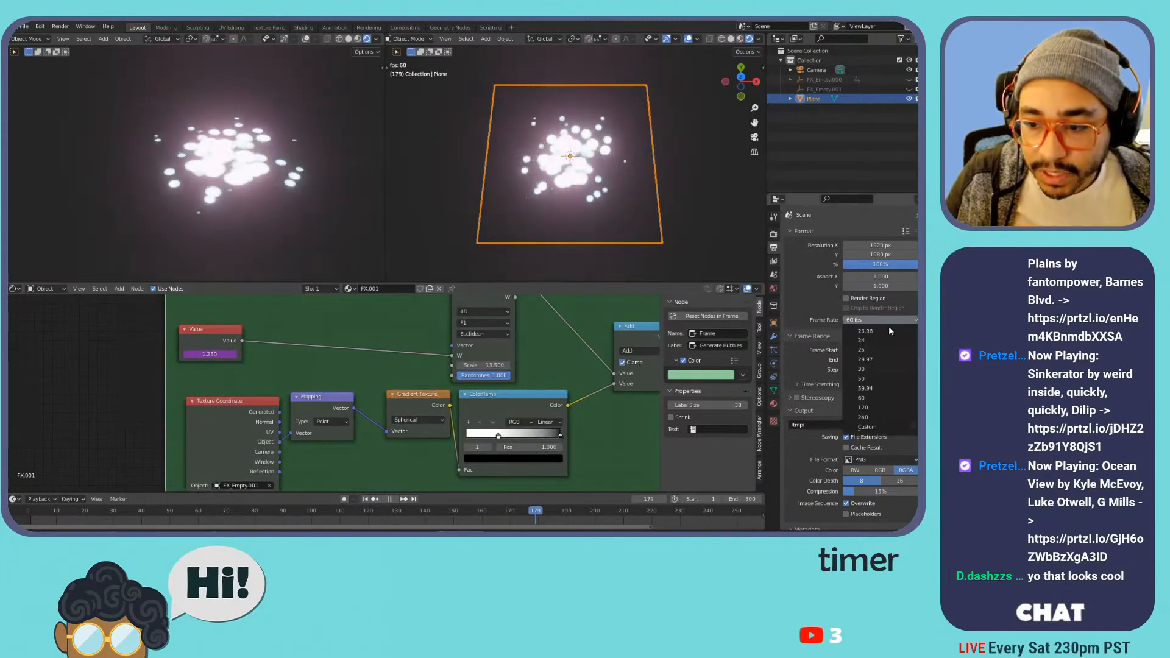
{"action": "left_click", "coordinate": [875, 370]}
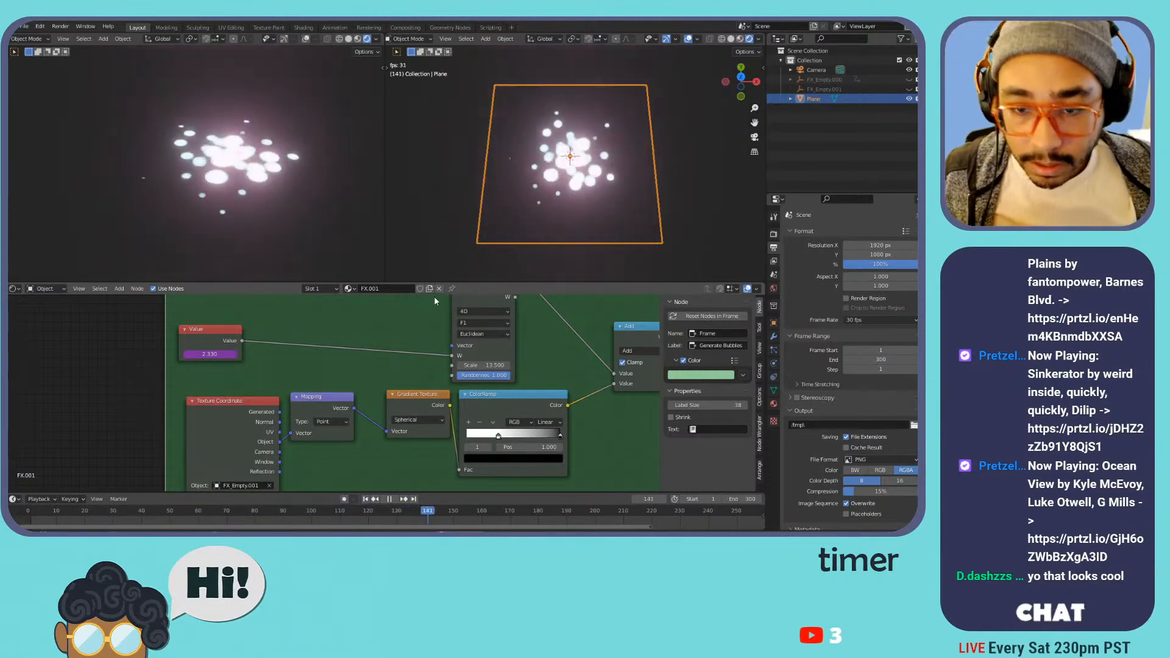
- Reposition the Voronoi Texture in the Generate Bubbles frame and move Texture Coordinate and Mapping away from the Gradient Texture to make room
{"action": "scroll", "coordinate": [469, 323], "scroll_direction": "down", "scroll_amount": 2}
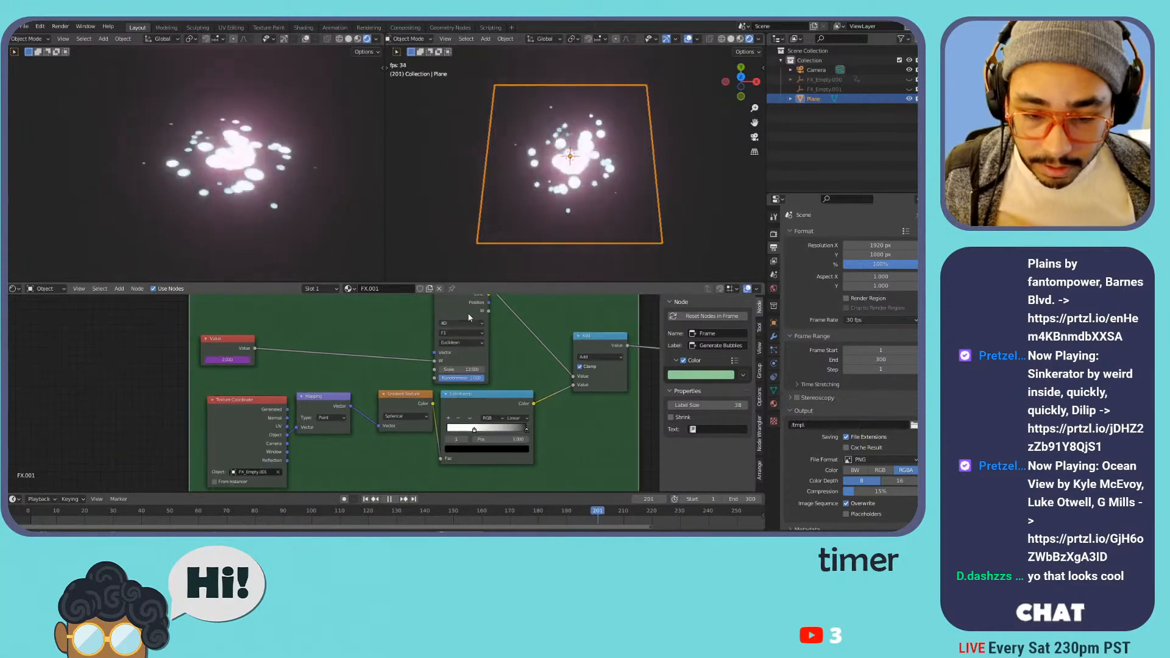
{"action": "left_click_drag", "start_coordinate": [455, 294], "coordinate": [465, 324]}
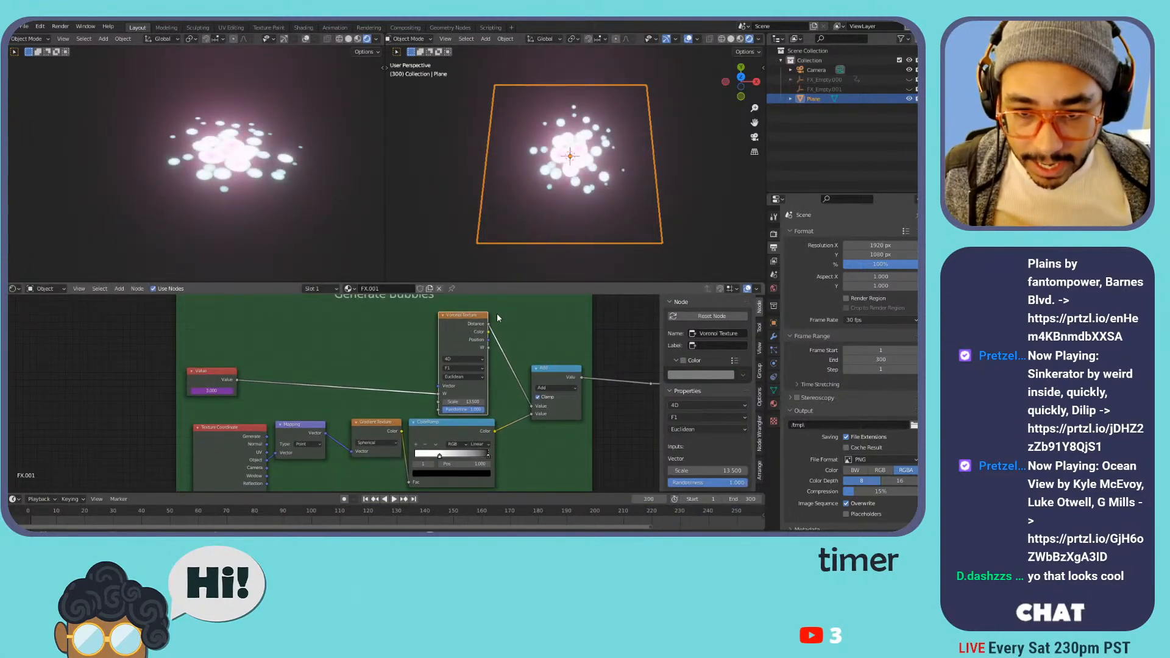
{"action": "scroll", "coordinate": [298, 402], "scroll_direction": "down", "scroll_amount": 2}
{"action": "scroll", "coordinate": [298, 402], "scroll_direction": "up", "scroll_amount": 2}
{"action": "middle_click_drag", "start_coordinate": [281, 427], "coordinate": [419, 356]}
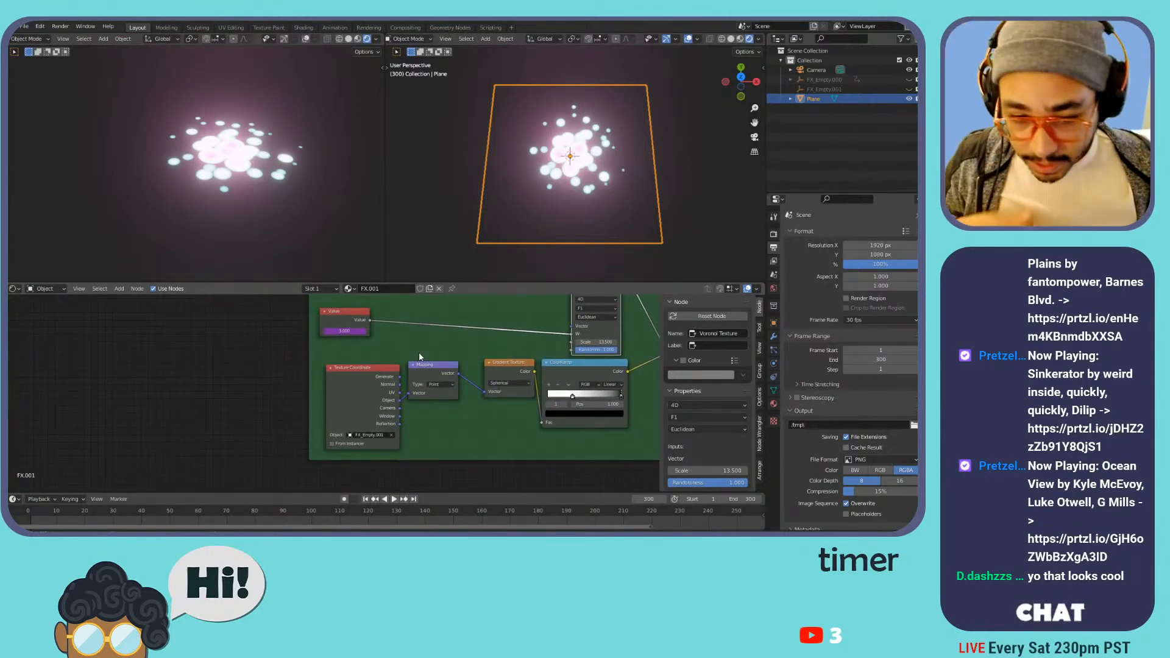
{"action": "scroll", "coordinate": [421, 348], "scroll_direction": "down", "scroll_amount": 3}
{"action": "scroll", "coordinate": [390, 344], "scroll_direction": "up", "scroll_amount": 2}
{"action": "middle_click_drag", "start_coordinate": [361, 377], "coordinate": [433, 349]}
{"action": "left_click_drag", "start_coordinate": [433, 346], "coordinate": [346, 344]}
{"action": "left_click_drag", "start_coordinate": [499, 345], "coordinate": [414, 346]}
- Insert a Vector Math node set to Add between the Mapping and Gradient Texture nodes
{"action": "key", "text": "shift+a"}
{"action": "mouse_move", "coordinate": [453, 391]}
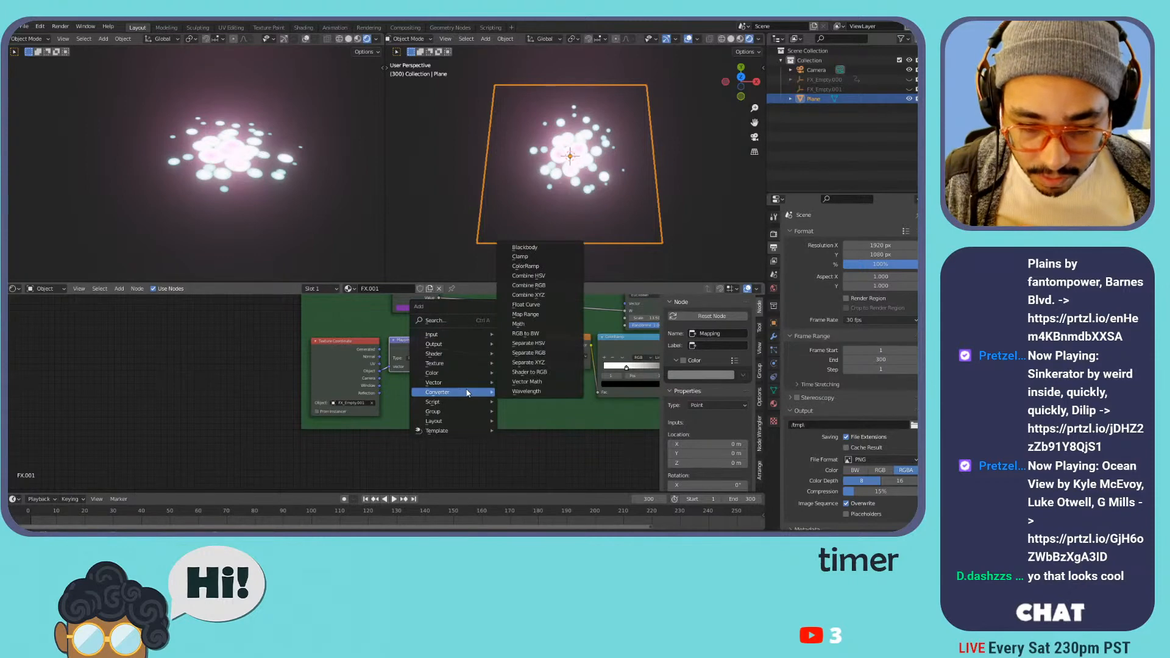
{"action": "left_click", "coordinate": [525, 382]}
{"action": "left_click", "coordinate": [471, 355]}
- Add a Wave Texture below Mapping, link its Color to the Vector Math node's second vector input and start playback
{"action": "middle_click_drag", "start_coordinate": [419, 426], "coordinate": [456, 386]}
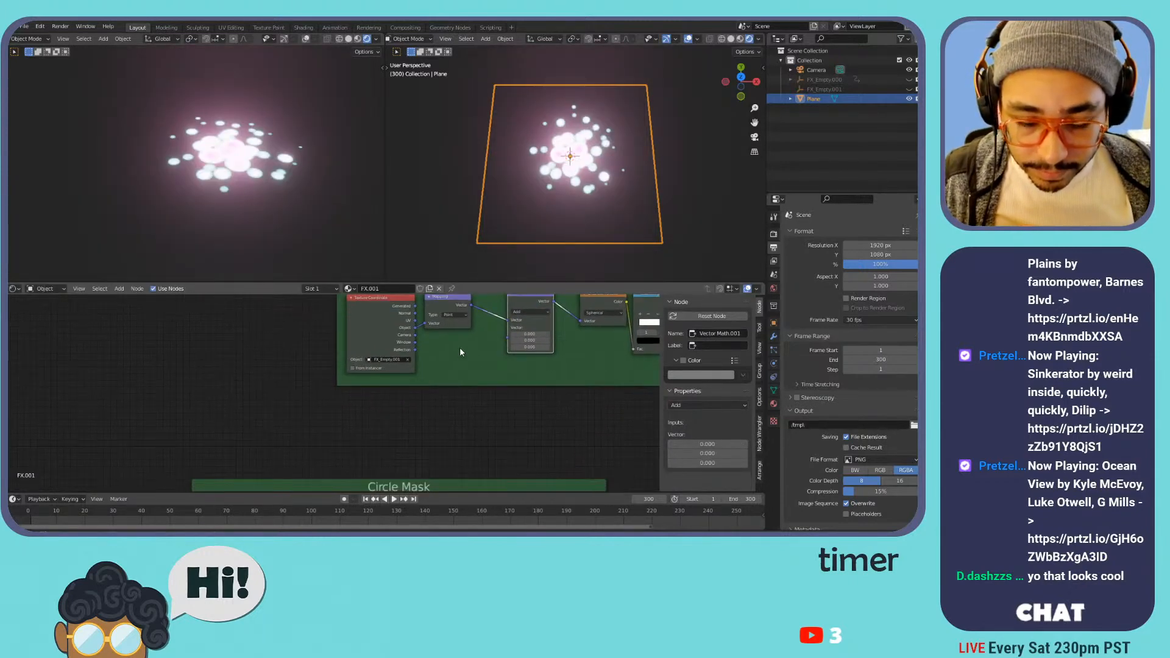
{"action": "key", "text": "shift+a"}
{"action": "mouse_move", "coordinate": [447, 361]}
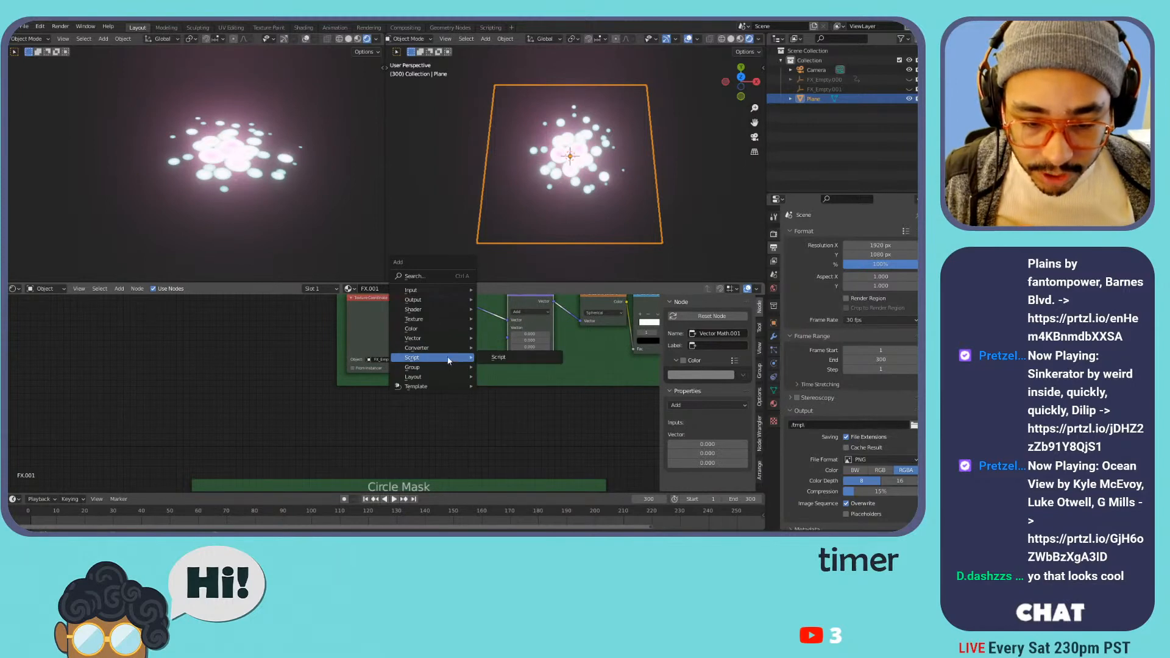
{"action": "mouse_move", "coordinate": [451, 320]}
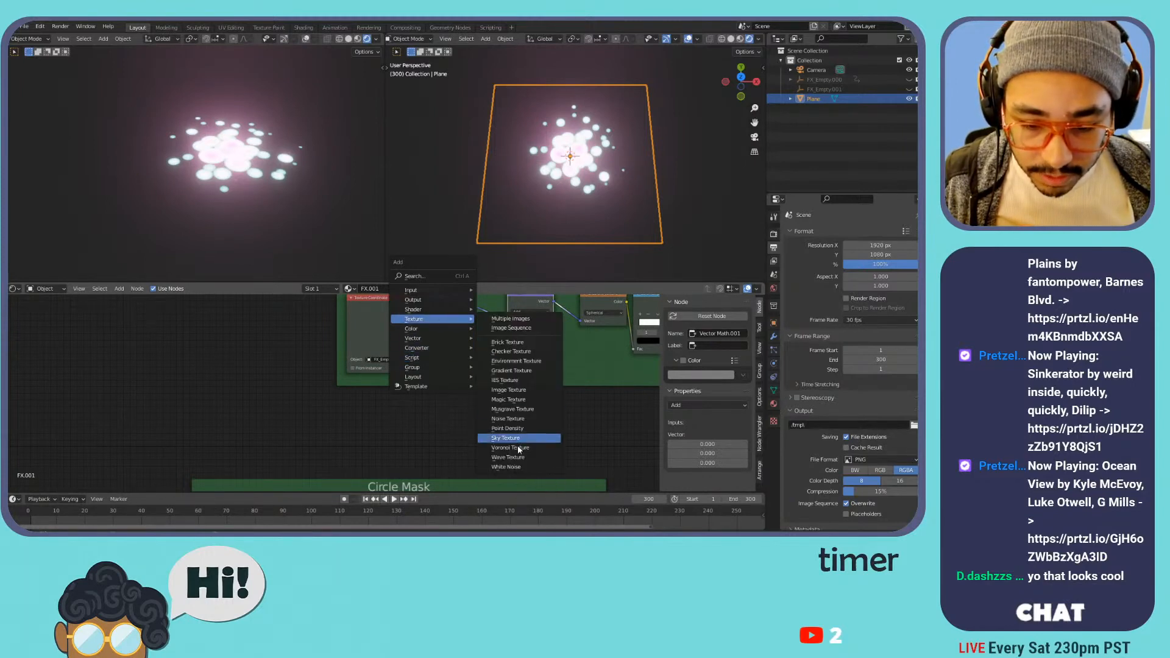
{"action": "left_click", "coordinate": [508, 457]}
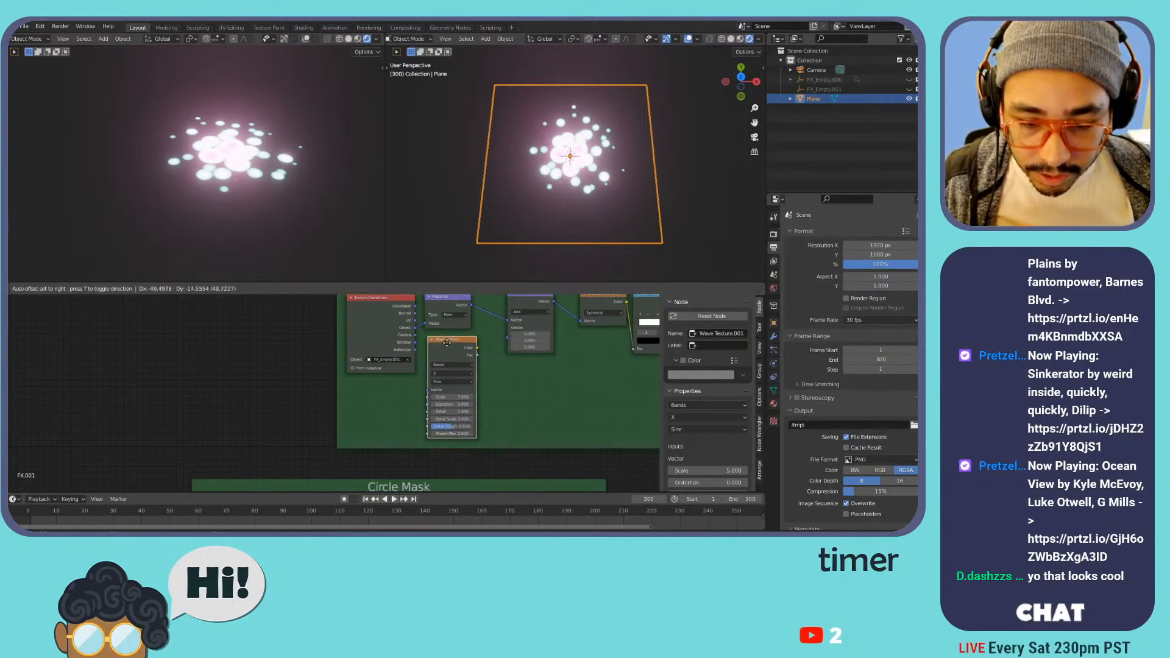
{"action": "left_click", "coordinate": [443, 344]}
{"action": "left_click_drag", "start_coordinate": [474, 348], "coordinate": [507, 327]}
{"action": "key", "text": "space"}
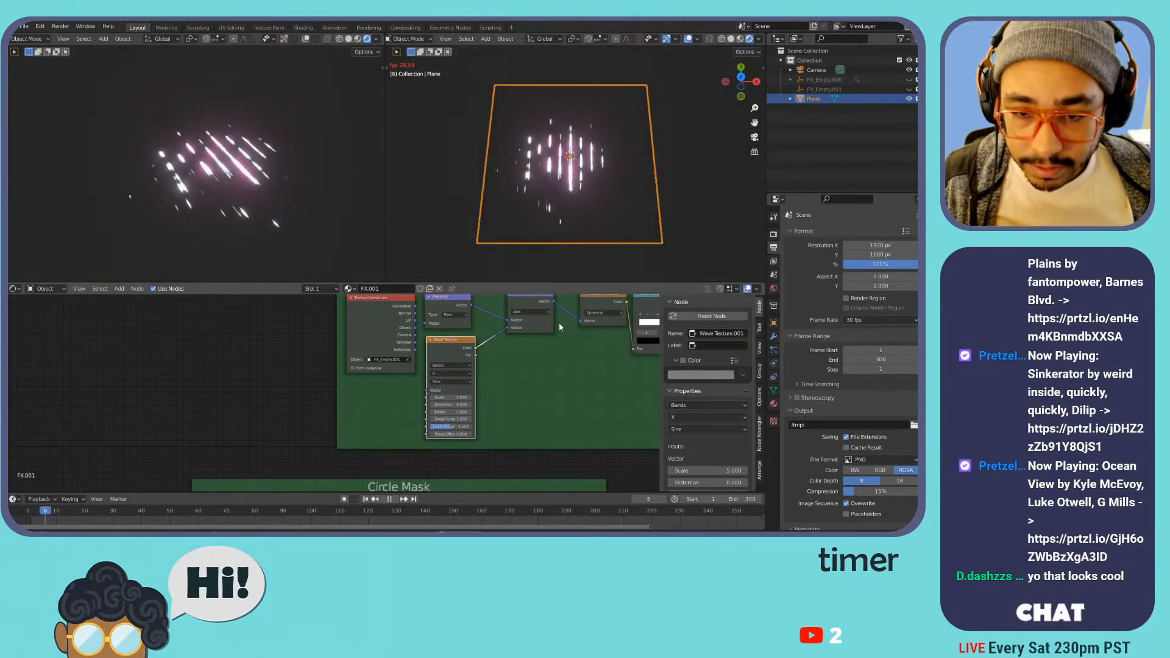
- Try a Wave Texture Scale of about 25.3 during playback and reduce it to 2.7
{"action": "left_click_drag", "start_coordinate": [452, 397], "coordinate": [549, 397]}
{"action": "scroll", "coordinate": [549, 218], "scroll_direction": "up", "scroll_amount": 7}
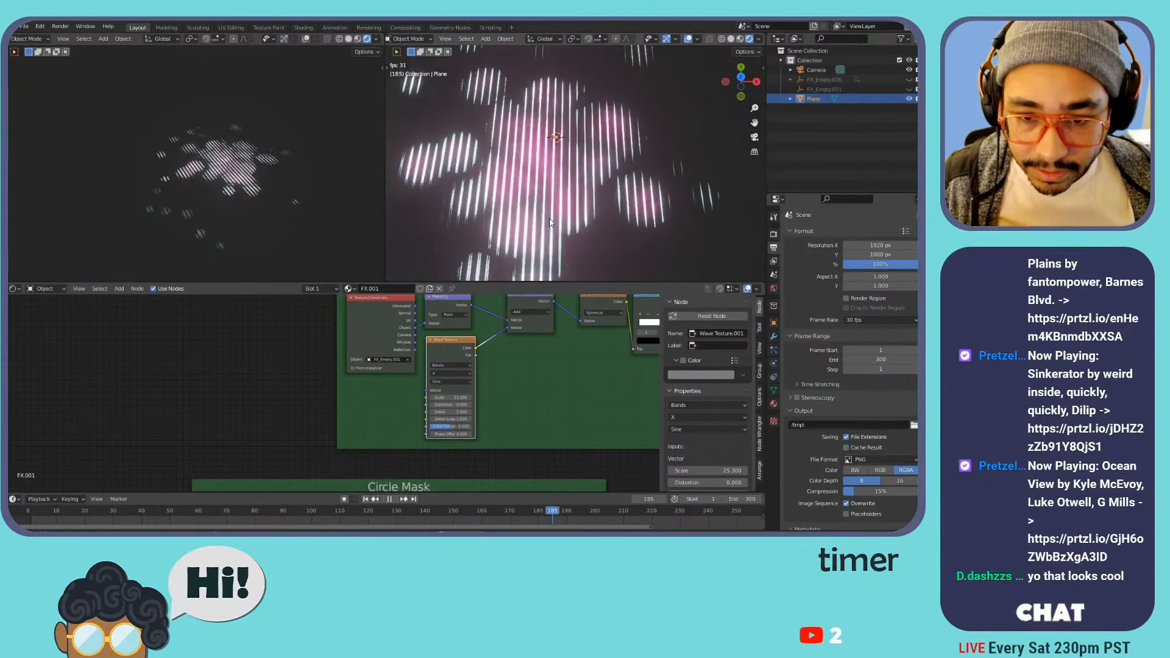
{"action": "scroll", "coordinate": [549, 223], "scroll_direction": "down", "scroll_amount": 9}
{"action": "left_click_drag", "start_coordinate": [456, 397], "coordinate": [340, 397]}
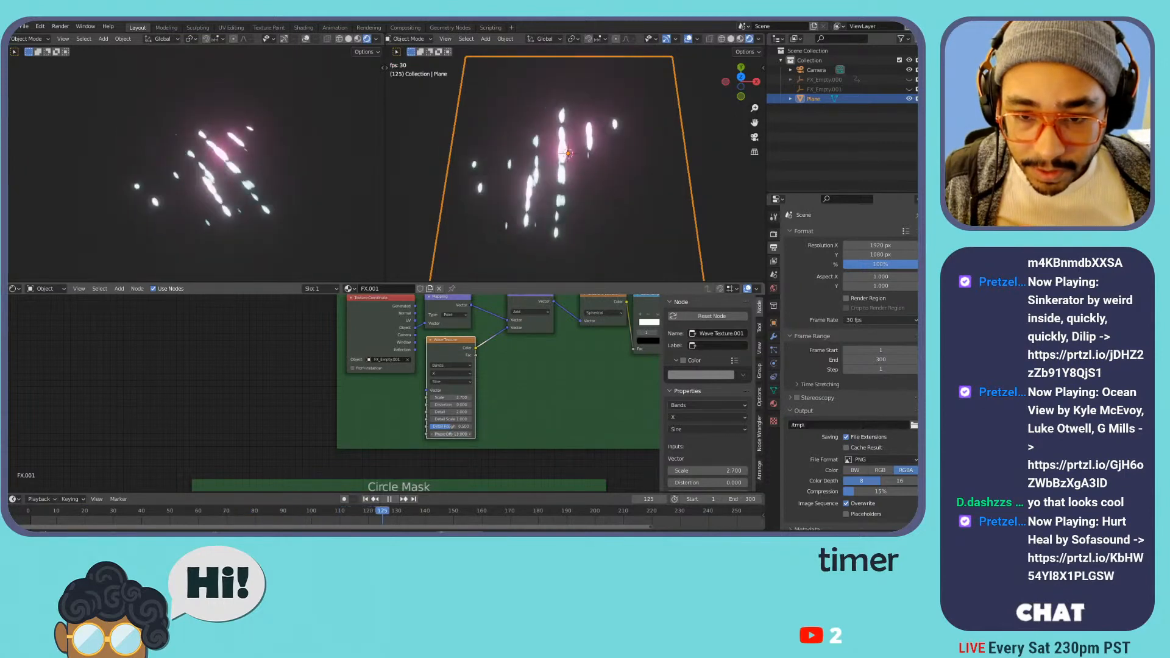
- Try shifting the Wave Texture's Phase Offset, undo it, set Distortion to 37.3 and lower the Scale further
{"action": "left_click_drag", "start_coordinate": [458, 433], "coordinate": [455, 405]}
{"action": "key", "text": "ctrl+z"}
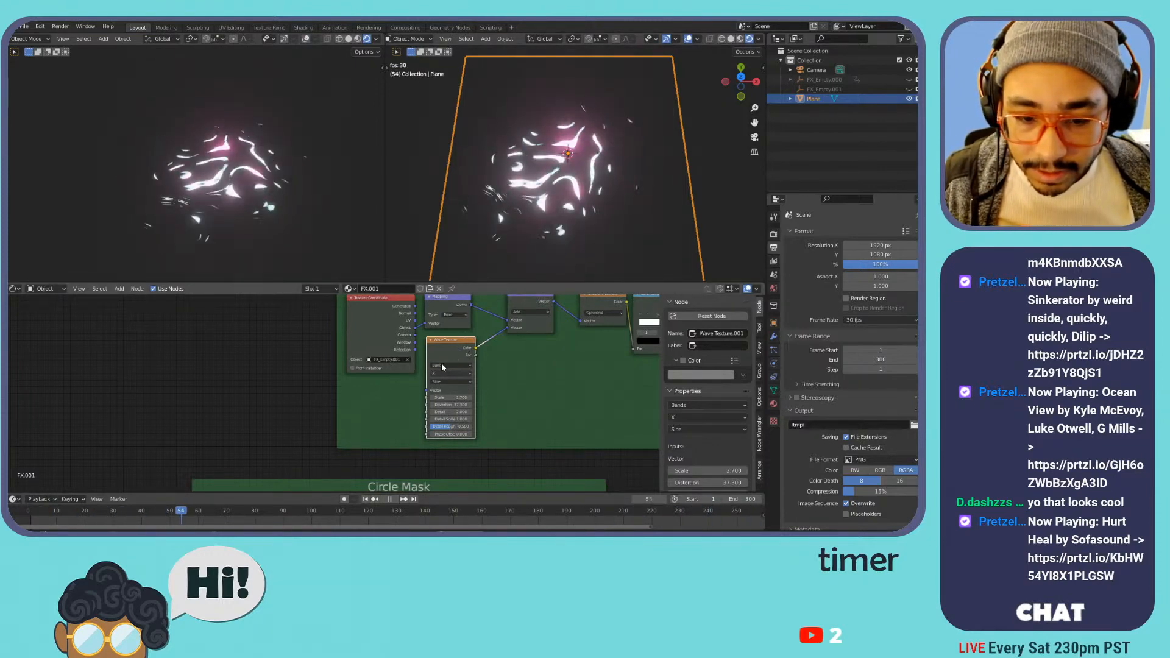
{"action": "mouse_move", "coordinate": [448, 397]}
{"action": "left_mouse_down"}
{"action": "mouse_move", "coordinate": [488, 397]}
{"action": "mouse_move", "coordinate": [442, 397]}
{"action": "left_mouse_up"}
- Mute and unmute the Vector Math Add node to compare the effect with and without the wave distortion
{"action": "middle_click_drag", "start_coordinate": [567, 356], "coordinate": [532, 389]}
{"action": "left_click", "coordinate": [492, 337]}
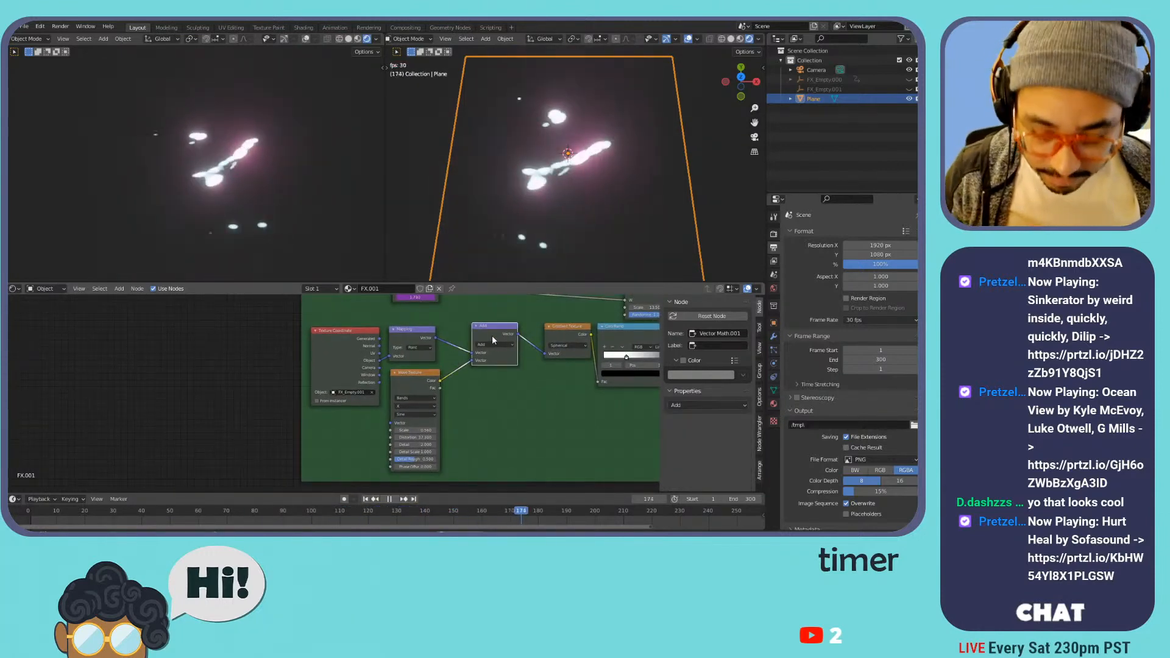
{"action": "key", "text": "m"}
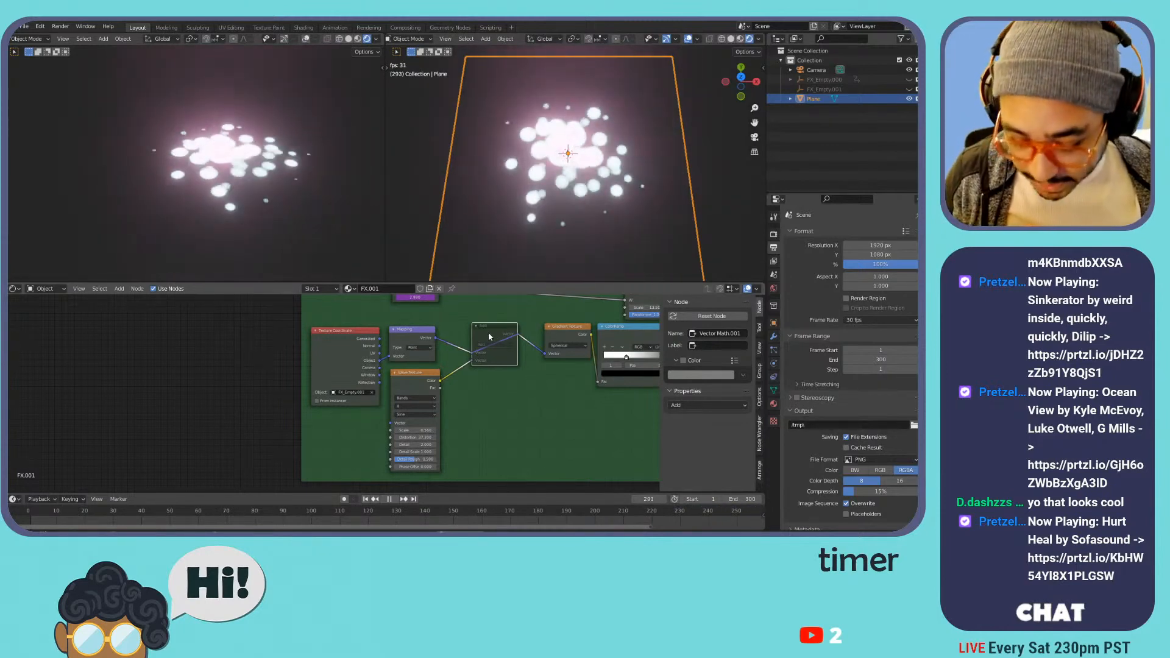
{"action": "key", "text": "m"}
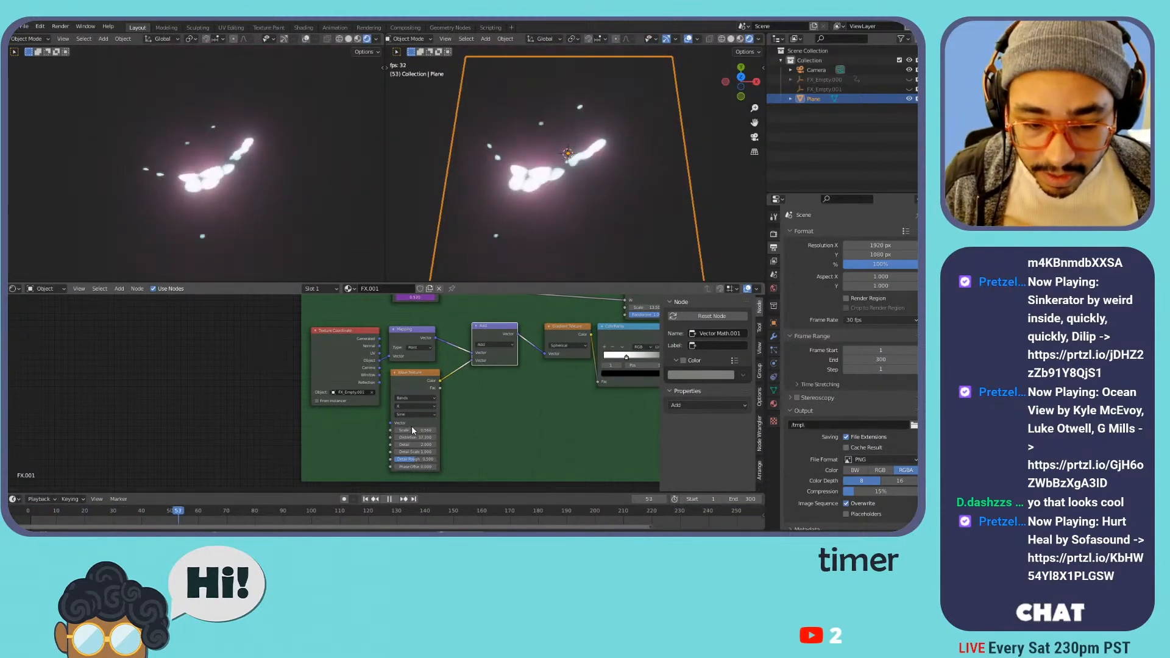
- Set the Wave Texture's Scale to 1.4 and switch the node to a Voronoi Texture, keeping its link to Vector Math
{"action": "left_click", "coordinate": [407, 382]}
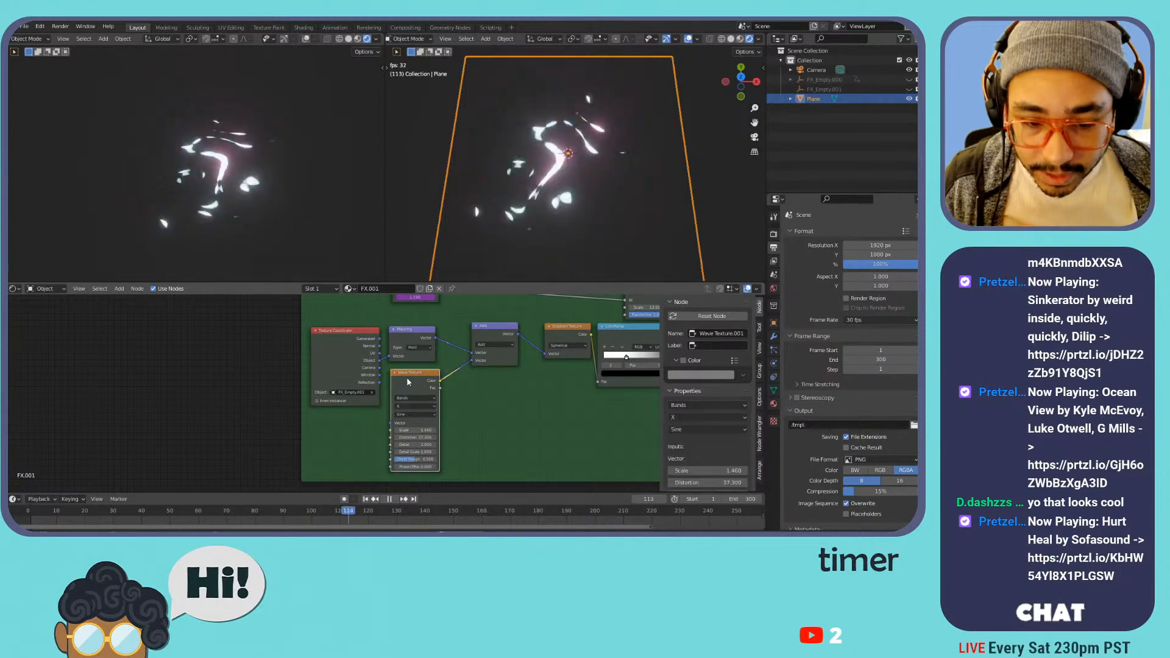
{"action": "key", "text": "shift+s"}
{"action": "left_click", "coordinate": [477, 474]}
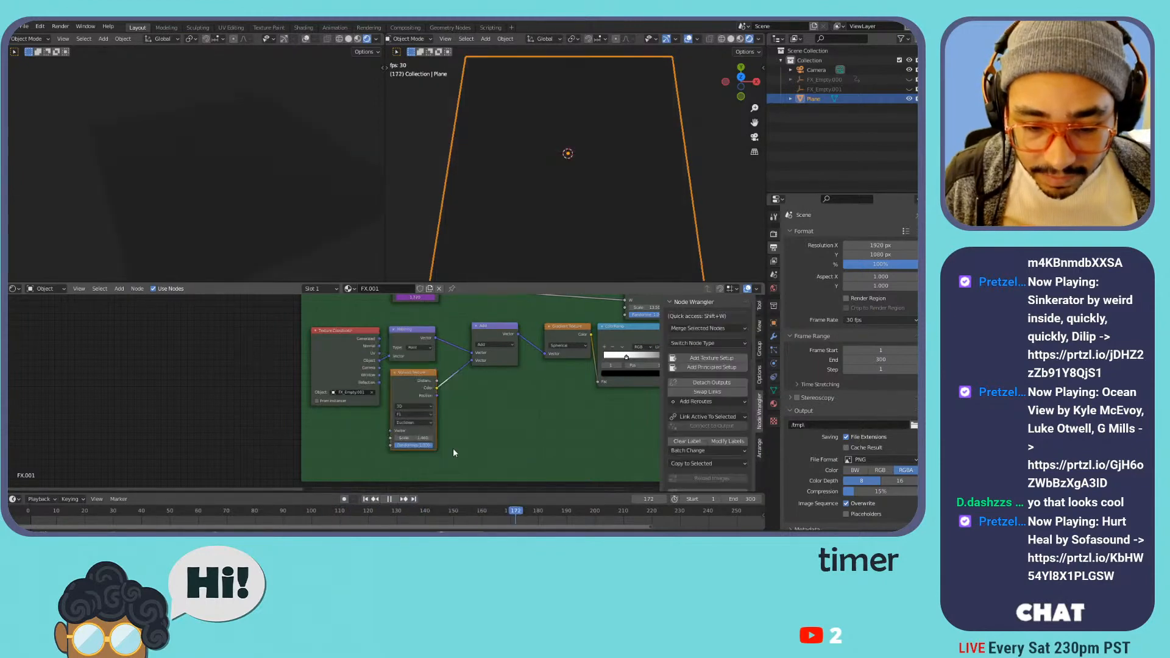
- Try feeding the distortion Voronoi Texture from the Texture Coordinate node's Object output while adjusting its Scale
{"action": "mouse_move", "coordinate": [410, 438]}
{"action": "left_mouse_down"}
{"action": "mouse_move", "coordinate": [479, 438]}
{"action": "mouse_move", "coordinate": [415, 437]}
{"action": "left_mouse_up"}
{"action": "left_click_drag", "start_coordinate": [381, 363], "coordinate": [379, 339]}
{"action": "left_click", "coordinate": [377, 341]}
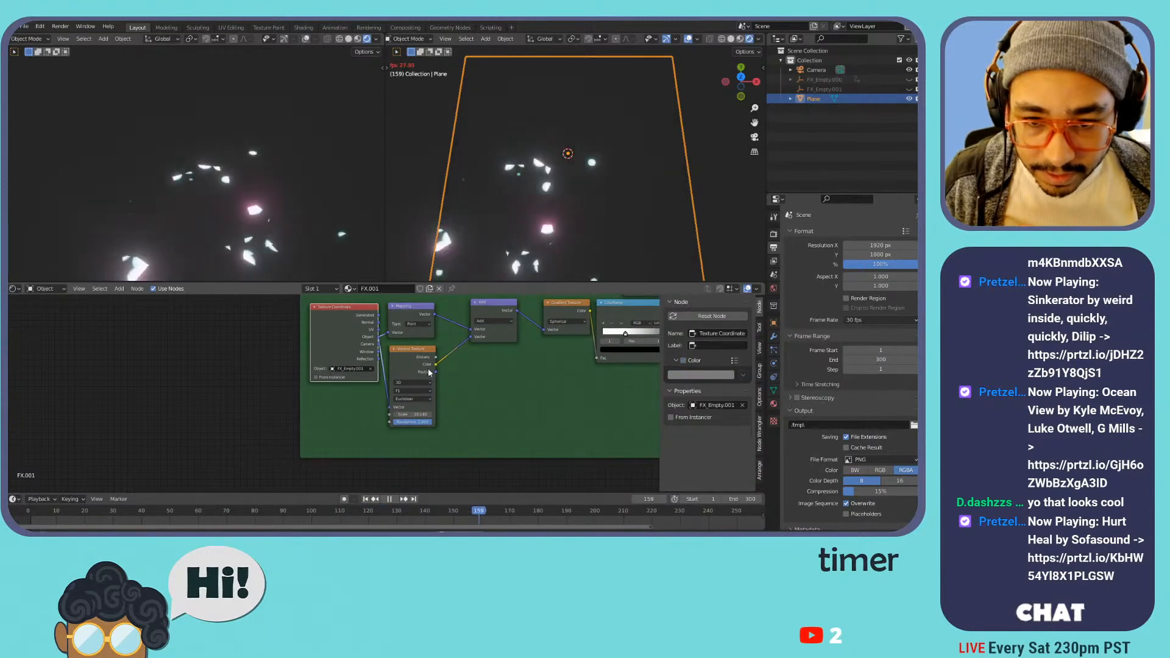
- Try the distortion Voronoi Texture in 4D with W at 11.3, return it to 3D and raise its Scale to about 124.5
{"action": "left_click", "coordinate": [405, 383]}
{"action": "left_click", "coordinate": [415, 413]}
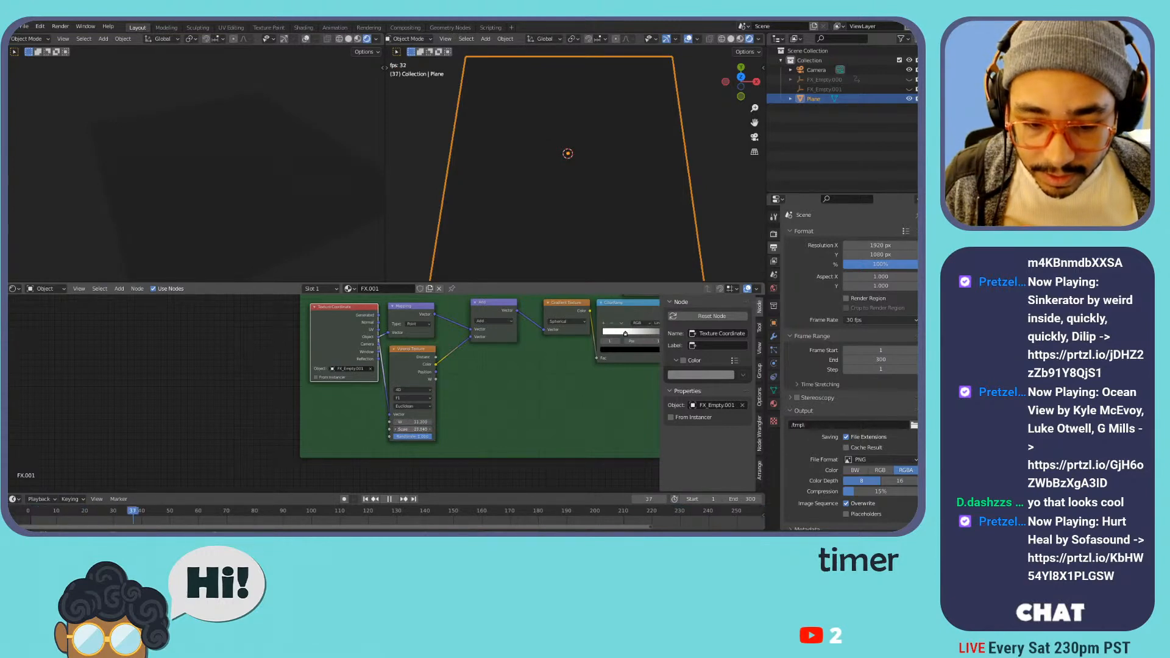
{"action": "left_click_drag", "start_coordinate": [393, 440], "coordinate": [394, 438]}
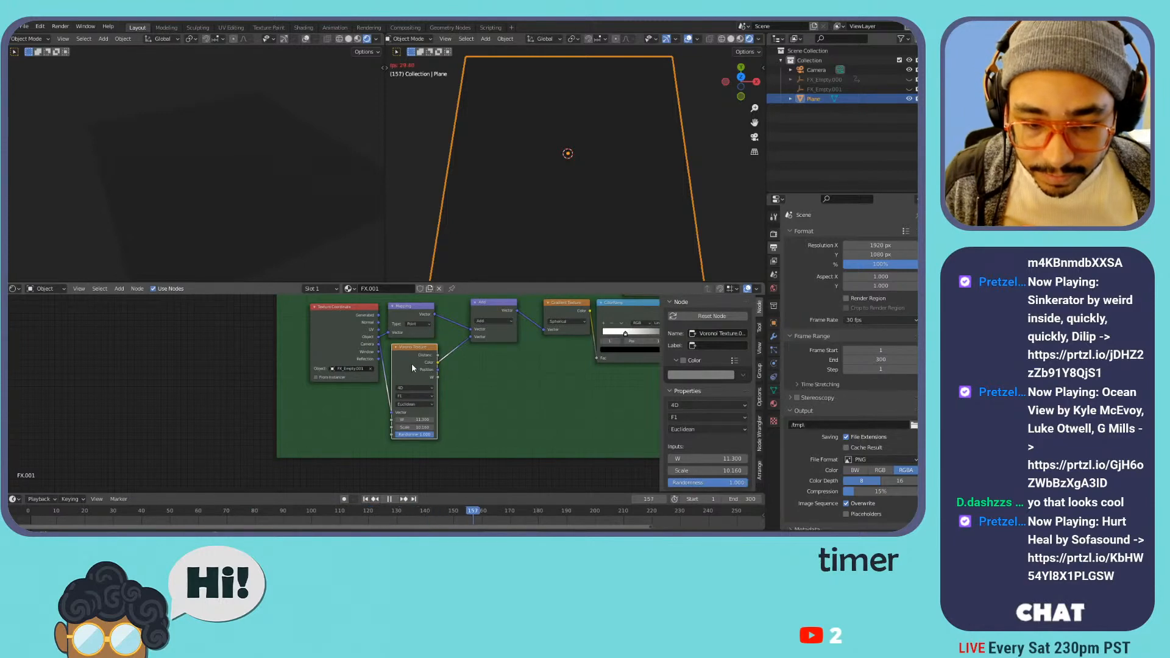
{"action": "left_click", "coordinate": [410, 408]}
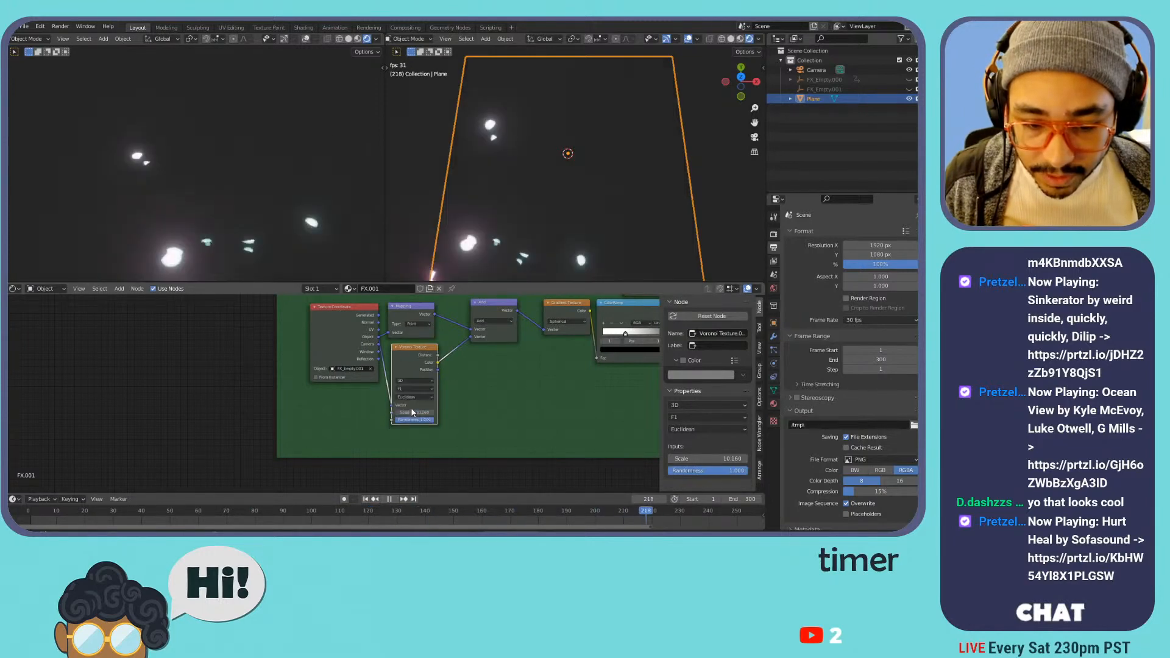
{"action": "left_click_drag", "start_coordinate": [414, 412], "coordinate": [483, 412]}
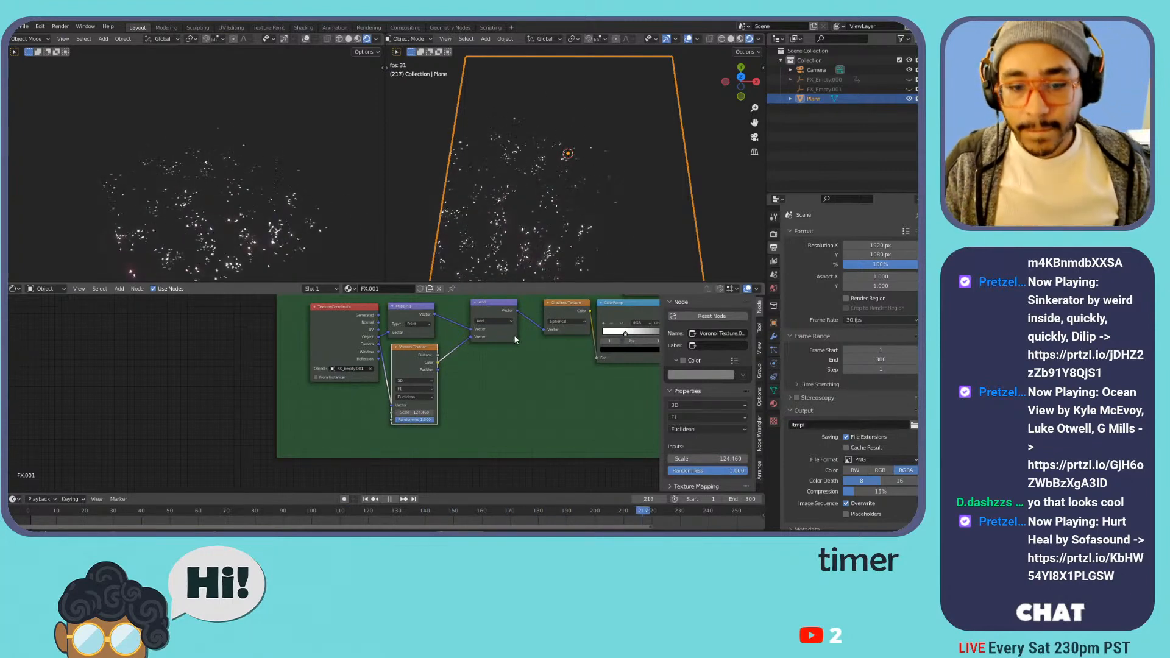
- Delete the distortion Voronoi Texture and dissolve the Vector Math Add node so Mapping feeds the Gradient Texture directly
{"action": "middle_click_drag", "start_coordinate": [464, 392], "coordinate": [440, 429]}
{"action": "key", "text": "x"}
{"action": "left_click", "coordinate": [475, 341]}
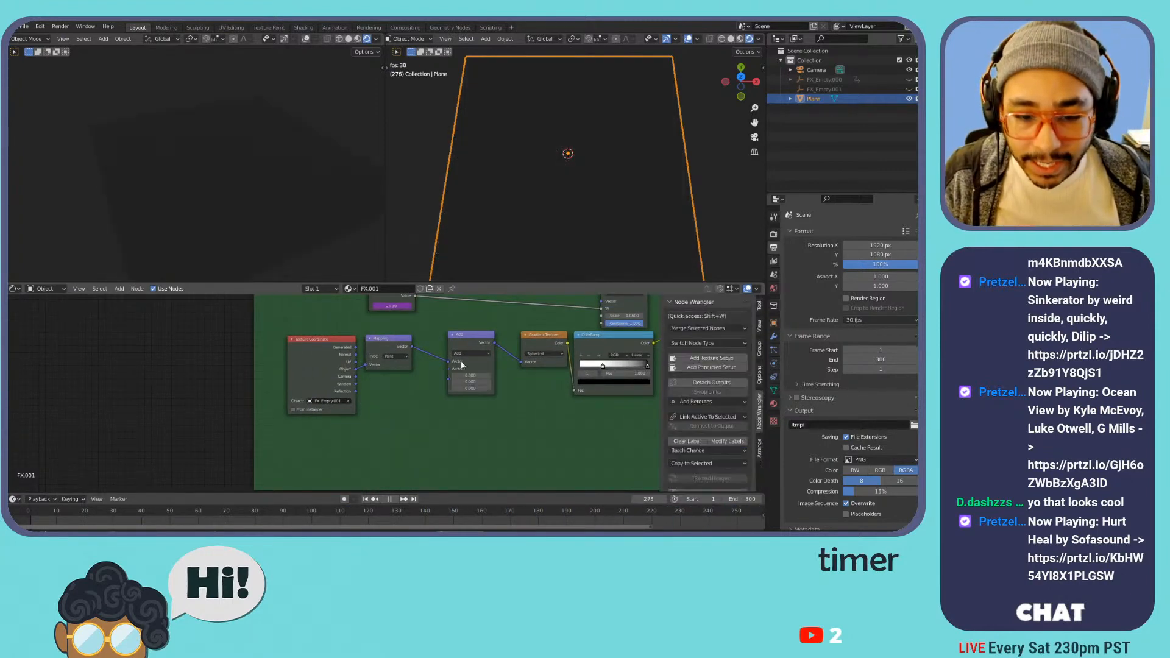
{"action": "key", "text": "ctrl+x"}
- Close the gap in the gradient node row by moving Mapping and Texture Coordinate beside the Gradient Texture
{"action": "left_click_drag", "start_coordinate": [387, 344], "coordinate": [461, 352]}
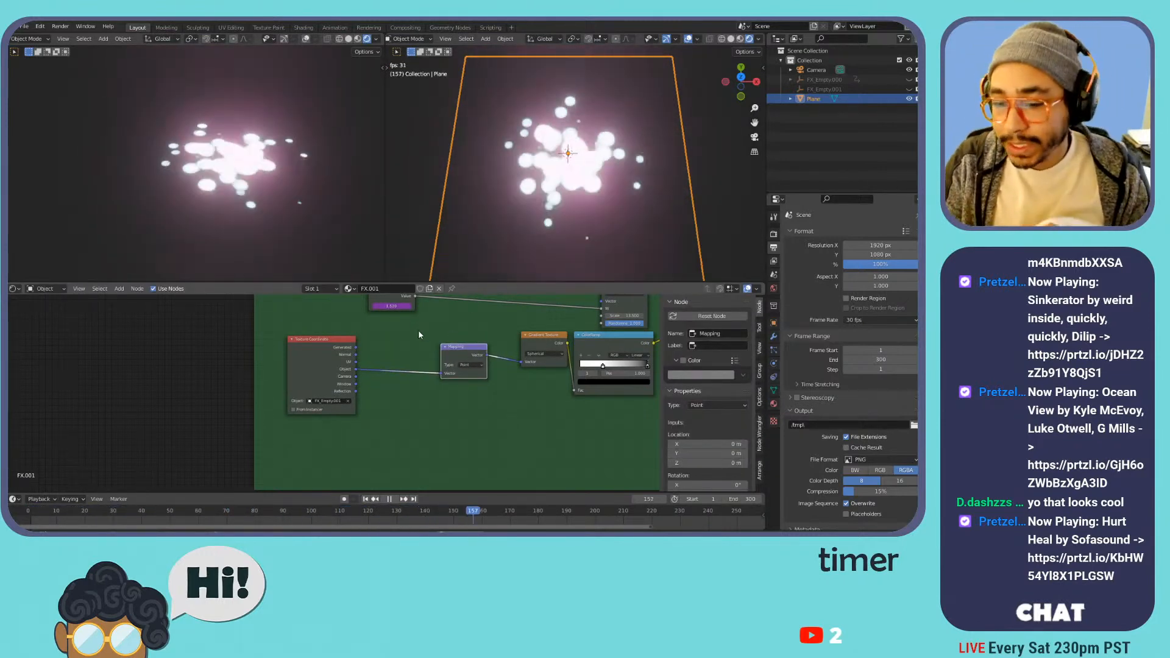
{"action": "left_click_drag", "start_coordinate": [314, 355], "coordinate": [414, 356]}
{"action": "scroll", "coordinate": [476, 349], "scroll_direction": "down", "scroll_amount": 2}
{"action": "left_click_drag", "start_coordinate": [486, 351], "coordinate": [454, 357]}
{"action": "left_click_drag", "start_coordinate": [277, 334], "coordinate": [356, 344]}
{"action": "middle_click_drag", "start_coordinate": [459, 341], "coordinate": [321, 380]}
{"action": "scroll", "coordinate": [323, 380], "scroll_direction": "down", "scroll_amount": 2}
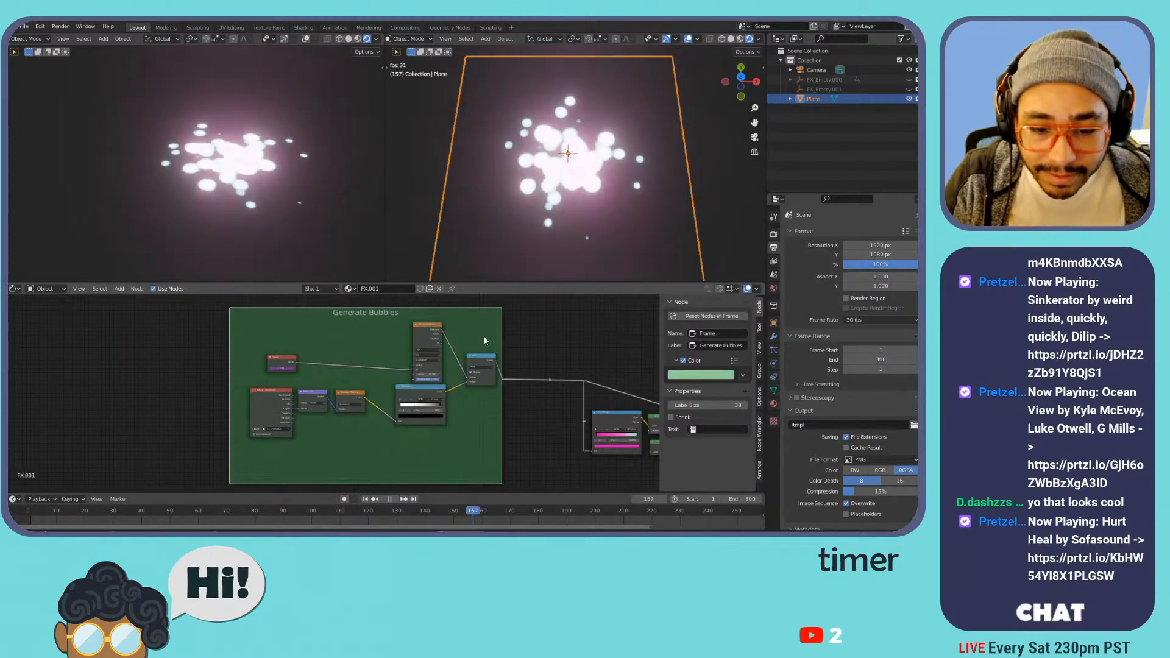
- Adjust the Generate Bubbles frame's edge and reposition the Math Add node inside the frame
{"action": "left_click_drag", "start_coordinate": [501, 335], "coordinate": [506, 336]}
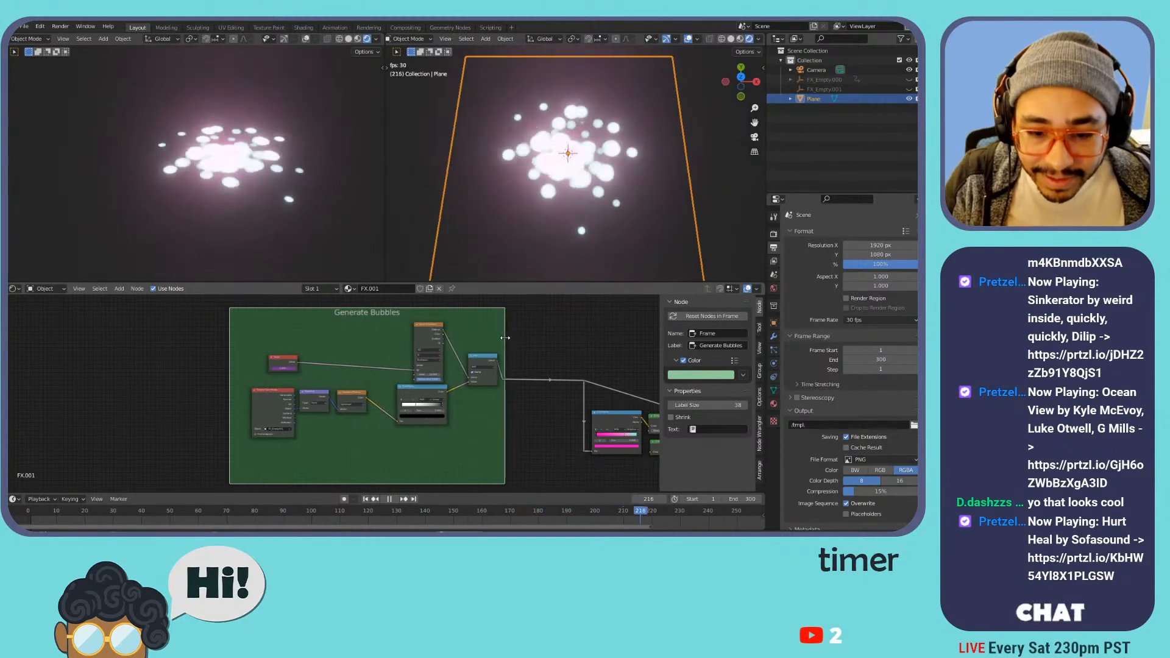
{"action": "left_click", "coordinate": [496, 383]}
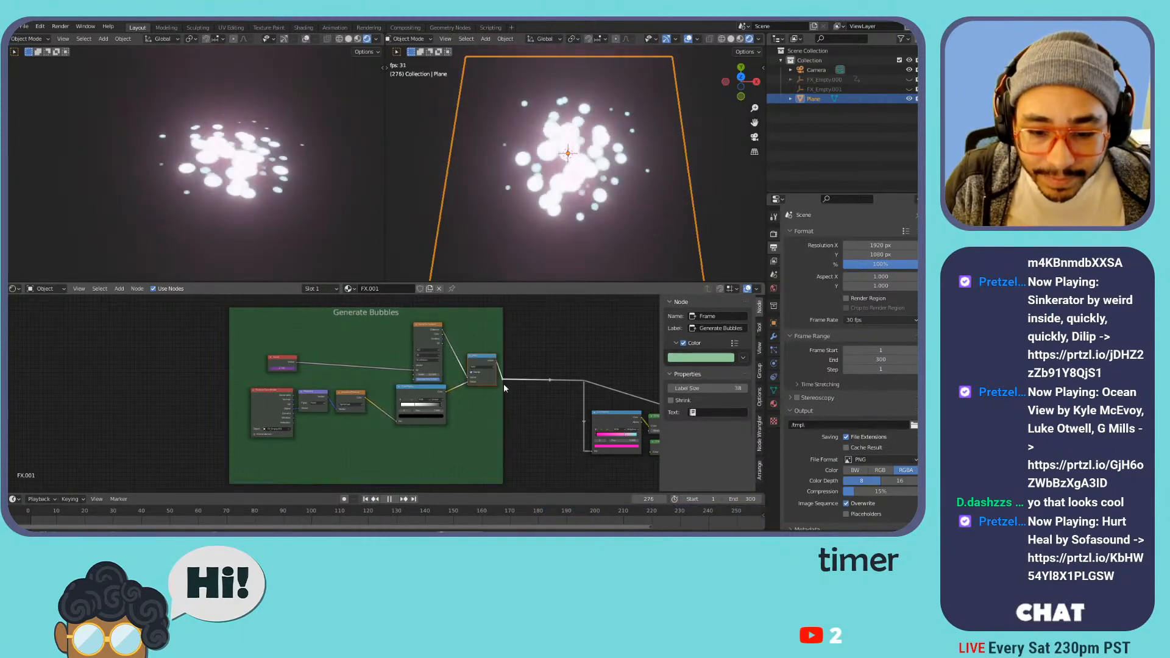
{"action": "key", "text": "g"}
{"action": "left_click", "coordinate": [501, 392]}
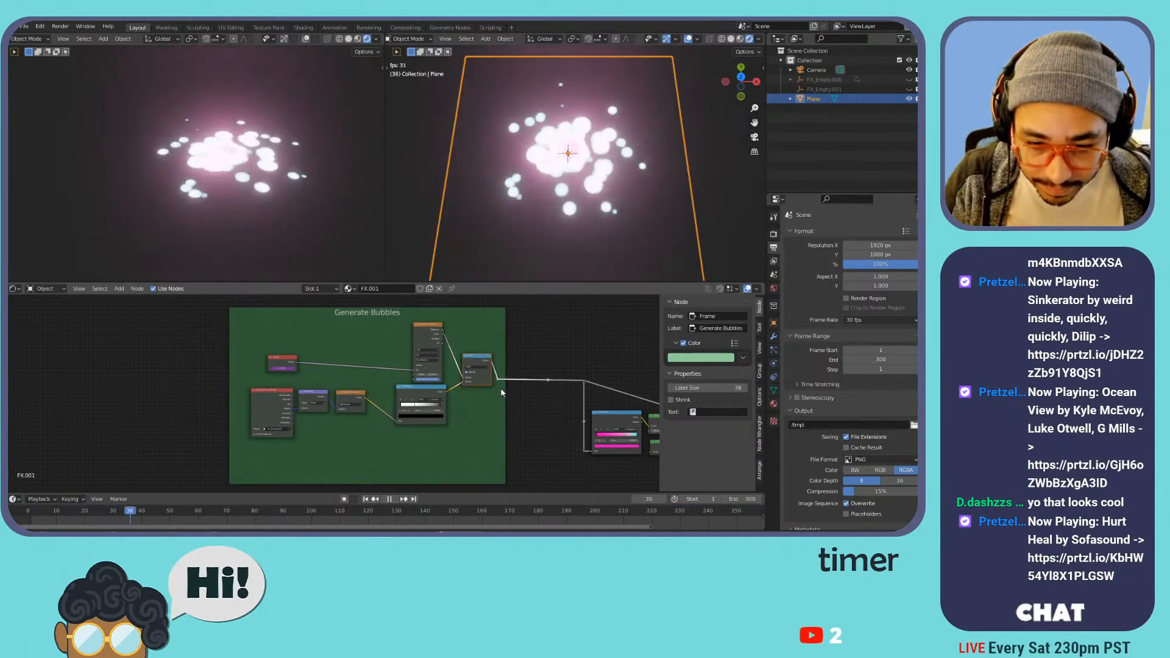
{"action": "key", "text": "g"}
{"action": "left_click", "coordinate": [534, 384]}
- Move the Value, Voronoi Texture and Math Add nodes closer together above the gradient row
{"action": "left_click_drag", "start_coordinate": [284, 364], "coordinate": [399, 395]}
{"action": "scroll", "coordinate": [445, 401], "scroll_direction": "up", "scroll_amount": 4}
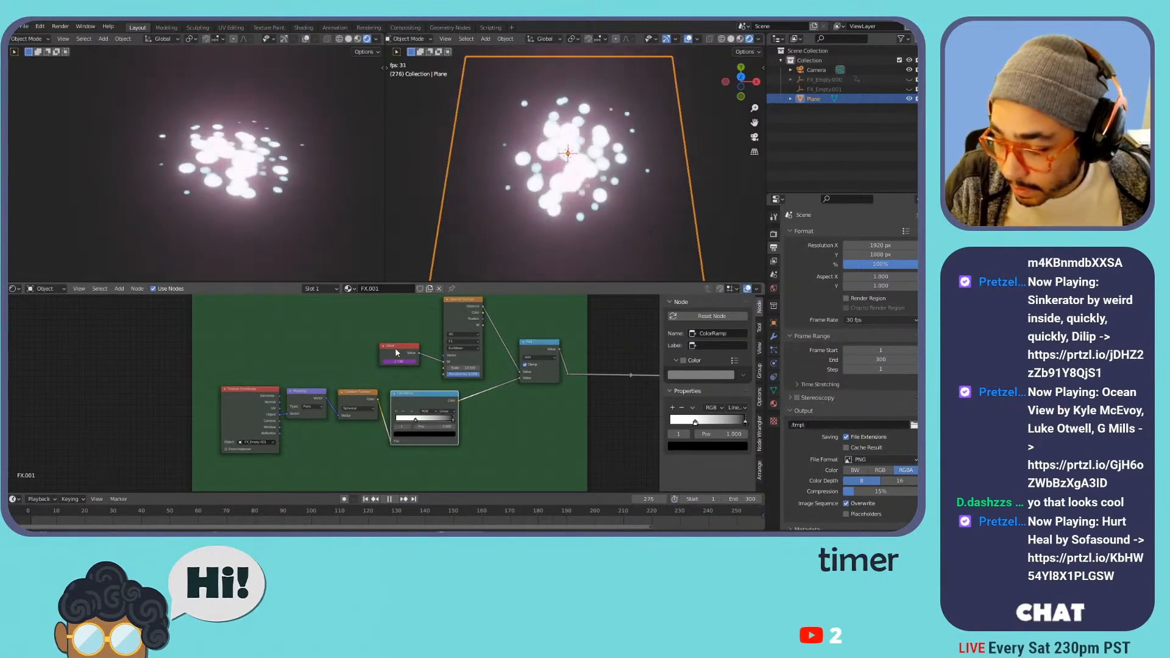
{"action": "left_click_drag", "start_coordinate": [395, 352], "coordinate": [352, 355]}
{"action": "left_click_drag", "start_coordinate": [452, 312], "coordinate": [403, 308]}
{"action": "left_click_drag", "start_coordinate": [532, 349], "coordinate": [490, 351]}
{"action": "scroll", "coordinate": [425, 338], "scroll_direction": "down", "scroll_amount": 2}
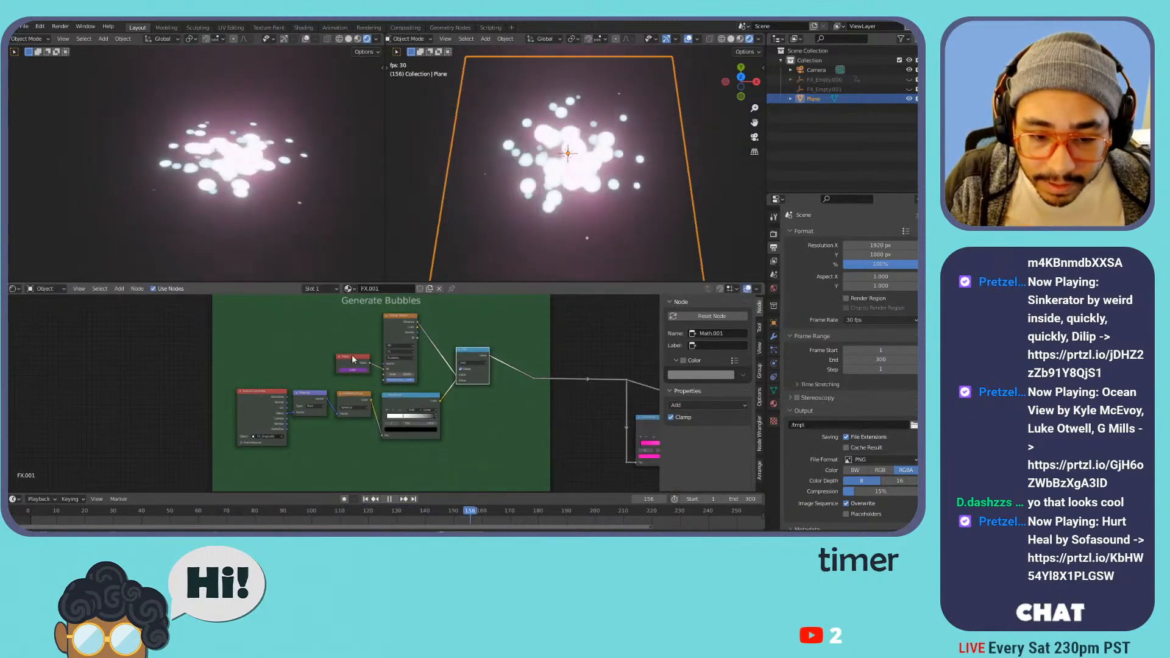
- Duplicate the Value and 4D Voronoi Texture nodes and place the copies below the ColorRamp inside the Generate Bubbles frame
{"action": "left_click", "coordinate": [357, 357]}
{"action": "left_click", "coordinate": [389, 327], "text": "shift"}
{"action": "scroll", "coordinate": [402, 365], "scroll_direction": "down", "scroll_amount": 2}
{"action": "middle_click_drag", "start_coordinate": [422, 444], "coordinate": [425, 390]}
{"action": "key", "text": "shift+d"}
{"action": "left_click", "coordinate": [436, 319]}
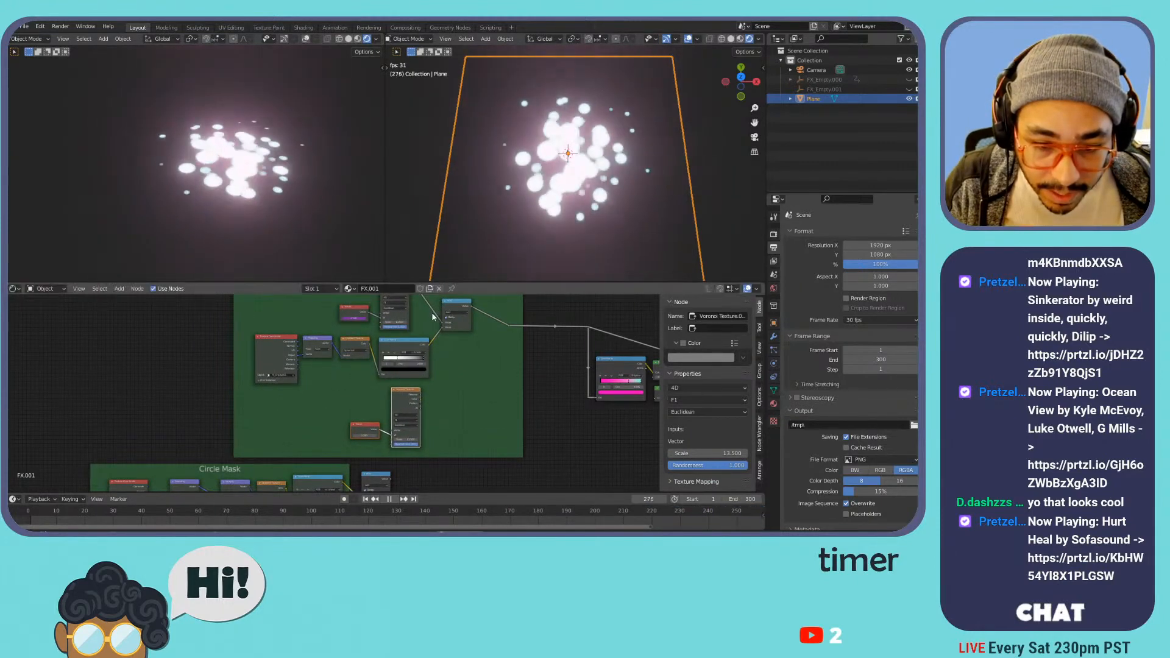
- Duplicate the Math Add node, insert it after the original and link the copied Voronoi's Distance to its second input
{"action": "left_click", "coordinate": [462, 308]}
{"action": "key", "text": "shift+d"}
{"action": "left_click", "coordinate": [501, 316]}
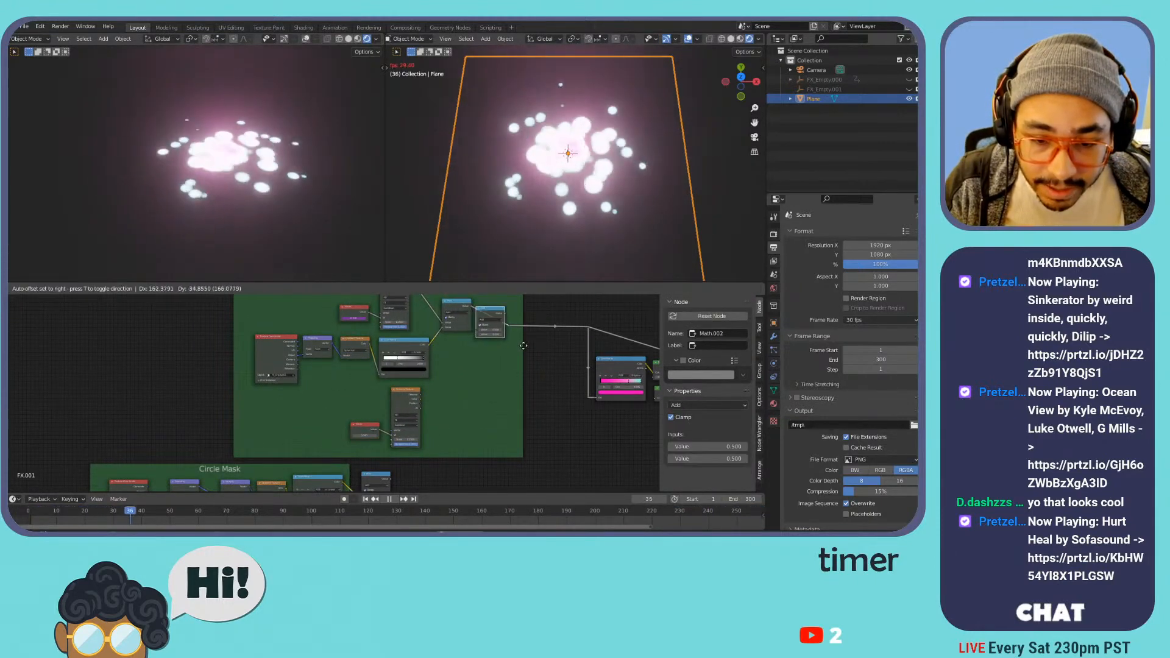
{"action": "scroll", "coordinate": [423, 399], "scroll_direction": "up", "scroll_amount": 2}
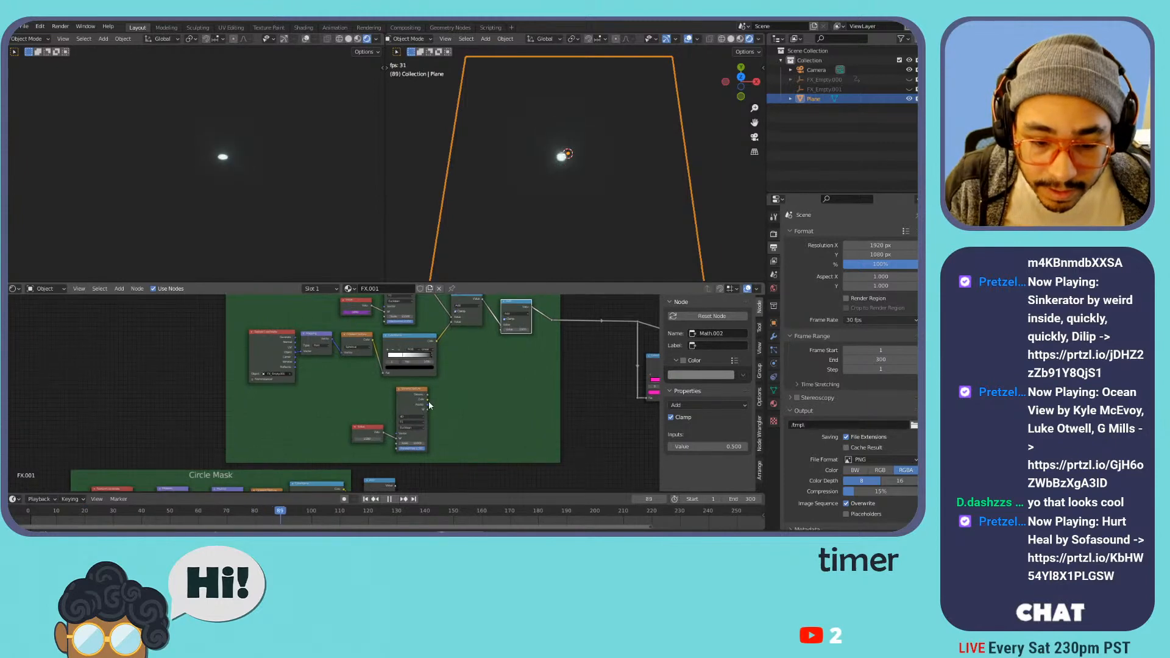
{"action": "left_click_drag", "start_coordinate": [453, 395], "coordinate": [543, 312]}
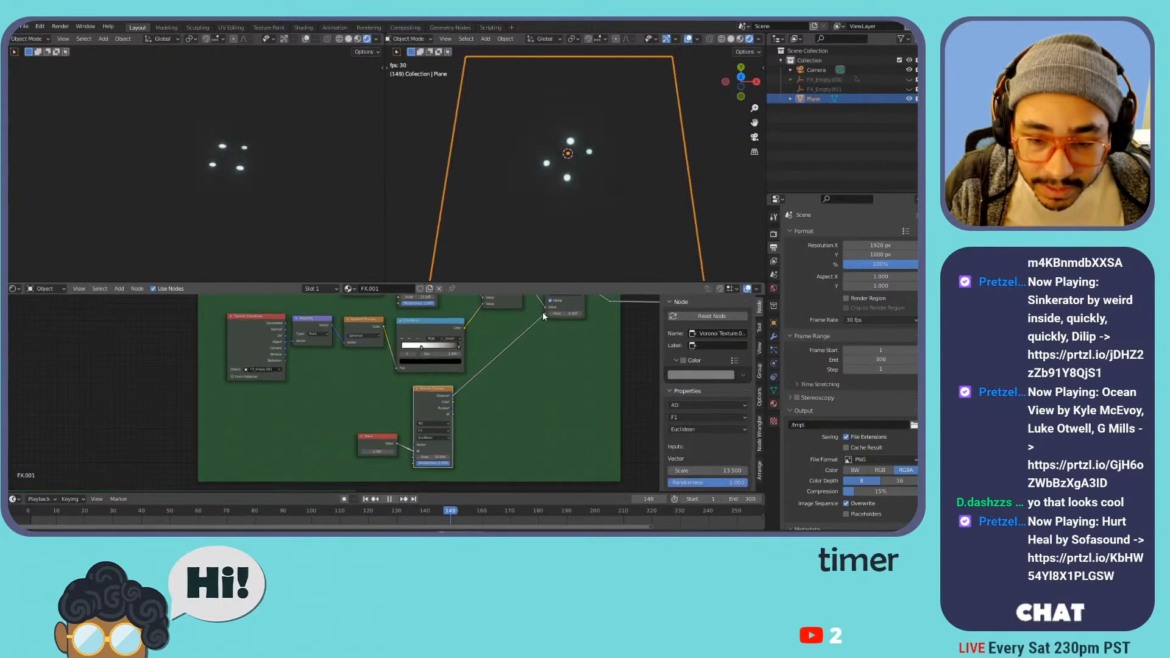
- Try Multiply as the duplicated Math node's operation and toggle its Clamp option
{"action": "key", "text": "space"}
{"action": "middle_click_drag", "start_coordinate": [540, 326], "coordinate": [484, 379]}
{"action": "key", "text": "space"}
{"action": "left_click", "coordinate": [512, 345]}
{"action": "left_click", "coordinate": [503, 371]}
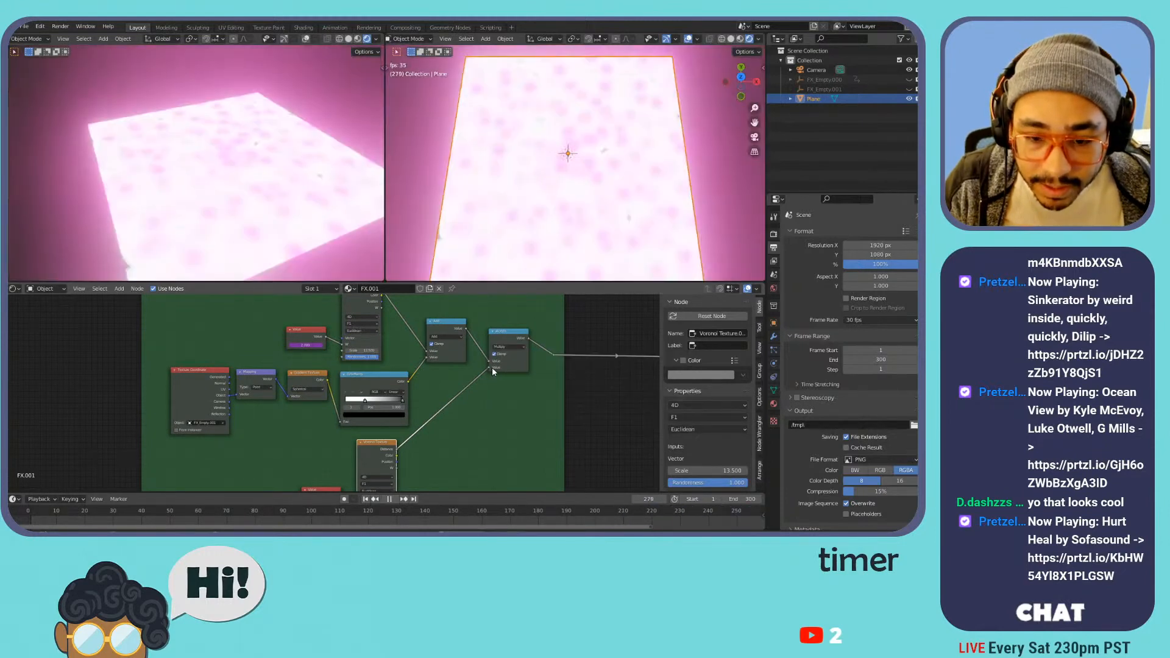
{"action": "scroll", "coordinate": [517, 353], "scroll_direction": "up", "scroll_amount": 3}
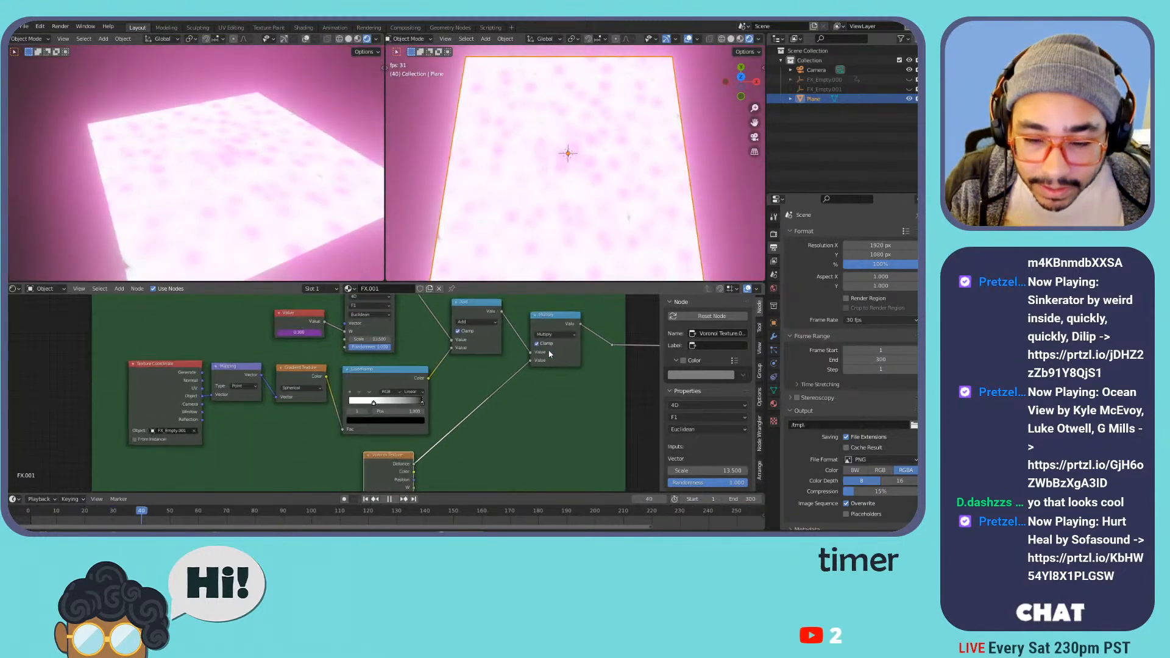
{"action": "middle_click_drag", "start_coordinate": [553, 345], "coordinate": [475, 353]}
{"action": "left_click", "coordinate": [475, 353]}
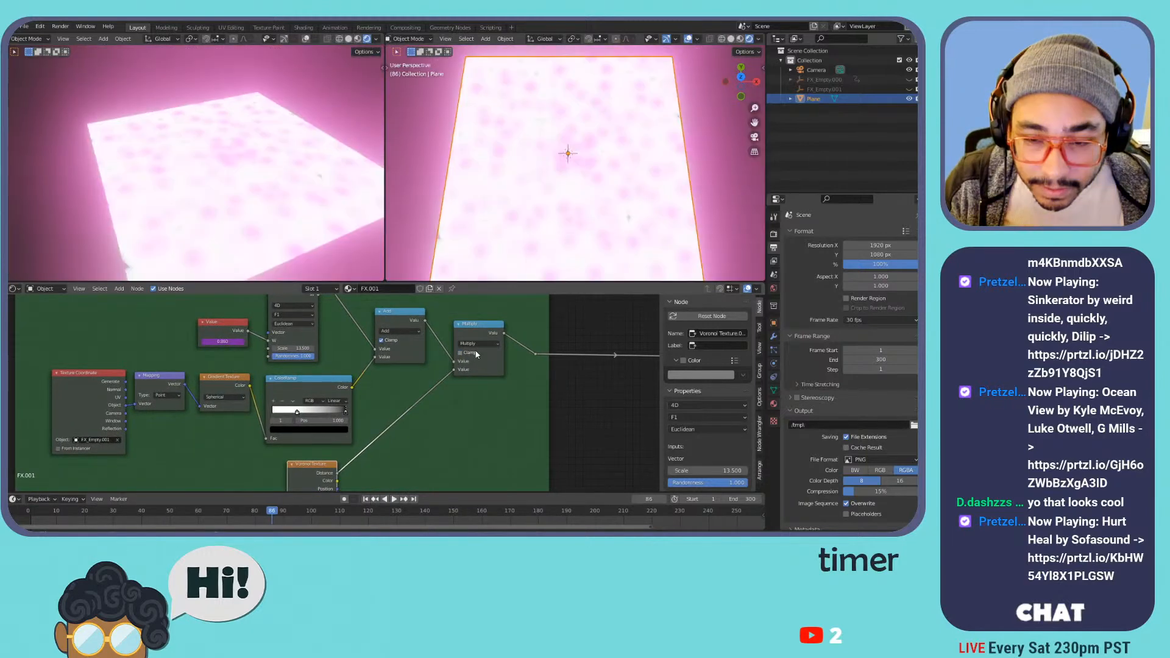
- Try Minimum and Greater Than on the duplicated Math node and finally set its operation to Power
{"action": "left_click", "coordinate": [481, 343]}
{"action": "left_click", "coordinate": [523, 362]}
{"action": "left_click", "coordinate": [485, 344]}
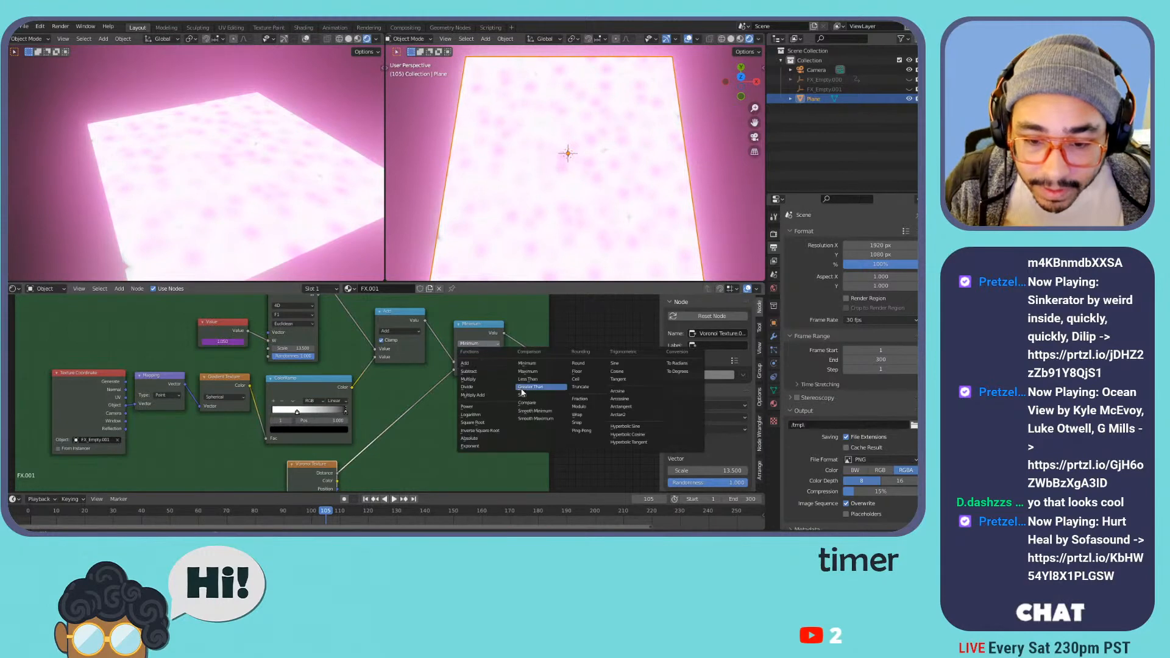
{"action": "left_click", "coordinate": [532, 385]}
{"action": "key", "text": "space"}
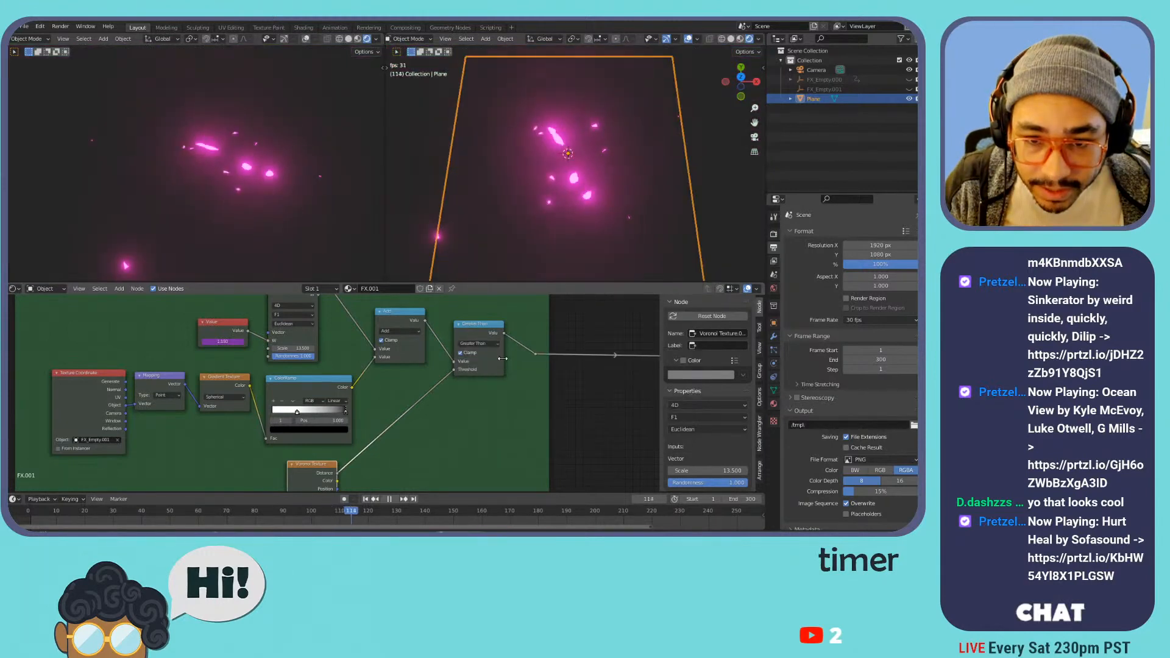
{"action": "left_click", "coordinate": [494, 344]}
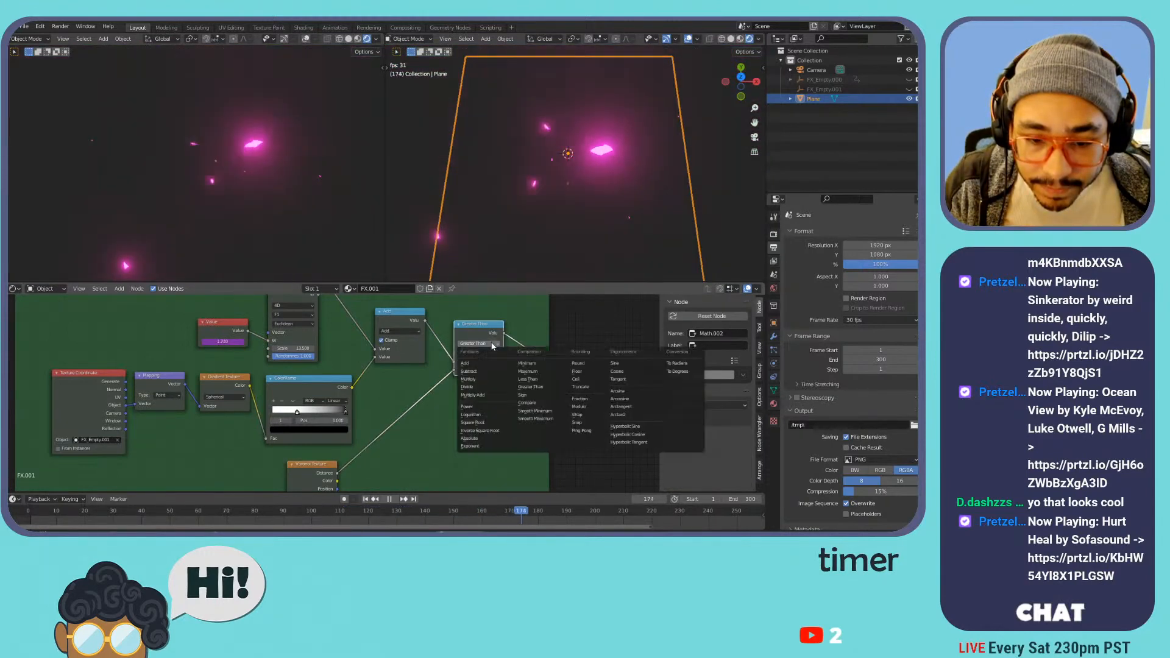
{"action": "left_click", "coordinate": [495, 406]}
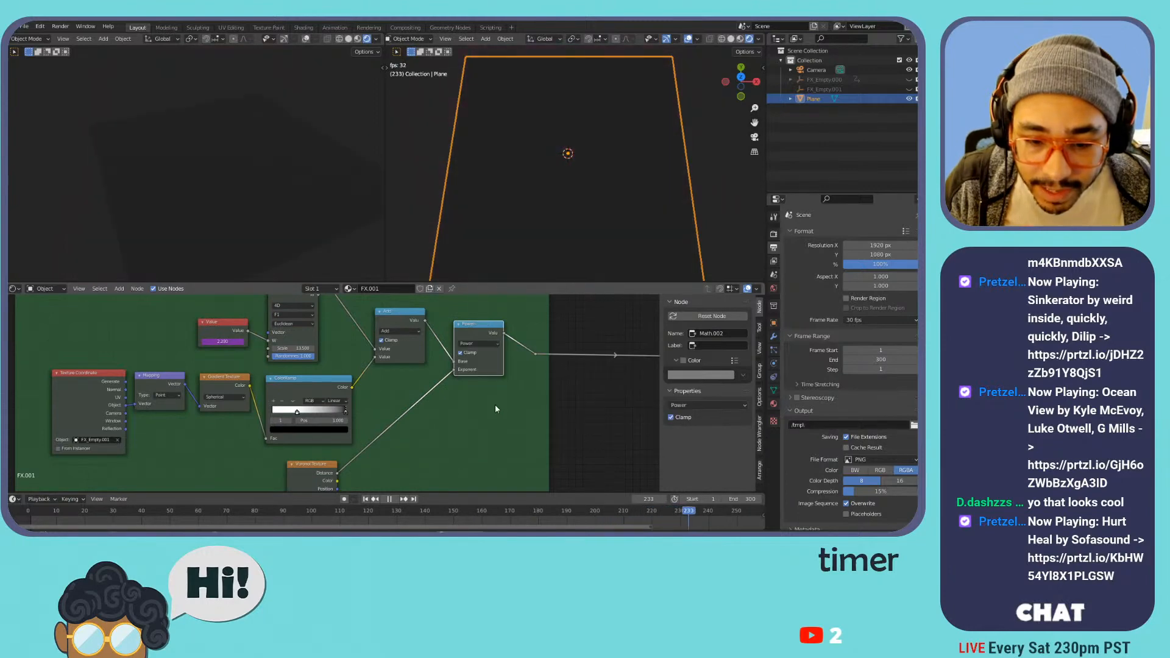
- Disconnect the copied Value node from the duplicated Voronoi Texture's W and raise W to about 41.9
{"action": "middle_click_drag", "start_coordinate": [496, 396], "coordinate": [512, 300]}
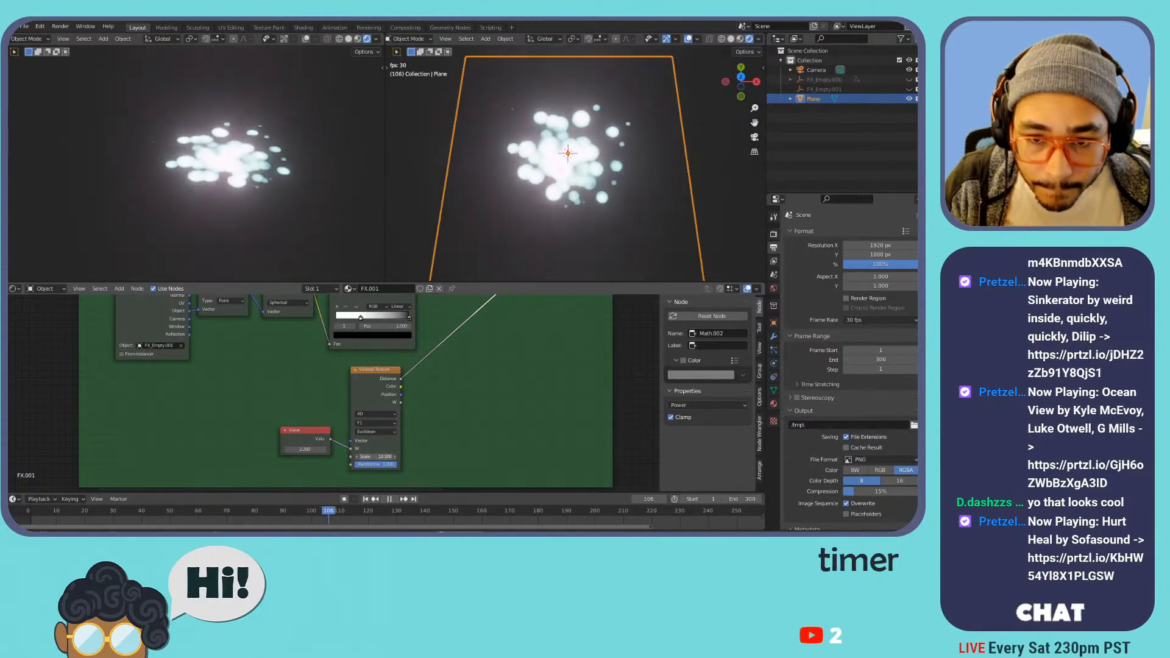
{"action": "left_click_drag", "start_coordinate": [378, 457], "coordinate": [367, 450]}
{"action": "left_click_drag", "start_coordinate": [365, 449], "coordinate": [463, 449]}
{"action": "key", "text": "space"}
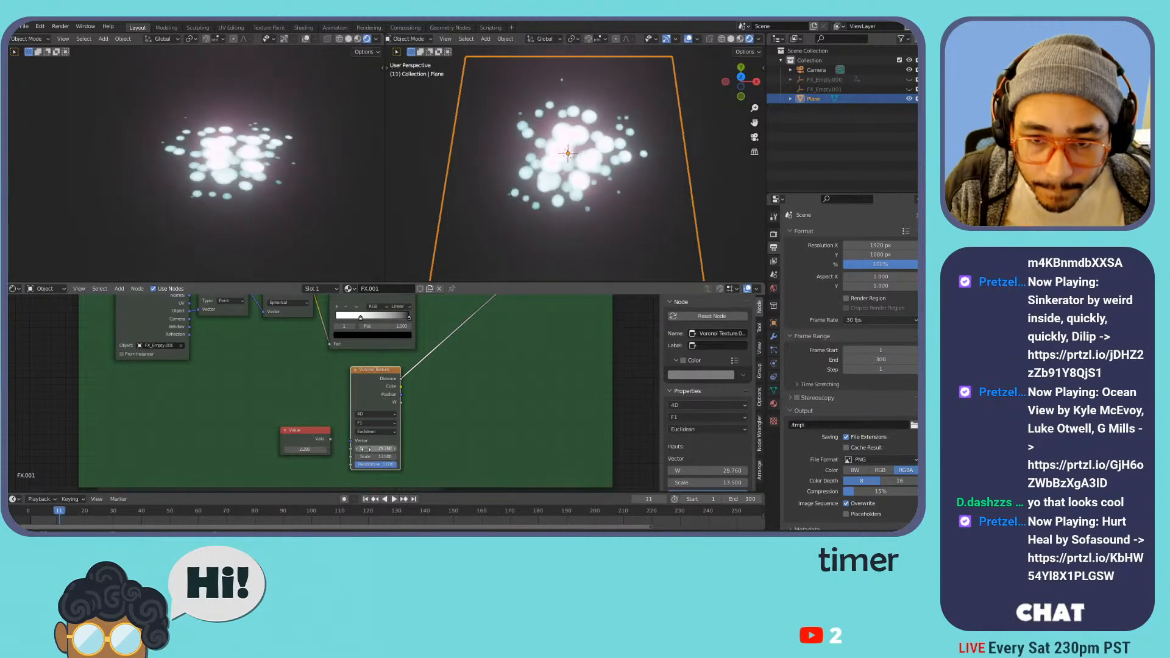
{"action": "left_click_drag", "start_coordinate": [375, 449], "coordinate": [411, 449]}
{"action": "scroll", "coordinate": [595, 195], "scroll_direction": "up", "scroll_amount": 5}
{"action": "scroll", "coordinate": [368, 373], "scroll_direction": "down", "scroll_amount": 2}
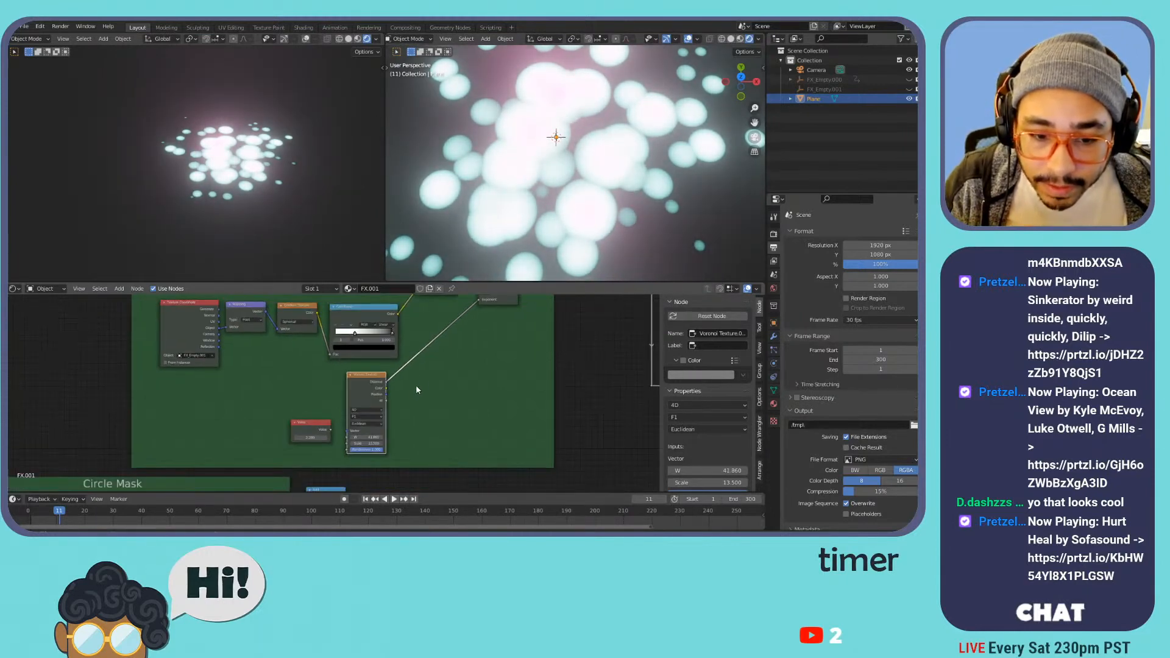
- Duplicate the ColorRamp, insert it between the copied Voronoi's Distance and the Power node, and undo the last ramp adjustment
{"action": "left_click", "coordinate": [336, 330]}
{"action": "key", "text": "shift+d"}
{"action": "left_click", "coordinate": [435, 362]}
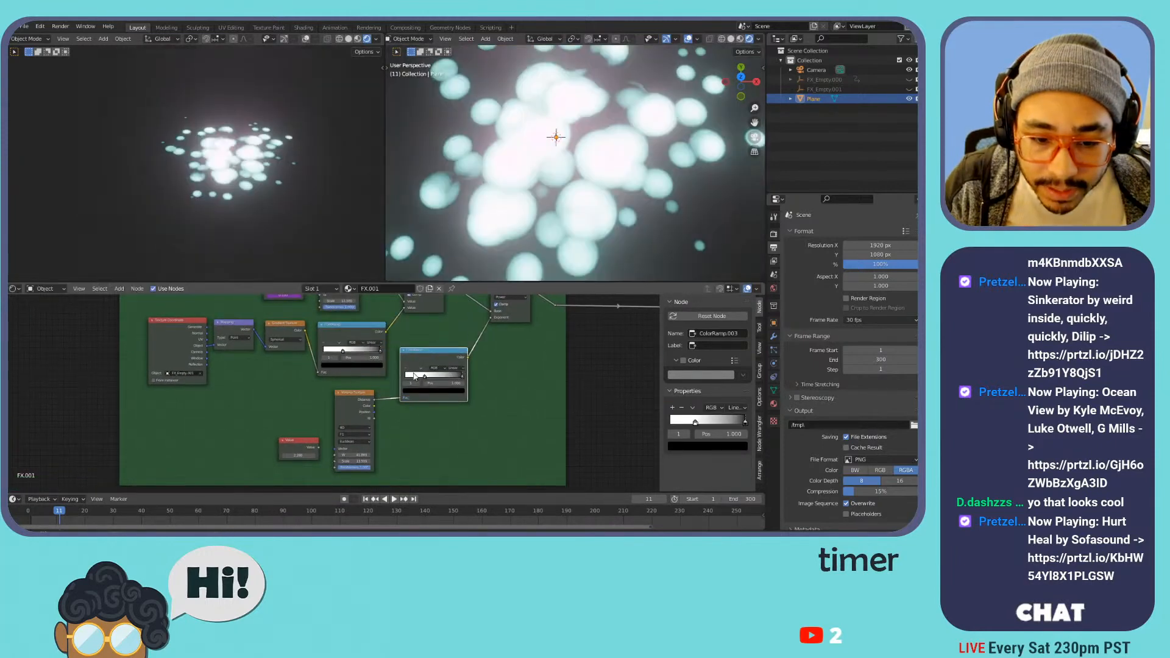
{"action": "left_click_drag", "start_coordinate": [439, 349], "coordinate": [442, 358]}
{"action": "key", "text": "ctrl+z"}
{"action": "key", "text": "ctrl+z"}
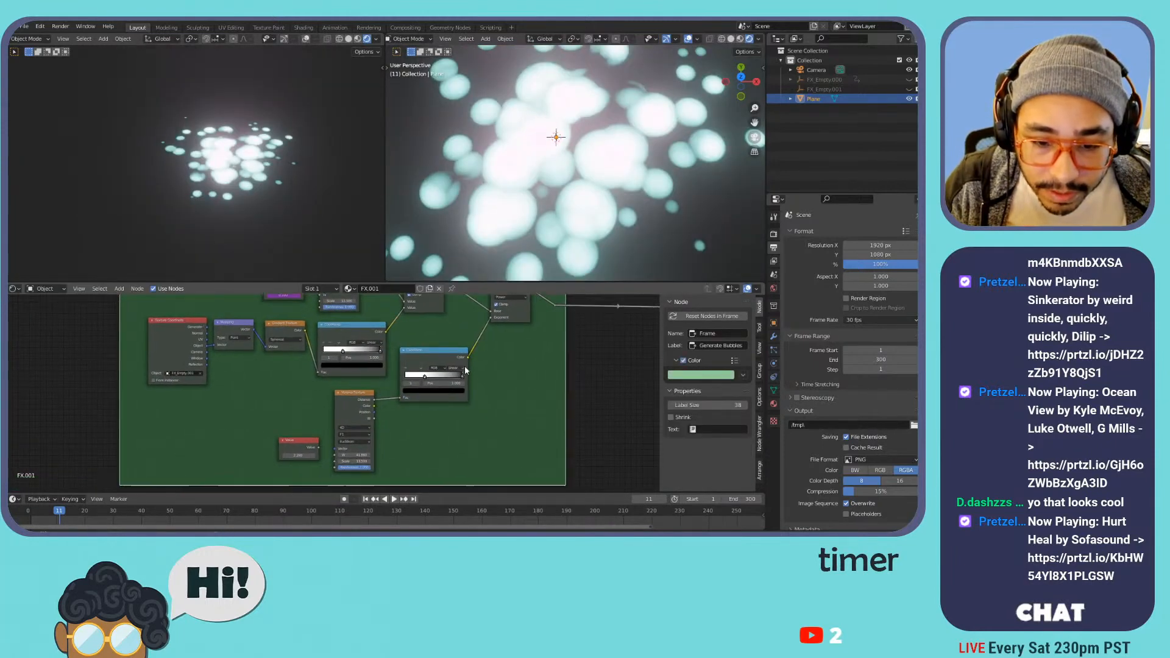
- Set the copied ColorRamp to Constant interpolation, move its end stop to position 0.505 and play the animation
{"action": "left_click", "coordinate": [455, 368]}
{"action": "left_click", "coordinate": [458, 402]}
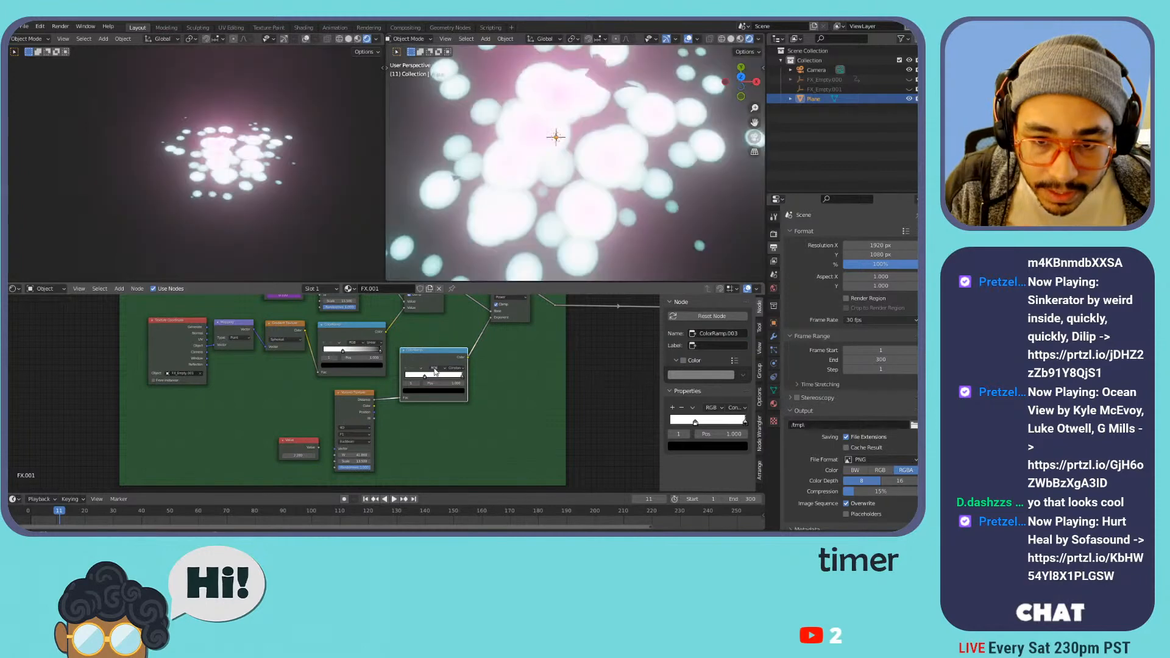
{"action": "scroll", "coordinate": [441, 378], "scroll_direction": "up", "scroll_amount": 1}
{"action": "left_click_drag", "start_coordinate": [484, 376], "coordinate": [451, 373]}
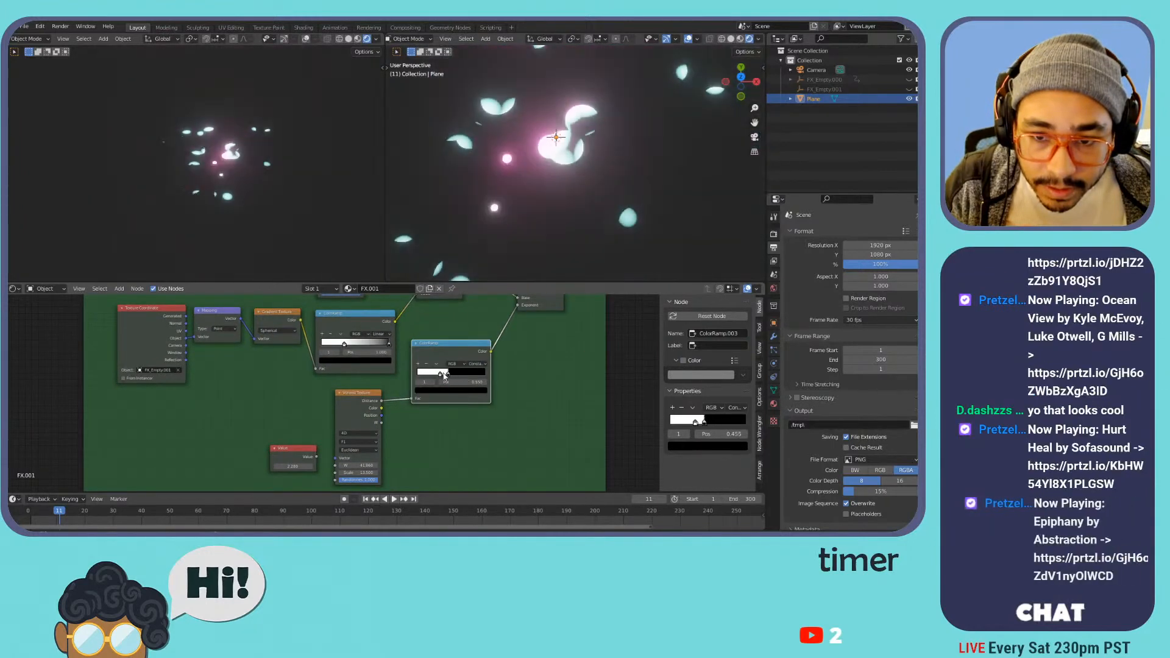
{"action": "key", "text": "space"}
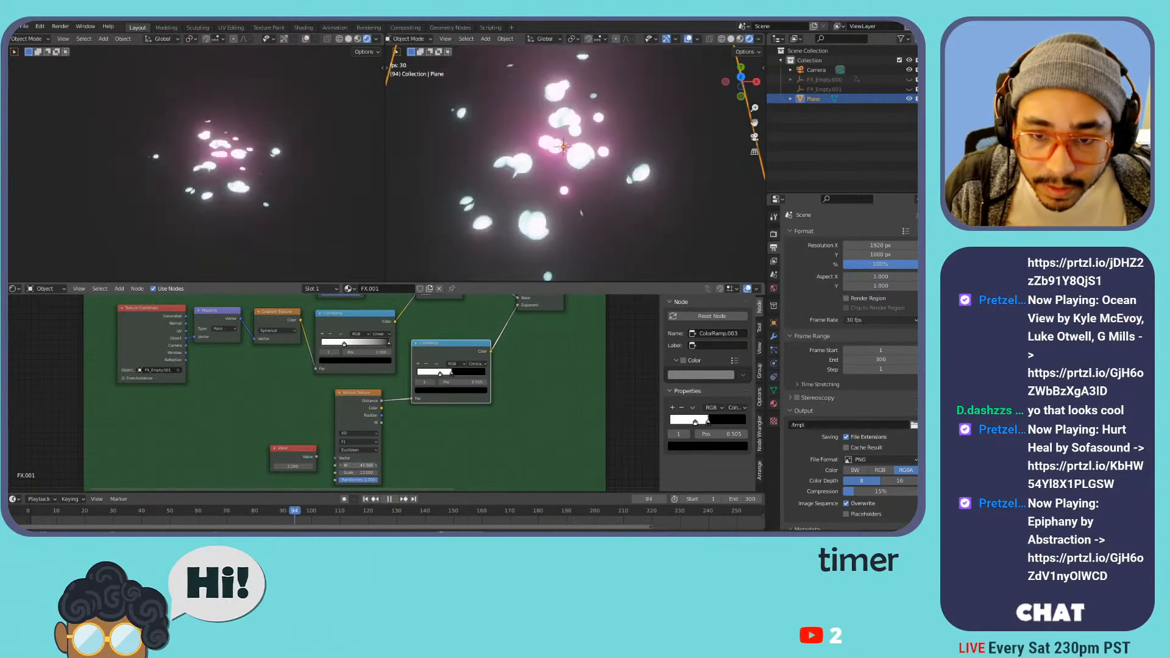
- Drive the copied Value node with #frame/100, link it to the copied Voronoi Texture's W, and play the animation
{"action": "left_click", "coordinate": [295, 457]}
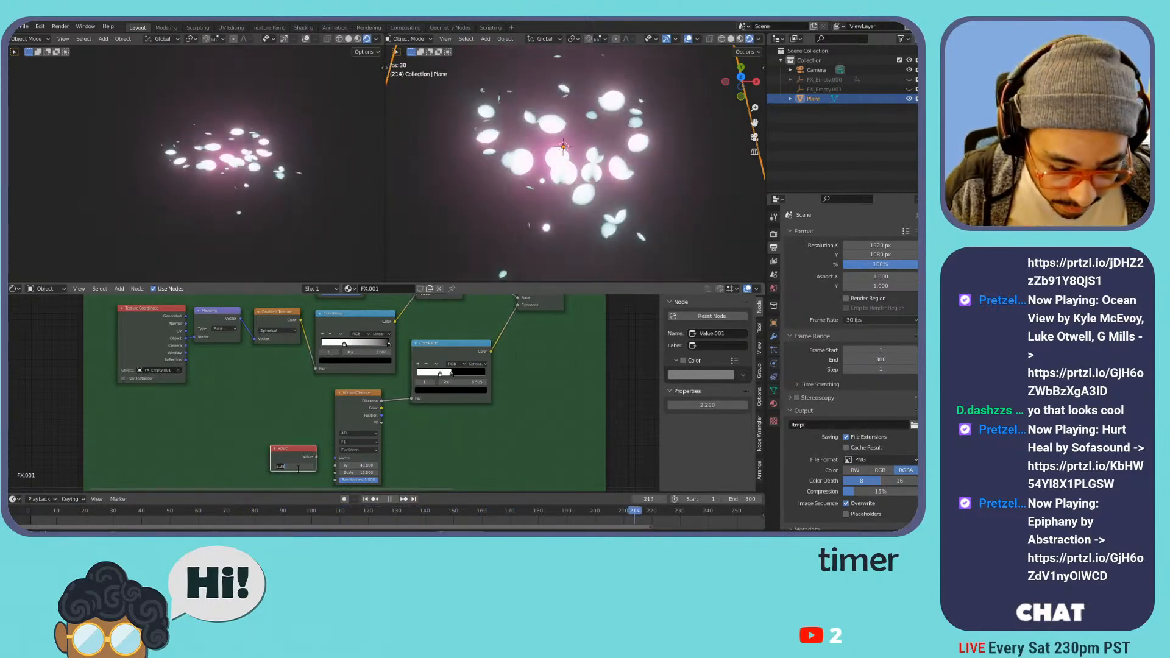
{"action": "left_click", "coordinate": [298, 467]}
{"action": "type", "text": "#"}
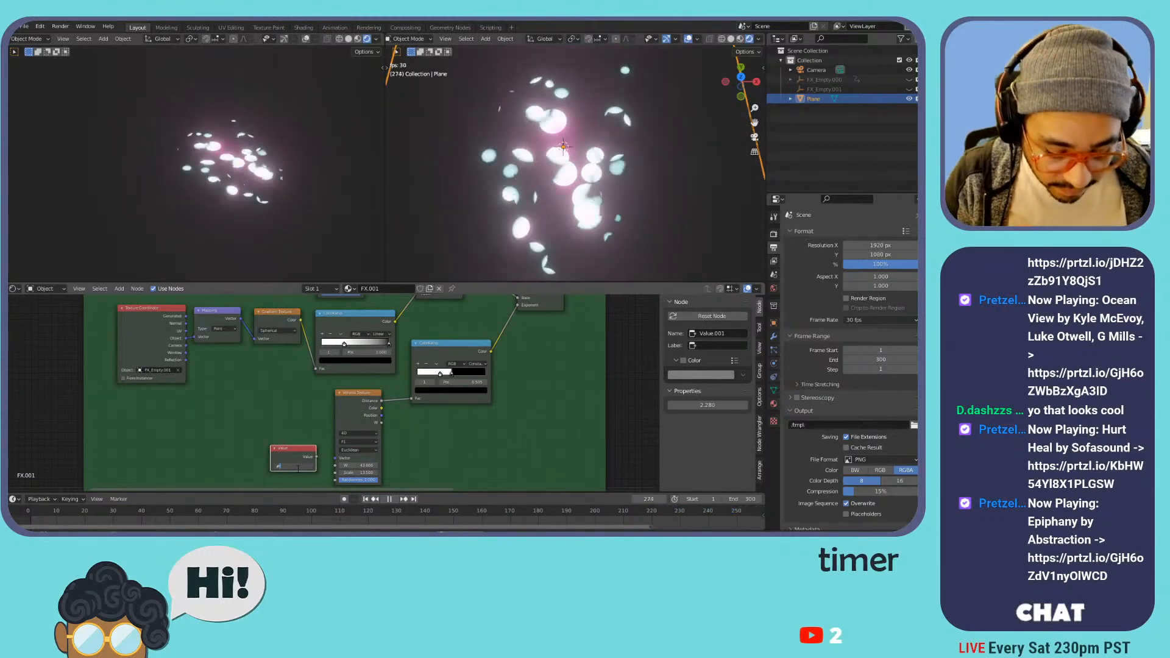
{"action": "type", "text": "frame/100"}
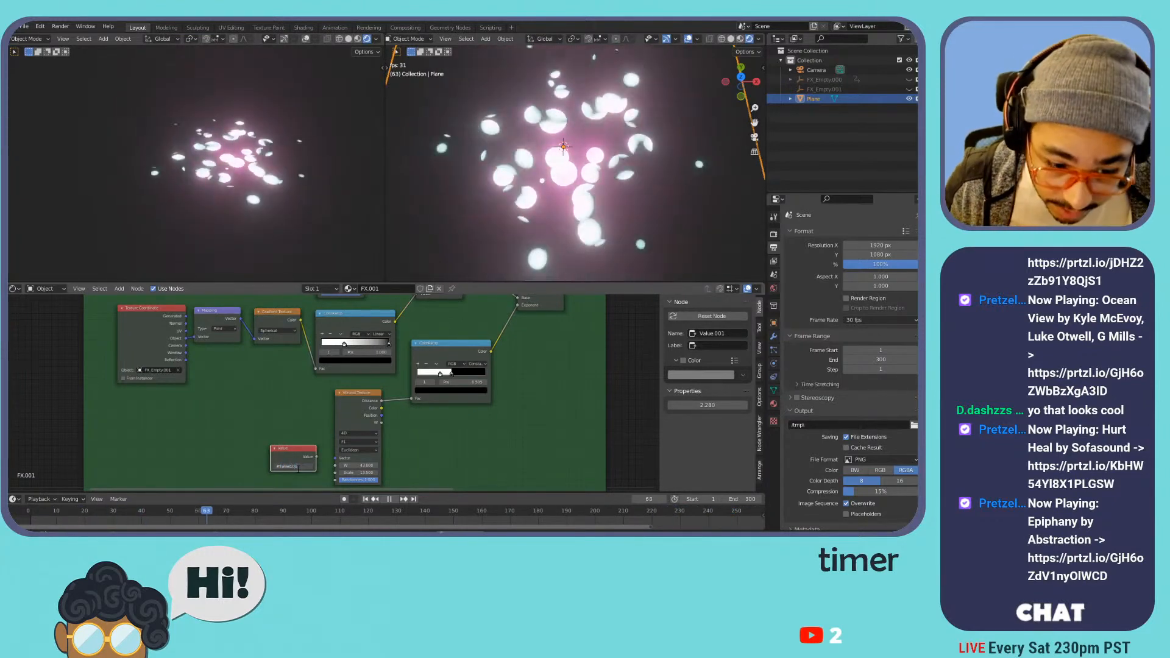
{"action": "key", "text": "Return"}
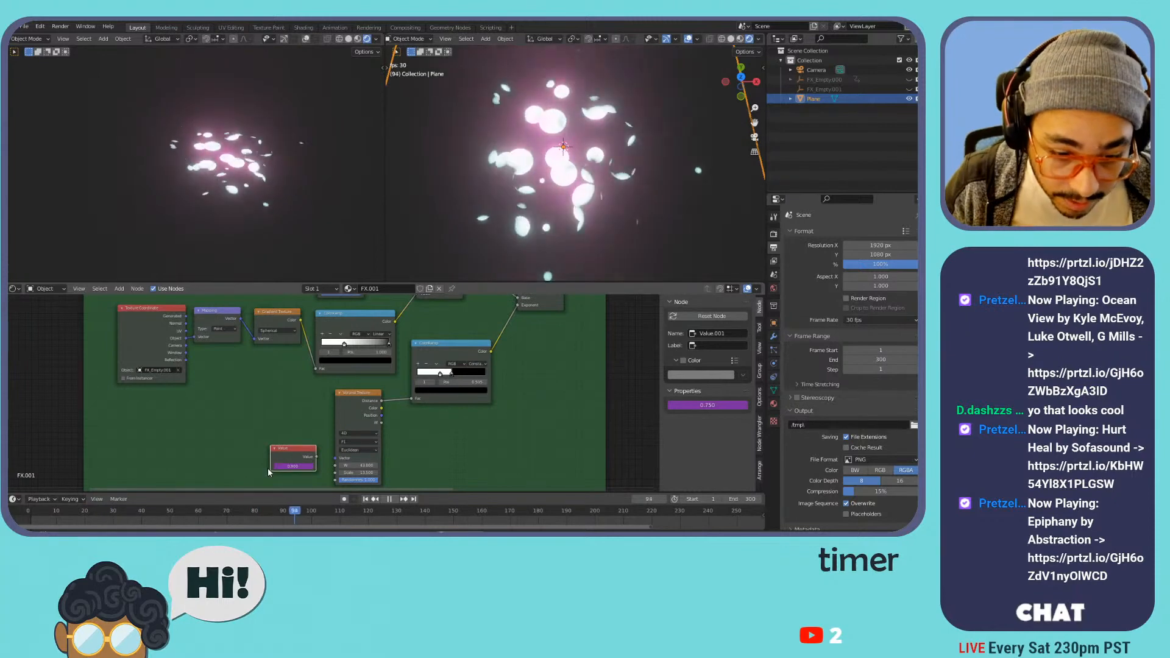
{"action": "key", "text": "space"}
{"action": "key", "text": "space"}
{"action": "left_click", "coordinate": [377, 454]}
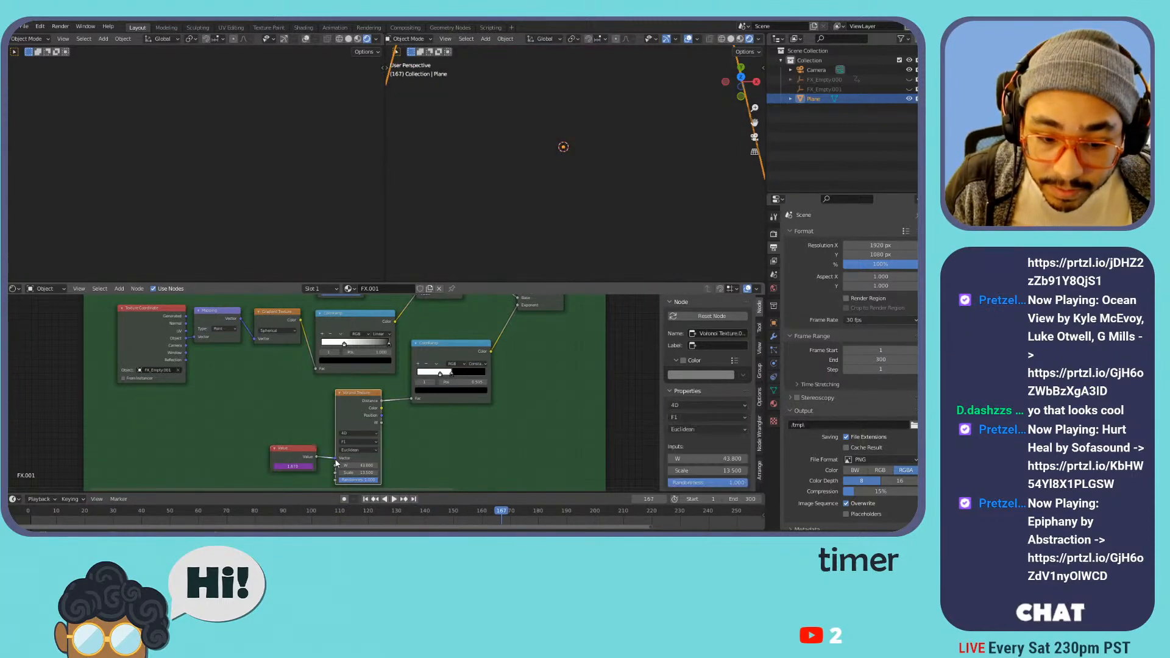
{"action": "key", "text": "space"}
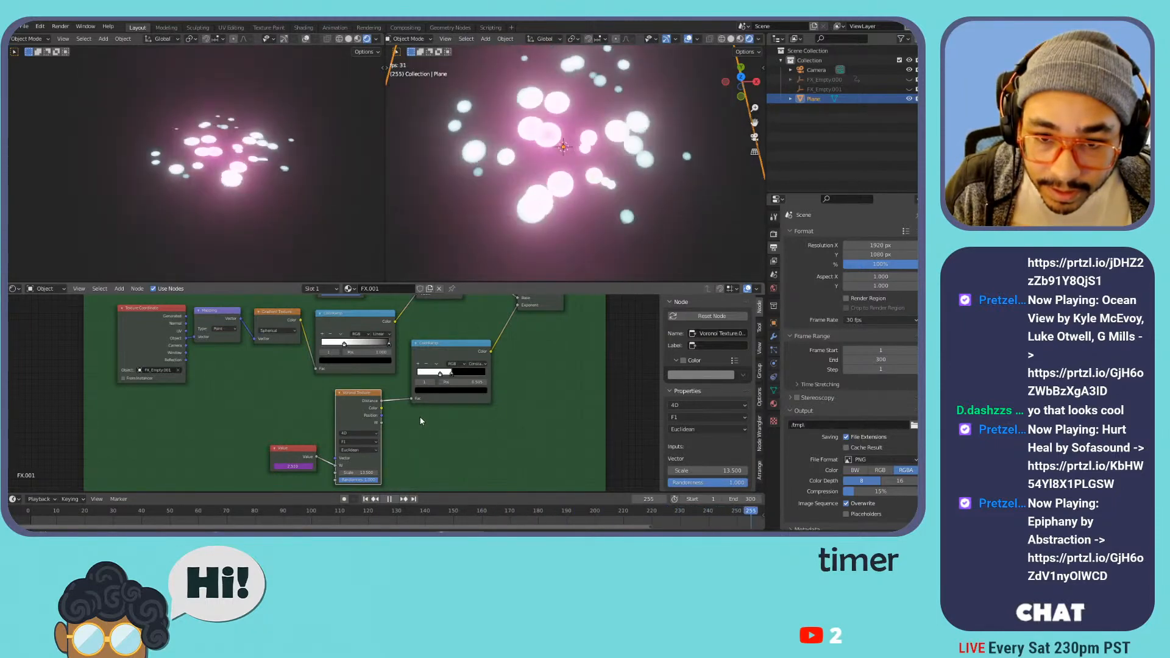
- Try the copied Voronoi Texture's Scale at 28.8, reduce it to 6.1, and play the animation
{"action": "key", "text": "space"}
{"action": "key", "text": "space"}
{"action": "left_click_drag", "start_coordinate": [362, 472], "coordinate": [366, 471]}
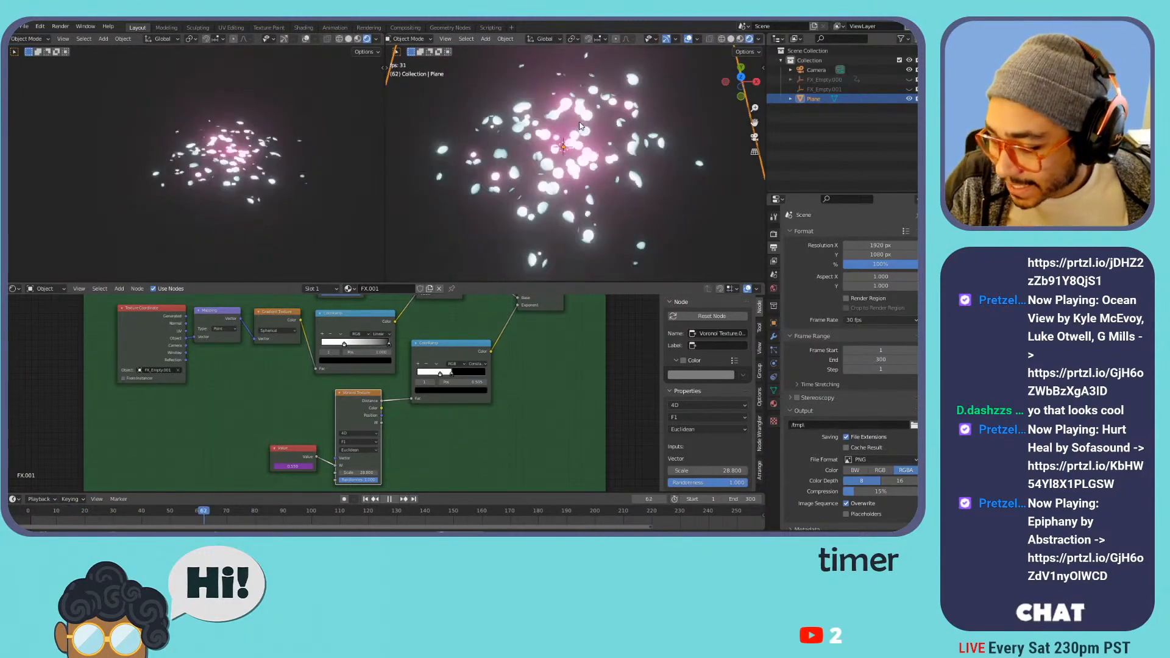
{"action": "scroll", "coordinate": [529, 115], "scroll_direction": "down", "scroll_amount": 2}
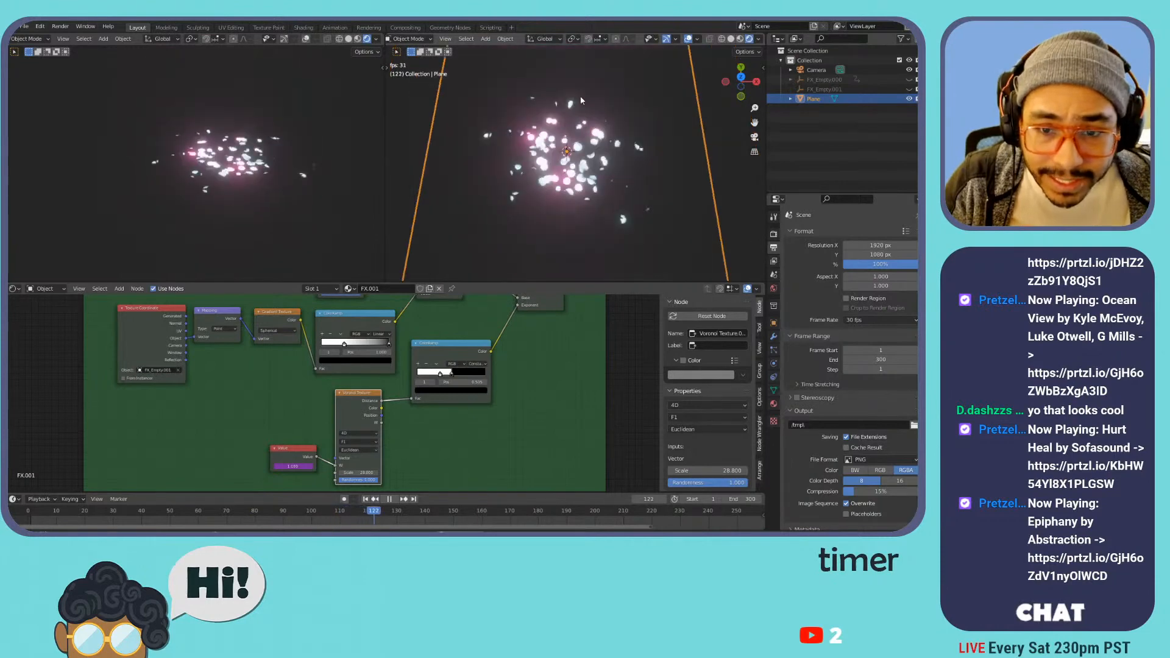
{"action": "key", "text": "space"}
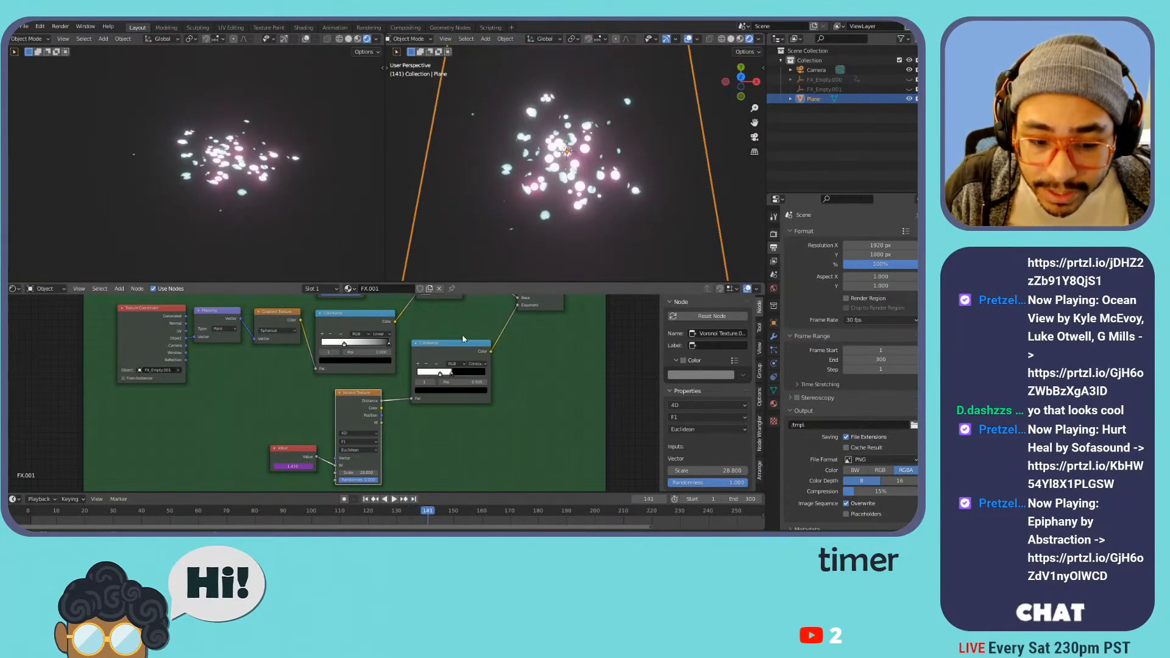
{"action": "left_click_drag", "start_coordinate": [359, 473], "coordinate": [274, 473]}
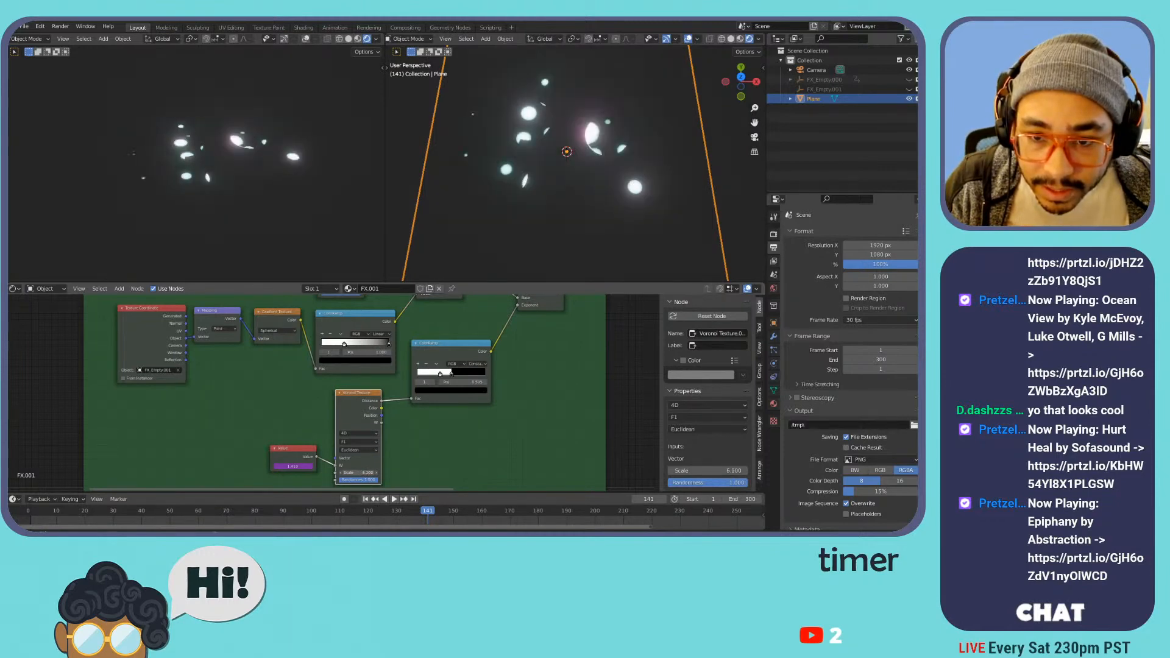
{"action": "key", "text": "space"}
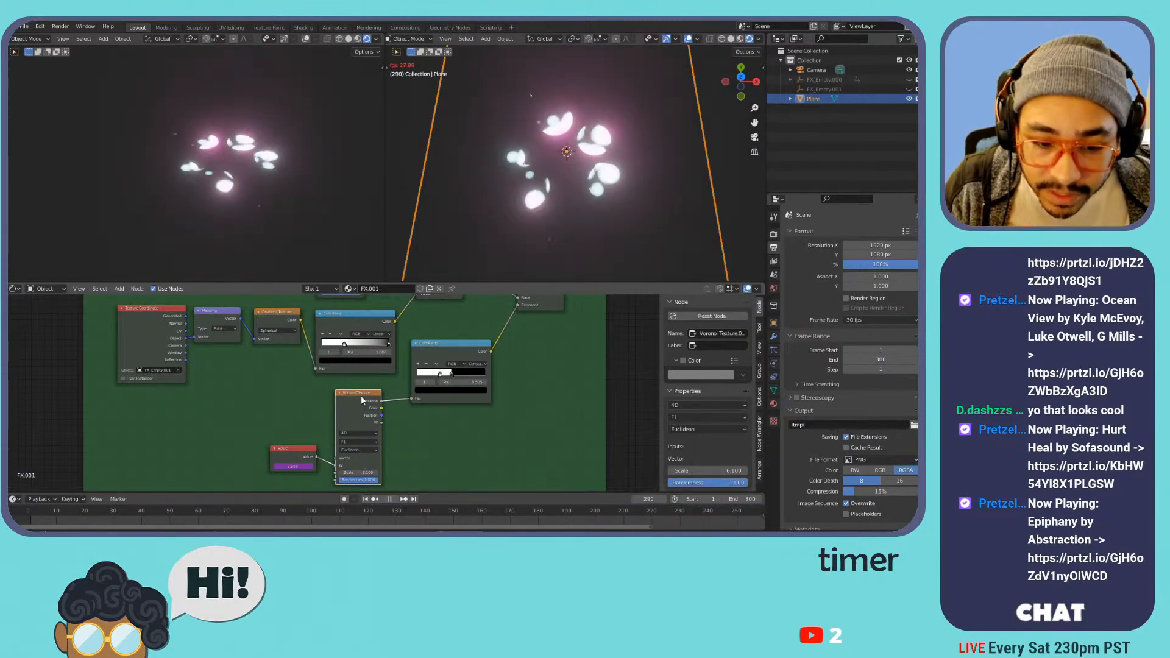
- Switch the copied Voronoi Texture to a Musgrave Texture, set it to 4D and feed the Value node into its W
{"action": "key", "text": "shift+d"}
{"action": "right_click", "coordinate": [256, 378]}
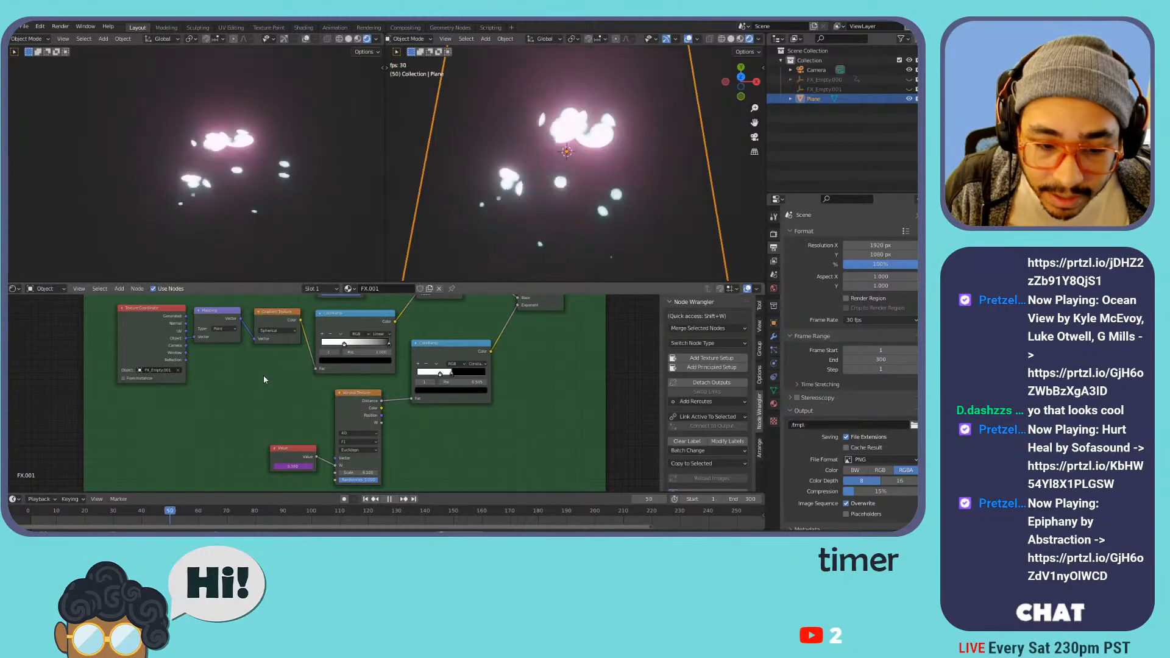
{"action": "key", "text": "shift+s"}
{"action": "mouse_move", "coordinate": [363, 405]}
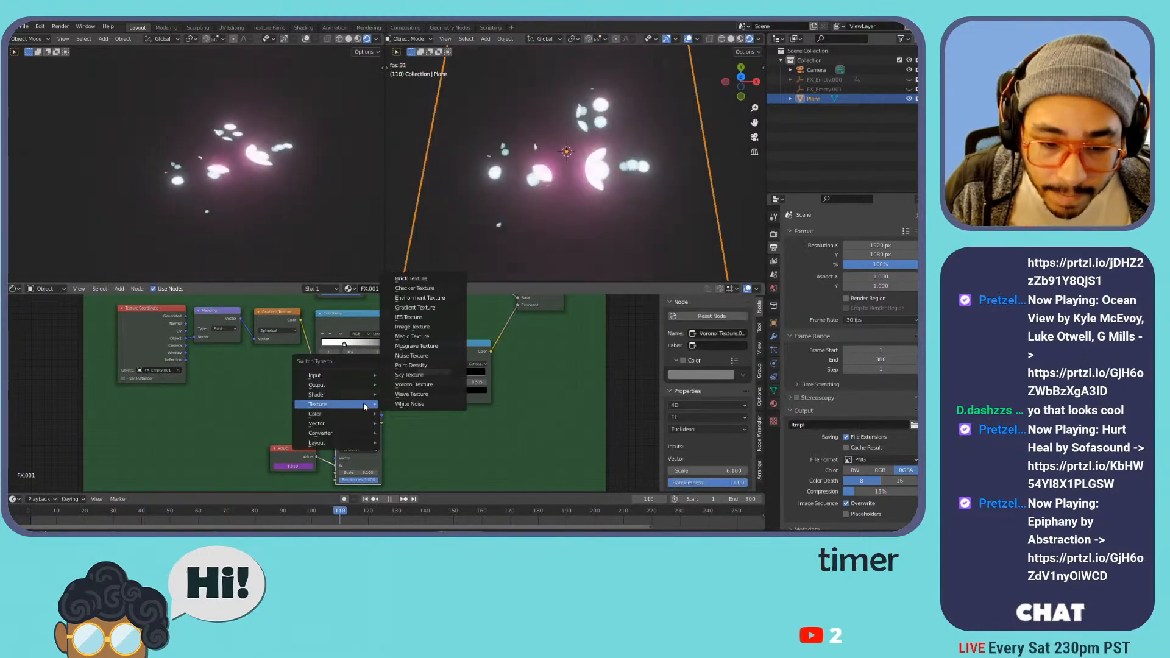
{"action": "left_click", "coordinate": [422, 349]}
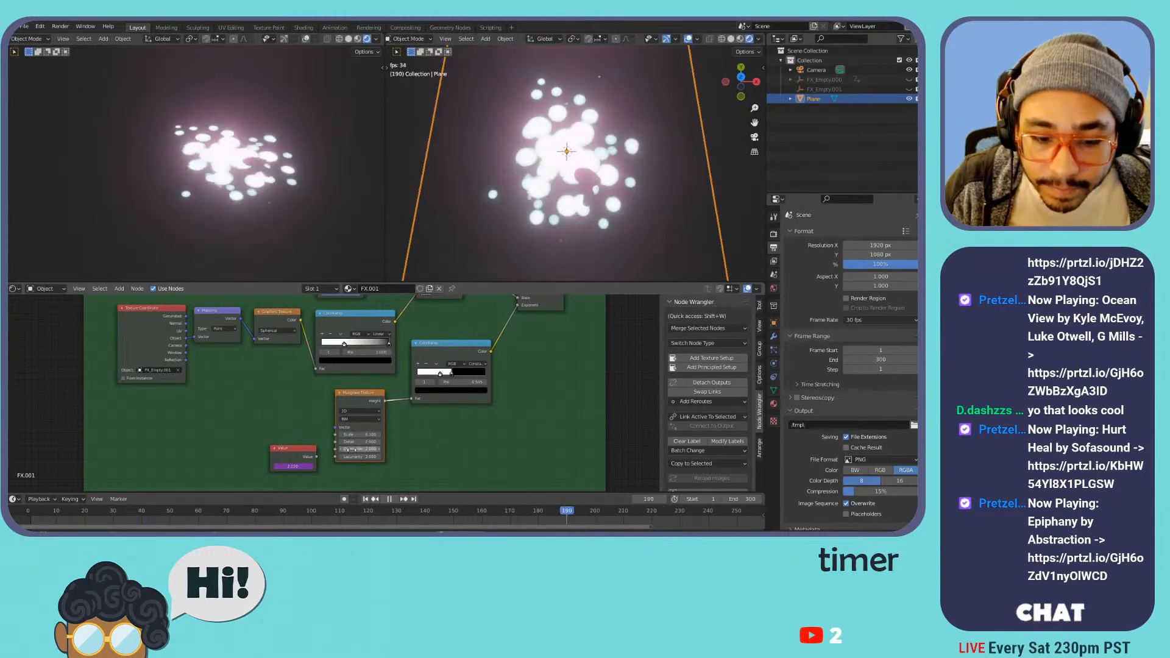
{"action": "left_click", "coordinate": [356, 412]}
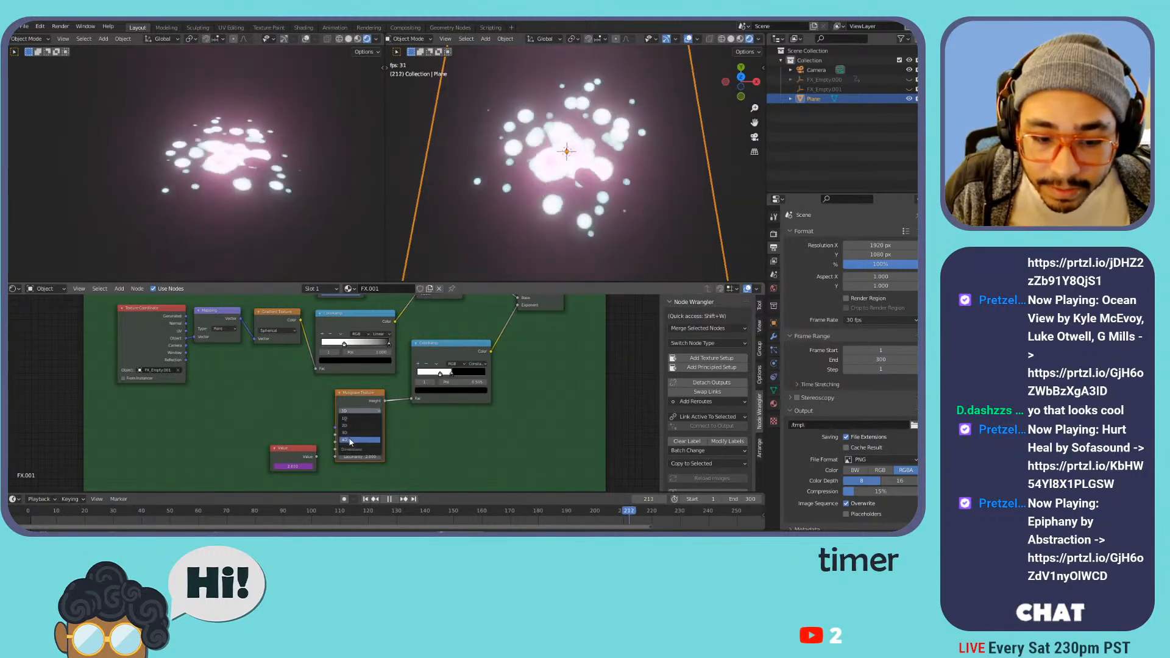
{"action": "left_click", "coordinate": [355, 412]}
{"action": "key", "text": "space"}
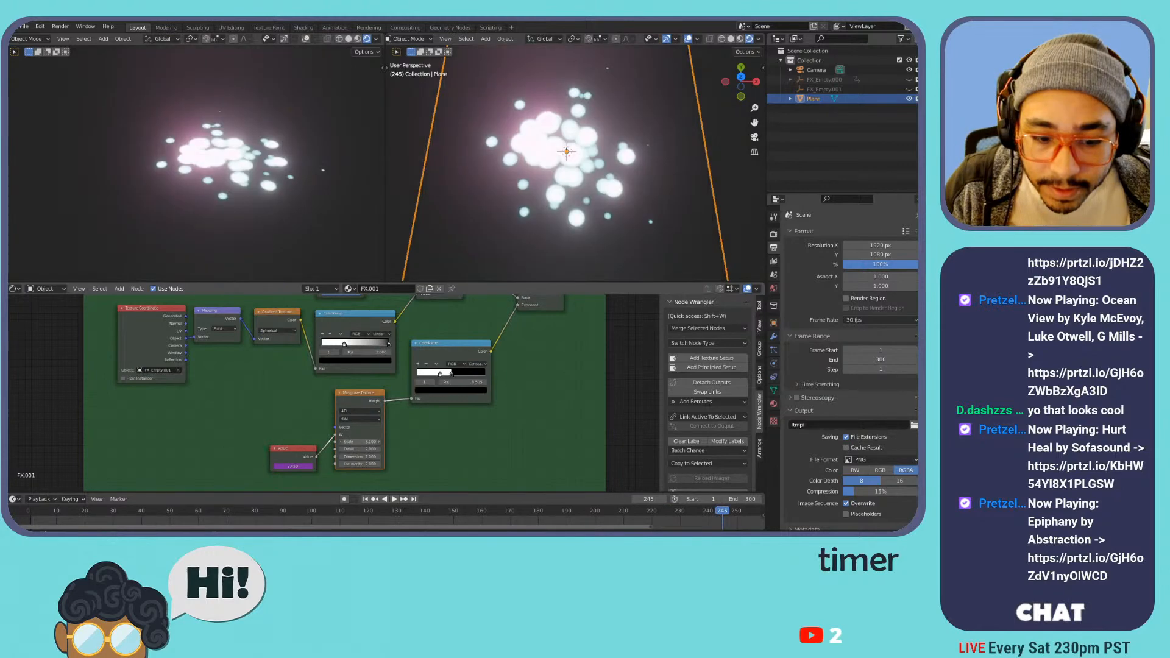
- Set the Musgrave Texture's type to Hybrid Multifractal and its Scale to about 7.91, and preview the animation
{"action": "left_click_drag", "start_coordinate": [361, 442], "coordinate": [352, 441]}
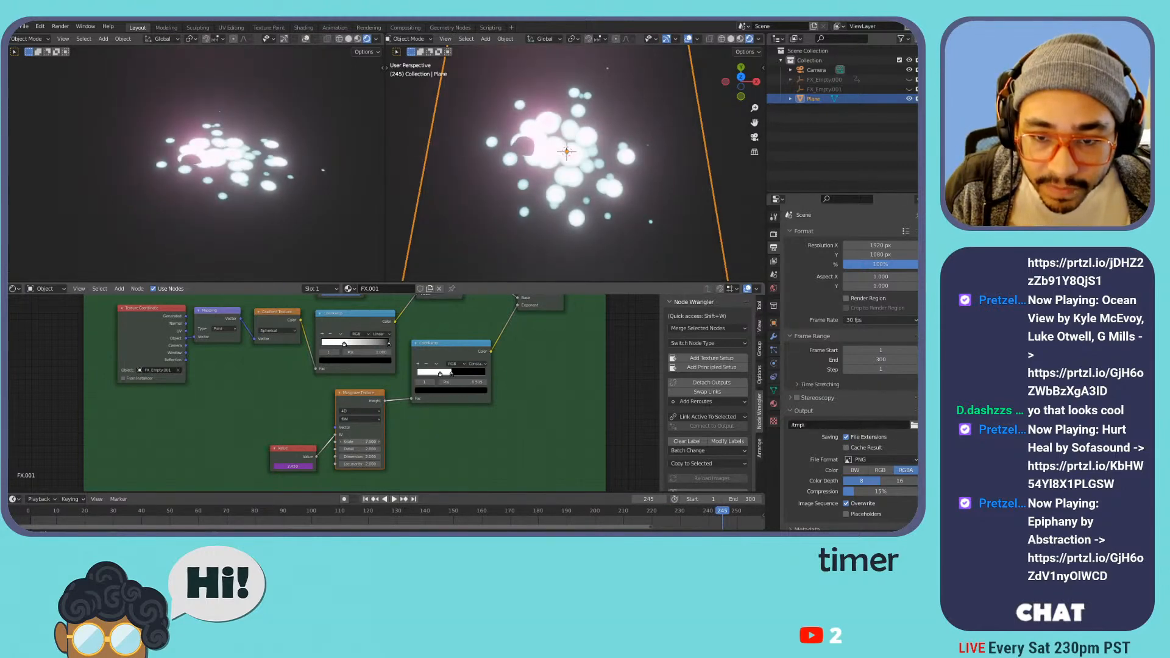
{"action": "scroll", "coordinate": [349, 417], "scroll_direction": "up", "scroll_amount": 2}
{"action": "left_click", "coordinate": [363, 416]}
{"action": "left_click", "coordinate": [363, 414]}
{"action": "left_click", "coordinate": [356, 423]}
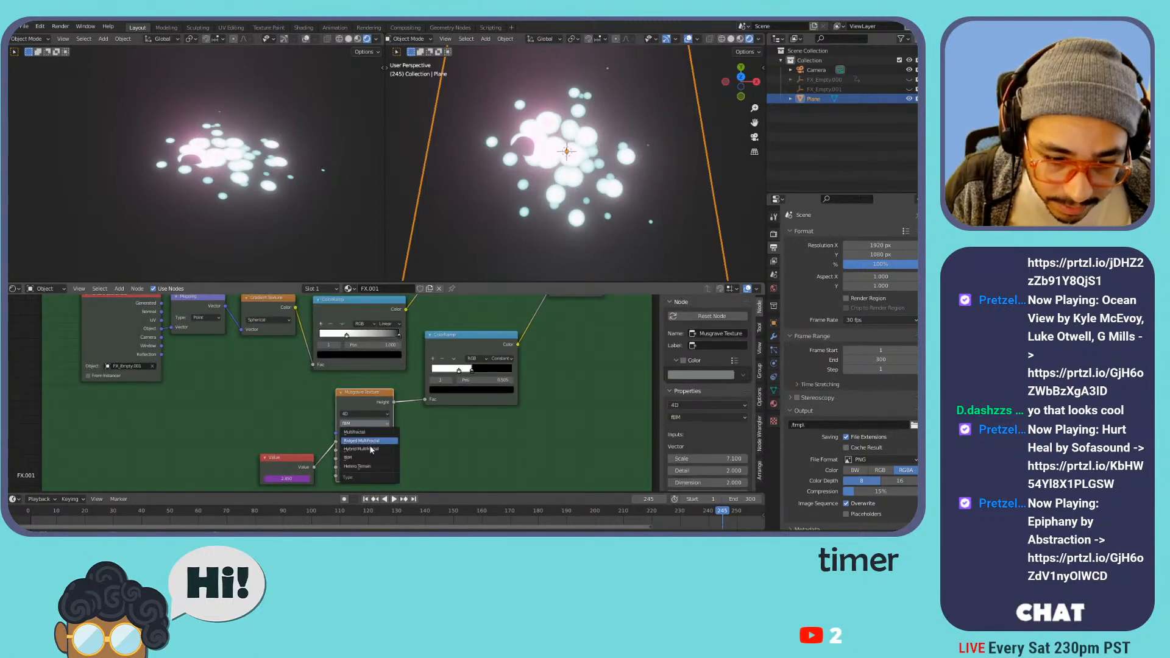
{"action": "left_click", "coordinate": [370, 449]}
{"action": "mouse_move", "coordinate": [365, 450]}
{"action": "left_mouse_down"}
{"action": "mouse_move", "coordinate": [418, 449]}
{"action": "mouse_move", "coordinate": [362, 449]}
{"action": "left_mouse_up"}
{"action": "key", "text": "ctrl+z"}
{"action": "middle_click_drag", "start_coordinate": [429, 440], "coordinate": [439, 396]}
{"action": "left_click_drag", "start_coordinate": [373, 441], "coordinate": [405, 409]}
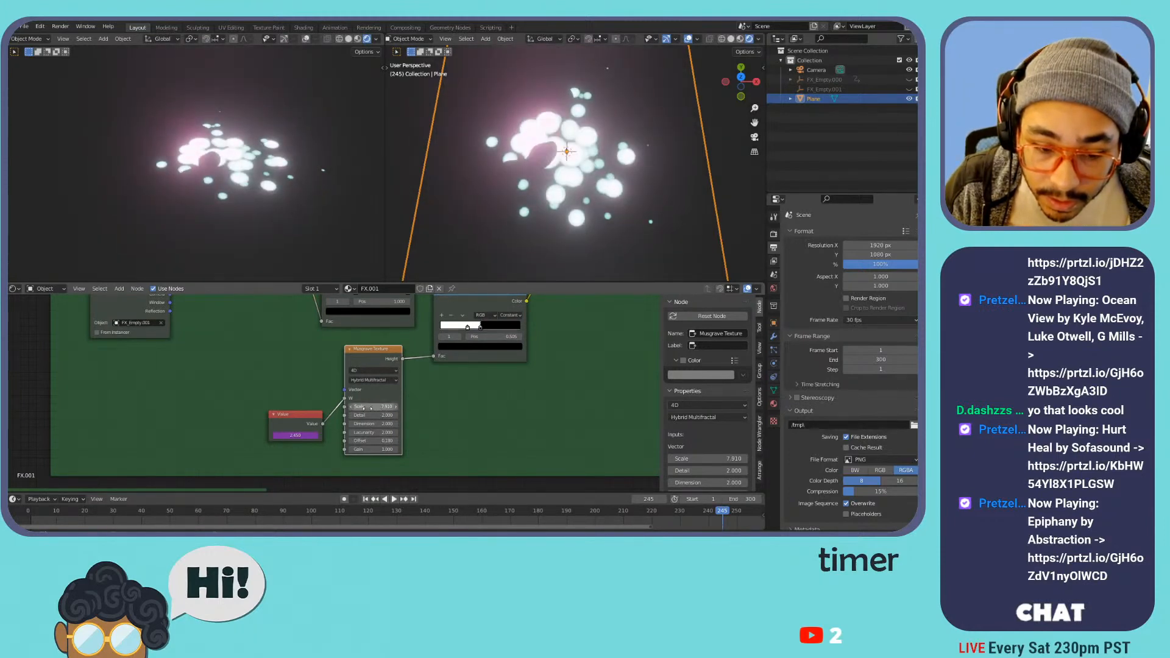
{"action": "key", "text": "space"}
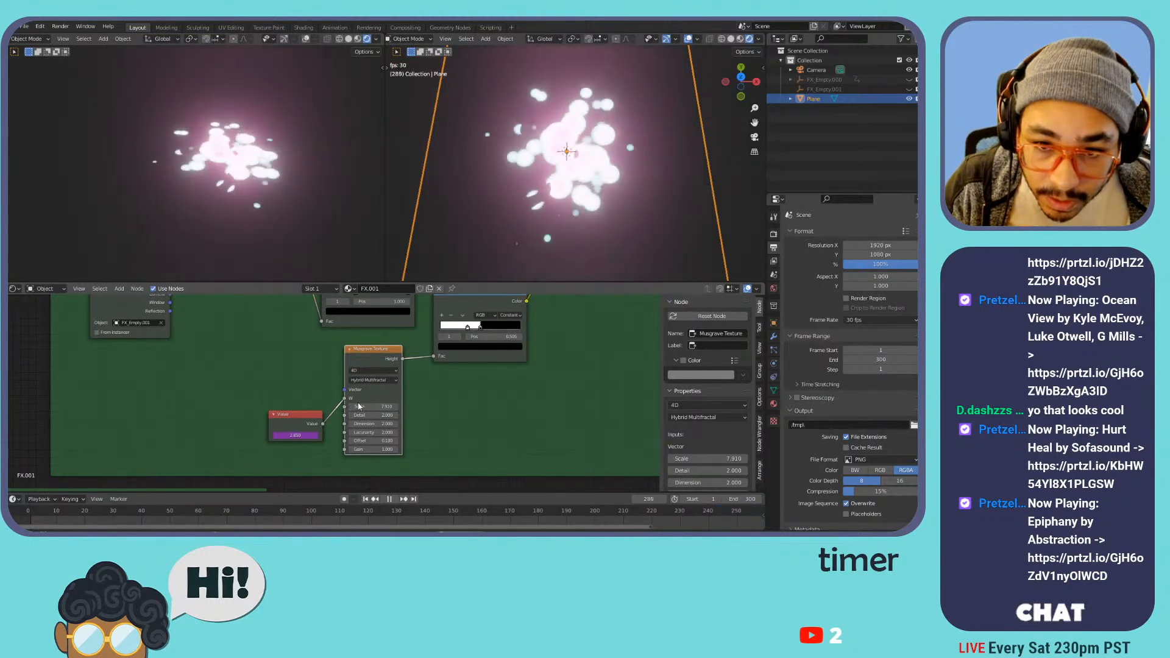
{"action": "key", "text": "space"}
- Delete the copied Value node, the Musgrave Texture and the copied ColorRamp, and play the animation
{"action": "scroll", "coordinate": [292, 426], "scroll_direction": "down", "scroll_amount": 2}
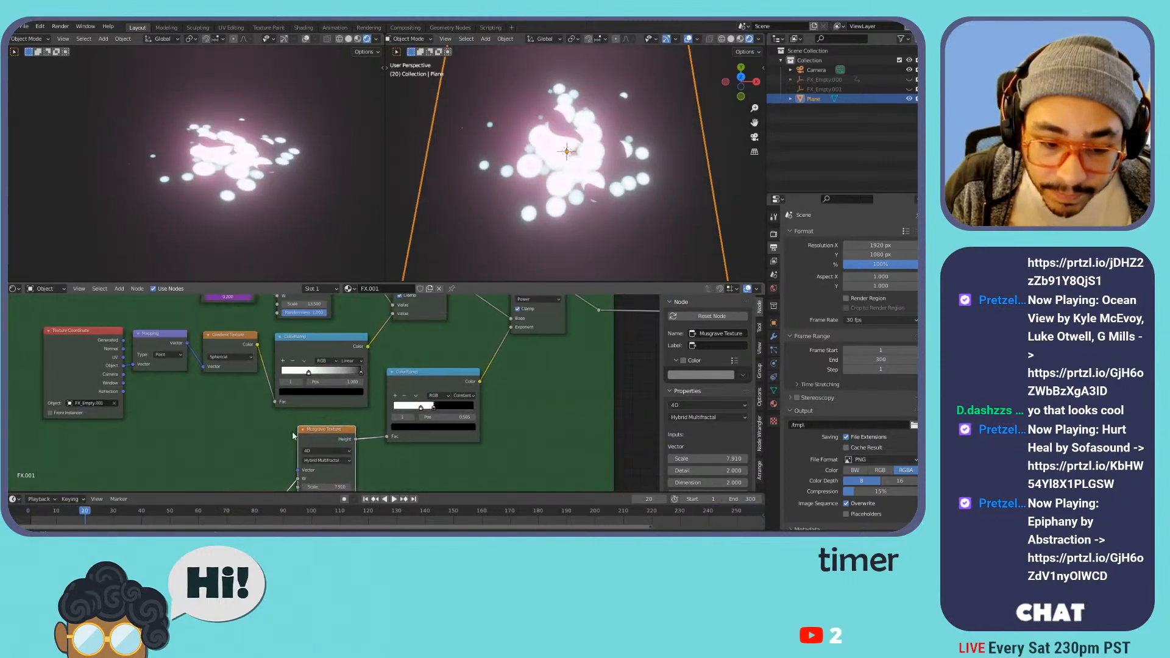
{"action": "left_click", "coordinate": [272, 474]}
{"action": "key", "text": "x"}
{"action": "left_click", "coordinate": [321, 430]}
{"action": "key", "text": "x"}
{"action": "left_click", "coordinate": [420, 381]}
{"action": "key", "text": "x"}
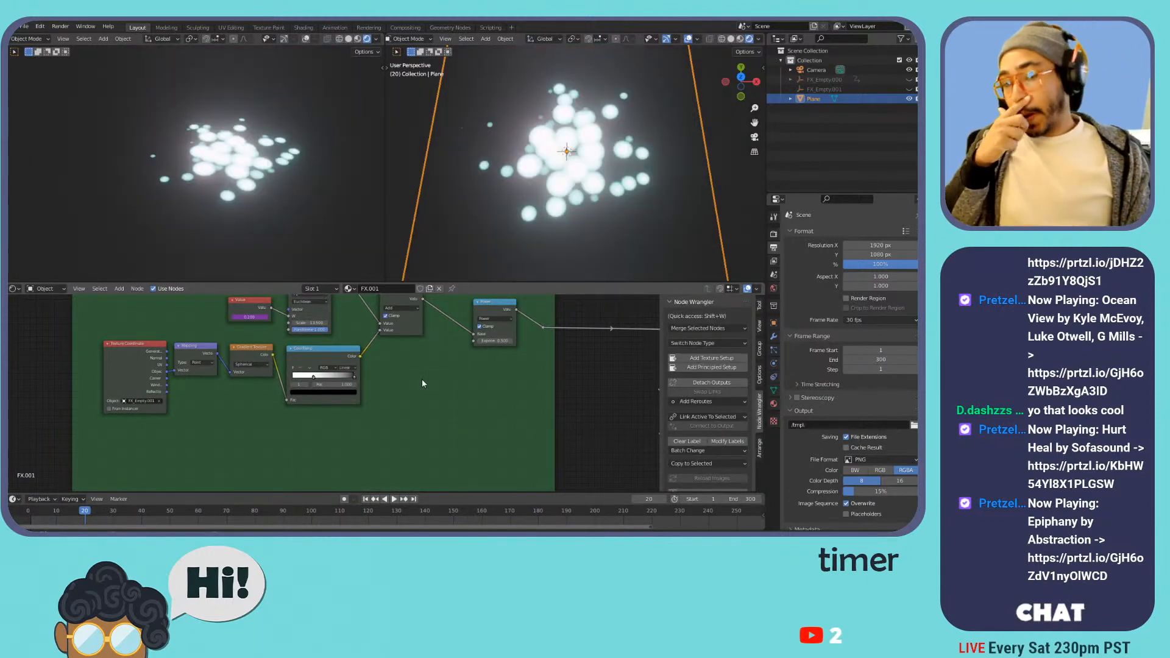
{"action": "key", "text": "space"}
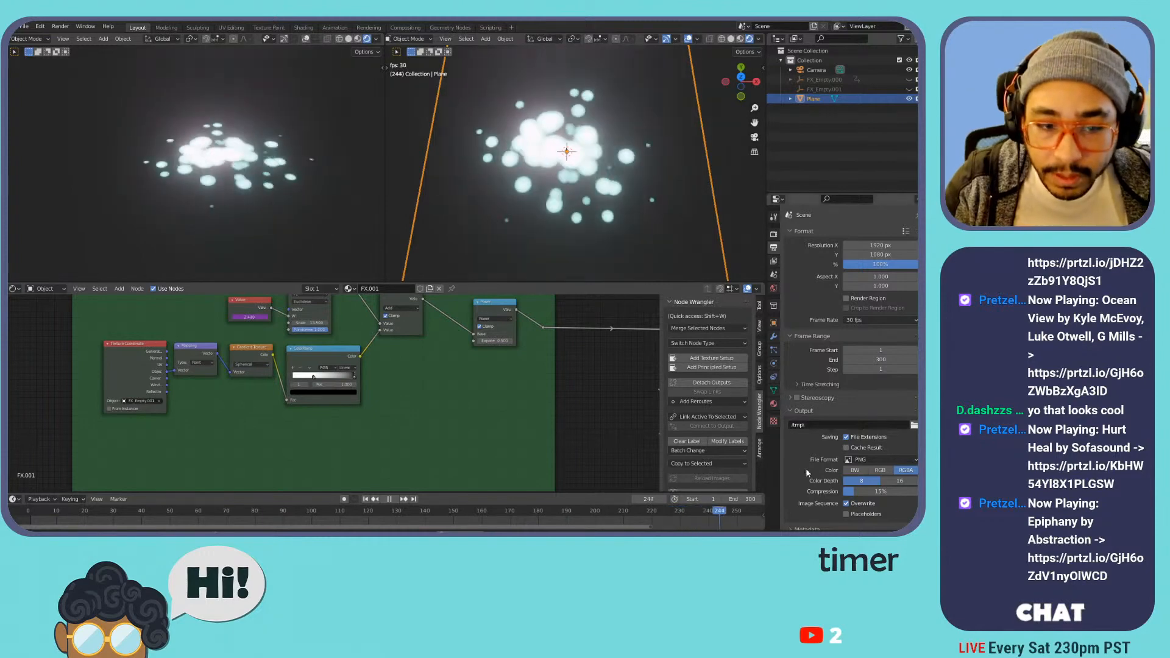
{"action": "scroll", "coordinate": [495, 384], "scroll_direction": "down", "scroll_amount": 2}
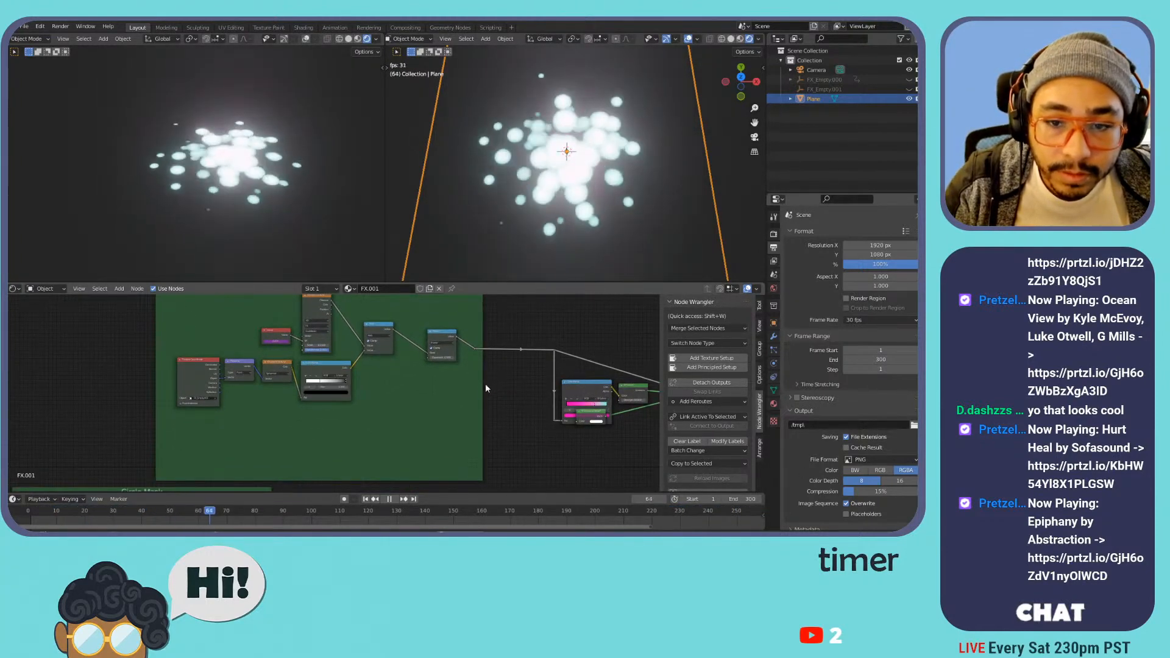
{"action": "scroll", "coordinate": [412, 400], "scroll_direction": "up", "scroll_amount": 2}
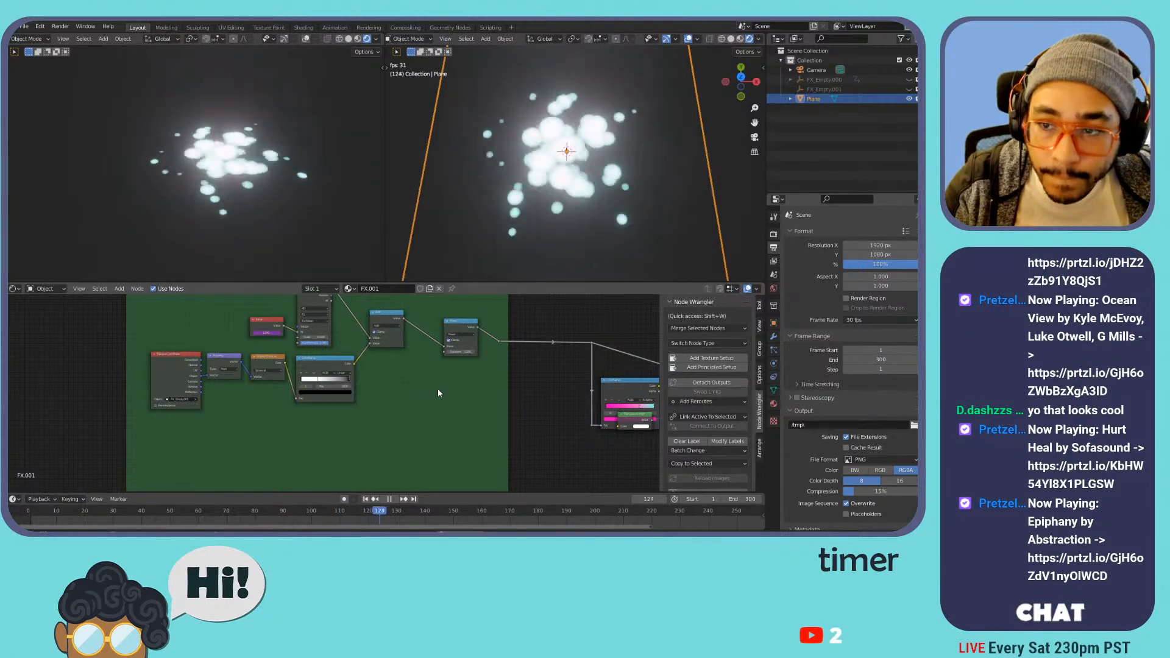
- Stop playback, make a new copy of the plane's FX.001 material, and unhide and duplicate FX_Empty.001 in place
{"action": "left_click", "coordinate": [392, 499]}
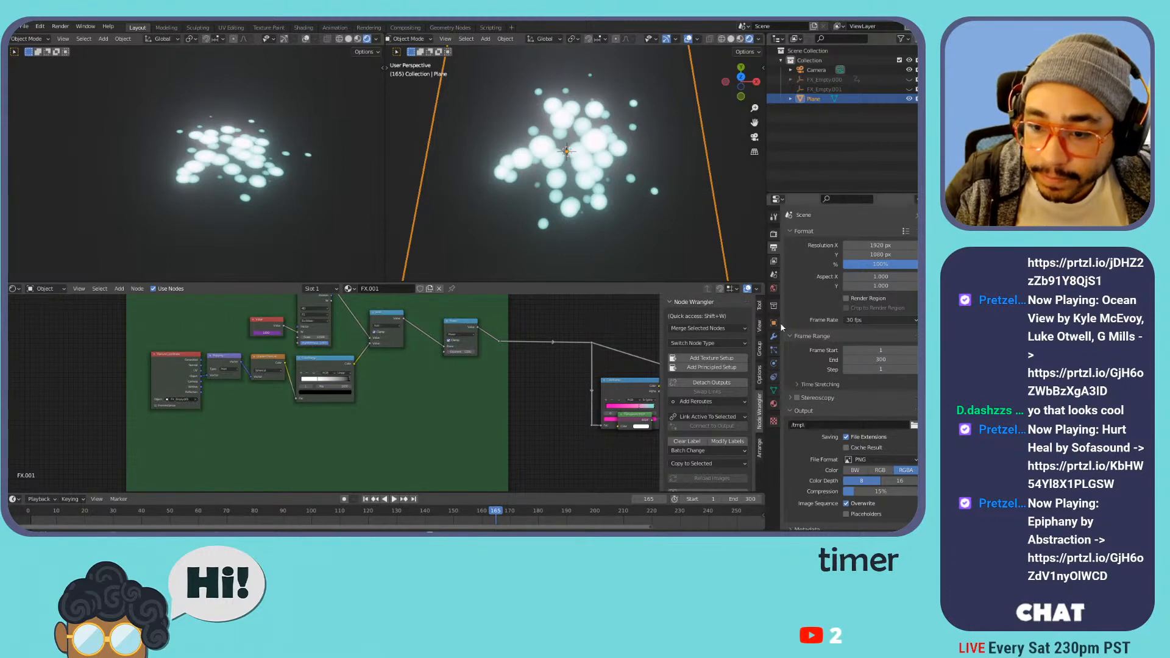
{"action": "left_click", "coordinate": [773, 404]}
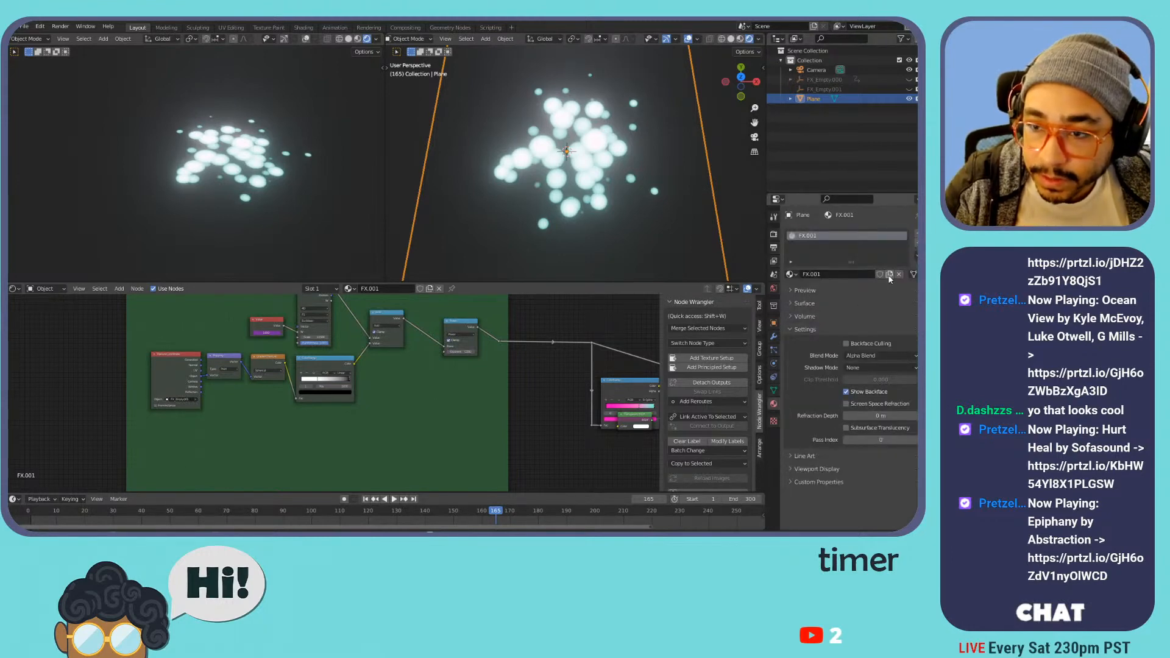
{"action": "left_click", "coordinate": [843, 90]}
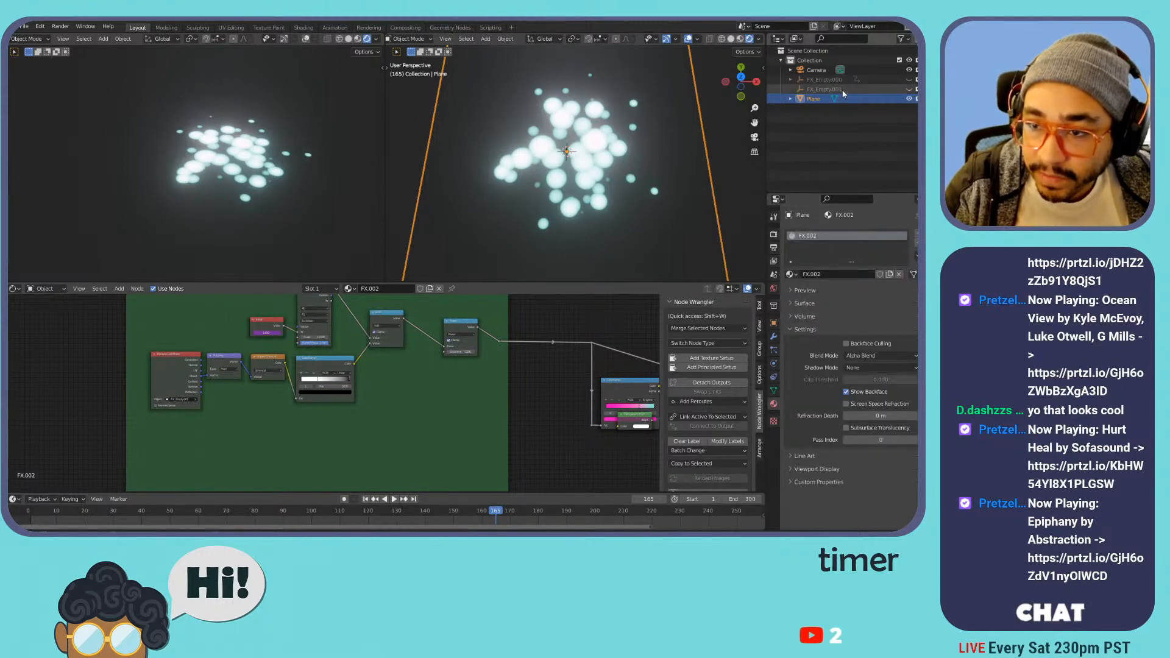
{"action": "left_click", "coordinate": [909, 89]}
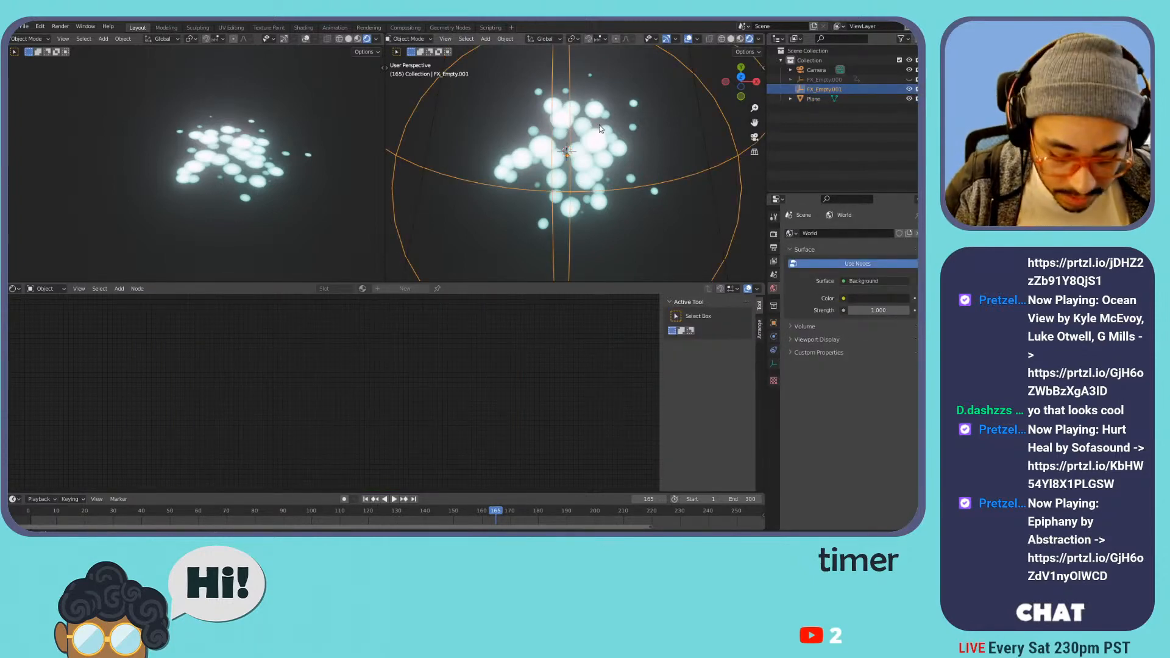
{"action": "key", "text": "shift+d"}
{"action": "key", "text": "Escape"}
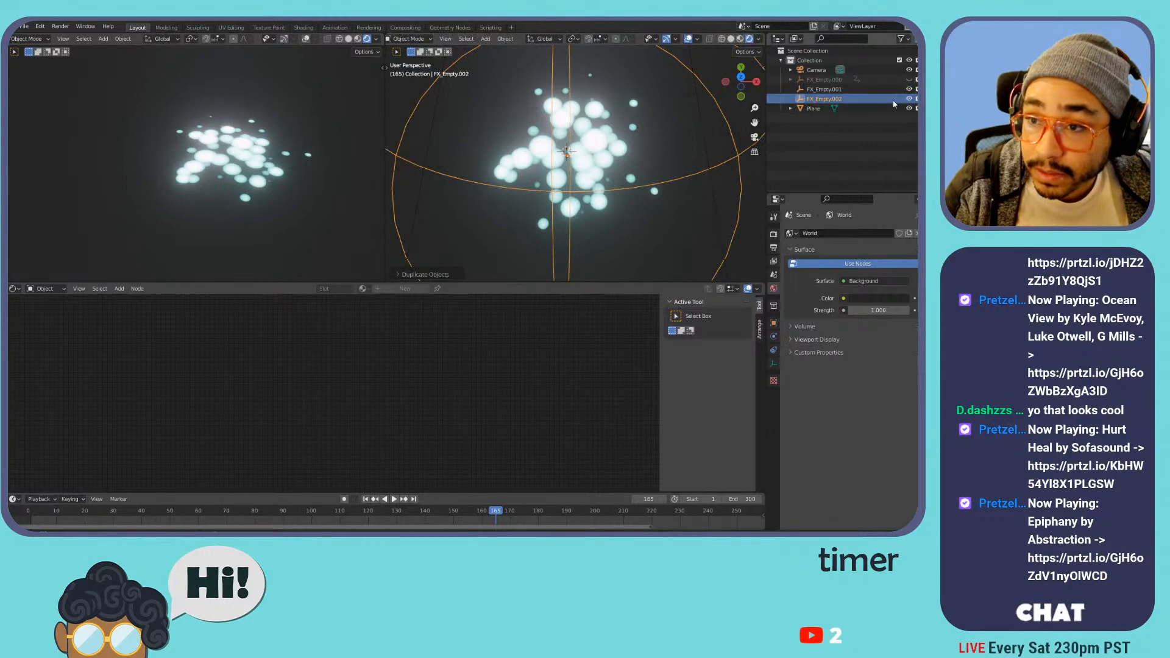
- Hide FX_Empty.001, reselect the plane and set its Texture Coordinate node's object to FX_Empty.002
{"action": "left_click", "coordinate": [811, 109]}
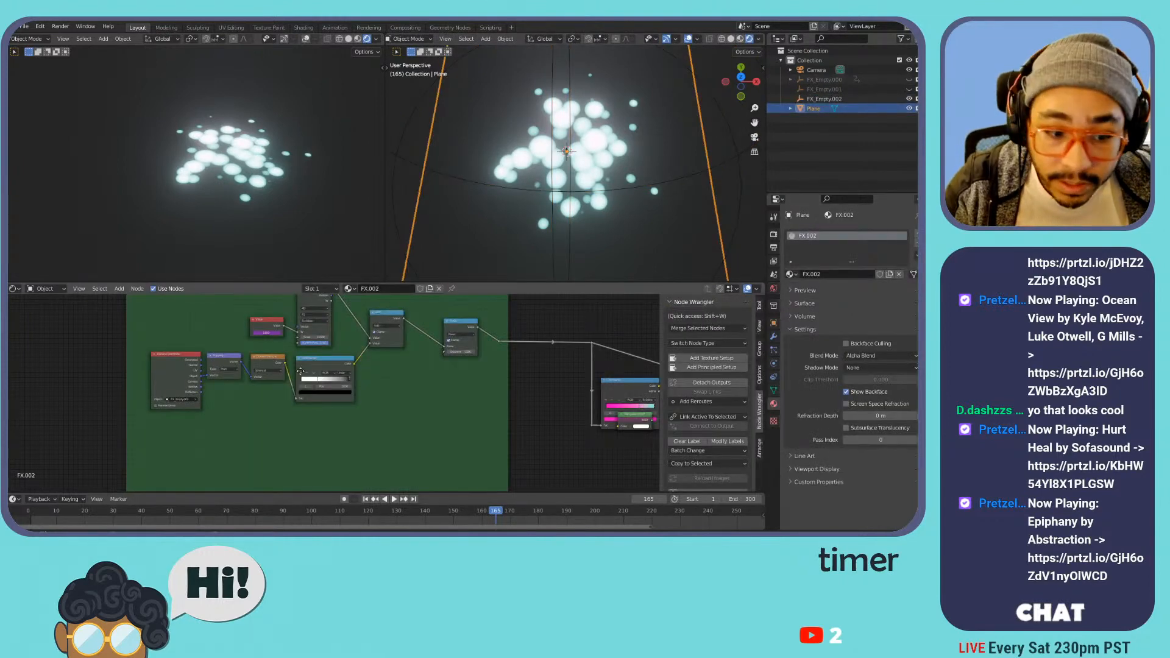
{"action": "scroll", "coordinate": [262, 434], "scroll_direction": "up", "scroll_amount": 2}
{"action": "left_click", "coordinate": [260, 448]}
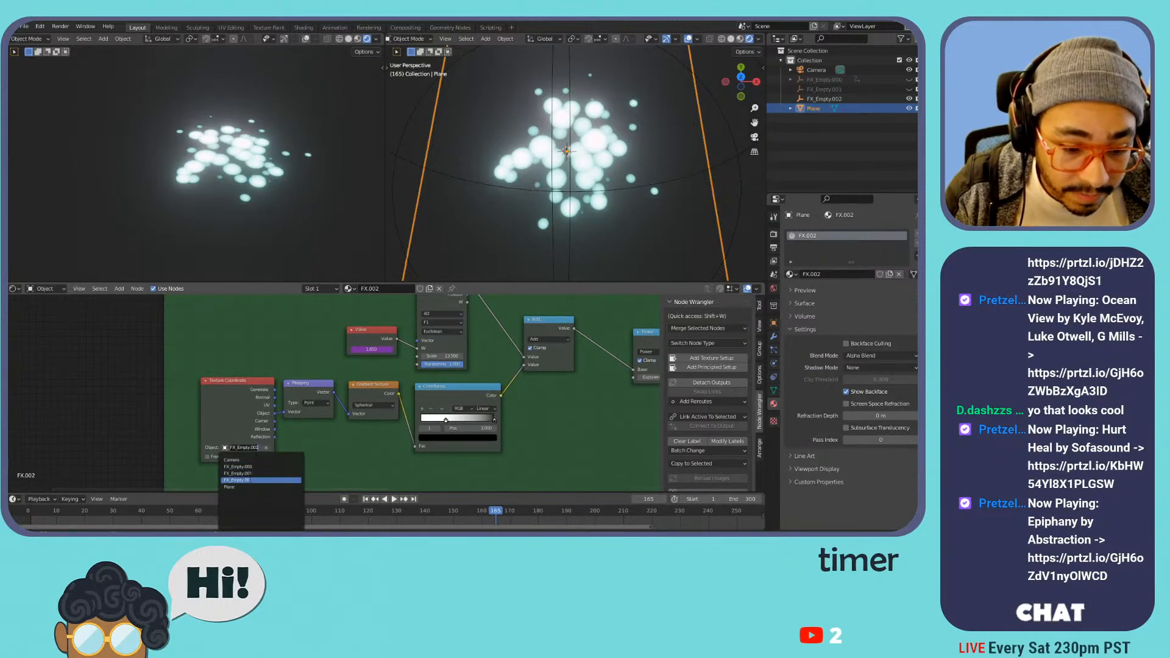
{"action": "left_click", "coordinate": [237, 480]}
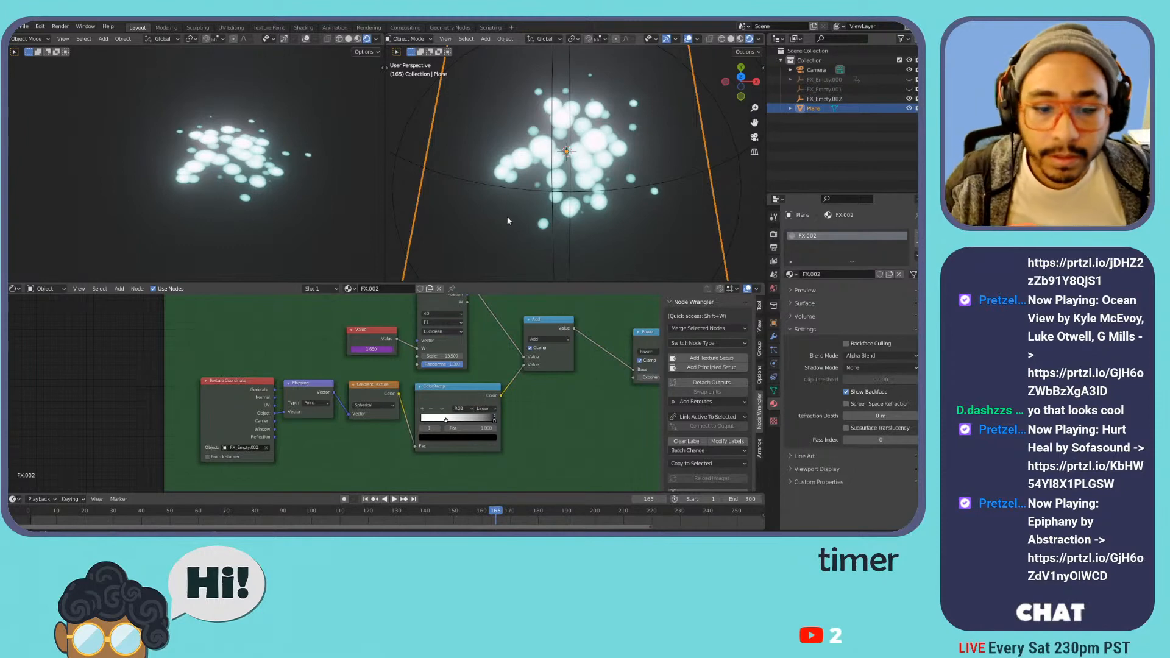
{"action": "scroll", "coordinate": [548, 389], "scroll_direction": "down", "scroll_amount": 3}
{"action": "middle_click_drag", "start_coordinate": [568, 402], "coordinate": [533, 372]}
{"action": "scroll", "coordinate": [533, 371], "scroll_direction": "up", "scroll_amount": 4}
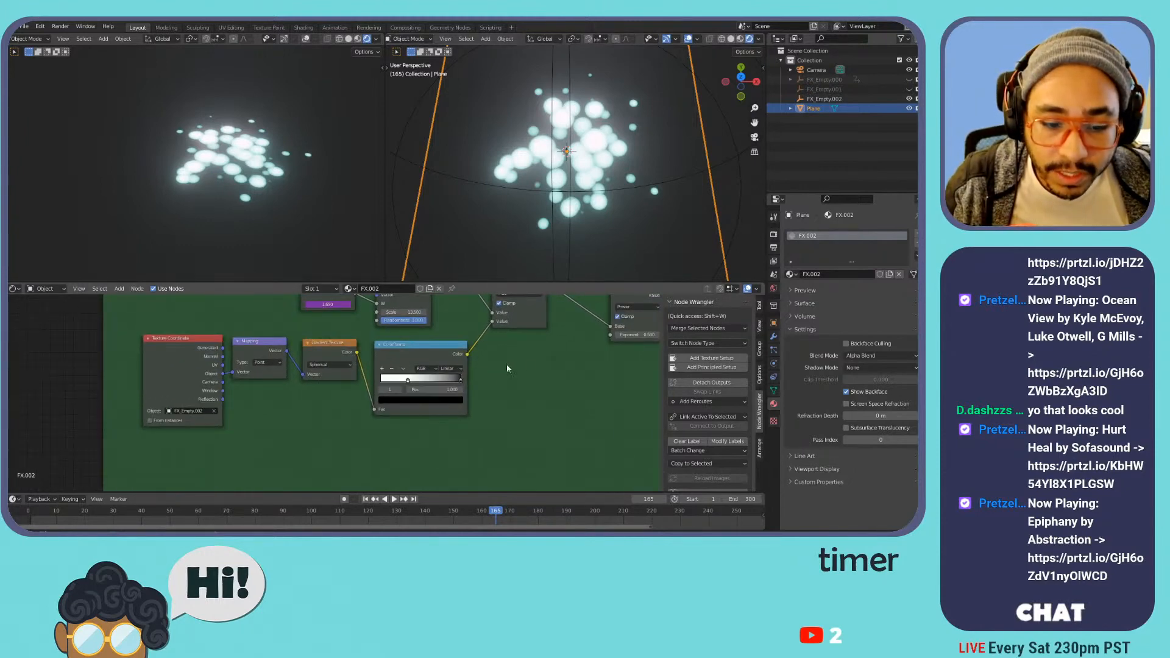
{"action": "left_click", "coordinate": [317, 349]}
{"action": "key", "text": "shift+d"}
{"action": "right_click", "coordinate": [322, 421]}
{"action": "key", "text": "ctrl+z"}
- Duplicate the Texture Coordinate, Mapping, Gradient Texture and ColorRamp nodes together and place the copies below the originals
{"action": "left_click", "coordinate": [203, 342]}
{"action": "left_click", "coordinate": [251, 344], "text": "shift"}
{"action": "left_click", "coordinate": [328, 344], "text": "shift"}
{"action": "left_click", "coordinate": [398, 347], "text": "shift"}
{"action": "key", "text": "shift+d"}
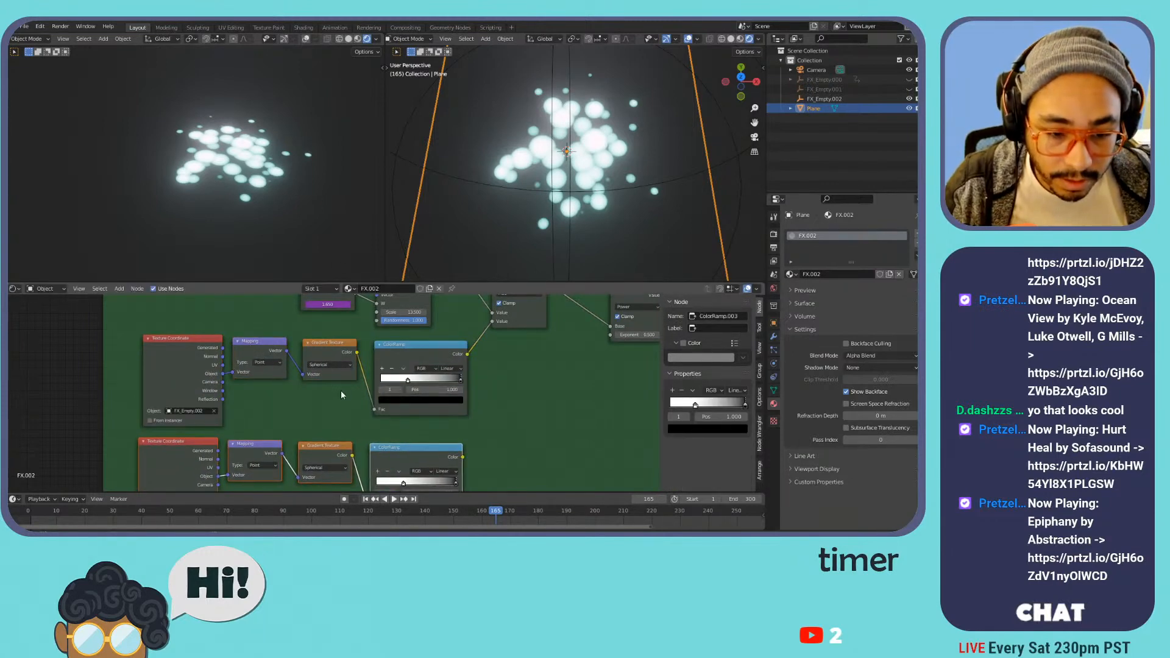
- Link the outputs of the original and the copied ColorRamp to the two Value inputs of the Add node
{"action": "scroll", "coordinate": [347, 368], "scroll_direction": "down", "scroll_amount": 3}
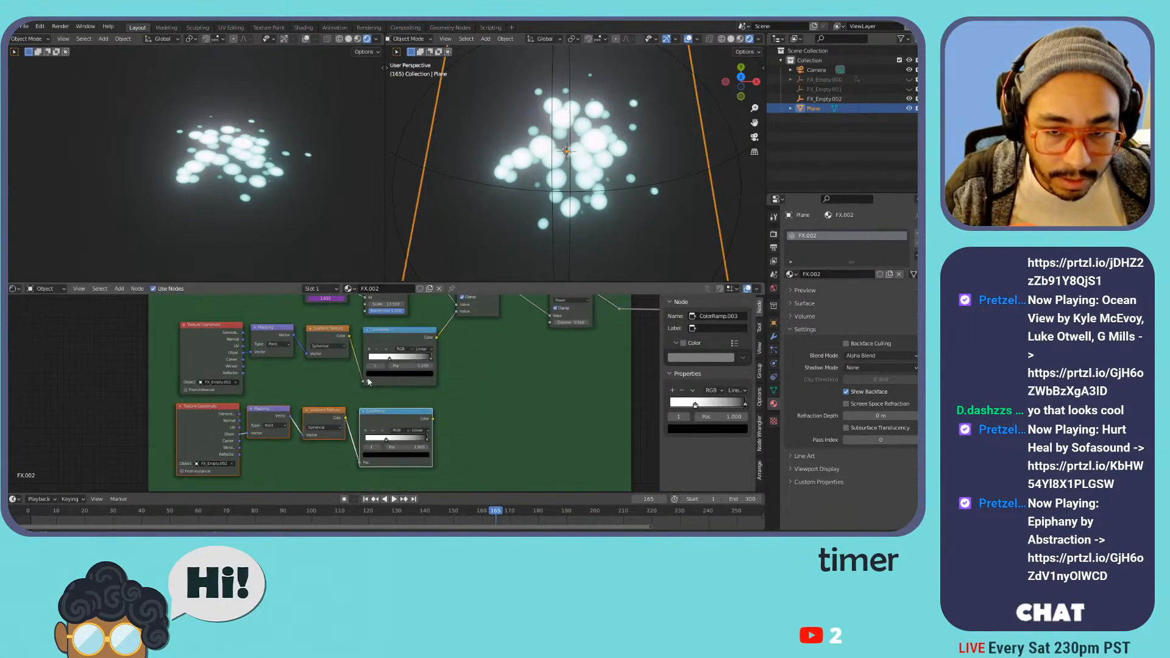
{"action": "middle_click_drag", "start_coordinate": [432, 388], "coordinate": [396, 409]}
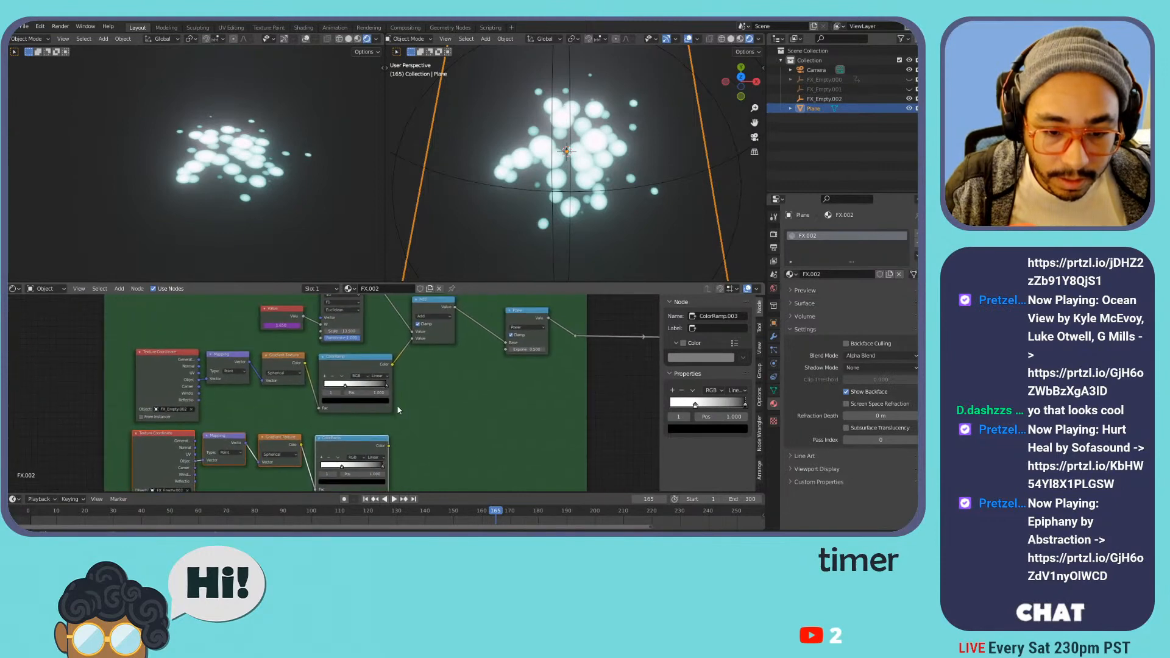
{"action": "left_click", "coordinate": [416, 357]}
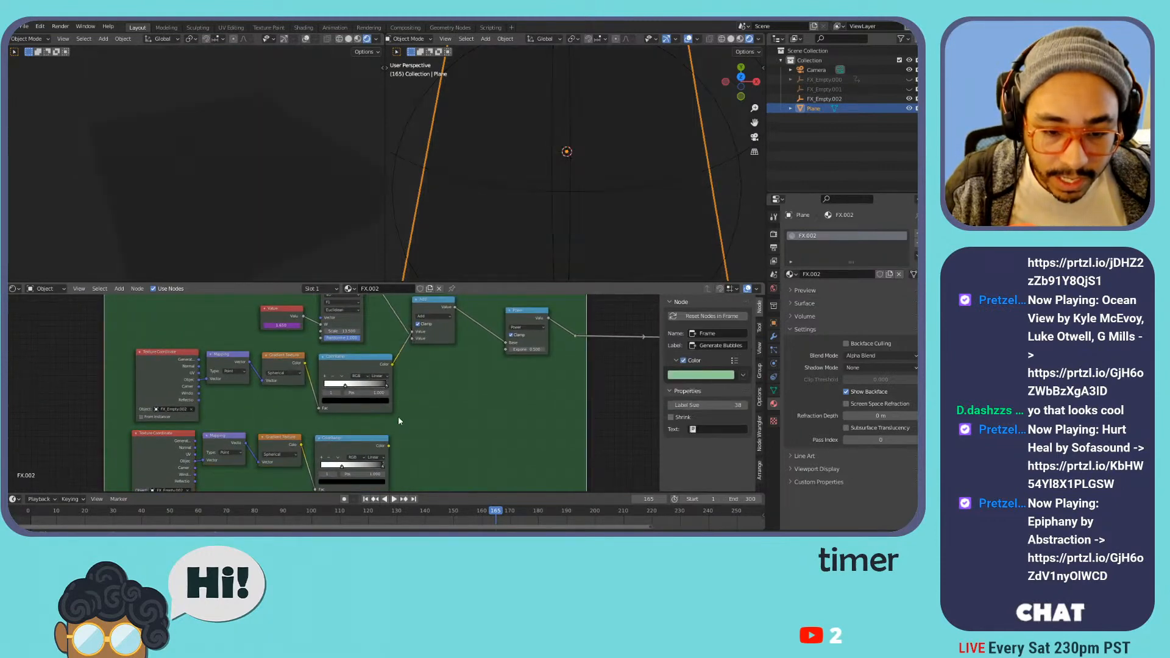
{"action": "key", "text": "g"}
{"action": "left_click", "coordinate": [387, 437]}
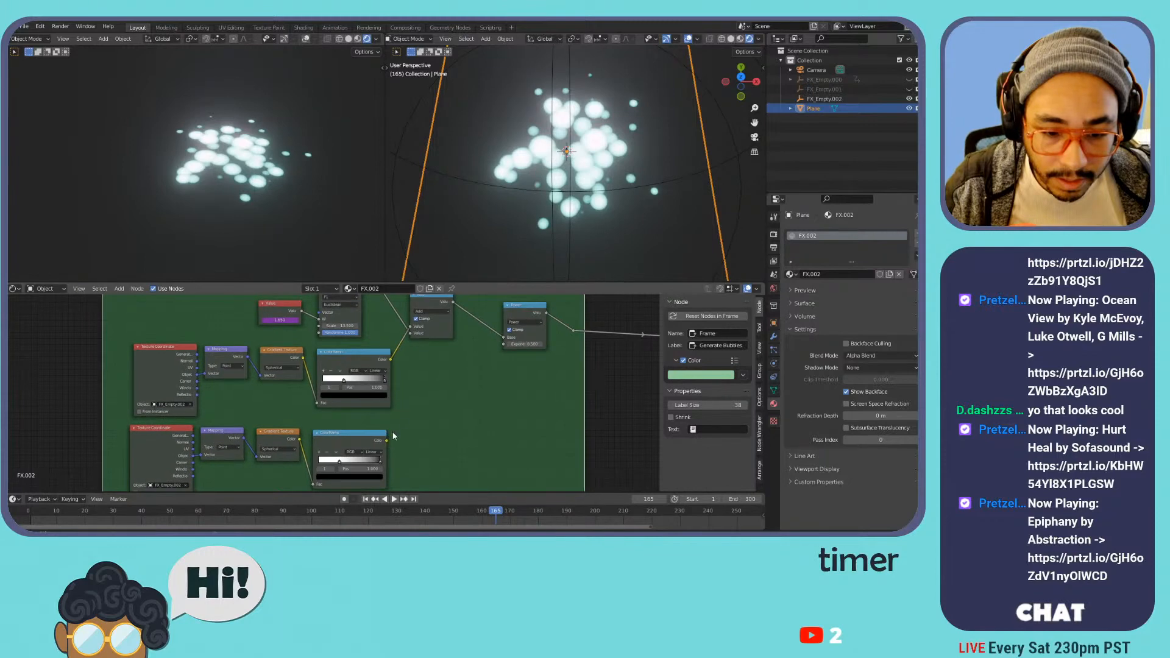
{"action": "left_click_drag", "start_coordinate": [414, 342], "coordinate": [410, 337]}
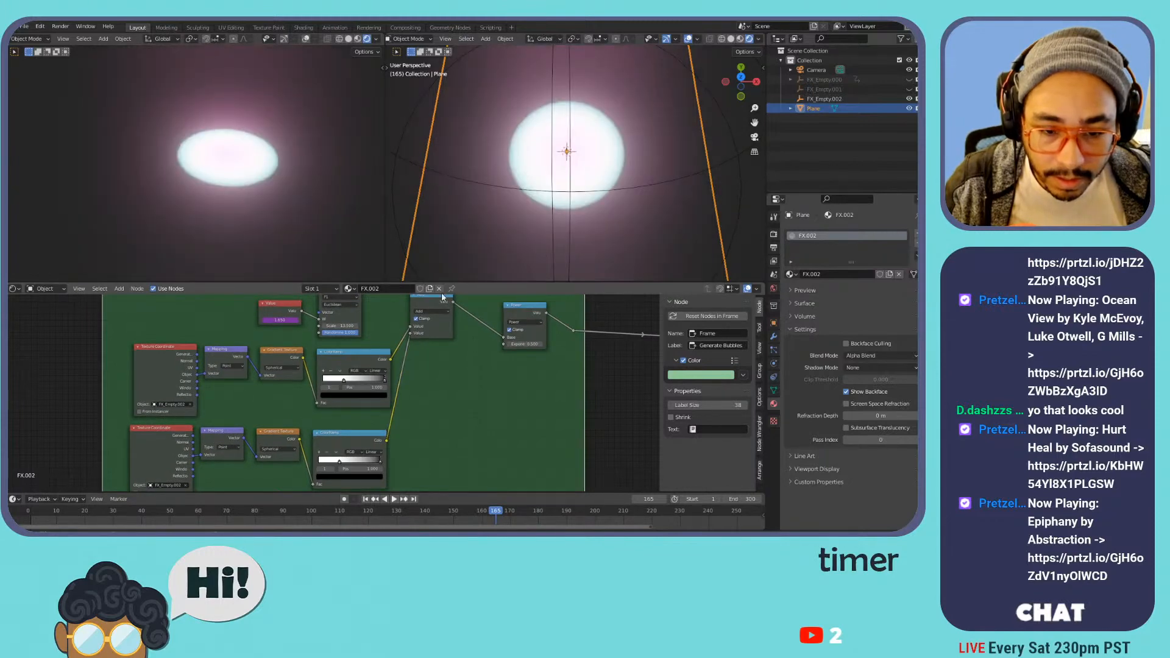
- Move the Add node clear of the ramps, play the animation briefly, and shift the copied ColorRamp's white stop toward its black end
{"action": "left_click_drag", "start_coordinate": [442, 298], "coordinate": [463, 332]}
{"action": "key", "text": "space"}
{"action": "middle_click_drag", "start_coordinate": [430, 396], "coordinate": [479, 362]}
{"action": "mouse_move", "coordinate": [432, 428]}
{"action": "left_mouse_down"}
{"action": "mouse_move", "coordinate": [397, 426]}
{"action": "mouse_move", "coordinate": [446, 427]}
{"action": "mouse_move", "coordinate": [381, 427]}
{"action": "mouse_move", "coordinate": [413, 429]}
{"action": "left_mouse_up"}
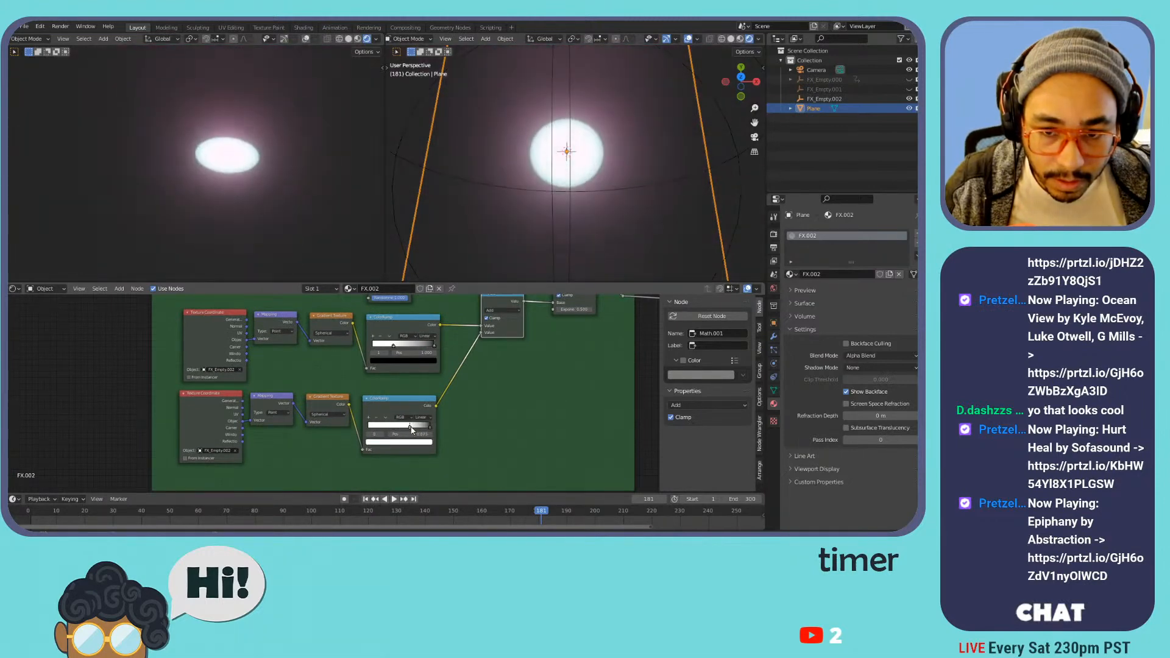
- Change the Add node's operation to Multiply and move the copied ColorRamp node farther from its Gradient Texture
{"action": "left_click", "coordinate": [496, 311]}
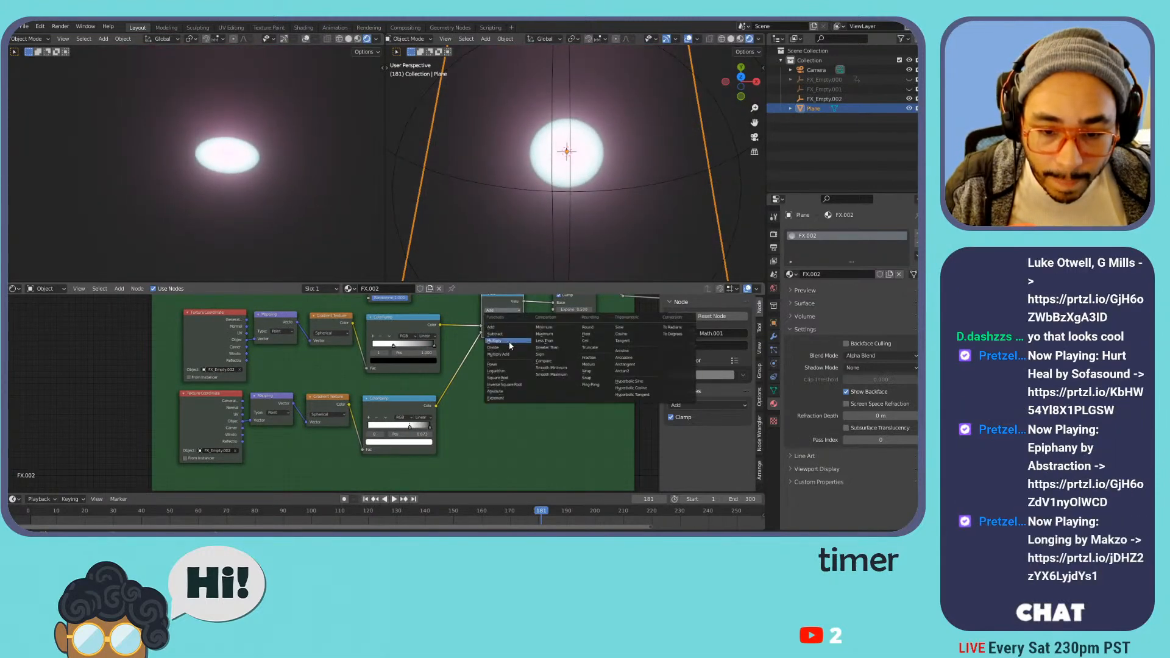
{"action": "left_click", "coordinate": [506, 339]}
{"action": "left_click_drag", "start_coordinate": [426, 429], "coordinate": [458, 426]}
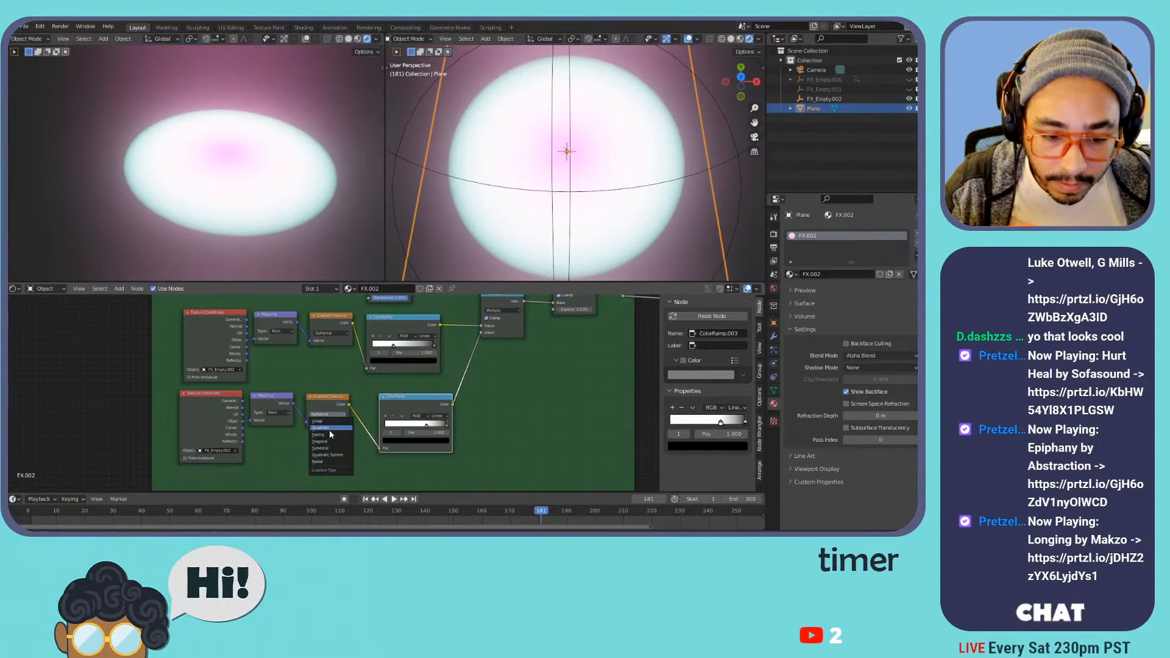
- Set the copied Gradient Texture to Radial and move its ColorRamp's white stop to position 0.8
{"action": "left_click", "coordinate": [330, 461]}
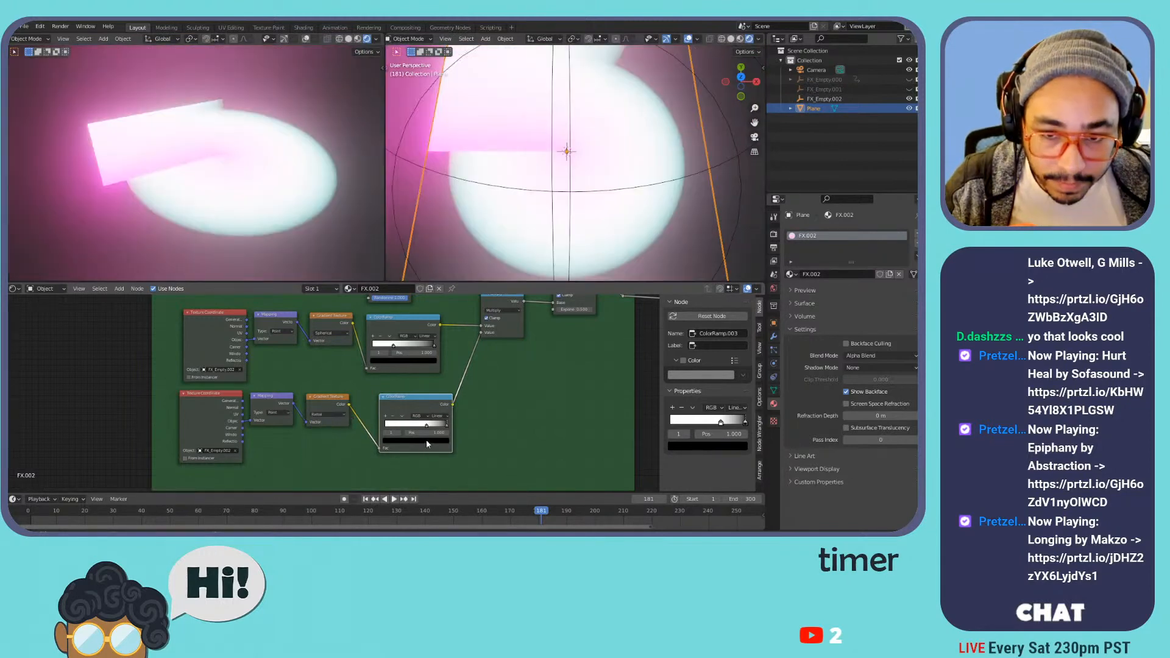
{"action": "mouse_move", "coordinate": [425, 423]}
{"action": "left_mouse_down"}
{"action": "mouse_move", "coordinate": [447, 427]}
{"action": "mouse_move", "coordinate": [403, 420]}
{"action": "mouse_move", "coordinate": [445, 425]}
{"action": "left_mouse_up"}
- Delete the Power node while keeping its connections, and reposition the Multiply node beside the two ColorRamps
{"action": "middle_click_drag", "start_coordinate": [496, 355], "coordinate": [486, 409]}
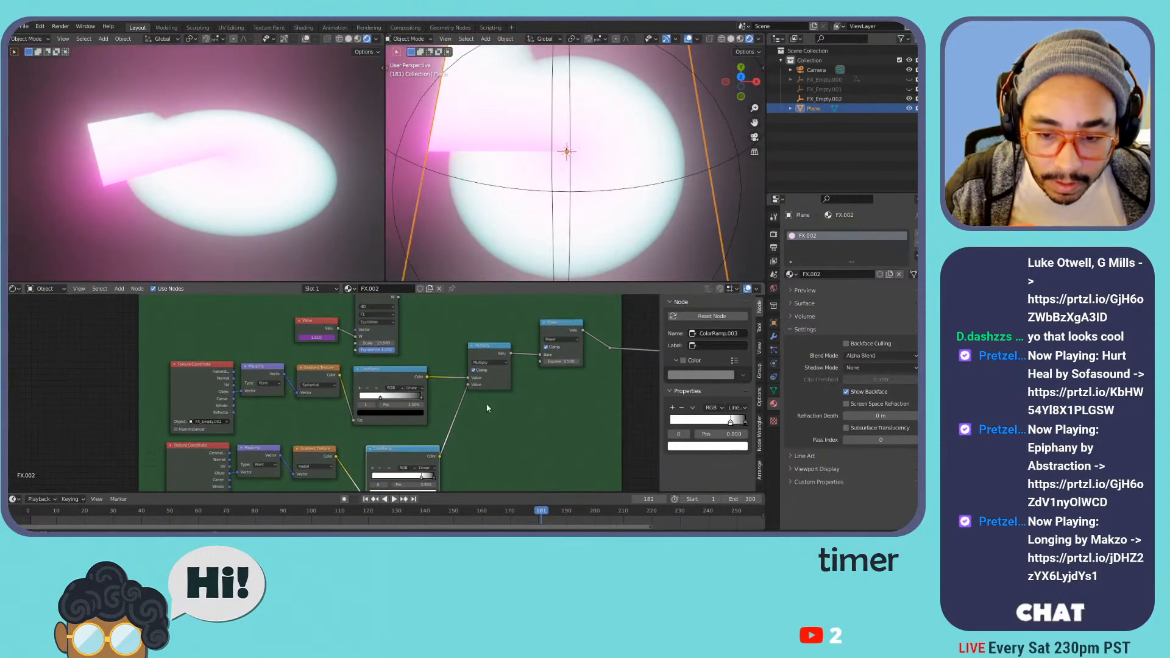
{"action": "key", "text": "ctrl+x"}
{"action": "left_click_drag", "start_coordinate": [483, 355], "coordinate": [492, 377]}
{"action": "scroll", "coordinate": [434, 381], "scroll_direction": "down", "scroll_amount": 1}
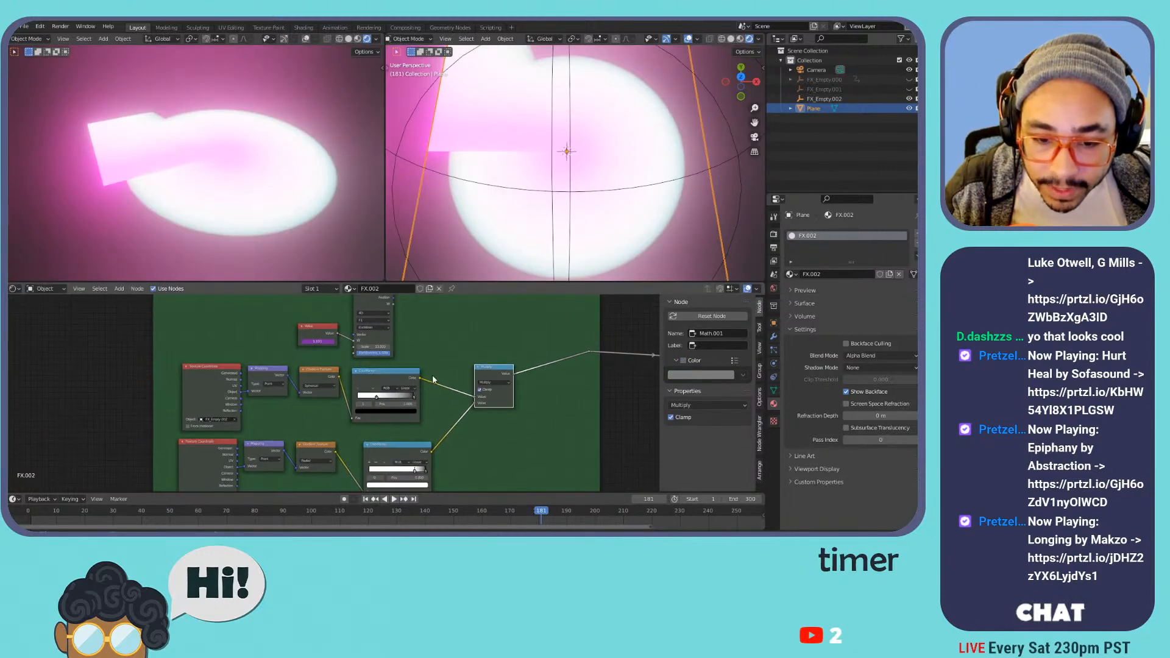
- Preview each ColorRamp on its own through the outgoing reroute, and link the Multiply node back to it
{"action": "left_click_drag", "start_coordinate": [581, 355], "coordinate": [583, 355]}
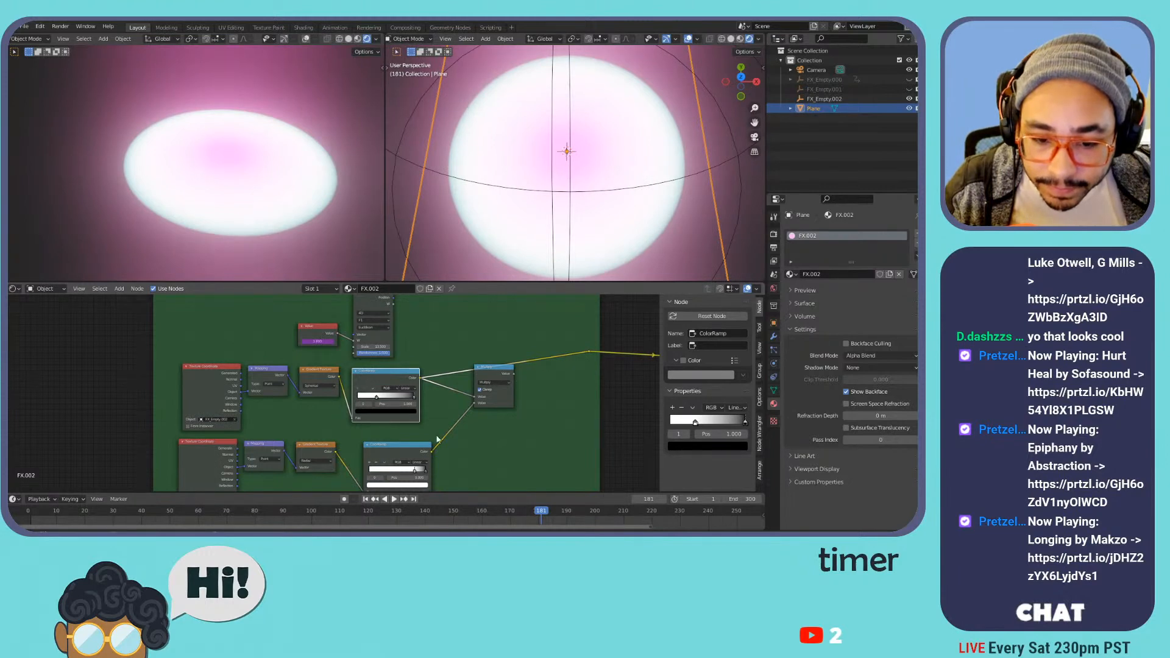
{"action": "left_click_drag", "start_coordinate": [583, 355], "coordinate": [588, 351]}
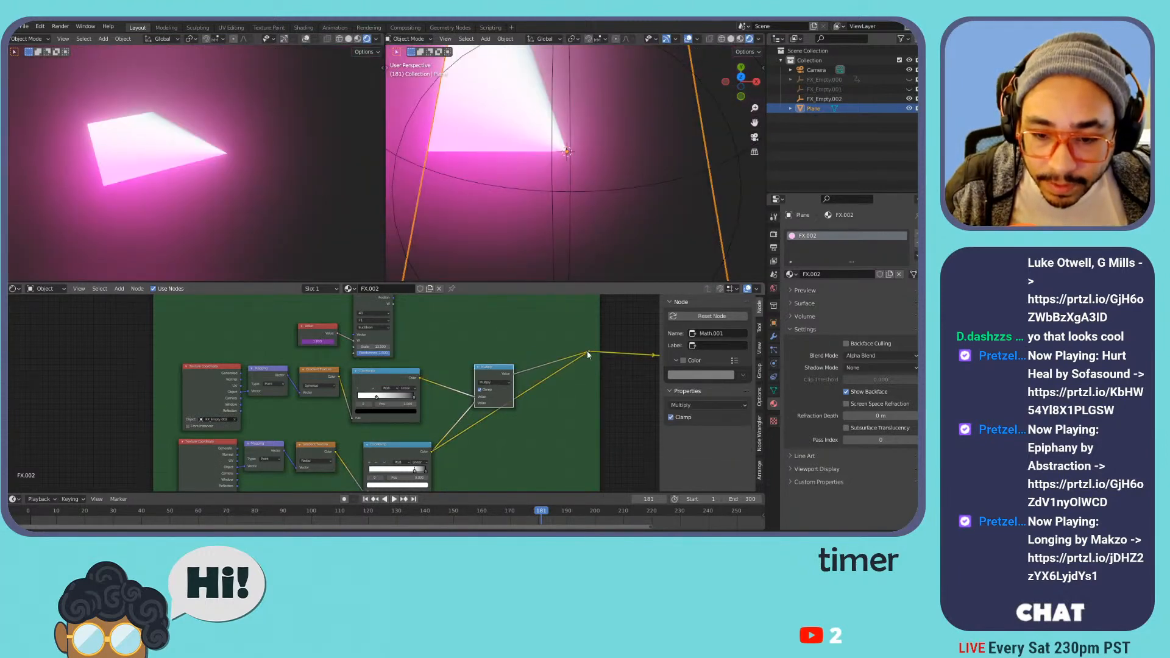
{"action": "left_click_drag", "start_coordinate": [587, 352], "coordinate": [588, 352]}
- Try Less Than and Smooth Minimum as the operation of the Math node that combines the two ColorRamps
{"action": "middle_click_drag", "start_coordinate": [395, 452], "coordinate": [427, 431]}
{"action": "scroll", "coordinate": [496, 391], "scroll_direction": "up", "scroll_amount": 4}
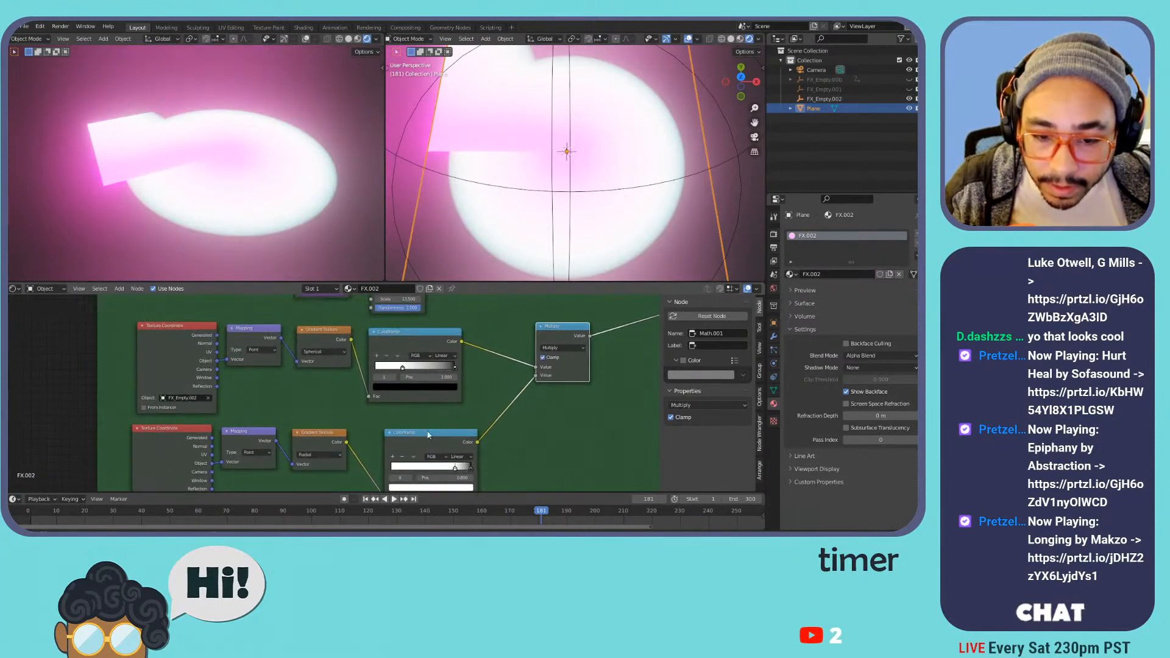
{"action": "left_click", "coordinate": [560, 347]}
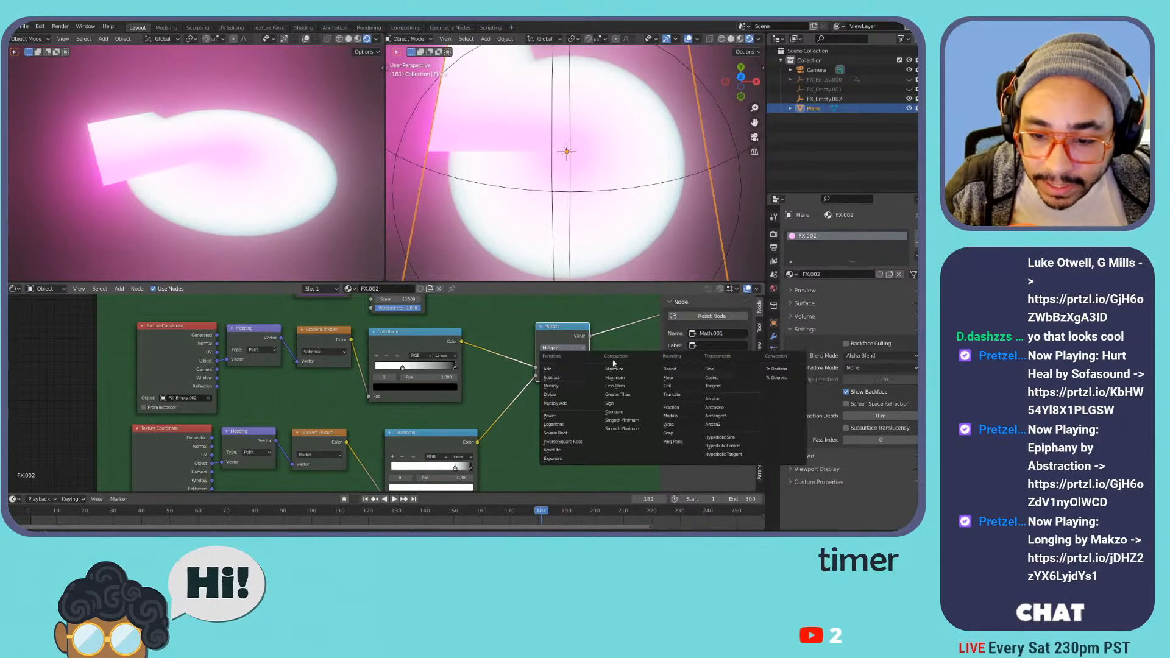
{"action": "left_click", "coordinate": [620, 387]}
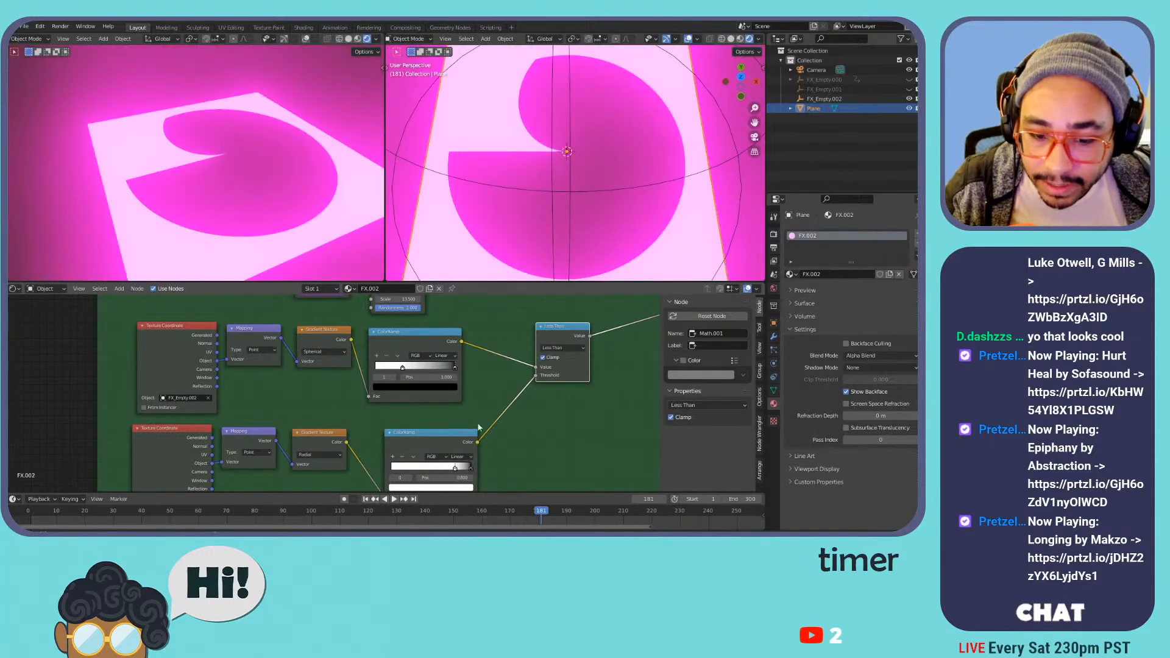
{"action": "left_click", "coordinate": [468, 468]}
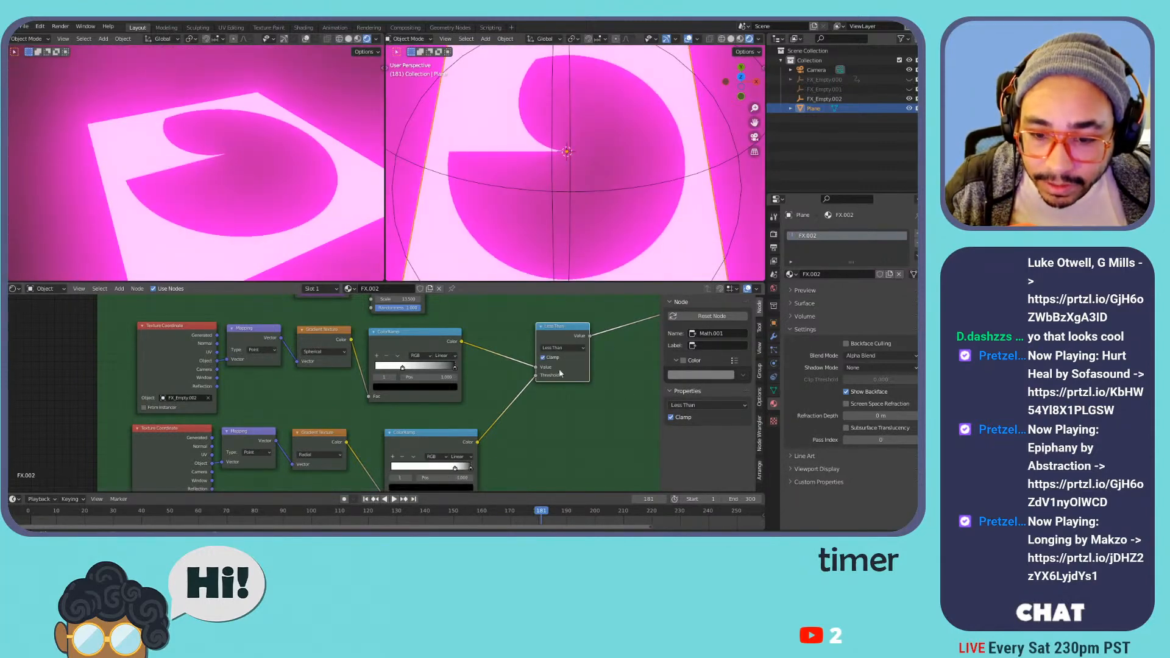
{"action": "left_click", "coordinate": [561, 348]}
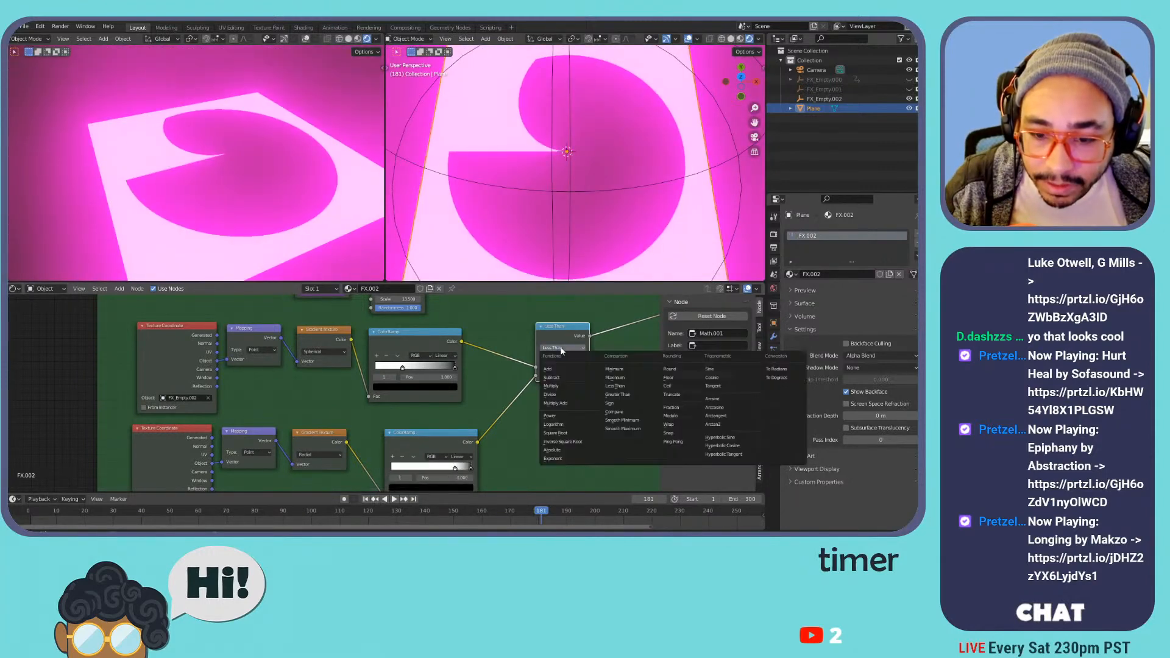
{"action": "left_click", "coordinate": [628, 422]}
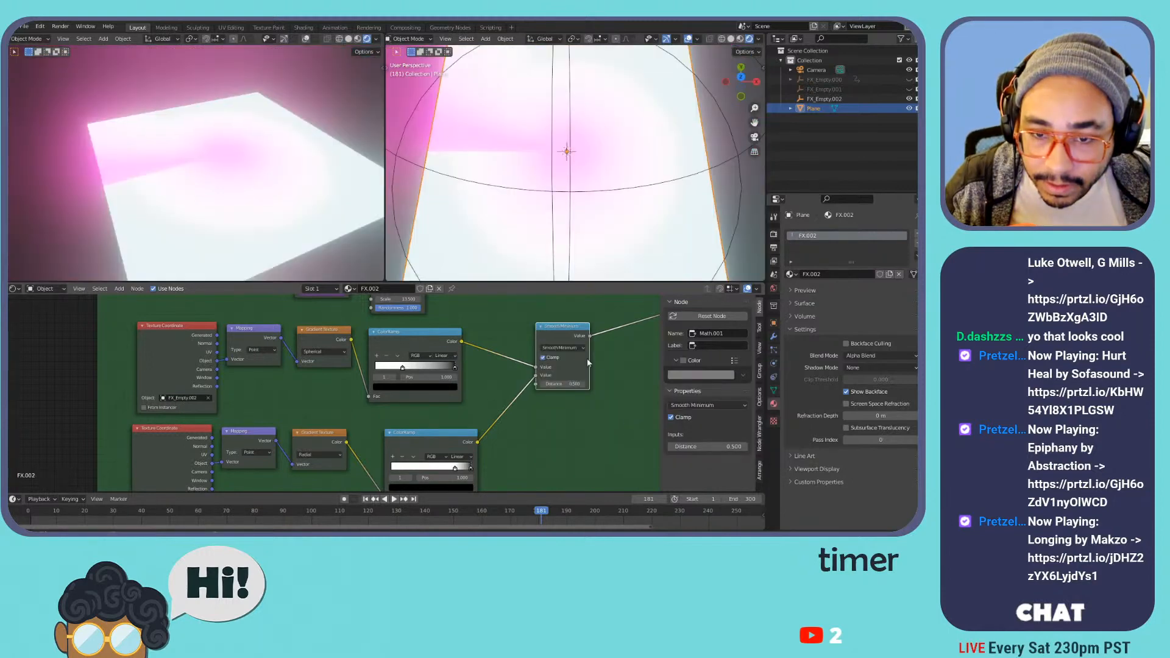
- Try Greater Than, Subtract, Multiply and Multiply Add as the combining Math node's operation
{"action": "left_click", "coordinate": [579, 349]}
{"action": "left_click", "coordinate": [627, 397]}
{"action": "left_click", "coordinate": [571, 351]}
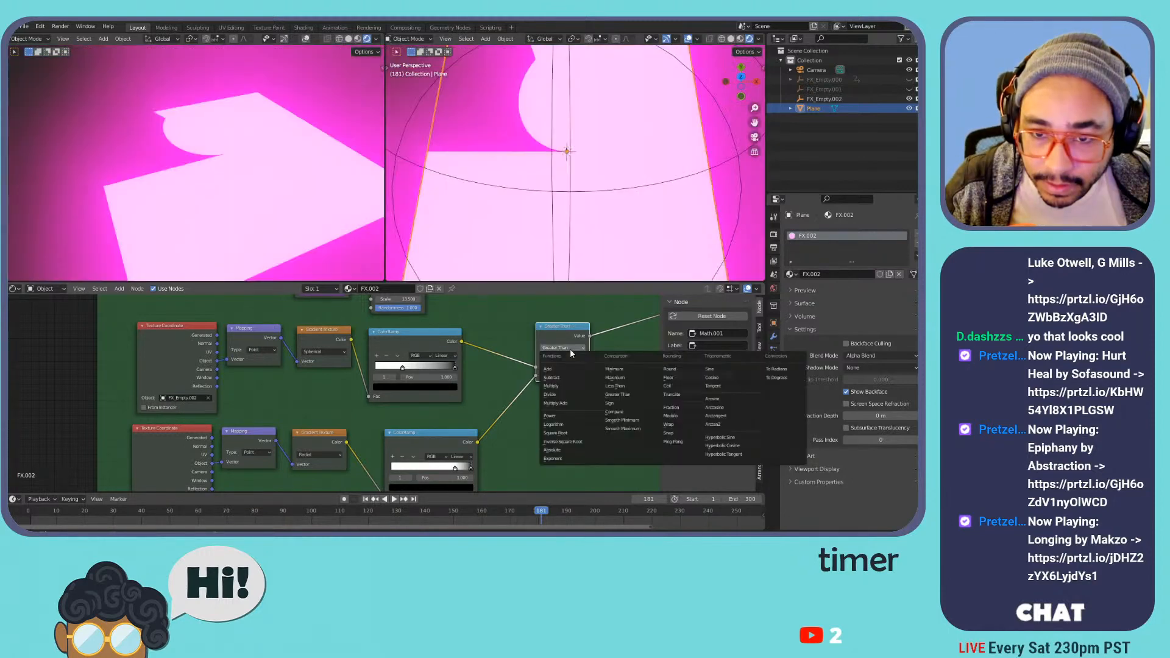
{"action": "left_click", "coordinate": [566, 379]}
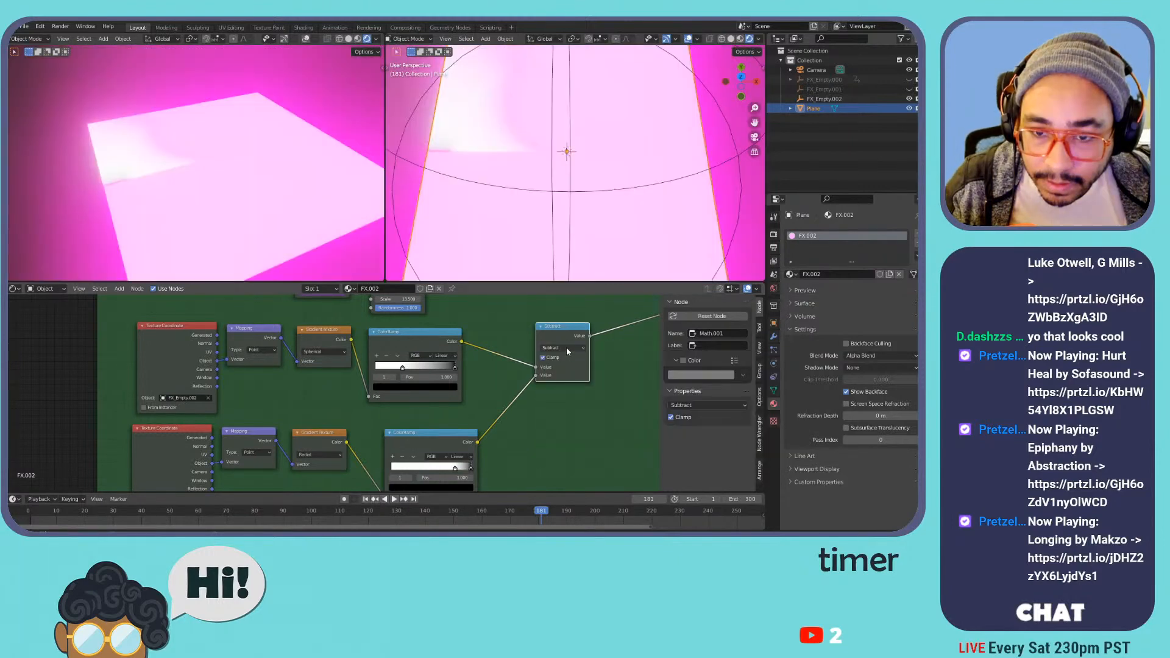
{"action": "left_click", "coordinate": [565, 347]}
{"action": "left_click", "coordinate": [551, 386]}
{"action": "left_click", "coordinate": [568, 348]}
{"action": "left_click", "coordinate": [555, 402]}
- Set the combining Math node to Divide and slide the copied ColorRamp's white stop to the start of the gradient
{"action": "left_click", "coordinate": [561, 349]}
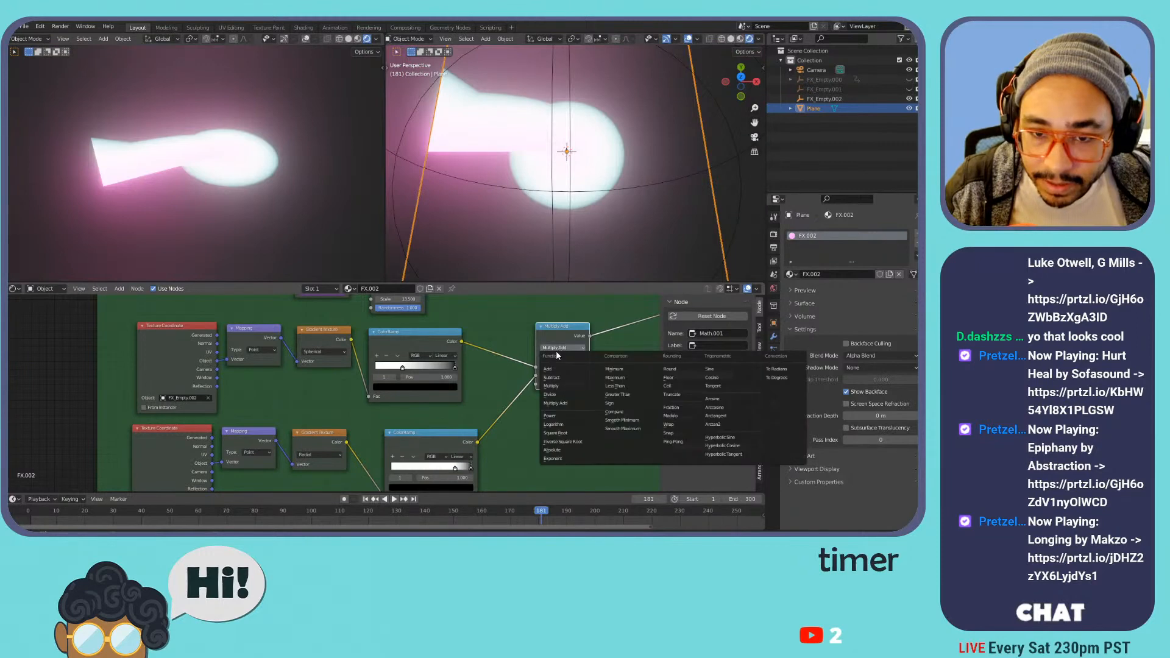
{"action": "left_click", "coordinate": [564, 395]}
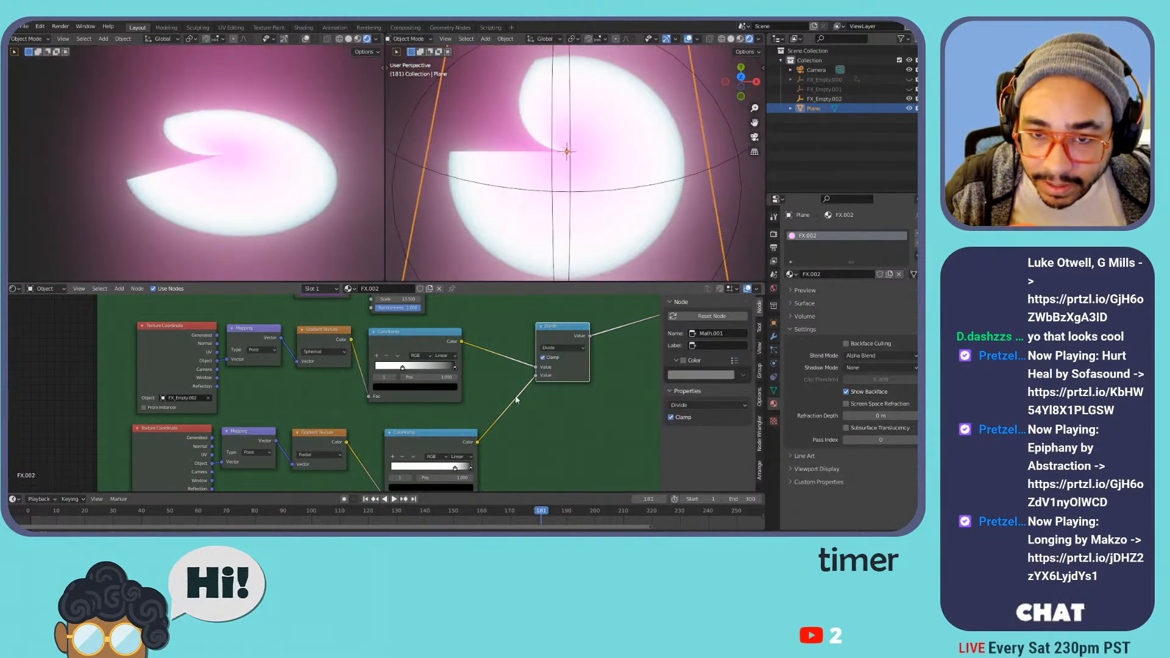
{"action": "scroll", "coordinate": [458, 423], "scroll_direction": "down", "scroll_amount": 1}
{"action": "middle_click_drag", "start_coordinate": [455, 455], "coordinate": [477, 420]}
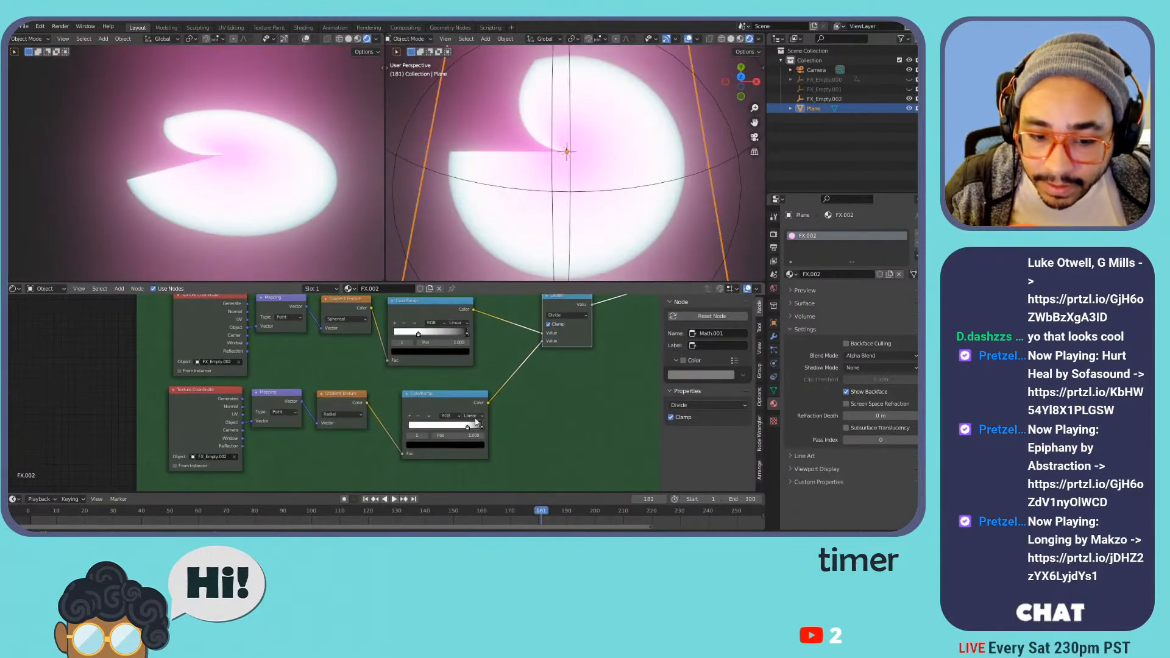
{"action": "left_click_drag", "start_coordinate": [467, 426], "coordinate": [352, 418]}
{"action": "left_click_drag", "start_coordinate": [456, 430], "coordinate": [527, 406]}
{"action": "middle_click_drag", "start_coordinate": [324, 421], "coordinate": [386, 400]}
- Show the hidden inputs of the radial chain's Mapping node and try out different rotation values on it
{"action": "left_click", "coordinate": [341, 375]}
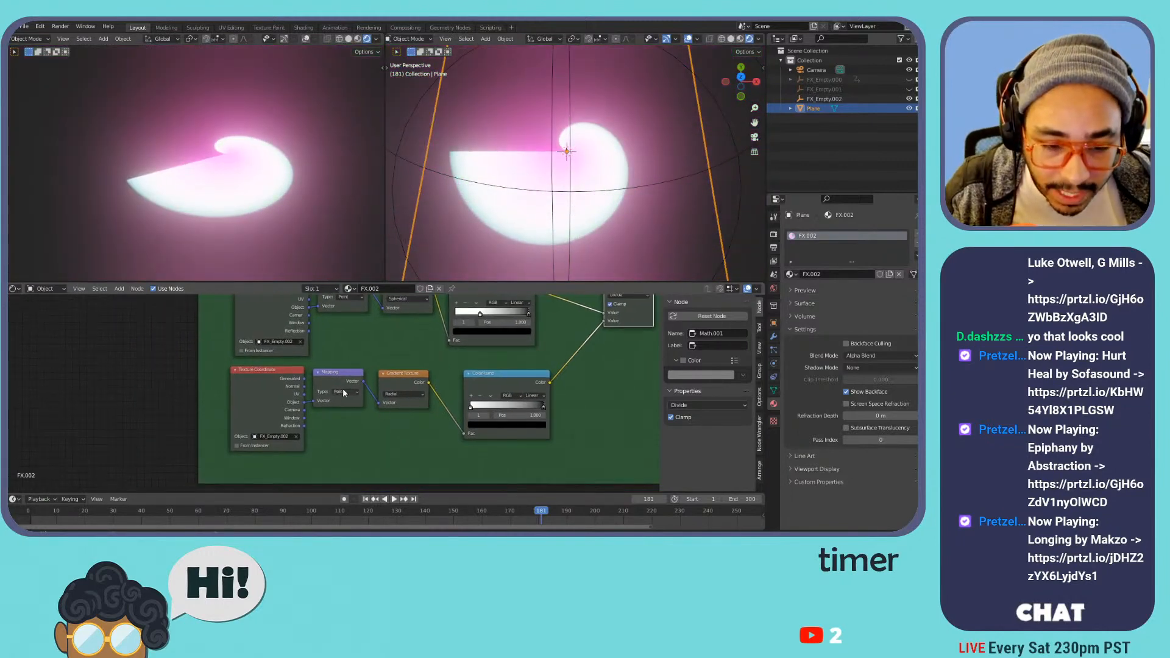
{"action": "key", "text": "ctrl+h"}
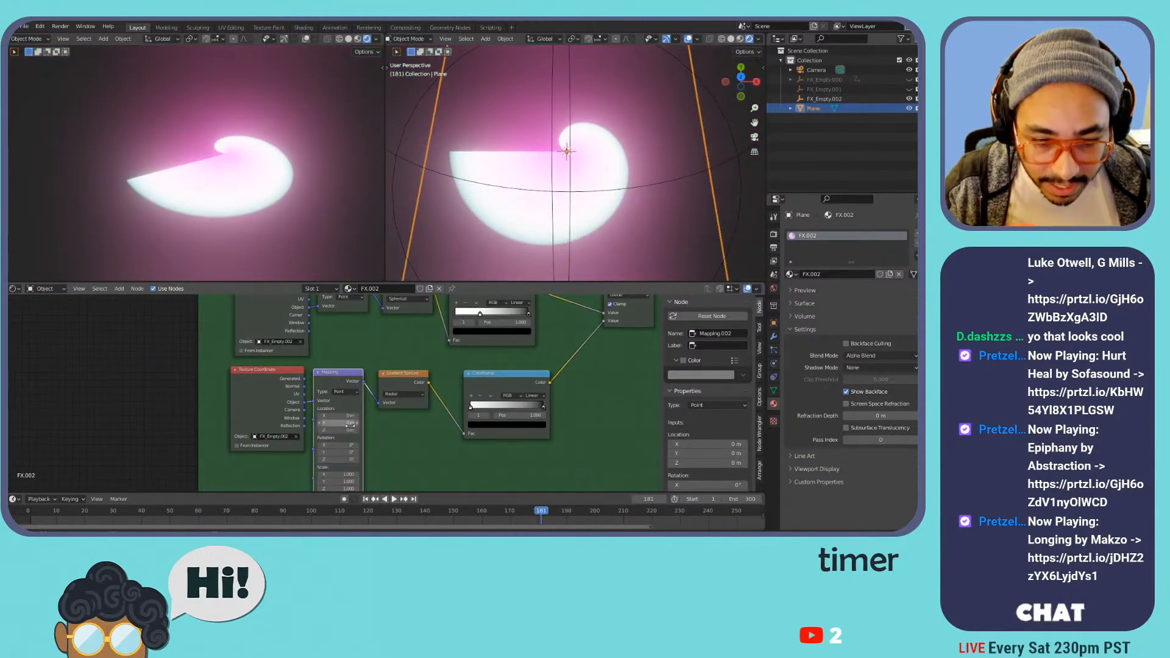
{"action": "left_click_drag", "start_coordinate": [339, 460], "coordinate": [426, 452]}
{"action": "right_click", "coordinate": [339, 460]}
{"action": "right_click", "coordinate": [315, 451]}
{"action": "left_click_drag", "start_coordinate": [329, 445], "coordinate": [381, 445]}
{"action": "right_click", "coordinate": [329, 446]}
- Move the radial chain's Texture Coordinate node away from its Mapping node to make room between them
{"action": "middle_click_drag", "start_coordinate": [393, 439], "coordinate": [488, 380]}
{"action": "scroll", "coordinate": [439, 365], "scroll_direction": "down", "scroll_amount": 5}
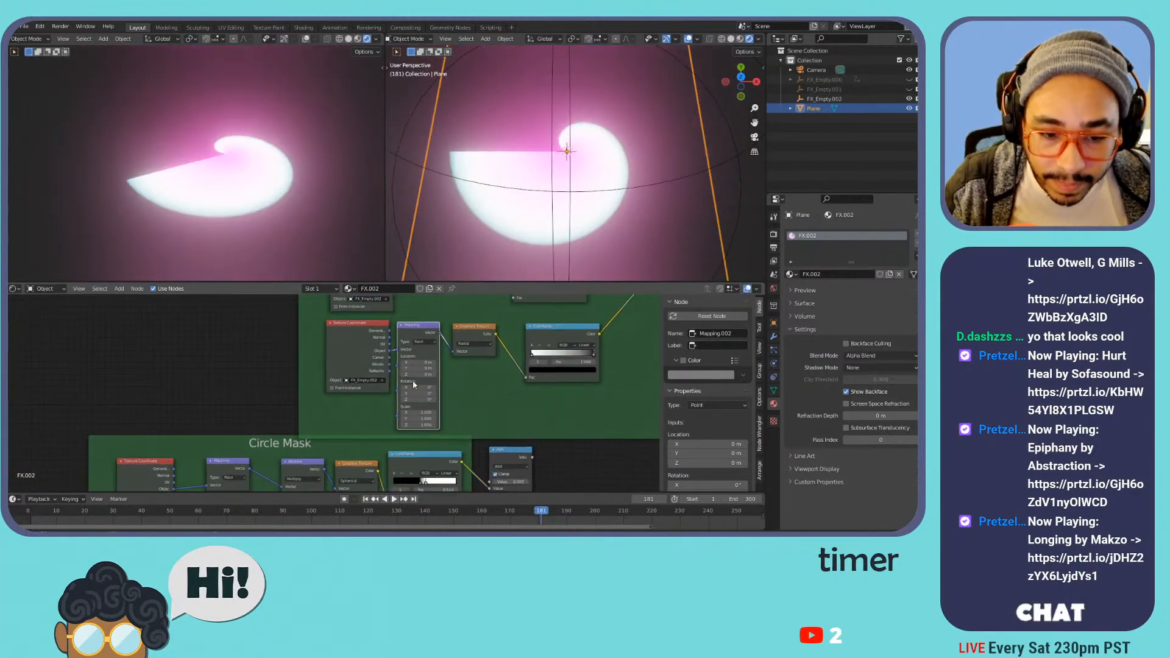
{"action": "left_click", "coordinate": [412, 331]}
{"action": "middle_click_drag", "start_coordinate": [412, 331], "coordinate": [441, 390]}
{"action": "key", "text": "g"}
{"action": "left_click", "coordinate": [368, 371]}
{"action": "scroll", "coordinate": [441, 390], "scroll_direction": "up", "scroll_amount": 5}
{"action": "left_click_drag", "start_coordinate": [475, 397], "coordinate": [390, 394]}
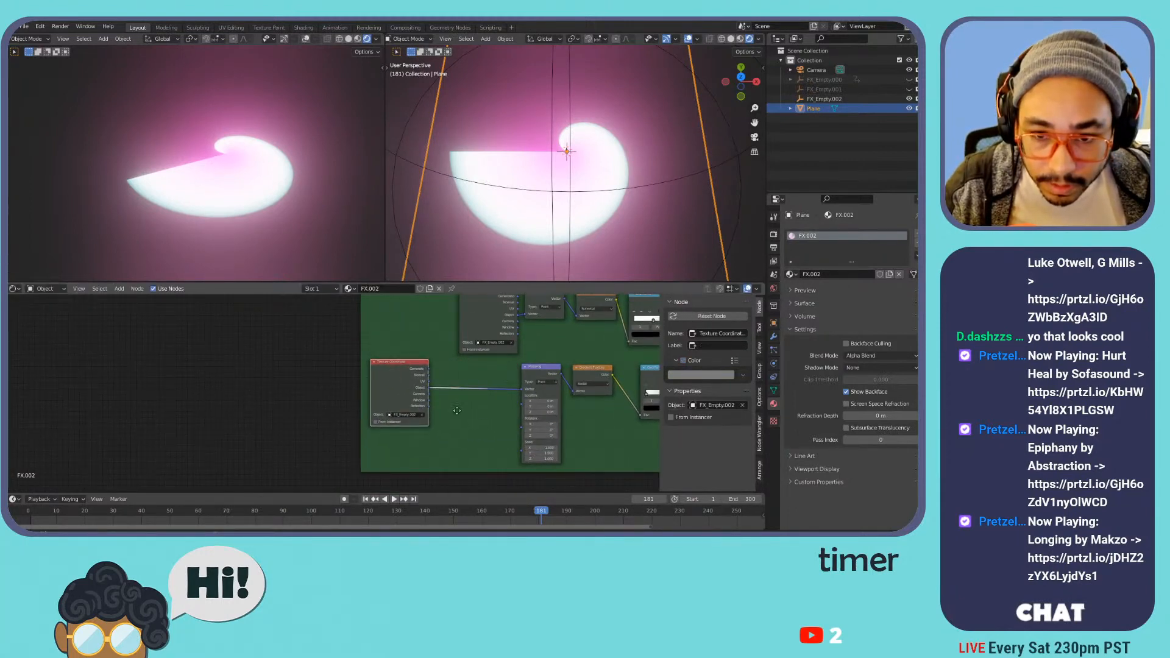
{"action": "middle_click_drag", "start_coordinate": [470, 418], "coordinate": [413, 383]}
{"action": "scroll", "coordinate": [367, 367], "scroll_direction": "up", "scroll_amount": 2}
{"action": "key", "text": "shift+a"}
{"action": "mouse_move", "coordinate": [383, 396]}
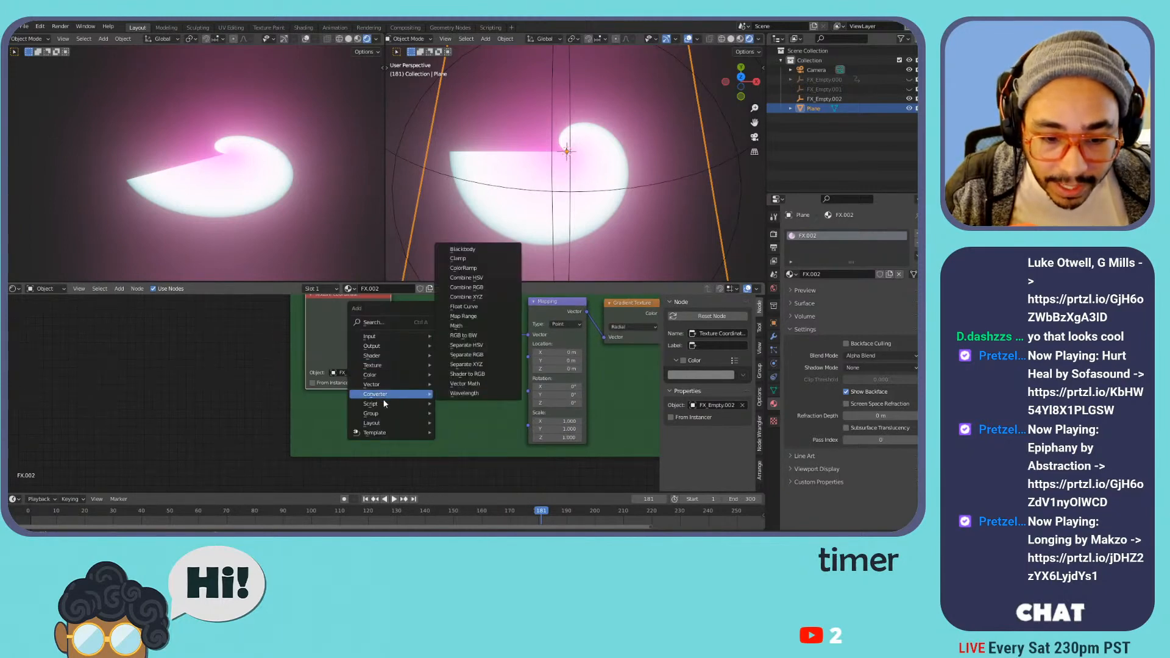
{"action": "left_click", "coordinate": [499, 364]}
{"action": "left_click", "coordinate": [496, 387]}
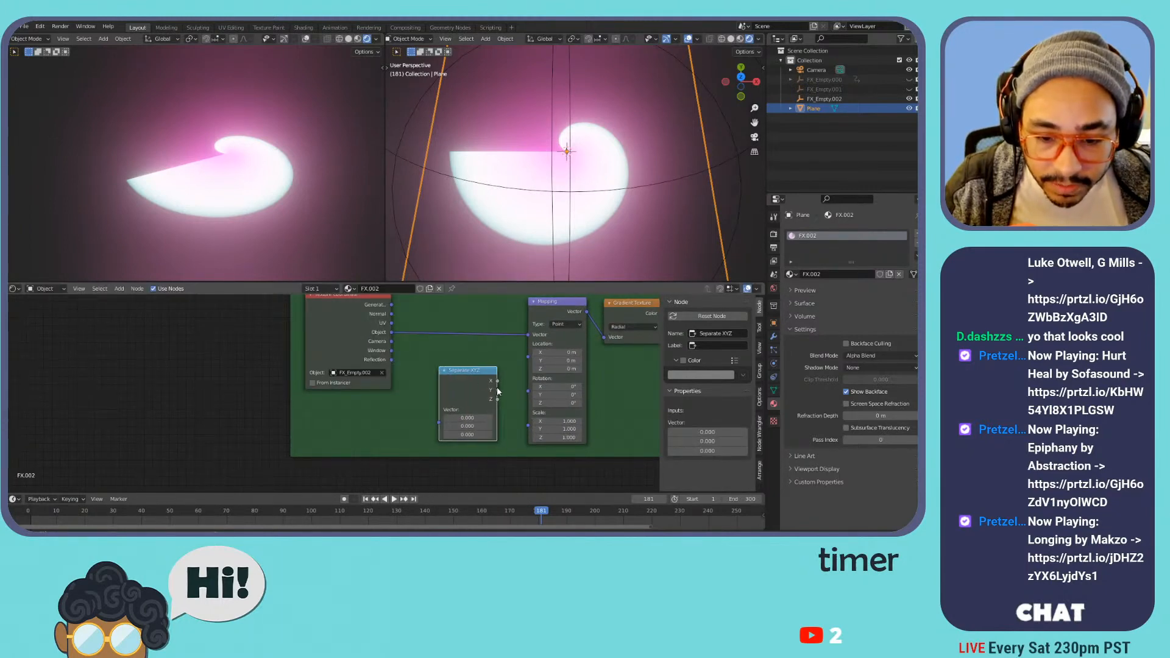
{"action": "key", "text": "ctrl+z"}
- Add a Combine XYZ node before the radial chain's Mapping node and link its Vector output to the Rotation input
{"action": "key", "text": "shift+a"}
{"action": "mouse_move", "coordinate": [453, 377]}
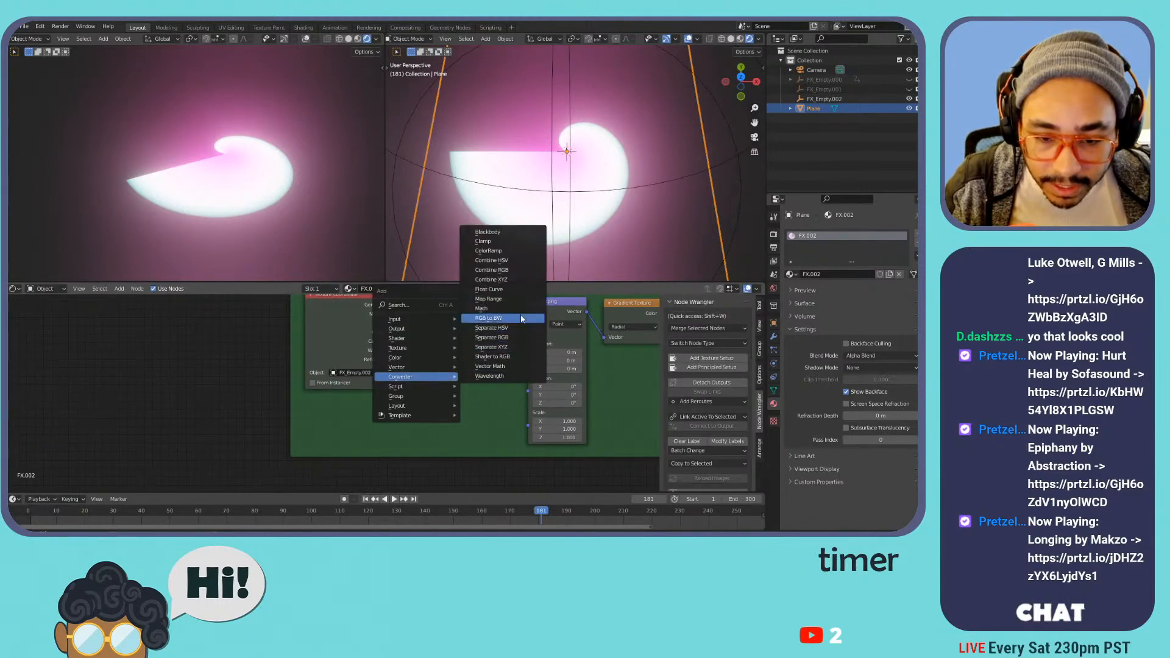
{"action": "left_click", "coordinate": [513, 282]}
{"action": "left_click", "coordinate": [430, 376]}
{"action": "left_click_drag", "start_coordinate": [488, 391], "coordinate": [531, 390]}
- Duplicate the frame-driven Value node and place the copy beside the Combine XYZ node
{"action": "scroll", "coordinate": [454, 373], "scroll_direction": "down", "scroll_amount": 5}
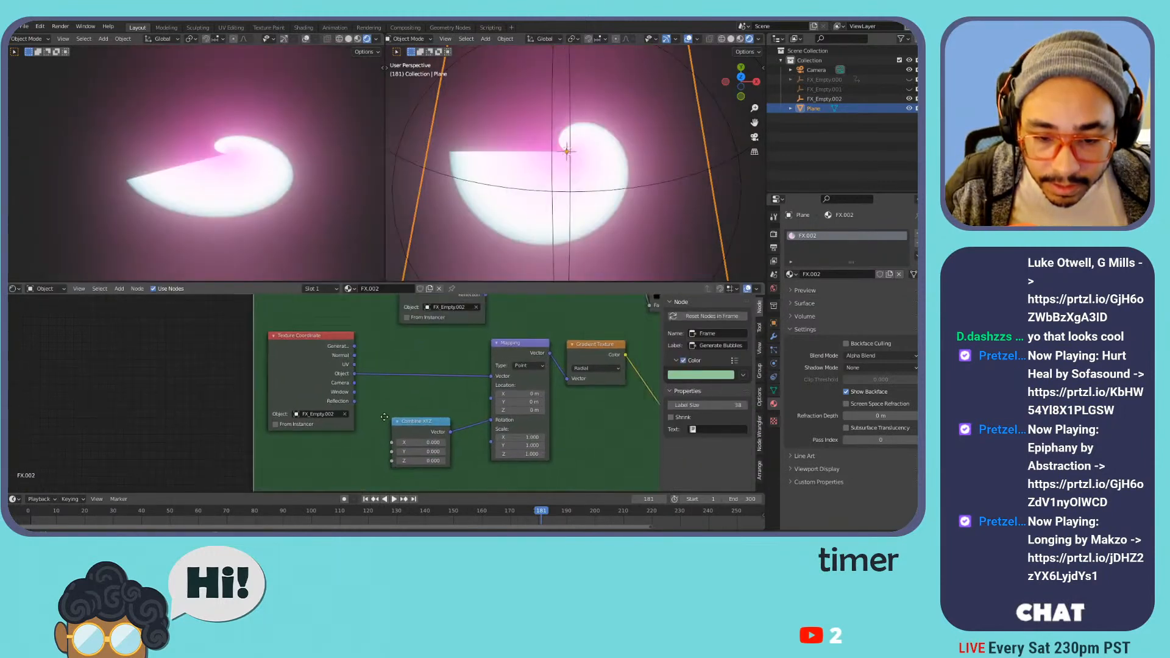
{"action": "left_click_drag", "start_coordinate": [460, 325], "coordinate": [348, 438]}
{"action": "scroll", "coordinate": [348, 438], "scroll_direction": "up", "scroll_amount": 3}
{"action": "scroll", "coordinate": [341, 468], "scroll_direction": "up", "scroll_amount": 5}
{"action": "middle_click_drag", "start_coordinate": [340, 471], "coordinate": [414, 382]}
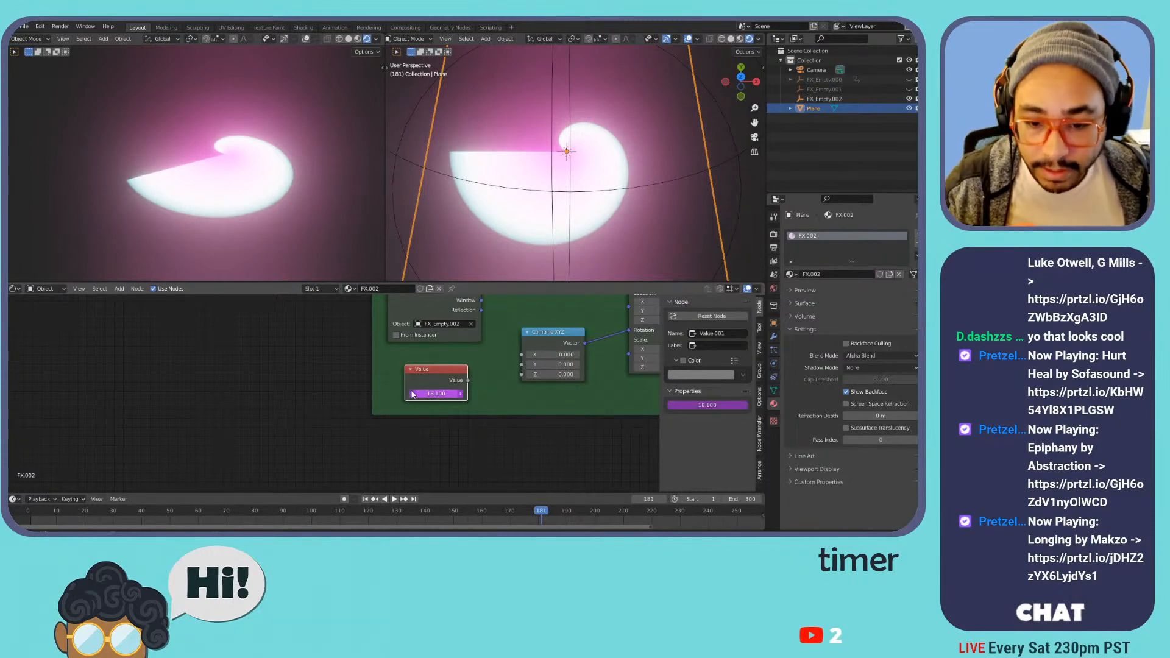
- Link the duplicated Value node to the Combine XYZ node's Z input, play the animation and negate the value's frame/10 driver expression
{"action": "left_click_drag", "start_coordinate": [492, 376], "coordinate": [522, 374]}
{"action": "key", "text": "space"}
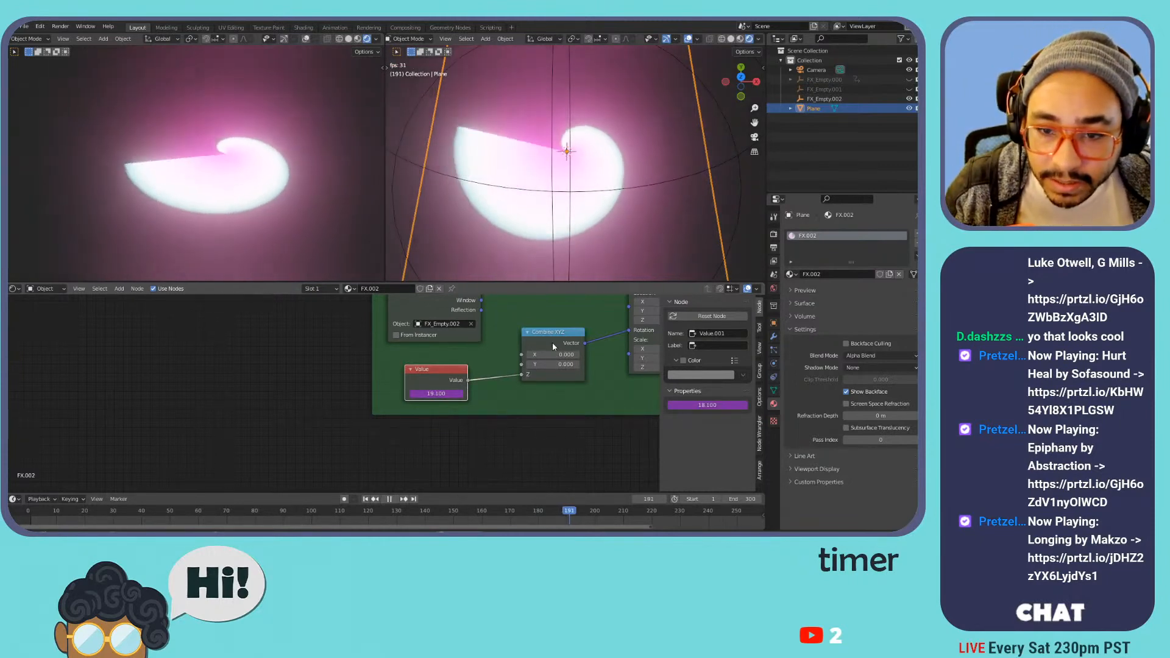
{"action": "left_click", "coordinate": [441, 393]}
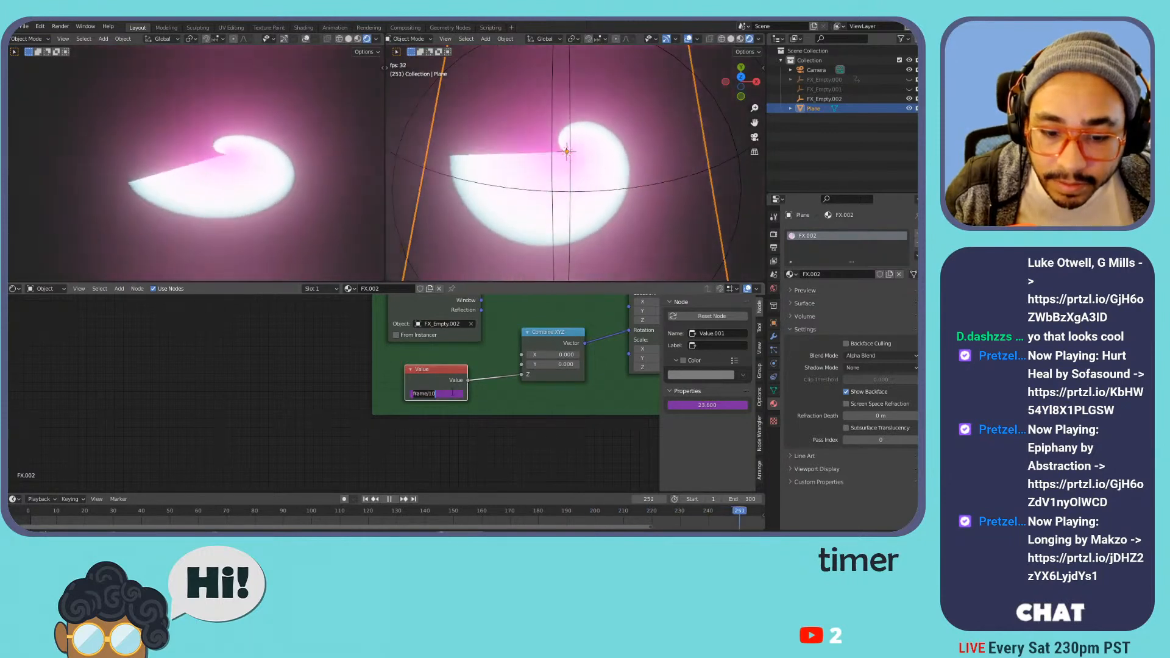
{"action": "key", "text": "Return"}
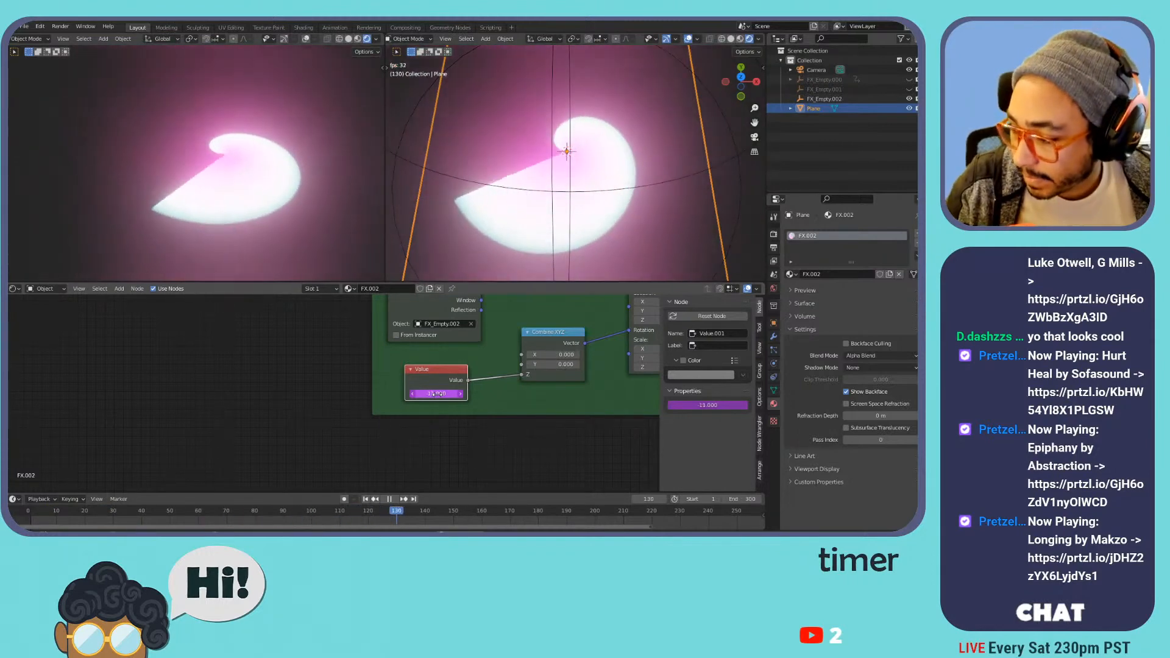
- Try out different stop positions on the radial and spherical chains' ColorRamp nodes
{"action": "scroll", "coordinate": [553, 360], "scroll_direction": "down", "scroll_amount": 1}
{"action": "middle_click_drag", "start_coordinate": [552, 359], "coordinate": [414, 474]}
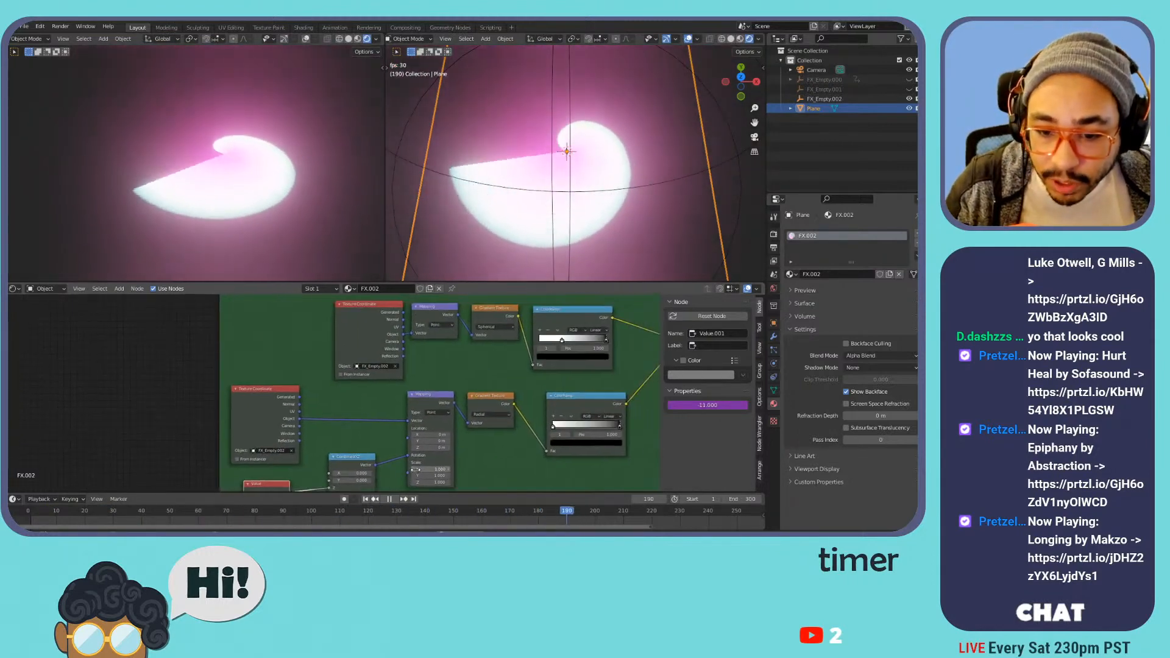
{"action": "scroll", "coordinate": [426, 390], "scroll_direction": "down", "scroll_amount": 2}
{"action": "scroll", "coordinate": [491, 374], "scroll_direction": "down", "scroll_amount": 1}
{"action": "middle_click_drag", "start_coordinate": [491, 373], "coordinate": [399, 397]}
{"action": "scroll", "coordinate": [414, 391], "scroll_direction": "up", "scroll_amount": 3}
{"action": "scroll", "coordinate": [458, 389], "scroll_direction": "up", "scroll_amount": 1}
{"action": "middle_click_drag", "start_coordinate": [510, 422], "coordinate": [486, 389]}
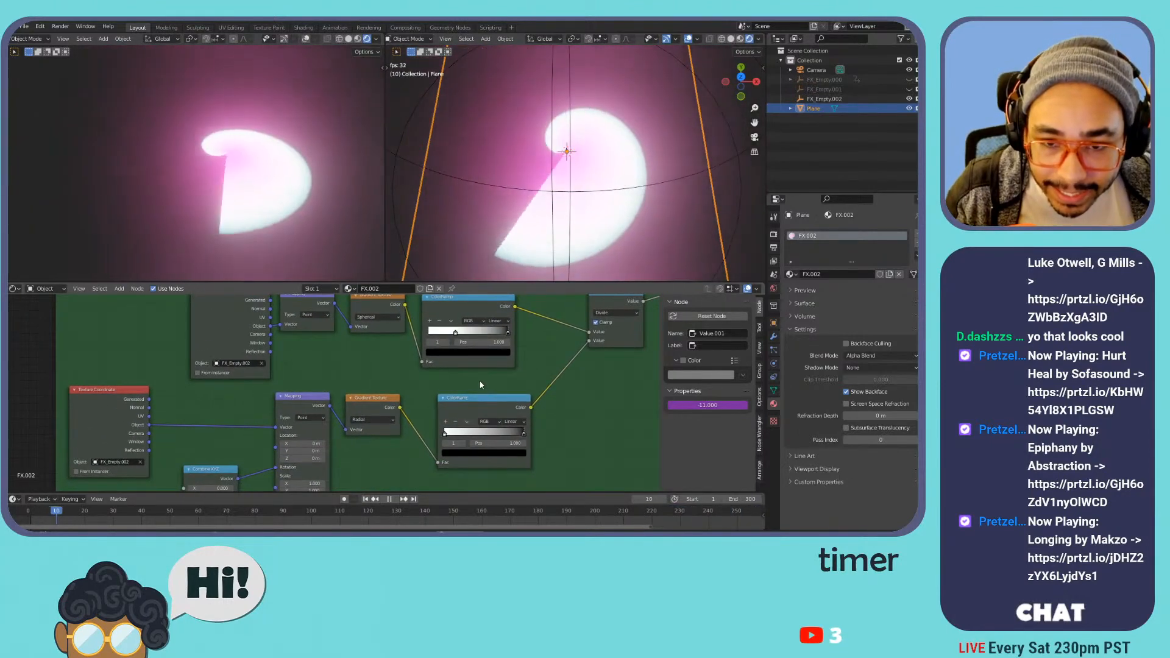
{"action": "left_click_drag", "start_coordinate": [522, 432], "coordinate": [550, 412]}
{"action": "mouse_move", "coordinate": [507, 333]}
{"action": "left_mouse_down"}
{"action": "mouse_move", "coordinate": [451, 334]}
{"action": "mouse_move", "coordinate": [528, 336]}
{"action": "left_mouse_up"}
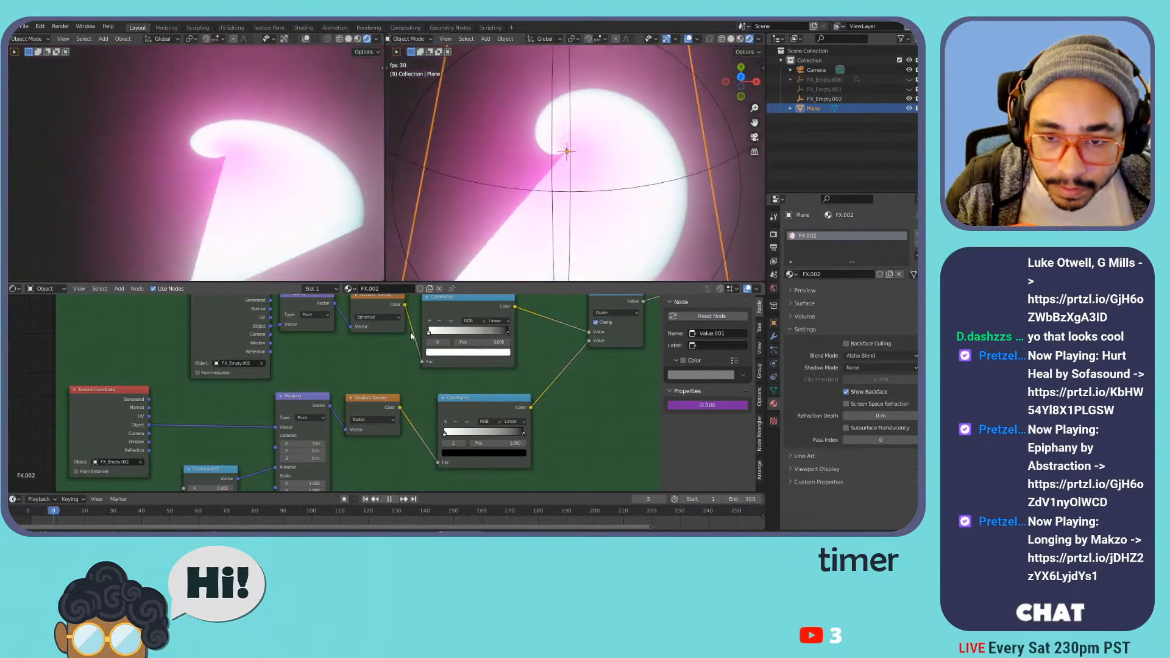
{"action": "left_click", "coordinate": [456, 334]}
{"action": "mouse_move", "coordinate": [423, 337]}
{"action": "left_mouse_down"}
{"action": "mouse_move", "coordinate": [365, 334]}
{"action": "mouse_move", "coordinate": [402, 332]}
{"action": "left_mouse_up"}
- Set the white stop's position on the spherical chain's ColorRamp to 0.5
{"action": "left_click", "coordinate": [499, 342]}
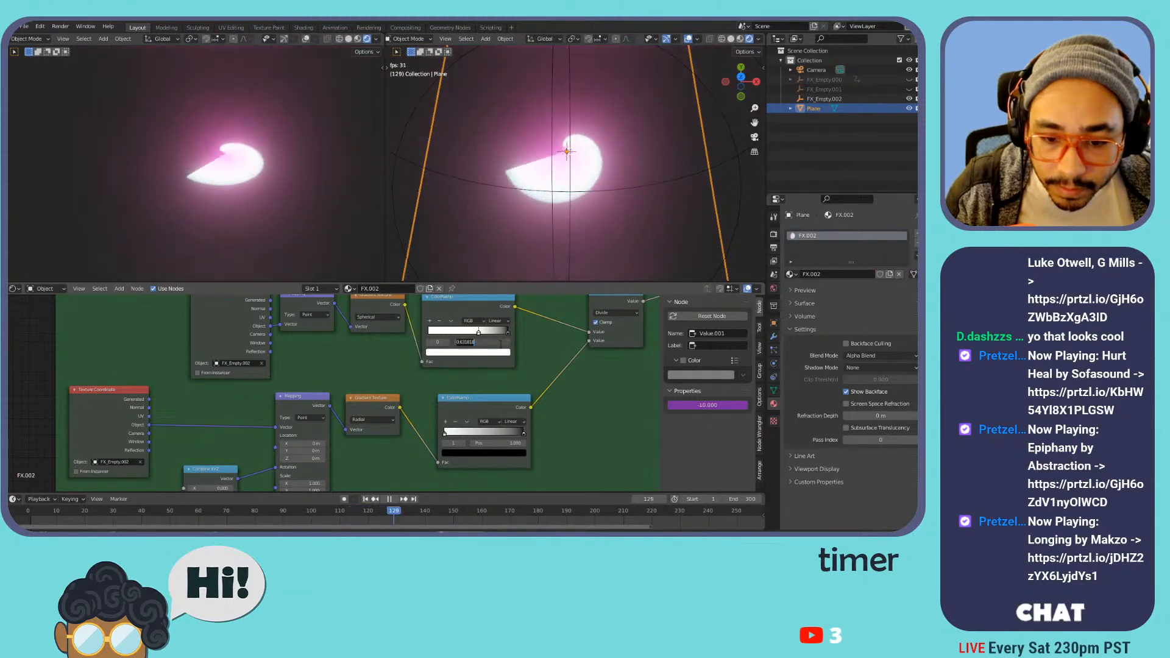
{"action": "type", "text": ".5"}
{"action": "key", "text": "Return"}
{"action": "mouse_move", "coordinate": [469, 333]}
{"action": "left_mouse_down"}
{"action": "mouse_move", "coordinate": [416, 335]}
{"action": "mouse_move", "coordinate": [464, 337]}
{"action": "left_mouse_up"}
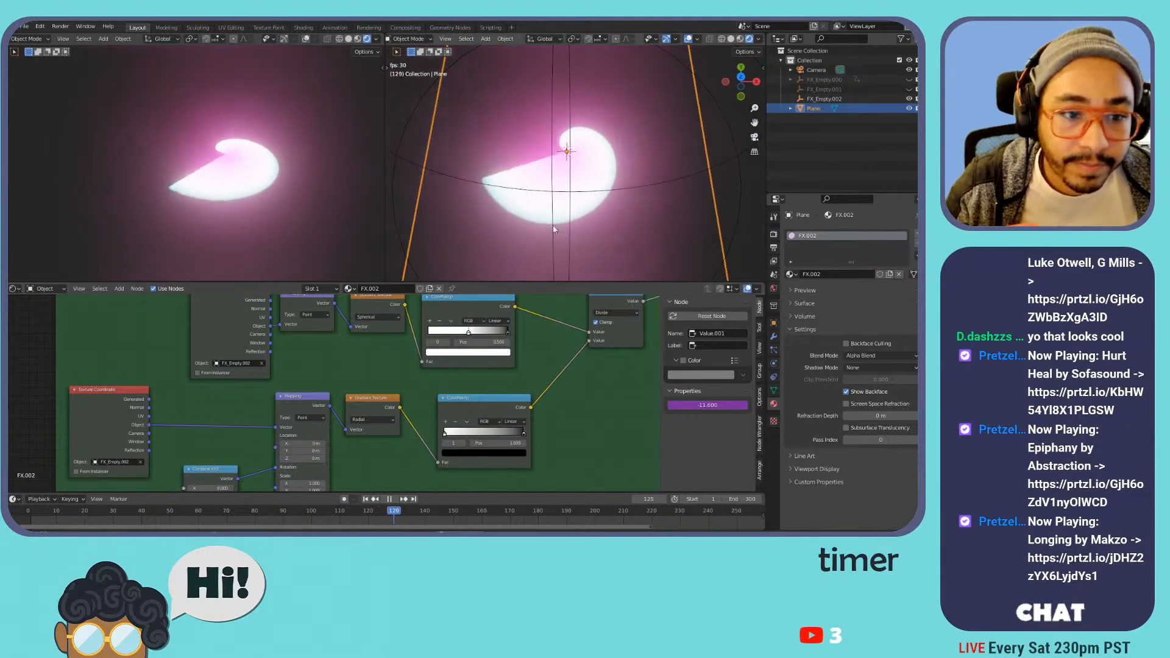
- Move the spherical chain's Texture Coordinate and Mapping nodes away from its Gradient Texture and show the Mapping node's hidden inputs
{"action": "scroll", "coordinate": [548, 356], "scroll_direction": "down", "scroll_amount": 2}
{"action": "middle_click_drag", "start_coordinate": [529, 353], "coordinate": [460, 414]}
{"action": "scroll", "coordinate": [459, 414], "scroll_direction": "up", "scroll_amount": 2}
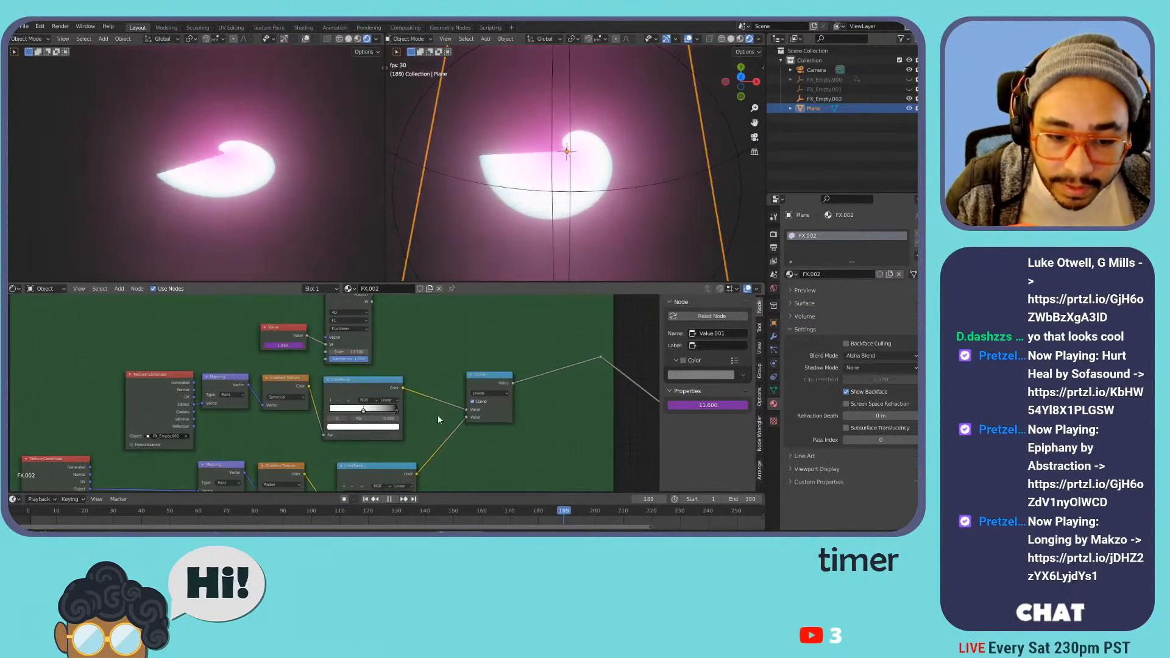
{"action": "middle_click_drag", "start_coordinate": [204, 405], "coordinate": [367, 327]}
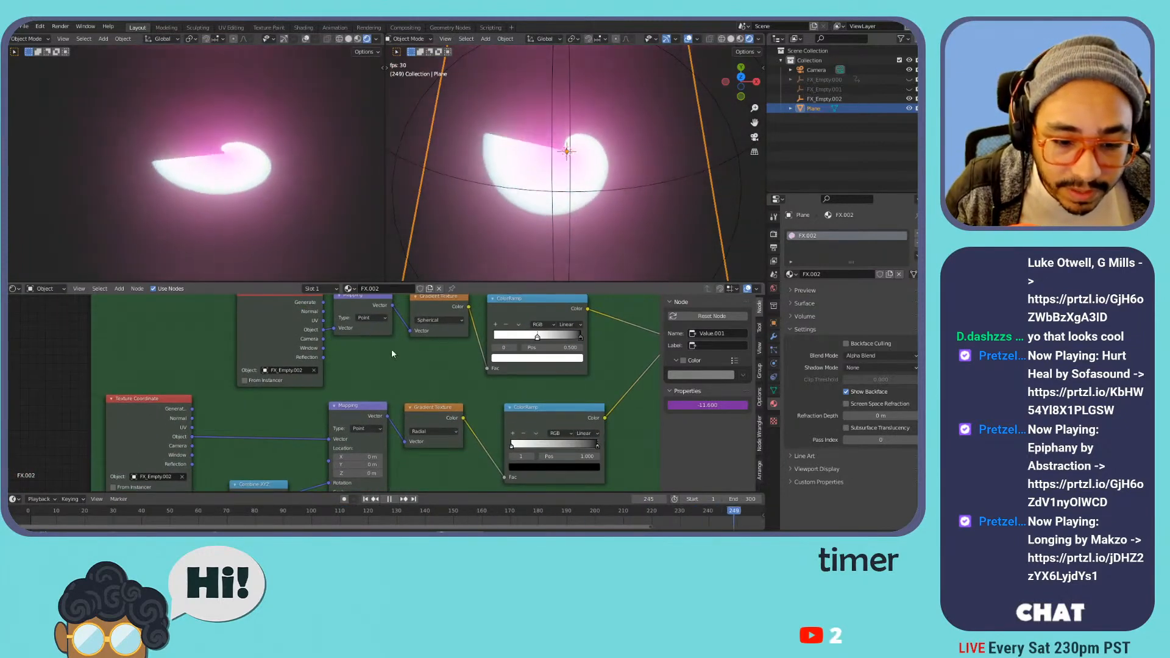
{"action": "scroll", "coordinate": [430, 366], "scroll_direction": "down", "scroll_amount": 2}
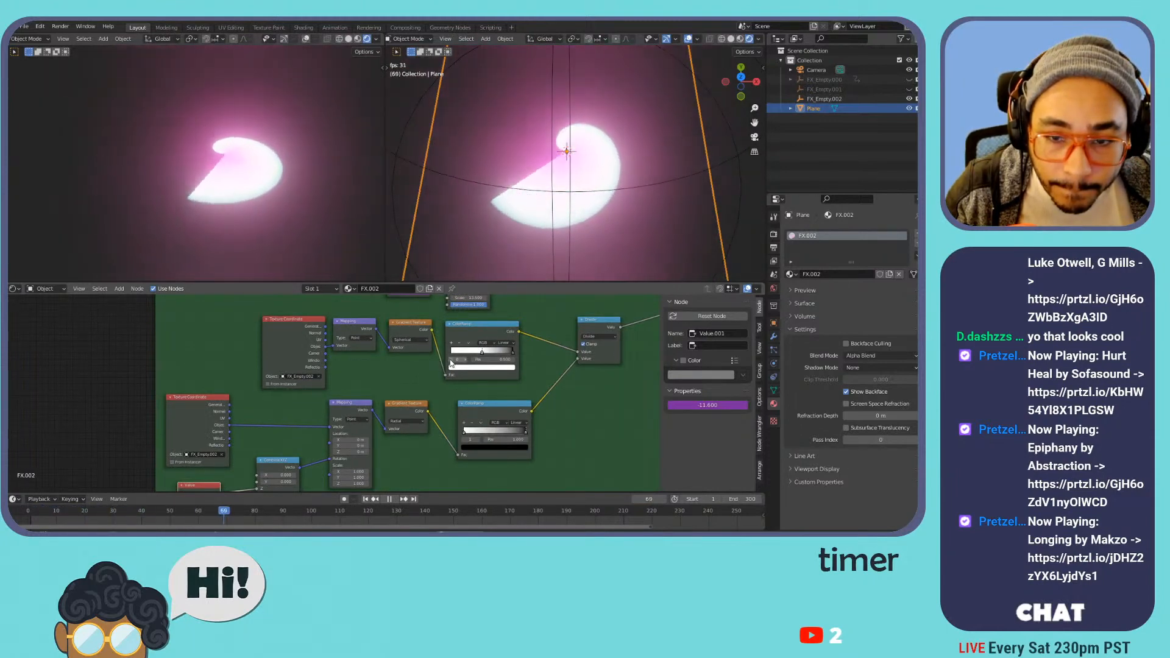
{"action": "middle_click_drag", "start_coordinate": [428, 368], "coordinate": [501, 403]}
{"action": "left_click_drag", "start_coordinate": [362, 359], "coordinate": [263, 330]}
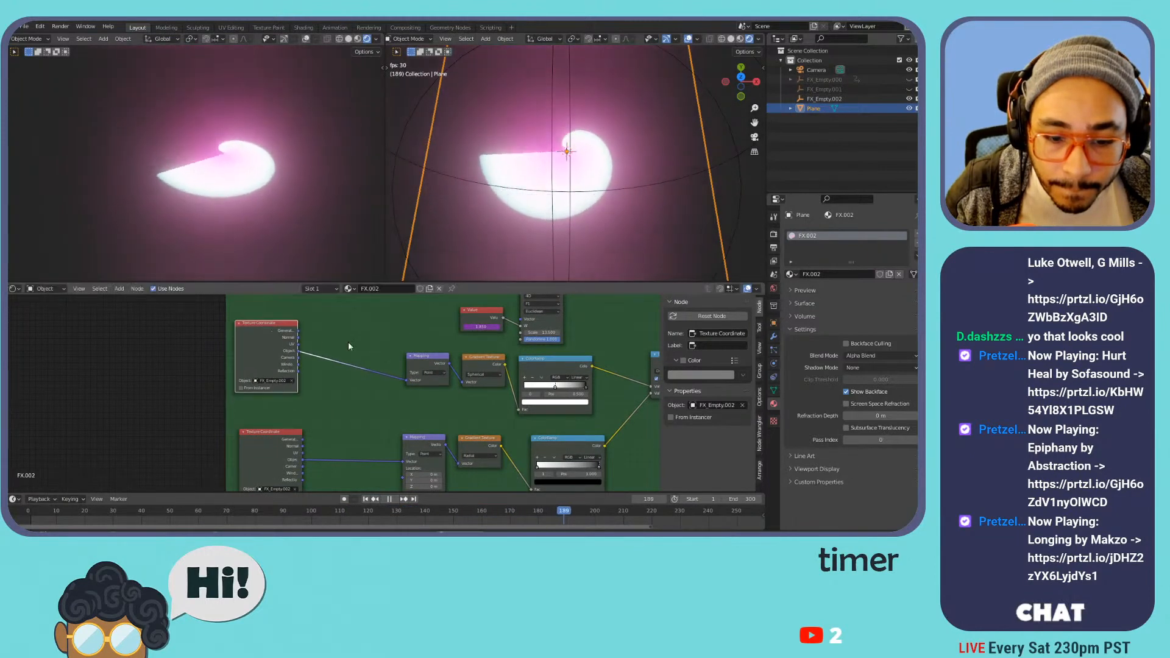
{"action": "left_click_drag", "start_coordinate": [415, 359], "coordinate": [330, 332]}
{"action": "key", "text": "ctrl+h"}
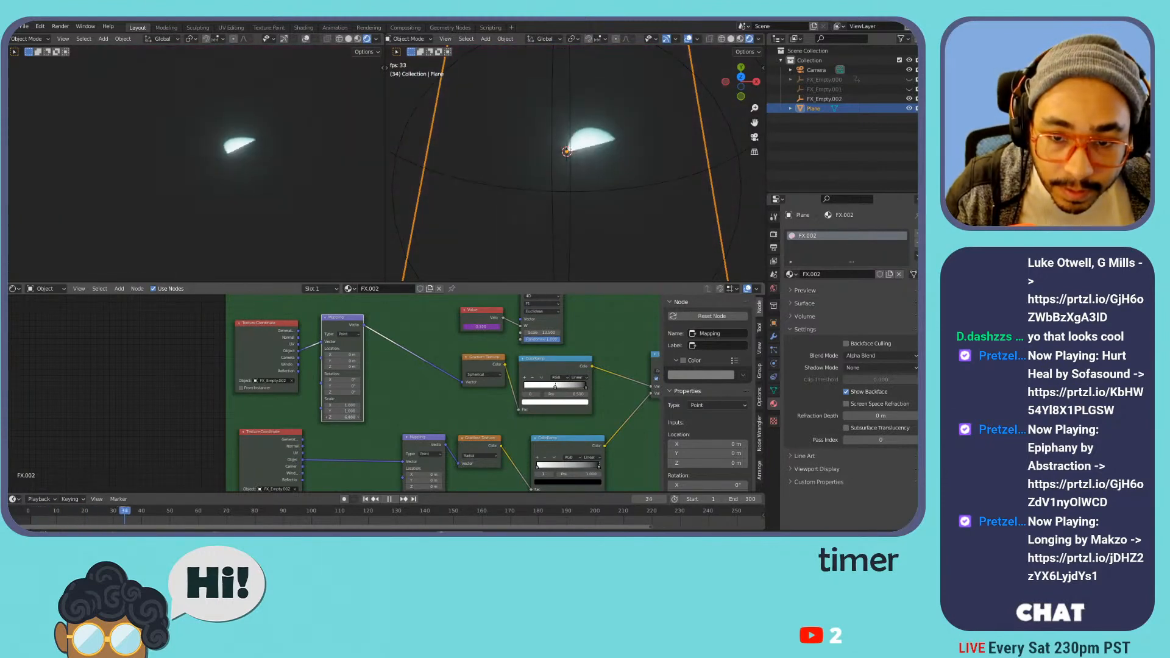
- Try out different Scale, Rotation and Location values on the spherical chain's Mapping node and undo the changes
{"action": "left_click_drag", "start_coordinate": [342, 418], "coordinate": [292, 417]}
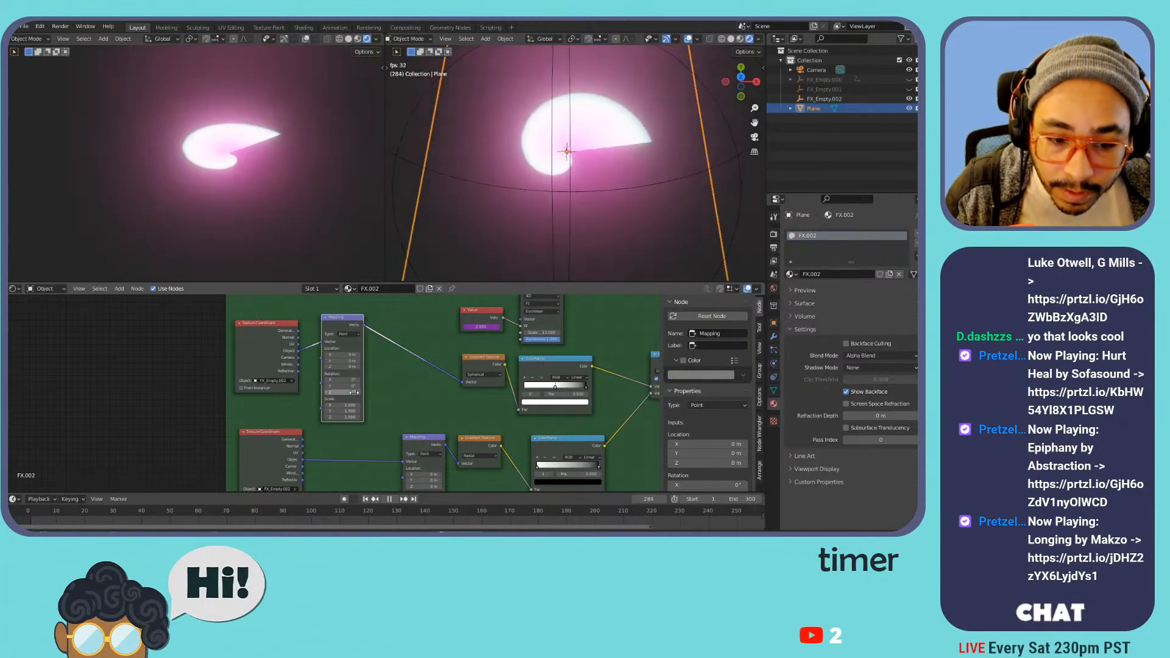
{"action": "key", "text": "ctrl+z"}
{"action": "mouse_move", "coordinate": [329, 391]}
{"action": "left_mouse_down"}
{"action": "mouse_move", "coordinate": [342, 392]}
{"action": "mouse_move", "coordinate": [347, 367]}
{"action": "left_mouse_up"}
{"action": "key", "text": "ctrl+z"}
{"action": "key", "text": "ctrl+z"}
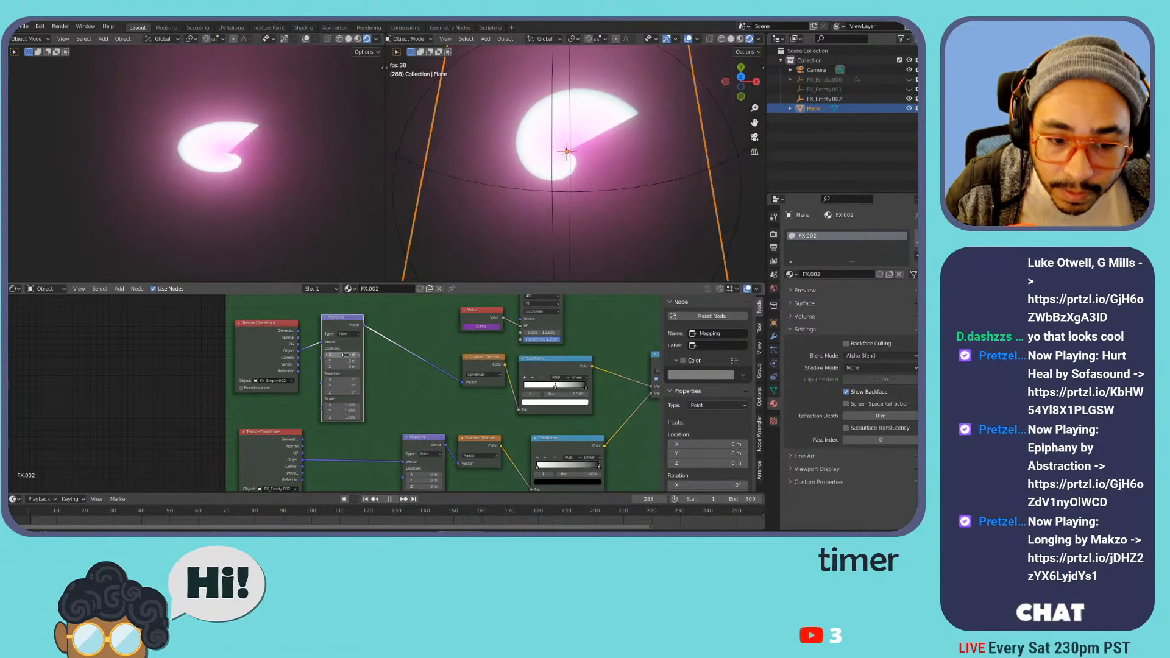
{"action": "left_click_drag", "start_coordinate": [342, 355], "coordinate": [390, 354]}
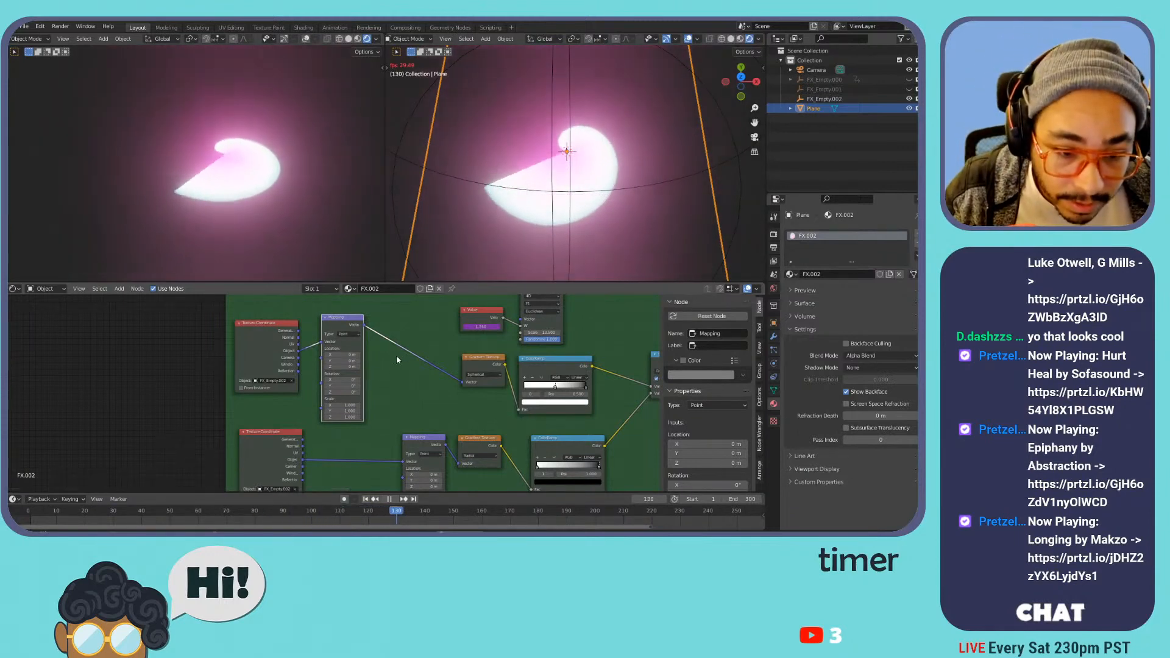
- Move the spherical chain's Texture Coordinate and Mapping nodes further up and away from the Gradient Texture to make room between them
{"action": "scroll", "coordinate": [341, 338], "scroll_direction": "down", "scroll_amount": 1}
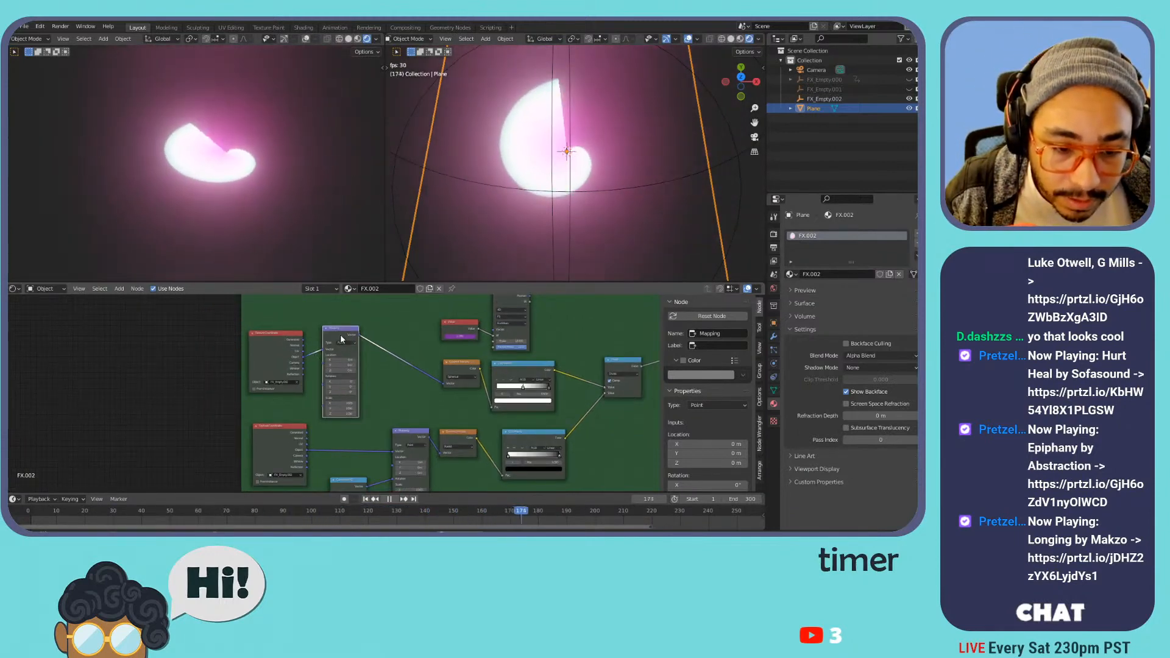
{"action": "left_click", "coordinate": [298, 335]}
{"action": "middle_click_drag", "start_coordinate": [315, 346], "coordinate": [372, 387]}
{"action": "key", "text": "g"}
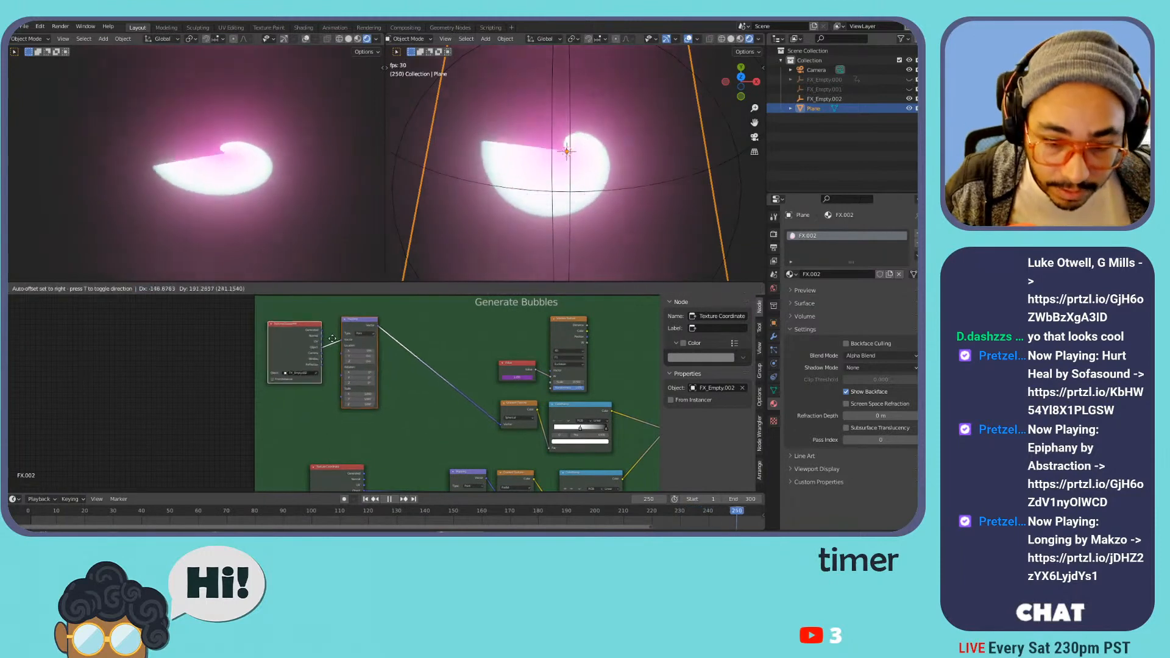
{"action": "left_click", "coordinate": [338, 339]}
- Duplicate the spherical Gradient Texture node and place the copy just below the Mapping node
{"action": "middle_click_drag", "start_coordinate": [476, 397], "coordinate": [458, 370]}
{"action": "left_click", "coordinate": [498, 381]}
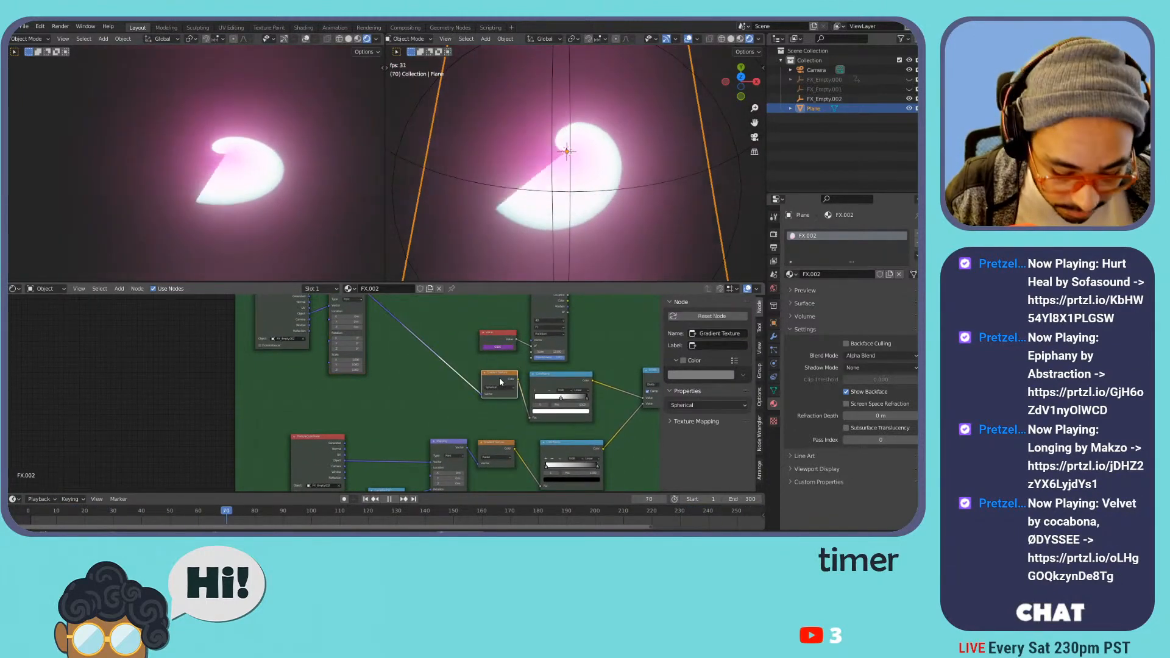
{"action": "key", "text": "shift+d"}
{"action": "left_click", "coordinate": [354, 379]}
{"action": "middle_click_drag", "start_coordinate": [395, 360], "coordinate": [394, 375]}
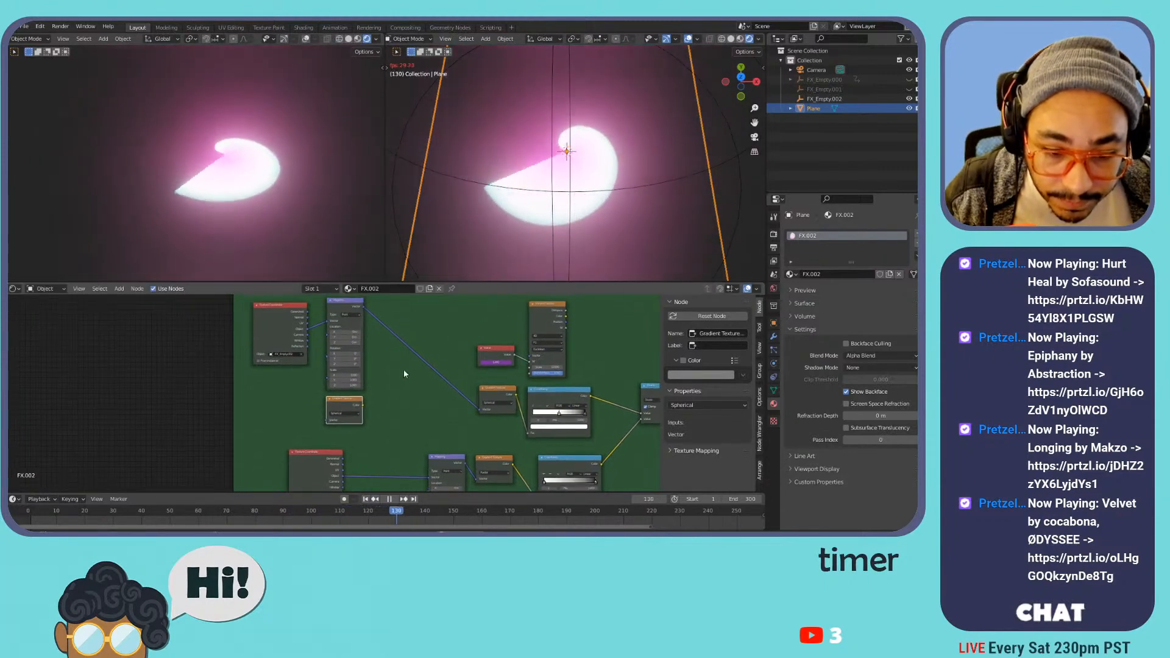
- Insert a Vector Math node set to Multiply between the Mapping and spherical Gradient Texture nodes, and link the duplicated gradient's Color to its second input
{"action": "key", "text": "shift+a"}
{"action": "mouse_move", "coordinate": [413, 363]}
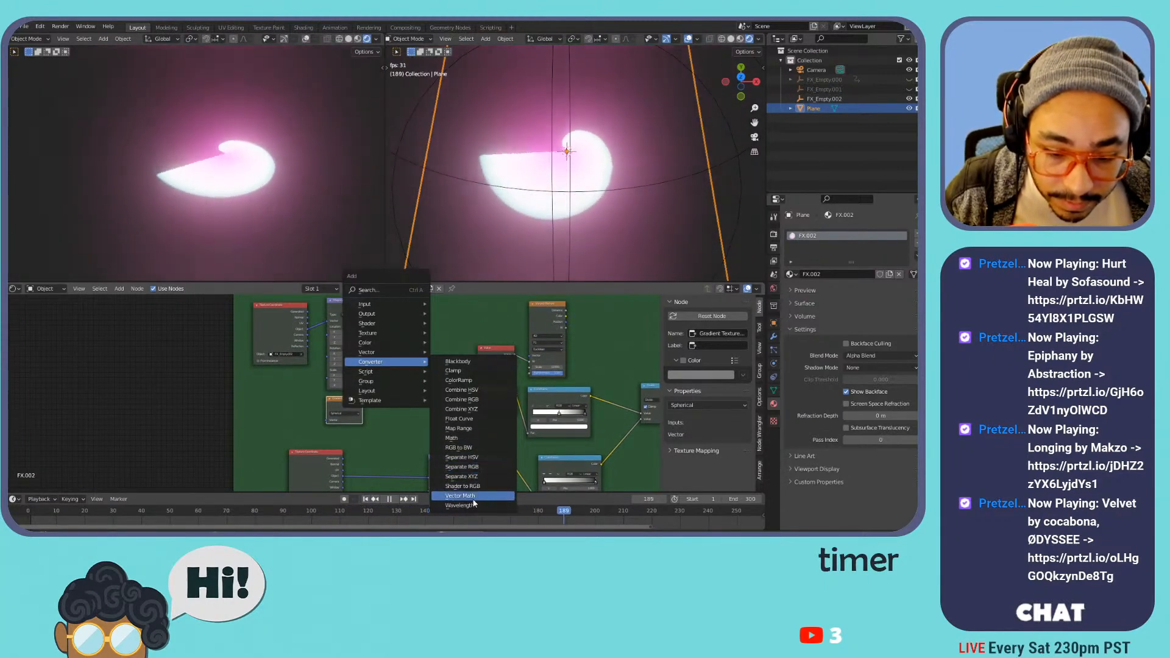
{"action": "left_click", "coordinate": [474, 495]}
{"action": "left_click", "coordinate": [424, 346]}
{"action": "left_click", "coordinate": [425, 345]}
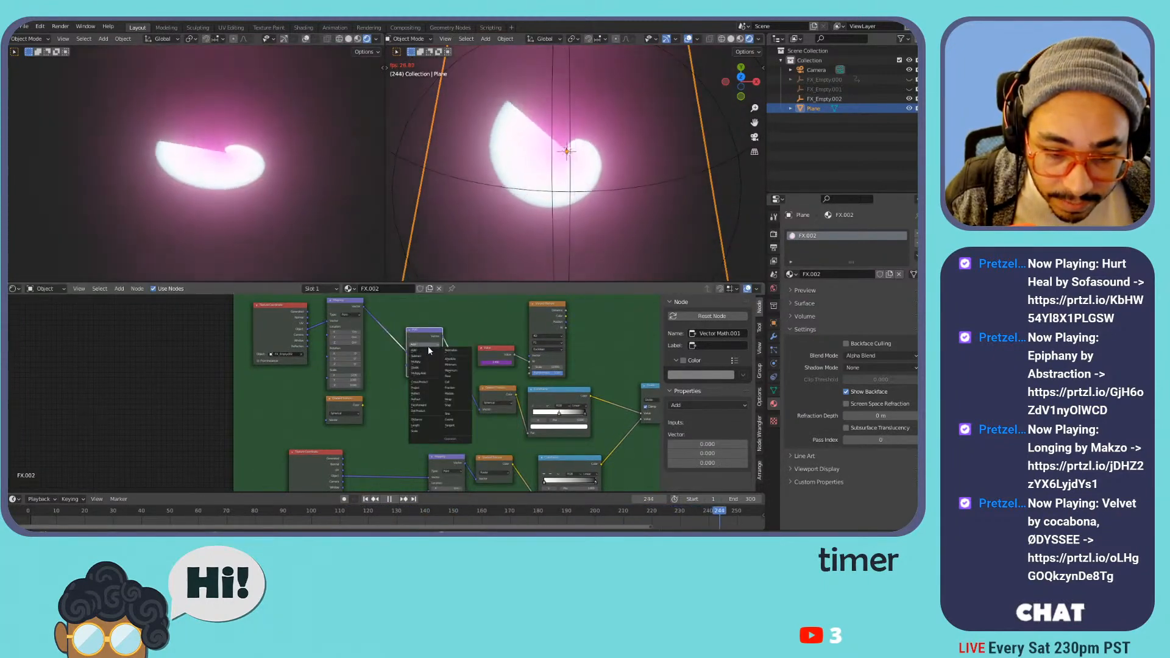
{"action": "left_click", "coordinate": [430, 361]}
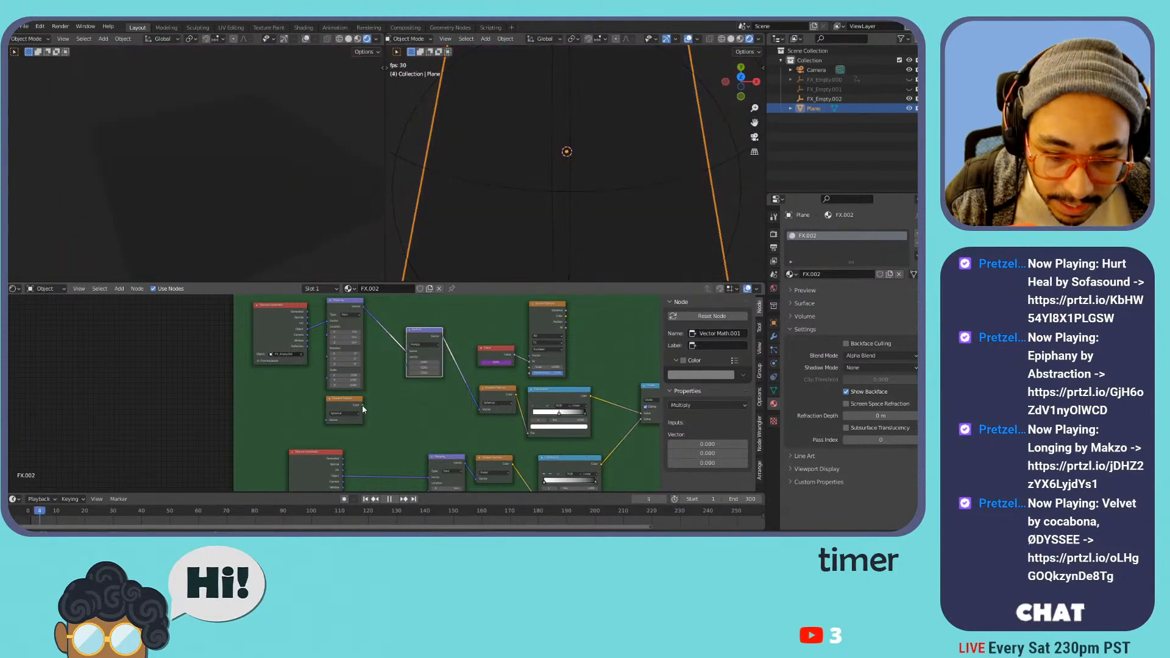
{"action": "left_click_drag", "start_coordinate": [363, 404], "coordinate": [407, 368]}
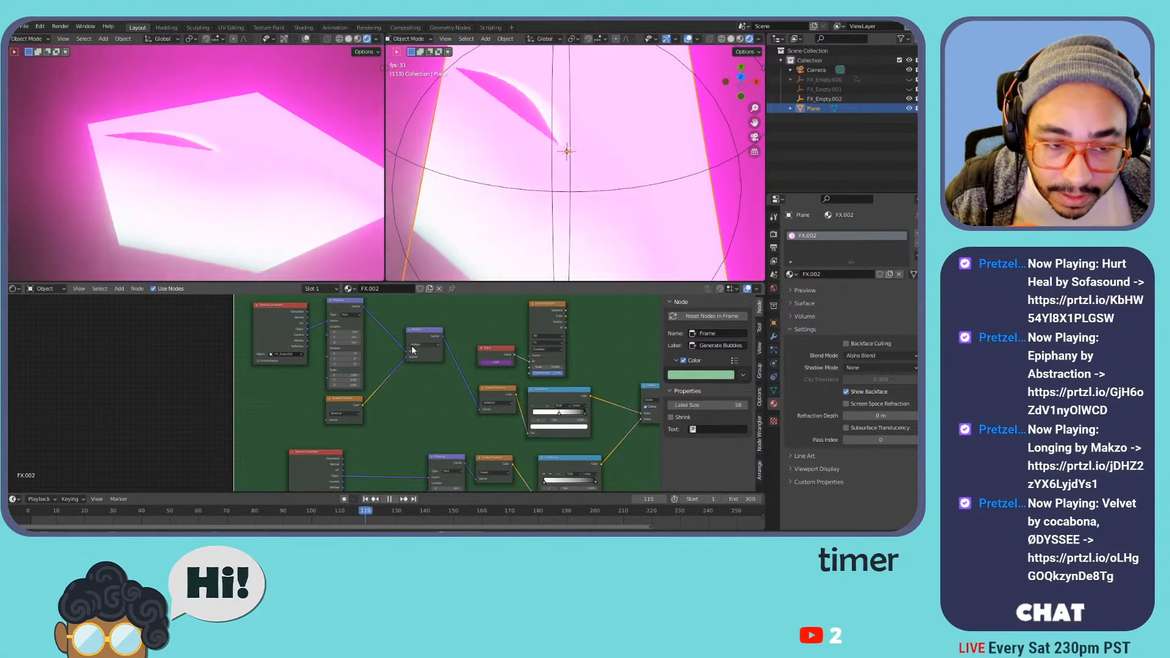
- Insert an Invert node between the duplicated Gradient Texture and the Multiply node, keeping its Fac at 1.000
{"action": "scroll", "coordinate": [366, 402], "scroll_direction": "up", "scroll_amount": 3}
{"action": "key", "text": "shift+a"}
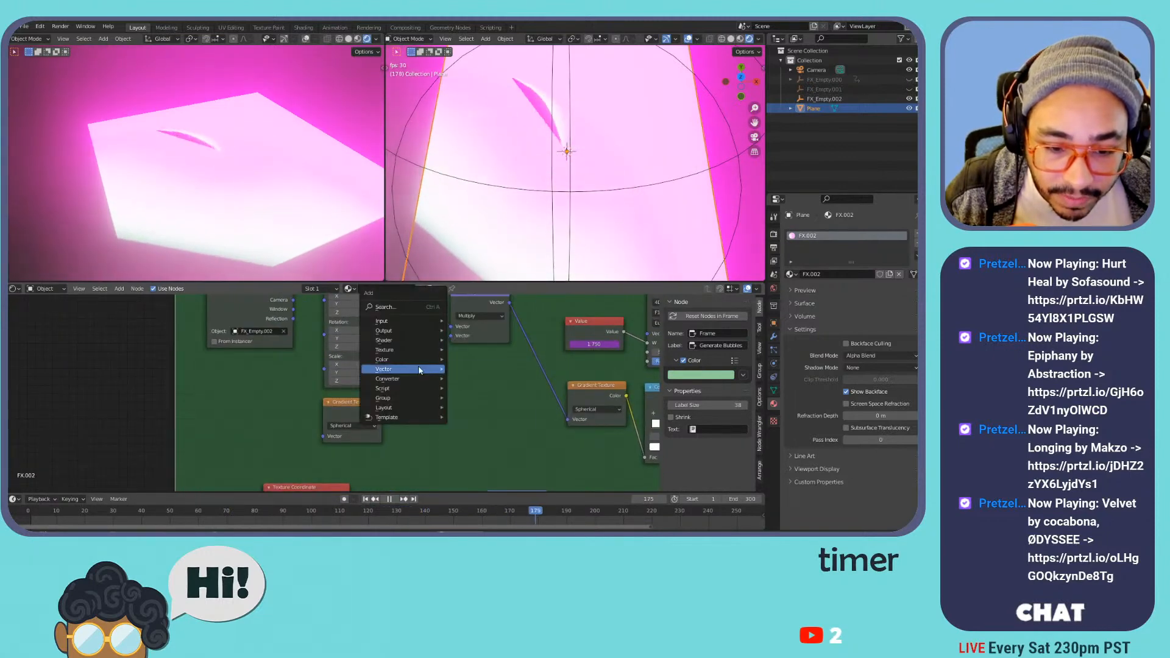
{"action": "mouse_move", "coordinate": [414, 379]}
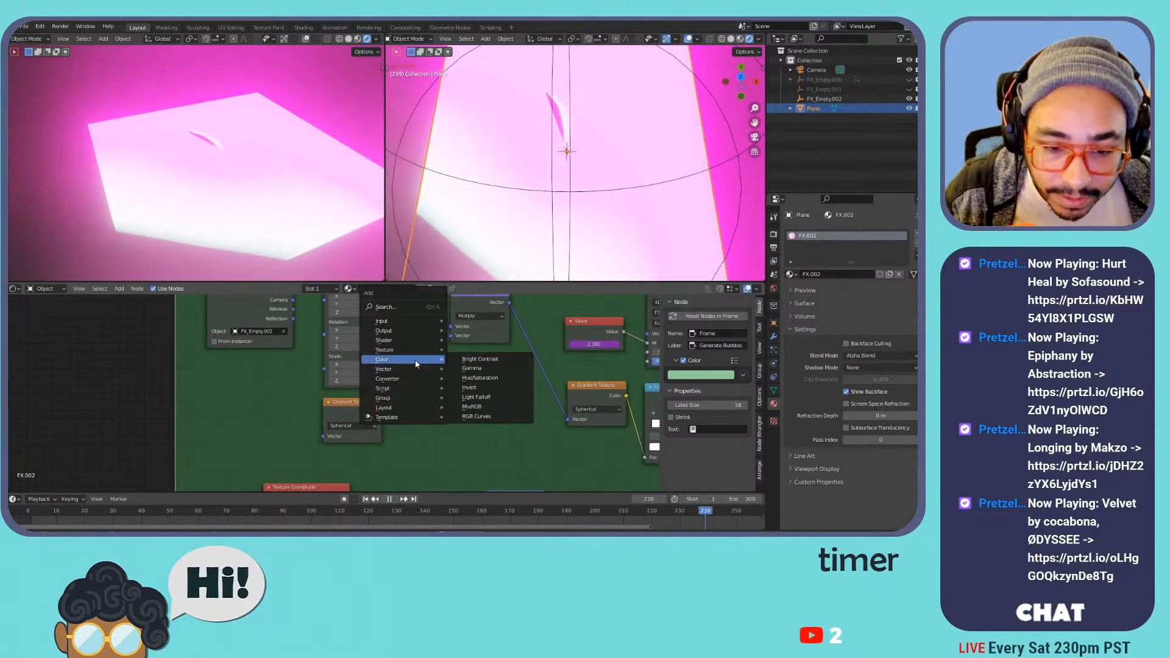
{"action": "left_click", "coordinate": [479, 388]}
{"action": "left_click", "coordinate": [423, 378]}
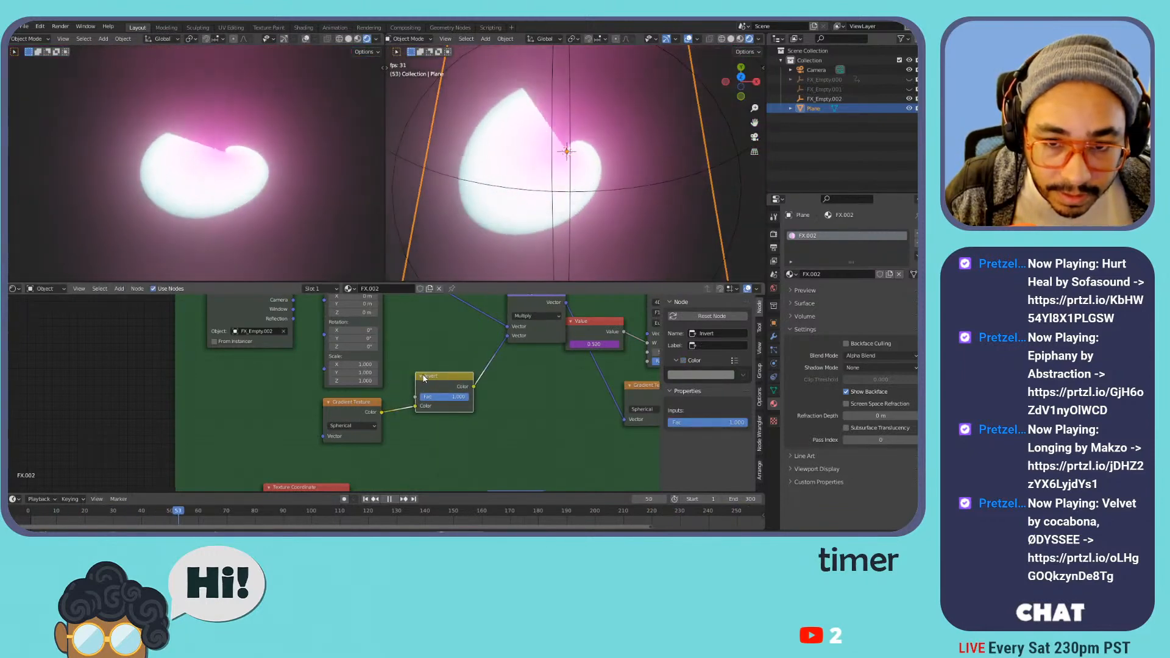
{"action": "mouse_move", "coordinate": [452, 397]}
{"action": "left_mouse_down"}
{"action": "mouse_move", "coordinate": [406, 398]}
{"action": "mouse_move", "coordinate": [470, 398]}
{"action": "left_mouse_up"}
- Try the Quadratic, Radial and Diagonal gradient types on the duplicated Gradient Texture node
{"action": "left_click", "coordinate": [360, 428]}
{"action": "left_click", "coordinate": [360, 426]}
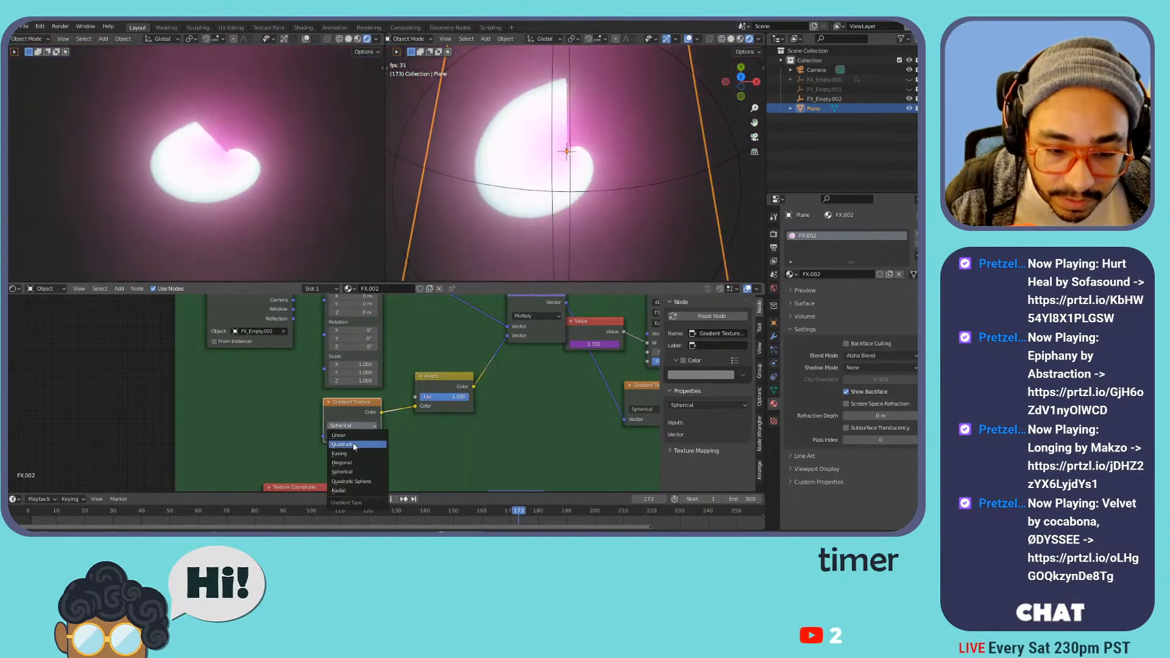
{"action": "left_click", "coordinate": [354, 445]}
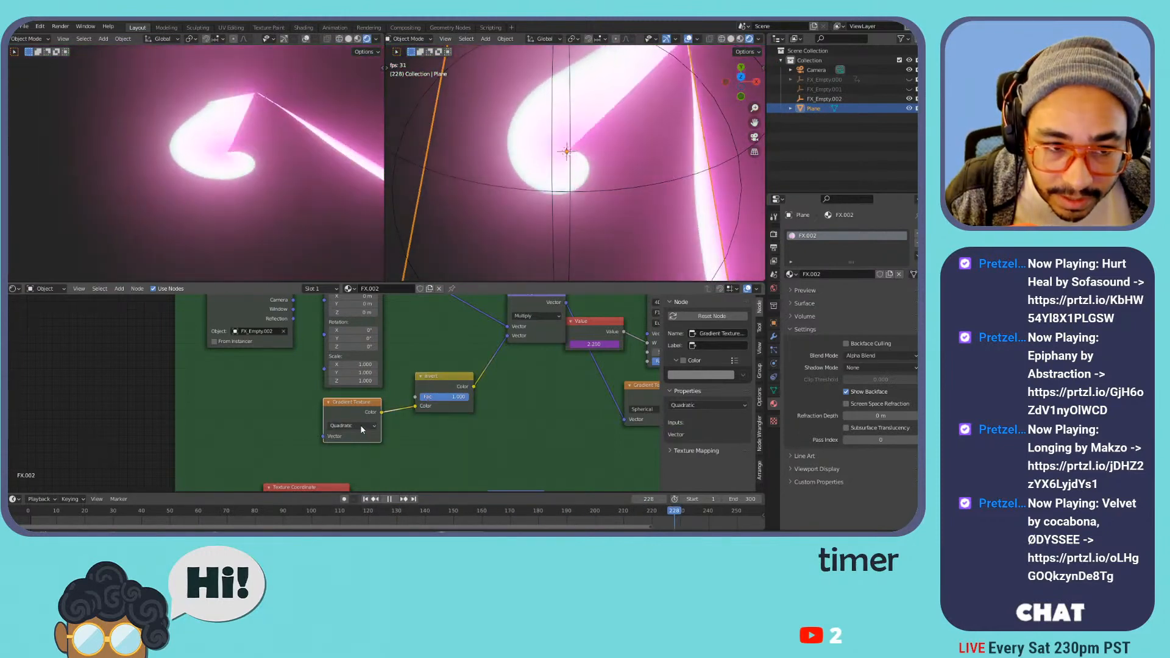
{"action": "left_click", "coordinate": [360, 426]}
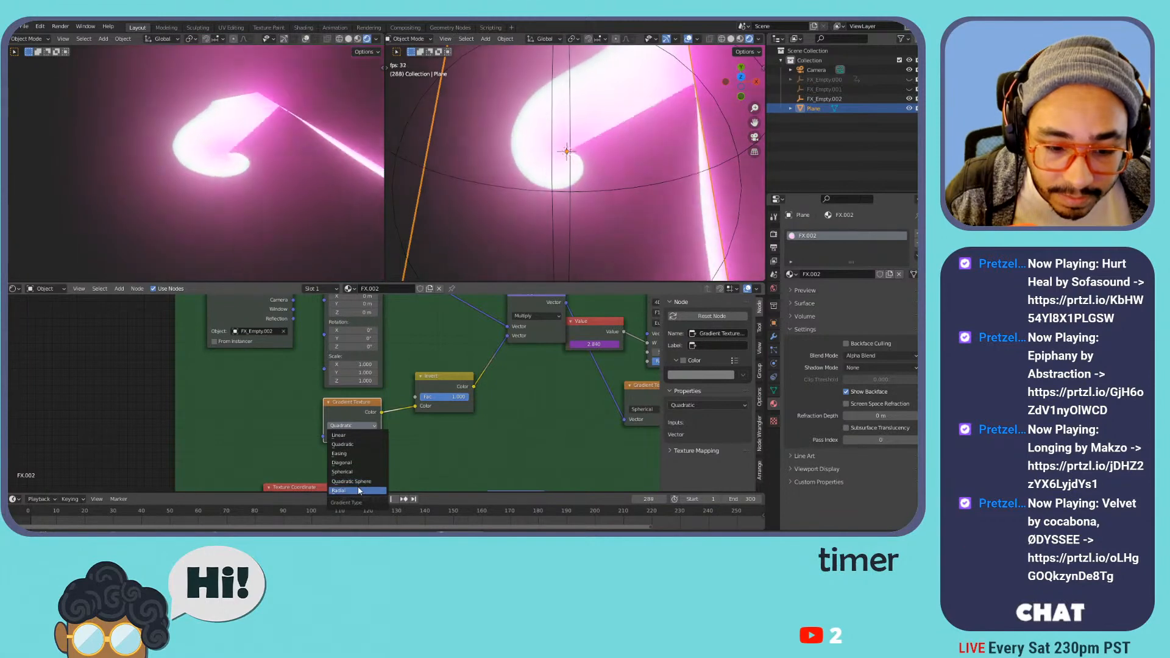
{"action": "left_click", "coordinate": [358, 489]}
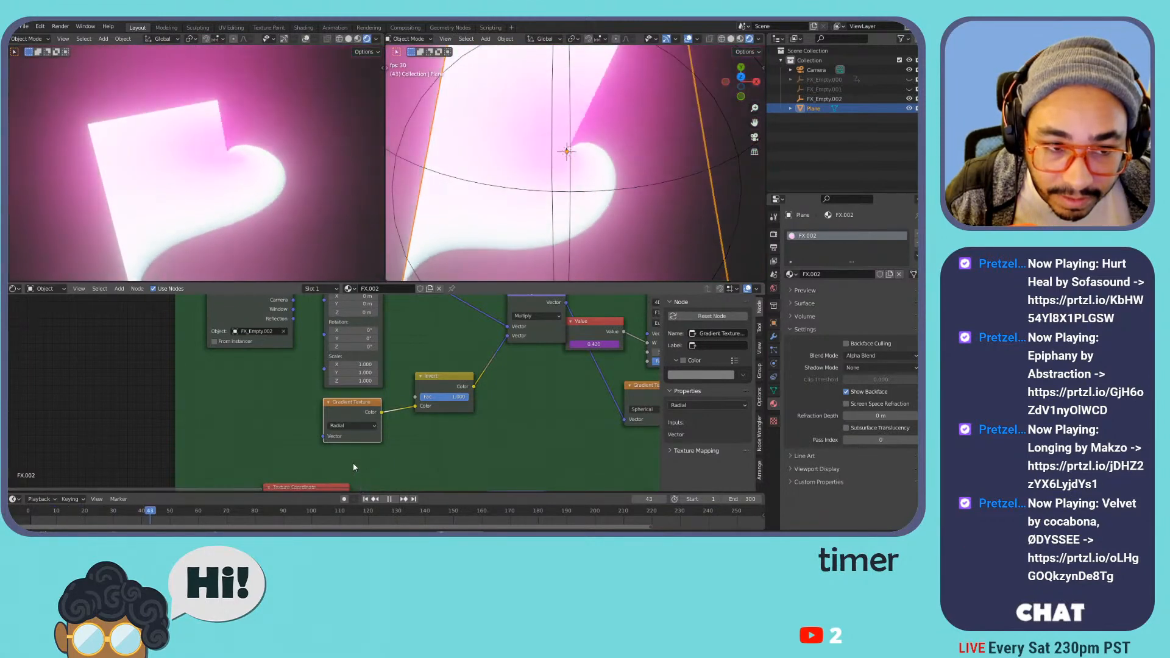
{"action": "left_click", "coordinate": [352, 426]}
{"action": "left_click", "coordinate": [353, 462]}
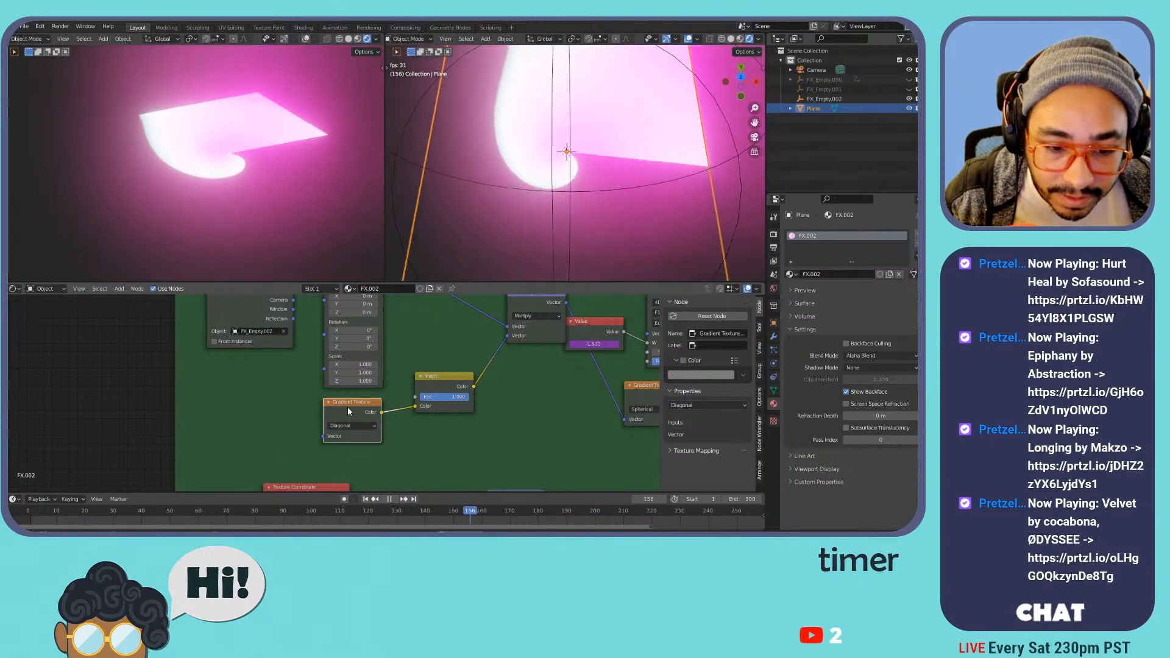
- Switch the duplicated Gradient Texture node to a Wave Texture and set its Scale to 1.1
{"action": "key", "text": "shift+s"}
{"action": "mouse_move", "coordinate": [341, 407]}
{"action": "left_click", "coordinate": [375, 397]}
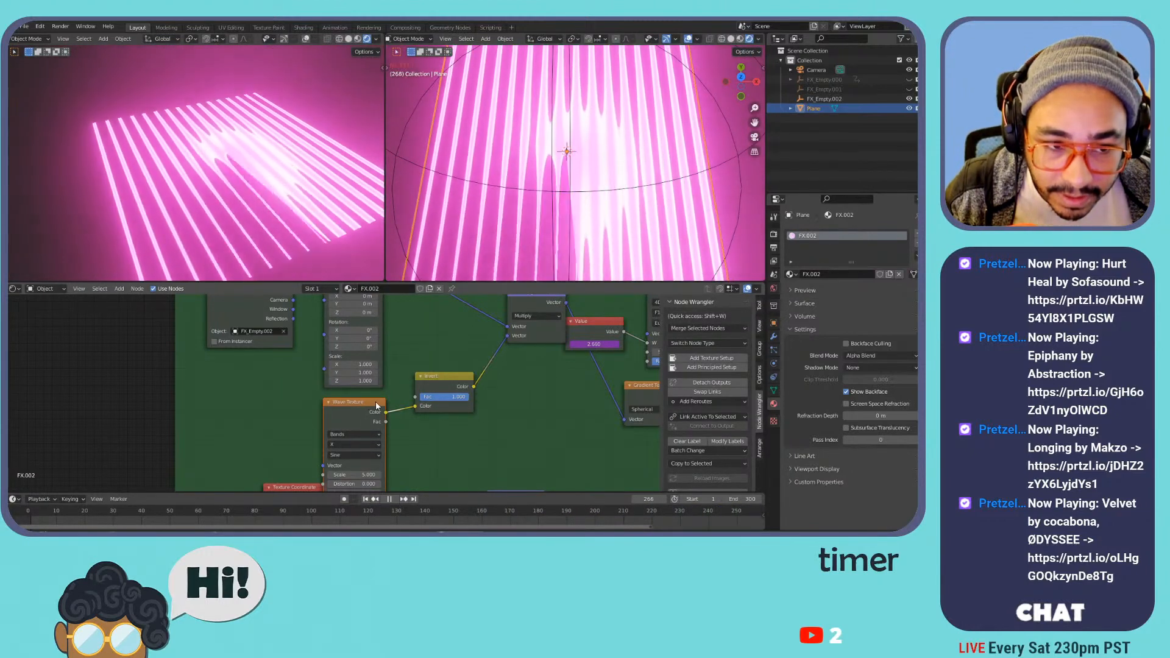
{"action": "mouse_move", "coordinate": [356, 474]}
{"action": "left_mouse_down"}
{"action": "mouse_move", "coordinate": [442, 474]}
{"action": "mouse_move", "coordinate": [321, 474]}
{"action": "mouse_move", "coordinate": [343, 474]}
{"action": "left_mouse_up"}
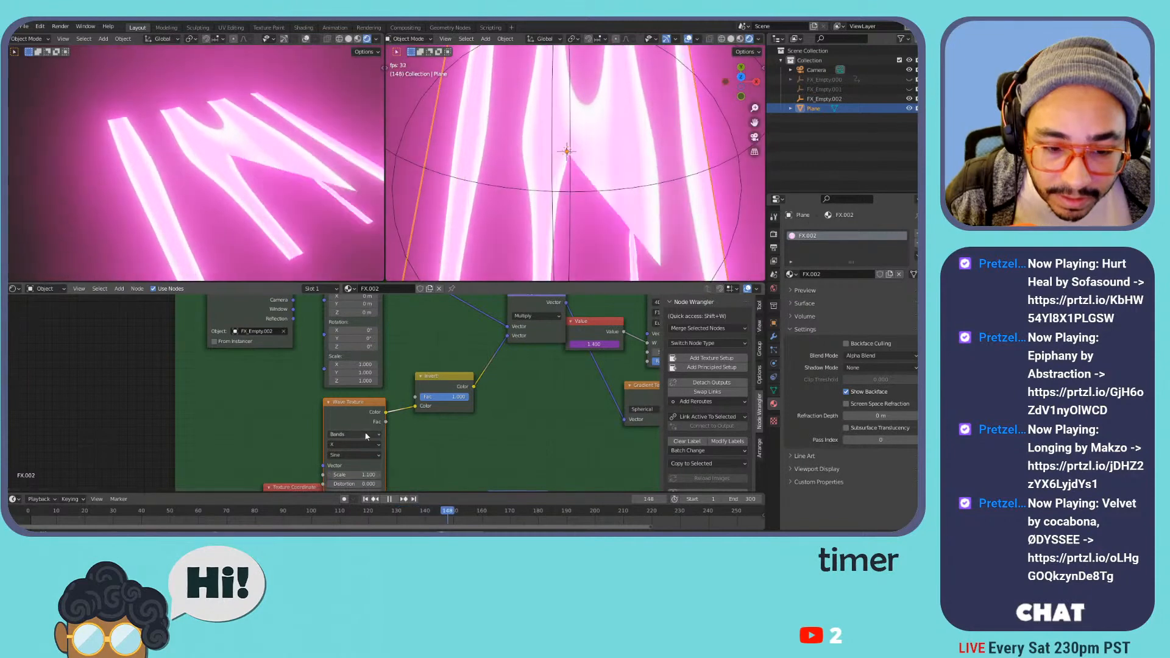
- Try a Magic Texture in place of the Wave Texture, with Distortion -8.9 and Depth 0
{"action": "key", "text": "shift+s"}
{"action": "mouse_move", "coordinate": [367, 415]}
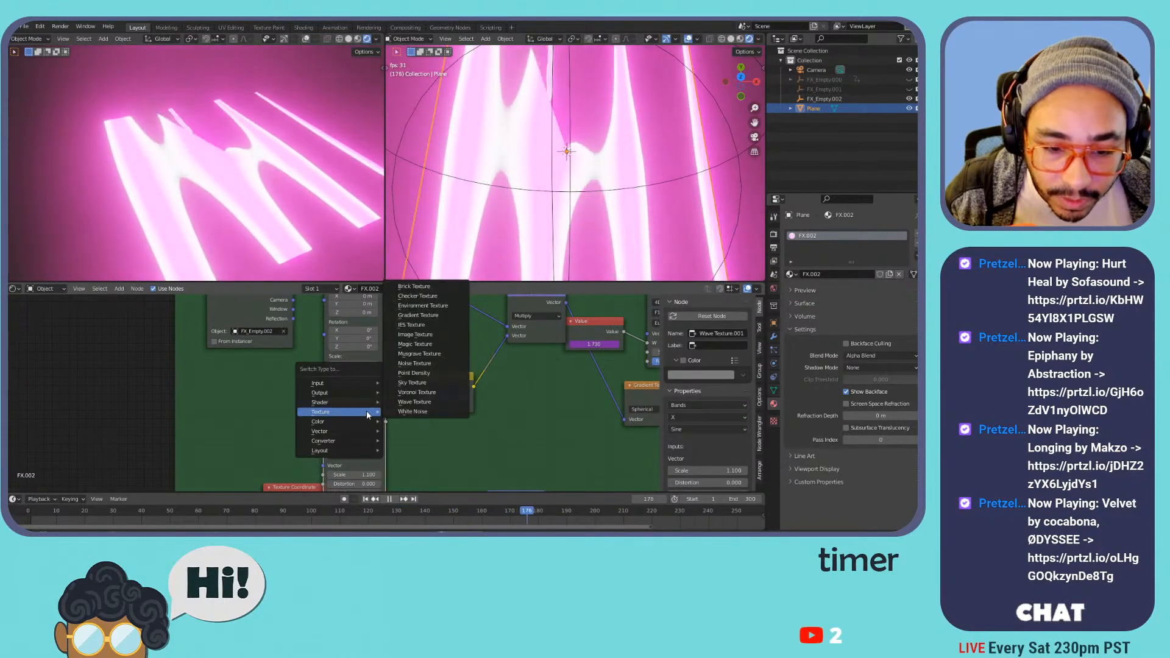
{"action": "left_click", "coordinate": [427, 344]}
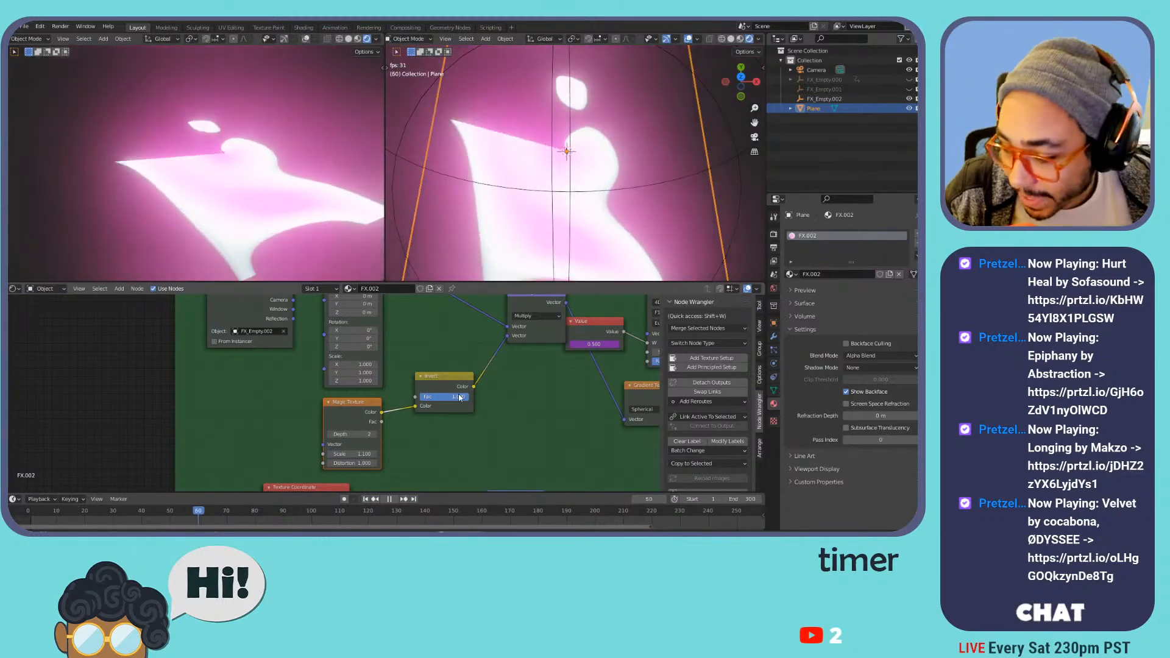
{"action": "mouse_move", "coordinate": [460, 397]}
{"action": "left_mouse_down"}
{"action": "mouse_move", "coordinate": [412, 398]}
{"action": "mouse_move", "coordinate": [479, 397]}
{"action": "left_mouse_up"}
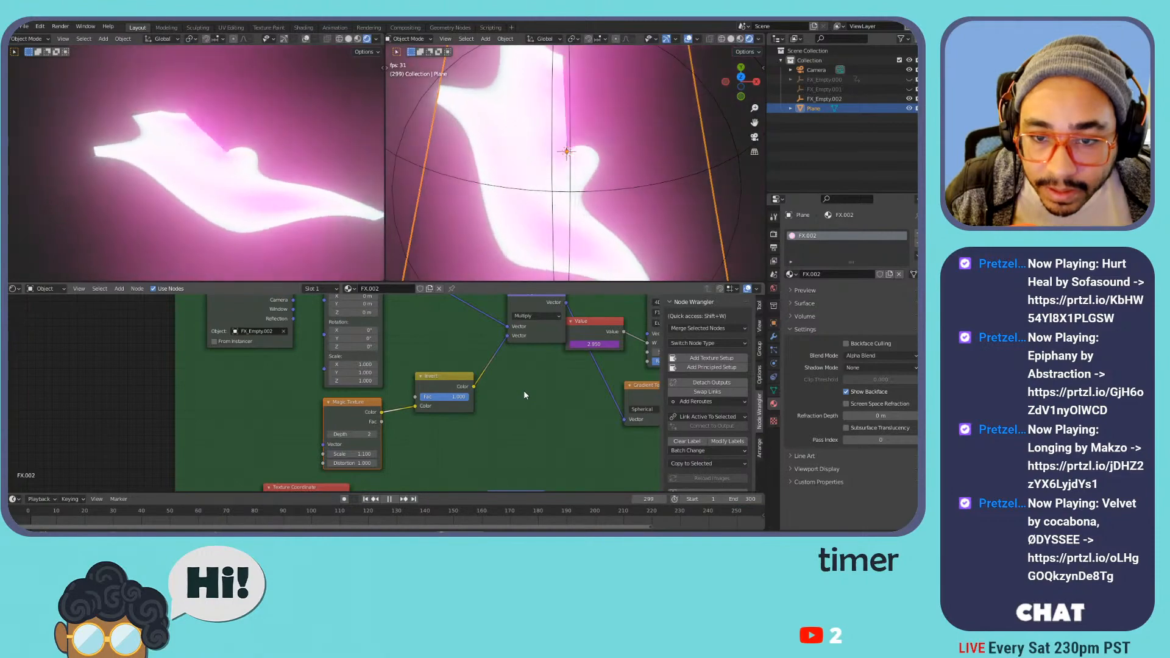
{"action": "left_click_drag", "start_coordinate": [353, 453], "coordinate": [292, 463]}
{"action": "key", "text": "ctrl+z"}
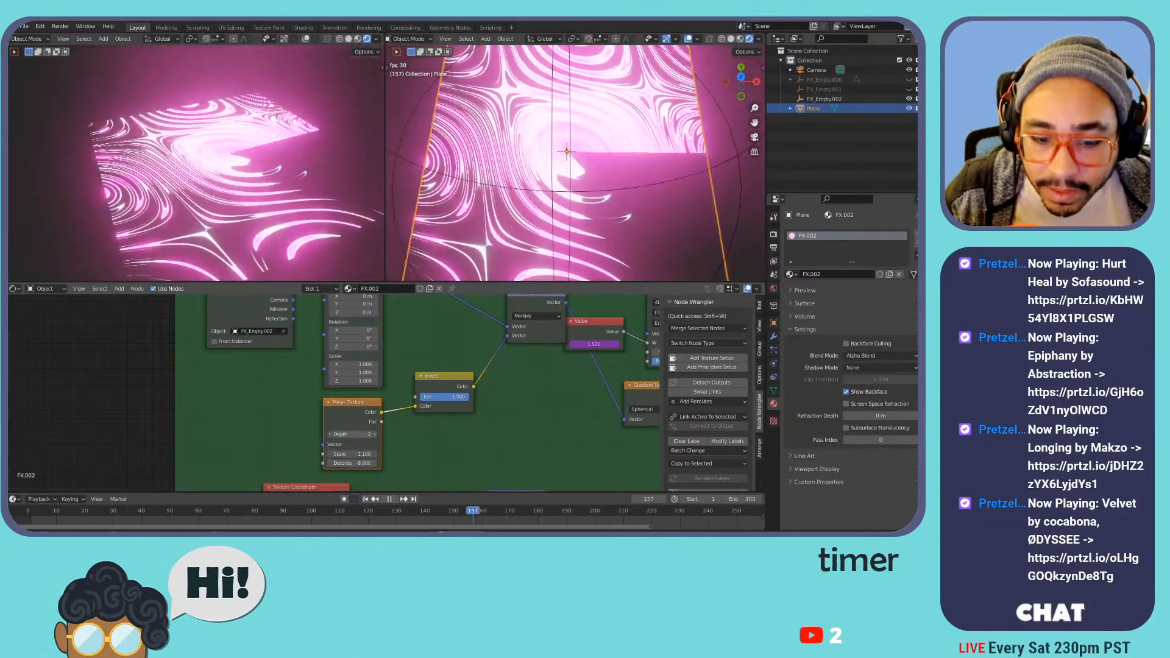
{"action": "left_click_drag", "start_coordinate": [353, 435], "coordinate": [332, 435]}
{"action": "left_click", "coordinate": [357, 411]}
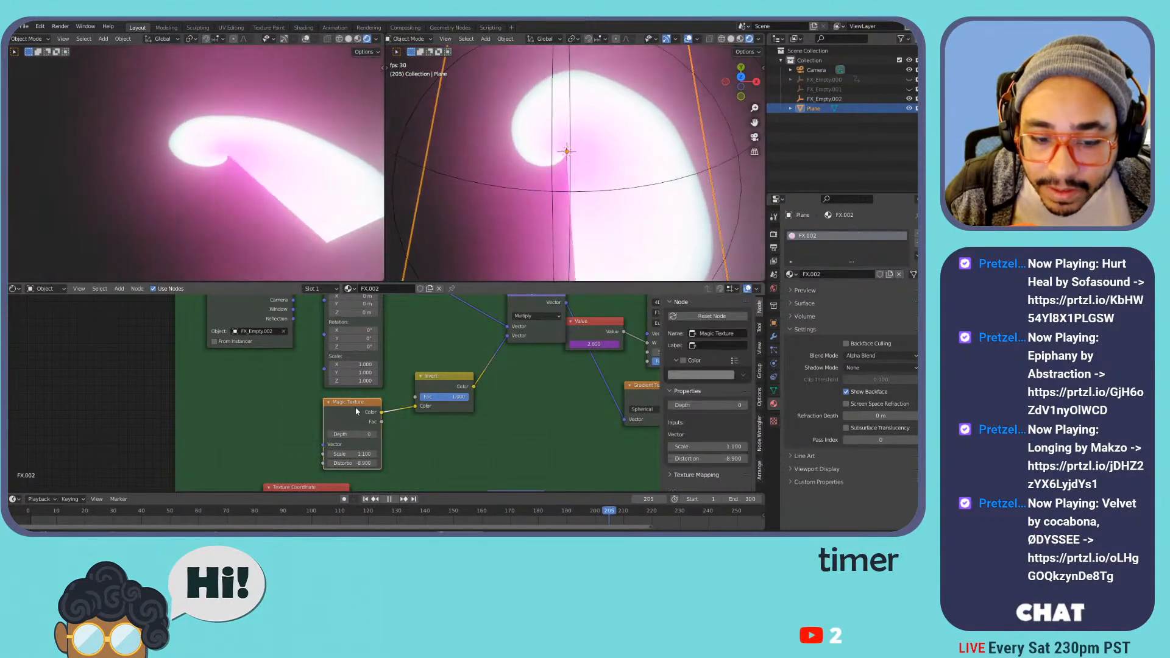
- Switch the Magic Texture node to a Musgrave Texture, try a much higher Scale and undo that scale change
{"action": "key", "text": "shift+s"}
{"action": "mouse_move", "coordinate": [356, 407]}
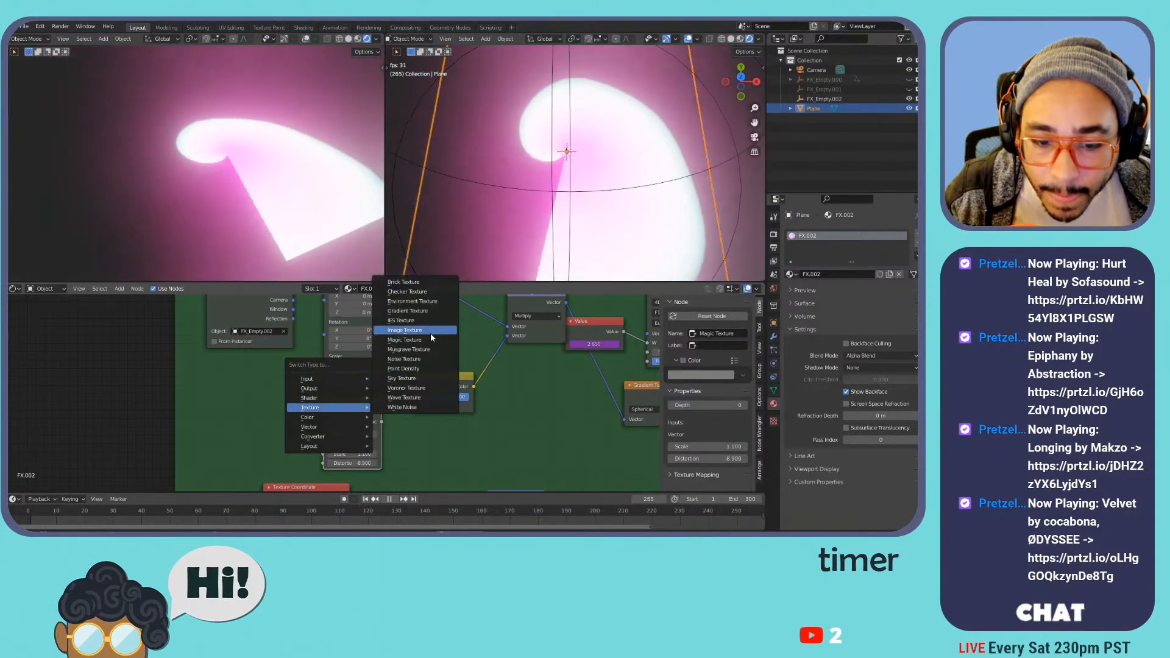
{"action": "left_click", "coordinate": [421, 350]}
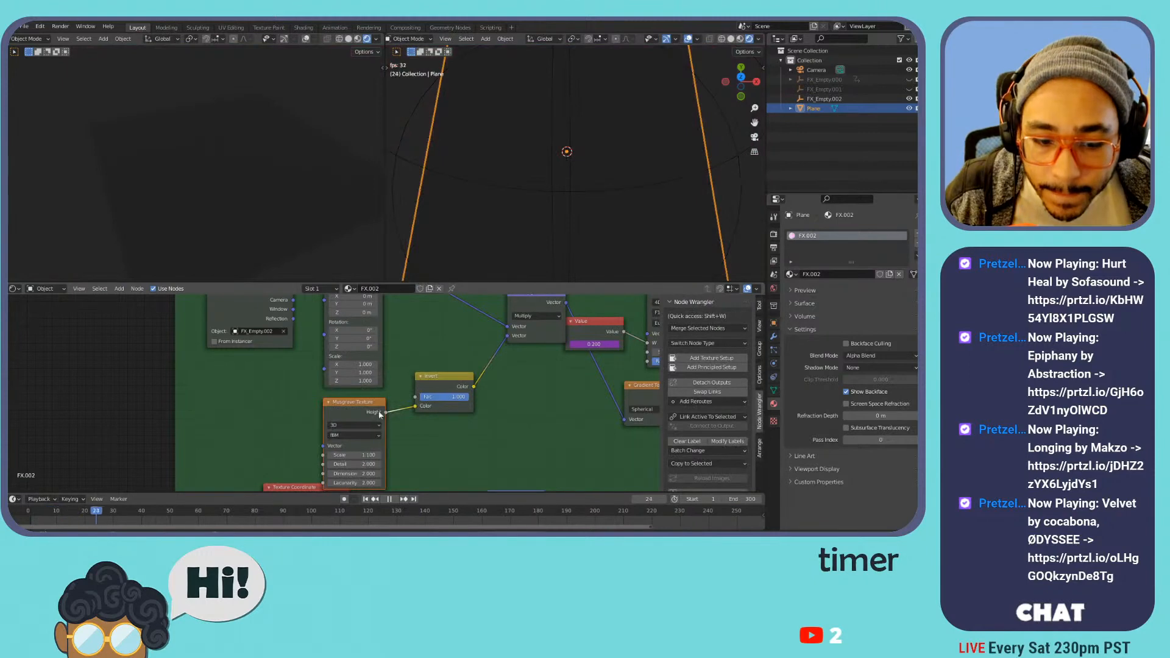
{"action": "middle_click_drag", "start_coordinate": [419, 423], "coordinate": [432, 393]}
{"action": "left_click_drag", "start_coordinate": [381, 424], "coordinate": [640, 424]}
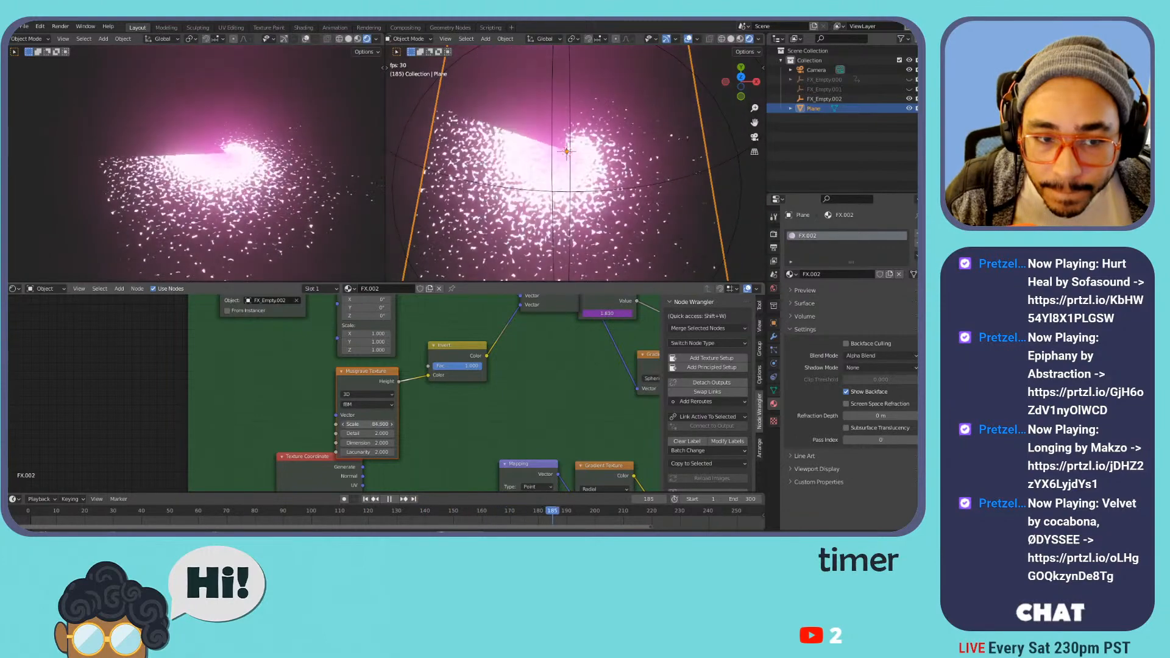
{"action": "key", "text": "ctrl+z"}
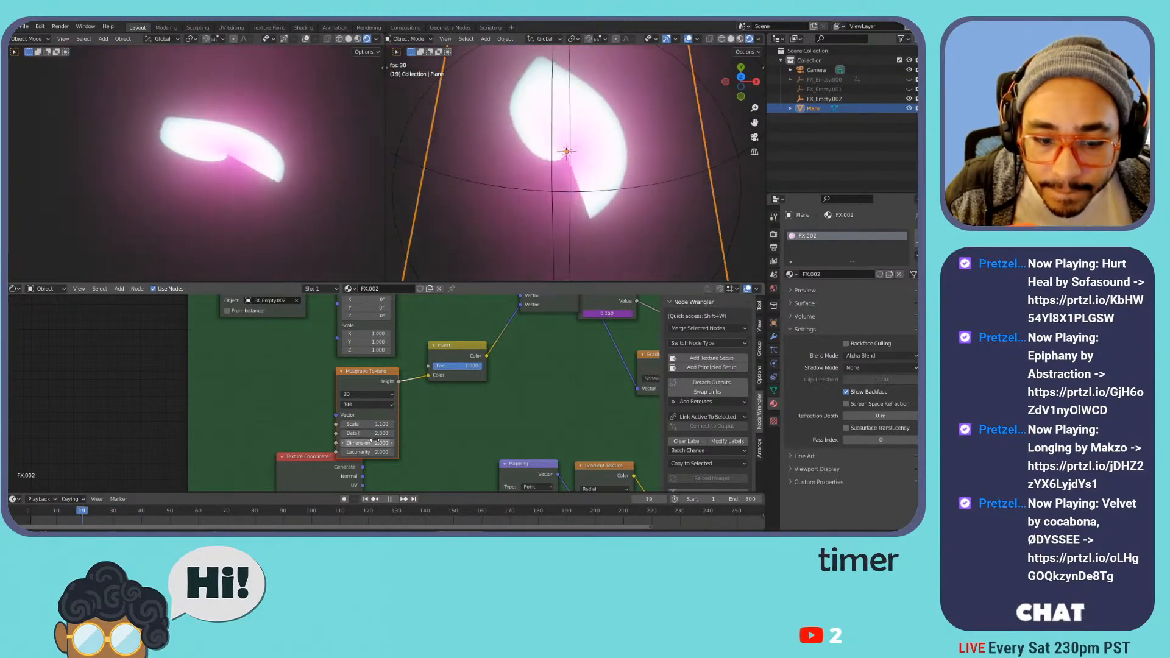
- Change the Vector Math operation to Subtract, set the Musgrave Scale to 11.8 and Detail to 16, and lower the Invert Fac to 0
{"action": "middle_click_drag", "start_coordinate": [547, 350], "coordinate": [503, 407]}
{"action": "left_click", "coordinate": [506, 342]}
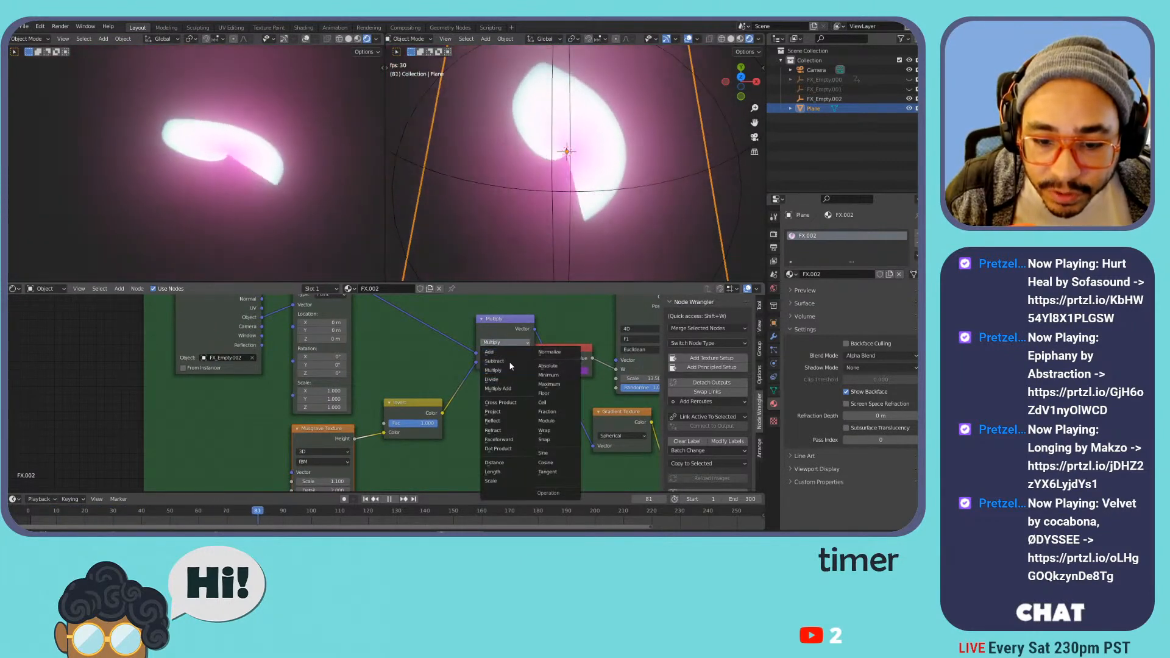
{"action": "left_click", "coordinate": [509, 362]}
{"action": "middle_click_drag", "start_coordinate": [435, 431], "coordinate": [469, 382]}
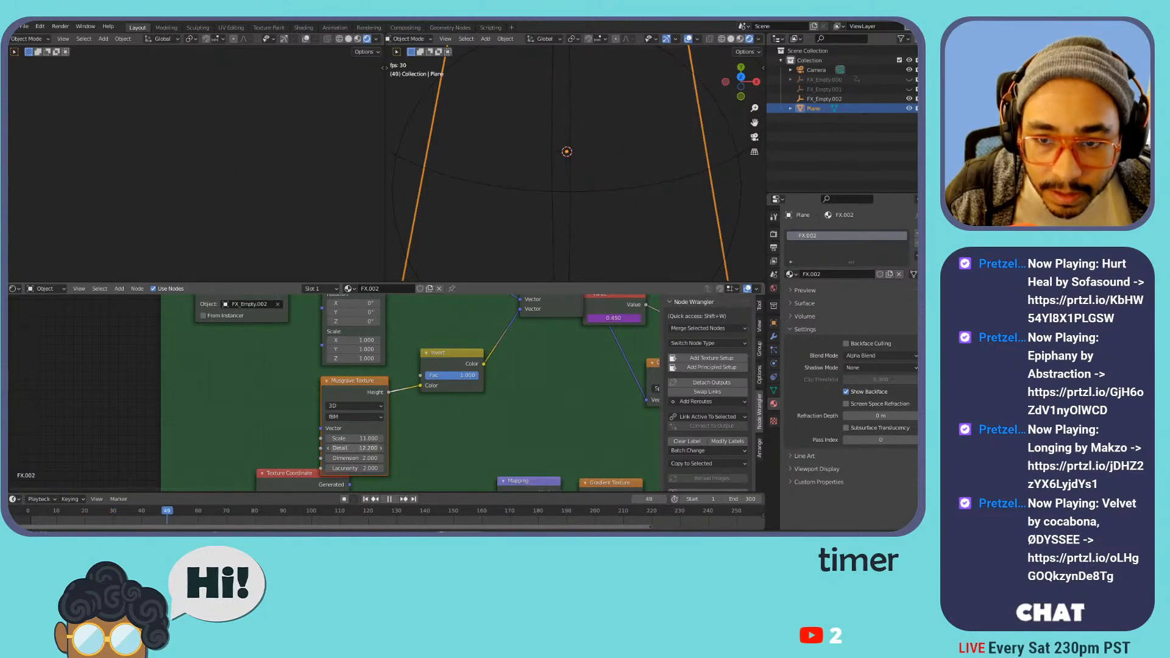
{"action": "left_click_drag", "start_coordinate": [453, 376], "coordinate": [422, 375]}
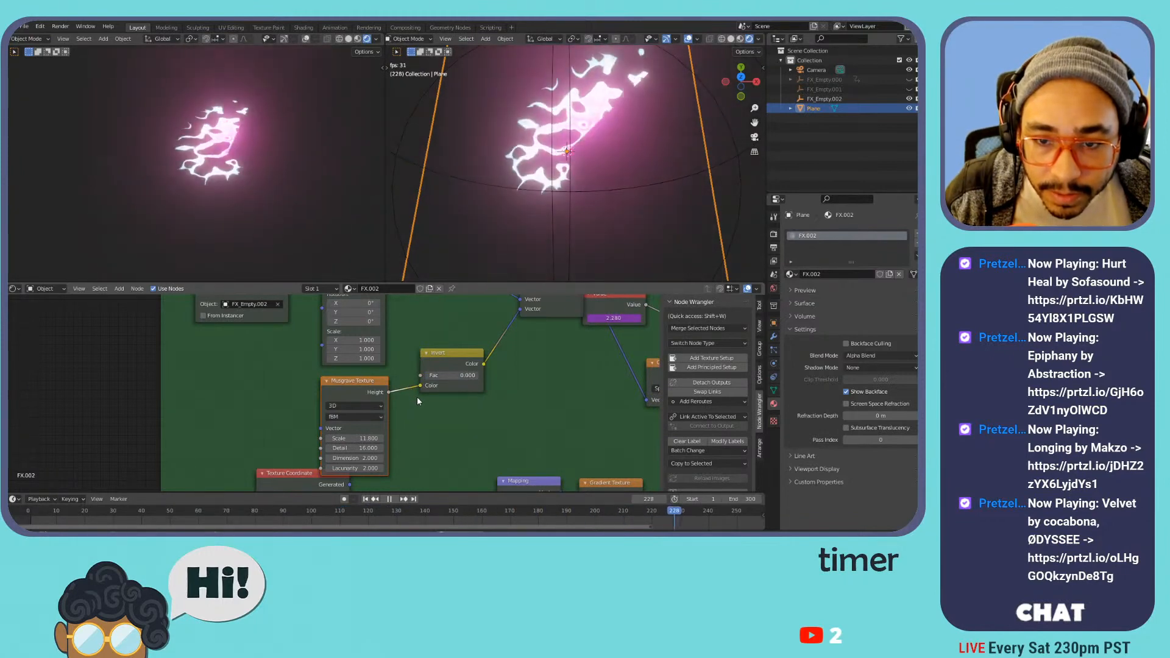
- Link the FX_Empty.002 Texture Coordinate node's Object output to the Musgrave Texture's Vector input
{"action": "scroll", "coordinate": [329, 363], "scroll_direction": "down", "scroll_amount": 3}
{"action": "middle_click_drag", "start_coordinate": [309, 356], "coordinate": [370, 379]}
{"action": "scroll", "coordinate": [370, 381], "scroll_direction": "down", "scroll_amount": 2}
{"action": "left_click_drag", "start_coordinate": [355, 322], "coordinate": [377, 435]}
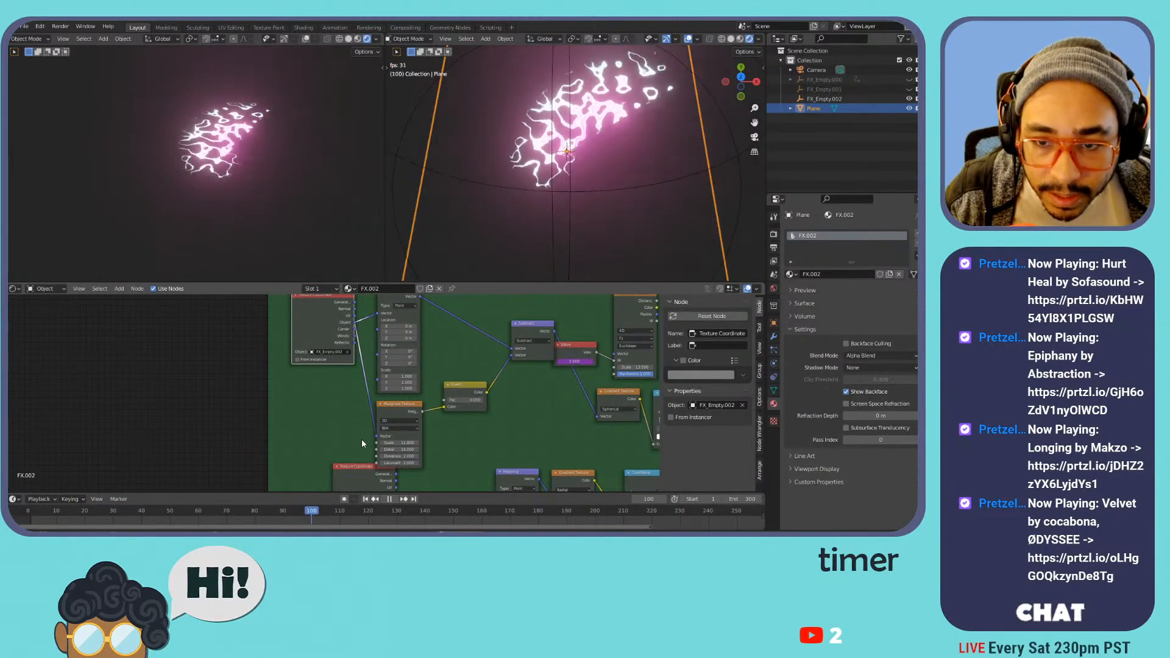
- Switch the Musgrave Texture node to a Wave Texture and set its Scale to 3.5
{"action": "left_click", "coordinate": [402, 409]}
{"action": "key", "text": "shift+s"}
{"action": "mouse_move", "coordinate": [409, 409]}
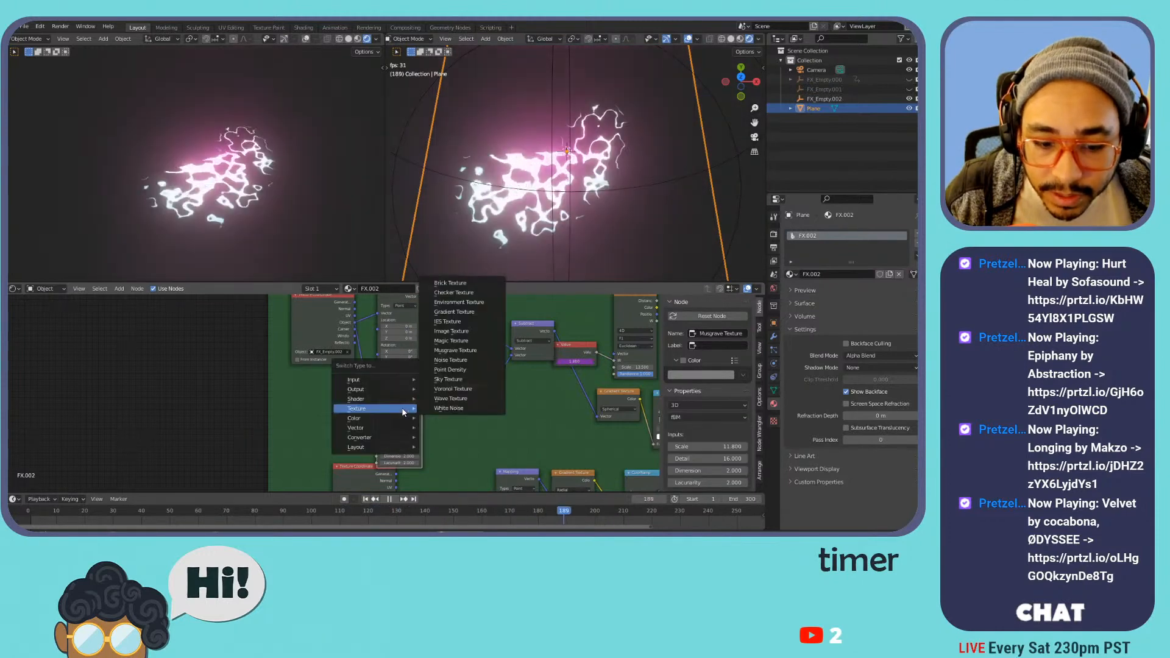
{"action": "left_click", "coordinate": [444, 400]}
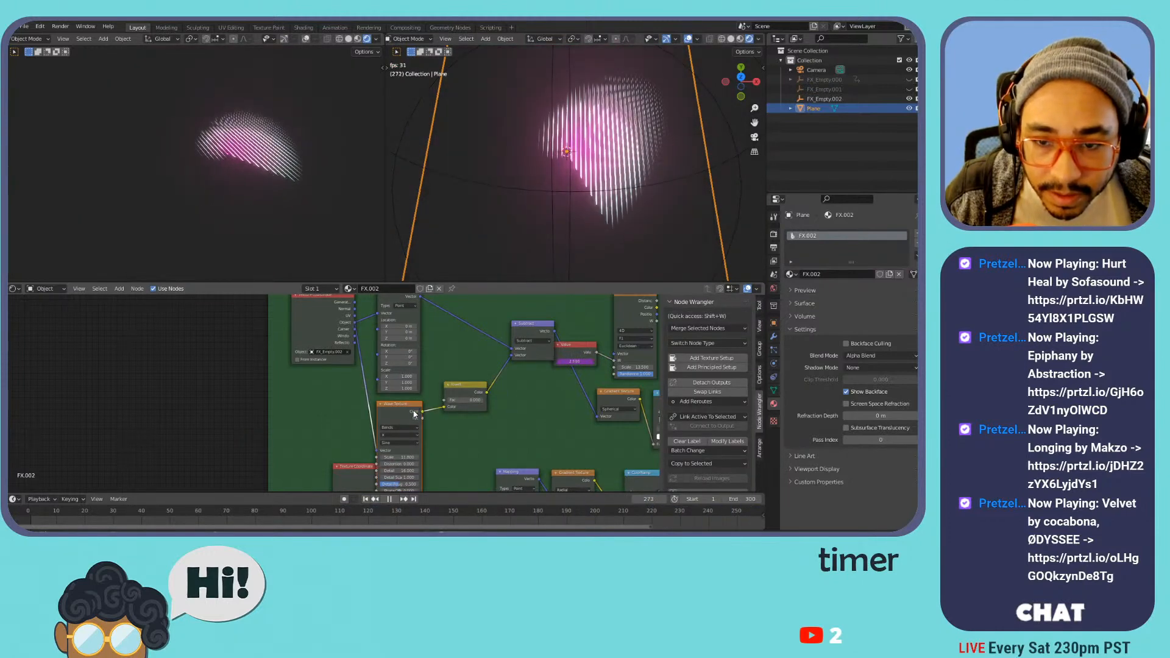
{"action": "scroll", "coordinate": [402, 434], "scroll_direction": "up", "scroll_amount": 1}
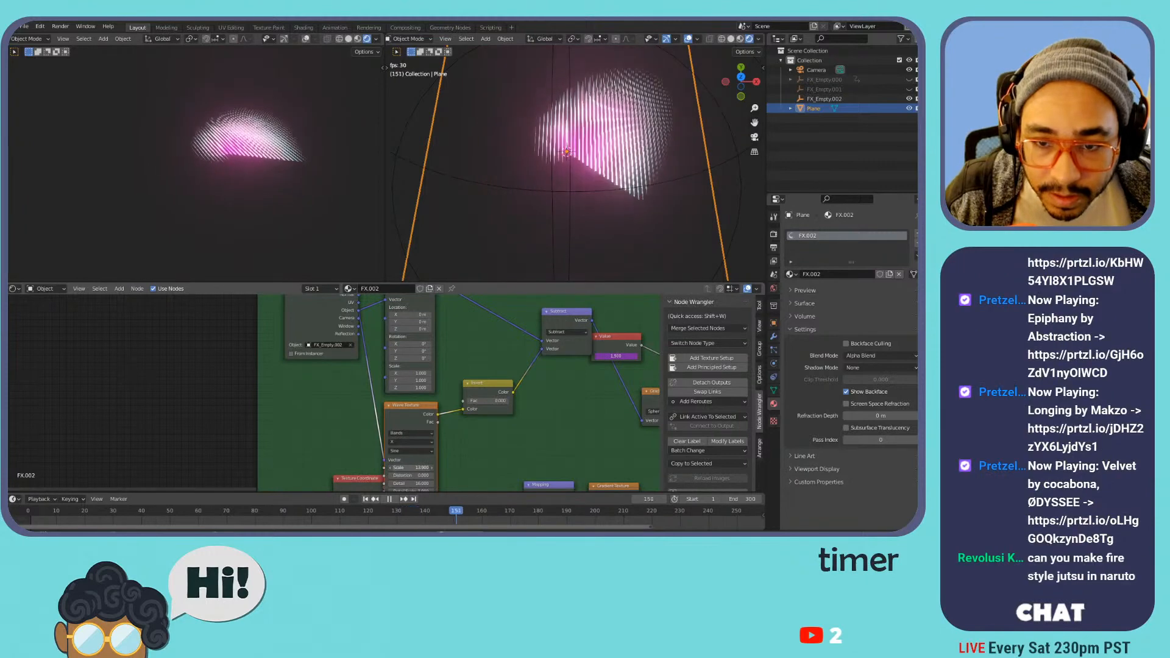
- Switch the Wave Texture node to a Voronoi Texture, feeding its Color into the Invert node
{"action": "key", "text": "shift+s"}
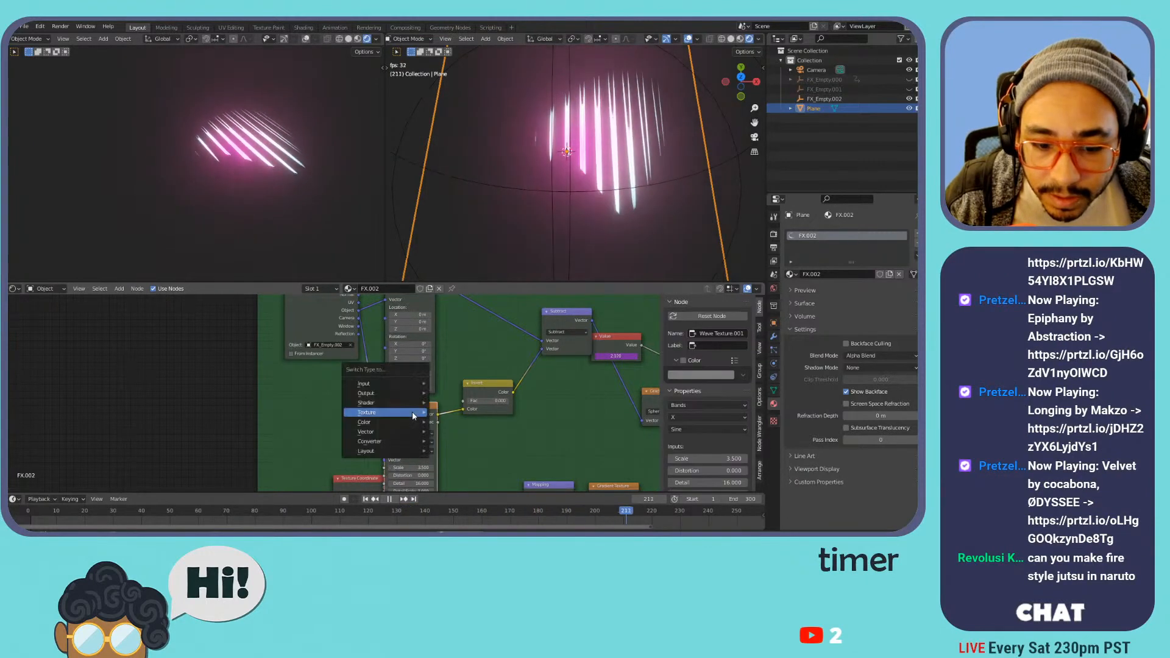
{"action": "mouse_move", "coordinate": [412, 411]}
{"action": "left_click", "coordinate": [469, 401]}
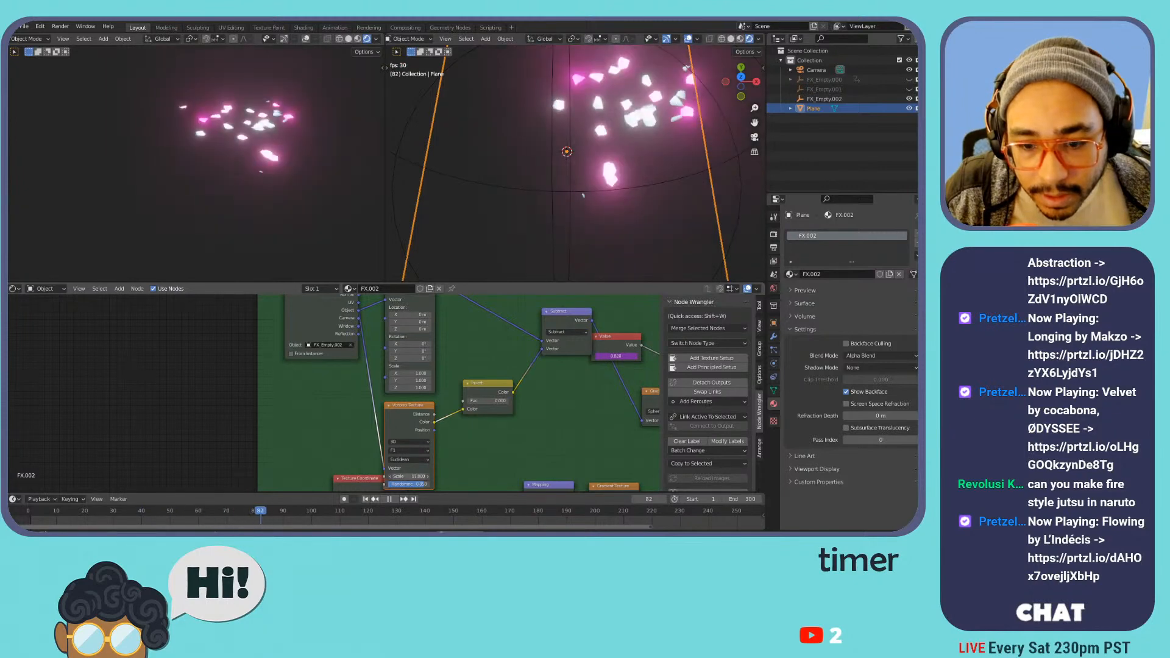
- Tidy the nodes in the Generate Bubbles frame, placing Subtract between the Invert and spherical Gradient Texture nodes and spacing out the rest
{"action": "scroll", "coordinate": [614, 406], "scroll_direction": "down", "scroll_amount": 4}
{"action": "left_click_drag", "start_coordinate": [502, 340], "coordinate": [504, 387]}
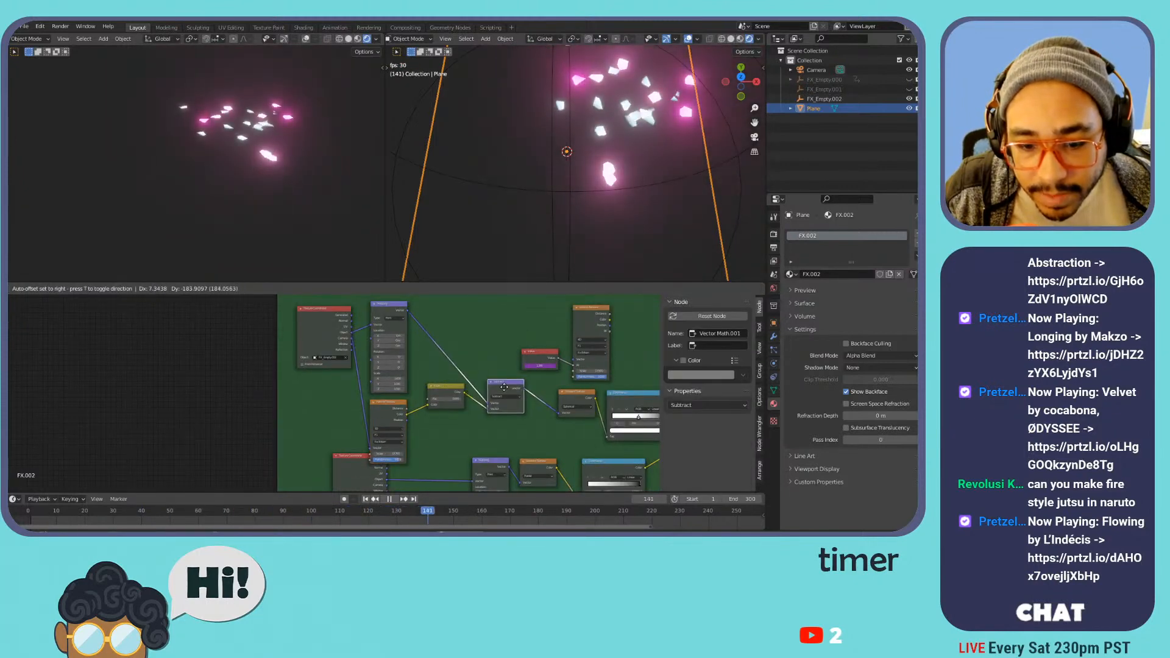
{"action": "scroll", "coordinate": [444, 405], "scroll_direction": "down", "scroll_amount": 4}
{"action": "left_click_drag", "start_coordinate": [323, 347], "coordinate": [365, 320]}
{"action": "left_click_drag", "start_coordinate": [365, 405], "coordinate": [368, 398]}
{"action": "middle_click_drag", "start_coordinate": [380, 436], "coordinate": [396, 388]}
{"action": "left_click_drag", "start_coordinate": [373, 402], "coordinate": [373, 406]}
{"action": "left_click_drag", "start_coordinate": [369, 447], "coordinate": [363, 465]}
{"action": "left_click_drag", "start_coordinate": [369, 404], "coordinate": [411, 451]}
{"action": "left_click_drag", "start_coordinate": [461, 399], "coordinate": [486, 423]}
{"action": "left_click_drag", "start_coordinate": [553, 400], "coordinate": [544, 418]}
{"action": "scroll", "coordinate": [549, 414], "scroll_direction": "down", "scroll_amount": 3}
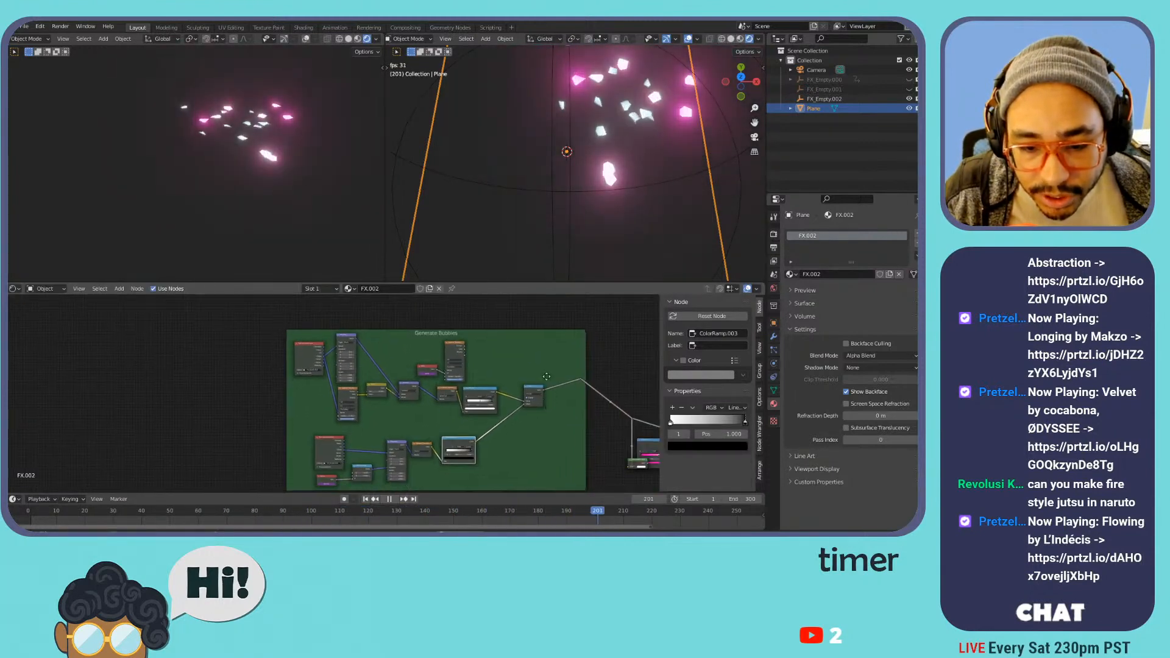
- Delete the unused upper Voronoi Texture node and the Value node that drove it
{"action": "scroll", "coordinate": [504, 366], "scroll_direction": "up", "scroll_amount": 2}
{"action": "middle_click_drag", "start_coordinate": [474, 359], "coordinate": [465, 391]}
{"action": "scroll", "coordinate": [465, 391], "scroll_direction": "up", "scroll_amount": 1}
{"action": "left_click", "coordinate": [468, 330]}
{"action": "key", "text": "x"}
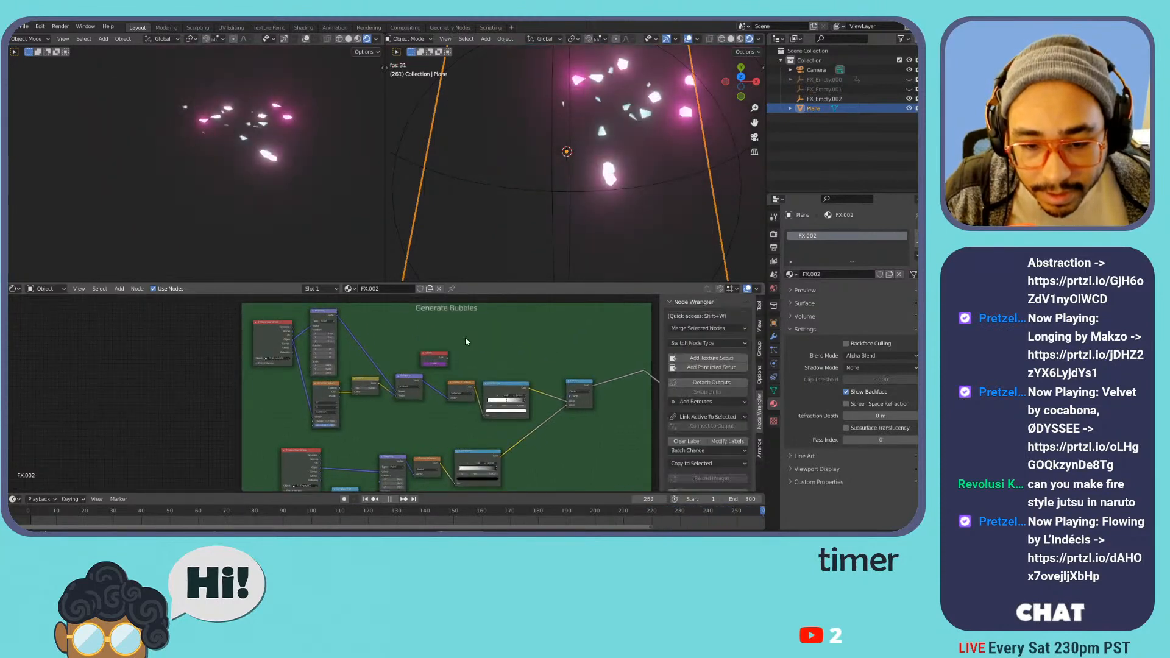
{"action": "left_click", "coordinate": [432, 359]}
{"action": "key", "text": "x"}
- Preview the upper and lower ColorRamps separately by linking each one straight to the reroute after the Divide node
{"action": "middle_click_drag", "start_coordinate": [498, 440], "coordinate": [400, 434]}
{"action": "left_click_drag", "start_coordinate": [435, 364], "coordinate": [567, 338]}
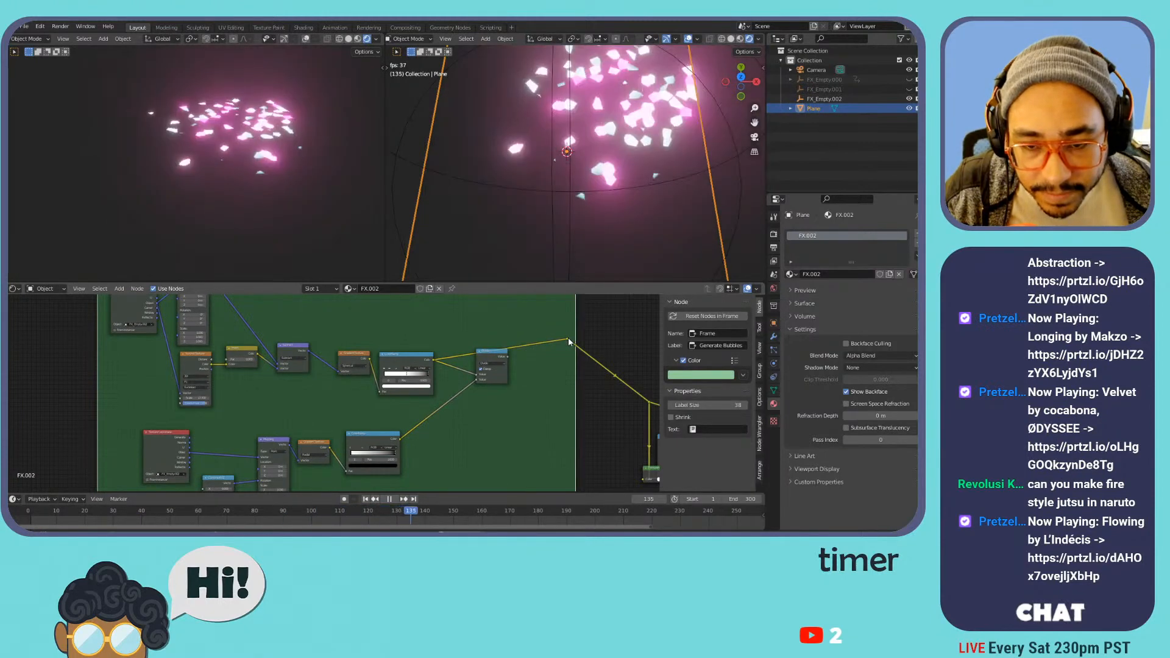
{"action": "left_click_drag", "start_coordinate": [400, 438], "coordinate": [480, 403]}
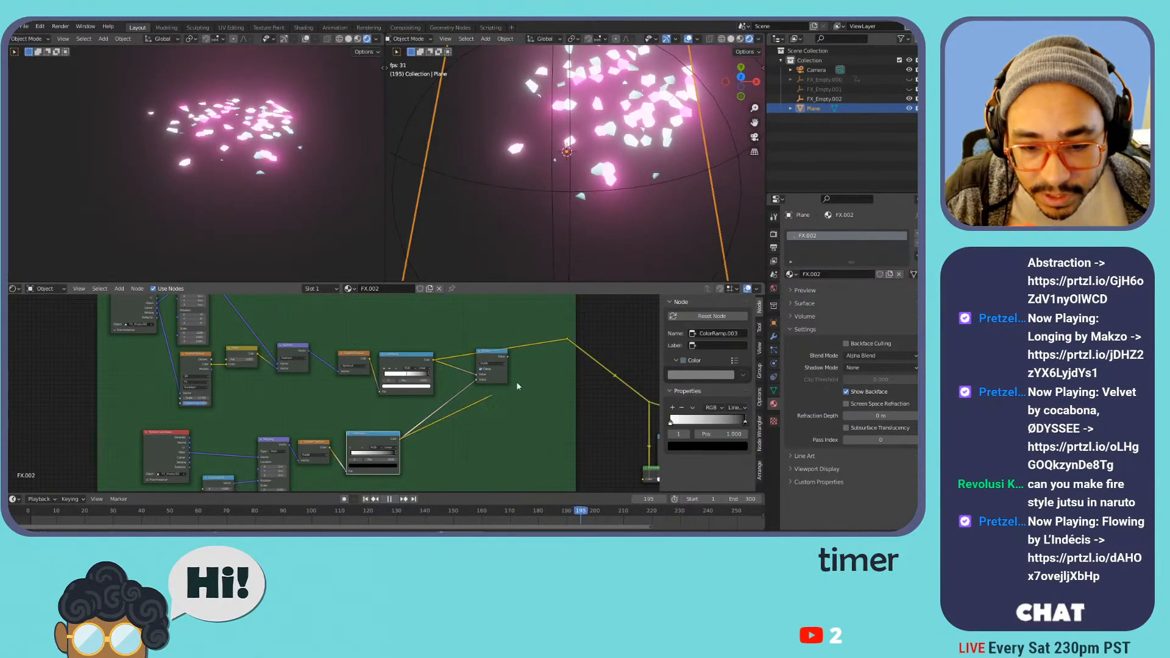
{"action": "left_click_drag", "start_coordinate": [565, 336], "coordinate": [566, 337]}
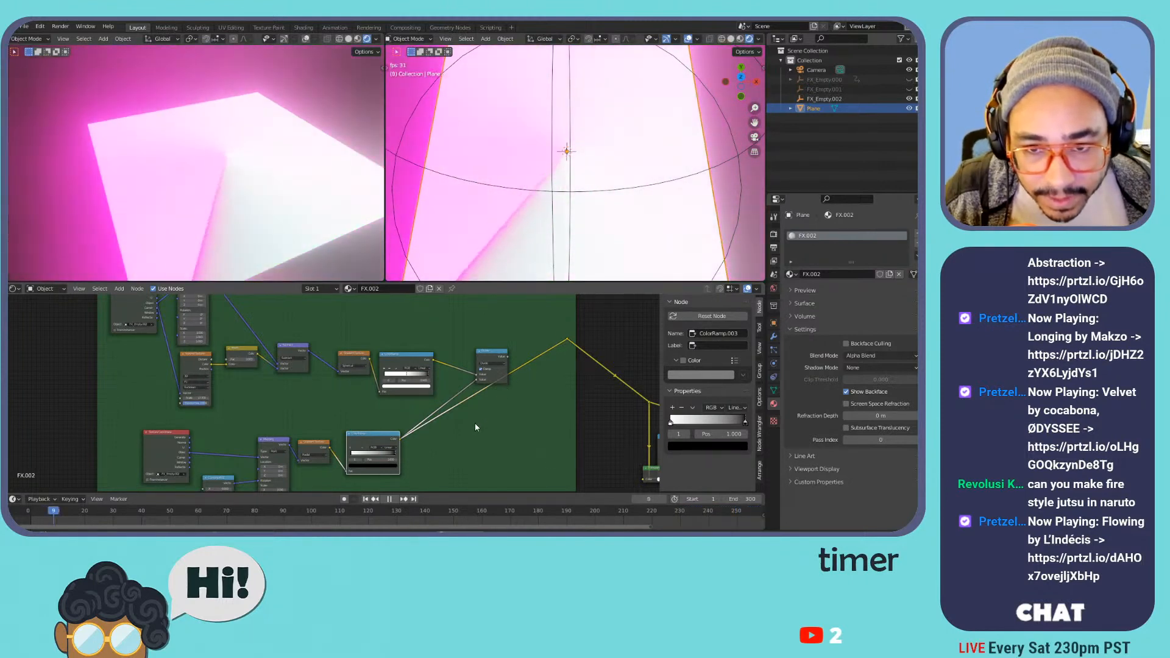
{"action": "scroll", "coordinate": [403, 439], "scroll_direction": "up", "scroll_amount": 2}
{"action": "middle_click_drag", "start_coordinate": [405, 434], "coordinate": [483, 355]}
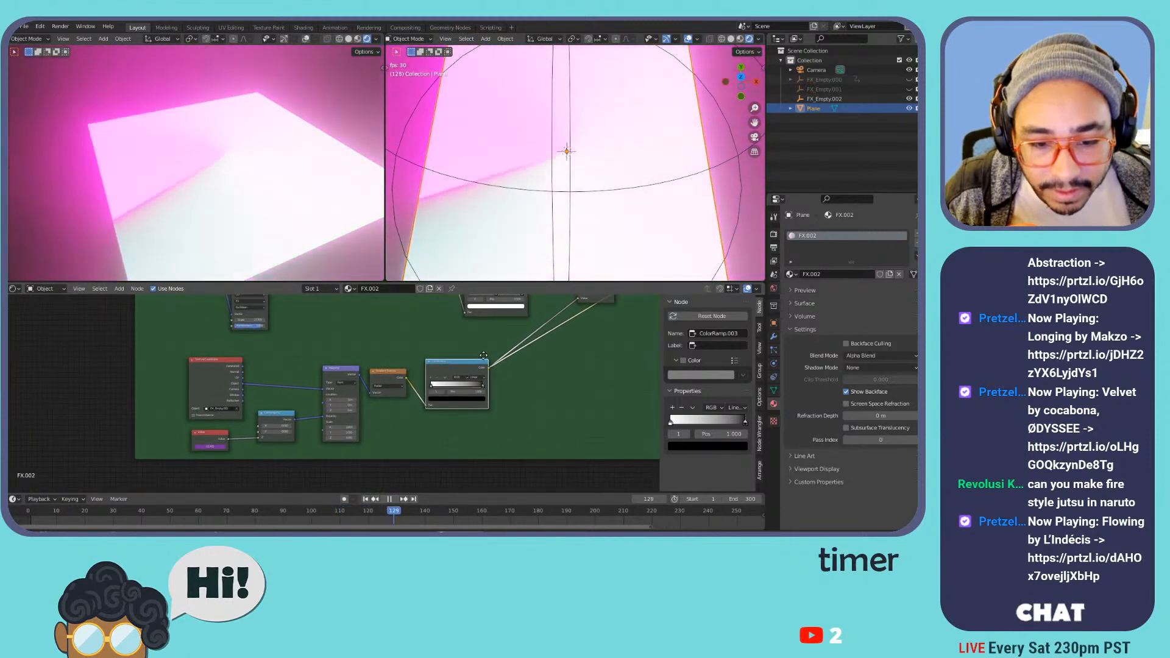
{"action": "scroll", "coordinate": [499, 377], "scroll_direction": "up", "scroll_amount": 2}
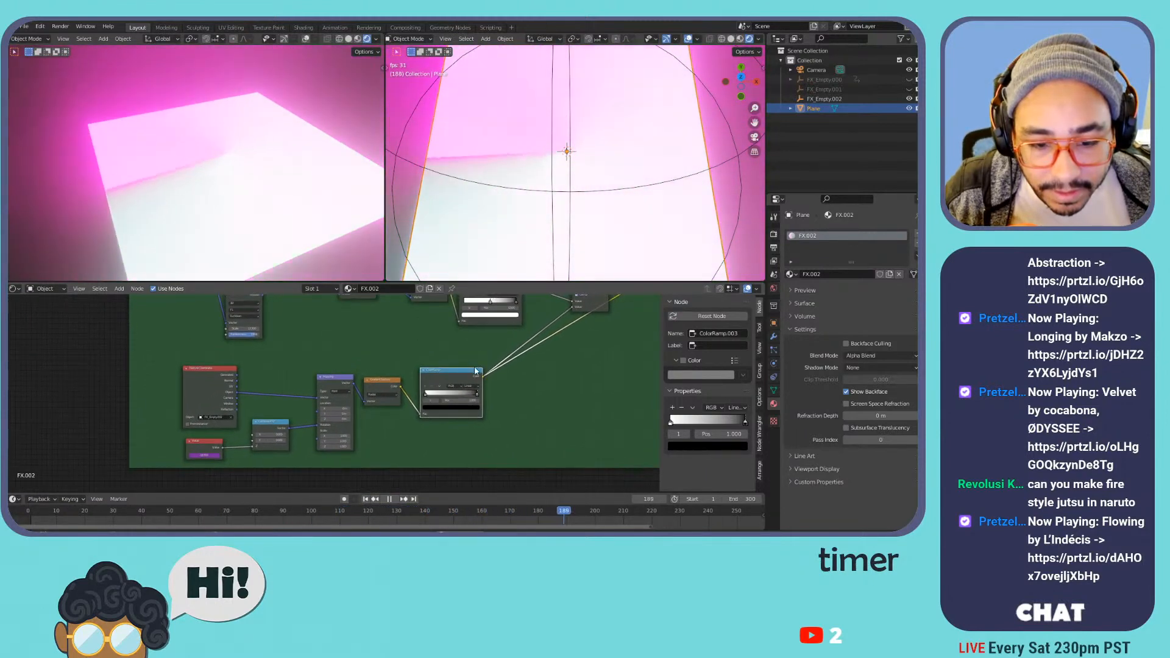
{"action": "scroll", "coordinate": [517, 380], "scroll_direction": "down", "scroll_amount": 2}
{"action": "middle_click_drag", "start_coordinate": [539, 348], "coordinate": [427, 412]}
{"action": "scroll", "coordinate": [426, 406], "scroll_direction": "up", "scroll_amount": 1}
{"action": "mouse_move", "coordinate": [393, 460]}
{"action": "left_mouse_down"}
{"action": "mouse_move", "coordinate": [336, 462]}
{"action": "mouse_move", "coordinate": [402, 462]}
{"action": "left_mouse_up"}
{"action": "left_click", "coordinate": [536, 351]}
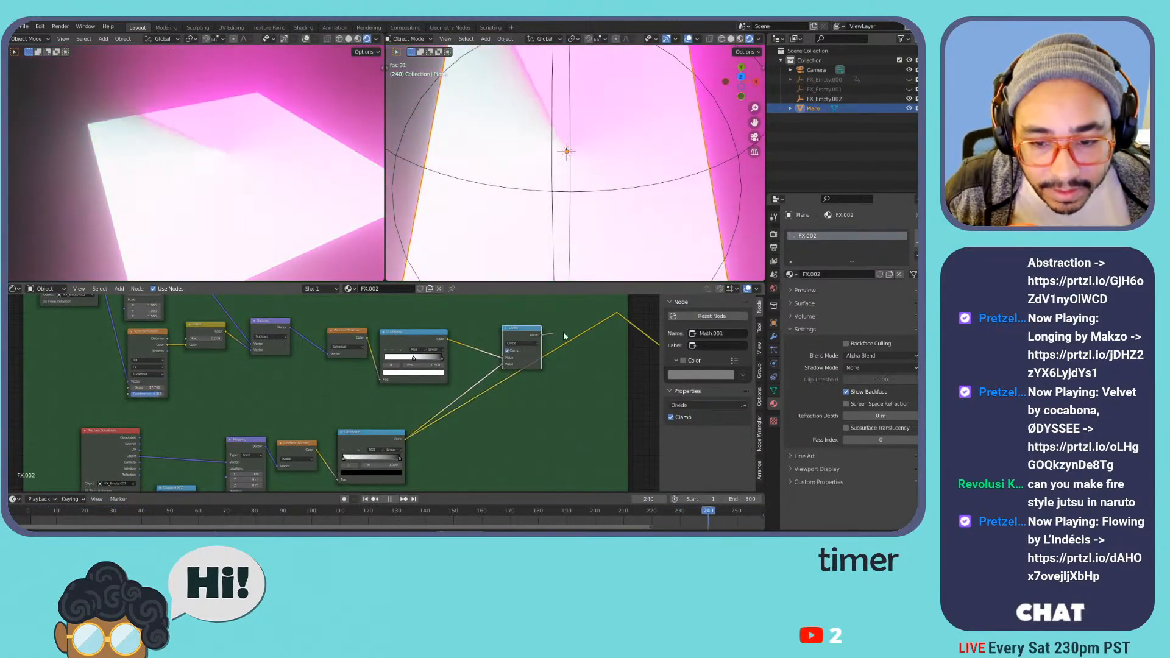
- Remove the Subtract node while keeping its link, delete the Invert and Voronoi Texture nodes, and move the Mapping node beside the spherical Gradient Texture
{"action": "middle_click_drag", "start_coordinate": [277, 353], "coordinate": [386, 416]}
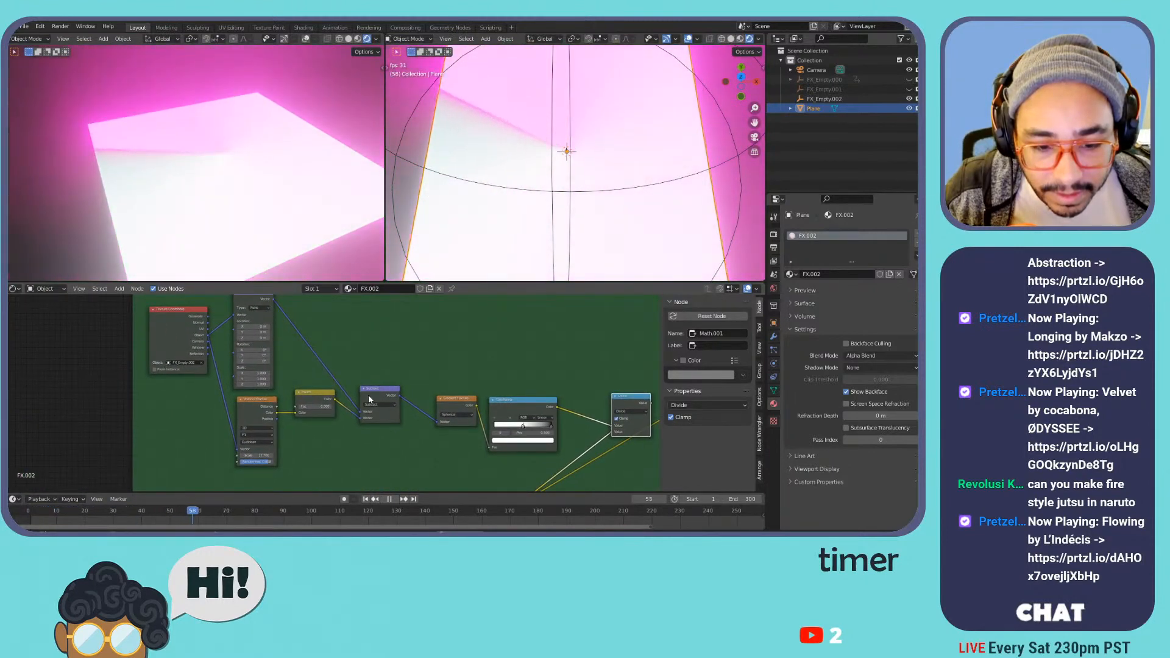
{"action": "left_click", "coordinate": [330, 403]}
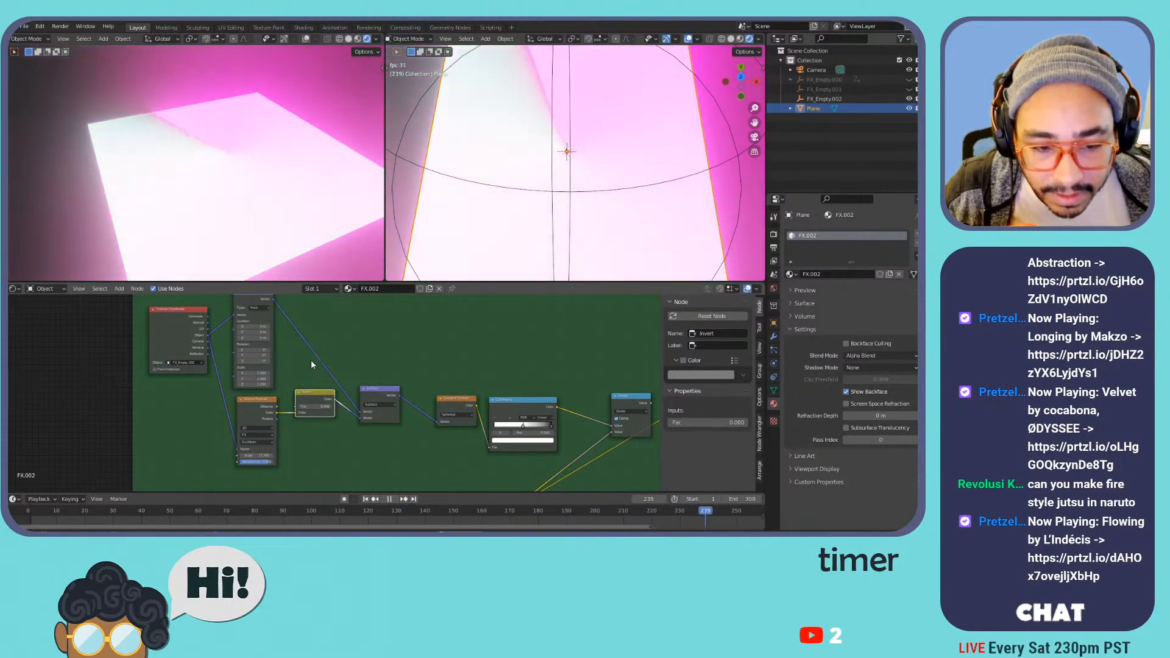
{"action": "left_click", "coordinate": [374, 398]}
{"action": "key", "text": "ctrl+x"}
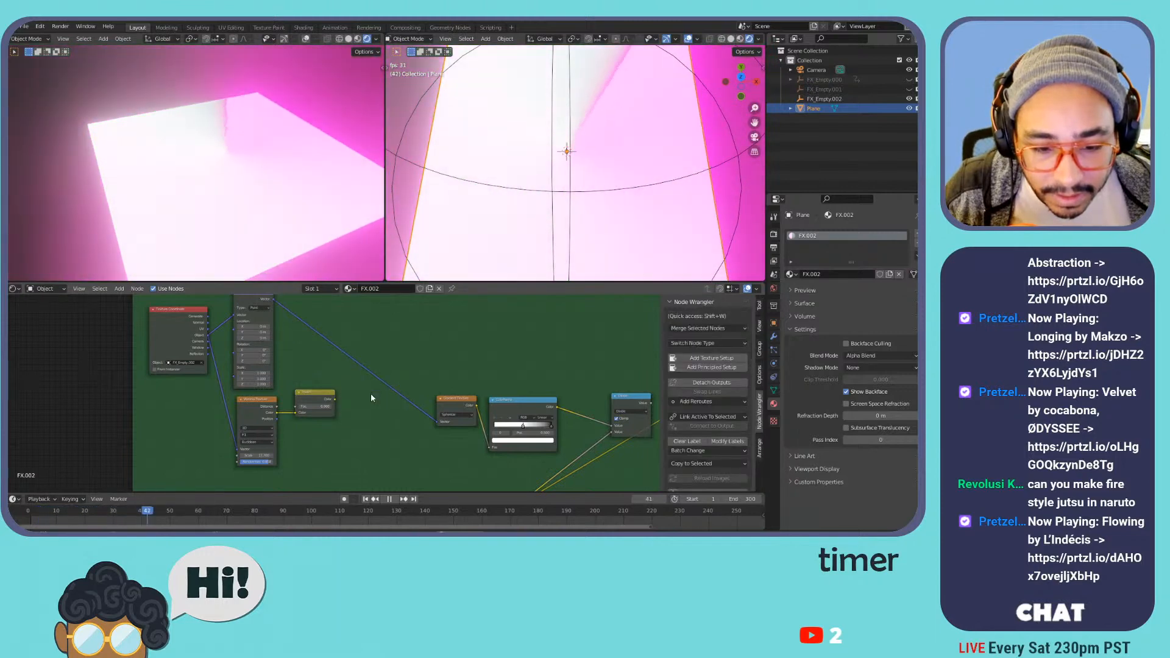
{"action": "key", "text": "space"}
{"action": "left_click", "coordinate": [314, 395]}
{"action": "key", "text": "x"}
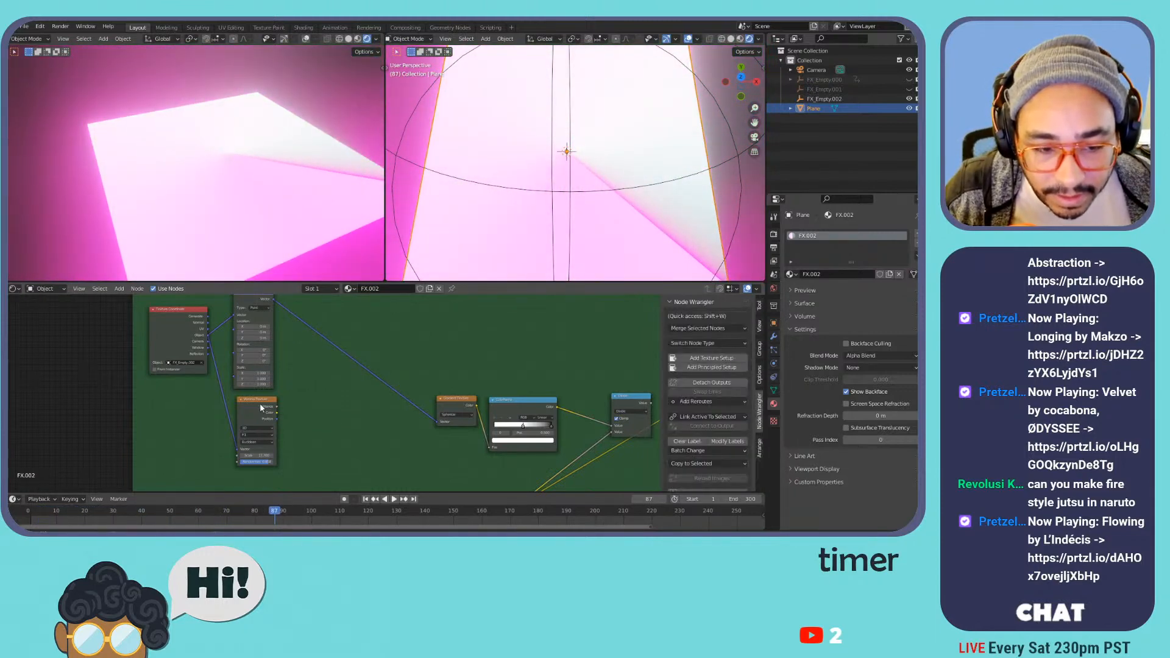
{"action": "left_click", "coordinate": [259, 402]}
{"action": "key", "text": "x"}
{"action": "left_click_drag", "start_coordinate": [247, 312], "coordinate": [392, 396]}
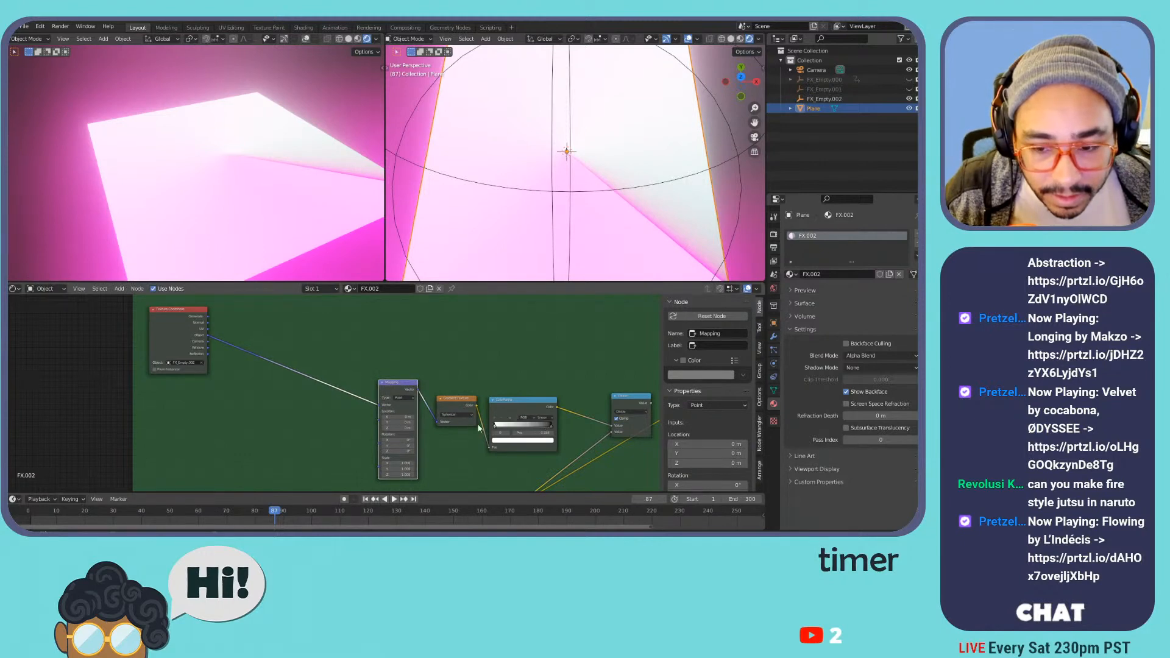
- Relink the Divide node's output to the reroute and move the upper ColorRamp's middle color stop to the start of the ramp
{"action": "middle_click_drag", "start_coordinate": [636, 407], "coordinate": [540, 396]}
{"action": "left_click", "coordinate": [553, 393]}
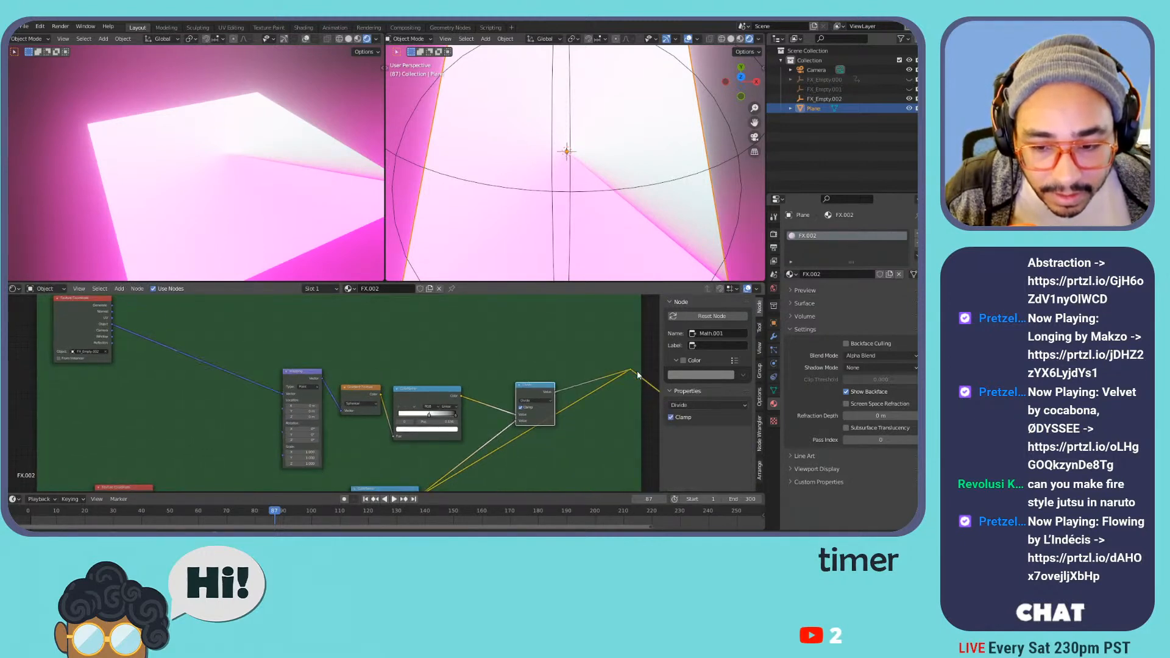
{"action": "left_click_drag", "start_coordinate": [638, 372], "coordinate": [631, 371]}
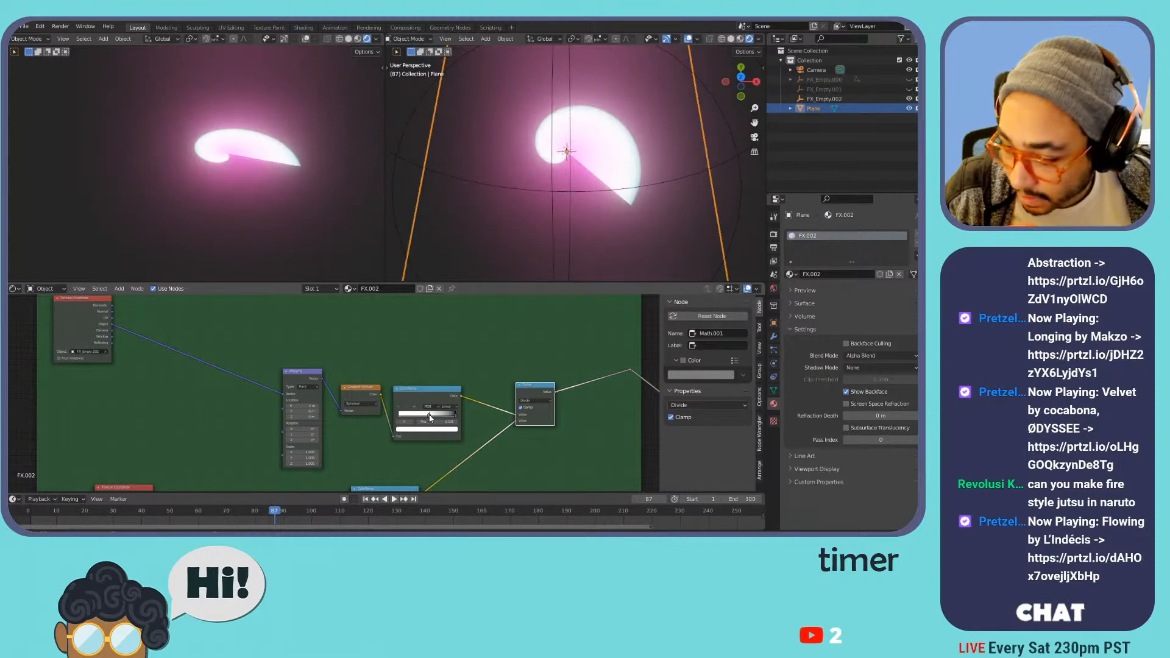
{"action": "left_click_drag", "start_coordinate": [431, 418], "coordinate": [332, 418]}
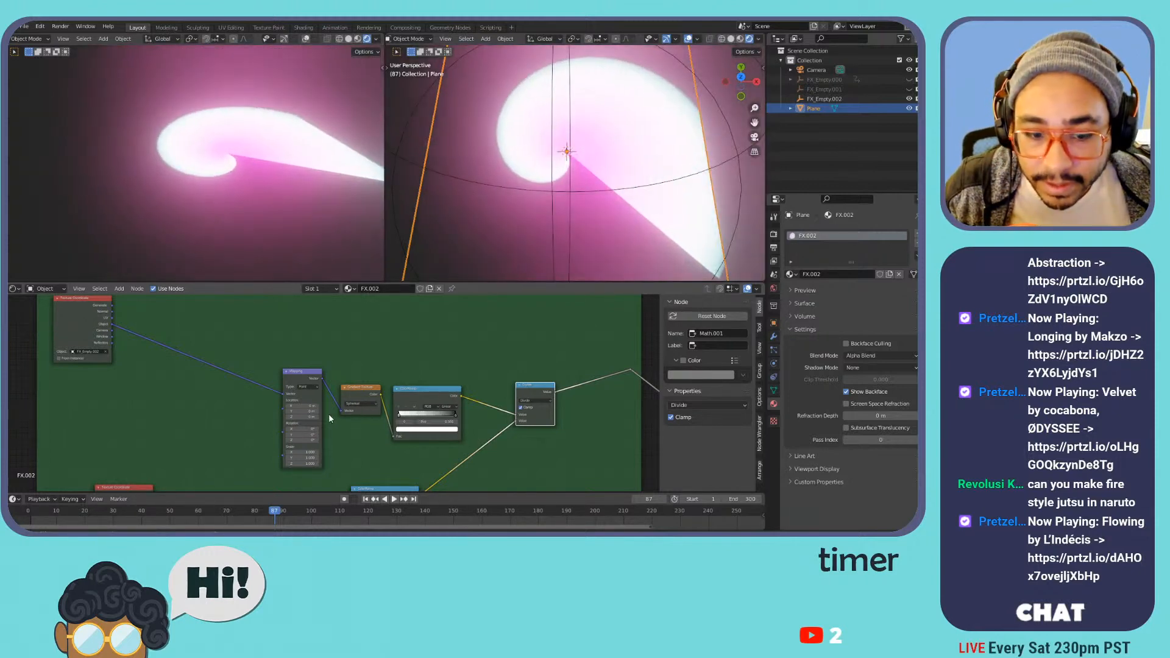
- Move the upper Texture Coordinate node beside the Mapping node that feeds the spherical Gradient Texture
{"action": "left_click_drag", "start_coordinate": [107, 319], "coordinate": [228, 382]}
{"action": "scroll", "coordinate": [341, 402], "scroll_direction": "up", "scroll_amount": 2}
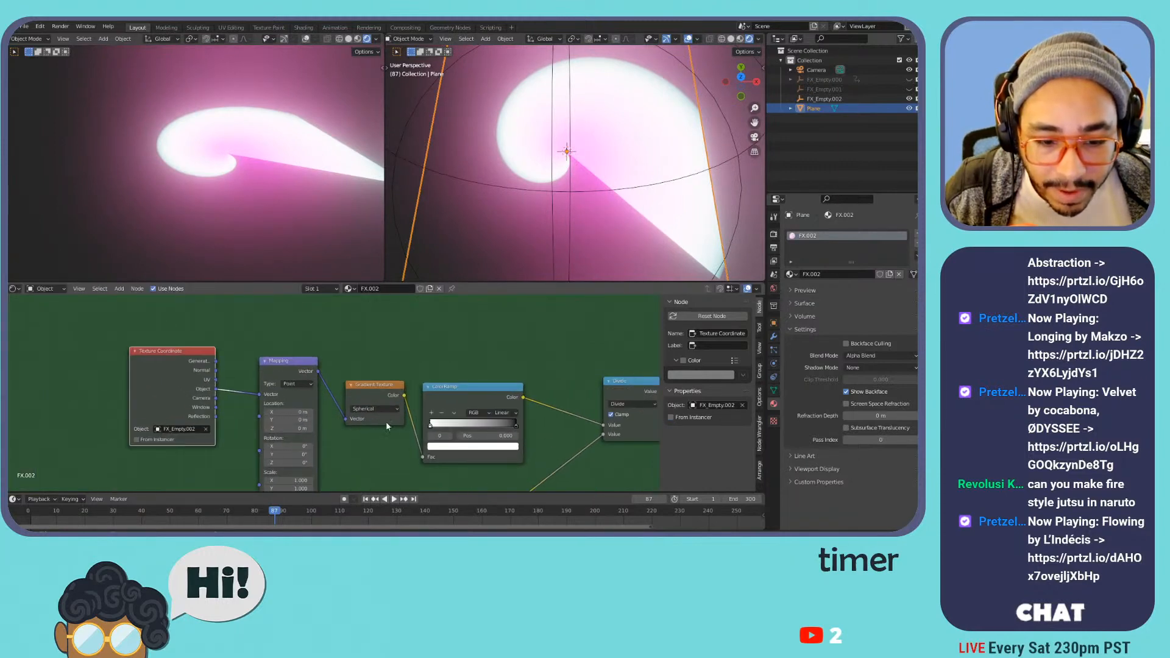
{"action": "scroll", "coordinate": [339, 349], "scroll_direction": "down", "scroll_amount": 2}
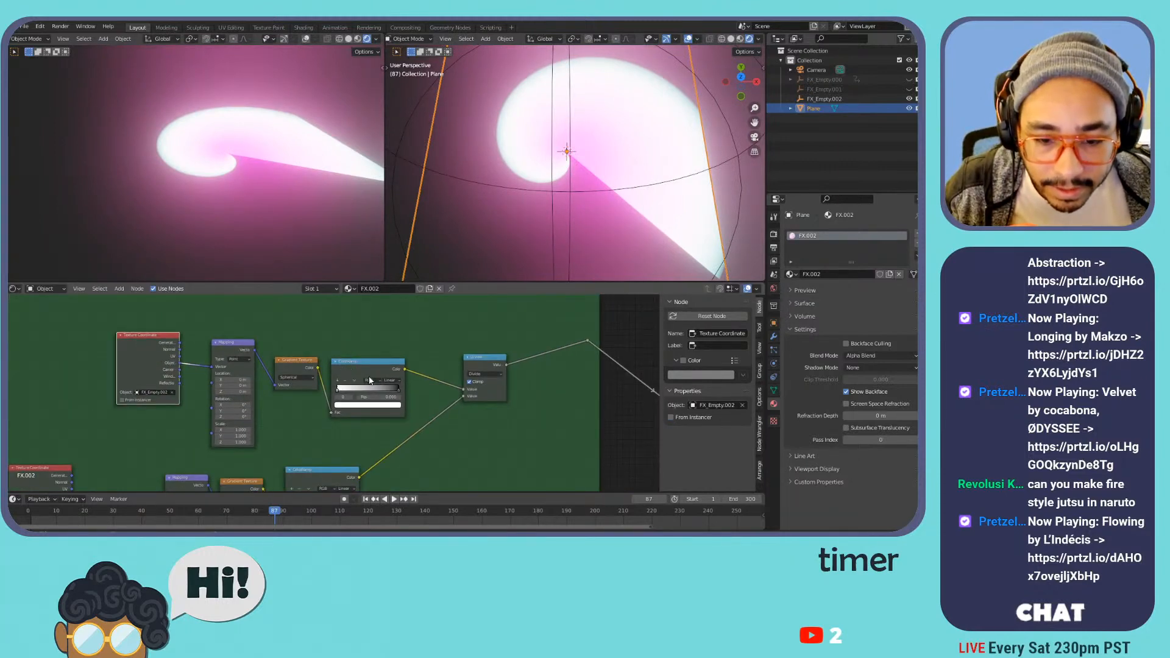
- Switch the lower radial Gradient Texture to Spherical and move the lower ColorRamp's color stops so white fades to black around mid-ramp
{"action": "scroll", "coordinate": [368, 379], "scroll_direction": "down", "scroll_amount": 1}
{"action": "middle_click_drag", "start_coordinate": [368, 379], "coordinate": [419, 342]}
{"action": "scroll", "coordinate": [327, 394], "scroll_direction": "up", "scroll_amount": 3}
{"action": "middle_click_drag", "start_coordinate": [327, 394], "coordinate": [380, 371]}
{"action": "left_click", "coordinate": [357, 424]}
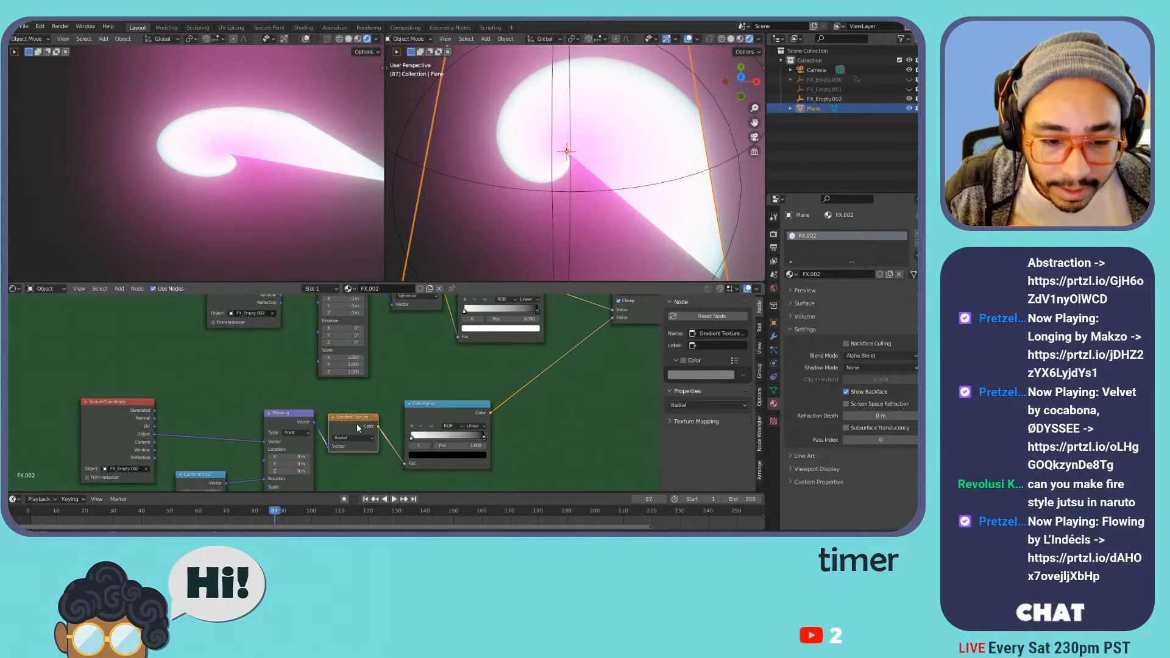
{"action": "left_click", "coordinate": [347, 477]}
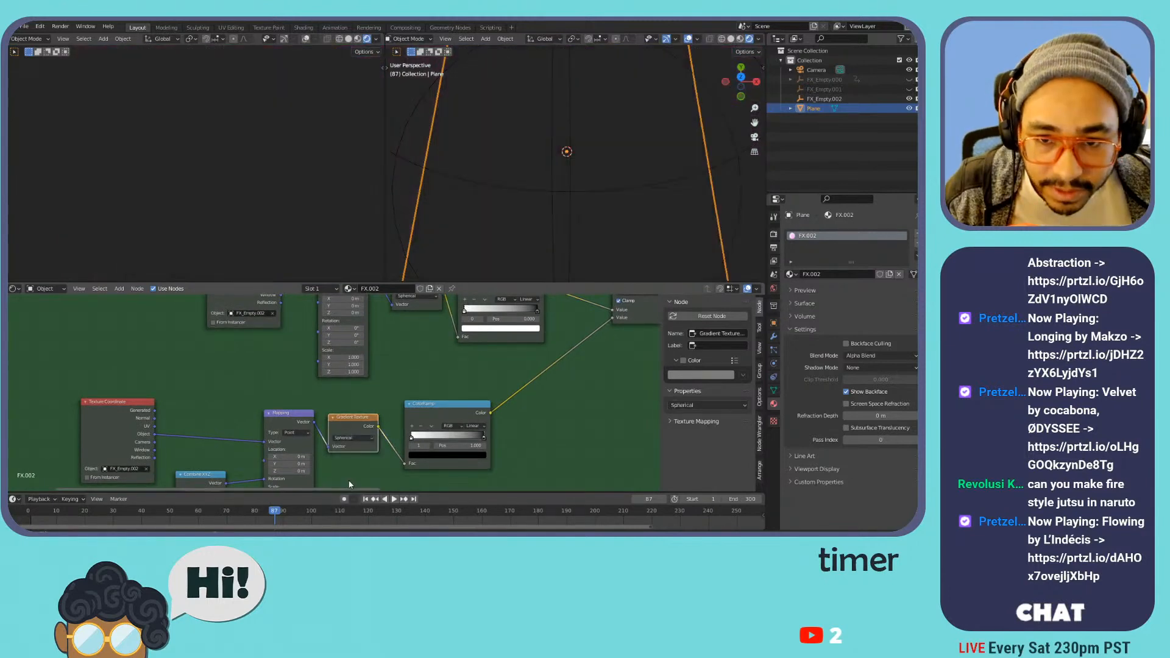
{"action": "left_click_drag", "start_coordinate": [483, 437], "coordinate": [388, 440]}
{"action": "key", "text": "space"}
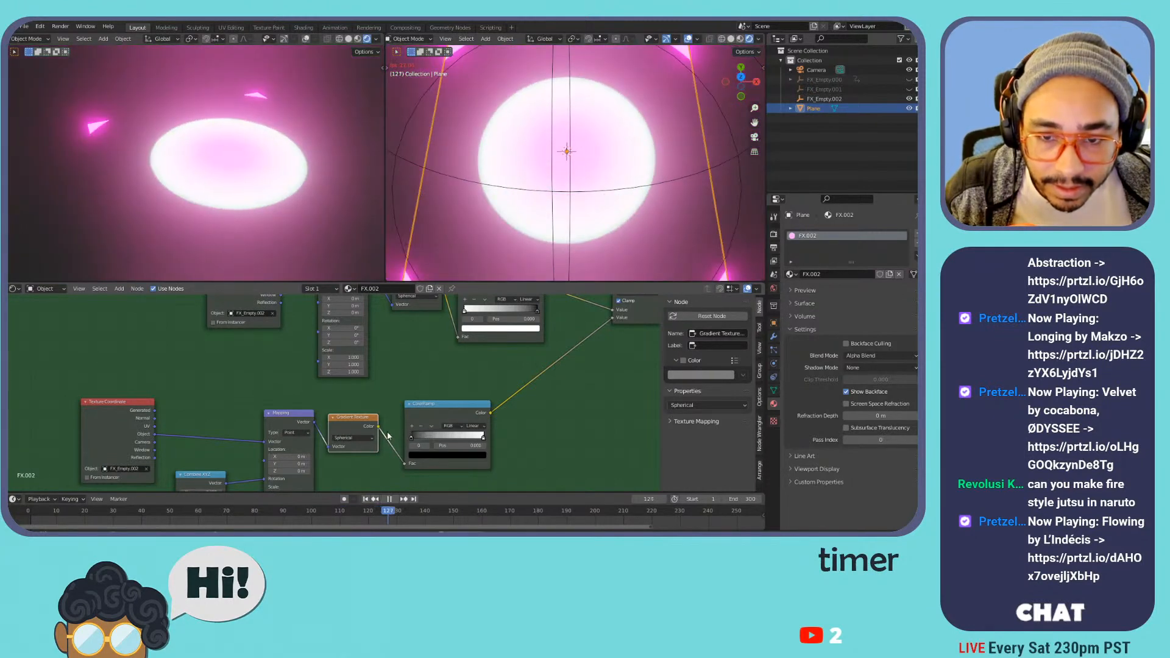
{"action": "left_click_drag", "start_coordinate": [477, 437], "coordinate": [344, 440]}
- Replace the lower Gradient Texture with a Wave Texture, try a different wave scale, and undo the scale change
{"action": "middle_click_drag", "start_coordinate": [390, 379], "coordinate": [443, 322]}
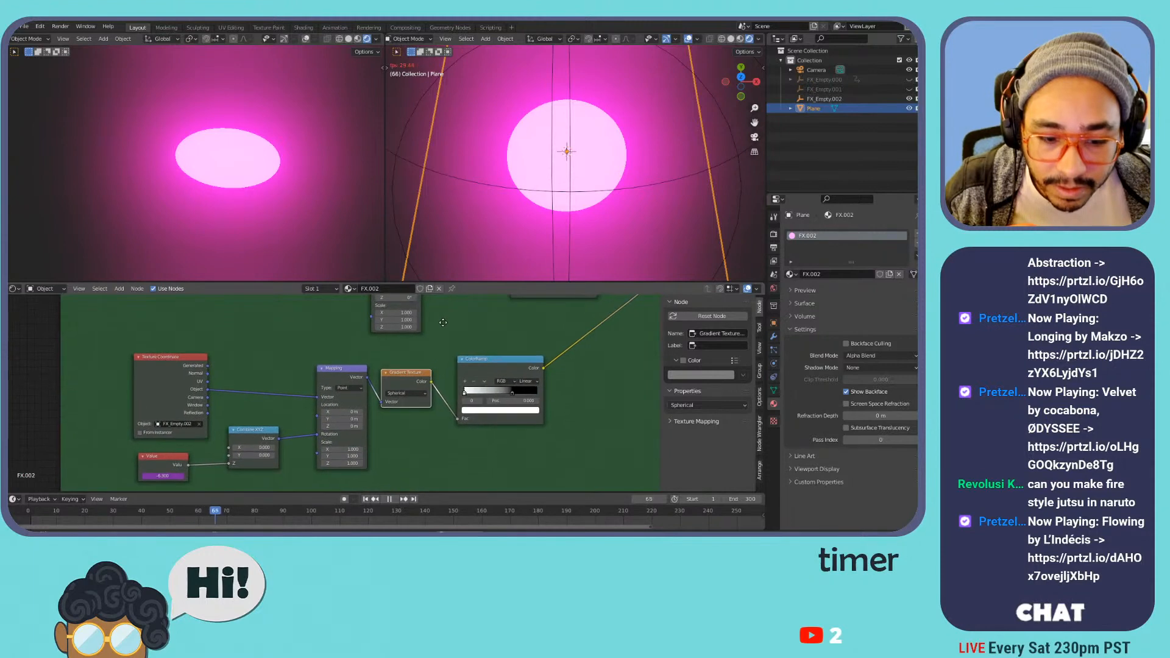
{"action": "left_click", "coordinate": [406, 393]}
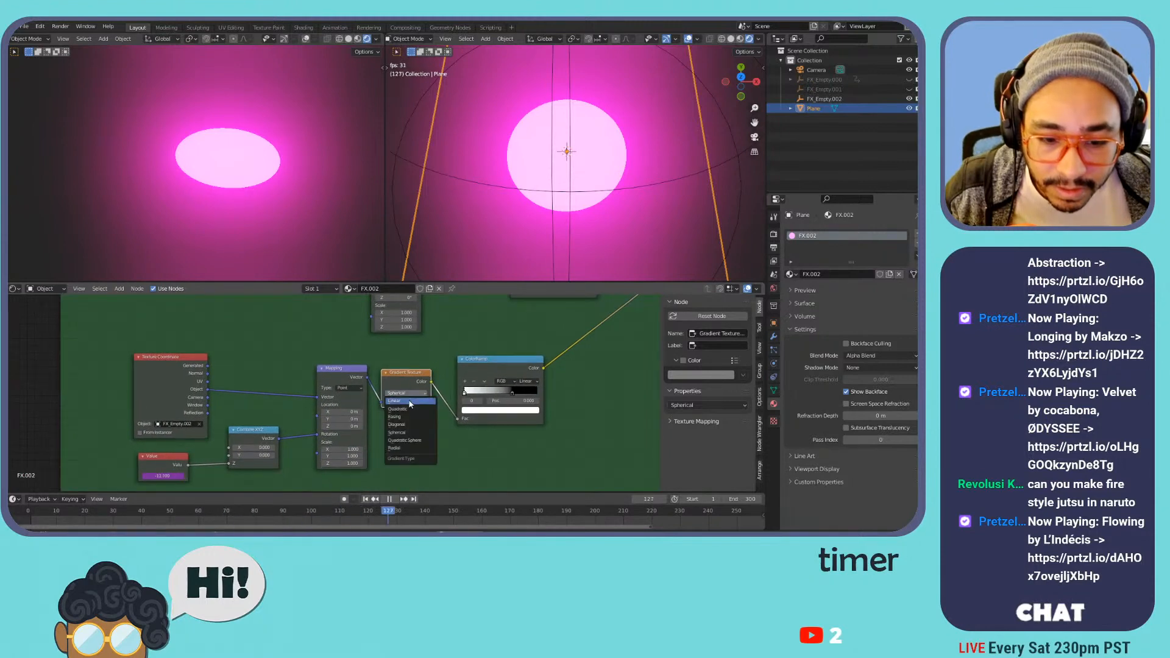
{"action": "key", "text": "shift+s"}
{"action": "mouse_move", "coordinate": [400, 378]}
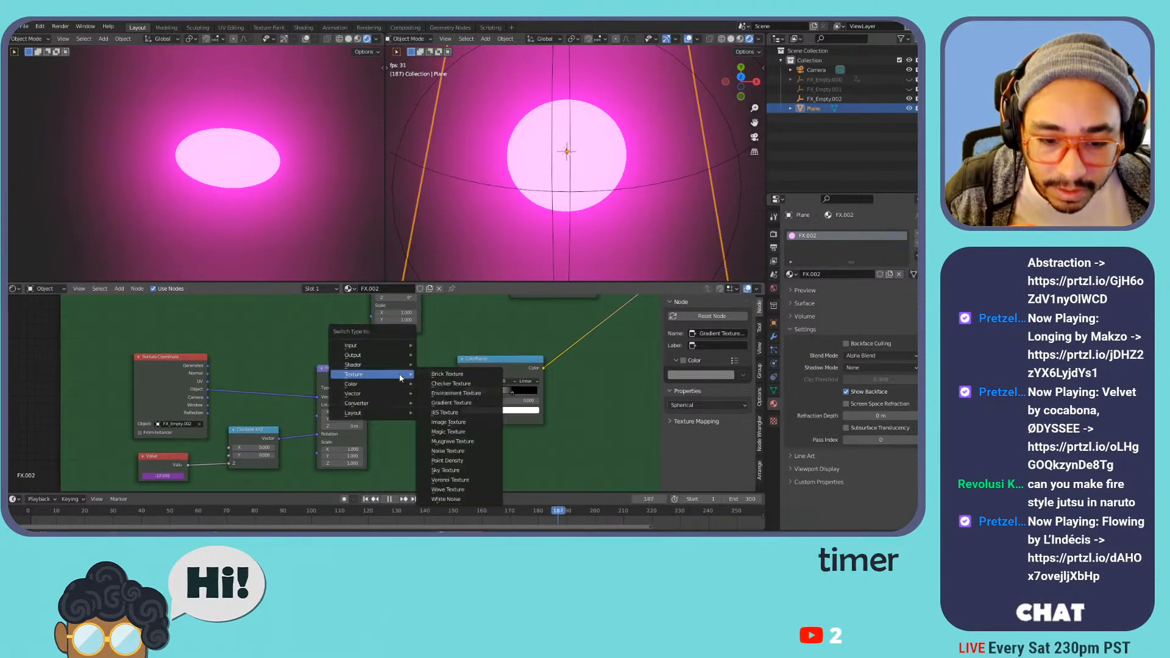
{"action": "left_click", "coordinate": [457, 489]}
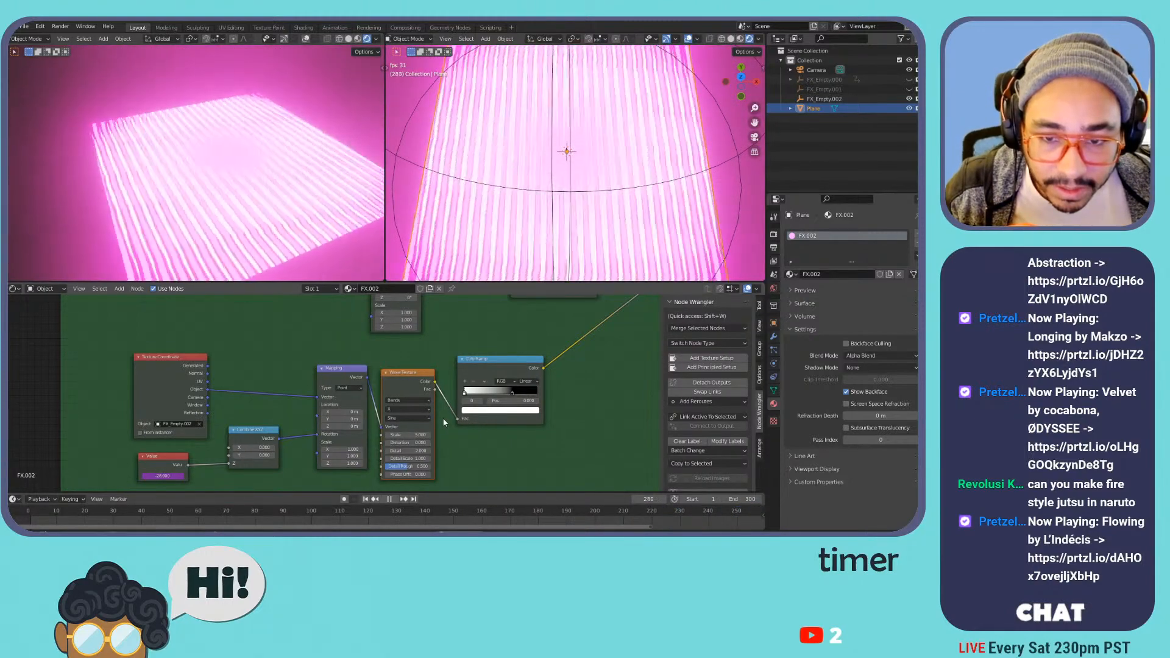
{"action": "mouse_move", "coordinate": [418, 435]}
{"action": "left_mouse_down"}
{"action": "mouse_move", "coordinate": [367, 435]}
{"action": "mouse_move", "coordinate": [429, 435]}
{"action": "left_mouse_up"}
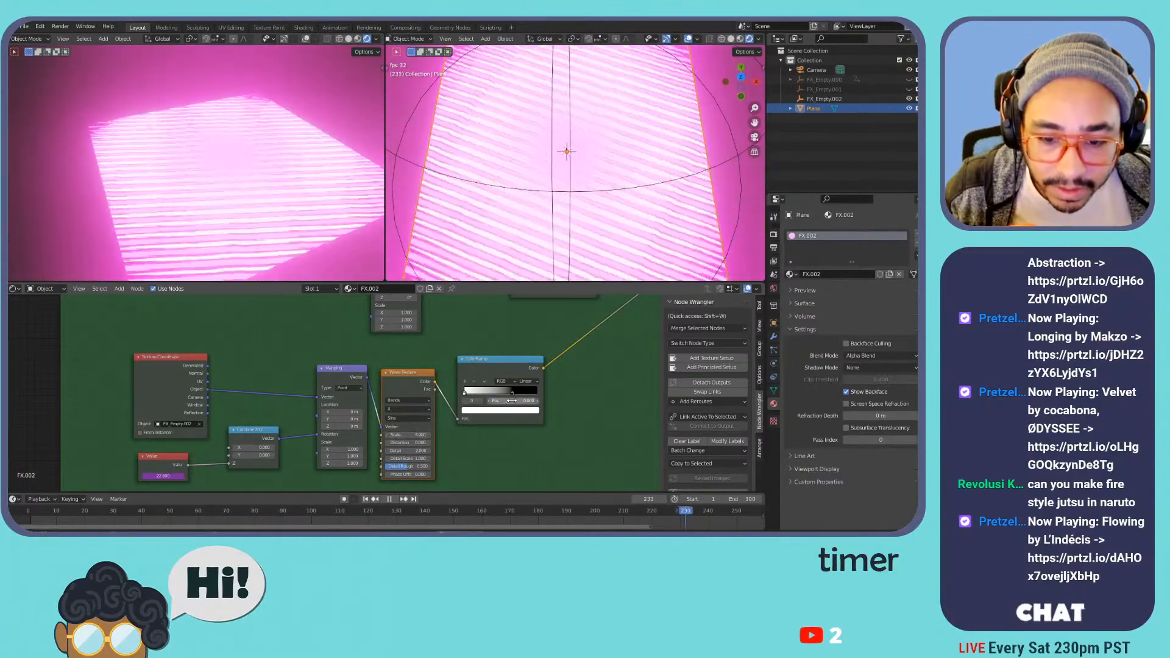
{"action": "key", "text": "ctrl+z"}
- Rearrange the lower ColorRamp's color stops and move the upper ColorRamp's black stop to position 1.000
{"action": "left_click_drag", "start_coordinate": [511, 393], "coordinate": [464, 393]}
{"action": "left_click", "coordinate": [467, 393]}
{"action": "scroll", "coordinate": [491, 305], "scroll_direction": "down", "scroll_amount": 3}
{"action": "middle_click_drag", "start_coordinate": [491, 305], "coordinate": [456, 359]}
{"action": "scroll", "coordinate": [466, 335], "scroll_direction": "down", "scroll_amount": 1}
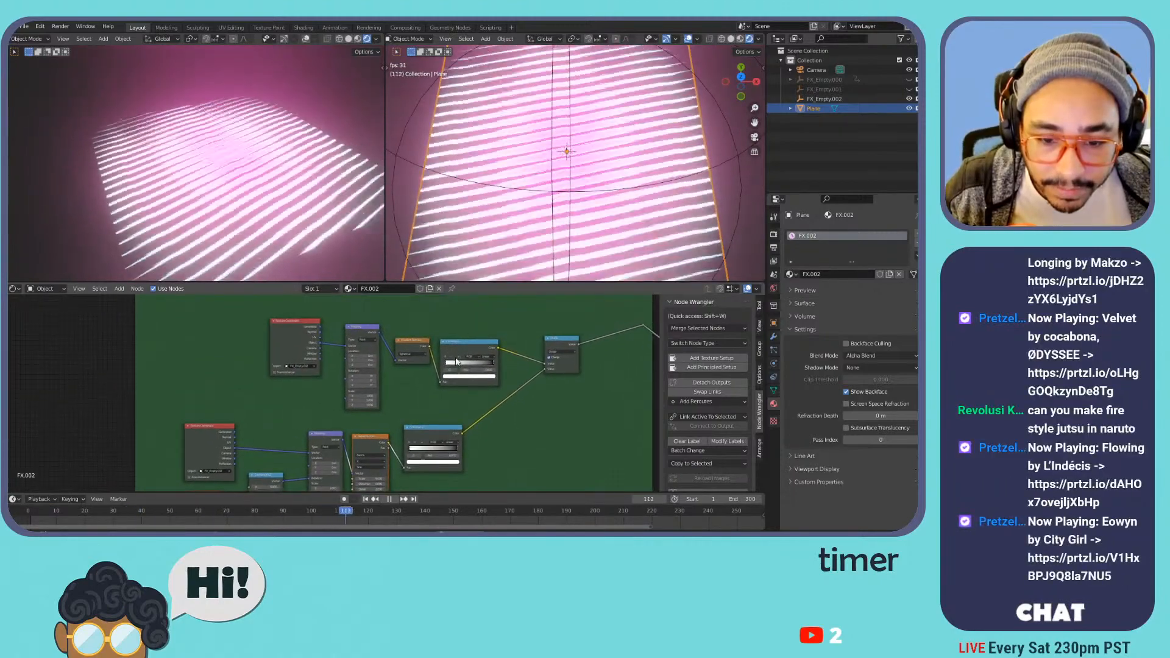
{"action": "mouse_move", "coordinate": [493, 364]}
{"action": "left_mouse_down"}
{"action": "mouse_move", "coordinate": [452, 365]}
{"action": "mouse_move", "coordinate": [510, 366]}
{"action": "left_mouse_up"}
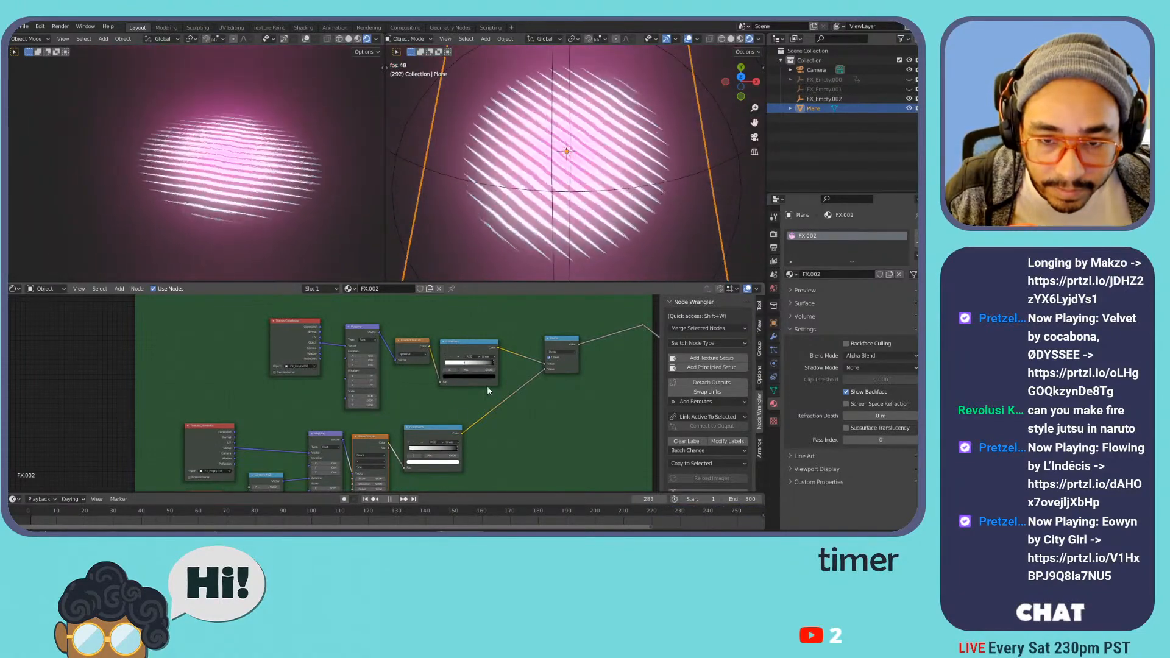
- Try the Wave Texture with scale 1.130, distortion 43.800, a shifted phase offset and the Rings type
{"action": "middle_click_drag", "start_coordinate": [453, 419], "coordinate": [489, 345]}
{"action": "scroll", "coordinate": [469, 365], "scroll_direction": "up", "scroll_amount": 3}
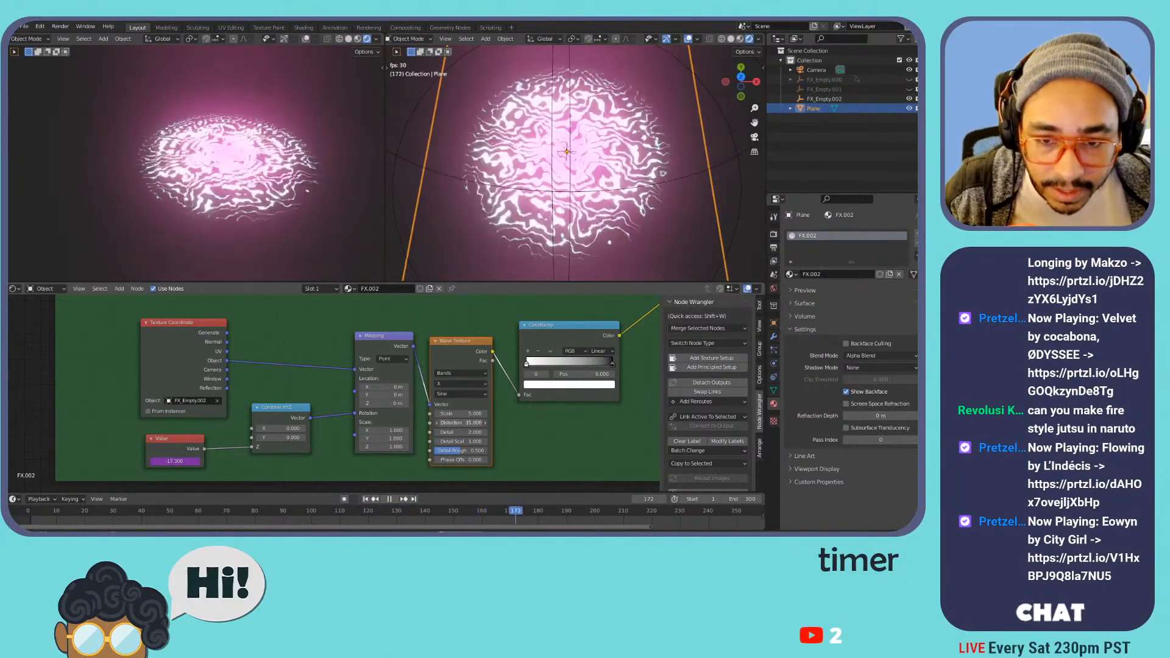
{"action": "left_click_drag", "start_coordinate": [461, 413], "coordinate": [480, 414]}
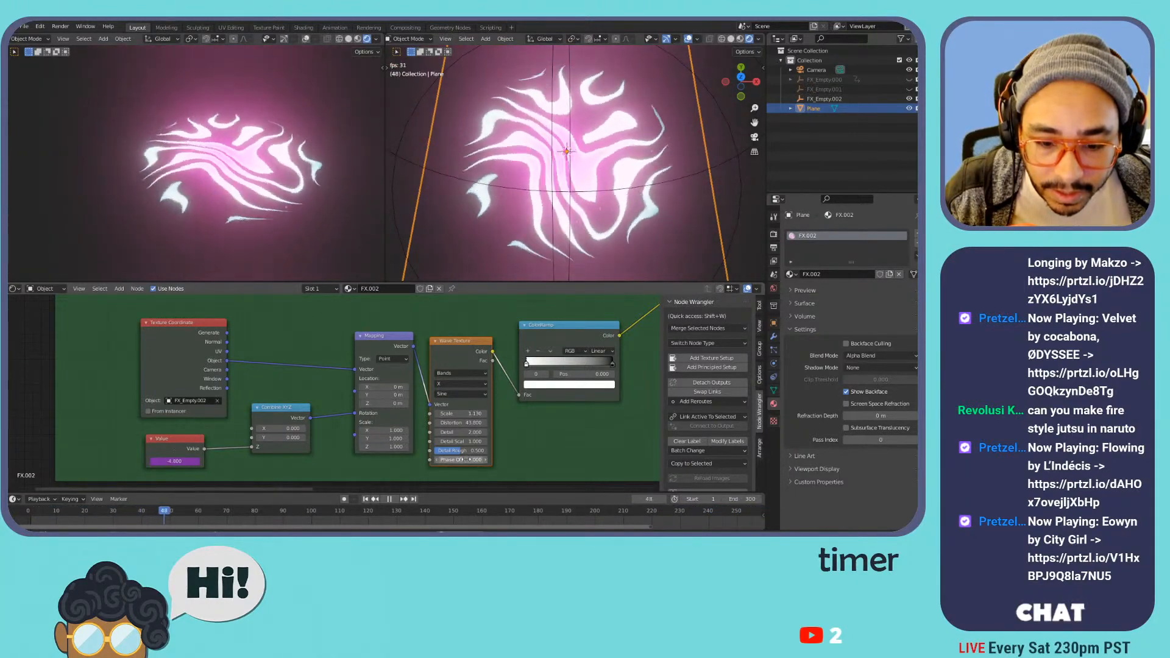
{"action": "left_click_drag", "start_coordinate": [465, 460], "coordinate": [481, 460]}
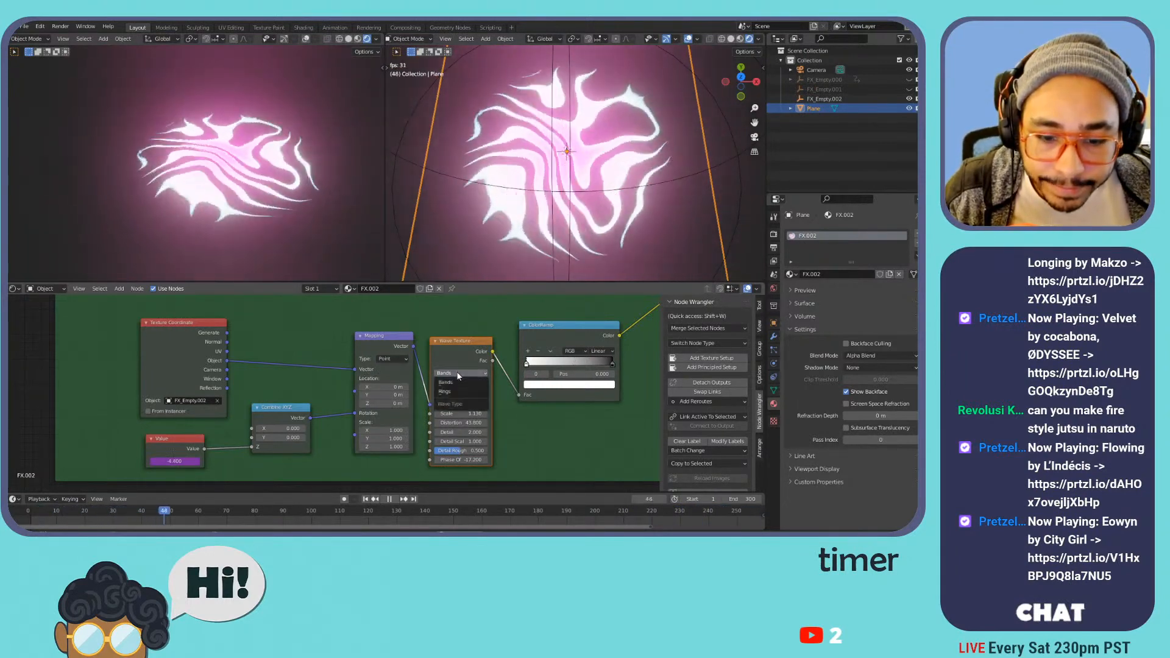
{"action": "left_click", "coordinate": [452, 391]}
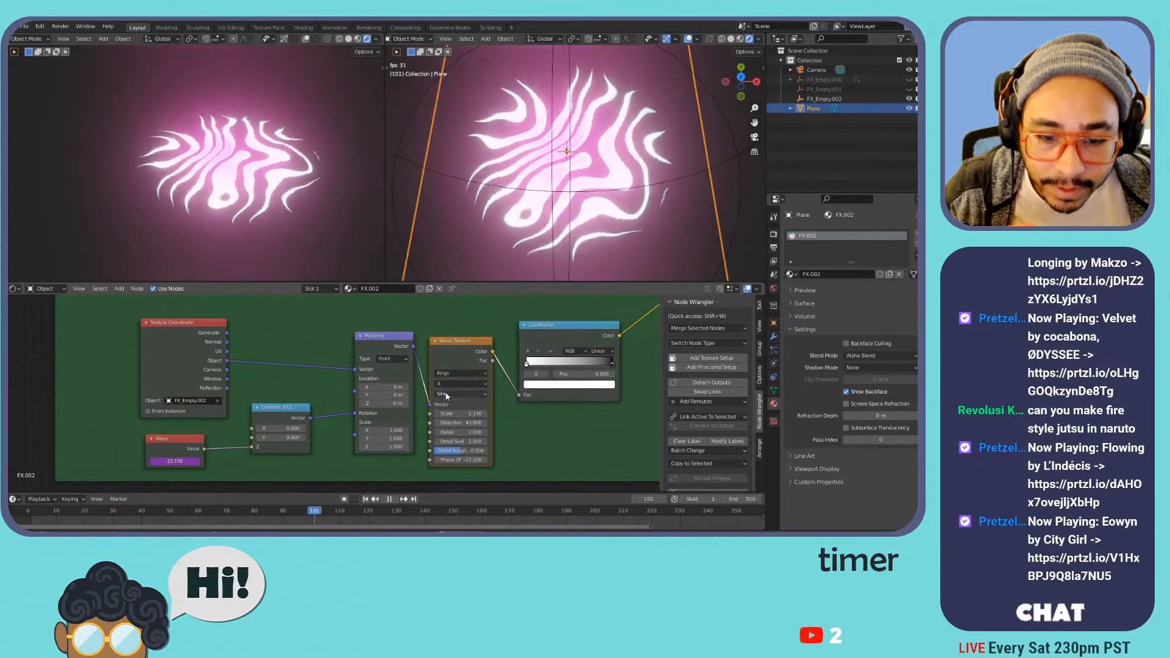
- Replace the Wave Texture with a Voronoi Texture, set its scale to 4.770, and try moving the lower ColorRamp's black stop
{"action": "key", "text": "shift+s"}
{"action": "mouse_move", "coordinate": [426, 356]}
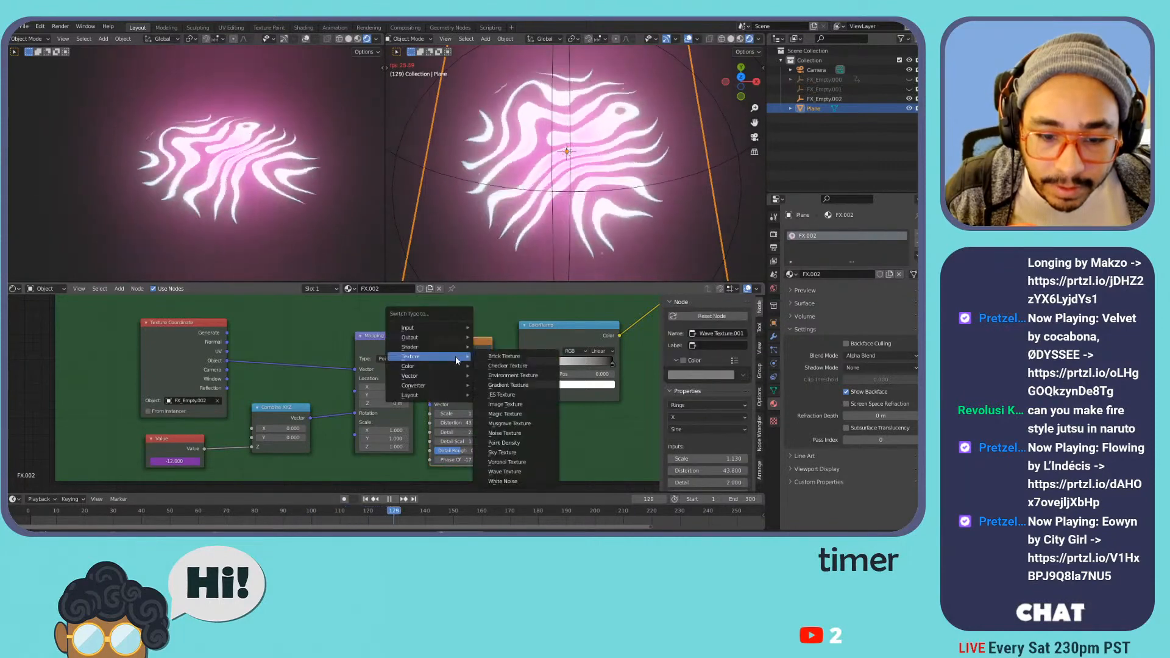
{"action": "left_click", "coordinate": [511, 462]}
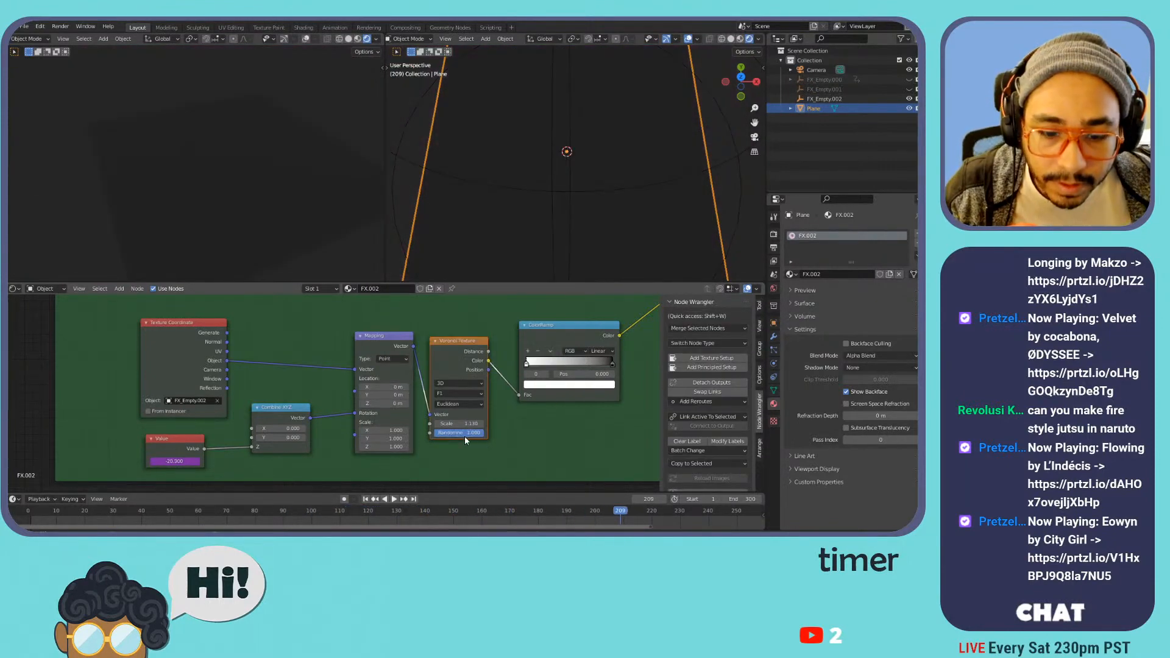
{"action": "left_click_drag", "start_coordinate": [457, 422], "coordinate": [458, 423]}
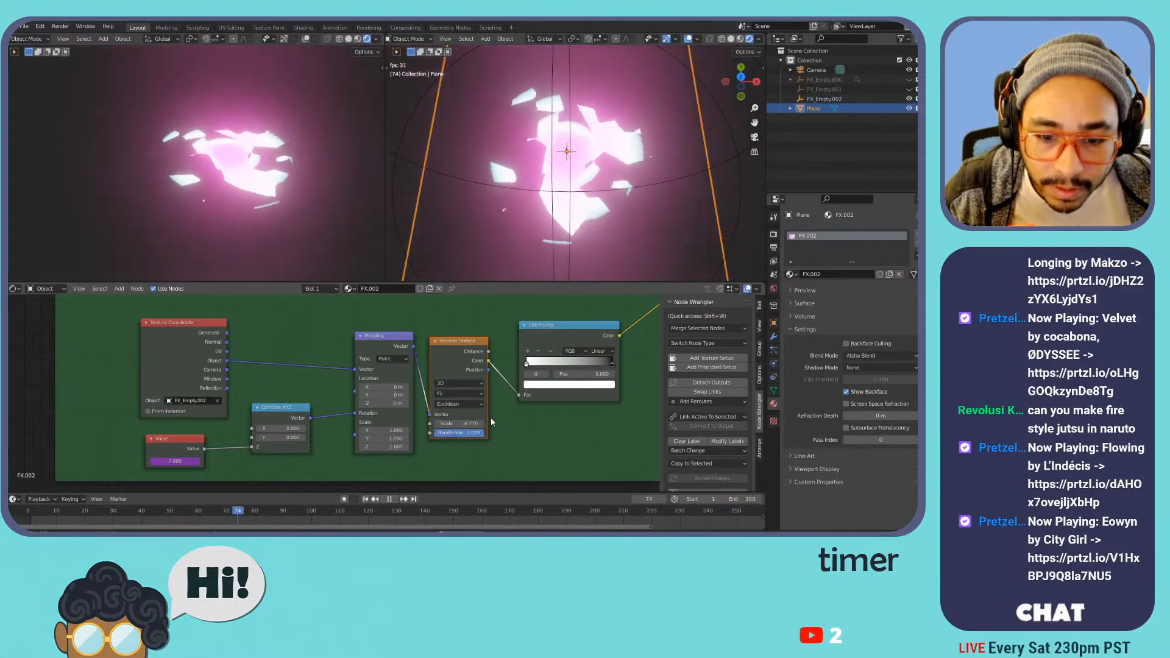
{"action": "left_click_drag", "start_coordinate": [607, 364], "coordinate": [509, 368]}
- Try changing the Divide node to Subtract and to Multiply Add with an addend of 0.900
{"action": "middle_click_drag", "start_coordinate": [548, 354], "coordinate": [458, 413]}
{"action": "scroll", "coordinate": [378, 432], "scroll_direction": "down", "scroll_amount": 4}
{"action": "left_click", "coordinate": [481, 350]}
{"action": "scroll", "coordinate": [482, 350], "scroll_direction": "up", "scroll_amount": 3}
{"action": "middle_click_drag", "start_coordinate": [494, 348], "coordinate": [447, 346]}
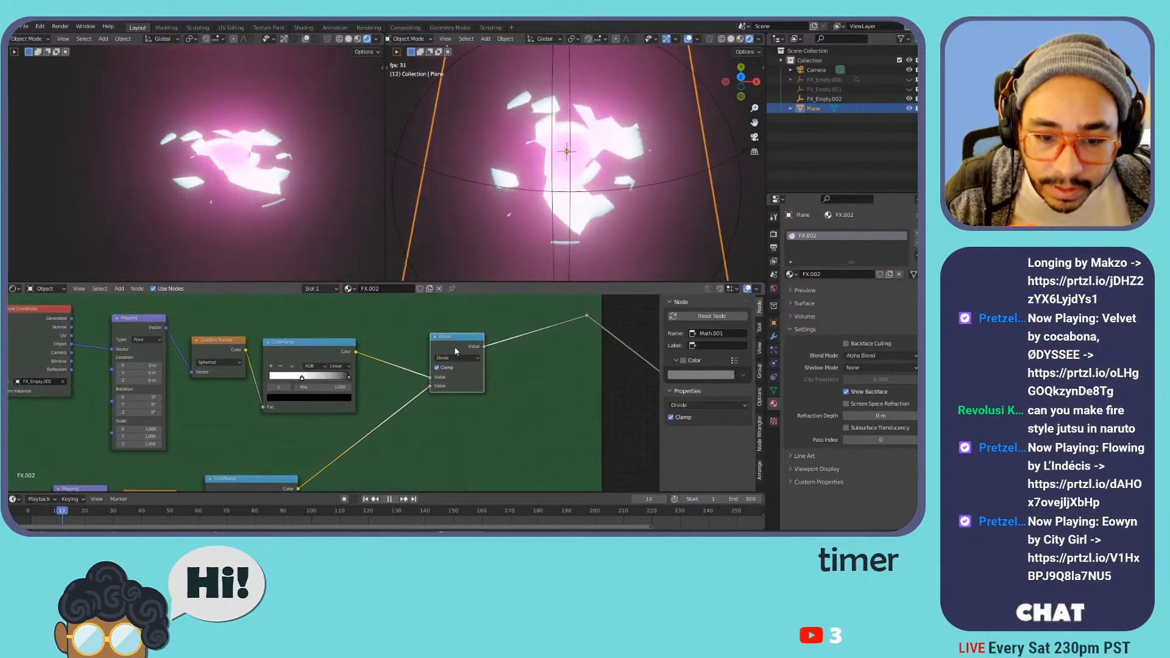
{"action": "left_click", "coordinate": [452, 355]}
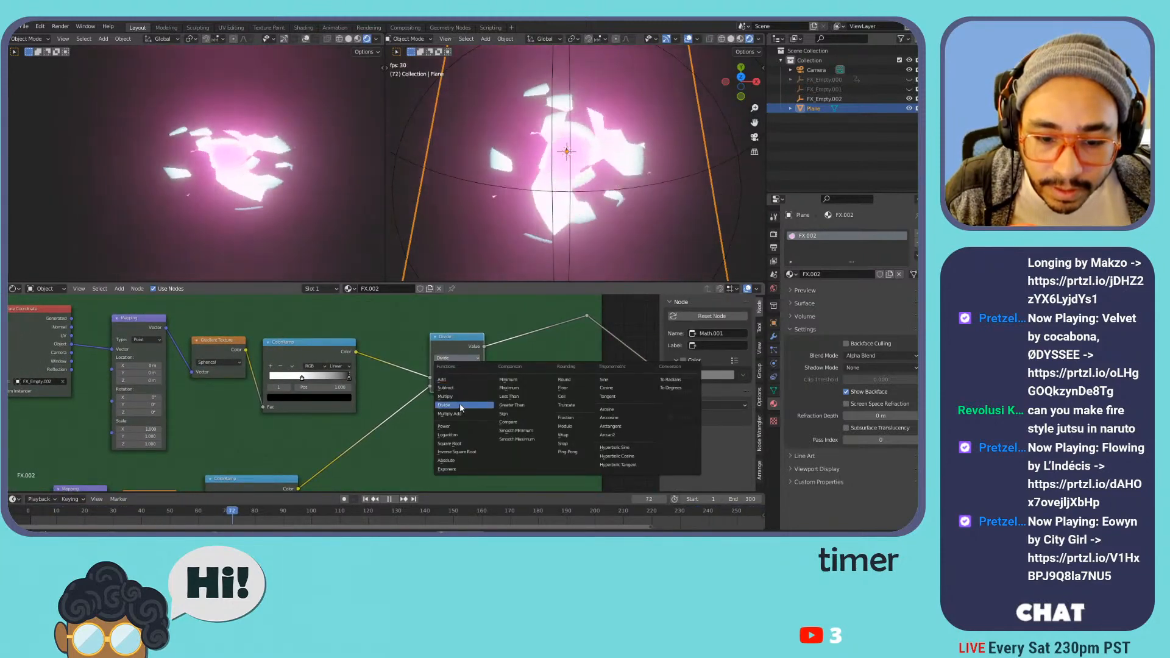
{"action": "left_click", "coordinate": [463, 388]}
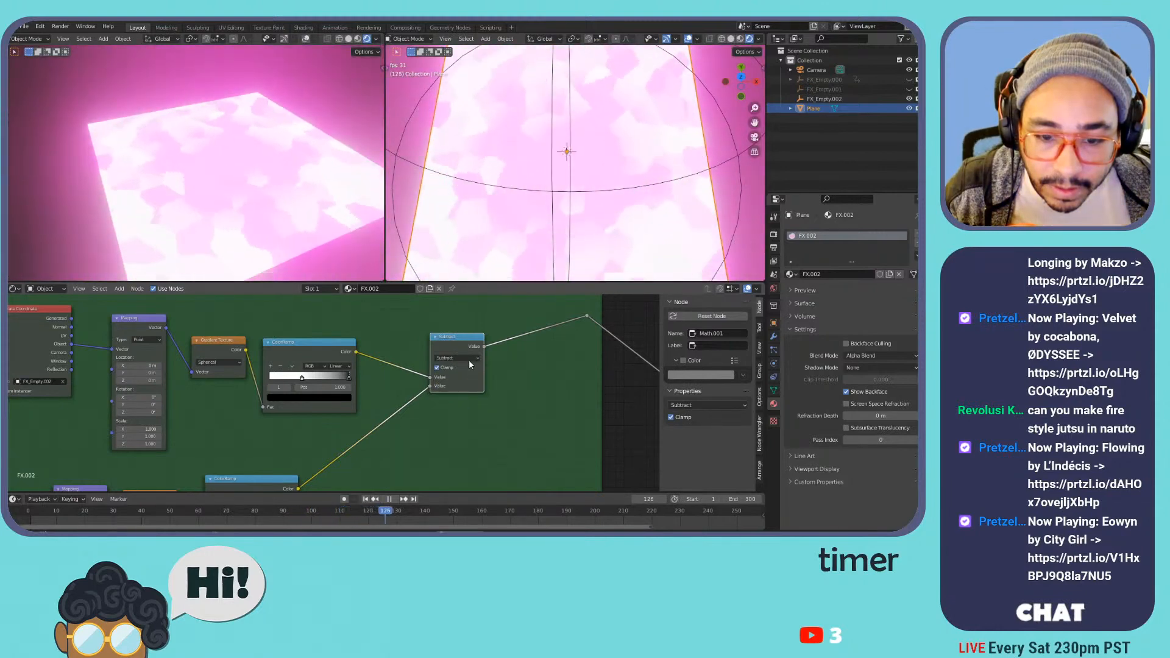
{"action": "left_click", "coordinate": [466, 358]}
{"action": "left_click", "coordinate": [449, 413]}
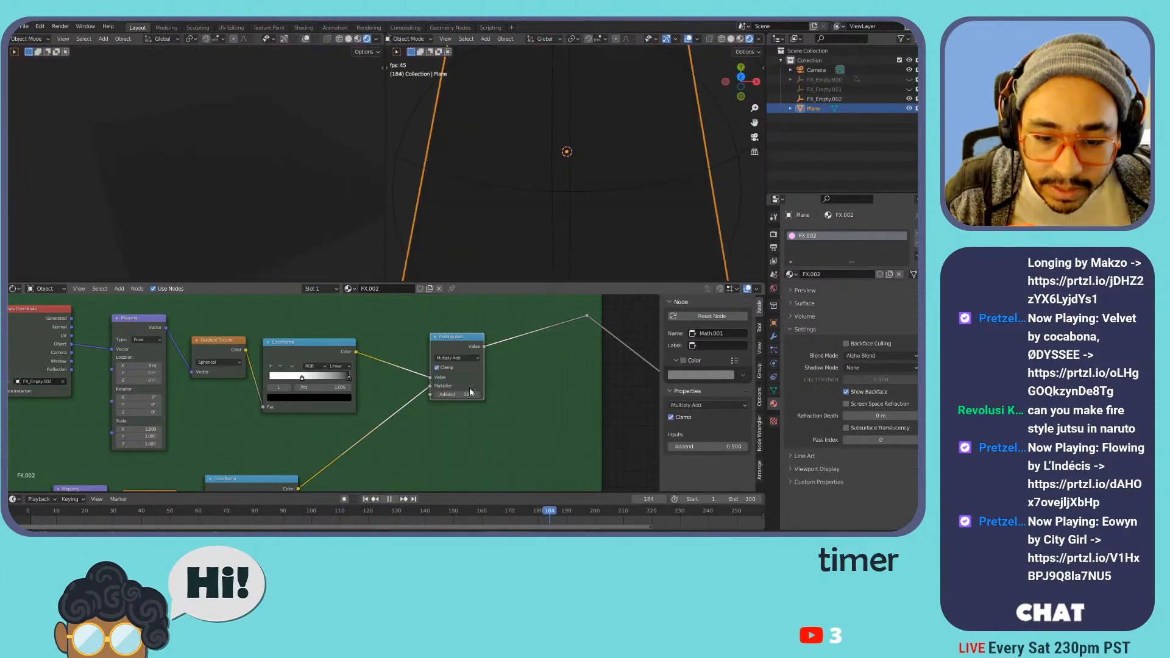
{"action": "mouse_move", "coordinate": [457, 394]}
{"action": "left_mouse_down"}
{"action": "mouse_move", "coordinate": [487, 394]}
{"action": "mouse_move", "coordinate": [448, 394]}
{"action": "mouse_move", "coordinate": [464, 395]}
{"action": "left_mouse_up"}
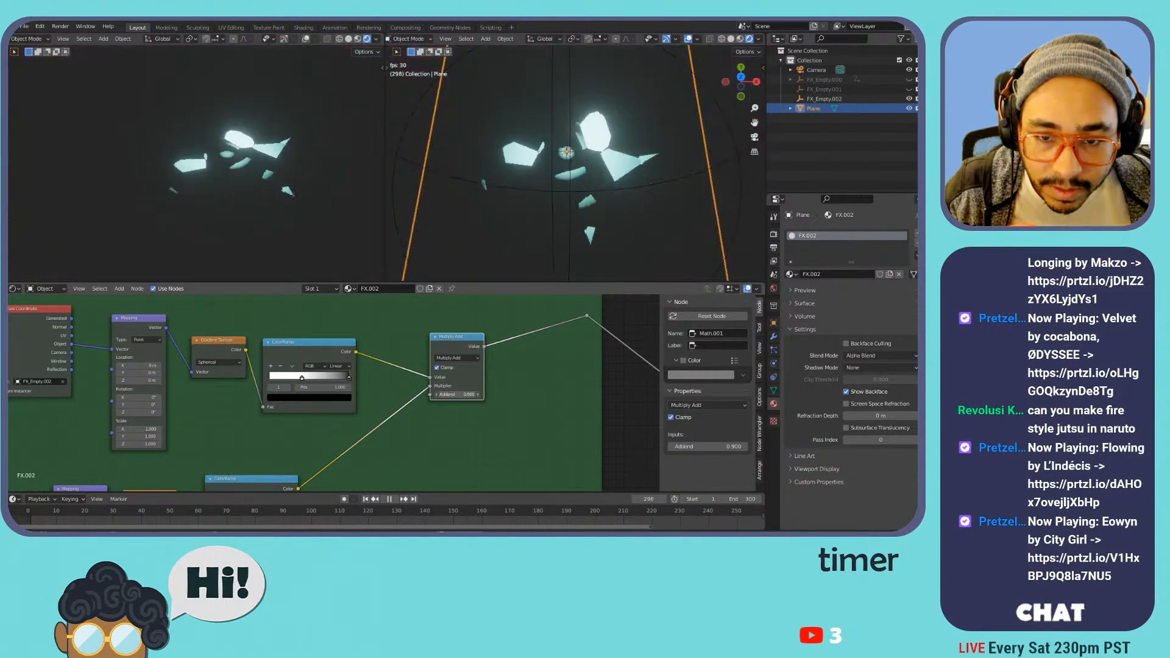
- Try the Math node as Minimum with the lower ColorRamp unlinked and the value at 4.700, and as Power with varied exponents
{"action": "left_click", "coordinate": [455, 358]}
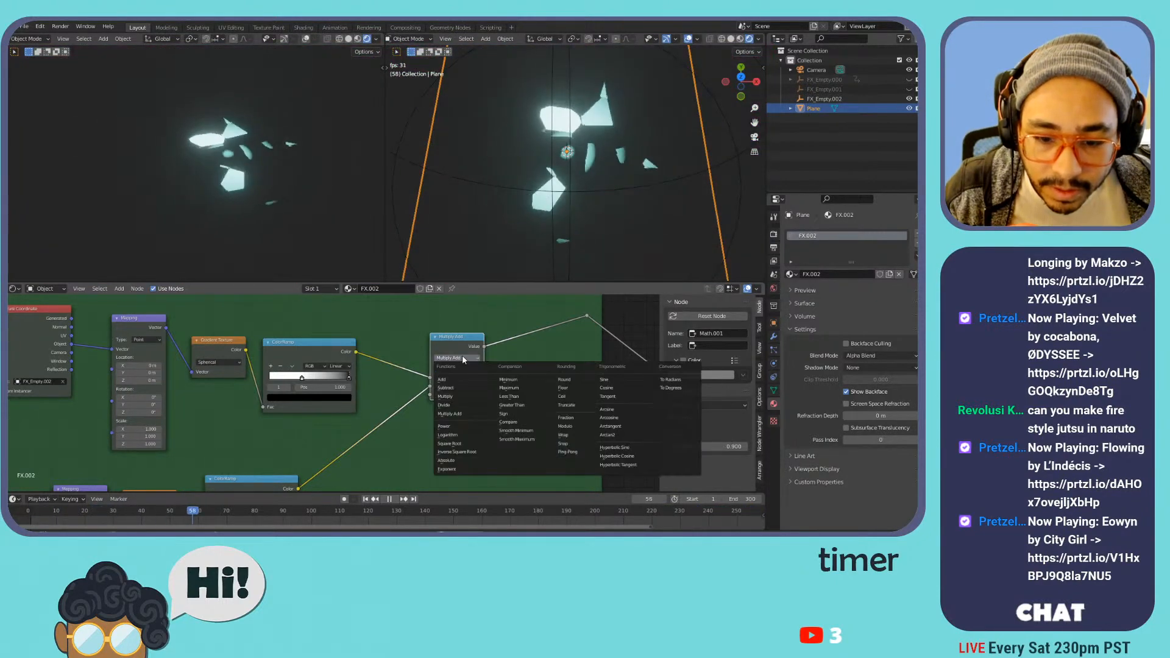
{"action": "left_click", "coordinate": [509, 379]}
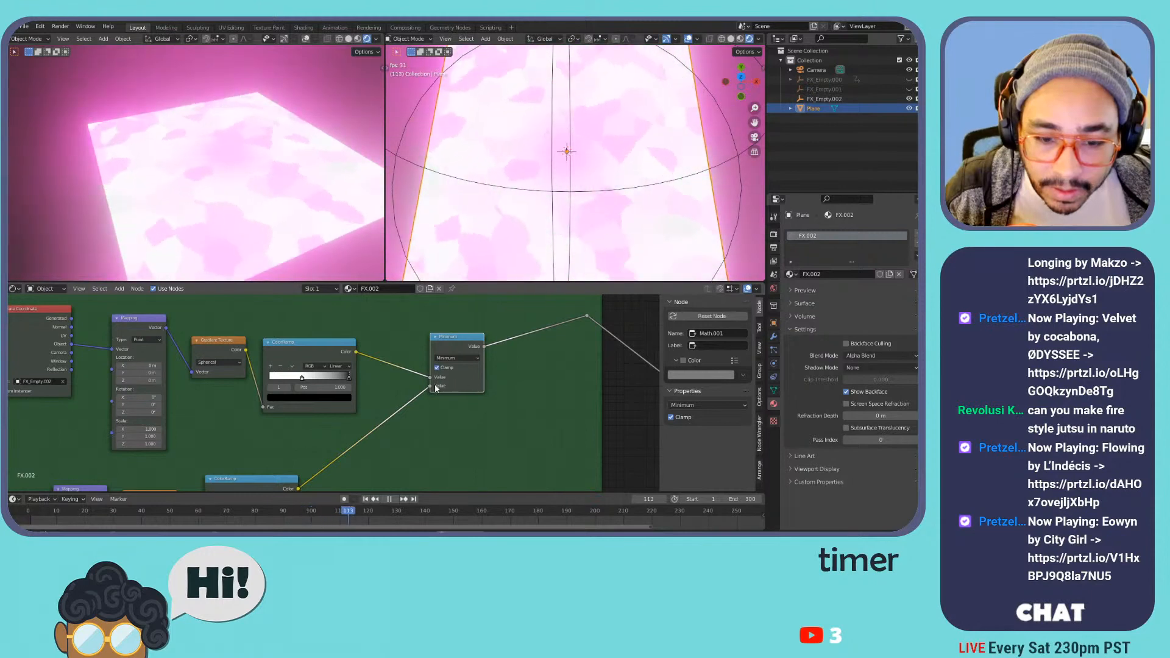
{"action": "left_click_drag", "start_coordinate": [437, 386], "coordinate": [481, 386]}
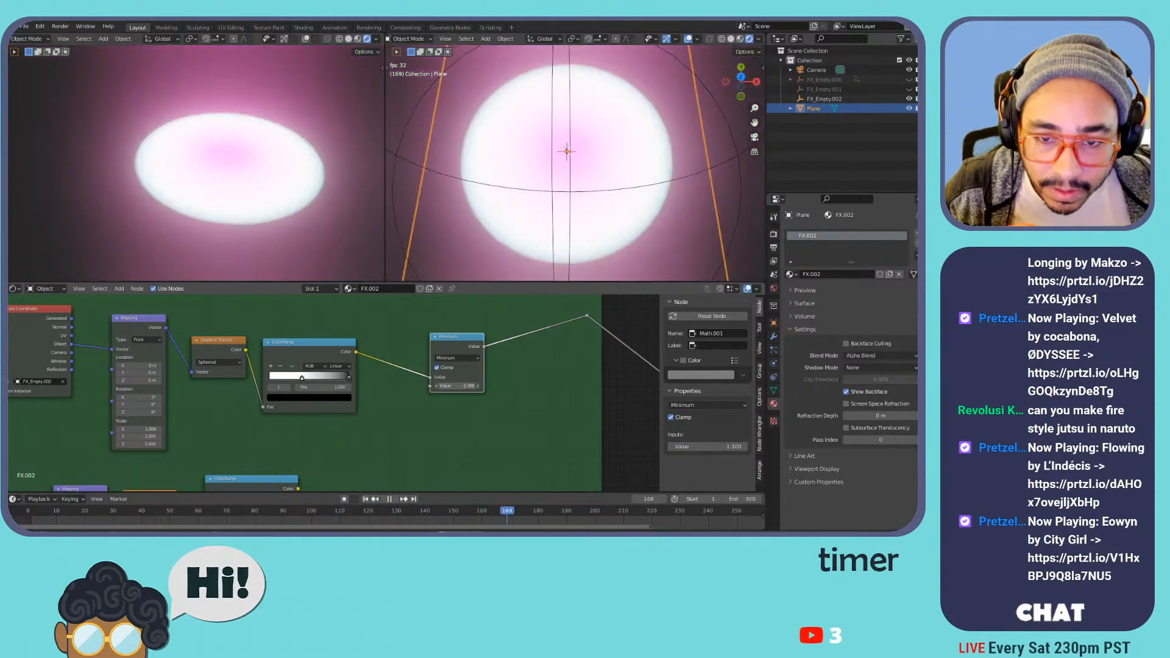
{"action": "left_click", "coordinate": [472, 358]}
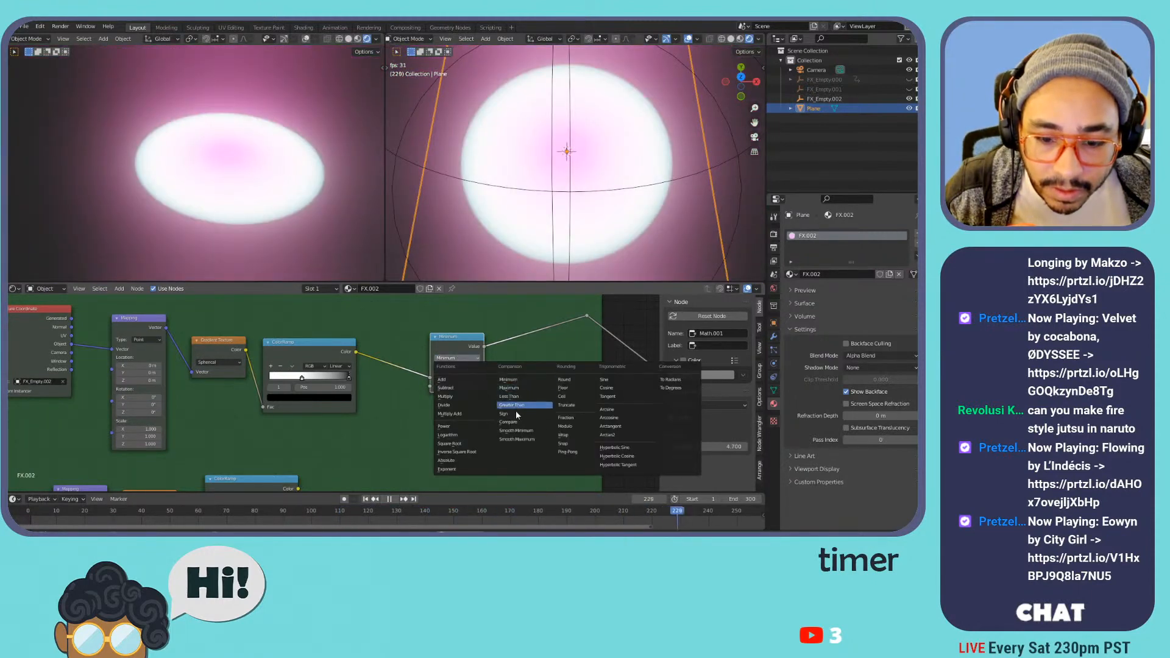
{"action": "left_click", "coordinate": [478, 426]}
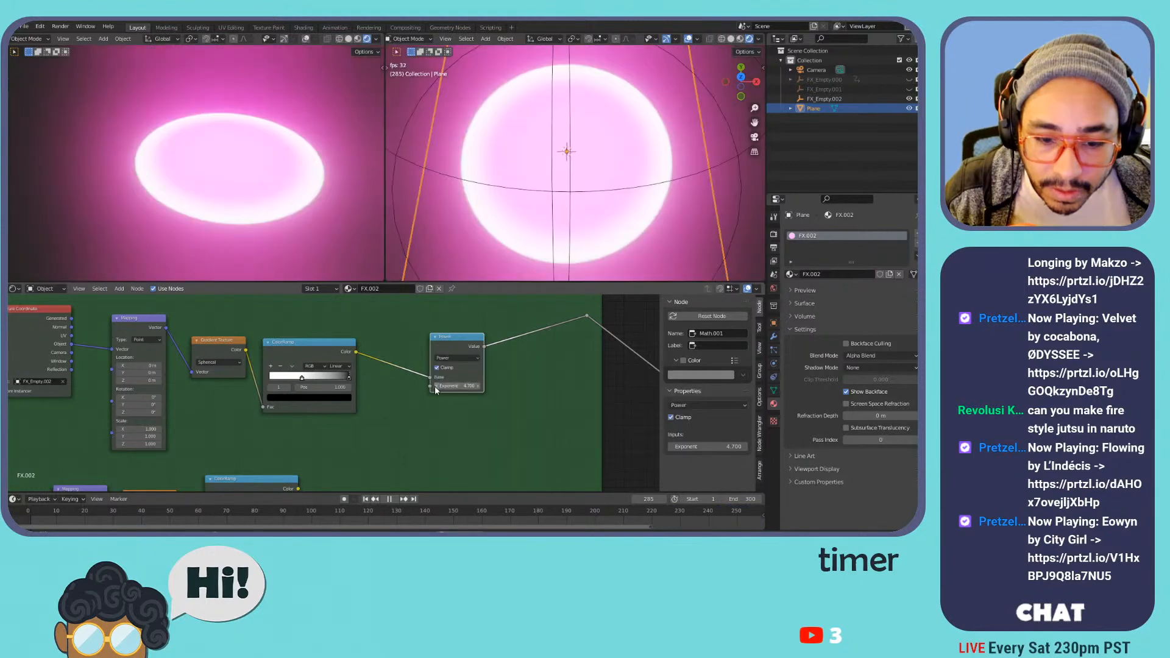
{"action": "left_click_drag", "start_coordinate": [478, 386], "coordinate": [440, 386]}
- Undo the Math node experiments back to Divide with both ColorRamps linked
{"action": "key", "text": "ctrl+z"}
{"action": "key", "text": "ctrl+z"}
{"action": "key", "text": "ctrl+z"}
{"action": "key", "text": "ctrl+z"}
{"action": "key", "text": "ctrl+z"}
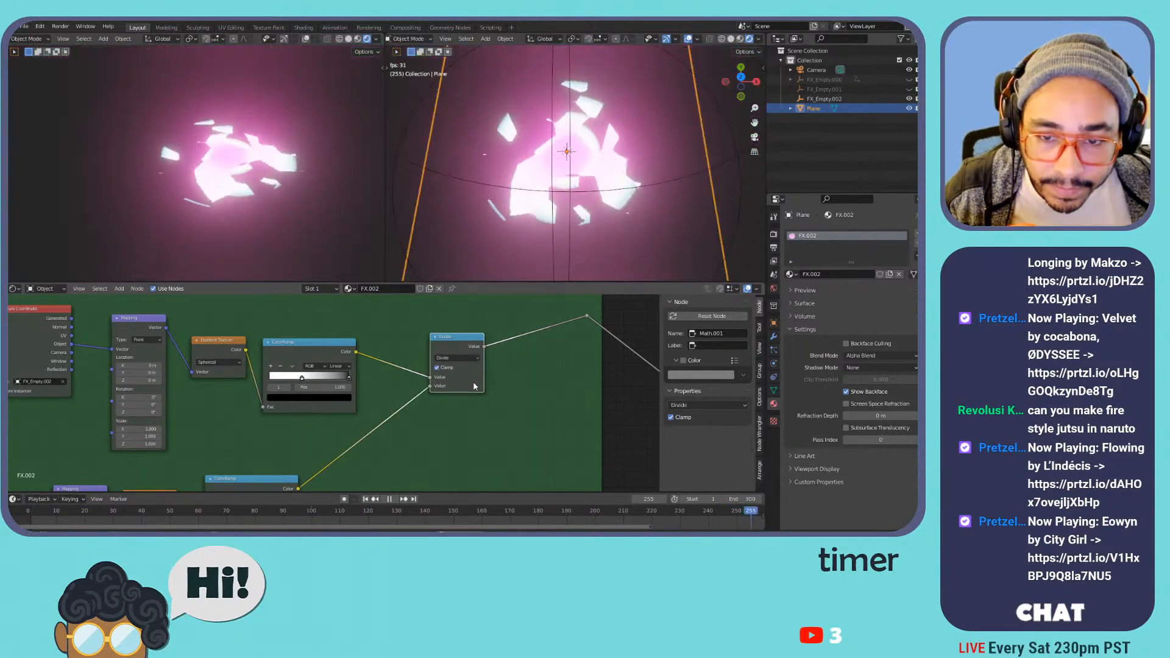
{"action": "key", "text": "ctrl+z"}
- Change the Z scale of the lower Mapping node that feeds the Voronoi Texture
{"action": "scroll", "coordinate": [382, 384], "scroll_direction": "down", "scroll_amount": 1}
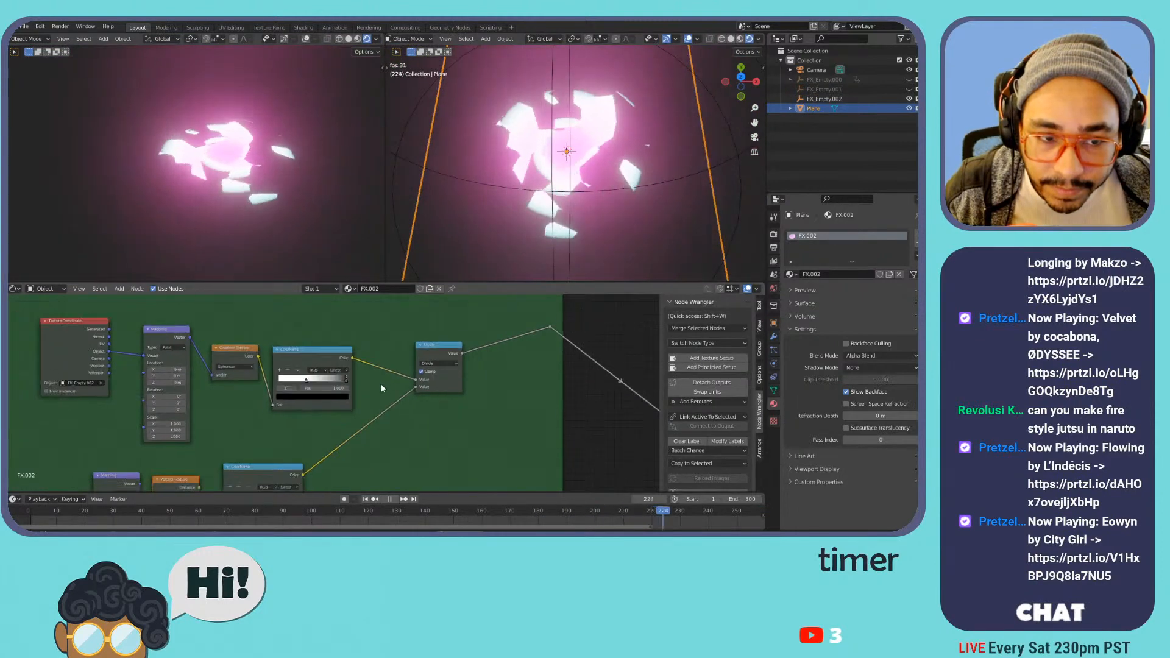
{"action": "scroll", "coordinate": [382, 387], "scroll_direction": "down", "scroll_amount": 1}
{"action": "middle_click_drag", "start_coordinate": [382, 388], "coordinate": [453, 289]}
{"action": "scroll", "coordinate": [255, 420], "scroll_direction": "up", "scroll_amount": 1}
{"action": "middle_click_drag", "start_coordinate": [269, 421], "coordinate": [372, 402]}
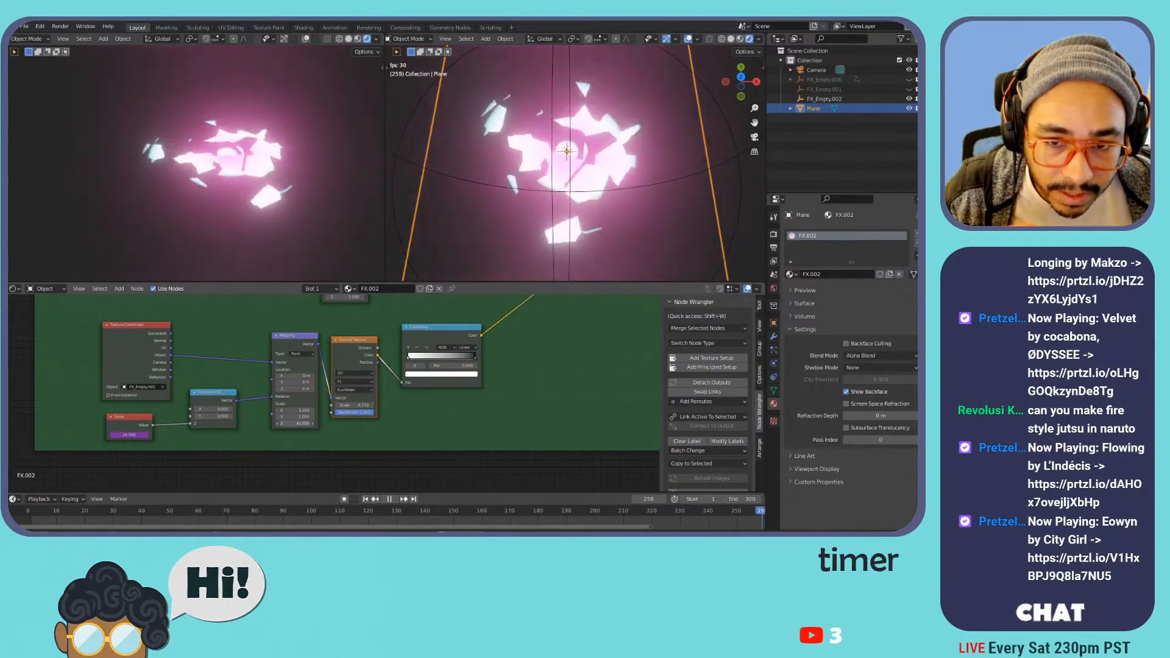
{"action": "left_click_drag", "start_coordinate": [295, 422], "coordinate": [301, 423]}
- Try relinking the Combine XYZ output from the lower Mapping node's Rotation to its Scale during playback, and undo the relink
{"action": "middle_click_drag", "start_coordinate": [246, 427], "coordinate": [363, 385]}
{"action": "scroll", "coordinate": [365, 390], "scroll_direction": "down", "scroll_amount": 3}
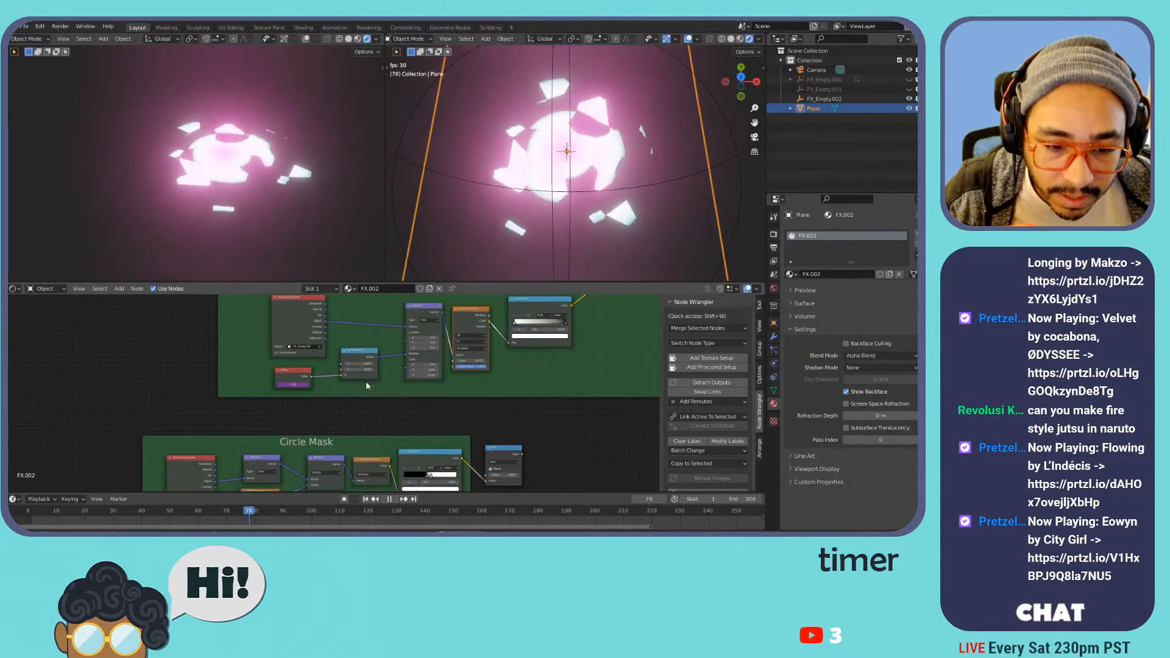
{"action": "left_click", "coordinate": [407, 372]}
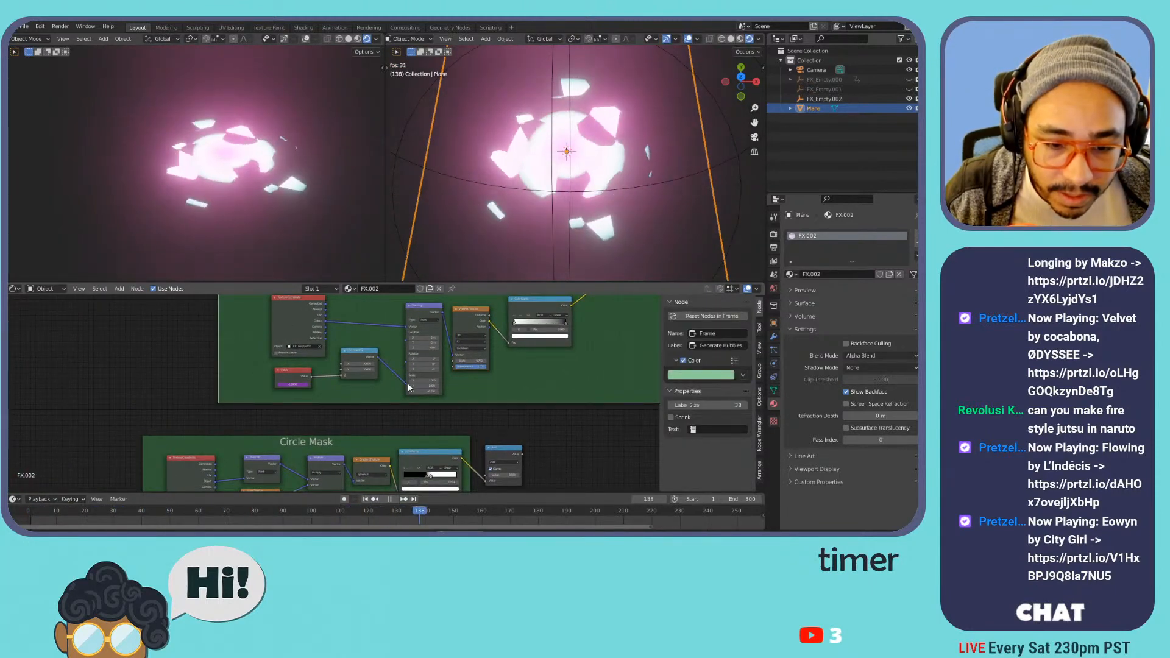
{"action": "key", "text": "space"}
{"action": "key", "text": "space"}
{"action": "key", "text": "space"}
{"action": "key", "text": "ctrl+z"}
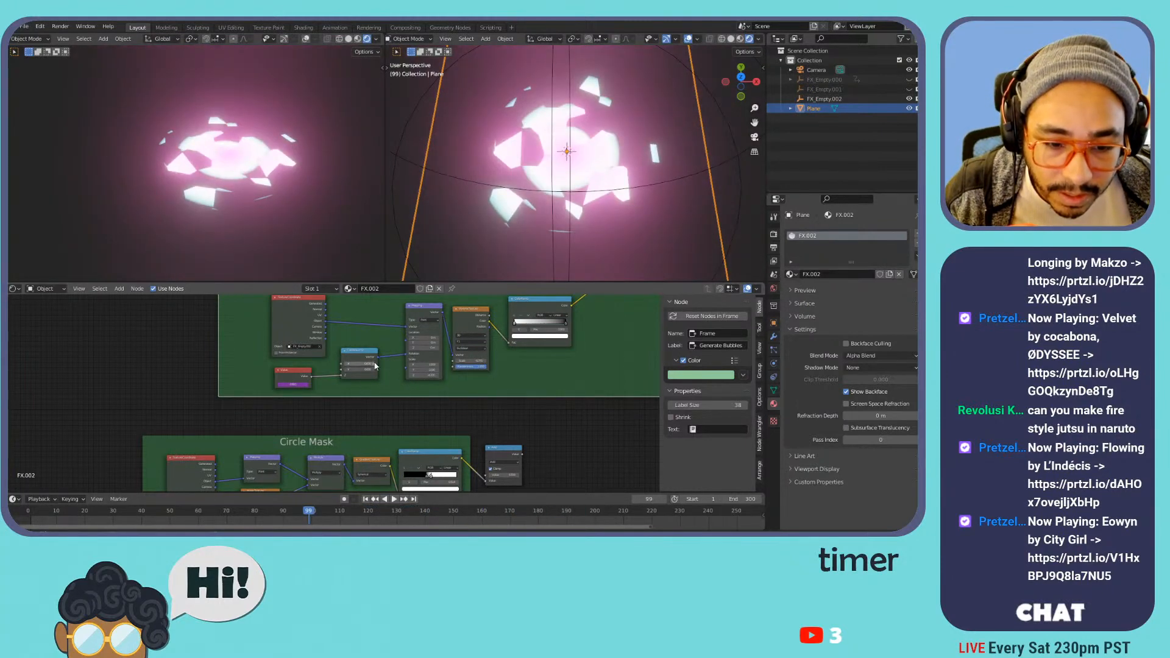
- Duplicate the Combine XYZ node, feed it from the Value node, connect it to the lower Mapping node, and play the animation
{"action": "left_click", "coordinate": [354, 358]}
{"action": "key", "text": "shift+d"}
{"action": "left_click", "coordinate": [372, 398]}
{"action": "left_click_drag", "start_coordinate": [312, 377], "coordinate": [345, 409]}
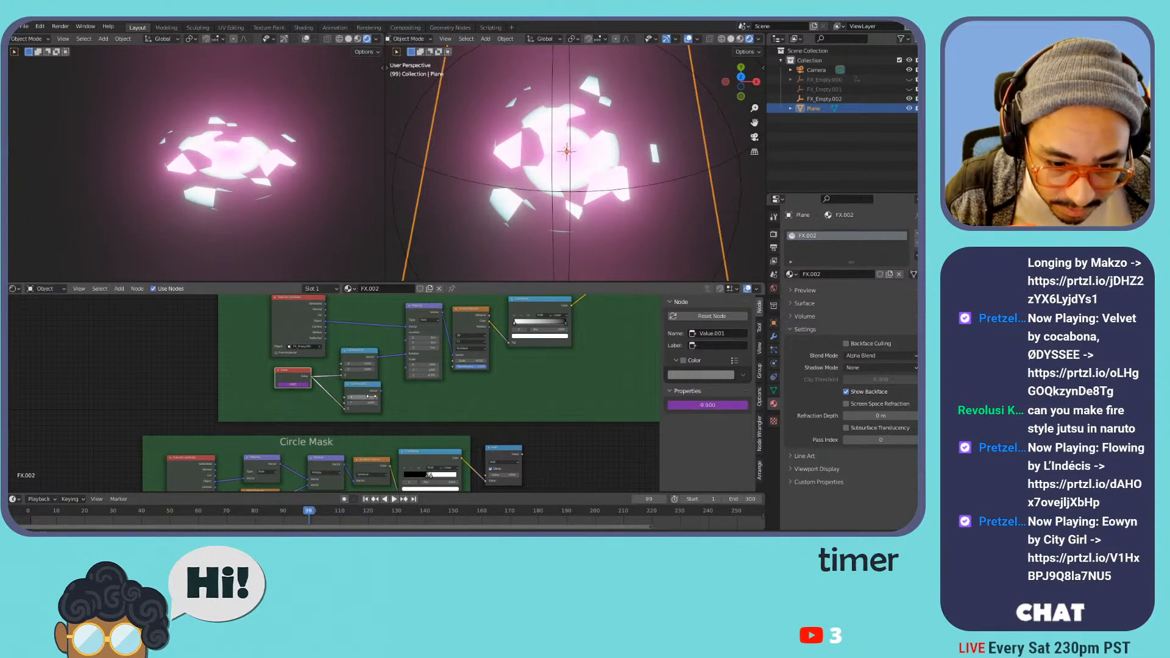
{"action": "left_click", "coordinate": [388, 388]}
{"action": "key", "text": "space"}
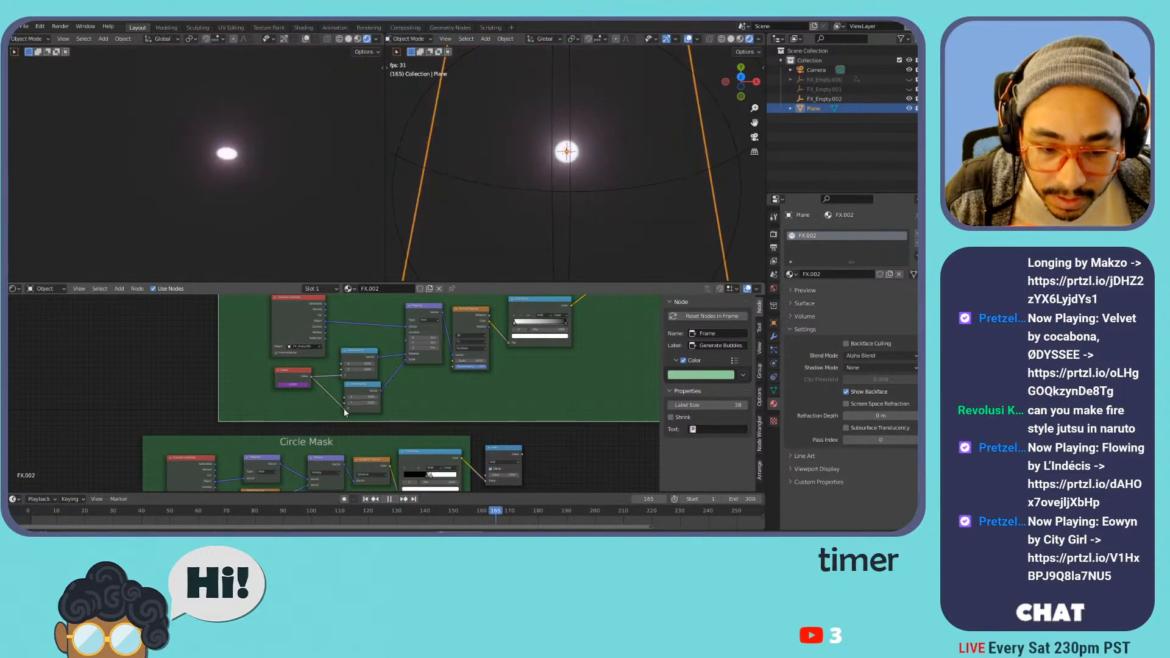
- Drive the lower Mapping node's Location through the duplicated Combine XYZ's Z input, and rearrange the Value and Combine XYZ nodes
{"action": "left_click", "coordinate": [345, 407]}
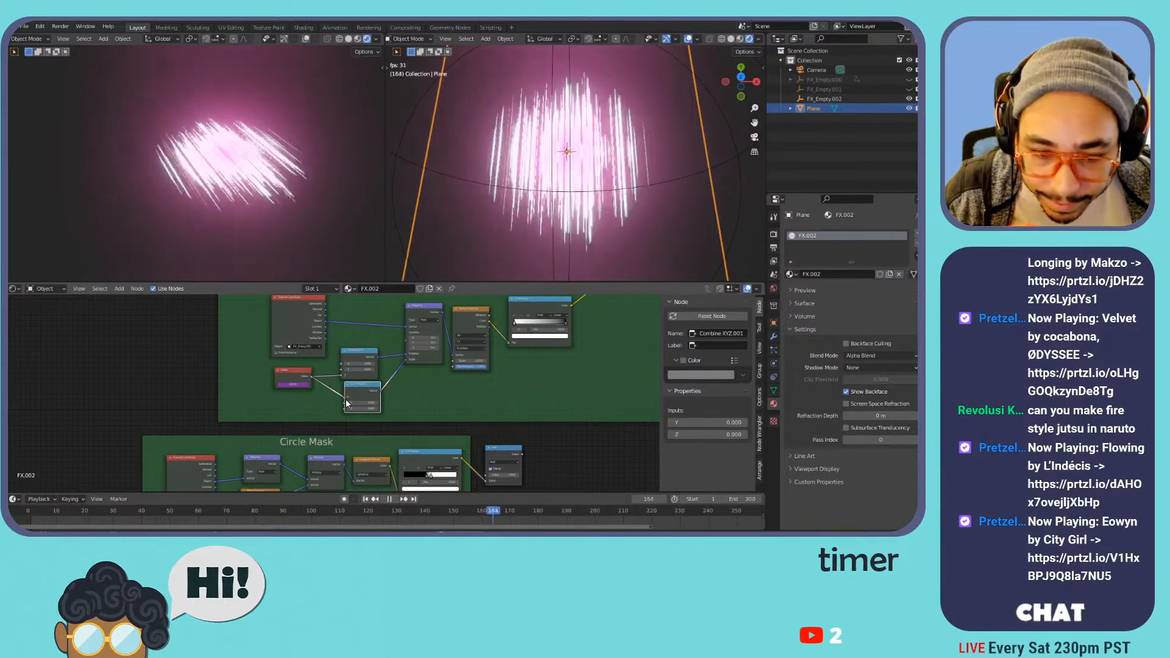
{"action": "left_click", "coordinate": [404, 363]}
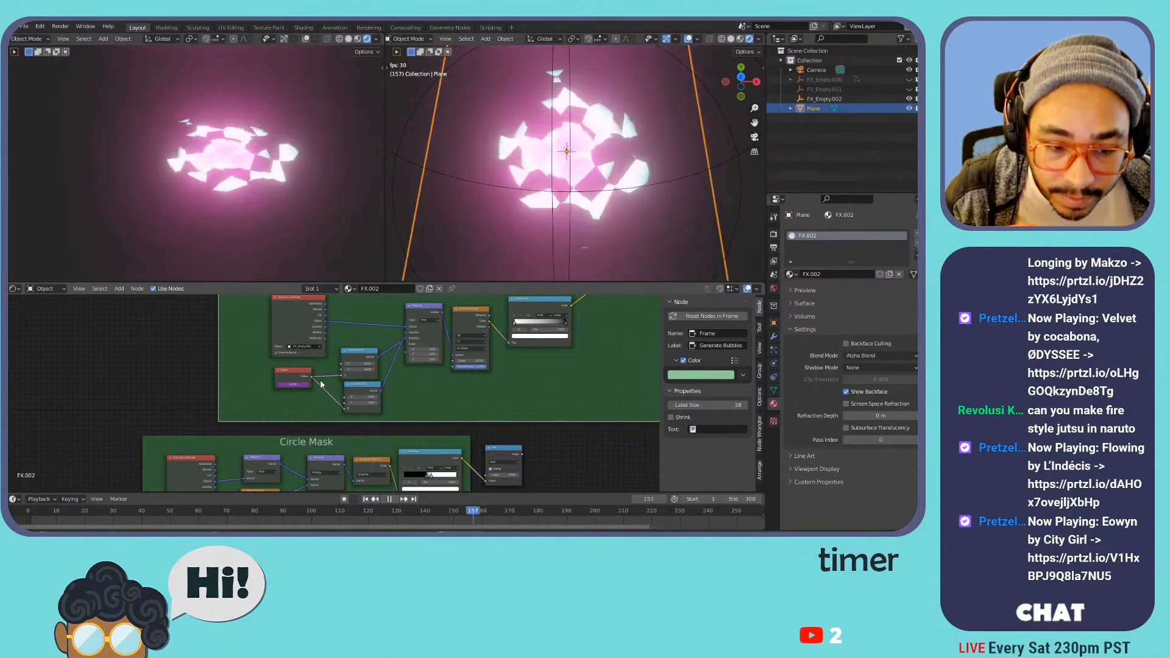
{"action": "left_click_drag", "start_coordinate": [300, 378], "coordinate": [274, 383]}
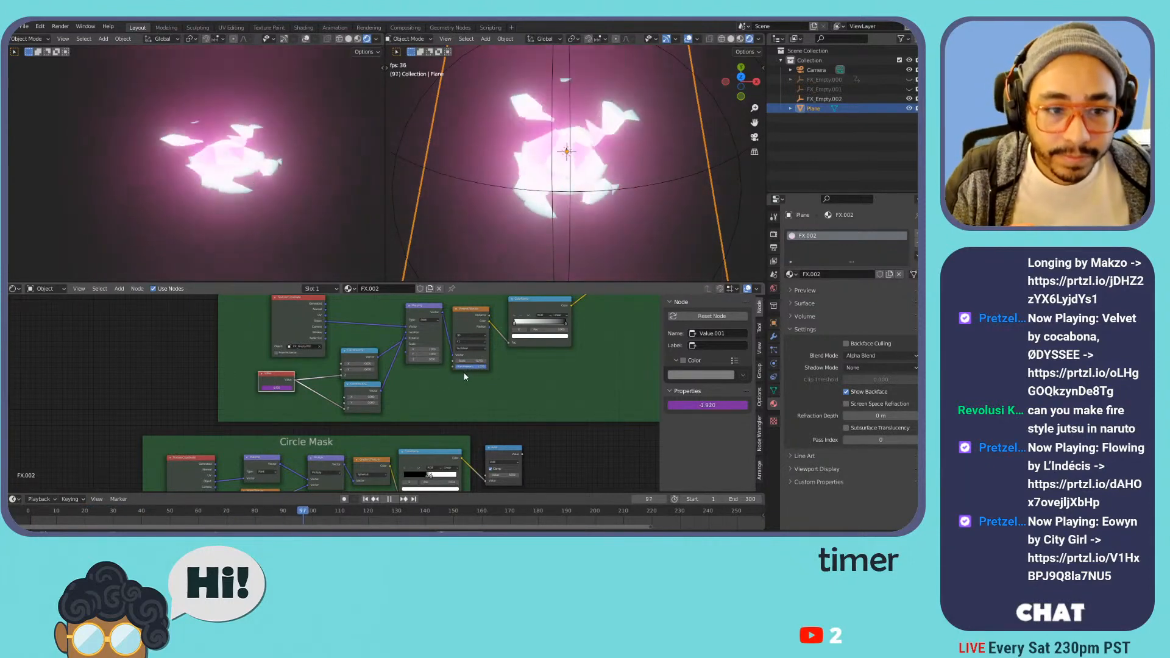
{"action": "scroll", "coordinate": [463, 372], "scroll_direction": "down", "scroll_amount": 1}
{"action": "scroll", "coordinate": [524, 375], "scroll_direction": "up", "scroll_amount": 5}
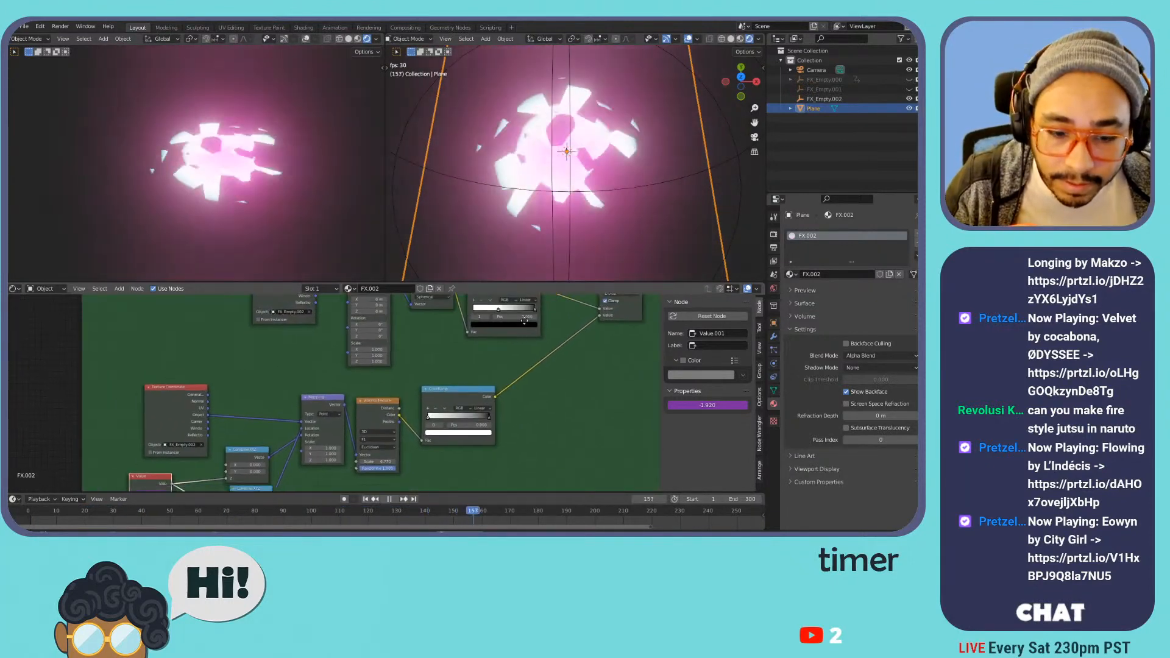
{"action": "middle_click_drag", "start_coordinate": [312, 396], "coordinate": [370, 324]}
{"action": "left_click_drag", "start_coordinate": [301, 389], "coordinate": [303, 337]}
{"action": "mouse_move", "coordinate": [292, 434]}
{"action": "left_mouse_down"}
{"action": "mouse_move", "coordinate": [281, 386]}
{"action": "mouse_move", "coordinate": [287, 426]}
{"action": "left_mouse_up"}
{"action": "left_click_drag", "start_coordinate": [292, 338], "coordinate": [293, 365]}
{"action": "middle_click_drag", "start_coordinate": [318, 374], "coordinate": [190, 418]}
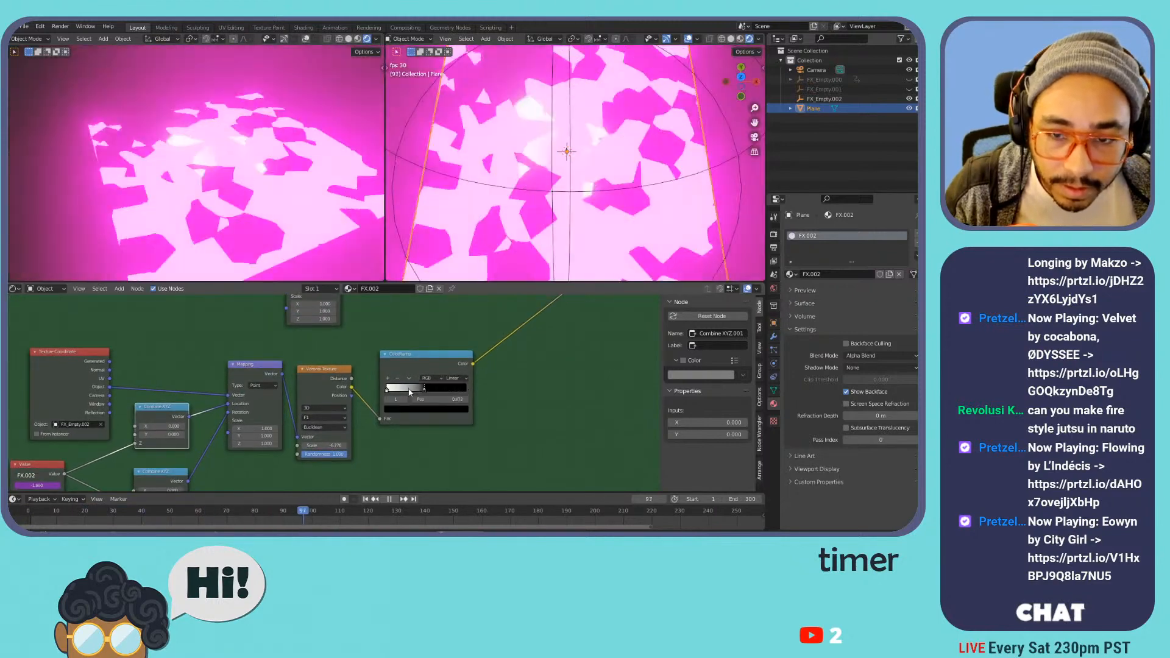
- Test the lower ColorRamp's first stop and raise the Voronoi Texture's Scale to about 19.6
{"action": "left_click", "coordinate": [386, 390]}
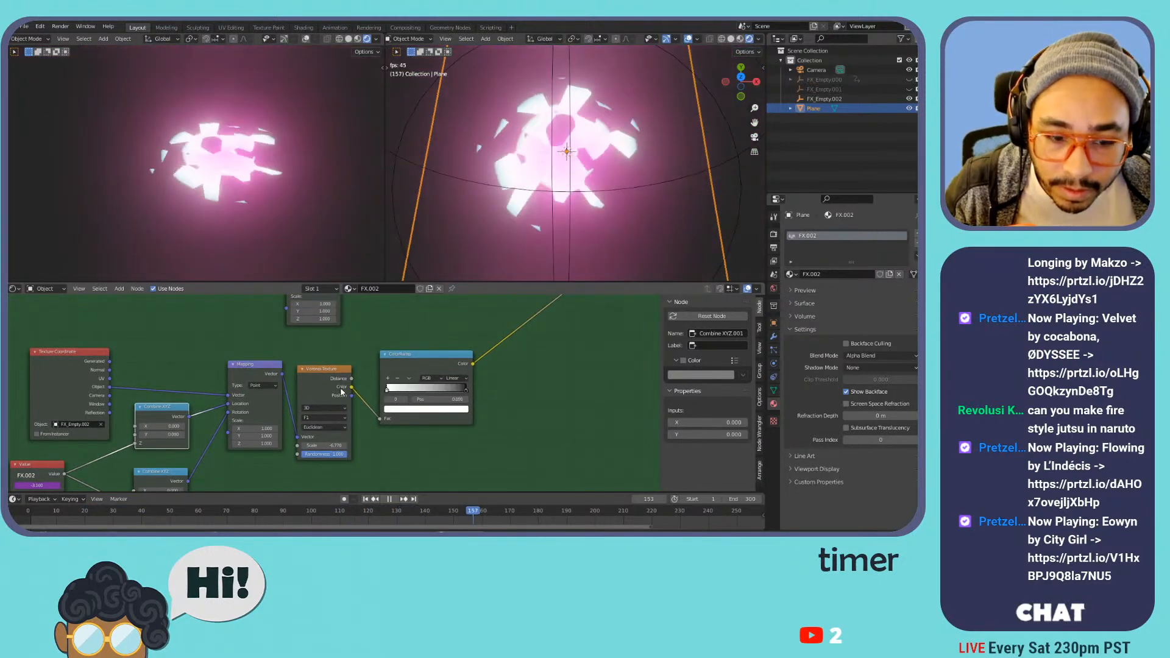
{"action": "left_click_drag", "start_coordinate": [318, 443], "coordinate": [279, 454]}
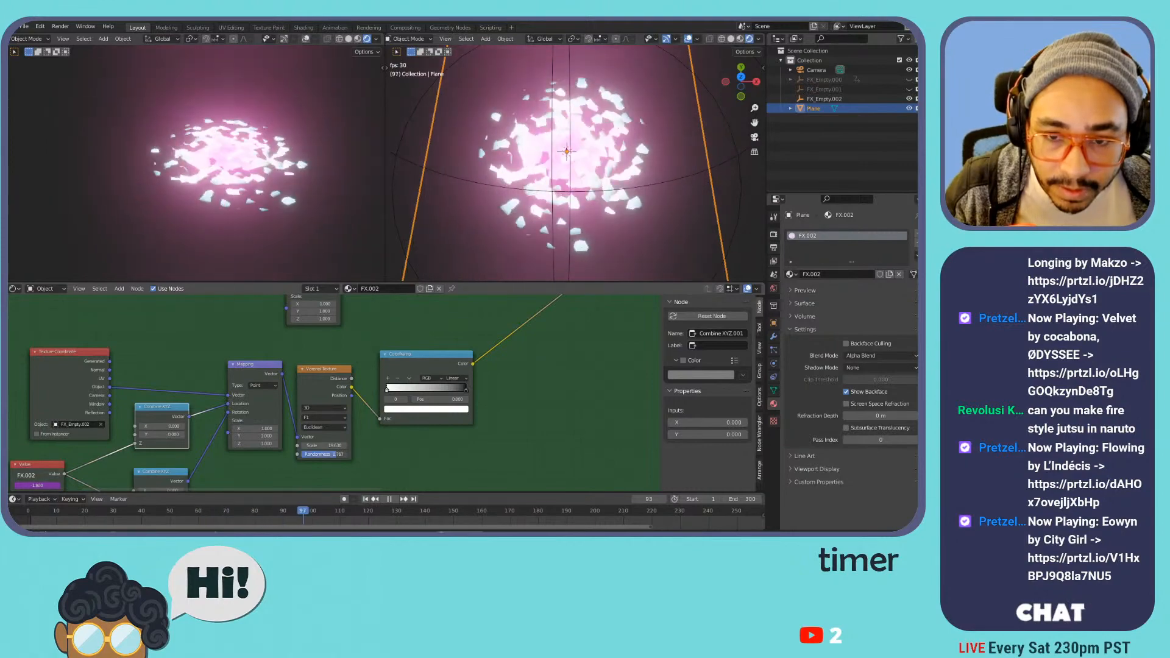
- Try switching the Voronoi Texture to a Wave Texture with adjusted Scale and Distortion, and undo the switch
{"action": "left_click", "coordinate": [323, 373]}
{"action": "key", "text": "shift+s"}
{"action": "mouse_move", "coordinate": [323, 373]}
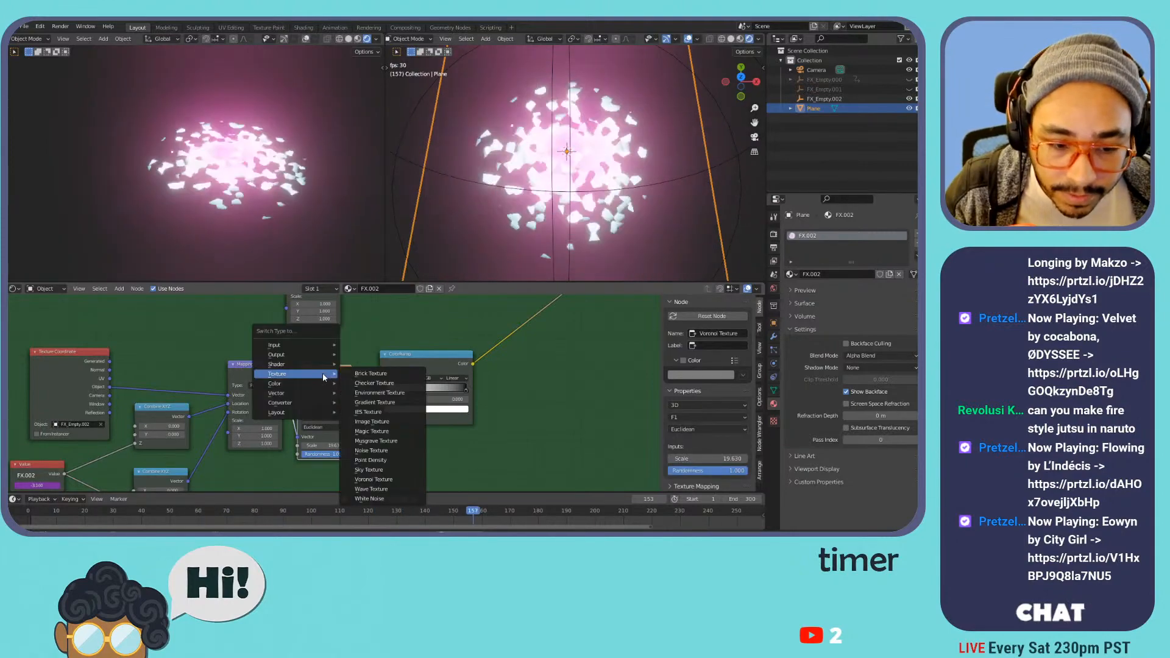
{"action": "left_click", "coordinate": [370, 490]}
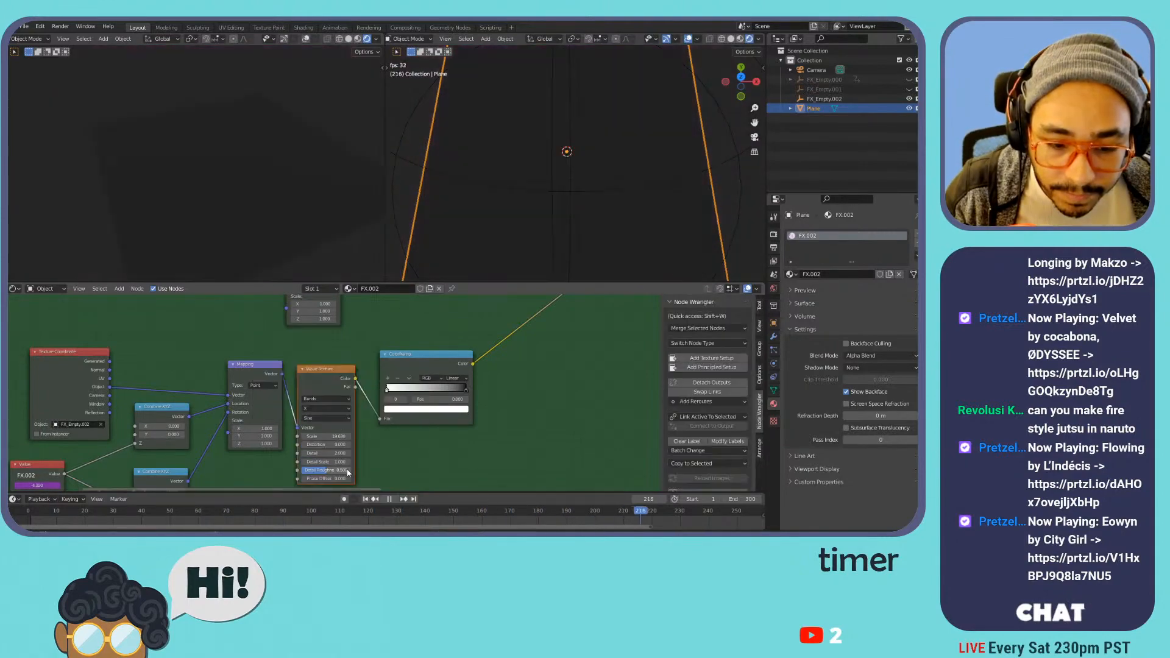
{"action": "mouse_move", "coordinate": [323, 436]}
{"action": "left_mouse_down"}
{"action": "mouse_move", "coordinate": [287, 436]}
{"action": "mouse_move", "coordinate": [353, 444]}
{"action": "left_mouse_up"}
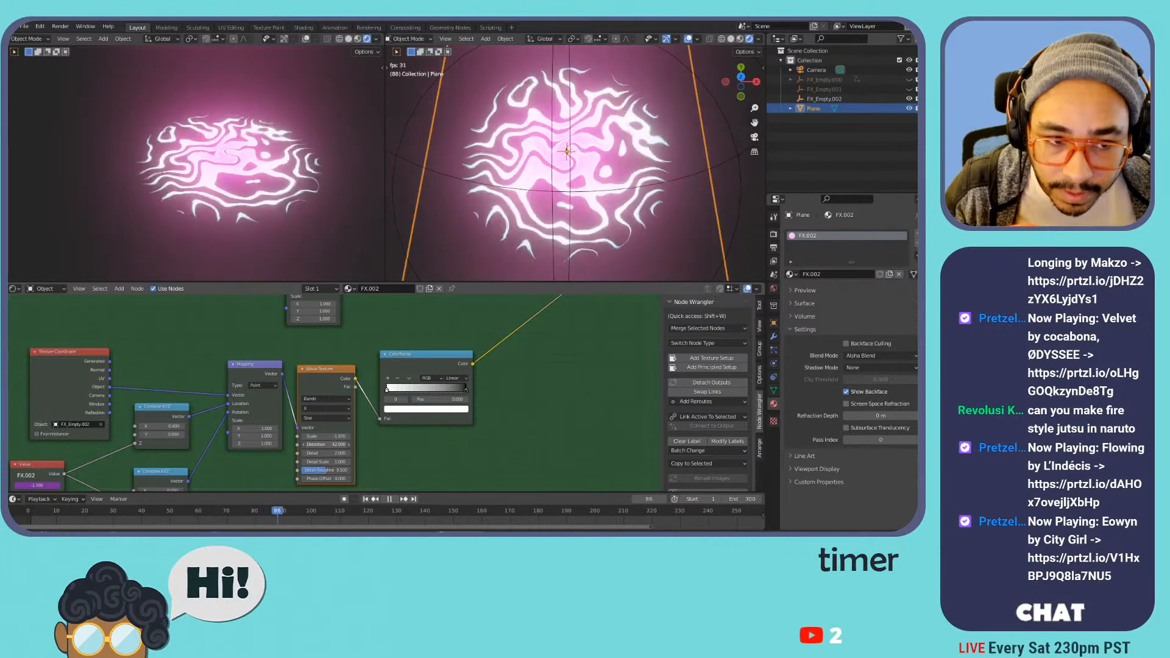
{"action": "key", "text": "ctrl+z"}
{"action": "key", "text": "ctrl+z"}
{"action": "key", "text": "ctrl+z"}
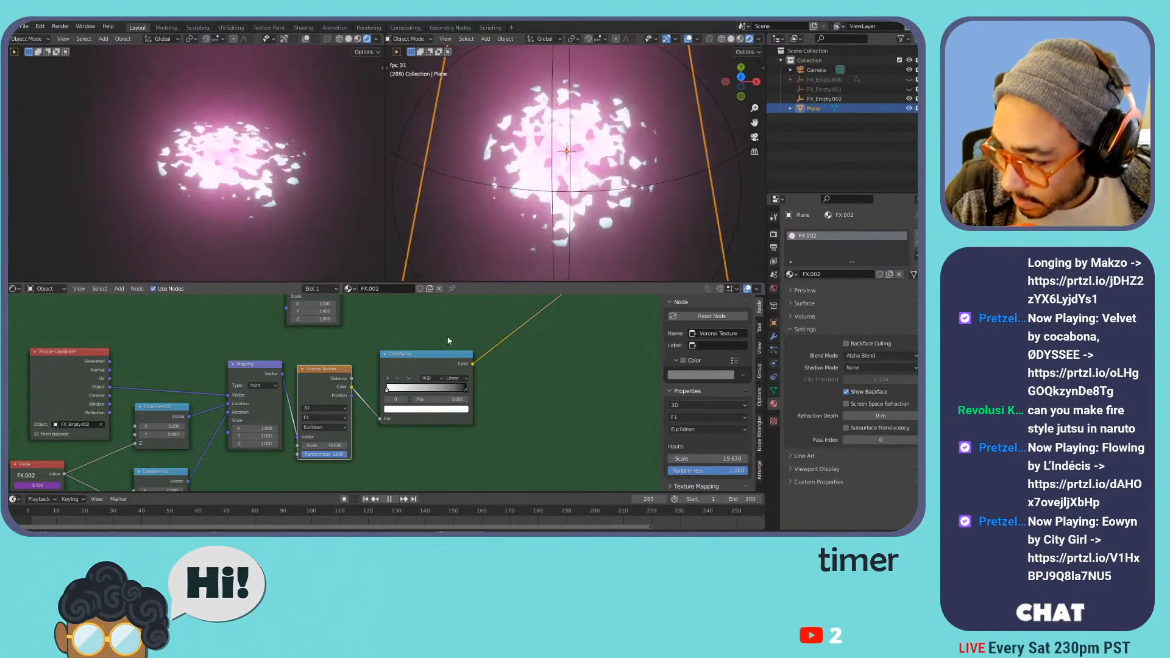
- Move the upper ColorRamp's stops to form a large solid core with broken fragments around its rim
{"action": "scroll", "coordinate": [479, 324], "scroll_direction": "down", "scroll_amount": 3}
{"action": "middle_click_drag", "start_coordinate": [479, 324], "coordinate": [474, 399]}
{"action": "mouse_move", "coordinate": [476, 356]}
{"action": "left_mouse_down"}
{"action": "mouse_move", "coordinate": [436, 359]}
{"action": "mouse_move", "coordinate": [476, 361]}
{"action": "left_mouse_up"}
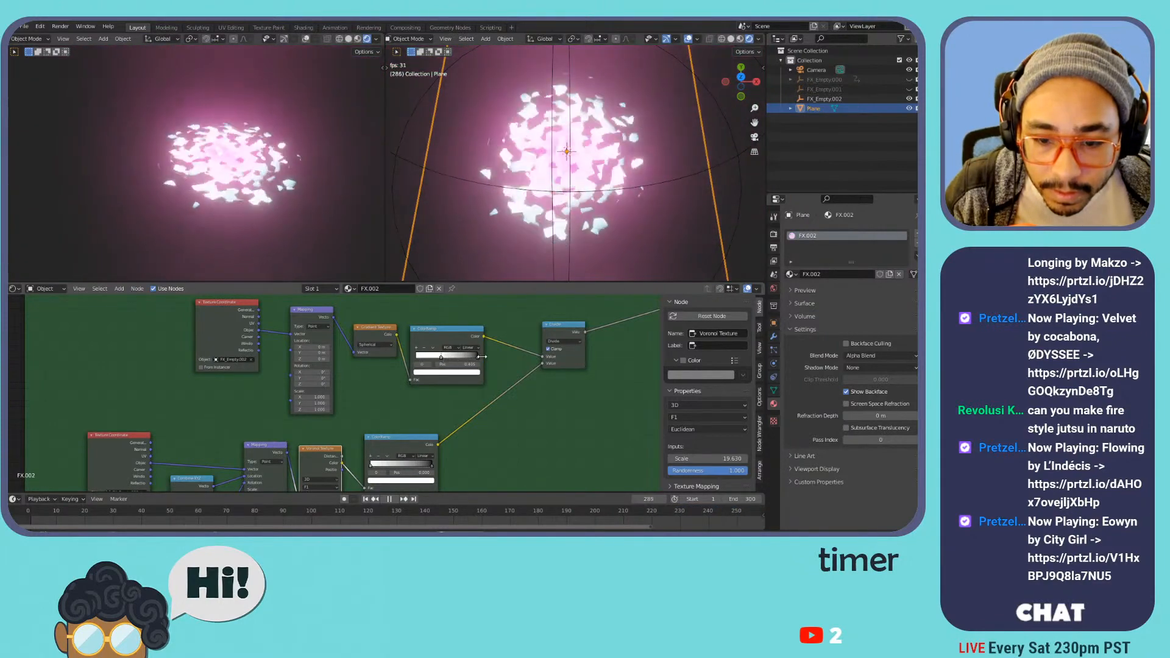
{"action": "scroll", "coordinate": [523, 407], "scroll_direction": "down", "scroll_amount": 2}
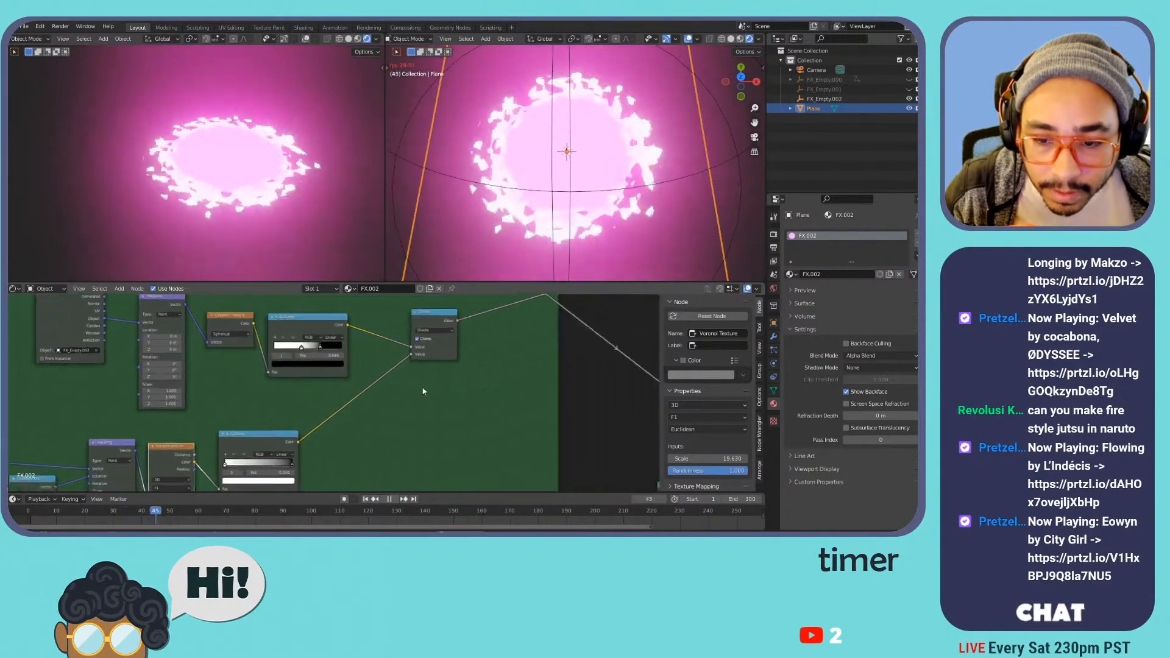
- Recolour the pink stop of the ColorRamp feeding the Emission shader to light green and shift the ramp's stops toward its start
{"action": "scroll", "coordinate": [521, 407], "scroll_direction": "up", "scroll_amount": 3}
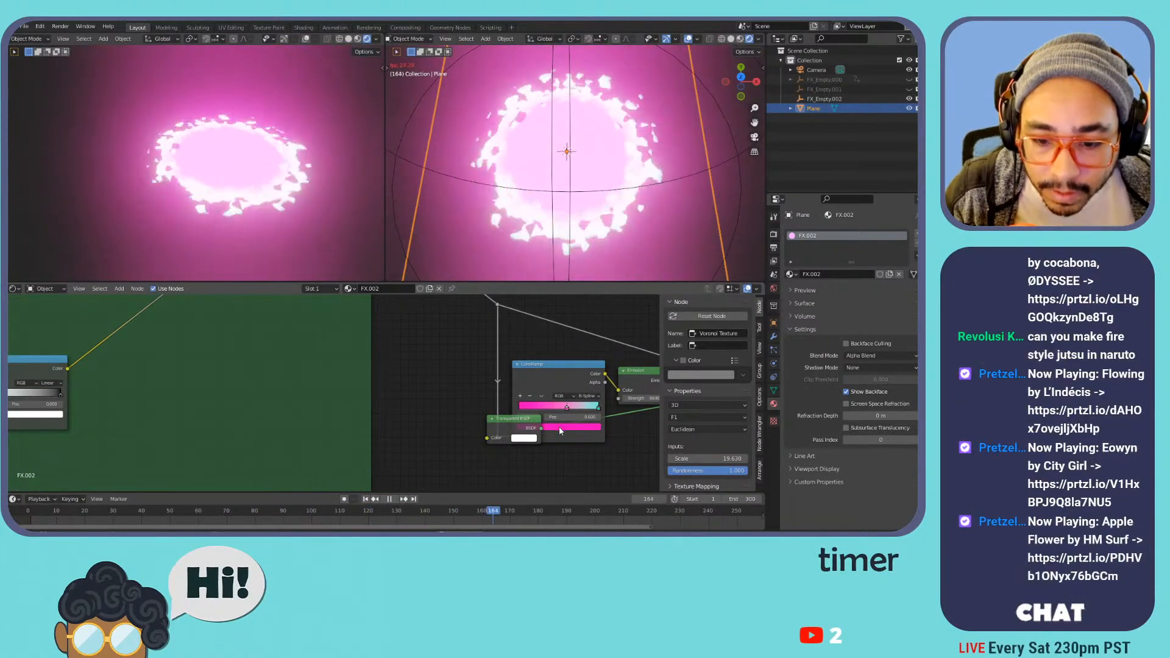
{"action": "left_click", "coordinate": [558, 427]}
{"action": "mouse_move", "coordinate": [551, 345]}
{"action": "left_mouse_down"}
{"action": "mouse_move", "coordinate": [544, 368]}
{"action": "mouse_move", "coordinate": [548, 347]}
{"action": "mouse_move", "coordinate": [525, 333]}
{"action": "mouse_move", "coordinate": [527, 355]}
{"action": "left_mouse_up"}
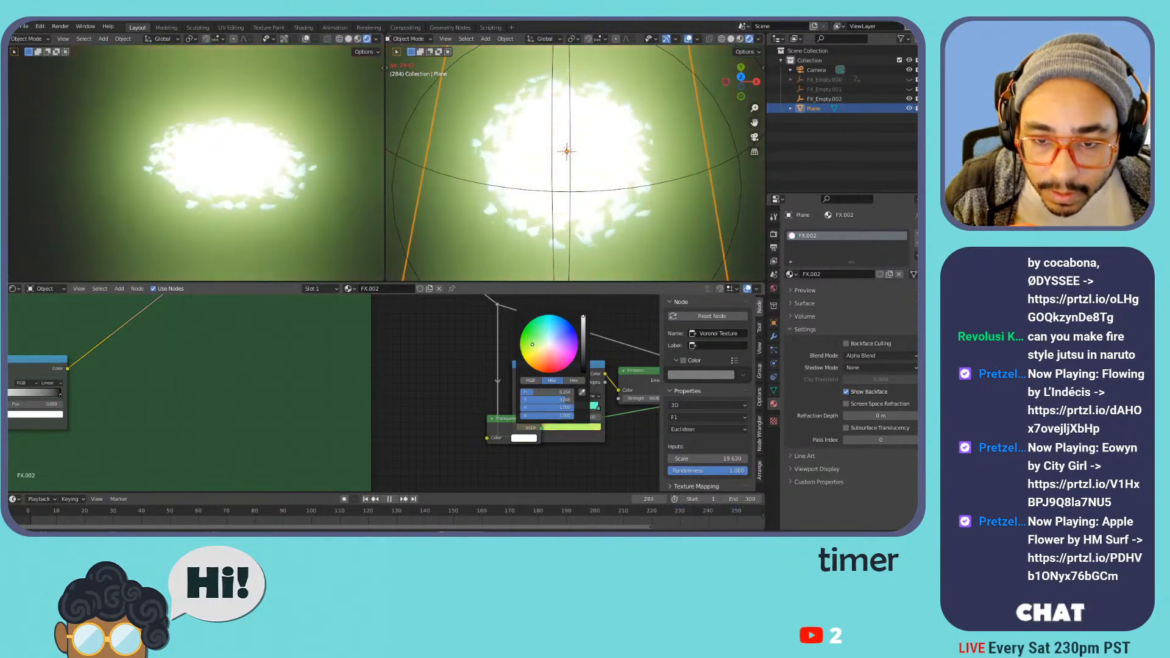
{"action": "left_click", "coordinate": [592, 407]}
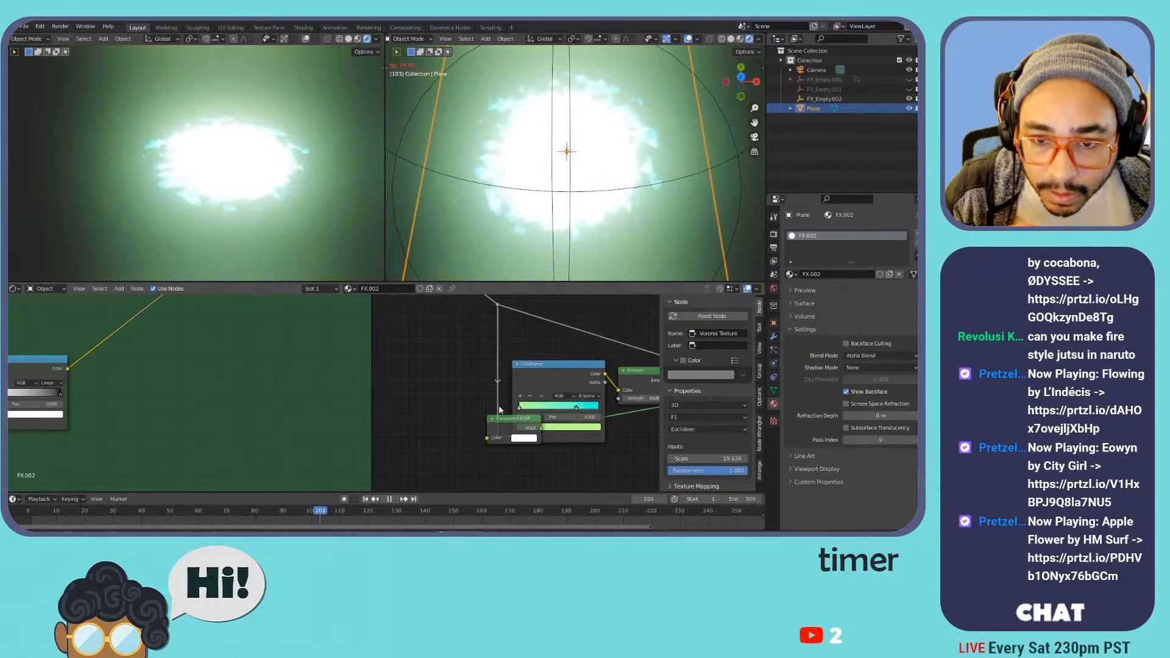
{"action": "left_click_drag", "start_coordinate": [573, 407], "coordinate": [527, 407]}
{"action": "left_click", "coordinate": [525, 407]}
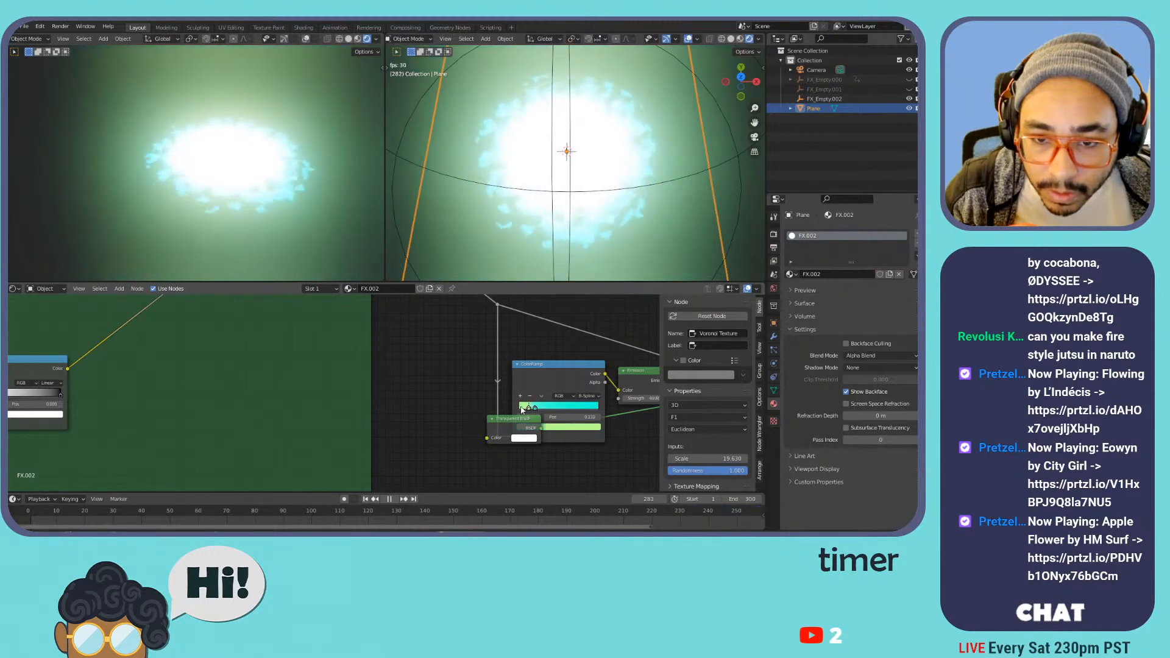
- Recolour the light green stop of the ColorRamp feeding the Emission shader to cyan
{"action": "left_click", "coordinate": [556, 427]}
{"action": "left_click", "coordinate": [583, 318]}
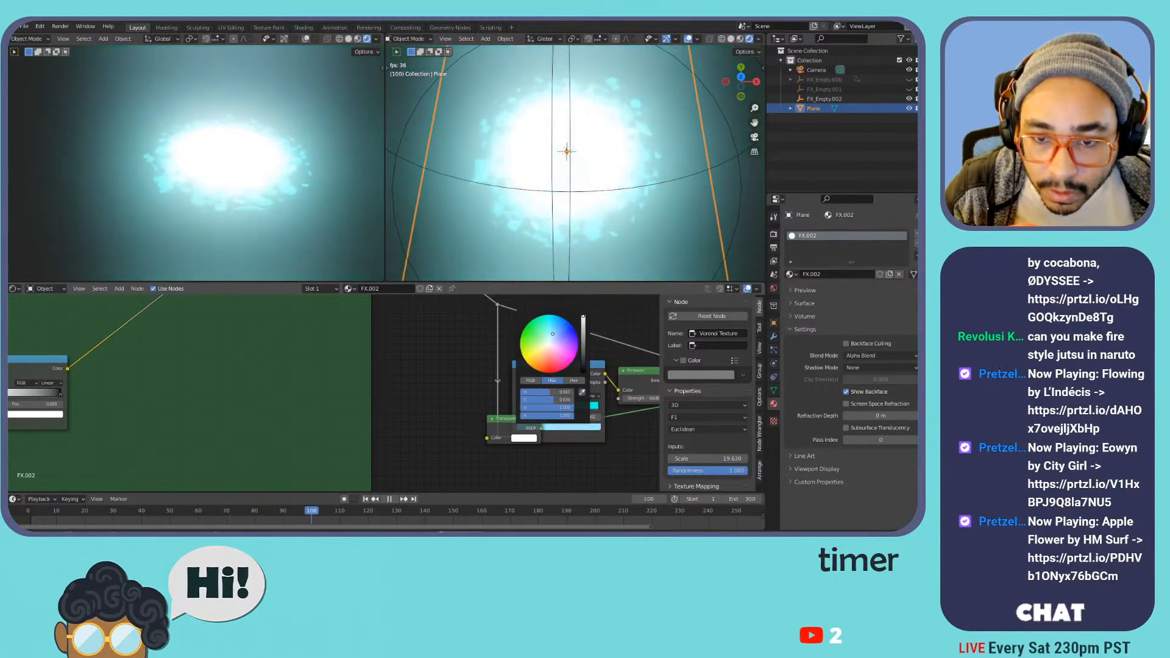
{"action": "left_click", "coordinate": [577, 349]}
{"action": "left_click_drag", "start_coordinate": [571, 344], "coordinate": [555, 340]}
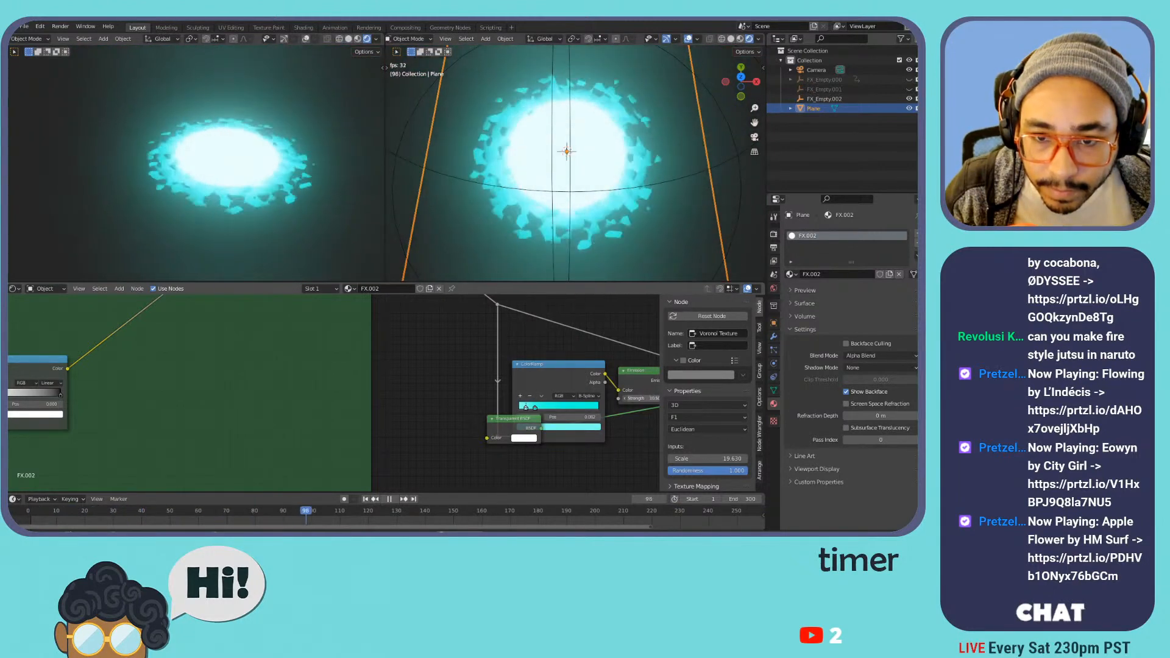
- Reposition the upper ColorRamp's black stop closer to the white one so the solid core grows toward the rim
{"action": "scroll", "coordinate": [127, 342], "scroll_direction": "down", "scroll_amount": 5}
{"action": "middle_click_drag", "start_coordinate": [127, 339], "coordinate": [460, 396]}
{"action": "scroll", "coordinate": [460, 400], "scroll_direction": "up", "scroll_amount": 2}
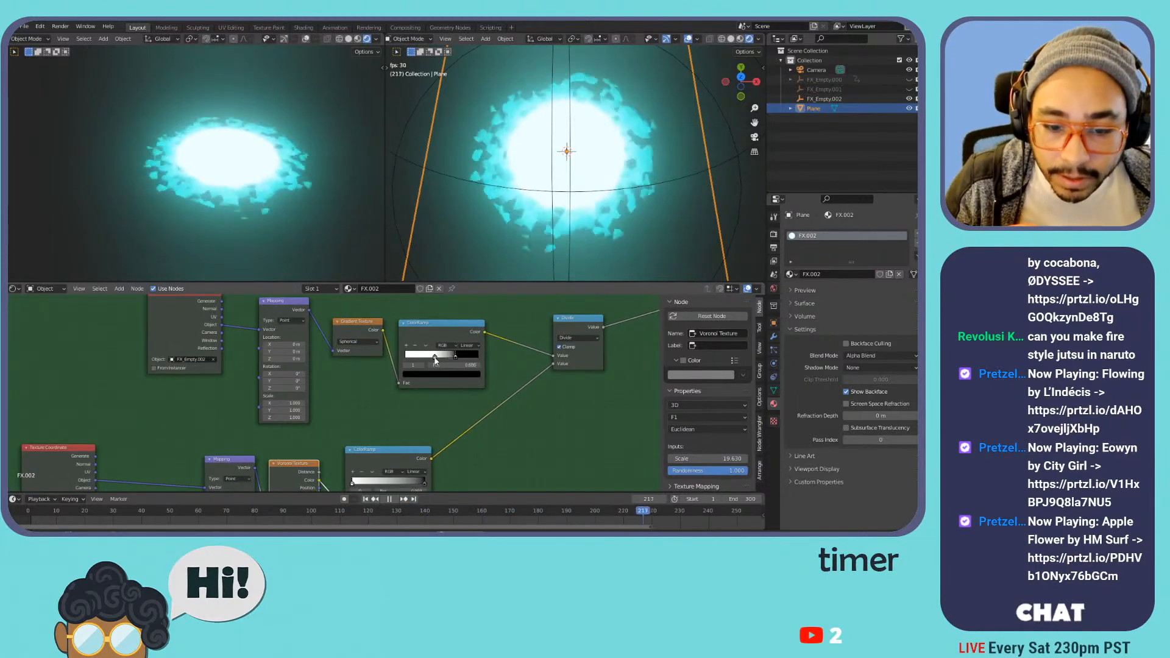
{"action": "mouse_move", "coordinate": [443, 360]}
{"action": "left_mouse_down"}
{"action": "mouse_move", "coordinate": [425, 359]}
{"action": "mouse_move", "coordinate": [444, 364]}
{"action": "left_mouse_up"}
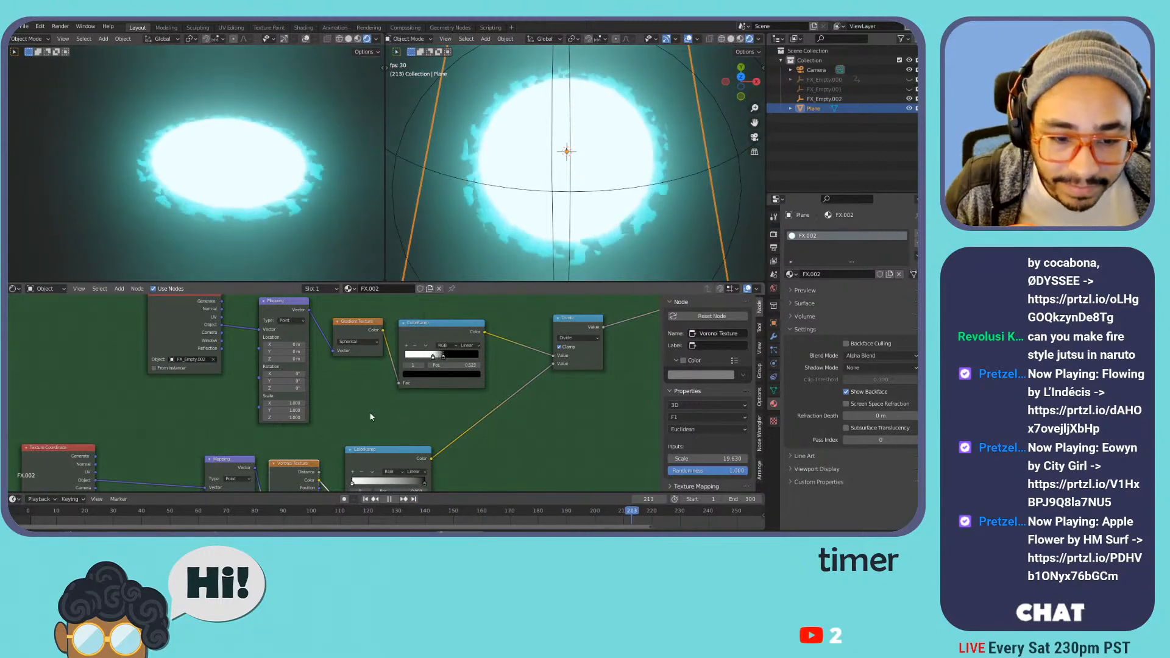
- Switch the Voronoi Texture to a Musgrave Texture and adjust the end stops of the lower ColorRamp
{"action": "middle_click_drag", "start_coordinate": [400, 388], "coordinate": [455, 346]}
{"action": "key", "text": "shift+s"}
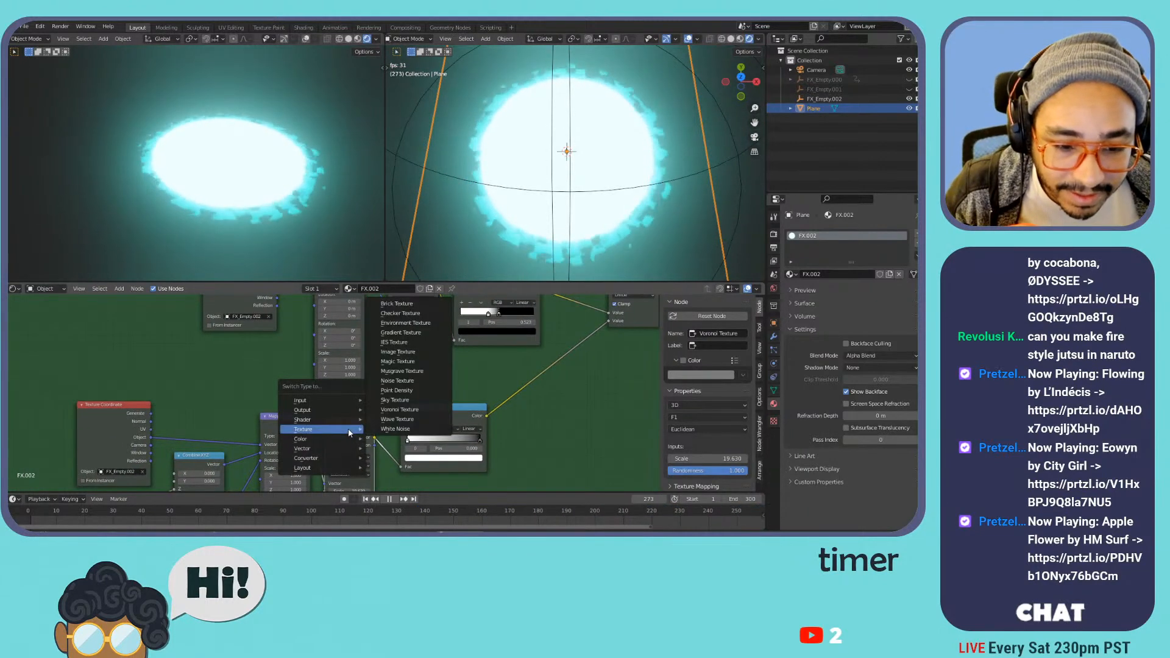
{"action": "left_click", "coordinate": [401, 371]}
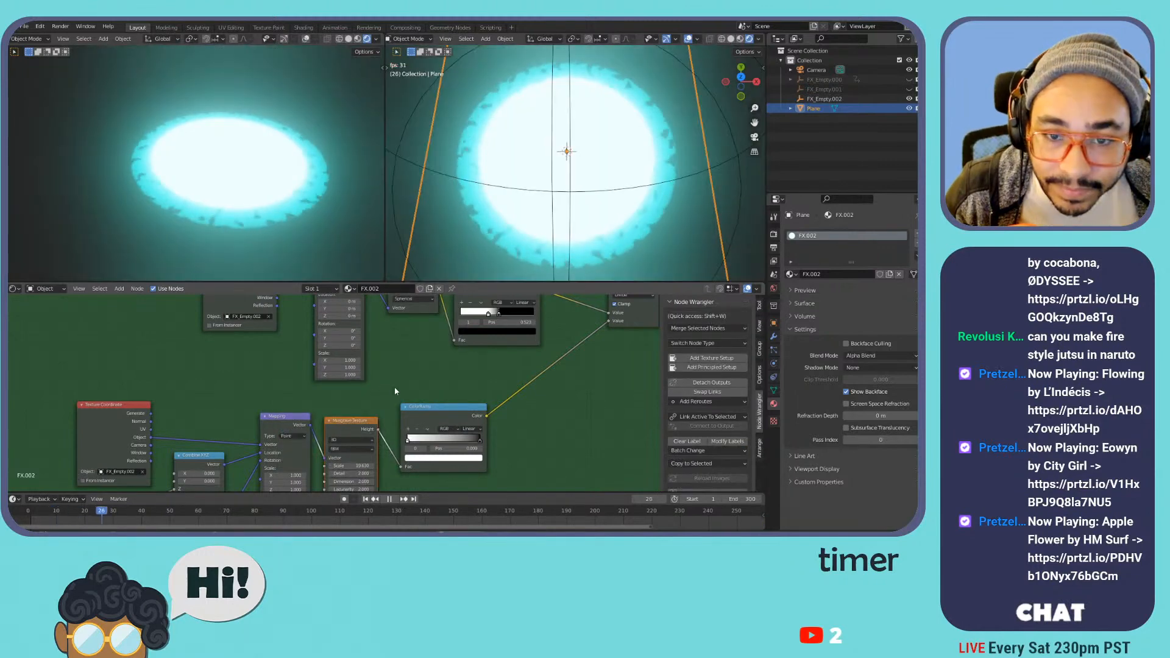
{"action": "middle_click_drag", "start_coordinate": [402, 396], "coordinate": [425, 320]}
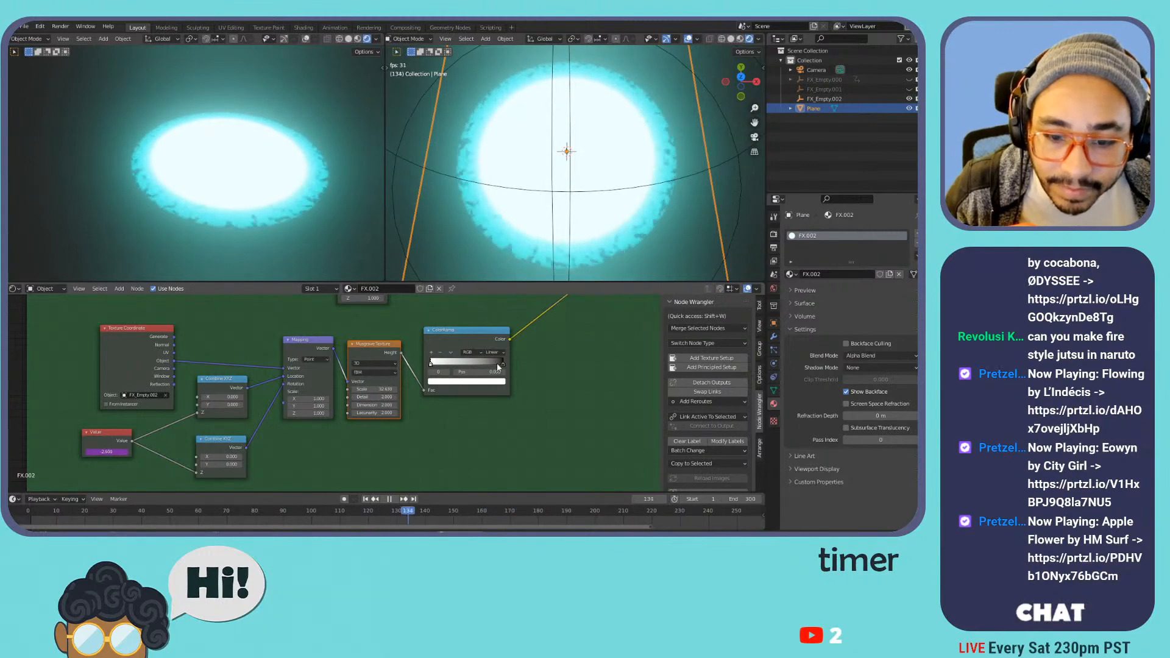
{"action": "left_click", "coordinate": [501, 364]}
{"action": "left_click_drag", "start_coordinate": [433, 365], "coordinate": [527, 367]}
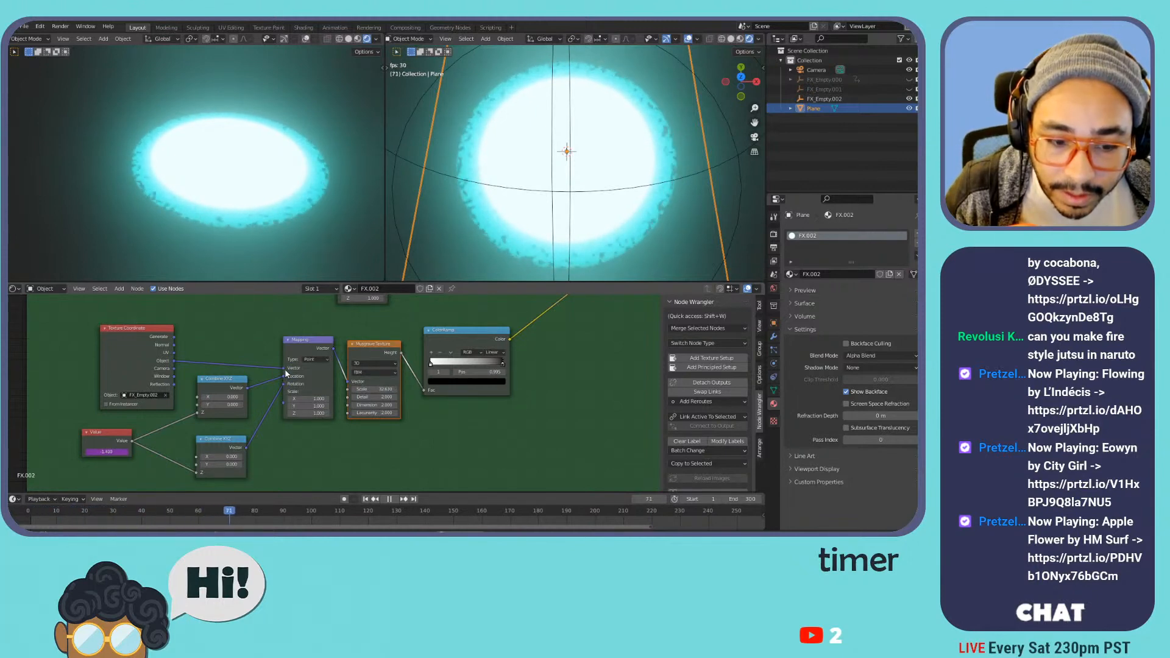
- Try setting the Gradient Texture to Radial and undo the change
{"action": "middle_click_drag", "start_coordinate": [475, 313], "coordinate": [362, 411]}
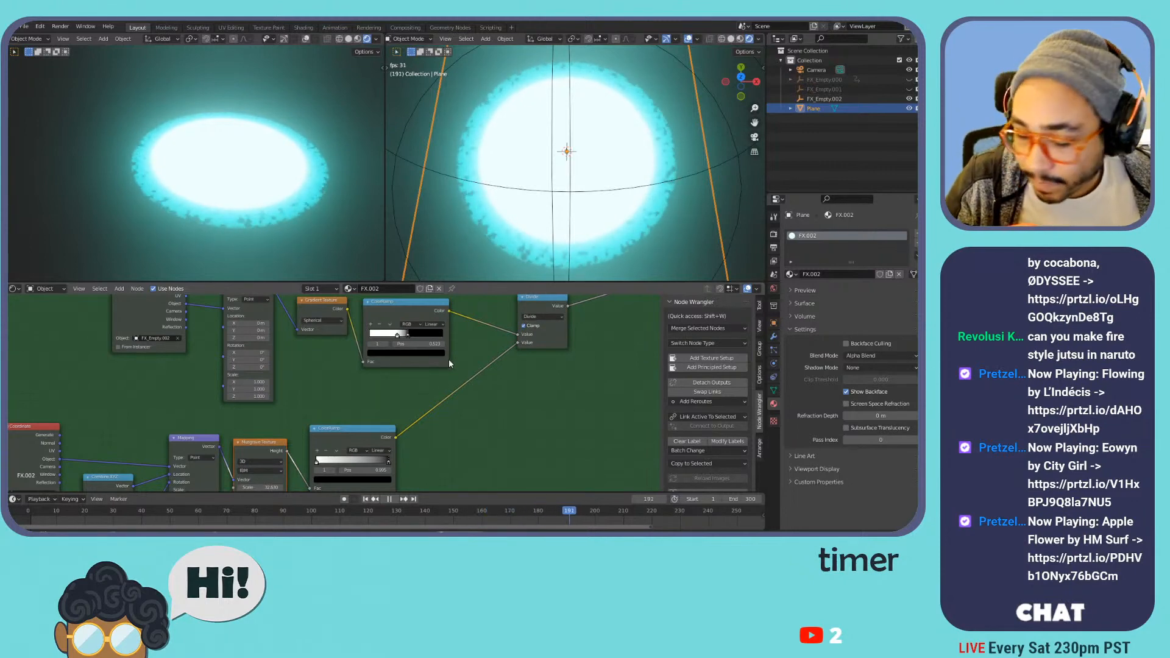
{"action": "middle_click_drag", "start_coordinate": [445, 363], "coordinate": [445, 413]}
{"action": "left_click", "coordinate": [330, 371]}
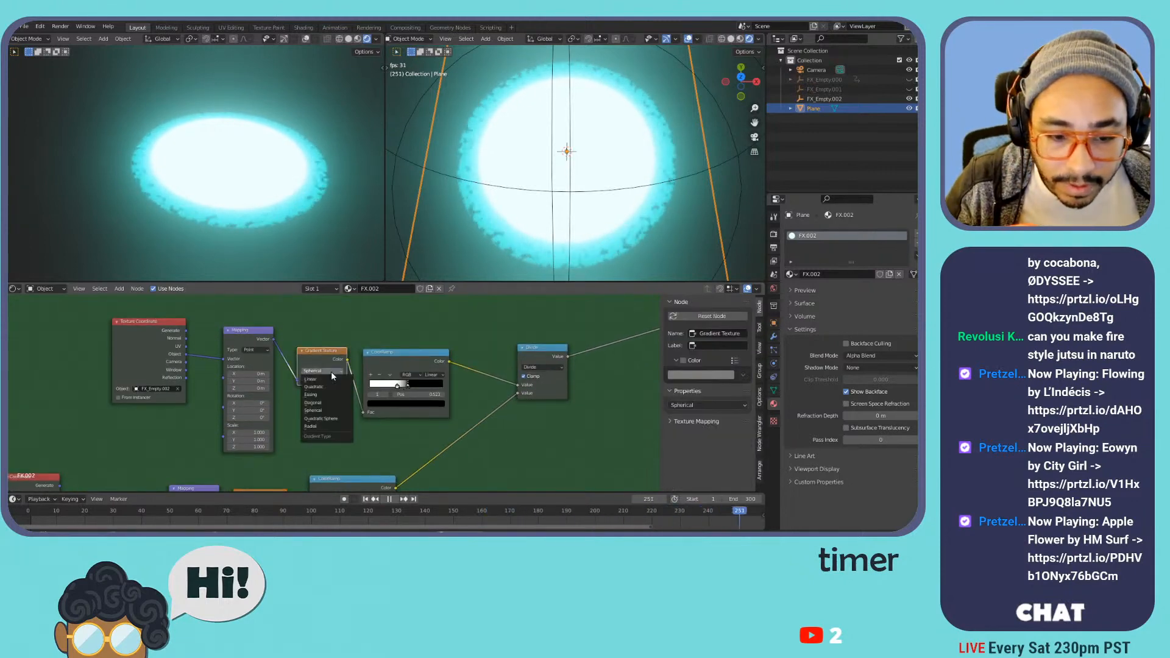
{"action": "left_click", "coordinate": [317, 426]}
{"action": "key", "text": "ctrl+z"}
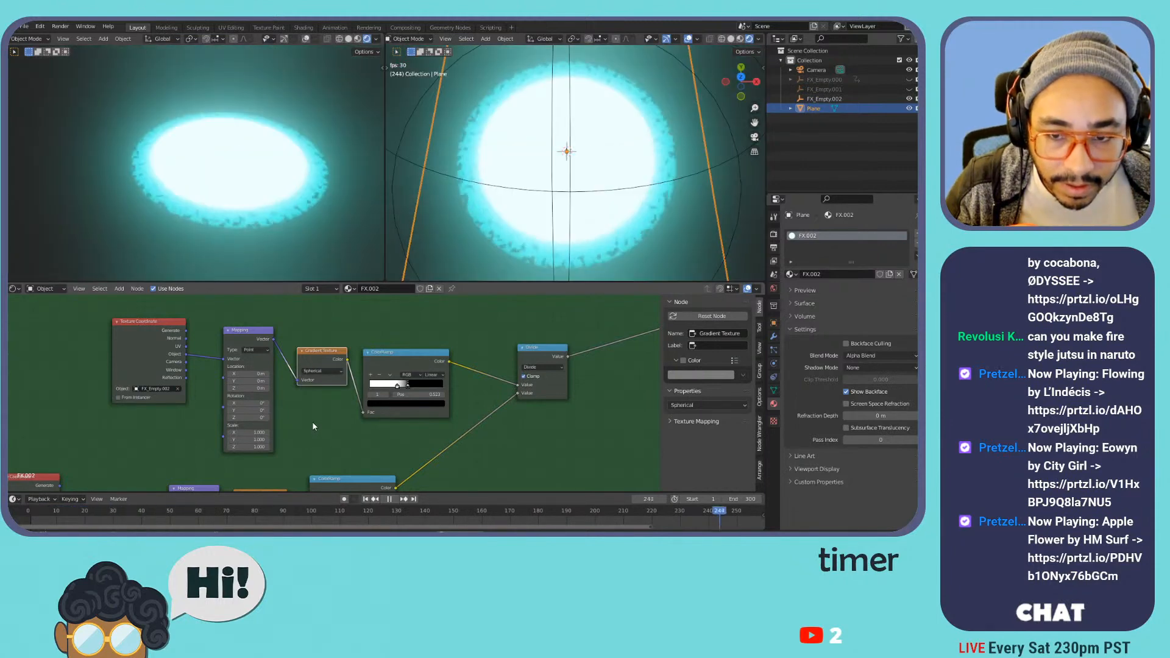
- Shift the upper ColorRamp's stops slightly toward its end to shrink the glowing disc
{"action": "mouse_move", "coordinate": [396, 385]}
{"action": "left_mouse_down"}
{"action": "mouse_move", "coordinate": [348, 387]}
{"action": "mouse_move", "coordinate": [434, 387]}
{"action": "mouse_move", "coordinate": [415, 384]}
{"action": "left_mouse_up"}
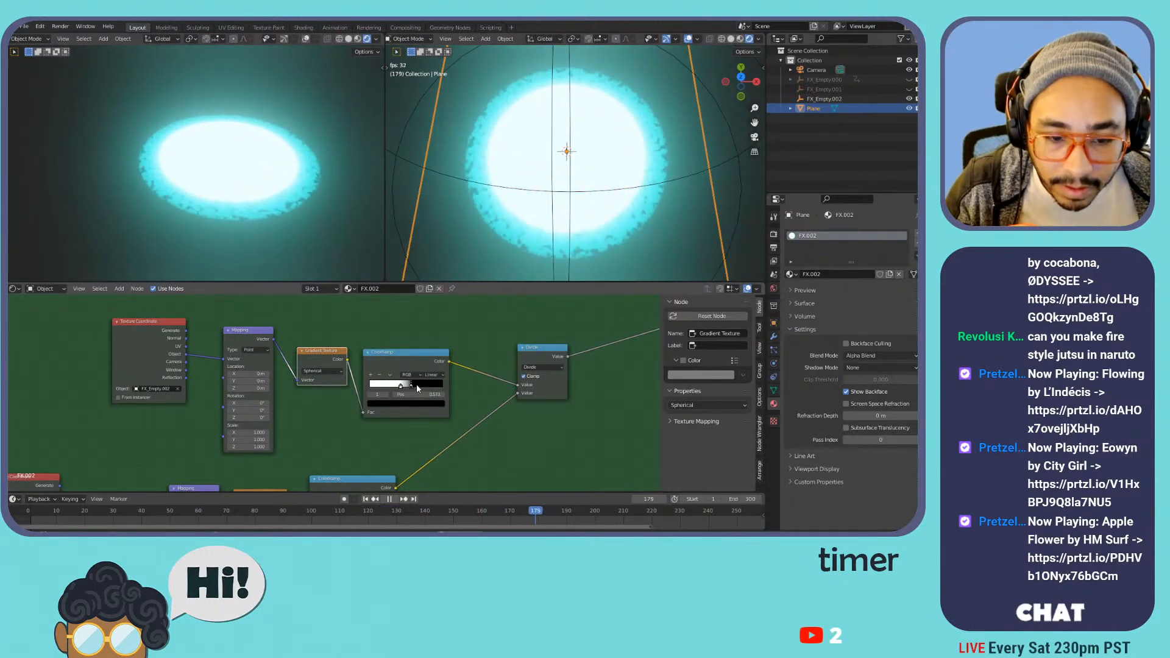
{"action": "scroll", "coordinate": [343, 381], "scroll_direction": "down", "scroll_amount": 2}
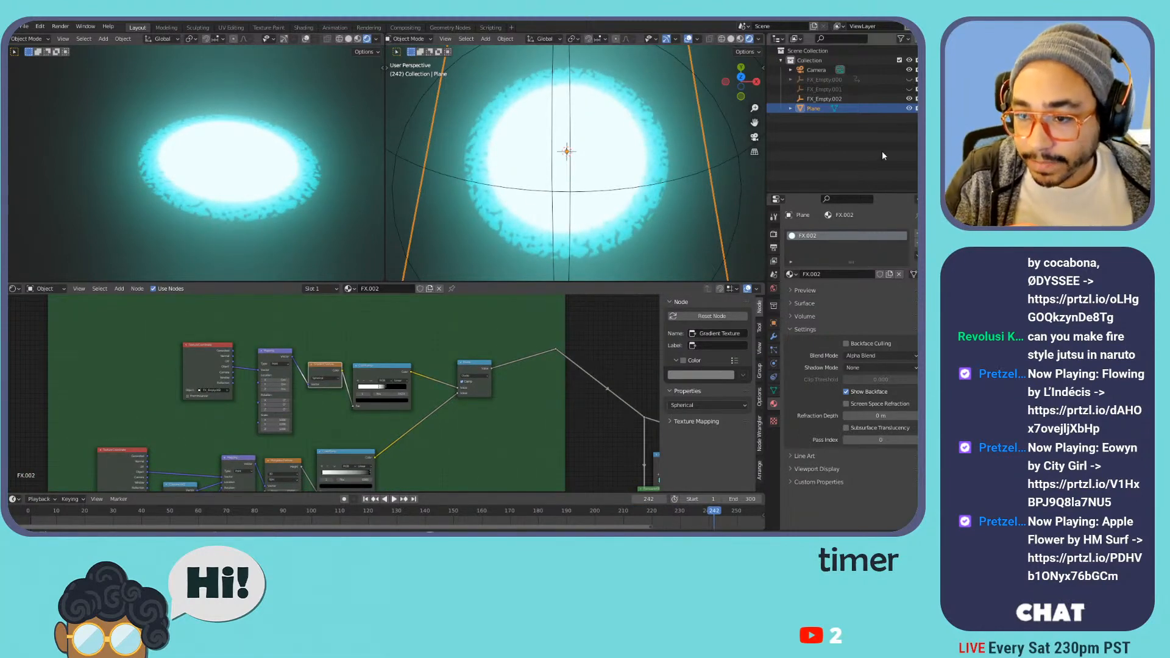
- Preview materials FX.000 and FX.001 on the plane during playback, and return to FX.002
{"action": "left_click", "coordinate": [791, 275]}
{"action": "left_click", "coordinate": [804, 288]}
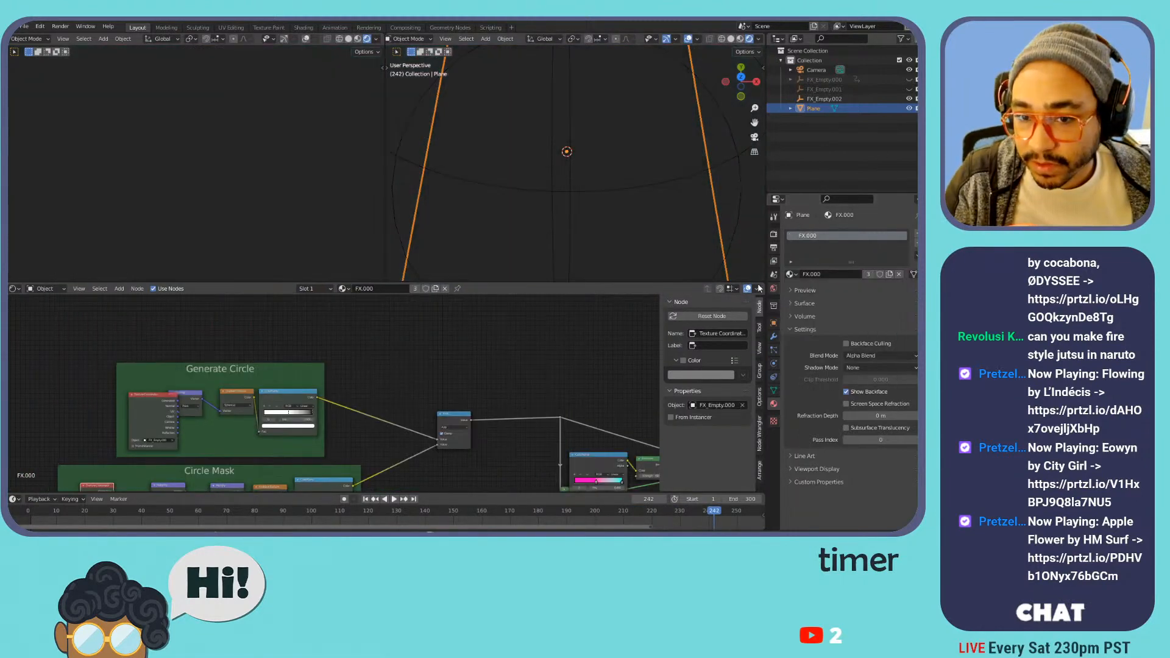
{"action": "key", "text": "space"}
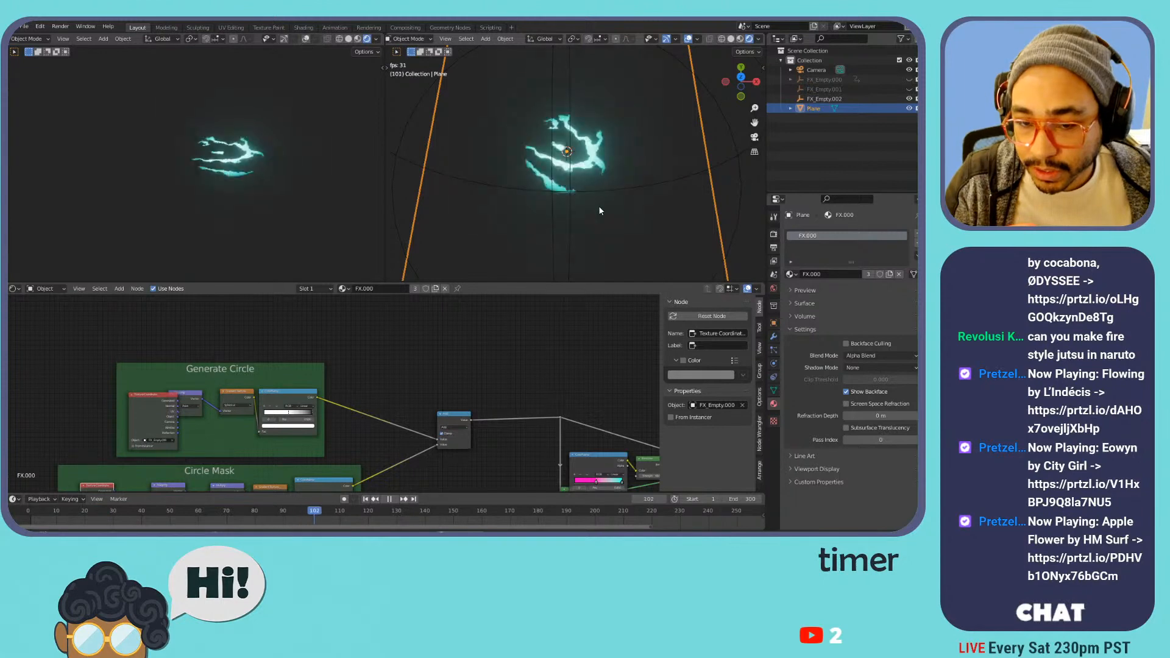
{"action": "left_click", "coordinate": [792, 274]}
{"action": "left_click", "coordinate": [816, 294]}
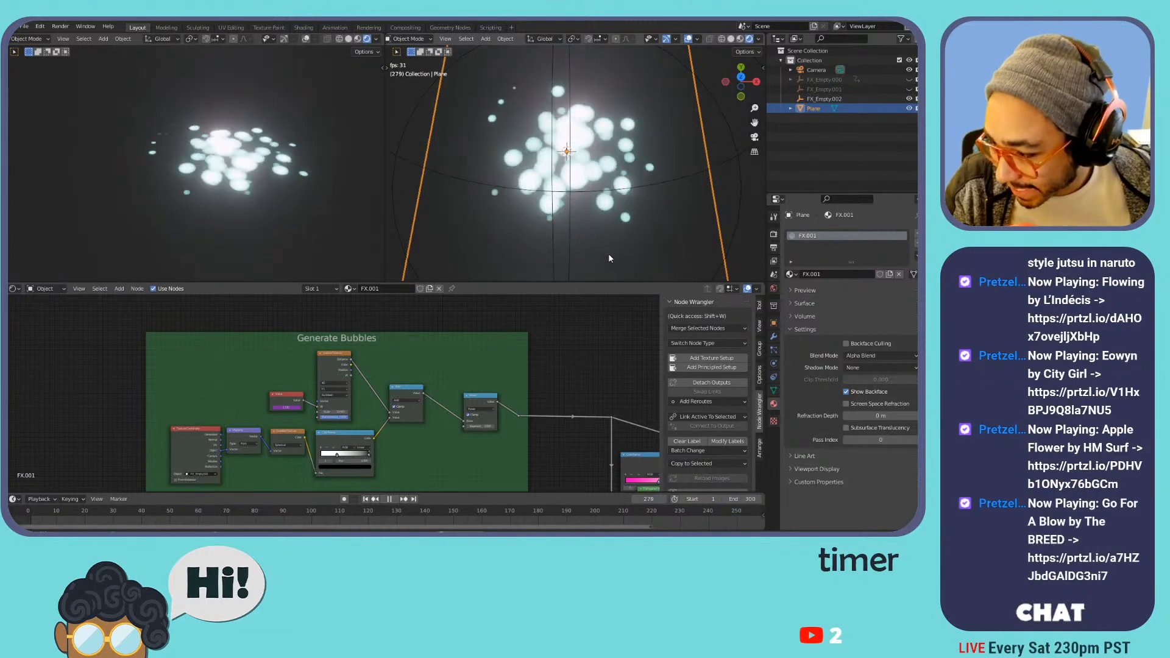
{"action": "left_click", "coordinate": [792, 274]}
{"action": "left_click", "coordinate": [816, 303]}
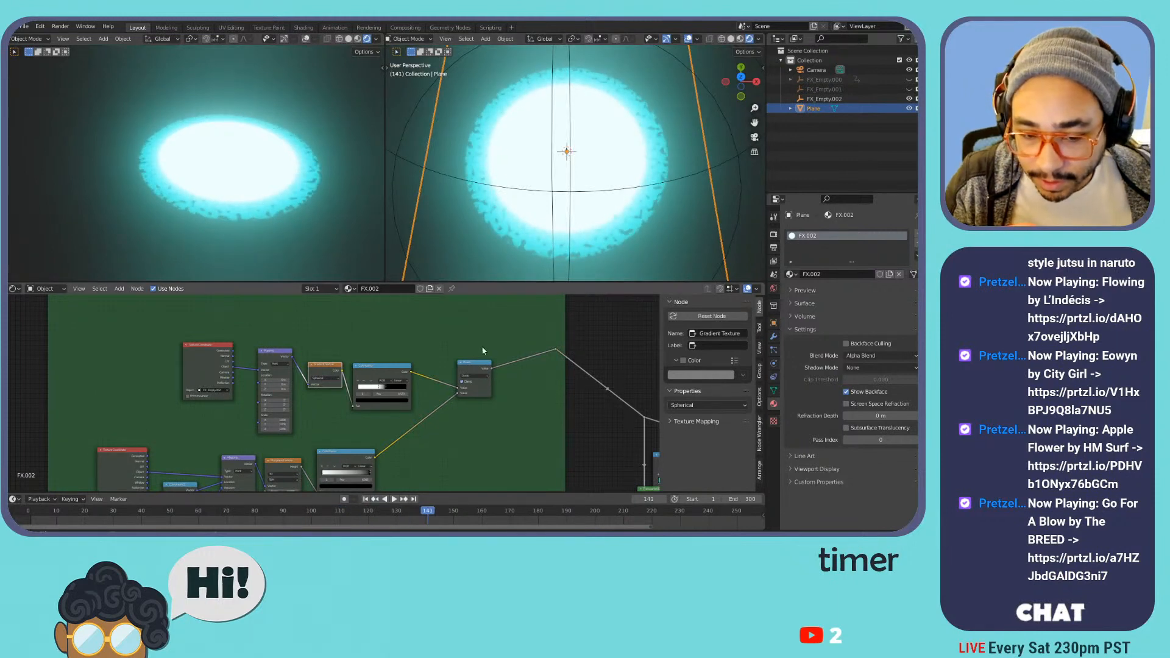
- Switch the plane's material to FX.000
{"action": "scroll", "coordinate": [353, 396], "scroll_direction": "down", "scroll_amount": 1}
{"action": "left_click", "coordinate": [790, 274]}
{"action": "left_click", "coordinate": [810, 288]}
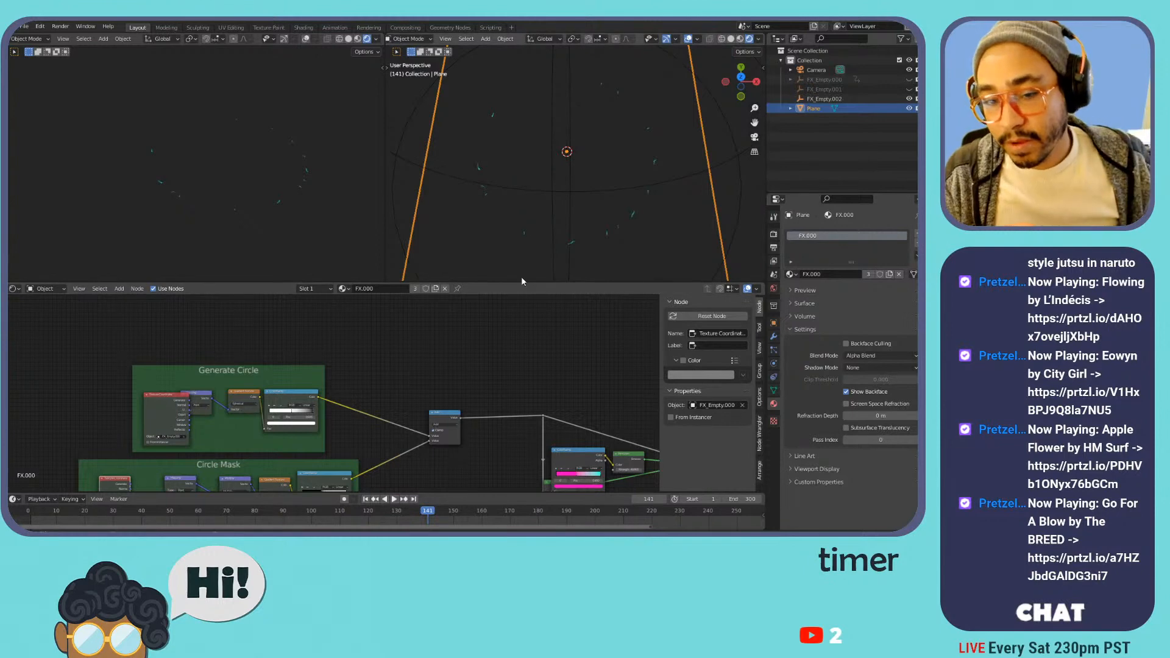